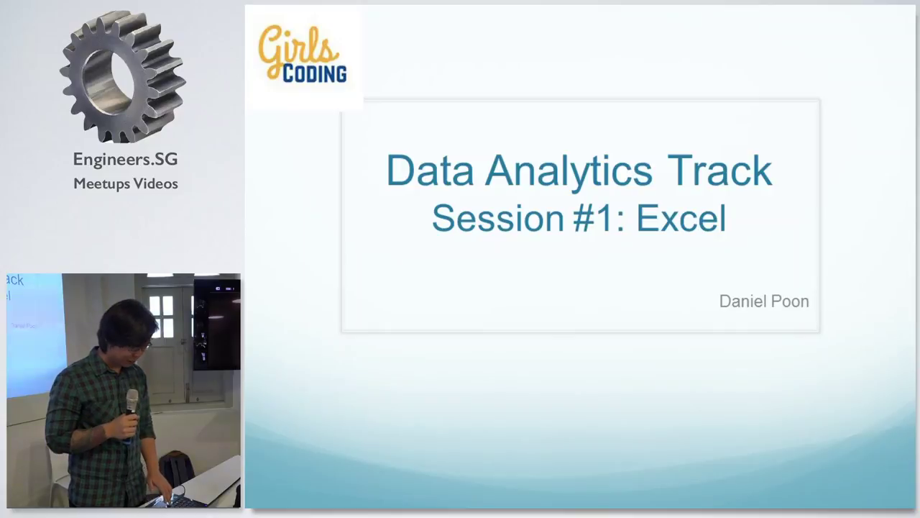
# Advance to the Introduction slide and reveal the Graduated from SMU (2014) and Zalora bullets.
pyautogui.press('Right')
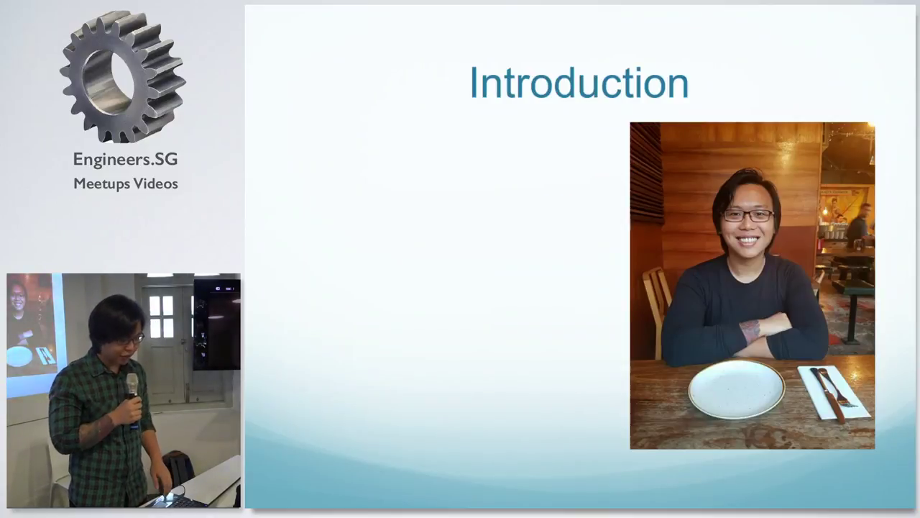
pyautogui.press('Right')
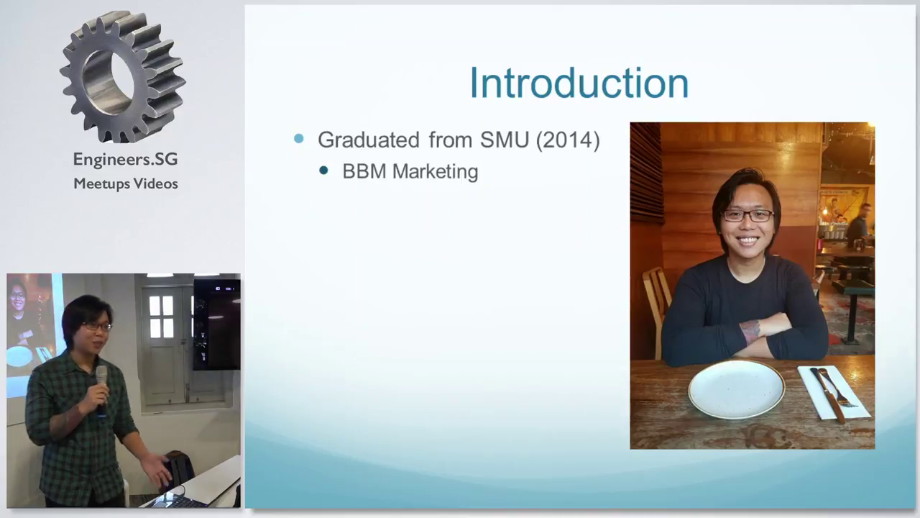
pyautogui.press('Right')
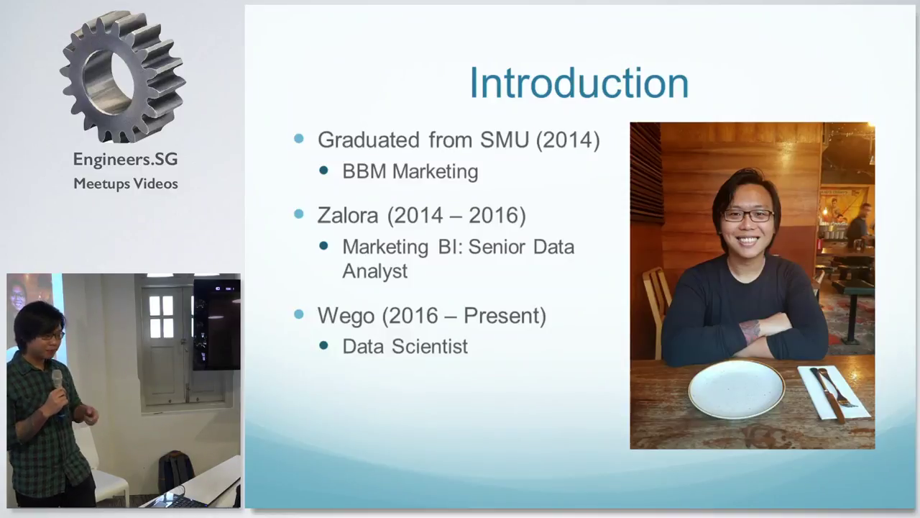
# Show the Projects slide with Python and Google Cloud Platform logos, then the Data → Insights slide.
pyautogui.press('Right')
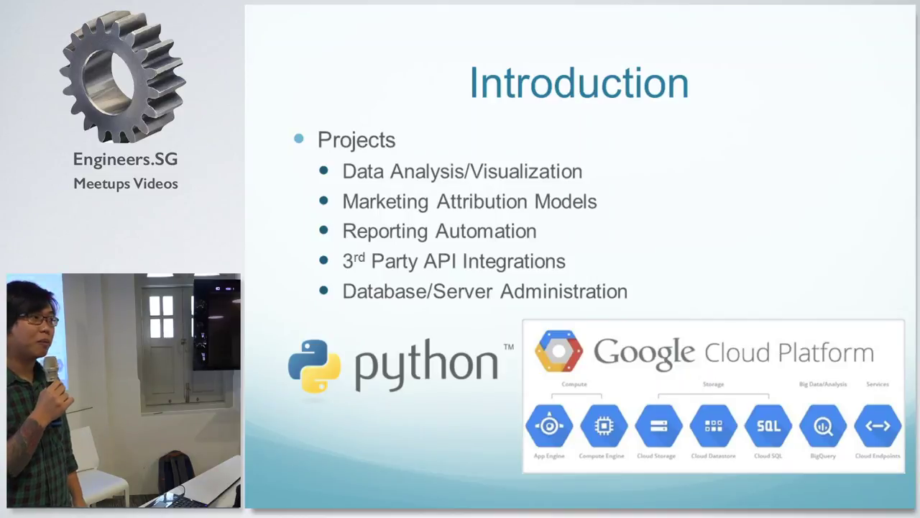
pyautogui.press('Right')
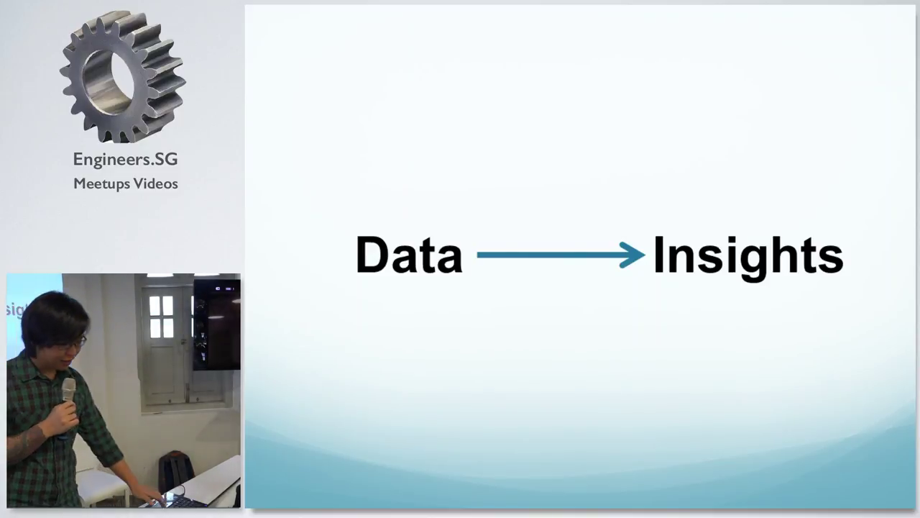
# Turn the Data → Insights arrow into a looping one, then show the Data Analytics logos slide.
pyautogui.press('Right')
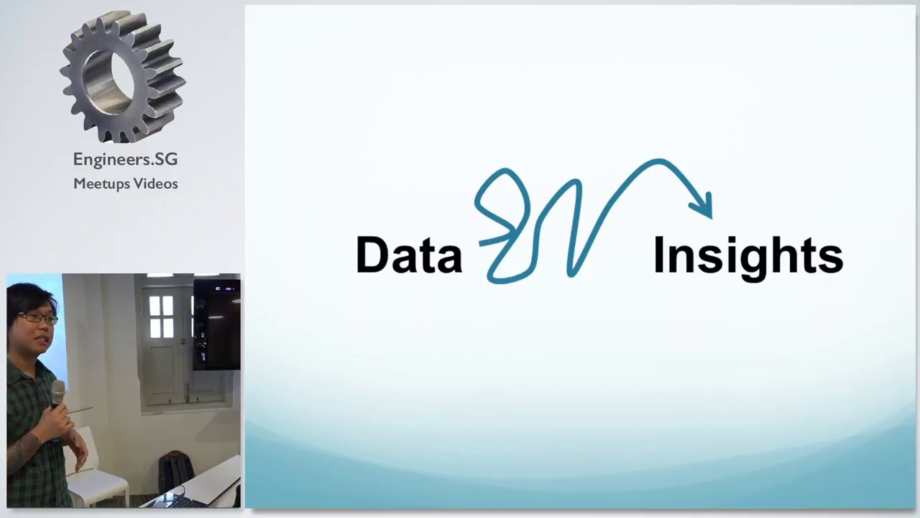
pyautogui.press('Right')
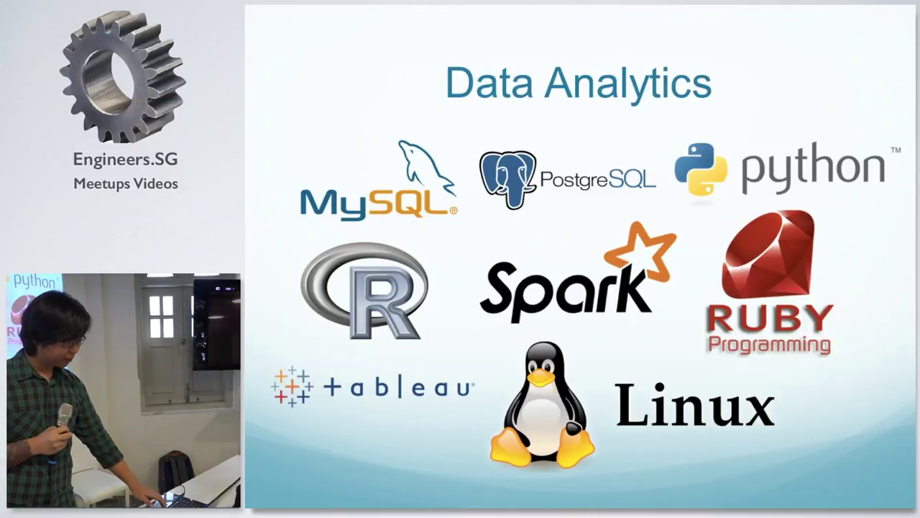
# Step through the Lesson Outline slide to the 'What is Data?' definition slide.
pyautogui.press('Right')
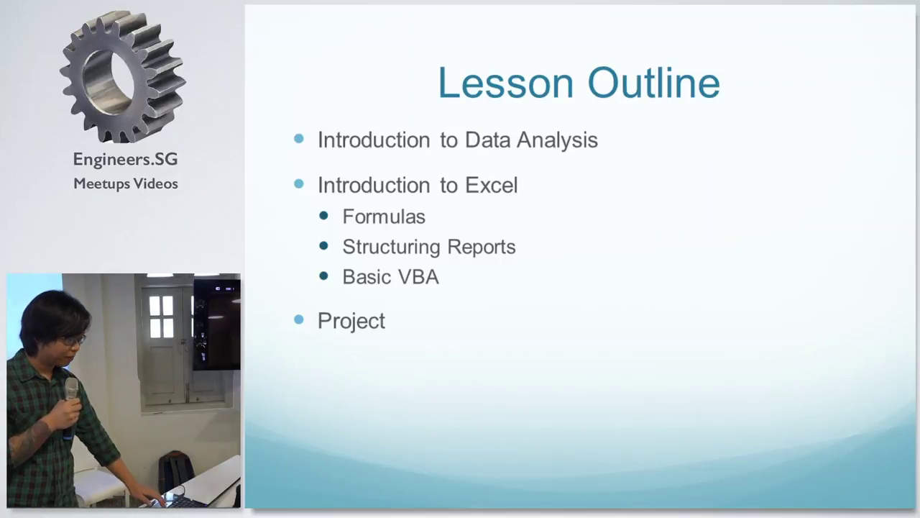
pyautogui.press('Right')
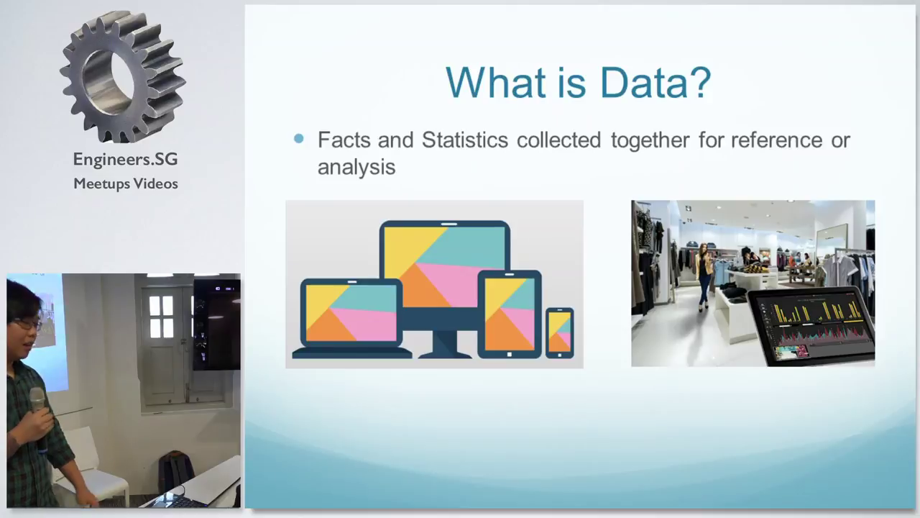
# Open Why Data? and reveal its Internal database, Advertising label and External database.
pyautogui.press('Right')
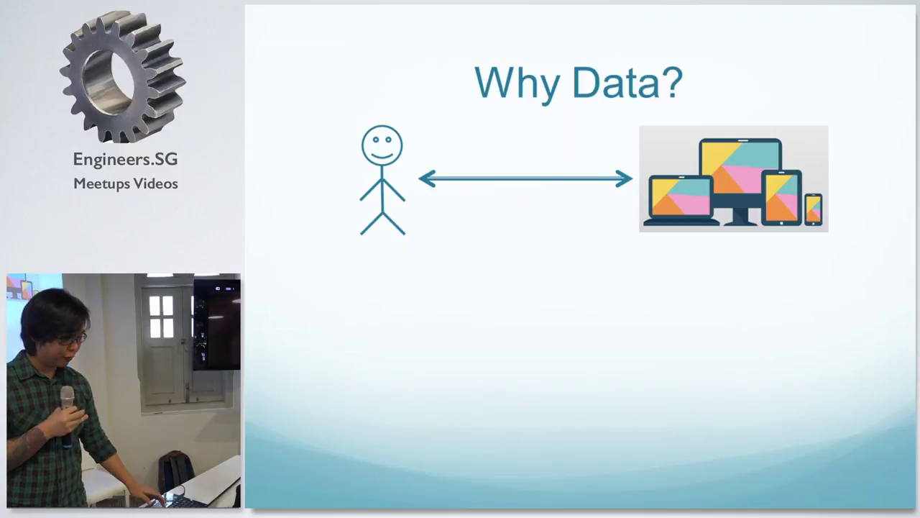
pyautogui.press('Right')
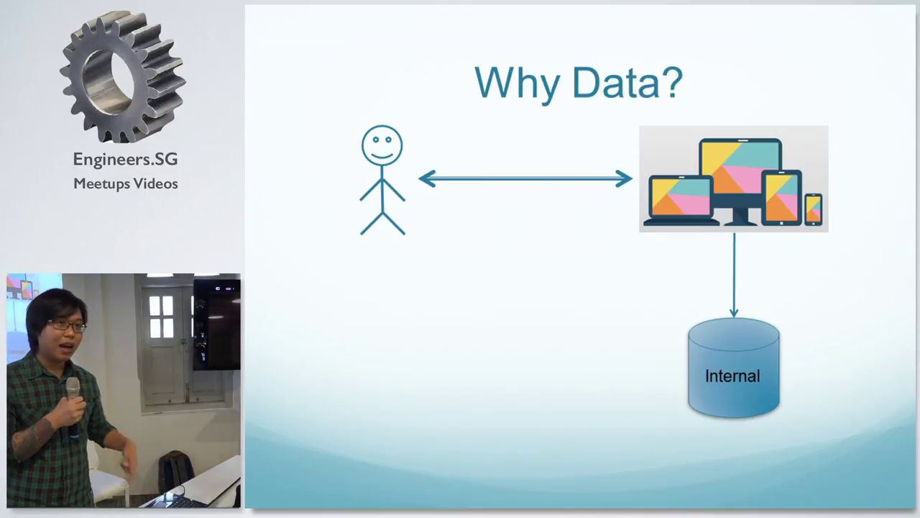
pyautogui.press('Right')
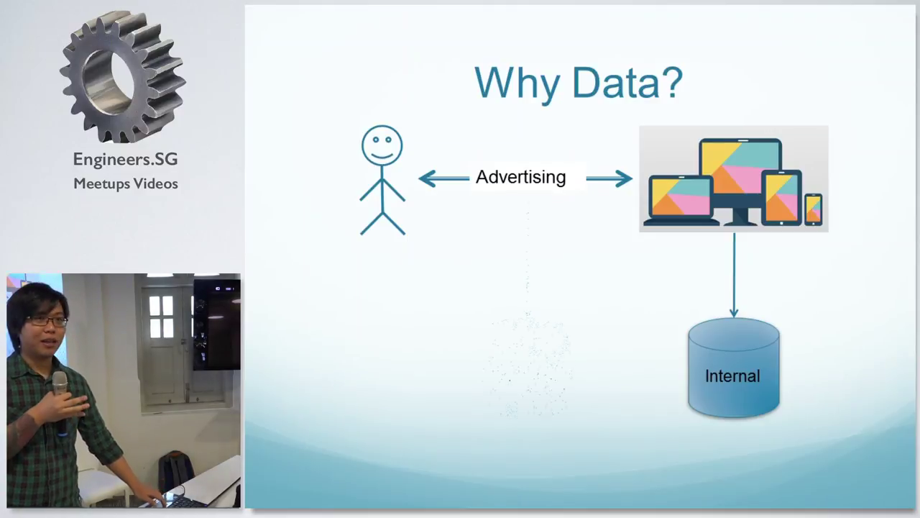
pyautogui.press('Right')
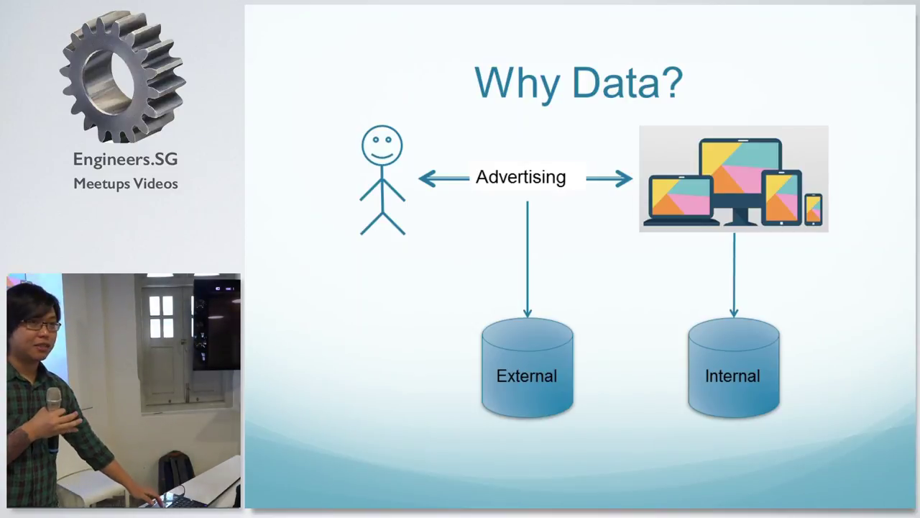
# Show arrows from both databases back to Advertising and devices, then open Data Analytics Components.
pyautogui.press('Right')
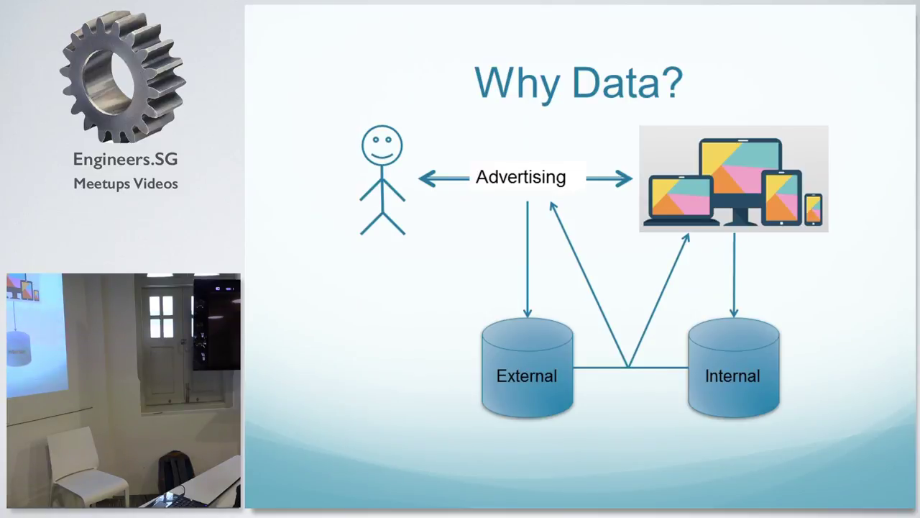
pyautogui.press('Right')
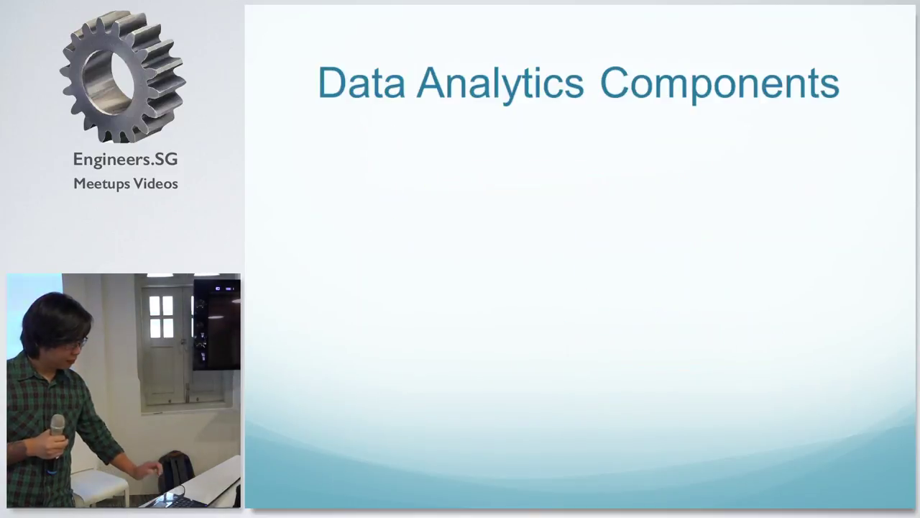
# Build Data Warehousing (Capturing, Cleaning, Storing), Data Processing with its points, and Data Visualizing.
pyautogui.press('Right')
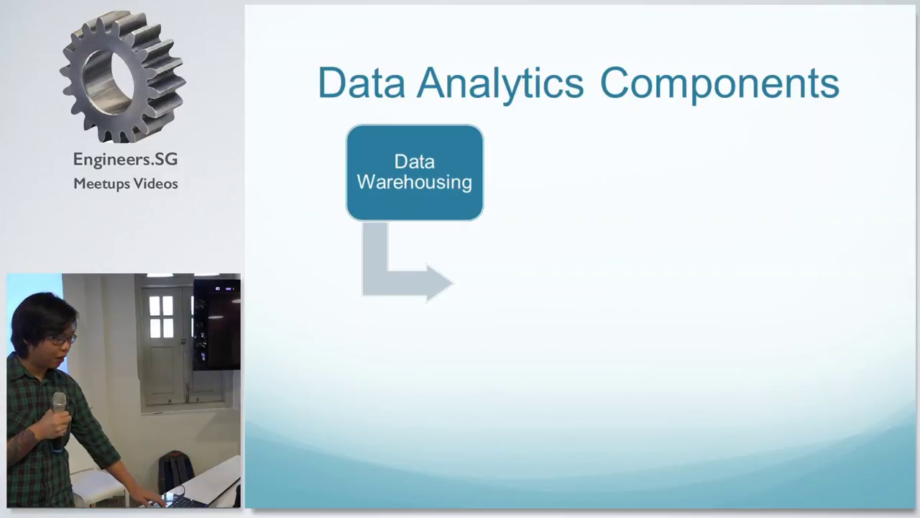
pyautogui.press('Right')
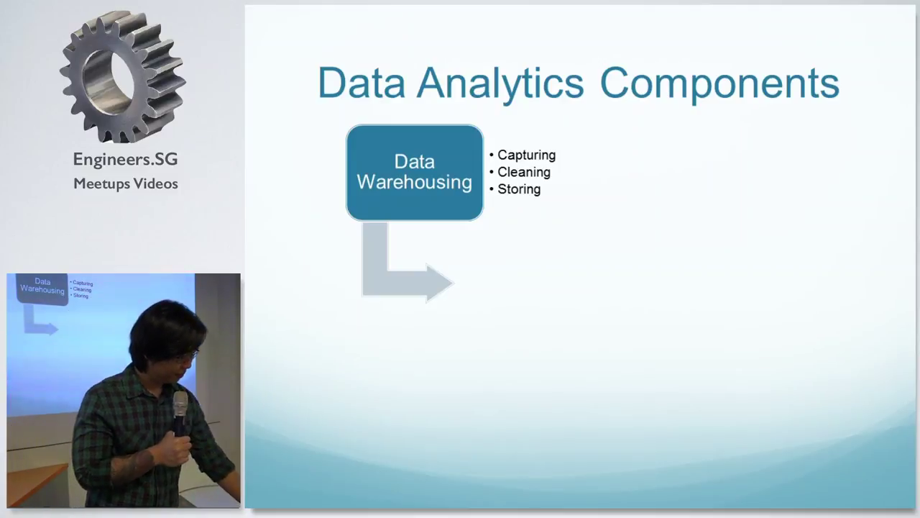
pyautogui.press('Right')
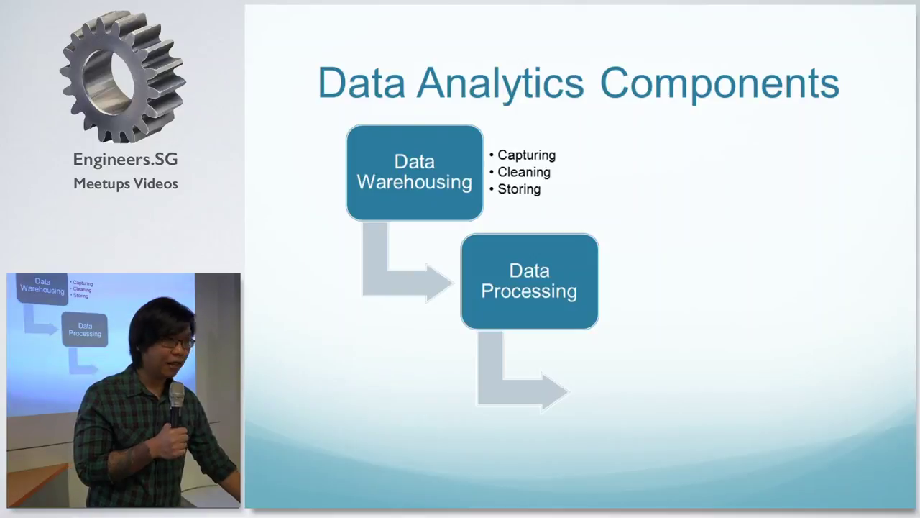
pyautogui.press('Right')
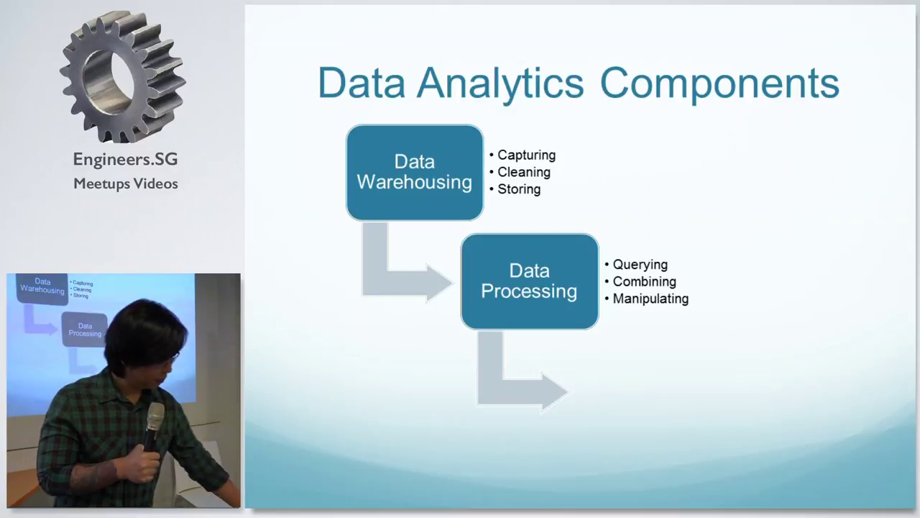
pyautogui.press('Right')
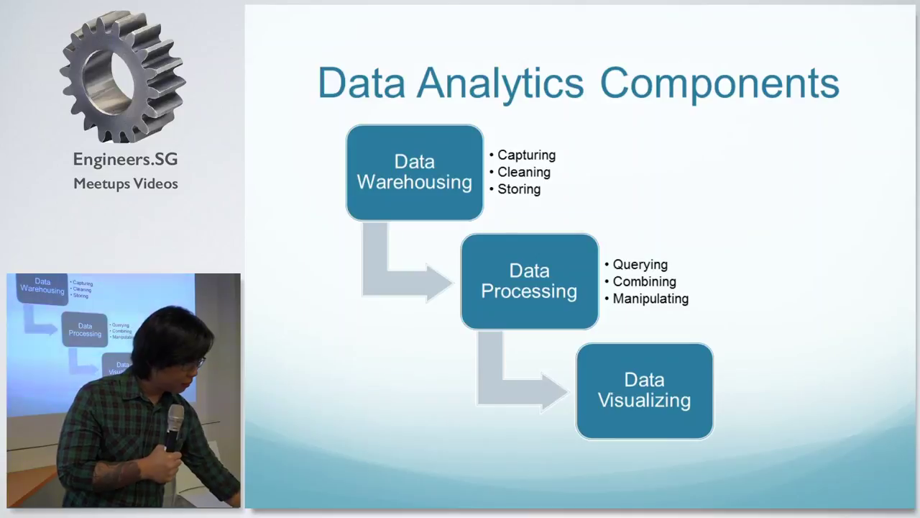
# Reveal Analyzing and Presenting, frame Processing with Visualizing, then show Analytics Mindset's PLAN AHEAD photo.
pyautogui.press('Right')
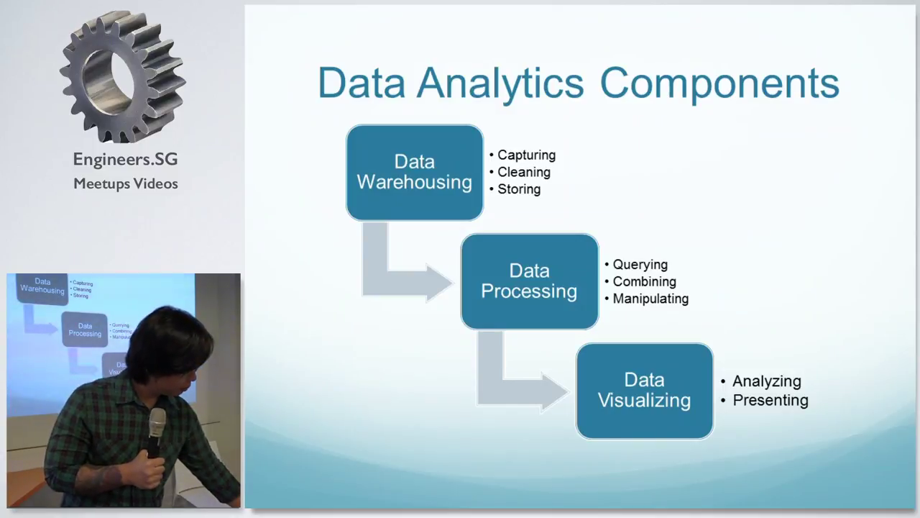
pyautogui.press('Right')
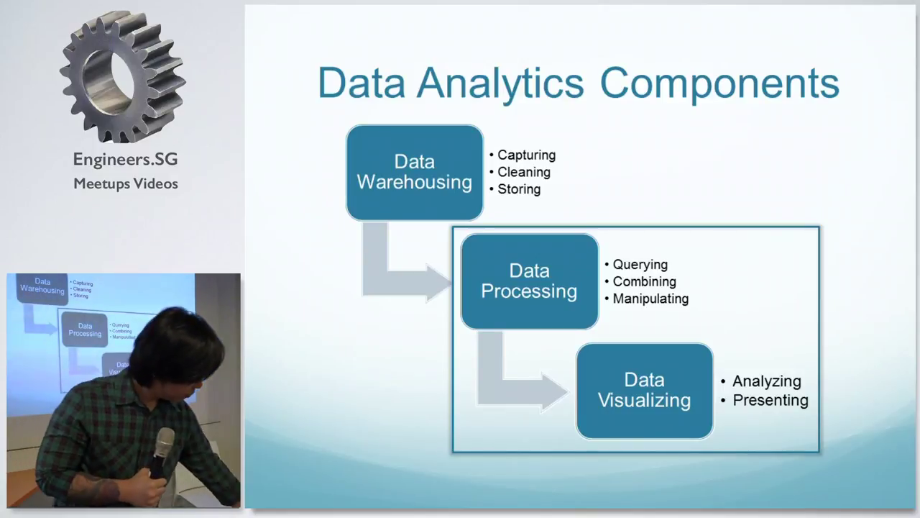
pyautogui.press('Right')
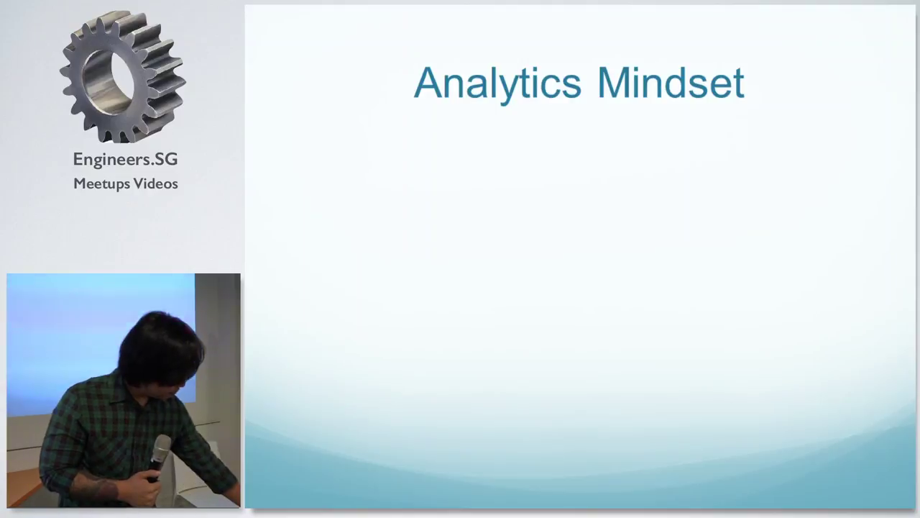
pyautogui.press('Right')
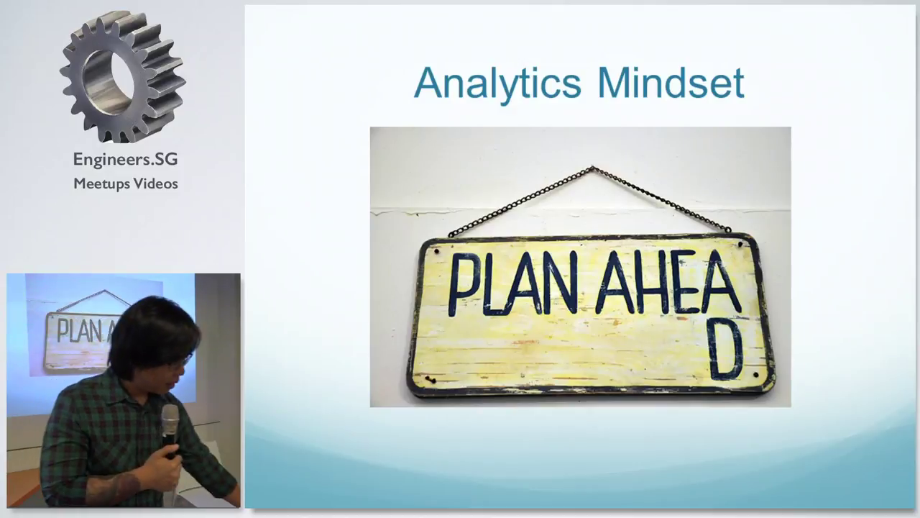
# Advance to the Analytics Mindset: Planning slide.
pyautogui.press('Right')
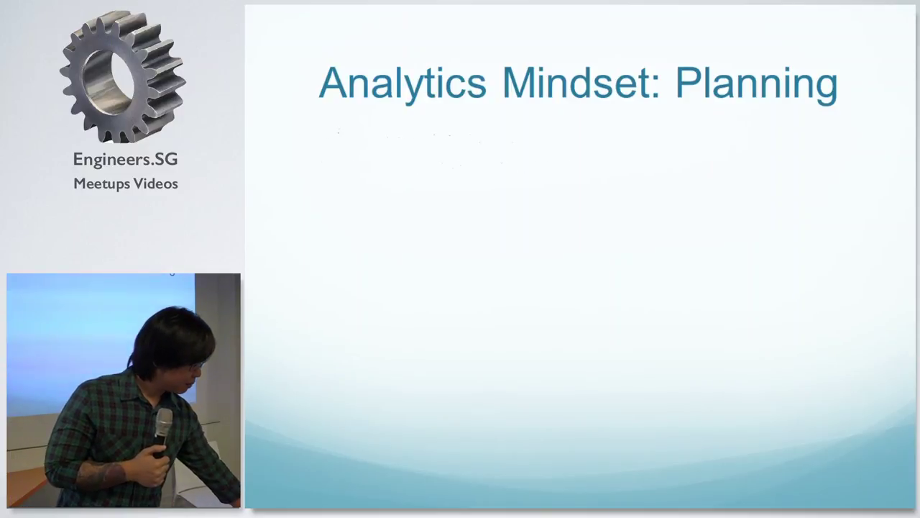
# Reveal the Understand requirements step with its Draft end product features point.
pyautogui.press('Right')
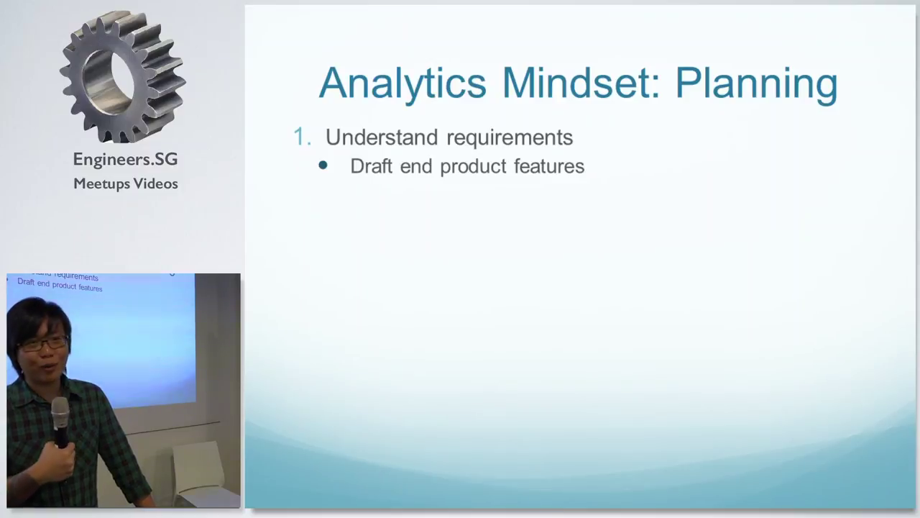
# Reveal the 'List required data sources' and 'Post Execution Feedback' steps on the Planning slide.
pyautogui.press('Right')
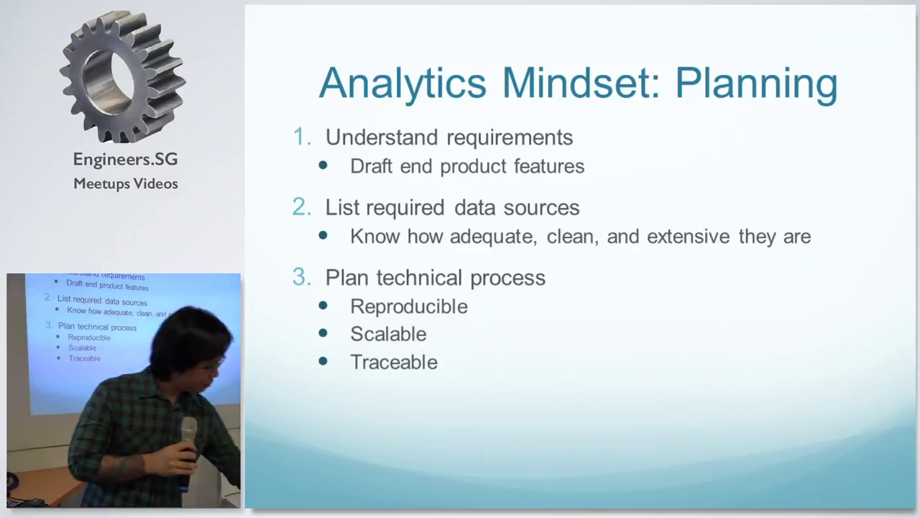
pyautogui.press('Right')
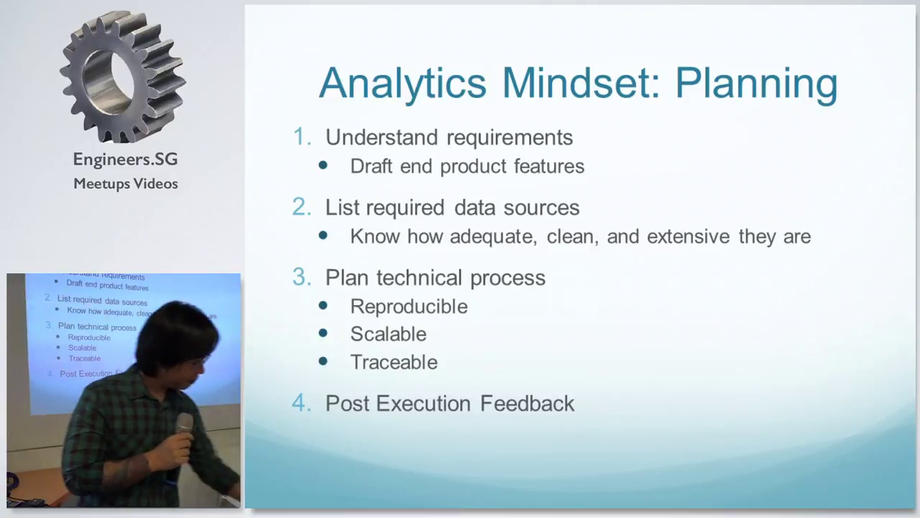
# Advance from the Planning slide to the 'Data Analytics in Practice' slide.
pyautogui.press('Right')
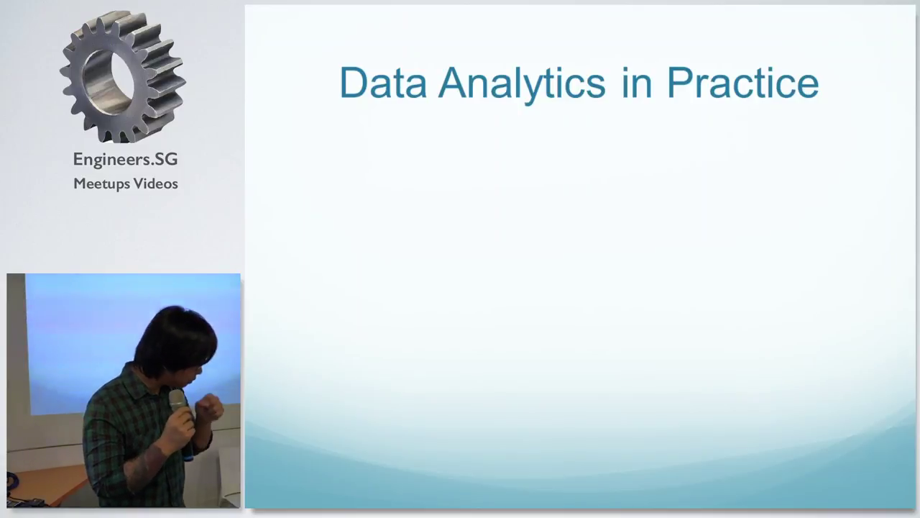
# Show 'Example: Marketing Attribution' with its sub-point 'Visitors enter site through different channels'.
pyautogui.press('Right')
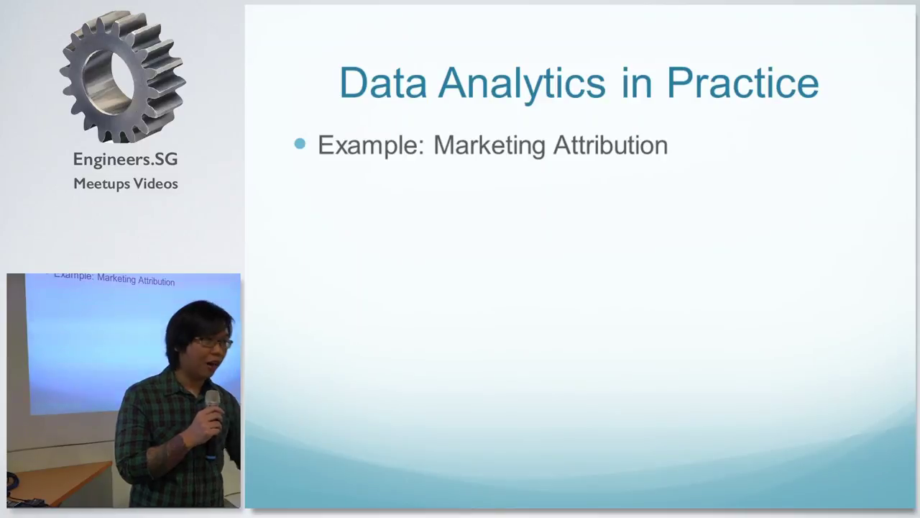
pyautogui.press('Right')
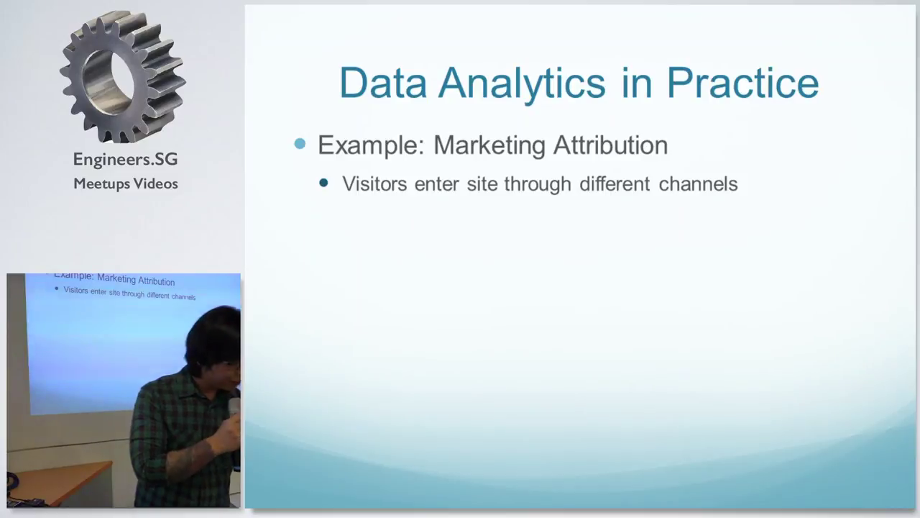
# Reveal the channel-performance and Multi-Channel Attribution bullets, then highlight the Google ad as '1. GDN'.
pyautogui.press('Right')
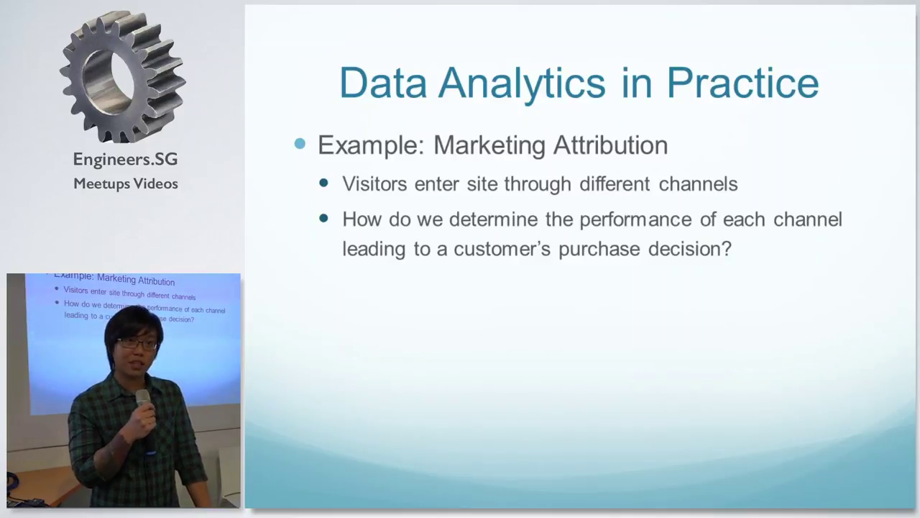
pyautogui.press('Right')
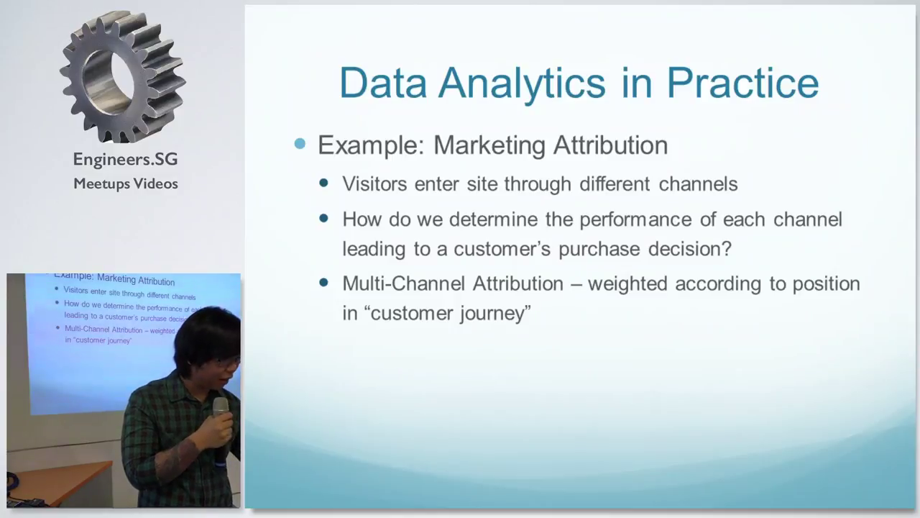
pyautogui.press('Right')
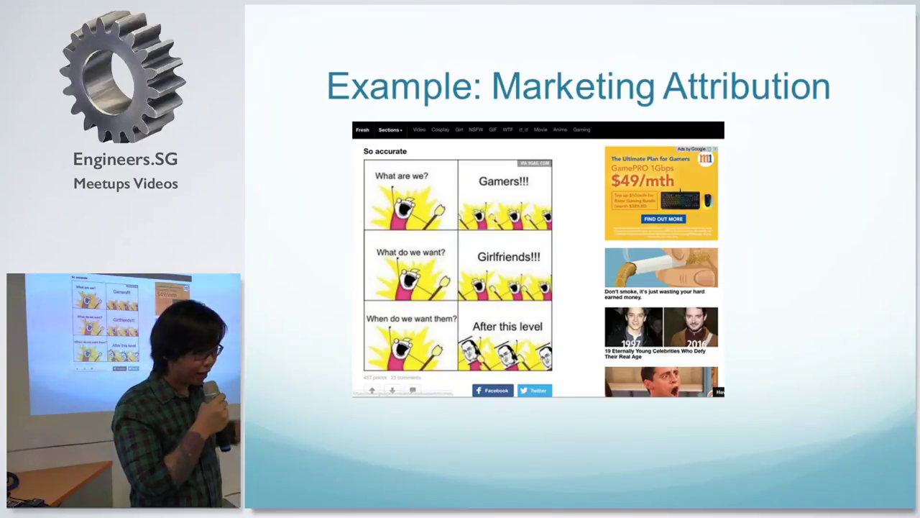
pyautogui.press('Right')
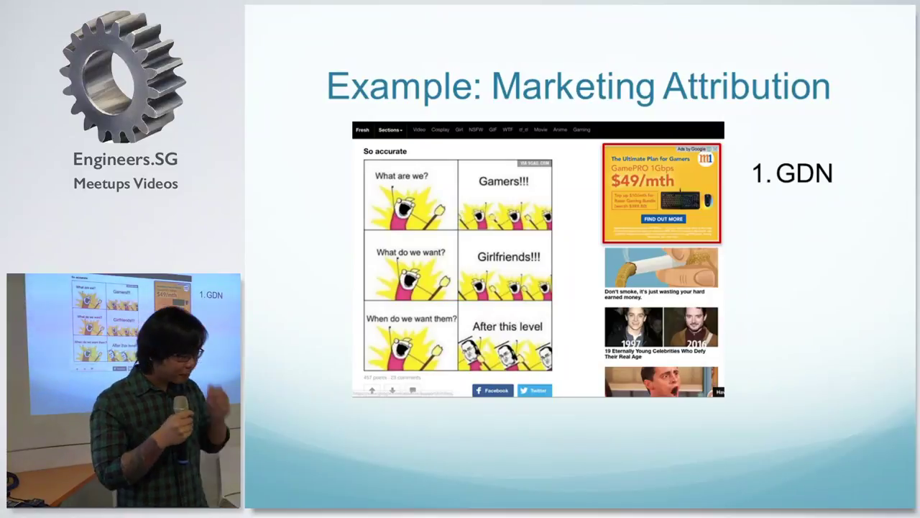
# Clear the ad screenshot, show the Facebook ad labelled '2. FB Paid', then remove it.
pyautogui.press('Right')
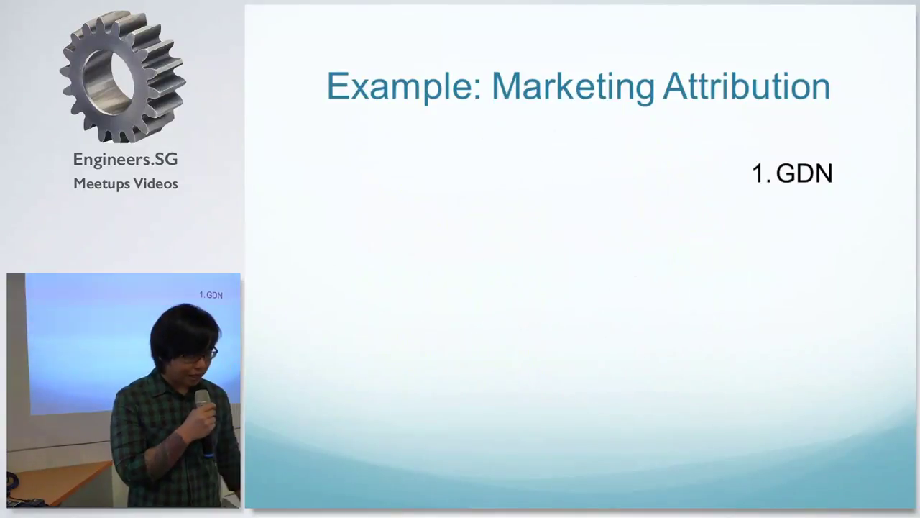
pyautogui.press('Right')
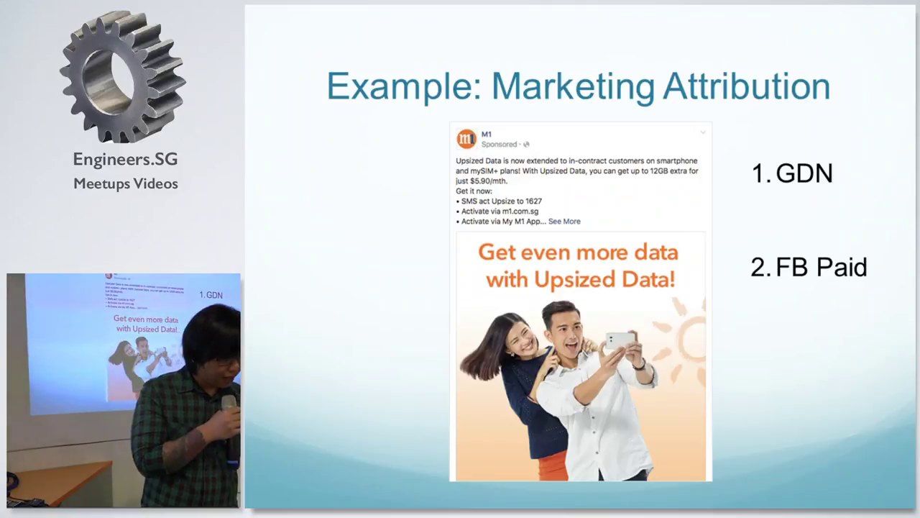
pyautogui.press('Right')
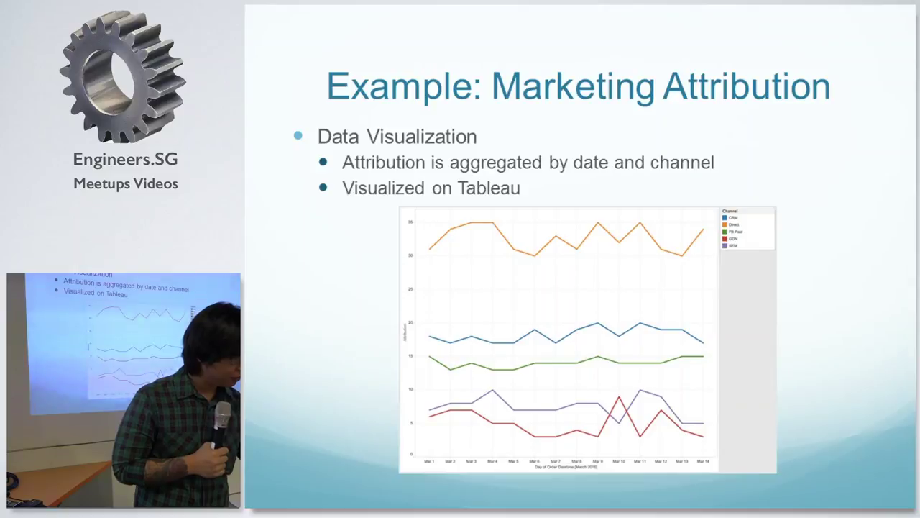
# Advance from the Data Visualization chart to the 'Where does Excel fit into all this?' slide.
pyautogui.press('Right')
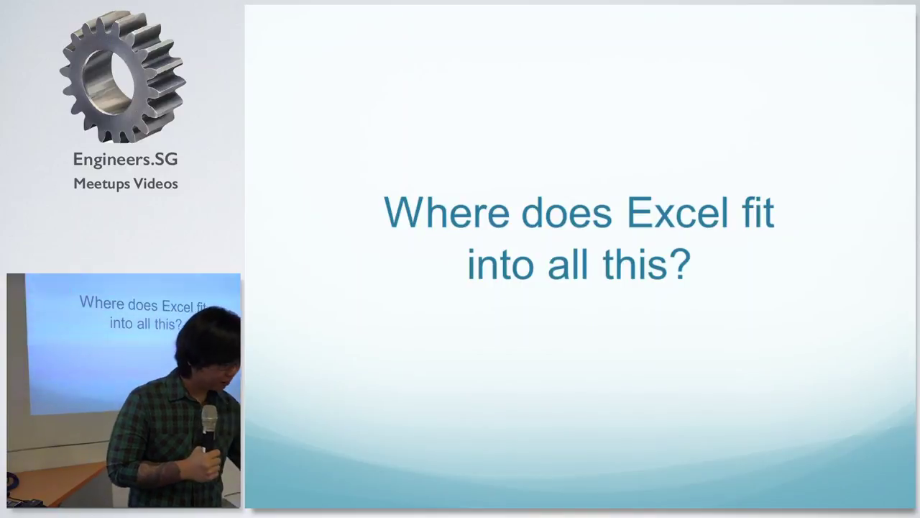
# Move from the Excel question slide on to the 'Introduction to Excel' slide.
pyautogui.press('Right')
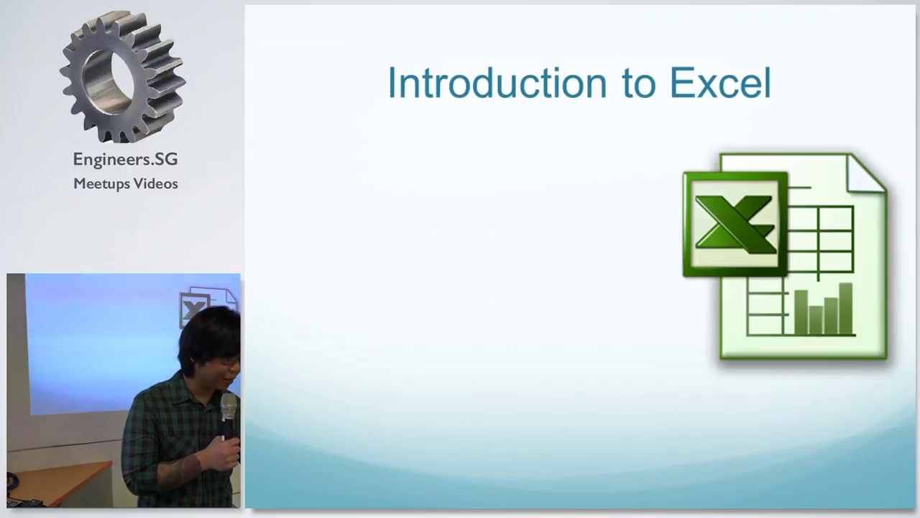
# Reveal the interface, common platform and inbuilt visualization points, then advance to Limitations.
pyautogui.press('Right')
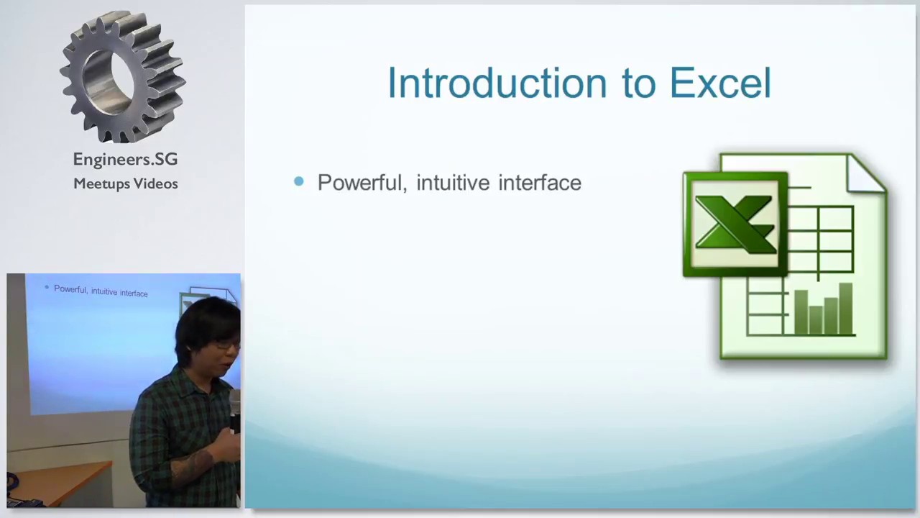
pyautogui.press('Right')
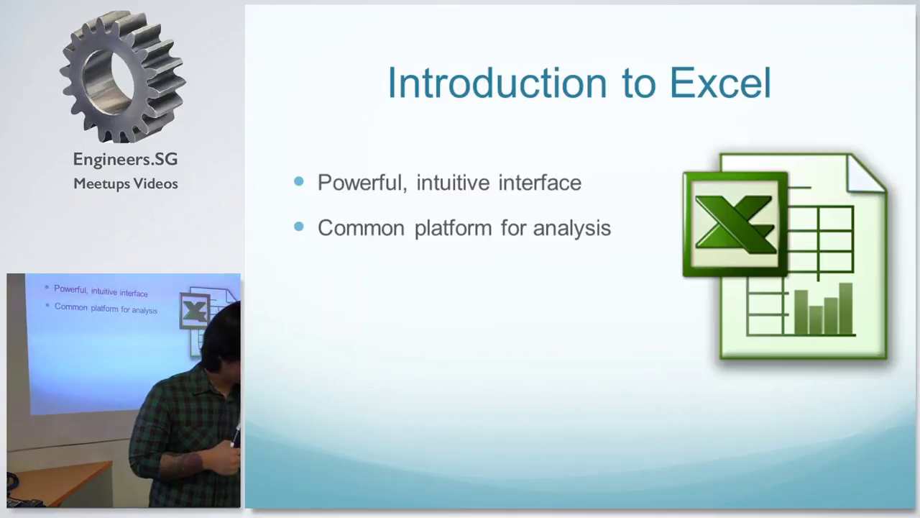
pyautogui.press('pagedown')
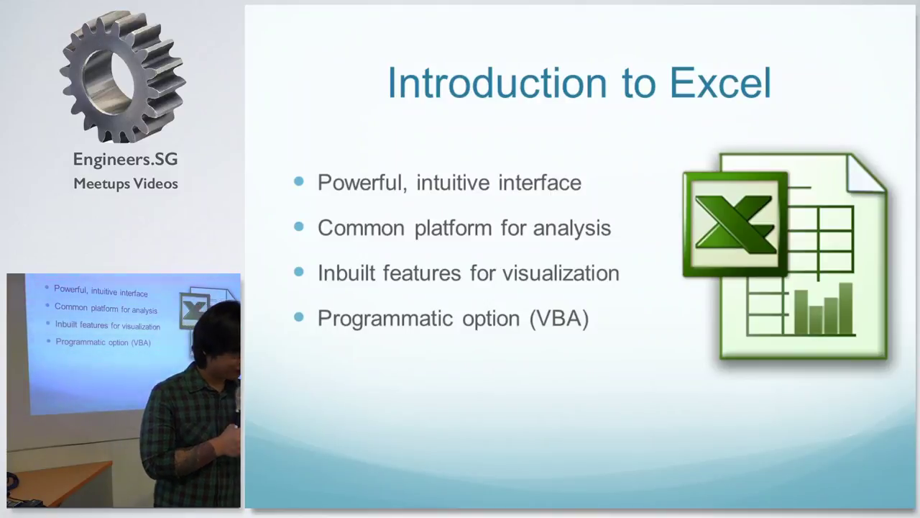
pyautogui.press('Right')
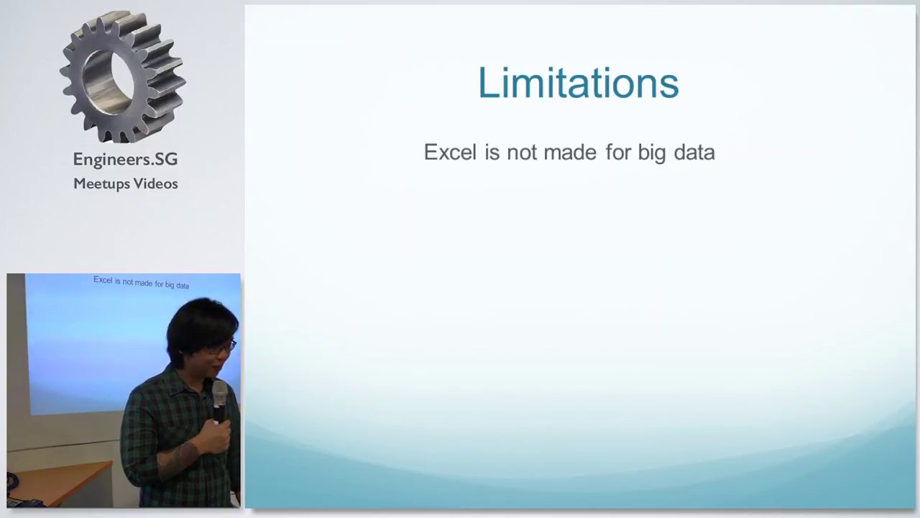
# Show the screenshot of Excel's last worksheet rows, then the Excel and PowerPivot illustration.
pyautogui.press('Right')
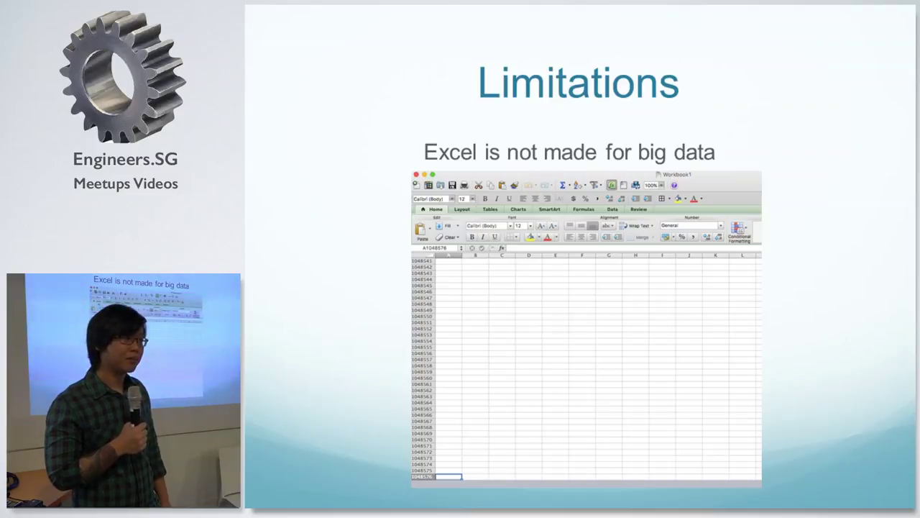
pyautogui.press('Right')
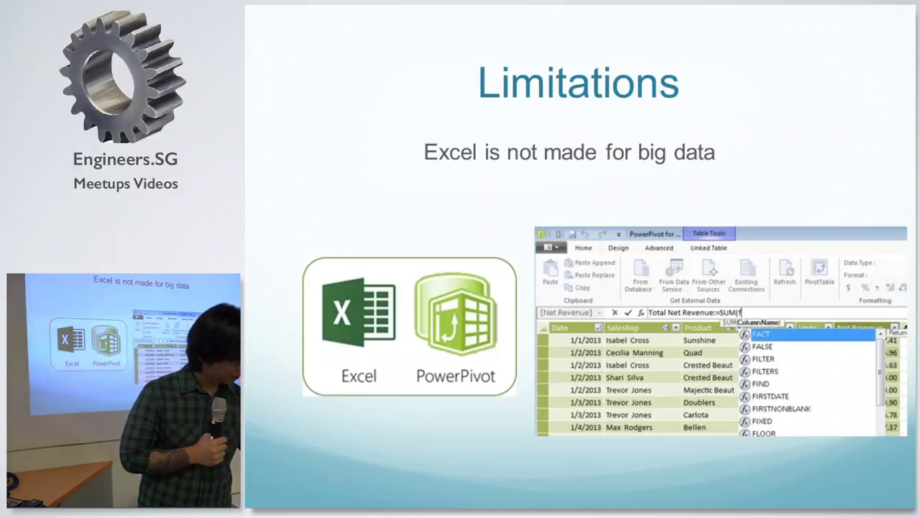
# Show the forklift meme, then advance to the 'Not every version of Excel is alike' slide.
pyautogui.press('Right')
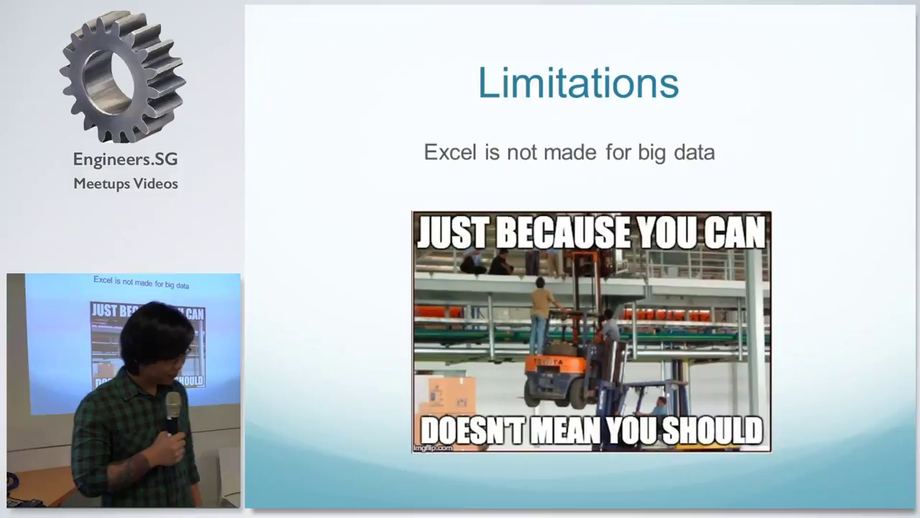
pyautogui.press('Right')
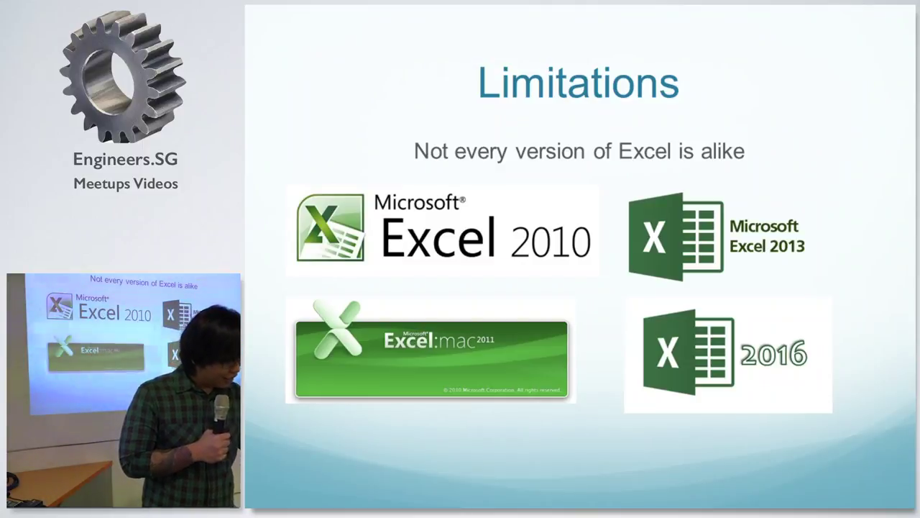
# Remove the Excel for Mac 2011 logo, leaving the 2010, 2013 and 2016 logos.
pyautogui.press('Right')
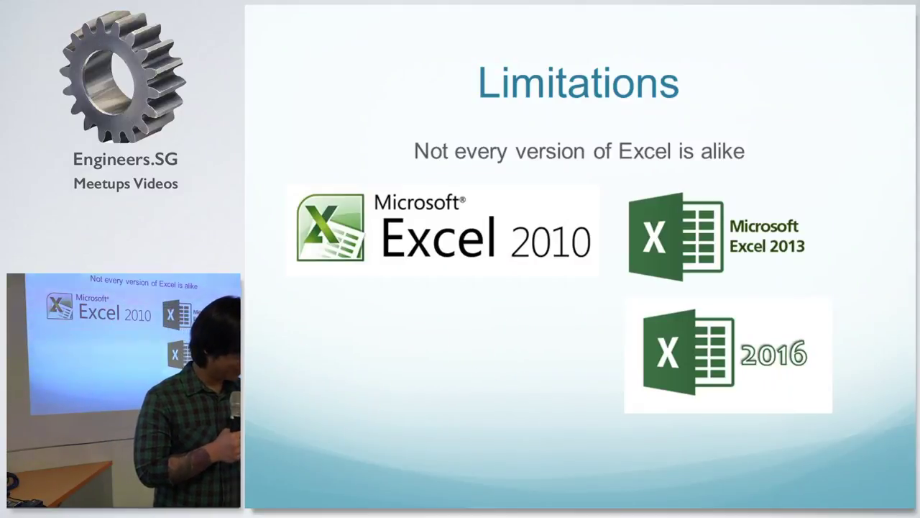
# Advance to the 'Excel is not optimal for collaborative work' slide with the project_a file list.
pyautogui.press('Right')
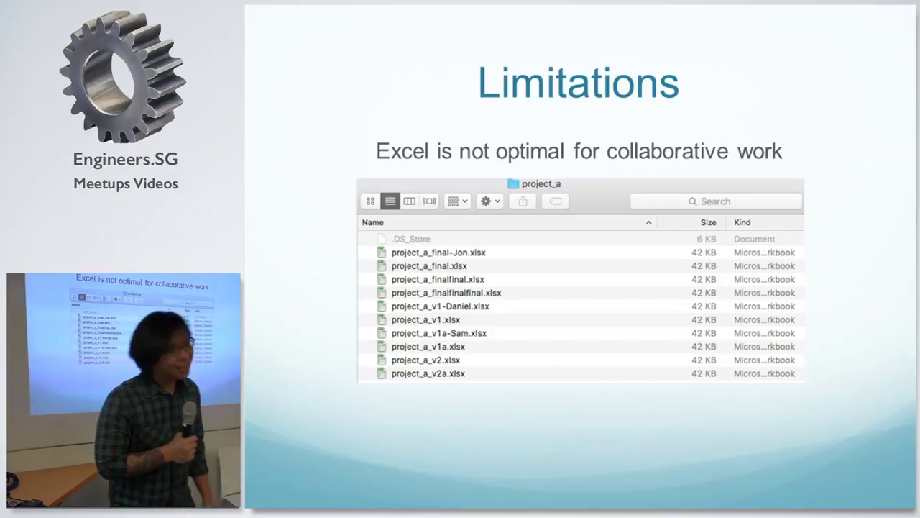
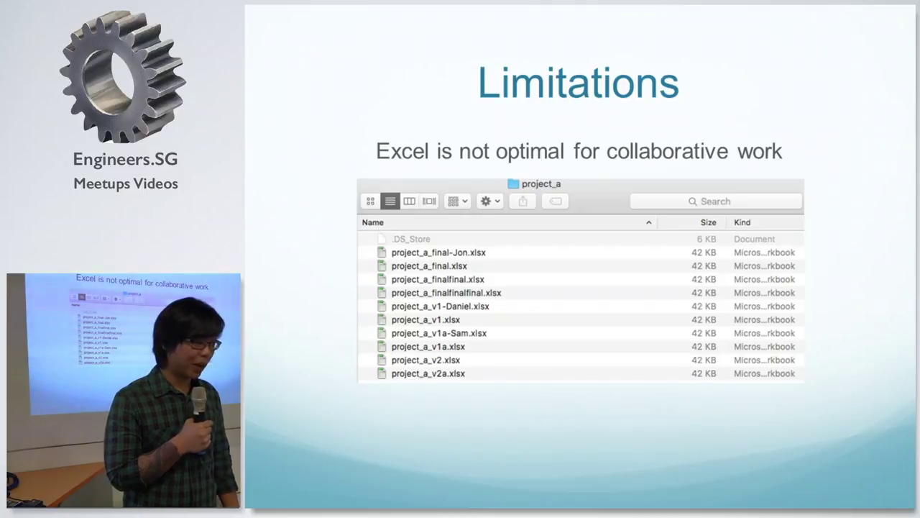
# Advance to the Limitations slide, where VBA is powerful but not always the best option.
pyautogui.press('Right')
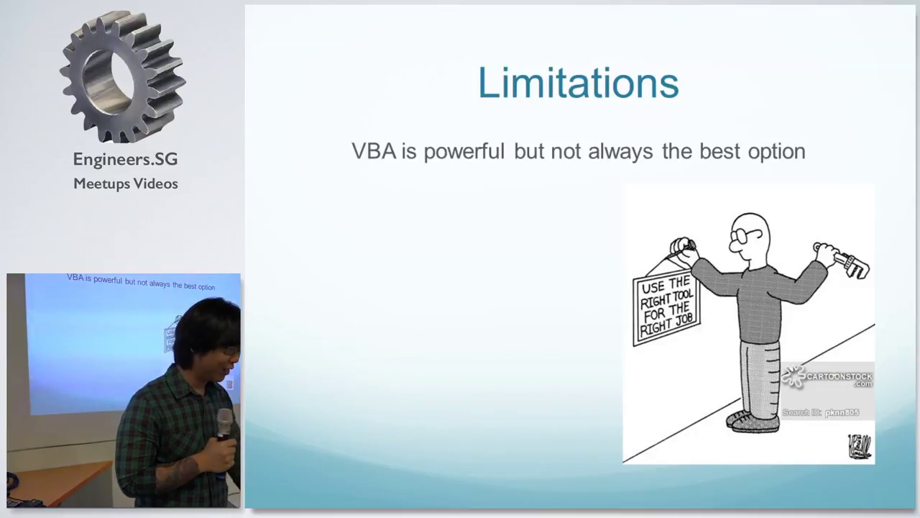
# Reveal the five VBA limitation bullets, then advance past Workbook Structure to the cell references slide.
pyautogui.press('Right')
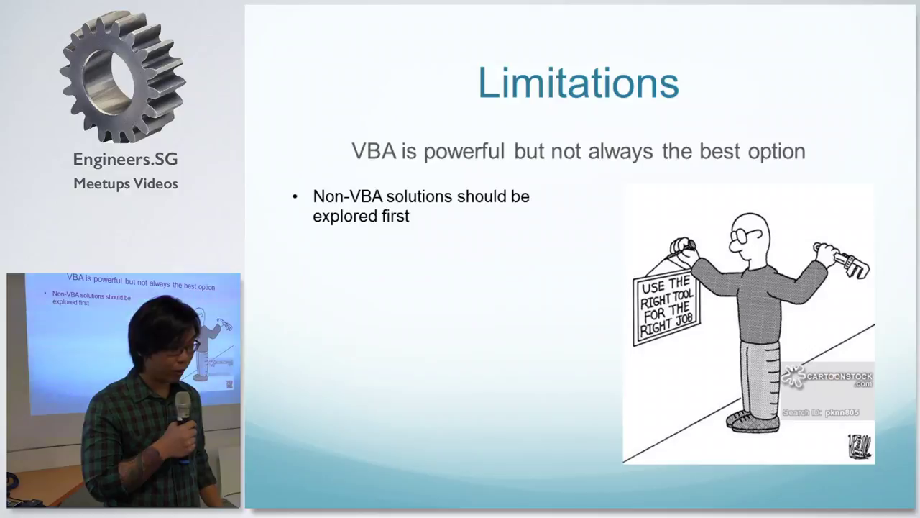
pyautogui.press('Right')
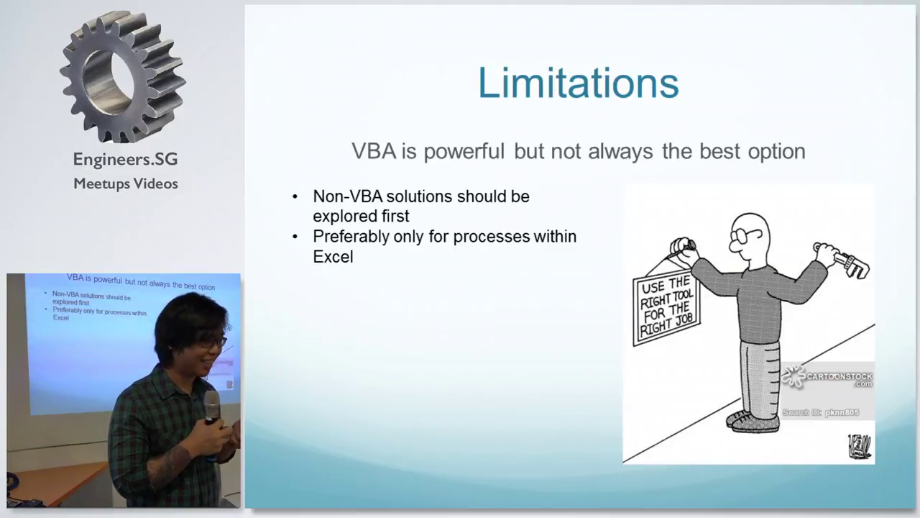
pyautogui.press('Right')
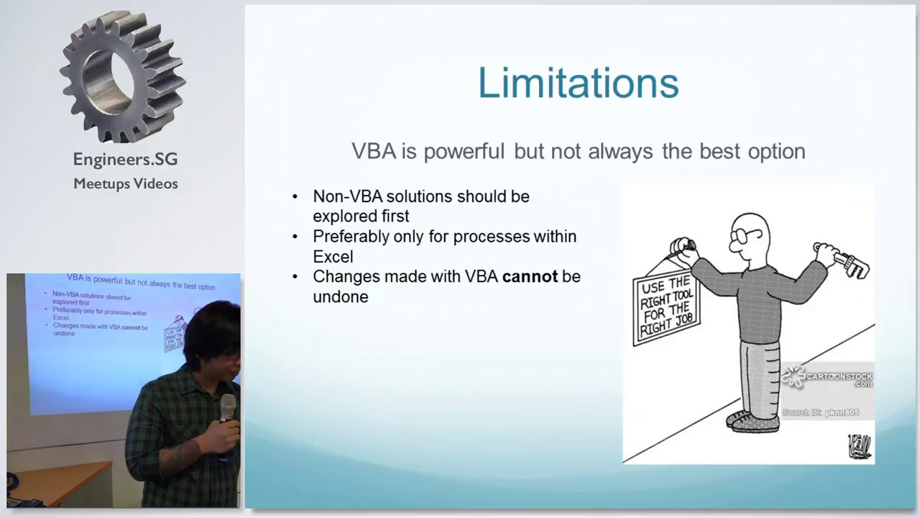
pyautogui.press('Right')
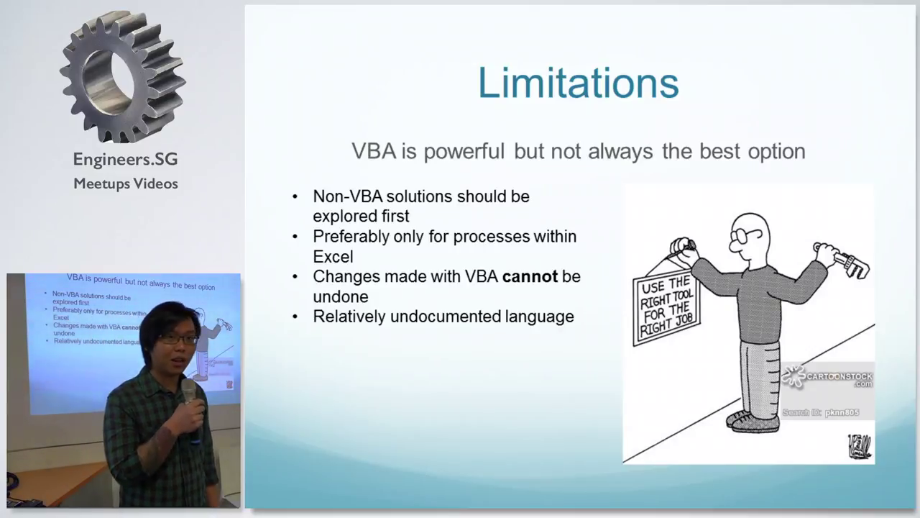
pyautogui.press('Right')
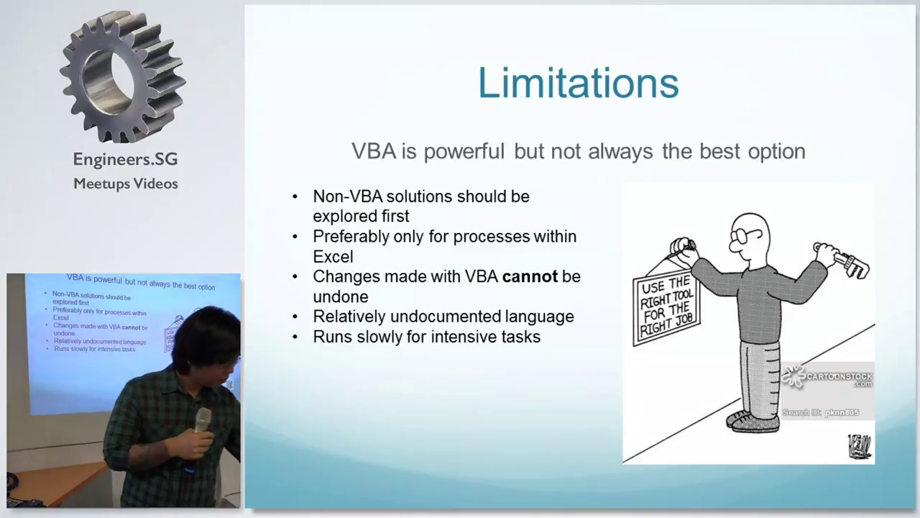
pyautogui.press('Right')
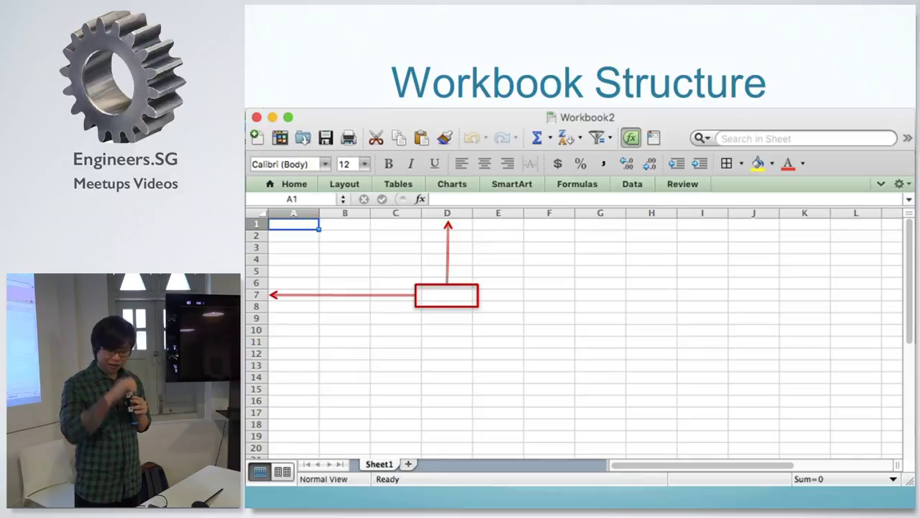
pyautogui.press('Right')
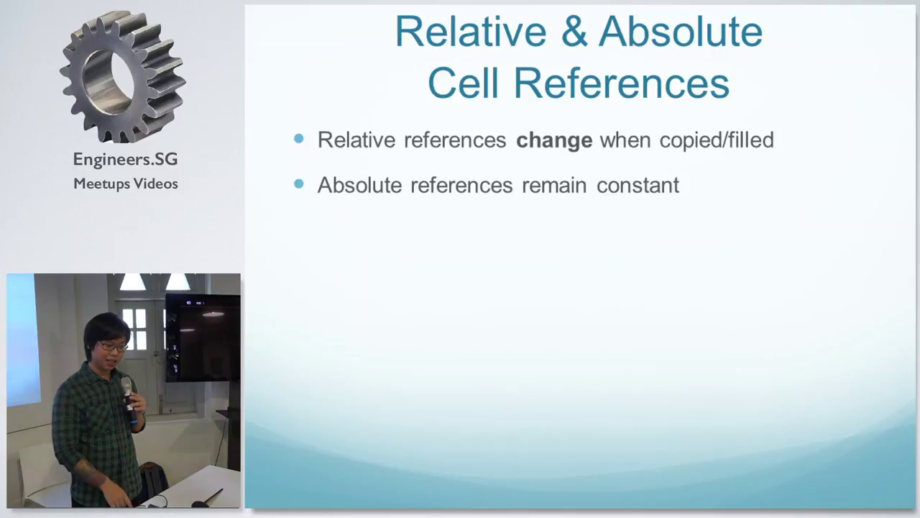
# Step forward then back, landing on the Workbook Structure slide with its cell-tracing diagram.
pyautogui.press('Right')
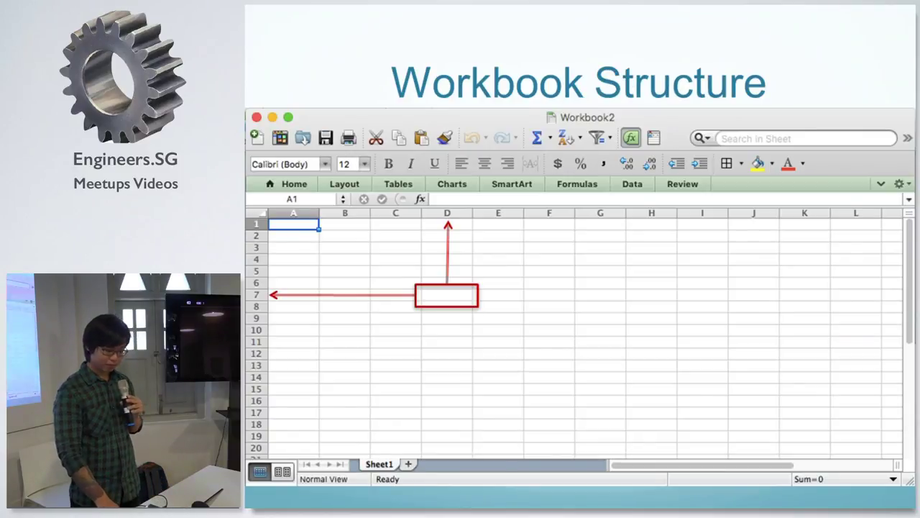
pyautogui.press('Left')
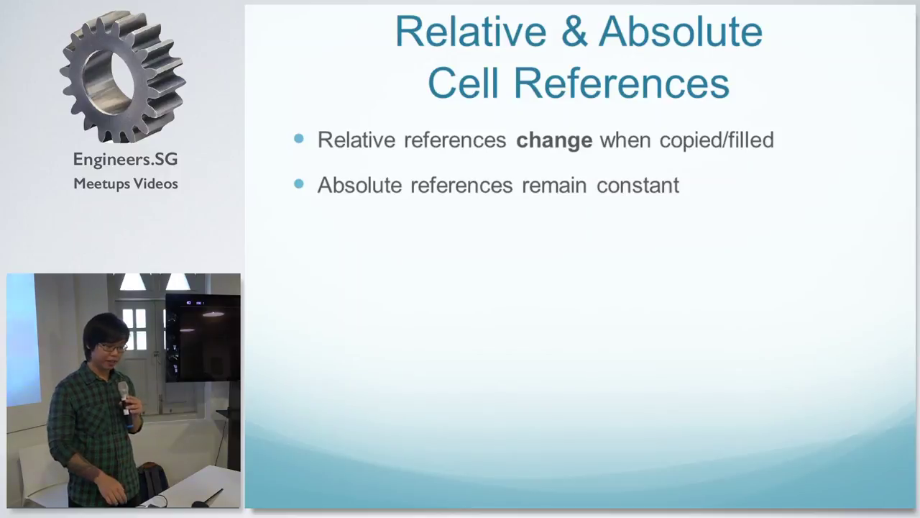
# Build in the example grid where C3 holds =B3 + C2 and shows 2.
pyautogui.press('Right')
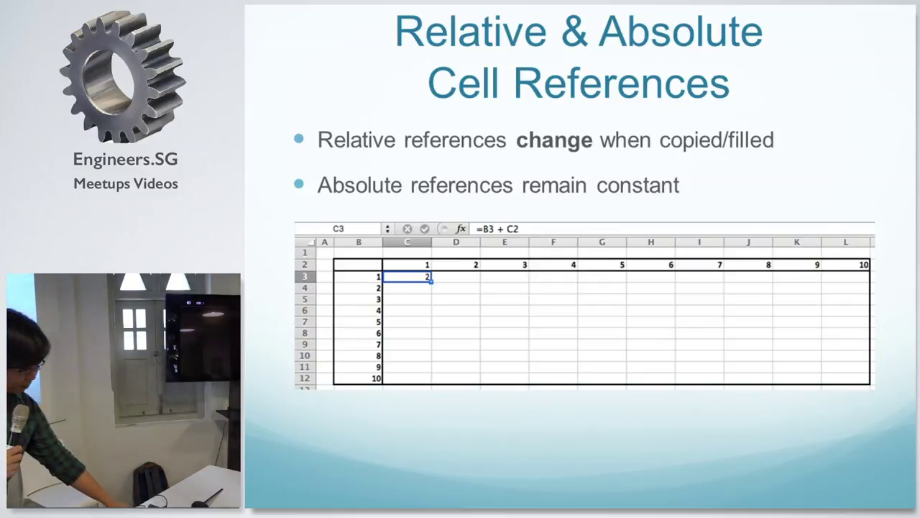
# Show D3's copied formula =C3 + D2, then bring up the Absolute Cell References example with =$B3 + C$2.
pyautogui.press('Right')
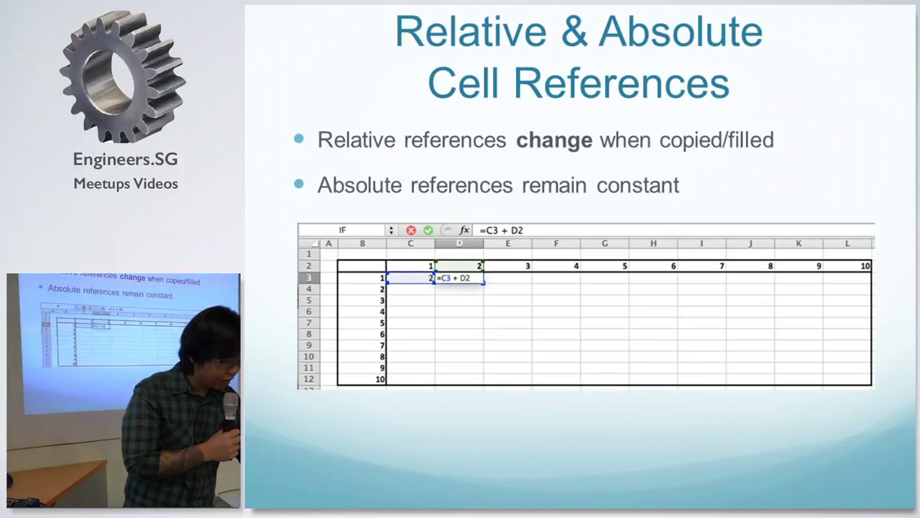
pyautogui.press('Right')
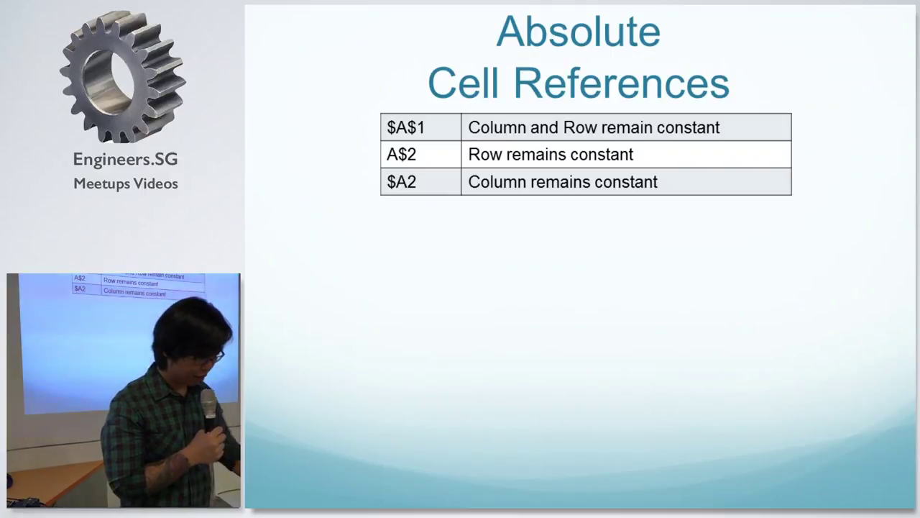
pyautogui.press('Right')
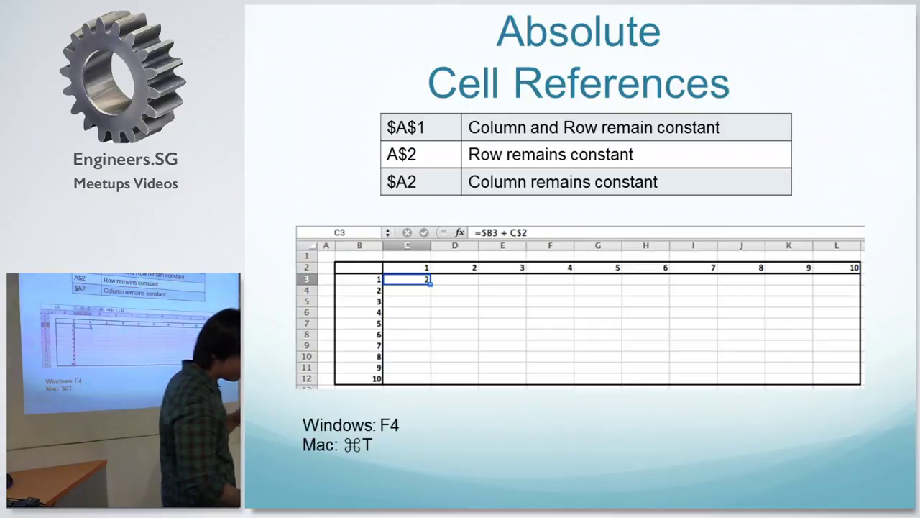
# Step the example from D3's =$B3 + D$2 to C4's =$B4 + C$2.
pyautogui.press('Right')
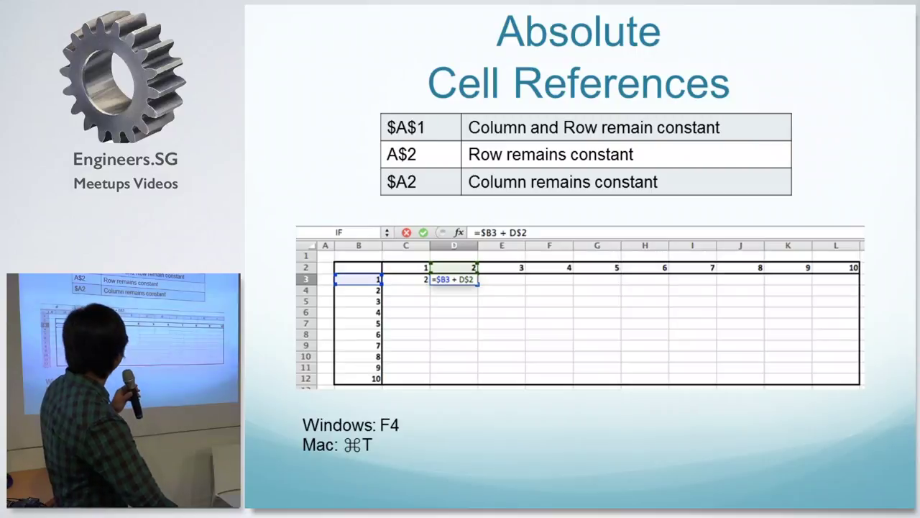
pyautogui.press('Right')
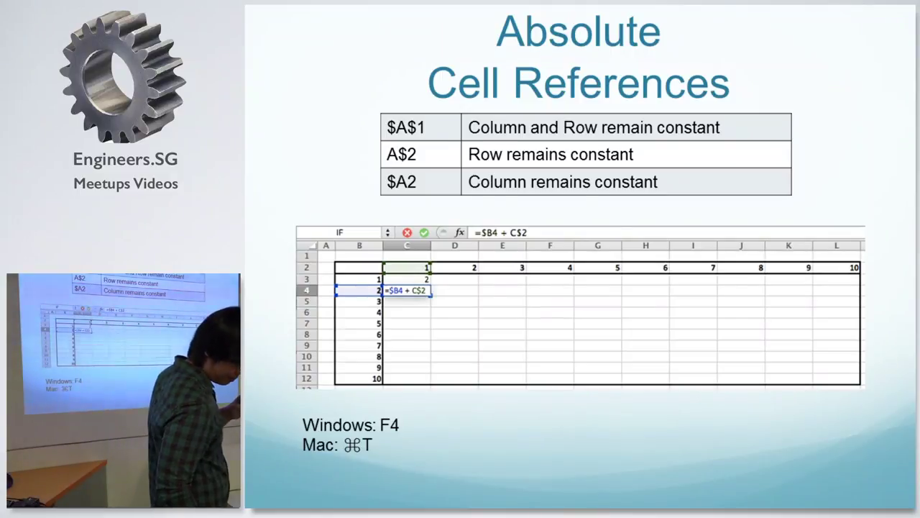
# Advance from the absolute references example toward the Data Types slide.
pyautogui.press('Right')
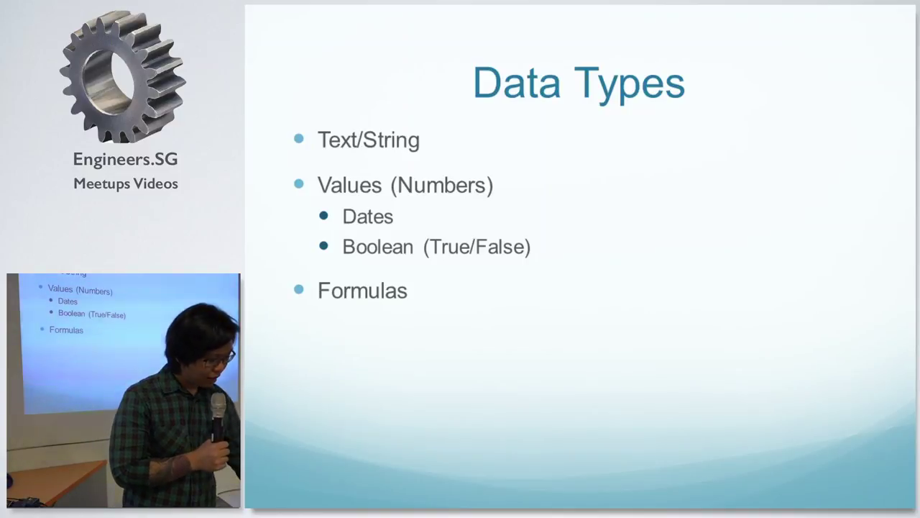
# Advance to the Data Types slide listing Text/String, Values (Numbers) and Formulas.
pyautogui.press('Right')
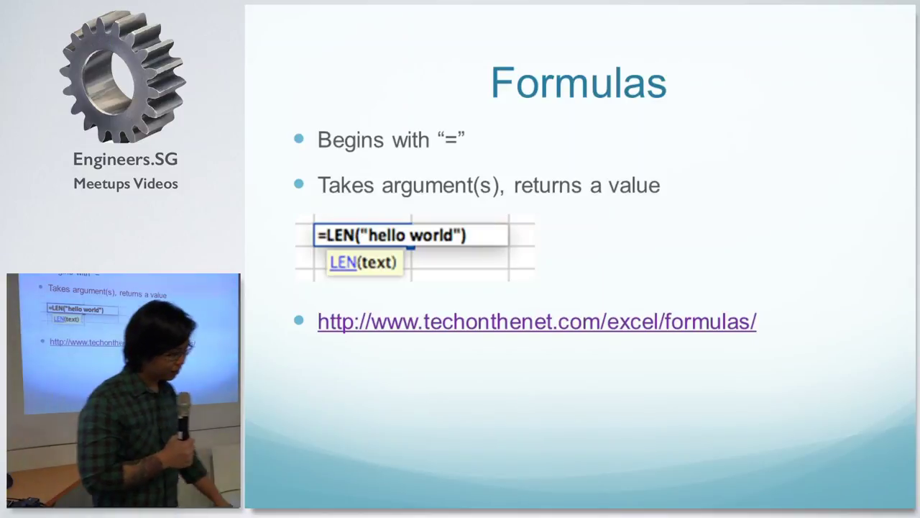
# Advance through Types of Formulas to the String/Text Functions table with CONCATENATE, LOWER/UPPER, TRIM and LEN.
pyautogui.press('Right')
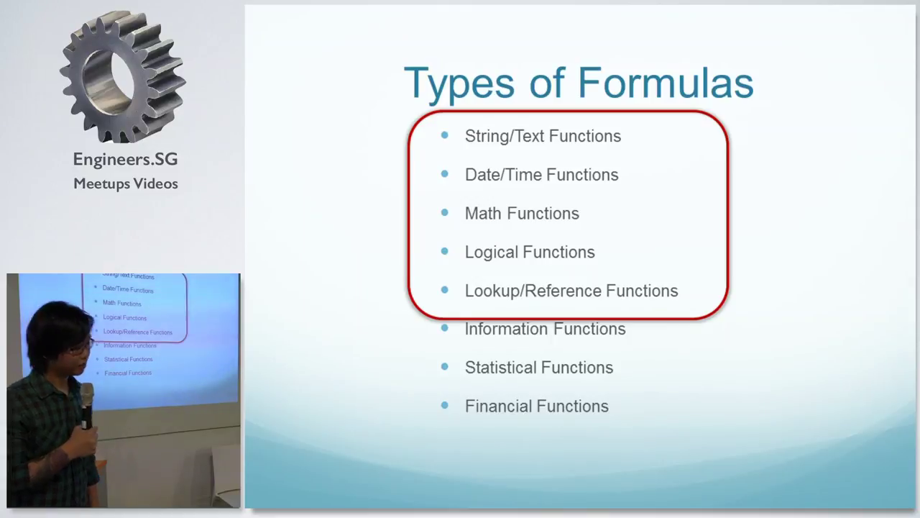
pyautogui.press('Right')
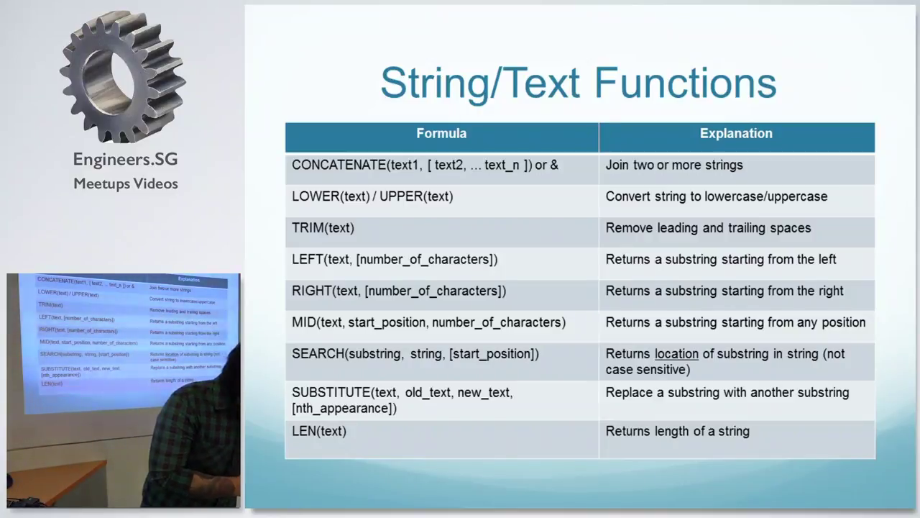
# Leave the slideshow and switch to the blank Excel workbook Book1.
pyautogui.hotkey('alt', 'Tab')
pyautogui.hotkey('alt', 'Tab')
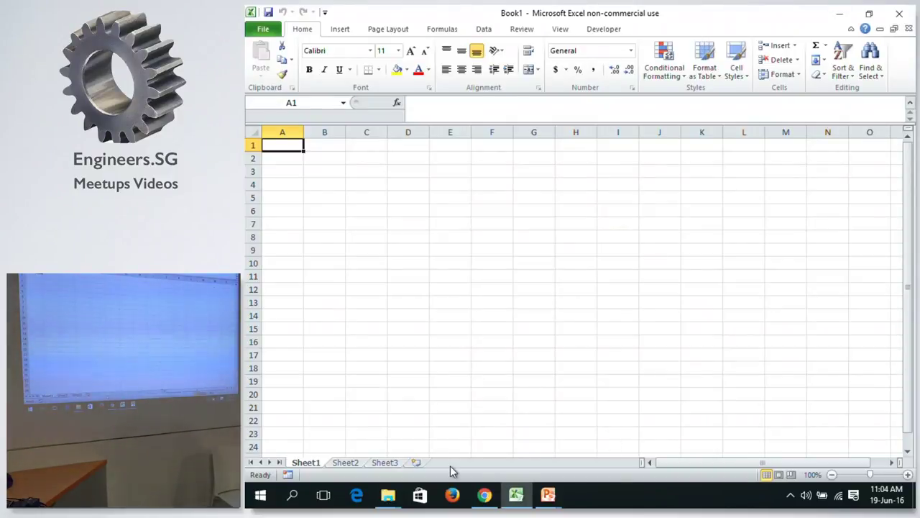
pyautogui.click(377, 503)
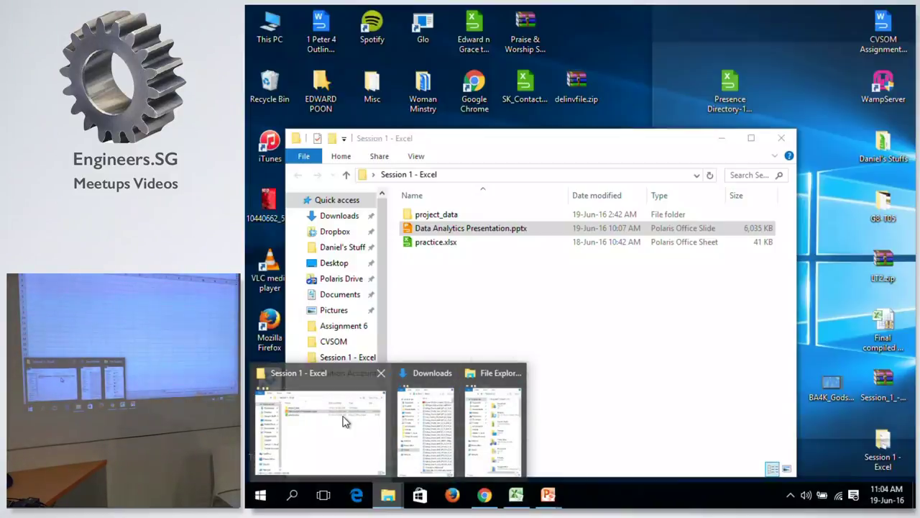
# Open practice.xlsx from the Session 1 - Excel folder, then close the Polaris Office window.
pyautogui.click(345, 421)
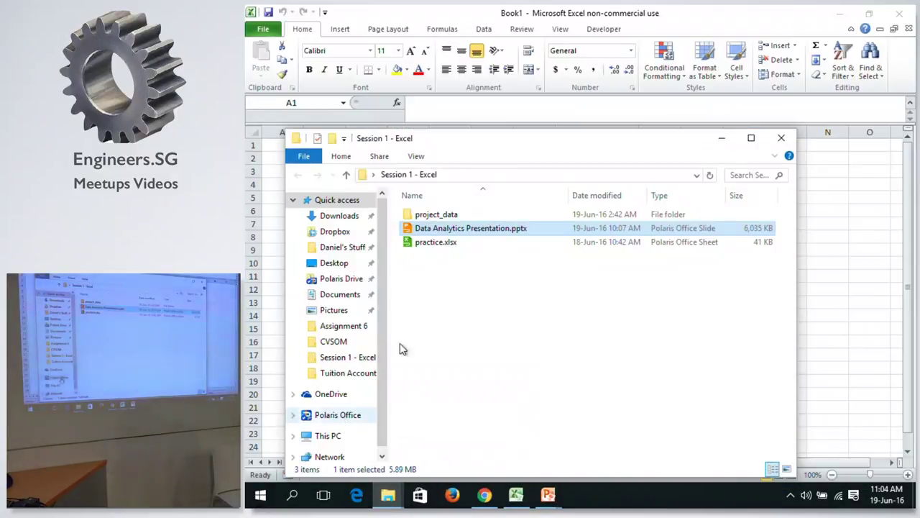
pyautogui.click(462, 249)
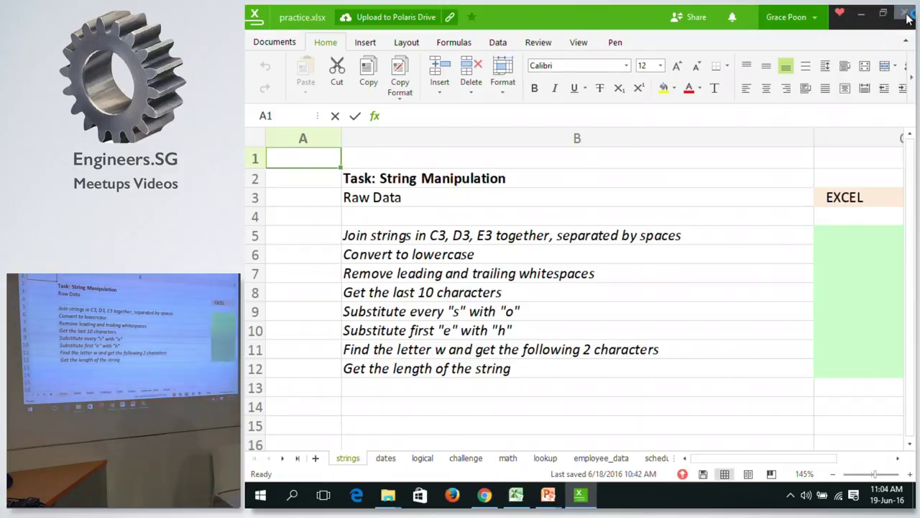
pyautogui.click(906, 15)
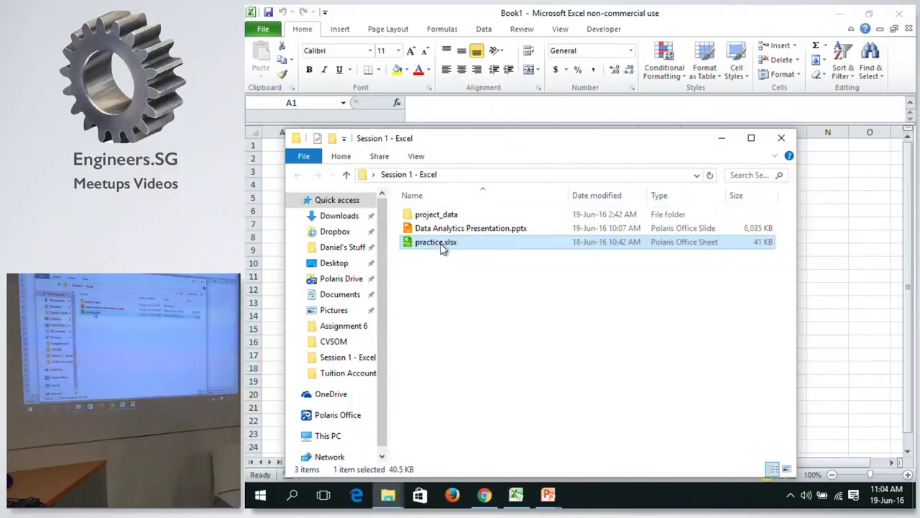
# Open practice.xlsx with Microsoft Excel and allow editing of the protected workbook.
pyautogui.rightClick(442, 246)
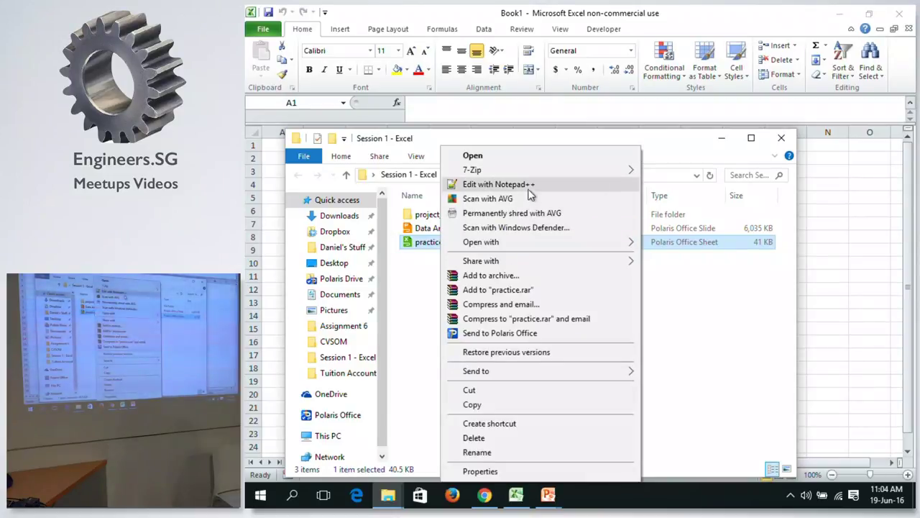
pyautogui.moveTo(516, 245)
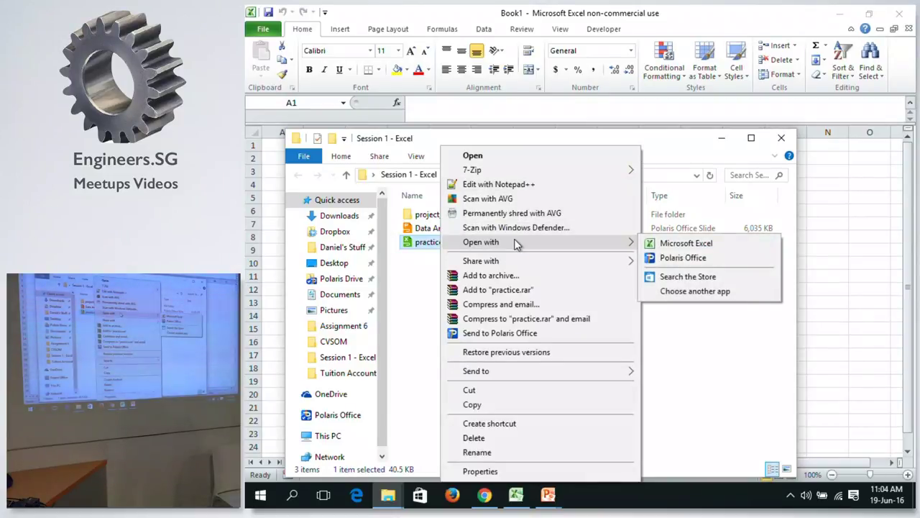
pyautogui.click(671, 244)
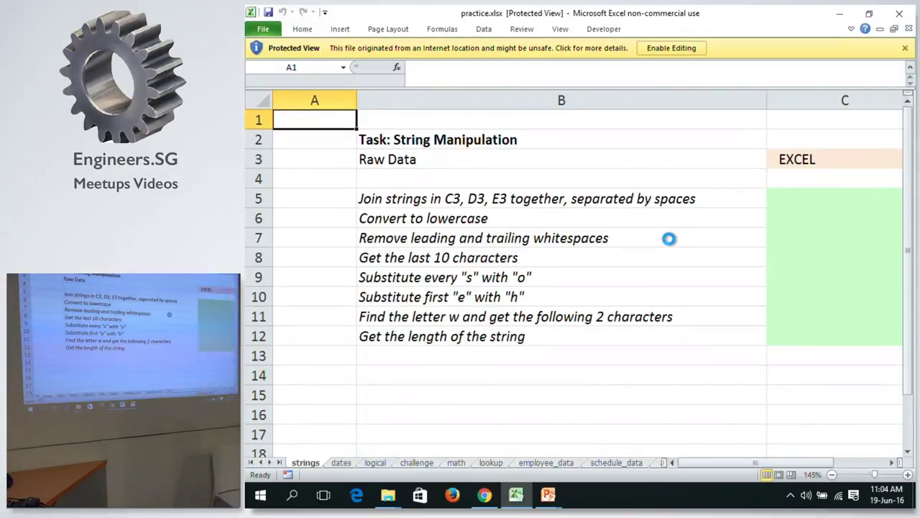
pyautogui.click(664, 47)
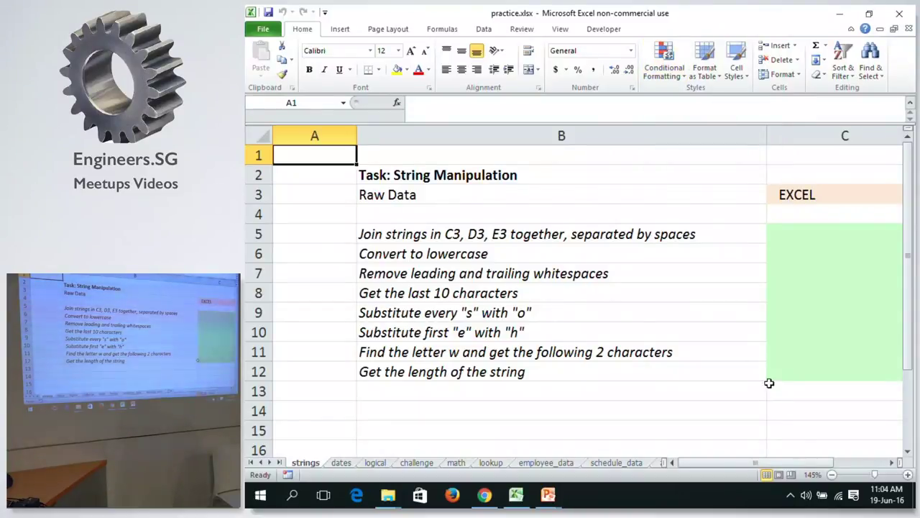
# Zoom the strings sheet out to 100% so columns D through F are visible.
pyautogui.click(832, 474)
pyautogui.click(832, 474)
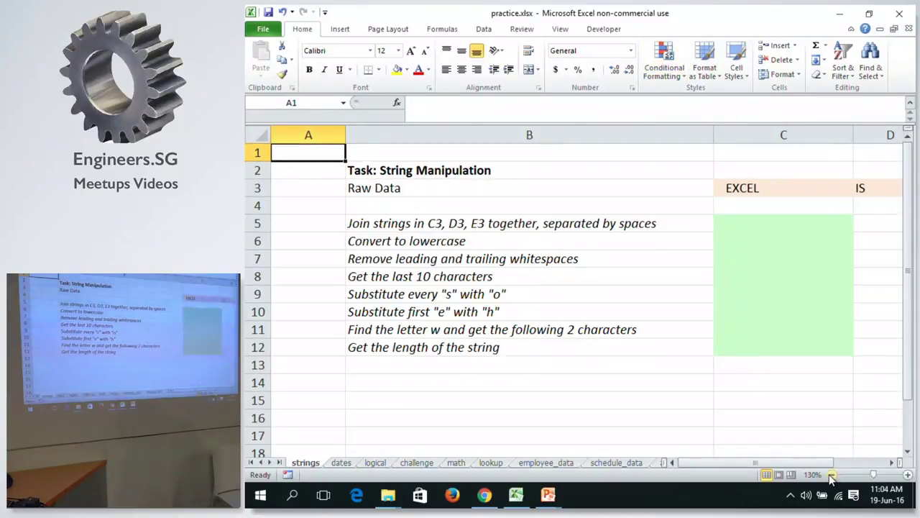
pyautogui.click(832, 474)
pyautogui.click(832, 475)
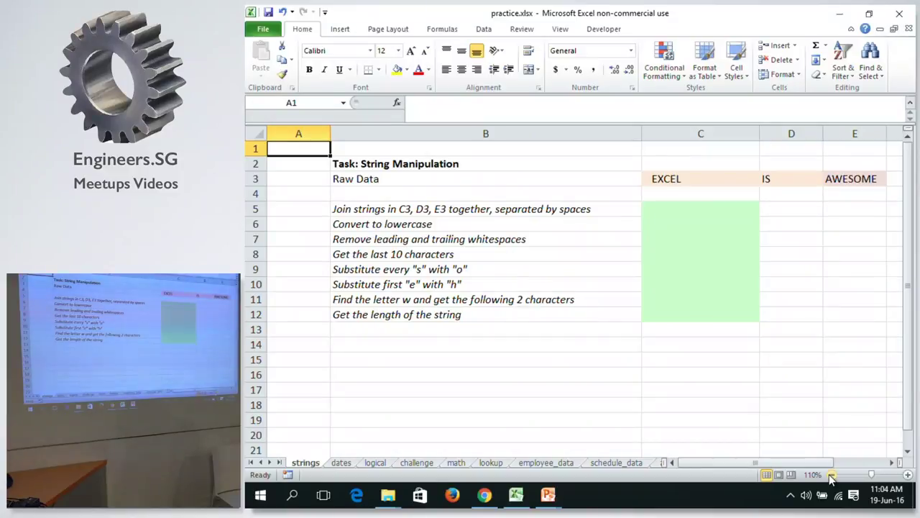
pyautogui.click(832, 474)
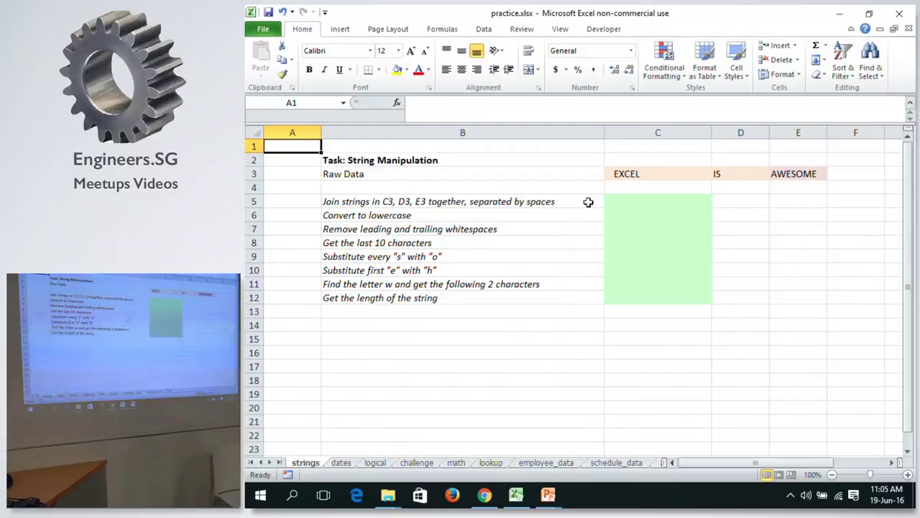
# Select C5 for the first answer, check the slide show, and begin editing C5.
pyautogui.click(643, 202)
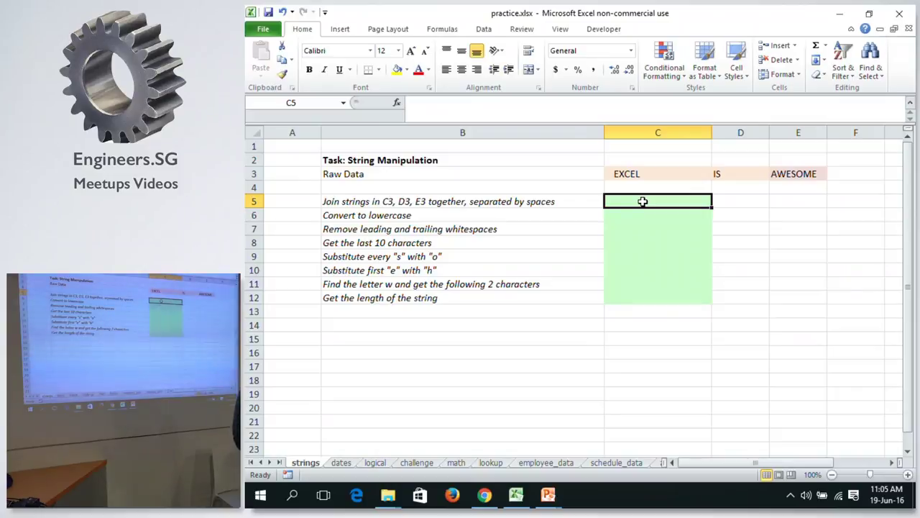
pyautogui.hotkey('alt', 'Tab')
pyautogui.hotkey('alt', 'Tab')
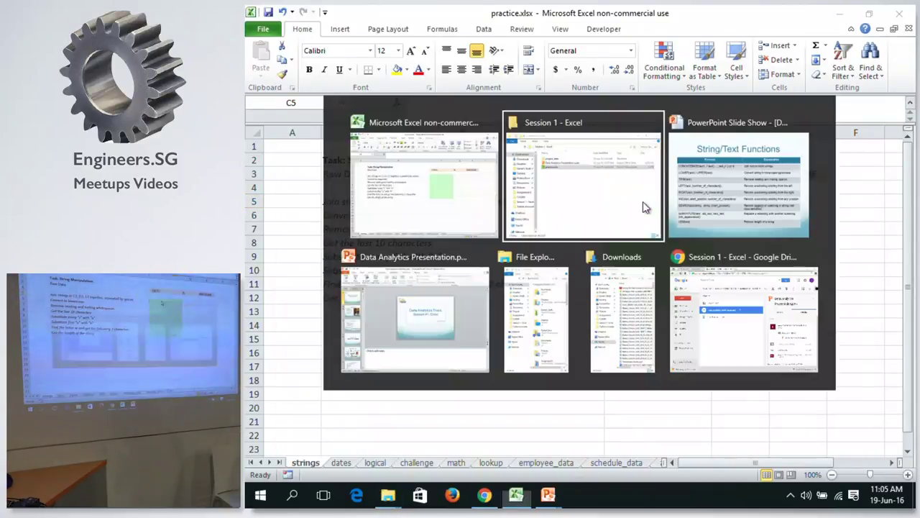
pyautogui.hotkey('alt', 'Tab')
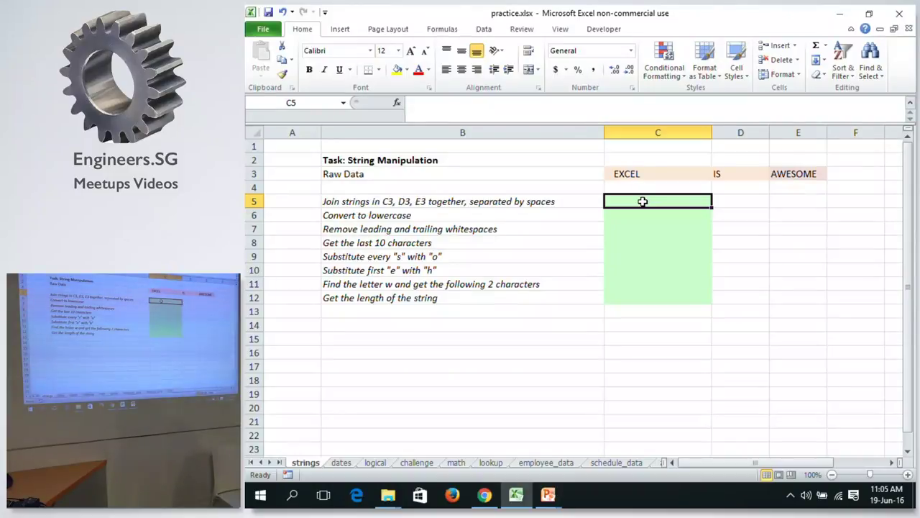
pyautogui.click(579, 99)
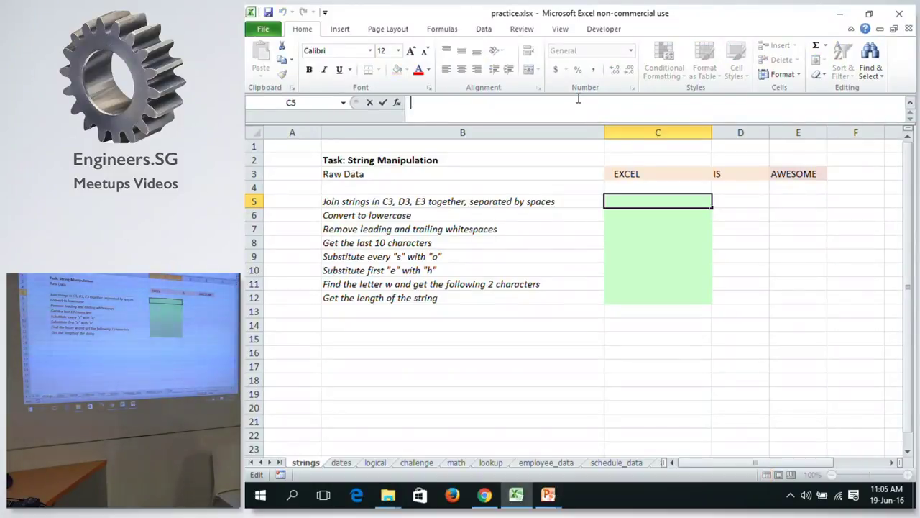
pyautogui.write('=')
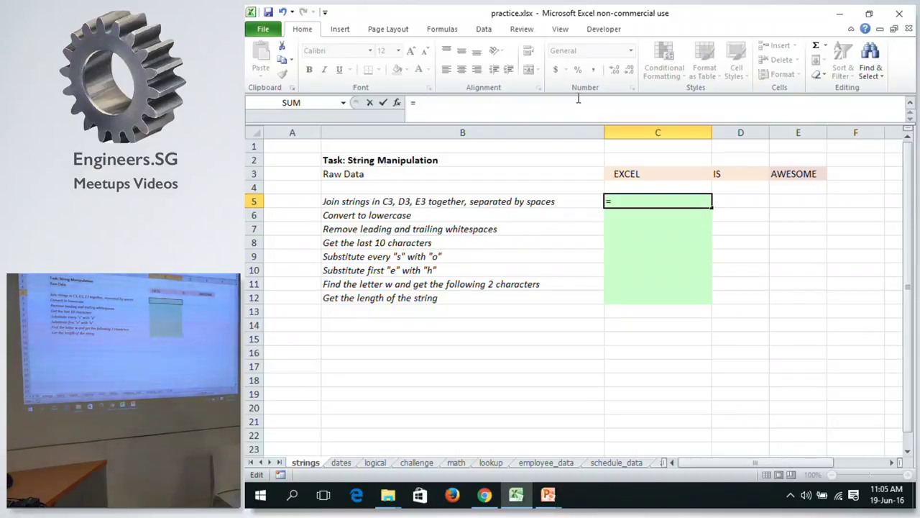
pyautogui.write('S')
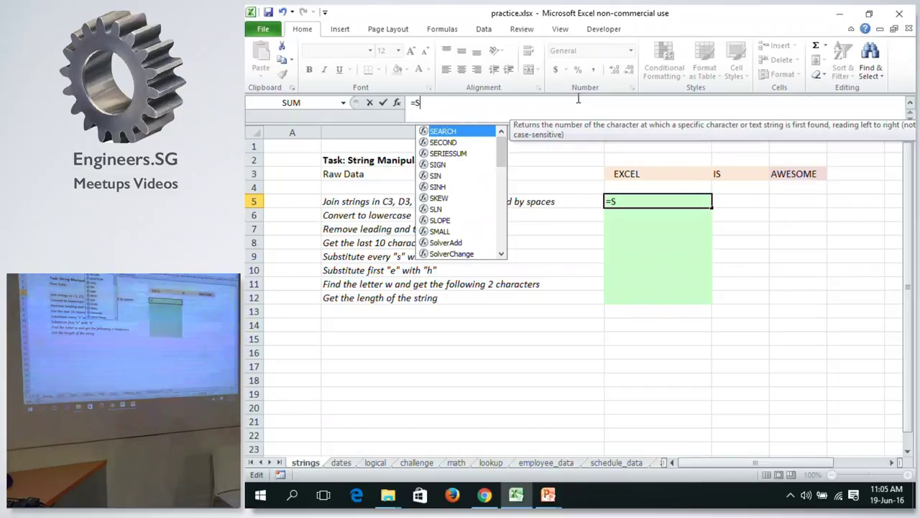
pyautogui.write('UM')
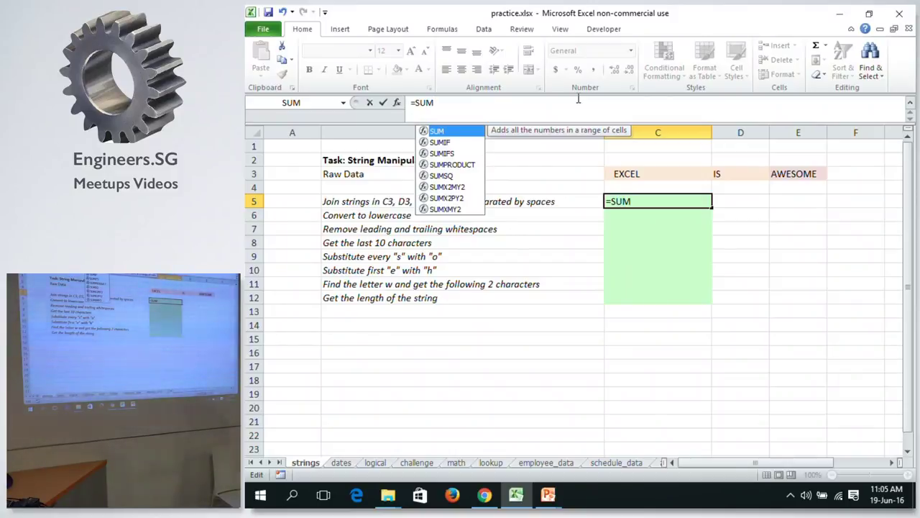
pyautogui.write('(')
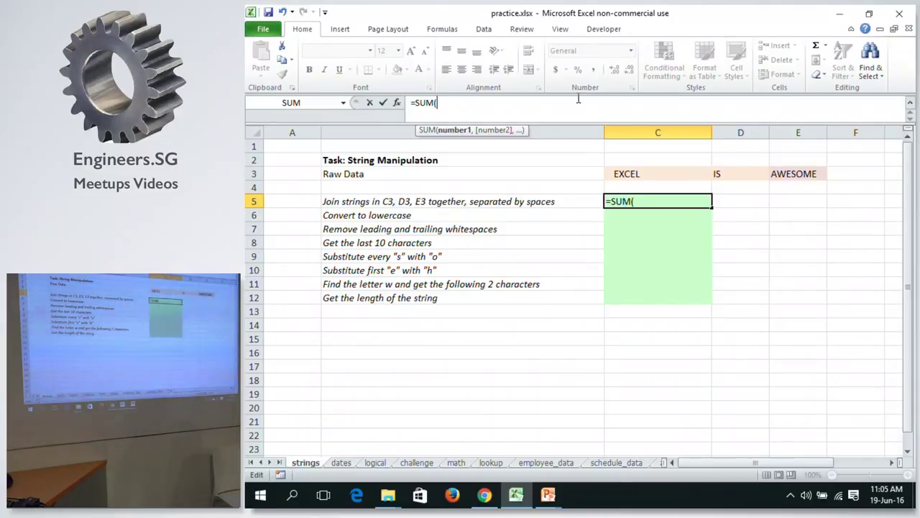
pyautogui.press('Escape')
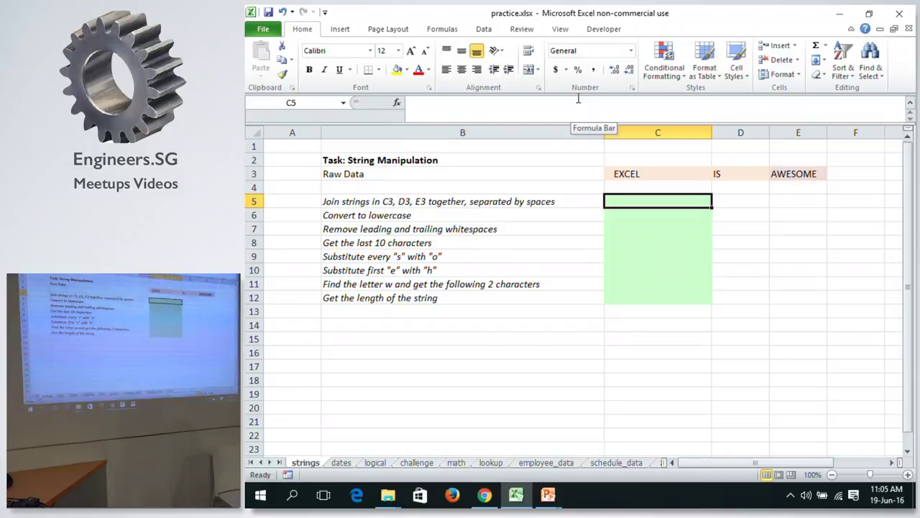
pyautogui.hotkey('alt', 'Tab')
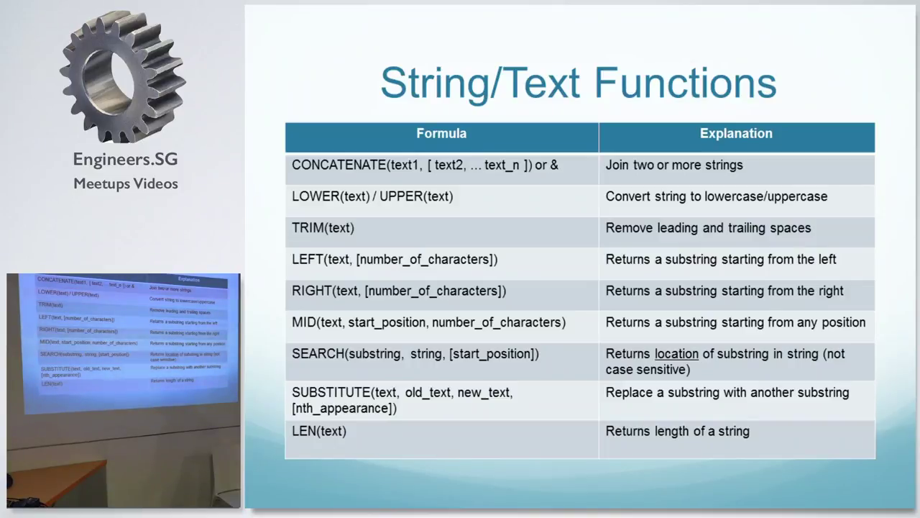
pyautogui.hotkey('alt', 'Tab')
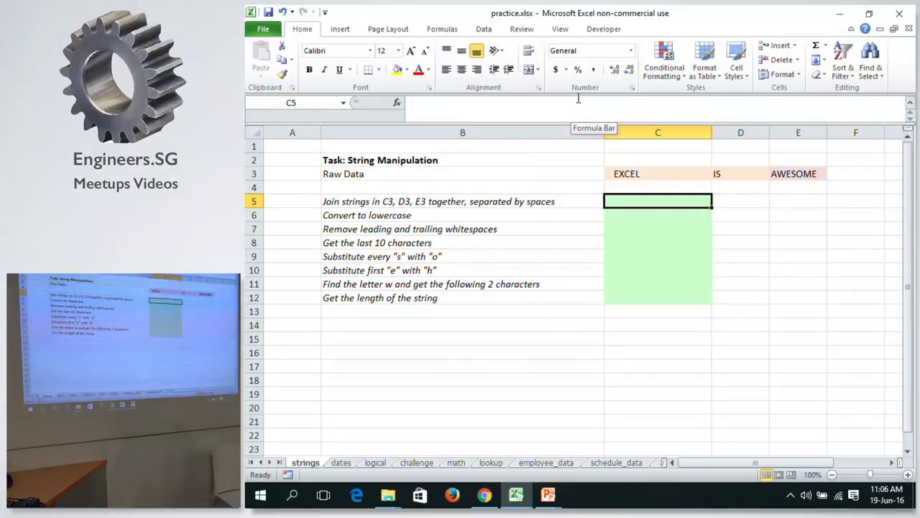
# Enter "ghf" as quoted text in C5, then turn it into the formula ="ghf".
pyautogui.write('"')
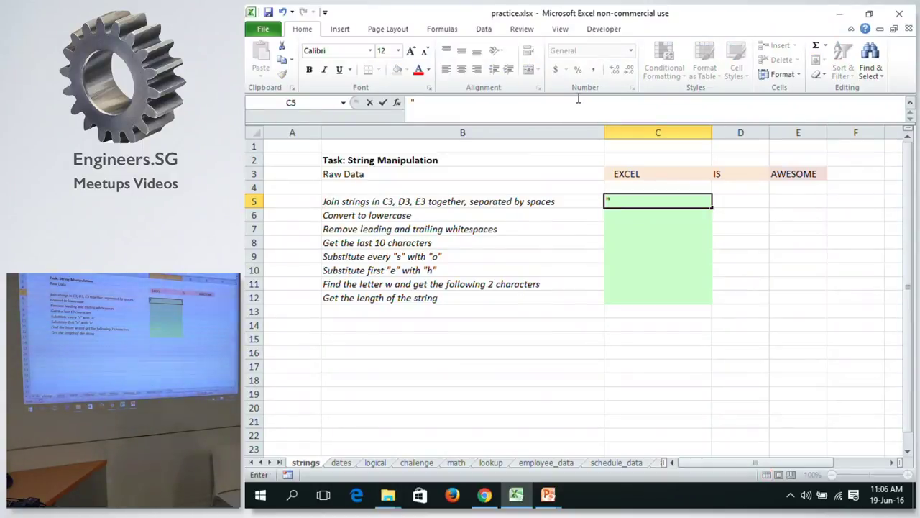
pyautogui.write('ghf')
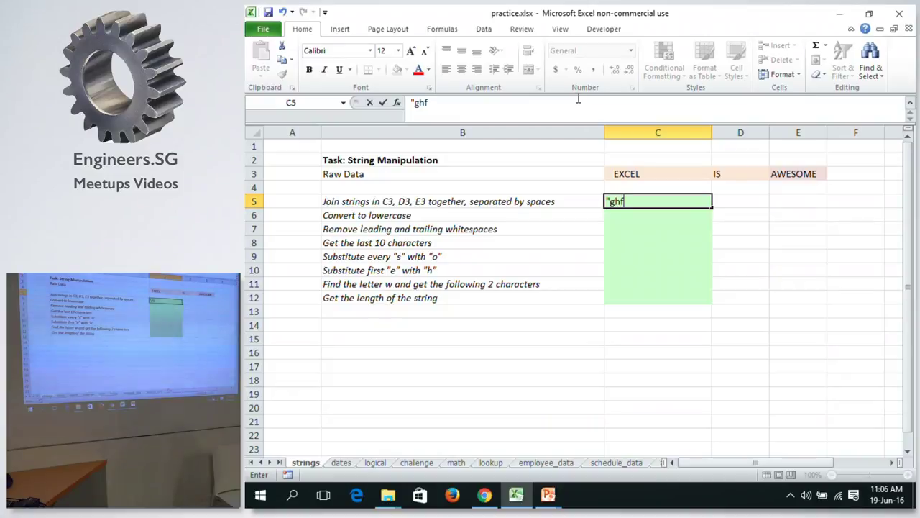
pyautogui.write('"')
pyautogui.press('Return')
pyautogui.press('Up')
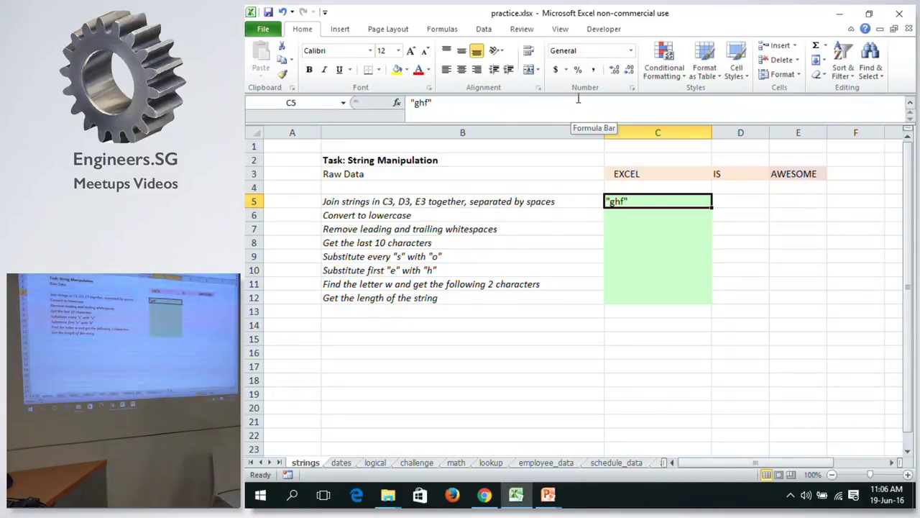
pyautogui.click(411, 103)
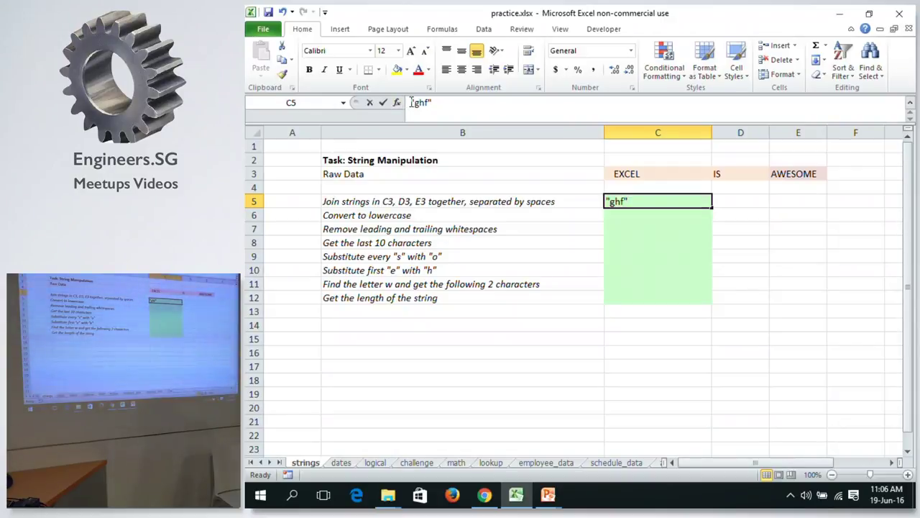
pyautogui.write('=')
pyautogui.press('Return')
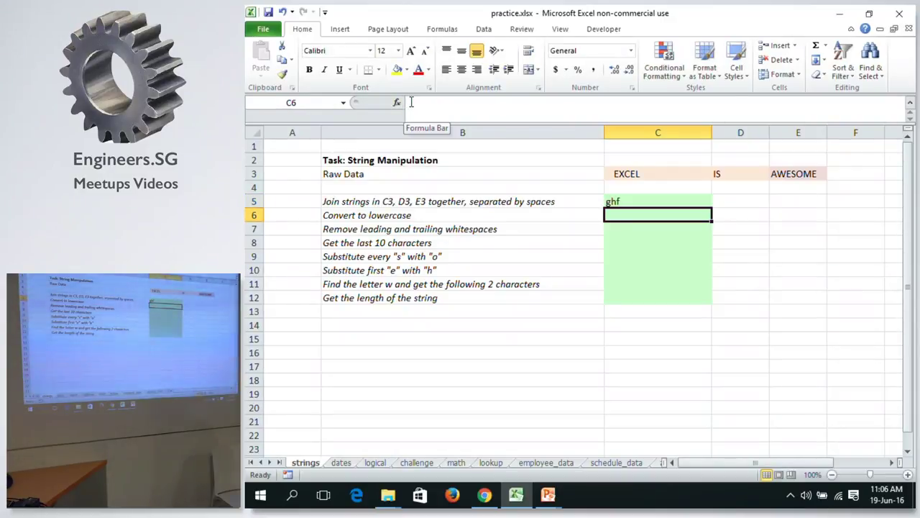
pyautogui.press('Up')
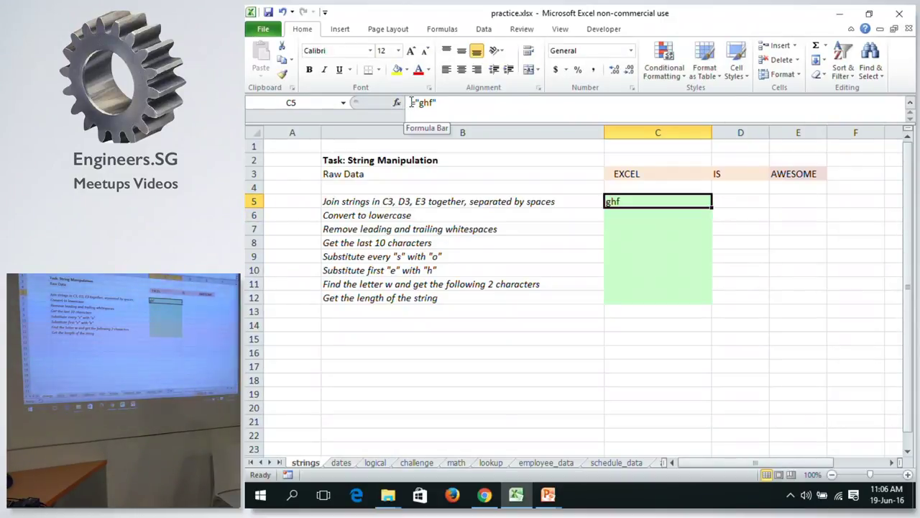
# Overwrite C5 with the plain text hgfhg.
pyautogui.write('hgfhg')
pyautogui.press('Return')
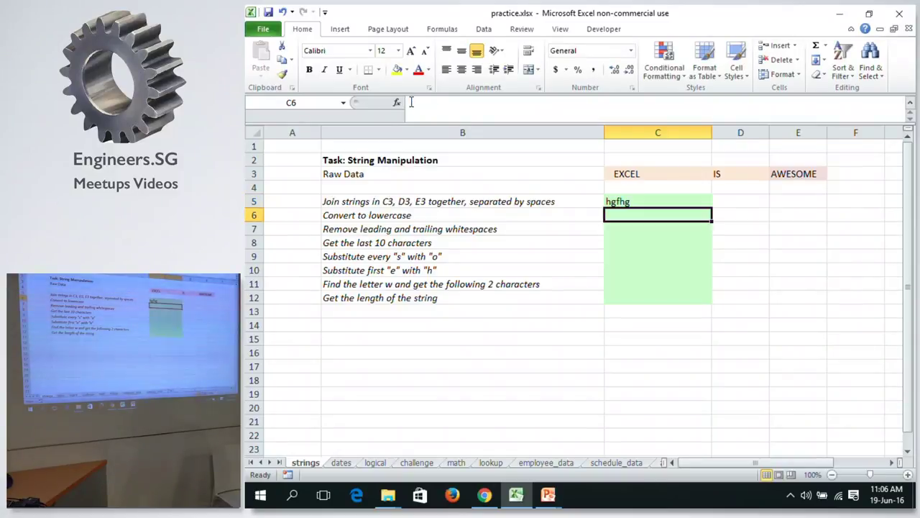
pyautogui.press('Up')
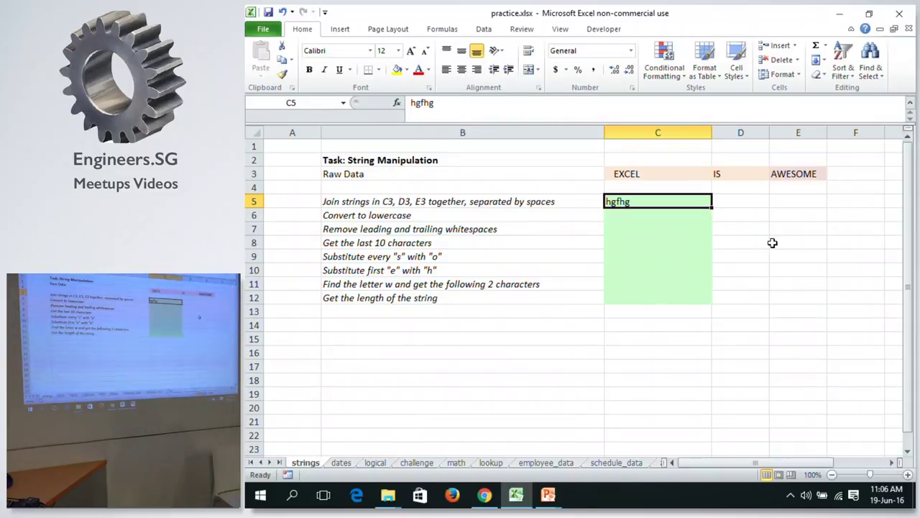
# Clear hgfhg from C5, then enter a in C5 and b in D5.
pyautogui.rightClick(658, 205)
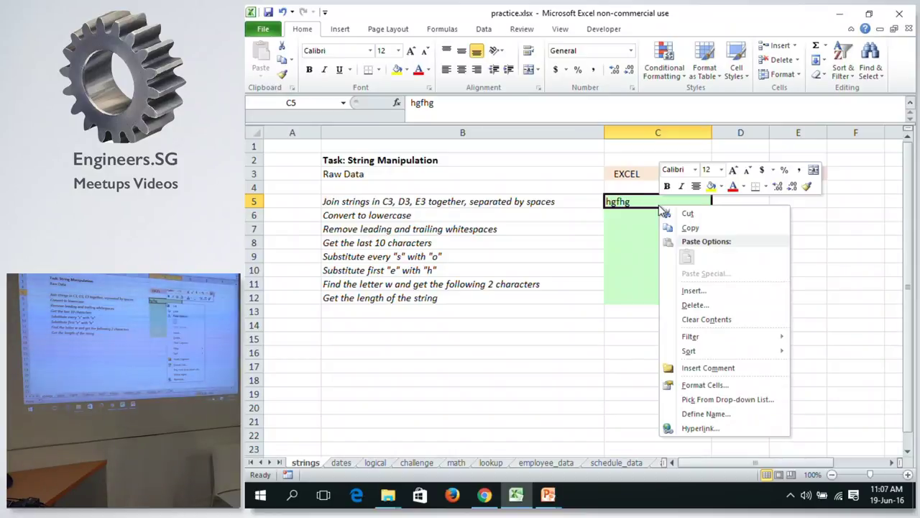
pyautogui.click(707, 319)
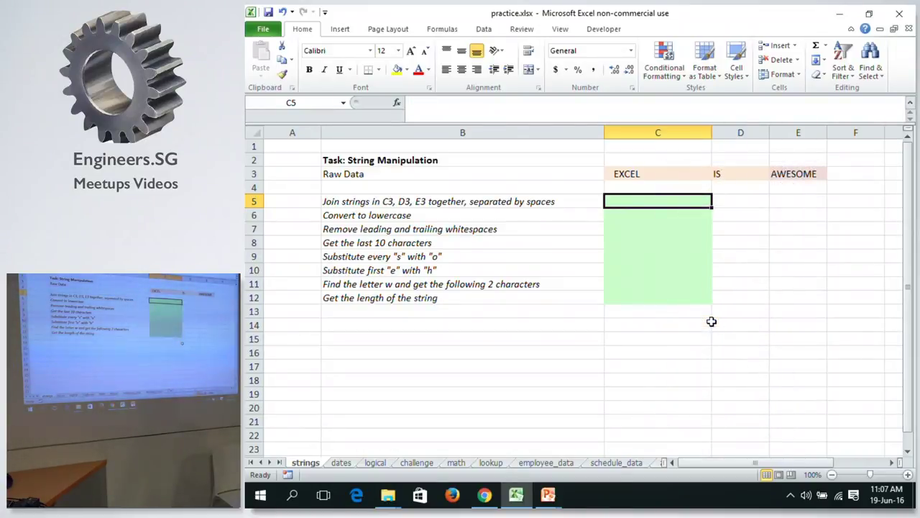
pyautogui.write('a')
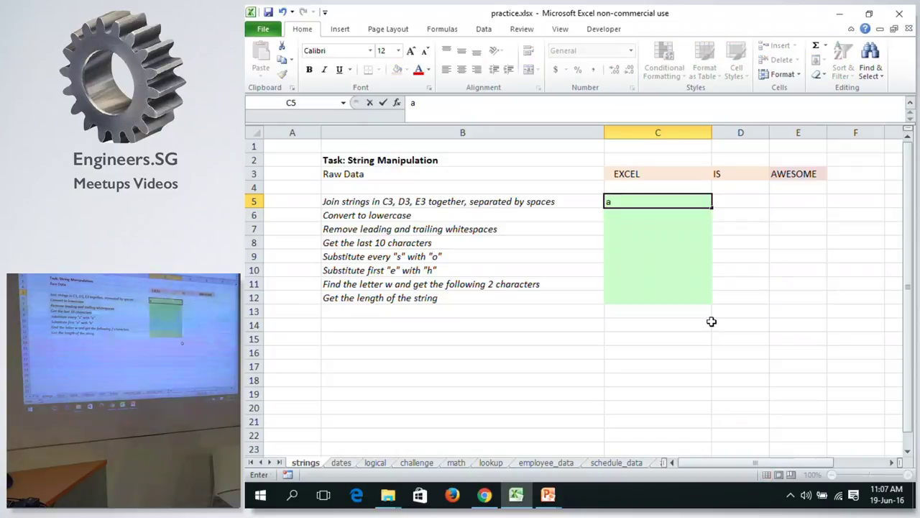
pyautogui.press('Tab')
pyautogui.write('b')
pyautogui.press('Down')
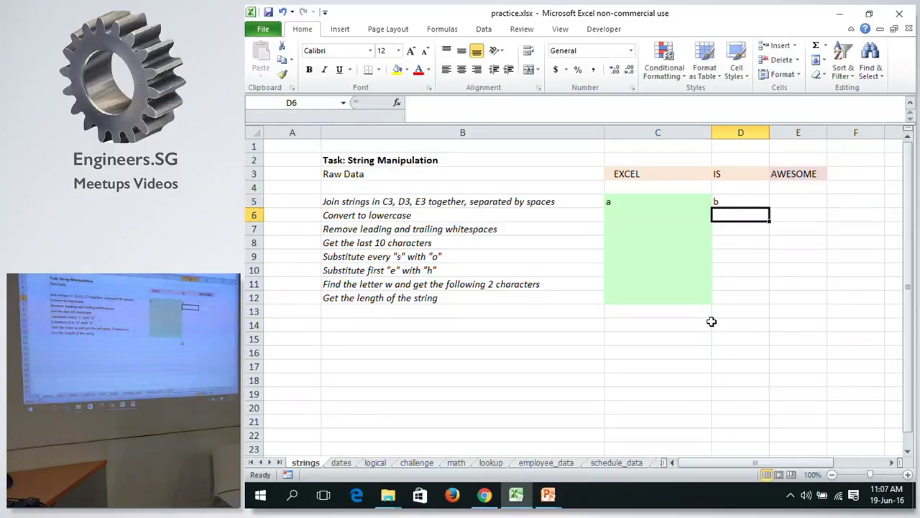
pyautogui.press('Left')
pyautogui.press('Up')
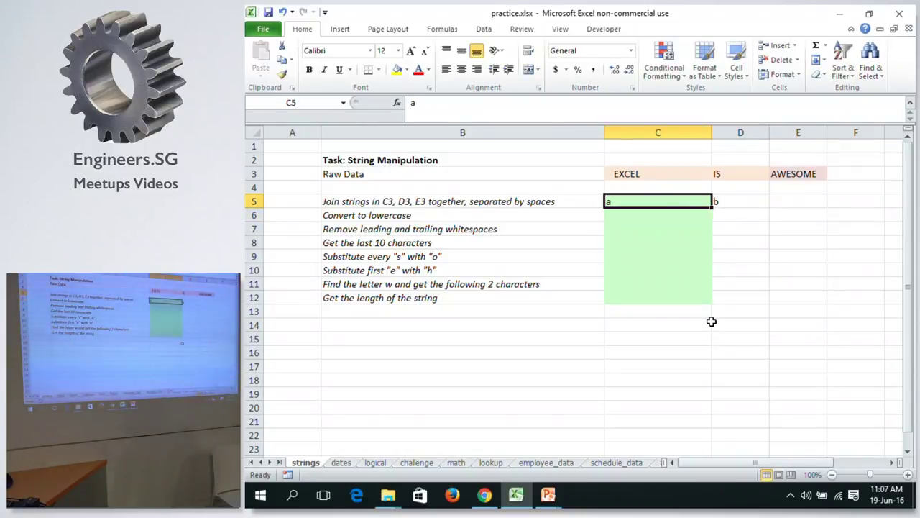
# Delete cell C5 with Shift cells left, then undo the deletion.
pyautogui.rightClick(666, 199)
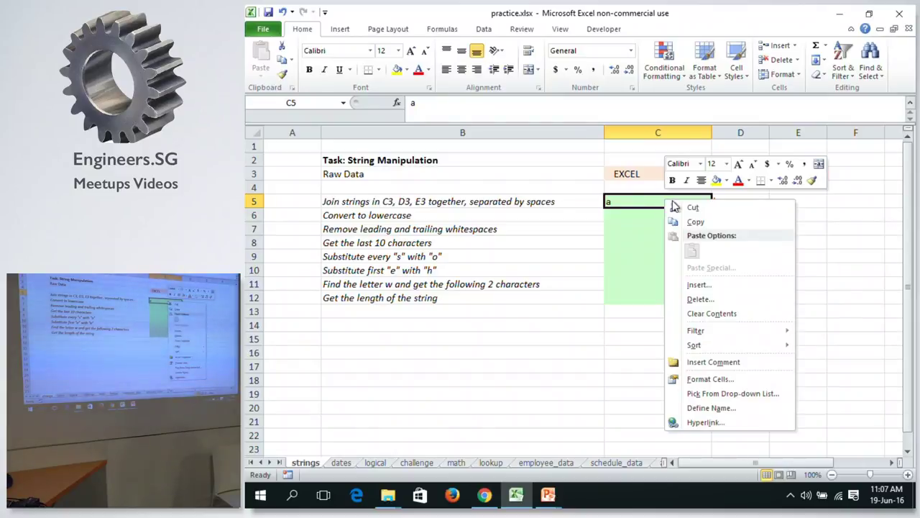
pyautogui.click(709, 300)
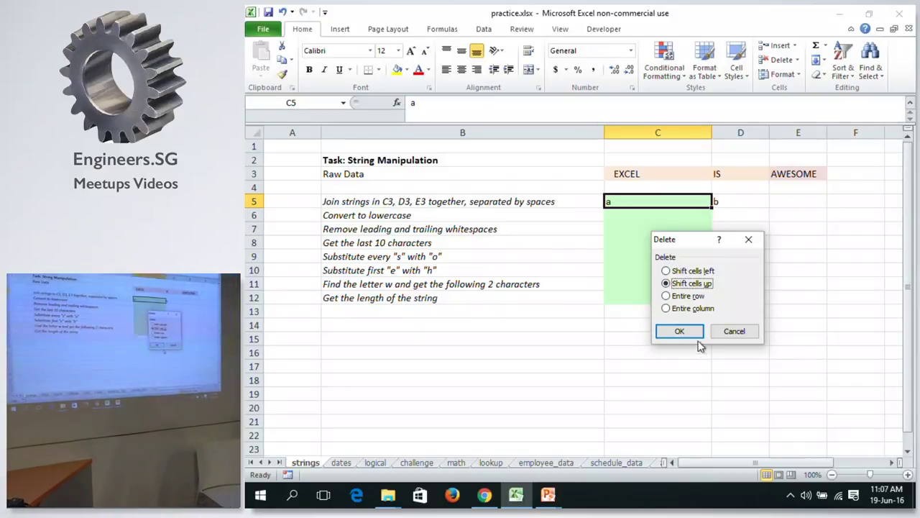
pyautogui.click(678, 270)
pyautogui.click(681, 330)
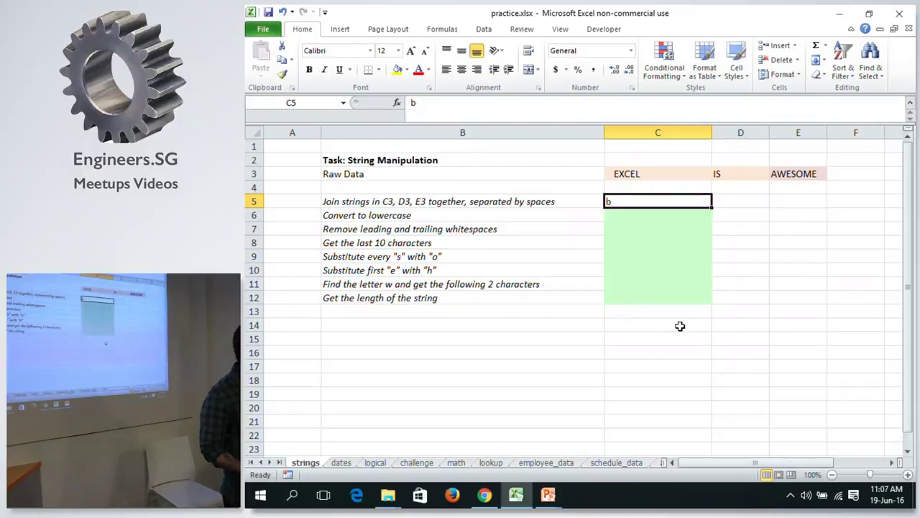
pyautogui.hotkey('ctrl', 'z')
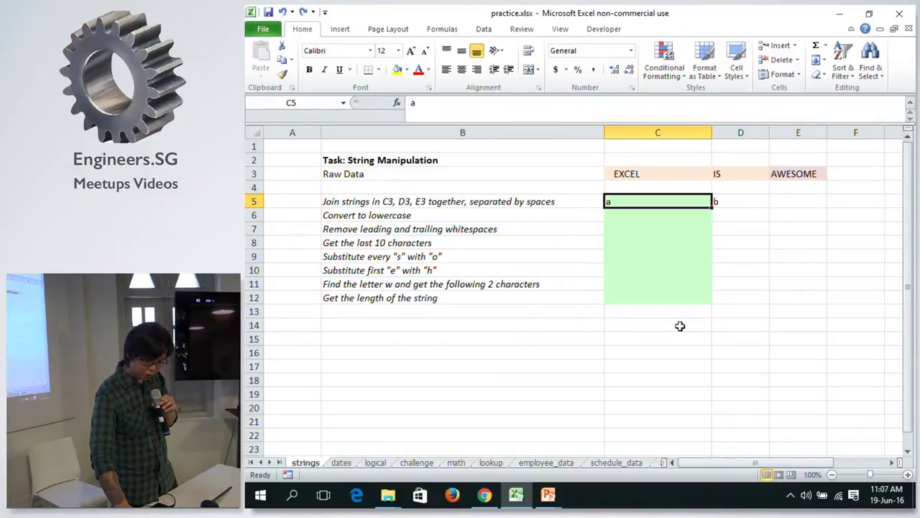
# Clear the a from C5 and the b from D5.
pyautogui.press('Delete')
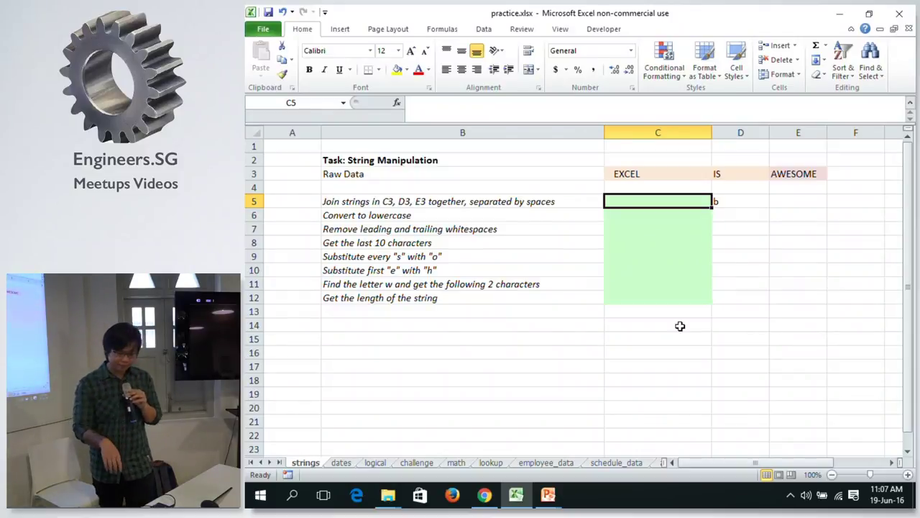
pyautogui.press('Right')
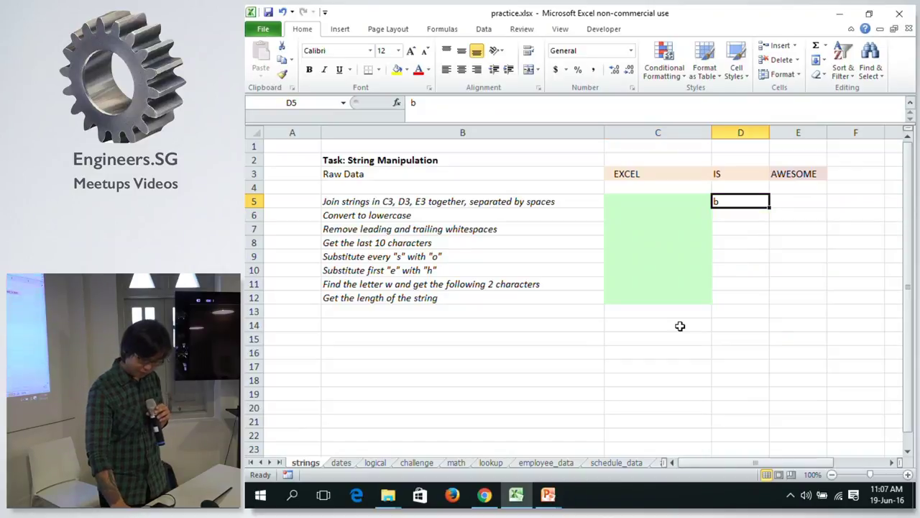
pyautogui.press('Delete')
pyautogui.press('Left')
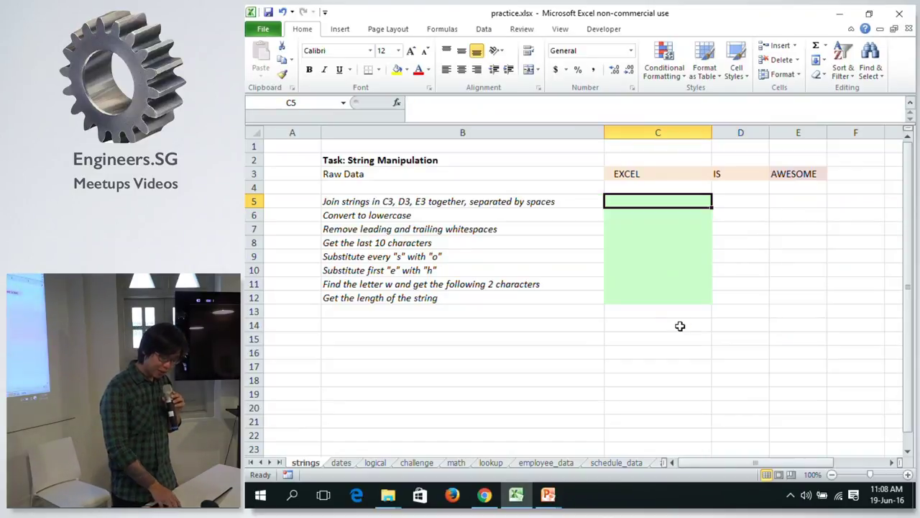
pyautogui.hotkey('alt', 'Tab')
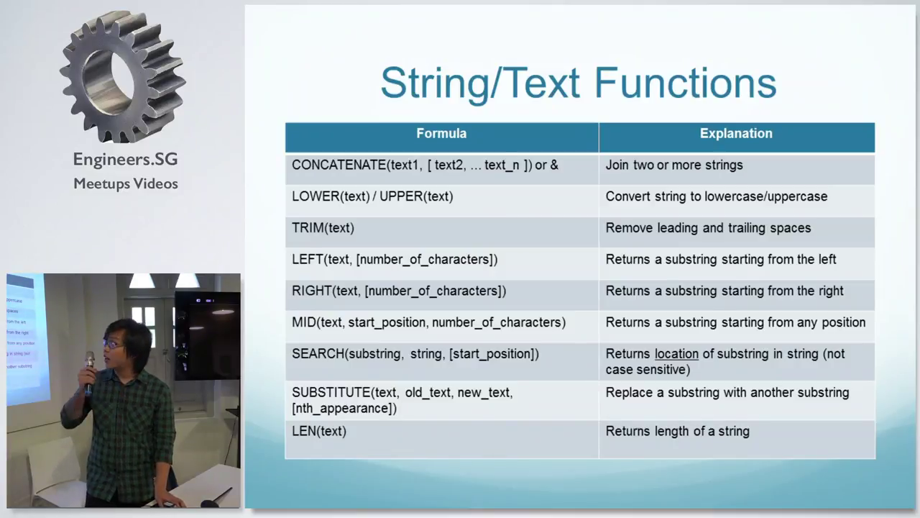
pyautogui.hotkey('alt', 'Tab')
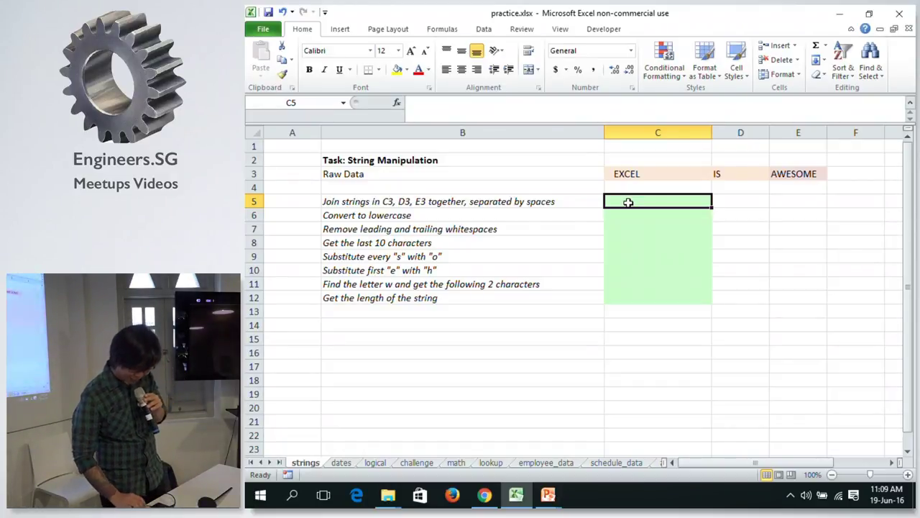
# Enter a C5 formula joining C3, D3 and E3 with ampersands.
pyautogui.write('=')
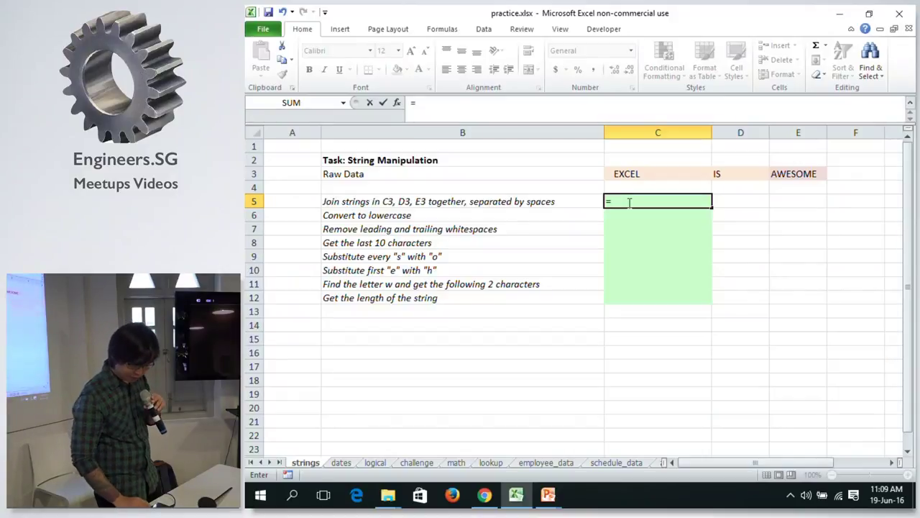
pyautogui.click(620, 178)
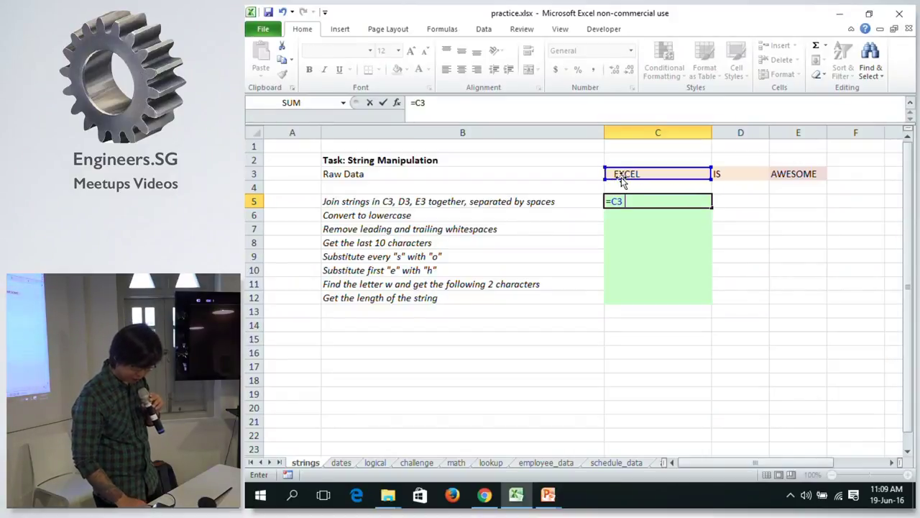
pyautogui.write('& " "')
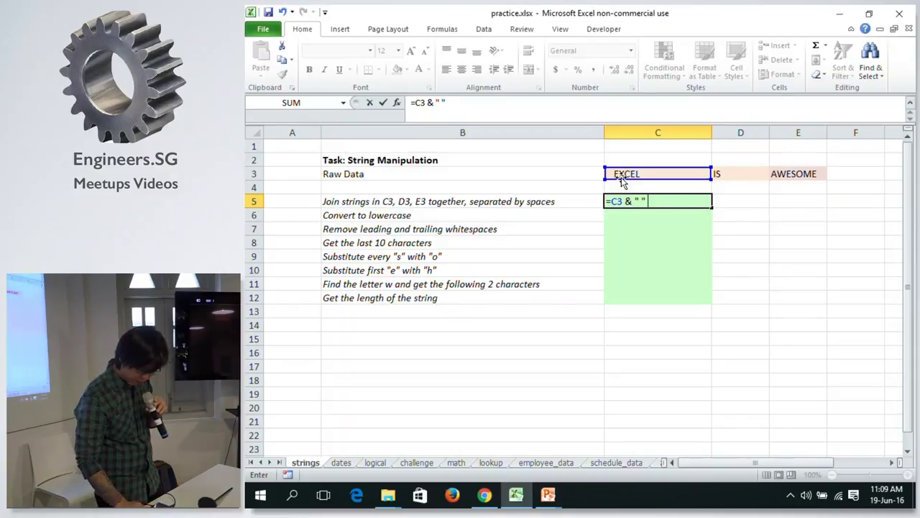
pyautogui.write(' &')
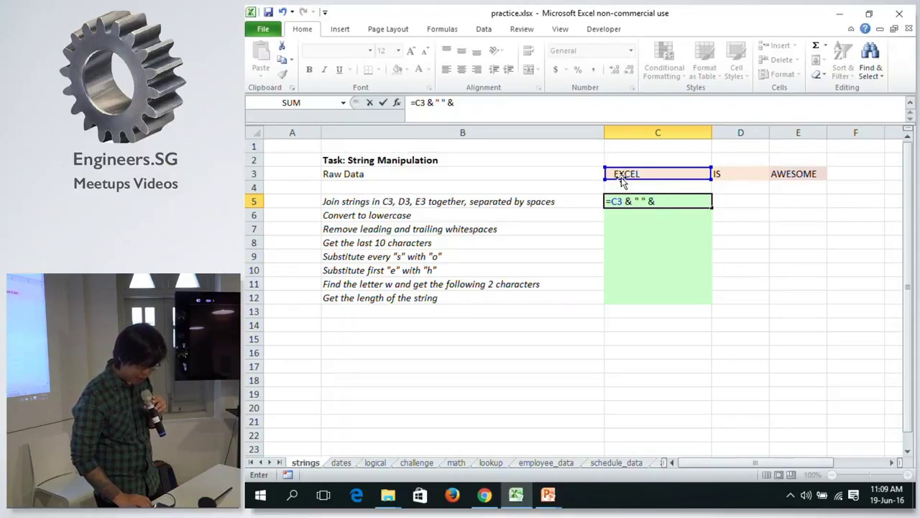
pyautogui.click(728, 172)
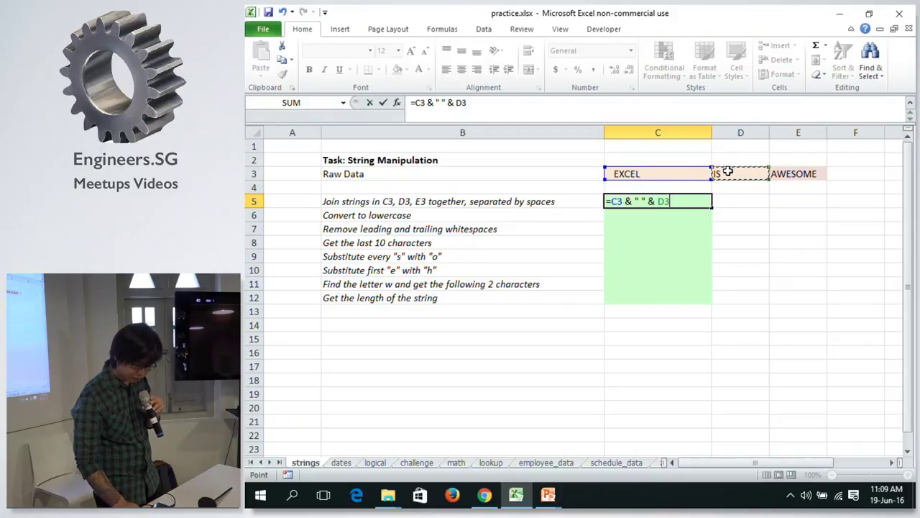
pyautogui.write('&')
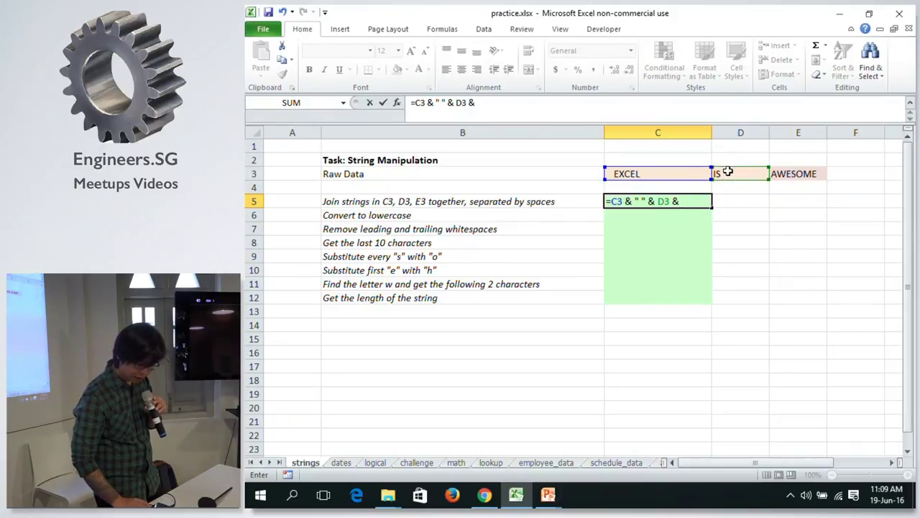
pyautogui.click(796, 174)
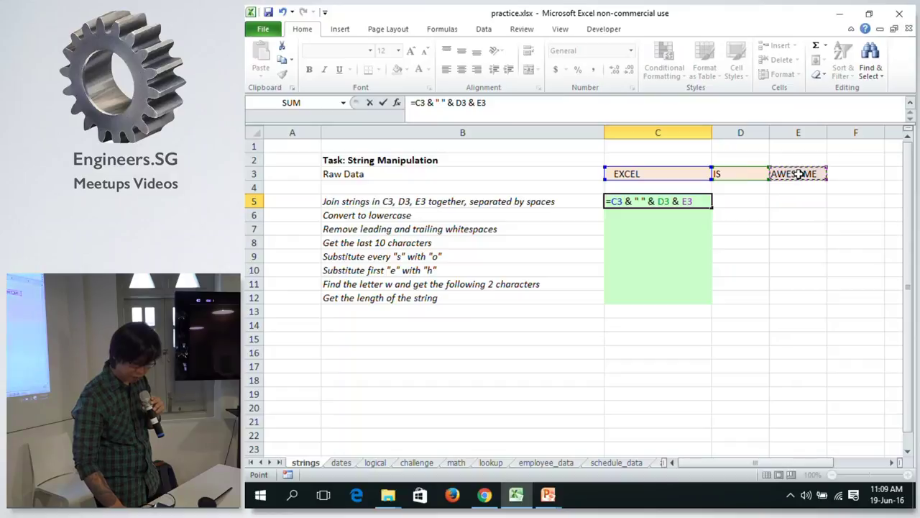
pyautogui.press('Return')
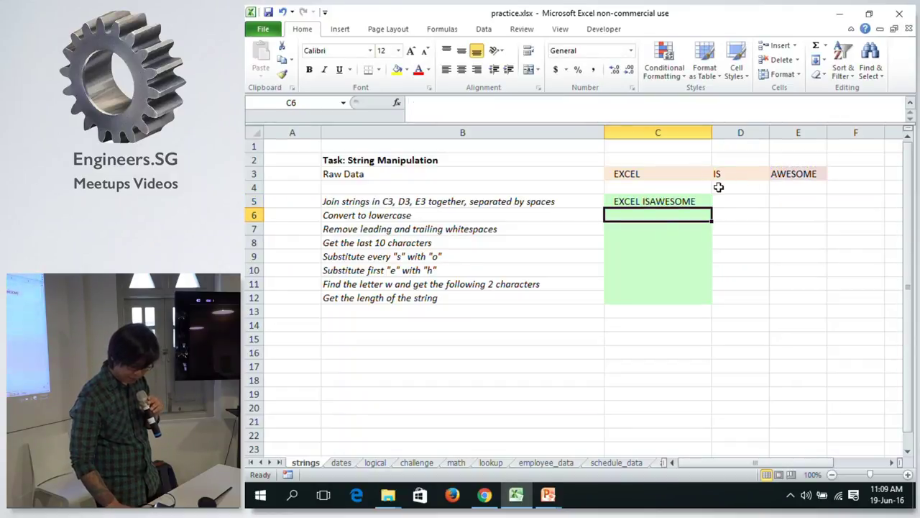
# Add the missing " " separator so C5 reads EXCEL IS AWESOME.
pyautogui.press('Up')
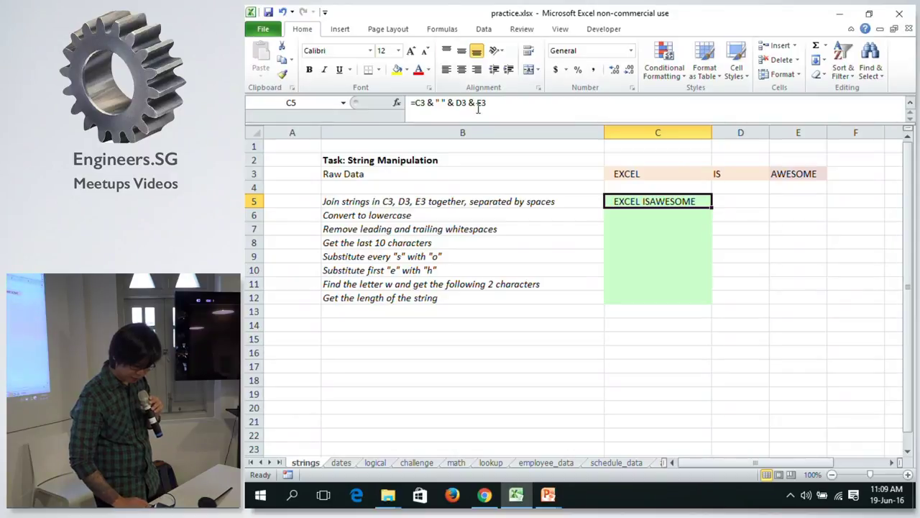
pyautogui.click(472, 102)
pyautogui.write('" " ')
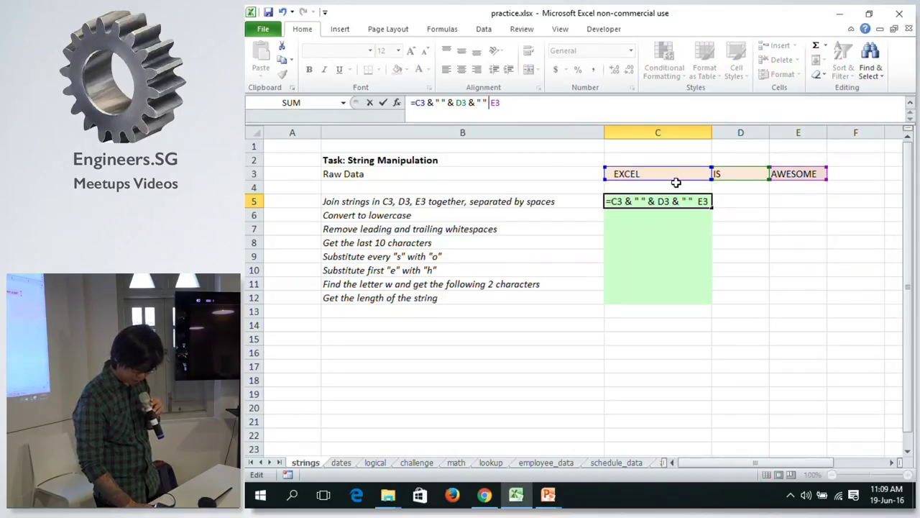
pyautogui.write('&')
pyautogui.press('Return')
pyautogui.press('Up')
pyautogui.press('Down')
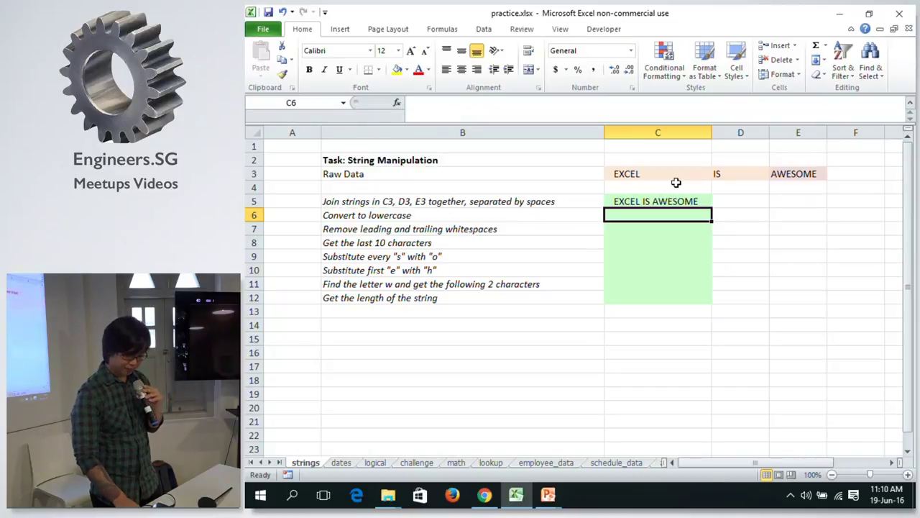
pyautogui.hotkey('alt', 'Tab')
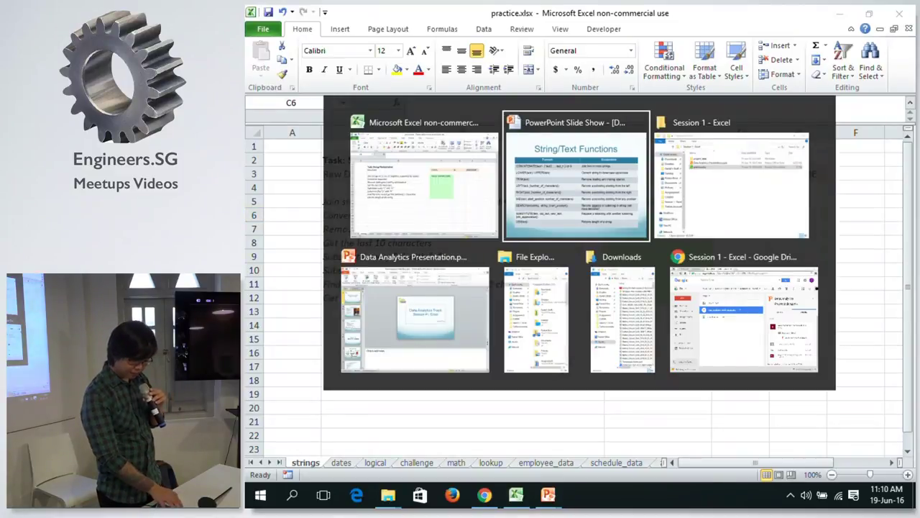
# Return to the workbook and show C5's ampersand joining formula.
pyautogui.hotkey('alt', 'Tab')
pyautogui.press('capslock')
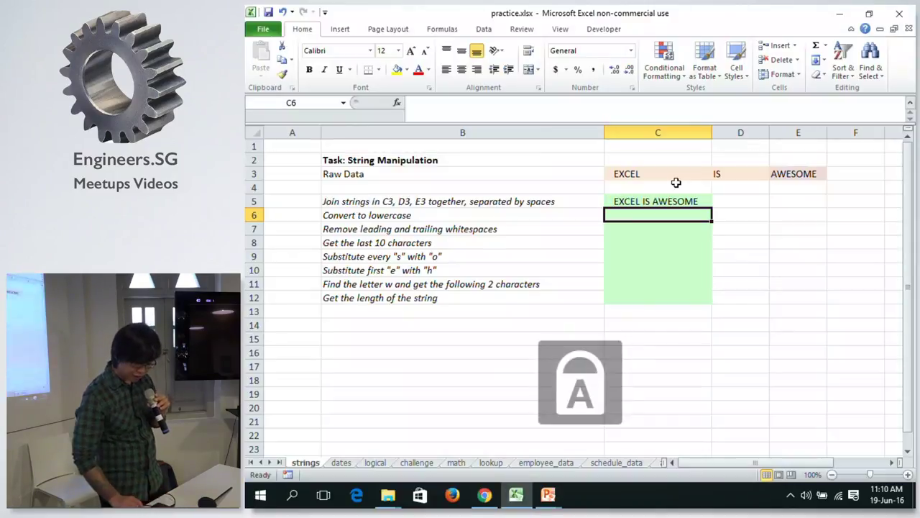
pyautogui.press('Up')
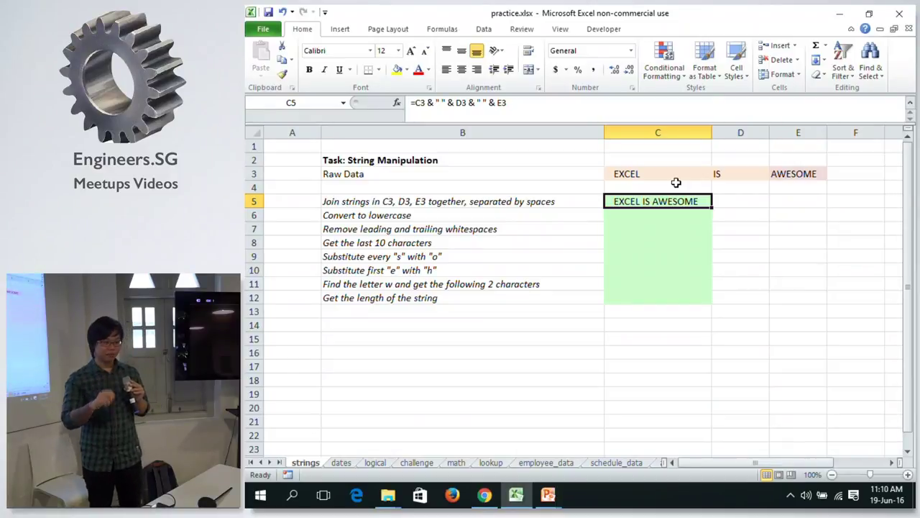
# Begin a new formula in D5 with an equals sign, after one cancelled attempt.
pyautogui.press('Right')
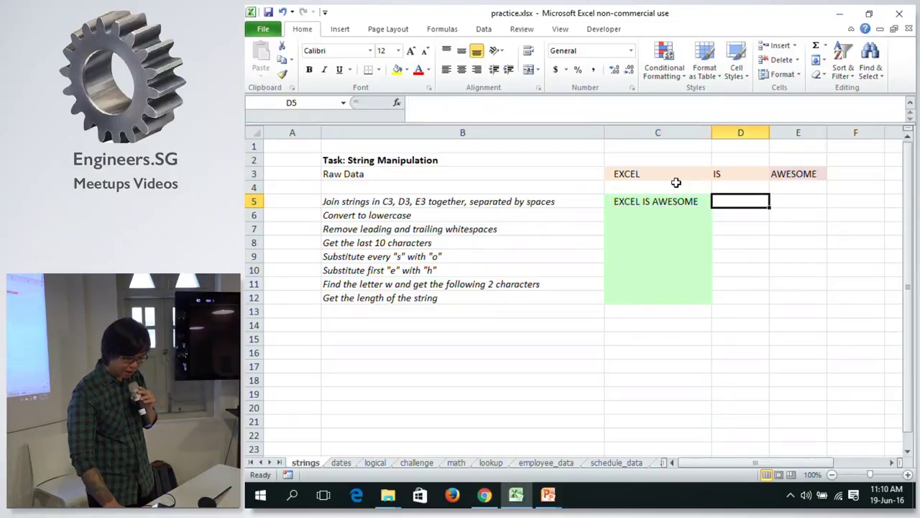
pyautogui.write('=')
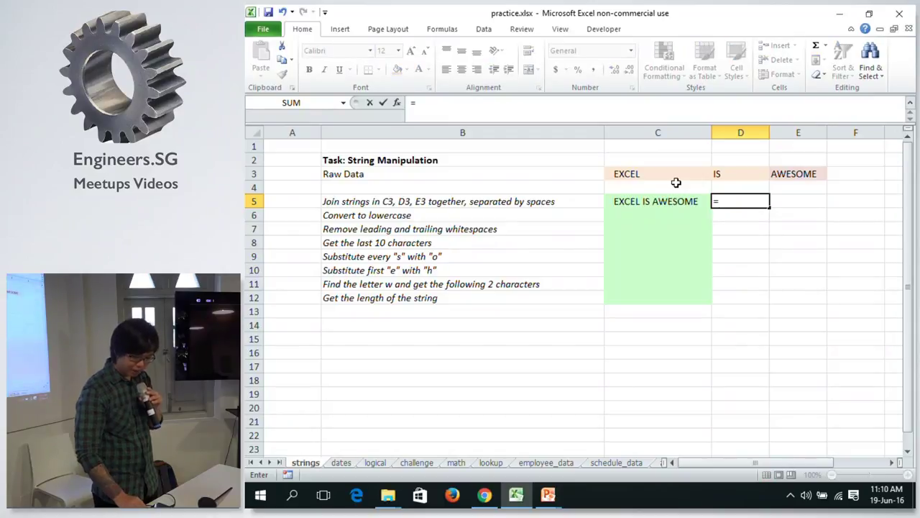
pyautogui.press('Escape')
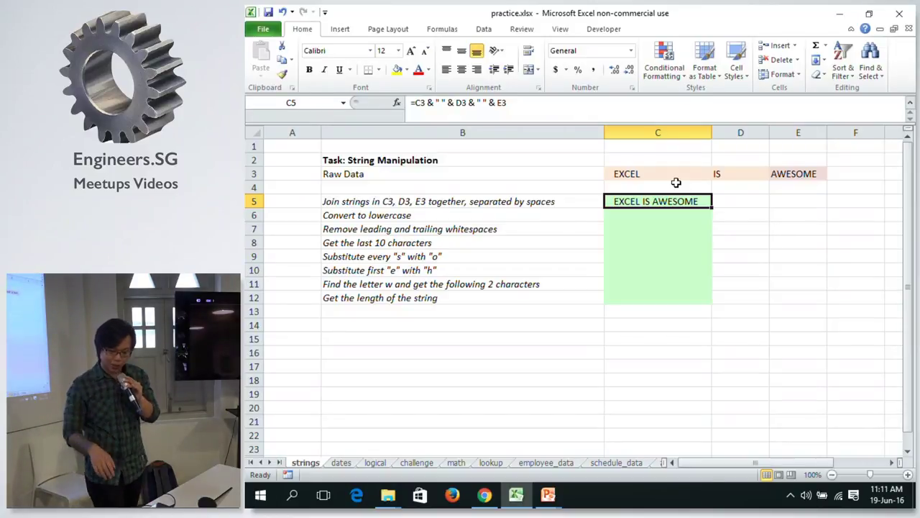
pyautogui.press('Right')
pyautogui.write('=')
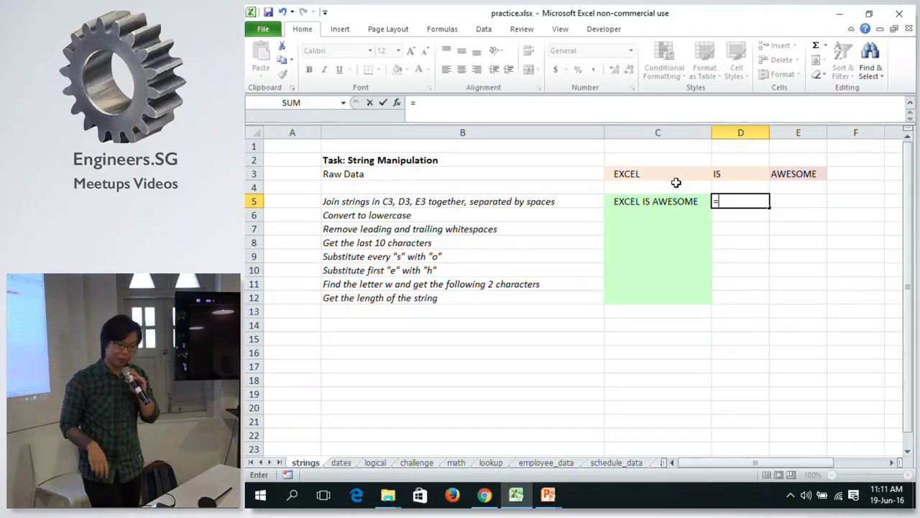
# Start D5's formula with the CONCATENATE function from the suggestions.
pyautogui.write('c')
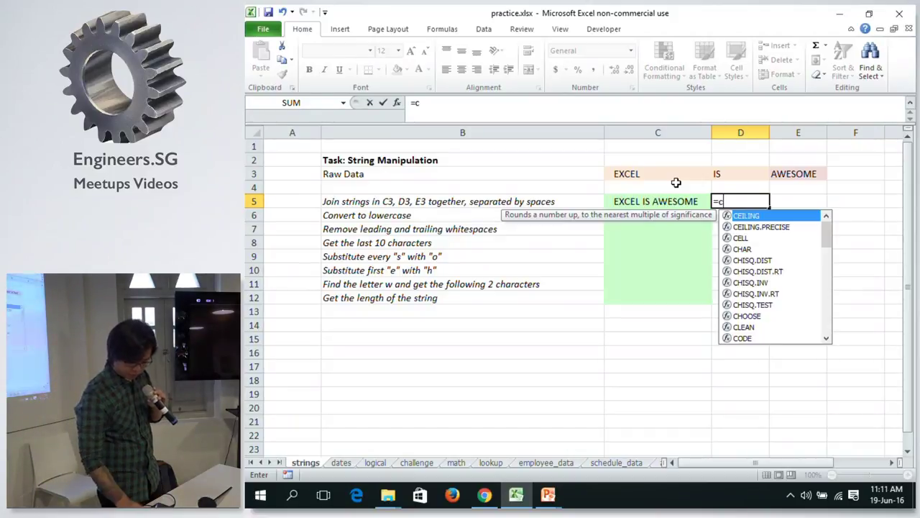
pyautogui.write('OM')
pyautogui.press('Down')
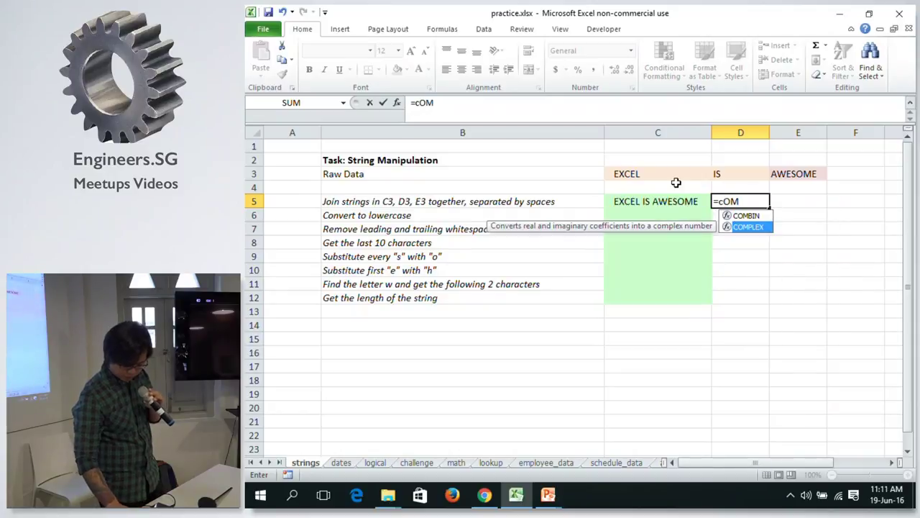
pyautogui.press('Up')
pyautogui.press('BackSpace')
pyautogui.write('N')
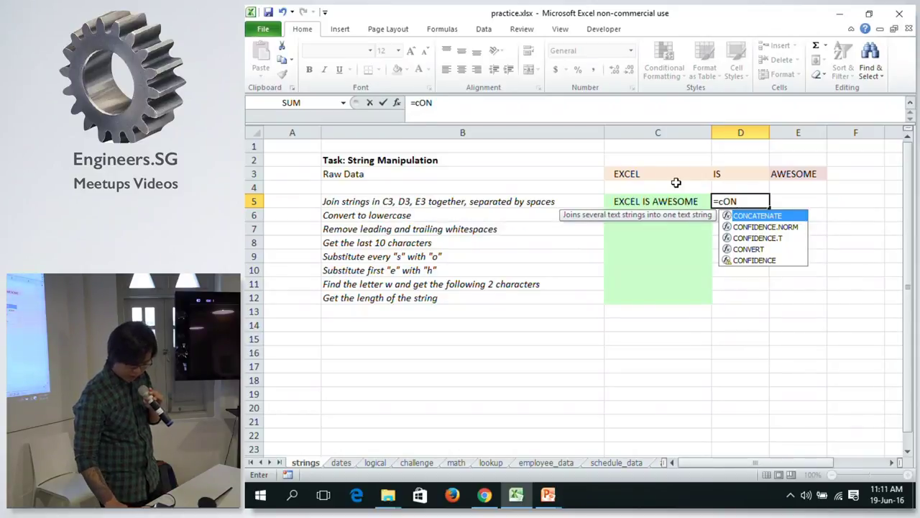
pyautogui.press('Tab')
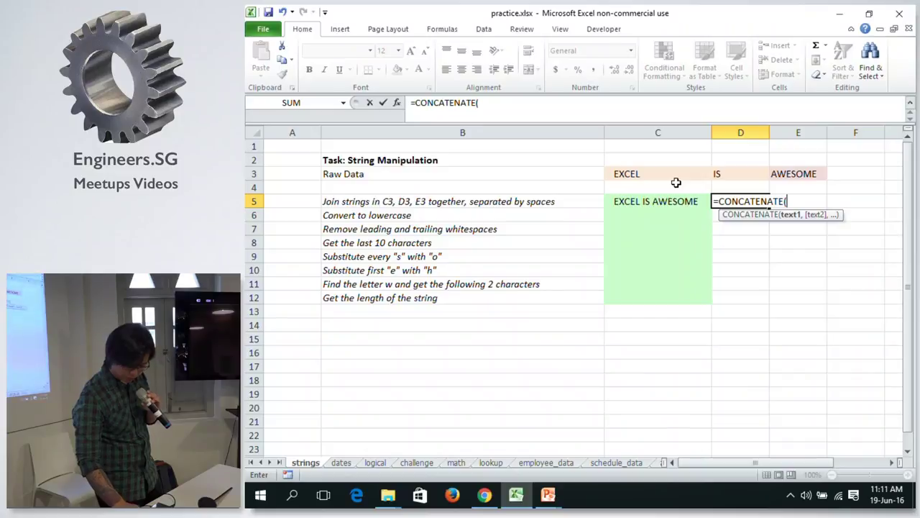
# Complete =CONCATENATE(C3, " ", D3, " ", E3) in D5.
pyautogui.click(633, 172)
pyautogui.write(',')
pyautogui.press('BackSpace')
pyautogui.press('BackSpace')
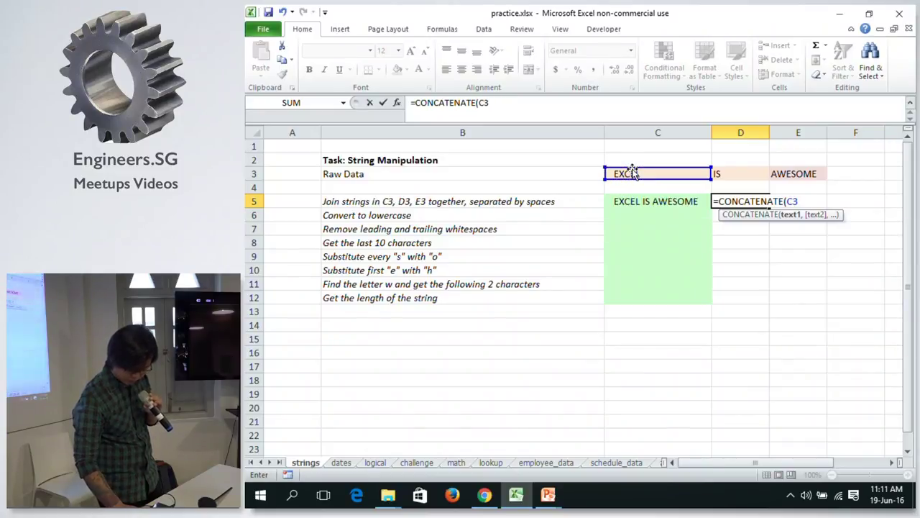
pyautogui.write(', " ",')
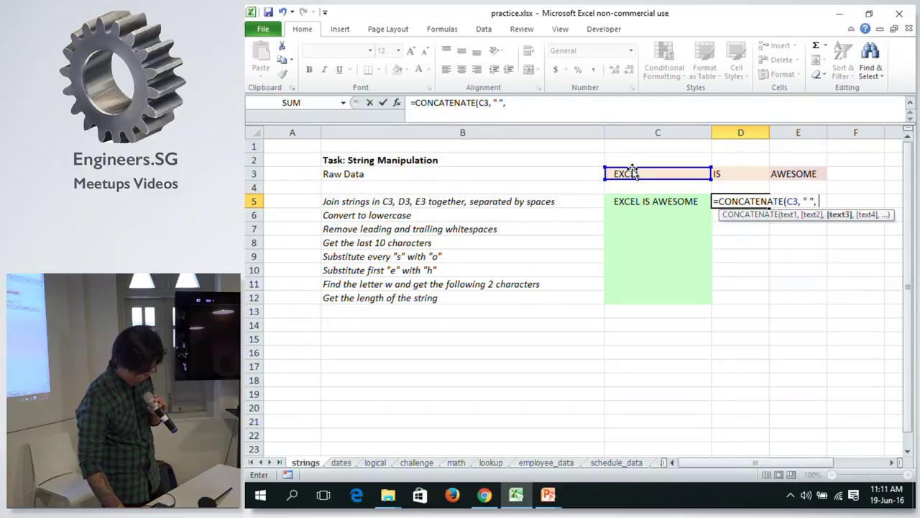
pyautogui.click(759, 178)
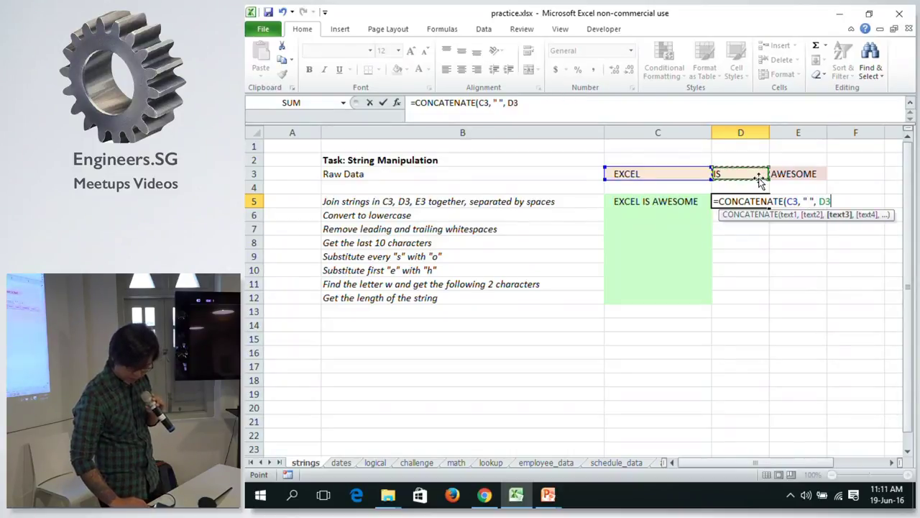
pyautogui.write(', "')
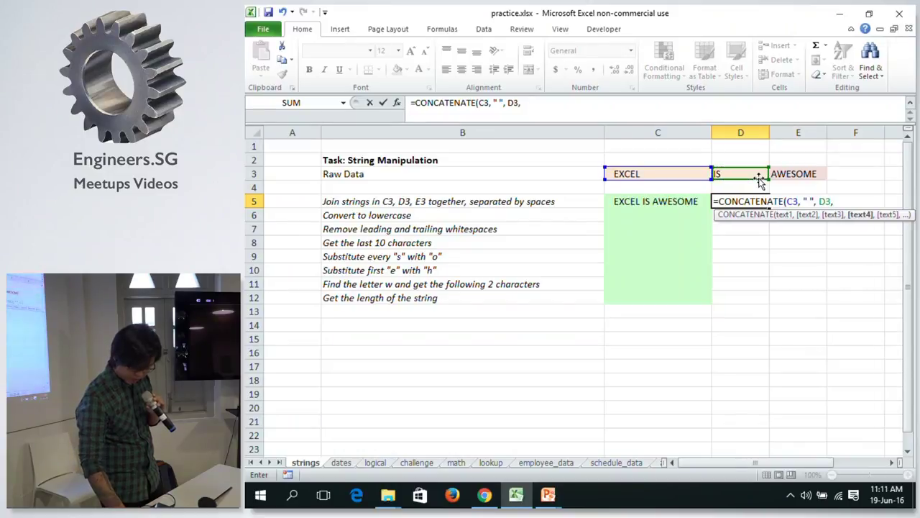
pyautogui.write(' ",')
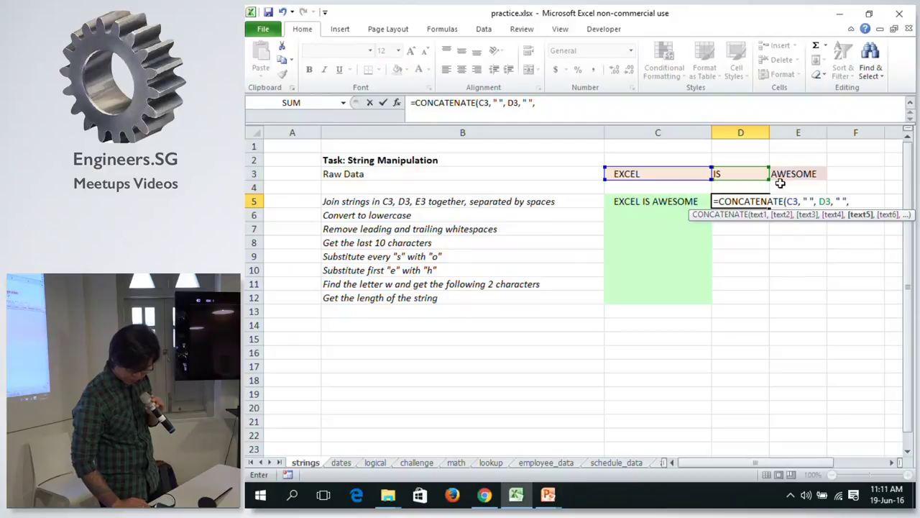
pyautogui.click(781, 176)
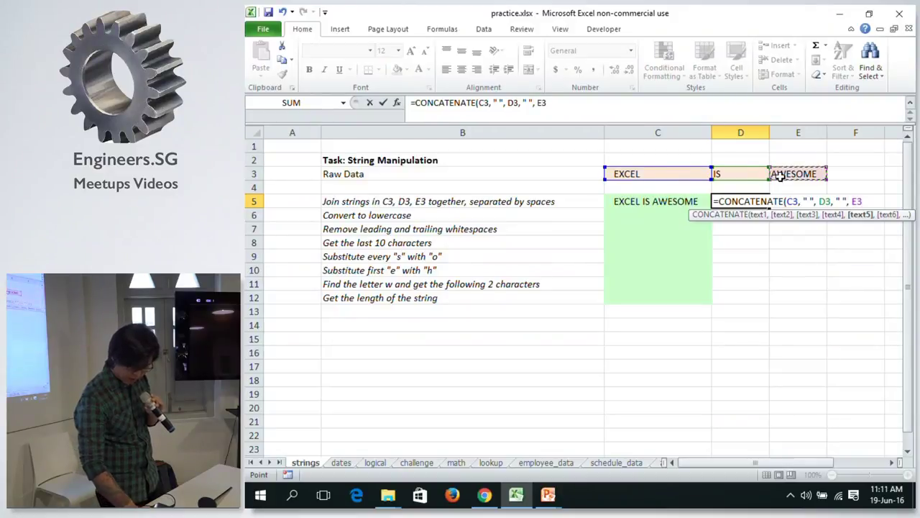
pyautogui.write(')')
pyautogui.press('Return')
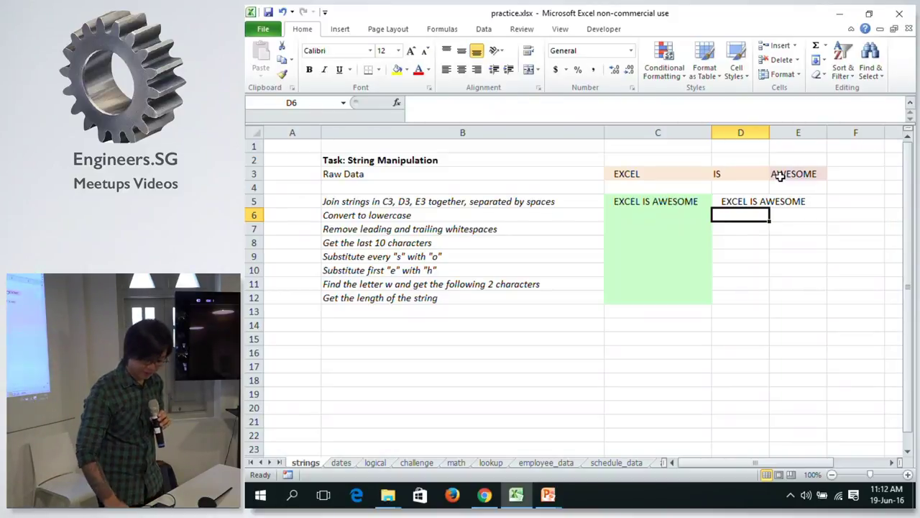
# Review D5's CONCATENATE formula, then begin a =COM formula in D6.
pyautogui.press('Up')
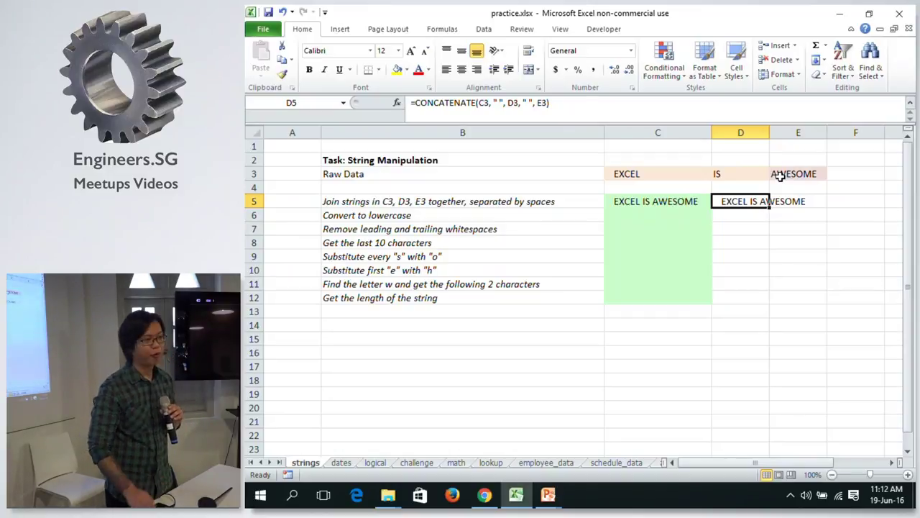
pyautogui.press('Down')
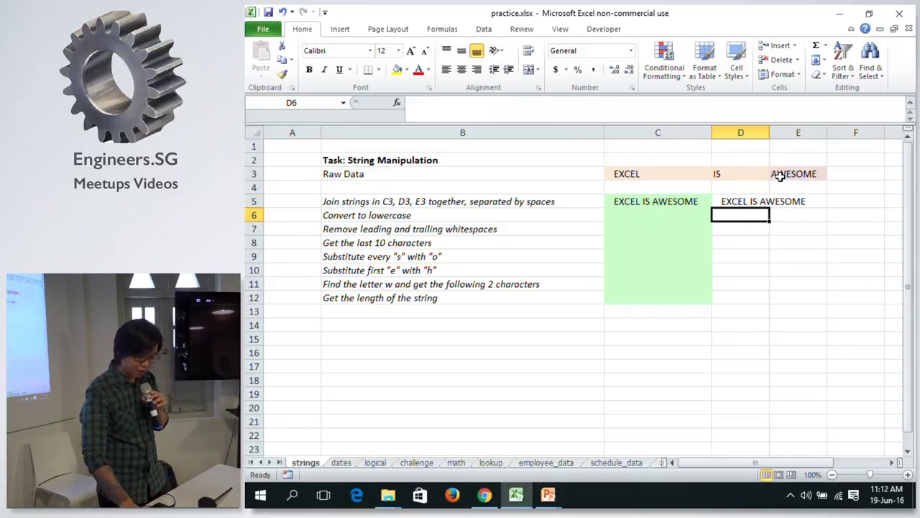
pyautogui.write('=C')
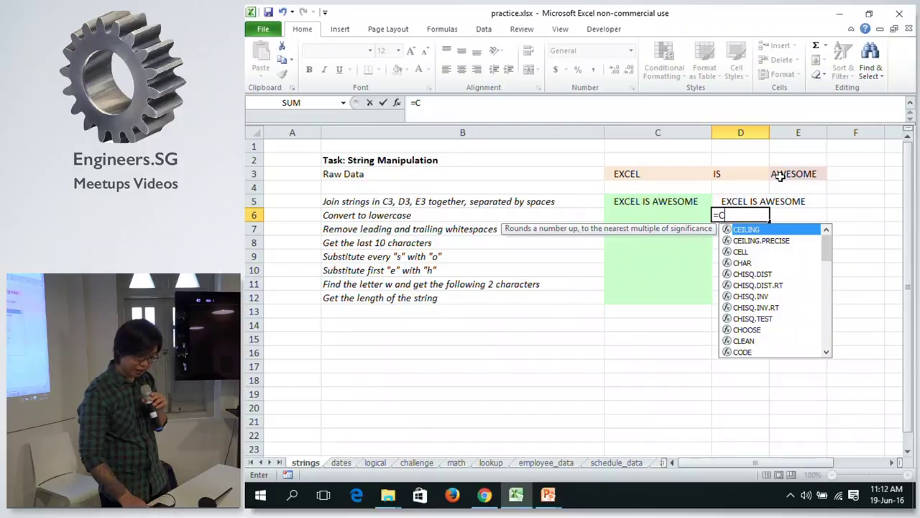
pyautogui.write('OM')
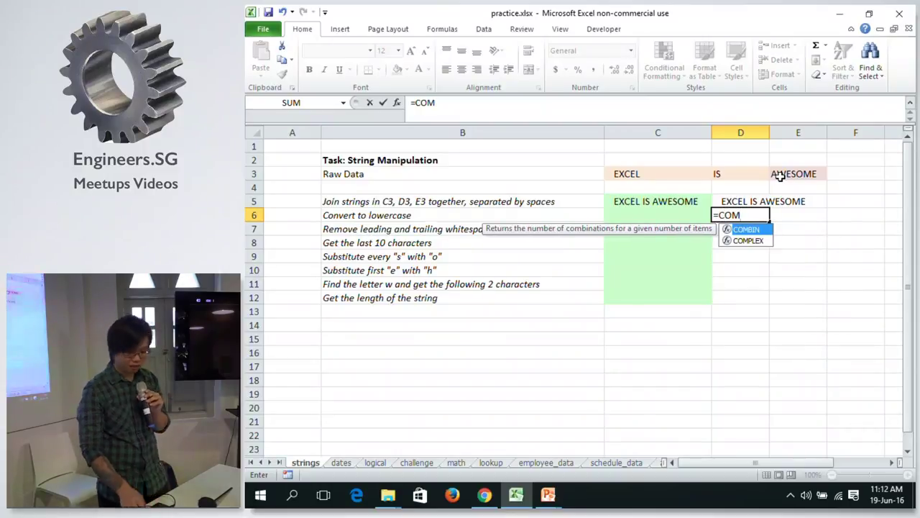
pyautogui.press('BackSpace')
pyautogui.write('N')
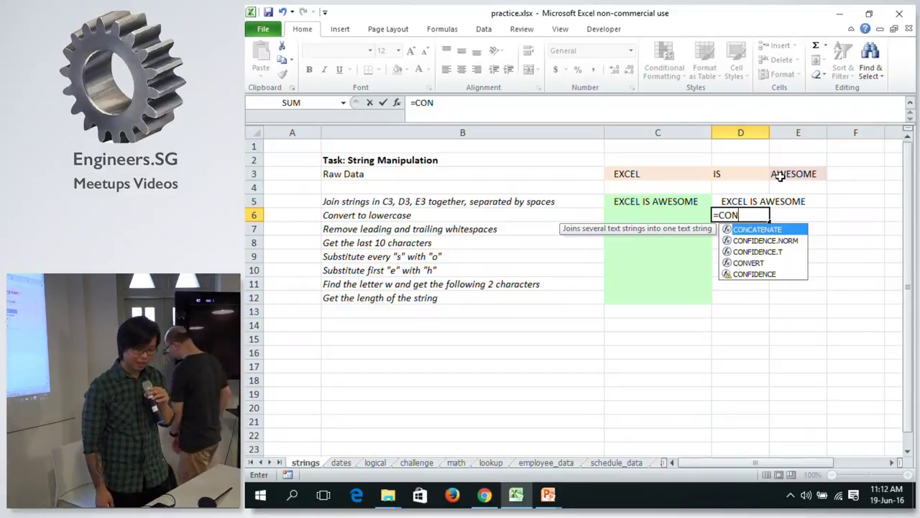
pyautogui.press('Down')
pyautogui.press('Up')
pyautogui.press('Down')
pyautogui.press('Down')
pyautogui.press('Up')
pyautogui.press('Up')
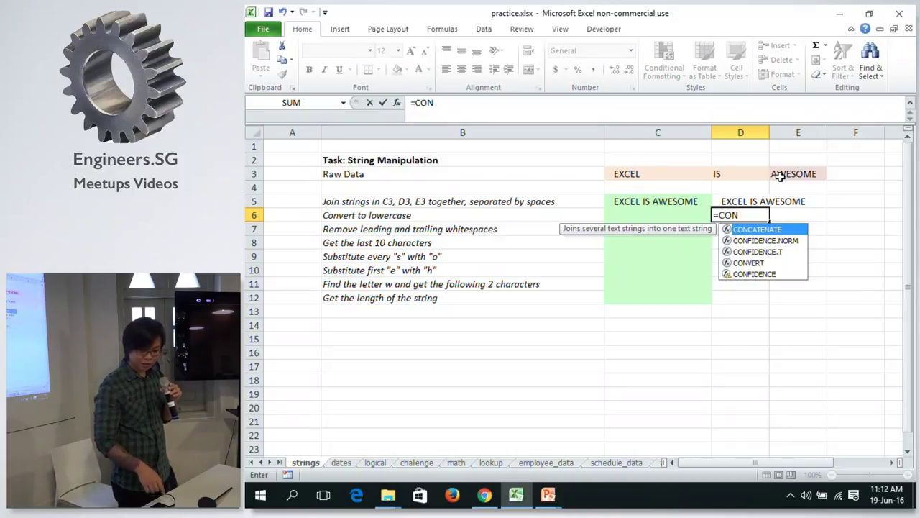
pyautogui.press('Tab')
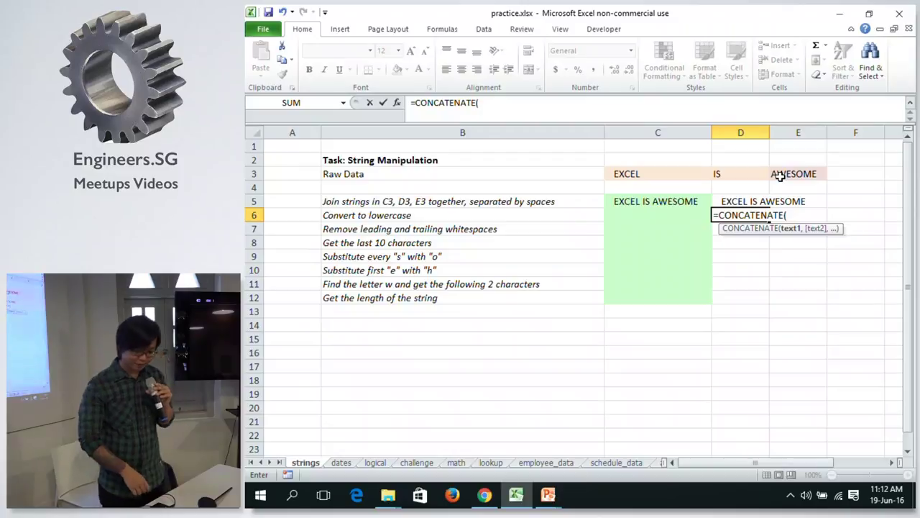
pyautogui.press('Escape')
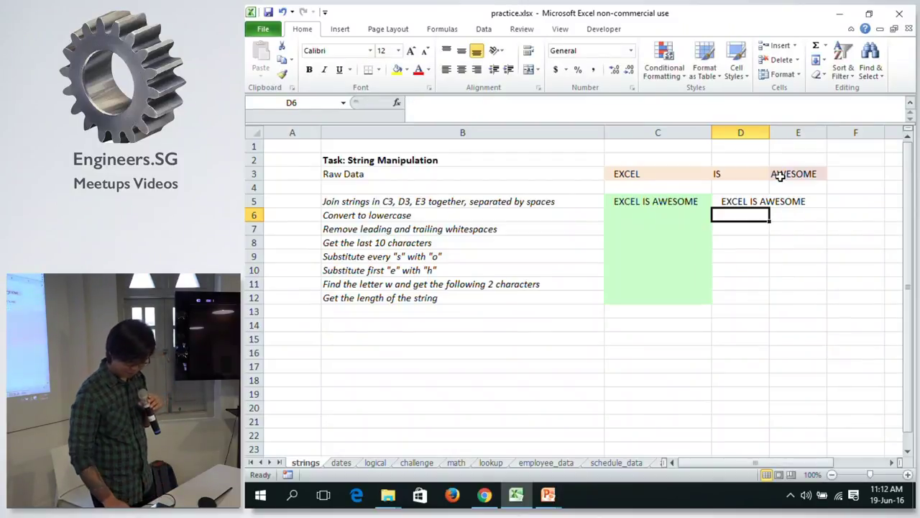
pyautogui.press('Up')
pyautogui.press('Left')
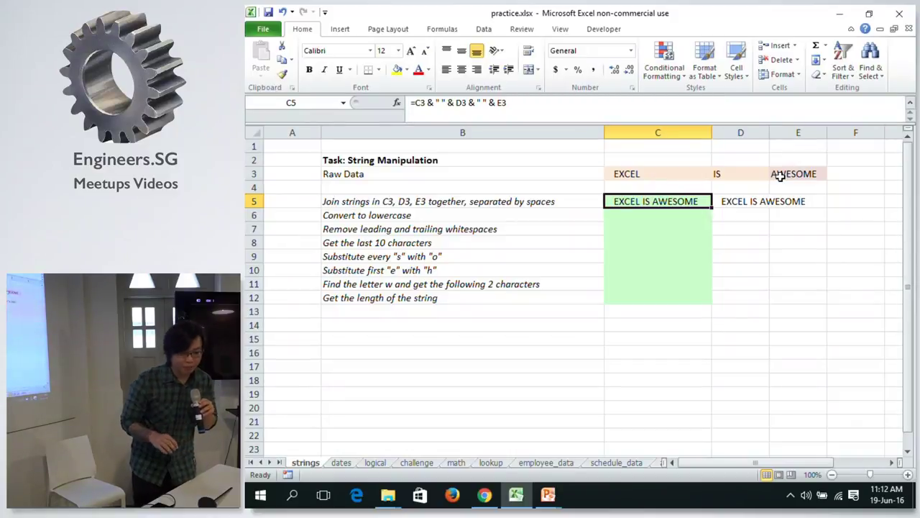
# Compare D5's CONCATENATE formula with C5's ampersand formula.
pyautogui.press('Right')
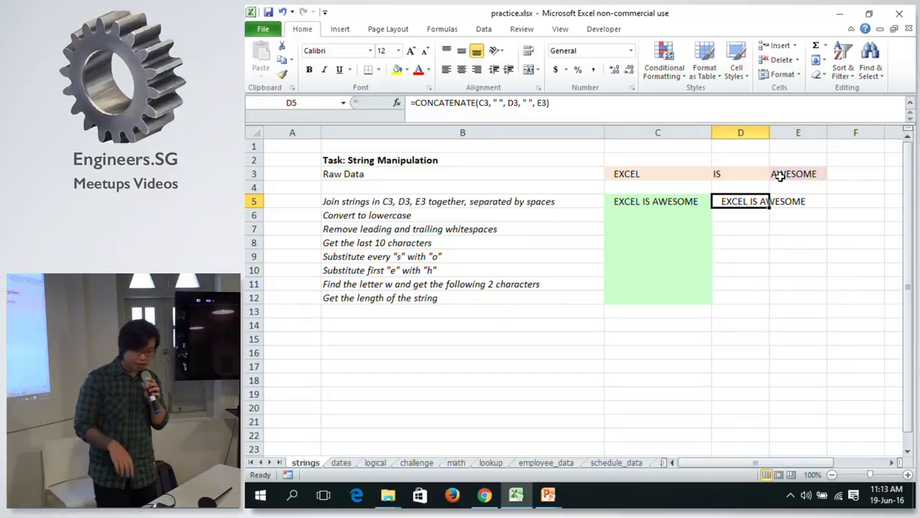
pyautogui.press('Left')
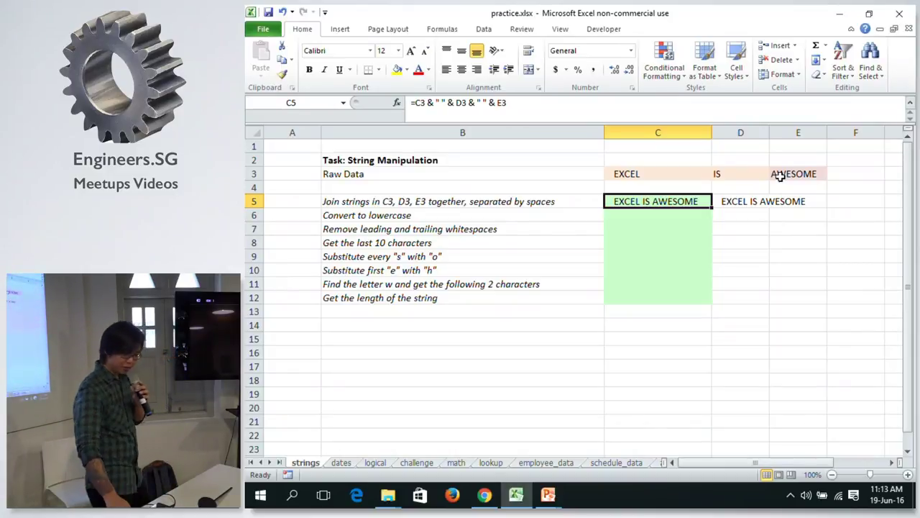
# Move down to C6 and begin a formula with =C.
pyautogui.press('Down')
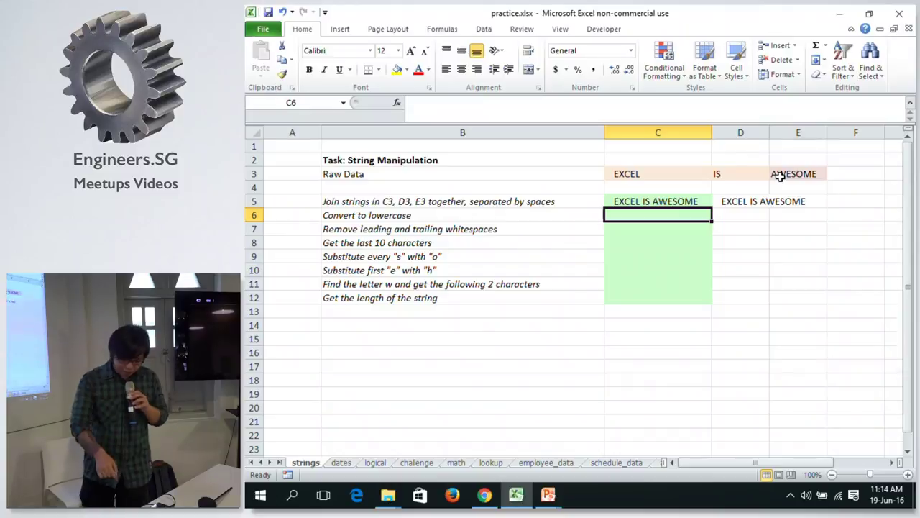
pyautogui.write('=')
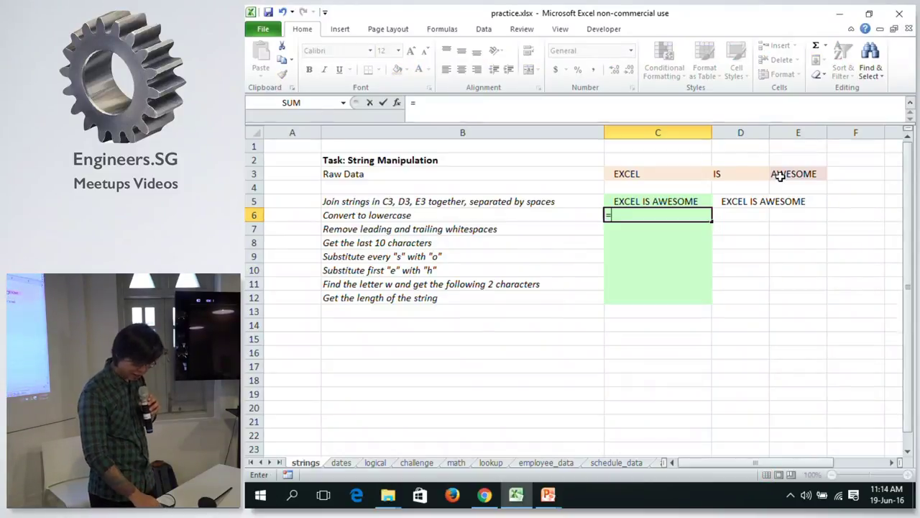
pyautogui.write('C')
# Discard the mistaken CEILING entry, leaving C6 empty.
pyautogui.press('Down')
pyautogui.press('Down')
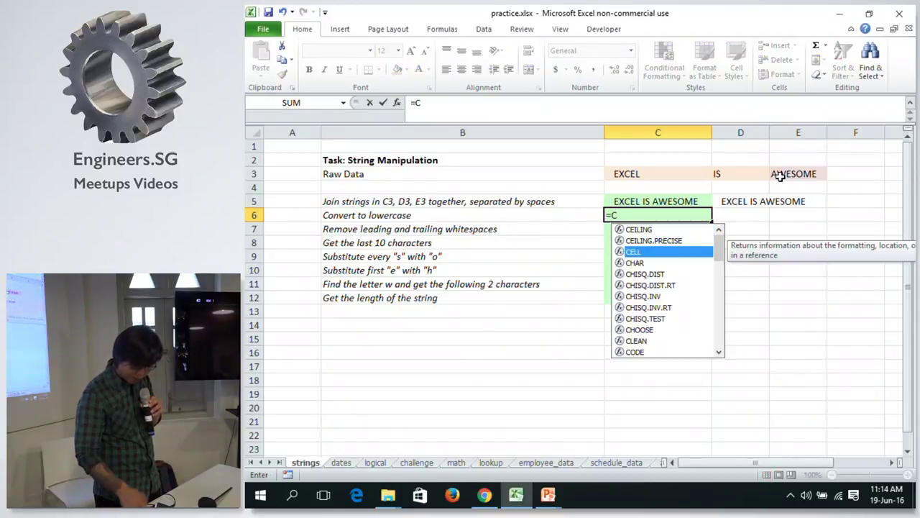
pyautogui.press('Up')
pyautogui.press('Up')
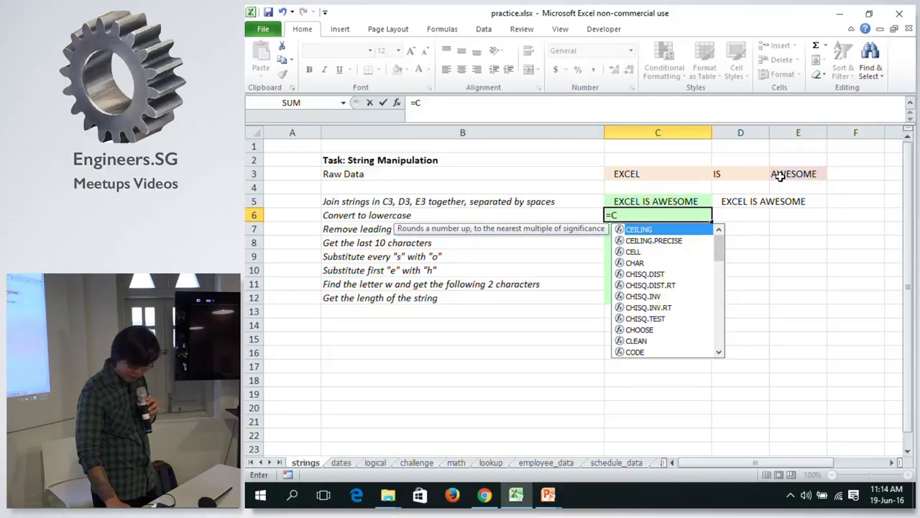
pyautogui.press('BackSpace')
pyautogui.press('BackSpace')
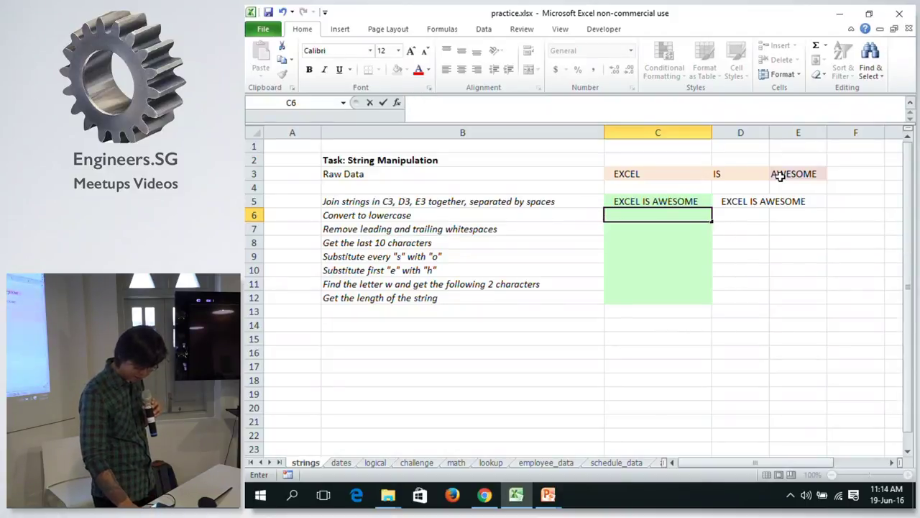
pyautogui.write('=C')
pyautogui.press('Tab')
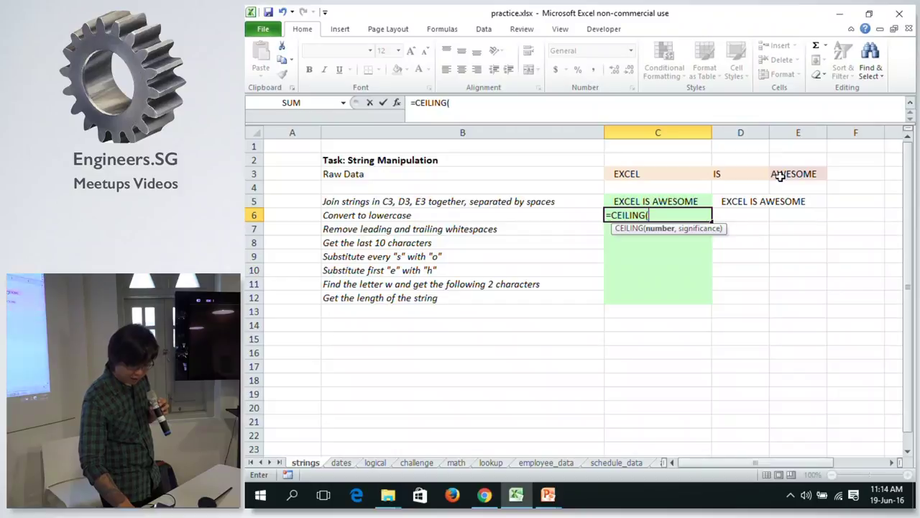
pyautogui.press('BackSpace')
pyautogui.press('Escape')
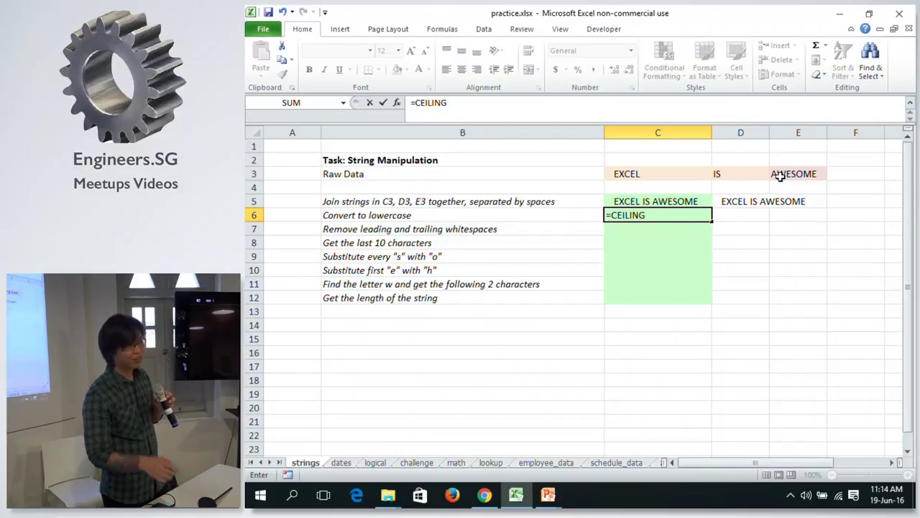
pyautogui.press('Escape')
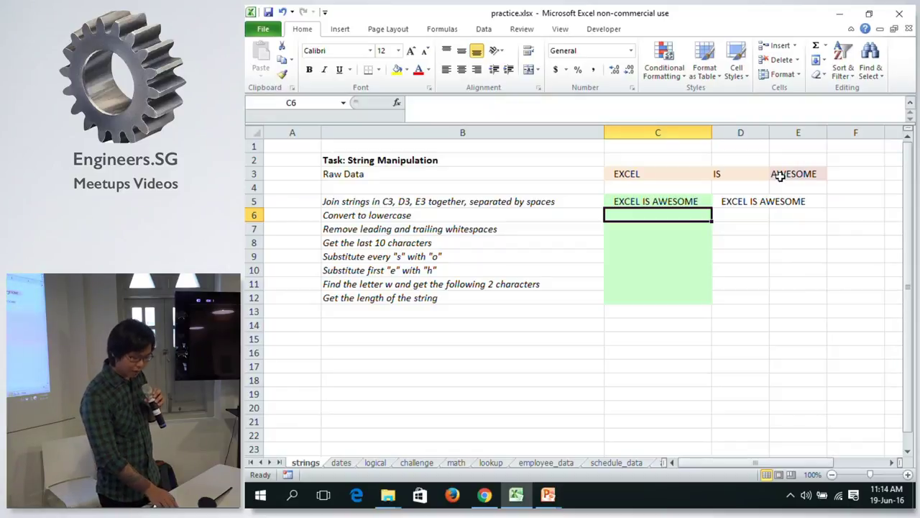
# Check the String/Text Functions slide, then begin =LOW in C6.
pyautogui.press('alt')
pyautogui.press('alt')
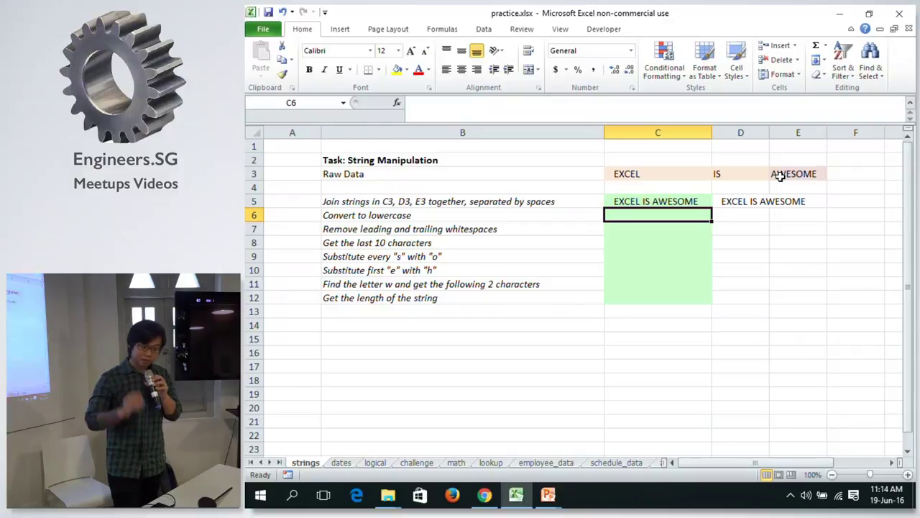
pyautogui.hotkey('alt', 'Tab')
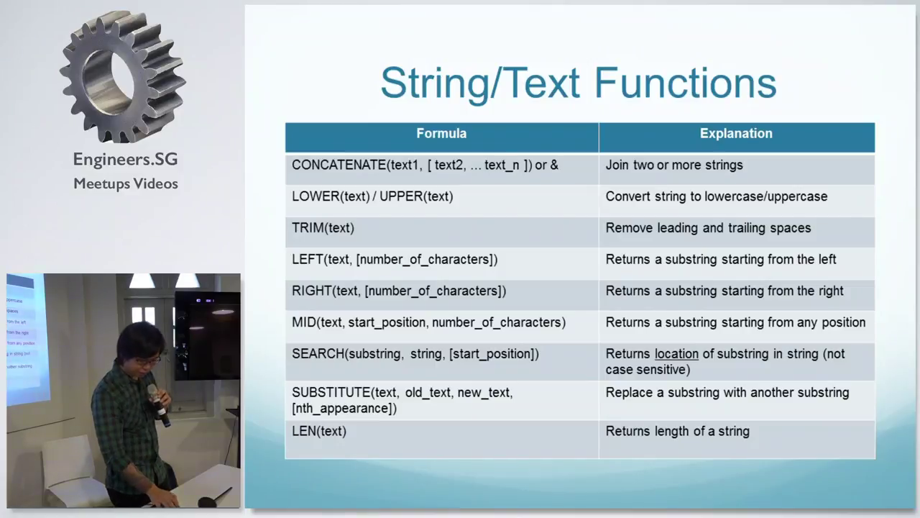
pyautogui.hotkey('alt', 'Tab')
pyautogui.write('=')
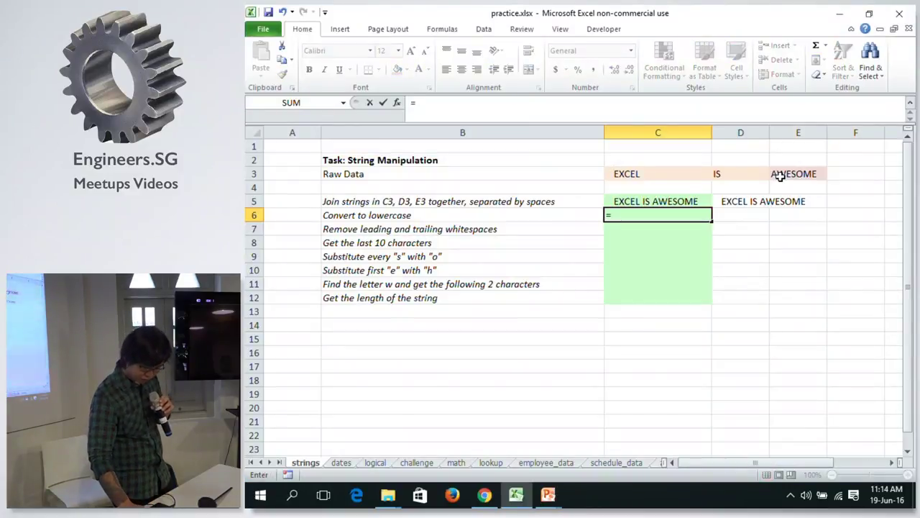
pyautogui.write('LOW')
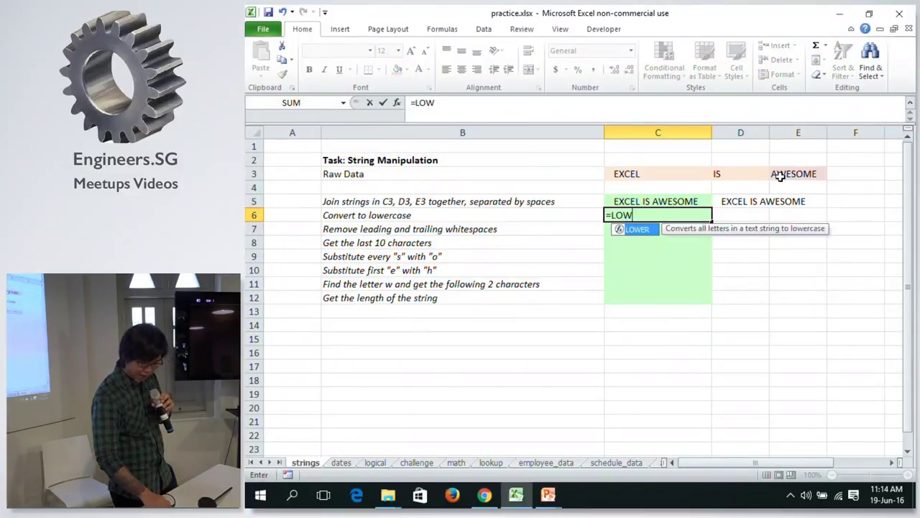
# Enter =LOWER(C5) in C6 so it shows 'excel is awesome', and check the formula.
pyautogui.press('Tab')
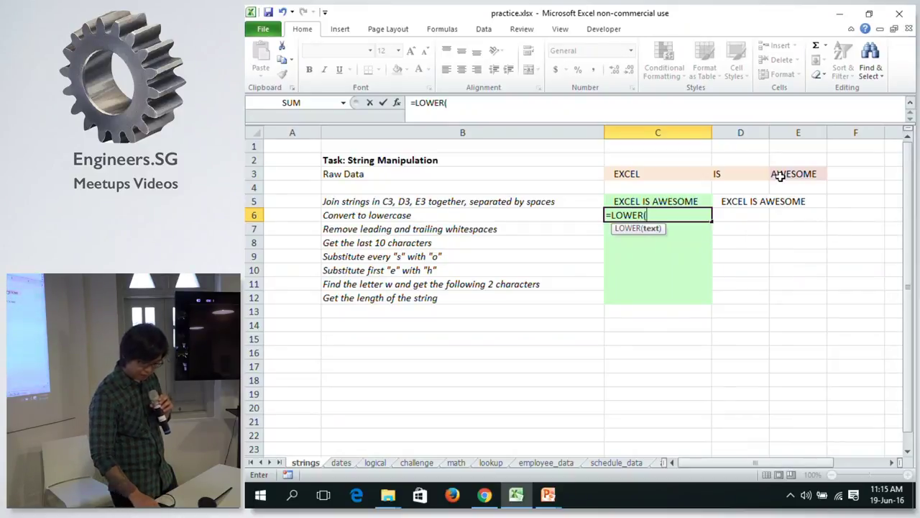
pyautogui.click(690, 202)
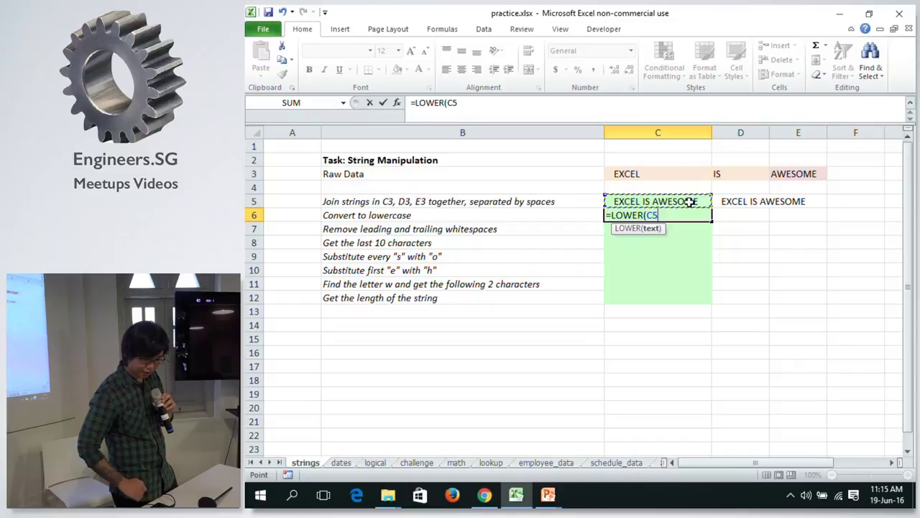
pyautogui.press('Return')
pyautogui.press('Return')
pyautogui.press('Return')
pyautogui.press('Return')
pyautogui.press('Return')
pyautogui.press('Return')
pyautogui.press('Return')
pyautogui.press('Return')
pyautogui.press('Return')
pyautogui.press('Return')
pyautogui.press('Return')
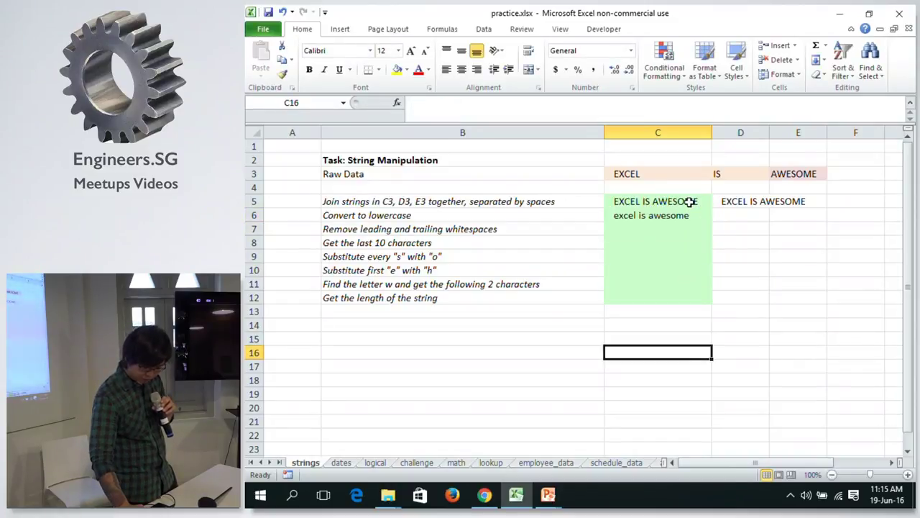
pyautogui.click(677, 215)
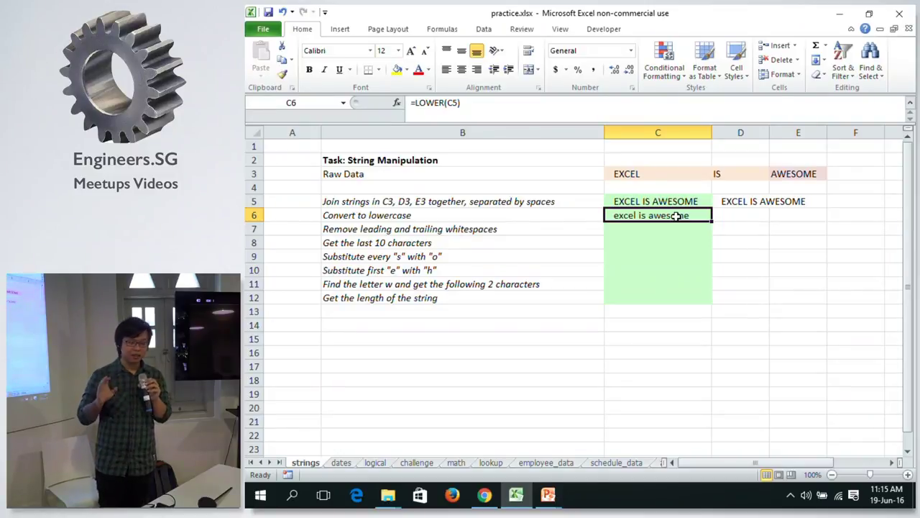
pyautogui.press('Down')
pyautogui.click(676, 216)
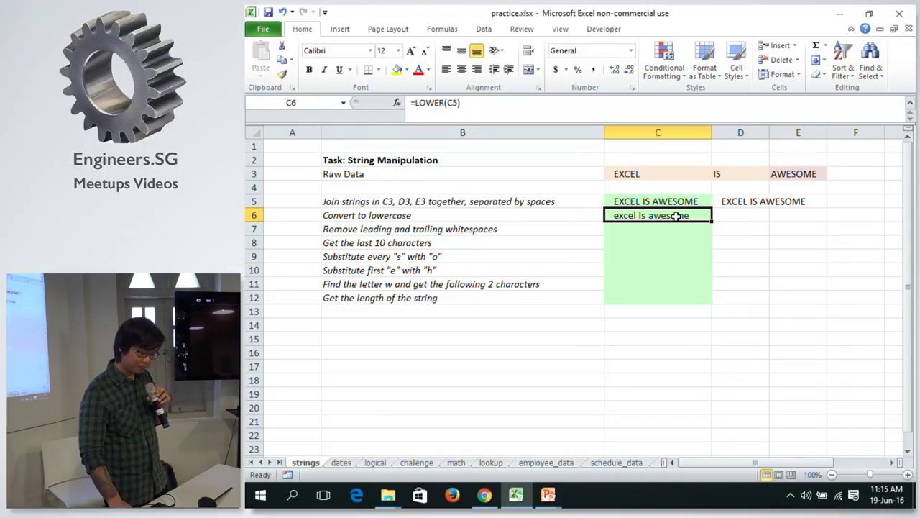
pyautogui.press('Down')
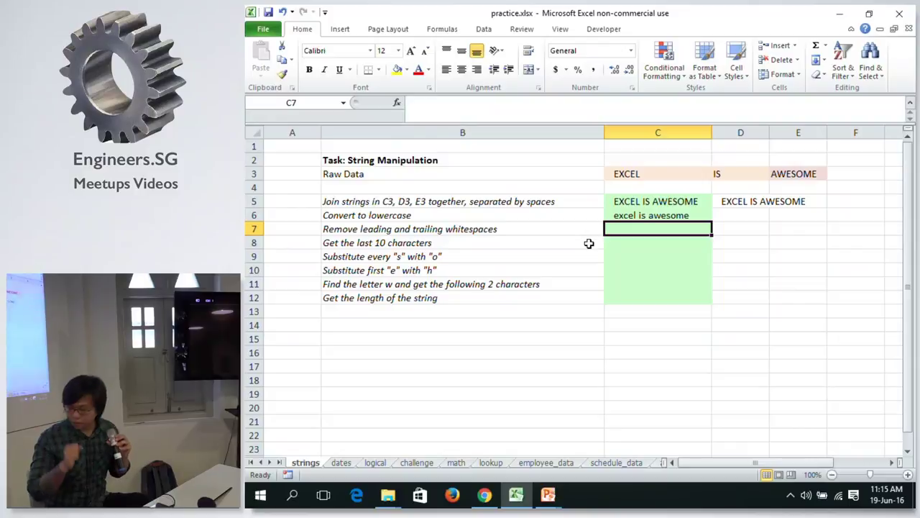
pyautogui.press('Up')
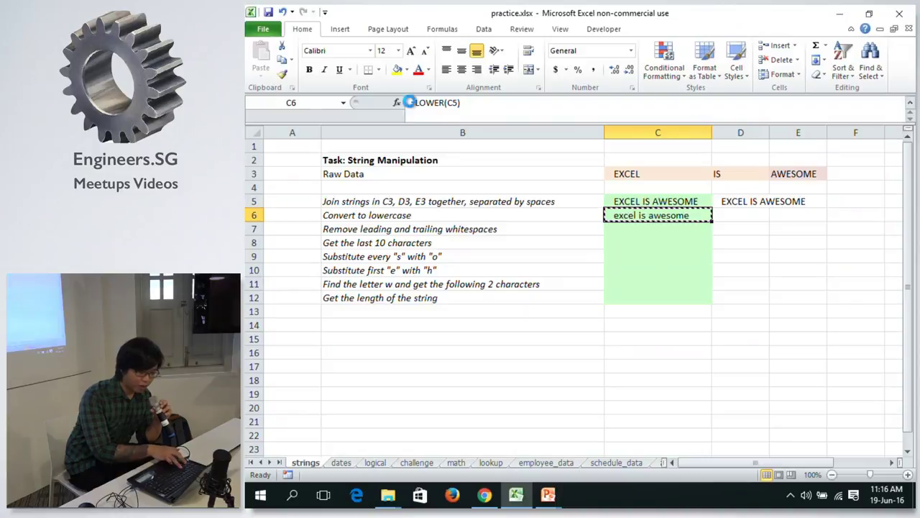
# Copy C6 and paste only its value 'excel is awesome' into D6, then clear the copy border.
pyautogui.hotkey('ctrl', 'c')
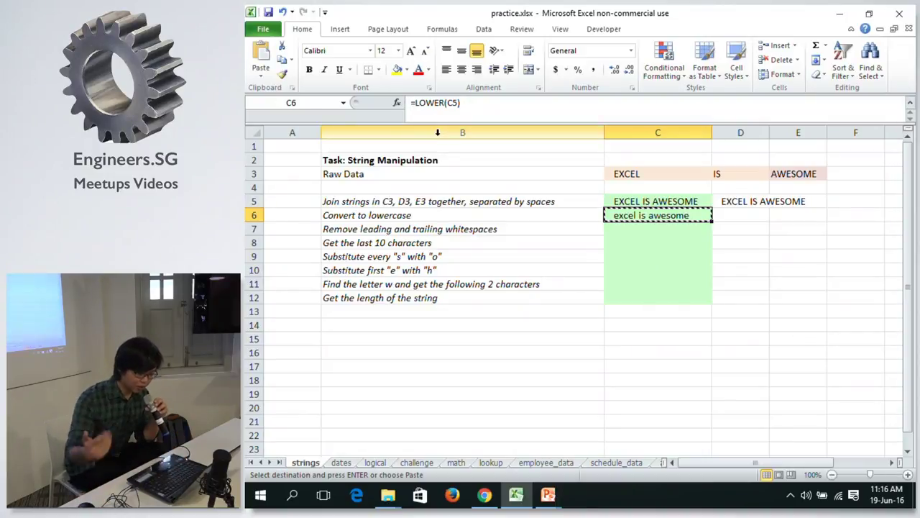
pyautogui.click(732, 216)
pyautogui.rightClick(739, 219)
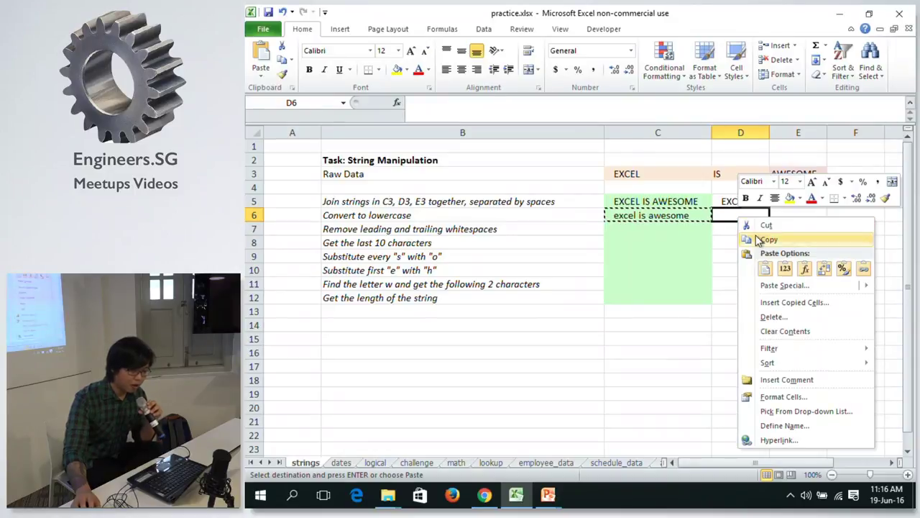
pyautogui.moveTo(775, 291)
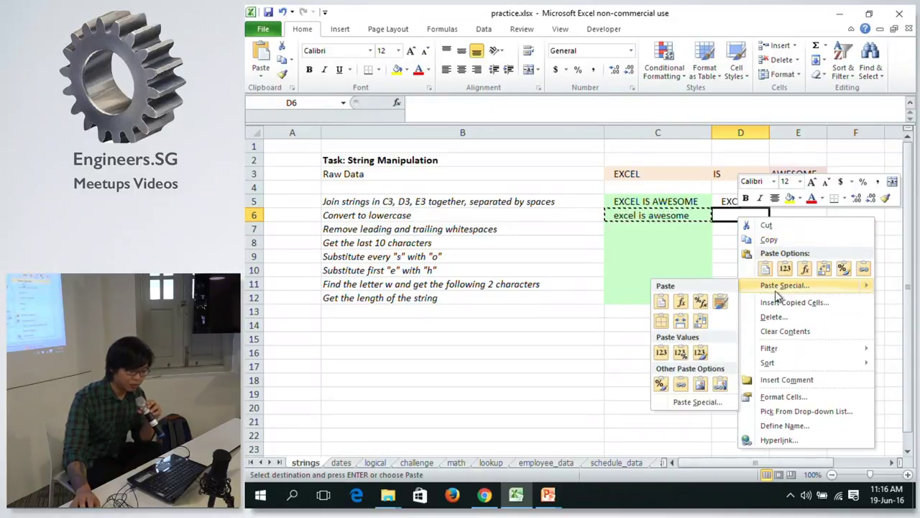
pyautogui.click(780, 273)
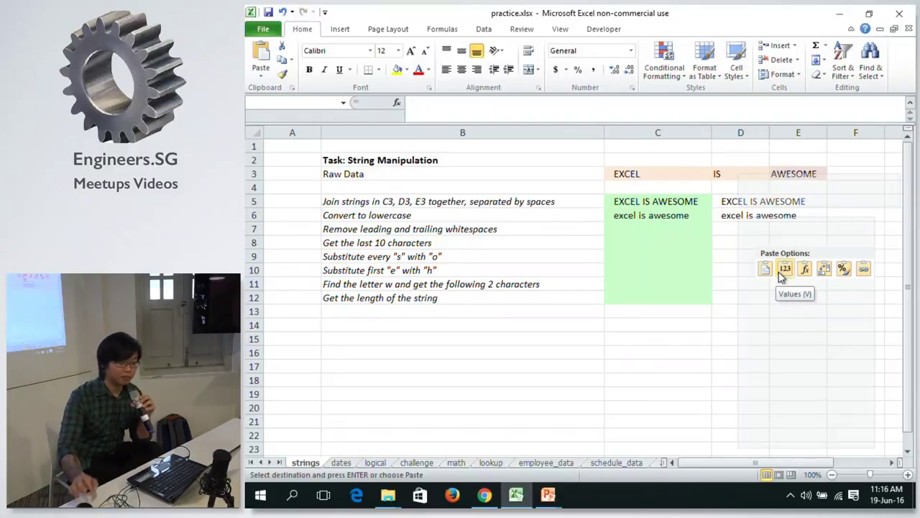
pyautogui.click(782, 275)
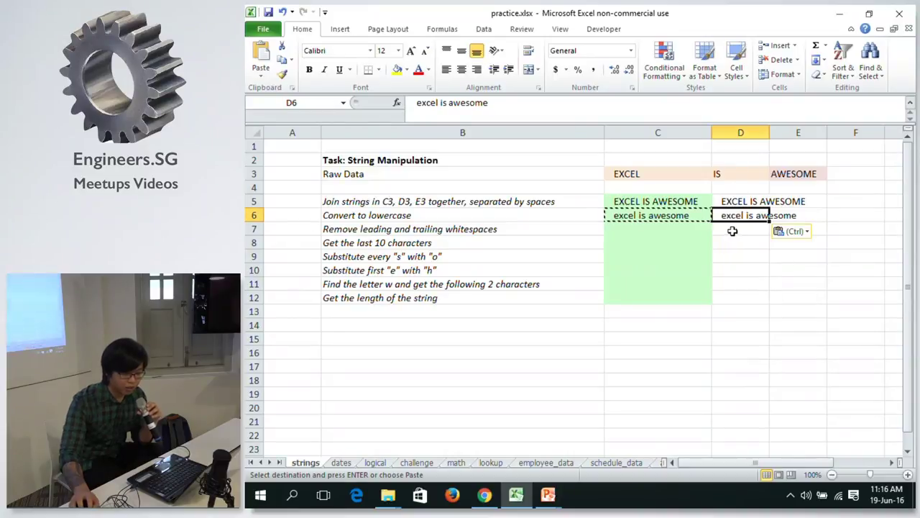
pyautogui.press('Escape')
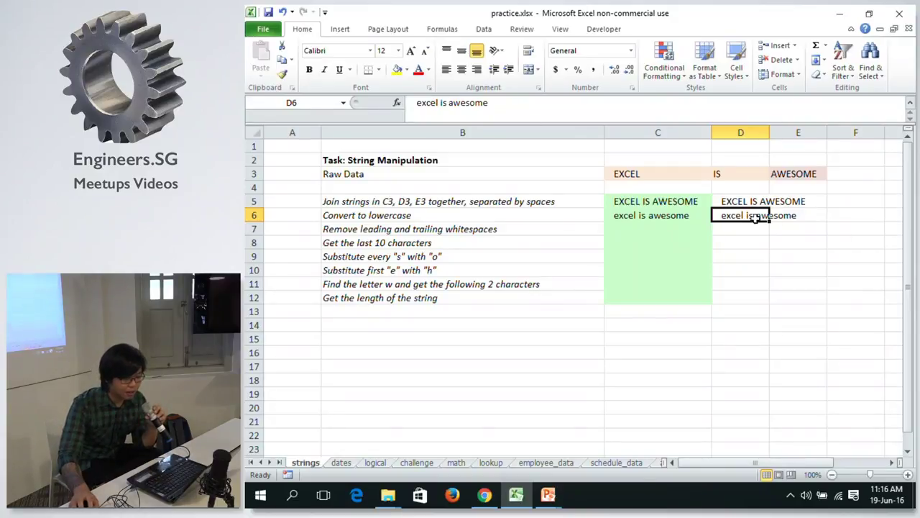
# Copy C6, try a values-only paste into E6, then undo it.
pyautogui.click(690, 213)
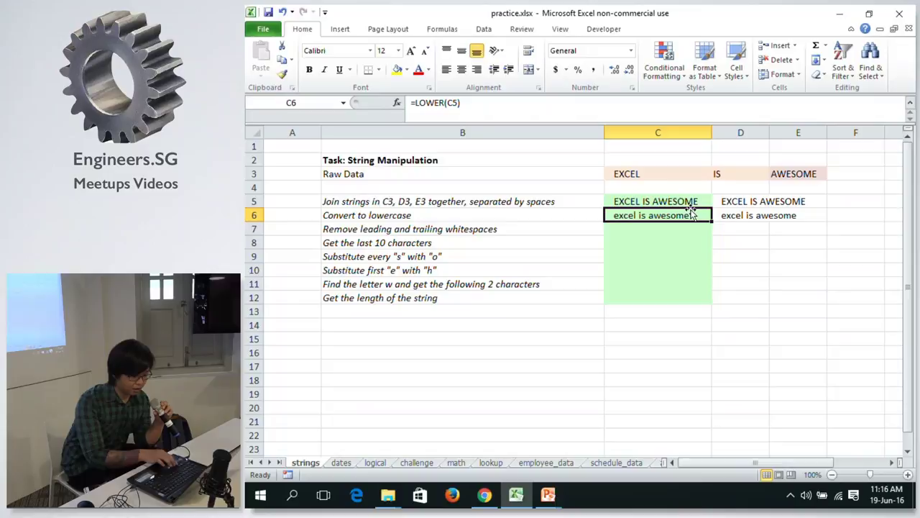
pyautogui.hotkey('ctrl', 'c')
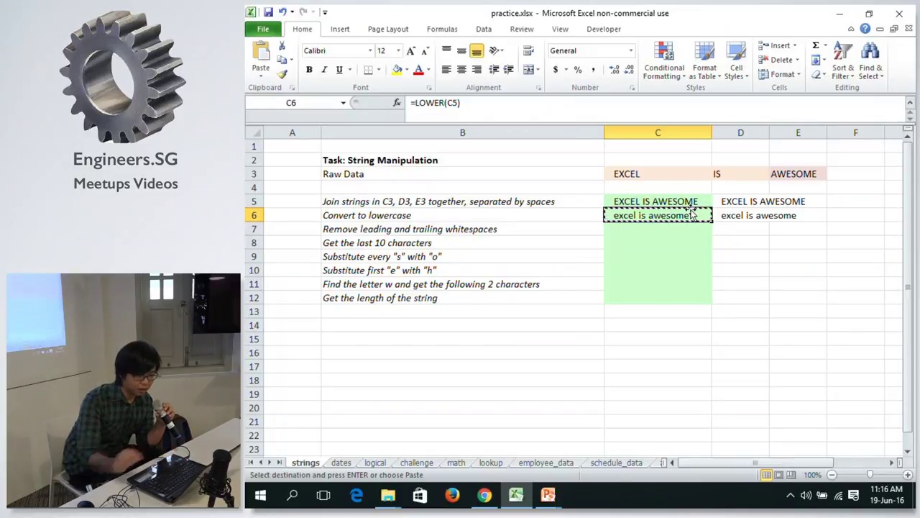
pyautogui.rightClick(821, 216)
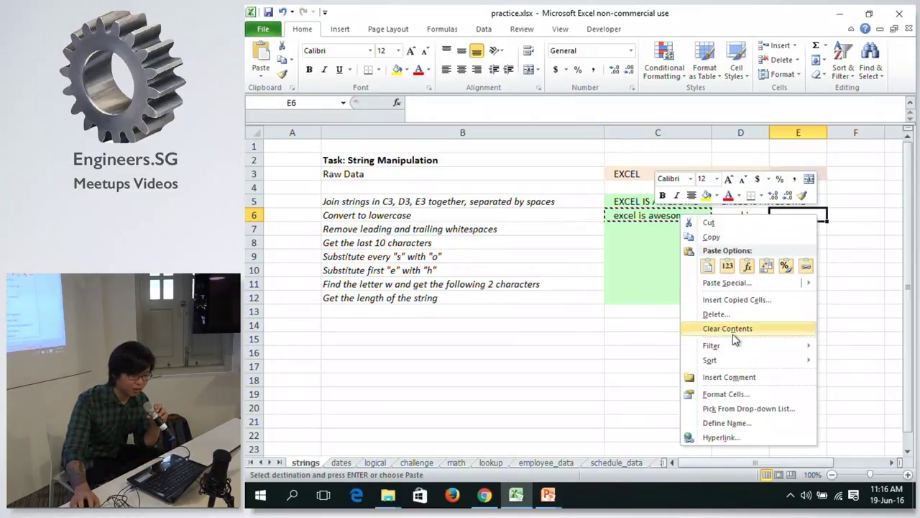
pyautogui.click(728, 267)
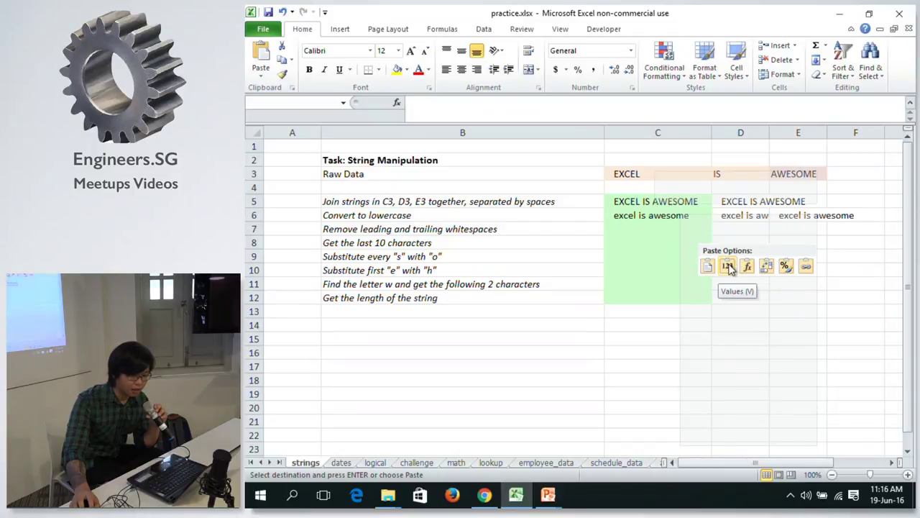
pyautogui.hotkey('ctrl', 'z')
# Preview E6's paste-as-values choices again, cancel, and compare C6's formula with D6's value.
pyautogui.rightClick(818, 216)
pyautogui.moveTo(763, 284)
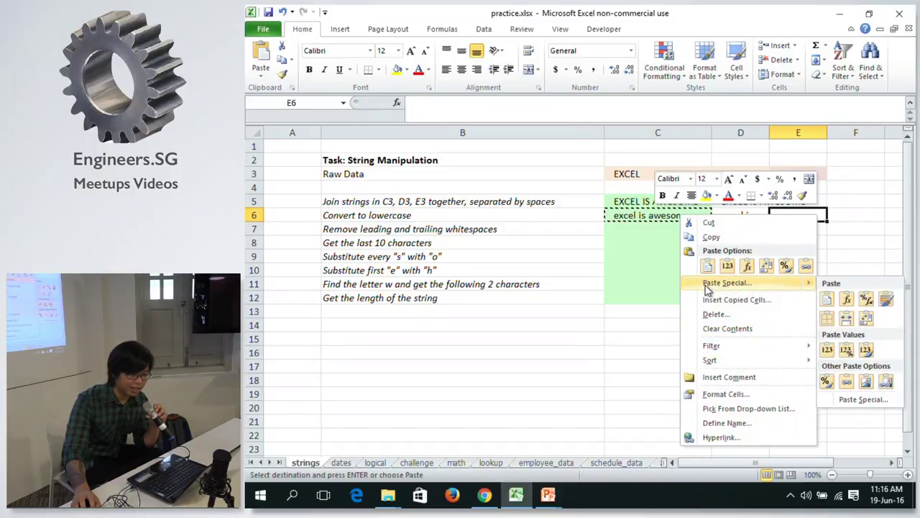
pyautogui.click(827, 349)
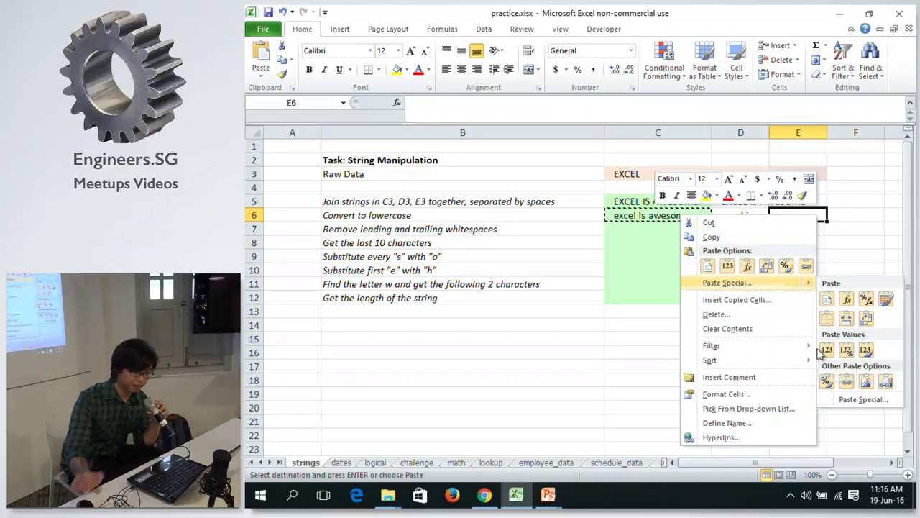
pyautogui.press('Escape')
pyautogui.press('Escape')
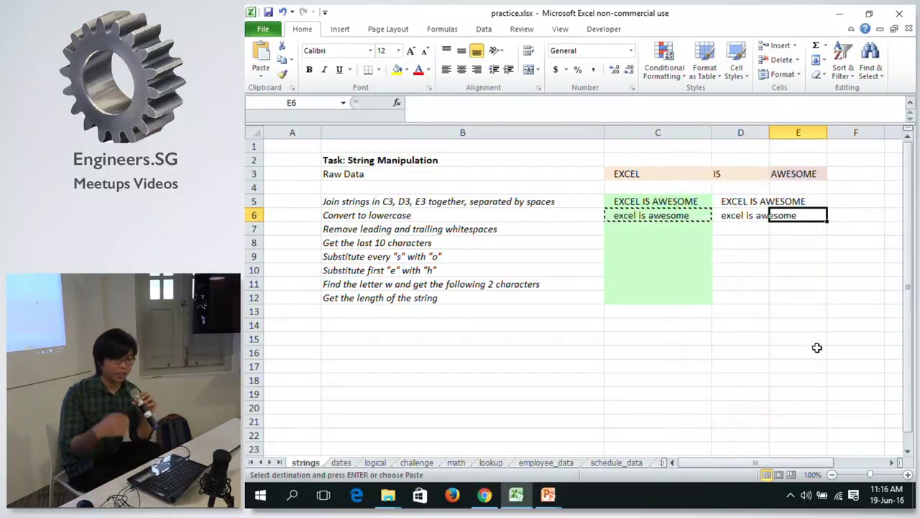
pyautogui.press('Escape')
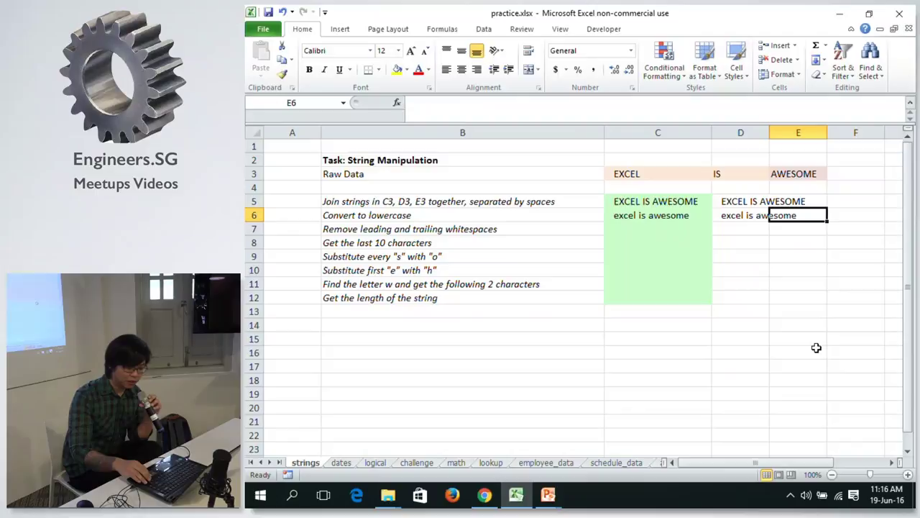
pyautogui.press('Left')
pyautogui.press('Left')
pyautogui.press('Right')
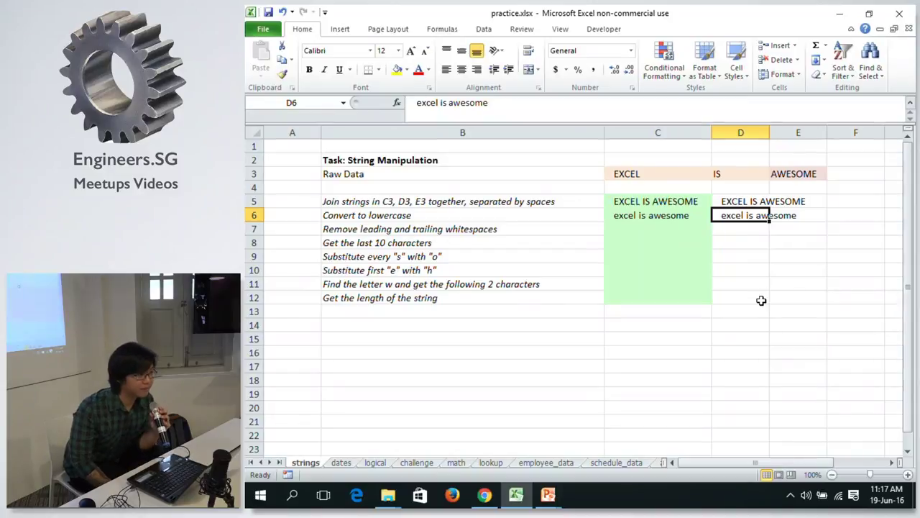
# Recopy C6's LOWER formula and select E6 as the paste target.
pyautogui.click(807, 214)
pyautogui.rightClick(807, 214)
pyautogui.moveTo(746, 357)
pyautogui.press('Escape')
pyautogui.press('Escape')
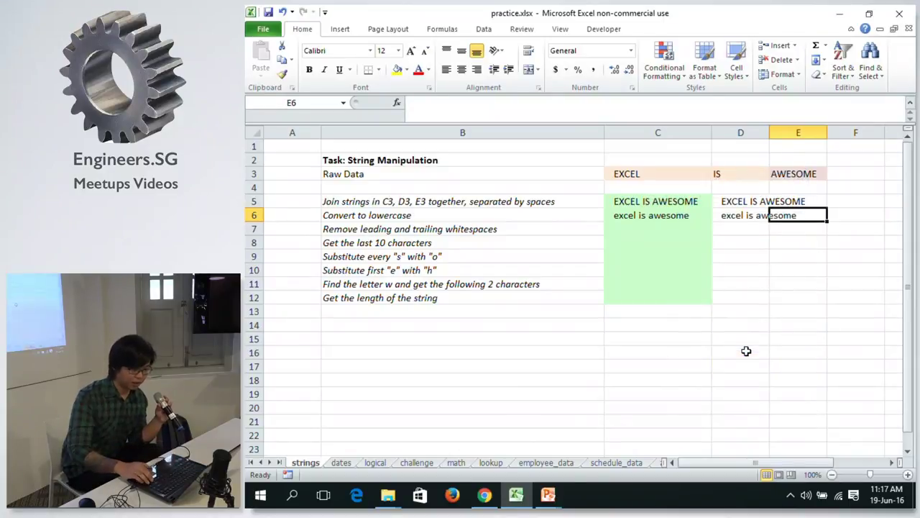
pyautogui.press('Left')
pyautogui.press('Left')
pyautogui.hotkey('ctrl', 'c')
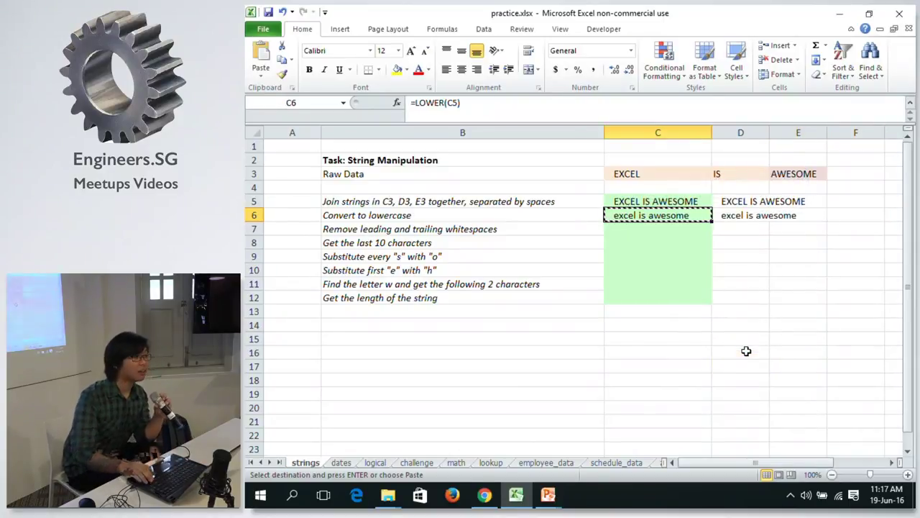
pyautogui.press('Right')
pyautogui.press('Right')
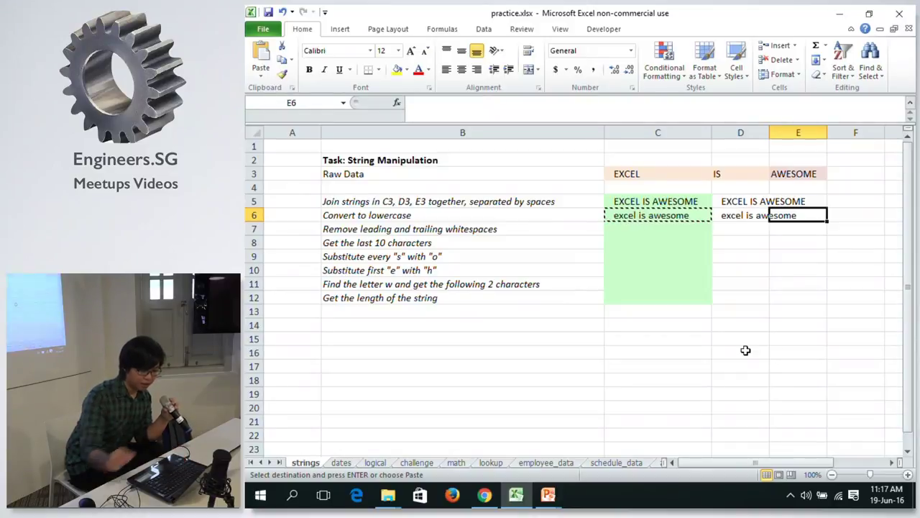
# Paste C6's formula into E6, where it shifts to =LOWER(E5) and shows blank.
pyautogui.rightClick(811, 216)
pyautogui.moveTo(798, 285)
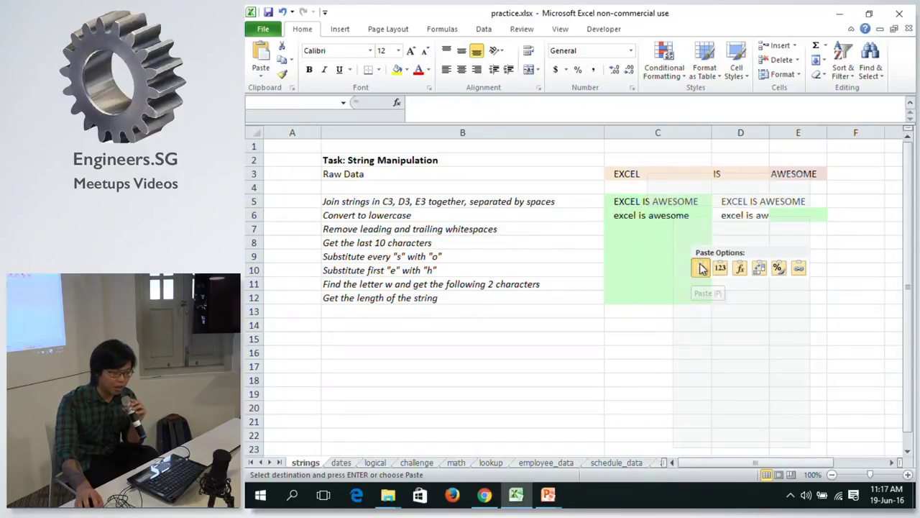
pyautogui.click(702, 268)
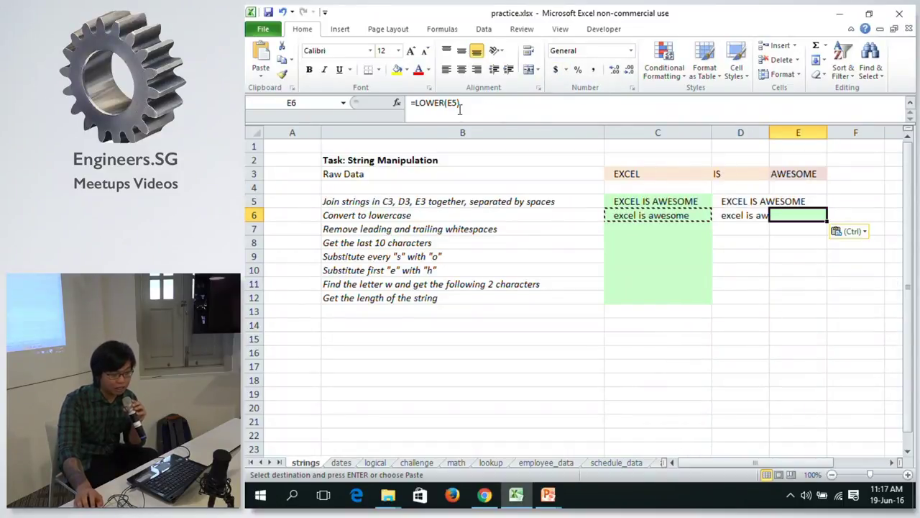
pyautogui.click(622, 218)
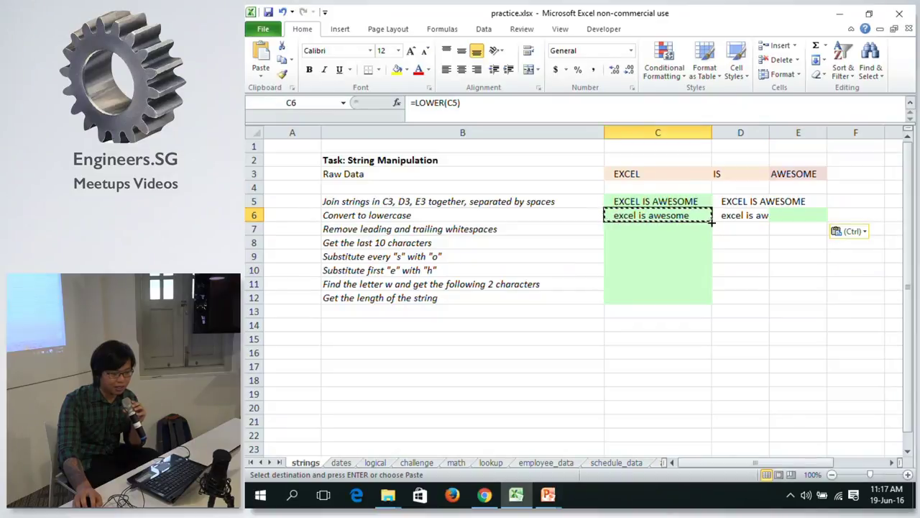
pyautogui.click(796, 212)
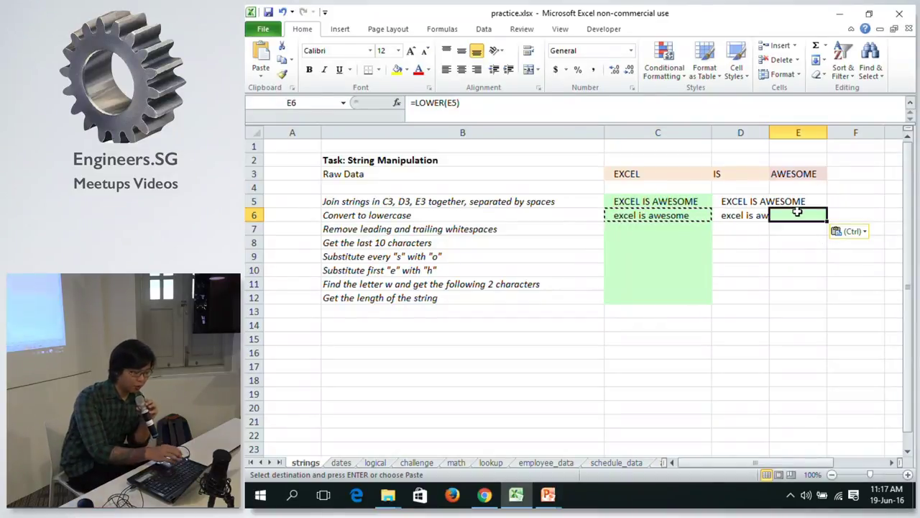
# Show E6's paste options, then bring up its Paste Special values choices.
pyautogui.press('ctrl')
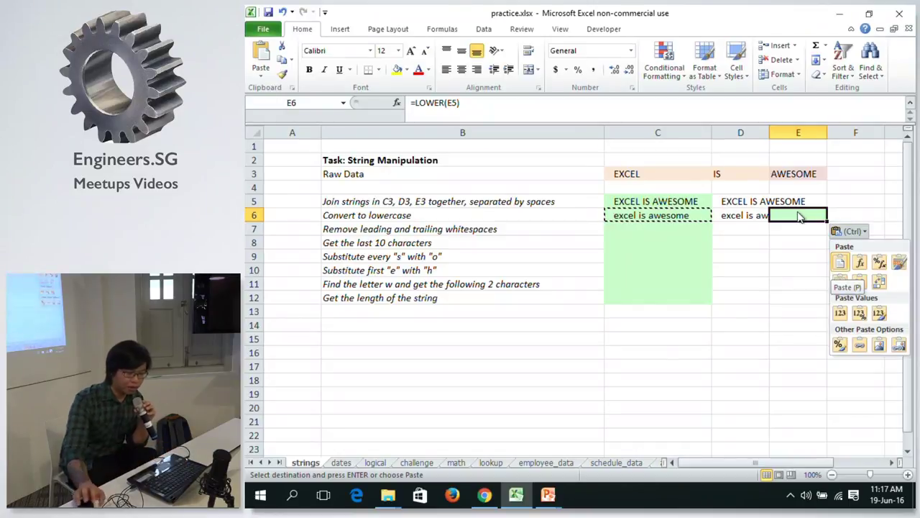
pyautogui.press('Escape')
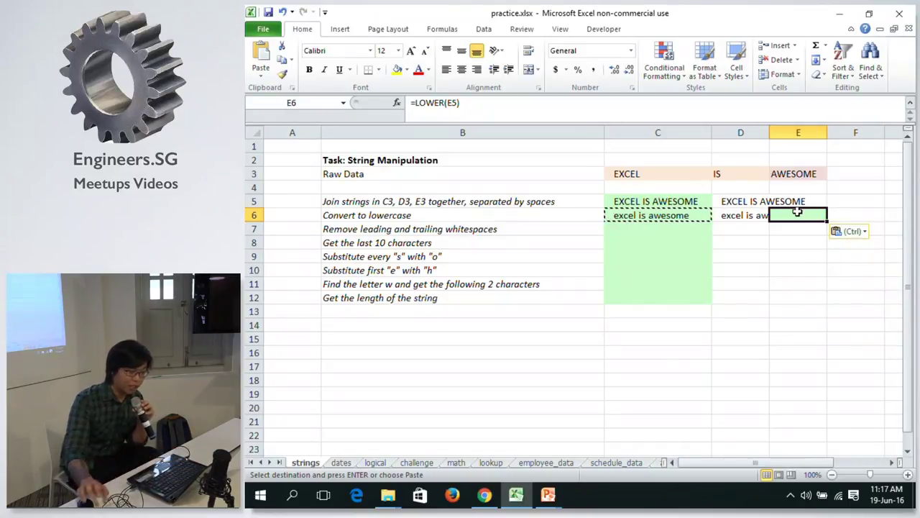
pyautogui.rightClick(800, 215)
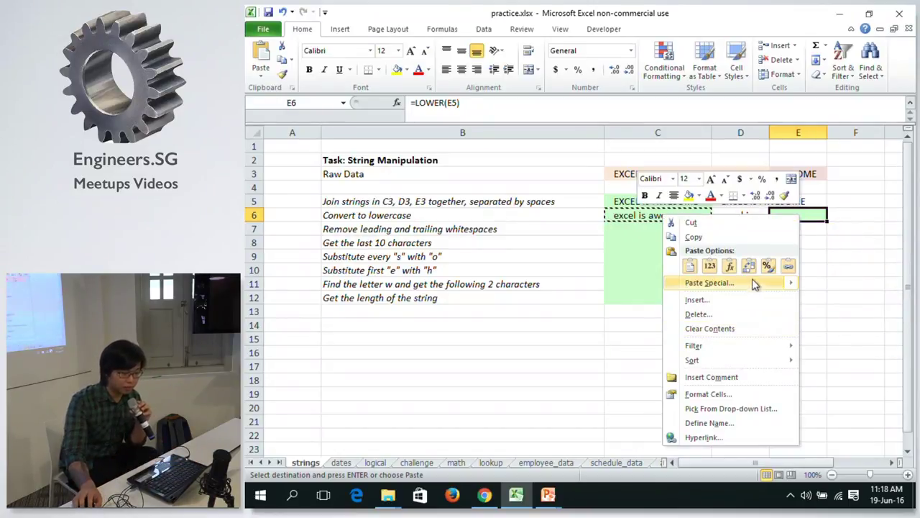
pyautogui.moveTo(754, 281)
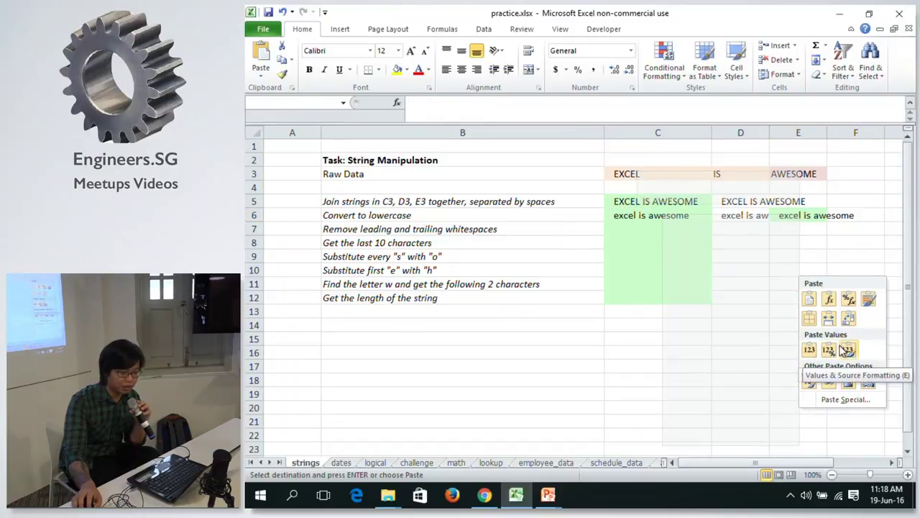
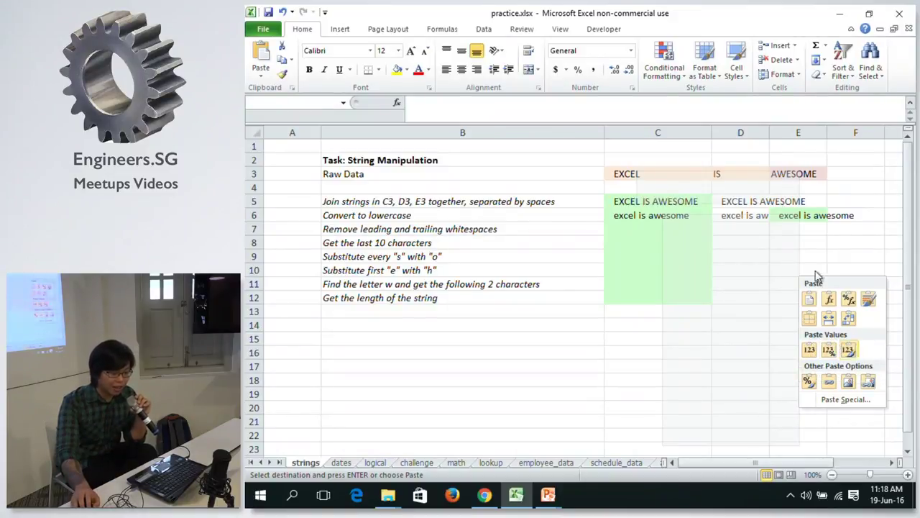
# Paste the copied text into E6 as values only with Paste Special.
pyautogui.rightClick(816, 213)
pyautogui.click(817, 210)
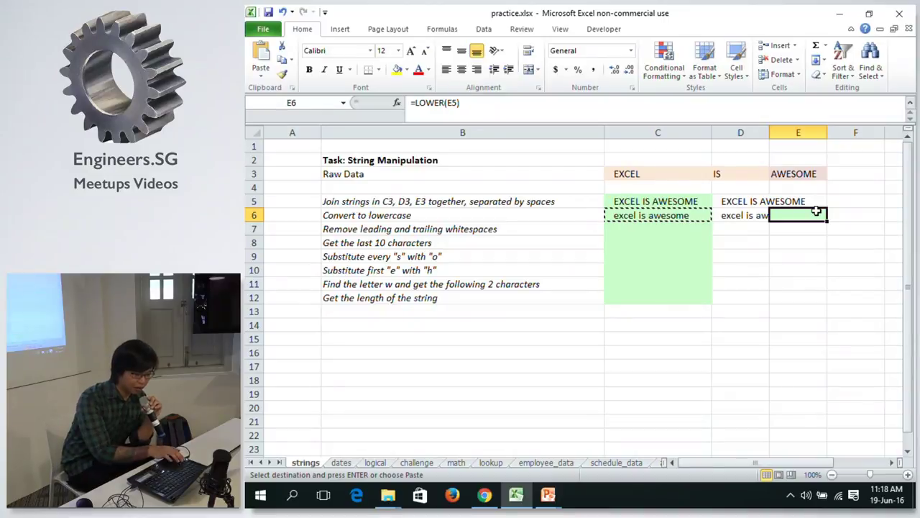
pyautogui.hotkey('alt', 'e')
pyautogui.press('s')
pyautogui.press('v')
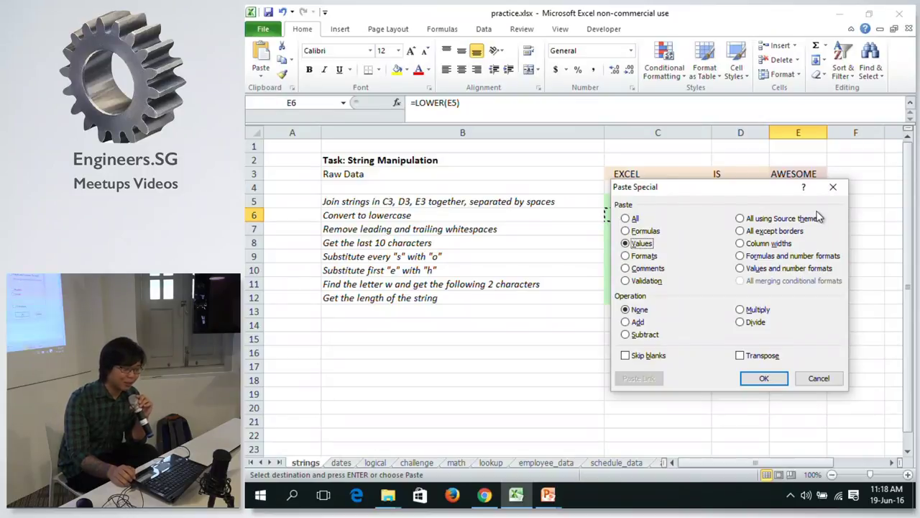
pyautogui.press('Return')
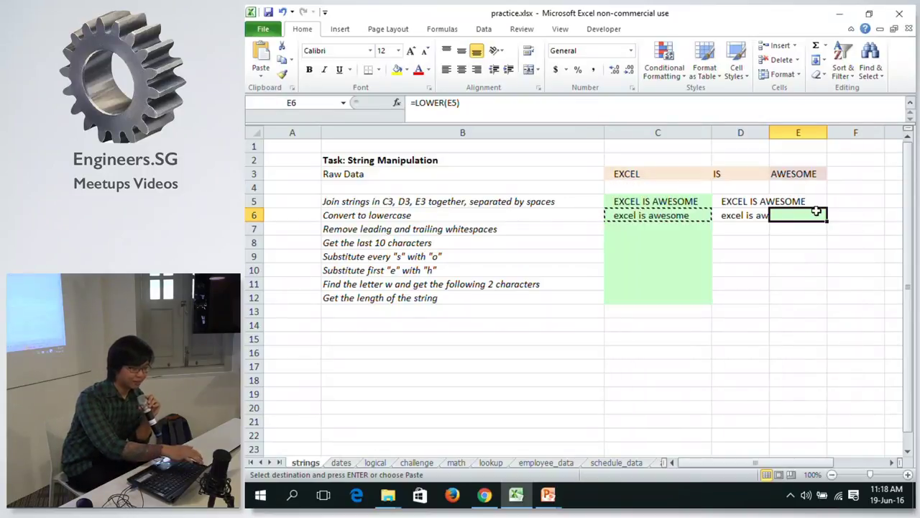
# Undo the E6 paste, select D6 and clear the copy marquee.
pyautogui.press('alt')
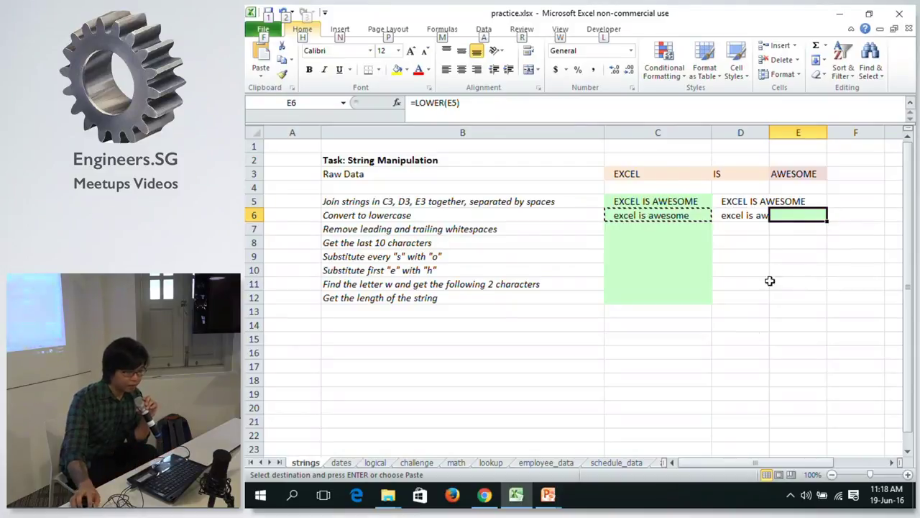
pyautogui.click(752, 338)
pyautogui.hotkey('ctrl', 'z')
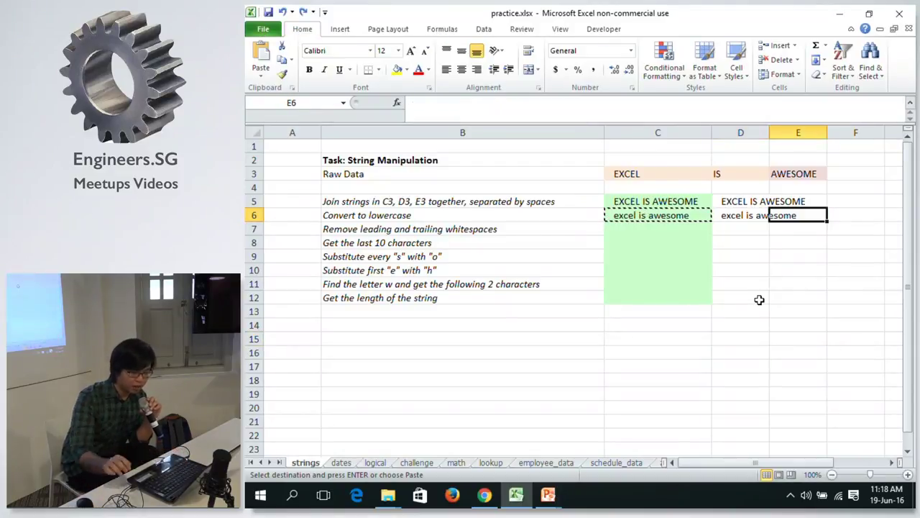
pyautogui.click(729, 213)
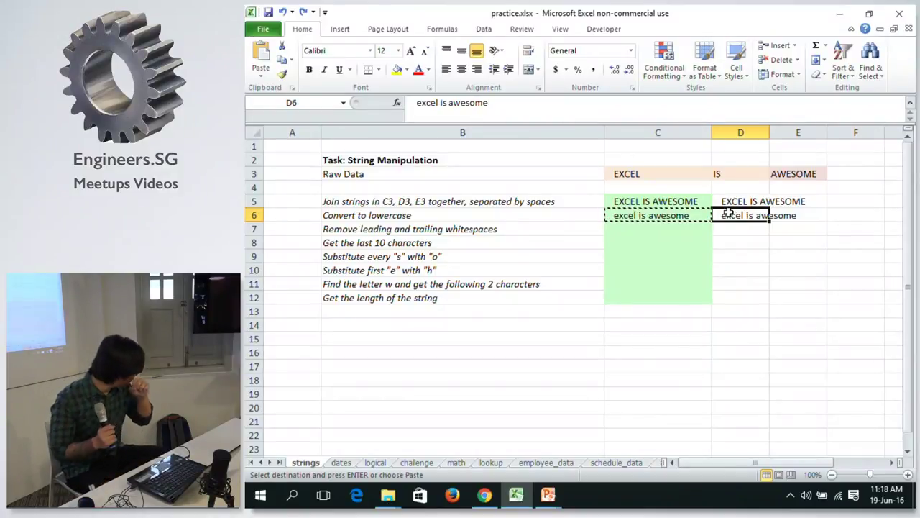
pyautogui.press('Escape')
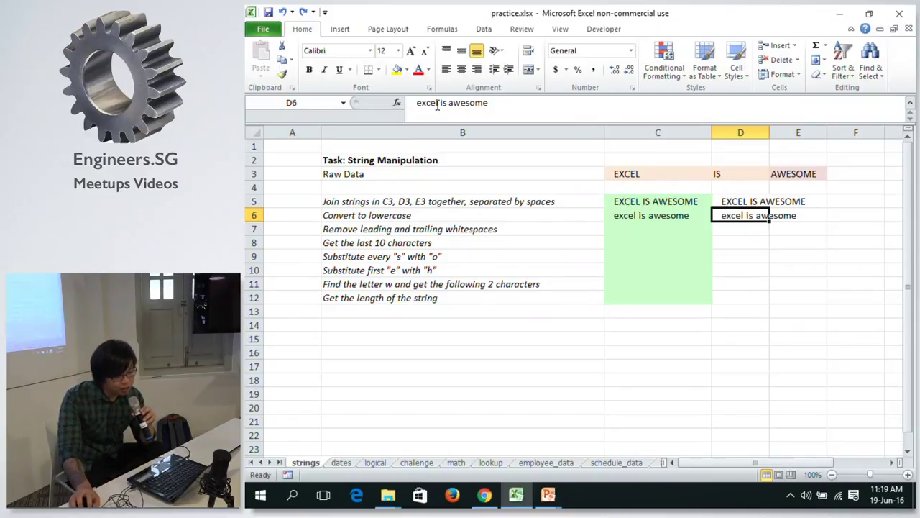
pyautogui.click(488, 101)
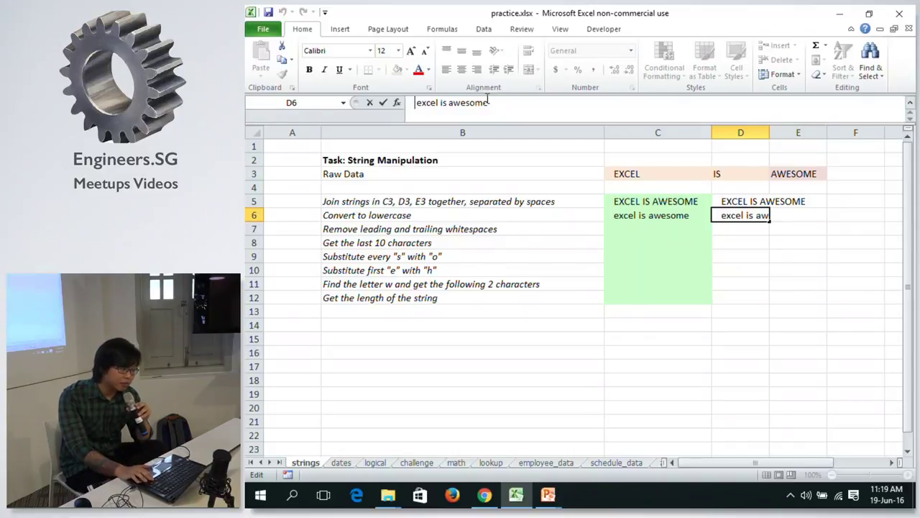
pyautogui.press('Home')
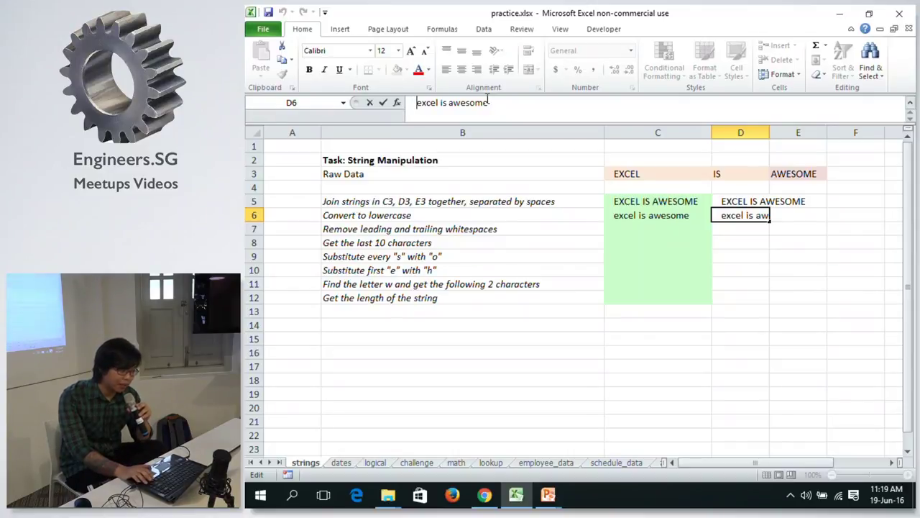
pyautogui.click(545, 102)
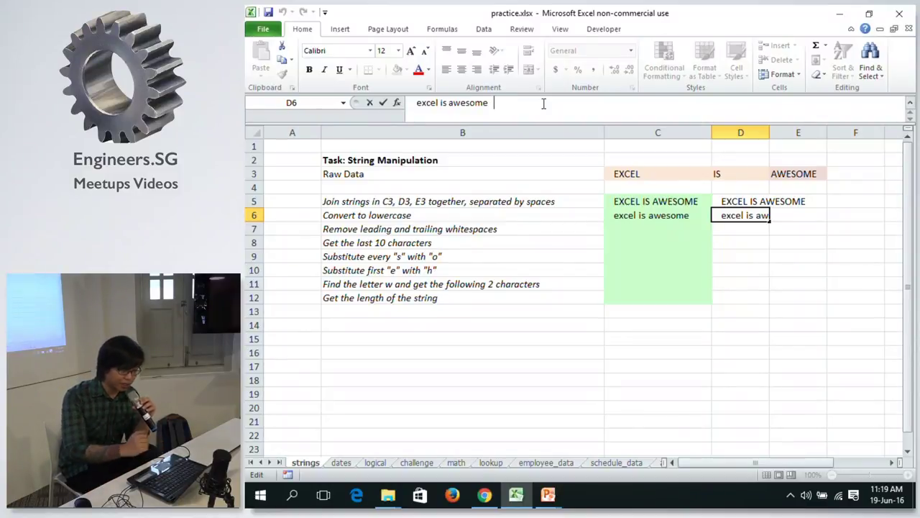
pyautogui.hotkey('ctrl', 'Return')
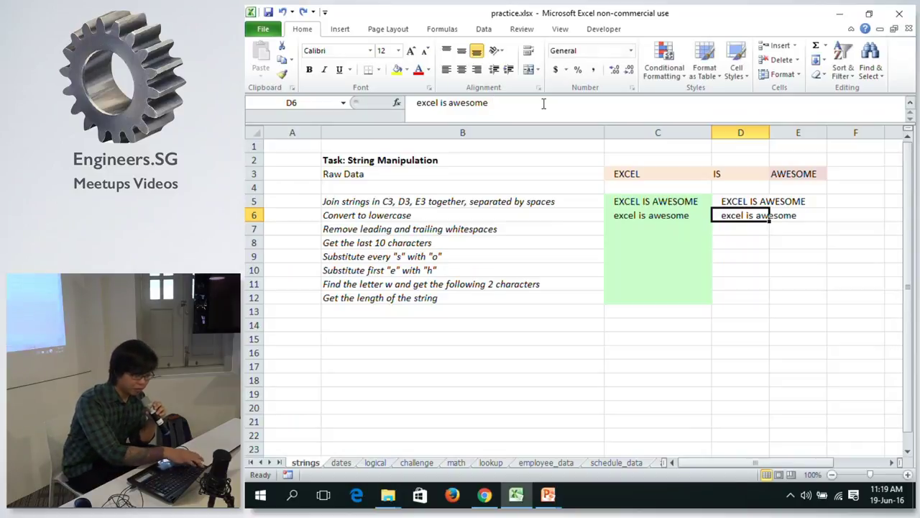
pyautogui.press('Down')
pyautogui.press('Left')
pyautogui.press('Up')
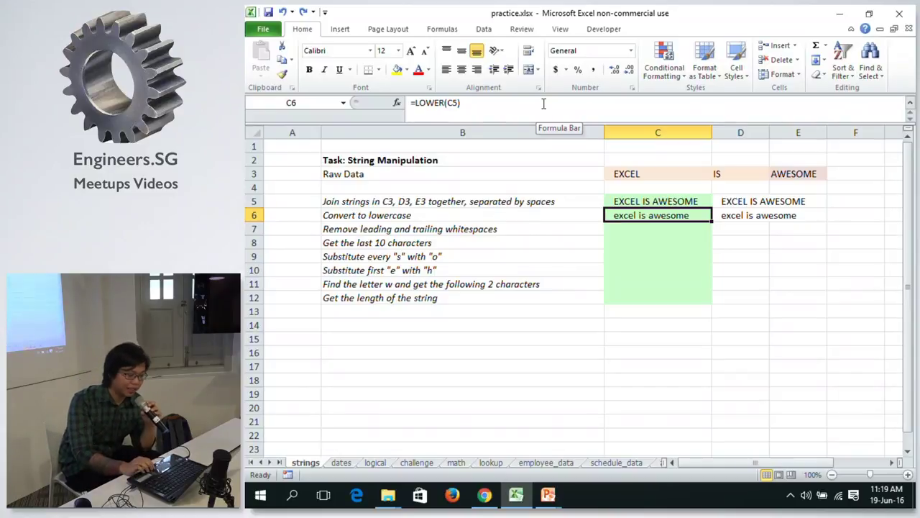
pyautogui.press('Down')
# Enter =TRIM(C6) in C7 to strip the spaces around 'excel is awesome'.
pyautogui.write('=')
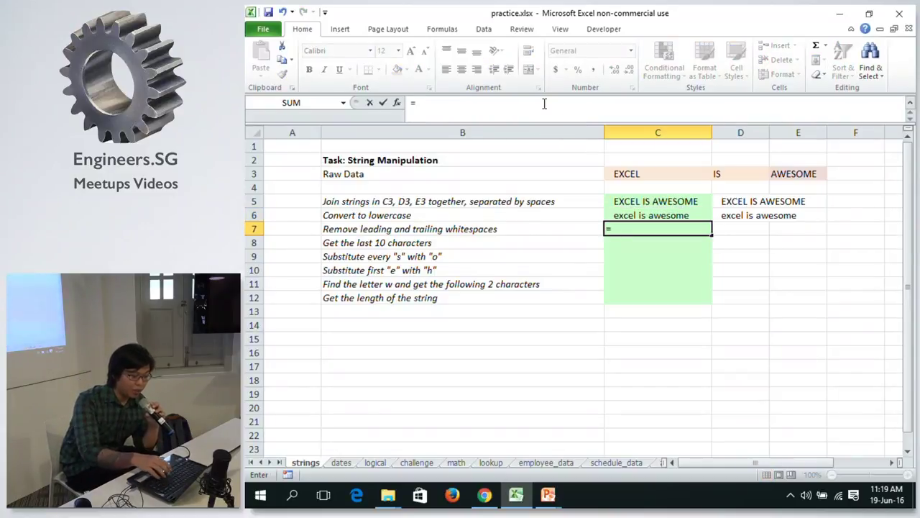
pyautogui.write('tR')
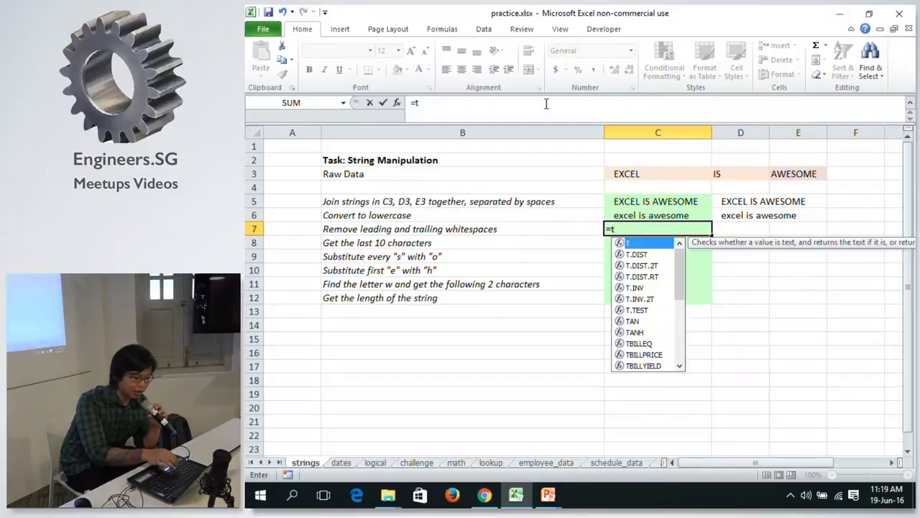
pyautogui.press('Down')
pyautogui.press('Down')
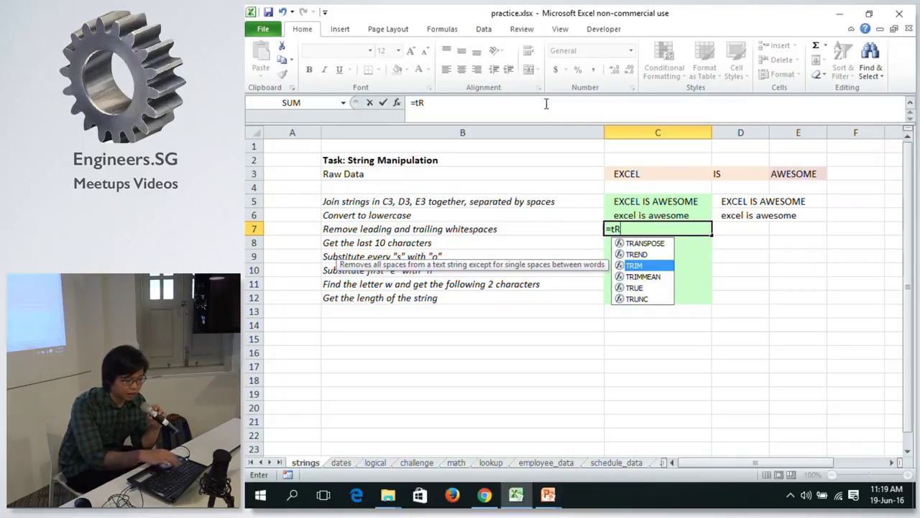
pyautogui.press('Tab')
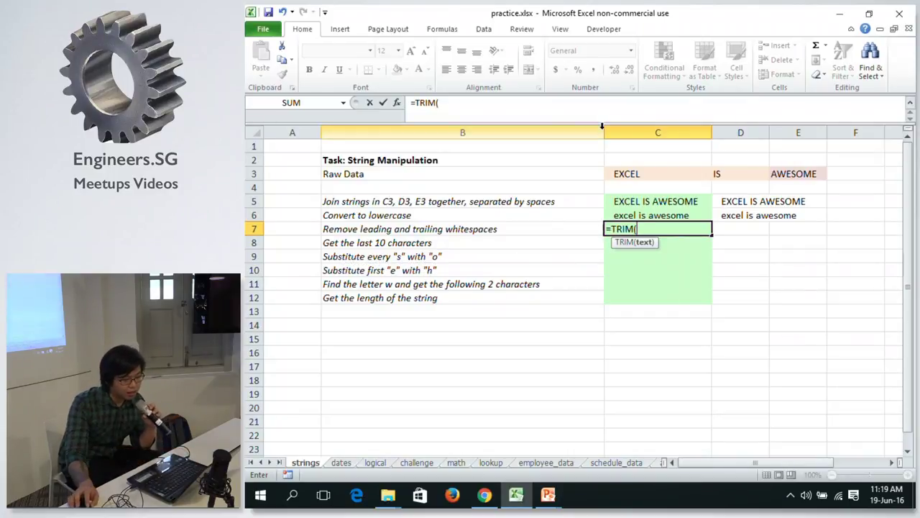
pyautogui.click(700, 215)
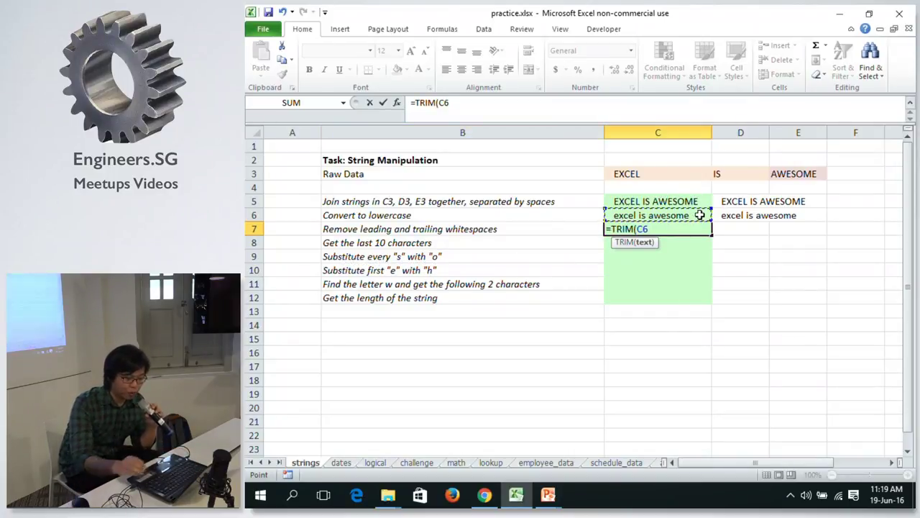
pyautogui.write(')')
pyautogui.press('Return')
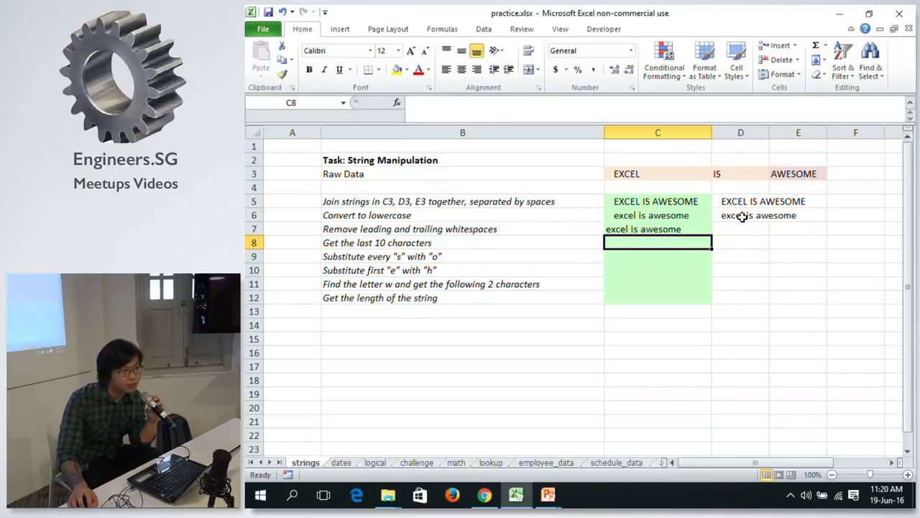
pyautogui.click(676, 229)
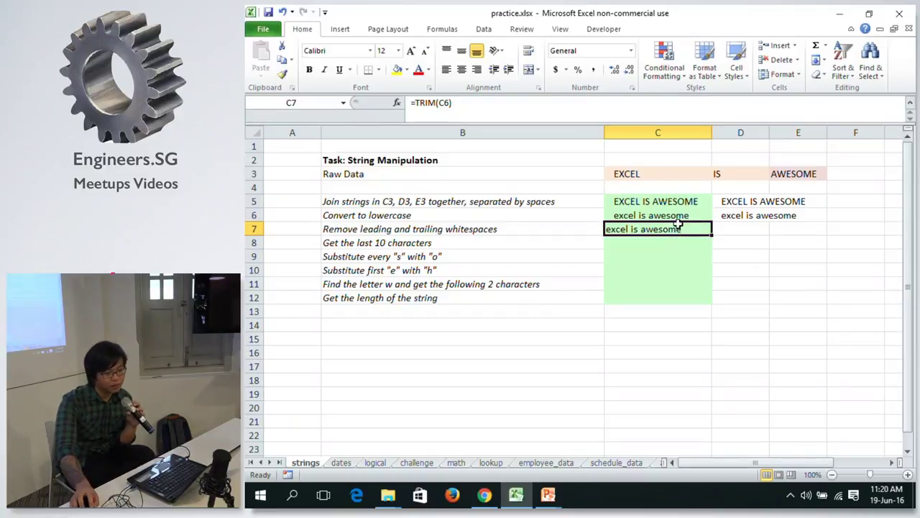
# Copy C7 and paste its trimmed text into D7 as a plain value, then check it.
pyautogui.click(664, 212)
pyautogui.click(658, 230)
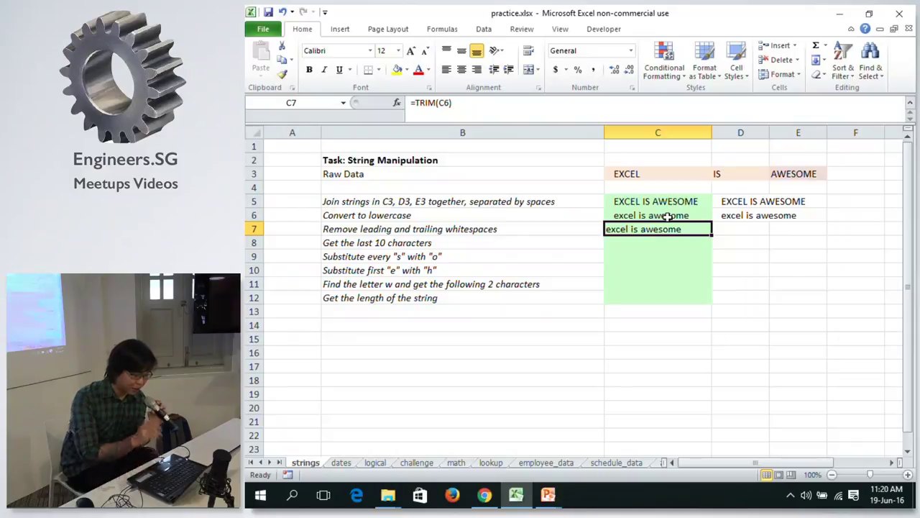
pyautogui.hotkey('ctrl', 'c')
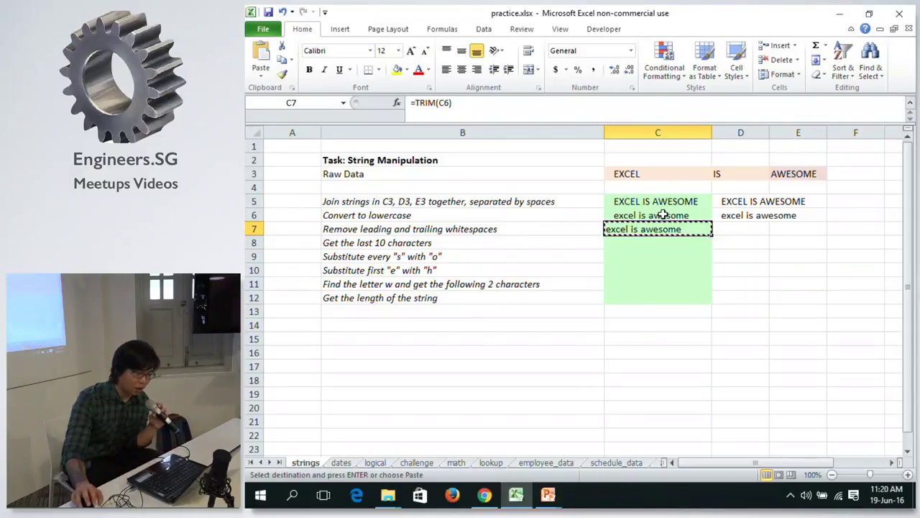
pyautogui.rightClick(730, 229)
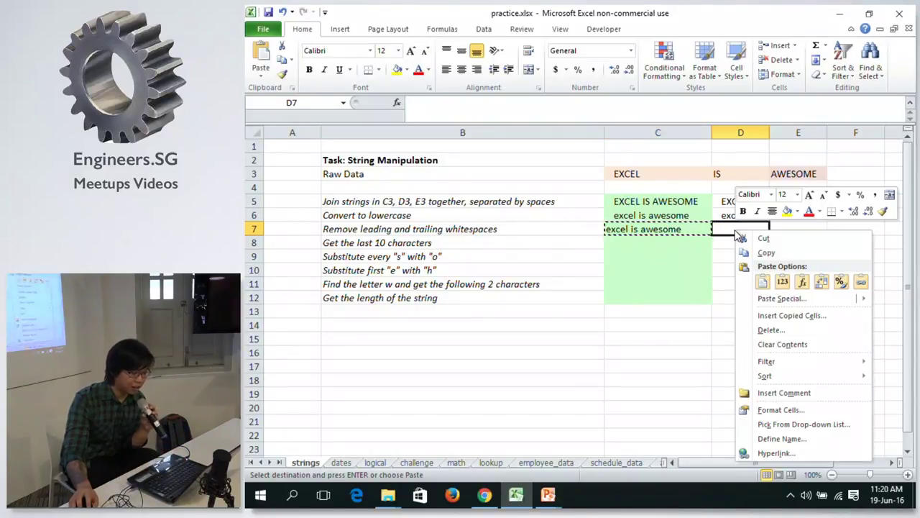
pyautogui.click(783, 283)
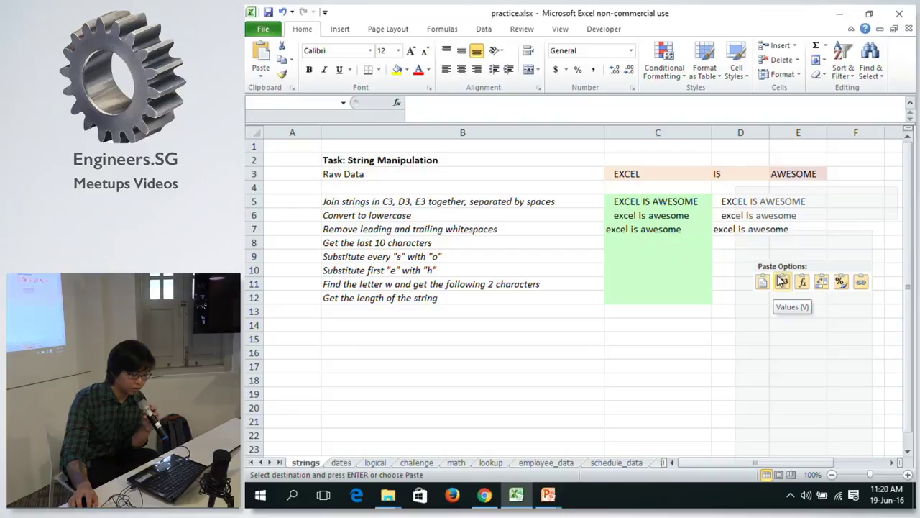
pyautogui.click(528, 108)
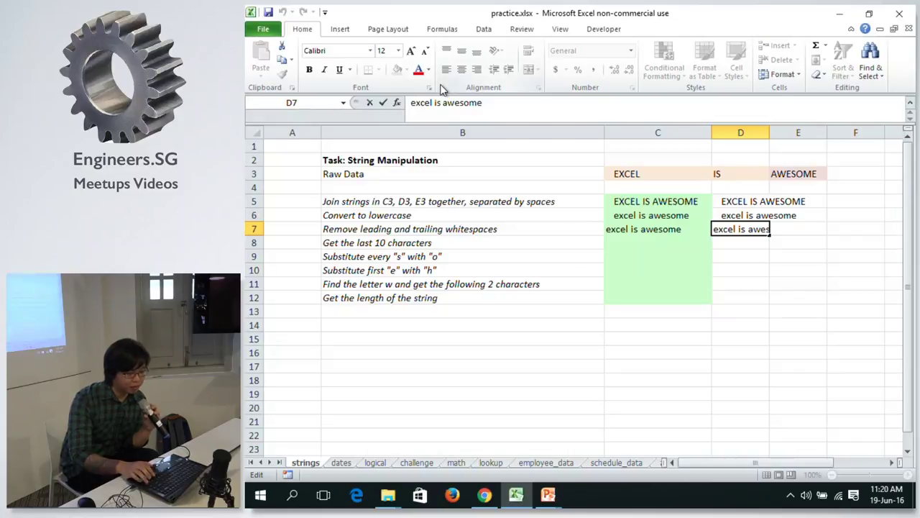
pyautogui.press('Right')
pyautogui.press('Right')
pyautogui.press('Right')
pyautogui.press('Escape')
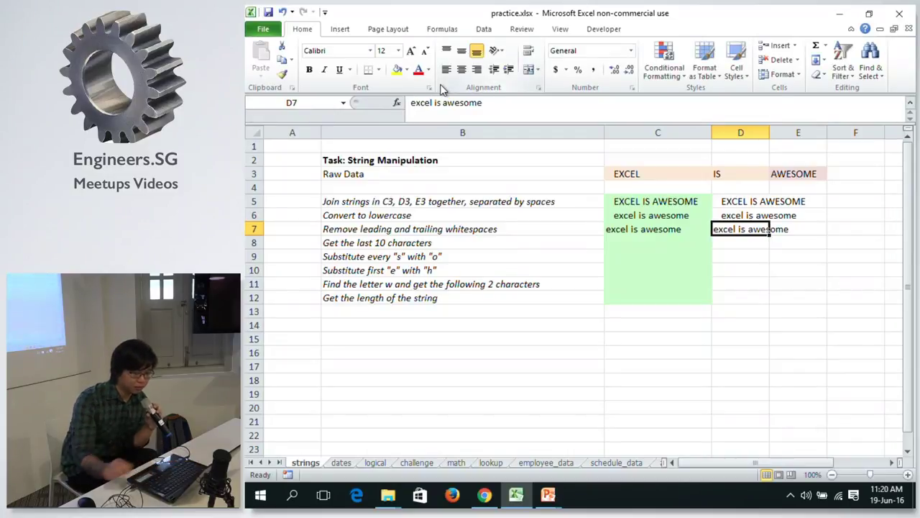
pyautogui.click(740, 204)
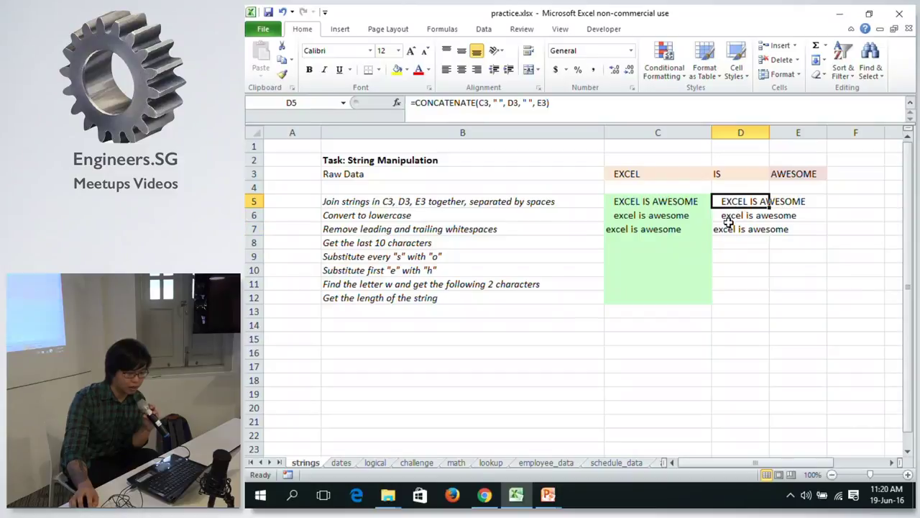
pyautogui.click(726, 216)
pyautogui.click(612, 112)
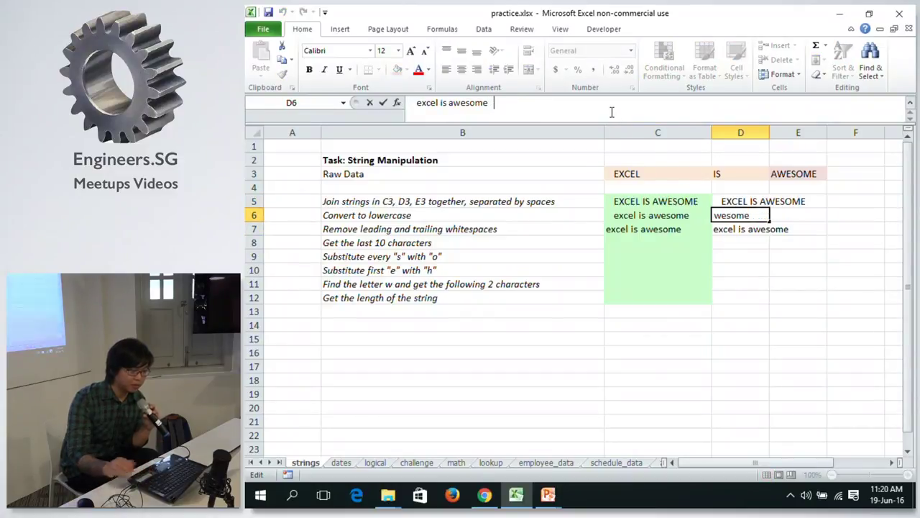
pyautogui.click(414, 103)
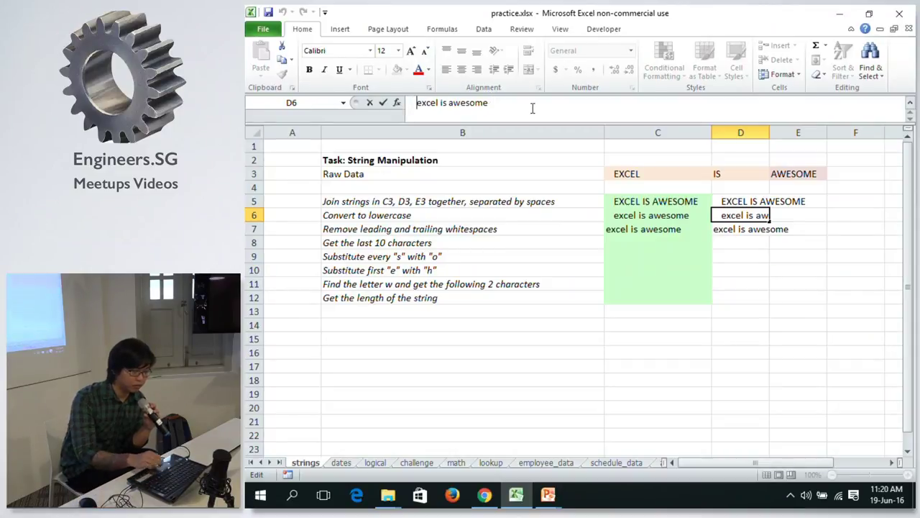
pyautogui.press('Escape')
pyautogui.press('Down')
pyautogui.press('Left')
pyautogui.press('Right')
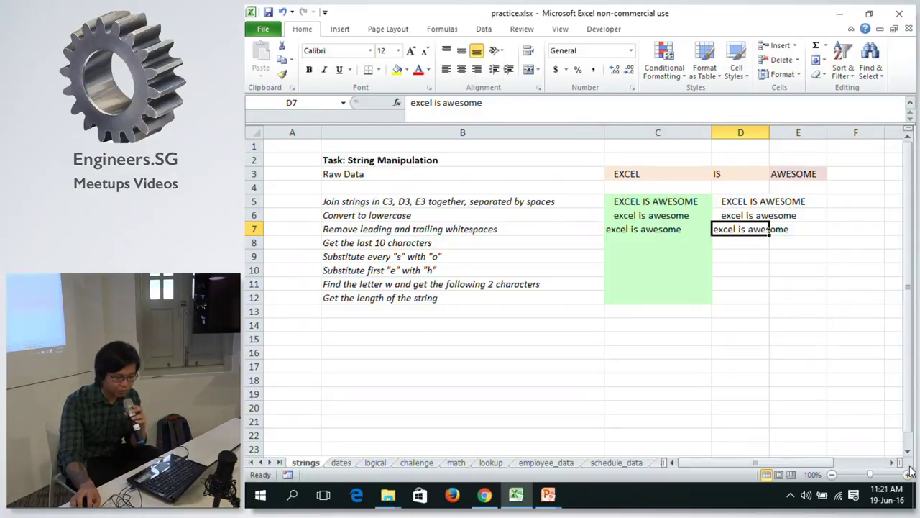
pyautogui.click(908, 474)
pyautogui.click(908, 474)
pyautogui.click(908, 475)
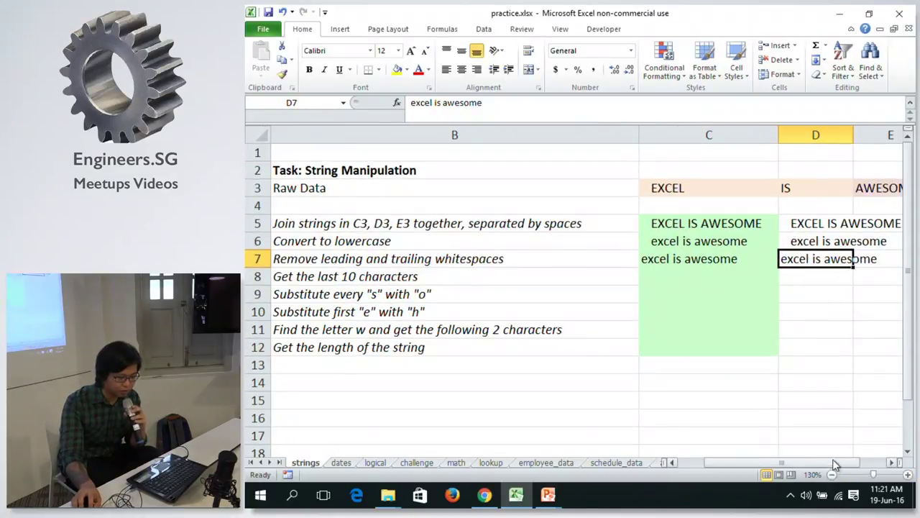
pyautogui.click(837, 453)
pyautogui.moveTo(842, 464); pyautogui.dragTo(854, 457)
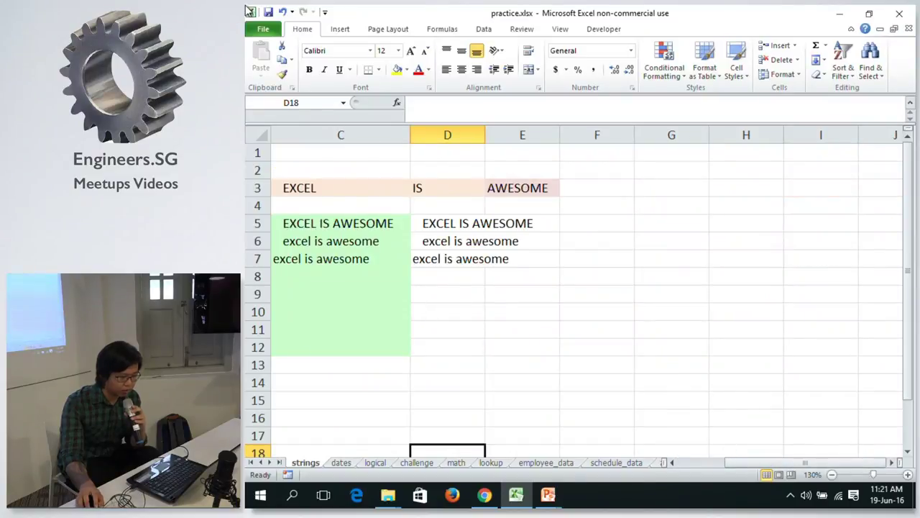
pyautogui.click(450, 229)
pyautogui.click(450, 241)
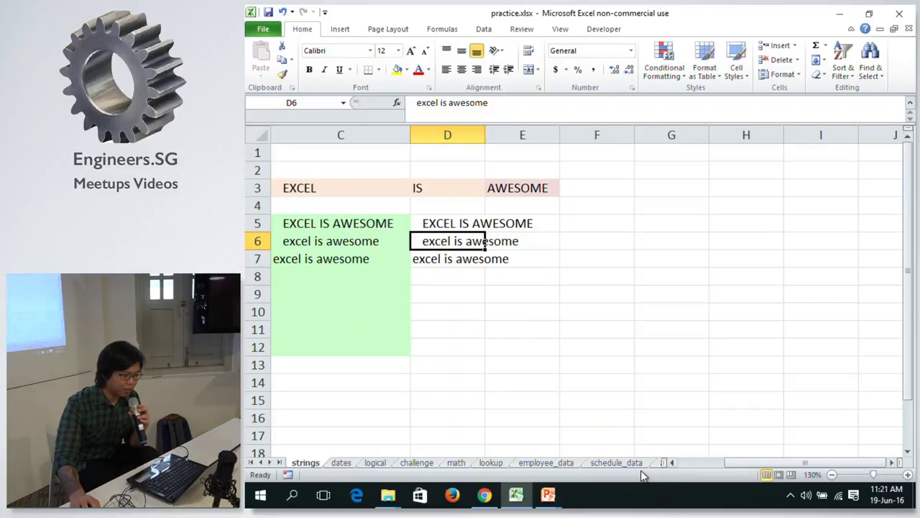
pyautogui.click(497, 104)
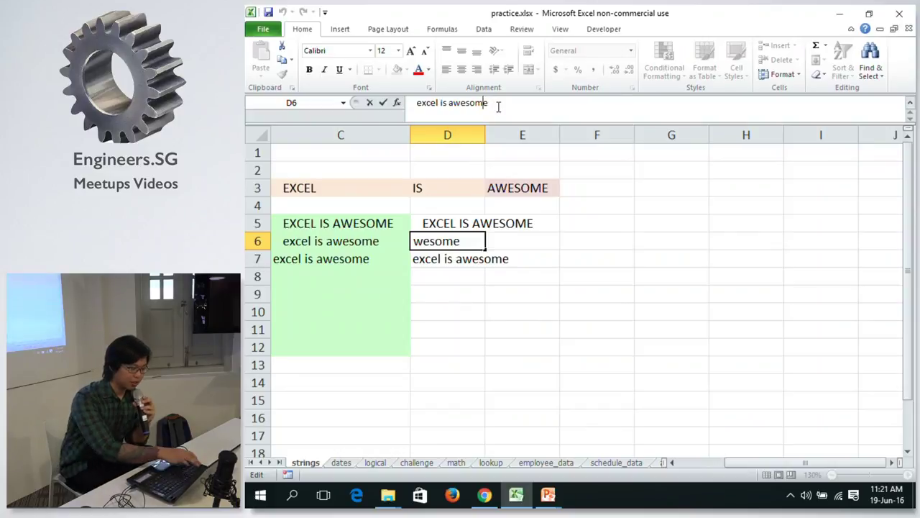
pyautogui.press('Home')
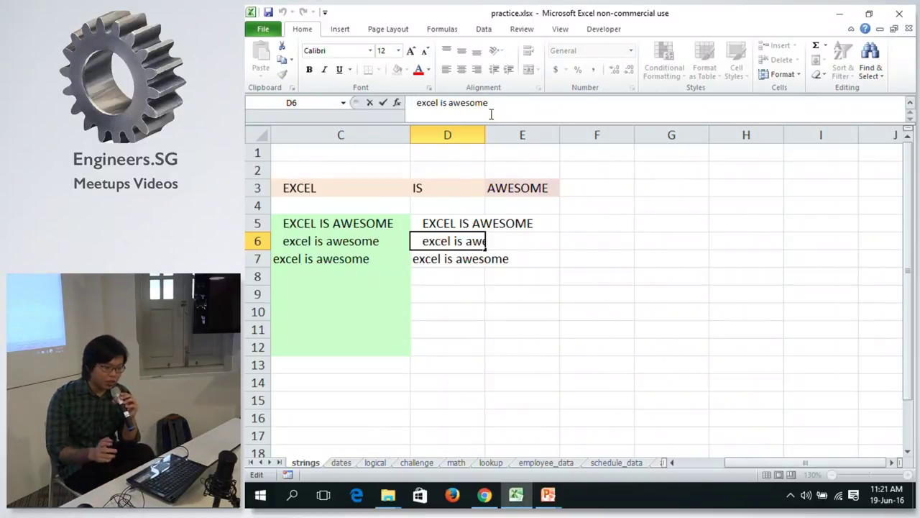
pyautogui.hotkey('ctrl', 'Right')
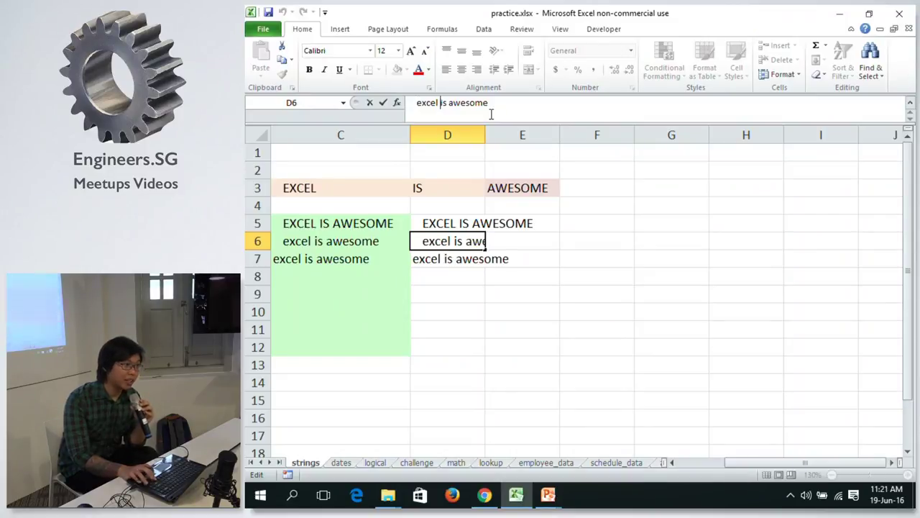
pyautogui.hotkey('ctrl', 'Right')
pyautogui.hotkey('ctrl', 'Left')
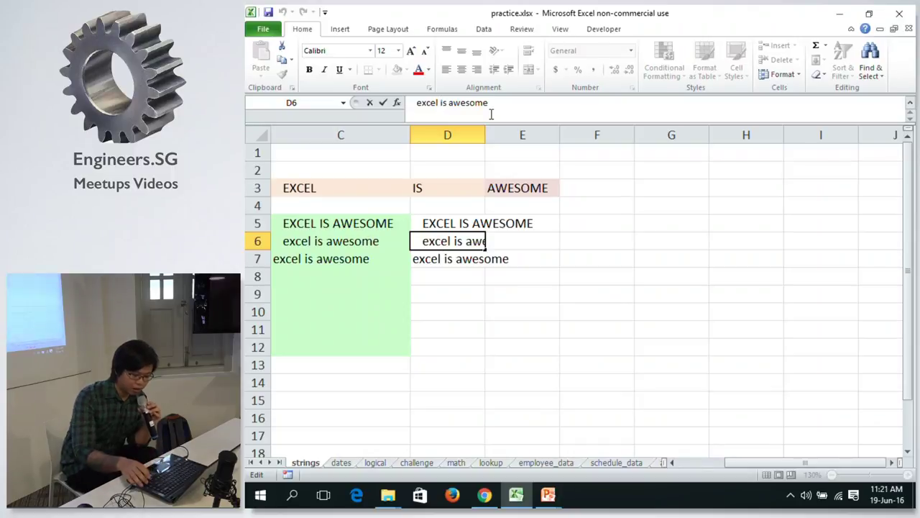
pyautogui.press('End')
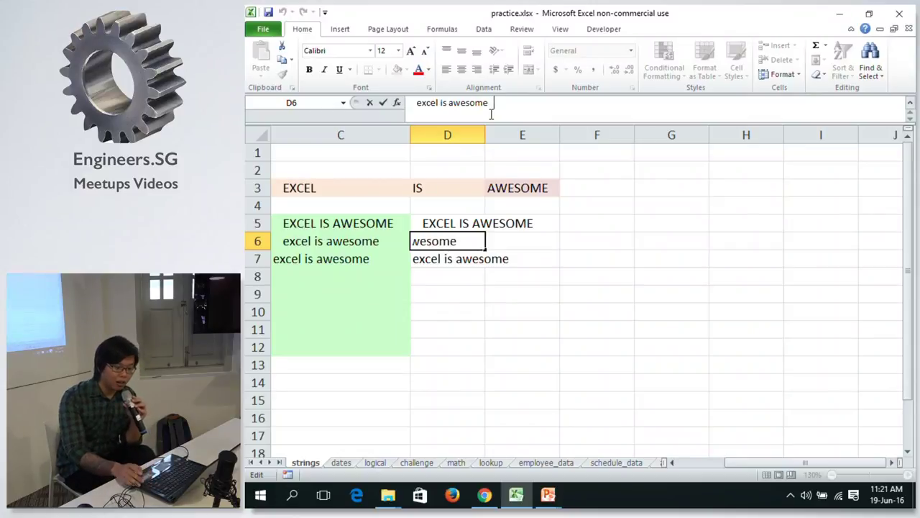
pyautogui.press('Home')
pyautogui.press('End')
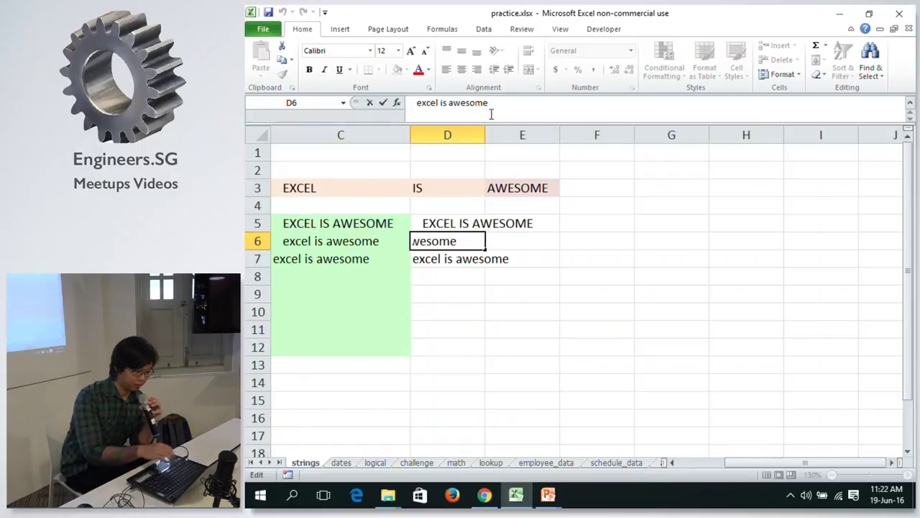
pyautogui.press('Return')
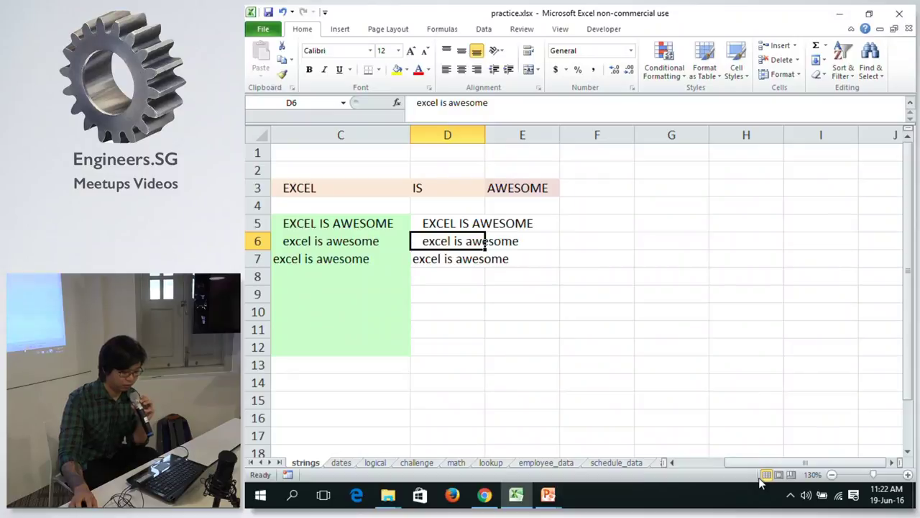
pyautogui.moveTo(763, 464); pyautogui.dragTo(749, 460)
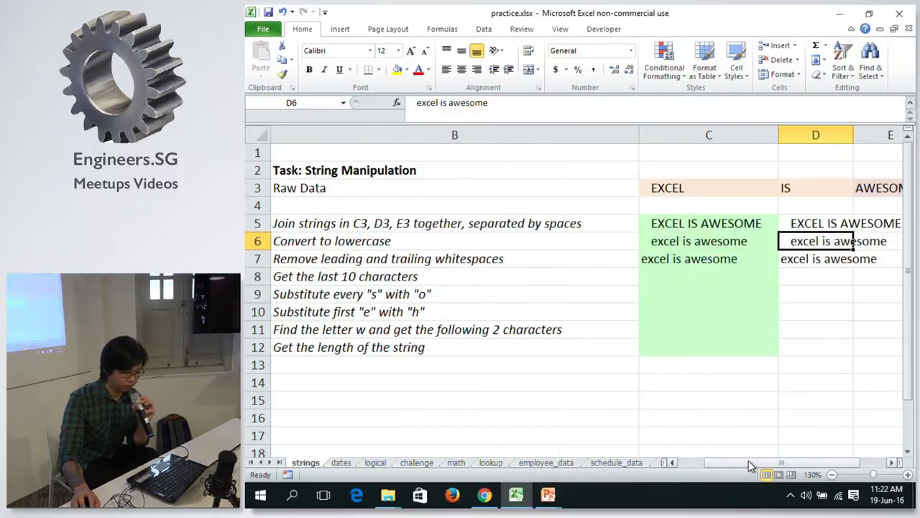
pyautogui.click(733, 267)
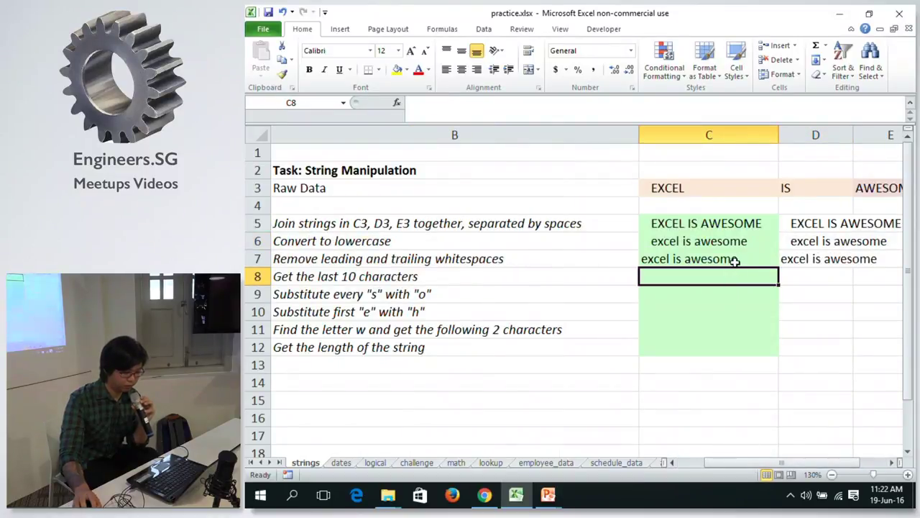
pyautogui.click(734, 262)
pyautogui.click(735, 280)
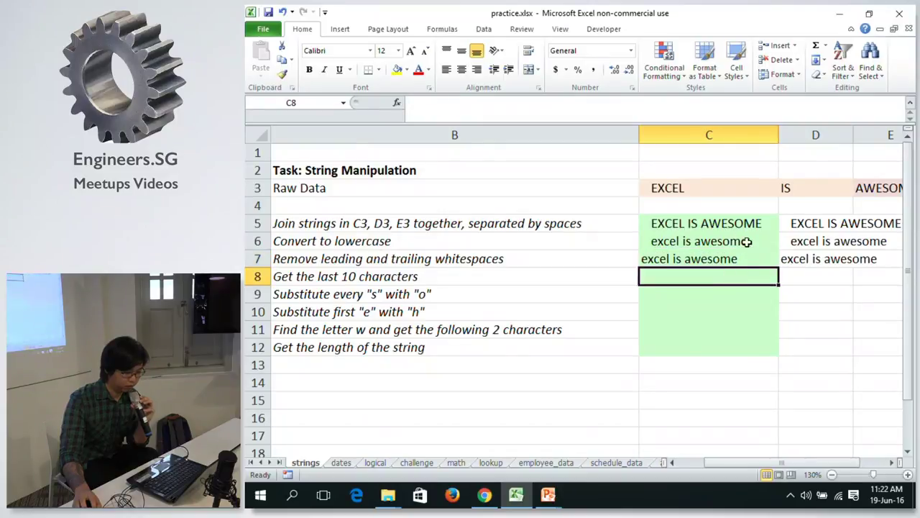
pyautogui.click(746, 255)
pyautogui.click(740, 271)
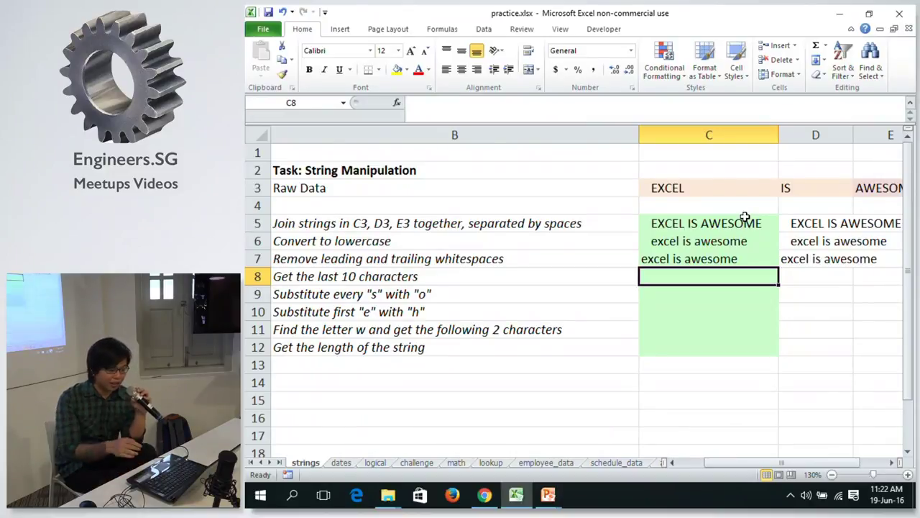
pyautogui.hotkey('alt', 'Tab')
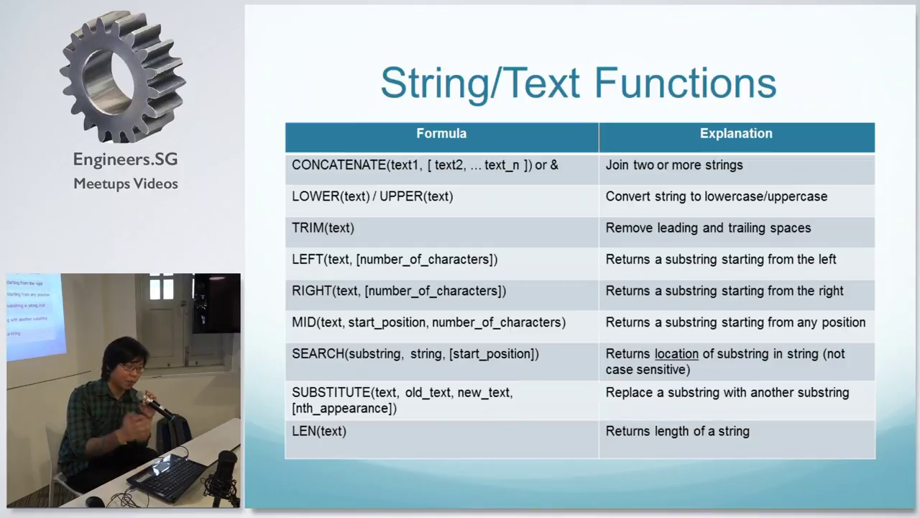
# Return from the PowerPoint slide show to the Excel workbook.
pyautogui.hotkey('alt', 'Tab')
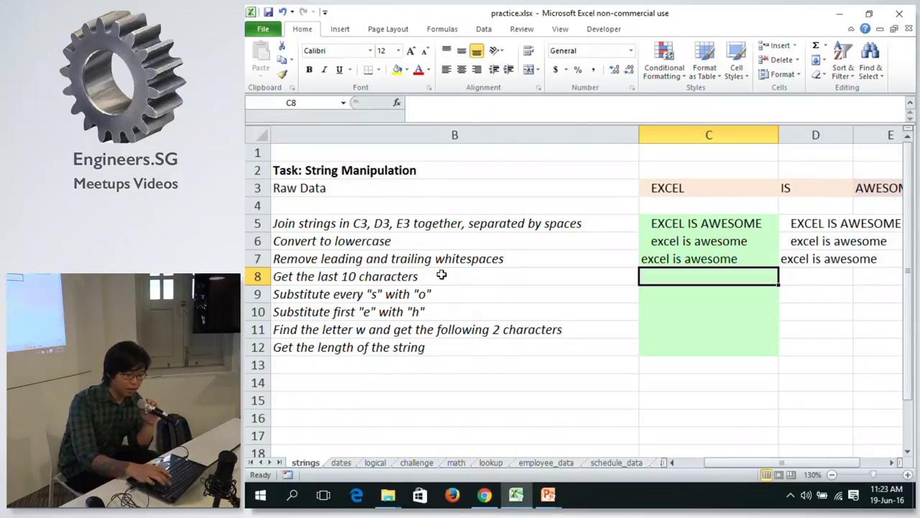
# Enter =LEFT(C7, 3) in C8 to take the first three characters of C7.
pyautogui.write('=')
pyautogui.click(654, 261)
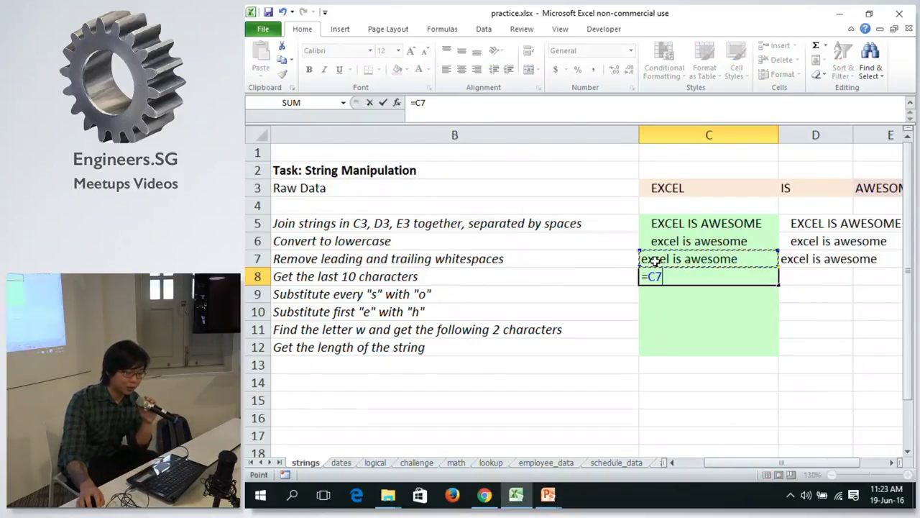
pyautogui.press('BackSpace')
pyautogui.press('BackSpace')
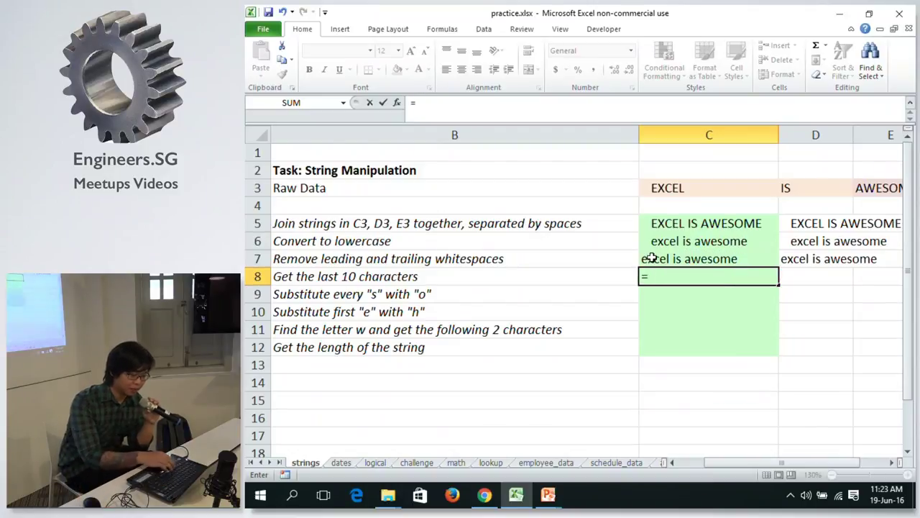
pyautogui.write('l')
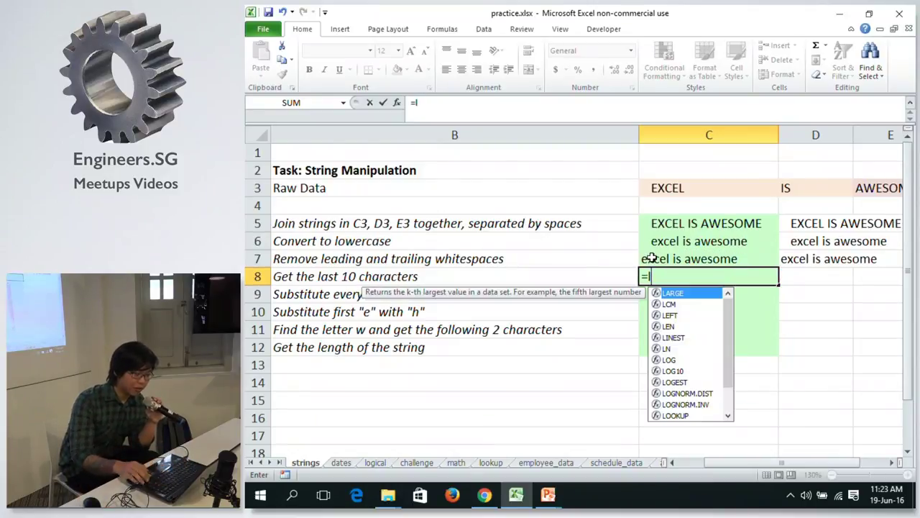
pyautogui.press('Down')
pyautogui.press('Down')
pyautogui.press('Tab')
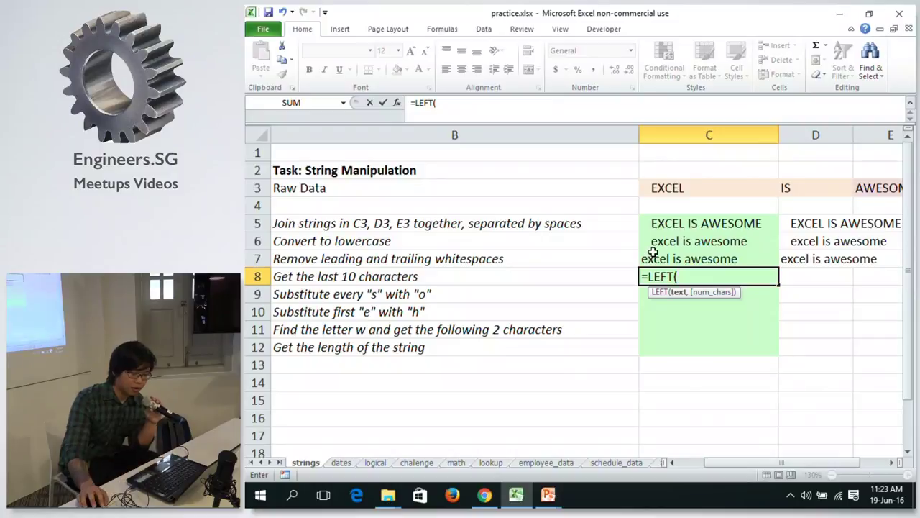
pyautogui.click(647, 258)
pyautogui.write(',')
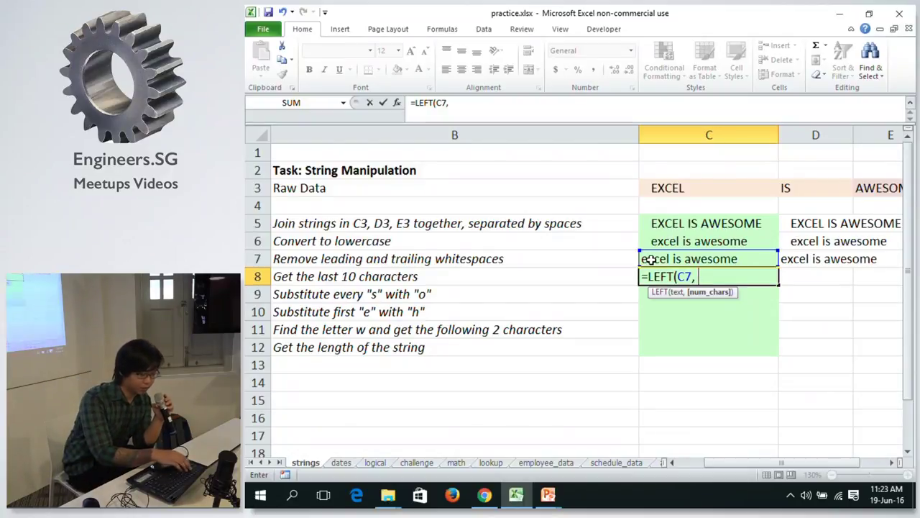
pyautogui.write('3)')
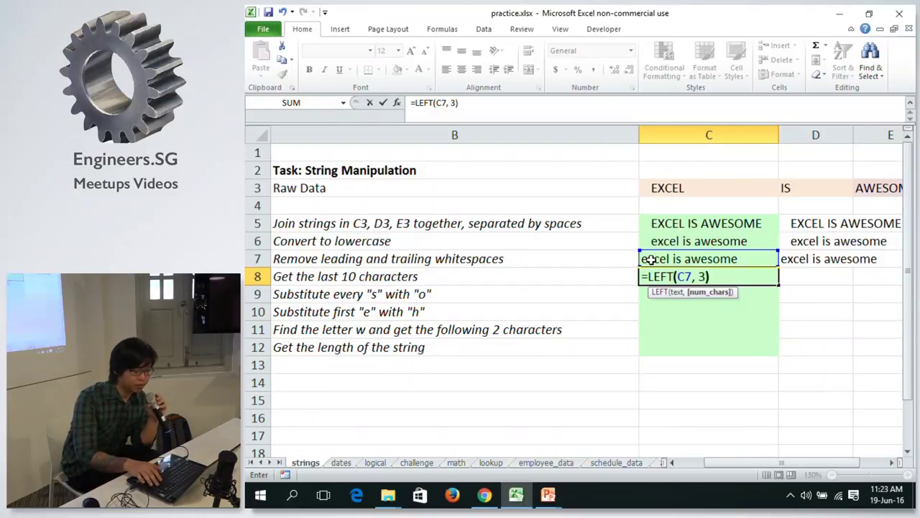
pyautogui.press('Return')
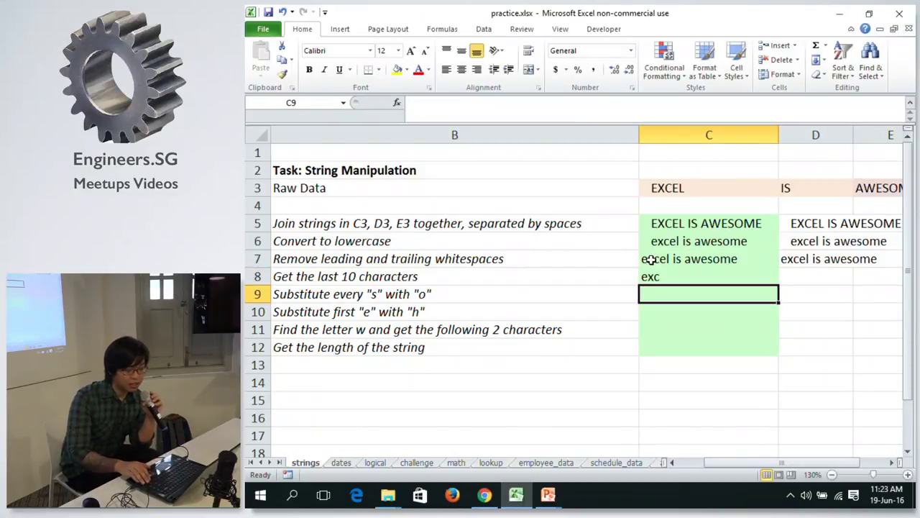
# Change C8's formula to =LEFT(C7, 5) so it returns 'excel'.
pyautogui.press('Up')
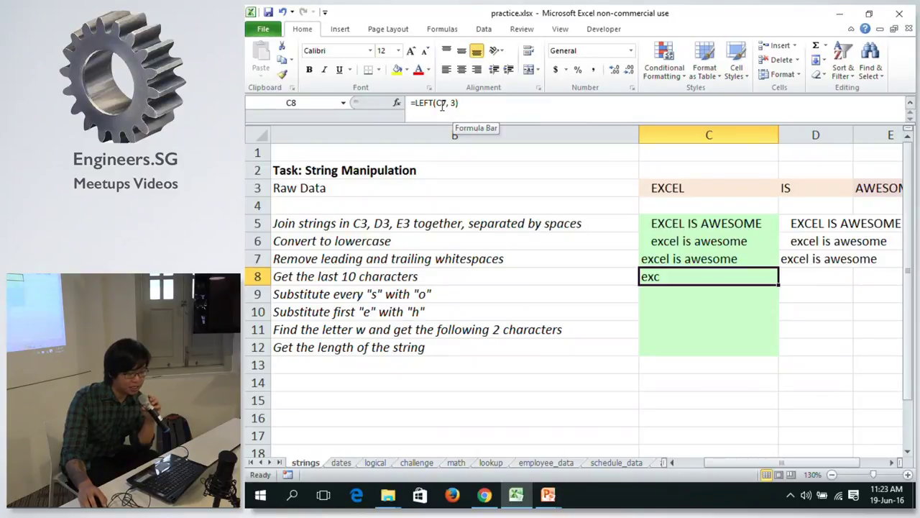
pyautogui.click(453, 103)
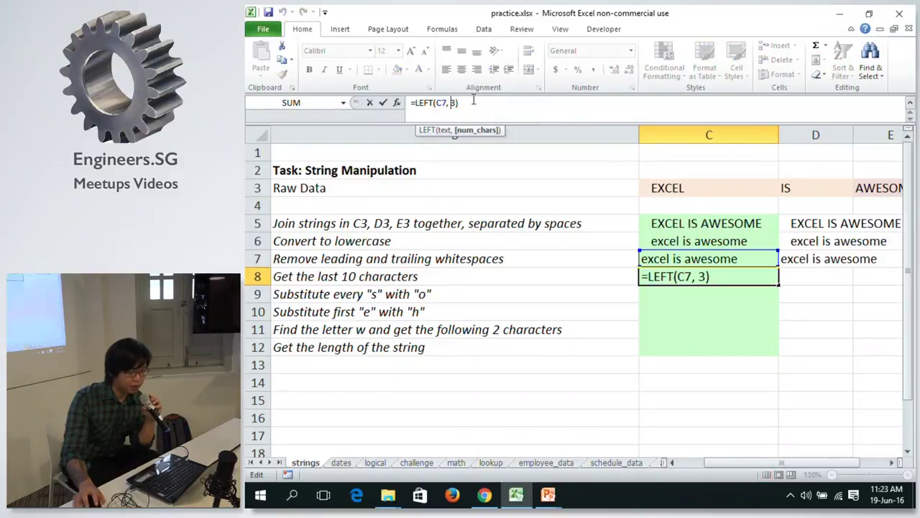
pyautogui.press('BackSpace')
pyautogui.write('5')
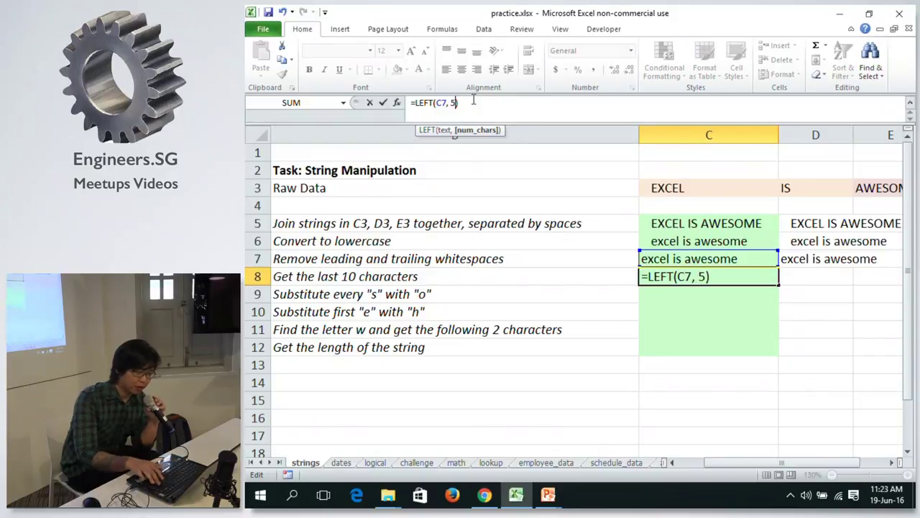
pyautogui.press('Return')
pyautogui.click(689, 273)
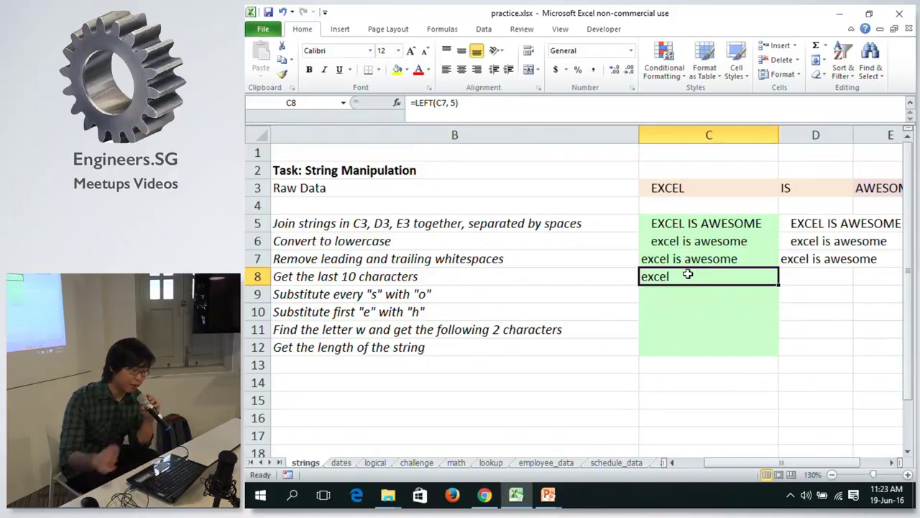
pyautogui.click(452, 102)
pyautogui.press('End')
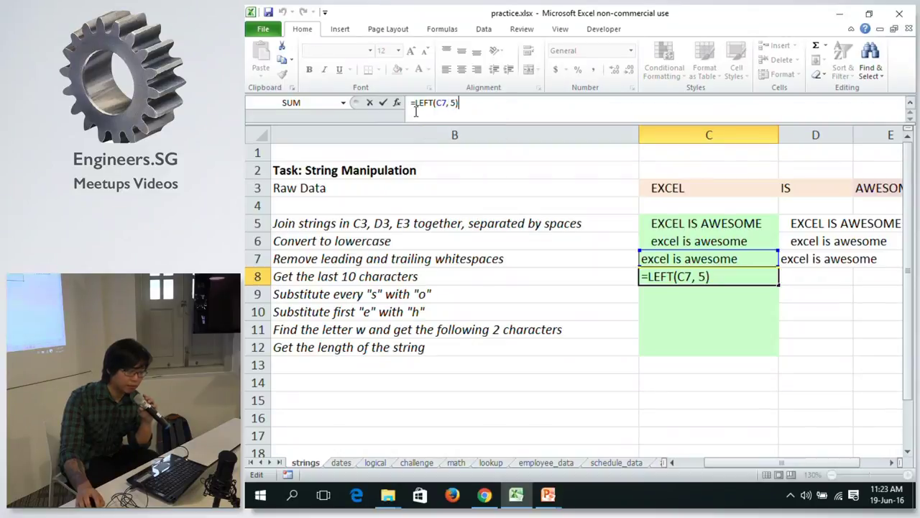
# Replace LEFT with RIGHT in C8's formula, giving =RIGHT(C7, 5).
pyautogui.doubleClick(429, 102)
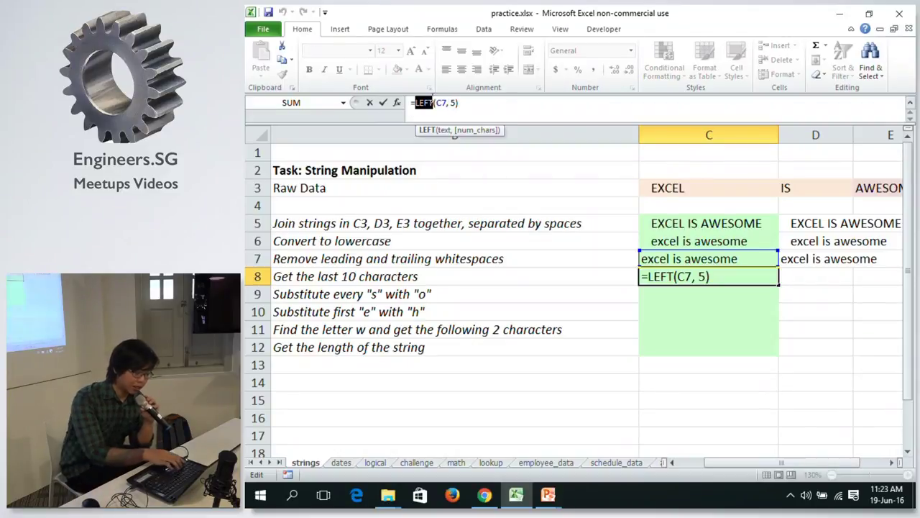
pyautogui.write('r')
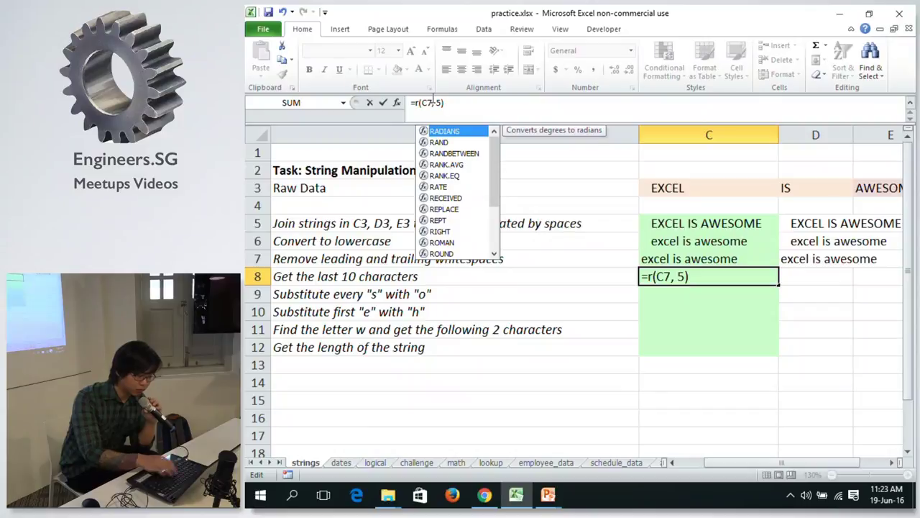
pyautogui.press('capslock')
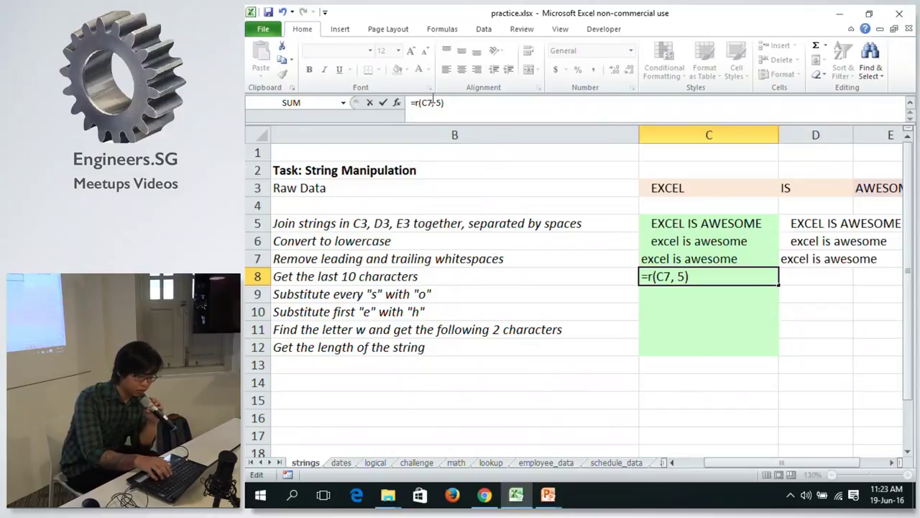
pyautogui.write('R')
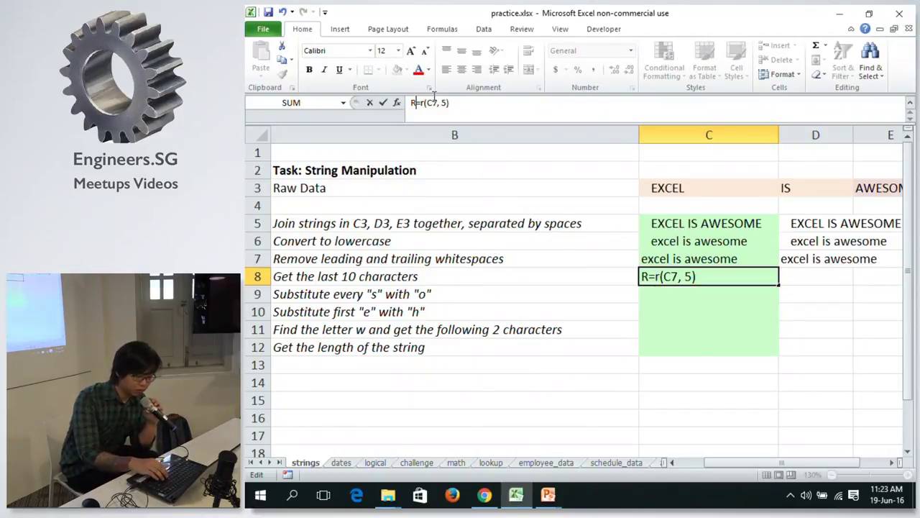
pyautogui.press('BackSpace')
pyautogui.press('Right')
pyautogui.press('Delete')
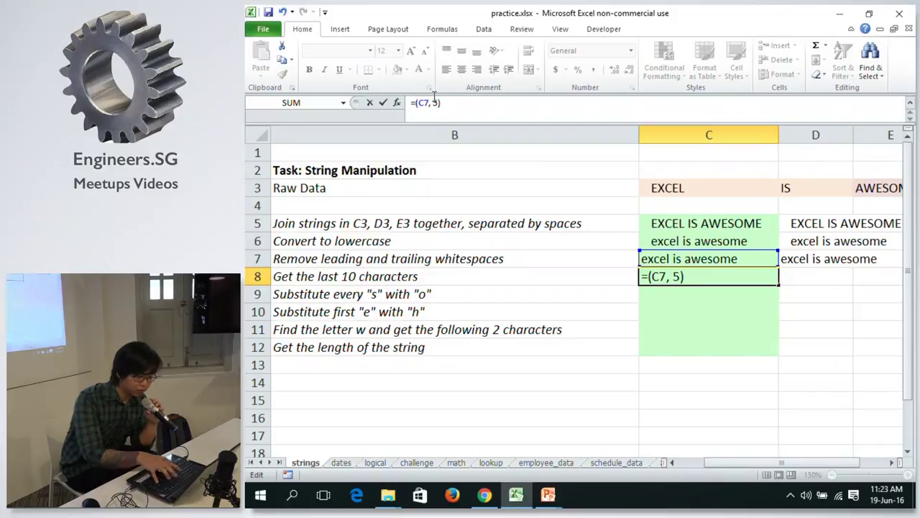
pyautogui.write('Righ')
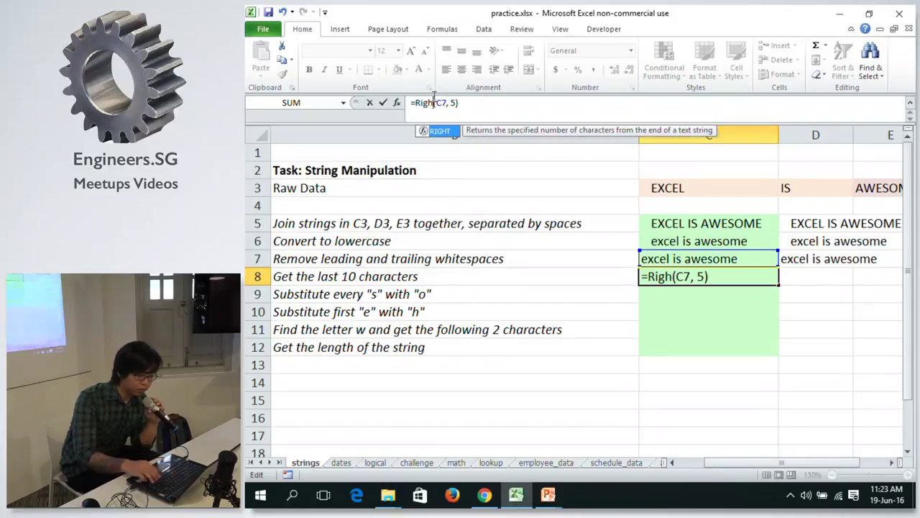
pyautogui.write('t')
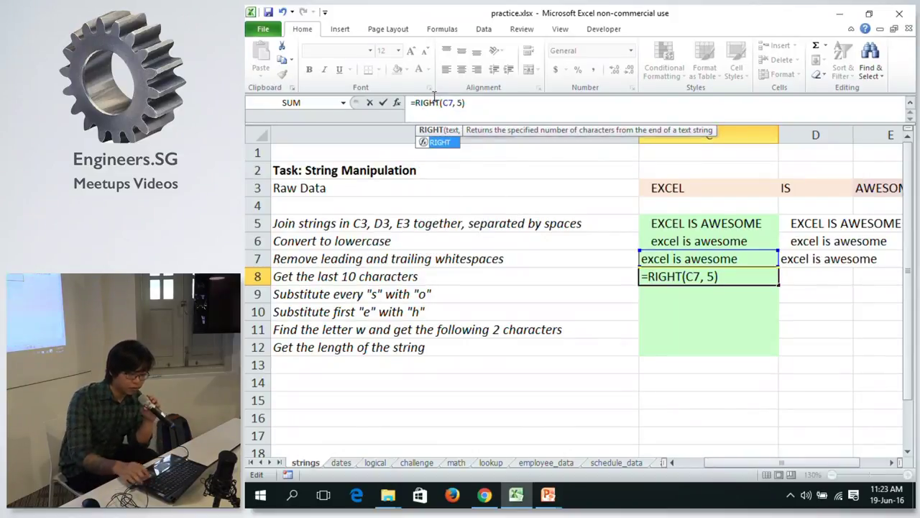
pyautogui.press('Return')
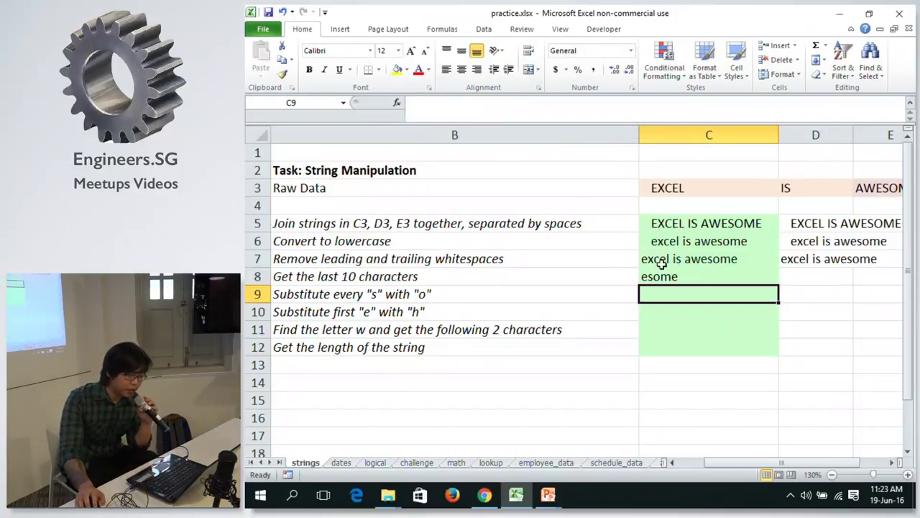
# Change C8's character count to 10 so it reads =RIGHT(C7, 10).
pyautogui.click(697, 277)
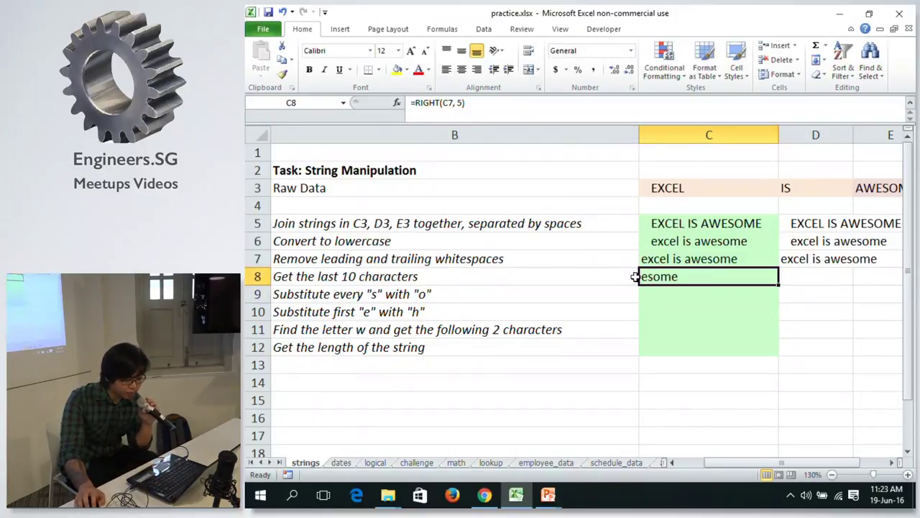
pyautogui.click(466, 106)
pyautogui.press('BackSpace')
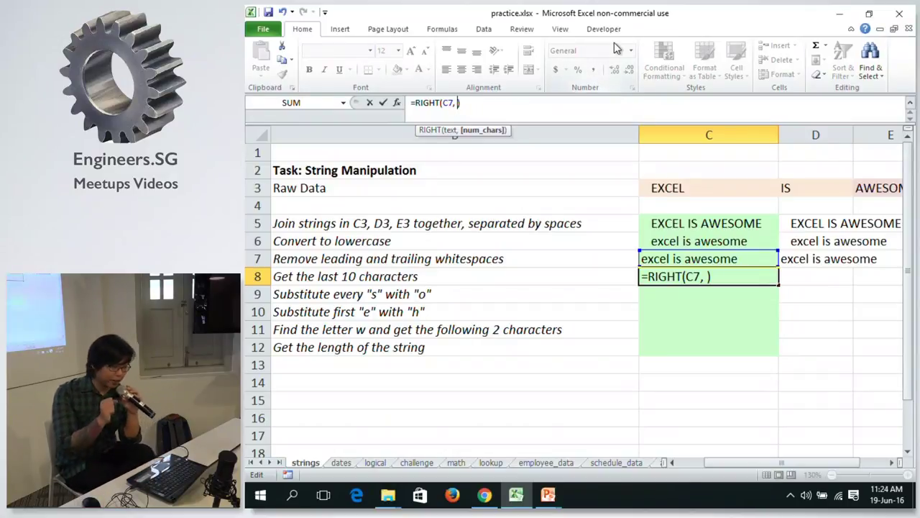
pyautogui.write('10')
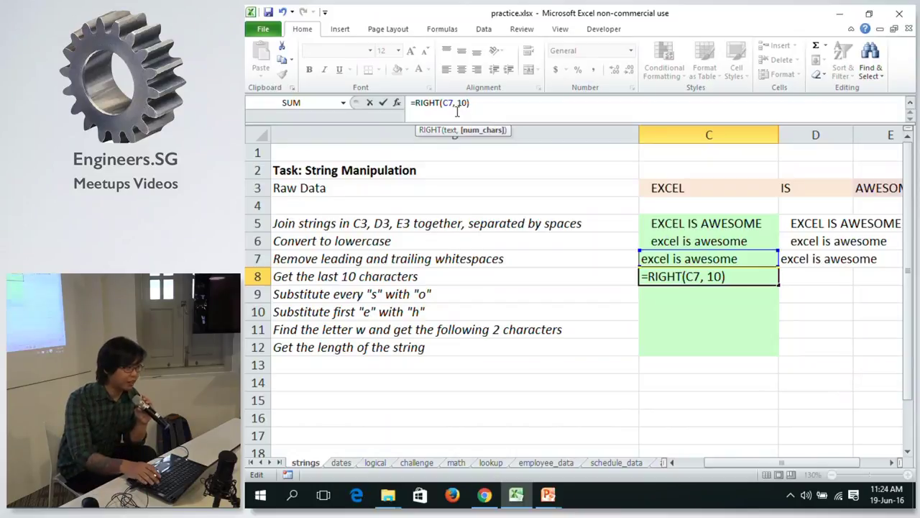
pyautogui.press('Return')
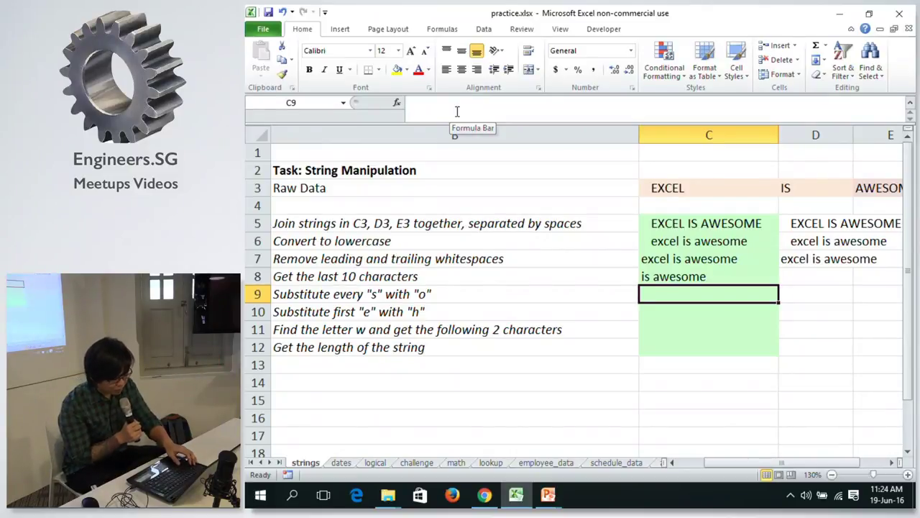
pyautogui.hotkey('alt', 'Tab')
pyautogui.hotkey('alt', 'Tab')
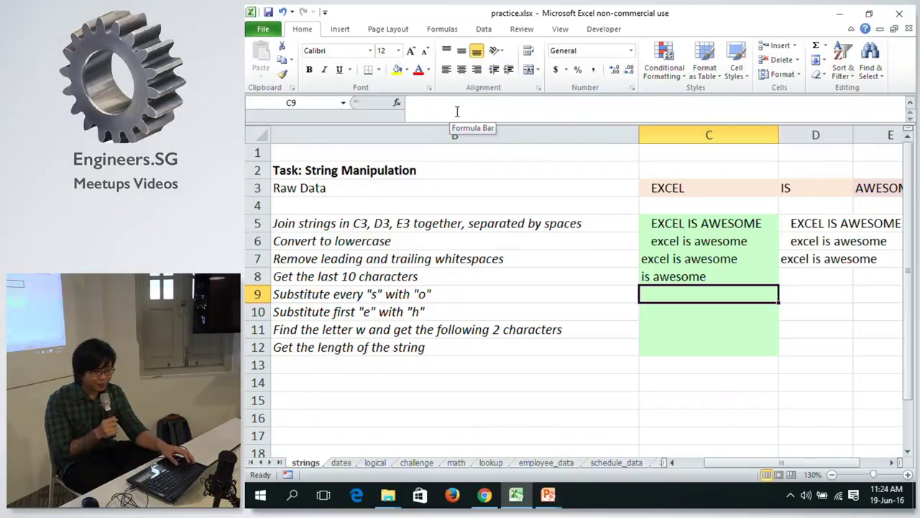
pyautogui.hotkey('alt', 'Tab')
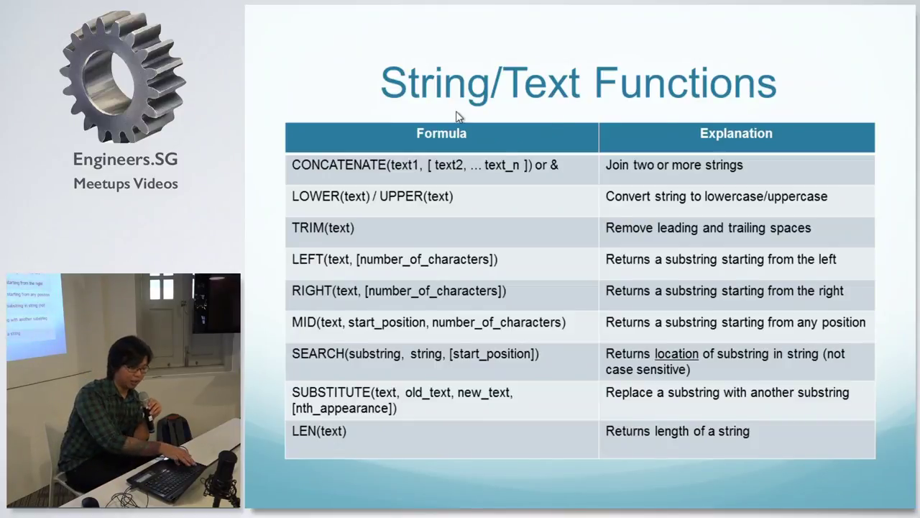
pyautogui.hotkey('alt', 'Tab')
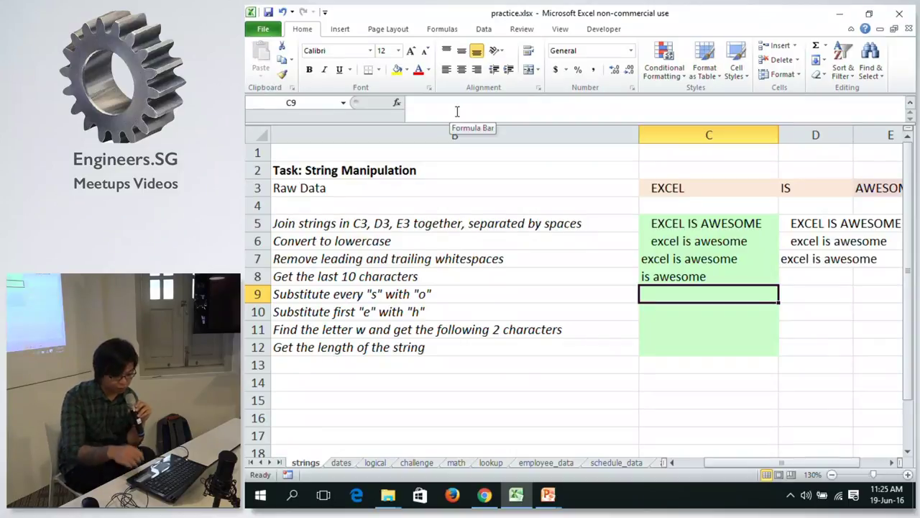
pyautogui.write('=')
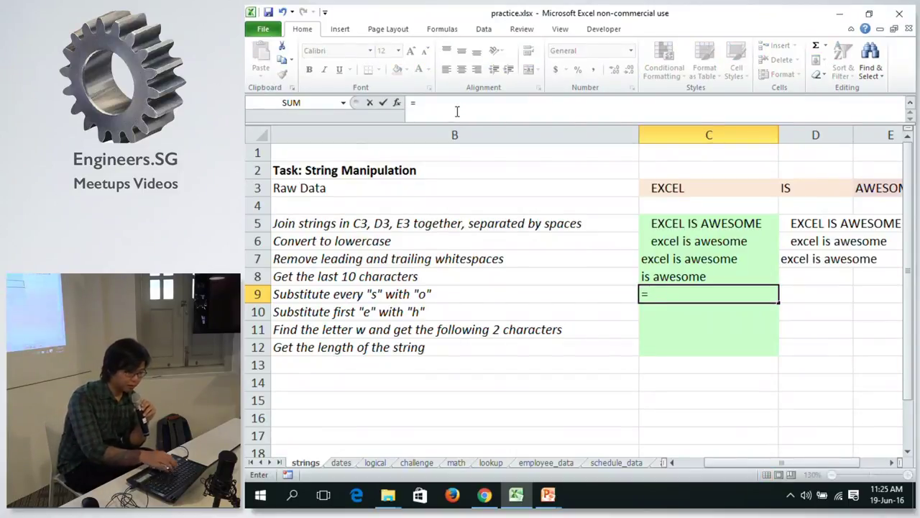
pyautogui.write('Sub')
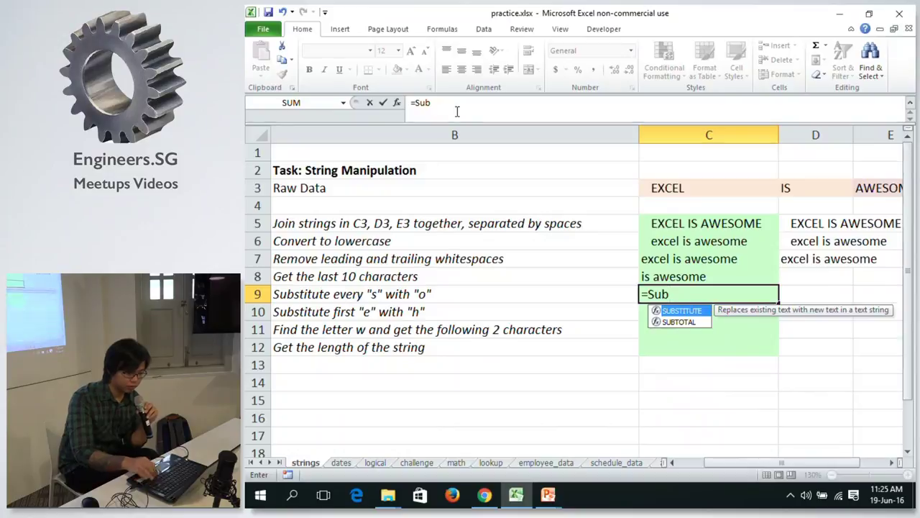
# Complete =SUBSTITUTE(C8, "s", "o") in C9, turning every 's' into 'o'.
pyautogui.press('Tab')
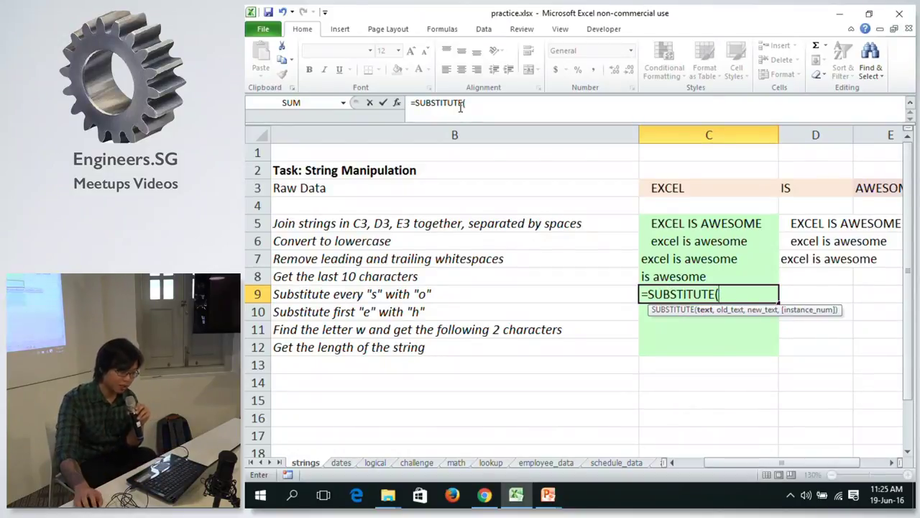
pyautogui.click(751, 272)
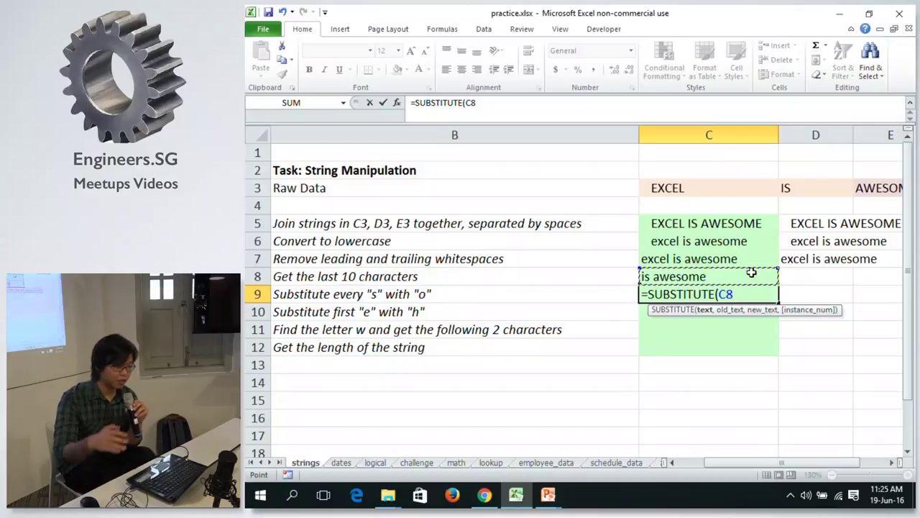
pyautogui.write(',')
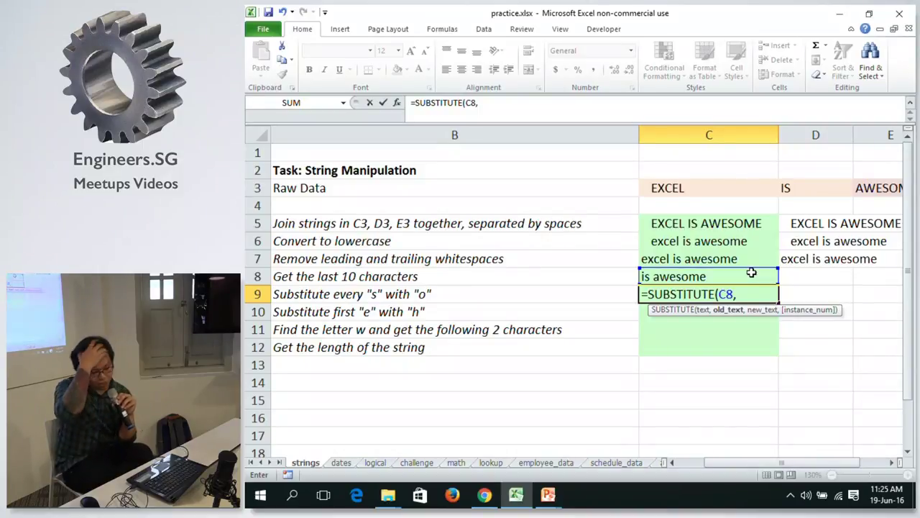
pyautogui.write('"s", "o"')
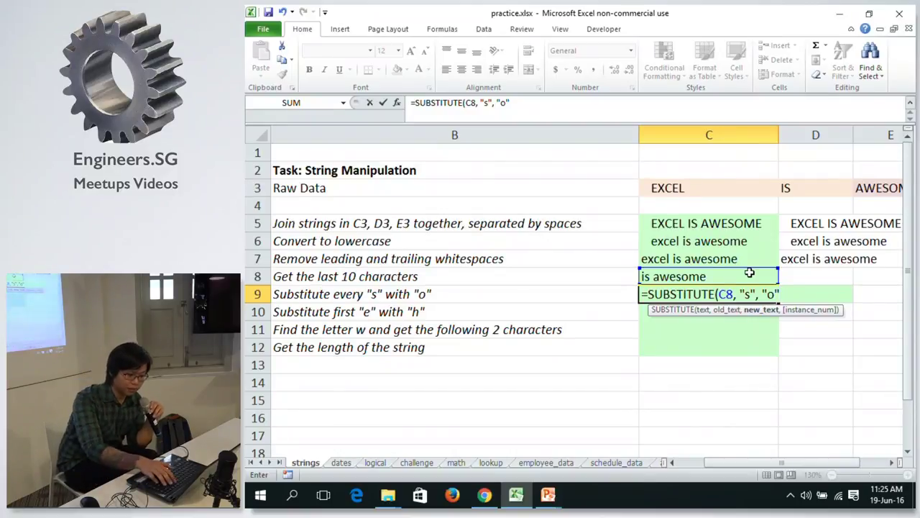
pyautogui.write(')')
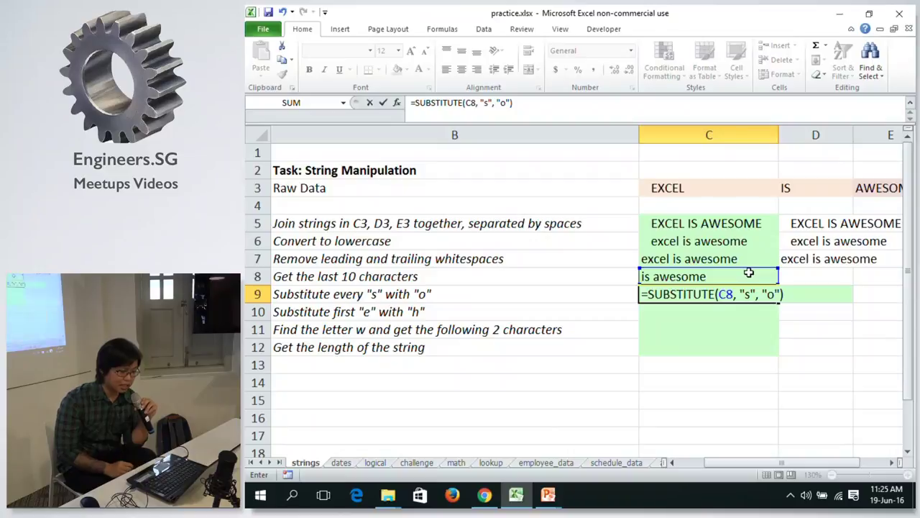
pyautogui.press('Return')
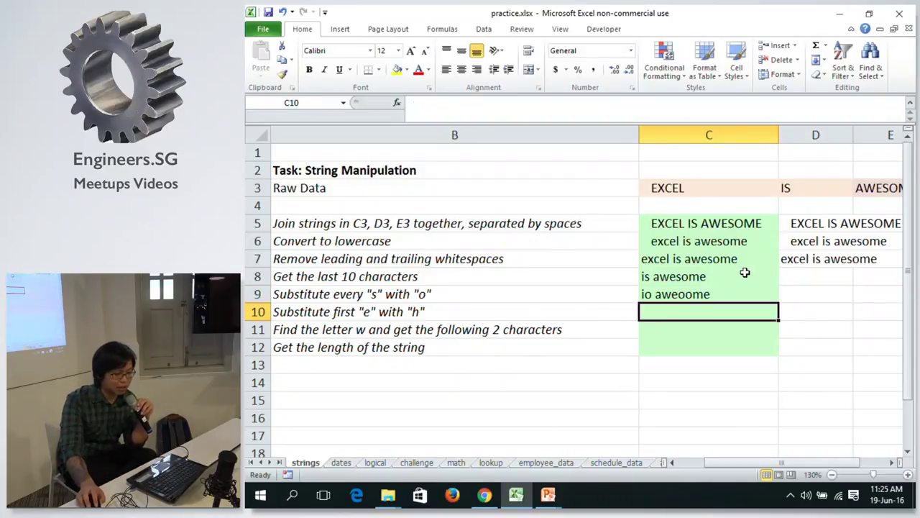
pyautogui.click(726, 289)
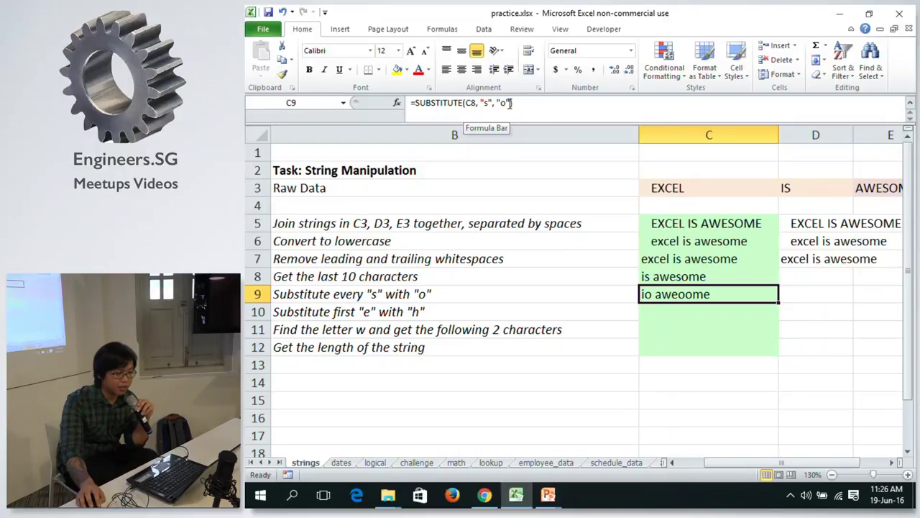
pyautogui.click(510, 102)
pyautogui.write(',')
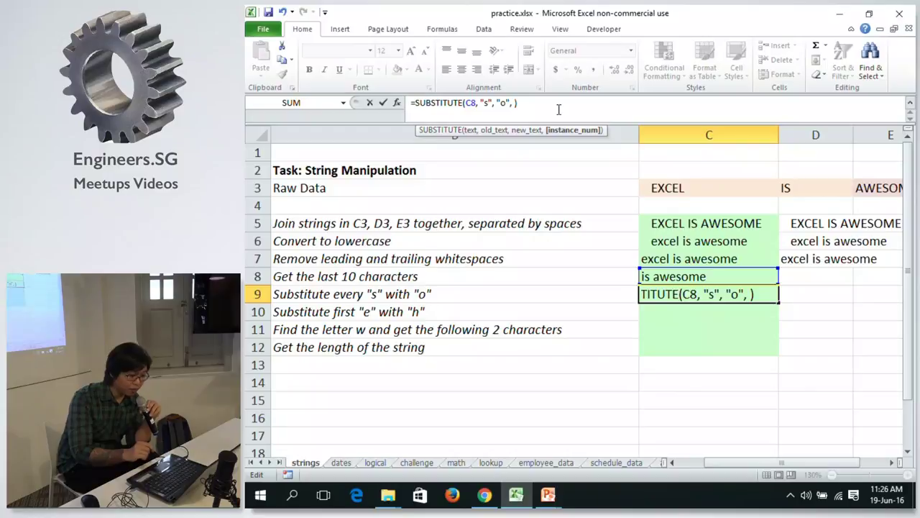
pyautogui.write(' 1')
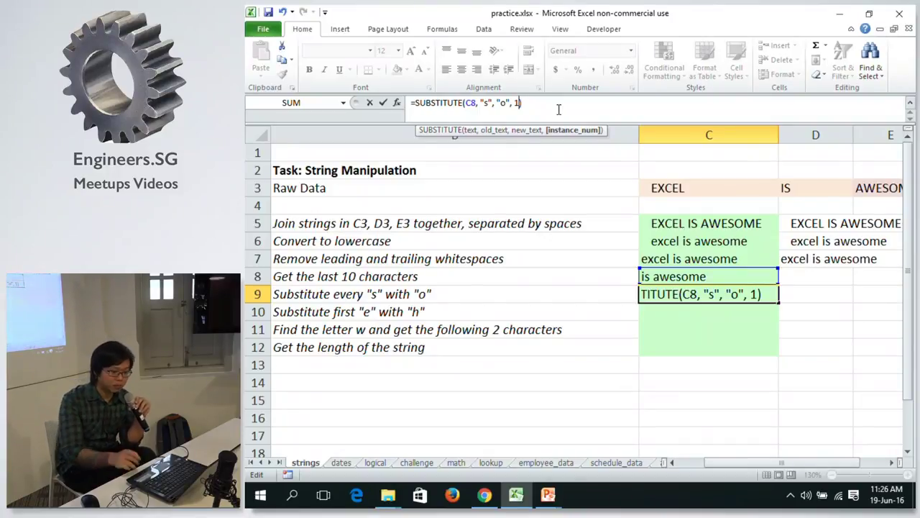
pyautogui.press('Return')
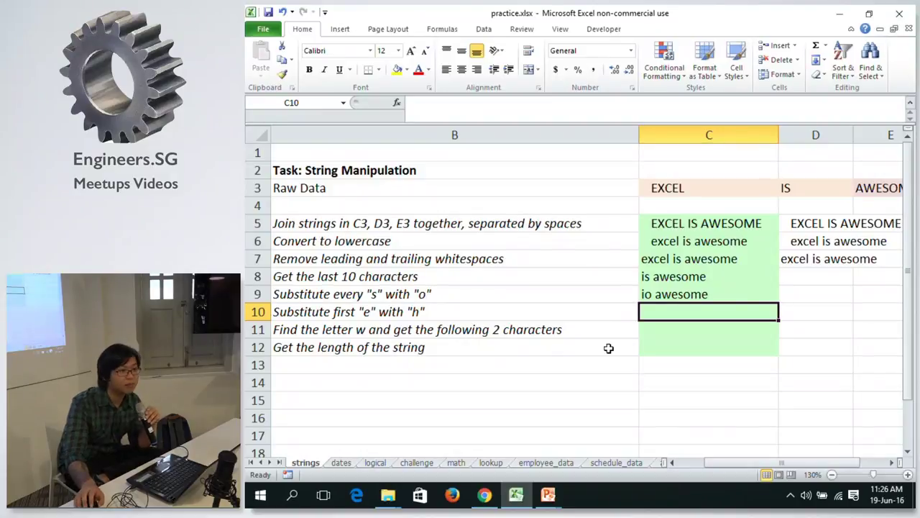
pyautogui.press('Up')
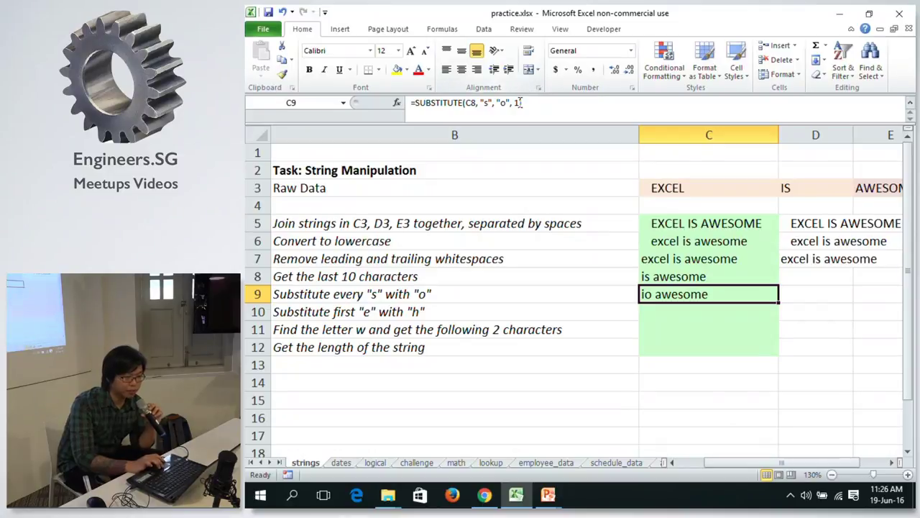
pyautogui.click(520, 103)
pyautogui.press('BackSpace')
pyautogui.press('BackSpace')
pyautogui.press('BackSpace')
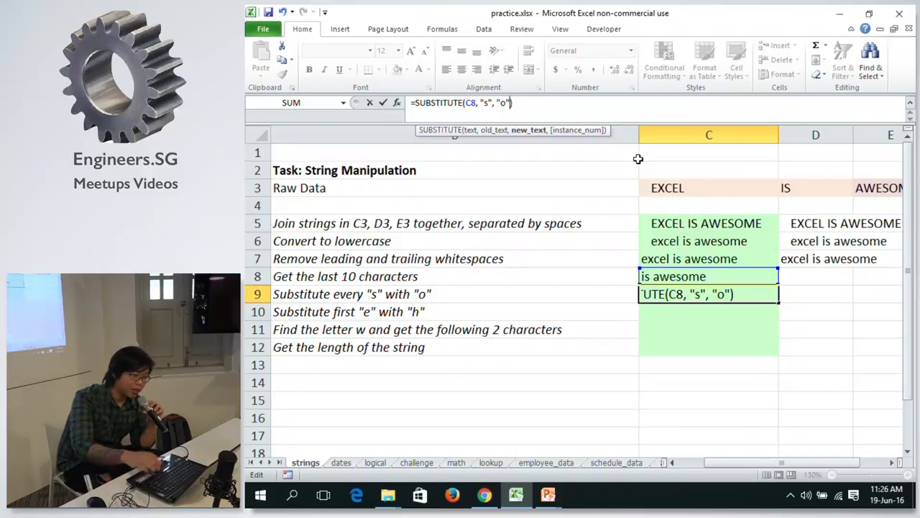
pyautogui.press('Return')
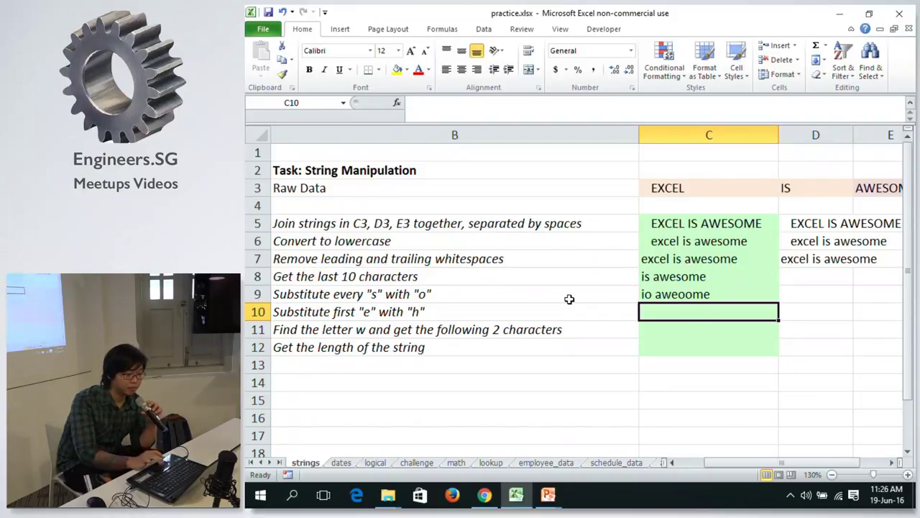
pyautogui.press('Up')
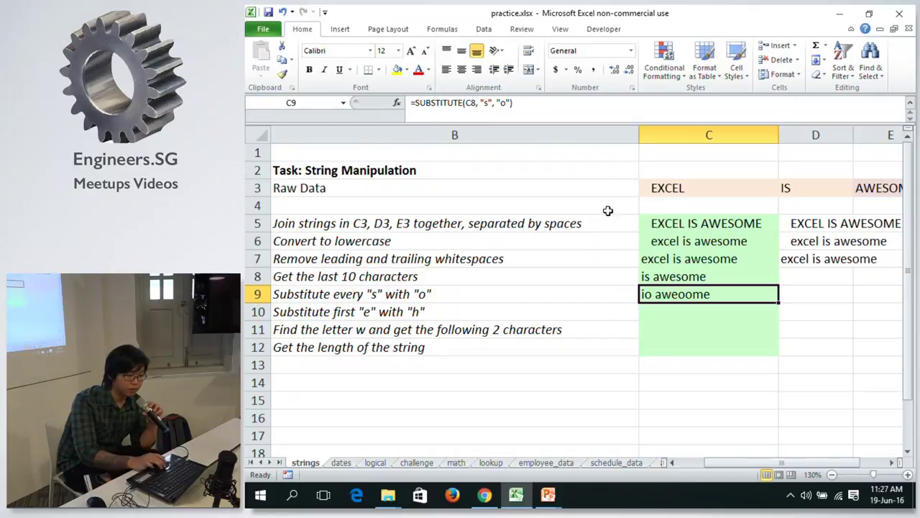
pyautogui.click(507, 102)
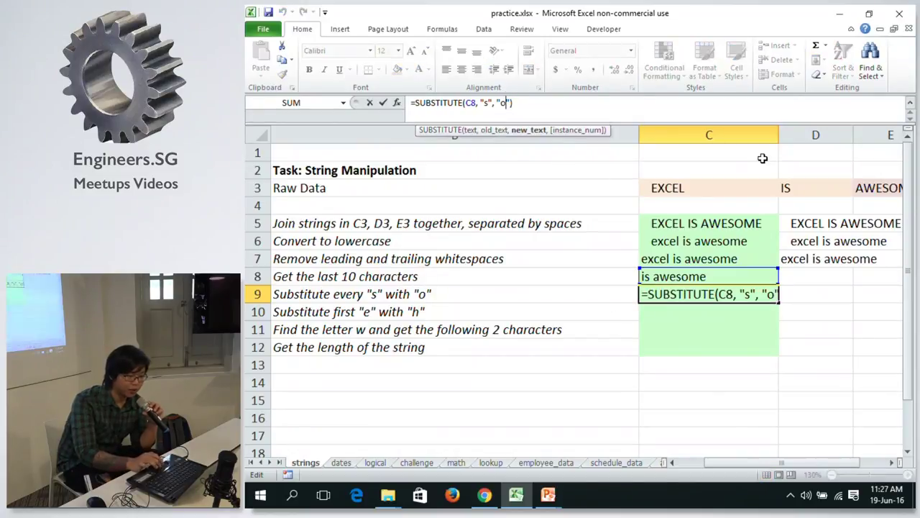
# Add instance 2 so C9 reads =SUBSTITUTE(C8, "s", "o", 2), returning 'is aweoome'.
pyautogui.write(', 2')
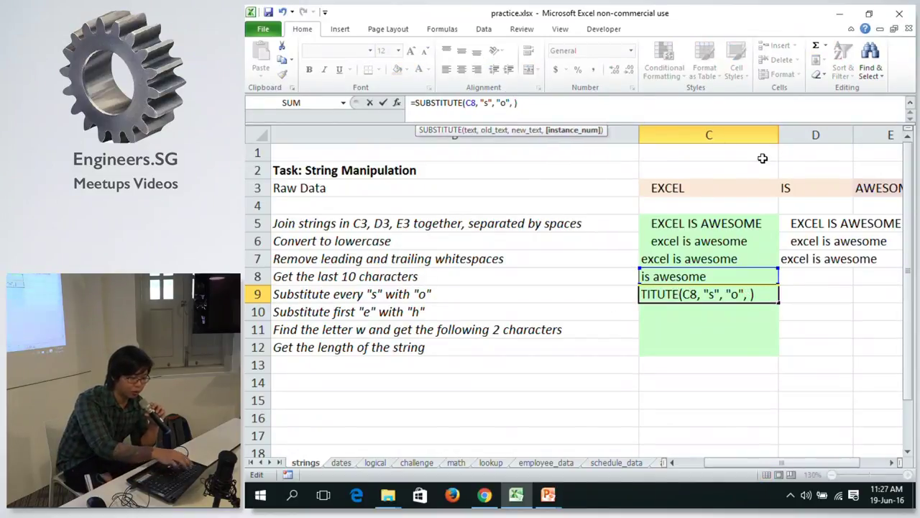
pyautogui.press('Return')
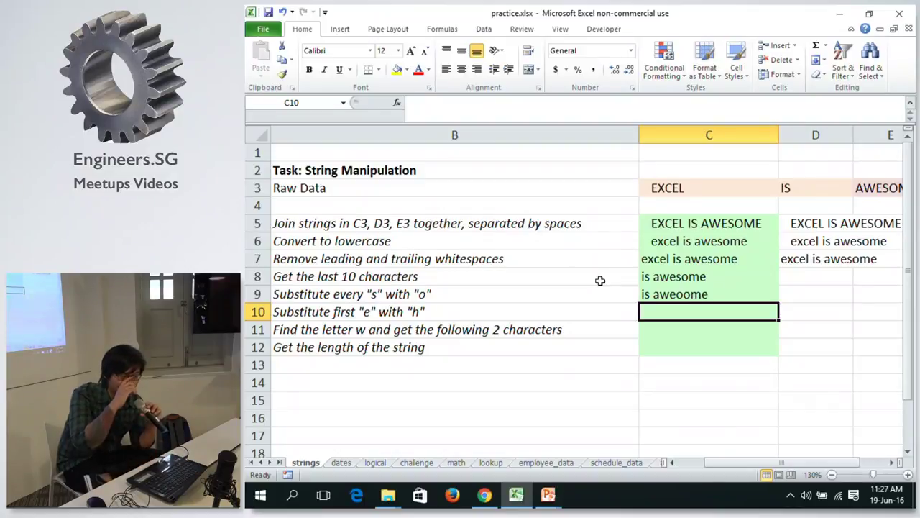
pyautogui.press('Up')
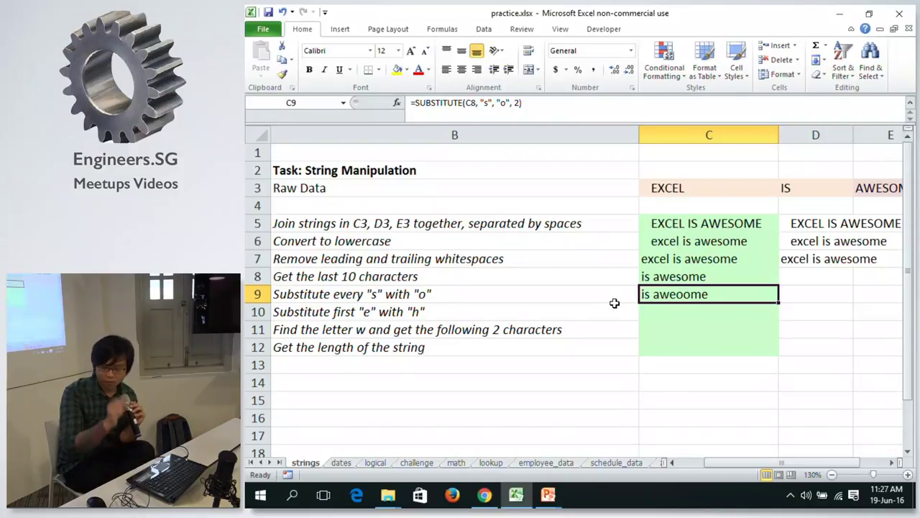
pyautogui.press('Left')
pyautogui.press('Right')
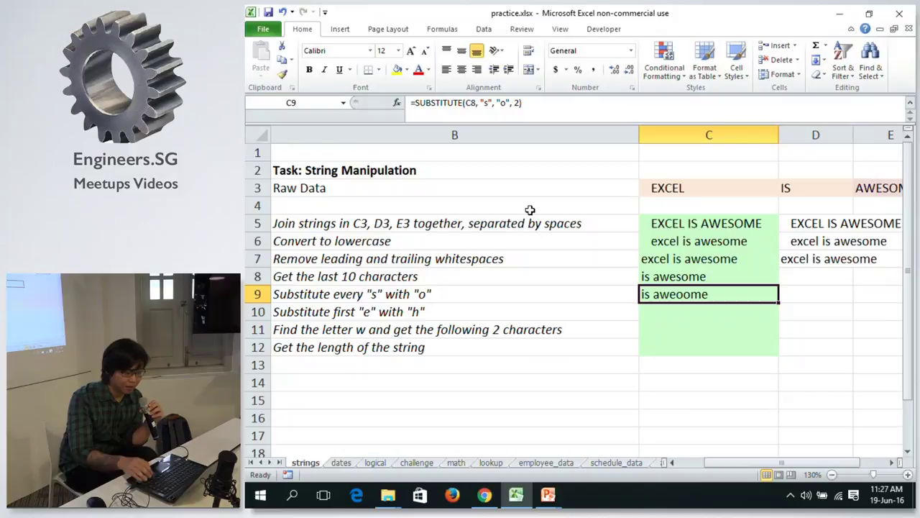
pyautogui.press('Right')
pyautogui.press('Left')
pyautogui.press('Up')
pyautogui.press('Right')
pyautogui.press('Down')
pyautogui.press('Down')
# Start a new formula with = in D8 and consult the String/Text Functions slide.
pyautogui.press('Up')
pyautogui.press('Up')
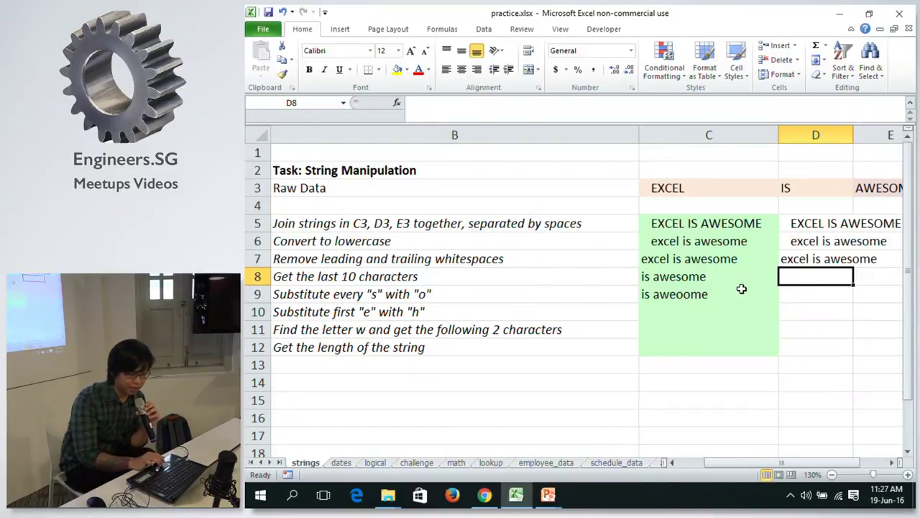
pyautogui.write('=')
pyautogui.hotkey('alt', 'Tab')
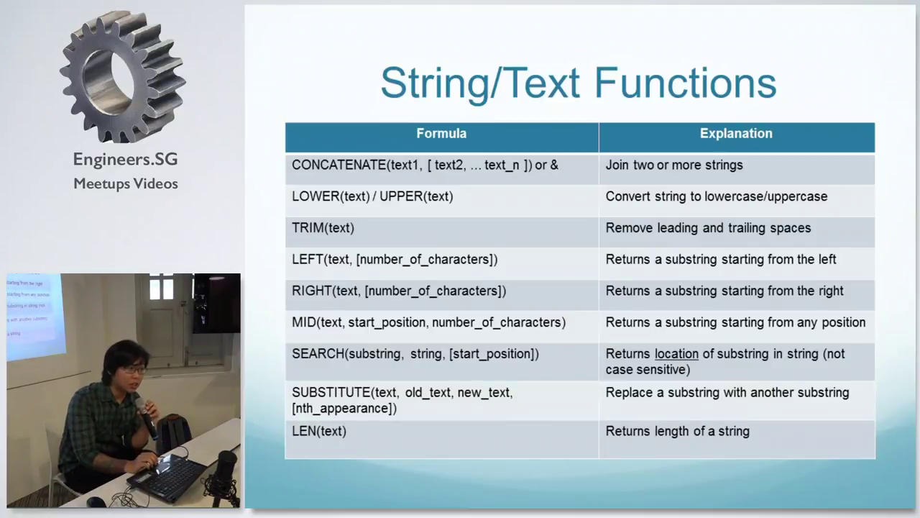
pyautogui.hotkey('alt', 'Tab')
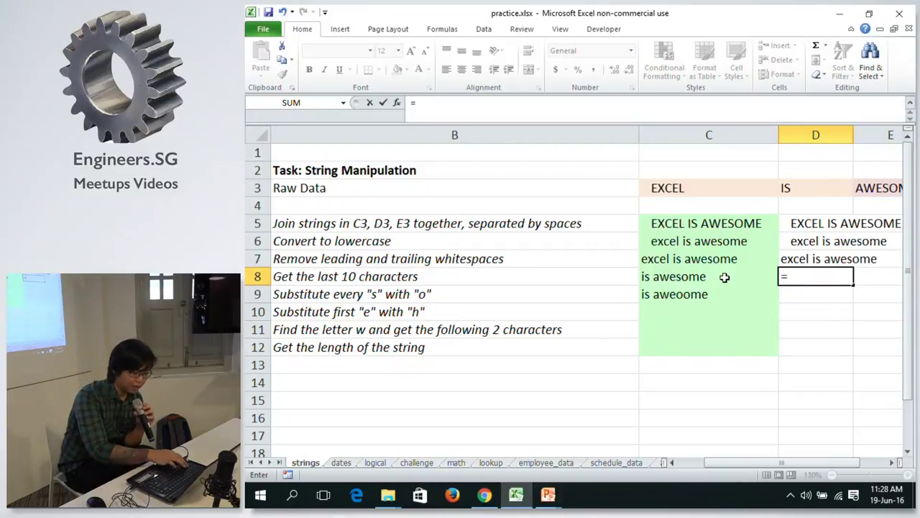
# Build =SEARCH("e", C8) in D8 to locate the first 'e' at position 6.
pyautogui.write('S')
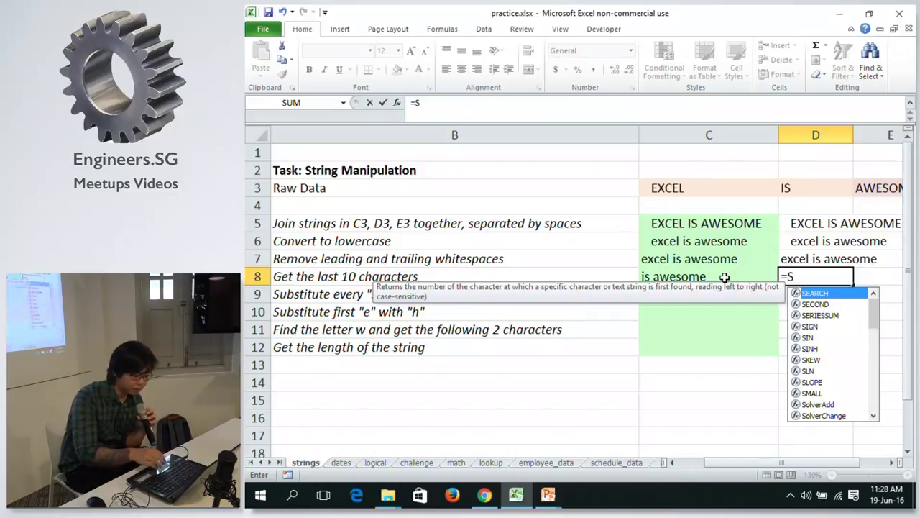
pyautogui.write('E')
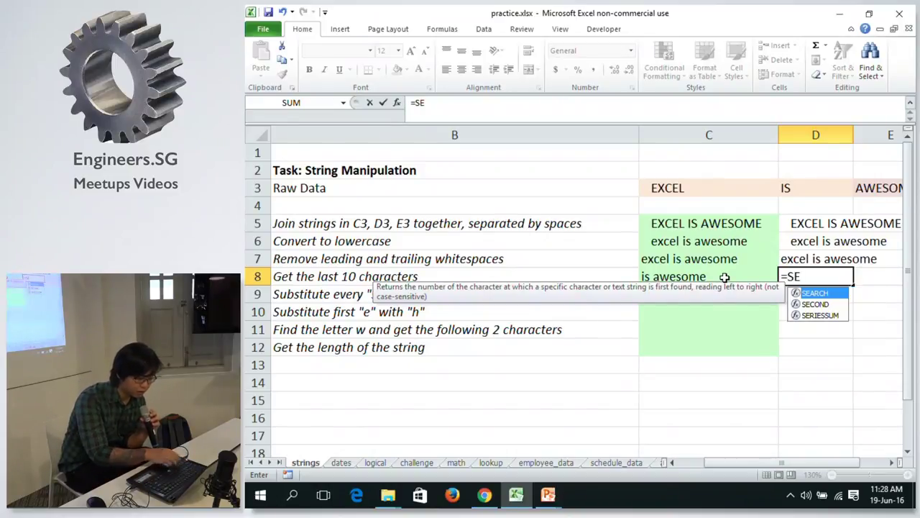
pyautogui.press('Tab')
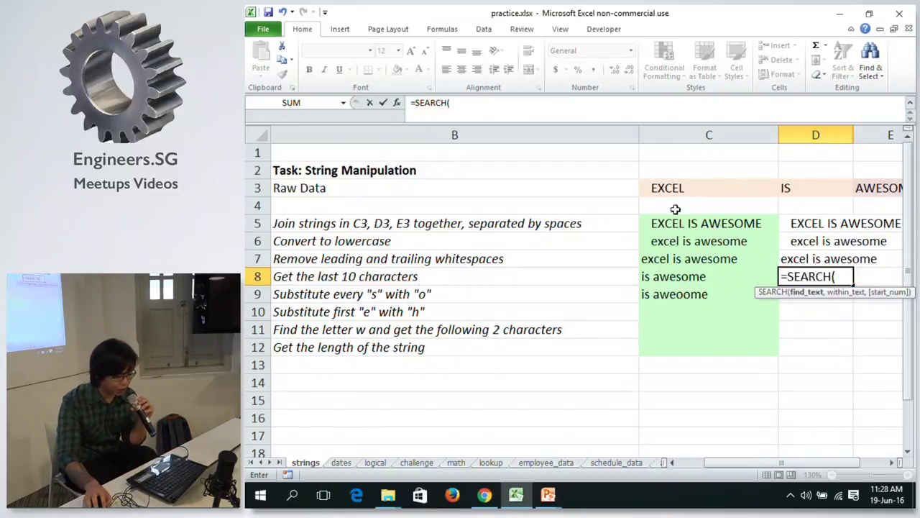
pyautogui.click(631, 103)
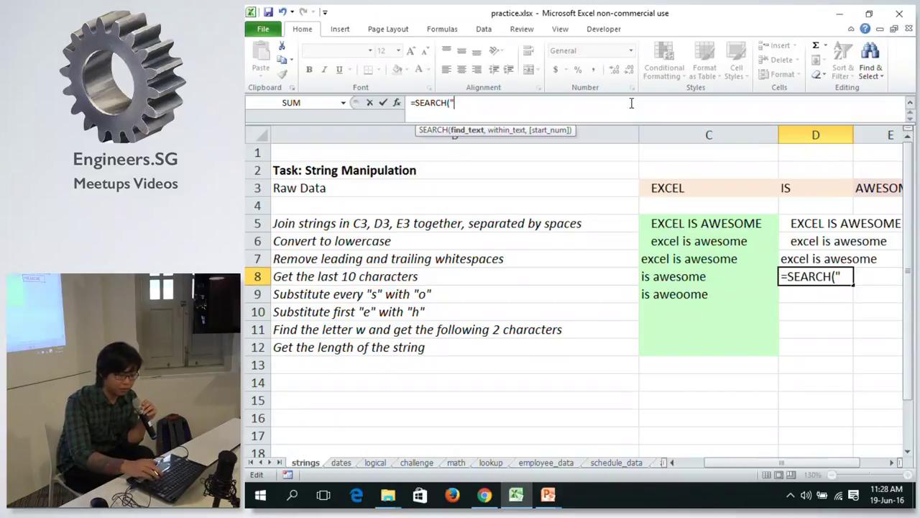
pyautogui.write('e"')
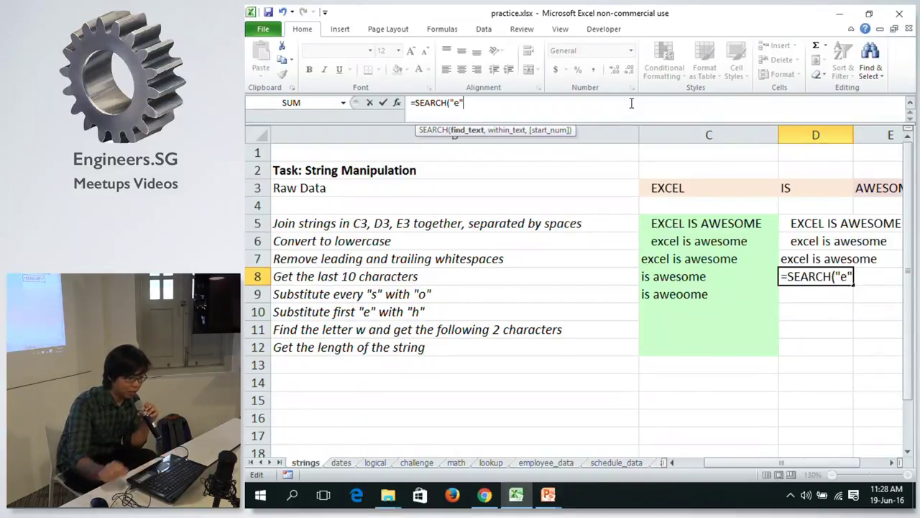
pyautogui.write(',')
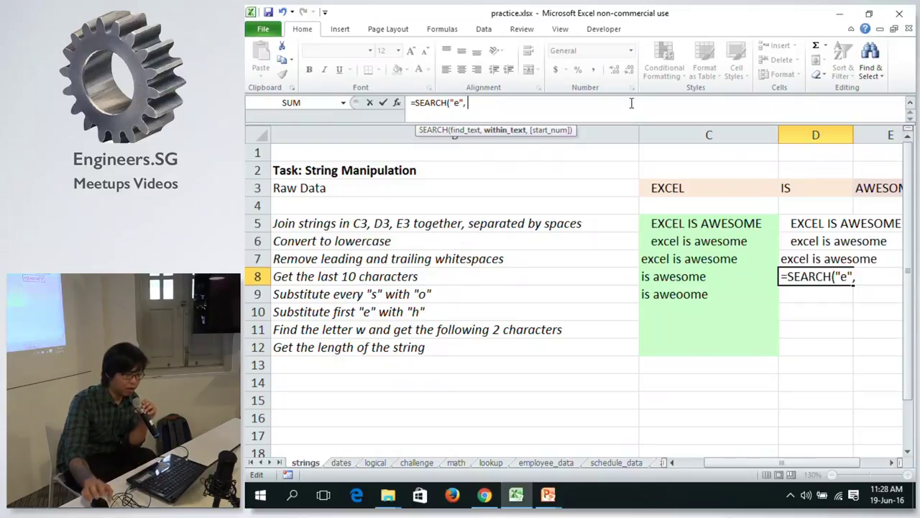
pyautogui.click(701, 276)
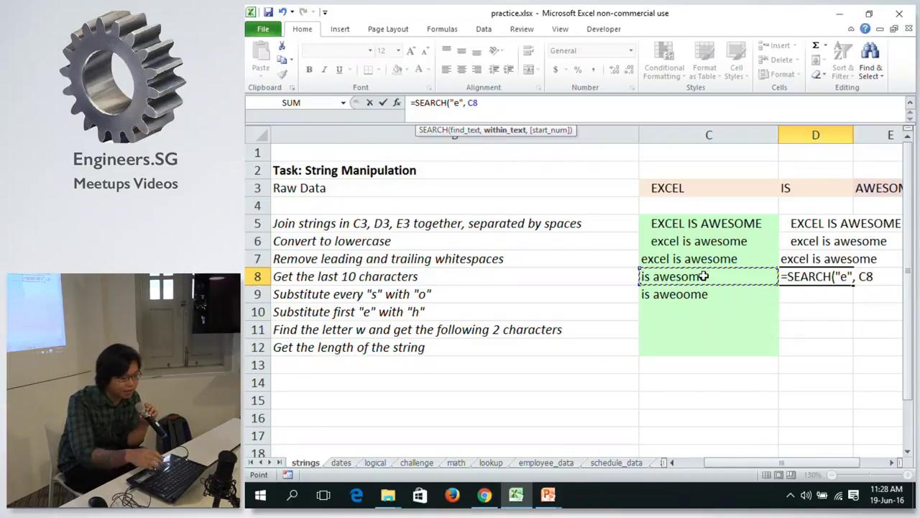
pyautogui.write(')')
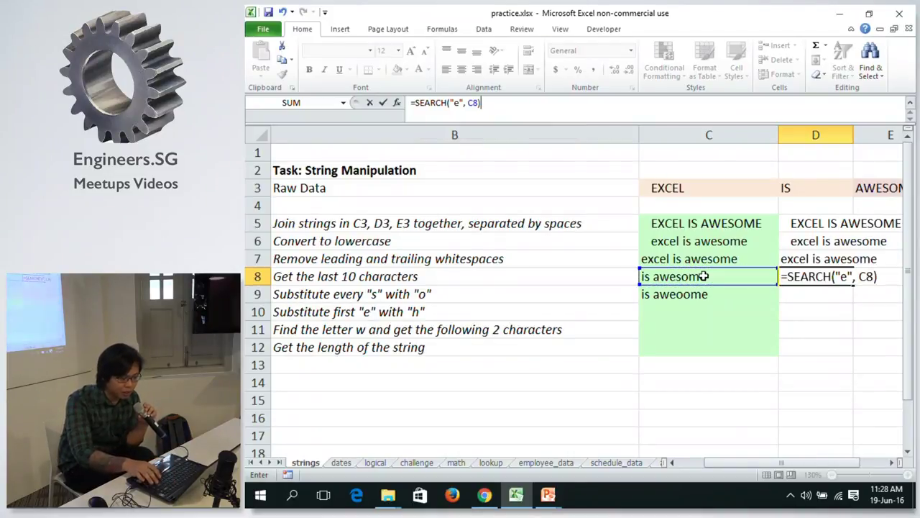
pyautogui.press('Return')
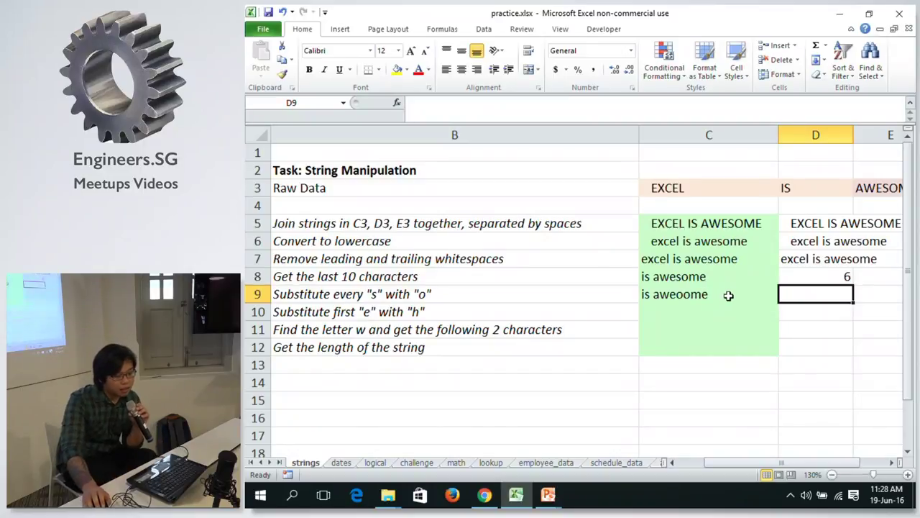
pyautogui.click(824, 278)
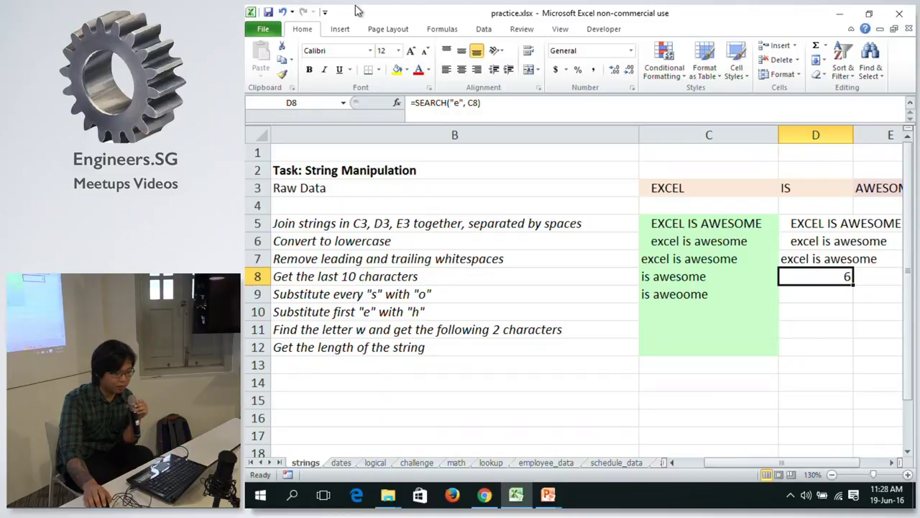
pyautogui.click(475, 103)
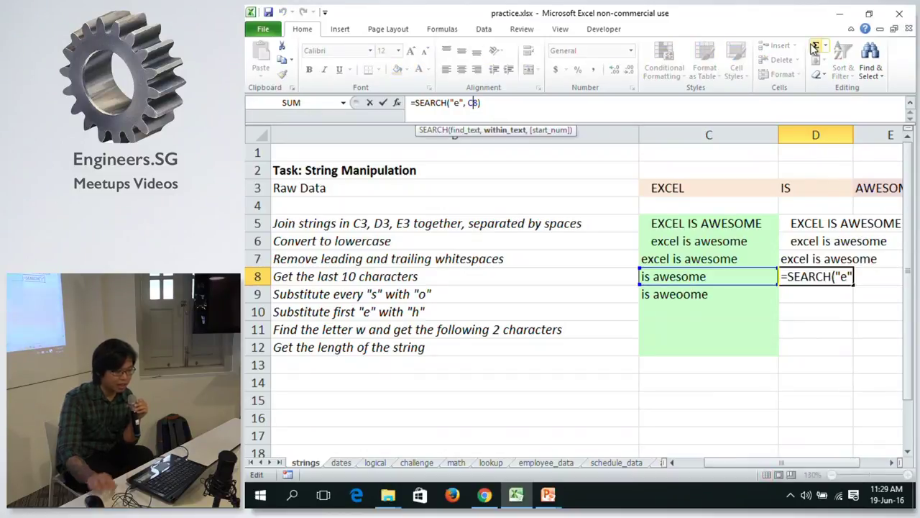
pyautogui.write(',')
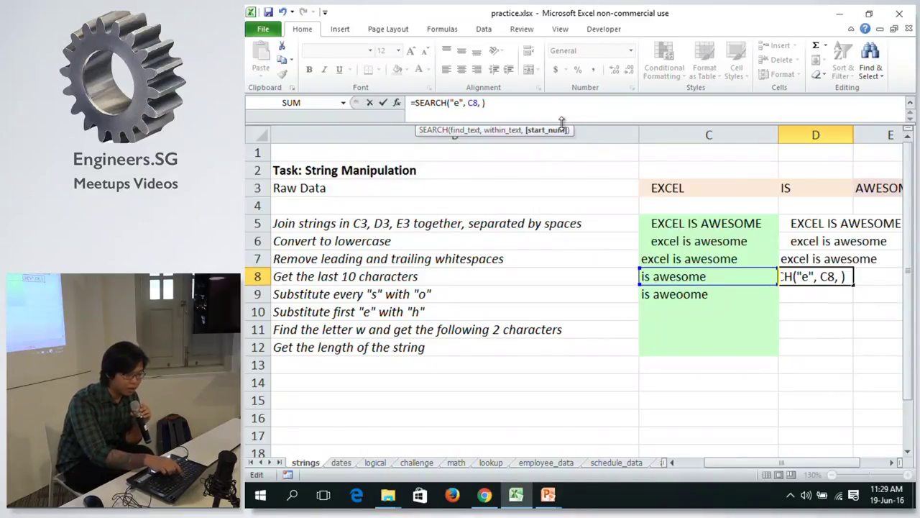
pyautogui.write('7')
pyautogui.press('Return')
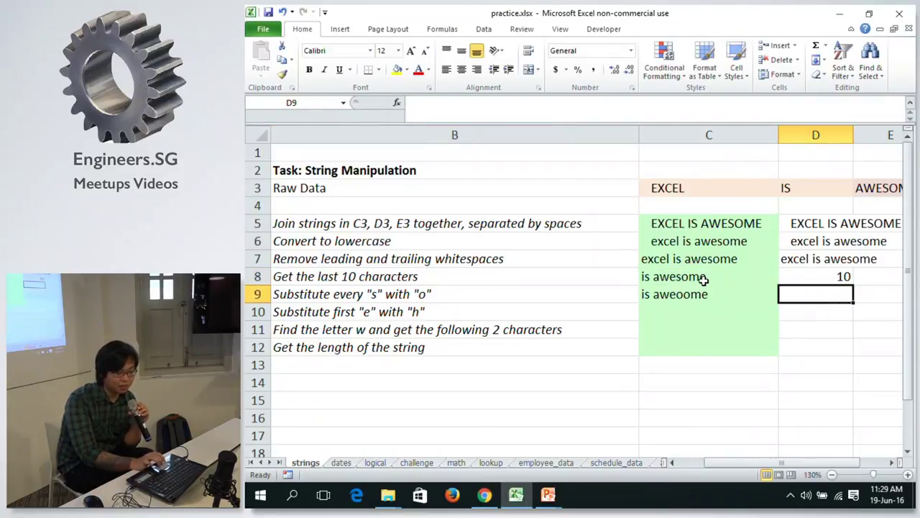
pyautogui.press('Up')
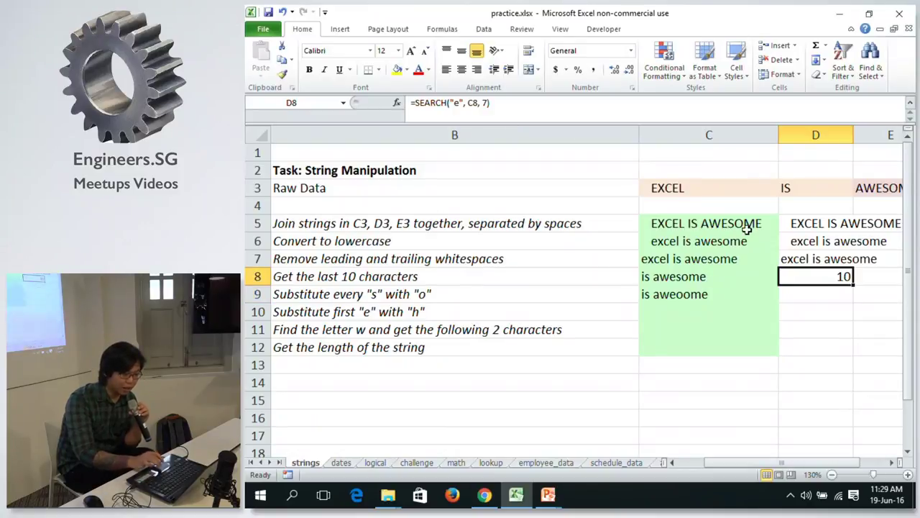
pyautogui.click(486, 104)
pyautogui.press('BackSpace')
pyautogui.press('BackSpace')
pyautogui.press('BackSpace')
pyautogui.press('Return')
pyautogui.press('Up')
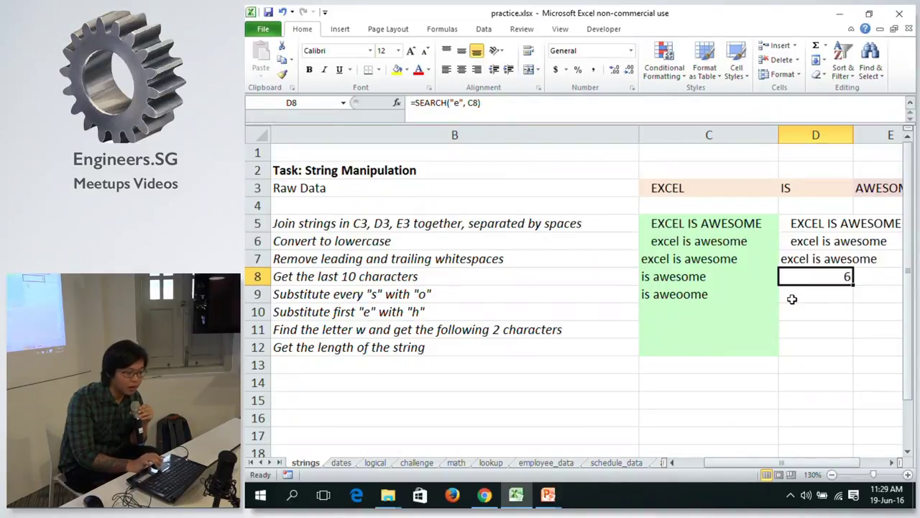
# Move to E8, check the MID, SEARCH and LEN syntax on the PowerPoint slide, and return to Excel.
pyautogui.hscroll(2, 791, 299)
pyautogui.press('Right')
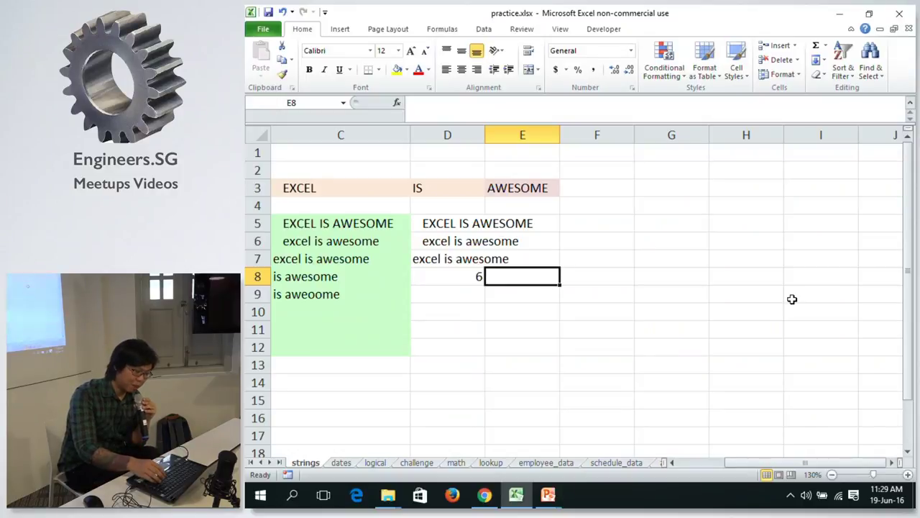
pyautogui.hotkey('alt', 'Tab')
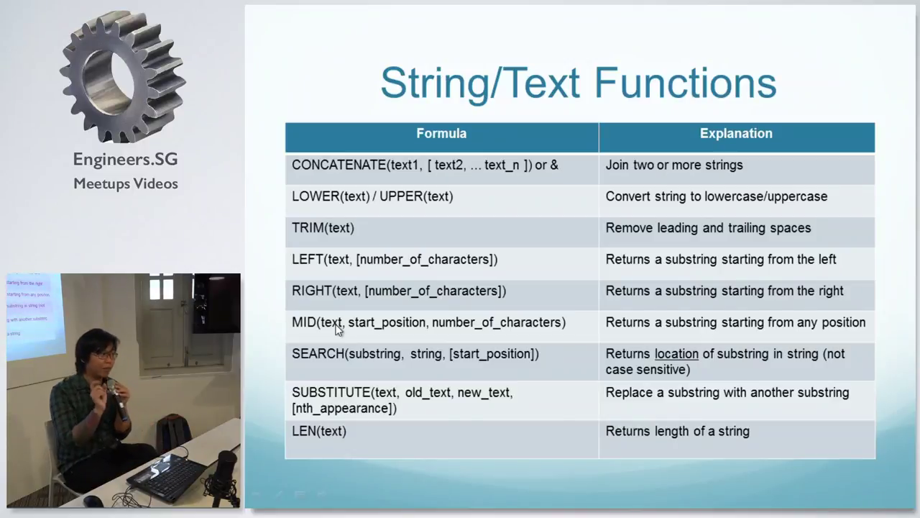
pyautogui.hotkey('alt', 'Tab')
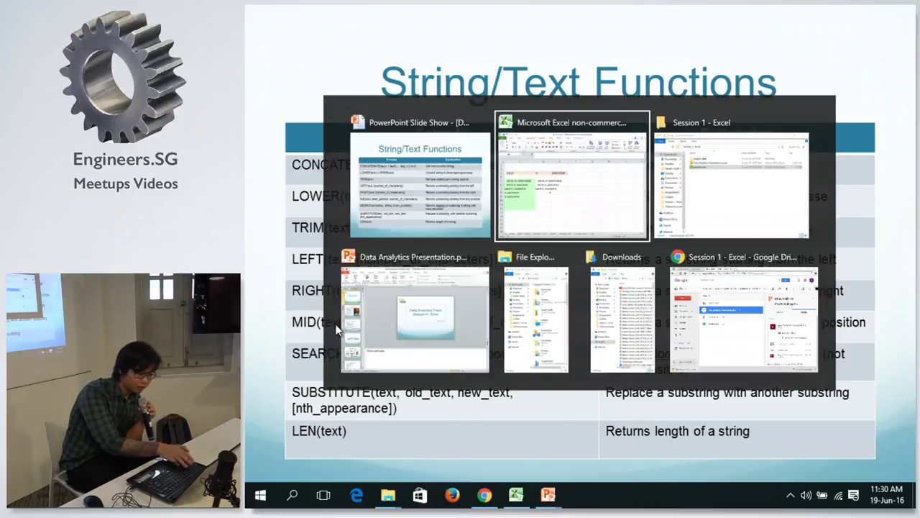
# Enter =MID(C8, D8, 3) in E8 so it returns 'eso'.
pyautogui.write('=')
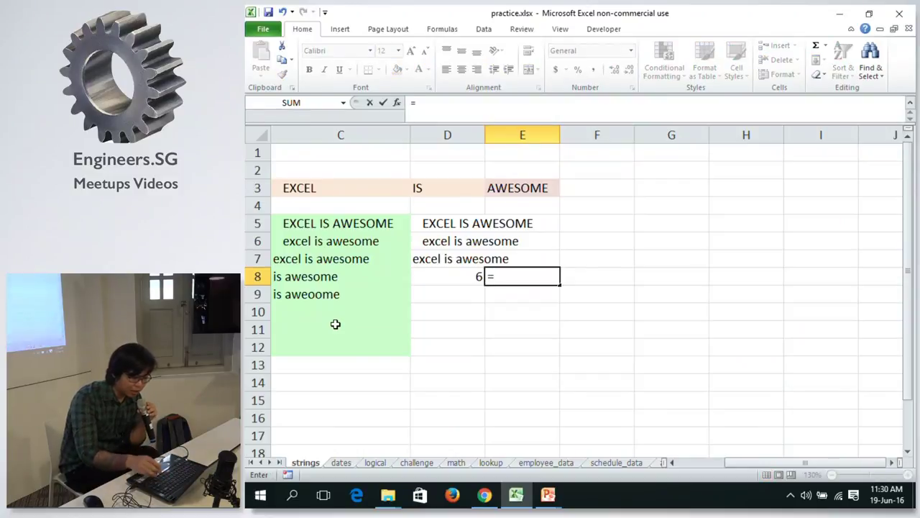
pyautogui.write('MID(')
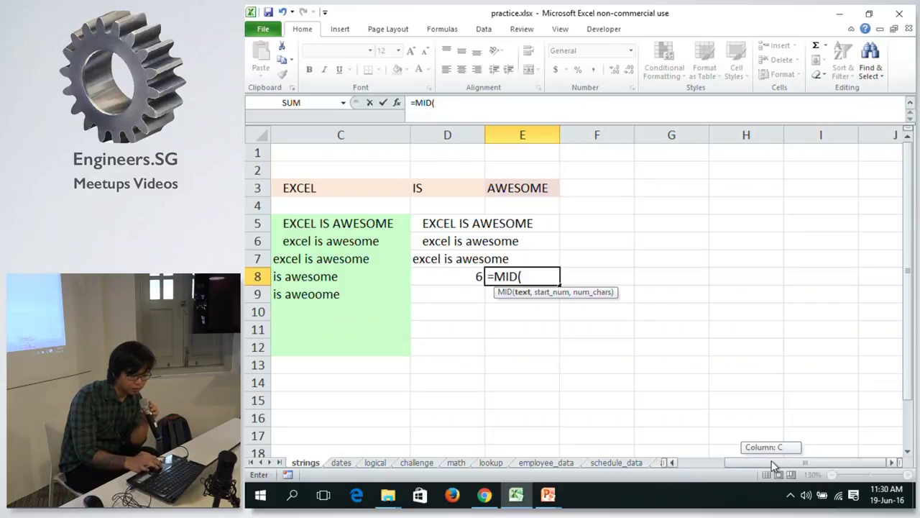
pyautogui.moveTo(771, 460); pyautogui.dragTo(756, 458)
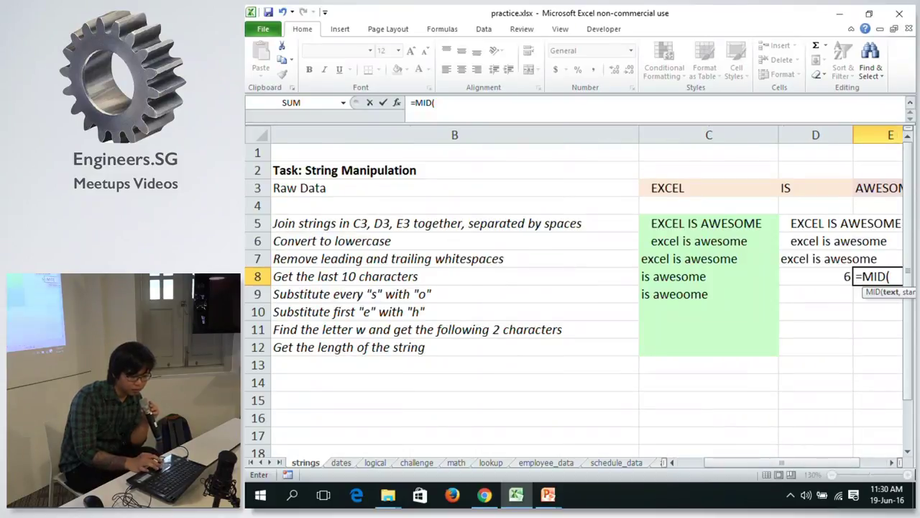
pyautogui.click(891, 463)
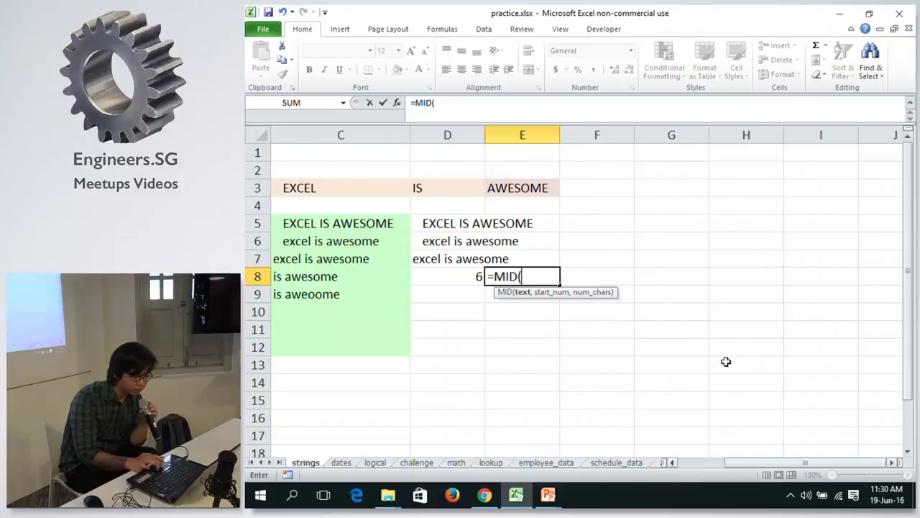
pyautogui.click(335, 276)
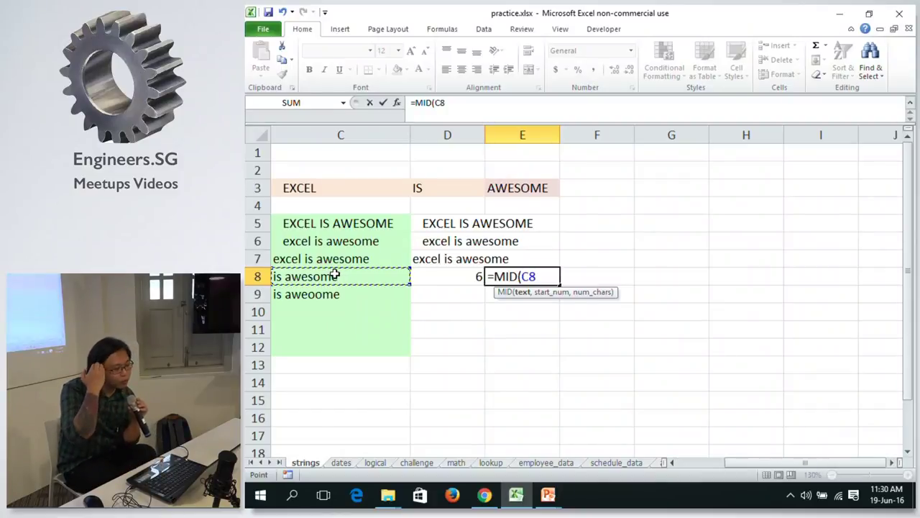
pyautogui.write(',')
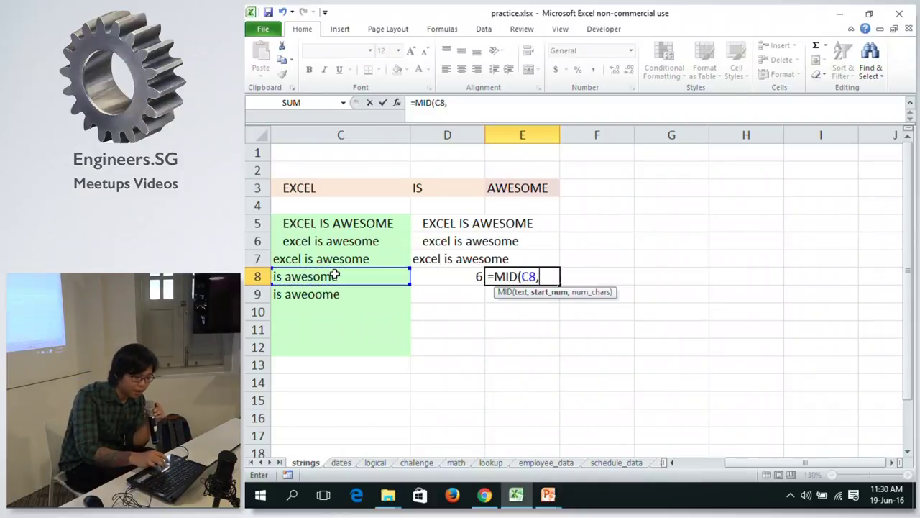
pyautogui.click(447, 272)
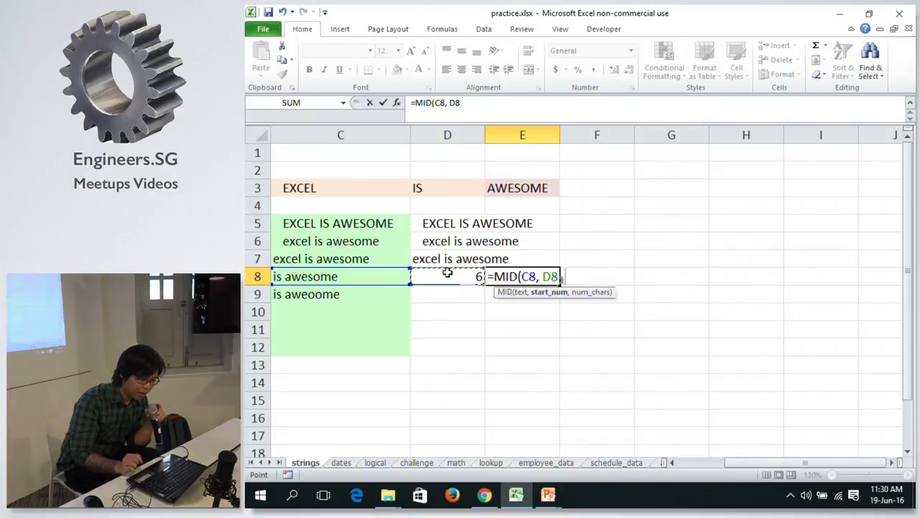
pyautogui.write(', 3)')
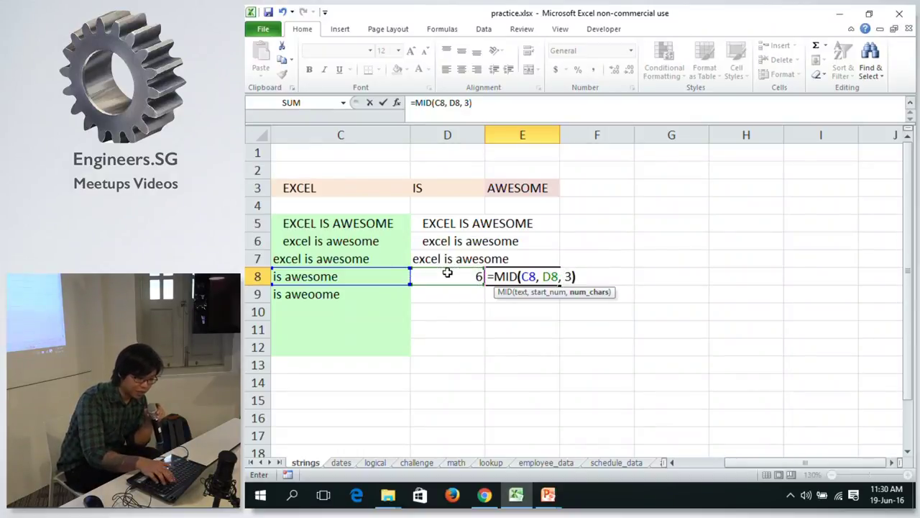
pyautogui.press('Return')
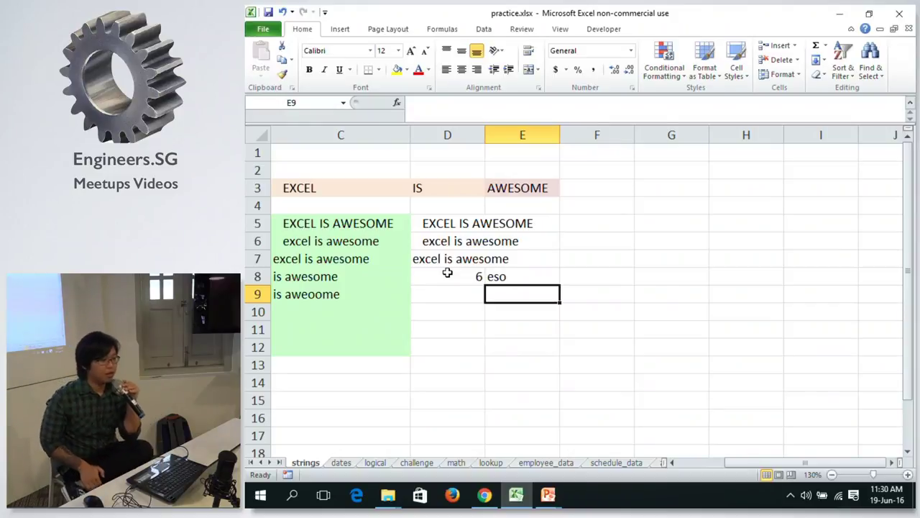
pyautogui.click(469, 279)
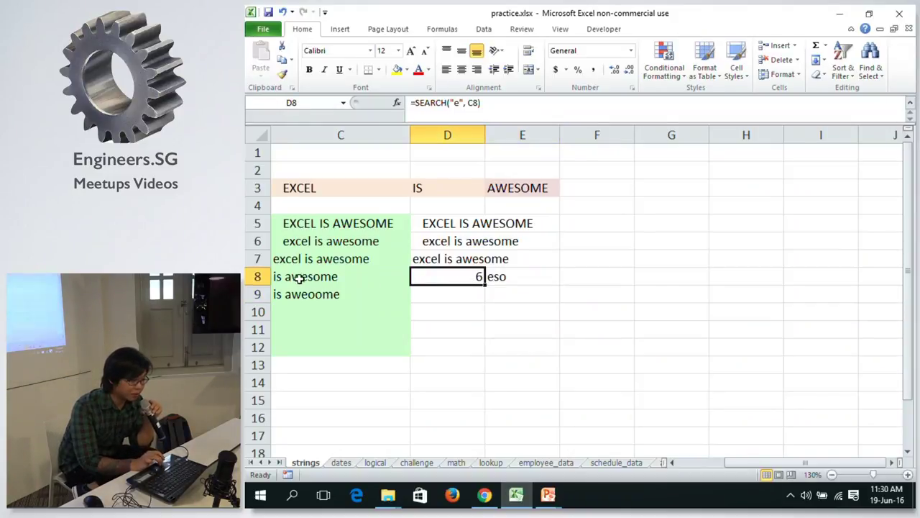
# Review row 8's formulas: the last-10-characters formula in C8, SEARCH in D8 and MID in E8.
pyautogui.click(496, 274)
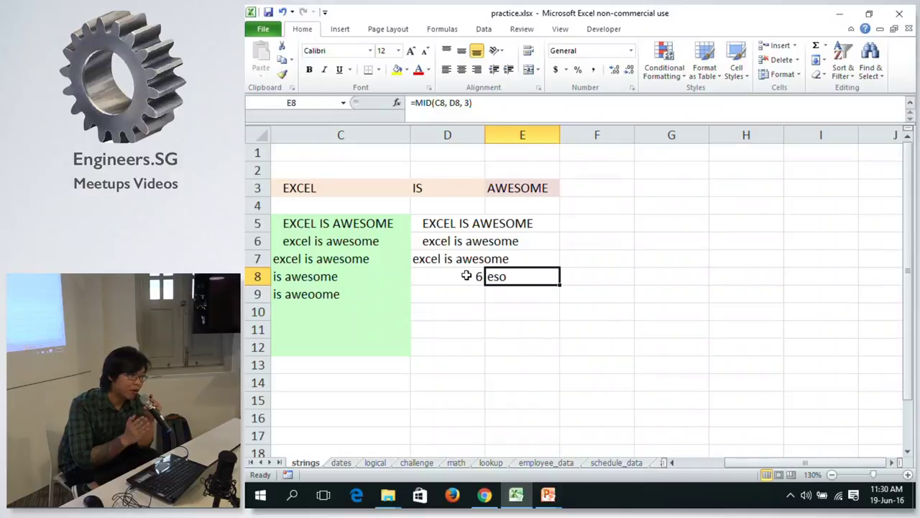
pyautogui.click(467, 276)
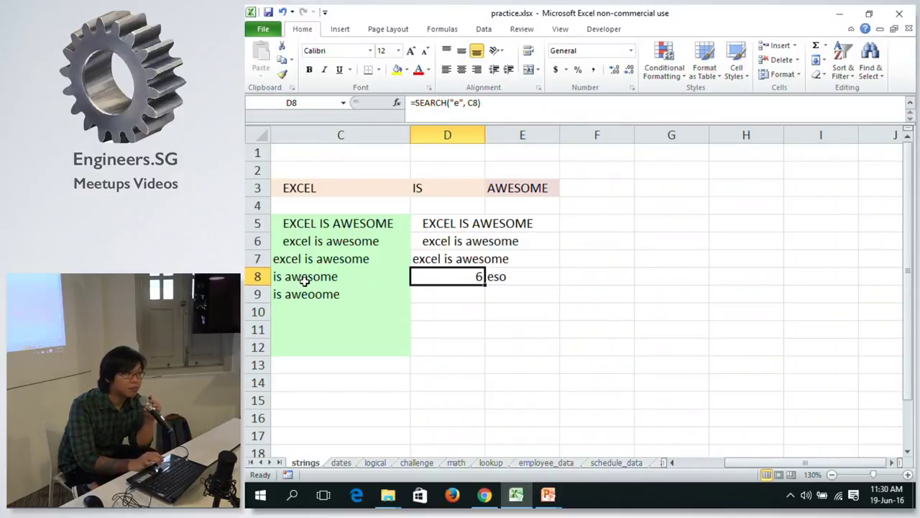
pyautogui.press('Right')
pyautogui.press('Left')
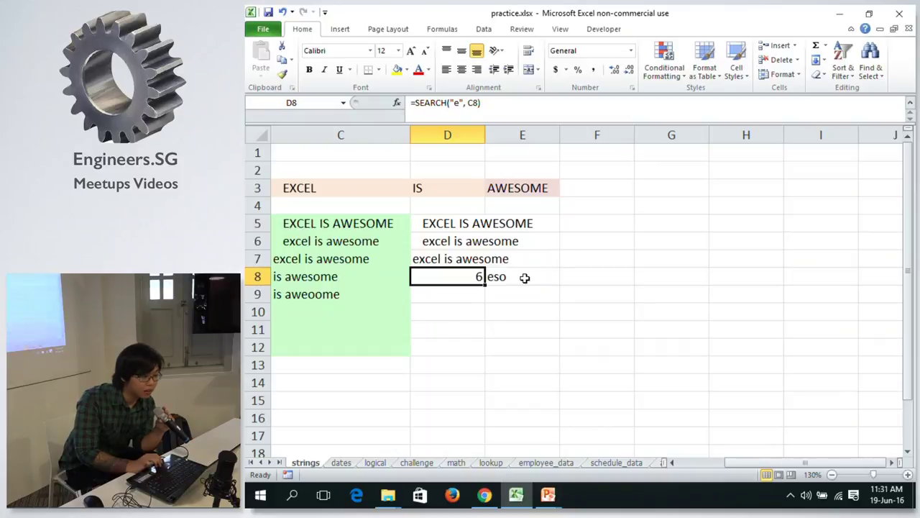
pyautogui.click(364, 272)
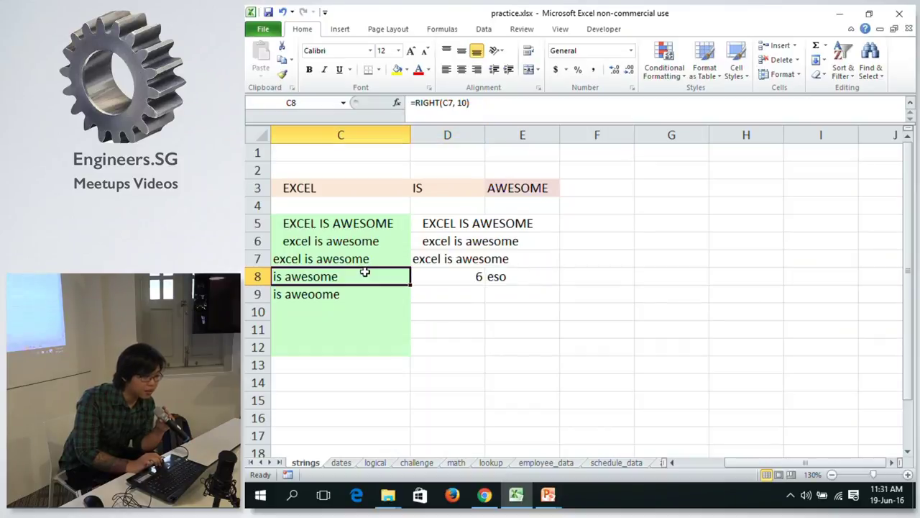
pyautogui.click(442, 280)
pyautogui.click(525, 280)
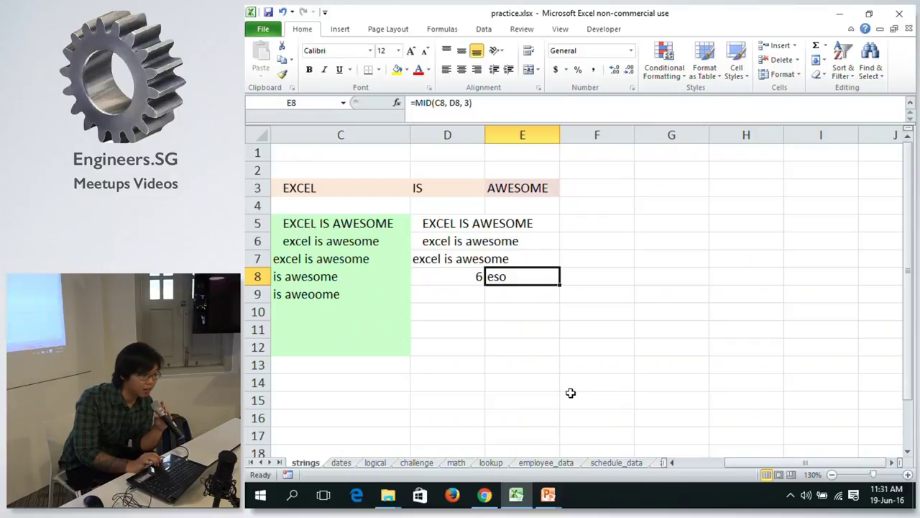
# Try E8's MID character count at 5 and then at 6.
pyautogui.click(470, 104)
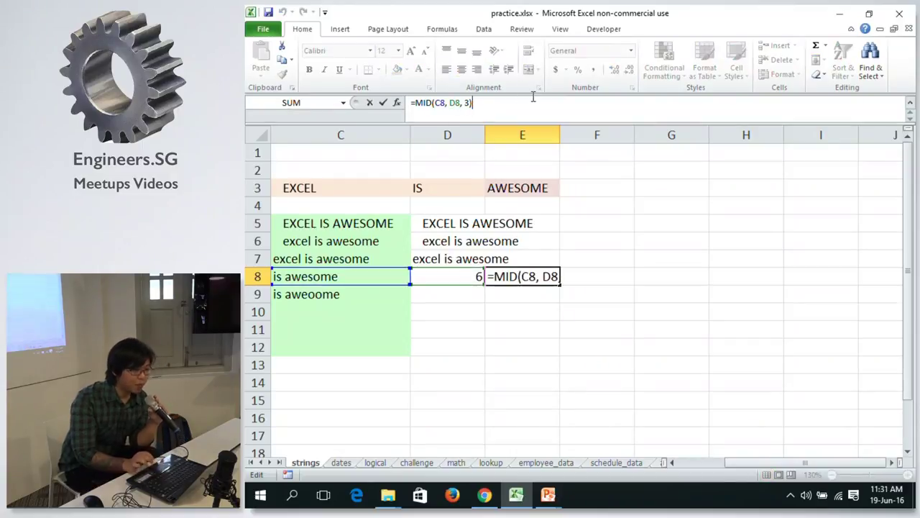
pyautogui.press('Left')
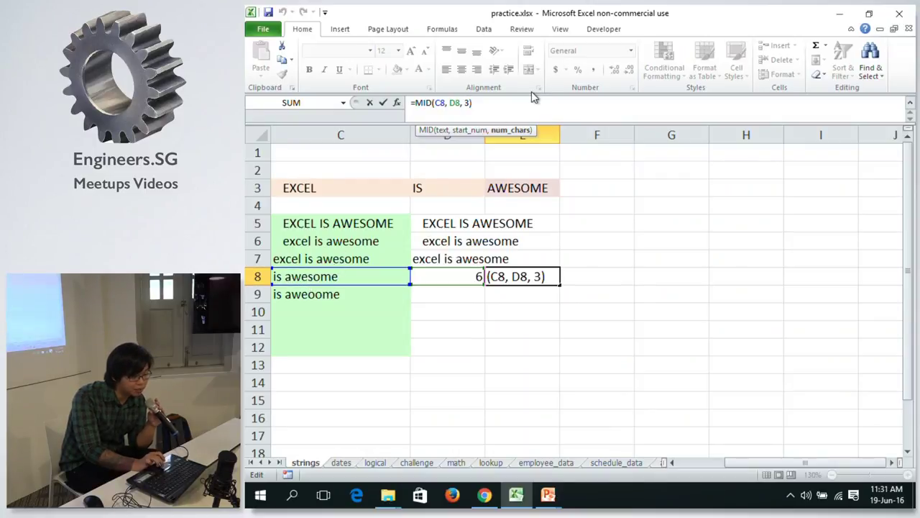
pyautogui.press('BackSpace')
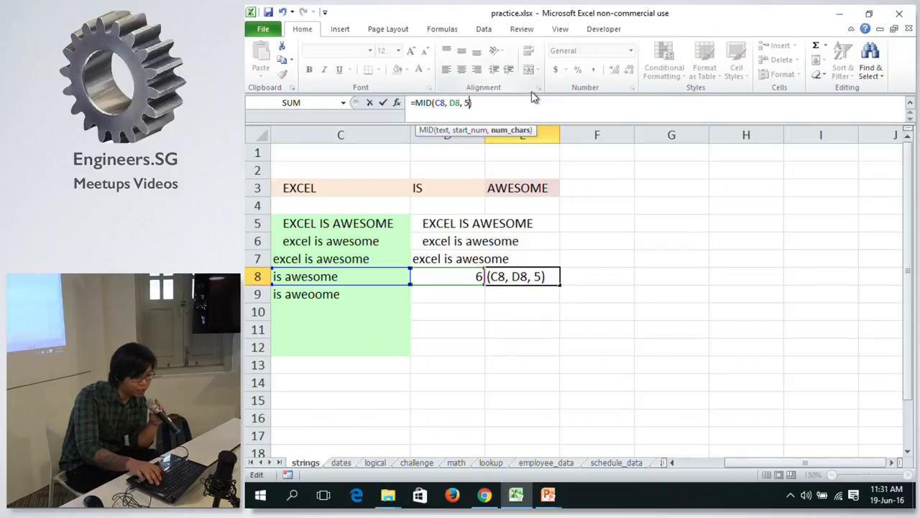
pyautogui.press('Return')
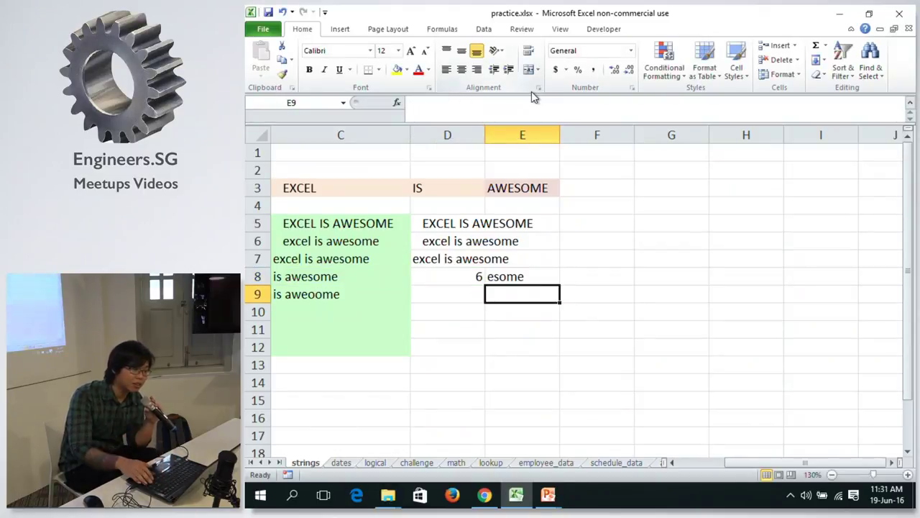
pyautogui.press('Up')
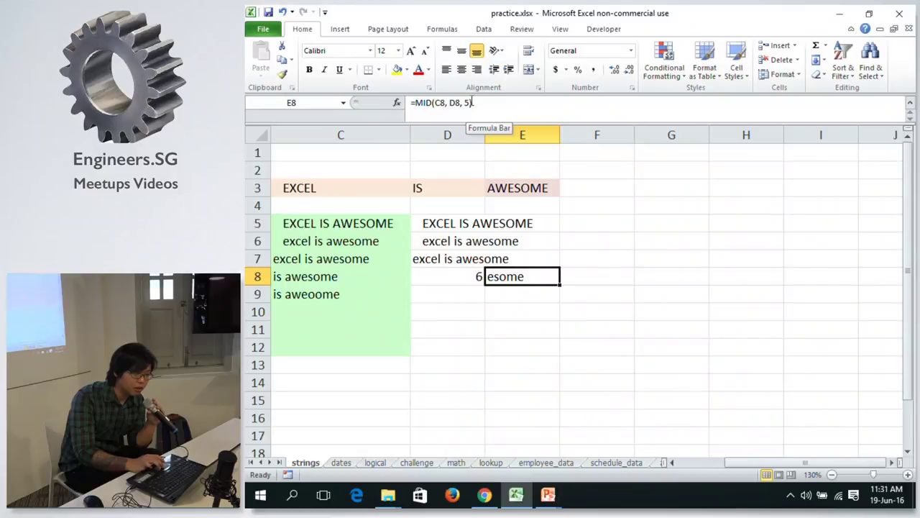
pyautogui.click(466, 103)
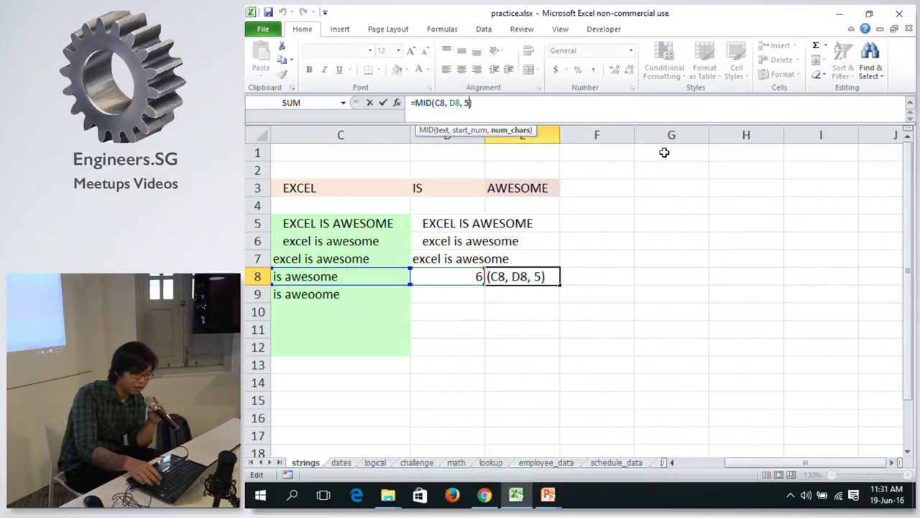
pyautogui.press('BackSpace')
pyautogui.write('6')
pyautogui.press('Return')
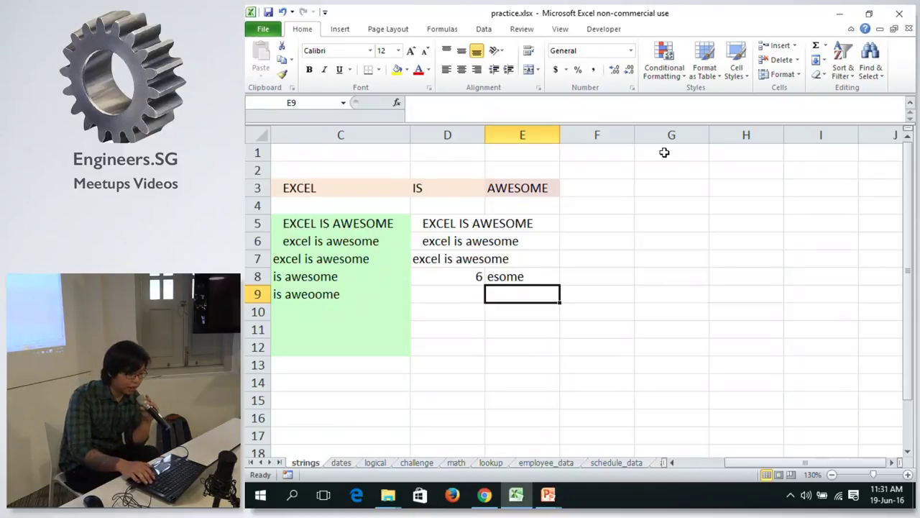
pyautogui.press('Up')
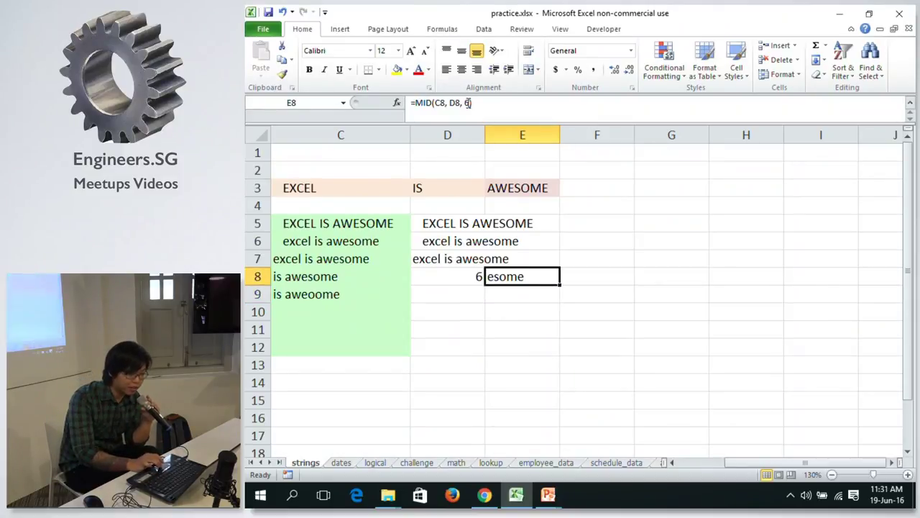
# Set E8's character count to 4 so =MID(C8, D8, 4) returns 'esom'.
pyautogui.click(468, 103)
pyautogui.press('BackSpace')
pyautogui.write('4')
pyautogui.press('Return')
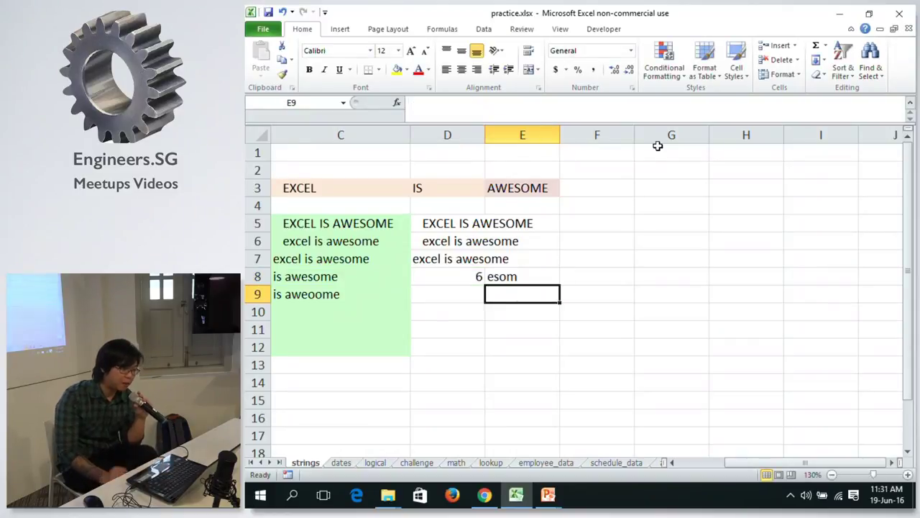
pyautogui.press('Up')
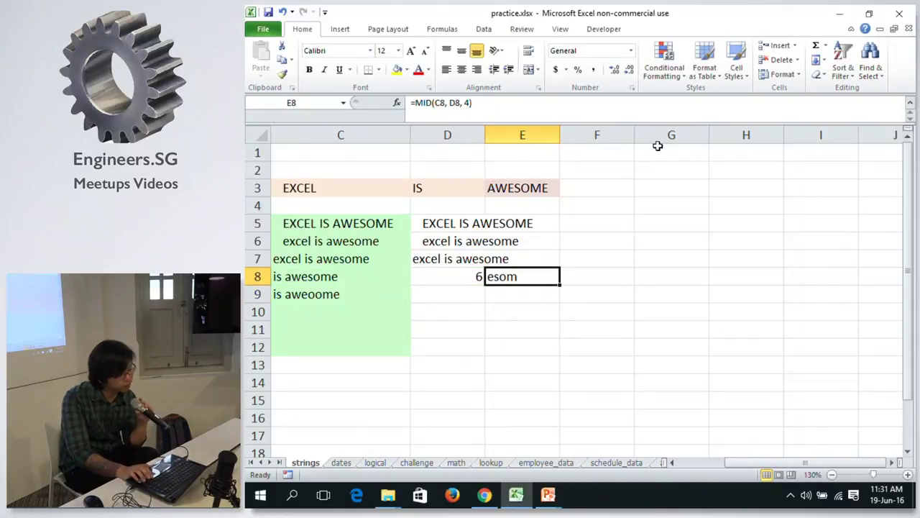
pyautogui.press('Left')
pyautogui.press('Right')
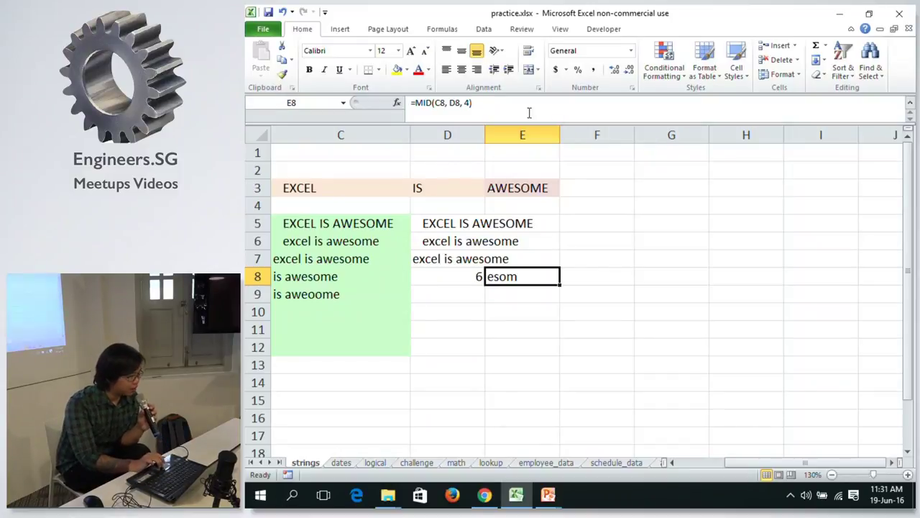
pyautogui.click(463, 103)
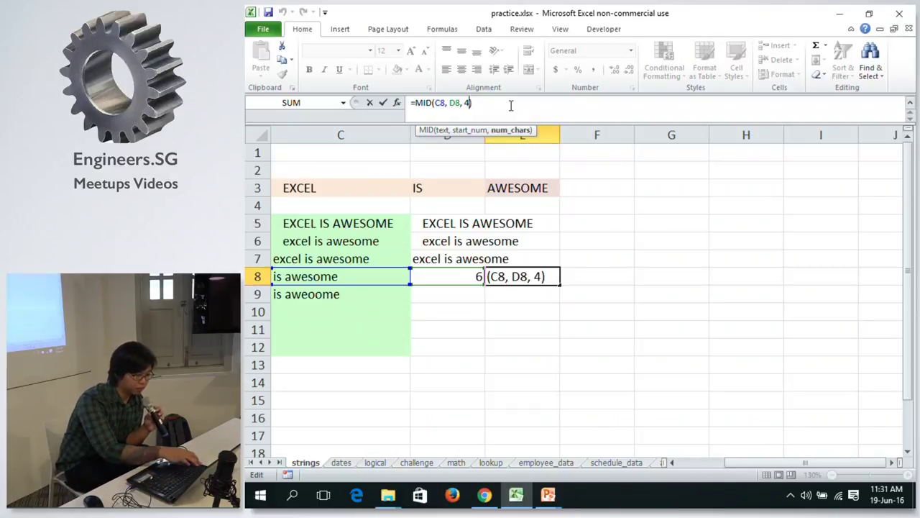
pyautogui.hotkey('ctrl', 'Return')
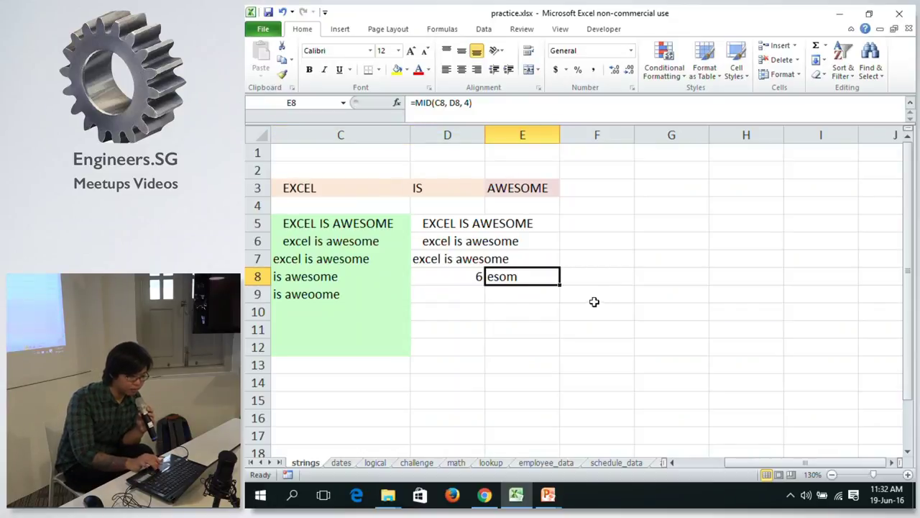
# Bring the column B task descriptions into view and review C9's SUBSTITUTE formula.
pyautogui.click(677, 462)
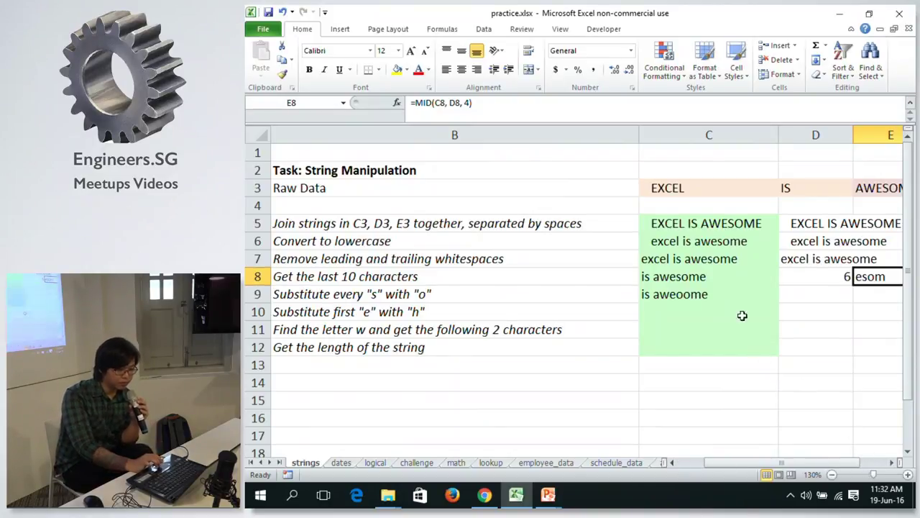
pyautogui.click(694, 306)
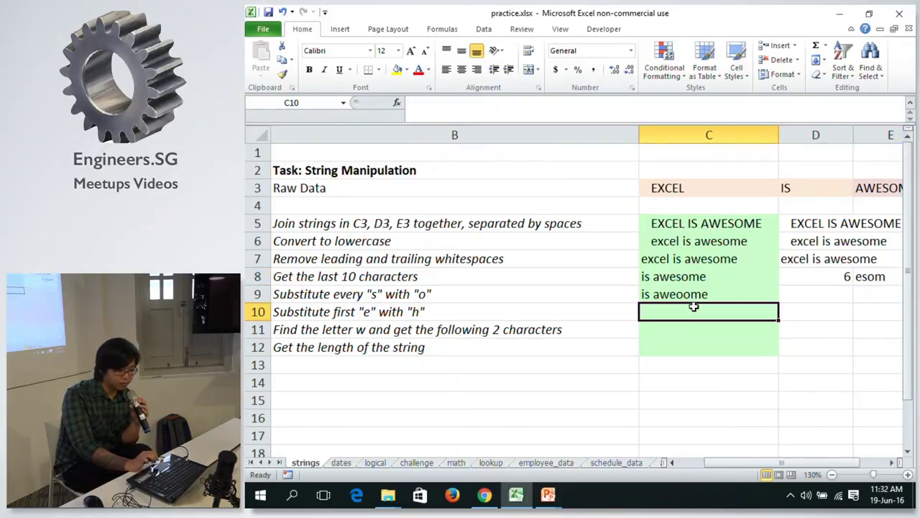
pyautogui.click(691, 295)
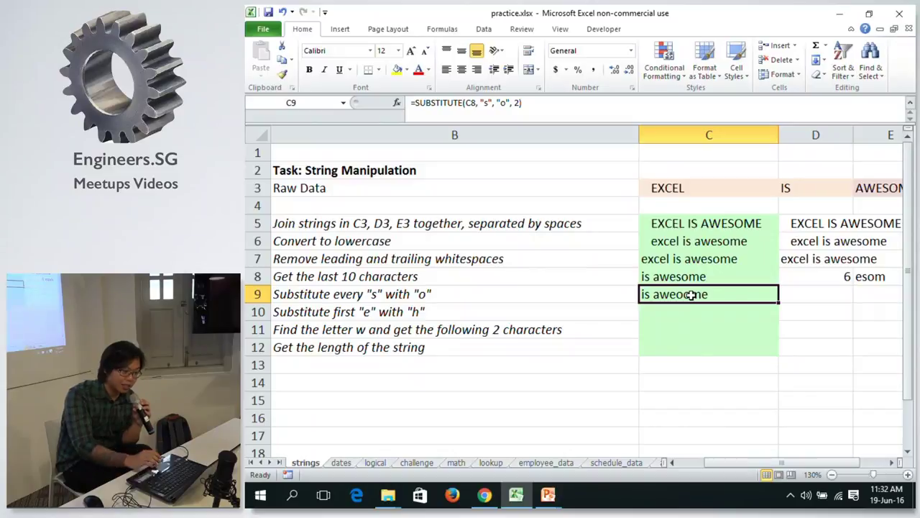
# Change C9 to =SUBSTITUTE(C8, "s", "o") giving 'io aweoome', and fill it down into C10.
pyautogui.click(518, 106)
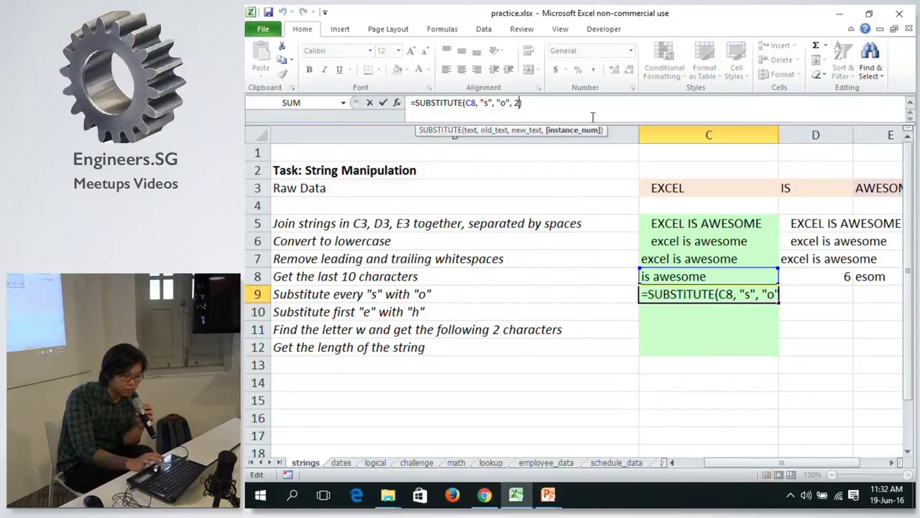
pyautogui.press('BackSpace')
pyautogui.press('BackSpace')
pyautogui.press('BackSpace')
pyautogui.press('Return')
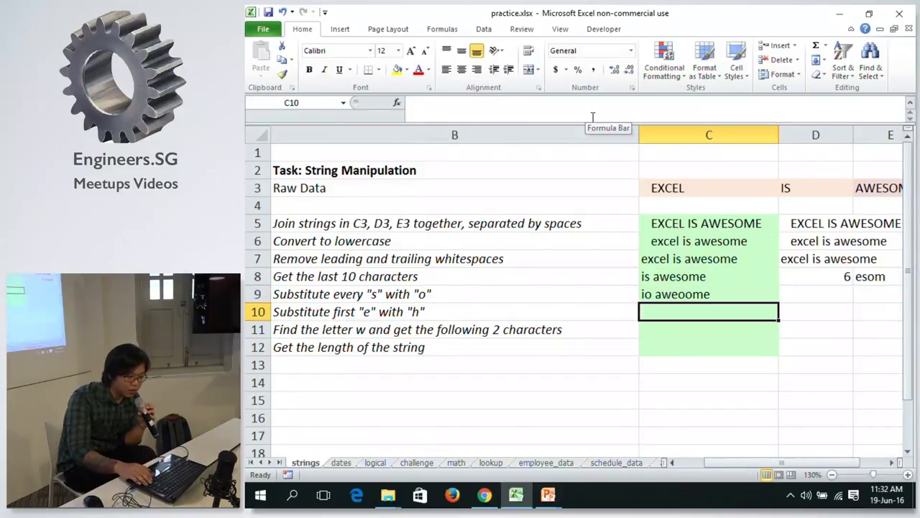
pyautogui.press('Up')
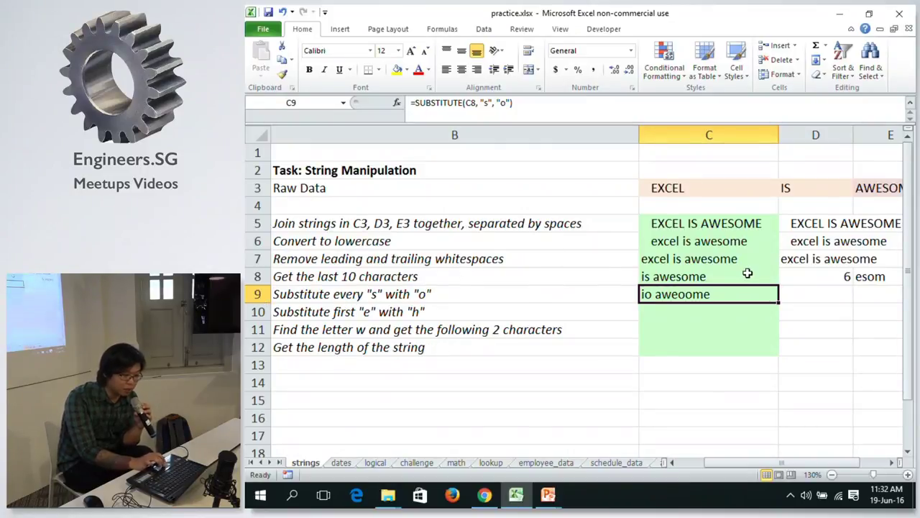
pyautogui.click(510, 103)
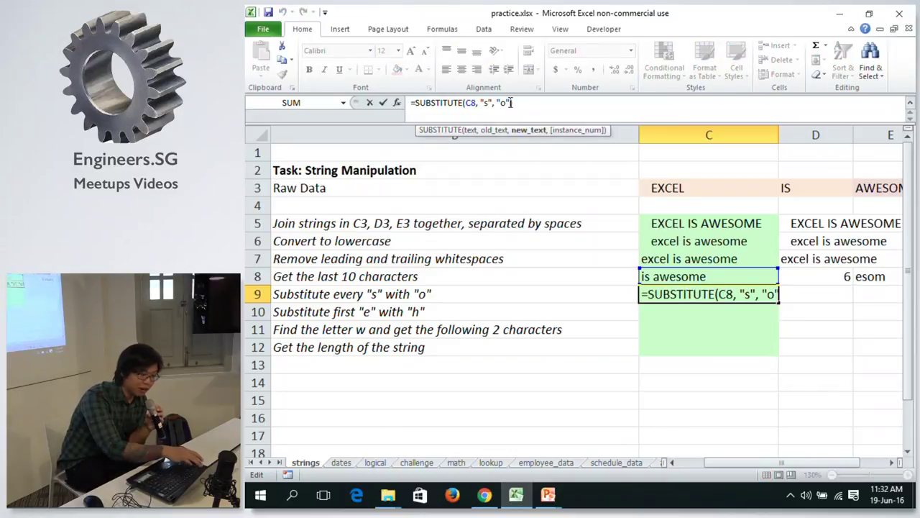
pyautogui.hotkey('ctrl', 'Return')
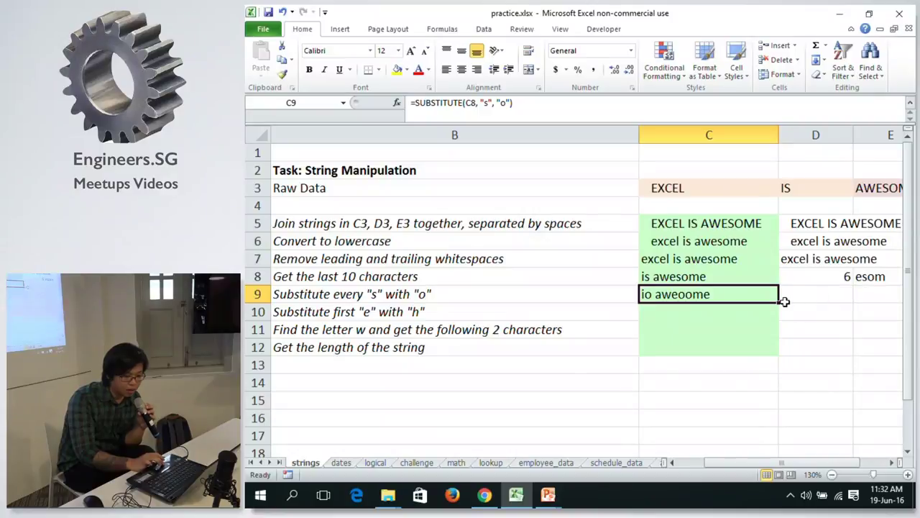
pyautogui.moveTo(779, 302); pyautogui.dragTo(780, 317)
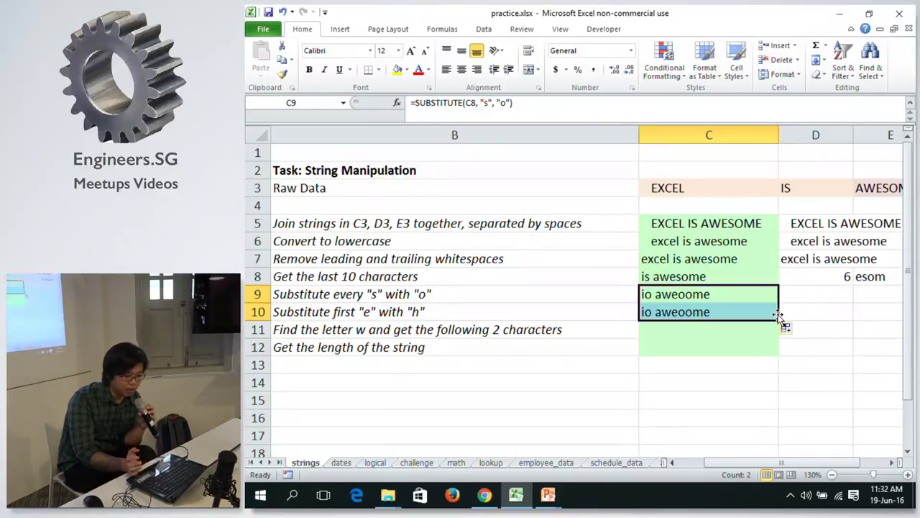
# Edit C10 to =SUBSTITUTE(C9, "e", "h", 1) so it shows 'io awhoome'.
pyautogui.click(738, 305)
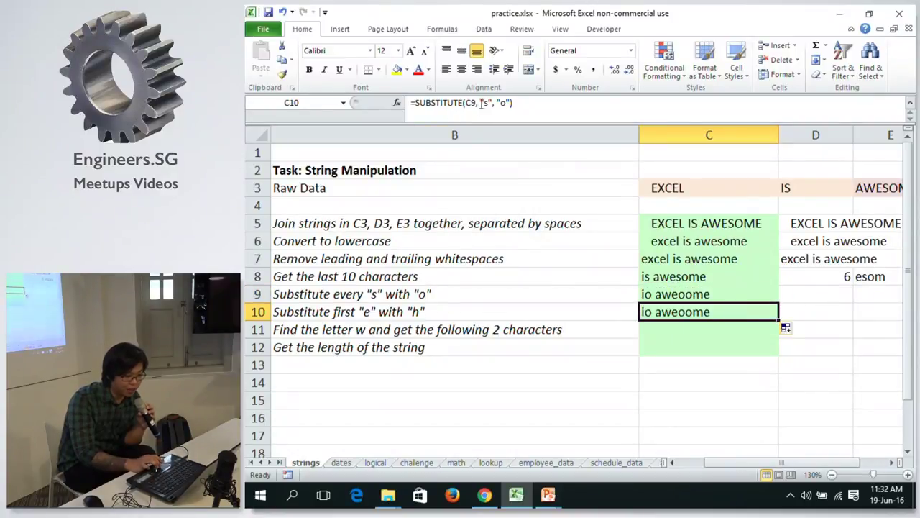
pyautogui.click(516, 104)
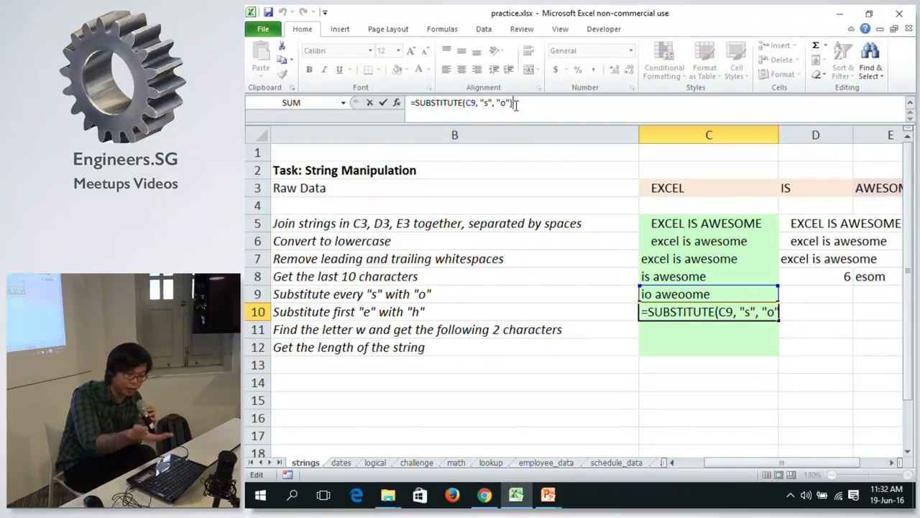
pyautogui.click(486, 103)
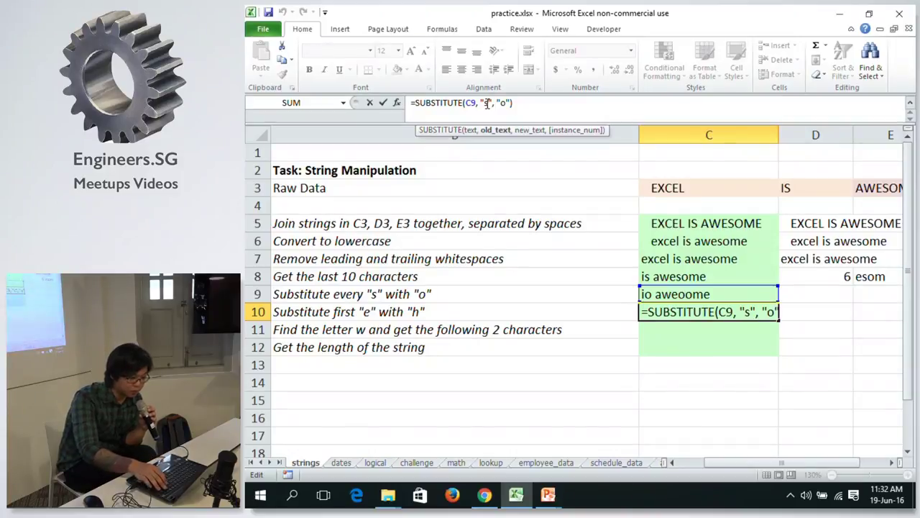
pyautogui.press('BackSpace')
pyautogui.write('e')
pyautogui.press('Right')
pyautogui.press('Right')
pyautogui.press('Right')
pyautogui.press('Right')
pyautogui.press('Right')
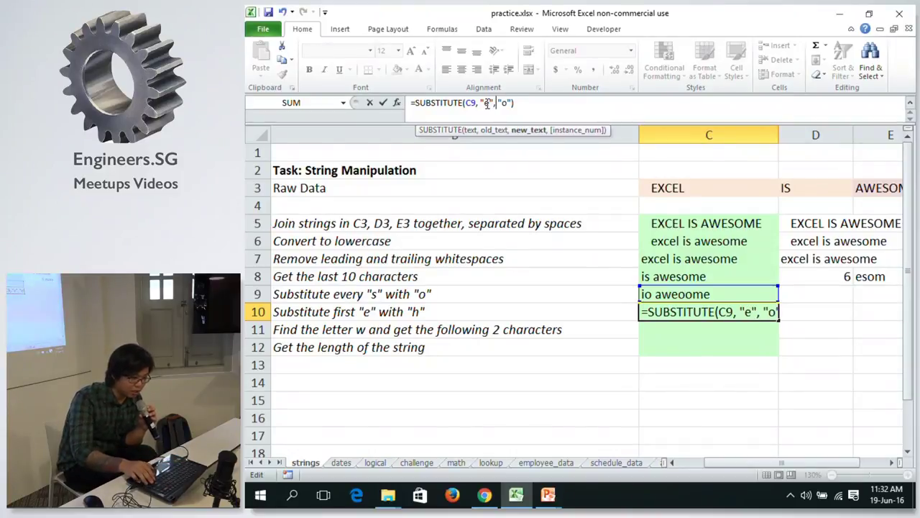
pyautogui.press('BackSpace')
pyautogui.write('h')
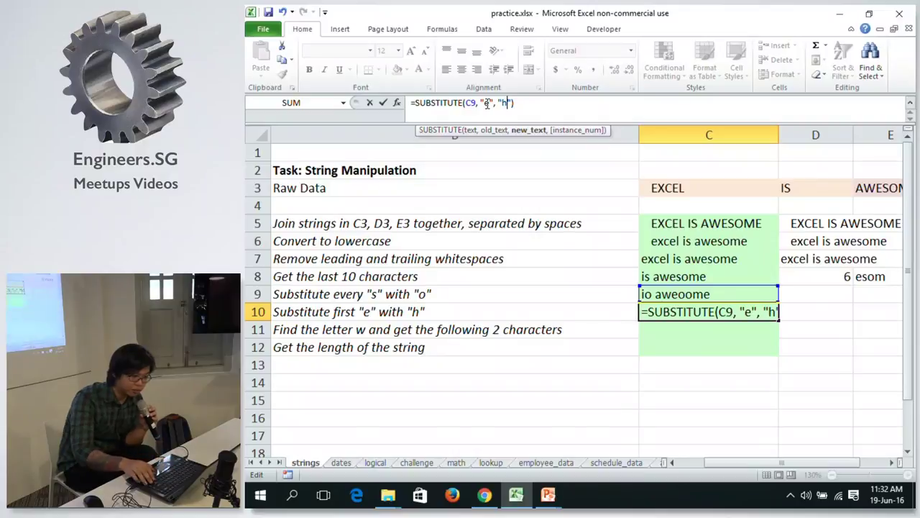
pyautogui.press('Right')
pyautogui.write(', 1')
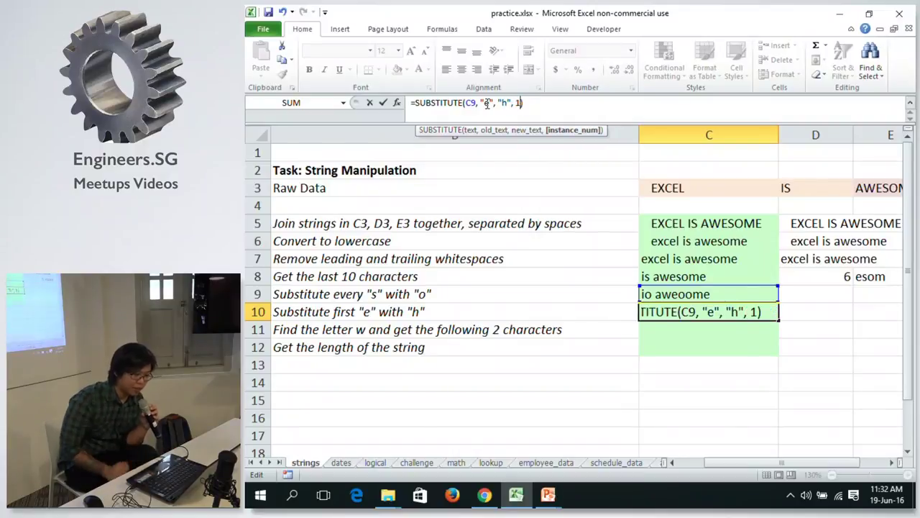
pyautogui.press('Return')
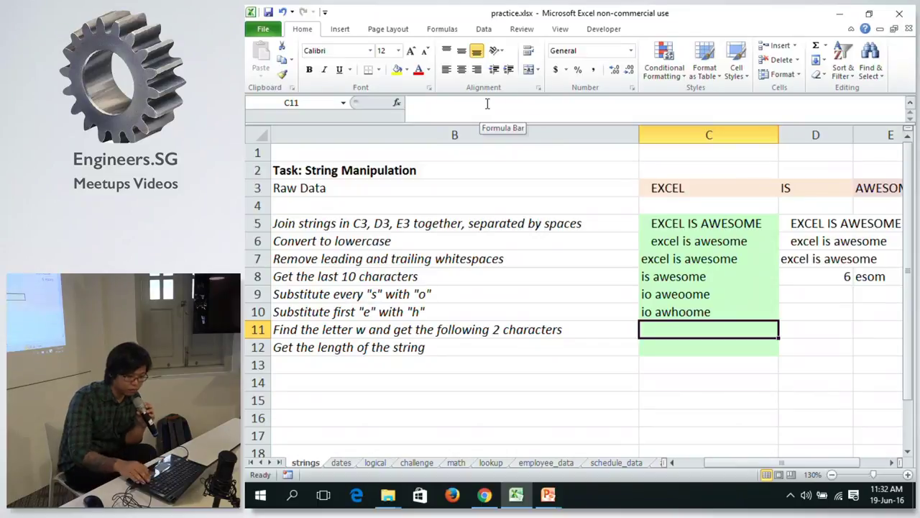
pyautogui.press('Up')
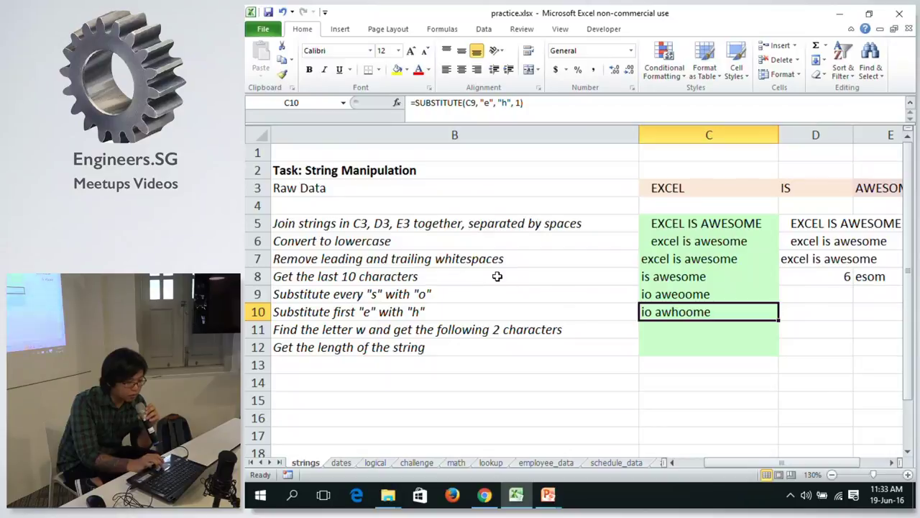
pyautogui.click(692, 330)
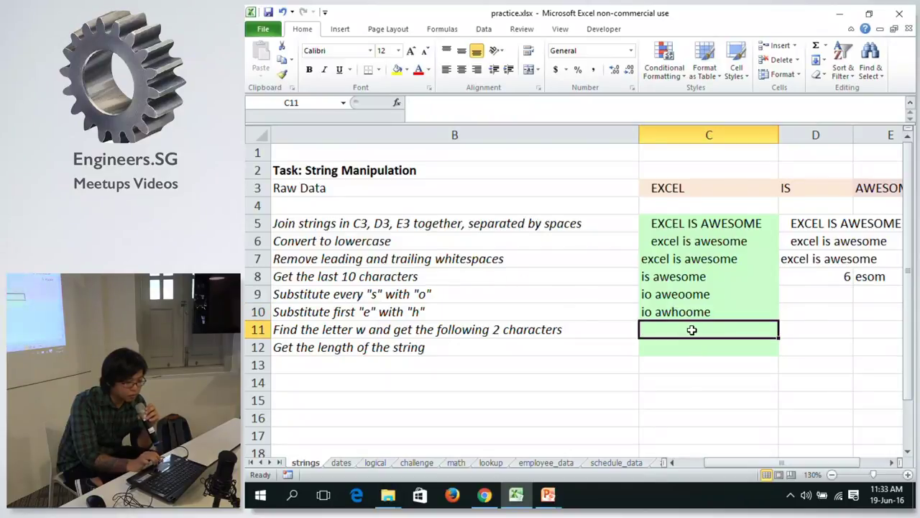
pyautogui.click(701, 295)
pyautogui.press('Up')
pyautogui.press('Right')
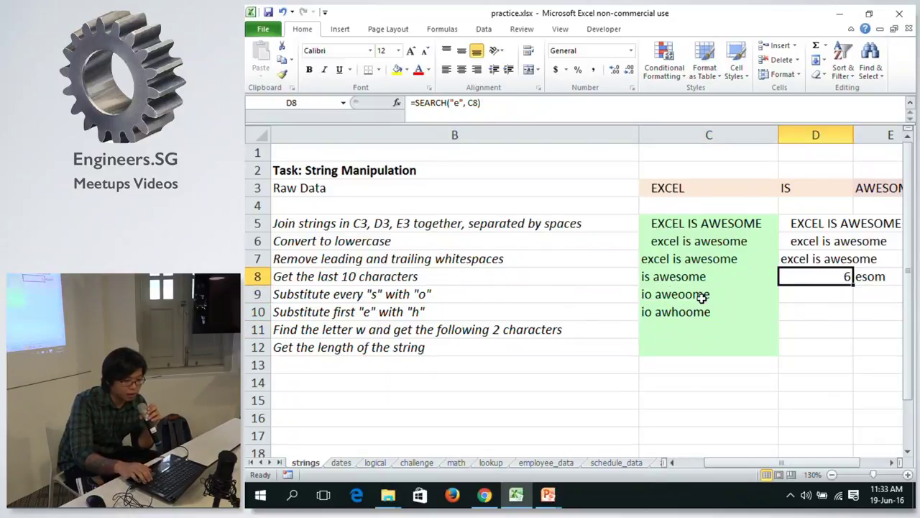
pyautogui.press('Right')
pyautogui.press('Left')
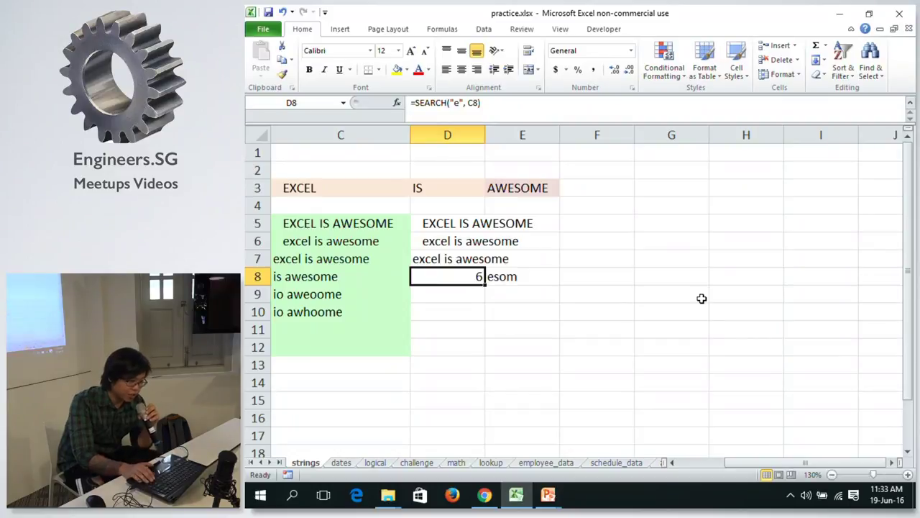
pyautogui.press('Left')
pyautogui.press('Left')
pyautogui.press('Right')
pyautogui.press('Right')
pyautogui.press('Left')
pyautogui.press('Right')
pyautogui.press('Left')
pyautogui.press('Right')
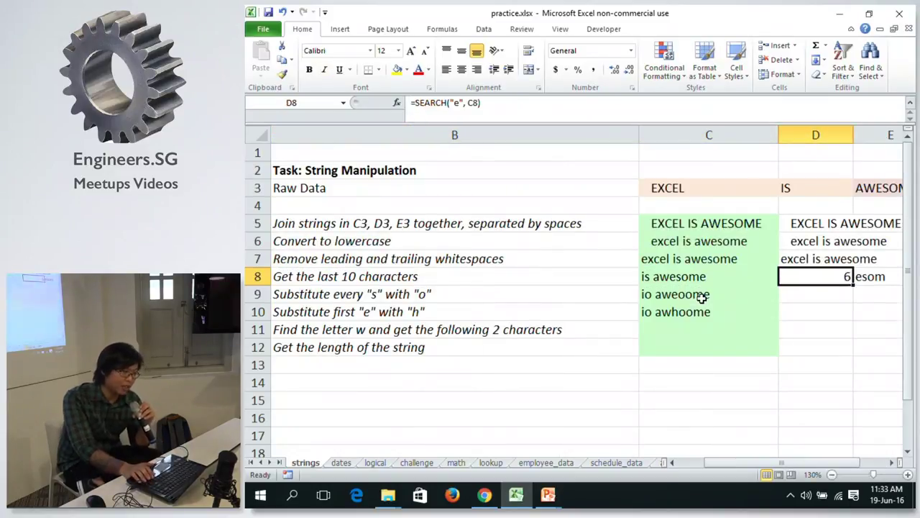
pyautogui.press('Left')
pyautogui.press('Right')
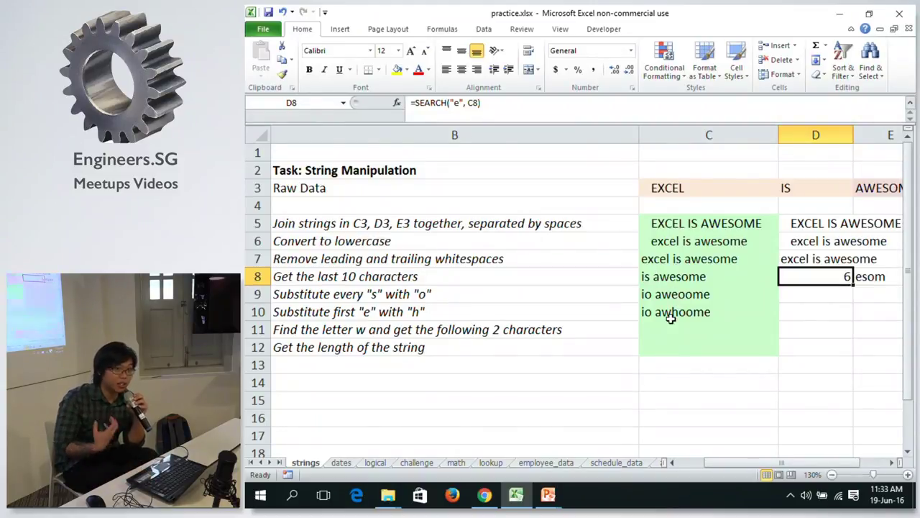
pyautogui.press('Left')
pyautogui.press('Down')
pyautogui.press('Down')
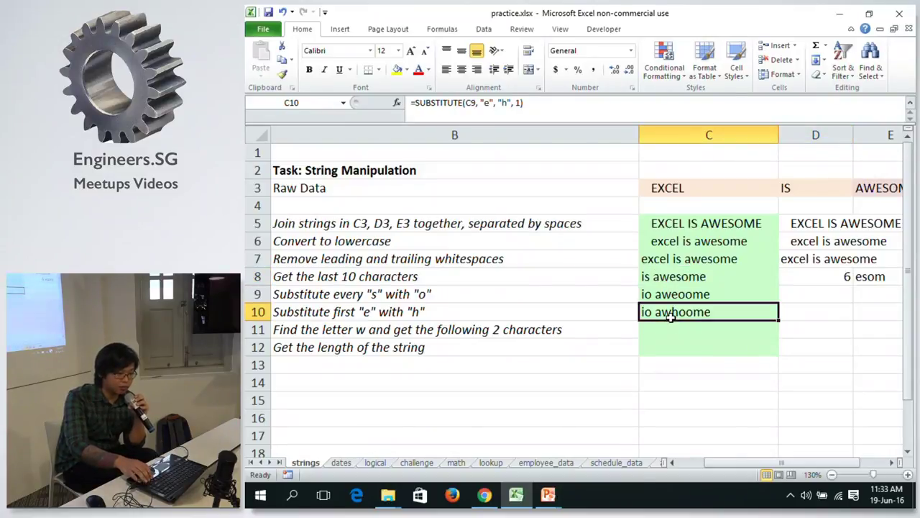
pyautogui.press('Down')
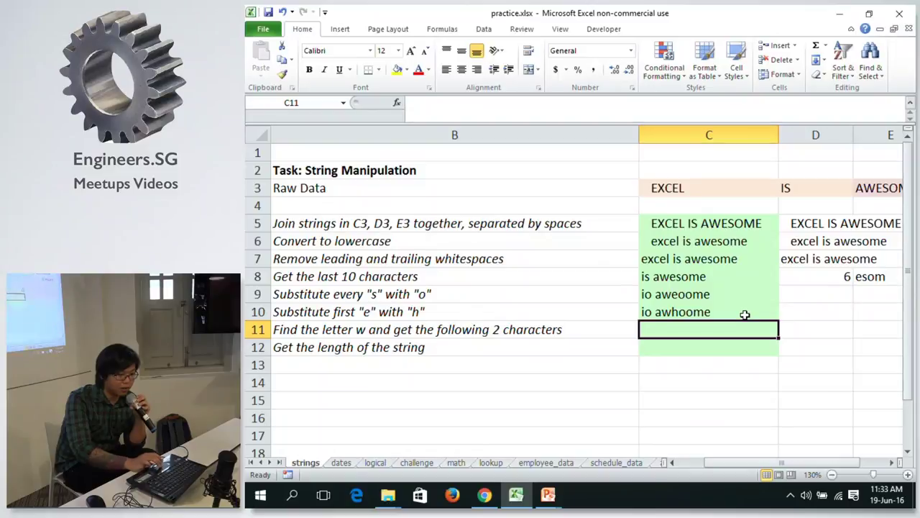
pyautogui.click(721, 462)
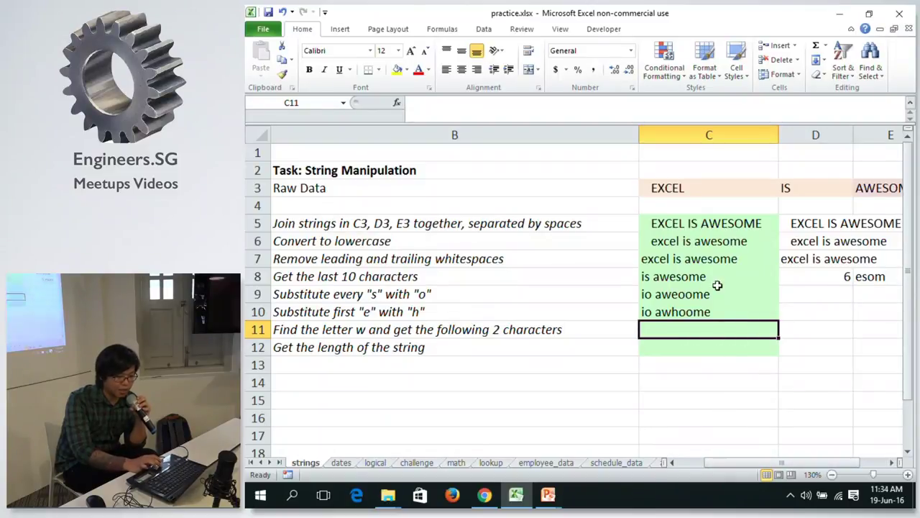
pyautogui.click(829, 276)
pyautogui.click(726, 335)
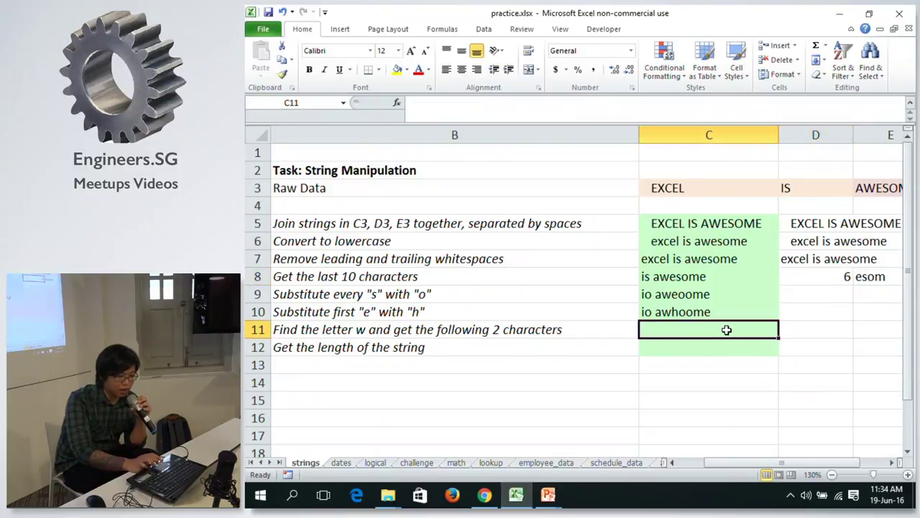
pyautogui.click(823, 330)
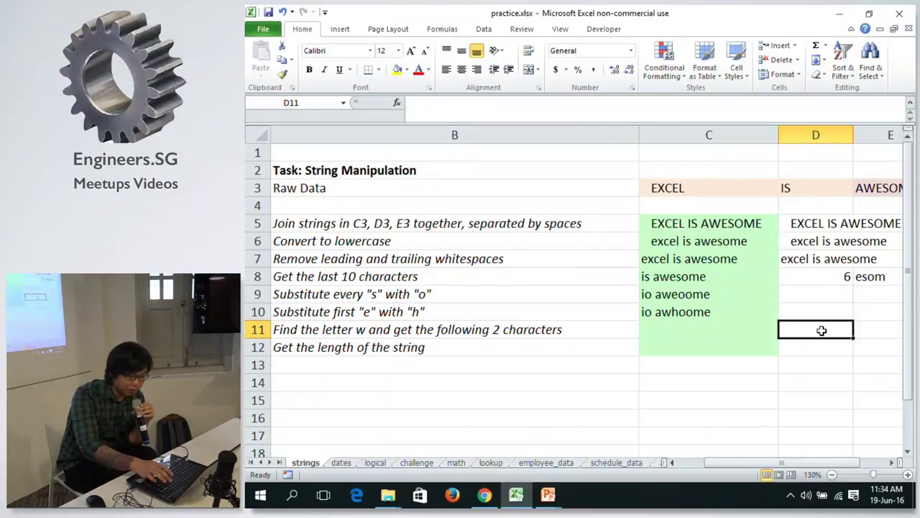
# Enter =SEARCH("w", C10) in D11, returning 5.
pyautogui.write('=sea')
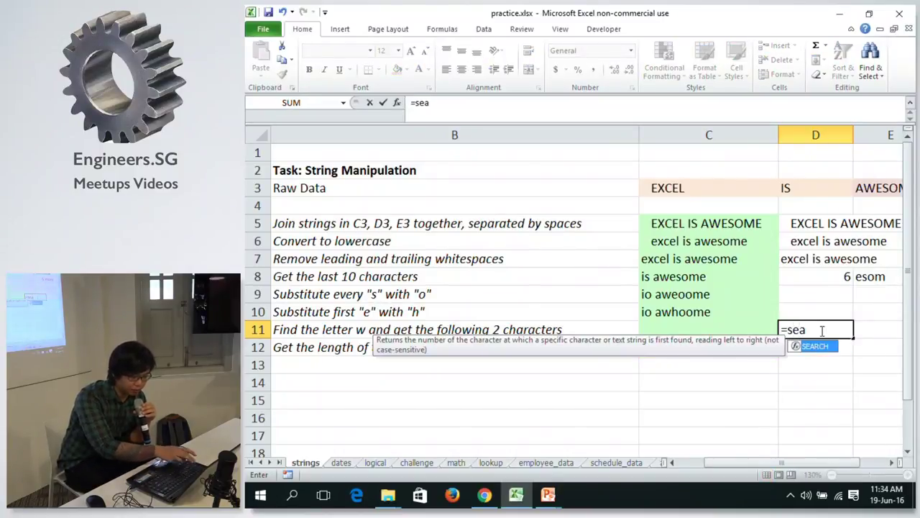
pyautogui.press('Tab')
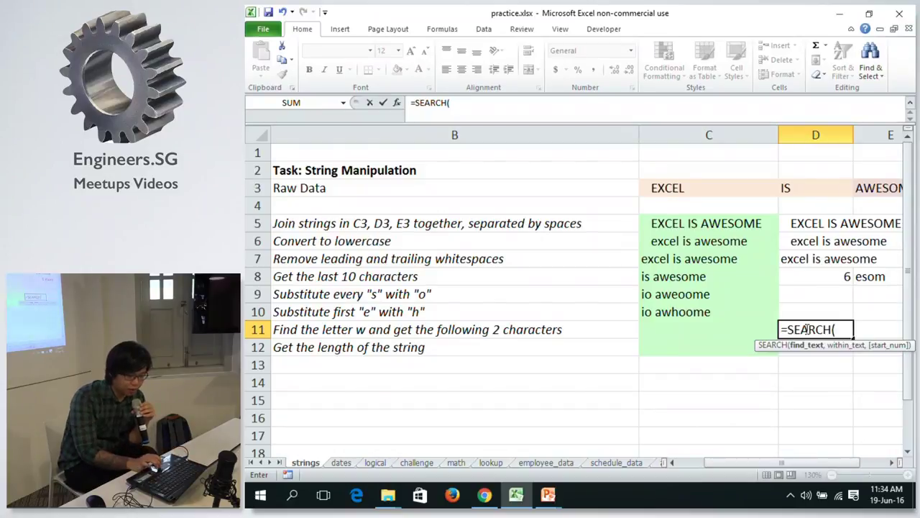
pyautogui.write('"')
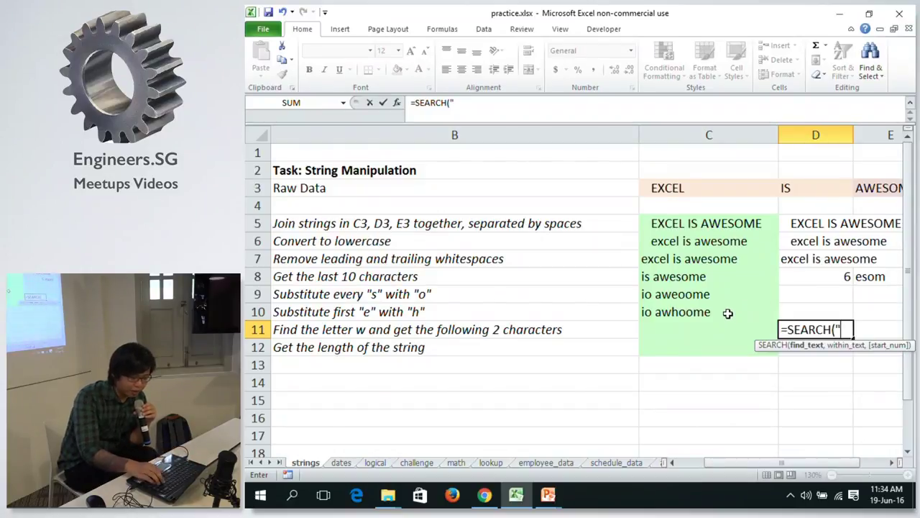
pyautogui.write('w"')
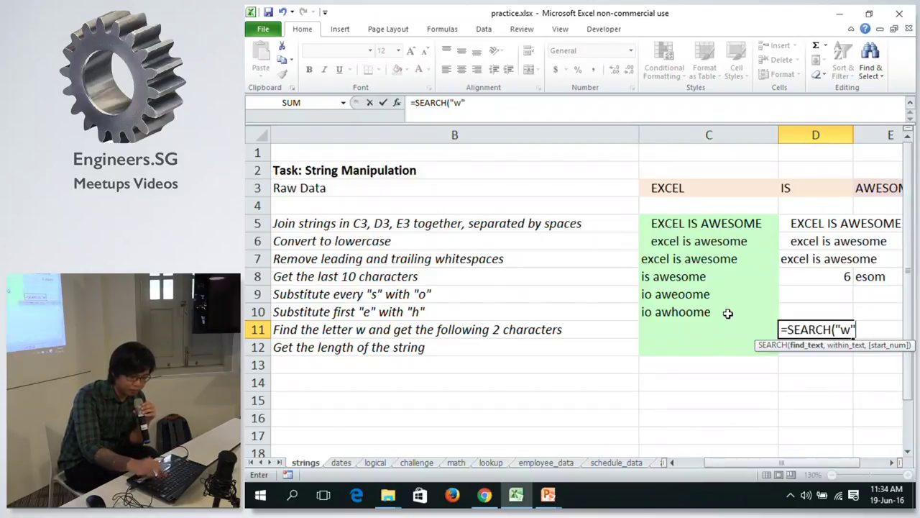
pyautogui.write(',')
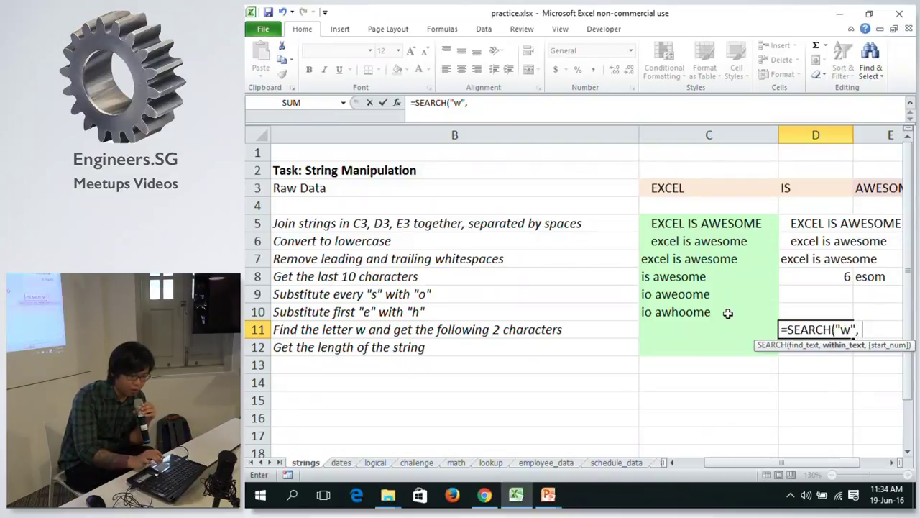
pyautogui.click(715, 312)
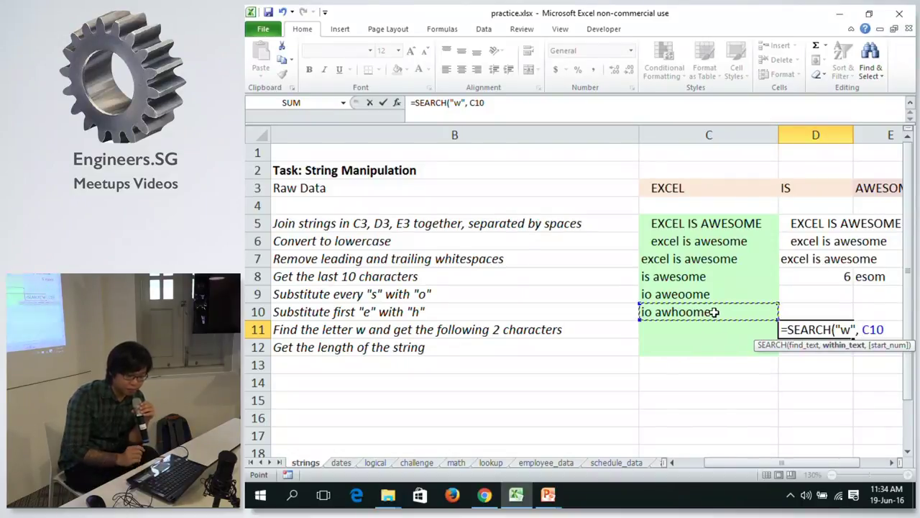
pyautogui.write(')')
pyautogui.press('Return')
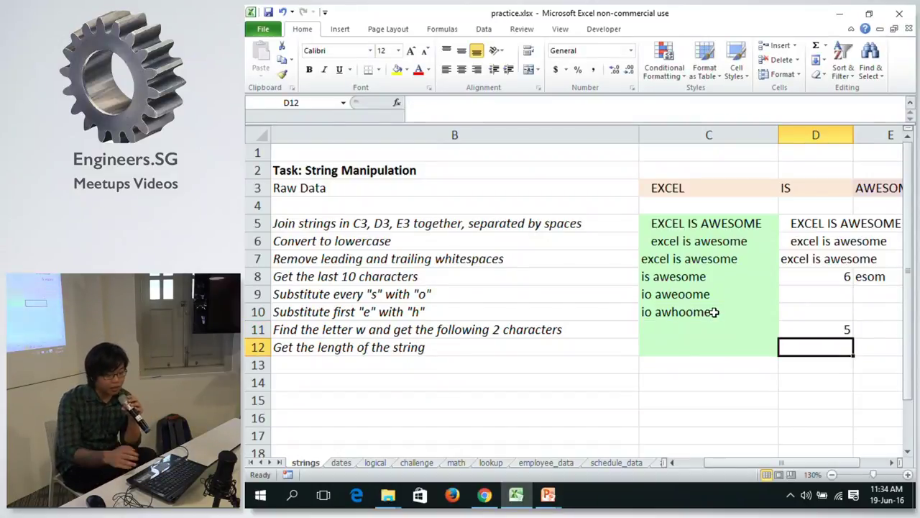
# Review D11's SEARCH formula beside the still-empty answer cell C11.
pyautogui.click(824, 327)
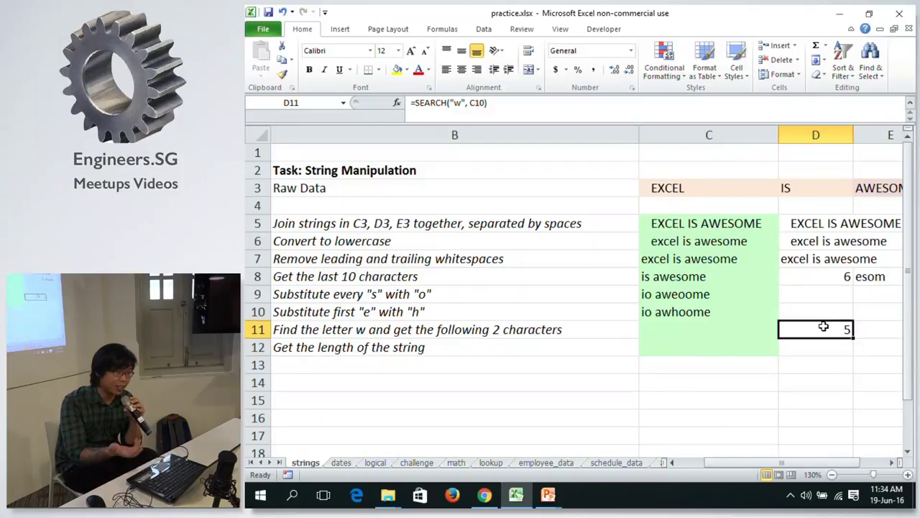
pyautogui.press('Left')
pyautogui.press('Right')
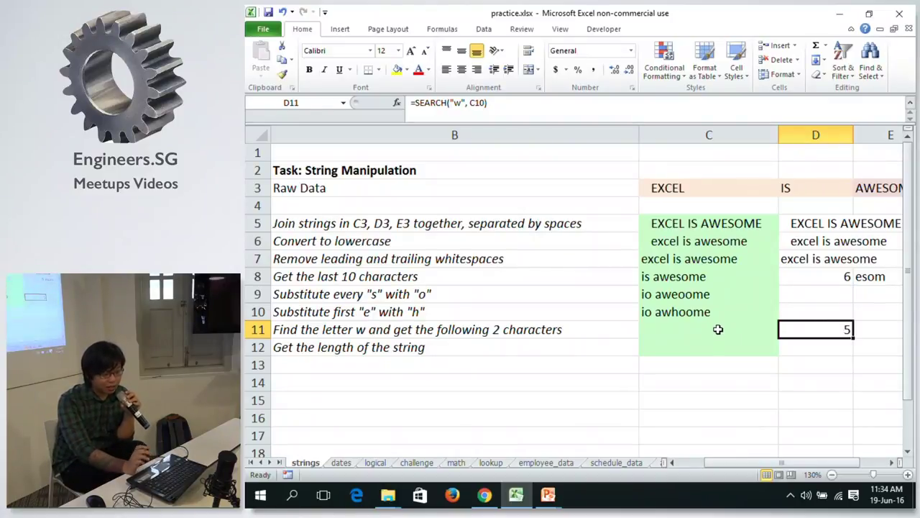
pyautogui.click(718, 329)
pyautogui.click(818, 334)
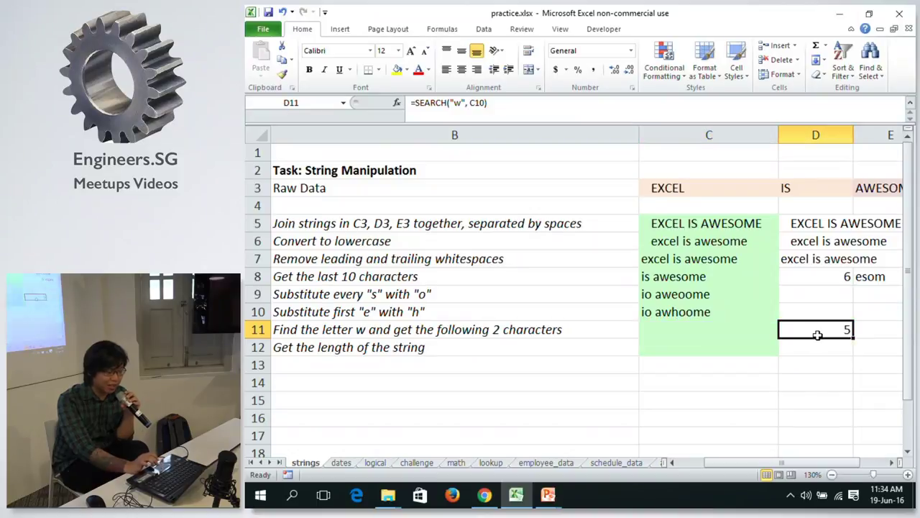
pyautogui.click(755, 329)
pyautogui.click(809, 329)
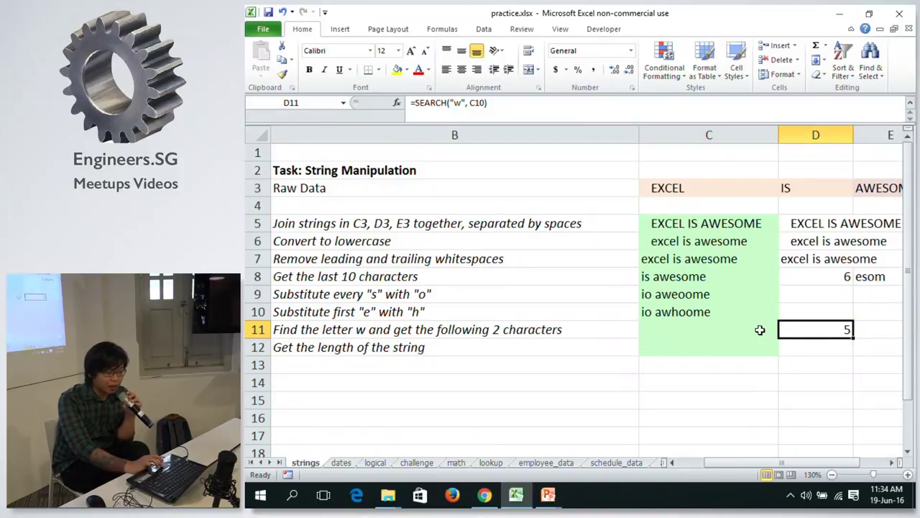
pyautogui.click(879, 330)
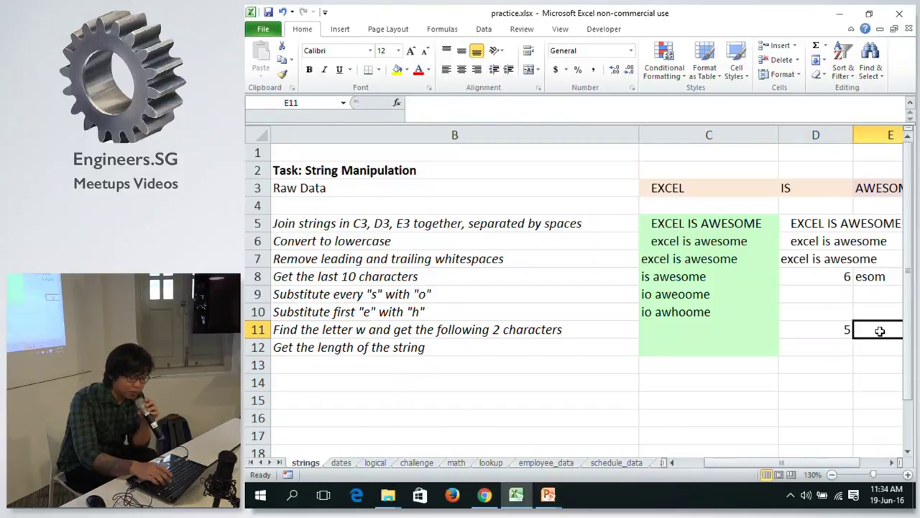
# Start a formula in E11 referencing C10, then clear the reference.
pyautogui.write('=')
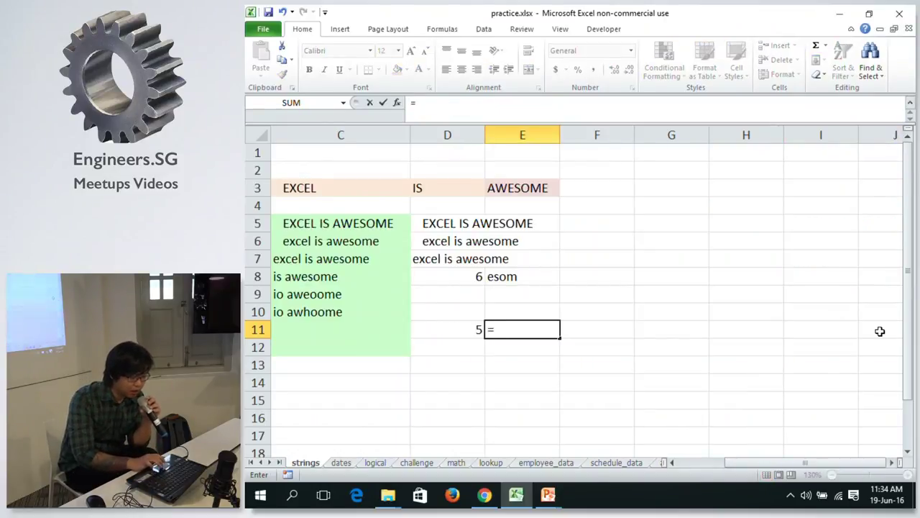
pyautogui.click(362, 314)
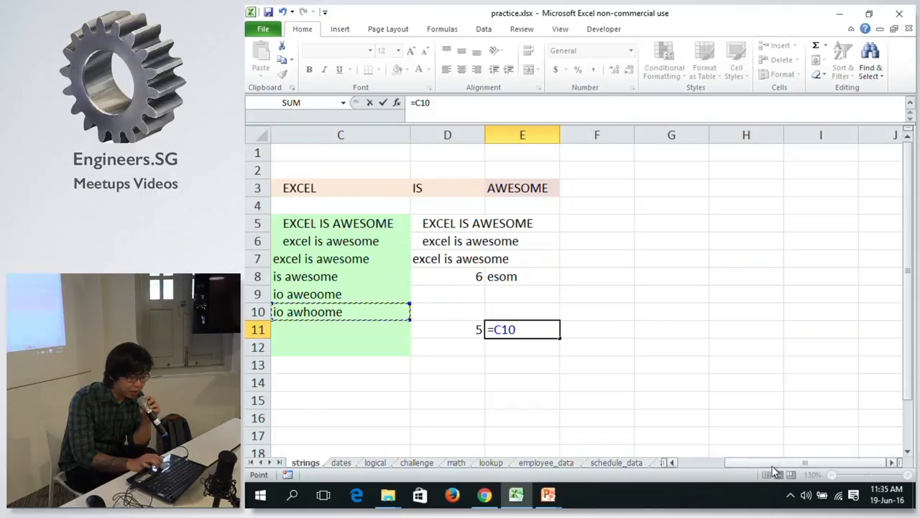
pyautogui.click(676, 463)
pyautogui.click(676, 463)
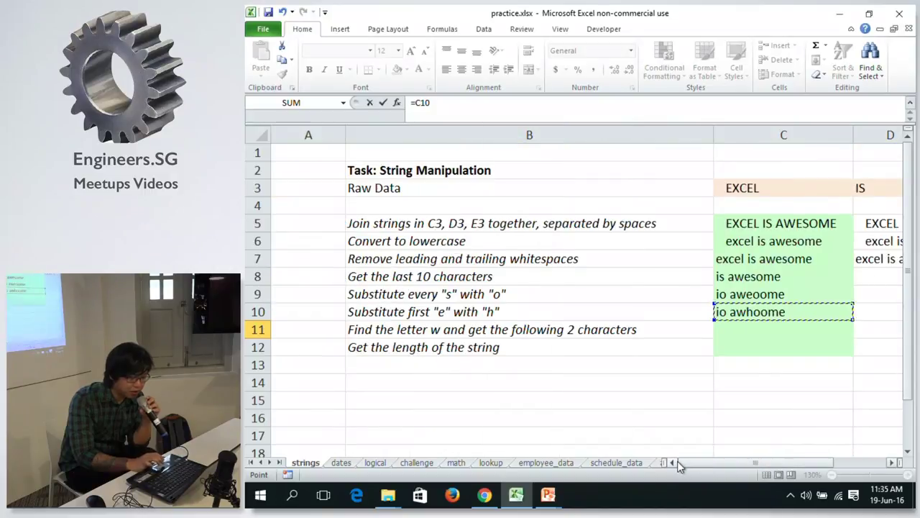
pyautogui.click(892, 463)
pyautogui.click(891, 463)
pyautogui.press('BackSpace')
pyautogui.press('BackSpace')
pyautogui.press('BackSpace')
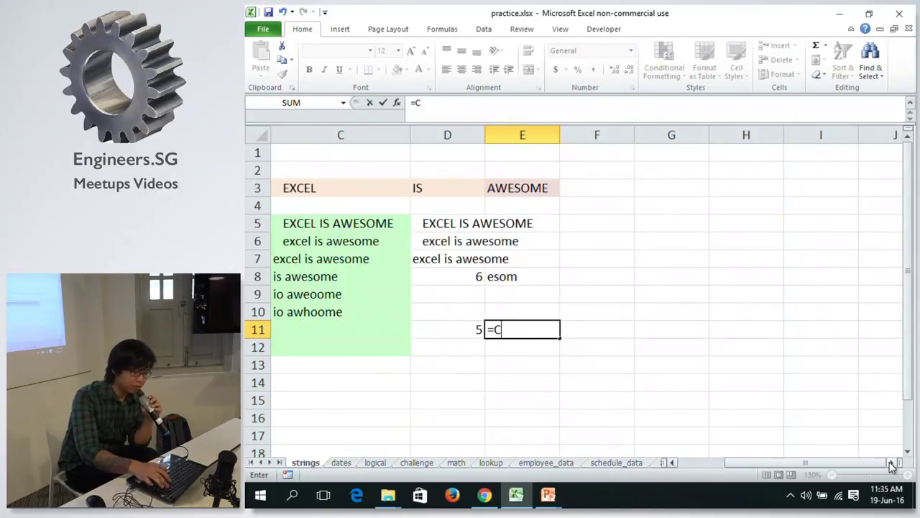
# Enter =MID(C10, D11, 2) in E11 so it returns 'wh'.
pyautogui.write('MI')
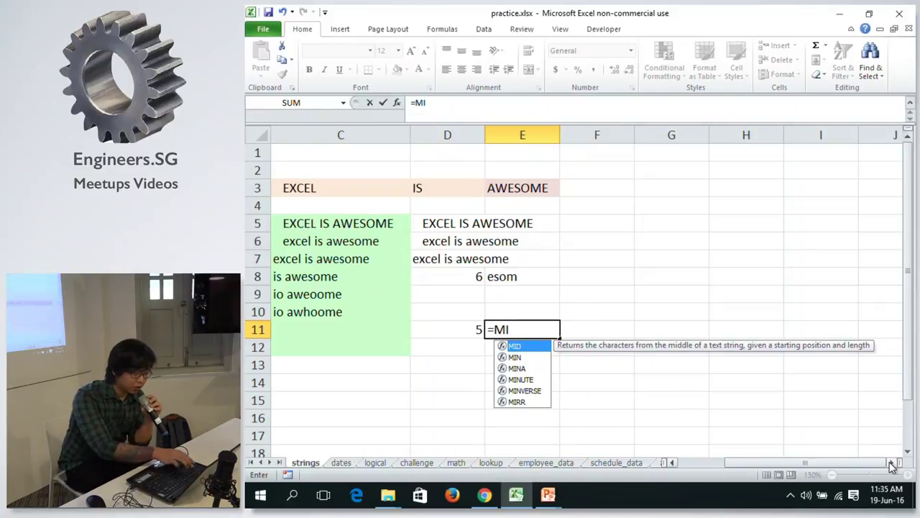
pyautogui.write('D(')
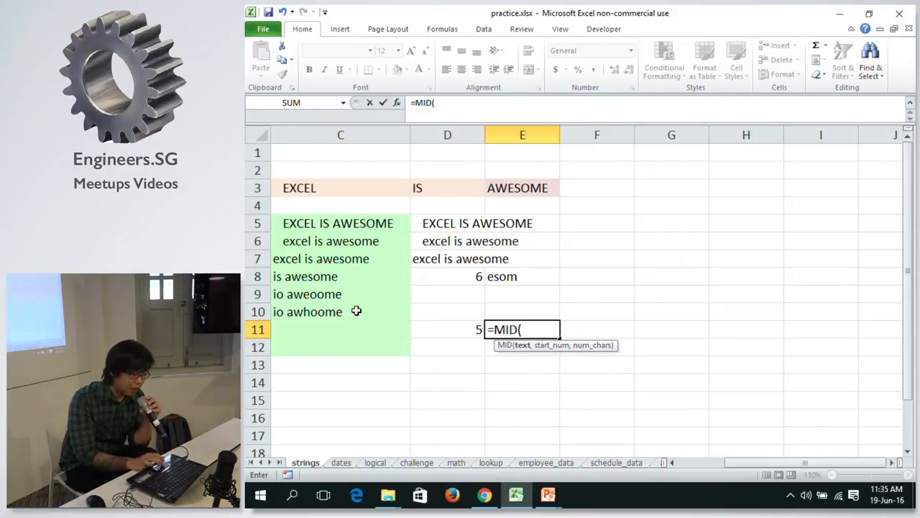
pyautogui.click(317, 311)
pyautogui.write(',')
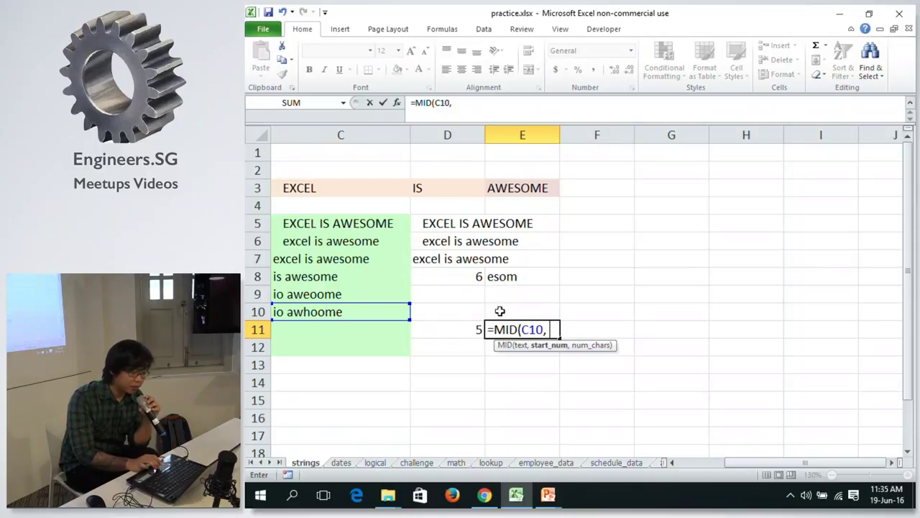
pyautogui.click(462, 330)
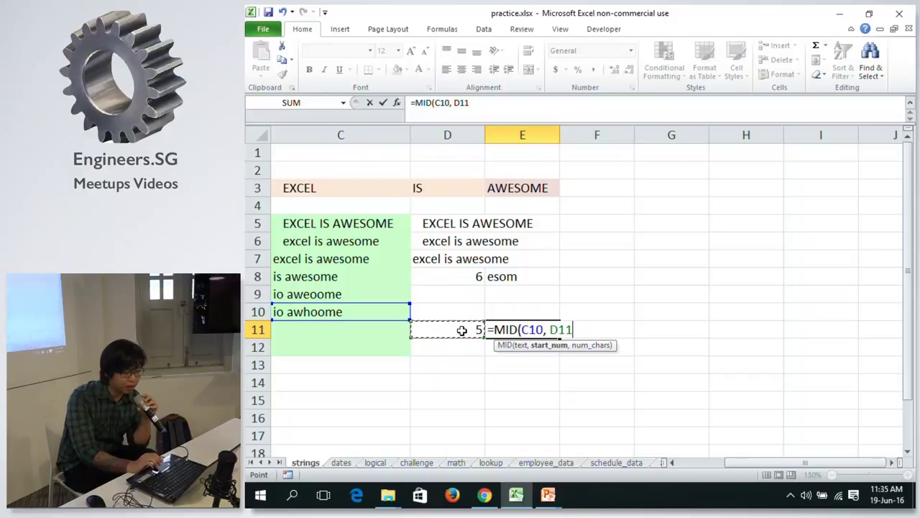
pyautogui.write(',')
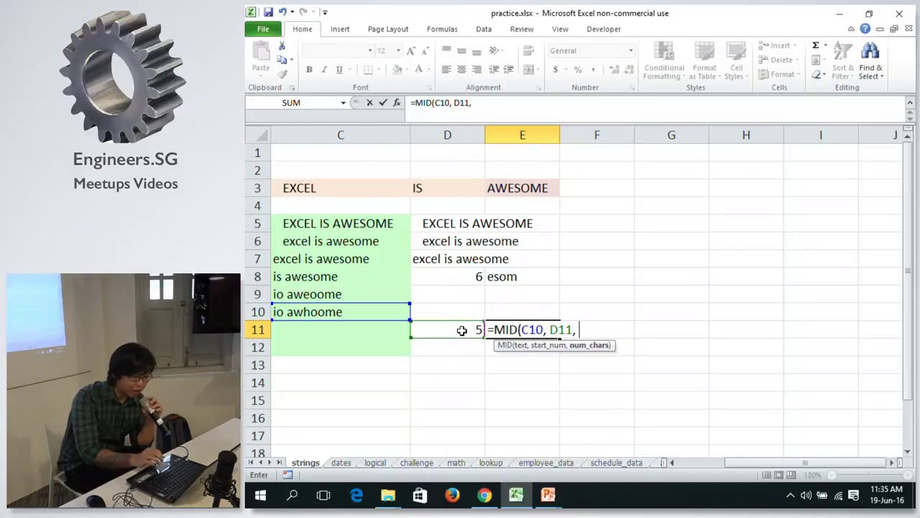
pyautogui.click(673, 463)
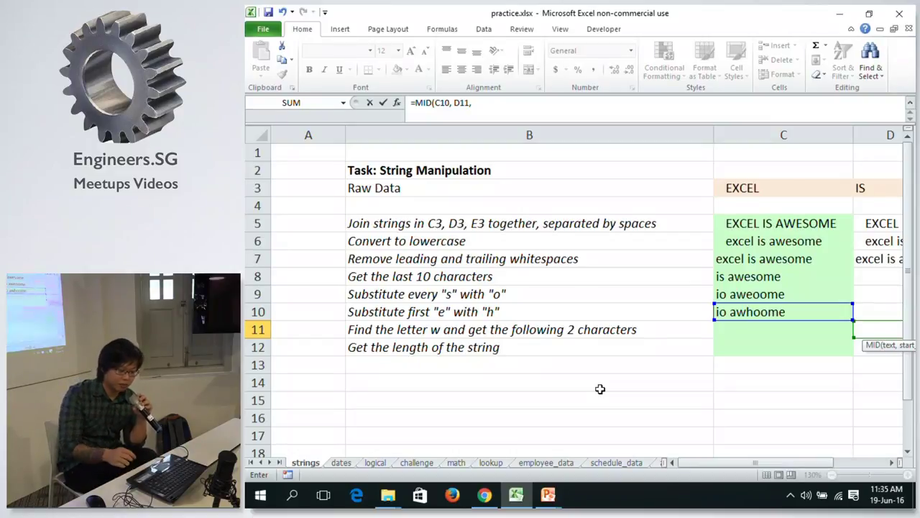
pyautogui.click(529, 110)
pyautogui.write('2)')
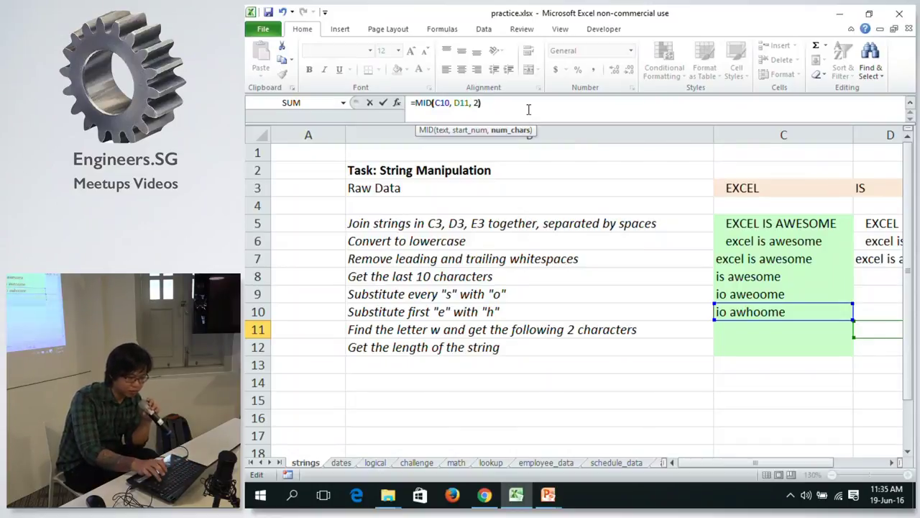
pyautogui.press('Return')
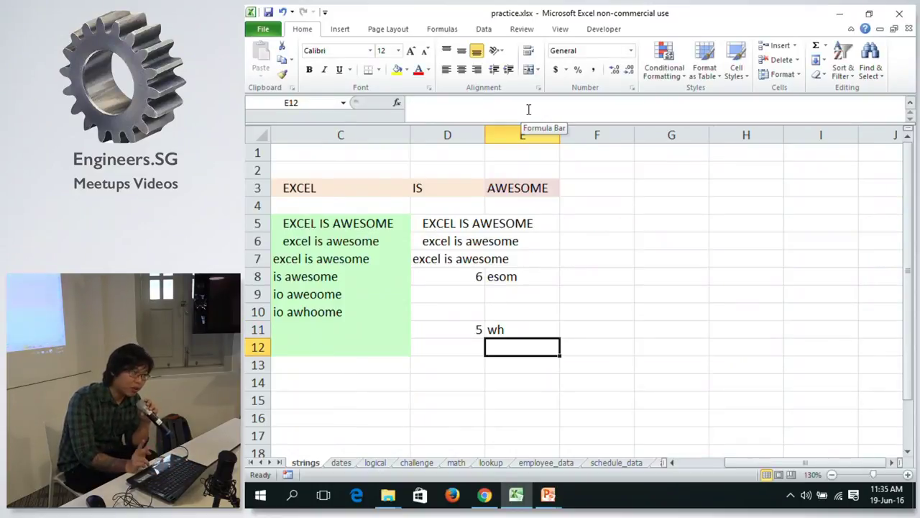
# Change E11's character count from 2 to 3 so it returns 'who'.
pyautogui.click(494, 329)
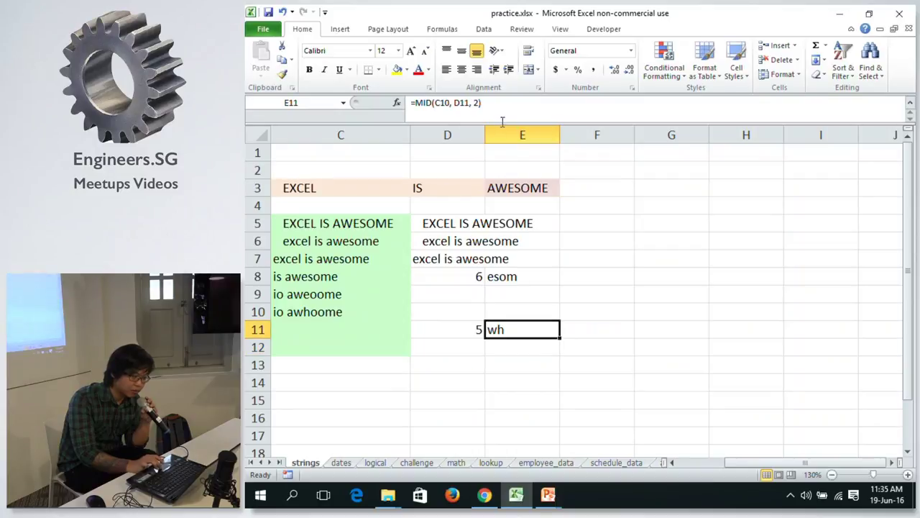
pyautogui.click(476, 105)
pyautogui.press('BackSpace')
pyautogui.write('3')
pyautogui.press('Return')
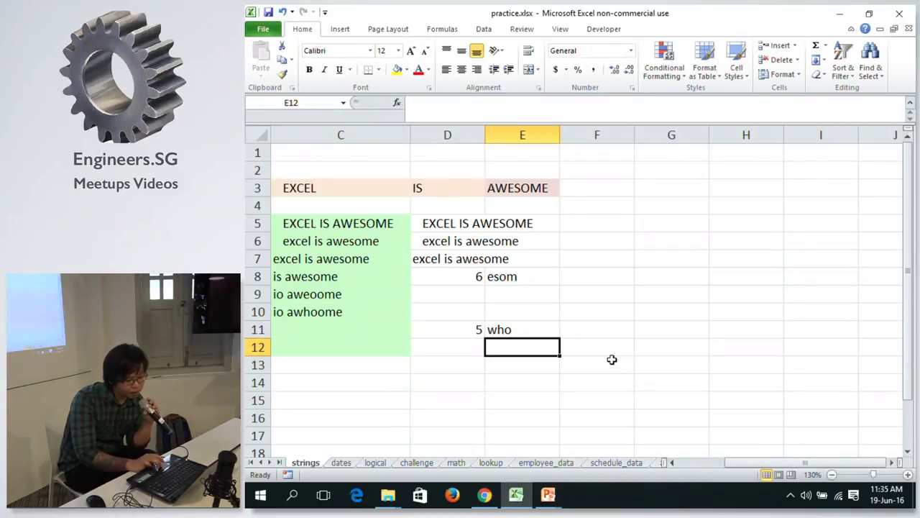
# Compare row 11's SEARCH and MID formulas, leaving E11's formula unchanged.
pyautogui.moveTo(739, 460); pyautogui.dragTo(732, 461)
pyautogui.click(497, 329)
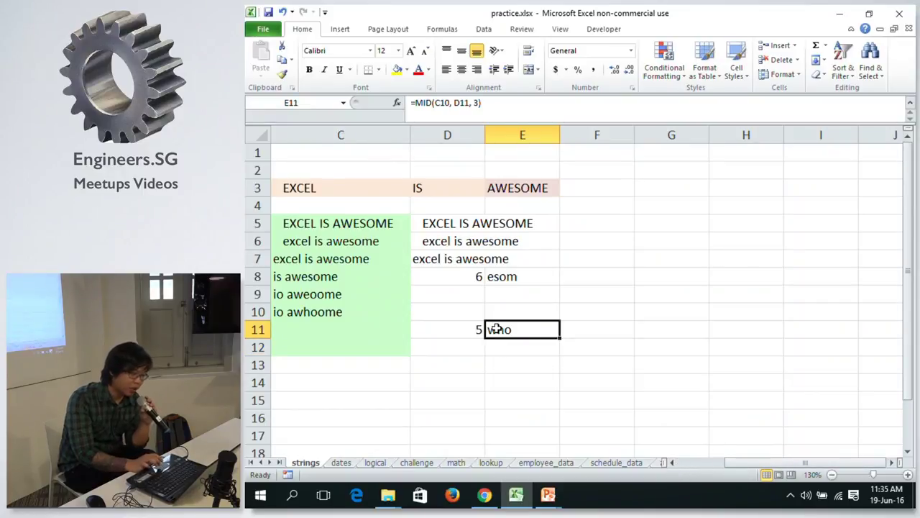
pyautogui.click(466, 328)
pyautogui.click(514, 329)
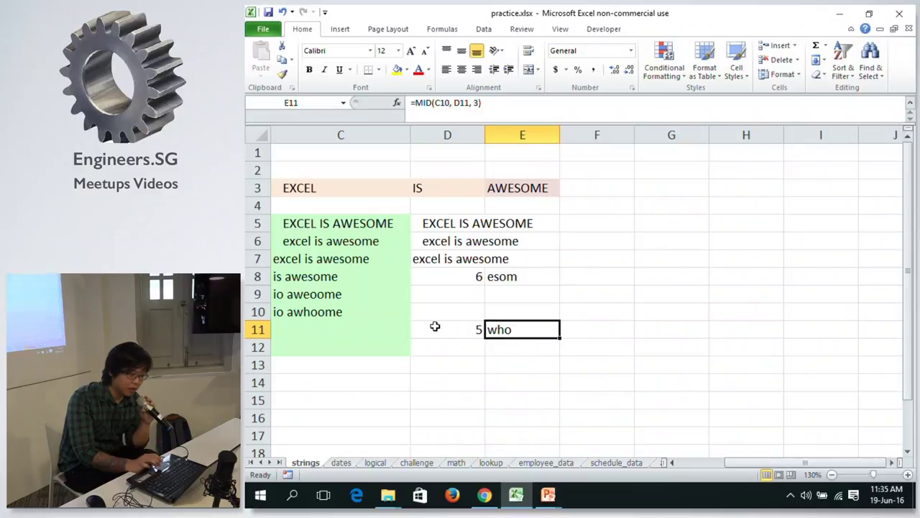
pyautogui.click(435, 327)
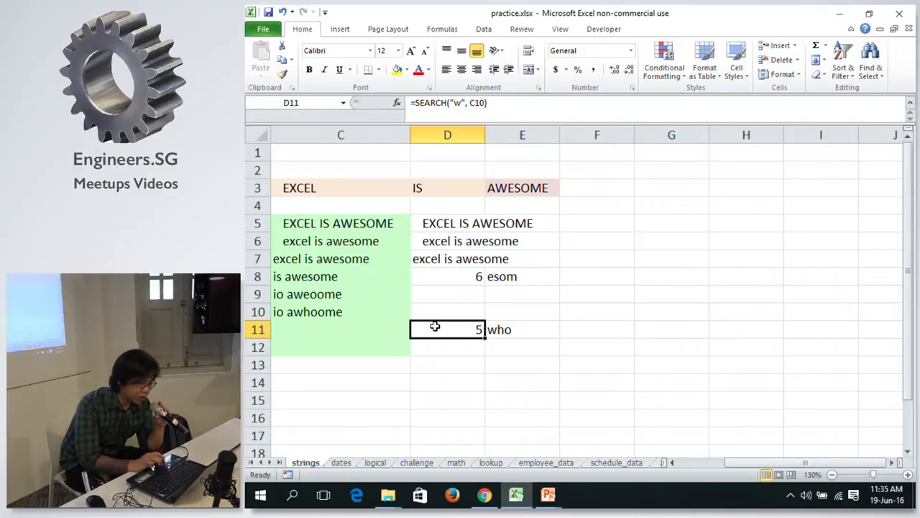
pyautogui.click(516, 329)
pyautogui.doubleClick(477, 103)
pyautogui.moveTo(481, 103); pyautogui.dragTo(394, 95)
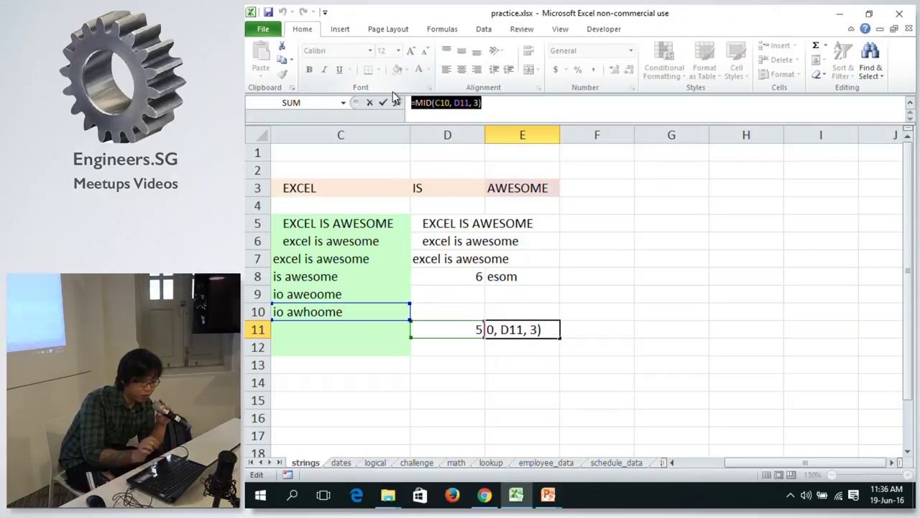
pyautogui.press('Escape')
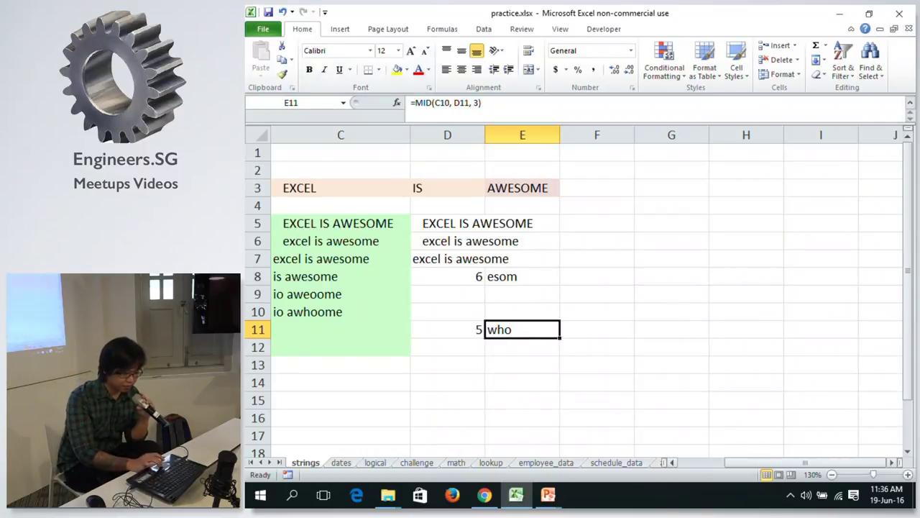
# Review C10's SUBSTITUTE formula and the SEARCH and MID formulas in D11 and E11.
pyautogui.click(673, 463)
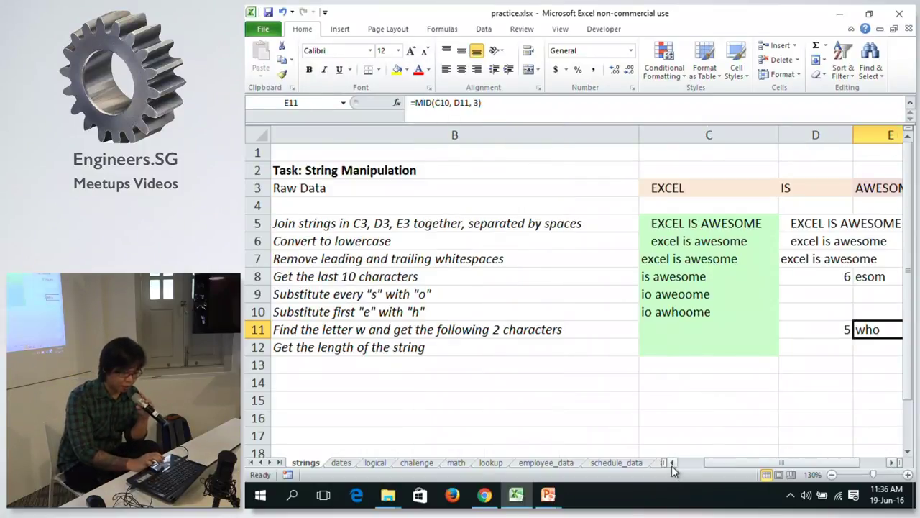
pyautogui.click(716, 327)
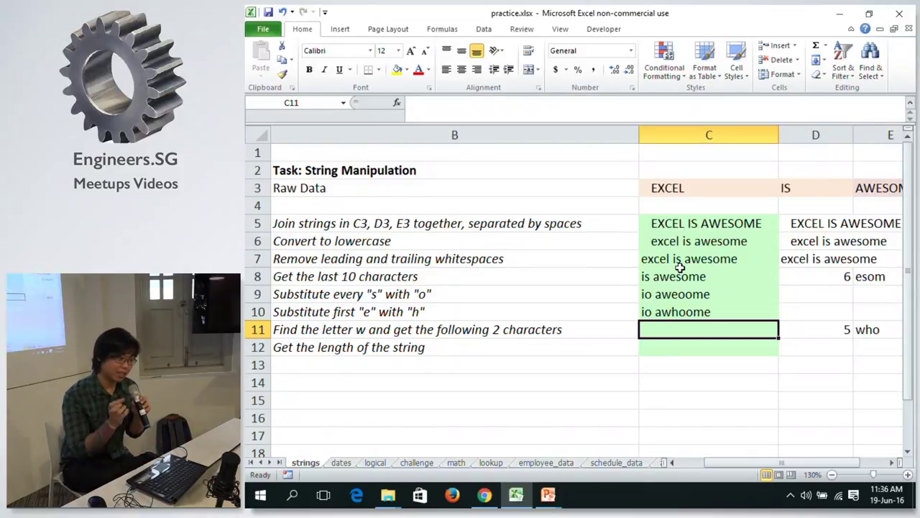
pyautogui.click(788, 325)
pyautogui.press('Right')
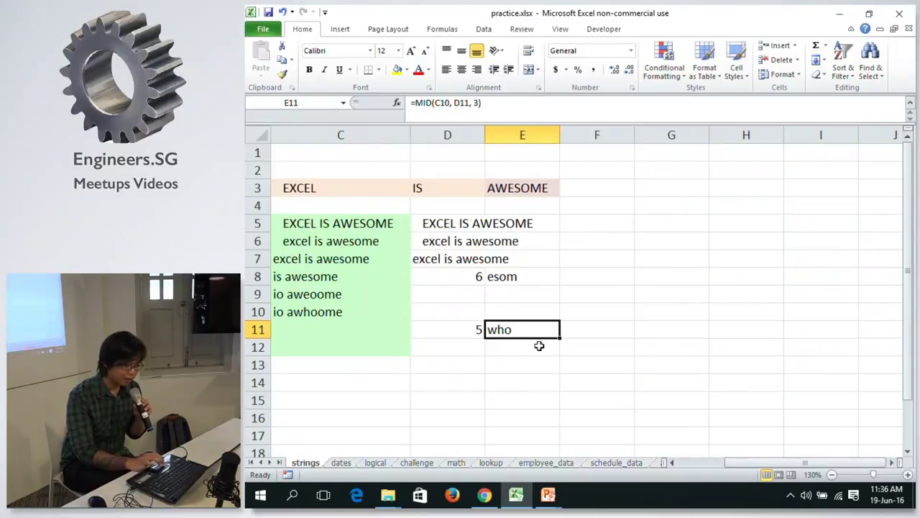
pyautogui.click(456, 326)
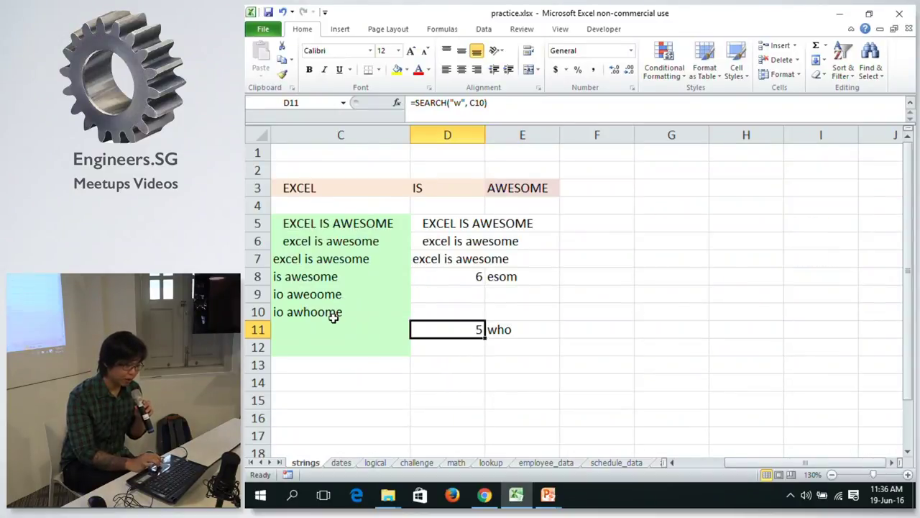
pyautogui.doubleClick(334, 312)
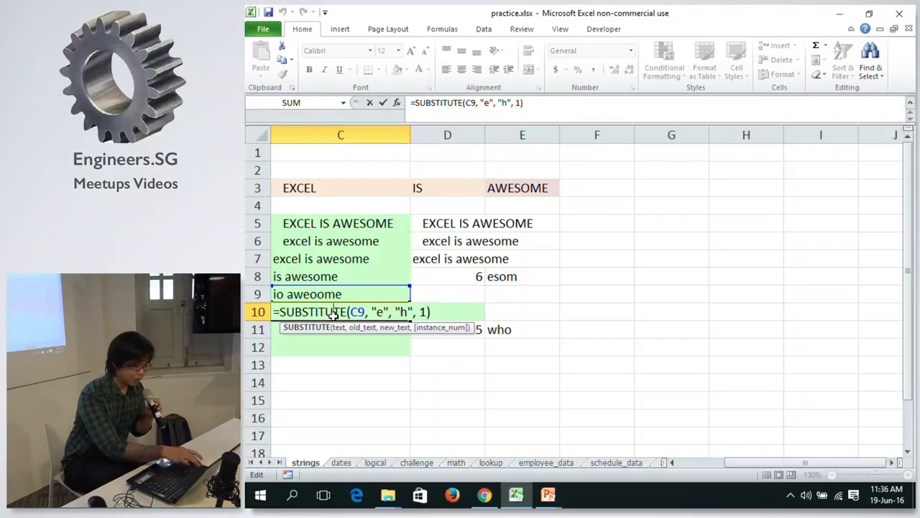
pyautogui.hotkey('ctrl', 'Return')
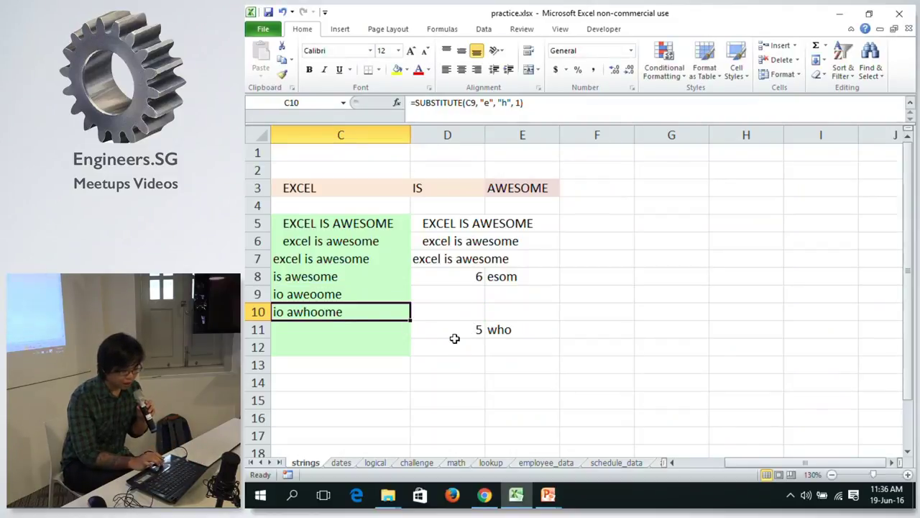
pyautogui.click(471, 328)
pyautogui.click(507, 327)
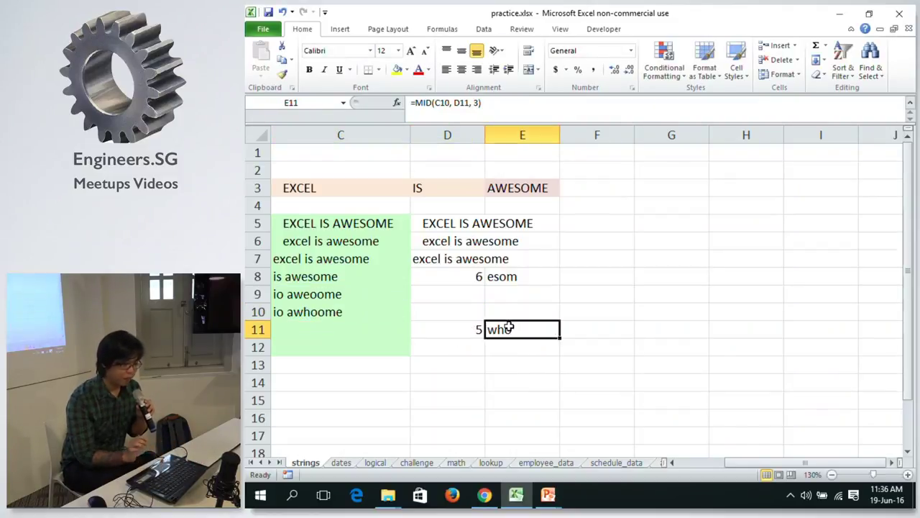
pyautogui.click(466, 329)
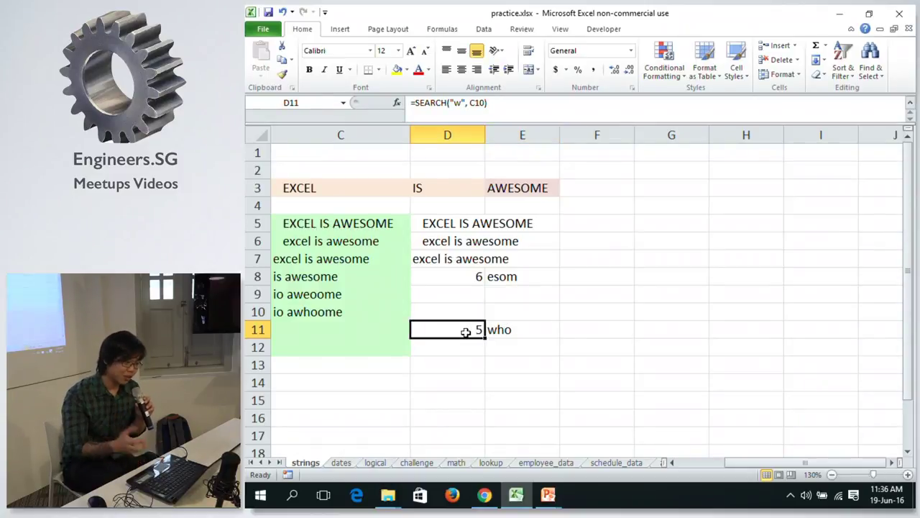
pyautogui.click(496, 327)
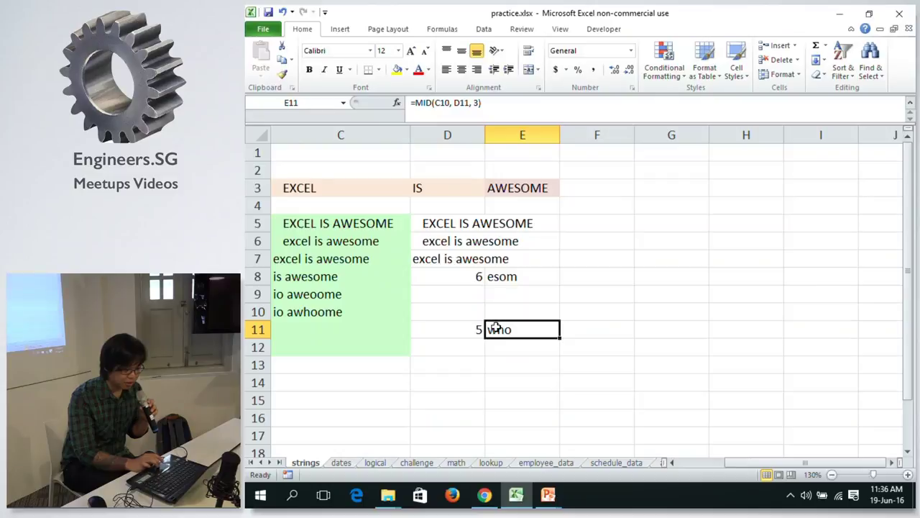
# Show the cells E11's MID formula references, then switch to the Formulas tab.
pyautogui.click(507, 117)
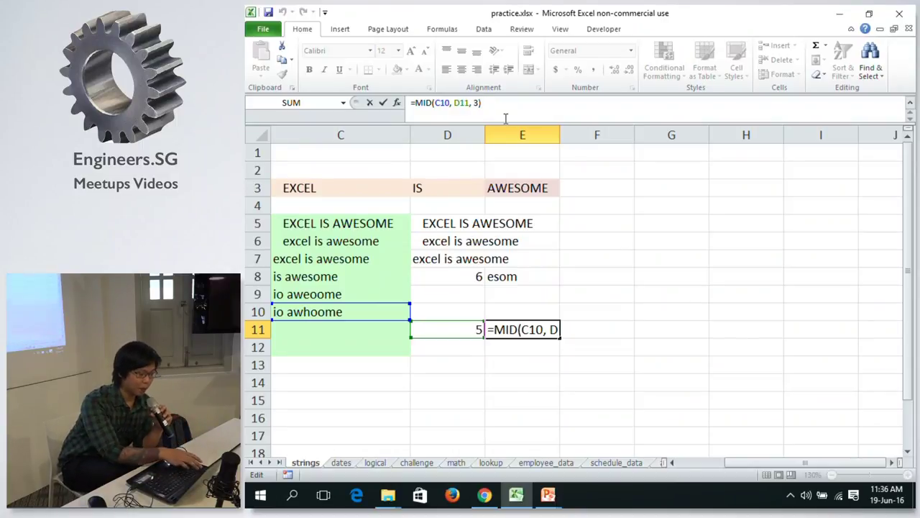
pyautogui.hotkey('ctrl', 'Return')
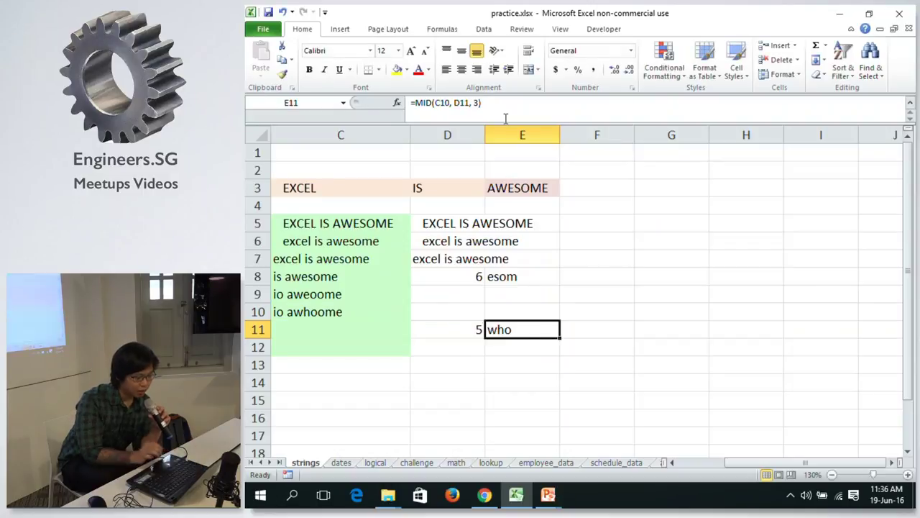
pyautogui.click(442, 29)
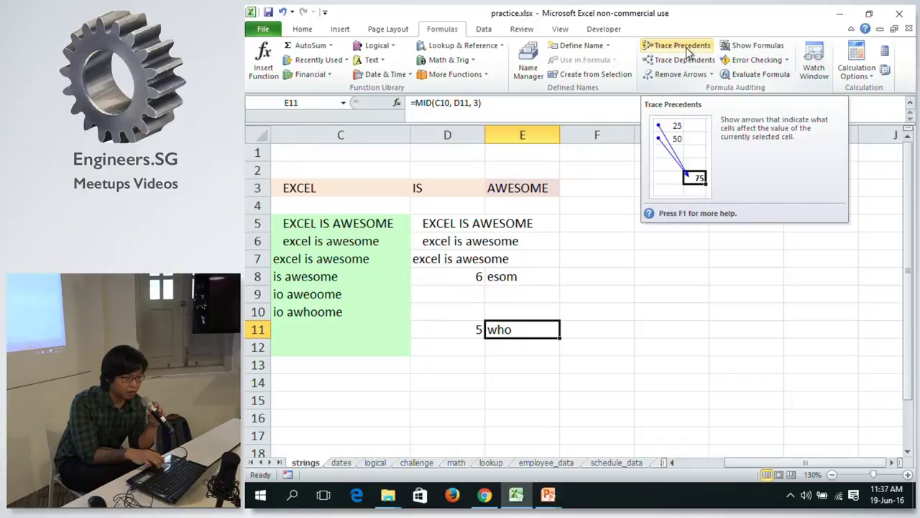
pyautogui.click(687, 54)
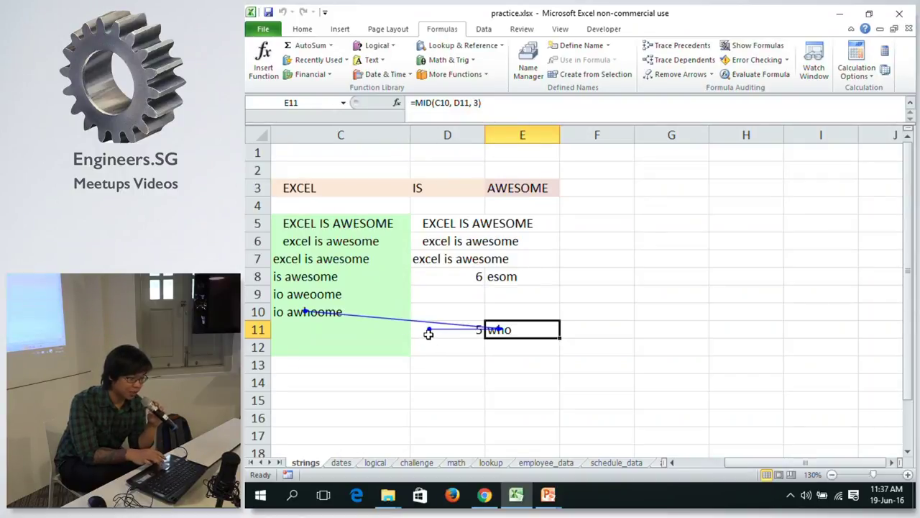
pyautogui.click(468, 103)
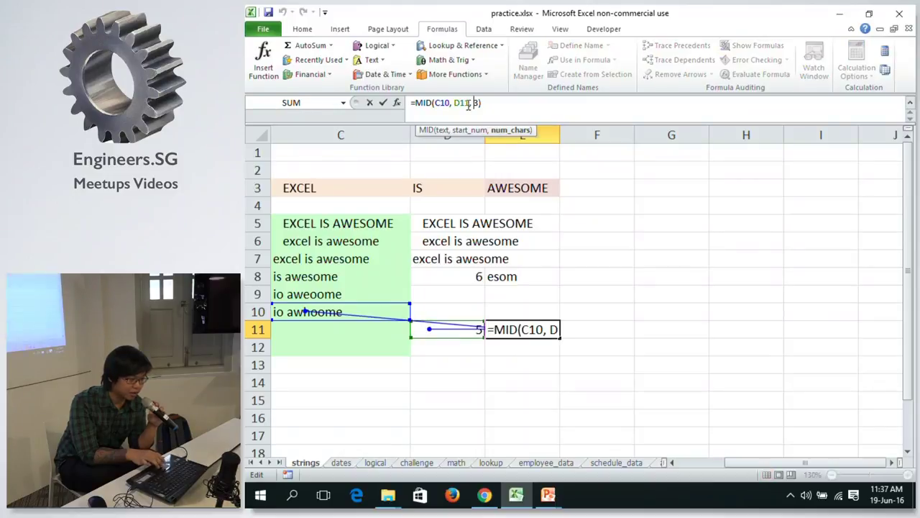
pyautogui.doubleClick(443, 103)
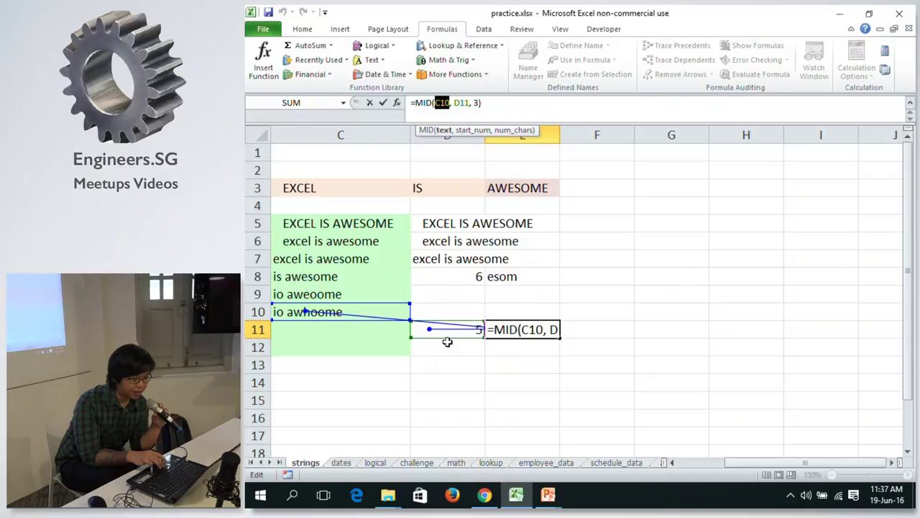
pyautogui.press('Escape')
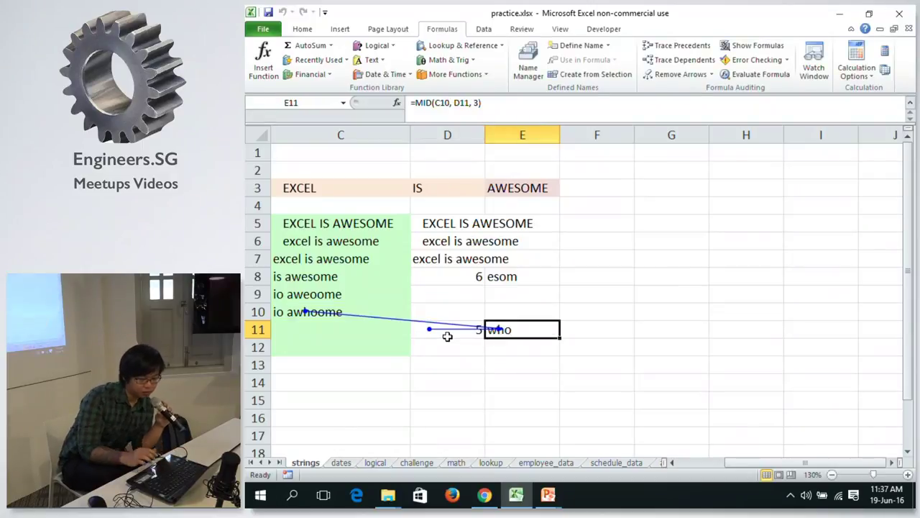
pyautogui.click(659, 76)
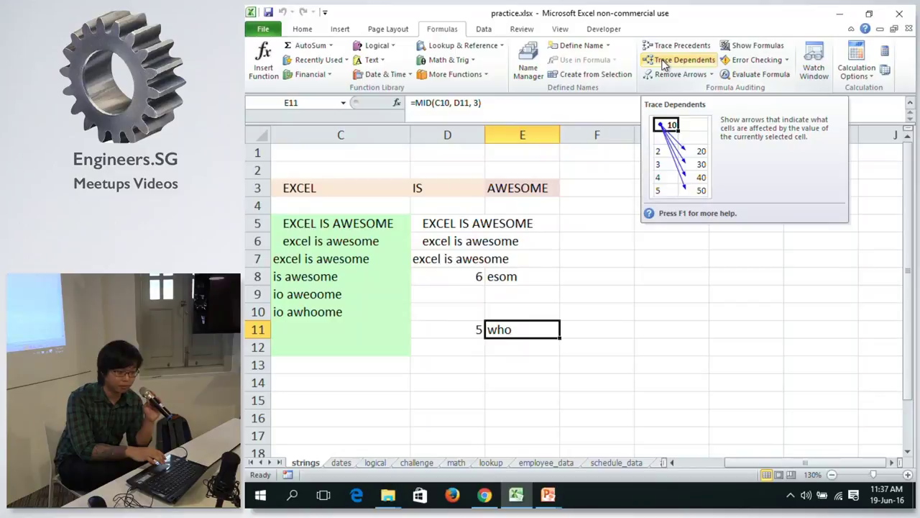
pyautogui.click(663, 63)
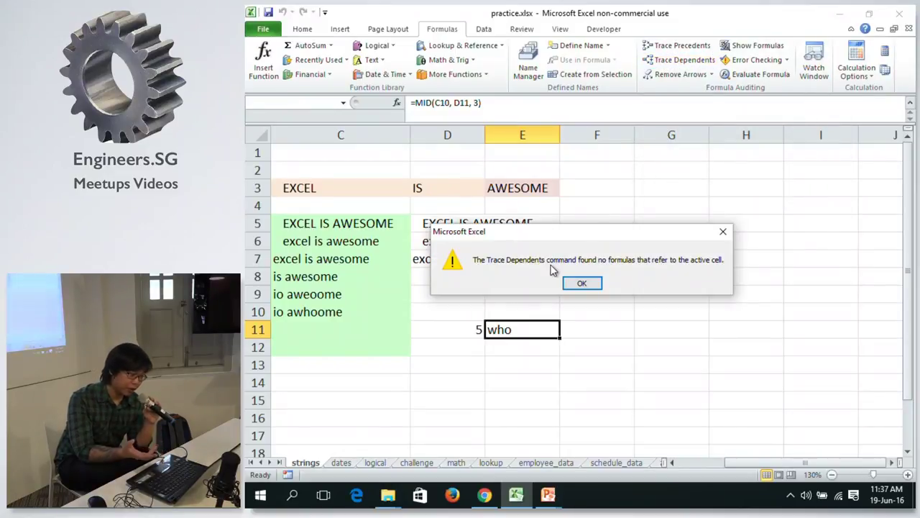
pyautogui.click(583, 282)
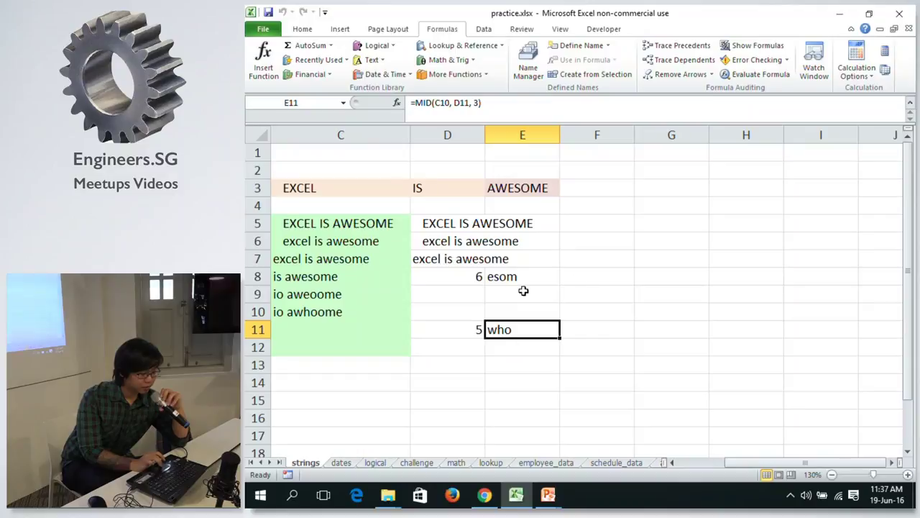
# Review E11's MID formula and D11's SEARCH formula without changing them.
pyautogui.click(495, 104)
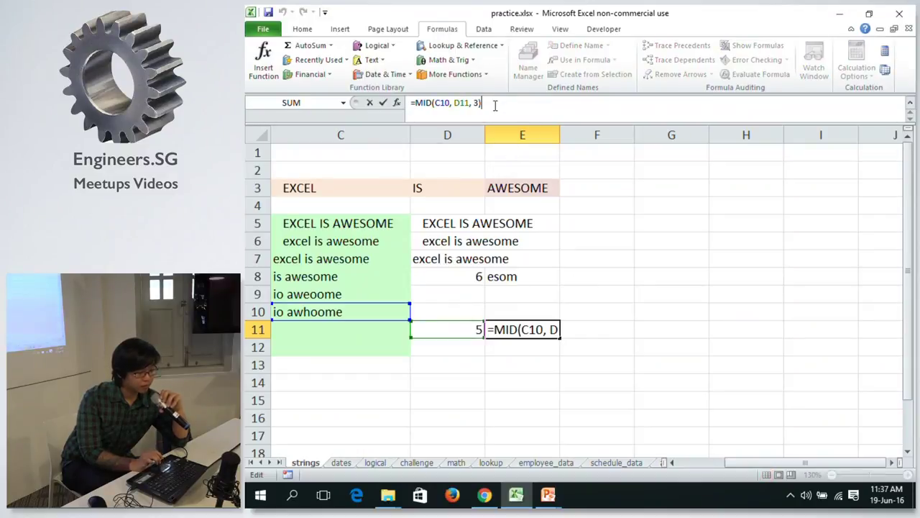
pyautogui.hotkey('ctrl', 'Return')
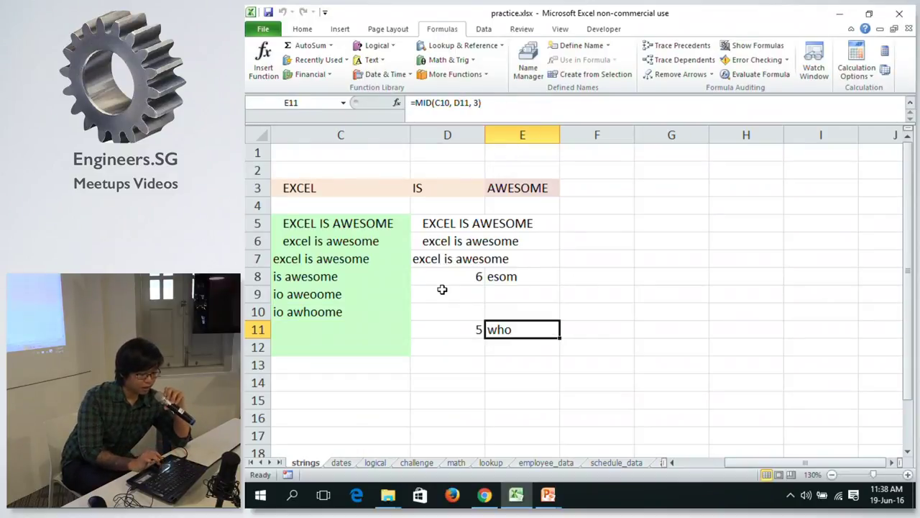
pyautogui.click(440, 328)
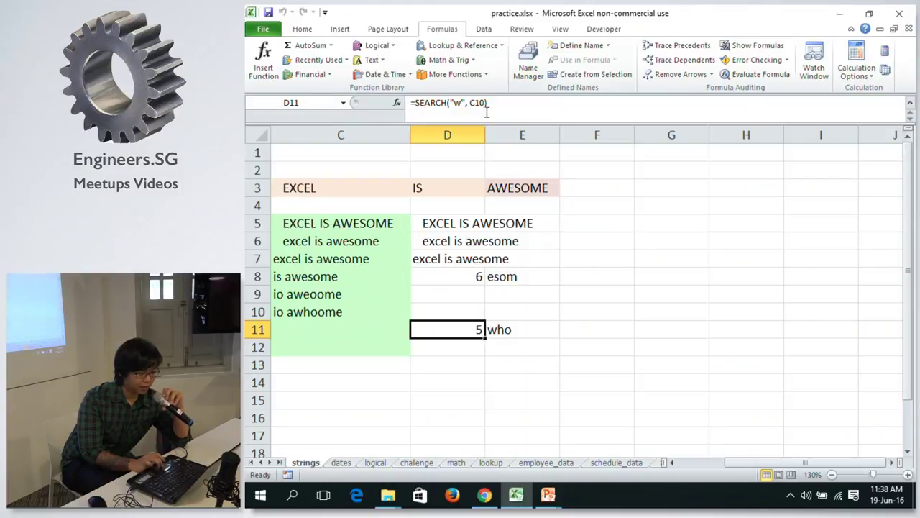
pyautogui.click(493, 107)
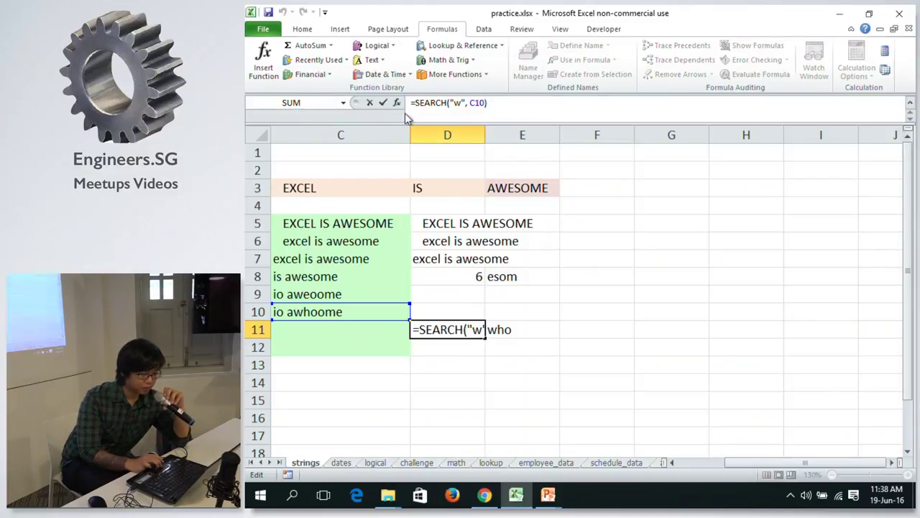
pyautogui.hotkey('ctrl', 'Return')
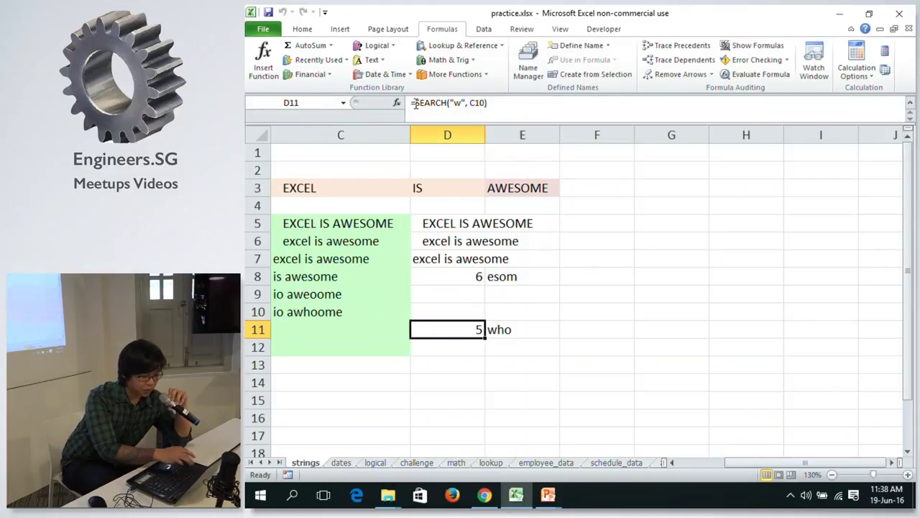
pyautogui.press('Right')
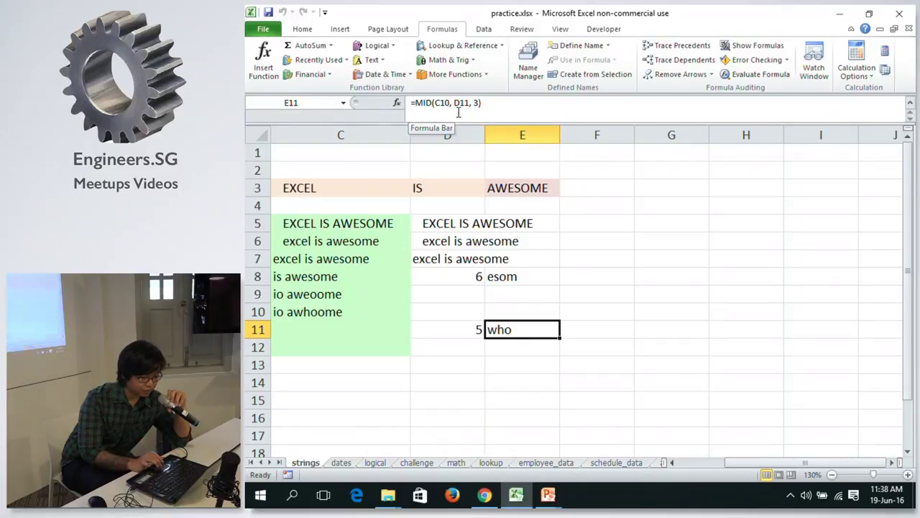
pyautogui.press('F2')
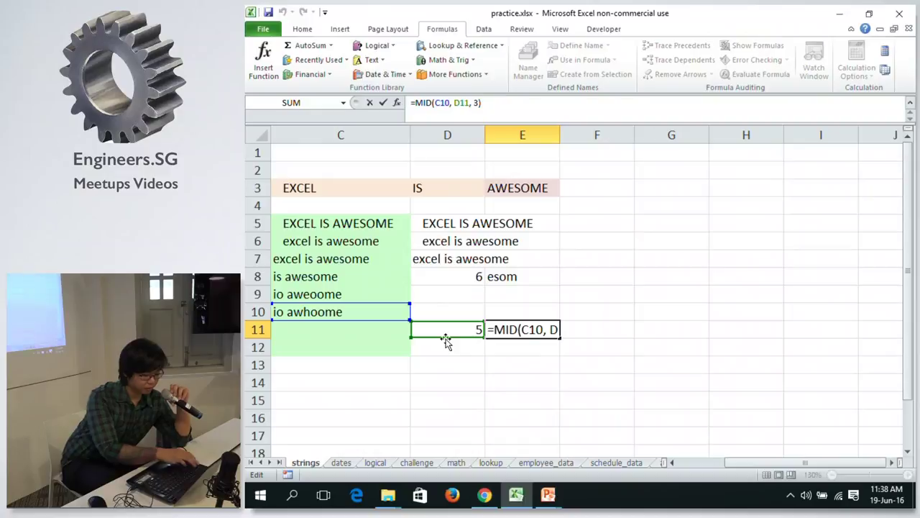
pyautogui.hotkey('ctrl', 'Return')
# Copy the expression SEARCH("w", C10) from D11's formula, leaving D11 unchanged.
pyautogui.click(445, 338)
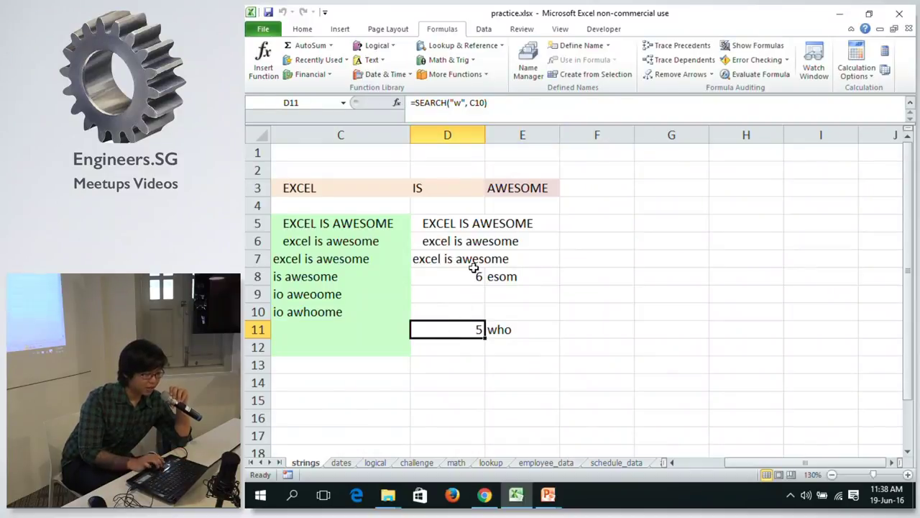
pyautogui.click(500, 107)
pyautogui.moveTo(499, 103); pyautogui.dragTo(418, 101)
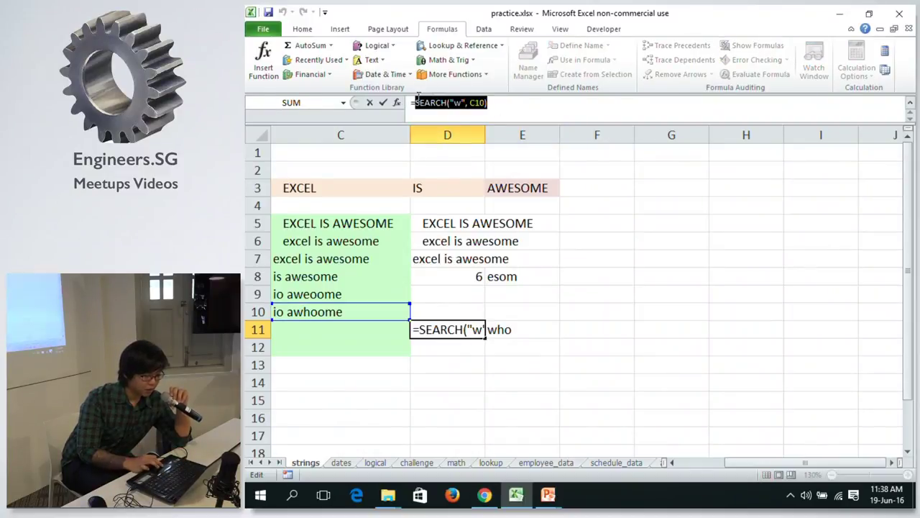
pyautogui.press('End')
pyautogui.press('alt')
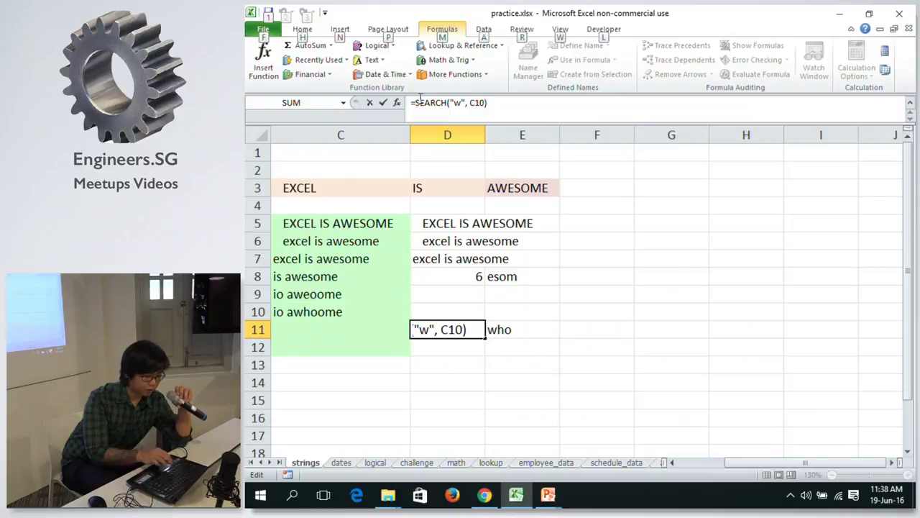
pyautogui.keyDown('shift'); pyautogui.click(420, 102); pyautogui.keyUp('shift')
pyautogui.hotkey('ctrl', 'c')
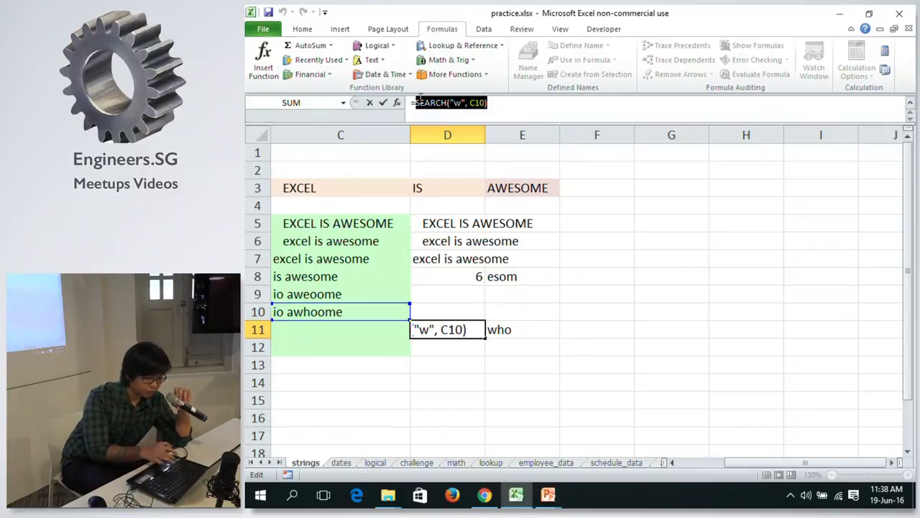
pyautogui.press('Escape')
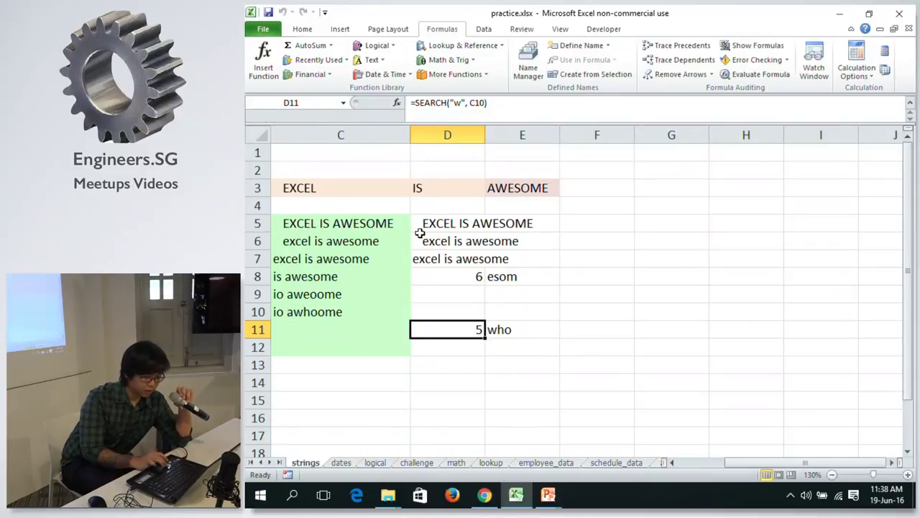
# Replace the D11 reference in E11's MID formula with SEARCH("w", C10).
pyautogui.click(518, 330)
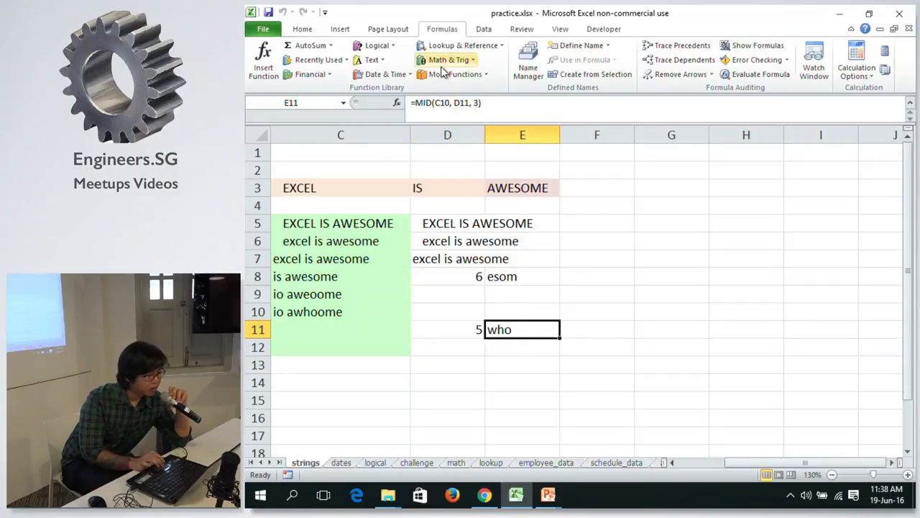
pyautogui.click(456, 103)
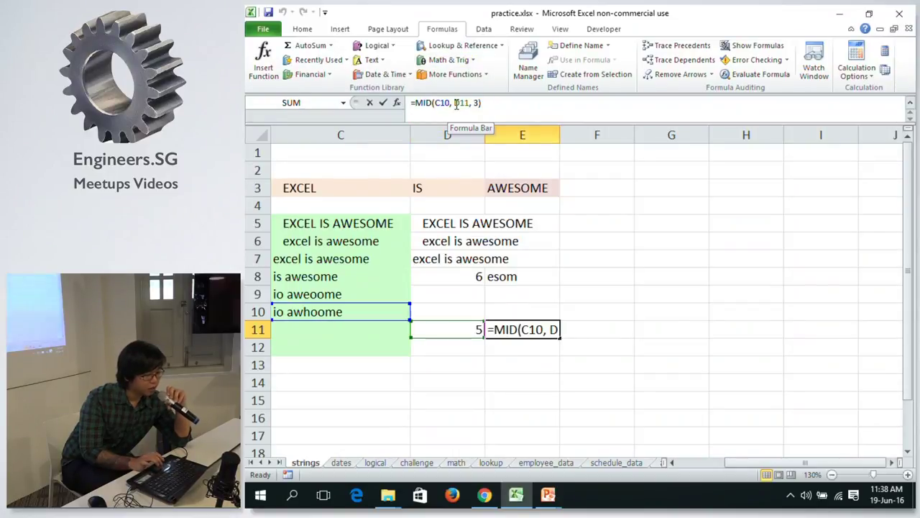
pyautogui.moveTo(455, 103); pyautogui.dragTo(469, 103)
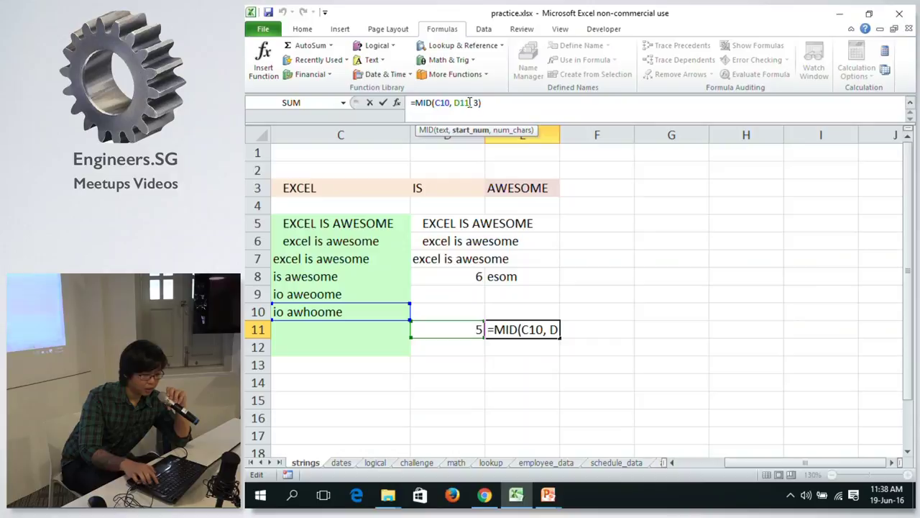
pyautogui.doubleClick(469, 103)
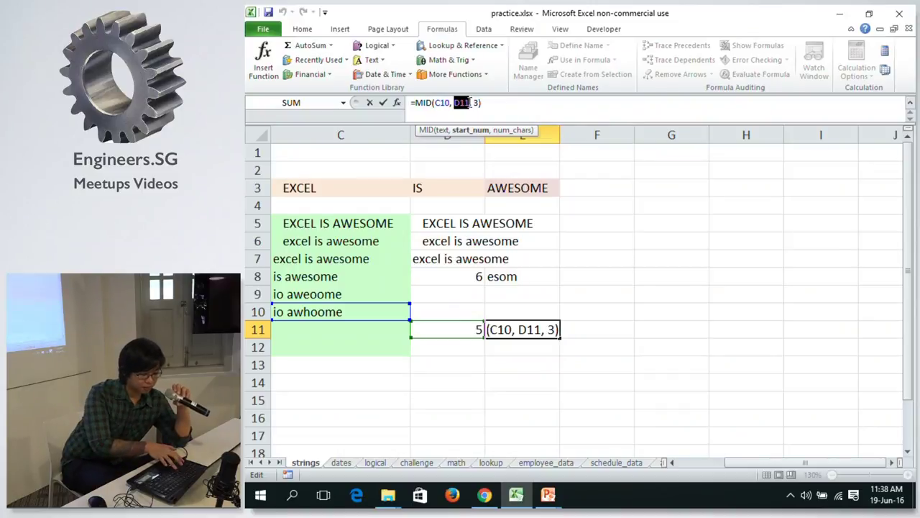
pyautogui.hotkey('ctrl', 'v')
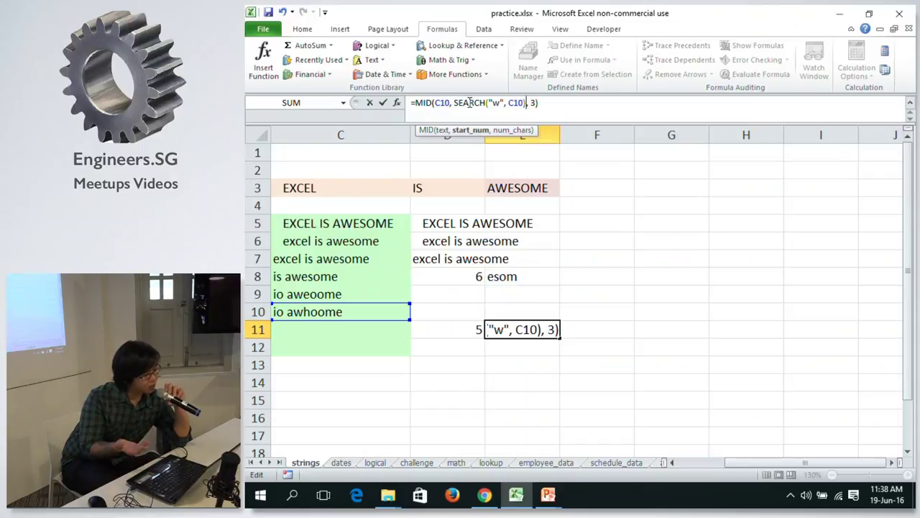
pyautogui.press('Return')
# Check E11's =MID(C10, SEARCH("w", C10), 3) formula and copy the cell.
pyautogui.press('Up')
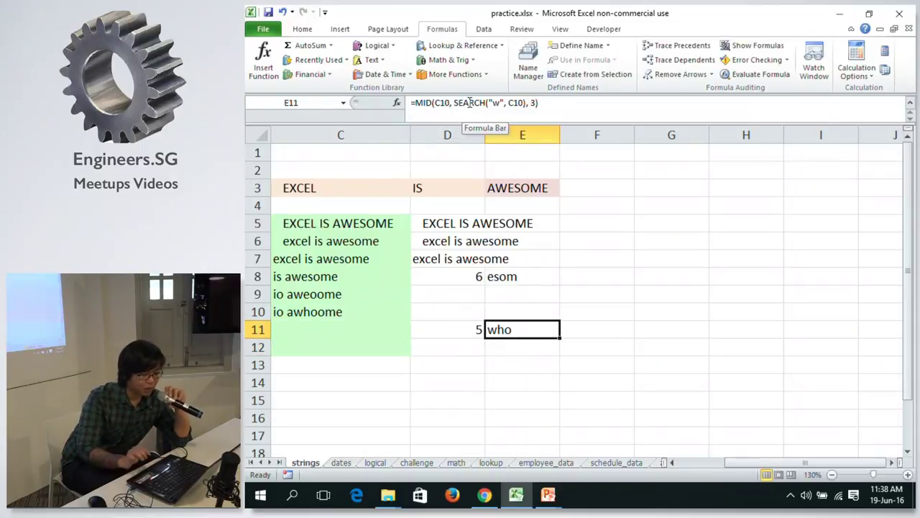
pyautogui.click(478, 106)
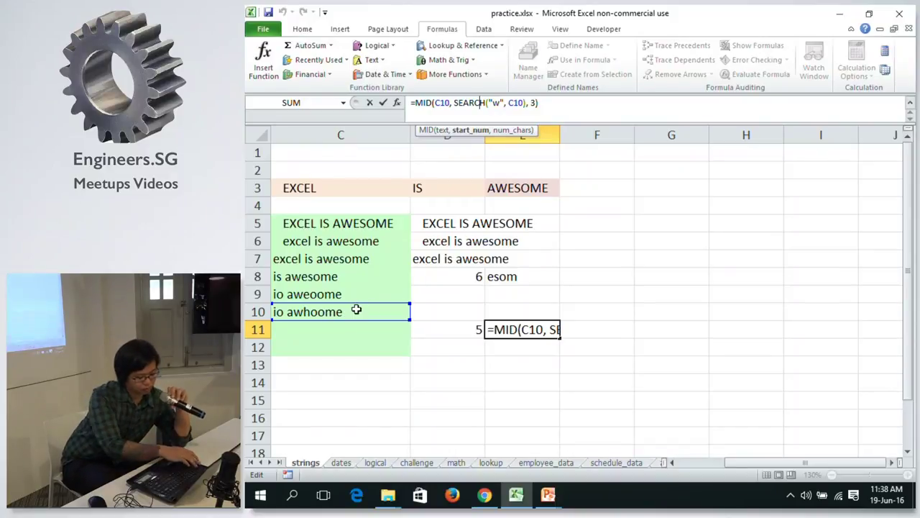
pyautogui.press('Escape')
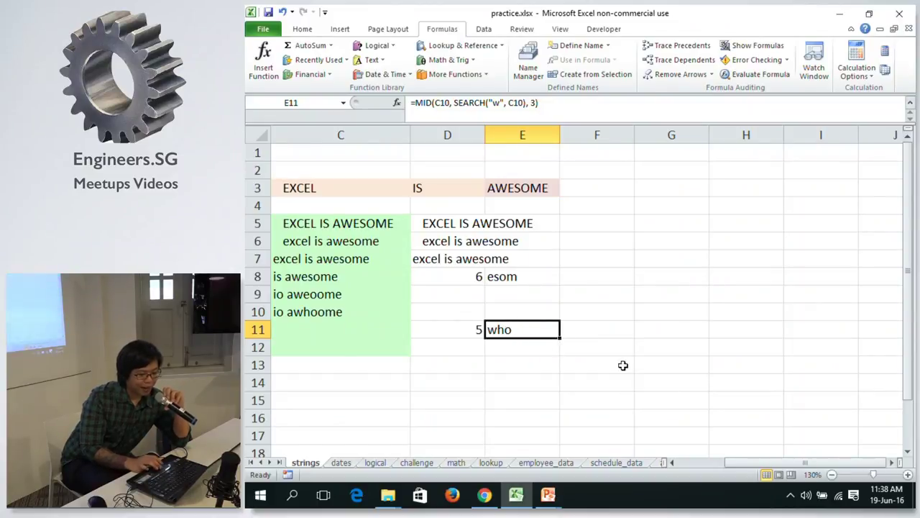
pyautogui.moveTo(746, 465); pyautogui.dragTo(736, 461)
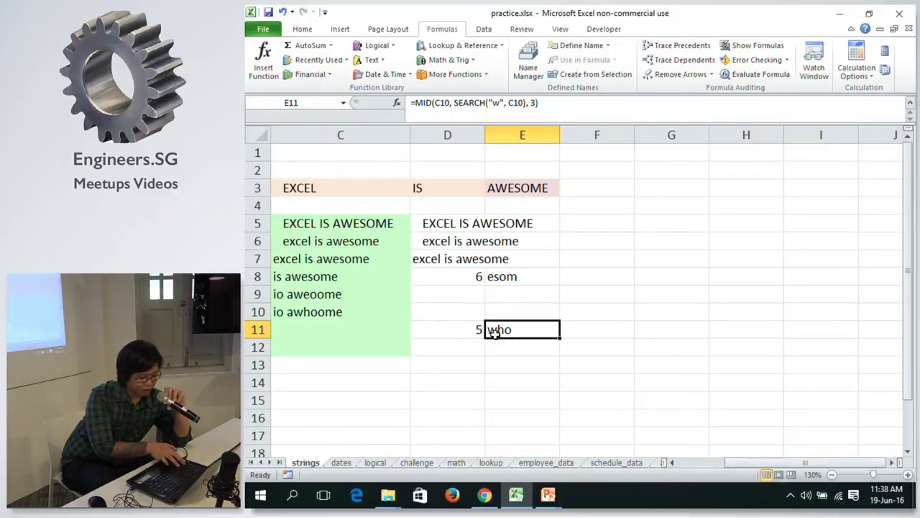
pyautogui.hotkey('ctrl', 'c')
# Paste the copied E11 cell into C11, then clear the resulting #VALUE! error.
pyautogui.press('Left')
pyautogui.press('Left')
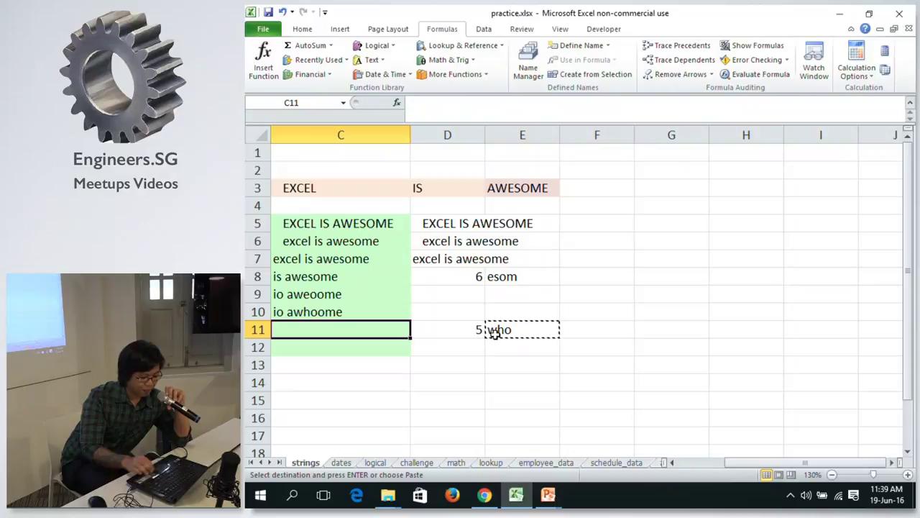
pyautogui.hotkey('ctrl', 'v')
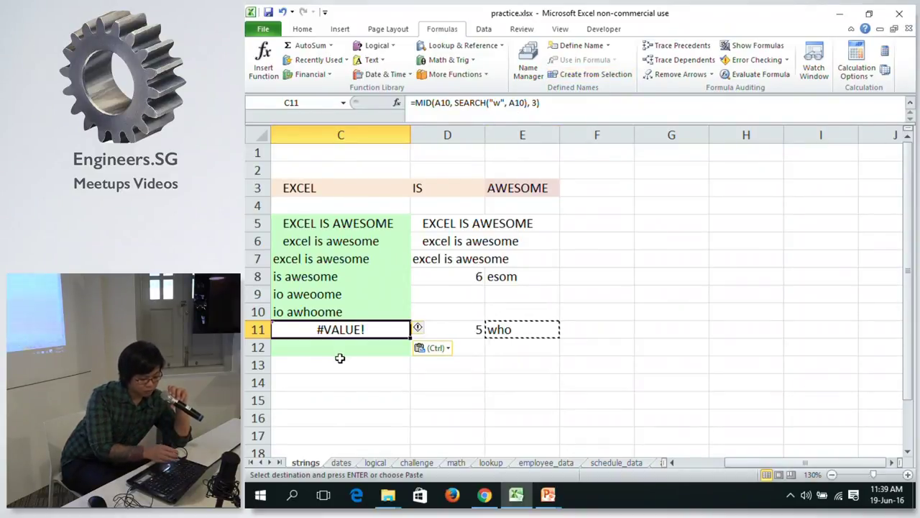
pyautogui.press('Delete')
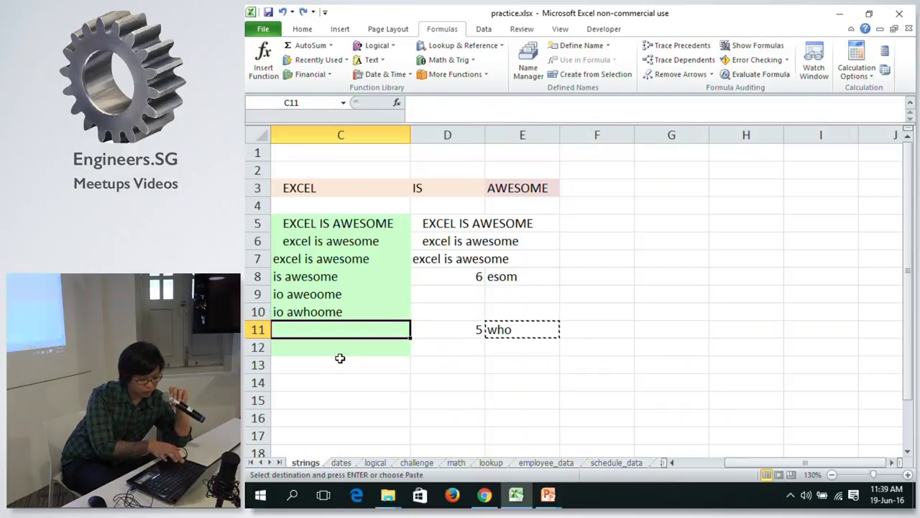
# Copy E11's nested MID/SEARCH formula text and enter it in C11, which shows who.
pyautogui.click(512, 345)
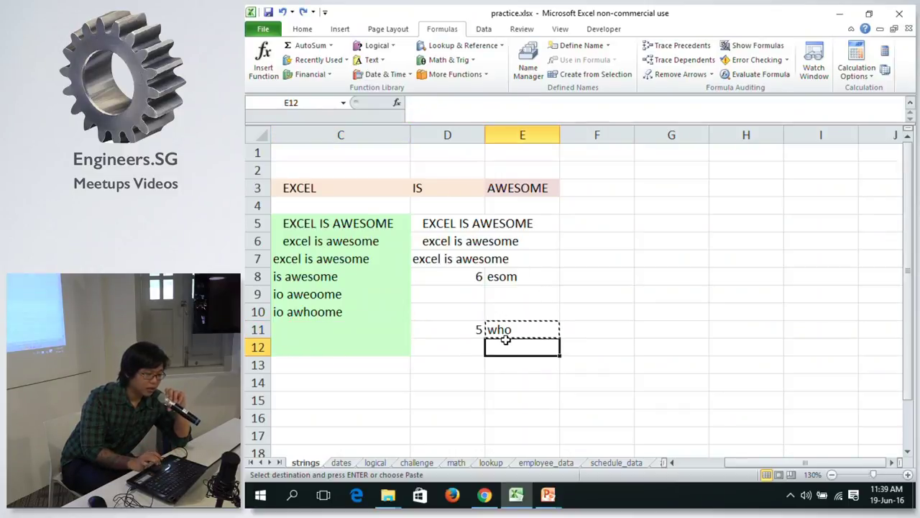
pyautogui.click(518, 329)
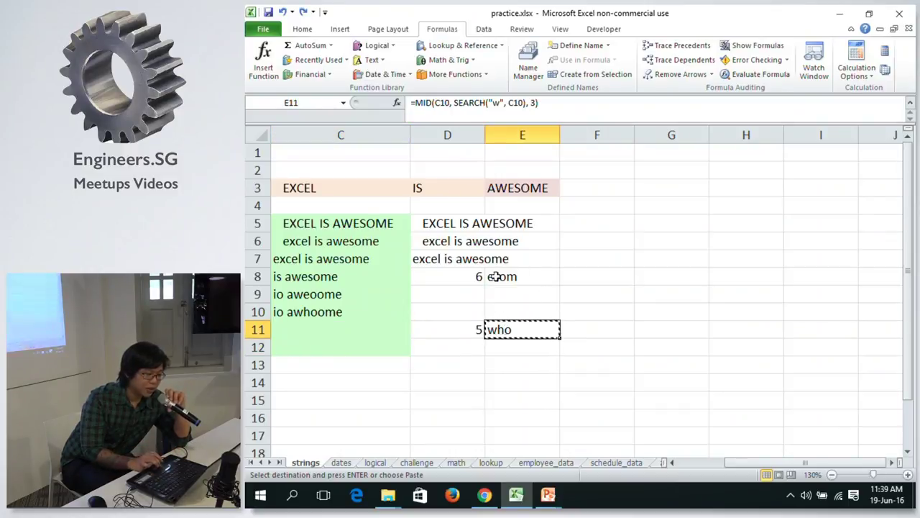
pyautogui.click(552, 102)
pyautogui.moveTo(553, 102); pyautogui.dragTo(408, 102)
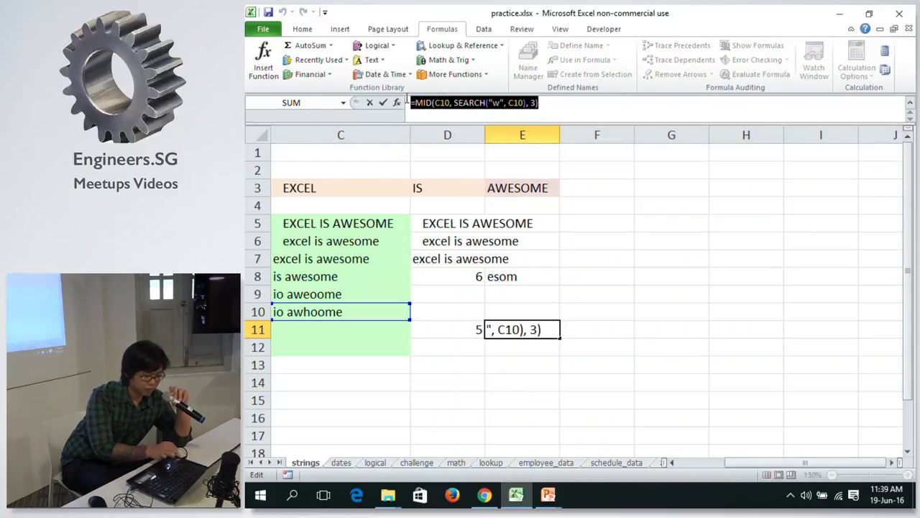
pyautogui.press('Escape')
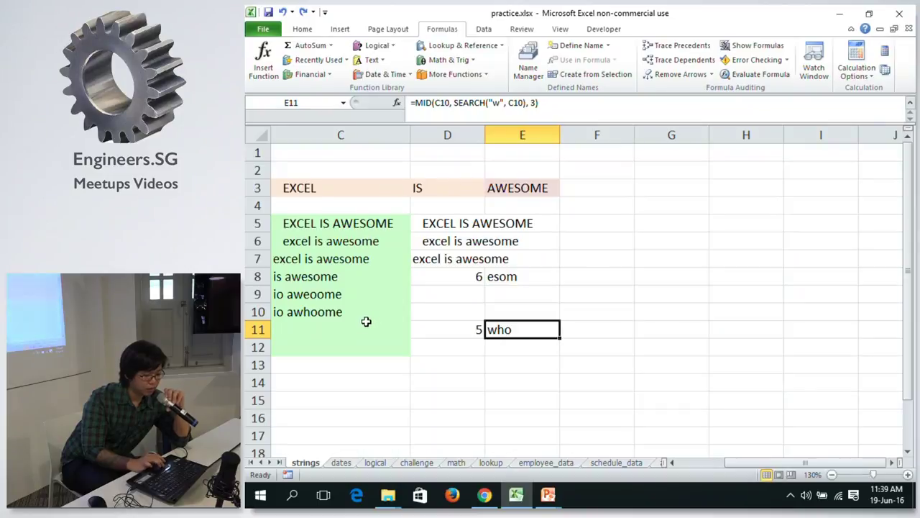
pyautogui.click(358, 325)
pyautogui.click(477, 102)
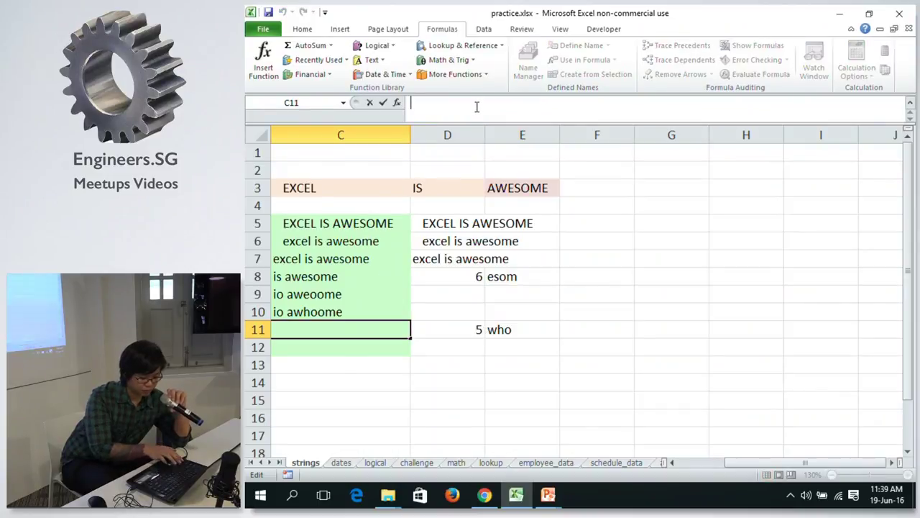
pyautogui.hotkey('ctrl', 'v')
pyautogui.press('Return')
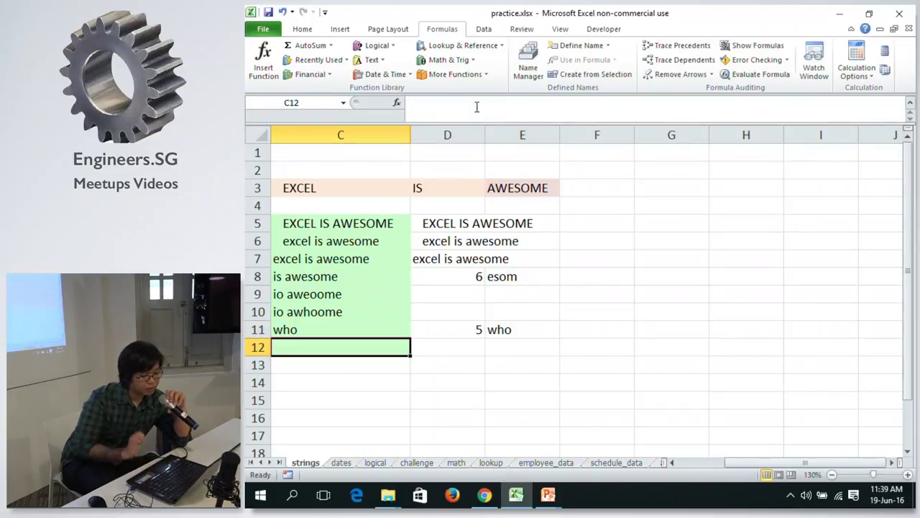
# Try moving E11's cell onto C11 twice, undoing each move to restore E11.
pyautogui.click(519, 327)
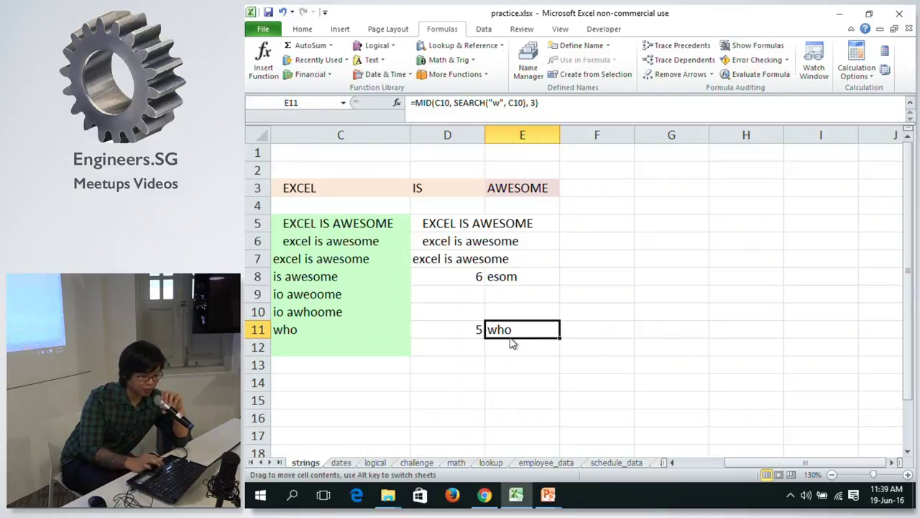
pyautogui.moveTo(512, 343); pyautogui.dragTo(394, 337)
pyautogui.click(556, 282)
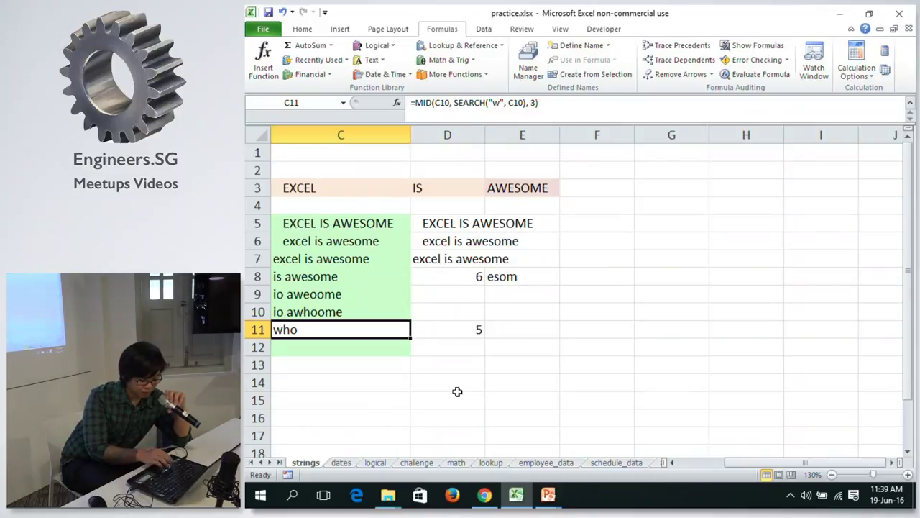
pyautogui.press('Right')
pyautogui.press('Right')
pyautogui.hotkey('ctrl', 'v')
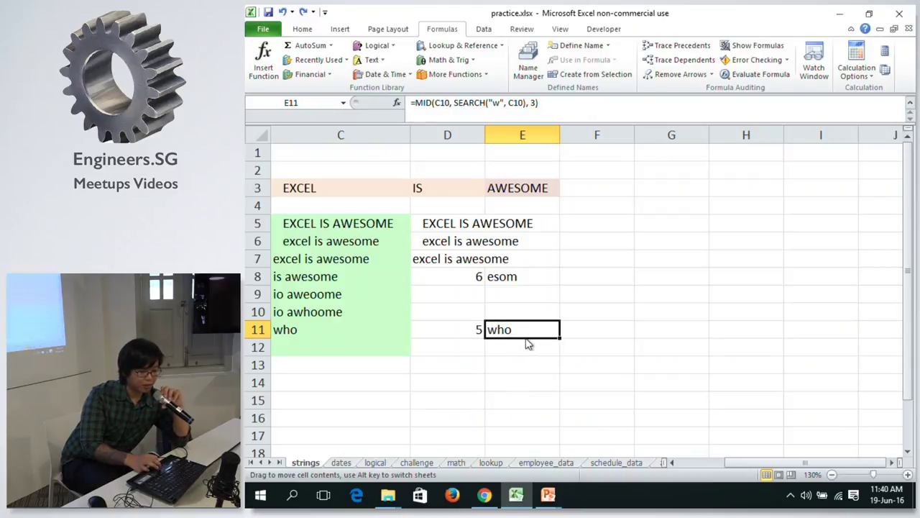
pyautogui.moveTo(527, 343); pyautogui.dragTo(382, 333)
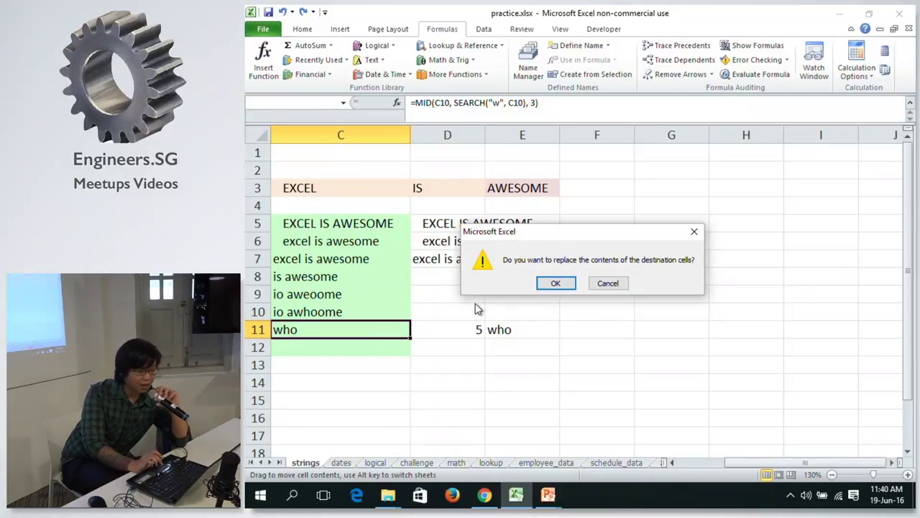
pyautogui.click(556, 285)
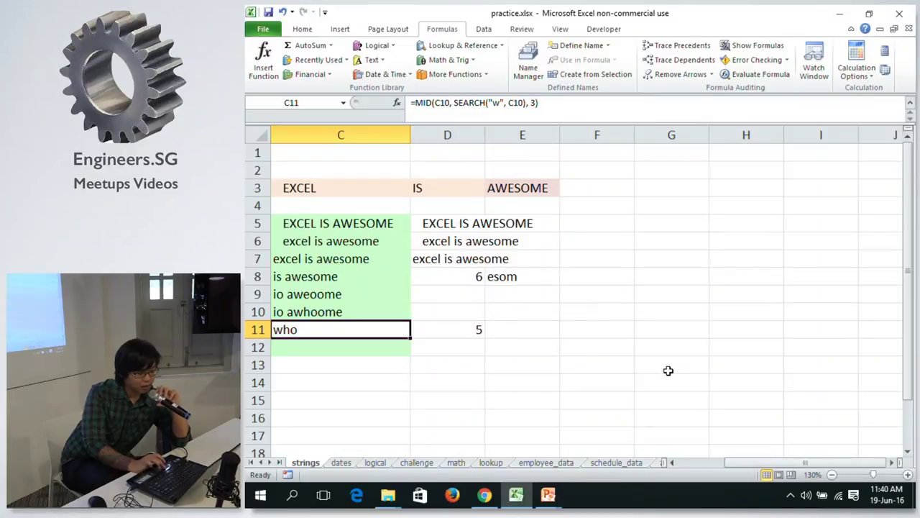
pyautogui.moveTo(731, 460); pyautogui.dragTo(709, 461)
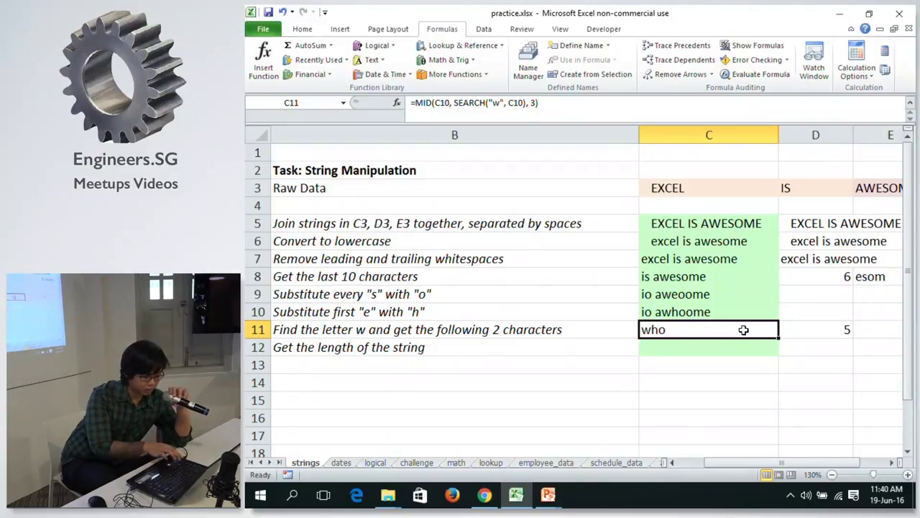
pyautogui.press('Right')
pyautogui.press('Right')
pyautogui.hotkey('ctrl', 'v')
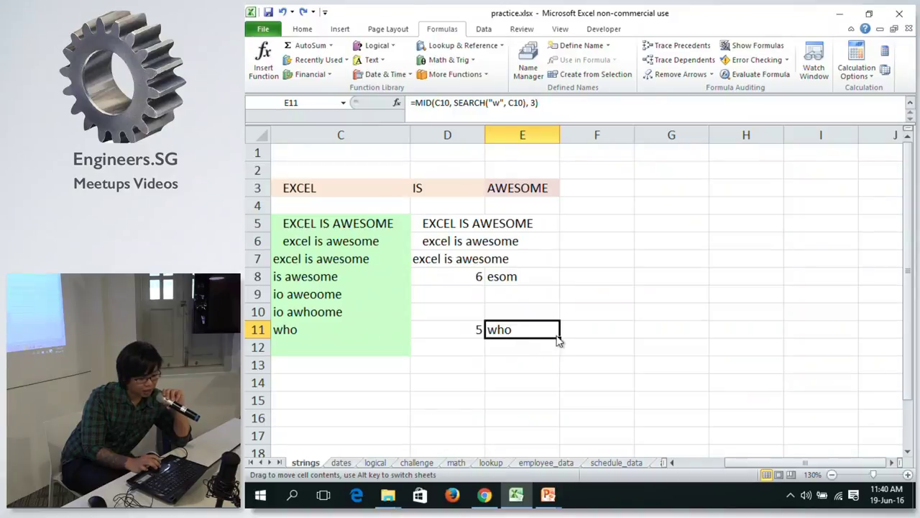
# Restore E11's formula after a stray drag, then move to C12.
pyautogui.moveTo(561, 337)
pyautogui.mouseDown()
pyautogui.moveTo(339, 321)
pyautogui.moveTo(458, 349)
pyautogui.moveTo(504, 327)
pyautogui.mouseUp()
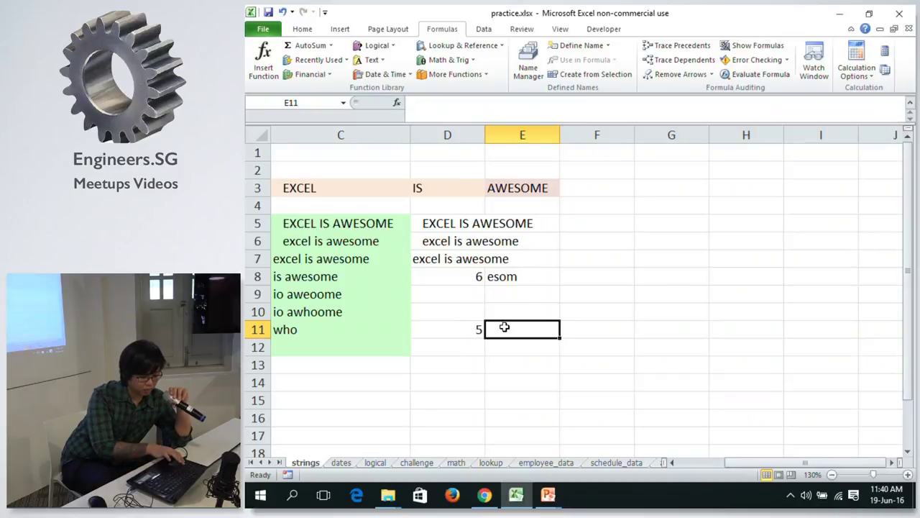
pyautogui.hotkey('ctrl', 'z')
pyautogui.press('Left')
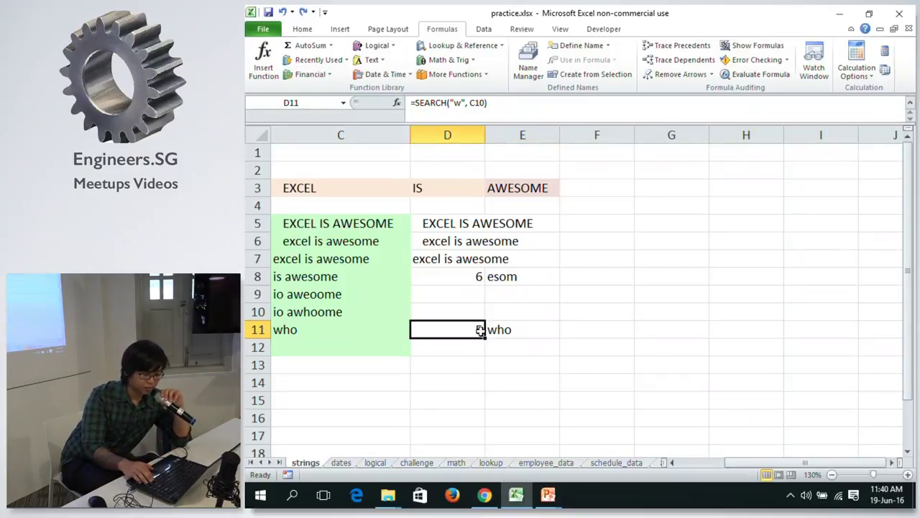
pyautogui.press('Left')
pyautogui.press('Left')
pyautogui.press('Right')
pyautogui.press('Down')
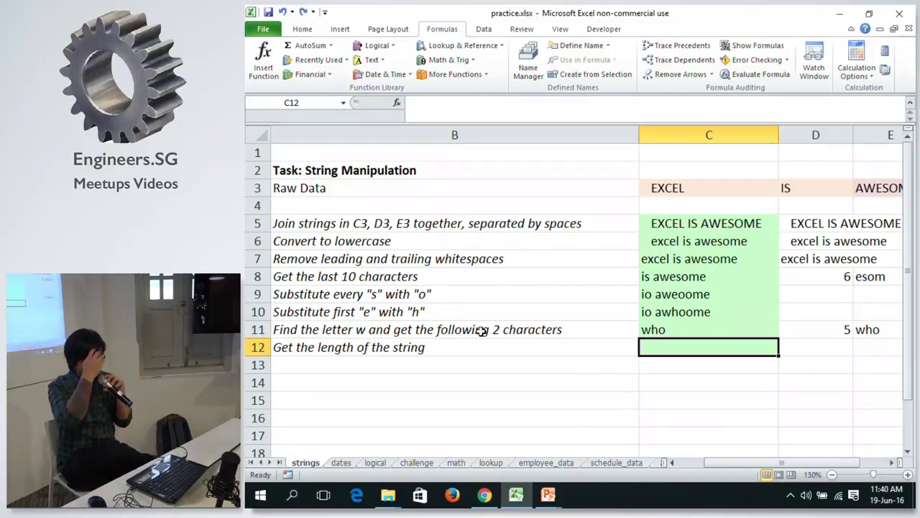
# Enter =LEN(C11) in C12 to show 3, then switch to the String/Text Functions slideshow.
pyautogui.write('=')
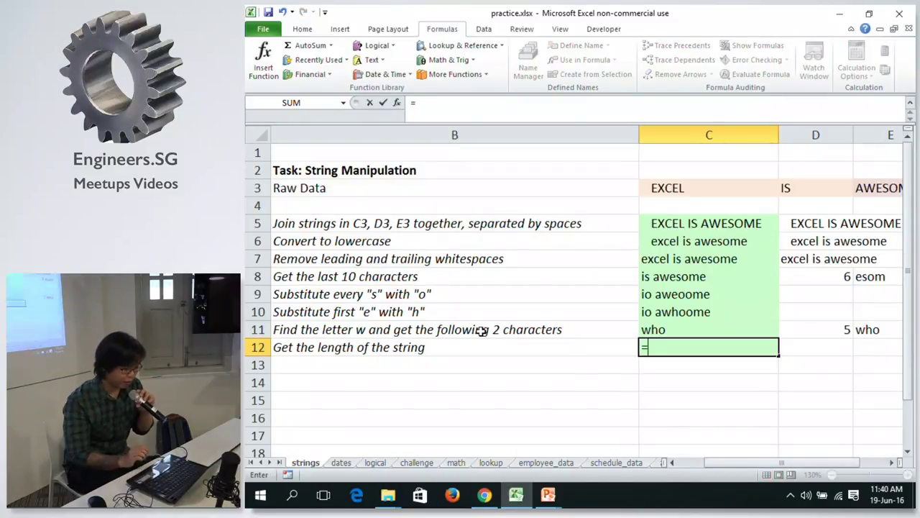
pyautogui.write('L')
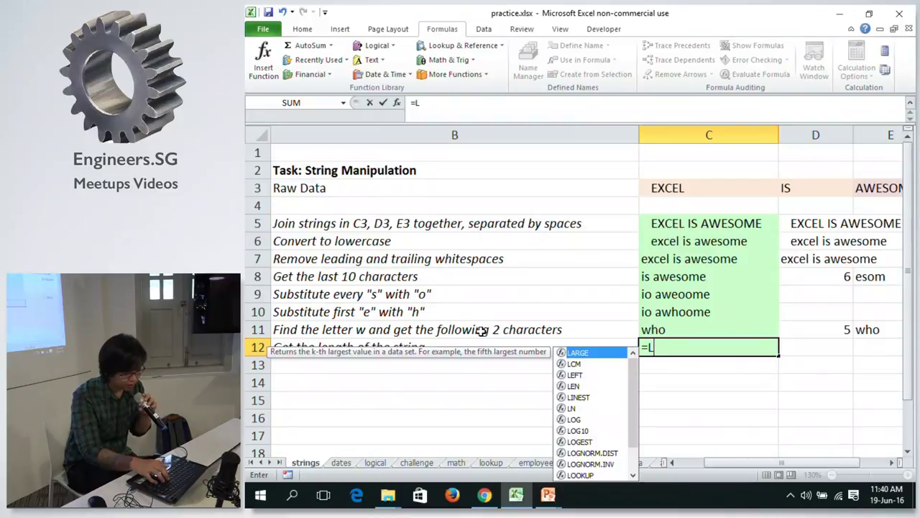
pyautogui.press('Down')
pyautogui.press('Down')
pyautogui.press('Down')
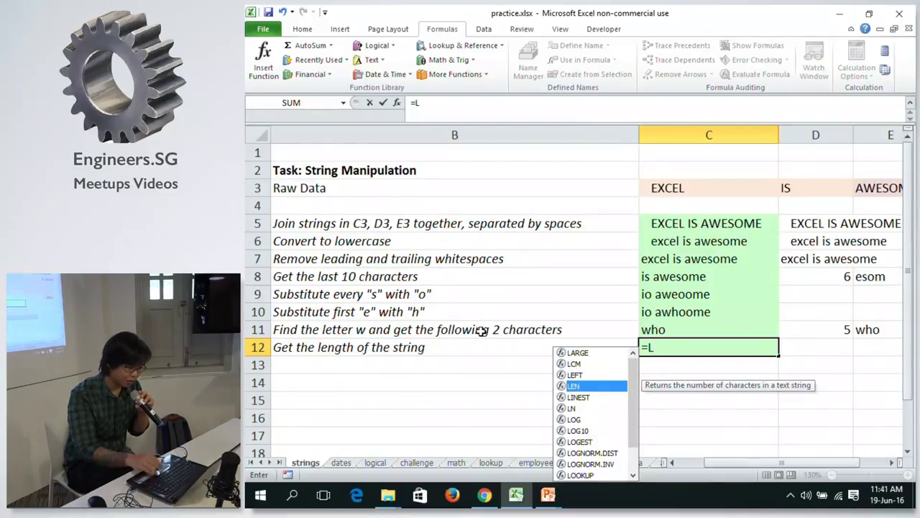
pyautogui.press('Tab')
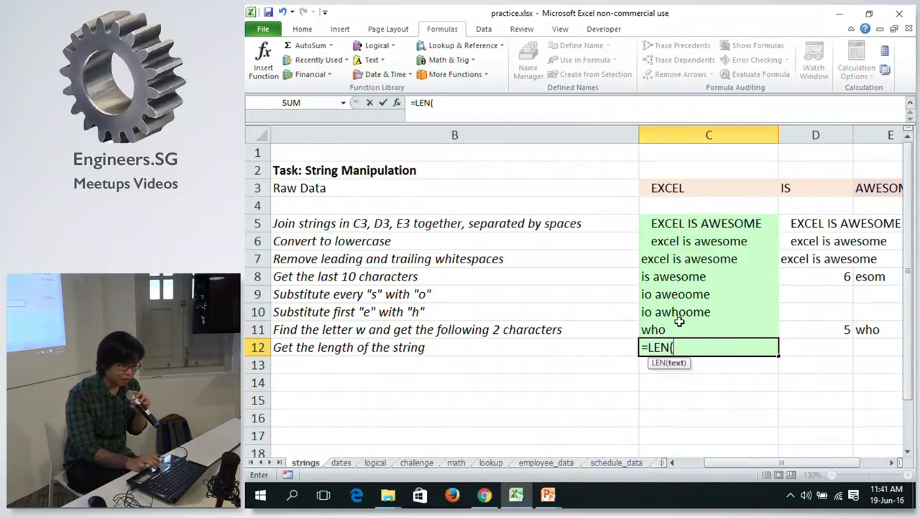
pyautogui.click(660, 328)
pyautogui.press('Return')
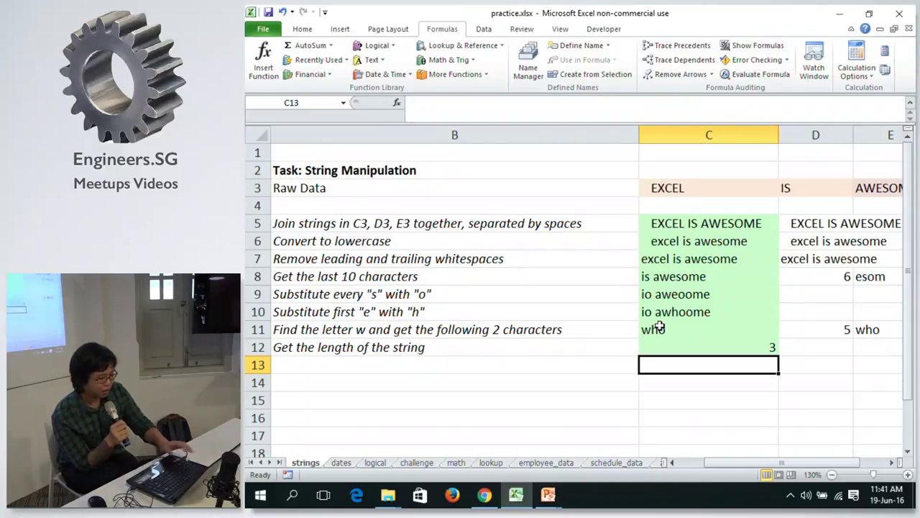
pyautogui.hotkey('alt', 'Tab')
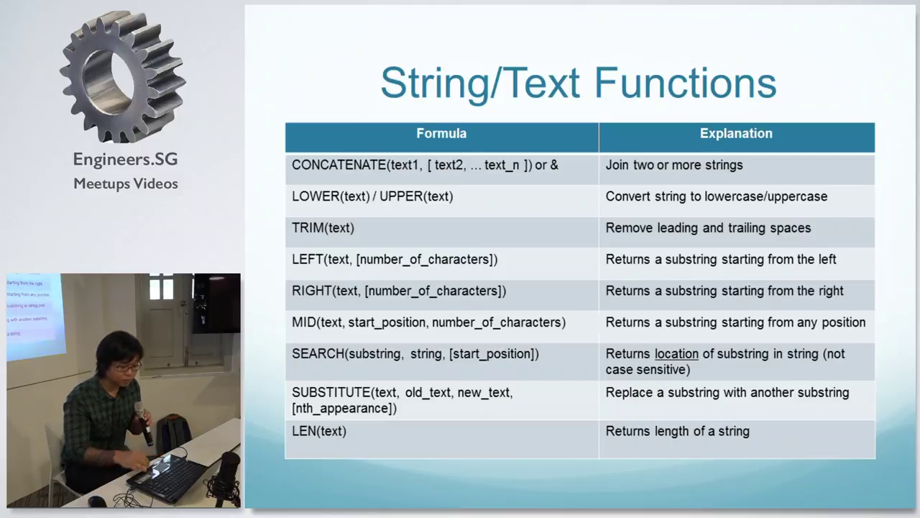
# Stay on the String/Text Functions slide, then open the workbook's dates sheet.
pyautogui.press('Right')
pyautogui.press('Left')
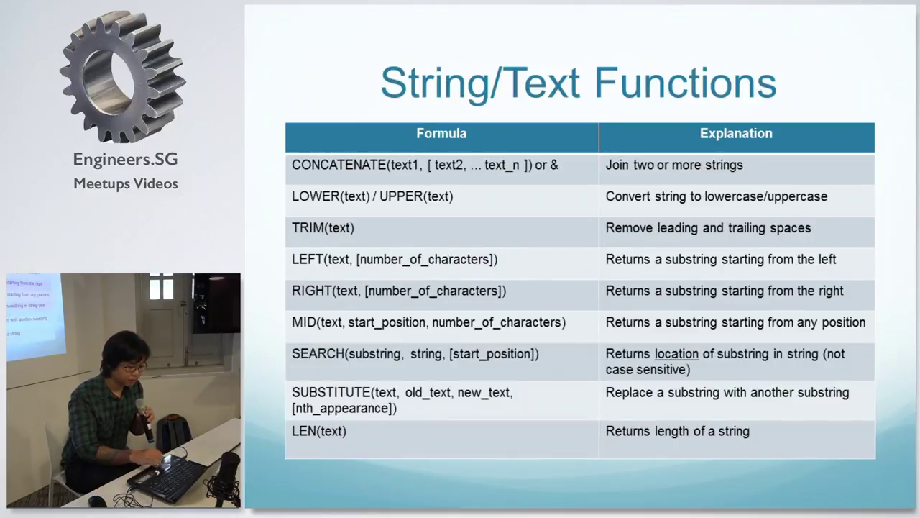
pyautogui.hotkey('alt', 'Tab')
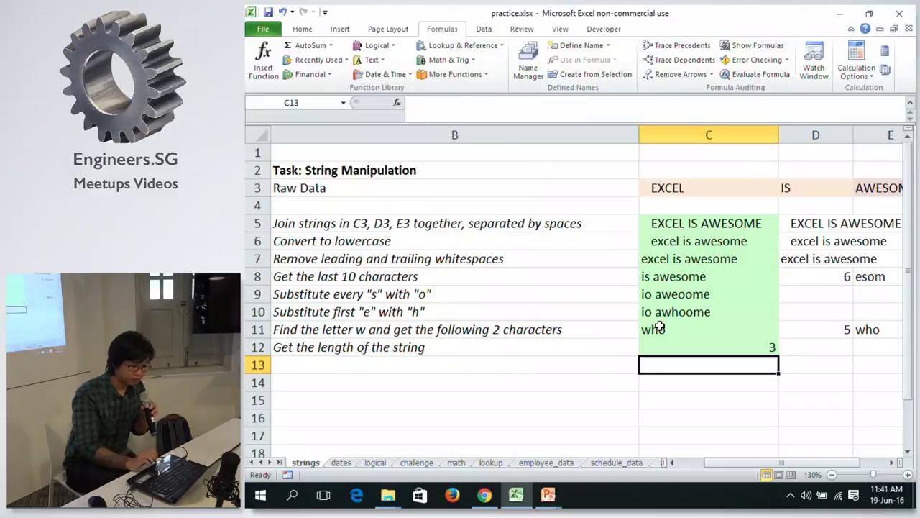
pyautogui.click(558, 346)
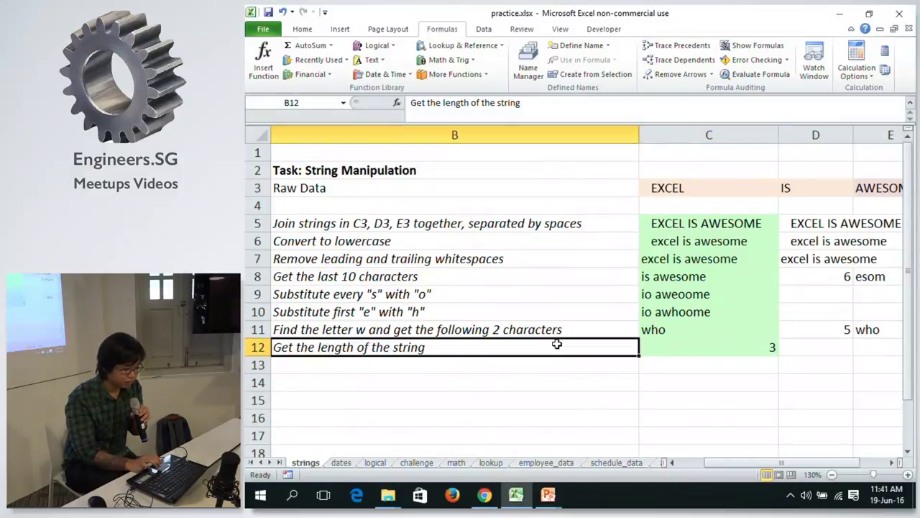
pyautogui.click(341, 462)
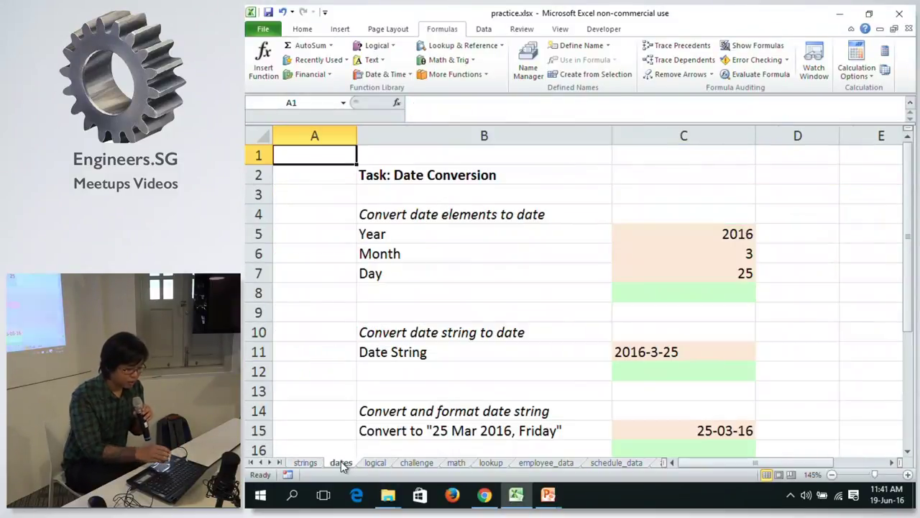
# Present the Date Functions slide, then return to the dates sheet and select C8.
pyautogui.hotkey('alt', 'Tab')
pyautogui.press('Right')
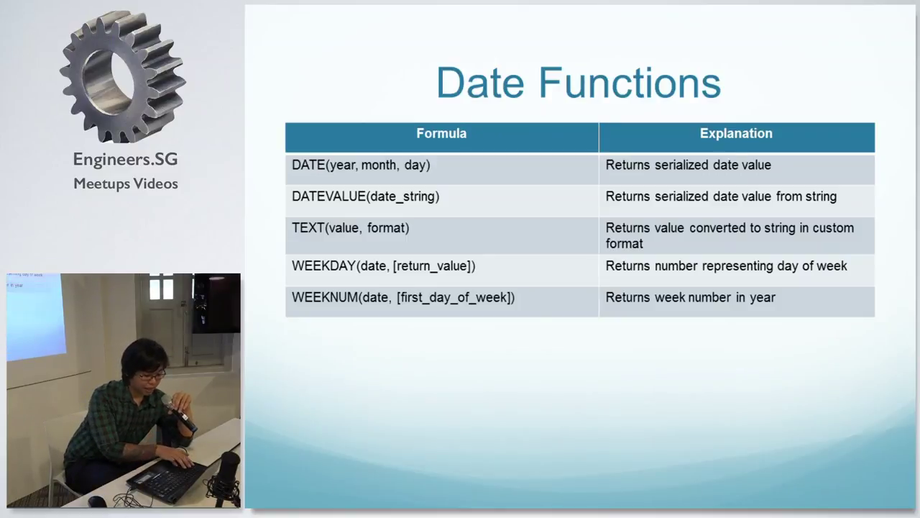
pyautogui.hotkey('alt', 'Tab')
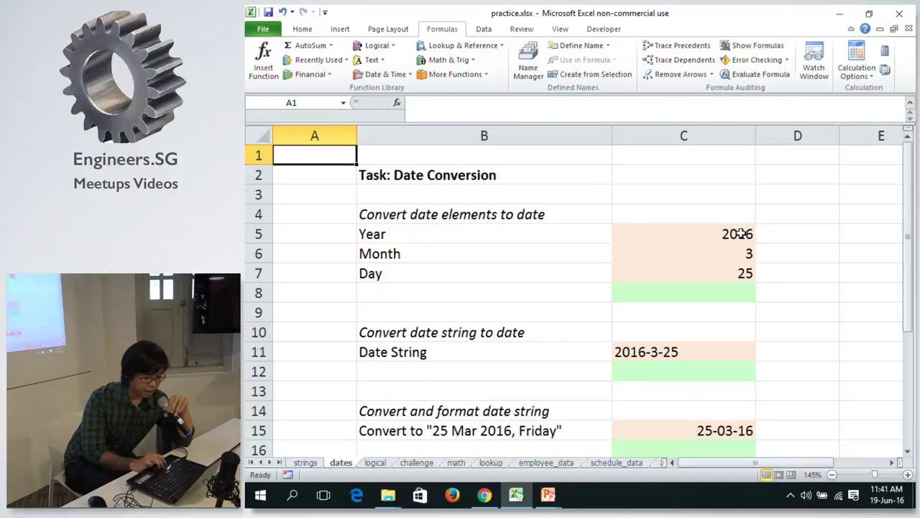
pyautogui.click(681, 295)
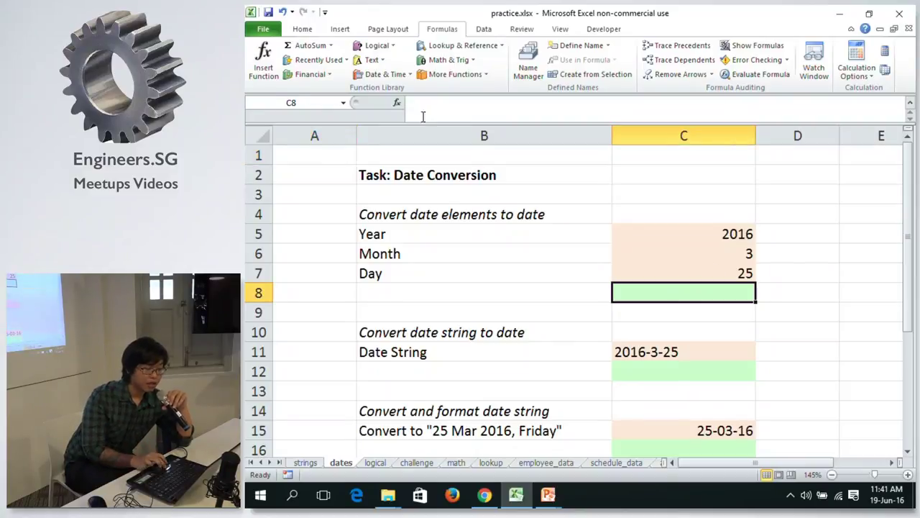
# Enter =DATE(C5, C6, C7) in C8 so it shows 25-03-16.
pyautogui.click(301, 30)
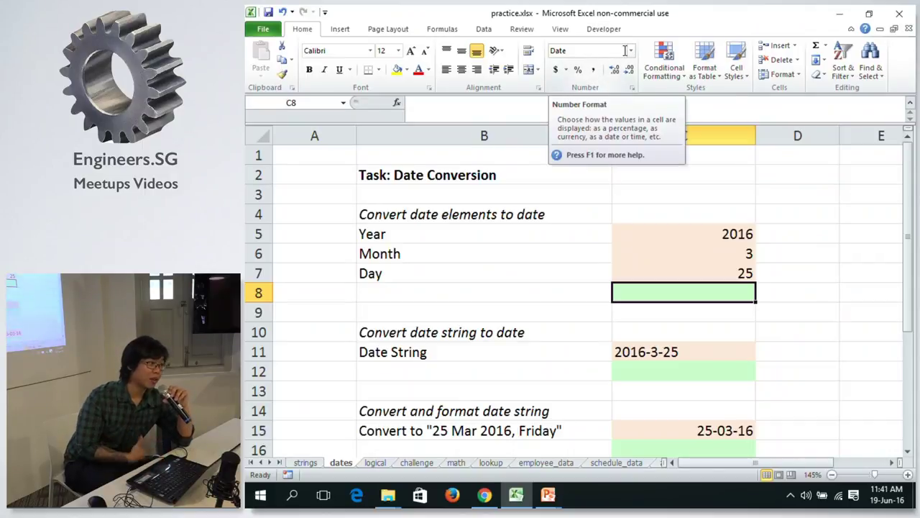
pyautogui.write('=')
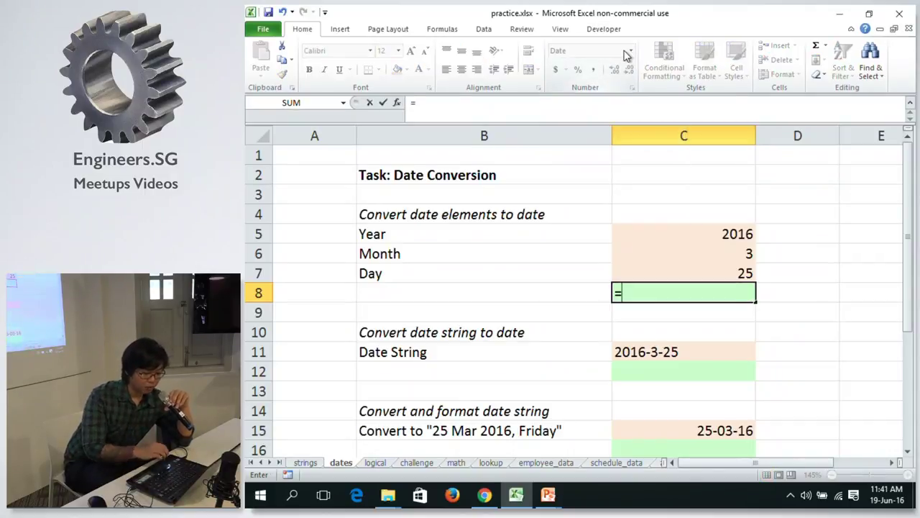
pyautogui.write('da')
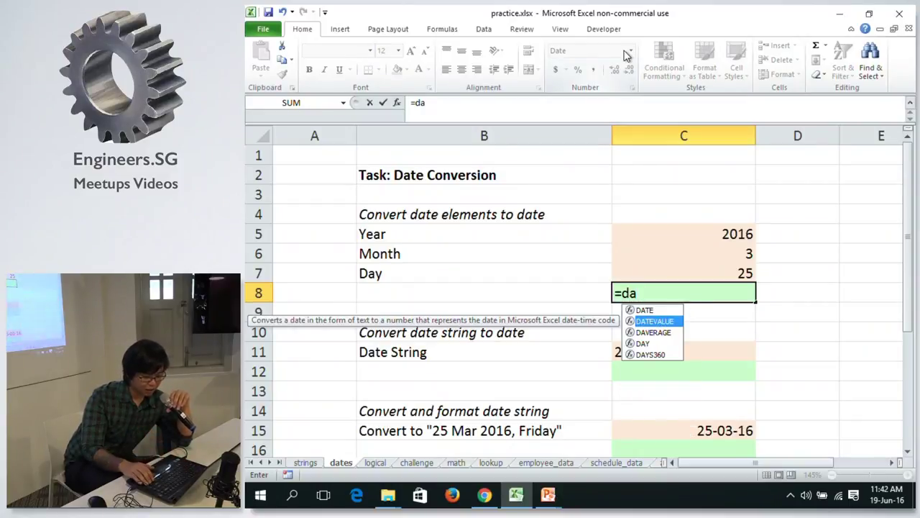
pyautogui.press('Tab')
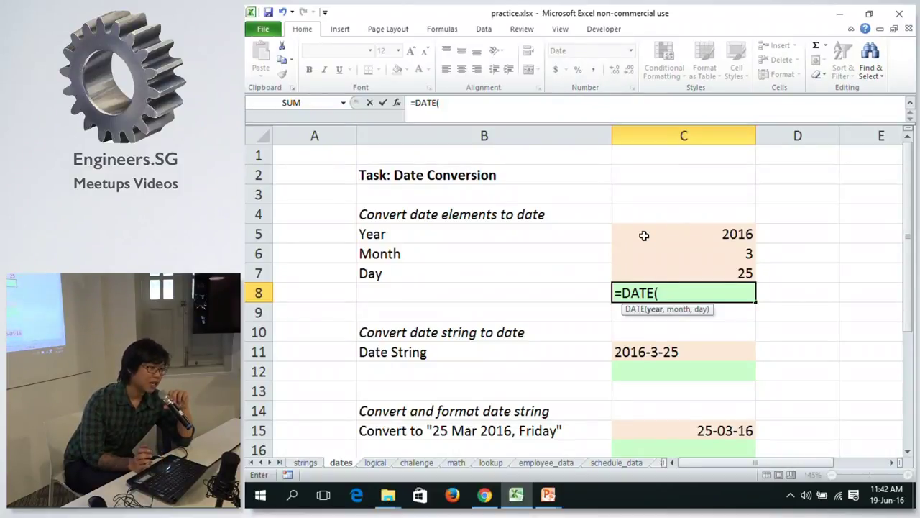
pyautogui.click(644, 235)
pyautogui.write(',')
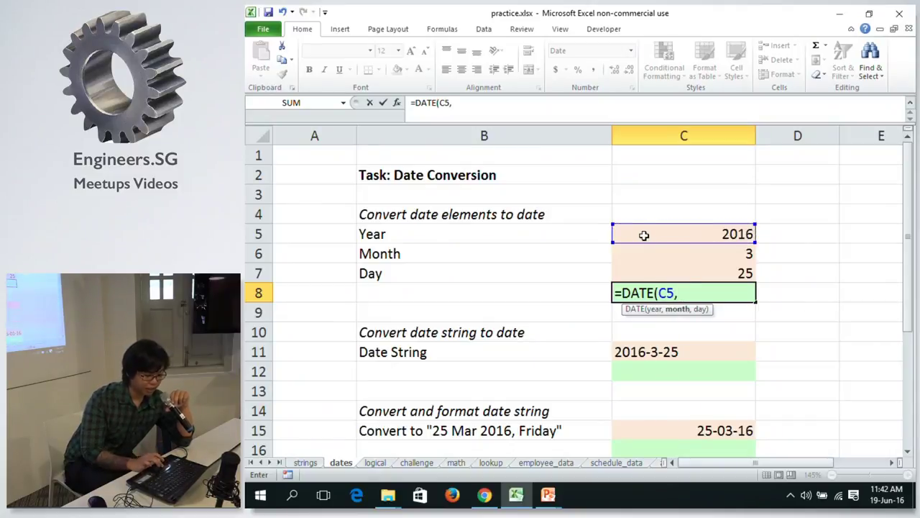
pyautogui.click(678, 252)
pyautogui.write(',')
pyautogui.click(671, 267)
pyautogui.write(')')
pyautogui.press('Return')
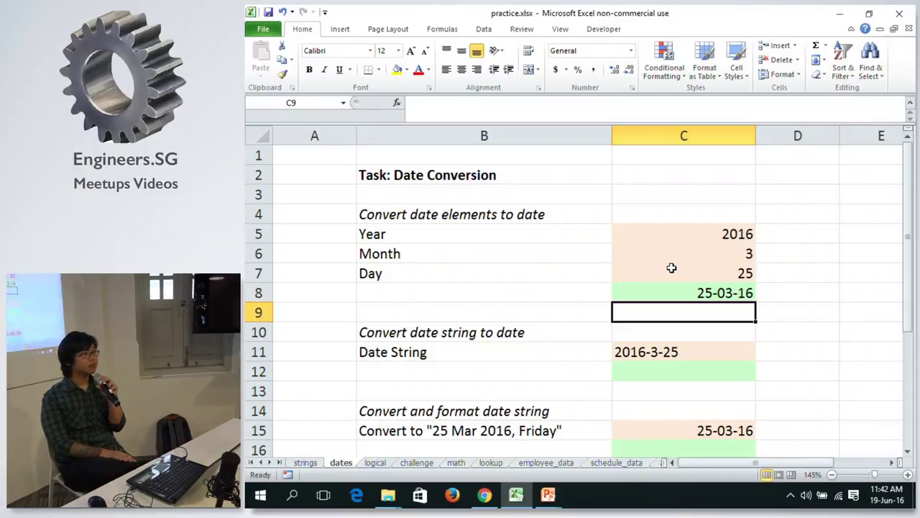
pyautogui.press('Up')
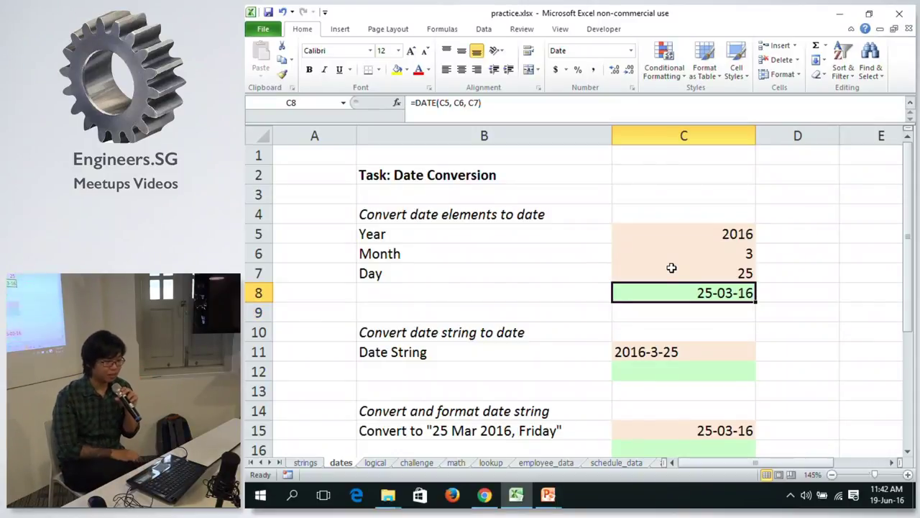
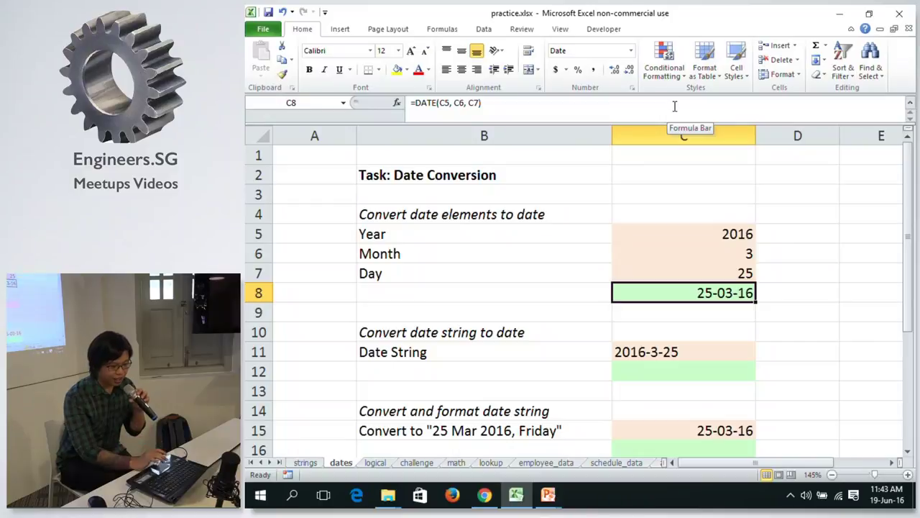
# Check today's system date and the Windows region and language settings.
pyautogui.moveTo(887, 495)
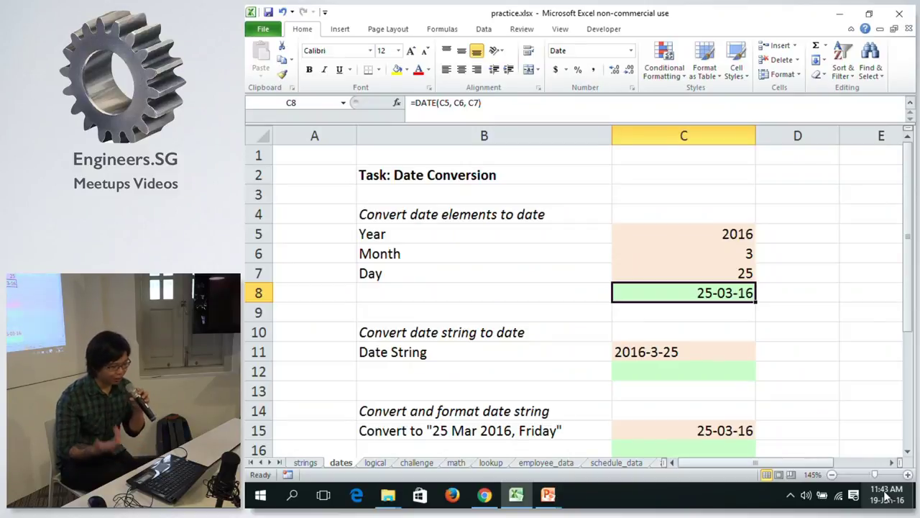
pyautogui.click(886, 495)
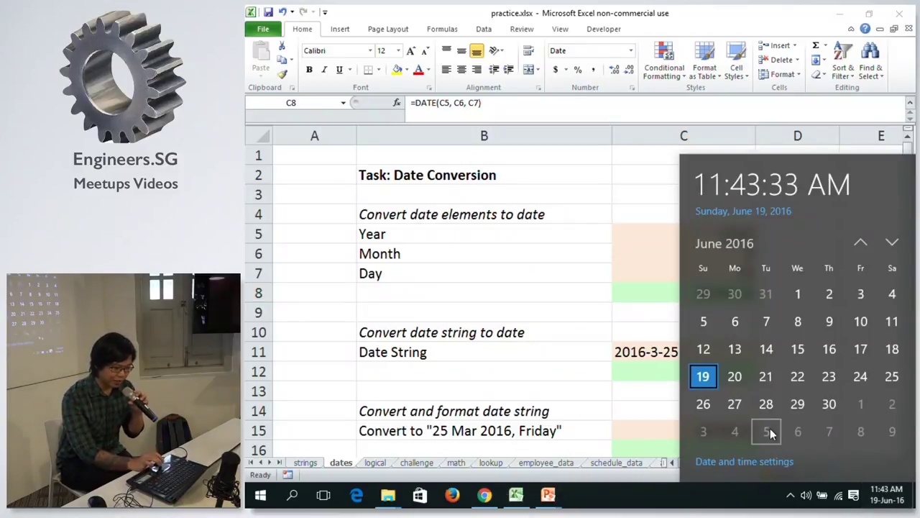
pyautogui.click(748, 461)
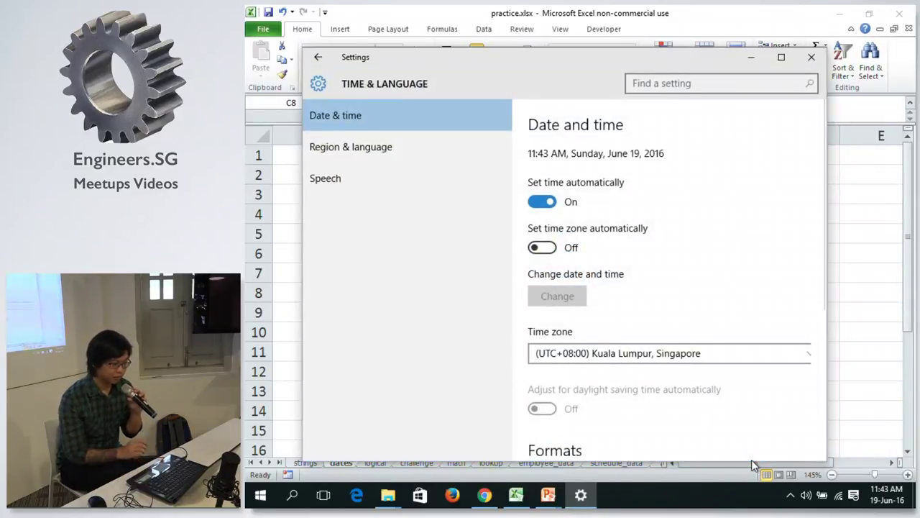
pyautogui.click(345, 144)
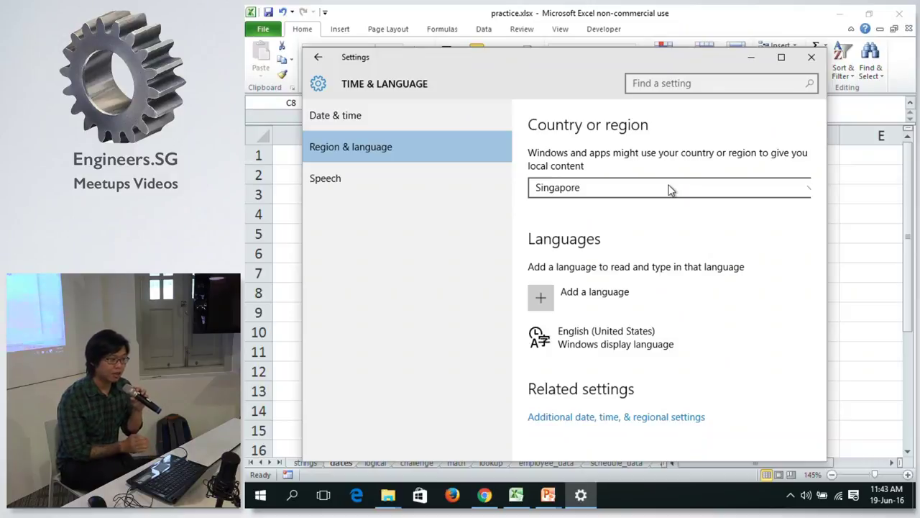
pyautogui.click(809, 59)
# Reformat C8 as General to reveal the serial number behind its date.
pyautogui.click(659, 323)
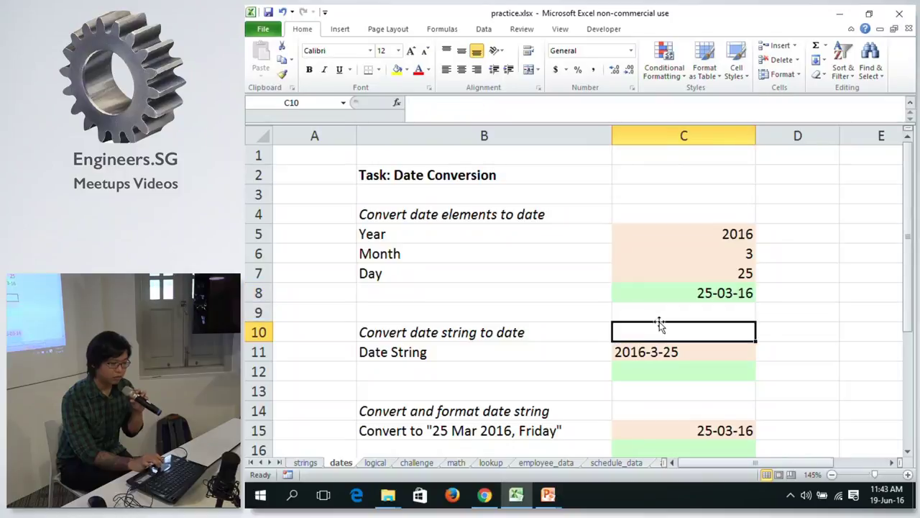
pyautogui.click(668, 298)
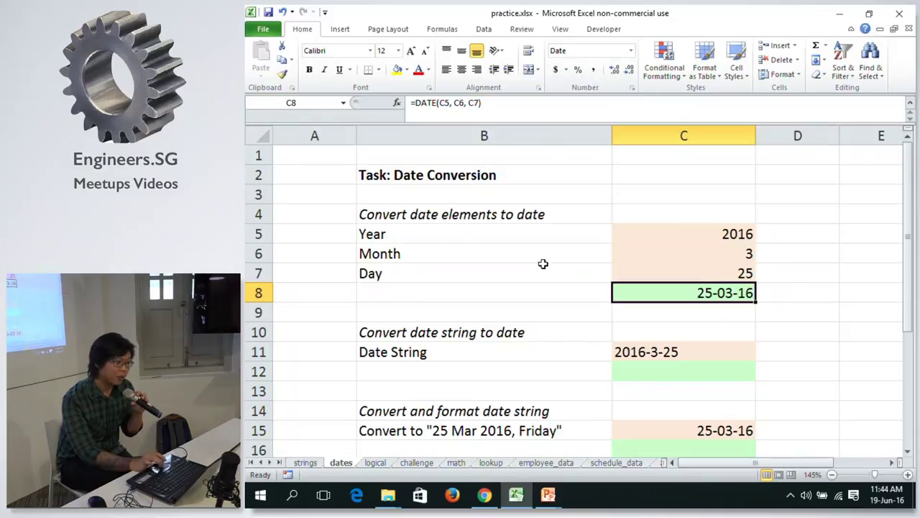
pyautogui.click(630, 50)
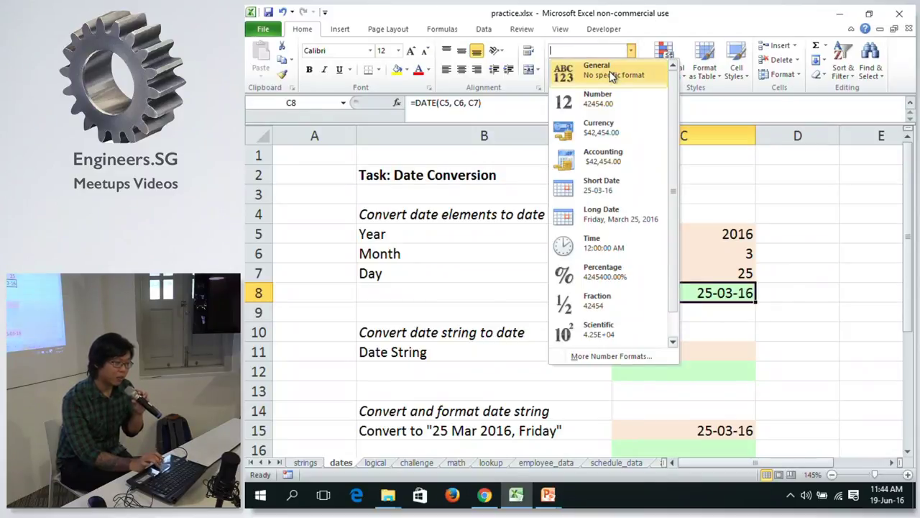
pyautogui.click(610, 72)
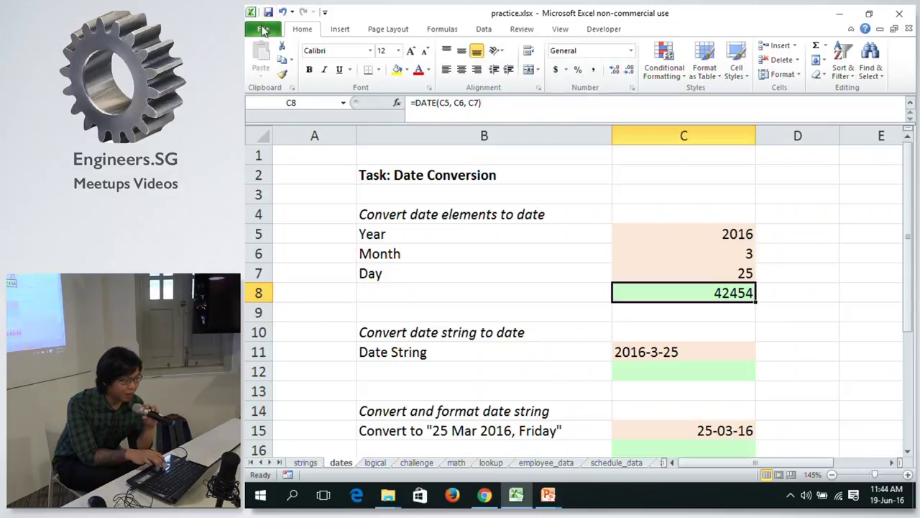
# Switch C8 to Number, then Currency ($42,454.00), and copy it.
pyautogui.click(631, 51)
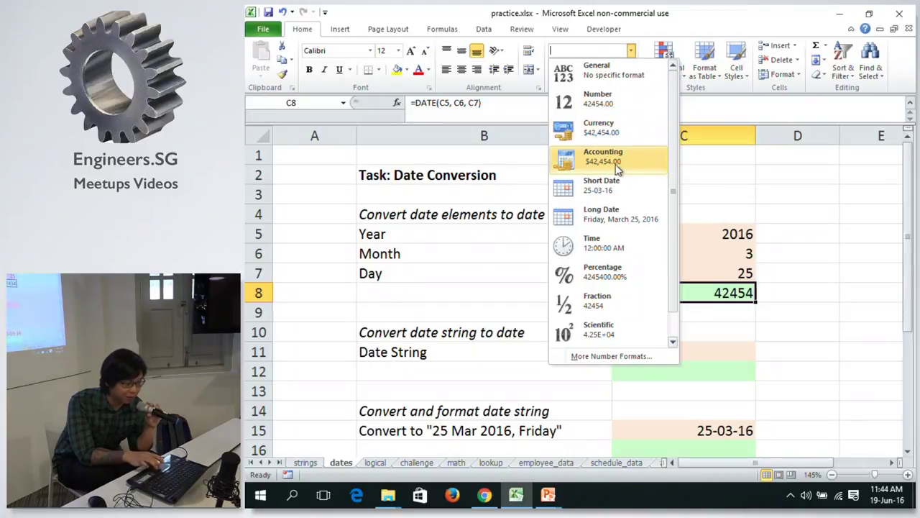
pyautogui.click(608, 107)
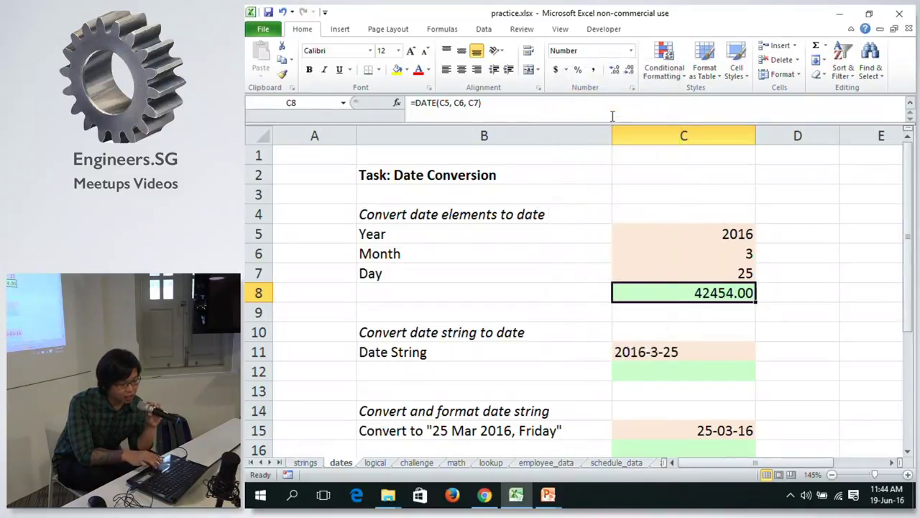
pyautogui.click(629, 56)
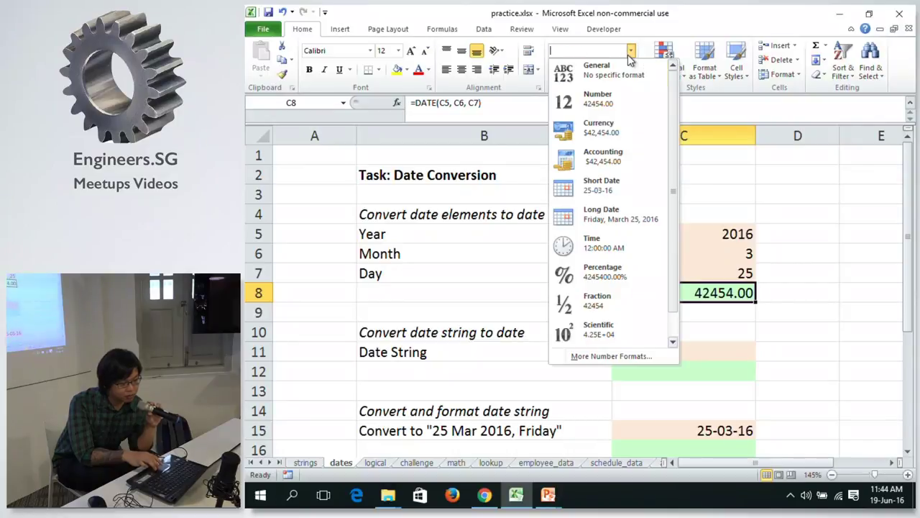
pyautogui.click(591, 126)
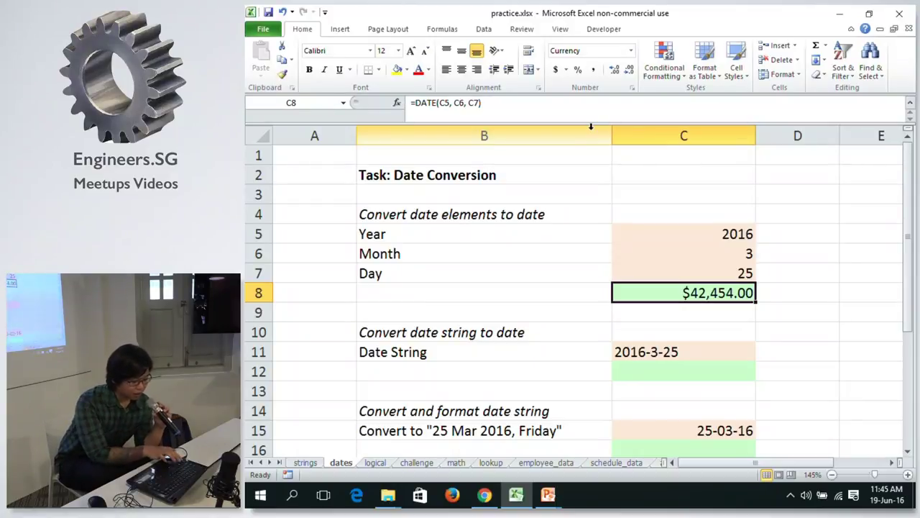
pyautogui.hotkey('ctrl', 'c')
pyautogui.press('Right')
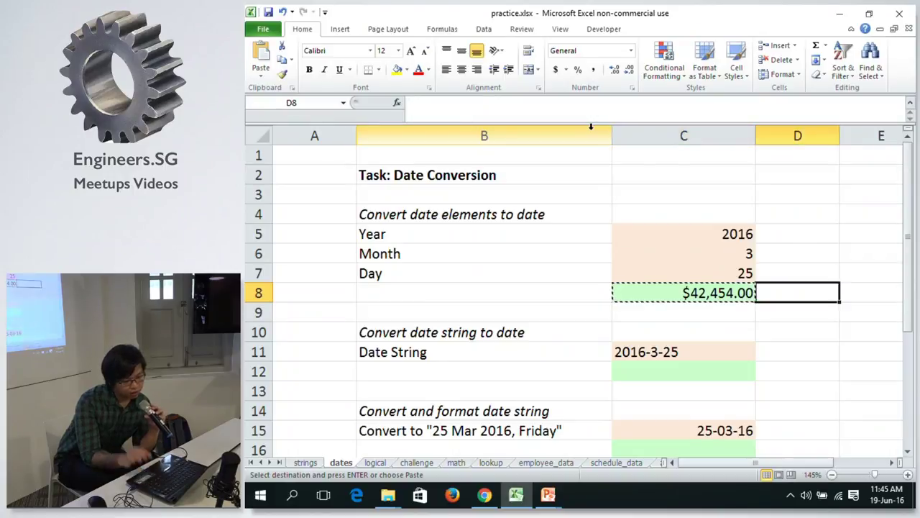
# Paste C8's value 42454 into D8 and return C8 to Short Date (25-03-16).
pyautogui.rightClick(798, 293)
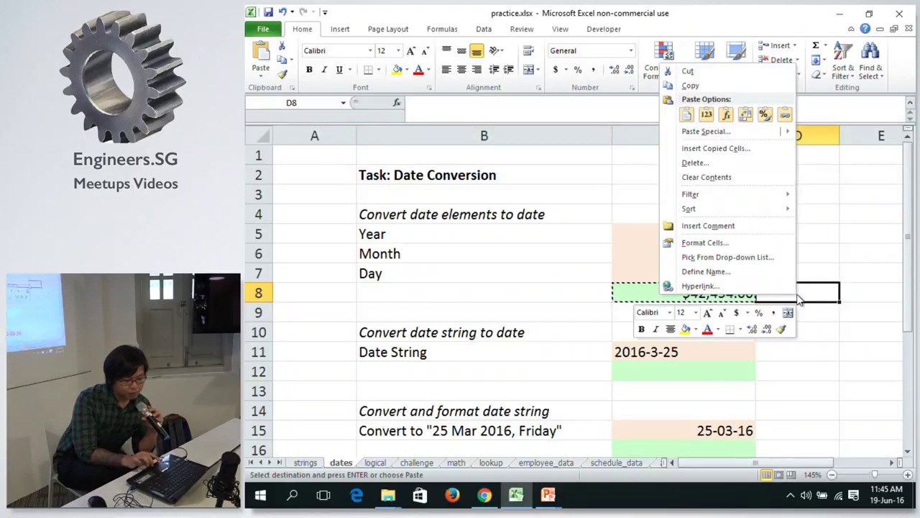
pyautogui.click(707, 115)
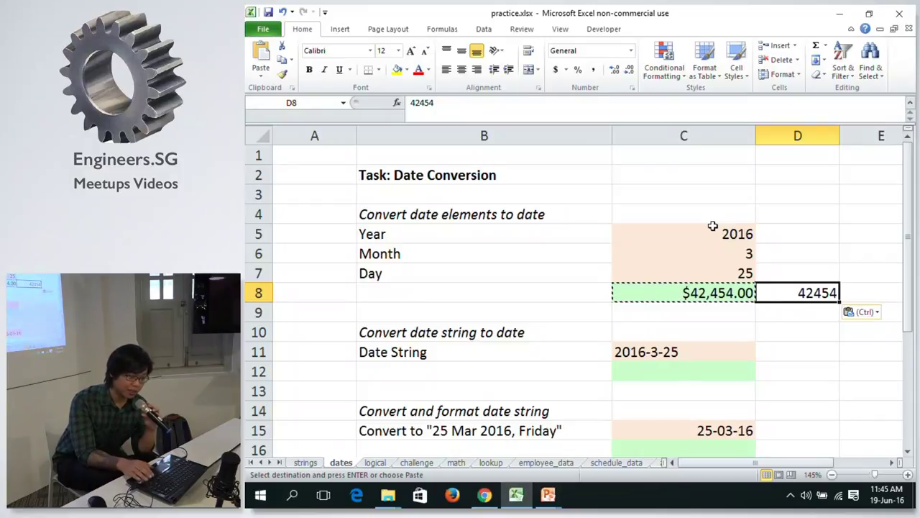
pyautogui.press('Left')
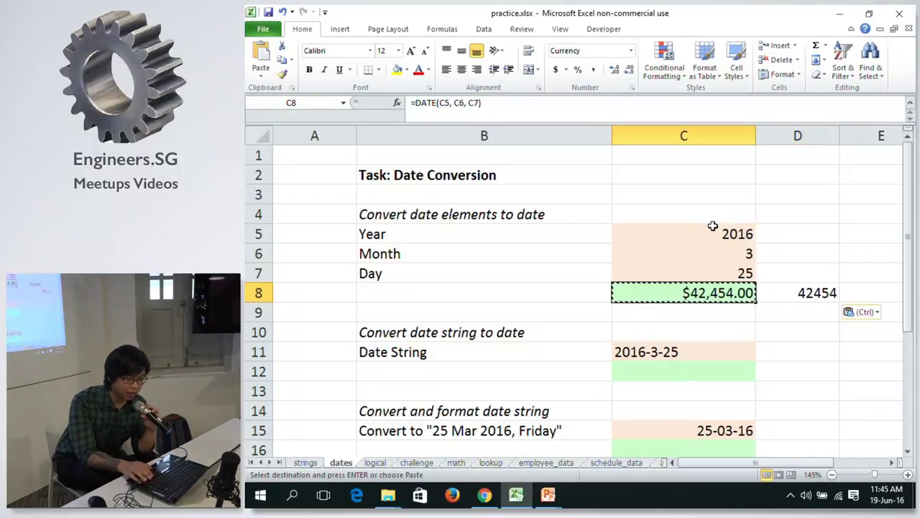
pyautogui.click(631, 50)
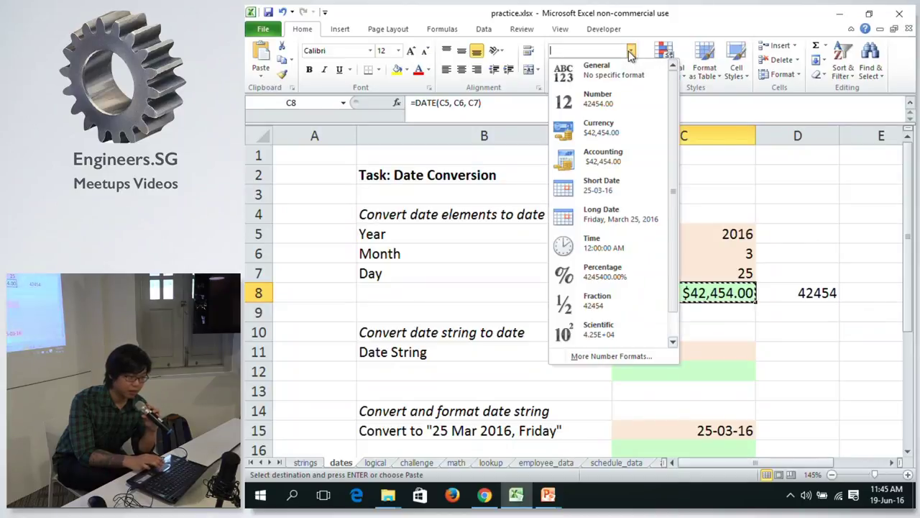
pyautogui.click(599, 185)
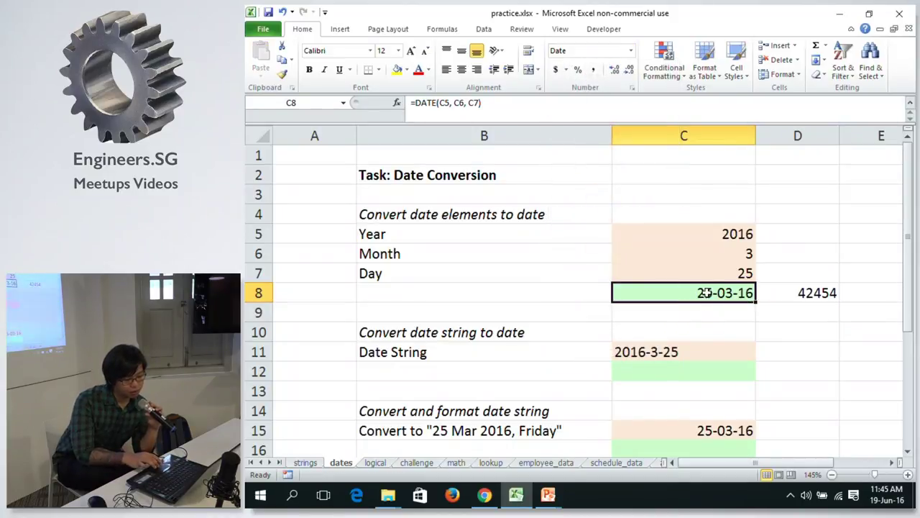
pyautogui.press('Down')
pyautogui.press('Down')
pyautogui.press('Down')
pyautogui.press('Down')
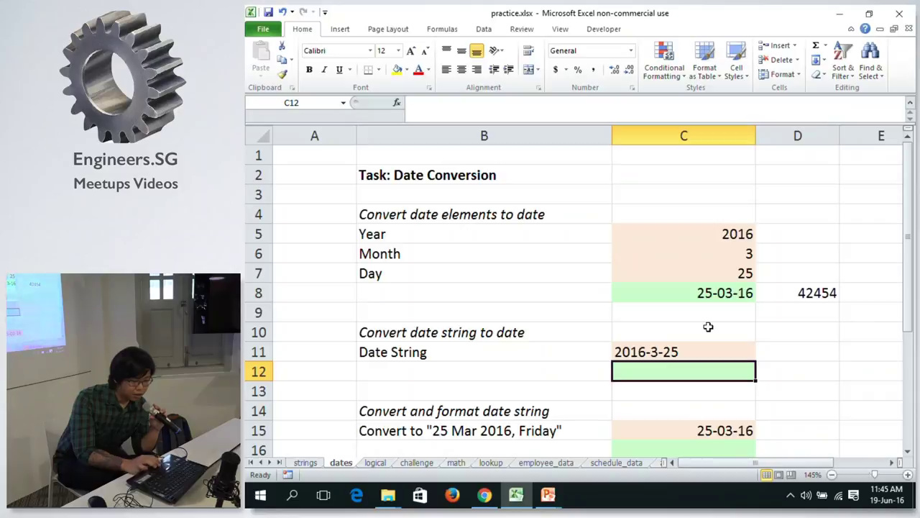
# Enter =DATEVALUE(C11) in C12, converting the text 2016-3-25 to serial 42454.
pyautogui.click(623, 351)
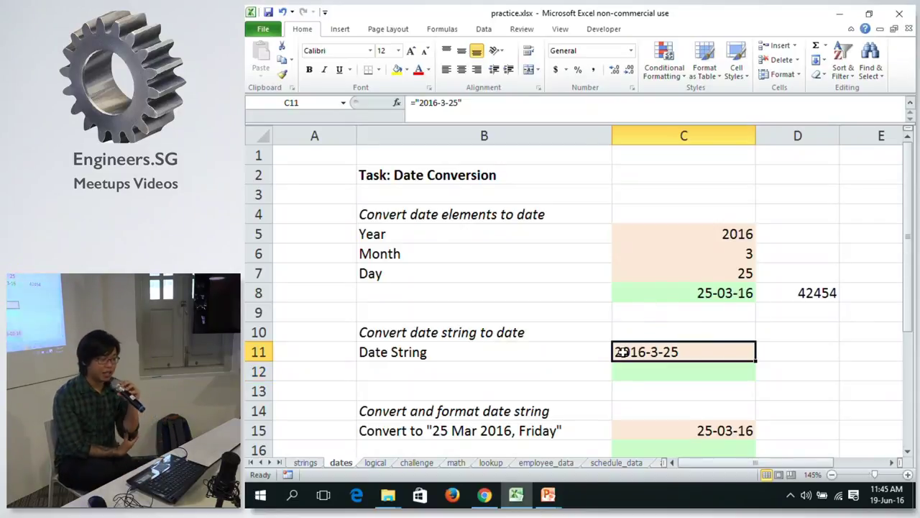
pyautogui.press('Return')
pyautogui.click(622, 351)
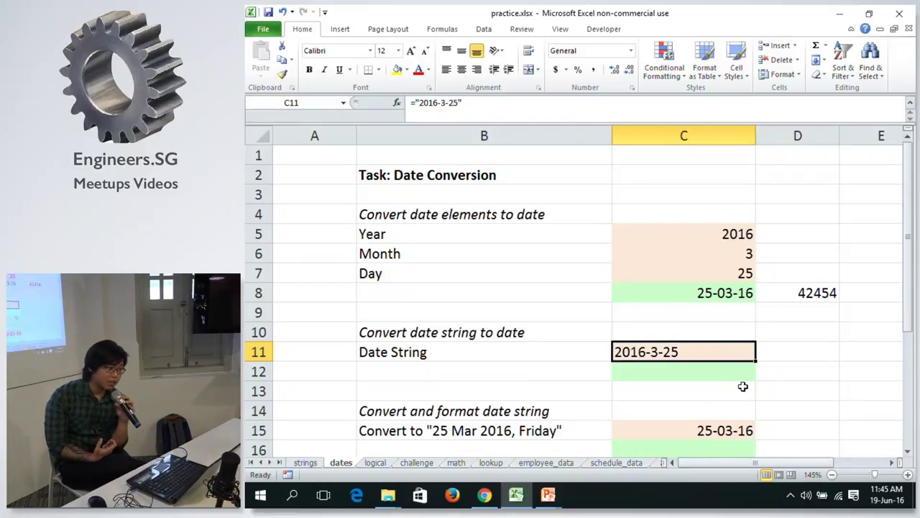
pyautogui.press('Return')
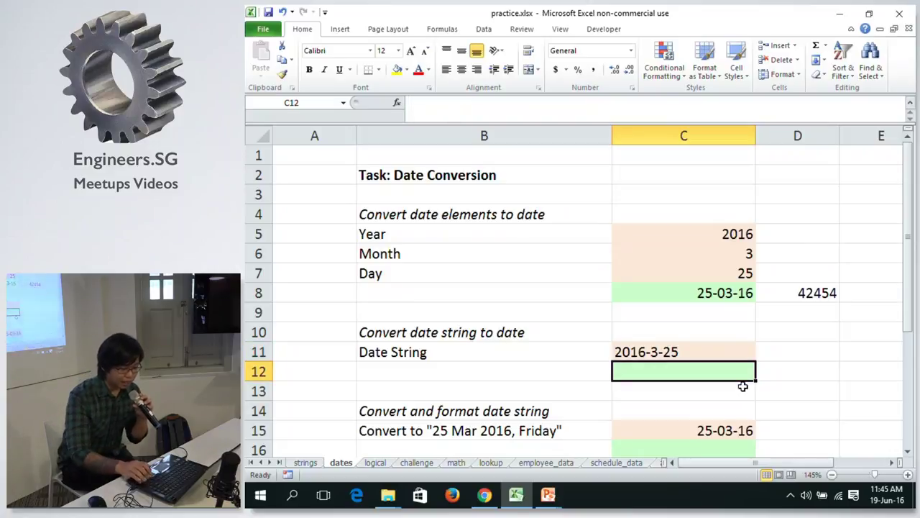
pyautogui.write('=D')
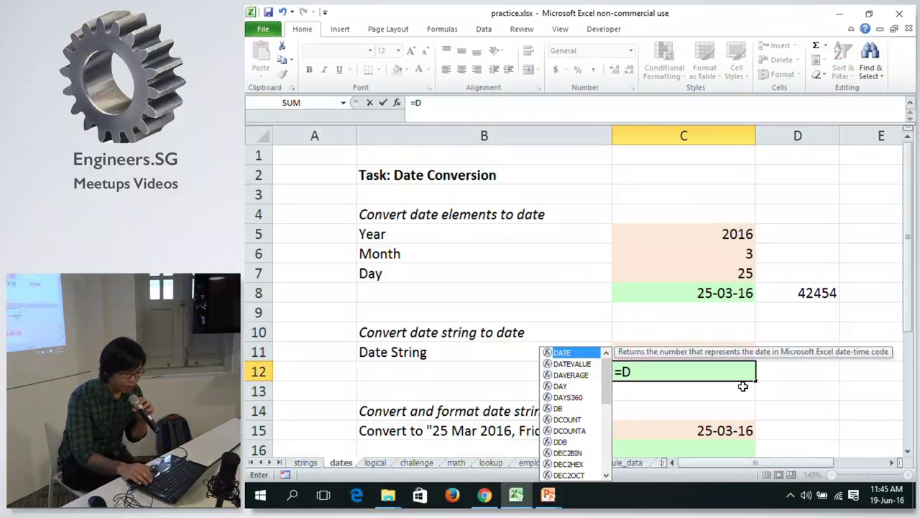
pyautogui.press('Down')
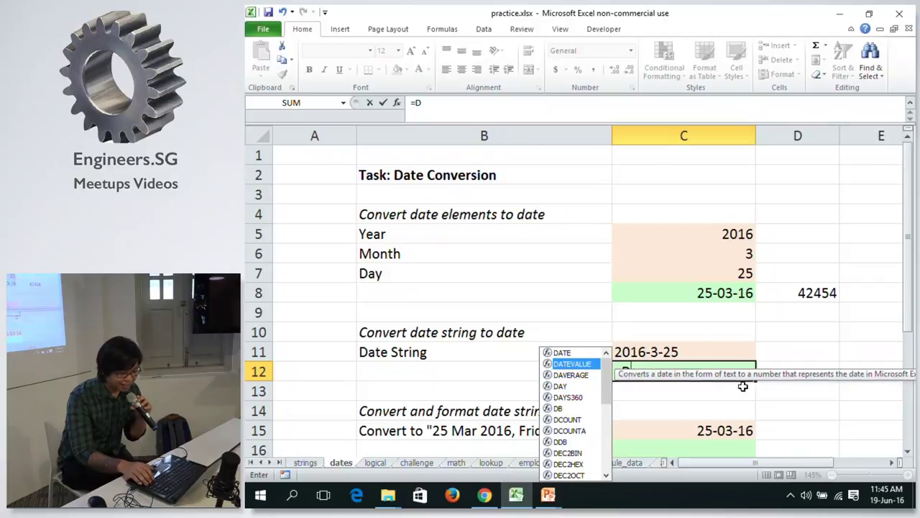
pyautogui.press('Tab')
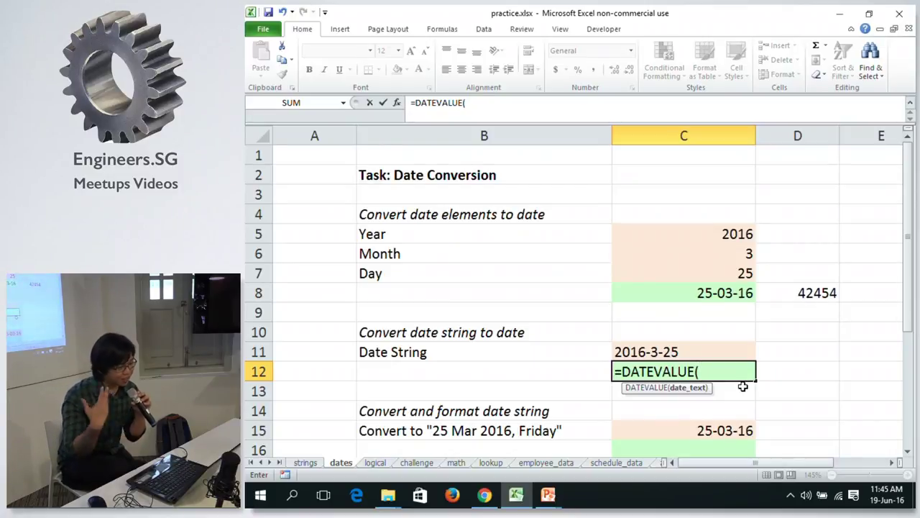
pyautogui.click(625, 350)
pyautogui.write(')')
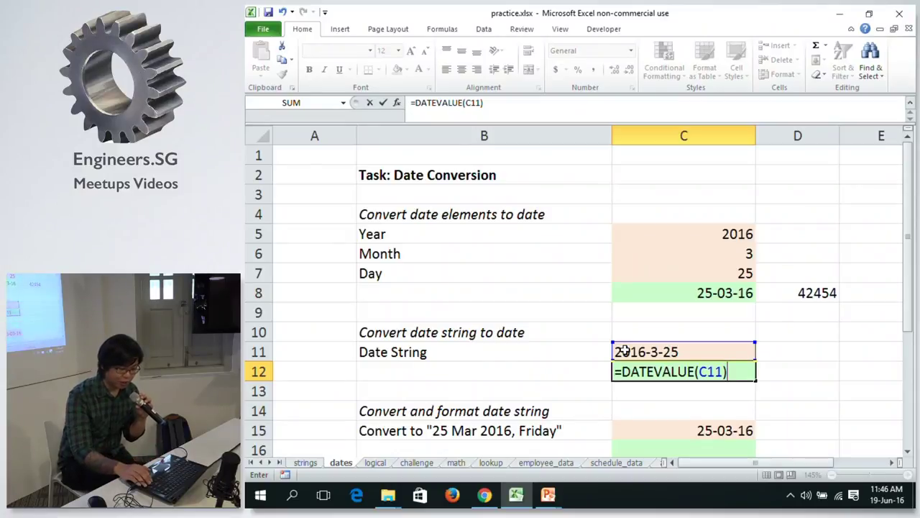
pyautogui.press('Left')
pyautogui.click(720, 373)
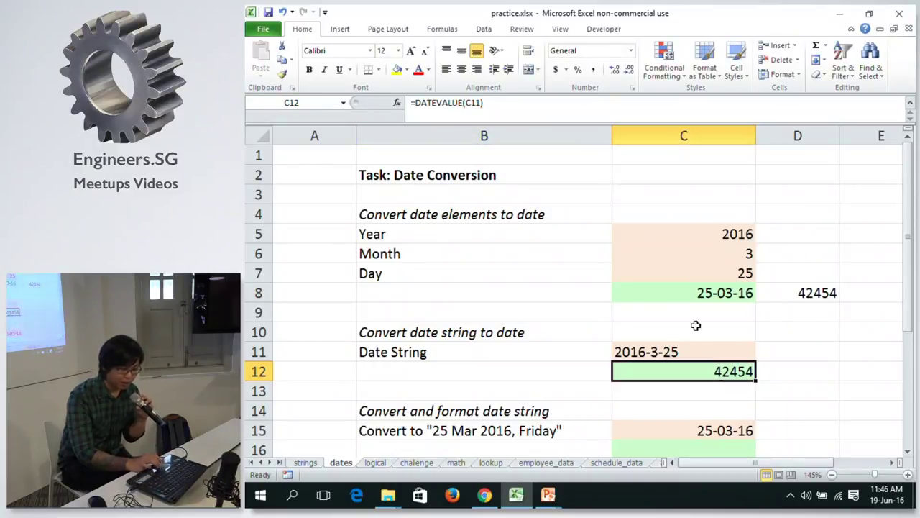
pyautogui.click(476, 104)
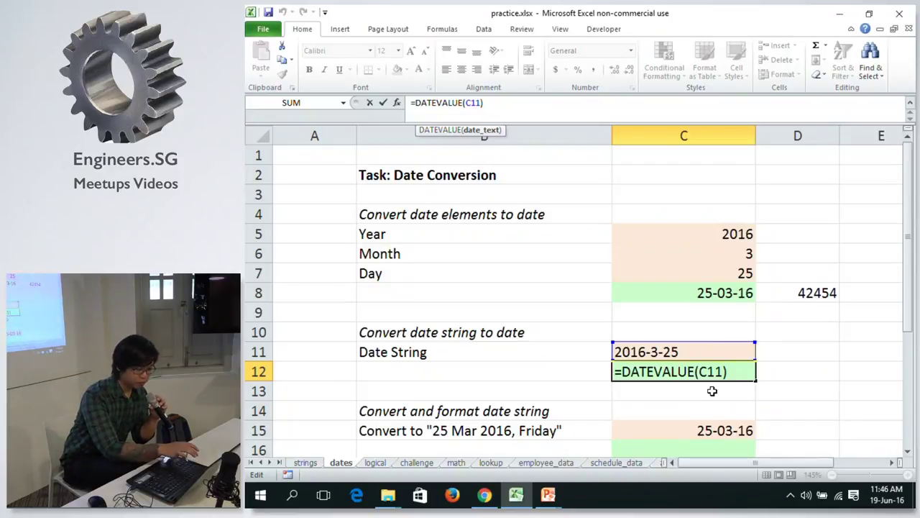
pyautogui.hotkey('ctrl', 'Return')
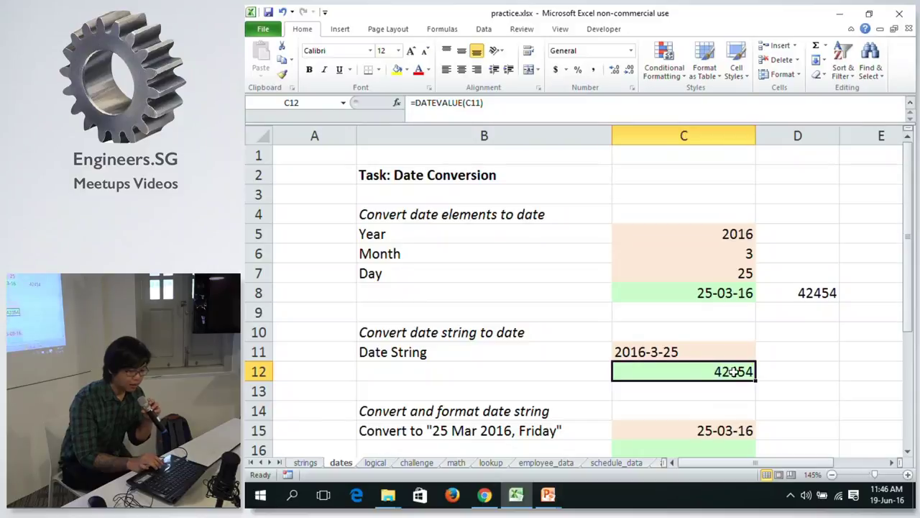
# Apply Short Date to C12 so 42454 displays as 25-03-16.
pyautogui.click(630, 52)
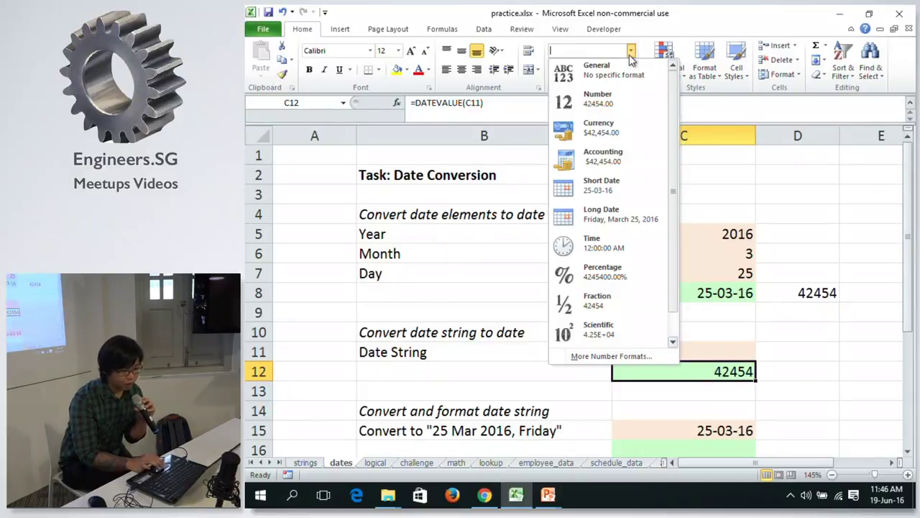
pyautogui.click(608, 184)
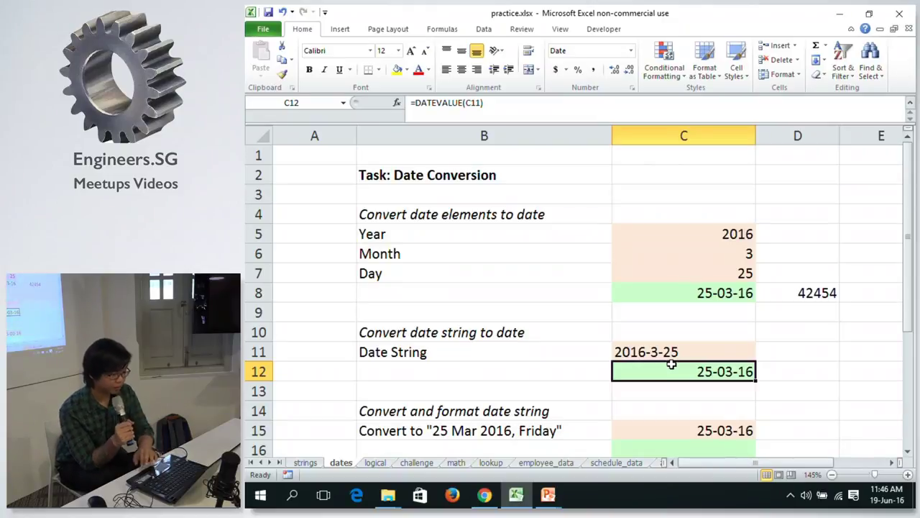
pyautogui.press('Down')
pyautogui.press('Down')
pyautogui.press('Down')
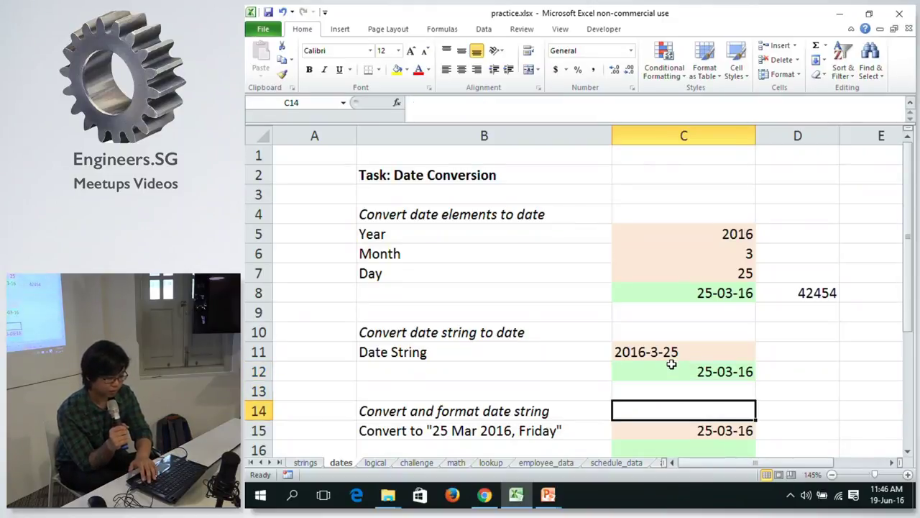
pyautogui.press('Down')
pyautogui.press('Up')
pyautogui.press('Up')
pyautogui.press('Up')
pyautogui.press('Up')
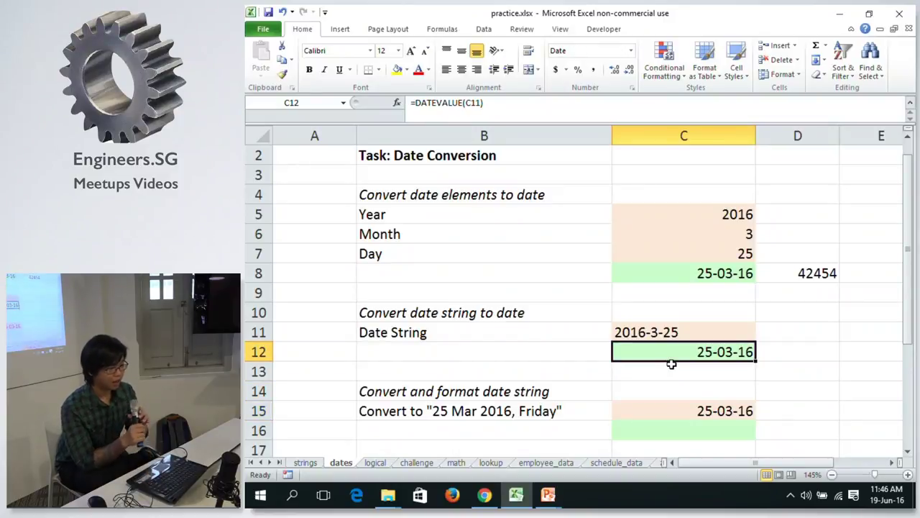
pyautogui.click(631, 50)
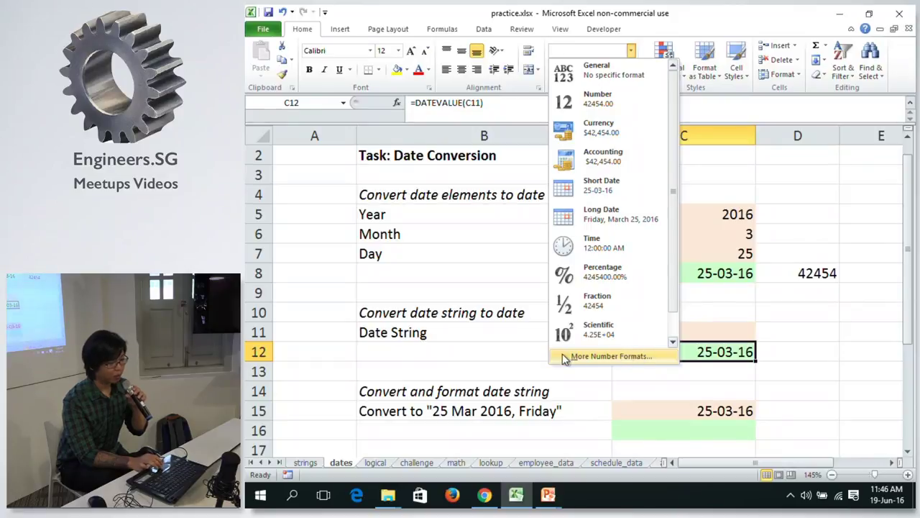
pyautogui.click(640, 357)
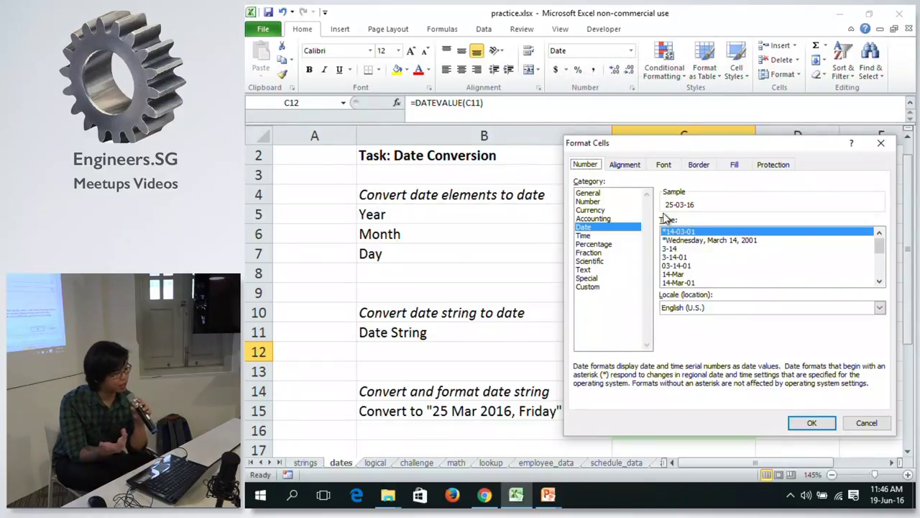
pyautogui.click(880, 281)
pyautogui.click(880, 282)
pyautogui.click(879, 282)
pyautogui.click(879, 281)
pyautogui.click(879, 281)
pyautogui.click(879, 281)
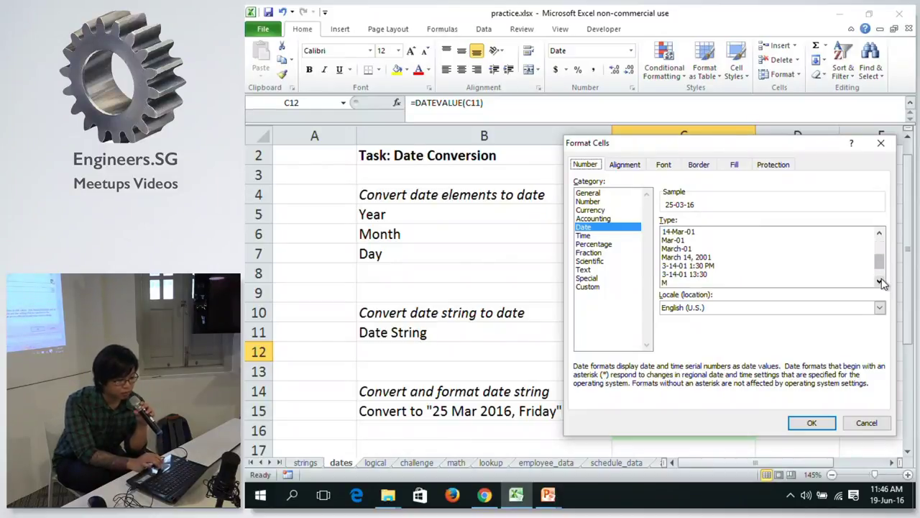
pyautogui.click(880, 281)
pyautogui.click(879, 281)
pyautogui.click(879, 281)
pyautogui.click(775, 309)
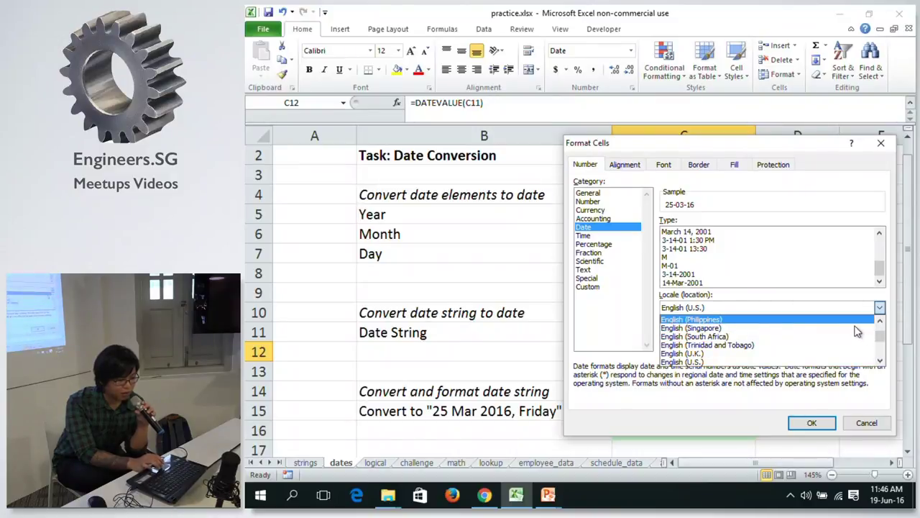
pyautogui.click(859, 328)
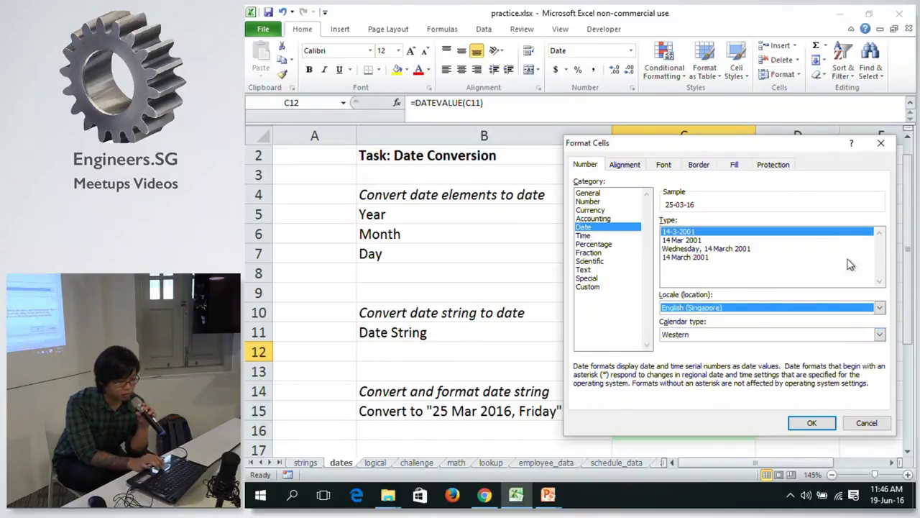
pyautogui.click(733, 334)
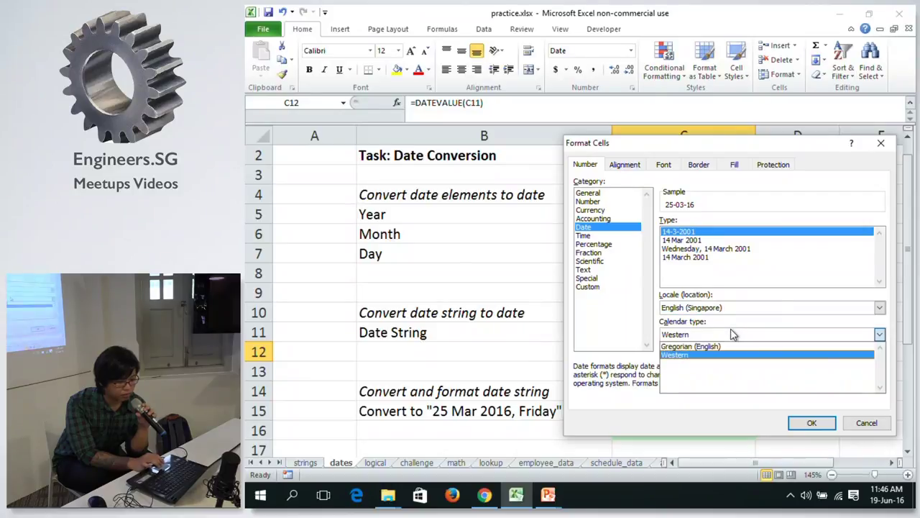
pyautogui.click(731, 333)
pyautogui.click(736, 307)
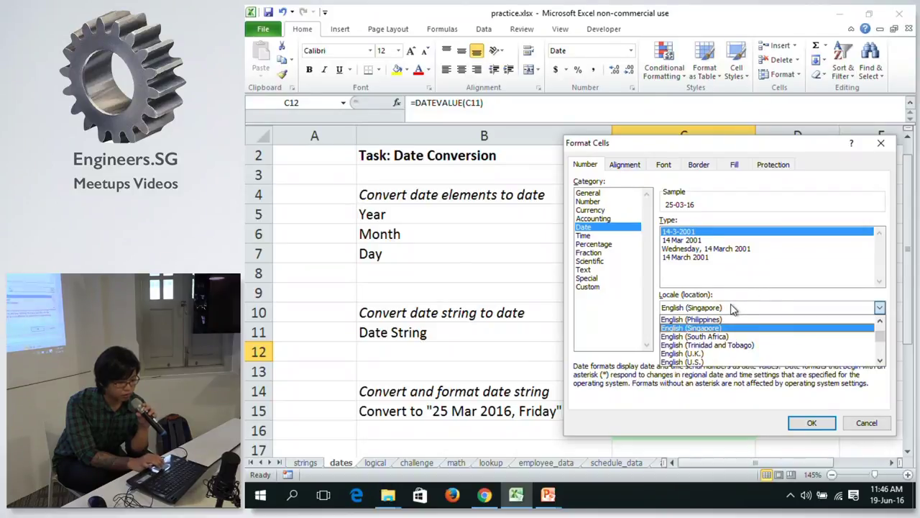
pyautogui.click(702, 355)
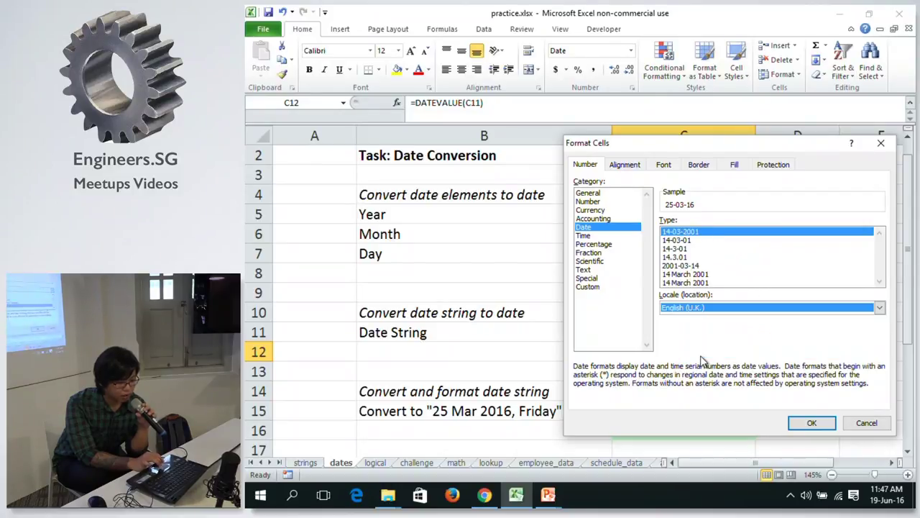
pyautogui.click(697, 311)
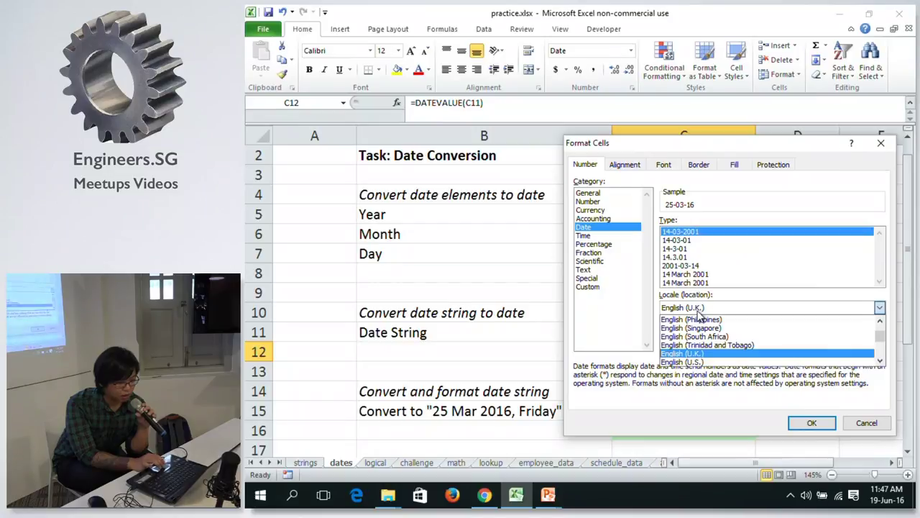
pyautogui.click(684, 366)
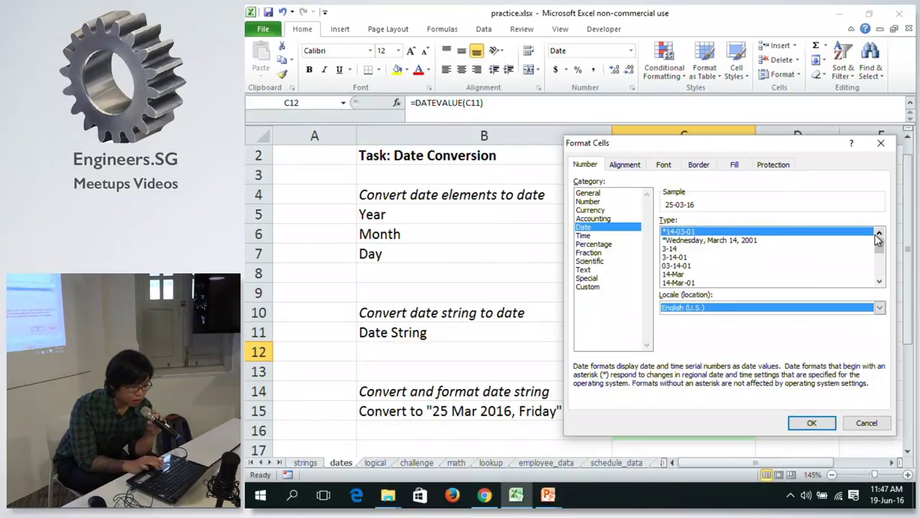
pyautogui.click(880, 283)
pyautogui.click(880, 283)
pyautogui.click(880, 283)
pyautogui.click(881, 283)
pyautogui.click(880, 283)
pyautogui.click(881, 283)
pyautogui.click(880, 283)
pyautogui.click(881, 283)
pyautogui.click(880, 283)
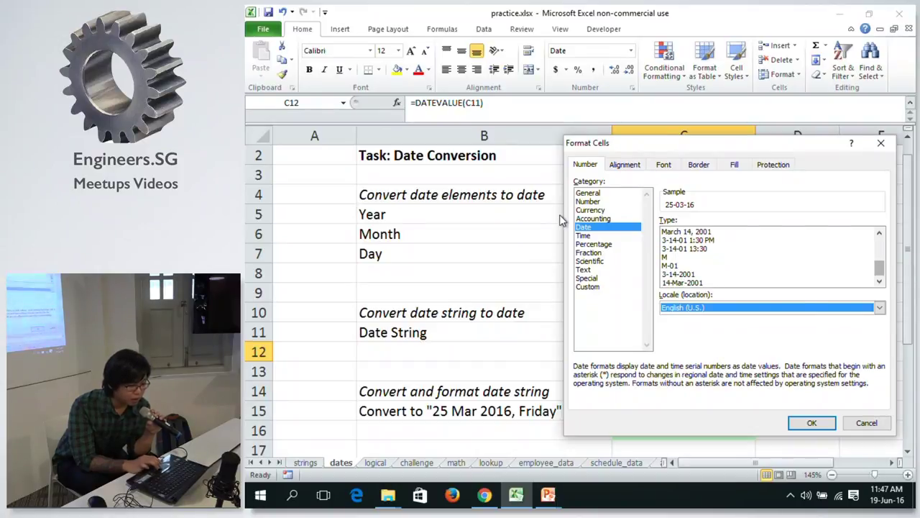
pyautogui.click(601, 245)
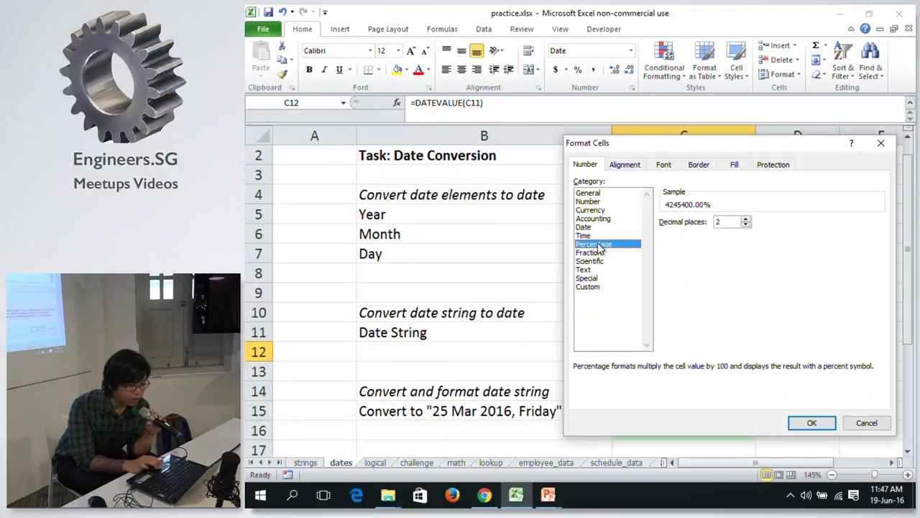
pyautogui.click(596, 238)
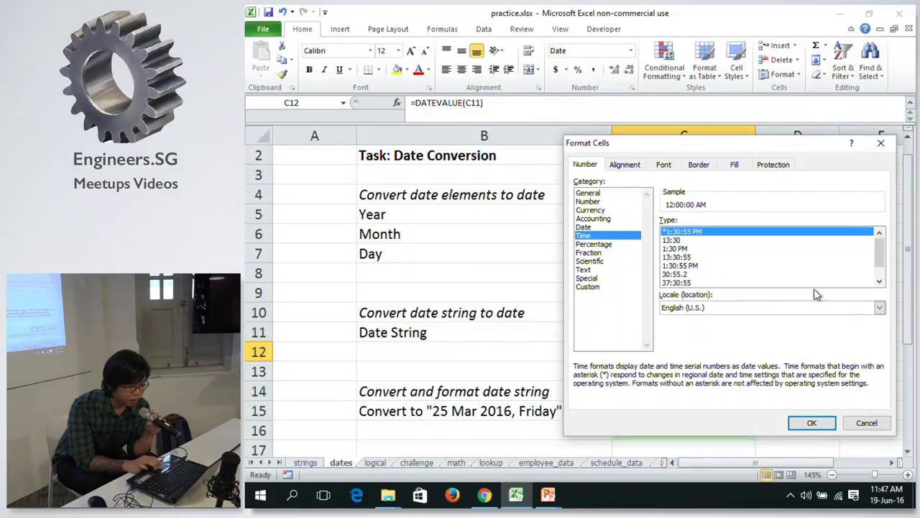
pyautogui.moveTo(883, 260); pyautogui.dragTo(881, 277)
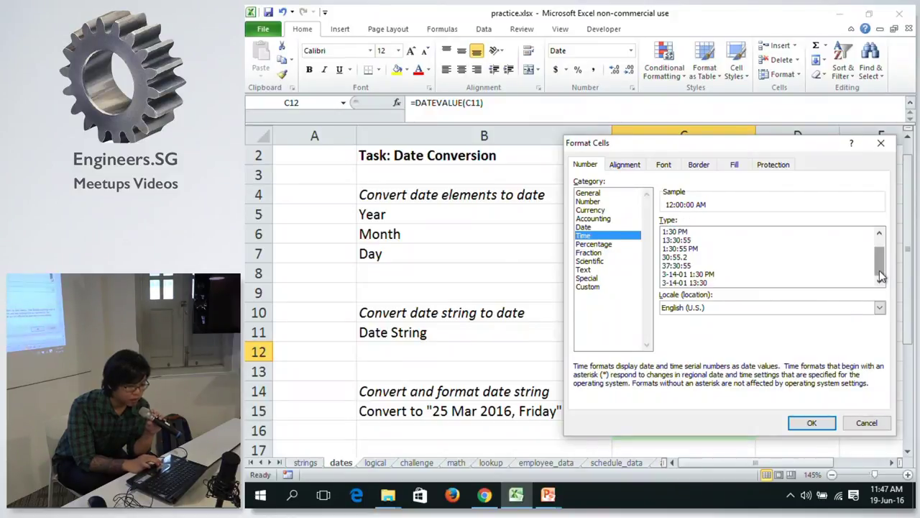
pyautogui.click(602, 229)
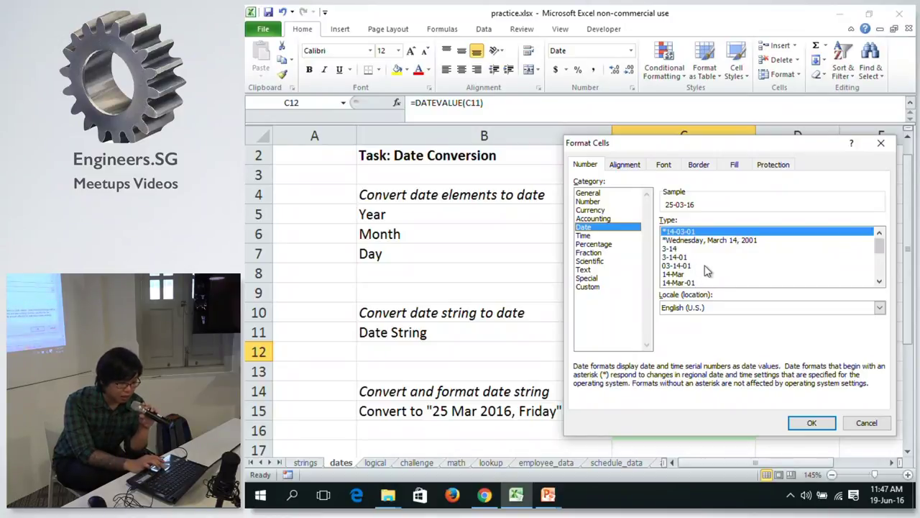
pyautogui.click(723, 240)
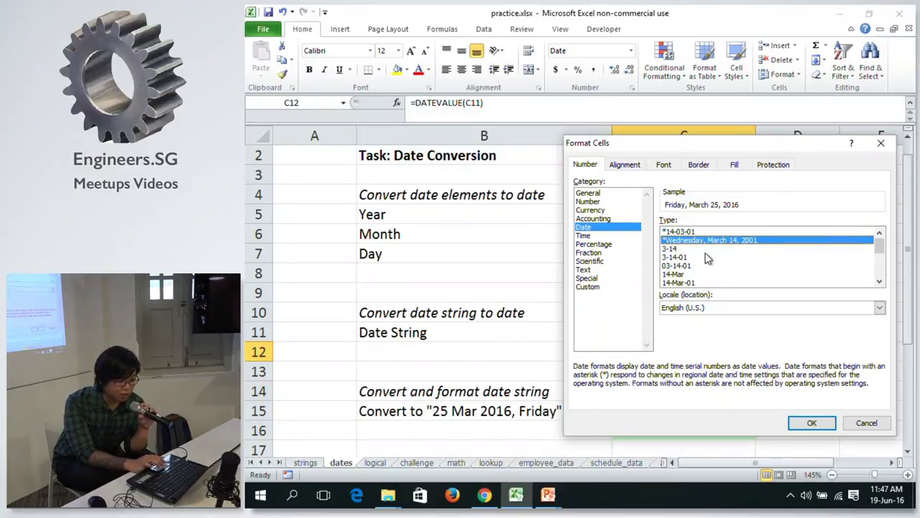
pyautogui.click(709, 257)
pyautogui.click(704, 266)
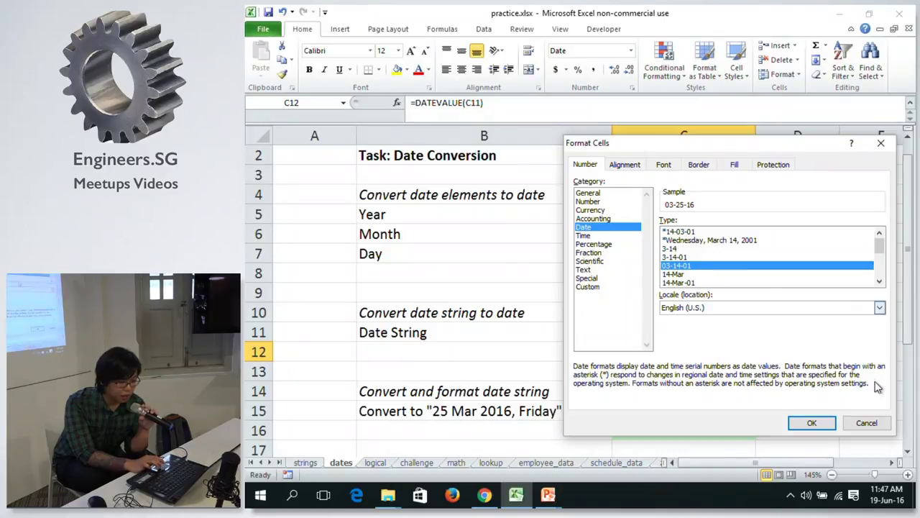
pyautogui.click(877, 424)
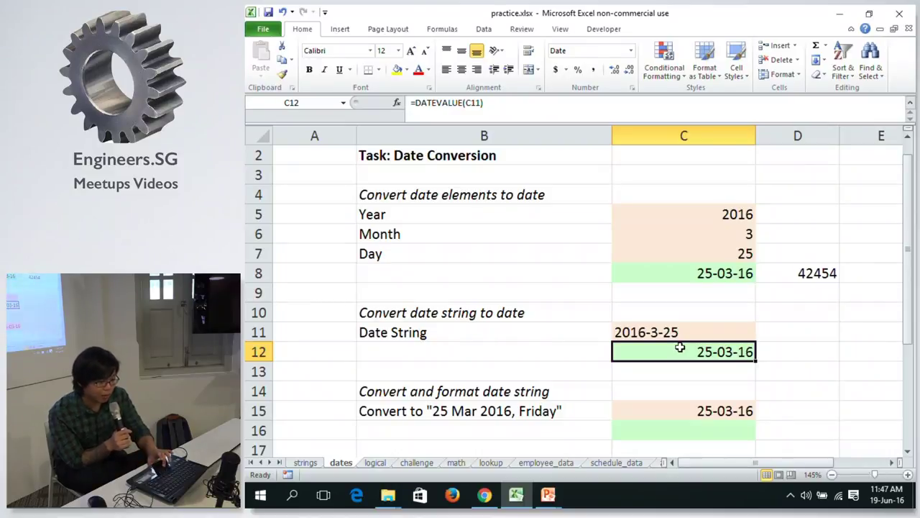
# Inspect C12's English (Singapore) date format code [$-14809]d-m-yyyy;@ in Format Cells without changing it.
pyautogui.click(883, 502)
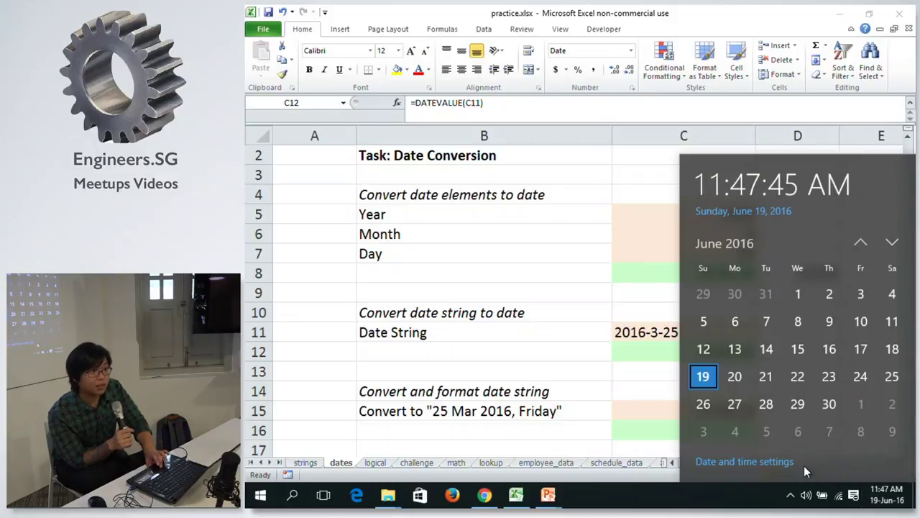
pyautogui.click(640, 308)
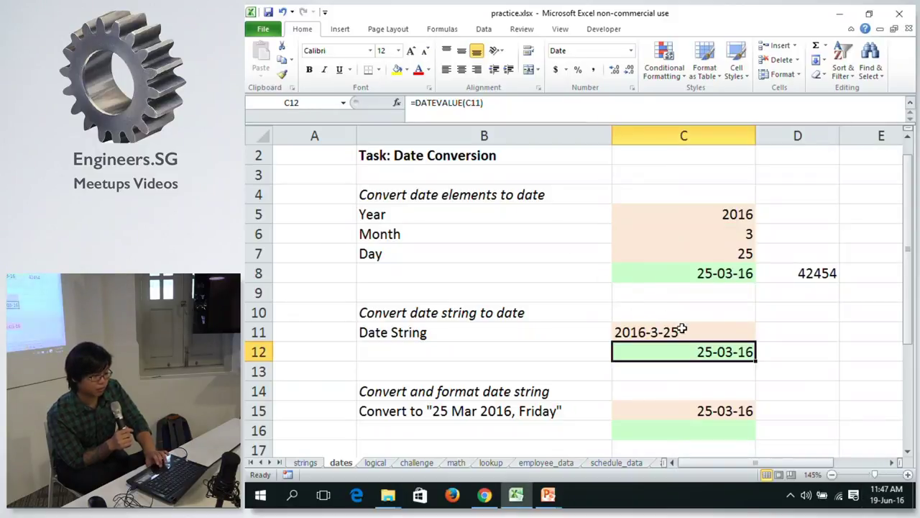
pyautogui.click(630, 51)
pyautogui.click(622, 354)
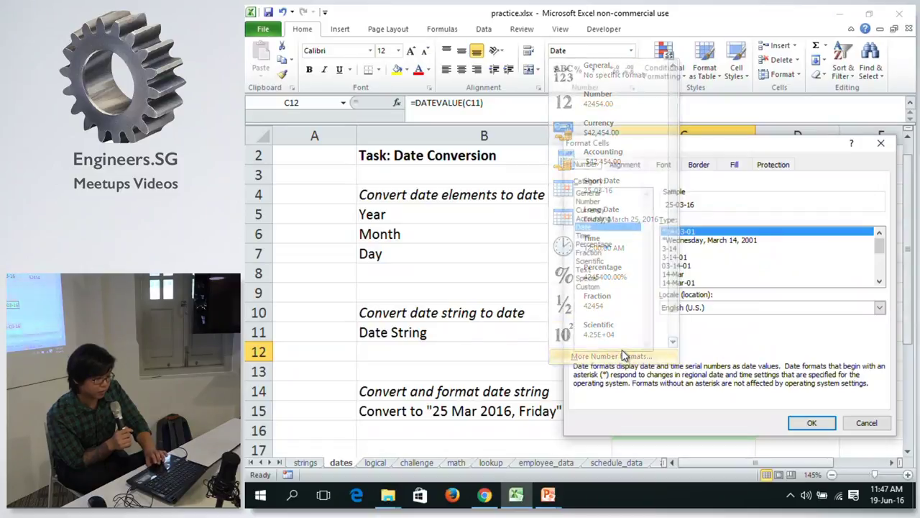
pyautogui.click(743, 309)
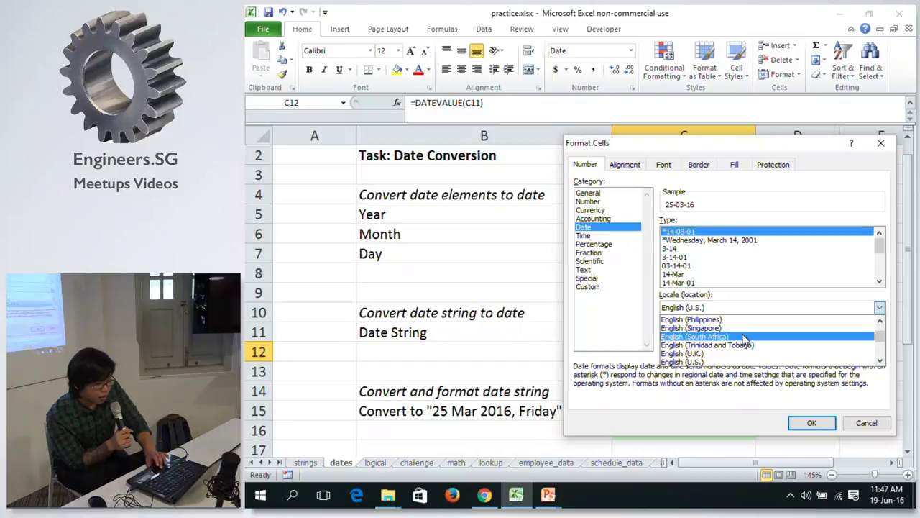
pyautogui.click(745, 328)
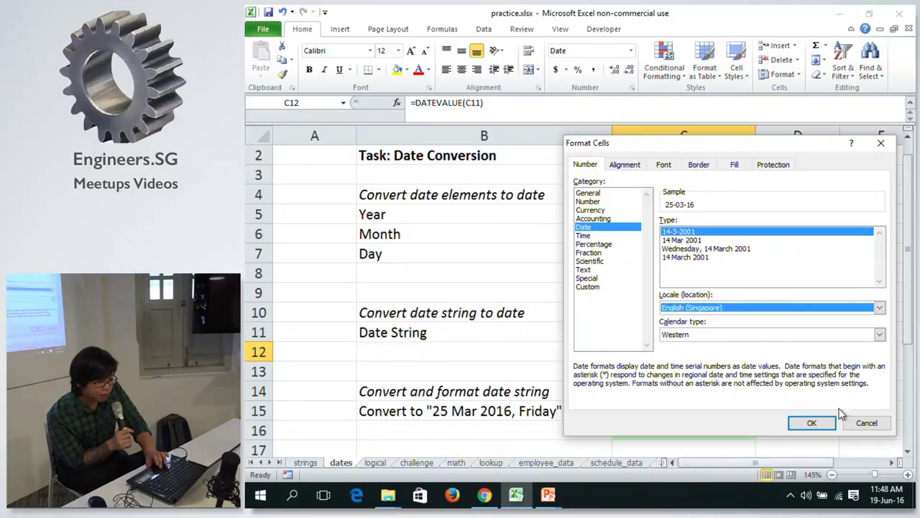
pyautogui.click(611, 287)
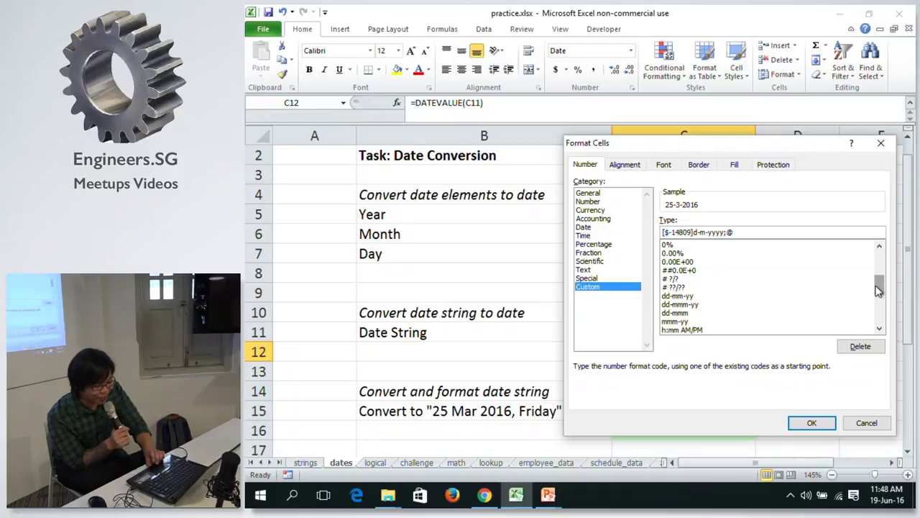
pyautogui.moveTo(877, 290); pyautogui.dragTo(880, 311)
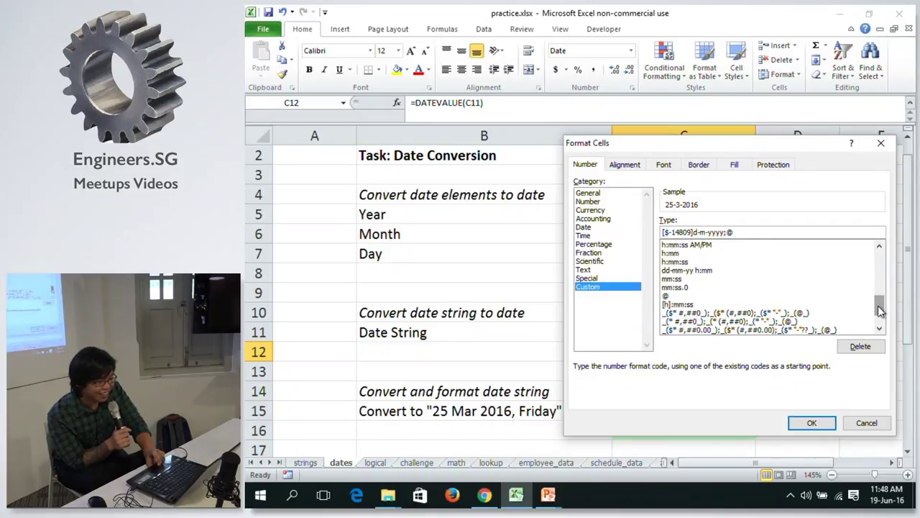
pyautogui.click(866, 423)
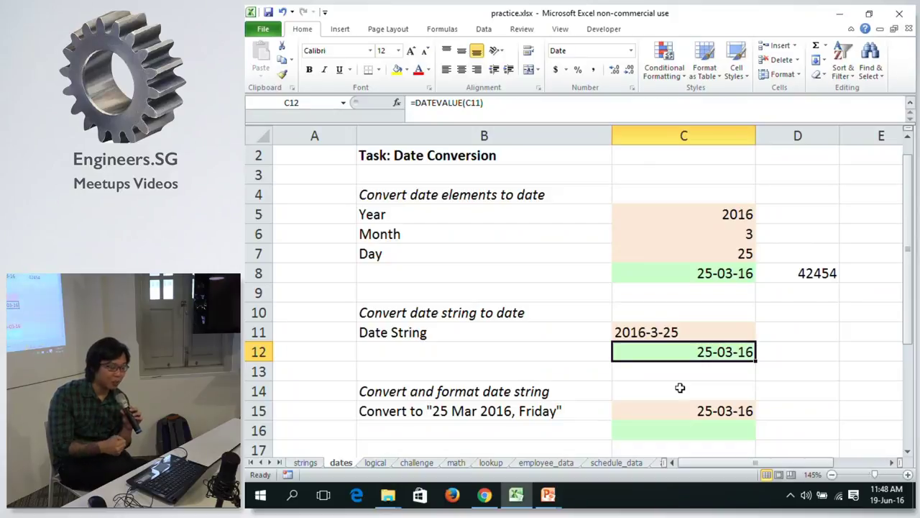
# Inspect the contents of C12 and of the 25-03-16 date in C15.
pyautogui.press('Down')
pyautogui.press('Down')
pyautogui.press('Down')
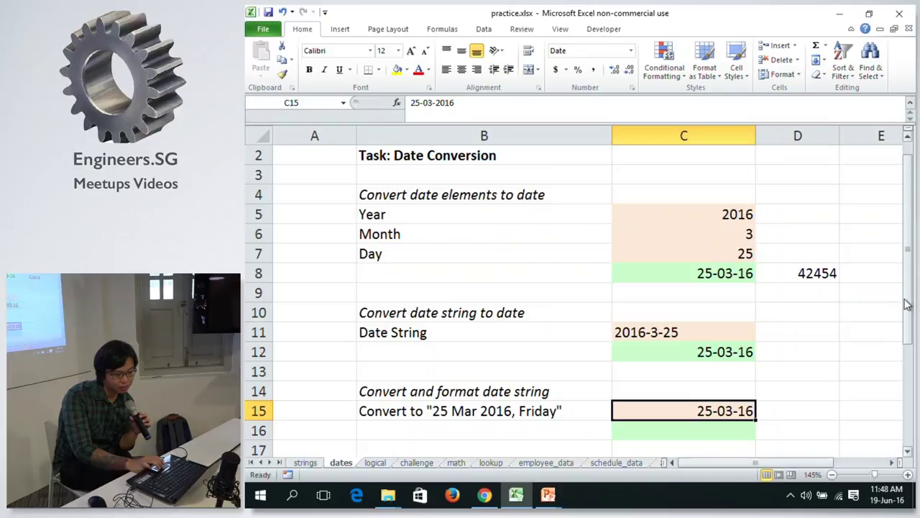
pyautogui.moveTo(908, 305); pyautogui.dragTo(908, 324)
pyautogui.click(703, 416)
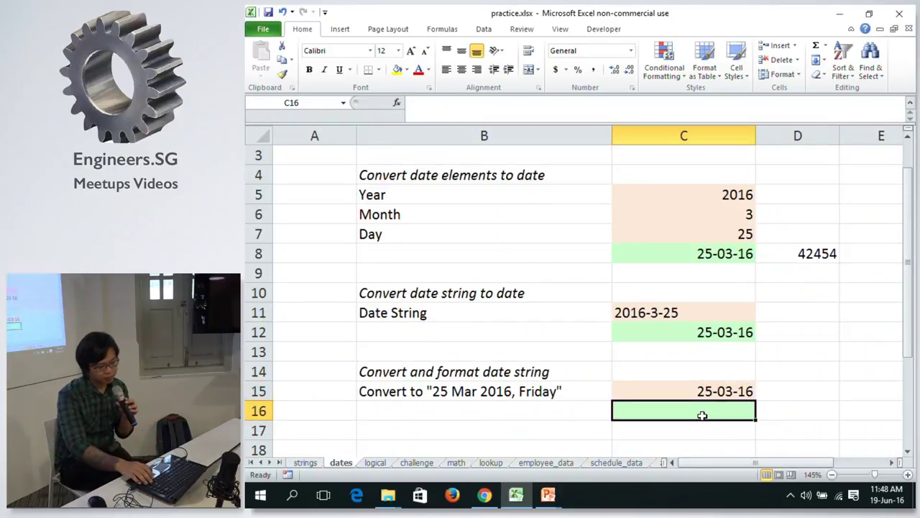
pyautogui.press('Up')
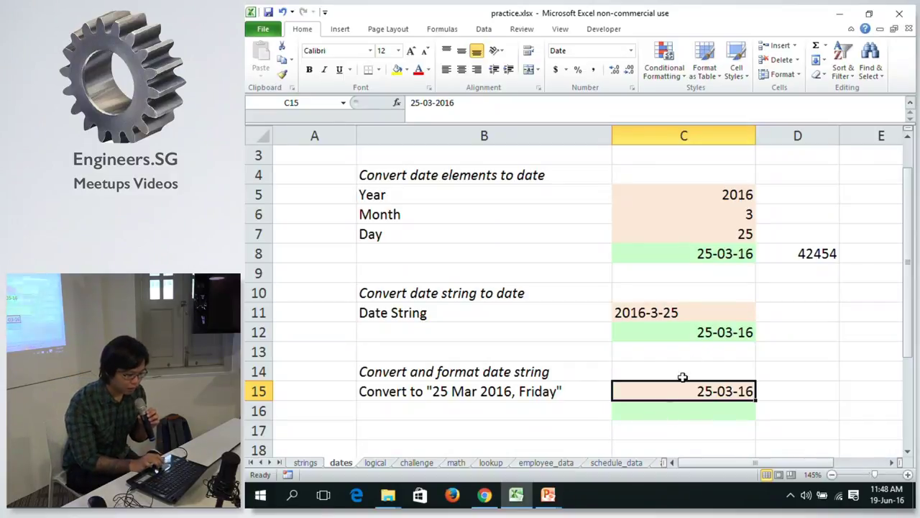
pyautogui.click(710, 332)
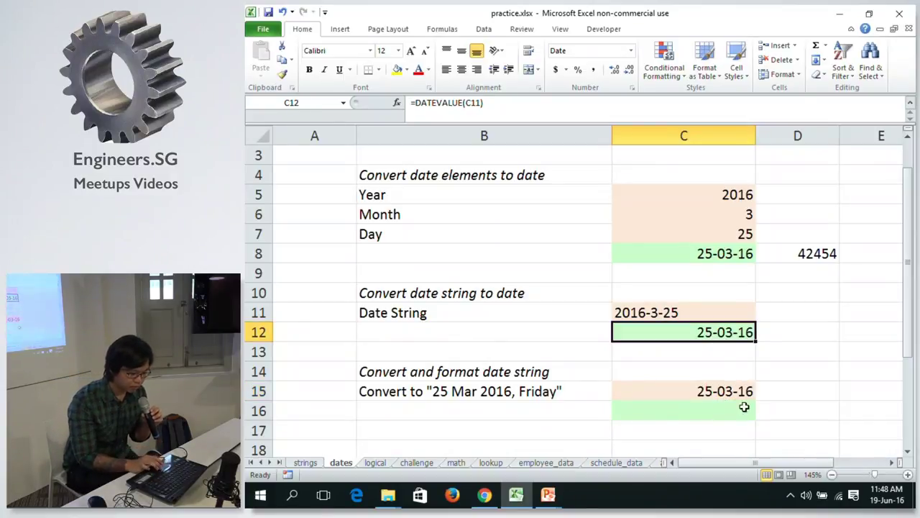
pyautogui.click(722, 389)
pyautogui.click(710, 407)
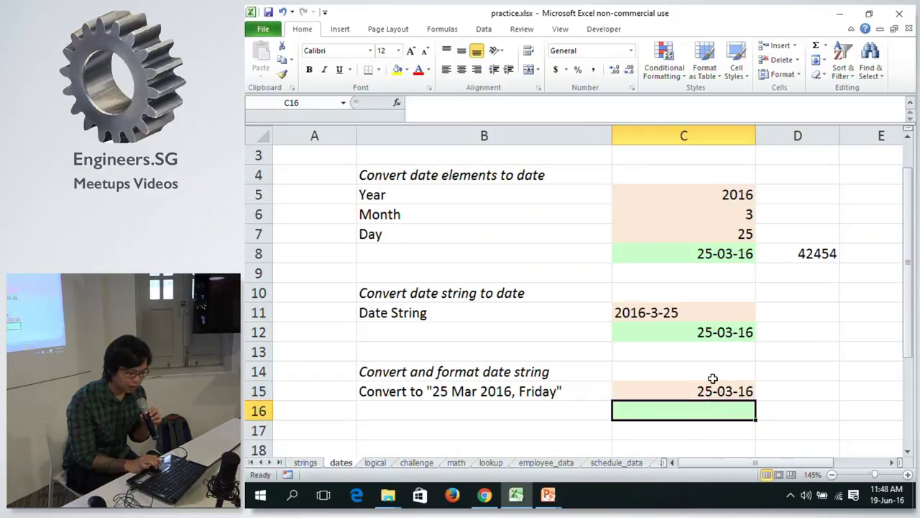
pyautogui.click(709, 386)
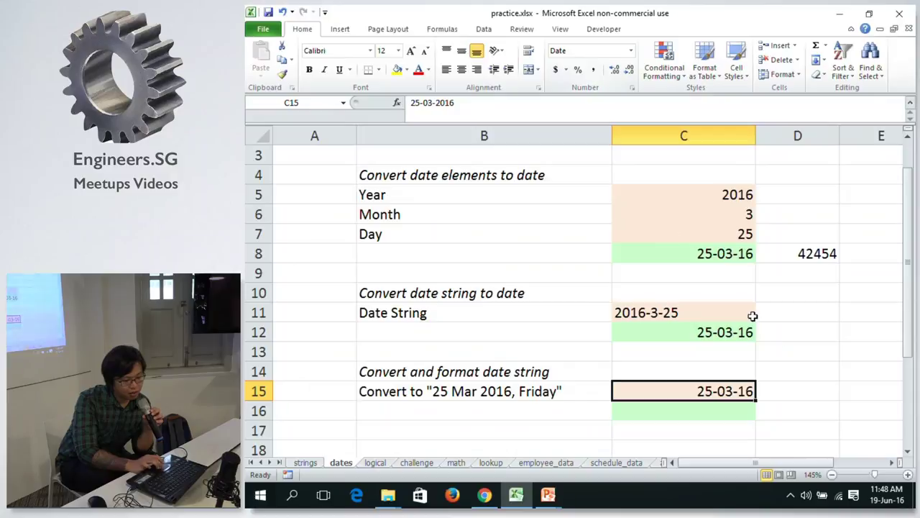
# Test =C15 in D15, clear it, and begin a new formula in C16.
pyautogui.click(795, 393)
pyautogui.write('=')
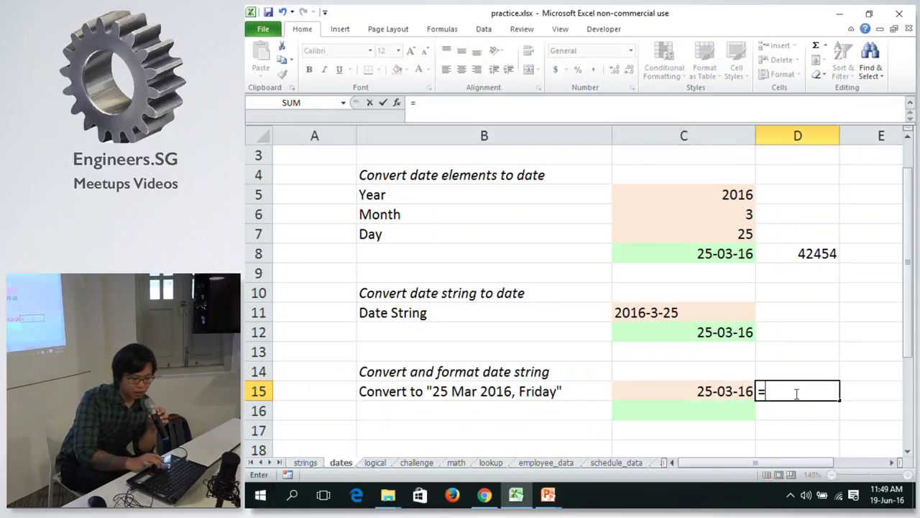
pyautogui.click(728, 394)
pyautogui.press('Return')
pyautogui.press('Up')
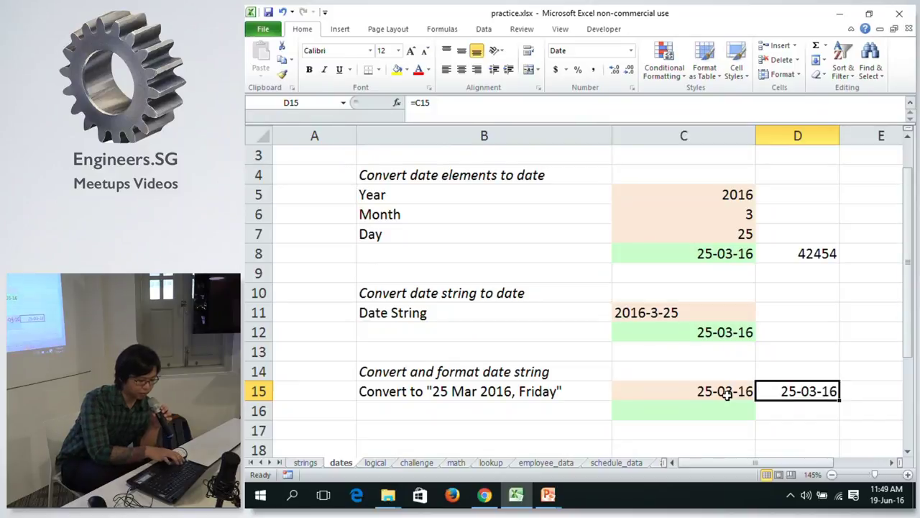
pyautogui.press('Delete')
pyautogui.click(727, 393)
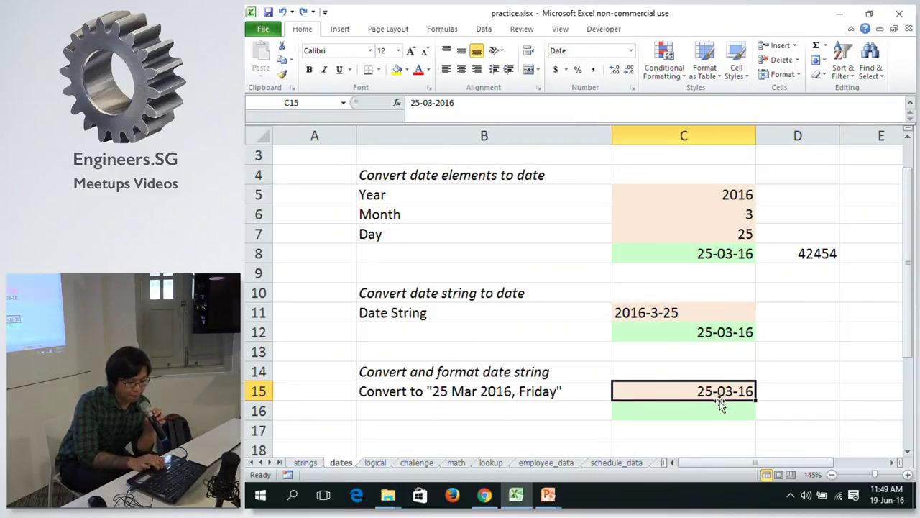
pyautogui.click(704, 416)
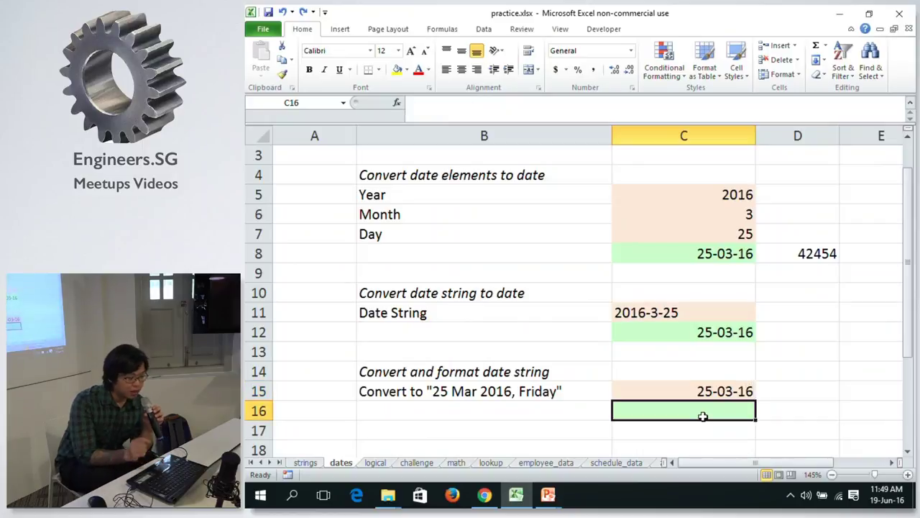
pyautogui.write('=')
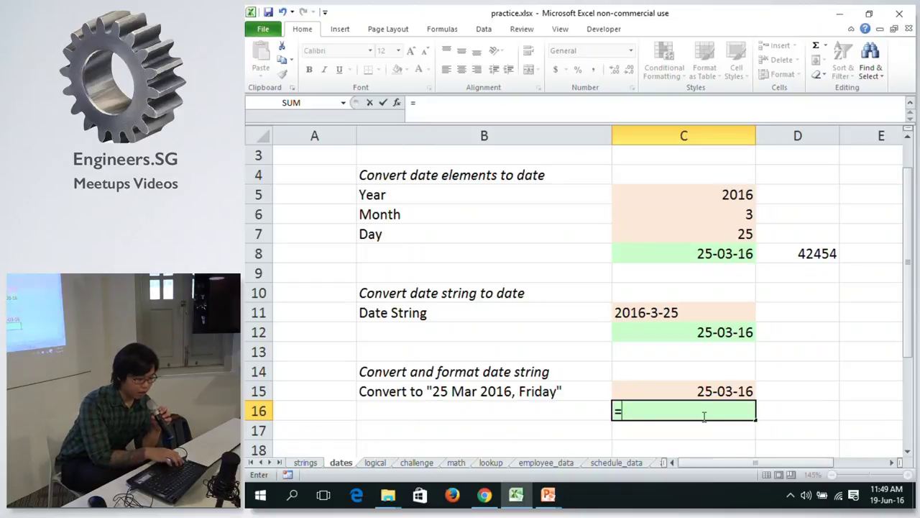
# Build =TEXT(C15, "dd mmm yyyy, dddd") in C16, fixing a typo in the year code.
pyautogui.write('T')
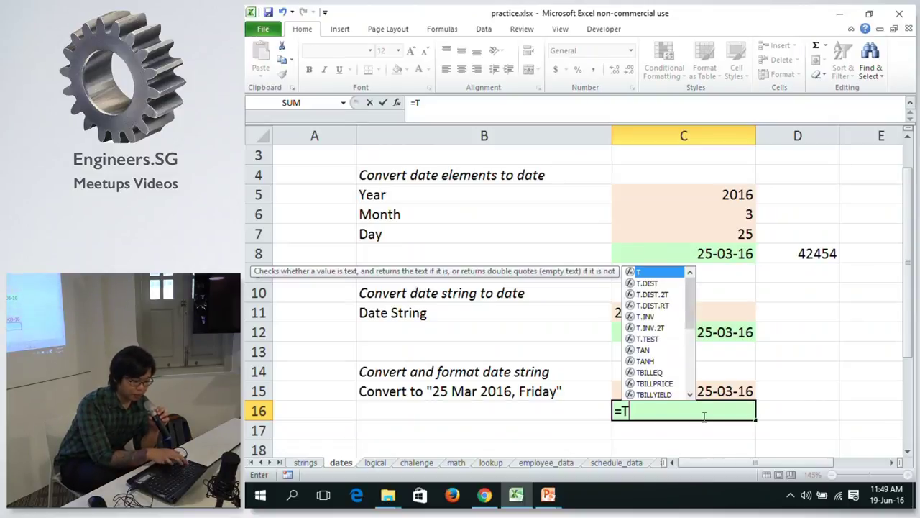
pyautogui.write('ex')
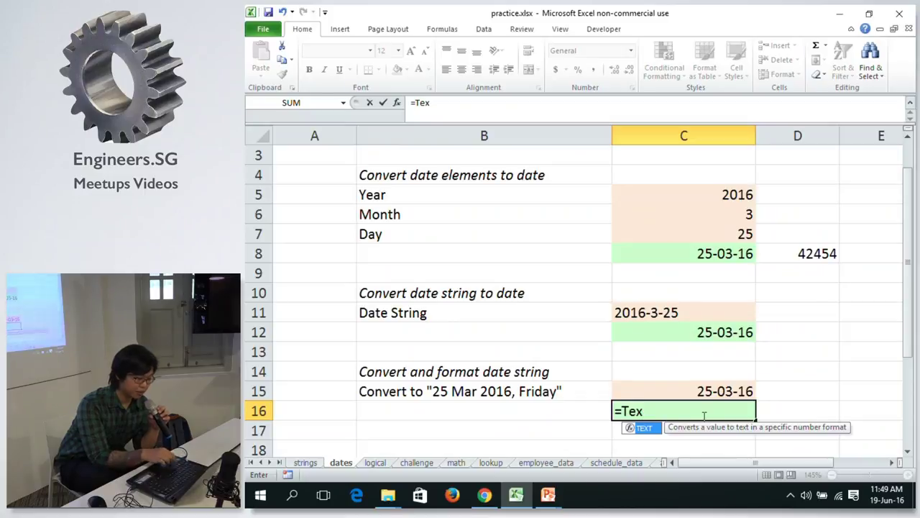
pyautogui.press('Tab')
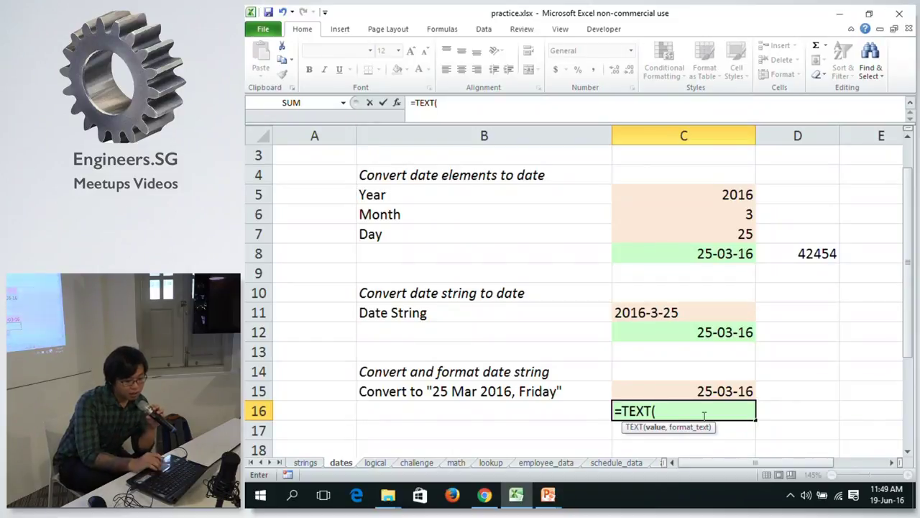
pyautogui.click(685, 391)
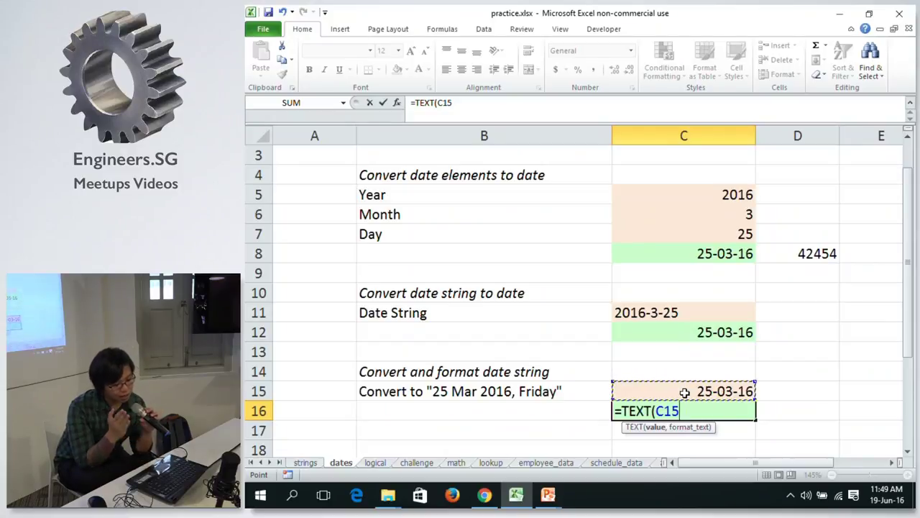
pyautogui.write(', ')
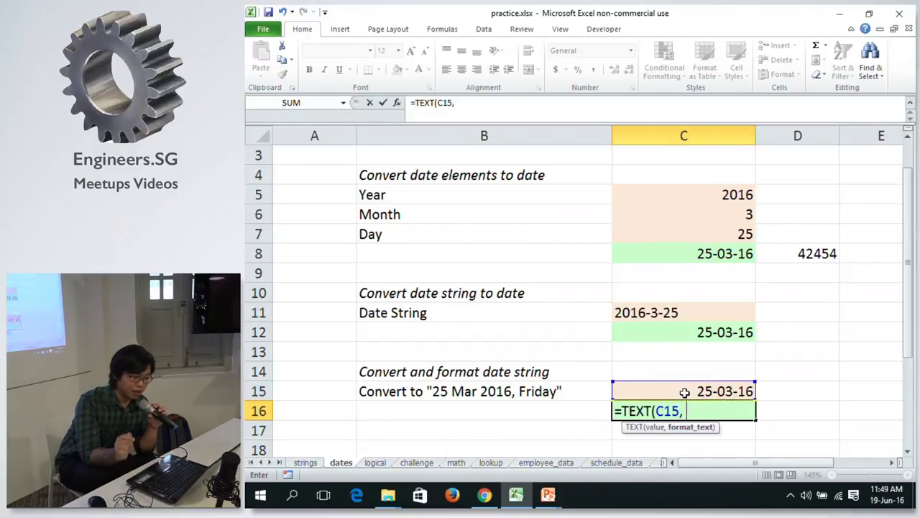
pyautogui.write('"')
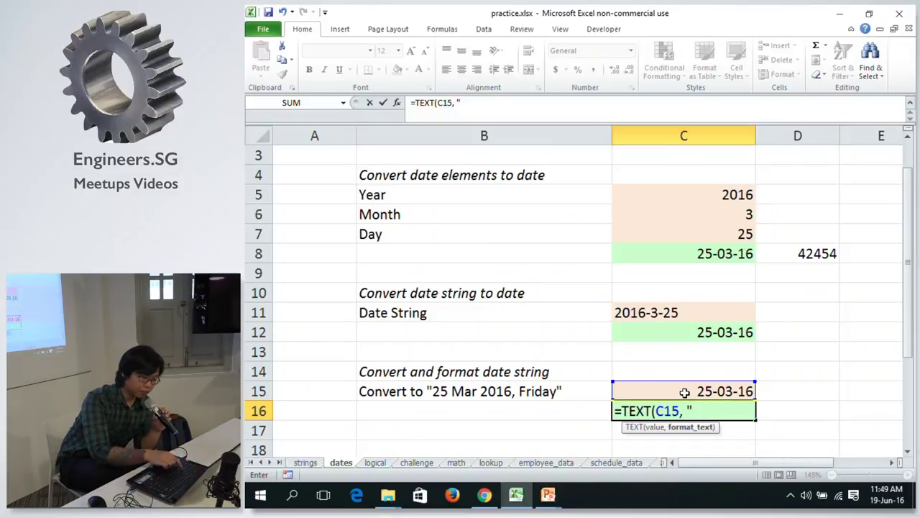
pyautogui.write('dd')
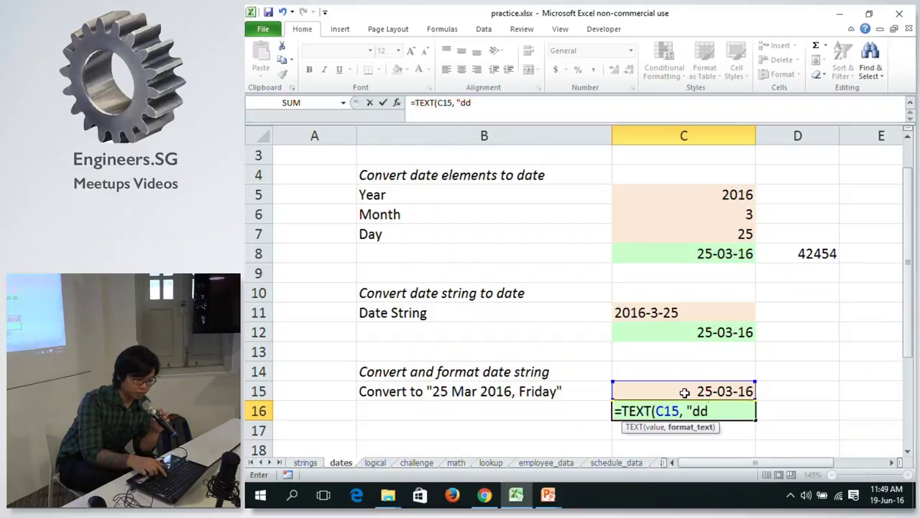
pyautogui.write(' mmm')
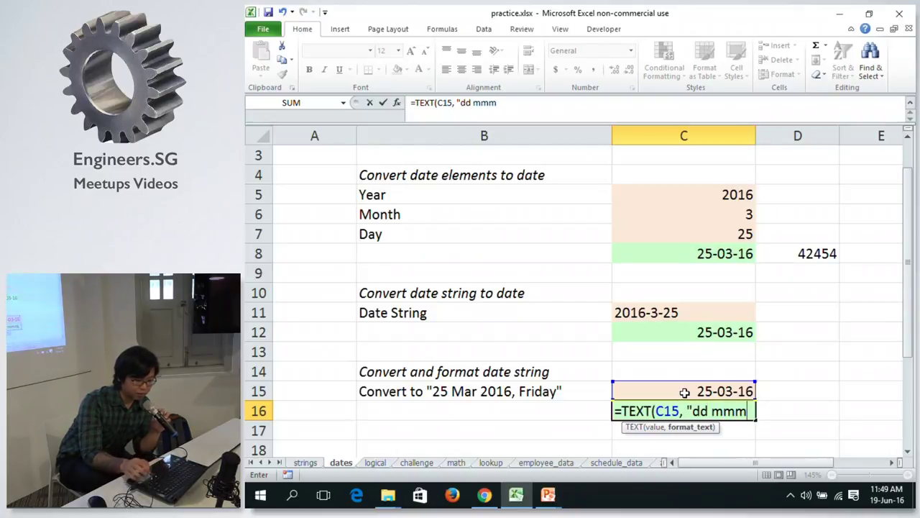
pyautogui.write(' yyyt')
pyautogui.press('BackSpace')
pyautogui.write('y')
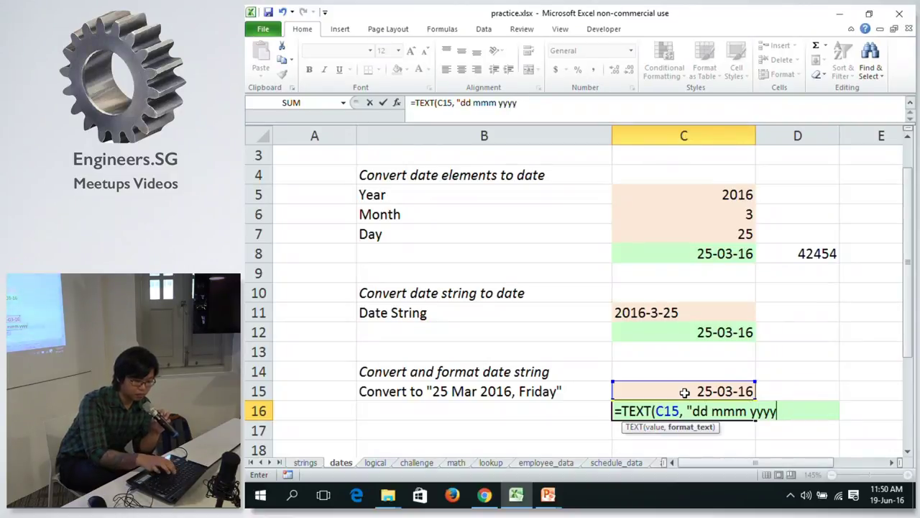
pyautogui.write(', dddd')
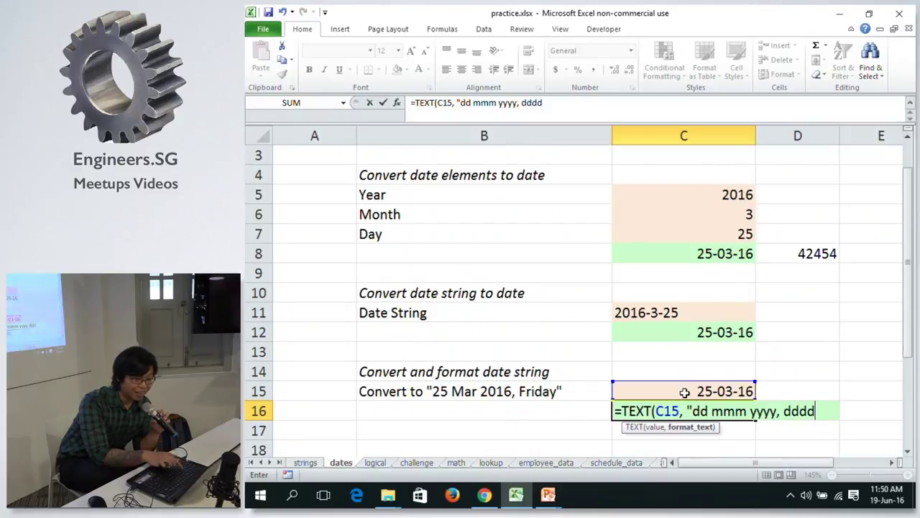
pyautogui.write('")')
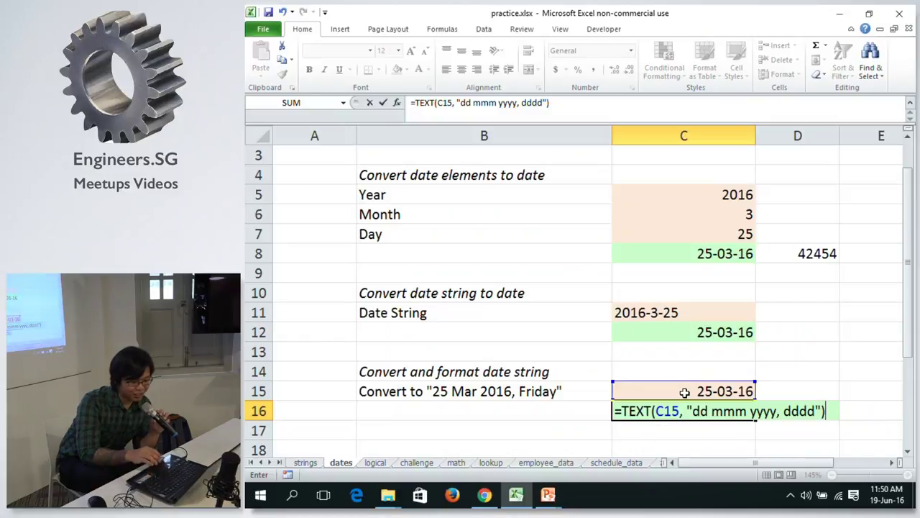
pyautogui.press('Return')
pyautogui.press('Up')
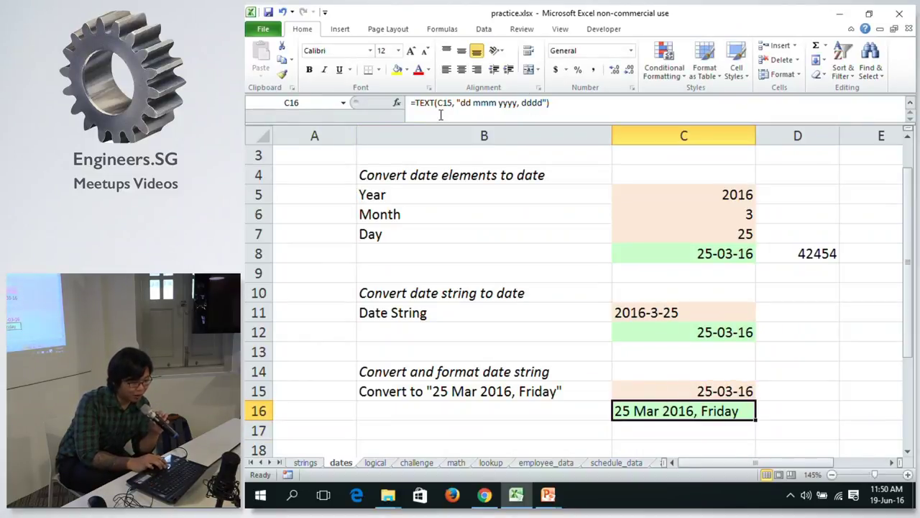
pyautogui.click(488, 103)
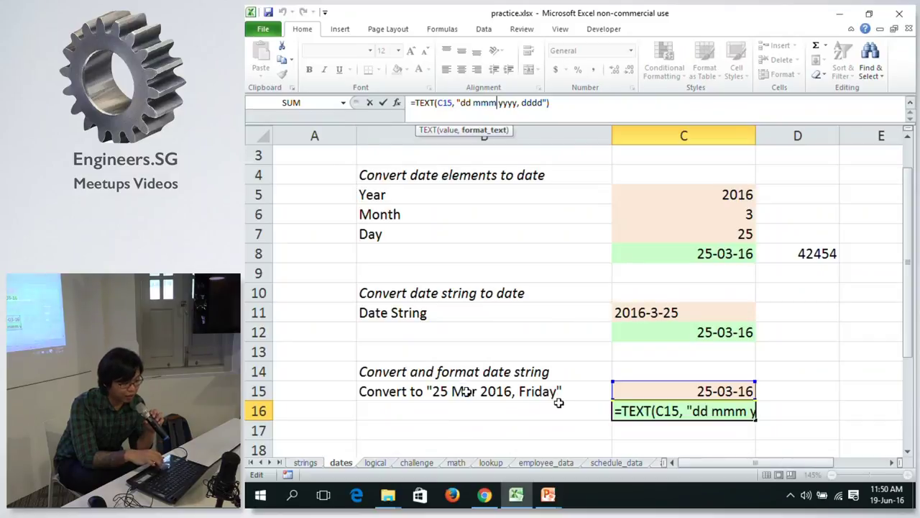
# Try a two-digit year and a shorter month code in C16's TEXT format.
pyautogui.press('Delete')
pyautogui.press('Delete')
pyautogui.press('Return')
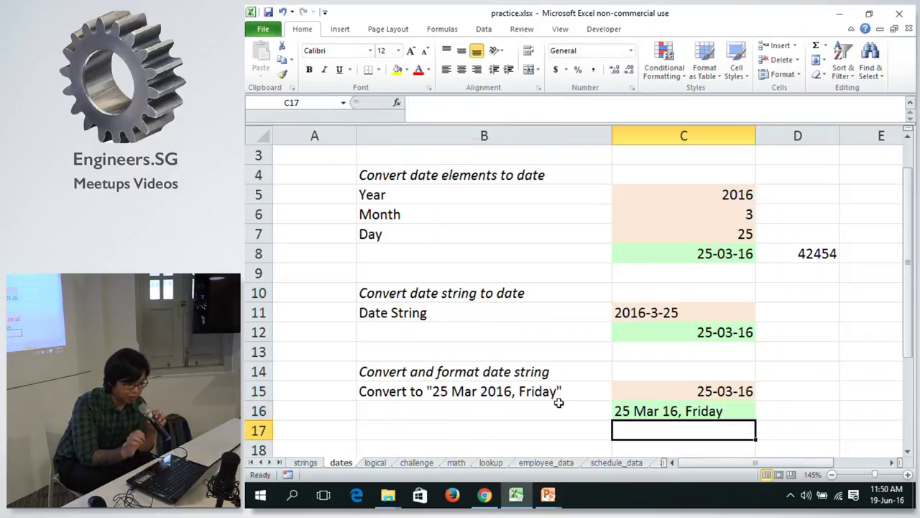
pyautogui.click(686, 409)
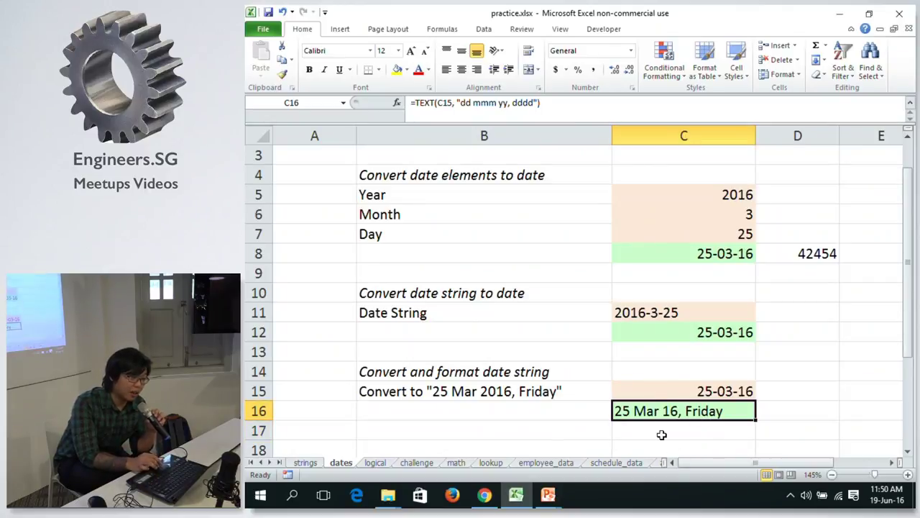
pyautogui.click(487, 102)
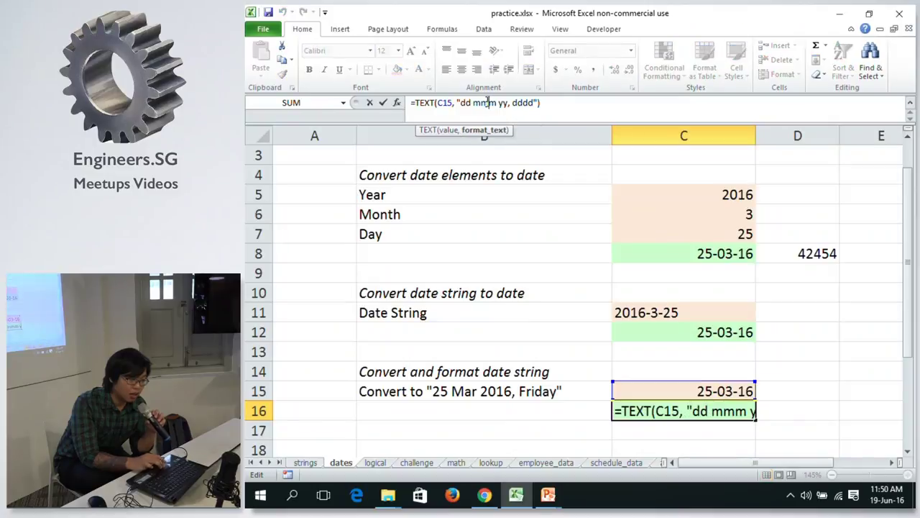
pyautogui.press('BackSpace')
pyautogui.press('Return')
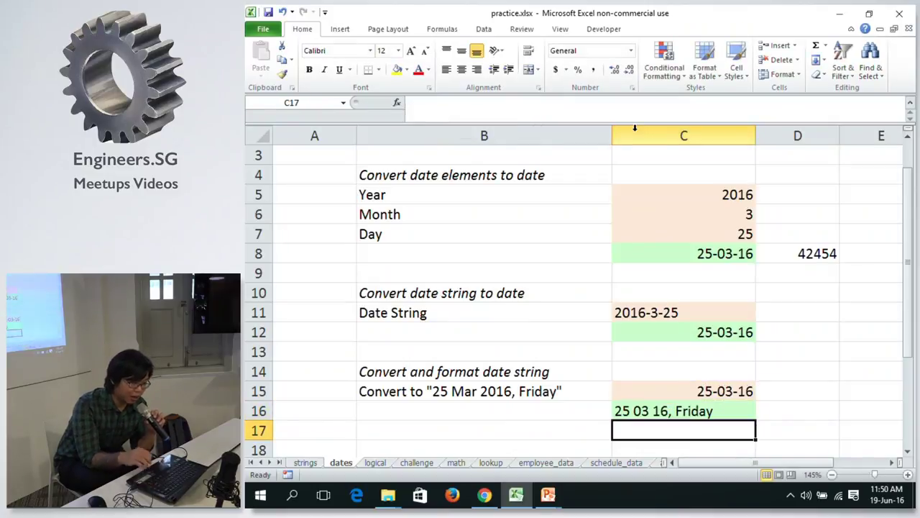
# Restore the mmm month code and try the format without the comma.
pyautogui.press('Up')
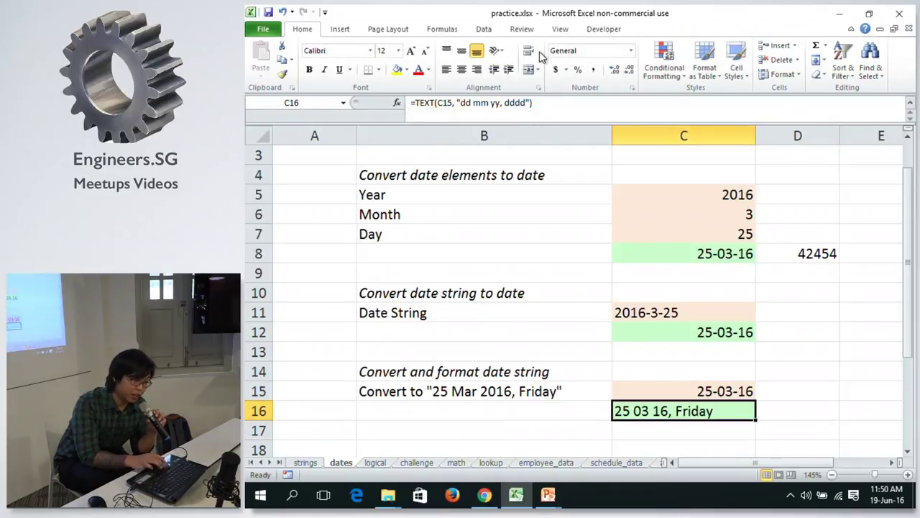
pyautogui.click(472, 103)
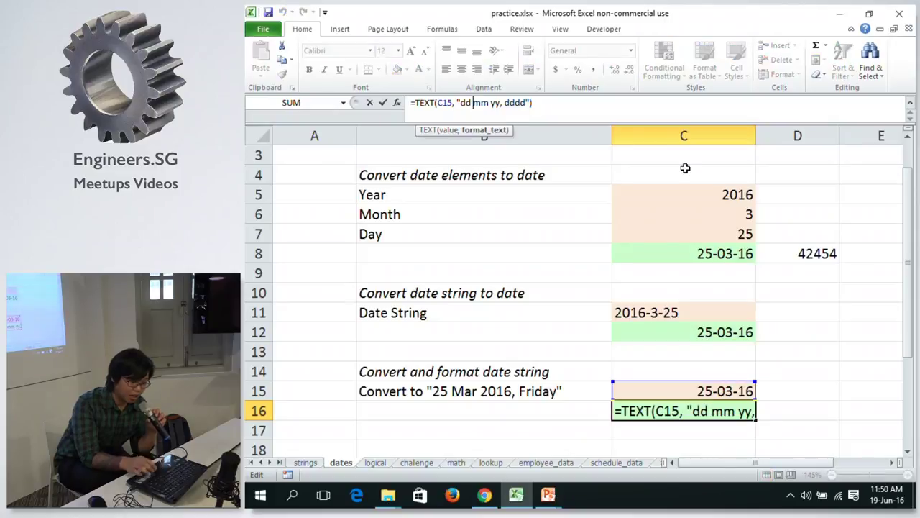
pyautogui.write('mmmm')
pyautogui.press('Return')
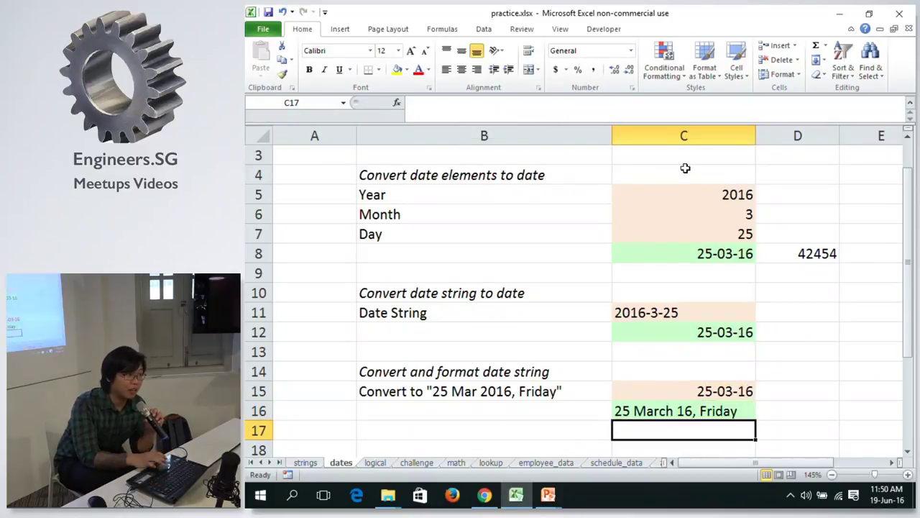
pyautogui.click(663, 412)
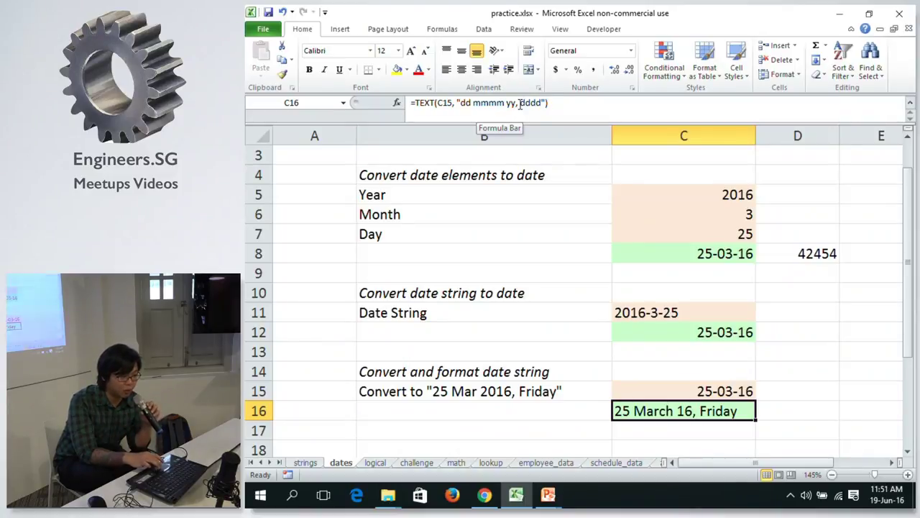
pyautogui.click(521, 103)
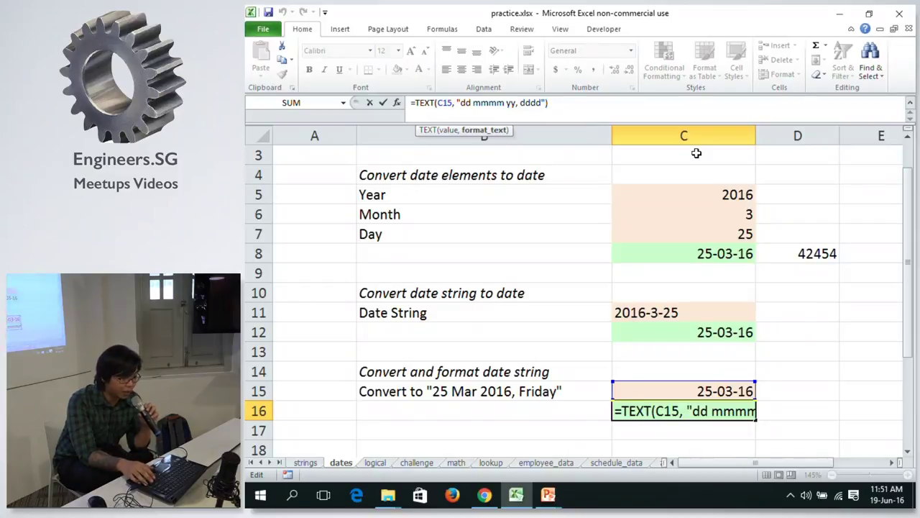
pyautogui.press('Right')
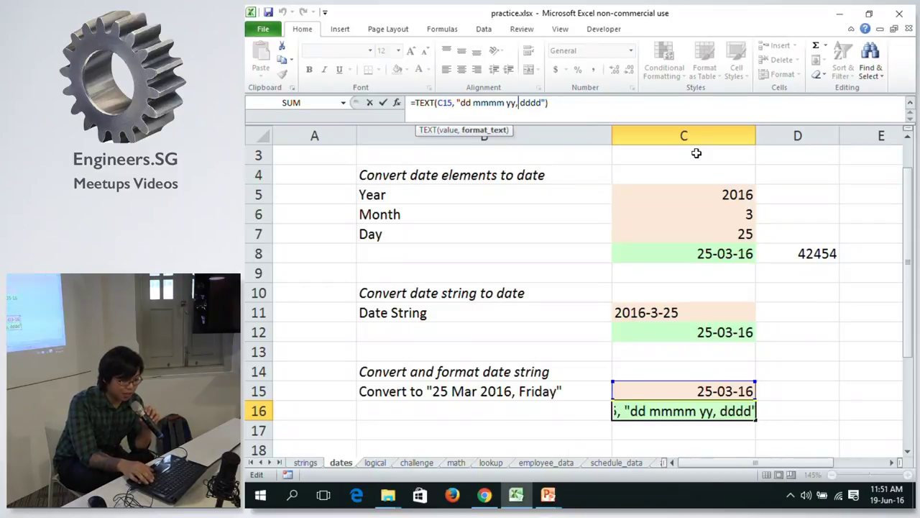
pyautogui.press('BackSpace')
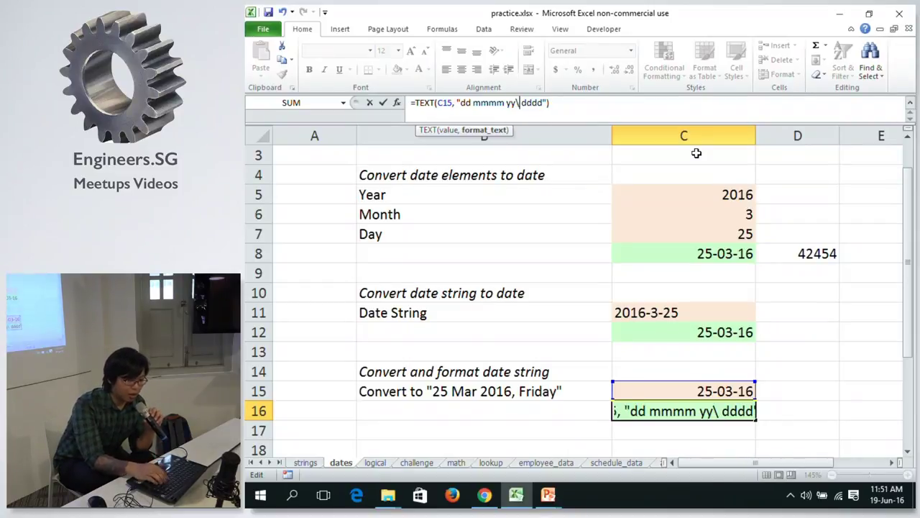
pyautogui.press('Return')
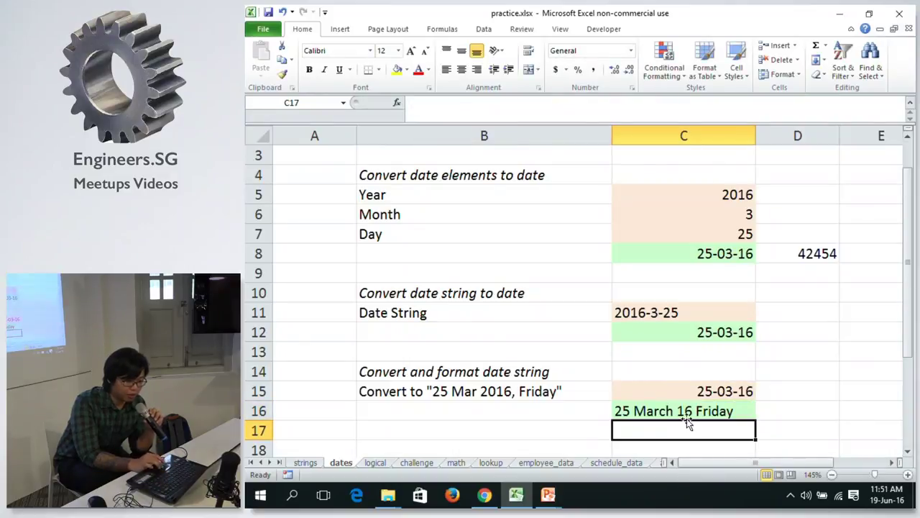
# Try a colon-separated format, trimming the year code and removing the backslash before dddd.
pyautogui.press('Up')
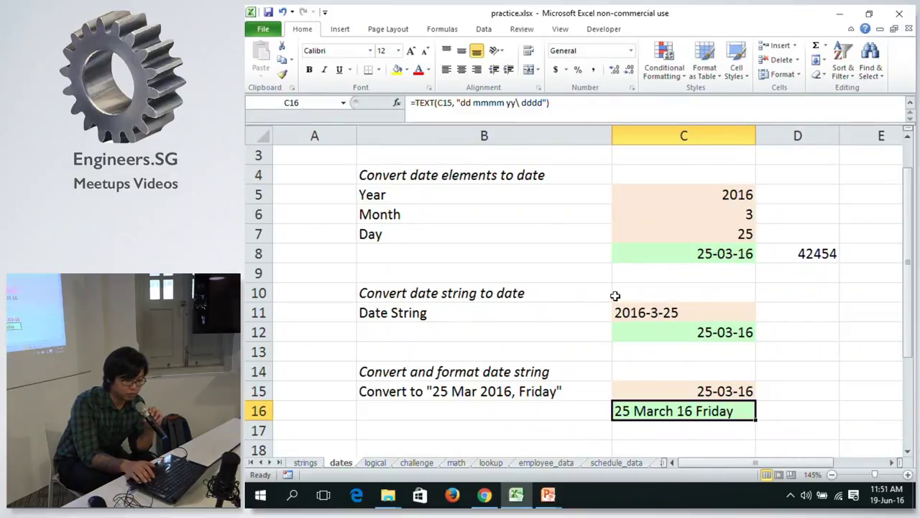
pyautogui.click(514, 102)
pyautogui.press('BackSpace')
pyautogui.write(':')
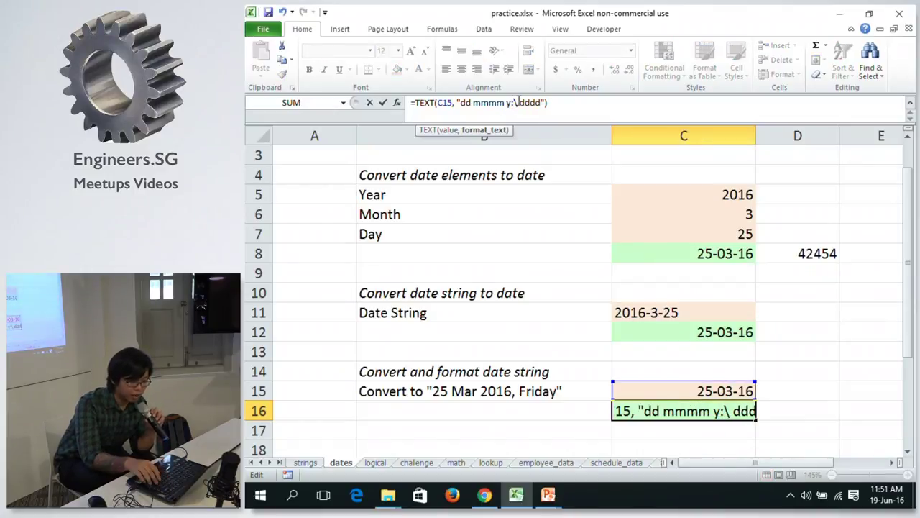
pyautogui.press('Delete')
pyautogui.press('Return')
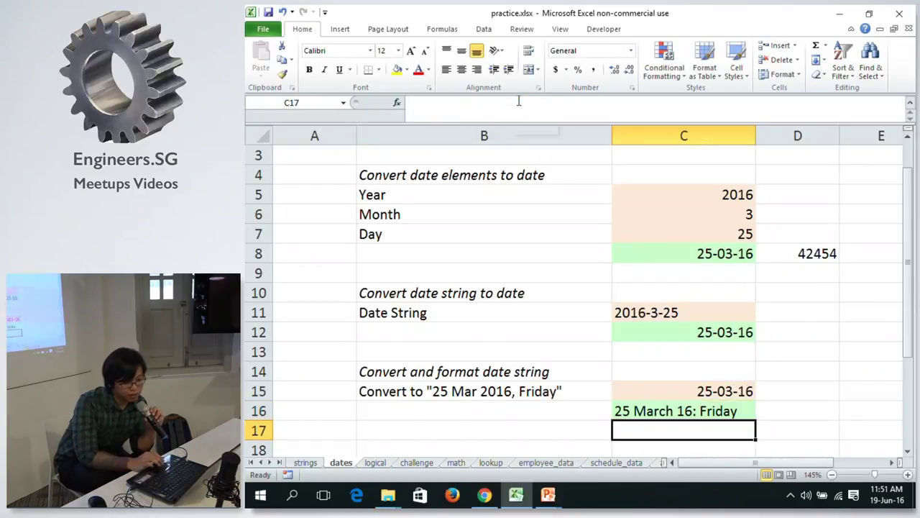
pyautogui.press('Up')
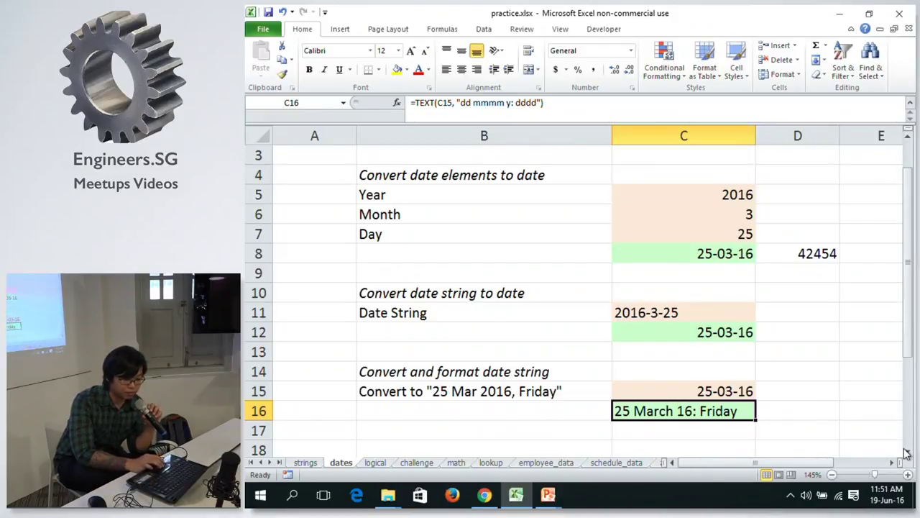
# Finalise "dd mmm yyyy, dddd" so C16 shows 25 Mar 2016, Friday, and copy it.
pyautogui.press('F2')
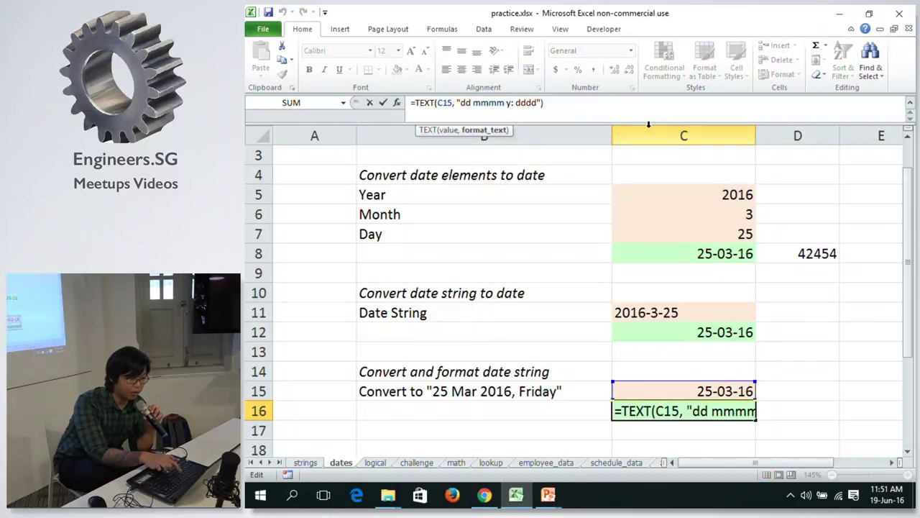
pyautogui.write('yyy')
pyautogui.press('Delete')
pyautogui.write(',')
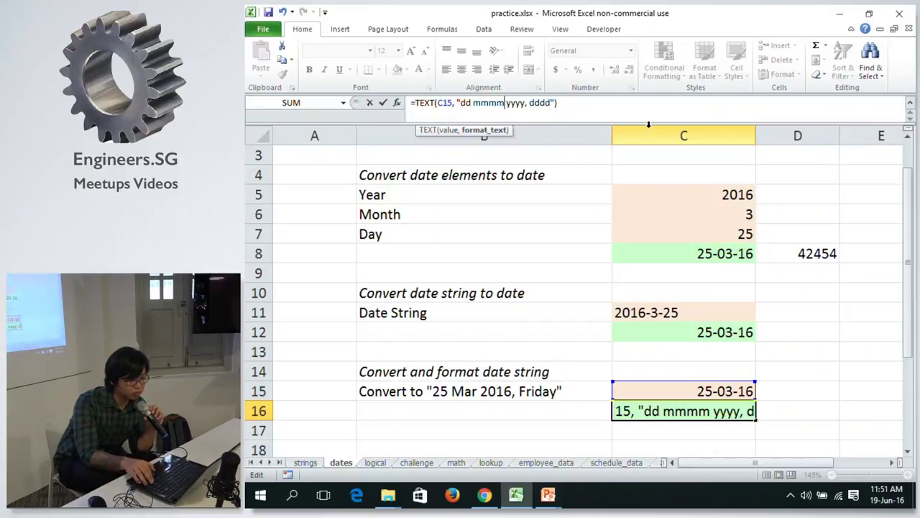
pyautogui.press('Return')
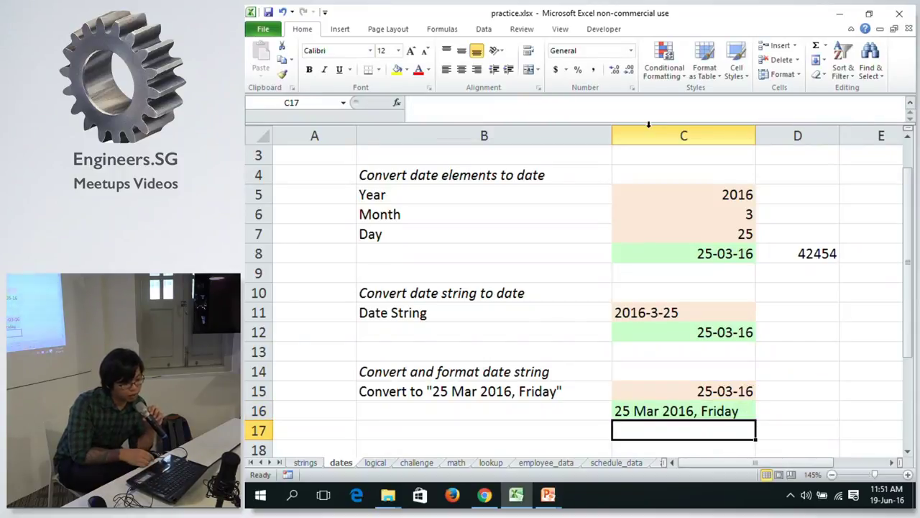
pyautogui.click(665, 411)
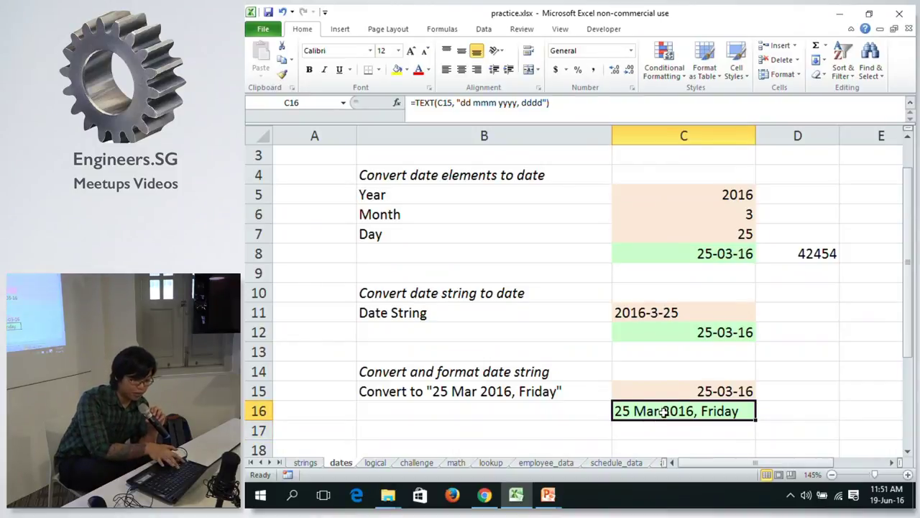
pyautogui.hotkey('ctrl', 'c')
pyautogui.click(806, 405)
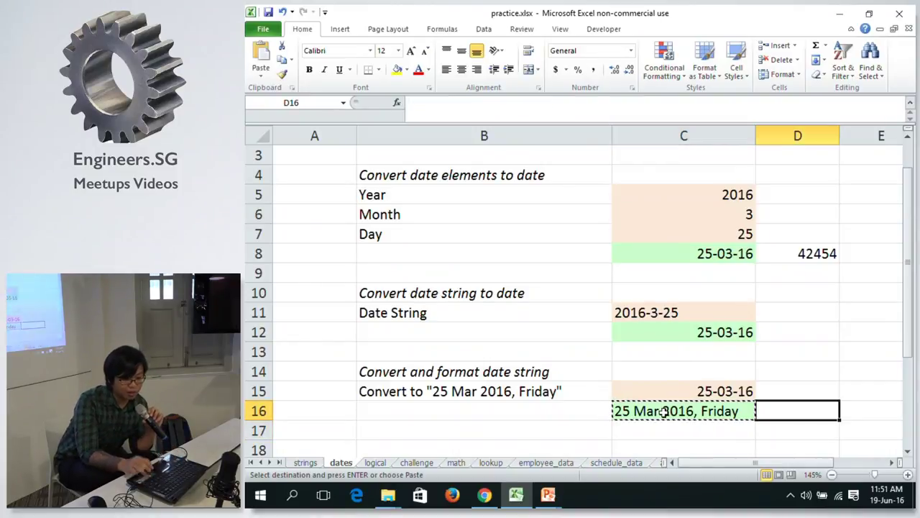
# Paste C16's result into D16 as plain text '25 Mar 2016, Friday' and inspect it.
pyautogui.rightClick(806, 403)
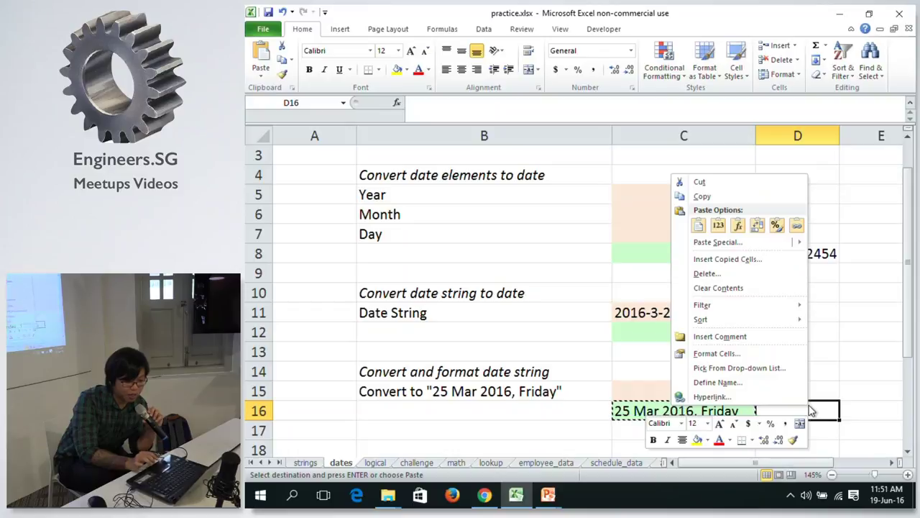
pyautogui.click(717, 227)
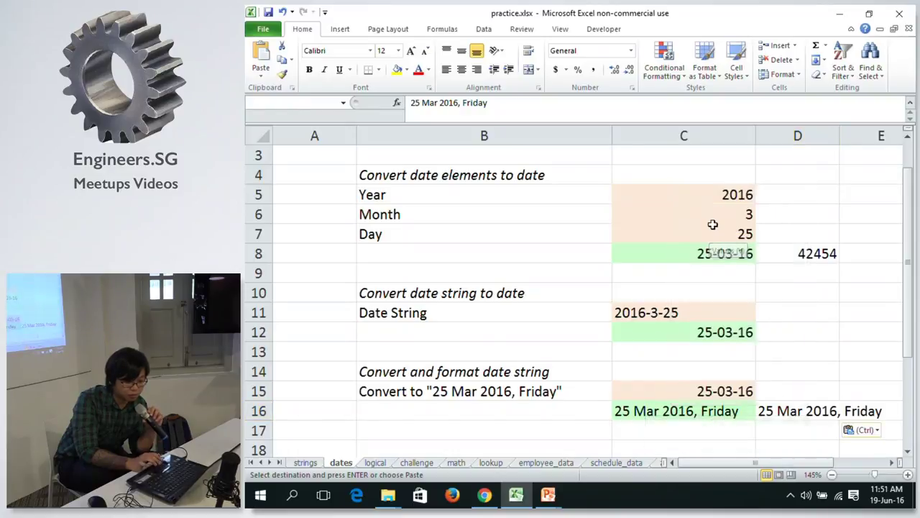
pyautogui.click(521, 108)
pyautogui.doubleClick(480, 103)
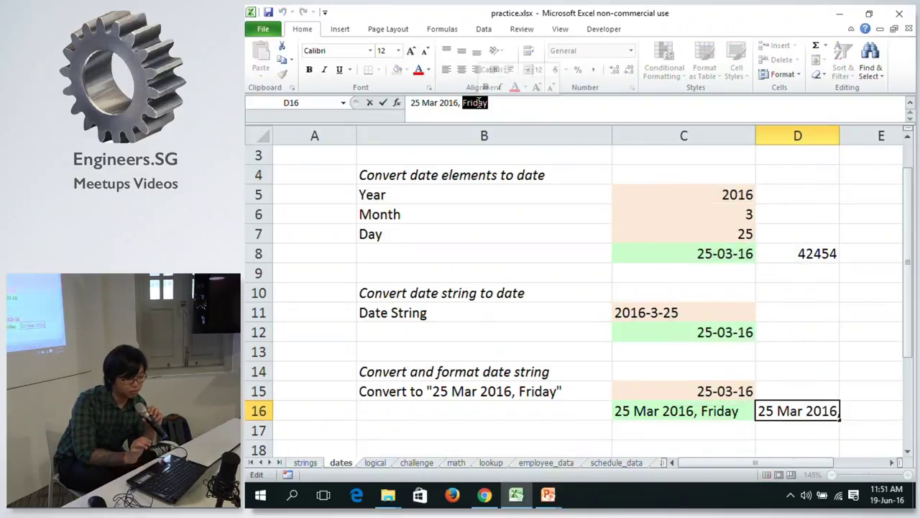
pyautogui.press('Escape')
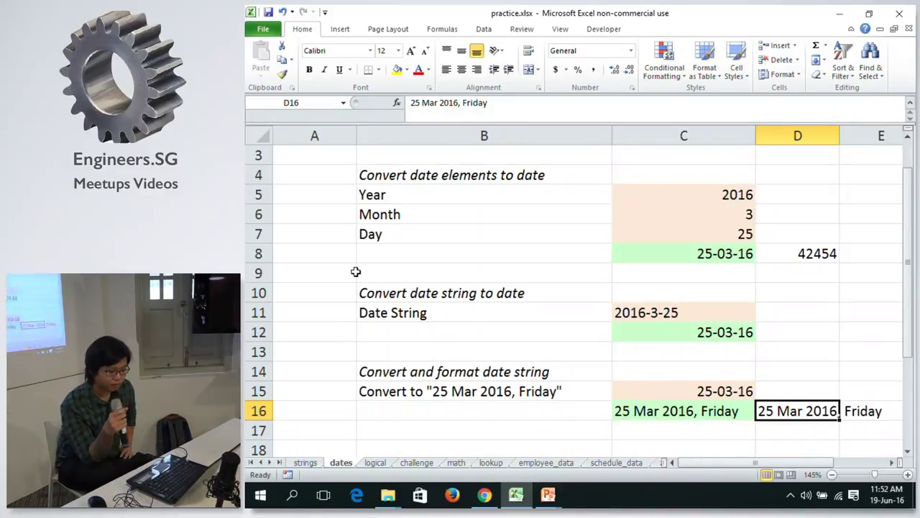
pyautogui.press('Down')
pyautogui.press('Down')
pyautogui.press('Down')
pyautogui.press('Down')
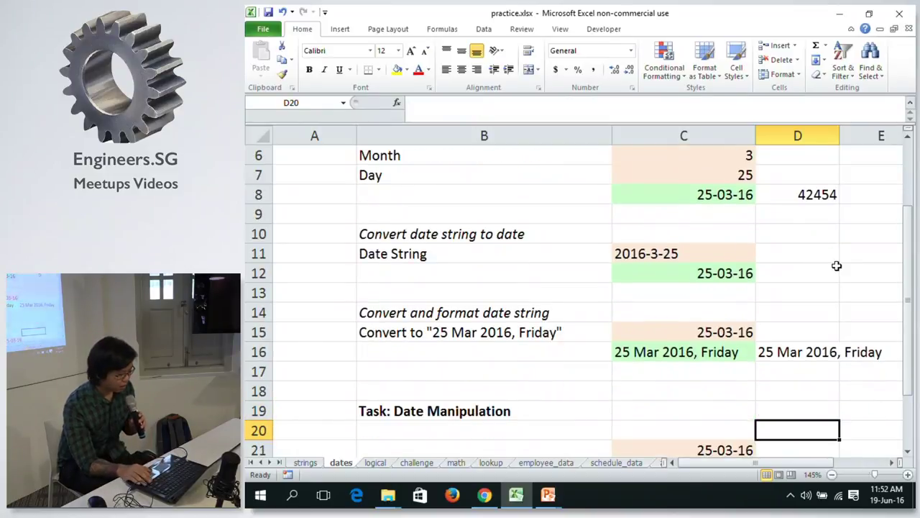
# Enter =C21+10 in C22 to add 10 days to the 25-03-16 base date.
pyautogui.press('Down')
pyautogui.press('Down')
pyautogui.press('Up')
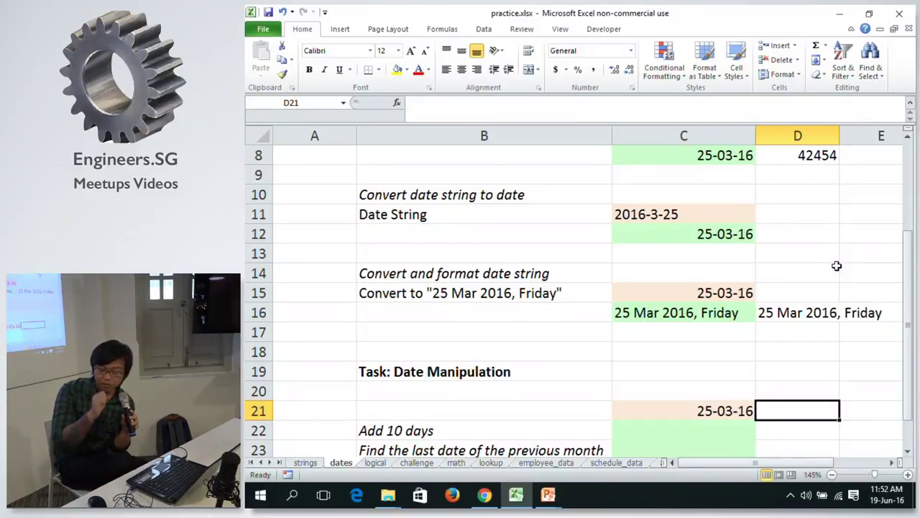
pyautogui.press('Down')
pyautogui.press('Left')
pyautogui.press('Up')
pyautogui.press('Down')
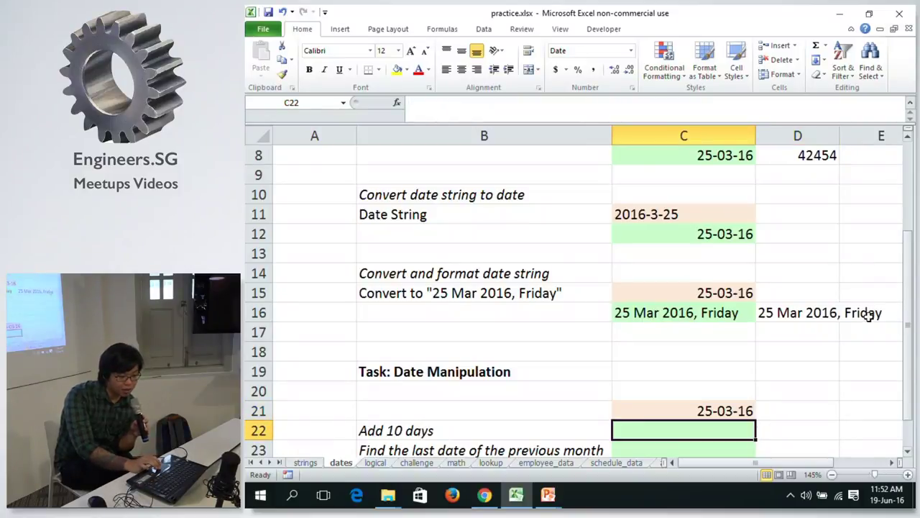
pyautogui.moveTo(910, 320); pyautogui.dragTo(903, 333)
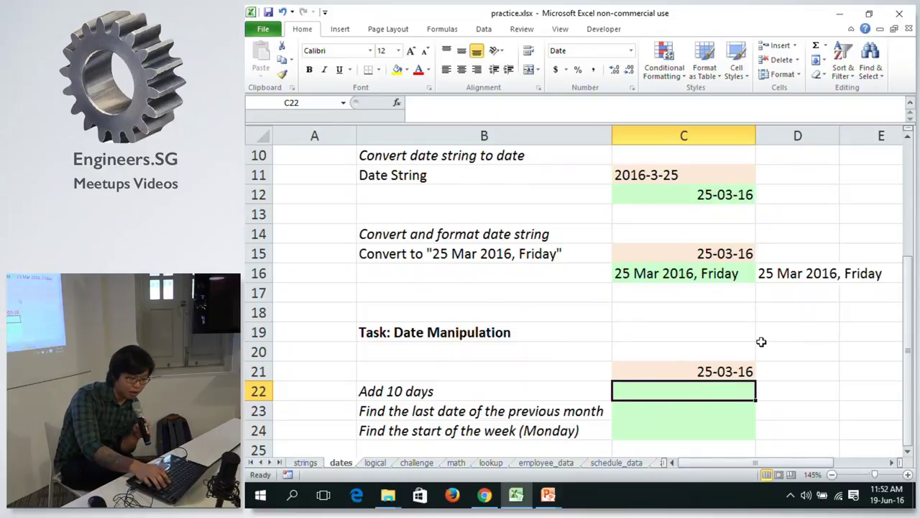
pyautogui.write('=')
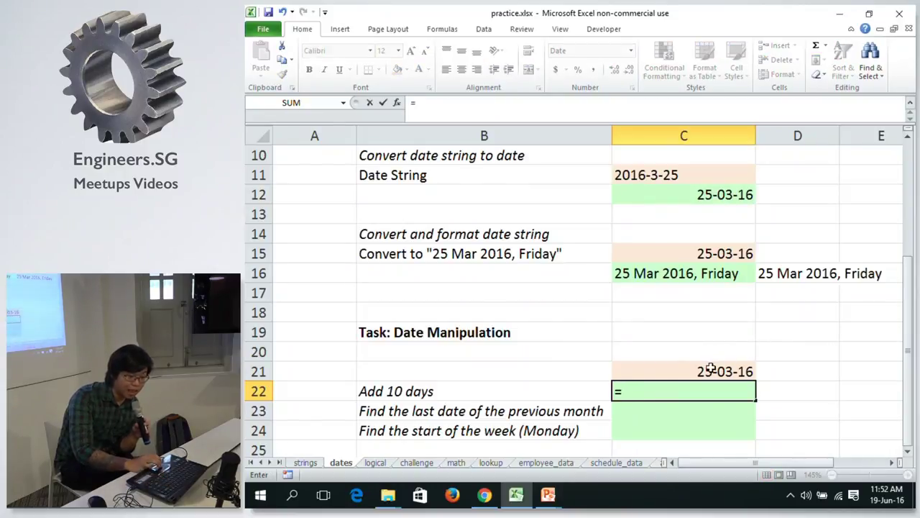
pyautogui.click(710, 369)
pyautogui.write('+10')
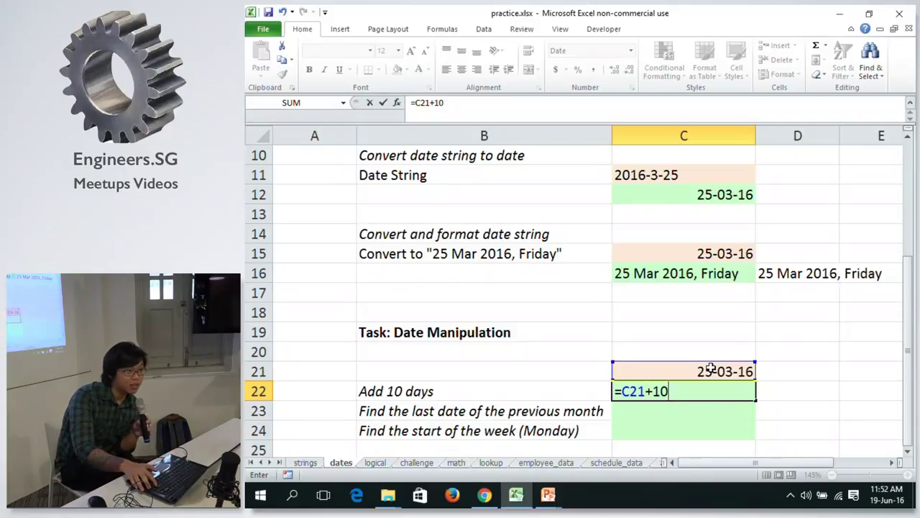
pyautogui.press('Return')
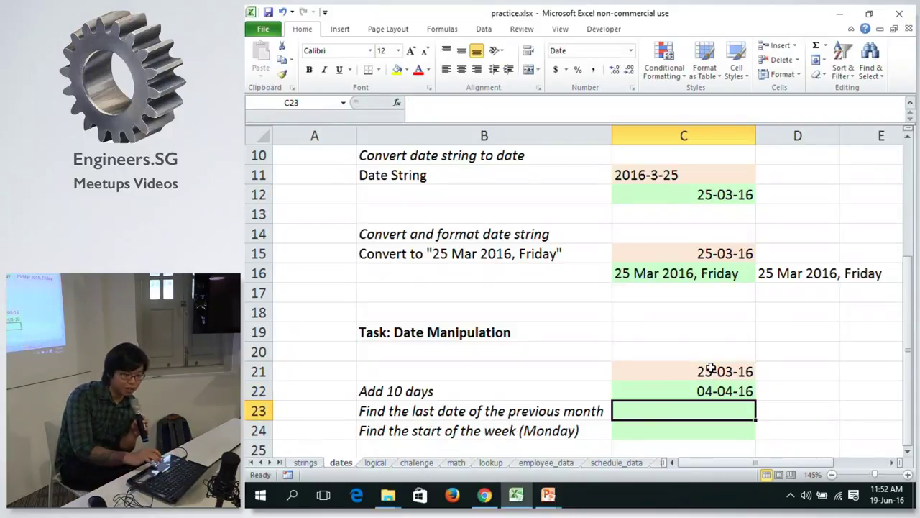
# Change C22 to =C21-10 so it shows 15-03-16.
pyautogui.click(710, 390)
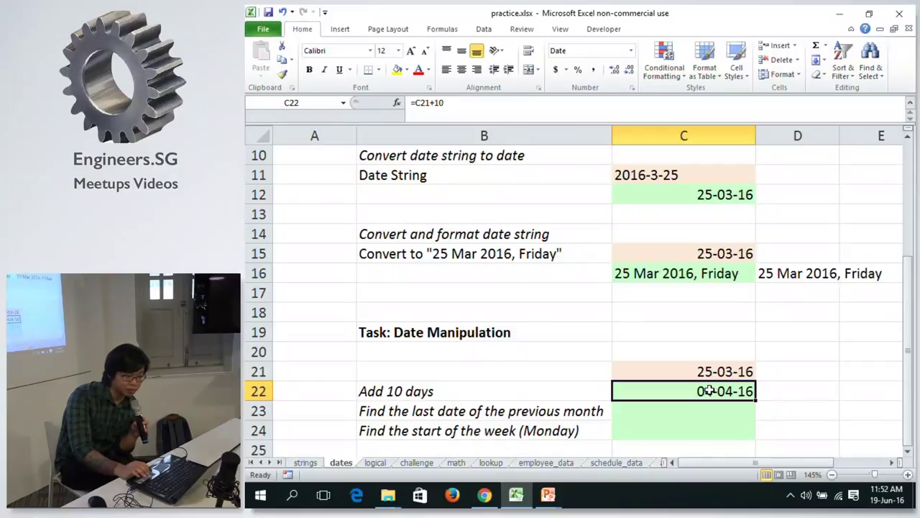
pyautogui.click(433, 102)
pyautogui.press('BackSpace')
pyautogui.write('-')
pyautogui.press('Return')
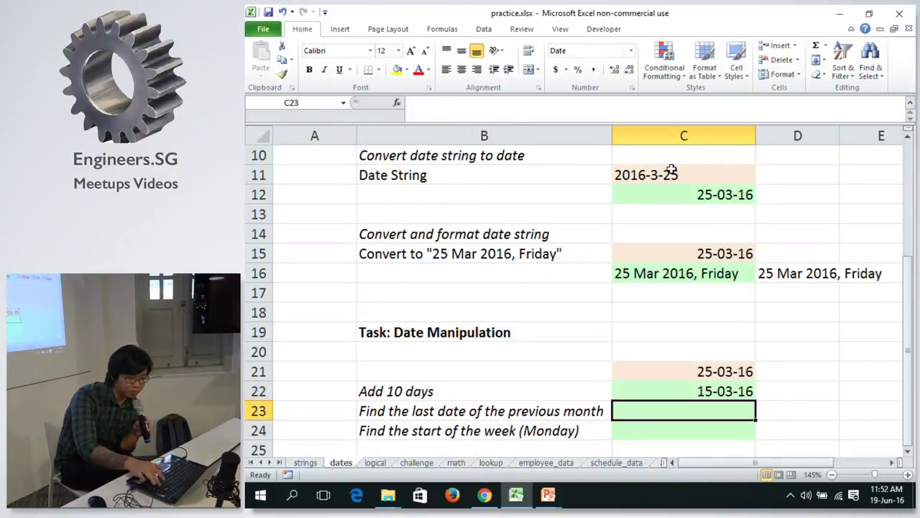
pyautogui.press('Down')
pyautogui.press('Up')
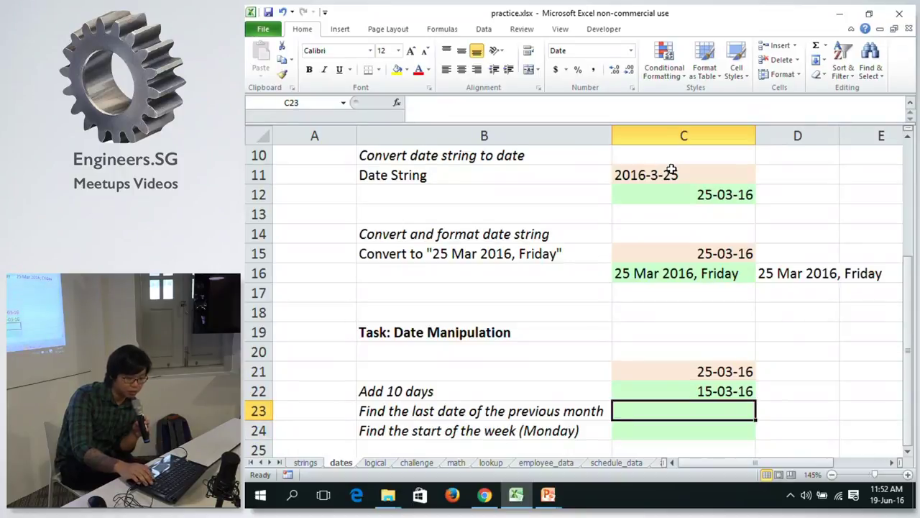
pyautogui.press('Up')
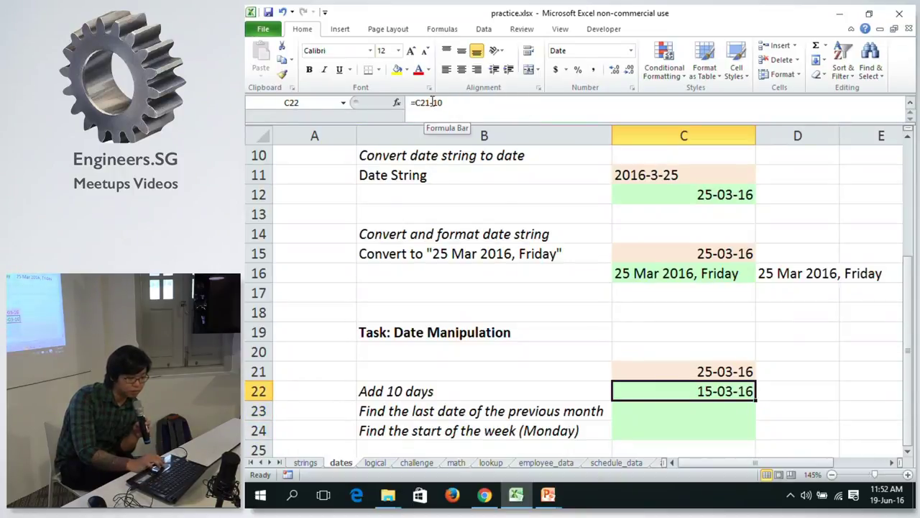
# Restore C22 to =C21+10 so it shows 04-04-16.
pyautogui.press('F2')
pyautogui.press('BackSpace')
pyautogui.press('BackSpace')
pyautogui.press('BackSpace')
pyautogui.write('+1')
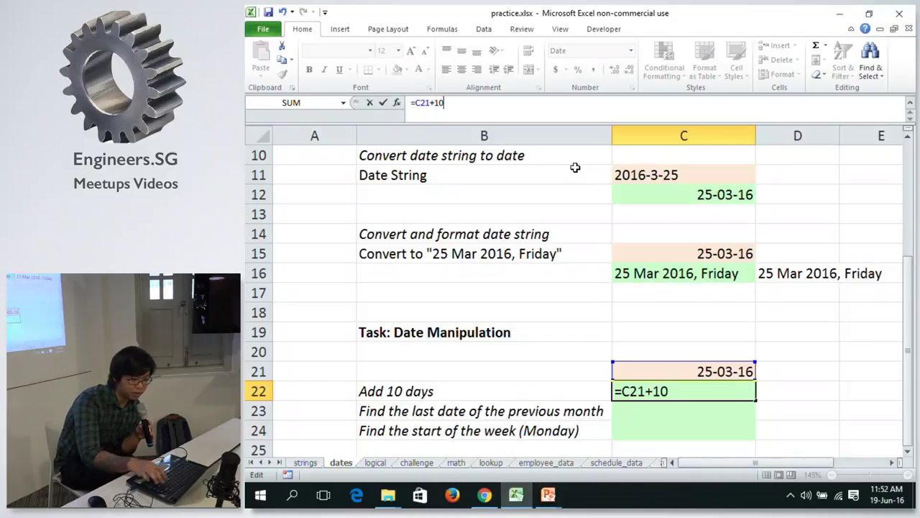
pyautogui.press('Return')
pyautogui.press('Up')
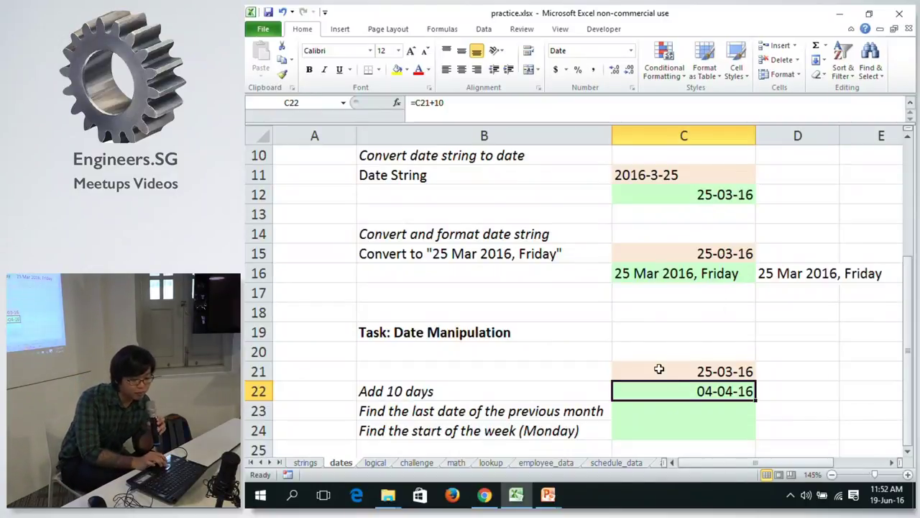
pyautogui.click(911, 341)
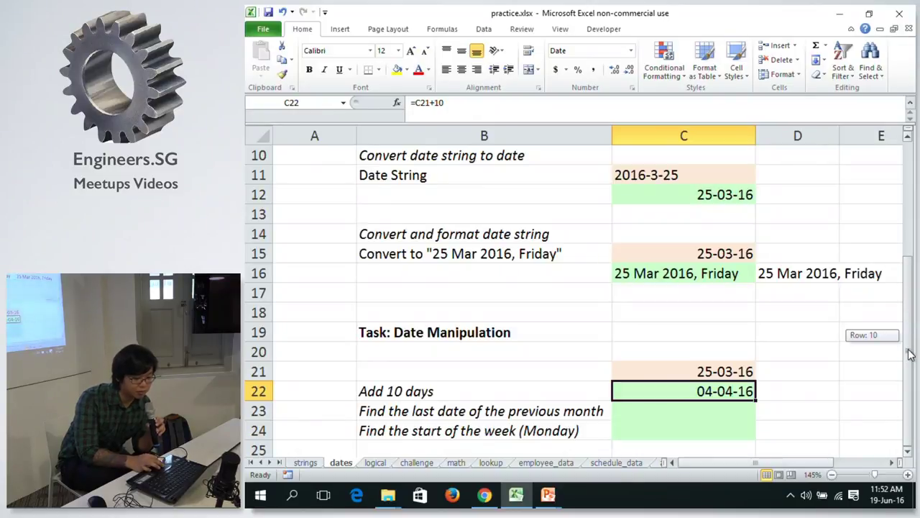
# Enter =YEAR(C22) in helper cell D23.
pyautogui.click(735, 410)
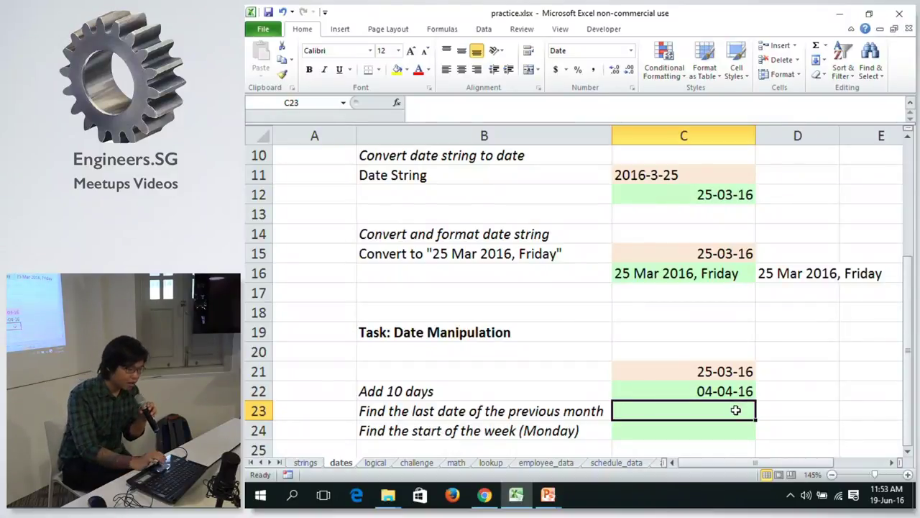
pyautogui.click(792, 410)
pyautogui.write('=y')
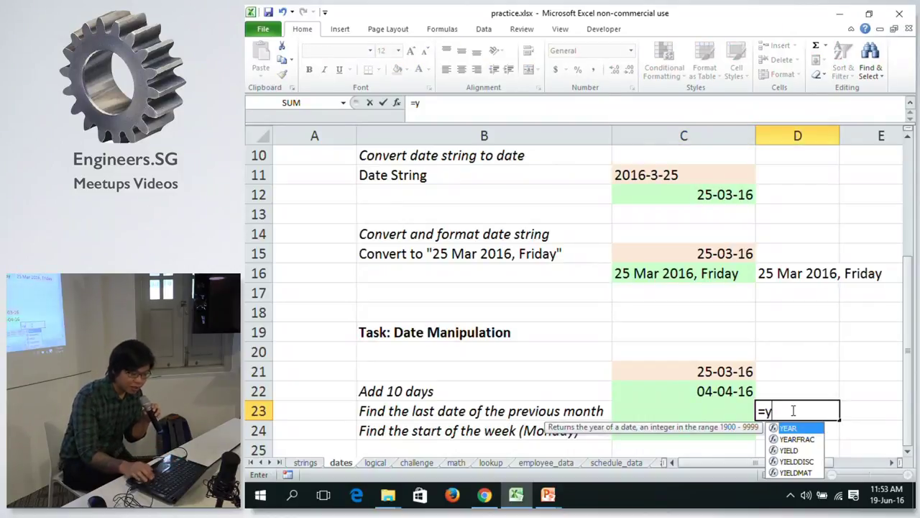
pyautogui.press('Down')
pyautogui.press('Up')
pyautogui.press('Tab')
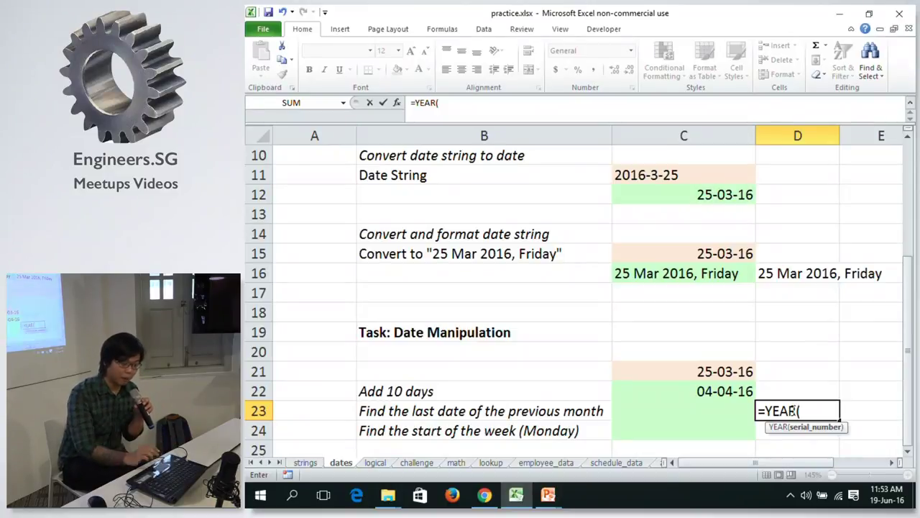
pyautogui.click(684, 388)
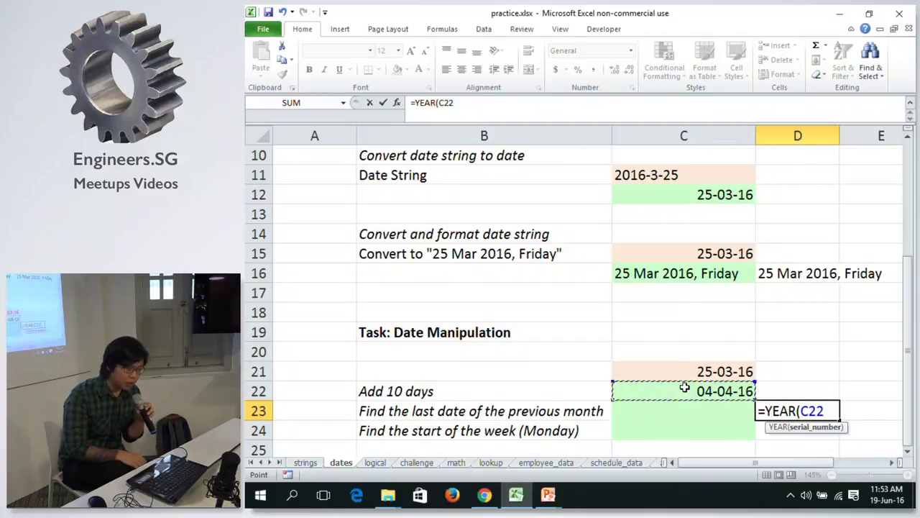
pyautogui.write(')')
pyautogui.press('Return')
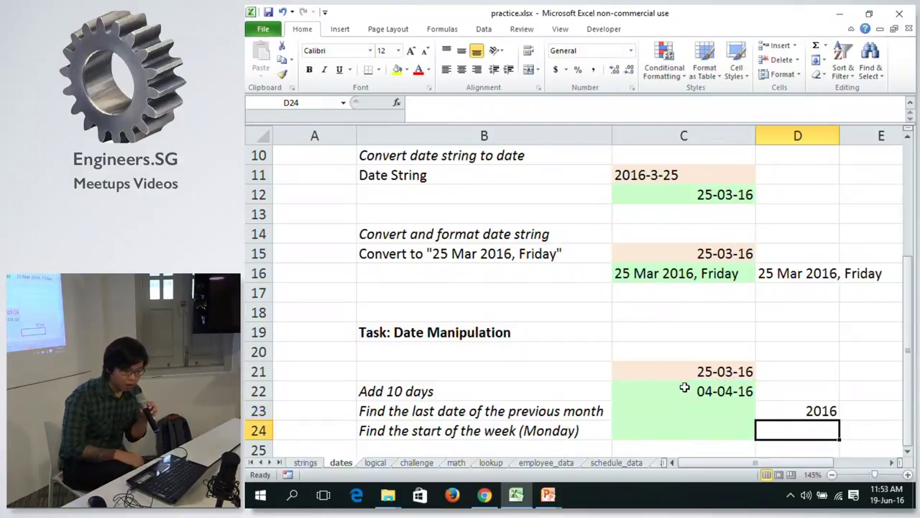
pyautogui.press('Up')
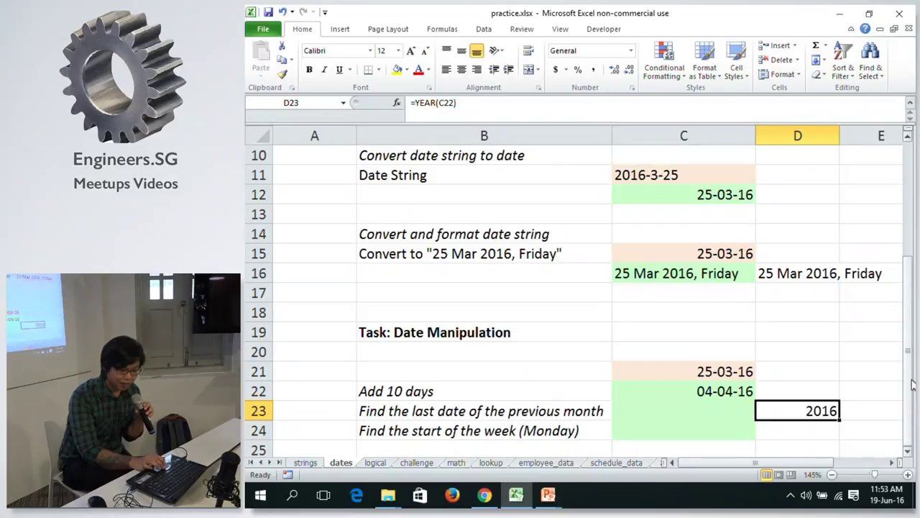
# Review the Year, Month and DATE cells in C5–C8, then change D23 to =MONTH(C22).
pyautogui.moveTo(911, 385); pyautogui.dragTo(905, 266)
pyautogui.click(702, 219)
pyautogui.click(709, 236)
pyautogui.click(681, 272)
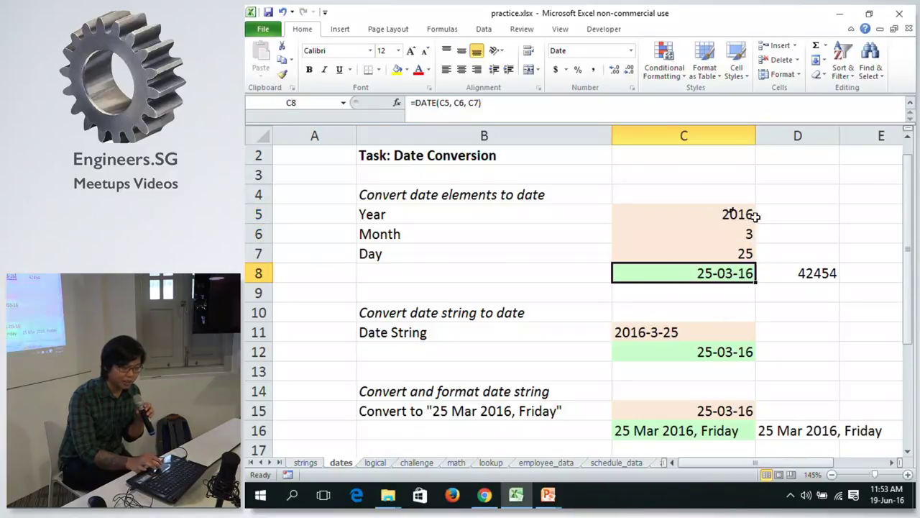
pyautogui.moveTo(911, 212); pyautogui.dragTo(912, 220)
pyautogui.click(804, 403)
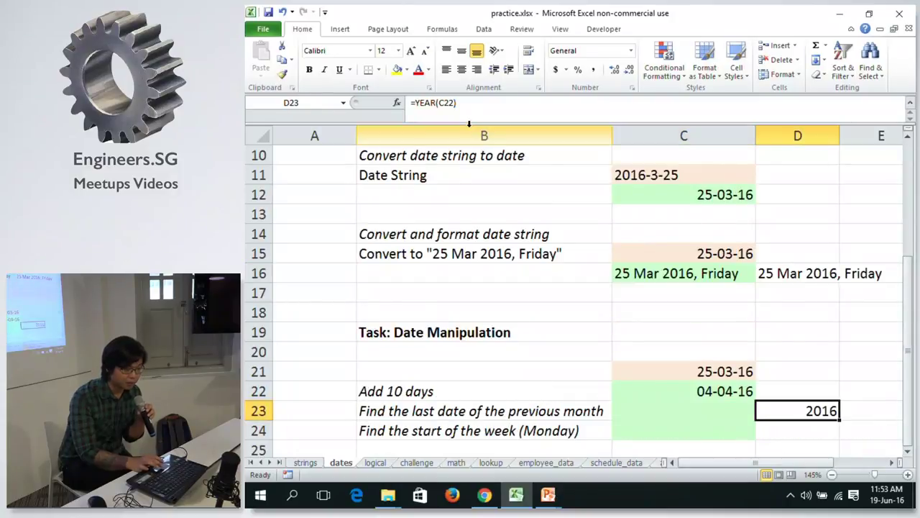
pyautogui.doubleClick(422, 103)
pyautogui.write('MON')
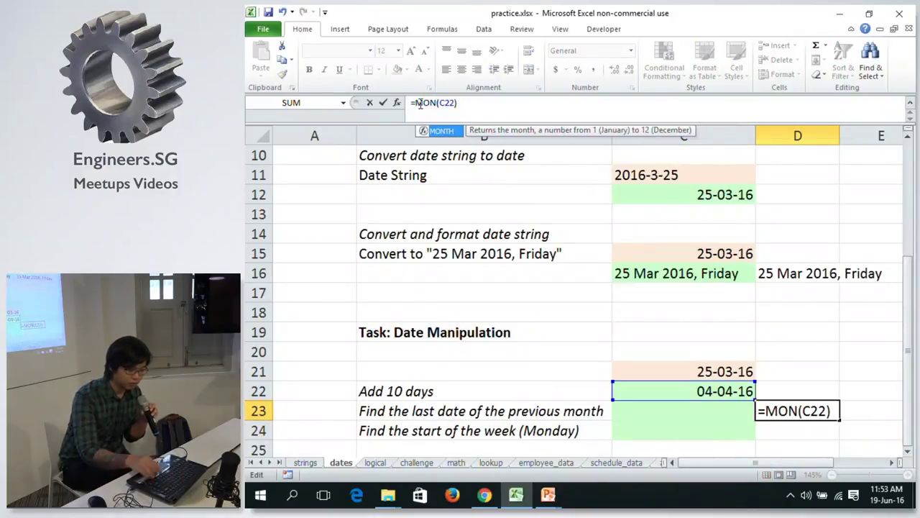
pyautogui.write('TH')
pyautogui.press('Return')
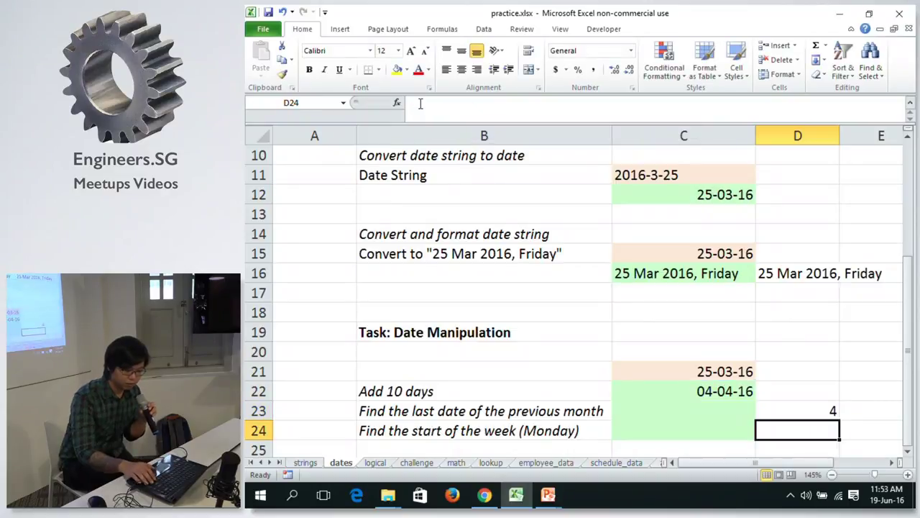
pyautogui.press('Up')
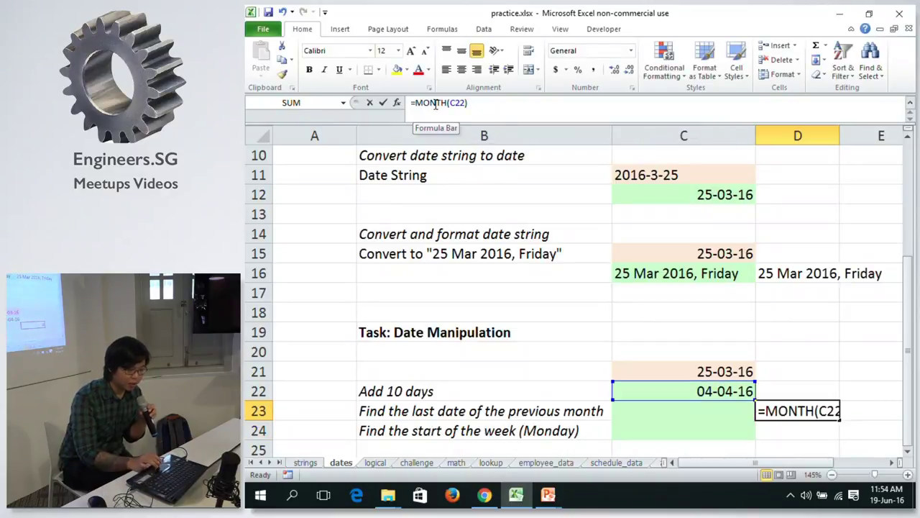
# Change D23 to =DAY(C22) so it returns 4.
pyautogui.doubleClick(435, 105)
pyautogui.write('Da')
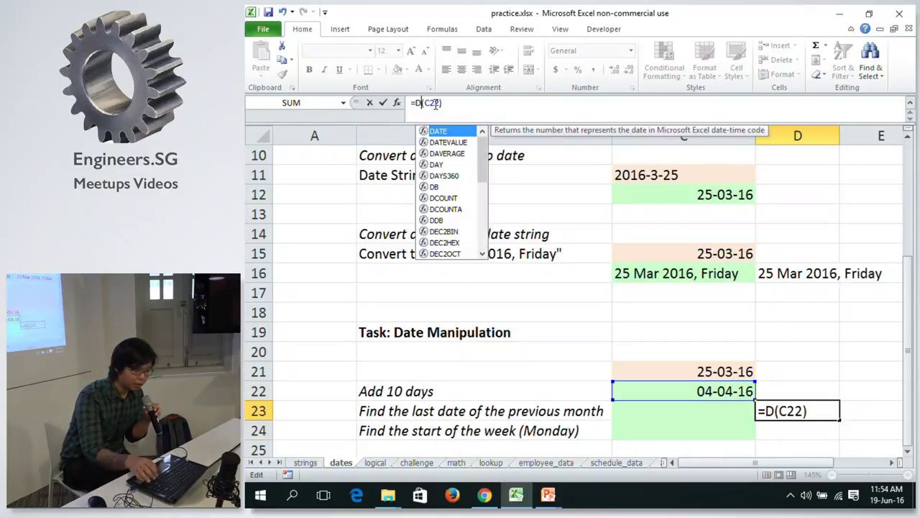
pyautogui.write('t')
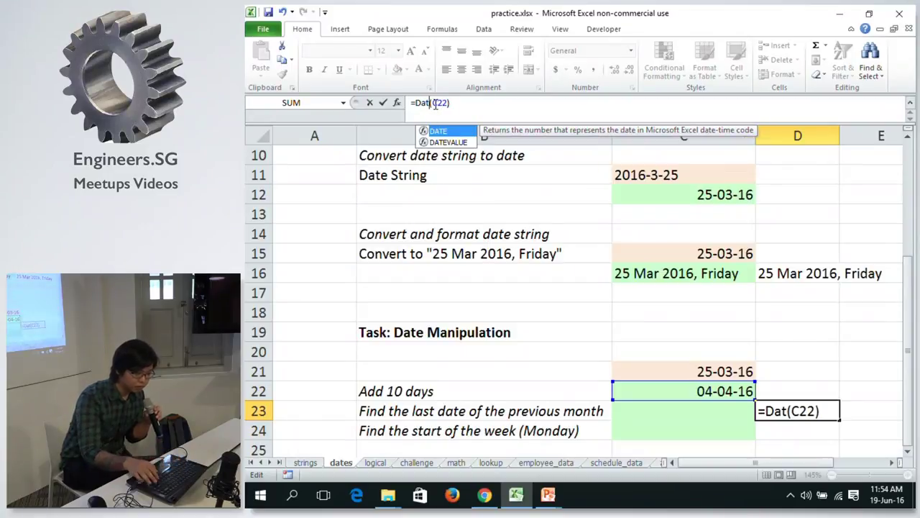
pyautogui.press('BackSpace')
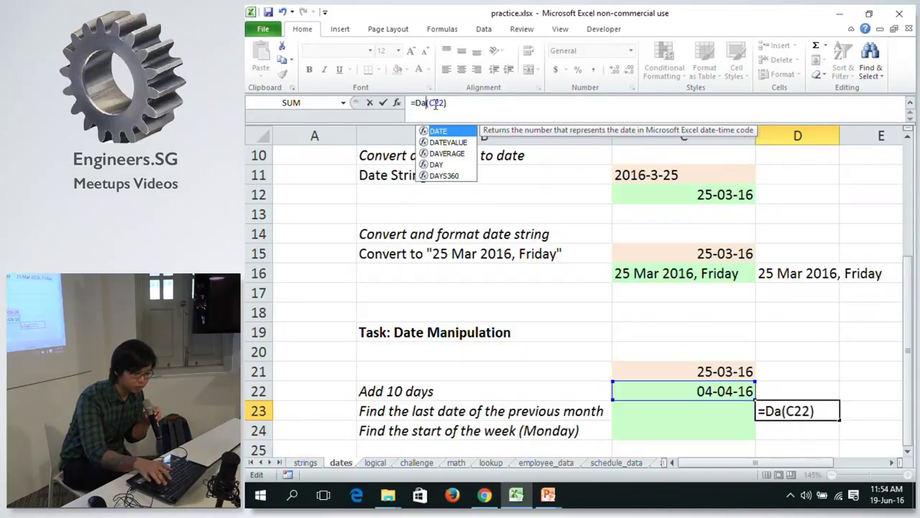
pyautogui.write('y')
pyautogui.press('Return')
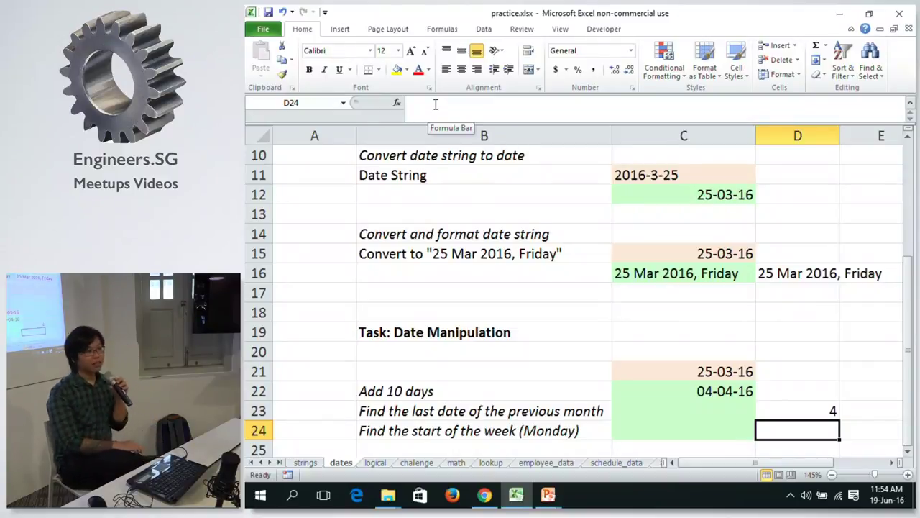
pyautogui.press('Up')
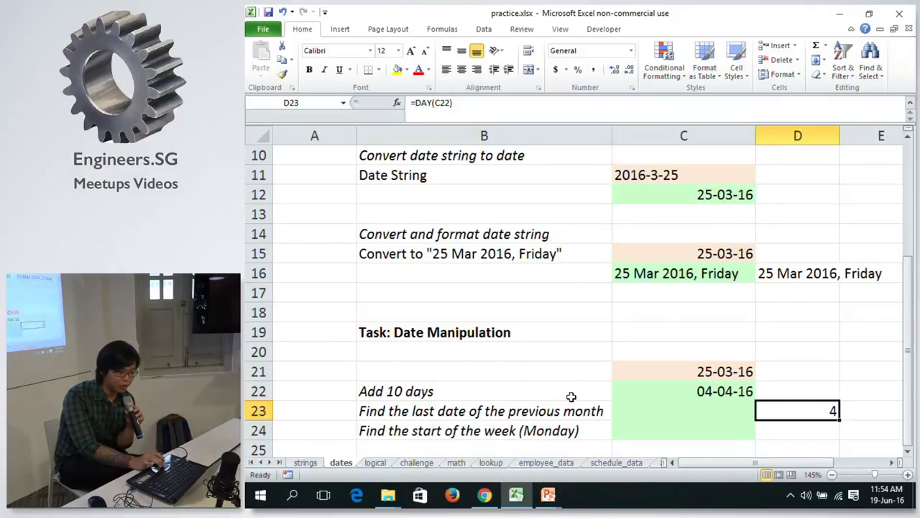
# Check C22's add-10-days formula, then begin a DATE formula in C23.
pyautogui.click(712, 392)
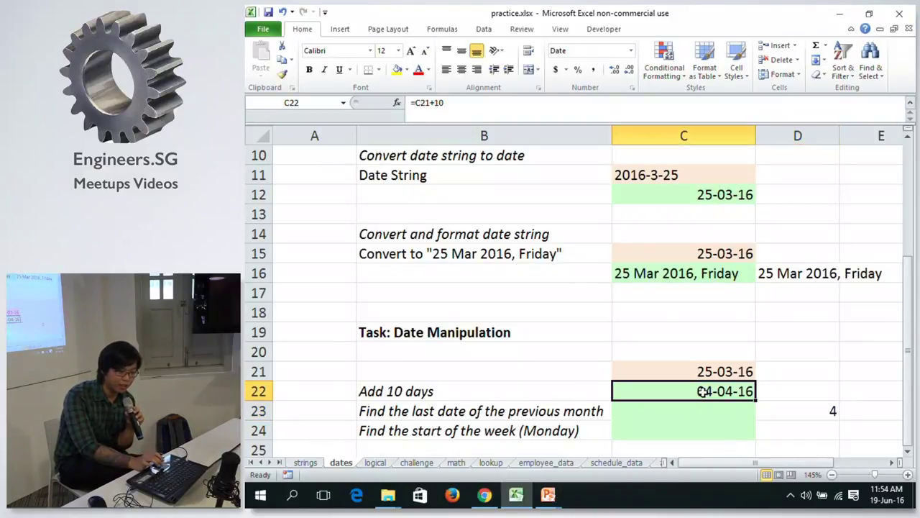
pyautogui.click(800, 409)
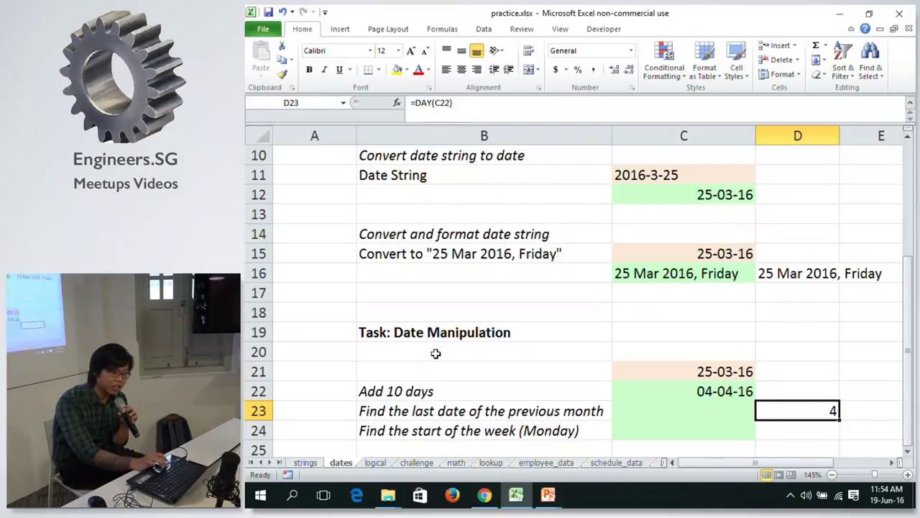
pyautogui.click(732, 390)
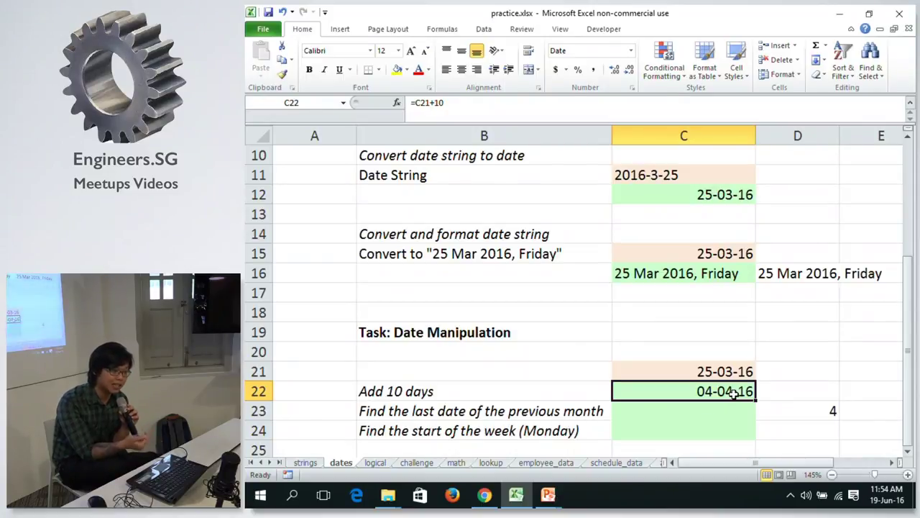
pyautogui.press('Down')
pyautogui.press('Right')
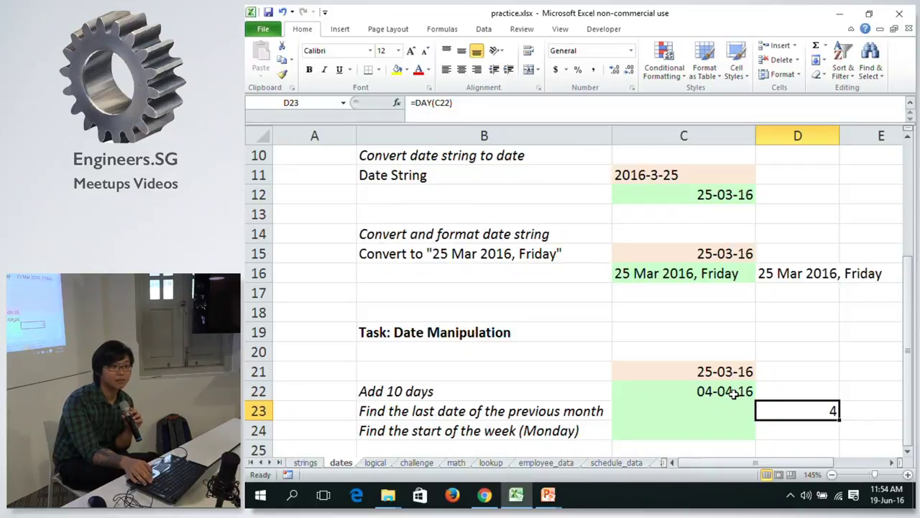
pyautogui.press('Left')
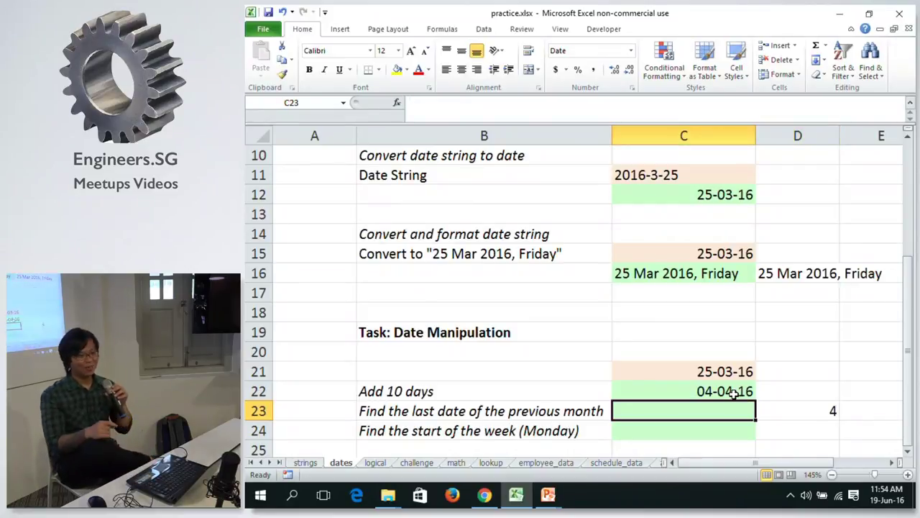
pyautogui.write('=')
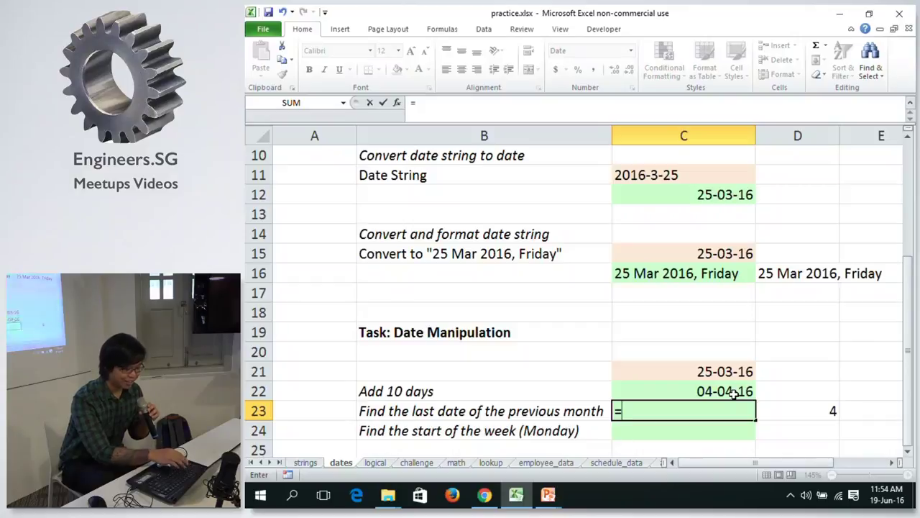
pyautogui.write('da')
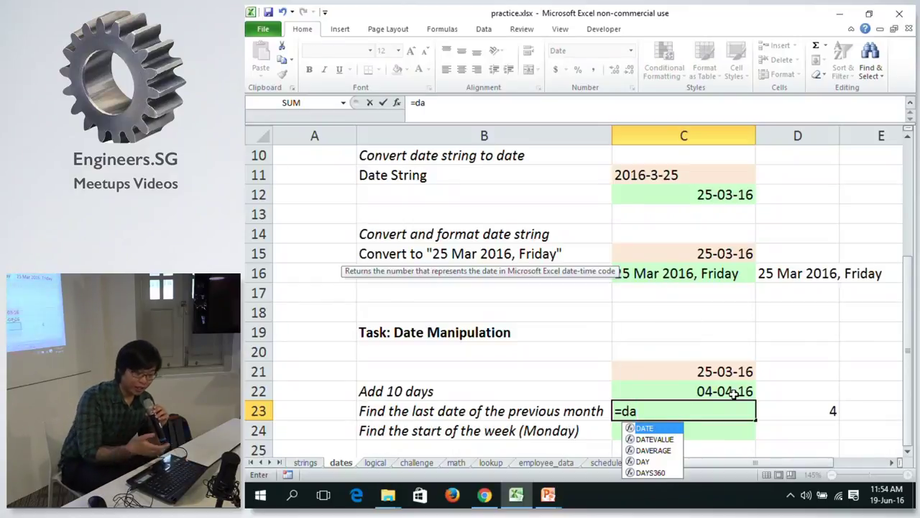
# Complete C23 as =DATE(YEAR(C22), MONTH(C22), 1), giving 01-04-16.
pyautogui.press('Tab')
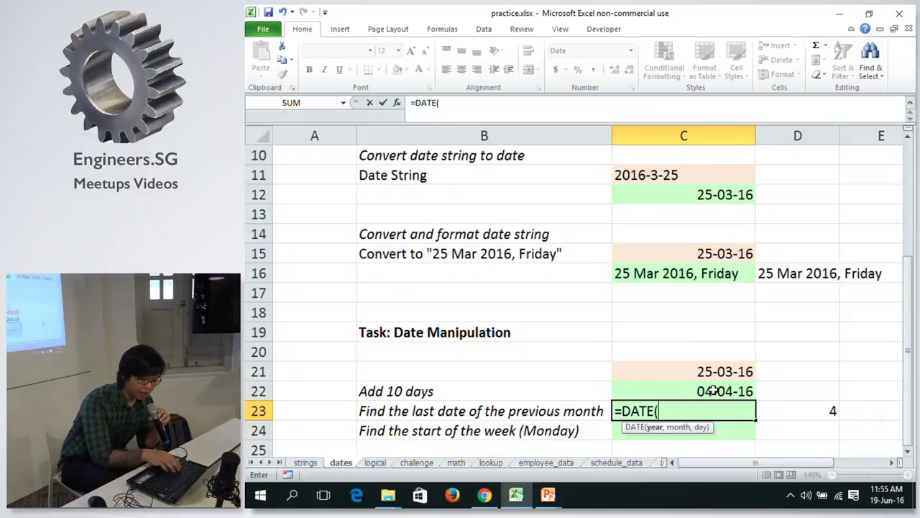
pyautogui.write('Y')
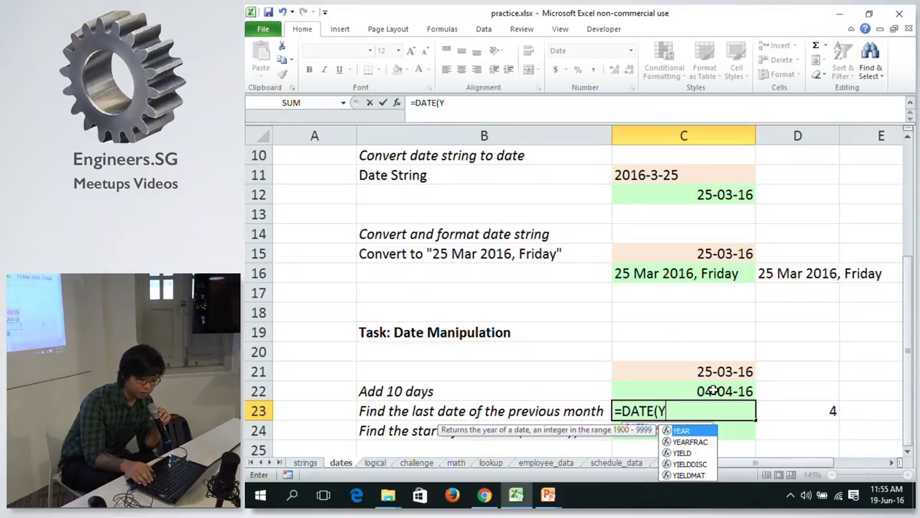
pyautogui.press('Tab')
pyautogui.click(697, 390)
pyautogui.write(')')
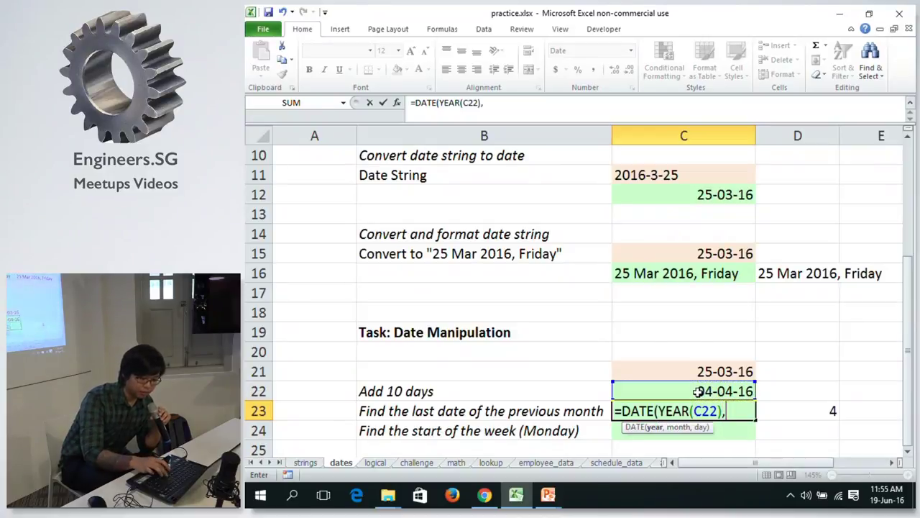
pyautogui.write(', mon')
pyautogui.press('Tab')
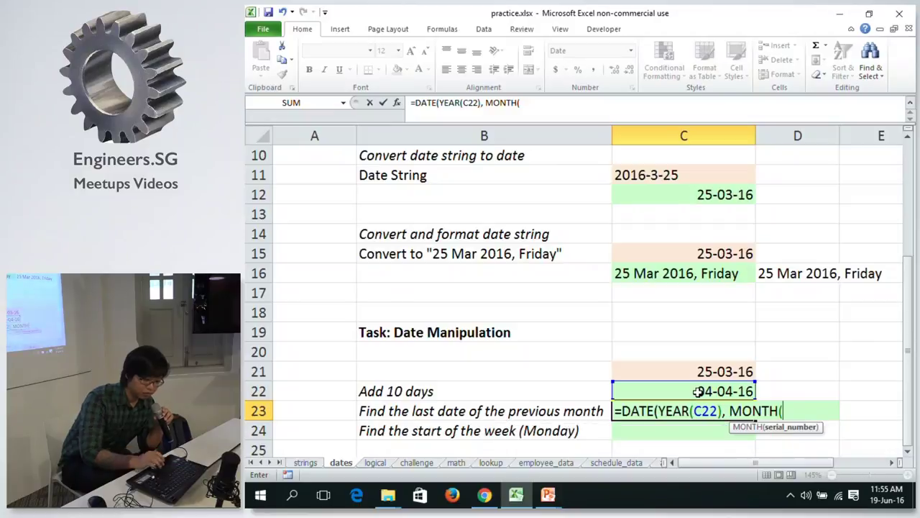
pyautogui.click(698, 390)
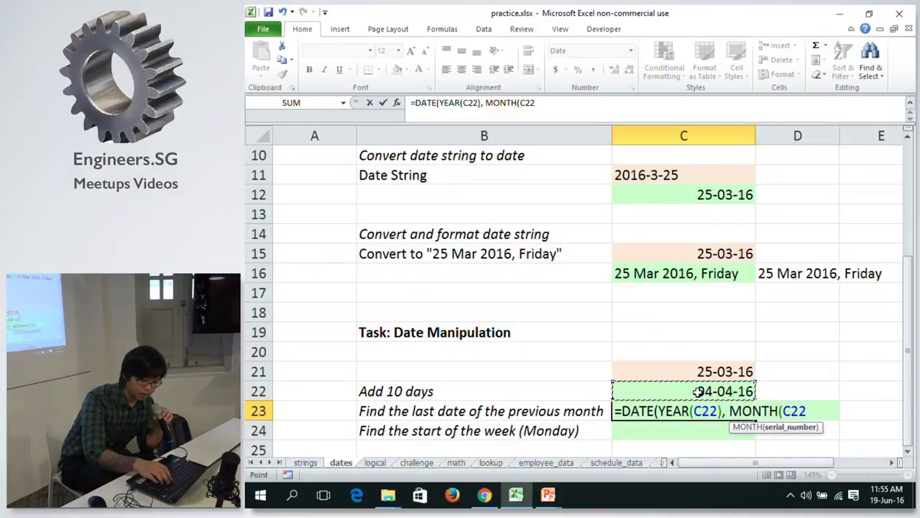
pyautogui.write('), 1')
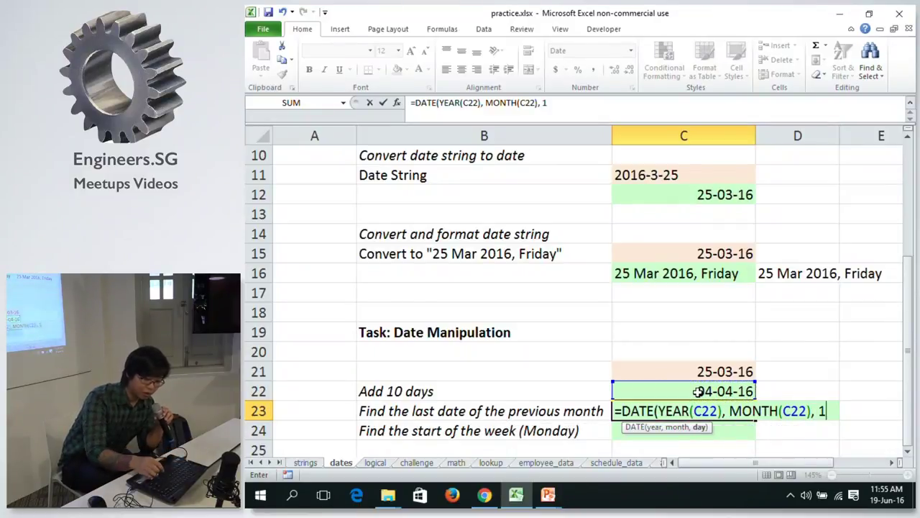
pyautogui.write(')')
pyautogui.press('Return')
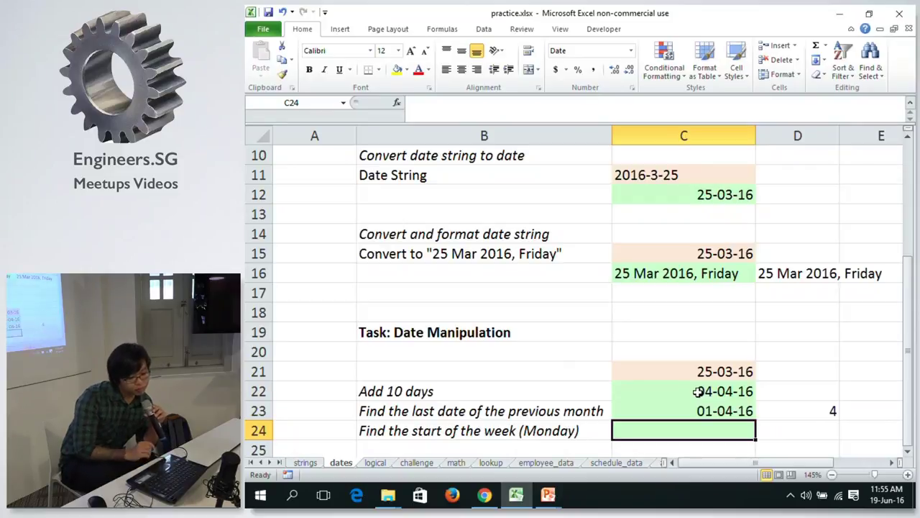
pyautogui.click(689, 406)
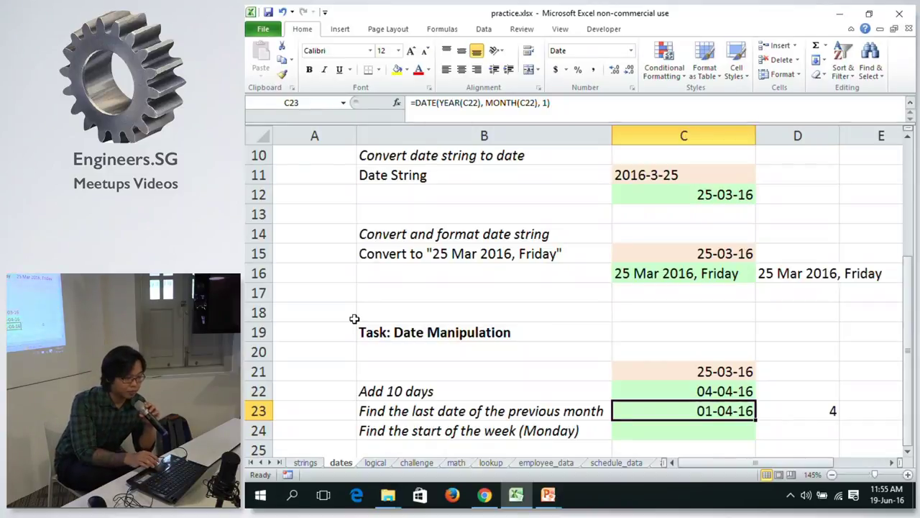
pyautogui.click(576, 103)
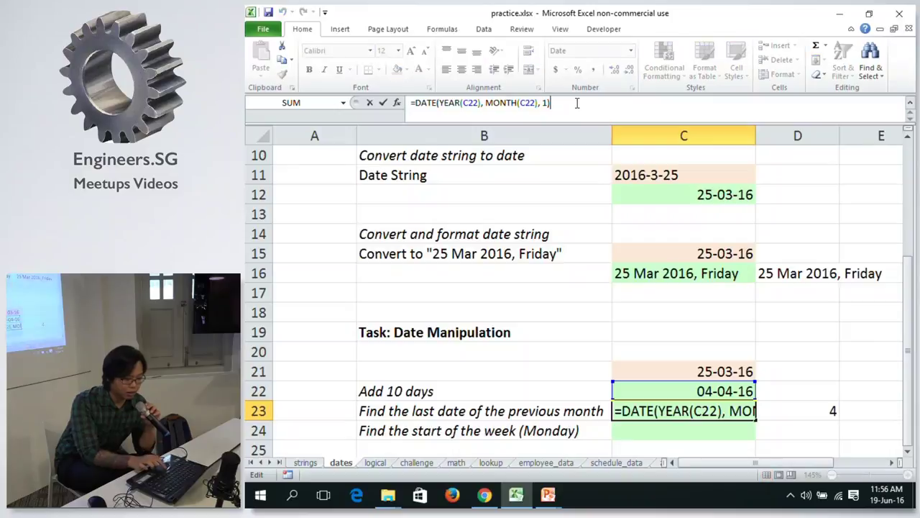
# Subtract 1 from C23's DATE formula so it shows 31-03-16.
pyautogui.write('- 1')
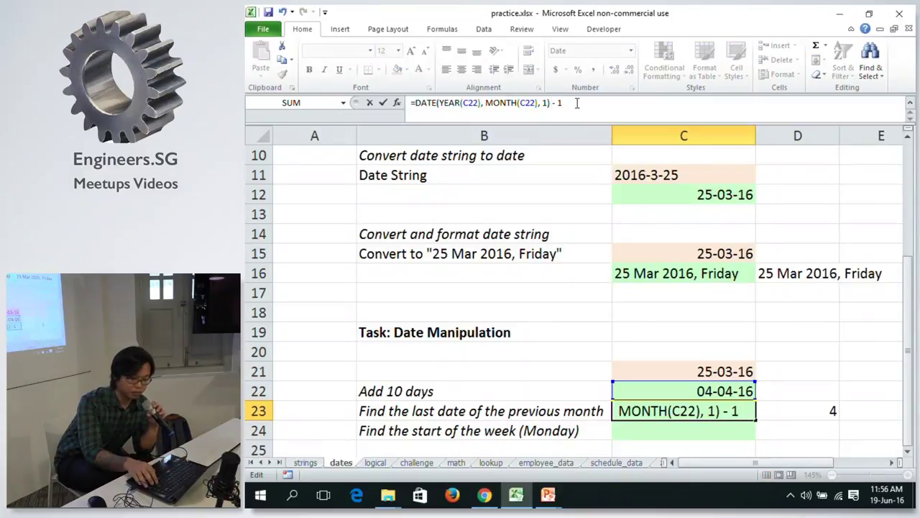
pyautogui.press('Return')
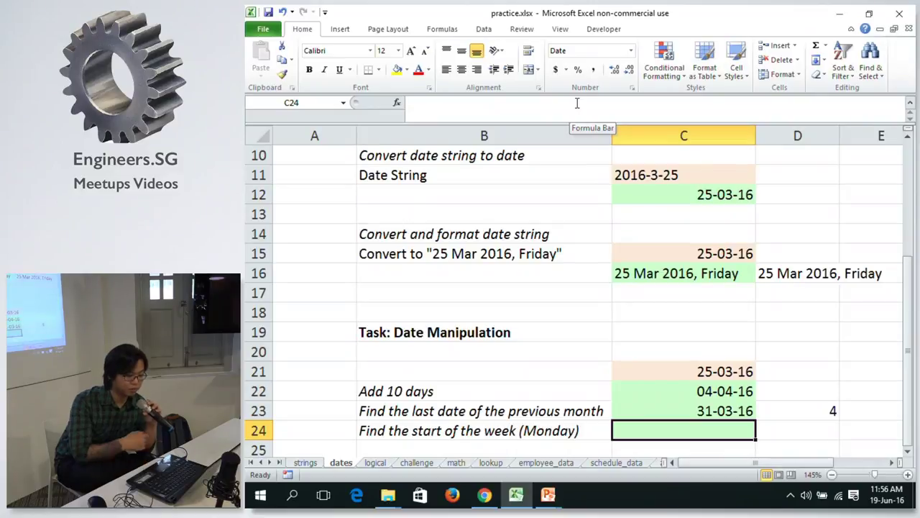
pyautogui.press('Up')
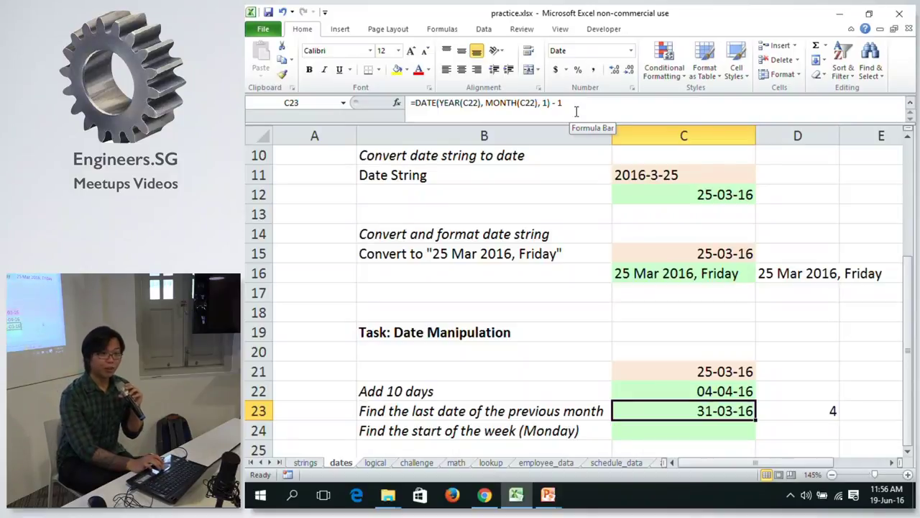
pyautogui.click(801, 410)
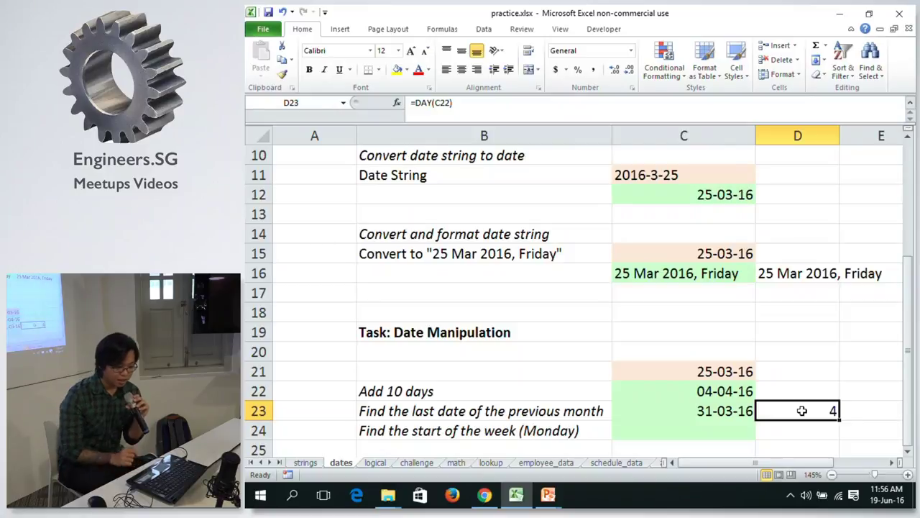
# Enter =C22-C23 in D23, returning a 4-day difference.
pyautogui.write('=')
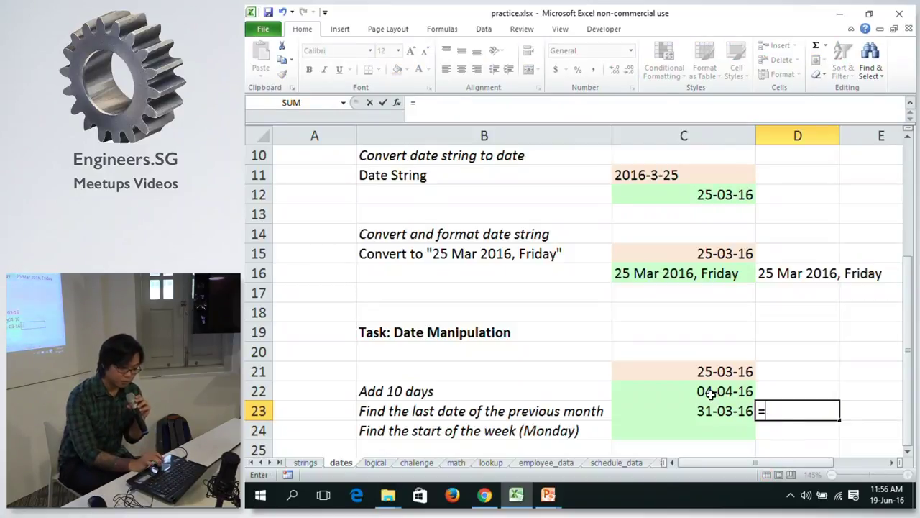
pyautogui.click(710, 391)
pyautogui.write('-')
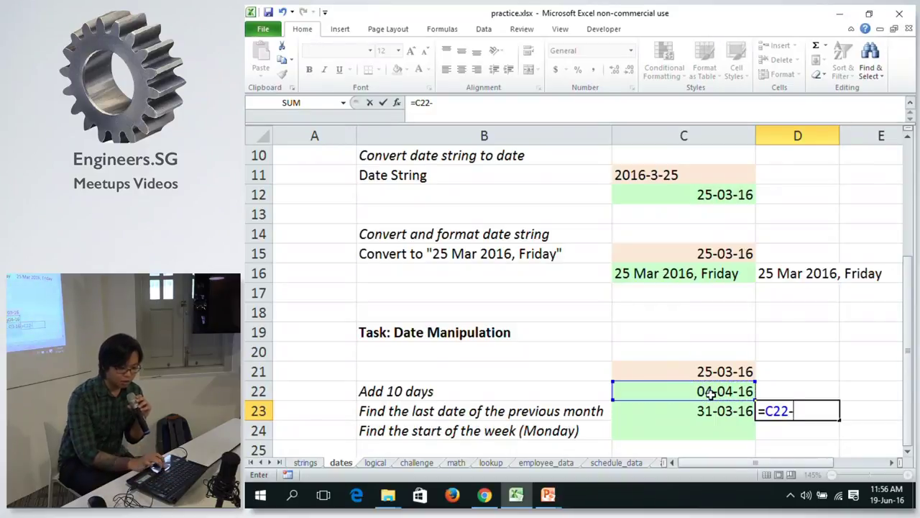
pyautogui.click(701, 408)
pyautogui.press('Return')
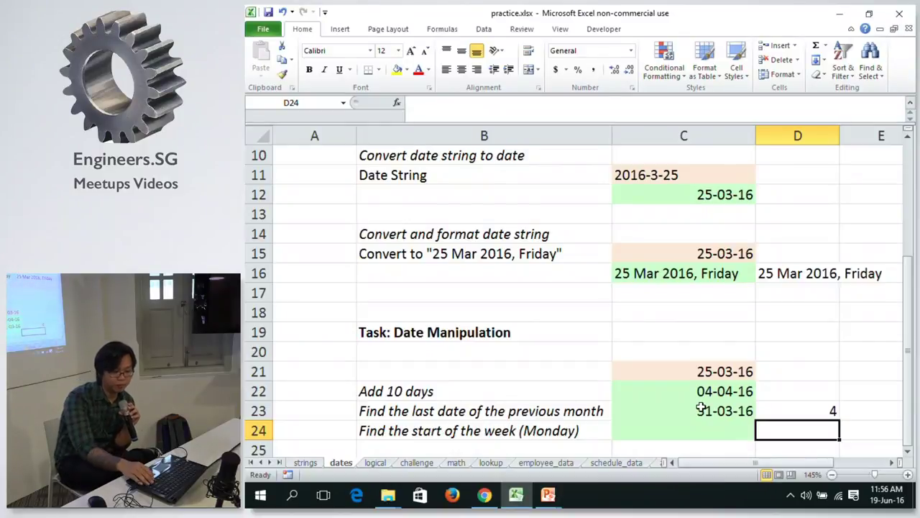
# Compare the formulas in C22, C23 and C24.
pyautogui.click(701, 408)
pyautogui.press('Up')
pyautogui.press('Down')
pyautogui.press('Up')
pyautogui.press('Down')
pyautogui.press('Up')
pyautogui.press('Down')
pyautogui.press('Up')
pyautogui.press('Down')
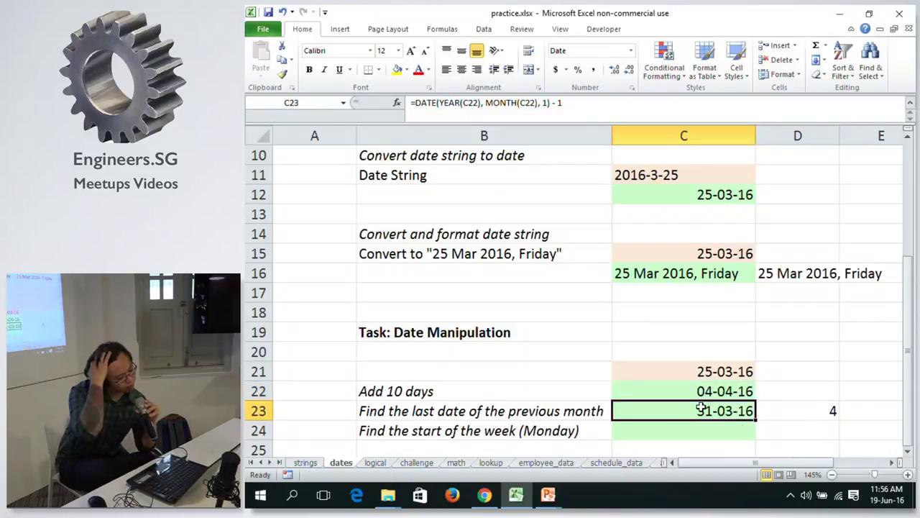
pyautogui.press('Down')
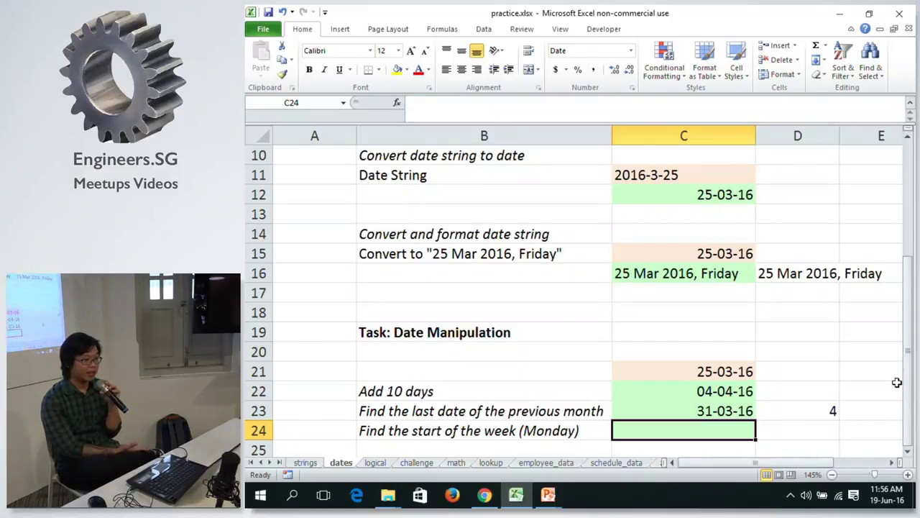
pyautogui.press('Up')
pyautogui.press('Down')
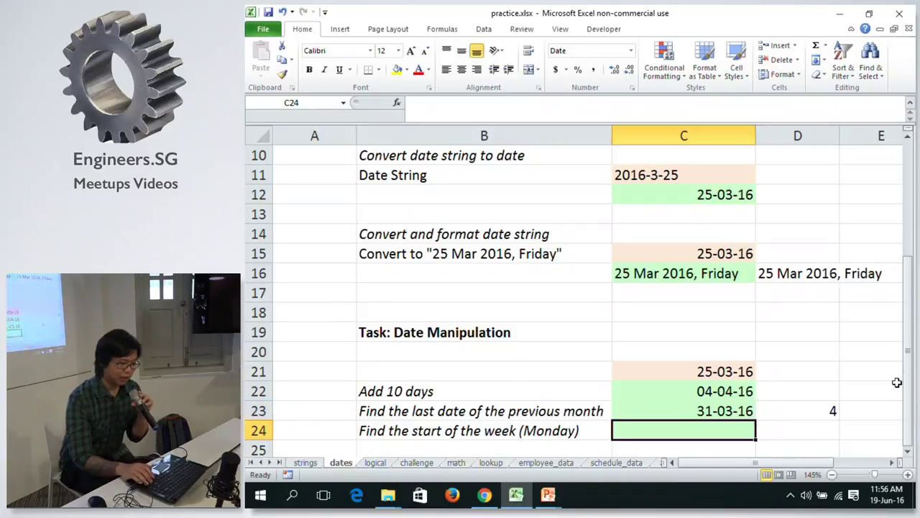
pyautogui.press('Up')
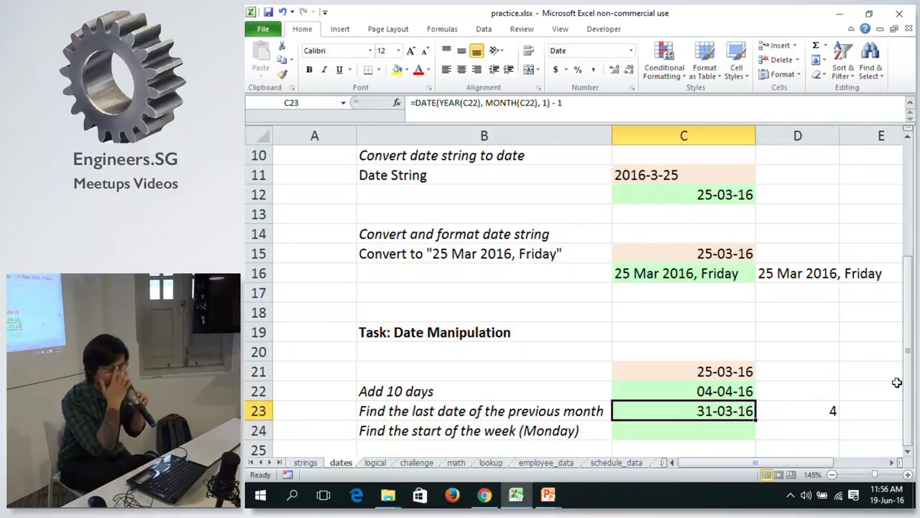
pyautogui.press('Down')
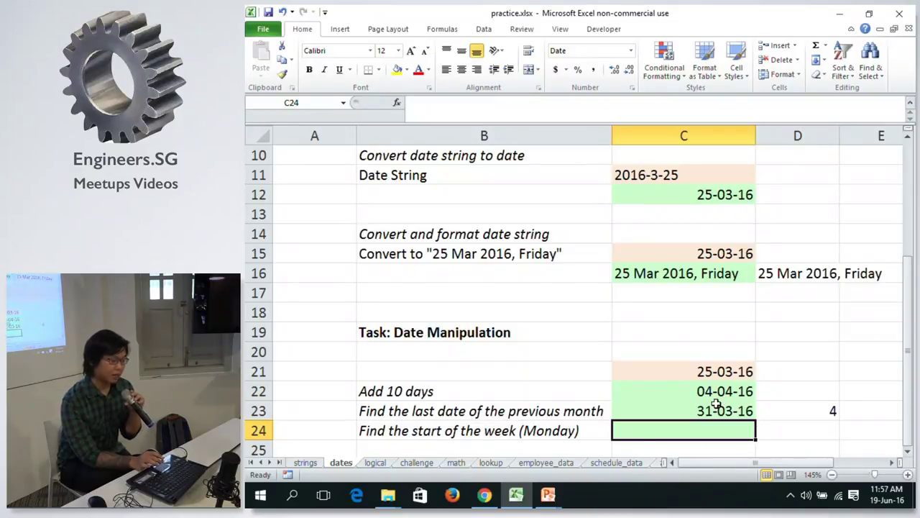
# Delete the day-difference result from D23.
pyautogui.click(829, 411)
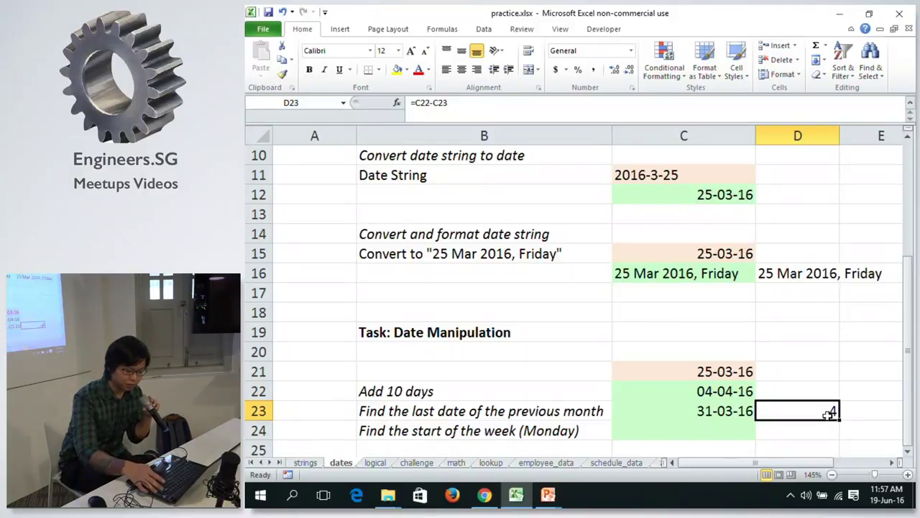
pyautogui.press('alt')
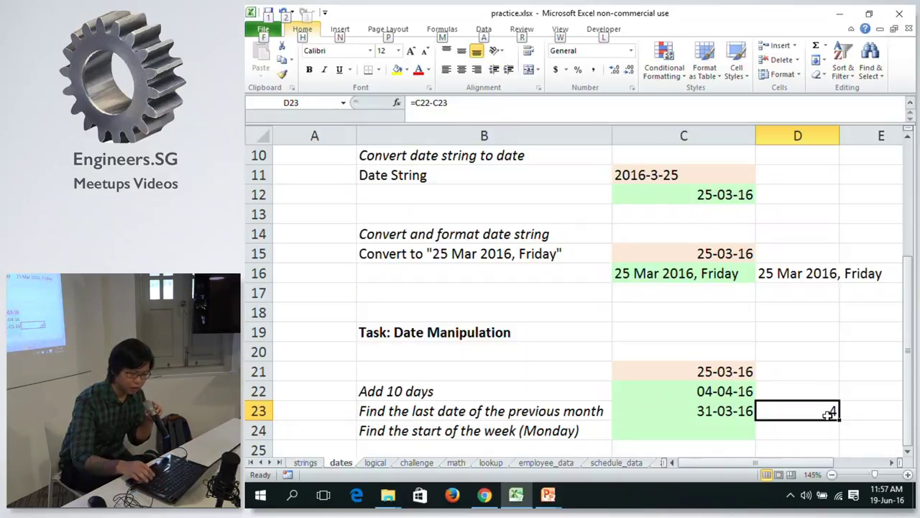
pyautogui.press('Escape')
pyautogui.press('Delete')
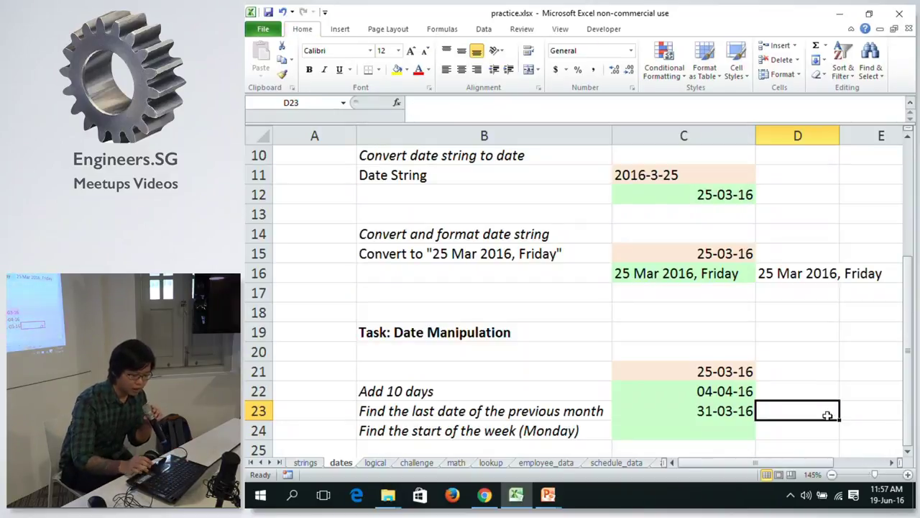
# Enter =TEXT(C23, "ddd") in D23 to show Thu, then review C23 and D23.
pyautogui.write('=')
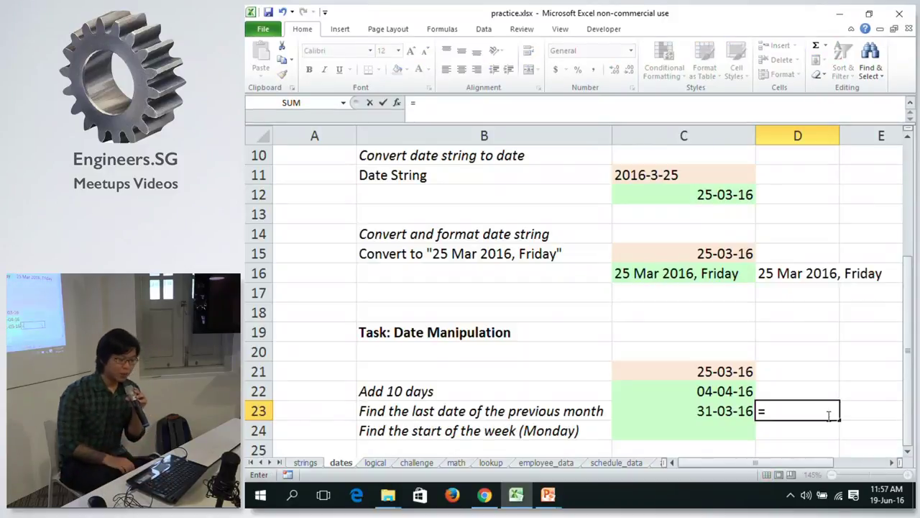
pyautogui.write('t')
pyautogui.press('BackSpace')
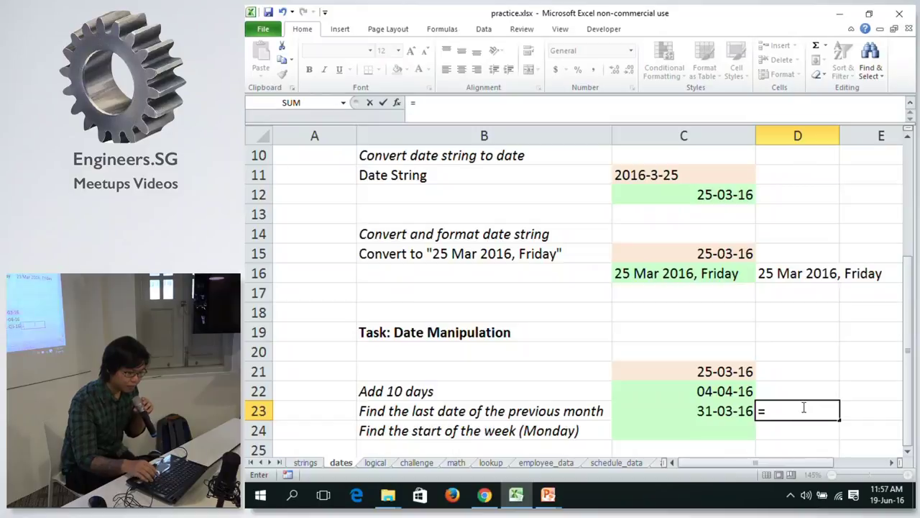
pyautogui.write('text')
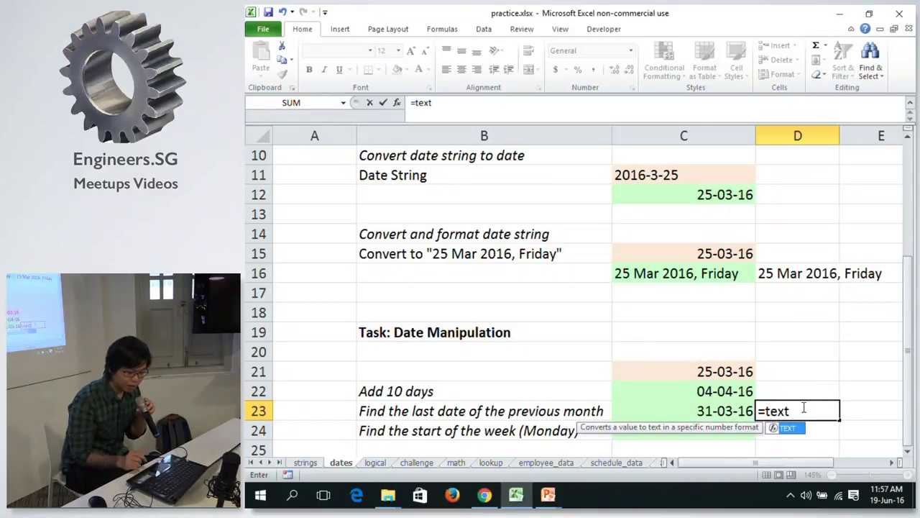
pyautogui.write('(')
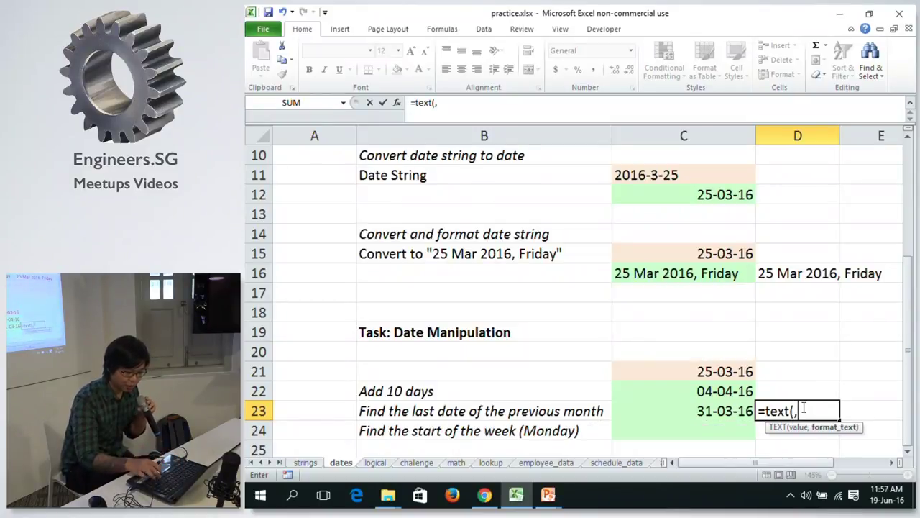
pyautogui.click(705, 413)
pyautogui.write(', "')
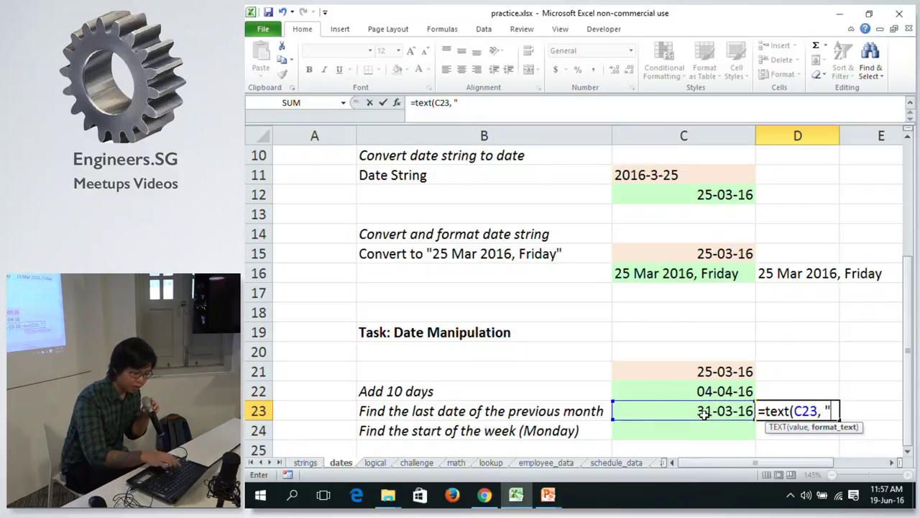
pyautogui.write('ddd")')
pyautogui.press('Return')
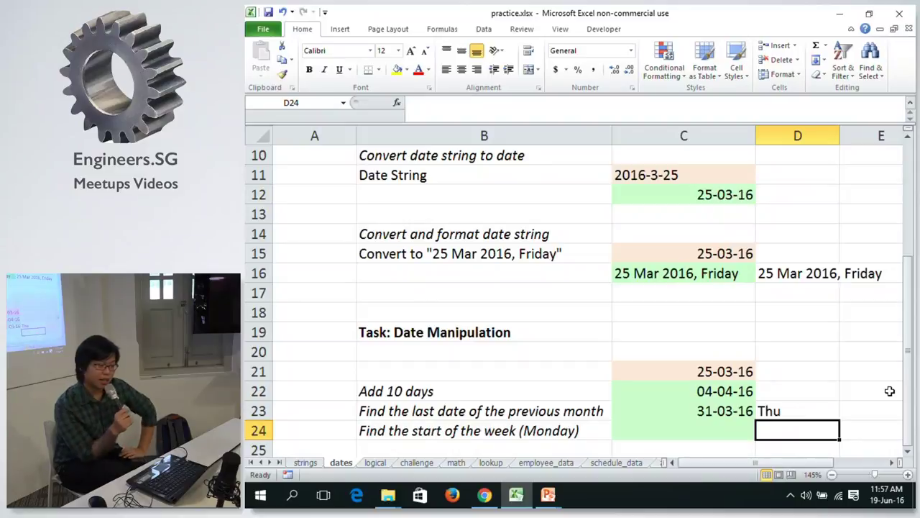
pyautogui.press('Left')
pyautogui.press('Up')
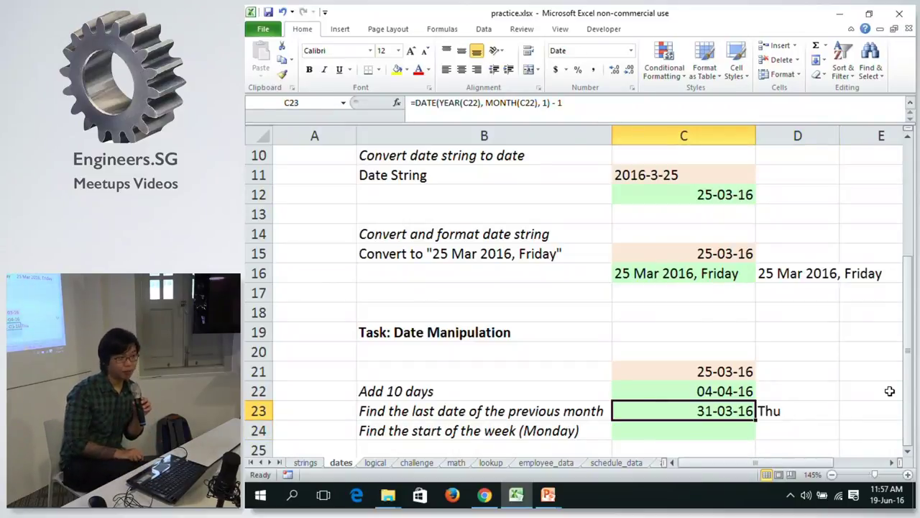
pyautogui.press('Right')
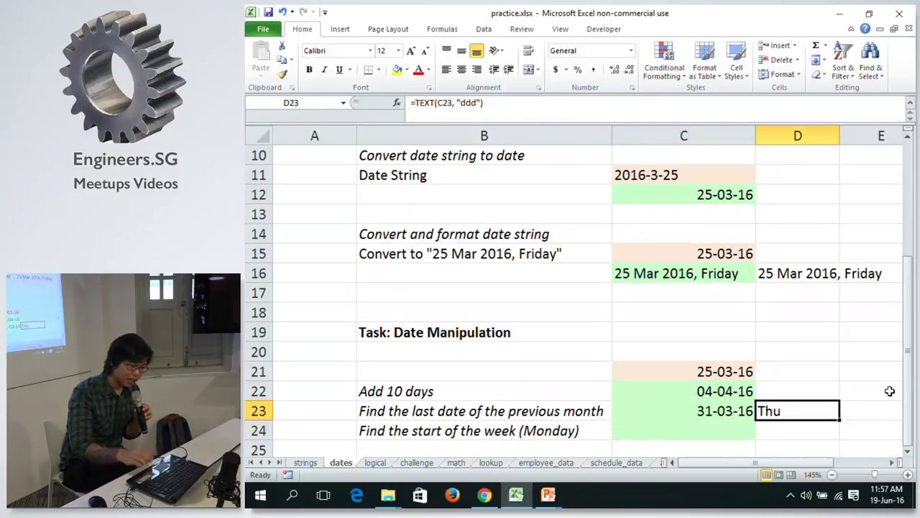
pyautogui.press('Down')
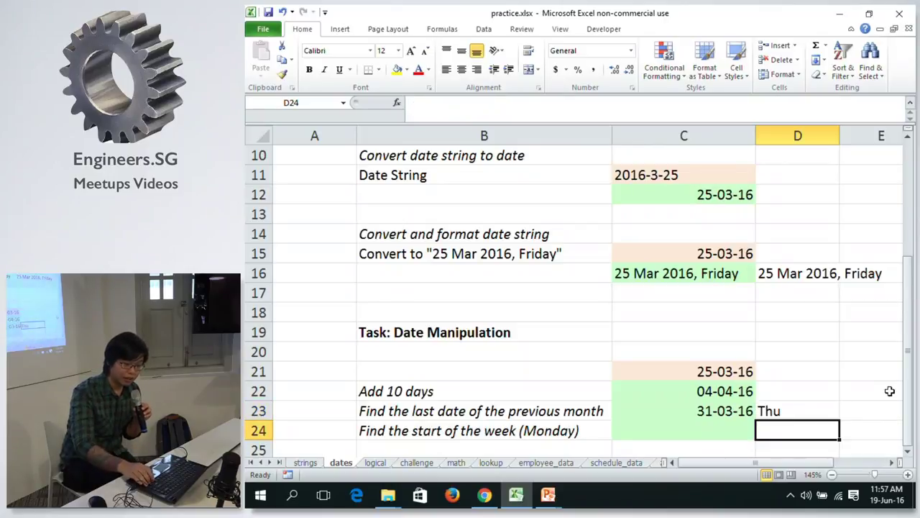
# Start a WEEKDAY formula in D24 using C23's 31-03-16 date.
pyautogui.write('=')
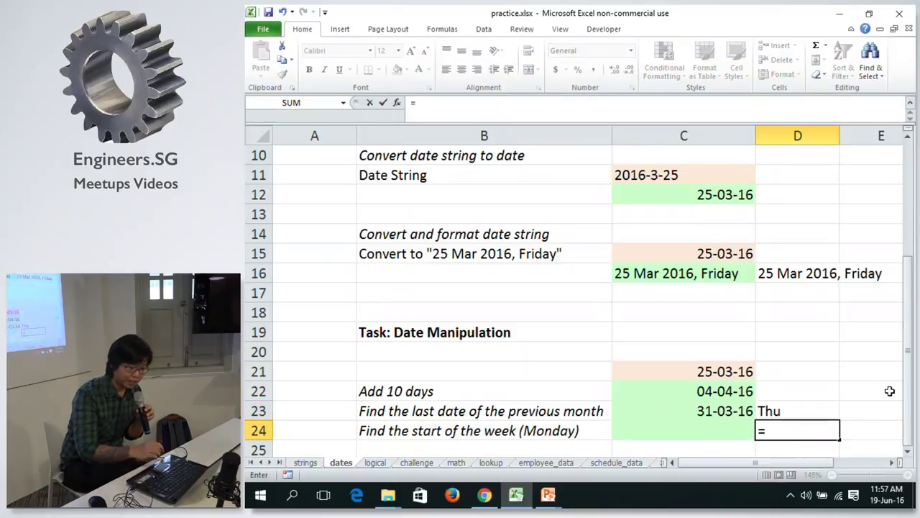
pyautogui.write('wee')
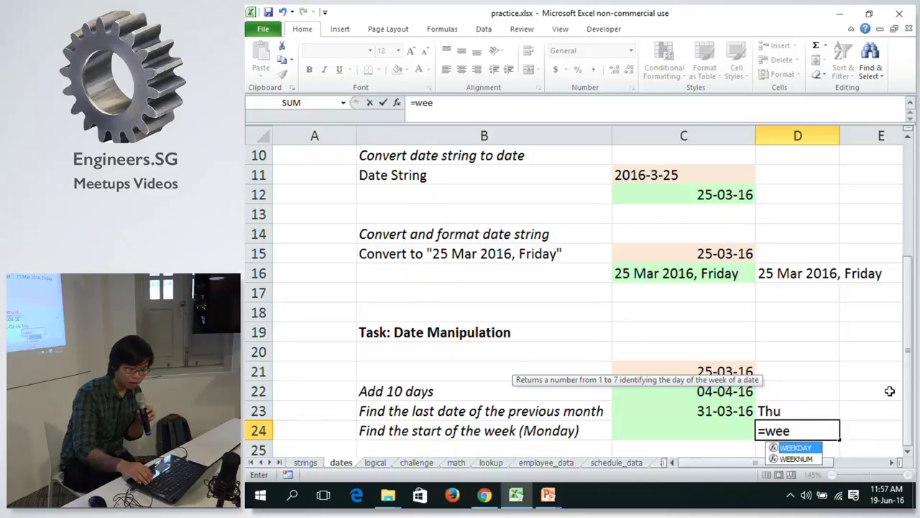
pyautogui.press('Tab')
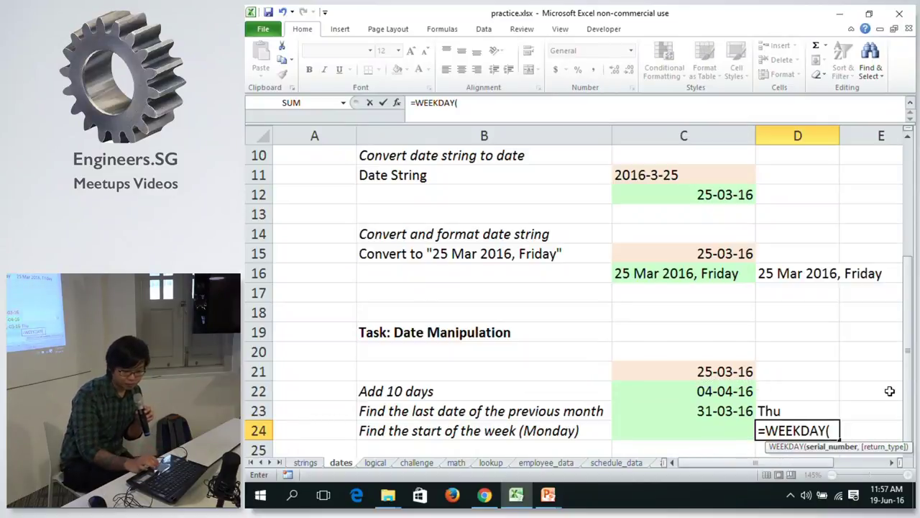
pyautogui.click(709, 410)
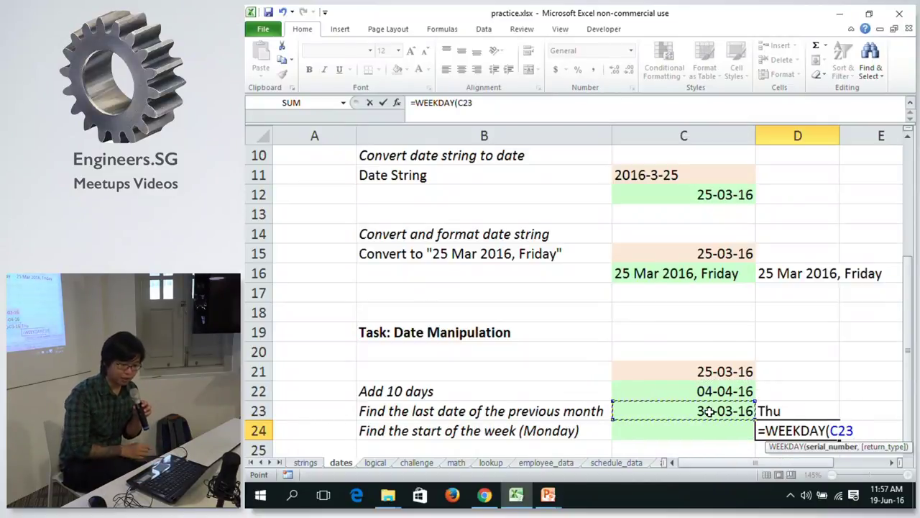
pyautogui.write(',')
pyautogui.press('BackSpace')
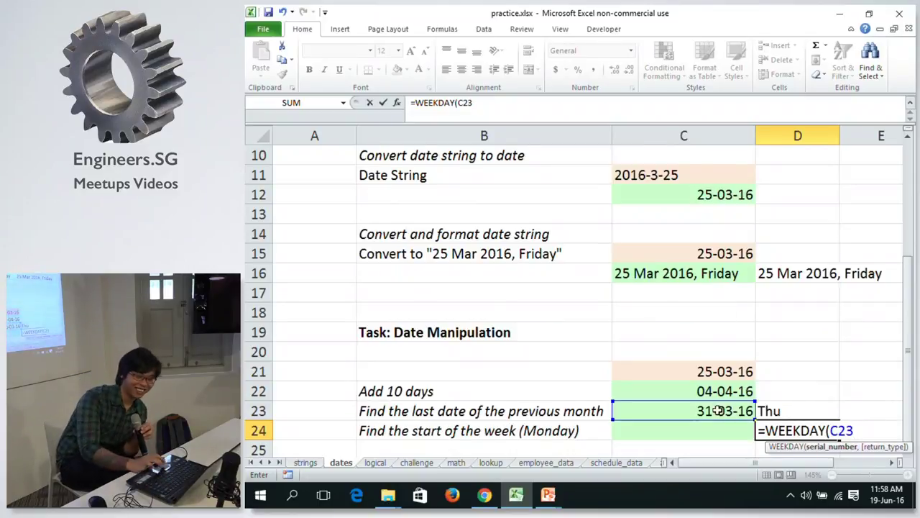
pyautogui.click(909, 451)
pyautogui.click(908, 450)
pyautogui.click(908, 451)
pyautogui.click(908, 452)
pyautogui.click(908, 452)
pyautogui.click(909, 451)
pyautogui.click(908, 451)
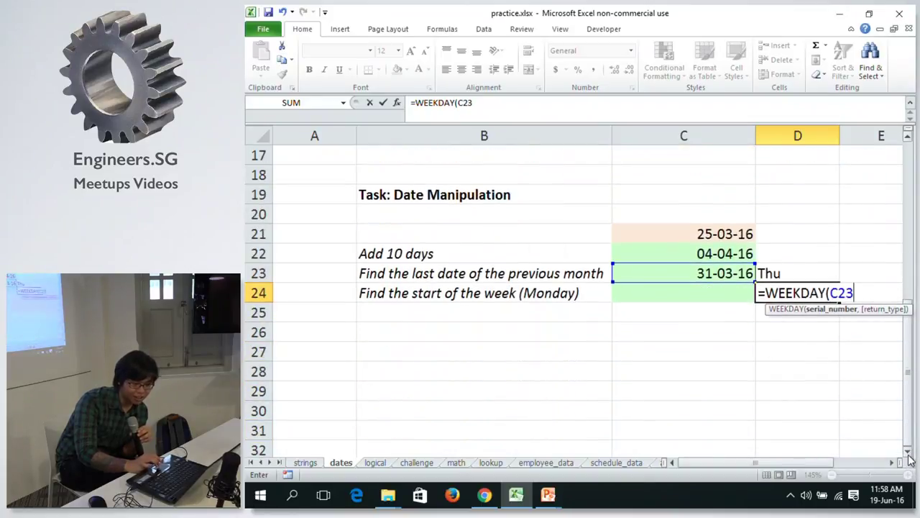
pyautogui.click(909, 451)
pyautogui.click(908, 452)
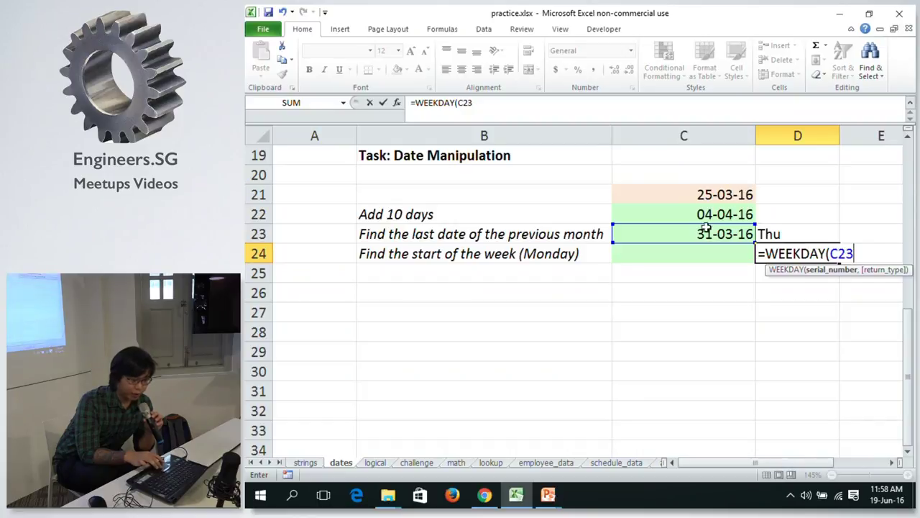
# Choose return type 2 (Monday=1), completing =WEEKDAY(C23, 2) which gives 4.
pyautogui.write(',')
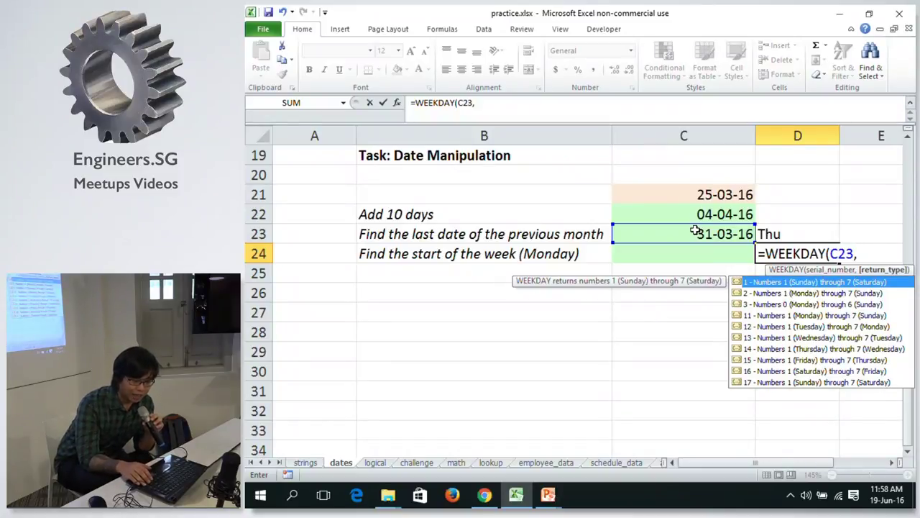
pyautogui.press('Down')
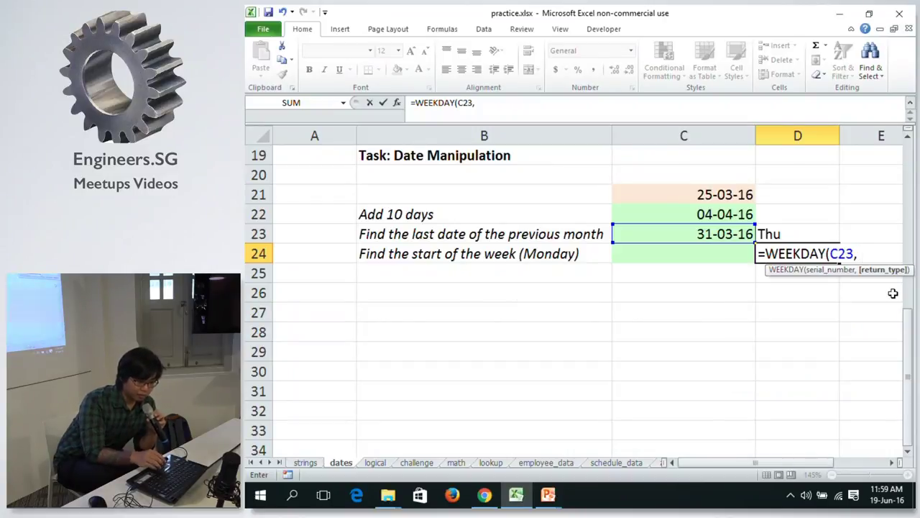
pyautogui.write('2')
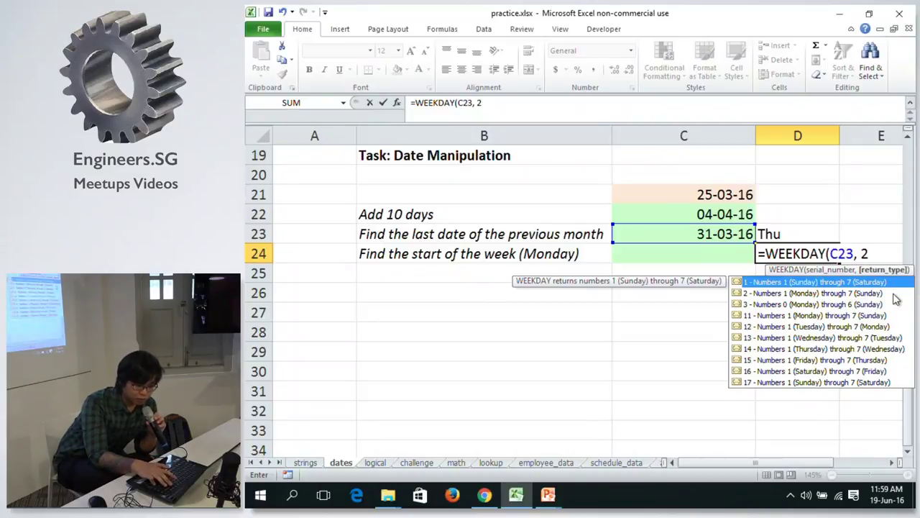
pyautogui.write(')')
pyautogui.press('Return')
pyautogui.press('Up')
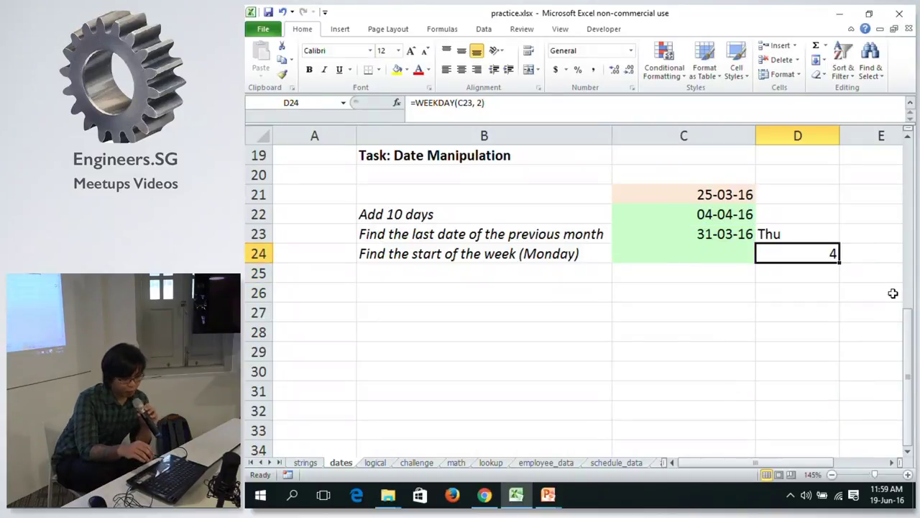
pyautogui.click(776, 234)
# Enter =C23 - D24 in C24, giving 27-03-16.
pyautogui.press('Down')
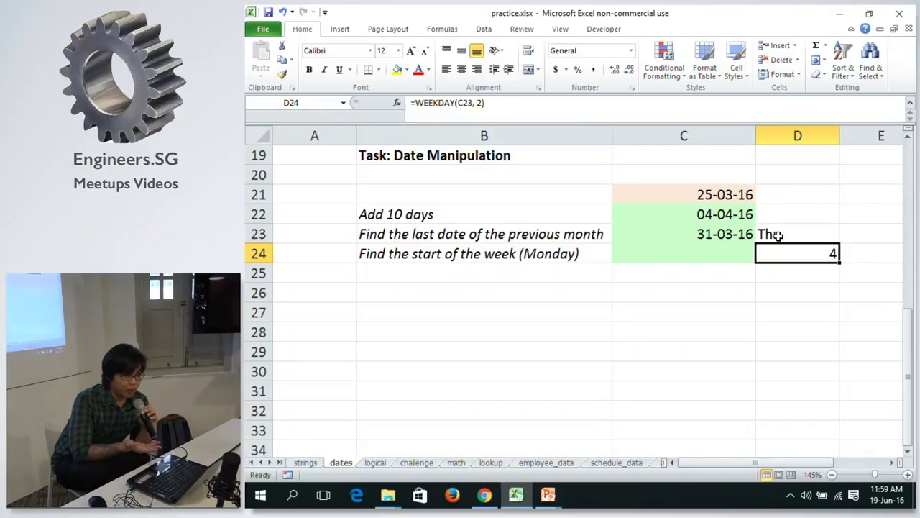
pyautogui.click(777, 234)
pyautogui.press('Down')
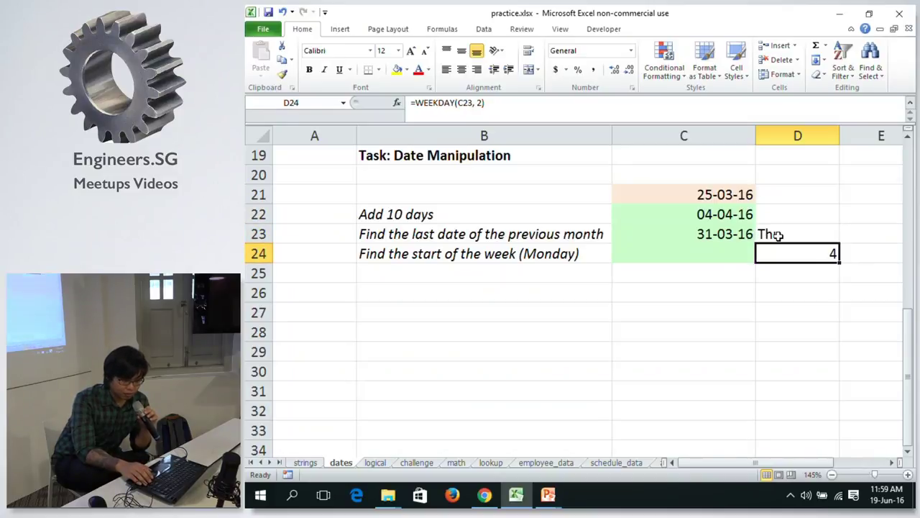
pyautogui.press('Left')
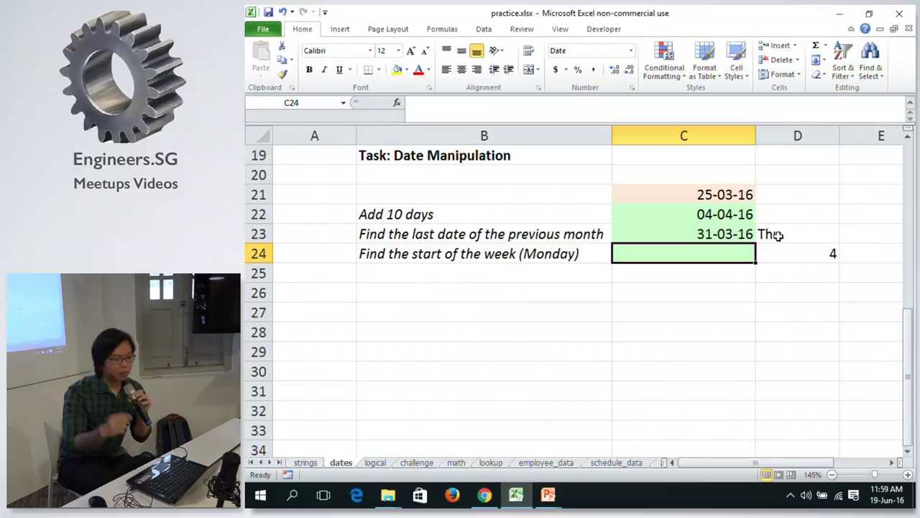
pyautogui.write('=')
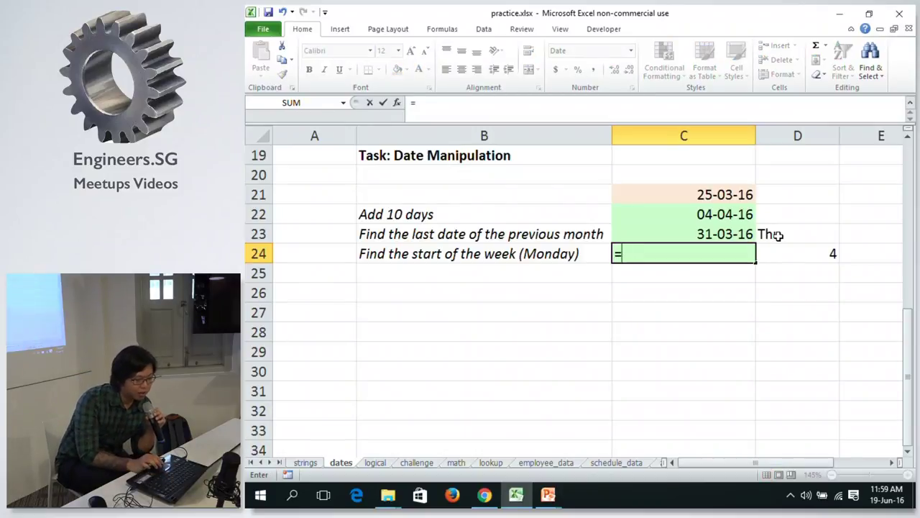
pyautogui.click(724, 234)
pyautogui.write('-')
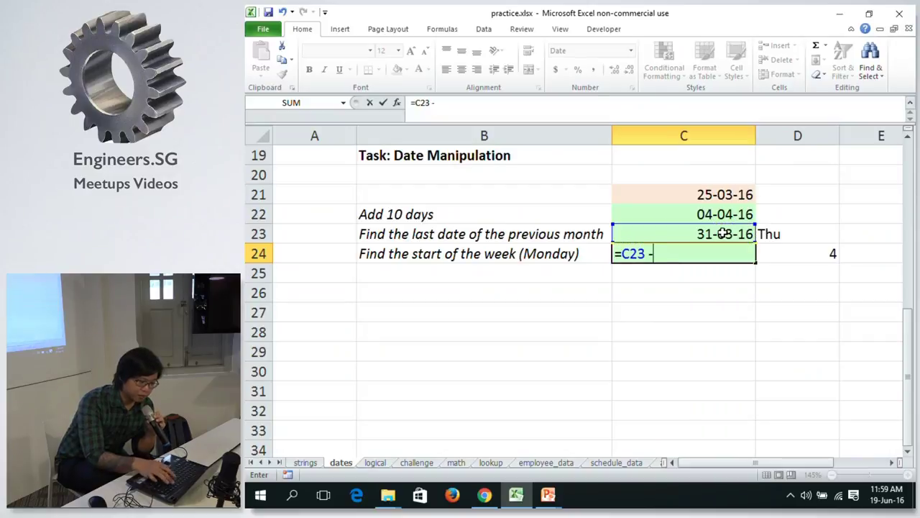
pyautogui.click(817, 255)
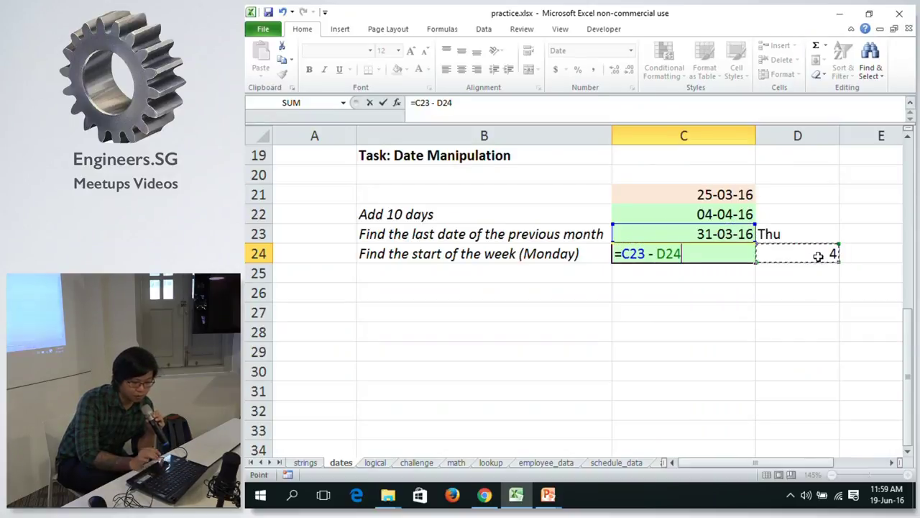
pyautogui.press('Return')
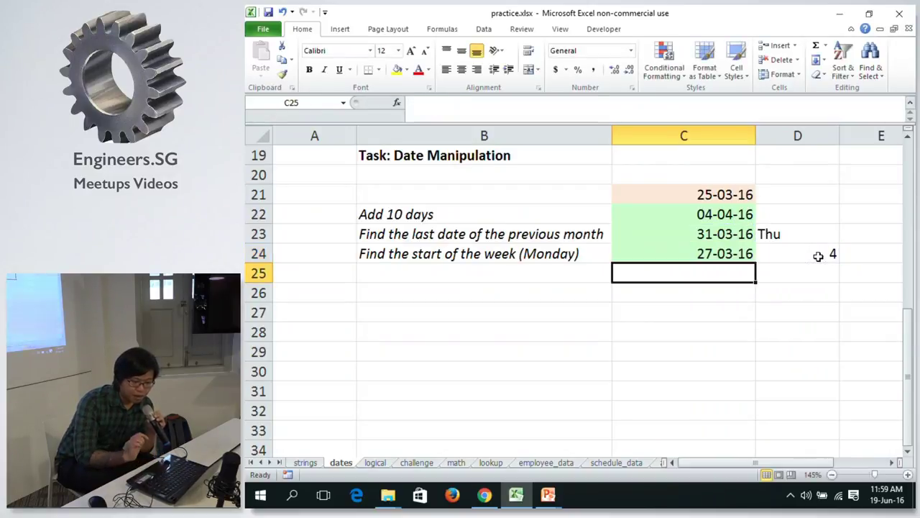
pyautogui.press('Up')
# Add =TEXT(C24, "ddd") in E24, which shows Sun, and review the row's formulas.
pyautogui.click(818, 256)
pyautogui.hscroll(1, 819, 256)
pyautogui.click(818, 256)
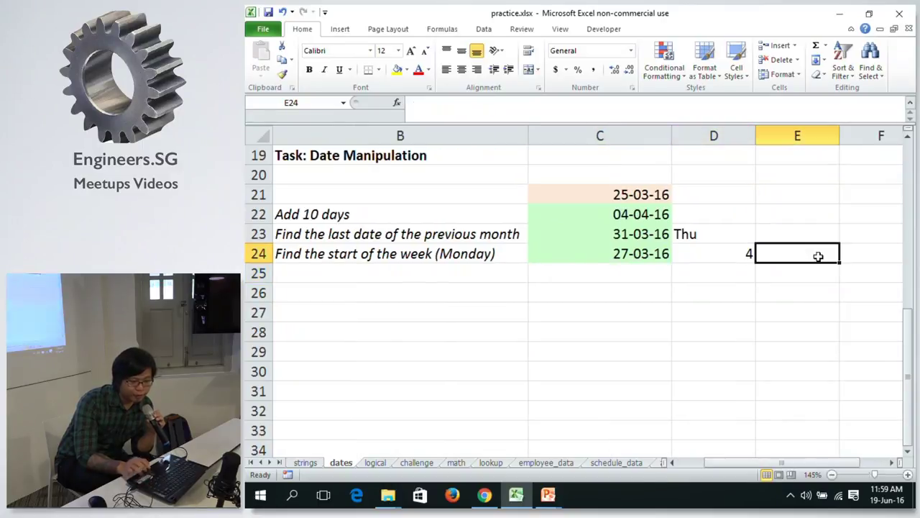
pyautogui.write('=')
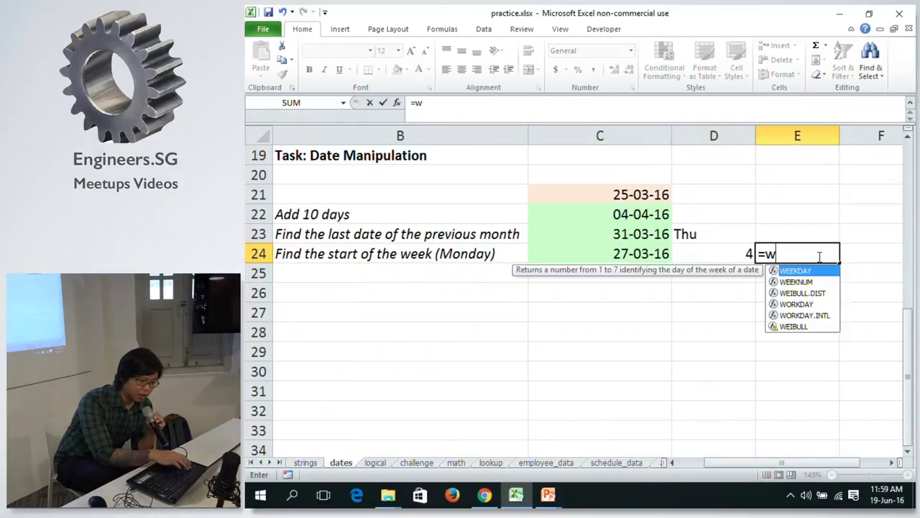
pyautogui.write('tex')
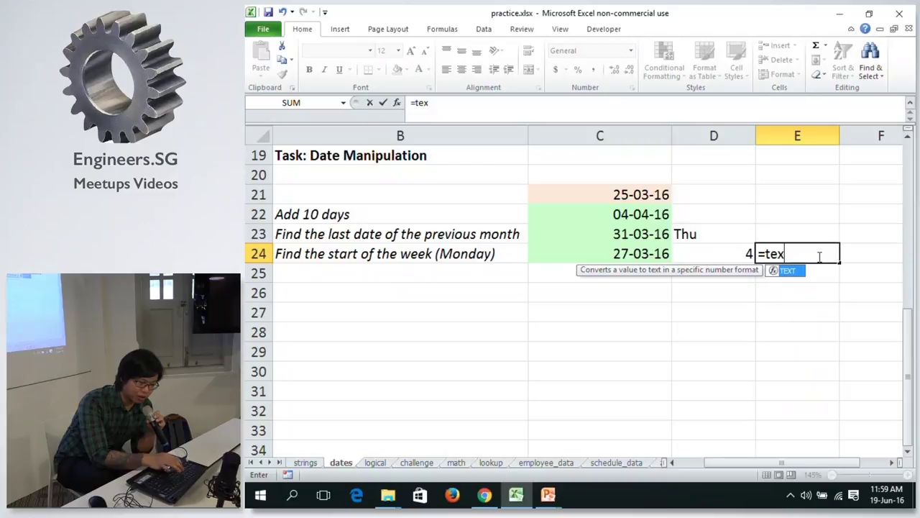
pyautogui.write('t')
pyautogui.press('Tab')
pyautogui.click(647, 256)
pyautogui.write(', "ddd")')
pyautogui.press('Return')
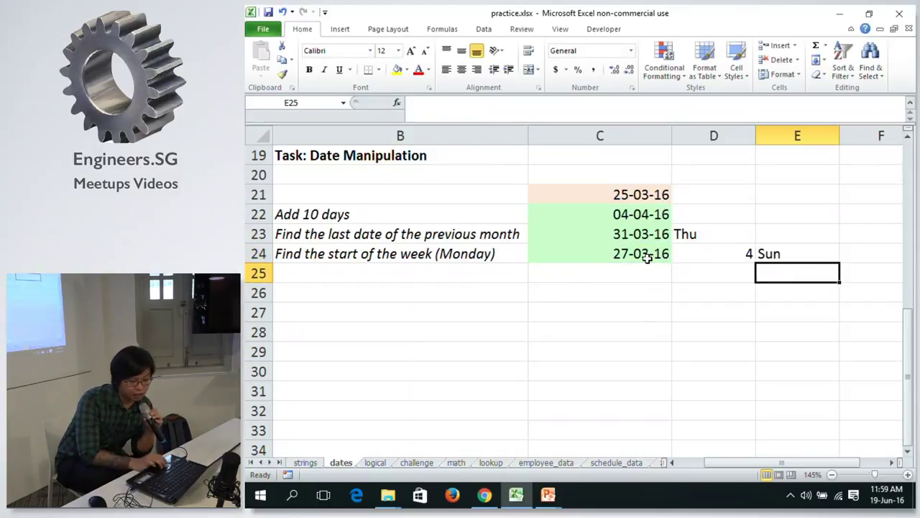
pyautogui.click(660, 254)
pyautogui.click(700, 252)
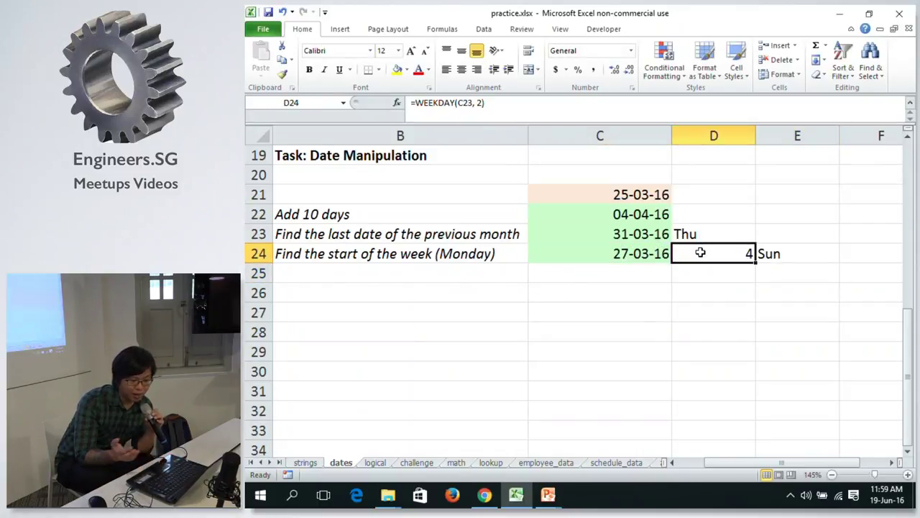
pyautogui.click(590, 250)
# Append +1 to C24's formula so it gives Monday 28-03-16.
pyautogui.click(494, 103)
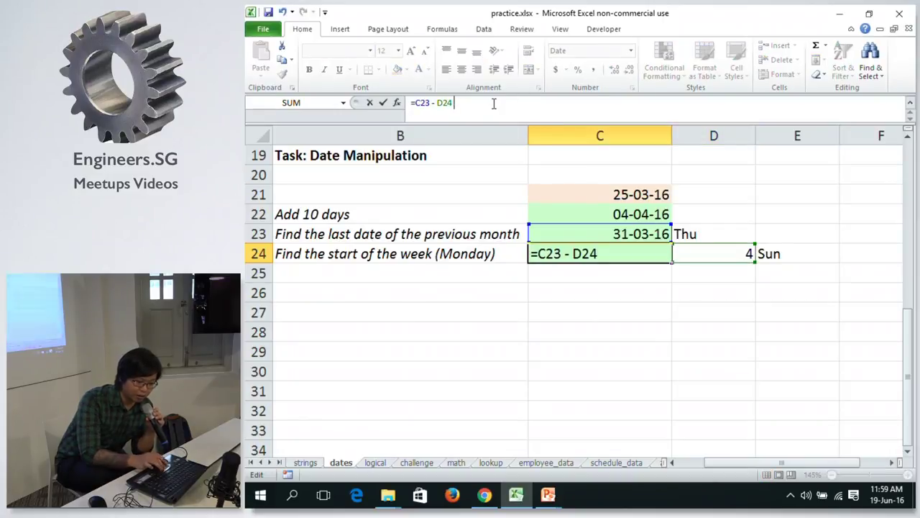
pyautogui.write('+1')
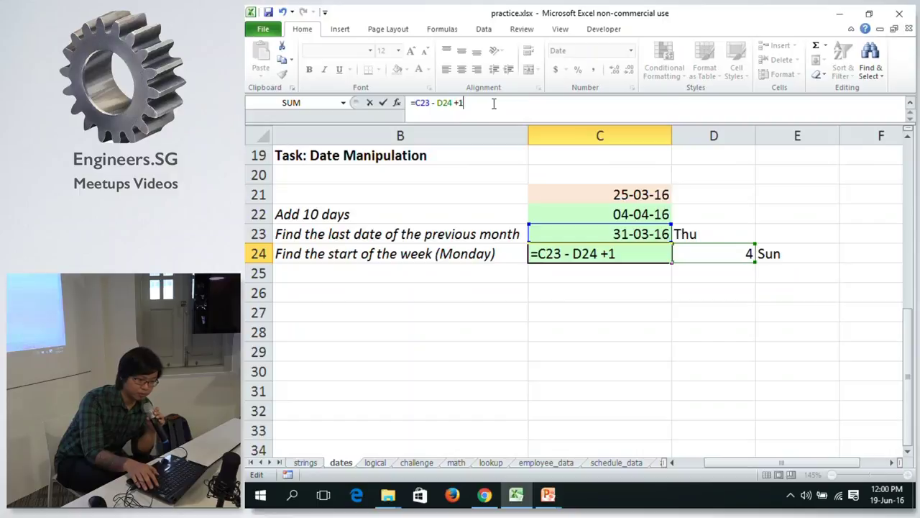
pyautogui.press('Return')
pyautogui.press('Up')
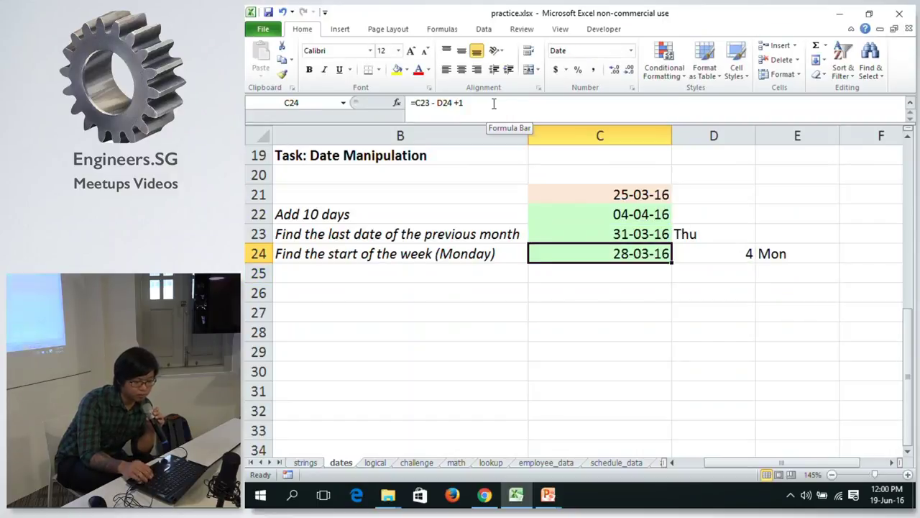
# Check the WEEKDAY helper in D24 and the Mon result in E24.
pyautogui.press('Right')
pyautogui.press('Right')
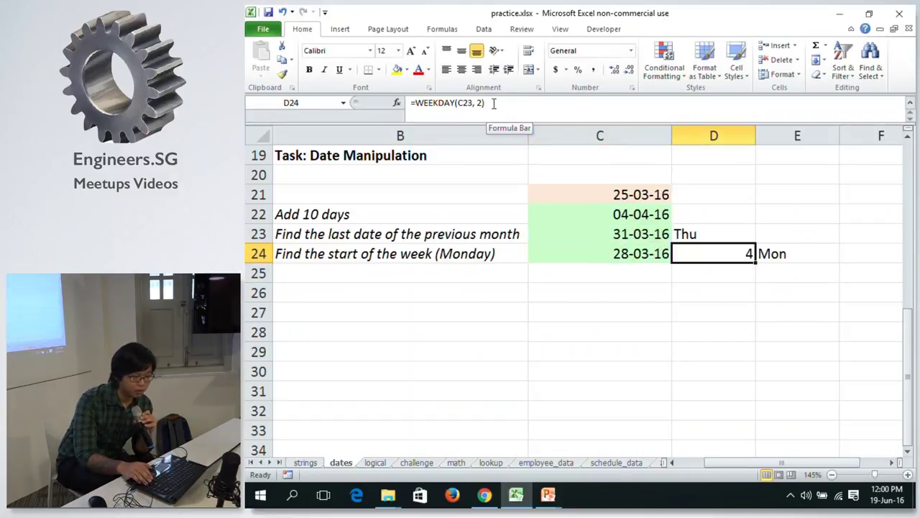
pyautogui.press('Left')
pyautogui.press('Left')
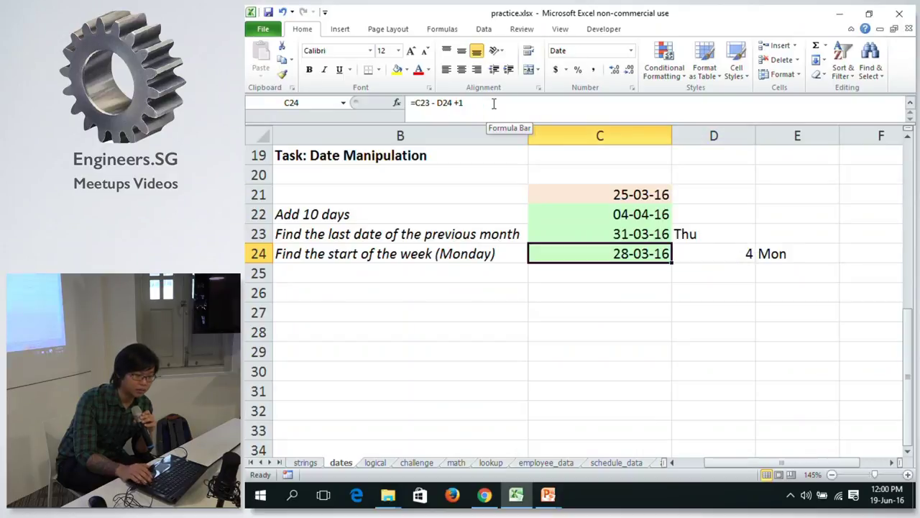
pyautogui.press('Right')
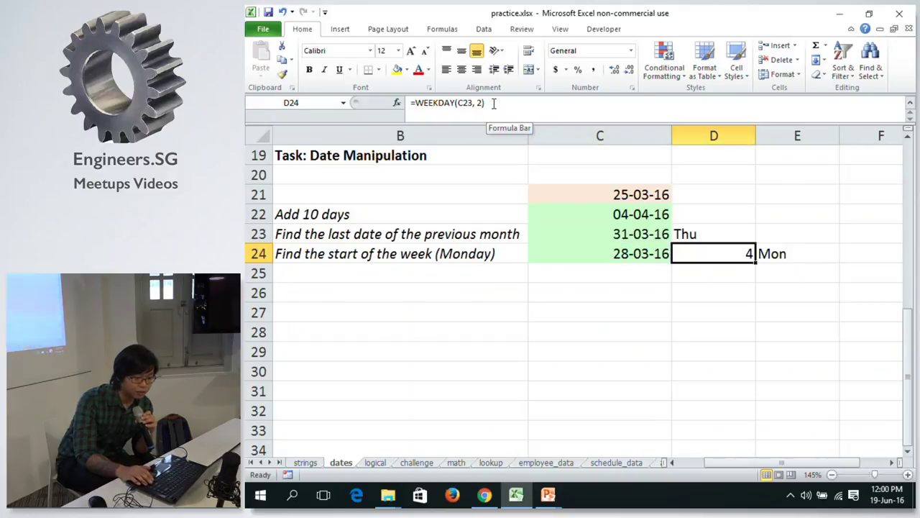
pyautogui.press('Right')
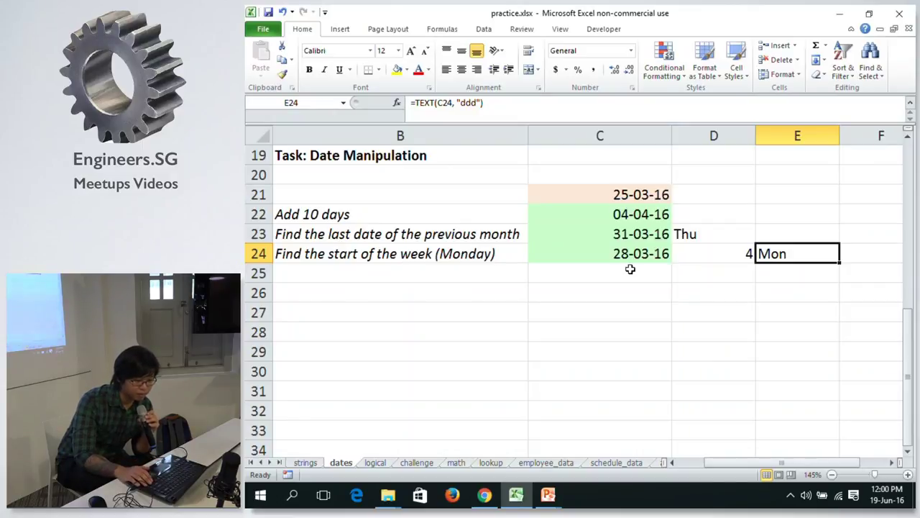
pyautogui.press('Left')
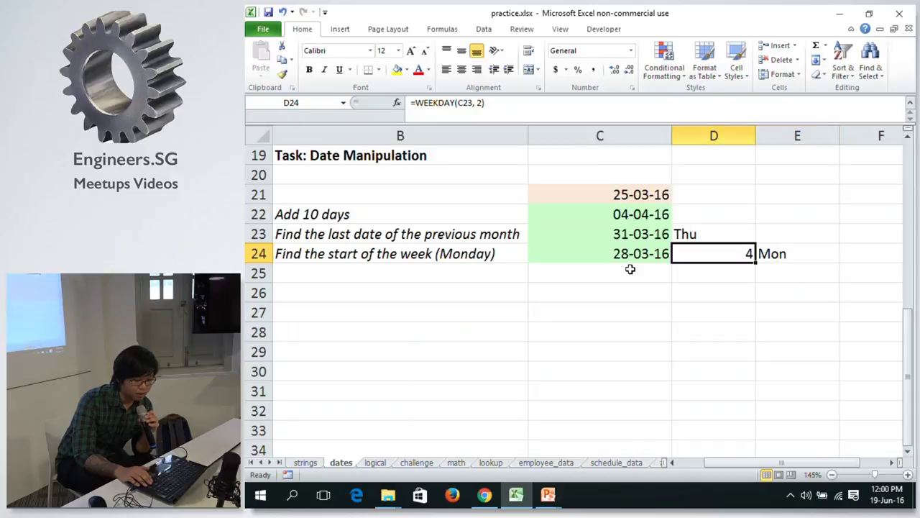
pyautogui.press('Right')
pyautogui.press('Left')
pyautogui.press('Left')
pyautogui.press('Right')
pyautogui.press('Right')
pyautogui.press('Left')
pyautogui.press('Right')
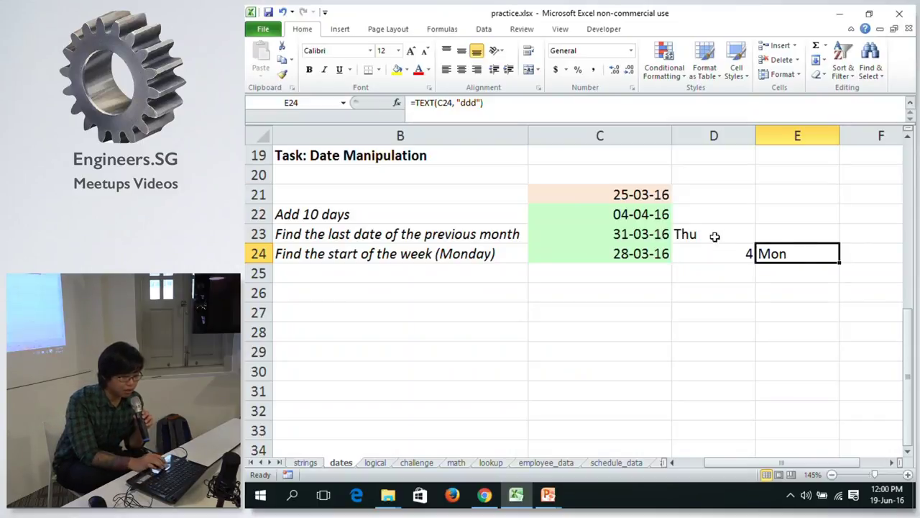
pyautogui.click(715, 236)
pyautogui.click(771, 256)
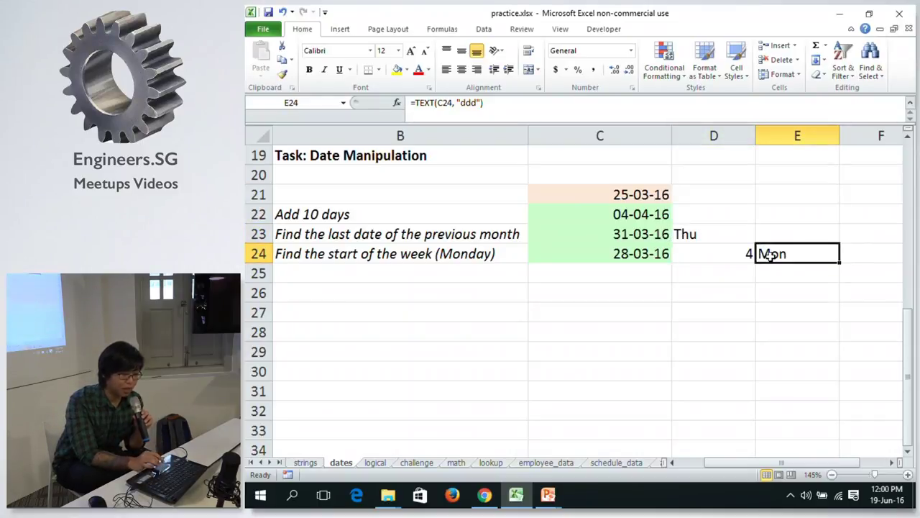
pyautogui.click(709, 253)
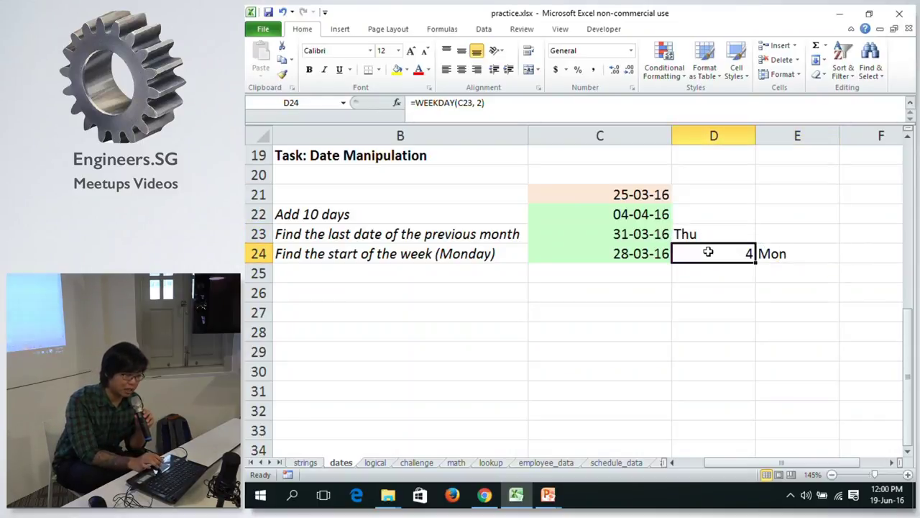
pyautogui.click(632, 252)
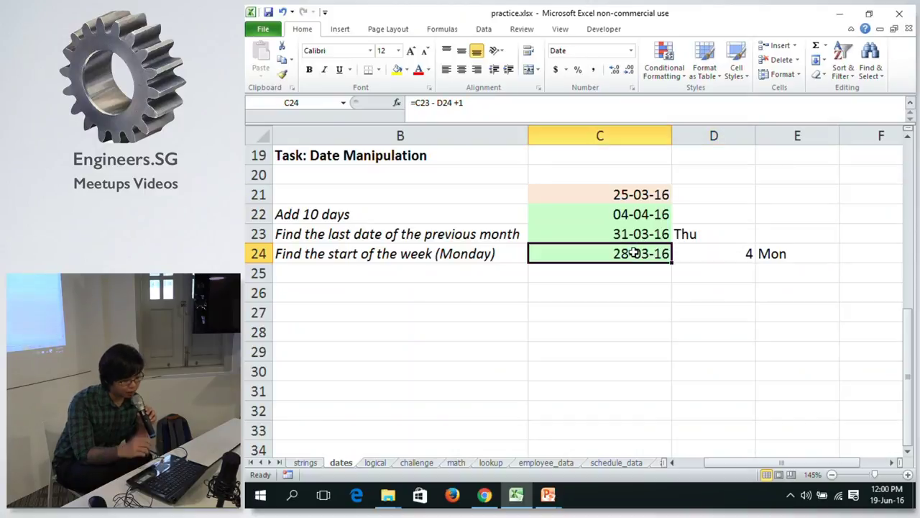
pyautogui.click(433, 252)
pyautogui.press('Right')
pyautogui.press('Left')
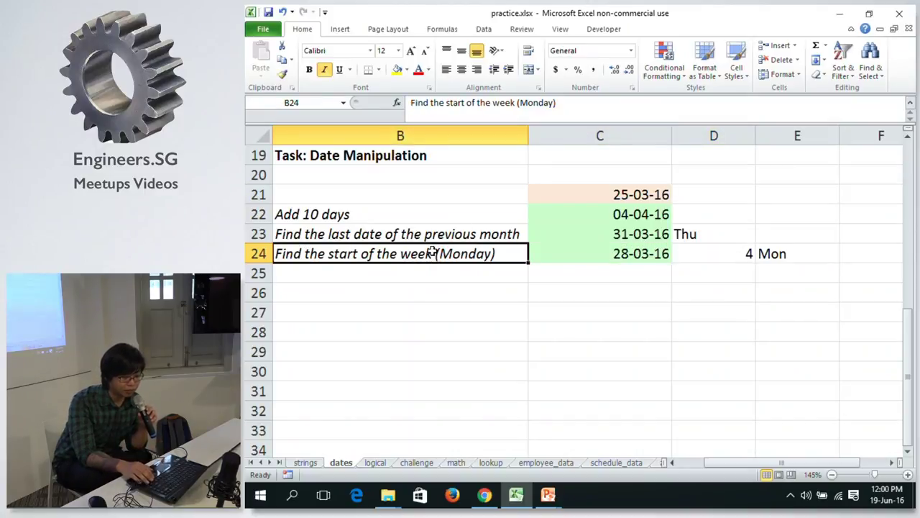
pyautogui.press('Left')
pyautogui.press('Right')
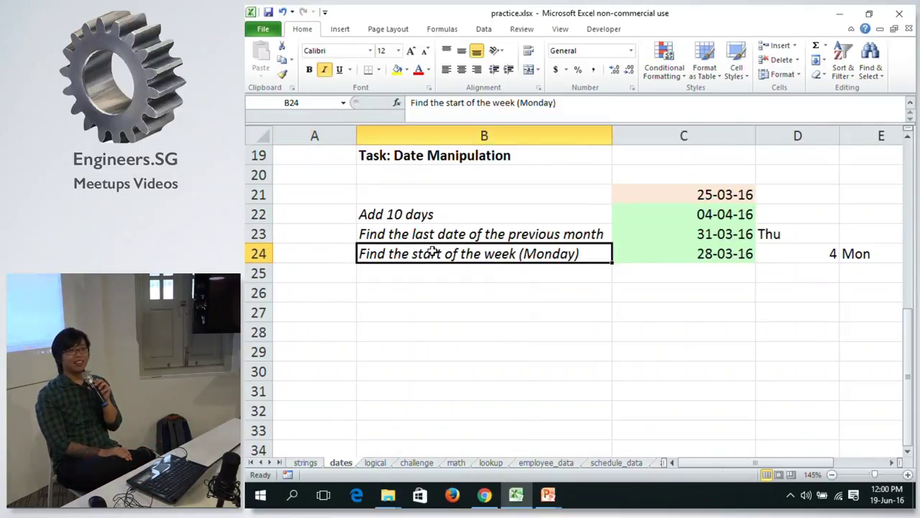
pyautogui.press('Right')
pyautogui.press('Right')
pyautogui.press('Left')
pyautogui.press('Up')
pyautogui.press('Right')
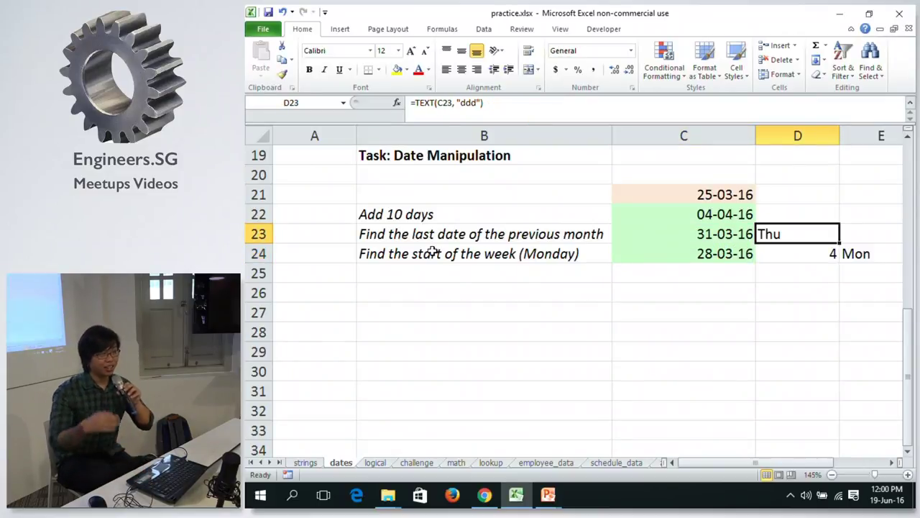
pyautogui.press('Left')
pyautogui.press('Down')
pyautogui.press('Up')
pyautogui.press('Right')
pyautogui.press('Left')
pyautogui.press('Down')
pyautogui.press('Up')
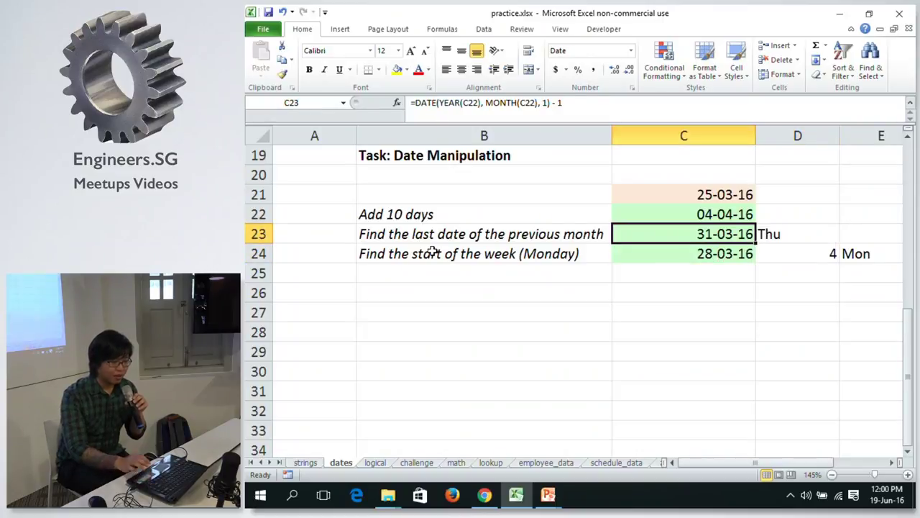
pyautogui.press('Down')
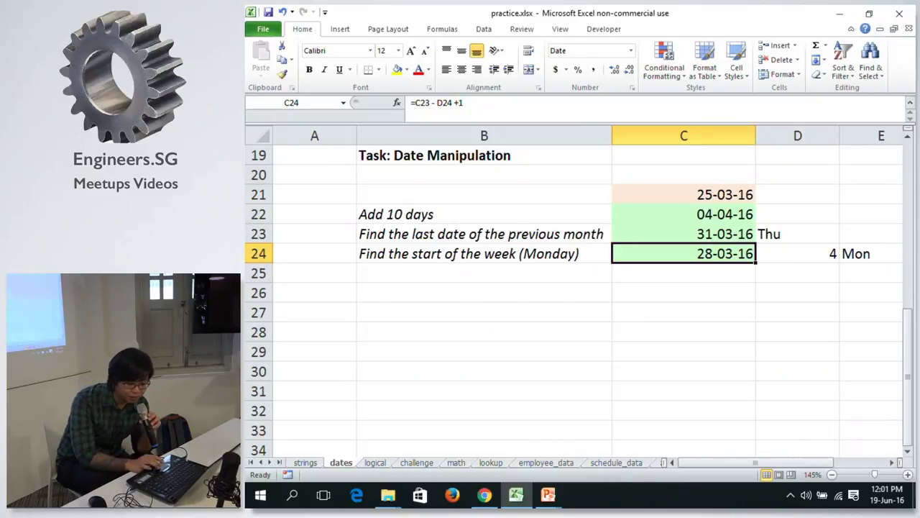
# Zoom the sheet to 150% and collapse then re-expand the formula bar.
pyautogui.click(908, 476)
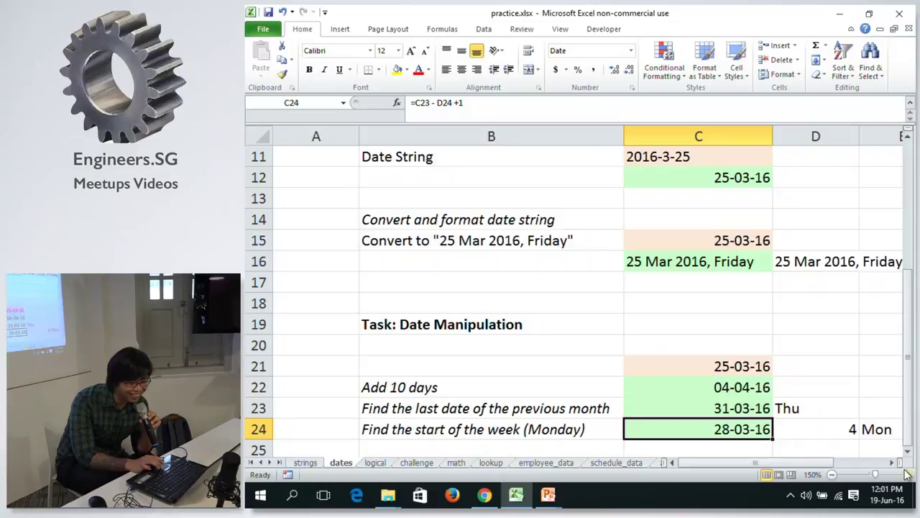
pyautogui.click(891, 462)
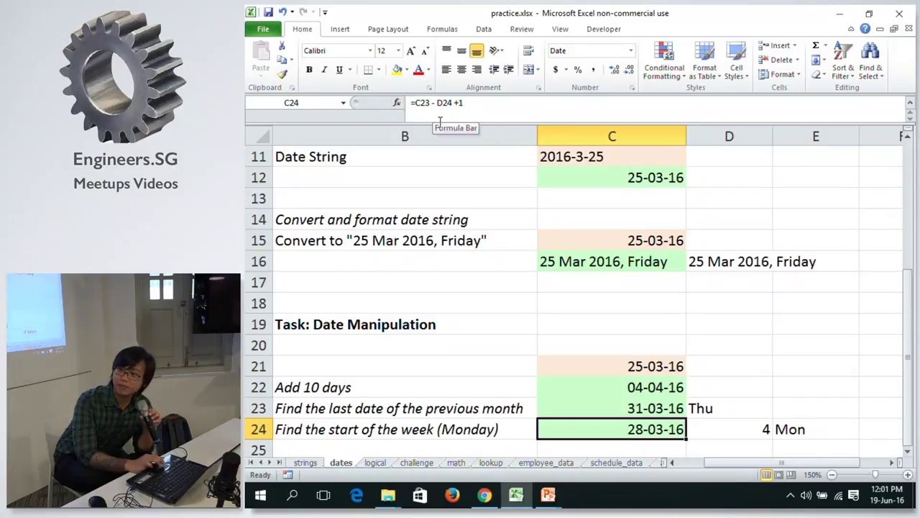
pyautogui.click(911, 106)
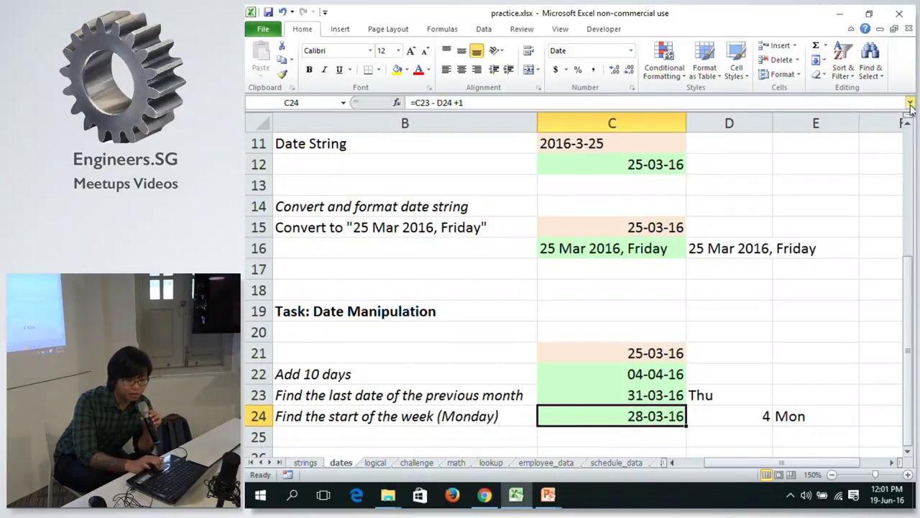
pyautogui.click(911, 107)
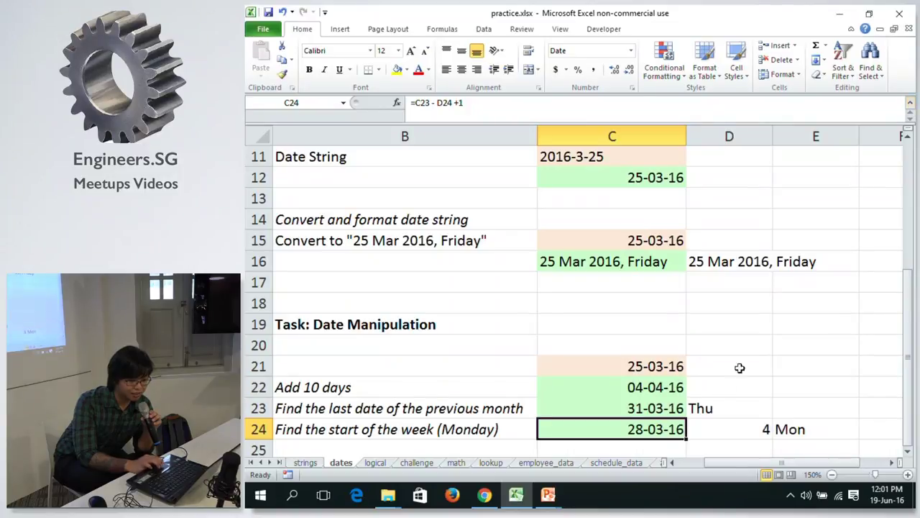
# Confirm C24's =C23 - D24 +1 formula unchanged, then open C22's =C21+10 for editing.
pyautogui.doubleClick(642, 430)
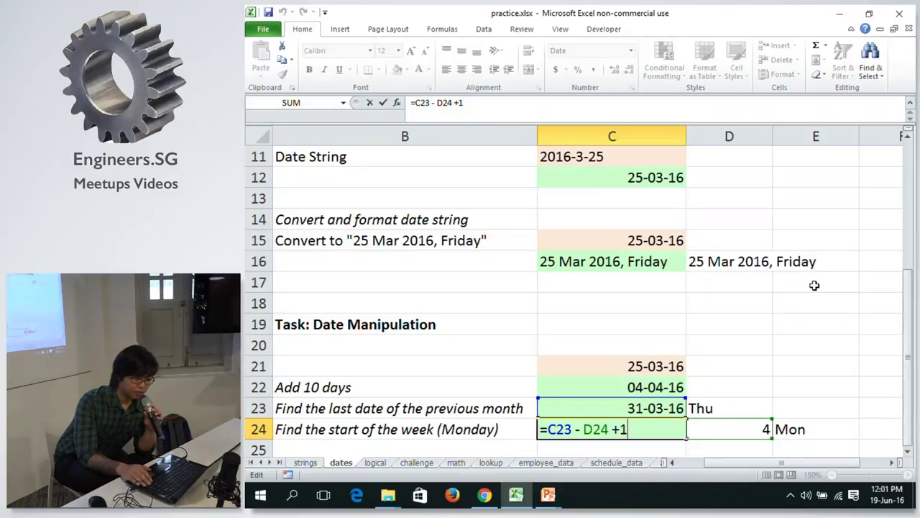
pyautogui.hotkey('ctrl', 'Return')
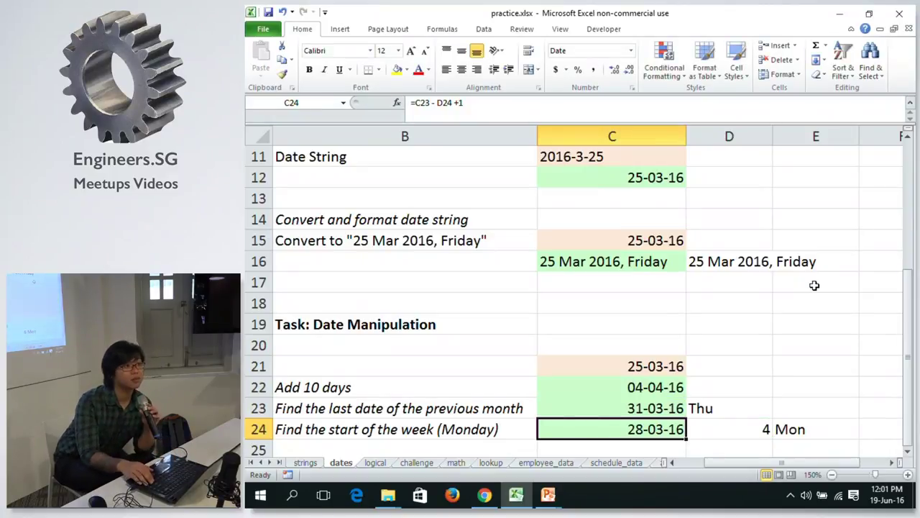
pyautogui.press('Right')
pyautogui.press('Left')
pyautogui.press('Up')
pyautogui.press('Up')
pyautogui.press('Up')
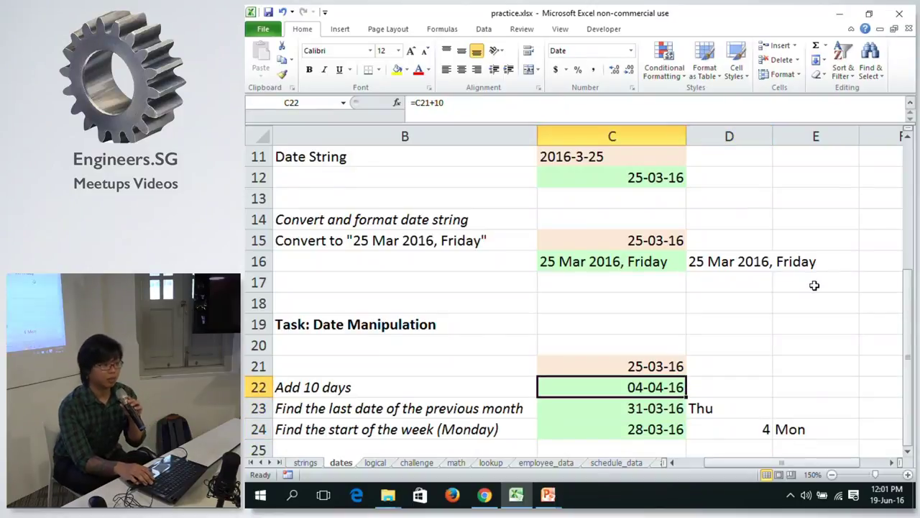
pyautogui.press('Down')
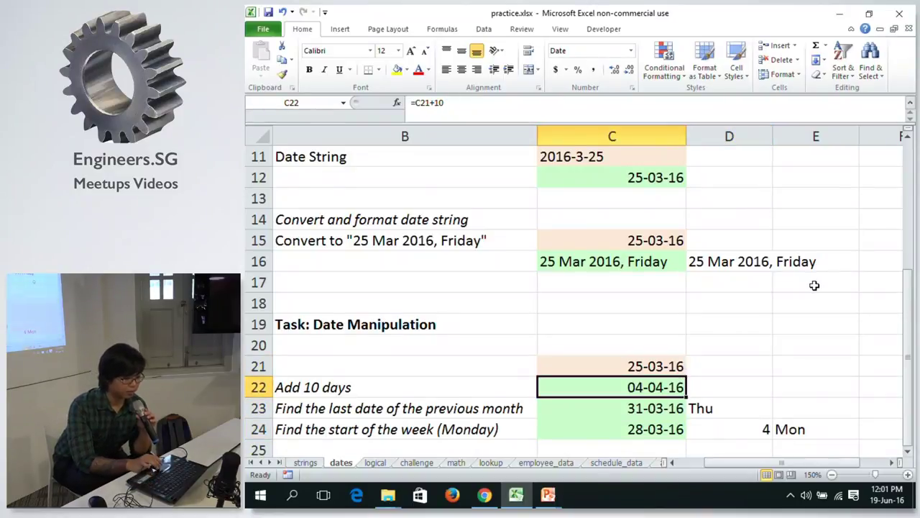
pyautogui.click(648, 108)
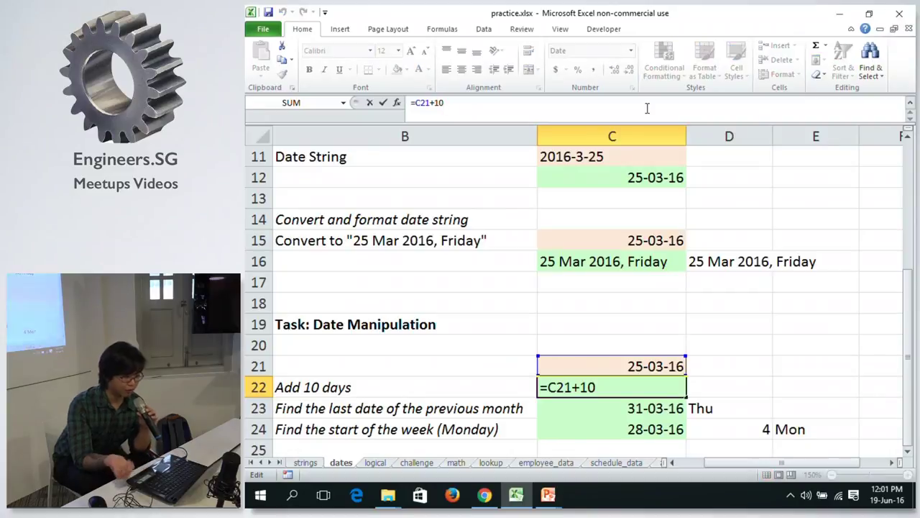
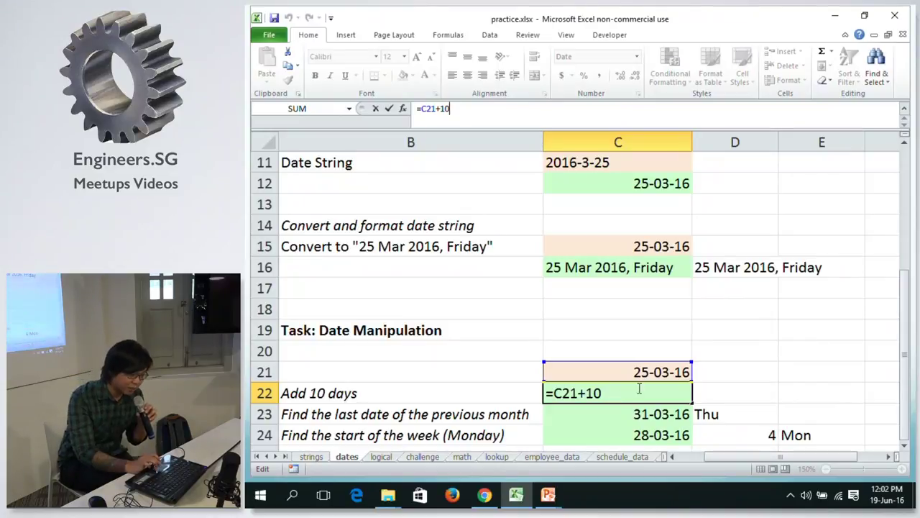
# Commit =C21+10 in C22 to show 04-04-16, then step down through the date results.
pyautogui.hotkey('ctrl', 'Return')
pyautogui.press('Down')
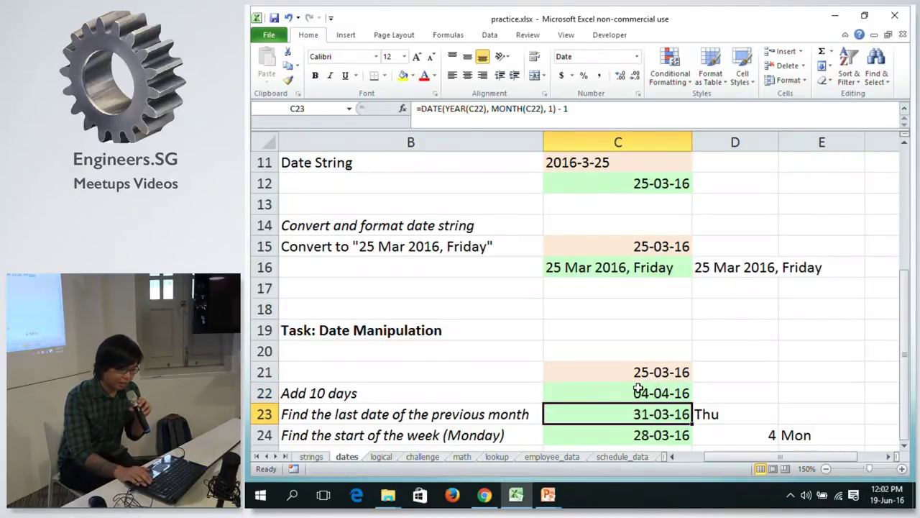
pyautogui.press('Down')
pyautogui.press('Right')
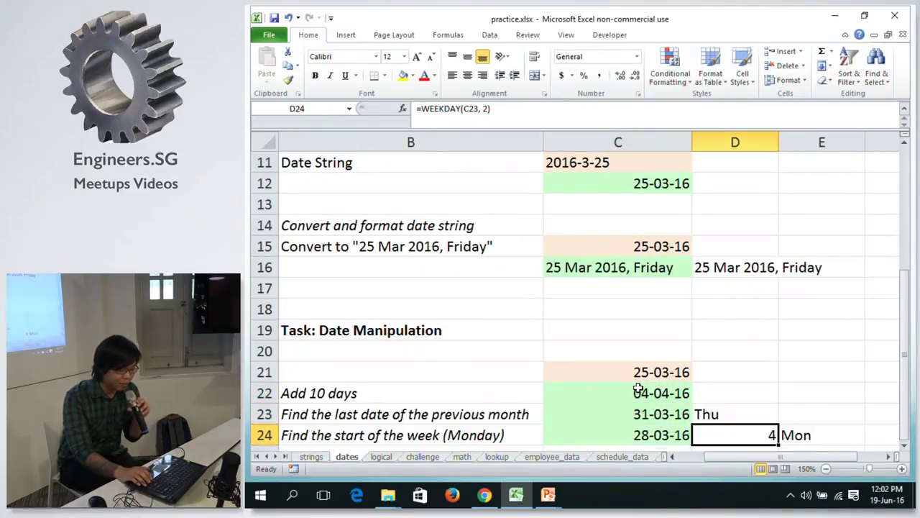
pyautogui.press('Left')
pyautogui.press('Down')
pyautogui.press('Up')
pyautogui.press('Left')
pyautogui.press('Left')
pyautogui.press('Right')
# Review the previous-month date and weekday formulas in C23, D23, C24 and D24.
pyautogui.click(638, 389)
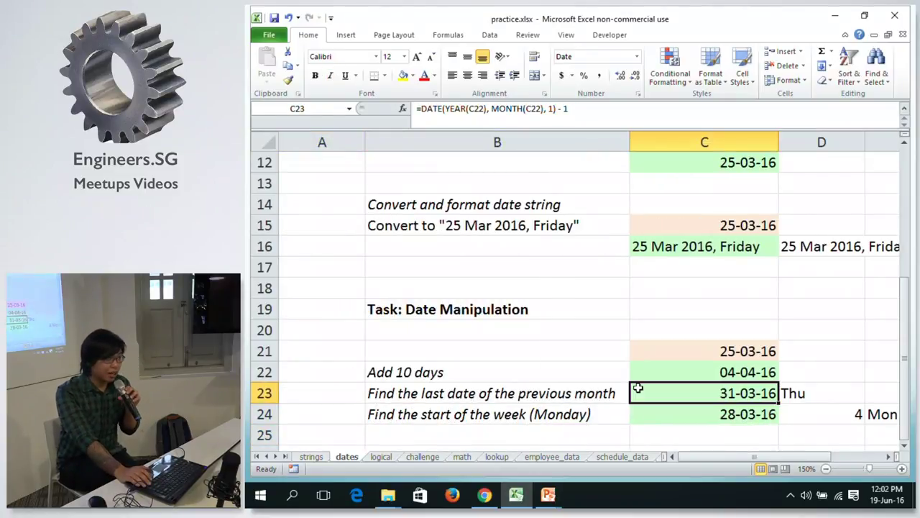
pyautogui.press('Right')
pyautogui.press('Left')
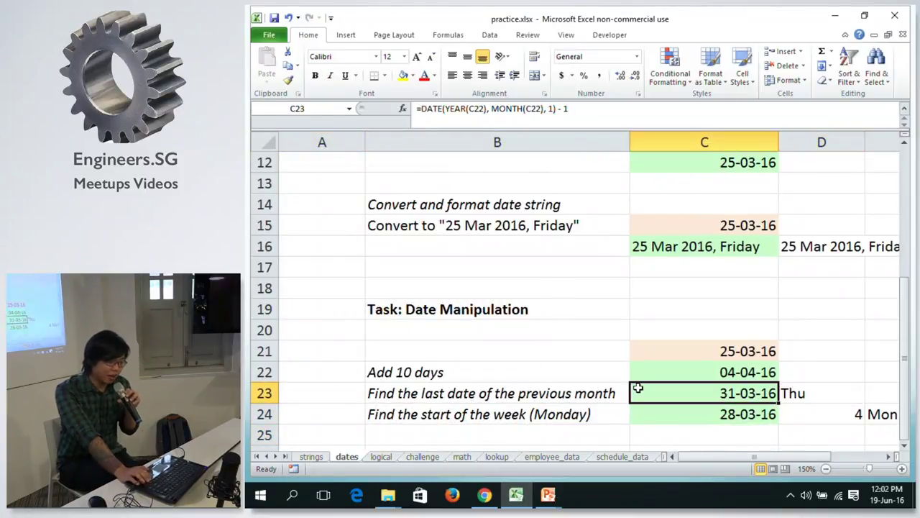
pyautogui.press('Down')
pyautogui.press('Right')
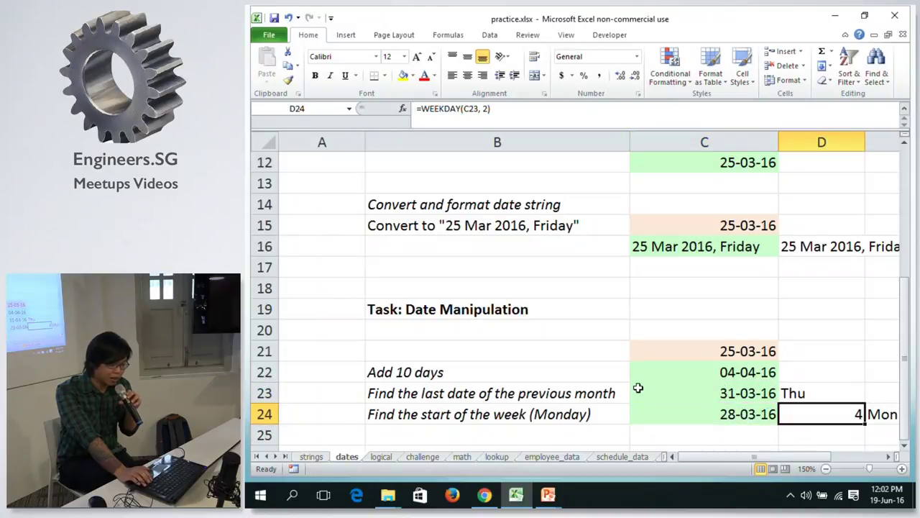
pyautogui.press('Left')
pyautogui.press('Up')
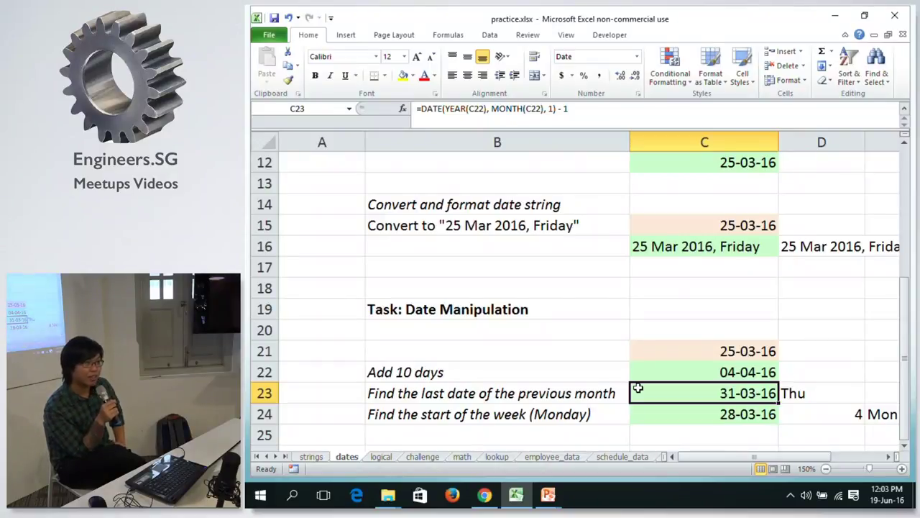
pyautogui.press('Right')
pyautogui.press('Left')
pyautogui.press('Left')
pyautogui.press('Down')
pyautogui.press('Right')
pyautogui.press('Right')
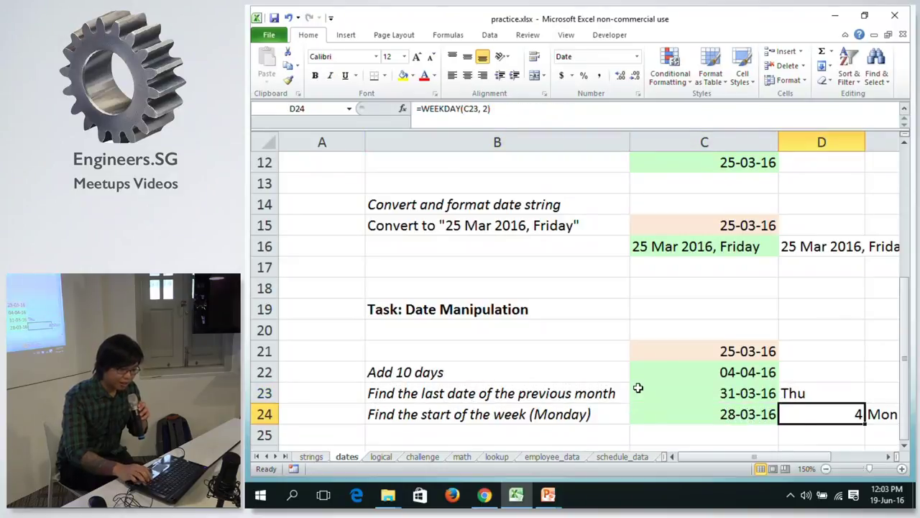
pyautogui.press('Right')
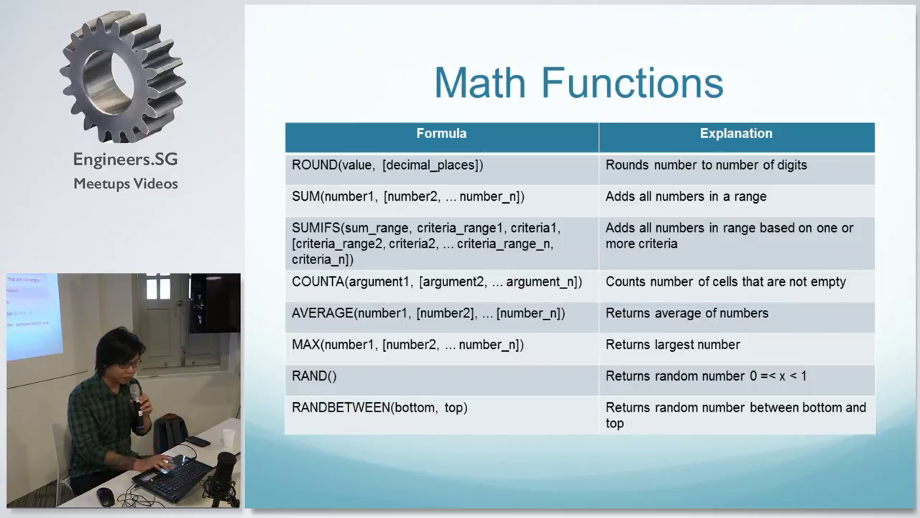
# Leave the Math Functions slide and return to the practice workbook in Excel.
pyautogui.hotkey('alt', 'Tab')
pyautogui.hotkey('alt', 'Tab')
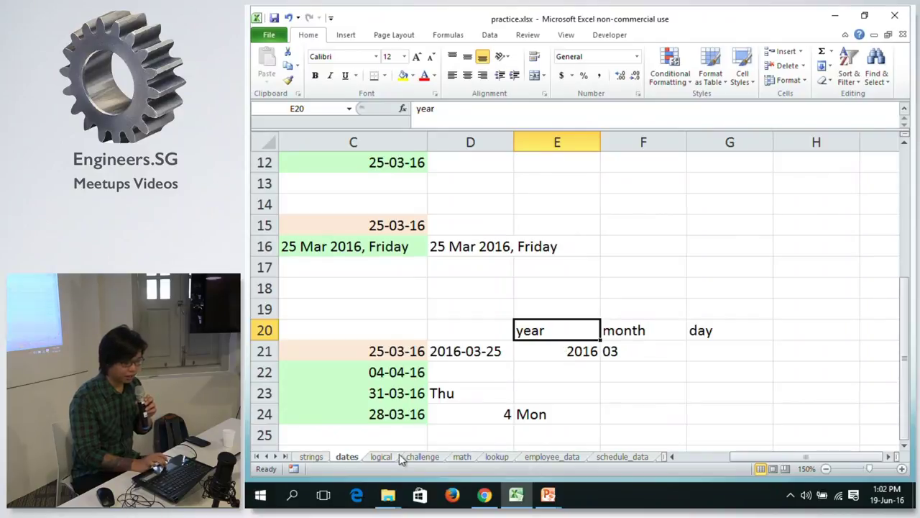
# From the math sheet's schedule_data note, move through employee_data to the schedule_data hours sheet.
pyautogui.click(458, 458)
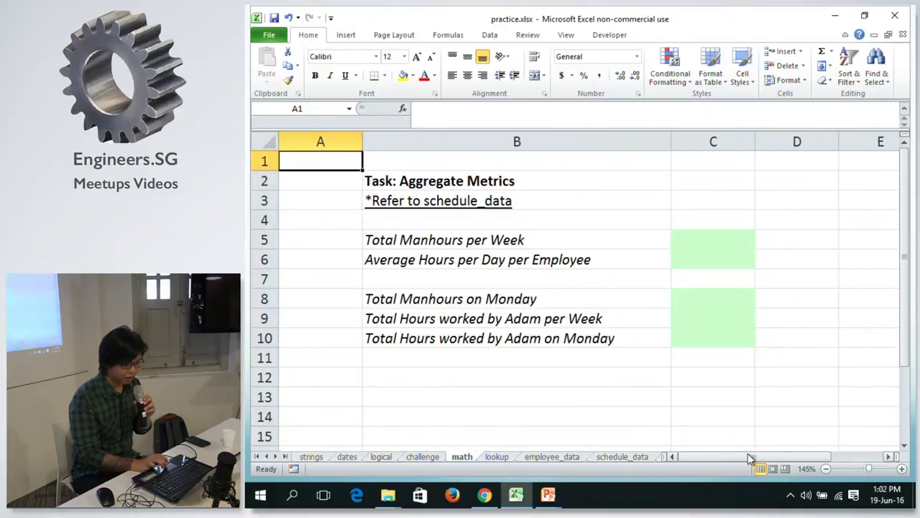
pyautogui.moveTo(746, 460); pyautogui.dragTo(749, 460)
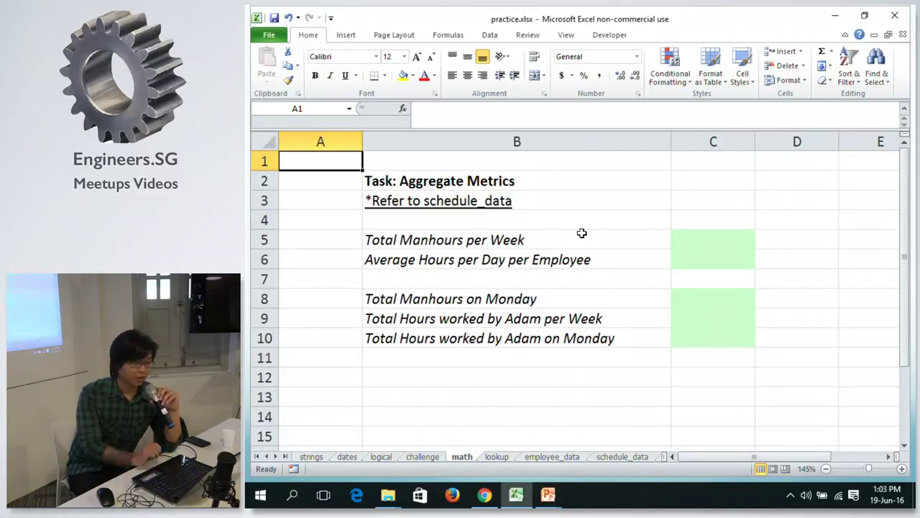
pyautogui.click(533, 199)
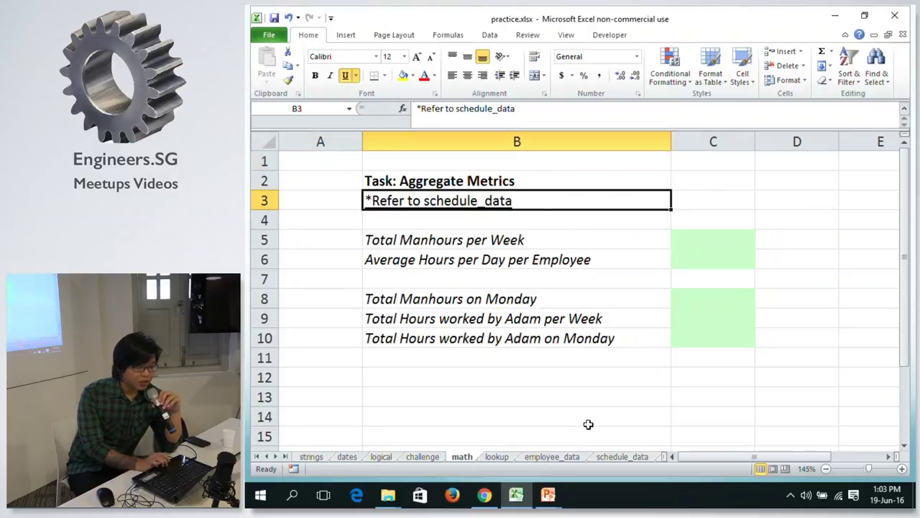
pyautogui.click(561, 457)
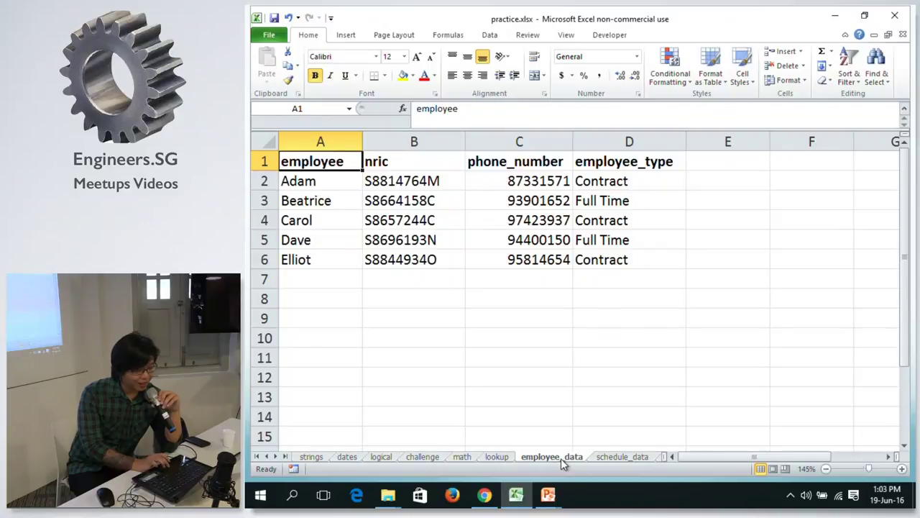
pyautogui.click(615, 455)
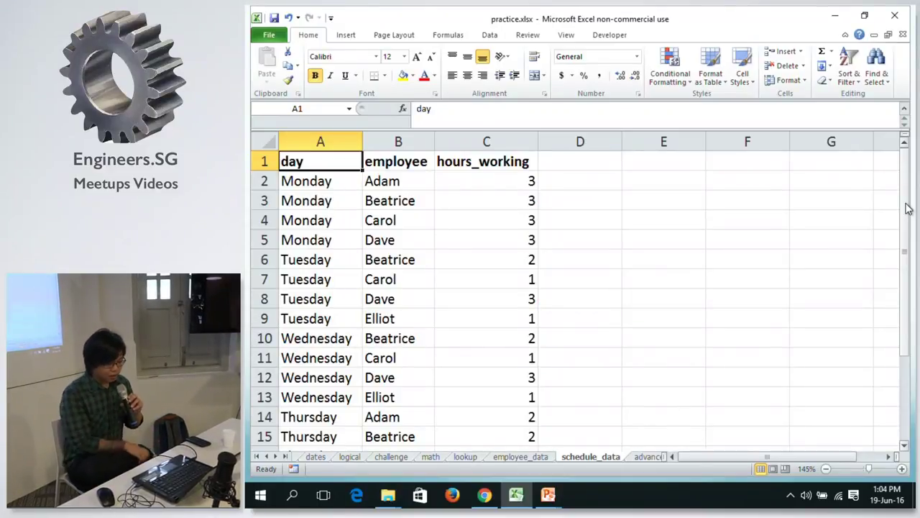
# Get back to the math sheet, glance at the slide show, and select empty cell C3.
pyautogui.hotkey('alt', 'Tab')
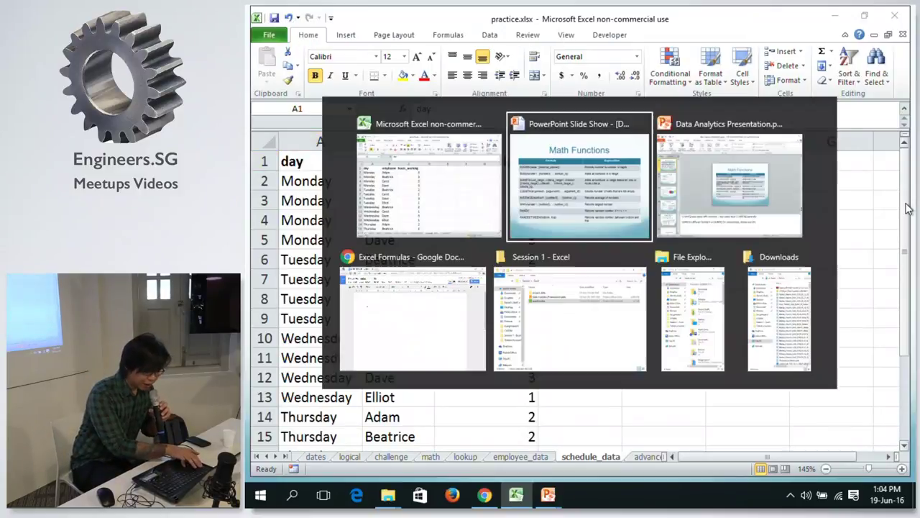
pyautogui.press('Tab')
pyautogui.press('Tab')
pyautogui.press('Tab')
pyautogui.press('Tab')
pyautogui.press('Tab')
pyautogui.press('Tab')
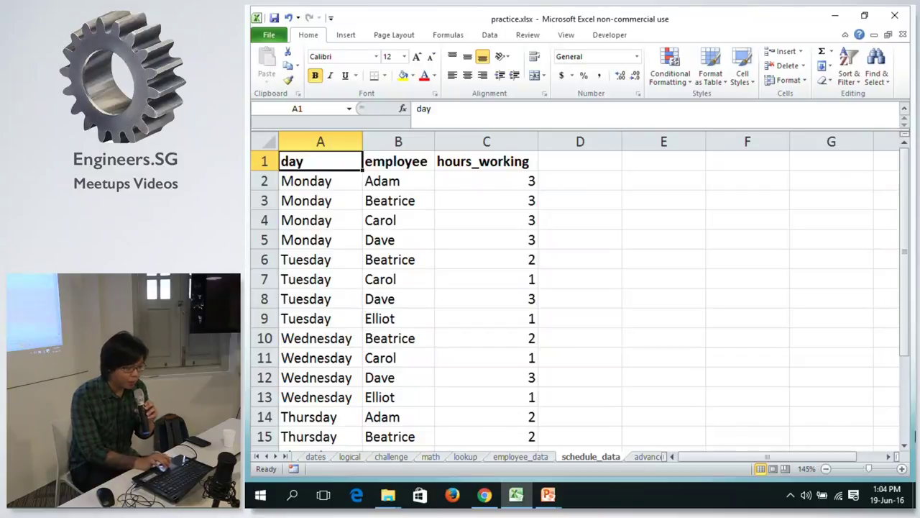
pyautogui.click(432, 457)
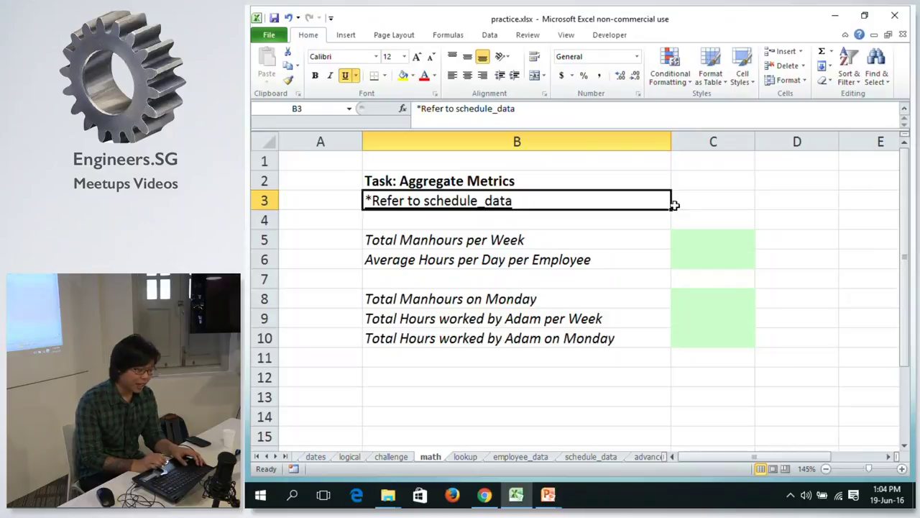
pyautogui.hotkey('alt', 'Tab')
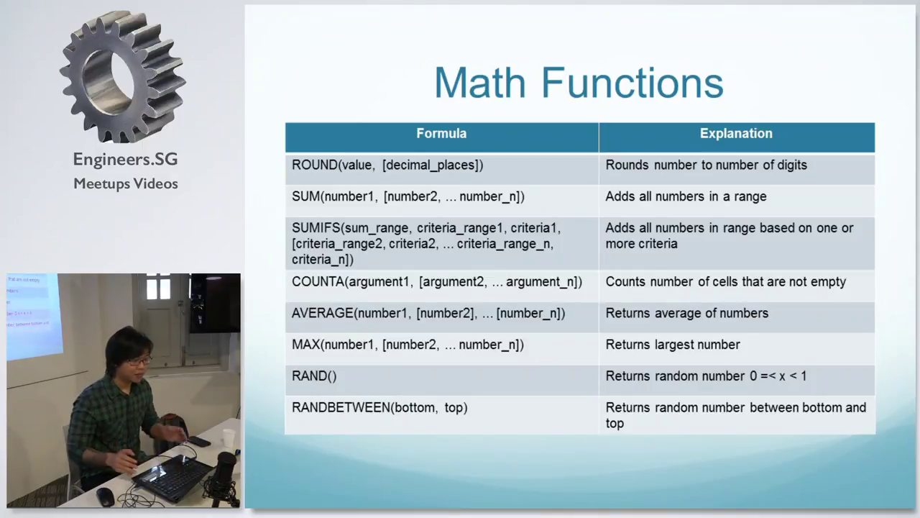
pyautogui.hotkey('alt', 'Tab')
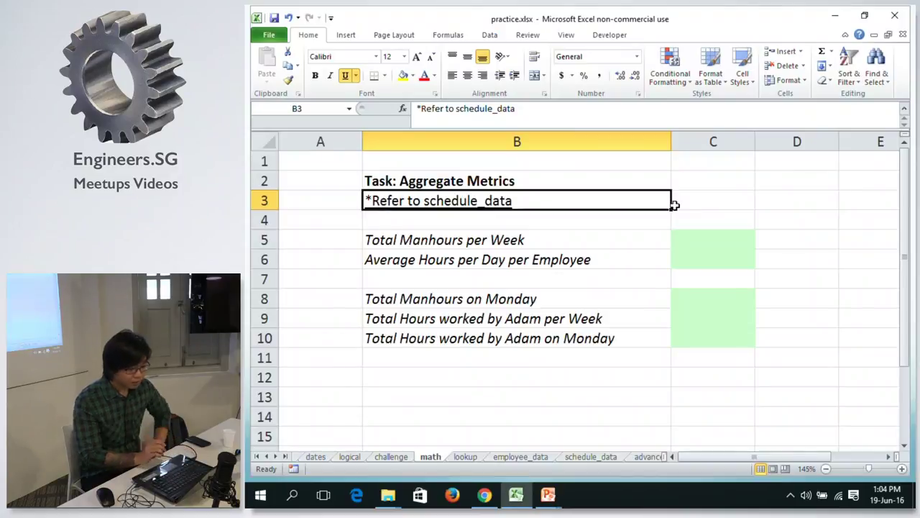
pyautogui.click(687, 202)
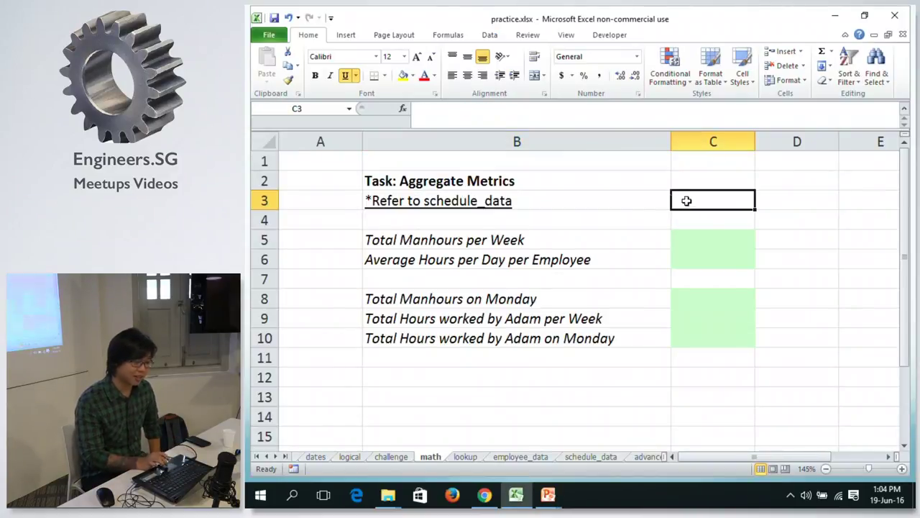
# Flip between employee_data and schedule_data and inspect Adam's Monday hours entry.
pyautogui.click(628, 209)
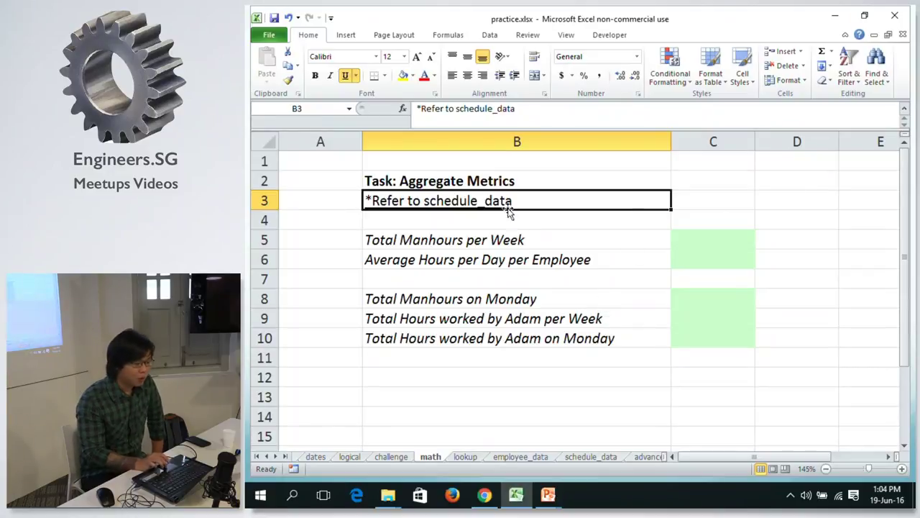
pyautogui.click(545, 458)
pyautogui.click(573, 462)
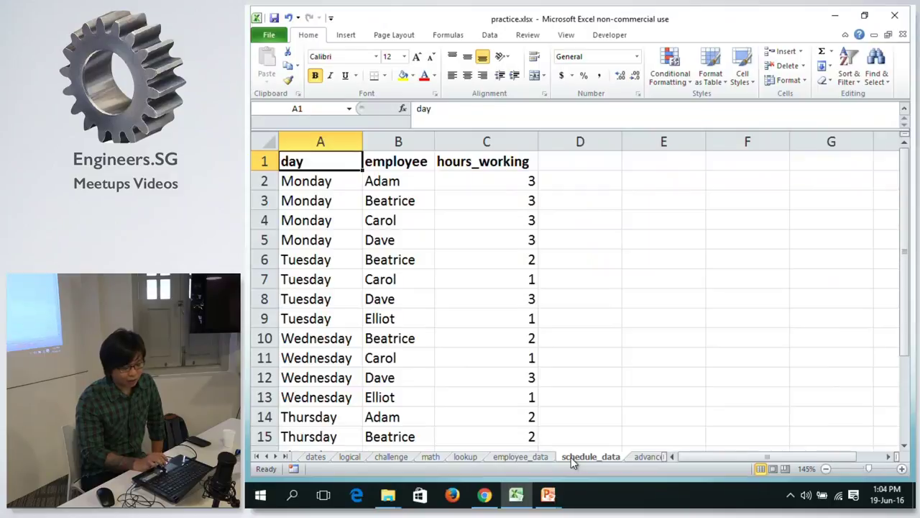
pyautogui.click(534, 456)
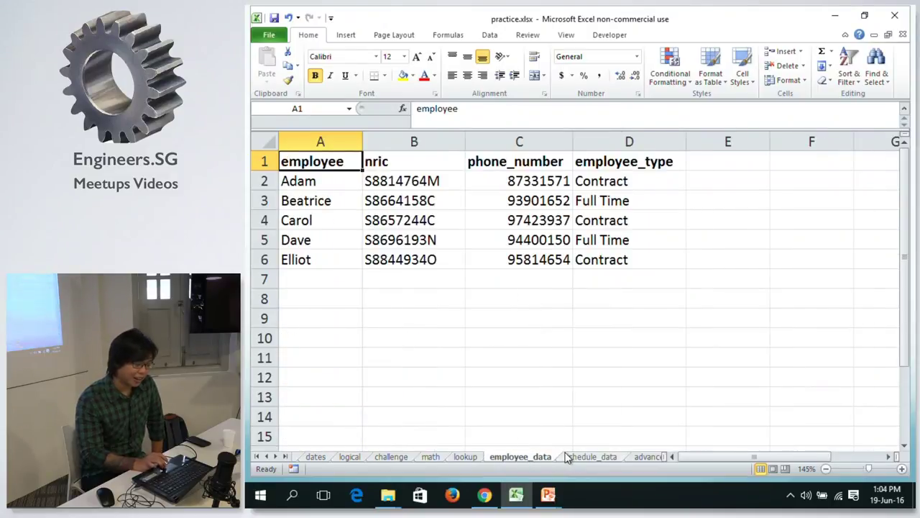
pyautogui.click(568, 456)
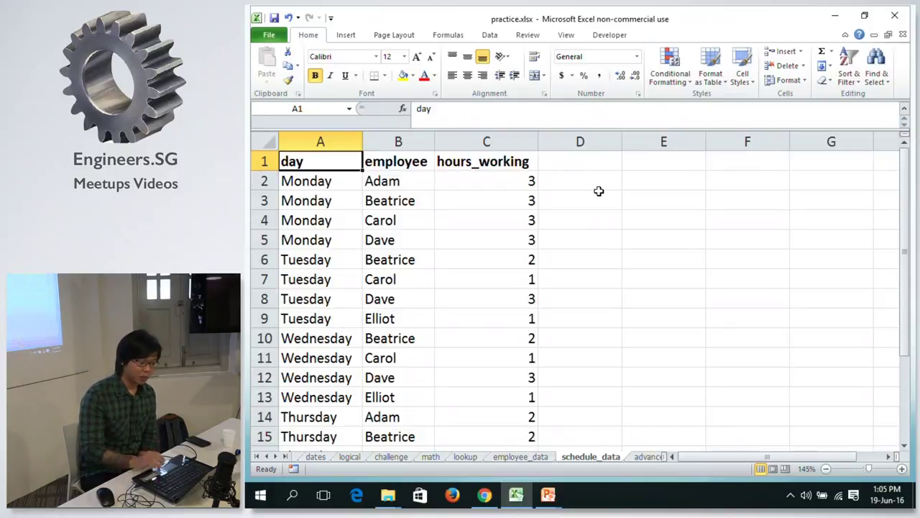
pyautogui.press('Down')
pyautogui.press('Down')
pyautogui.press('Down')
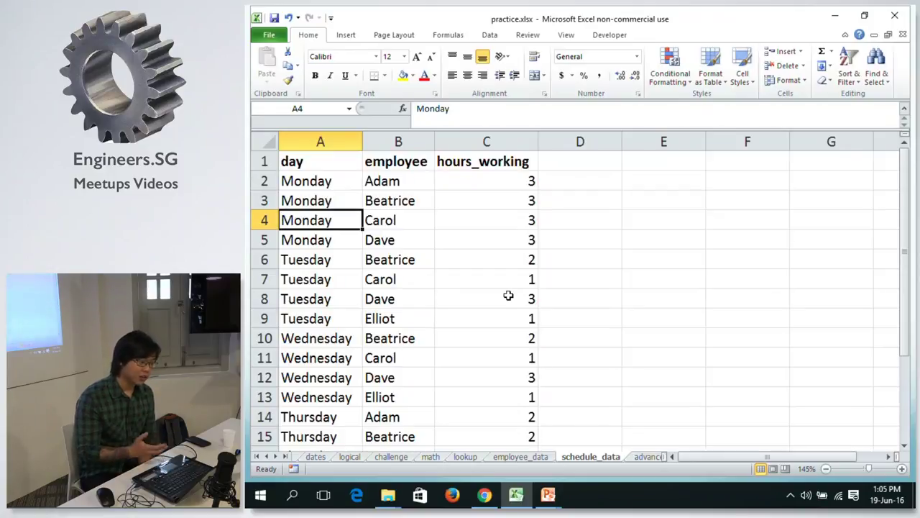
pyautogui.press('Up')
pyautogui.press('Up')
pyautogui.press('Up')
pyautogui.press('Right')
pyautogui.press('Down')
pyautogui.press('Right')
pyautogui.press('Left')
pyautogui.press('Left')
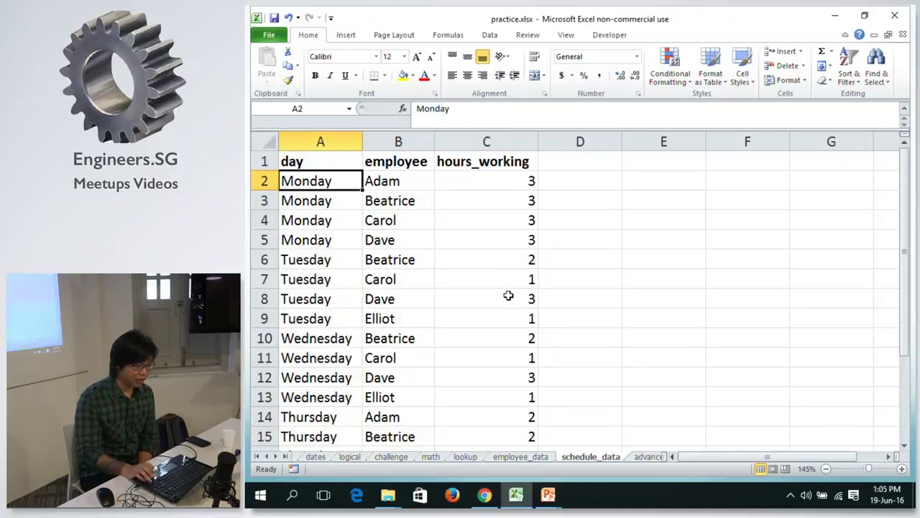
# Review the Monday rows and Elliot's Tuesday hours on the schedule_data sheet.
pyautogui.press('Up')
pyautogui.press('Right')
pyautogui.press('Down')
pyautogui.press('Left')
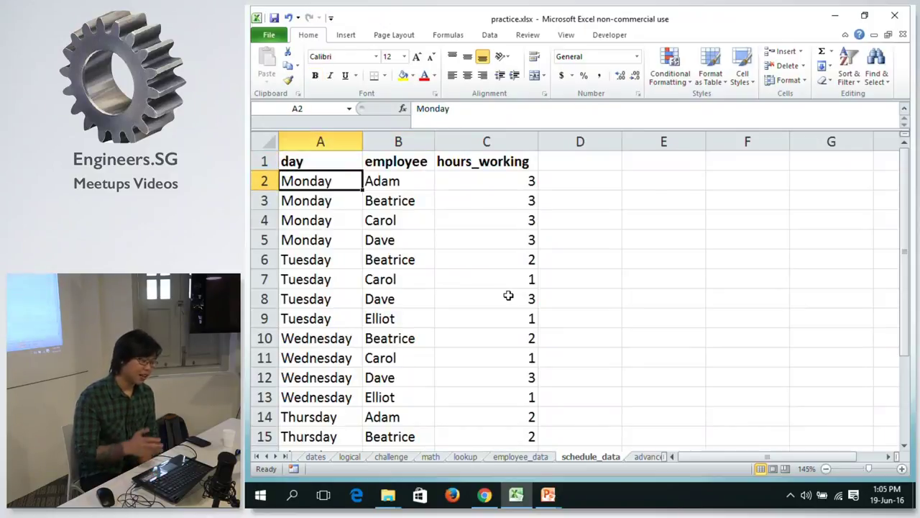
pyautogui.press('Right')
pyautogui.press('Right')
pyautogui.press('Left')
pyautogui.press('Left')
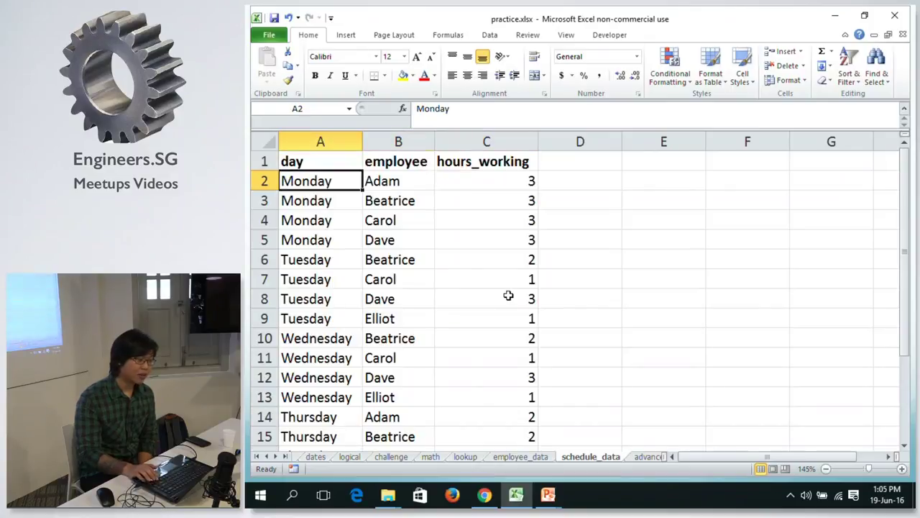
pyautogui.press('Down')
pyautogui.press('Down')
pyautogui.press('Down')
pyautogui.press('Down')
pyautogui.press('Down')
pyautogui.press('Down')
pyautogui.press('Down')
pyautogui.press('Right')
pyautogui.press('Right')
pyautogui.press('Left')
pyautogui.press('Left')
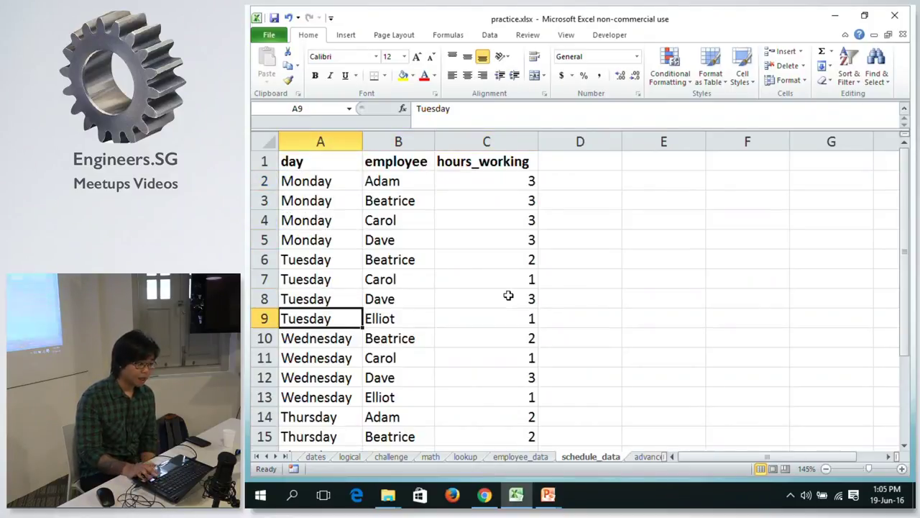
# Return to the math sheet and select all of column D.
pyautogui.click(430, 457)
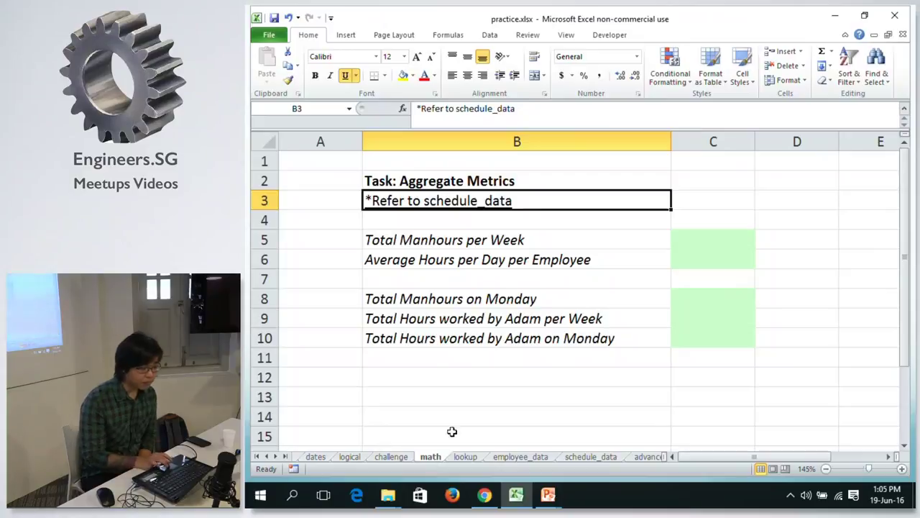
pyautogui.click(695, 240)
pyautogui.click(801, 203)
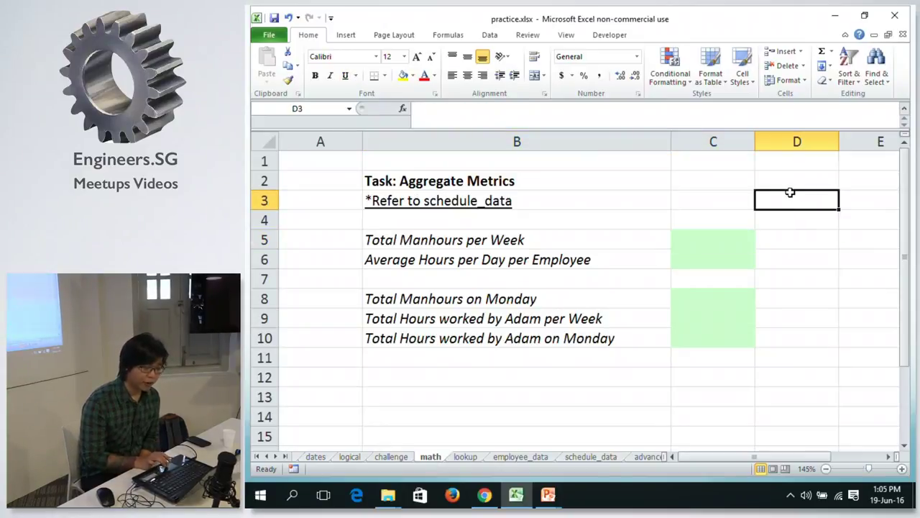
pyautogui.click(794, 141)
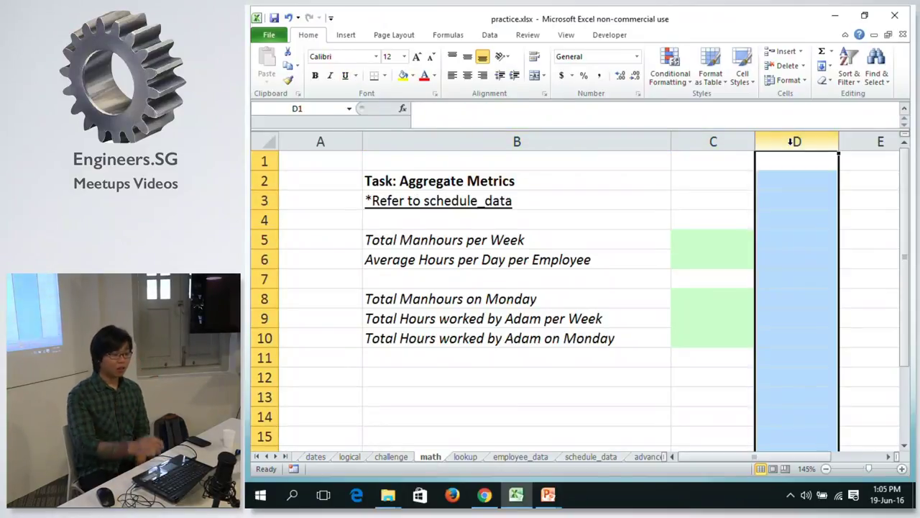
pyautogui.click(705, 180)
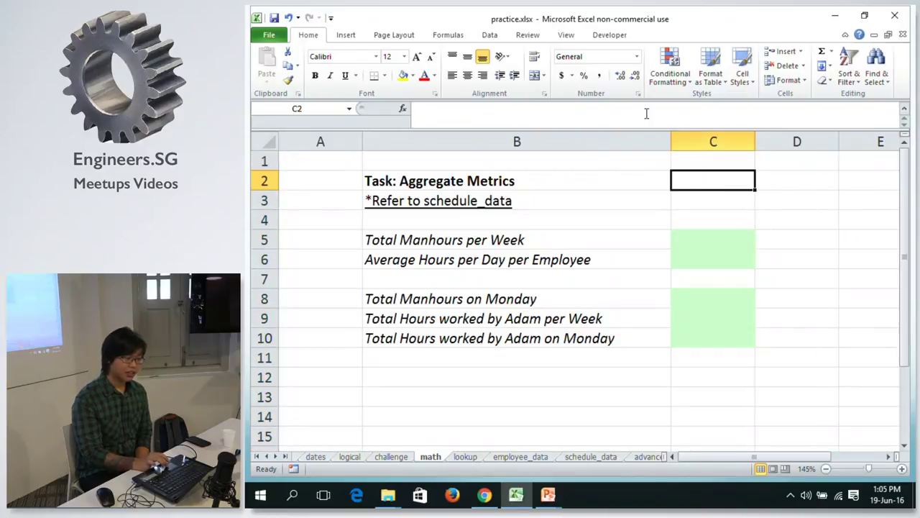
pyautogui.write('=')
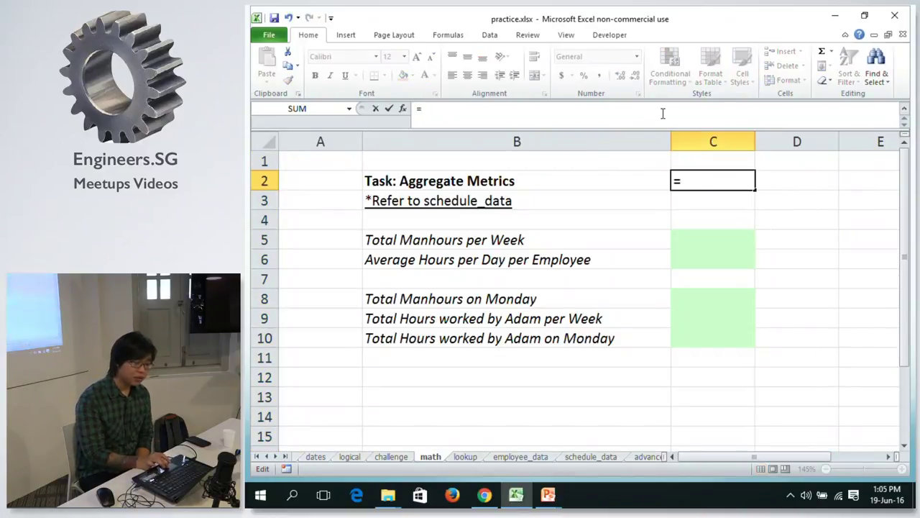
pyautogui.click(808, 134)
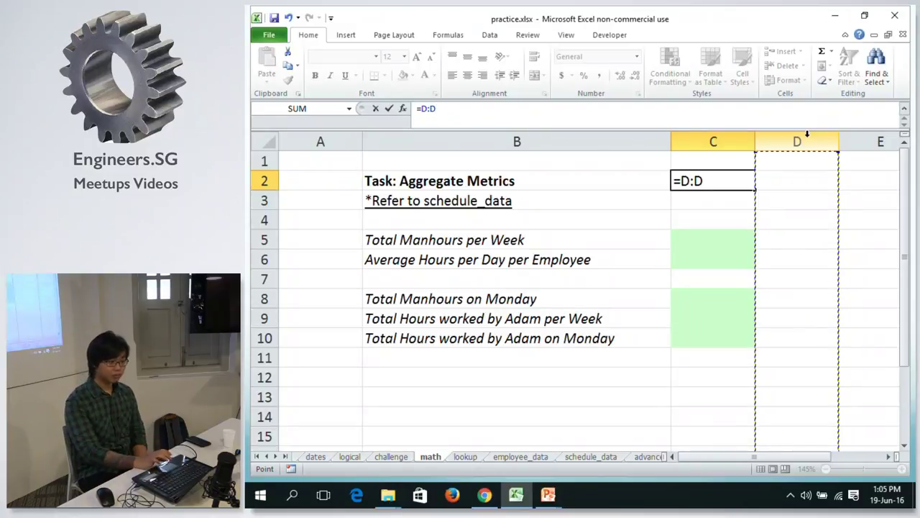
pyautogui.click(785, 182)
pyautogui.moveTo(785, 182); pyautogui.dragTo(818, 345)
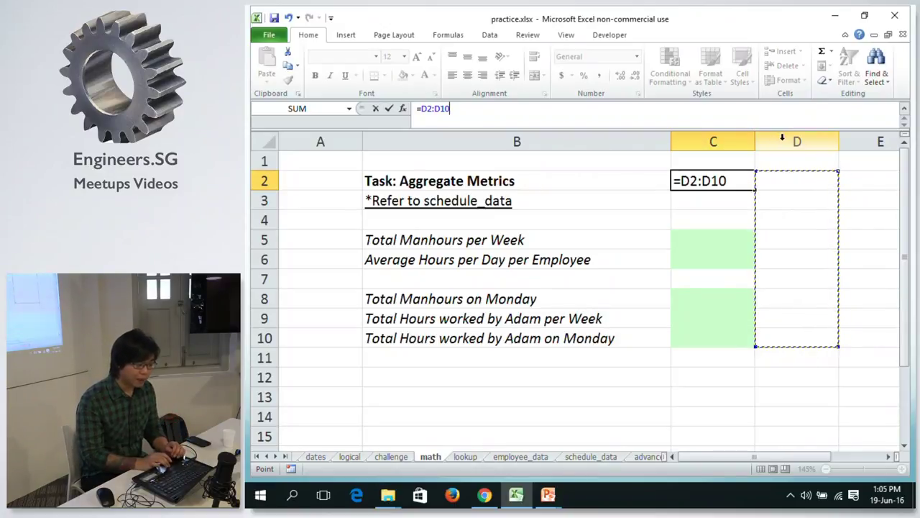
pyautogui.click(791, 159)
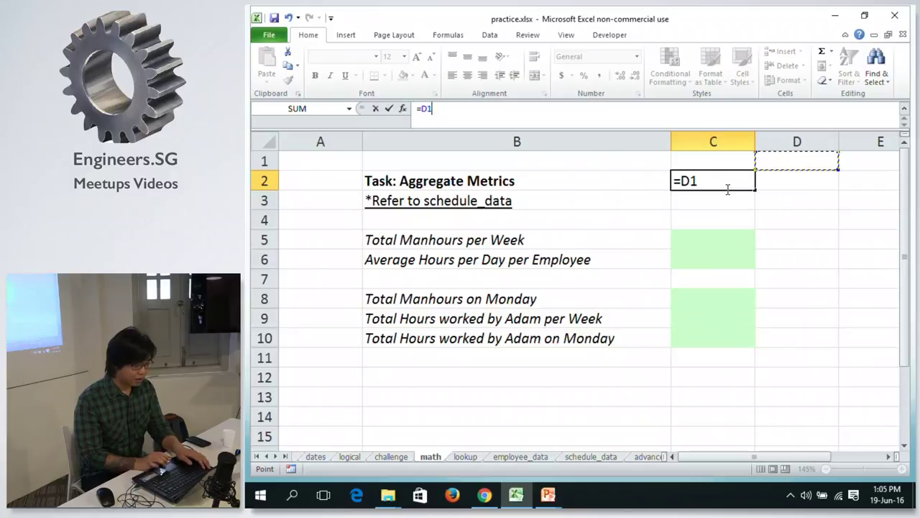
pyautogui.press('Escape')
pyautogui.click(689, 239)
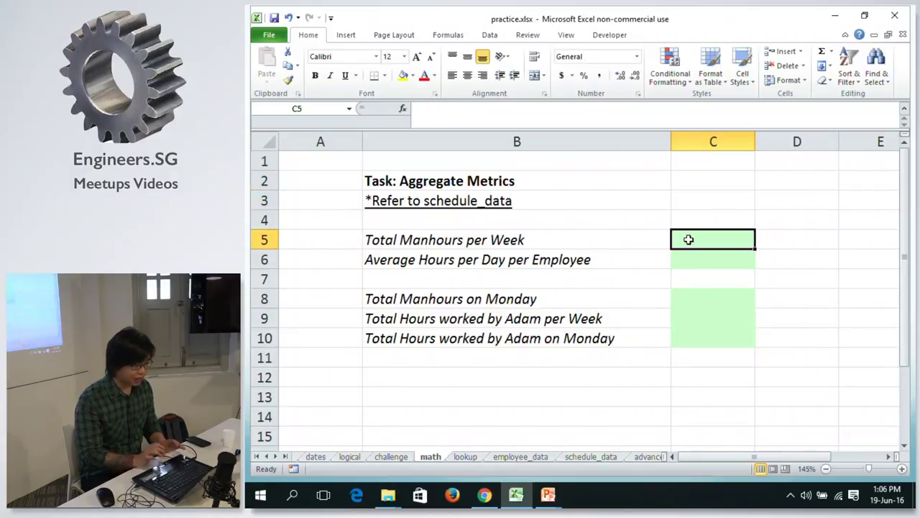
pyautogui.click(539, 242)
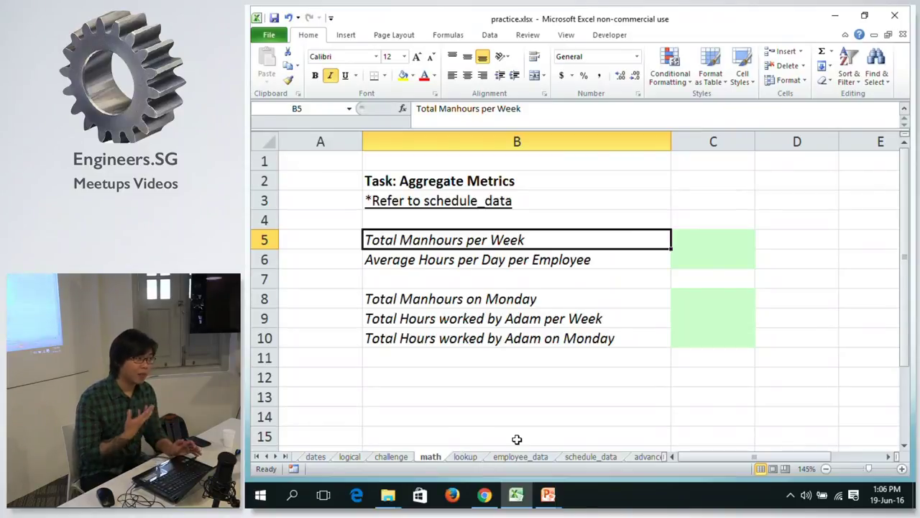
# Start =SUM( in C5 pointing at schedule_data, deleting a duplicated sheet reference.
pyautogui.click(575, 456)
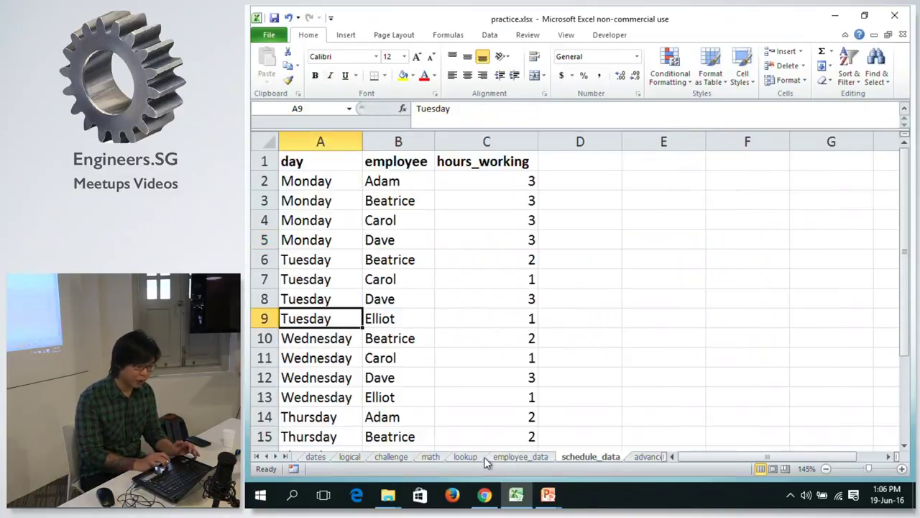
pyautogui.click(431, 457)
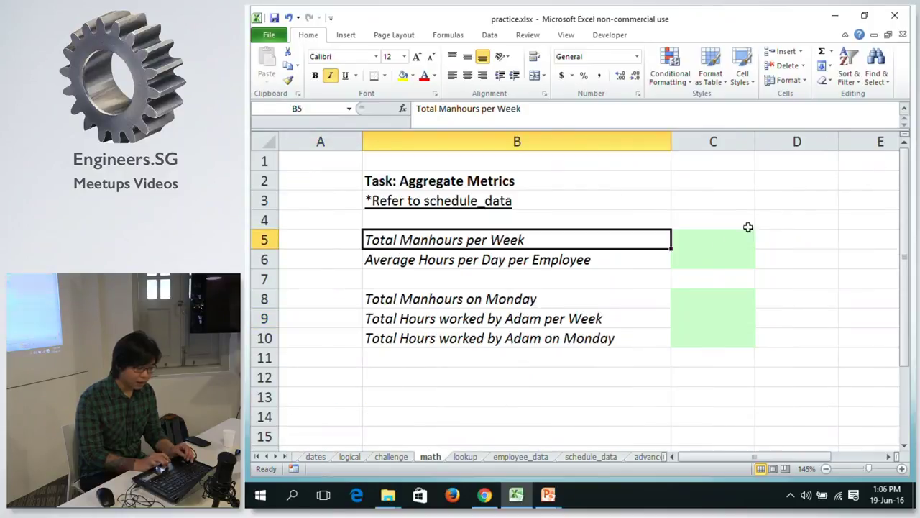
pyautogui.click(708, 240)
pyautogui.write('=')
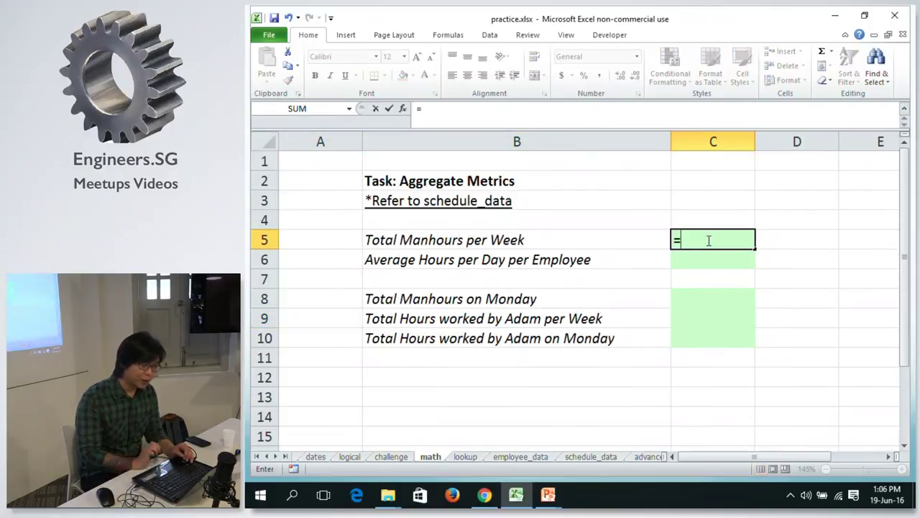
pyautogui.write('SUM')
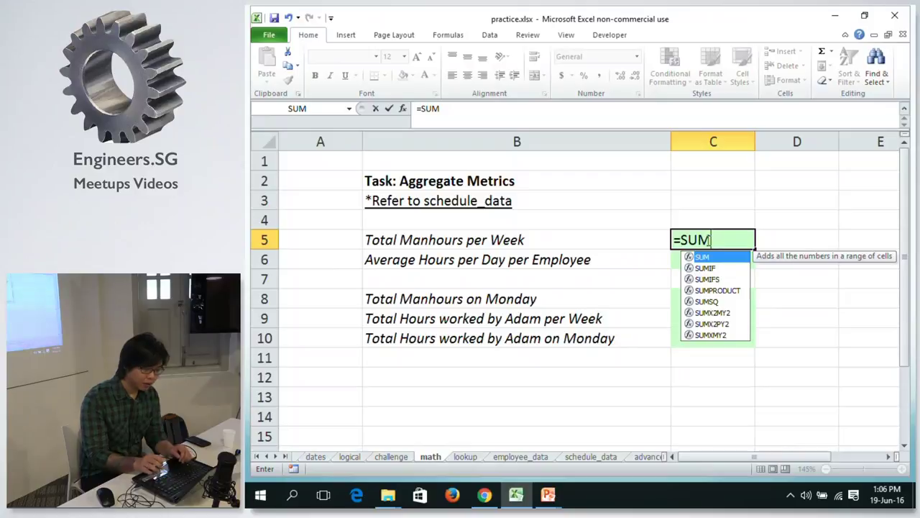
pyautogui.write('(')
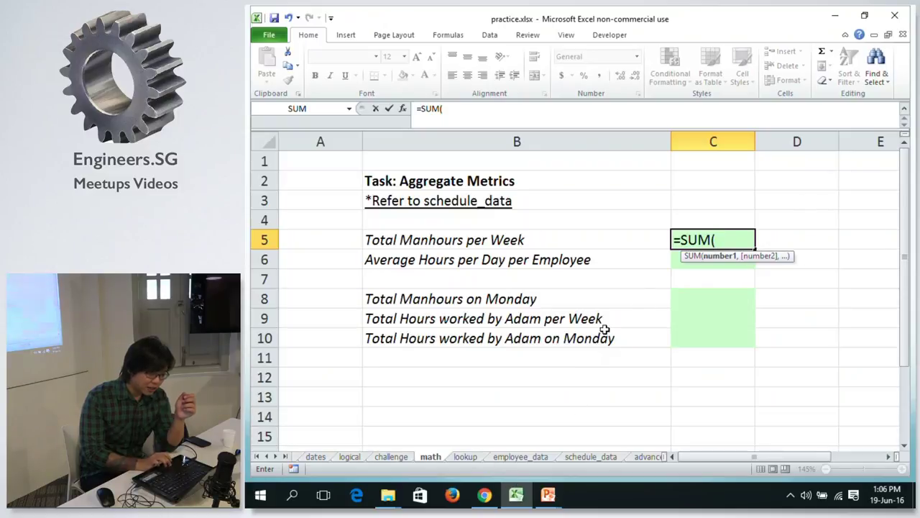
pyautogui.click(589, 457)
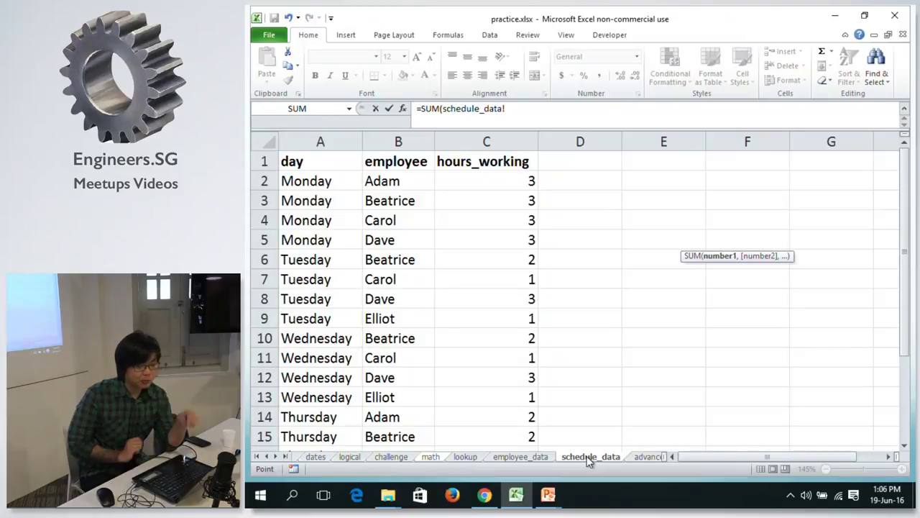
pyautogui.click(475, 141)
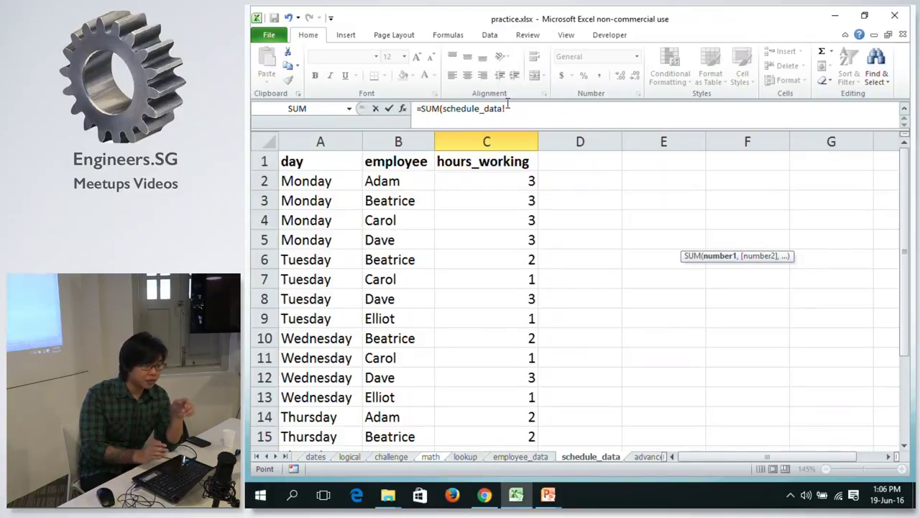
pyautogui.click(514, 107)
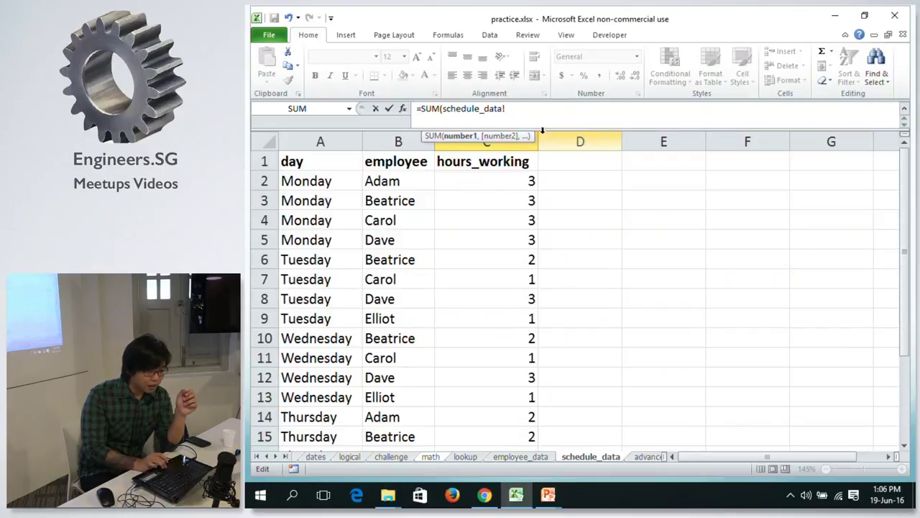
pyautogui.click(573, 164)
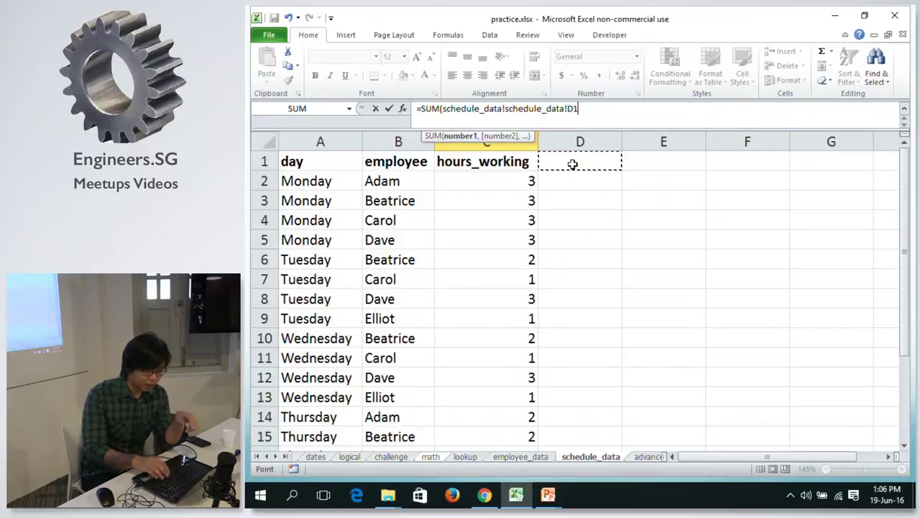
pyautogui.click(443, 106)
pyautogui.hotkey('shift', 'End')
pyautogui.press('BackSpace')
pyautogui.click(598, 164)
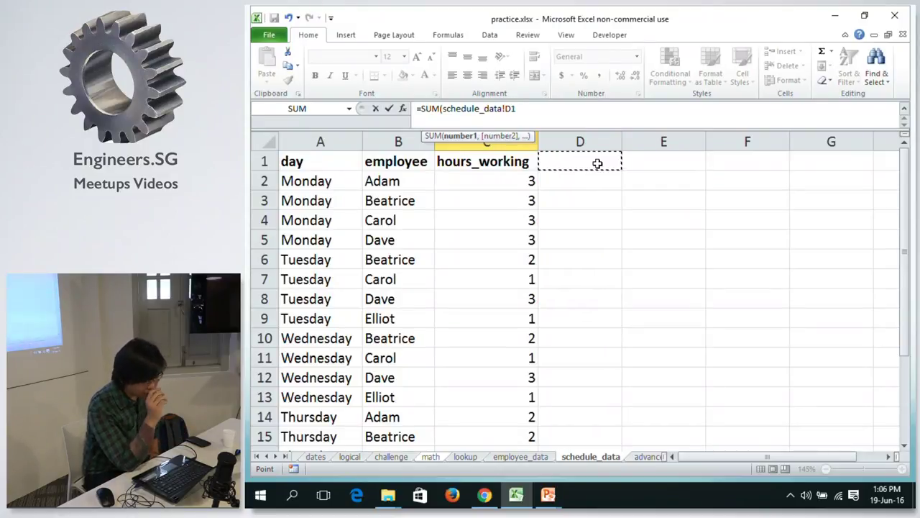
# Complete =SUM(schedule_data!C:C) in C5 so it totals 41 manhours.
pyautogui.click(520, 143)
pyautogui.click(507, 174)
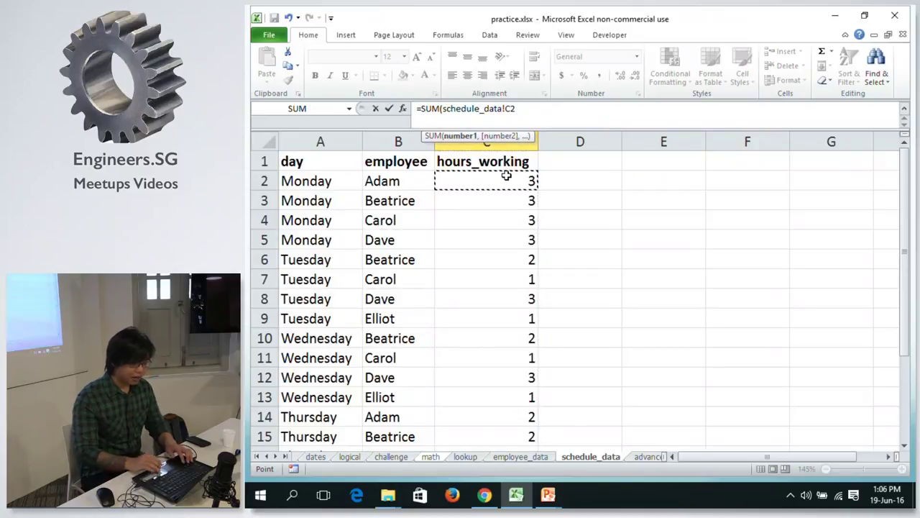
pyautogui.keyDown('shift'); pyautogui.click(514, 276); pyautogui.keyUp('shift')
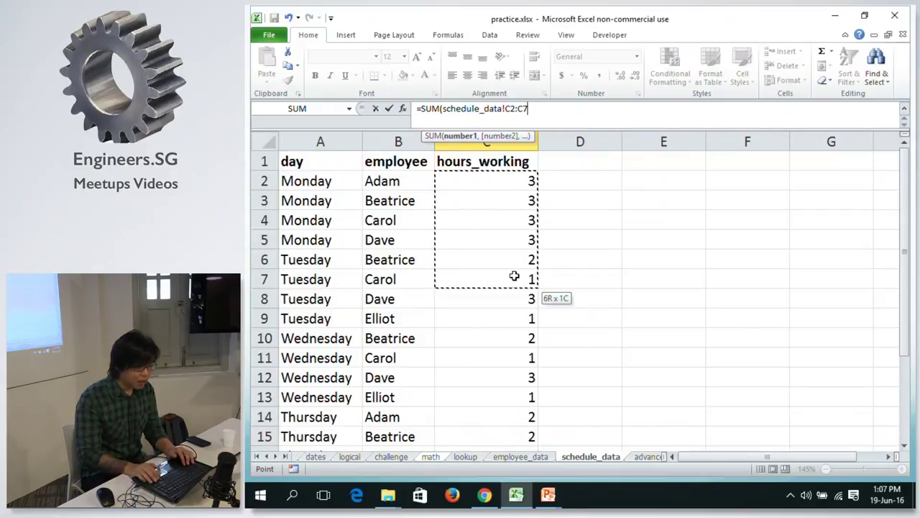
pyautogui.press('BackSpace')
pyautogui.press('BackSpace')
pyautogui.press('BackSpace')
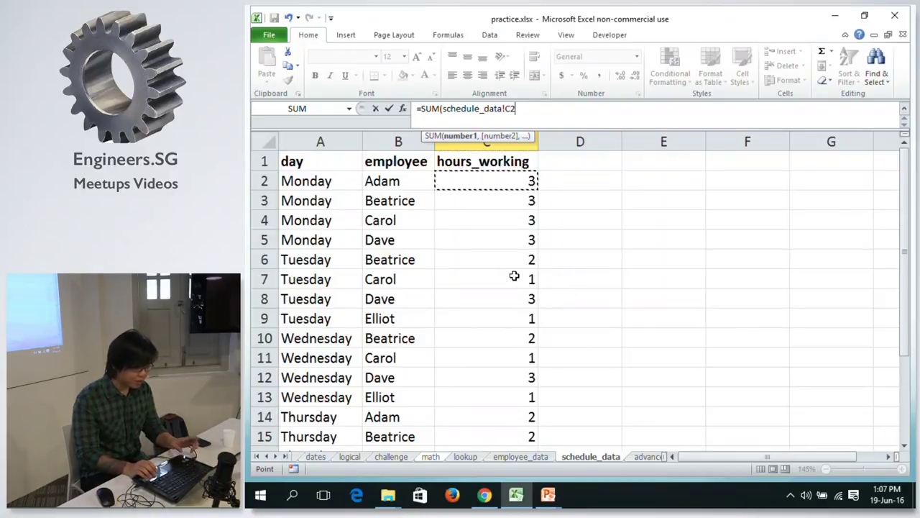
pyautogui.hotkey('ctrl', 'shift', 'Down')
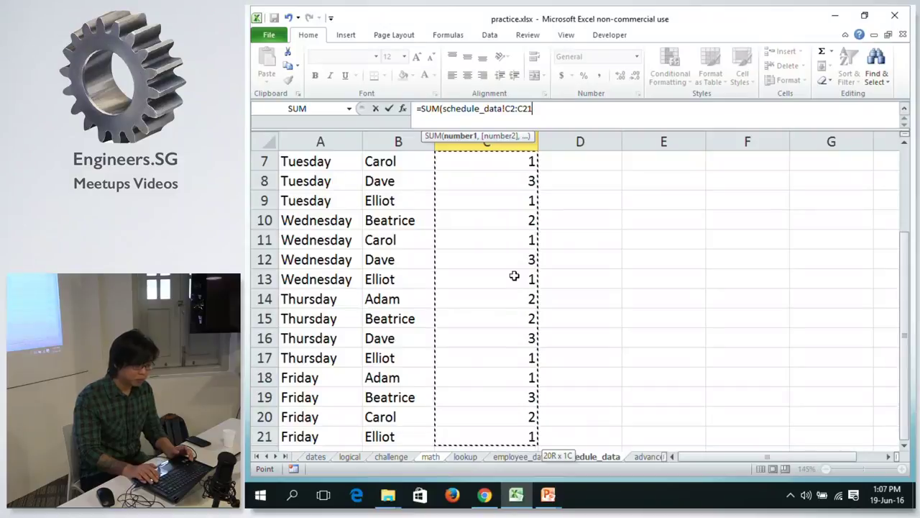
pyautogui.hotkey('ctrl', 'Up')
pyautogui.press('Down')
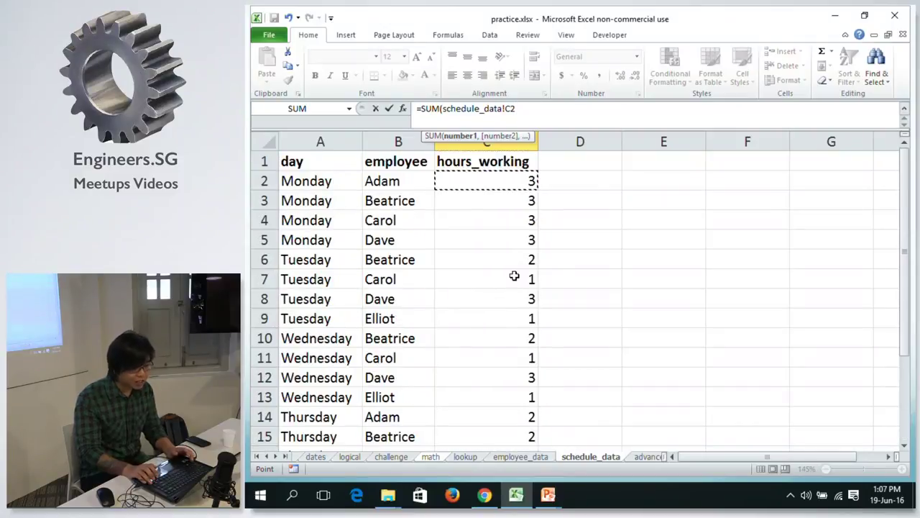
pyautogui.hotkey('ctrl', 'shift', 'Down')
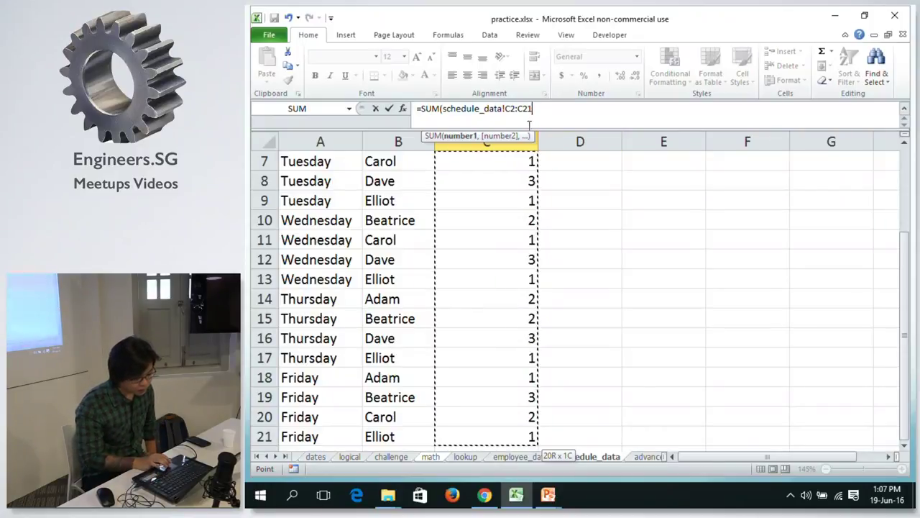
pyautogui.click(495, 139)
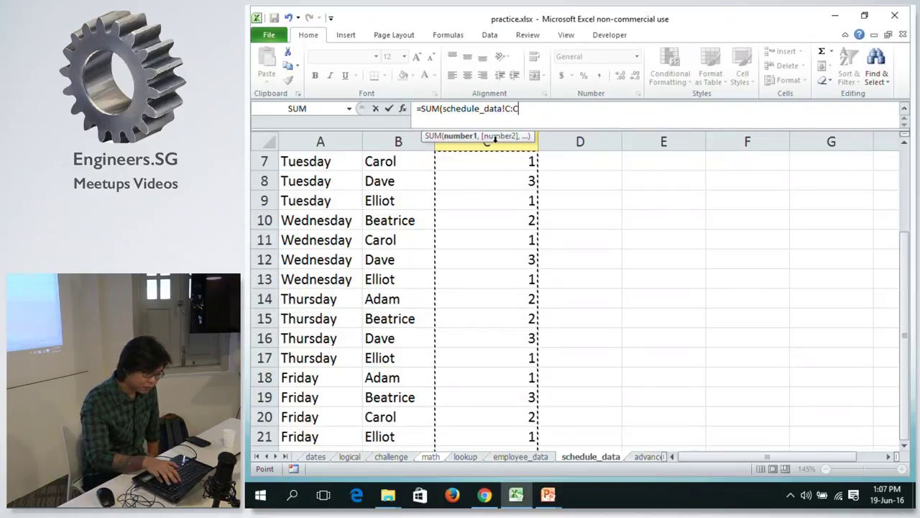
pyautogui.write(')')
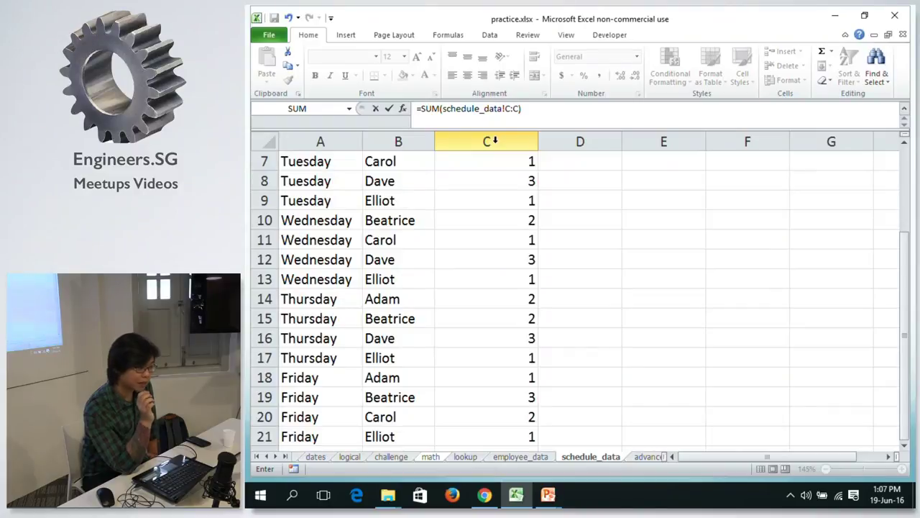
pyautogui.press('Return')
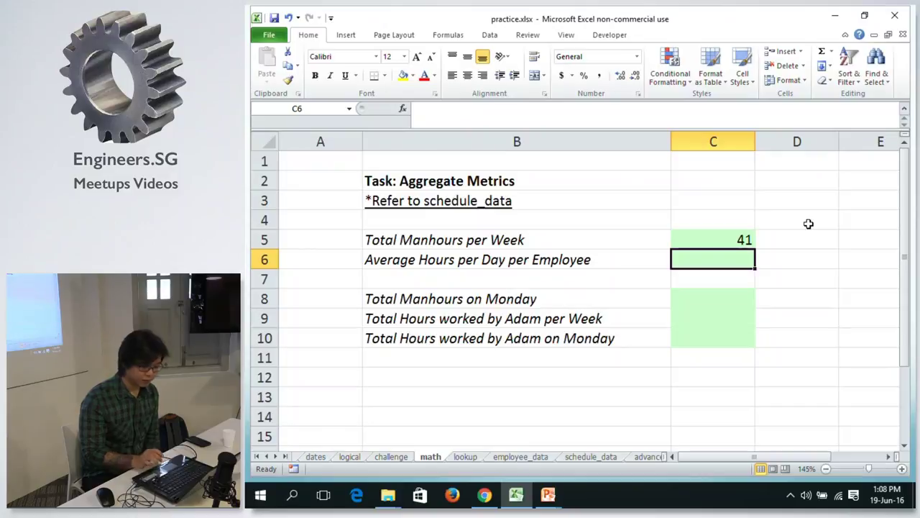
# Enter =AVERAGE(schedule_data!C:C) in C6, giving 2.05 hours.
pyautogui.write('=')
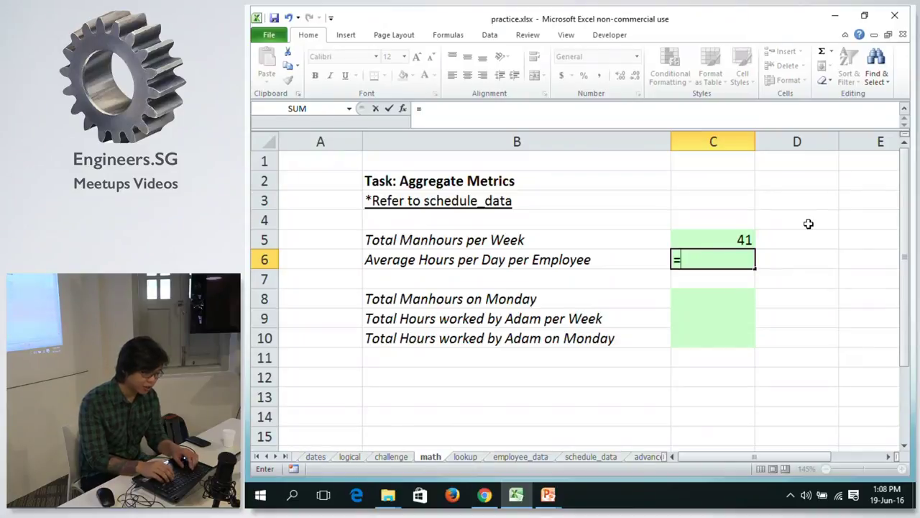
pyautogui.write('AV')
pyautogui.press('Down')
pyautogui.press('Tab')
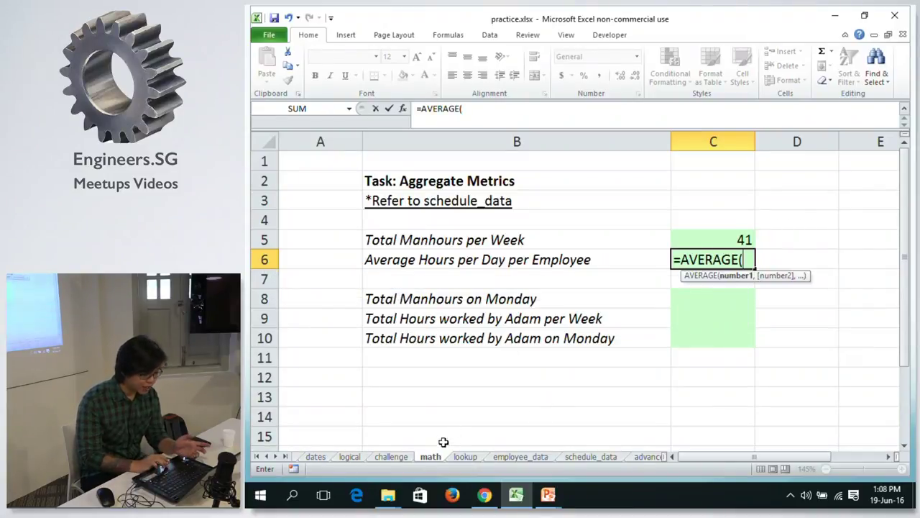
pyautogui.click(603, 456)
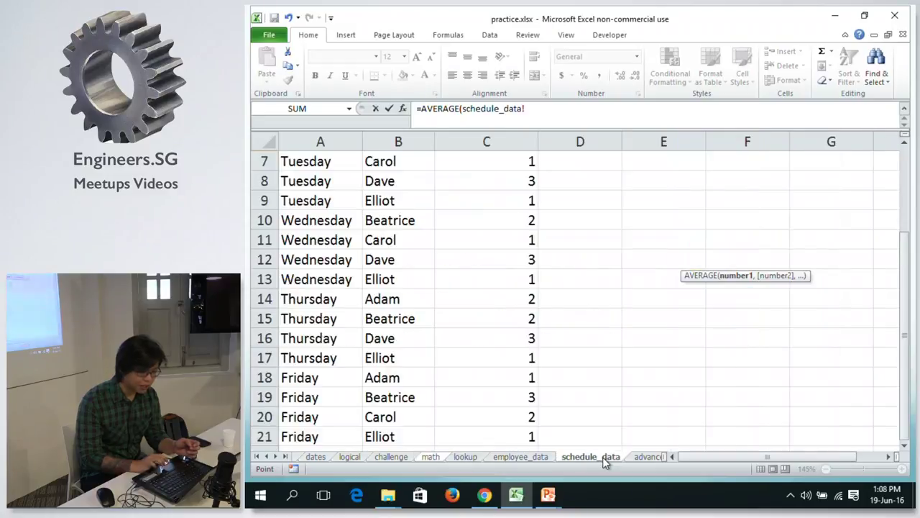
pyautogui.click(509, 143)
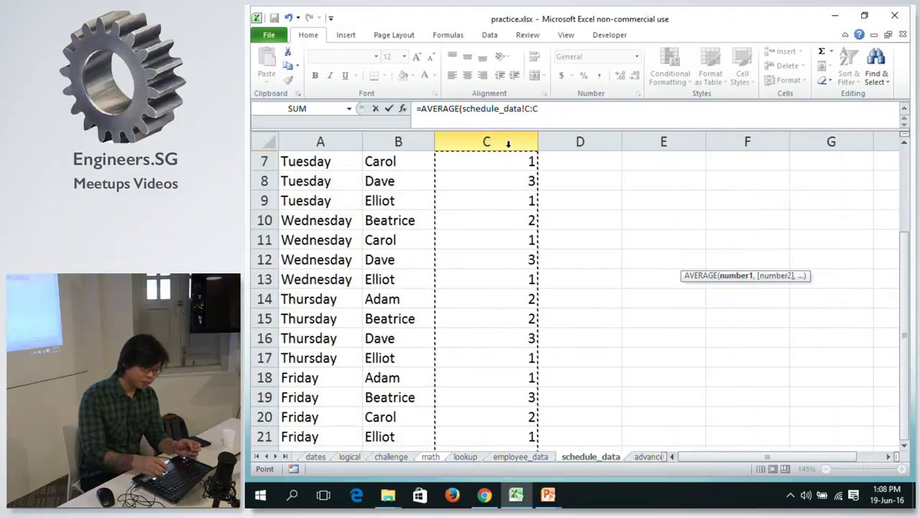
pyautogui.press('Return')
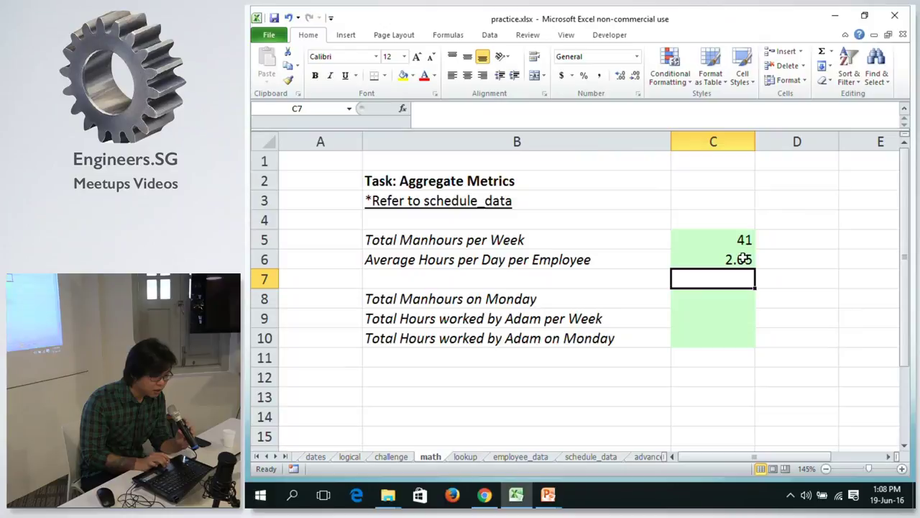
pyautogui.click(605, 260)
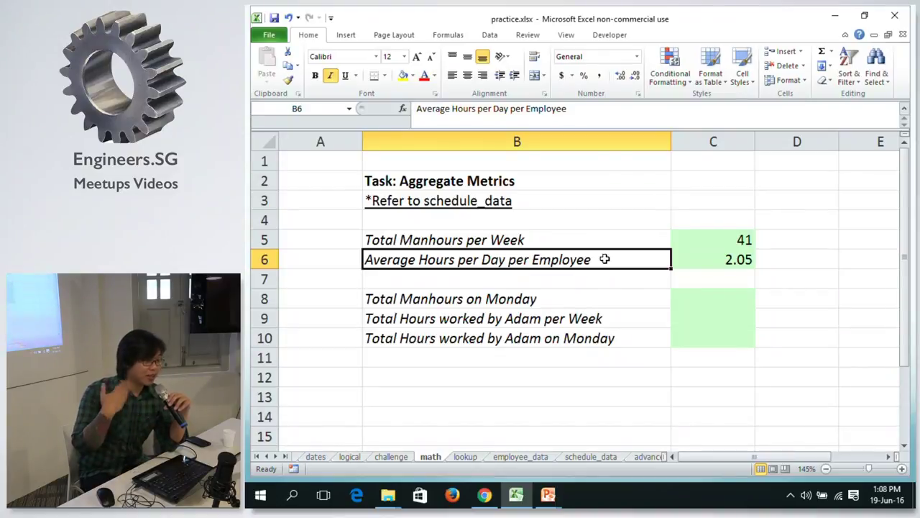
# Check C6's AVERAGE formula, then view lookup and the top of schedule_data.
pyautogui.press('Right')
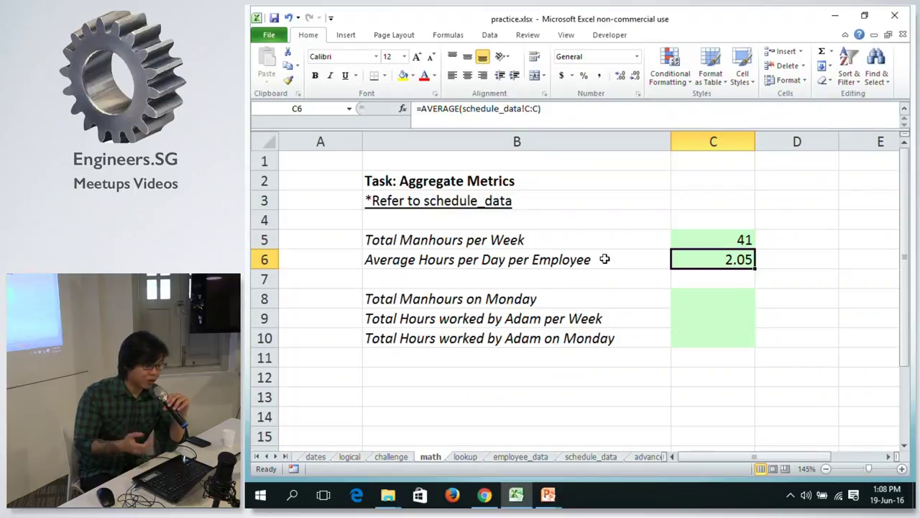
pyautogui.press('Left')
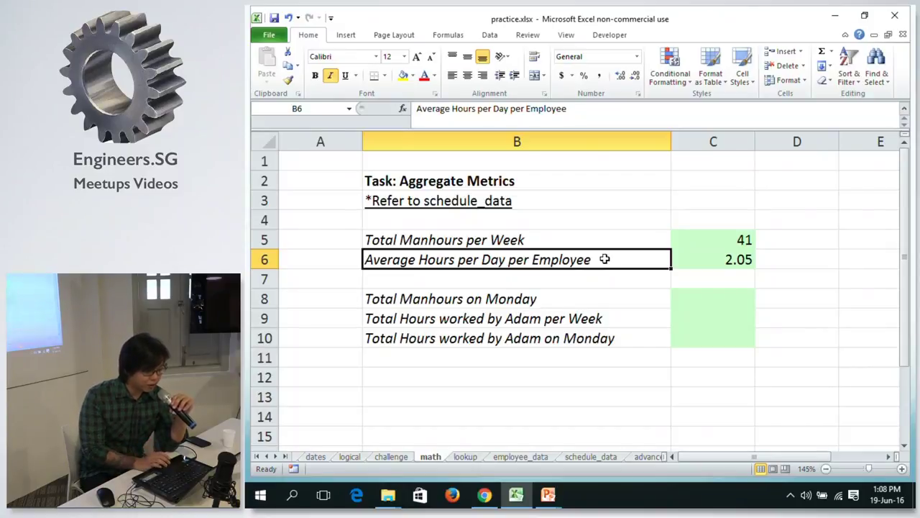
pyautogui.click(461, 459)
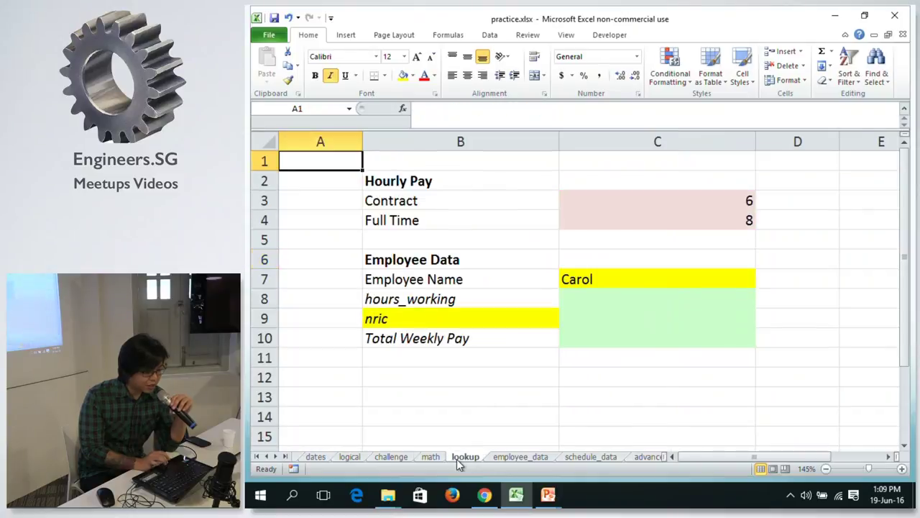
pyautogui.click(591, 456)
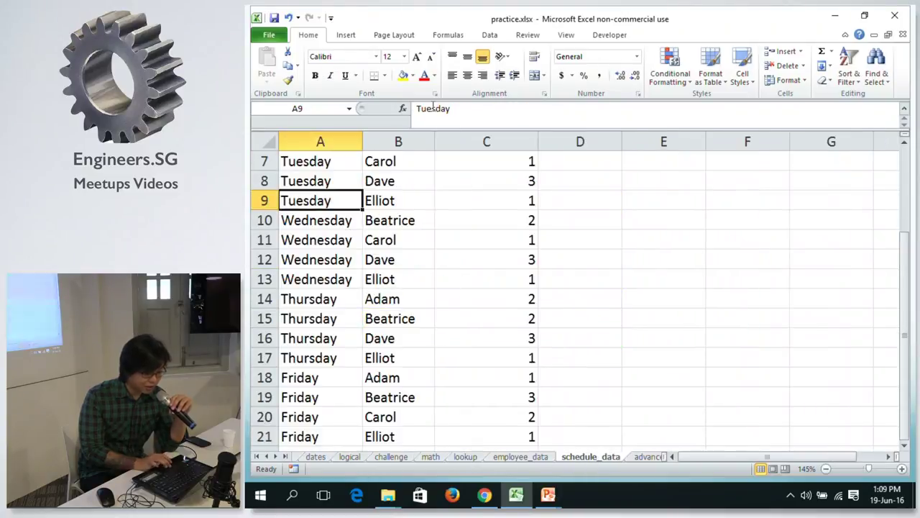
pyautogui.press('alt')
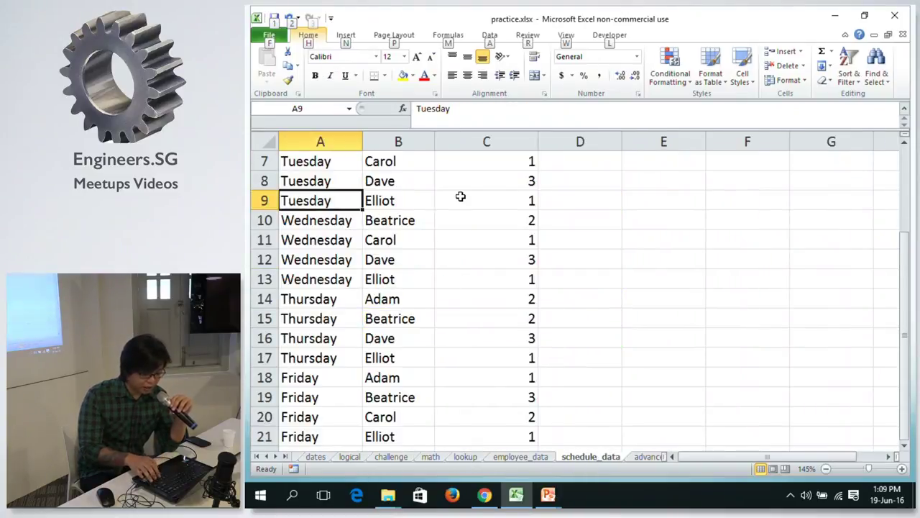
pyautogui.press('alt')
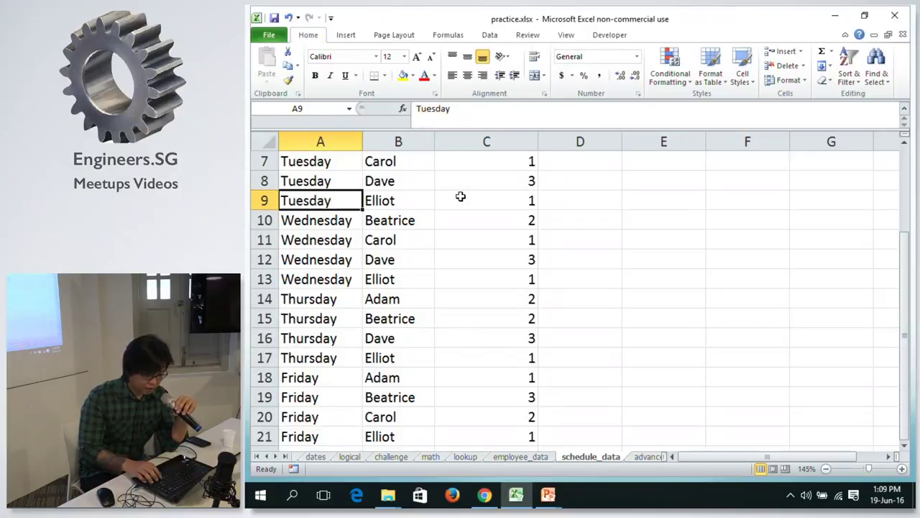
pyautogui.hotkey('ctrl', 'Home')
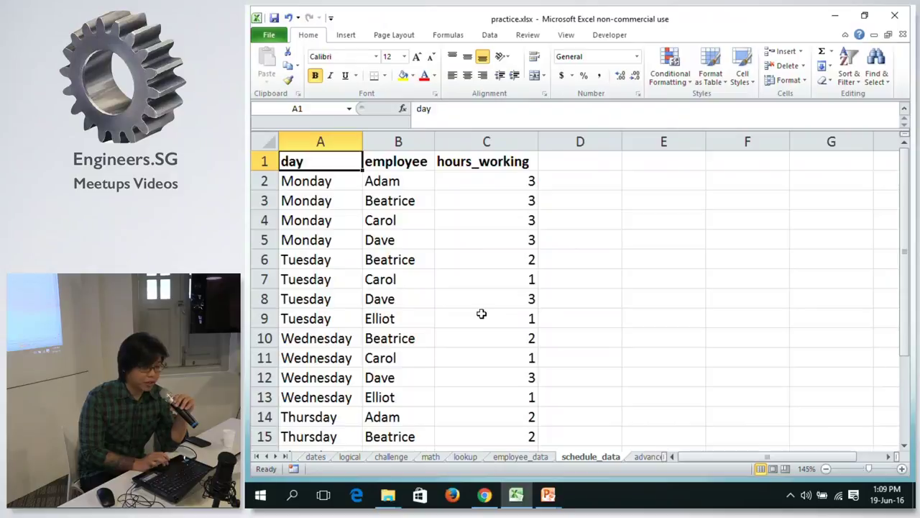
# Cycle through the lookup and employee_data sheets, ending on schedule_data.
pyautogui.click(461, 458)
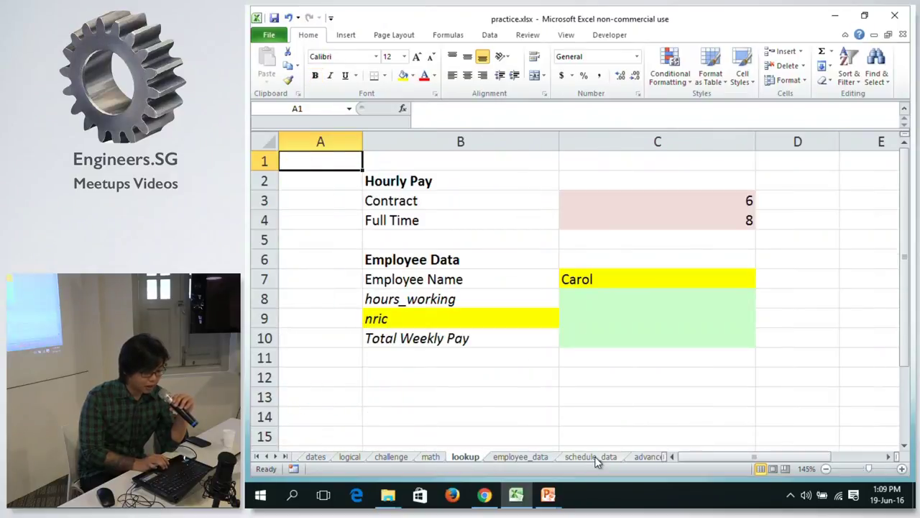
pyautogui.click(595, 457)
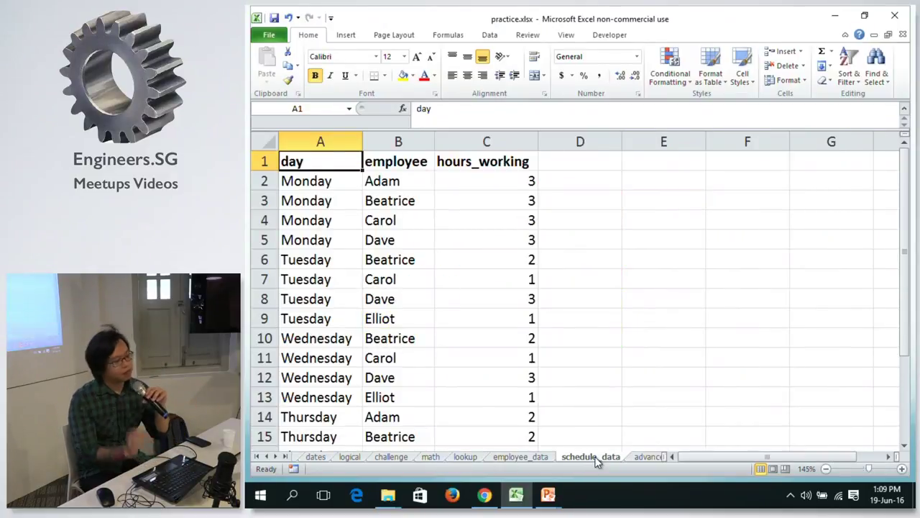
pyautogui.click(507, 458)
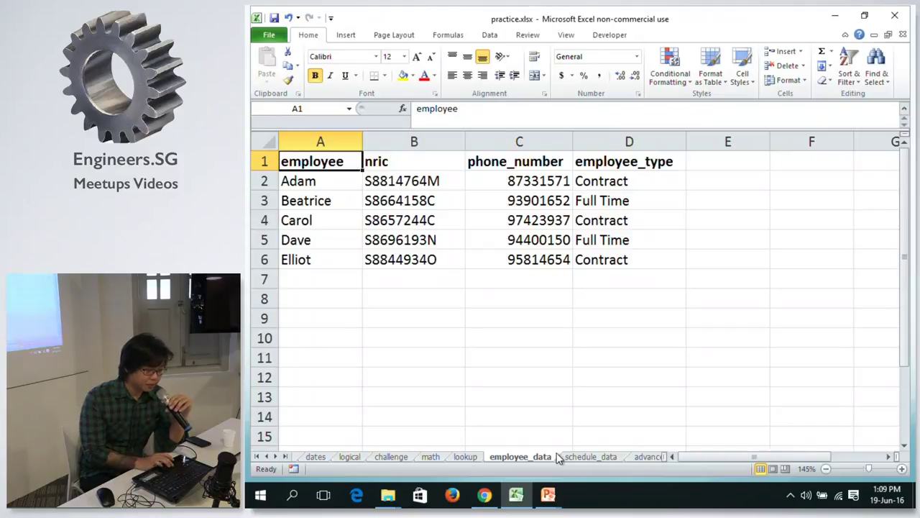
pyautogui.click(579, 458)
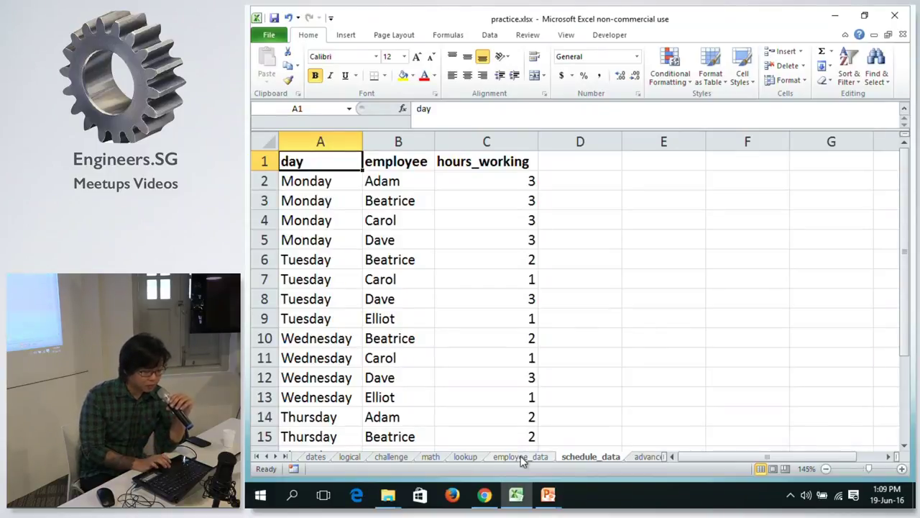
pyautogui.moveTo(548, 495)
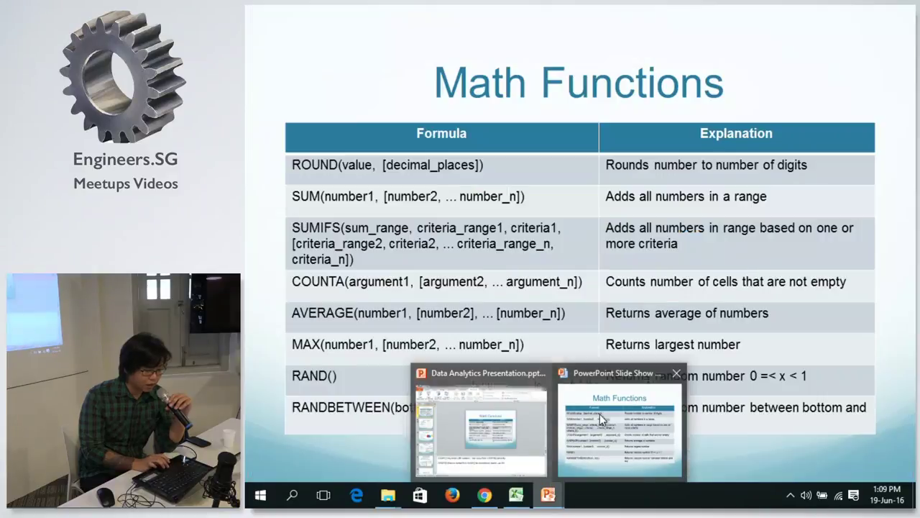
# Show the Structuring Reports slide with its Data and Reporting headings, then return to Excel.
pyautogui.click(615, 415)
pyautogui.press('Right')
pyautogui.press('Right')
pyautogui.press('Right')
pyautogui.press('Right')
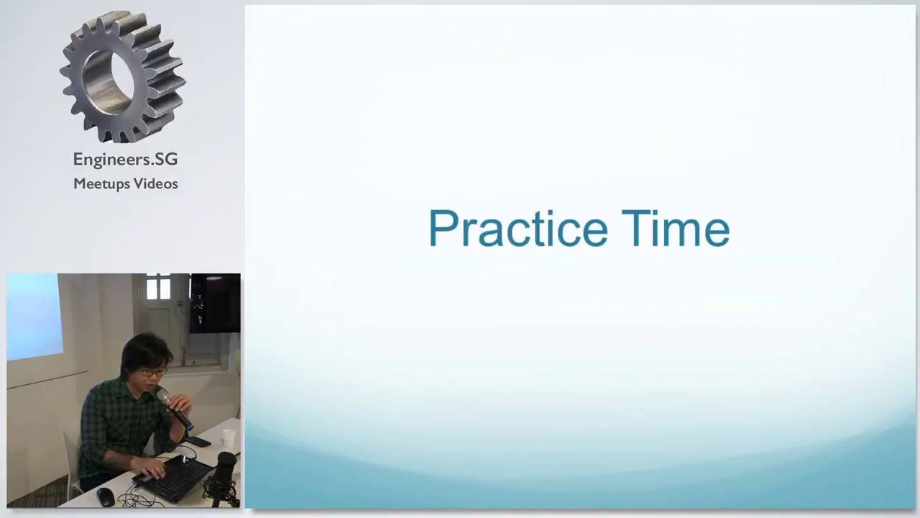
pyautogui.press('Right')
pyautogui.press('Right')
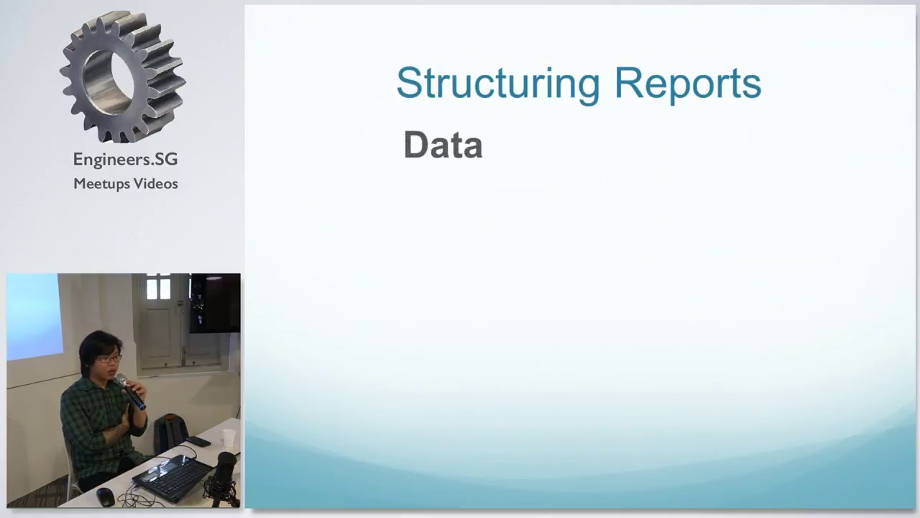
pyautogui.press('Left')
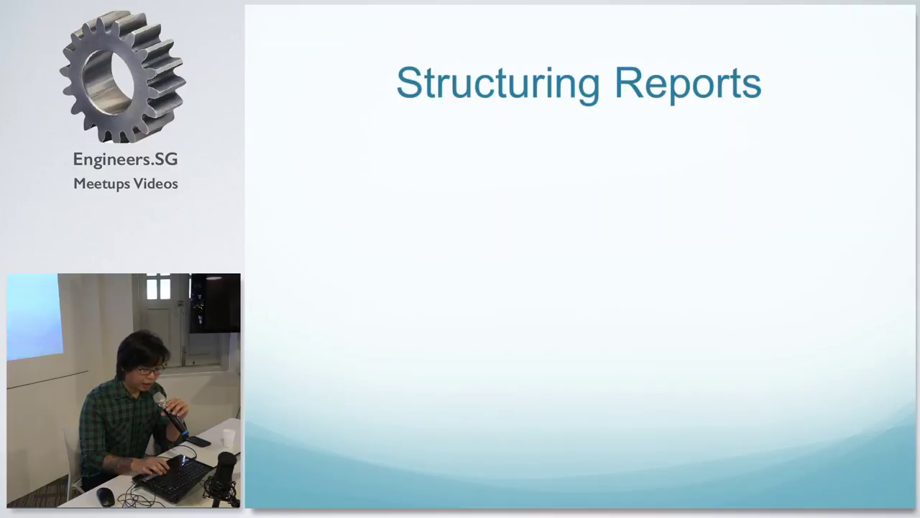
pyautogui.press('Right')
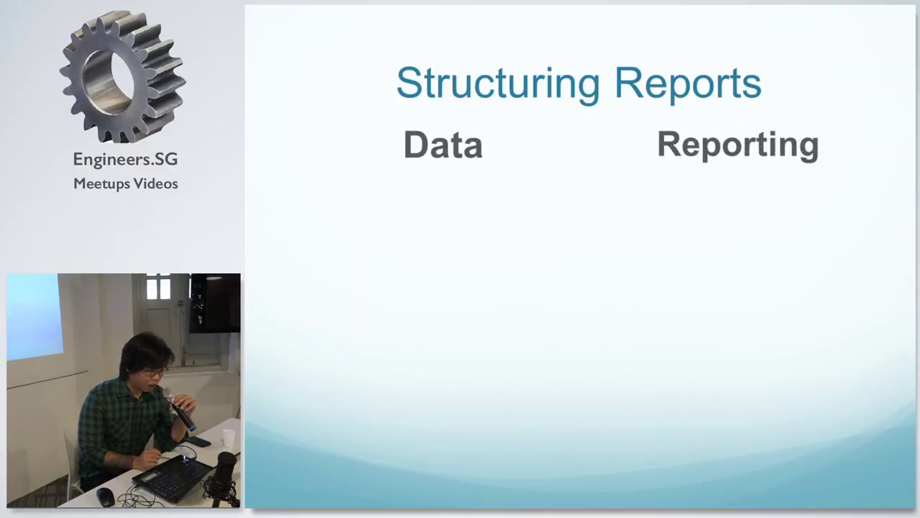
pyautogui.hotkey('alt', 'Tab')
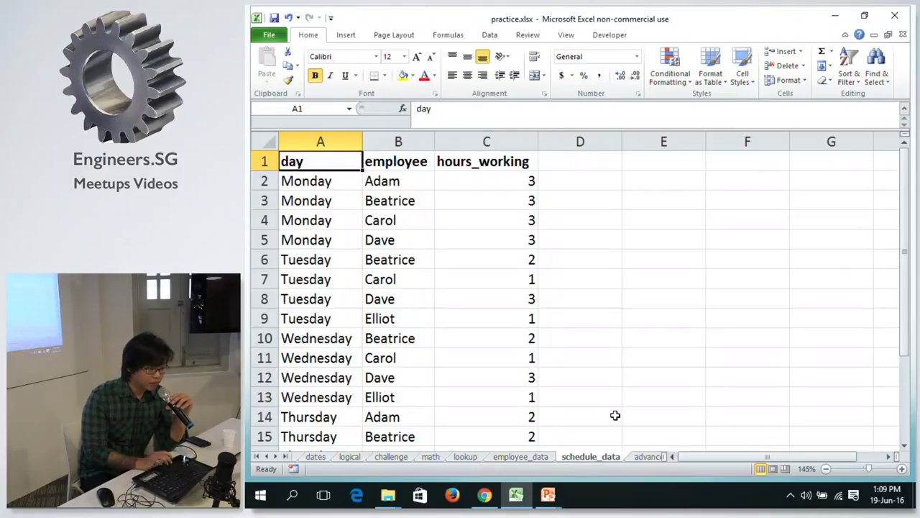
pyautogui.click(429, 456)
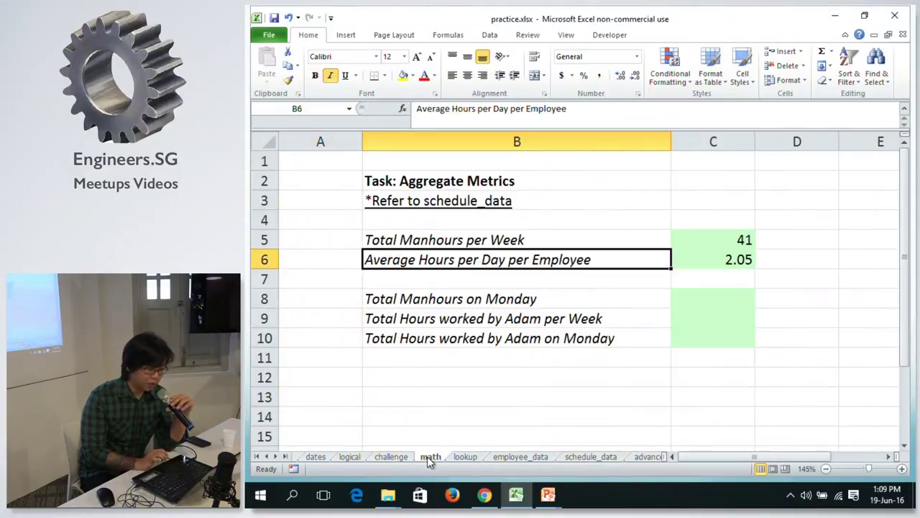
pyautogui.click(522, 457)
pyautogui.click(590, 457)
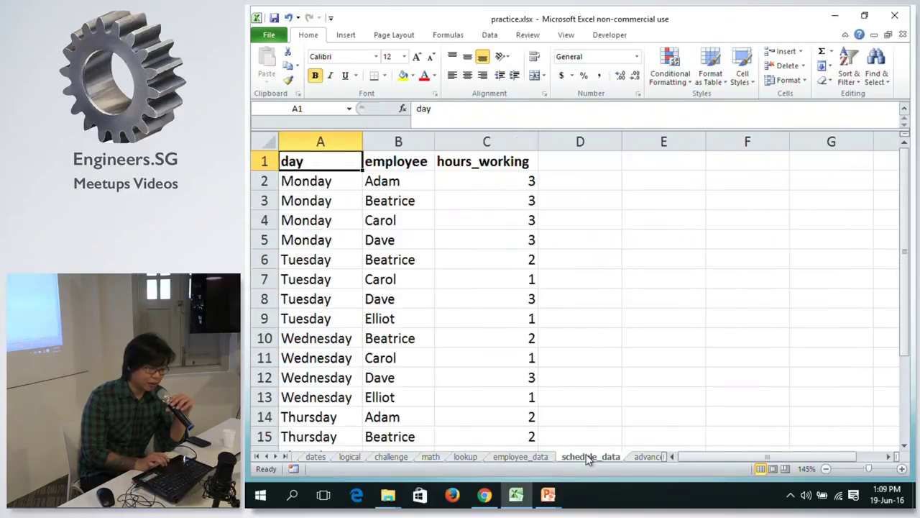
pyautogui.click(519, 457)
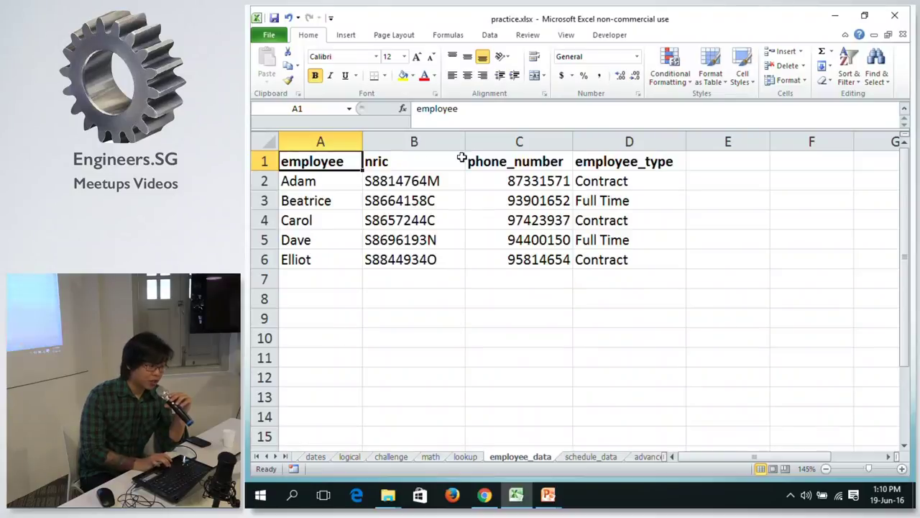
pyautogui.click(345, 179)
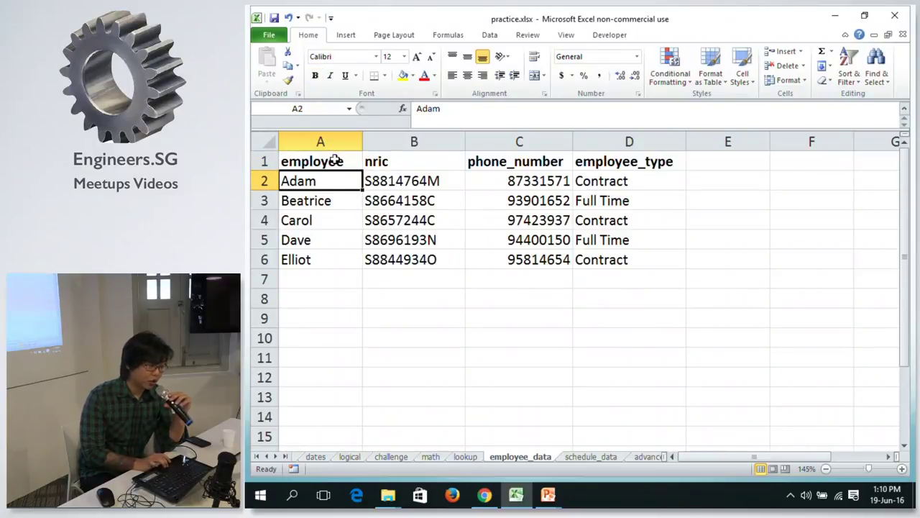
pyautogui.click(335, 159)
pyautogui.click(325, 179)
pyautogui.click(333, 159)
pyautogui.click(417, 178)
pyautogui.click(408, 168)
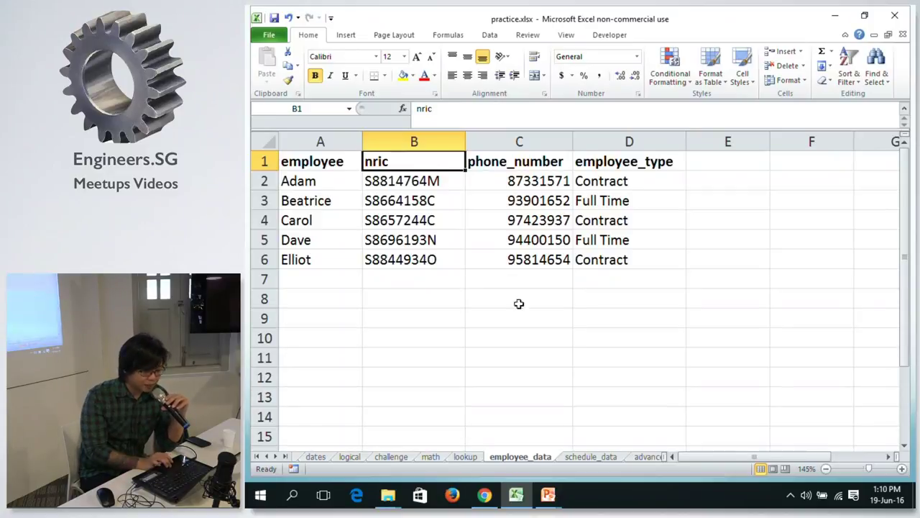
pyautogui.click(605, 458)
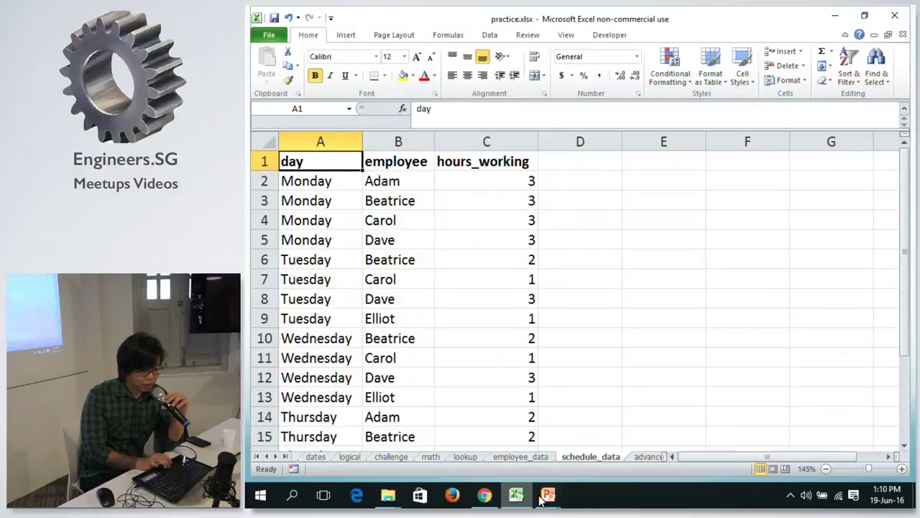
pyautogui.moveTo(548, 497)
pyautogui.click(611, 400)
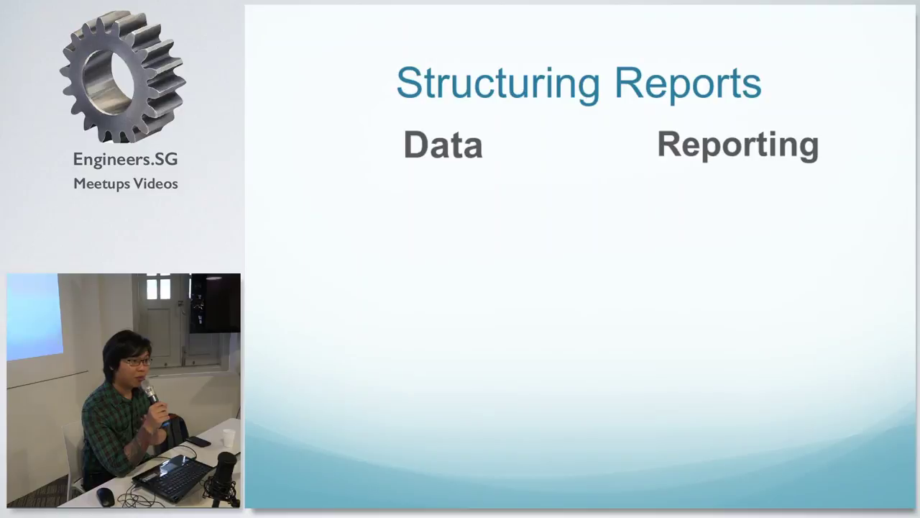
# Reveal 'Keep it simple' and 'No blank rows/columns' under Data, then step down schedule_data.
pyautogui.press('Right')
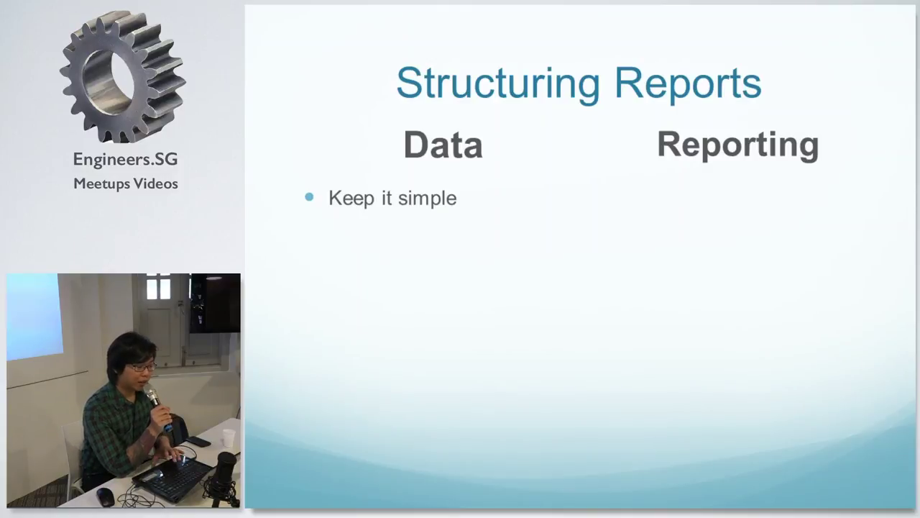
pyautogui.press('Right')
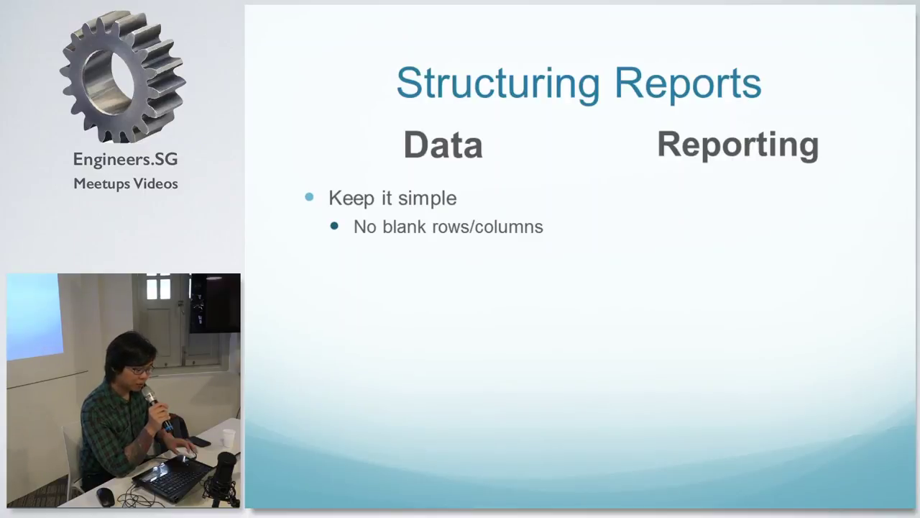
pyautogui.hotkey('alt', 'Tab')
pyautogui.press('Down')
pyautogui.press('Down')
pyautogui.press('Down')
pyautogui.press('Down')
pyautogui.press('Down')
pyautogui.press('Down')
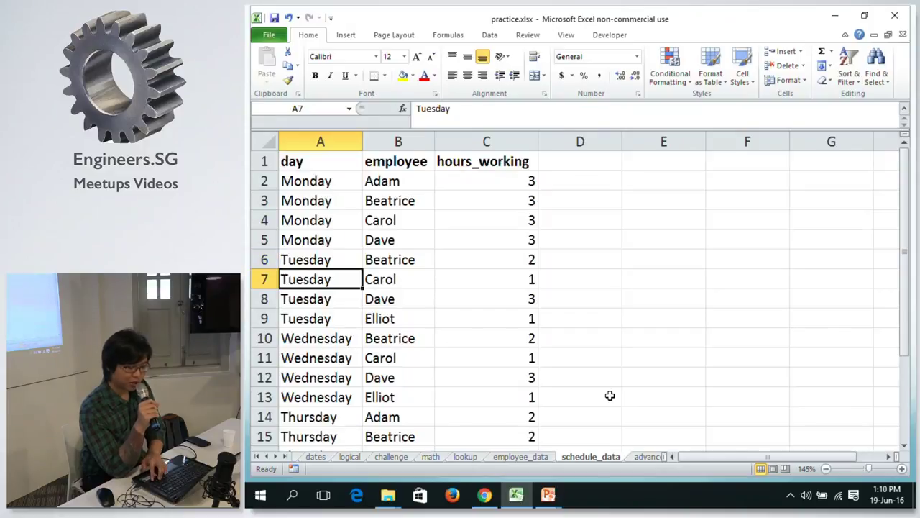
pyautogui.hotkey('ctrl', 'Down')
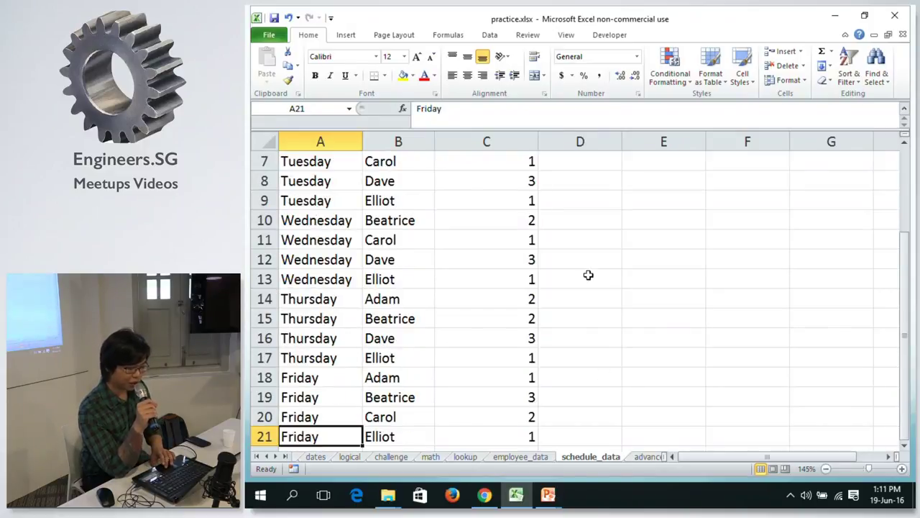
pyautogui.click(266, 338)
pyautogui.rightClick(265, 338)
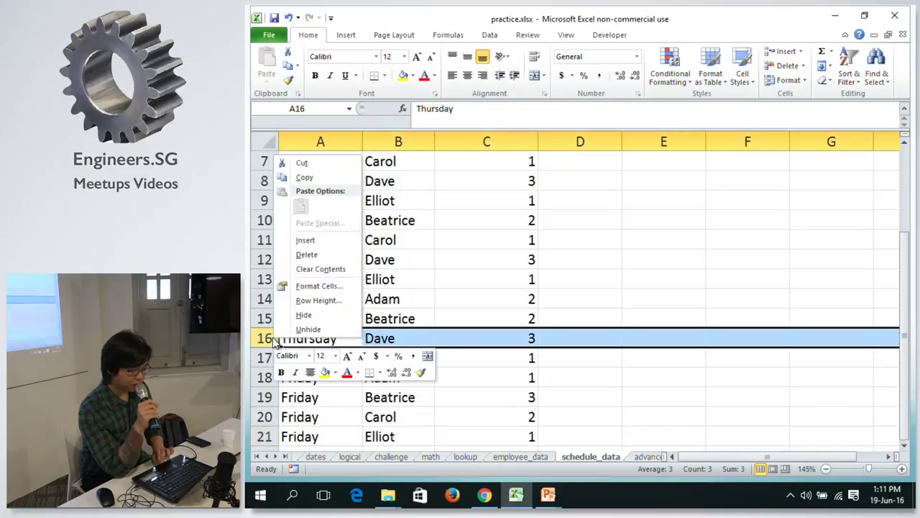
pyautogui.click(305, 239)
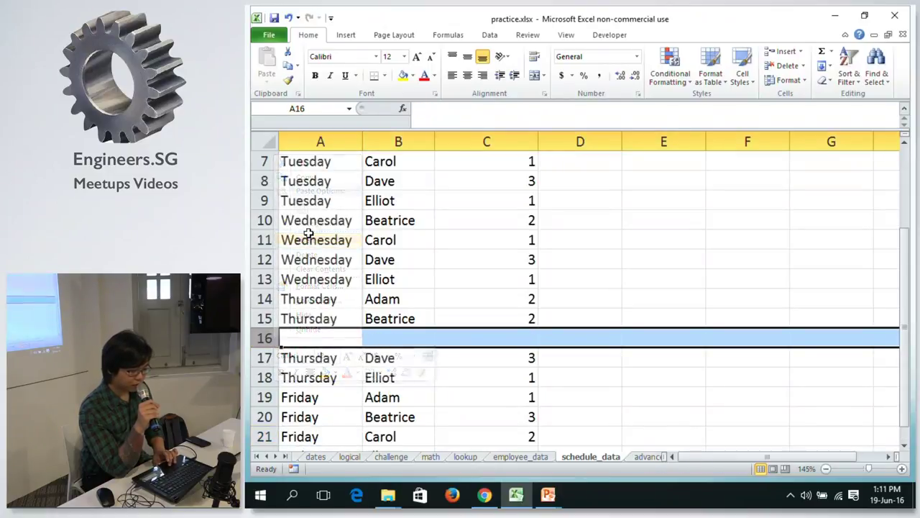
pyautogui.click(330, 240)
pyautogui.hotkey('ctrl', 'Up')
pyautogui.hotkey('ctrl', 'Down')
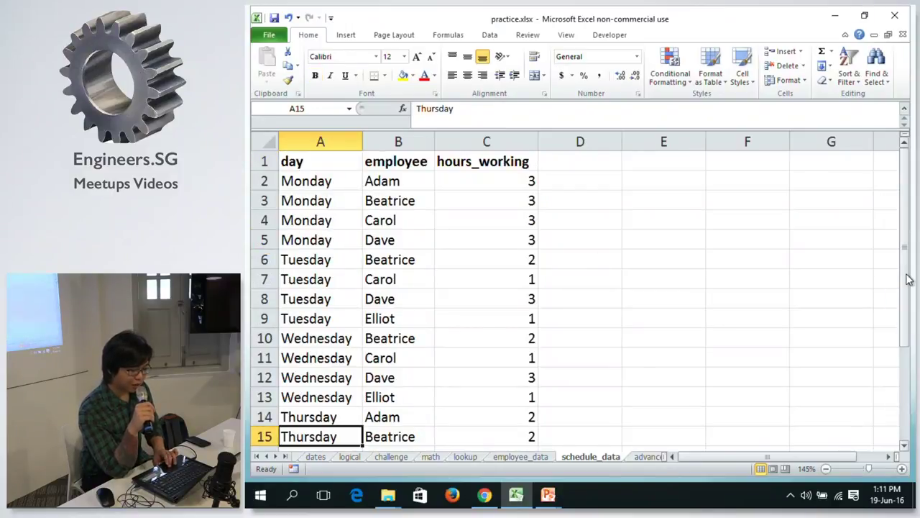
pyautogui.moveTo(908, 279); pyautogui.dragTo(909, 310)
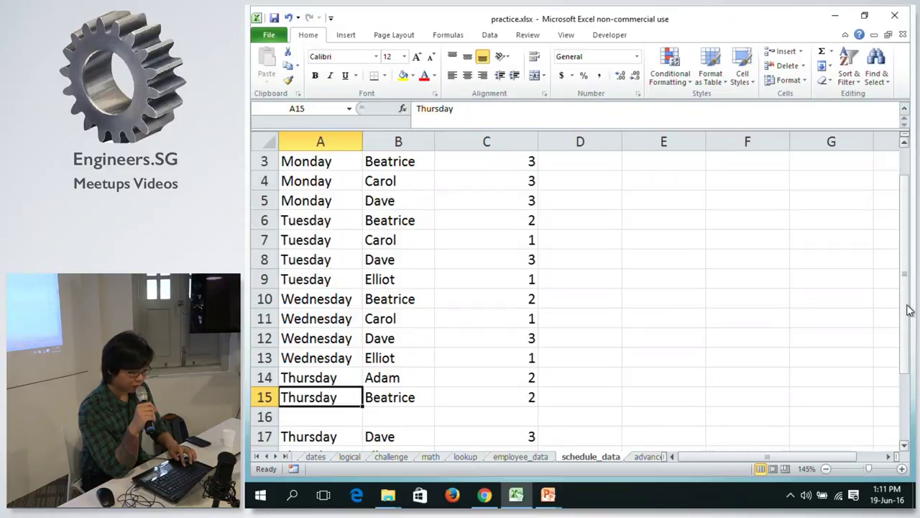
pyautogui.click(825, 253)
pyautogui.hotkey('ctrl', 'z')
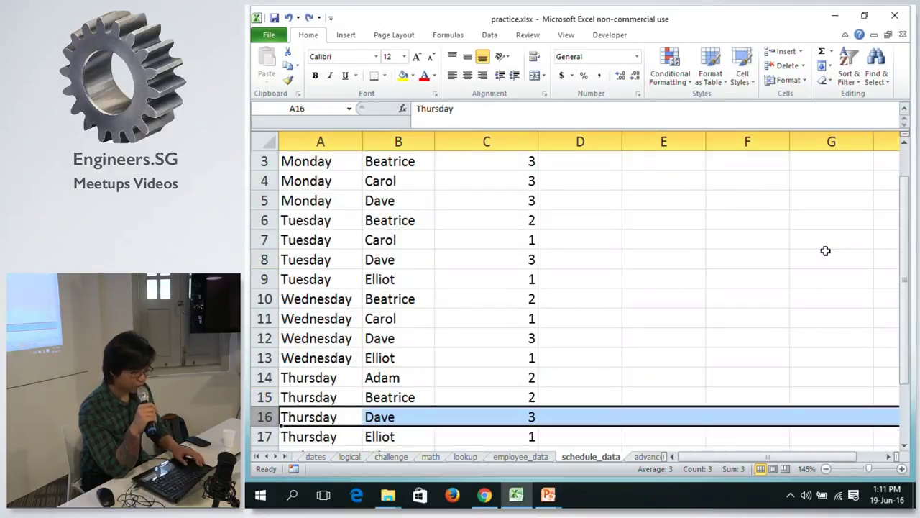
pyautogui.hotkey('alt', 'Tab')
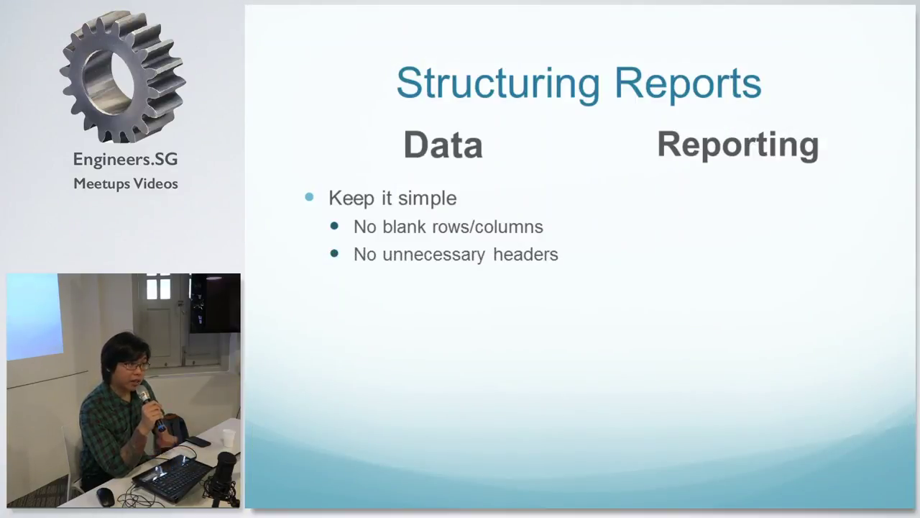
pyautogui.hotkey('alt', 'Tab')
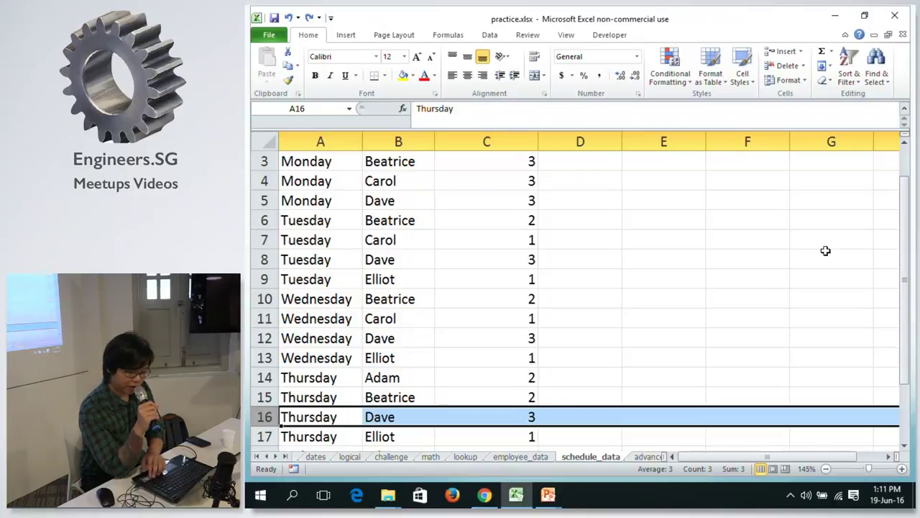
pyautogui.hotkey('ctrl', 'Home')
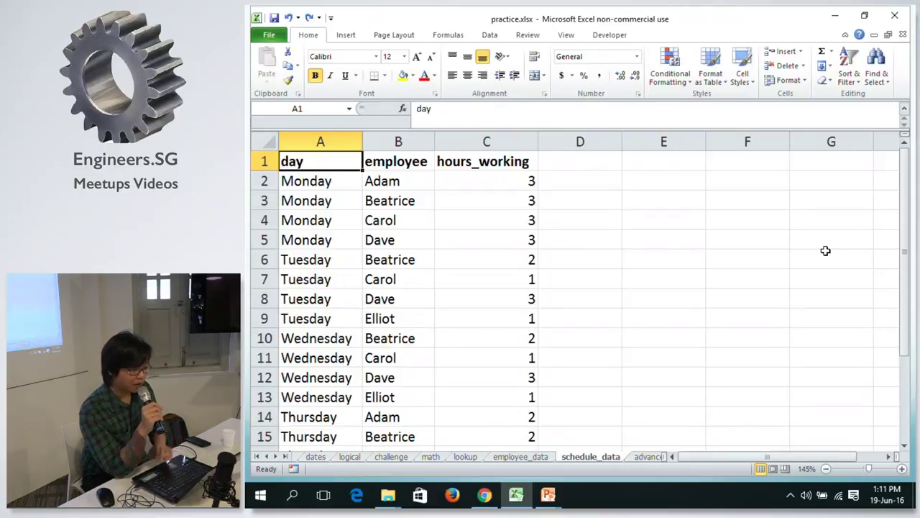
pyautogui.press('Right')
pyautogui.press('Right')
pyautogui.press('Left')
pyautogui.press('Left')
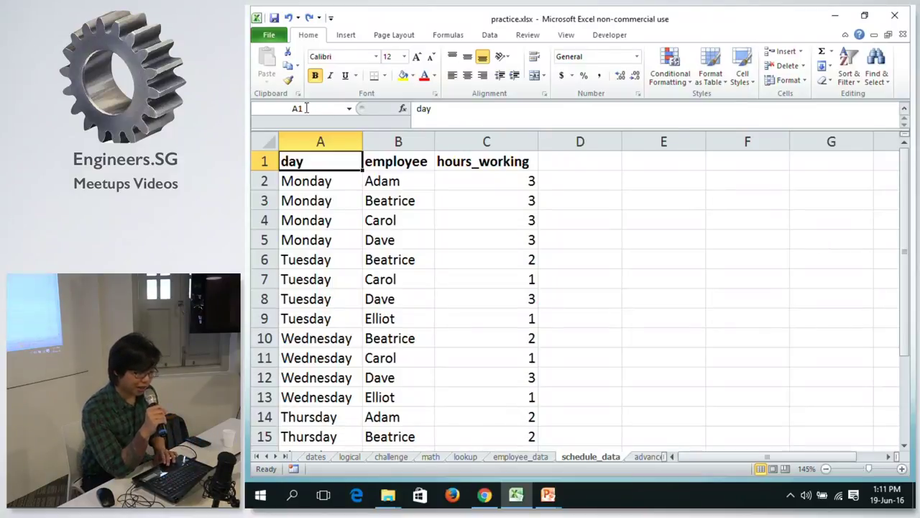
pyautogui.rightClick(265, 161)
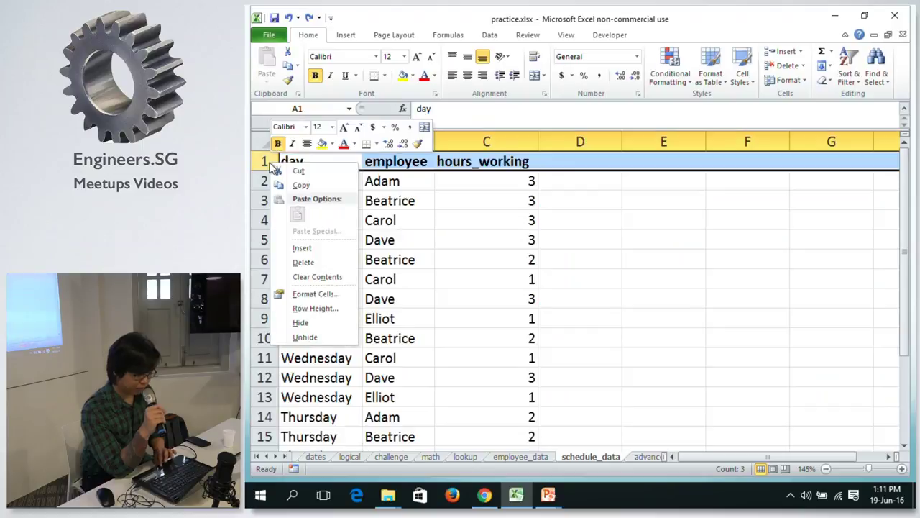
pyautogui.click(304, 249)
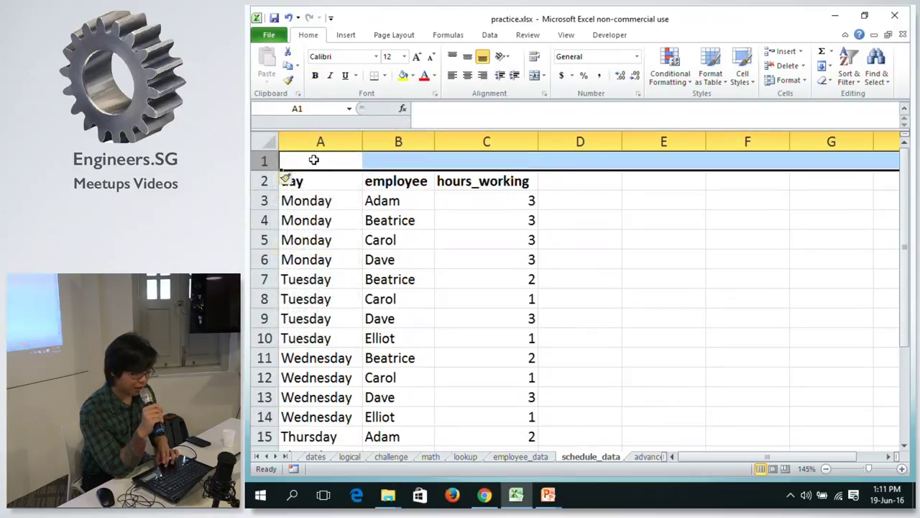
pyautogui.click(314, 160)
pyautogui.write('she')
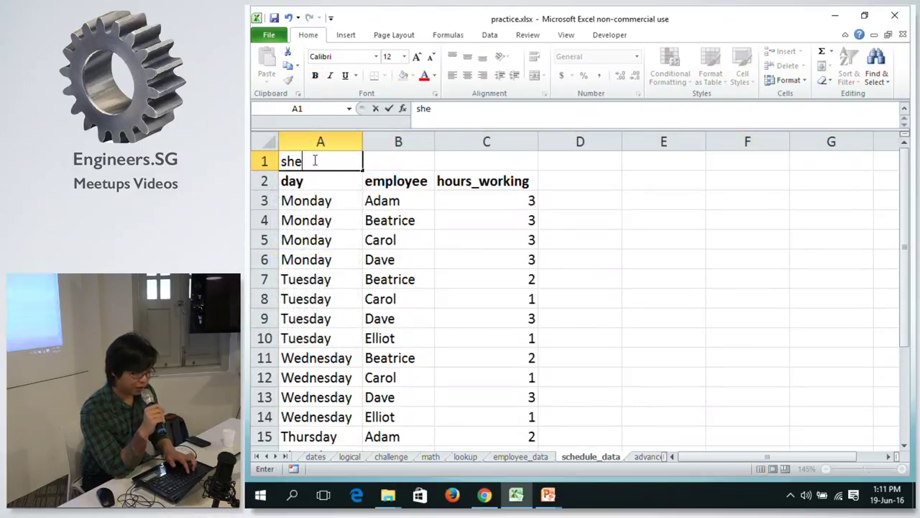
pyautogui.write('et1')
pyautogui.press('Return')
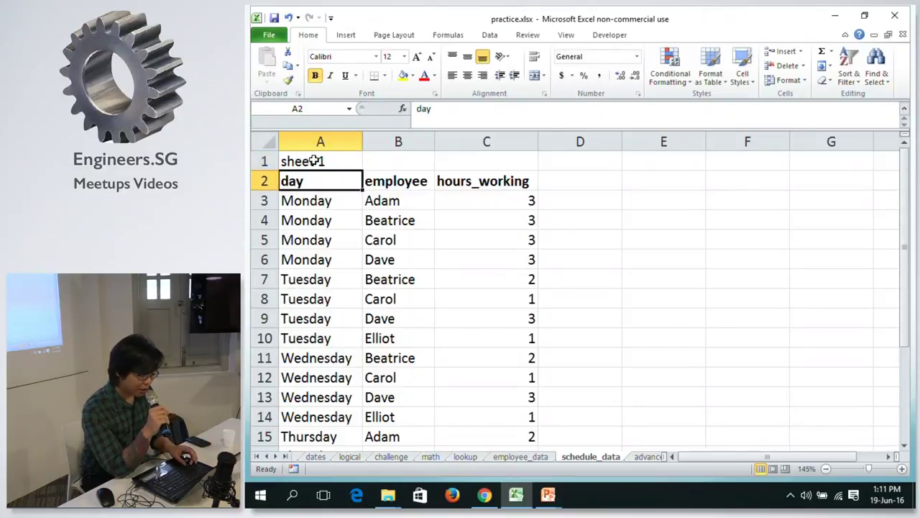
pyautogui.hotkey('ctrl', 'z')
pyautogui.hotkey('ctrl', 'z')
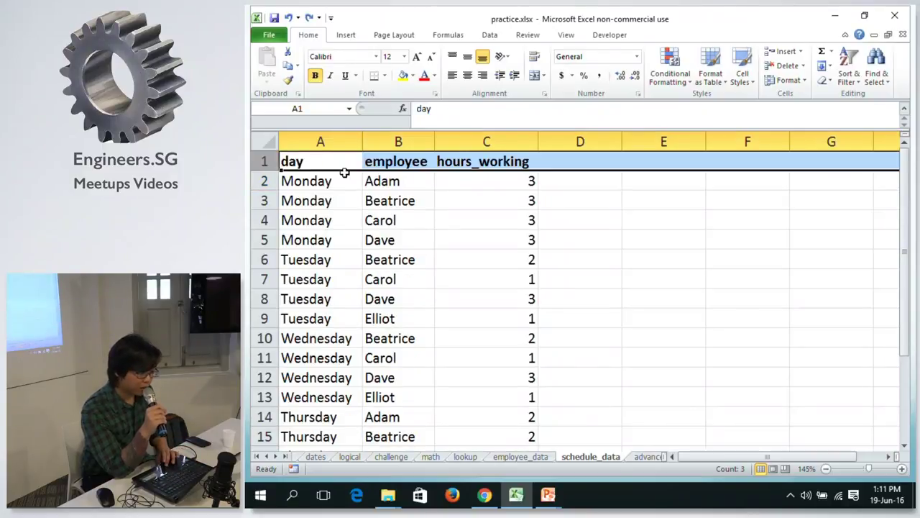
pyautogui.click(343, 158)
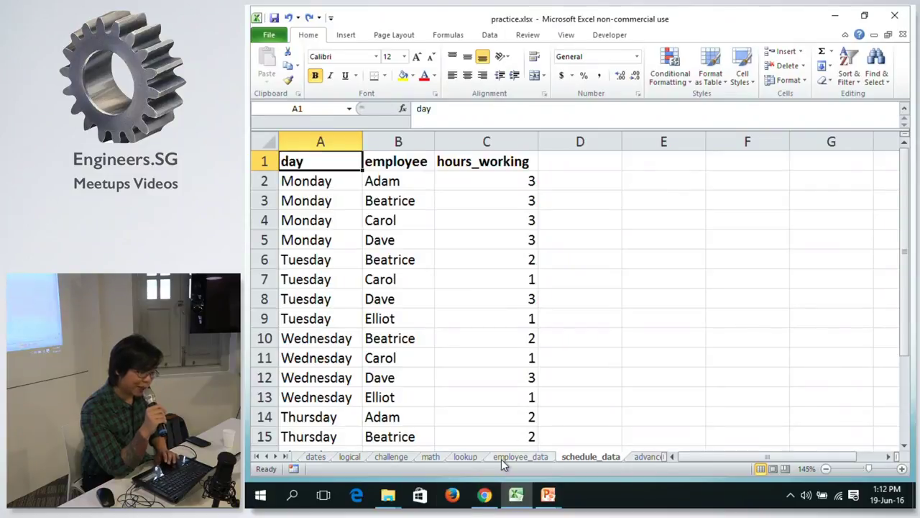
pyautogui.hotkey('alt', 'Tab')
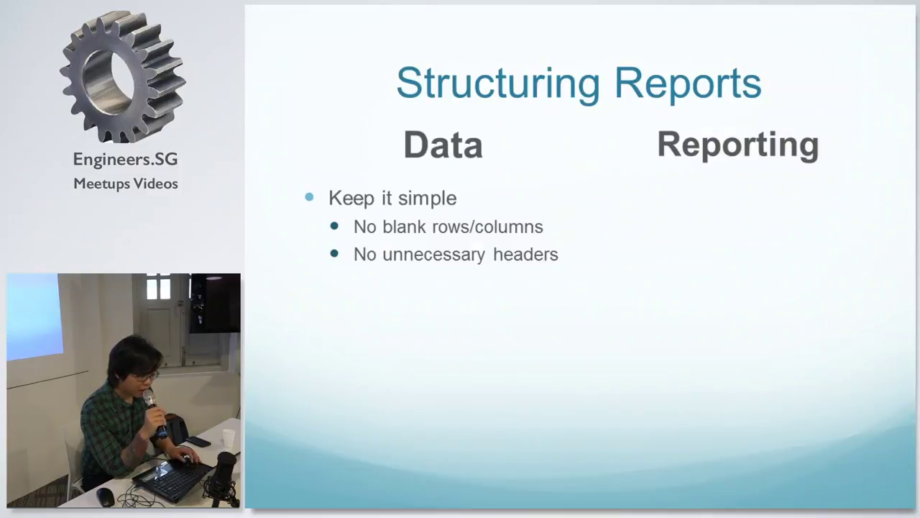
# Reveal the 'Database-ish Techniques' bullet with 'Unique column names', then return to Excel.
pyautogui.press('Right')
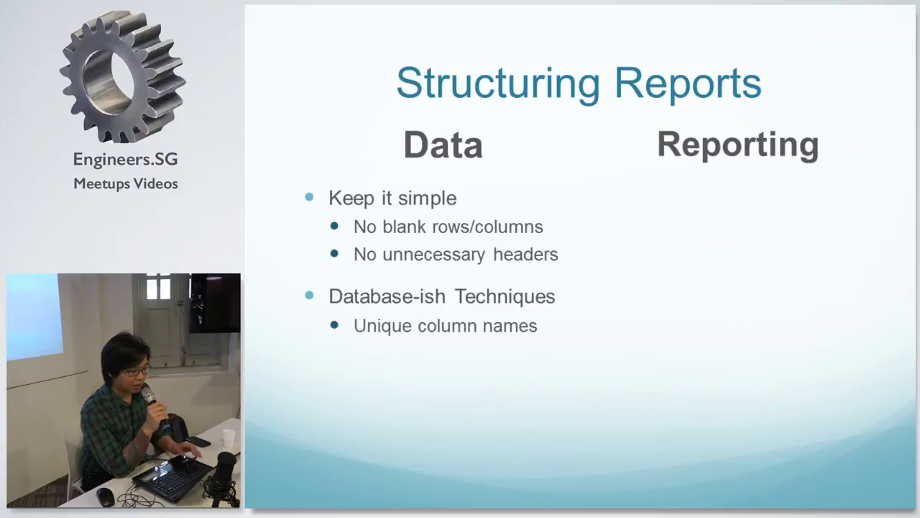
pyautogui.hotkey('alt', 'Tab')
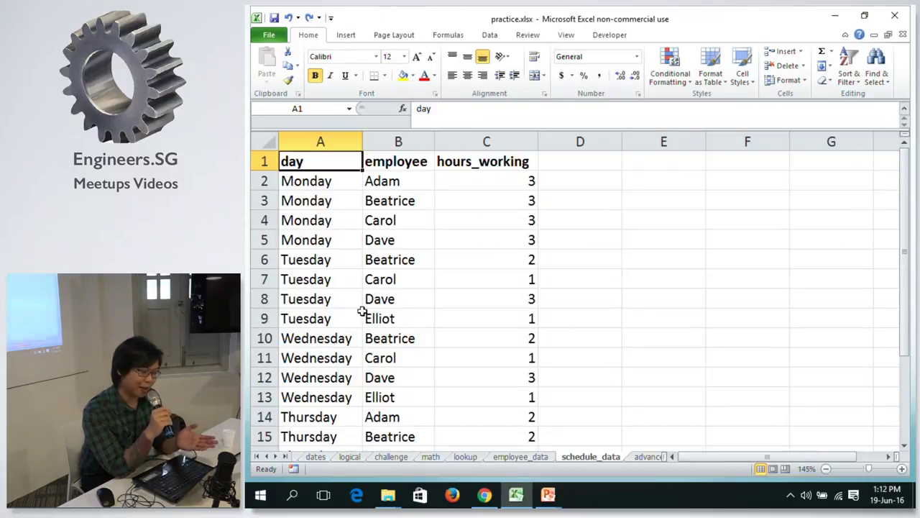
pyautogui.click(415, 156)
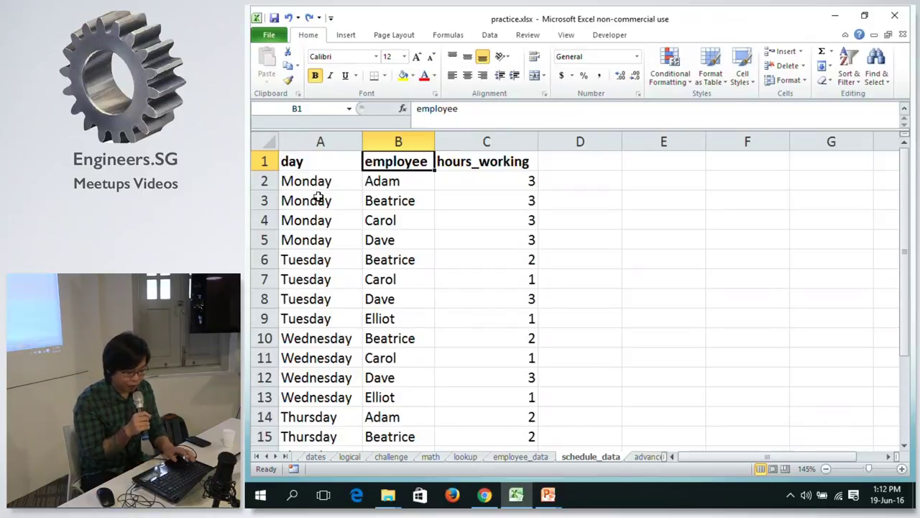
pyautogui.click(429, 457)
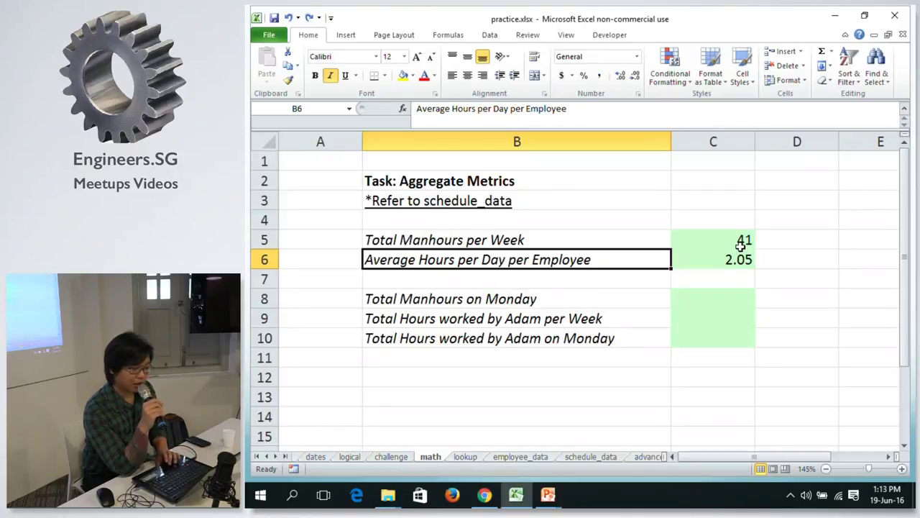
pyautogui.click(744, 240)
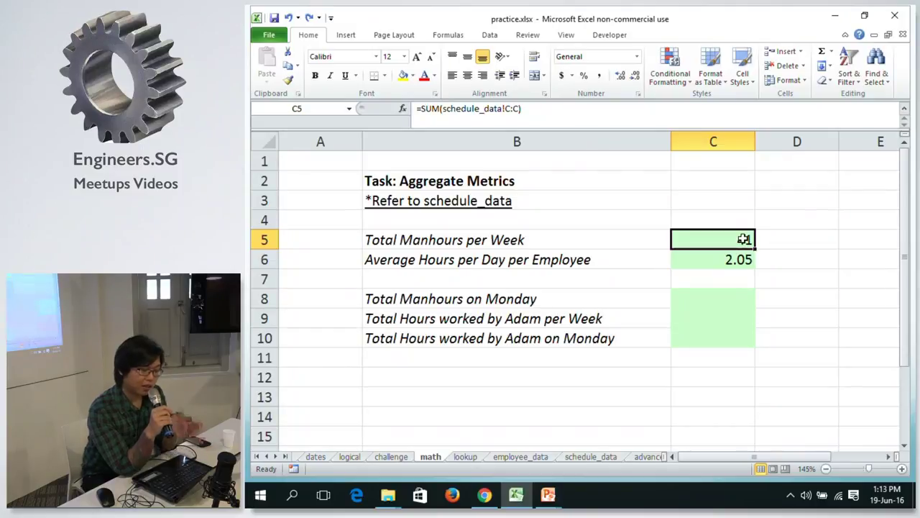
pyautogui.click(591, 457)
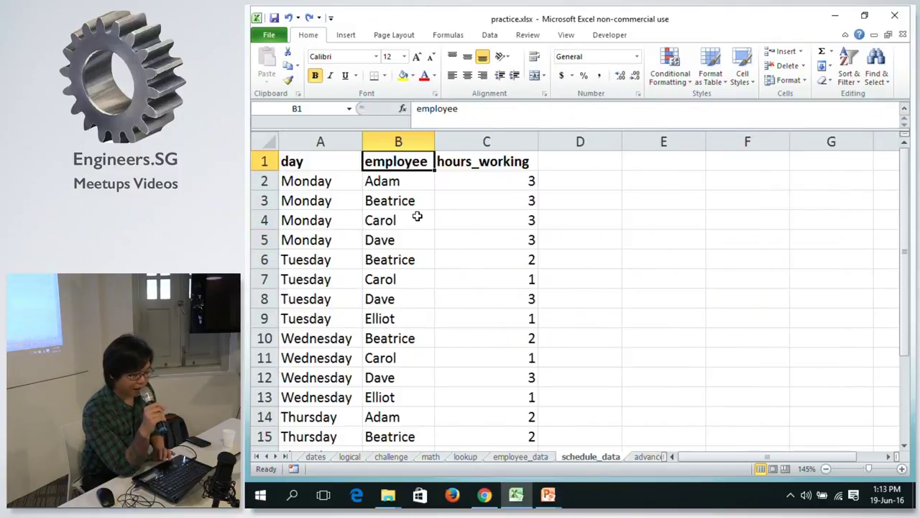
pyautogui.hotkey('ctrl', 'Down')
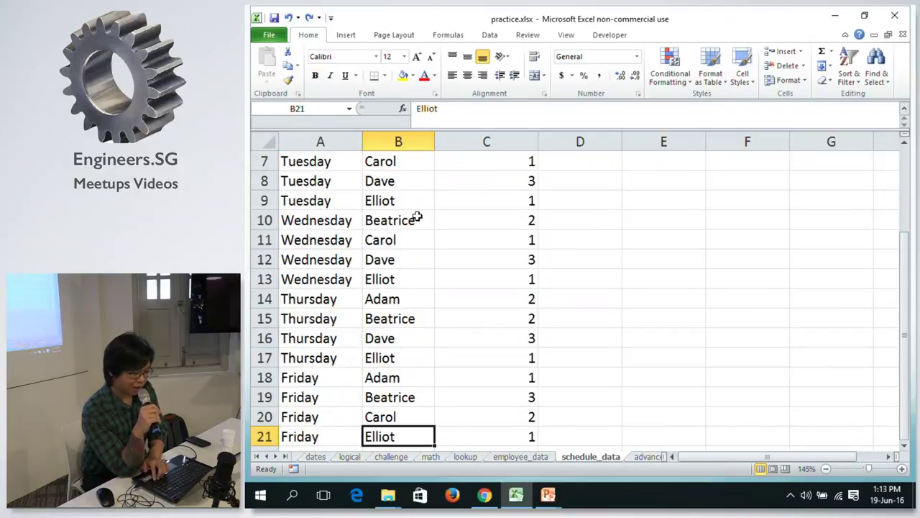
pyautogui.press('Down')
pyautogui.press('Down')
pyautogui.press('Down')
pyautogui.press('Down')
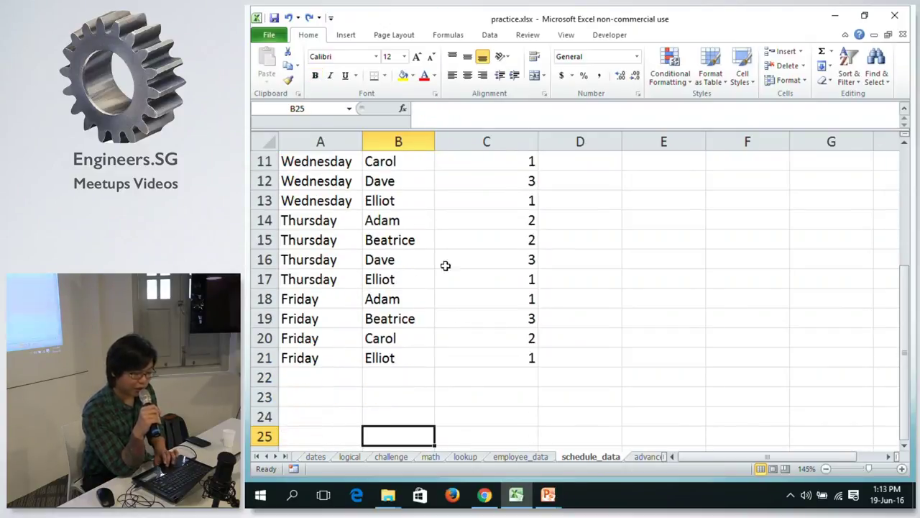
pyautogui.click(522, 458)
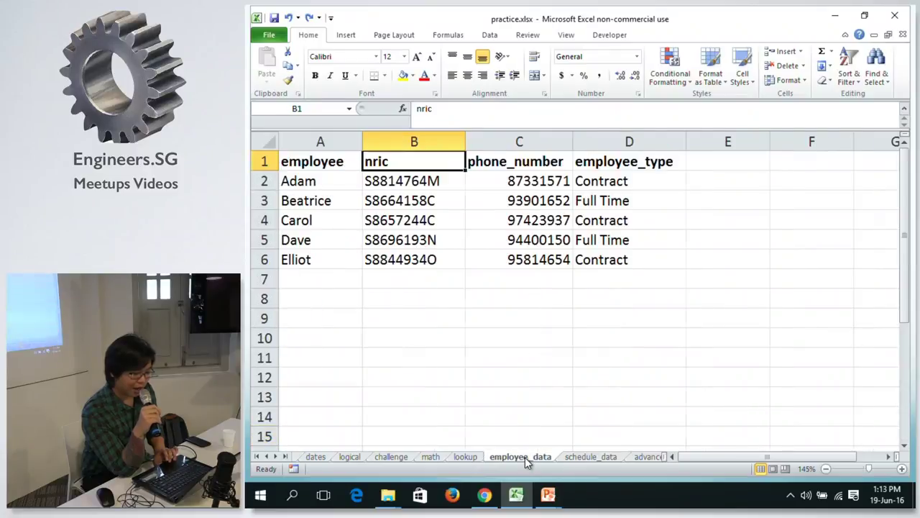
pyautogui.click(610, 460)
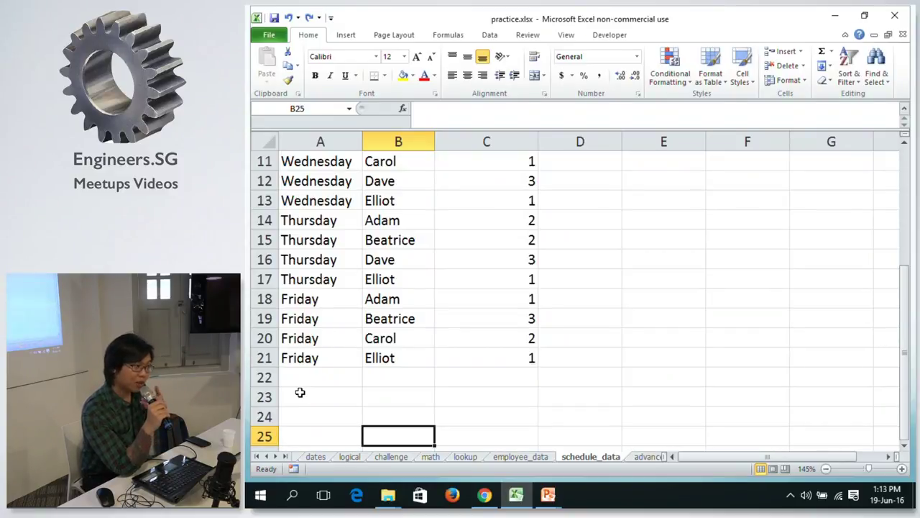
pyautogui.click(295, 373)
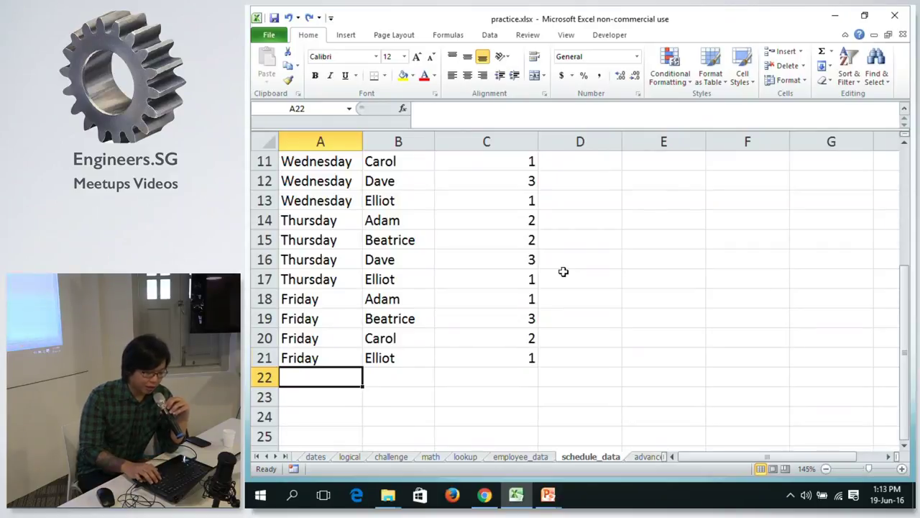
pyautogui.hotkey('ctrl', 'Home')
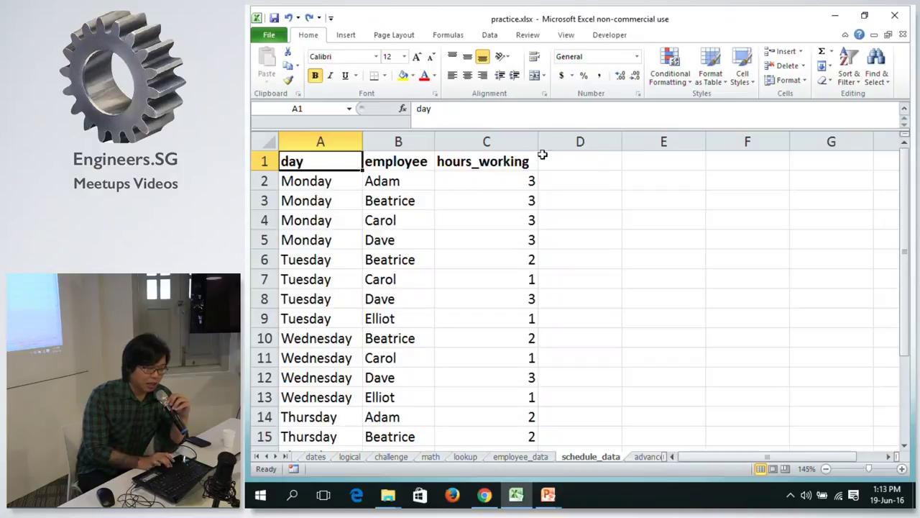
pyautogui.click(519, 457)
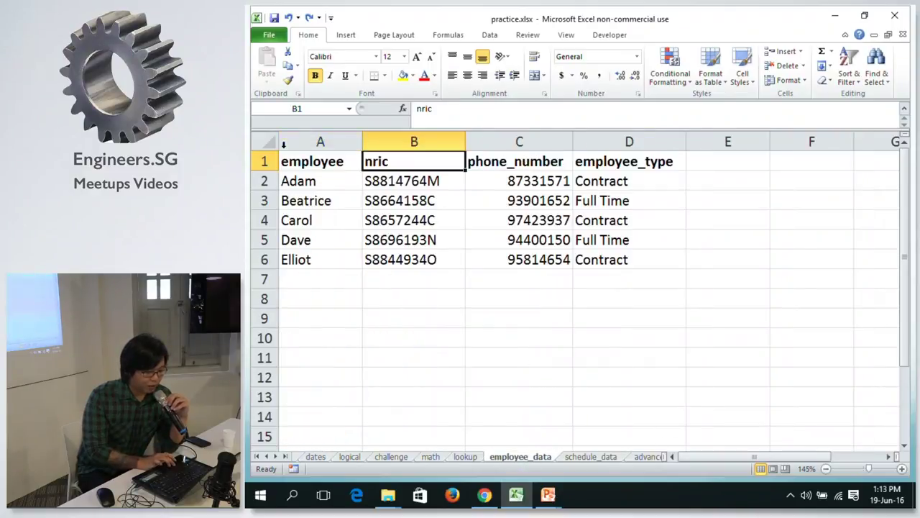
pyautogui.click(591, 458)
pyautogui.click(655, 165)
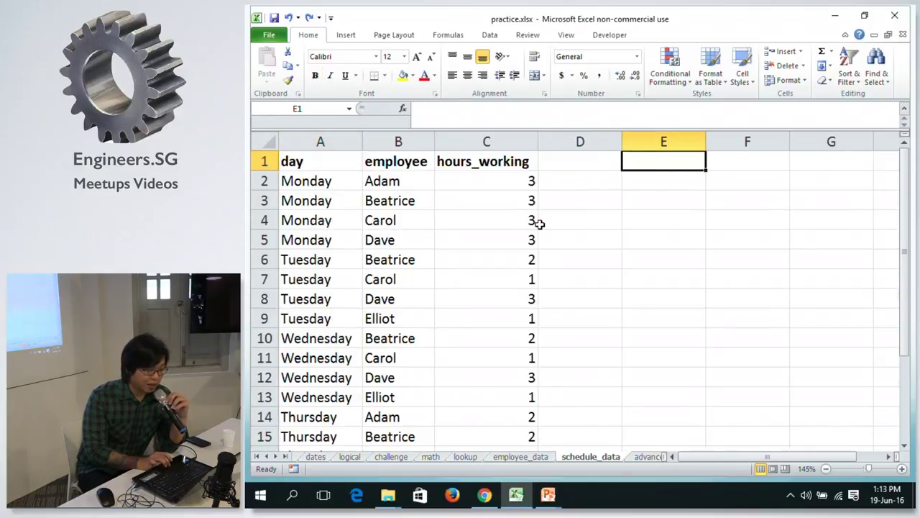
pyautogui.click(573, 181)
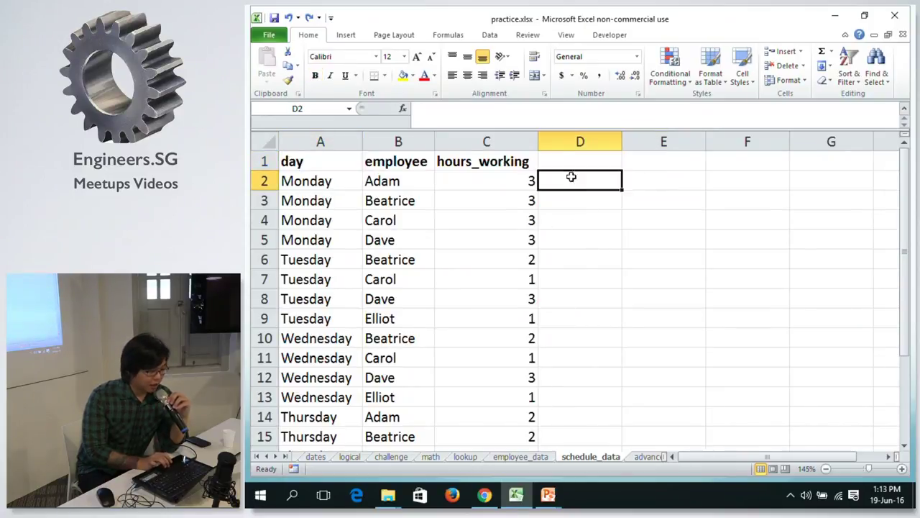
pyautogui.click(551, 162)
pyautogui.click(588, 185)
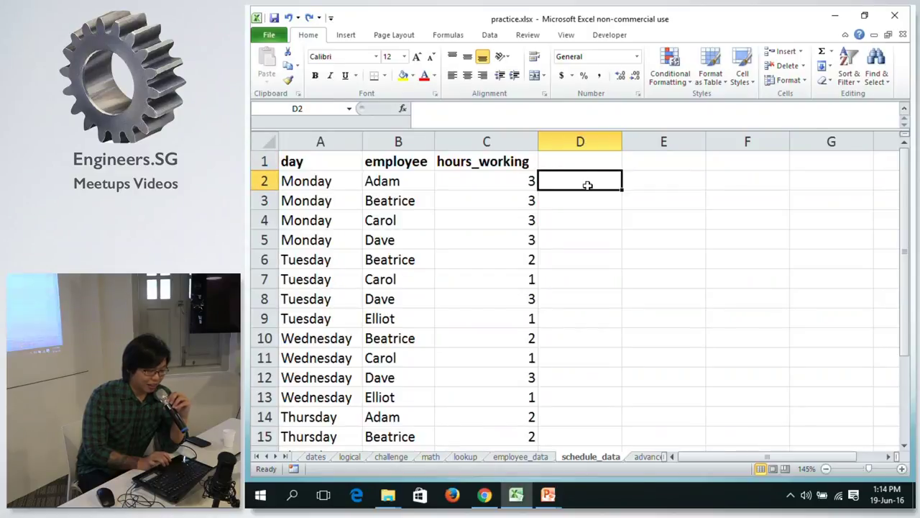
pyautogui.click(474, 180)
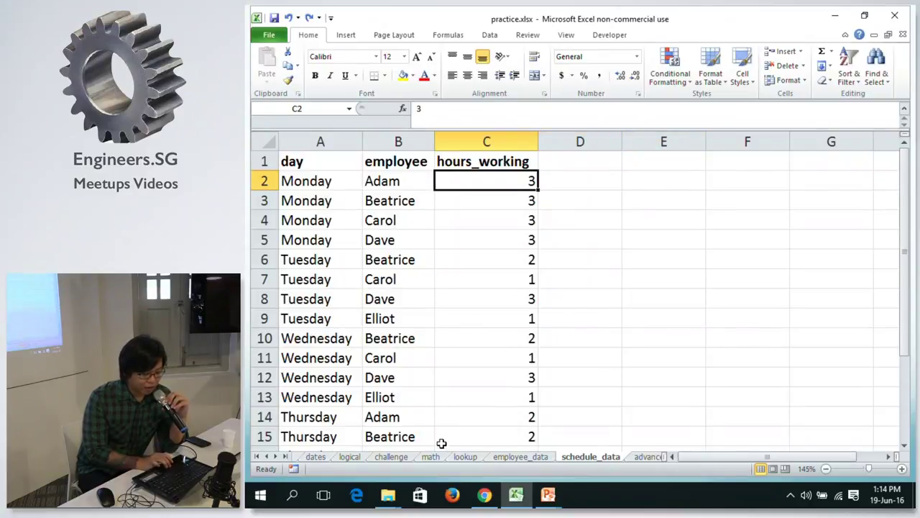
pyautogui.moveTo(548, 494)
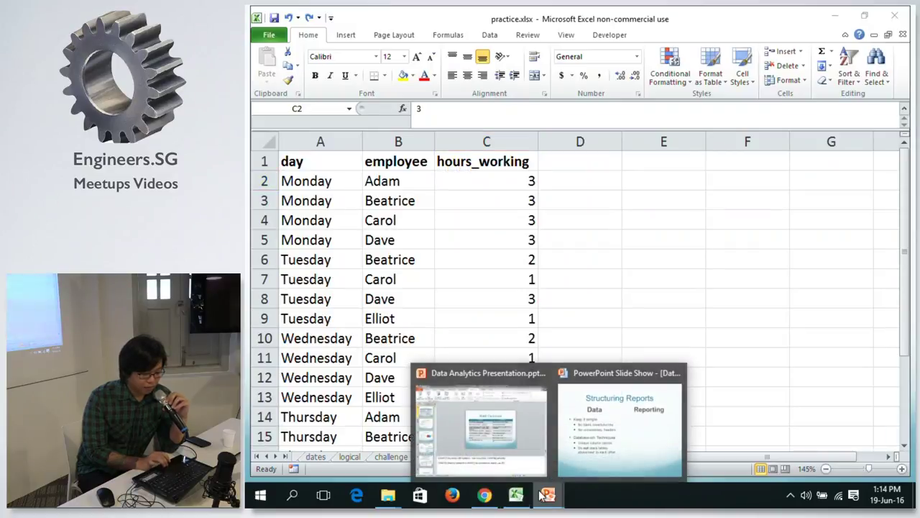
# Reveal 'One table per sheet', 'Fancy is fine', user-experience and exploration-options bullets, then return to Excel.
pyautogui.click(635, 436)
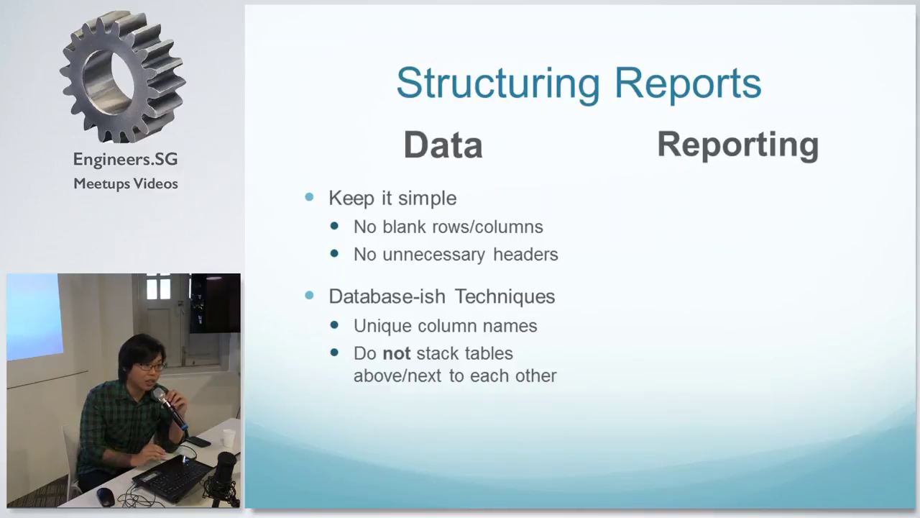
pyautogui.press('Right')
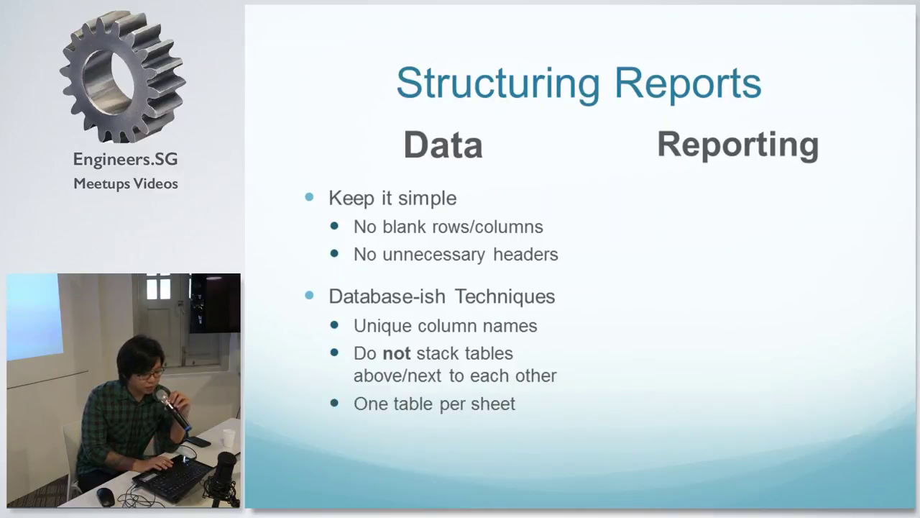
pyautogui.press('Right')
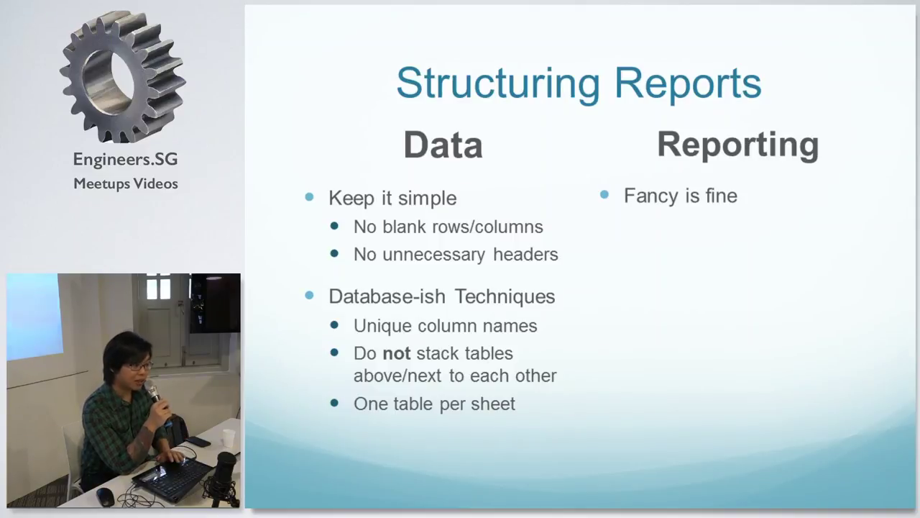
pyautogui.press('Right')
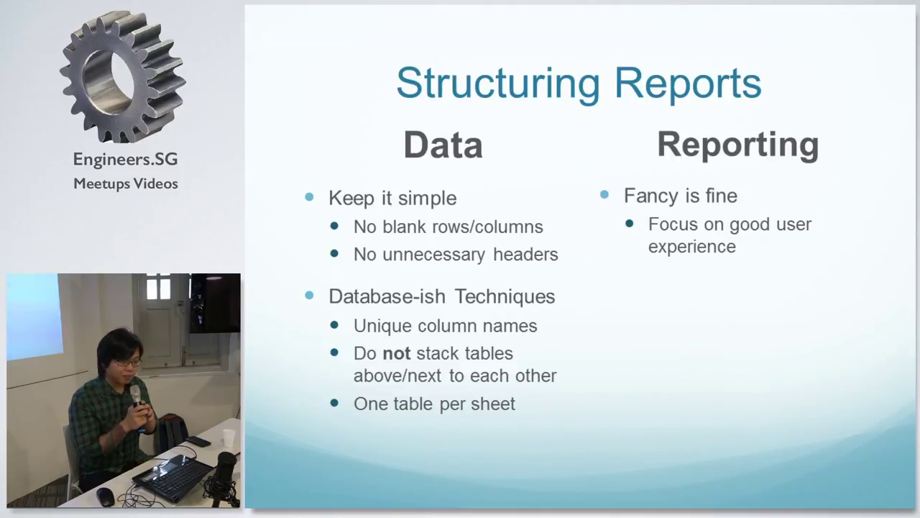
pyautogui.press('Right')
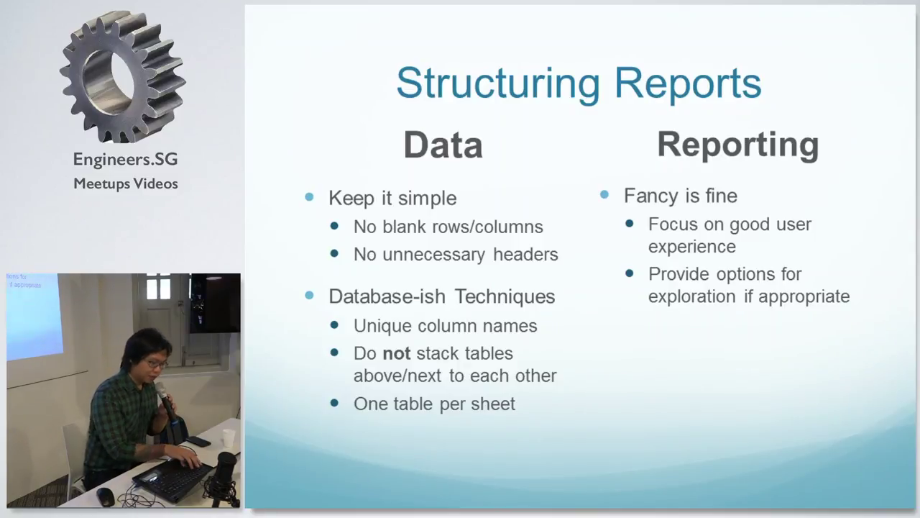
pyautogui.hotkey('alt', 'Tab')
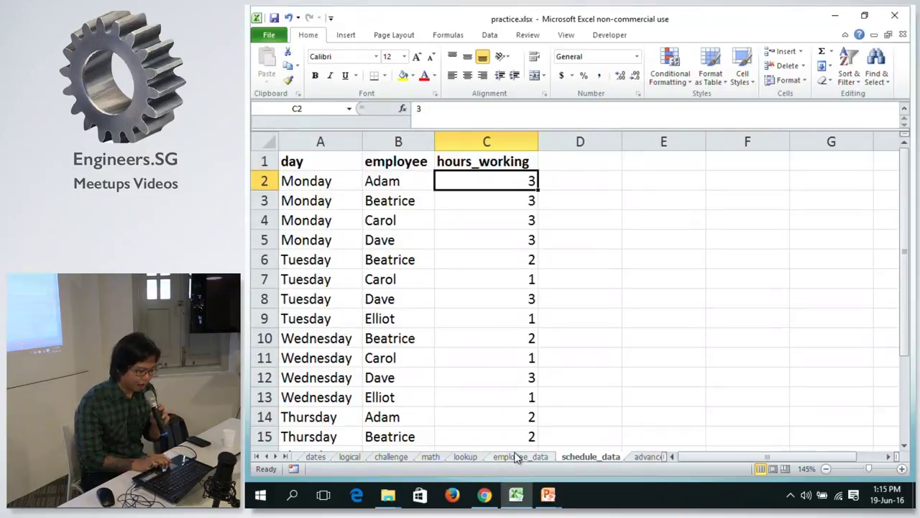
# Inspect the employee_data sheet's nric entry in B2 and phone_number heading, then resume the slide show.
pyautogui.click(519, 457)
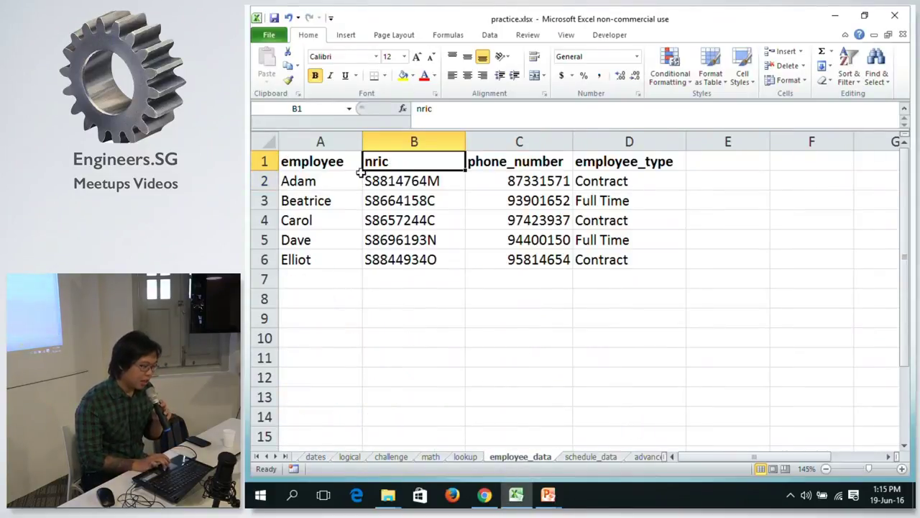
pyautogui.click(403, 182)
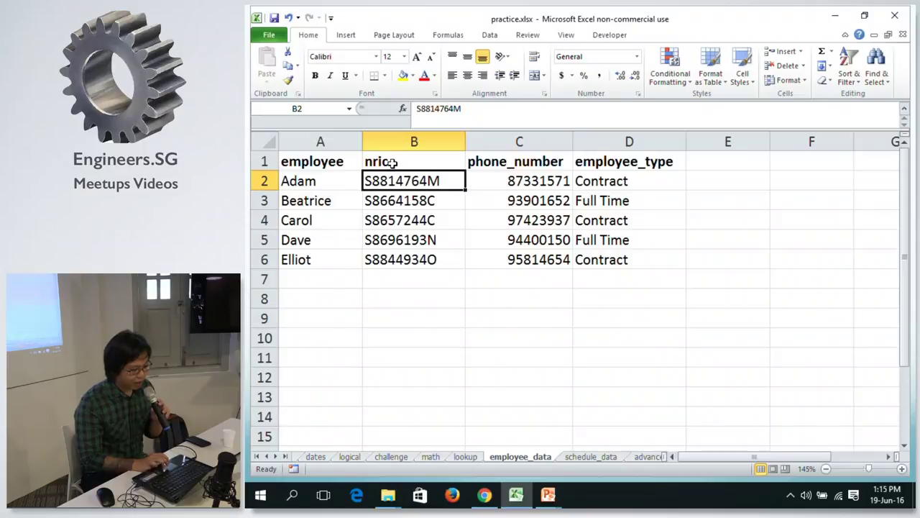
pyautogui.click(477, 165)
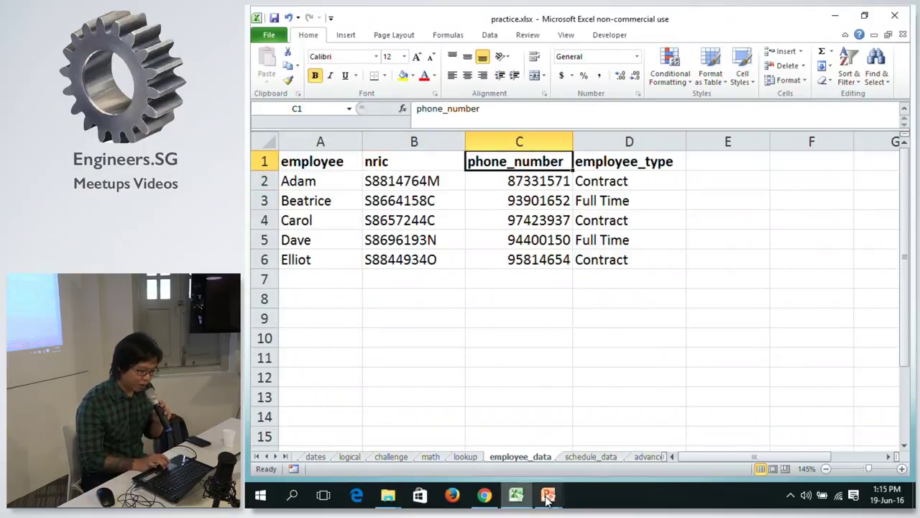
pyautogui.moveTo(548, 496)
pyautogui.click(604, 425)
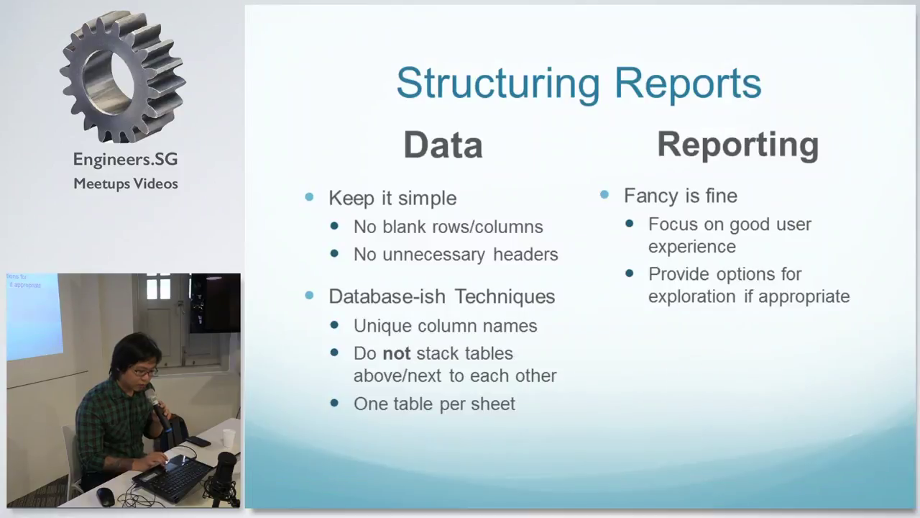
# Reveal the 'Anticipate pitfalls' and unexpected errors points, then step back to the Math Functions slide.
pyautogui.press('Right')
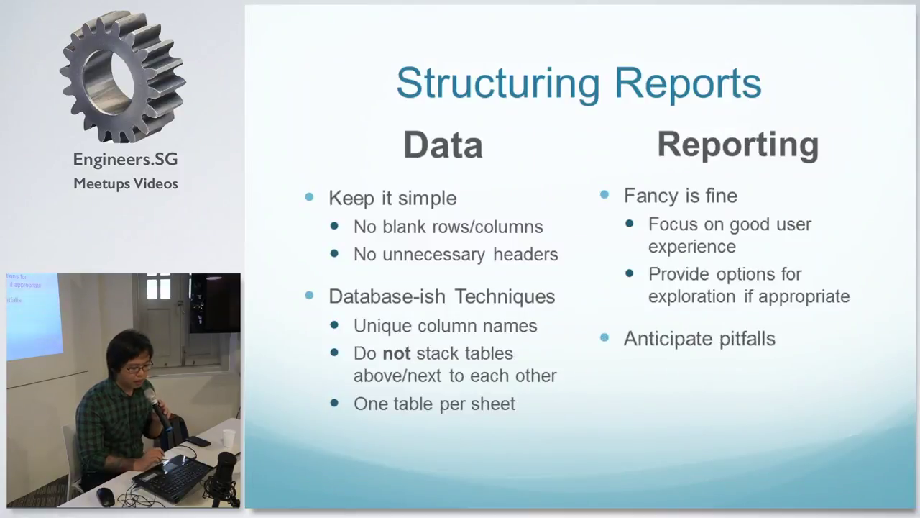
pyautogui.press('Right')
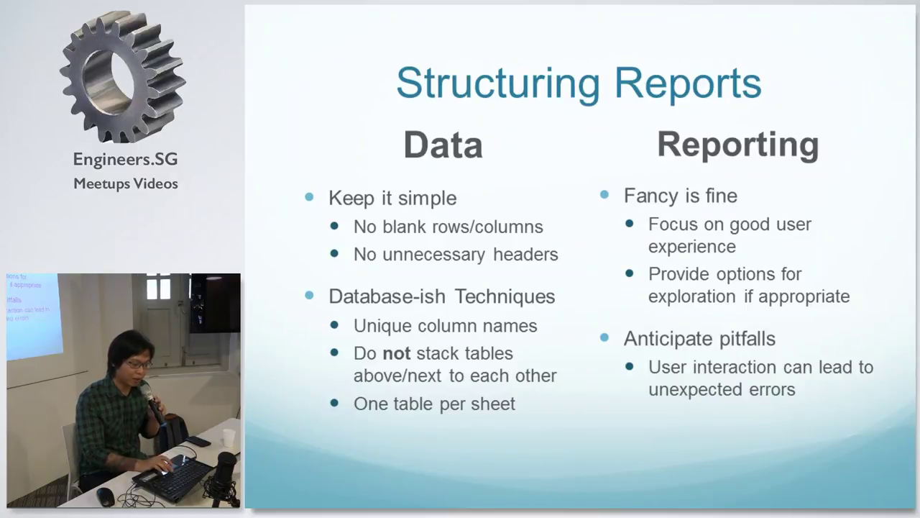
pyautogui.press('Right')
pyautogui.press('Left')
pyautogui.press('Left')
pyautogui.press('Left')
pyautogui.press('Left')
pyautogui.press('Left')
pyautogui.press('Left')
pyautogui.press('Left')
pyautogui.press('Left')
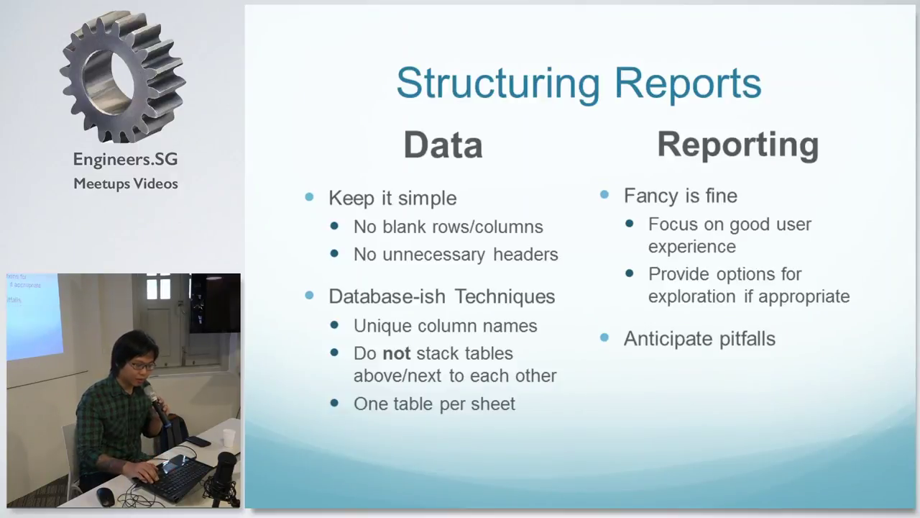
pyautogui.press('Left')
pyautogui.press('Left')
pyautogui.press('Left')
pyautogui.press('Left')
pyautogui.press('Left')
pyautogui.press('Left')
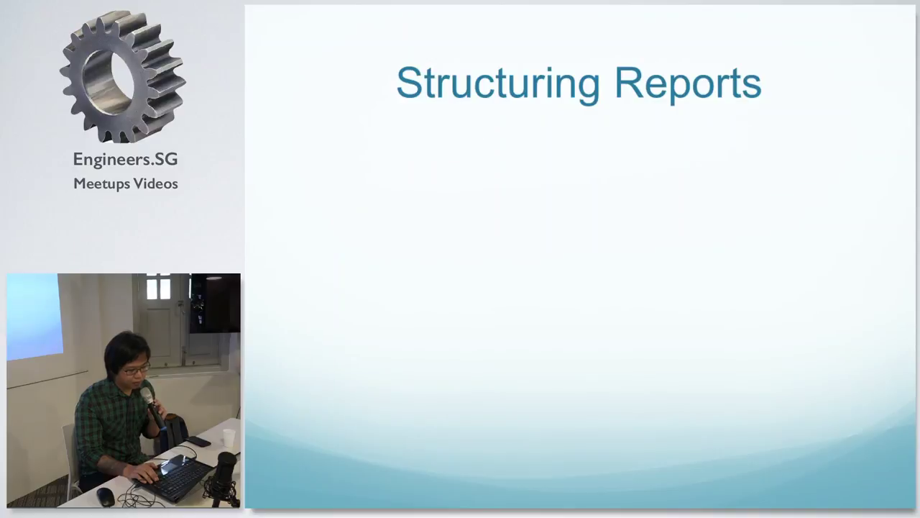
pyautogui.press('Left')
pyautogui.press('Left')
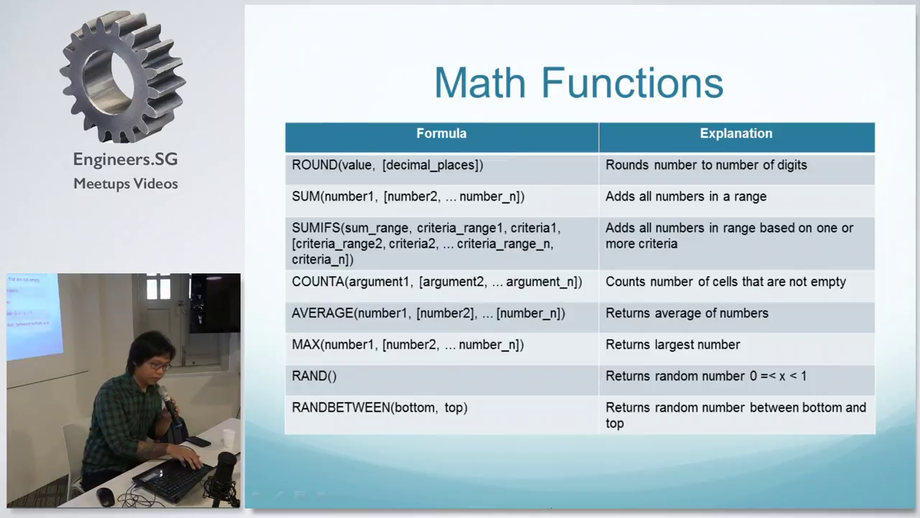
# Switch back to Excel and show the math sheet.
pyautogui.hotkey('alt', 'Tab')
pyautogui.moveTo(548, 494)
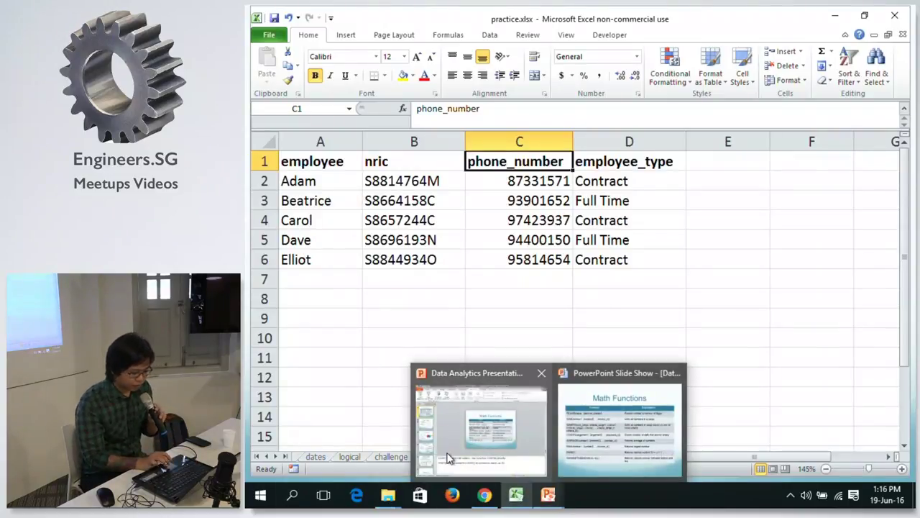
pyautogui.click(431, 458)
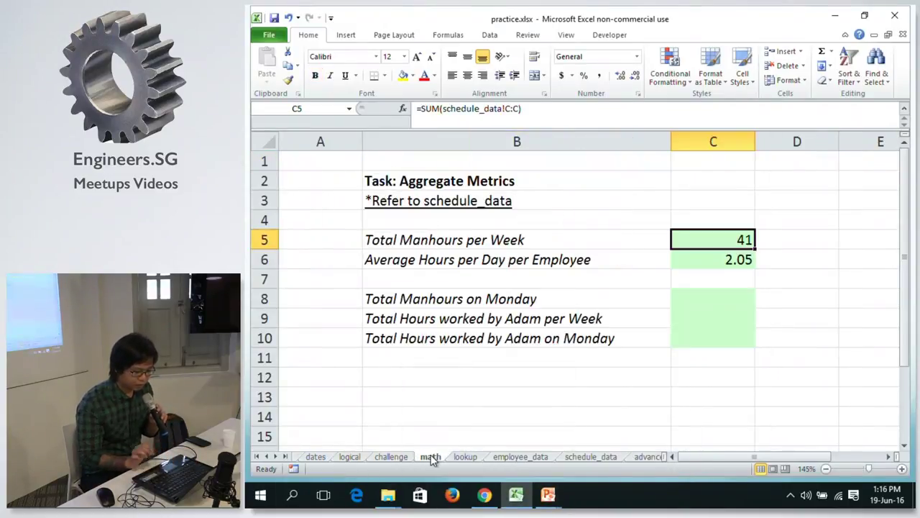
pyautogui.press('Down')
pyautogui.press('Down')
pyautogui.press('Down')
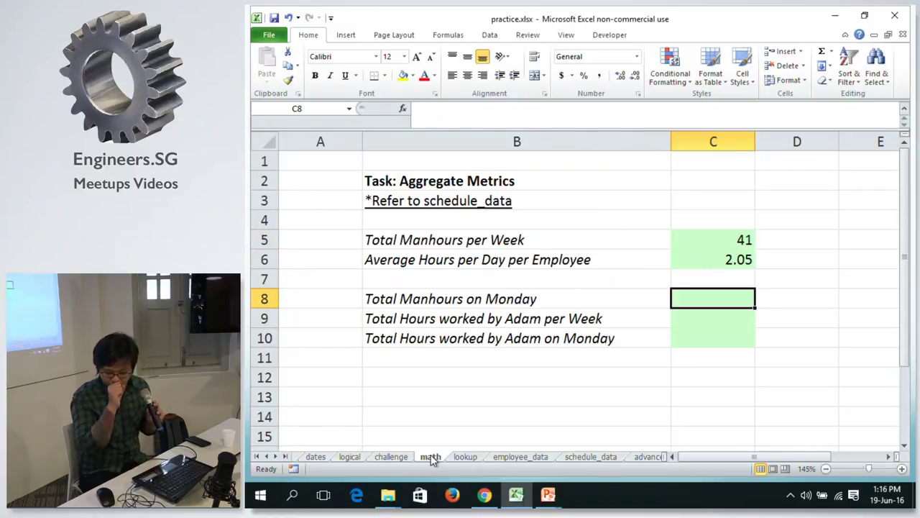
pyautogui.click(708, 311)
pyautogui.click(709, 305)
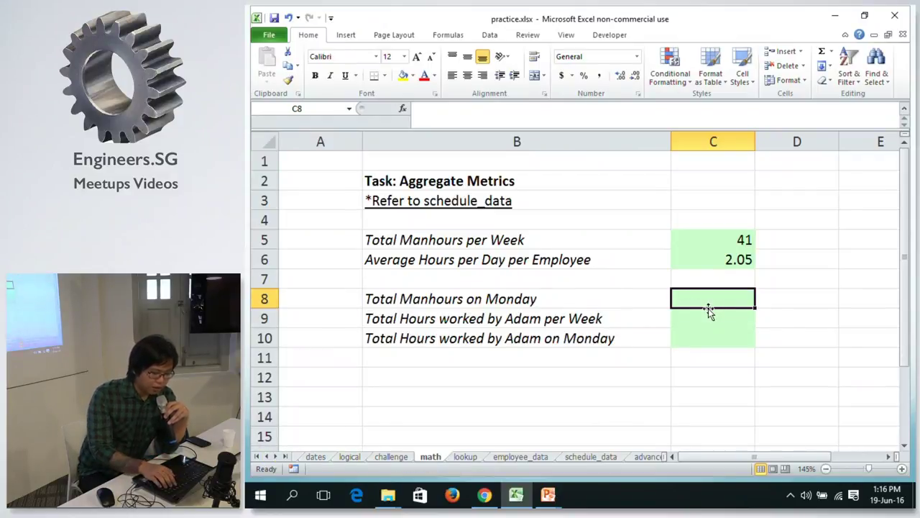
pyautogui.click(456, 297)
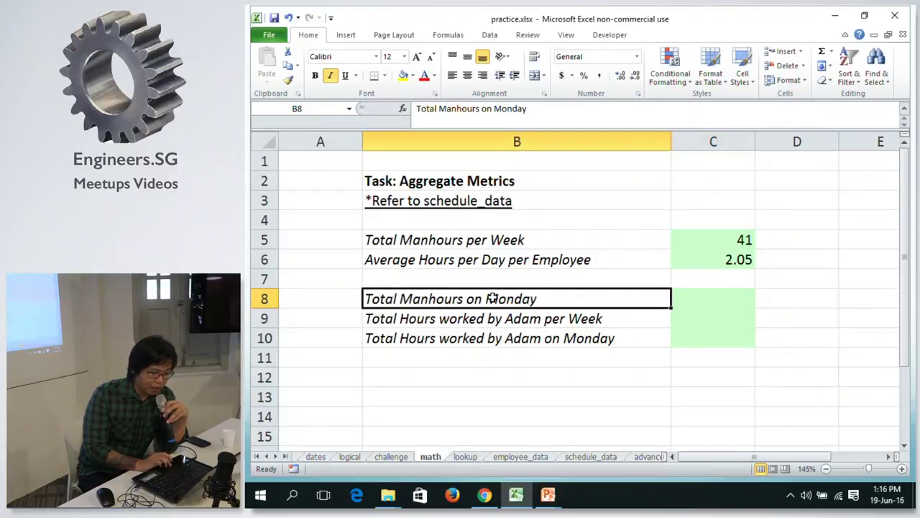
pyautogui.click(678, 292)
pyautogui.click(640, 293)
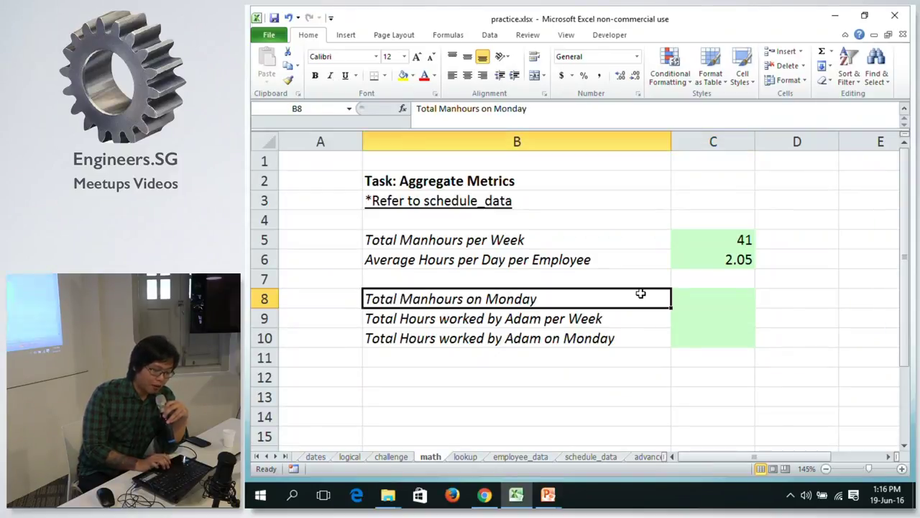
pyautogui.click(583, 458)
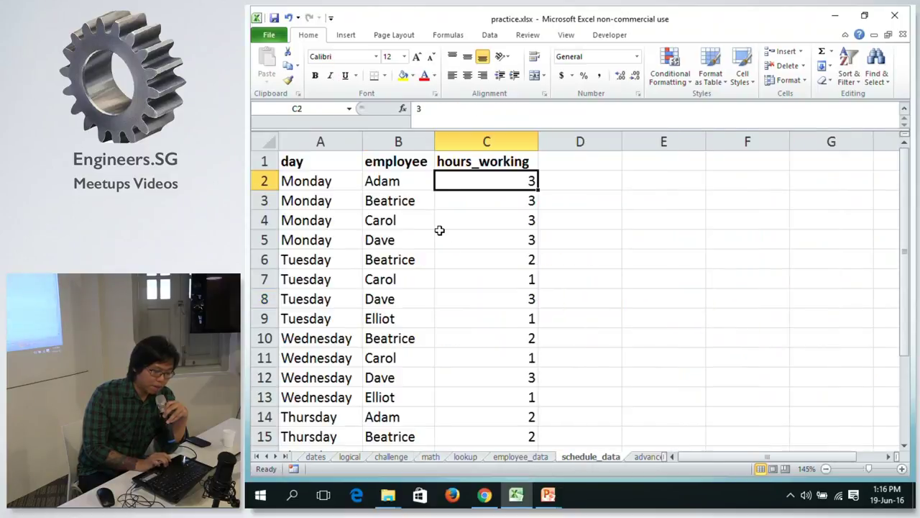
pyautogui.click(351, 181)
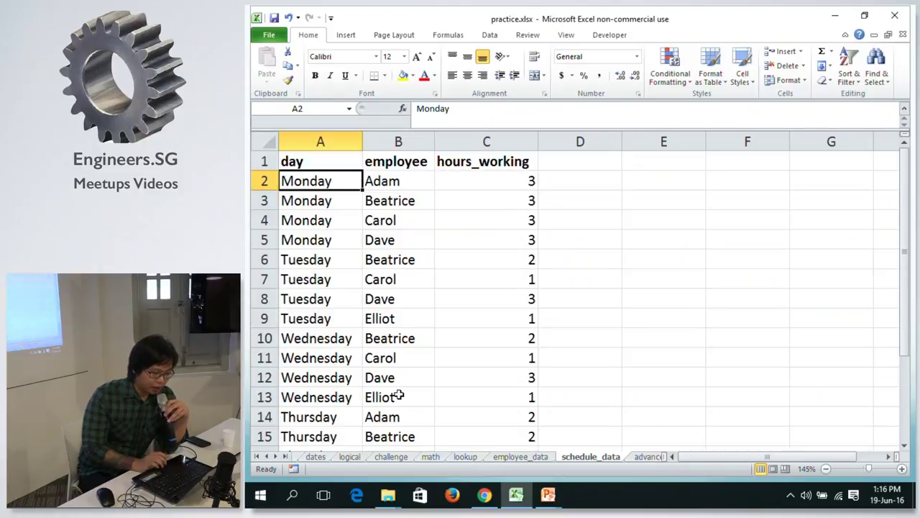
pyautogui.click(339, 213)
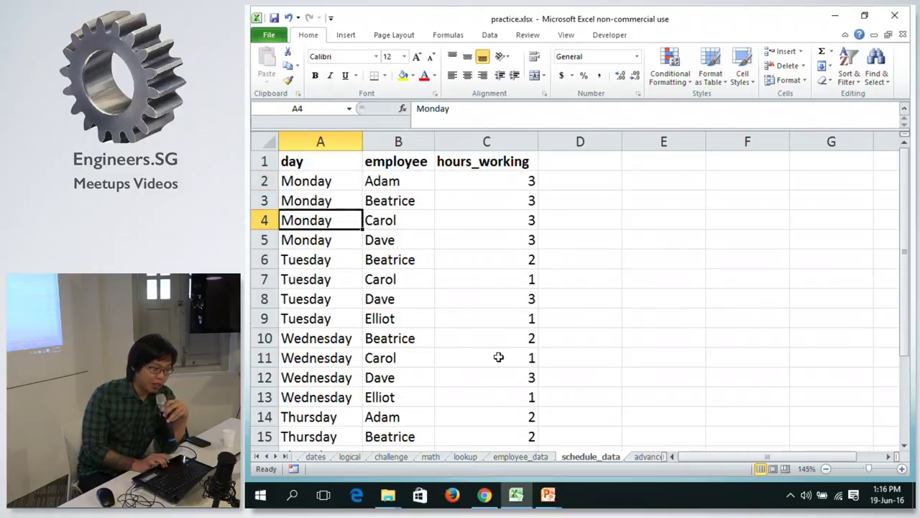
pyautogui.click(425, 457)
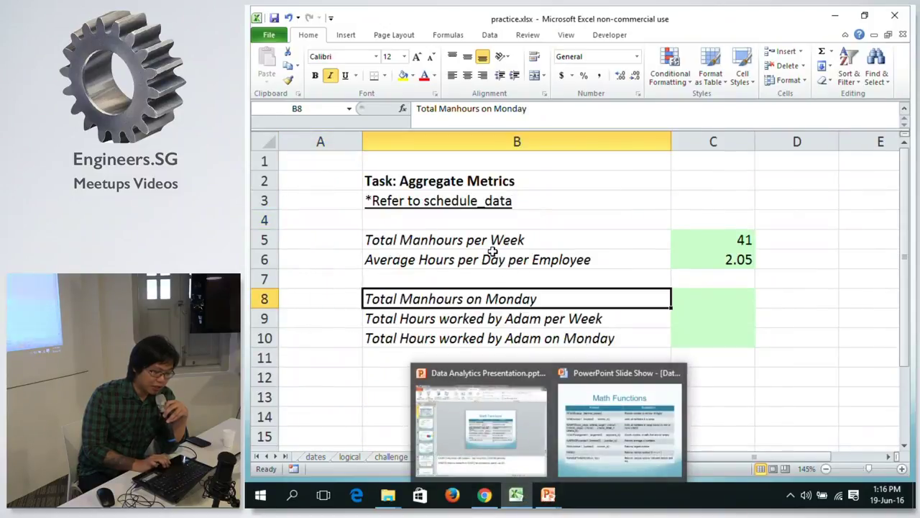
pyautogui.click(708, 302)
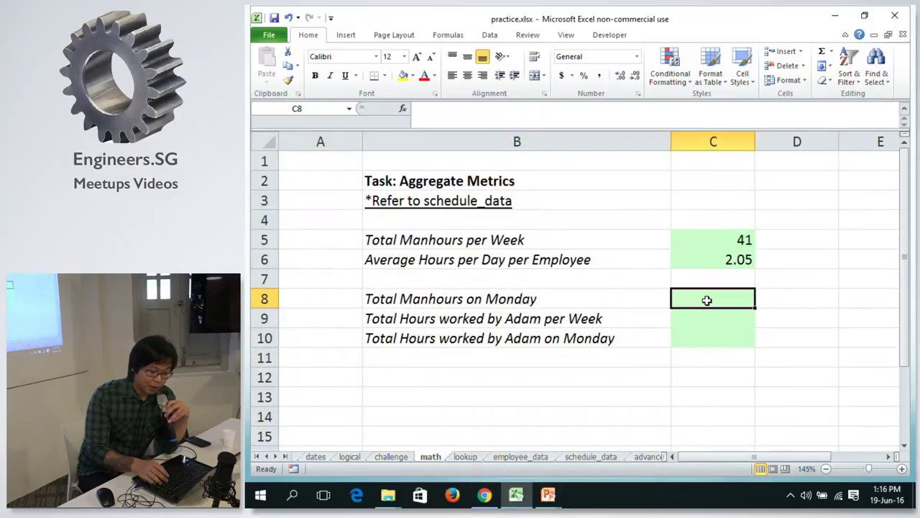
# Enter =SUMIF(schedule_data!A:A, "Monday", schedule_data!C:C) in C8, giving 12 manhours.
pyautogui.write('=SUM')
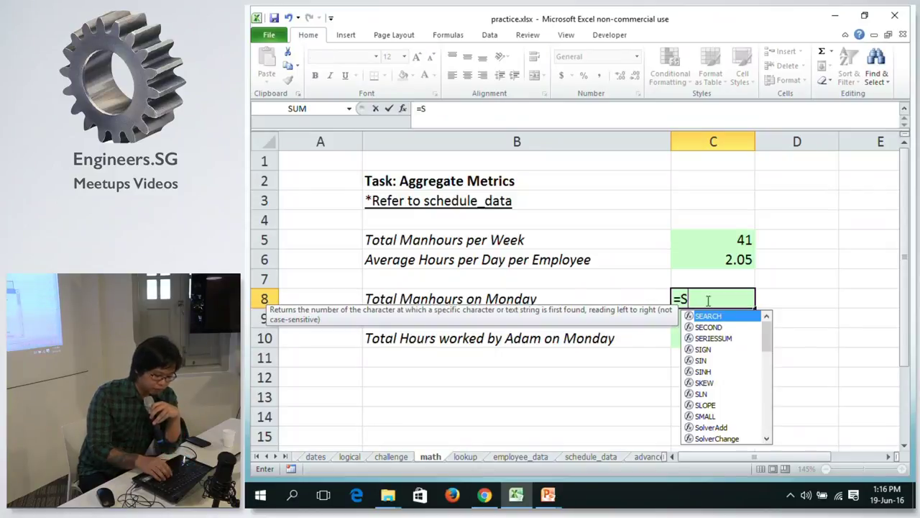
pyautogui.press('Down')
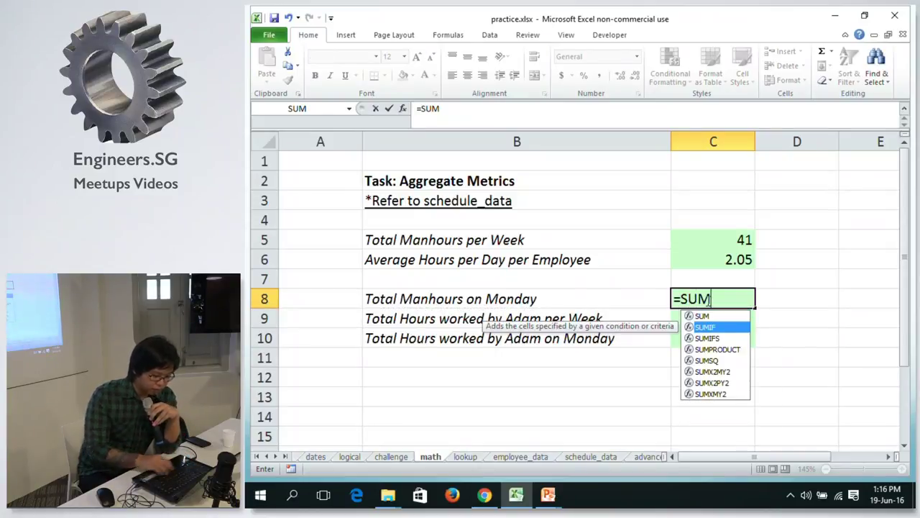
pyautogui.press('Tab')
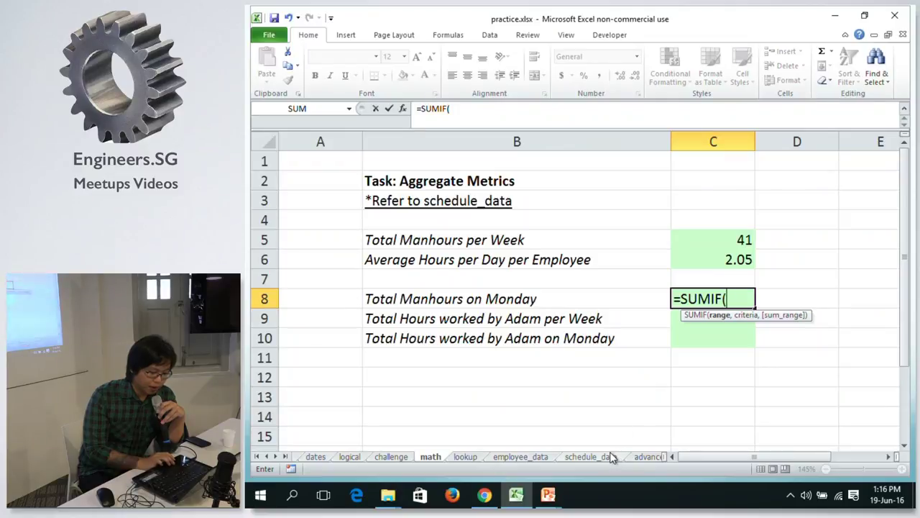
pyautogui.click(591, 457)
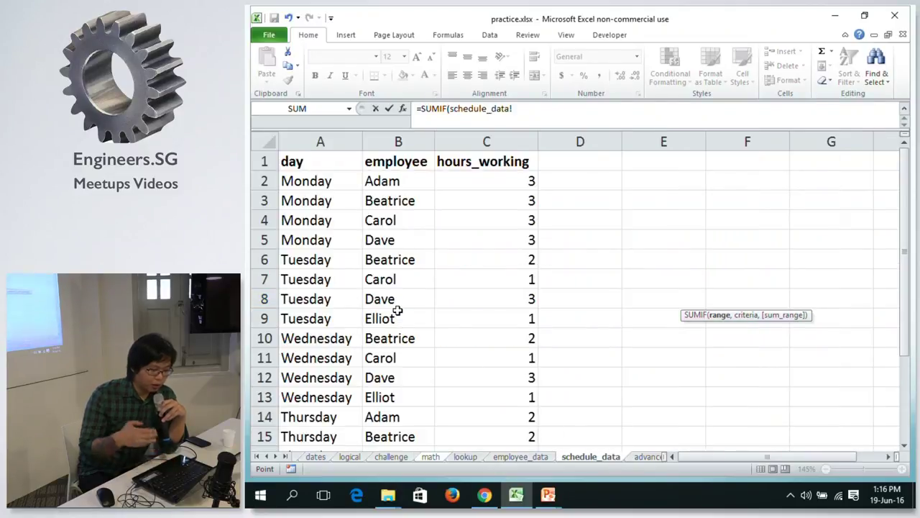
pyautogui.click(431, 457)
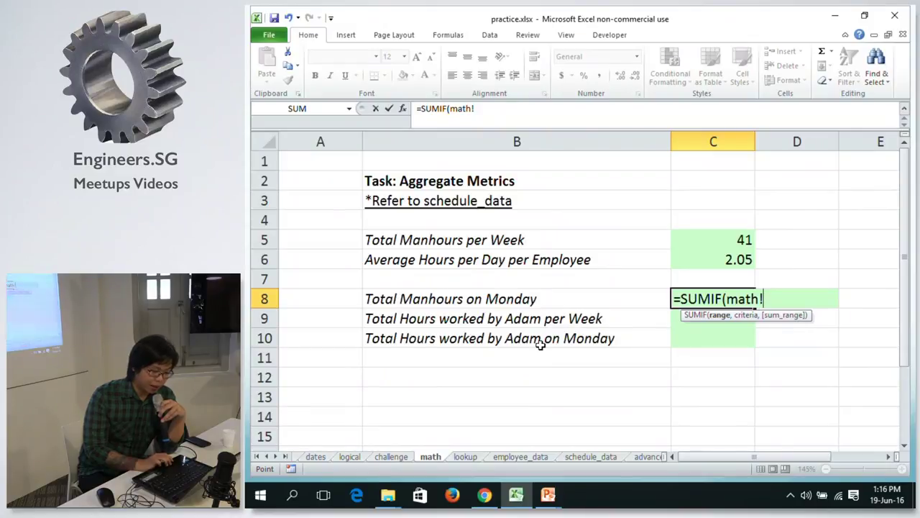
pyautogui.click(589, 457)
pyautogui.click(317, 136)
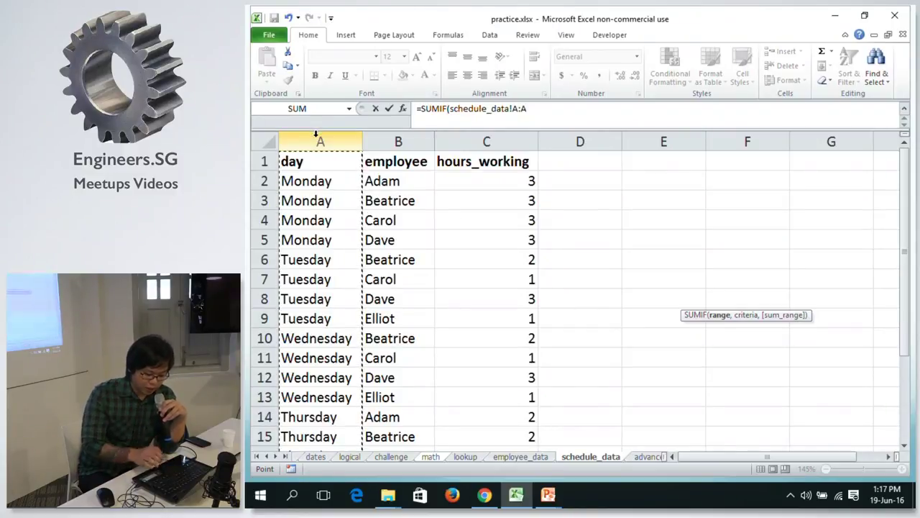
pyautogui.write(',')
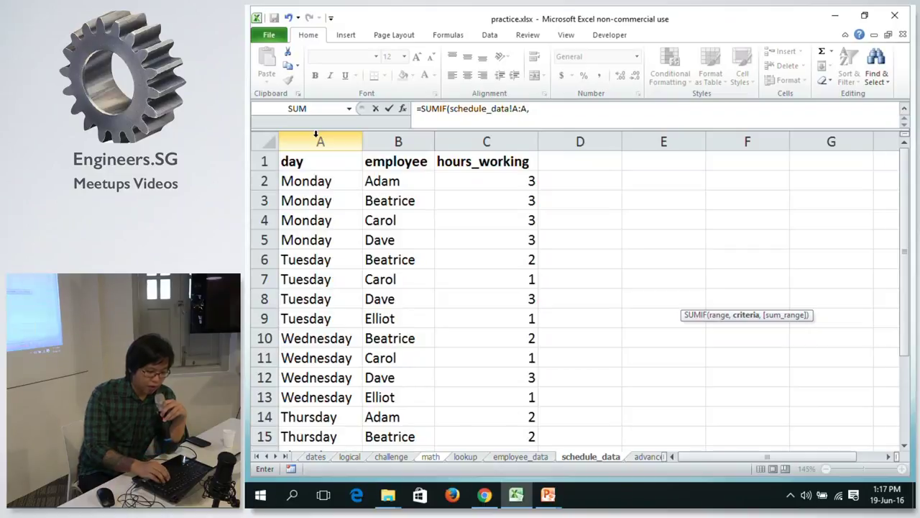
pyautogui.write(' "Mon')
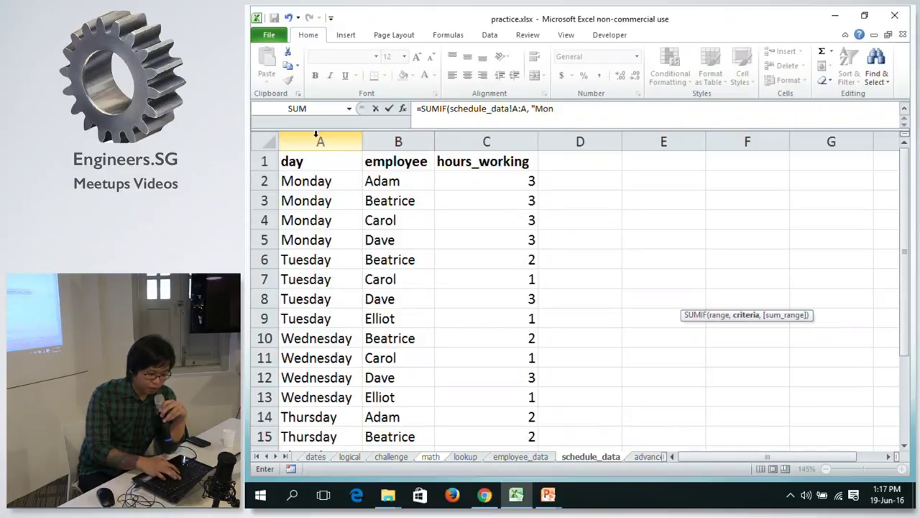
pyautogui.write('day')
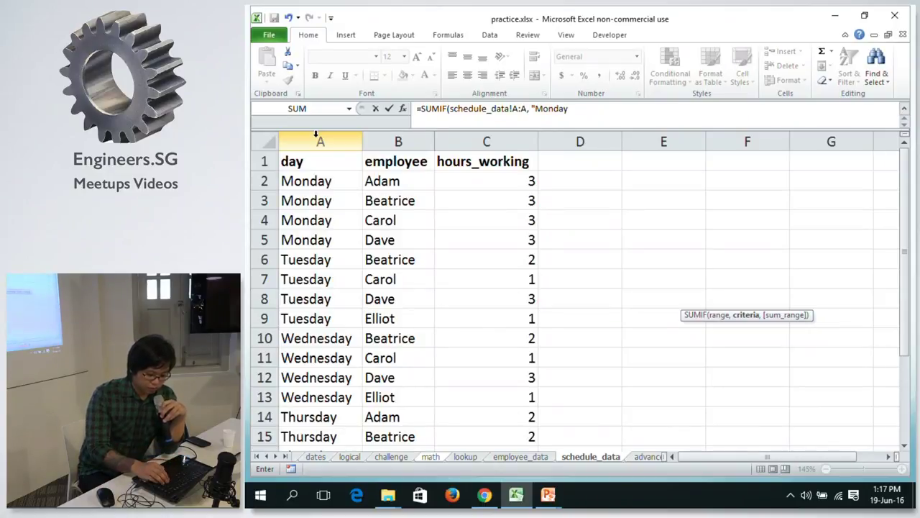
pyautogui.write('",')
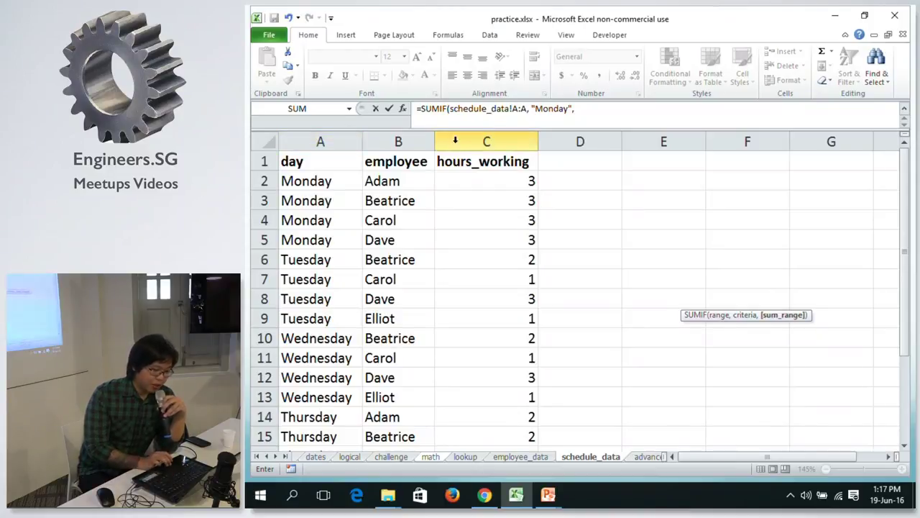
pyautogui.click(457, 141)
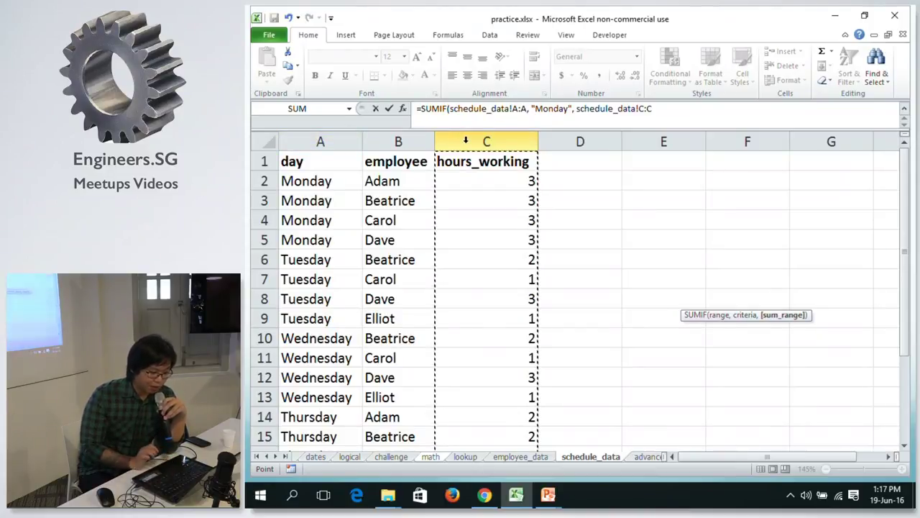
pyautogui.write(')')
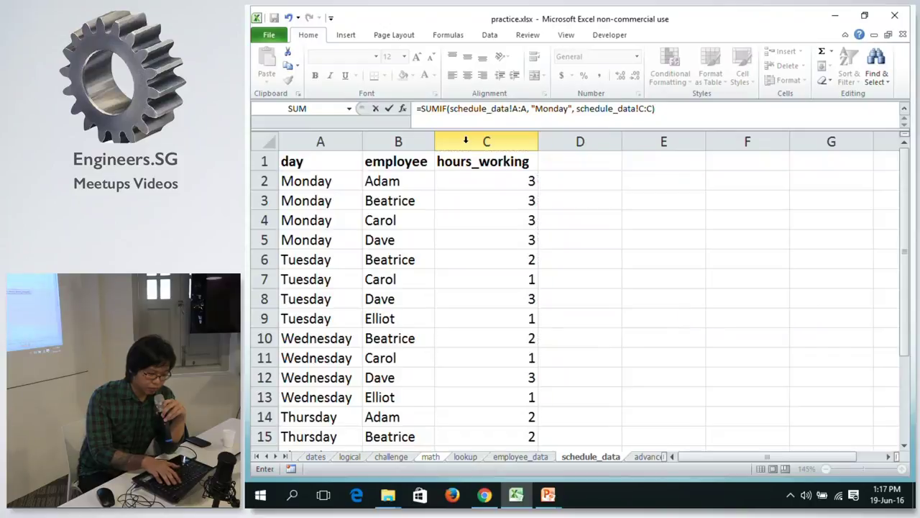
pyautogui.press('Return')
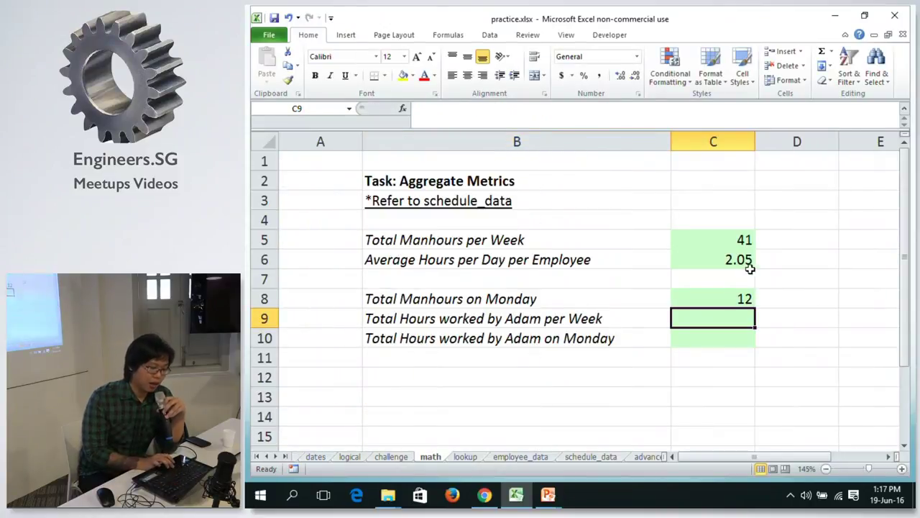
# Copy the Monday SUMIF formula from C8 down into C9.
pyautogui.click(689, 300)
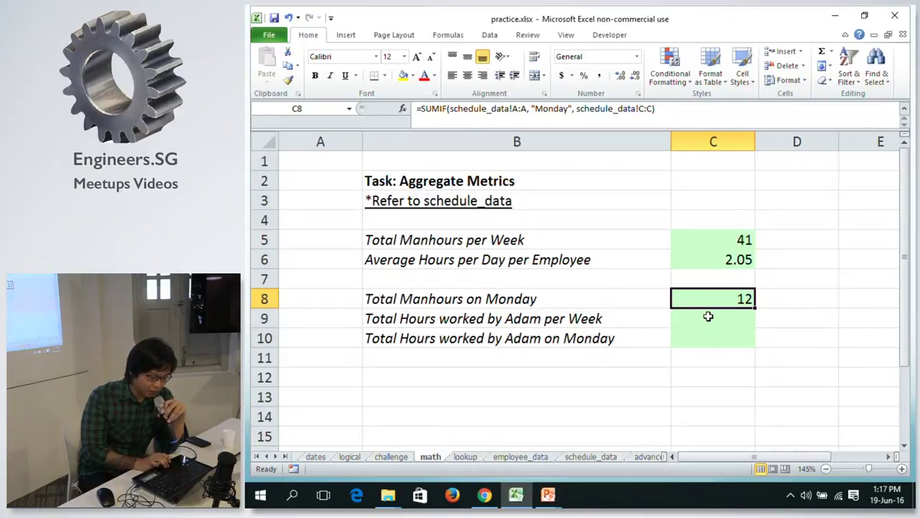
pyautogui.click(708, 317)
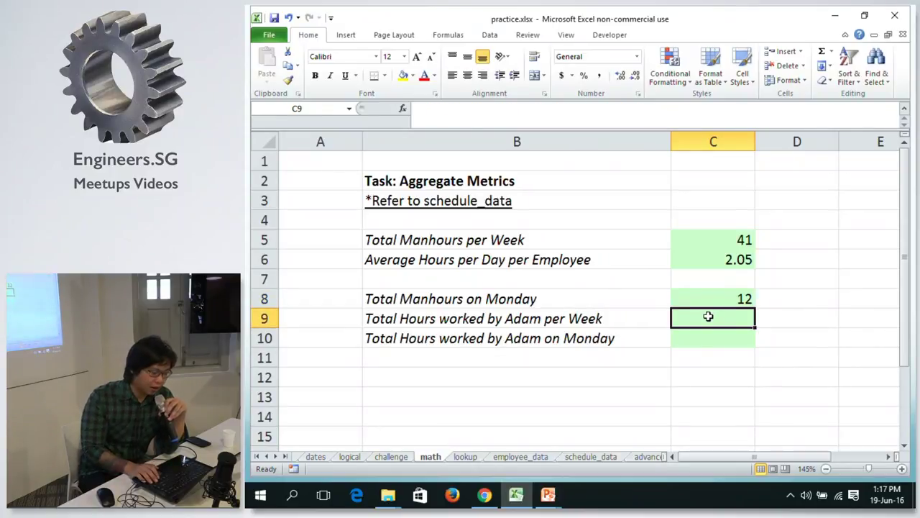
pyautogui.press('Up')
pyautogui.click(568, 319)
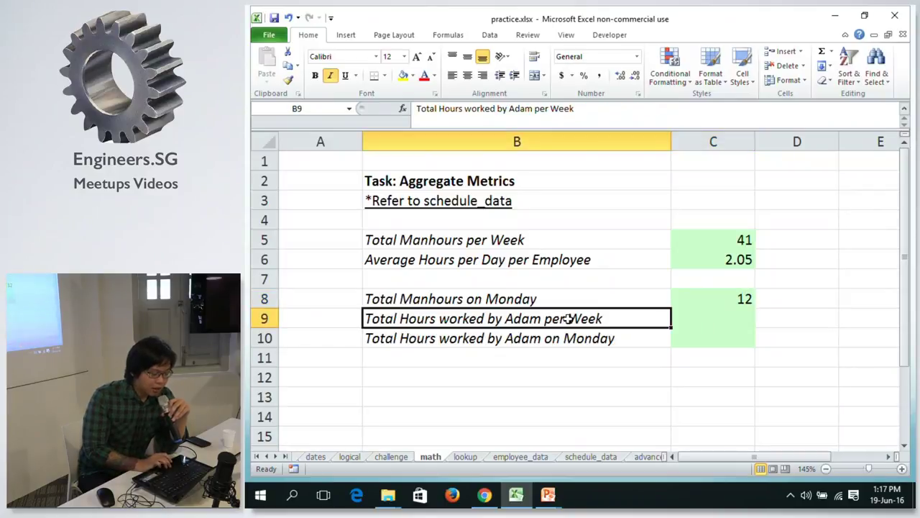
pyautogui.click(688, 320)
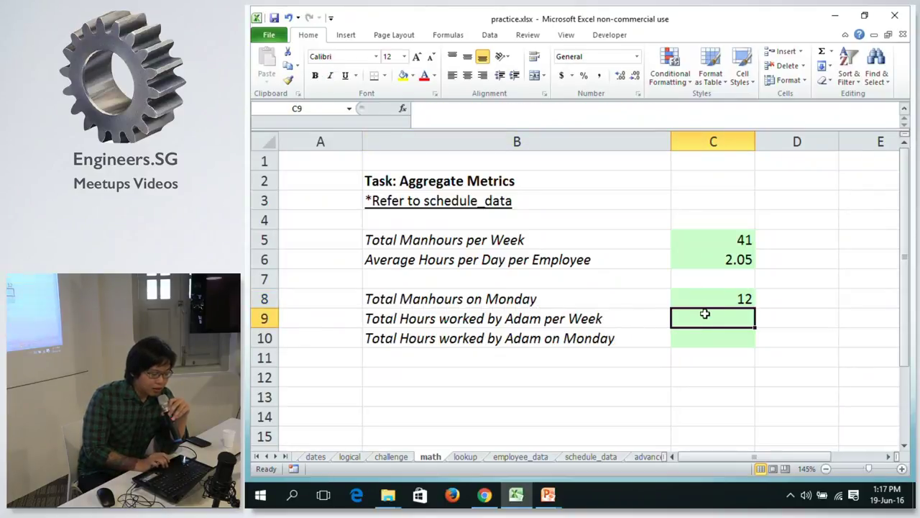
pyautogui.click(584, 319)
pyautogui.click(748, 299)
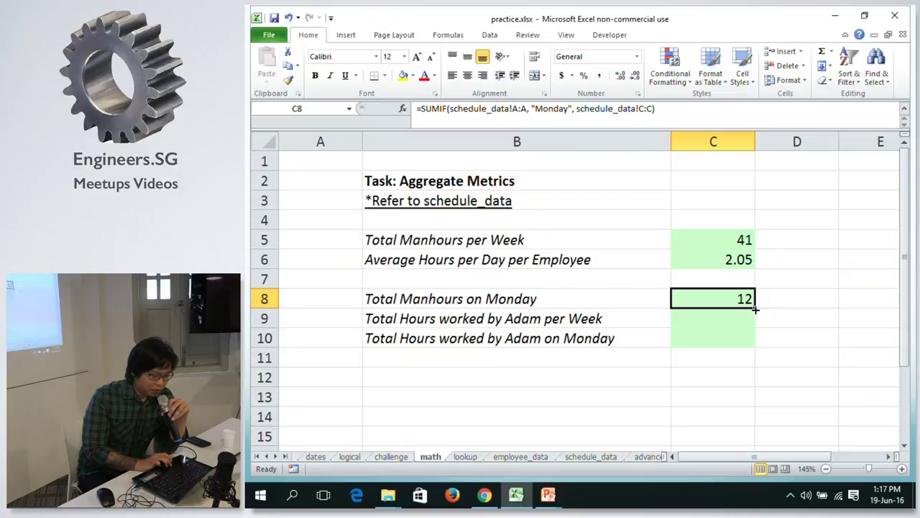
pyautogui.moveTo(755, 307); pyautogui.dragTo(758, 326)
pyautogui.click(738, 315)
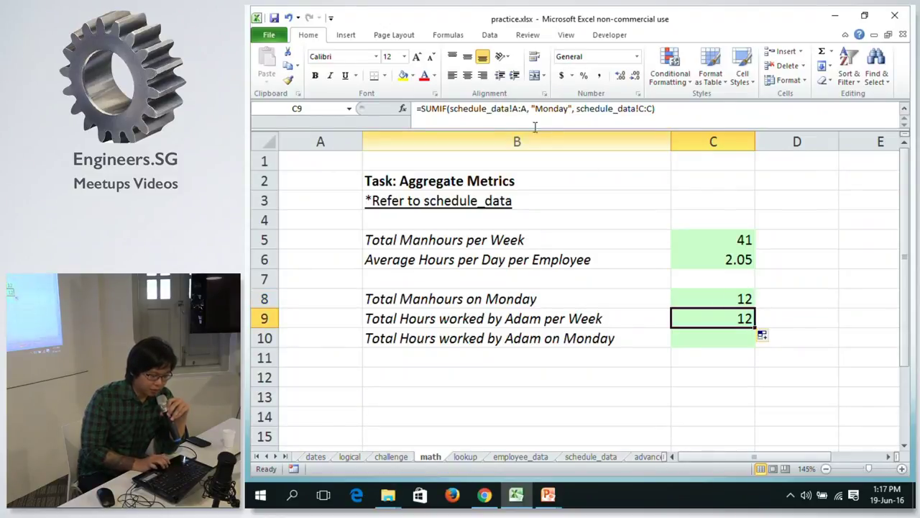
# Edit C9's formula to =SUMIF(schedule_data!B:B, "Adam", schedule_data!C:C), giving 6.
pyautogui.click(511, 108)
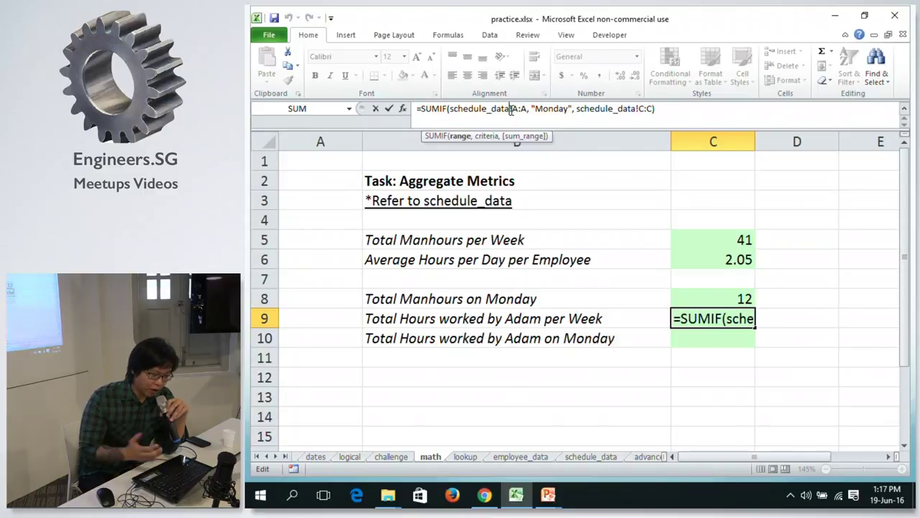
pyautogui.moveTo(527, 108); pyautogui.dragTo(451, 109)
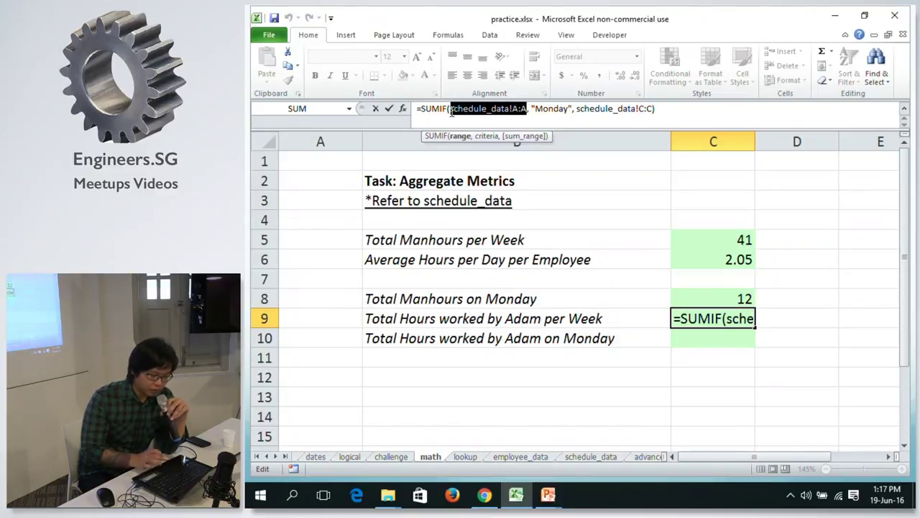
pyautogui.press('BackSpace')
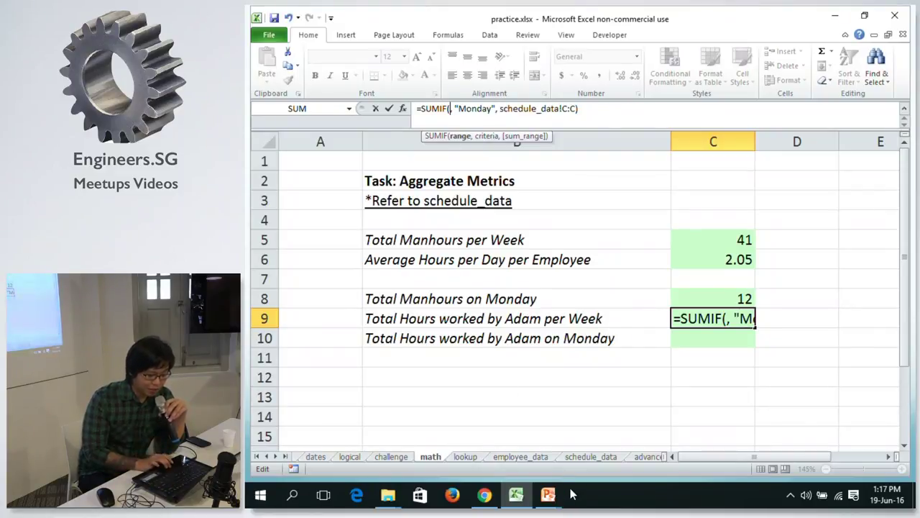
pyautogui.click(583, 456)
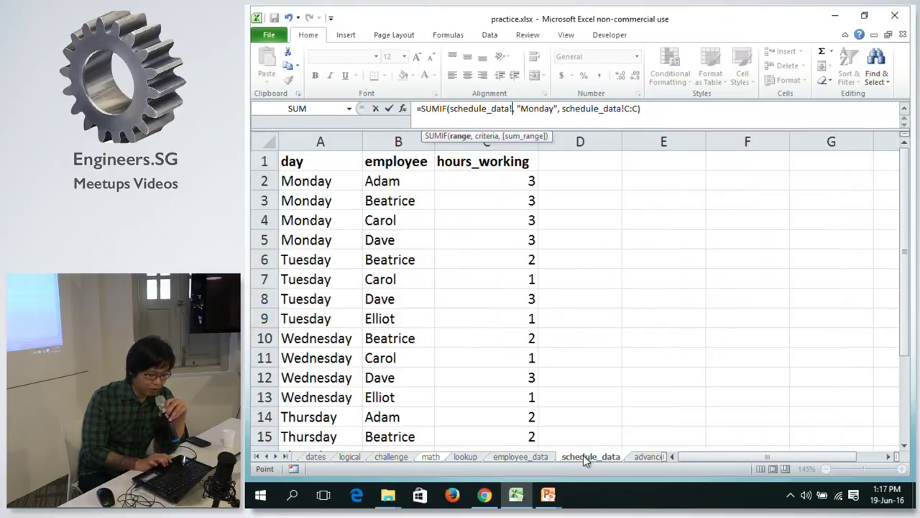
pyautogui.click(390, 139)
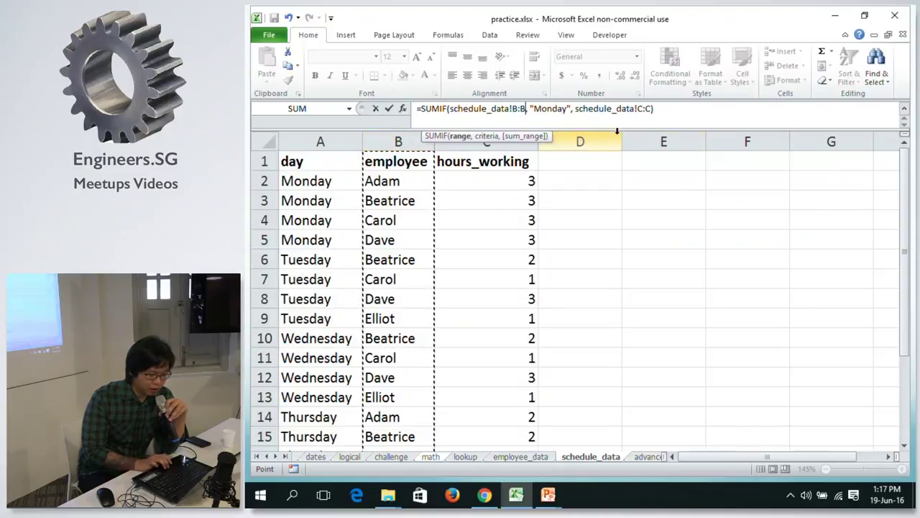
pyautogui.doubleClick(553, 108)
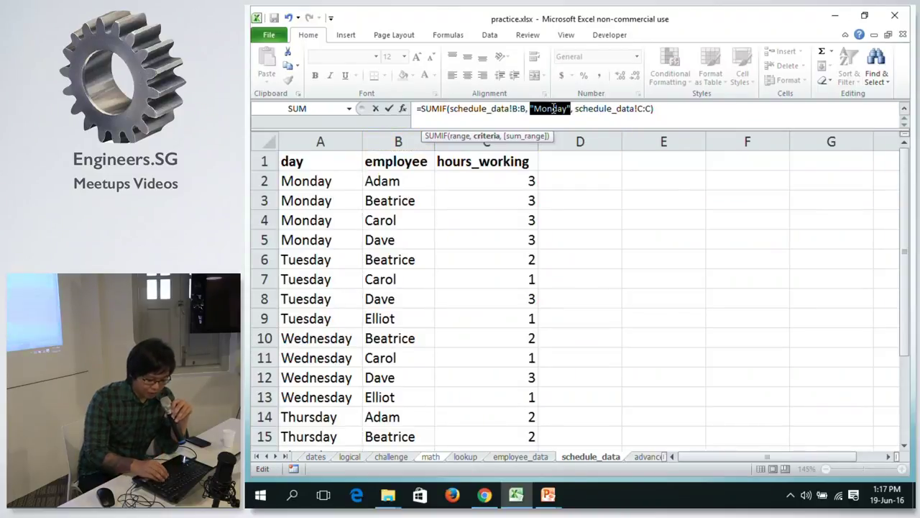
pyautogui.write('"')
pyautogui.write('Adam"')
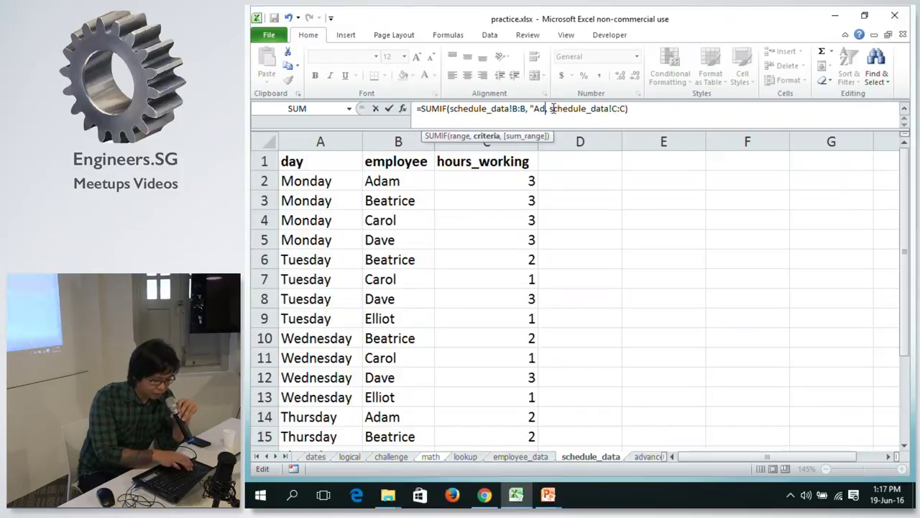
pyautogui.write('"')
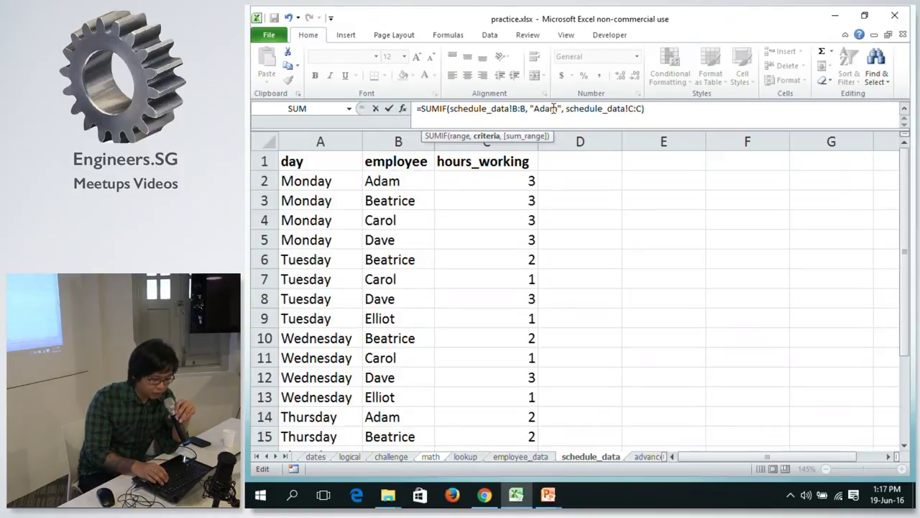
pyautogui.press('Return')
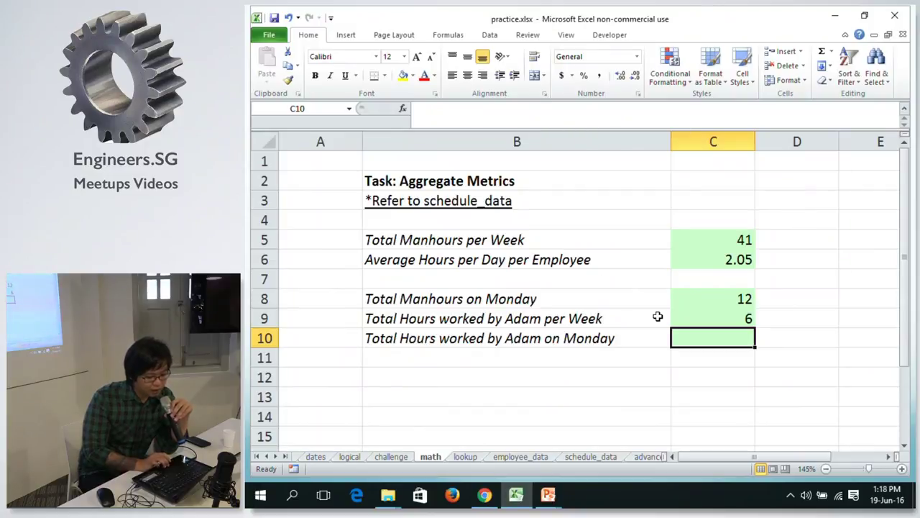
pyautogui.click(730, 319)
# Move to C10 and start a SUMIFS formula.
pyautogui.press('Down')
pyautogui.click(730, 319)
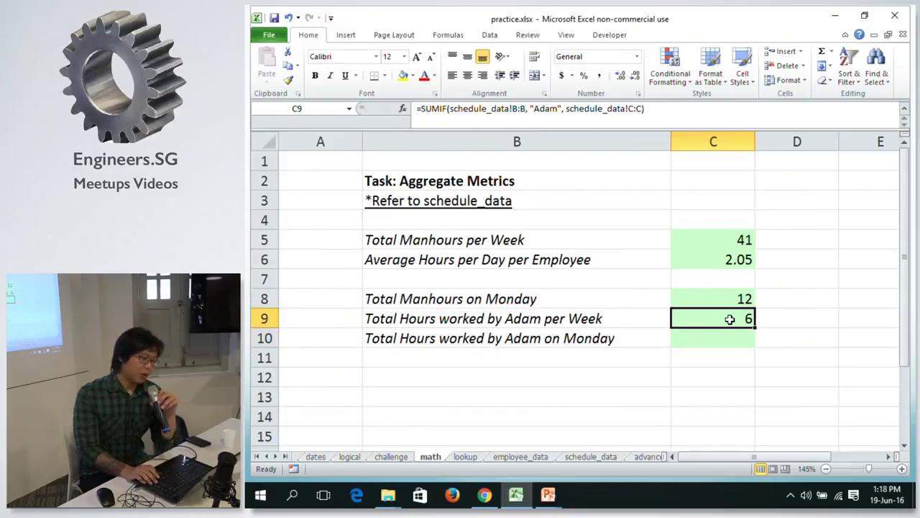
pyautogui.press('Down')
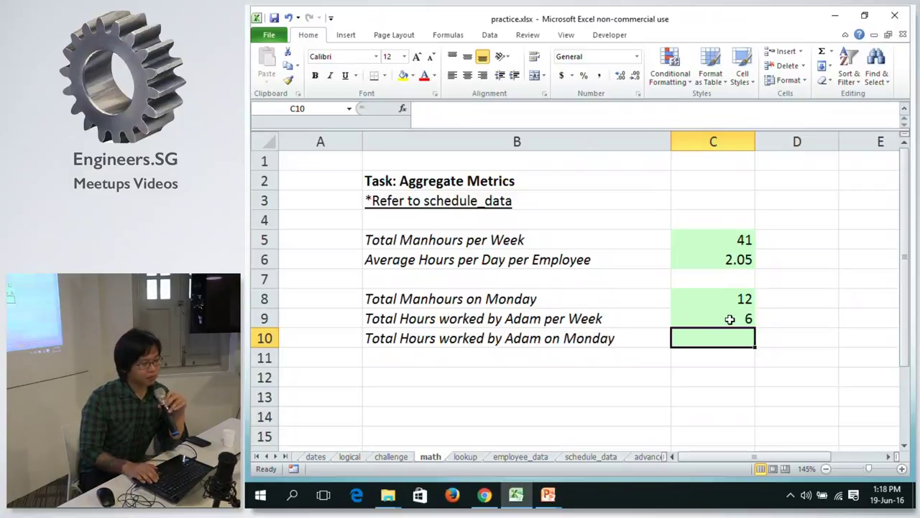
pyautogui.click(730, 319)
pyautogui.press('Down')
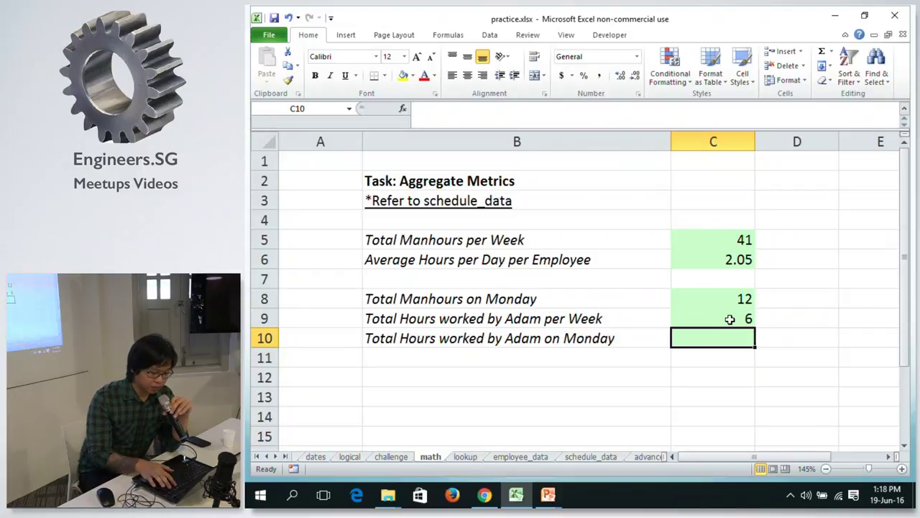
pyautogui.write('=SU')
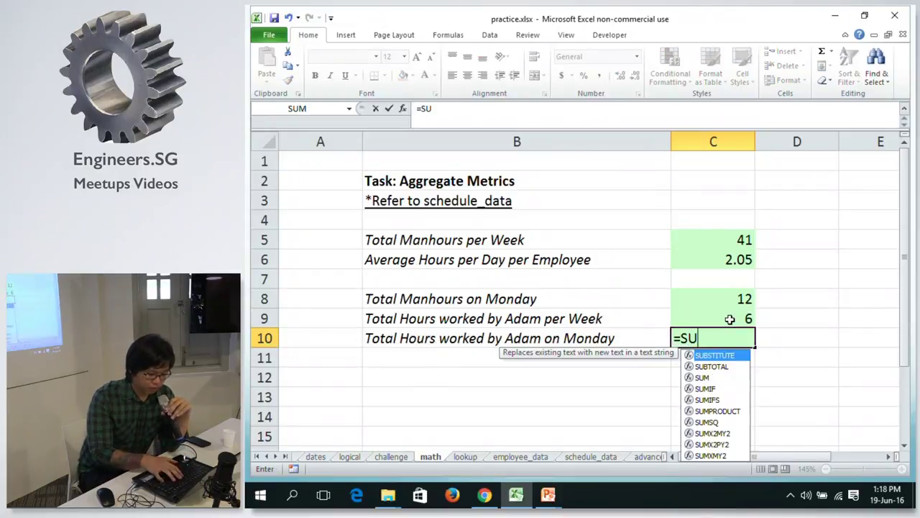
pyautogui.write('M')
pyautogui.press('Down')
pyautogui.press('Down')
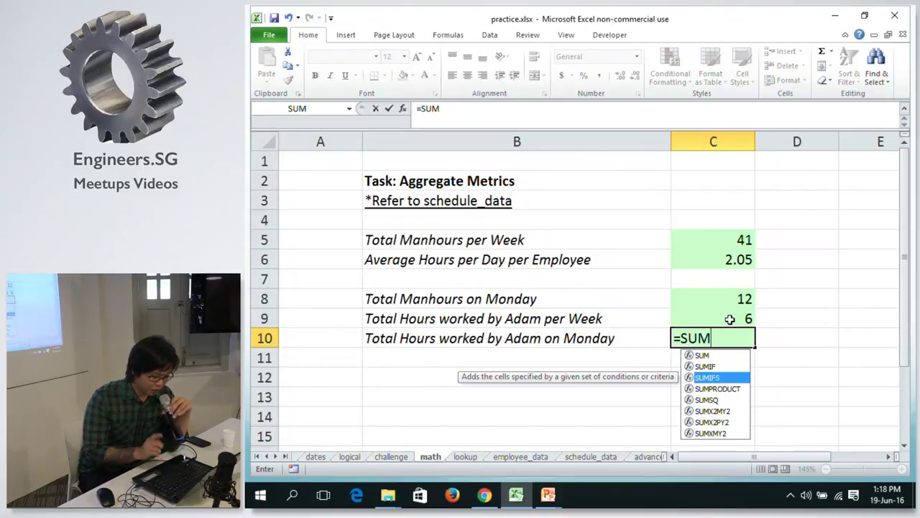
pyautogui.press('Tab')
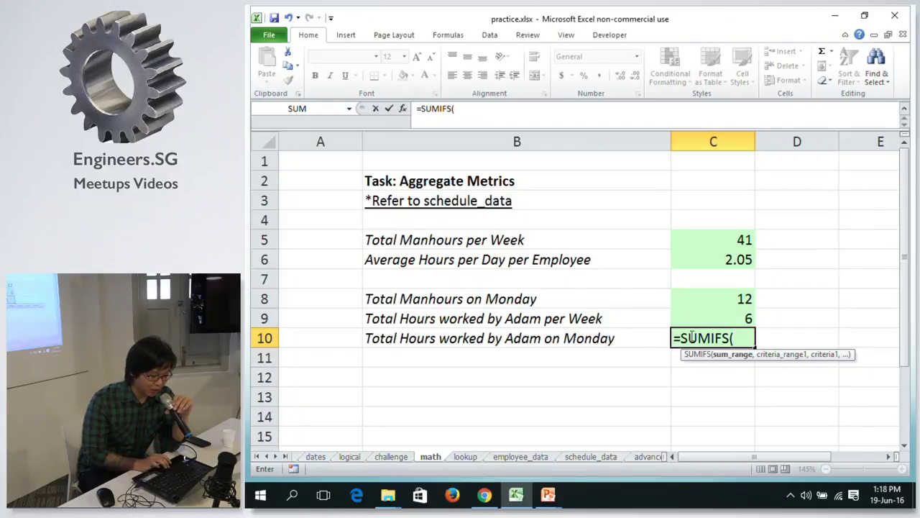
pyautogui.click(470, 112)
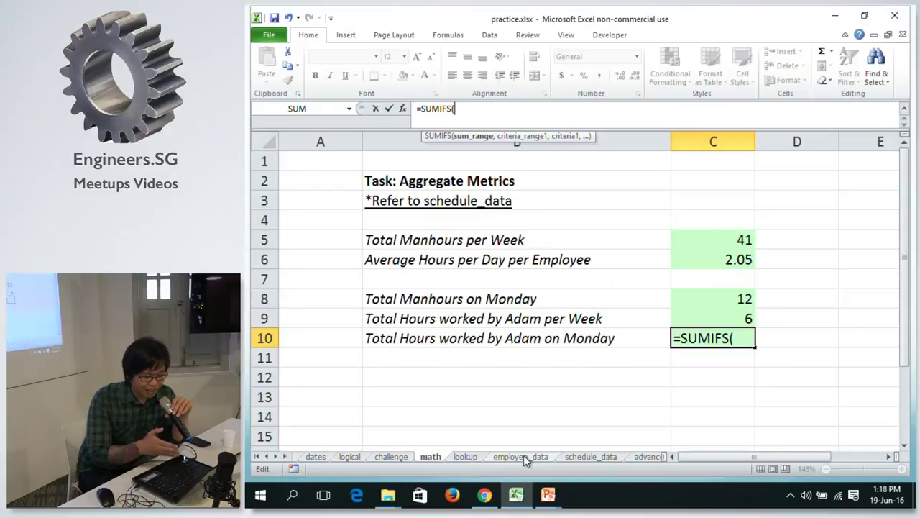
# Complete SUMIFS with schedule_data C:C summed, A:A "Monday" and B:B "Adam", giving 3.
pyautogui.click(589, 457)
pyautogui.click(499, 144)
pyautogui.write(',')
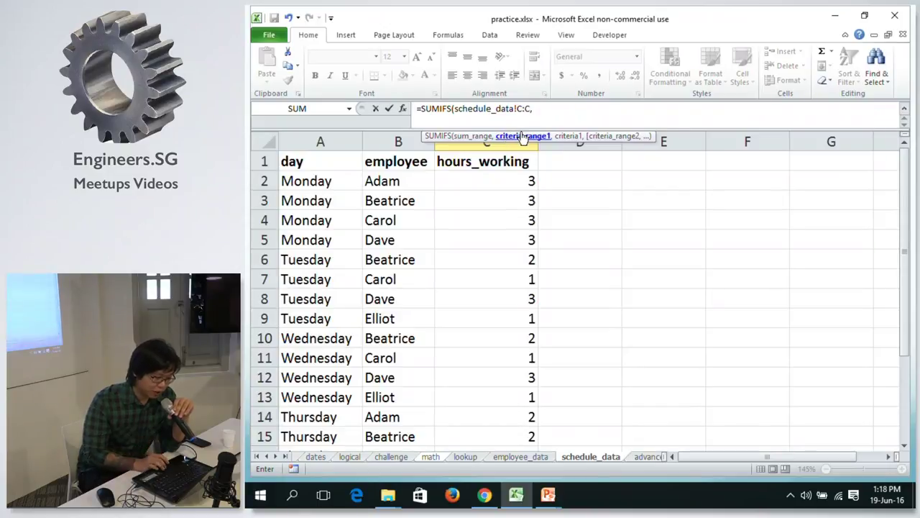
pyautogui.click(308, 141)
pyautogui.write(',')
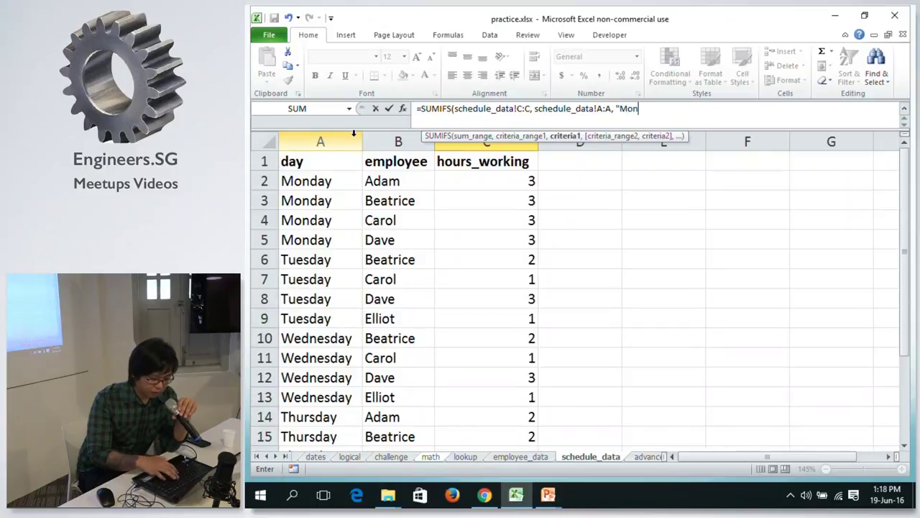
pyautogui.write('"Monday",')
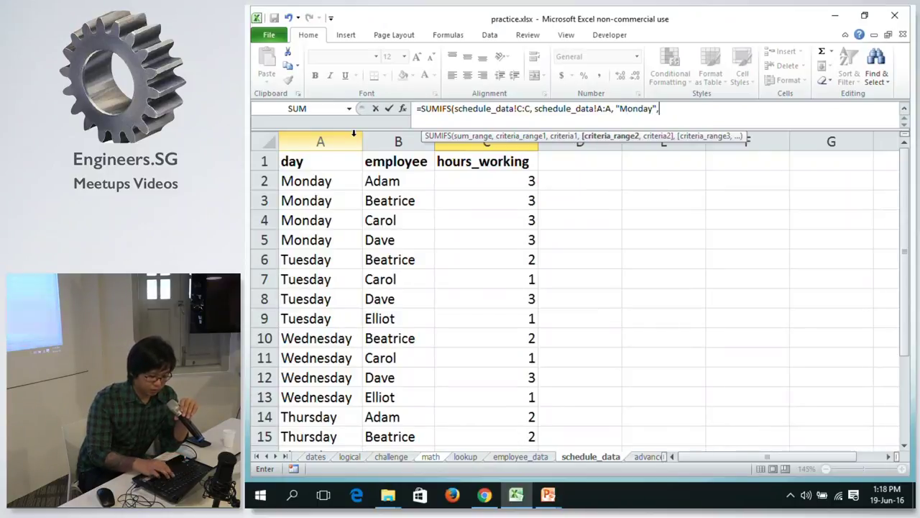
pyautogui.click(398, 141)
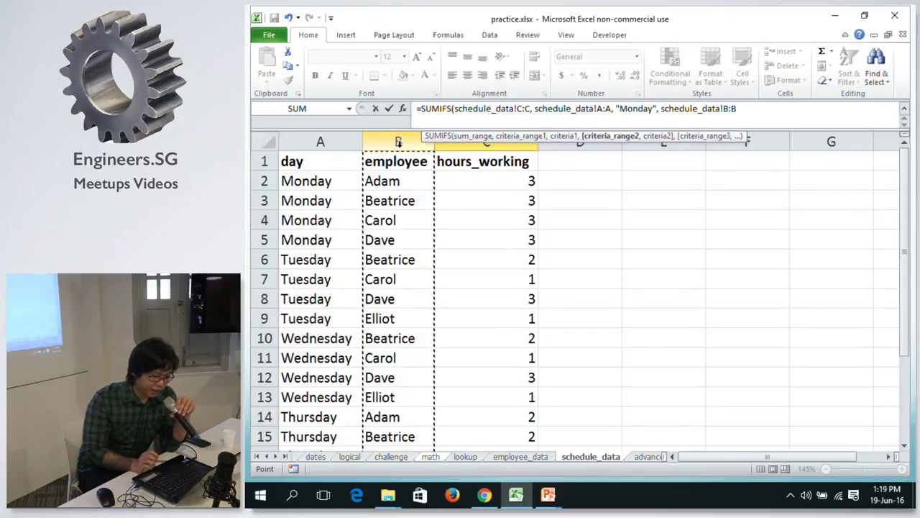
pyautogui.write(', "')
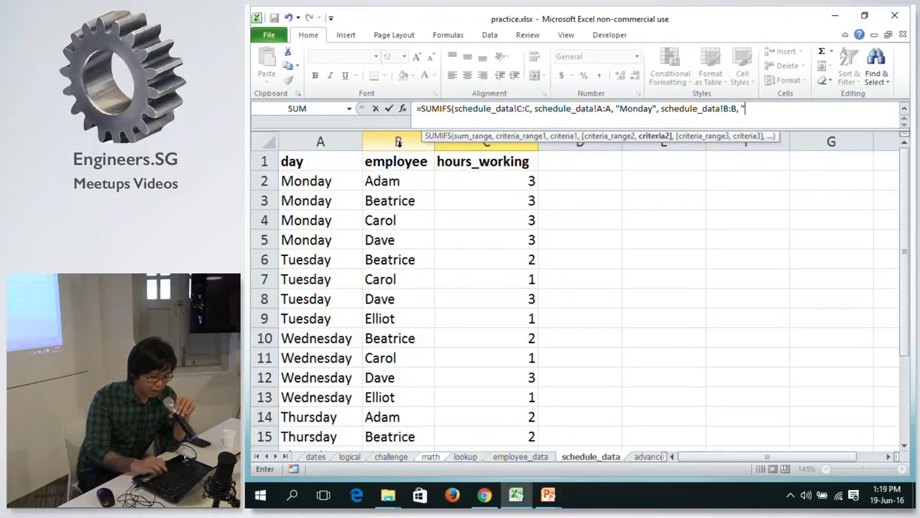
pyautogui.write('Ada')
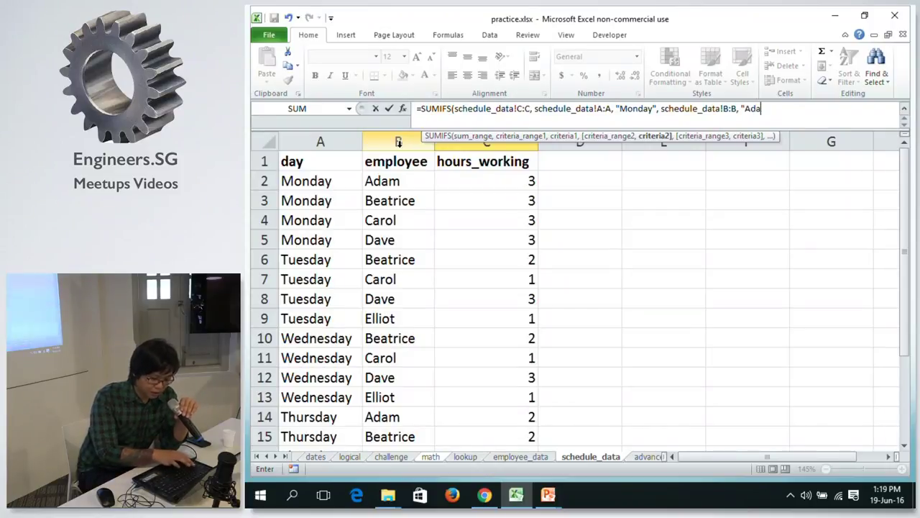
pyautogui.write('m")')
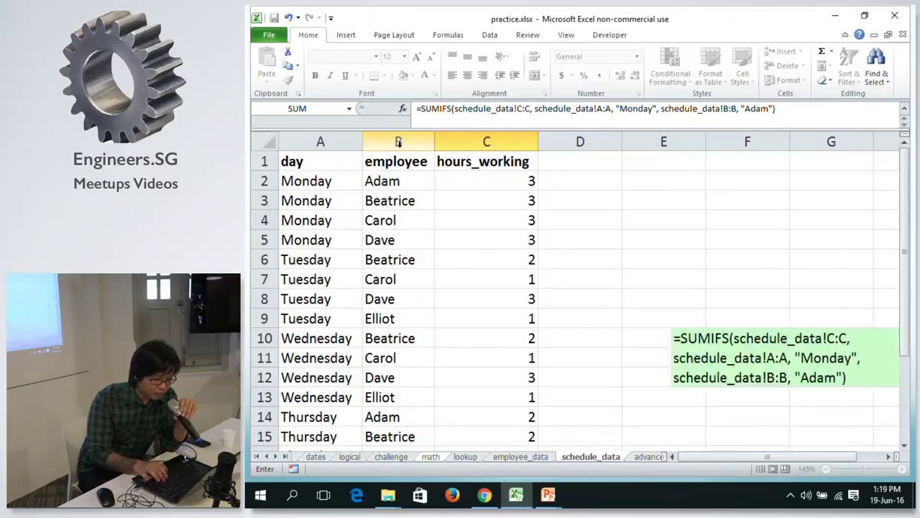
pyautogui.press('Return')
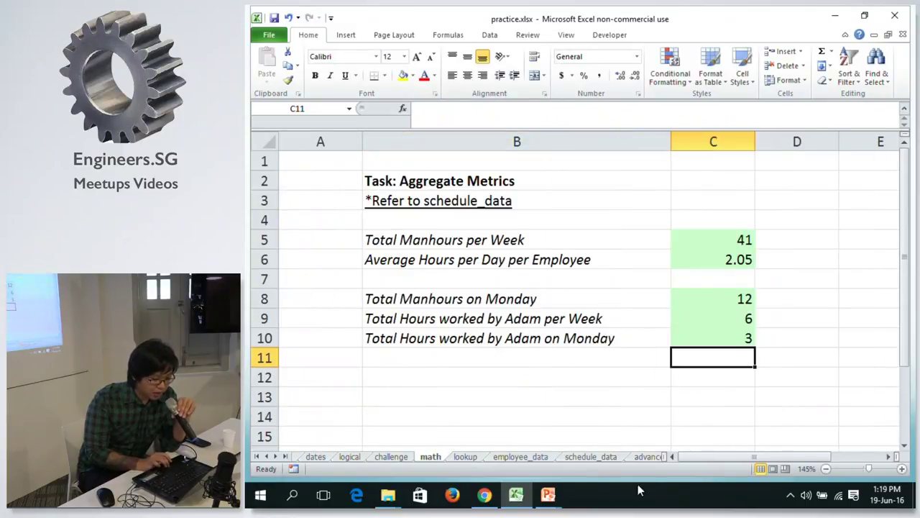
pyautogui.click(562, 453)
# Verify Adam's Monday hours values on the schedule_data sheet, then return to math.
pyautogui.click(580, 456)
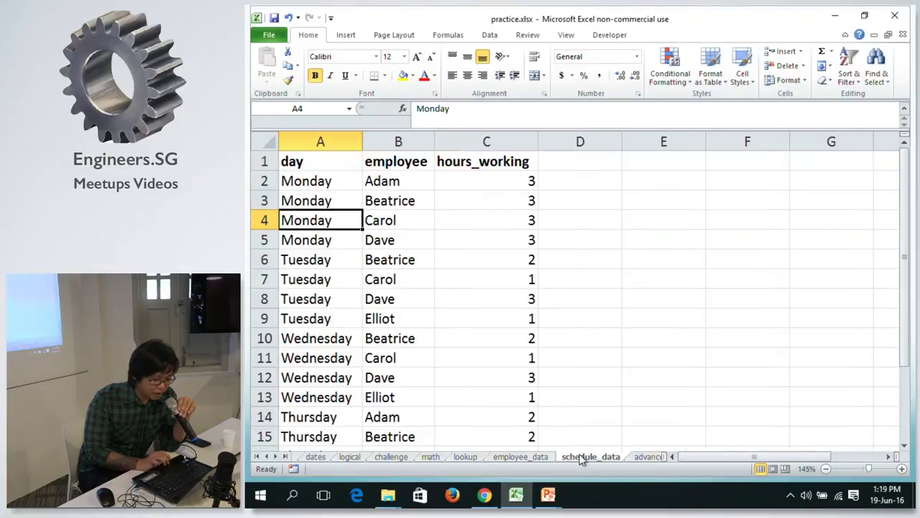
pyautogui.click(528, 179)
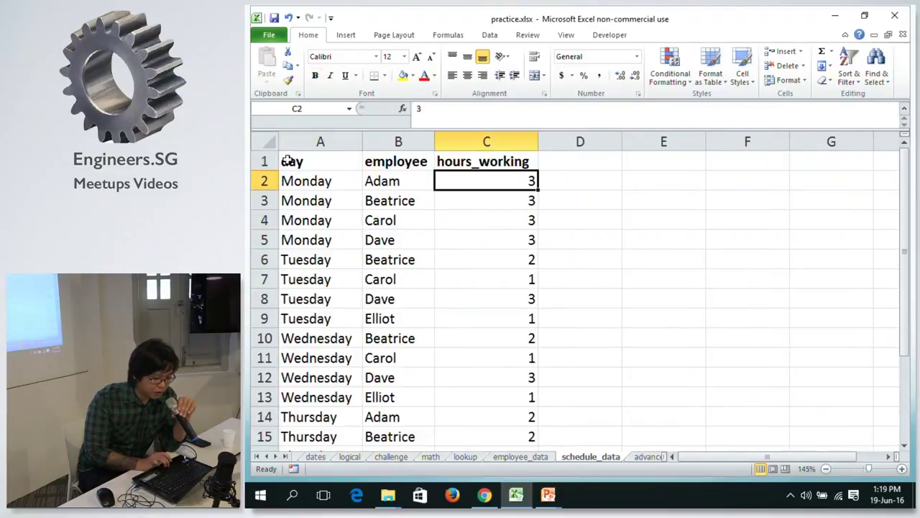
pyautogui.click(468, 215)
pyautogui.click(465, 184)
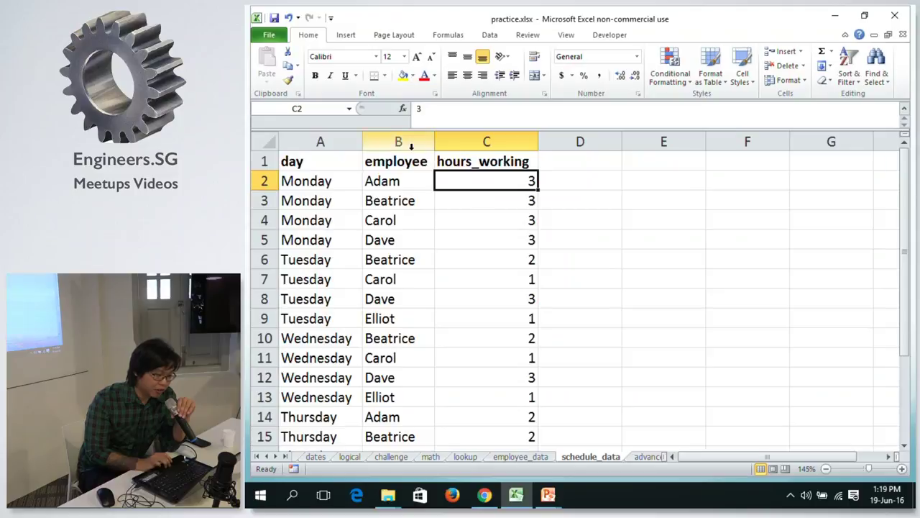
pyautogui.click(430, 457)
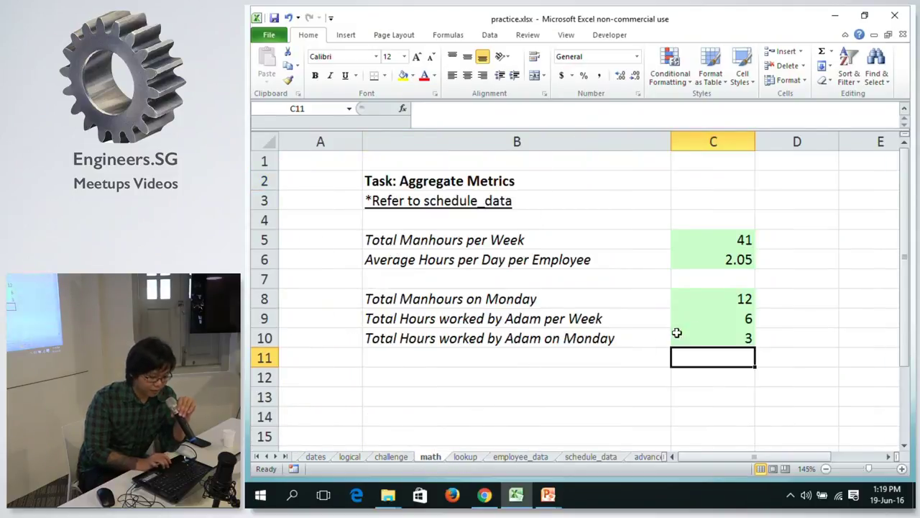
# Copy the full SUMIFS formula text from C10's formula bar.
pyautogui.click(700, 341)
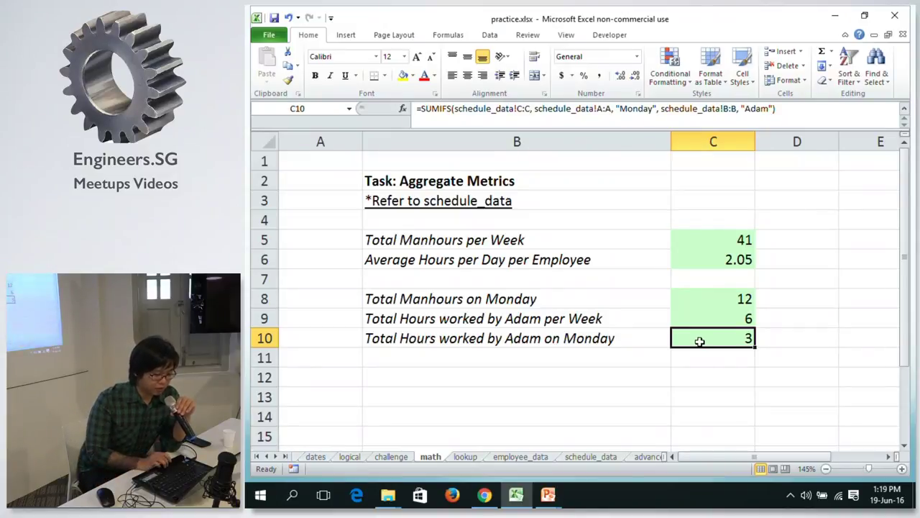
pyautogui.click(782, 108)
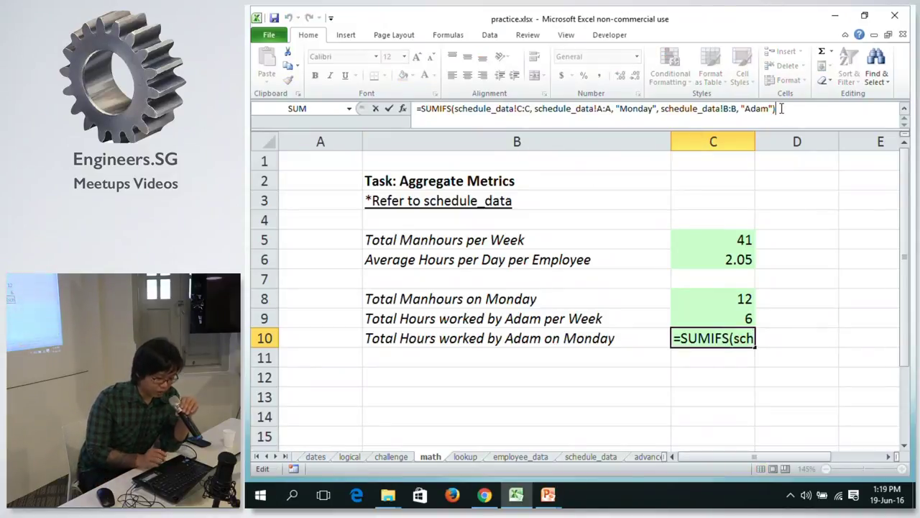
pyautogui.write('a')
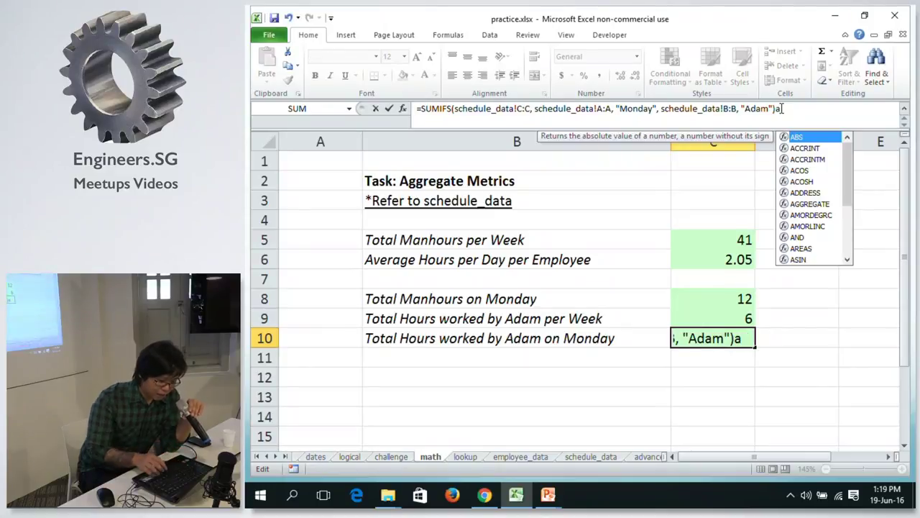
pyautogui.press('BackSpace')
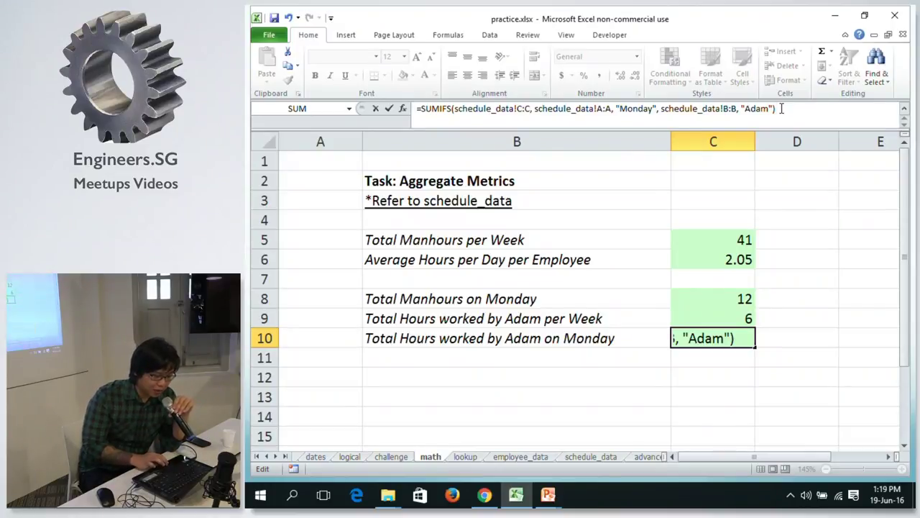
pyautogui.moveTo(782, 109); pyautogui.dragTo(417, 109)
pyautogui.hotkey('ctrl', 'c')
pyautogui.hotkey('alt', 'Tab')
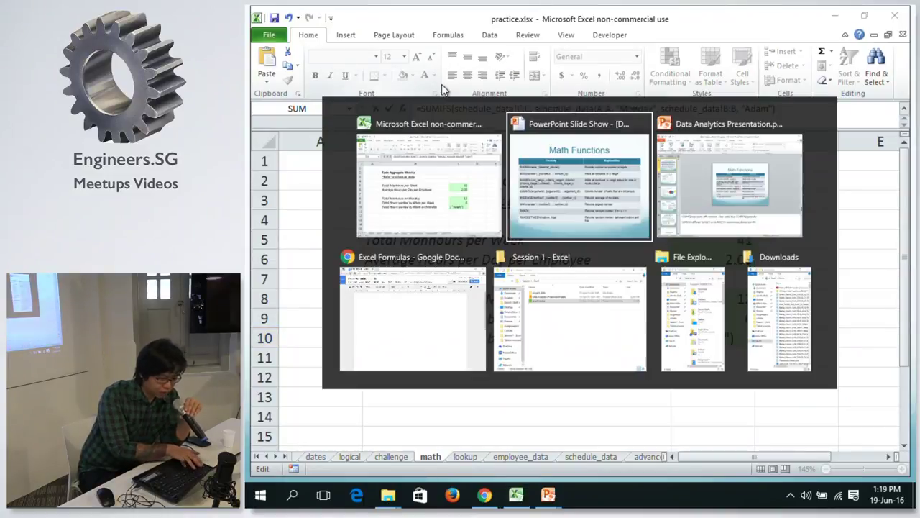
# Paste the SUMIFS formula into the 'Excel Formulas' Google Doc and return to Excel.
pyautogui.hotkey('alt', 'Tab')
pyautogui.hotkey('alt', 'Tab')
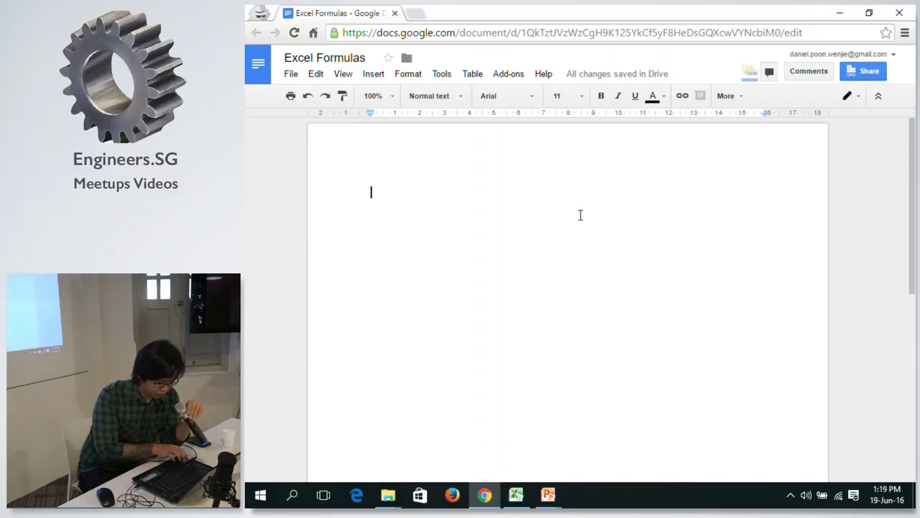
pyautogui.hotkey('ctrl', 'v')
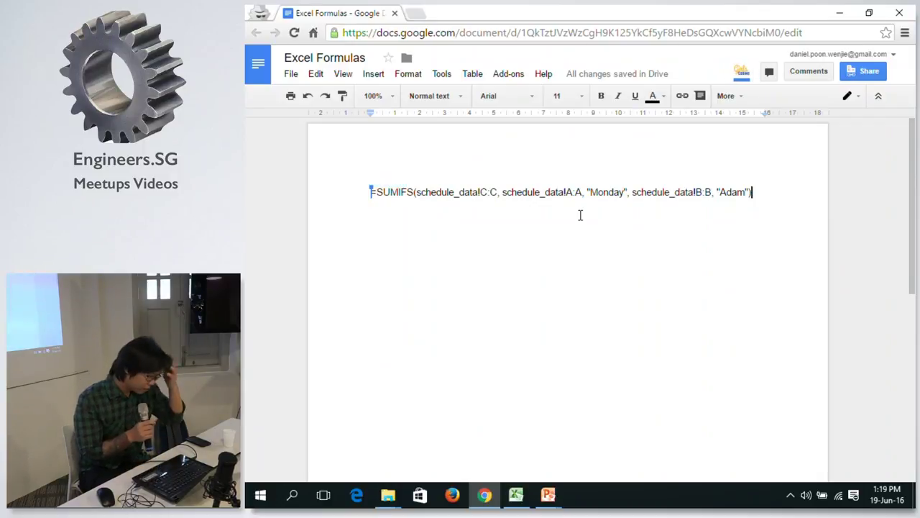
pyautogui.hotkey('alt', 'Tab')
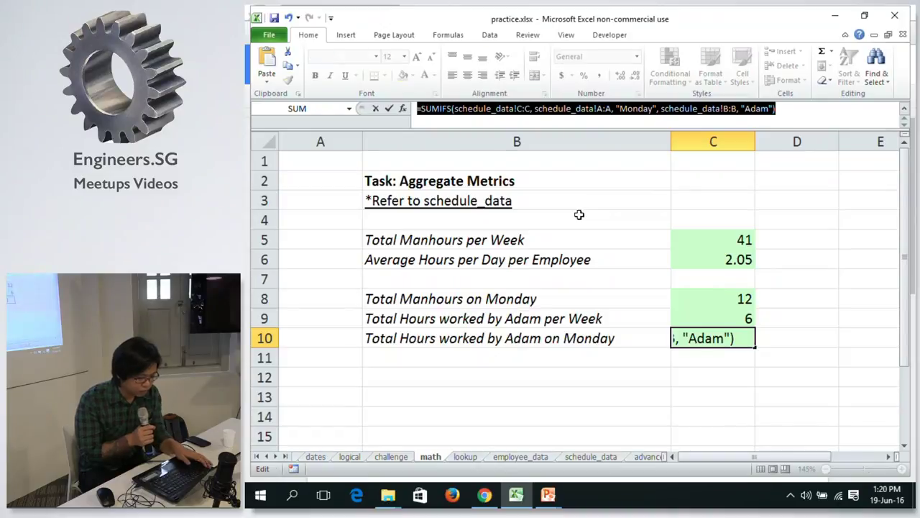
# Leave C10 unchanged and review the SUM, AVERAGE, SUMIF and SUMIFS formulas in C5–C10.
pyautogui.hotkey('ctrl', 'Return')
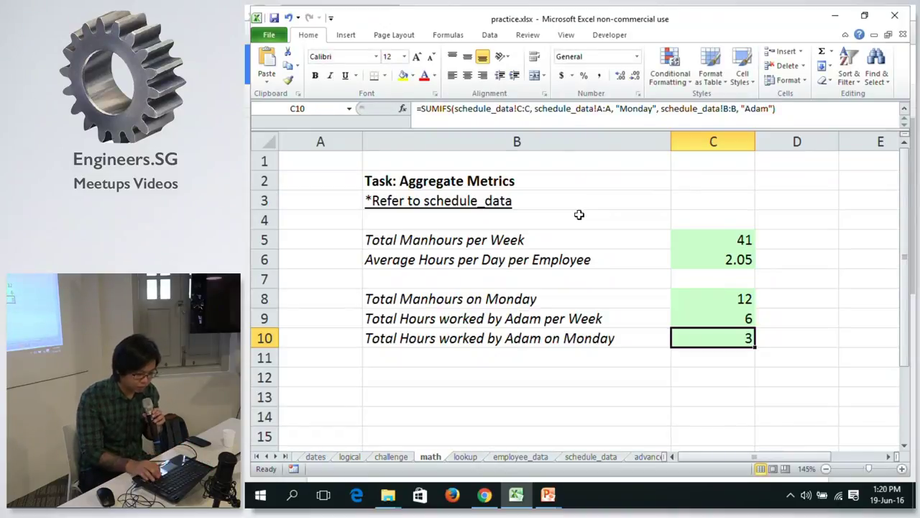
pyautogui.press('Up')
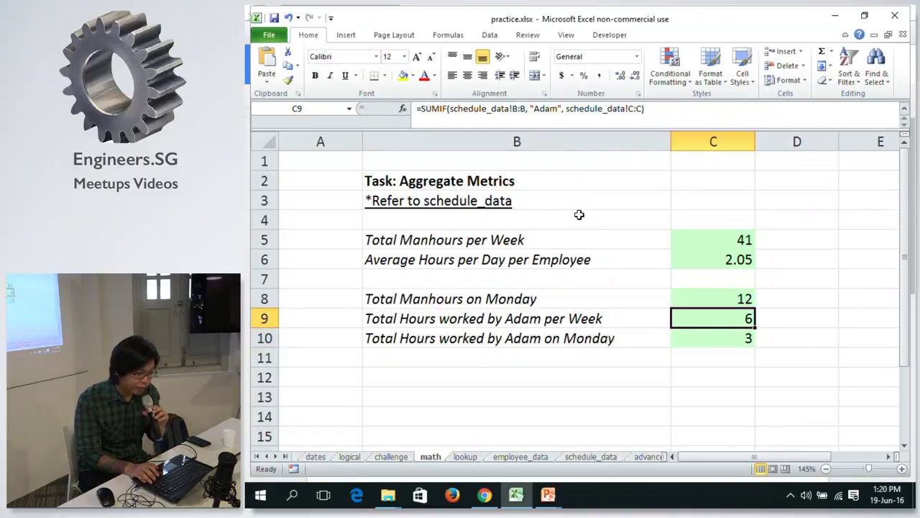
pyautogui.press('Up')
pyautogui.press('Down')
pyautogui.press('Down')
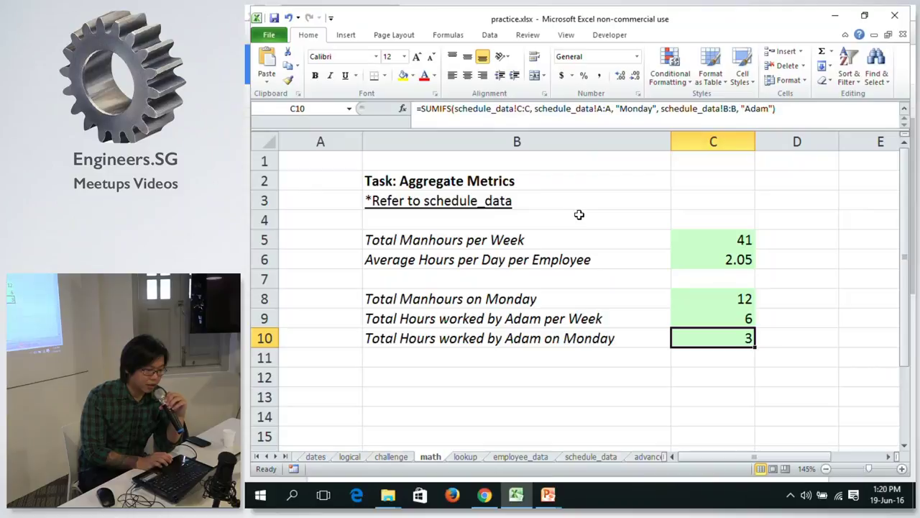
pyautogui.click(716, 298)
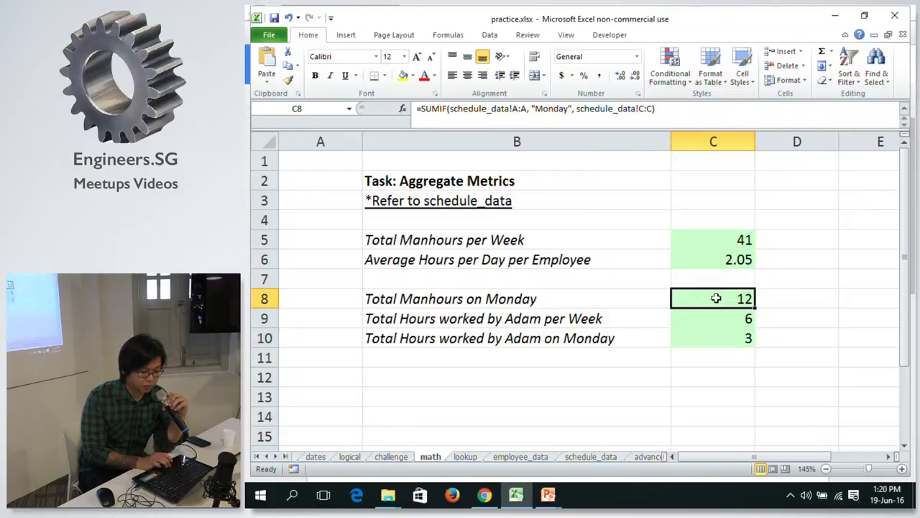
pyautogui.click(699, 313)
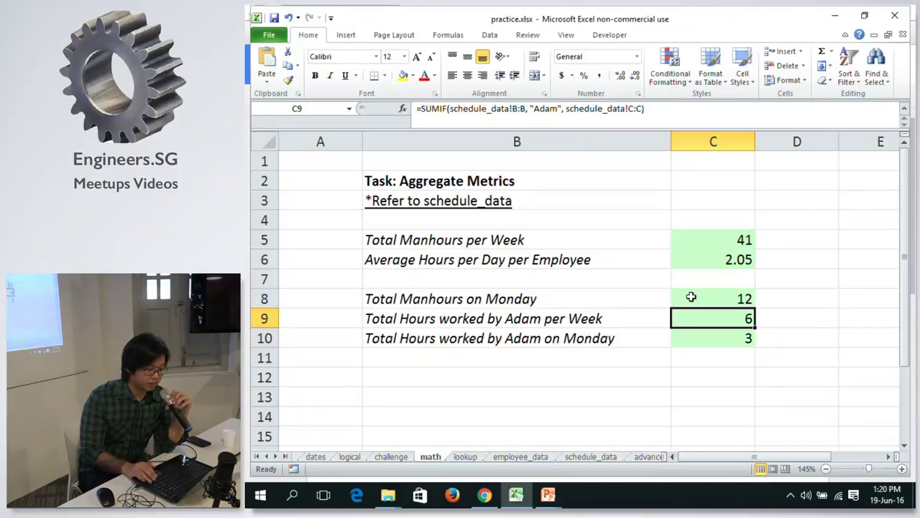
pyautogui.press('Down')
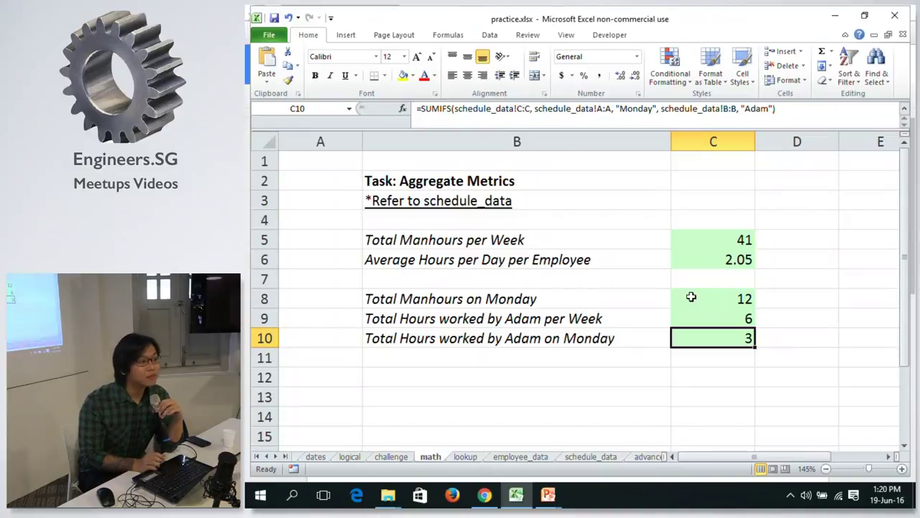
pyautogui.press('Up')
pyautogui.press('Up')
pyautogui.press('Up')
pyautogui.press('Up')
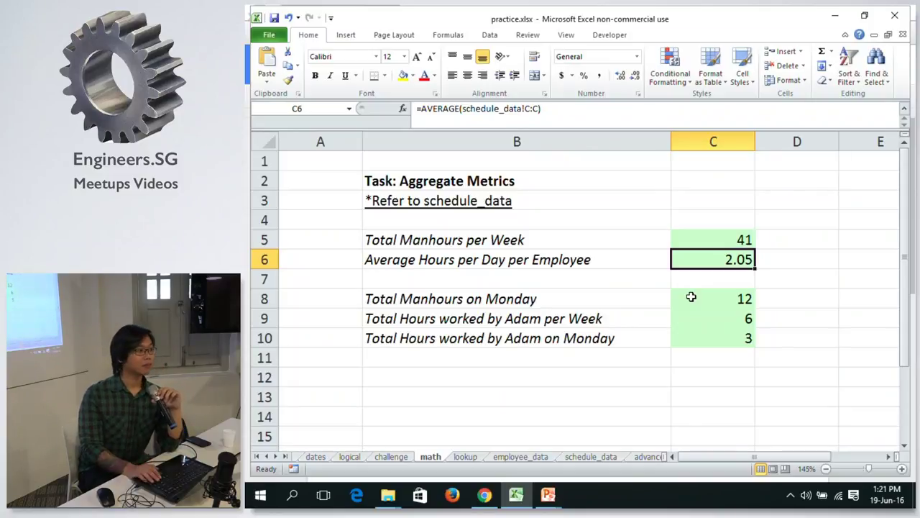
pyautogui.press('Up')
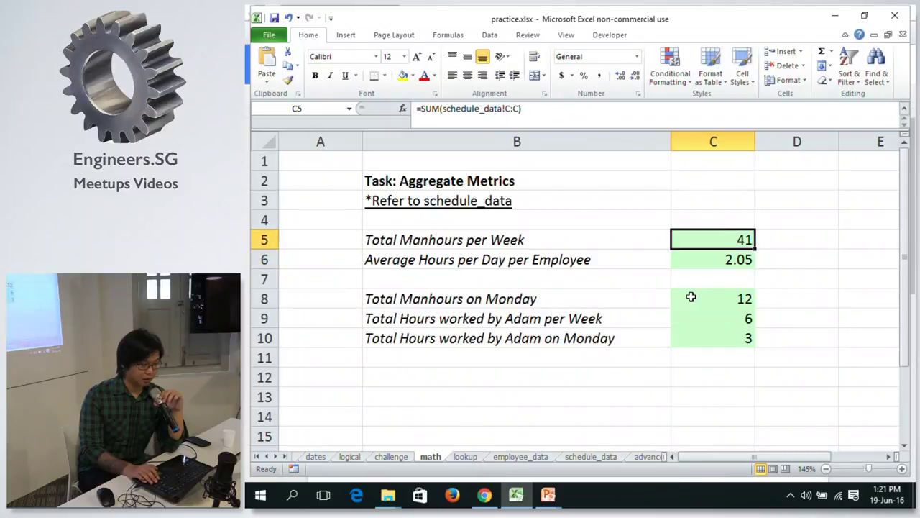
pyautogui.press('Down')
pyautogui.press('Down')
pyautogui.press('Down')
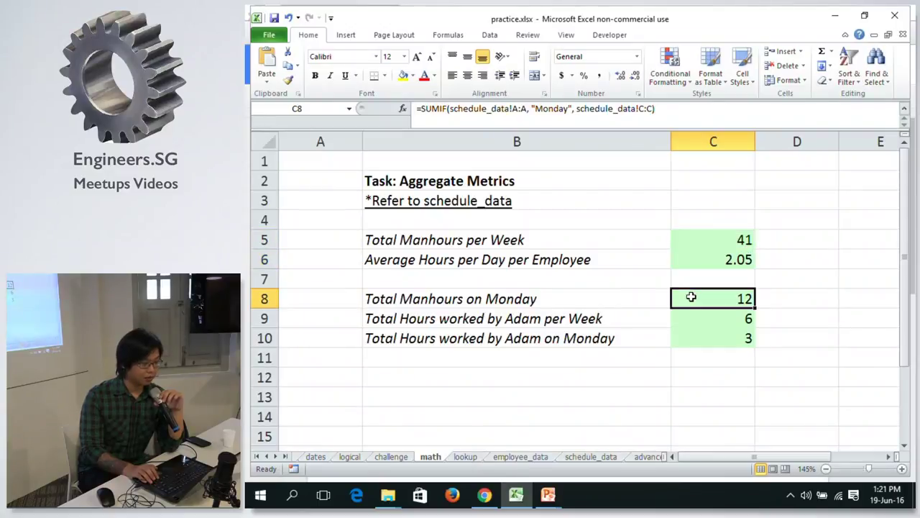
# Rename C8's SUMIF to SUMIFS and remove the old day-column and "Monday" criteria arguments.
pyautogui.click(445, 109)
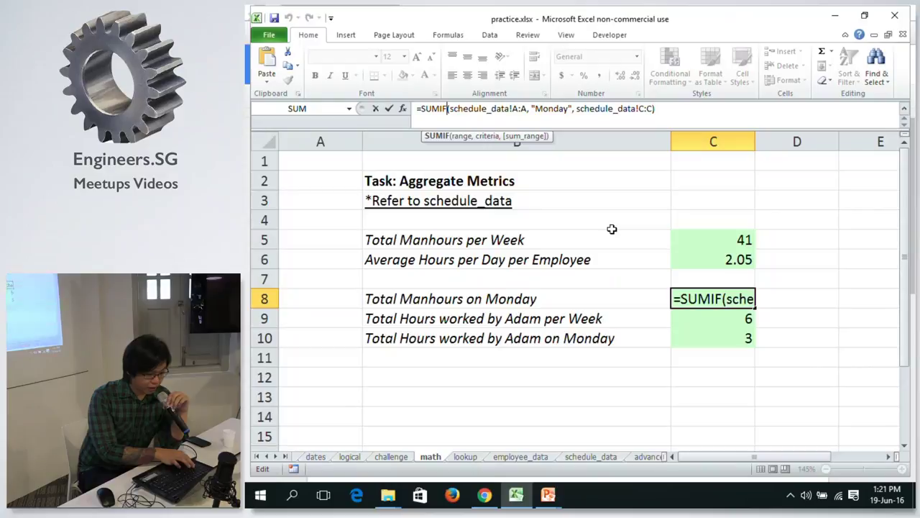
pyautogui.write('S')
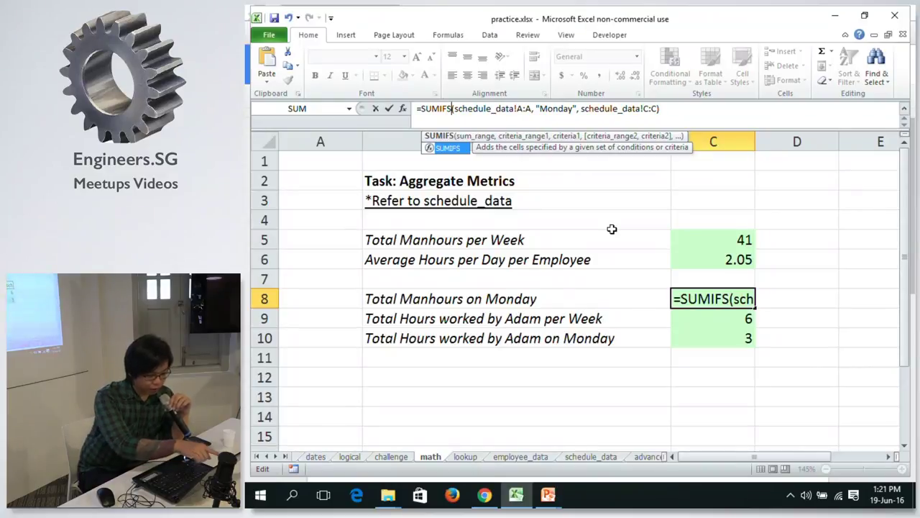
pyautogui.press('BackSpace')
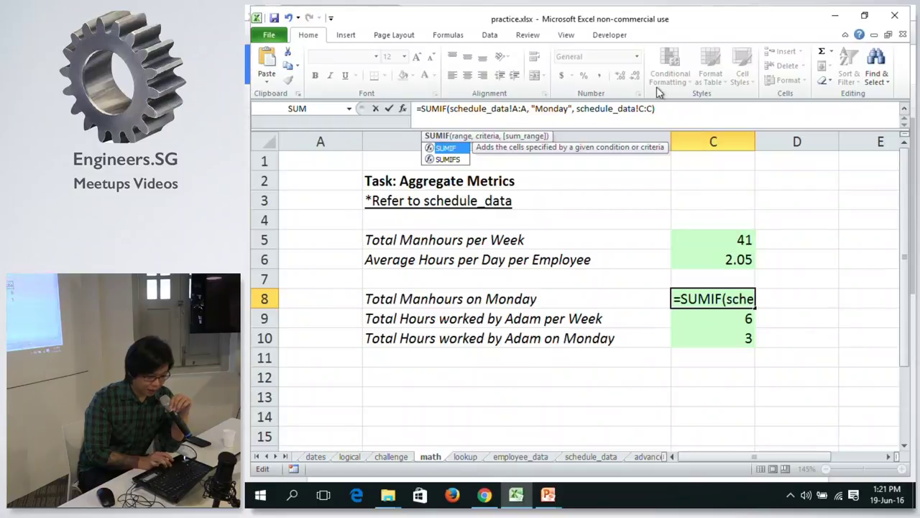
pyautogui.click(447, 108)
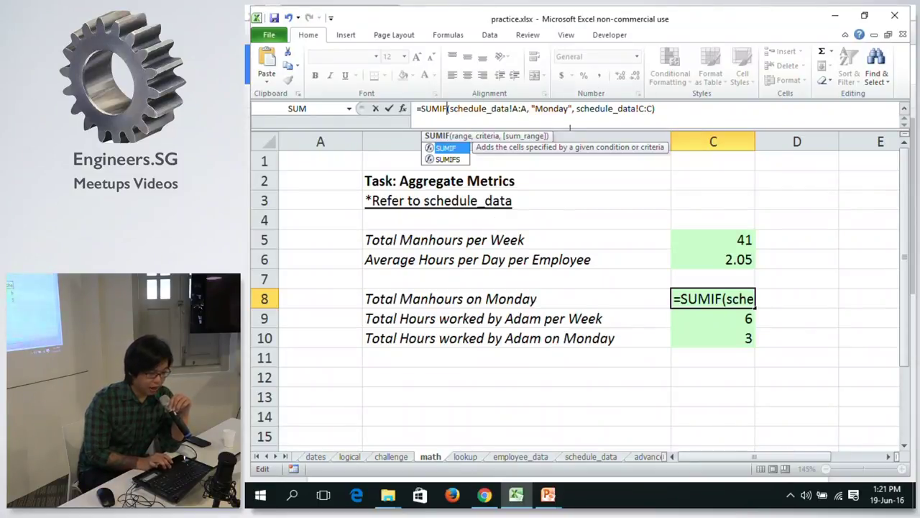
pyautogui.write('S')
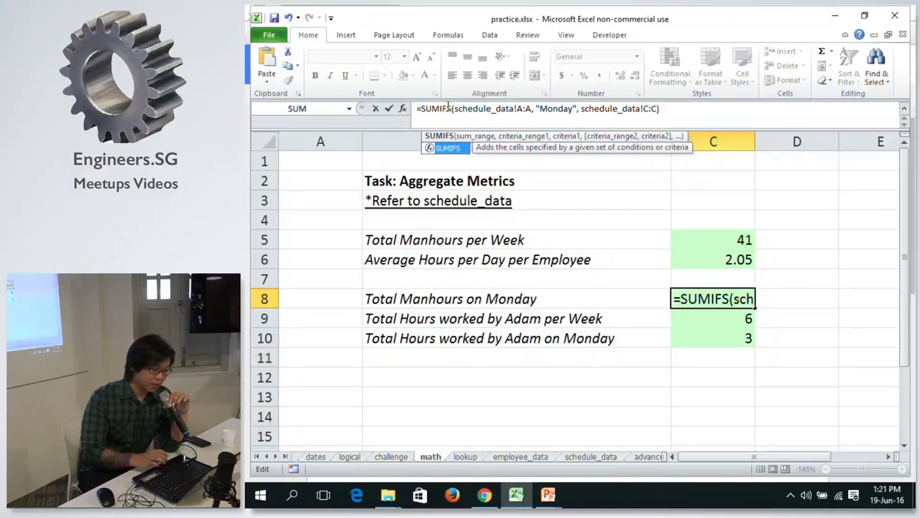
pyautogui.moveTo(453, 108); pyautogui.dragTo(512, 109)
pyautogui.click(456, 108)
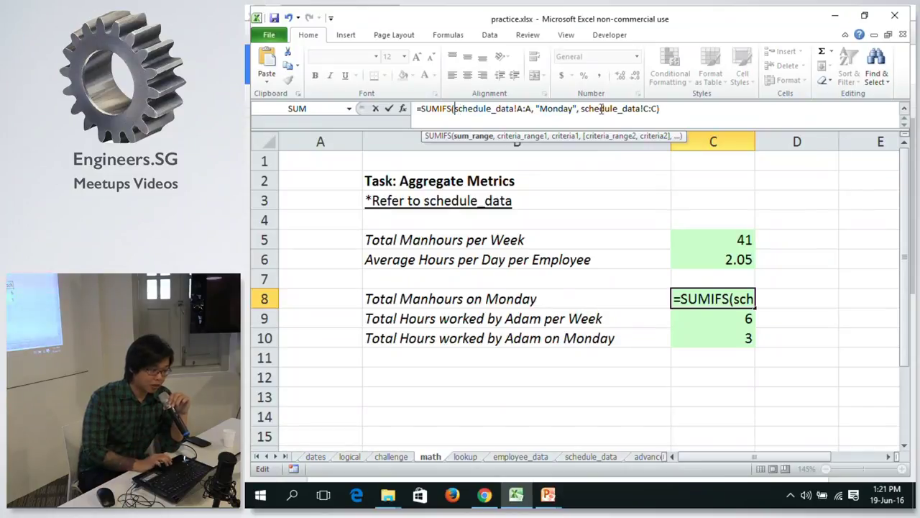
pyautogui.moveTo(580, 108); pyautogui.dragTo(455, 116)
pyautogui.press('BackSpace')
pyautogui.press('Delete')
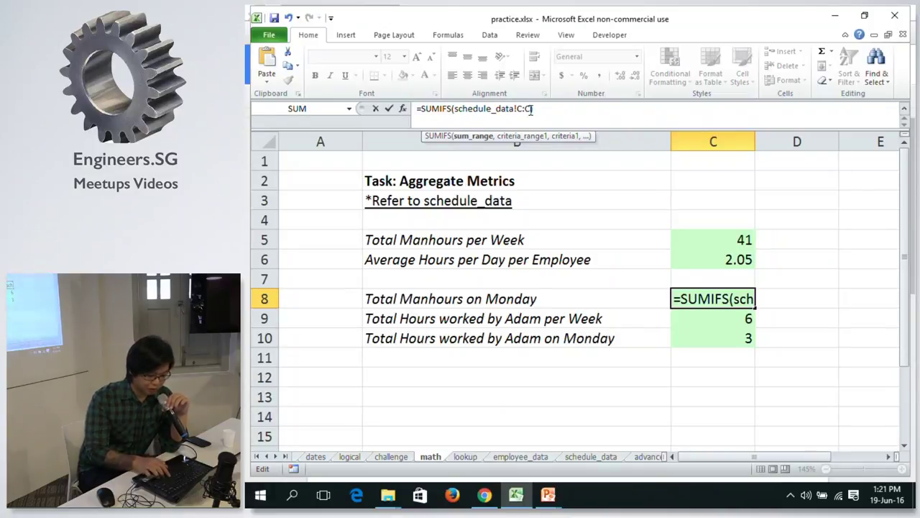
# Add schedule_data!A:A as criteria range with "Monday" as criteria, committing =SUMIFS(...) returning 12.
pyautogui.write(',')
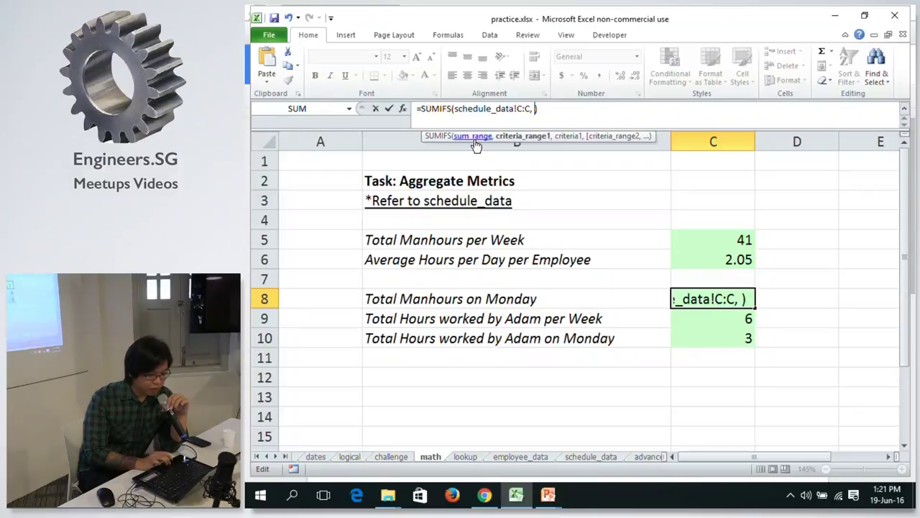
pyautogui.click(572, 458)
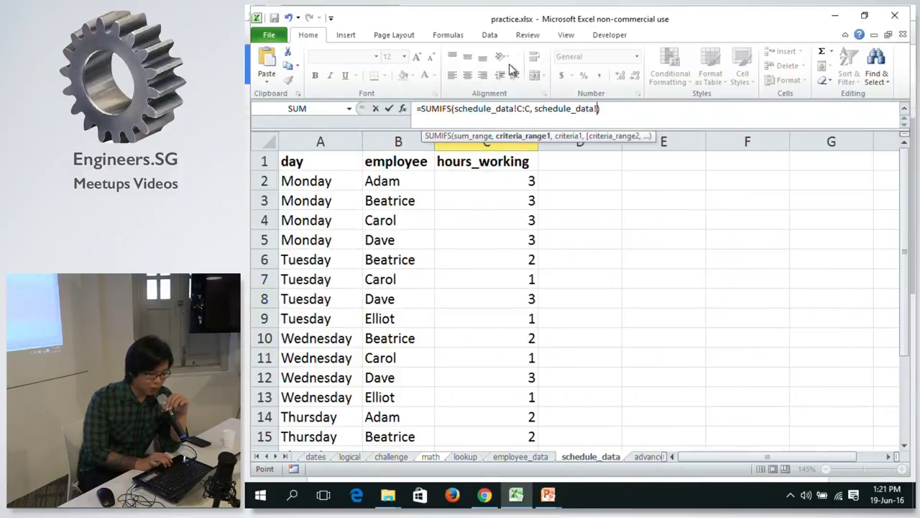
pyautogui.write(',')
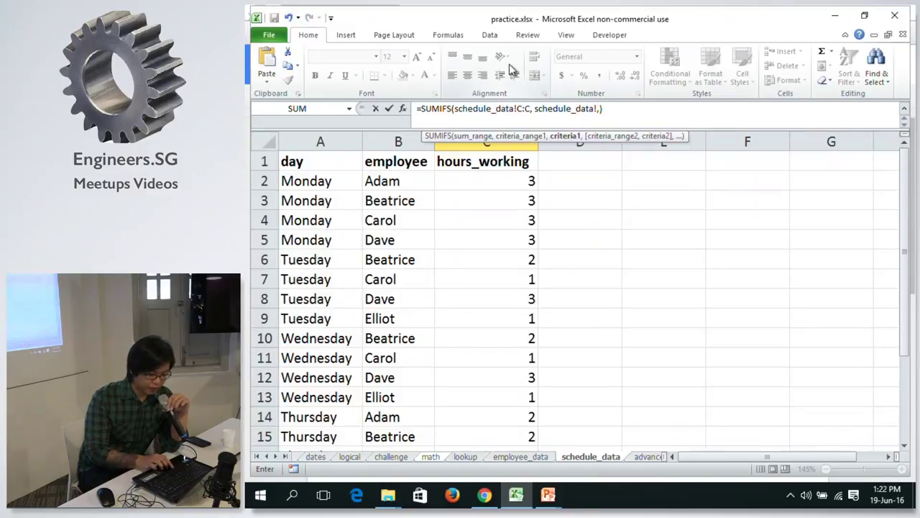
pyautogui.click(330, 138)
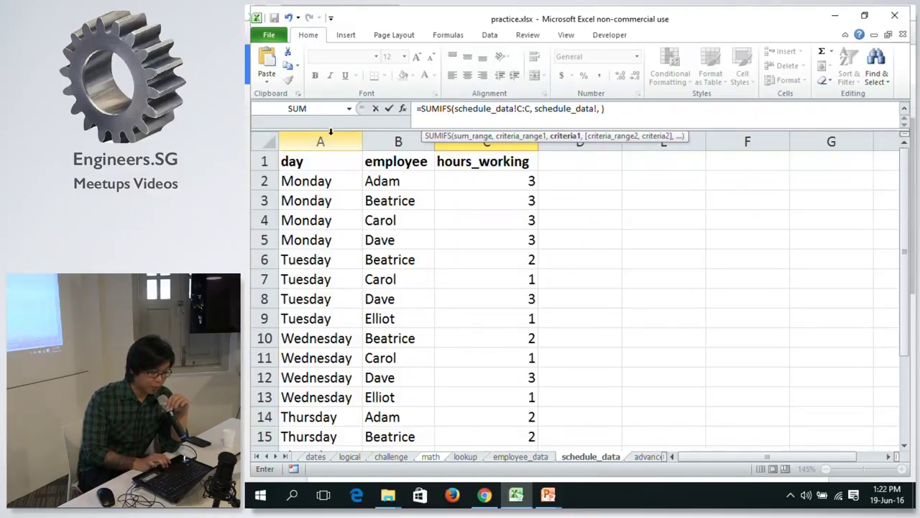
pyautogui.press('BackSpace')
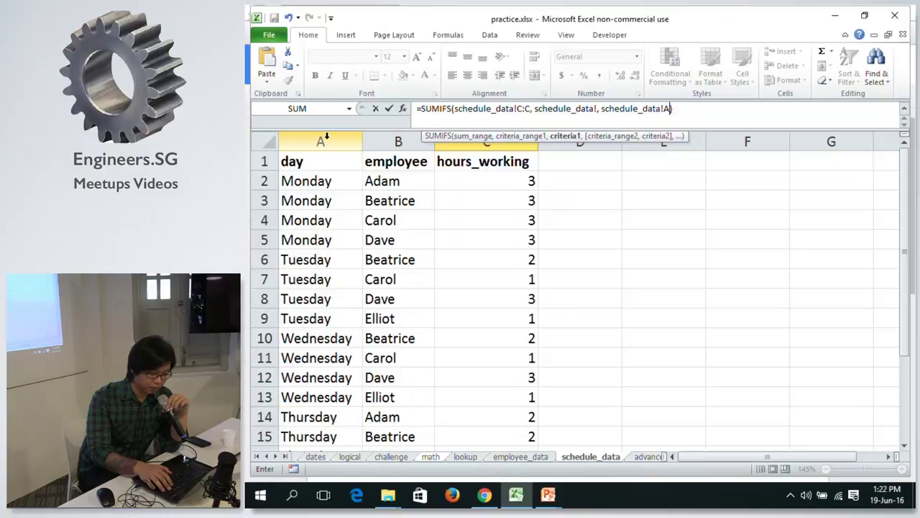
pyautogui.press('BackSpace')
pyautogui.press('BackSpace')
pyautogui.press('BackSpace')
pyautogui.press('BackSpace')
pyautogui.press('BackSpace')
pyautogui.press('BackSpace')
pyautogui.press('BackSpace')
pyautogui.press('BackSpace')
pyautogui.press('BackSpace')
pyautogui.press('BackSpace')
pyautogui.press('BackSpace')
pyautogui.press('BackSpace')
pyautogui.press('BackSpace')
pyautogui.press('BackSpace')
pyautogui.press('BackSpace')
pyautogui.press('BackSpace')
pyautogui.press('BackSpace')
pyautogui.press('BackSpace')
pyautogui.press('BackSpace')
pyautogui.press('BackSpace')
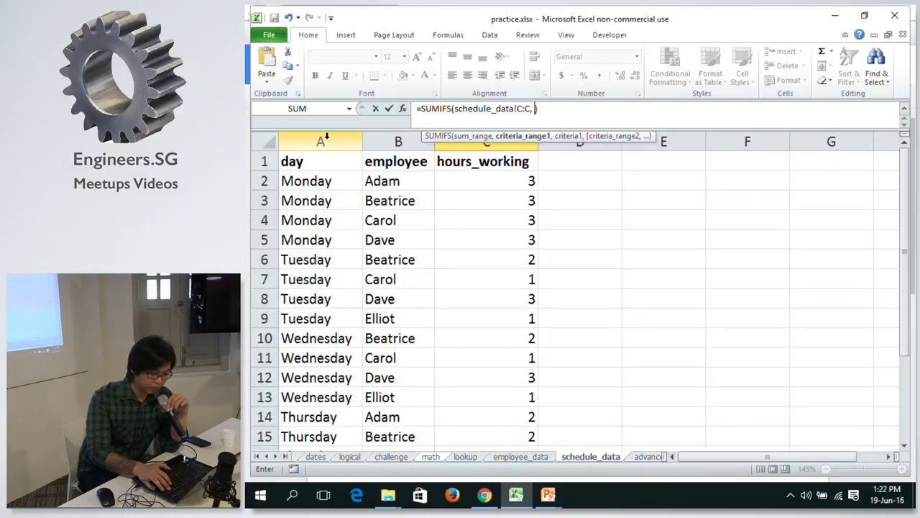
pyautogui.press('BackSpace')
pyautogui.click(326, 137)
pyautogui.write(',')
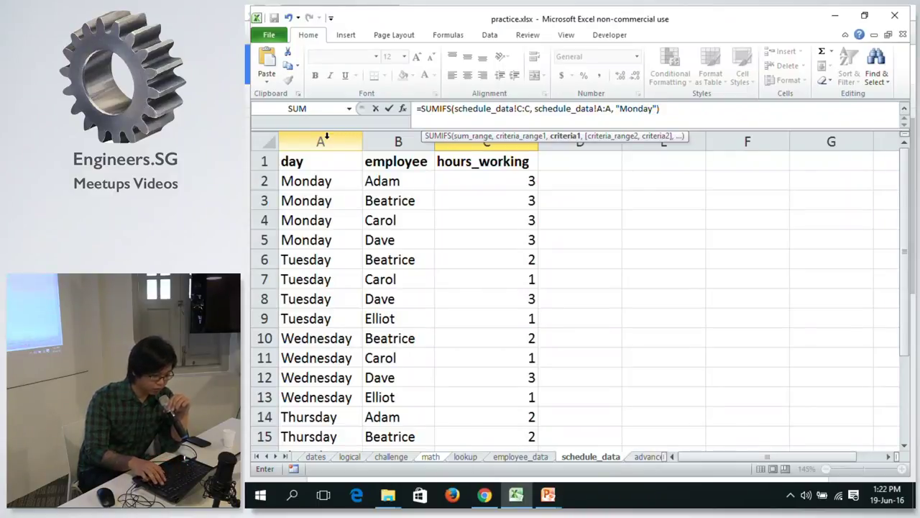
pyautogui.write('"Monday")')
pyautogui.press('Return')
pyautogui.press('Up')
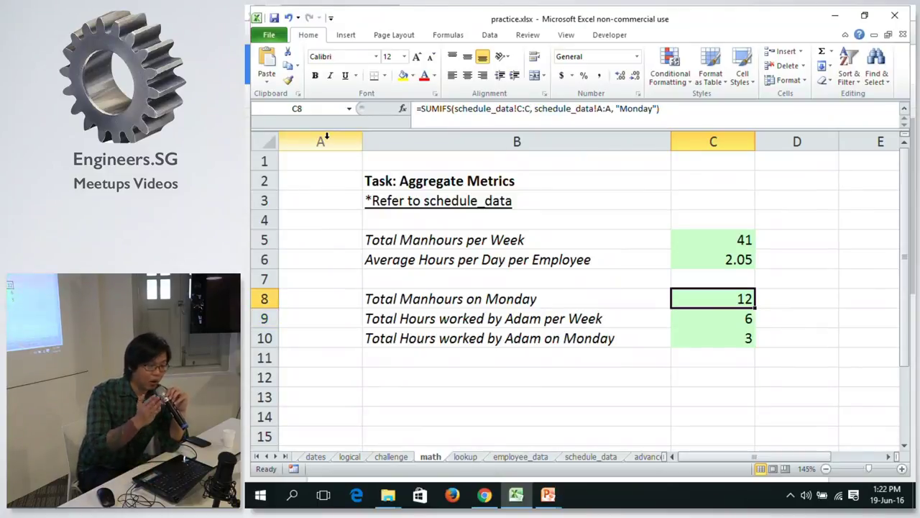
# Review the formulas in C8, C9 and C10, then switch to the Excel Formulas document.
pyautogui.click(475, 107)
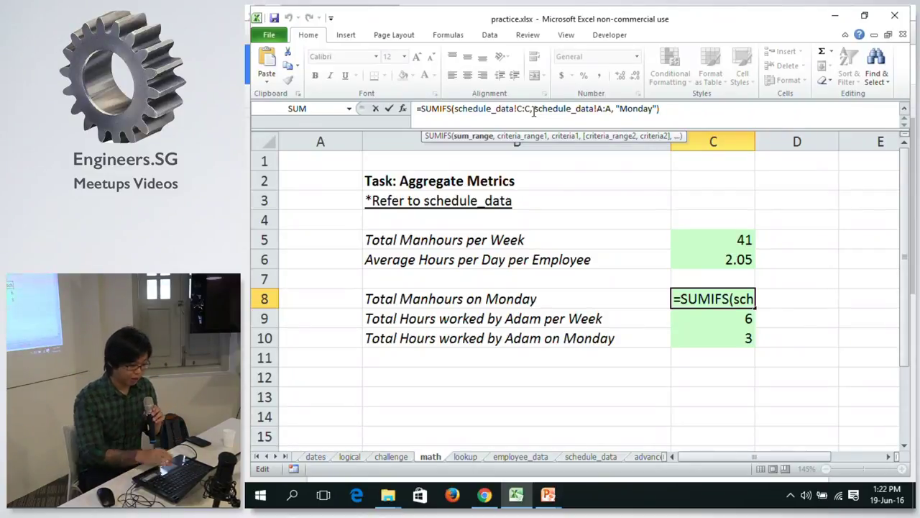
pyautogui.hotkey('ctrl', 'Return')
pyautogui.press('Down')
pyautogui.press('Down')
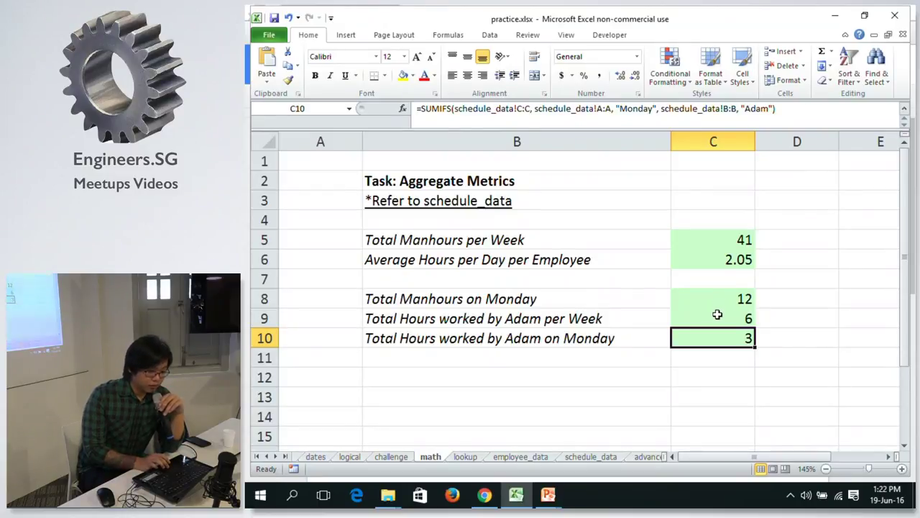
pyautogui.click(716, 315)
pyautogui.click(718, 295)
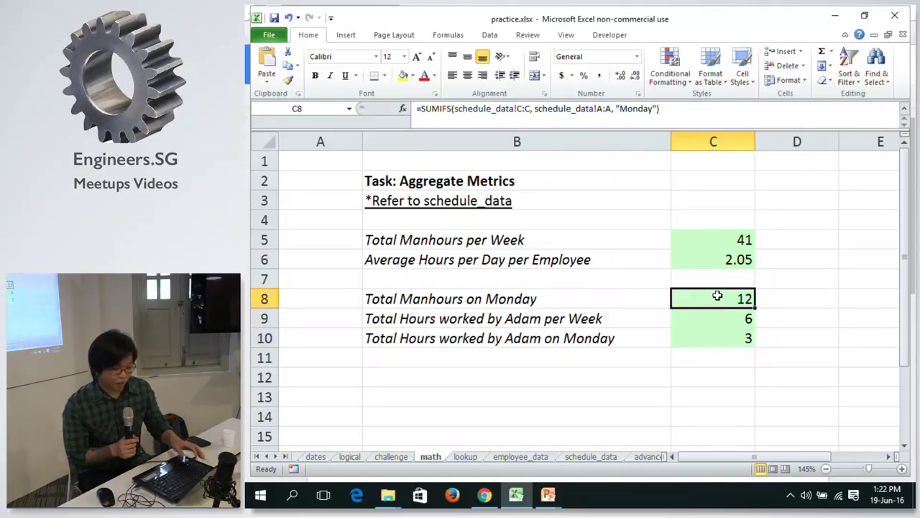
pyautogui.hotkey('alt', 'Tab')
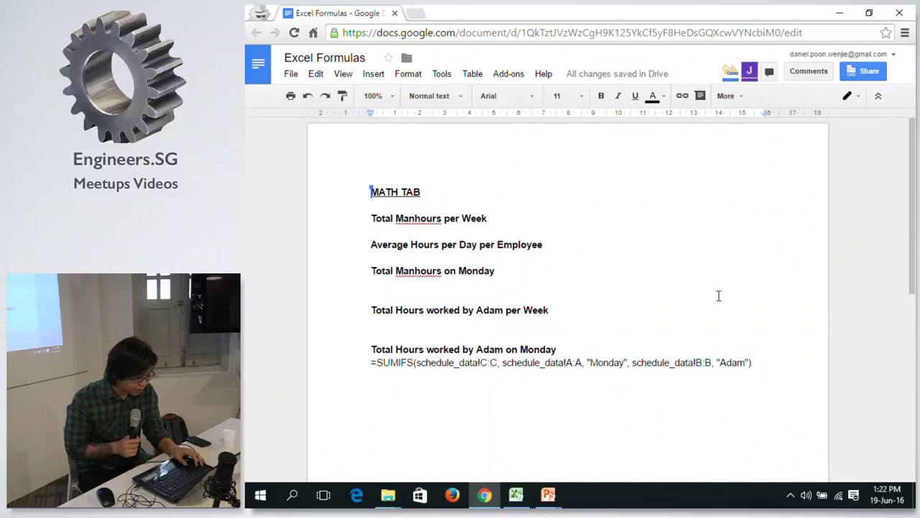
# Back in Excel, select C8's full Monday SUMIFS formula in the formula bar to copy it.
pyautogui.hotkey('alt', 'Tab')
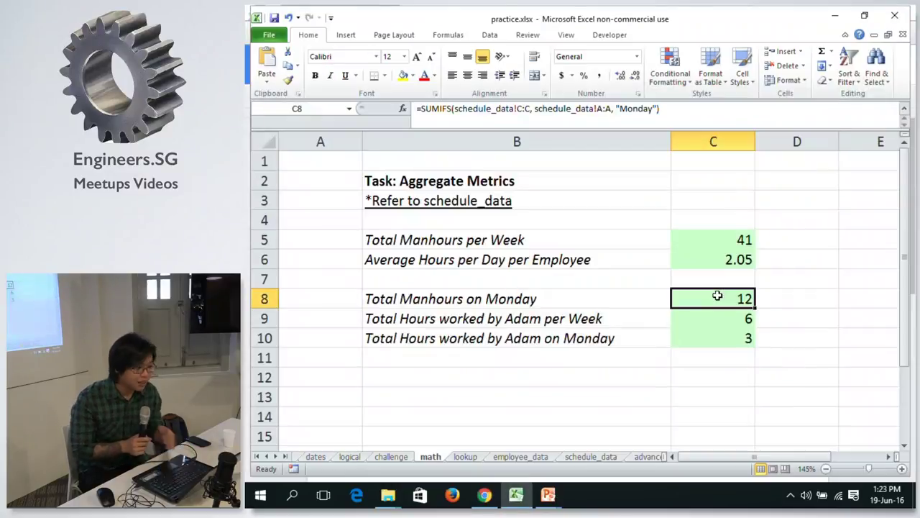
pyautogui.hotkey('alt', 'Tab')
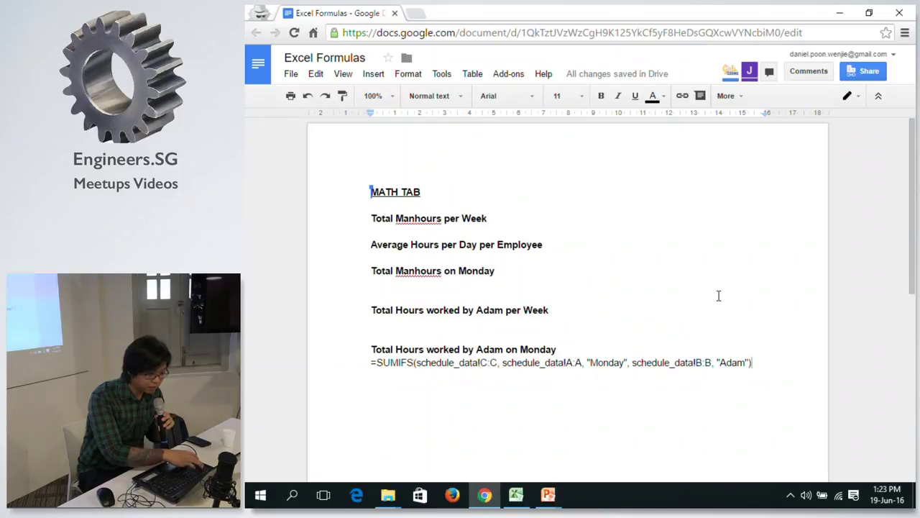
pyautogui.hotkey('alt', 'Tab')
pyautogui.hotkey('alt', 'Tab')
pyautogui.hotkey('alt', 'Tab')
pyautogui.hotkey('alt', 'Tab')
pyautogui.hotkey('alt', 'Tab')
pyautogui.hotkey('alt', 'Tab')
pyautogui.hotkey('alt', 'Tab')
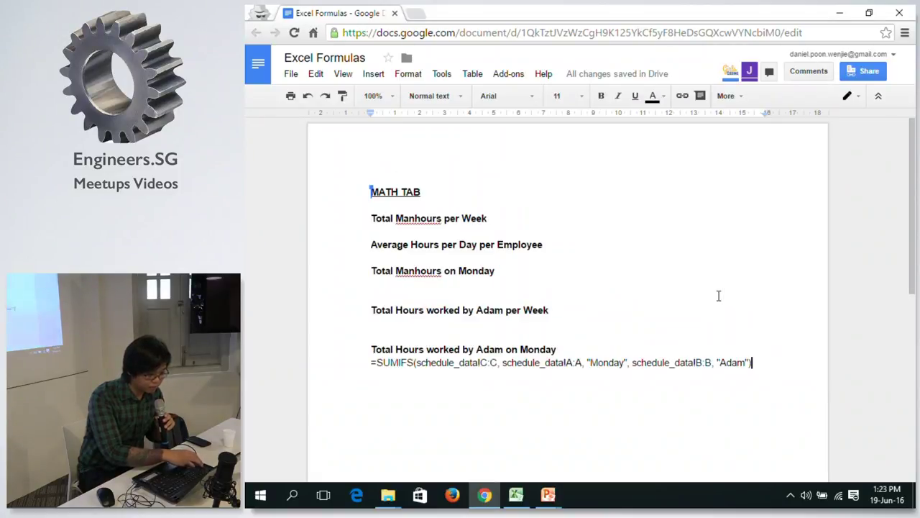
pyautogui.hotkey('alt', 'Tab')
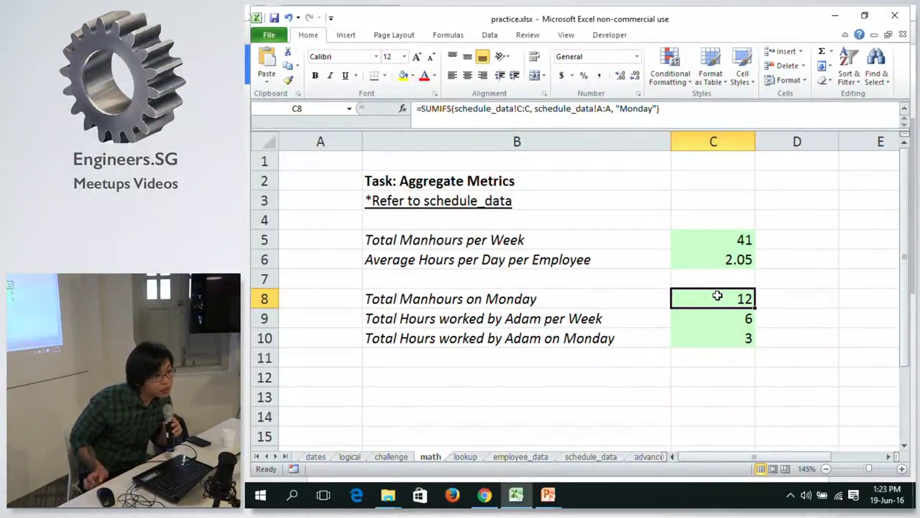
pyautogui.click(675, 108)
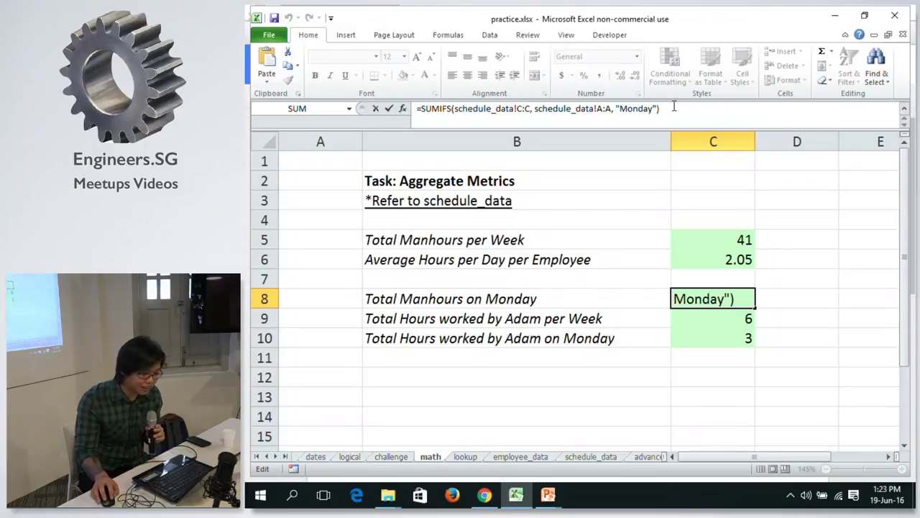
pyautogui.hotkey('shift', 'Home')
pyautogui.hotkey('ctrl', 'c')
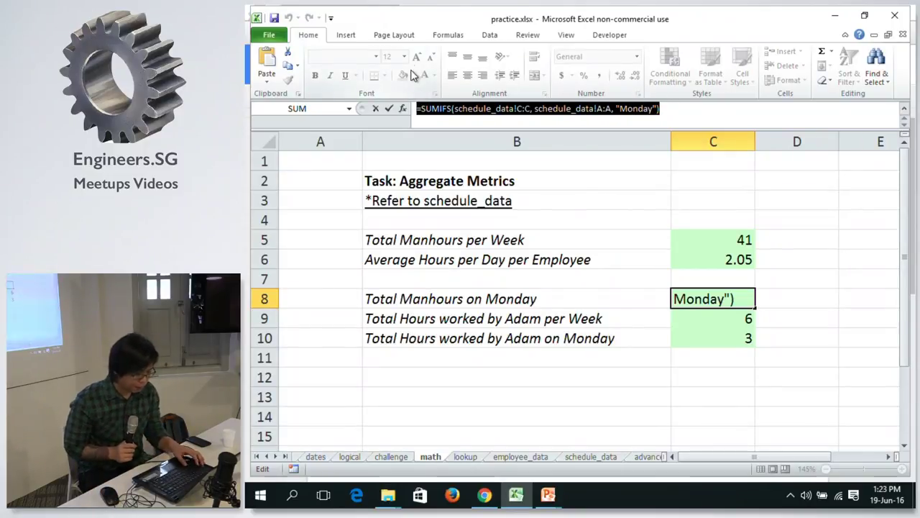
pyautogui.hotkey('alt', 'Tab')
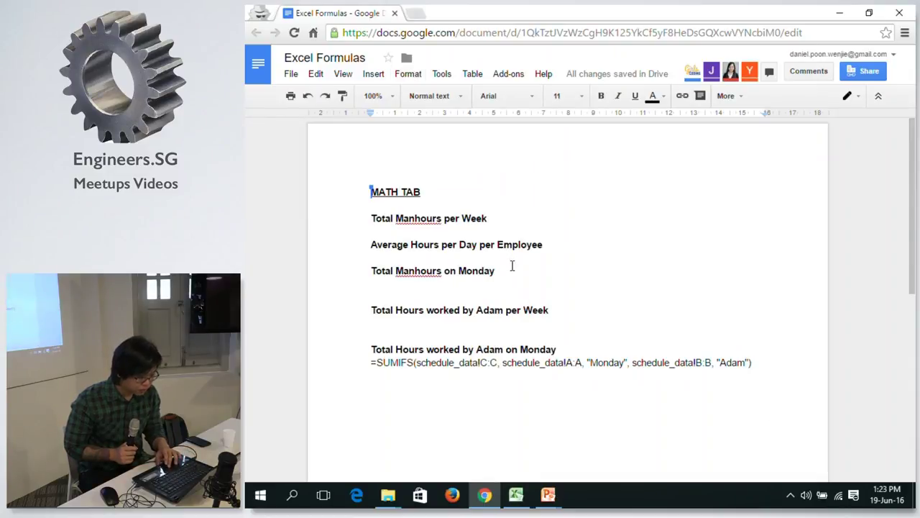
# Paste the Monday SUMIFS formula under Total Manhours on Monday, then return to Excel's C9.
pyautogui.click(512, 282)
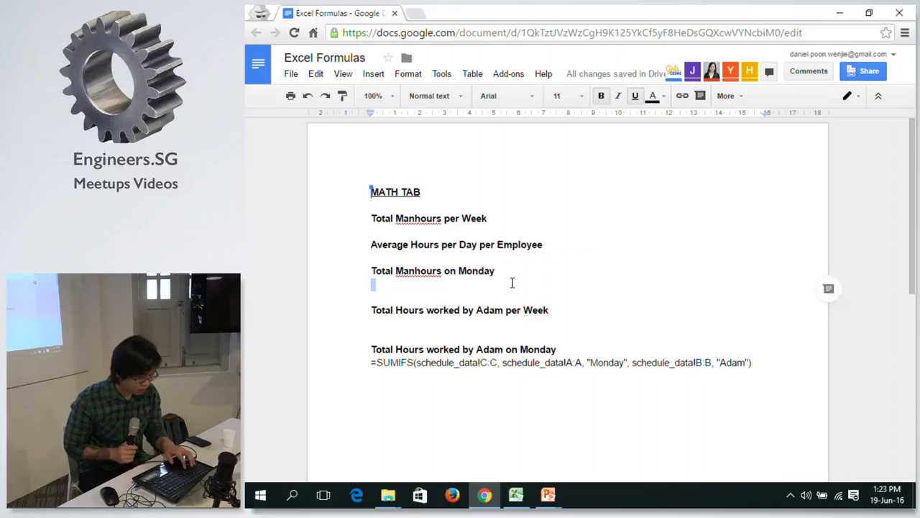
pyautogui.hotkey('ctrl', 'v')
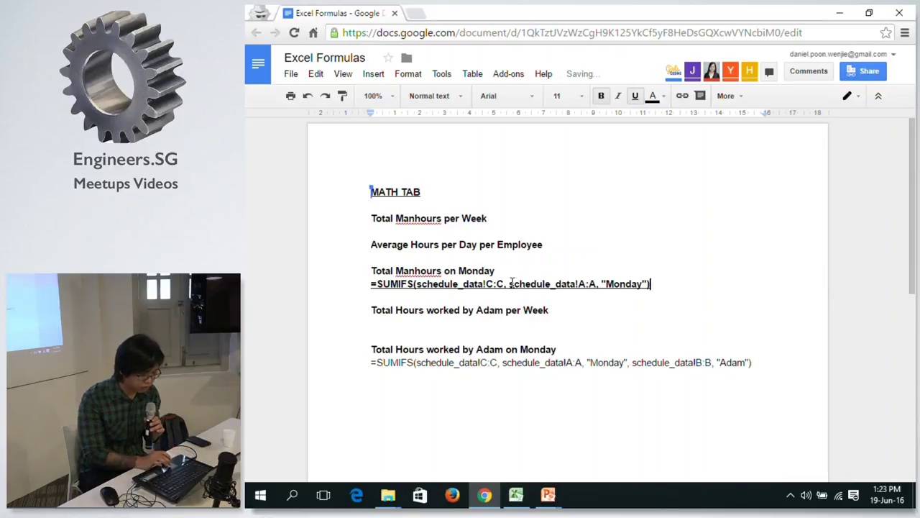
pyautogui.click(567, 323)
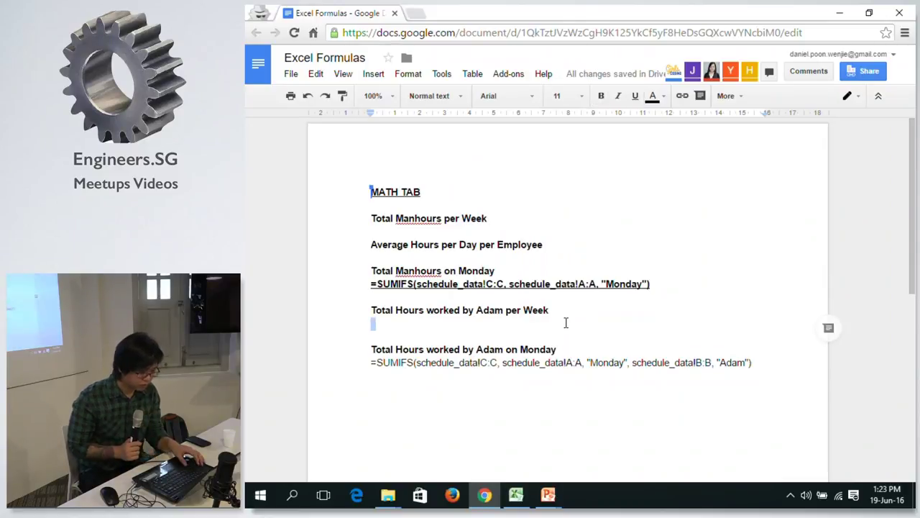
pyautogui.hotkey('alt', 'Tab')
pyautogui.hotkey('alt', 'Tab')
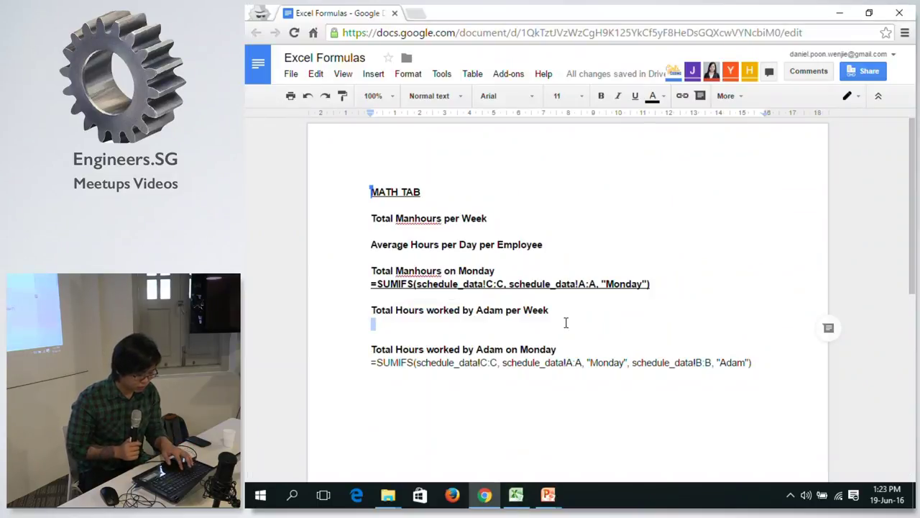
pyautogui.hotkey('alt', 'Tab')
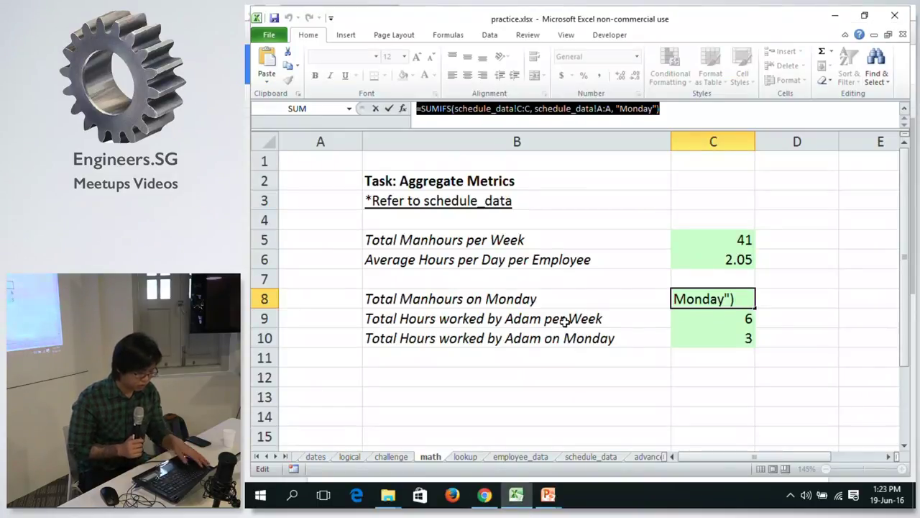
pyautogui.hotkey('ctrl', 'Return')
pyautogui.press('Down')
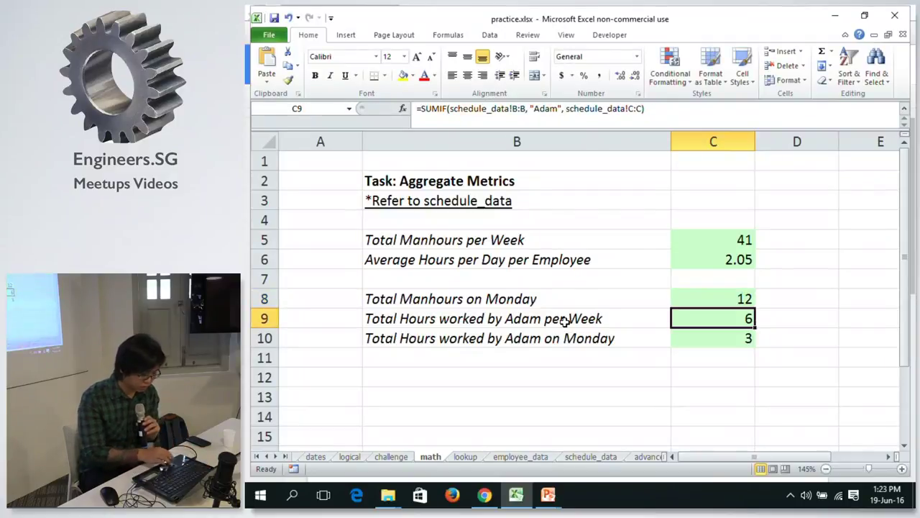
# Copy C9's SUMIF formula and paste it under Total Hours worked by Adam per Week.
pyautogui.click(678, 114)
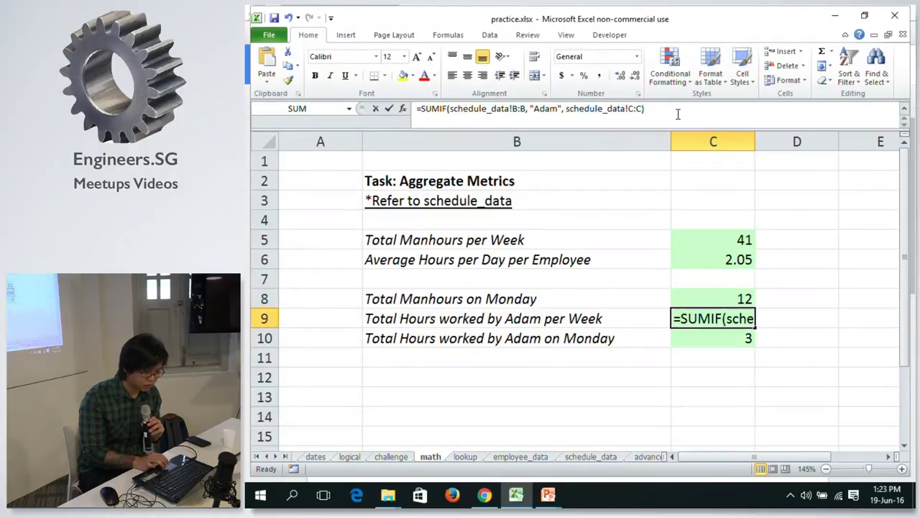
pyautogui.click(678, 113)
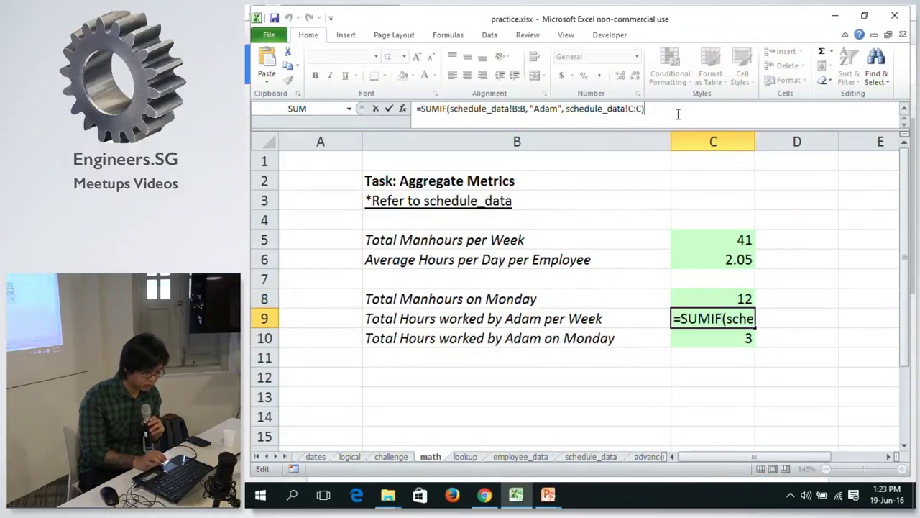
pyautogui.tripleClick(416, 108)
pyautogui.hotkey('ctrl', 'c')
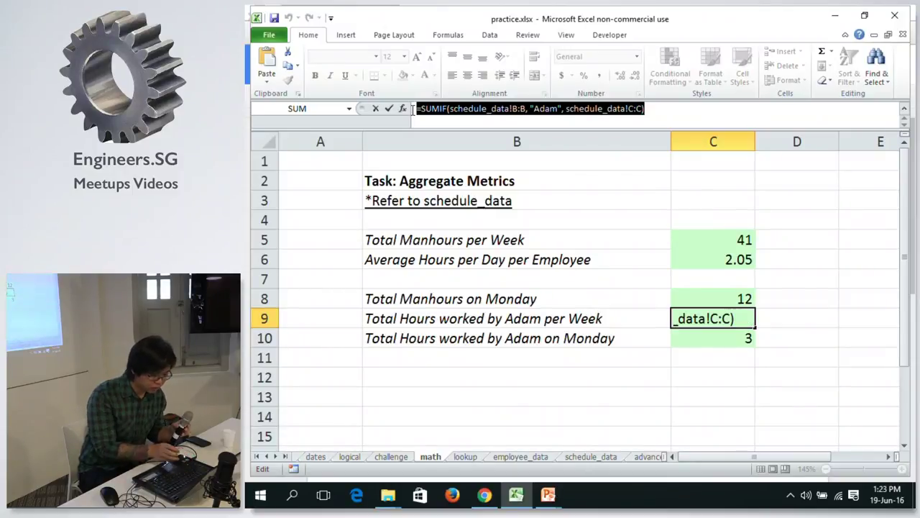
pyautogui.hotkey('alt', 'Tab')
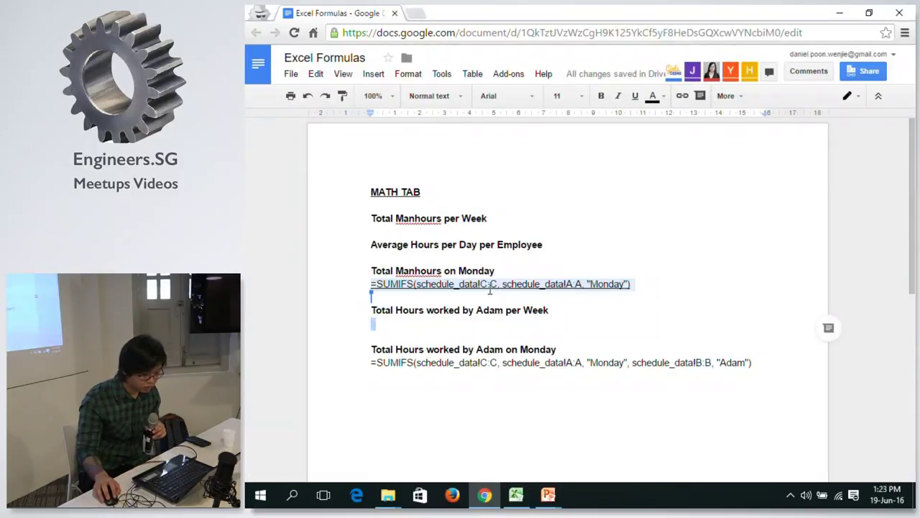
pyautogui.click(408, 323)
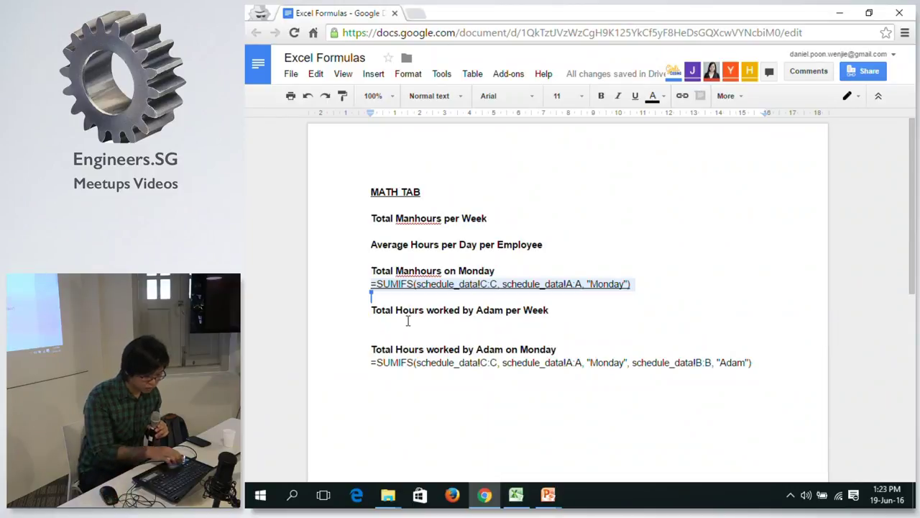
pyautogui.hotkey('ctrl', 'v')
# Back in Excel, select and copy C5's SUM formula text.
pyautogui.hotkey('alt', 'Tab')
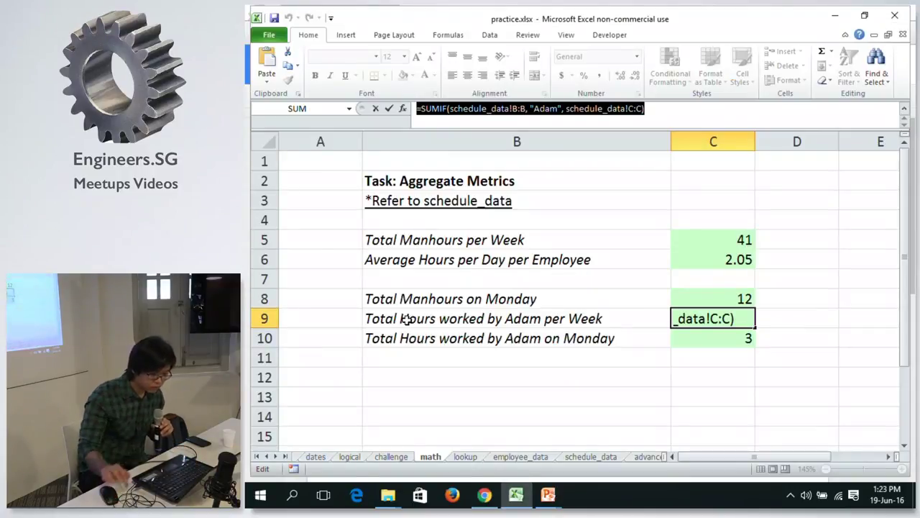
pyautogui.press('Escape')
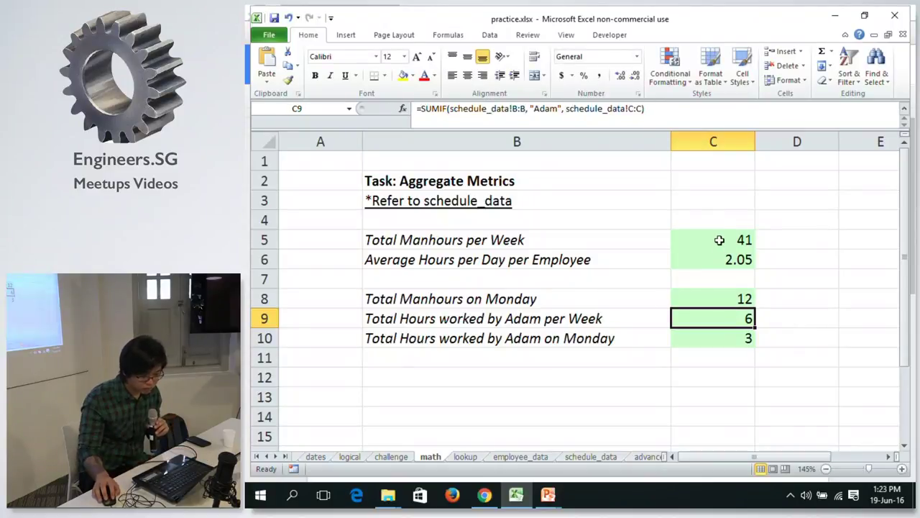
pyautogui.click(717, 240)
pyautogui.moveTo(525, 108); pyautogui.dragTo(416, 108)
pyautogui.hotkey('ctrl', 'c')
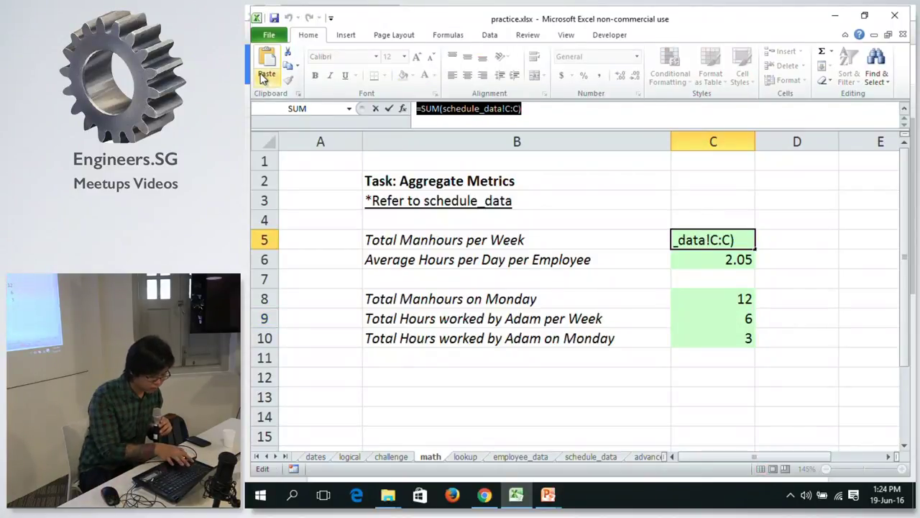
pyautogui.hotkey('alt', 'Tab')
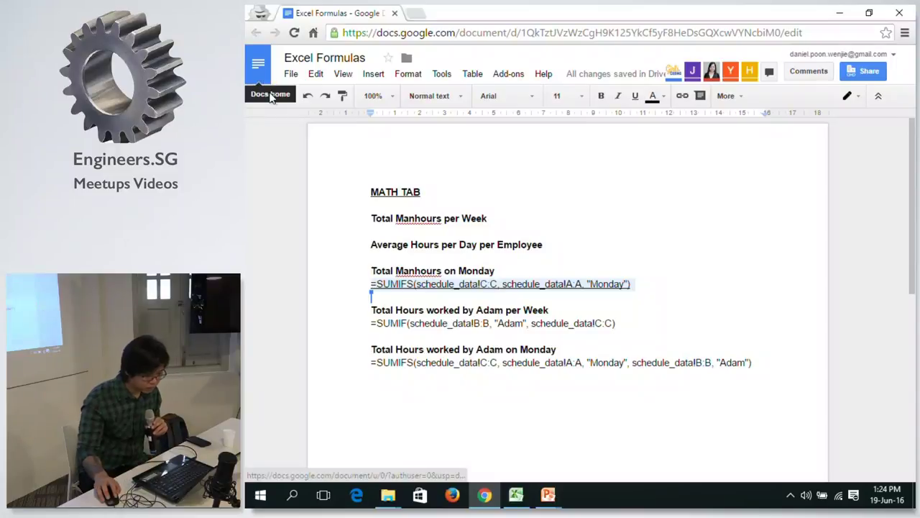
# Paste =SUM(schedule_data!C:C) under Total Manhours per Week and under the average hours heading.
pyautogui.click(504, 227)
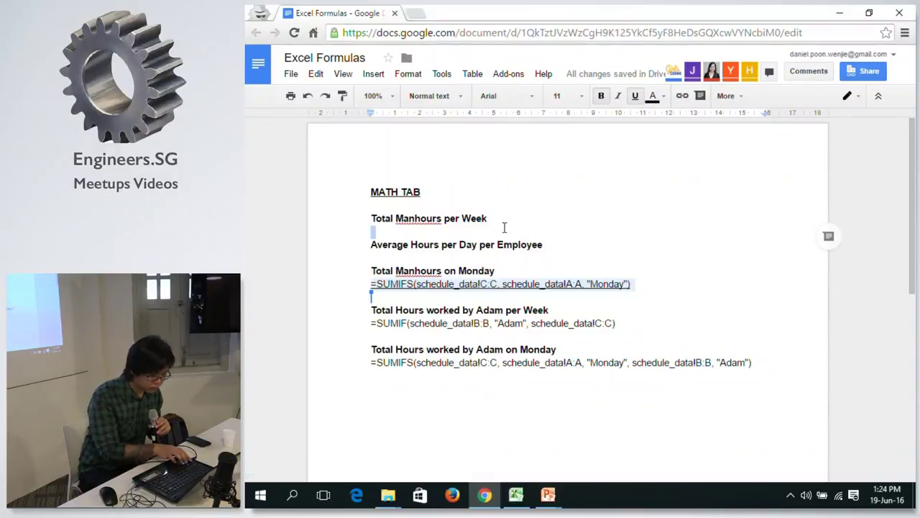
pyautogui.hotkey('ctrl', 'v')
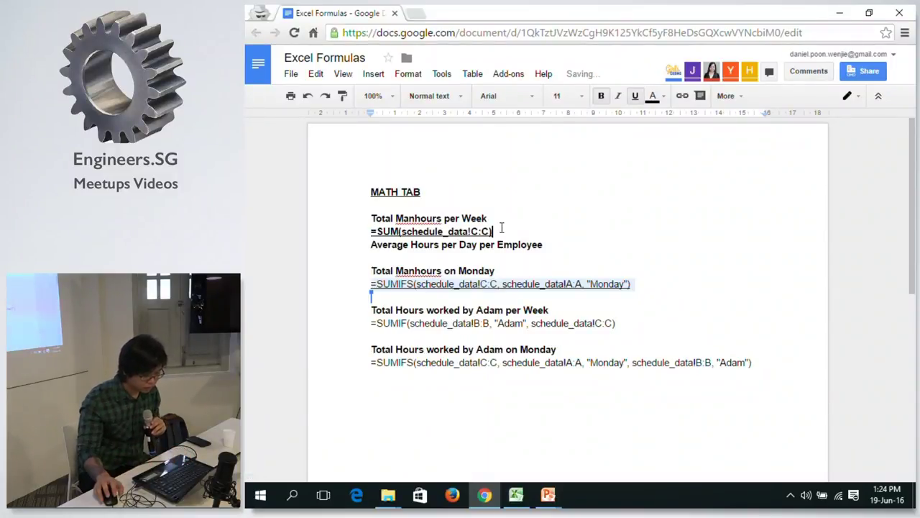
pyautogui.click(492, 258)
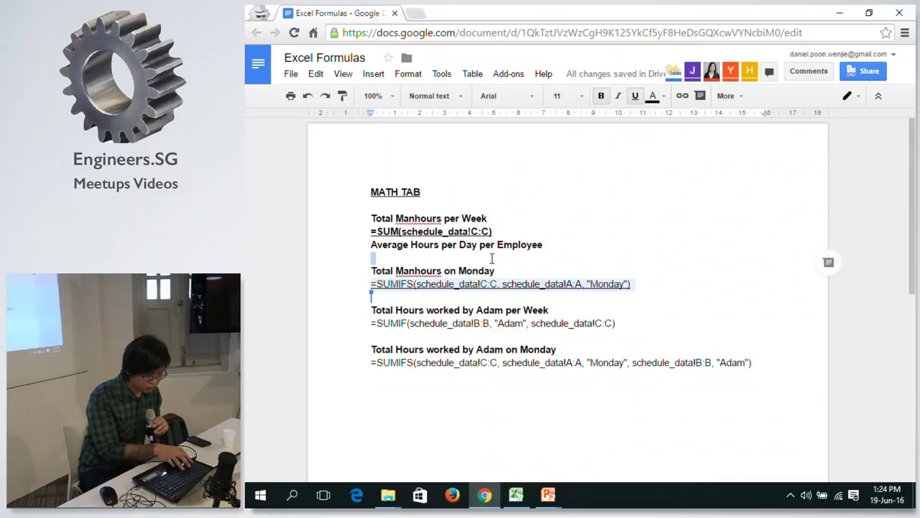
pyautogui.hotkey('ctrl', 'v')
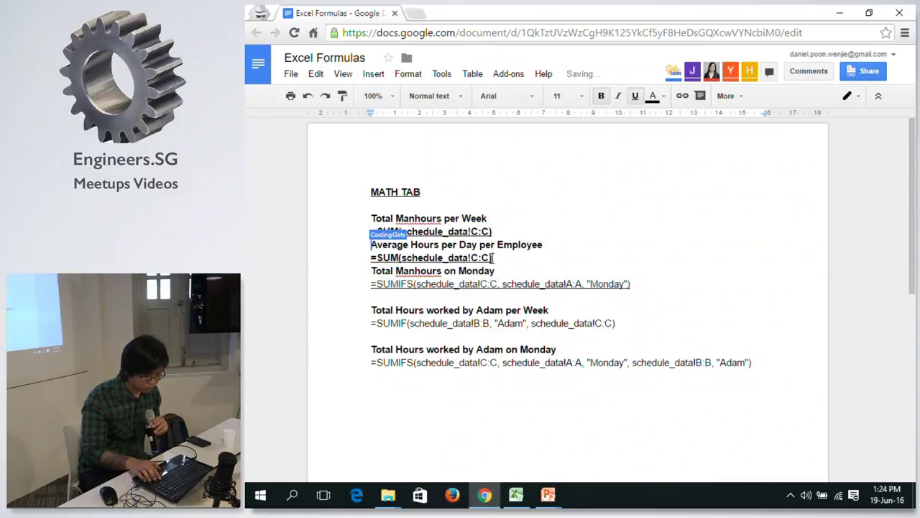
# Change the second copy's SUM to AVERAGE, giving =AVERAGE(schedule_data!C:C), then return to Excel.
pyautogui.doubleClick(388, 257)
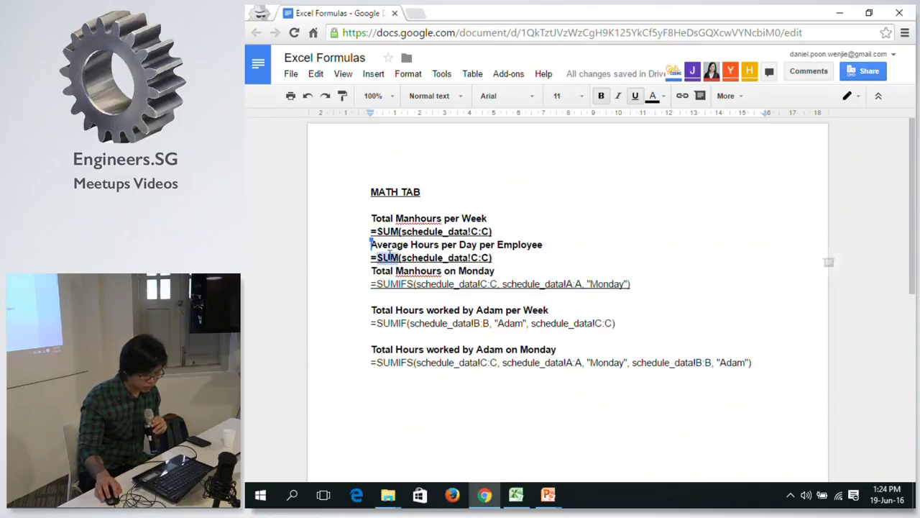
pyautogui.write('AVERAG')
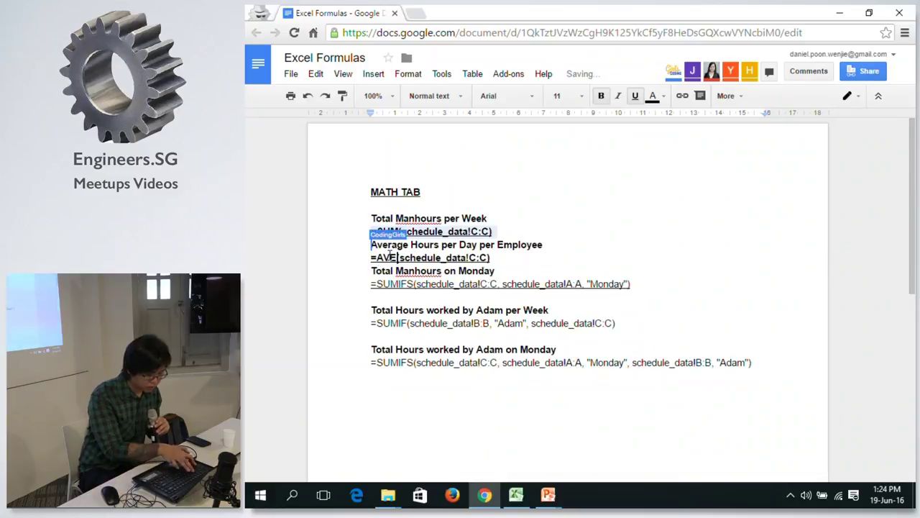
pyautogui.write('E')
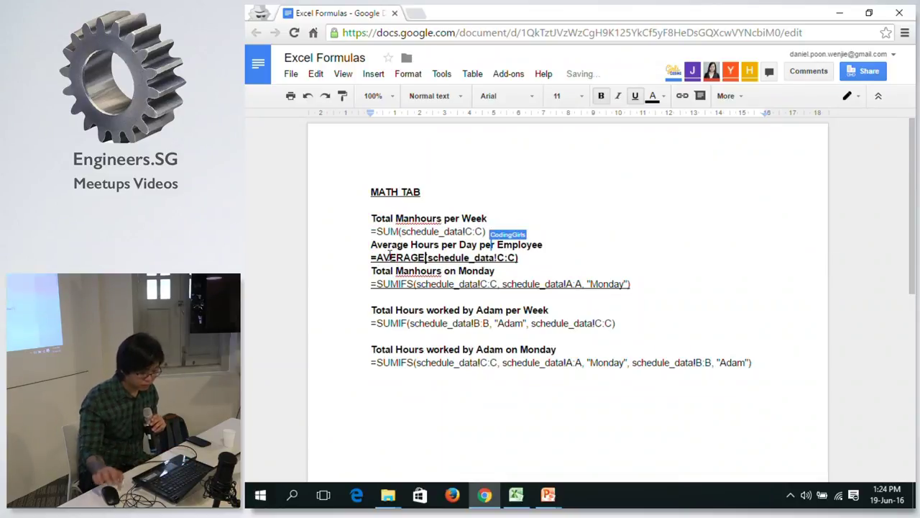
pyautogui.tripleClick(559, 260)
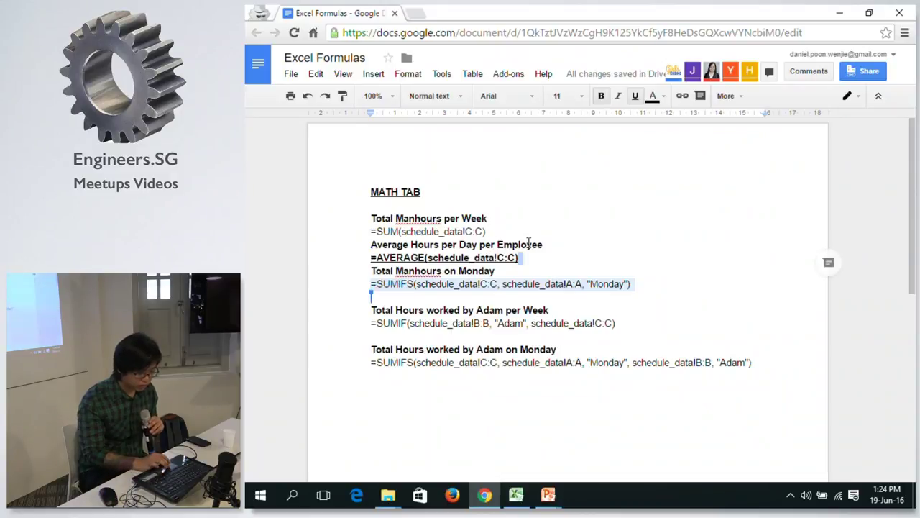
pyautogui.click(532, 254)
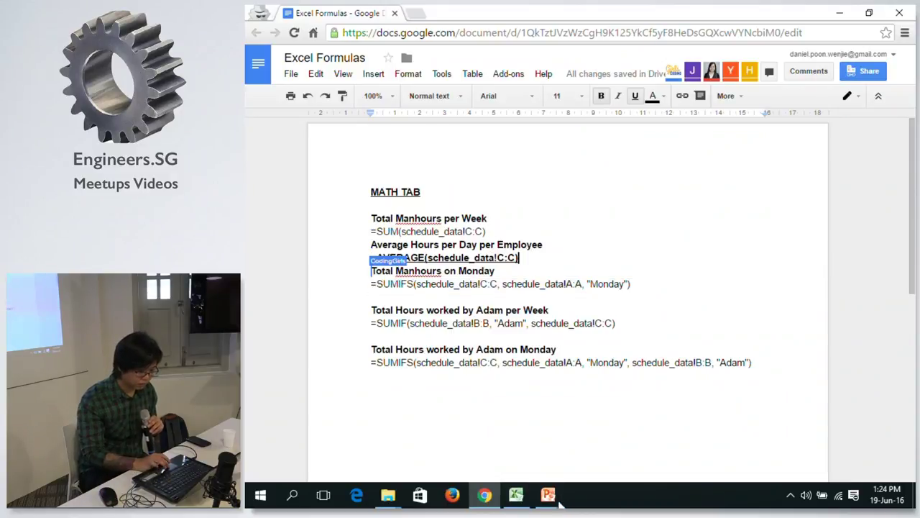
pyautogui.click(520, 498)
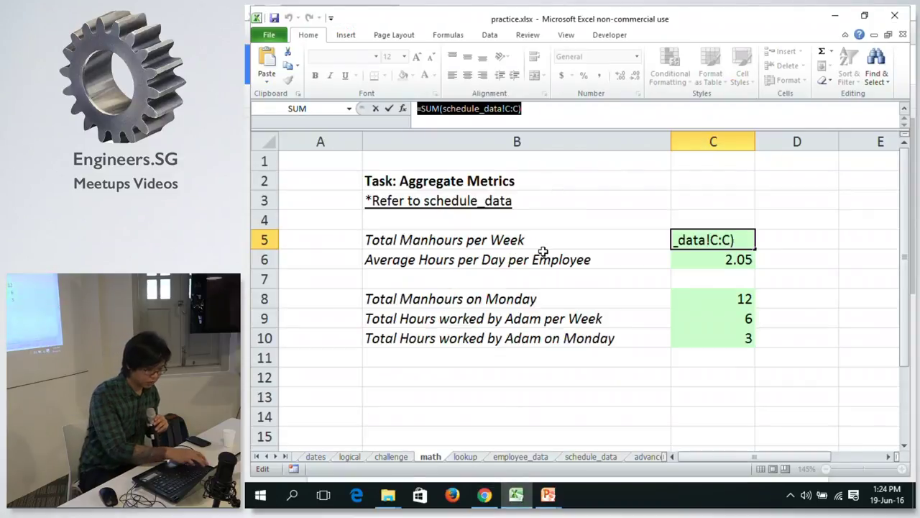
pyautogui.hotkey('ctrl', 'Return')
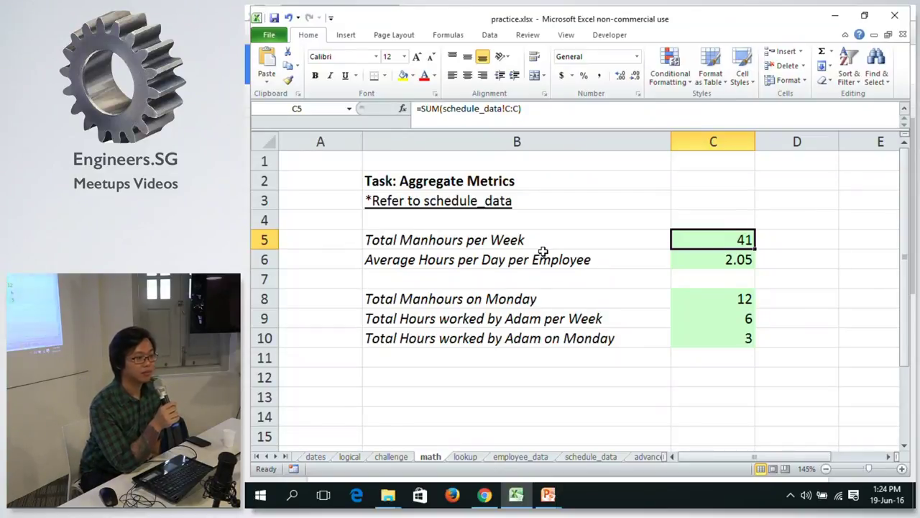
# Move down to C6's 2.05 average, then view the schedule_data and challenge sheets.
pyautogui.press('Down')
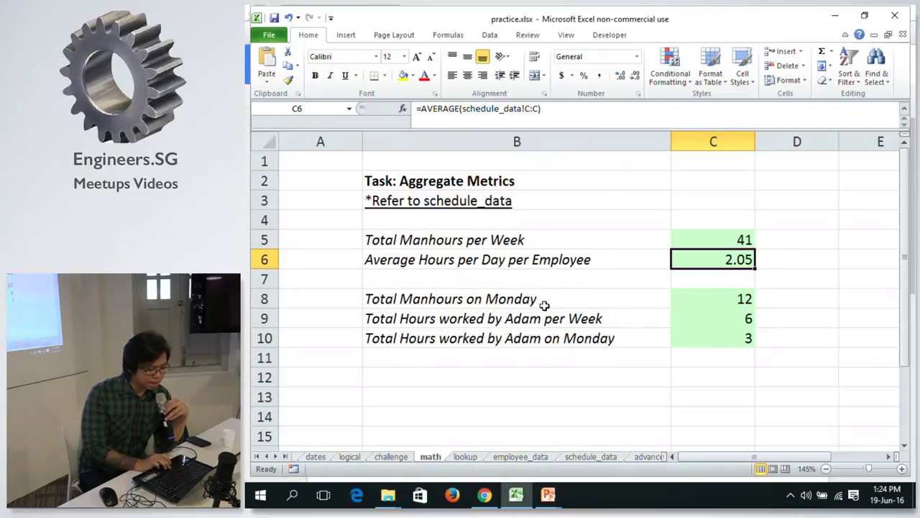
pyautogui.click(582, 457)
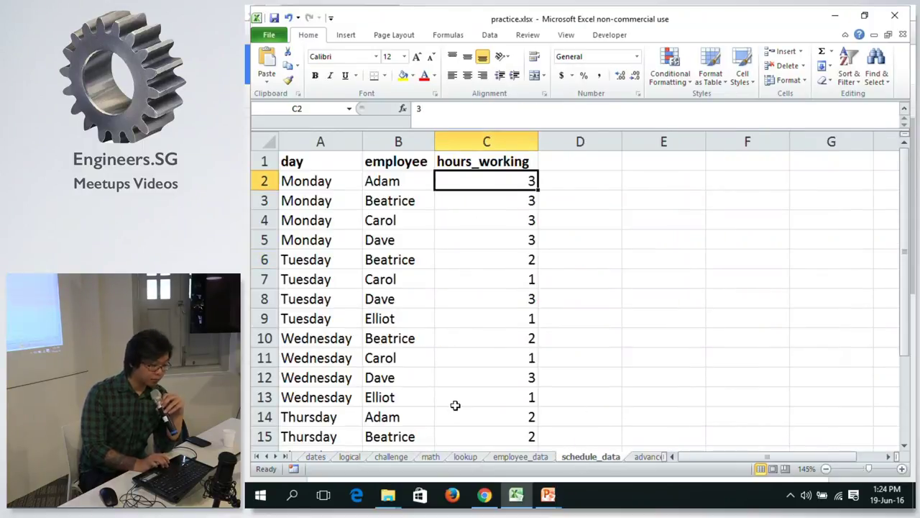
pyautogui.click(398, 455)
# Check the average hours cells B6 and C6, then inspect schedule_data's hours_working values.
pyautogui.click(426, 458)
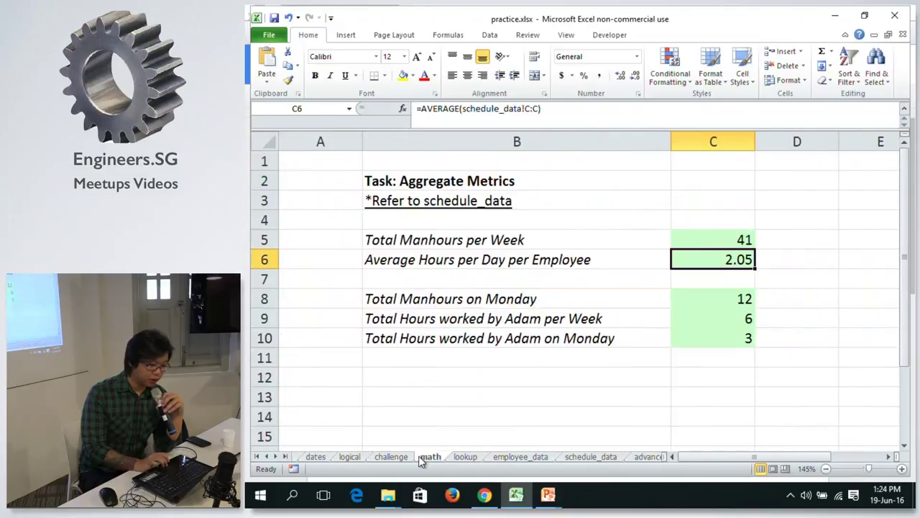
pyautogui.click(652, 256)
pyautogui.click(730, 259)
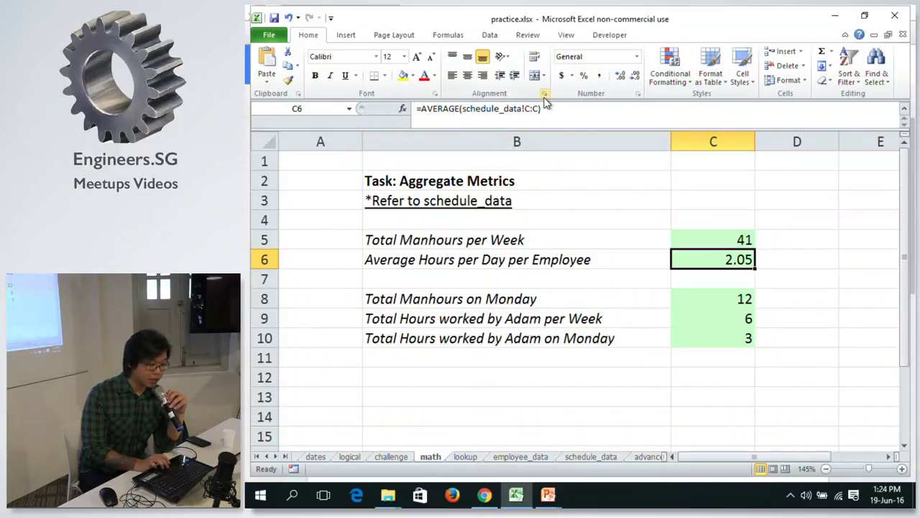
pyautogui.click(606, 460)
pyautogui.click(531, 245)
pyautogui.click(518, 186)
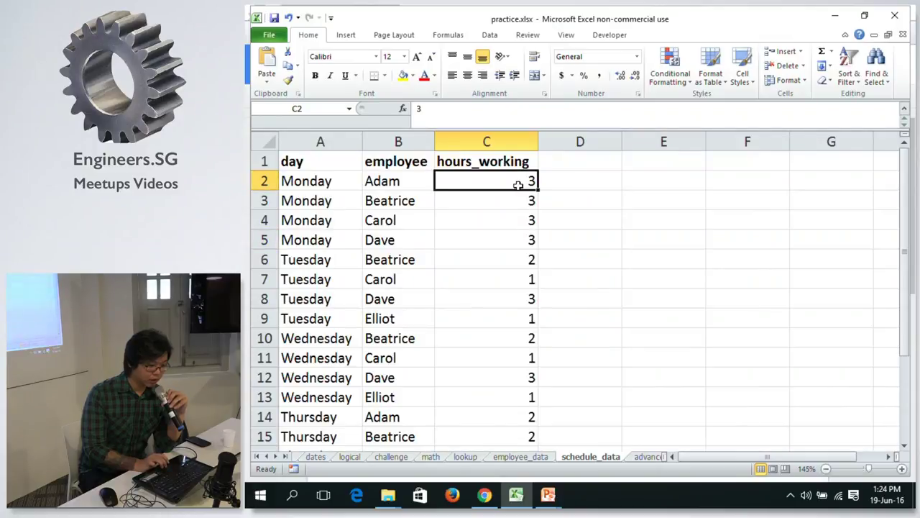
pyautogui.click(513, 275)
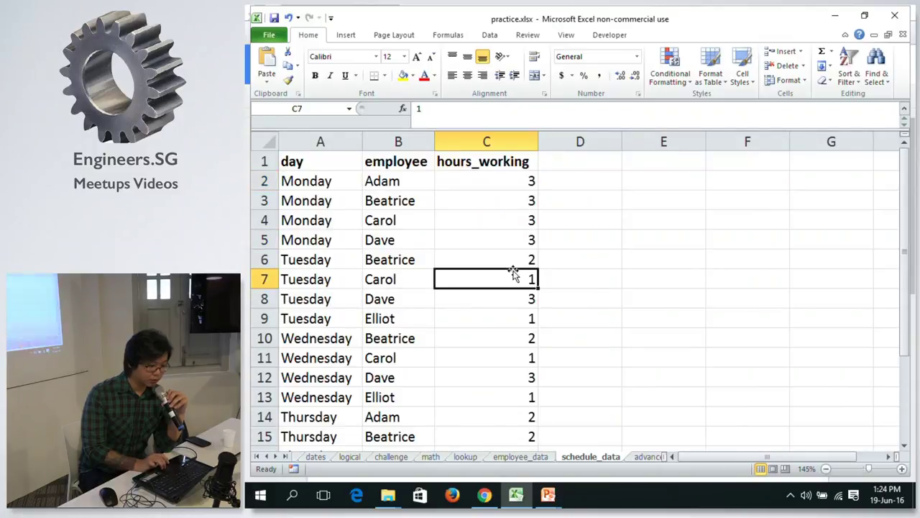
pyautogui.click(477, 161)
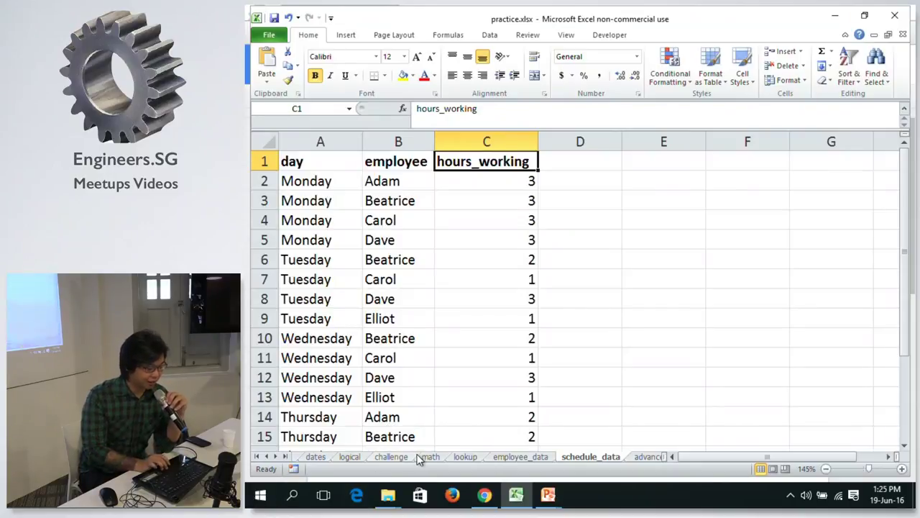
# Return to the math sheet and move down to the Adam Monday total in C10.
pyautogui.click(392, 457)
pyautogui.click(431, 456)
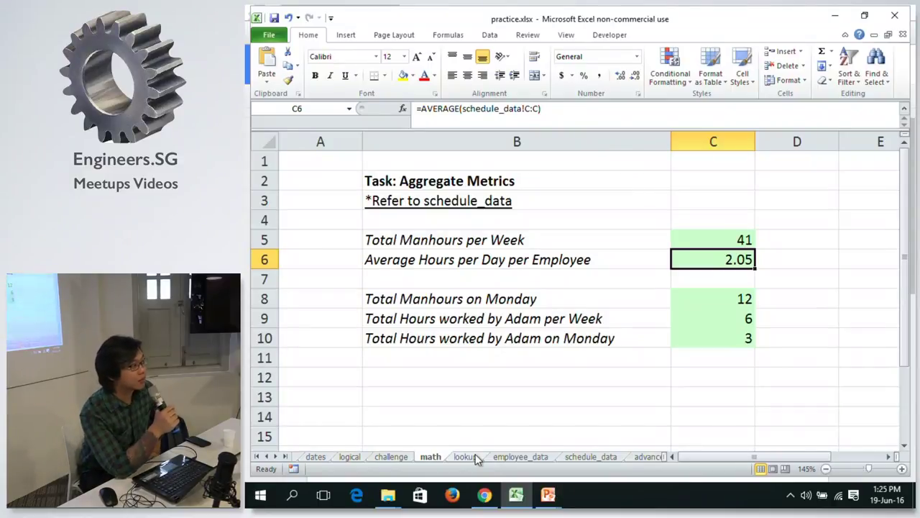
pyautogui.press('Down')
pyautogui.press('Down')
pyautogui.press('Down')
pyautogui.press('Down')
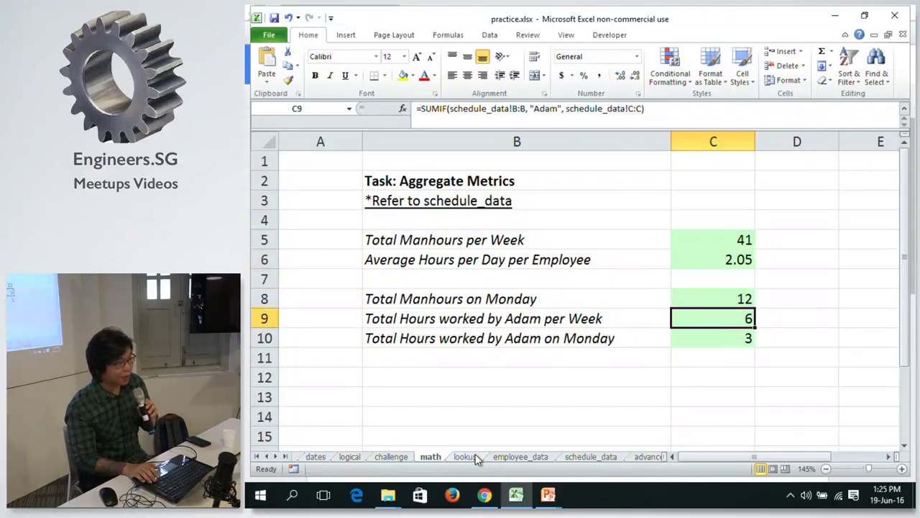
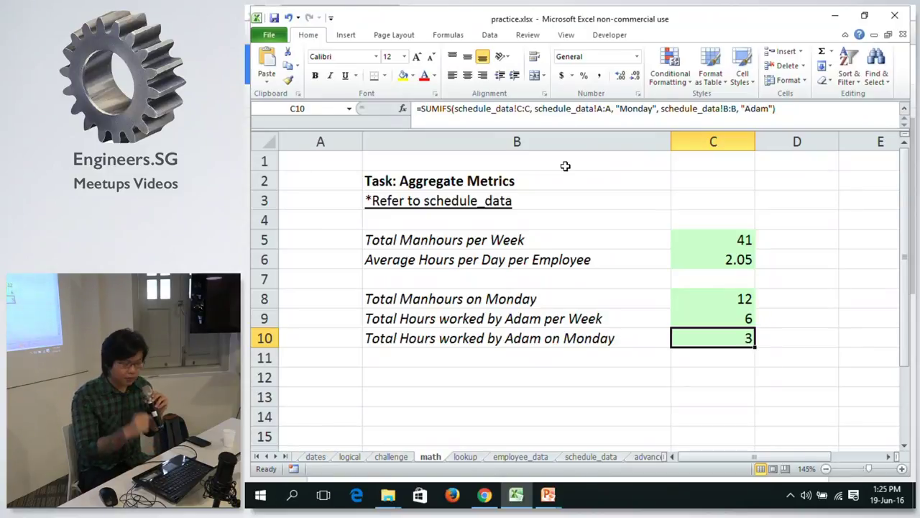
# Start a SUMIFS formula in C10 for Adam's Monday hours, taking ranges from schedule_data.
pyautogui.click(518, 339)
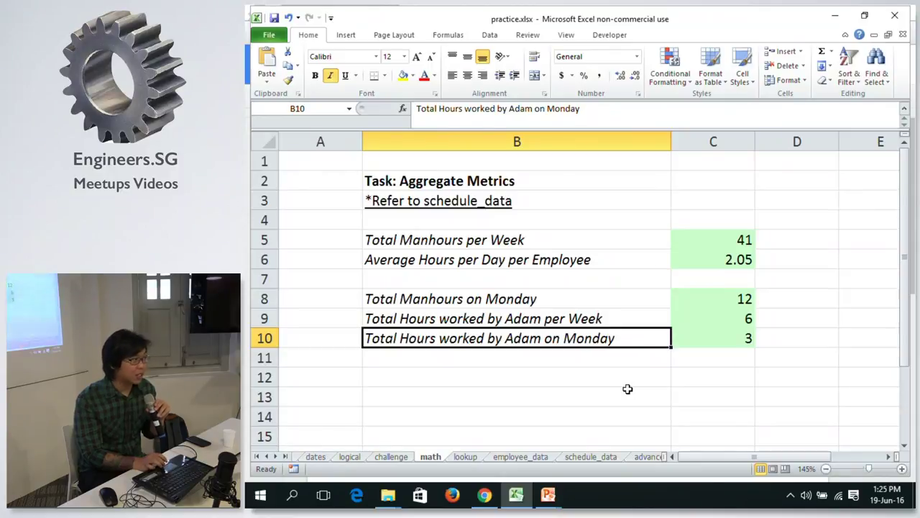
pyautogui.click(746, 339)
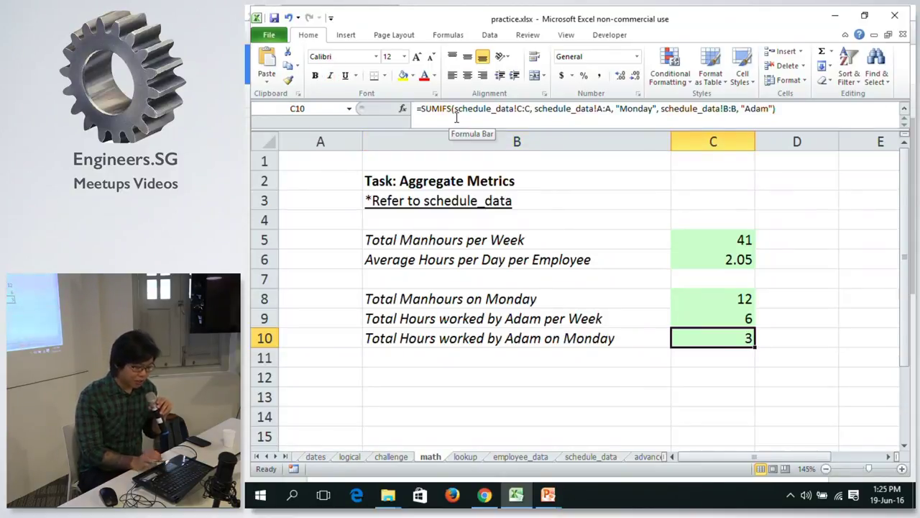
pyautogui.write('=S')
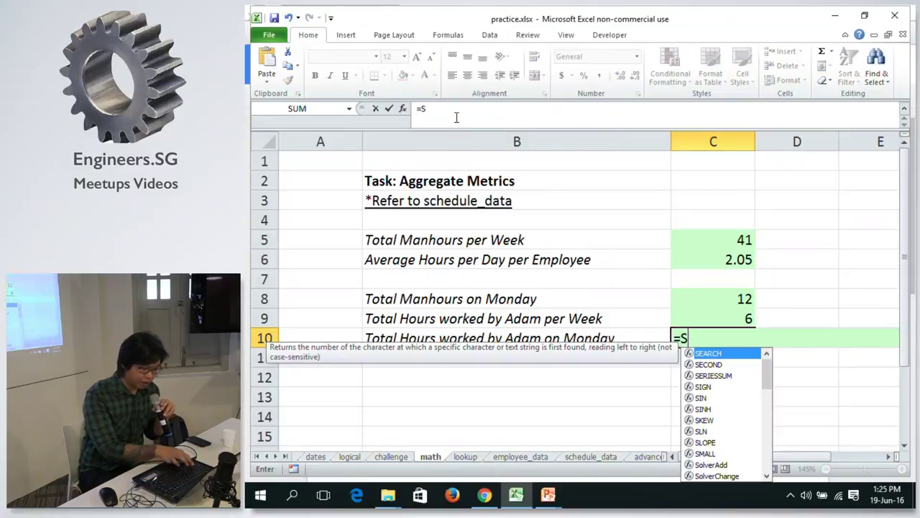
pyautogui.write('um')
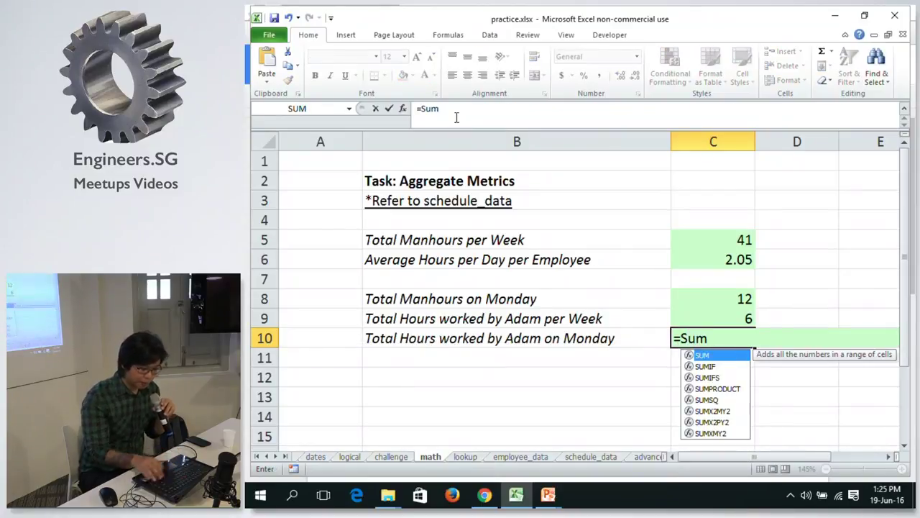
pyautogui.press('Down')
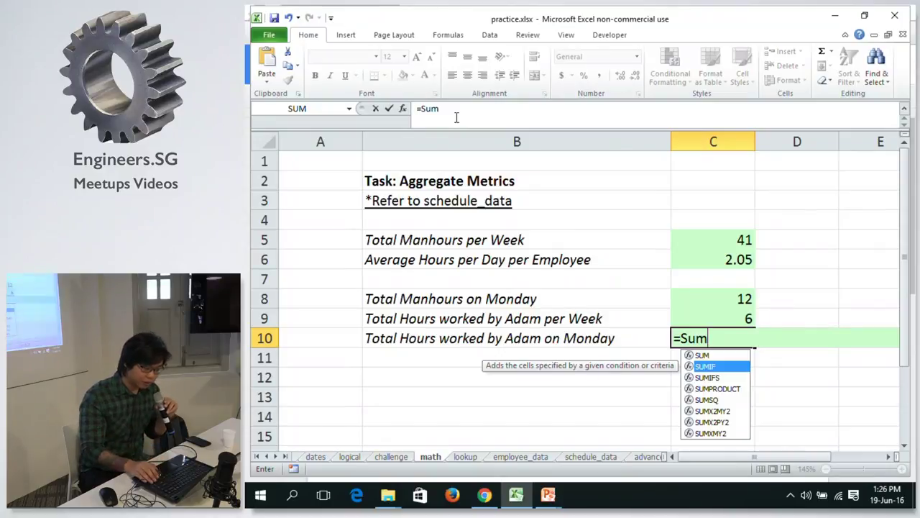
pyautogui.press('Down')
pyautogui.press('Tab')
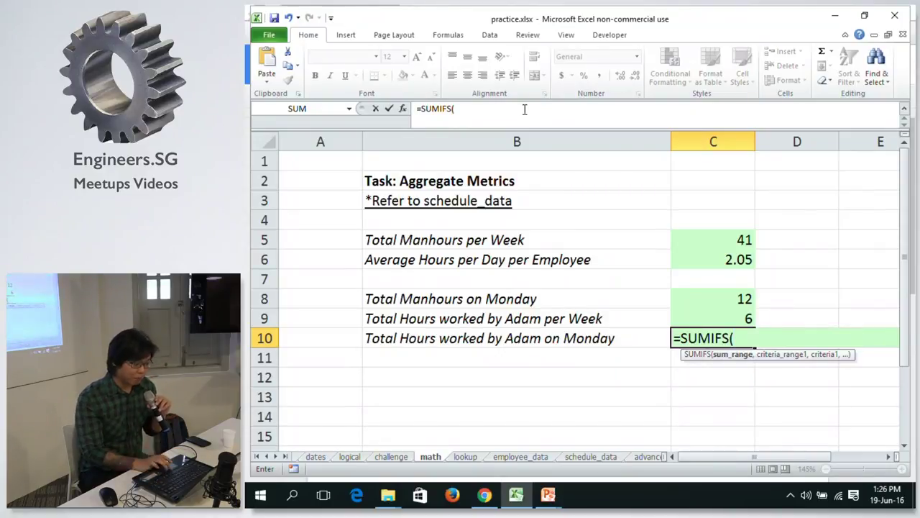
pyautogui.click(591, 457)
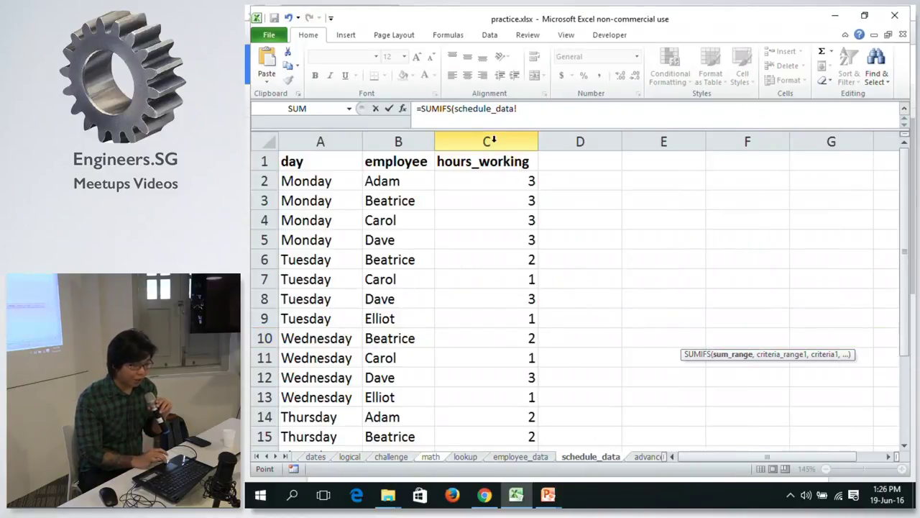
# Complete C10 as =SUMIFS(schedule_data!C:C, schedule_data!A:A, "Monday", schedule_data!B:B, "Adam").
pyautogui.click(491, 141)
pyautogui.write(',')
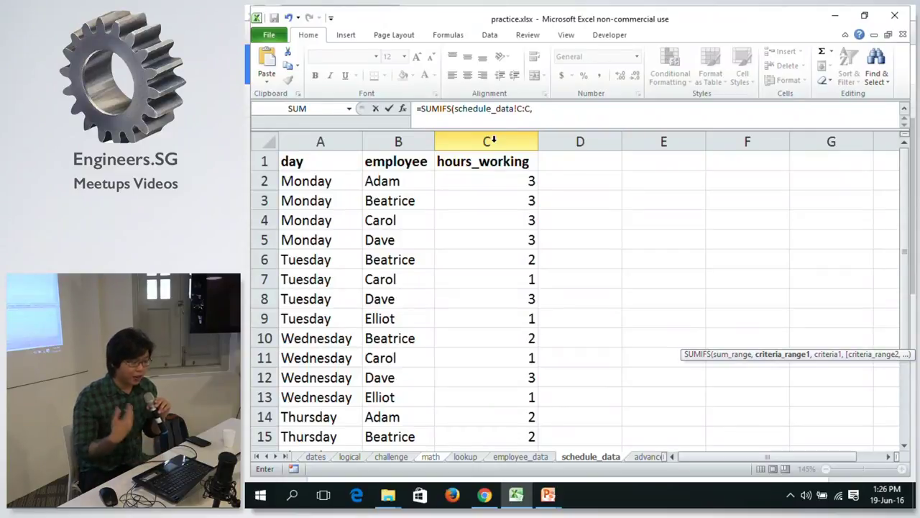
pyautogui.click(332, 130)
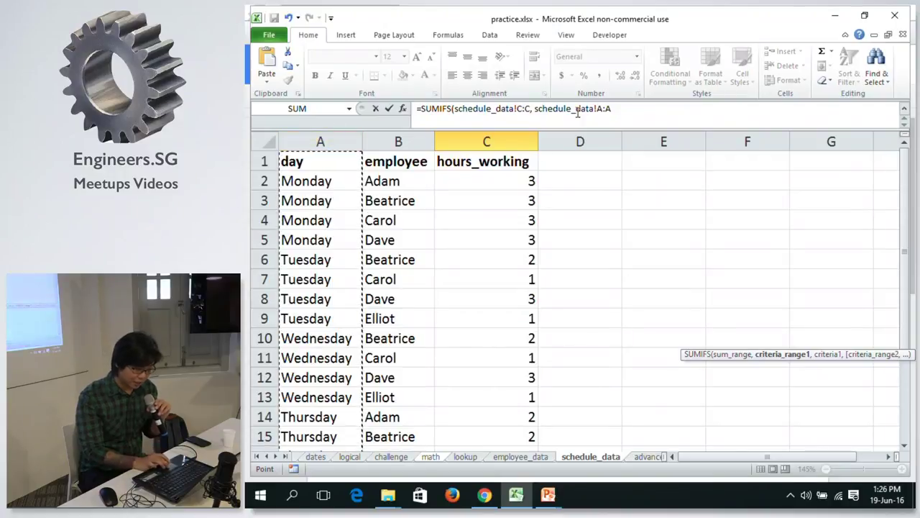
pyautogui.write(', ')
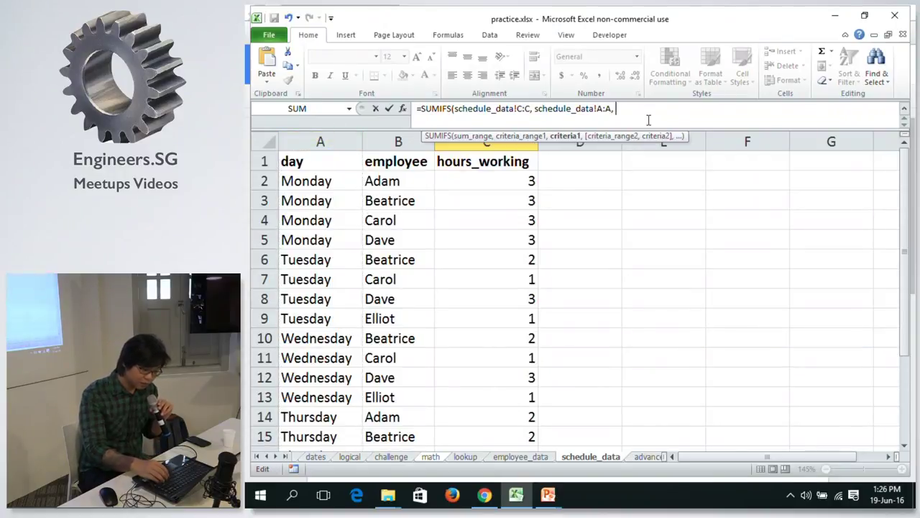
pyautogui.write('"Mon')
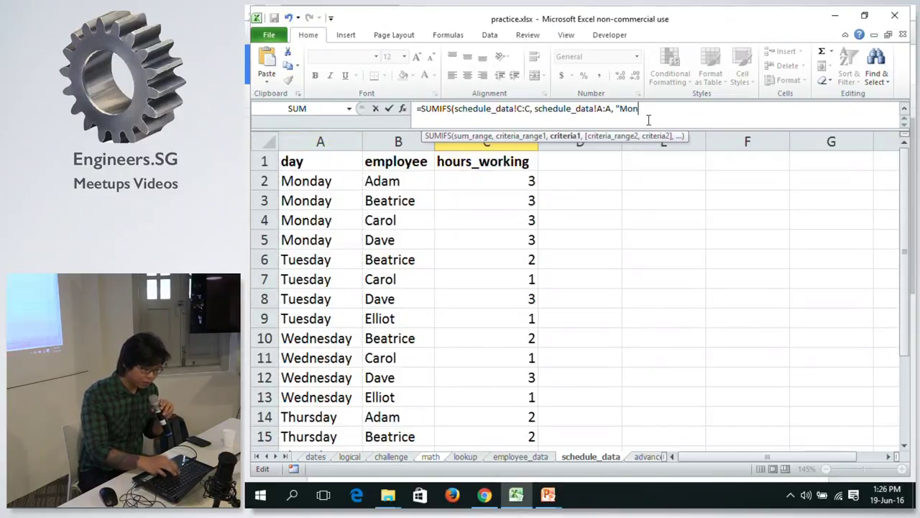
pyautogui.write('day"')
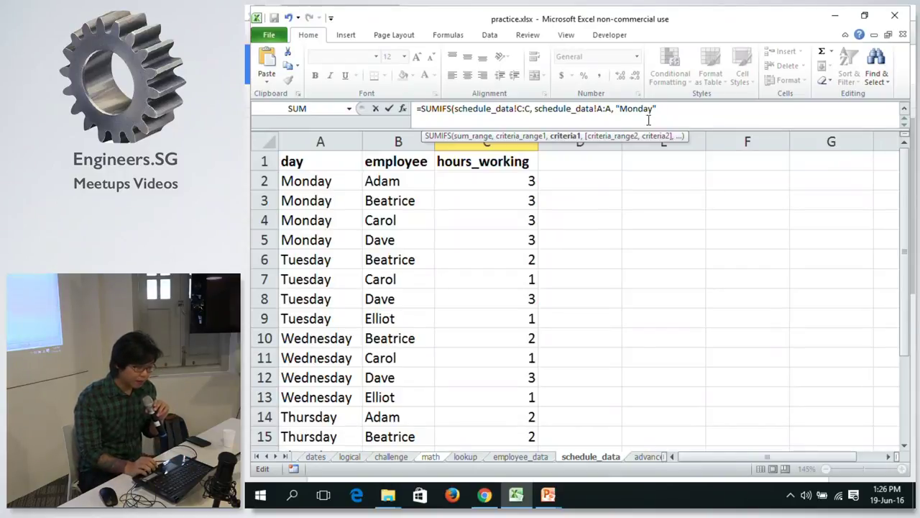
pyautogui.write(',')
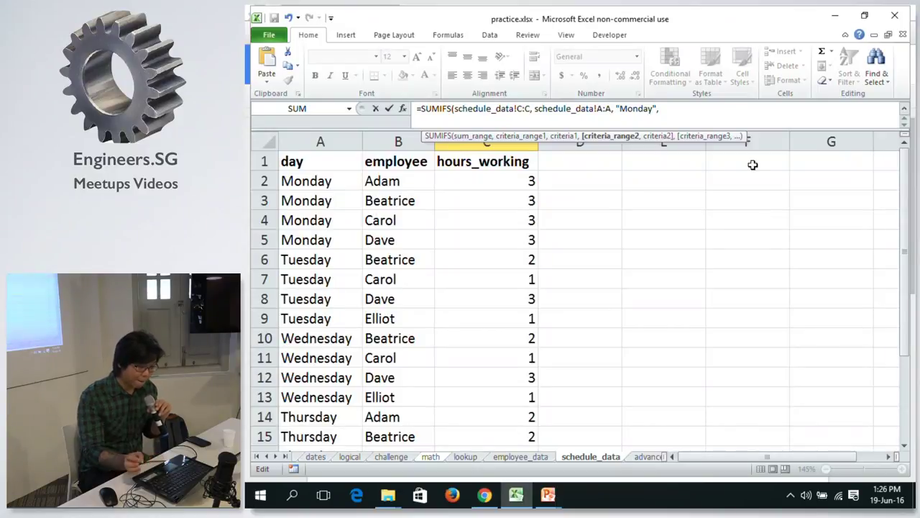
pyautogui.click(397, 139)
pyautogui.write(', ')
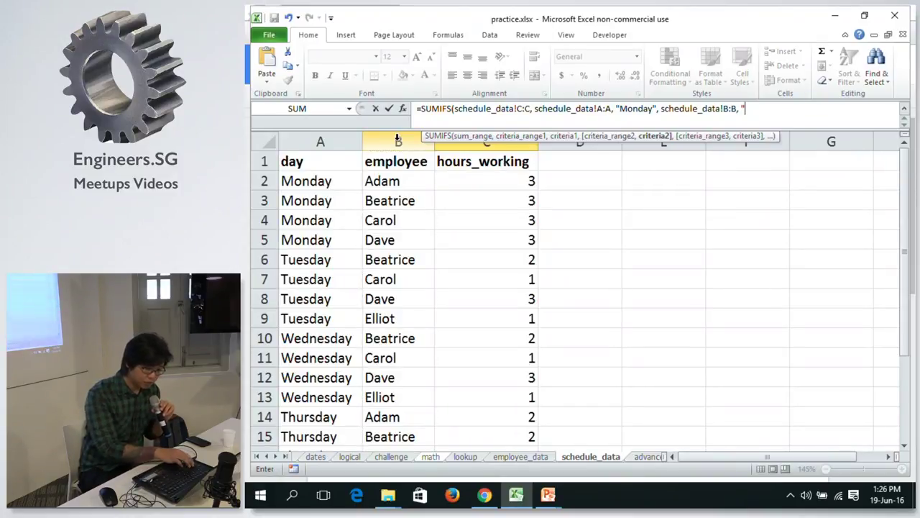
pyautogui.write('"')
pyautogui.press('BackSpace')
pyautogui.write('"Adam')
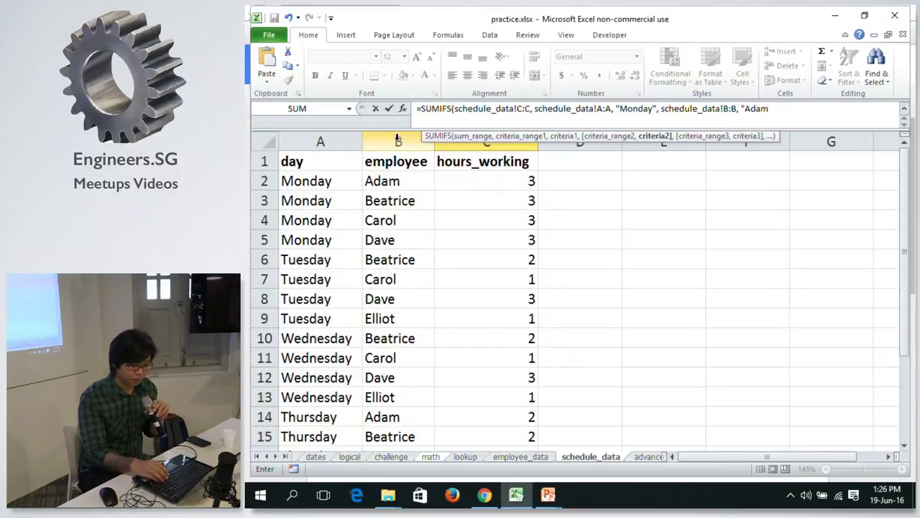
pyautogui.write('"')
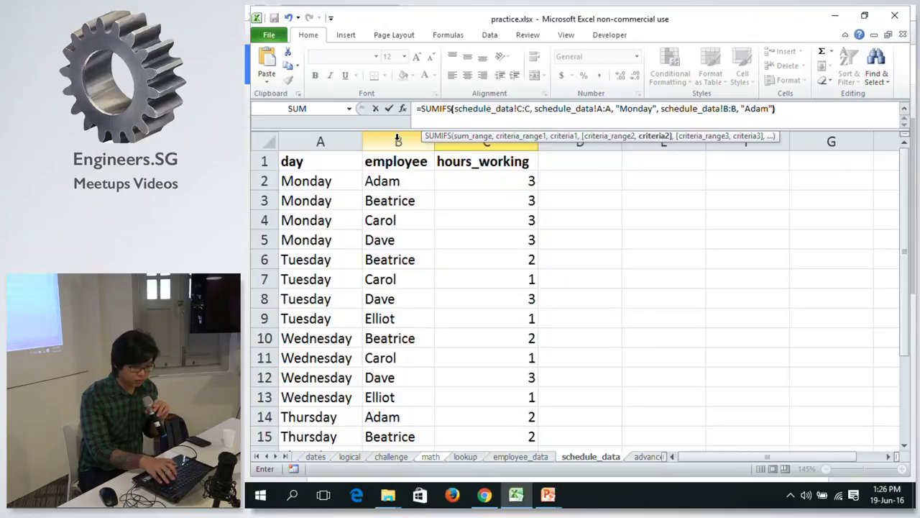
pyautogui.write(')')
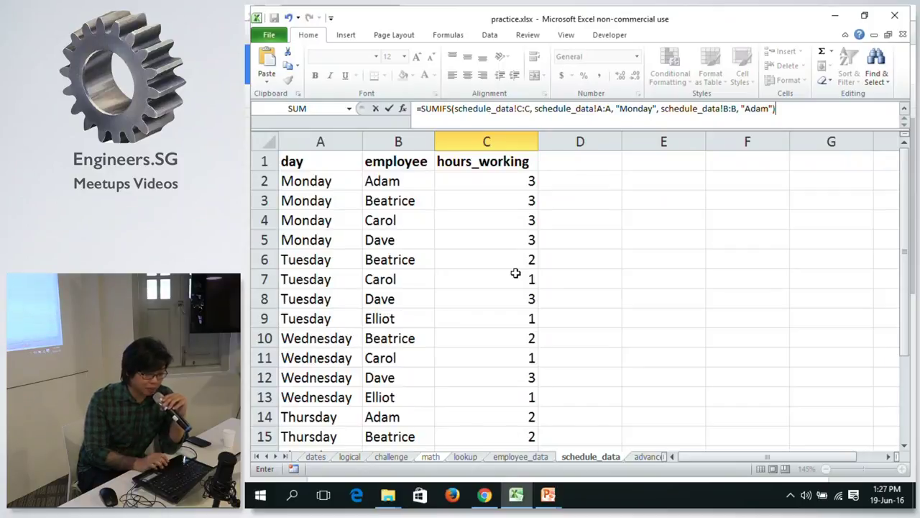
pyautogui.press('Return')
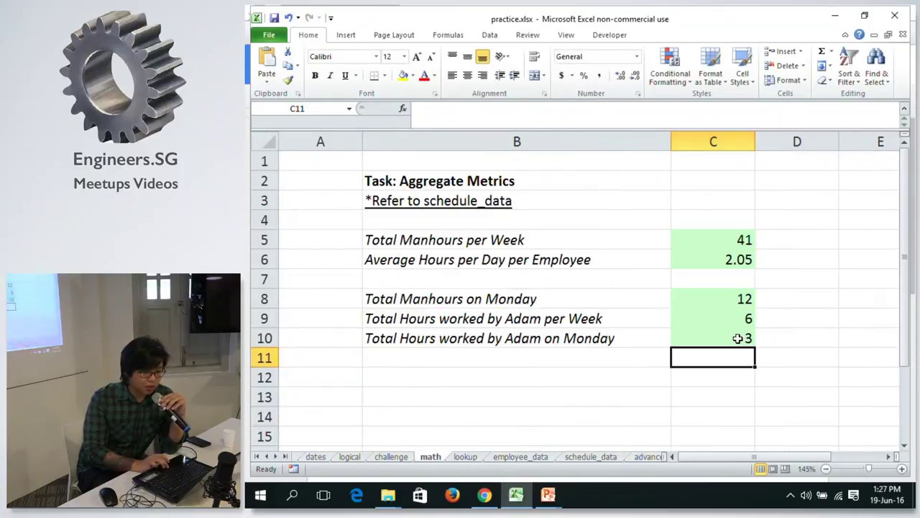
# Review the aggregate total formulas in C5–C10, then go to the logical sheet.
pyautogui.click(741, 338)
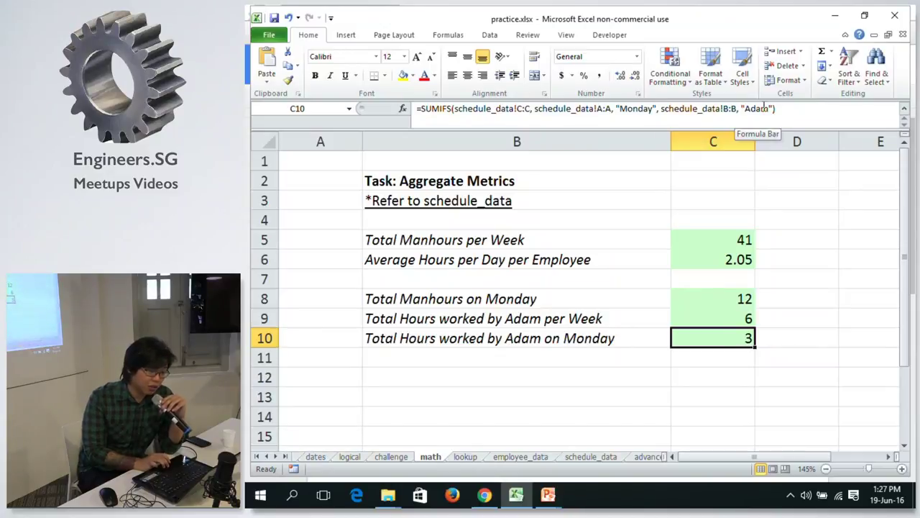
pyautogui.press('Down')
pyautogui.press('Up')
pyautogui.press('Up')
pyautogui.press('Down')
pyautogui.press('Up')
pyautogui.press('Down')
pyautogui.press('Up')
pyautogui.press('Up')
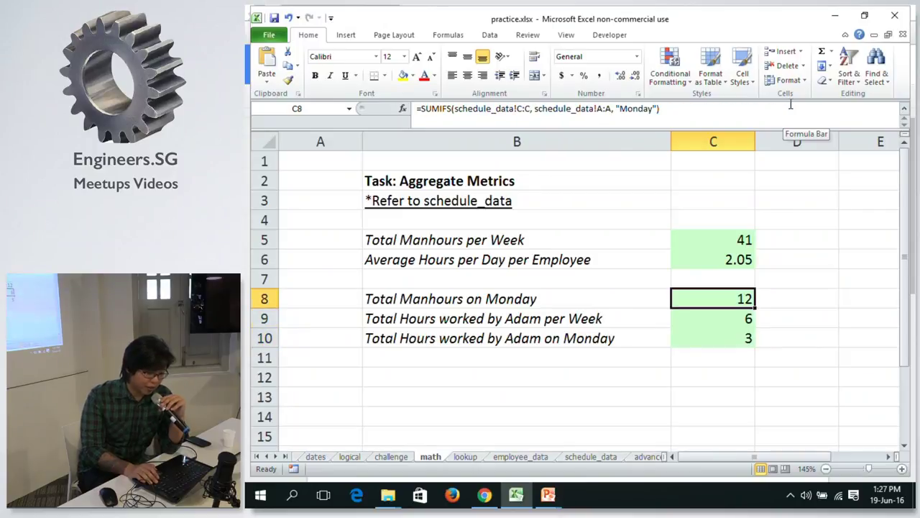
pyautogui.press('Up')
pyautogui.press('Up')
pyautogui.press('Up')
pyautogui.press('Down')
pyautogui.press('Down')
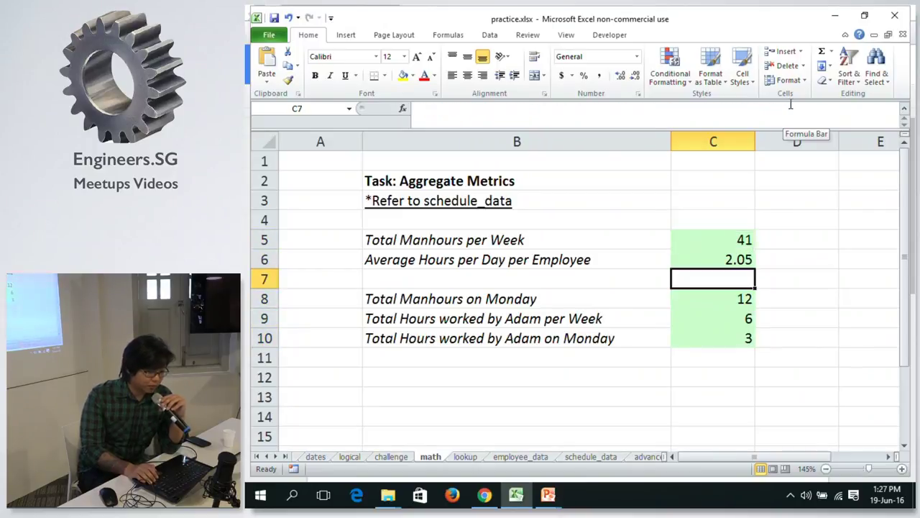
pyautogui.press('Down')
pyautogui.press('Down')
pyautogui.press('Down')
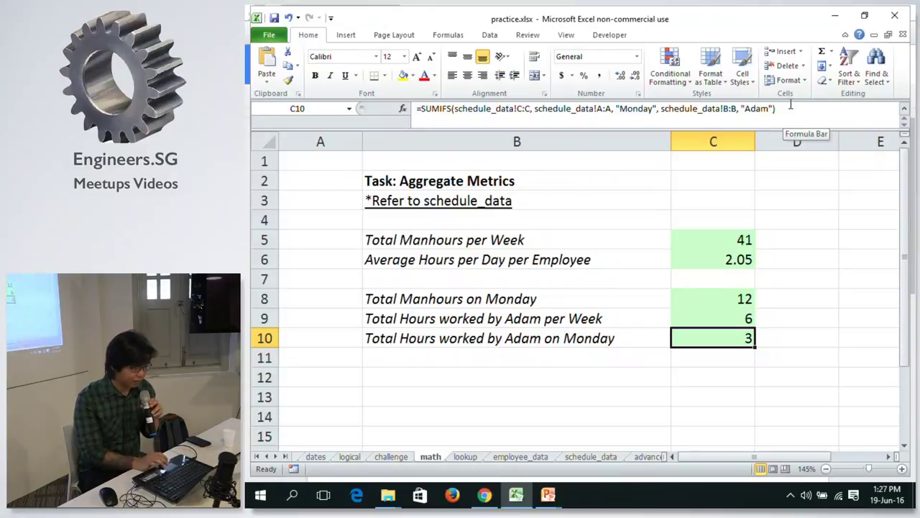
pyautogui.click(349, 457)
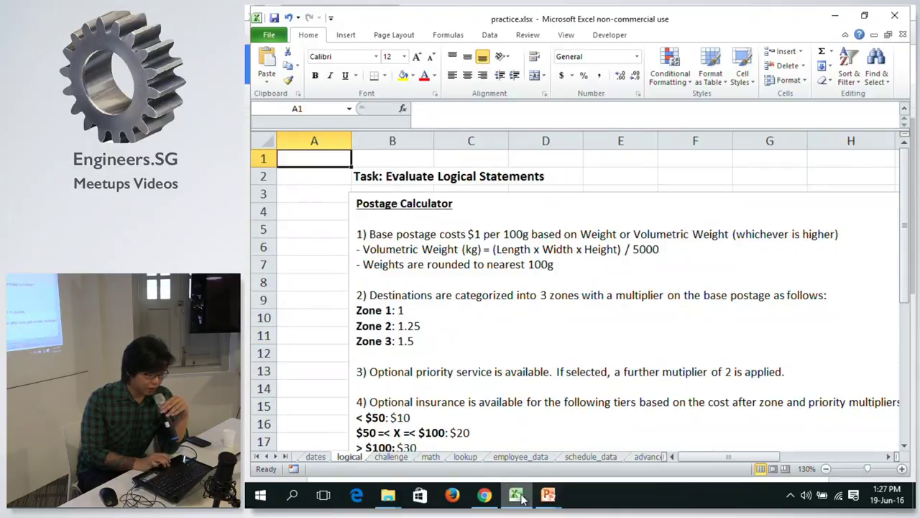
# Bring the slideshow forward on the Logic: IF-ELSE slide and reveal its forked-road bullets.
pyautogui.moveTo(548, 496)
pyautogui.click(616, 391)
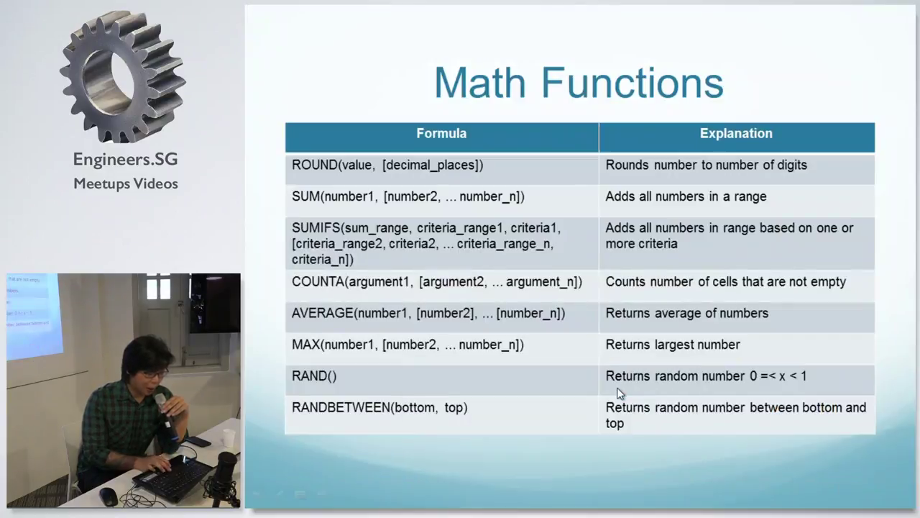
pyautogui.click(620, 393)
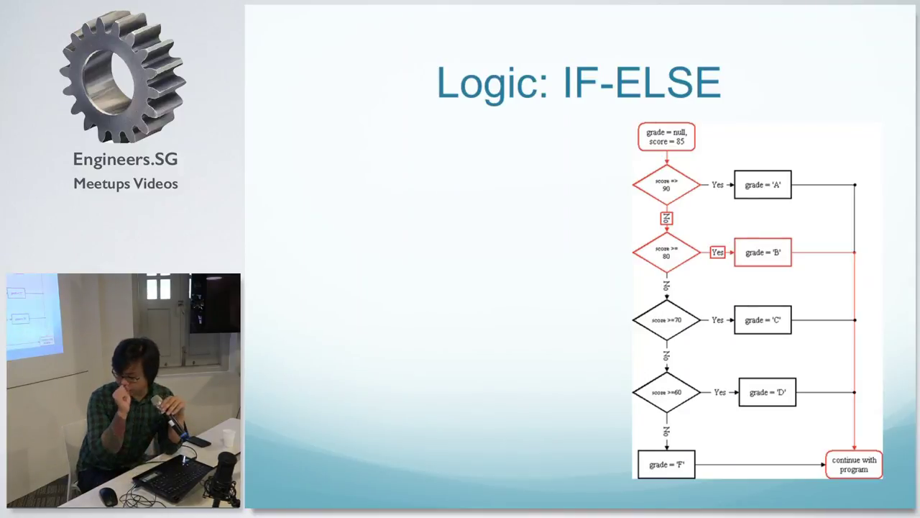
pyautogui.press('Right')
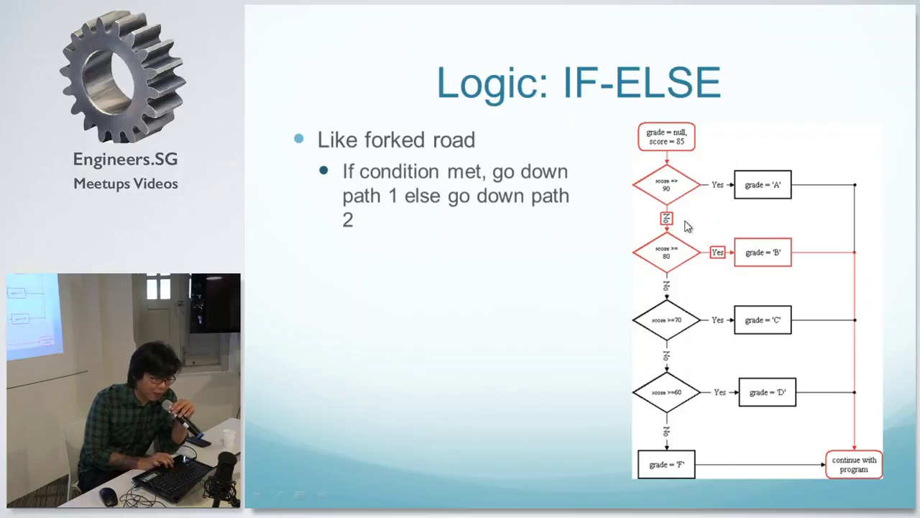
# Reveal the nested If-Else bullet points on the IF-ELSE slide.
pyautogui.click(687, 372)
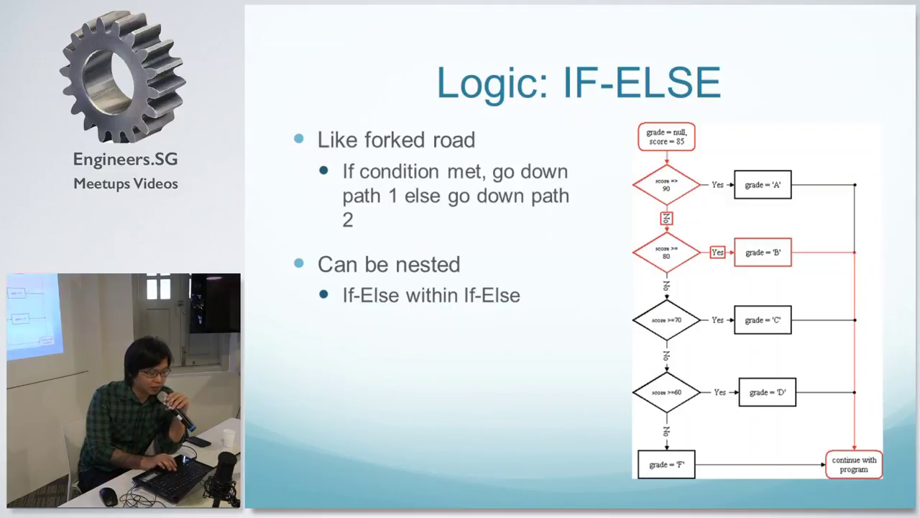
# Advance to the Logic: Boolean slide, then return to the practice.xlsx workbook.
pyautogui.press('Right')
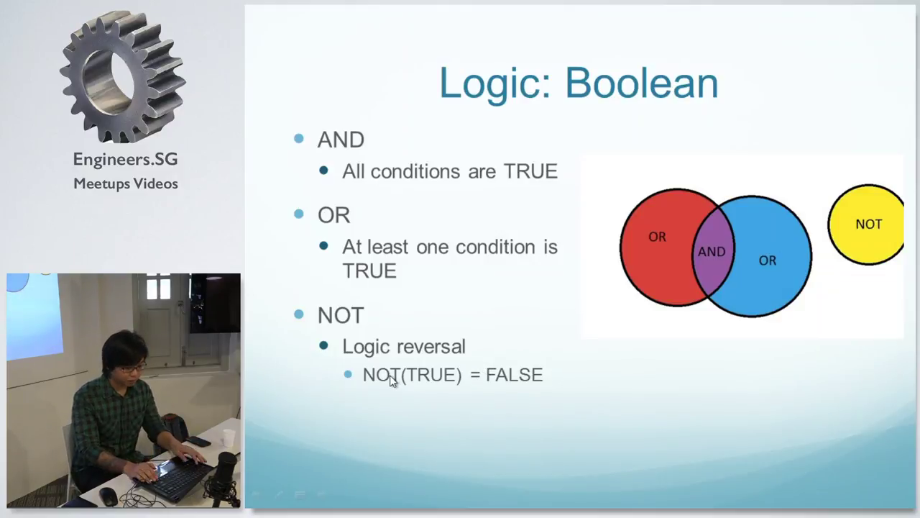
pyautogui.hotkey('alt', 'Tab')
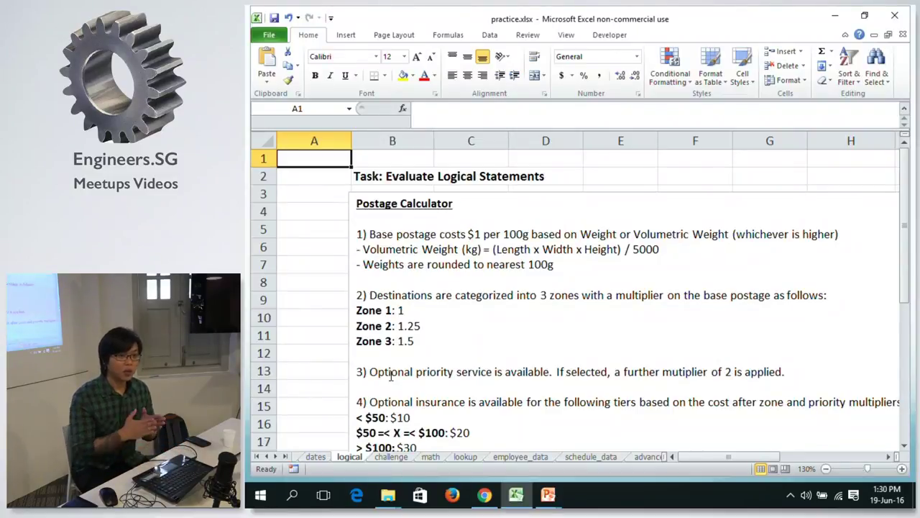
# Try =IF("A" = "A") in B1 and dismiss the formula-error warning.
pyautogui.press('Right')
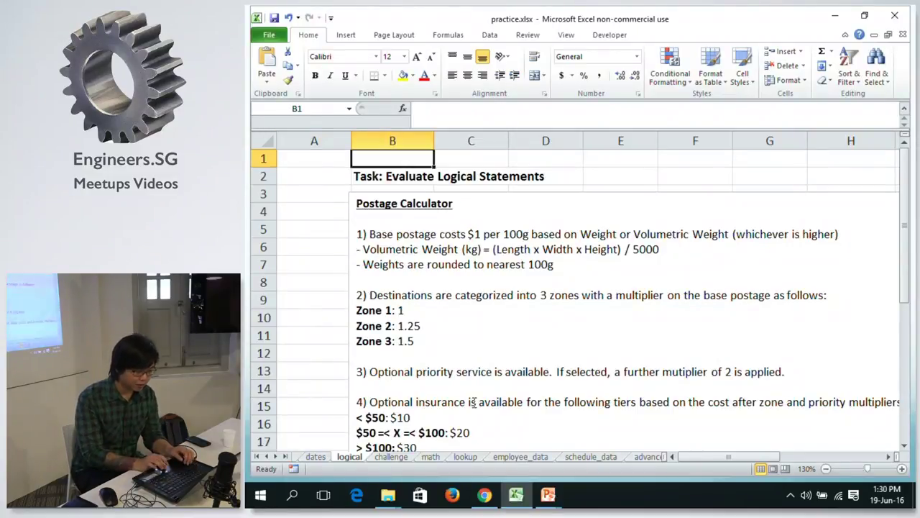
pyautogui.write('=')
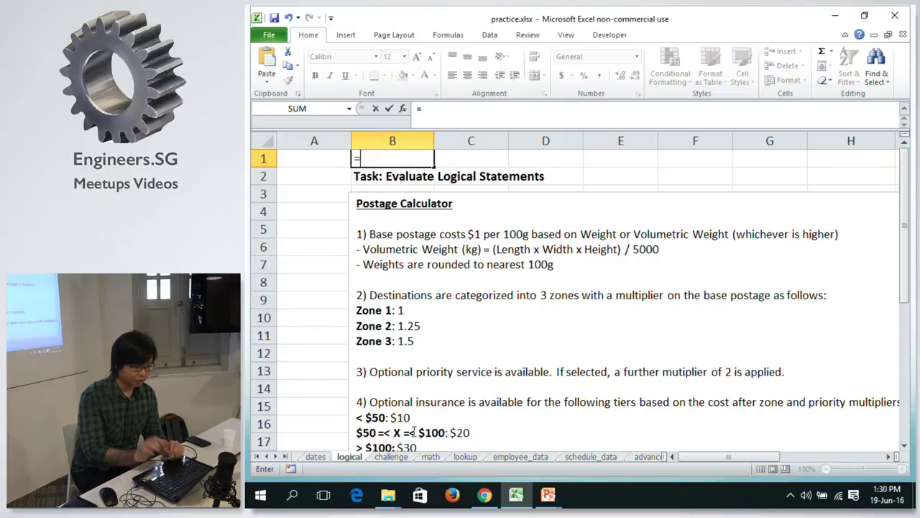
pyautogui.write('I')
pyautogui.press('BackSpace')
pyautogui.write('IF(')
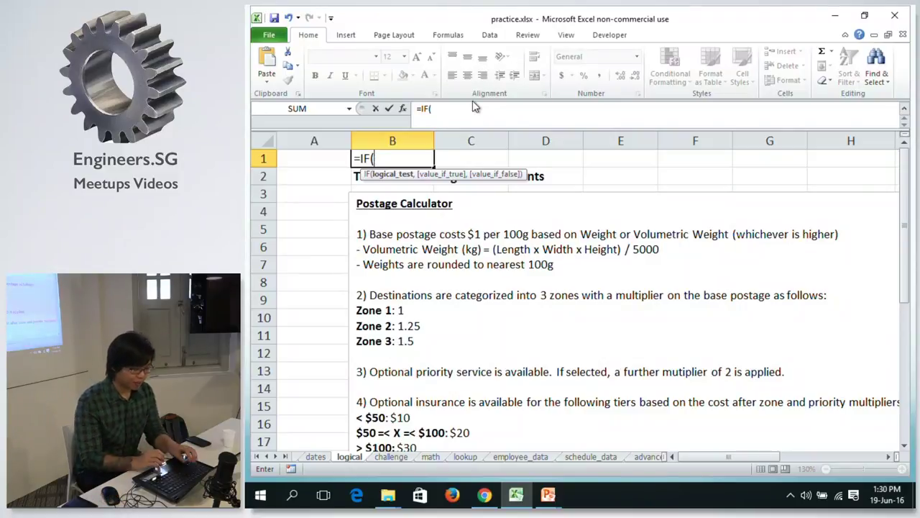
pyautogui.write('"')
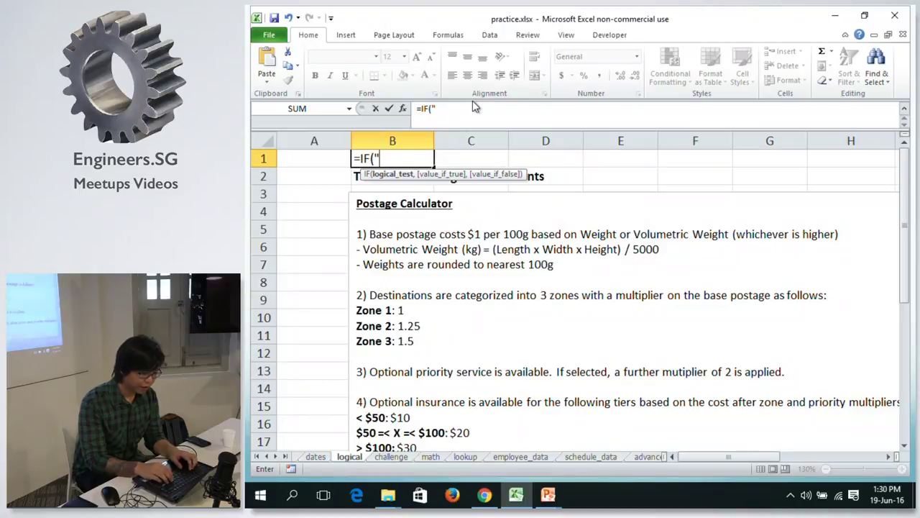
pyautogui.write('A')
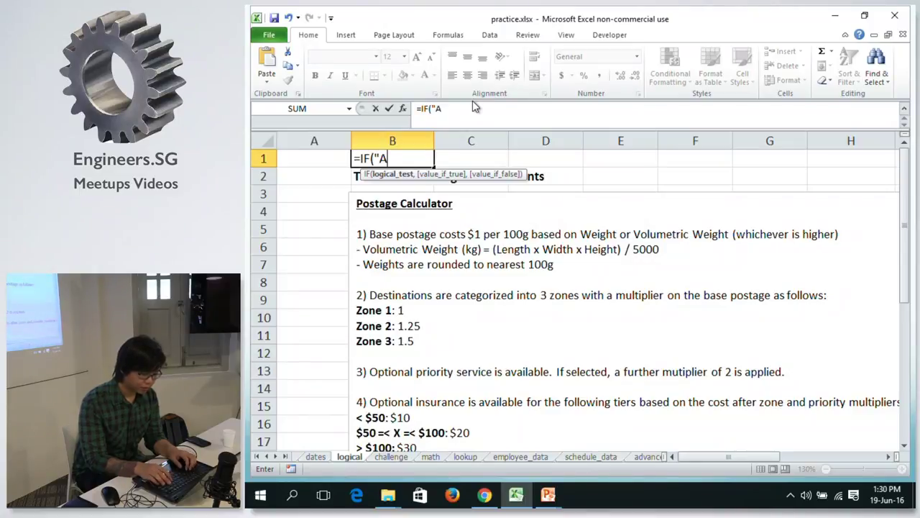
pyautogui.write('" = ')
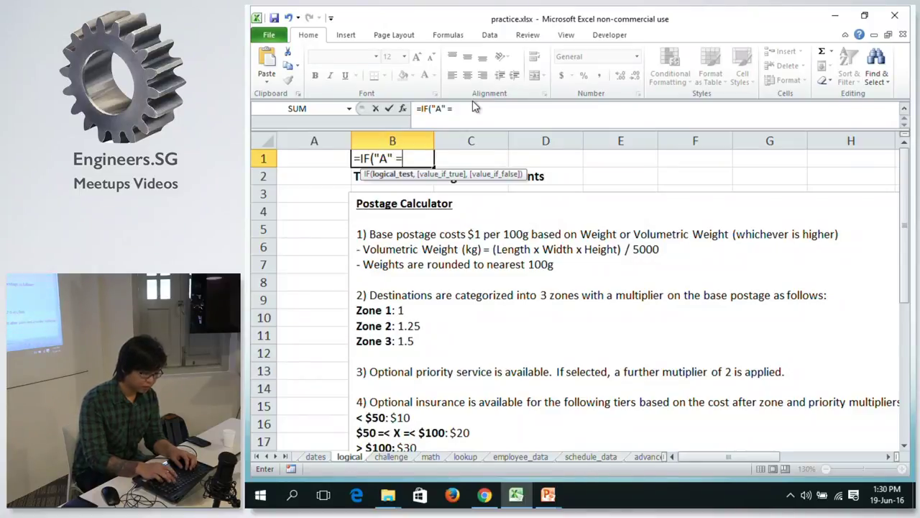
pyautogui.write('"A")')
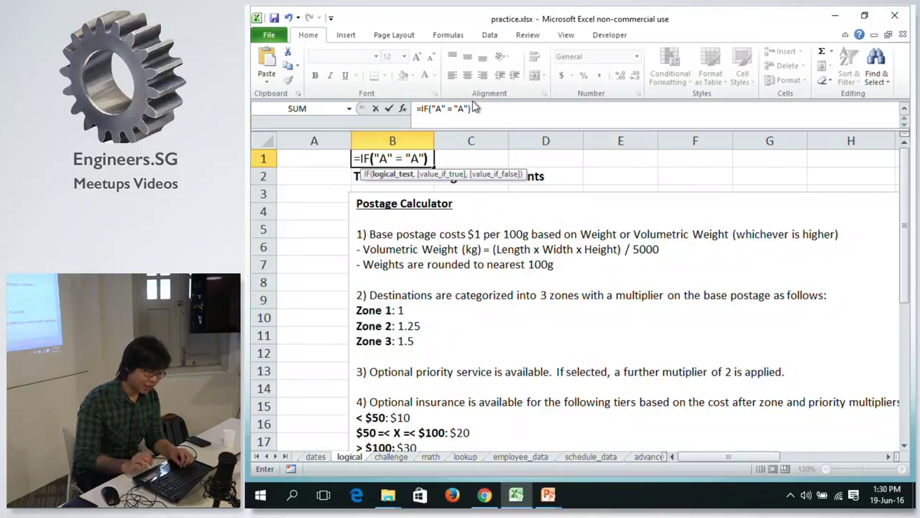
pyautogui.press('Return')
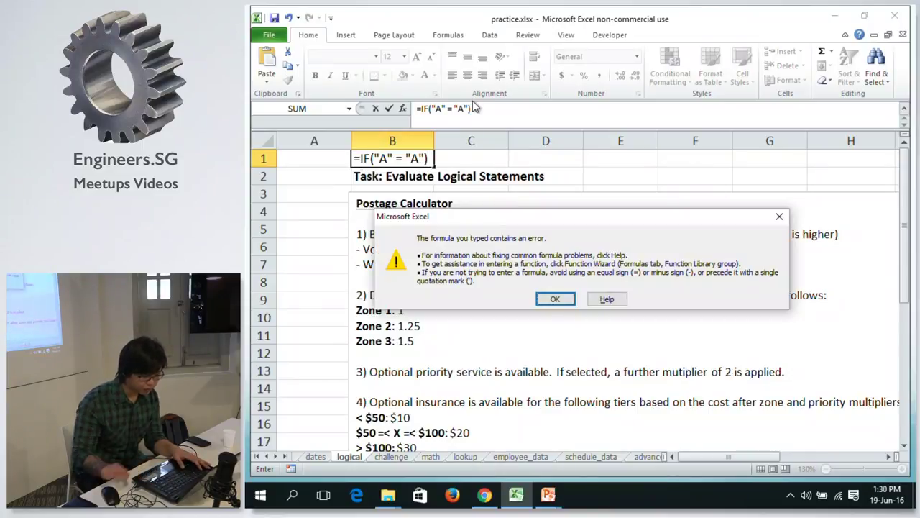
pyautogui.click(556, 298)
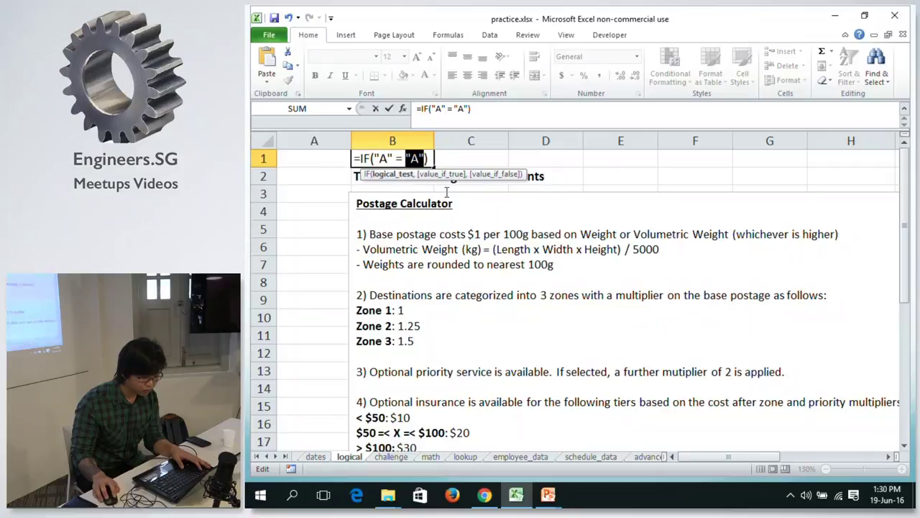
# Cancel the broken B1 formula and enter ="A" in A1.
pyautogui.press('BackSpace')
pyautogui.press('BackSpace')
pyautogui.press('Escape')
pyautogui.click(327, 159)
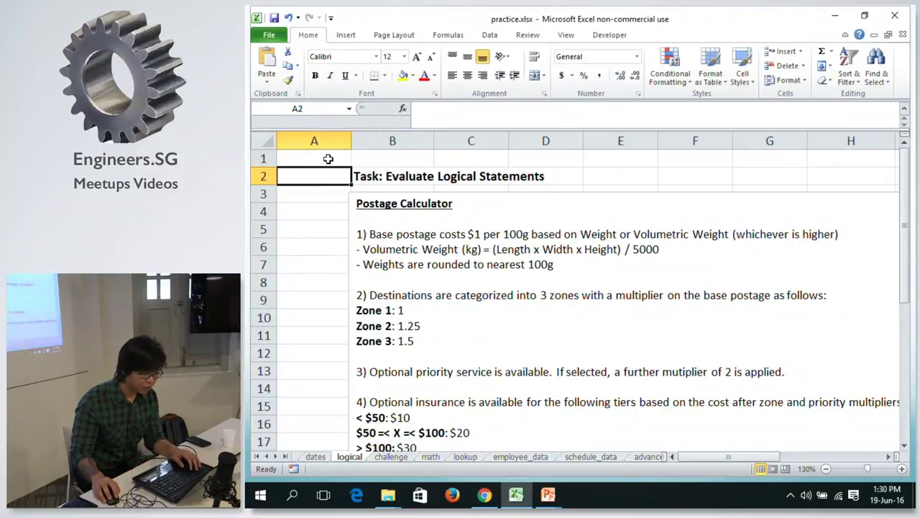
pyautogui.write('"')
pyautogui.press('BackSpace')
pyautogui.write('="5')
pyautogui.press('BackSpace')
pyautogui.write('A"')
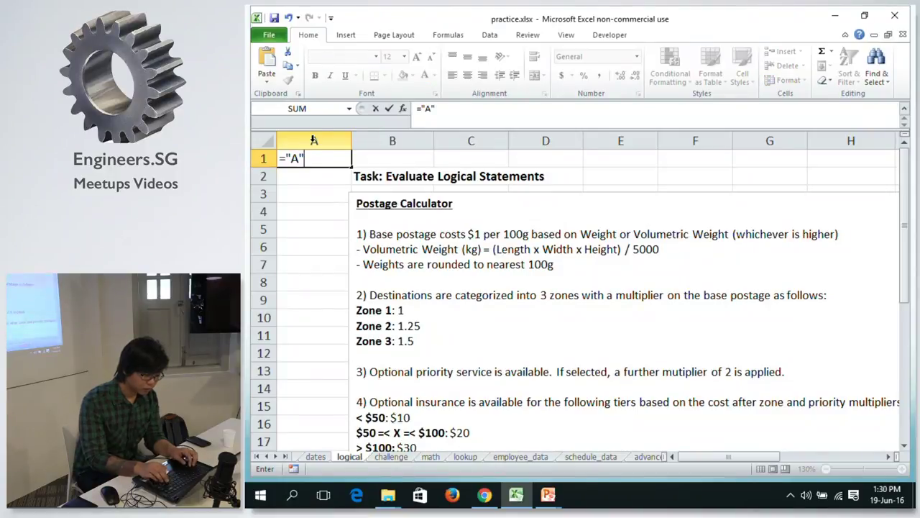
pyautogui.press('Return')
# Enter =IF(A1="A", 1, 2) in B1.
pyautogui.press('Up')
pyautogui.press('Right')
pyautogui.write('=if(')
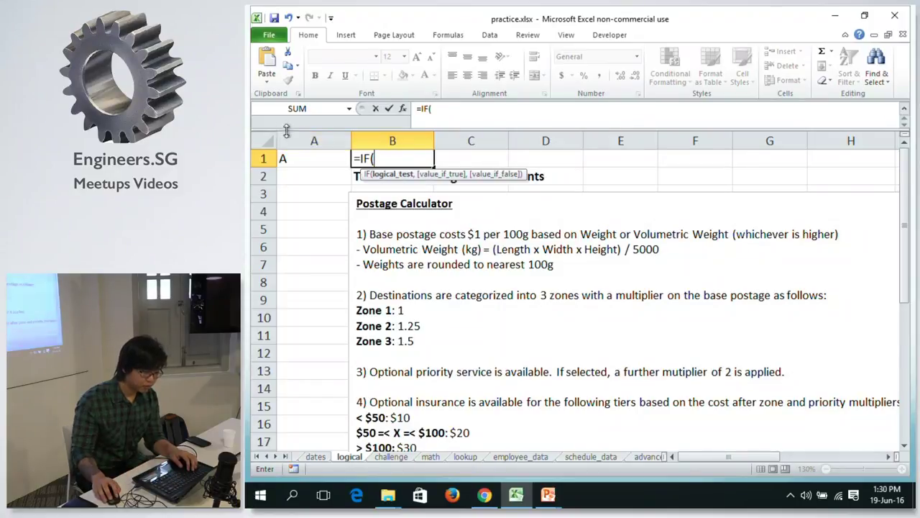
pyautogui.click(288, 158)
pyautogui.write('="A')
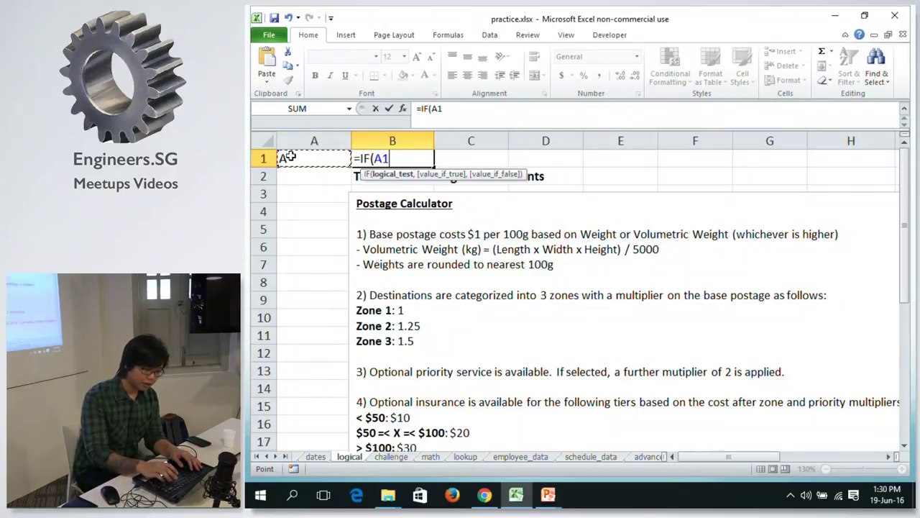
pyautogui.write('")')
pyautogui.press('BackSpace')
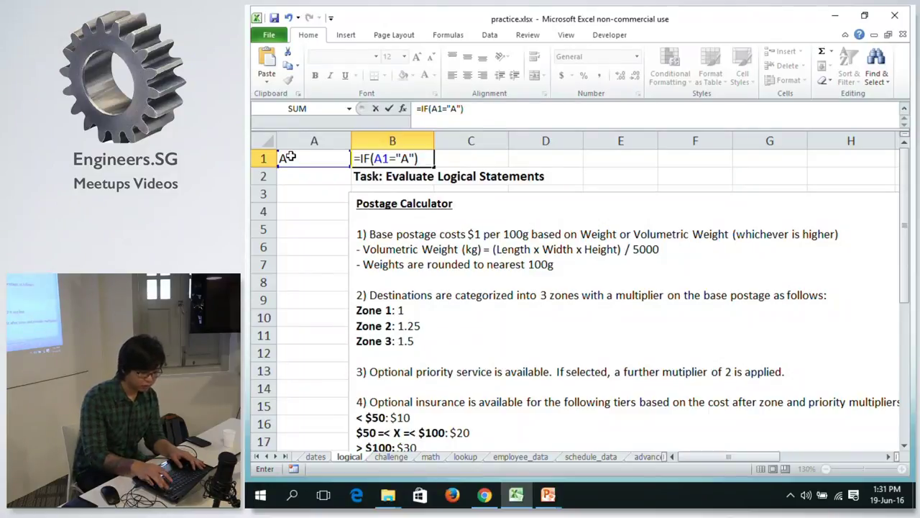
pyautogui.write(',')
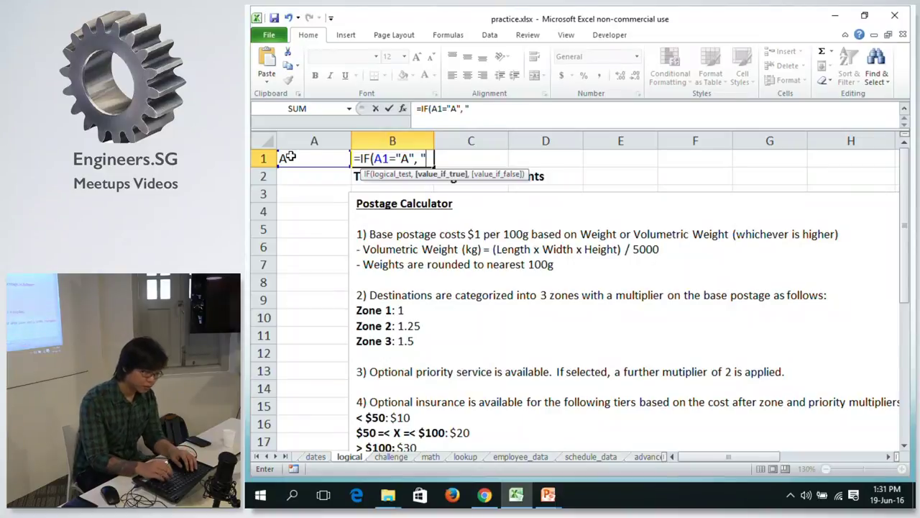
pyautogui.write(' 1, 2)')
pyautogui.press('Return')
# Change A1 to B and compare it with B1's IF result.
pyautogui.press('Up')
pyautogui.press('Left')
pyautogui.write('B')
pyautogui.press('Return')
pyautogui.press('Up')
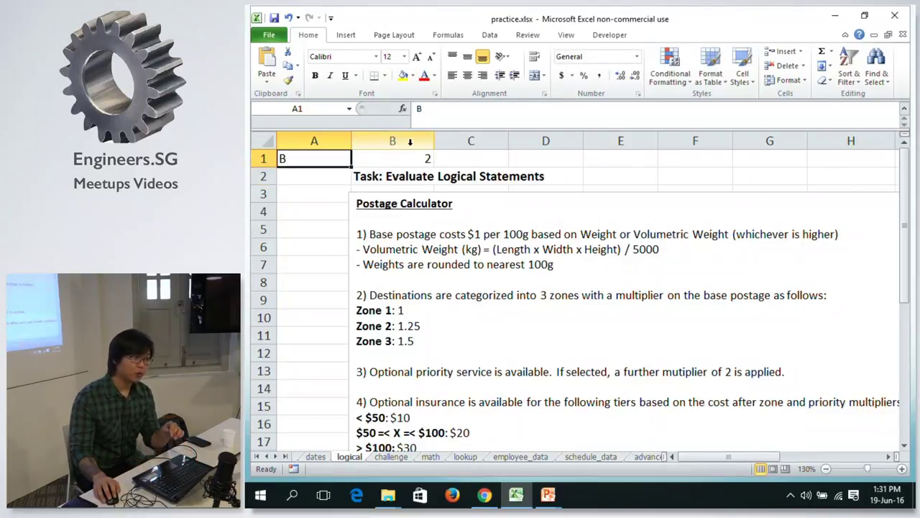
pyautogui.click(392, 171)
pyautogui.click(357, 158)
pyautogui.press('Left')
pyautogui.click(364, 164)
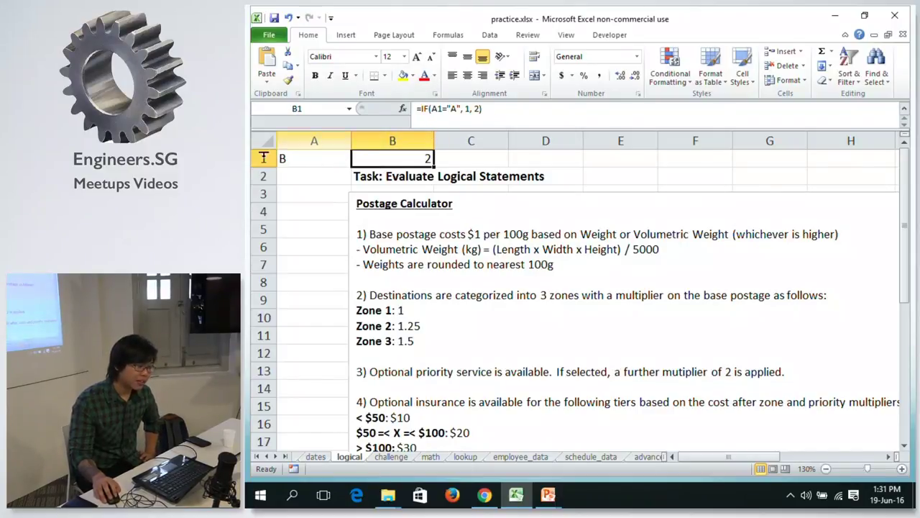
pyautogui.click(334, 155)
pyautogui.click(386, 157)
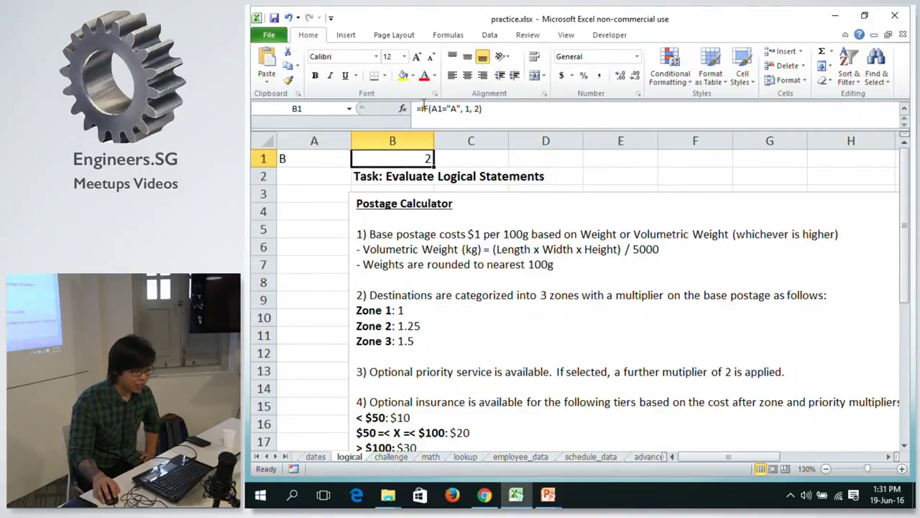
pyautogui.press('Left')
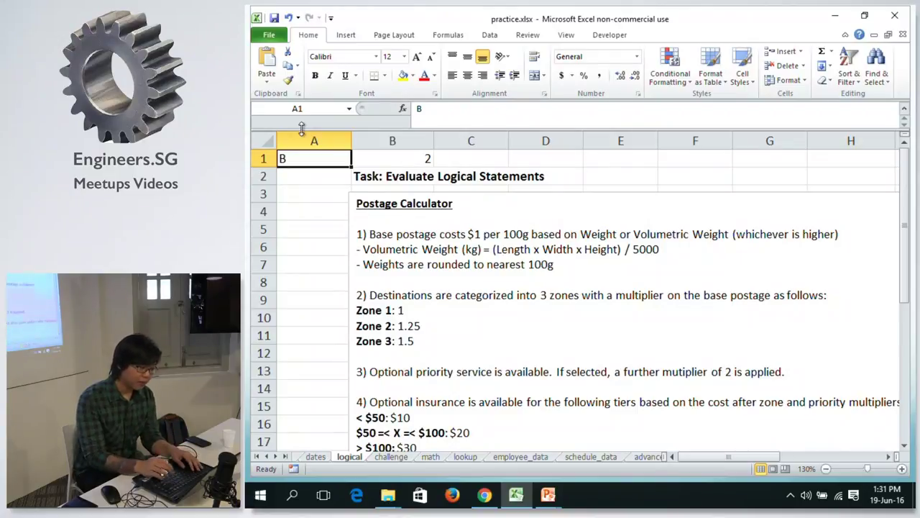
pyautogui.click(384, 156)
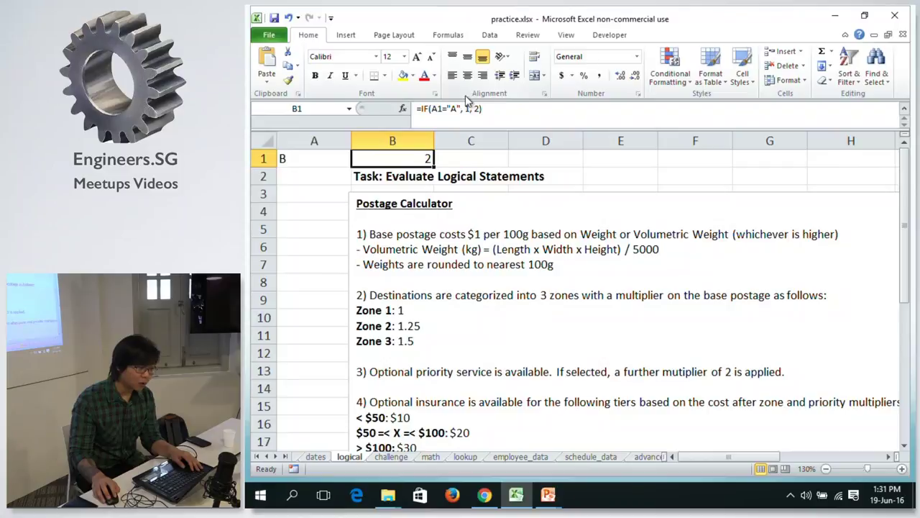
# Set A1 back to A so B1 returns 1, and inspect the IF formula.
pyautogui.click(333, 155)
pyautogui.write('A')
pyautogui.press('Return')
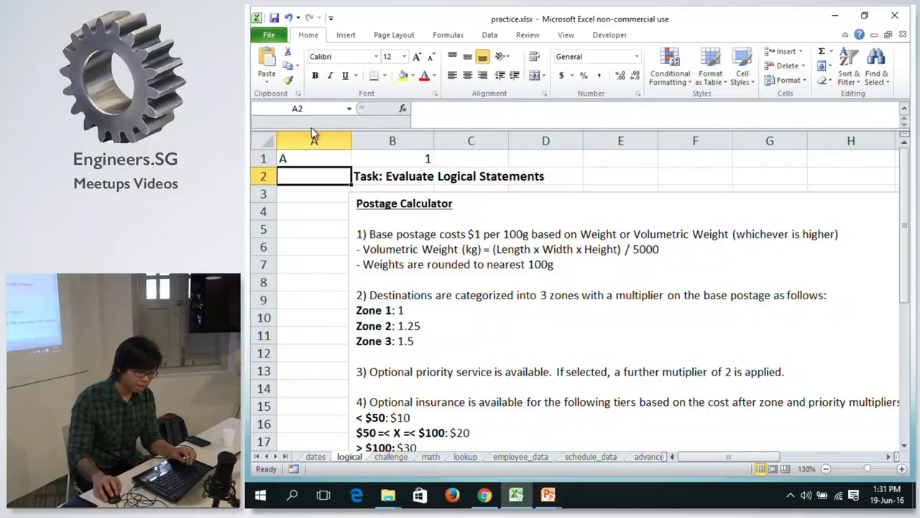
pyautogui.click(369, 164)
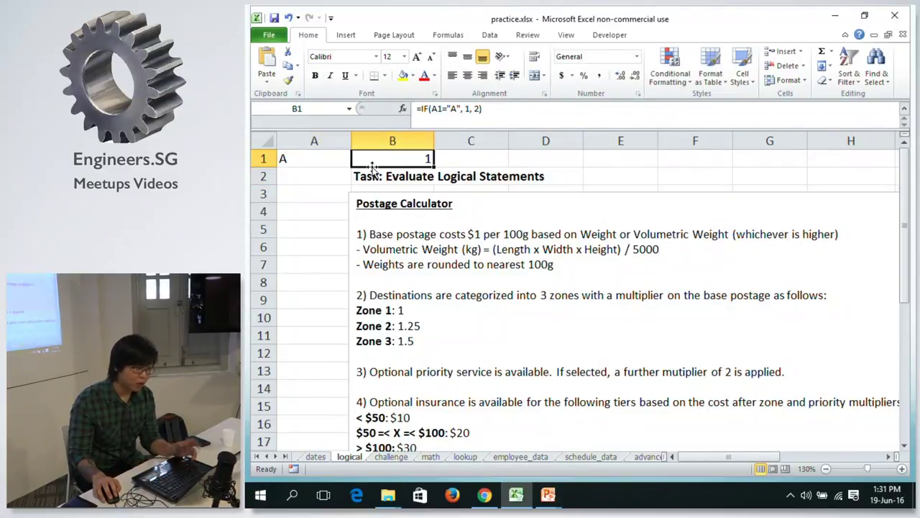
pyautogui.click(467, 112)
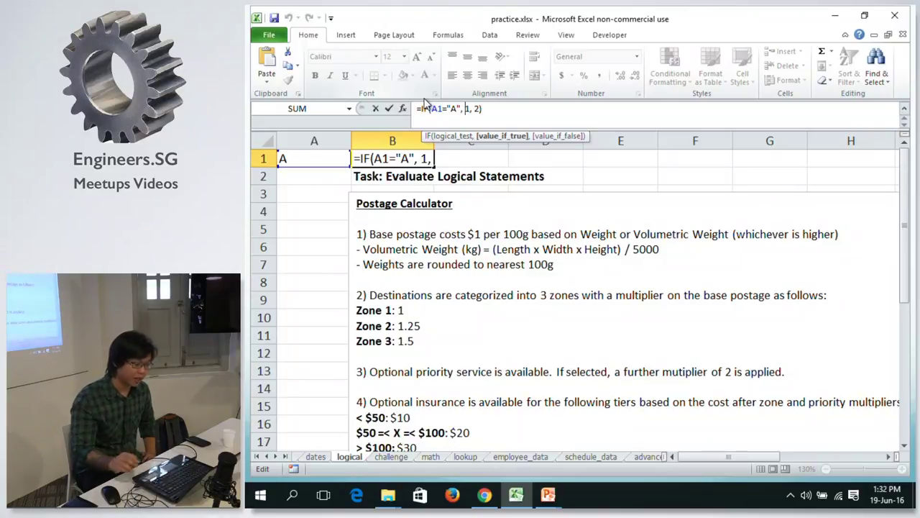
pyautogui.press('Right')
pyautogui.press('Right')
pyautogui.press('Right')
pyautogui.press('Right')
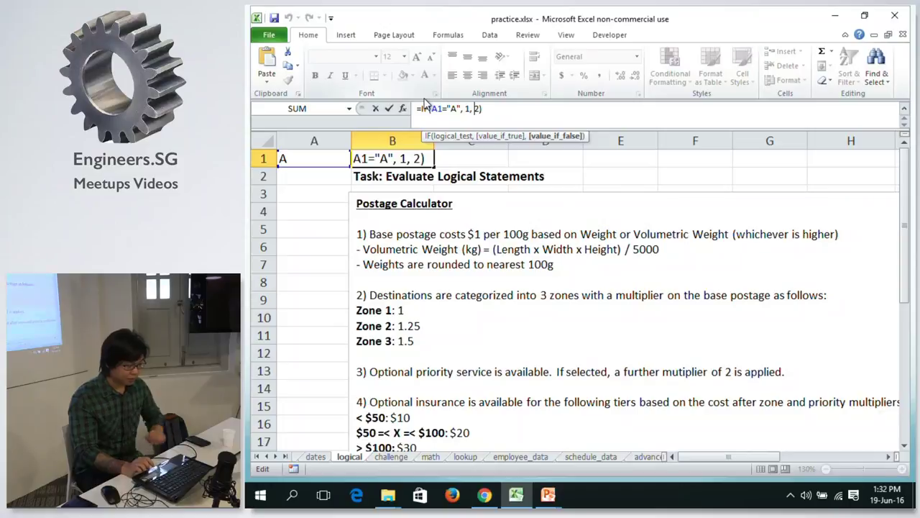
pyautogui.hotkey('ctrl', 'Return')
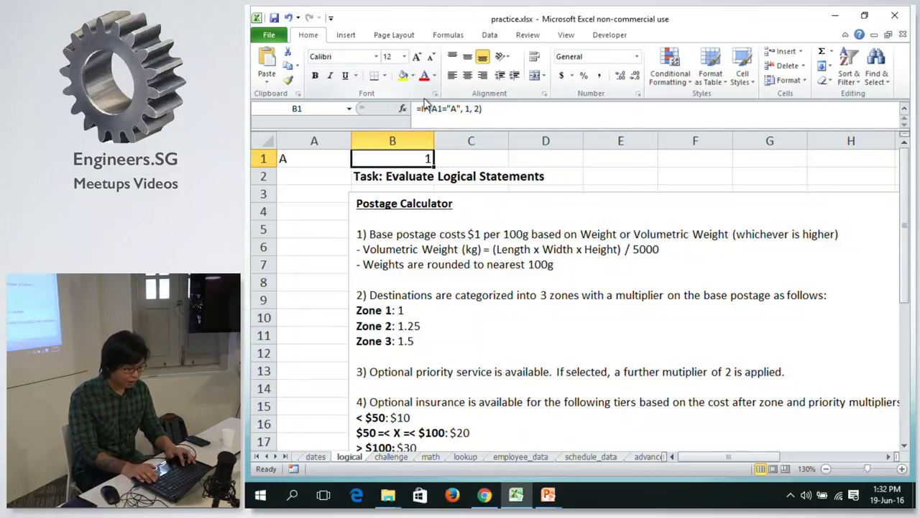
# Clear the test value and formula from A1:B1.
pyautogui.hotkey('alt', 'shift', 'Left')
pyautogui.press('Return')
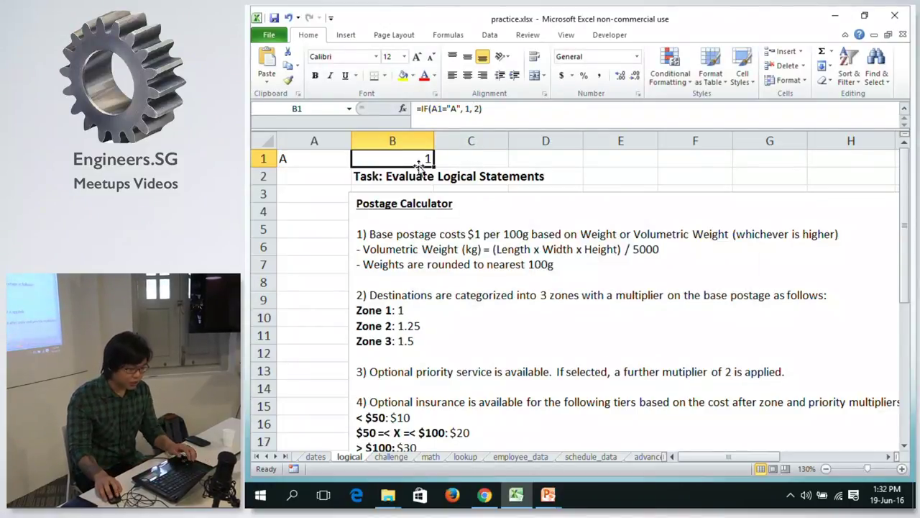
pyautogui.moveTo(427, 165); pyautogui.dragTo(328, 154)
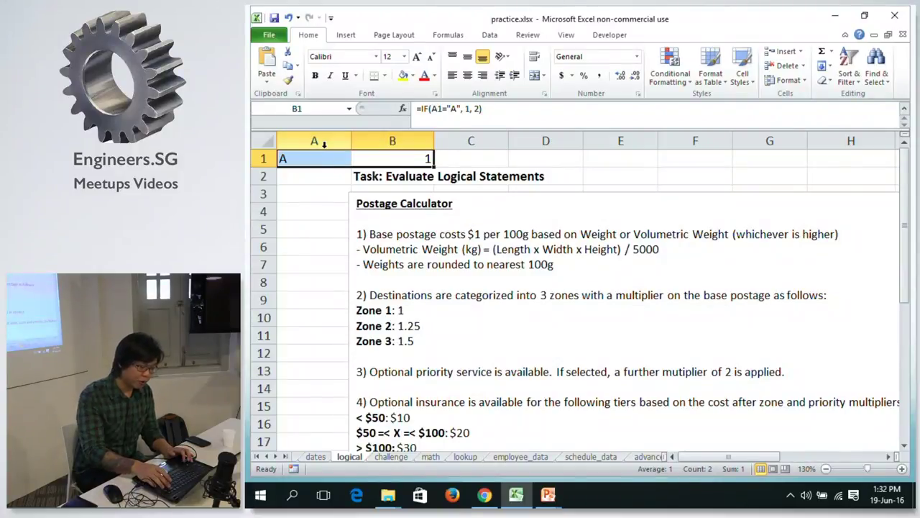
pyautogui.press('Delete')
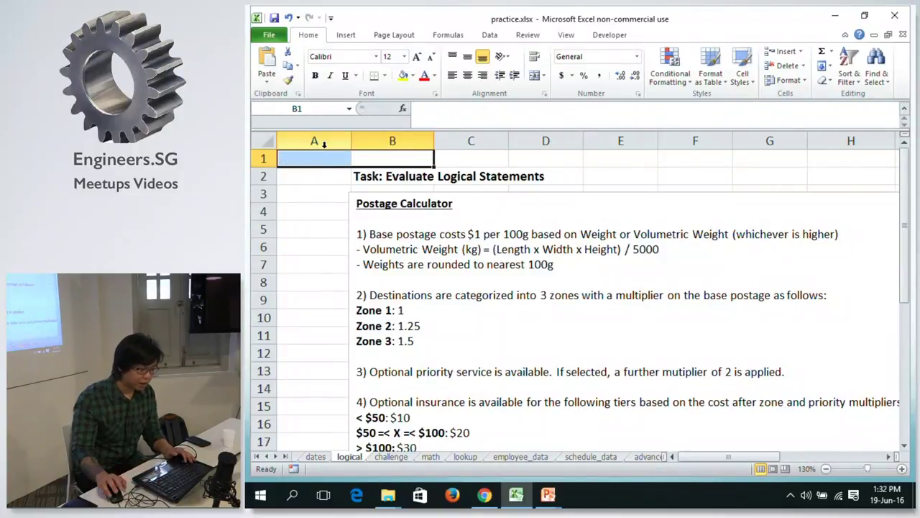
pyautogui.scroll(-2, 528, 245)
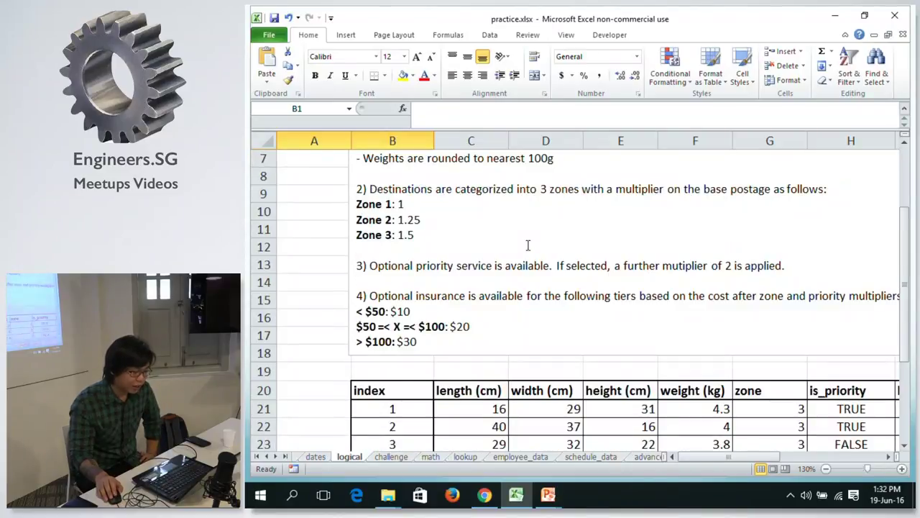
pyautogui.scroll(2, 527, 245)
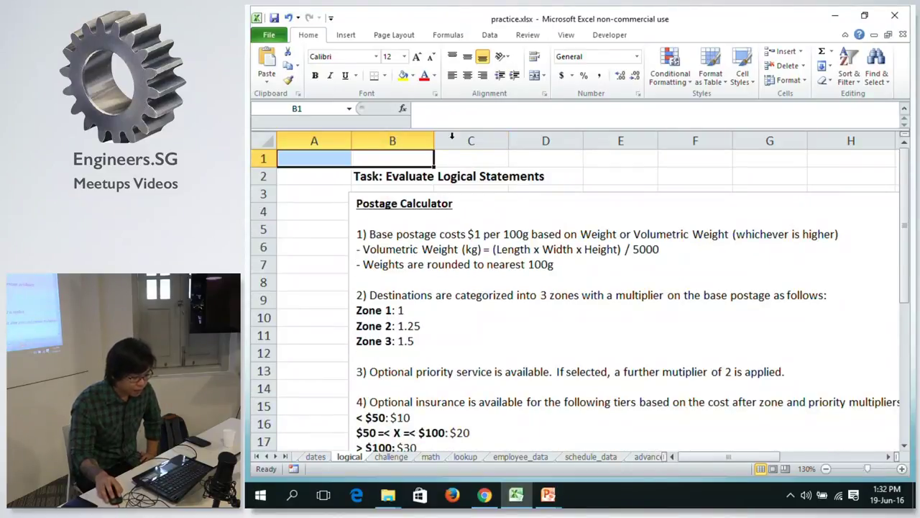
pyautogui.click(418, 155)
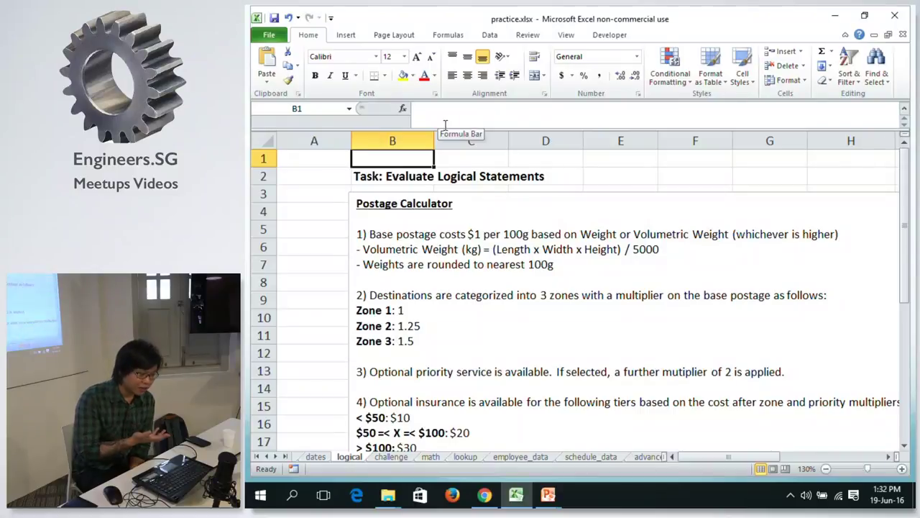
pyautogui.press('Down')
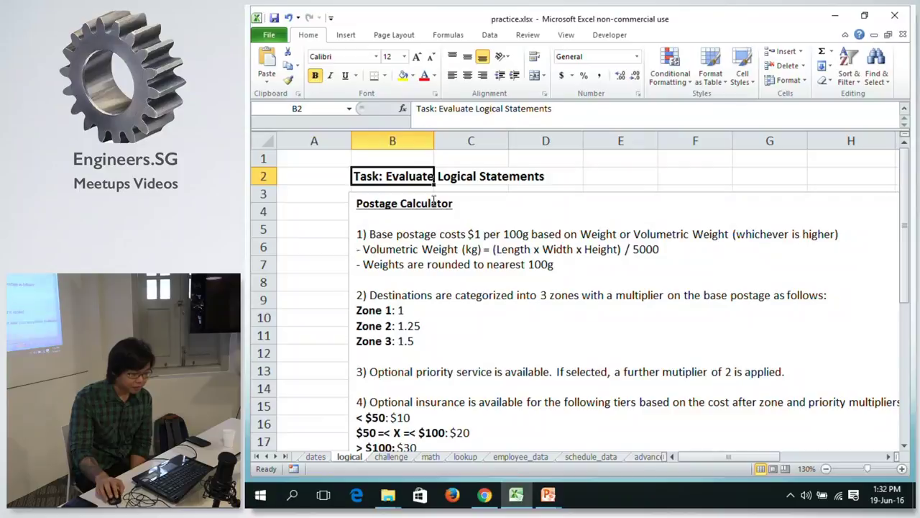
pyautogui.scroll(-1, 432, 204)
pyautogui.scroll(-1, 427, 205)
pyautogui.scroll(-3, 426, 204)
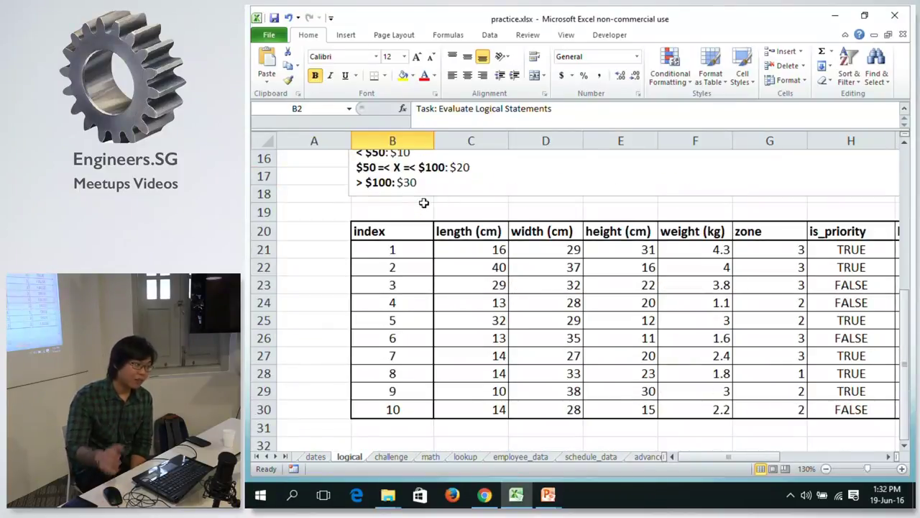
pyautogui.click(524, 235)
pyautogui.click(612, 232)
pyautogui.click(667, 239)
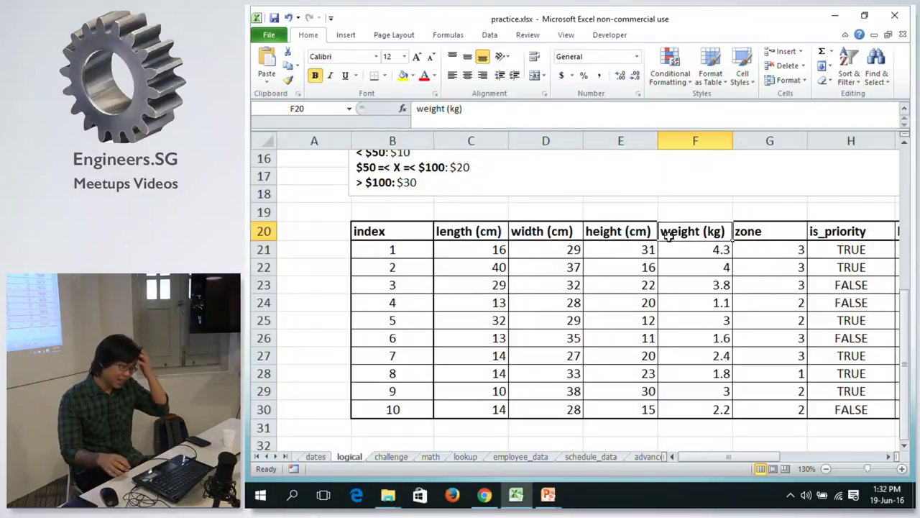
pyautogui.press('Right')
pyautogui.press('Down')
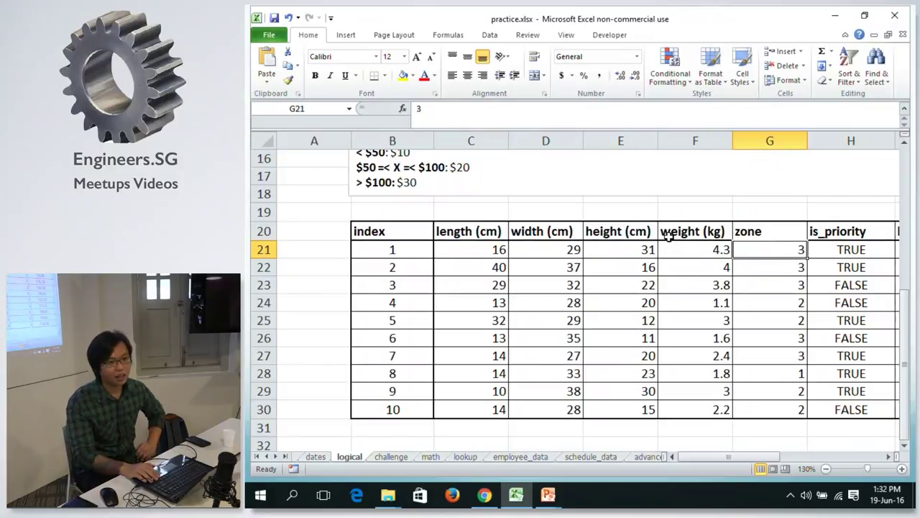
pyautogui.press('Right')
pyautogui.press('Left')
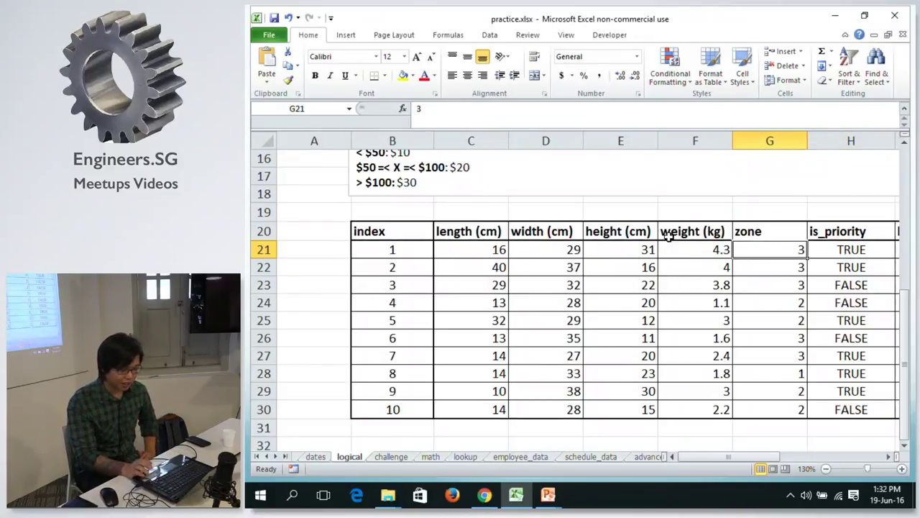
pyautogui.press('Right')
# Scroll the logical sheet back to the Postage Calculator instructions box at the top.
pyautogui.press('Right')
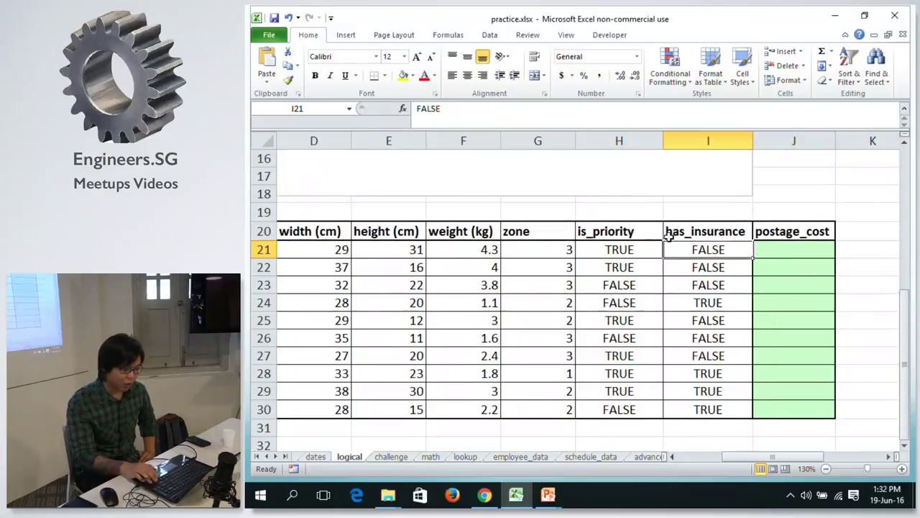
pyautogui.press('Right')
pyautogui.press('Right')
pyautogui.press('Left')
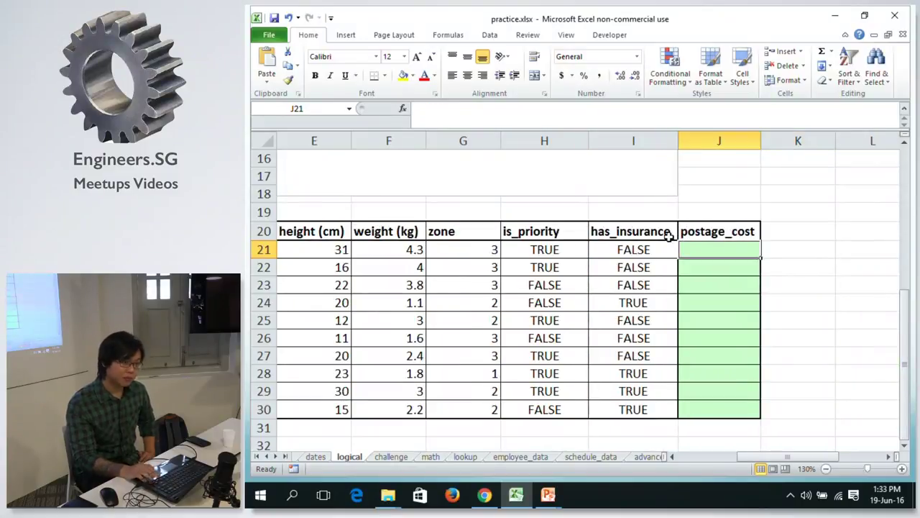
pyautogui.scroll(5, 671, 237)
pyautogui.moveTo(791, 466); pyautogui.dragTo(731, 468)
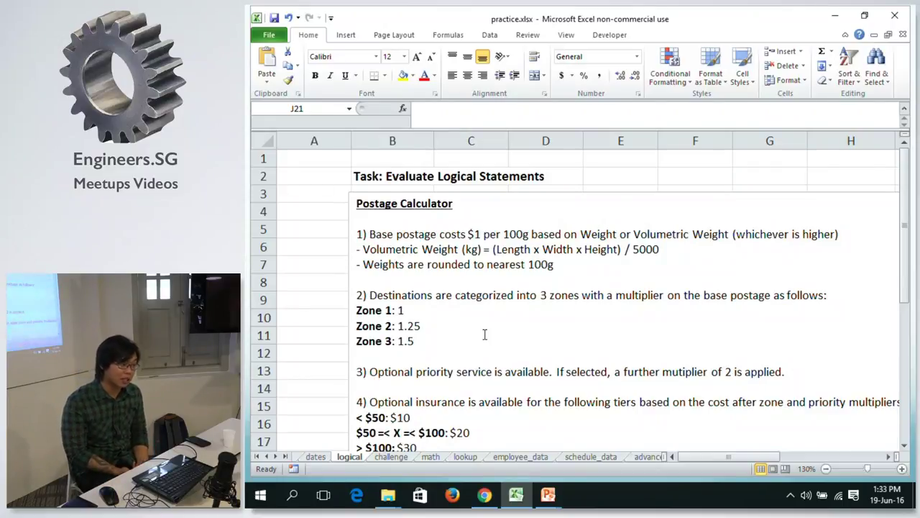
pyautogui.scroll(-7, 484, 330)
pyautogui.scroll(2, 663, 322)
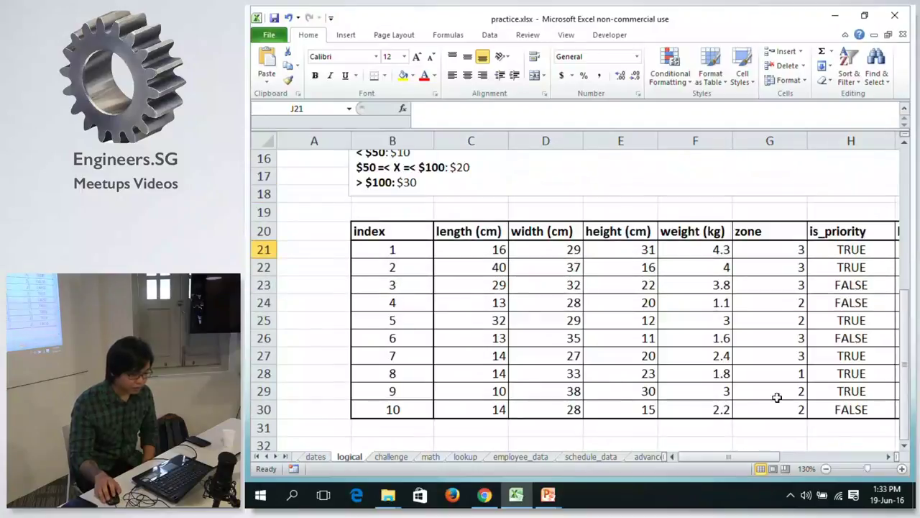
pyautogui.moveTo(759, 464); pyautogui.dragTo(828, 467)
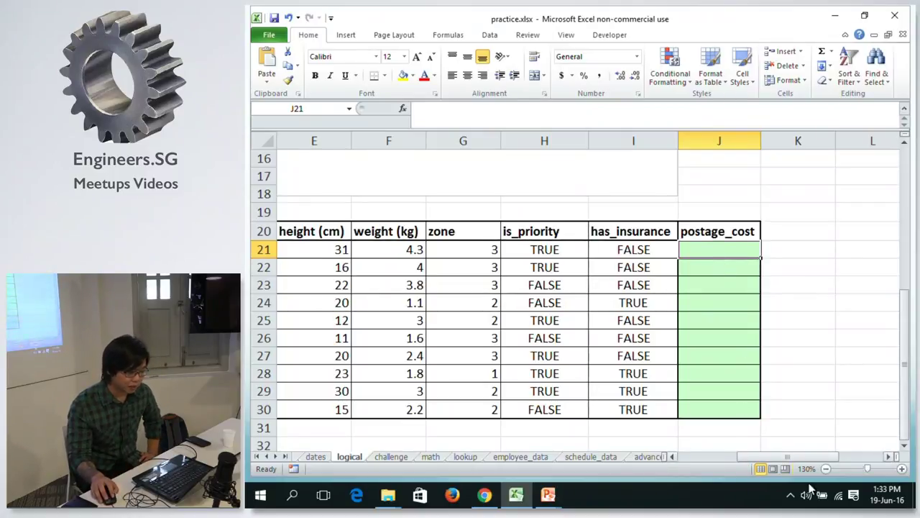
pyautogui.moveTo(804, 454); pyautogui.dragTo(702, 456)
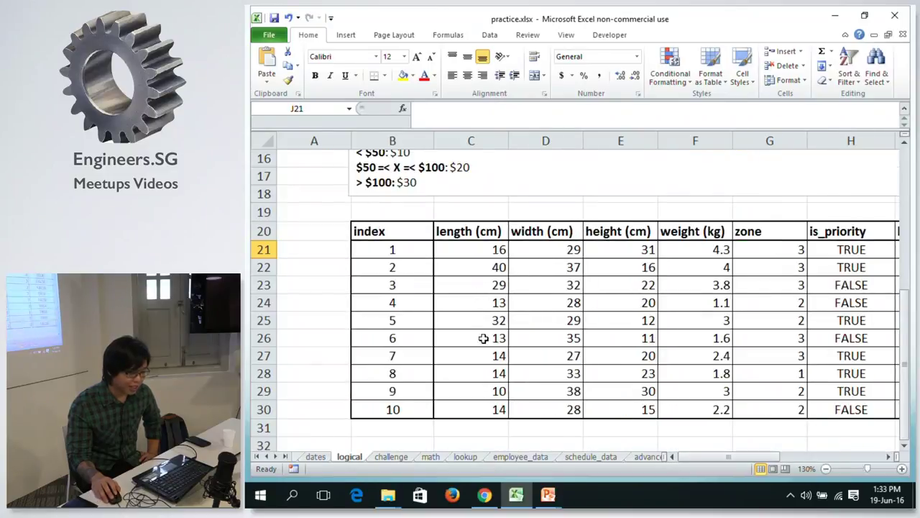
pyautogui.scroll(2, 714, 408)
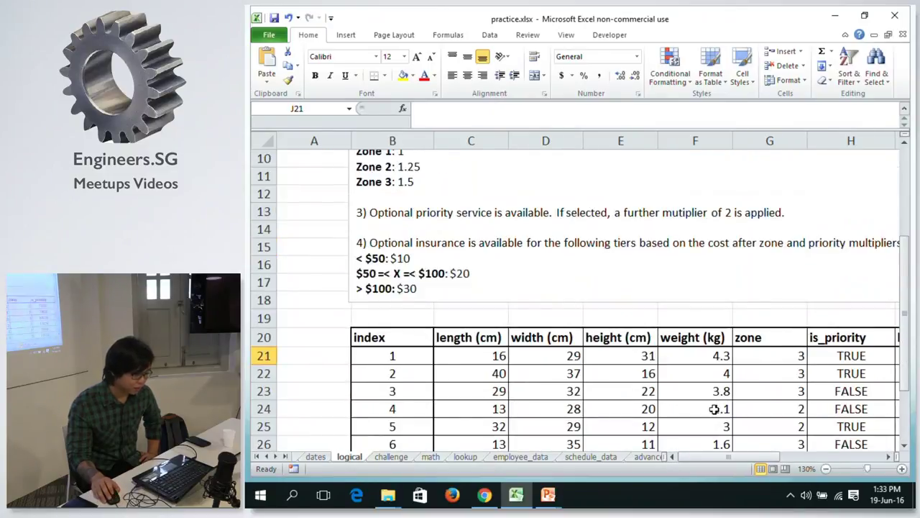
pyautogui.scroll(3, 714, 408)
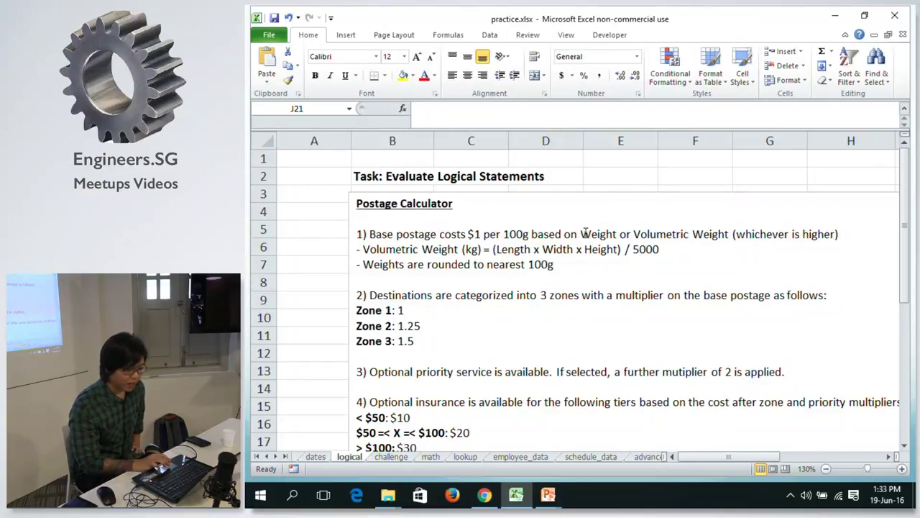
# Make the word 'higher' bold in the postage calculator instructions.
pyautogui.doubleClick(821, 233)
pyautogui.press('alt')
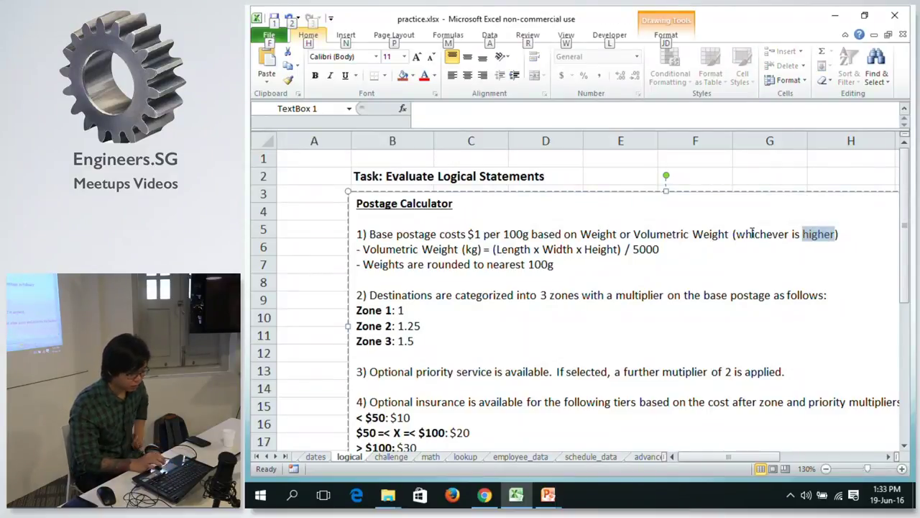
pyautogui.press('Escape')
pyautogui.hotkey('ctrl', 'b')
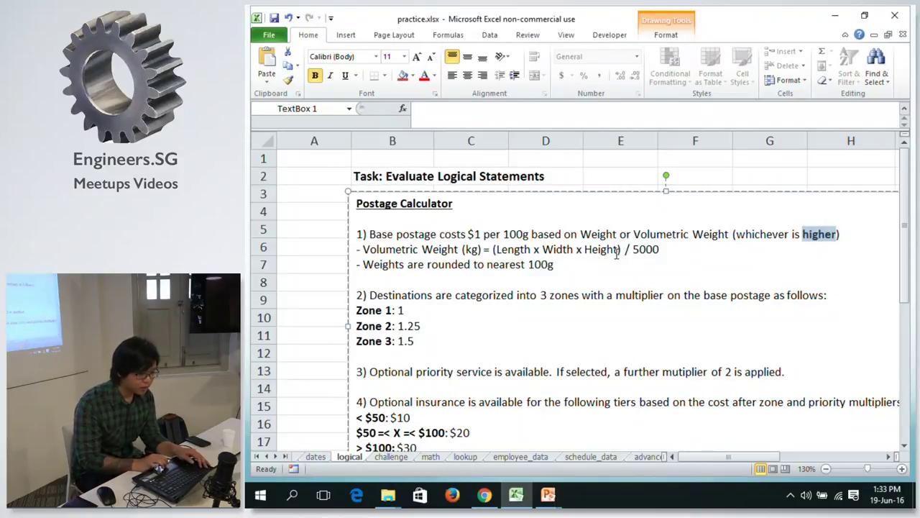
pyautogui.click(617, 251)
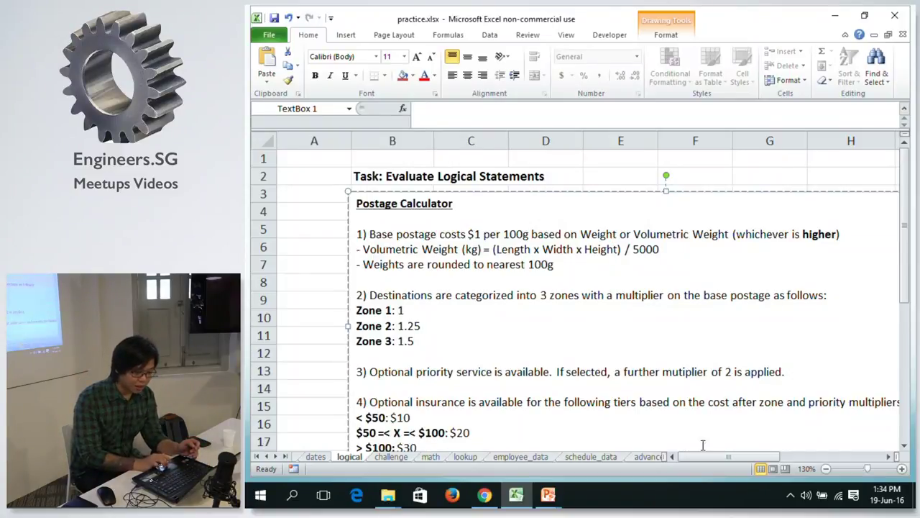
# Set the sheet zoom to 100% and select cell J21.
pyautogui.moveTo(903, 181); pyautogui.dragTo(899, 222)
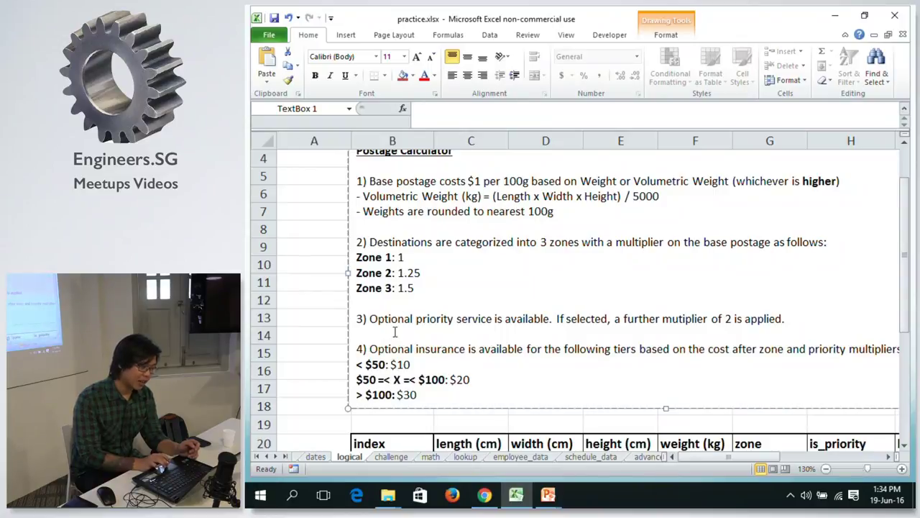
pyautogui.click(906, 192)
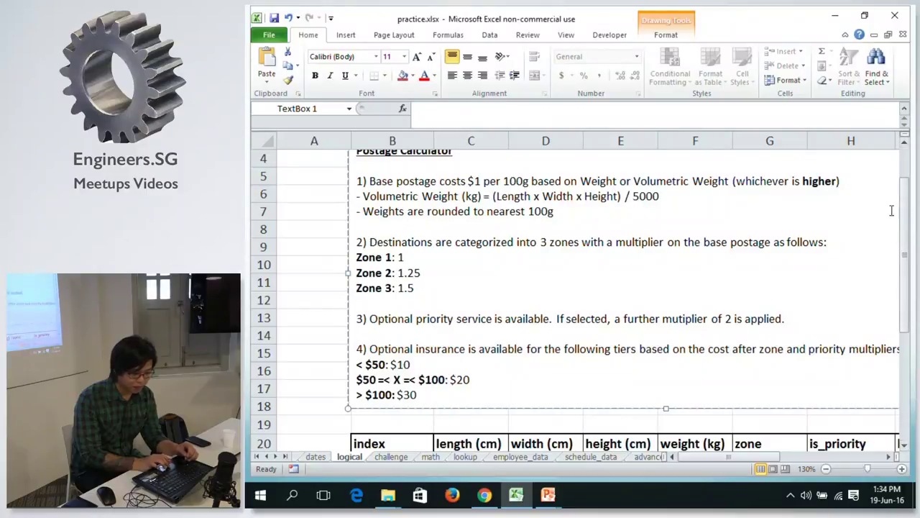
pyautogui.moveTo(908, 207); pyautogui.dragTo(830, 465)
pyautogui.click(829, 465)
pyautogui.doubleClick(829, 466)
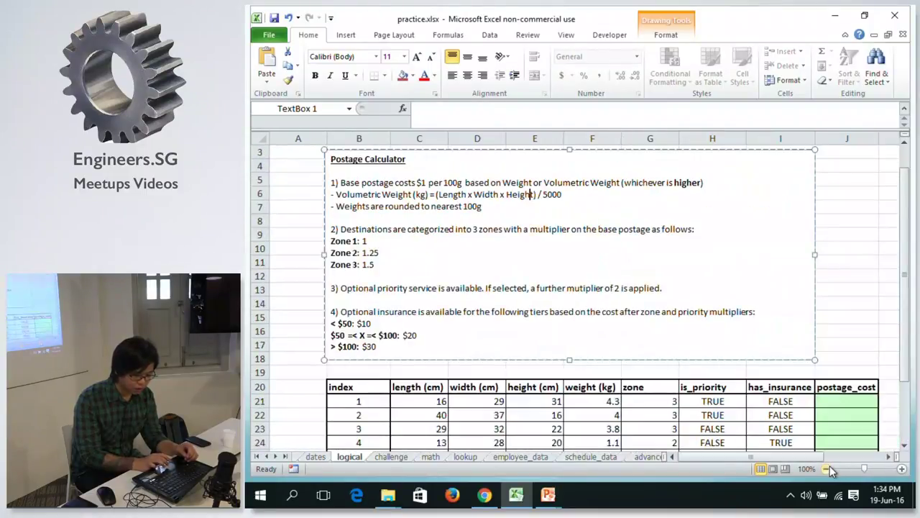
pyautogui.click(858, 400)
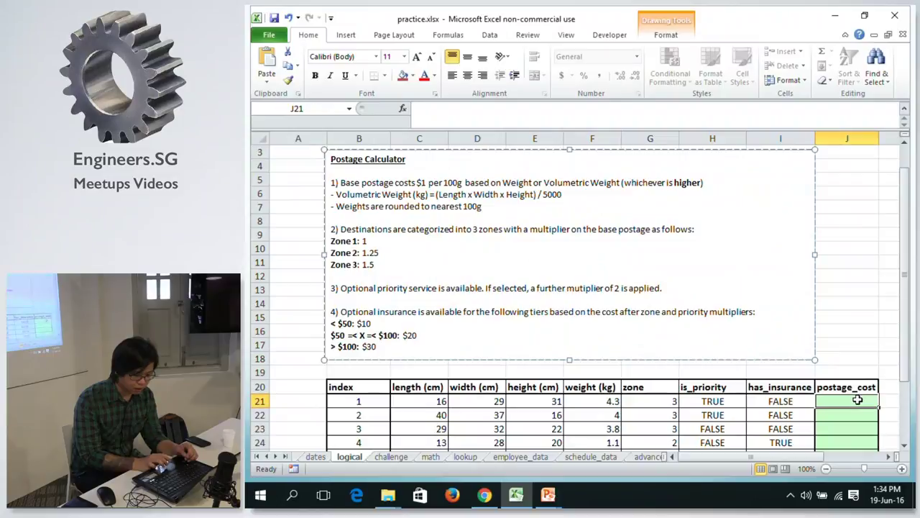
# Enter =(C21 * D21 * E21) / 5000 in K21, giving the first parcel's volumetric weight 2.8768.
pyautogui.click(890, 456)
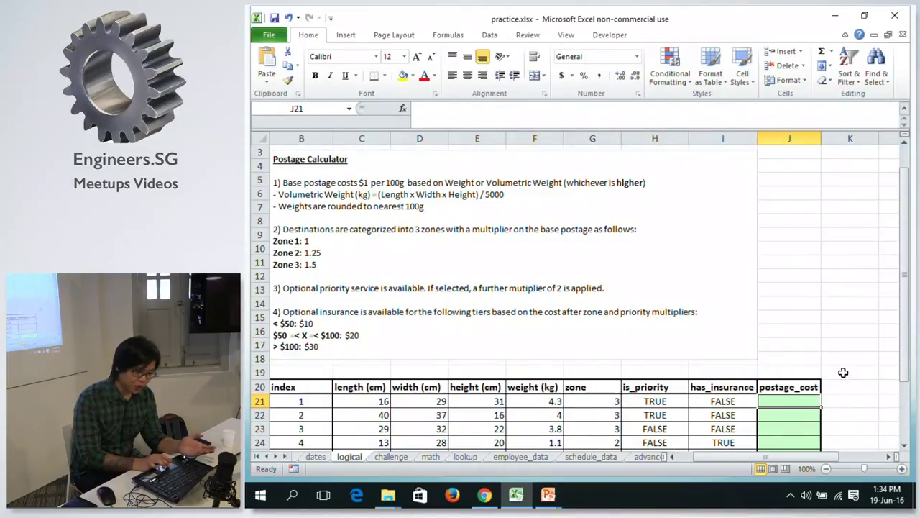
pyautogui.click(846, 399)
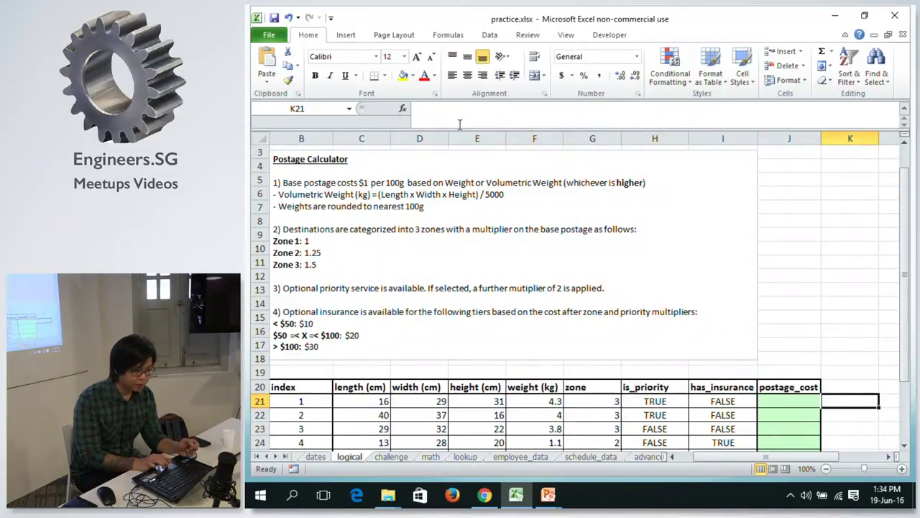
pyautogui.write('=')
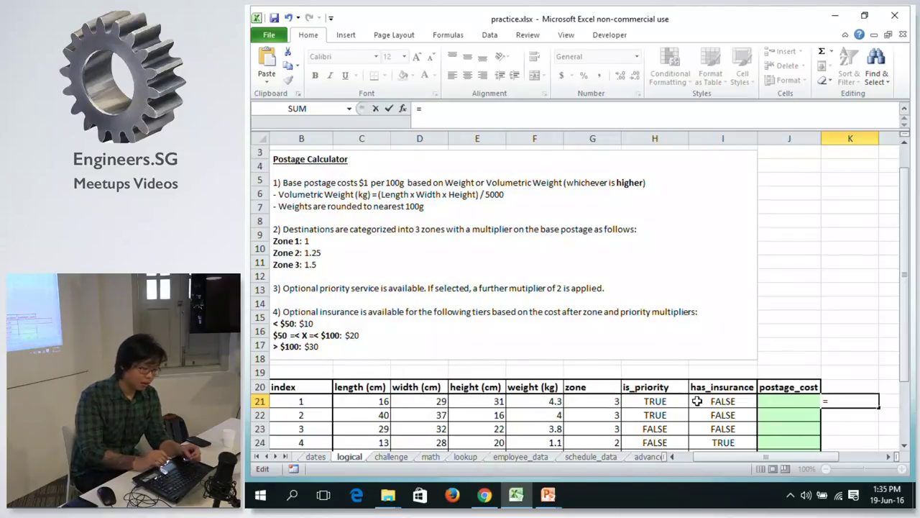
pyautogui.click(360, 401)
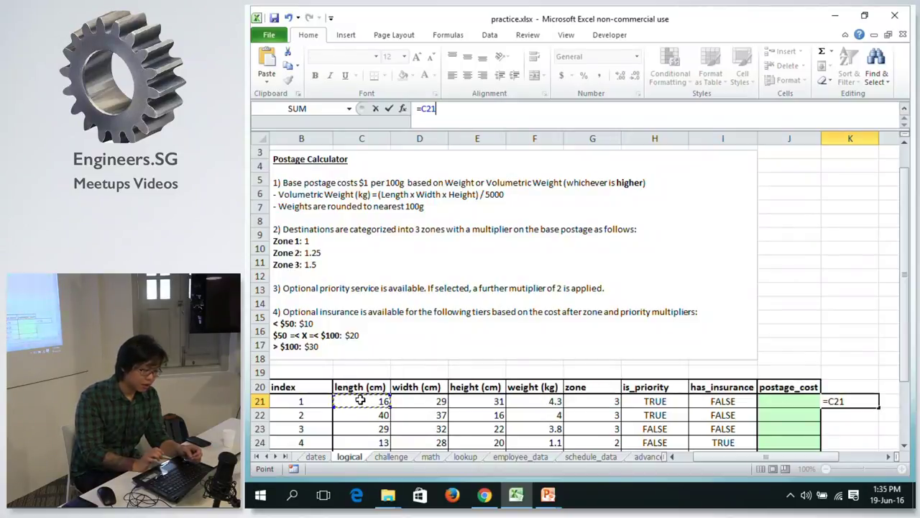
pyautogui.write('* D21 *')
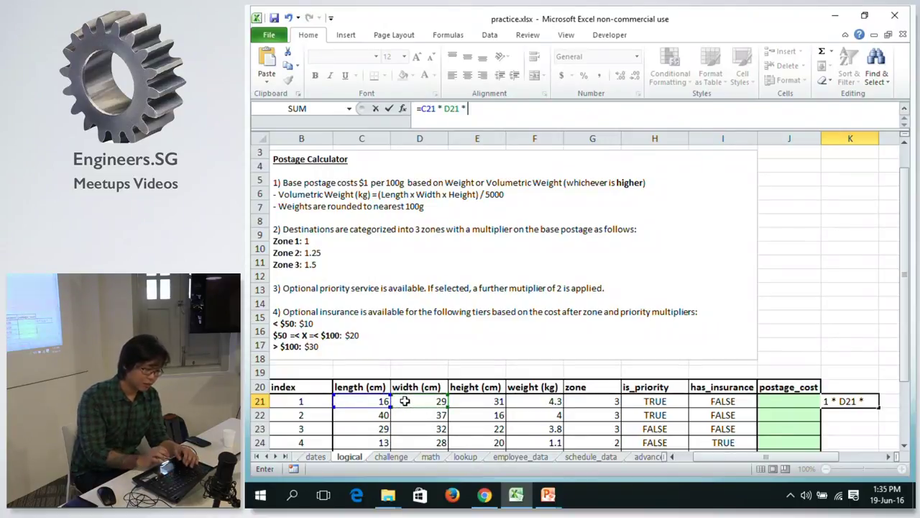
pyautogui.click(477, 401)
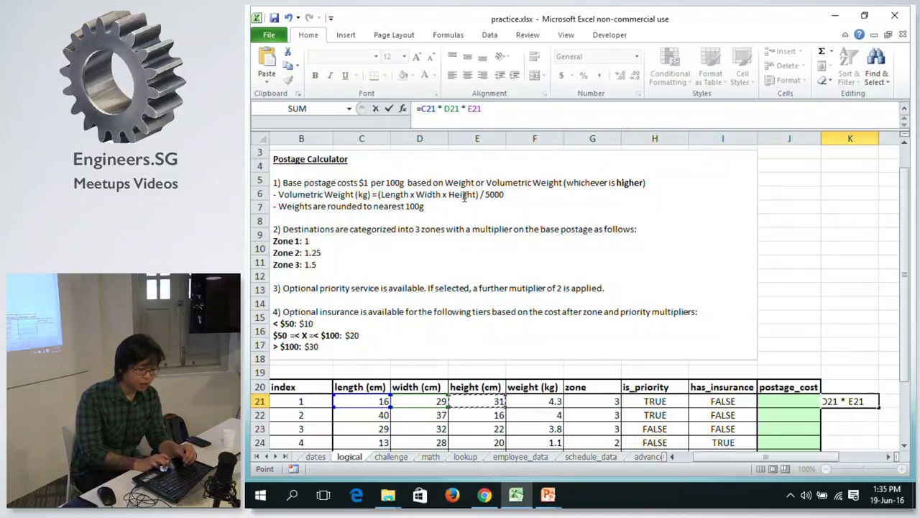
pyautogui.click(422, 109)
pyautogui.write('(')
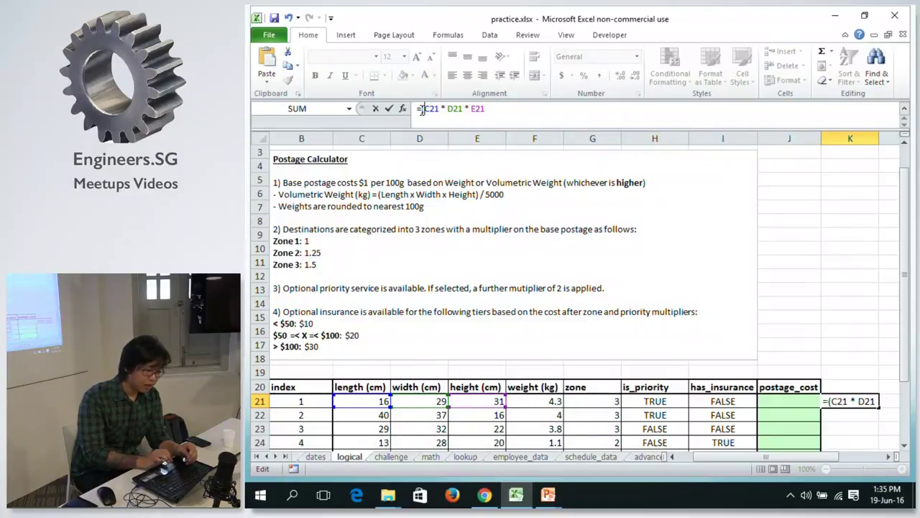
pyautogui.click(500, 109)
pyautogui.write(') / 5000')
pyautogui.press('Return')
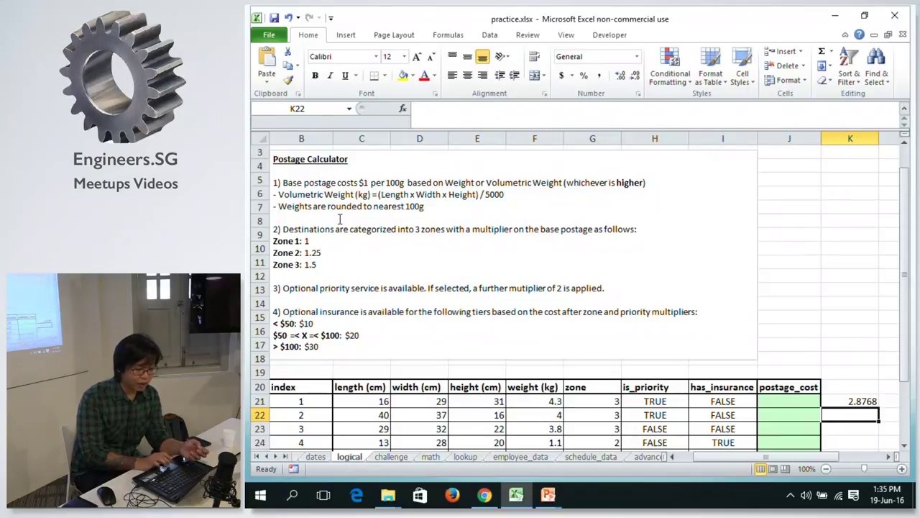
# Wrap K21's volumetric weight formula in a ROUND function.
pyautogui.click(529, 400)
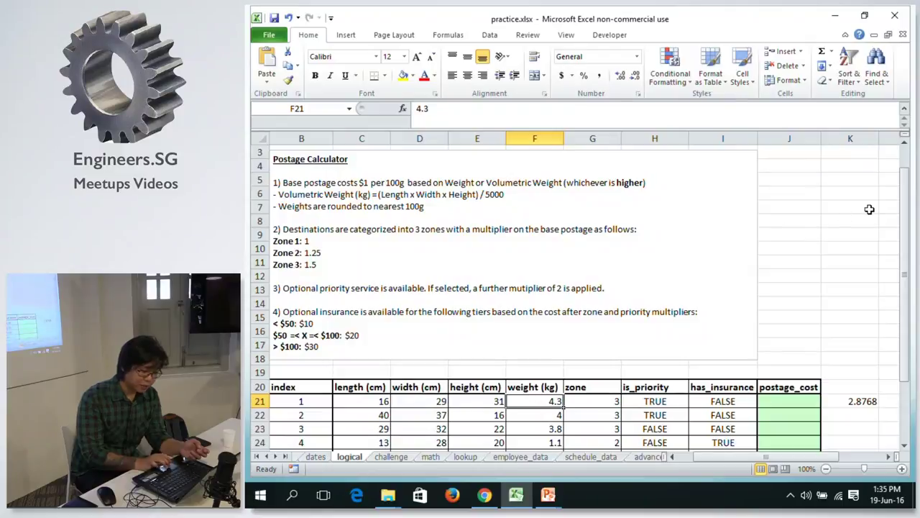
pyautogui.click(852, 405)
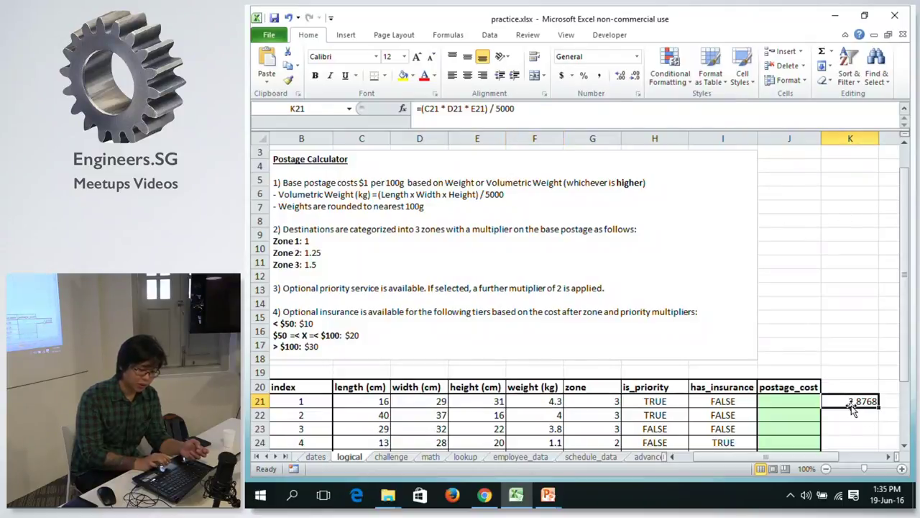
pyautogui.click(420, 109)
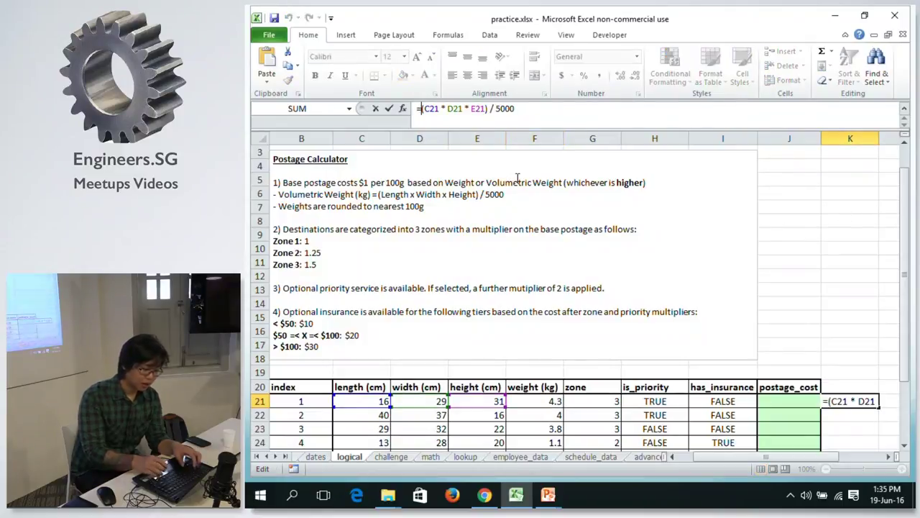
pyautogui.write('ROUND')
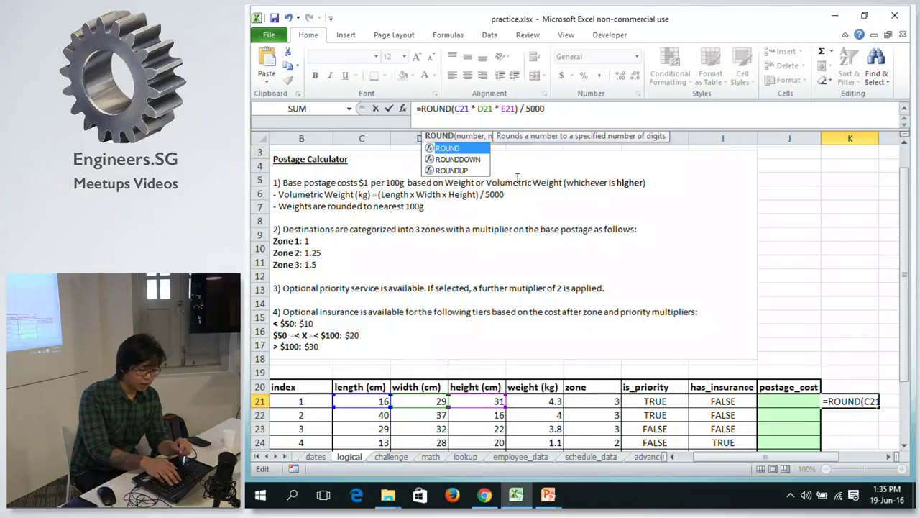
pyautogui.write('(')
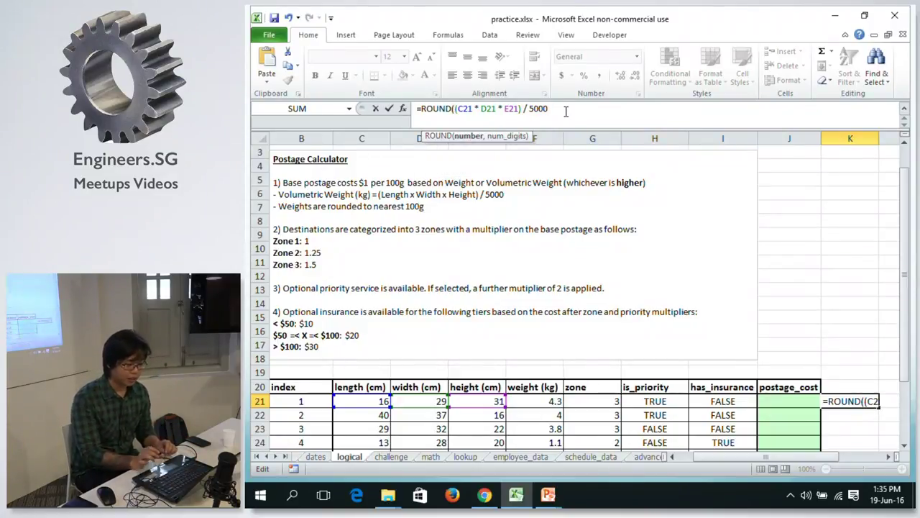
pyautogui.write(', 1')
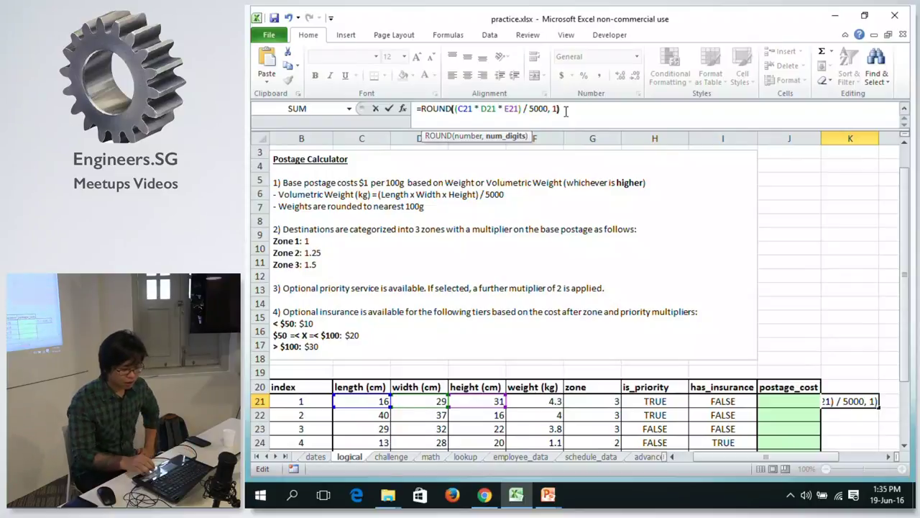
pyautogui.press('Return')
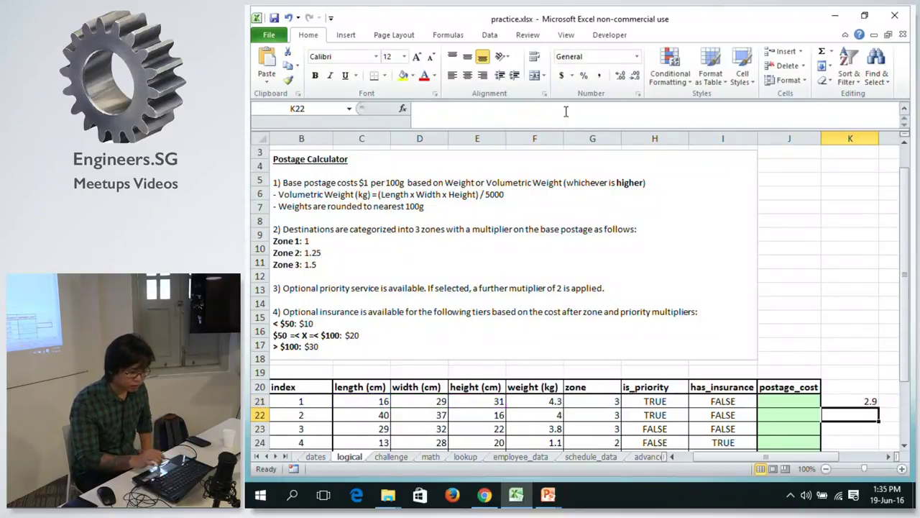
# Try rounding K21 to 3 decimals (2.877), then set it back to 1 decimal, showing 2.9.
pyautogui.click(828, 397)
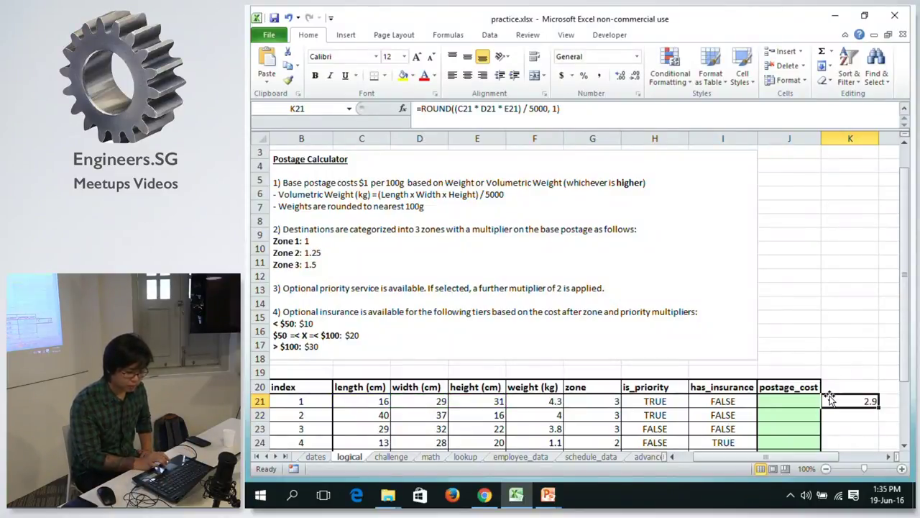
pyautogui.click(555, 108)
pyautogui.press('BackSpace')
pyautogui.write('3')
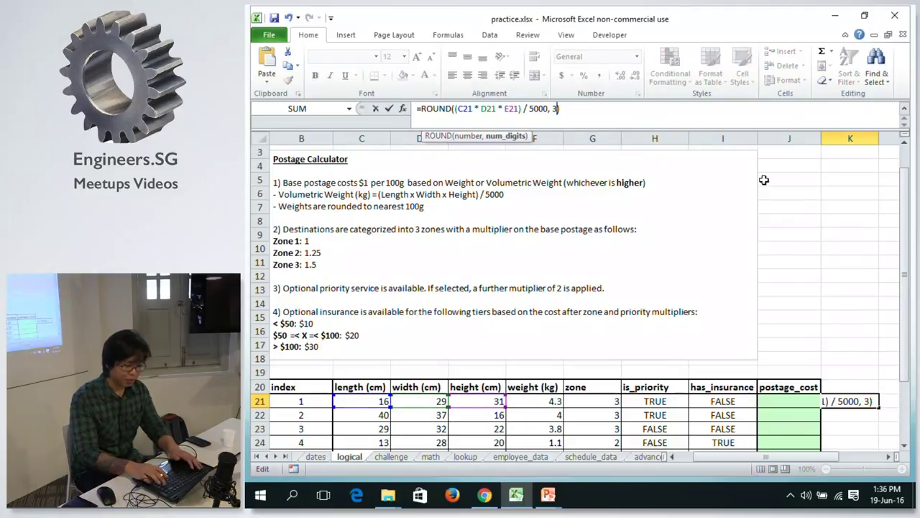
pyautogui.press('Return')
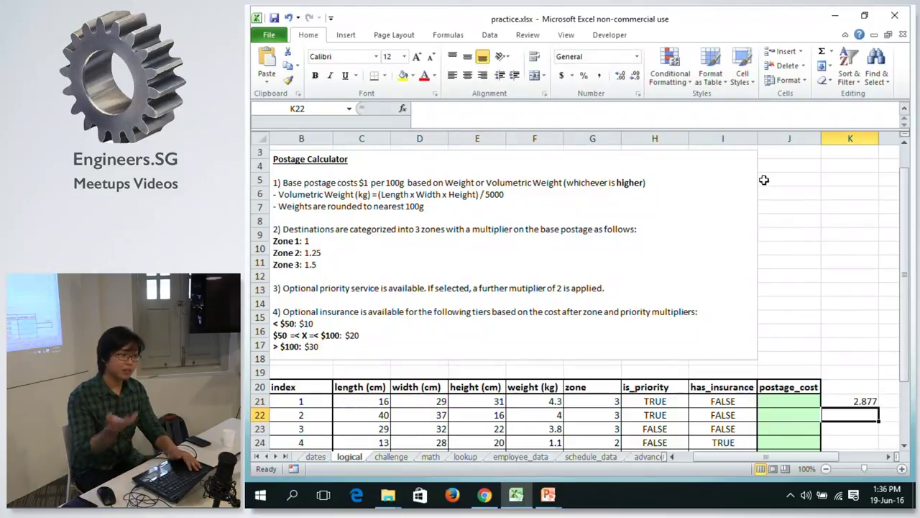
pyautogui.press('Up')
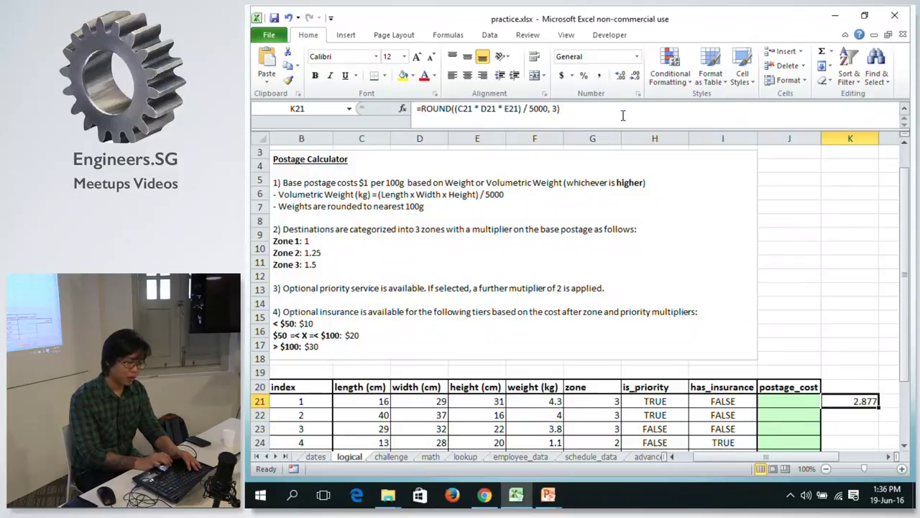
pyautogui.click(554, 108)
pyautogui.press('BackSpace')
pyautogui.write('1')
pyautogui.press('Return')
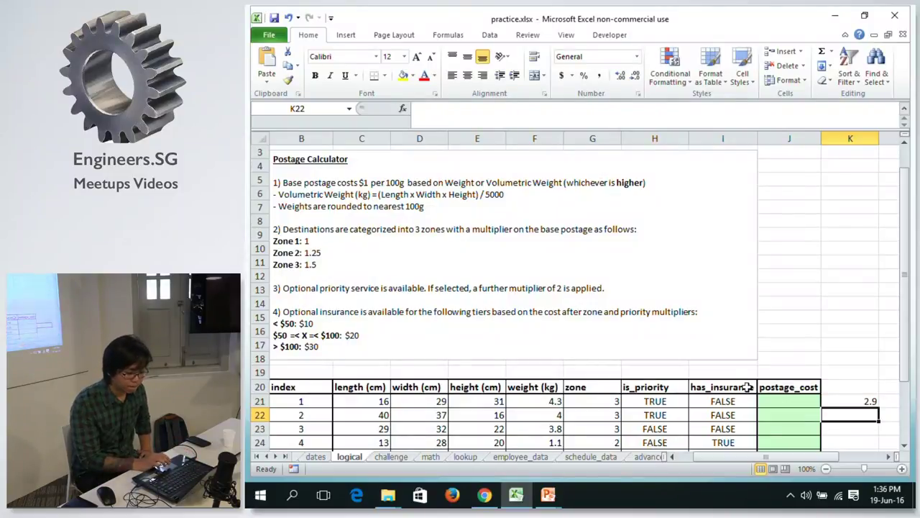
# Type the vol_weight header into K20.
pyautogui.click(847, 398)
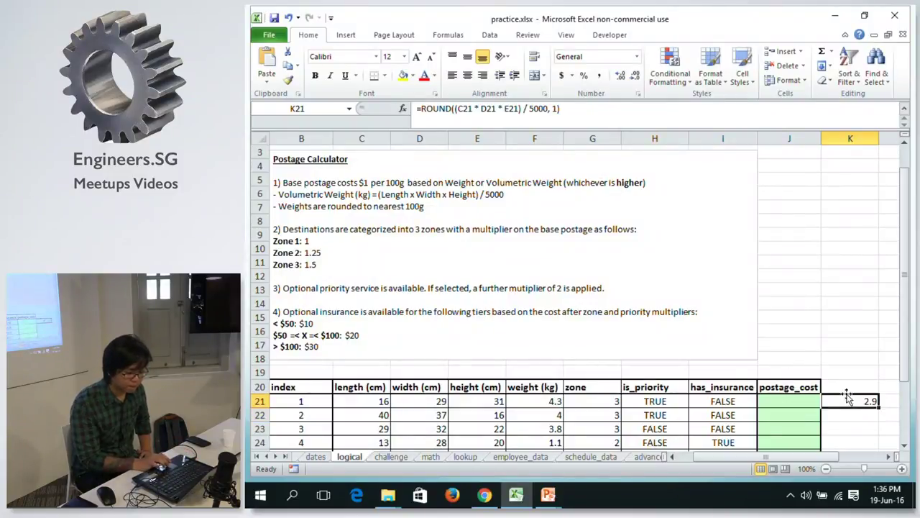
pyautogui.click(845, 389)
pyautogui.write('vol_weight')
# Confirm the vol_weight header and strip the inner parentheses from K21's formula.
pyautogui.press('Return')
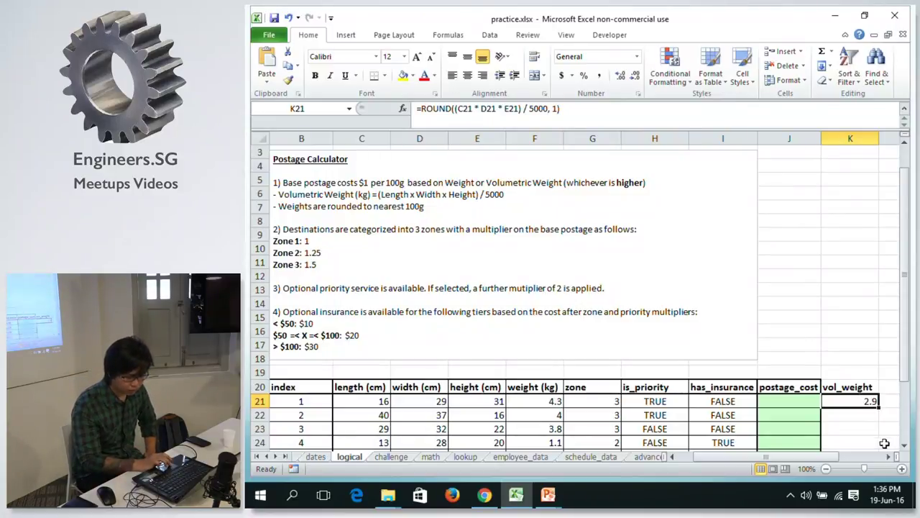
pyautogui.doubleClick(850, 400)
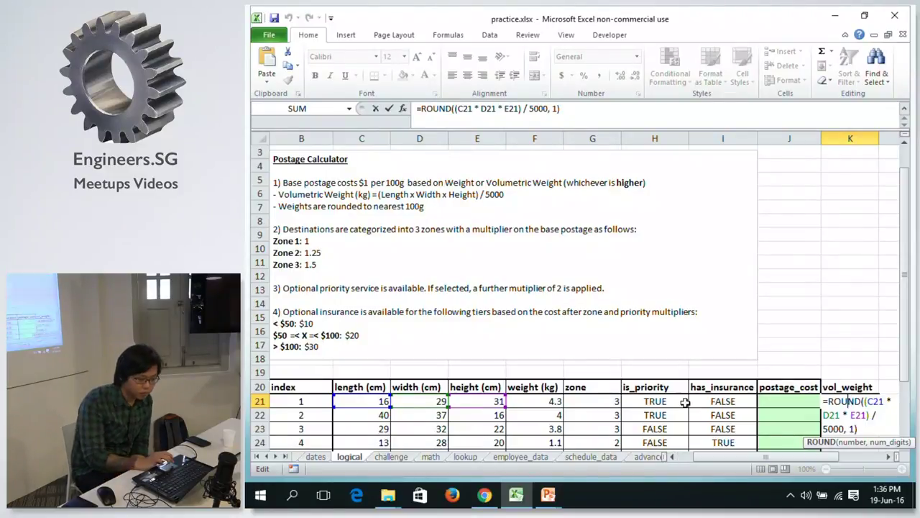
pyautogui.moveTo(905, 306); pyautogui.dragTo(903, 373)
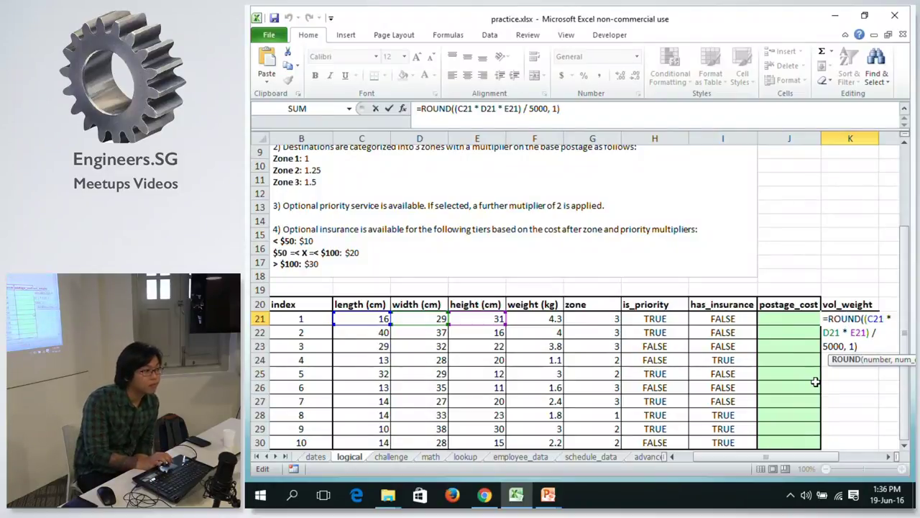
pyautogui.click(867, 318)
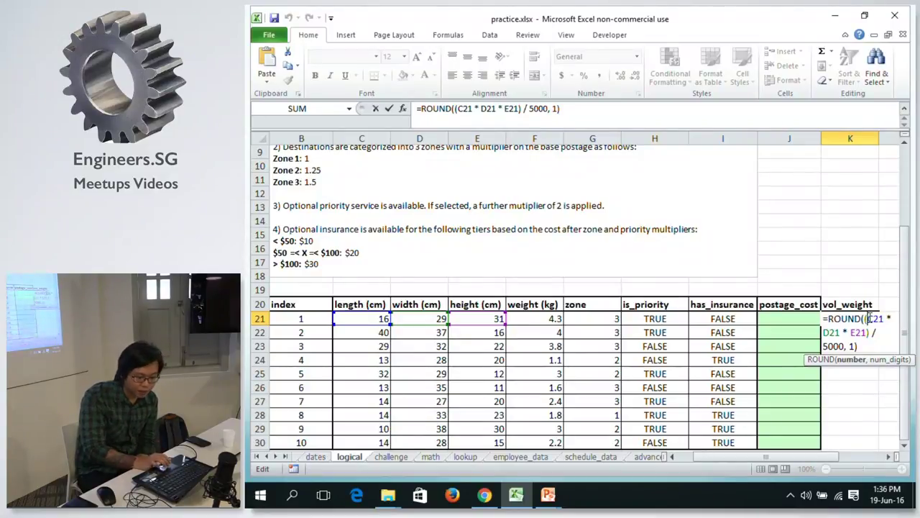
pyautogui.press('BackSpace')
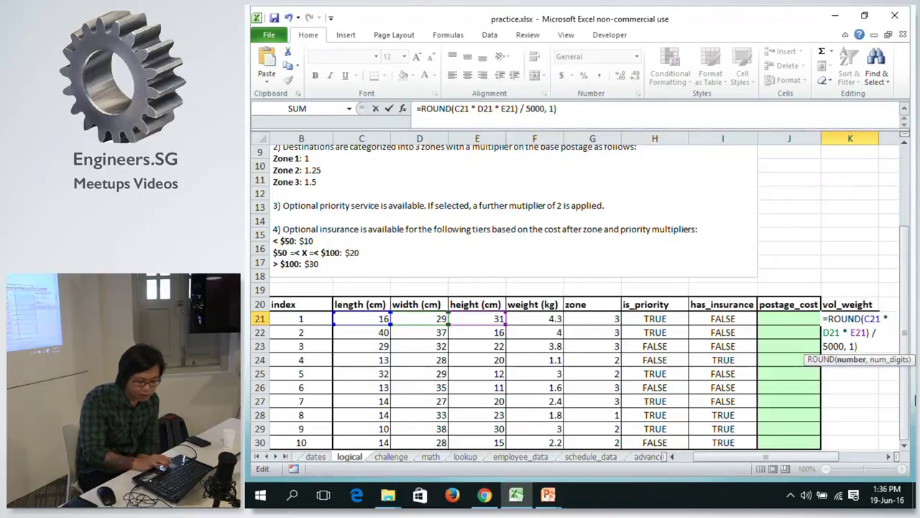
pyautogui.press('BackSpace')
pyautogui.press('Return')
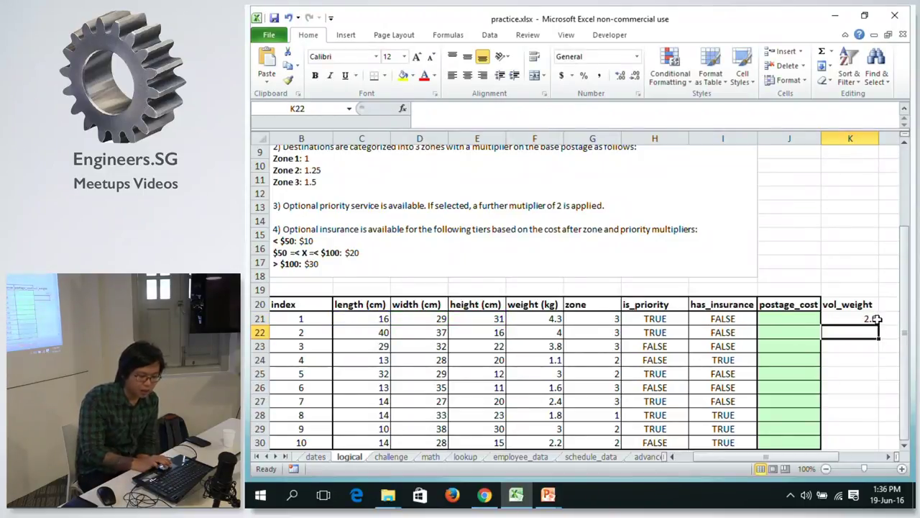
# Regroup K21 as =ROUND((C21 * D21 * E21) / 5000, 1), still showing 2.9.
pyautogui.click(874, 318)
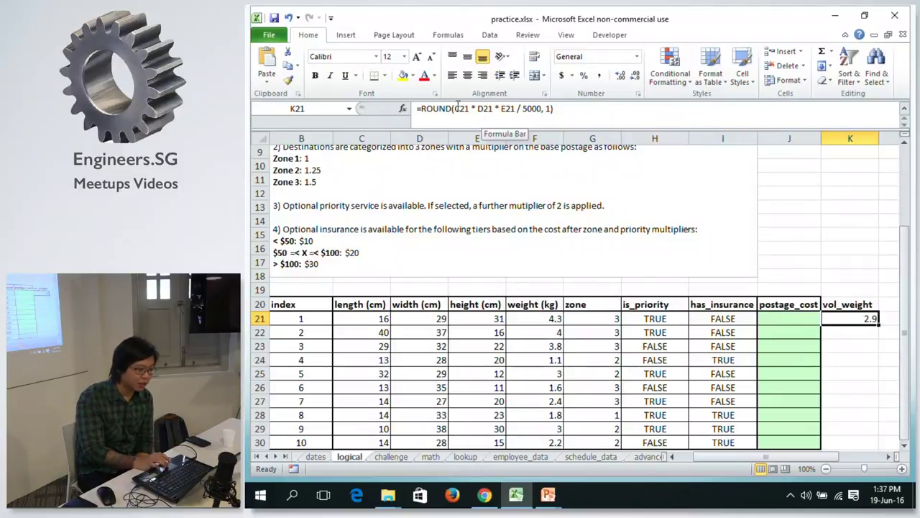
pyautogui.click(457, 108)
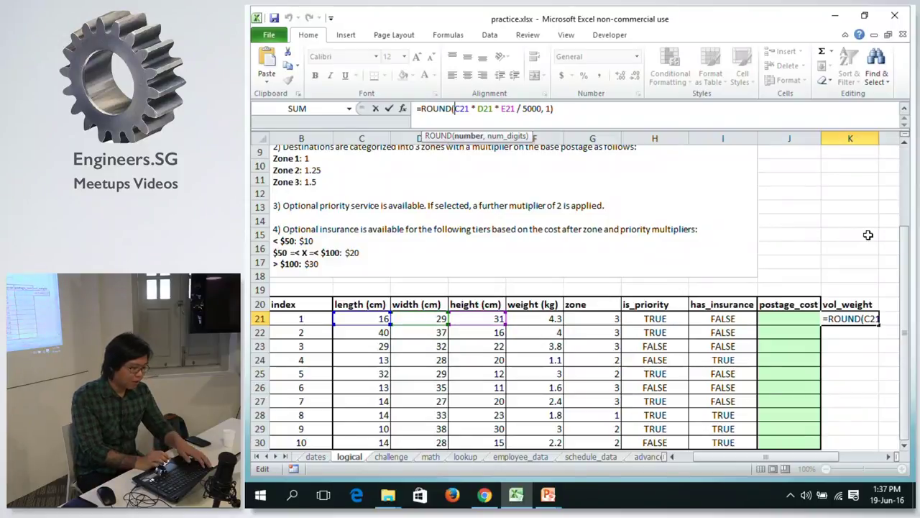
pyautogui.hotkey('ctrl', 'Return')
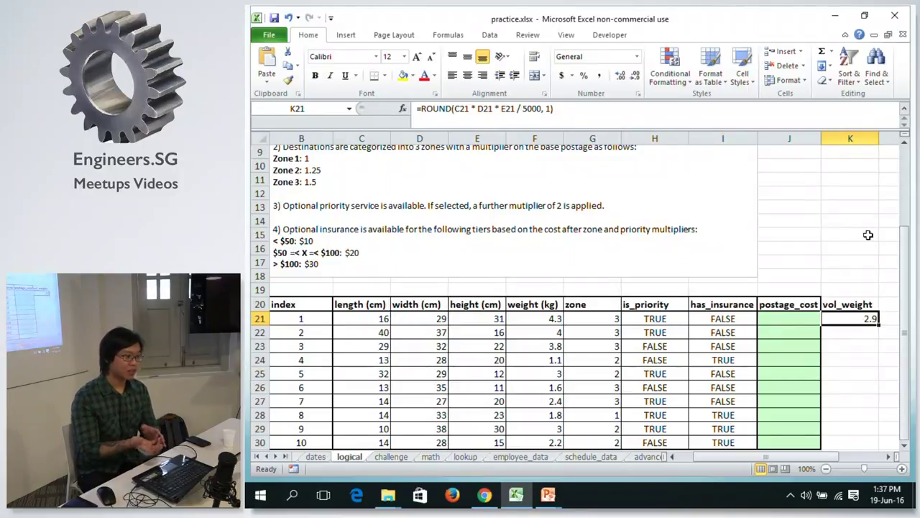
pyautogui.click(454, 108)
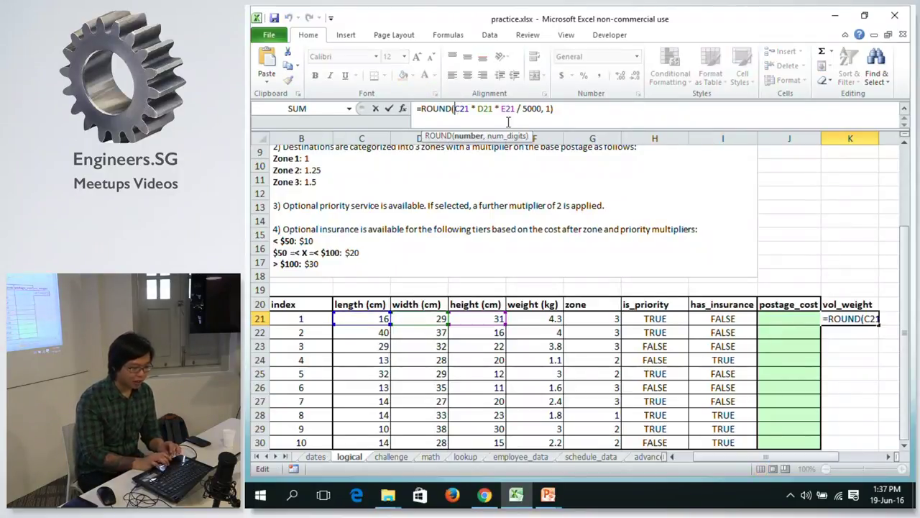
pyautogui.write('(')
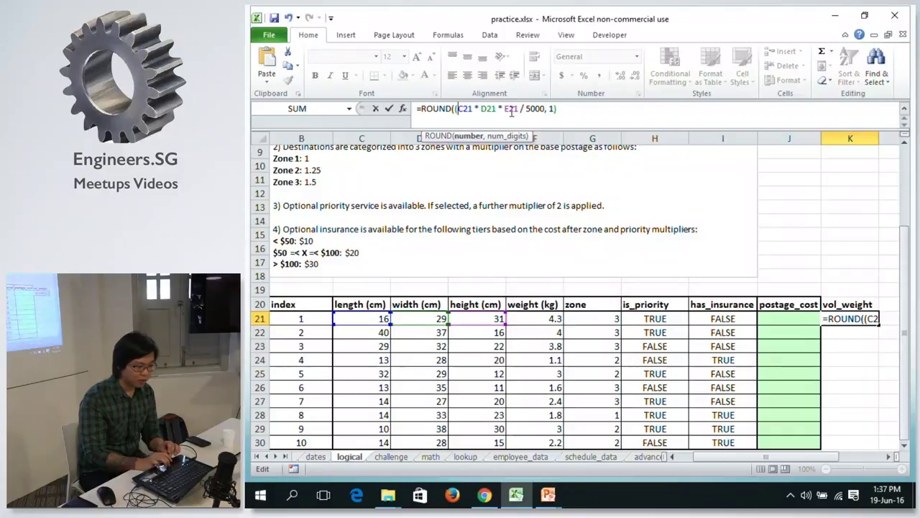
pyautogui.click(519, 108)
pyautogui.write(')')
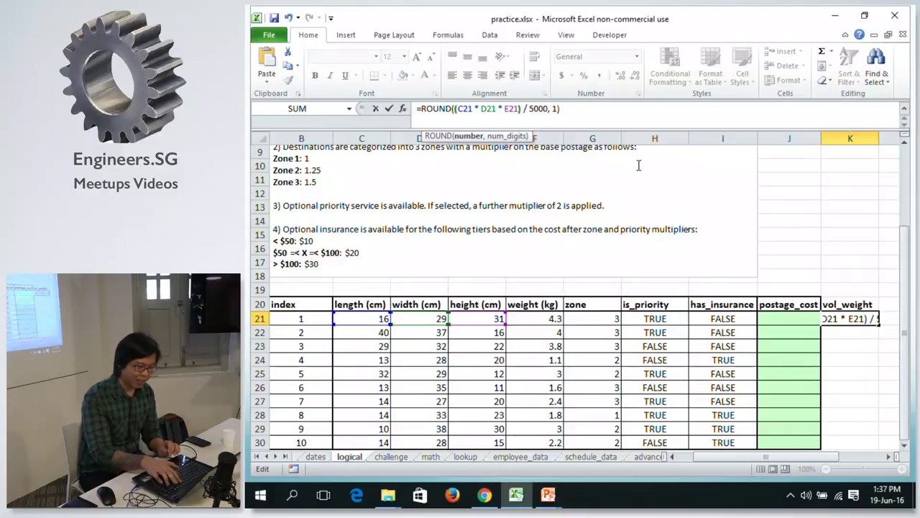
pyautogui.press('Return')
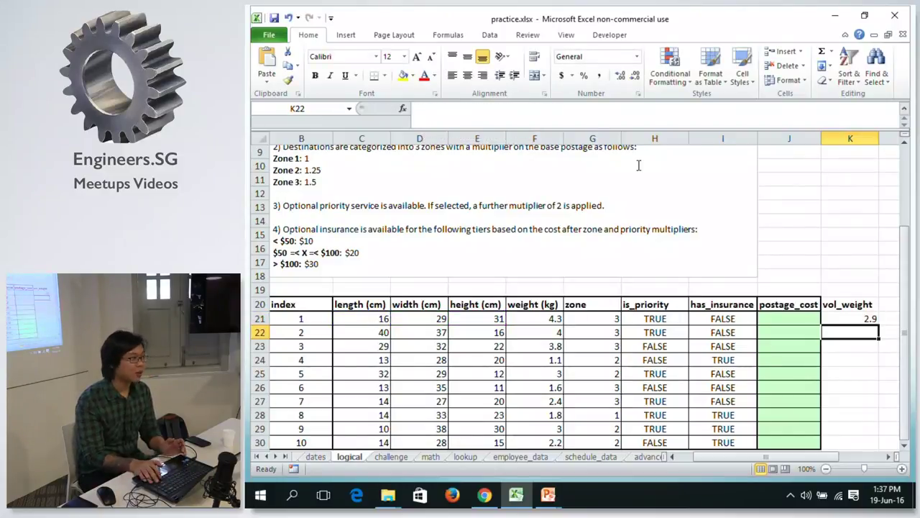
pyautogui.press('Up')
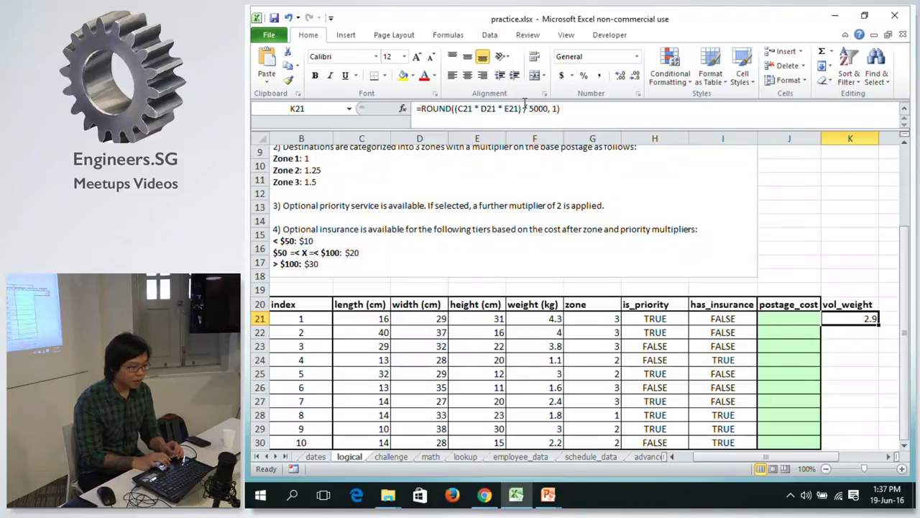
pyautogui.click(525, 108)
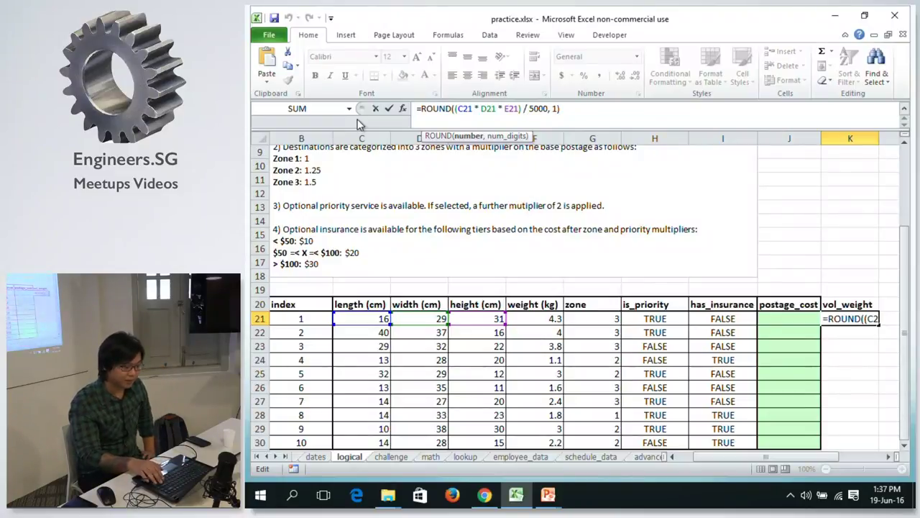
pyautogui.hotkey('ctrl', 'Return')
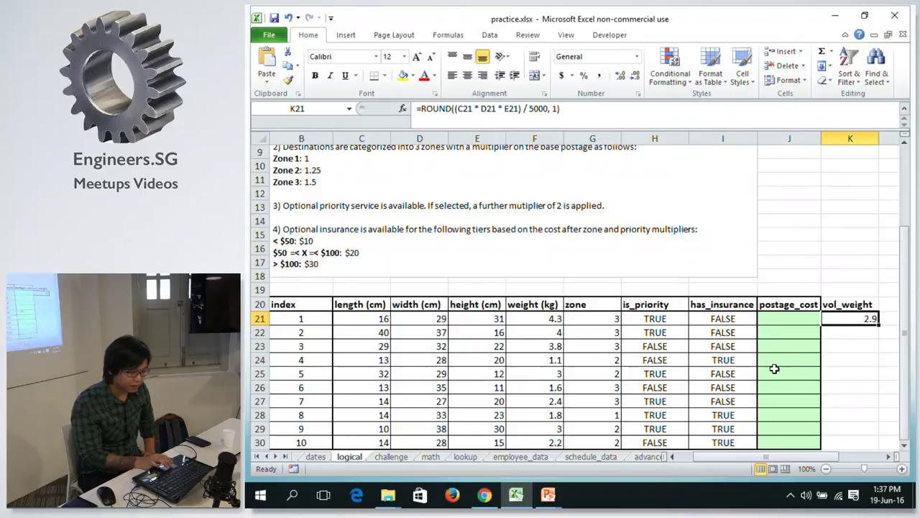
pyautogui.moveTo(799, 452); pyautogui.dragTo(777, 445)
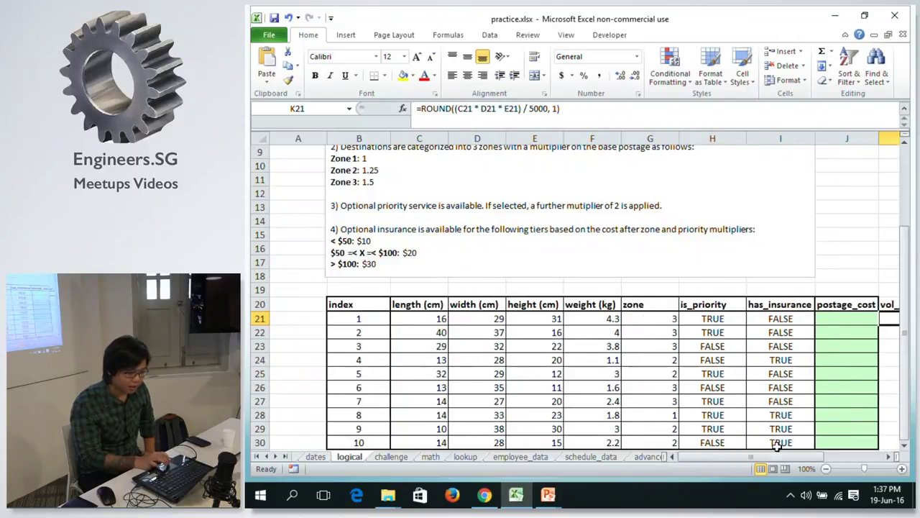
pyautogui.moveTo(905, 246); pyautogui.dragTo(903, 202)
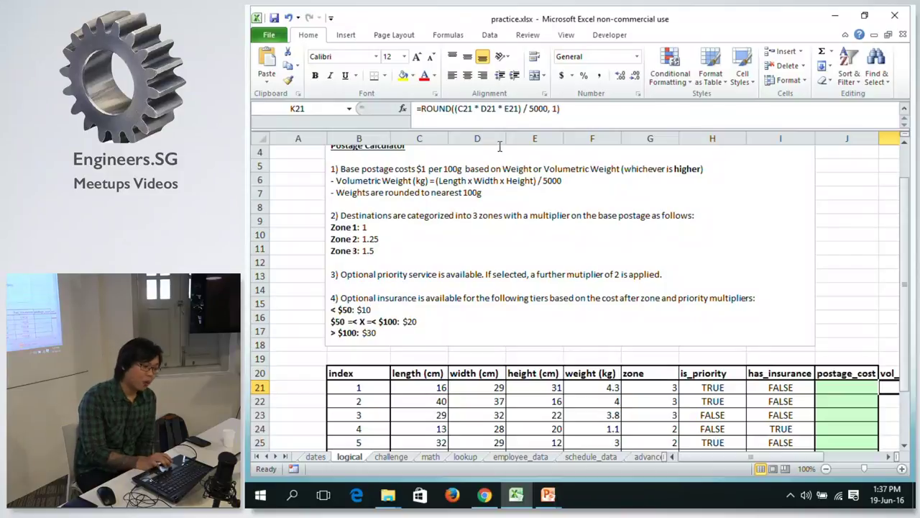
pyautogui.click(606, 387)
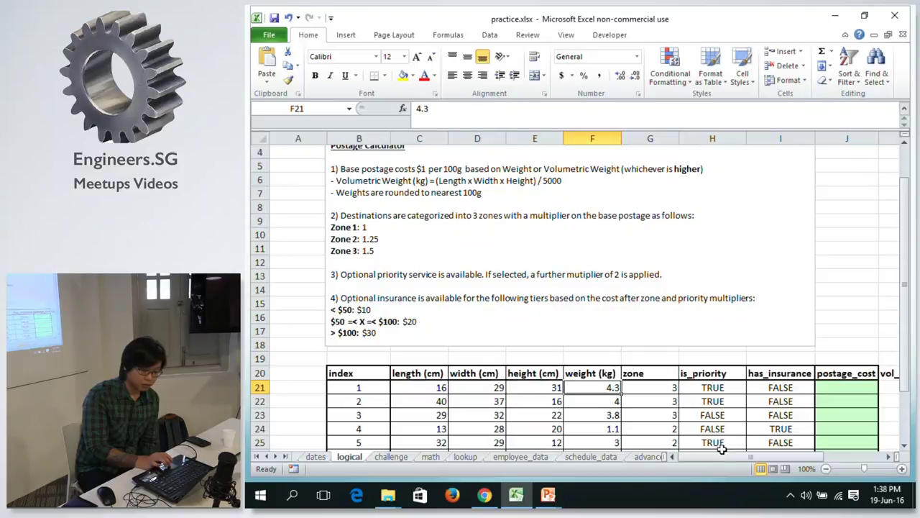
pyautogui.moveTo(715, 460); pyautogui.dragTo(727, 460)
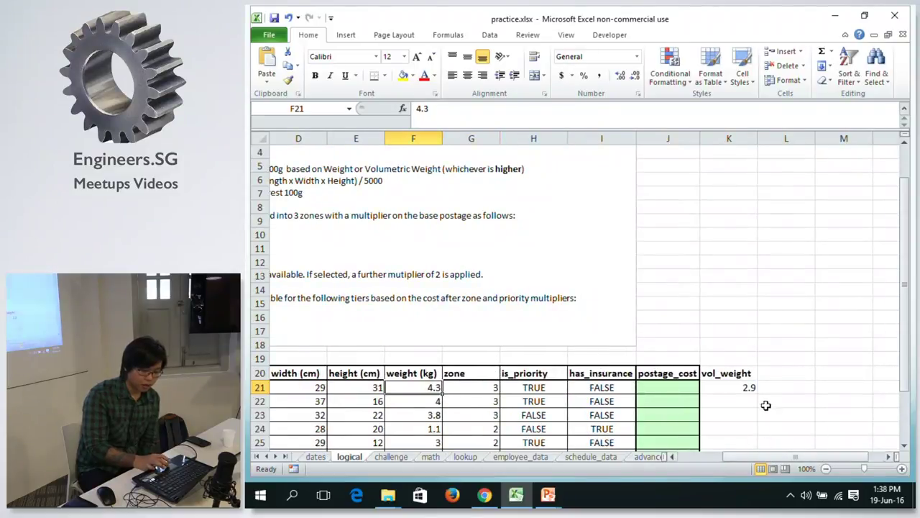
pyautogui.click(781, 385)
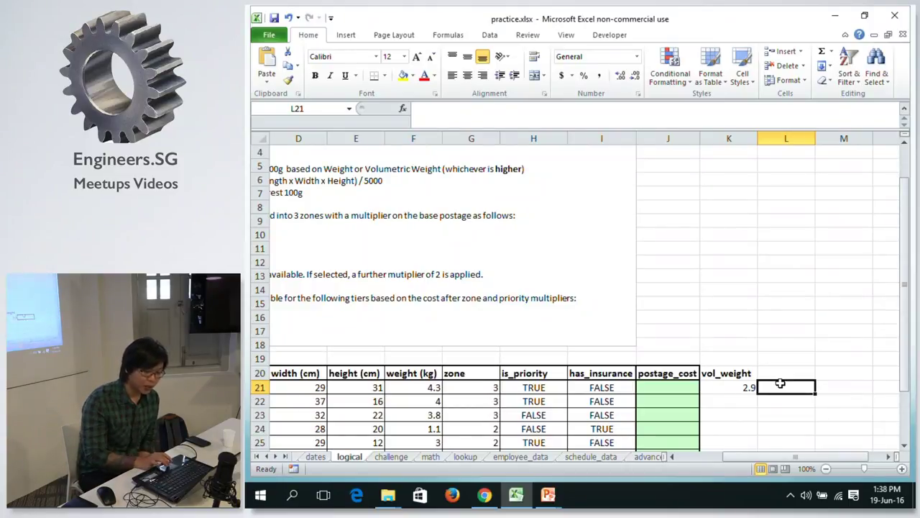
pyautogui.click(426, 382)
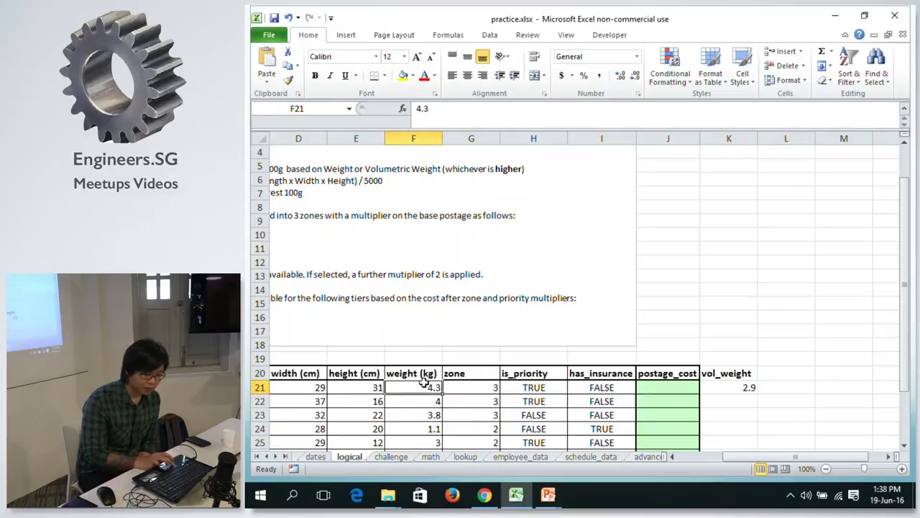
pyautogui.click(723, 387)
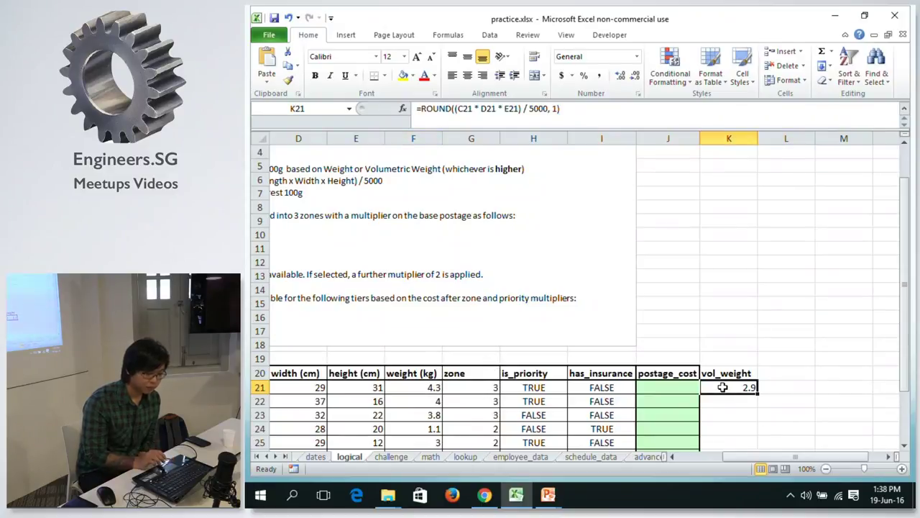
pyautogui.press('F2')
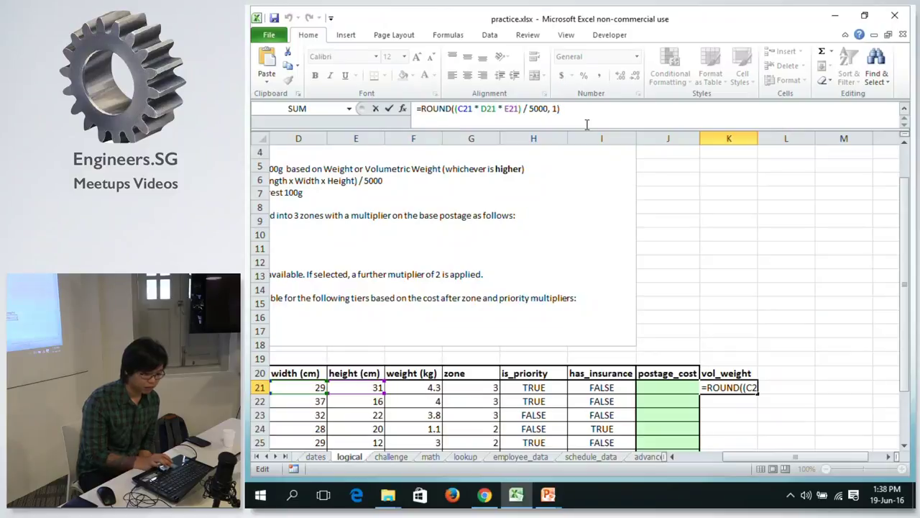
pyautogui.press('Escape')
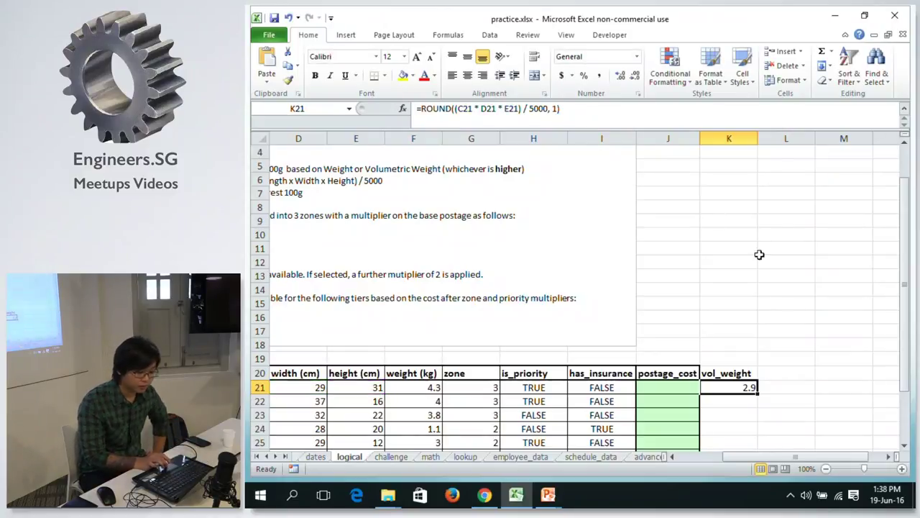
pyautogui.click(777, 387)
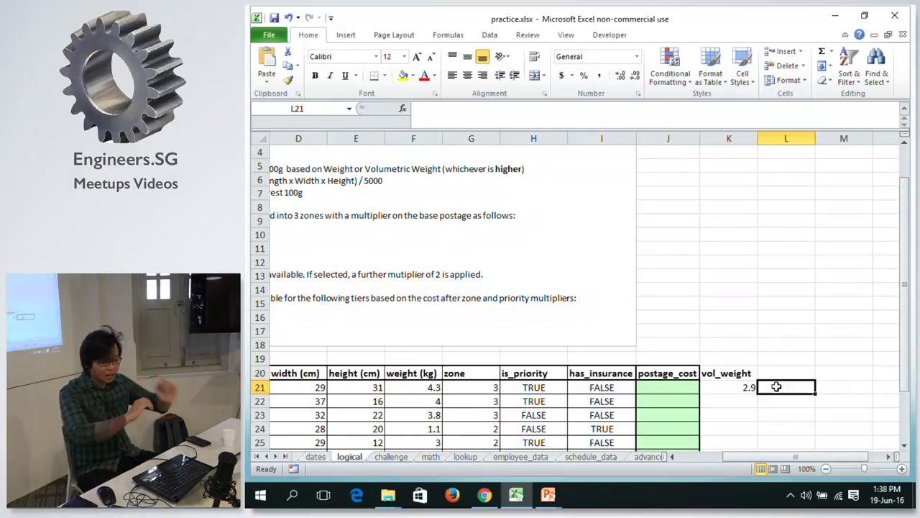
pyautogui.write('=')
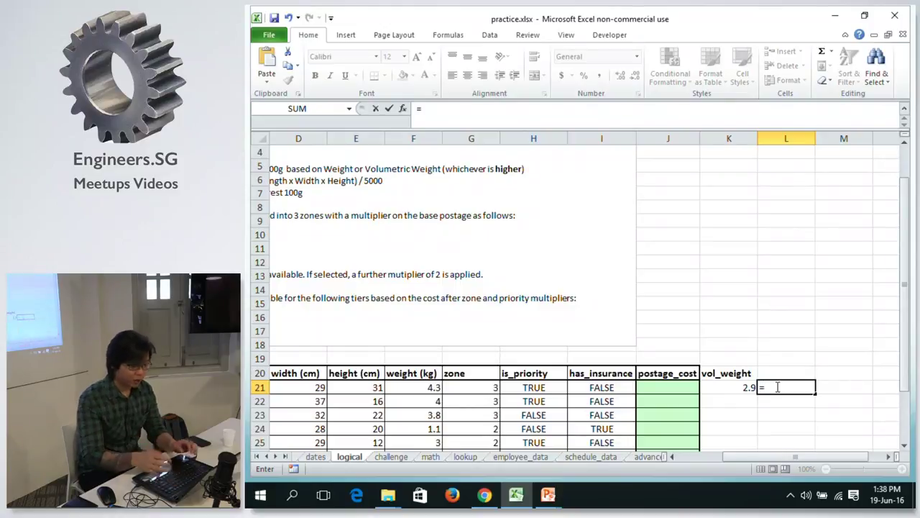
pyautogui.write('if')
# Build =IF(K21 > F21, K21, F21) in L21 to pick the larger weight.
pyautogui.press('Tab')
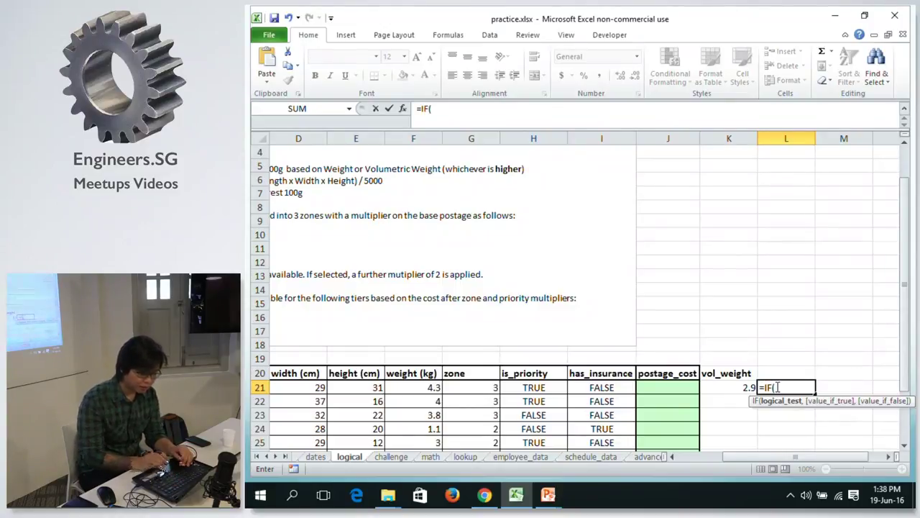
pyautogui.click(737, 387)
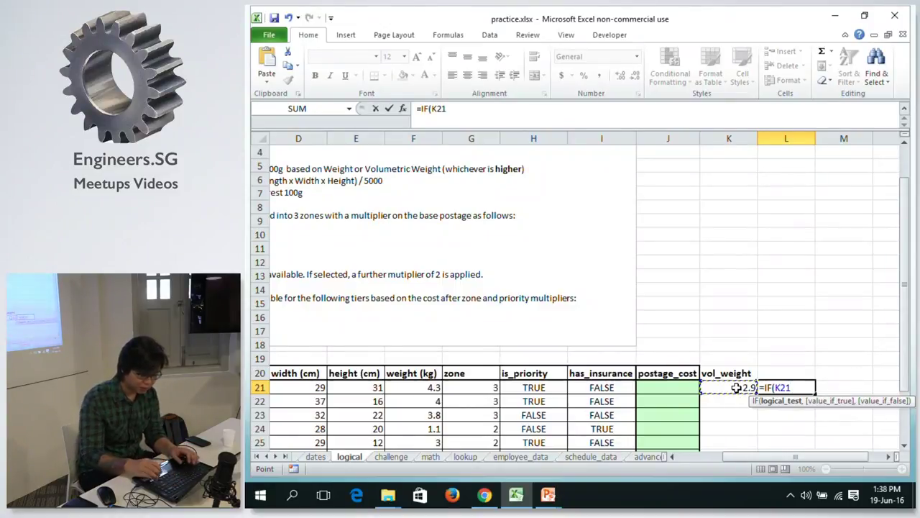
pyautogui.write('>')
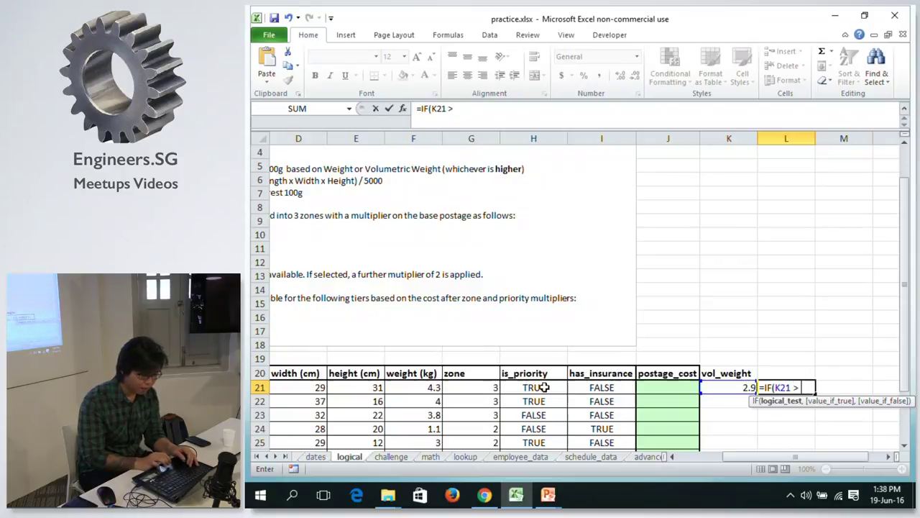
pyautogui.click(412, 388)
pyautogui.write(',')
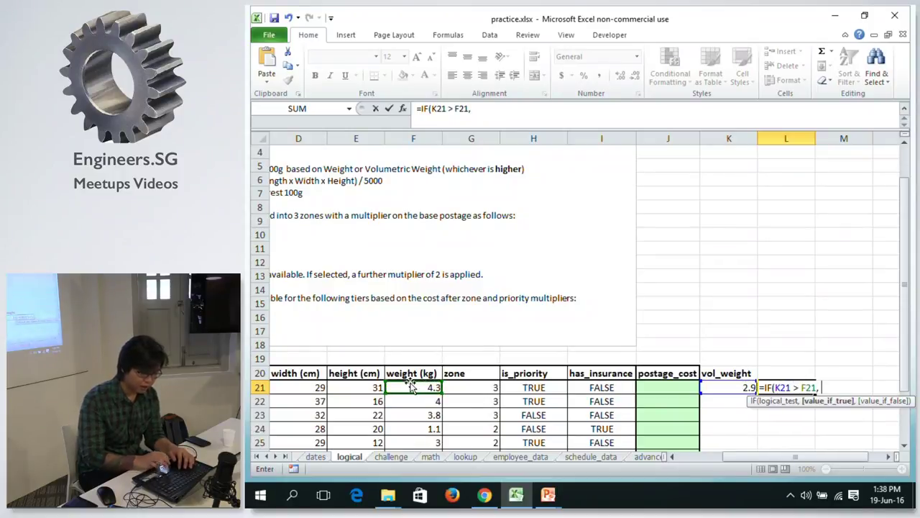
pyautogui.click(735, 387)
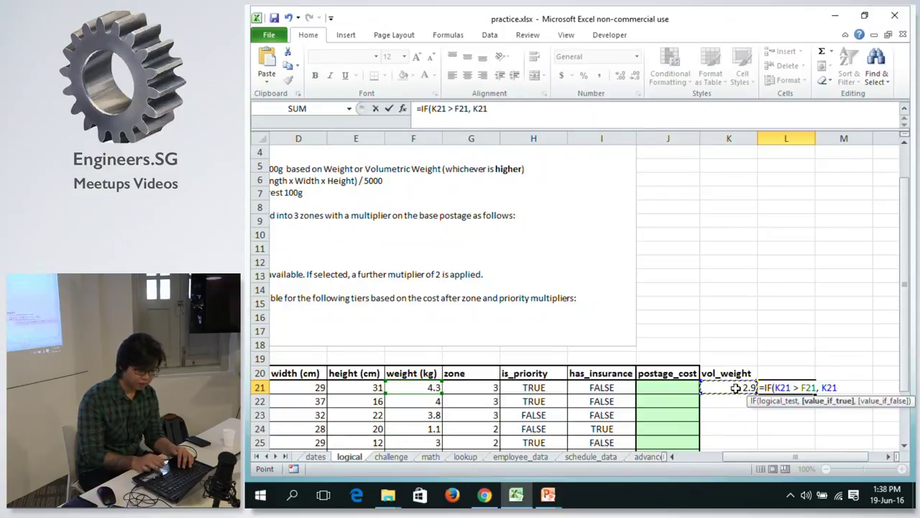
pyautogui.write(',')
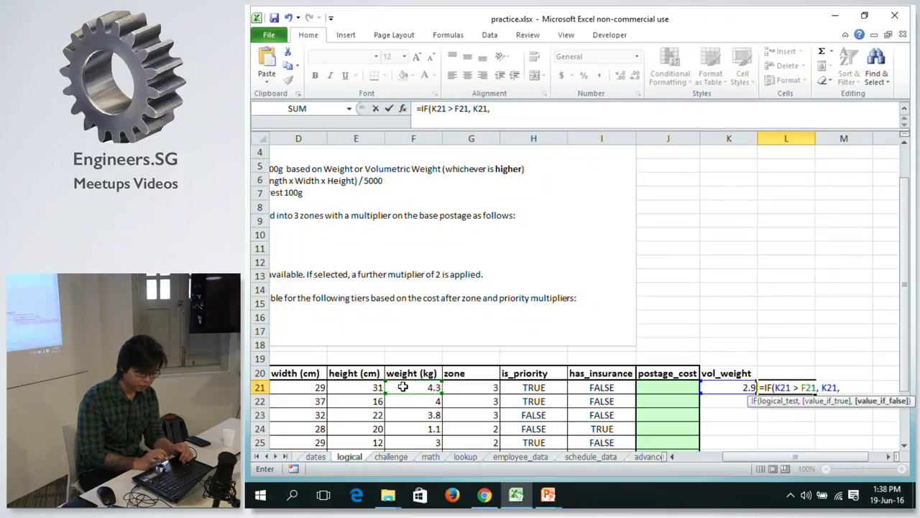
pyautogui.click(403, 387)
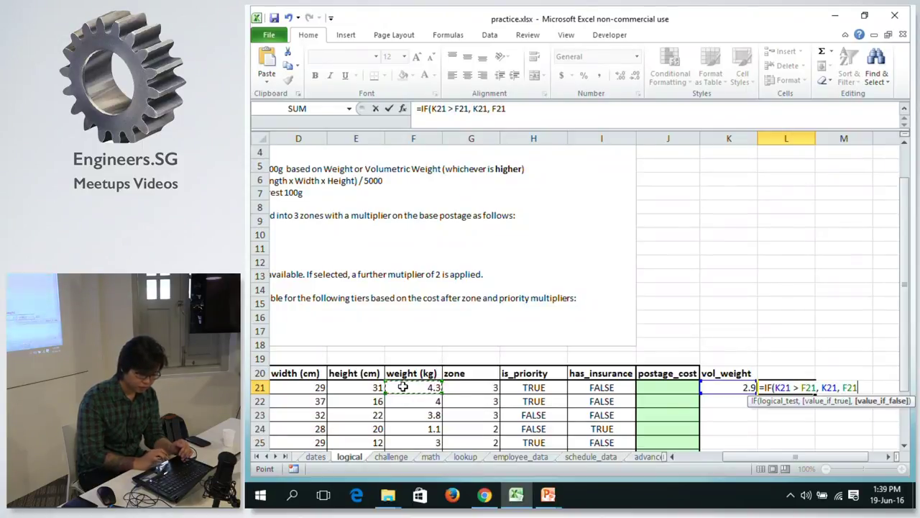
pyautogui.write(')')
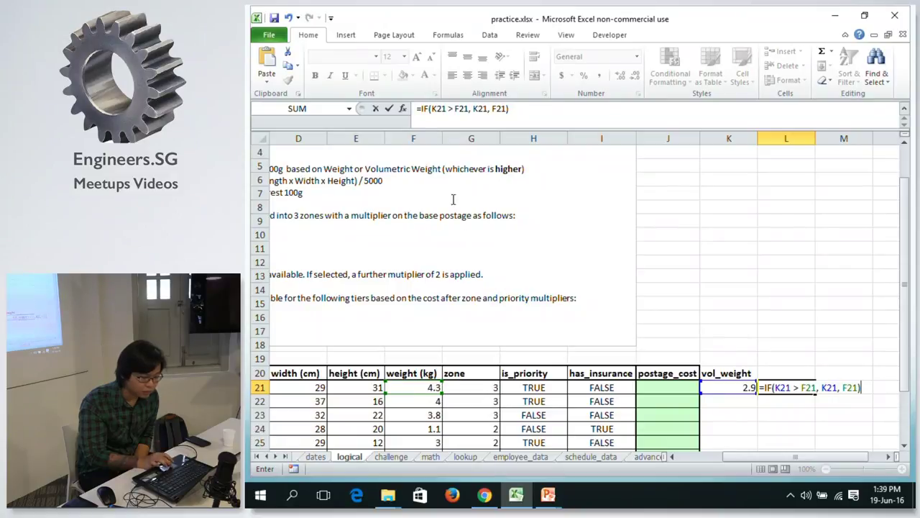
# Commit the L21 IF formula, giving 4.3, and compare it with K21.
pyautogui.click(444, 111)
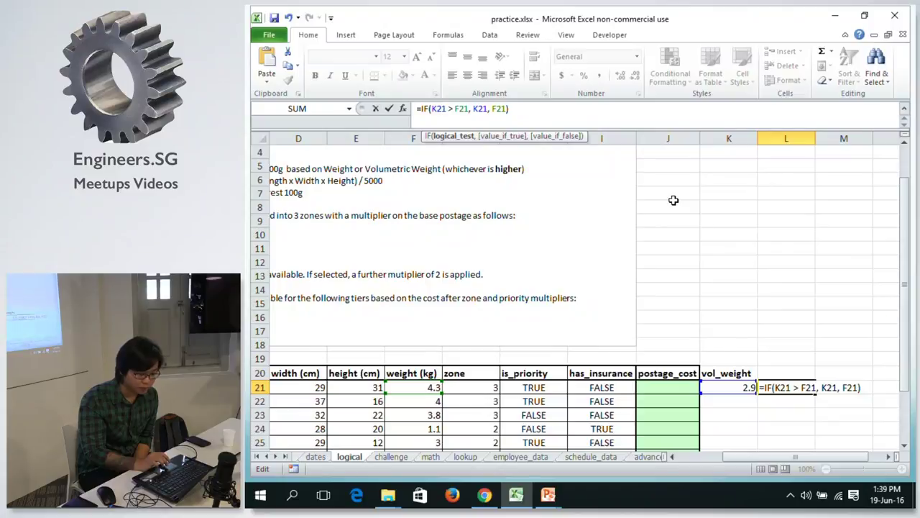
pyautogui.press('Return')
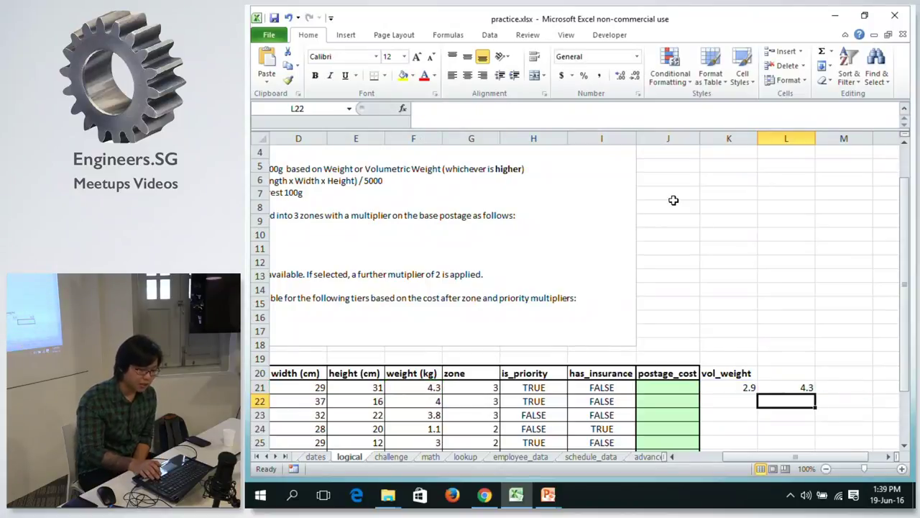
pyautogui.press('Up')
pyautogui.press('Left')
pyautogui.press('Right')
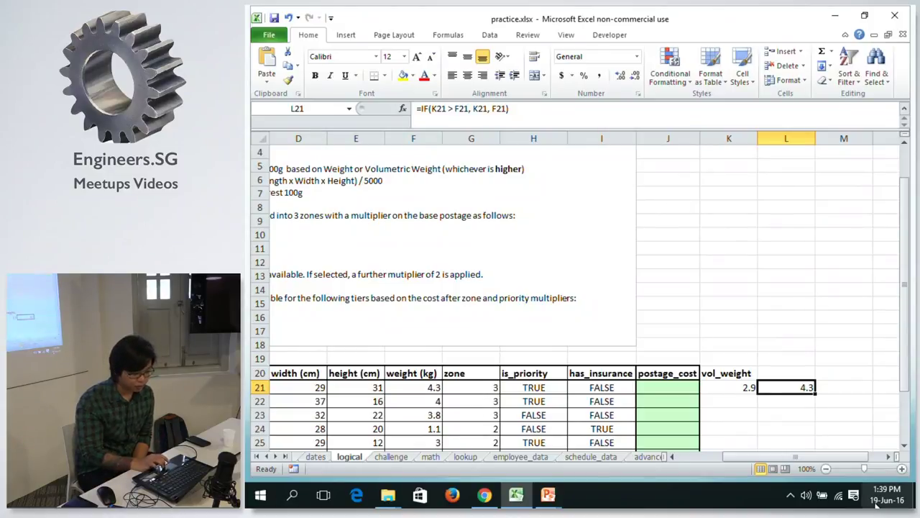
pyautogui.click(841, 387)
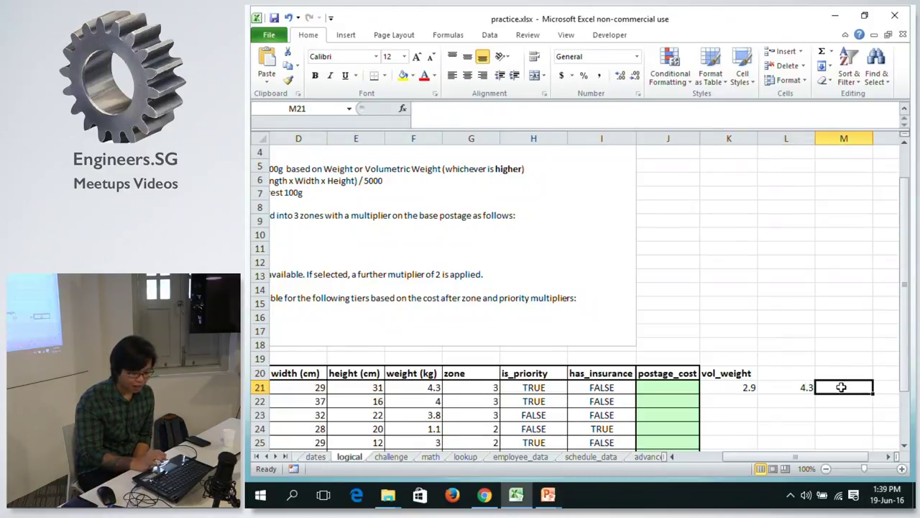
pyautogui.write('=MAX(')
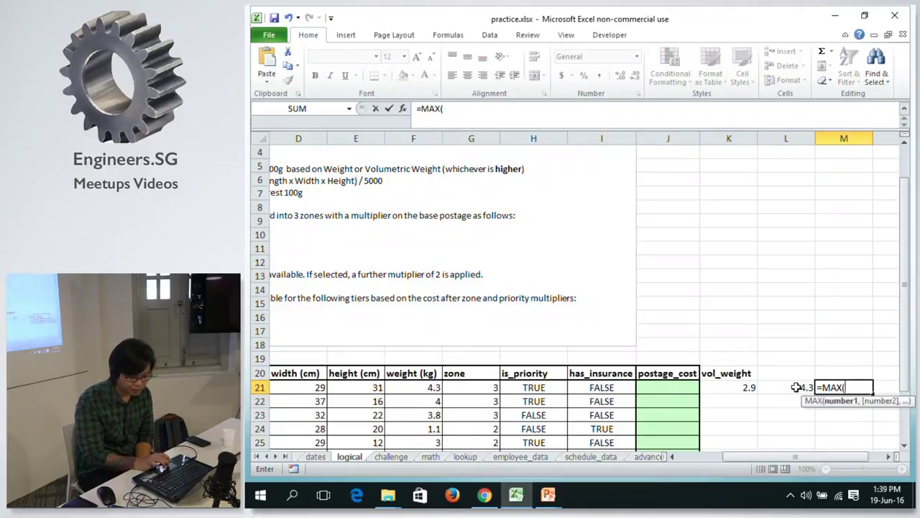
pyautogui.click(796, 387)
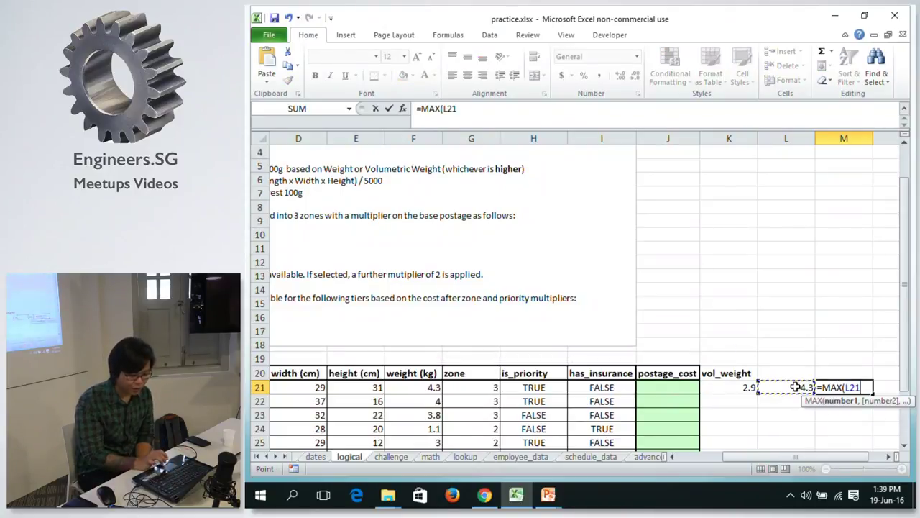
pyautogui.write(',')
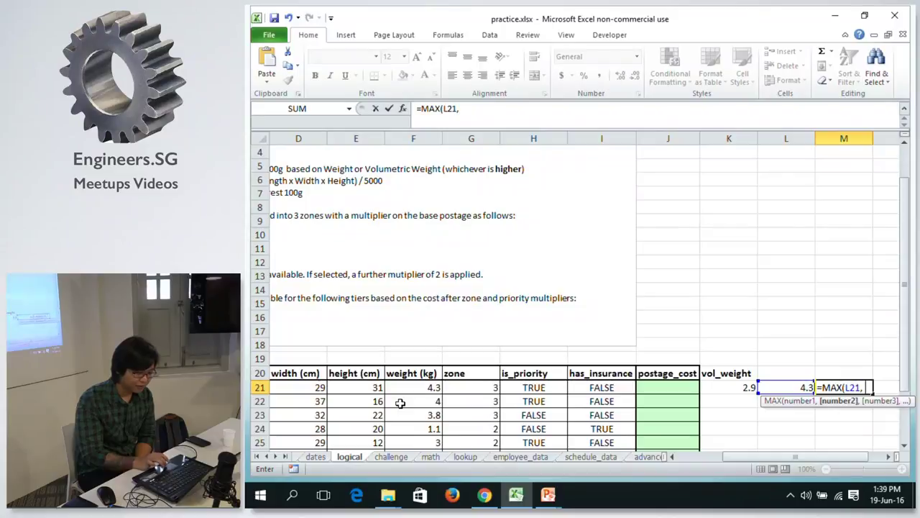
pyautogui.click(339, 387)
pyautogui.click(432, 388)
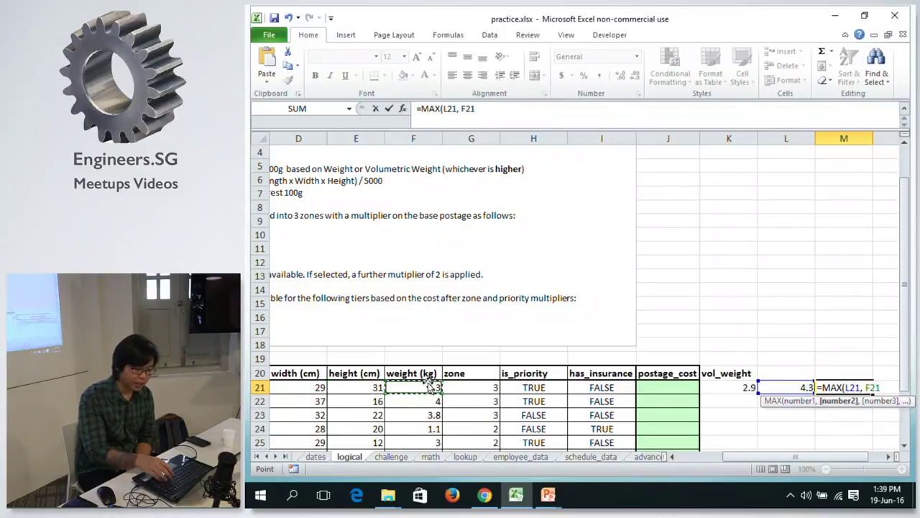
pyautogui.write(')')
pyautogui.press('Return')
pyautogui.press('Up')
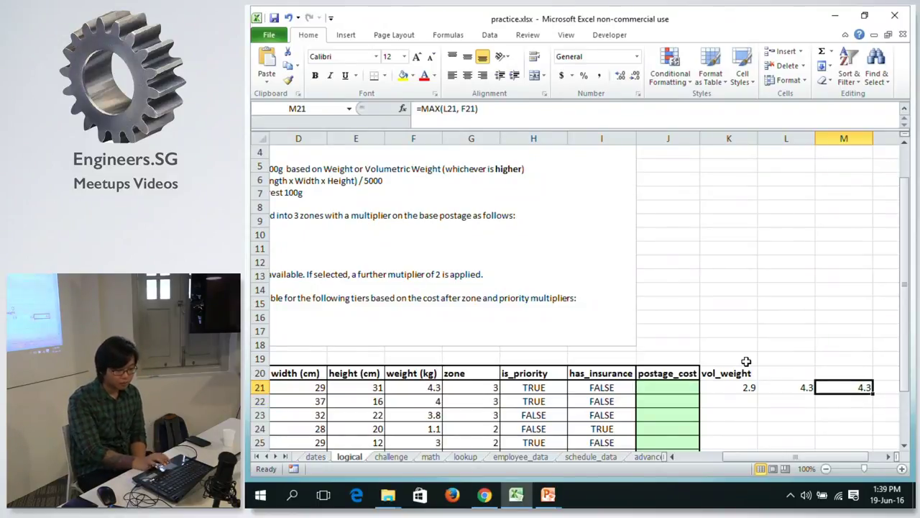
pyautogui.press('Left')
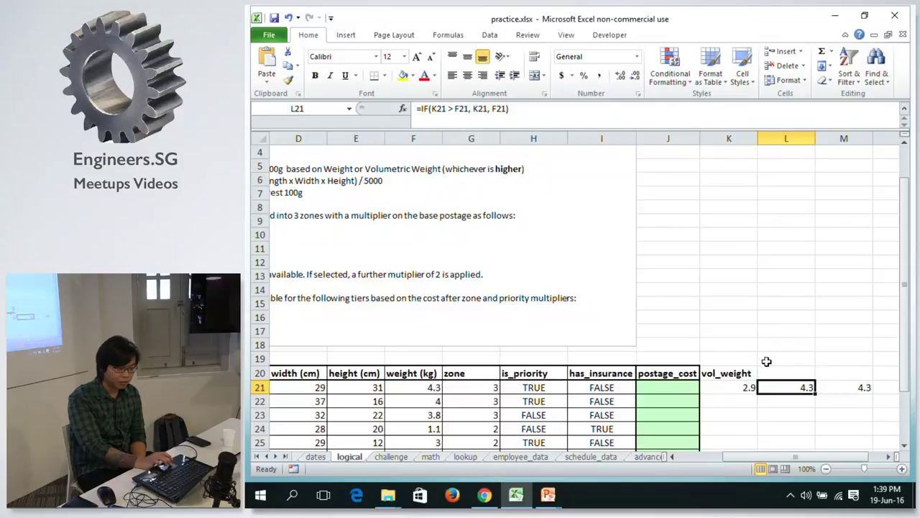
pyautogui.click(856, 389)
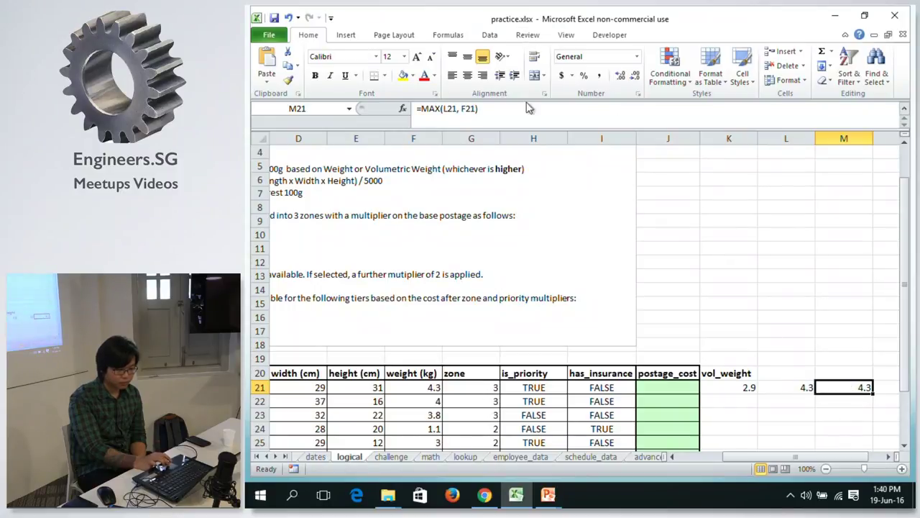
pyautogui.click(532, 109)
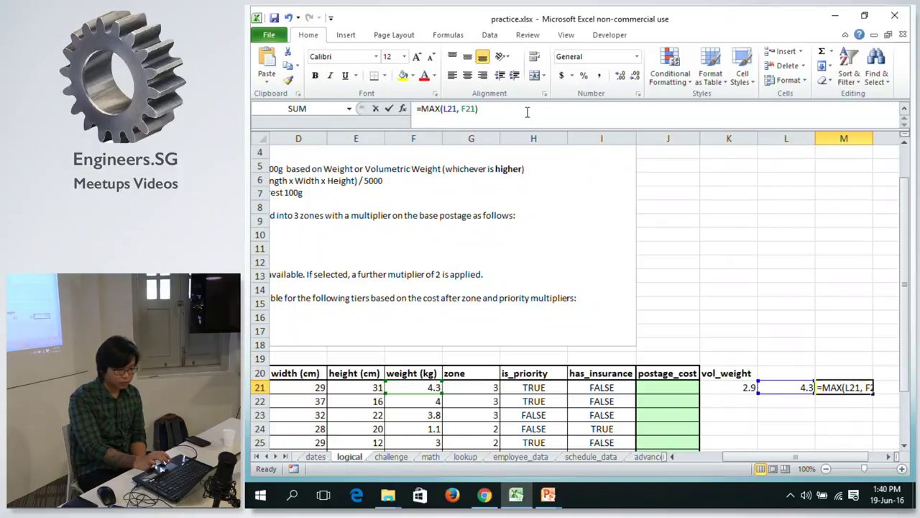
pyautogui.click(839, 388)
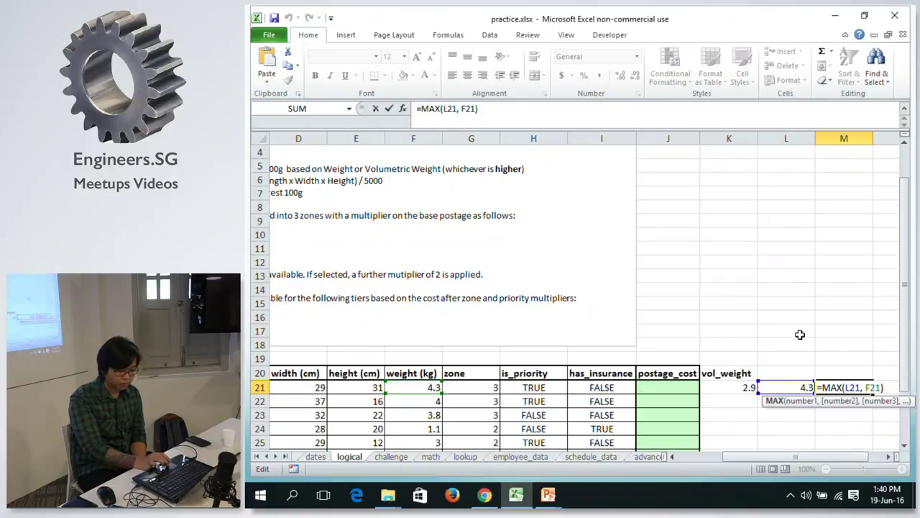
pyautogui.doubleClick(853, 387)
pyautogui.click(457, 107)
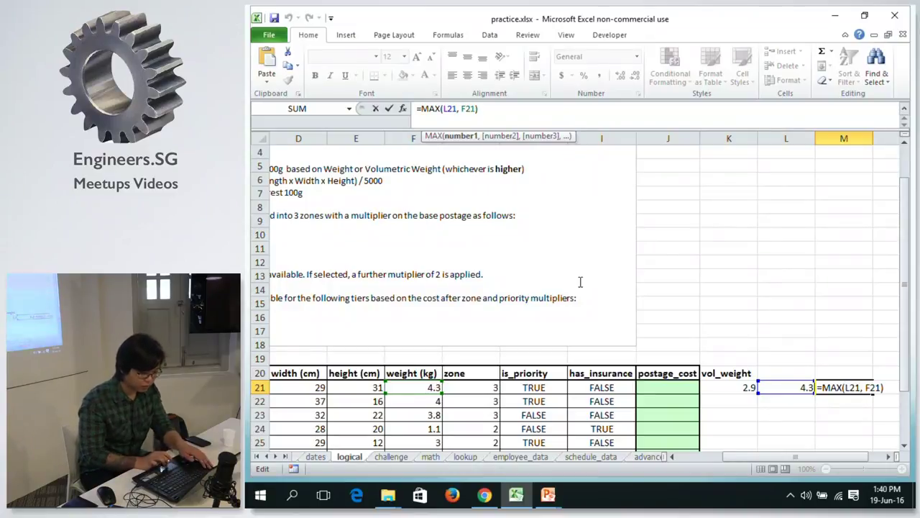
pyautogui.press('Escape')
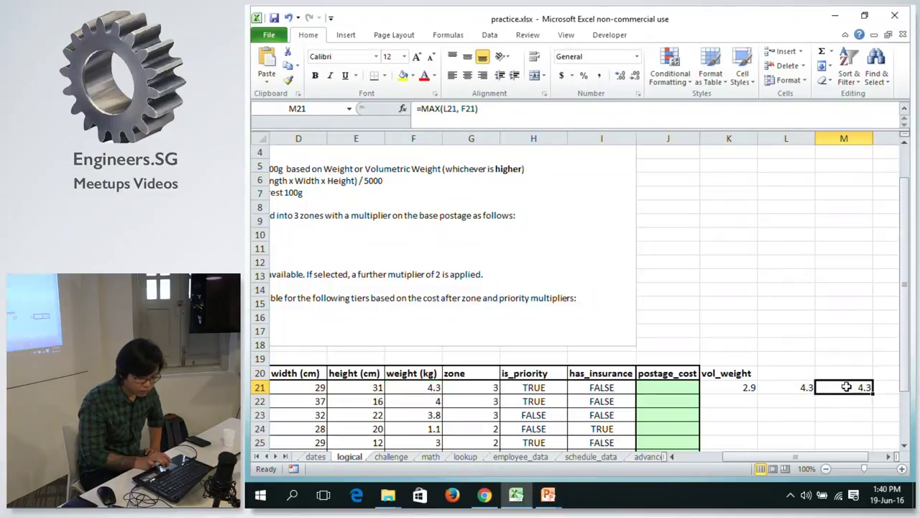
pyautogui.doubleClick(847, 388)
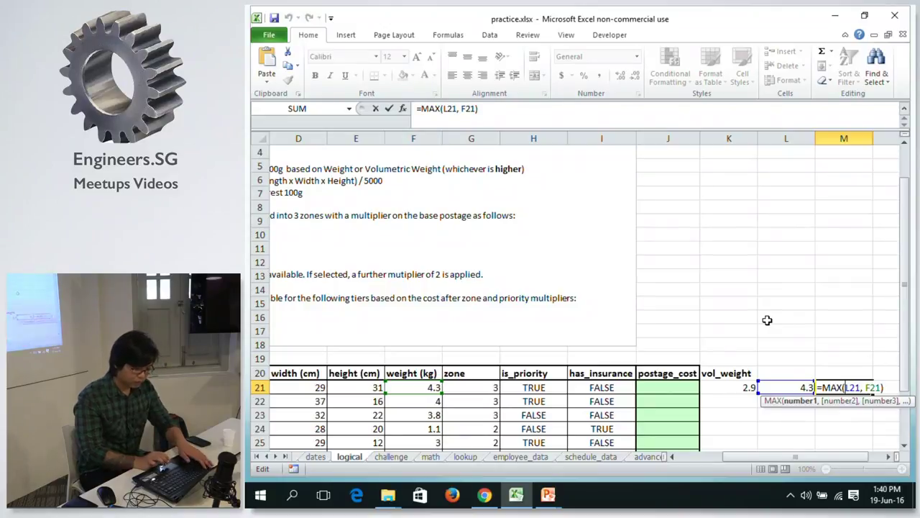
pyautogui.press('Escape')
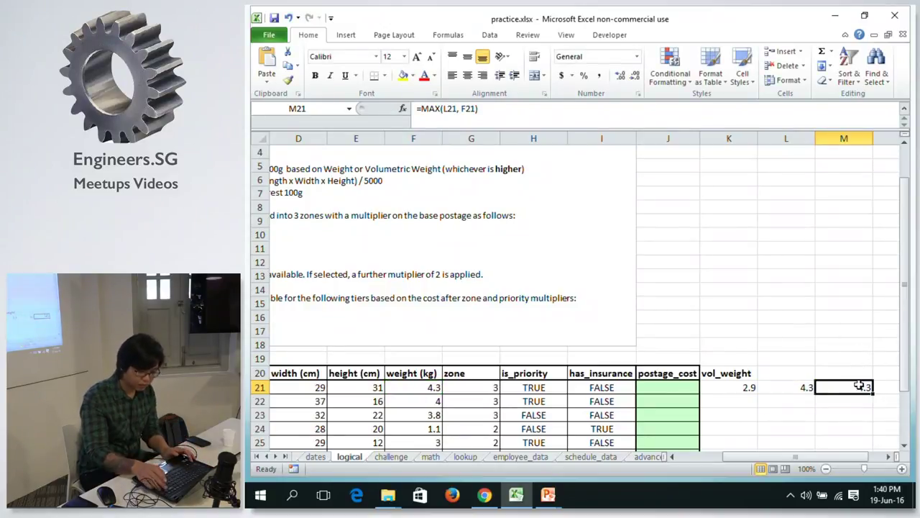
pyautogui.press('Delete')
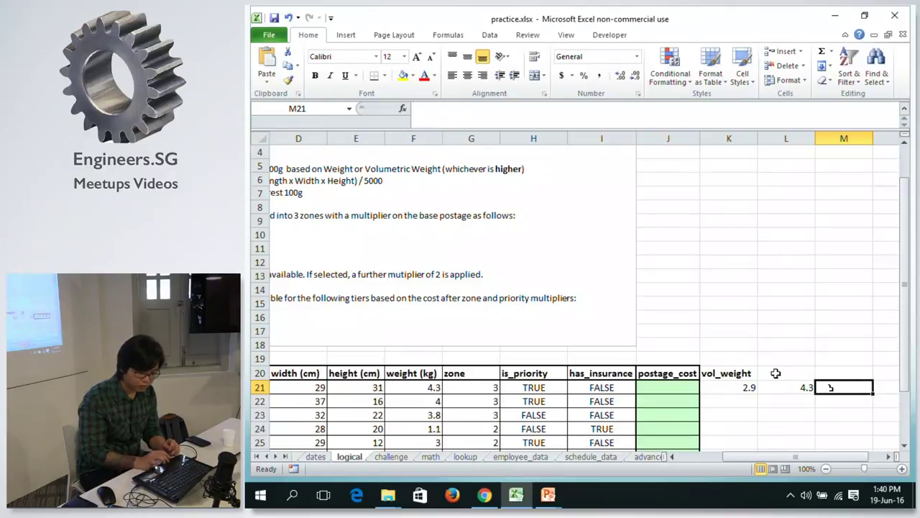
# Head L20 as used_weight and scroll back to columns A–J and the instructions box.
pyautogui.click(776, 374)
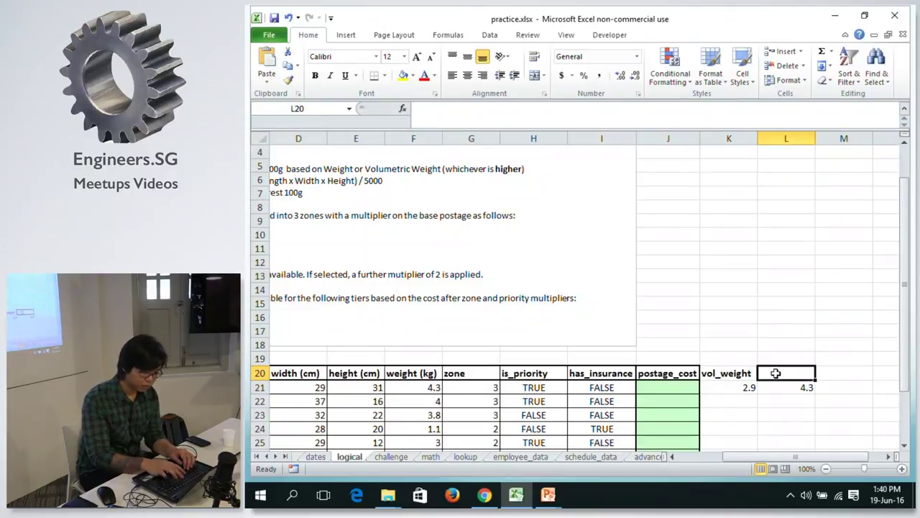
pyautogui.write('used_weight')
pyautogui.press('Return')
pyautogui.press('Up')
pyautogui.press('Up')
pyautogui.press('Up')
pyautogui.press('Left')
pyautogui.press('Left')
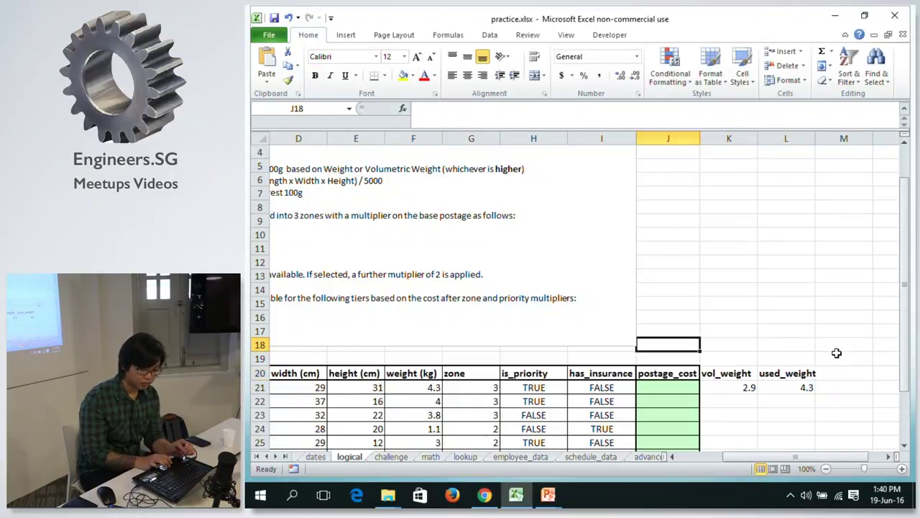
pyautogui.moveTo(767, 458); pyautogui.dragTo(745, 457)
pyautogui.moveTo(899, 297); pyautogui.dragTo(898, 294)
pyautogui.moveTo(739, 453); pyautogui.dragTo(653, 455)
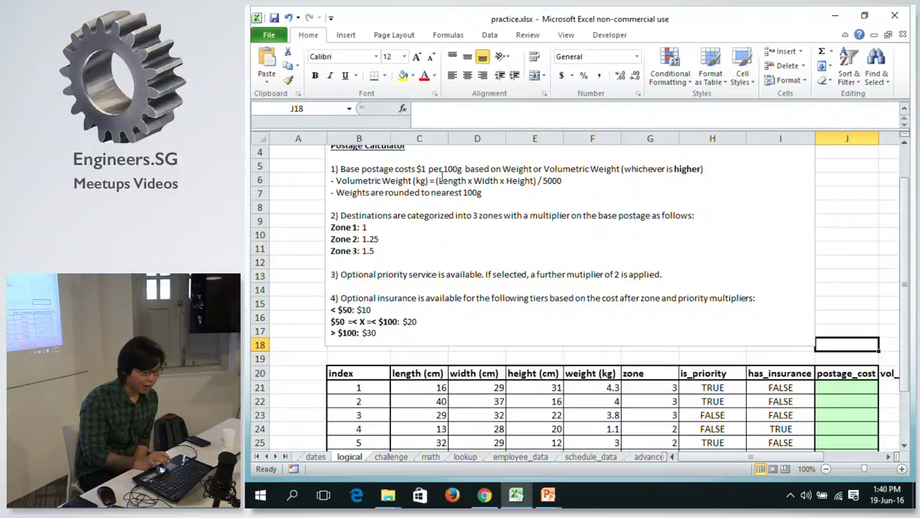
pyautogui.click(413, 173)
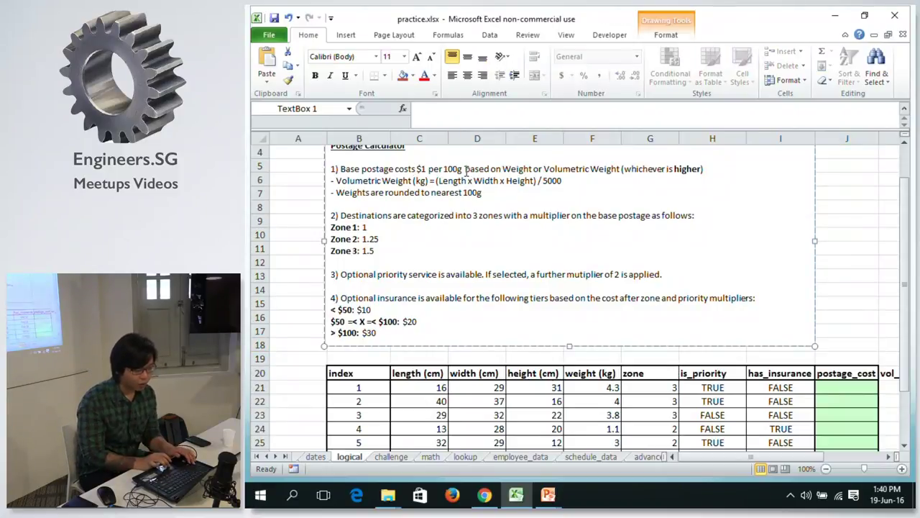
pyautogui.keyDown('shift'); pyautogui.click(464, 172); pyautogui.keyUp('shift')
pyautogui.hotkey('ctrl', 'b')
pyautogui.click(872, 190)
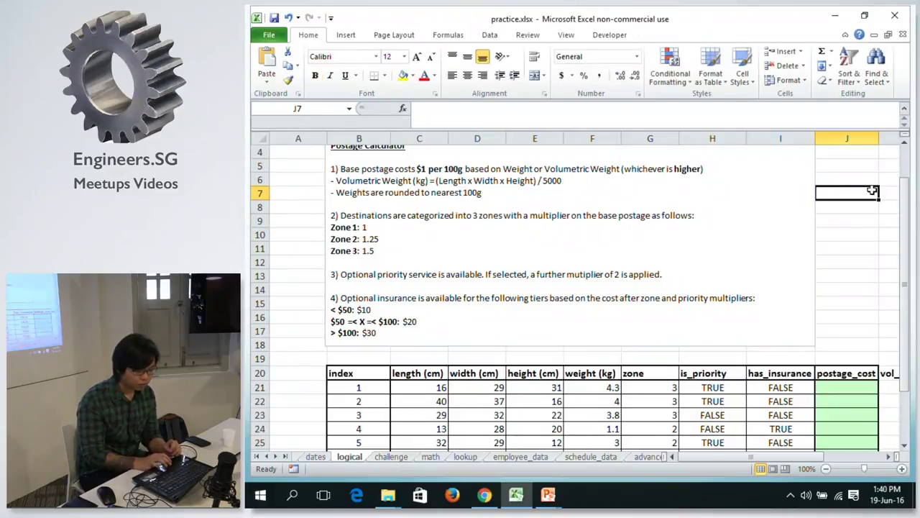
pyautogui.moveTo(773, 458); pyautogui.dragTo(806, 460)
pyautogui.click(800, 388)
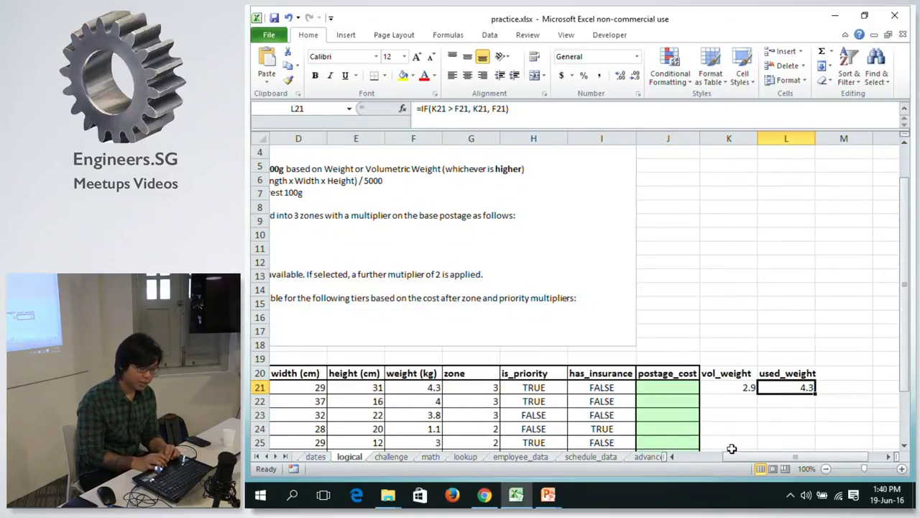
pyautogui.moveTo(732, 453); pyautogui.dragTo(708, 454)
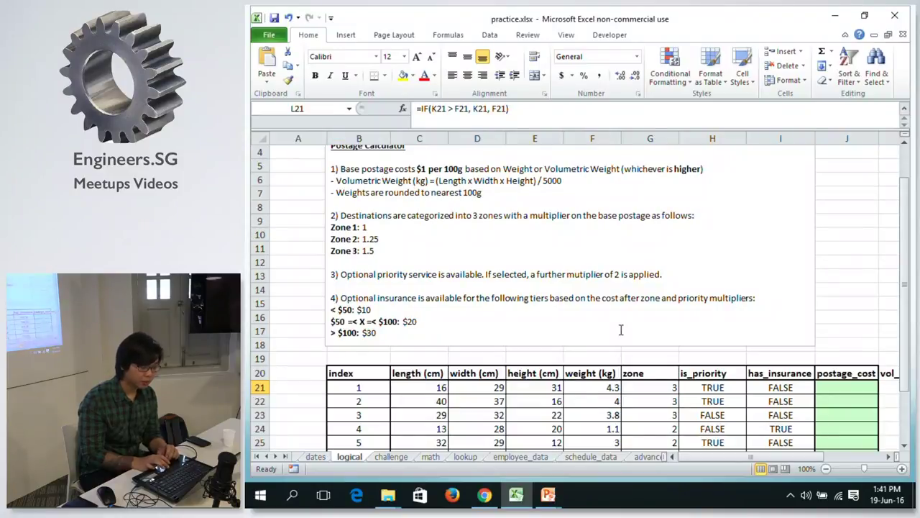
pyautogui.moveTo(716, 457); pyautogui.dragTo(773, 457)
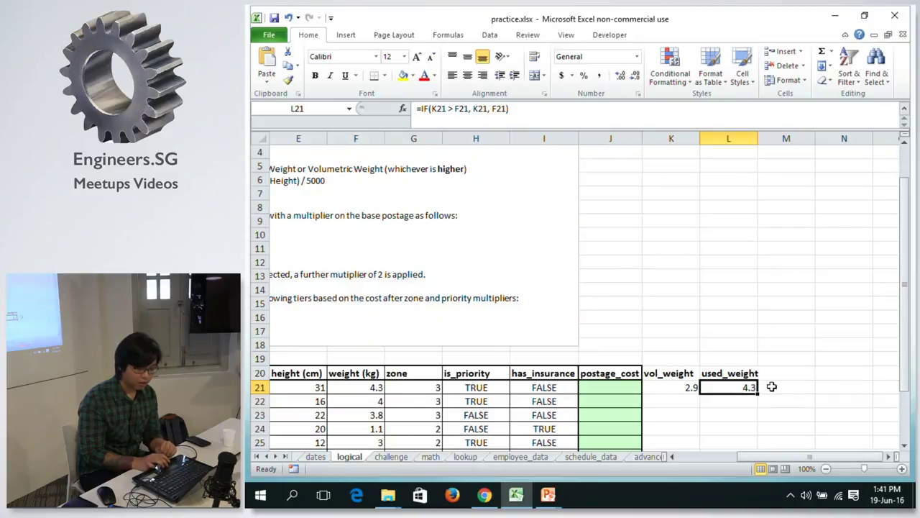
# Enter =L21*10 in M21, giving a base postage of 43.
pyautogui.click(772, 387)
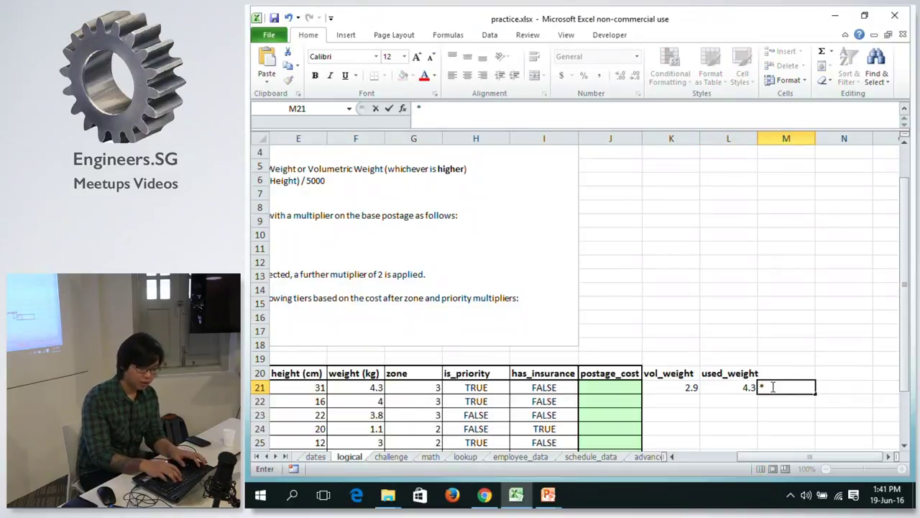
pyautogui.write('=')
pyautogui.click(730, 387)
pyautogui.write('*10')
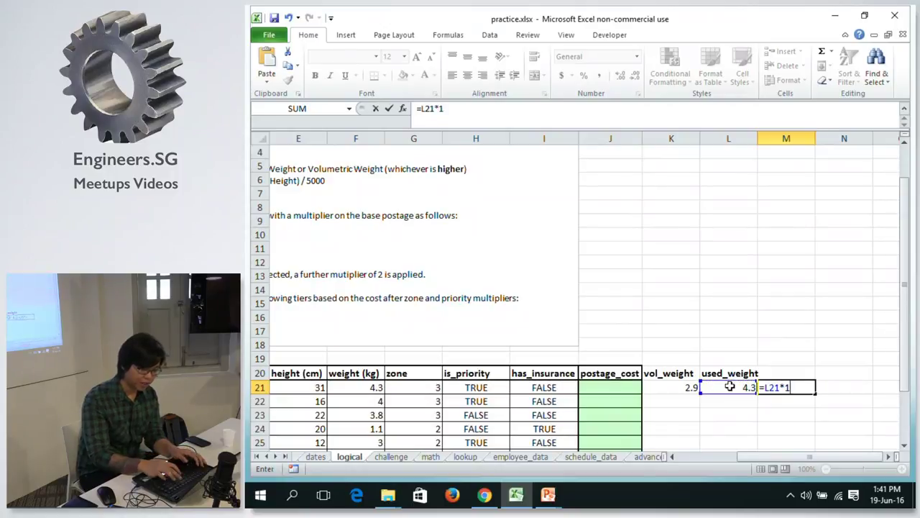
pyautogui.press('Return')
# Head M20 as base_postage and recheck M21's formula, leaving it unchanged.
pyautogui.press('Up')
pyautogui.press('Up')
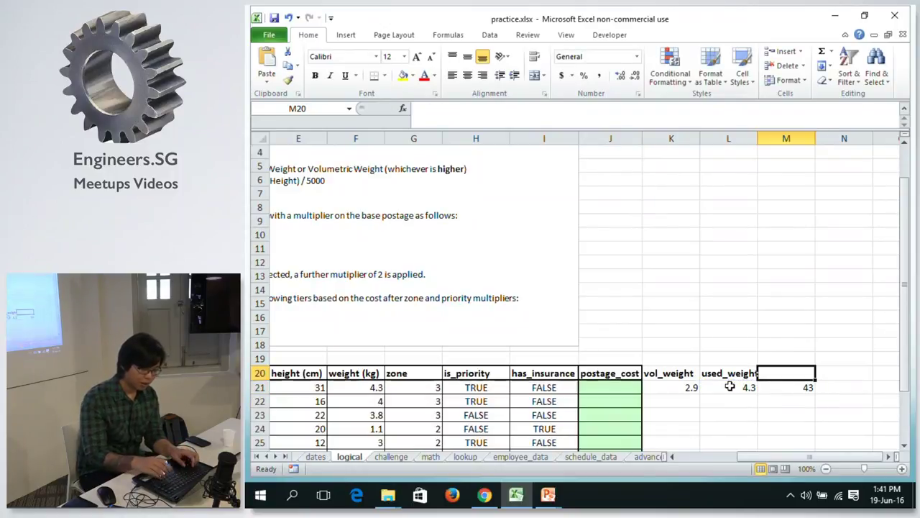
pyautogui.write('base_postage')
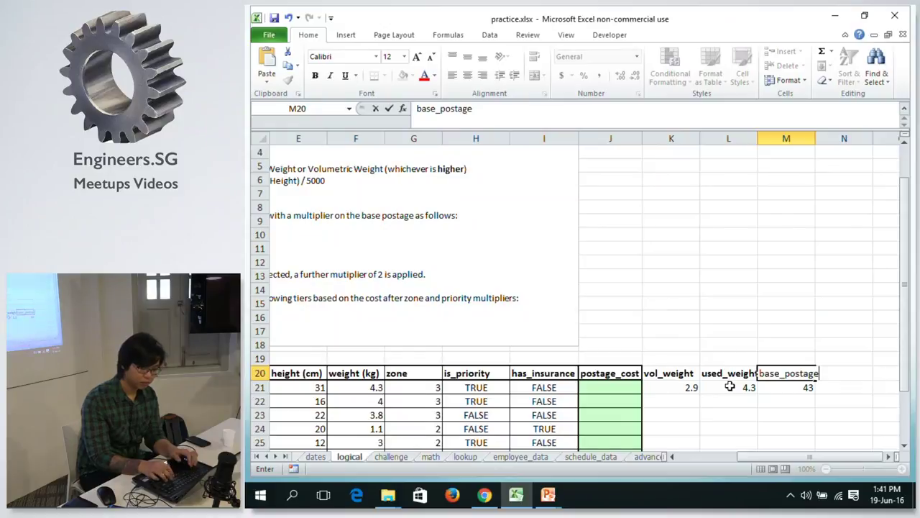
pyautogui.press('Return')
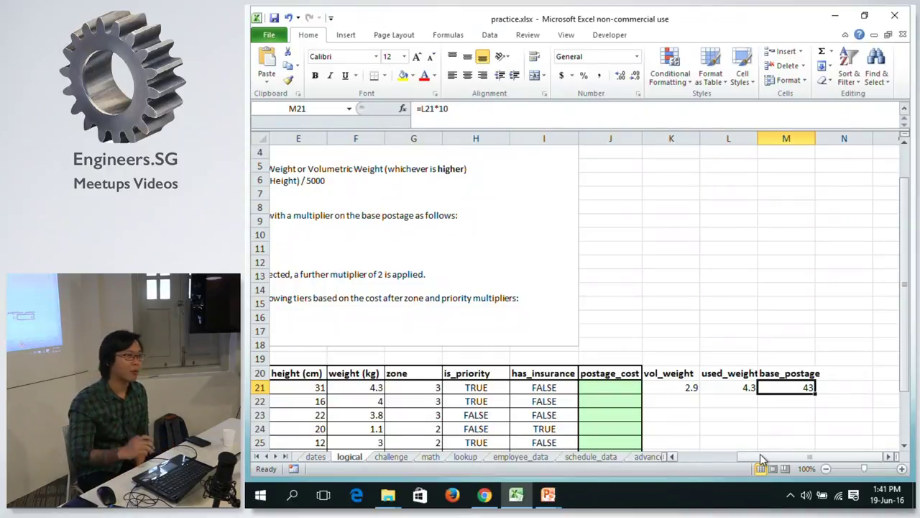
pyautogui.doubleClick(782, 387)
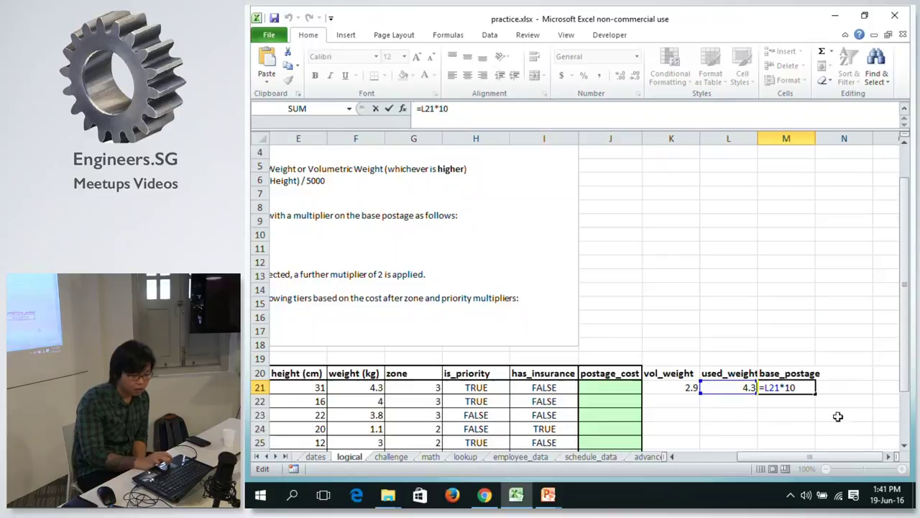
pyautogui.click(905, 444)
pyautogui.click(905, 445)
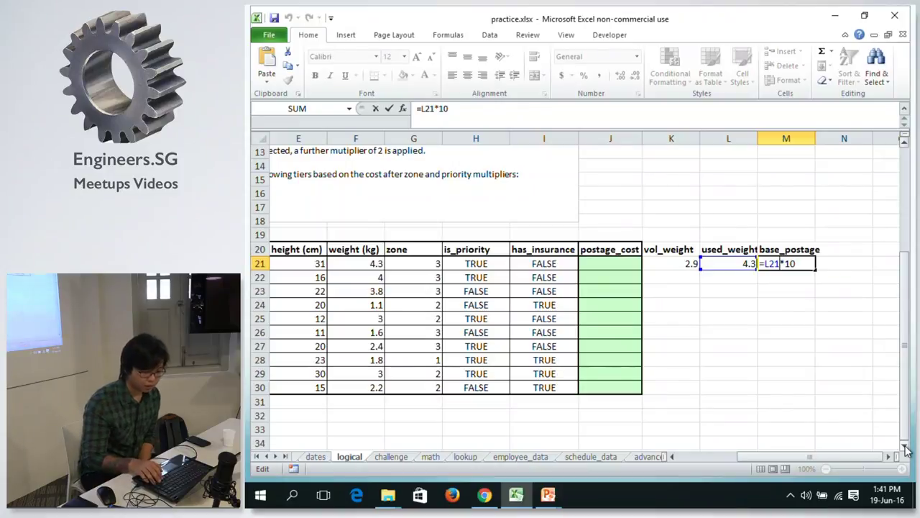
pyautogui.press('Return')
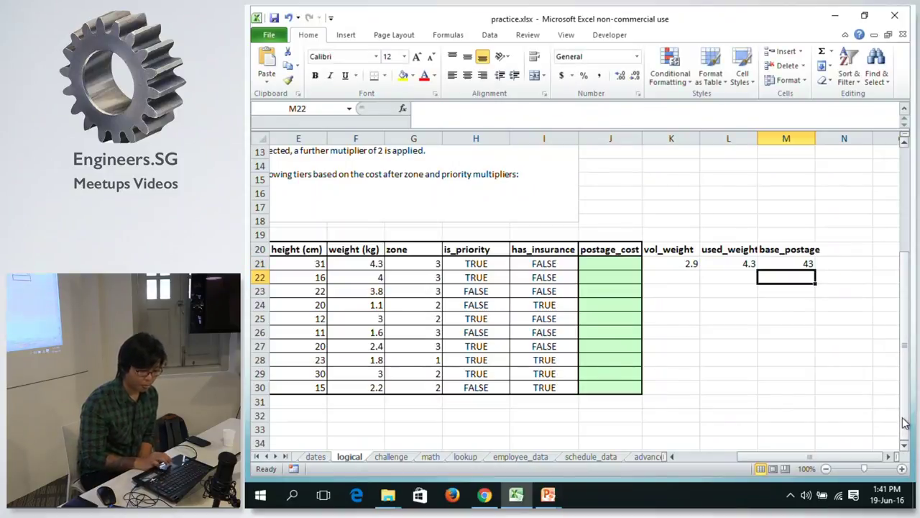
# Bold 'base postage' in the instructions text box, then return to the parcel table.
pyautogui.scroll(4, 905, 423)
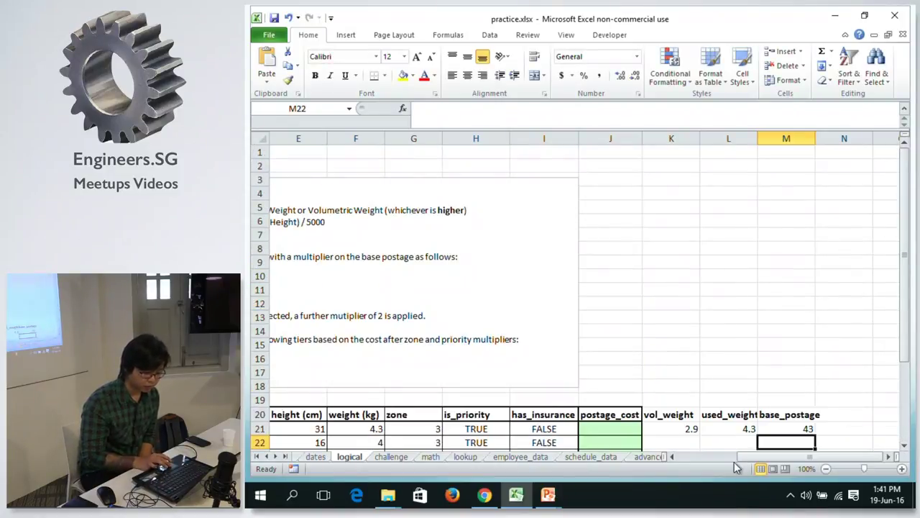
pyautogui.moveTo(741, 462); pyautogui.dragTo(661, 440)
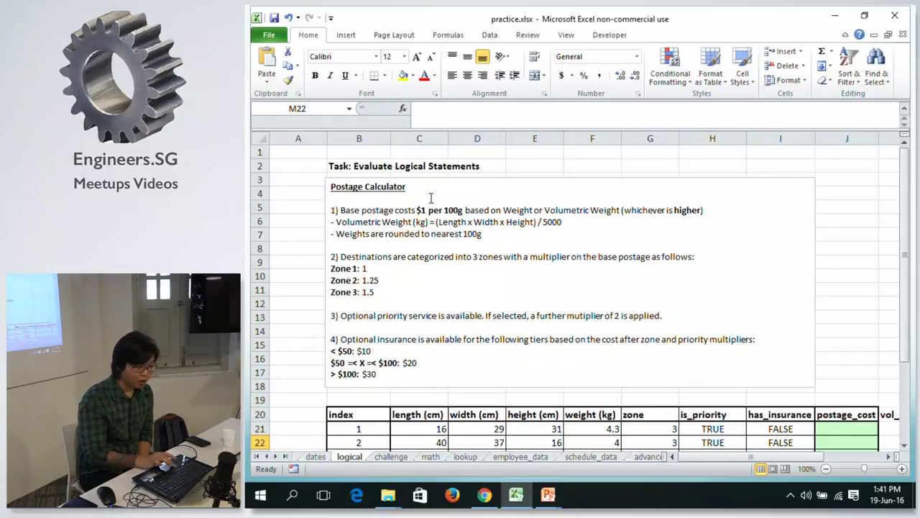
pyautogui.click(598, 257)
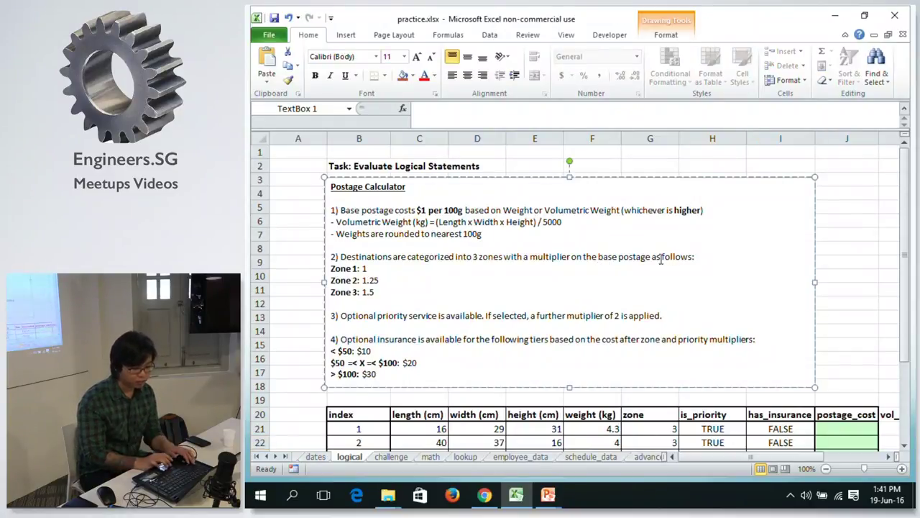
pyautogui.keyDown('shift'); pyautogui.click(653, 260); pyautogui.keyUp('shift')
pyautogui.press('alt')
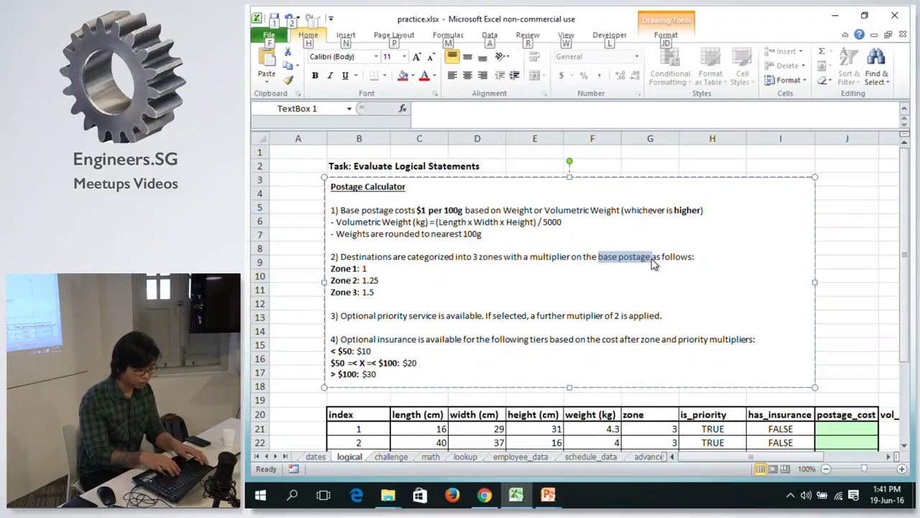
pyautogui.press('Escape')
pyautogui.hotkey('ctrl', 'b')
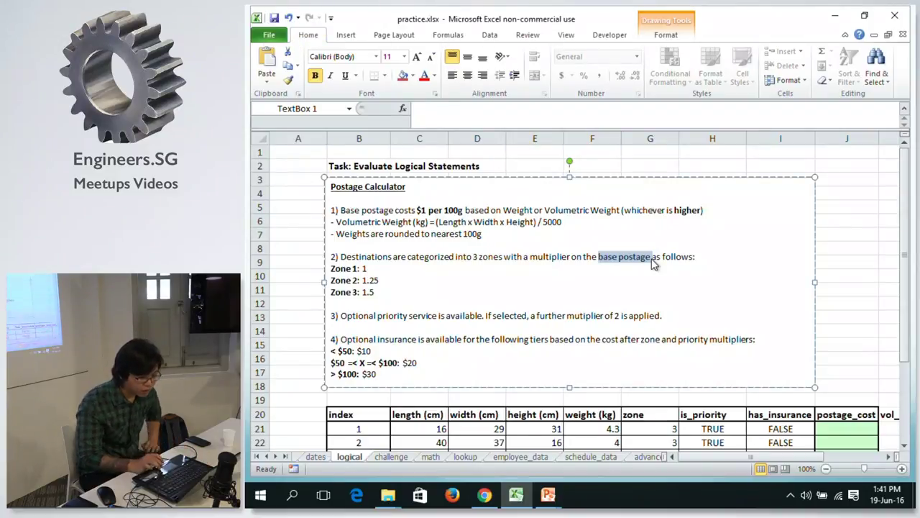
pyautogui.click(511, 261)
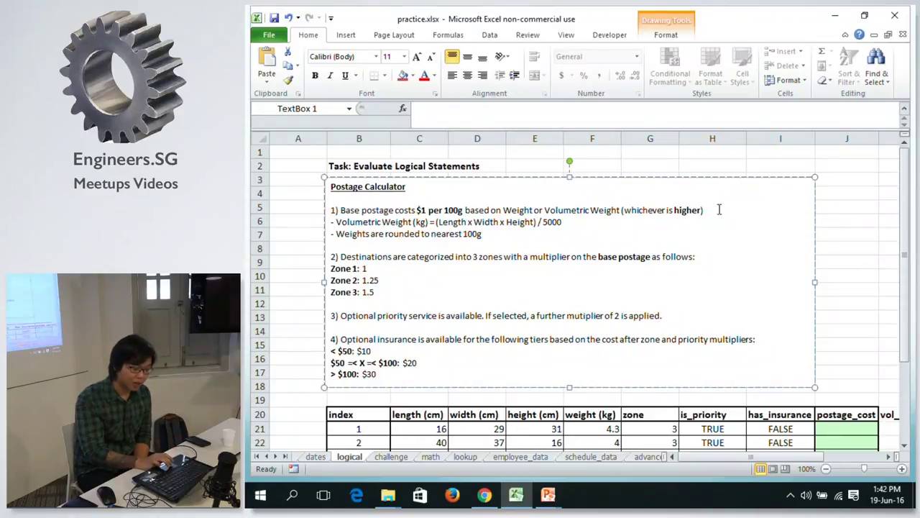
pyautogui.moveTo(908, 198); pyautogui.dragTo(903, 209)
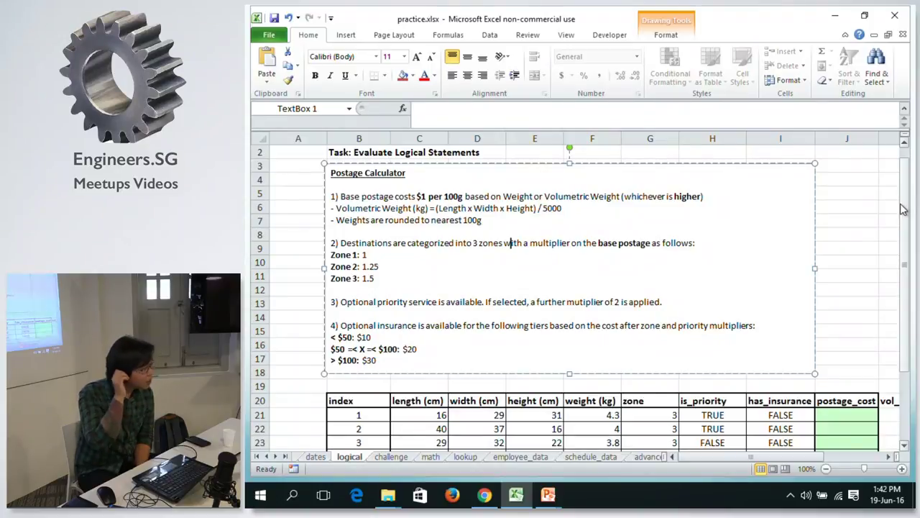
pyautogui.moveTo(903, 209); pyautogui.dragTo(904, 217)
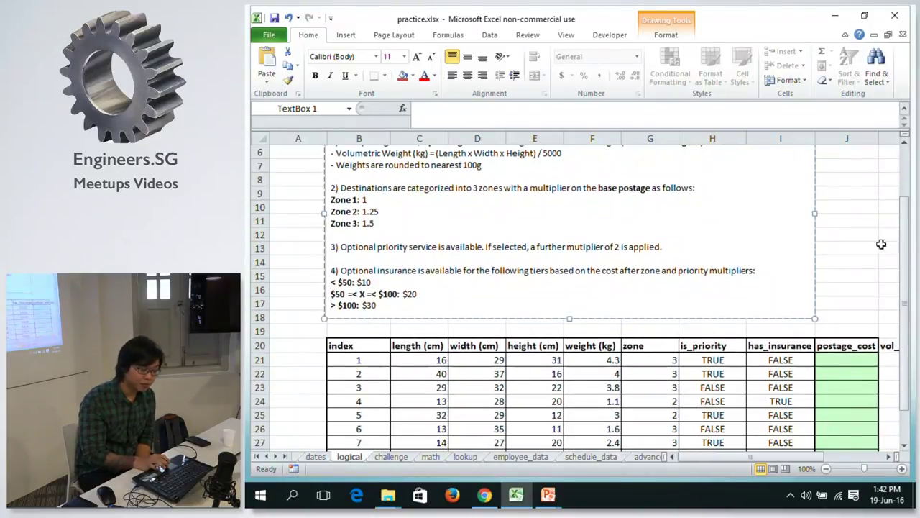
pyautogui.click(642, 360)
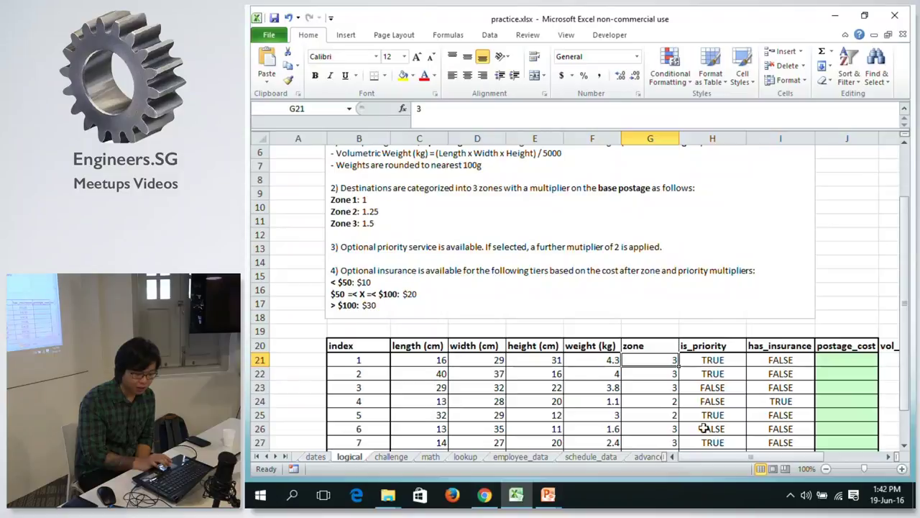
pyautogui.moveTo(692, 458); pyautogui.dragTo(750, 461)
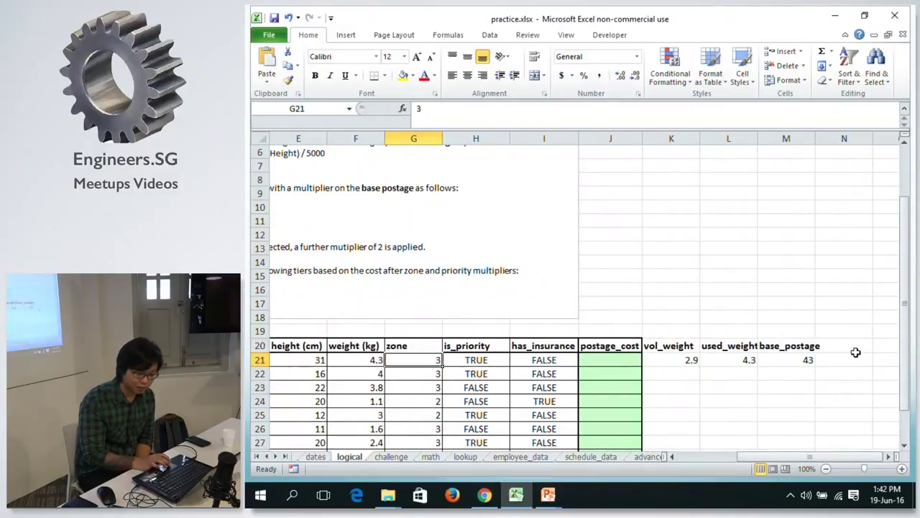
# Type the zone_multiplier heading after base_postage, correcting the typos.
pyautogui.click(852, 343)
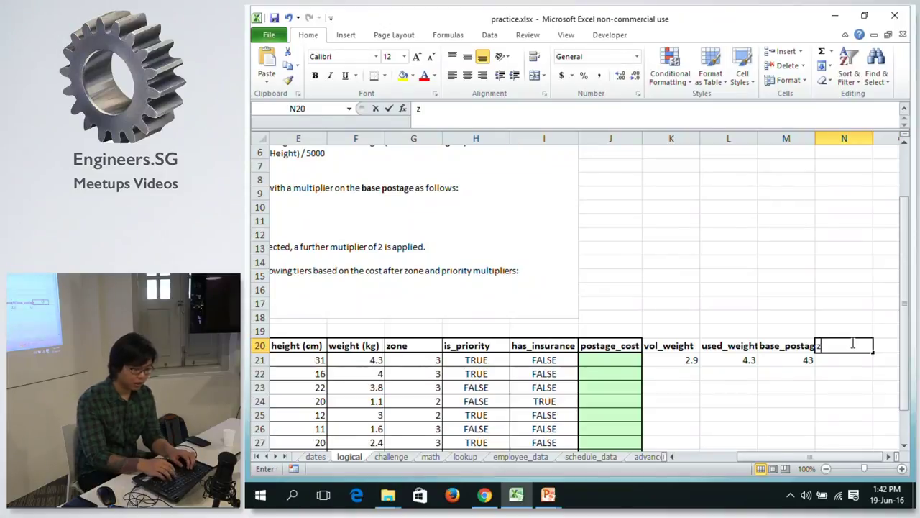
pyautogui.write('ze')
pyautogui.press('BackSpace')
pyautogui.write('multipliser')
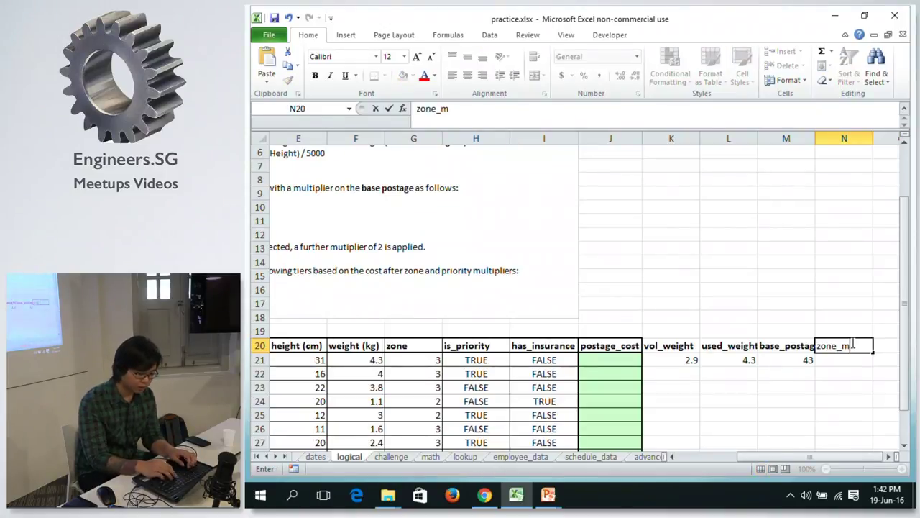
pyautogui.press('BackSpace')
pyautogui.press('BackSpace')
pyautogui.press('BackSpace')
pyautogui.write('er')
pyautogui.press('Return')
pyautogui.click(856, 345)
# Write the nested IF in N21: =IF(G21=1, 1, IF(G21=2, 1.25, 1.5)).
pyautogui.click(854, 361)
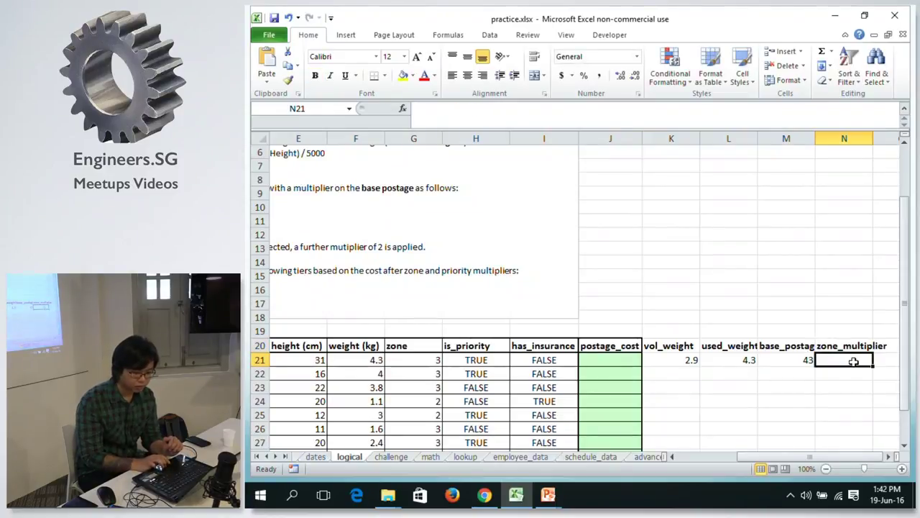
pyautogui.write('=')
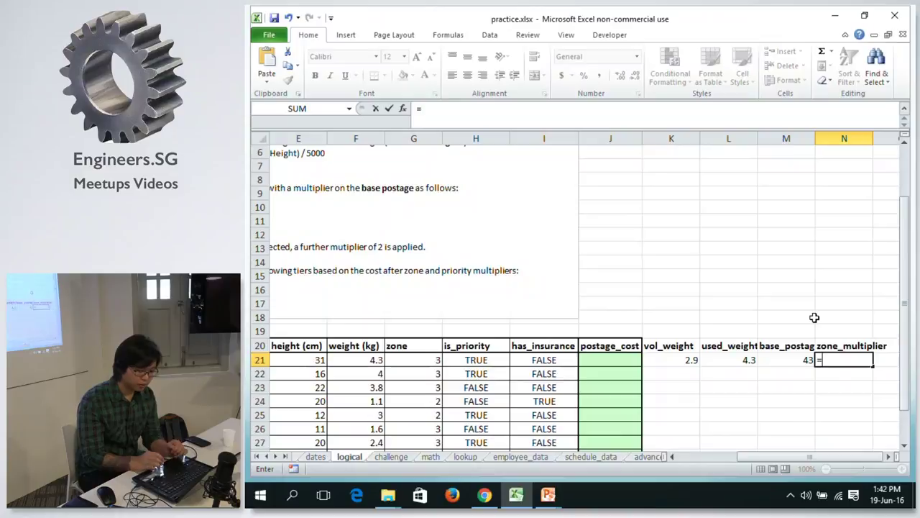
pyautogui.click(580, 108)
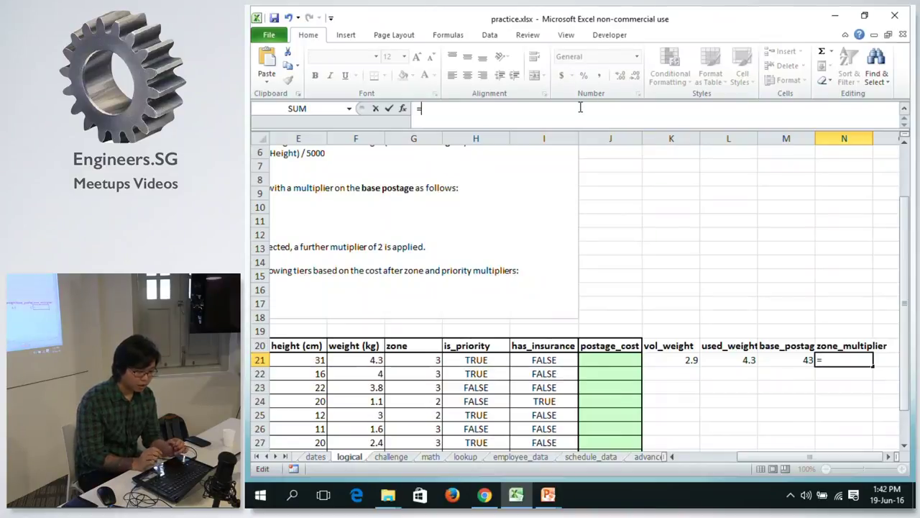
pyautogui.write('if')
pyautogui.press('Tab')
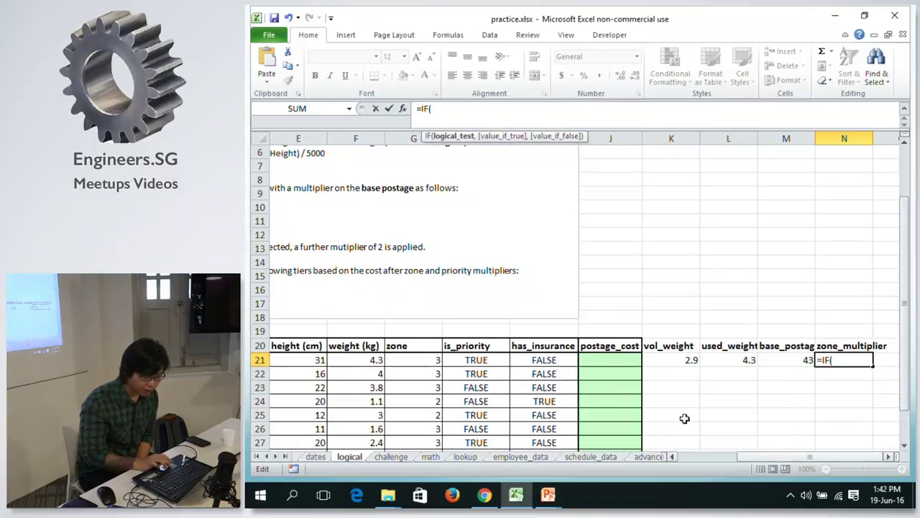
pyautogui.click(410, 358)
pyautogui.write('=1, 1')
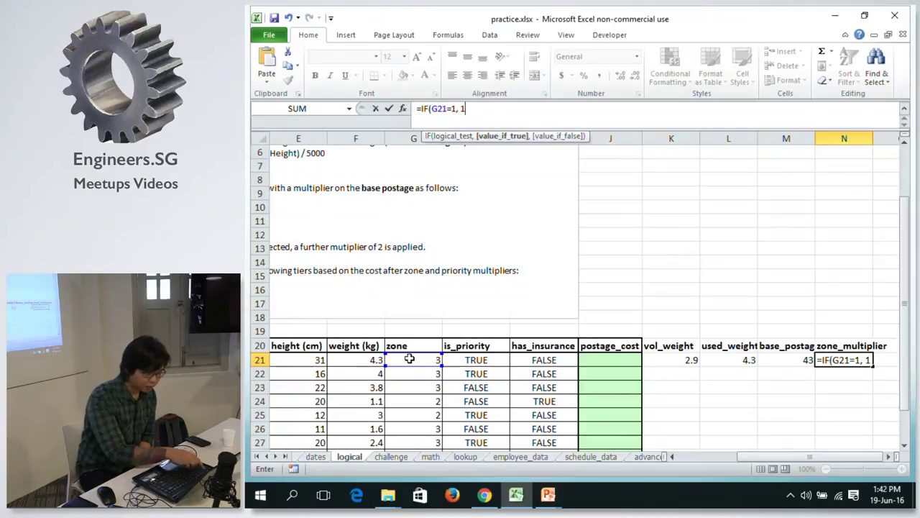
pyautogui.moveTo(777, 461); pyautogui.dragTo(694, 446)
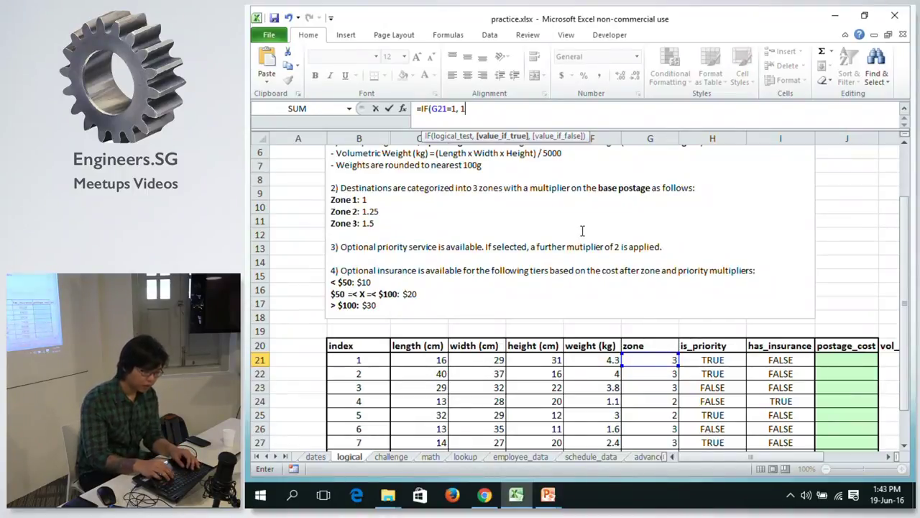
pyautogui.write(',')
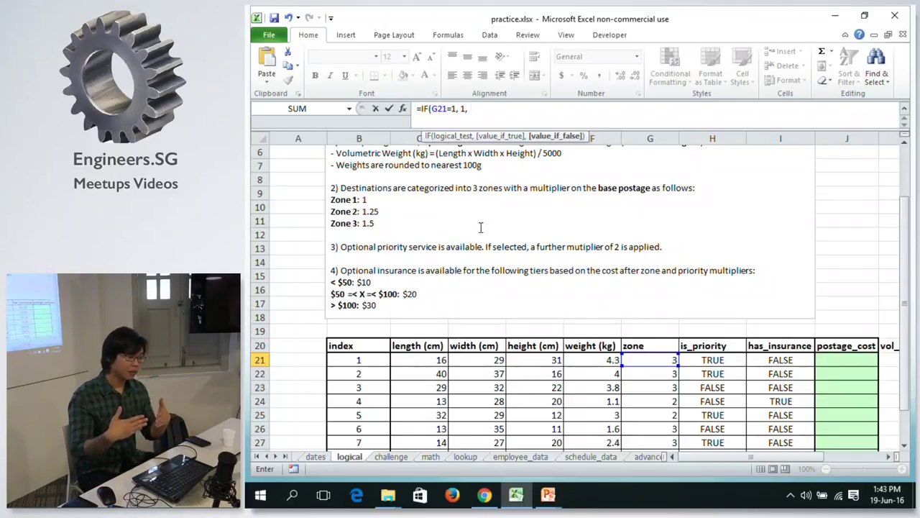
pyautogui.write(' IF')
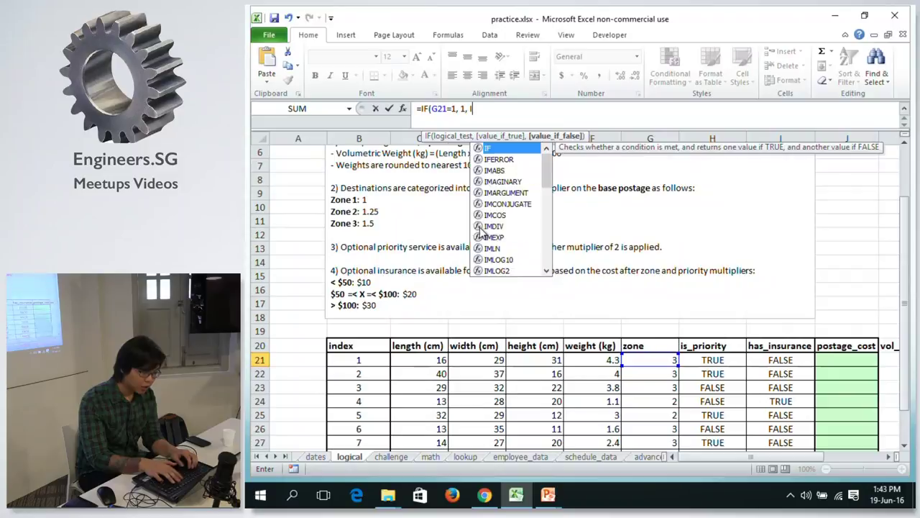
pyautogui.write('(')
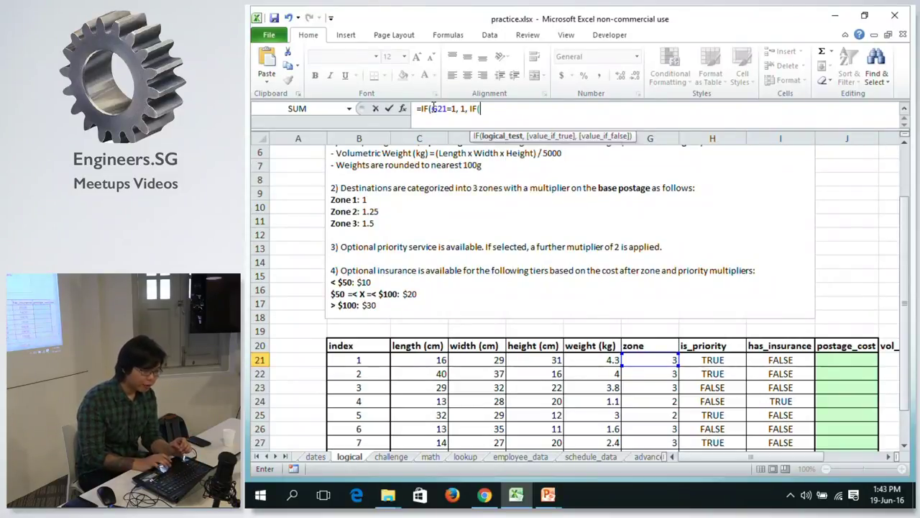
pyautogui.write('G21,')
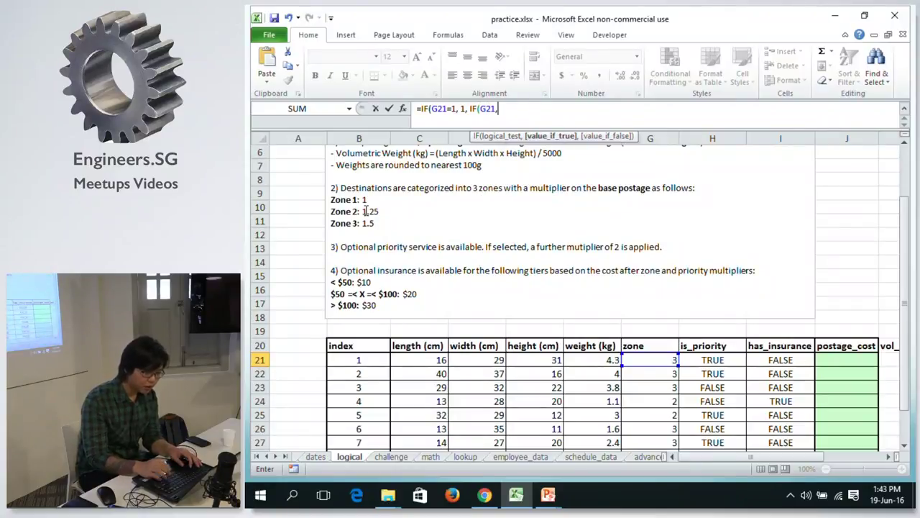
pyautogui.press('BackSpace')
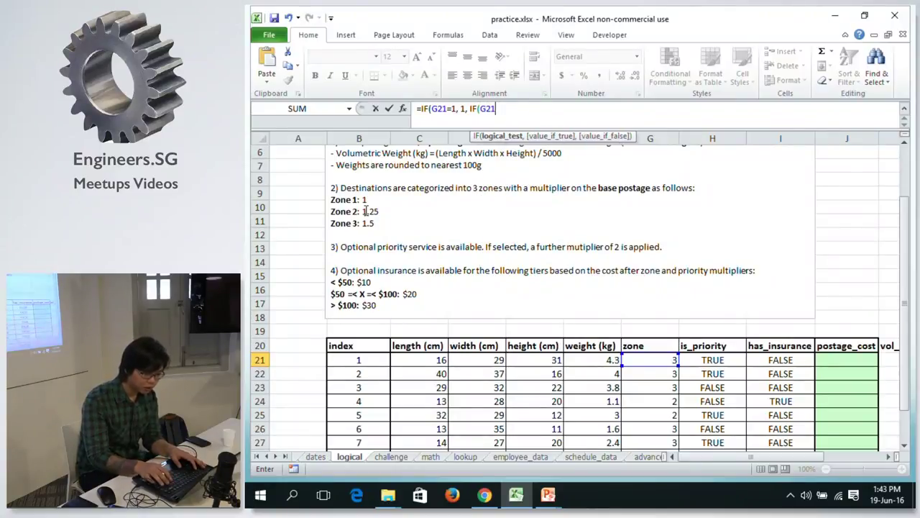
pyautogui.write('=2, 1.')
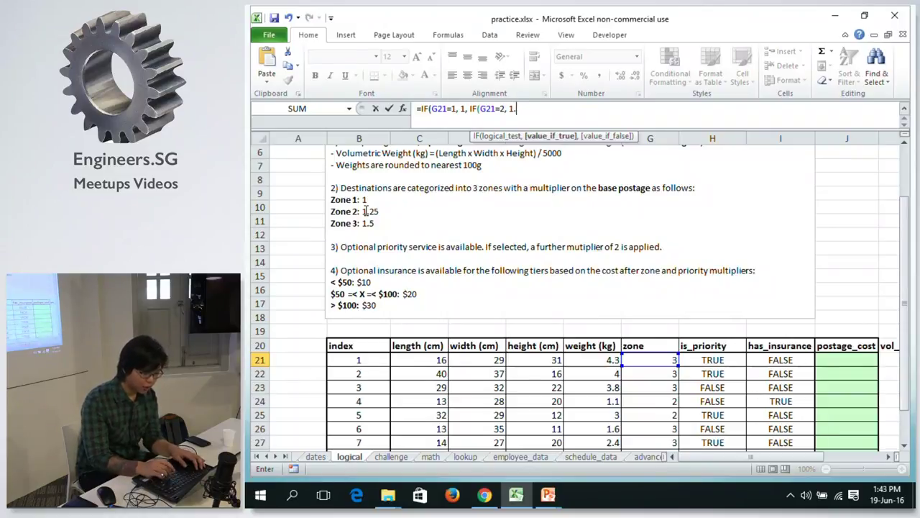
pyautogui.write('25, ')
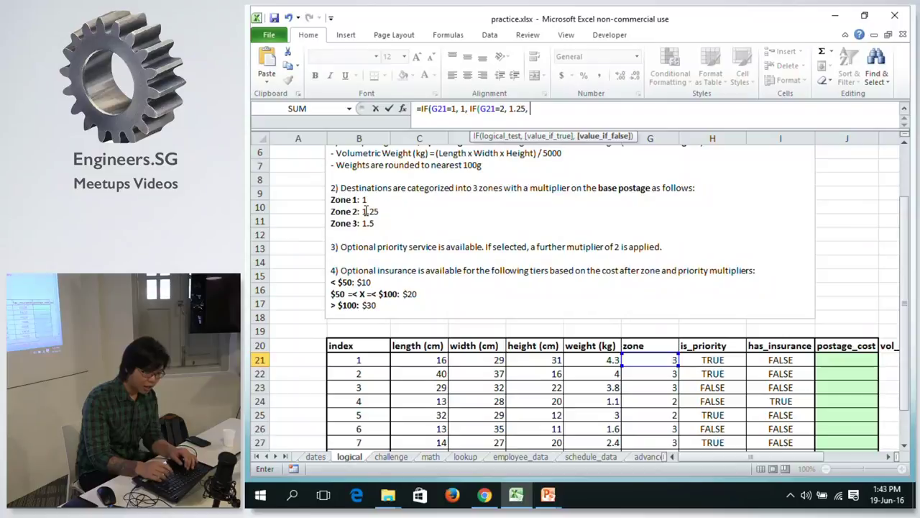
pyautogui.write('1.')
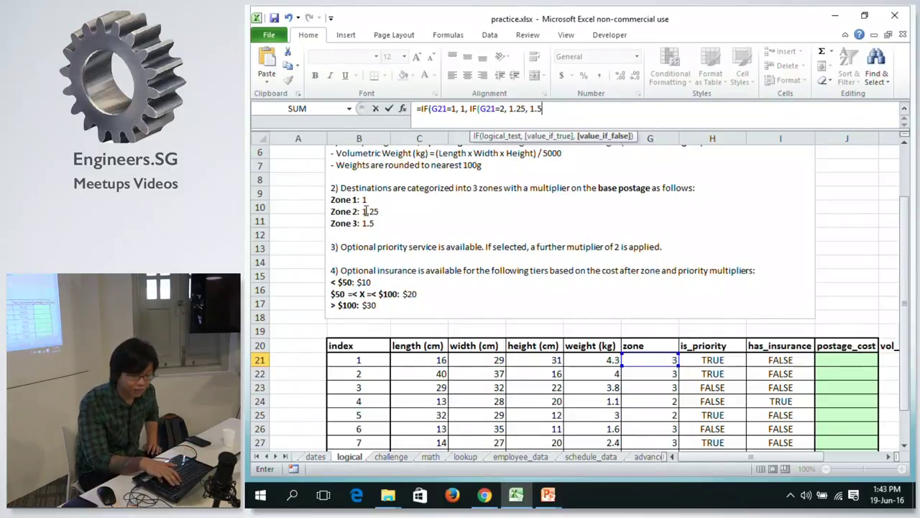
pyautogui.write('5)')
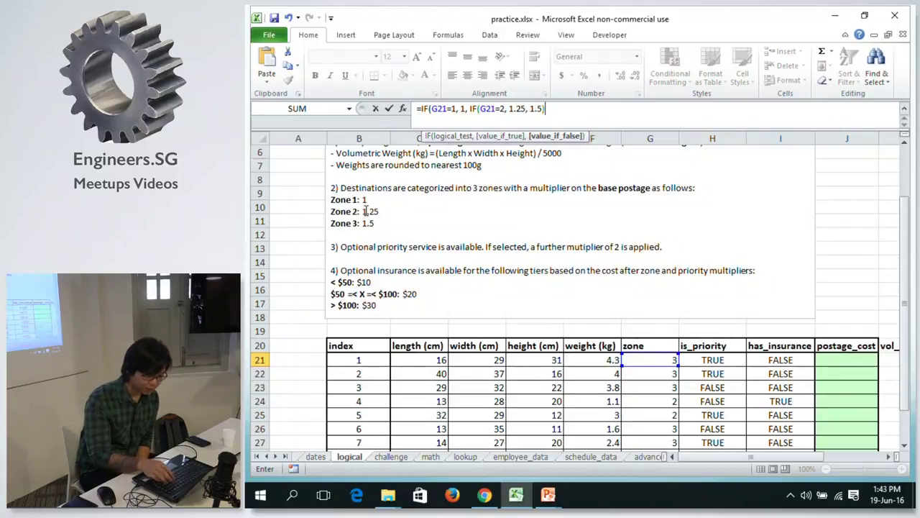
# Fix the nested IF's closing parentheses and commit it, giving 1.5 for zone 3.
pyautogui.press('BackSpace')
pyautogui.press('BackSpace')
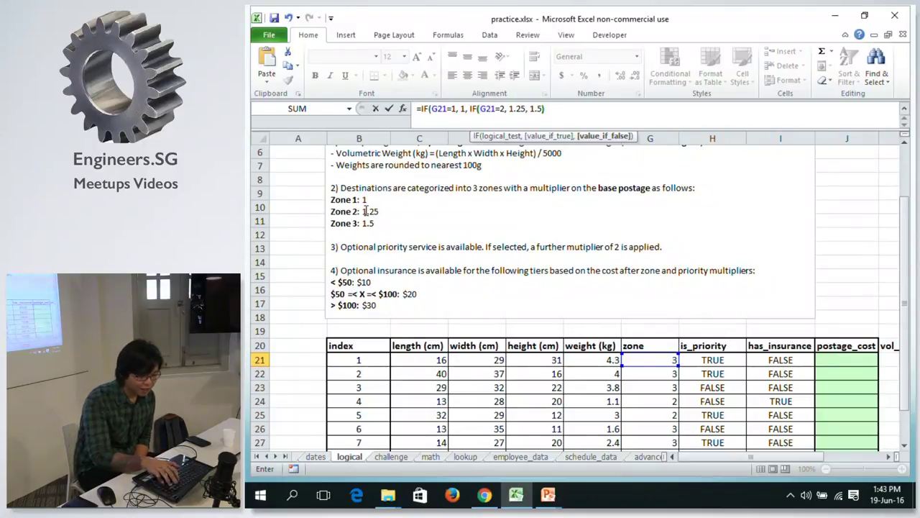
pyautogui.press('Right')
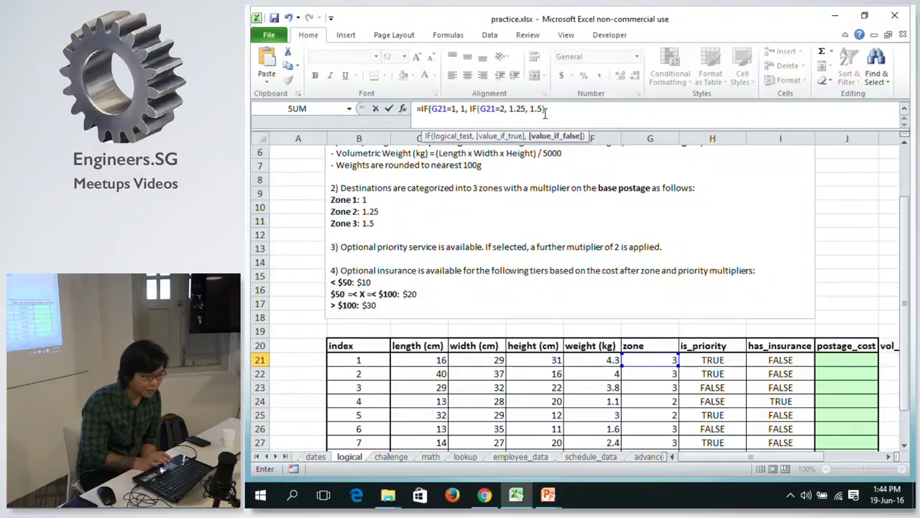
pyautogui.write('))')
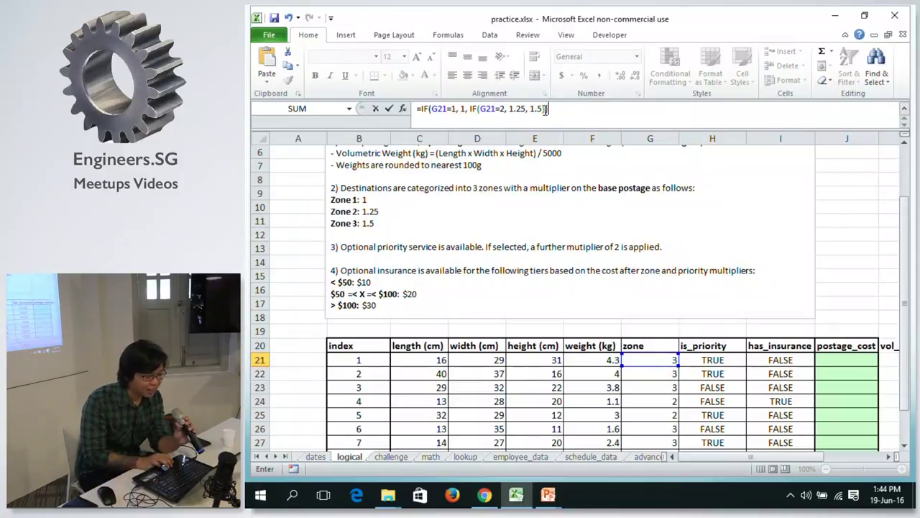
pyautogui.click(545, 108)
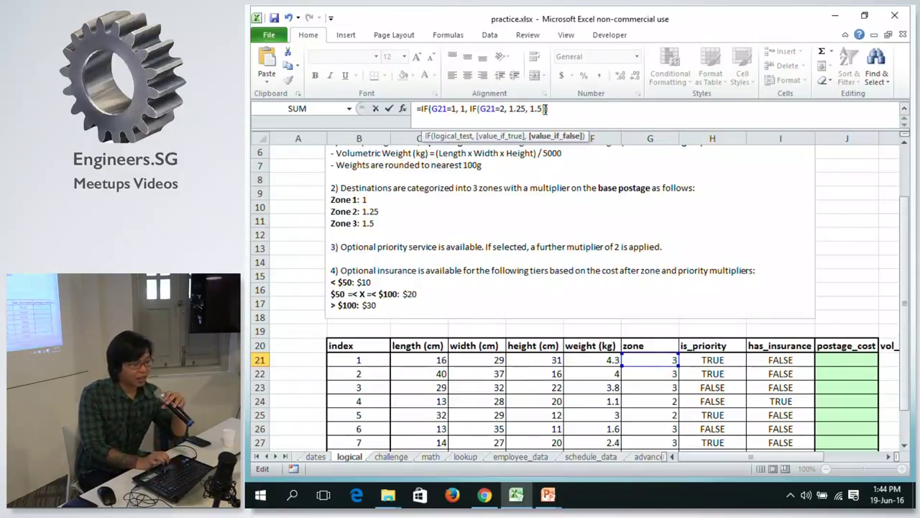
pyautogui.press('Left')
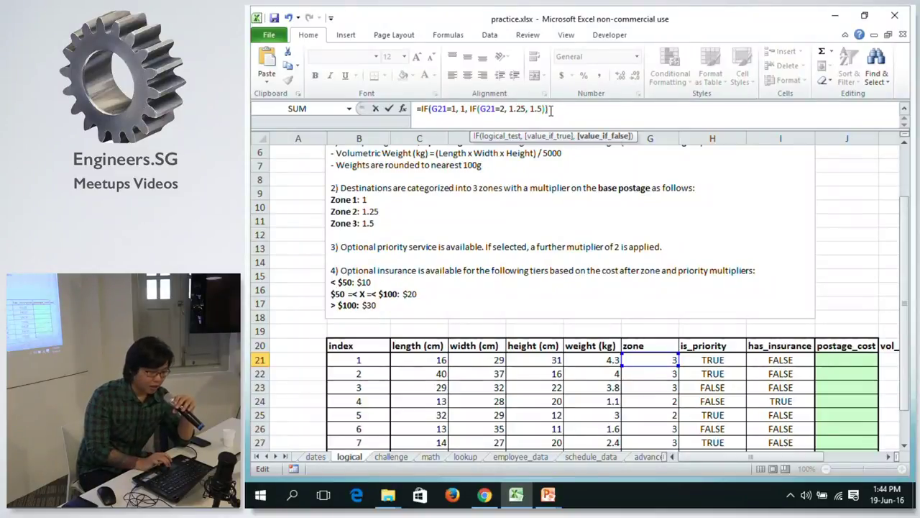
pyautogui.press('End')
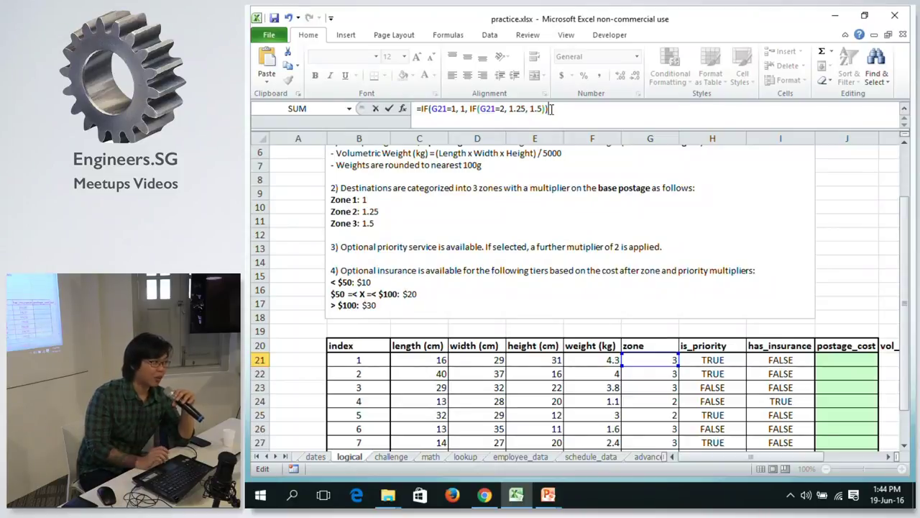
pyautogui.write(')')
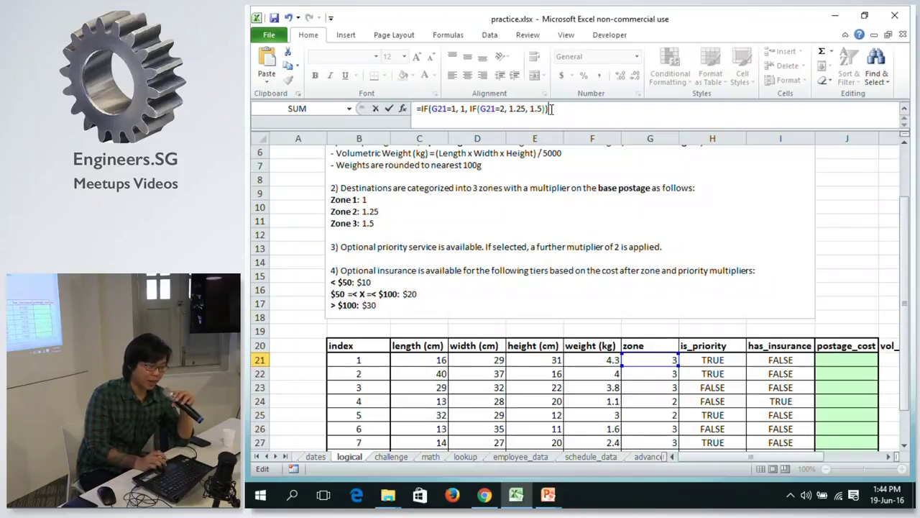
pyautogui.click(542, 108)
pyautogui.press('Right')
pyautogui.press('Right')
pyautogui.press('BackSpace')
pyautogui.press('BackSpace')
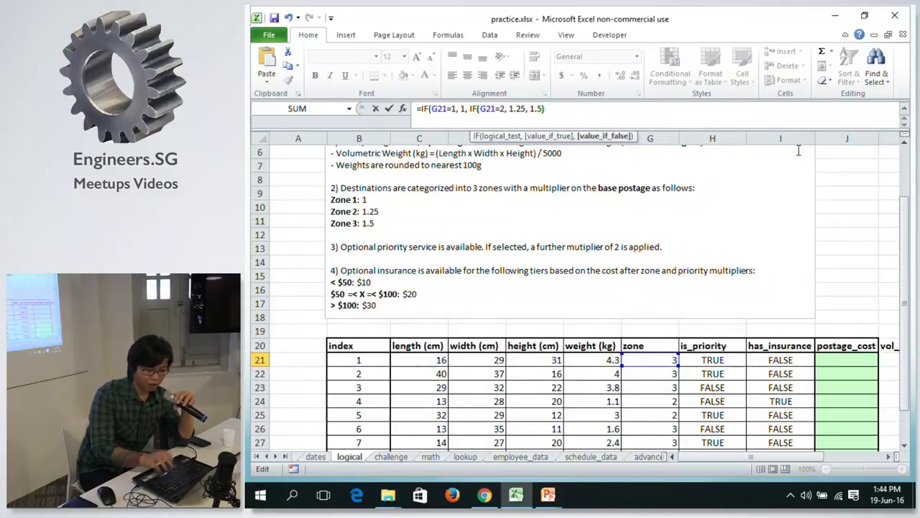
pyautogui.press('Right')
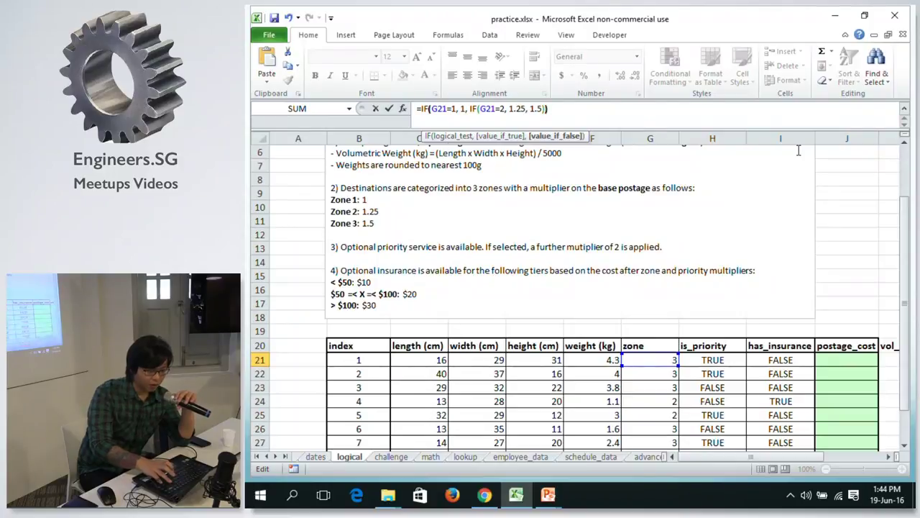
pyautogui.press('Right')
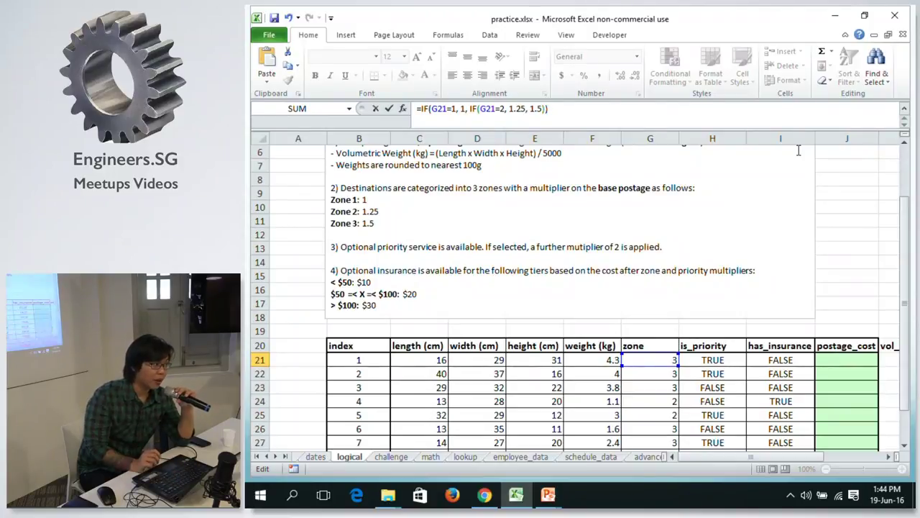
pyautogui.press('Return')
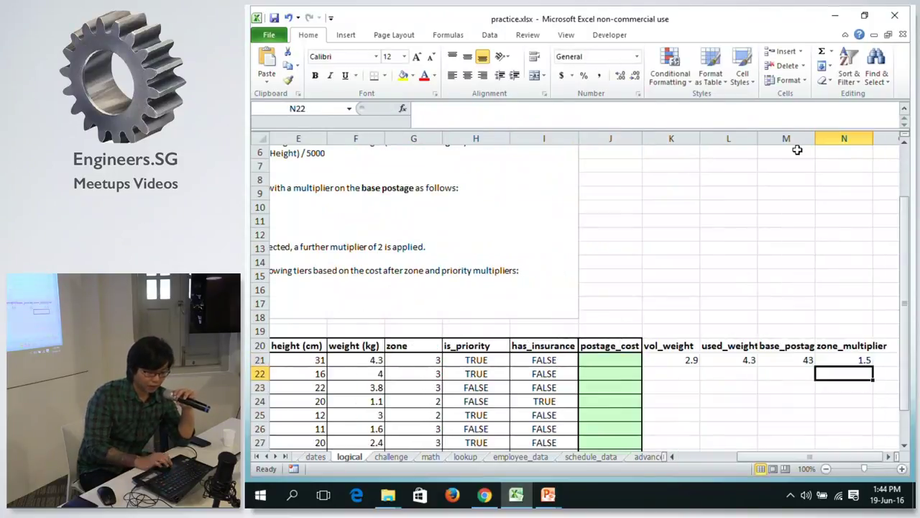
pyautogui.click(837, 358)
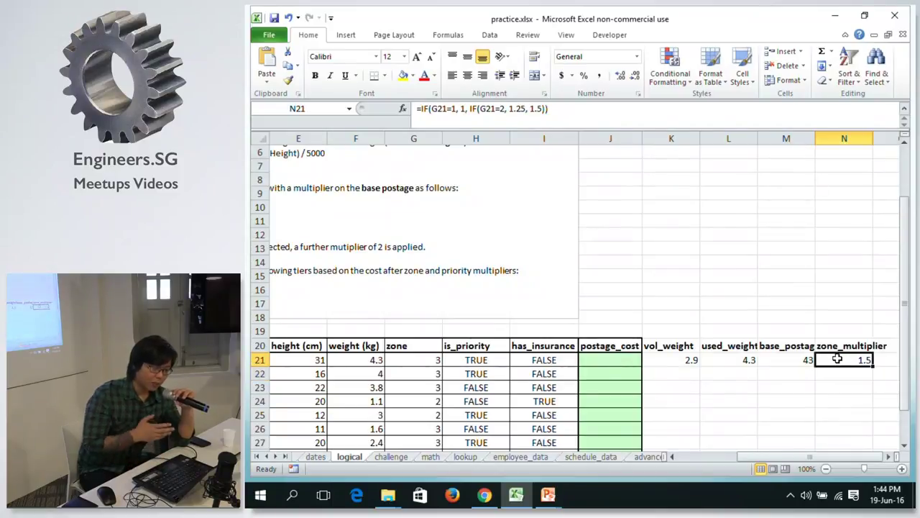
pyautogui.moveTo(806, 458); pyautogui.dragTo(808, 442)
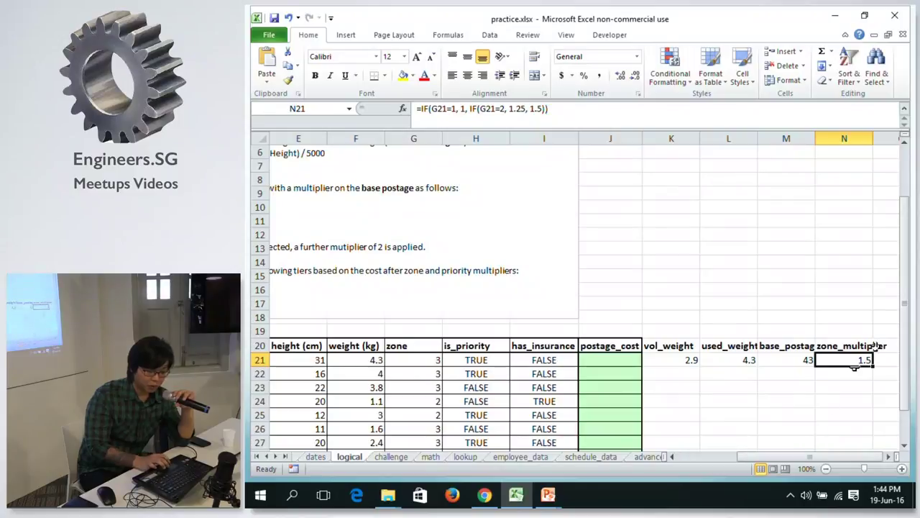
pyautogui.click(419, 357)
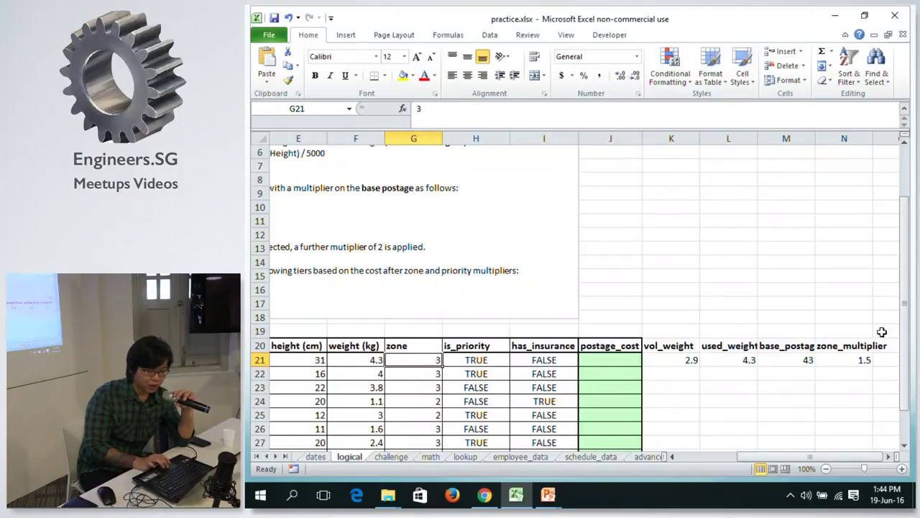
pyautogui.click(847, 361)
pyautogui.click(784, 457)
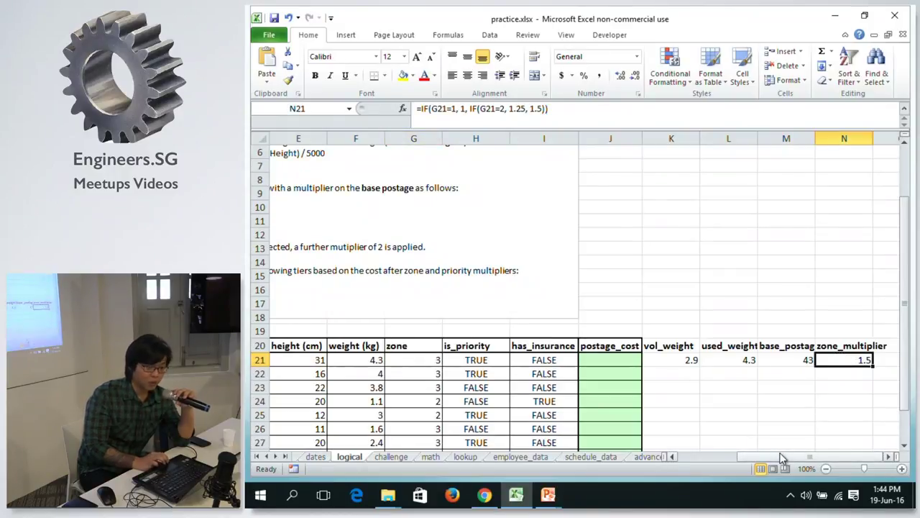
pyautogui.moveTo(784, 458); pyautogui.dragTo(679, 453)
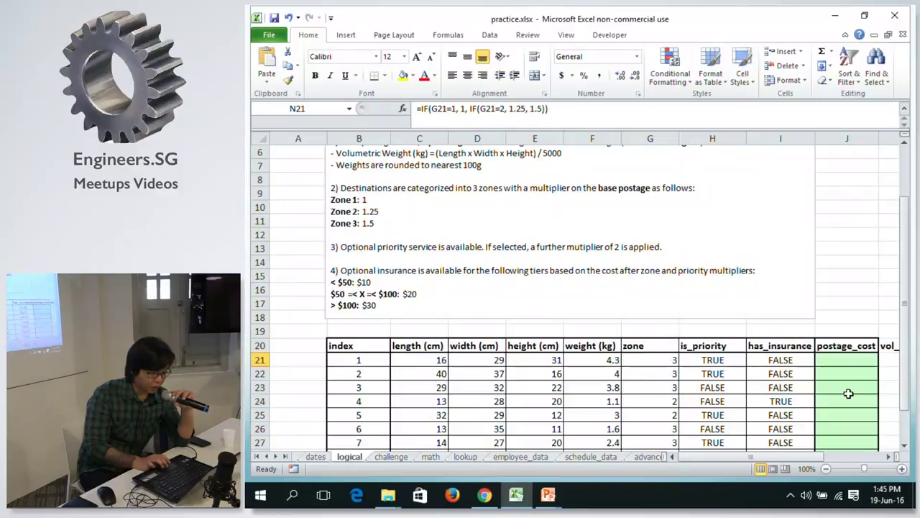
pyautogui.moveTo(717, 454); pyautogui.dragTo(876, 447)
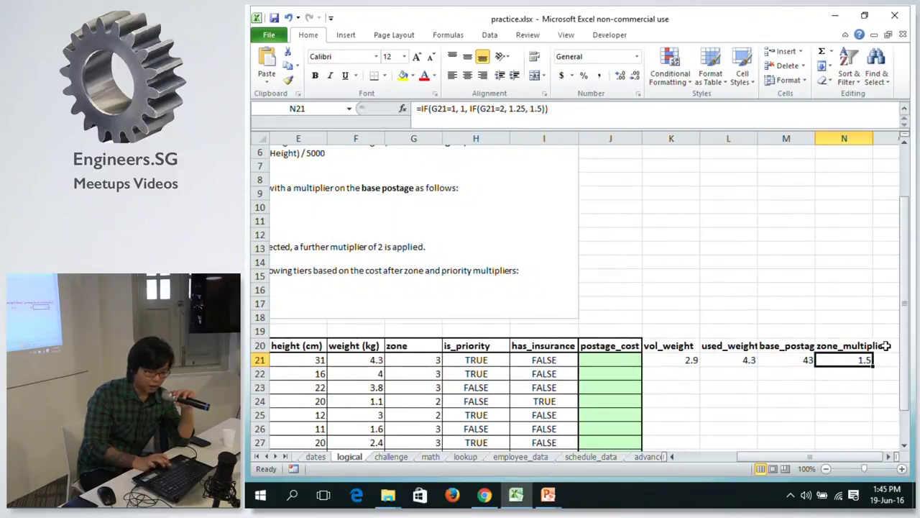
pyautogui.click(886, 346)
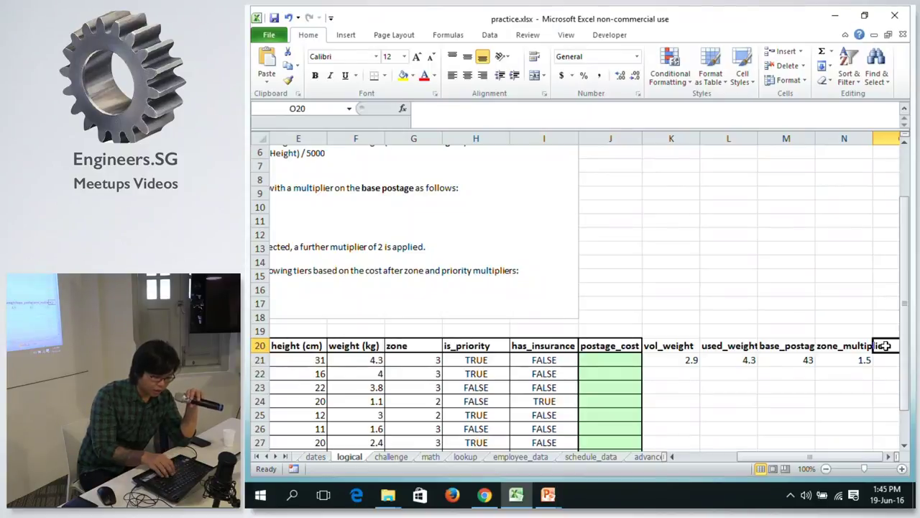
# Enter the after_zone header in O20, fixing the typo.
pyautogui.write('afte')
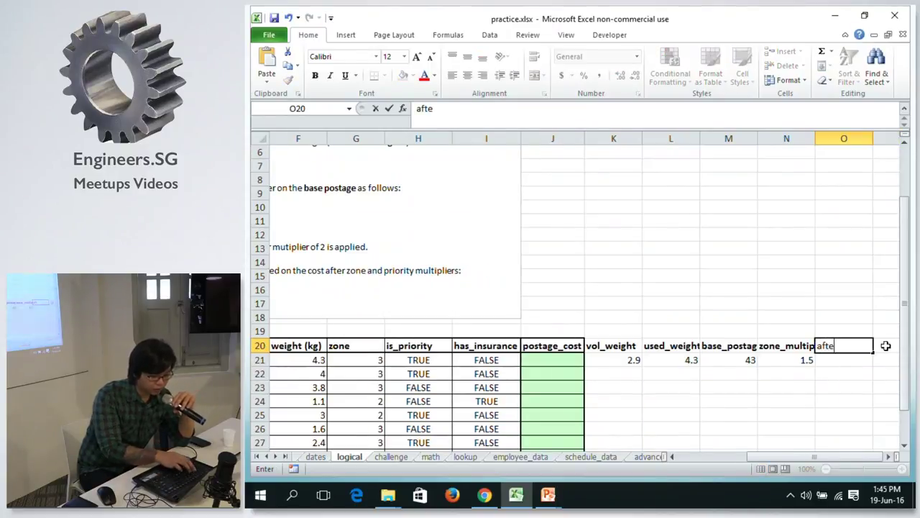
pyautogui.write('r_zonme')
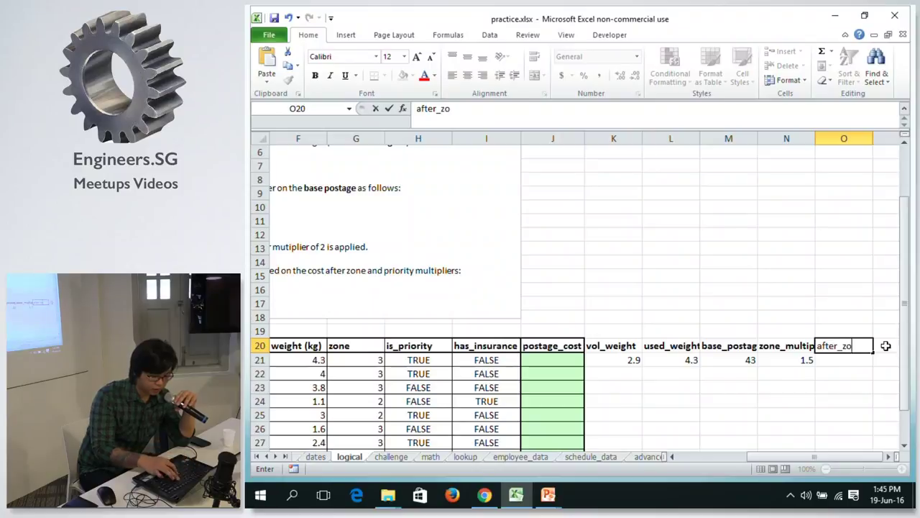
pyautogui.press('BackSpace')
pyautogui.press('BackSpace')
pyautogui.write('e')
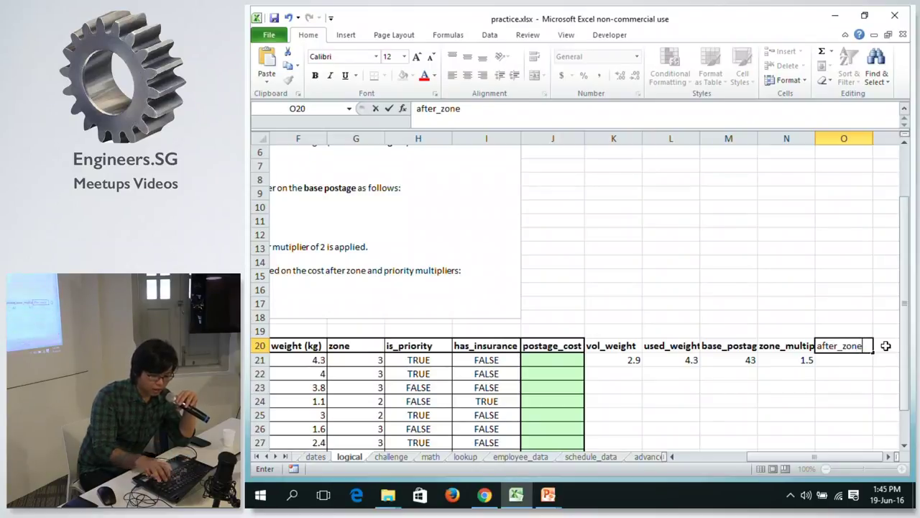
pyautogui.press('Return')
# Enter =M21*N21 in O21, giving 64.5, and select helper columns K through O.
pyautogui.write('=')
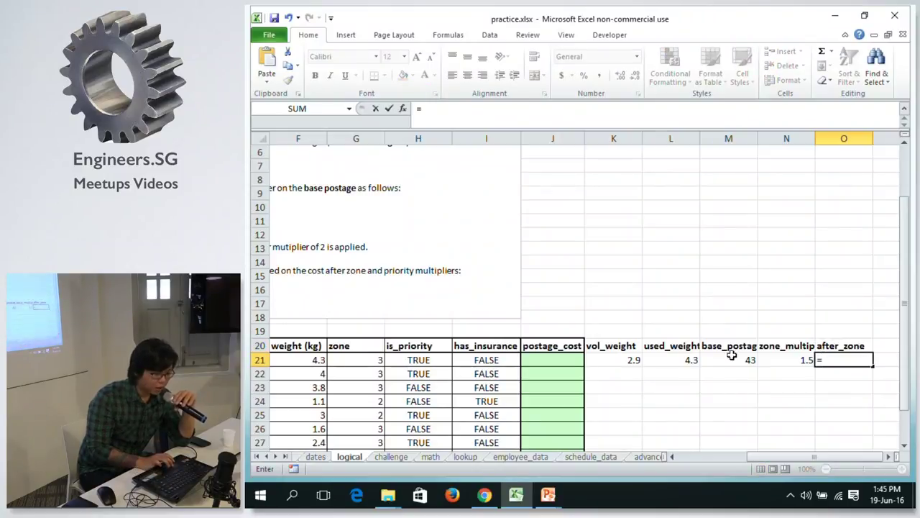
pyautogui.click(729, 360)
pyautogui.write('*')
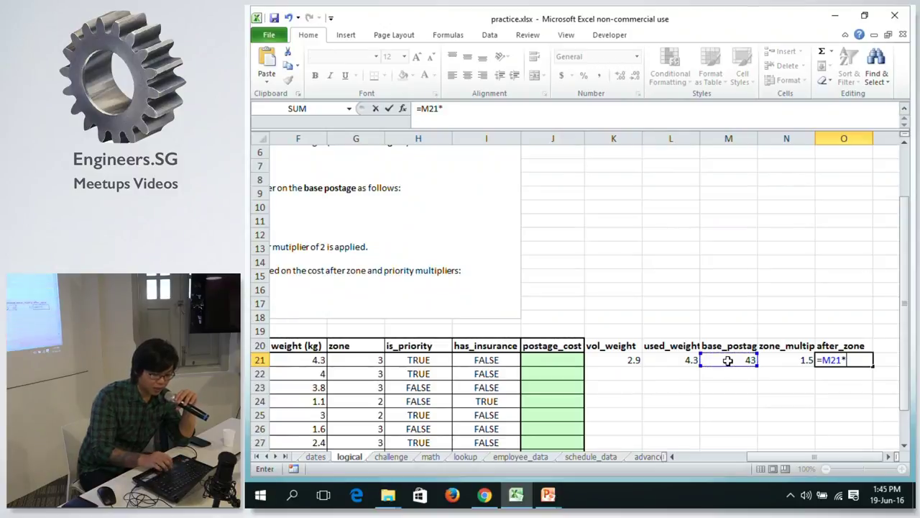
pyautogui.click(777, 360)
pyautogui.press('Return')
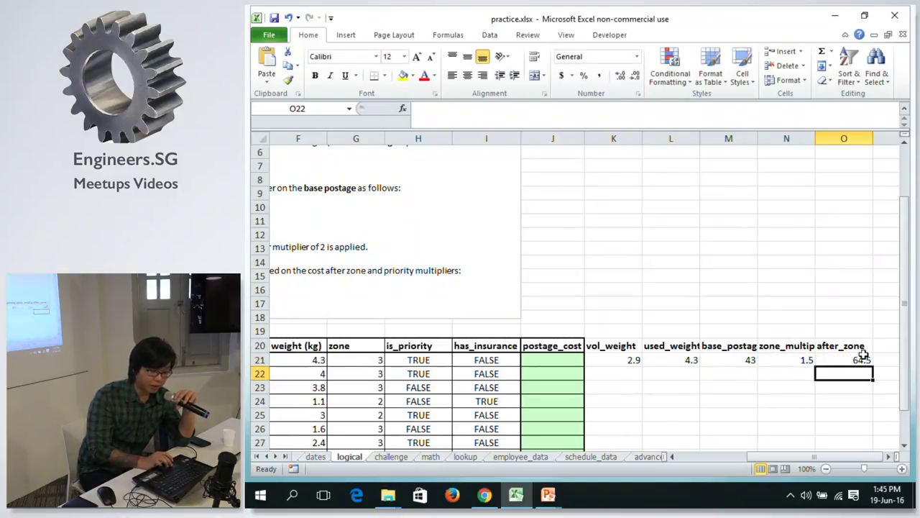
pyautogui.click(860, 357)
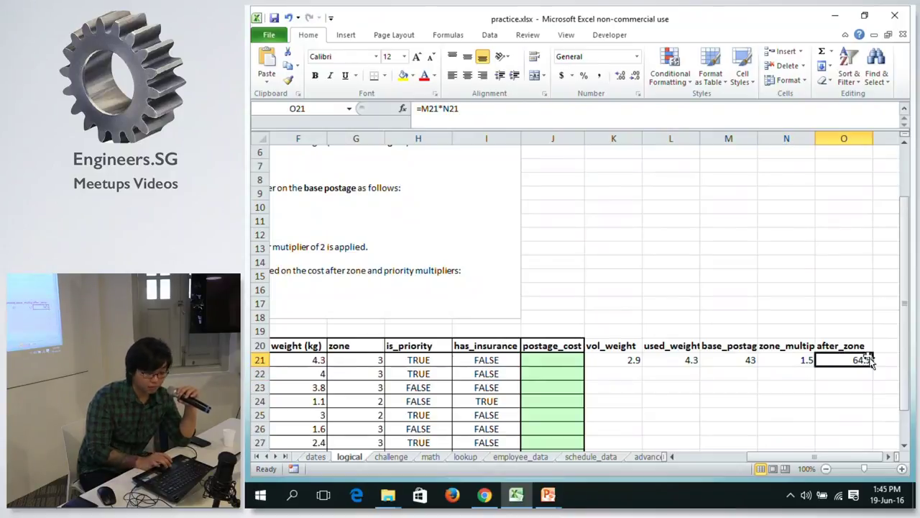
pyautogui.doubleClick(863, 359)
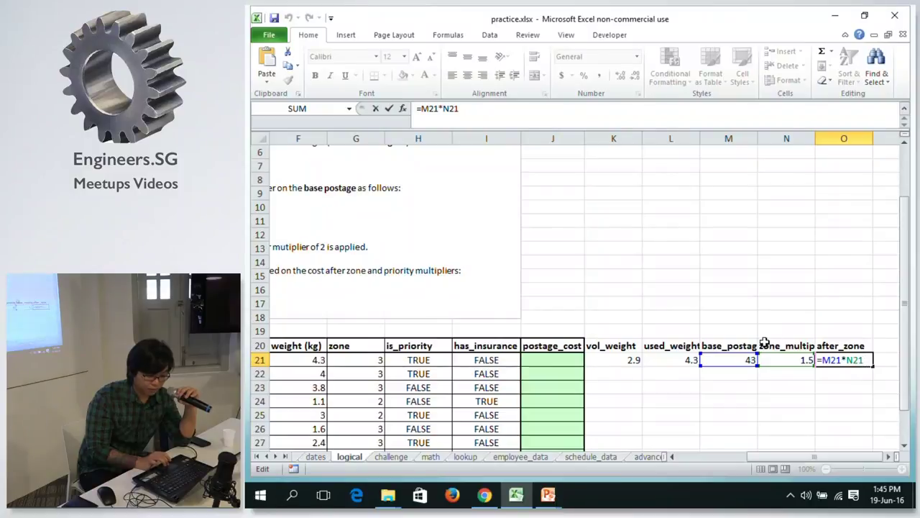
pyautogui.click(765, 343)
pyautogui.moveTo(613, 138); pyautogui.dragTo(836, 117)
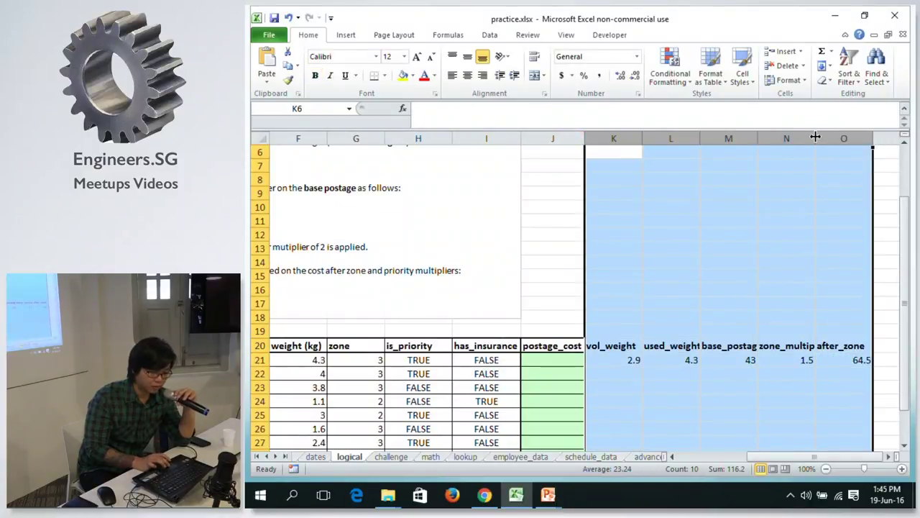
# AutoFit columns K–O so the helper headers show in full.
pyautogui.doubleClick(815, 137)
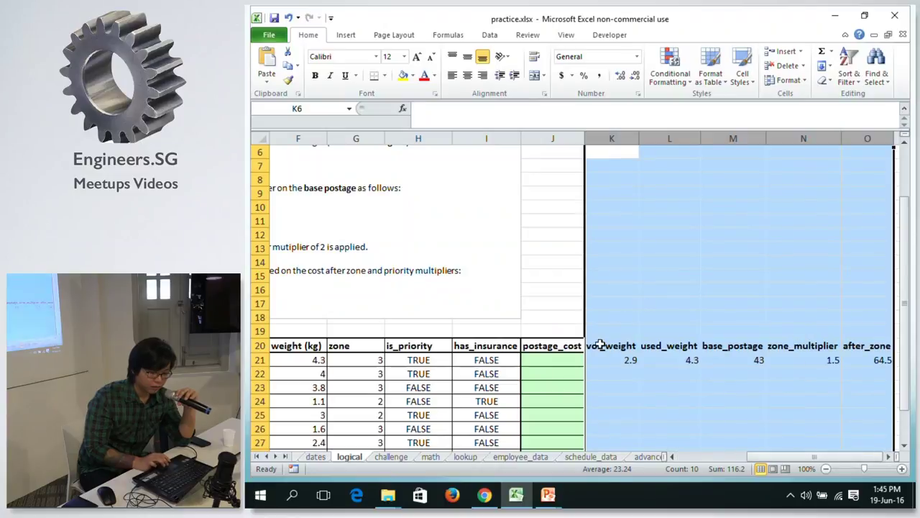
pyautogui.click(601, 344)
pyautogui.click(617, 221)
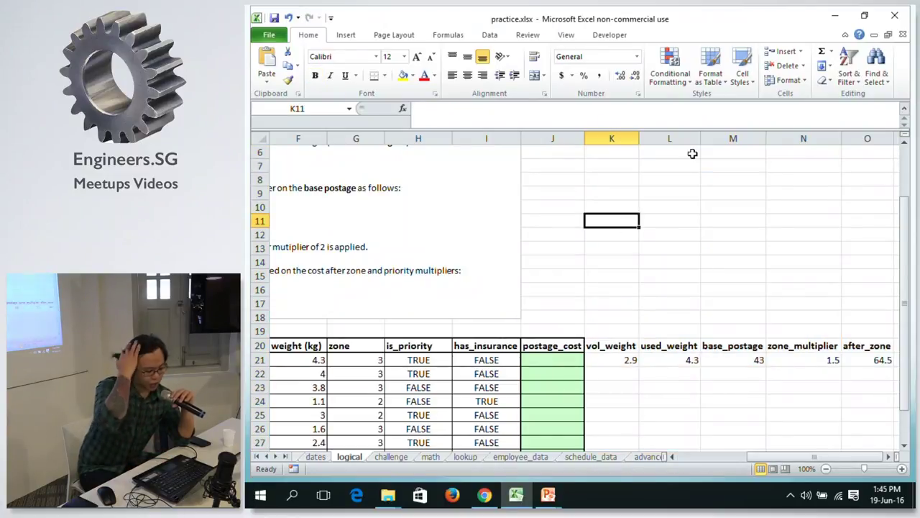
# Rename the after_zone header in O20 to post_after_zone.
pyautogui.click(876, 363)
pyautogui.press('Up')
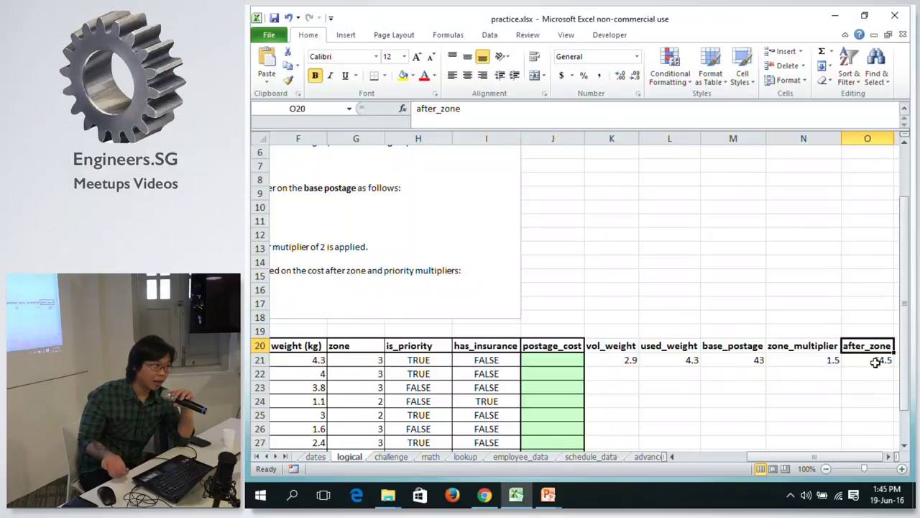
pyautogui.click(810, 347)
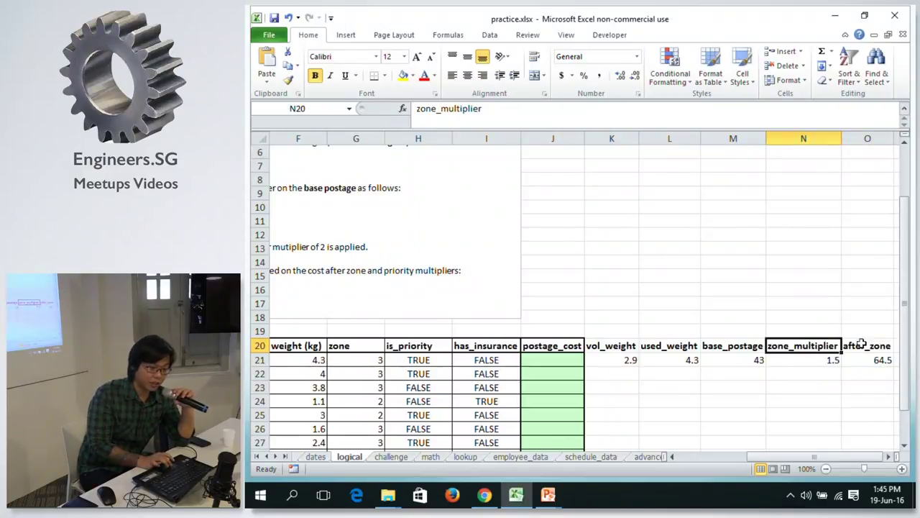
pyautogui.moveTo(887, 343); pyautogui.dragTo(845, 270)
pyautogui.click(845, 272)
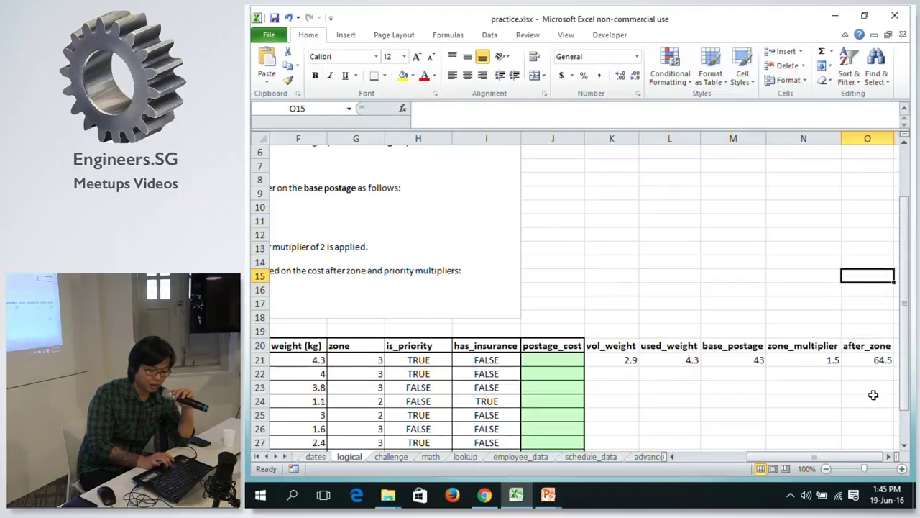
pyautogui.click(780, 346)
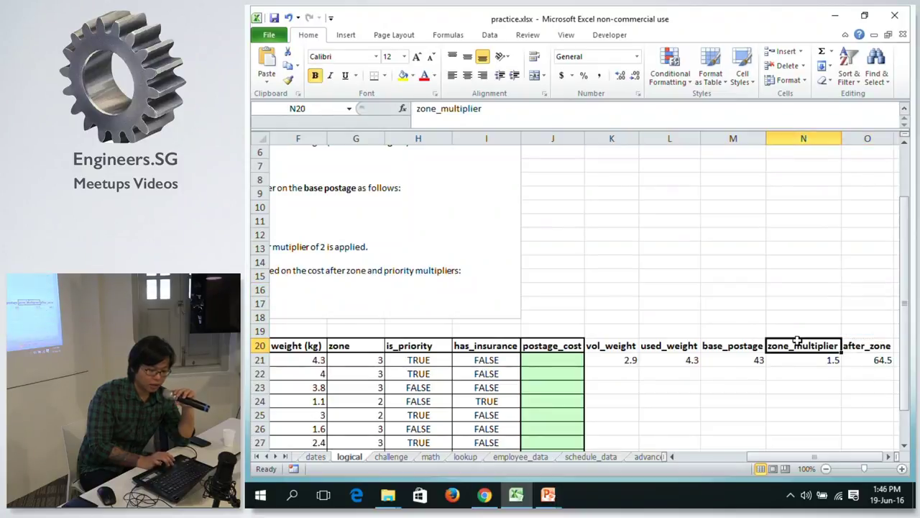
pyautogui.click(847, 346)
pyautogui.click(416, 109)
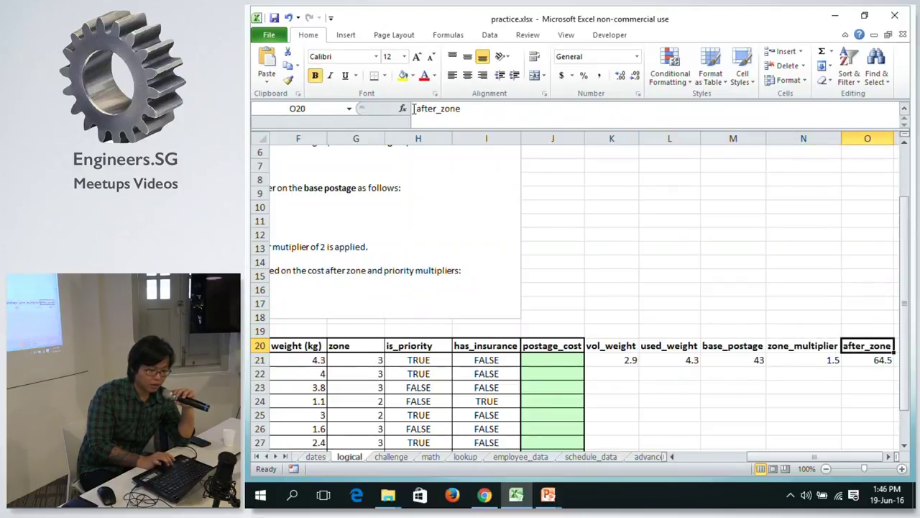
pyautogui.write('Pod')
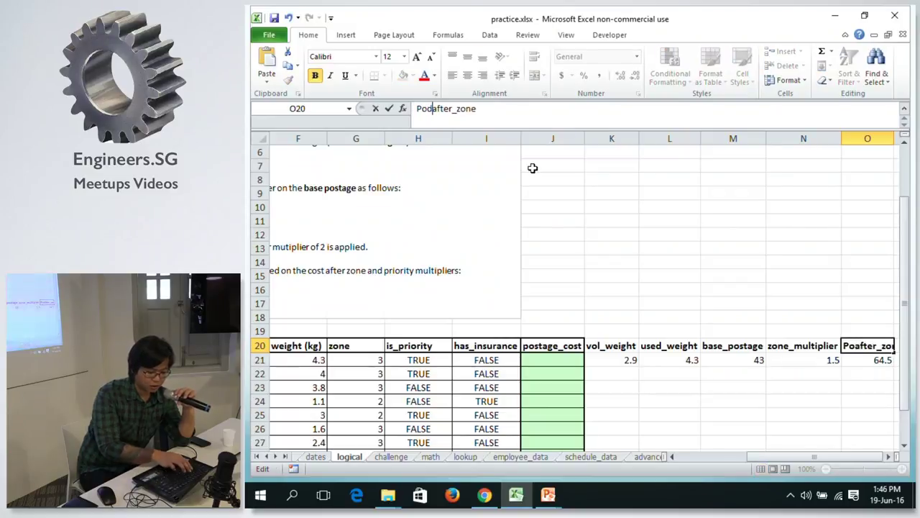
pyautogui.press('BackSpace')
pyautogui.press('BackSpace')
pyautogui.press('BackSpace')
pyautogui.write('post_')
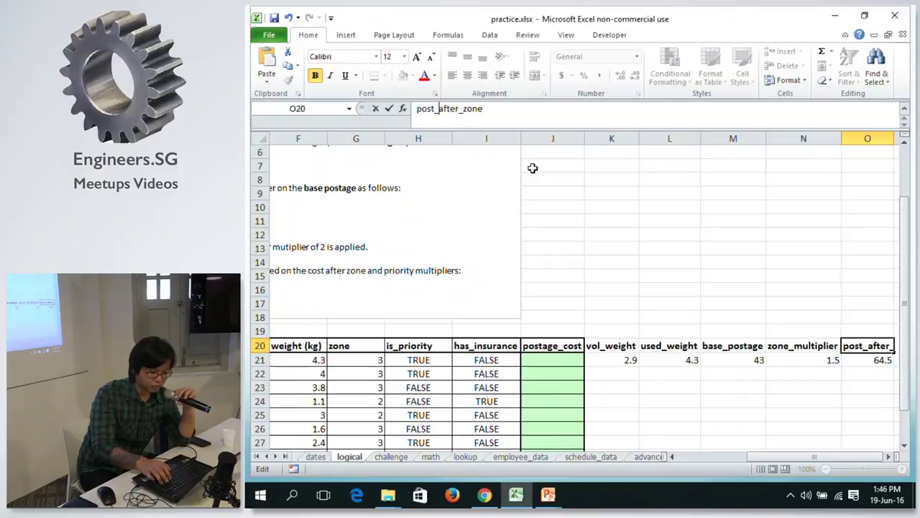
pyautogui.press('Return')
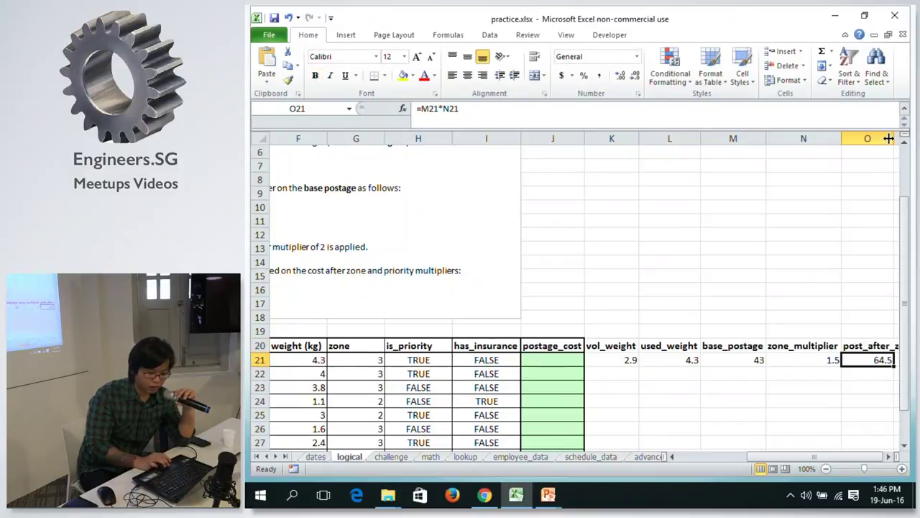
# AutoFit column O to fit the post_after_zone header.
pyautogui.doubleClick(896, 138)
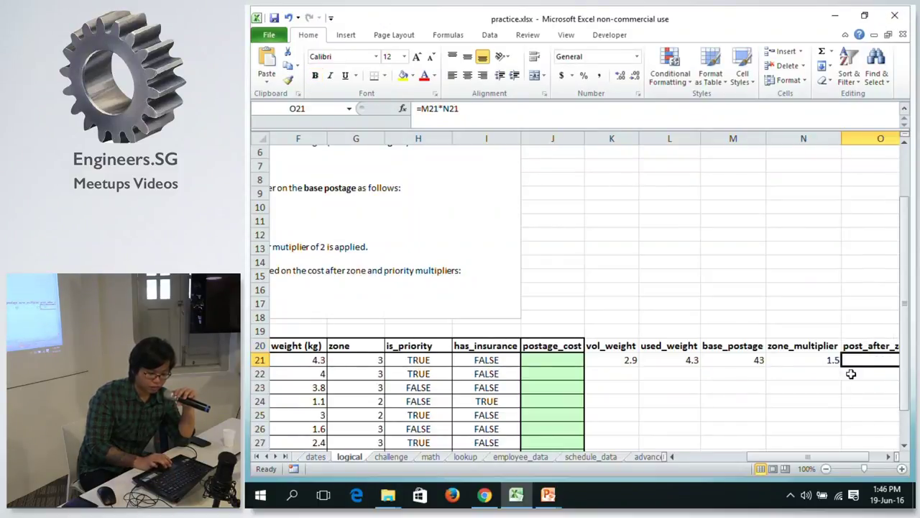
pyautogui.moveTo(838, 460); pyautogui.dragTo(883, 464)
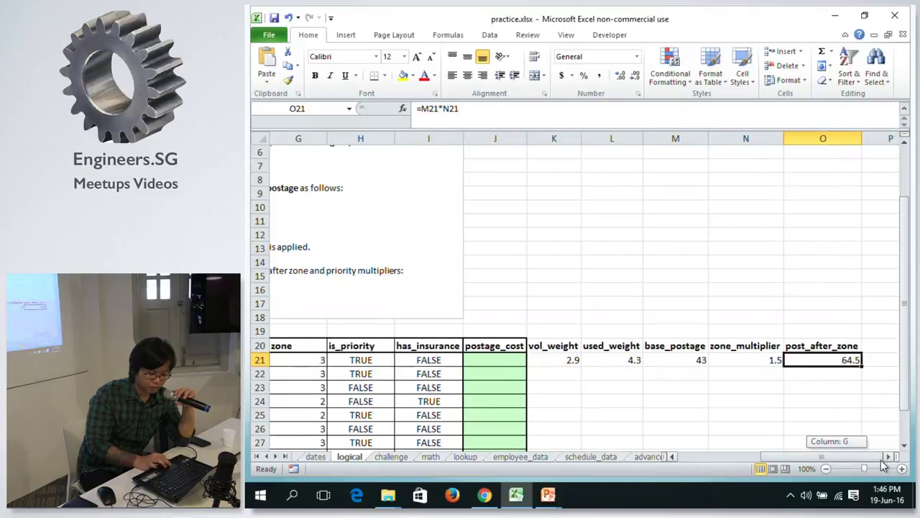
pyautogui.click(613, 295)
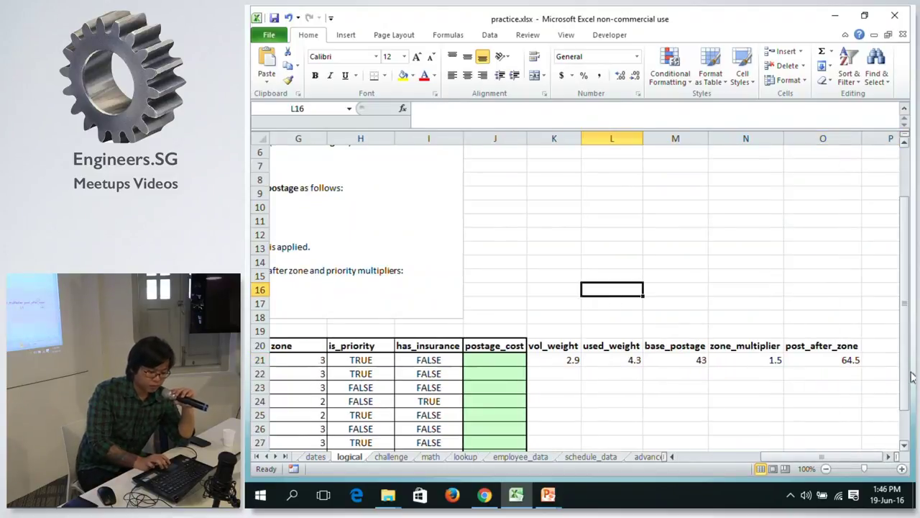
# Step through the row 21 helper formulas, from post_after_zone back to base_postage.
pyautogui.click(851, 360)
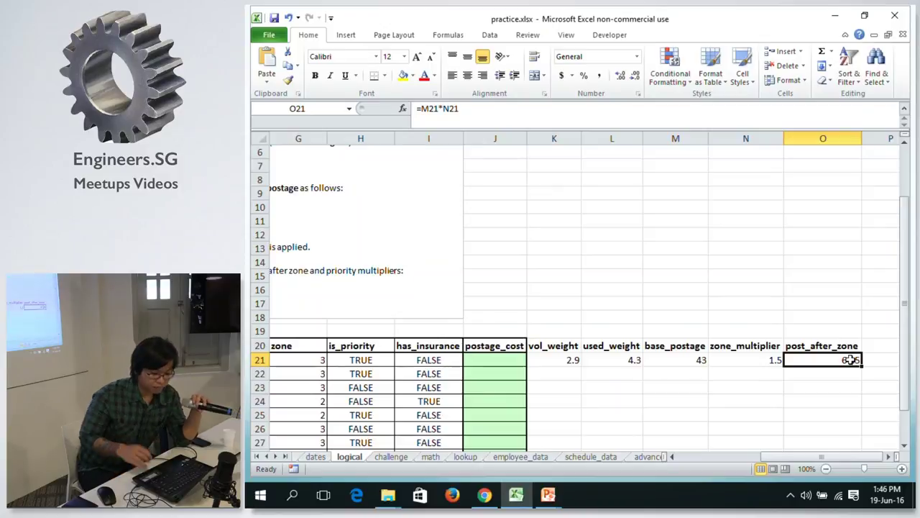
pyautogui.press('Left')
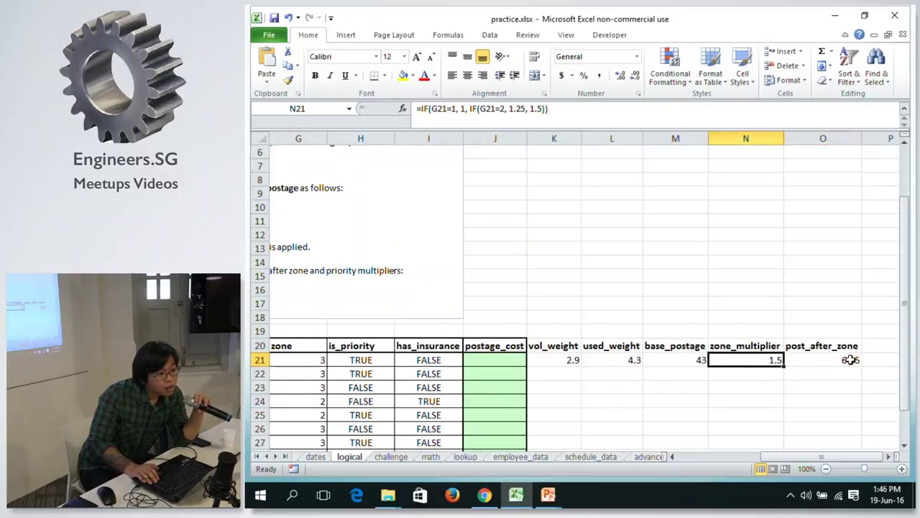
pyautogui.press('Left')
pyautogui.press('Left')
pyautogui.press('Right')
pyautogui.press('Left')
pyautogui.press('Right')
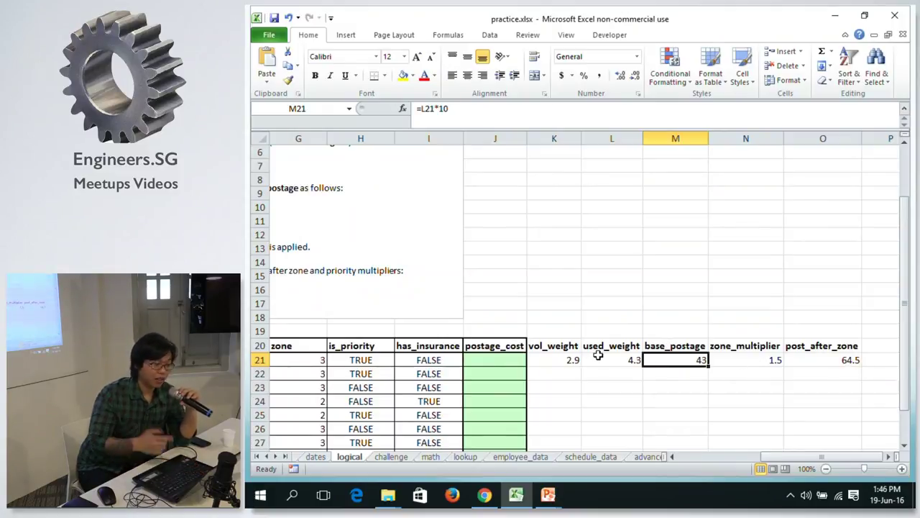
# Bold the priority rule's phrase 'a further mutiplier of 2' in the task text box.
pyautogui.click(775, 458)
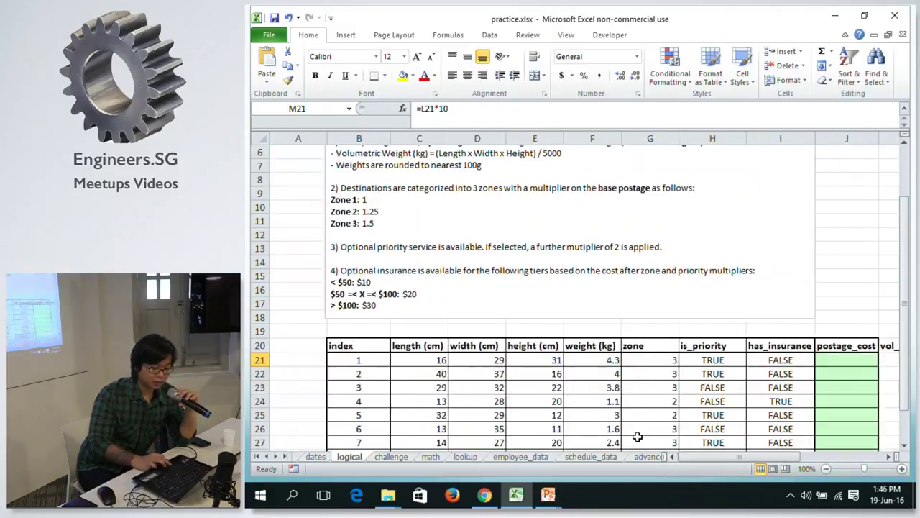
pyautogui.moveTo(904, 241); pyautogui.dragTo(848, 152)
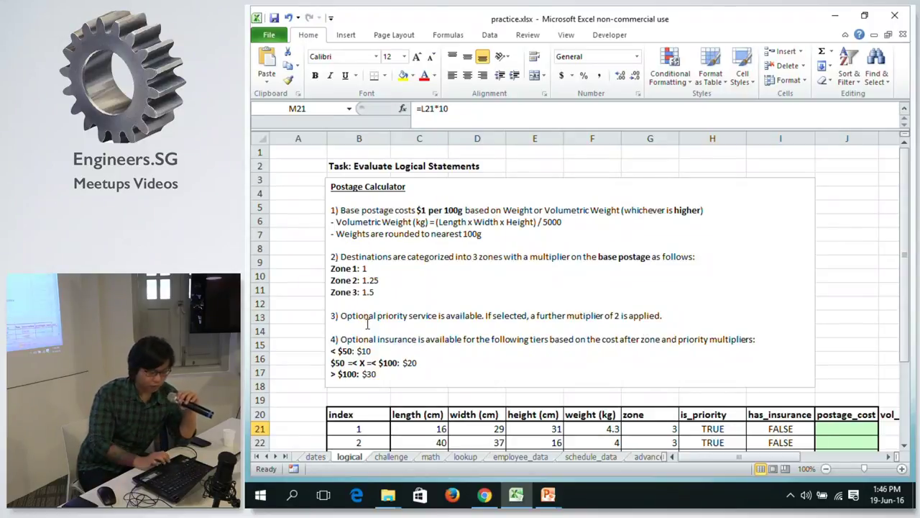
pyautogui.moveTo(906, 309); pyautogui.dragTo(906, 328)
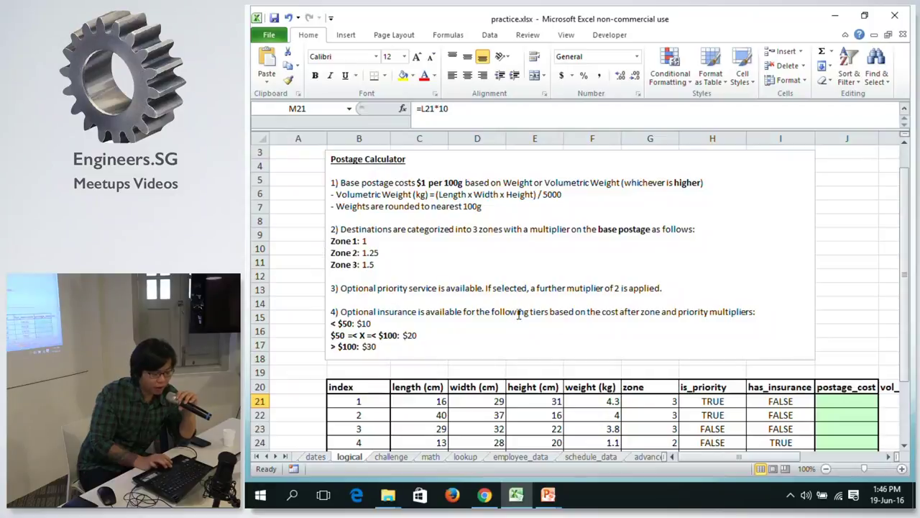
pyautogui.click(725, 401)
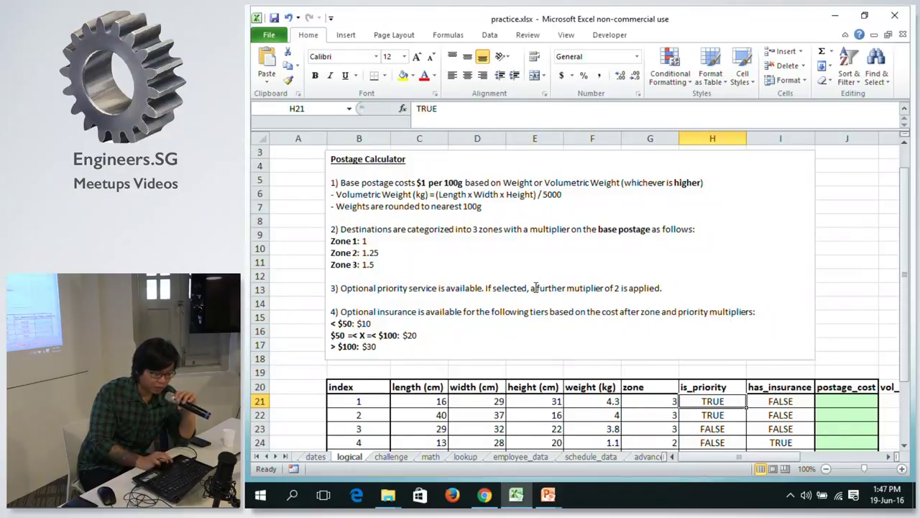
pyautogui.moveTo(531, 288); pyautogui.dragTo(621, 295)
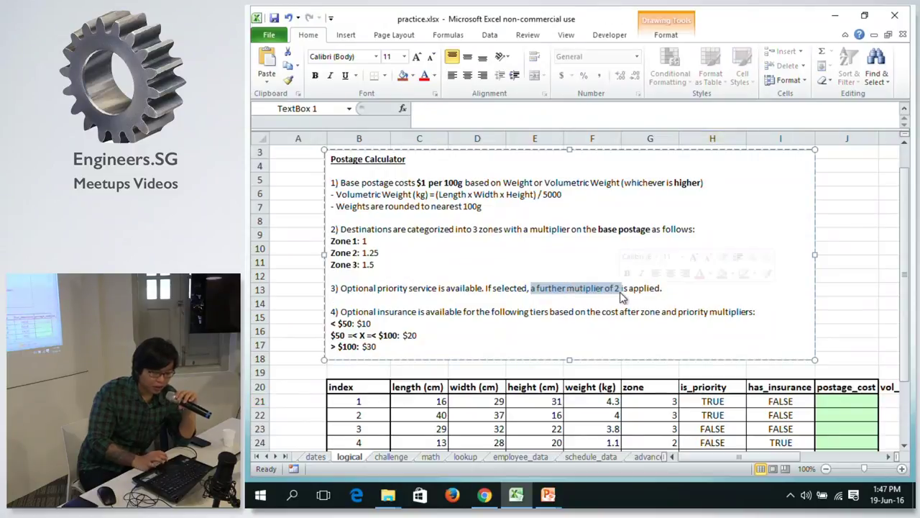
pyautogui.hotkey('ctrl', 'b')
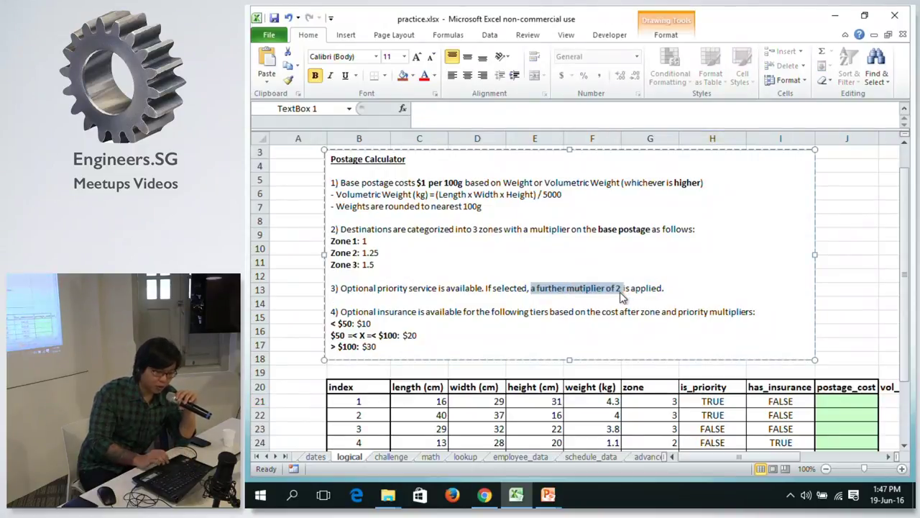
pyautogui.click(840, 291)
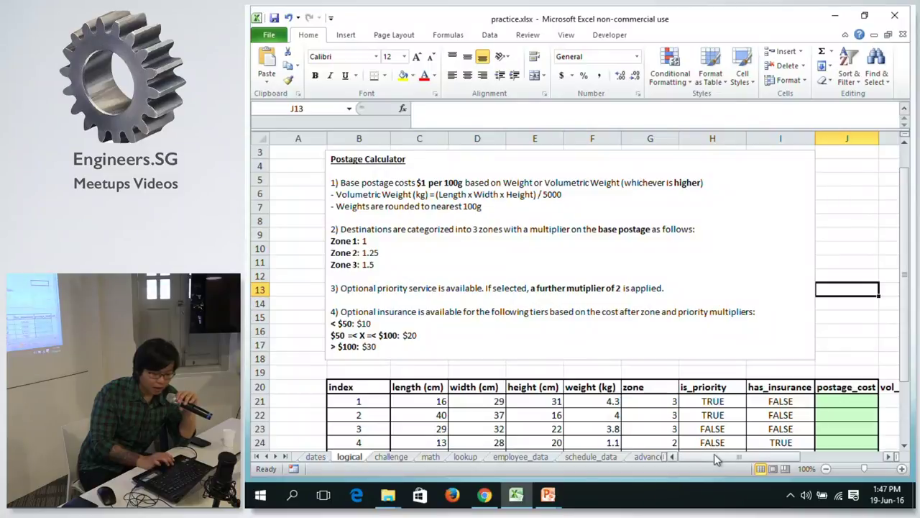
pyautogui.moveTo(712, 459); pyautogui.dragTo(817, 448)
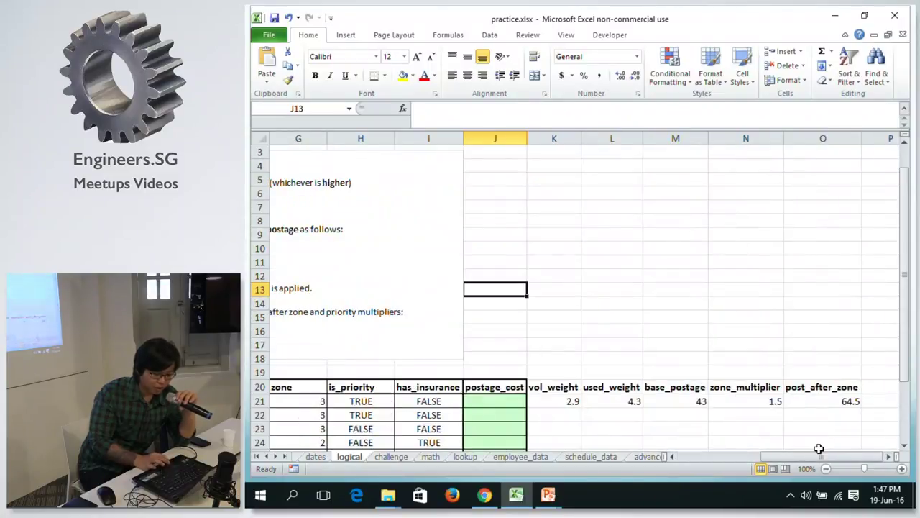
# Enter an IF formula in P21 that uses is_priority in H21 as its condition.
pyautogui.click(886, 400)
pyautogui.write('=')
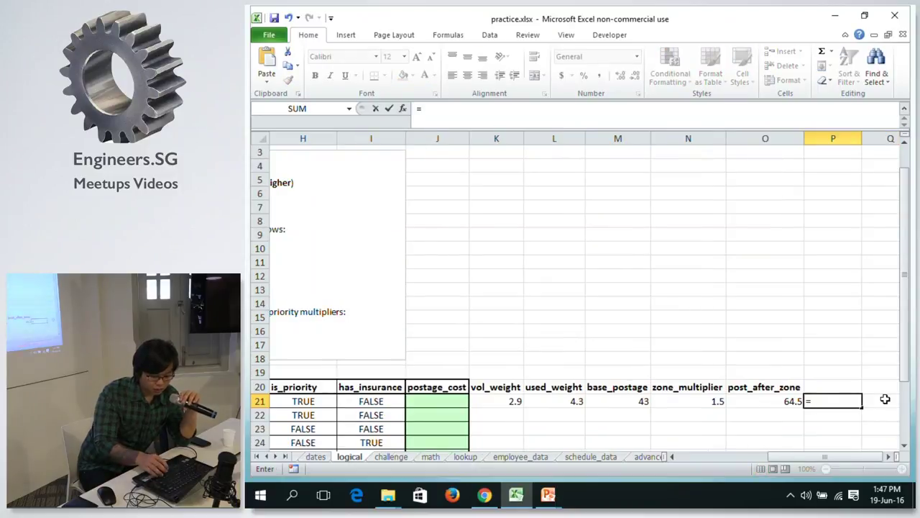
pyautogui.write('IG')
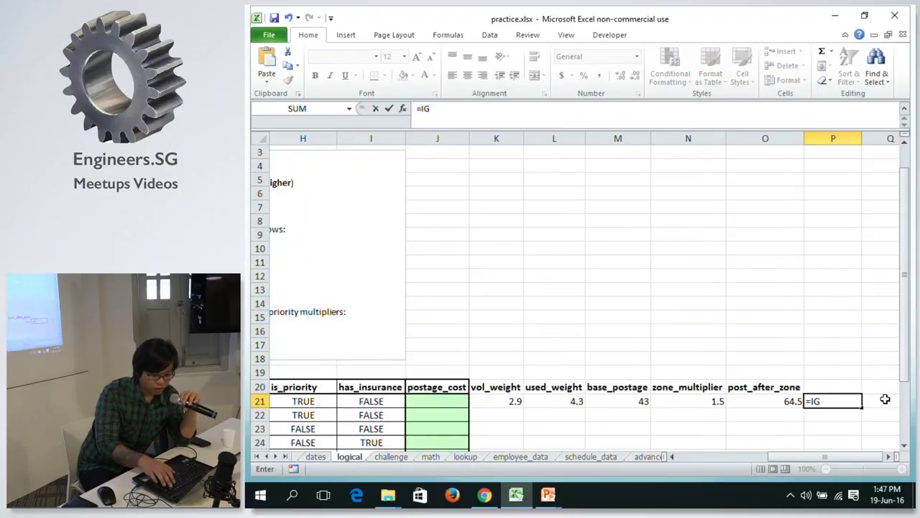
pyautogui.press('BackSpace')
pyautogui.write('F')
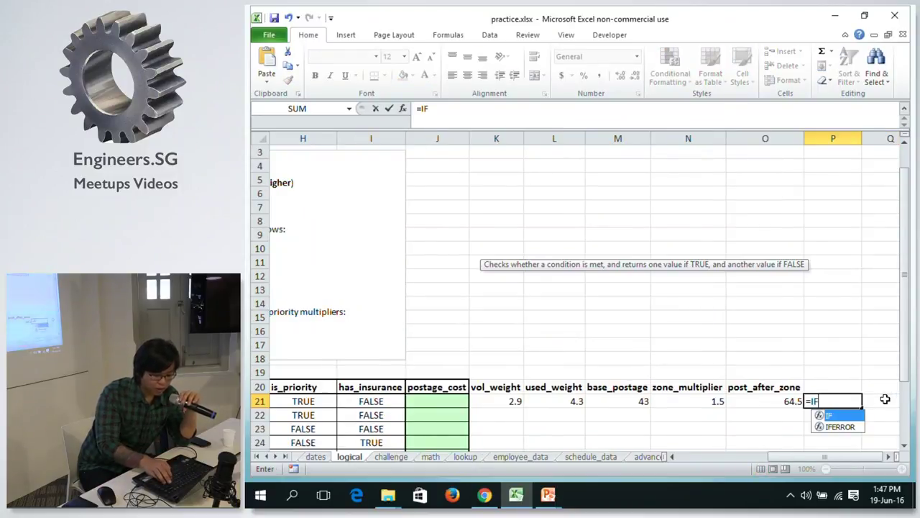
pyautogui.write('(')
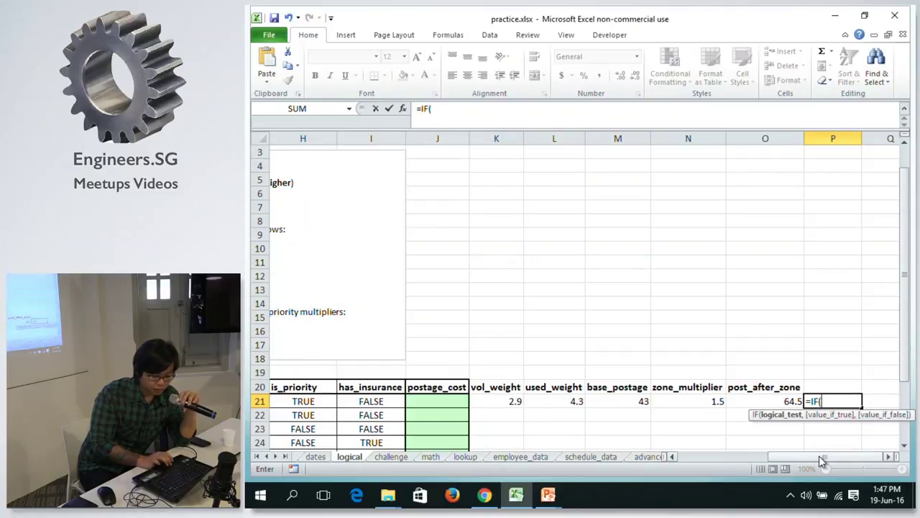
pyautogui.moveTo(821, 461); pyautogui.dragTo(798, 463)
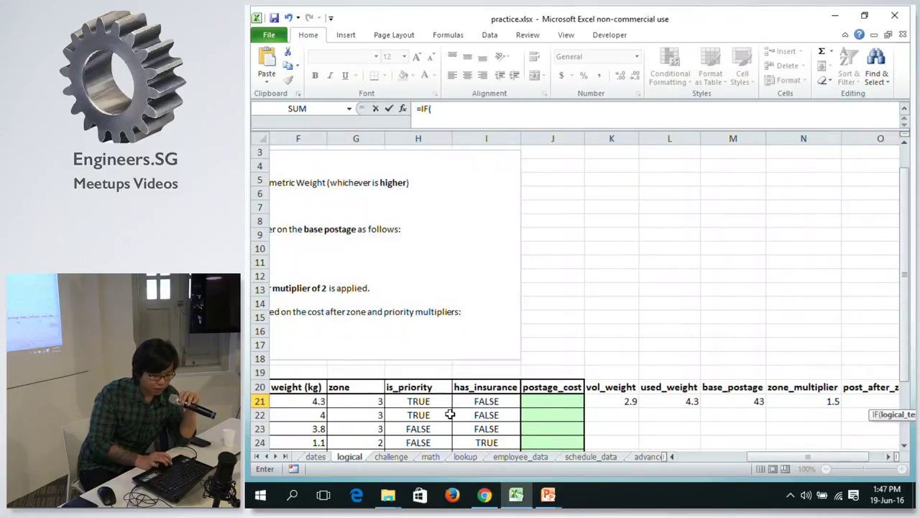
pyautogui.press('Escape')
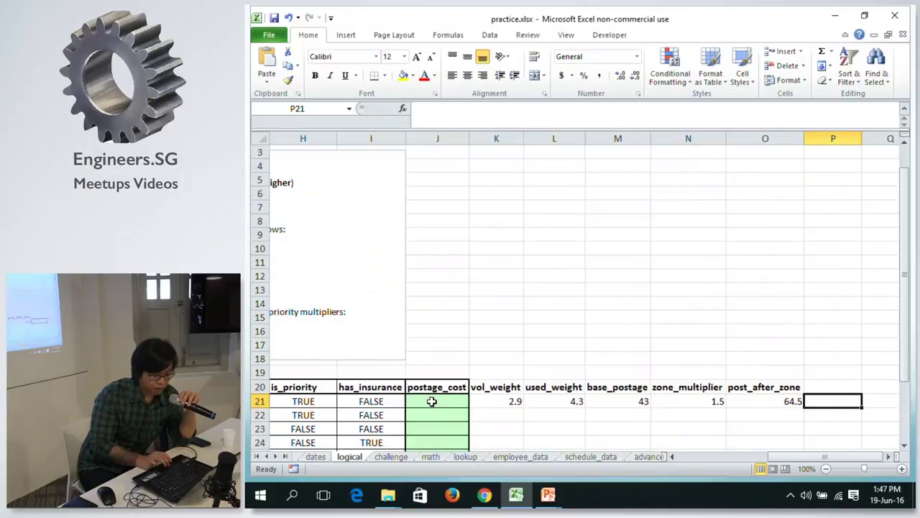
pyautogui.click(303, 401)
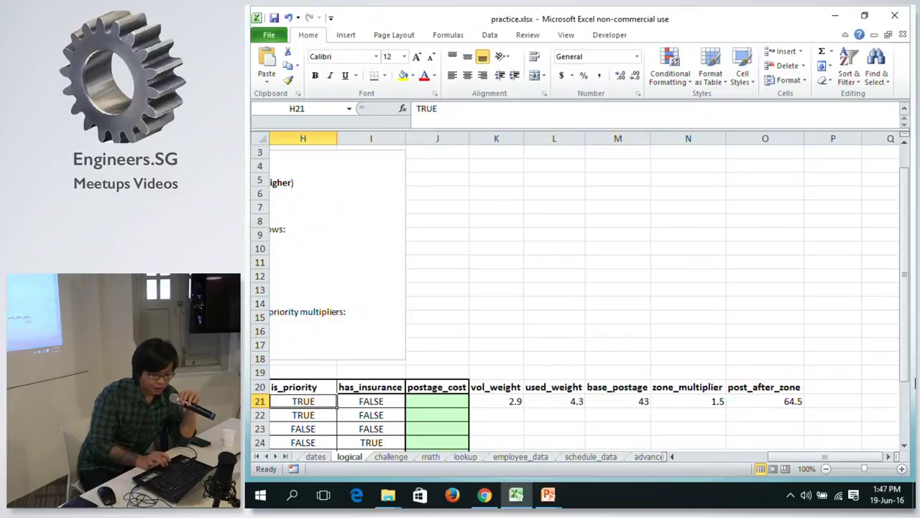
pyautogui.click(817, 399)
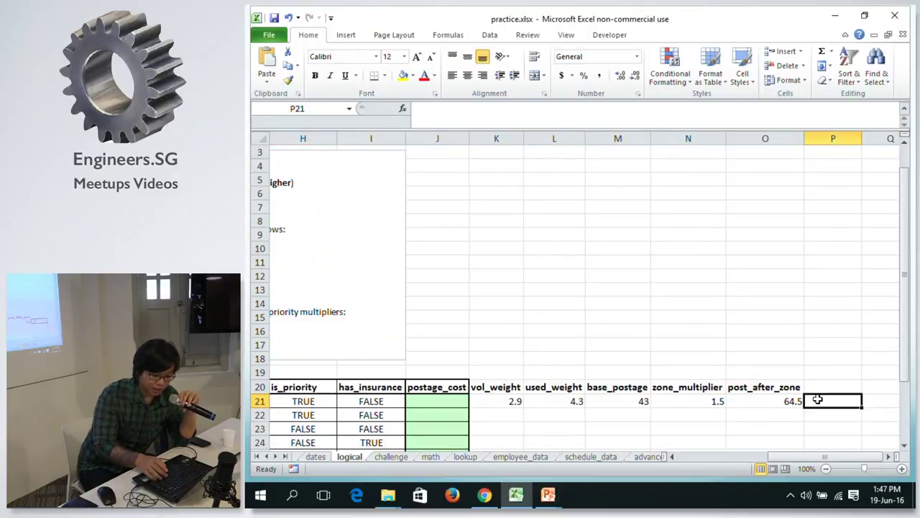
pyautogui.write('=IF')
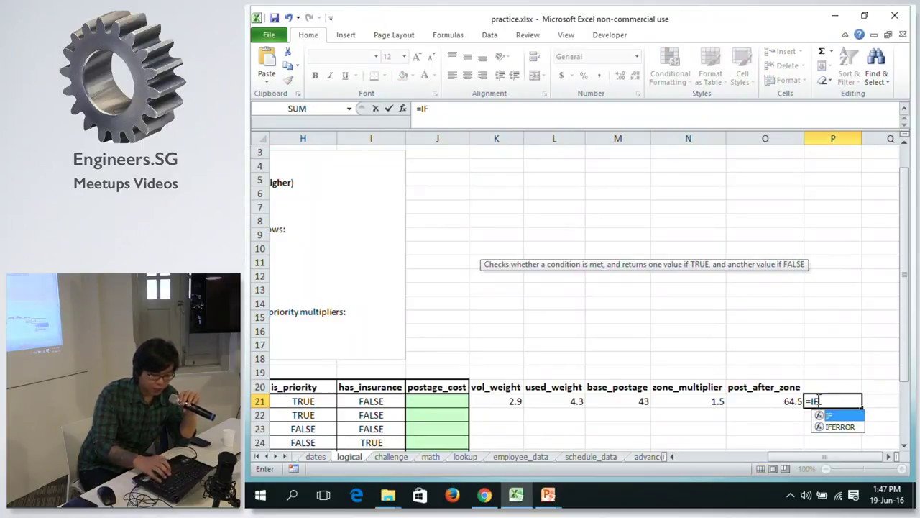
pyautogui.write('(')
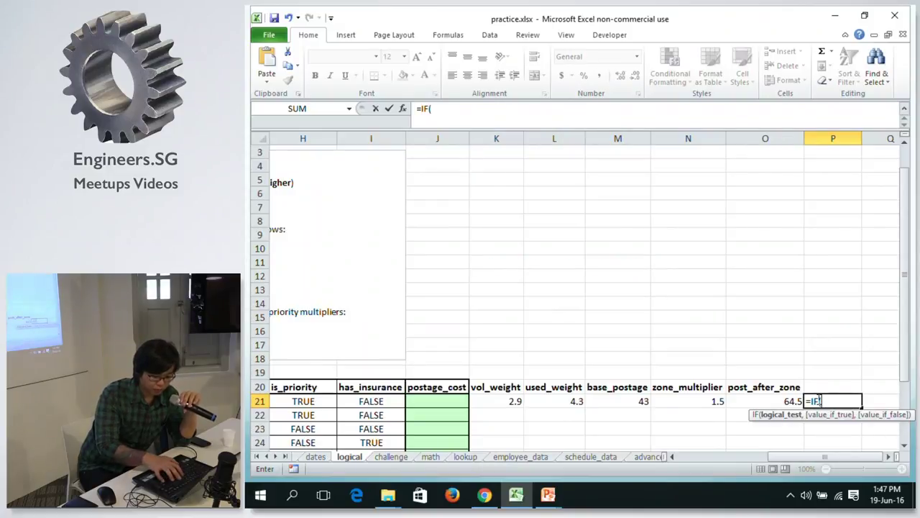
pyautogui.write('(')
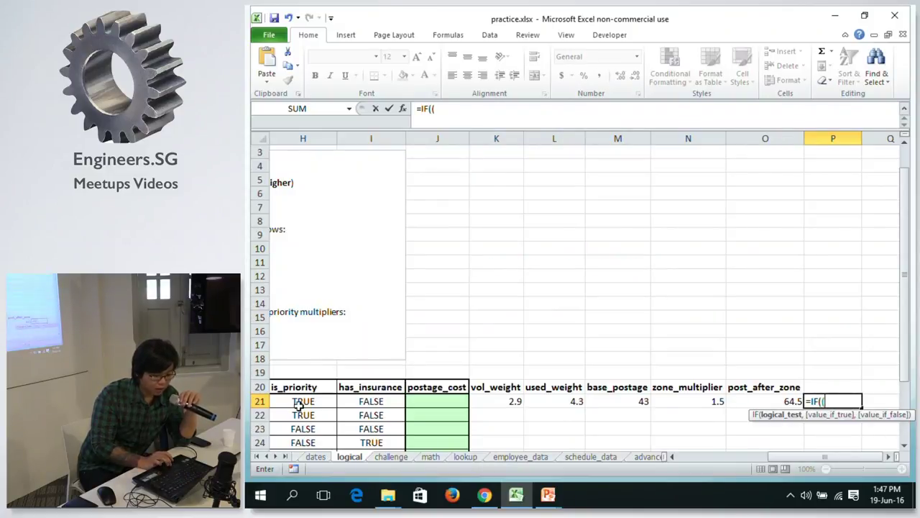
pyautogui.click(293, 404)
pyautogui.write(',')
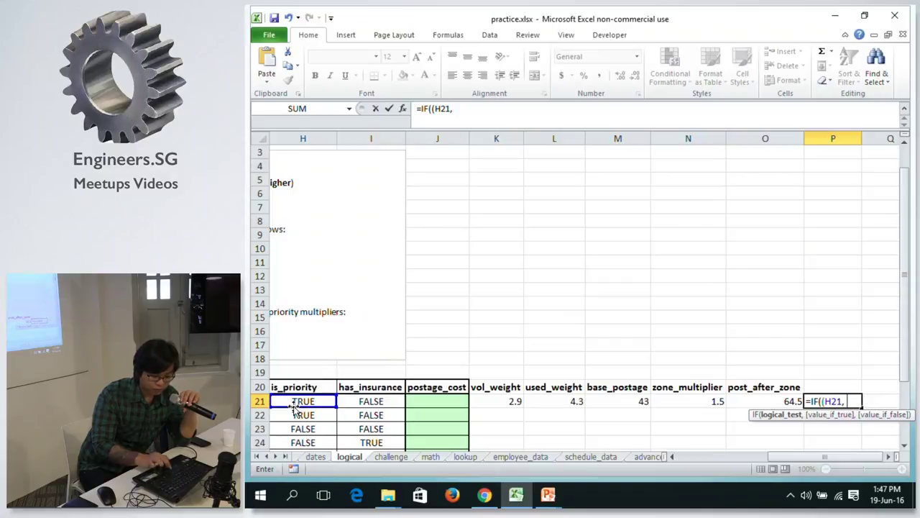
pyautogui.write(' 1,')
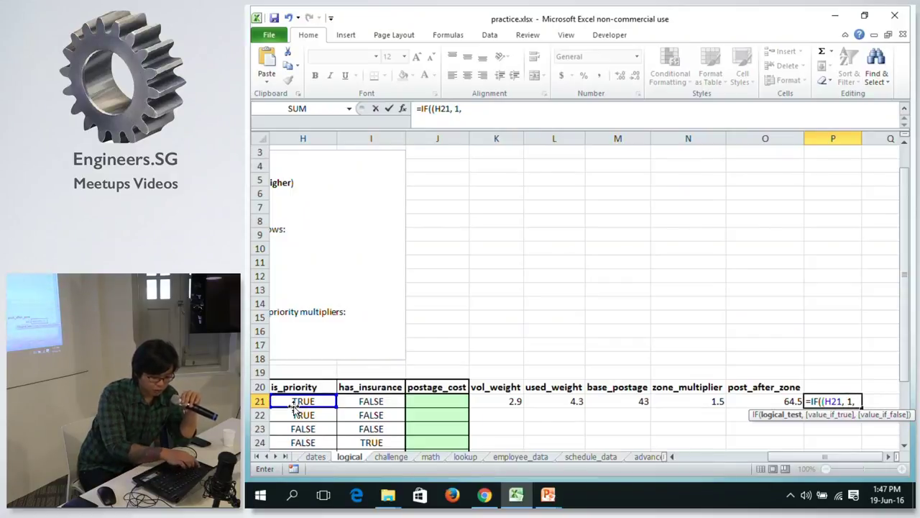
pyautogui.write(' 2')
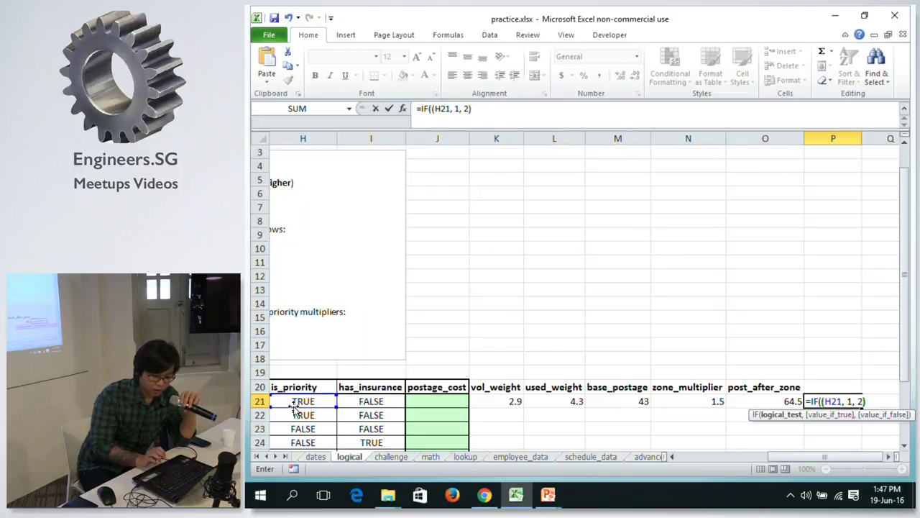
pyautogui.write(')')
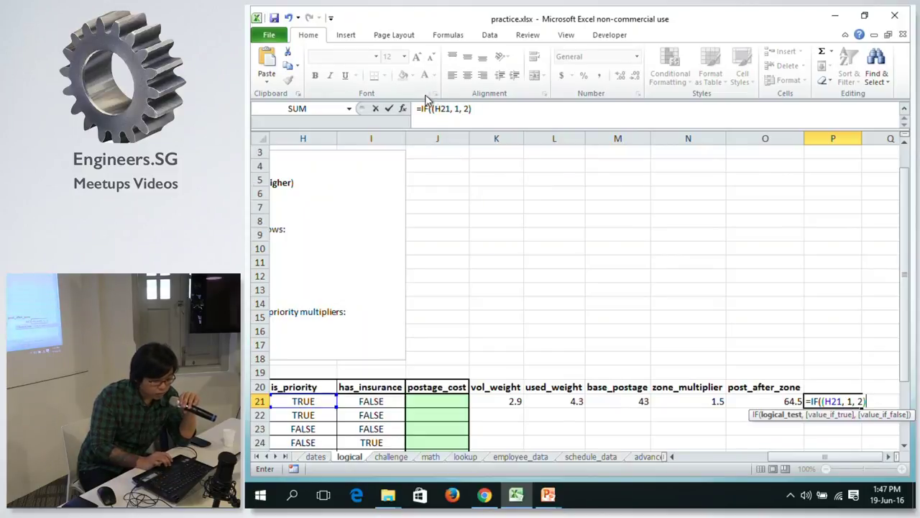
# Correct P21 to =IF(H21, 2, 1) and start typing 'priority' in P20.
pyautogui.click(434, 108)
pyautogui.press('BackSpace')
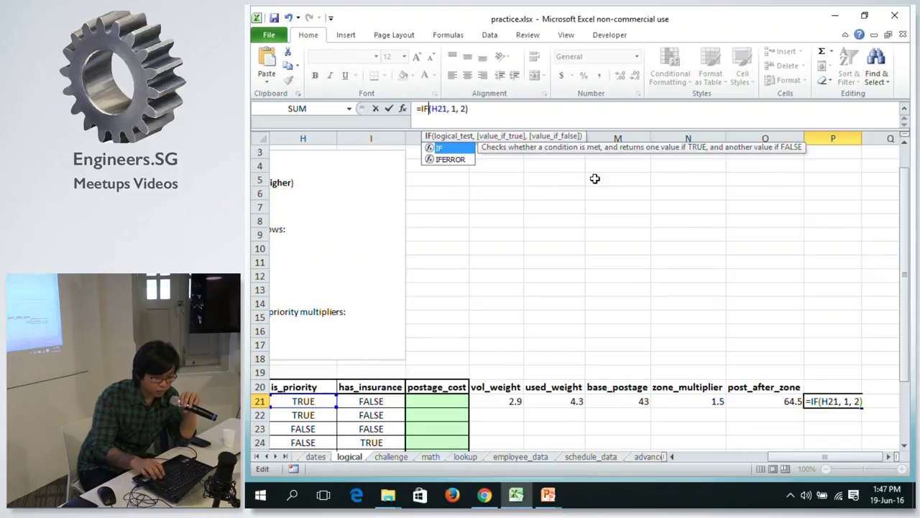
pyautogui.press('Return')
pyautogui.press('Up')
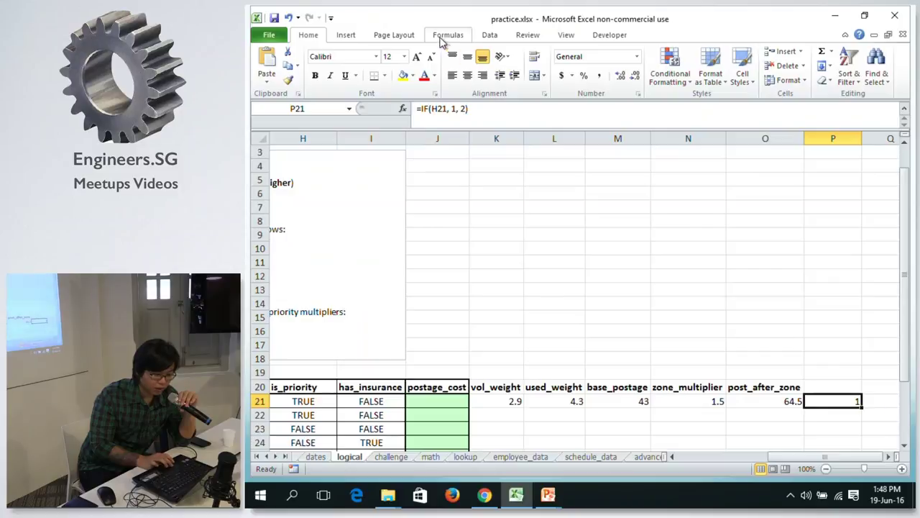
pyautogui.click(454, 108)
pyautogui.press('BackSpace')
pyautogui.write('2')
pyautogui.press('Right')
pyautogui.press('Right')
pyautogui.press('Right')
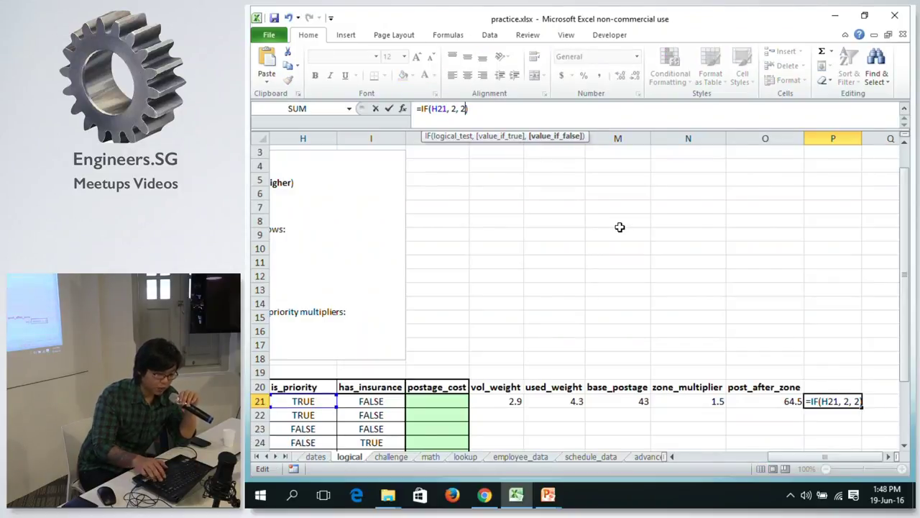
pyautogui.press('Return')
pyautogui.press('Up')
pyautogui.press('Up')
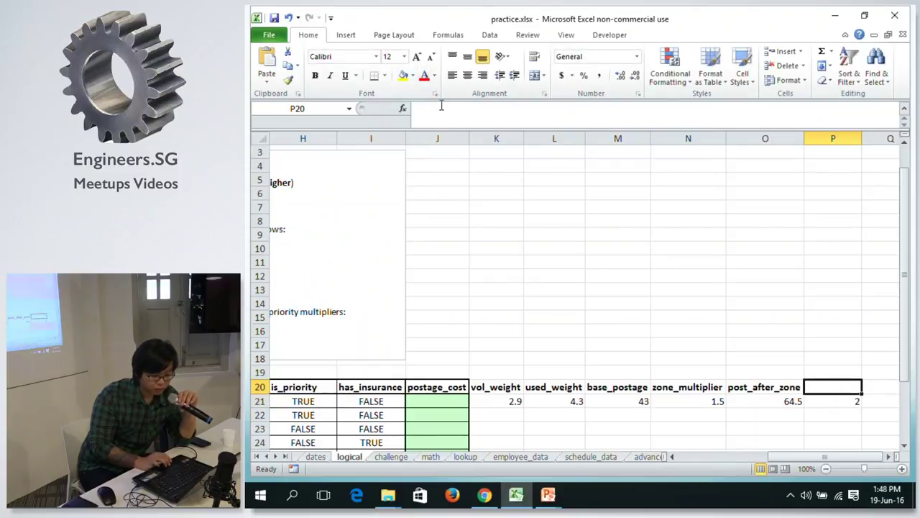
pyautogui.write('priority')
# Commit the 'priority' header and extend P21 to =IF(H21, 2, 1) * O21, giving 129.
pyautogui.press('Return')
pyautogui.press('pagedown')
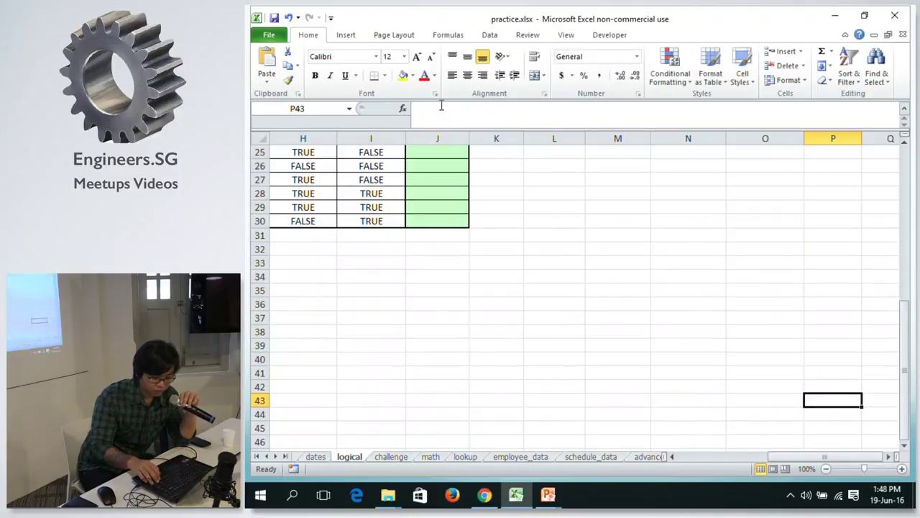
pyautogui.press('pageup')
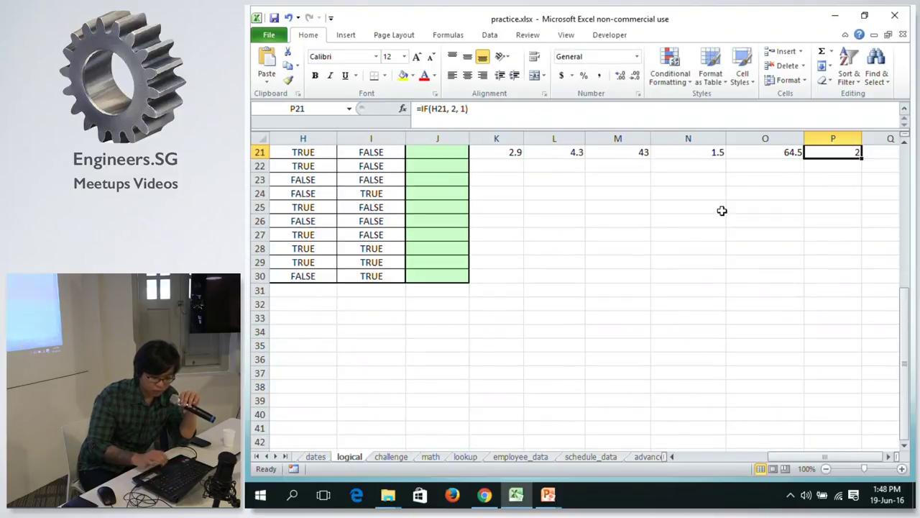
pyautogui.moveTo(910, 332); pyautogui.dragTo(903, 325)
pyautogui.click(830, 249)
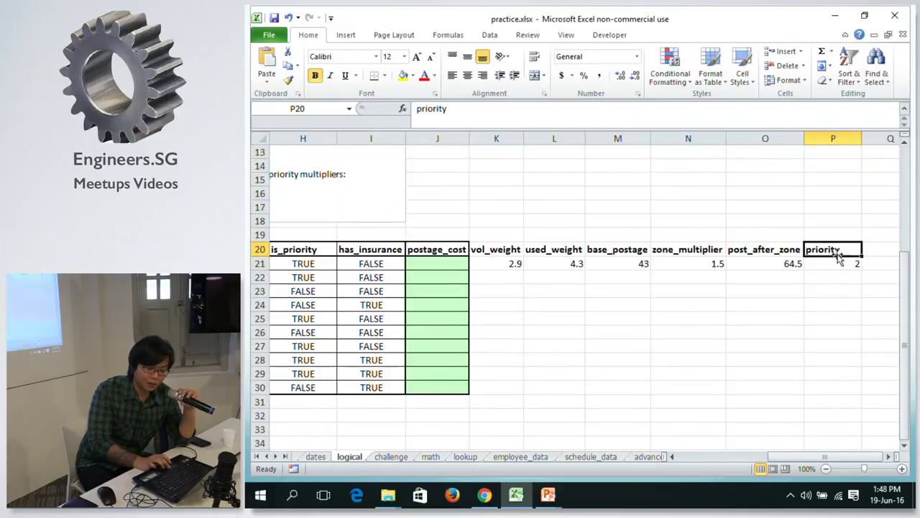
pyautogui.click(836, 263)
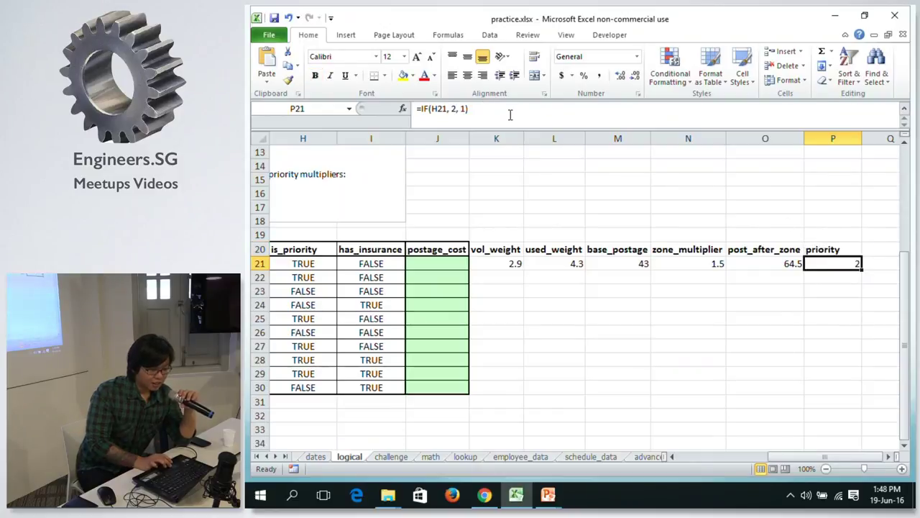
pyautogui.click(510, 111)
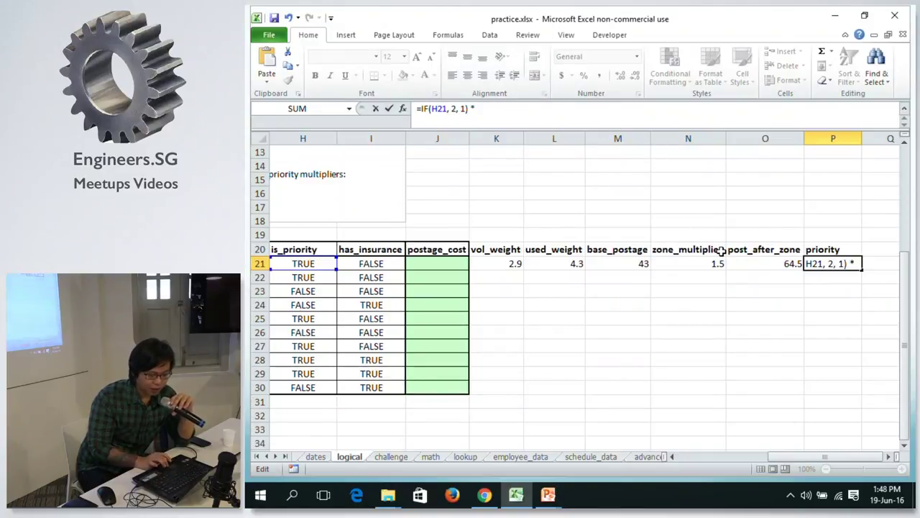
pyautogui.click(758, 265)
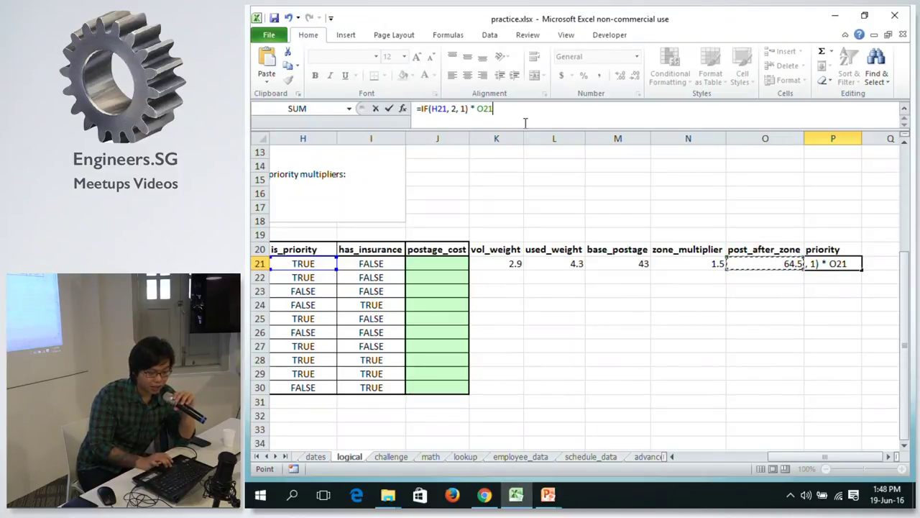
pyautogui.press('Return')
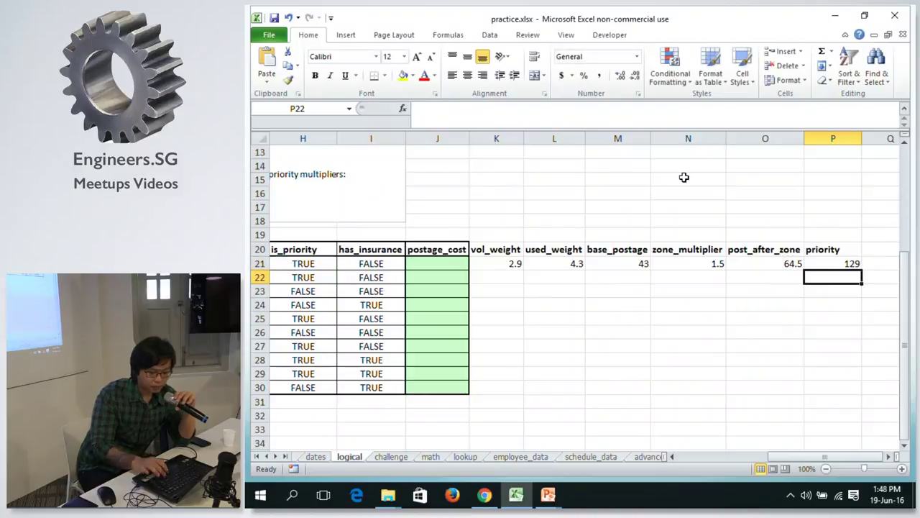
# Rename the P20 header to post_after_priority.
pyautogui.click(827, 249)
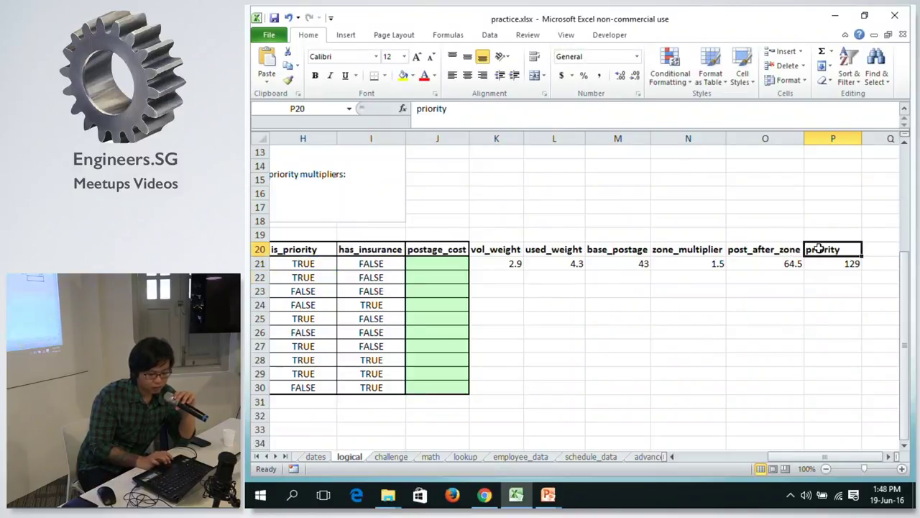
pyautogui.click(418, 108)
pyautogui.write('post_a')
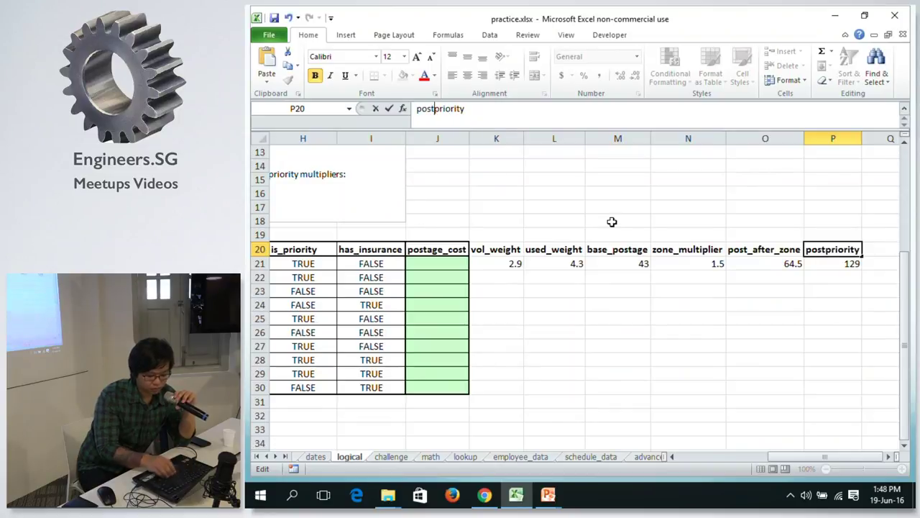
pyautogui.write('fter_')
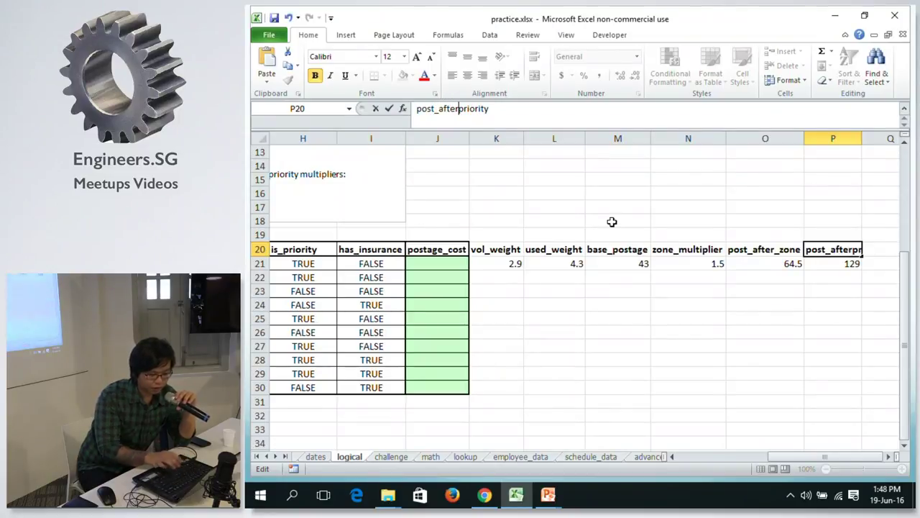
pyautogui.press('Return')
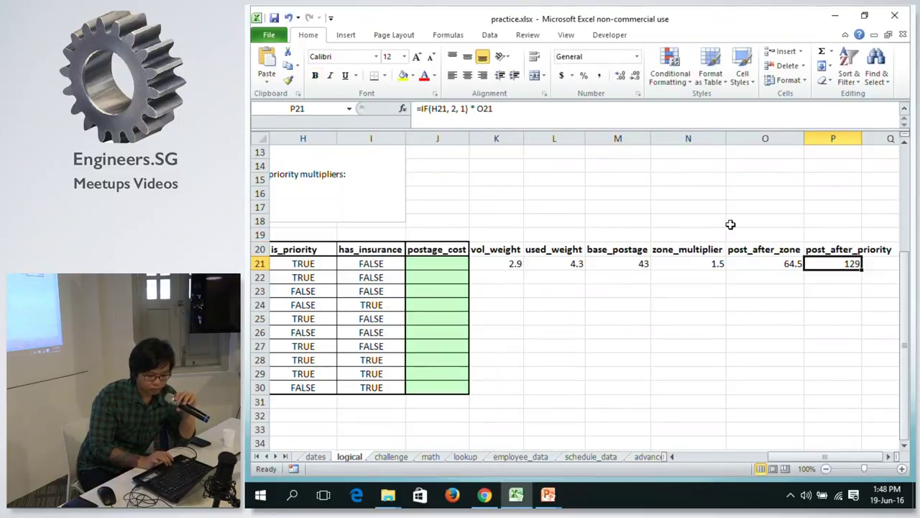
# AutoFit column P for post_after_priority and scroll back to column A, row 9.
pyautogui.doubleClick(863, 138)
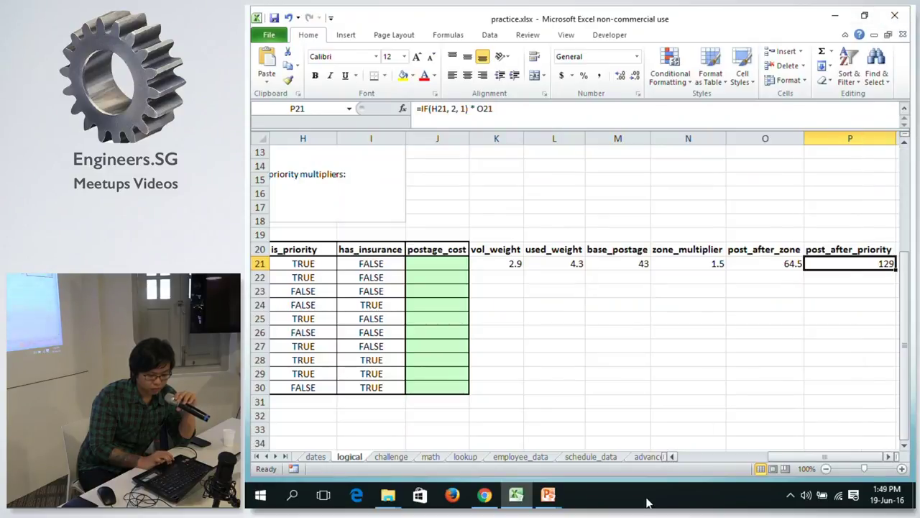
pyautogui.moveTo(791, 458); pyautogui.dragTo(791, 458)
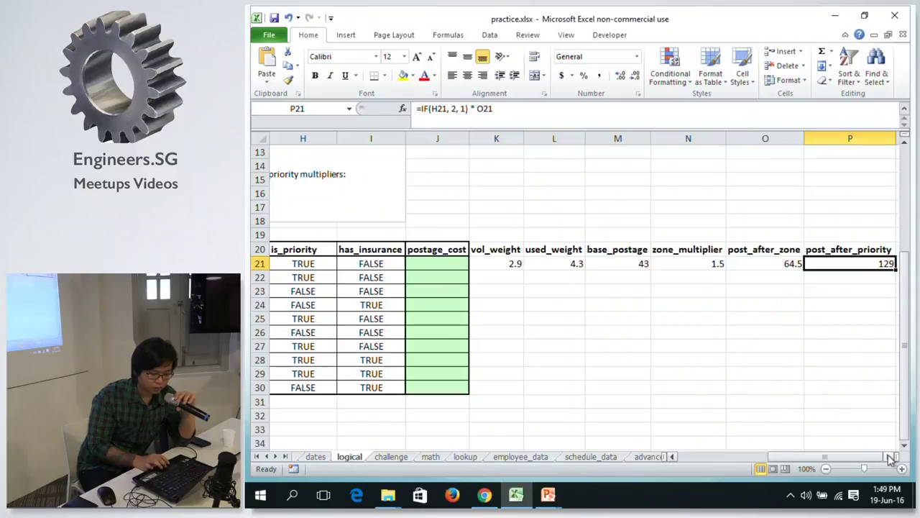
pyautogui.moveTo(866, 461); pyautogui.dragTo(866, 461)
pyautogui.moveTo(866, 461); pyautogui.dragTo(734, 460)
pyautogui.moveTo(908, 334); pyautogui.dragTo(899, 297)
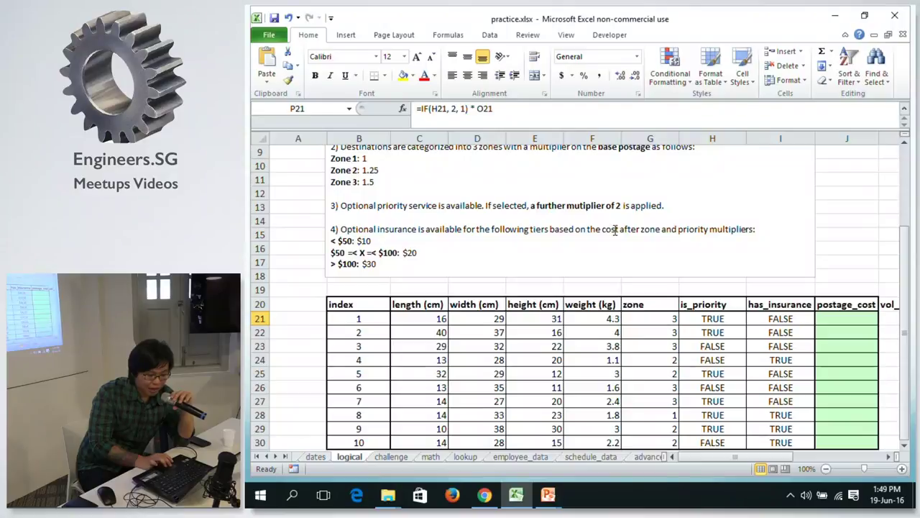
# Bold 'cost after zone and priority multipliers' in the insurance rule, then select I21.
pyautogui.moveTo(602, 228); pyautogui.dragTo(752, 229)
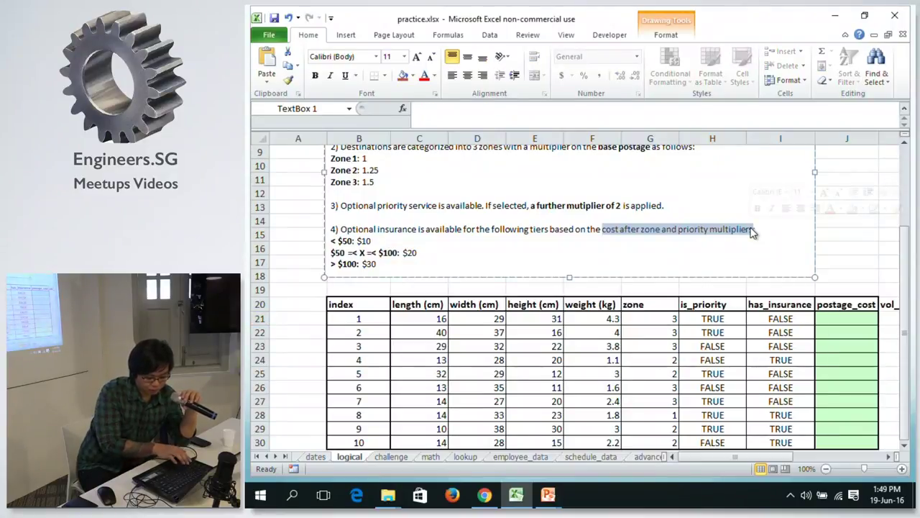
pyautogui.hotkey('ctrl', 'b')
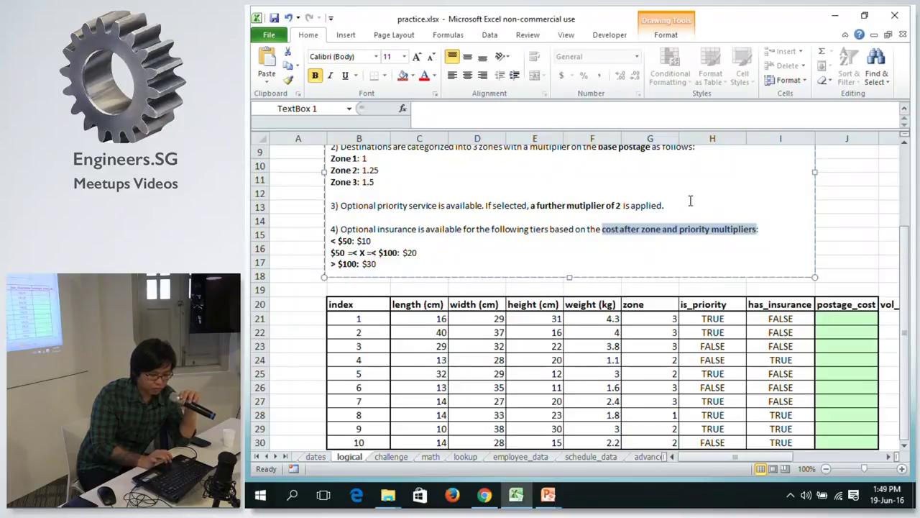
pyautogui.click(691, 201)
pyautogui.click(857, 251)
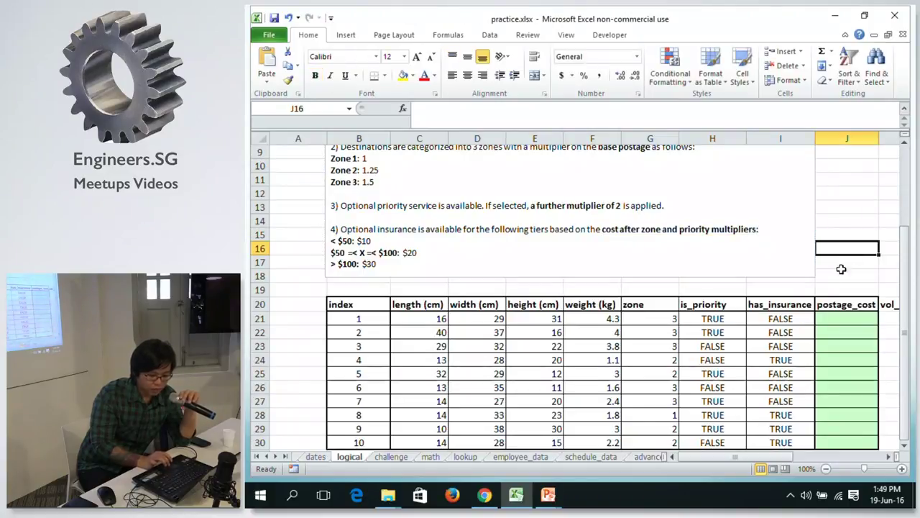
pyautogui.click(782, 322)
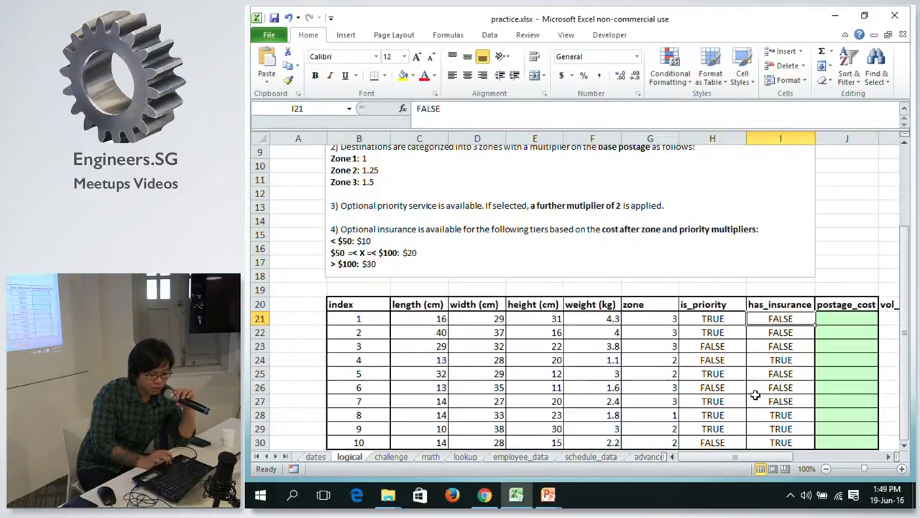
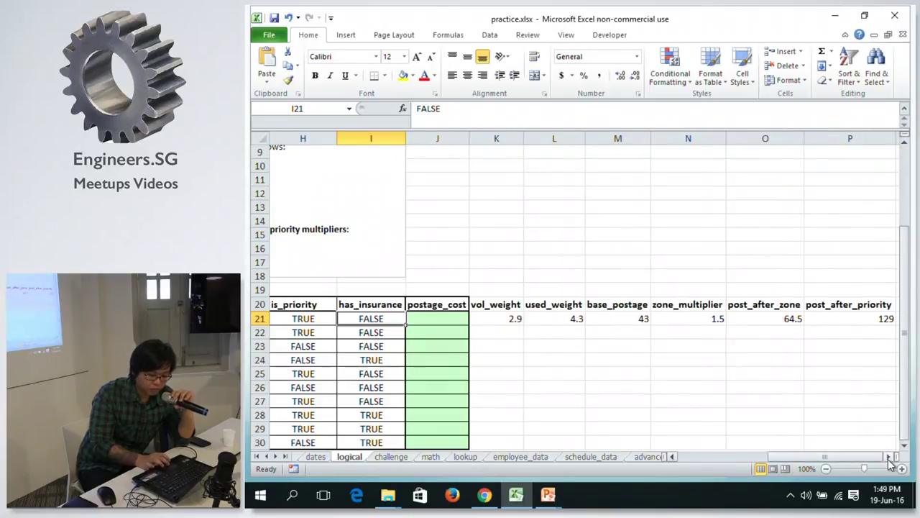
# Begin Q21's formula as =IF(I21, IF( to test has_insurance first.
pyautogui.click(787, 320)
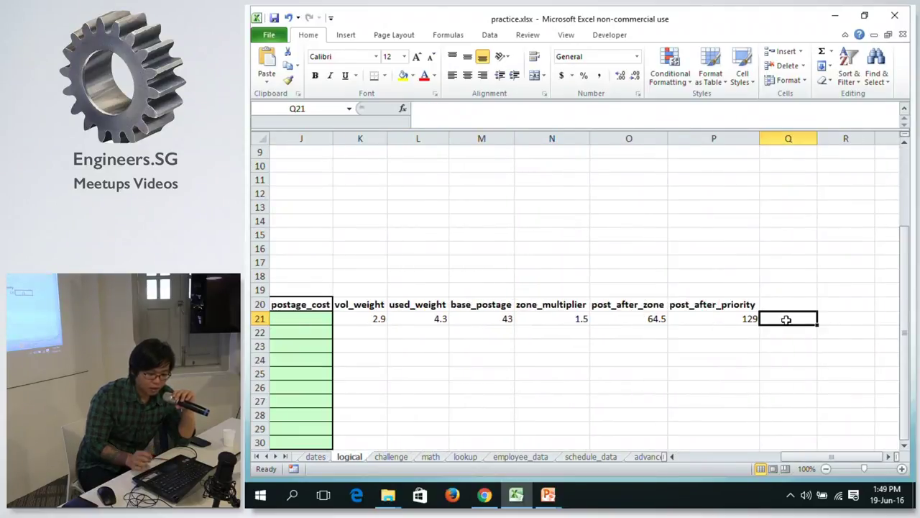
pyautogui.click(673, 456)
pyautogui.click(673, 457)
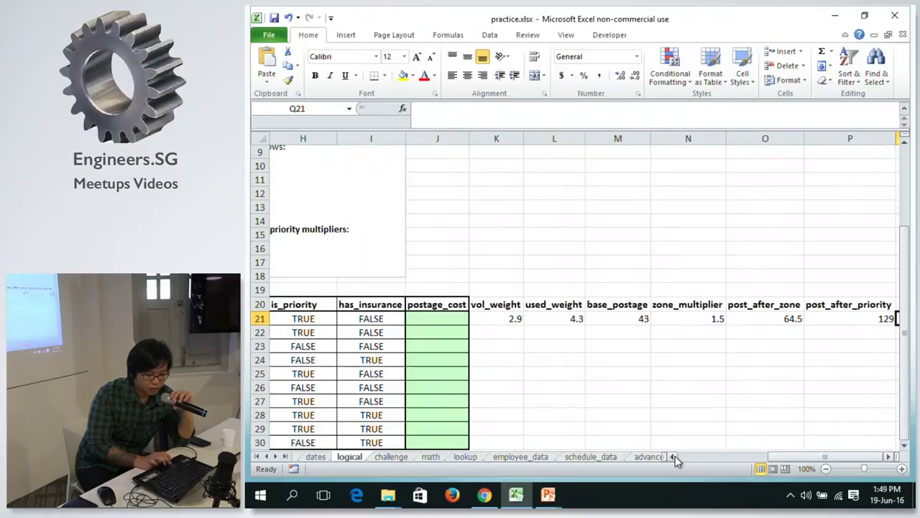
pyautogui.click(567, 109)
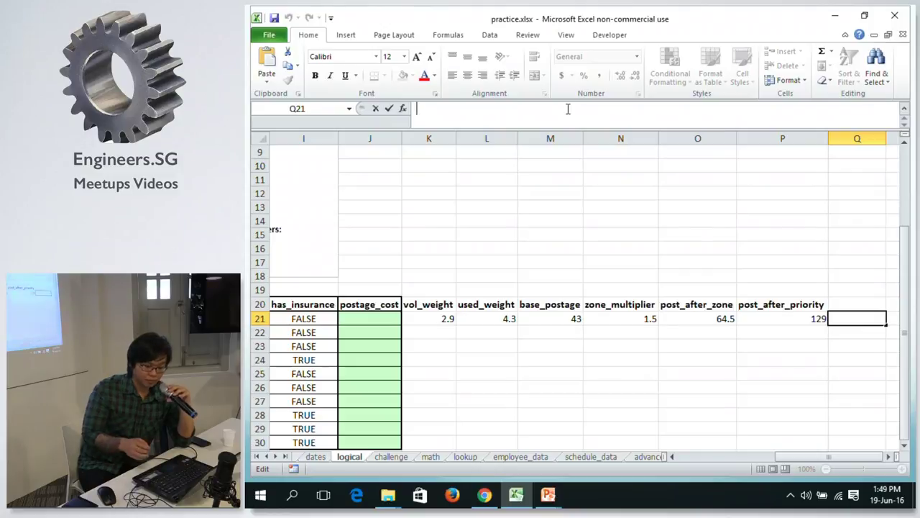
pyautogui.write('=IF(')
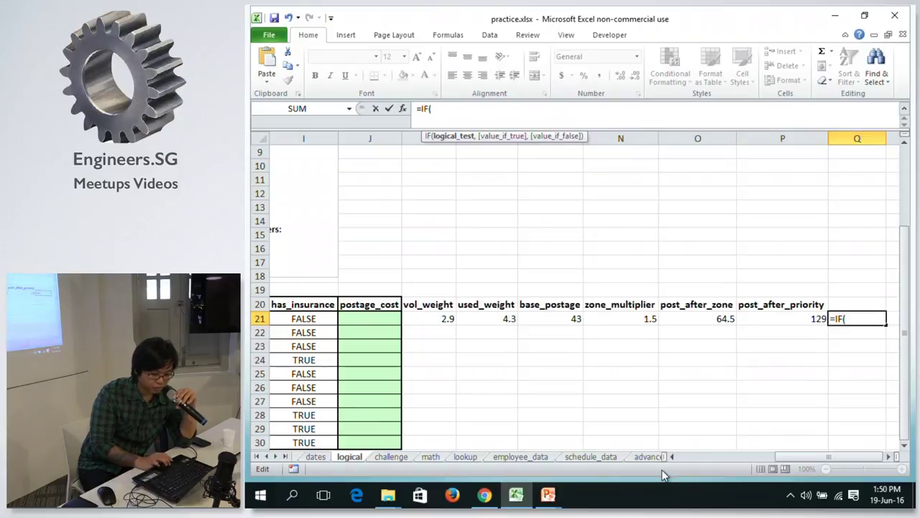
pyautogui.moveTo(811, 457); pyautogui.dragTo(800, 457)
pyautogui.click(371, 320)
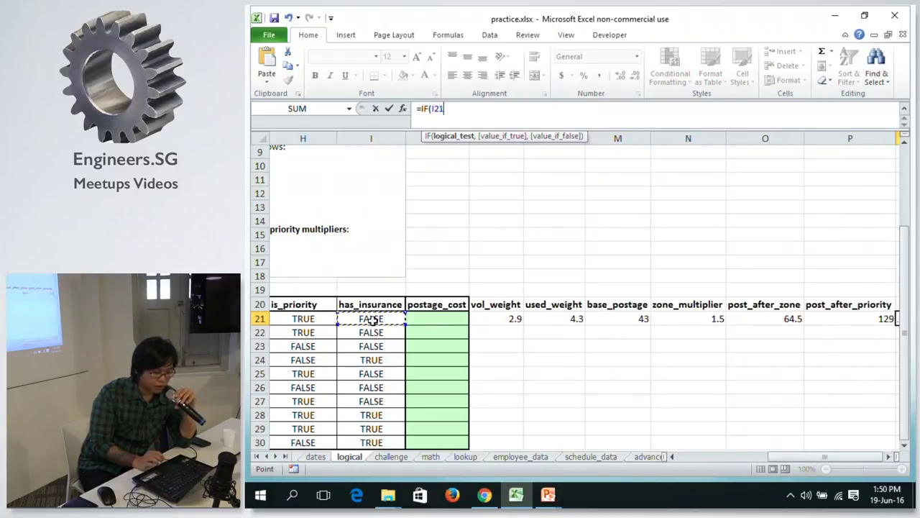
pyautogui.write(',')
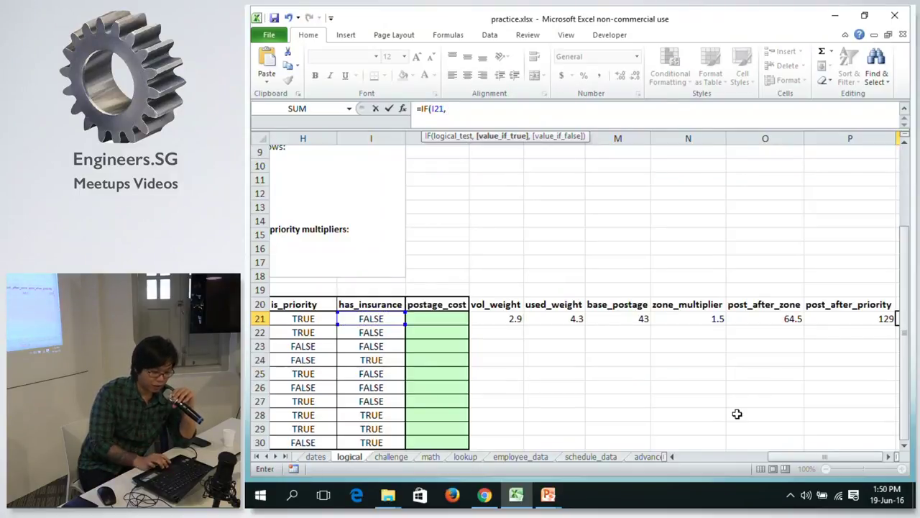
pyautogui.moveTo(801, 460); pyautogui.dragTo(752, 442)
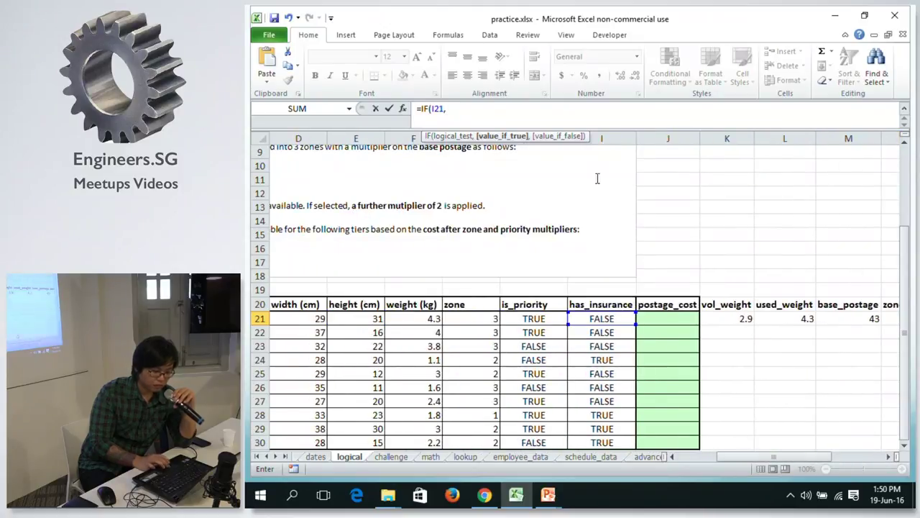
pyautogui.write('I')
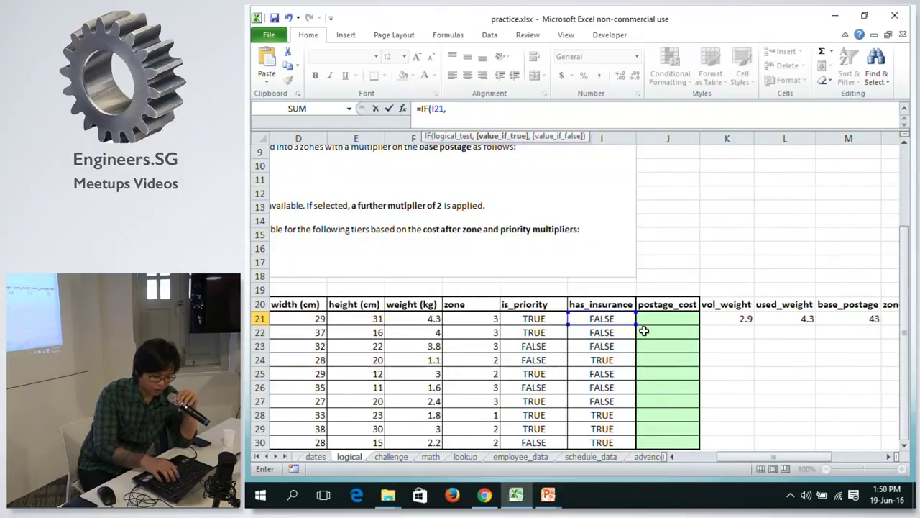
pyautogui.write('F(')
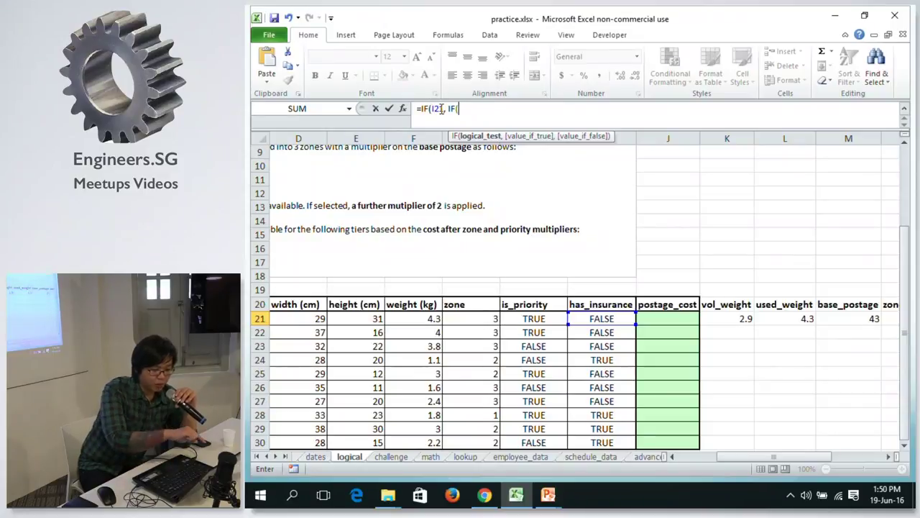
# Add the tier IF(P21<50, 10, to Q21's formula and start the next IF(AND condition.
pyautogui.click(455, 109)
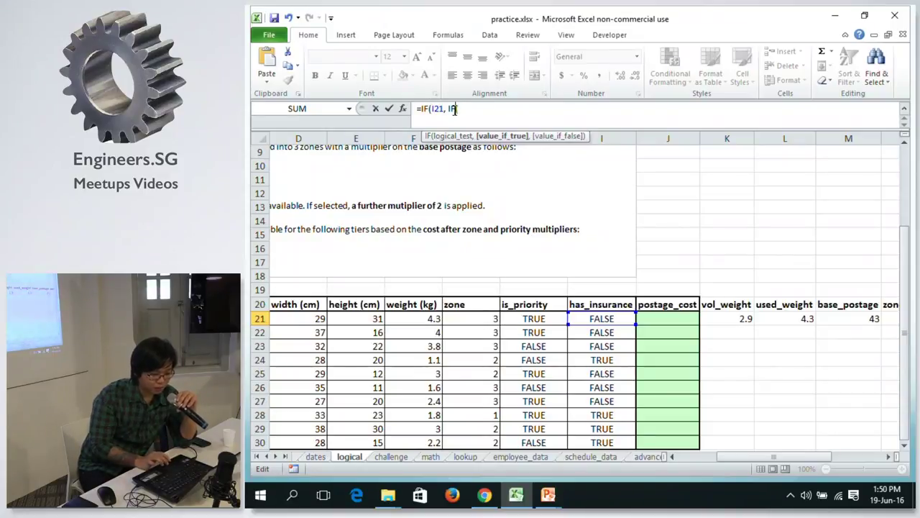
pyautogui.click(458, 108)
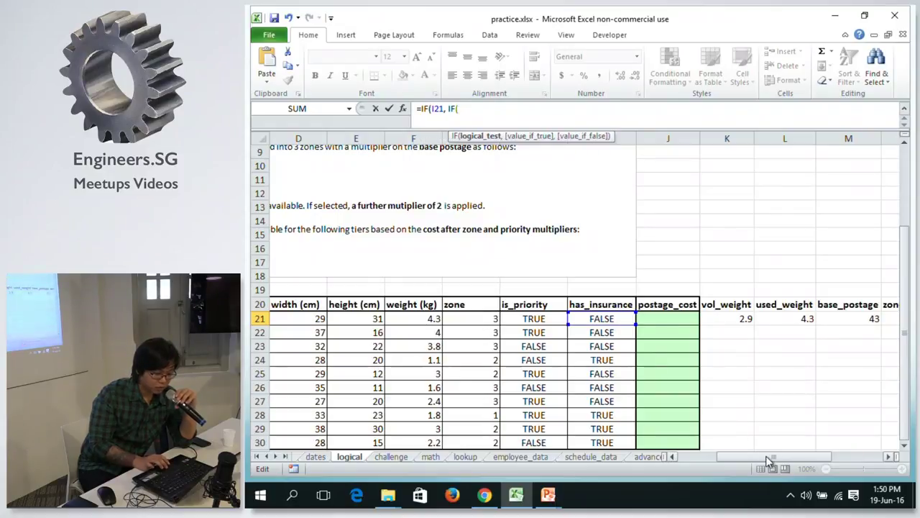
pyautogui.moveTo(765, 454); pyautogui.dragTo(744, 454)
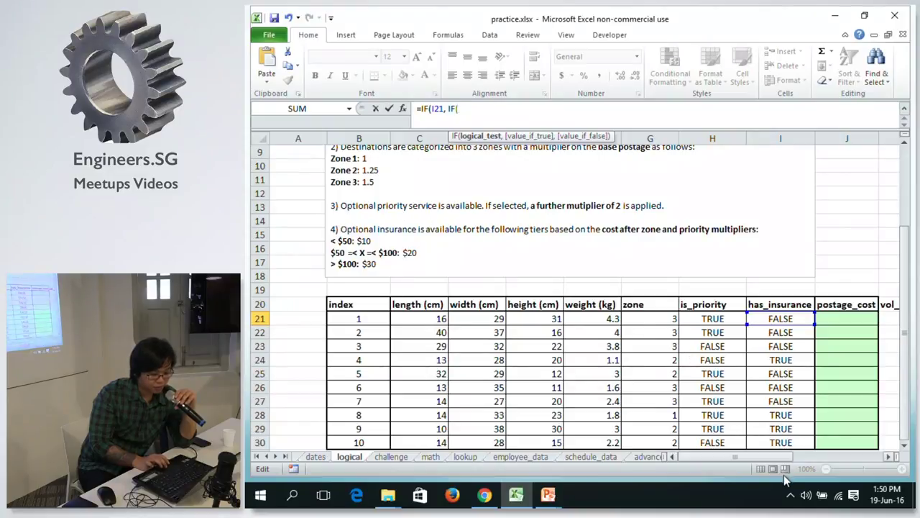
pyautogui.moveTo(746, 455); pyautogui.dragTo(858, 438)
pyautogui.click(822, 316)
pyautogui.write('<50, 10')
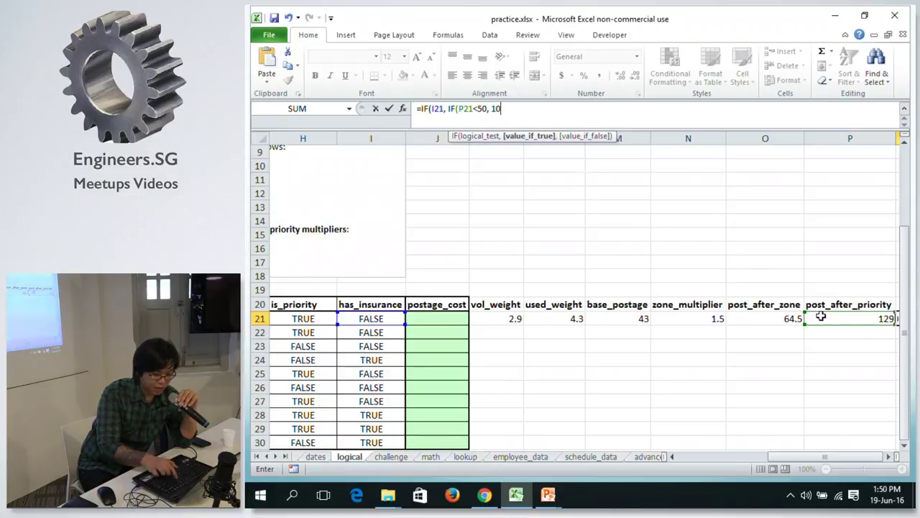
pyautogui.moveTo(784, 453); pyautogui.dragTo(694, 454)
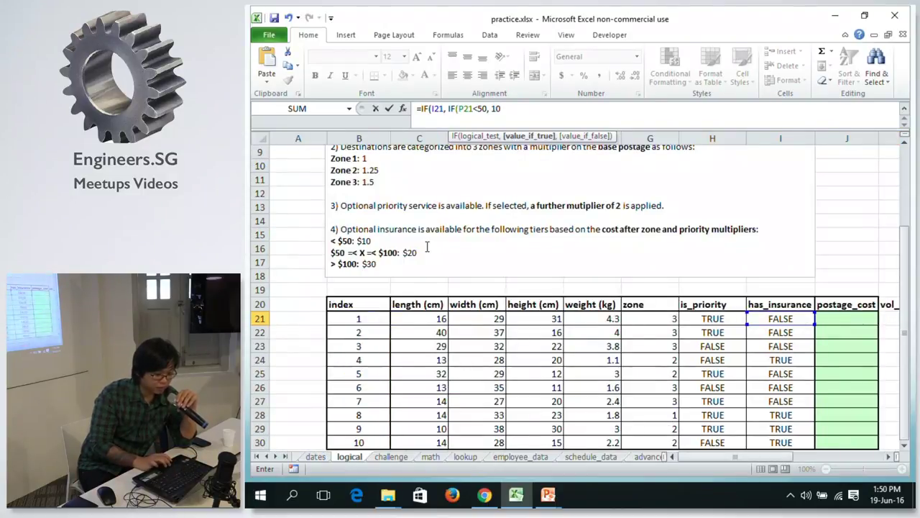
pyautogui.write(',')
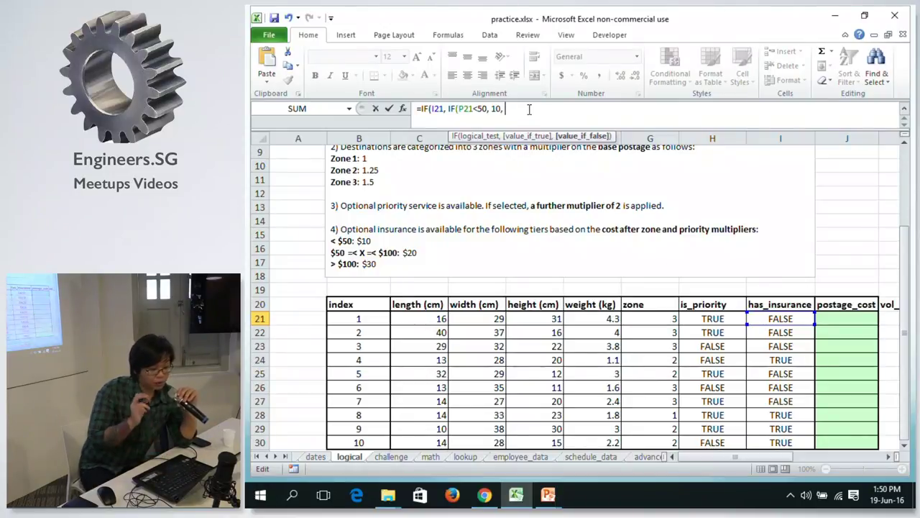
pyautogui.write('IF(')
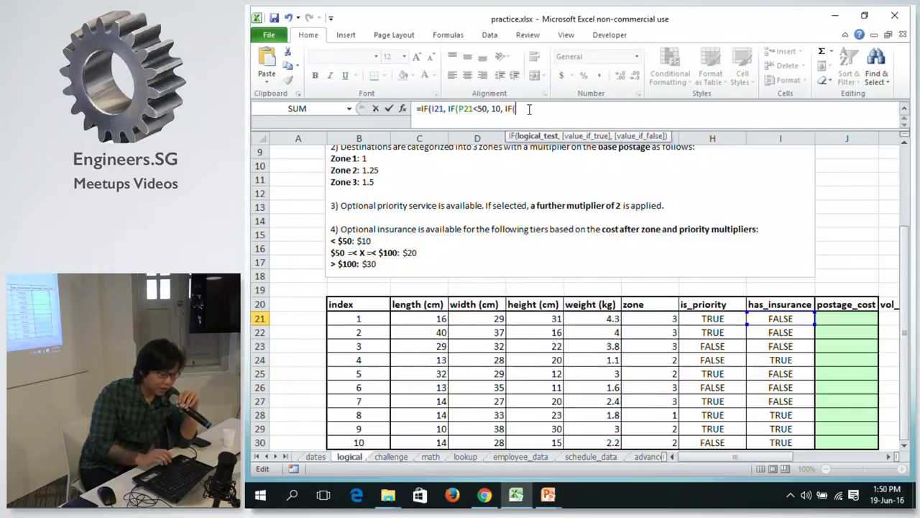
pyautogui.write('A')
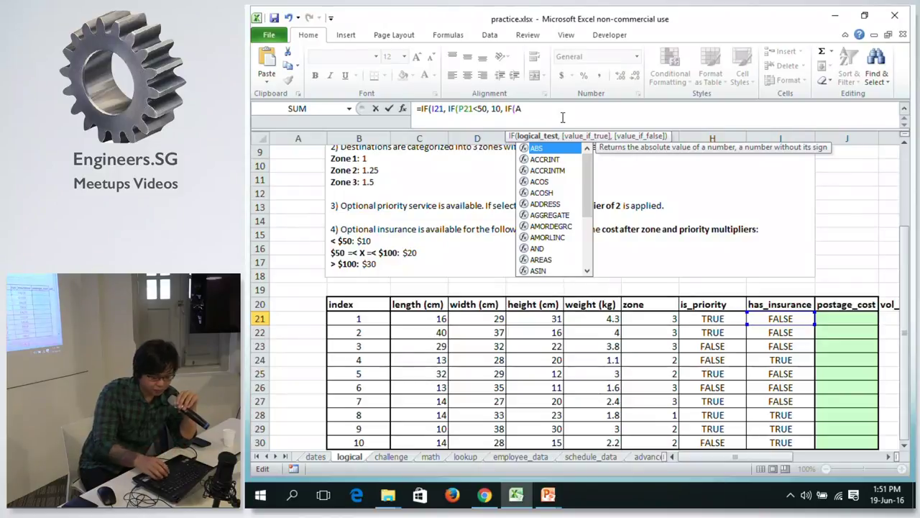
pyautogui.write('ND')
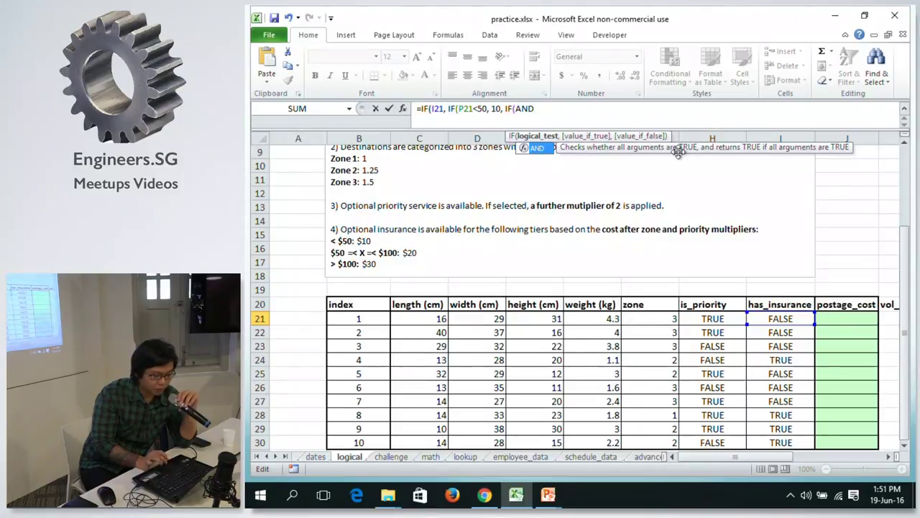
# Start the AND condition with P21 and its 50 lower bound.
pyautogui.write('(')
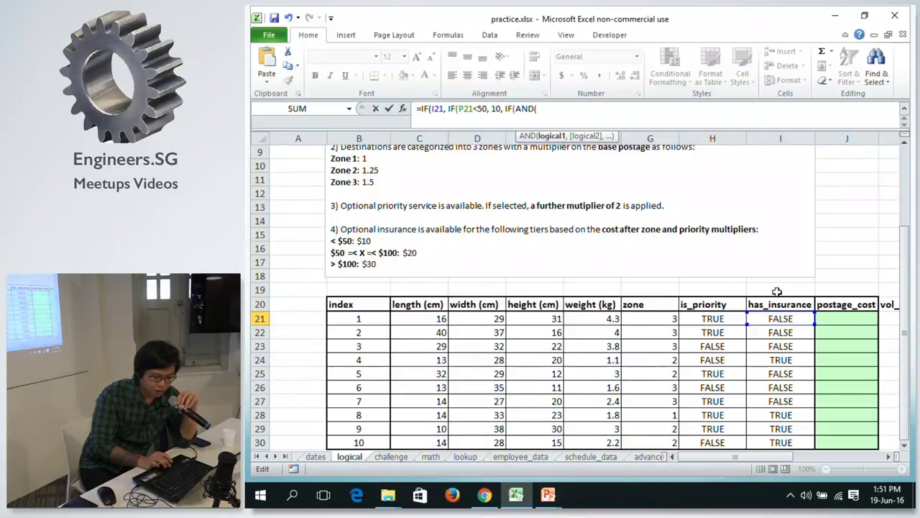
pyautogui.write('P')
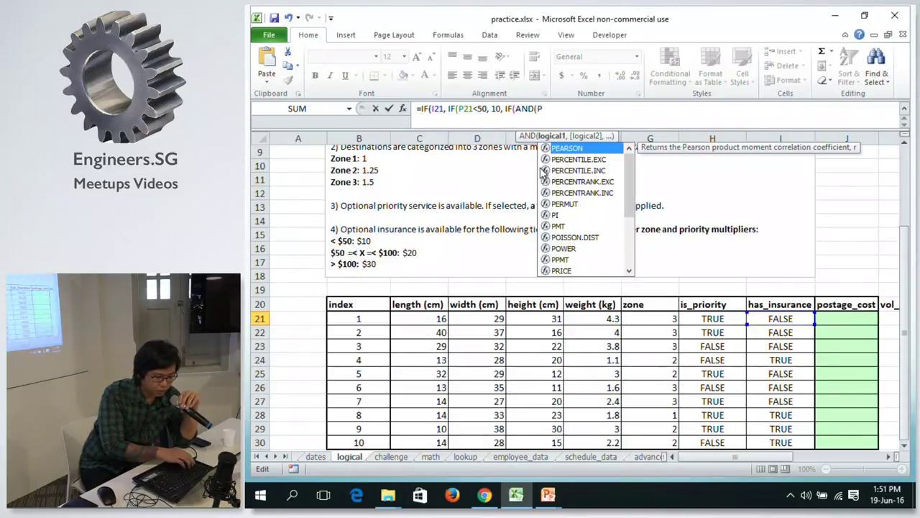
pyautogui.write('21')
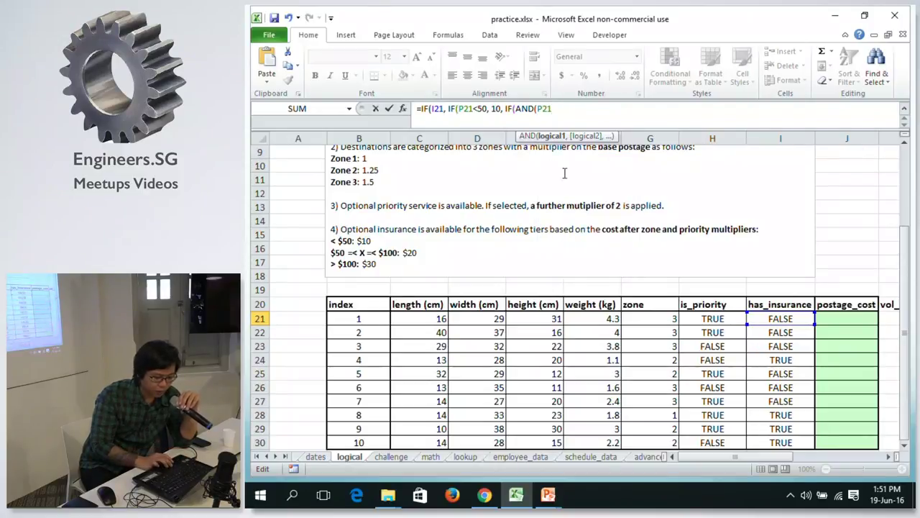
pyautogui.moveTo(726, 458); pyautogui.dragTo(817, 459)
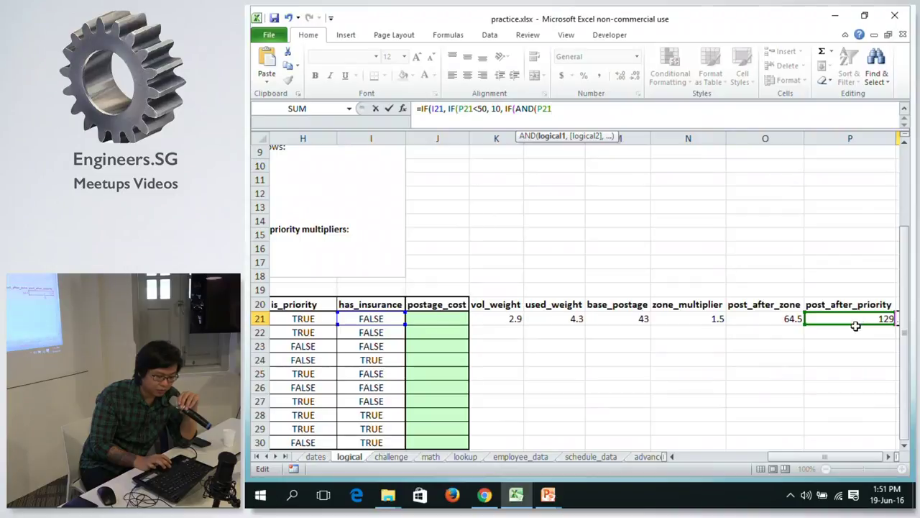
pyautogui.moveTo(798, 459); pyautogui.dragTo(660, 443)
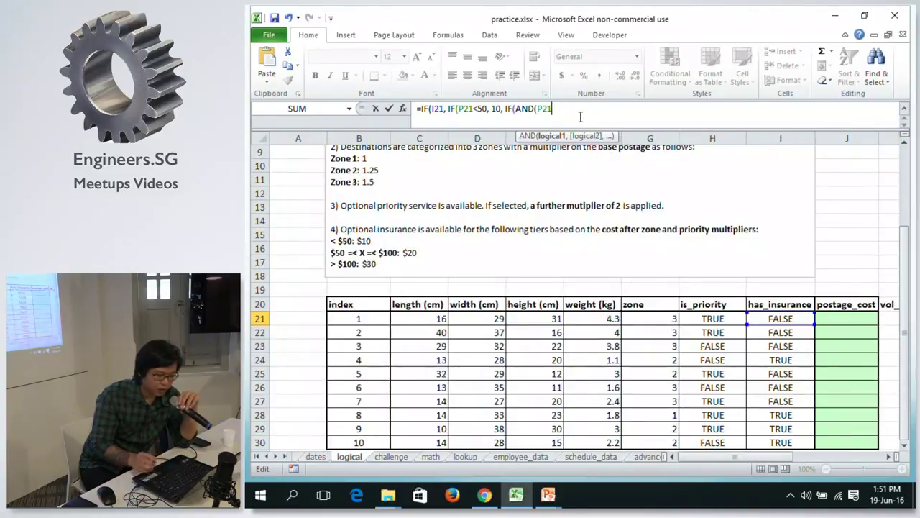
pyautogui.write('=')
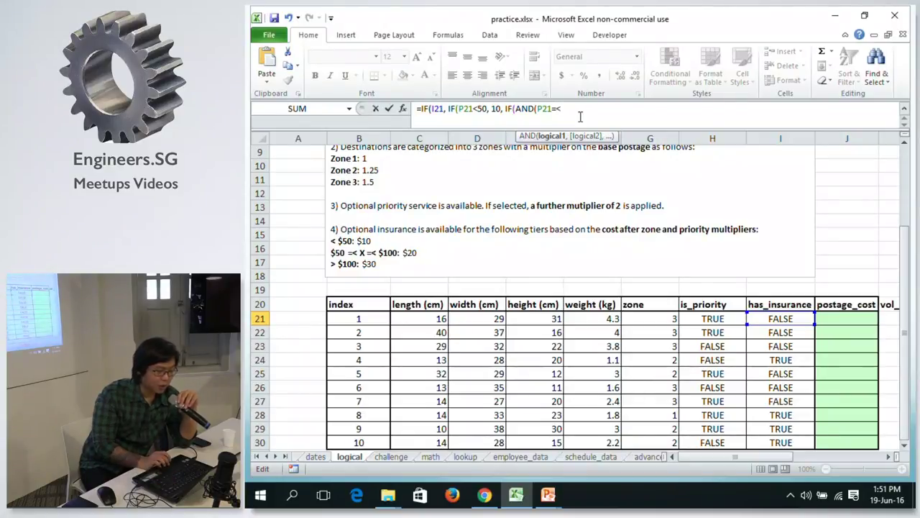
pyautogui.write('<')
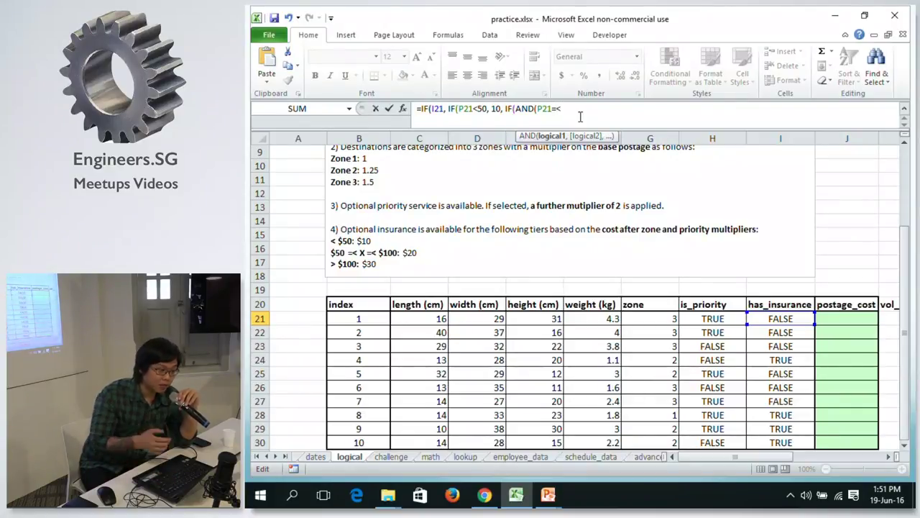
pyautogui.write('50')
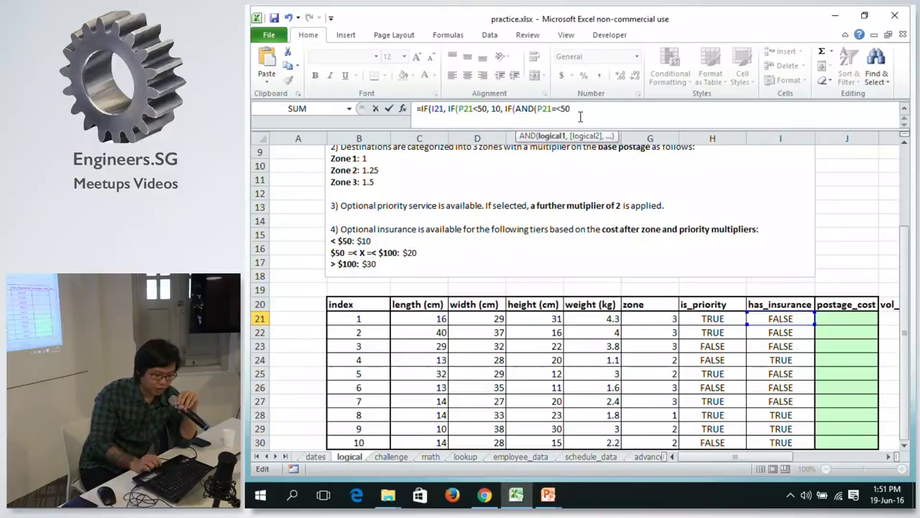
pyautogui.write(',')
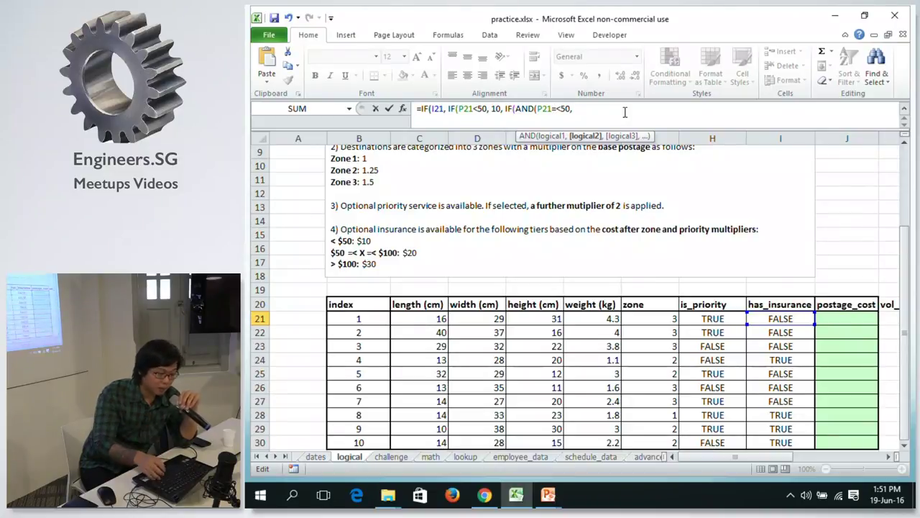
pyautogui.write('P')
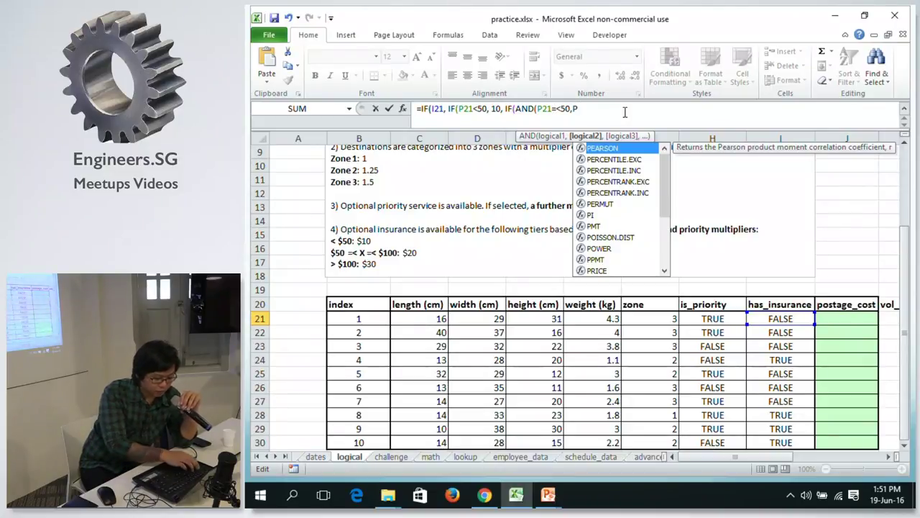
pyautogui.write('21')
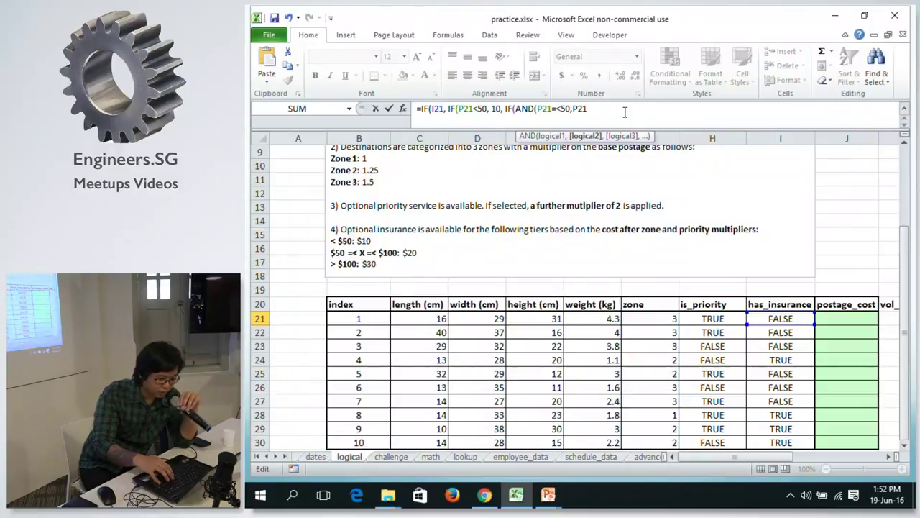
pyautogui.write('>=')
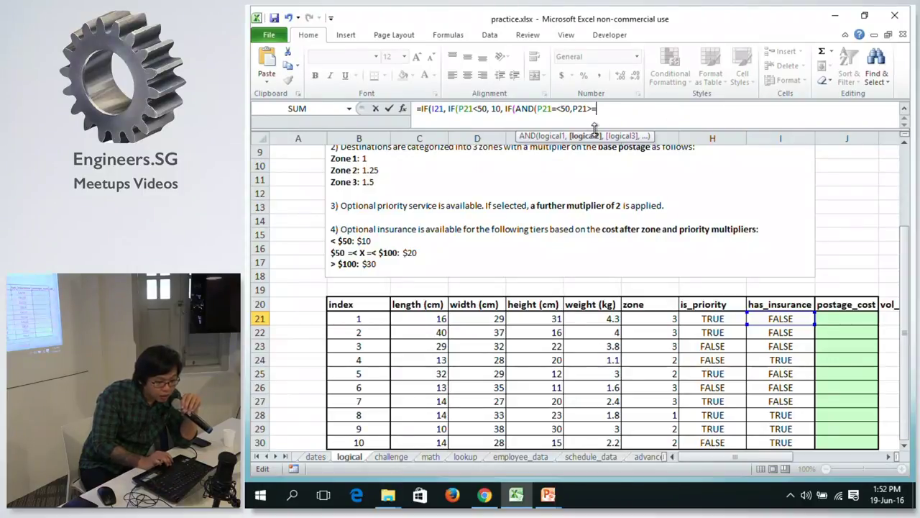
# Correct the first test to P21>=50 and add P21<=100 as the upper bound.
pyautogui.press('Left')
pyautogui.press('Left')
pyautogui.press('Left')
pyautogui.press('Left')
pyautogui.press('Left')
pyautogui.press('Left')
pyautogui.press('Left')
pyautogui.press('Left')
pyautogui.press('BackSpace')
pyautogui.press('BackSpace')
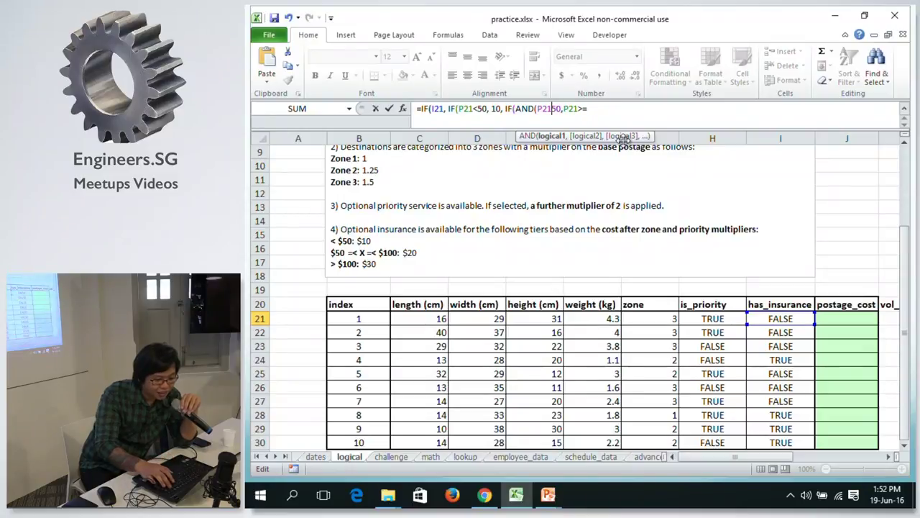
pyautogui.write('>=')
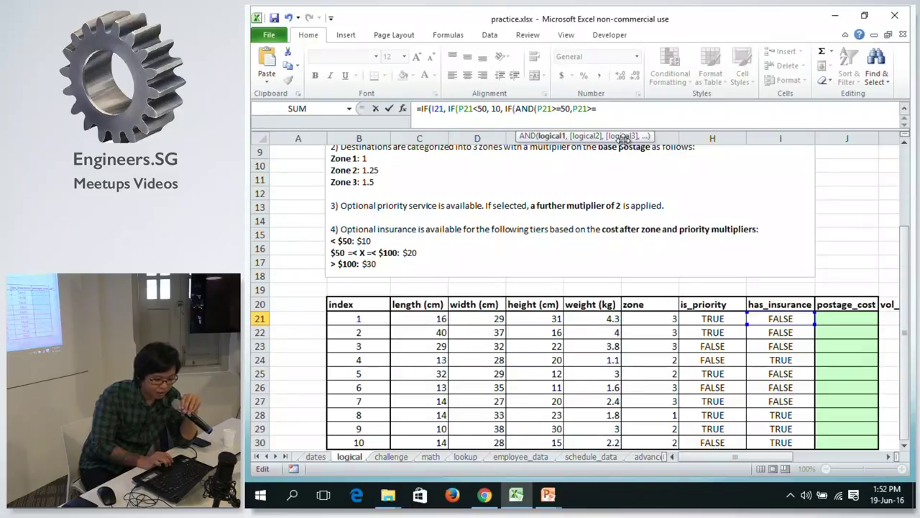
pyautogui.click(601, 108)
pyautogui.write('P21>')
pyautogui.press('BackSpace')
pyautogui.write('<=')
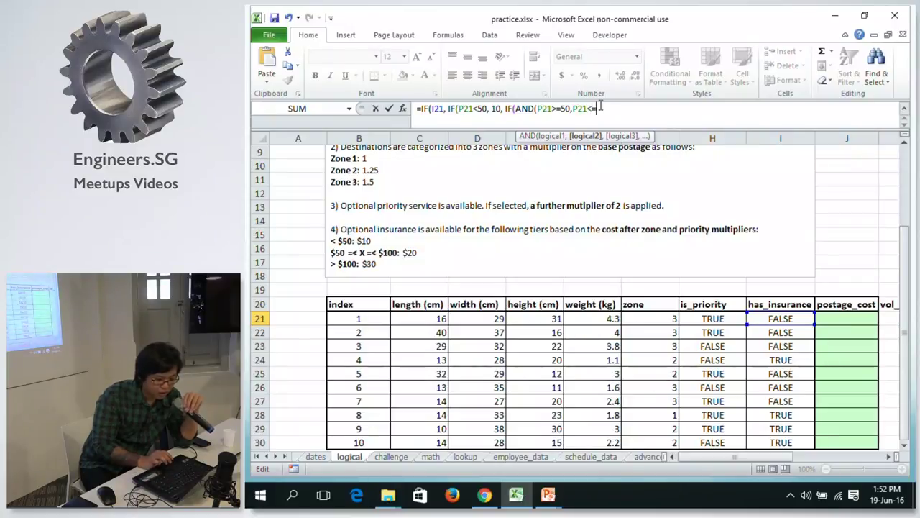
pyautogui.write('100')
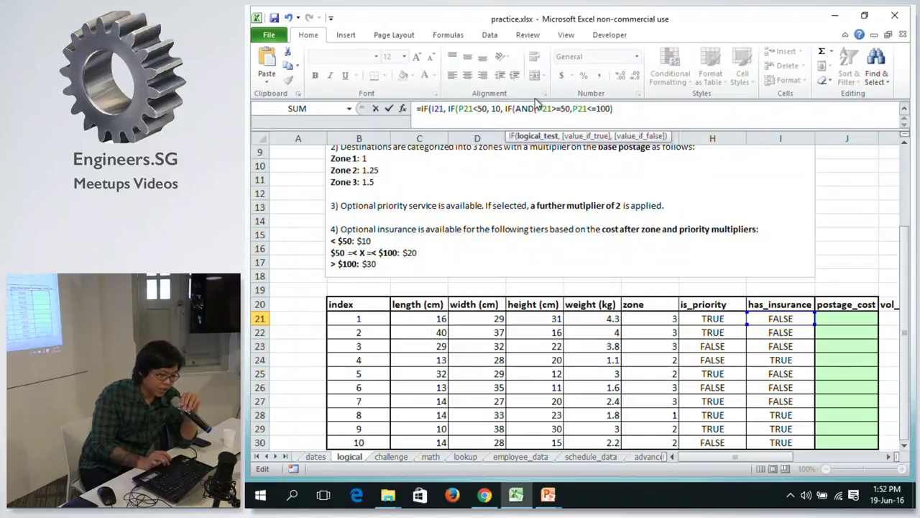
# Close Q21's formula with results 20, 30 and 0 when uninsured, and enter it.
pyautogui.write(', ')
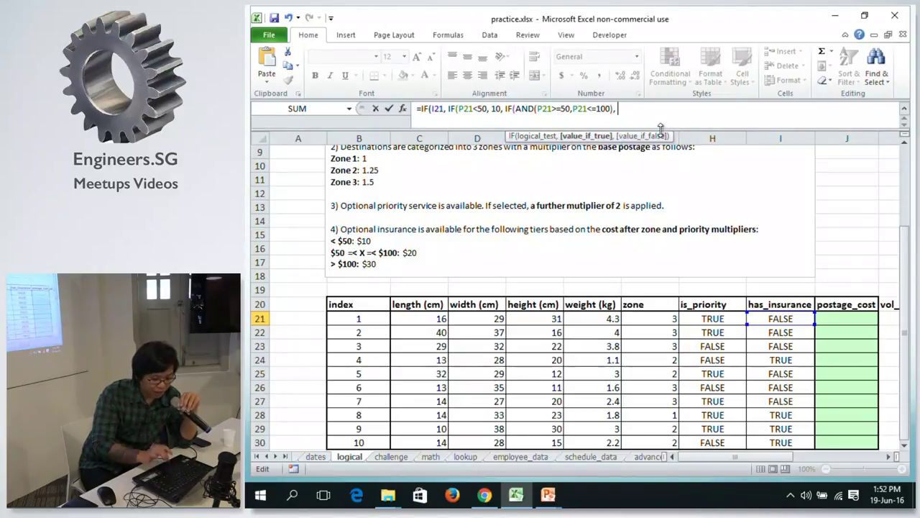
pyautogui.write('20, 30')
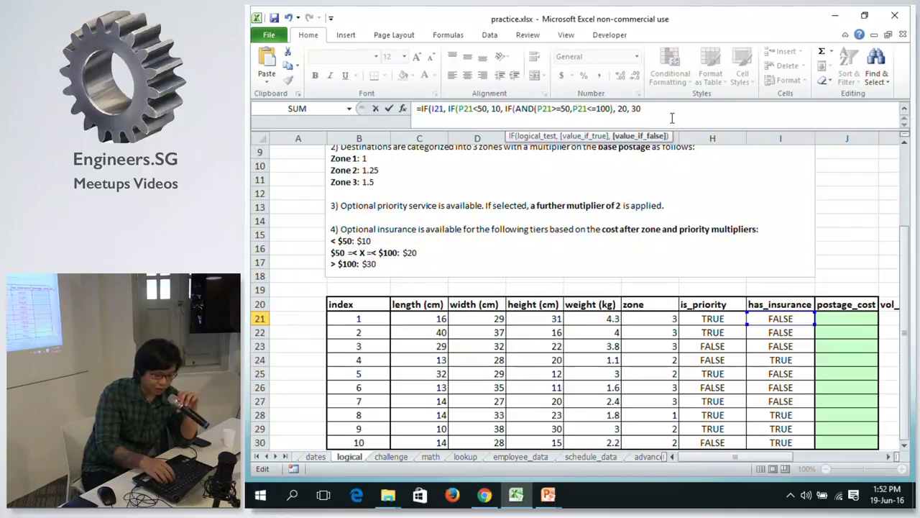
pyautogui.write(')')
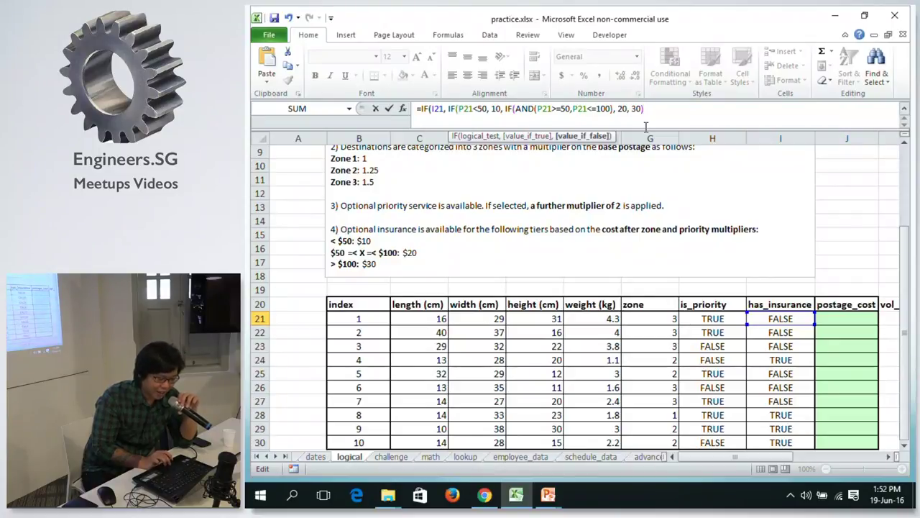
pyautogui.click(612, 108)
pyautogui.click(615, 110)
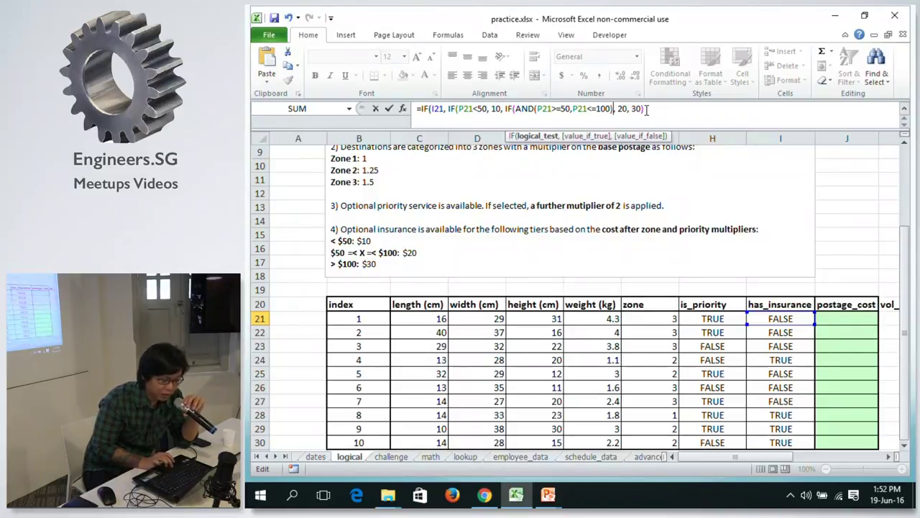
pyautogui.click(646, 110)
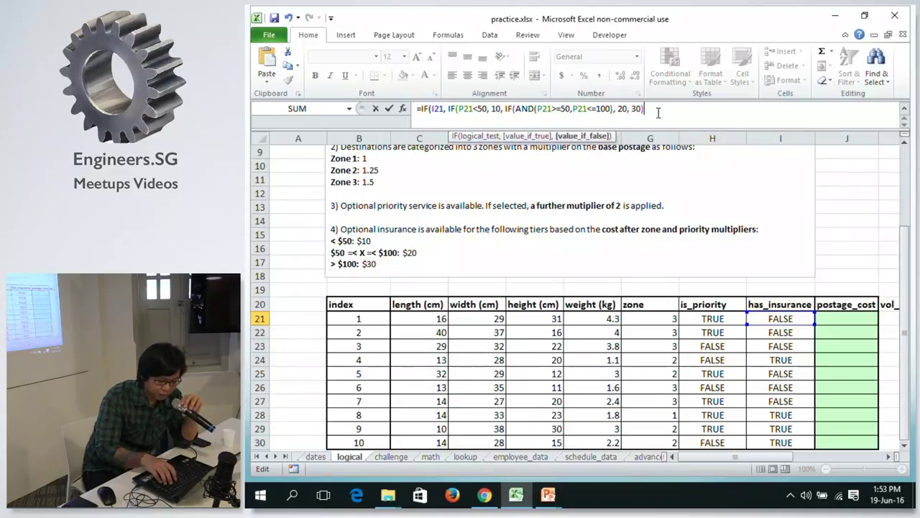
pyautogui.write(')')
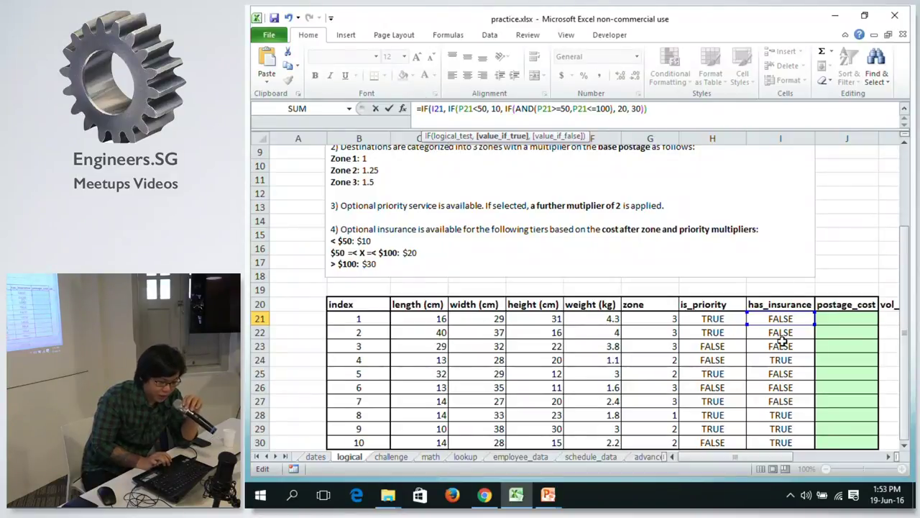
pyautogui.write(',')
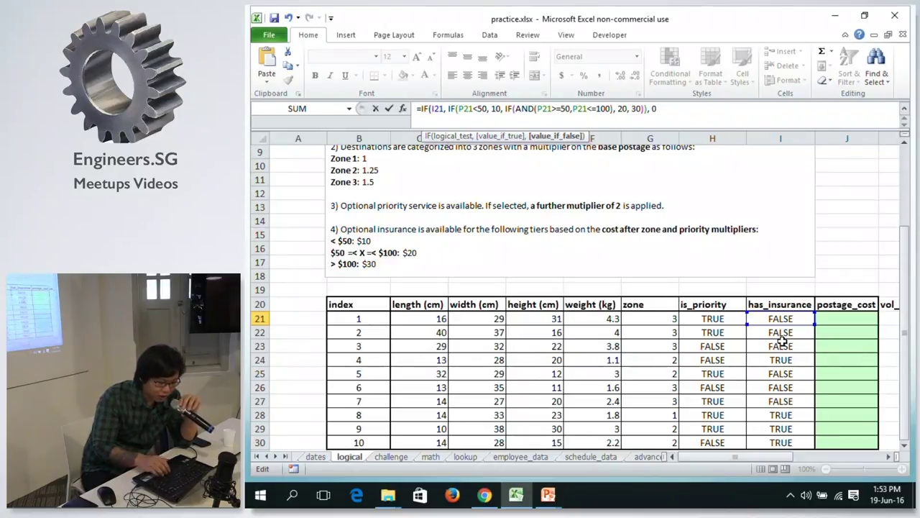
pyautogui.write('0)')
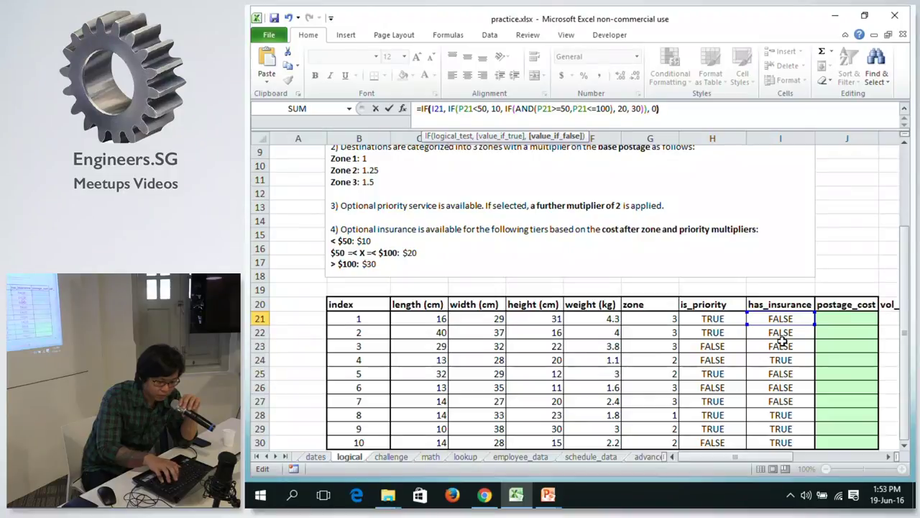
pyautogui.press('Return')
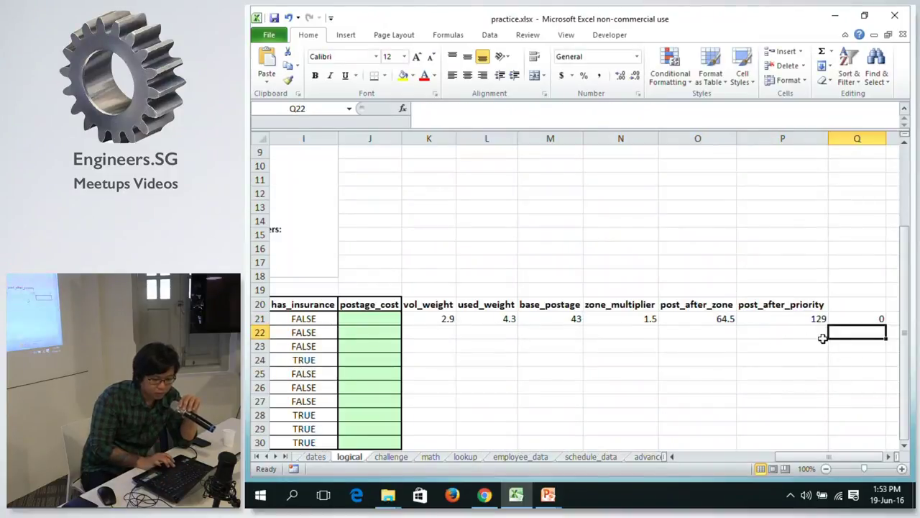
# Label cell Q20 'insurance'.
pyautogui.click(849, 305)
pyautogui.write('i')
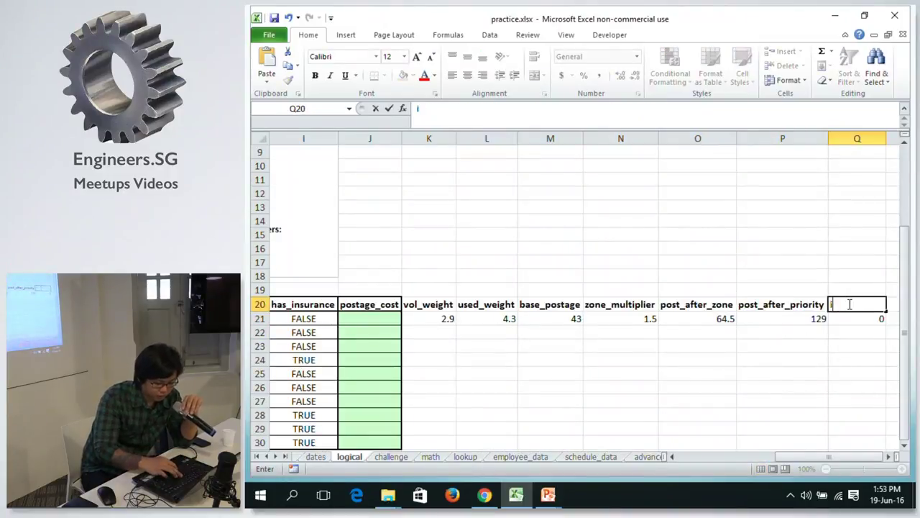
pyautogui.write('nsuran')
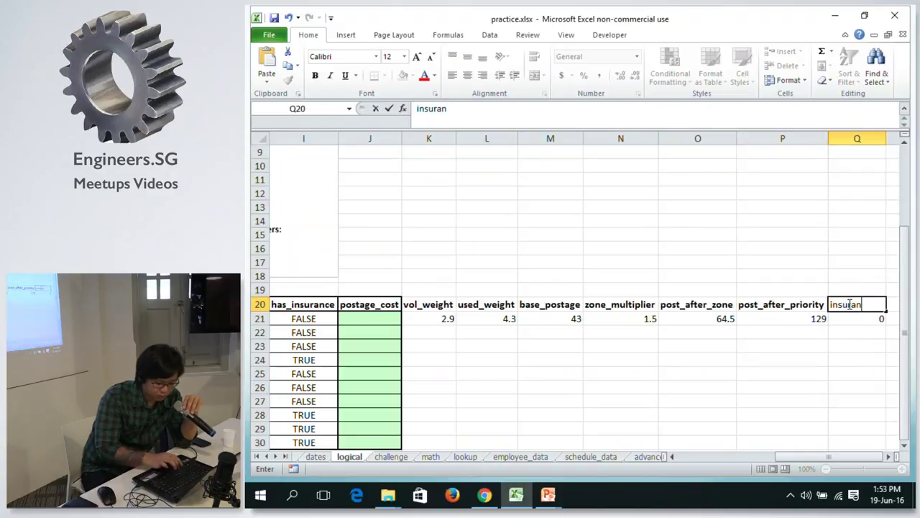
pyautogui.write('ce')
pyautogui.press('Return')
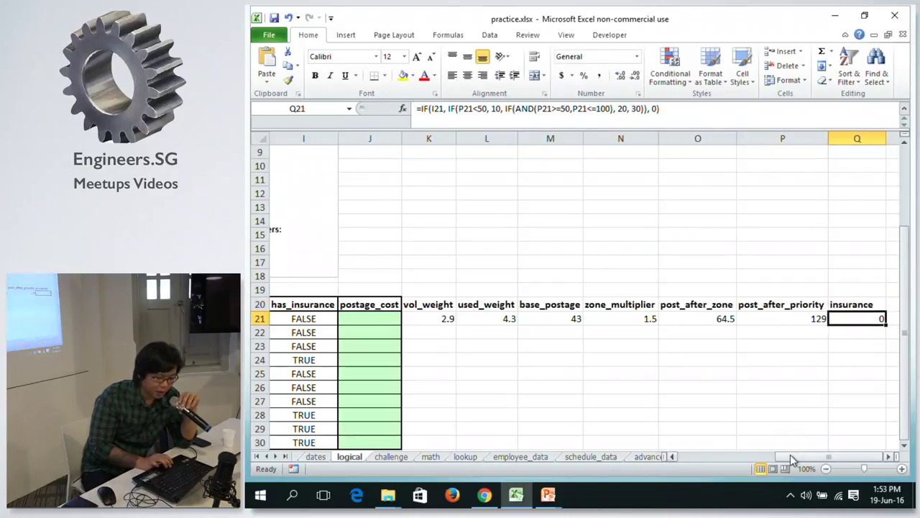
# Review the formulas in K21, P21 and Q21.
pyautogui.click(425, 317)
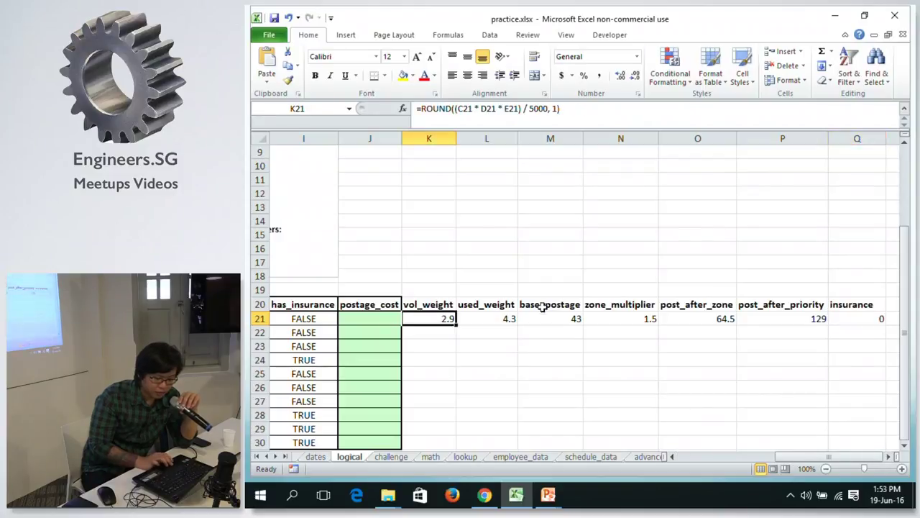
pyautogui.click(891, 317)
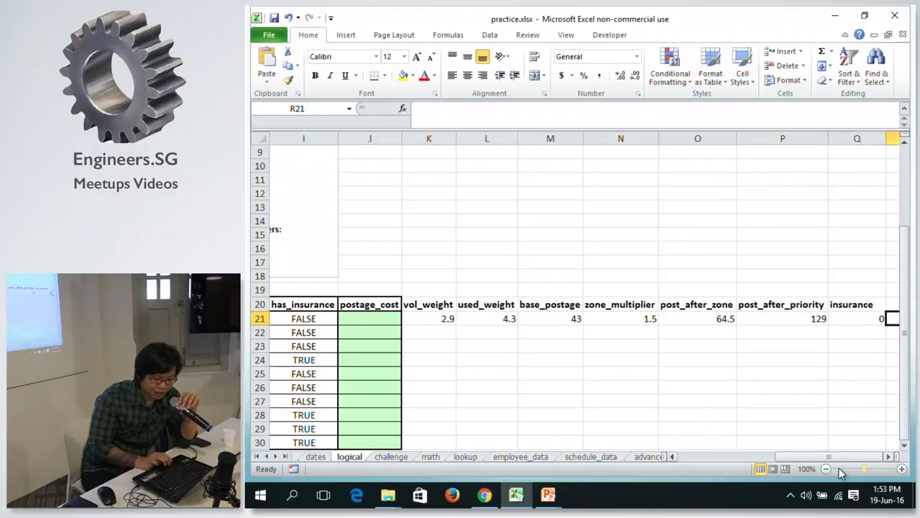
pyautogui.click(838, 457)
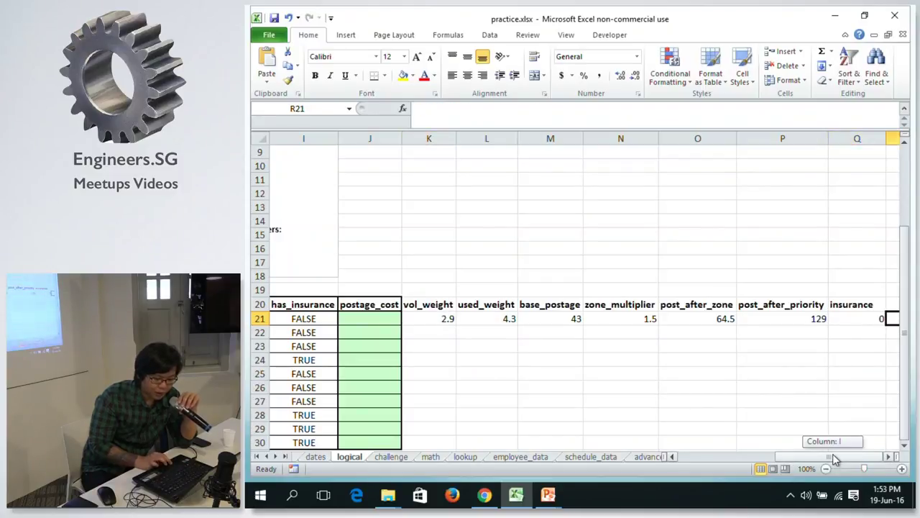
pyautogui.click(889, 457)
pyautogui.click(765, 318)
pyautogui.click(743, 319)
pyautogui.click(784, 319)
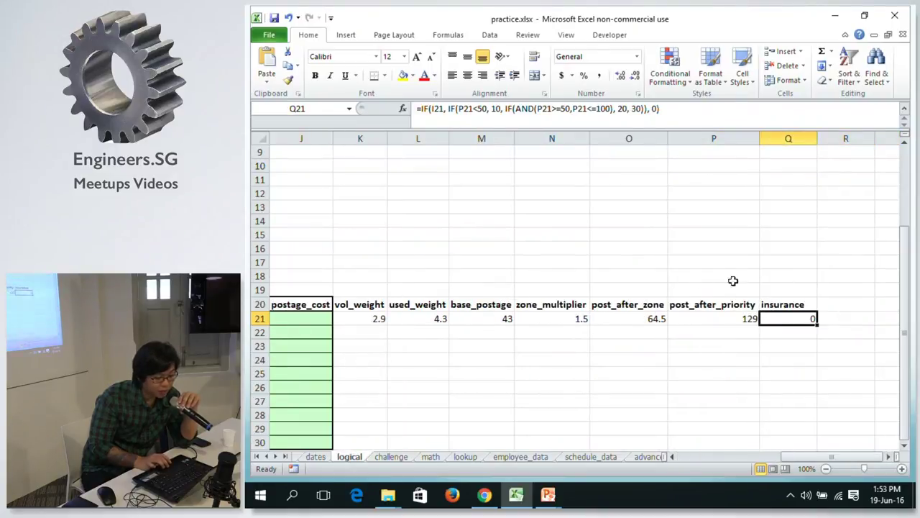
pyautogui.click(862, 320)
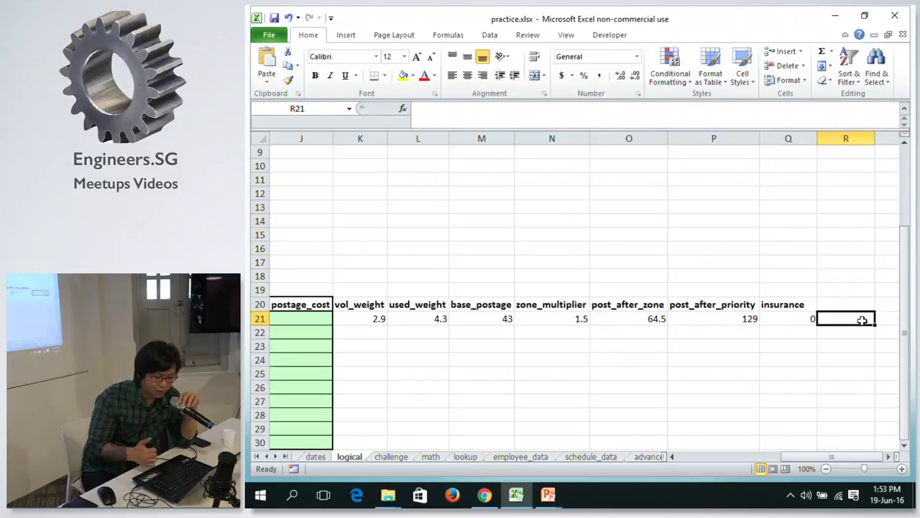
# Abandon the formula started in R21.
pyautogui.write('=')
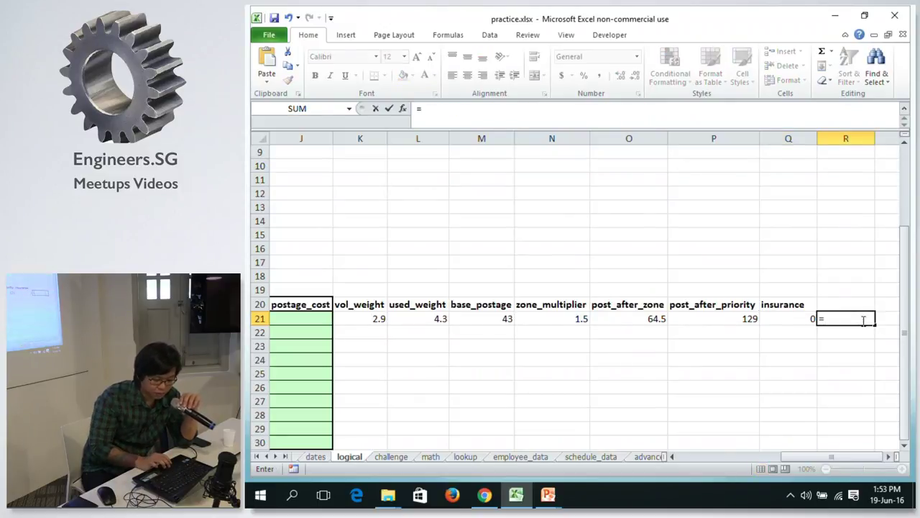
pyautogui.click(744, 318)
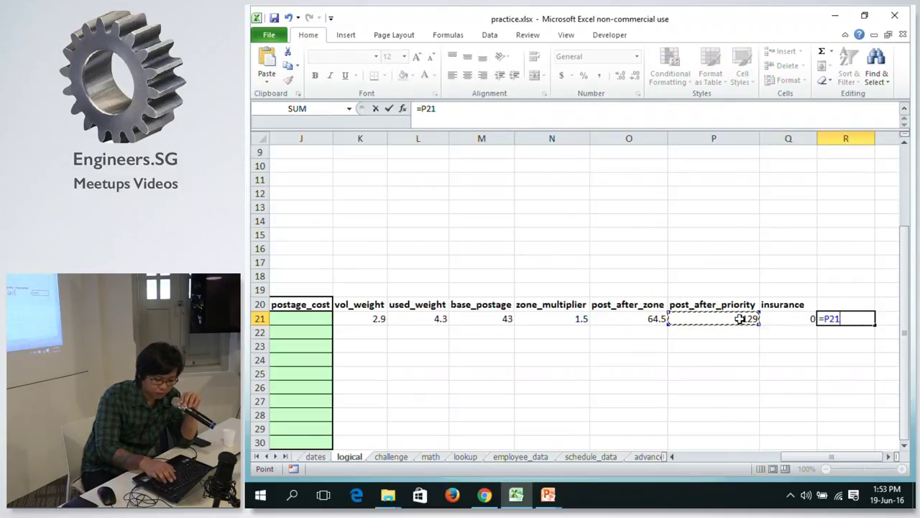
pyautogui.press('Escape')
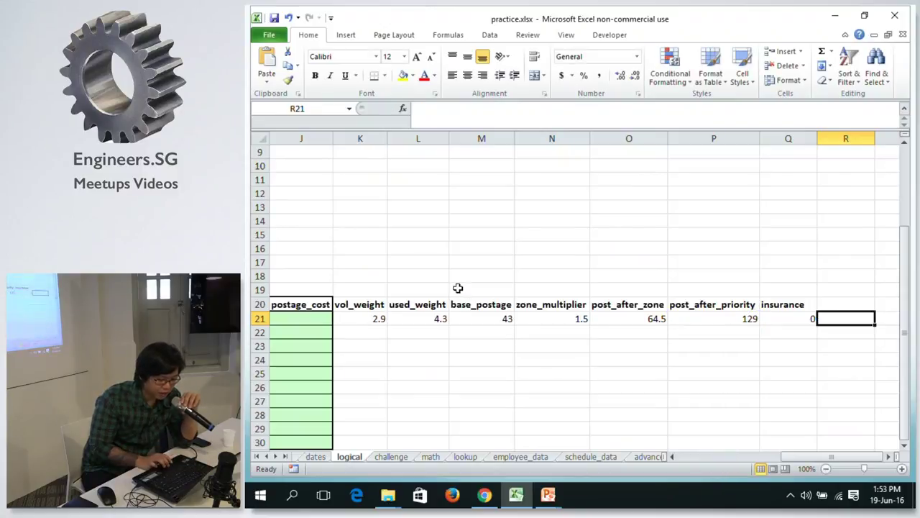
# Enter =P21+Q21 in postage_cost J21, giving 129.
pyautogui.click(310, 317)
pyautogui.write('=')
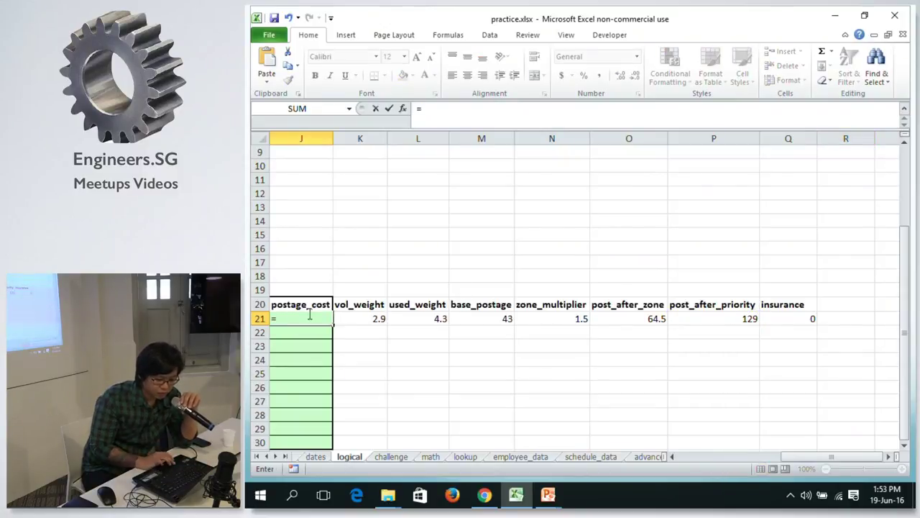
pyautogui.click(694, 307)
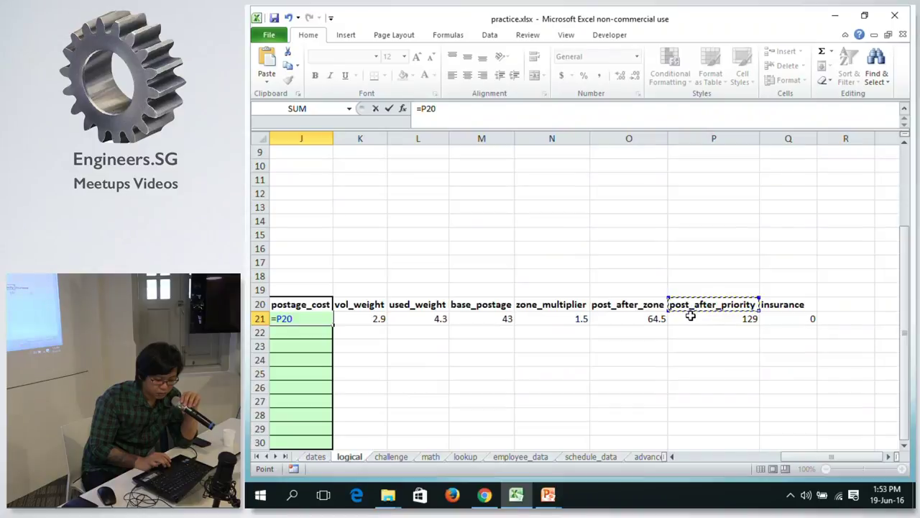
pyautogui.click(688, 319)
pyautogui.write('+')
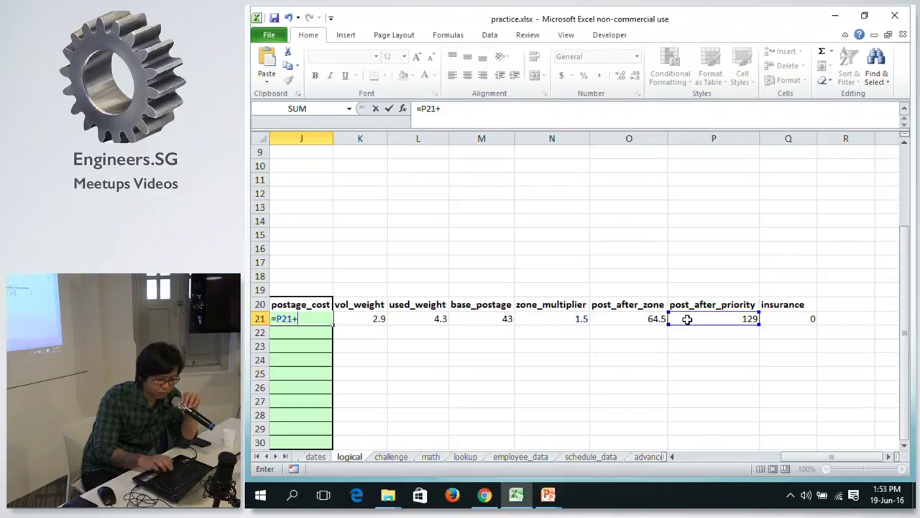
pyautogui.click(806, 320)
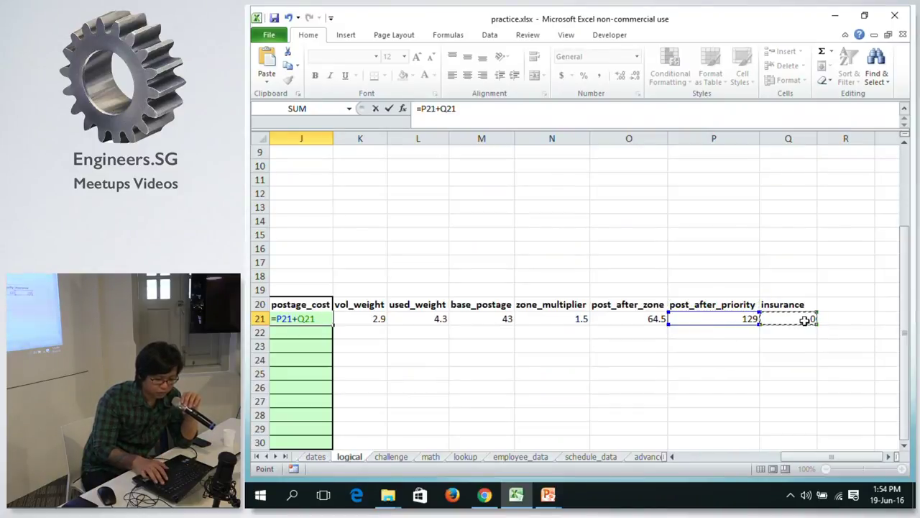
pyautogui.press('Return')
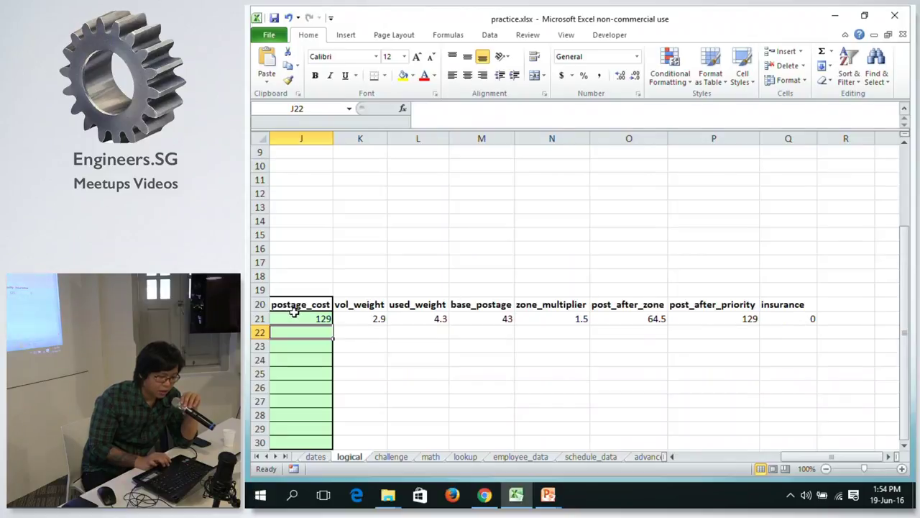
pyautogui.click(294, 317)
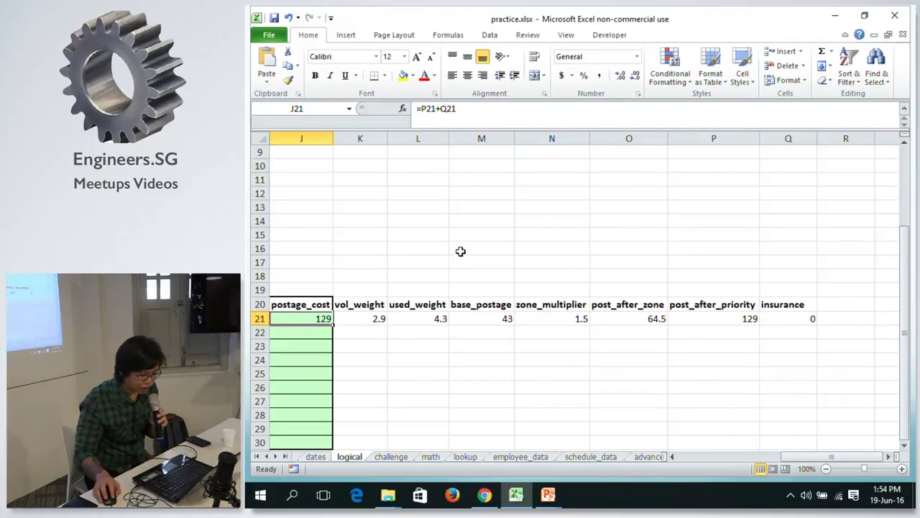
pyautogui.moveTo(321, 317); pyautogui.dragTo(386, 317)
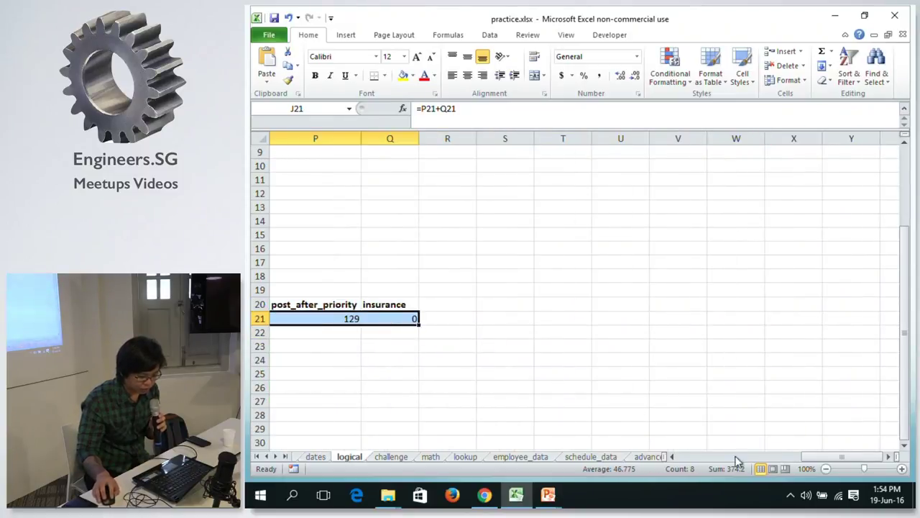
pyautogui.moveTo(820, 458); pyautogui.dragTo(806, 458)
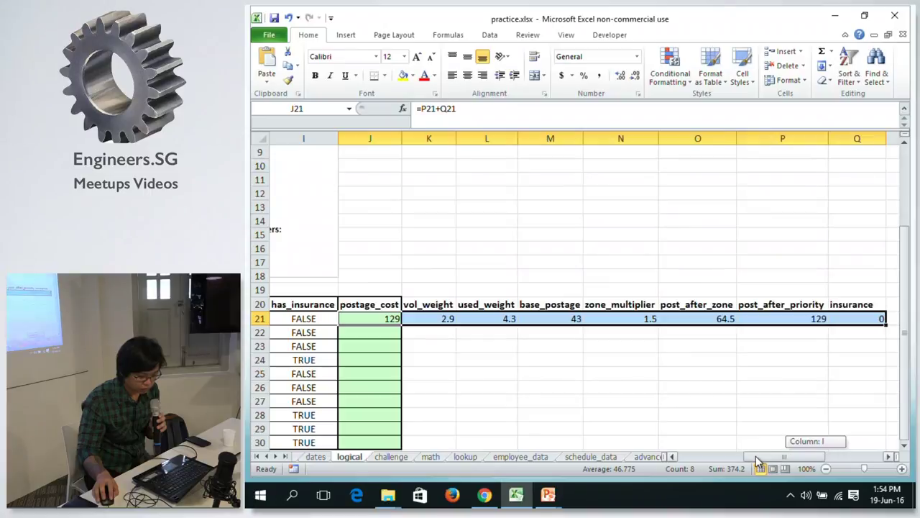
pyautogui.click(884, 322)
pyautogui.moveTo(388, 321); pyautogui.dragTo(873, 322)
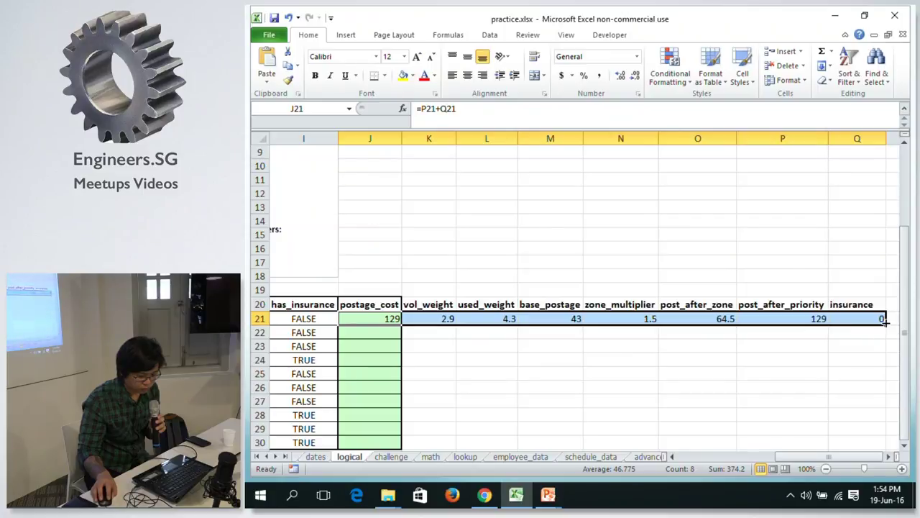
pyautogui.doubleClick(887, 324)
pyautogui.click(855, 332)
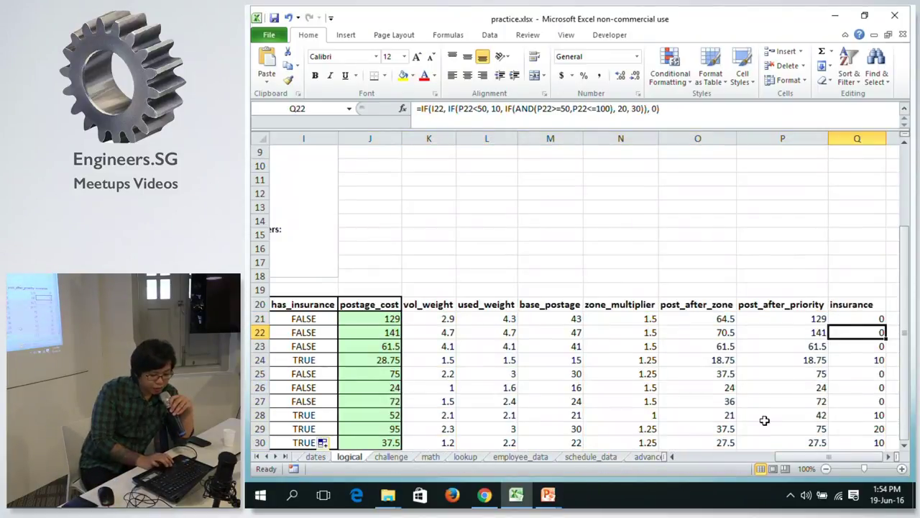
pyautogui.moveTo(786, 458); pyautogui.dragTo(776, 457)
pyautogui.click(477, 316)
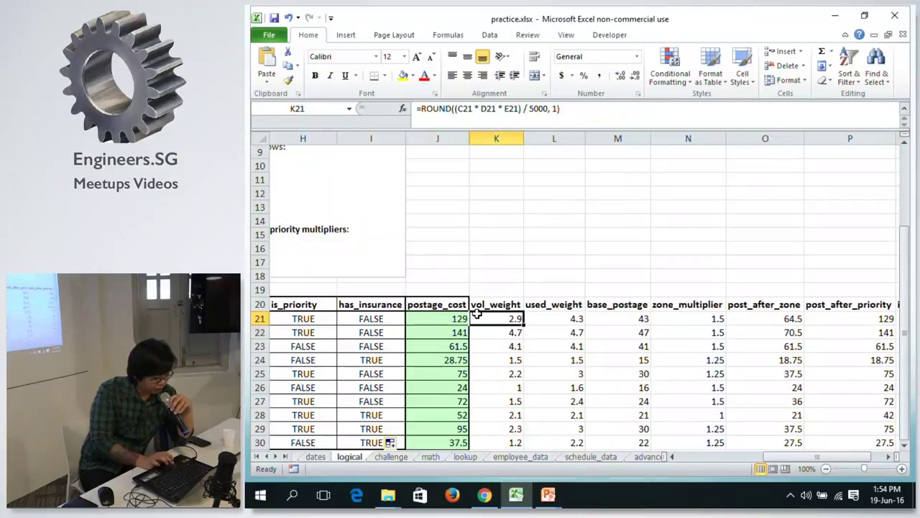
pyautogui.click(506, 335)
pyautogui.moveTo(790, 460); pyautogui.dragTo(741, 455)
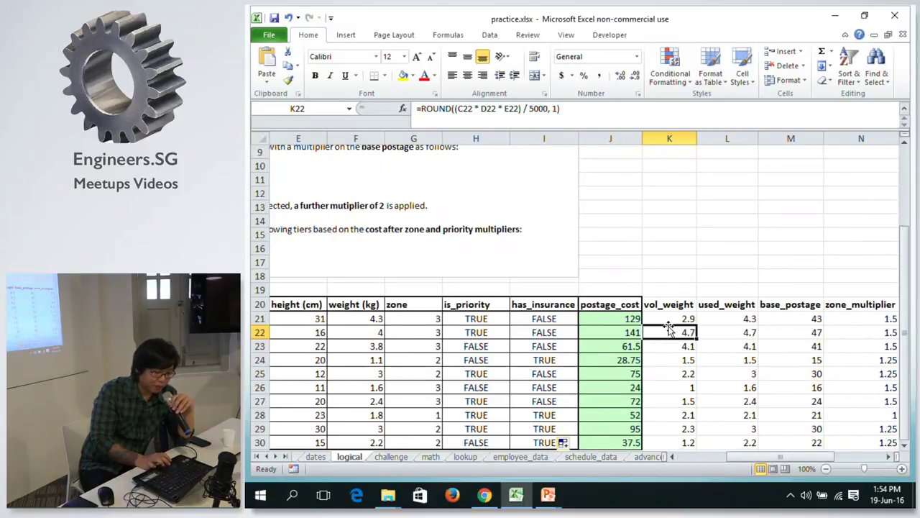
pyautogui.click(735, 330)
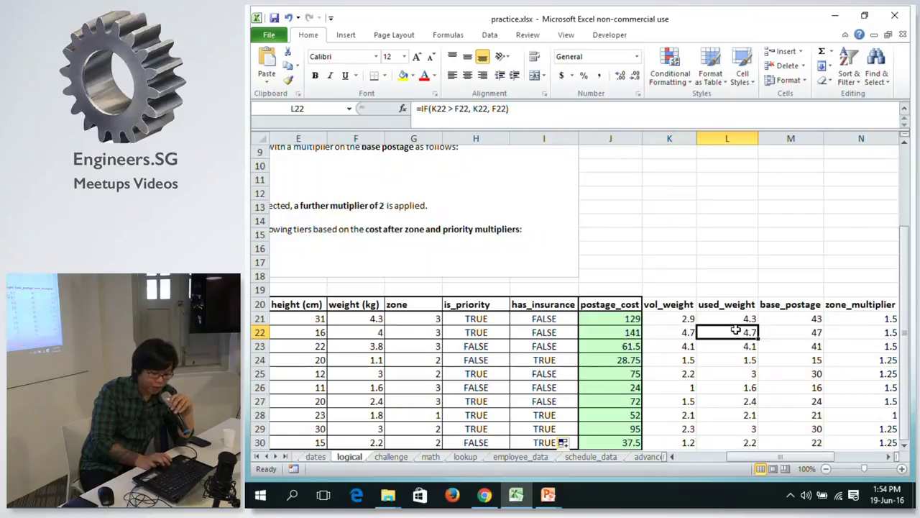
pyautogui.click(666, 334)
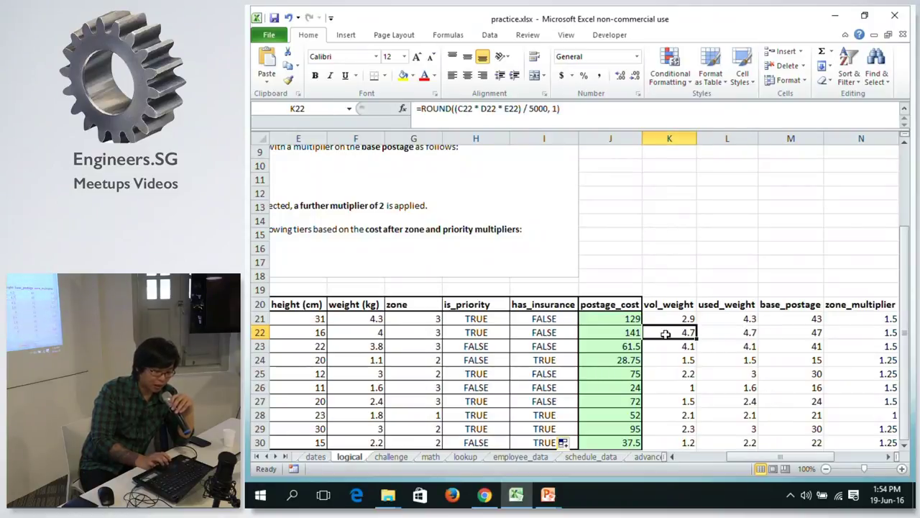
pyautogui.click(357, 329)
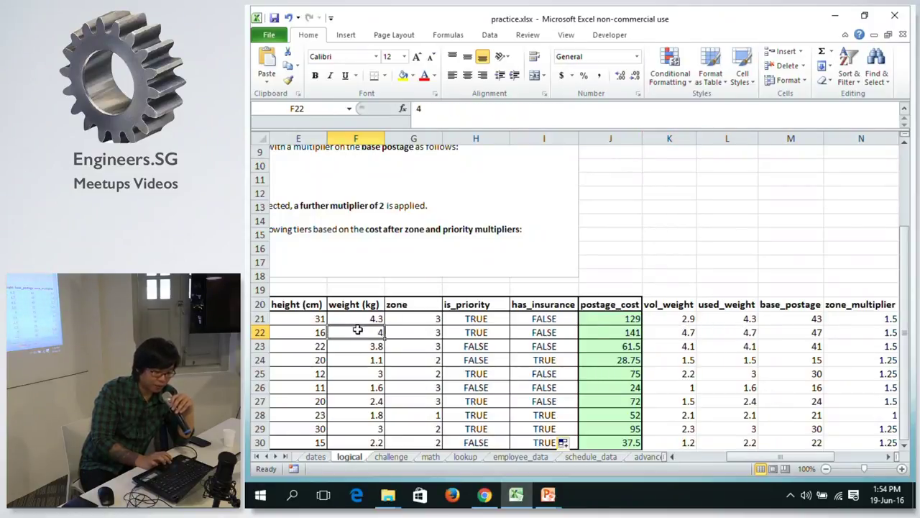
pyautogui.click(667, 331)
pyautogui.click(732, 332)
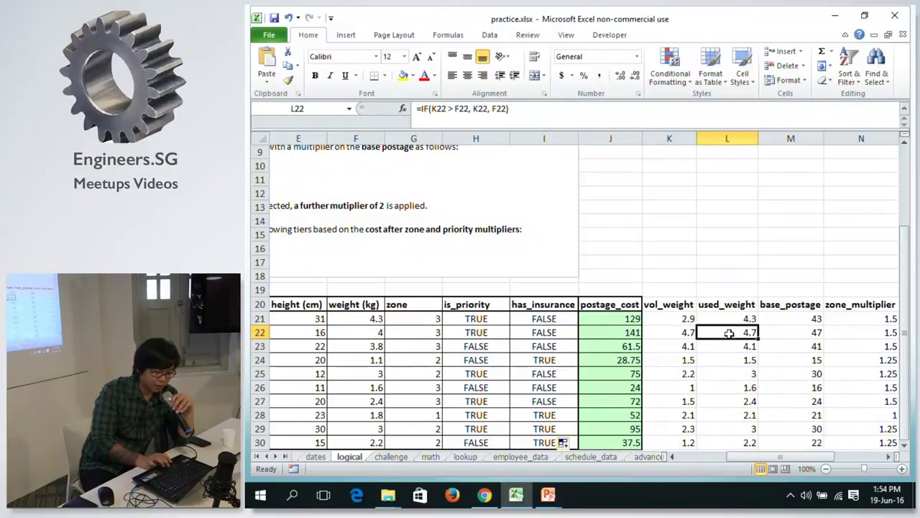
pyautogui.click(692, 346)
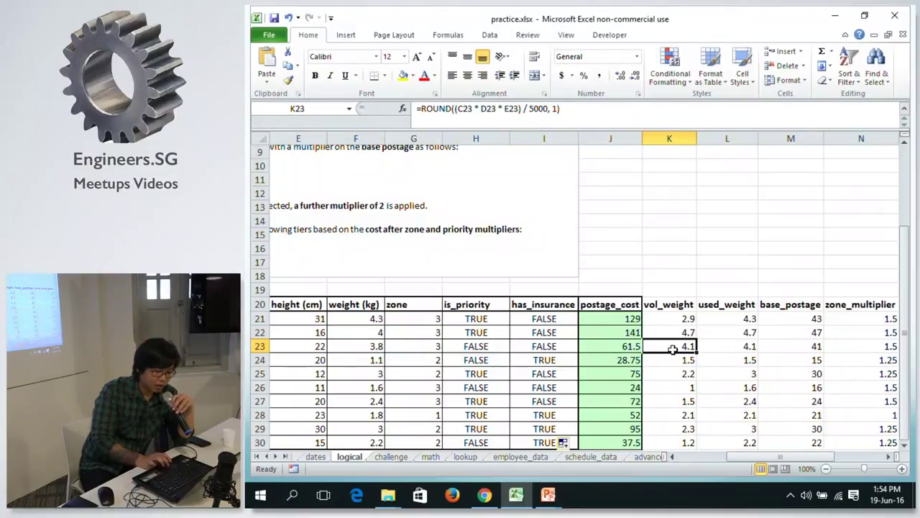
pyautogui.click(362, 347)
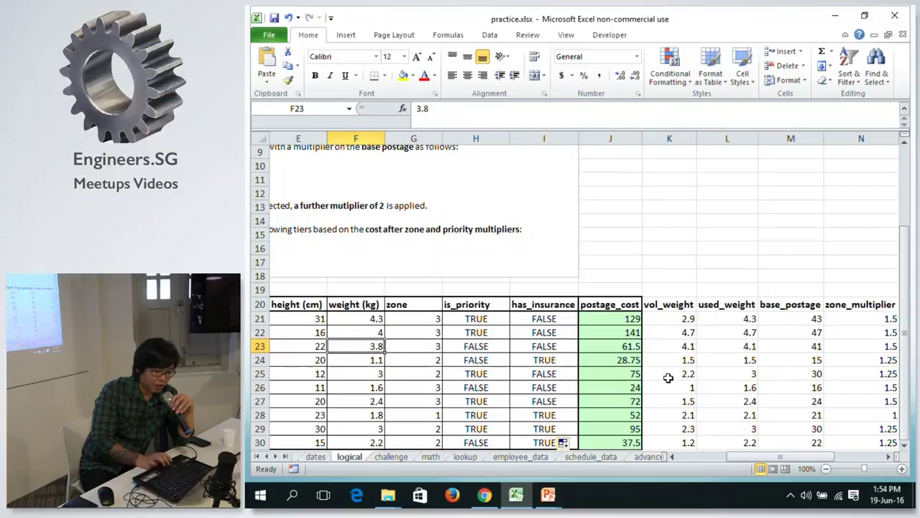
pyautogui.click(747, 346)
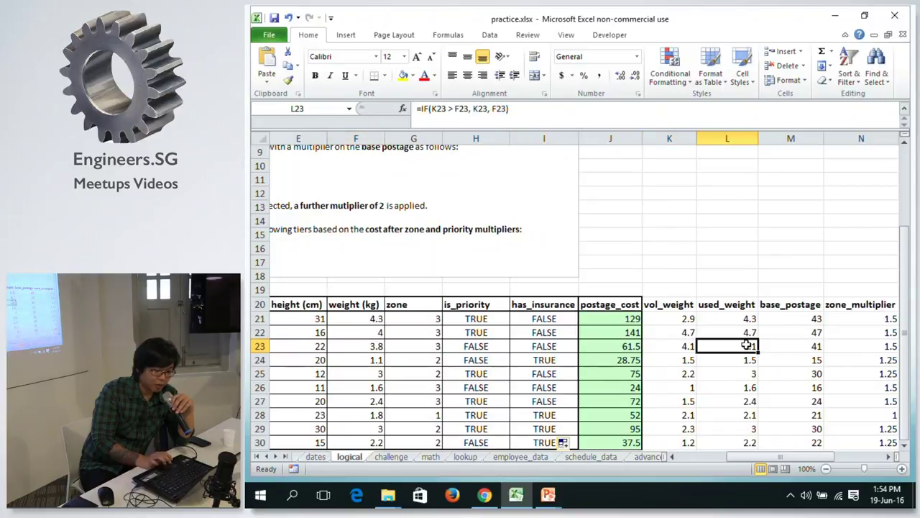
pyautogui.click(801, 317)
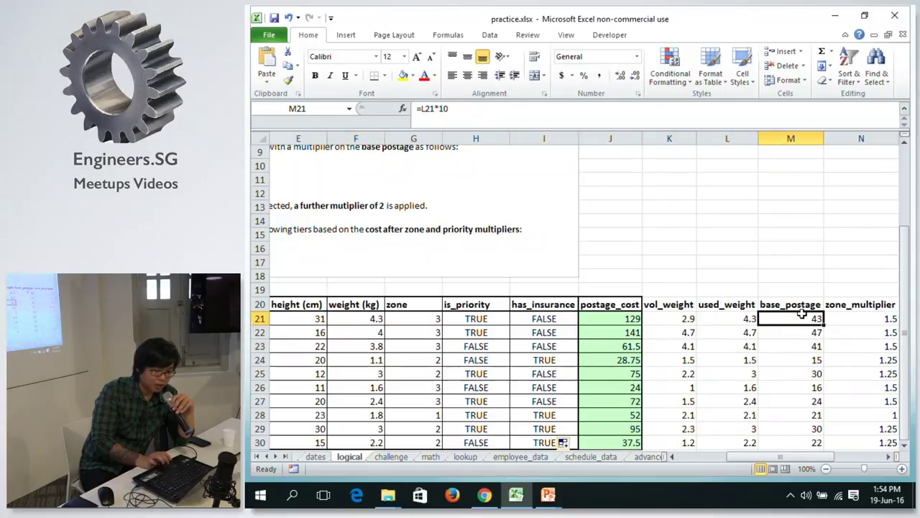
pyautogui.click(741, 386)
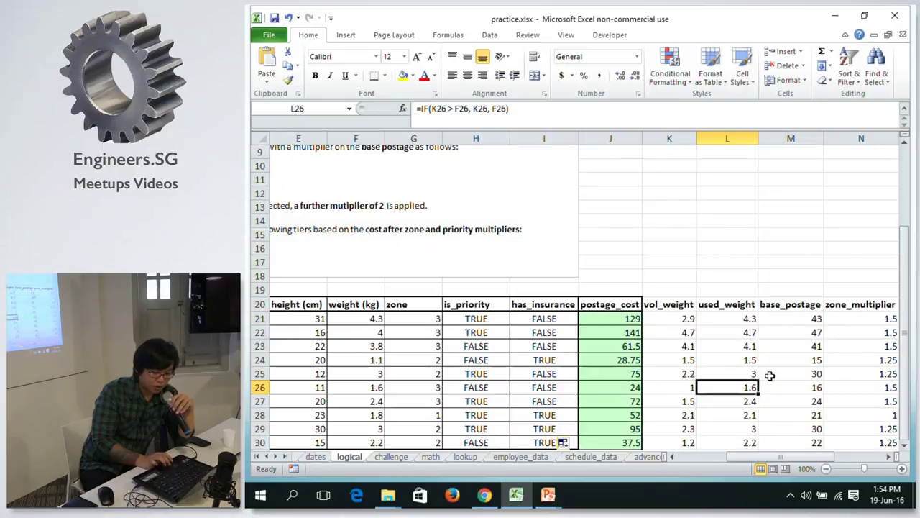
pyautogui.click(743, 408)
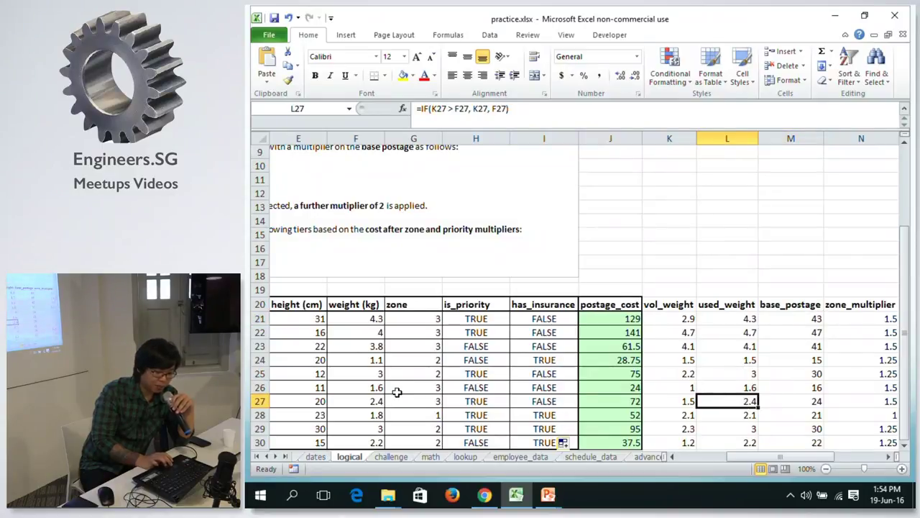
pyautogui.click(375, 400)
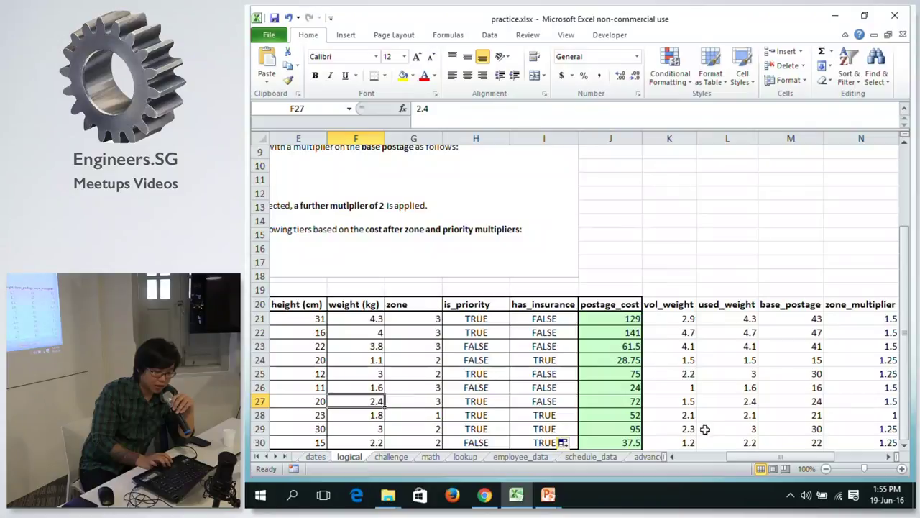
pyautogui.click(676, 404)
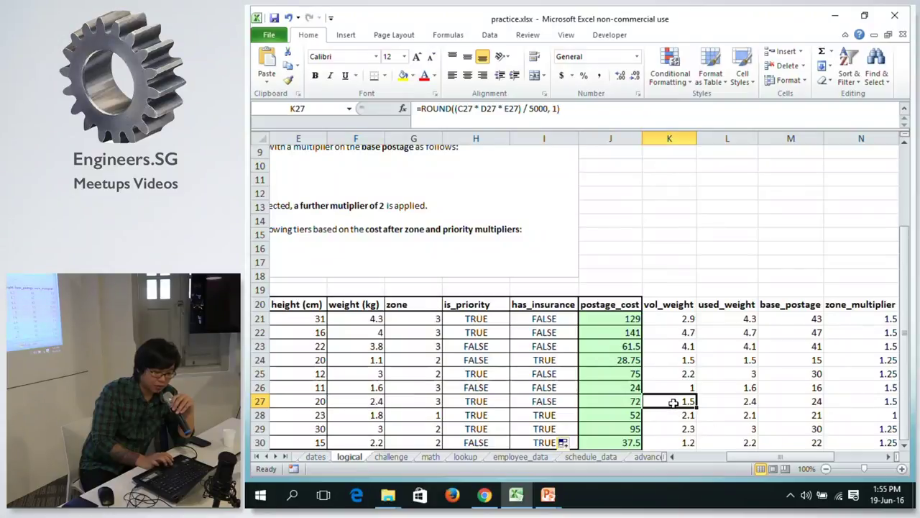
pyautogui.click(775, 457)
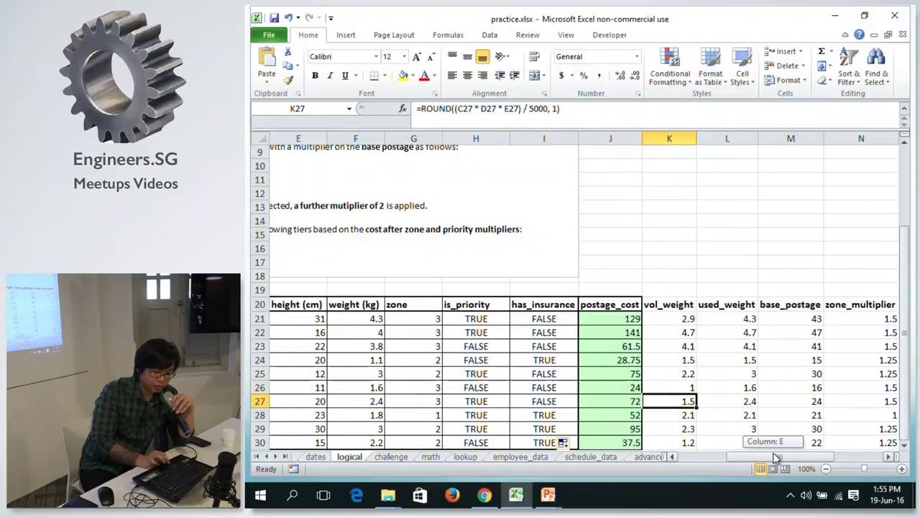
pyautogui.click(738, 406)
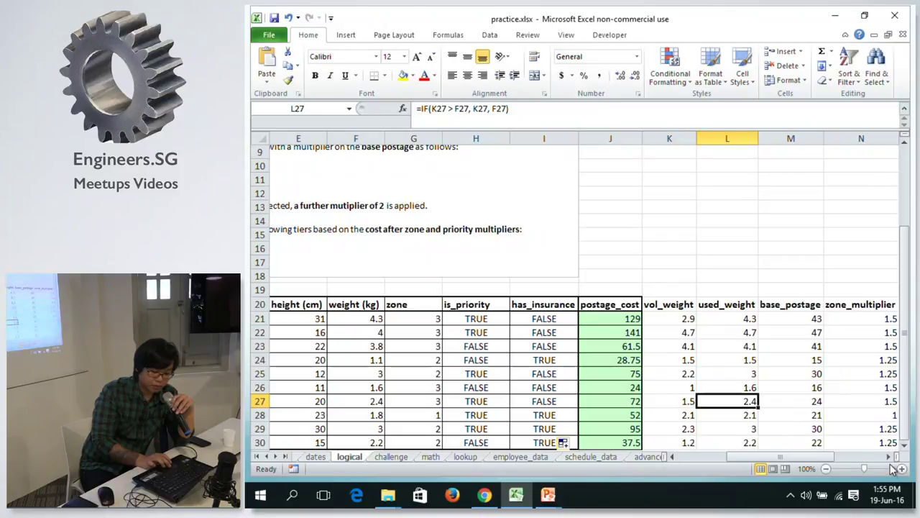
pyautogui.click(855, 316)
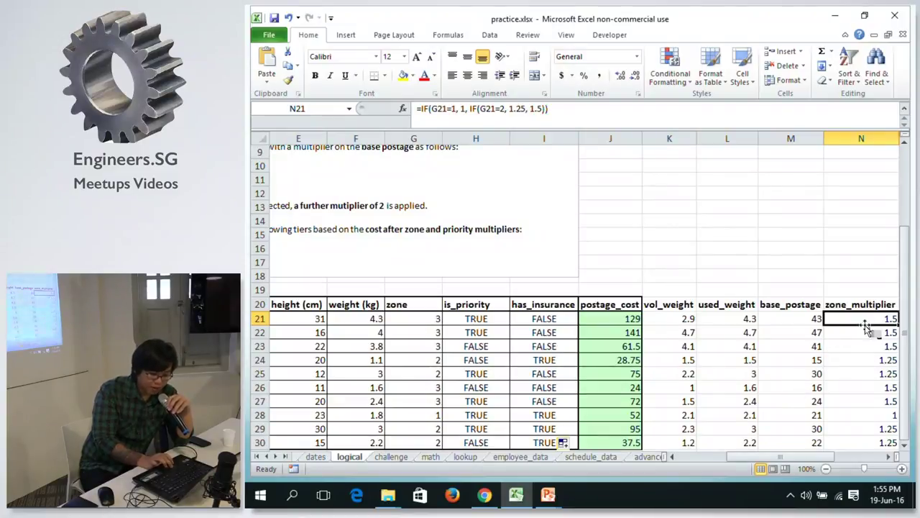
pyautogui.click(413, 317)
pyautogui.moveTo(413, 317); pyautogui.dragTo(408, 342)
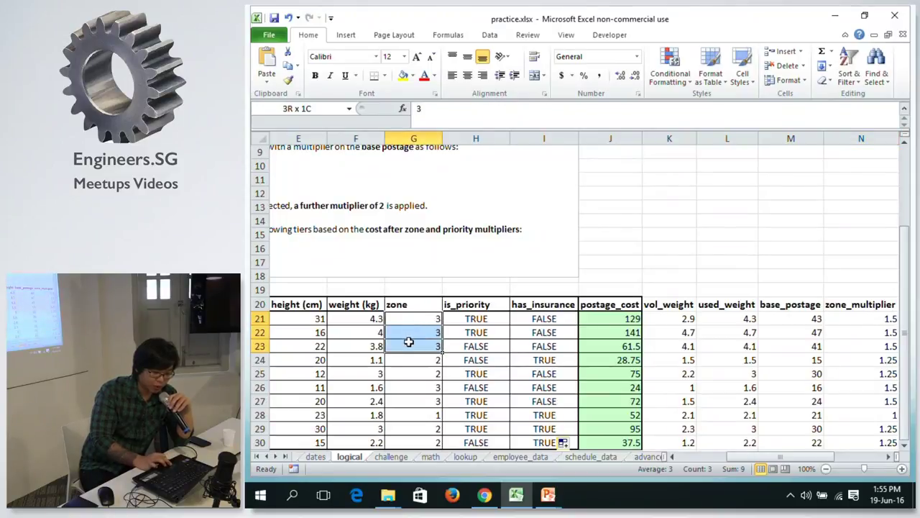
pyautogui.click(863, 308)
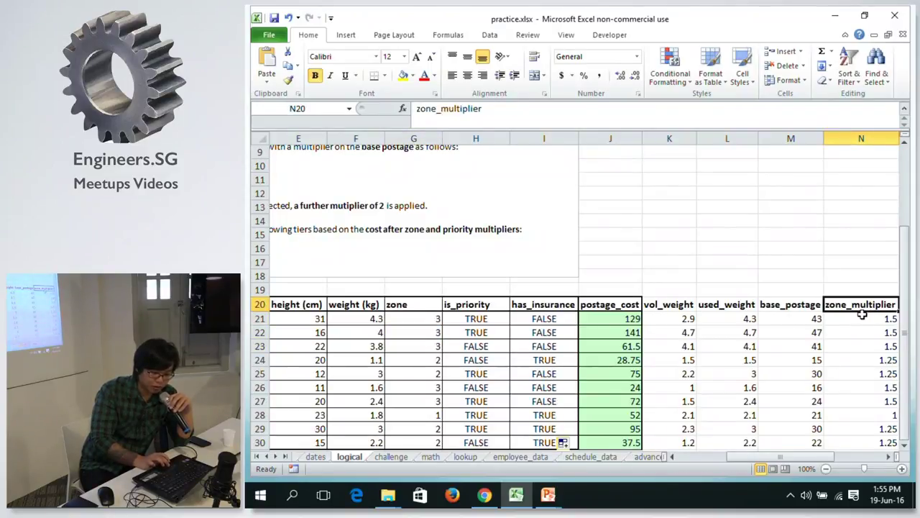
pyautogui.click(863, 317)
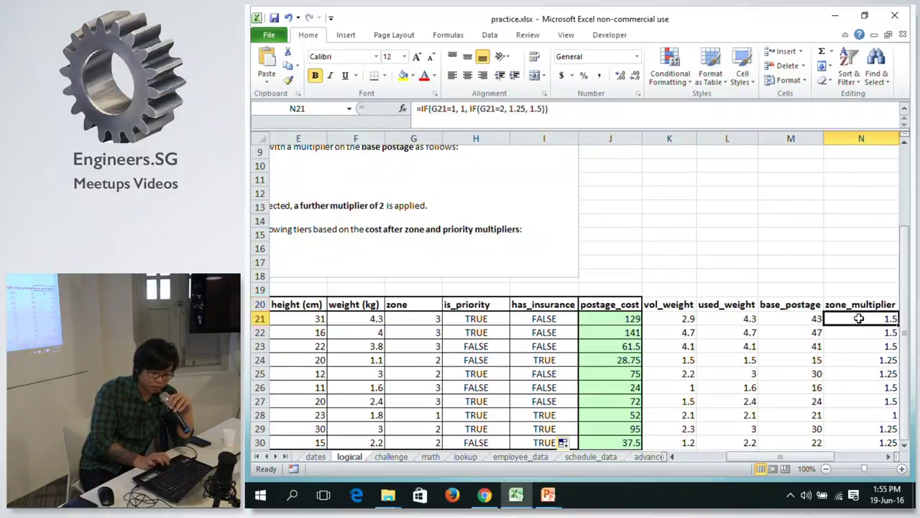
pyautogui.click(427, 358)
pyautogui.click(878, 359)
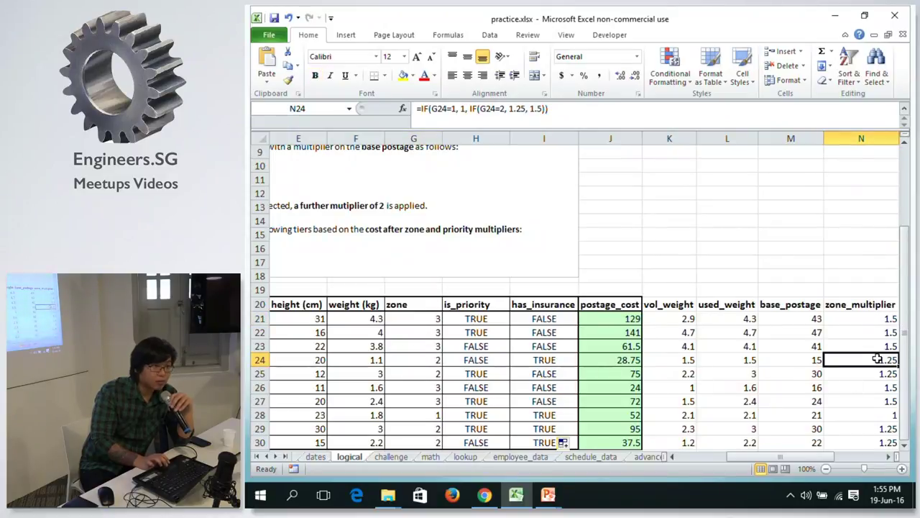
pyautogui.moveTo(804, 462); pyautogui.dragTo(834, 456)
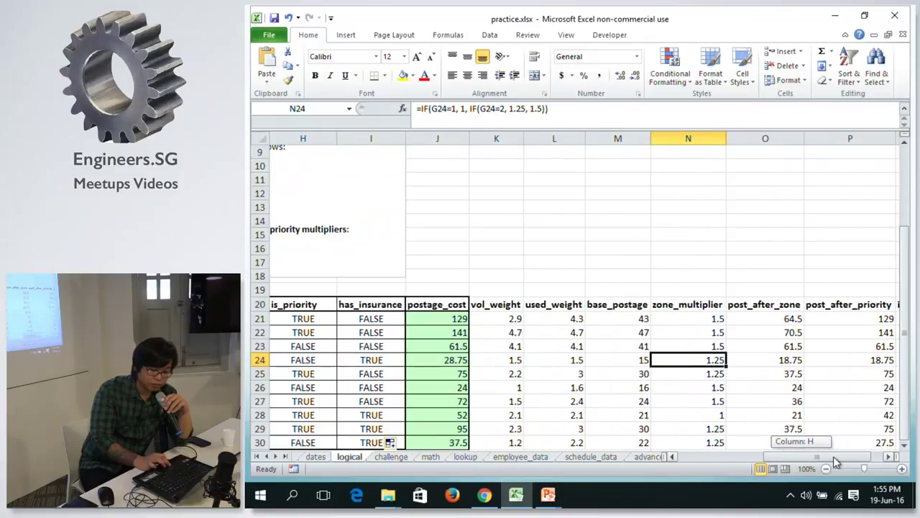
pyautogui.click(745, 322)
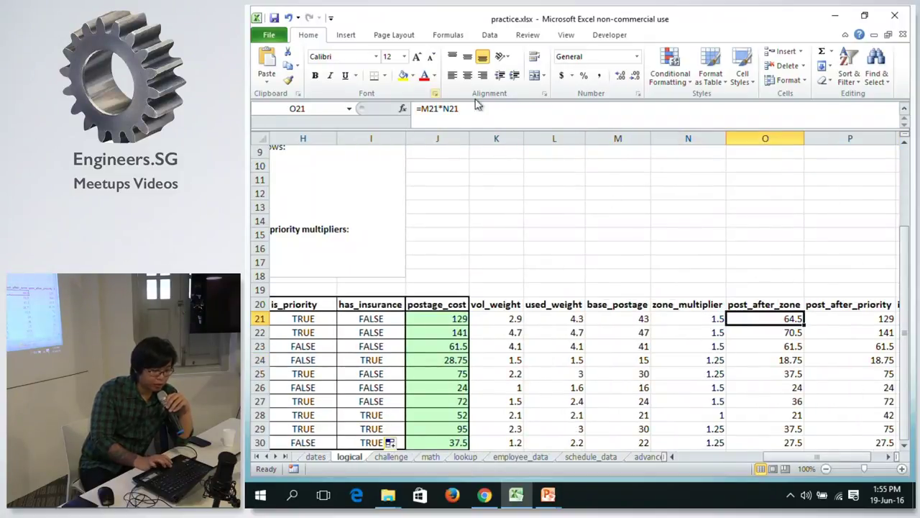
pyautogui.click(858, 320)
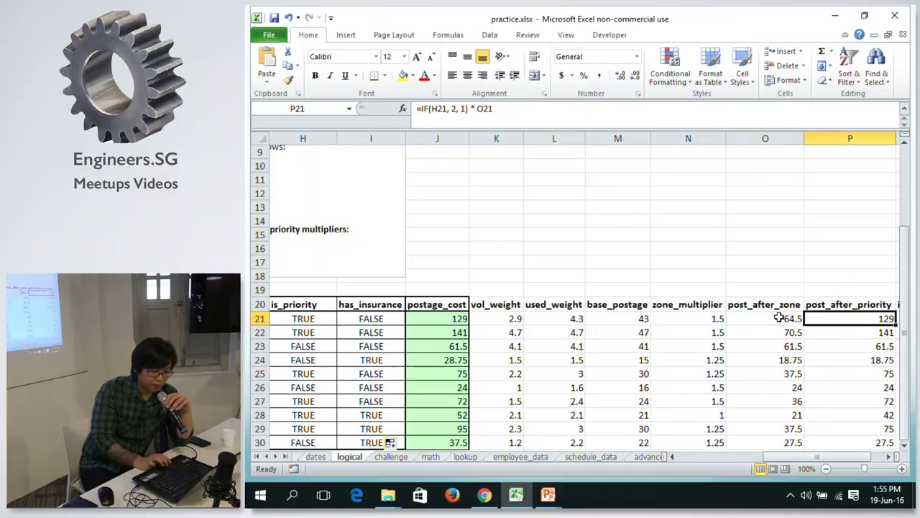
pyautogui.click(321, 317)
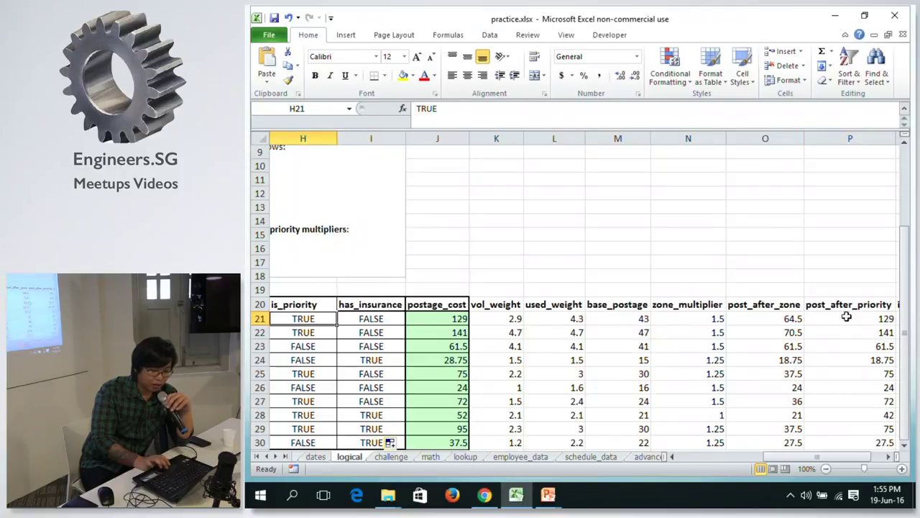
pyautogui.click(872, 321)
pyautogui.click(860, 333)
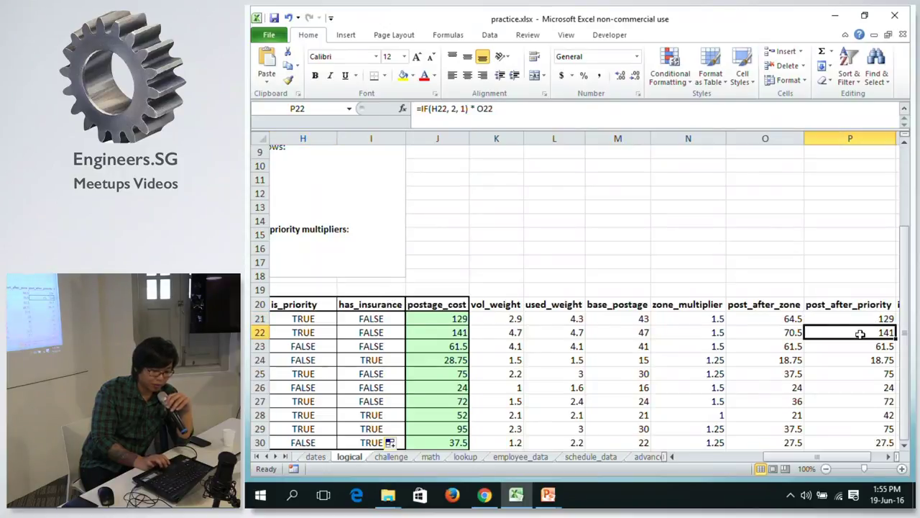
pyautogui.click(860, 347)
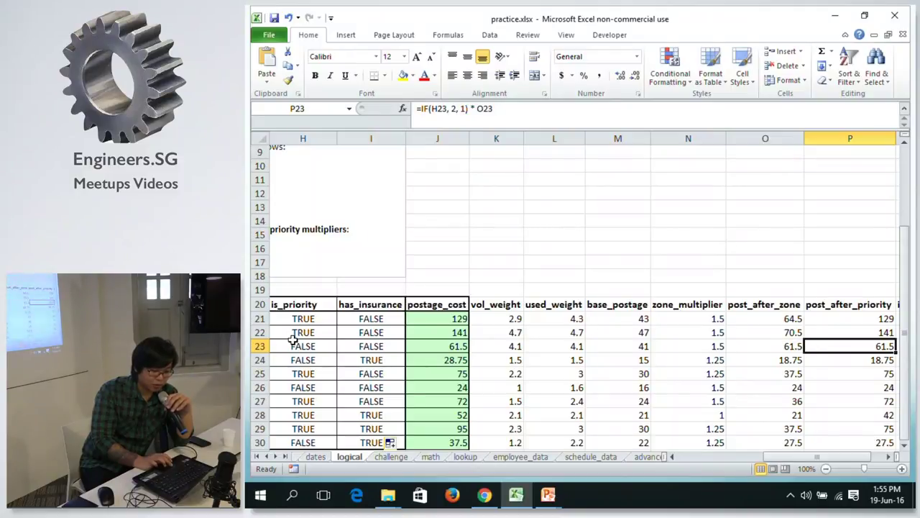
pyautogui.moveTo(804, 462); pyautogui.dragTo(805, 462)
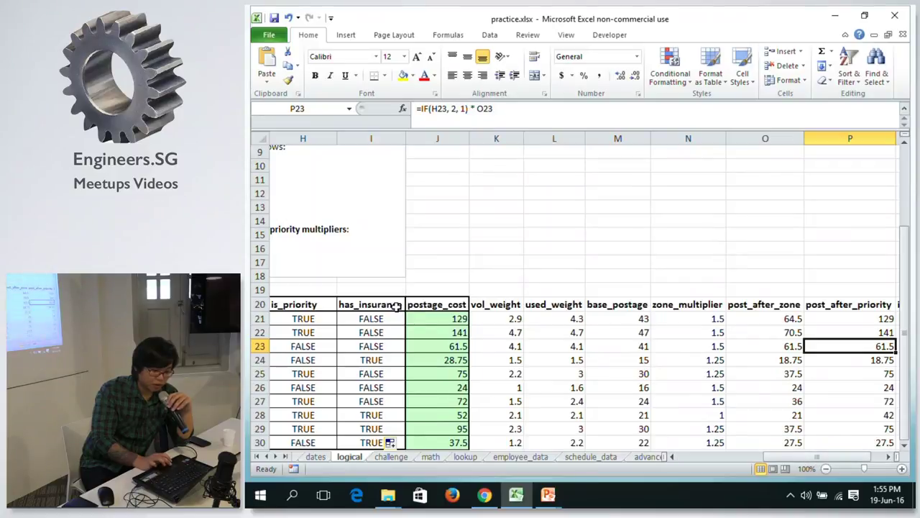
pyautogui.click(374, 359)
pyautogui.moveTo(793, 457); pyautogui.dragTo(860, 457)
pyautogui.click(853, 360)
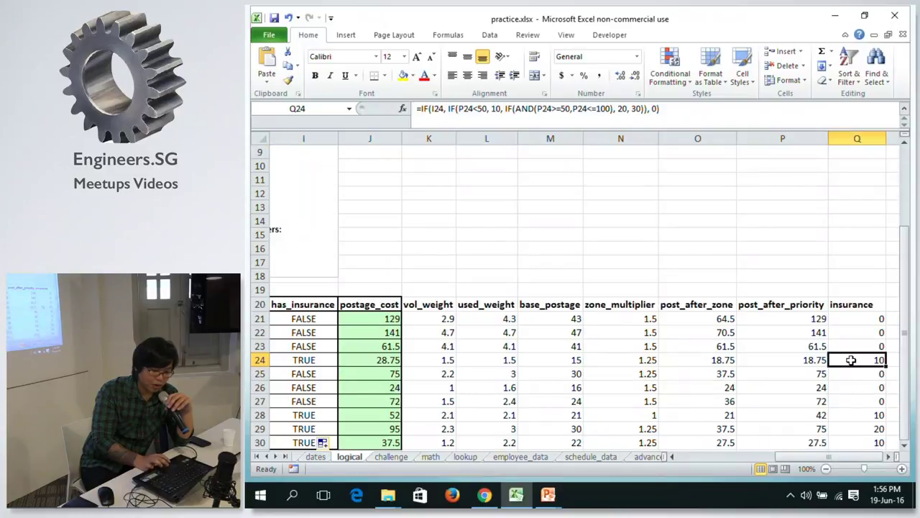
pyautogui.click(791, 364)
pyautogui.click(791, 389)
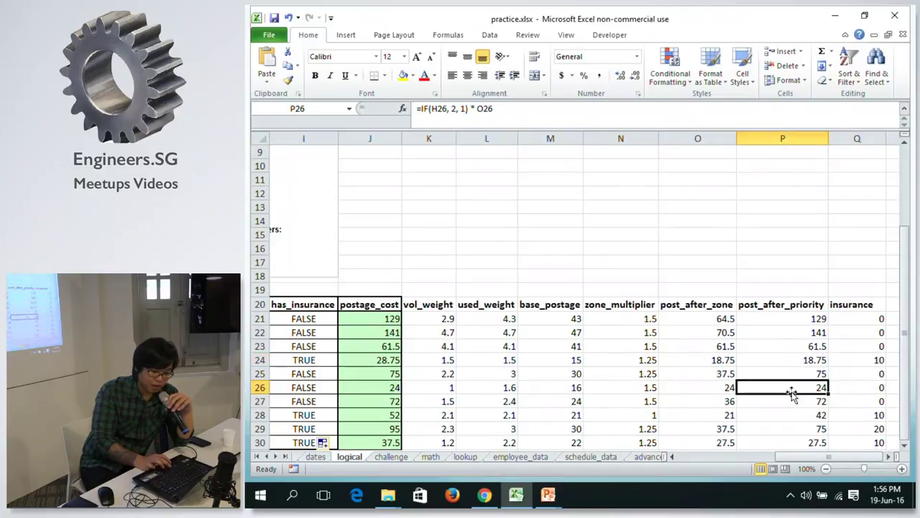
pyautogui.click(795, 418)
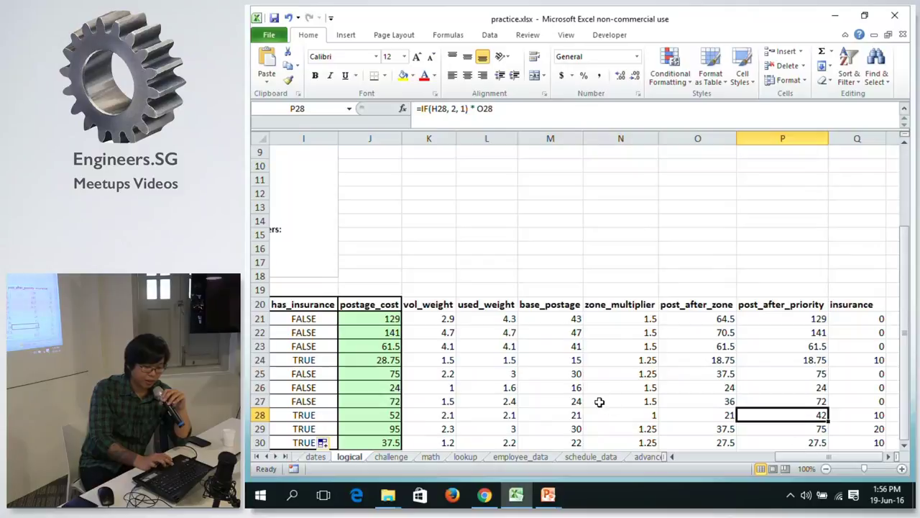
pyautogui.moveTo(355, 318); pyautogui.dragTo(389, 407)
pyautogui.click(652, 321)
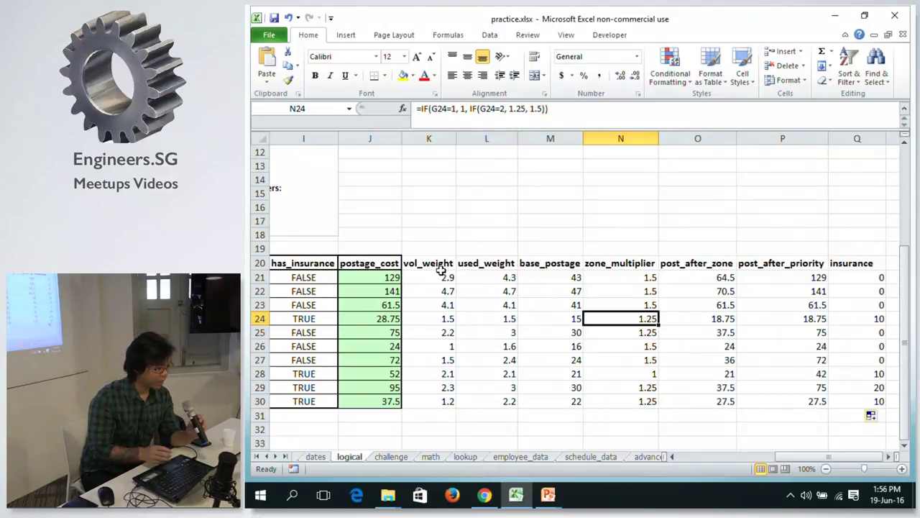
# Undo the earlier fill, then refill J21:Q21 to row 30 by double-click and again by drag.
pyautogui.hotkey('ctrl', 'z')
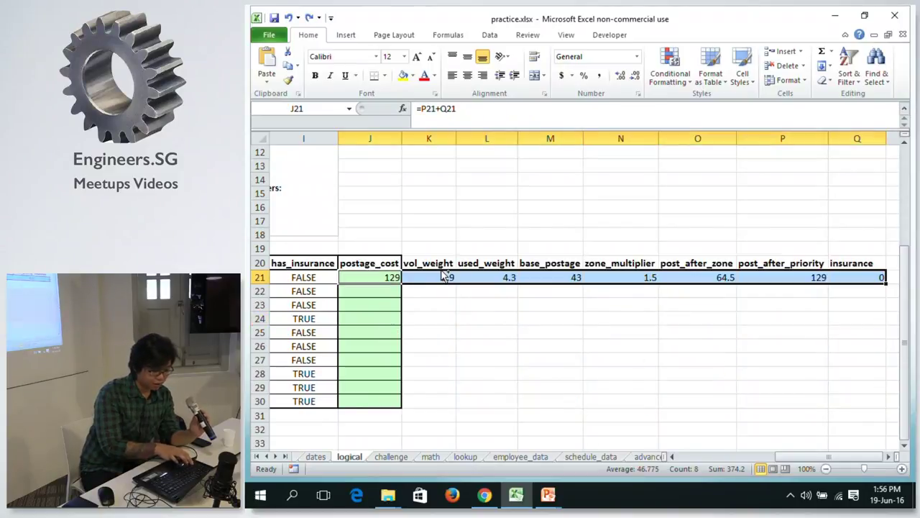
pyautogui.click(370, 277)
pyautogui.moveTo(371, 277); pyautogui.dragTo(875, 277)
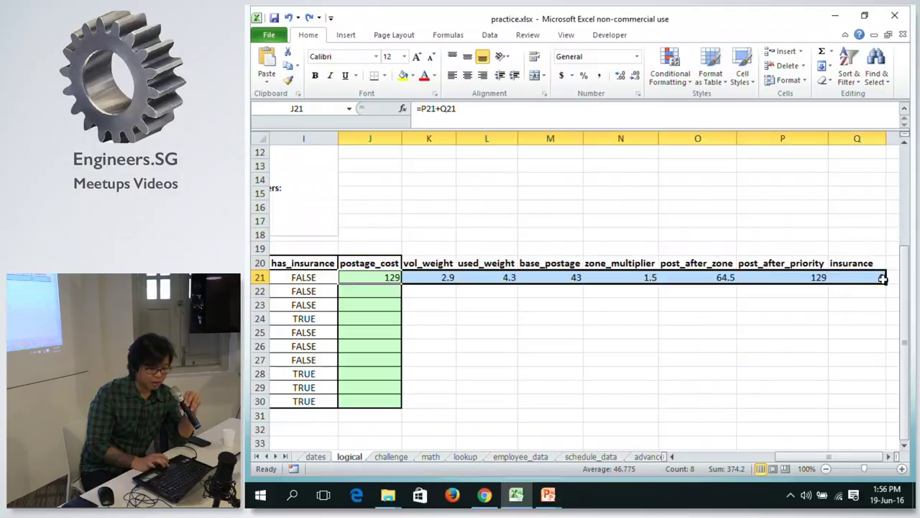
pyautogui.doubleClick(885, 279)
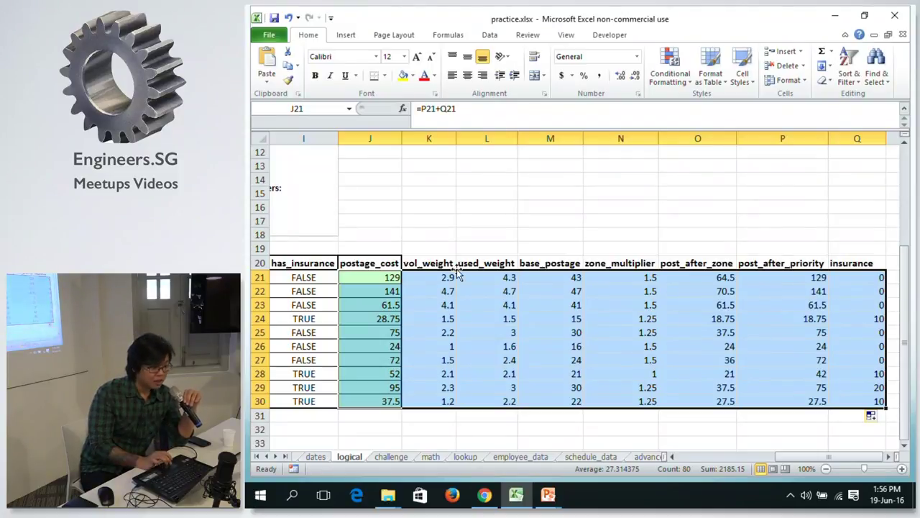
pyautogui.click(304, 279)
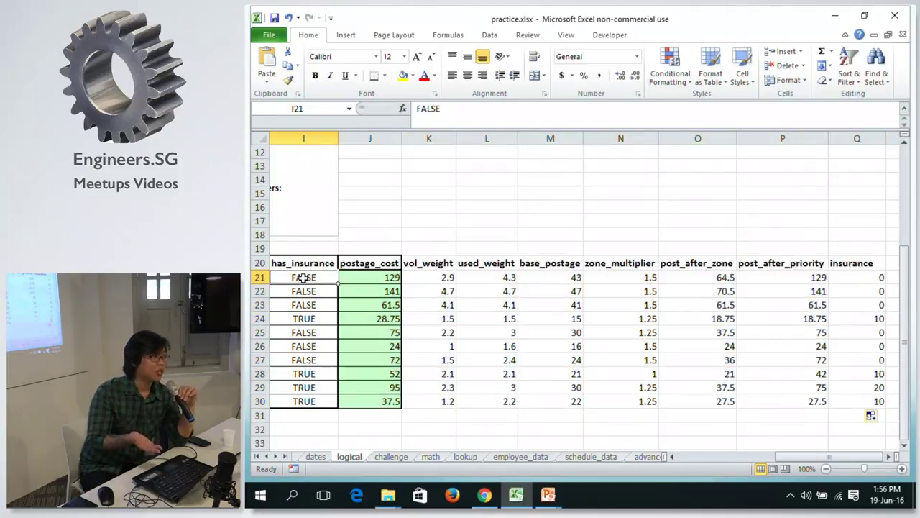
pyautogui.click(304, 400)
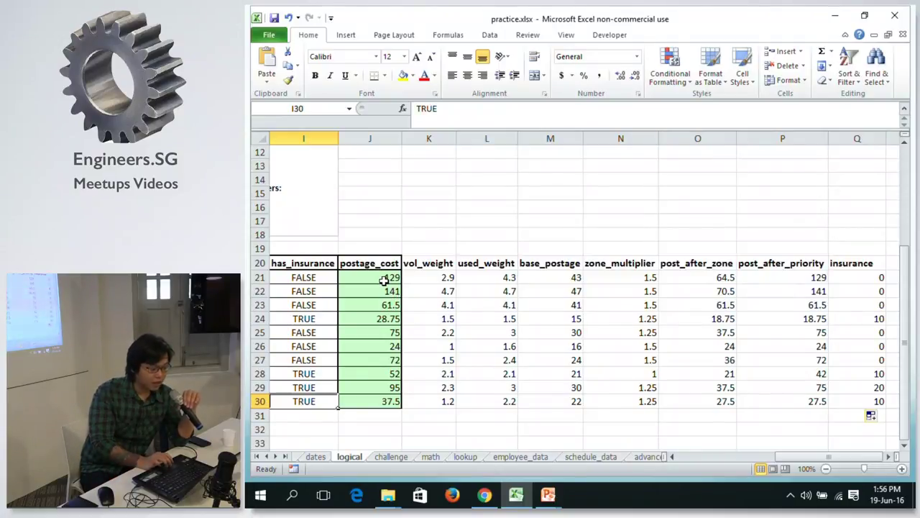
pyautogui.hotkey('ctrl', 'z')
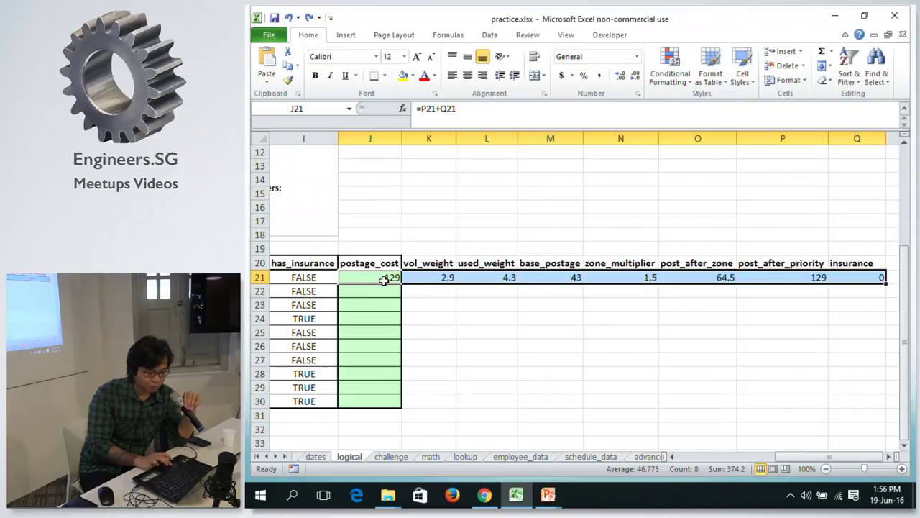
pyautogui.moveTo(885, 281); pyautogui.dragTo(872, 414)
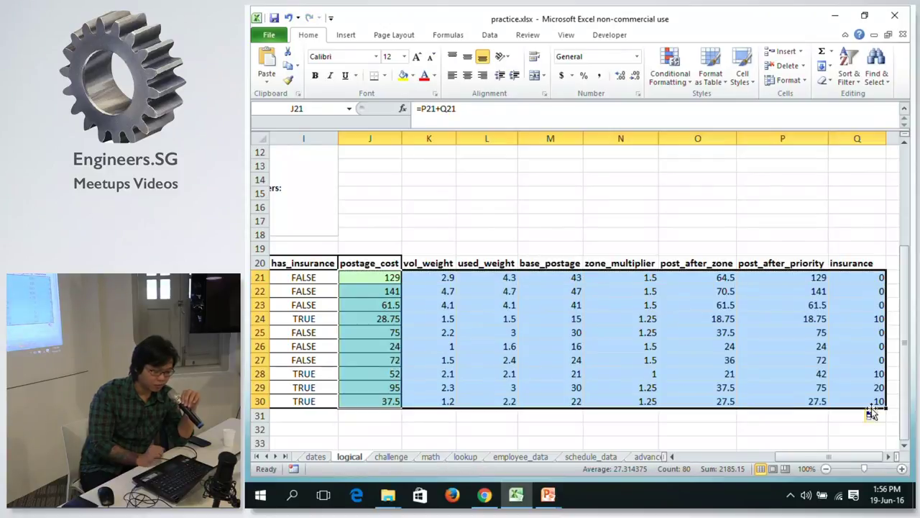
pyautogui.click(856, 384)
# Undo the fill and paste row 21's formulas into row 24, where J24 shows 28.75.
pyautogui.hotkey('ctrl', 'z')
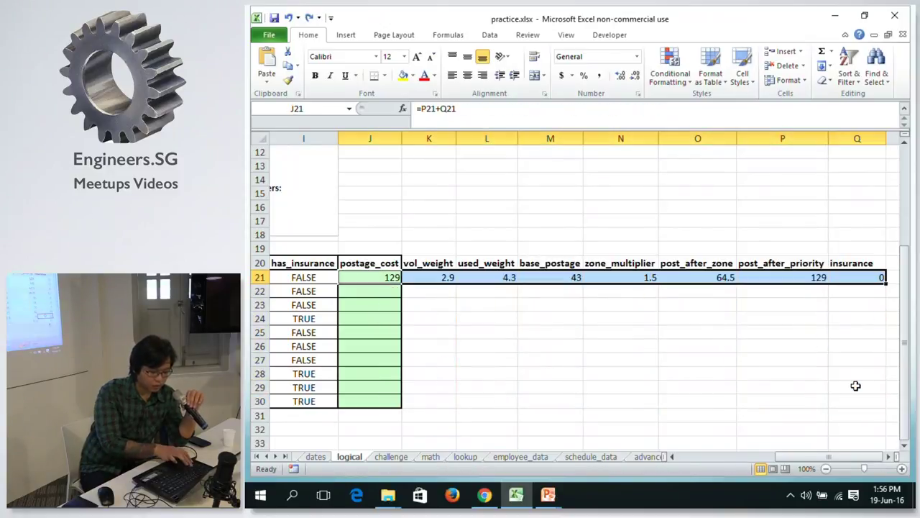
pyautogui.hotkey('ctrl', 'c')
pyautogui.press('Down')
pyautogui.press('Down')
pyautogui.press('Down')
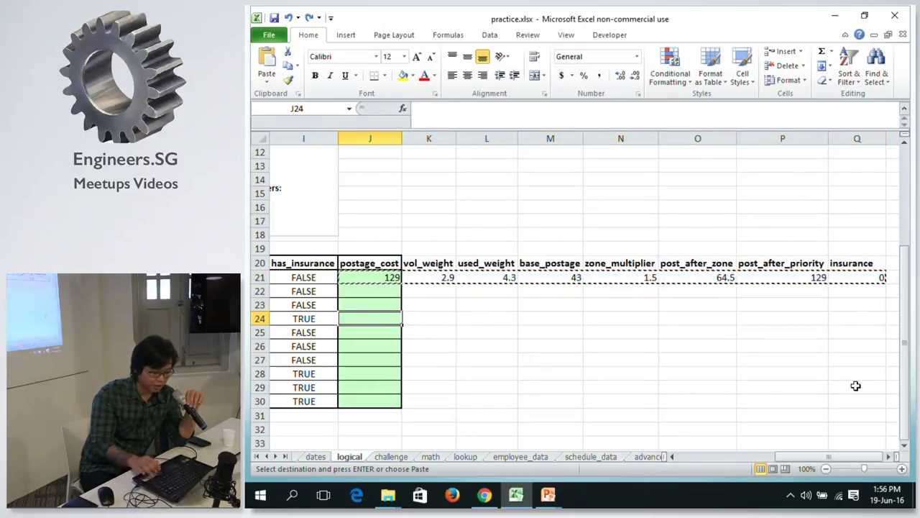
pyautogui.hotkey('ctrl', 'v')
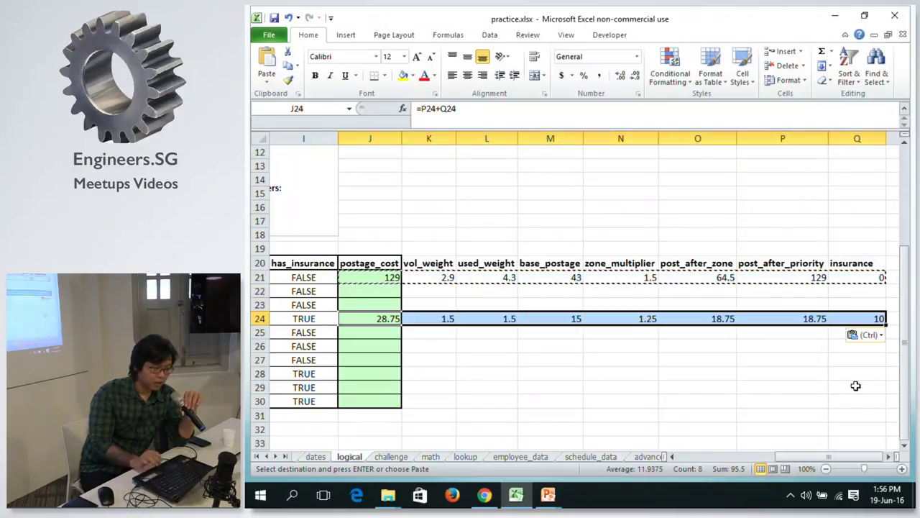
pyautogui.click(382, 310)
pyautogui.click(448, 111)
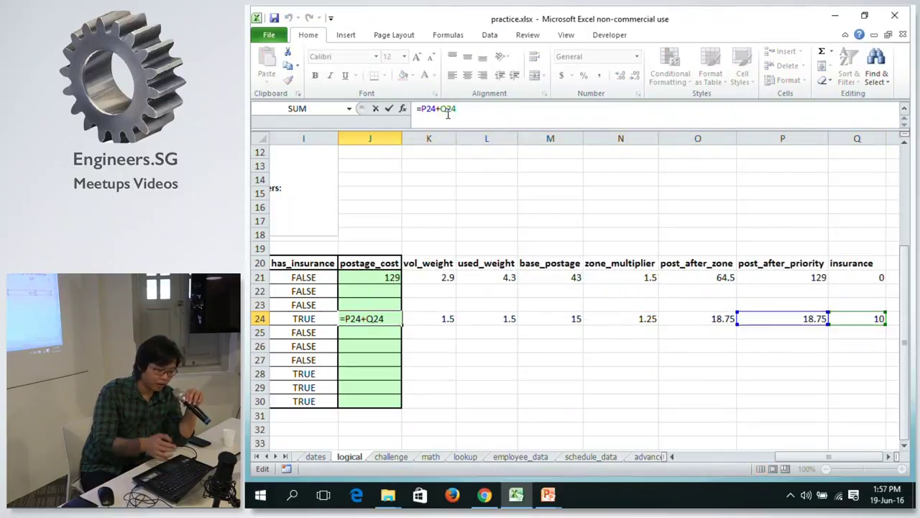
pyautogui.moveTo(796, 457); pyautogui.dragTo(772, 456)
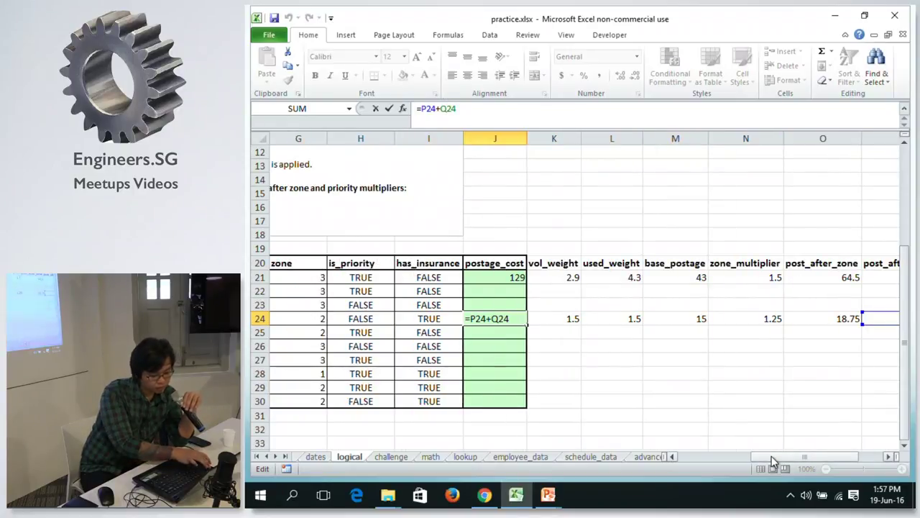
pyautogui.hotkey('ctrl', 'Return')
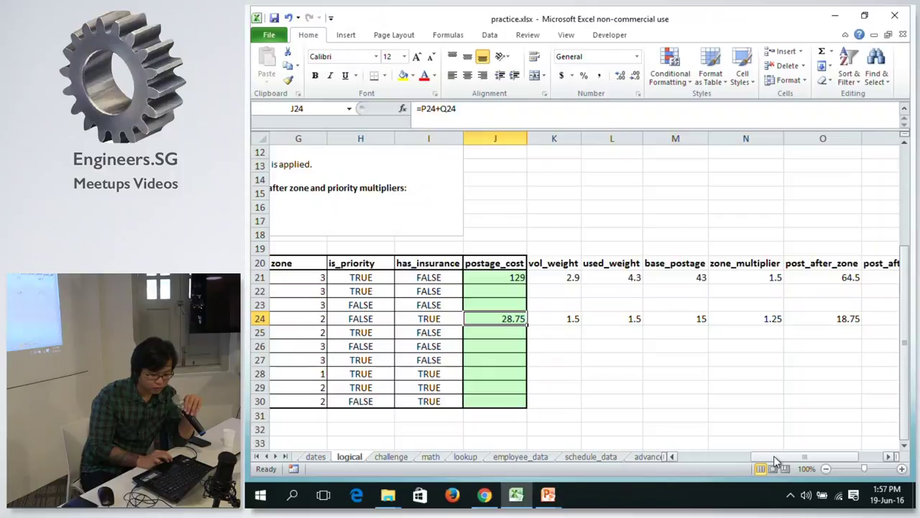
# Undo the row 24 paste, reselect J21:Q21 and cancel the copy.
pyautogui.moveTo(777, 460); pyautogui.dragTo(828, 458)
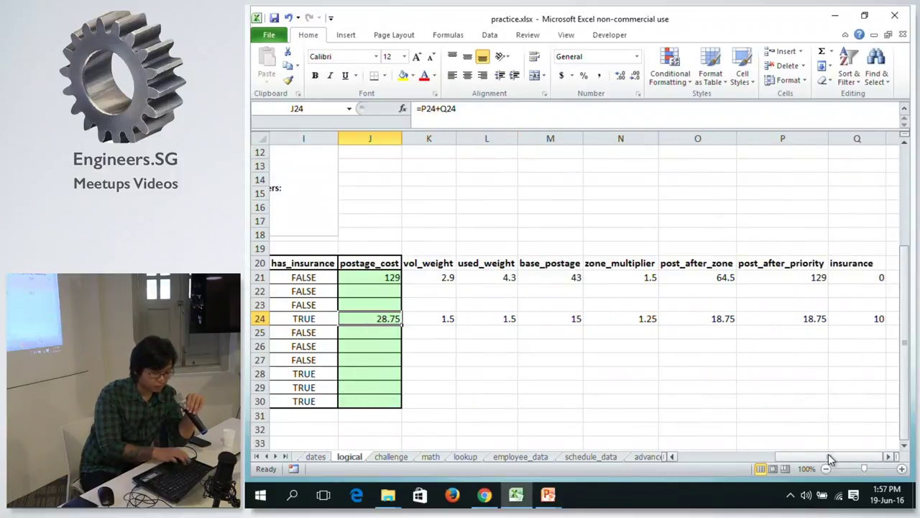
pyautogui.hotkey('ctrl', 'z')
pyautogui.hotkey('ctrl', 'z')
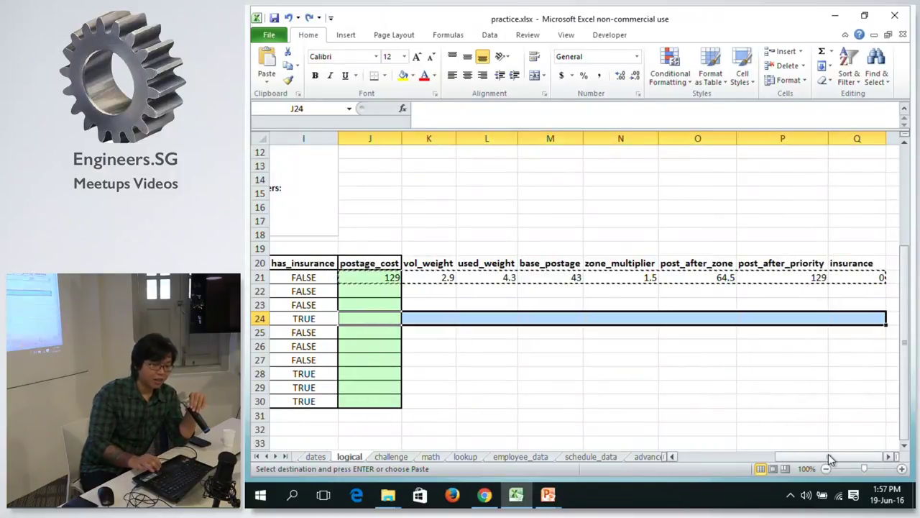
pyautogui.click(374, 277)
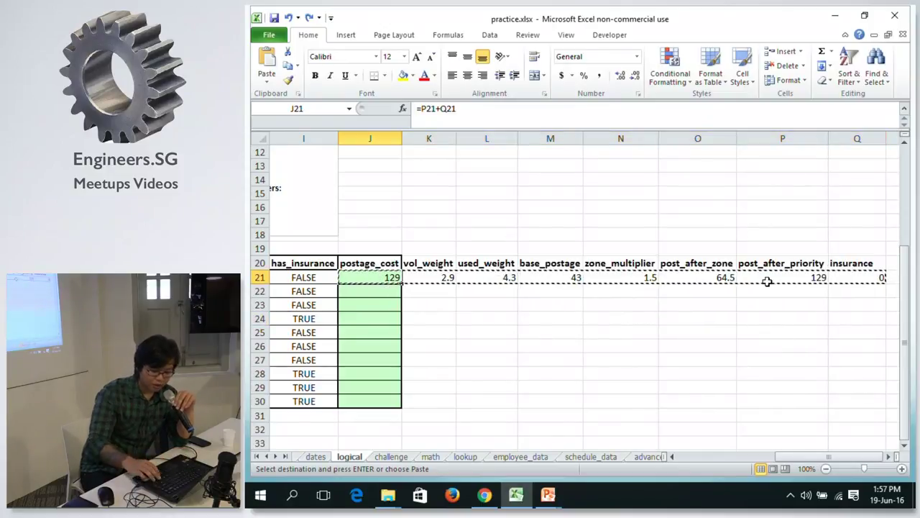
pyautogui.hotkey('ctrl', 'shift', 'Right')
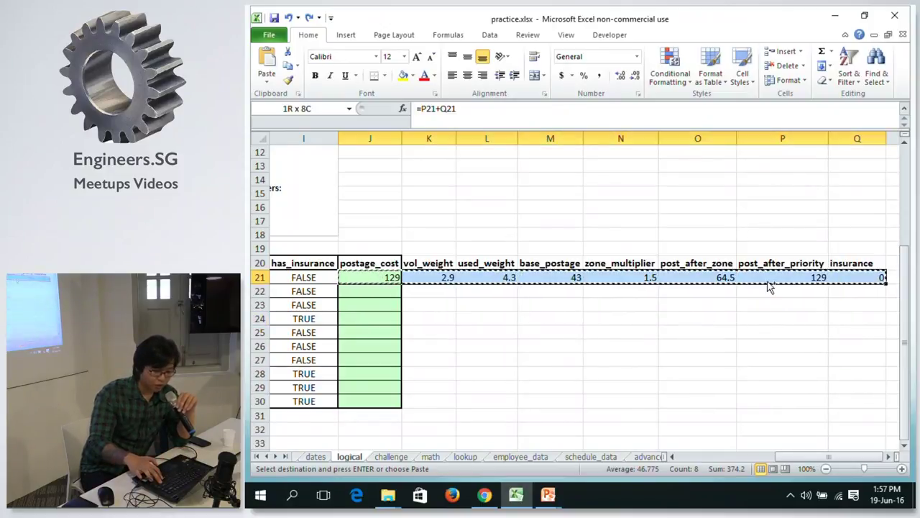
pyautogui.press('Escape')
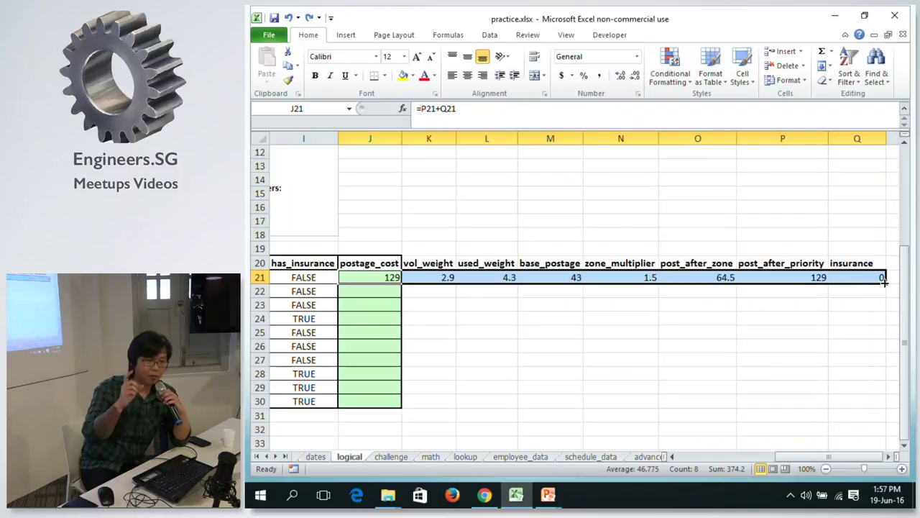
# Auto-fill J21:Q21 down to row 30 and review the P21 and Q21 IF formulas.
pyautogui.doubleClick(884, 282)
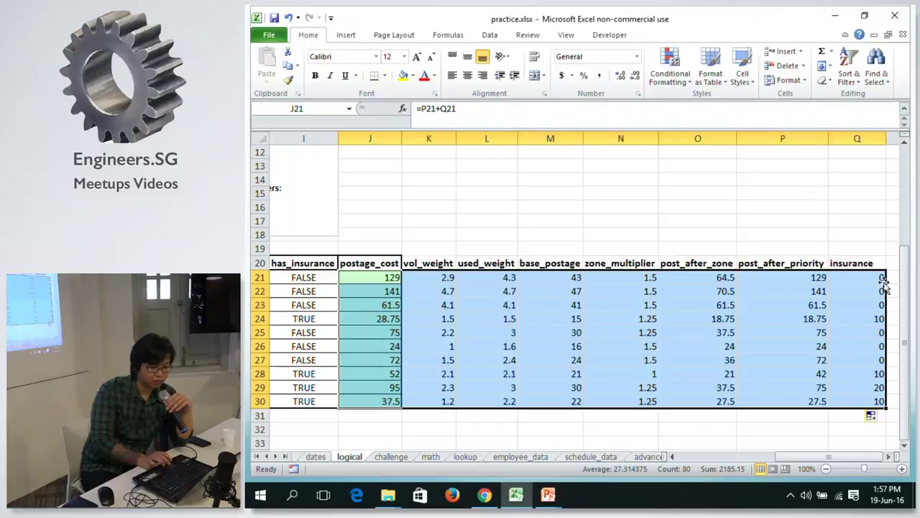
pyautogui.click(817, 302)
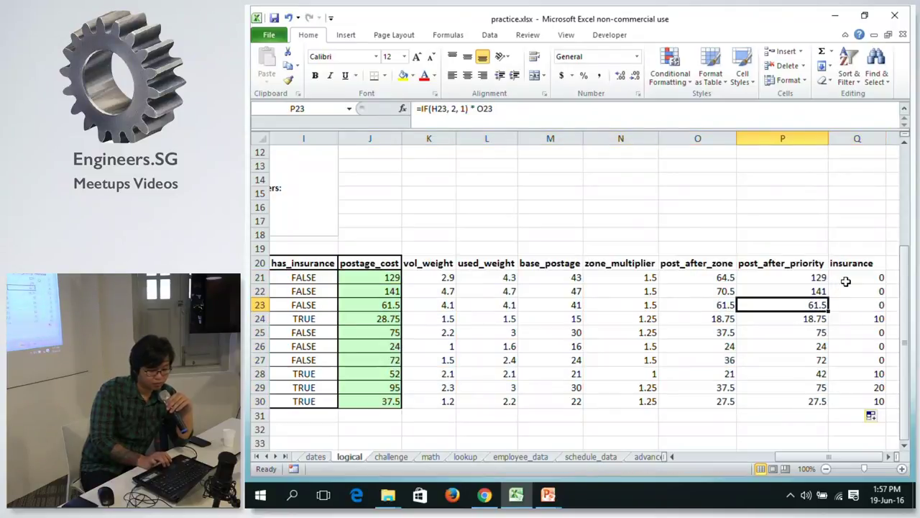
pyautogui.click(846, 281)
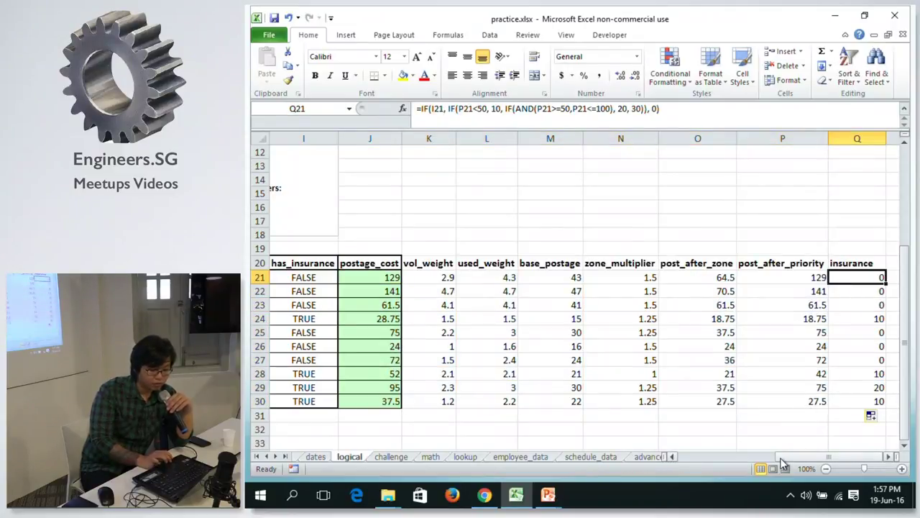
pyautogui.moveTo(778, 456); pyautogui.dragTo(791, 459)
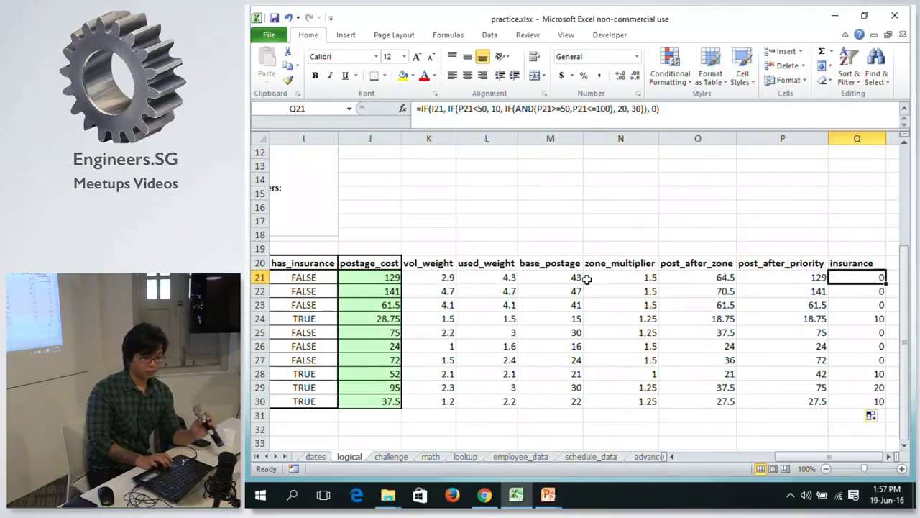
pyautogui.press('Left')
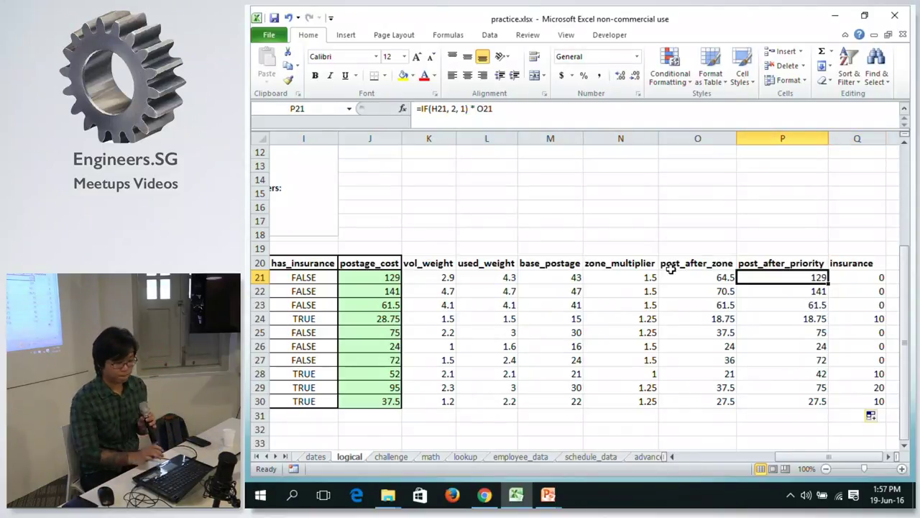
pyautogui.doubleClick(783, 278)
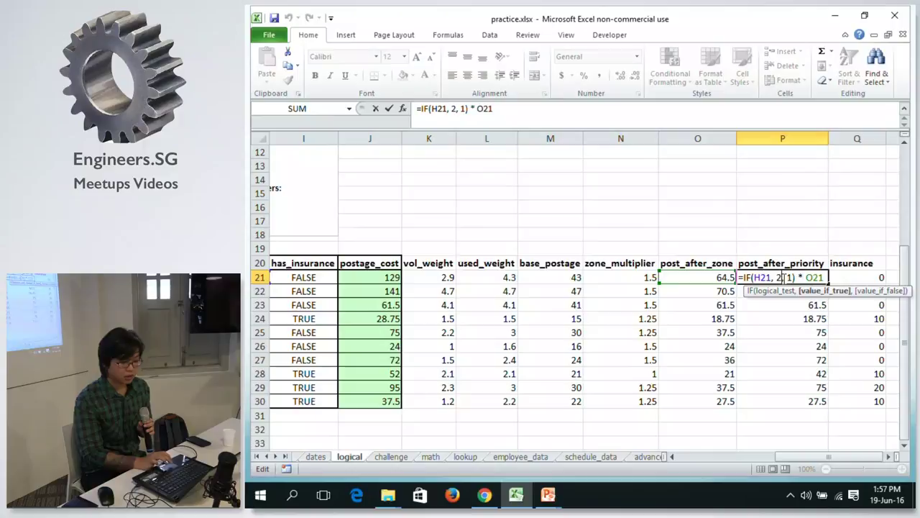
pyautogui.press('Right')
pyautogui.press('Right')
pyautogui.press('Right')
pyautogui.press('Right')
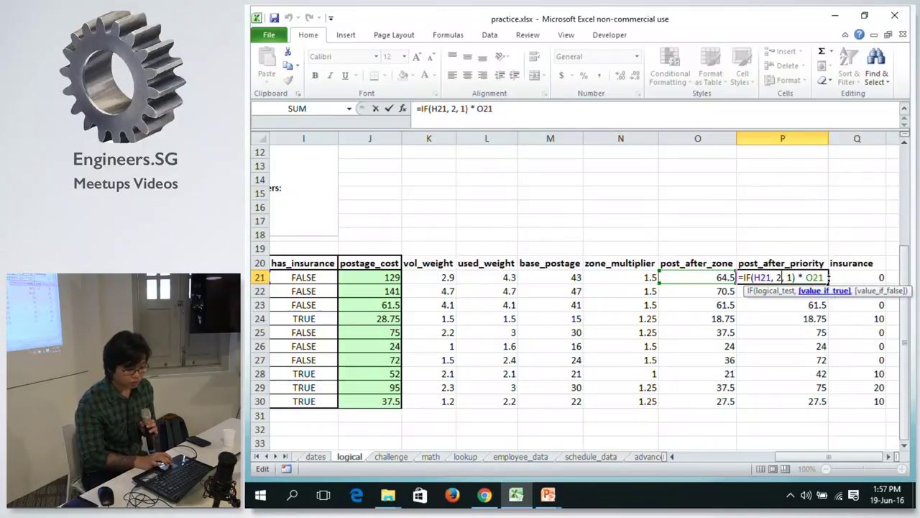
pyautogui.hotkey('ctrl', 'Return')
# Zoom the sheet to 110% and inspect the P21 and L21 formulas.
pyautogui.click(903, 469)
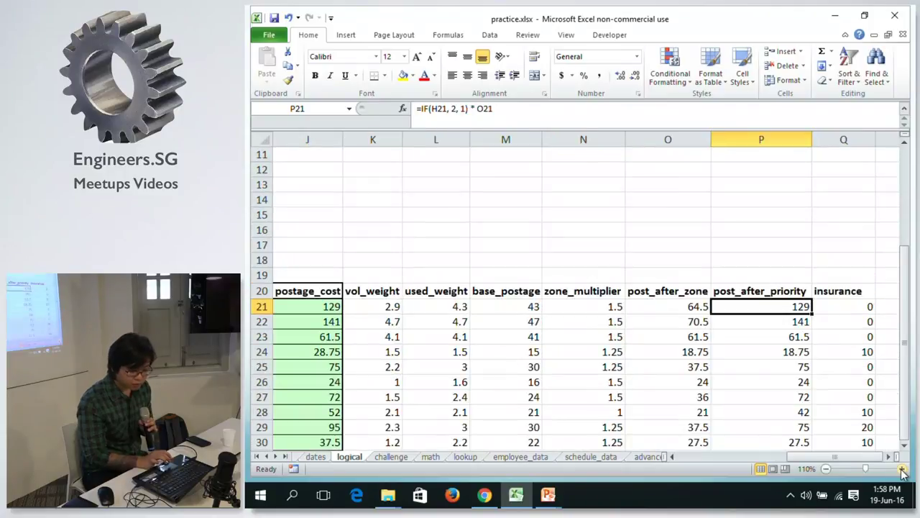
pyautogui.doubleClick(803, 306)
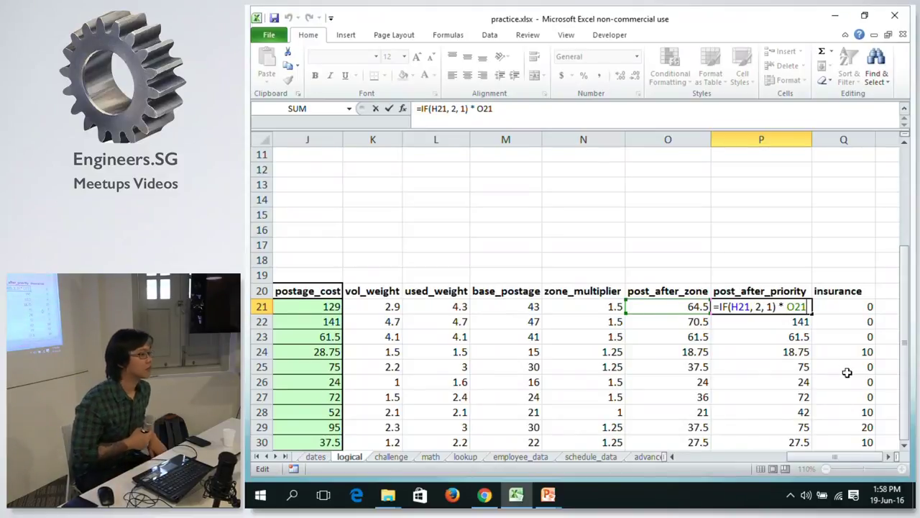
pyautogui.hotkey('ctrl', 'Return')
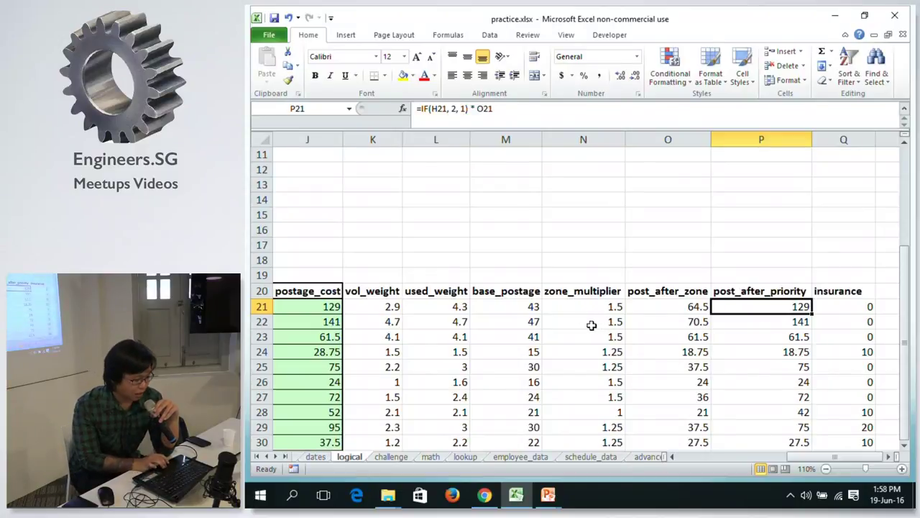
pyautogui.click(454, 306)
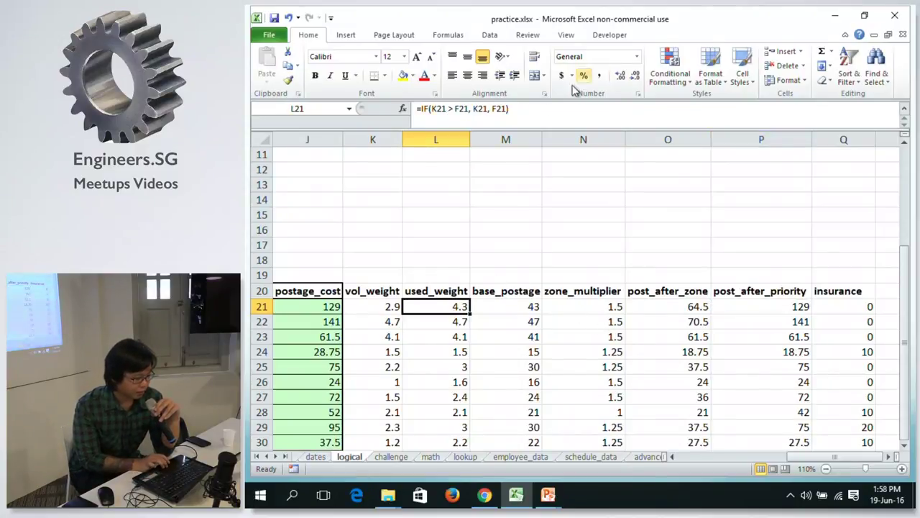
pyautogui.click(544, 114)
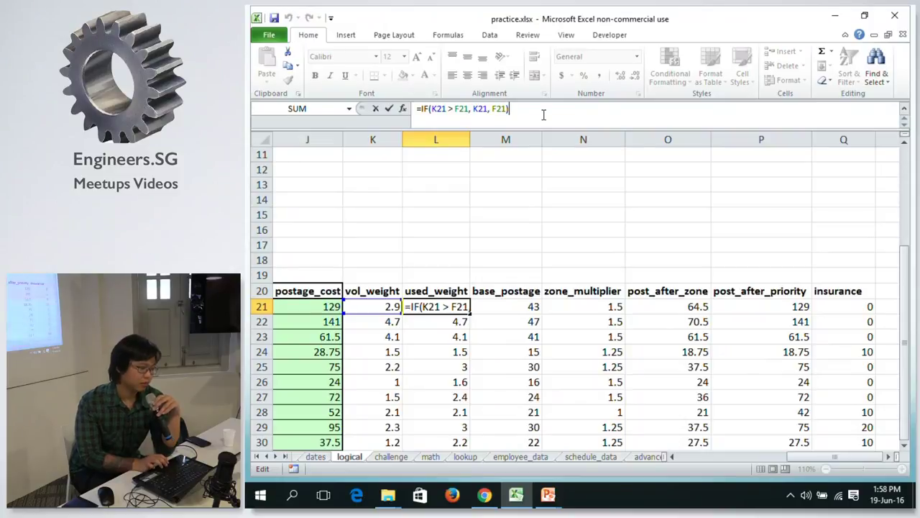
pyautogui.doubleClick(431, 307)
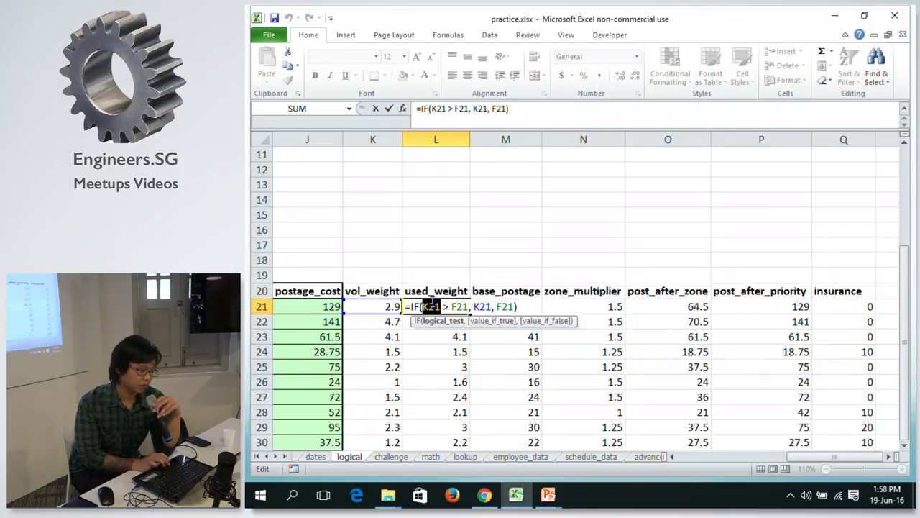
pyautogui.click(519, 306)
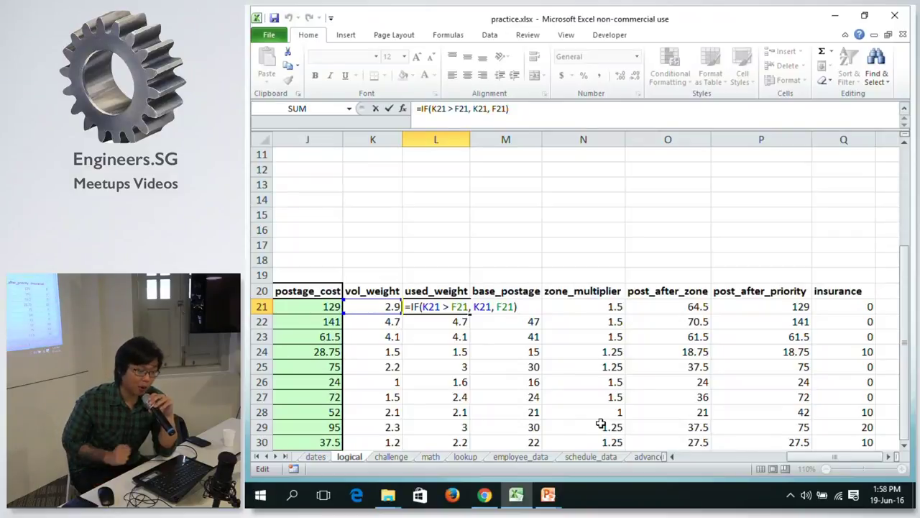
# Replace L21's IF formula with =MAX(F21, K21).
pyautogui.scroll(3, 601, 424)
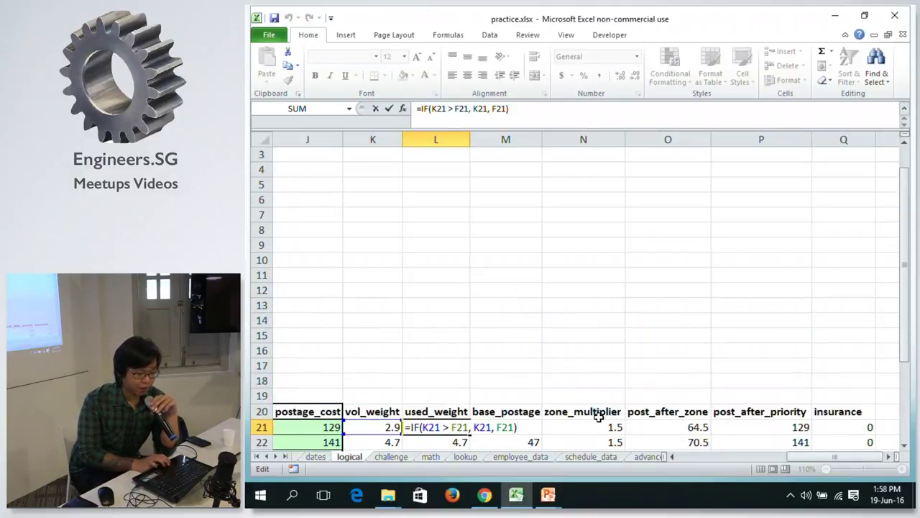
pyautogui.moveTo(905, 245); pyautogui.dragTo(898, 317)
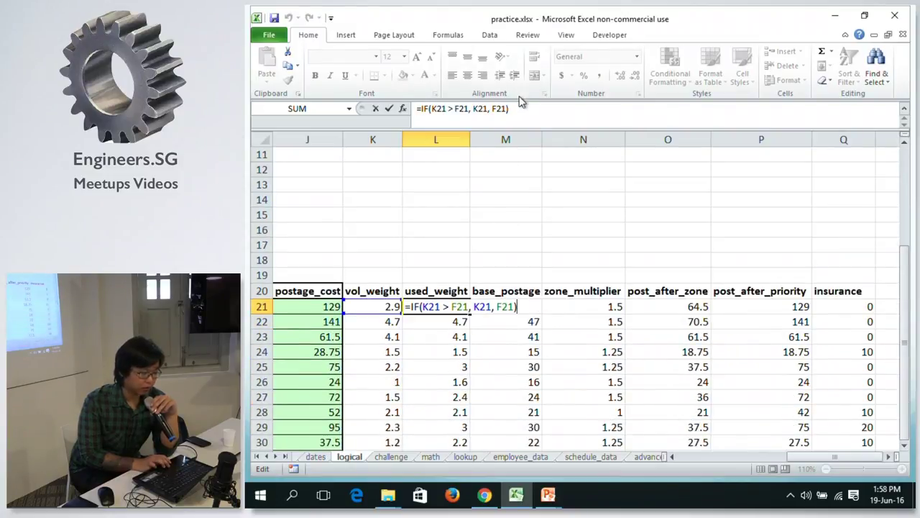
pyautogui.moveTo(515, 108); pyautogui.dragTo(423, 109)
pyautogui.write('MA')
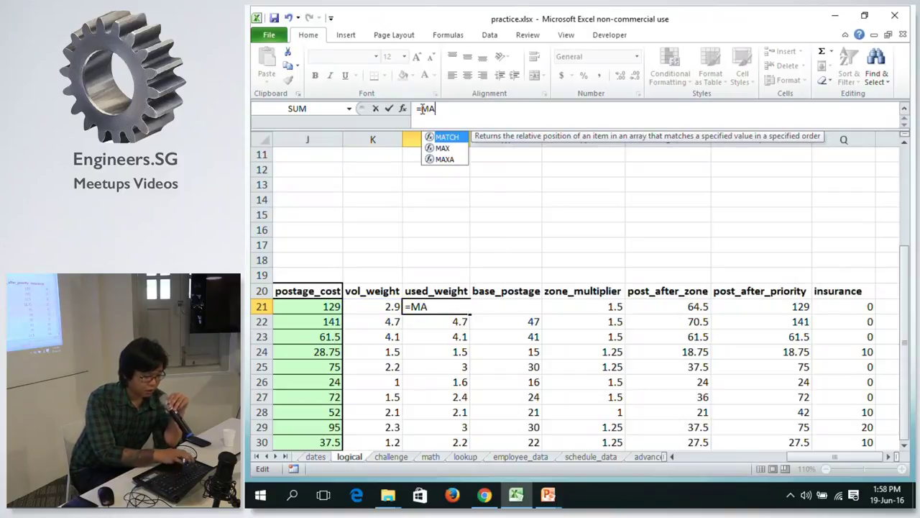
pyautogui.write('X(')
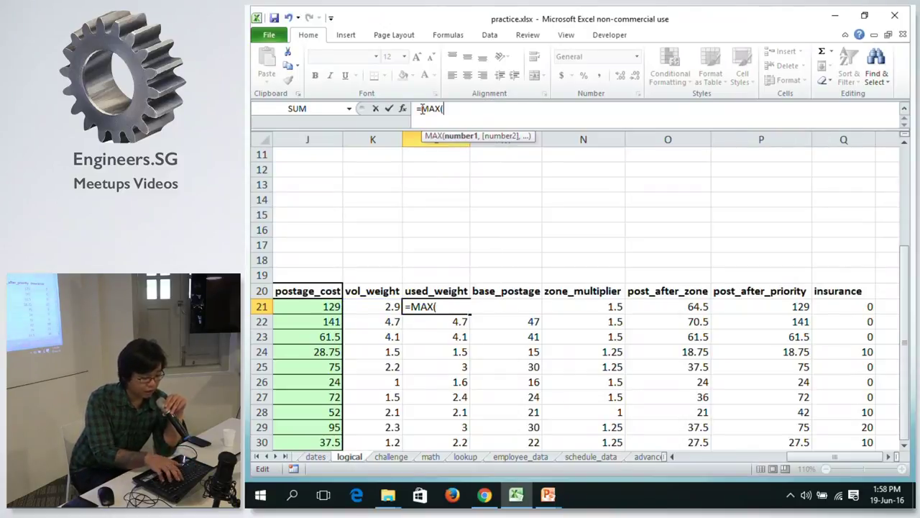
pyautogui.click(359, 306)
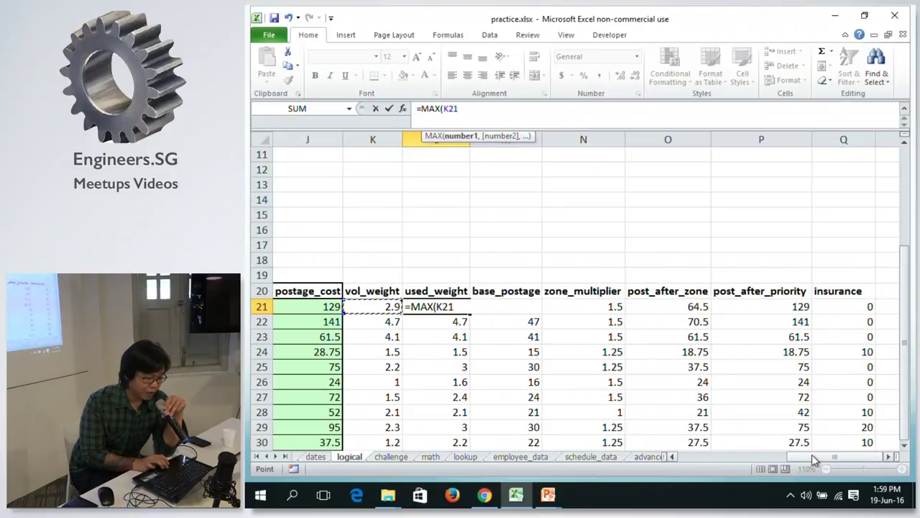
pyautogui.moveTo(812, 454); pyautogui.dragTo(741, 443)
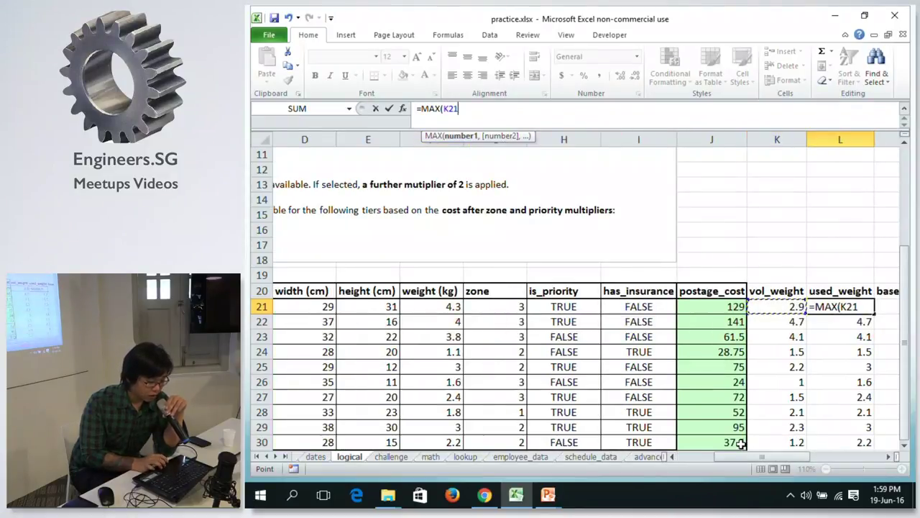
pyautogui.click(430, 306)
pyautogui.write(',')
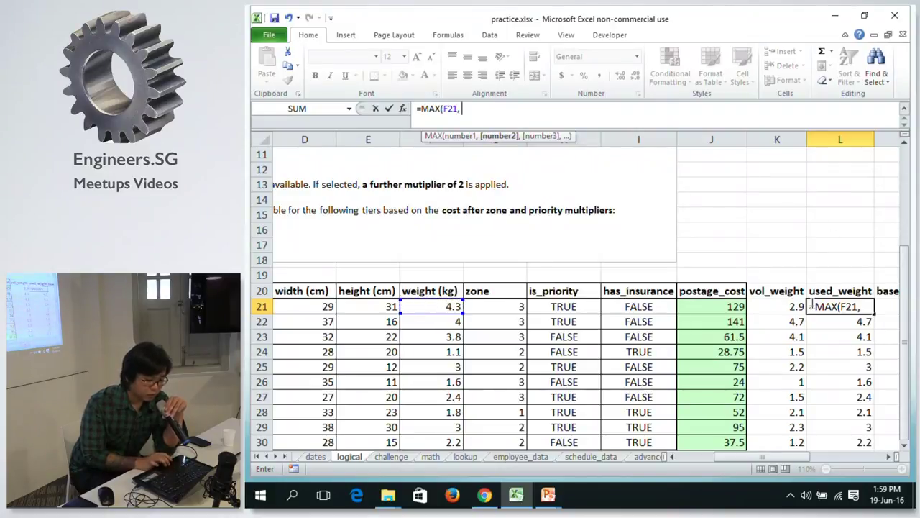
pyautogui.click(768, 307)
pyautogui.write(')')
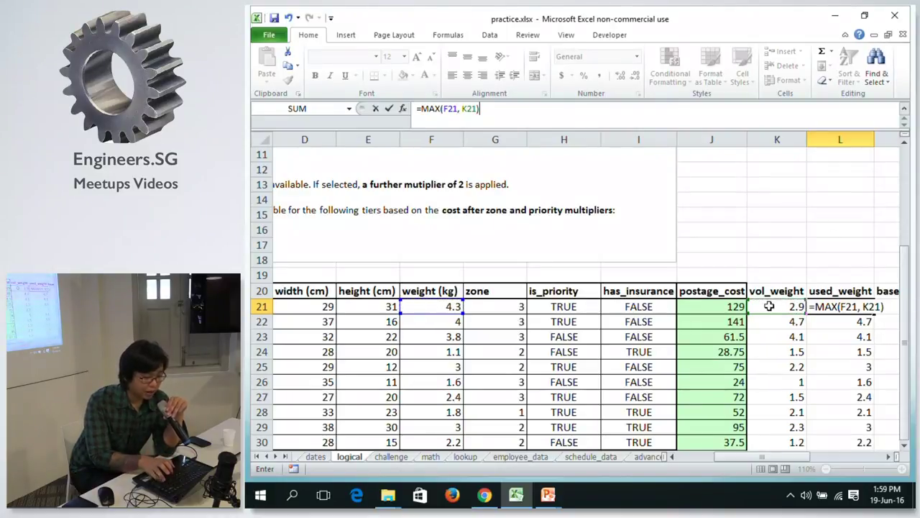
pyautogui.press('Return')
# Copy the MAX formula down to L30 and scroll to check the results.
pyautogui.click(865, 307)
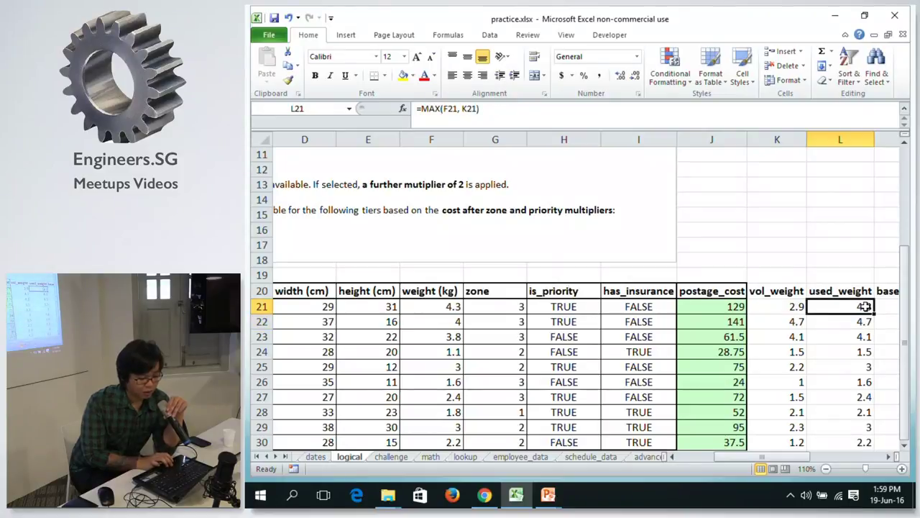
pyautogui.doubleClick(876, 312)
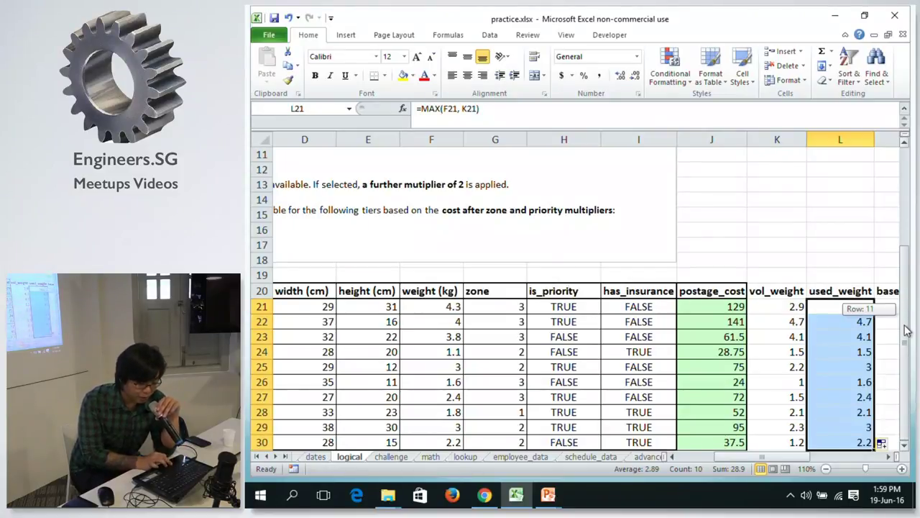
pyautogui.click(904, 445)
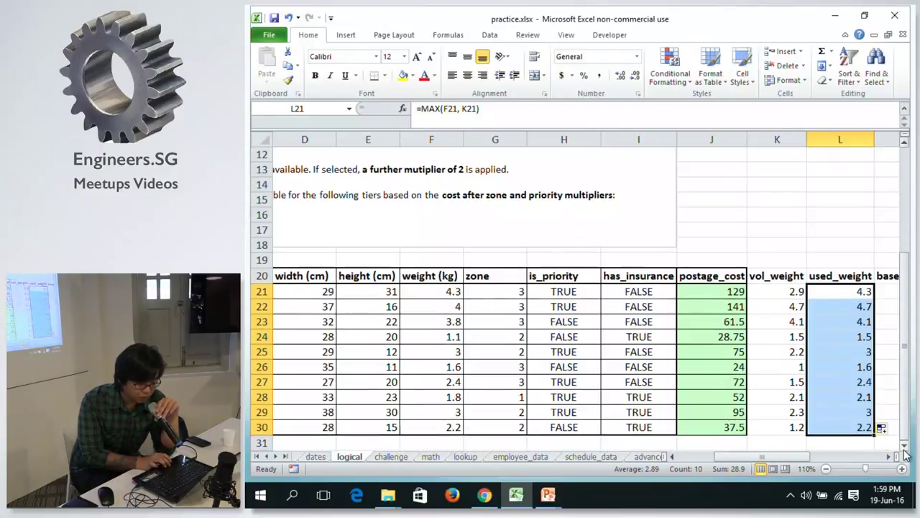
pyautogui.click(905, 445)
pyautogui.click(905, 446)
pyautogui.click(891, 457)
pyautogui.click(891, 457)
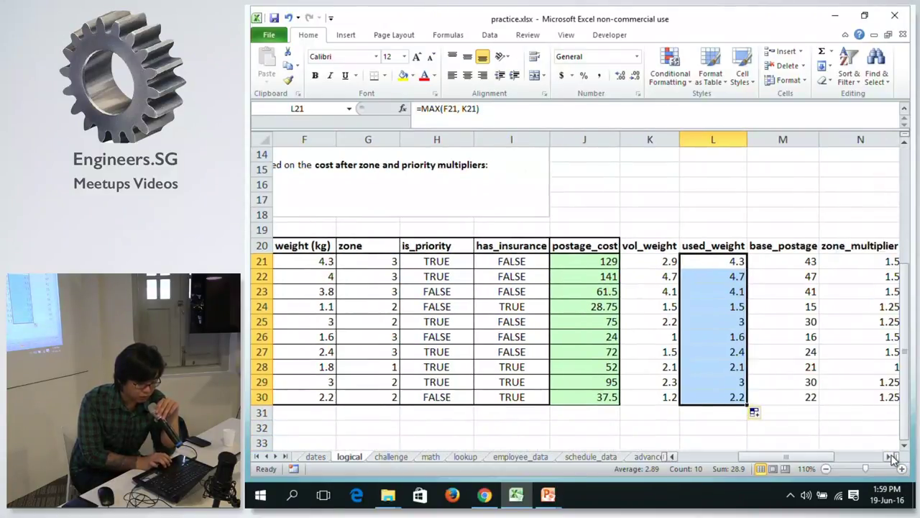
pyautogui.click(891, 456)
pyautogui.click(891, 457)
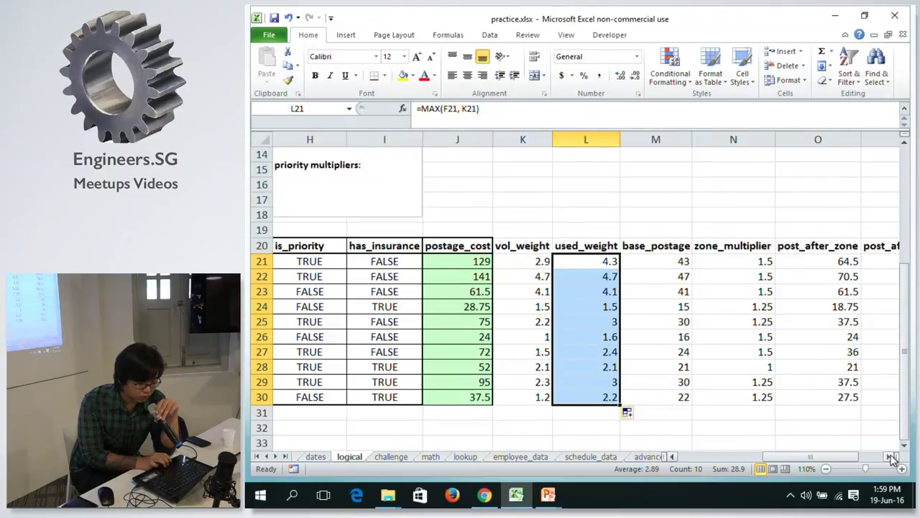
pyautogui.click(891, 457)
pyautogui.click(891, 456)
pyautogui.click(891, 457)
pyautogui.click(891, 456)
pyautogui.click(891, 456)
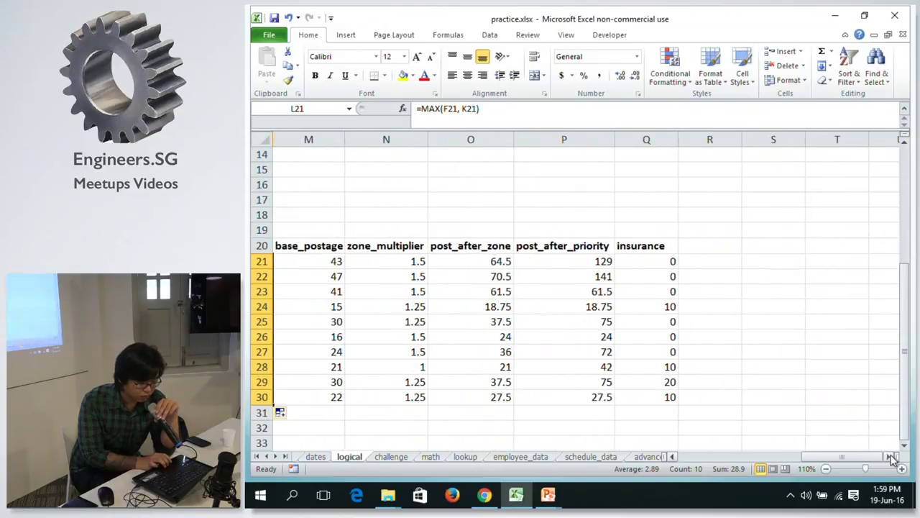
pyautogui.click(672, 457)
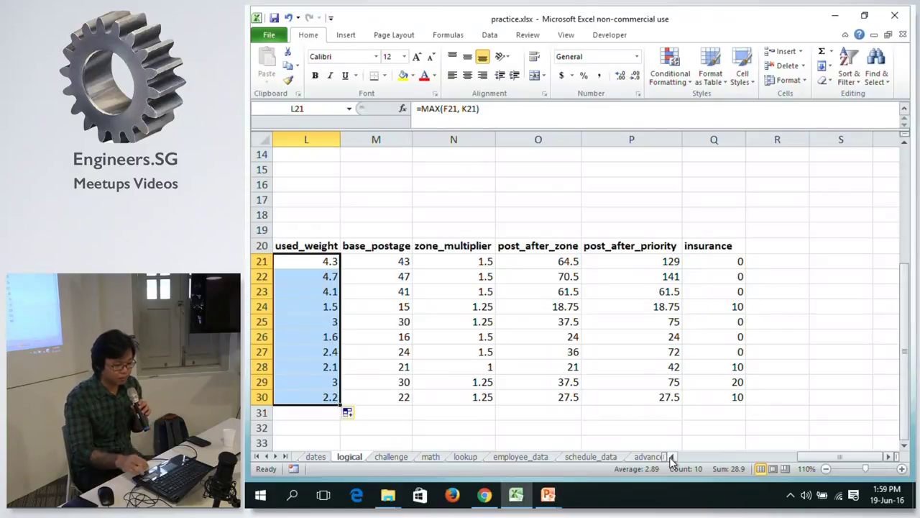
pyautogui.press('Up')
pyautogui.press('Down')
pyautogui.press('Left')
pyautogui.press('Left')
pyautogui.press('Right')
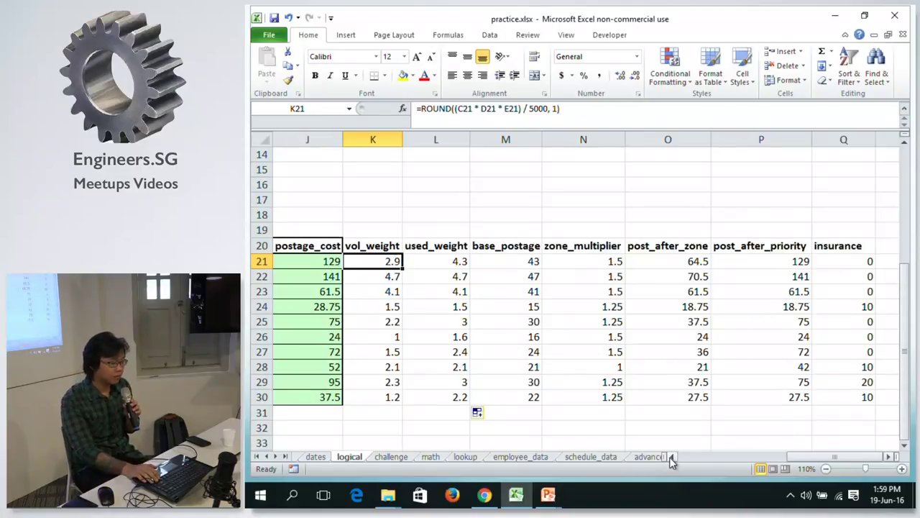
pyautogui.press('Right')
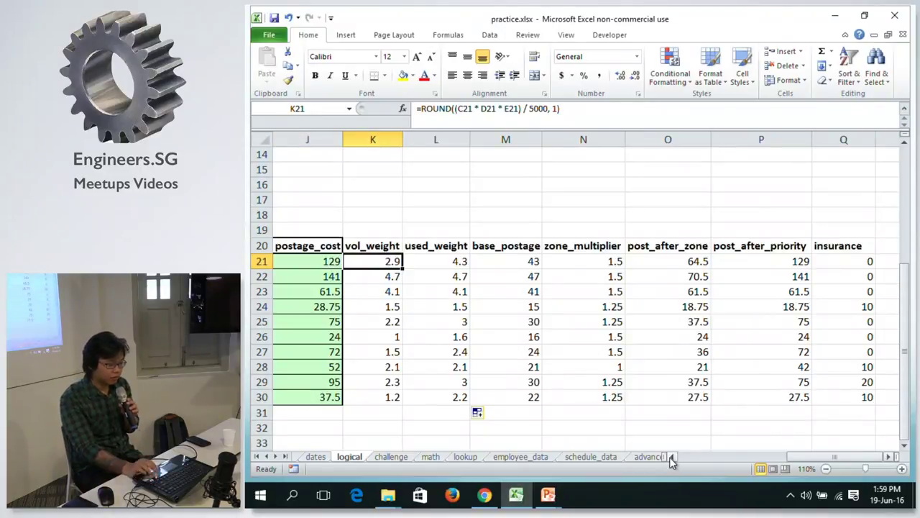
pyautogui.click(902, 468)
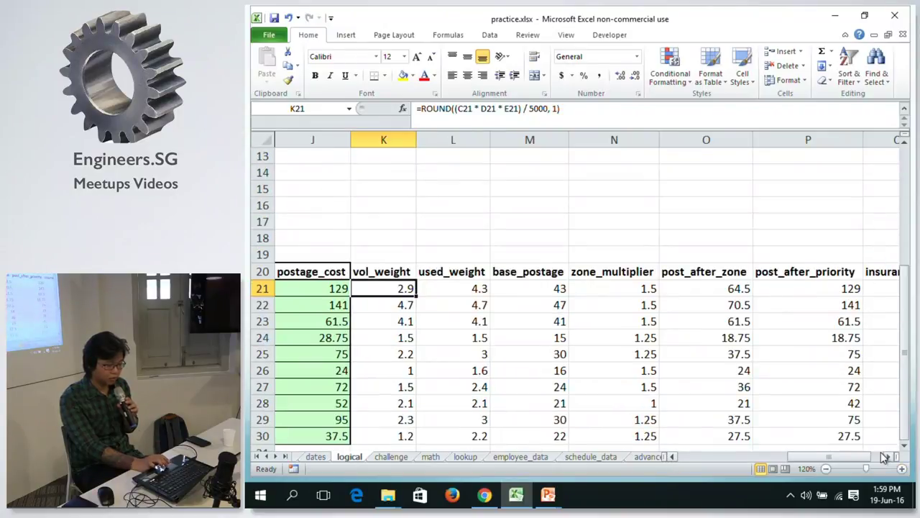
pyautogui.moveTo(850, 458); pyautogui.dragTo(827, 459)
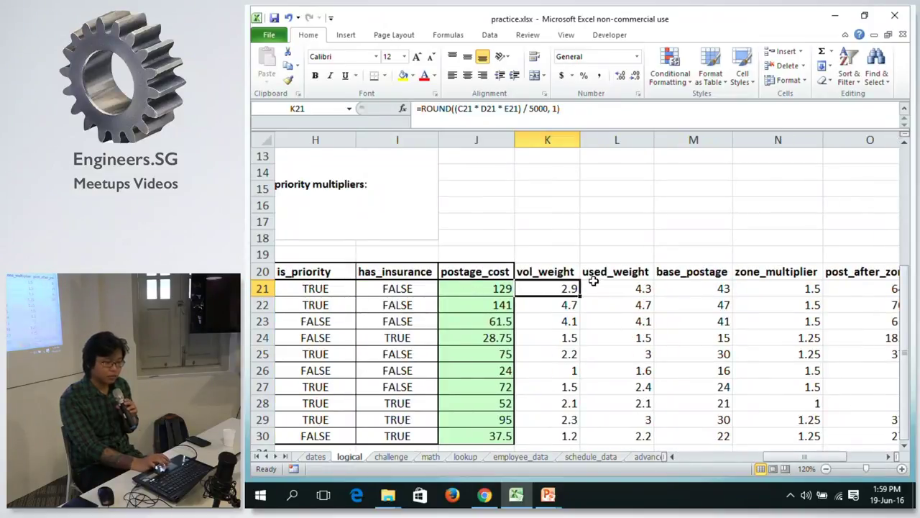
pyautogui.click(640, 291)
pyautogui.click(680, 289)
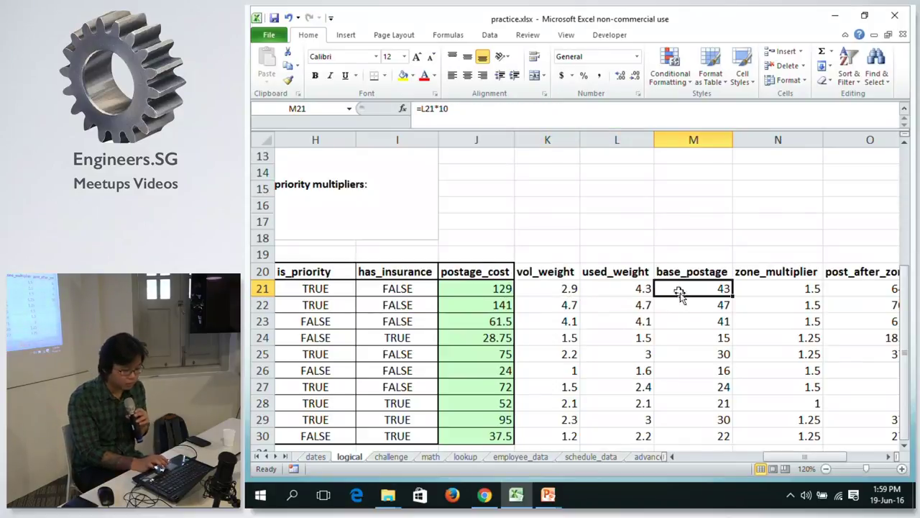
pyautogui.moveTo(782, 461); pyautogui.dragTo(825, 462)
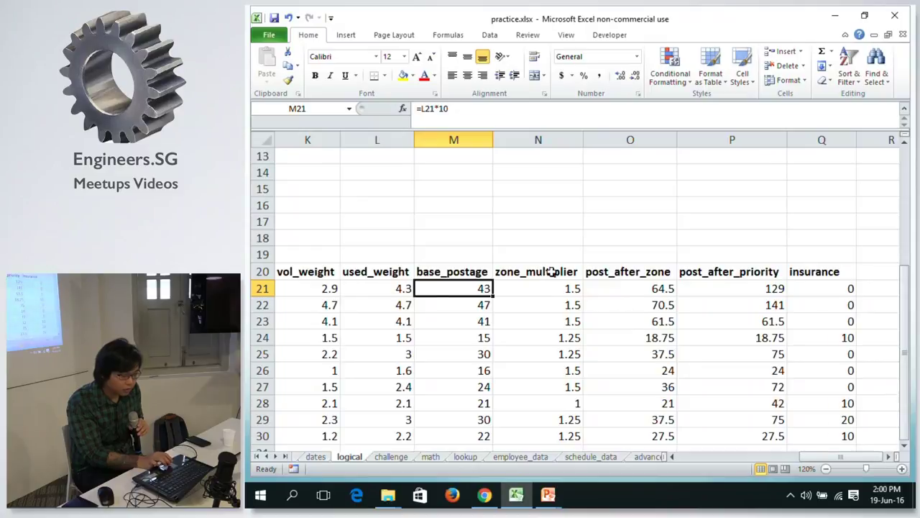
pyautogui.click(532, 288)
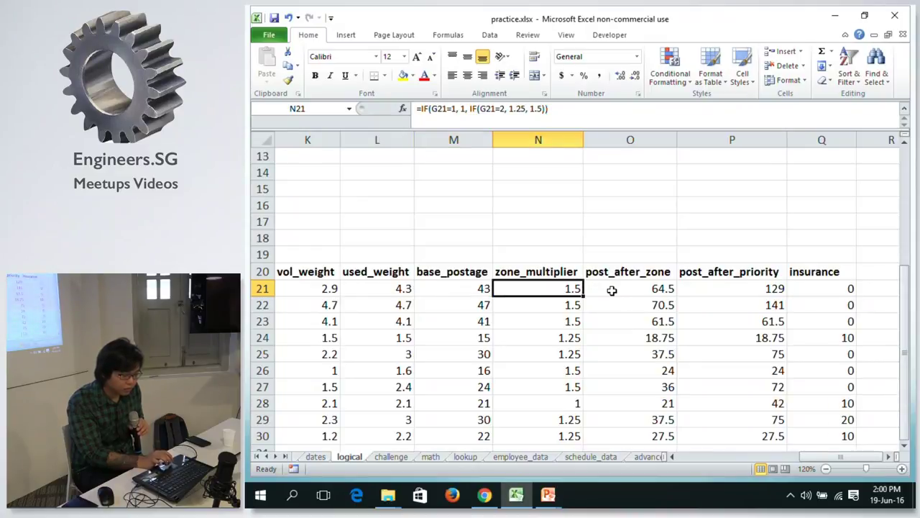
pyautogui.click(714, 287)
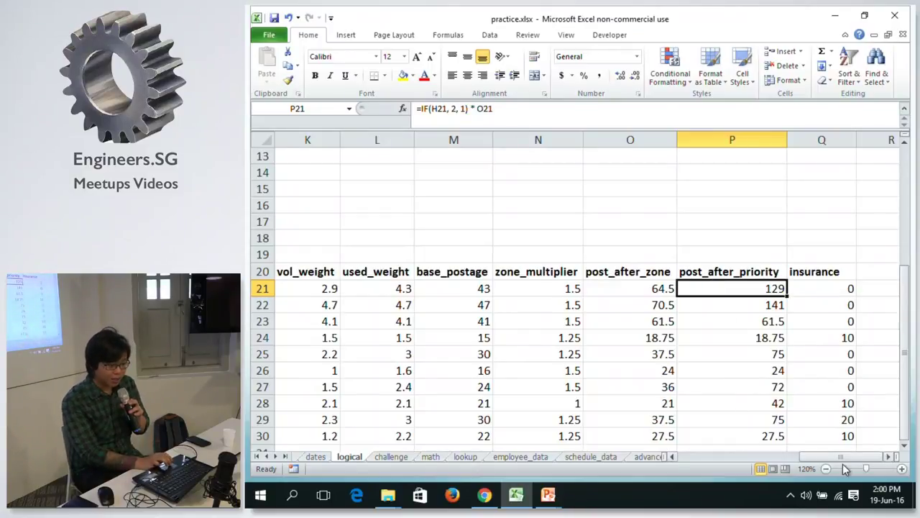
pyautogui.hscroll(-5, 834, 461)
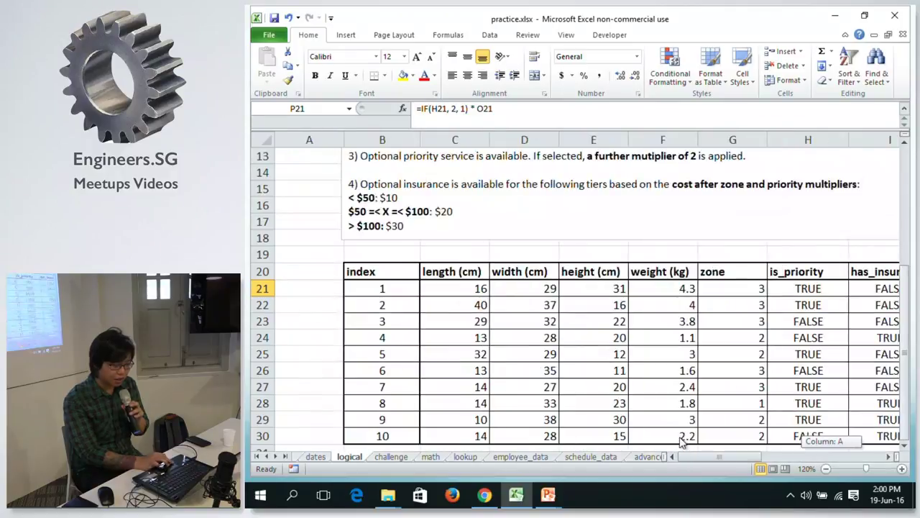
pyautogui.moveTo(905, 300); pyautogui.dragTo(889, 164)
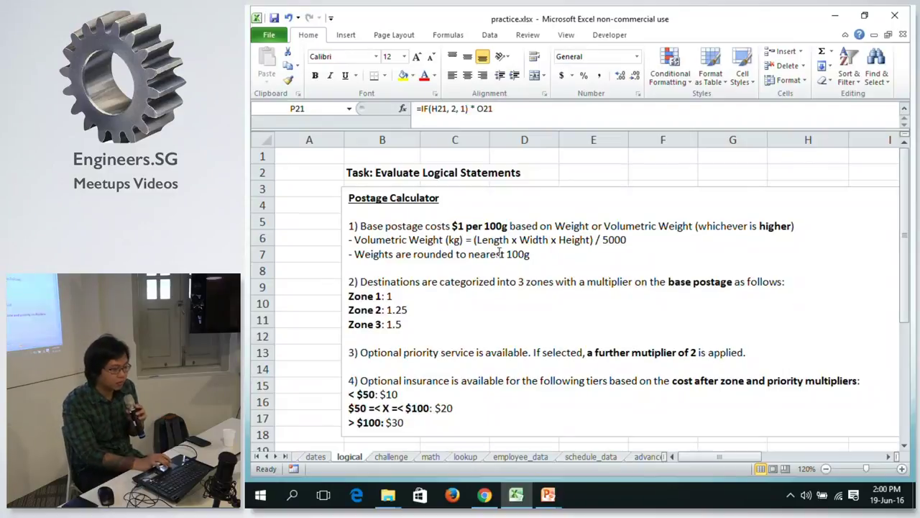
pyautogui.click(537, 261)
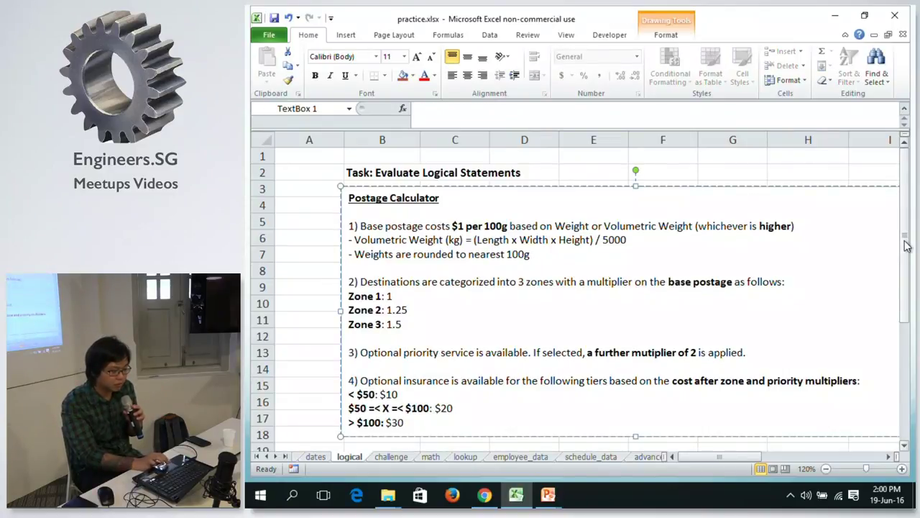
pyautogui.moveTo(908, 246); pyautogui.dragTo(907, 256)
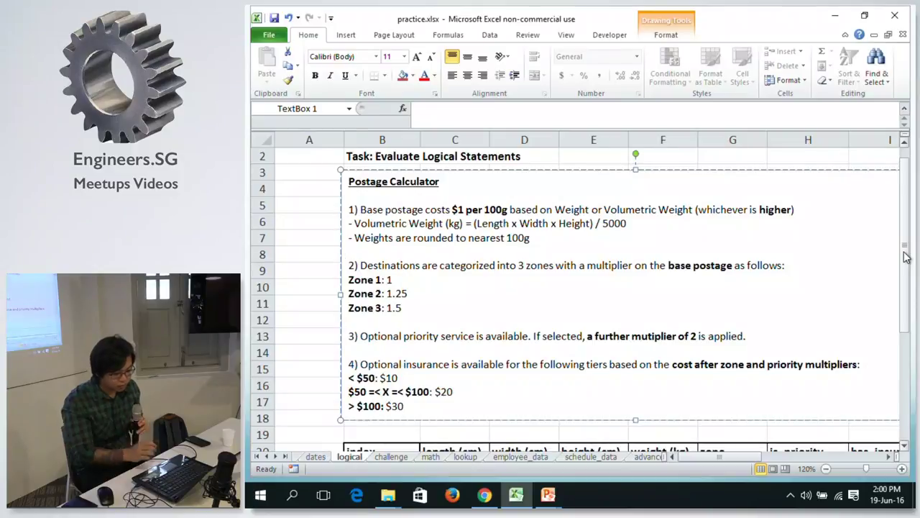
pyautogui.click(594, 434)
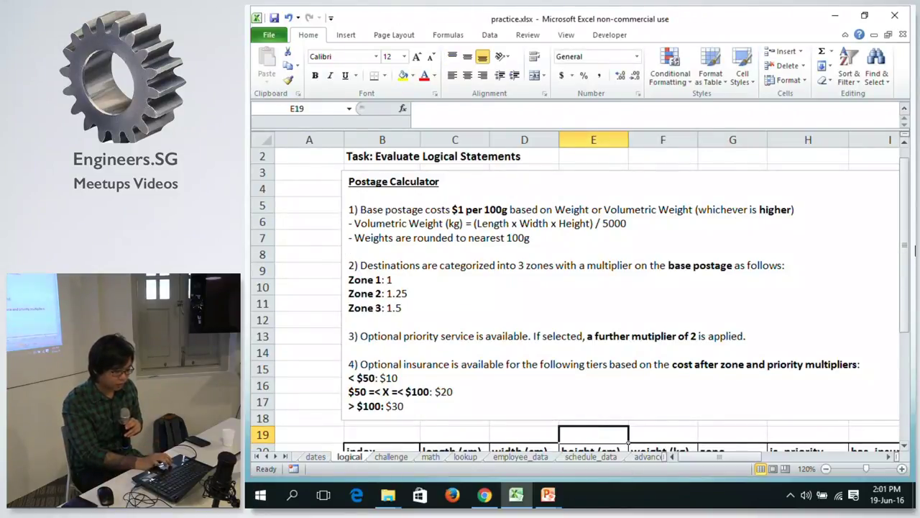
pyautogui.moveTo(907, 240); pyautogui.dragTo(903, 353)
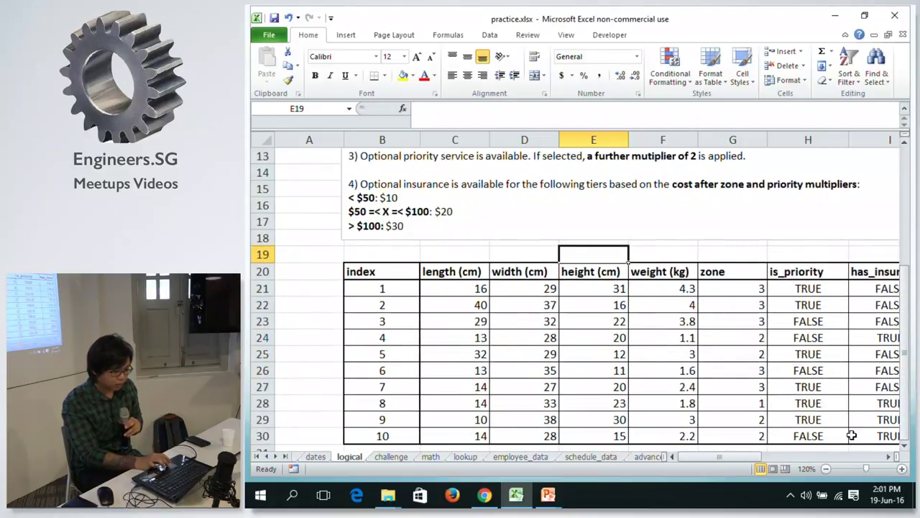
pyautogui.moveTo(739, 456); pyautogui.dragTo(858, 471)
pyautogui.moveTo(905, 322); pyautogui.dragTo(904, 173)
pyautogui.click(827, 468)
pyautogui.click(827, 468)
pyautogui.click(827, 468)
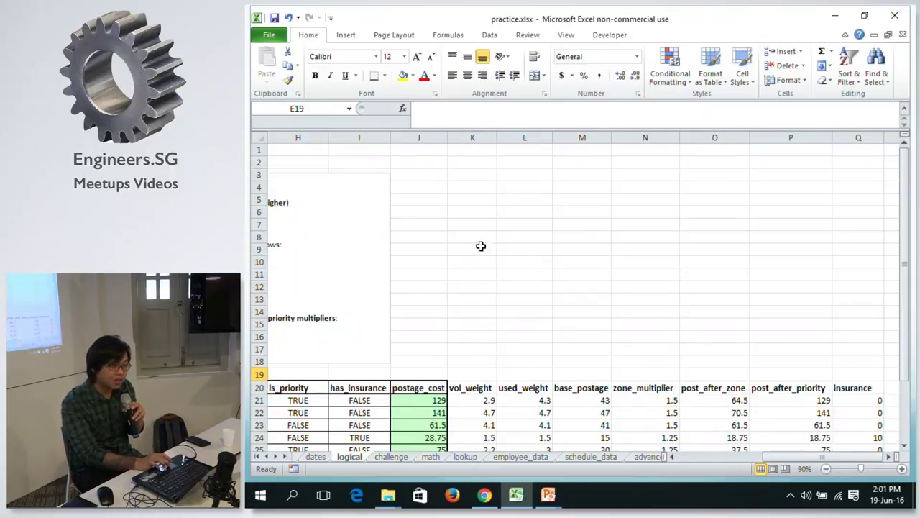
pyautogui.moveTo(472, 137); pyautogui.dragTo(832, 141)
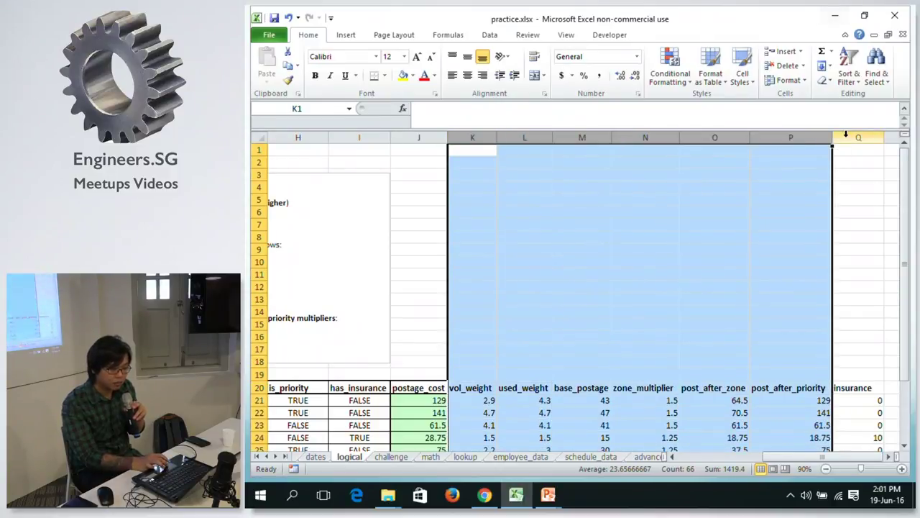
pyautogui.press('Left')
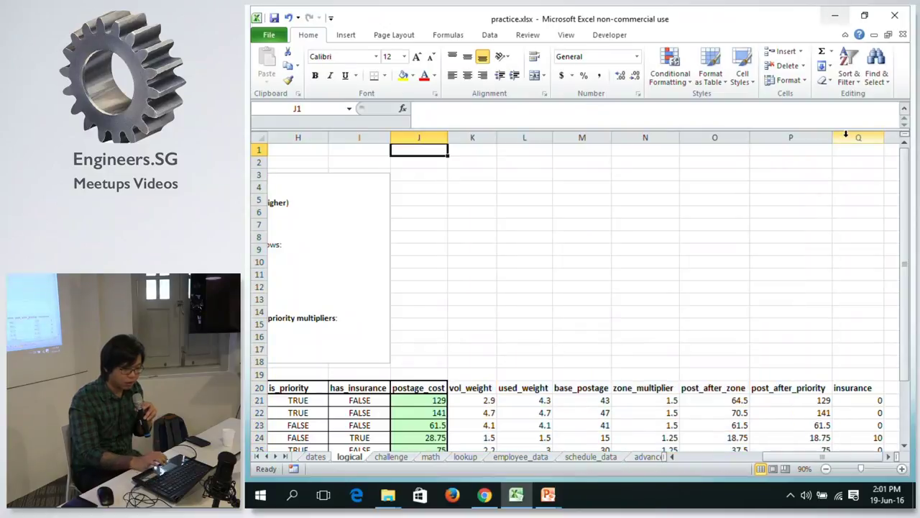
pyautogui.moveTo(472, 134); pyautogui.dragTo(858, 135)
pyautogui.rightClick(858, 137)
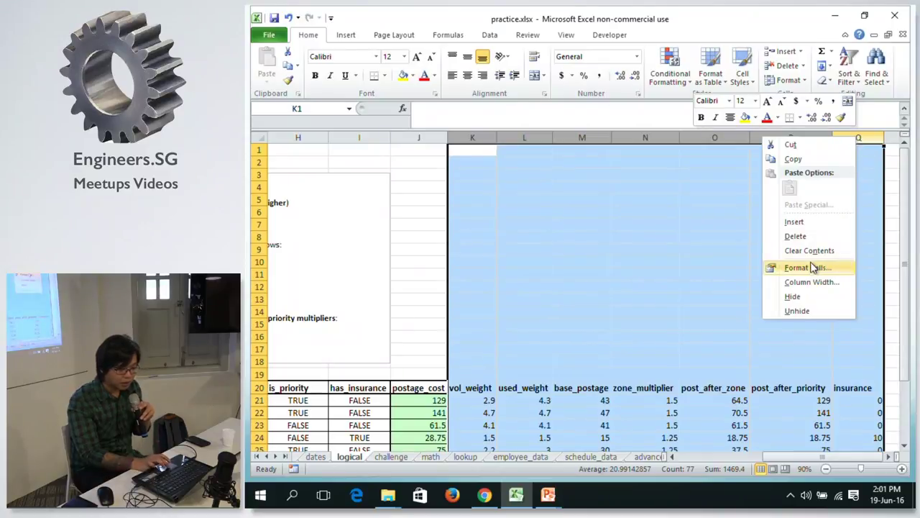
pyautogui.click(796, 298)
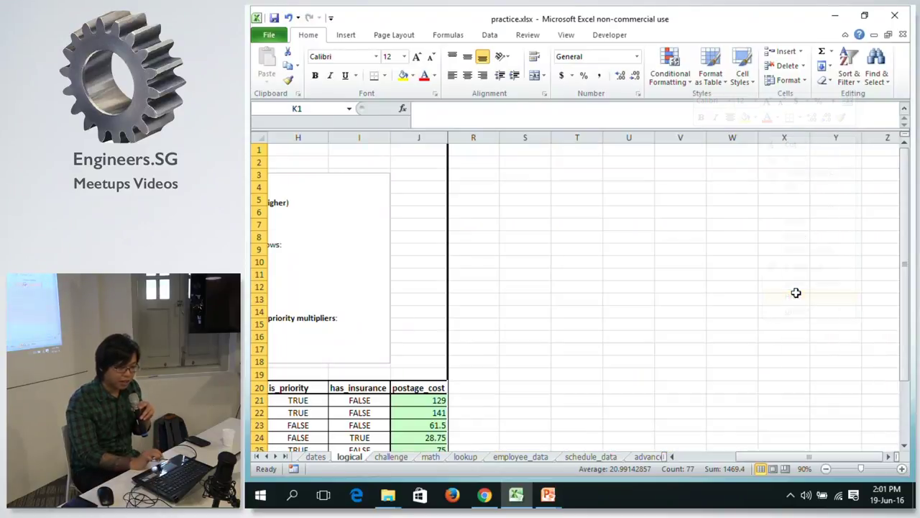
pyautogui.click(444, 400)
pyautogui.click(472, 378)
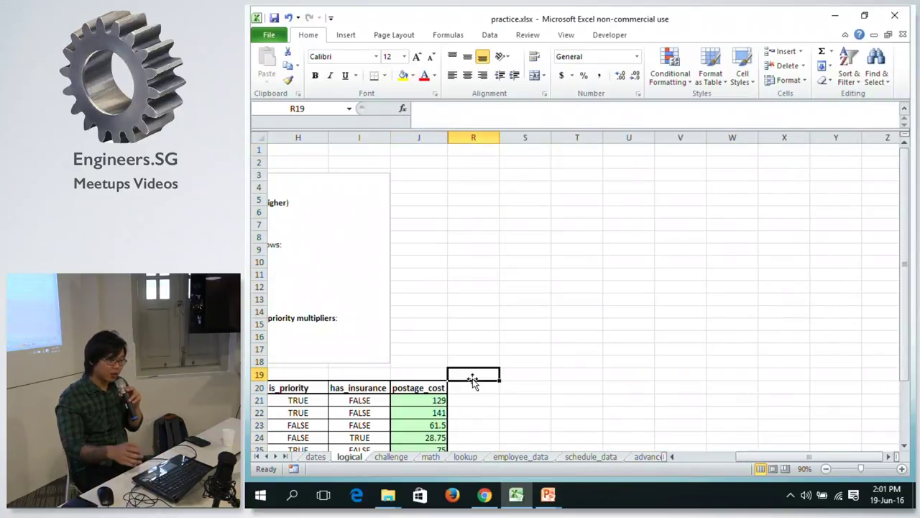
pyautogui.press('Left')
pyautogui.press('Down')
pyautogui.press('Right')
pyautogui.press('Left')
pyautogui.press('Right')
pyautogui.press('Left')
pyautogui.press('Left')
pyautogui.press('Right')
pyautogui.press('Left')
pyautogui.press('Left')
pyautogui.press('Down')
pyautogui.press('Right')
pyautogui.press('Right')
pyautogui.press('Left')
pyautogui.press('Left')
pyautogui.press('Left')
pyautogui.press('Left')
pyautogui.press('Left')
pyautogui.press('Left')
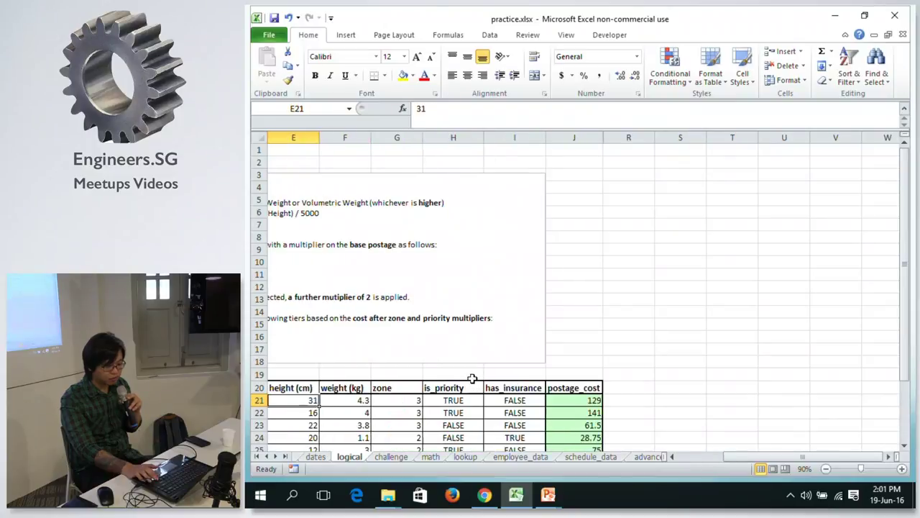
pyautogui.press('Right')
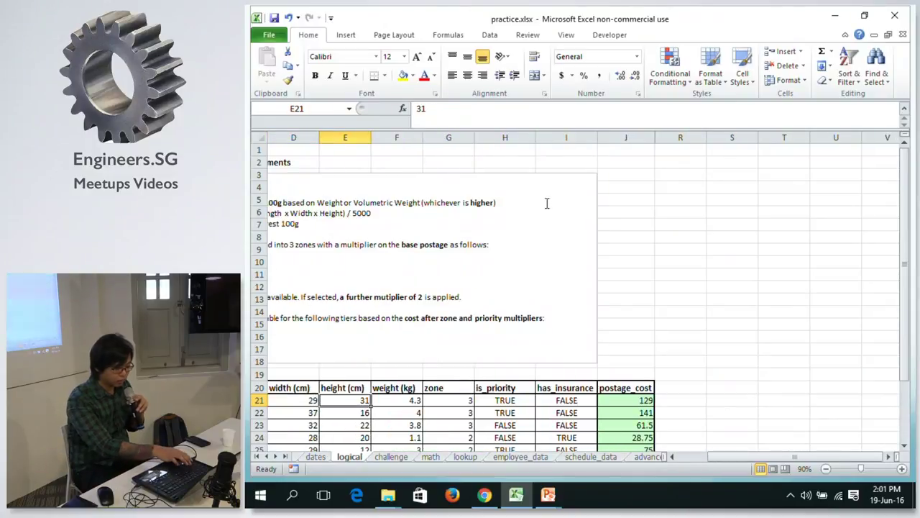
pyautogui.hotkey('ctrl', 'z')
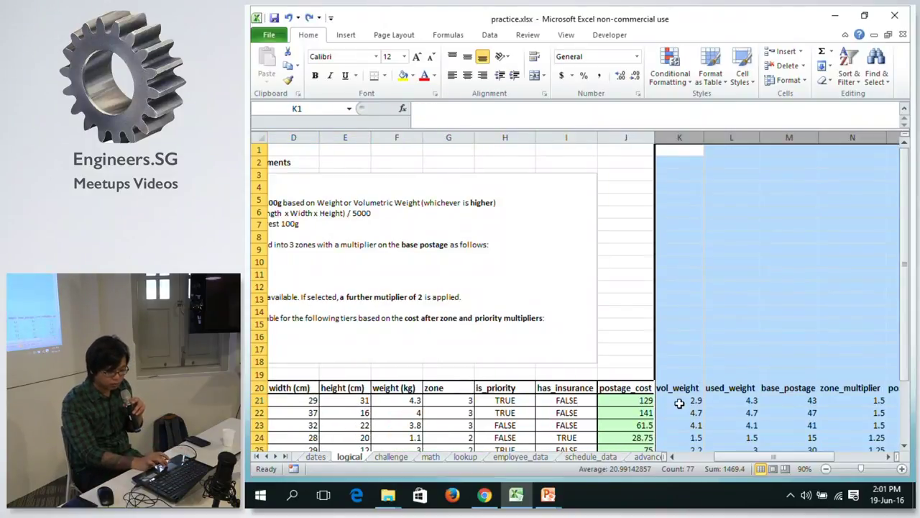
pyautogui.click(679, 401)
# Zoom the sheet in to 120% so the audience can read it.
pyautogui.click(902, 468)
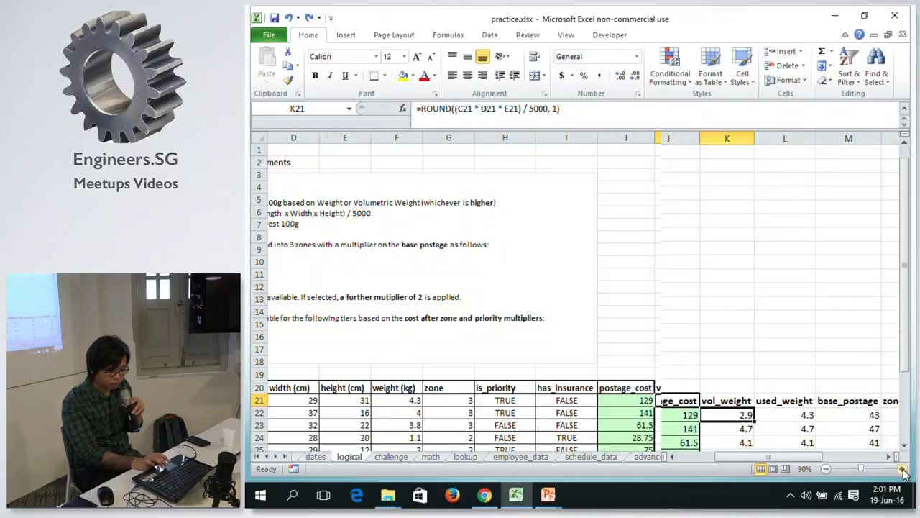
pyautogui.click(902, 468)
pyautogui.click(903, 469)
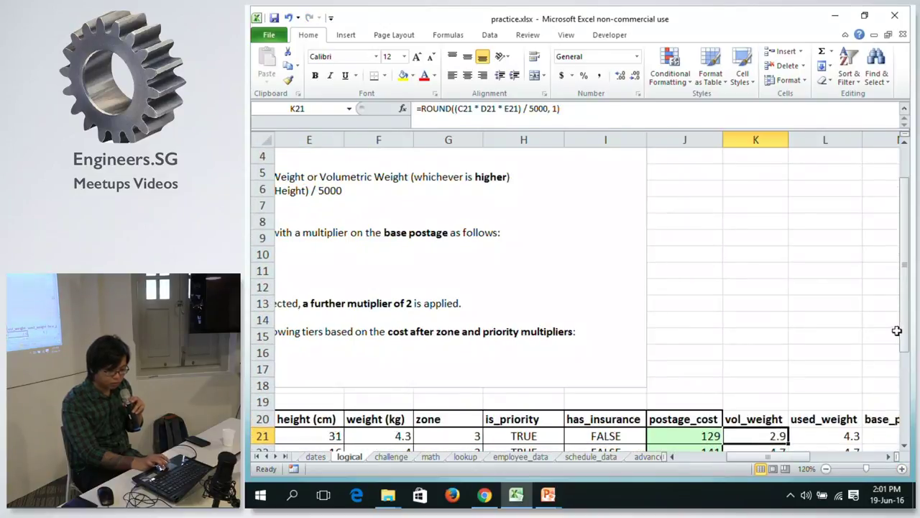
pyautogui.moveTo(900, 337); pyautogui.dragTo(899, 399)
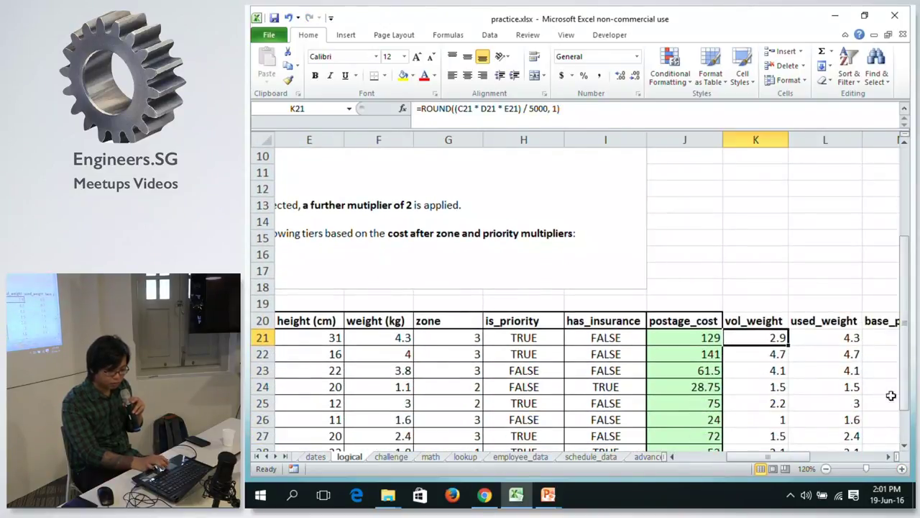
pyautogui.moveTo(782, 457); pyautogui.dragTo(841, 442)
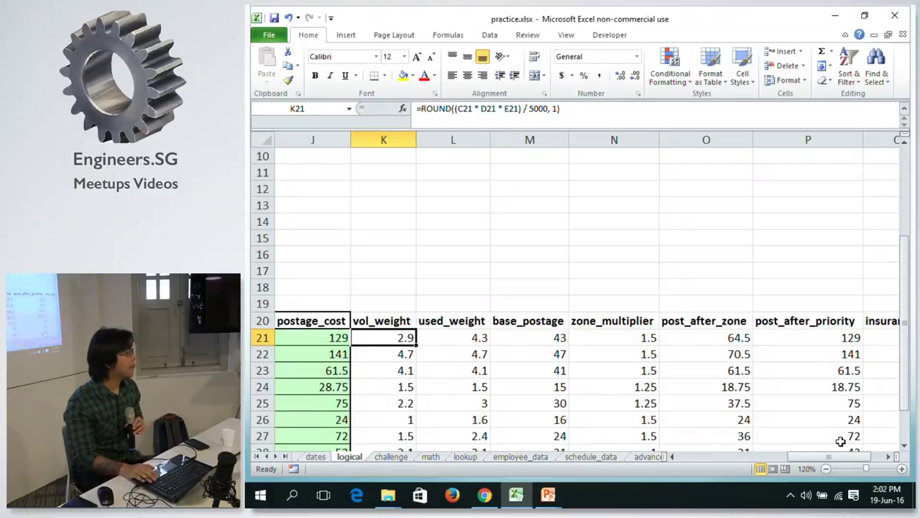
# Step through the helper formulas in L21, M21, N21 and M22 behind postage_cost.
pyautogui.press('Right')
pyautogui.press('Left')
pyautogui.press('Right')
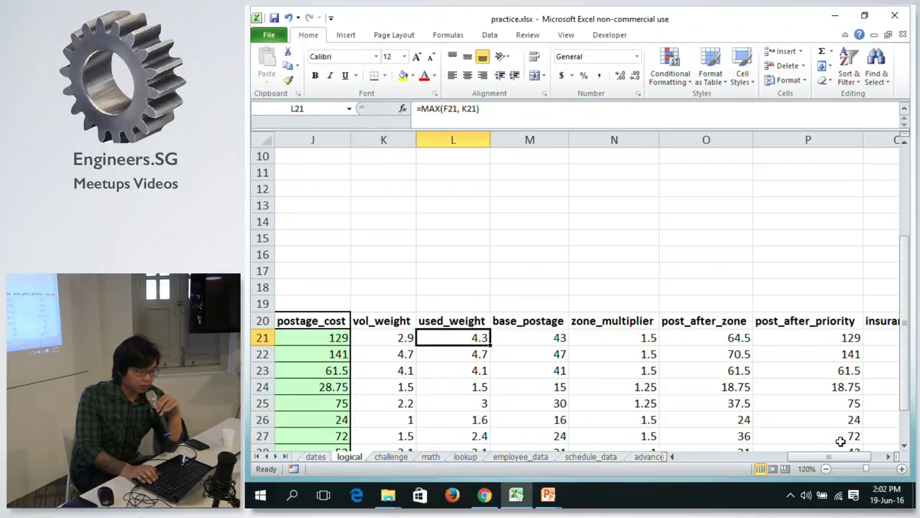
pyautogui.press('Right')
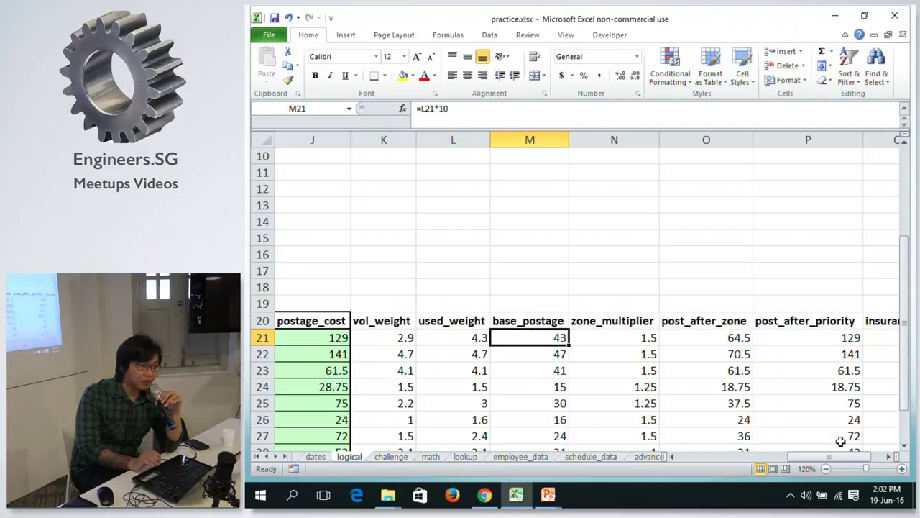
pyautogui.click(594, 332)
pyautogui.click(527, 350)
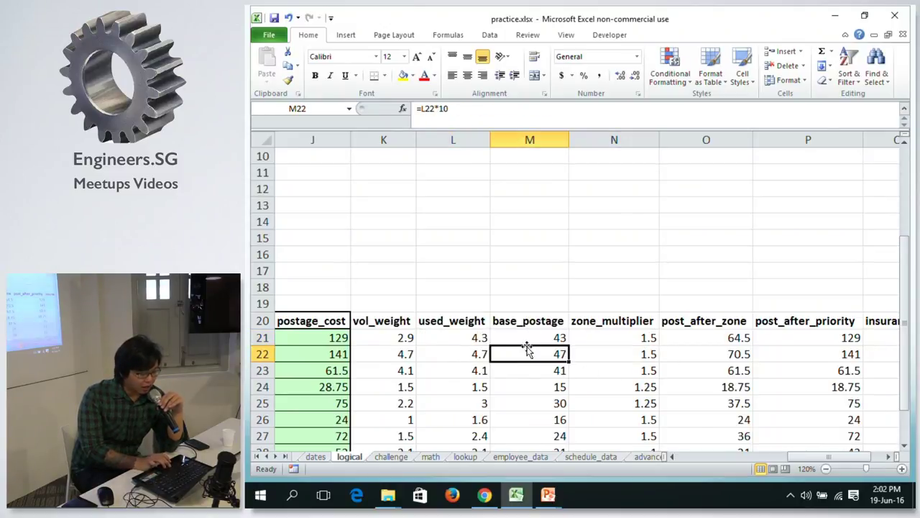
# Bring the PowerPoint slide show back and advance to the next slide.
pyautogui.click(548, 494)
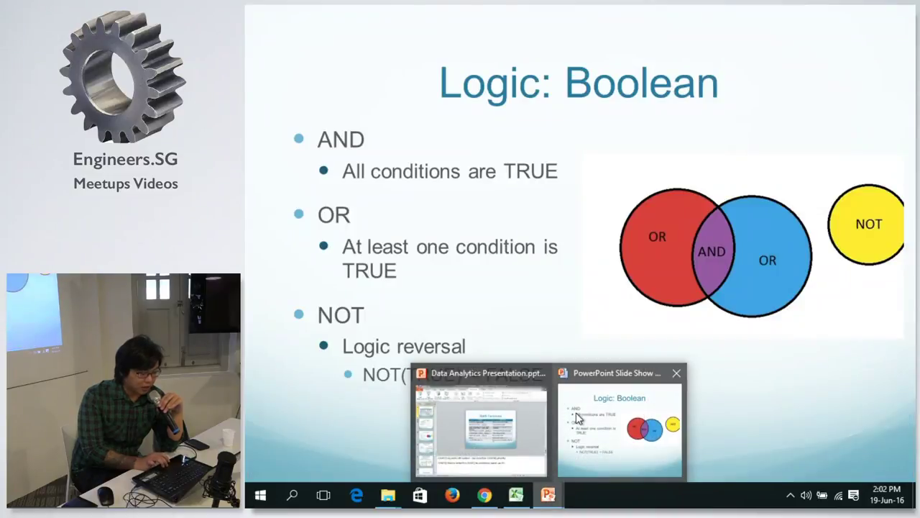
pyautogui.click(582, 417)
pyautogui.press('Right')
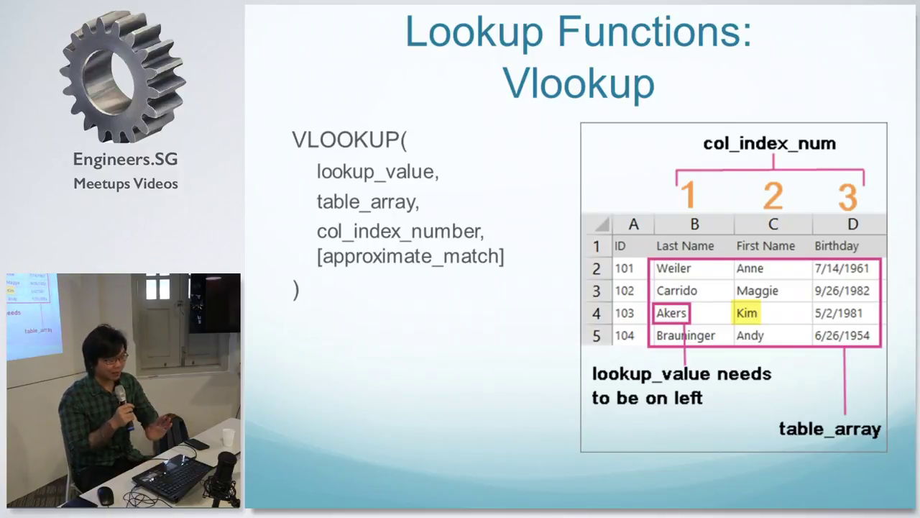
# Switch from the Vlookup slide back to Excel and go to the lookup sheet.
pyautogui.hotkey('alt', 'Tab')
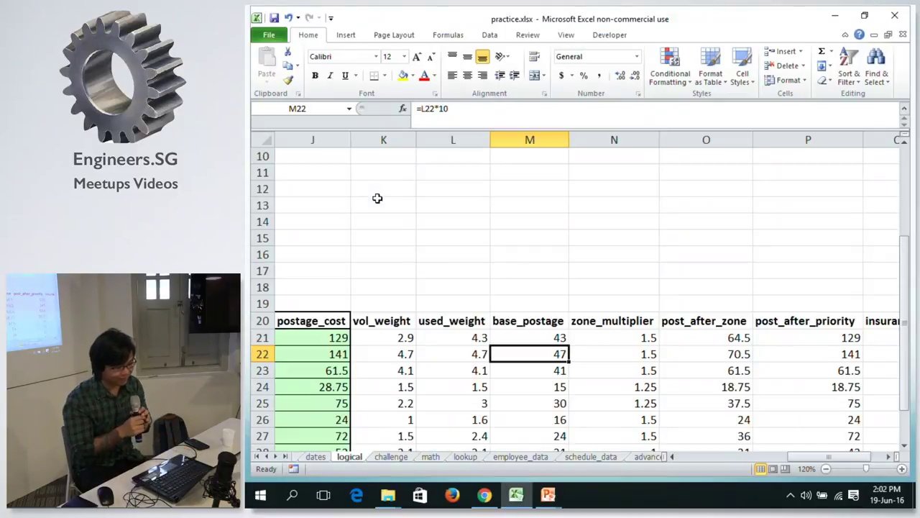
pyautogui.click(465, 456)
# Select the empty hours_working cell, then briefly return to the Vlookup slide.
pyautogui.click(655, 296)
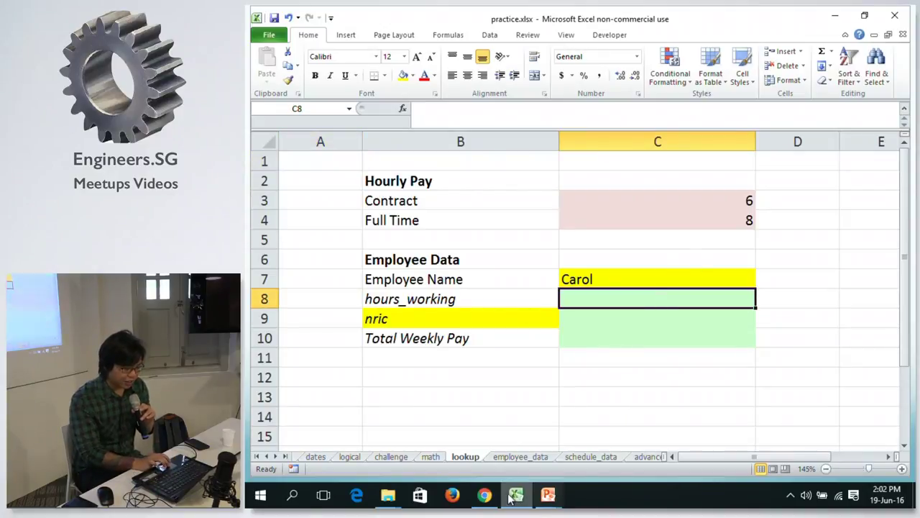
pyautogui.moveTo(548, 494)
pyautogui.click(613, 394)
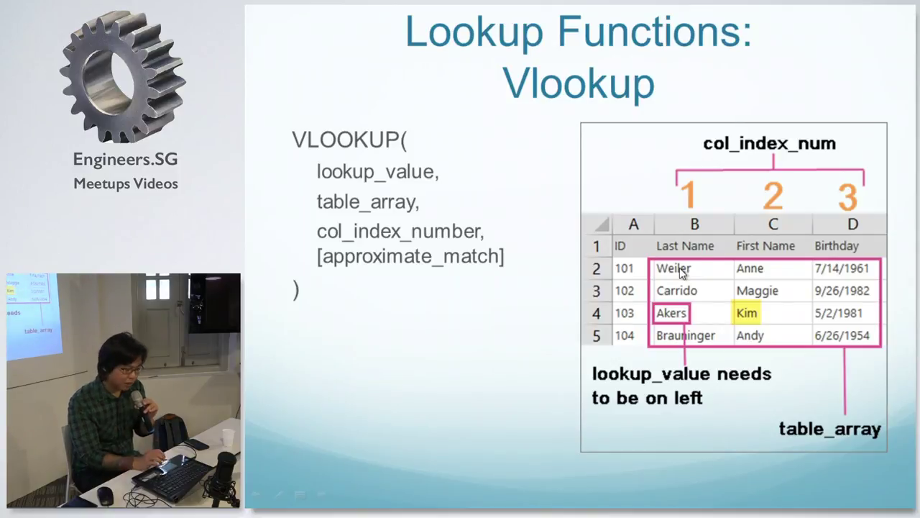
# Back in Excel, review Carol's row 8 cells, then open the advanced_example sheet.
pyautogui.hotkey('alt', 'Tab')
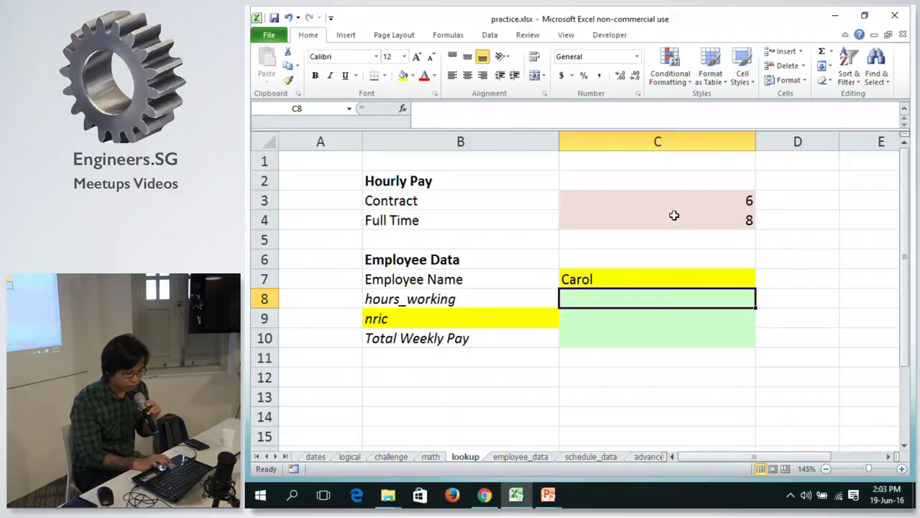
pyautogui.click(617, 281)
pyautogui.click(611, 298)
pyautogui.press('Right')
pyautogui.press('Right')
pyautogui.press('Home')
pyautogui.click(611, 298)
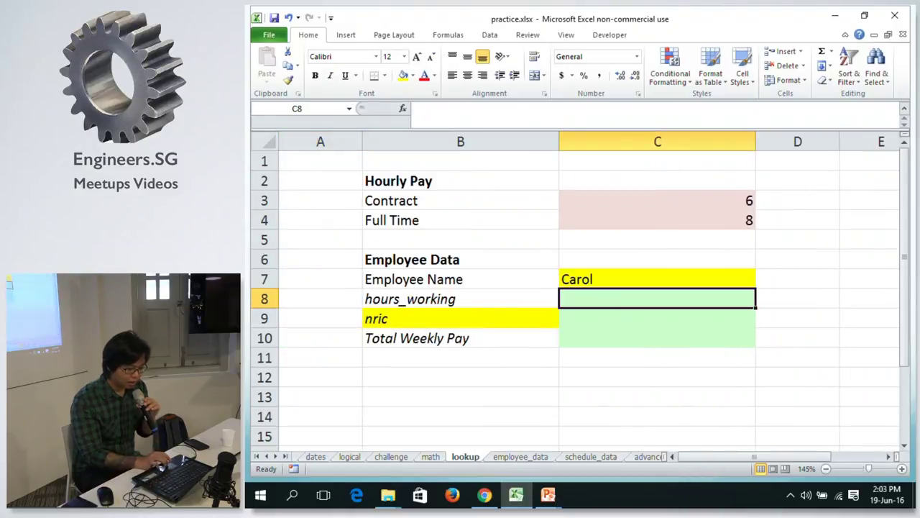
pyautogui.click(645, 457)
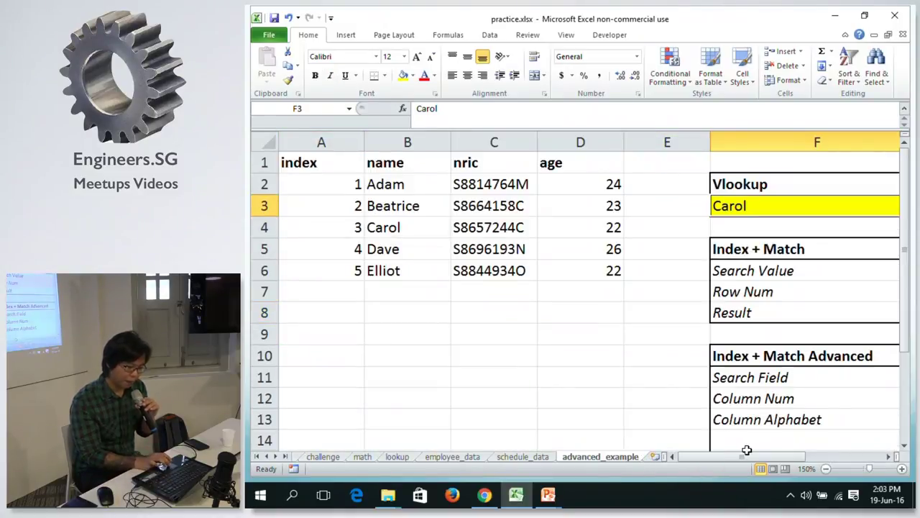
# Zoom out to see the whole example and inspect G3's VLOOKUP returning Carol's age.
pyautogui.click(825, 468)
pyautogui.click(825, 468)
pyautogui.click(825, 468)
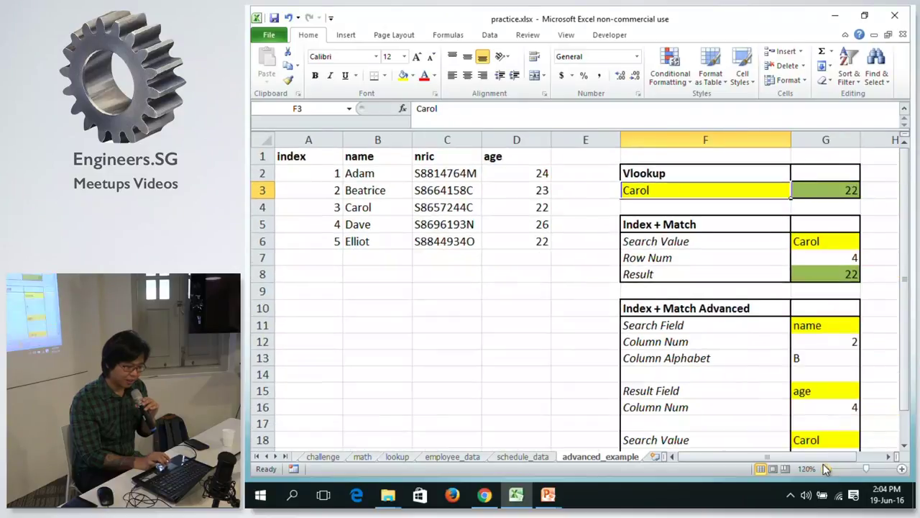
pyautogui.click(825, 468)
pyautogui.click(454, 171)
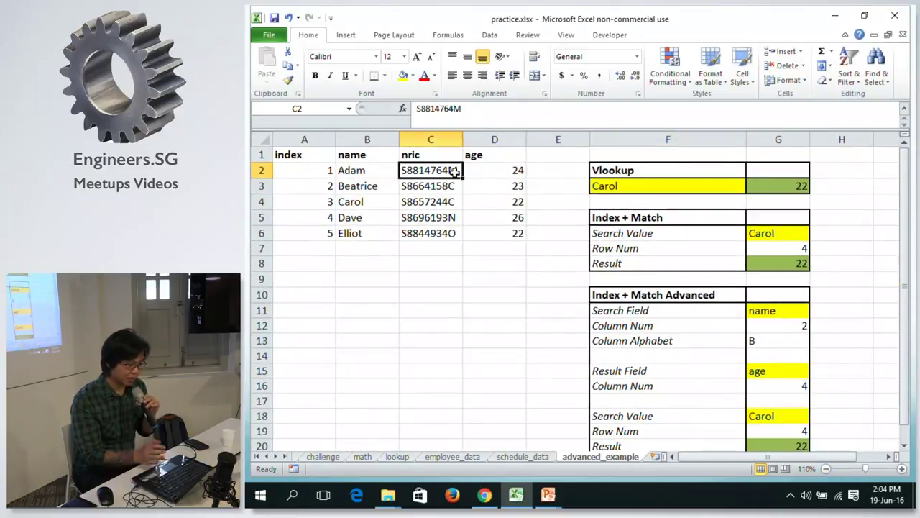
pyautogui.click(786, 189)
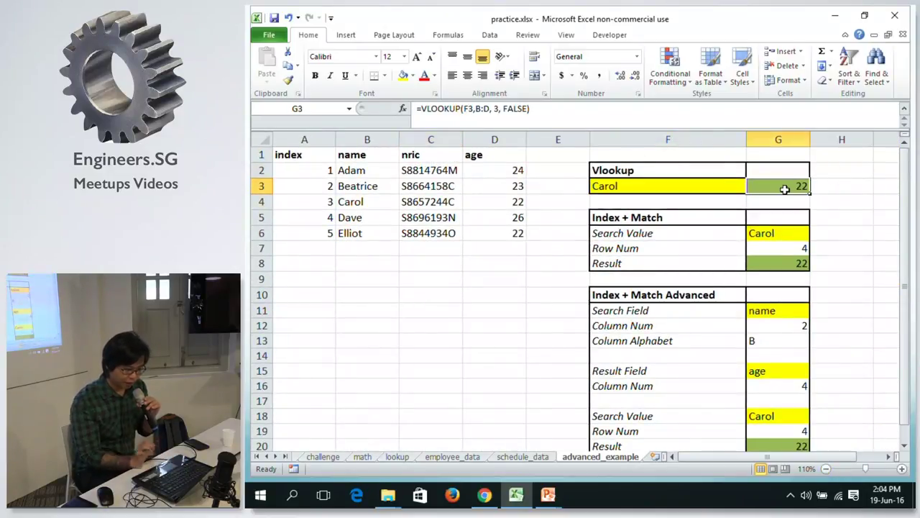
pyautogui.click(576, 104)
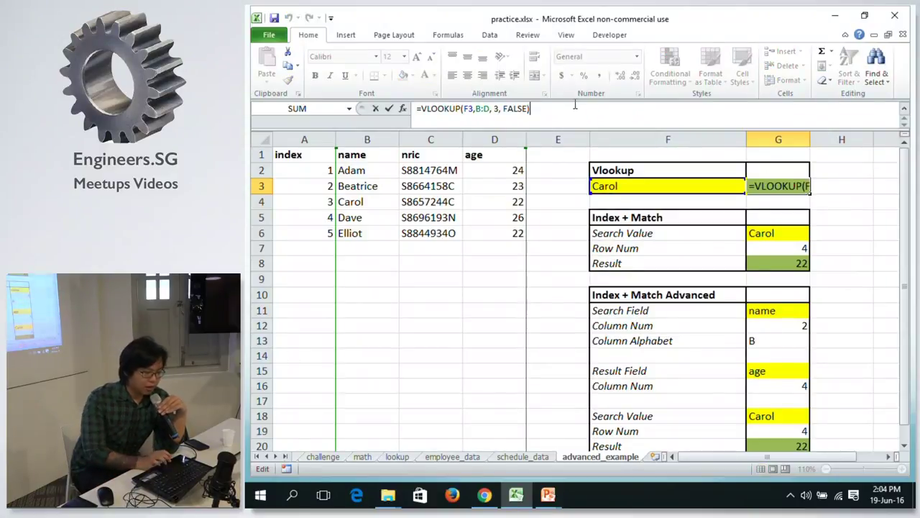
pyautogui.doubleClick(465, 109)
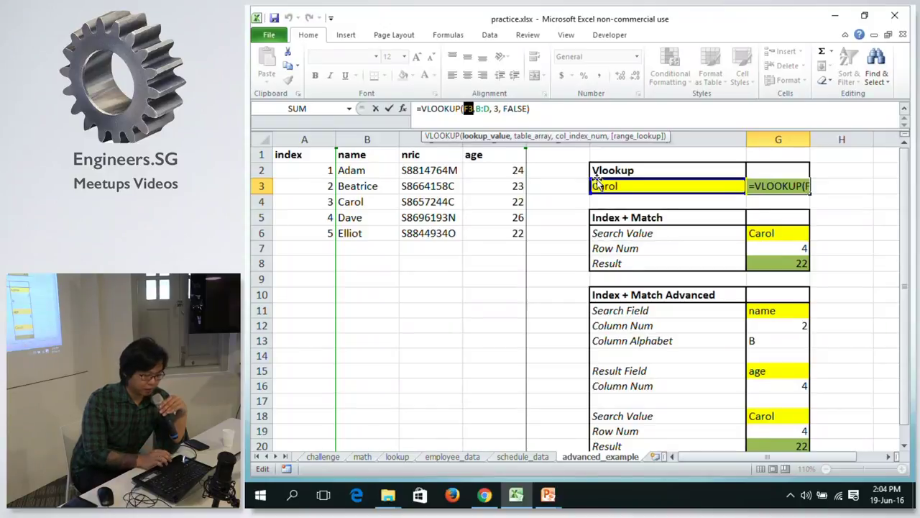
pyautogui.hotkey('ctrl', 'Return')
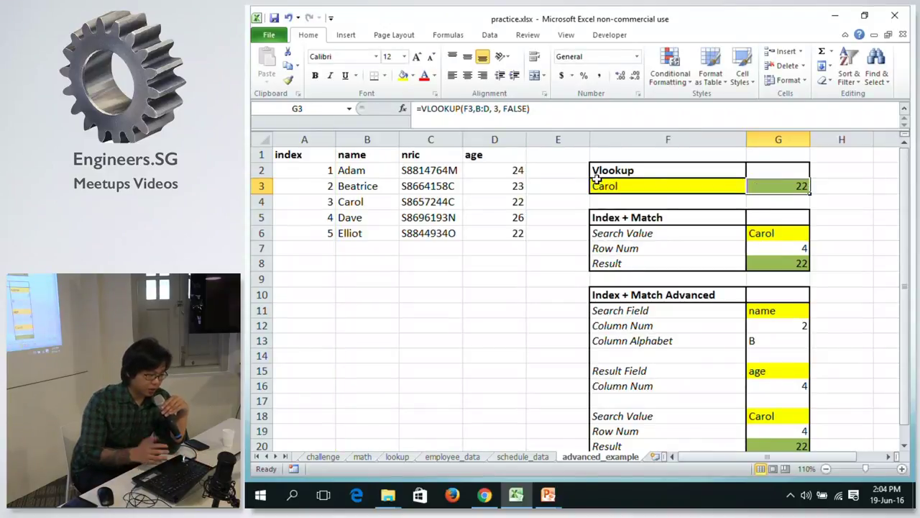
# Walk through the VLOOKUP arguments F3, B:D, 3 and FALSE, then commit the formula.
pyautogui.click(655, 187)
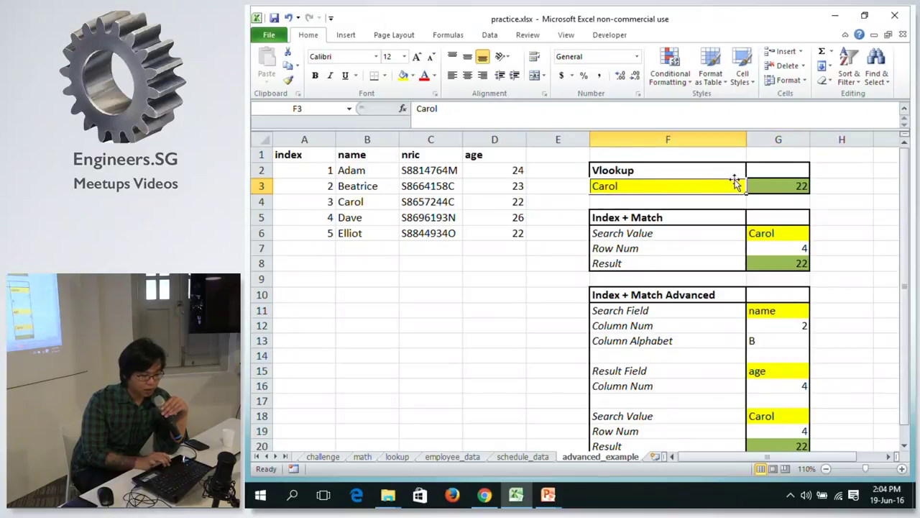
pyautogui.click(780, 183)
pyautogui.click(469, 107)
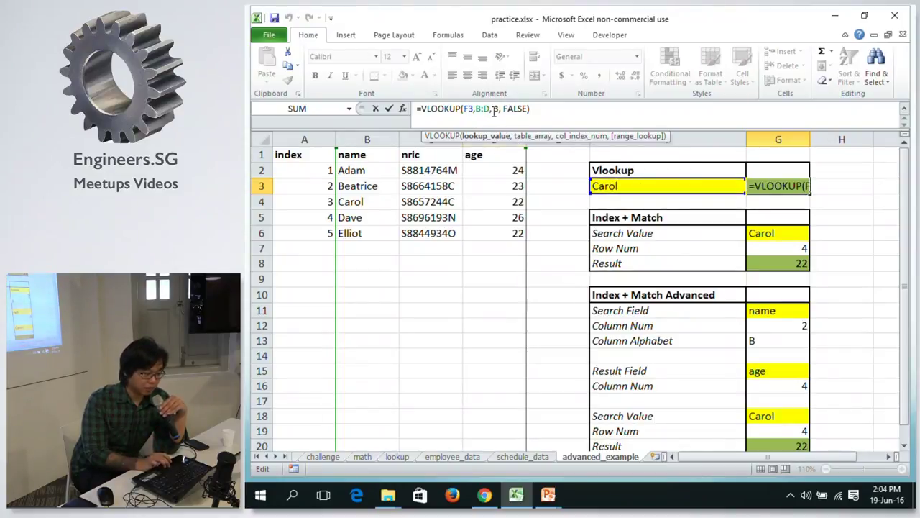
pyautogui.click(480, 109)
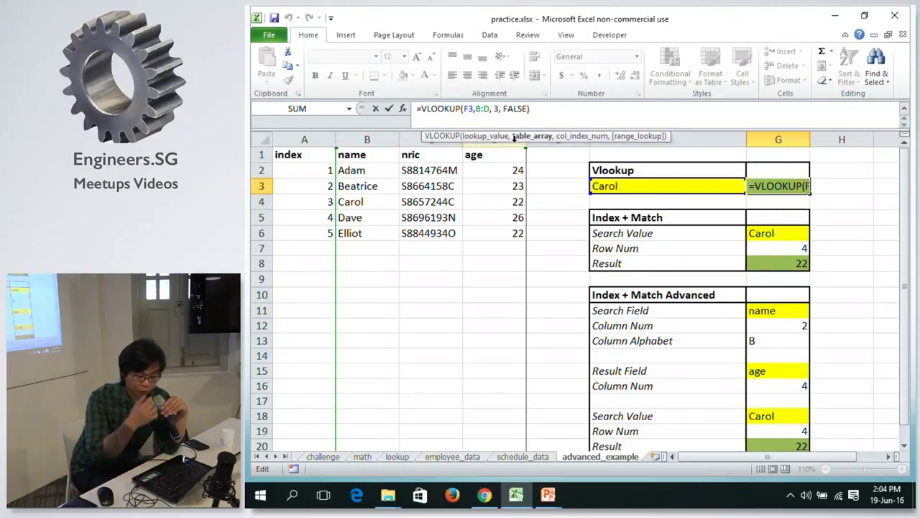
pyautogui.click(476, 108)
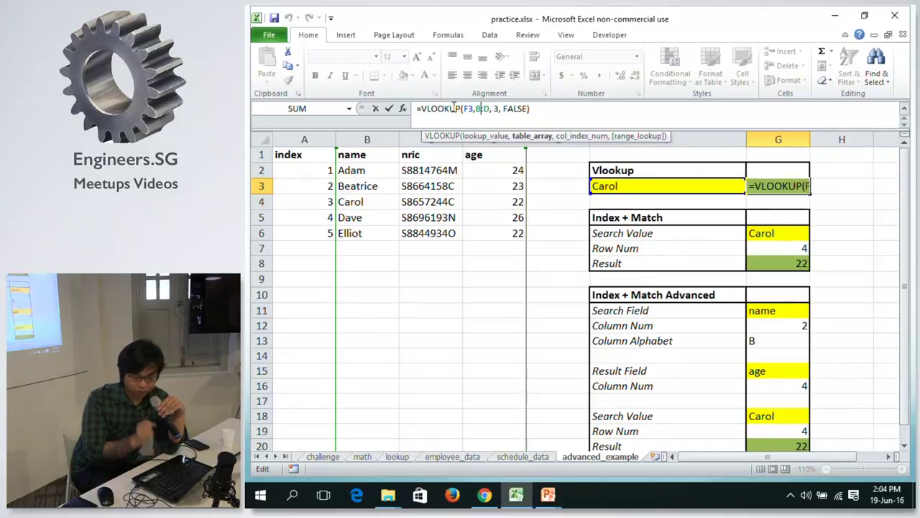
pyautogui.click(499, 110)
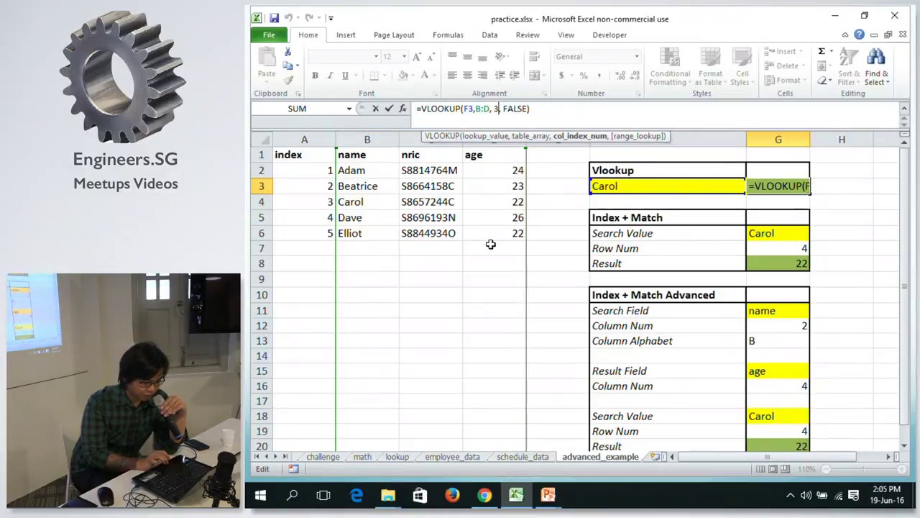
pyautogui.click(515, 108)
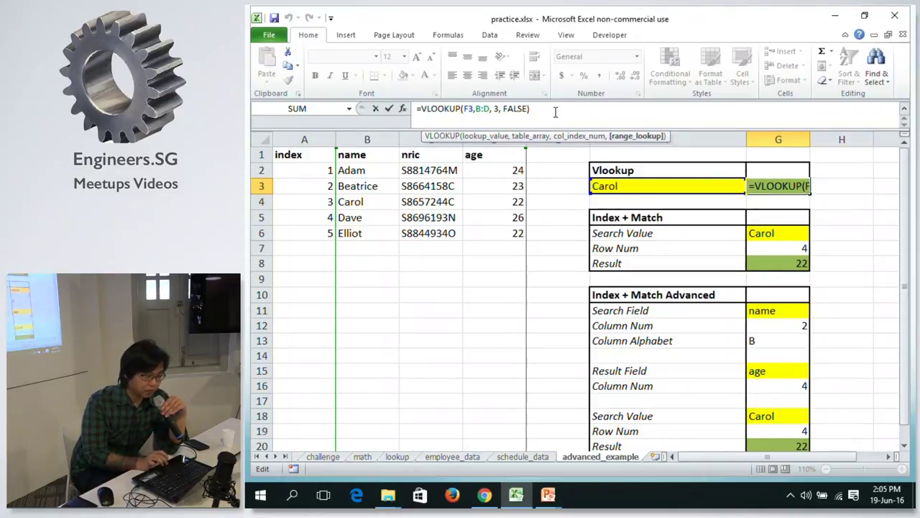
pyautogui.press('Return')
# Recheck the lookup value Carol and G3's formula, then select the nric column C.
pyautogui.press('Up')
pyautogui.press('Left')
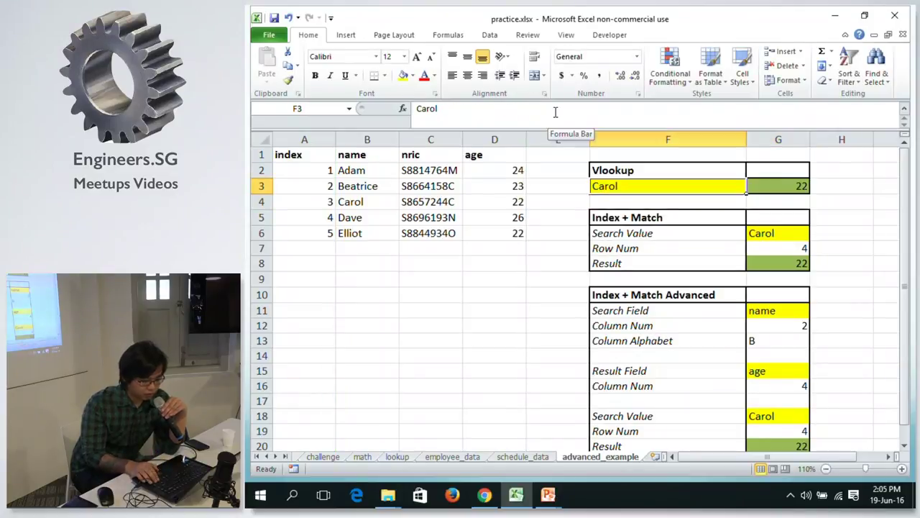
pyautogui.press('Right')
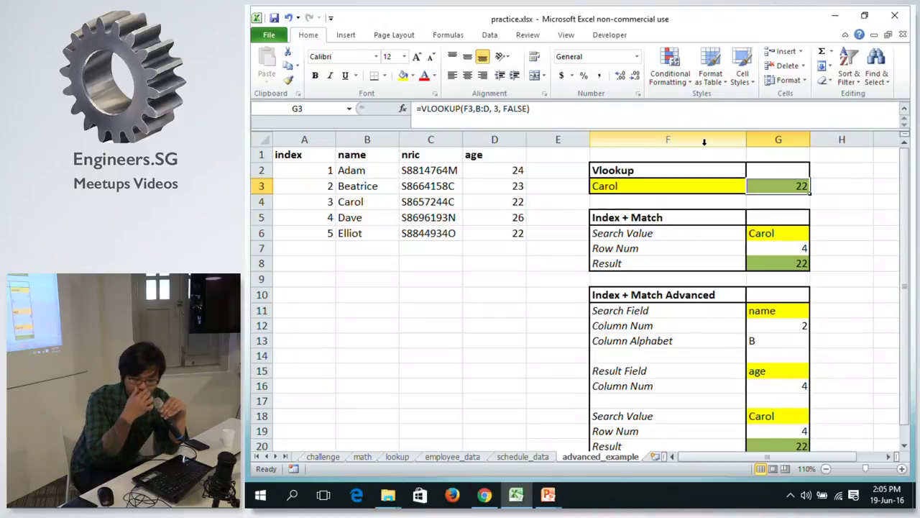
pyautogui.click(440, 139)
pyautogui.rightClick(444, 139)
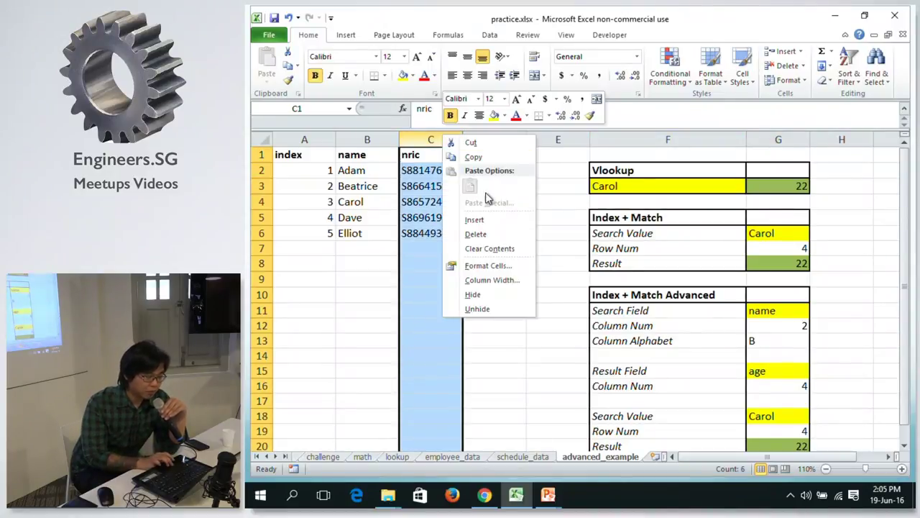
pyautogui.click(489, 221)
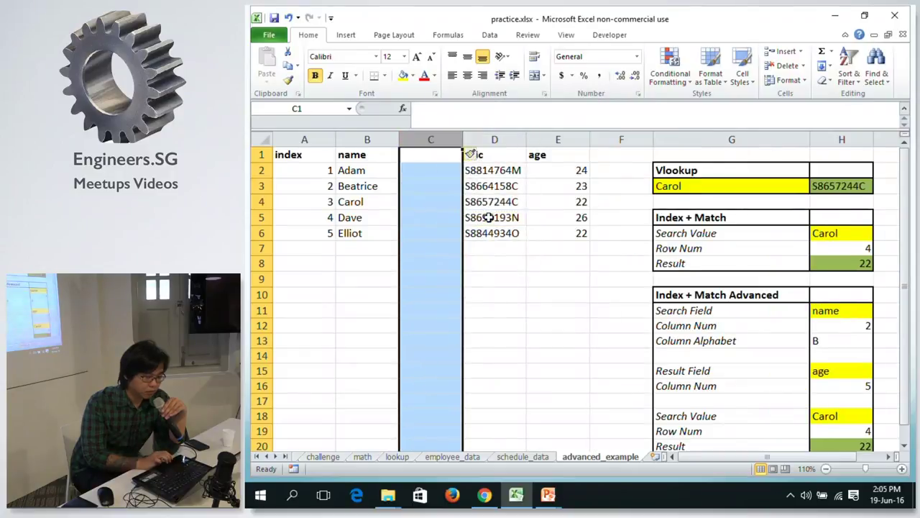
pyautogui.click(863, 185)
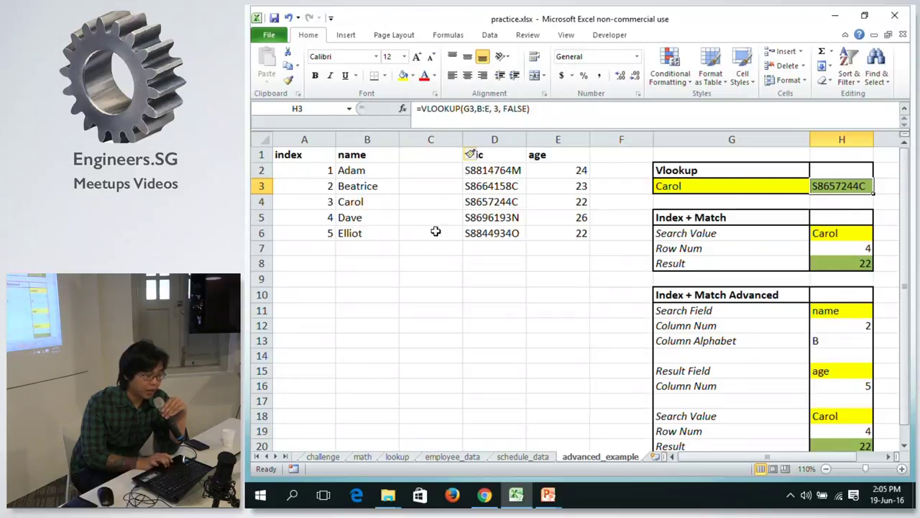
pyautogui.click(478, 108)
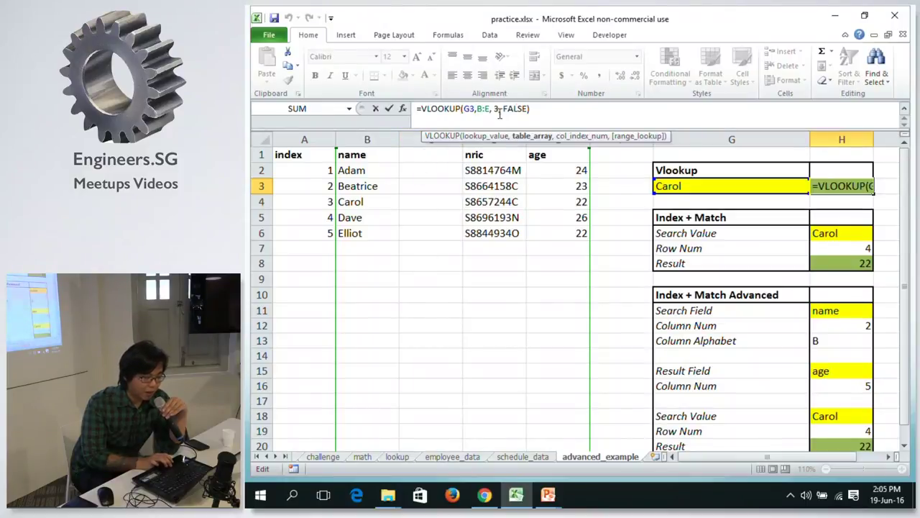
pyautogui.click(497, 111)
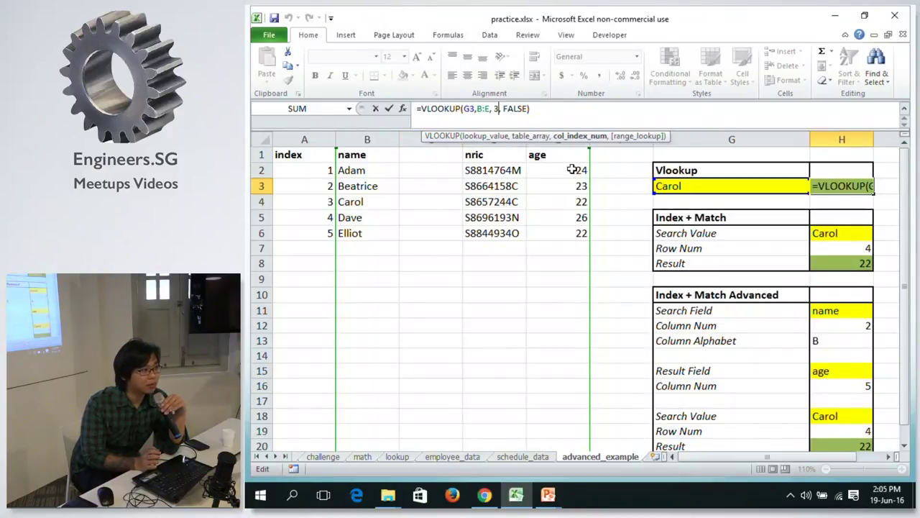
pyautogui.hotkey('ctrl', 'Return')
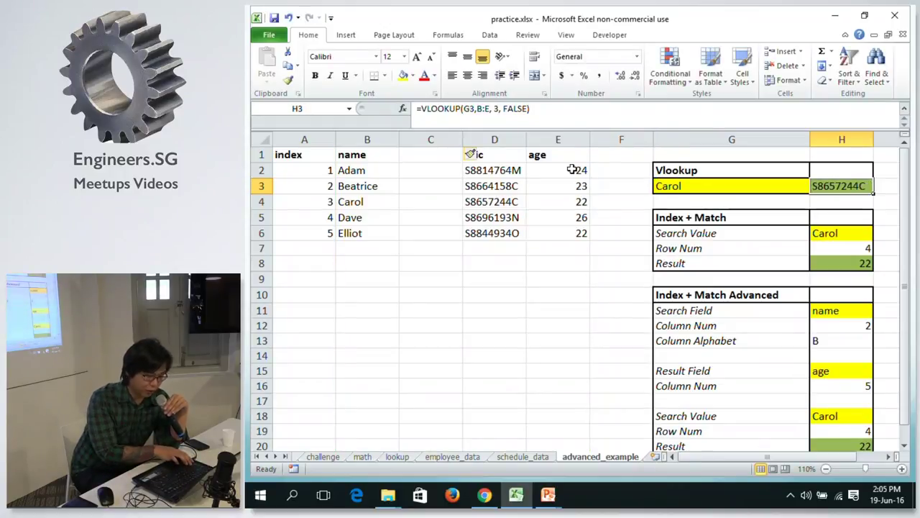
pyautogui.hotkey('ctrl', 'z')
pyautogui.hotkey('ctrl', 'z')
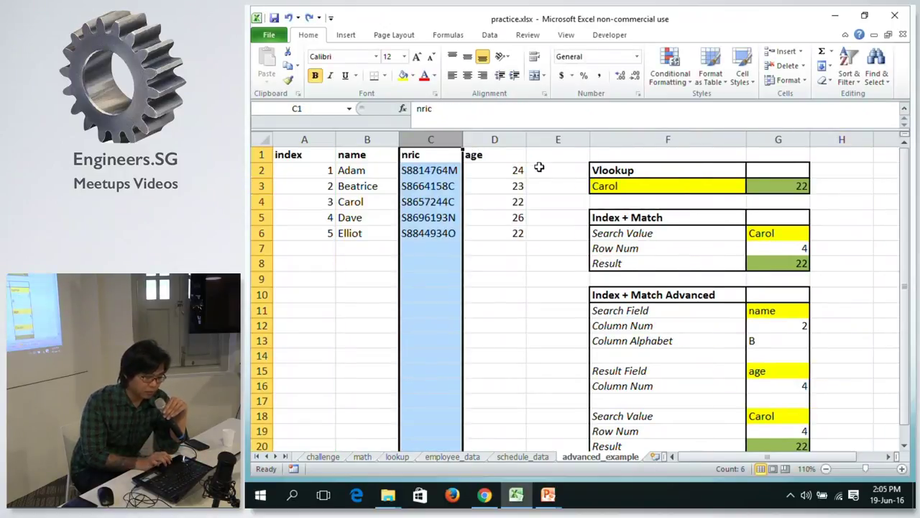
pyautogui.click(497, 175)
pyautogui.click(458, 190)
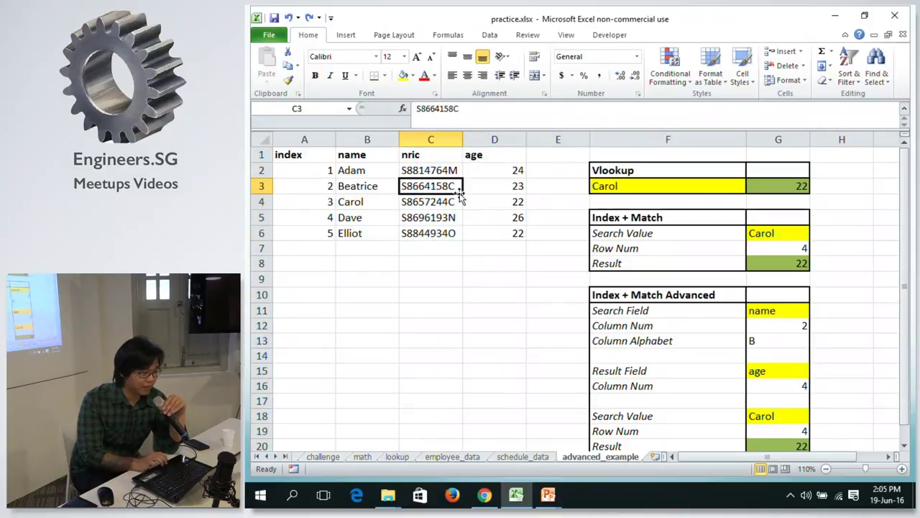
pyautogui.click(507, 190)
pyautogui.click(401, 154)
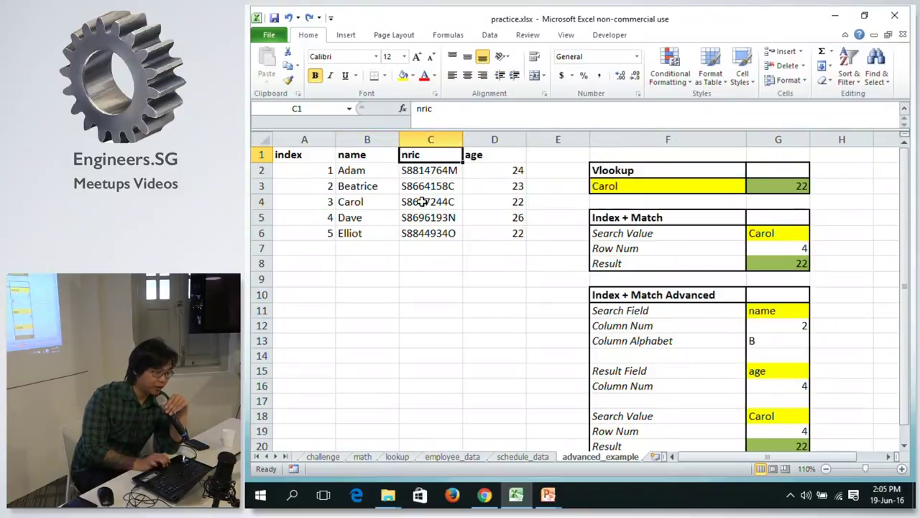
pyautogui.click(796, 233)
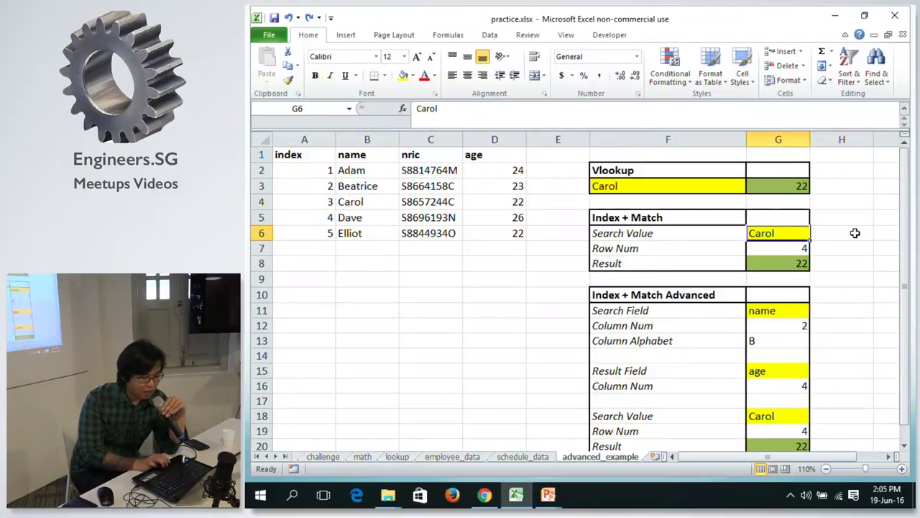
pyautogui.moveTo(548, 495)
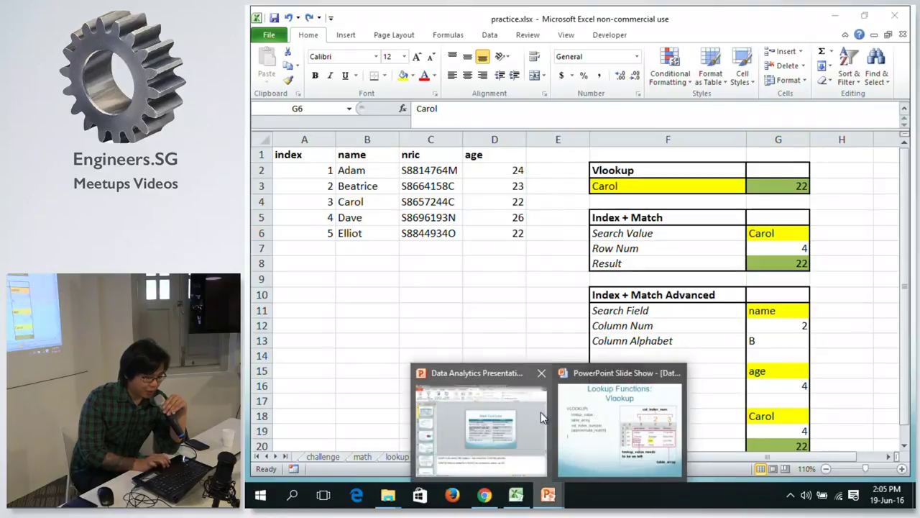
# Advance the slide show to the INDEX - MATCH slide and switch back to Excel.
pyautogui.click(636, 422)
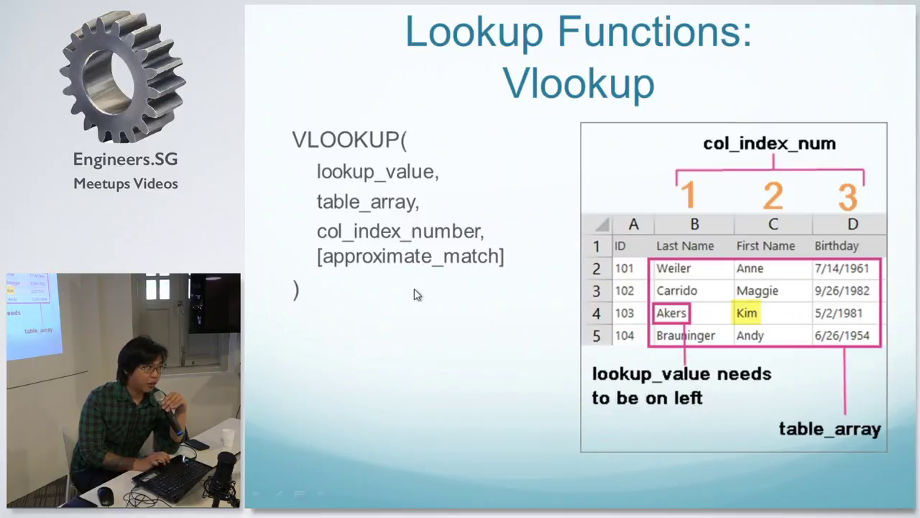
pyautogui.press('Right')
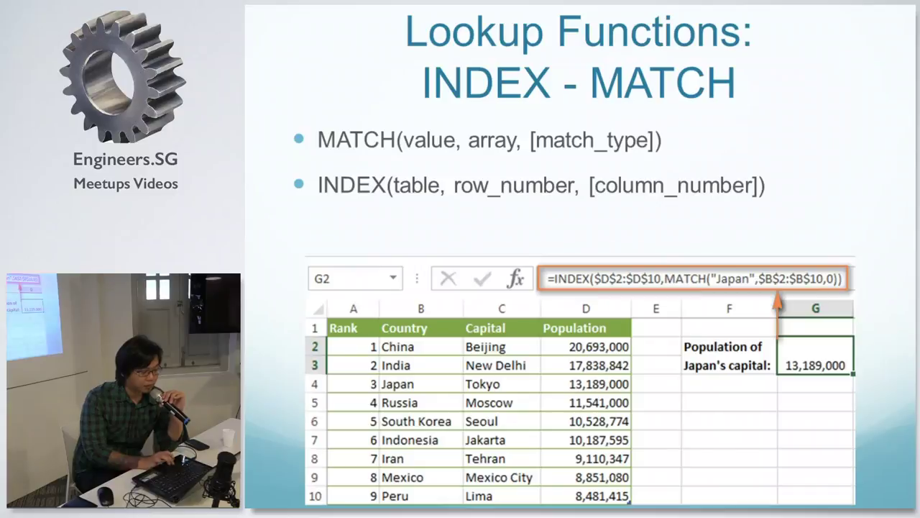
pyautogui.hotkey('alt', 'Tab')
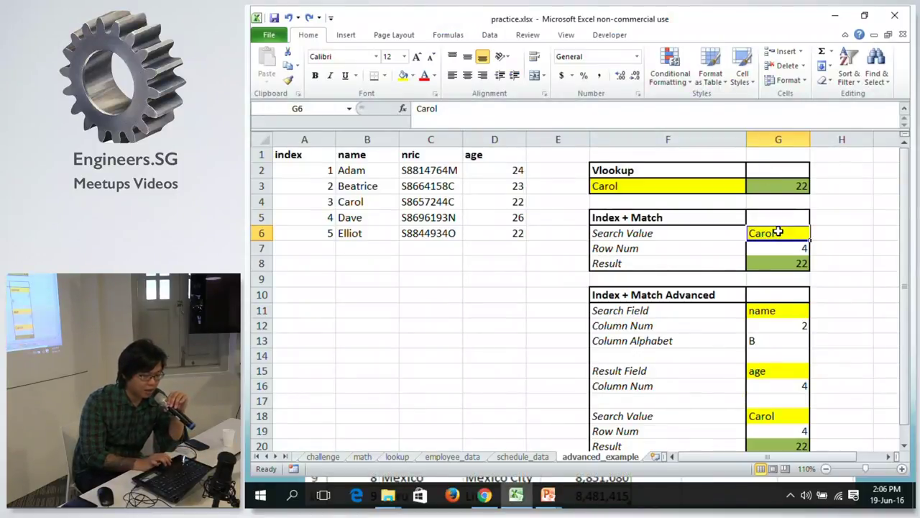
pyautogui.click(763, 249)
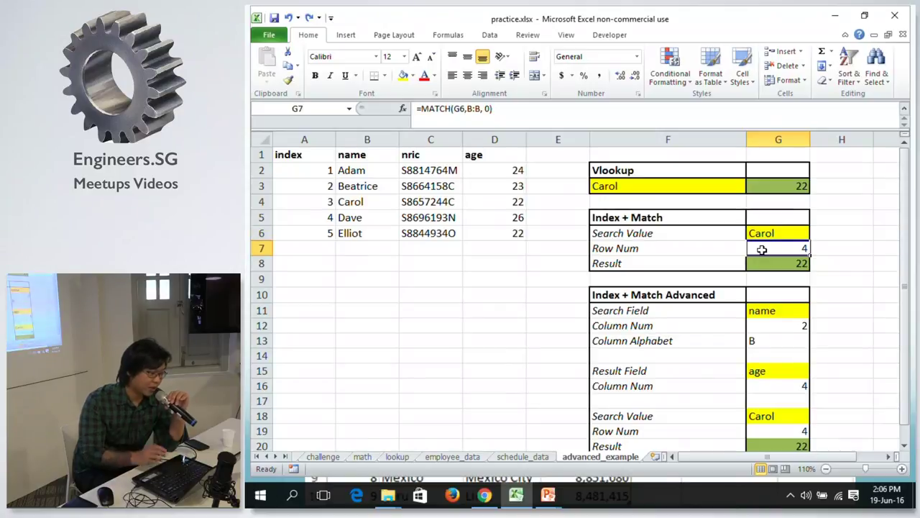
pyautogui.click(499, 121)
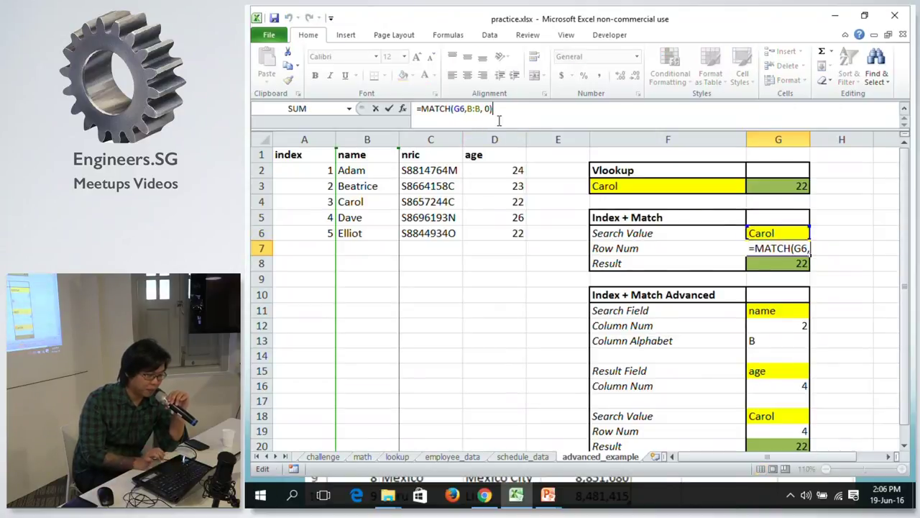
pyautogui.click(458, 109)
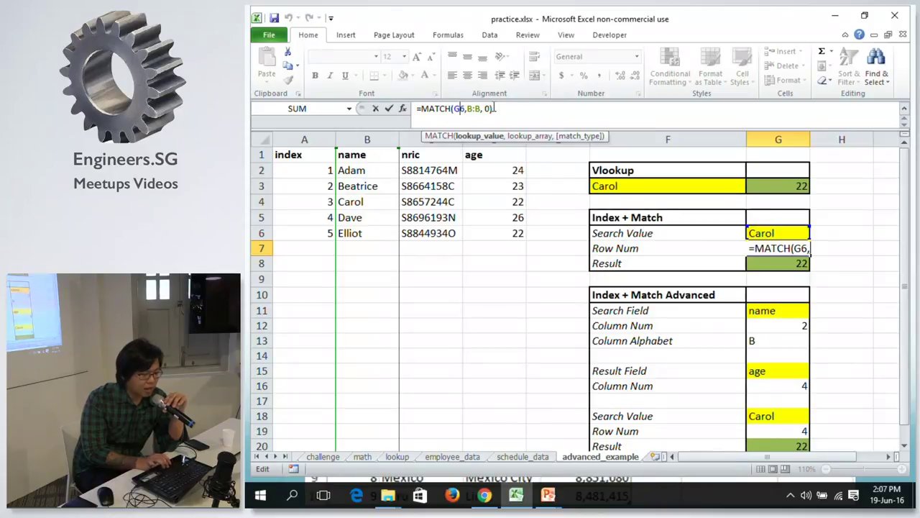
pyautogui.write(')')
pyautogui.press('Return')
pyautogui.press('Up')
pyautogui.press('Down')
pyautogui.click(802, 249)
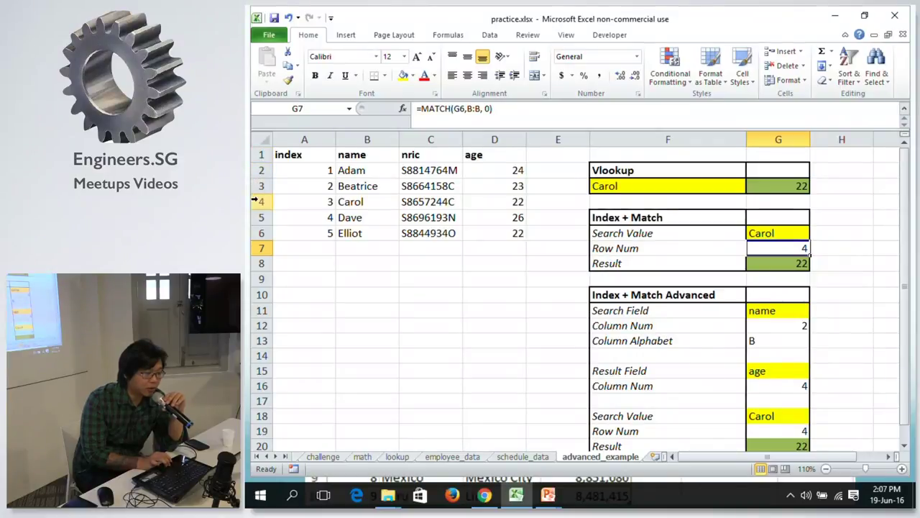
pyautogui.click(369, 204)
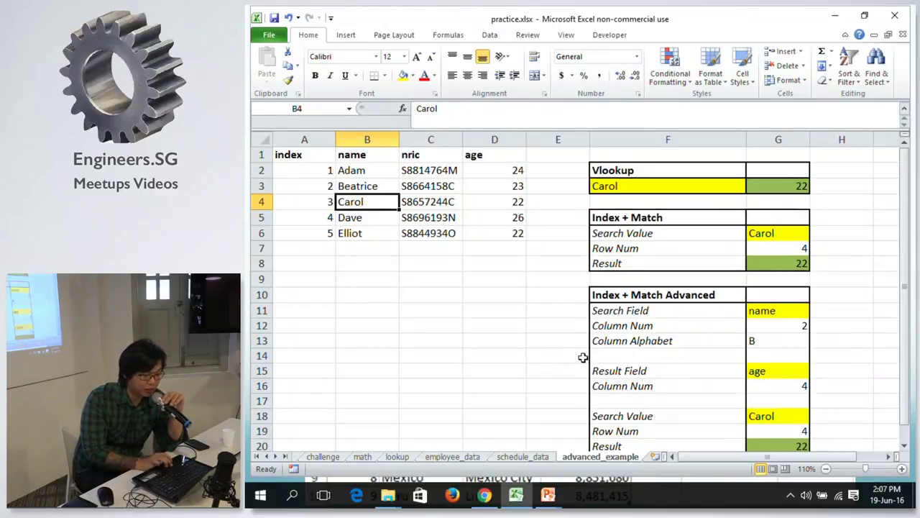
pyautogui.click(777, 267)
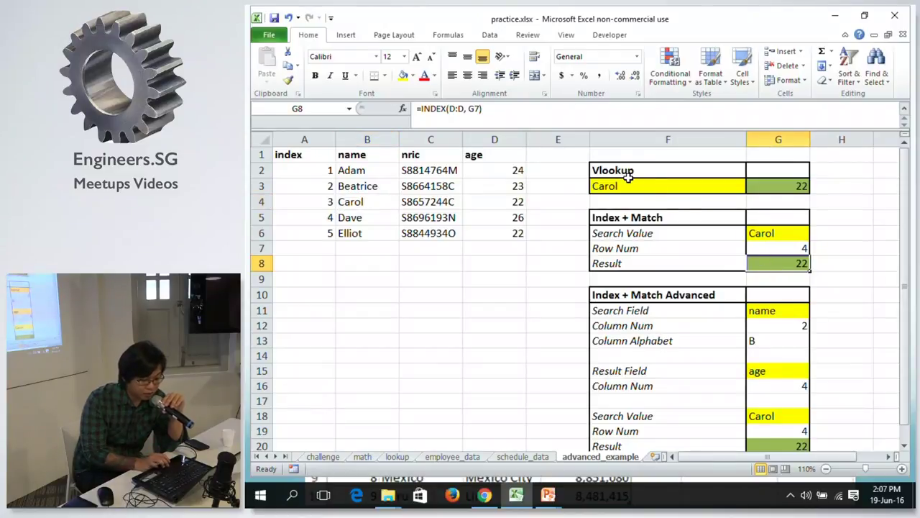
pyautogui.click(460, 108)
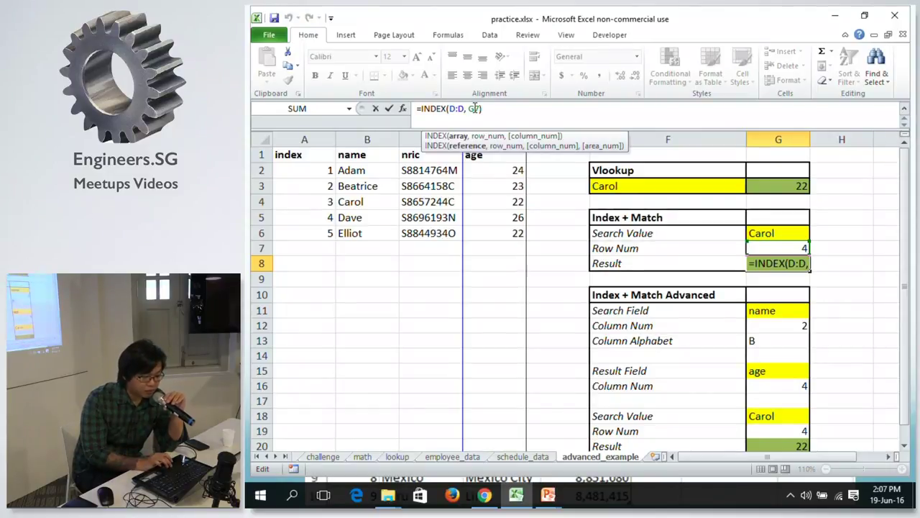
pyautogui.click(474, 108)
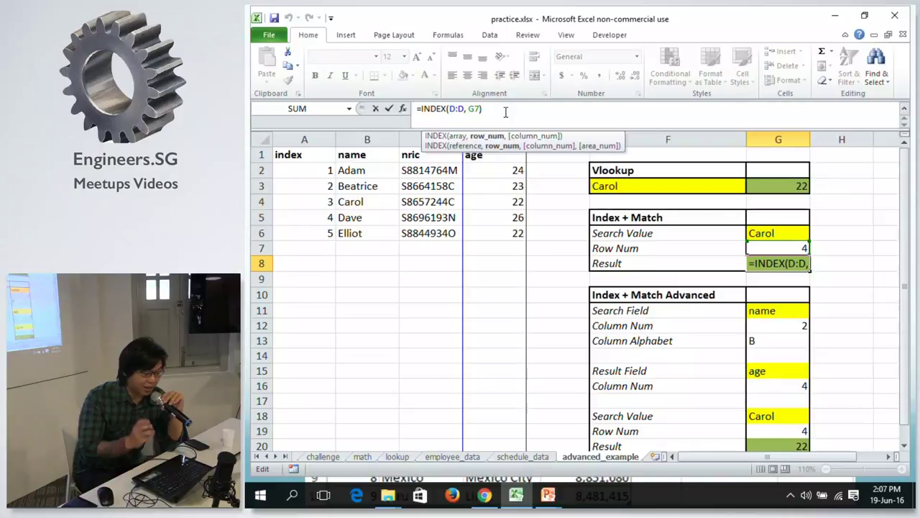
pyautogui.click(467, 110)
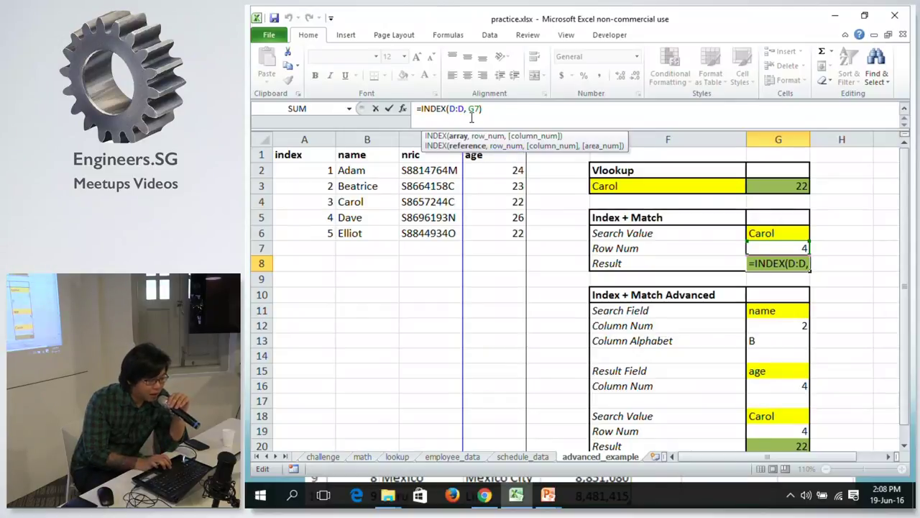
pyautogui.press('End')
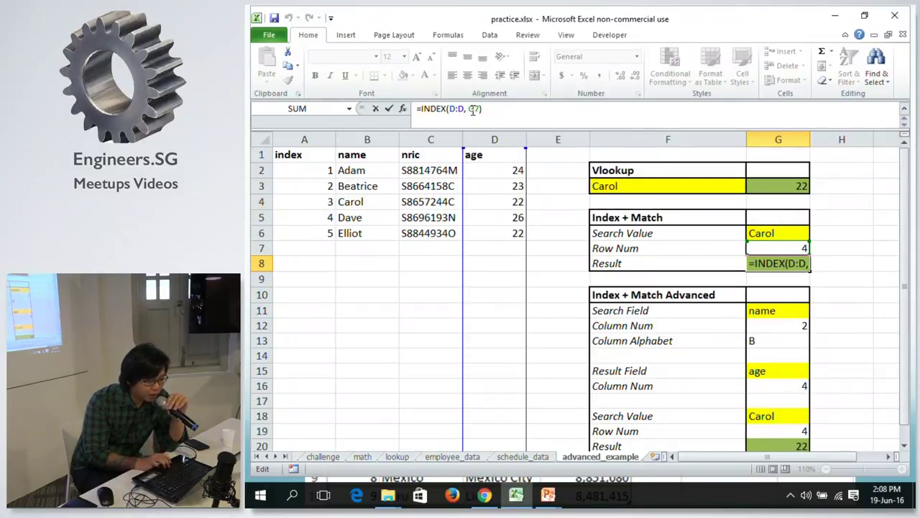
pyautogui.click(474, 108)
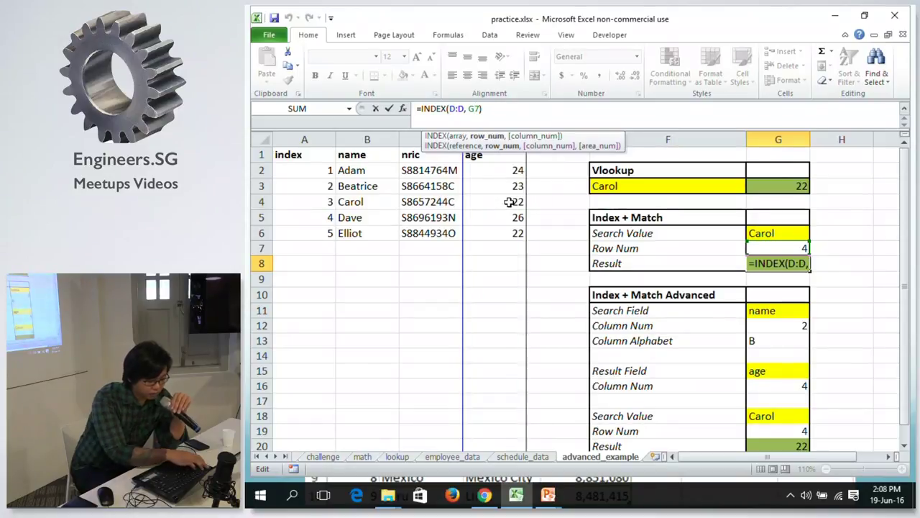
pyautogui.hotkey('ctrl', 'Return')
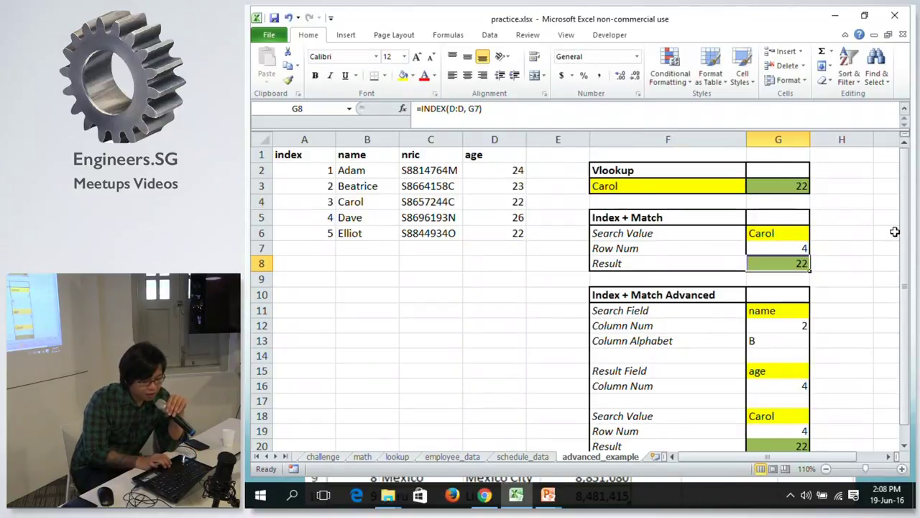
pyautogui.moveTo(909, 232); pyautogui.dragTo(909, 236)
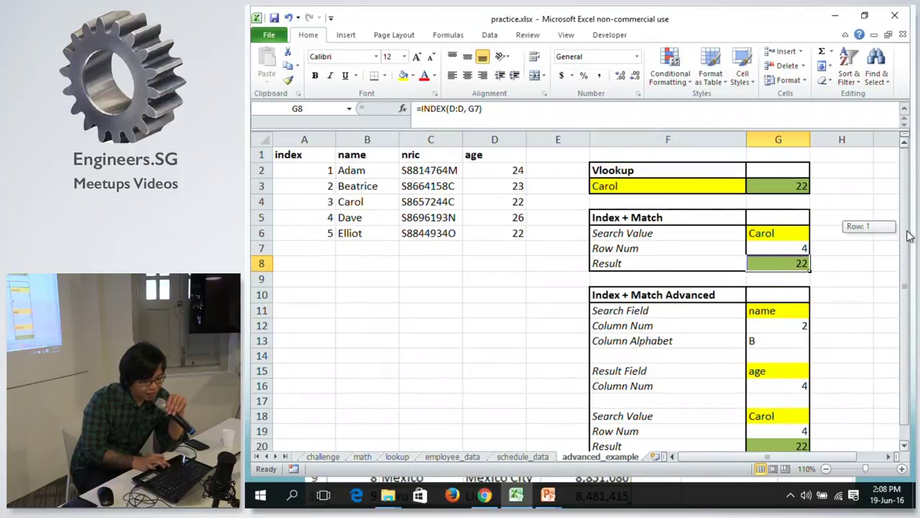
# Review Search Field G11 and Column Num G12, then start retyping Result Field age as nric.
pyautogui.click(778, 311)
pyautogui.press('Down')
pyautogui.press('Up')
pyautogui.press('Down')
pyautogui.press('Up')
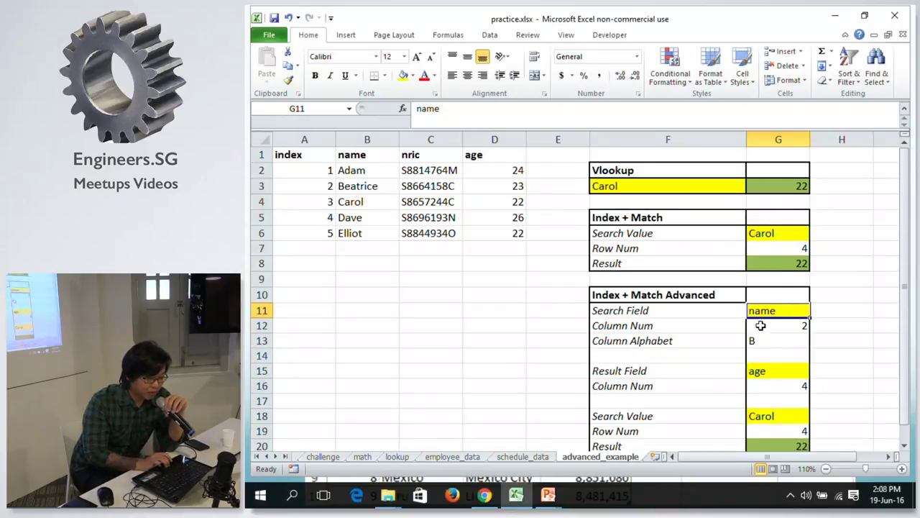
pyautogui.press('Down')
pyautogui.press('Up')
pyautogui.press('Down')
pyautogui.press('Down')
pyautogui.press('Up')
pyautogui.press('Up')
pyautogui.press('Up')
pyautogui.press('Down')
pyautogui.press('Down')
pyautogui.press('Down')
pyautogui.press('Down')
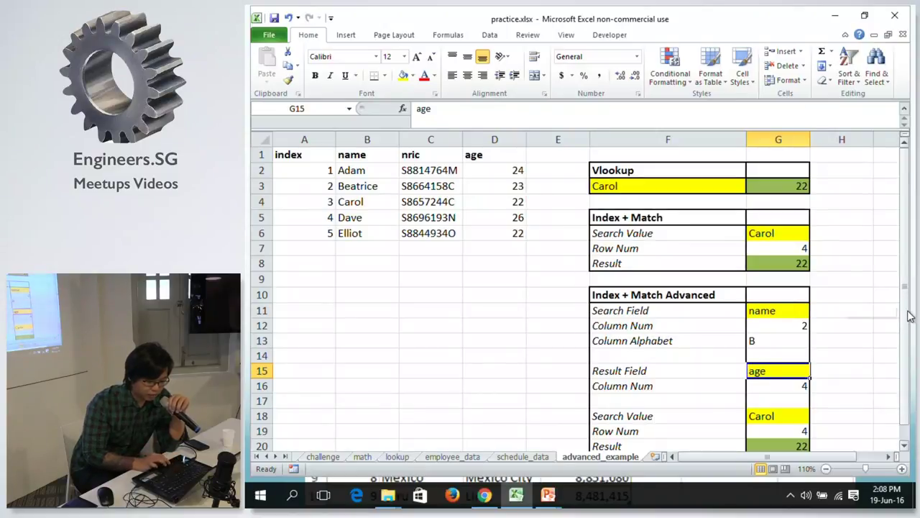
pyautogui.scroll(-1, 909, 315)
pyautogui.write('n')
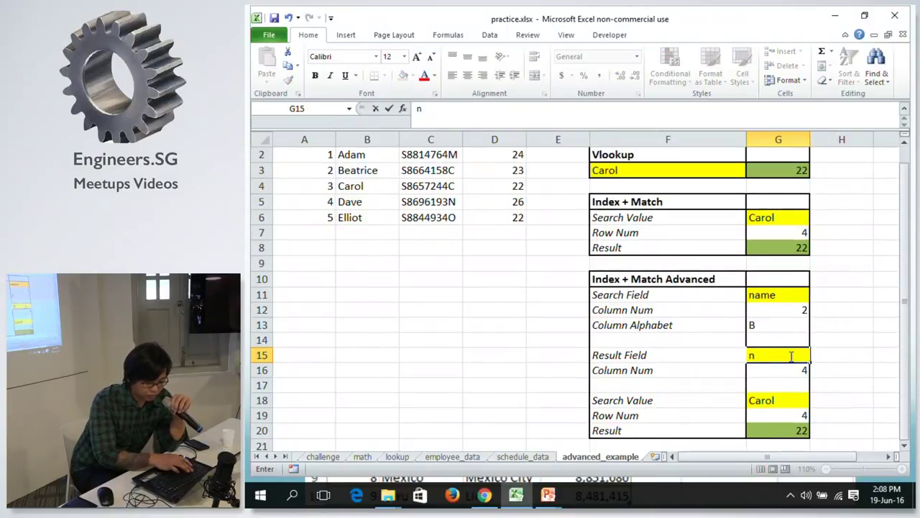
pyautogui.write('ric')
# Commit nric in G15 and check the INDEX result now returns Carol's NRIC.
pyautogui.press('Return')
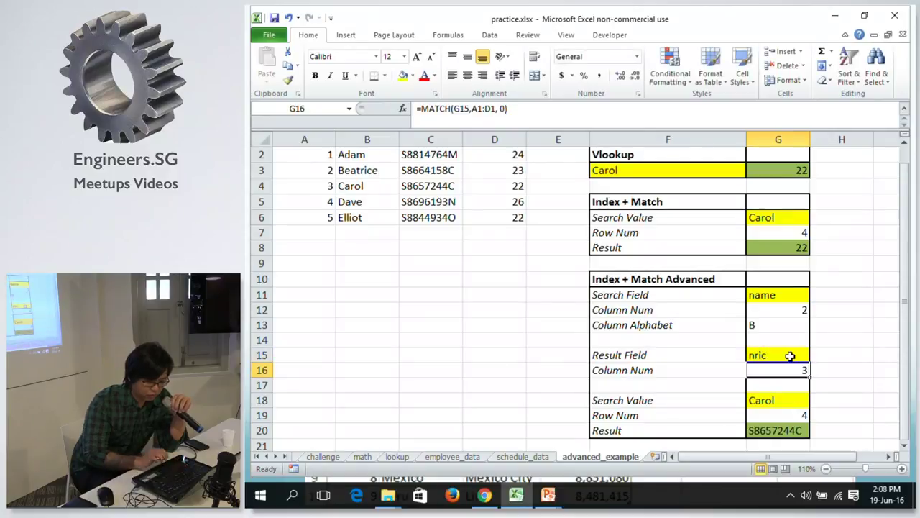
pyautogui.click(769, 436)
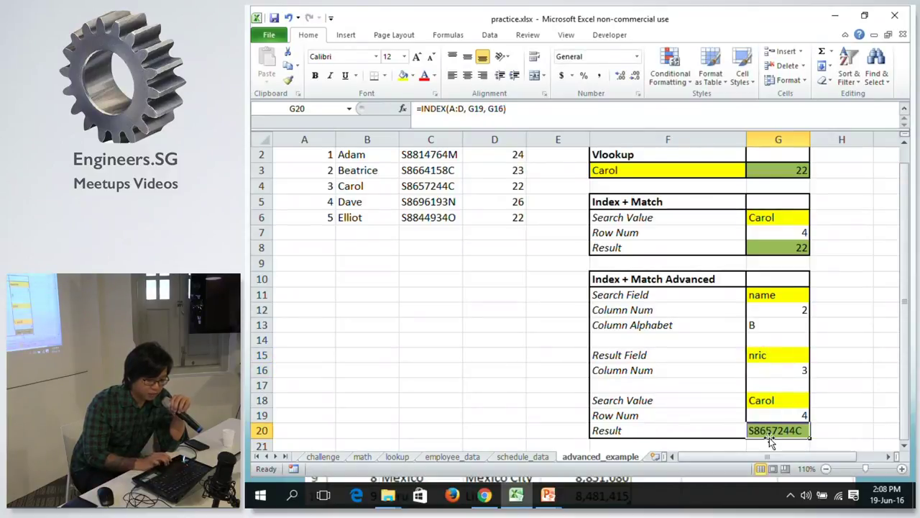
pyautogui.click(770, 354)
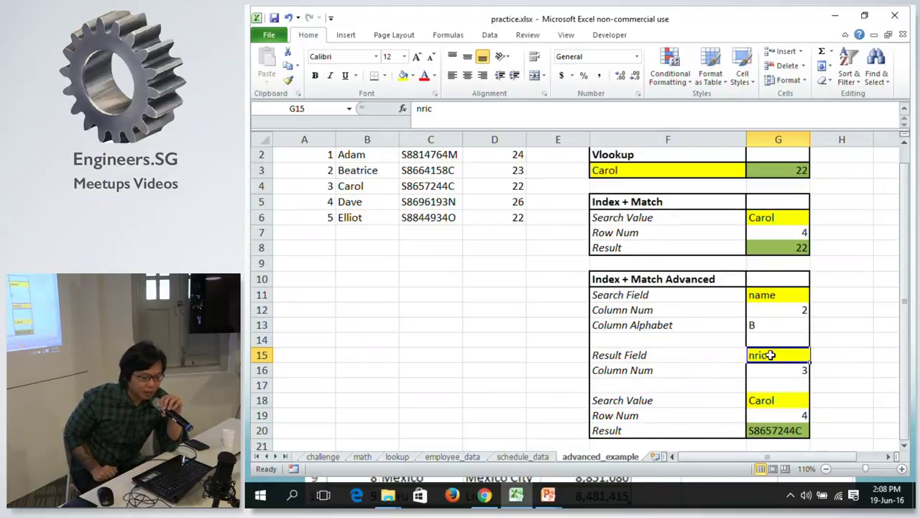
pyautogui.press('Up')
pyautogui.press('Up')
pyautogui.press('Up')
pyautogui.press('Up')
pyautogui.press('Down')
pyautogui.press('Down')
pyautogui.press('Down')
pyautogui.press('Down')
pyautogui.press('Down')
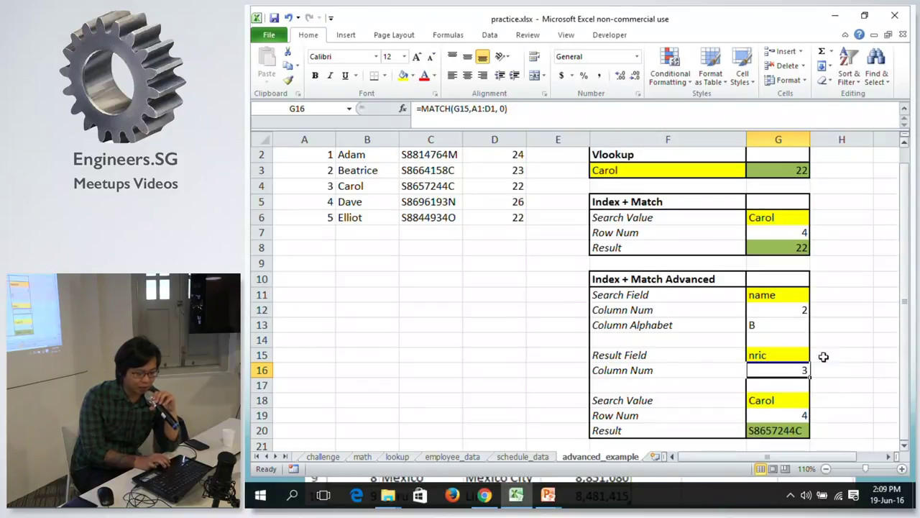
pyautogui.click(784, 352)
# Attempt to retype the Search Field, ending with a stray entry in A11.
pyautogui.click(760, 295)
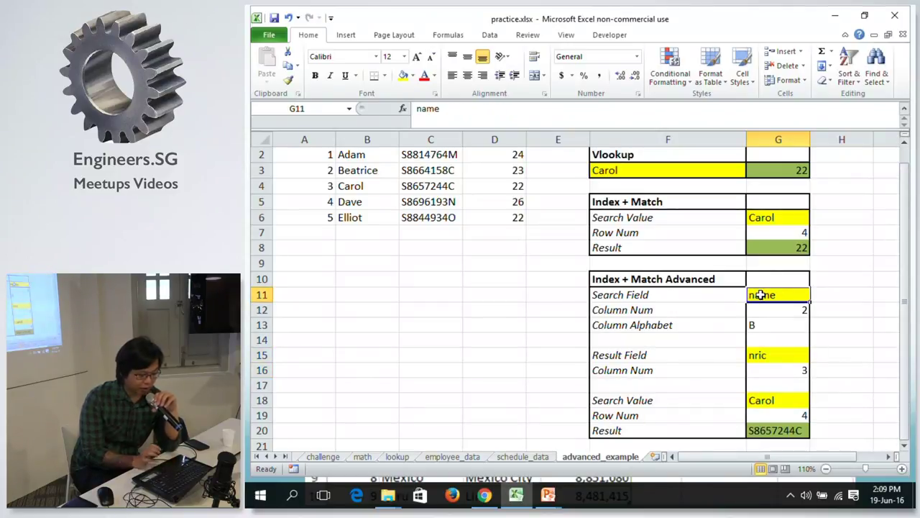
pyautogui.write('nc')
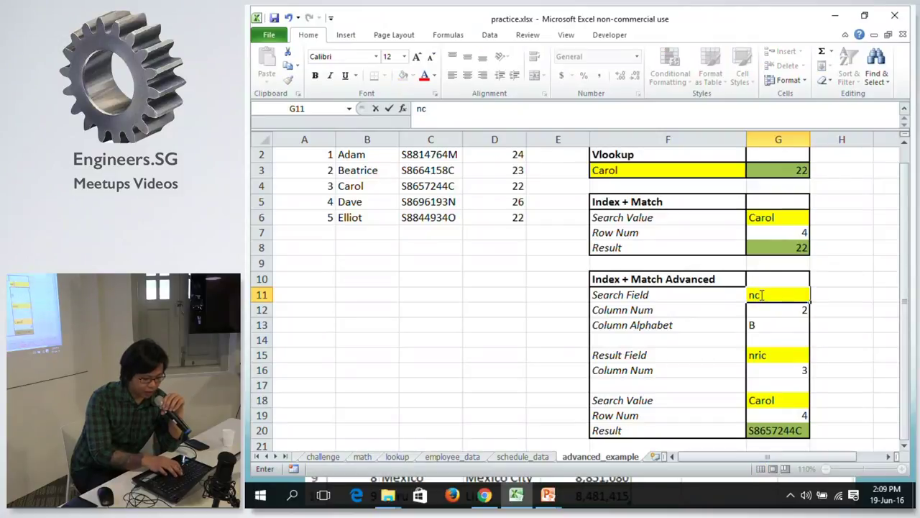
pyautogui.press('Home')
pyautogui.write('r')
pyautogui.press('Return')
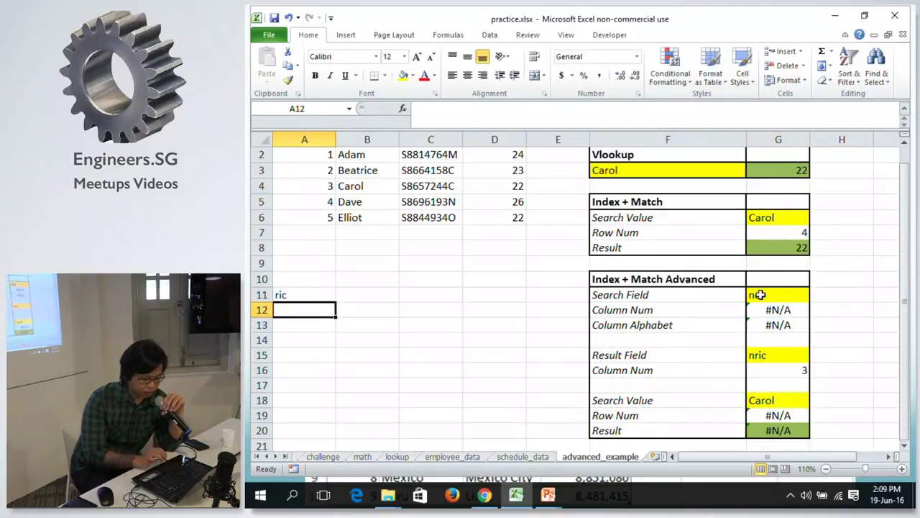
# Copy Dave's NRIC from C5 and paste it as a value into search cell G18.
pyautogui.click(419, 202)
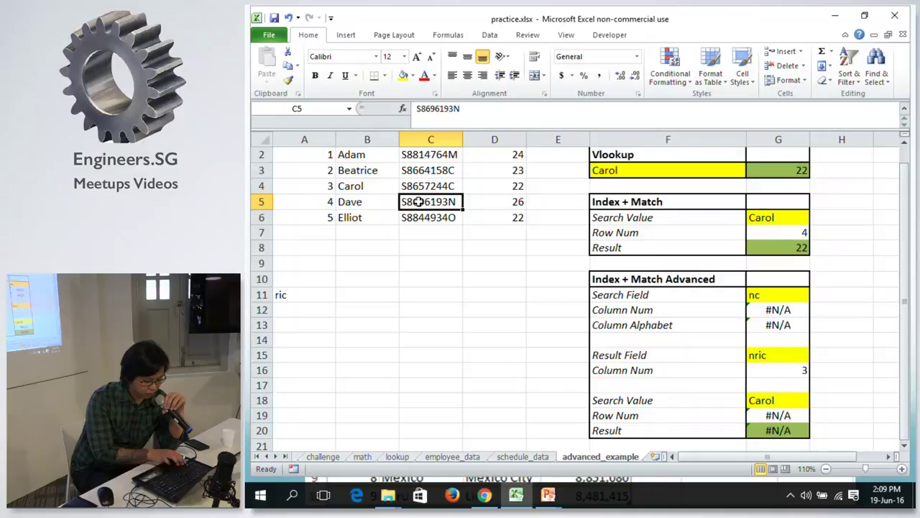
pyautogui.hotkey('ctrl', 'c')
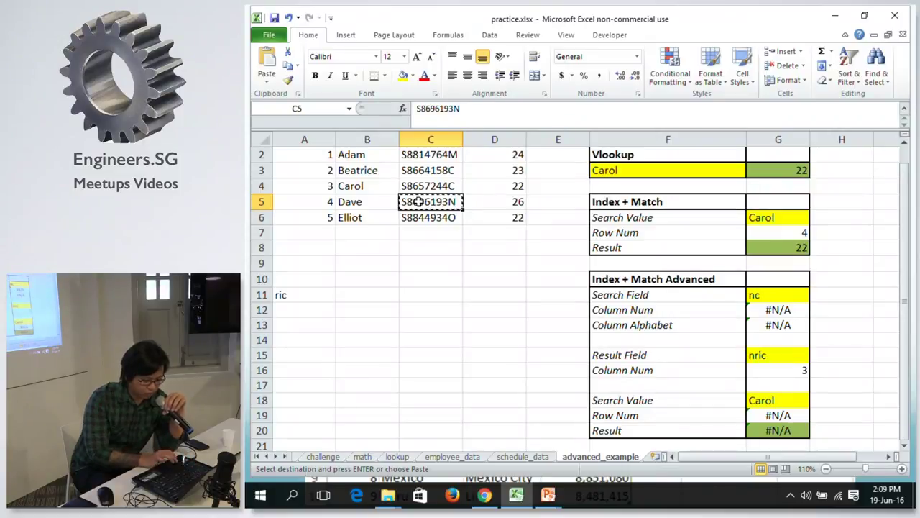
pyautogui.click(779, 401)
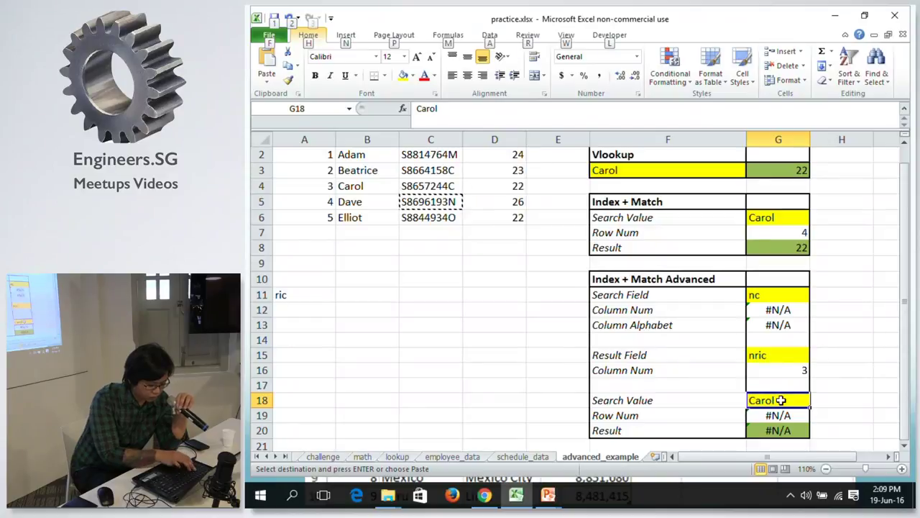
pyautogui.hotkey('ctrl', 'alt', 'v')
pyautogui.press('v')
pyautogui.press('Return')
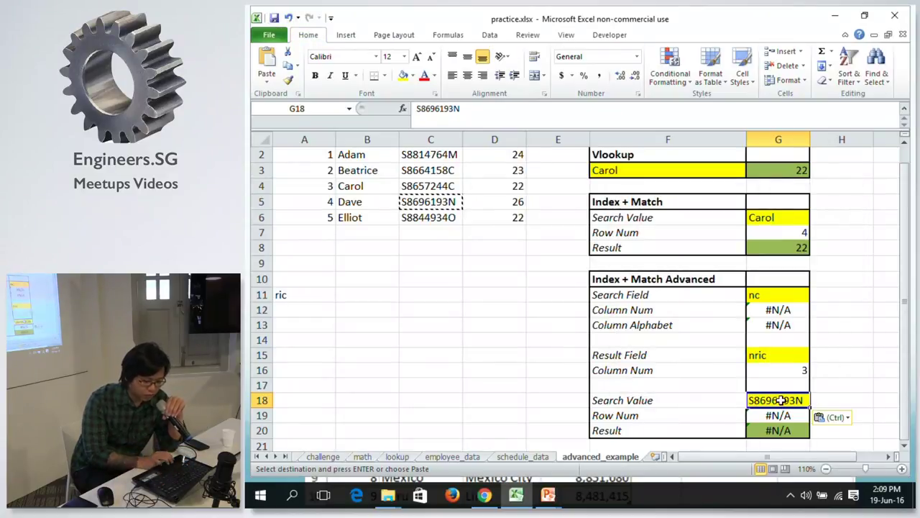
# Set the Search Field to nric and Result Field to name, returning Dave.
pyautogui.click(766, 297)
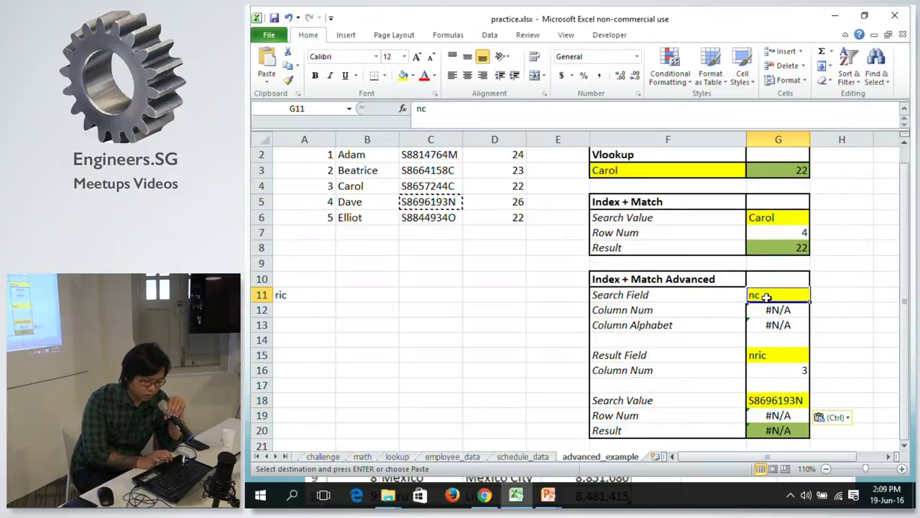
pyautogui.write('nric')
pyautogui.press('Return')
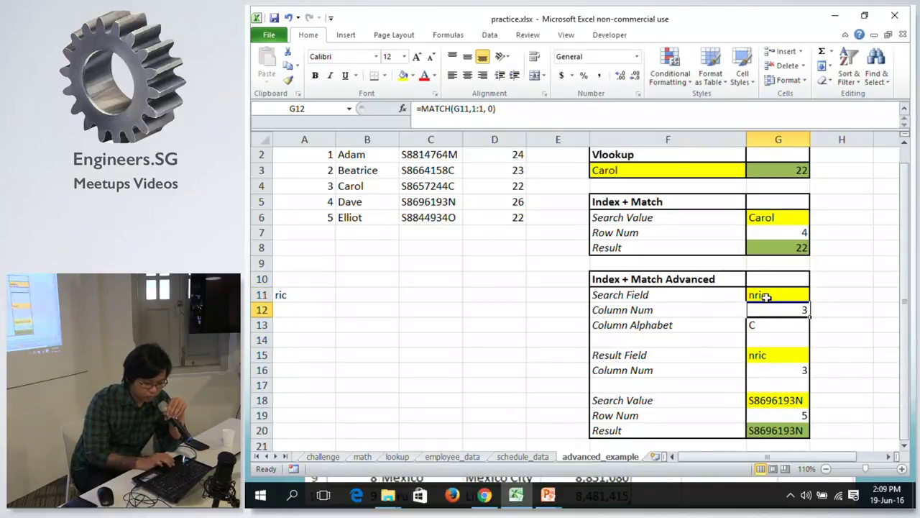
pyautogui.click(781, 355)
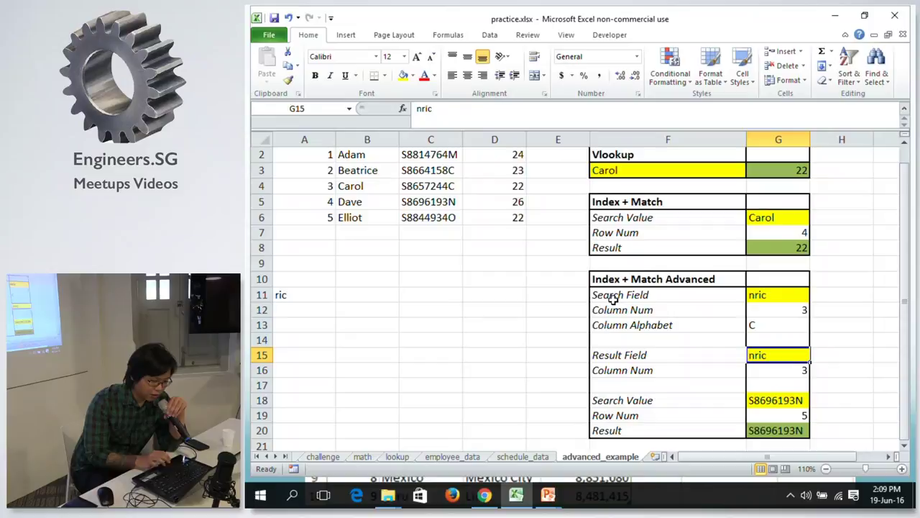
pyautogui.write('name')
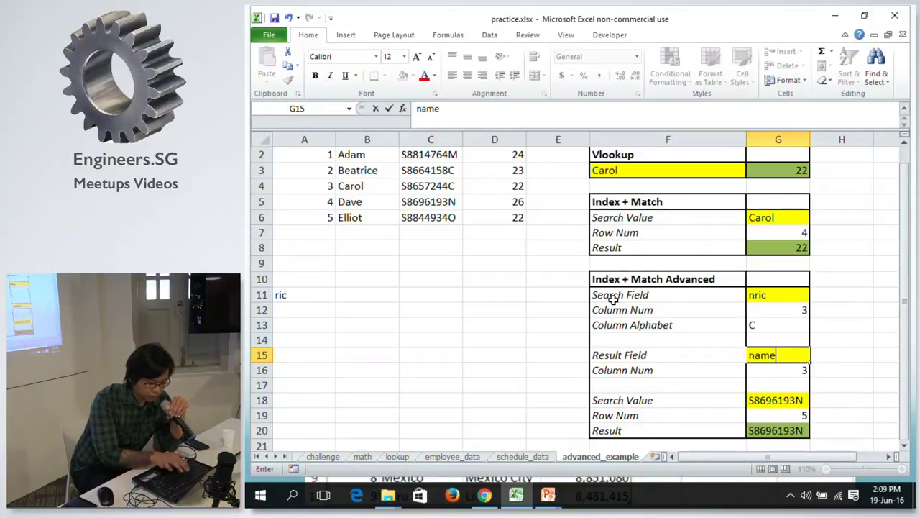
pyautogui.press('Return')
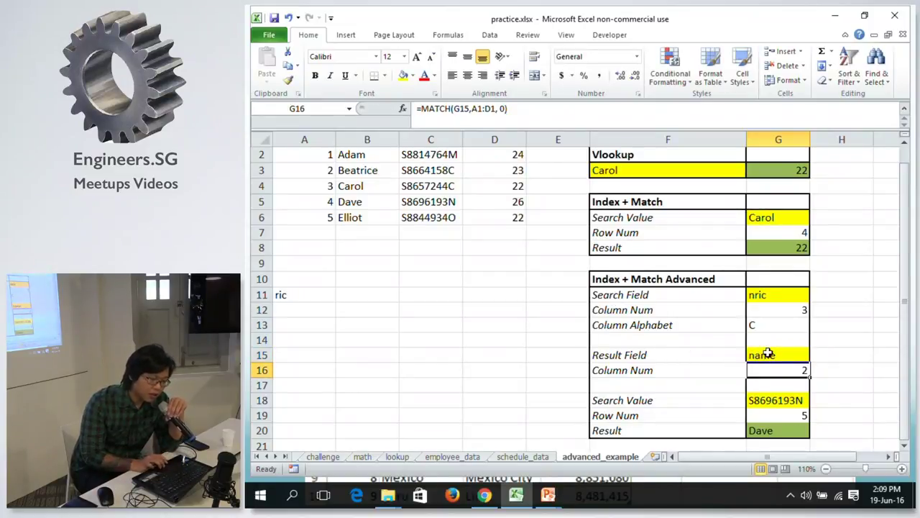
pyautogui.click(775, 434)
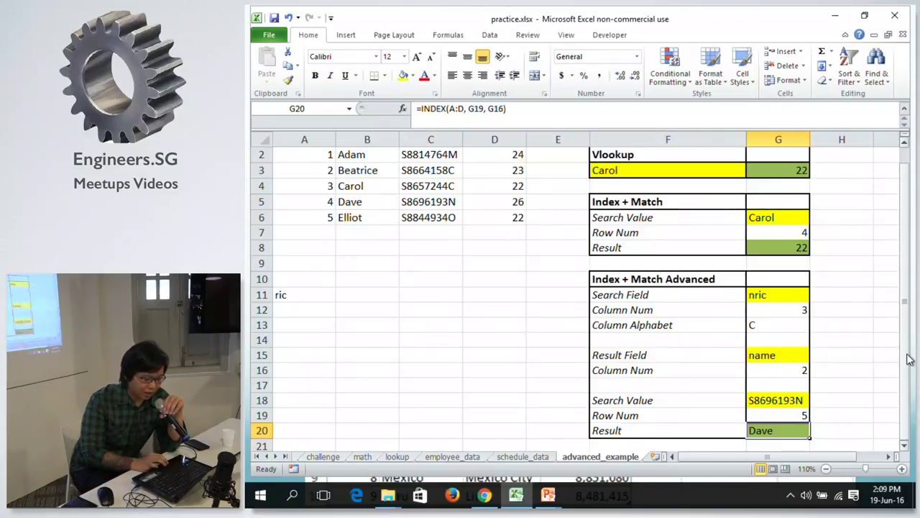
pyautogui.moveTo(908, 359); pyautogui.dragTo(907, 196)
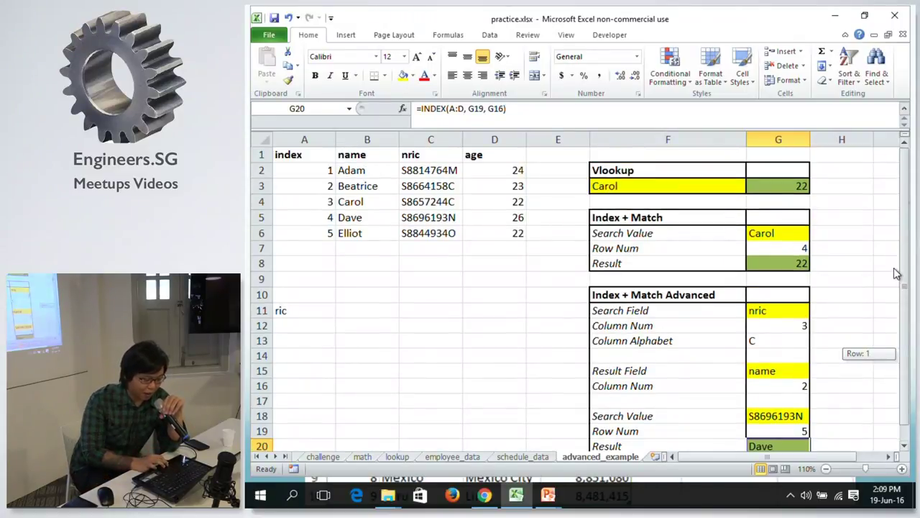
pyautogui.moveTo(892, 280); pyautogui.dragTo(895, 296)
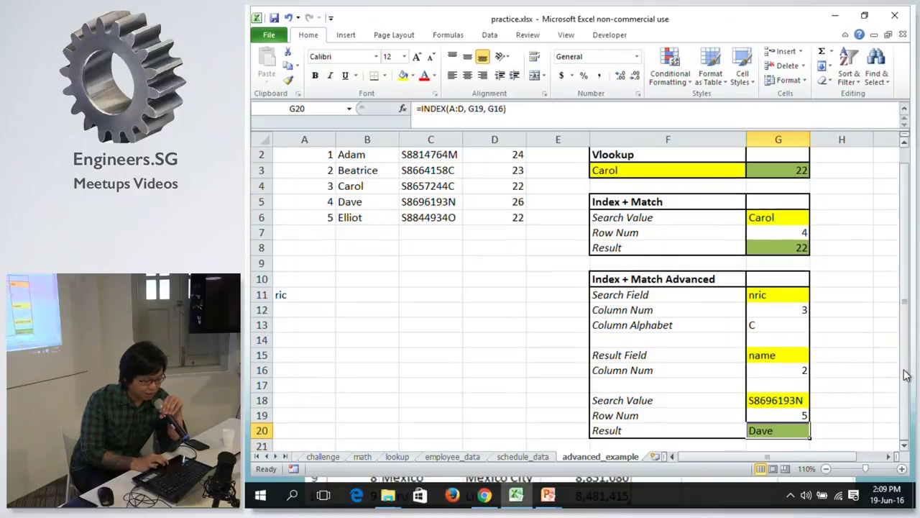
pyautogui.click(764, 398)
pyautogui.click(776, 415)
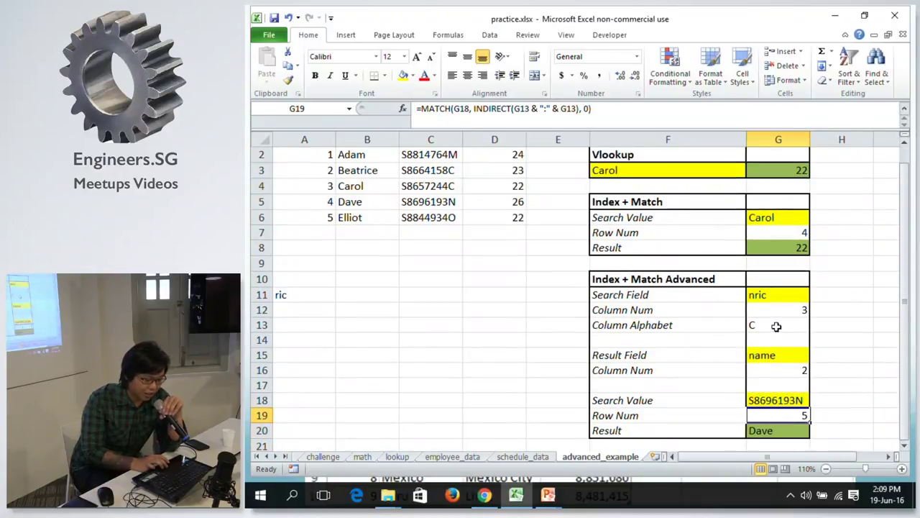
pyautogui.click(765, 370)
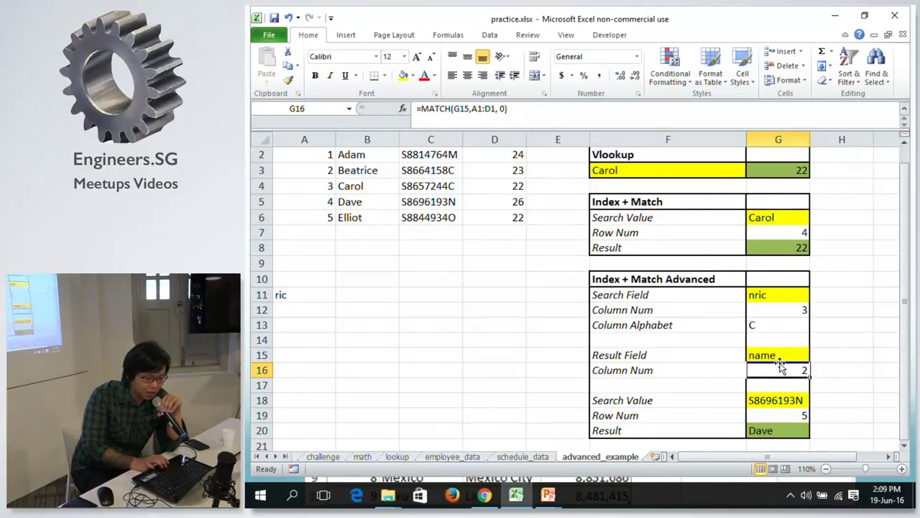
pyautogui.click(757, 310)
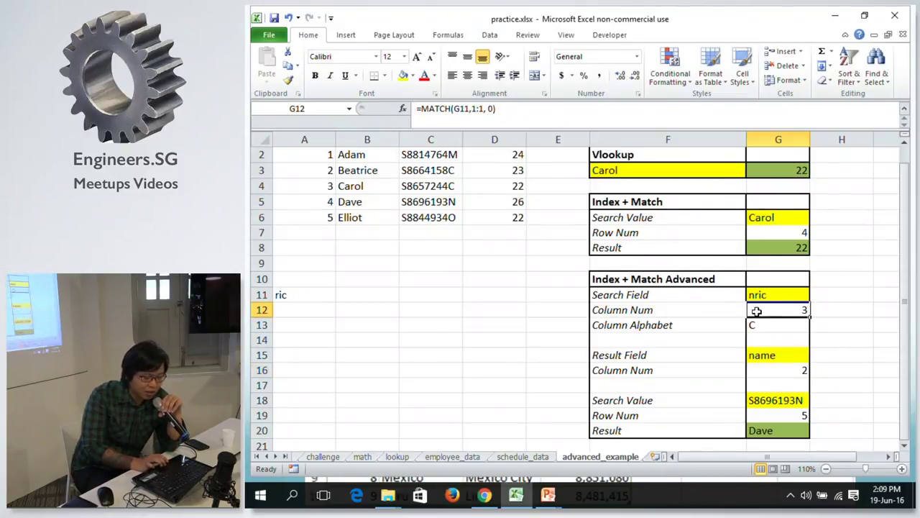
pyautogui.click(760, 233)
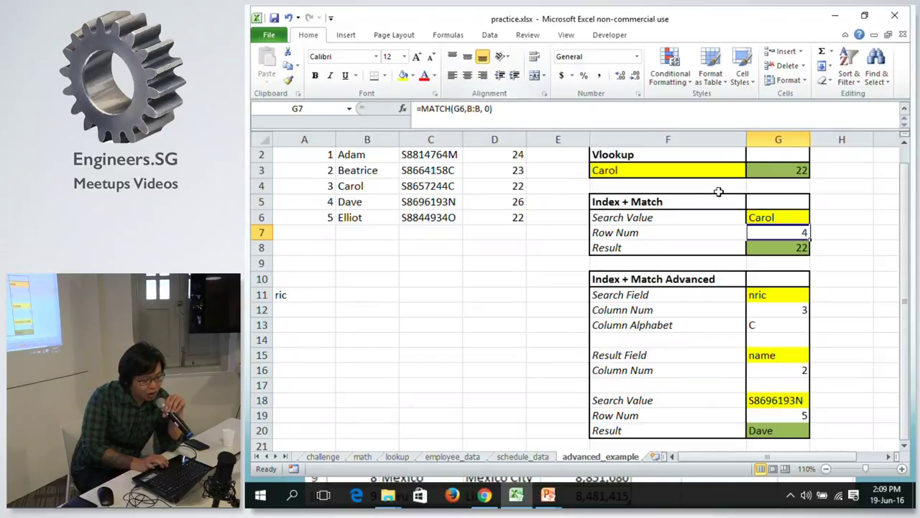
pyautogui.click(782, 248)
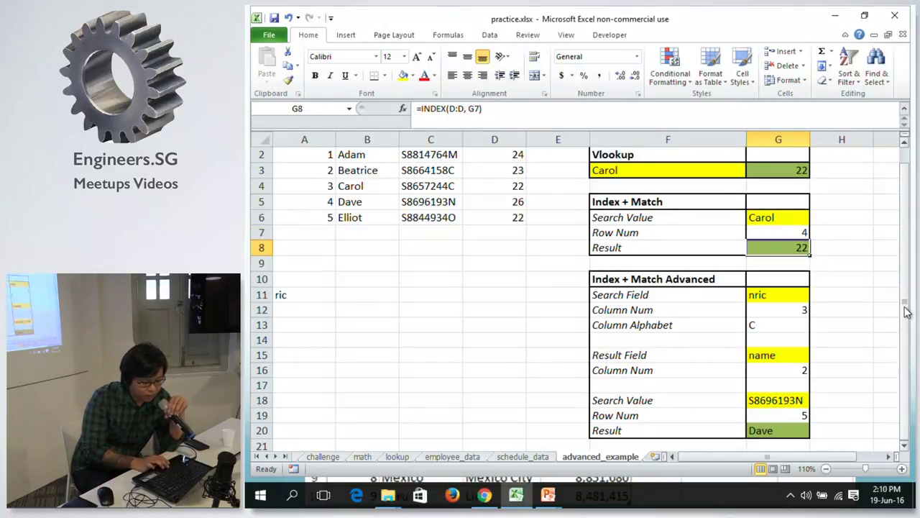
pyautogui.scroll(1, 908, 311)
pyautogui.moveTo(806, 458); pyautogui.dragTo(807, 458)
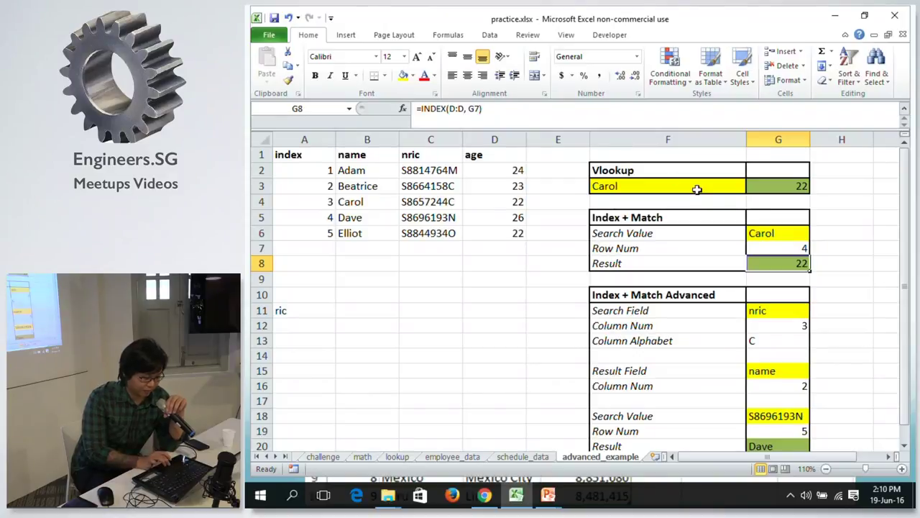
pyautogui.click(773, 343)
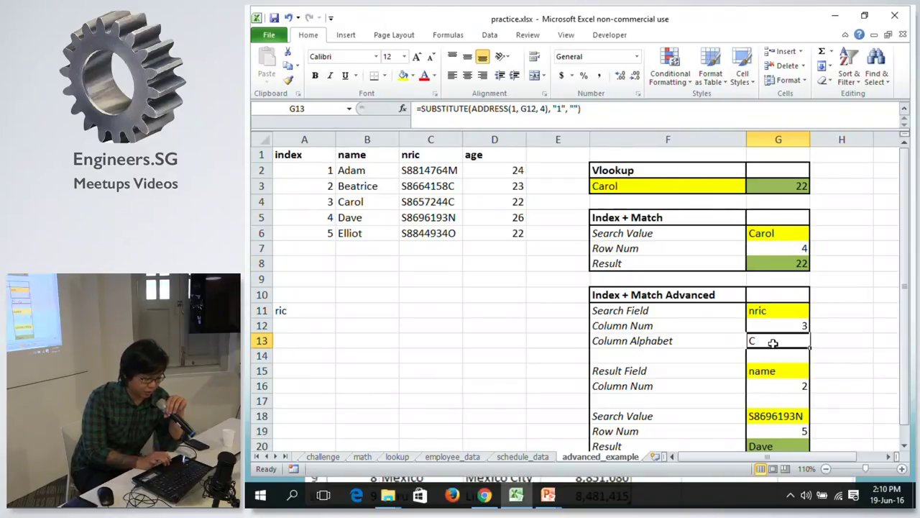
pyautogui.click(771, 326)
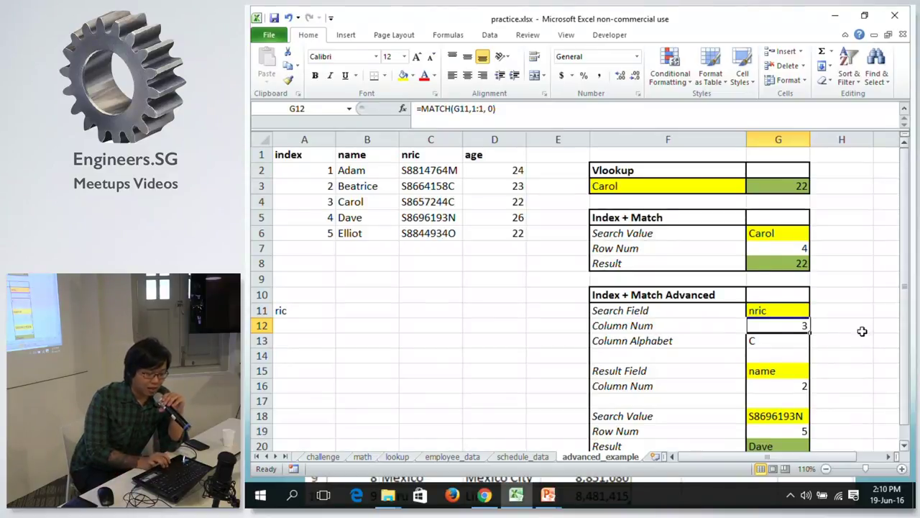
pyautogui.click(494, 115)
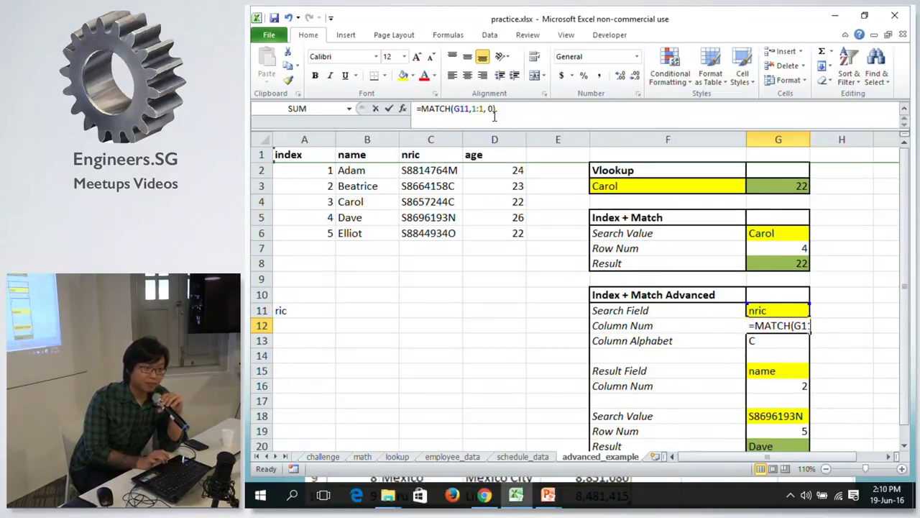
pyautogui.write(')')
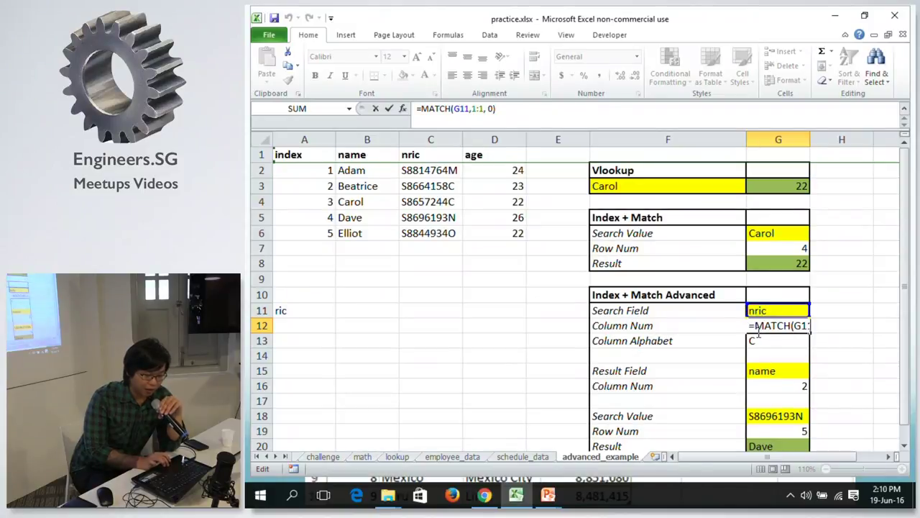
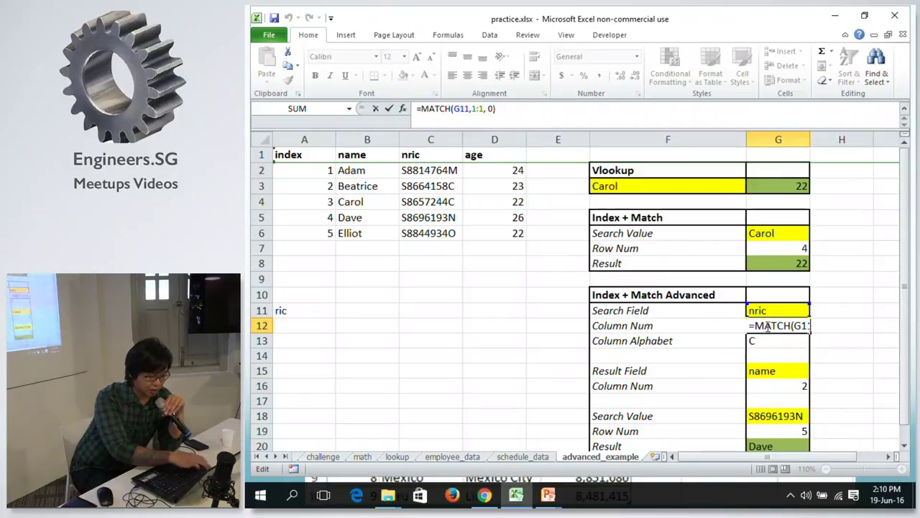
# Commit =MATCH(G11,1:1, 0) in G12 and compare it with the column-alphabet formula.
pyautogui.hotkey('ctrl', 'Return')
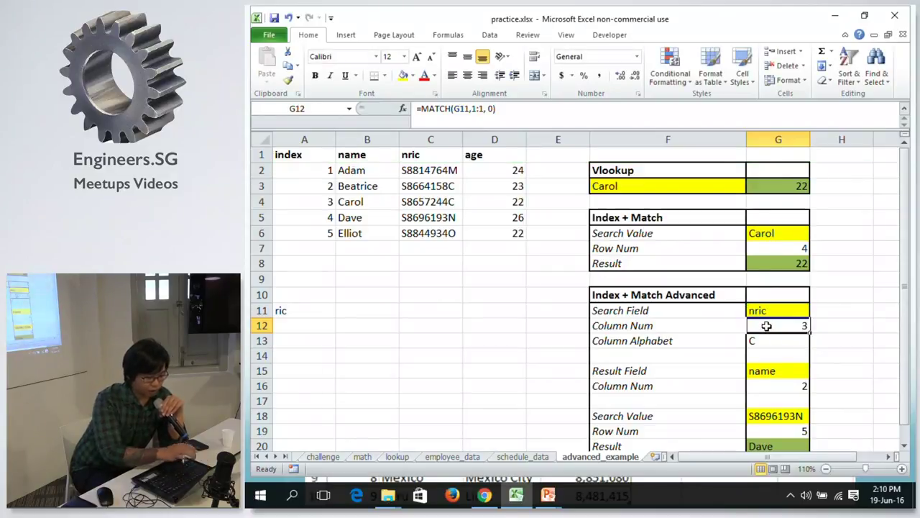
pyautogui.click(775, 340)
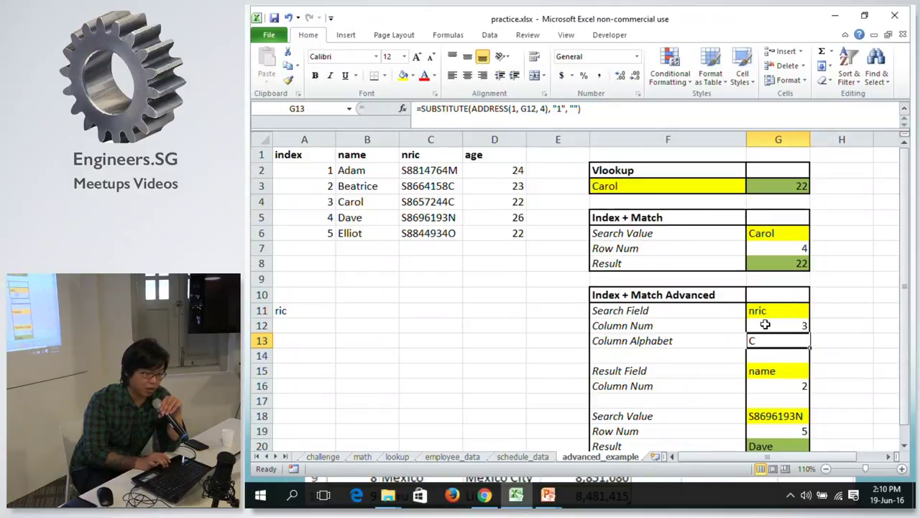
pyautogui.click(765, 325)
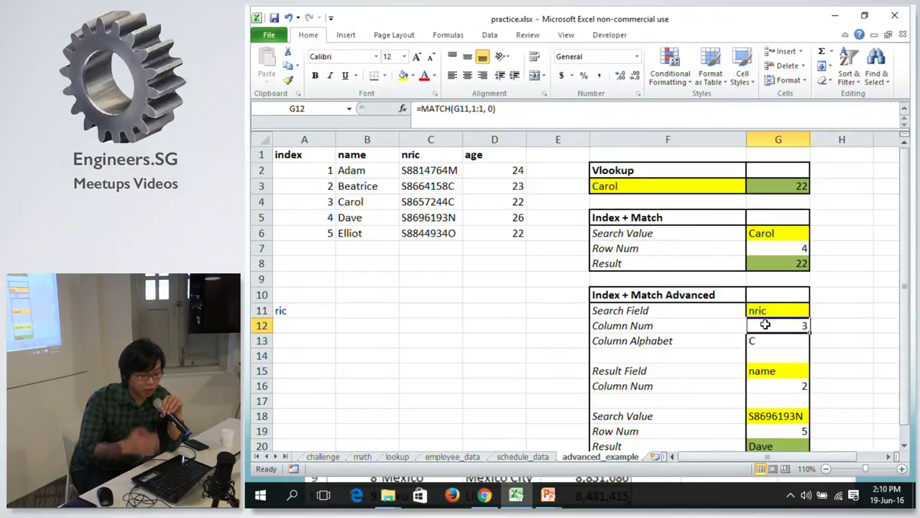
pyautogui.press('Down')
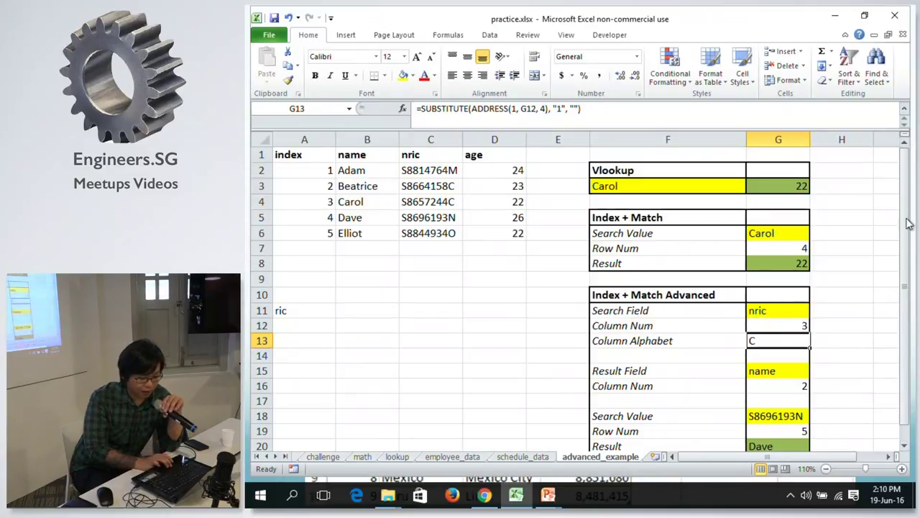
pyautogui.moveTo(905, 225); pyautogui.dragTo(905, 241)
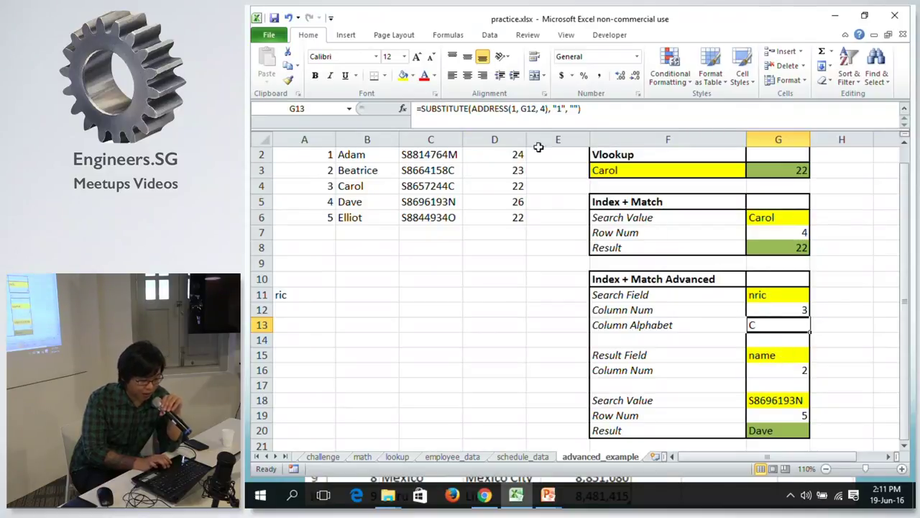
pyautogui.click(761, 369)
pyautogui.click(763, 356)
pyautogui.click(758, 397)
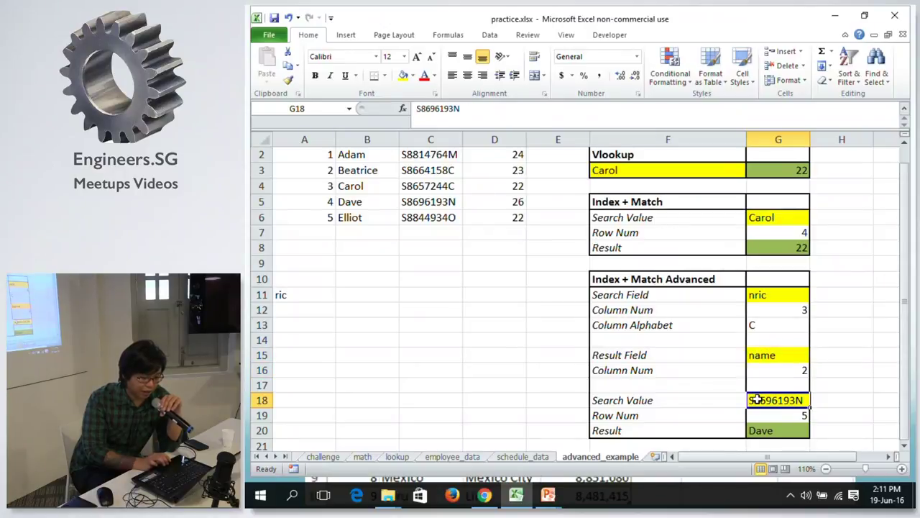
pyautogui.click(750, 429)
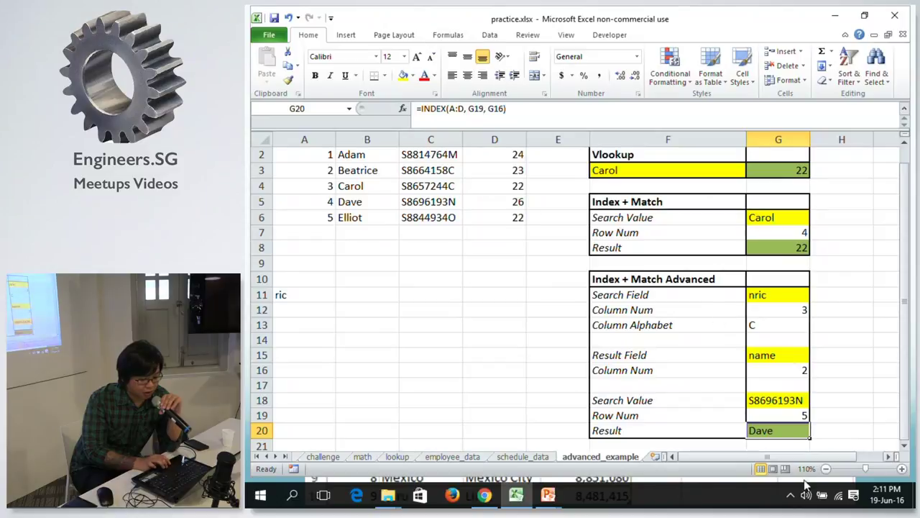
pyautogui.click(779, 414)
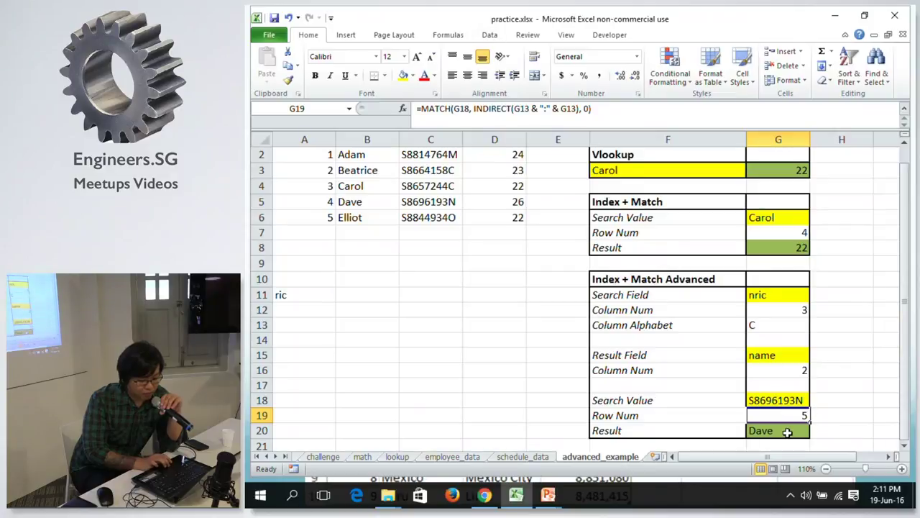
pyautogui.click(786, 295)
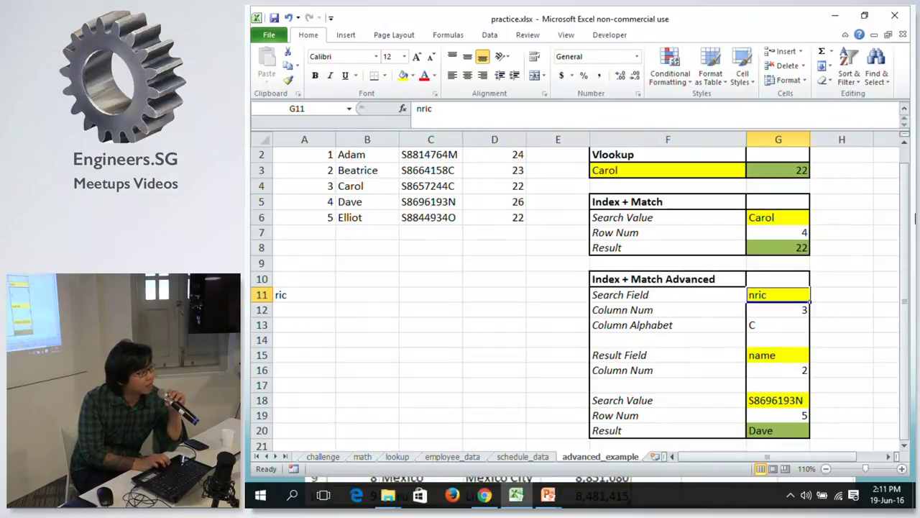
pyautogui.moveTo(905, 207); pyautogui.dragTo(905, 191)
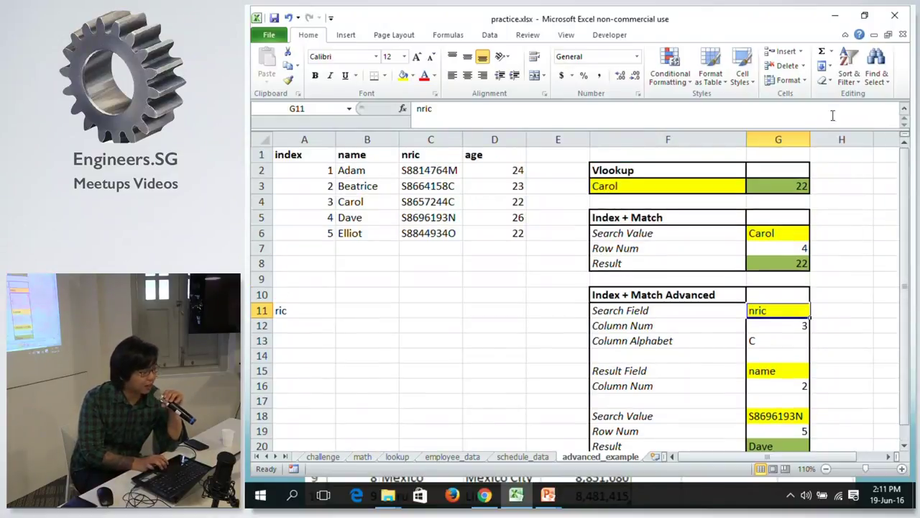
pyautogui.click(359, 140)
pyautogui.rightClick(359, 143)
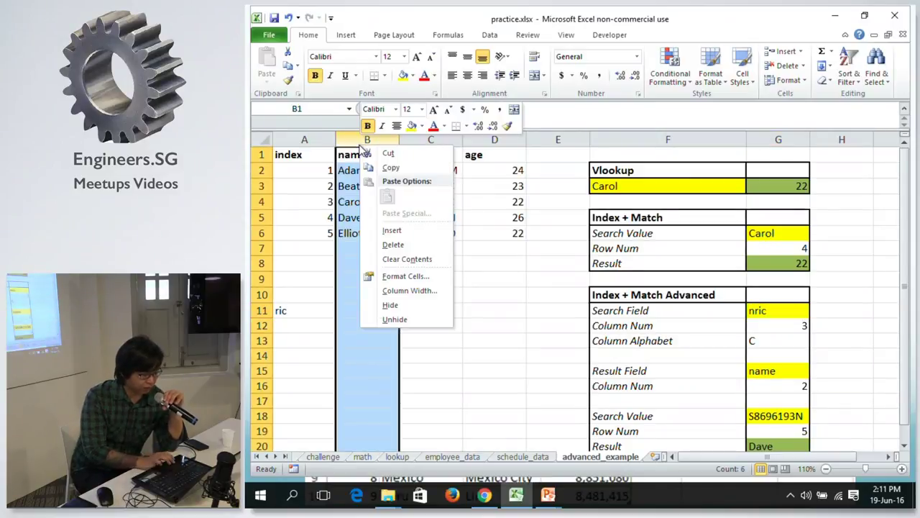
pyautogui.click(401, 230)
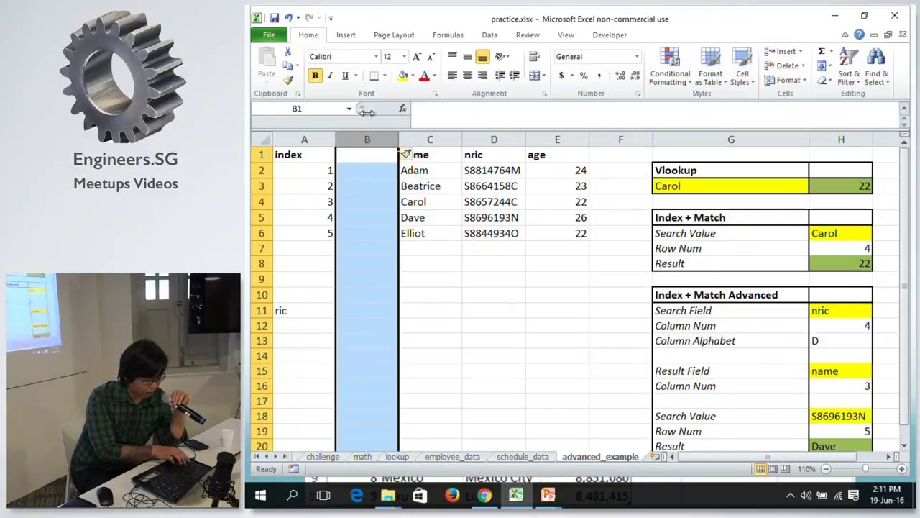
pyautogui.hotkey('ctrl', 'z')
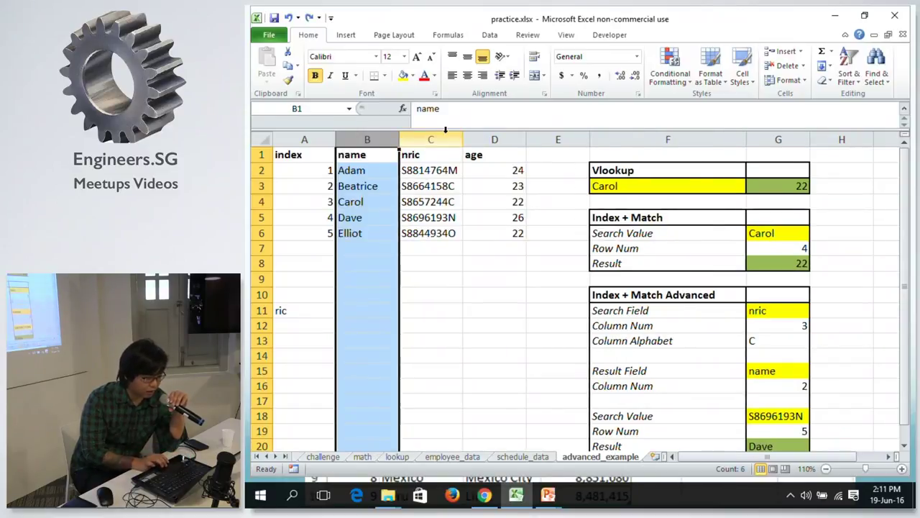
pyautogui.click(446, 133)
pyautogui.rightClick(446, 134)
pyautogui.click(504, 222)
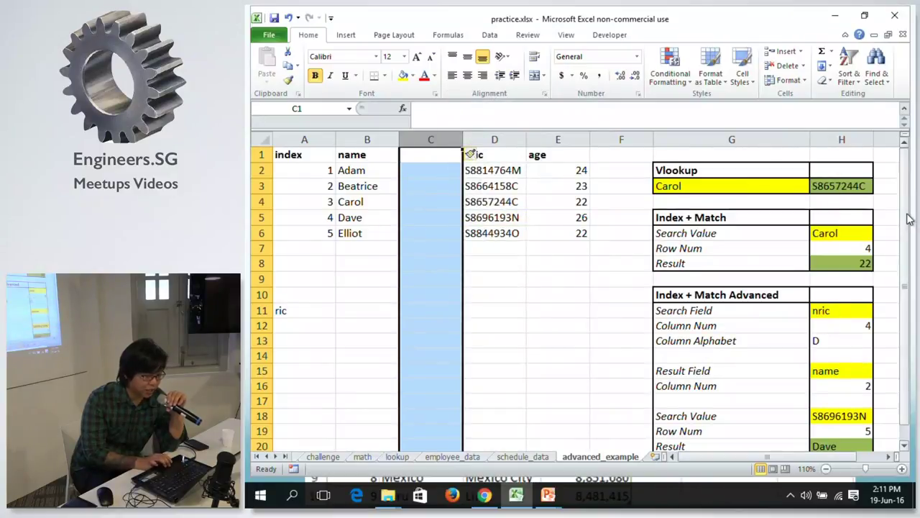
pyautogui.moveTo(908, 219); pyautogui.dragTo(908, 219)
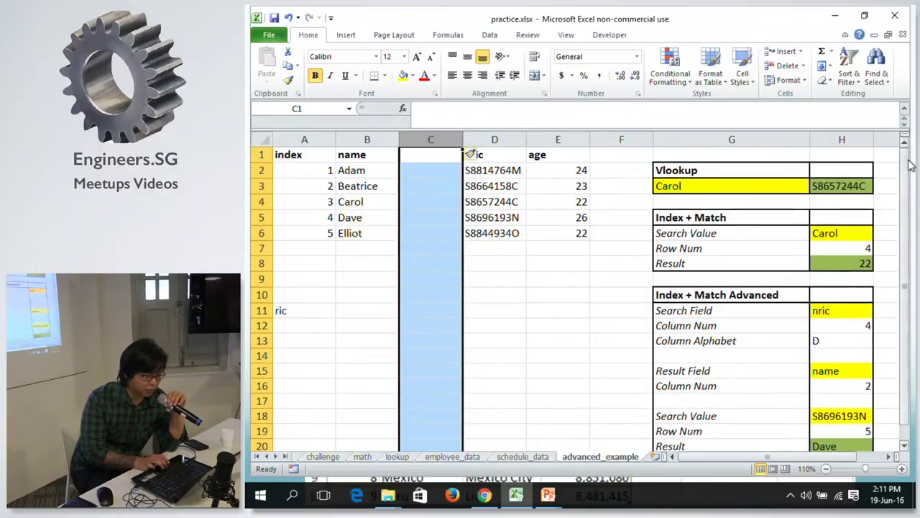
pyautogui.click(564, 136)
pyautogui.rightClick(564, 137)
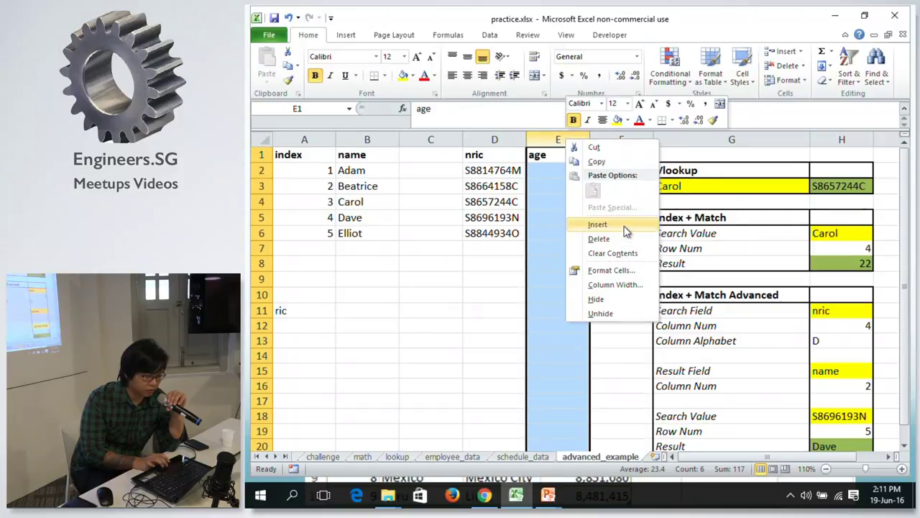
pyautogui.click(624, 225)
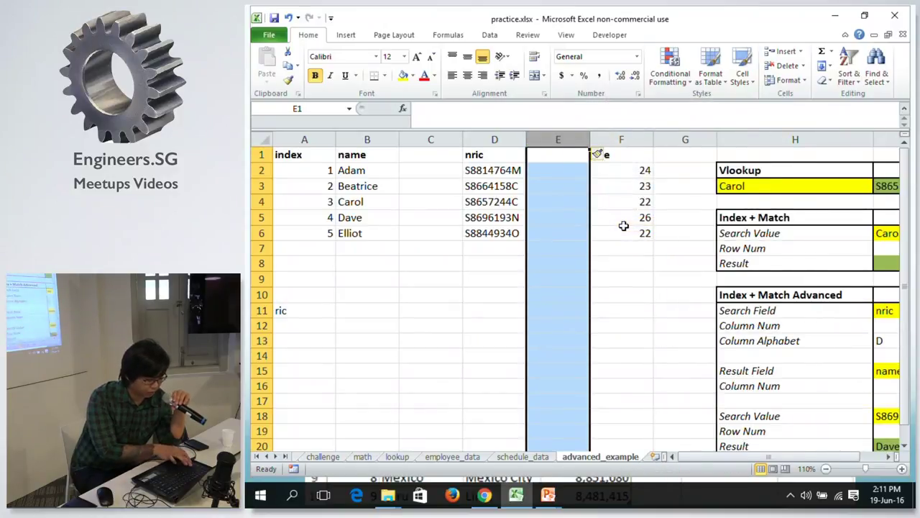
pyautogui.hotkey('ctrl', 'z')
pyautogui.hotkey('ctrl', 'z')
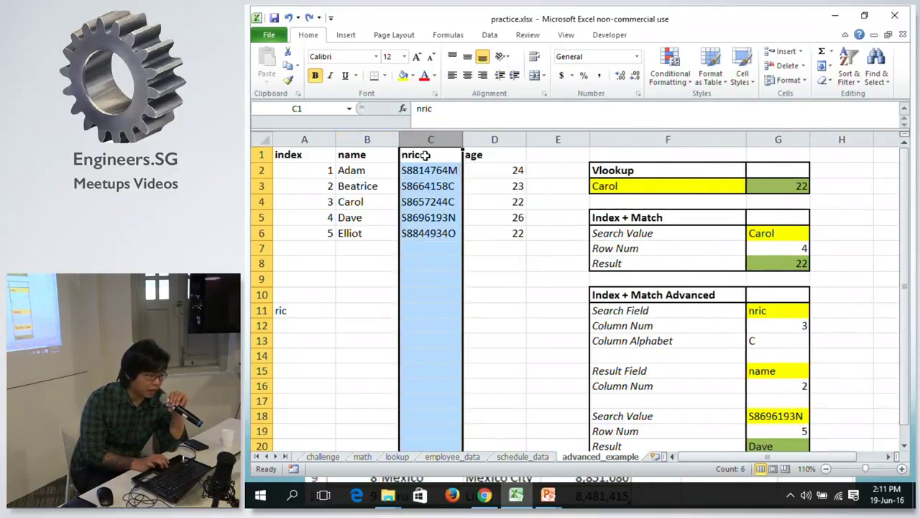
pyautogui.click(428, 157)
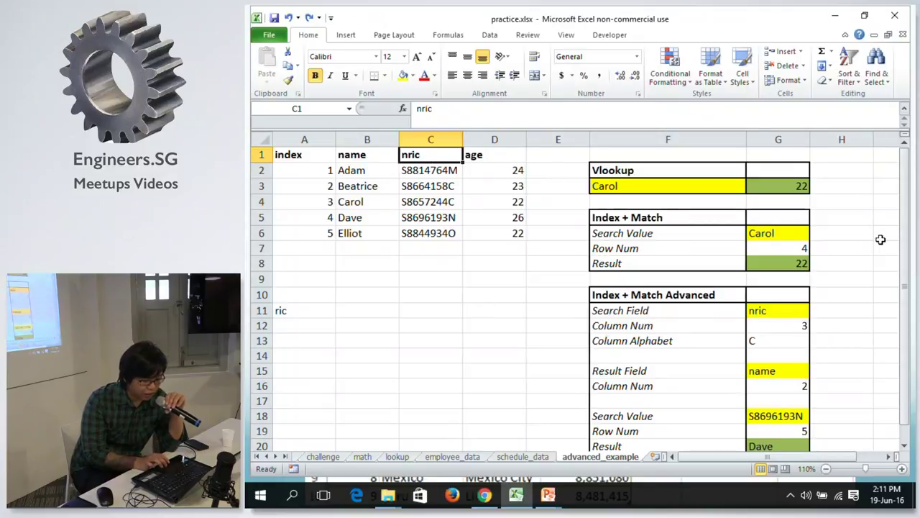
pyautogui.click(510, 156)
pyautogui.click(455, 104)
# Rename D1 to age_range and review the Carol lookup formulas and advanced lookup fields.
pyautogui.write('_')
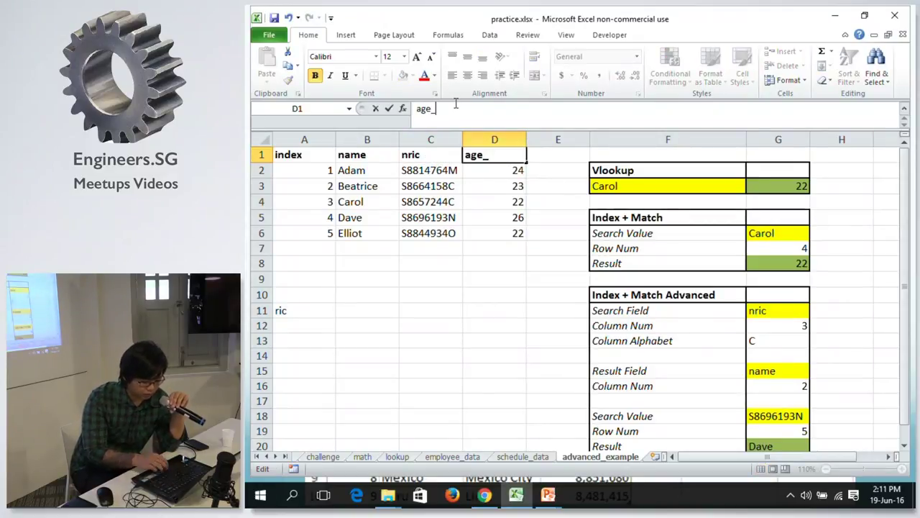
pyautogui.write('range')
pyautogui.press('Return')
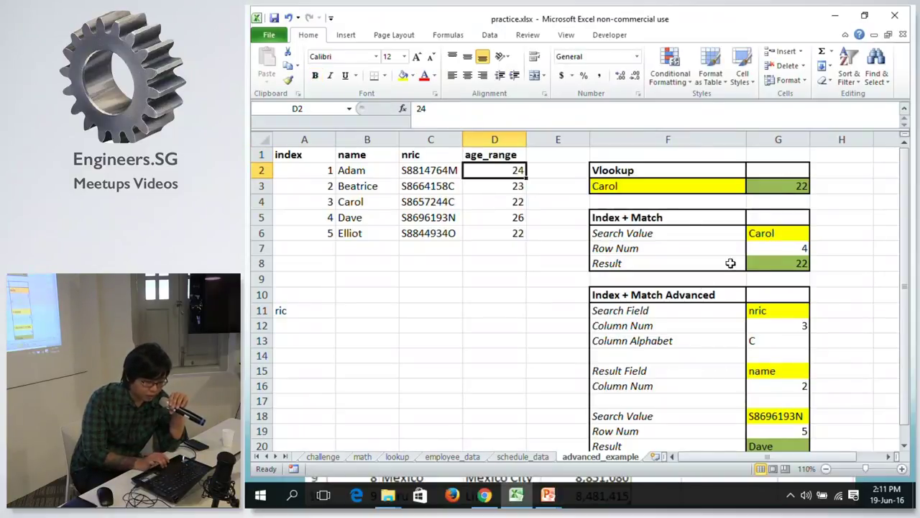
pyautogui.click(771, 266)
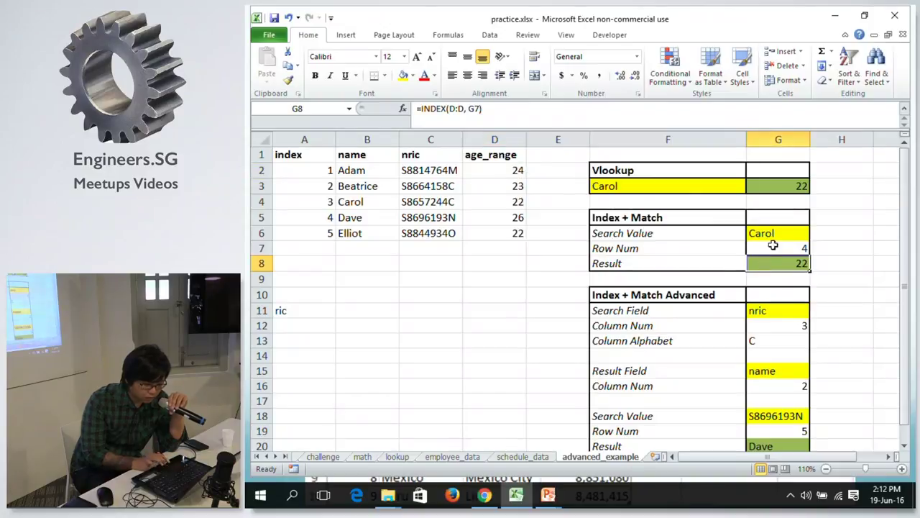
pyautogui.click(780, 234)
pyautogui.click(773, 262)
pyautogui.click(774, 248)
pyautogui.click(768, 260)
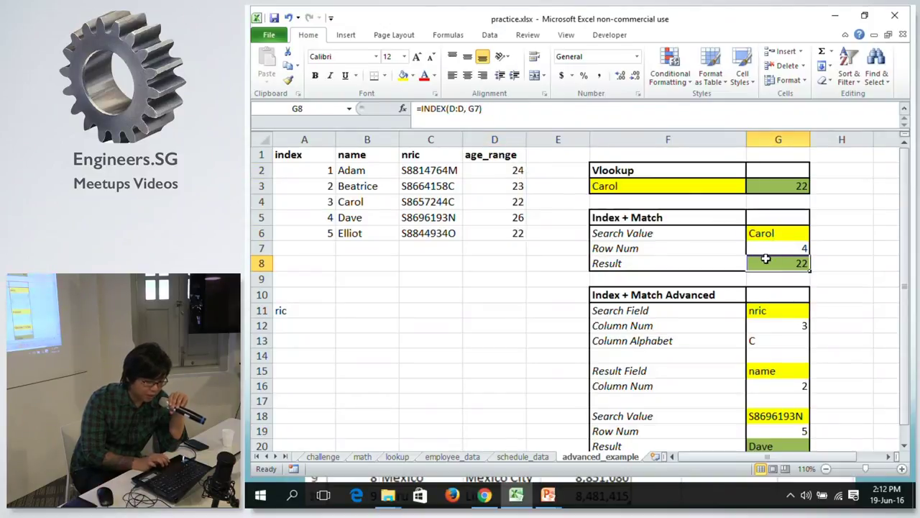
pyautogui.click(777, 315)
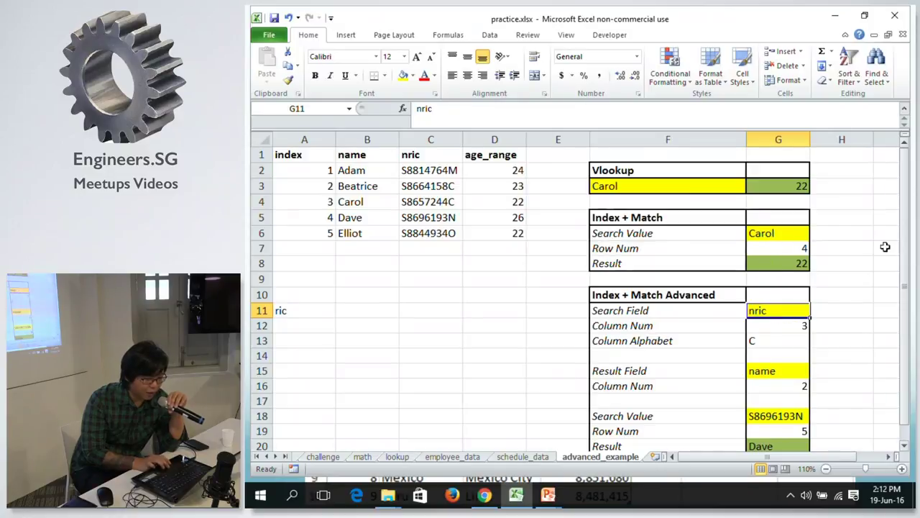
pyautogui.click(788, 371)
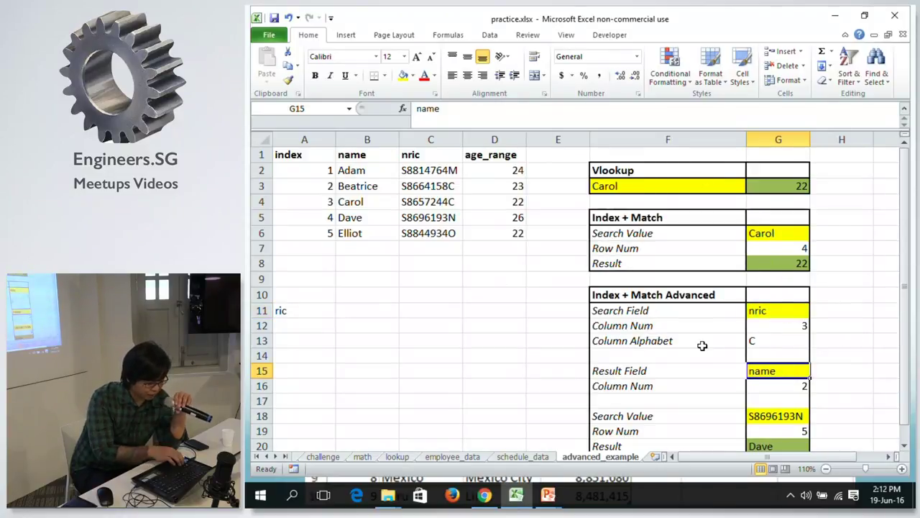
# Undo back to the age header with Result Field nric, then select F11:G18 and F3.
pyautogui.hotkey('ctrl', 'z')
pyautogui.hotkey('ctrl', 'z')
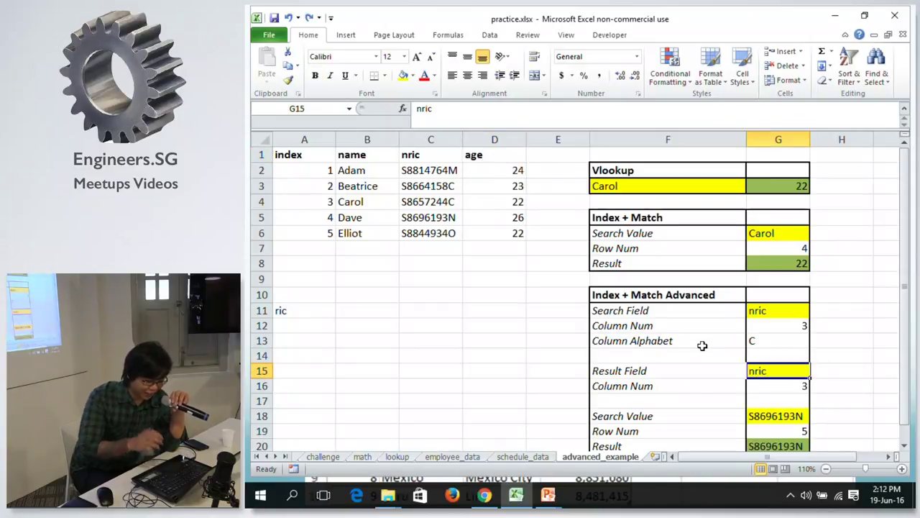
pyautogui.moveTo(904, 234); pyautogui.dragTo(905, 250)
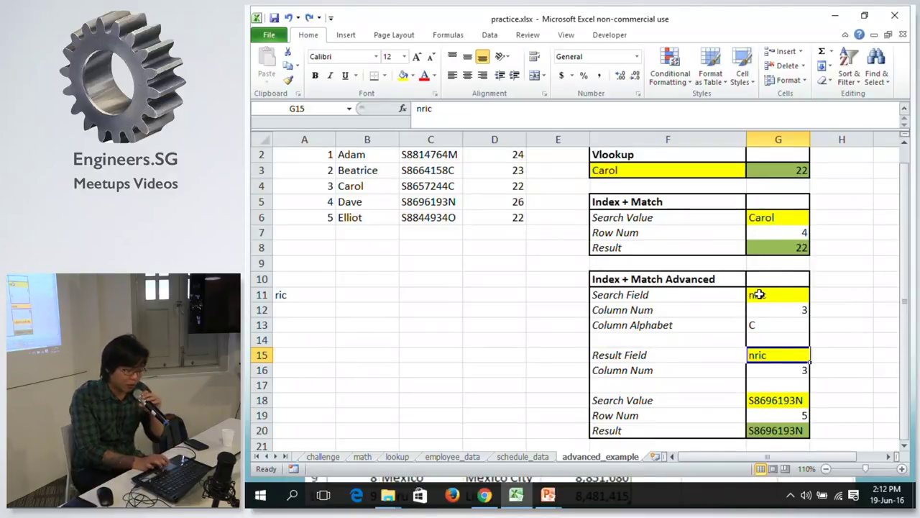
pyautogui.moveTo(695, 298); pyautogui.dragTo(780, 402)
pyautogui.moveTo(904, 236); pyautogui.dragTo(873, 139)
pyautogui.click(739, 183)
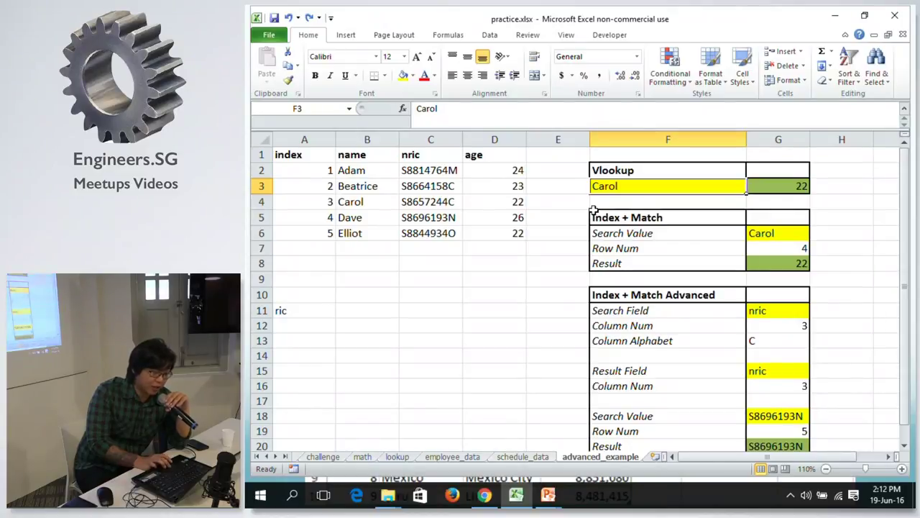
# Check G3's VLOOKUP, browse schedule_data and employee_data, and settle on the lookup sheet.
pyautogui.click(794, 188)
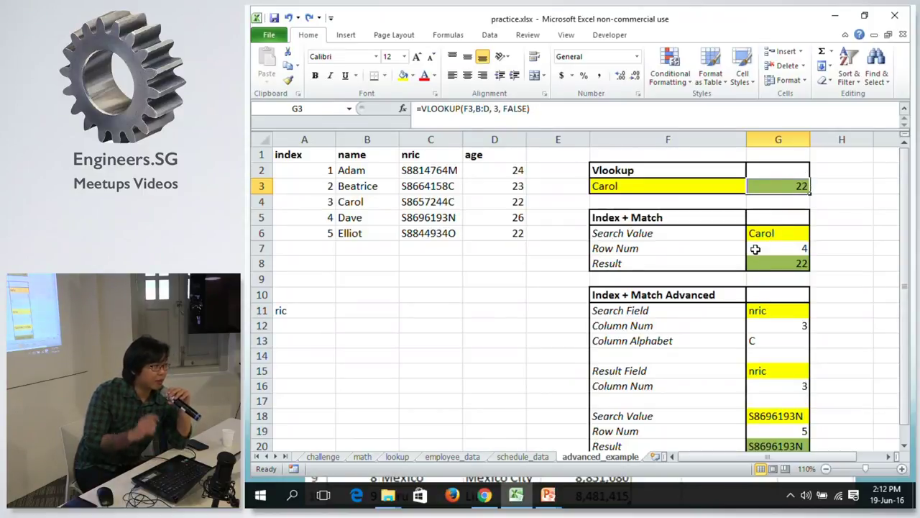
pyautogui.click(532, 456)
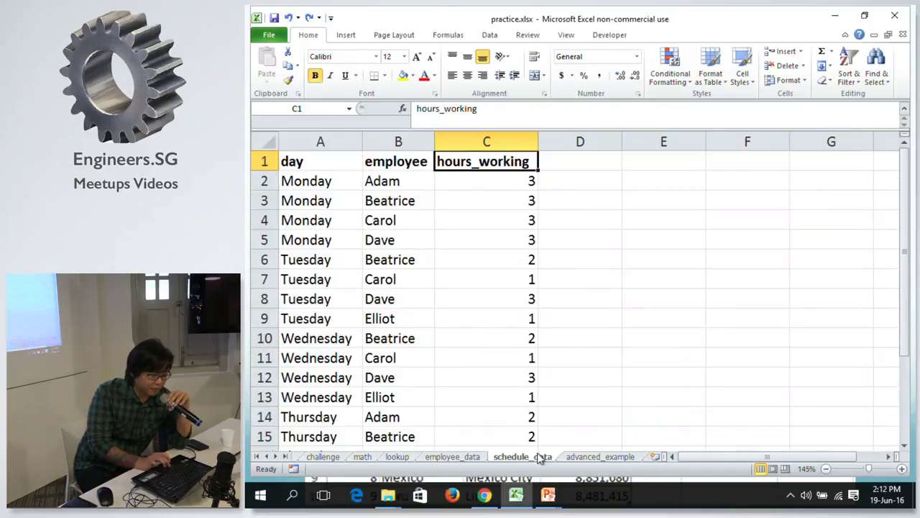
pyautogui.click(568, 457)
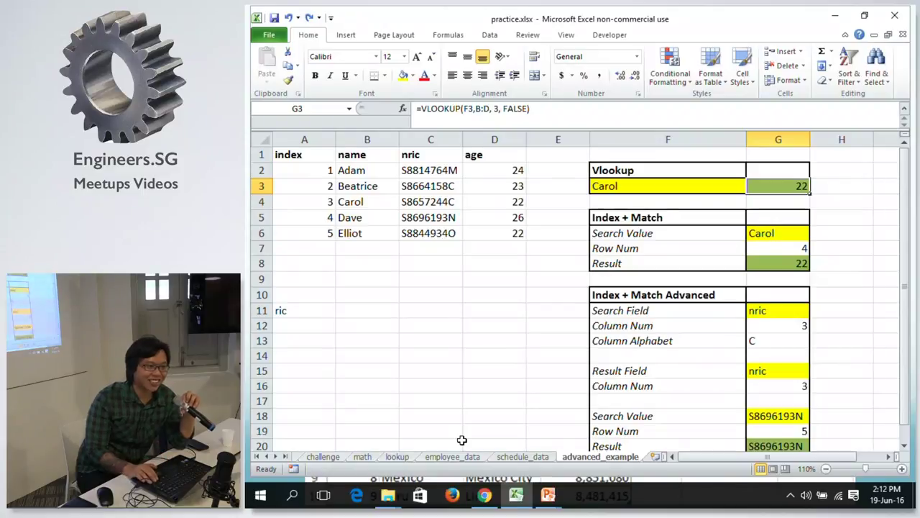
pyautogui.click(432, 458)
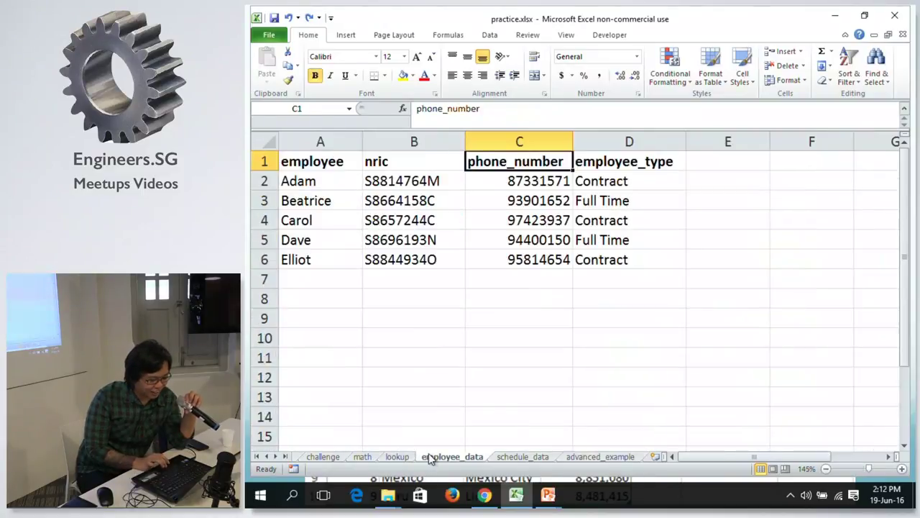
pyautogui.click(397, 457)
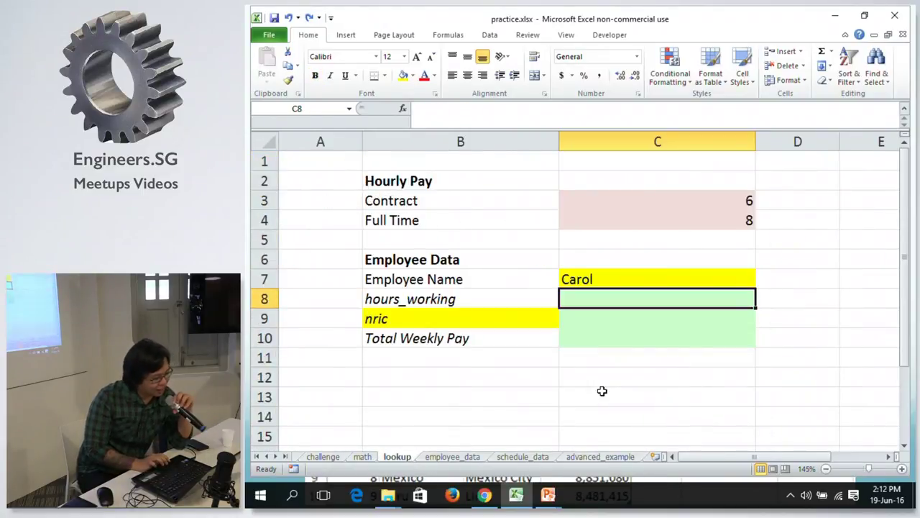
# Zoom the lookup sheet out to 90% after checking Carol's name and the empty nric cell.
pyautogui.click(669, 277)
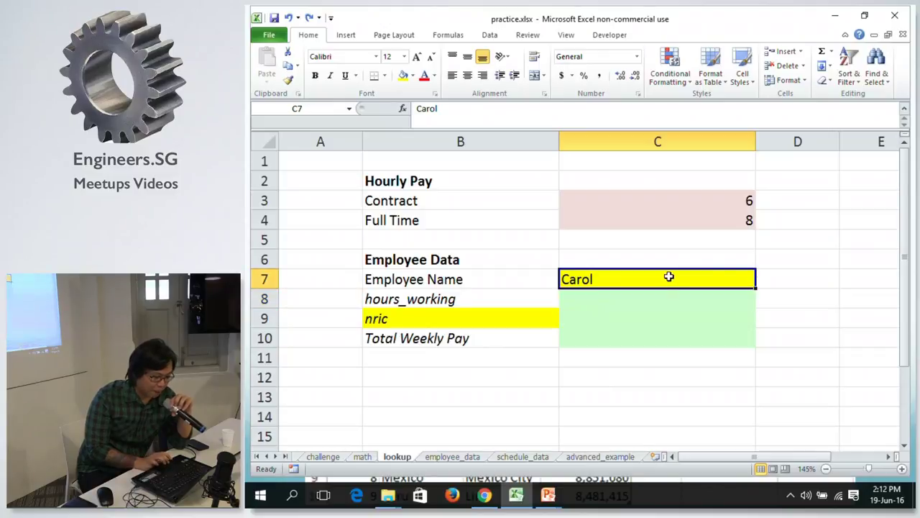
pyautogui.click(603, 313)
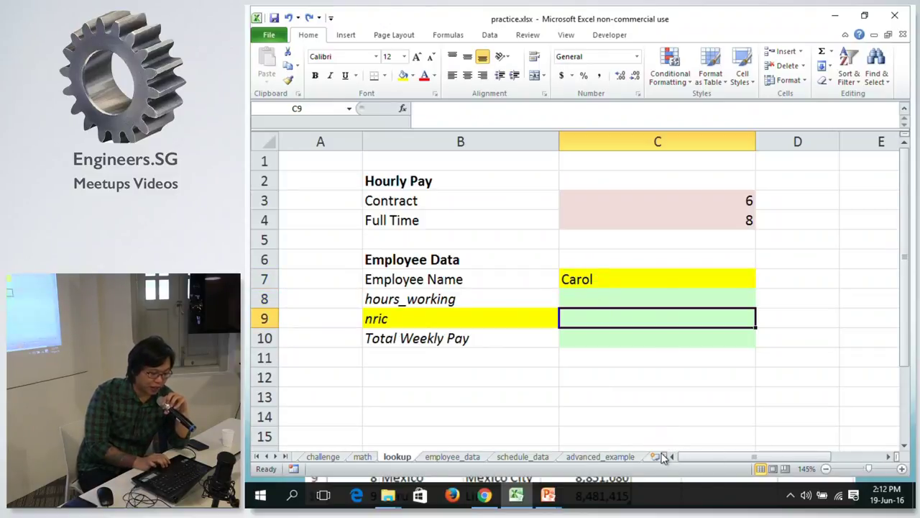
pyautogui.click(827, 469)
pyautogui.click(827, 468)
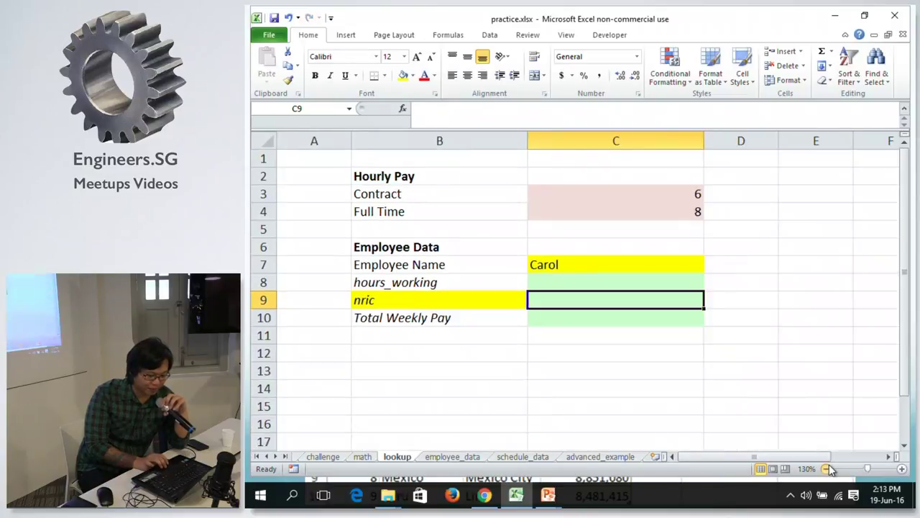
pyautogui.click(827, 468)
pyautogui.click(827, 468)
pyautogui.click(827, 468)
pyautogui.click(827, 468)
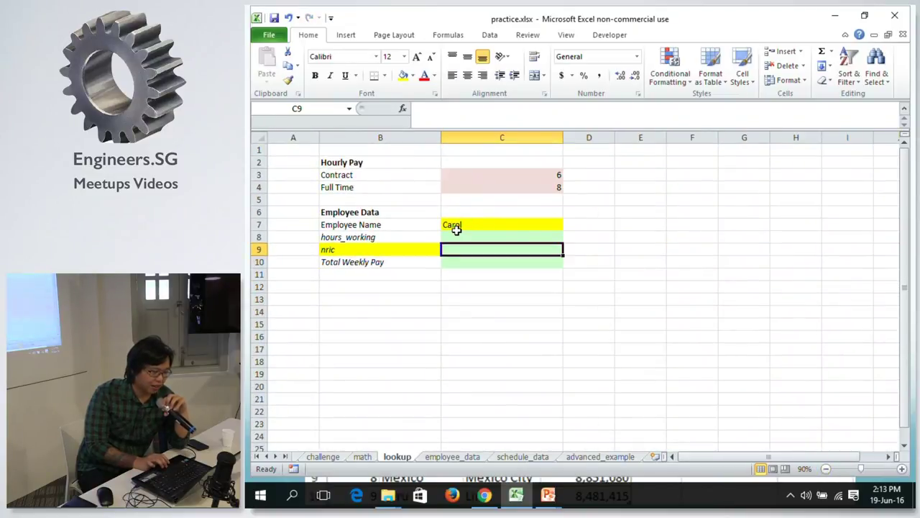
# Review Carol's name, hours_working and nric cells, then compare with the employee_data sheet.
pyautogui.click(453, 226)
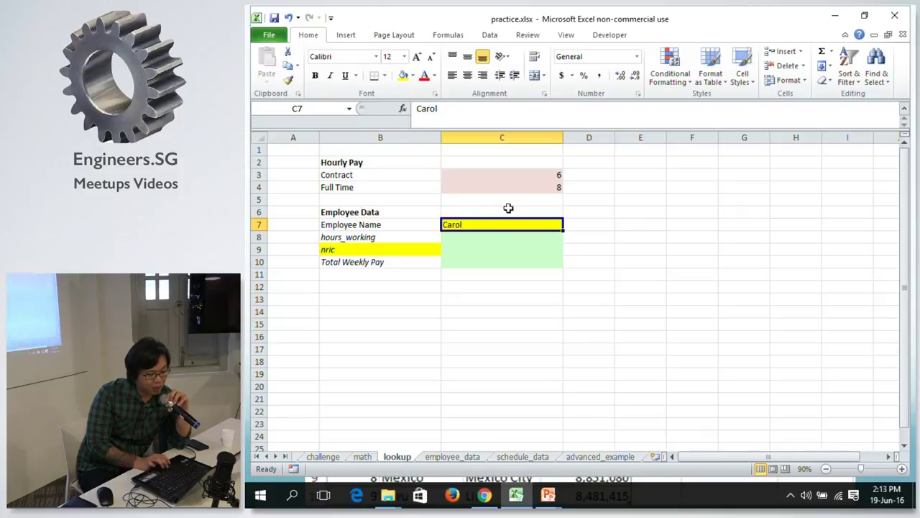
pyautogui.click(483, 239)
pyautogui.click(479, 253)
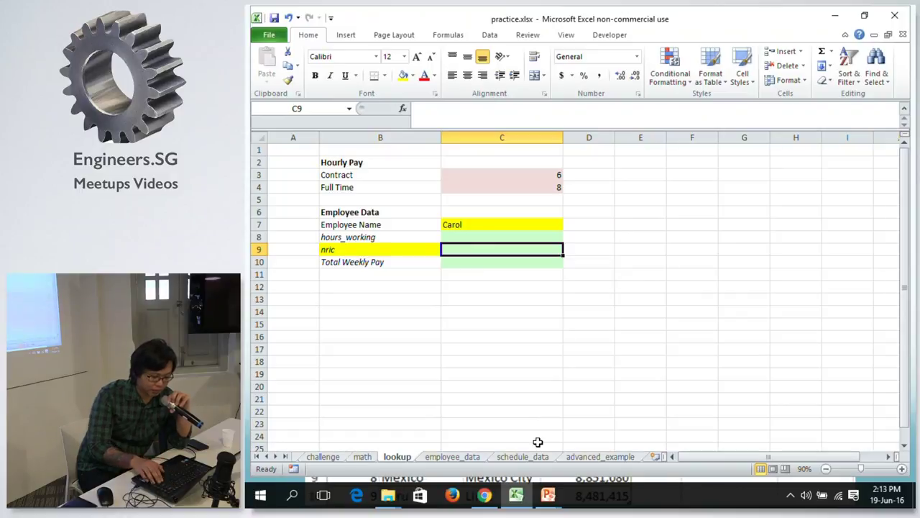
pyautogui.press('Right')
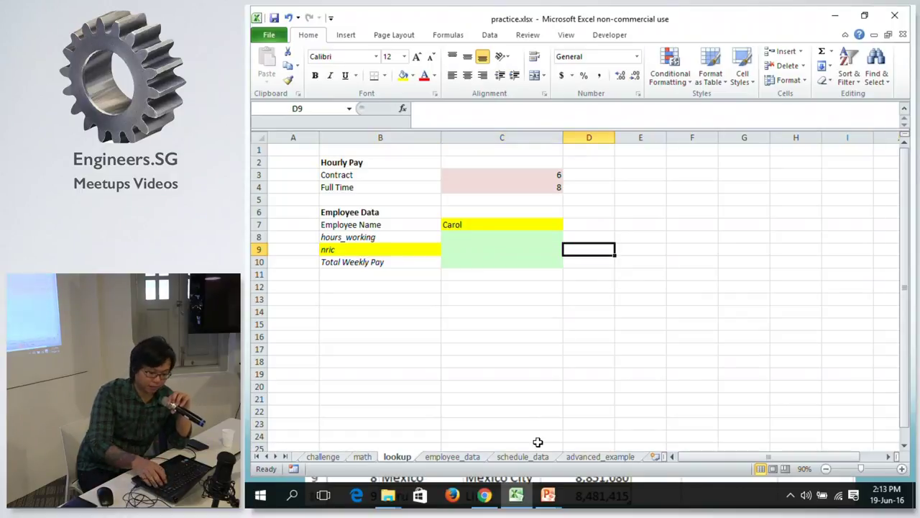
pyautogui.click(473, 457)
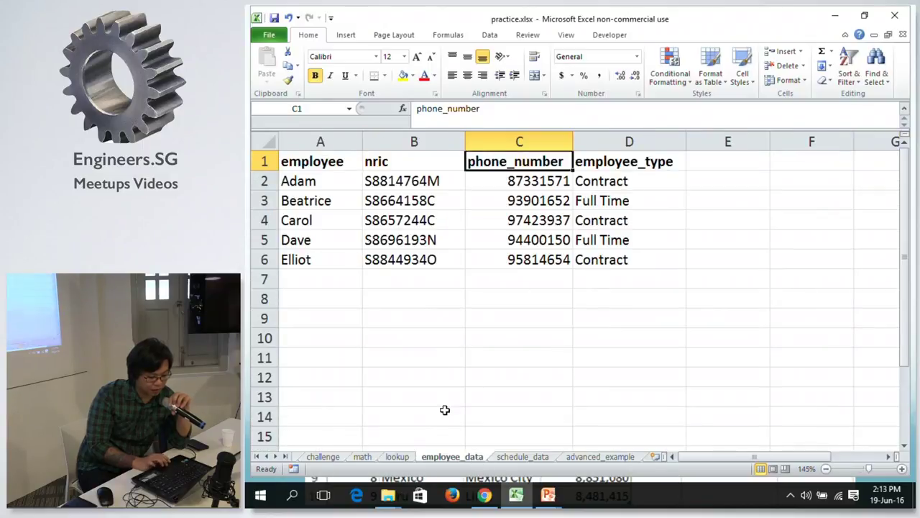
pyautogui.click(396, 457)
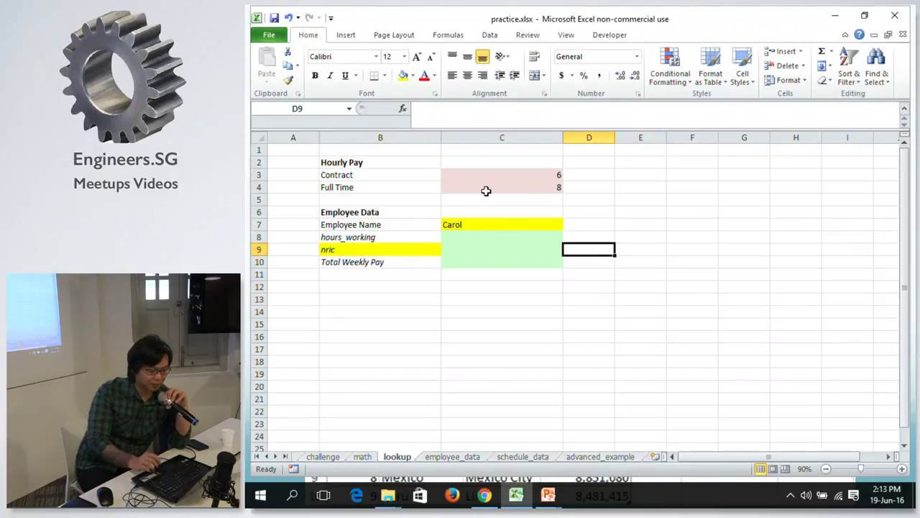
# Enter =MATCH(C7, employee_data!A:A, 0) in D7 to find Carol's row.
pyautogui.press('Up')
pyautogui.press('Up')
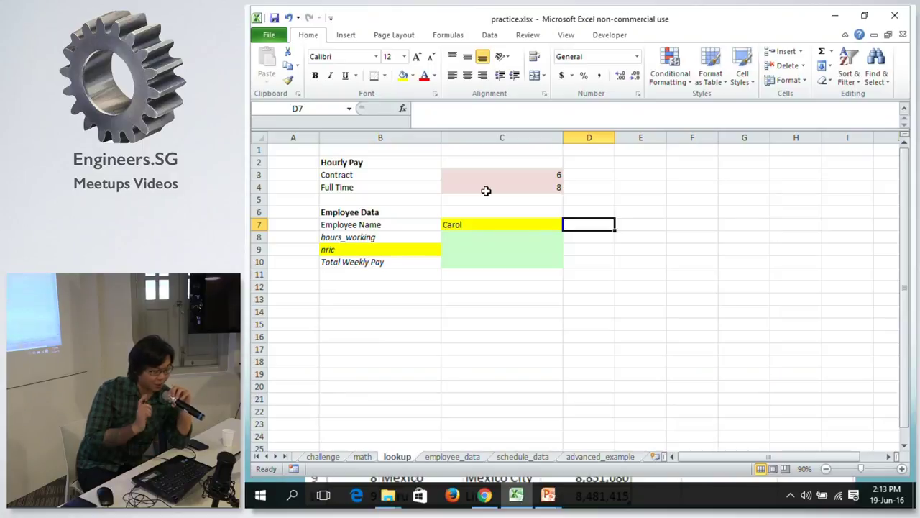
pyautogui.write('=m')
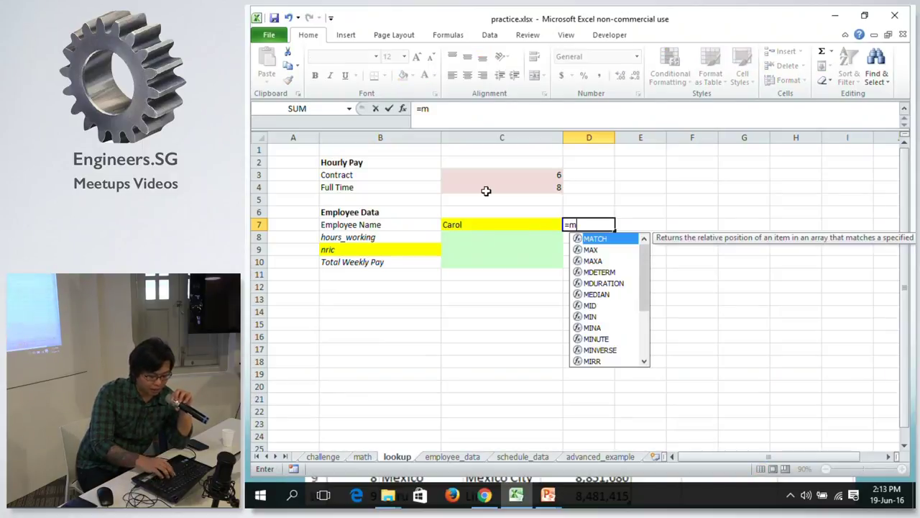
pyautogui.write('atc')
pyautogui.press('Tab')
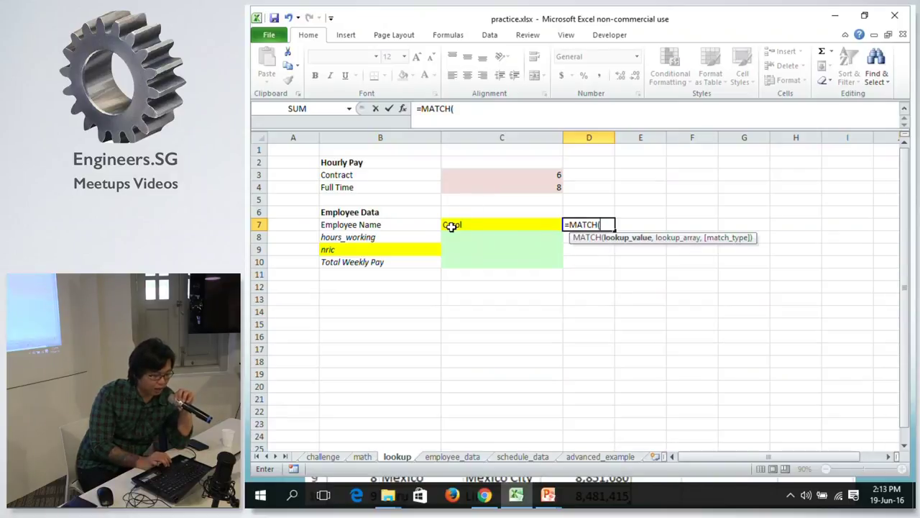
pyautogui.click(451, 226)
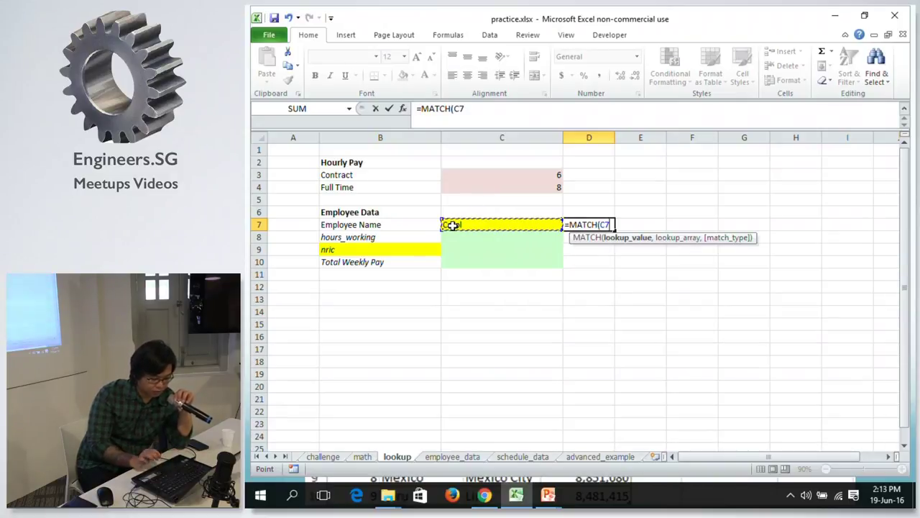
pyautogui.write(',')
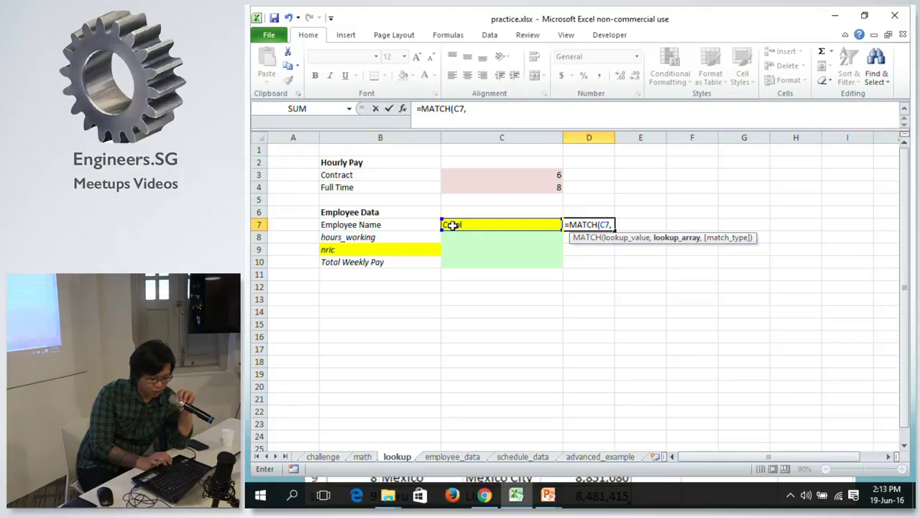
pyautogui.click(452, 457)
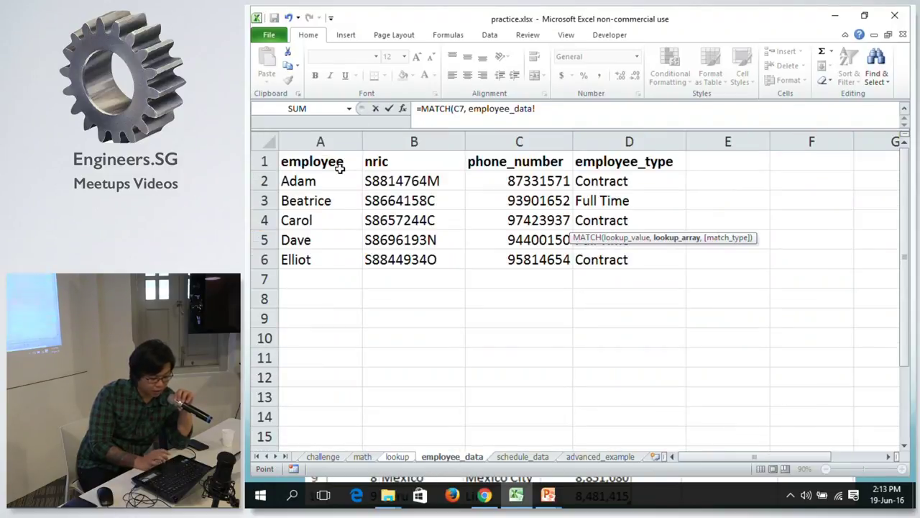
pyautogui.click(320, 141)
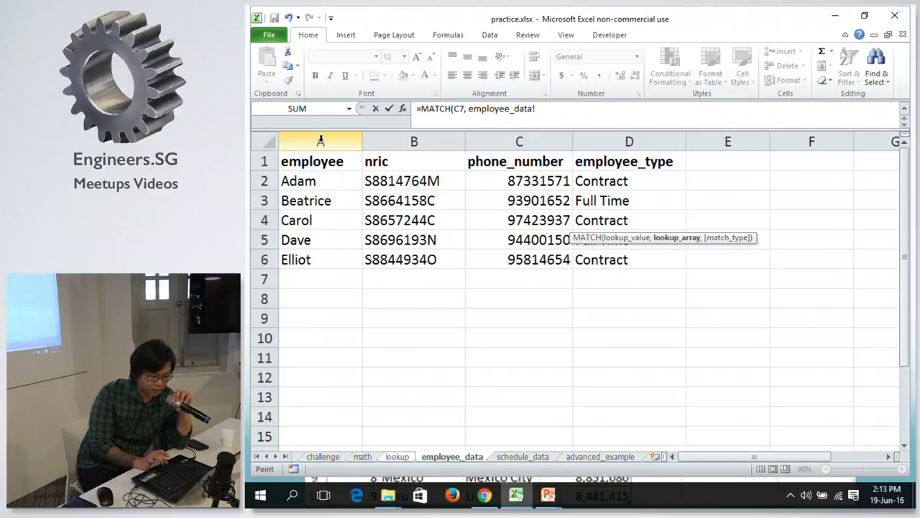
pyautogui.click(596, 113)
pyautogui.write(',')
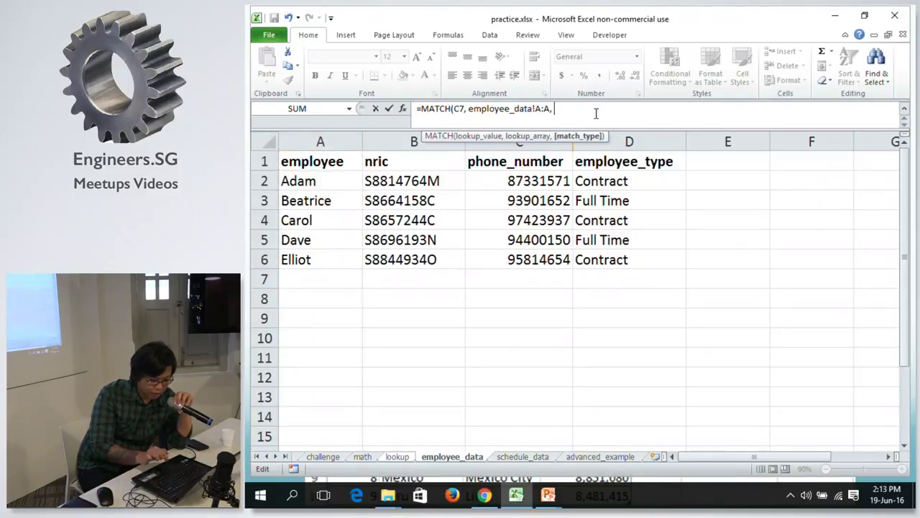
pyautogui.write(' 0')
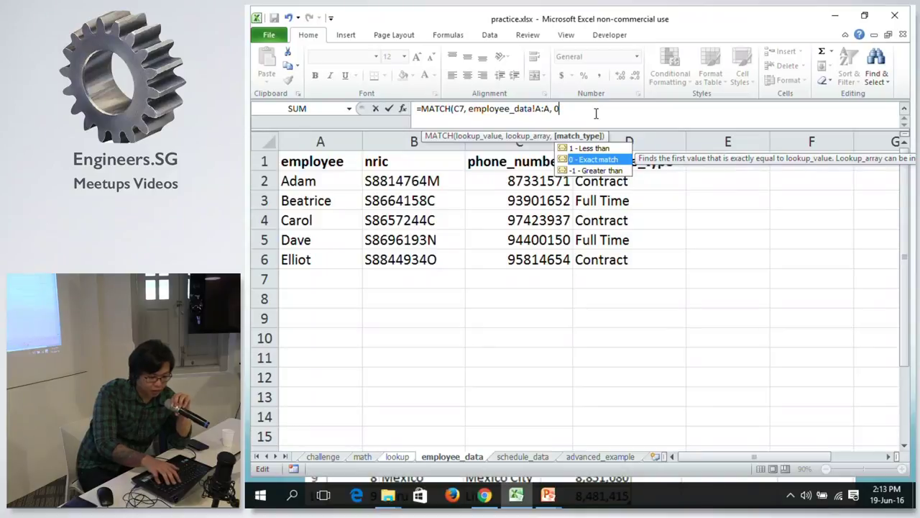
pyautogui.write(')')
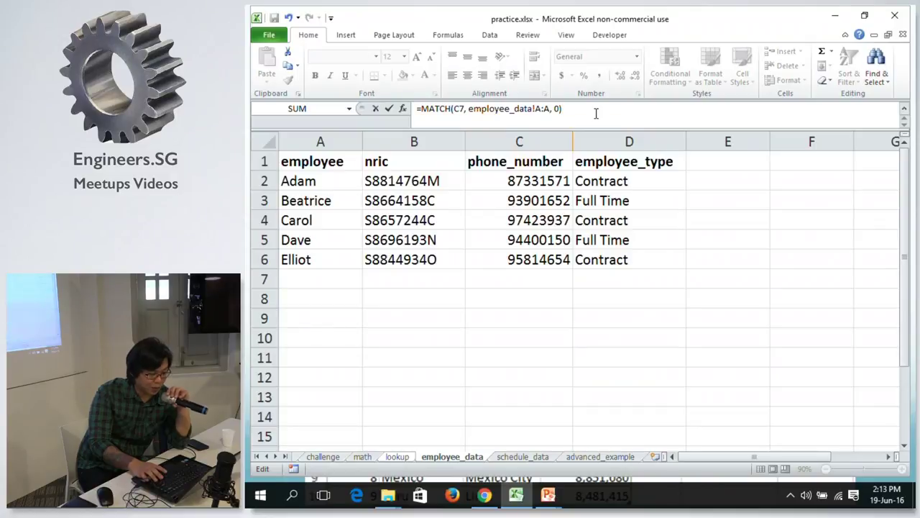
pyautogui.press('Return')
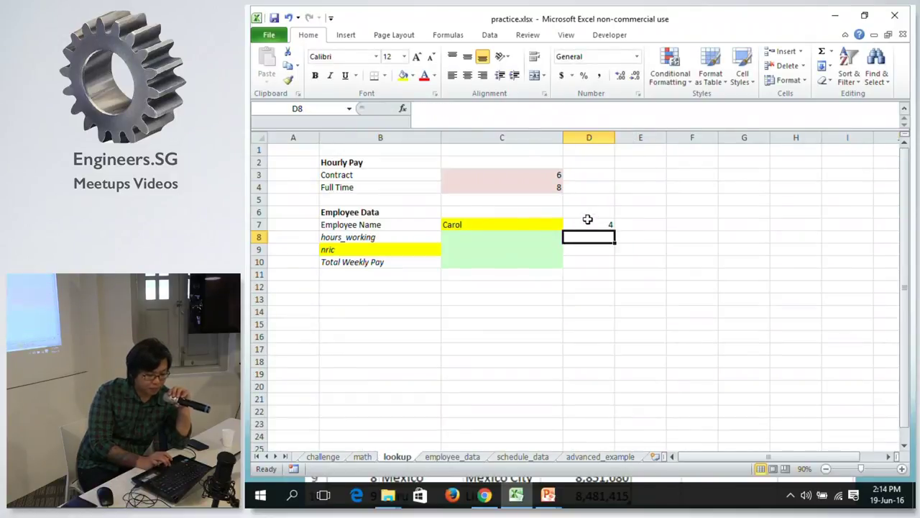
# Confirm D7's result 4 matches Carol's row in employee_data and select the nric cell C9.
pyautogui.click(581, 224)
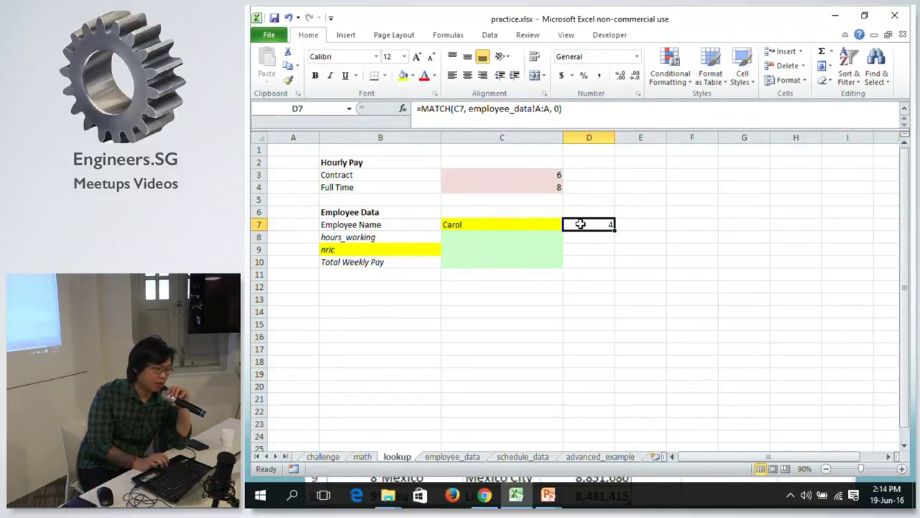
pyautogui.click(436, 461)
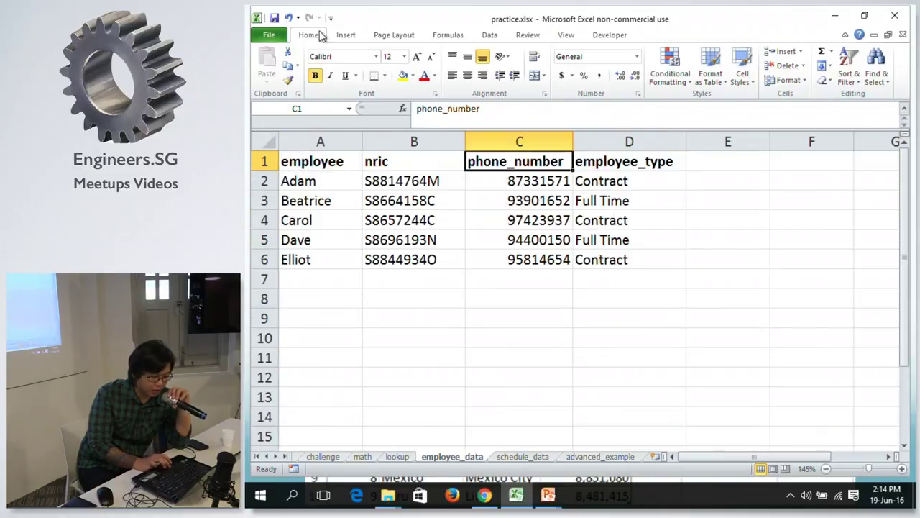
pyautogui.click(392, 458)
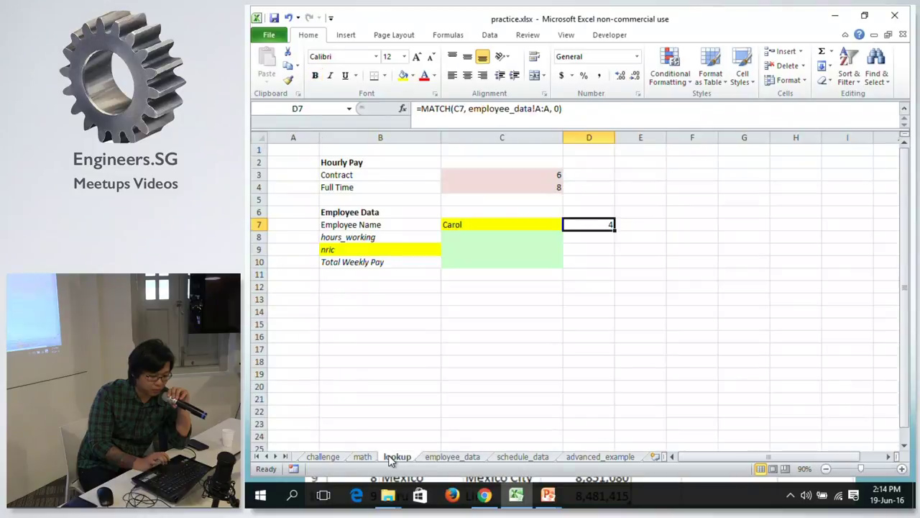
pyautogui.click(506, 249)
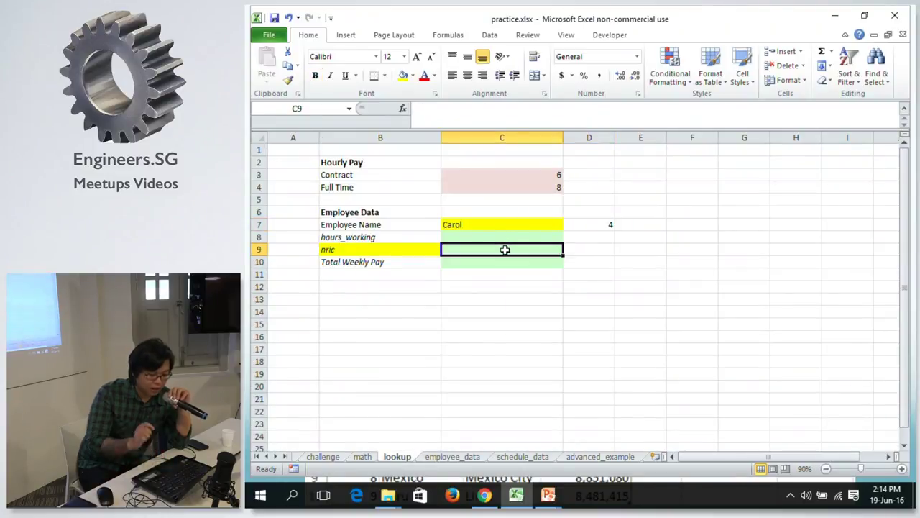
pyautogui.write('=')
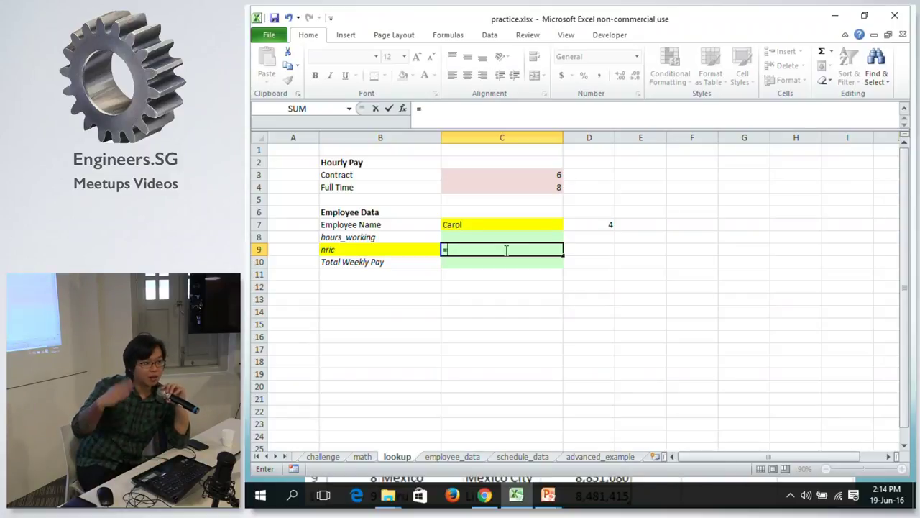
# Enter =INDEX(employee_data!B:B, lookup!D7) in C9 to return Carol's NRIC.
pyautogui.write('inde')
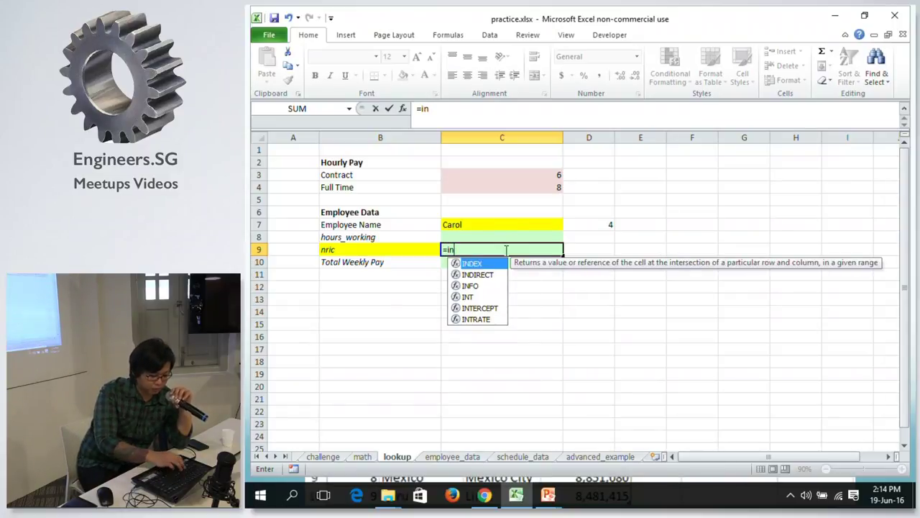
pyautogui.press('Tab')
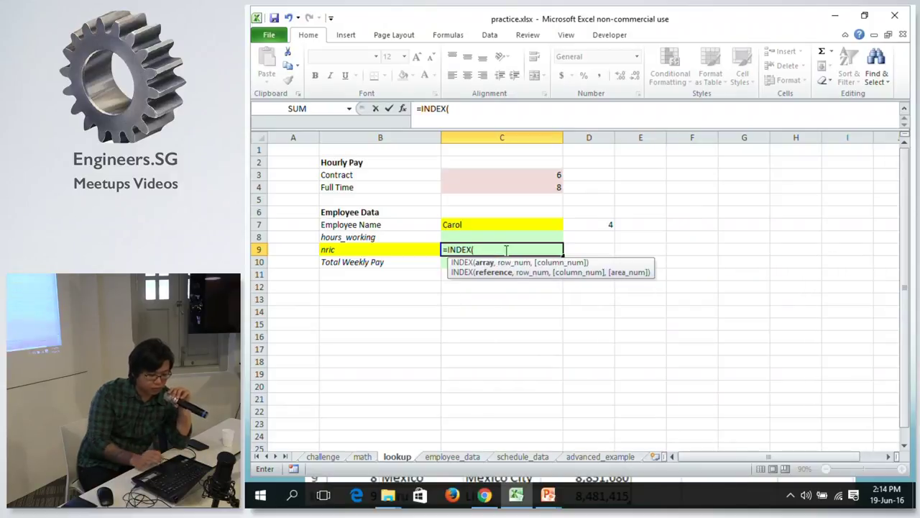
pyautogui.click(456, 458)
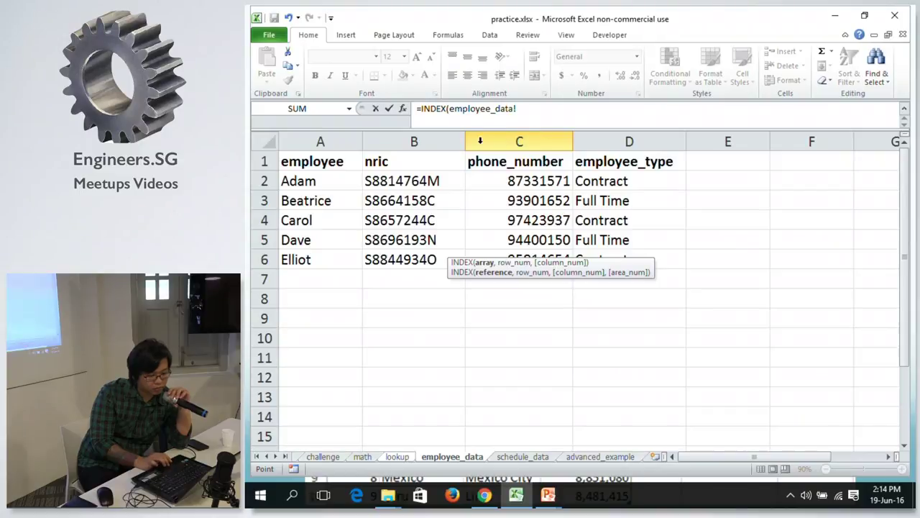
pyautogui.click(418, 141)
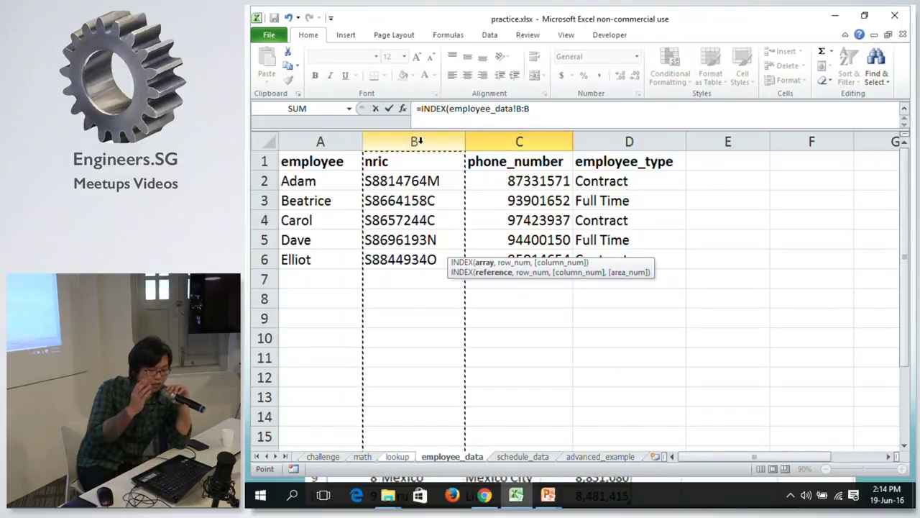
pyautogui.write(',')
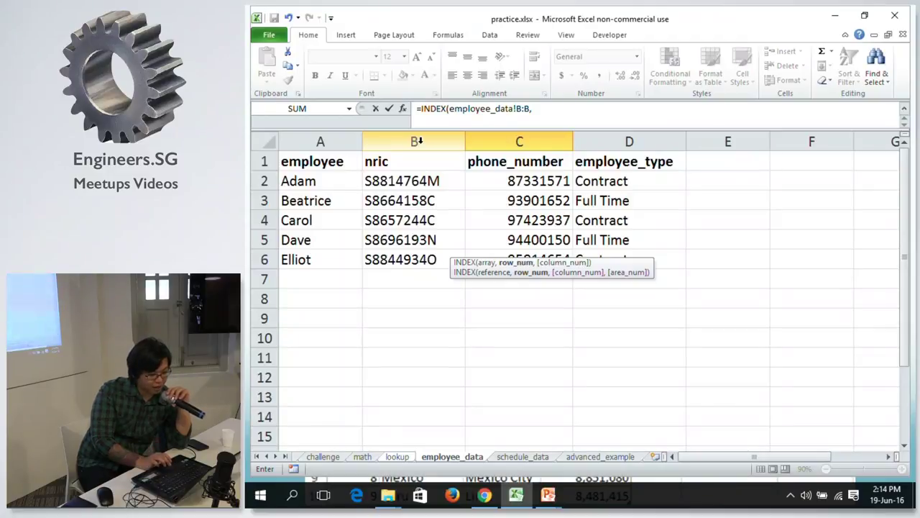
pyautogui.click(396, 458)
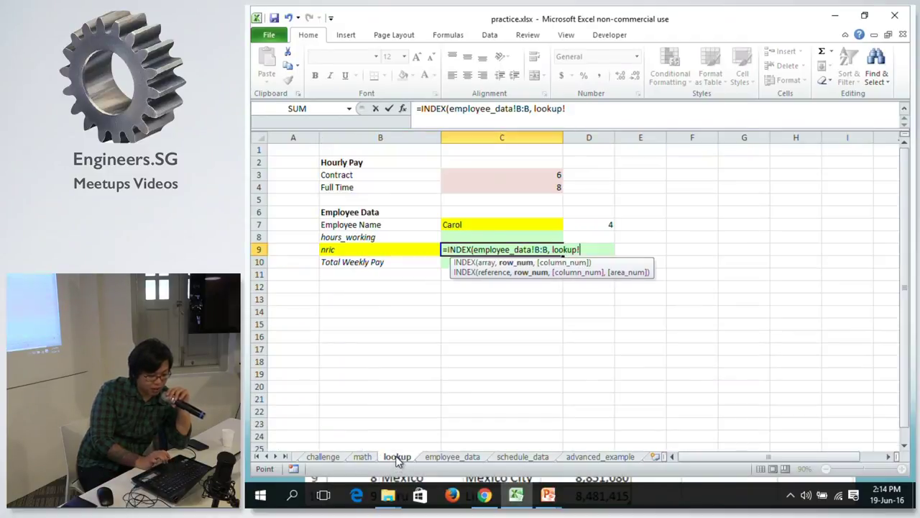
pyautogui.click(596, 227)
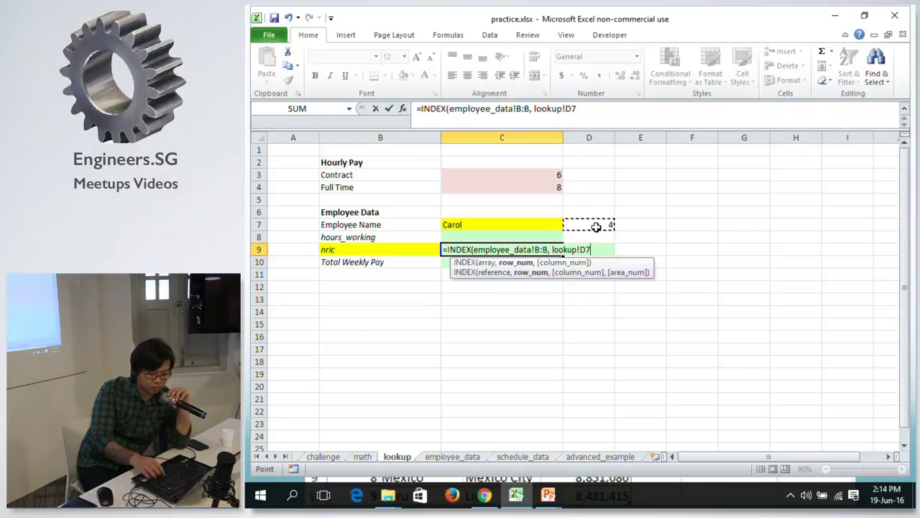
pyautogui.write(')')
pyautogui.press('Return')
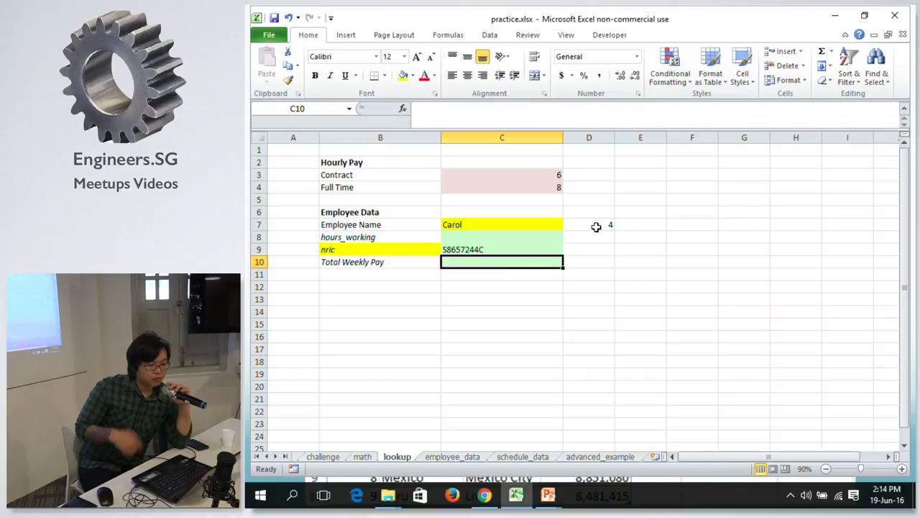
# Copy D7's MATCH formula text from the formula bar.
pyautogui.click(551, 225)
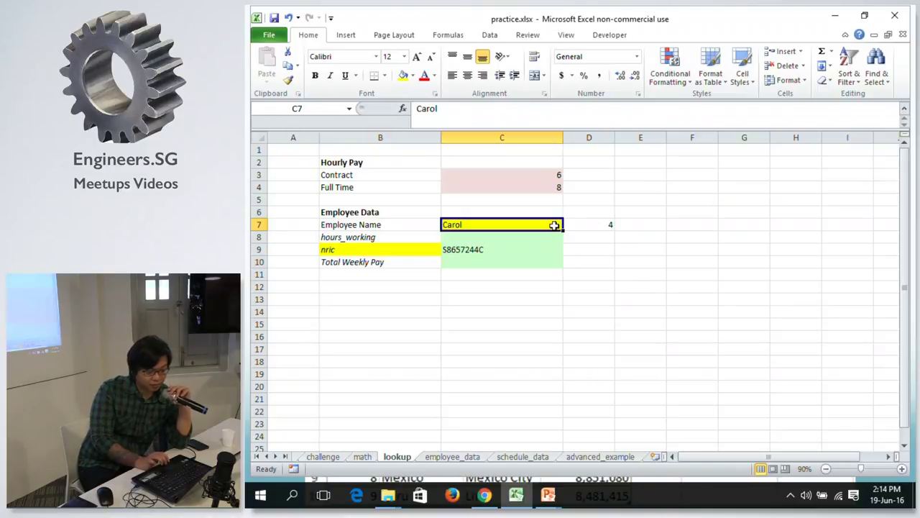
pyautogui.click(422, 250)
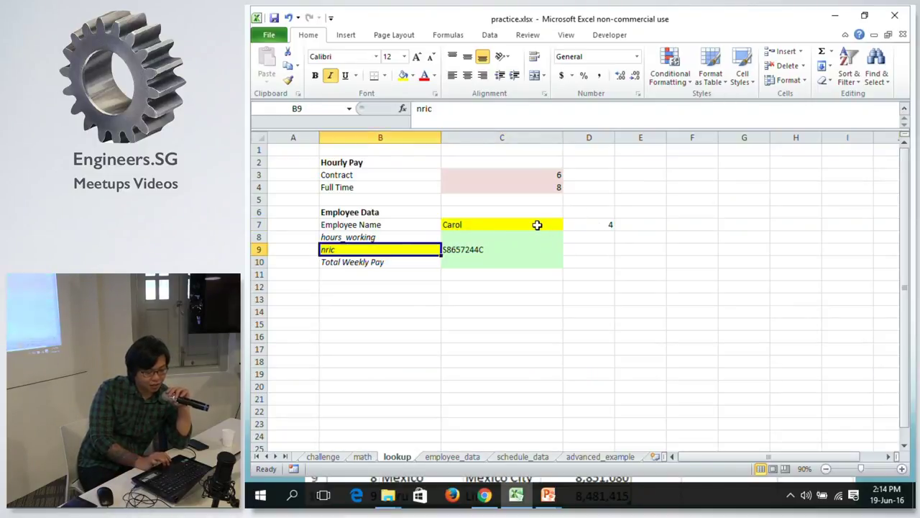
pyautogui.click(538, 226)
pyautogui.click(588, 228)
pyautogui.moveTo(565, 108); pyautogui.dragTo(423, 109)
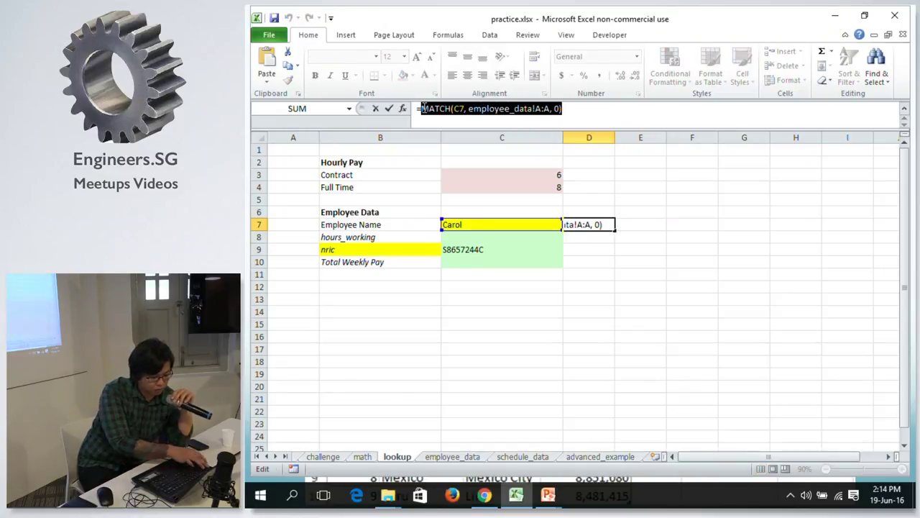
pyautogui.press('Escape')
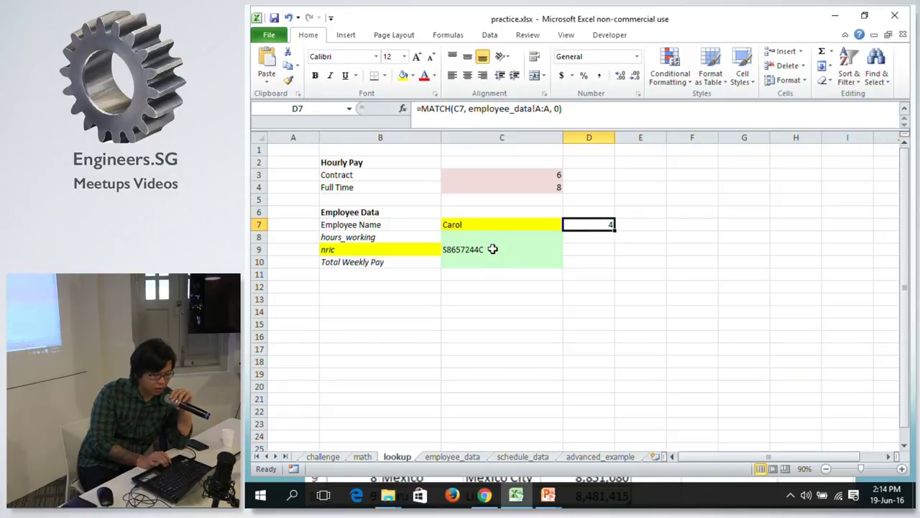
# Replace lookup!D7 in C9's formula with the pasted MATCH(C7, employee_data!A:A, 0).
pyautogui.click(493, 249)
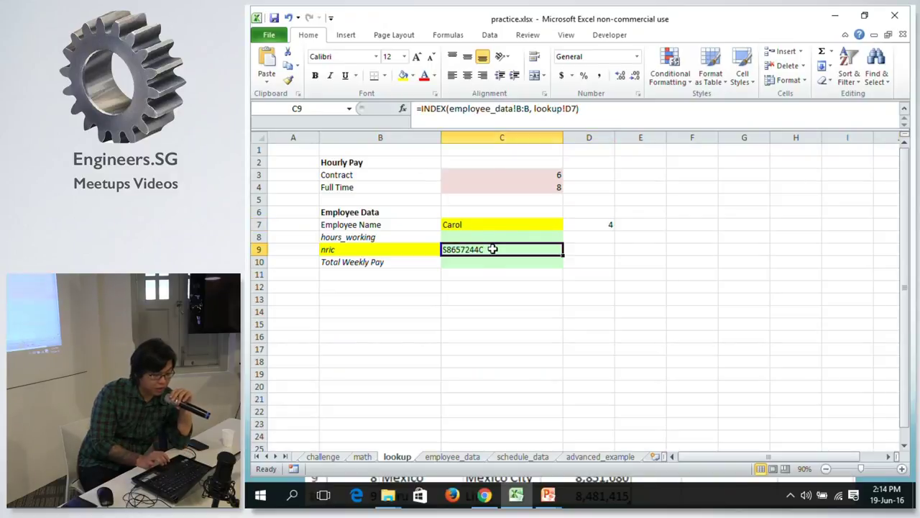
pyautogui.click(572, 108)
pyautogui.moveTo(535, 107); pyautogui.dragTo(580, 109)
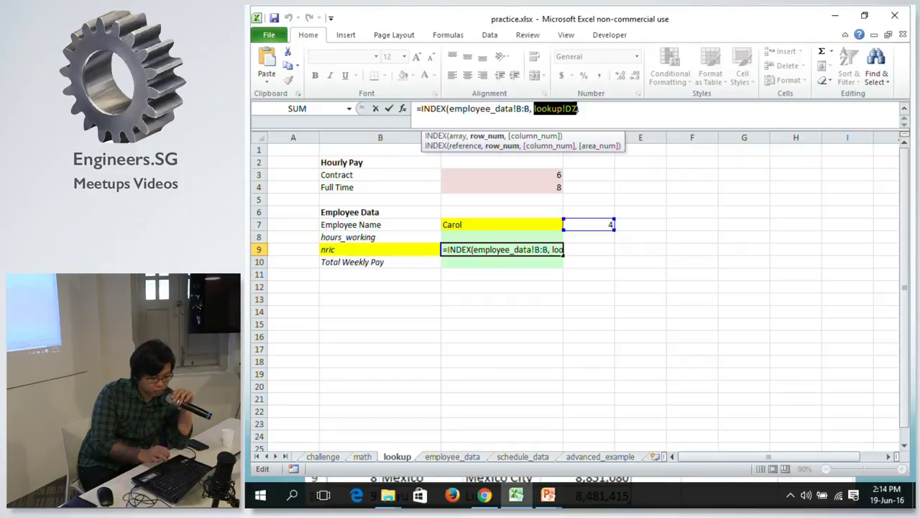
pyautogui.hotkey('ctrl', 'v')
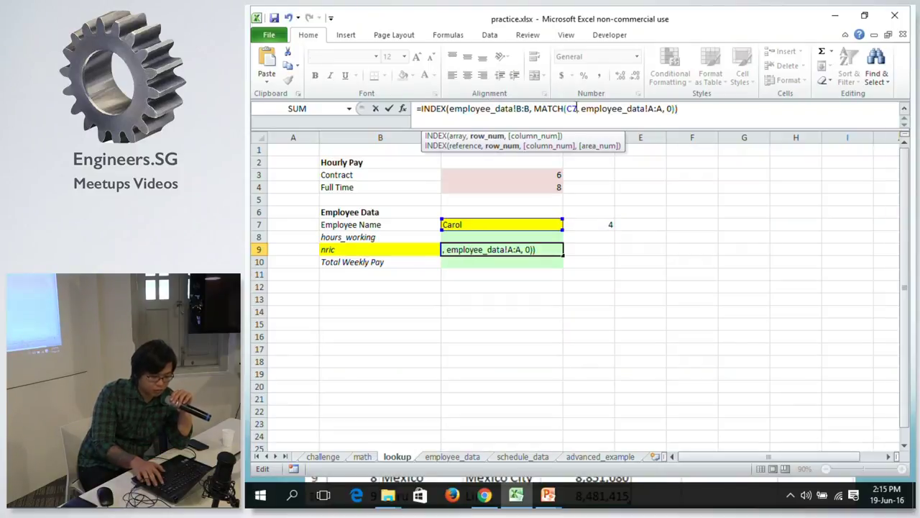
pyautogui.press('Return')
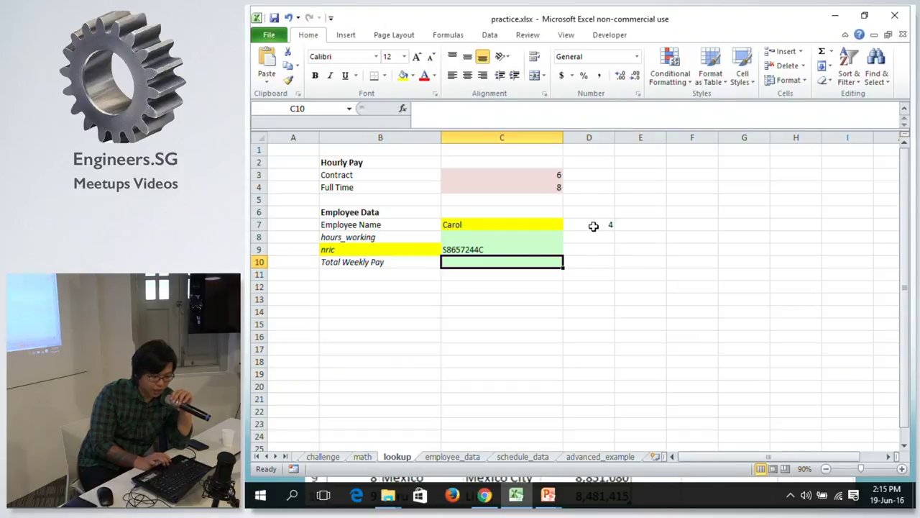
# Delete the D7 helper formula and check that the nric row still works.
pyautogui.click(593, 226)
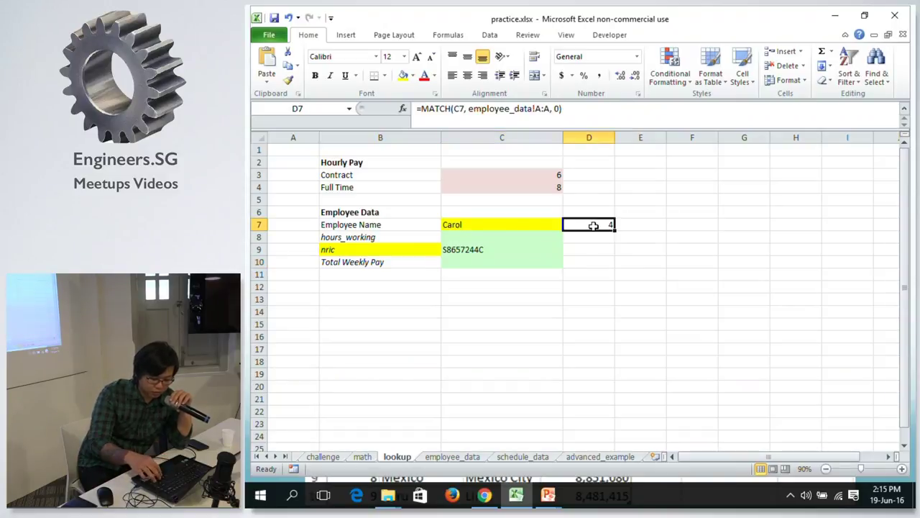
pyautogui.press('Delete')
pyautogui.press('Left')
pyautogui.press('Down')
pyautogui.press('Down')
pyautogui.press('Left')
pyautogui.press('Right')
pyautogui.press('Left')
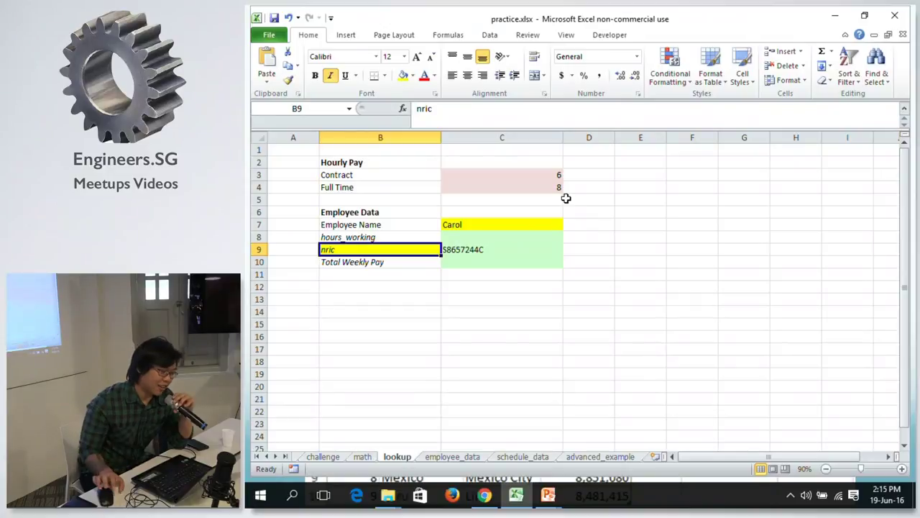
pyautogui.click(549, 233)
pyautogui.click(546, 224)
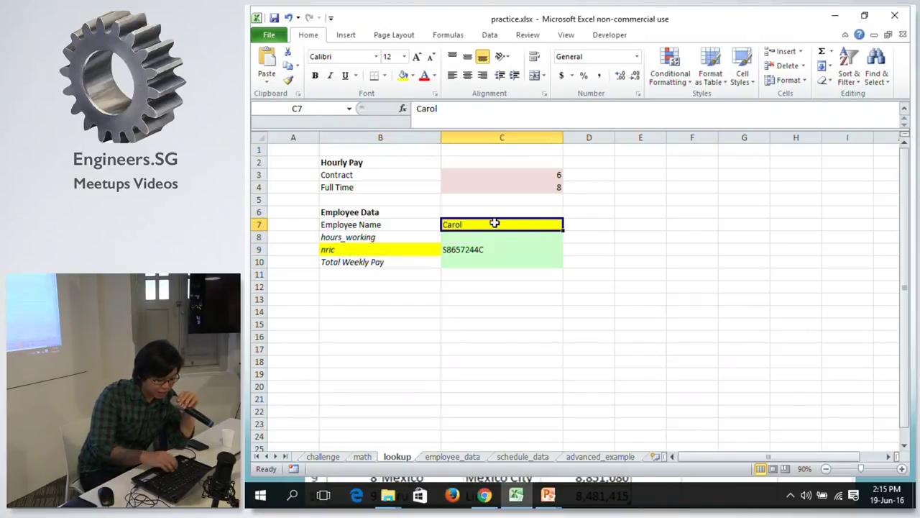
pyautogui.write('danie')
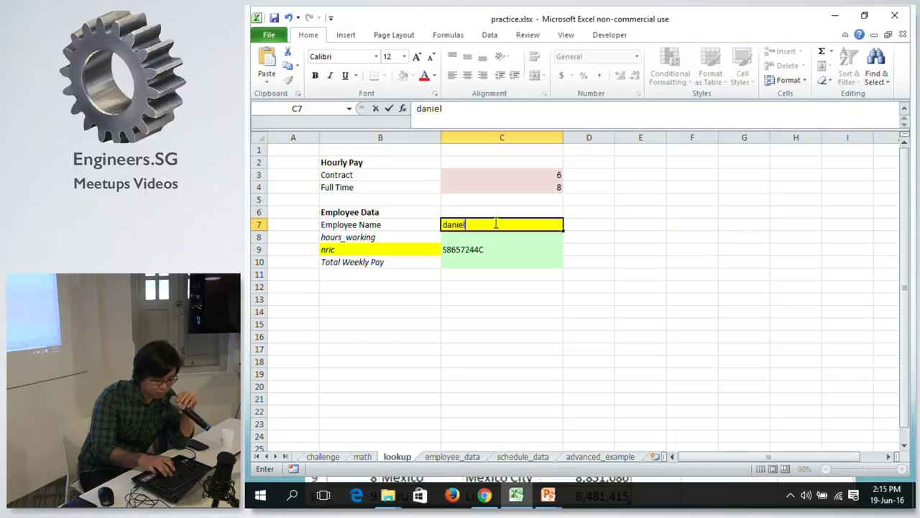
pyautogui.write('l')
pyautogui.press('Return')
pyautogui.click(494, 224)
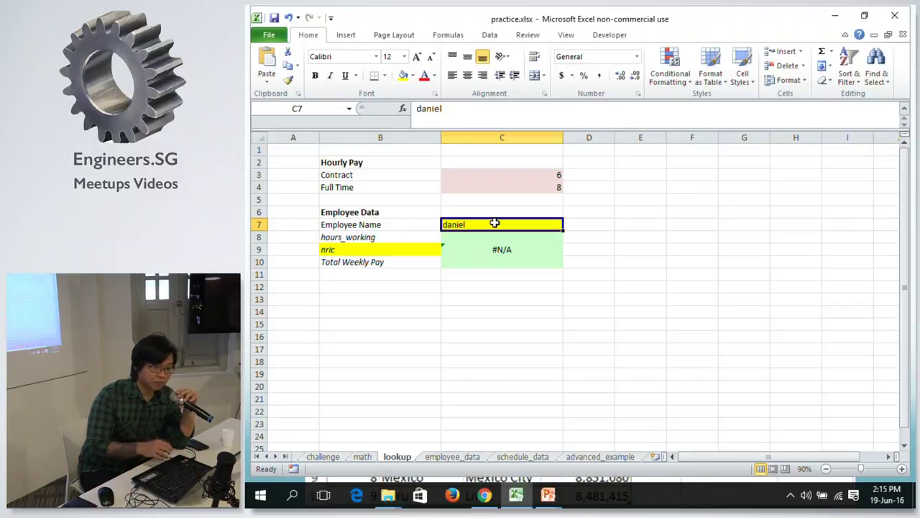
pyautogui.hotkey('ctrl', 'z')
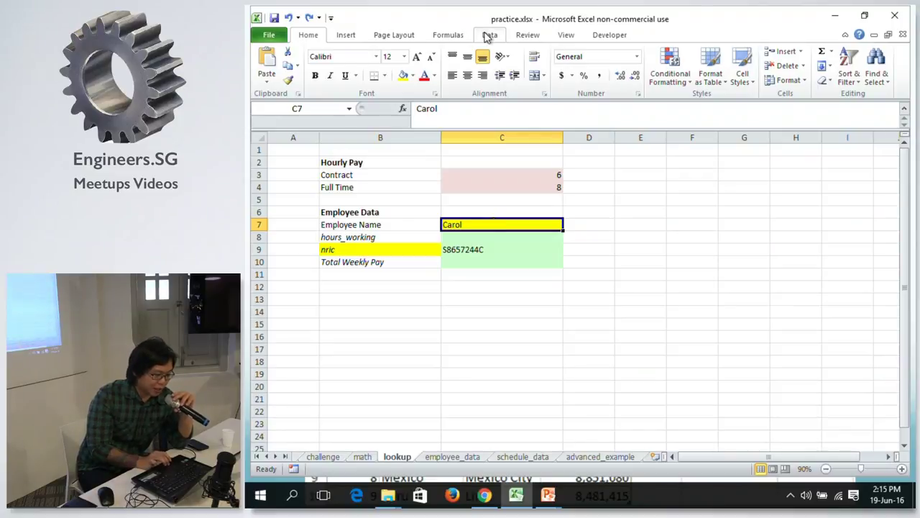
pyautogui.click(488, 36)
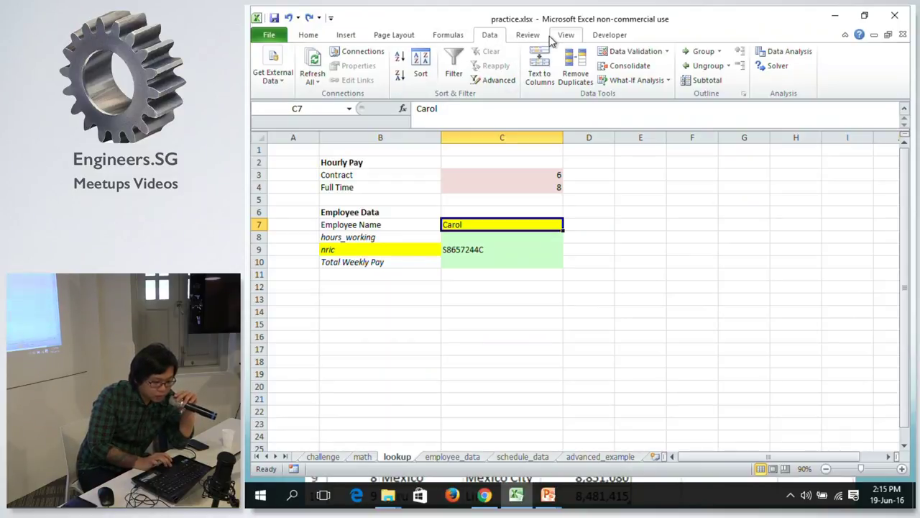
# Open Data Validation for C7 and set Allow to List.
pyautogui.click(668, 53)
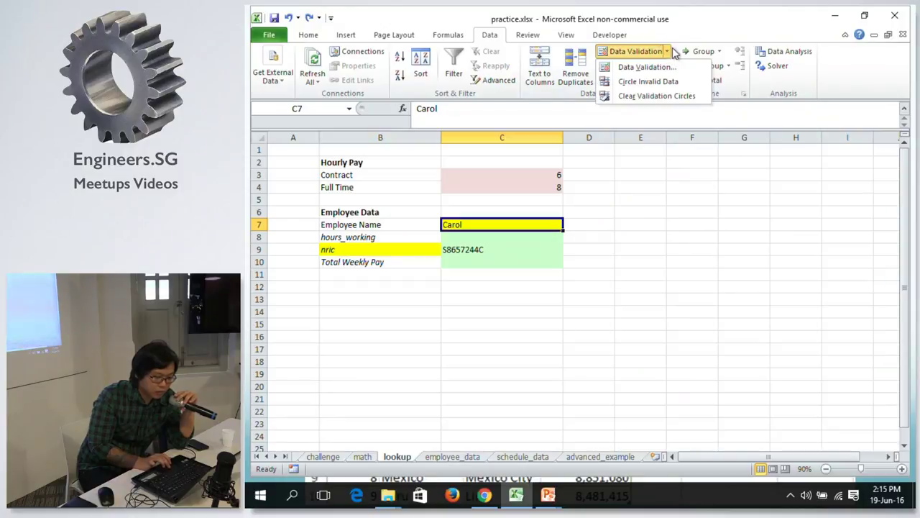
pyautogui.click(668, 55)
pyautogui.click(652, 53)
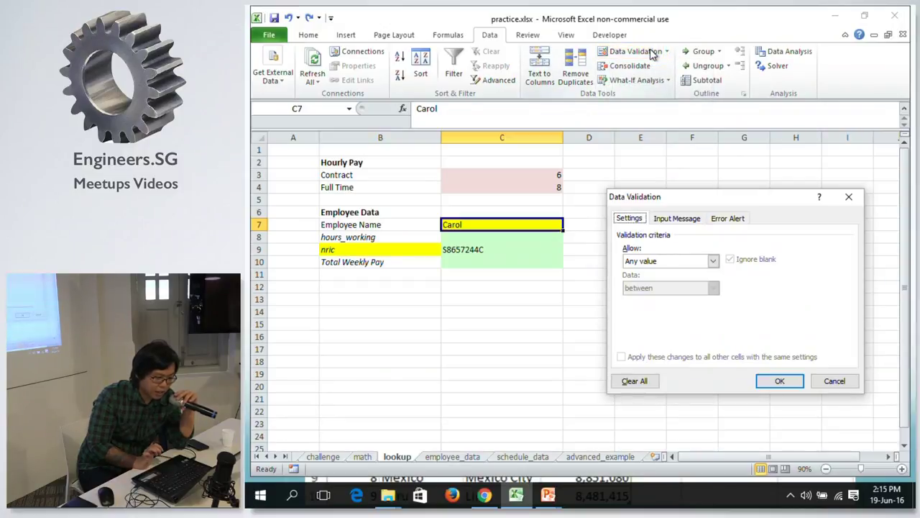
pyautogui.click(670, 262)
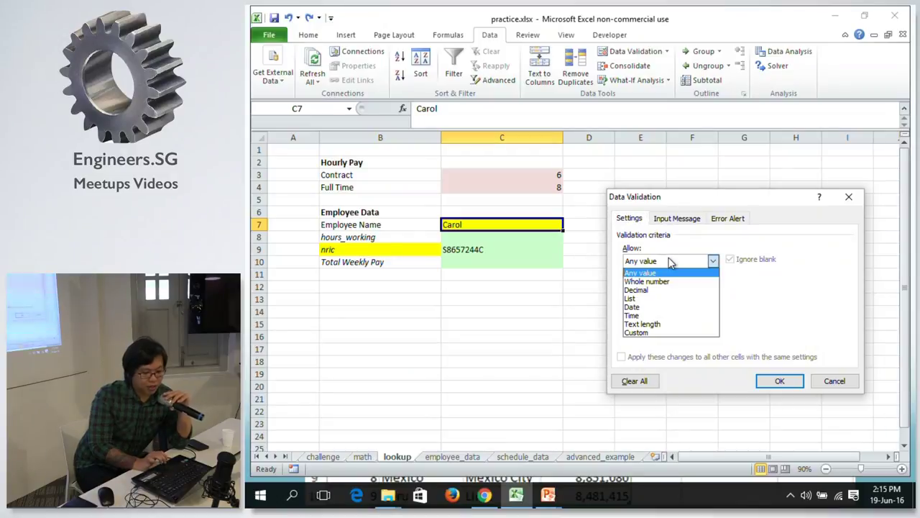
pyautogui.click(755, 304)
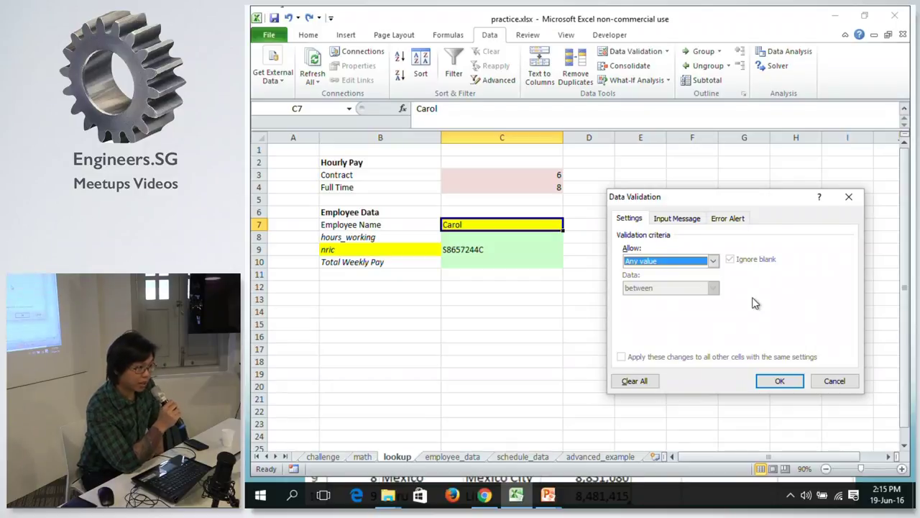
pyautogui.click(681, 262)
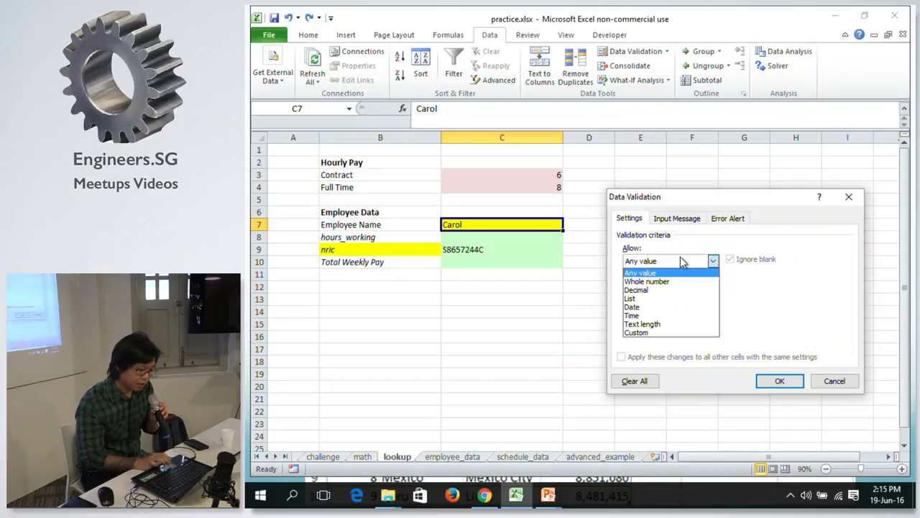
pyautogui.click(656, 299)
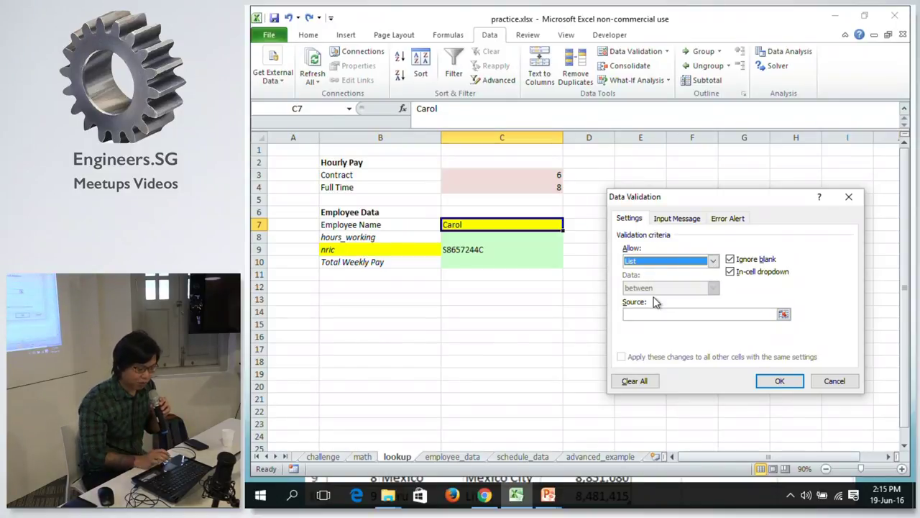
# Set the list source to employee_data!$A$2:$A$1048576 and apply the validation.
pyautogui.click(784, 315)
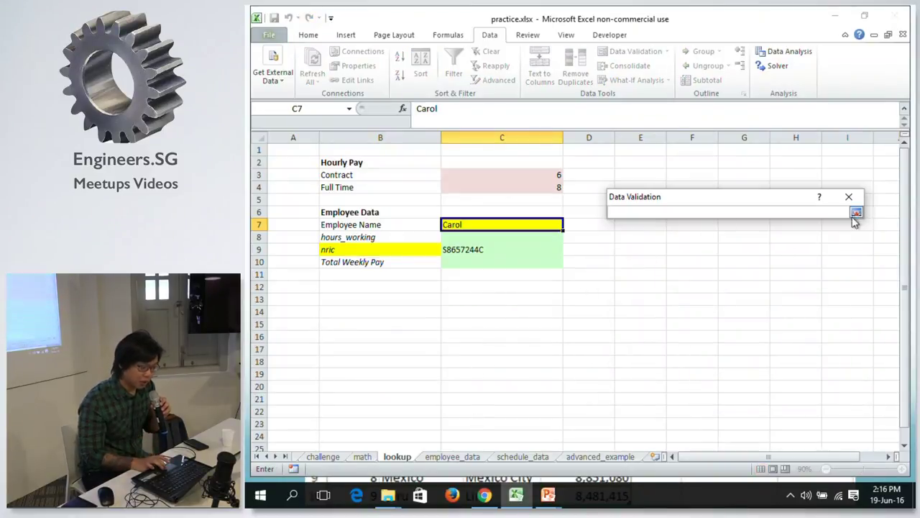
pyautogui.click(451, 455)
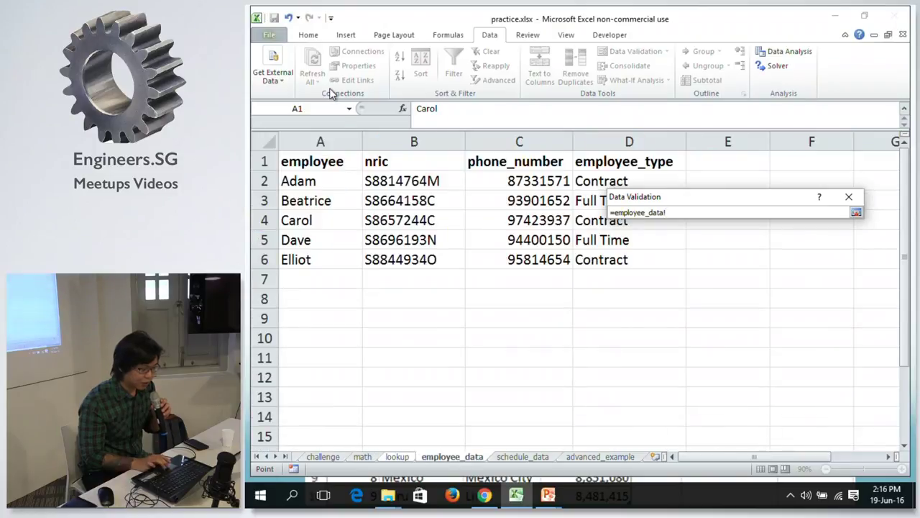
pyautogui.click(299, 179)
pyautogui.hotkey('ctrl', 'shift', 'Down')
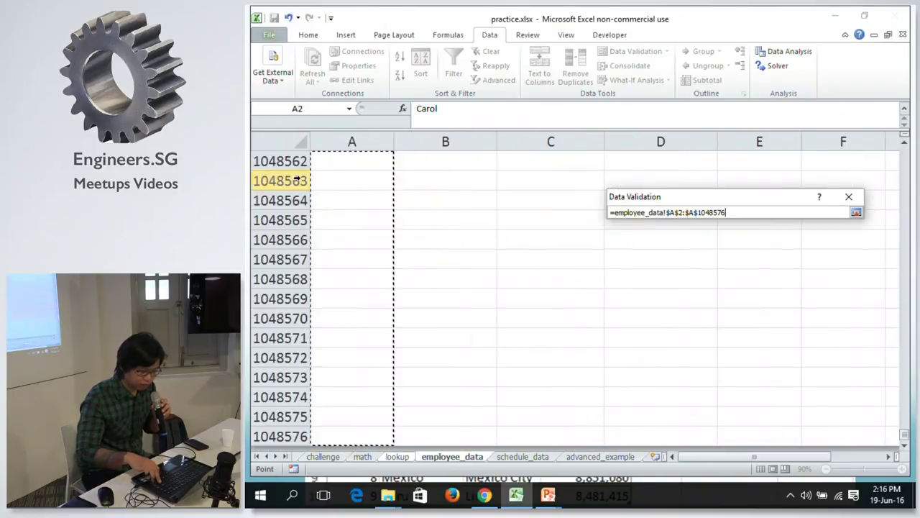
pyautogui.press('Return')
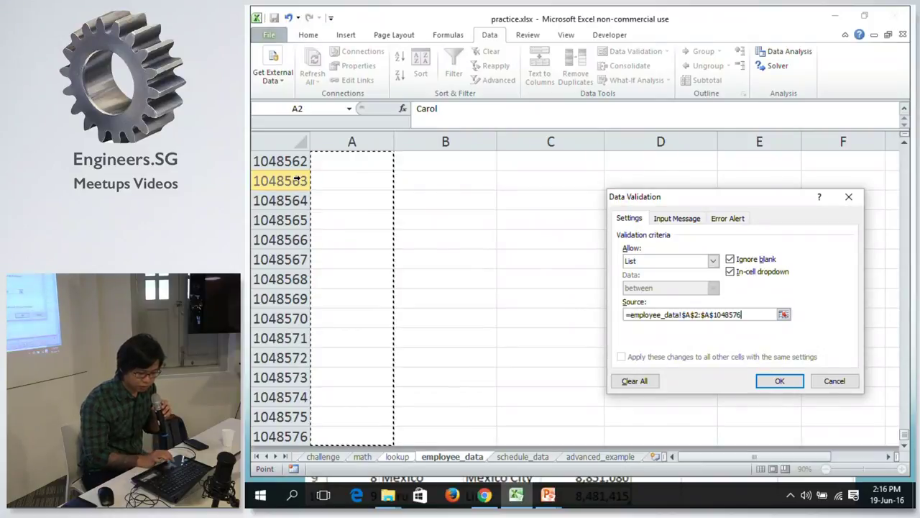
pyautogui.click(764, 380)
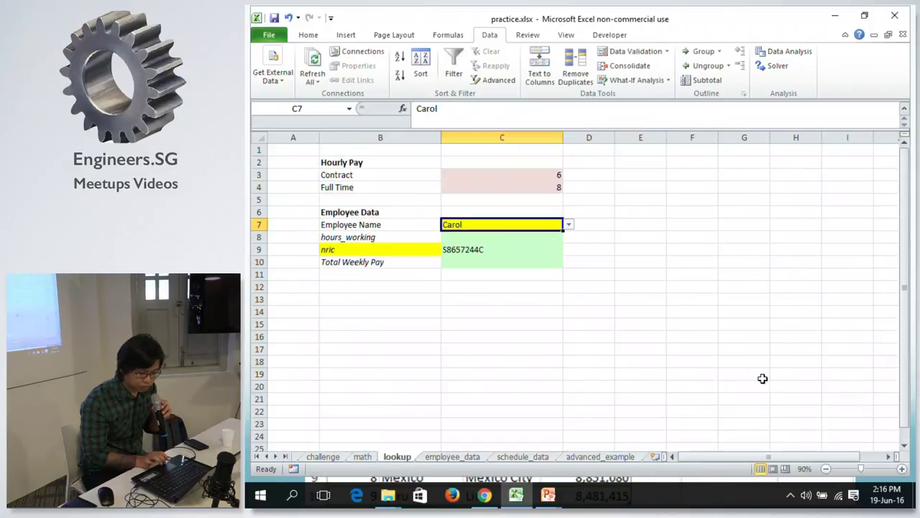
# Try Beatrice and then Adam from C7's dropdown, checking C9's nric lookup.
pyautogui.click(568, 225)
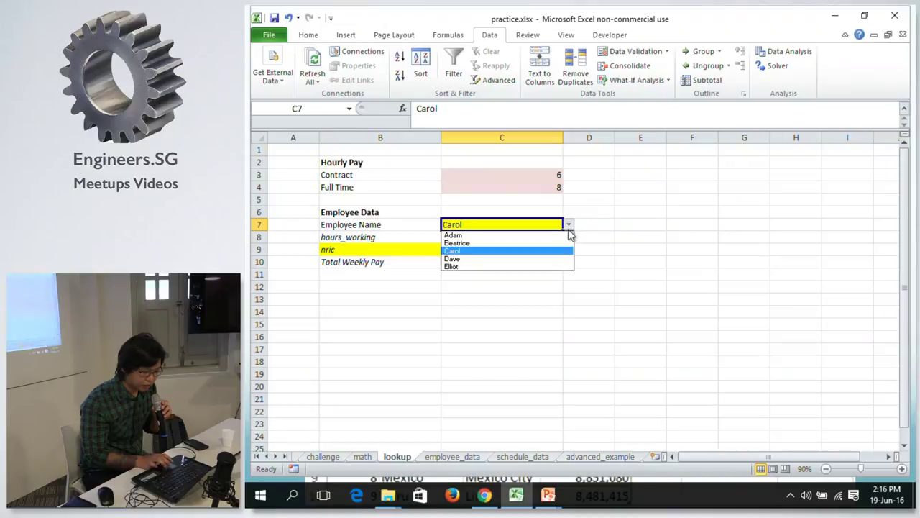
pyautogui.click(547, 243)
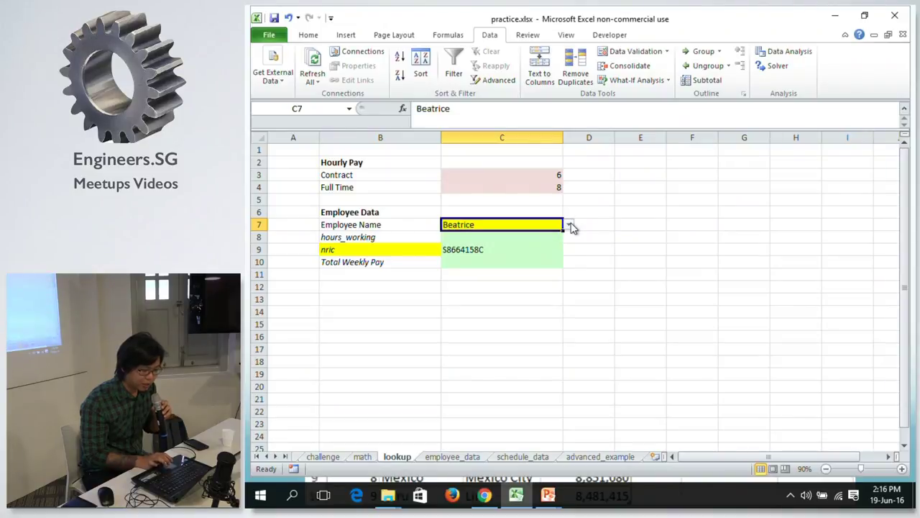
pyautogui.click(570, 226)
pyautogui.click(539, 234)
pyautogui.click(497, 249)
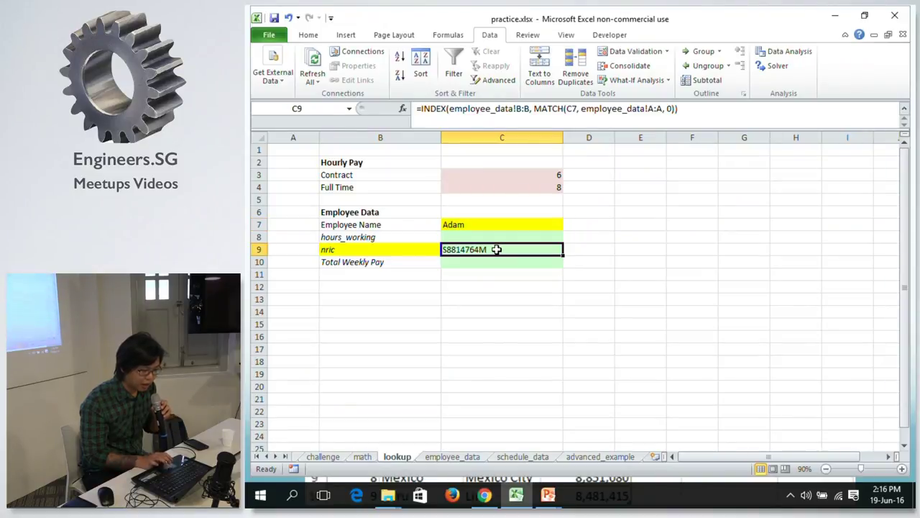
pyautogui.click(547, 223)
pyautogui.moveTo(564, 224); pyautogui.dragTo(570, 227)
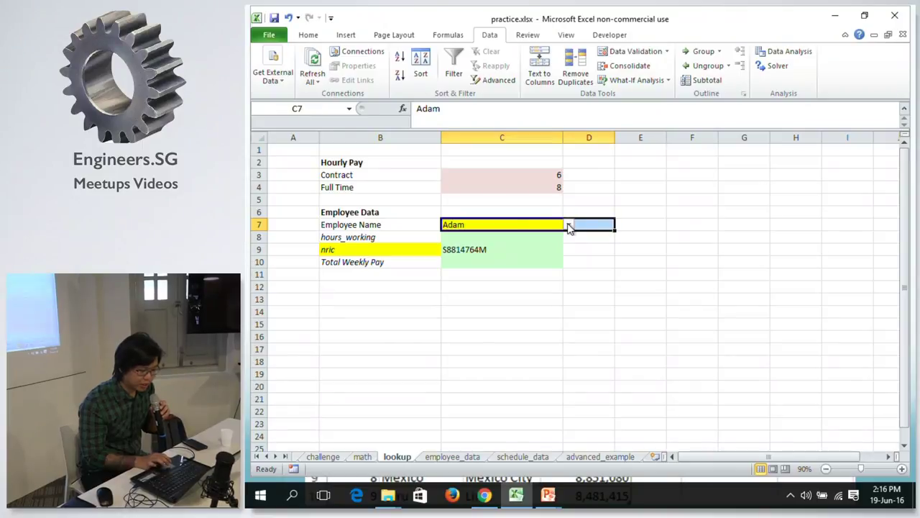
pyautogui.click(510, 225)
# Choose Elliot from C7's dropdown and leave C7 selected.
pyautogui.click(570, 226)
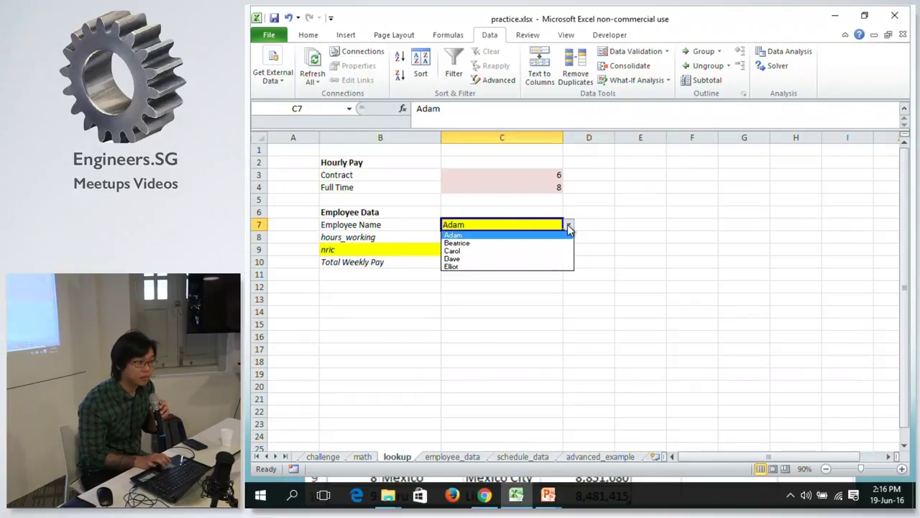
pyautogui.click(522, 264)
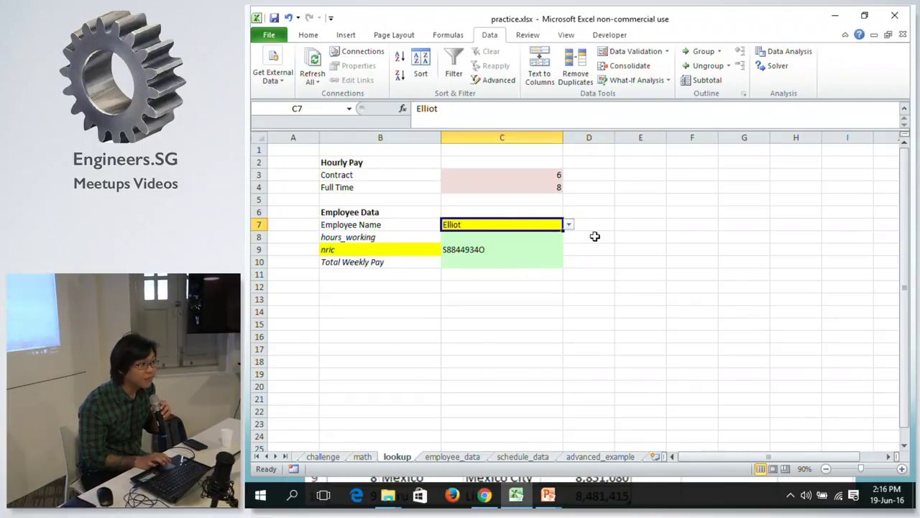
pyautogui.click(553, 237)
pyautogui.click(553, 225)
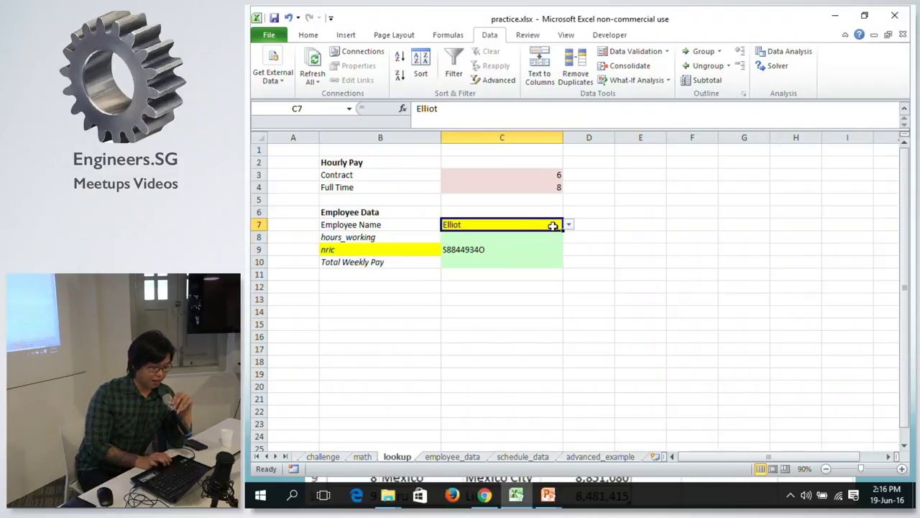
pyautogui.moveTo(553, 225); pyautogui.dragTo(569, 227)
pyautogui.click(570, 227)
pyautogui.click(530, 224)
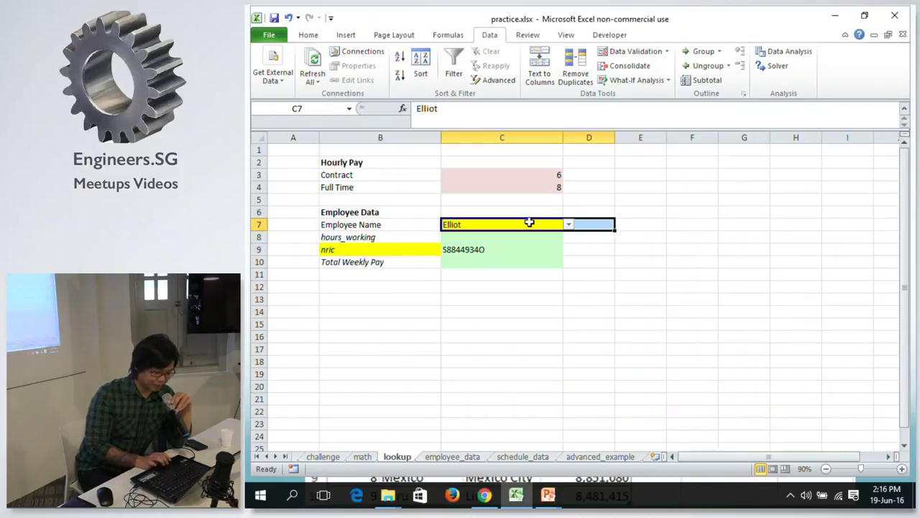
pyautogui.click(523, 222)
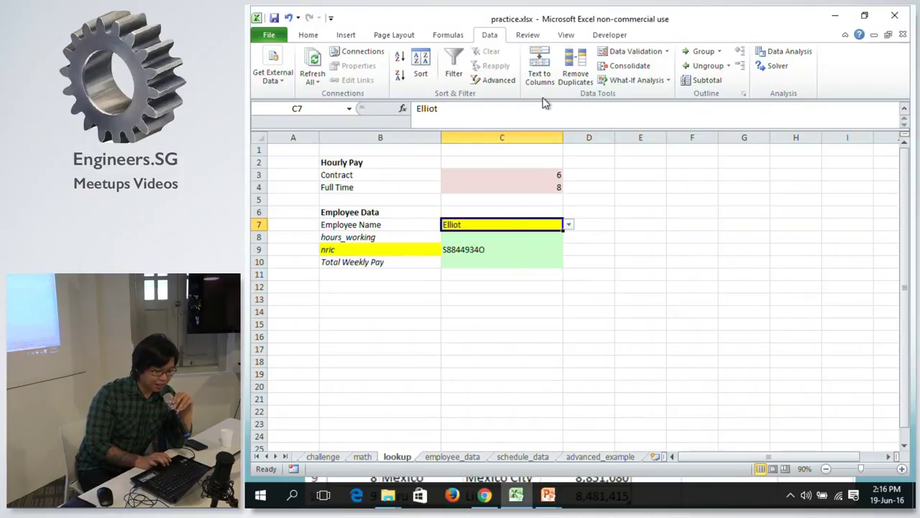
pyautogui.click(617, 54)
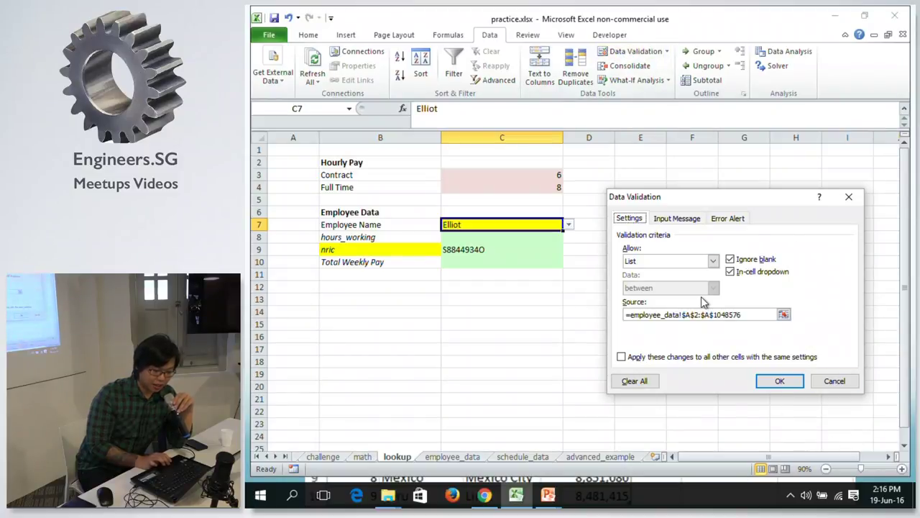
# Clear All of C7's validation rules and confirm, then cancel the reopened dialog.
pyautogui.click(634, 381)
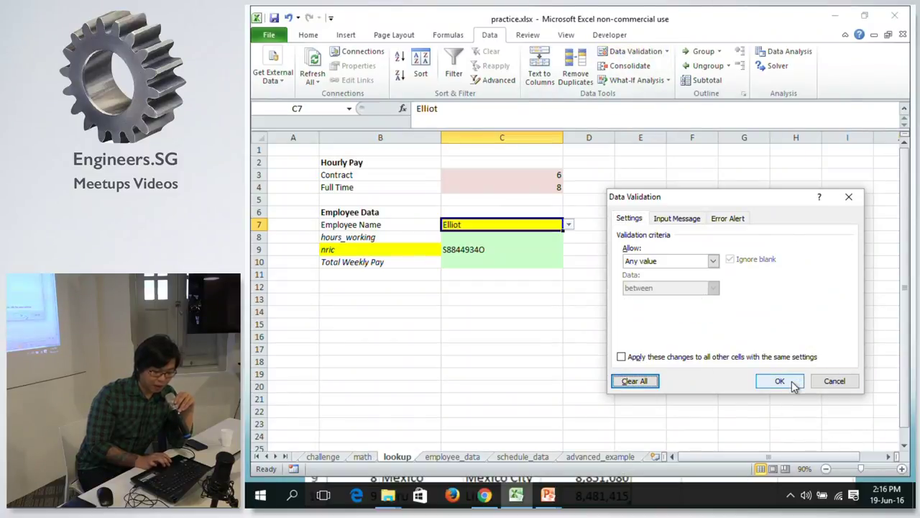
pyautogui.click(788, 381)
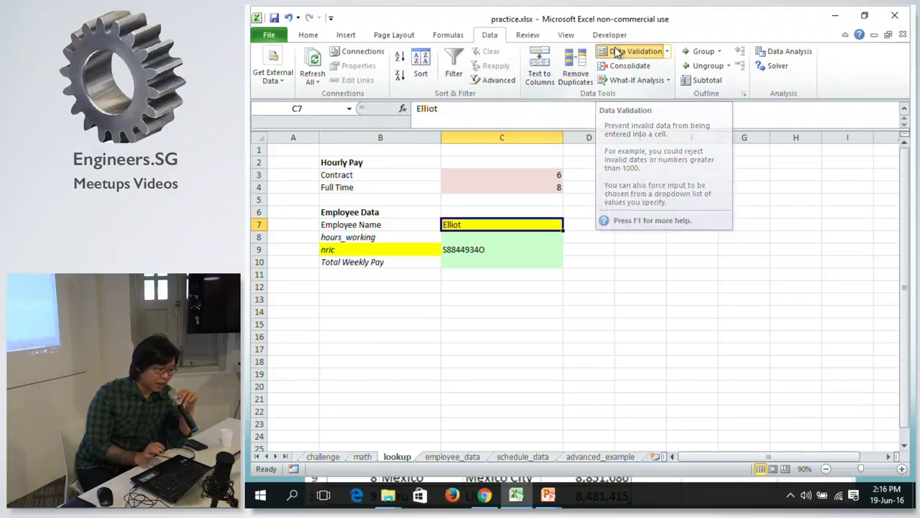
pyautogui.click(615, 53)
pyautogui.click(646, 263)
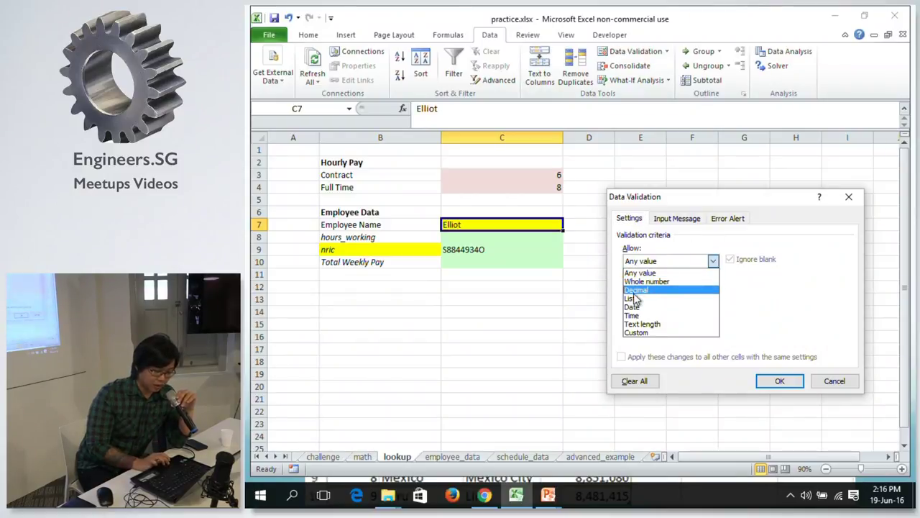
pyautogui.click(834, 381)
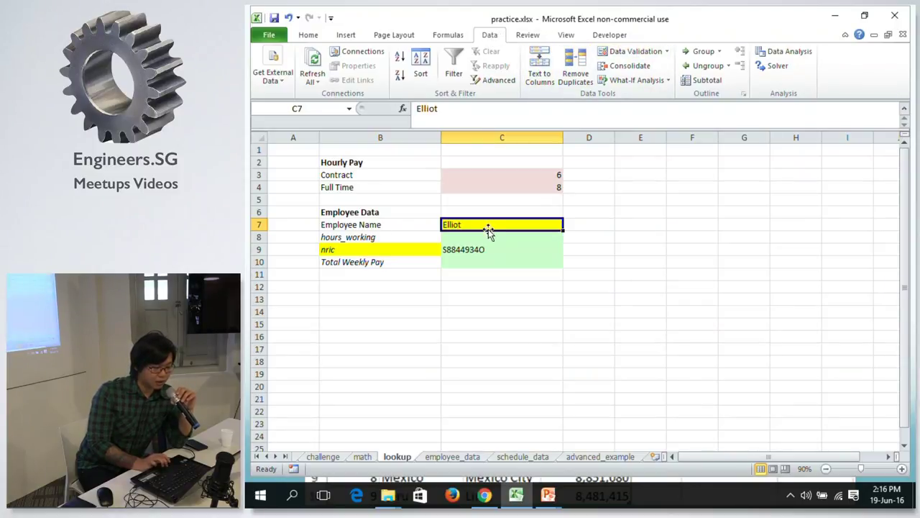
# Reopen Data Validation for C7 and set Allow to List.
pyautogui.click(643, 54)
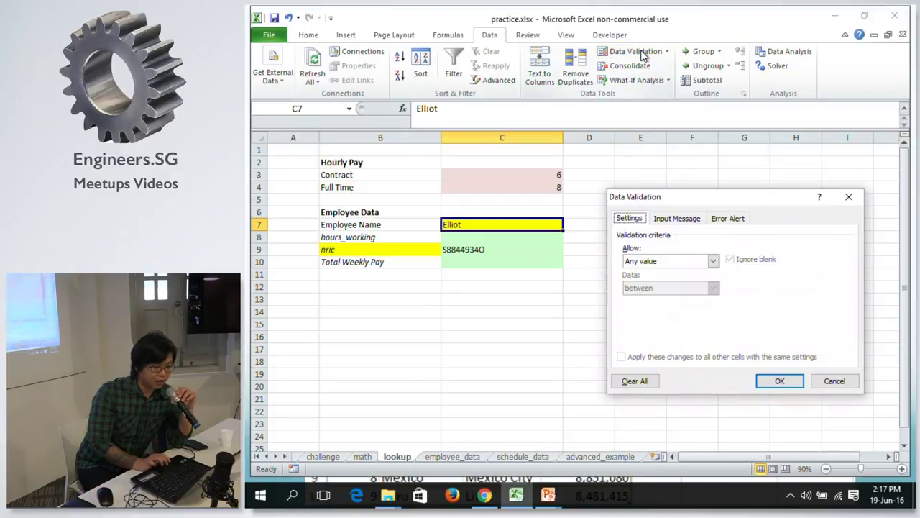
pyautogui.click(683, 262)
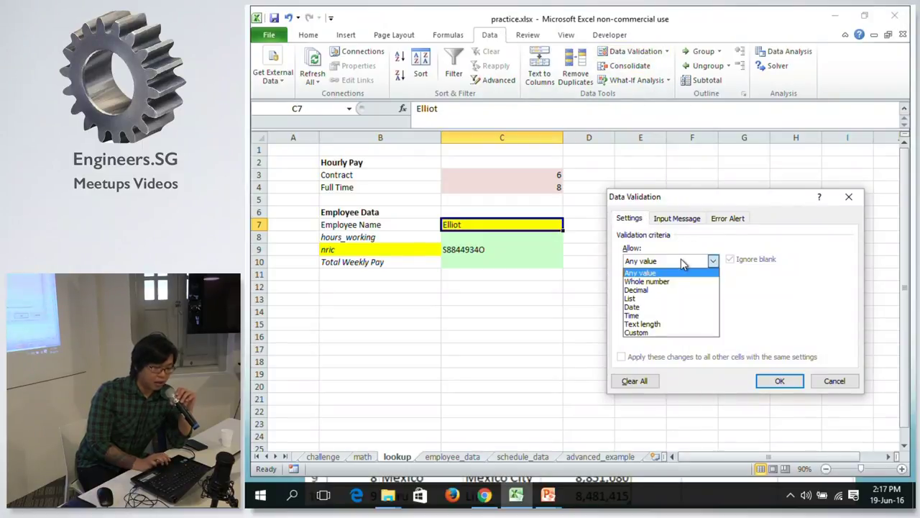
pyautogui.click(660, 299)
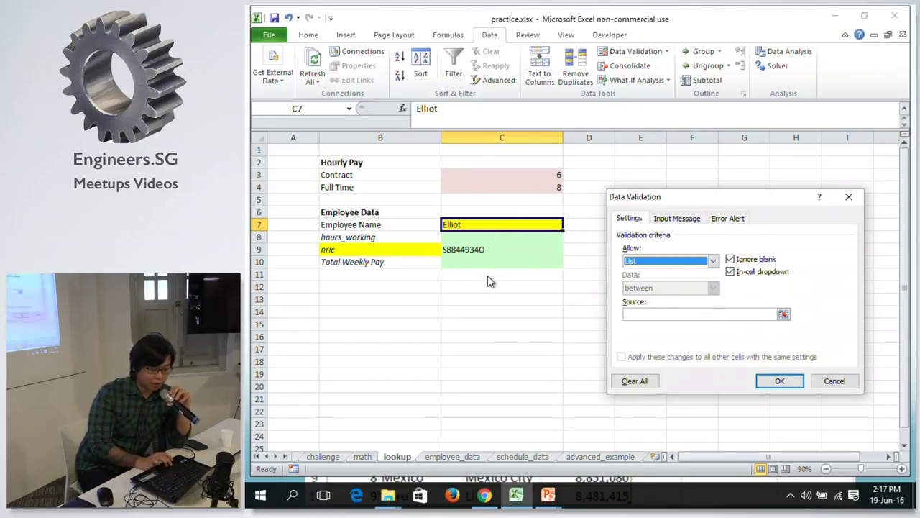
pyautogui.click(784, 314)
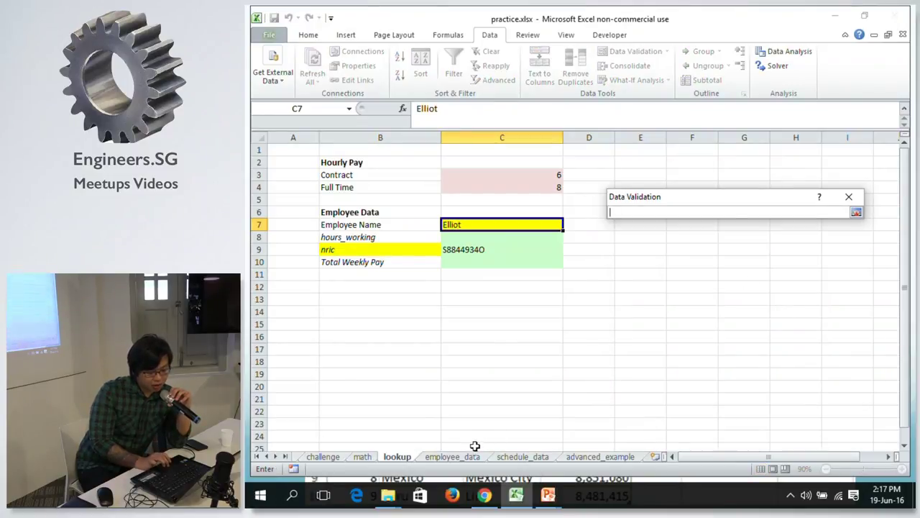
# On the employee_data sheet, start the dropdown source range at cell A2.
pyautogui.click(452, 457)
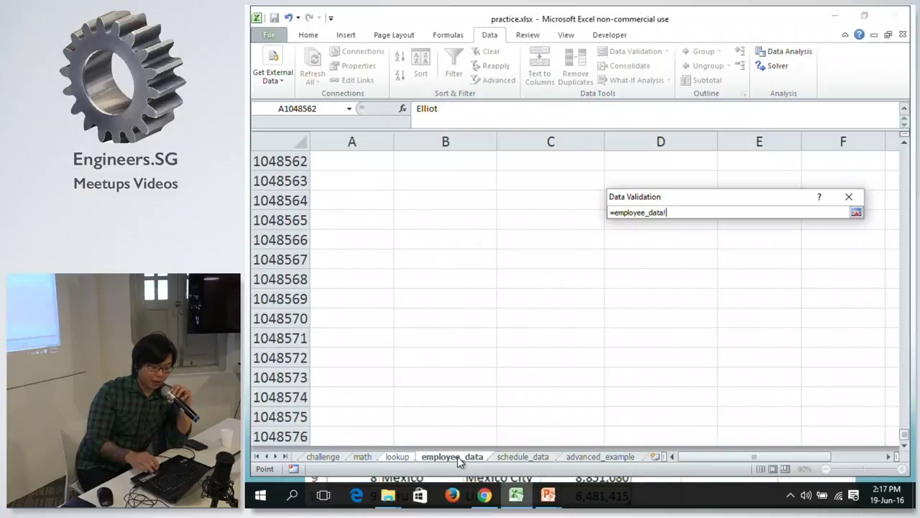
pyautogui.press('Up')
pyautogui.hotkey('ctrl', 'Up')
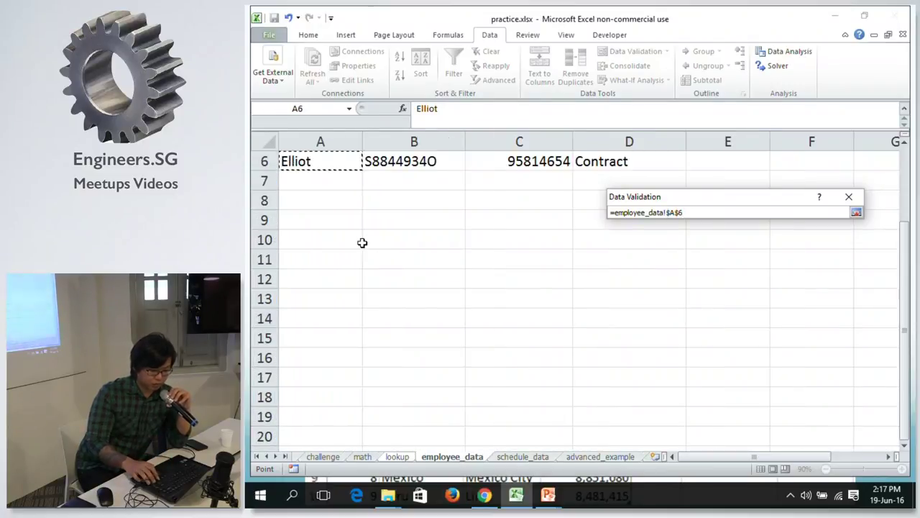
pyautogui.hotkey('ctrl', 'Up')
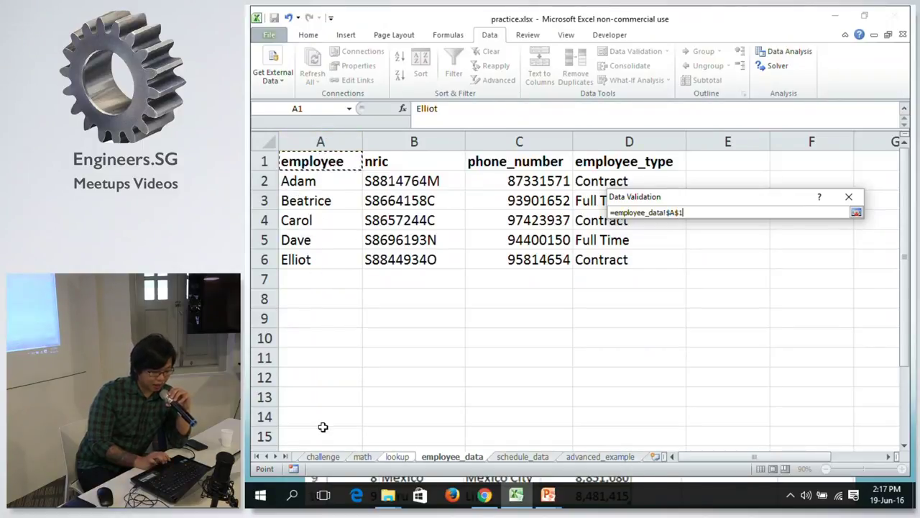
pyautogui.click(326, 154)
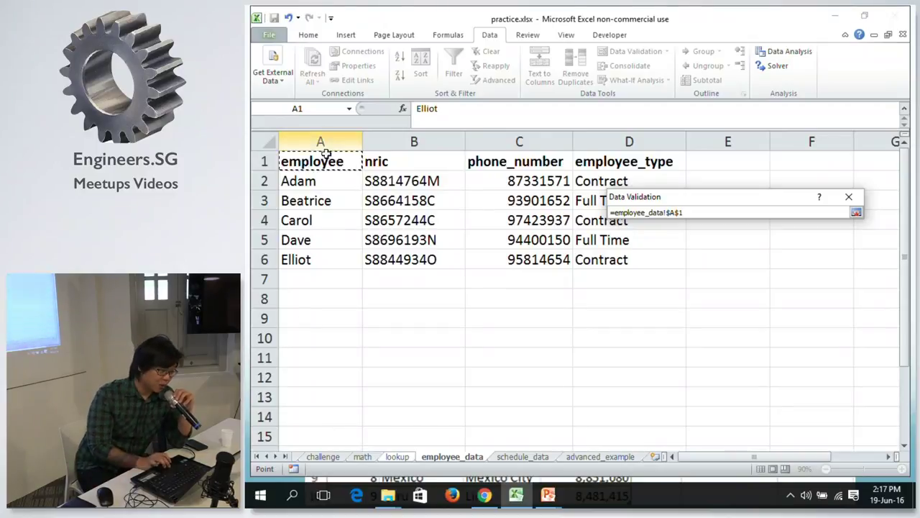
pyautogui.click(309, 178)
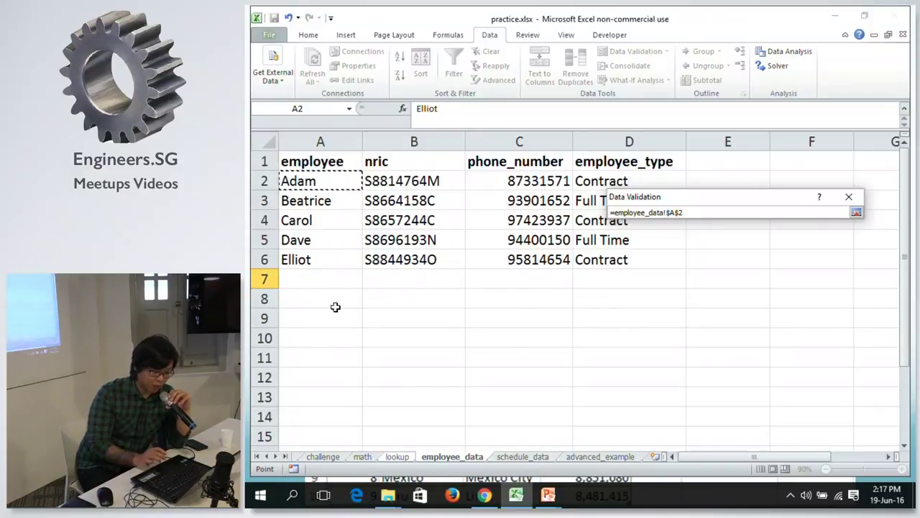
pyautogui.hotkey('shift', 'Down')
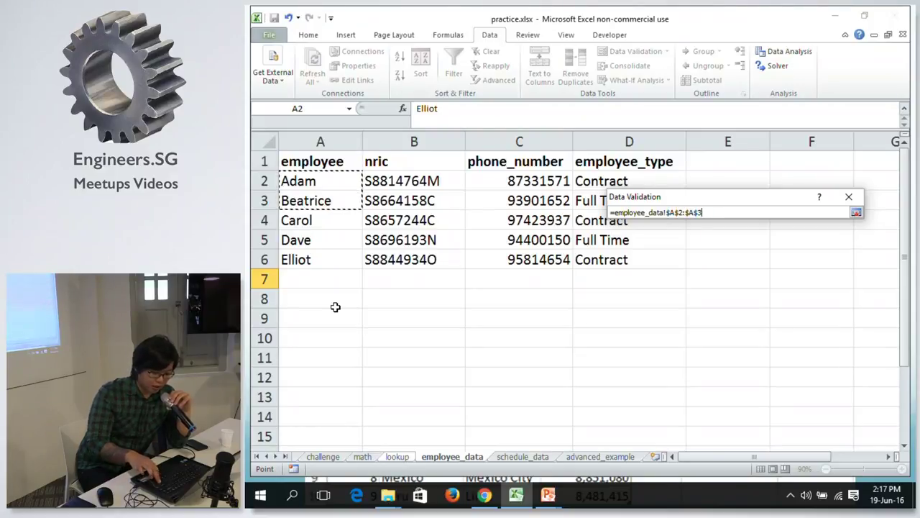
pyautogui.hotkey('shift', 'Up')
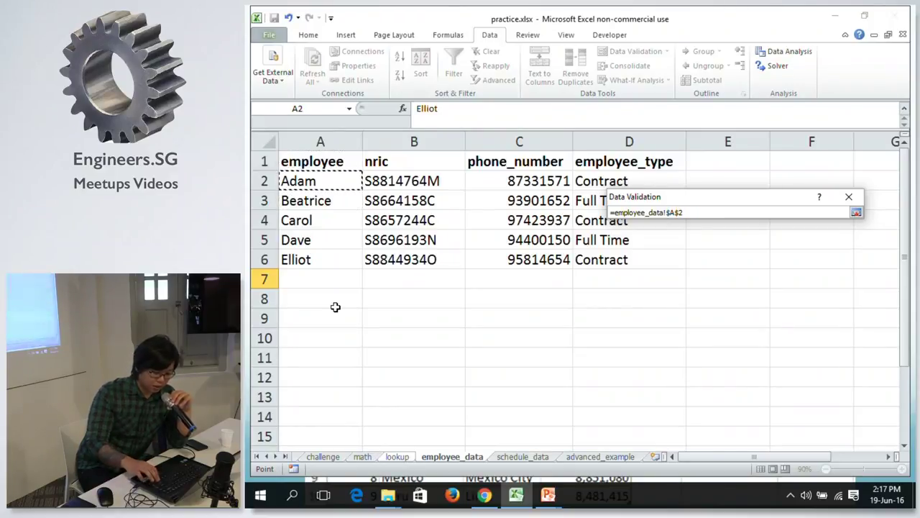
# Extend the source to column A's last row (A2:A1048576), apply it, and reselect C7.
pyautogui.hotkey('ctrl', 'shift', 'Down')
pyautogui.hotkey('ctrl', 'shift', 'Down')
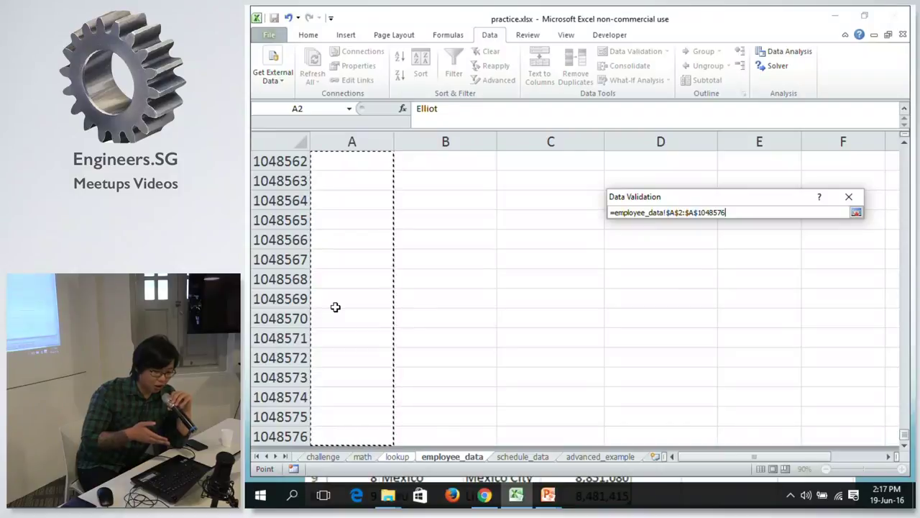
pyautogui.press('Return')
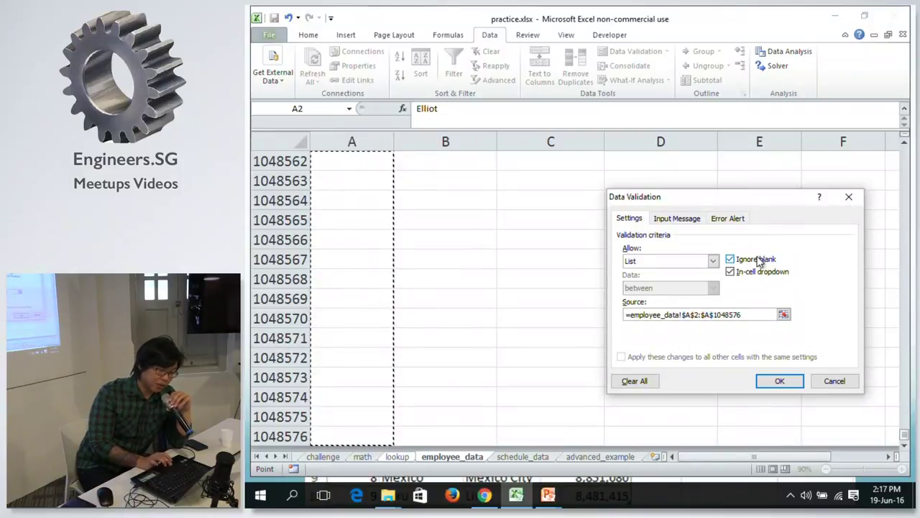
pyautogui.click(780, 381)
pyautogui.click(547, 235)
pyautogui.click(537, 226)
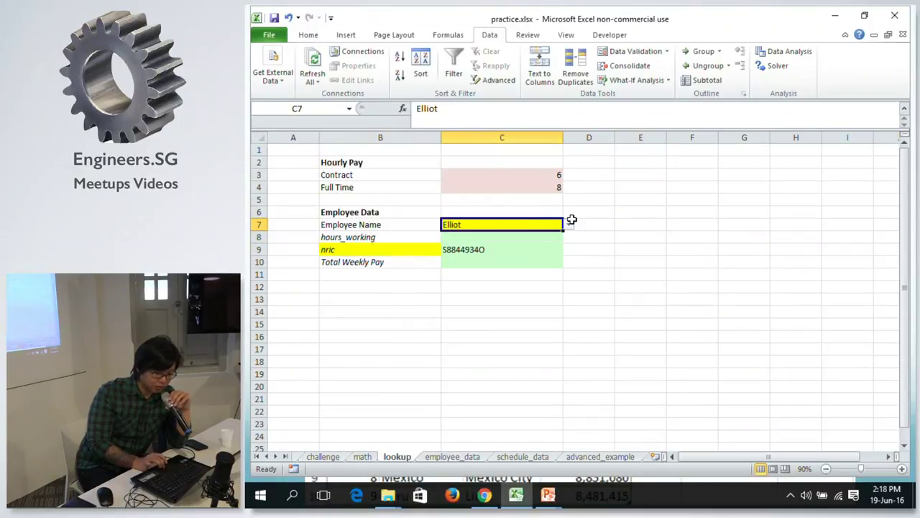
# Pick Adam, then Carol, then Dave from C7's new employee name dropdown.
pyautogui.click(570, 226)
pyautogui.click(520, 236)
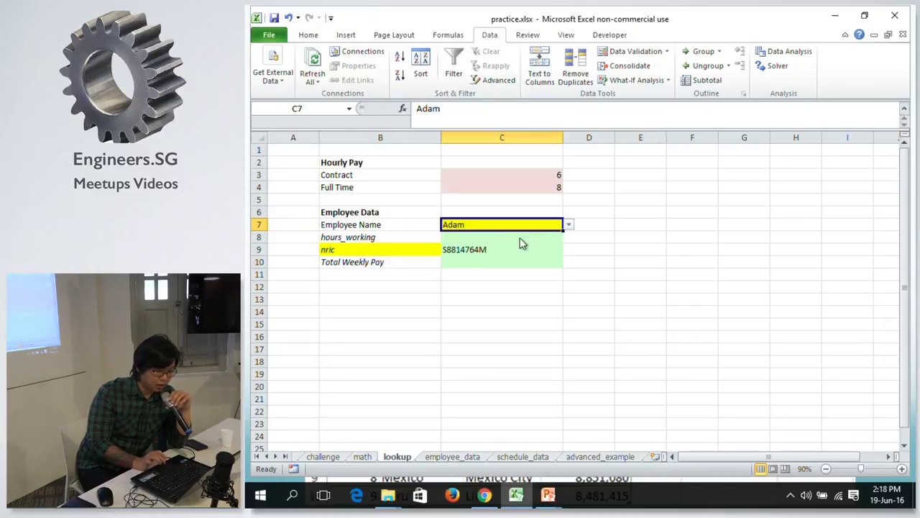
pyautogui.click(569, 225)
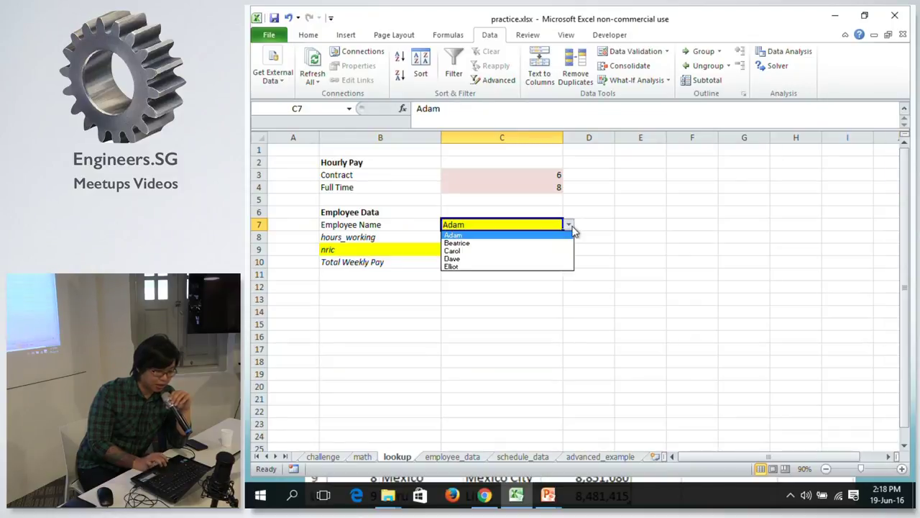
pyautogui.click(541, 251)
pyautogui.click(569, 226)
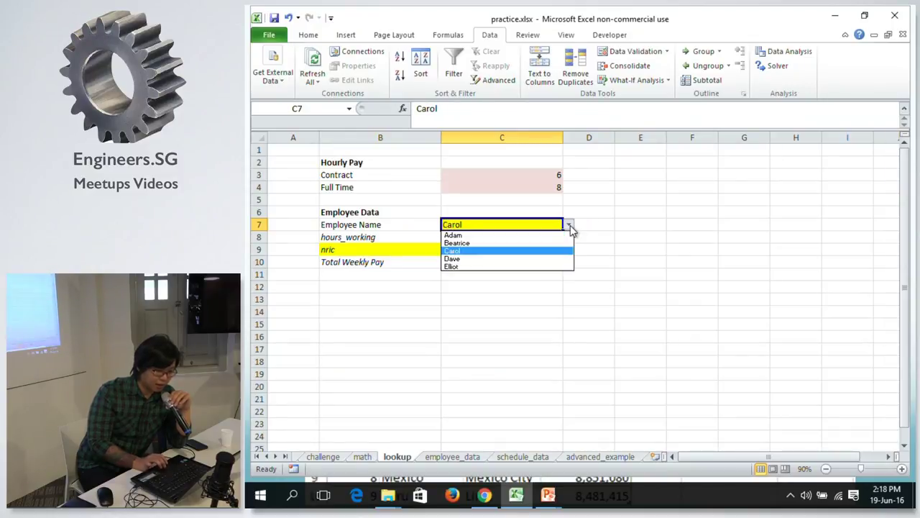
pyautogui.click(532, 261)
# Inspect C9's nric INDEX/MATCH formula without changing it, then reselect C7.
pyautogui.click(469, 248)
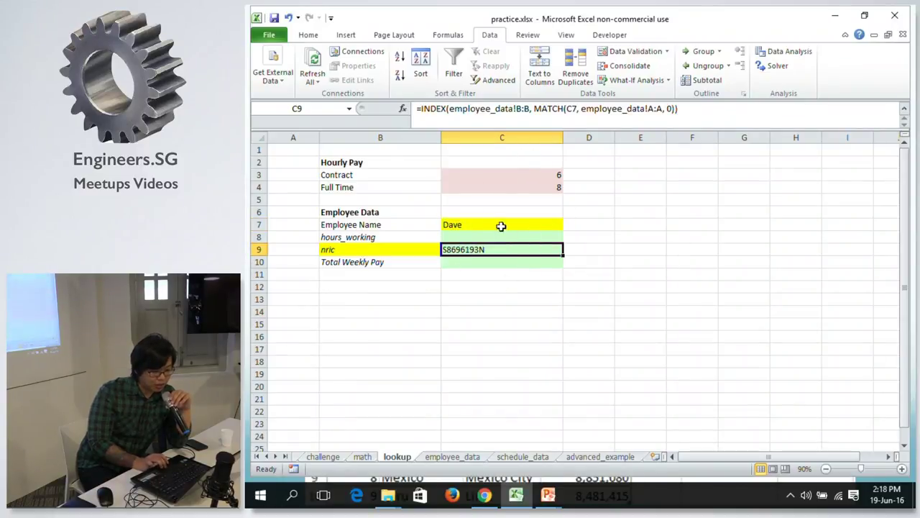
pyautogui.click(510, 115)
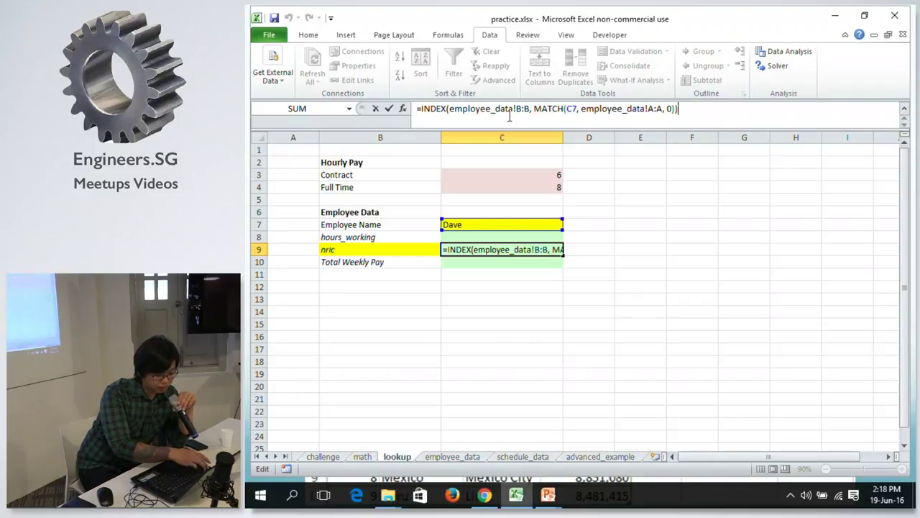
pyautogui.press('Escape')
pyautogui.click(556, 224)
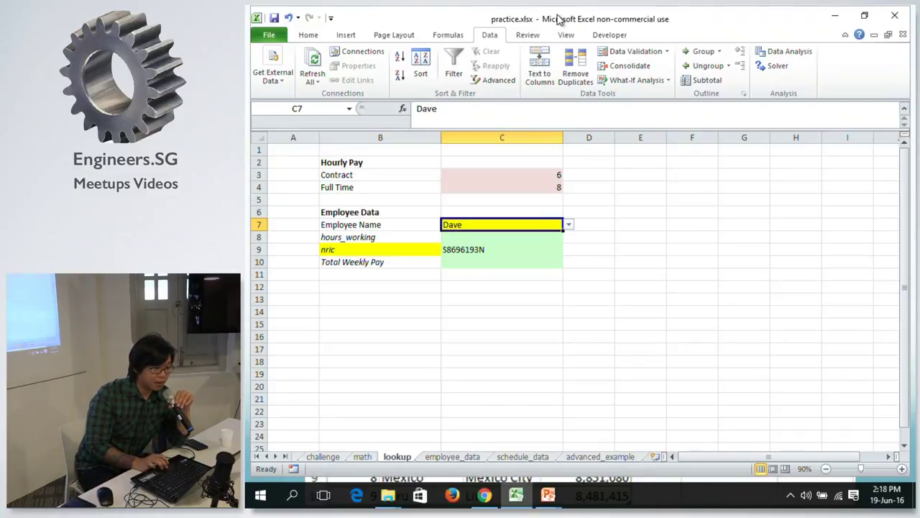
pyautogui.click(615, 55)
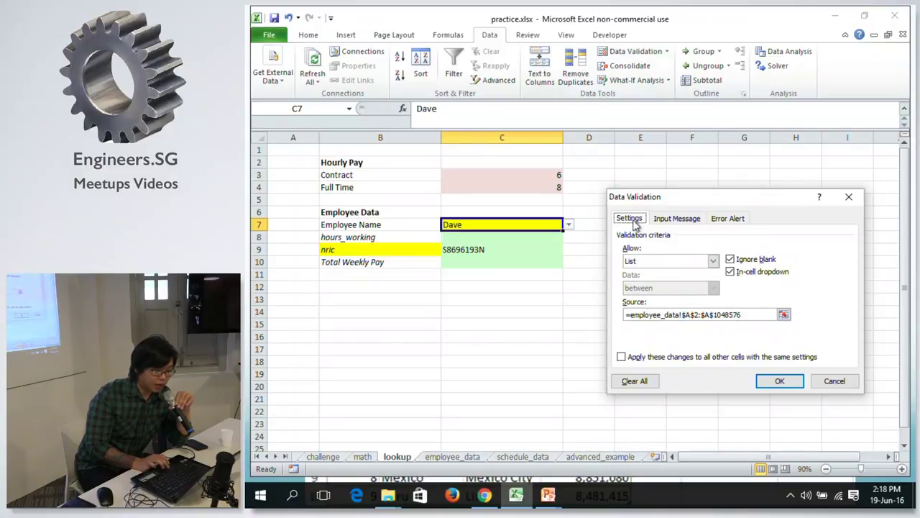
pyautogui.click(640, 261)
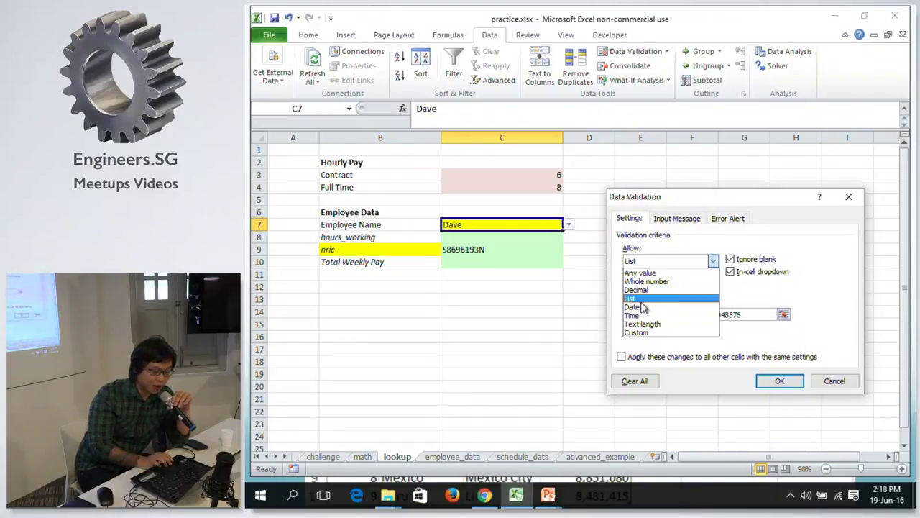
pyautogui.click(640, 300)
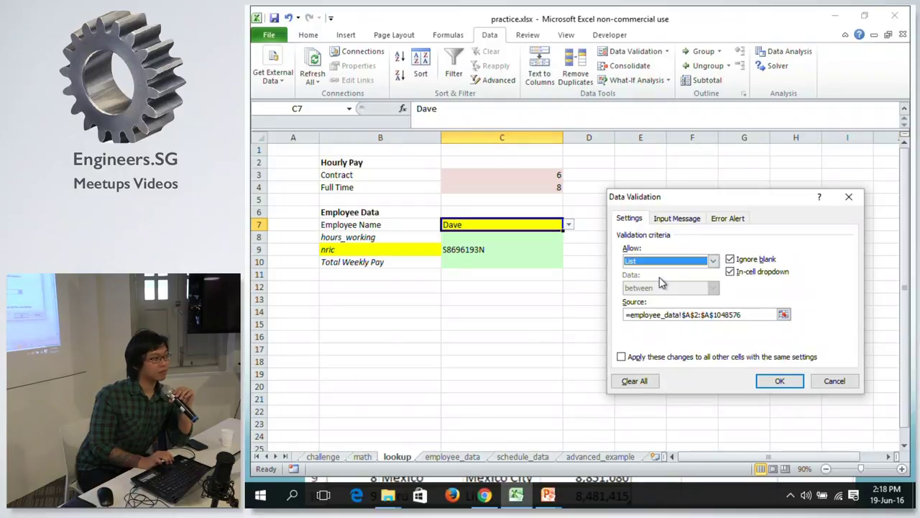
pyautogui.click(837, 383)
pyautogui.click(522, 249)
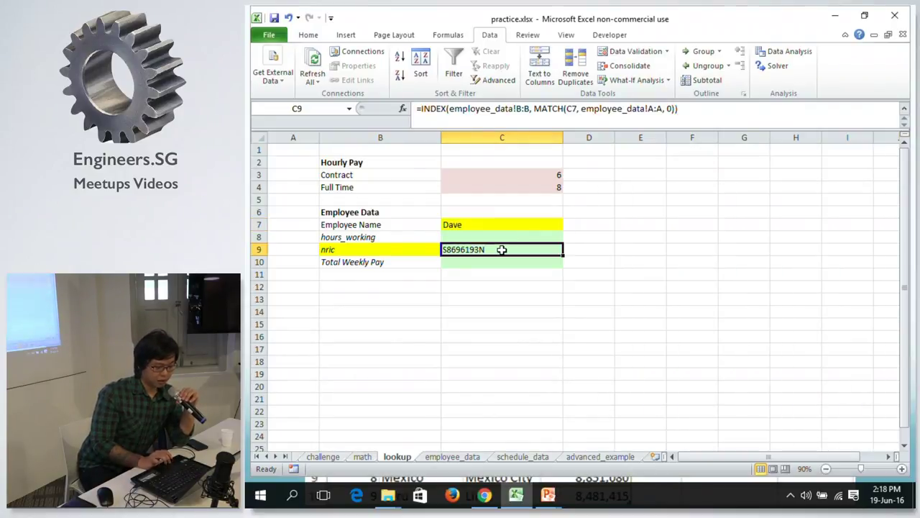
# Open C9's lookup formula, commit it unchanged, and zoom in on the sheet.
pyautogui.doubleClick(524, 250)
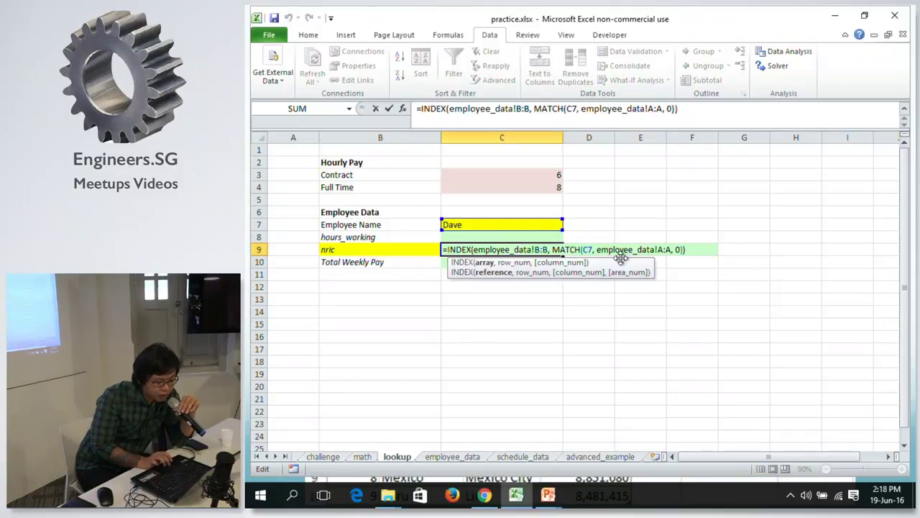
pyautogui.click(563, 249)
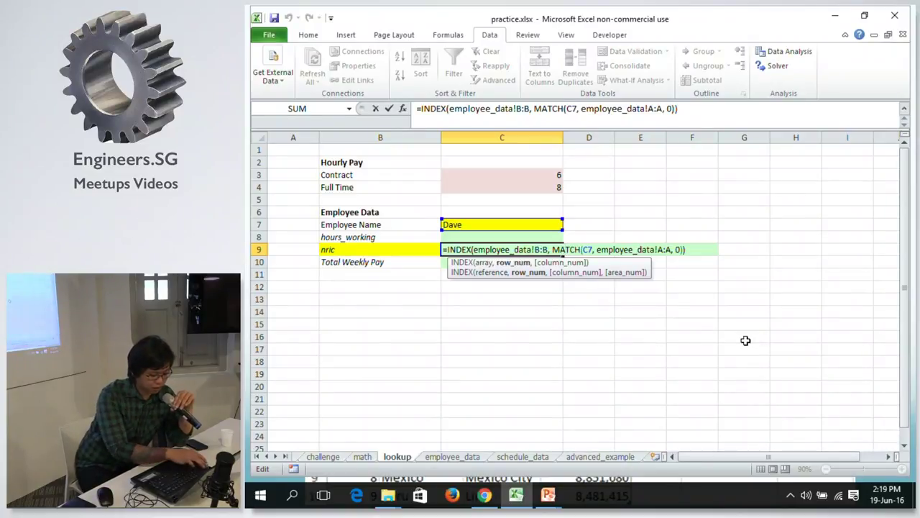
pyautogui.hotkey('ctrl', 'Return')
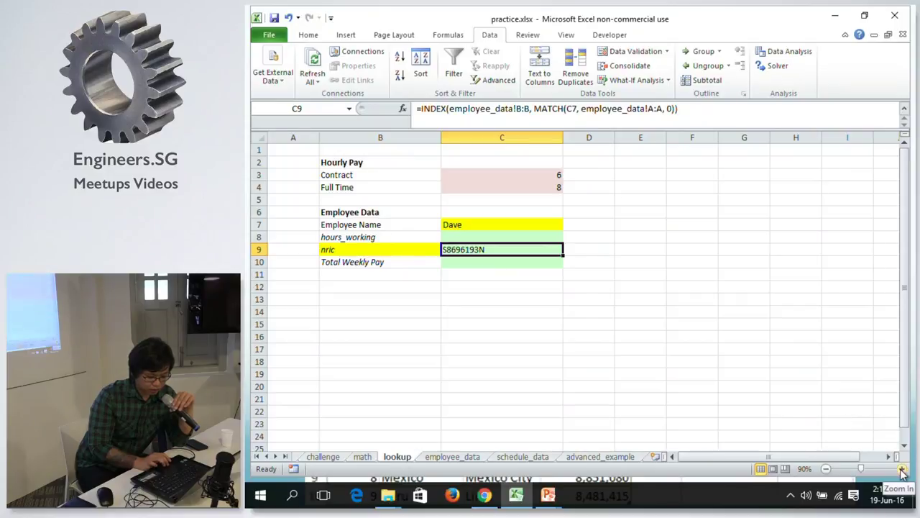
pyautogui.click(903, 469)
pyautogui.click(903, 468)
pyautogui.click(902, 468)
pyautogui.click(903, 468)
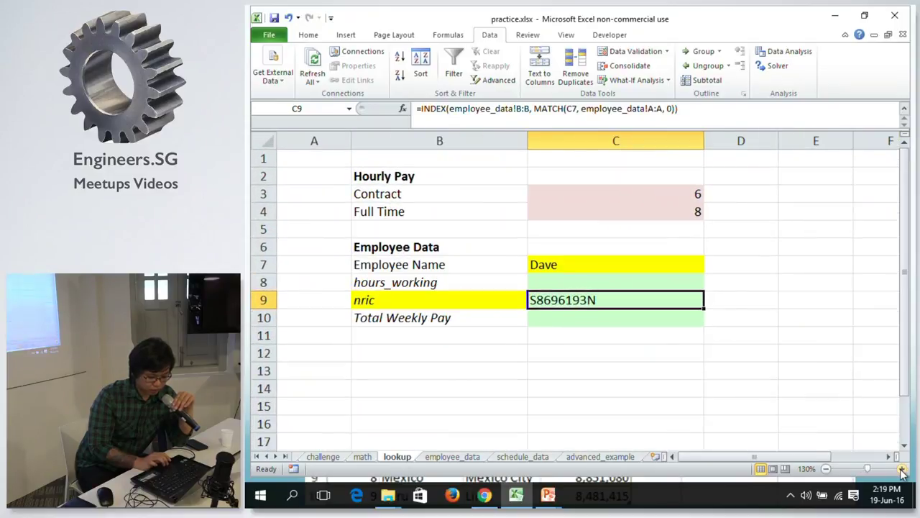
# Select C9's entire INDEX/MATCH formula text and bring up the Excel Formulas notes.
pyautogui.doubleClick(607, 300)
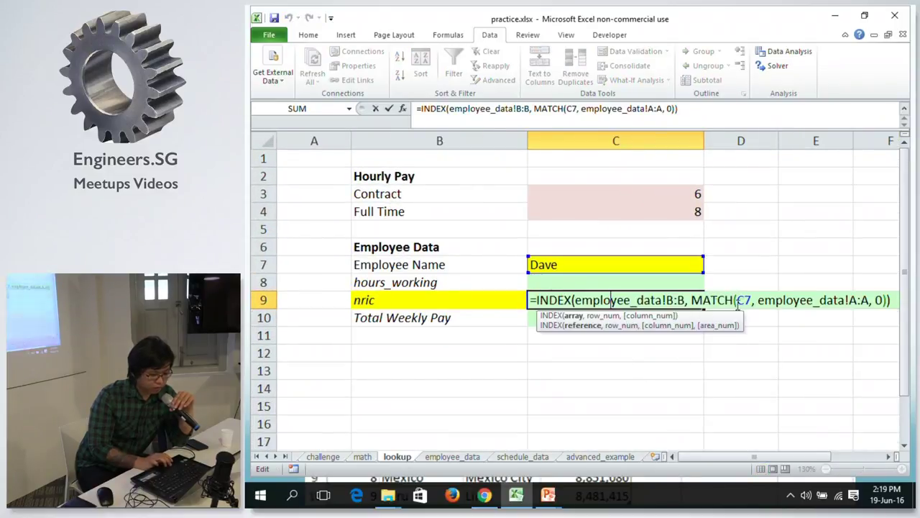
pyautogui.click(704, 300)
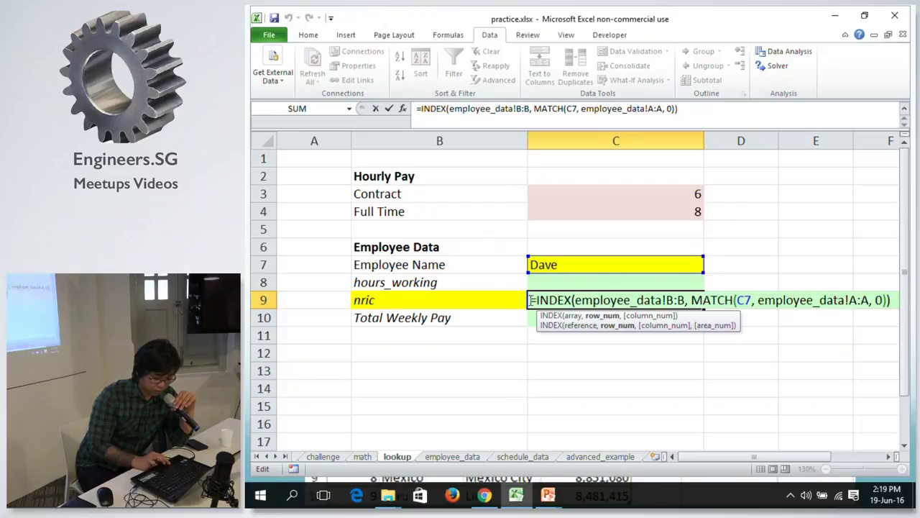
pyautogui.moveTo(530, 299); pyautogui.dragTo(856, 314)
pyautogui.hotkey('ctrl', 'c')
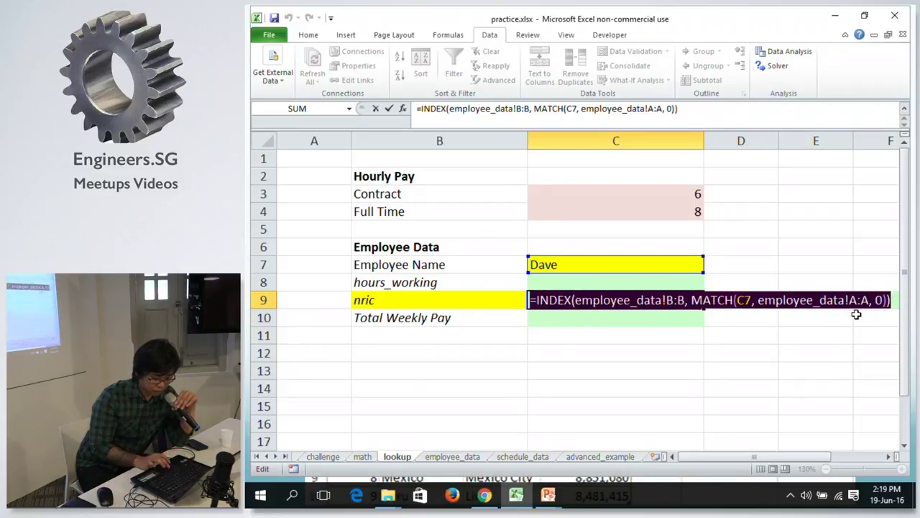
pyautogui.click(485, 495)
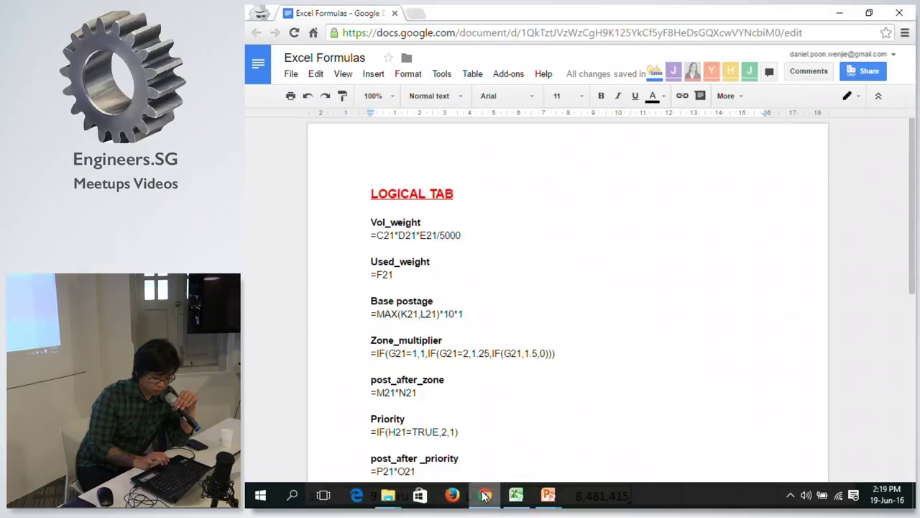
# Paste the INDEX/MATCH formula on a new line after the last SUMIFS line, then return to Excel.
pyautogui.scroll(-10, 573, 376)
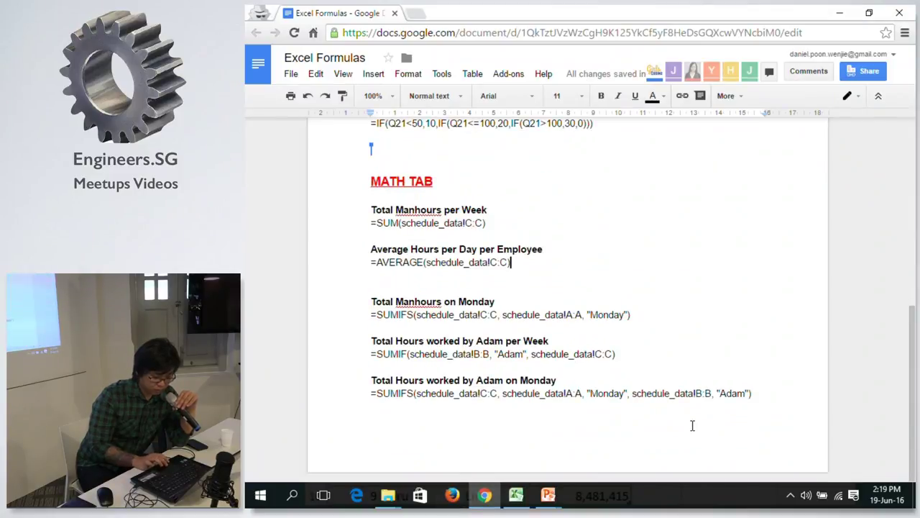
pyautogui.click(827, 393)
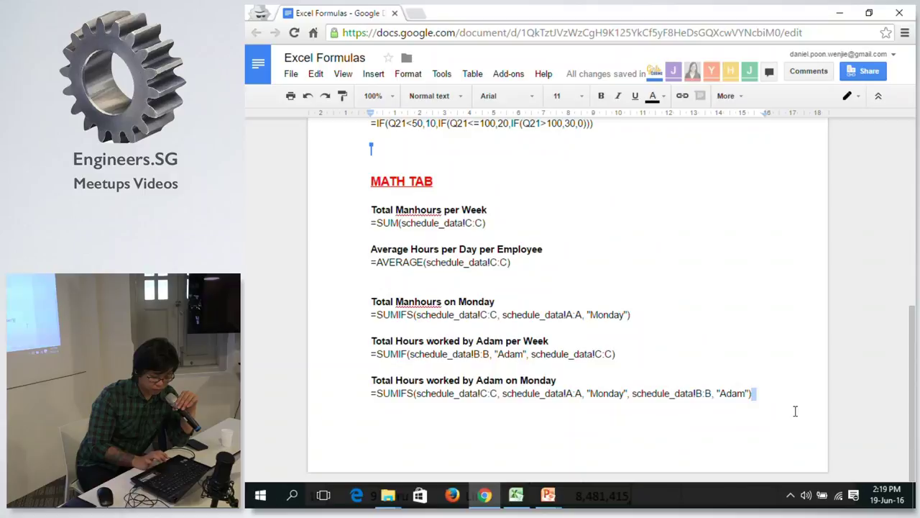
pyautogui.press('Return')
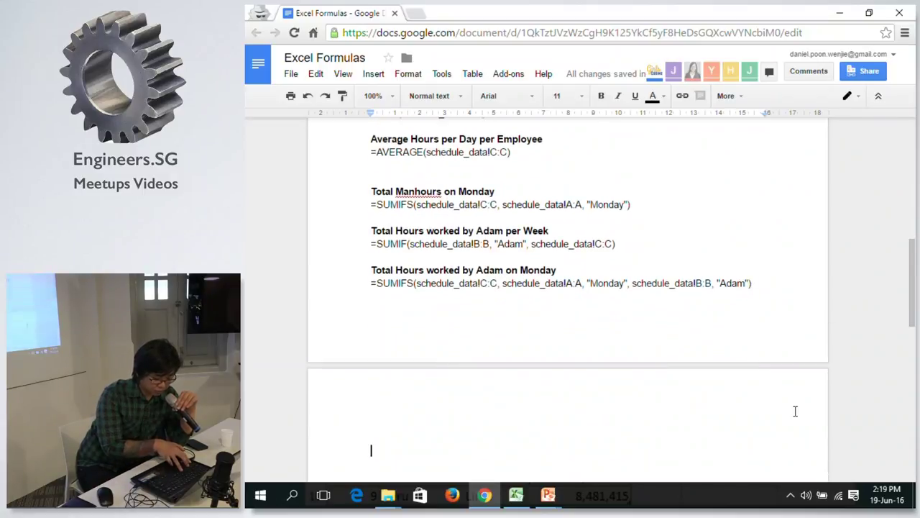
pyautogui.hotkey('ctrl', 'v')
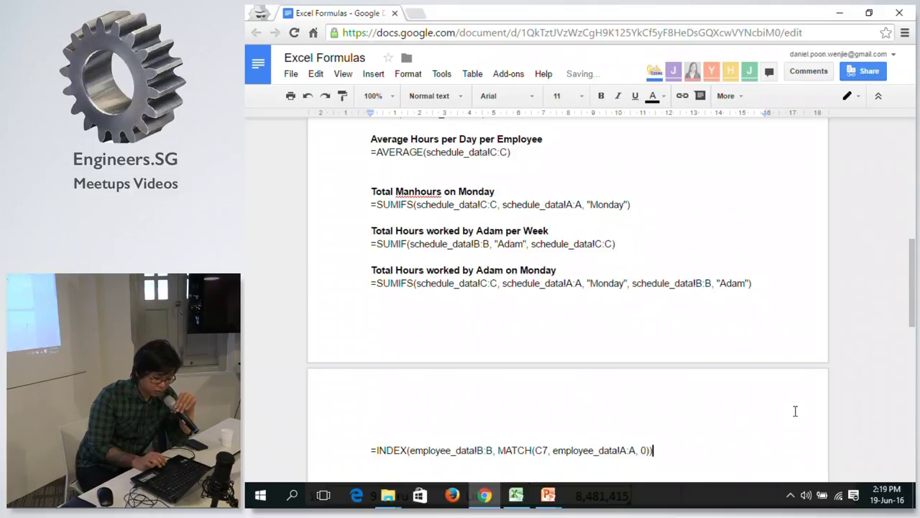
pyautogui.moveTo(911, 302); pyautogui.dragTo(910, 350)
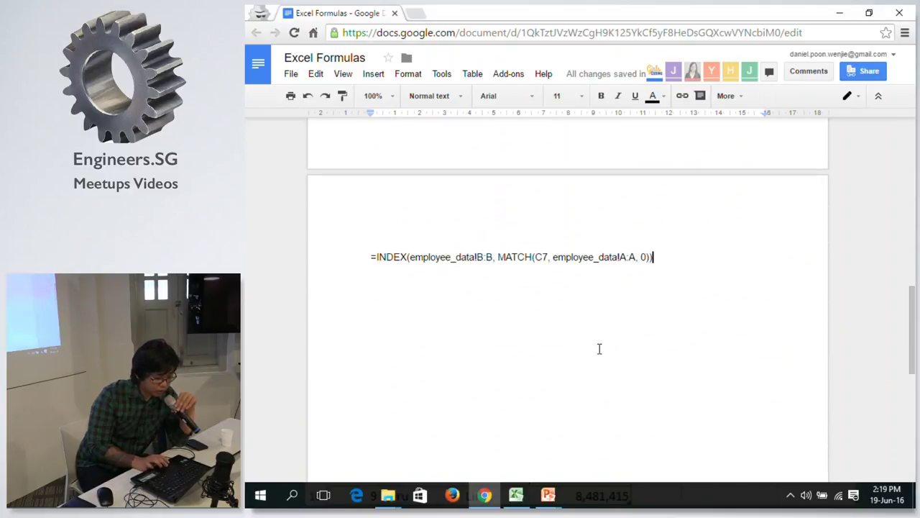
pyautogui.click(516, 495)
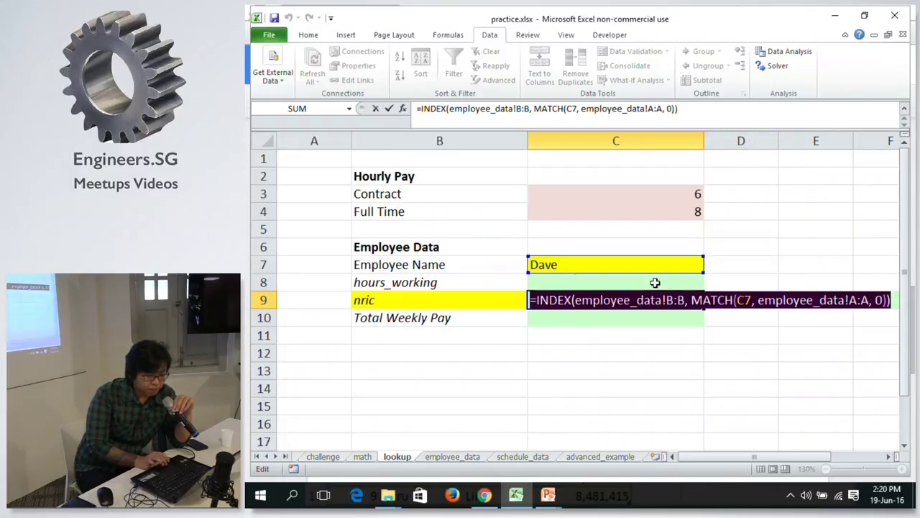
# Review MATCH's lookup range in C9, commit the formula unchanged, and select C7.
pyautogui.click(595, 109)
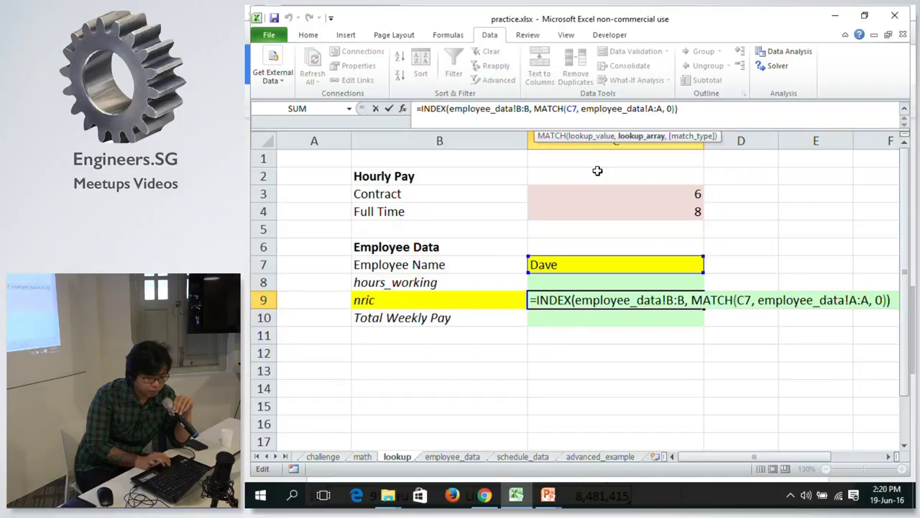
pyautogui.click(732, 302)
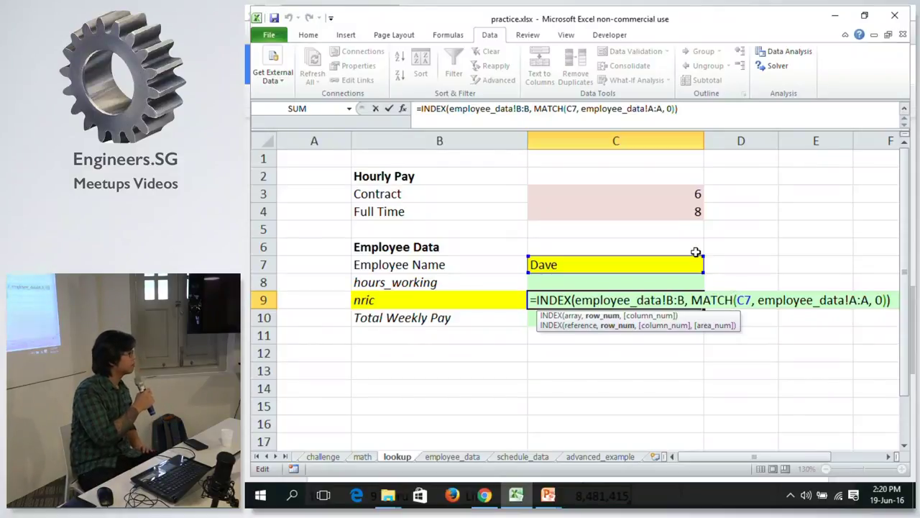
pyautogui.hotkey('ctrl', 'Return')
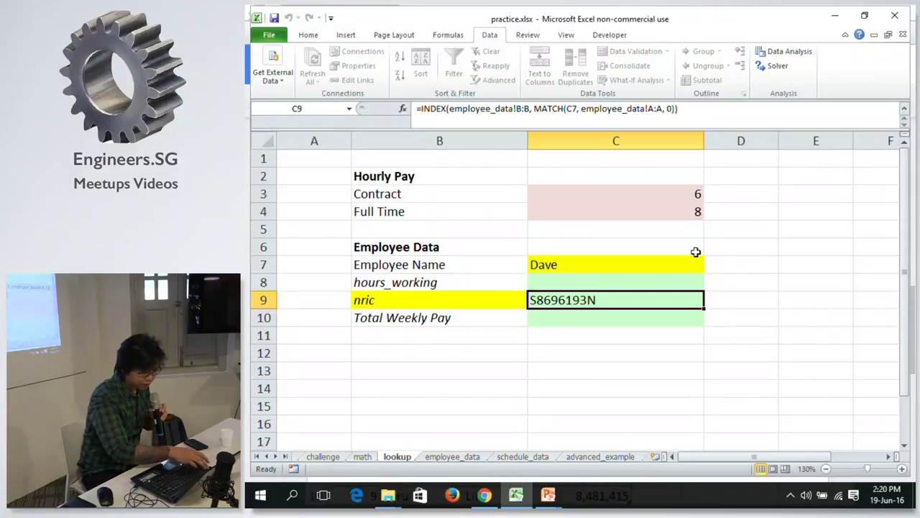
pyautogui.click(669, 258)
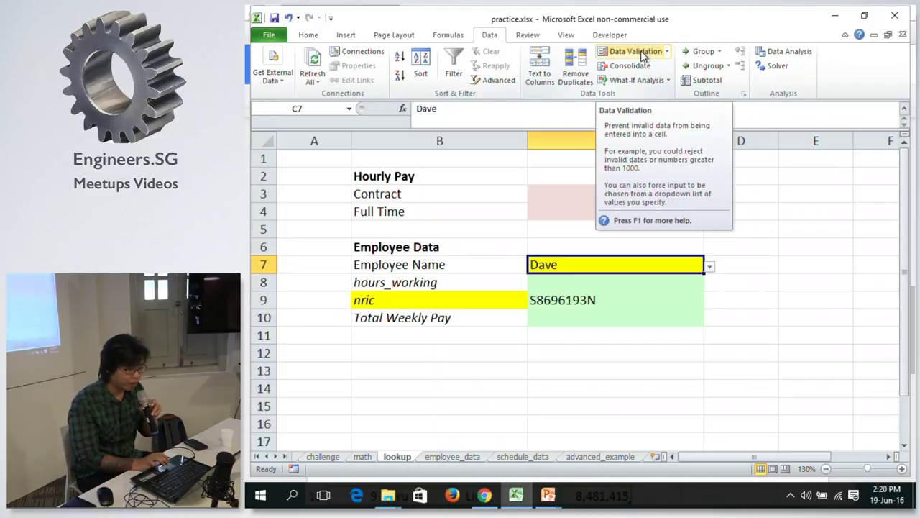
# Keep C7's validation as List and re-set its source to employee_data column A from A2 down.
pyautogui.click(636, 52)
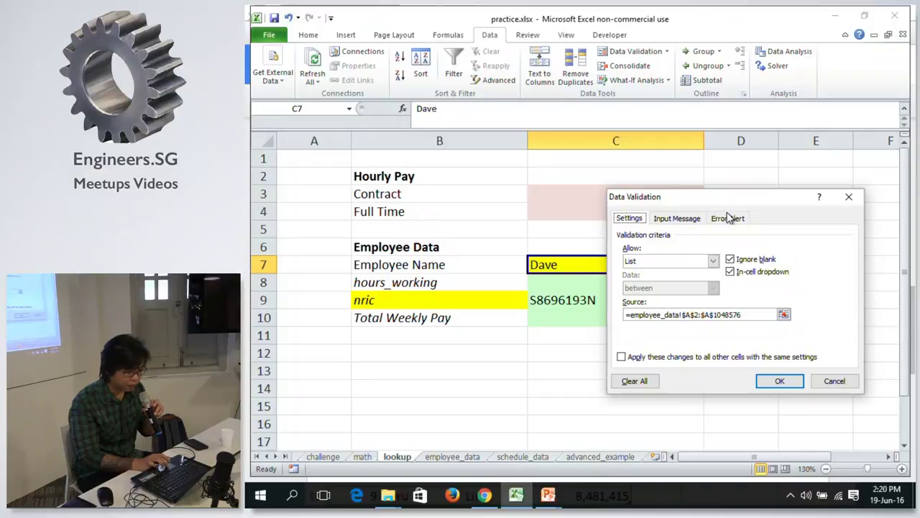
pyautogui.click(676, 265)
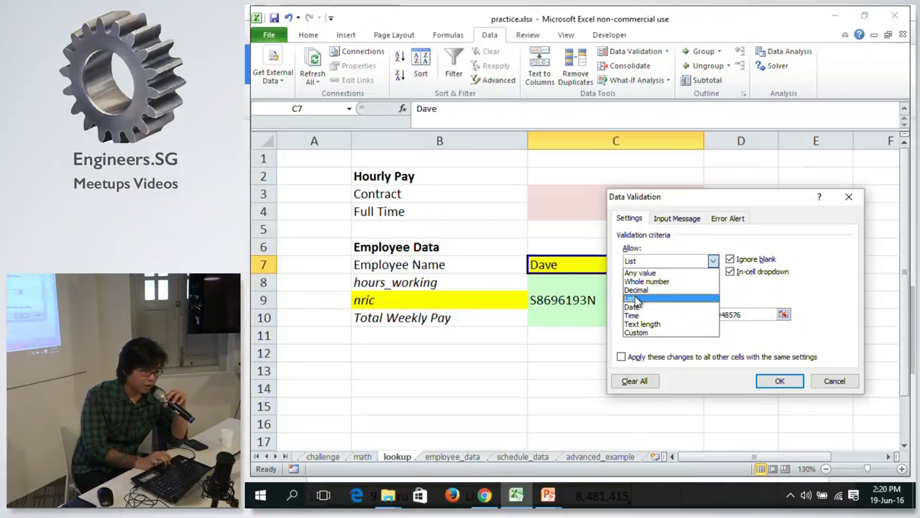
pyautogui.click(634, 298)
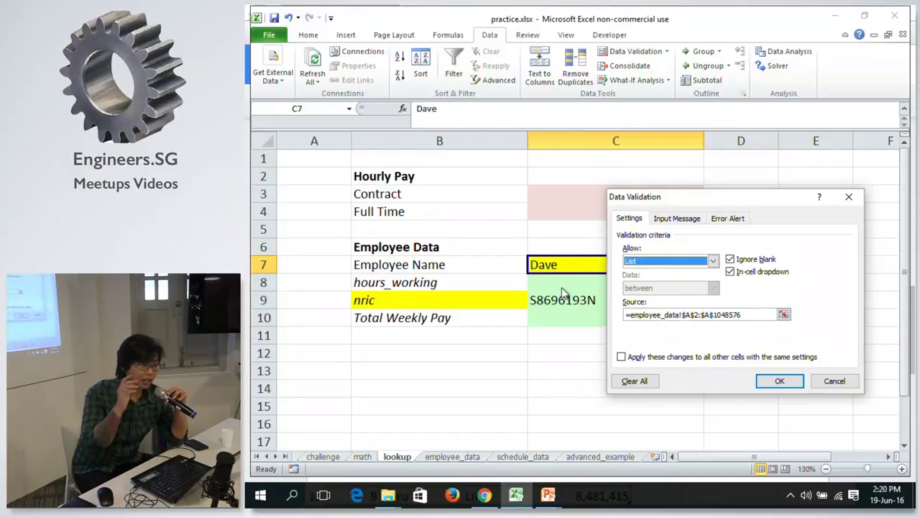
pyautogui.click(784, 315)
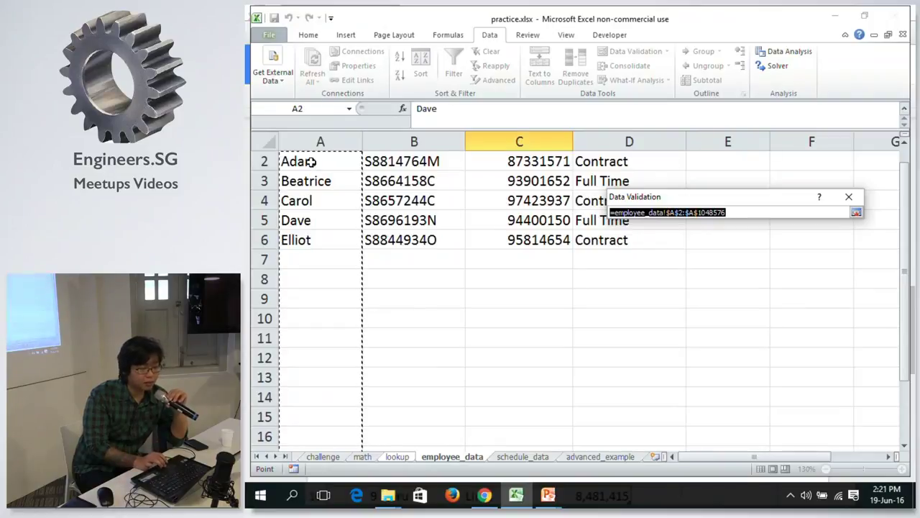
pyautogui.click(309, 162)
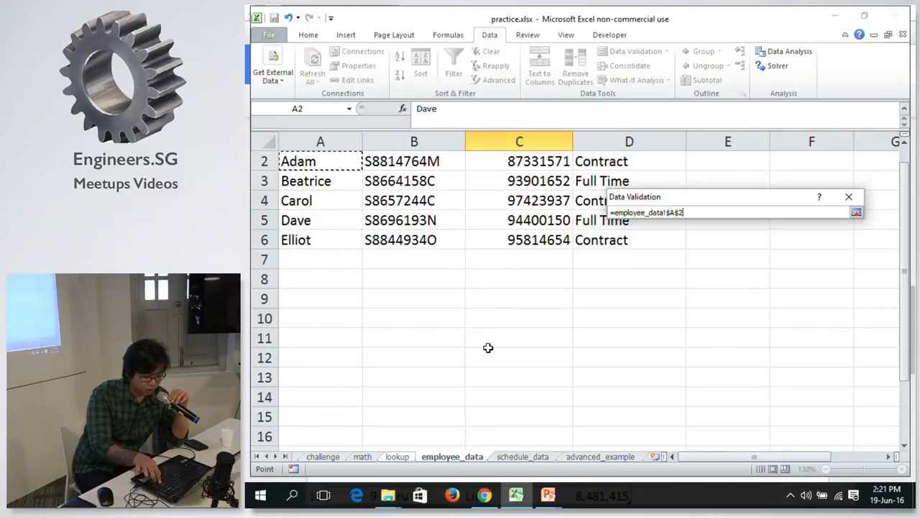
pyautogui.hotkey('ctrl', 'shift', 'Down')
pyautogui.hotkey('ctrl', 'shift', 'Down')
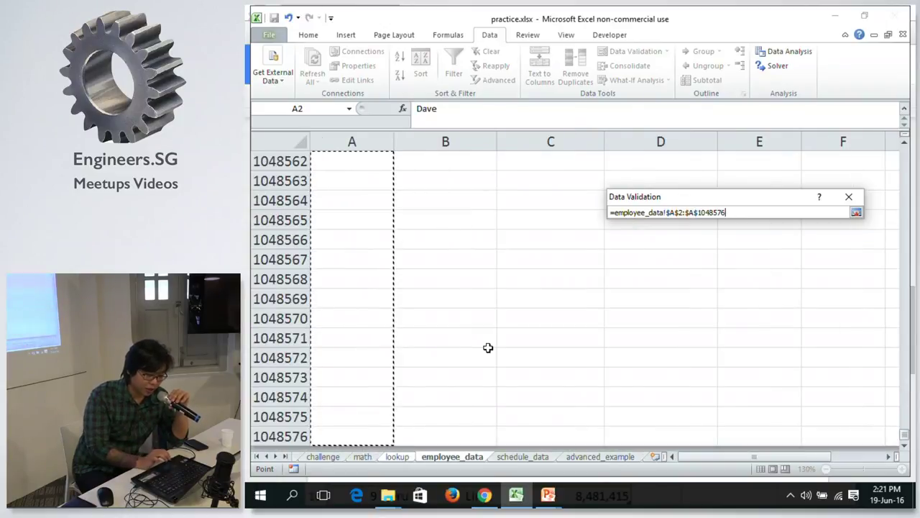
pyautogui.click(856, 214)
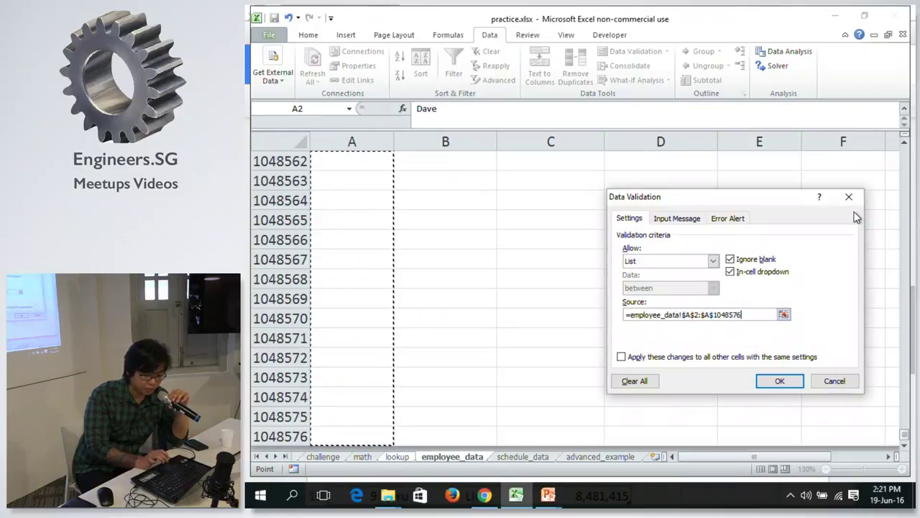
pyautogui.click(782, 381)
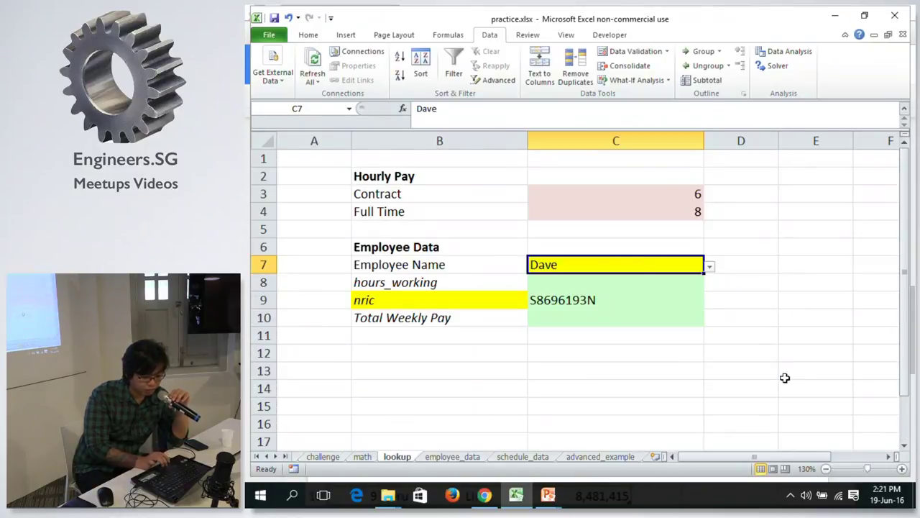
# Try C7's dropdown with the first, third, then second employee, ending on Beatrice.
pyautogui.click(712, 269)
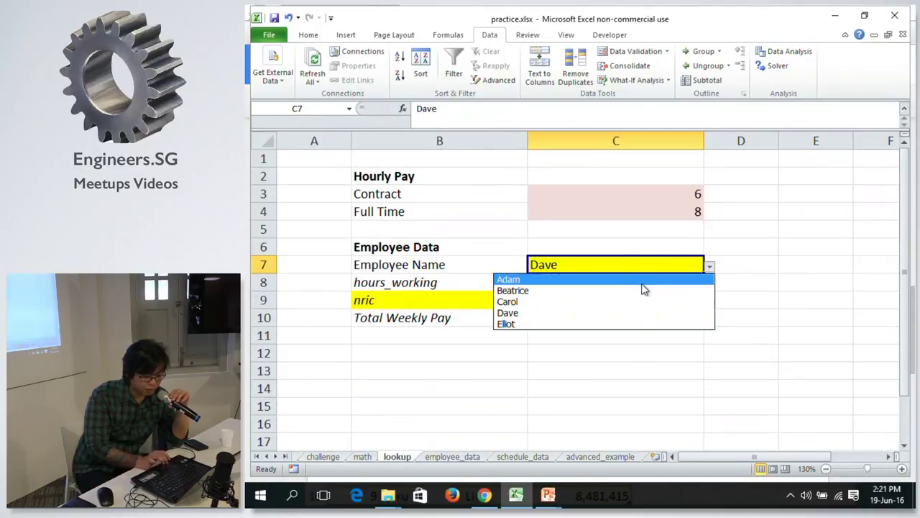
pyautogui.click(647, 274)
pyautogui.click(710, 270)
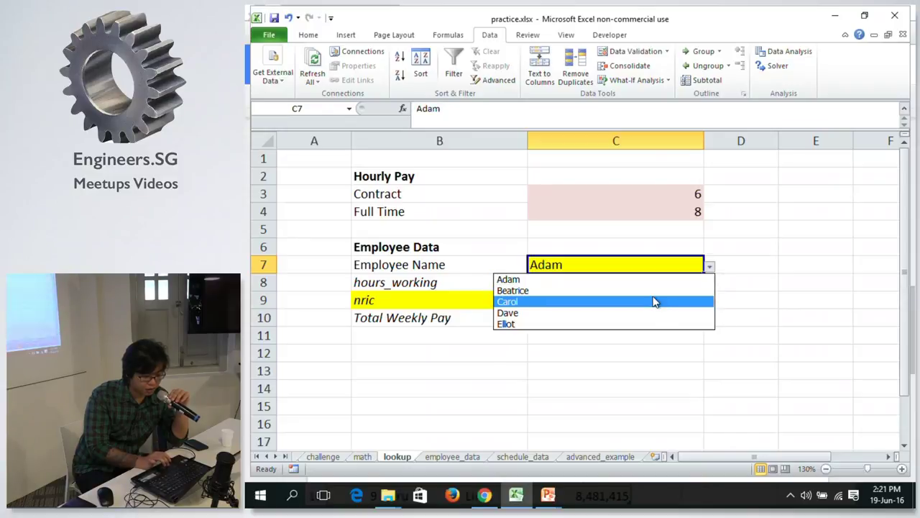
pyautogui.click(654, 301)
pyautogui.click(710, 267)
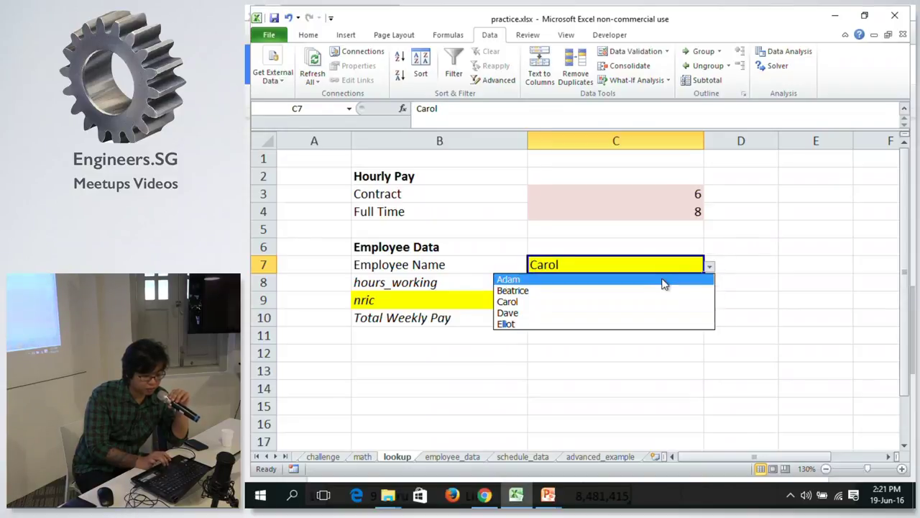
pyautogui.click(648, 291)
# Open C9's NRIC lookup formula for editing inside MATCH and switch to the Google Docs notes.
pyautogui.click(616, 298)
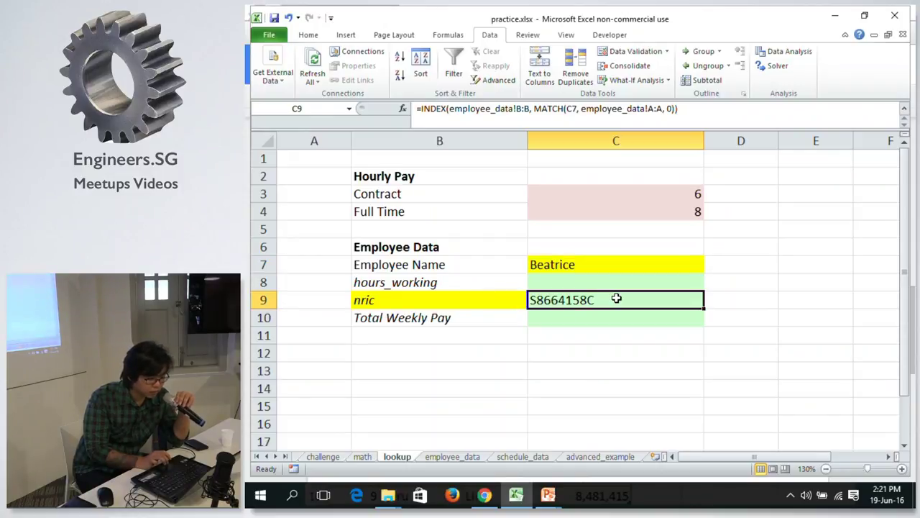
pyautogui.doubleClick(616, 299)
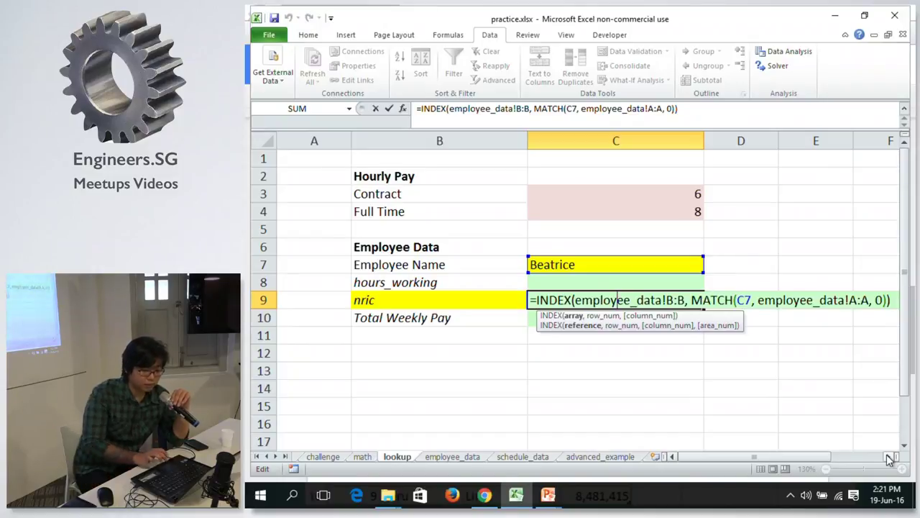
pyautogui.click(699, 302)
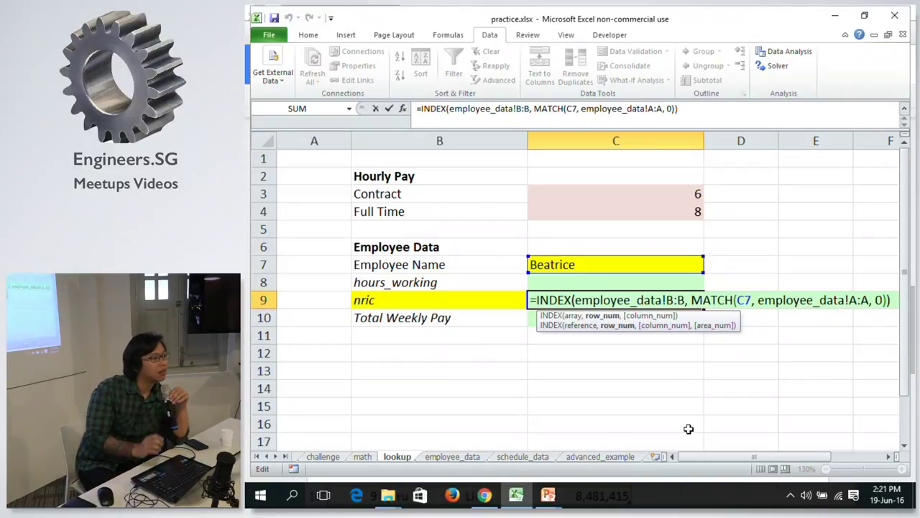
pyautogui.click(483, 494)
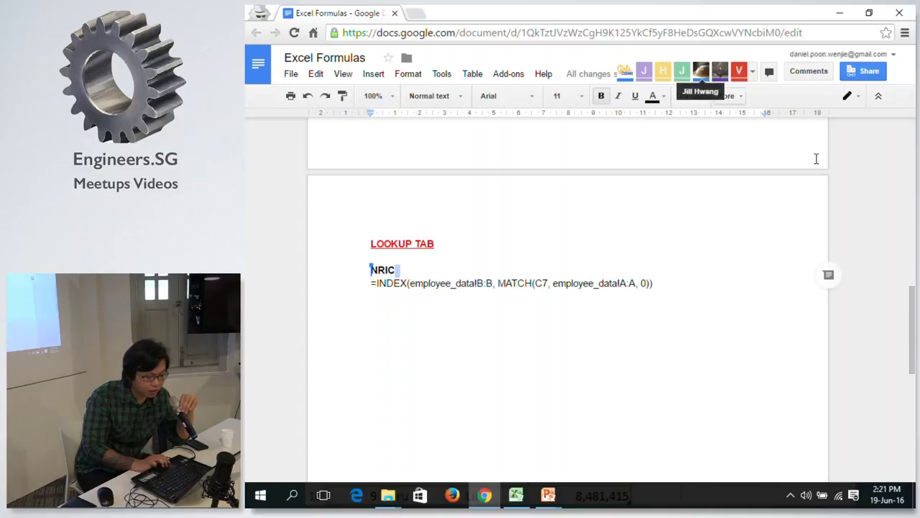
# Insert a new empty line below the INDEX formula in the notes.
pyautogui.moveTo(912, 340); pyautogui.dragTo(873, 320)
pyautogui.click(678, 308)
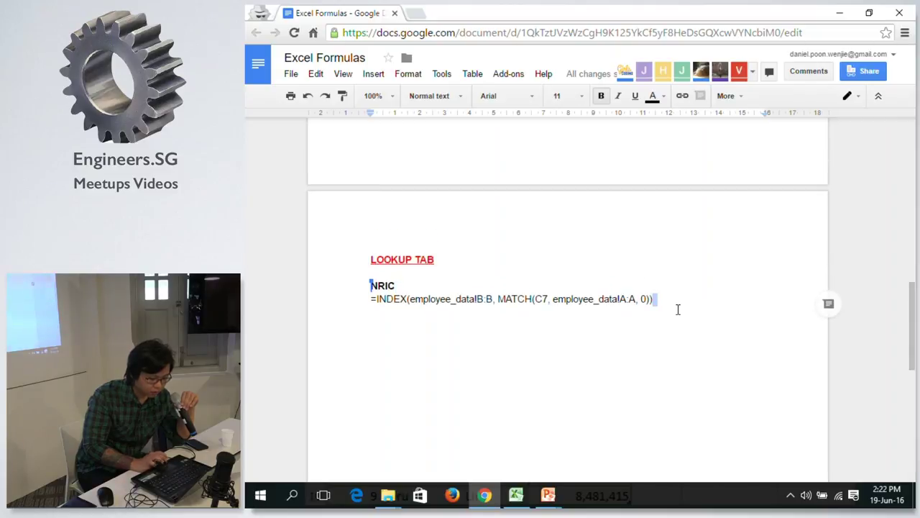
pyautogui.press('Return')
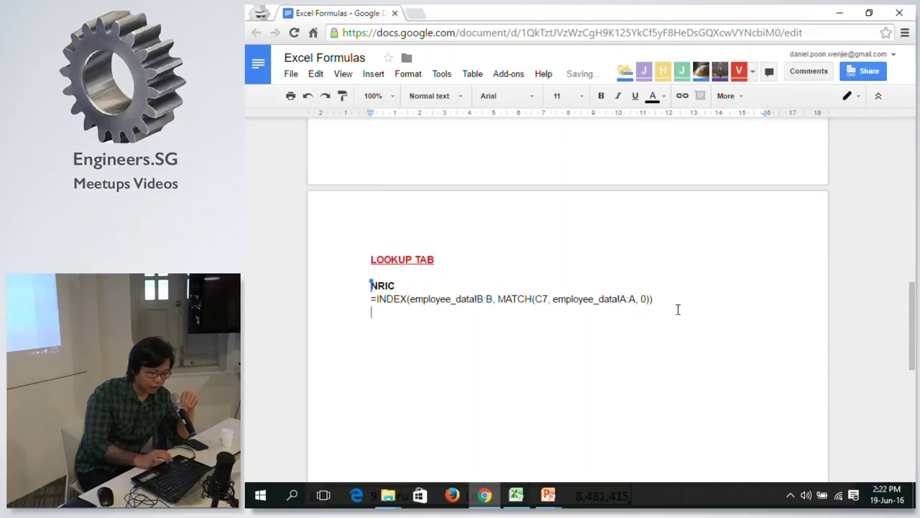
pyautogui.moveTo(913, 304); pyautogui.dragTo(871, 312)
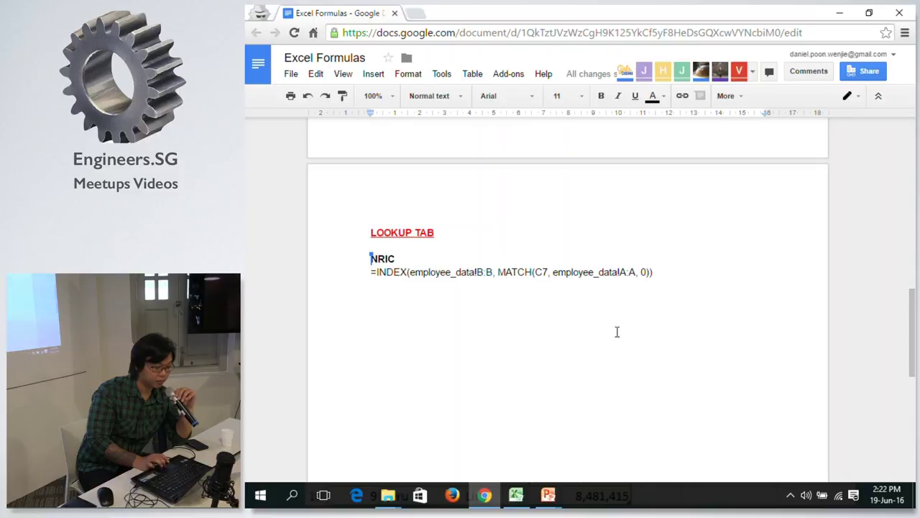
pyautogui.click(287, 84)
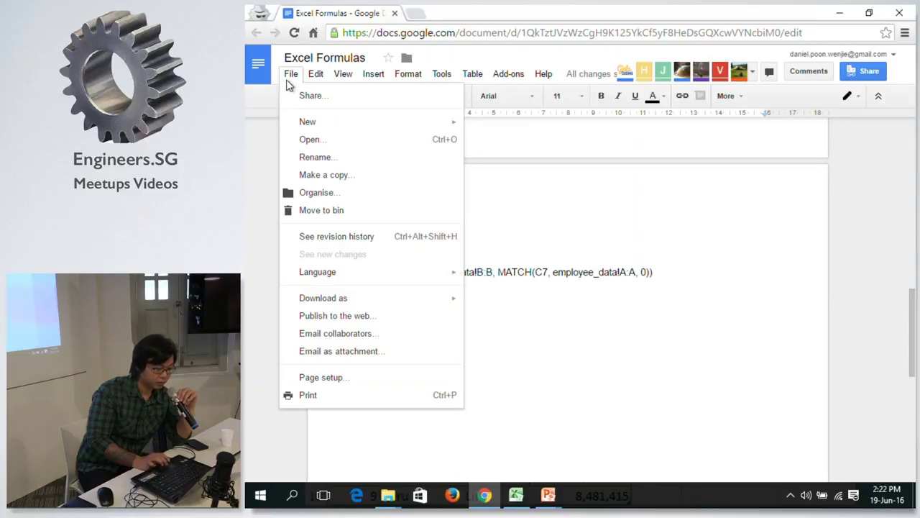
pyautogui.click(288, 84)
# Check the empty line and NRIC heading around the formula, then return to Excel.
pyautogui.moveTo(448, 283); pyautogui.dragTo(501, 370)
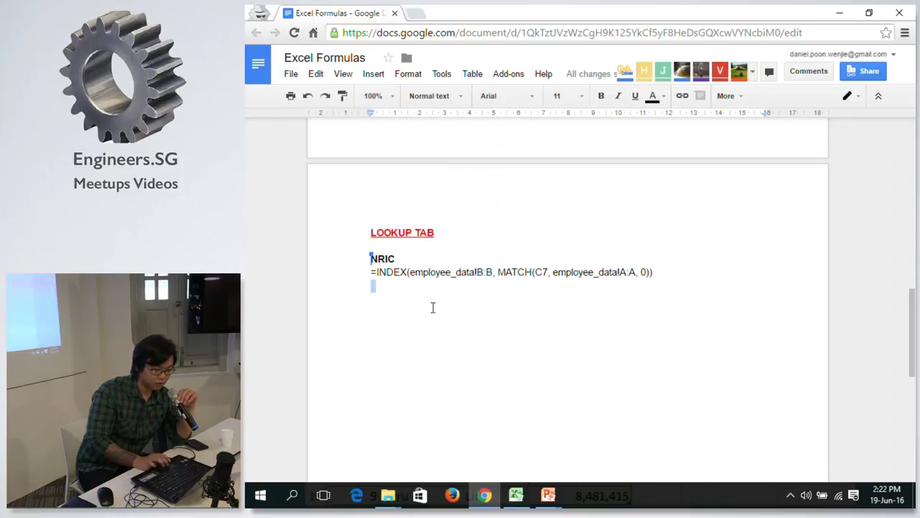
pyautogui.click(394, 310)
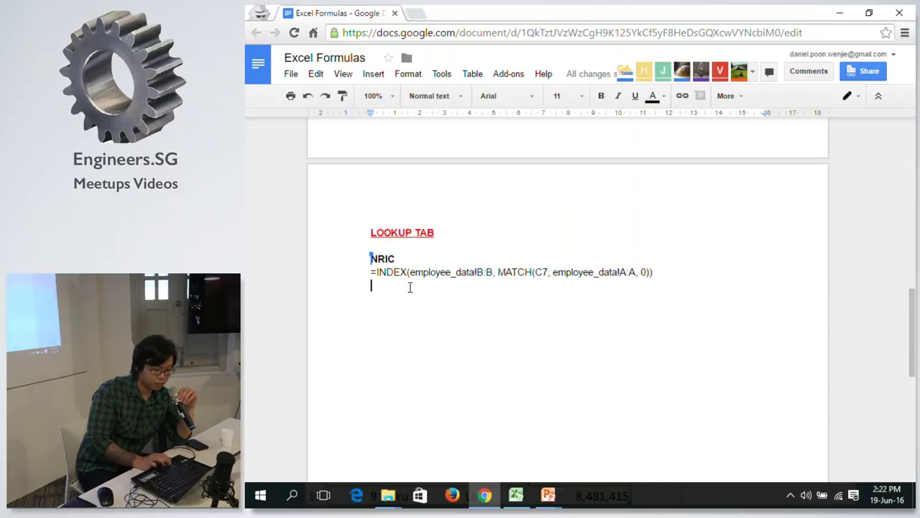
pyautogui.press('Up')
pyautogui.press('Up')
pyautogui.hotkey('shift', 'End')
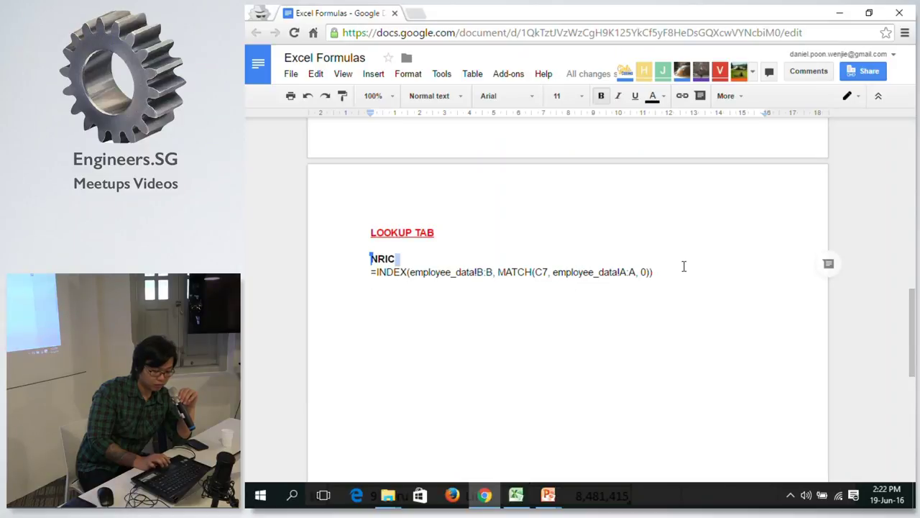
pyautogui.click(680, 270)
pyautogui.click(554, 431)
pyautogui.click(527, 493)
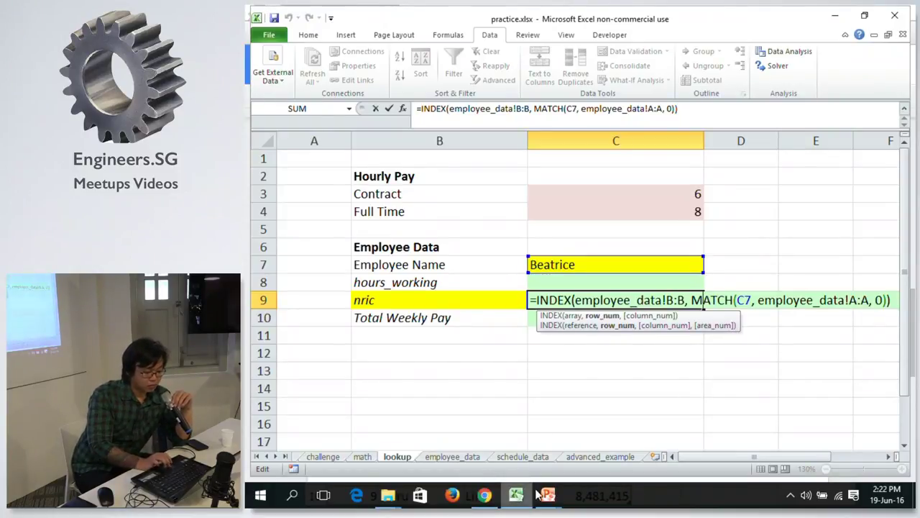
# Advance the full-screen slideshow past Practice Time and Structuring Reports to Pivot Tables.
pyautogui.moveTo(548, 495)
pyautogui.click(597, 437)
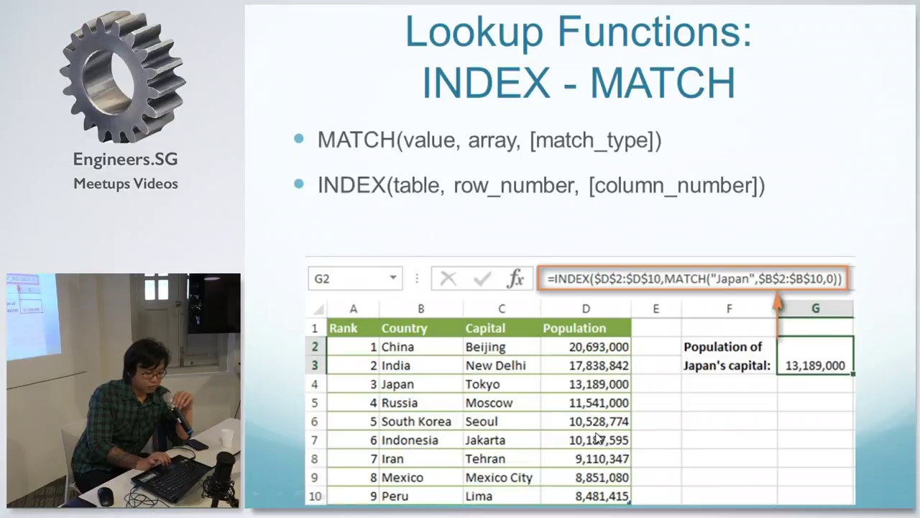
pyautogui.press('Right')
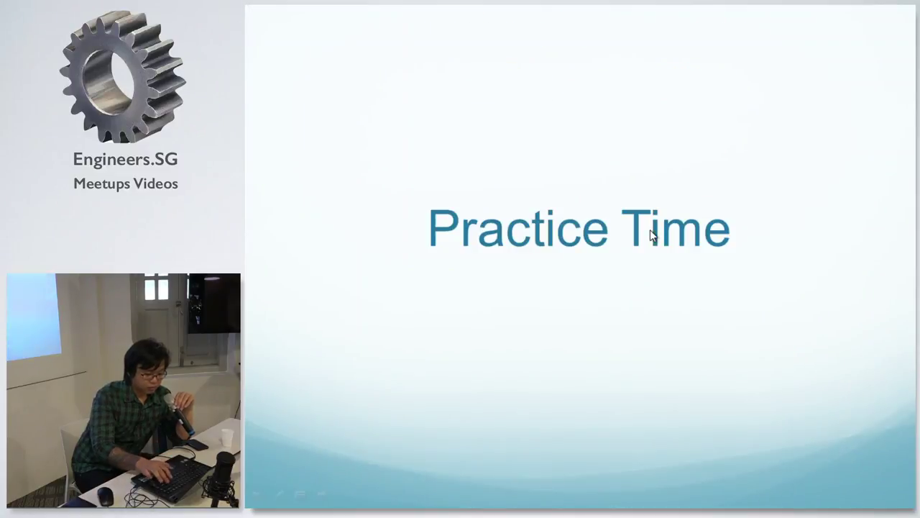
pyautogui.press('Right')
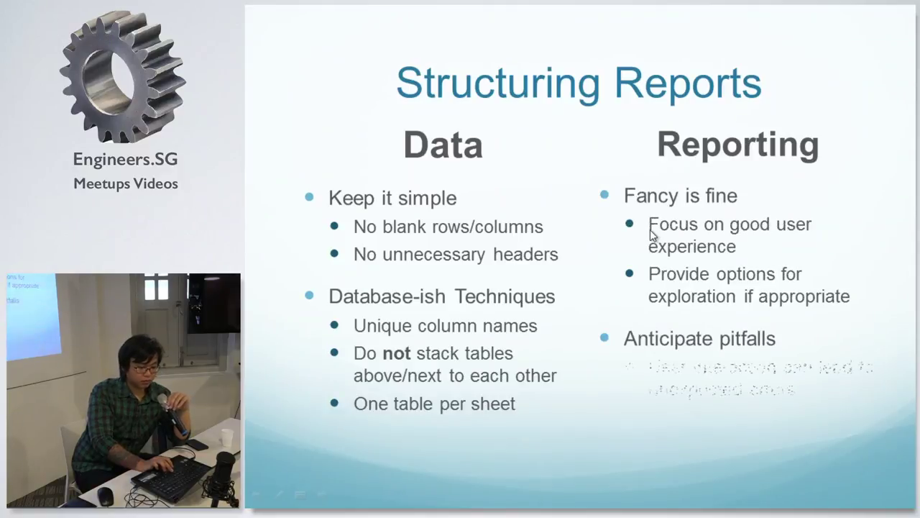
pyautogui.press('Right')
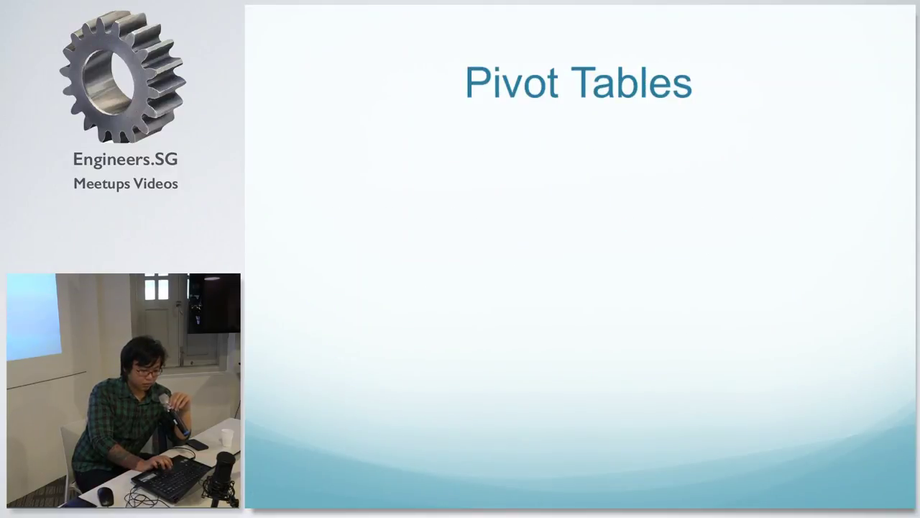
# Back in Excel, commit C9's lookup and review the employee_data table from A1.
pyautogui.hotkey('alt', 'Tab')
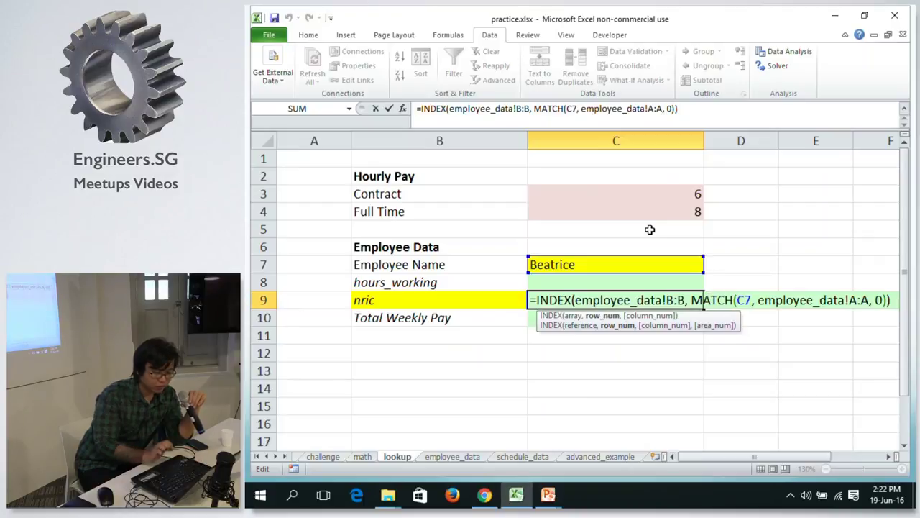
pyautogui.hotkey('ctrl', 'Return')
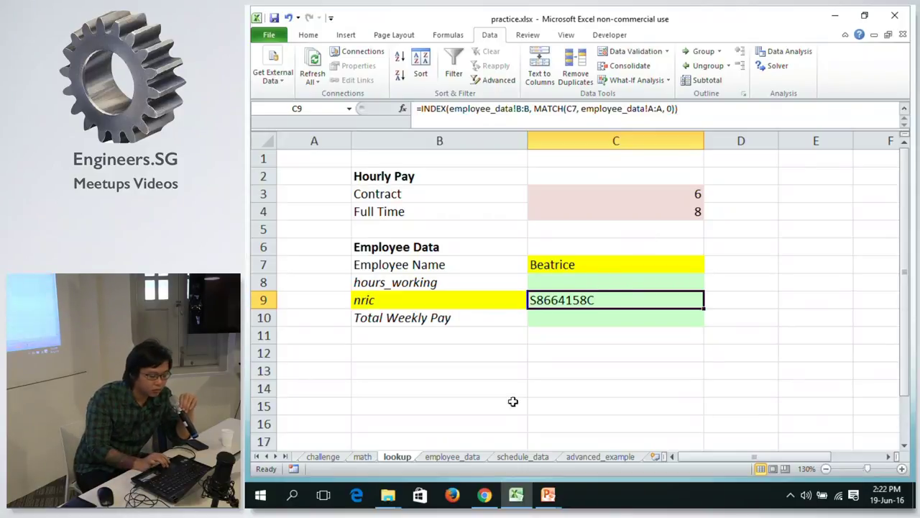
pyautogui.click(461, 457)
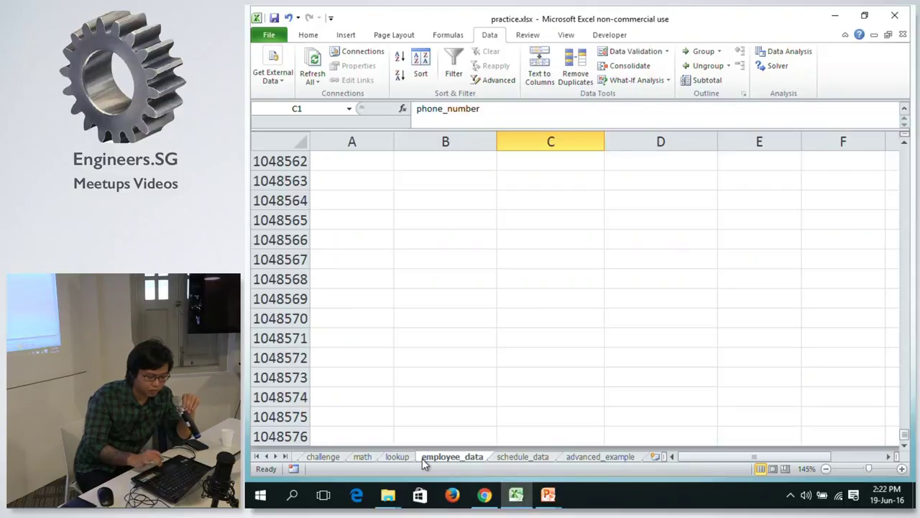
pyautogui.click(427, 278)
pyautogui.hotkey('ctrl', 'Up')
pyautogui.hotkey('ctrl', 'Up')
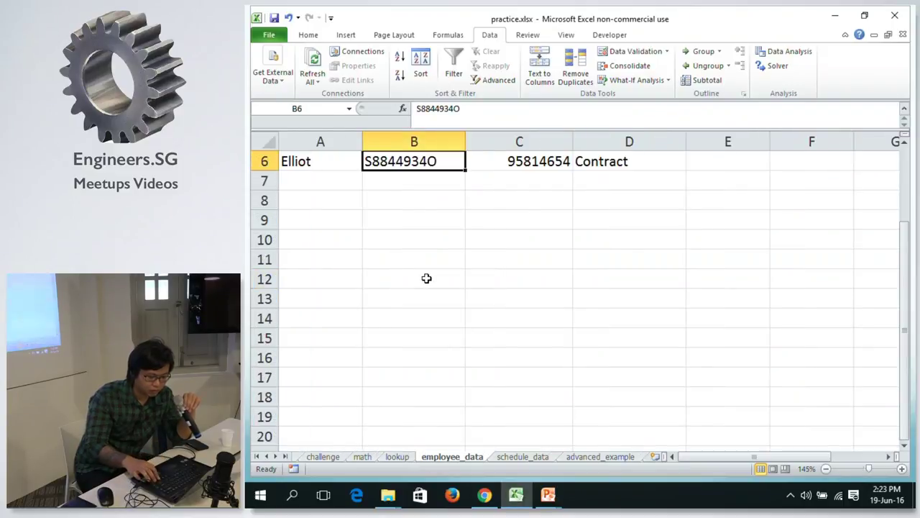
pyautogui.hotkey('ctrl', 'Left')
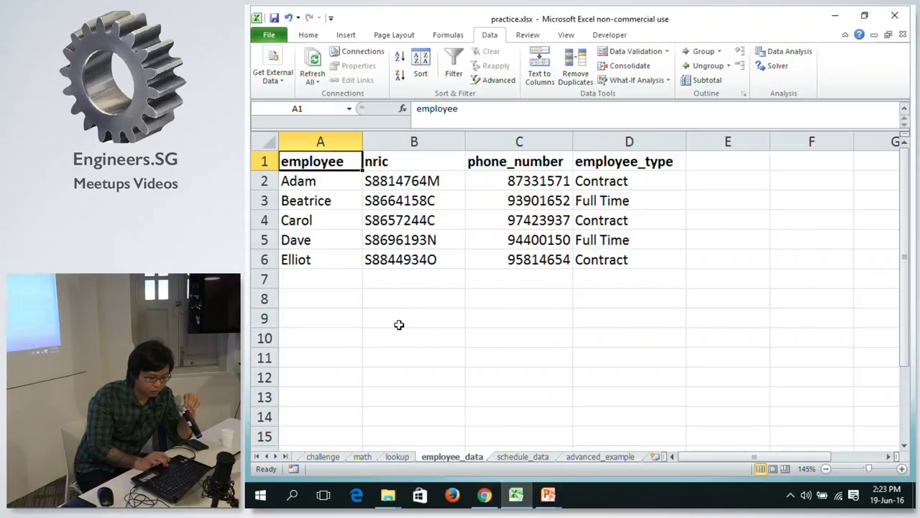
# Flip between the lookup and math sheets, ending on the lookup sheet.
pyautogui.click(397, 456)
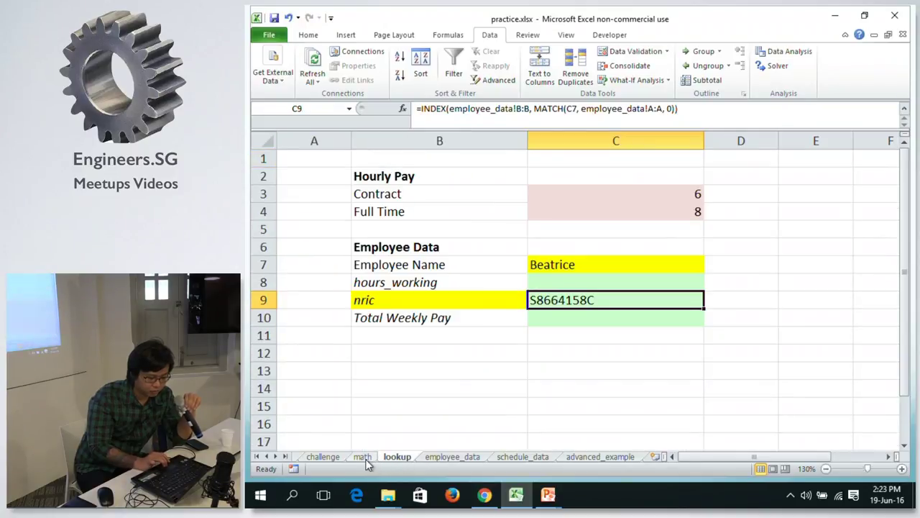
pyautogui.click(364, 458)
pyautogui.click(396, 459)
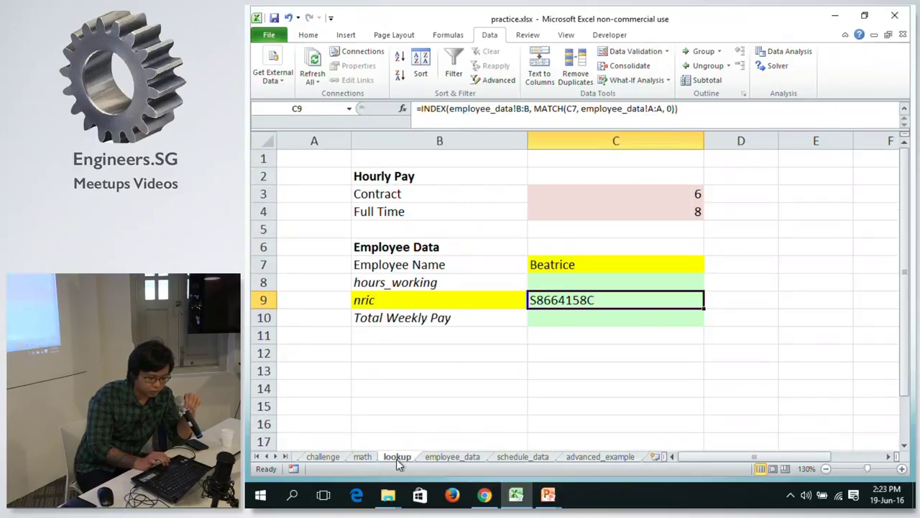
pyautogui.click(367, 458)
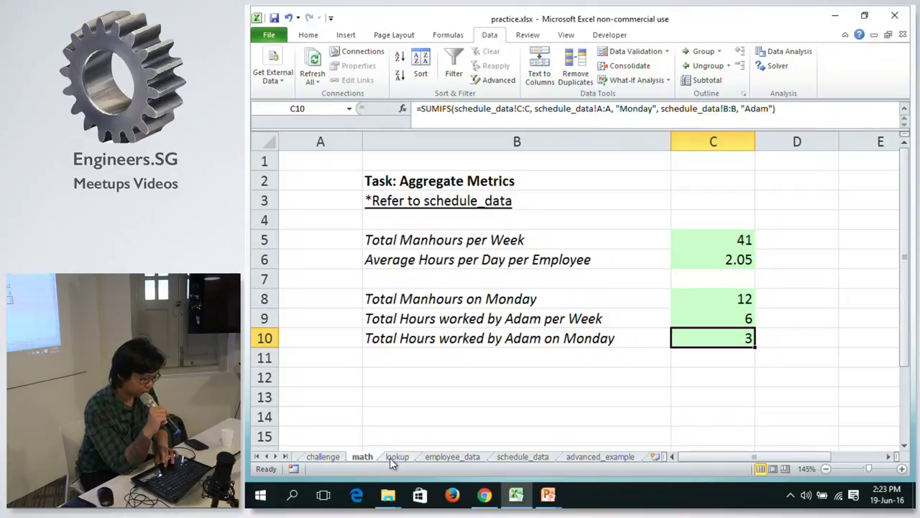
pyautogui.click(396, 458)
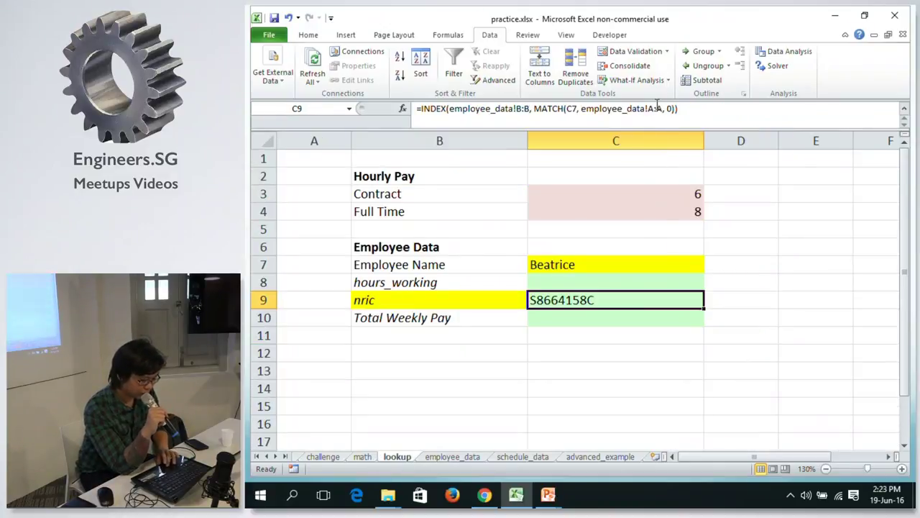
# Re-commit C9's formula unchanged twice, then go back to the Pivot Tables slideshow.
pyautogui.doubleClick(648, 300)
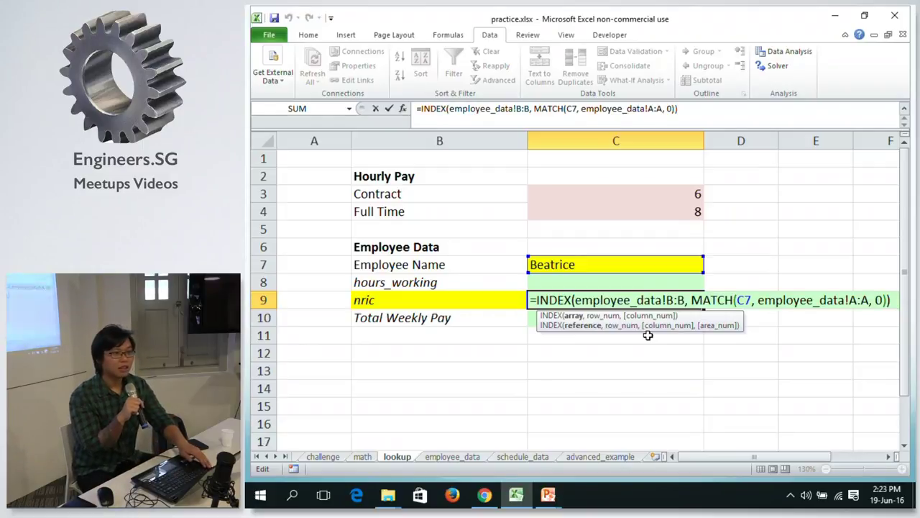
pyautogui.hotkey('ctrl', 'Return')
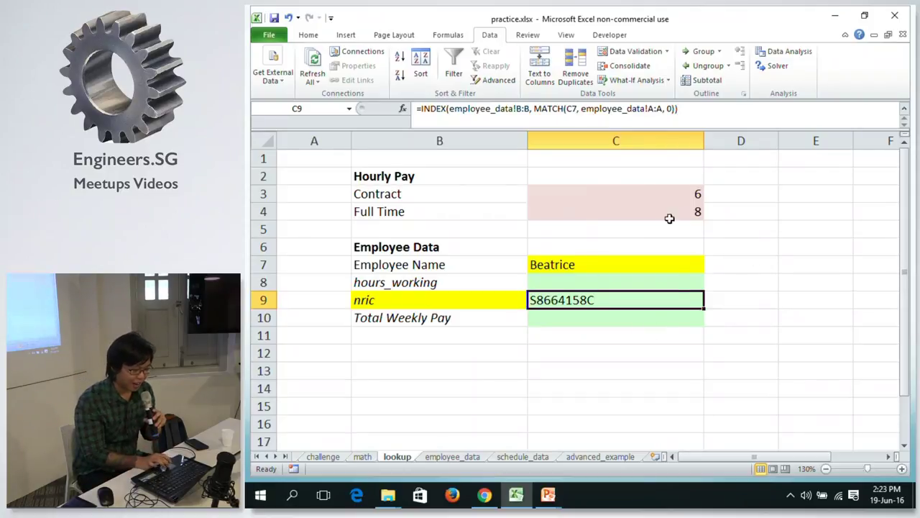
pyautogui.click(717, 115)
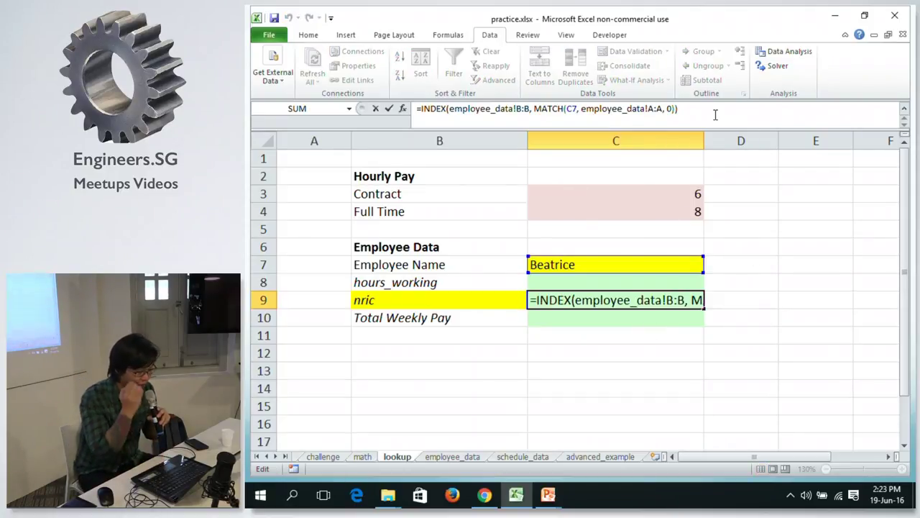
pyautogui.hotkey('ctrl', 'Return')
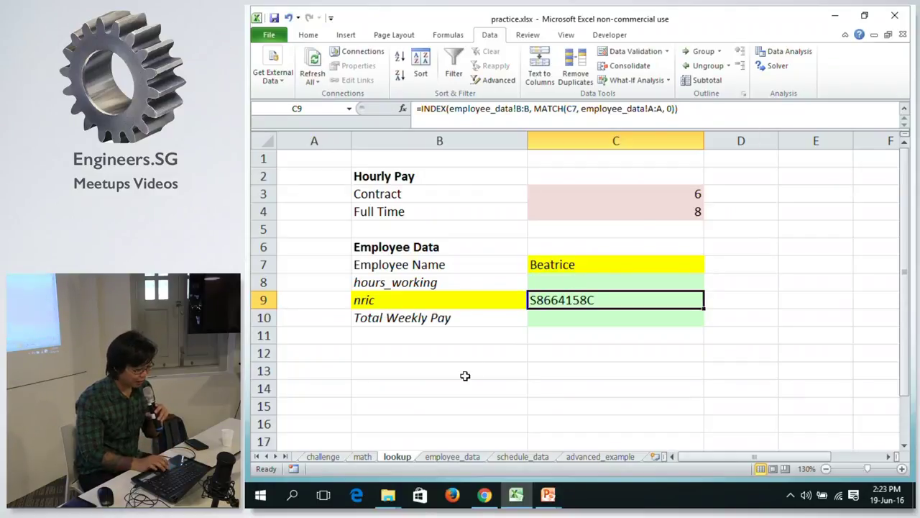
pyautogui.click(465, 452)
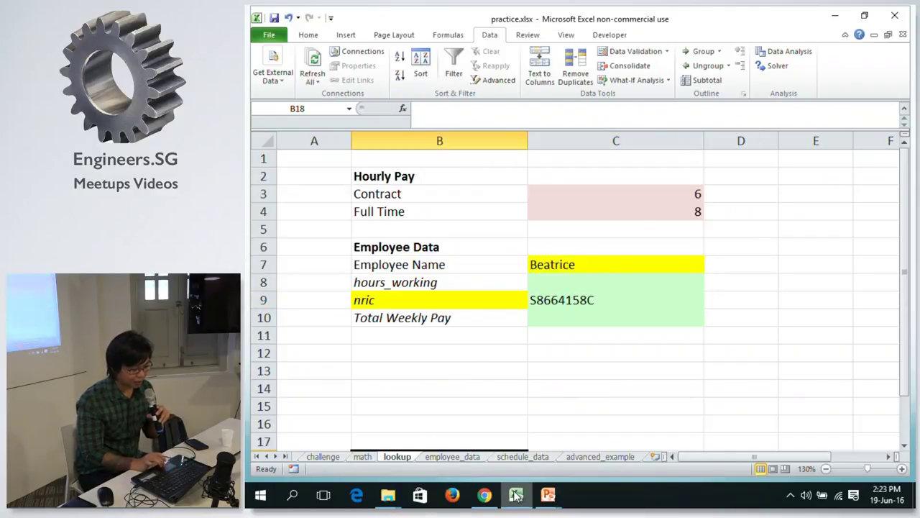
pyautogui.moveTo(548, 495)
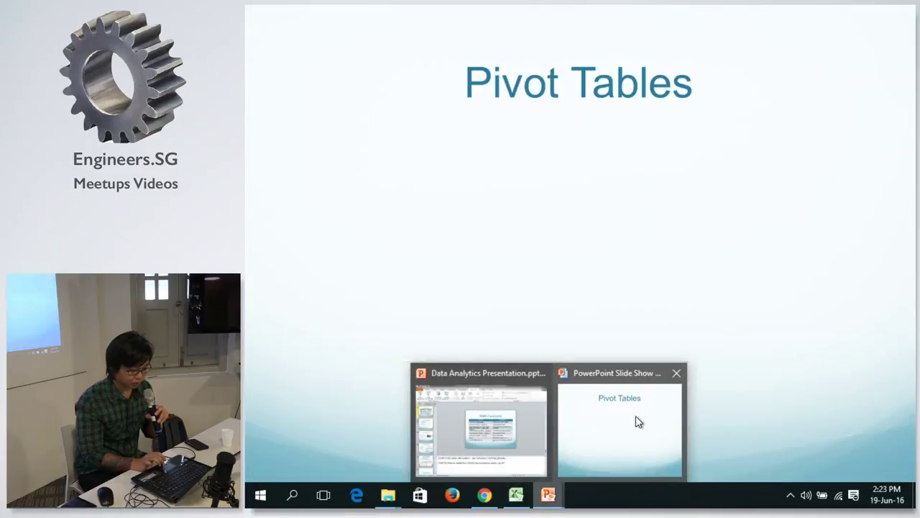
pyautogui.click(636, 416)
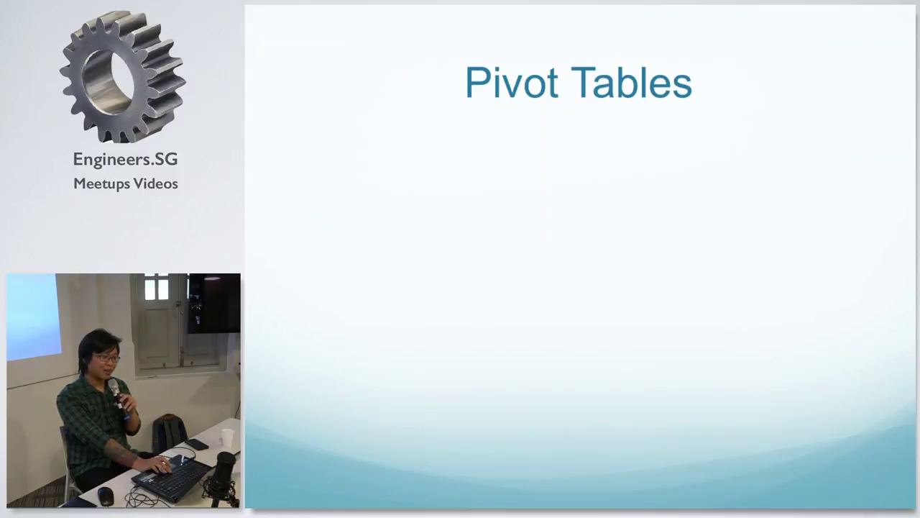
# Reveal the Pivot Tables bullets through Features, step ahead and back, then switch to Excel.
pyautogui.press('Right')
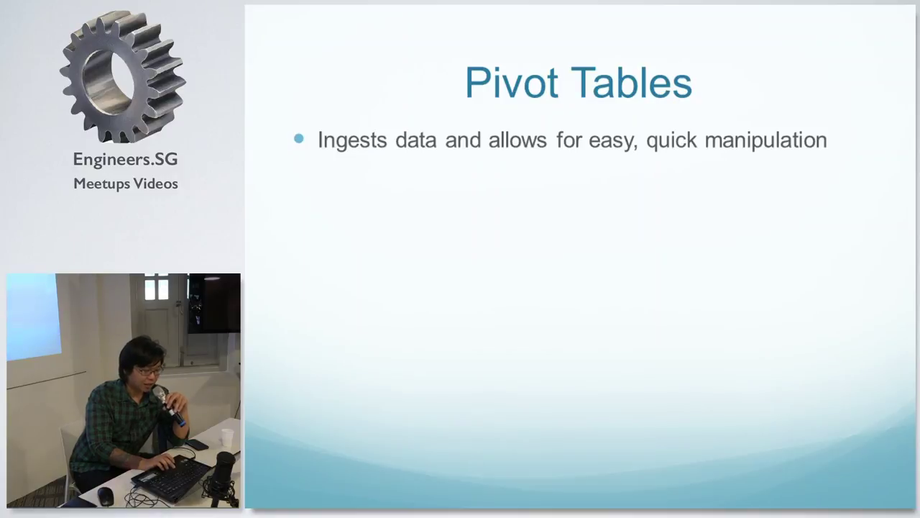
pyautogui.press('Right')
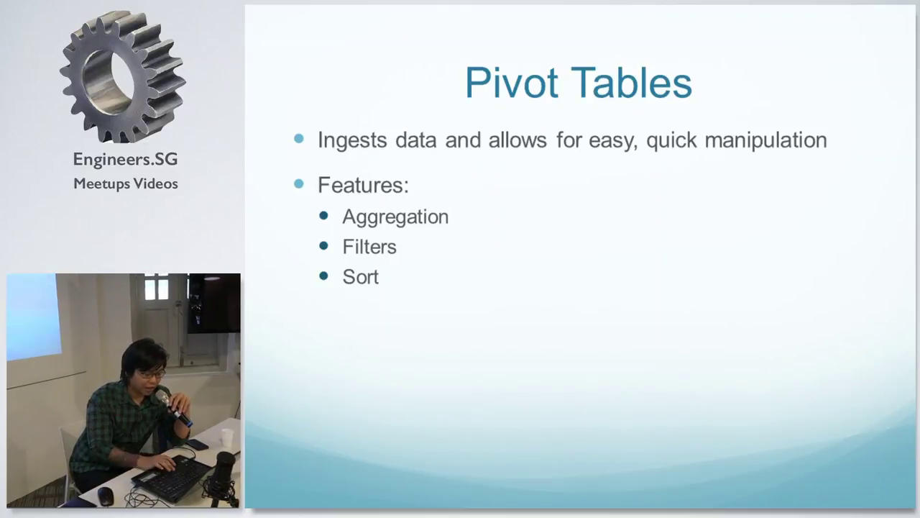
pyautogui.press('Right')
pyautogui.press('Left')
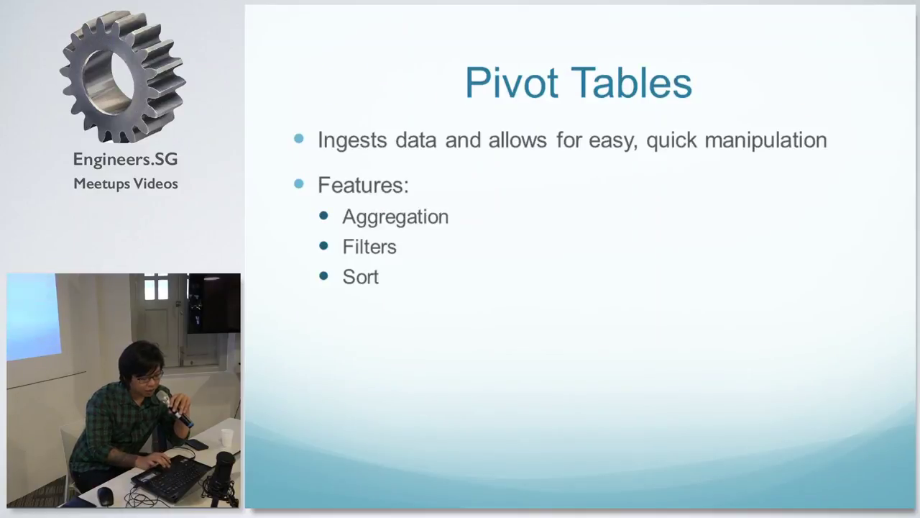
pyautogui.hotkey('alt', 'Tab')
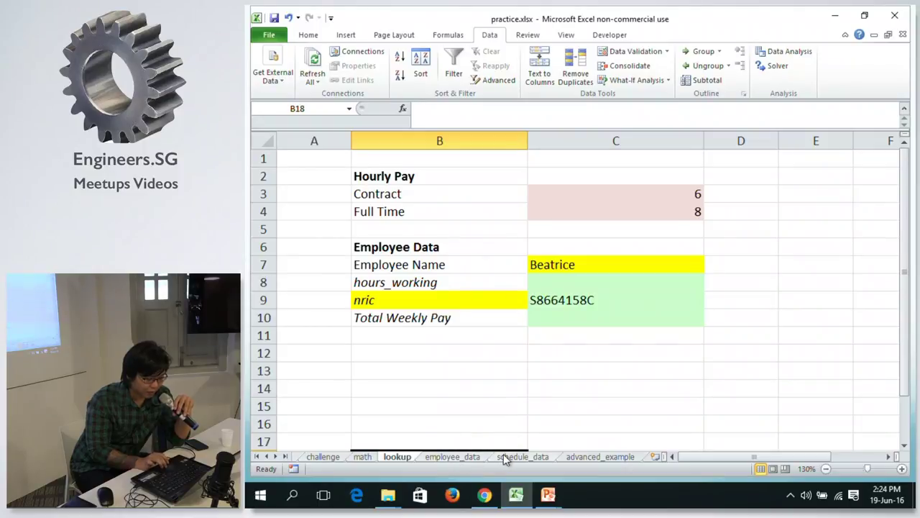
# On the math sheet, review the manhours formulas in C5, C8, C9 and C10.
pyautogui.click(362, 456)
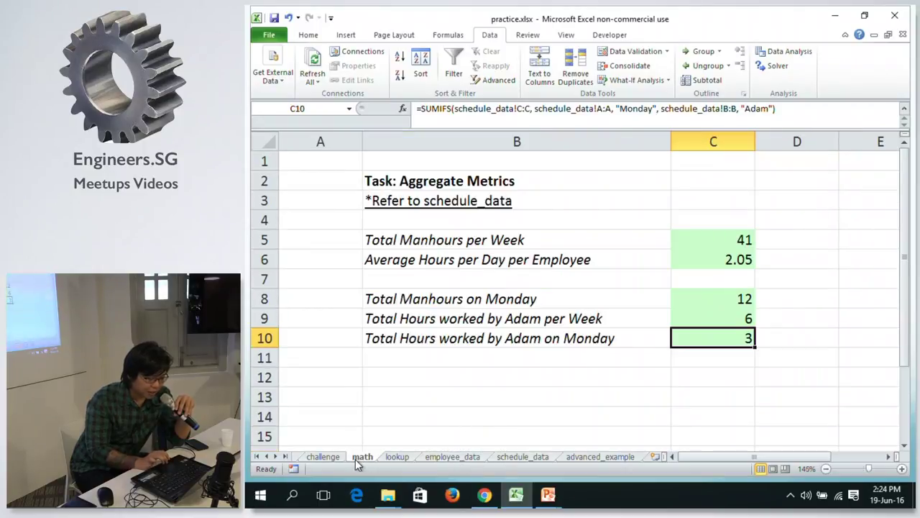
pyautogui.click(696, 240)
pyautogui.click(691, 300)
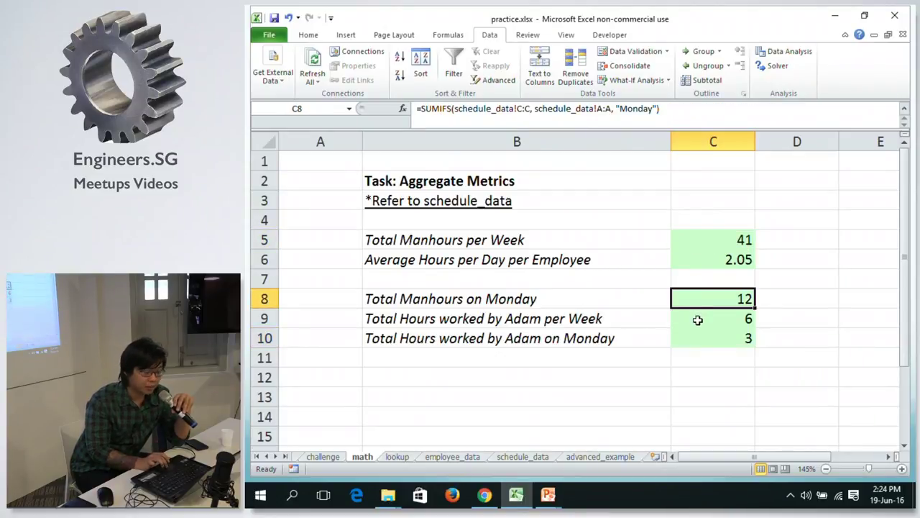
pyautogui.click(697, 320)
pyautogui.click(690, 335)
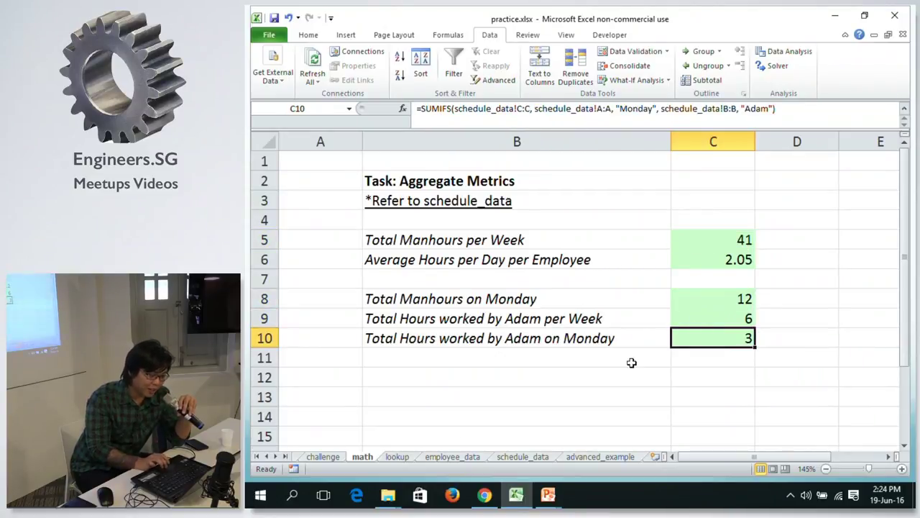
# Move through lookup and employee_data to schedule_data and select columns A–C.
pyautogui.click(388, 457)
pyautogui.click(462, 457)
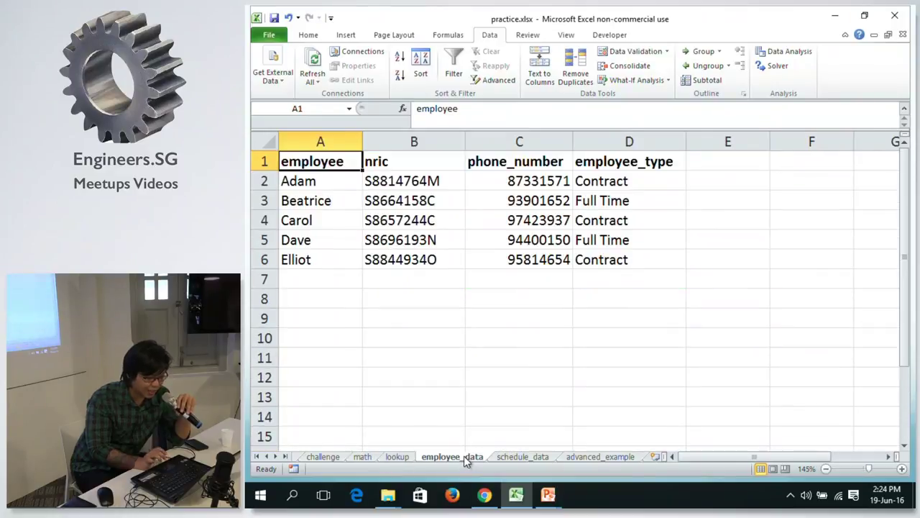
pyautogui.click(530, 460)
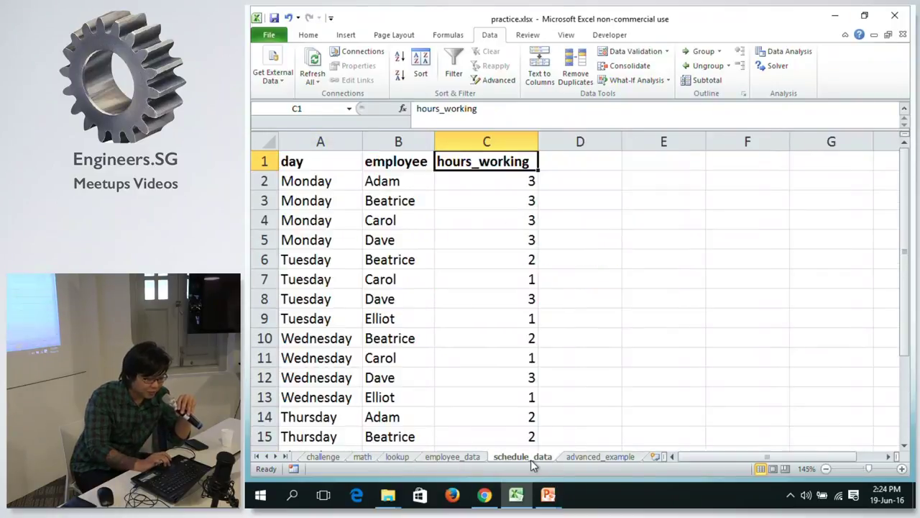
pyautogui.moveTo(304, 140); pyautogui.dragTo(462, 142)
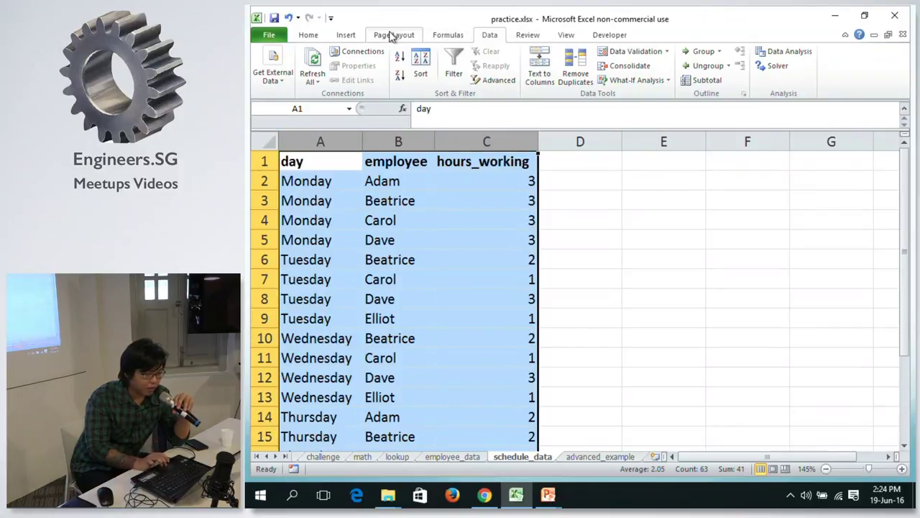
pyautogui.click(338, 38)
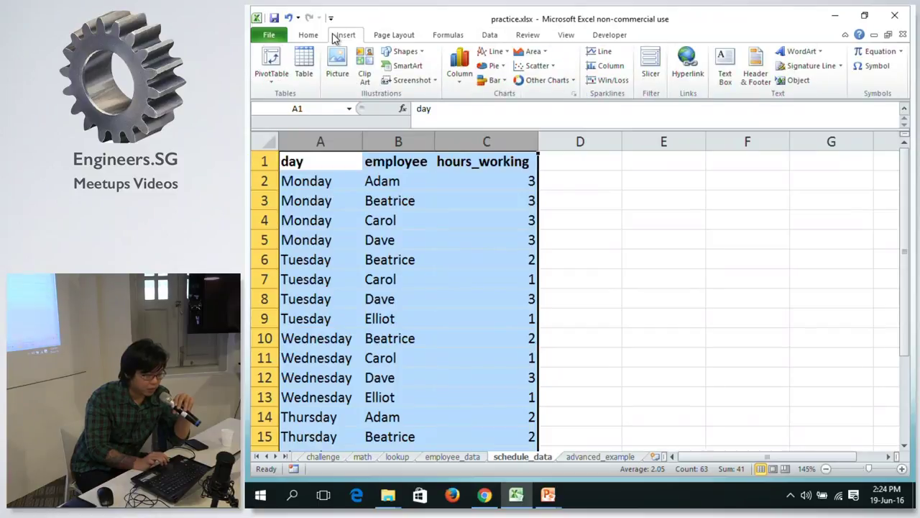
# Create a PivotTable from the selected columns on a new worksheet.
pyautogui.click(270, 63)
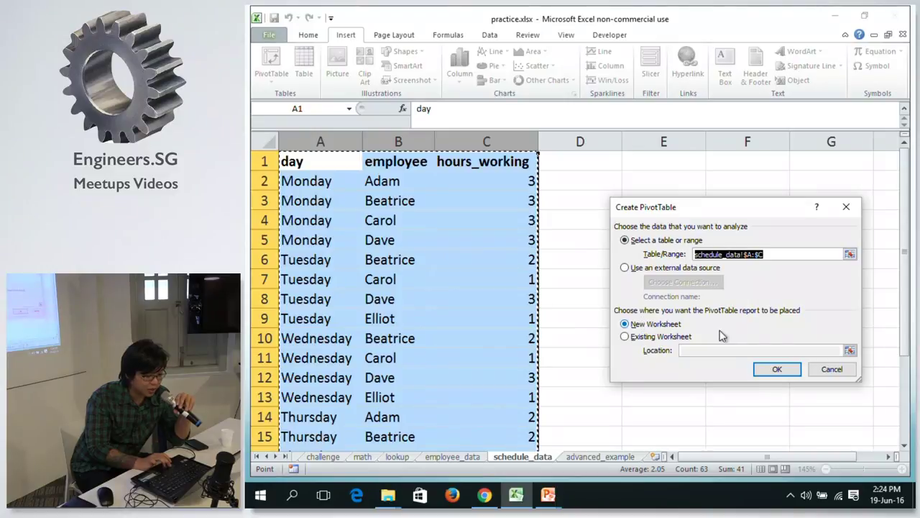
pyautogui.click(779, 370)
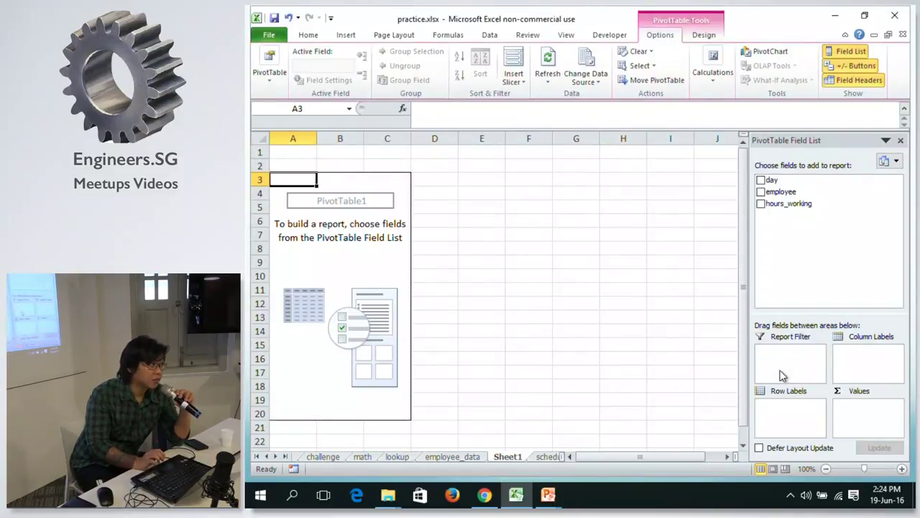
pyautogui.click(441, 458)
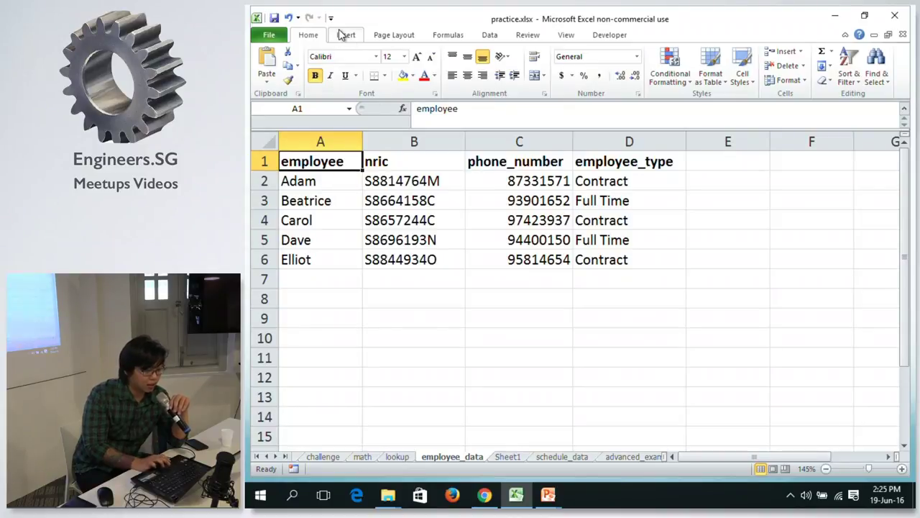
pyautogui.click(519, 458)
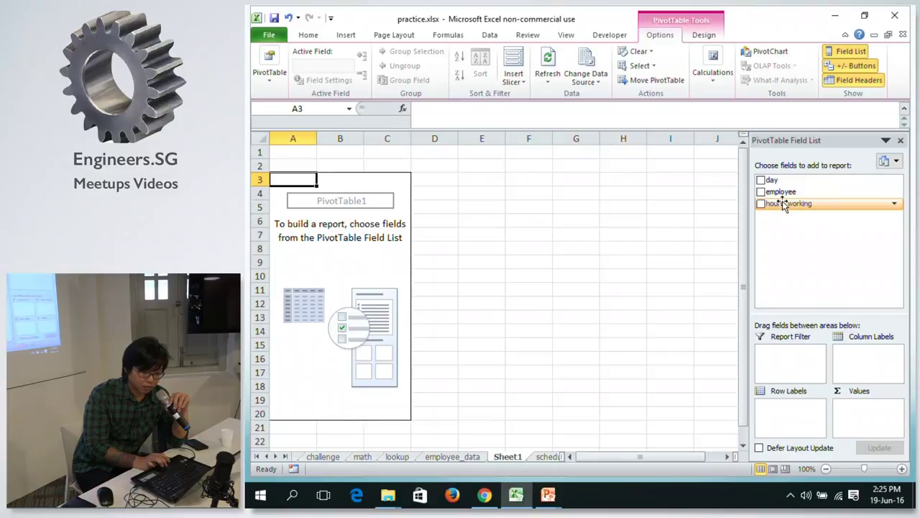
# Move the schedule_data tab before Sheet1 and add hours_working to the PivotTable values.
pyautogui.click(450, 456)
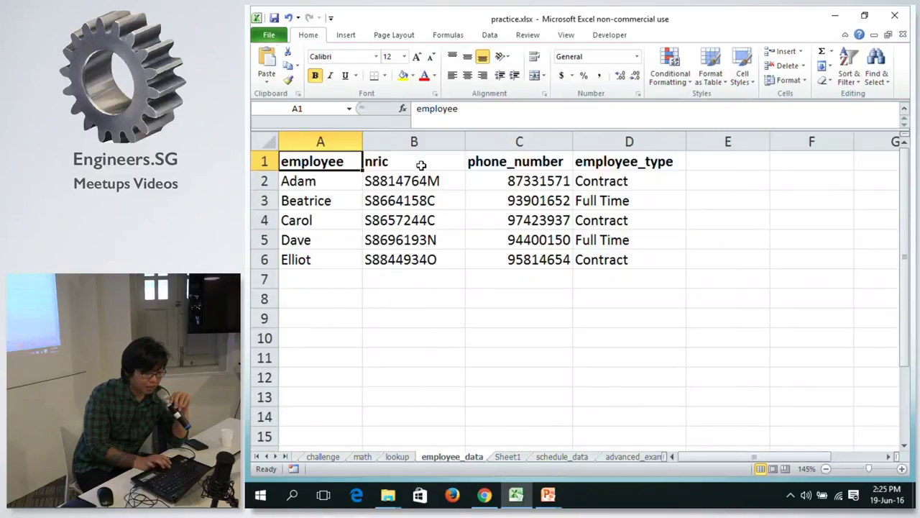
pyautogui.click(552, 458)
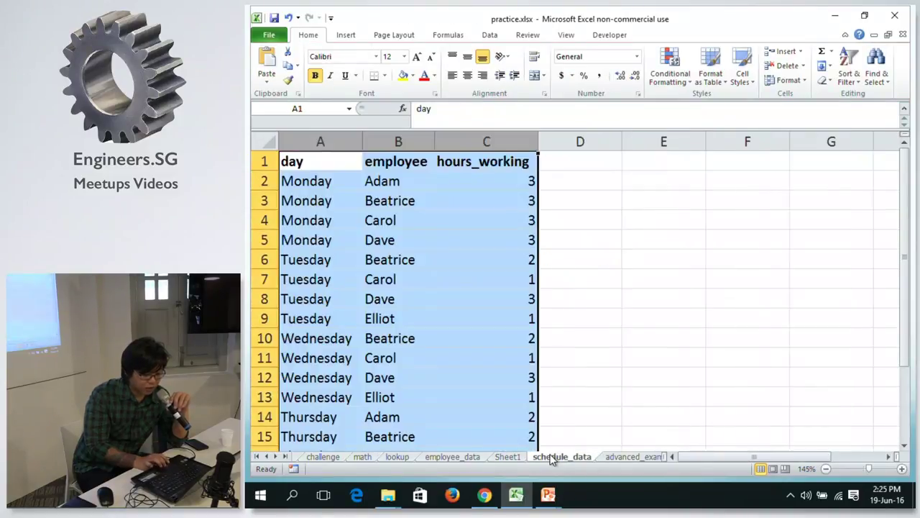
pyautogui.hotkey('ctrl', 'pageup')
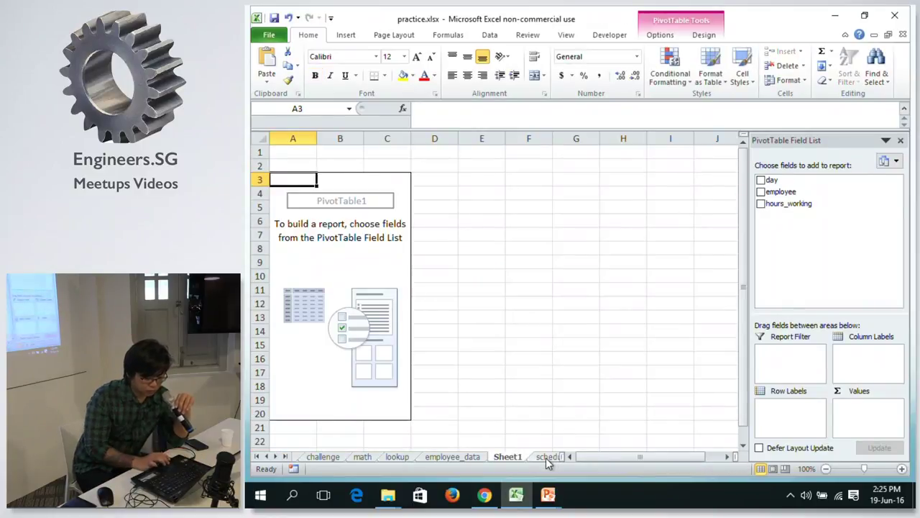
pyautogui.click(546, 458)
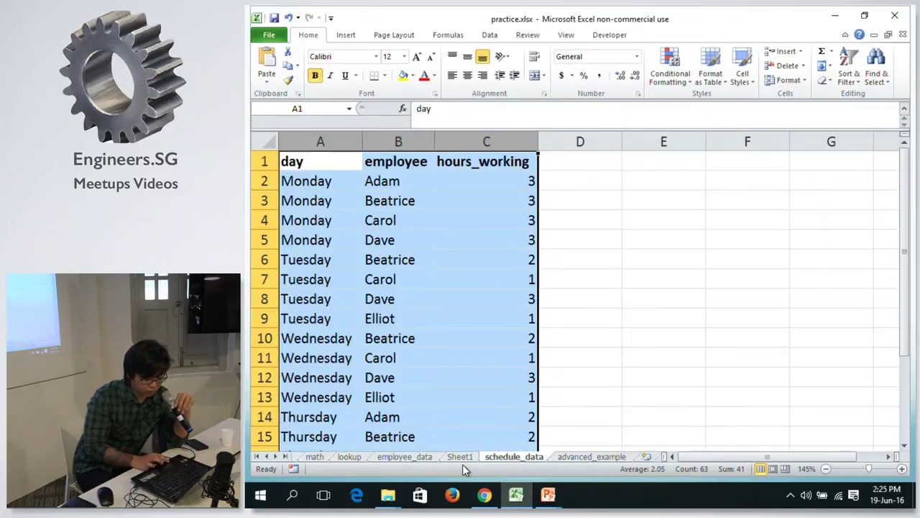
pyautogui.moveTo(489, 459); pyautogui.dragTo(451, 451)
pyautogui.click(523, 456)
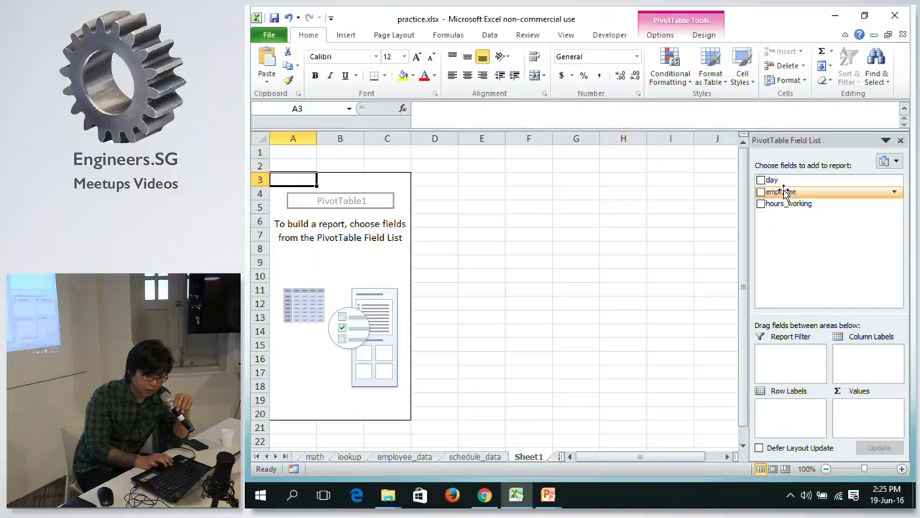
pyautogui.moveTo(791, 205); pyautogui.dragTo(866, 420)
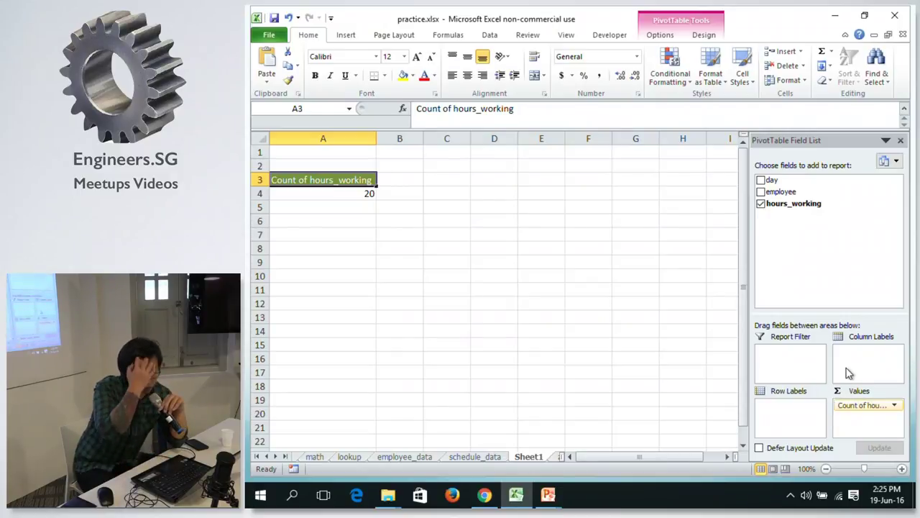
pyautogui.click(895, 407)
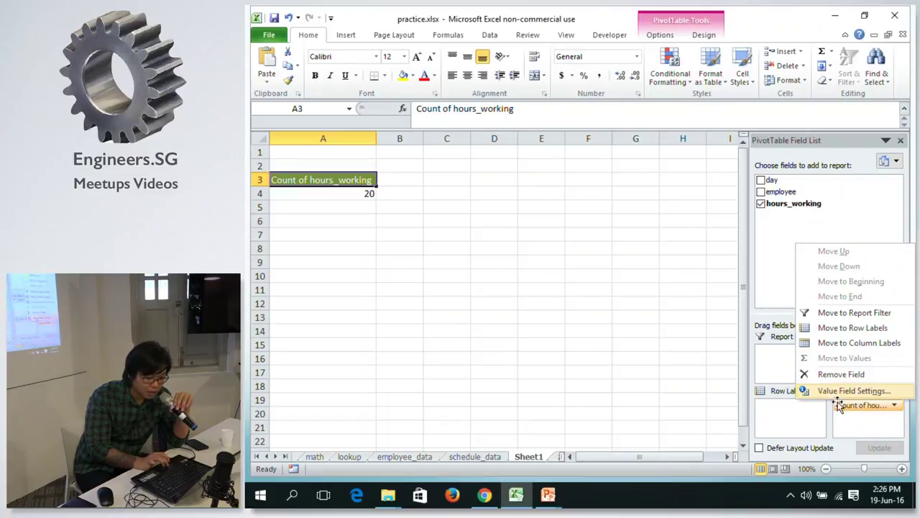
# Change the hours_working value field from Count to Sum, giving a total of 41.
pyautogui.click(870, 407)
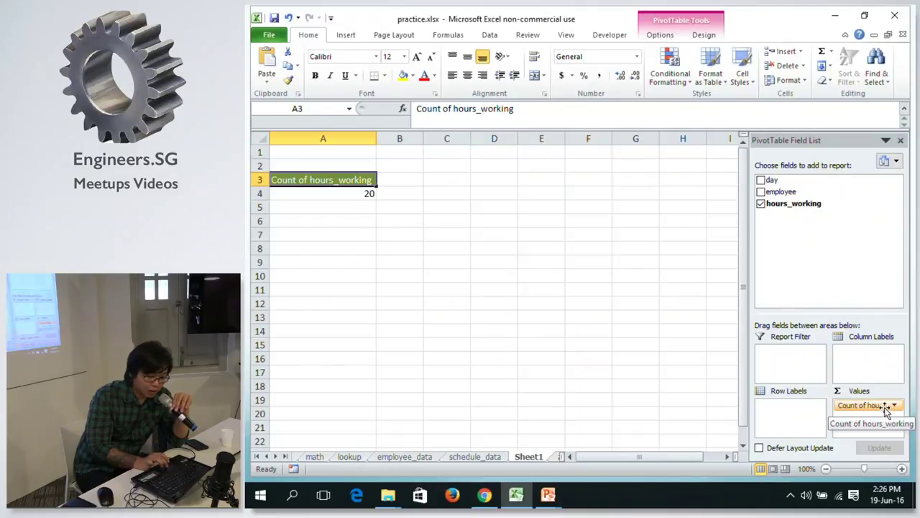
pyautogui.click(894, 407)
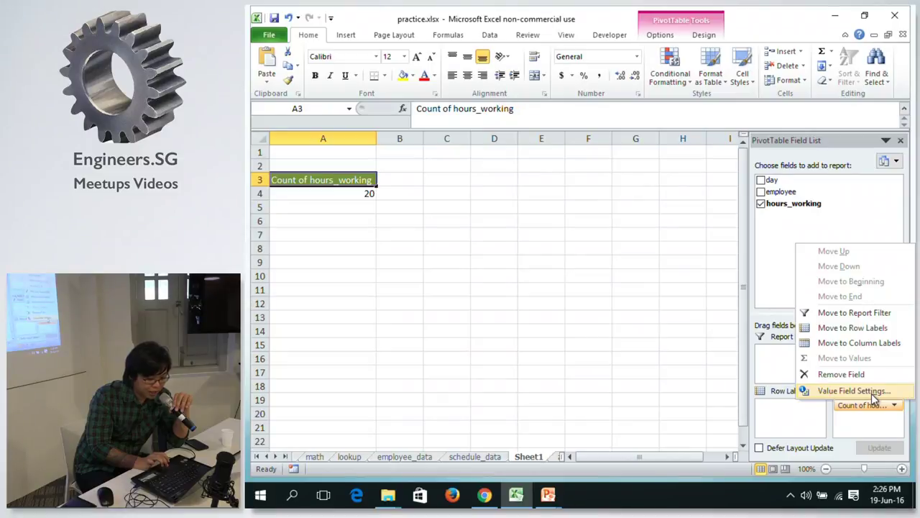
pyautogui.click(872, 394)
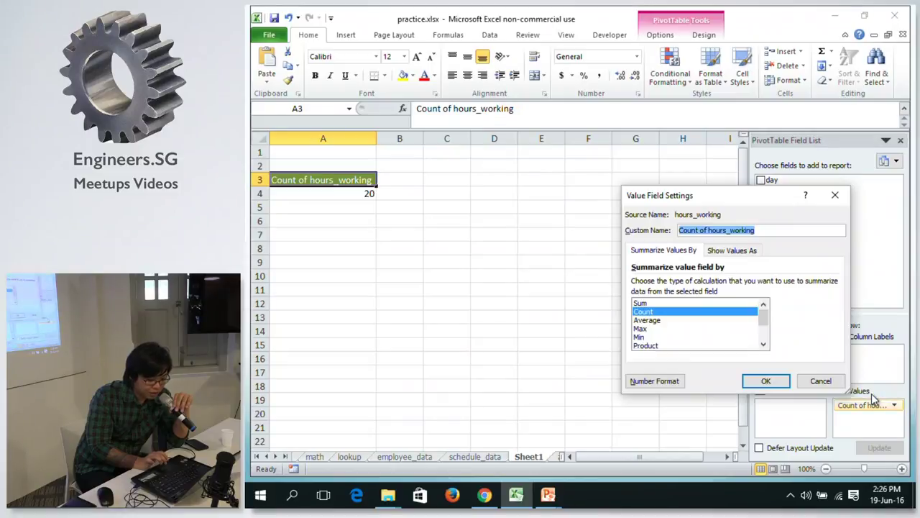
pyautogui.click(654, 303)
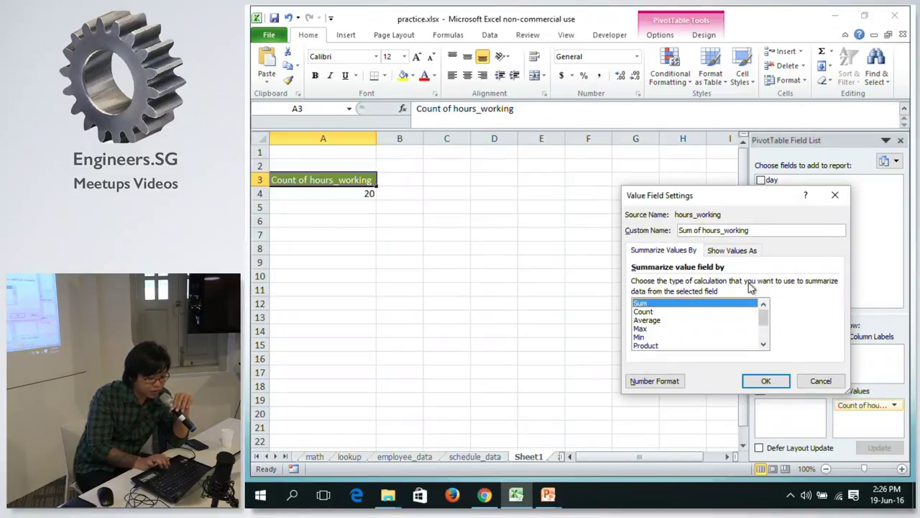
pyautogui.click(752, 381)
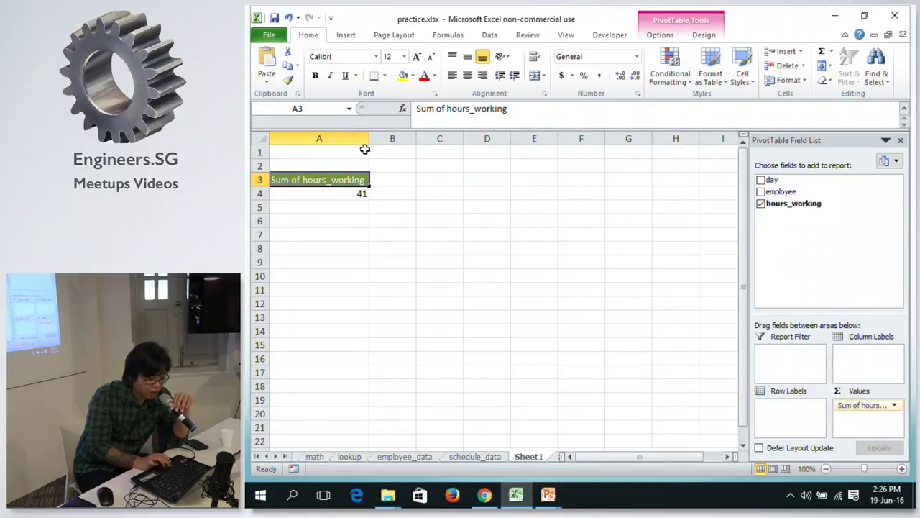
# Check the pivot total 41 in A4 against the math sheet's total manhours in C5.
pyautogui.click(320, 138)
pyautogui.click(363, 181)
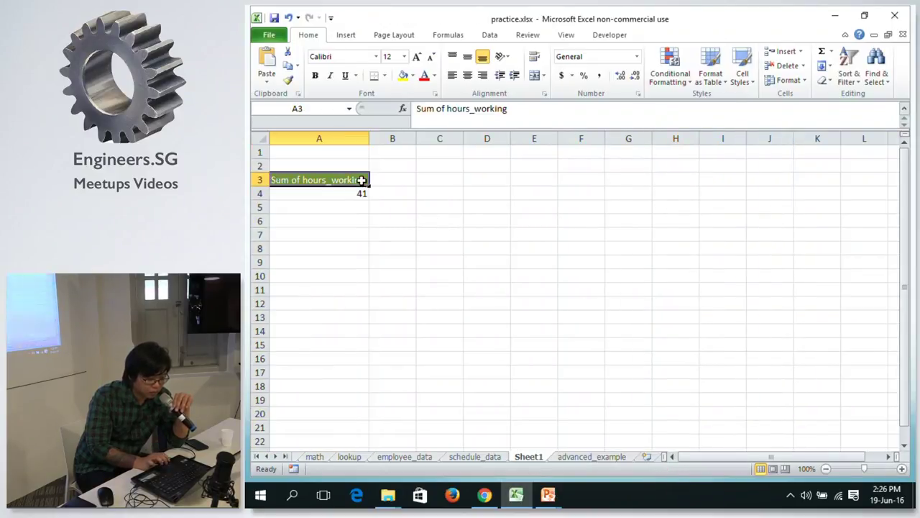
pyautogui.click(355, 193)
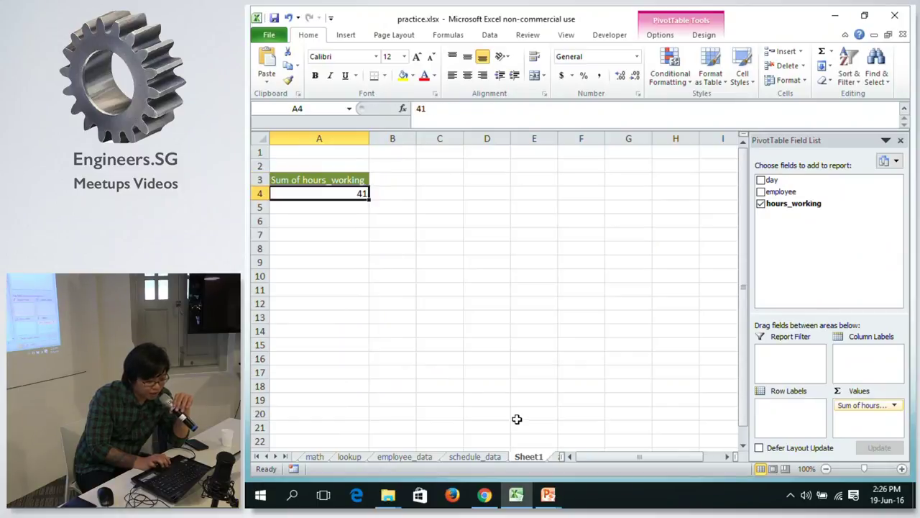
pyautogui.click(457, 459)
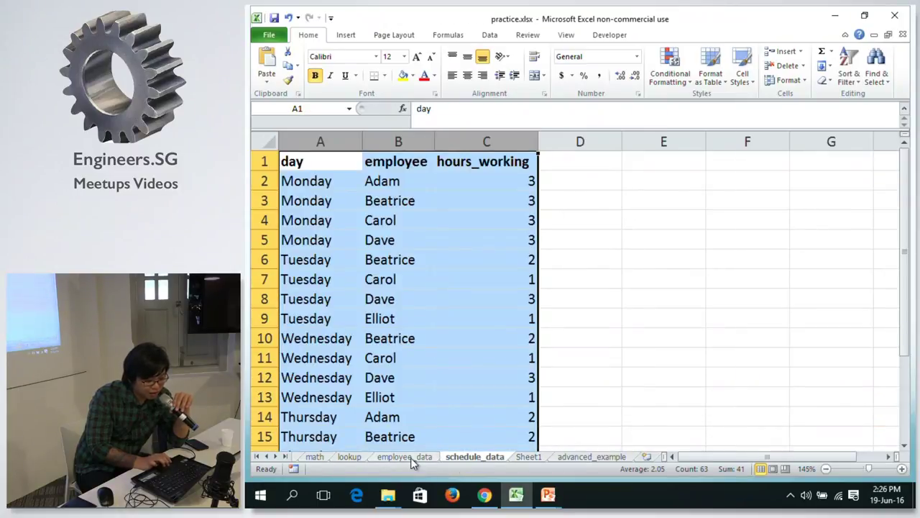
pyautogui.click(407, 458)
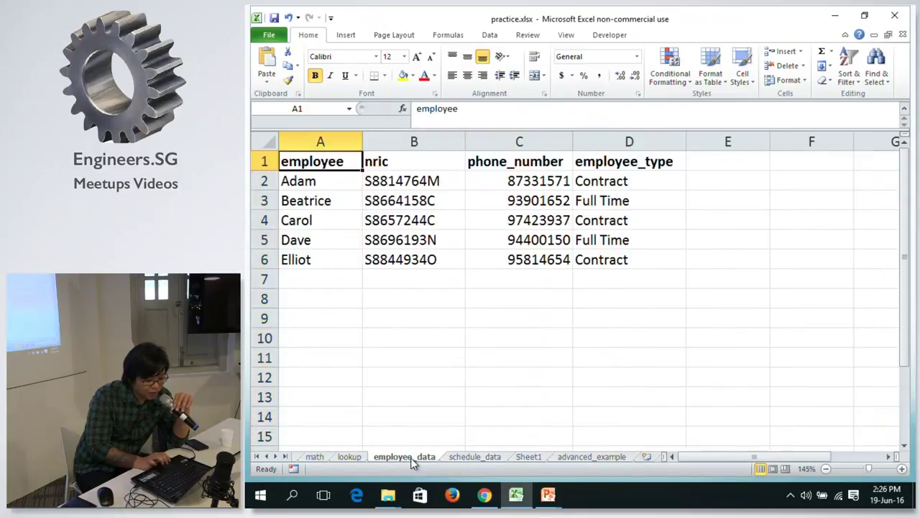
pyautogui.click(314, 459)
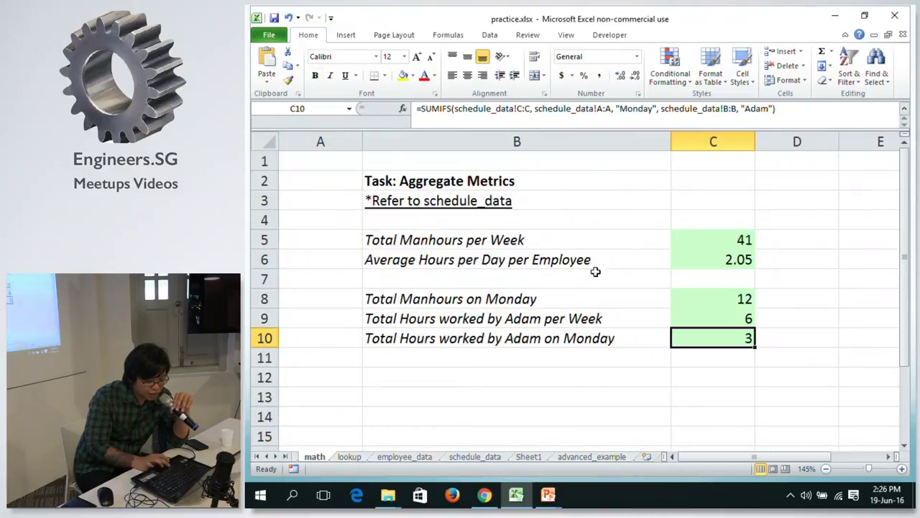
pyautogui.click(722, 240)
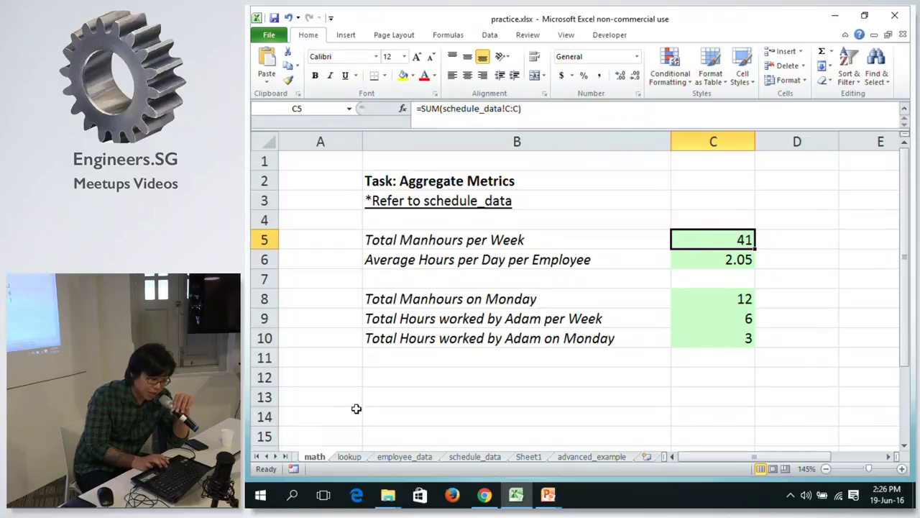
# Move the math sheet just before Sheet1 and break the hours totals down by day.
pyautogui.moveTo(312, 456); pyautogui.dragTo(518, 456)
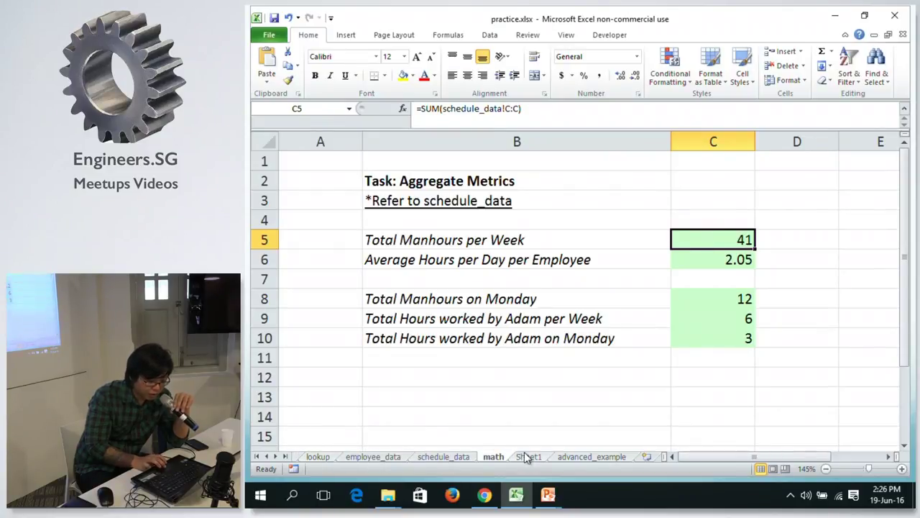
pyautogui.click(533, 457)
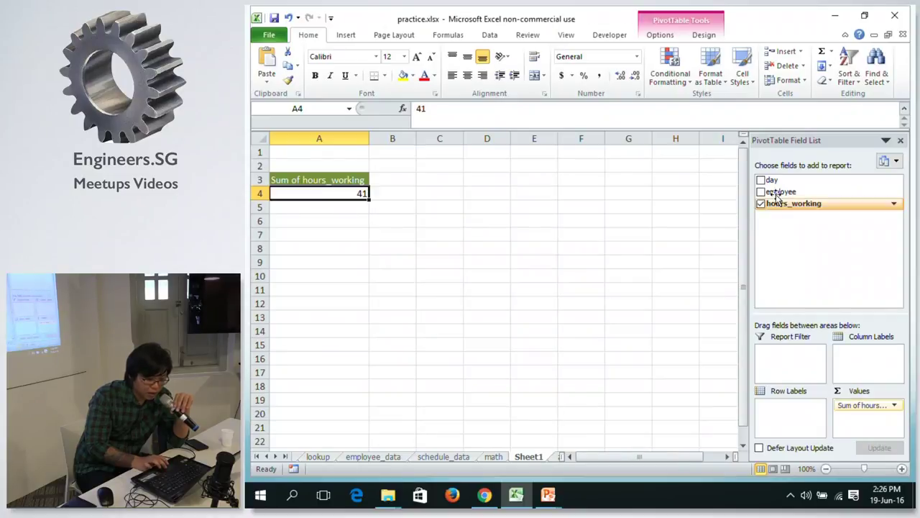
pyautogui.moveTo(771, 183); pyautogui.dragTo(770, 428)
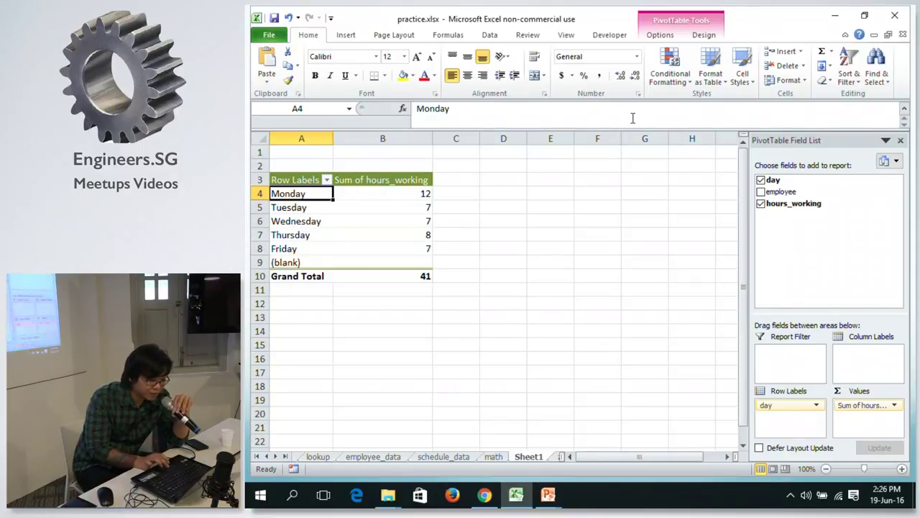
# Set the PivotTable to tabular report layout with grand totals turned off.
pyautogui.click(578, 37)
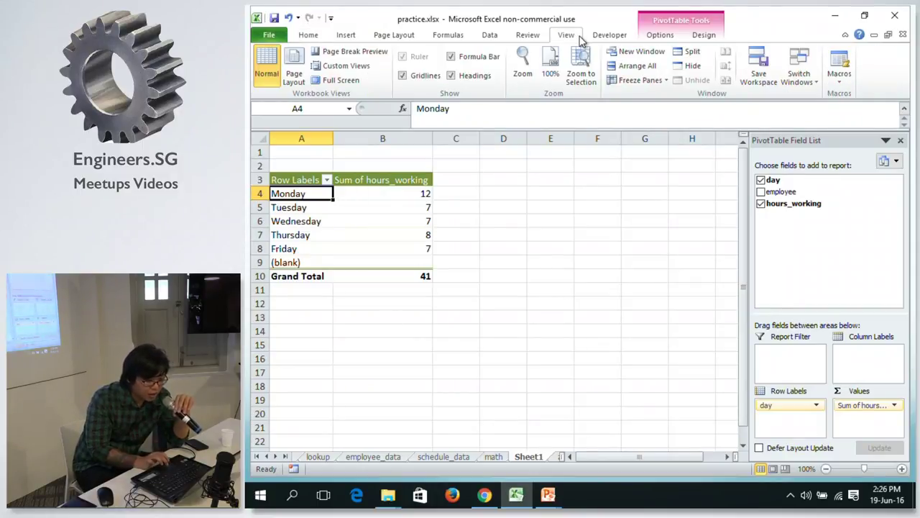
pyautogui.click(604, 37)
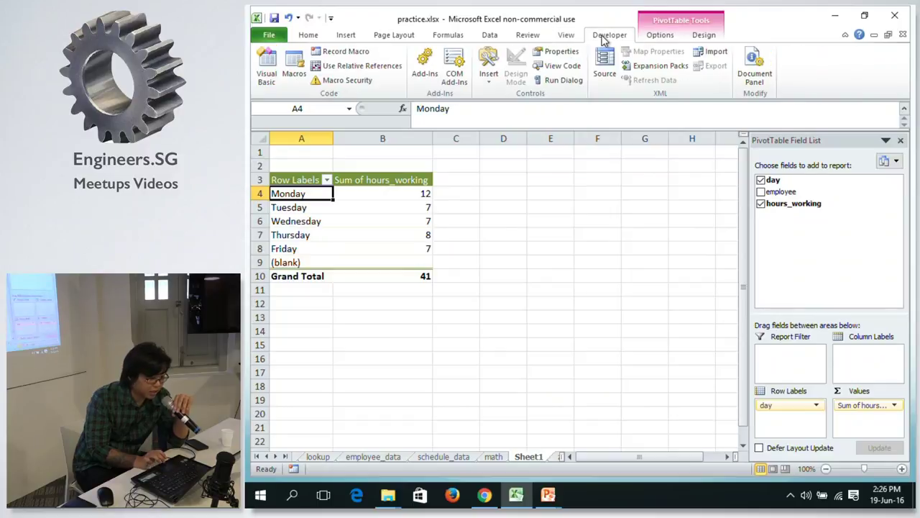
pyautogui.click(654, 35)
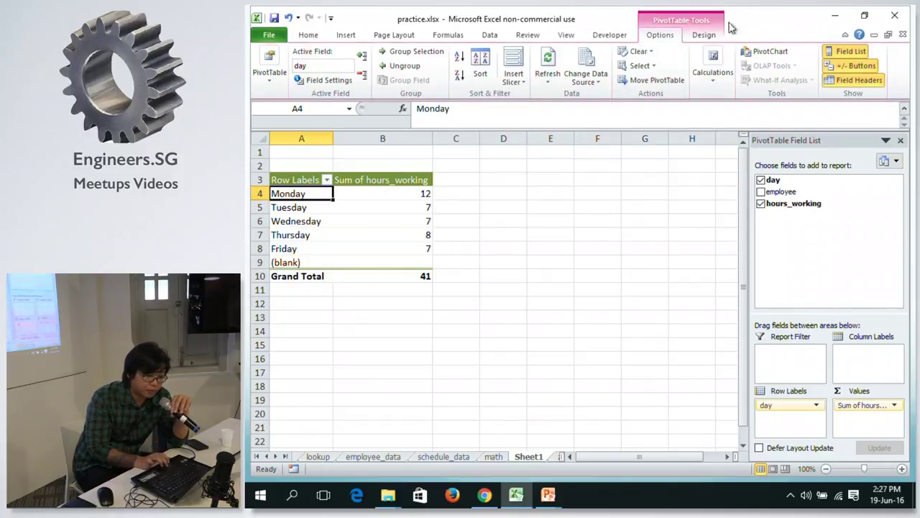
pyautogui.click(703, 35)
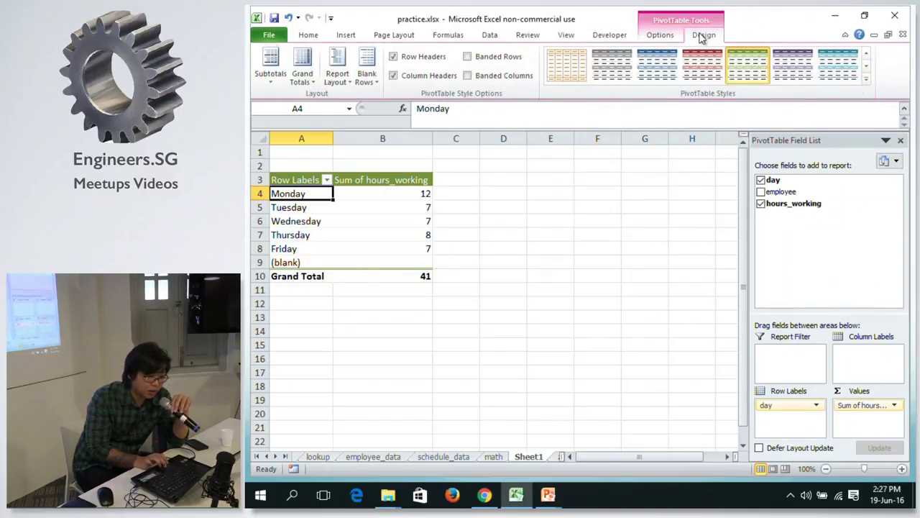
pyautogui.click(338, 75)
pyautogui.click(383, 161)
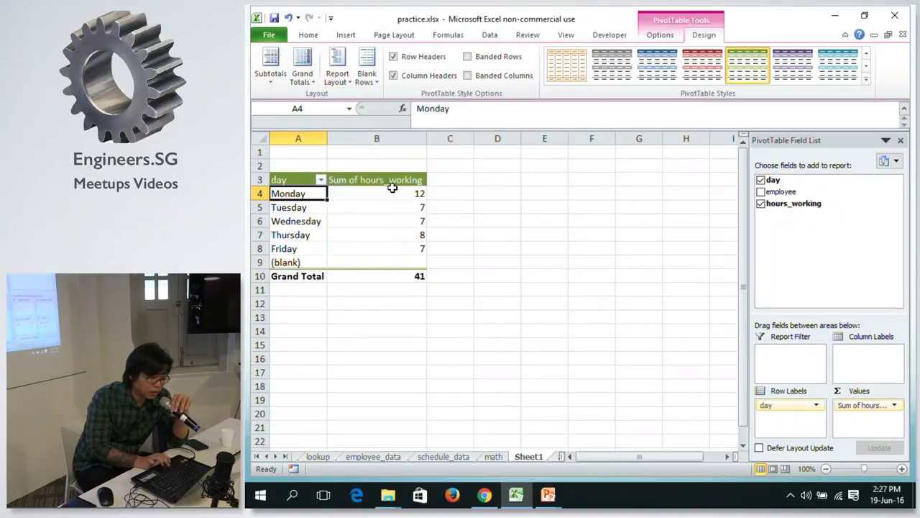
pyautogui.click(338, 72)
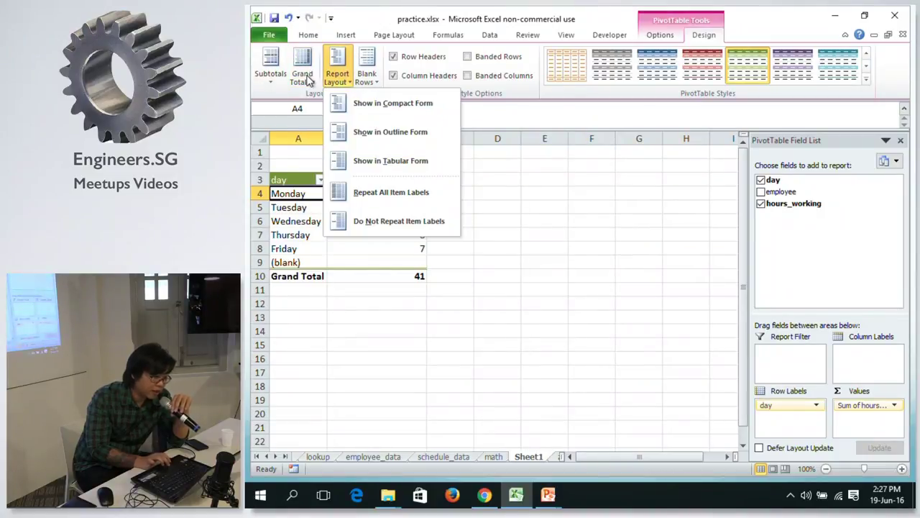
pyautogui.click(303, 72)
pyautogui.click(327, 106)
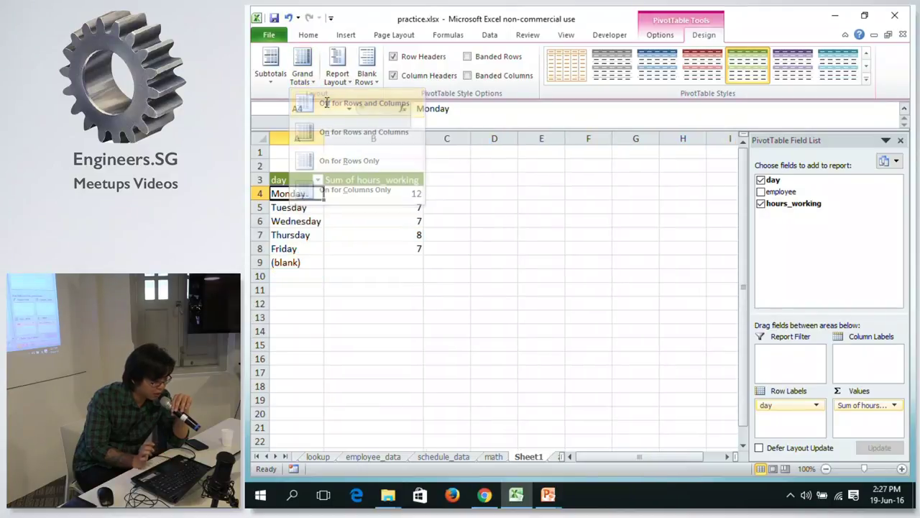
# Filter the day field to show only Wednesday.
pyautogui.click(359, 207)
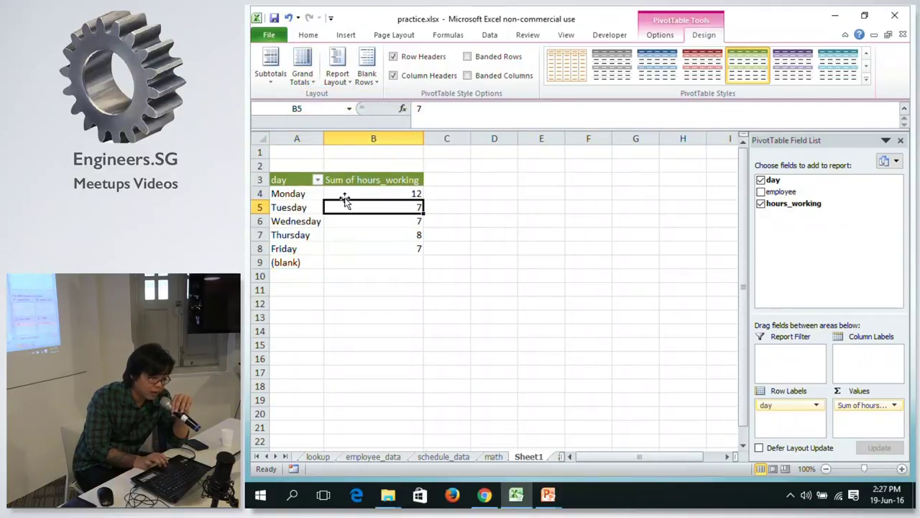
pyautogui.click(320, 194)
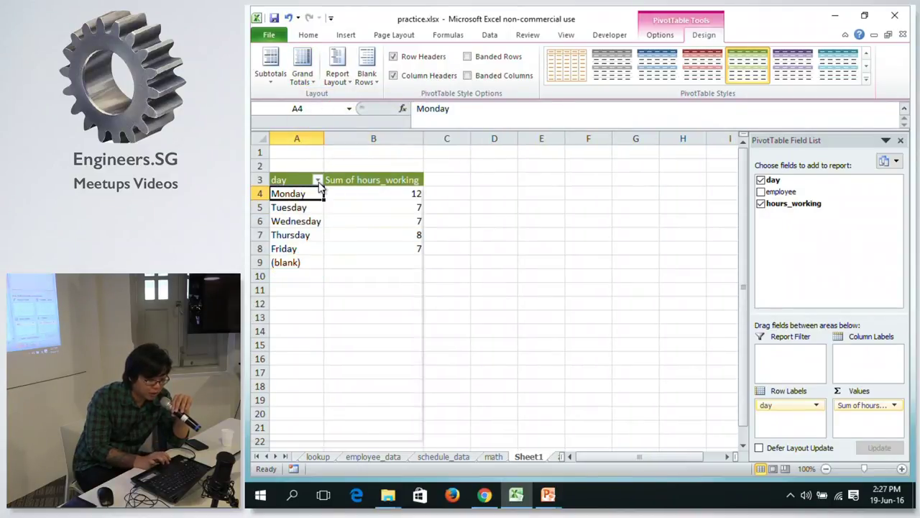
pyautogui.click(317, 180)
pyautogui.click(285, 302)
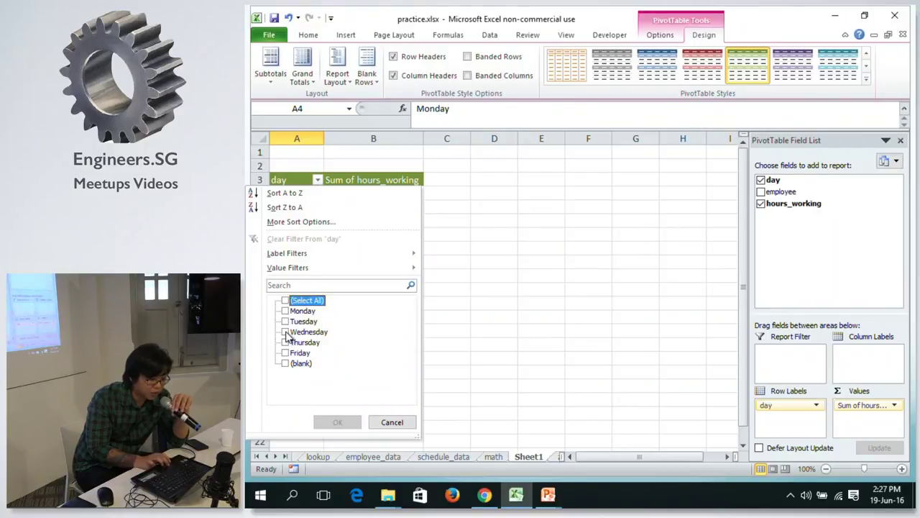
pyautogui.click(285, 332)
pyautogui.click(337, 422)
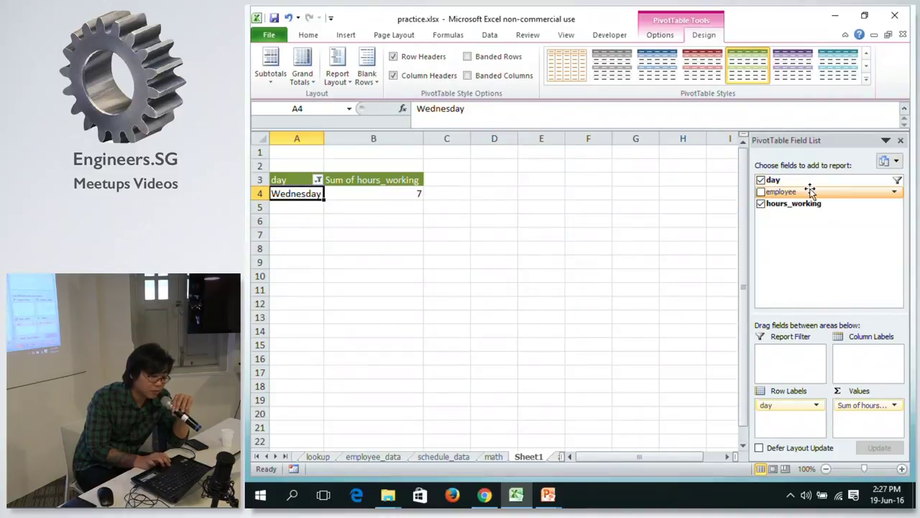
# Add employee as a report filter and filter to a single employee.
pyautogui.moveTo(810, 190); pyautogui.dragTo(737, 336)
pyautogui.click(417, 153)
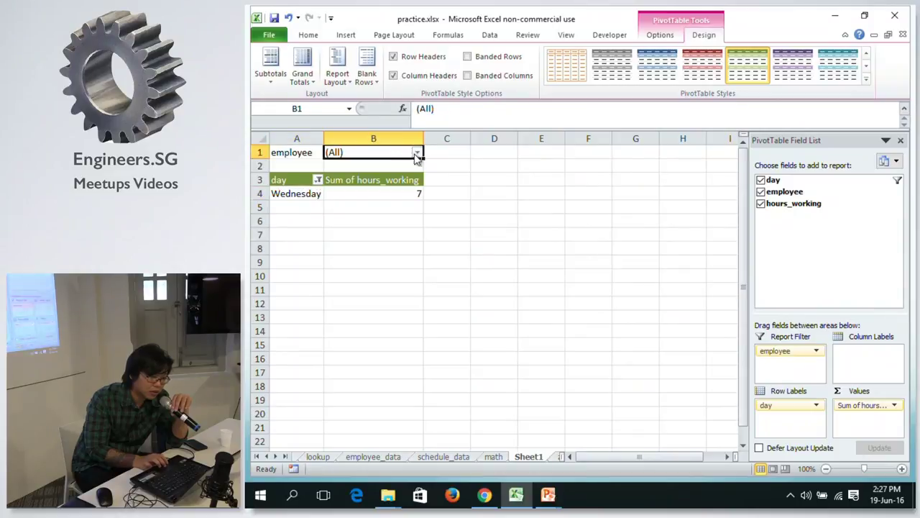
pyautogui.click(295, 203)
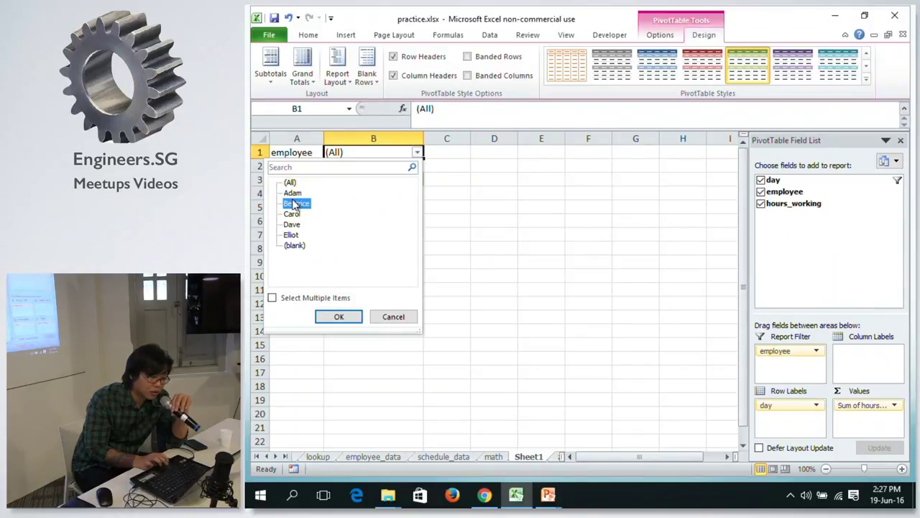
pyautogui.click(338, 317)
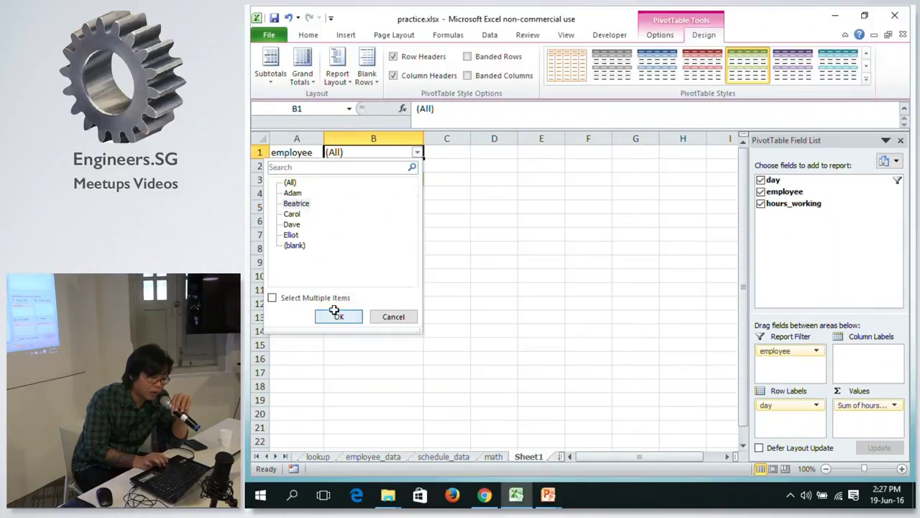
pyautogui.click(335, 308)
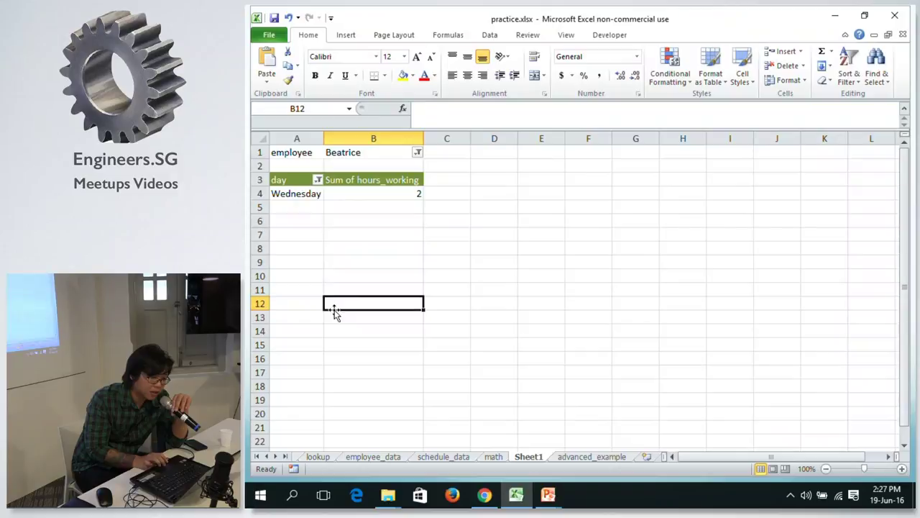
# Reselect the PivotTable, then go via the math sheet to schedule_data.
pyautogui.click(378, 152)
pyautogui.click(379, 202)
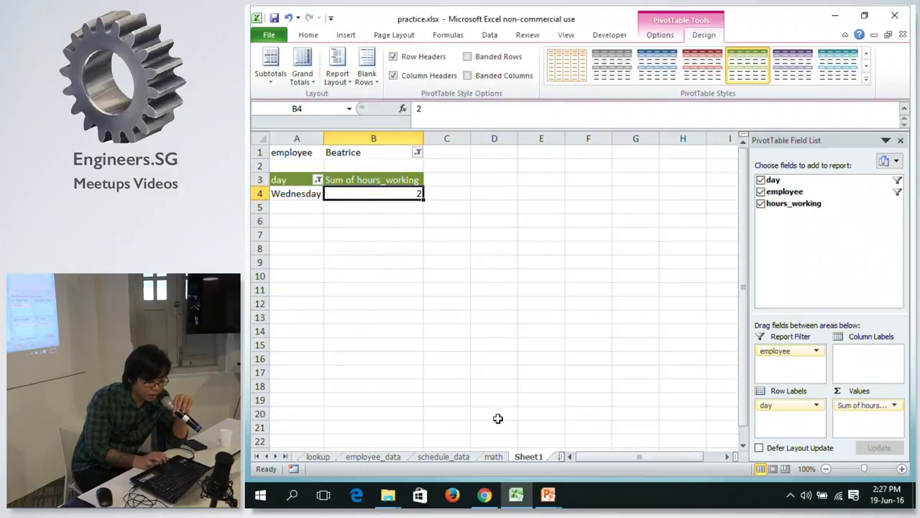
pyautogui.click(492, 456)
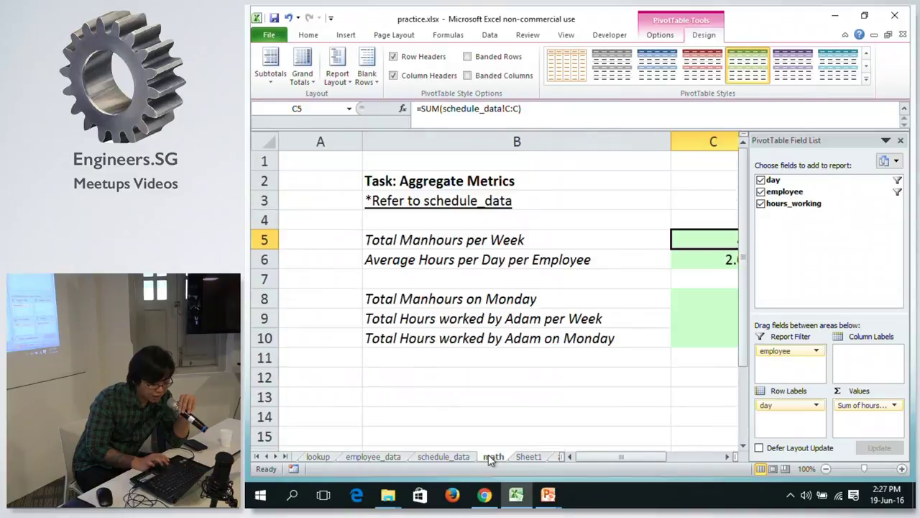
pyautogui.click(525, 457)
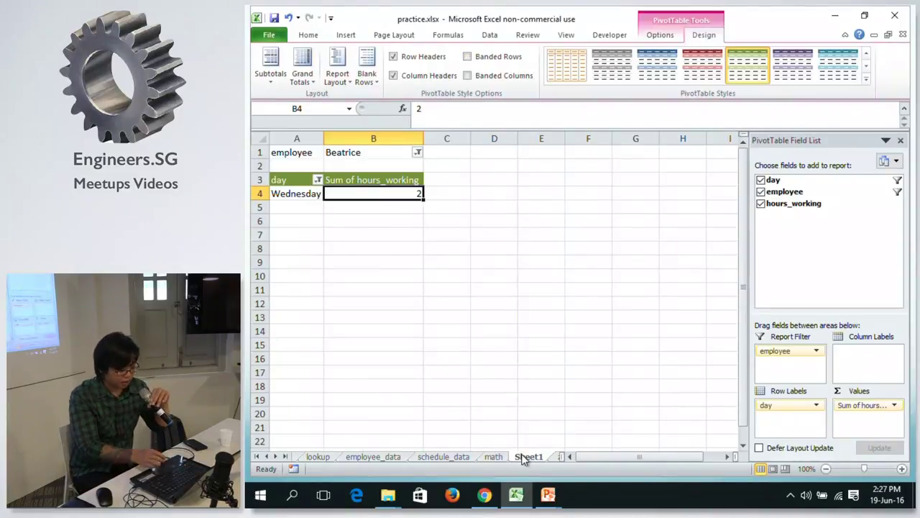
pyautogui.press('alt')
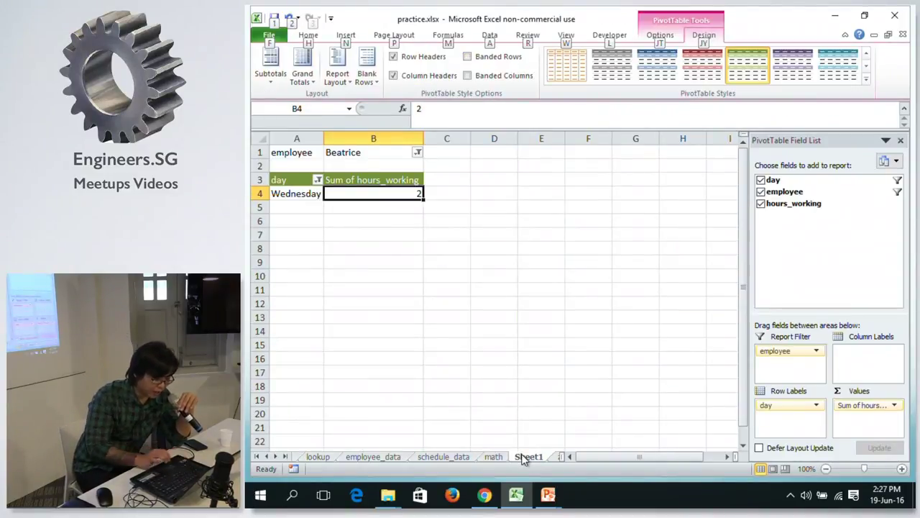
pyautogui.click(458, 457)
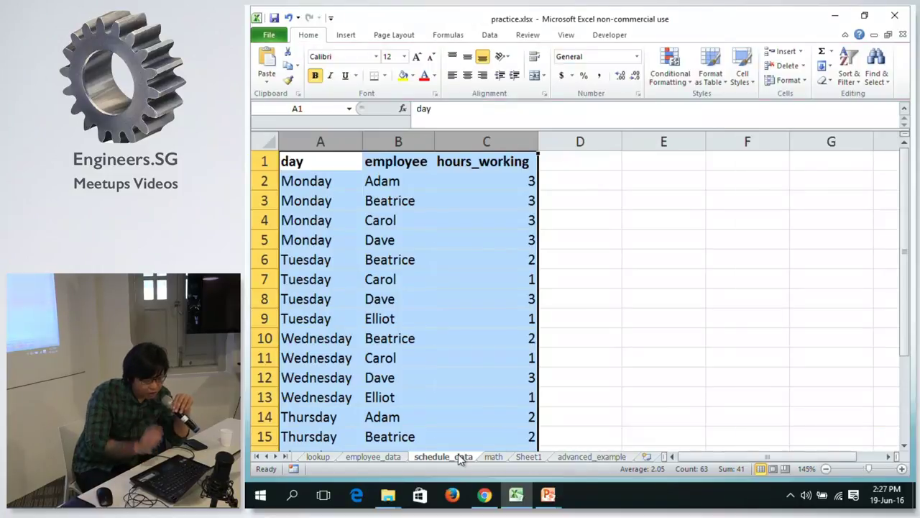
# Select schedule_data columns A–C and begin a new PivotTable from them.
pyautogui.click(612, 236)
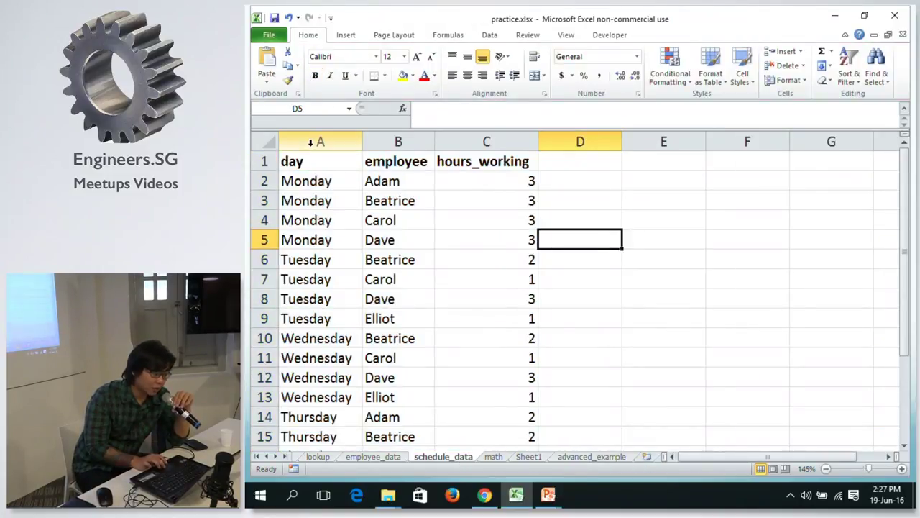
pyautogui.moveTo(311, 142); pyautogui.dragTo(496, 132)
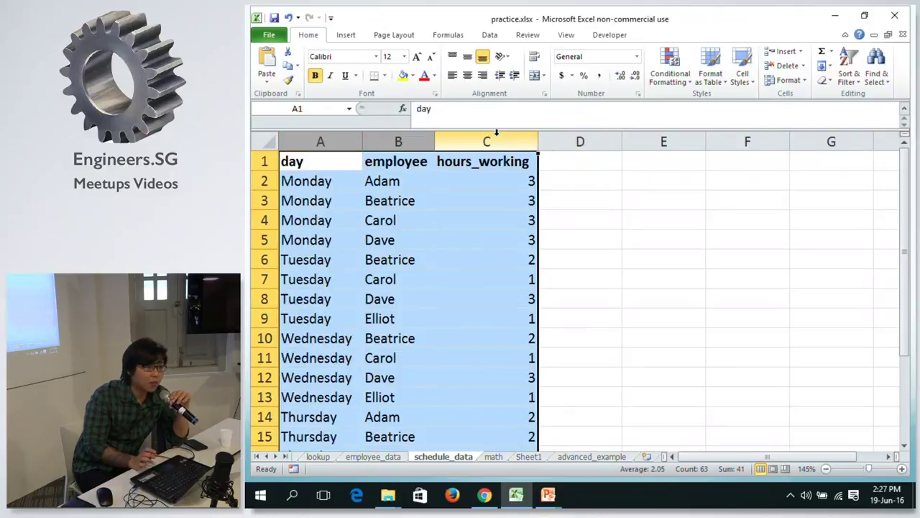
pyautogui.click(350, 35)
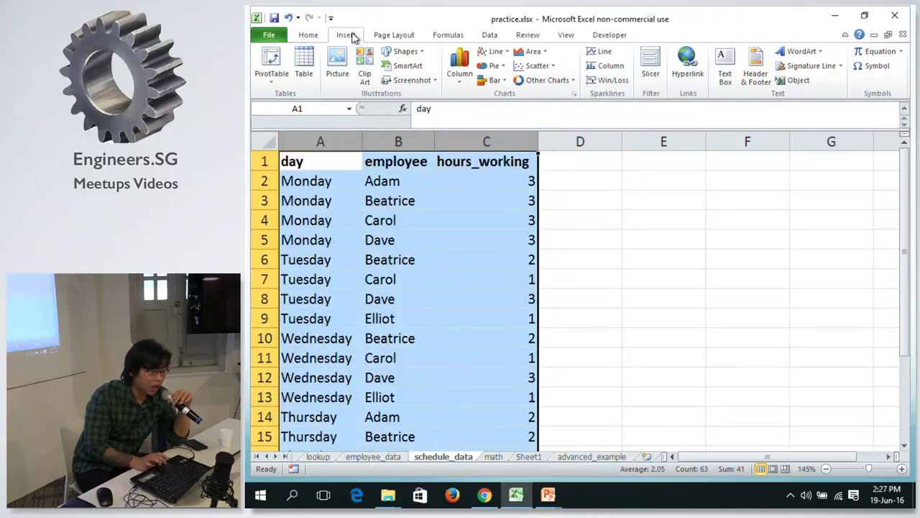
pyautogui.click(287, 58)
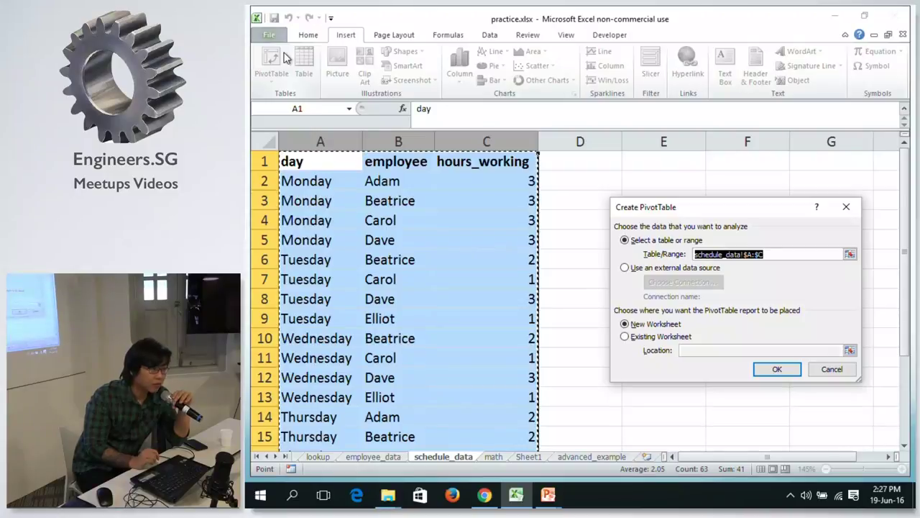
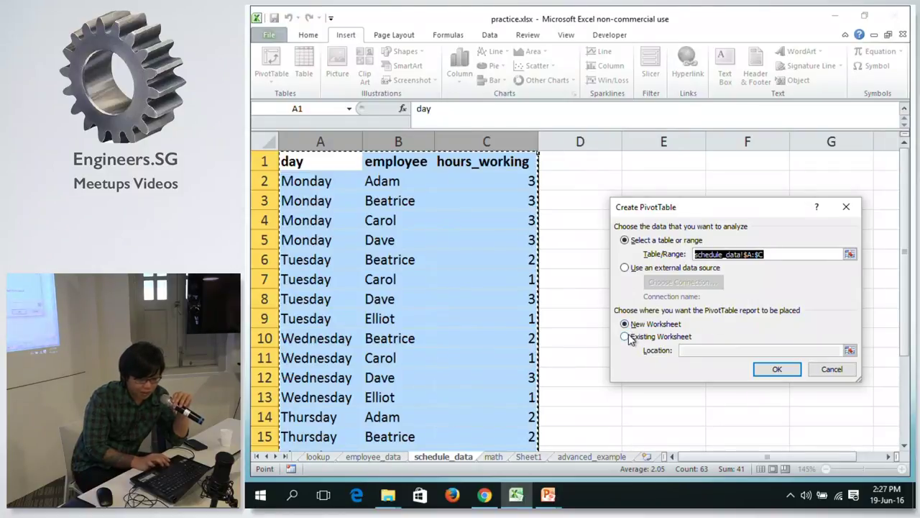
# Create a pivot table on new Sheet2 with hours_working in Values, showing Count of hours_working 20.
pyautogui.click(771, 370)
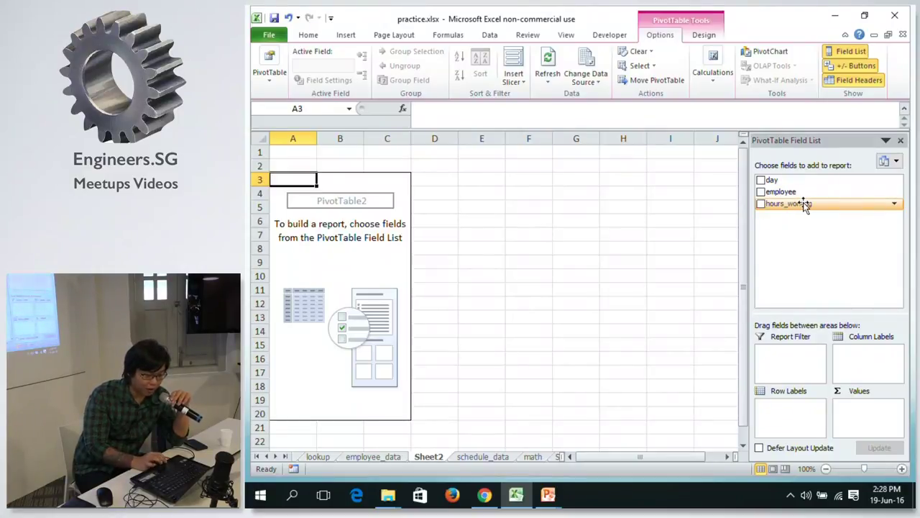
pyautogui.moveTo(806, 205); pyautogui.dragTo(865, 415)
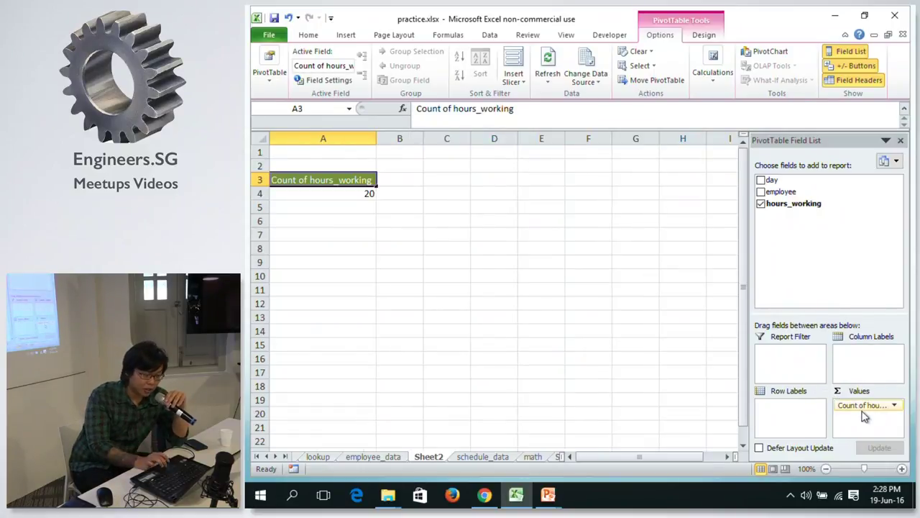
pyautogui.click(895, 406)
pyautogui.click(396, 180)
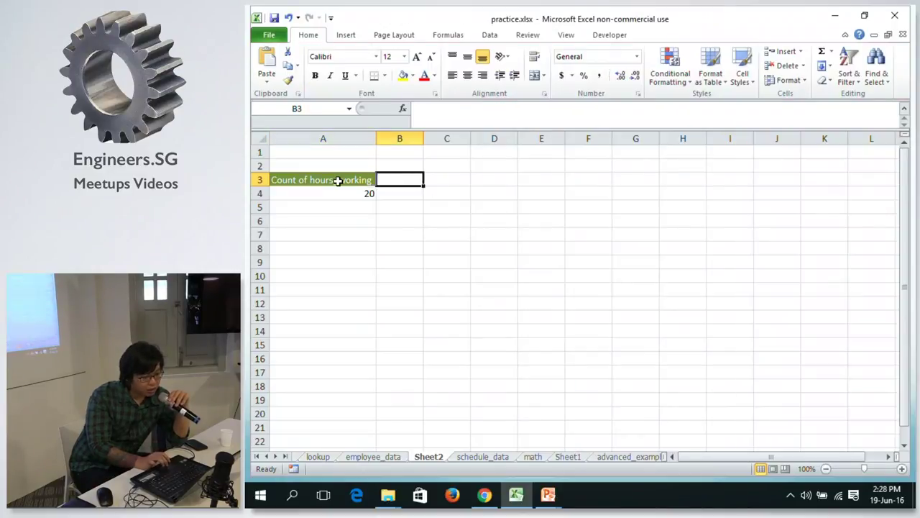
pyautogui.click(341, 189)
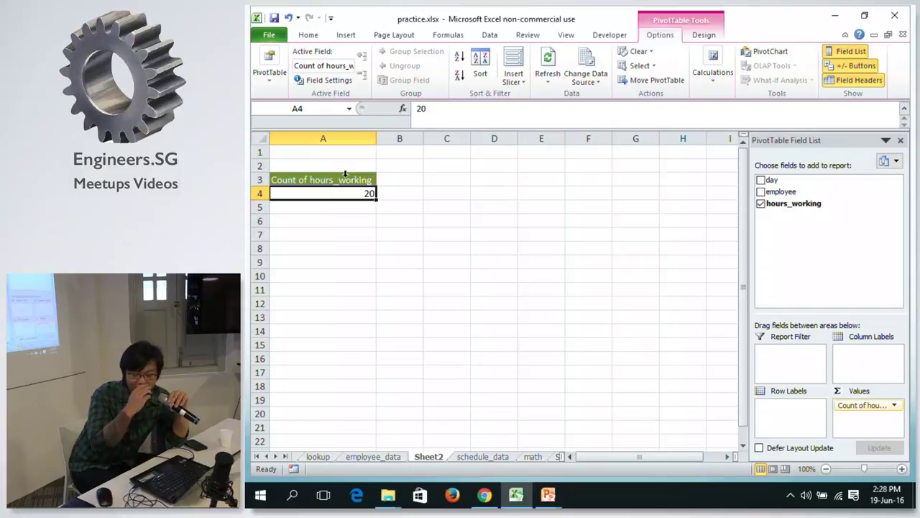
pyautogui.click(342, 179)
pyautogui.press('Down')
pyautogui.click(892, 406)
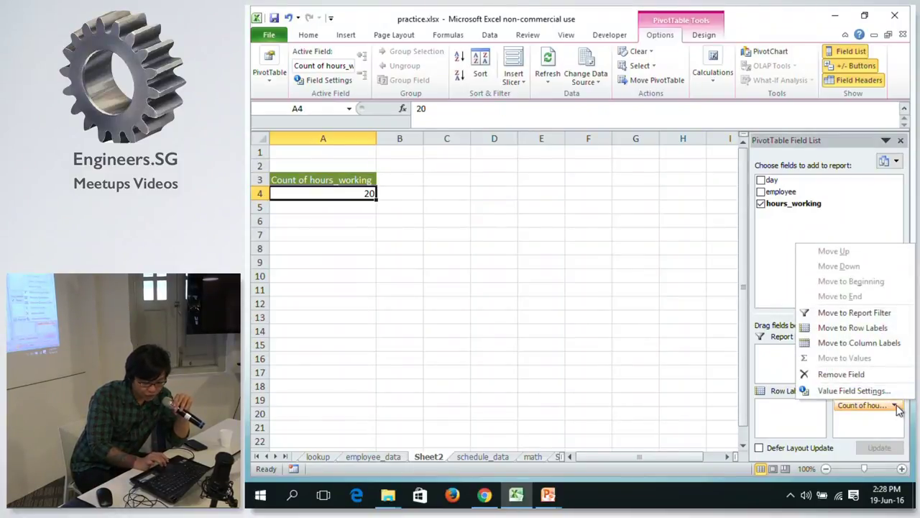
# Switch hours_working to Sum, giving 41, and check it against the math sheet's weekly total.
pyautogui.click(881, 395)
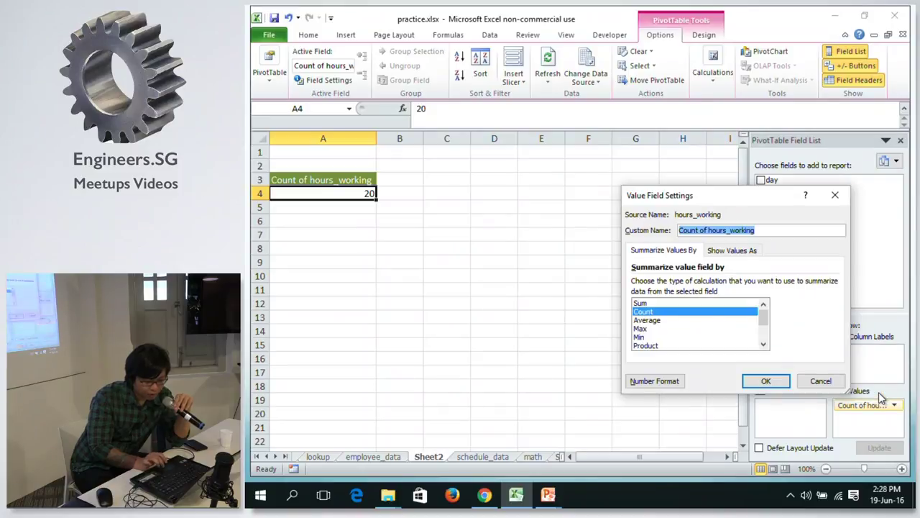
pyautogui.click(644, 303)
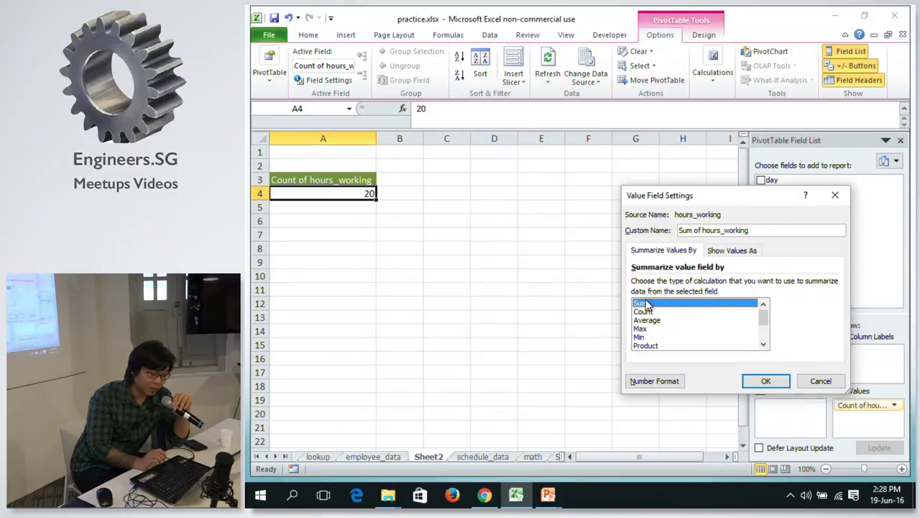
pyautogui.click(765, 380)
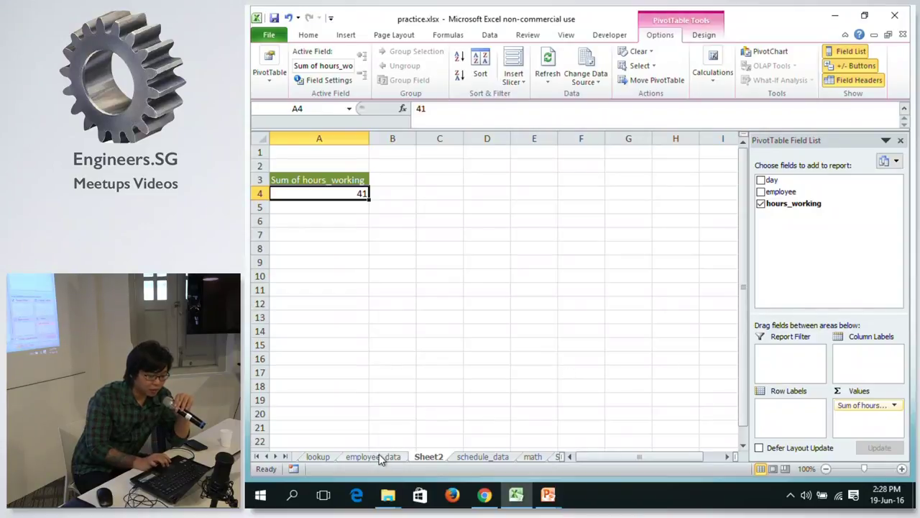
pyautogui.click(533, 458)
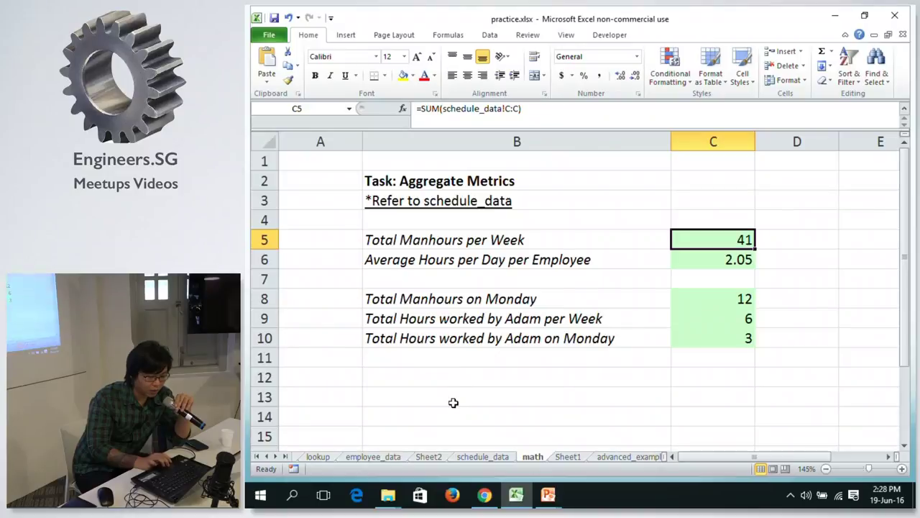
pyautogui.click(428, 458)
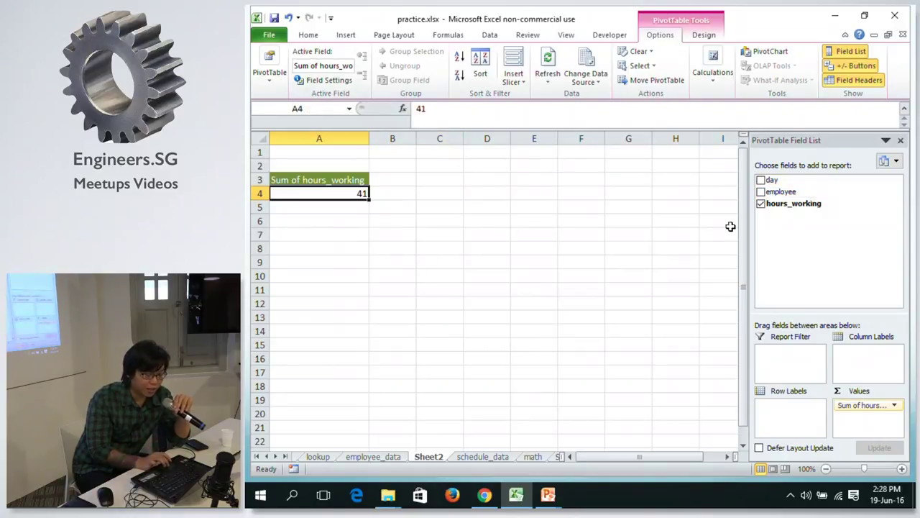
# Rearrange the pivot fields so employee is in Row Labels and day is a Report Filter.
pyautogui.moveTo(798, 183); pyautogui.dragTo(800, 439)
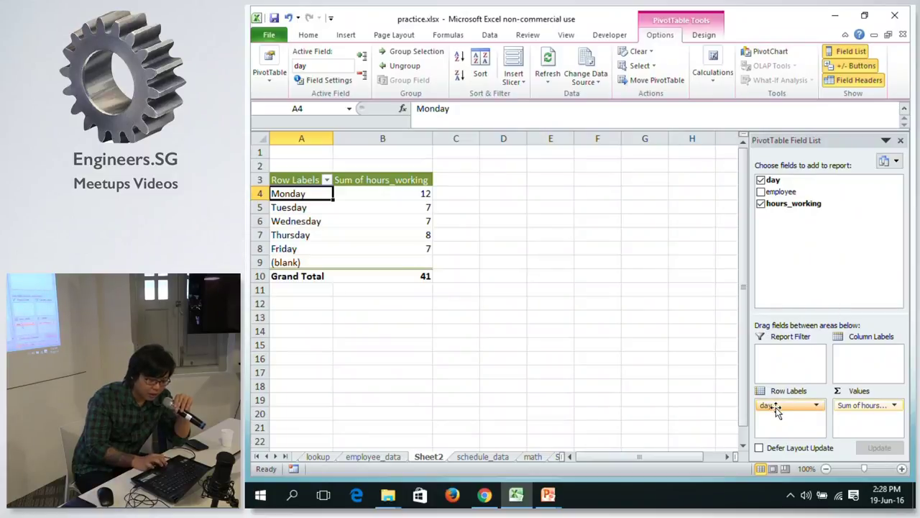
pyautogui.moveTo(776, 407); pyautogui.dragTo(697, 359)
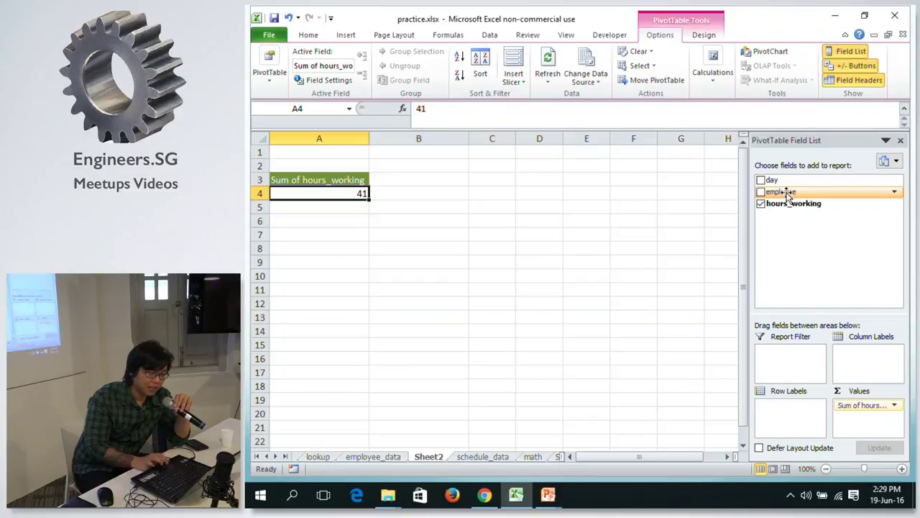
pyautogui.moveTo(787, 193); pyautogui.dragTo(859, 377)
pyautogui.moveTo(773, 179); pyautogui.dragTo(797, 422)
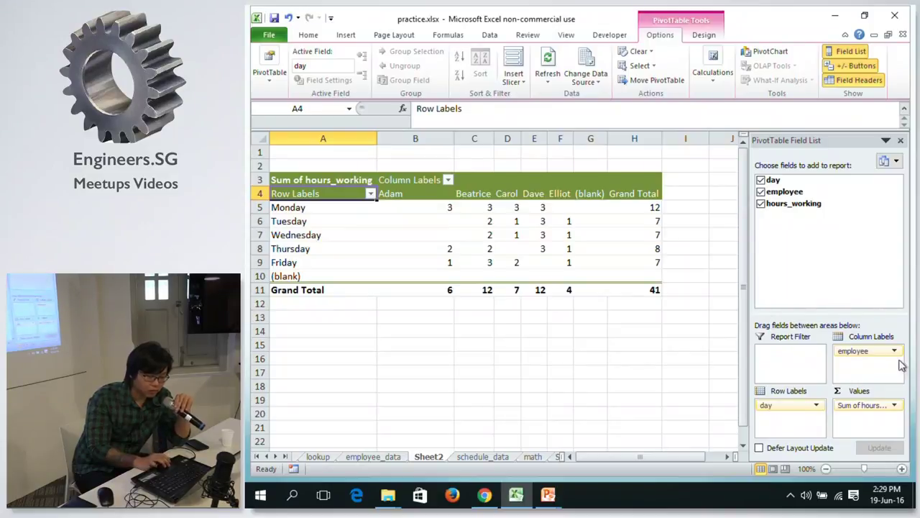
pyautogui.moveTo(871, 363); pyautogui.dragTo(890, 365)
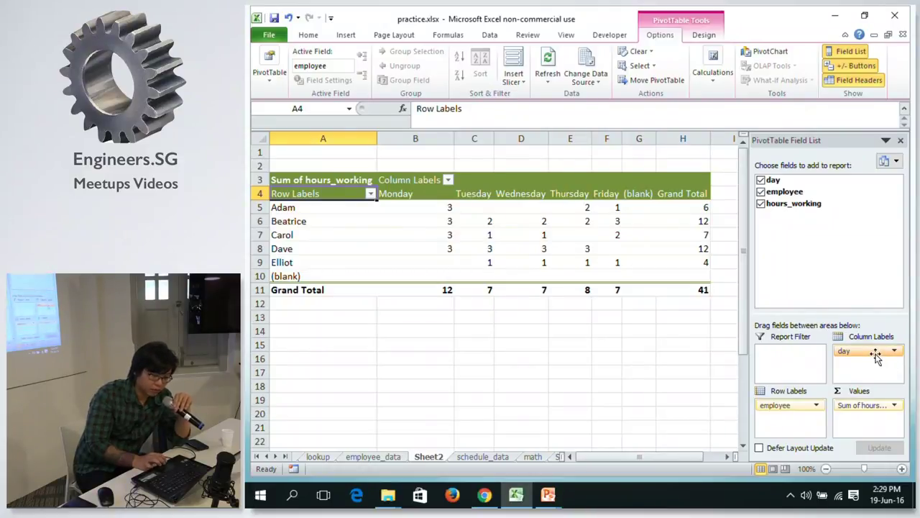
pyautogui.moveTo(876, 358); pyautogui.dragTo(810, 360)
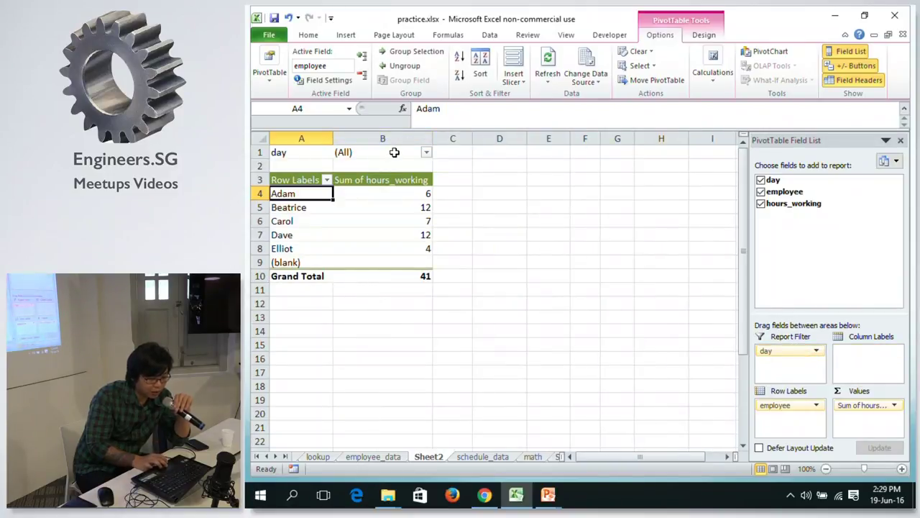
pyautogui.click(426, 153)
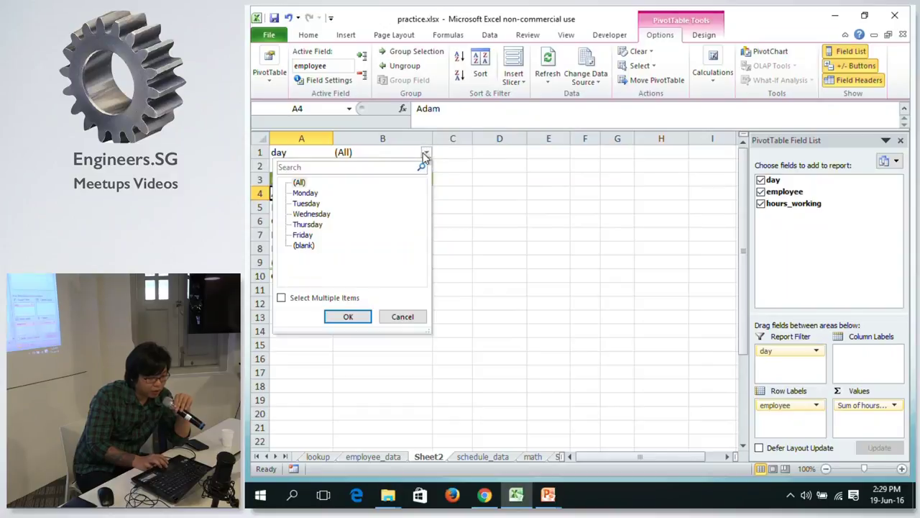
pyautogui.click(307, 204)
pyautogui.click(347, 315)
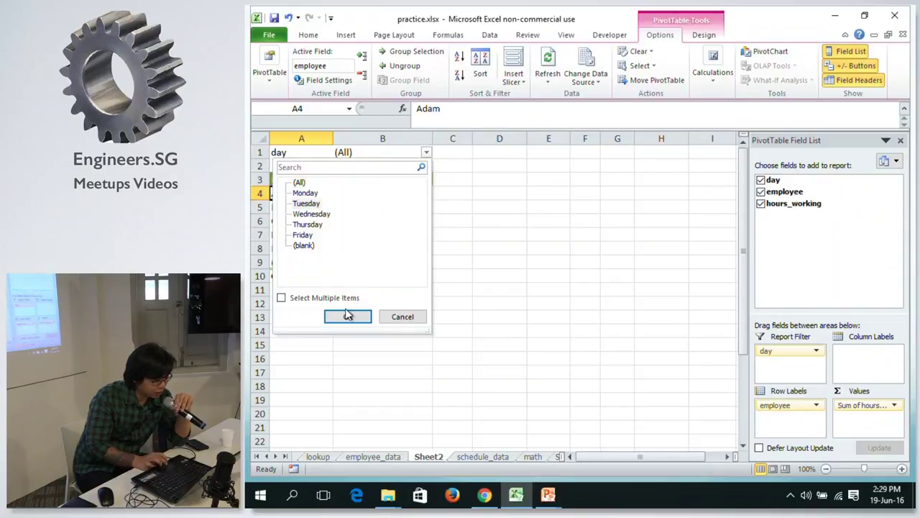
pyautogui.click(427, 153)
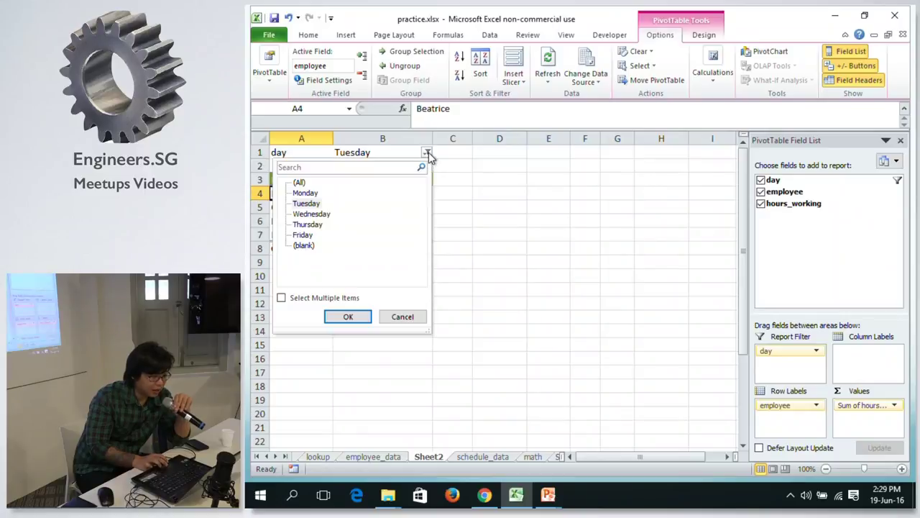
pyautogui.click(281, 297)
pyautogui.click(297, 236)
pyautogui.click(350, 316)
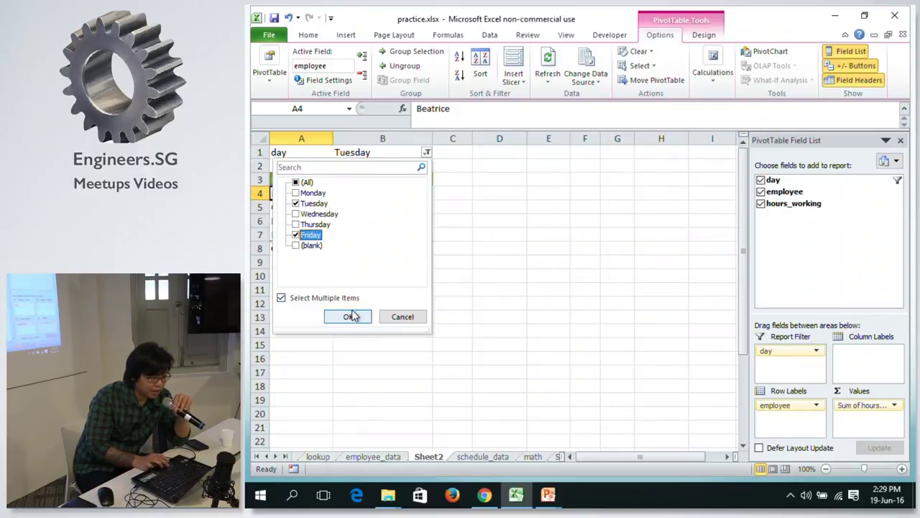
pyautogui.click(375, 176)
pyautogui.click(376, 189)
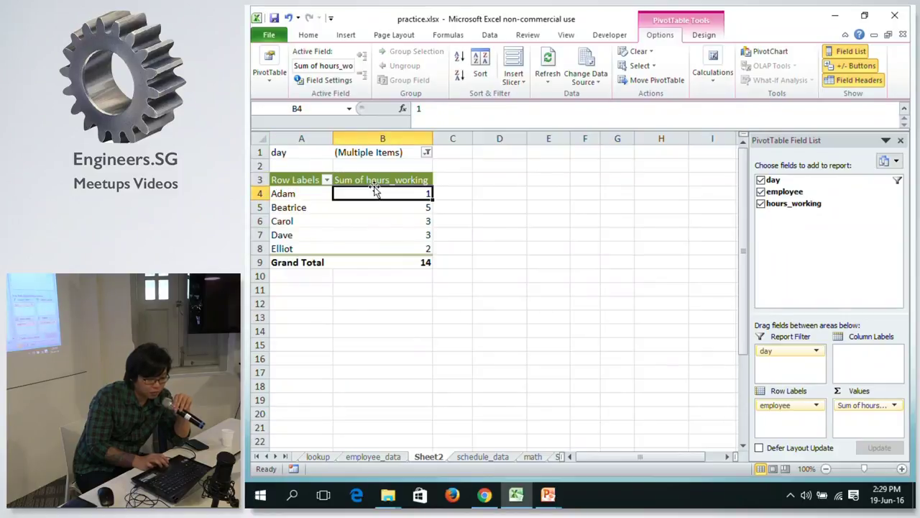
pyautogui.click(810, 243)
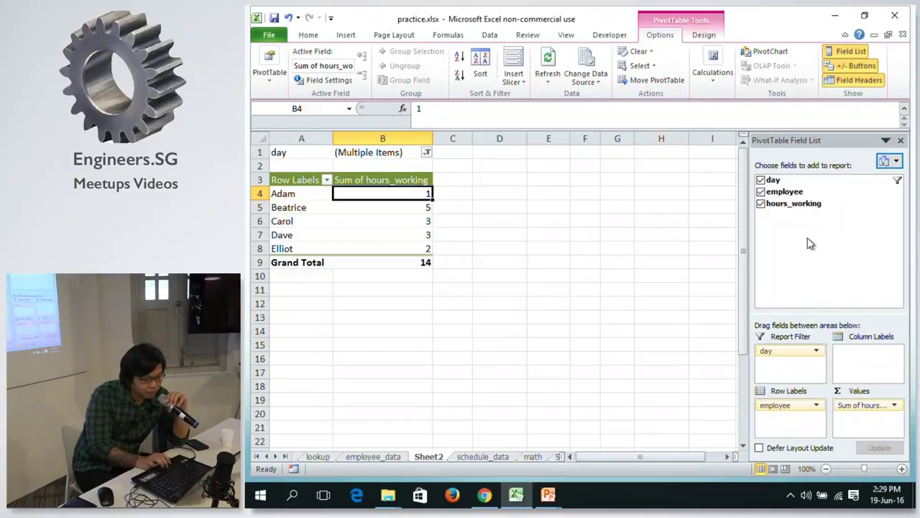
pyautogui.click(412, 238)
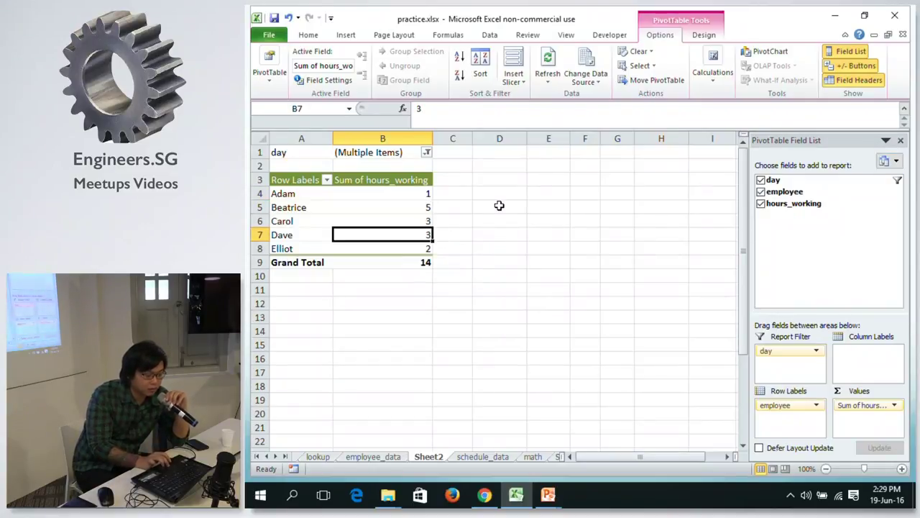
pyautogui.click(497, 205)
pyautogui.click(427, 208)
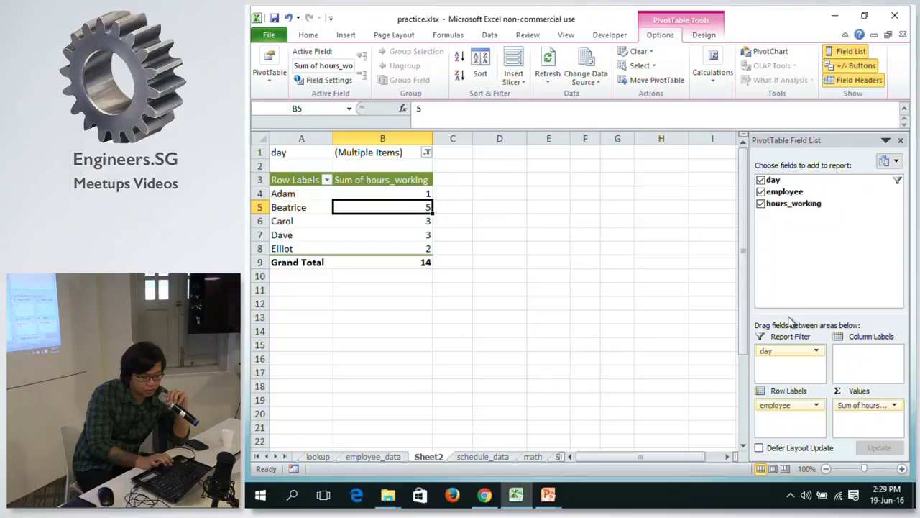
pyautogui.click(791, 407)
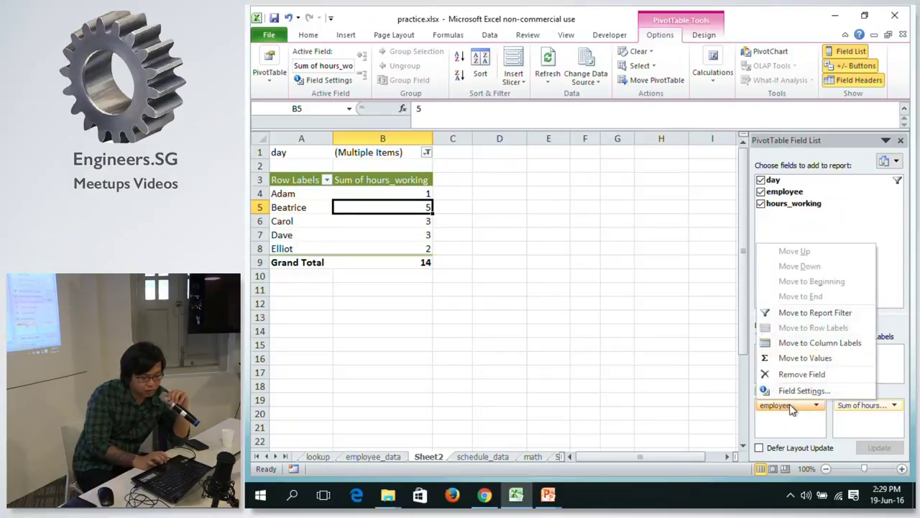
pyautogui.click(672, 388)
pyautogui.click(423, 197)
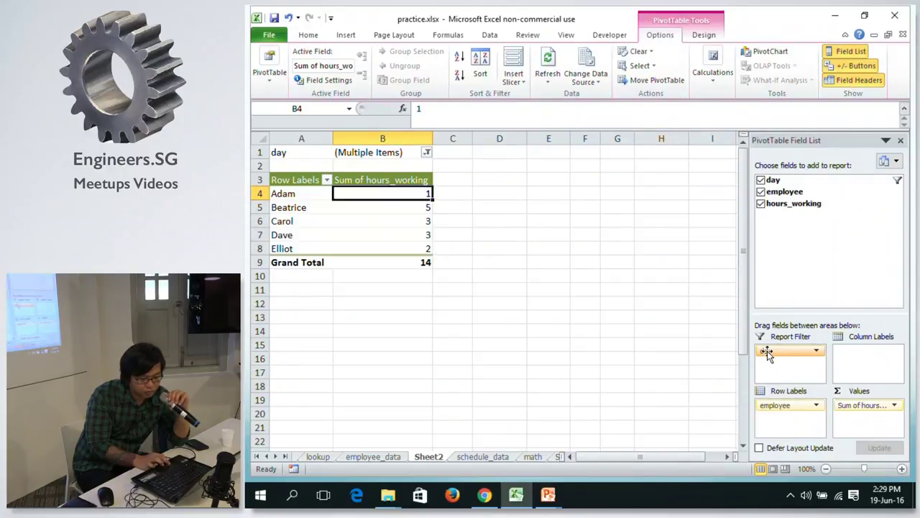
pyautogui.moveTo(766, 352); pyautogui.dragTo(631, 324)
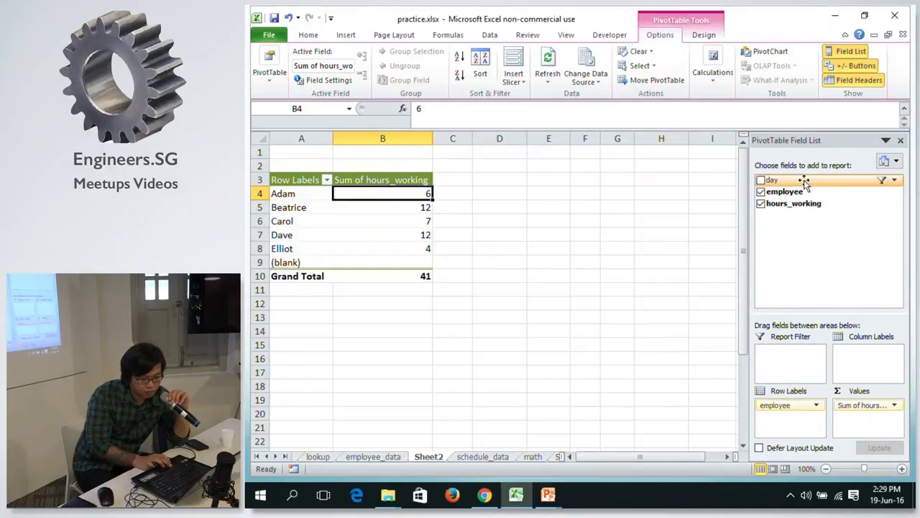
pyautogui.moveTo(804, 180); pyautogui.dragTo(814, 375)
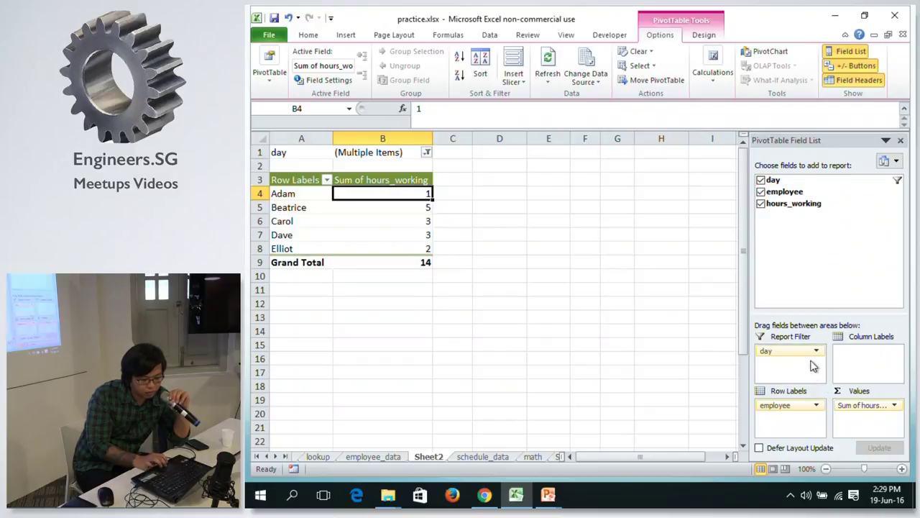
pyautogui.click(816, 350)
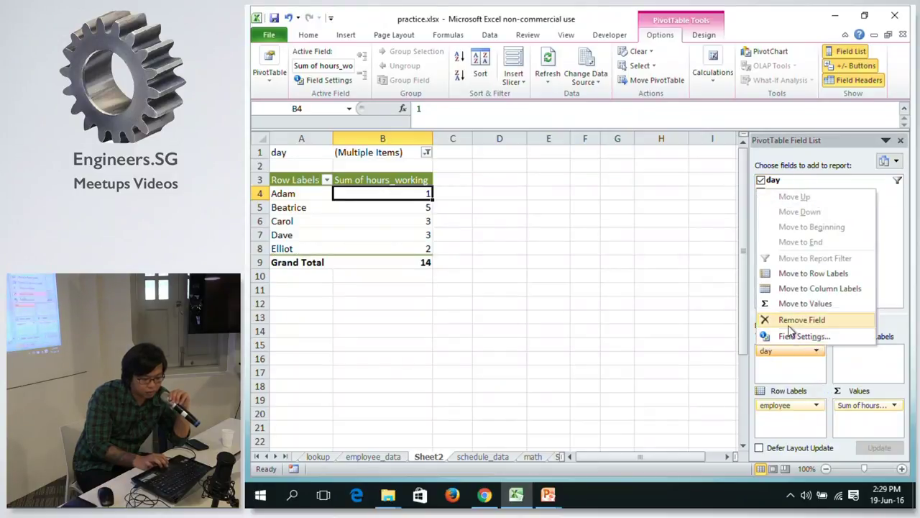
pyautogui.click(427, 153)
pyautogui.click(295, 184)
pyautogui.click(348, 317)
pyautogui.click(358, 263)
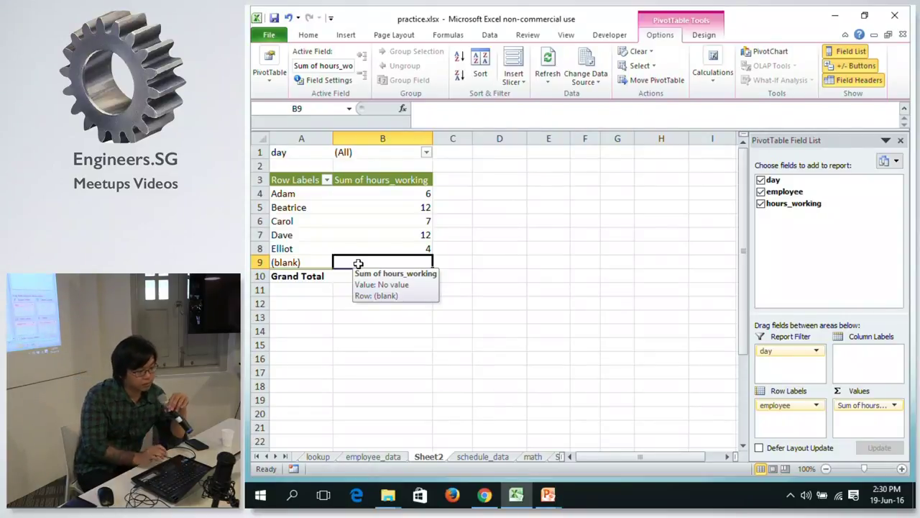
# Inspect the Sheet2 pivot: Adam's total 6, Grand Total 41, and the Sum of hours_working field settings.
pyautogui.click(402, 192)
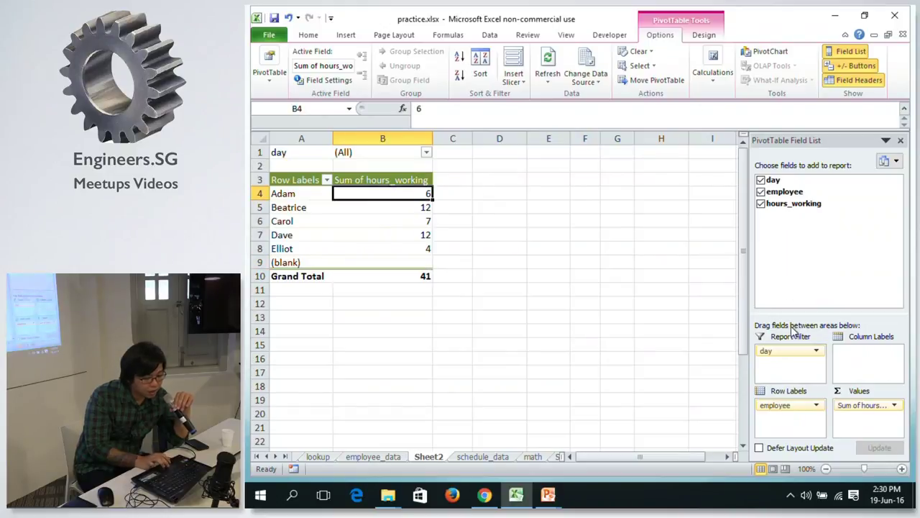
pyautogui.click(379, 180)
pyautogui.hotkey('ctrl', 'c')
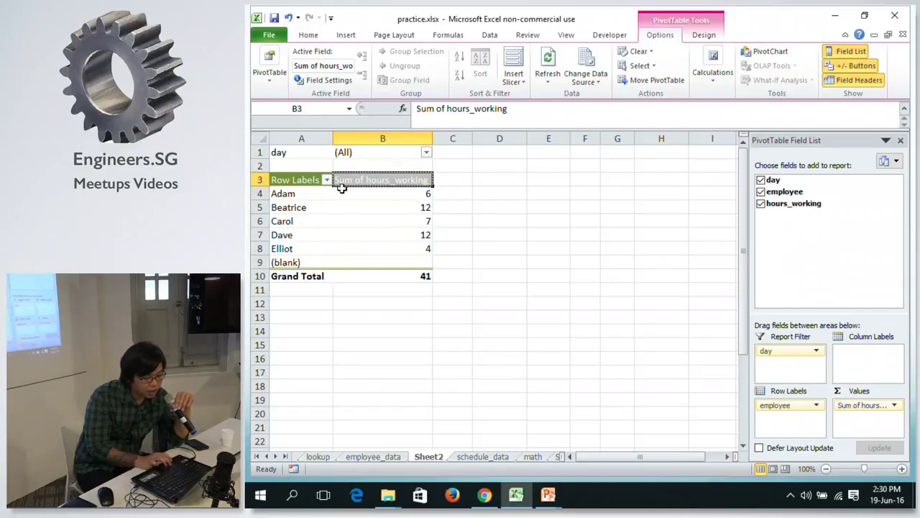
pyautogui.press('Escape')
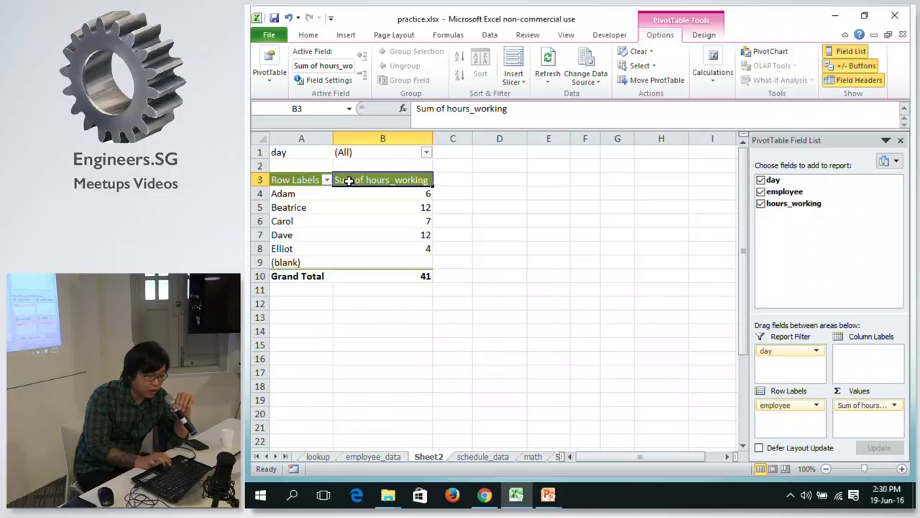
pyautogui.click(353, 195)
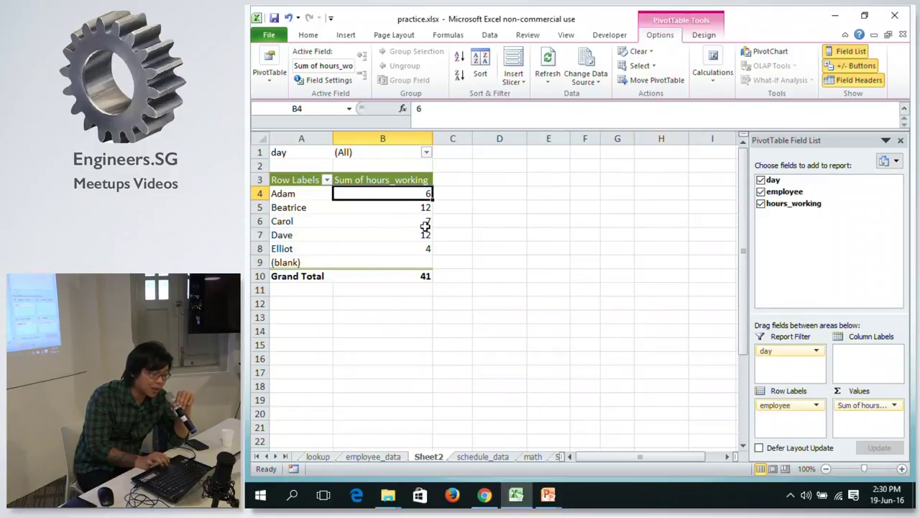
pyautogui.rightClick(399, 181)
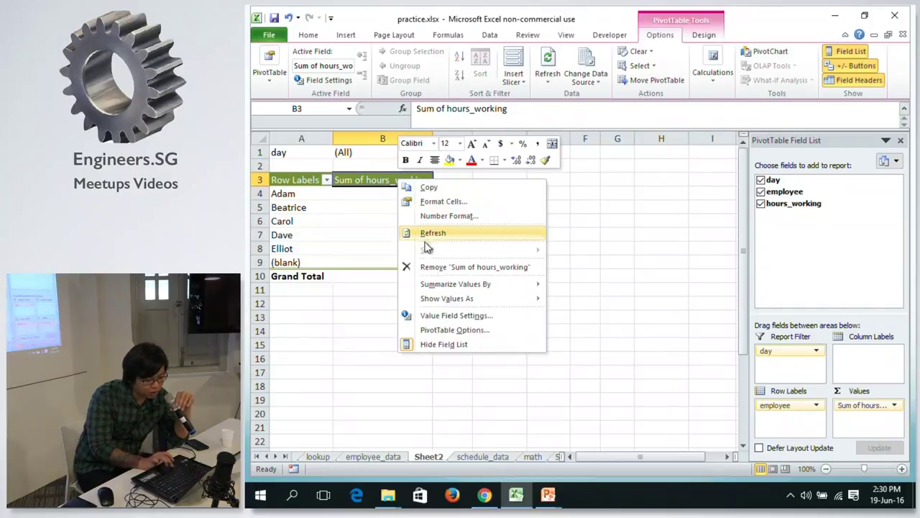
pyautogui.click(432, 316)
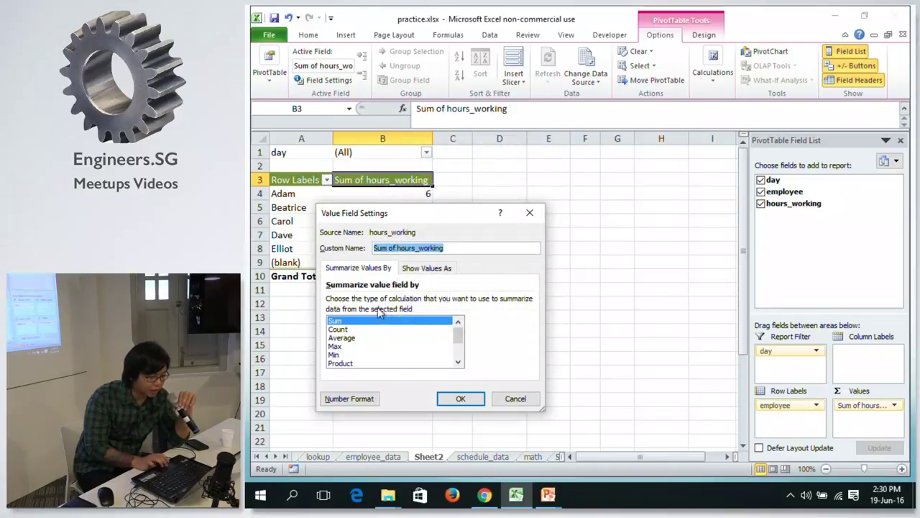
pyautogui.click(515, 399)
pyautogui.click(402, 275)
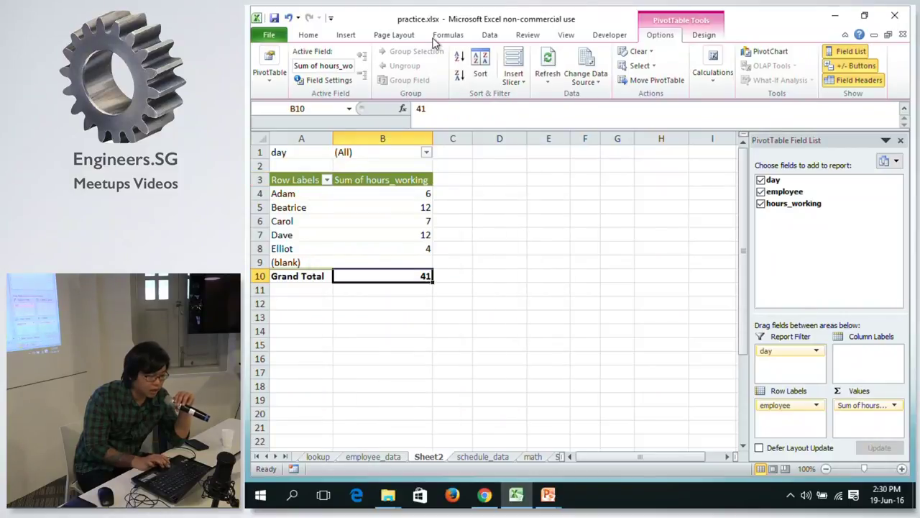
pyautogui.click(401, 188)
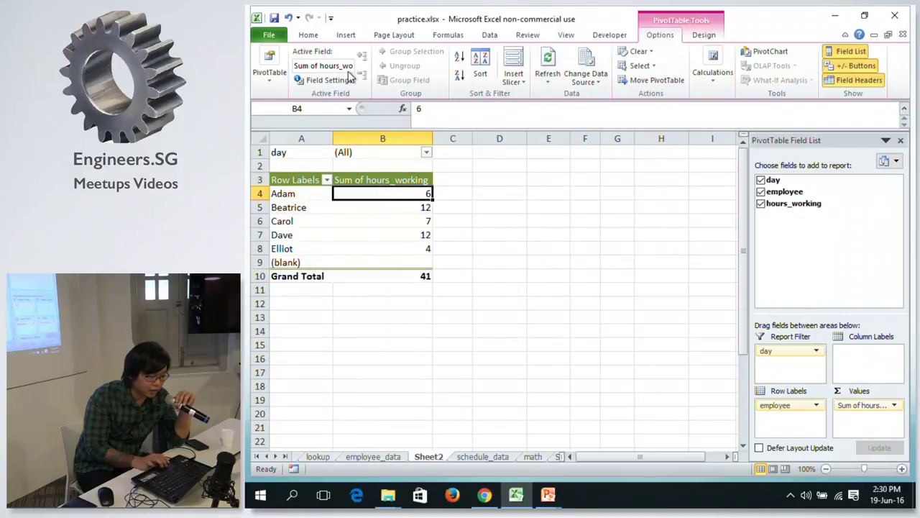
pyautogui.click(268, 74)
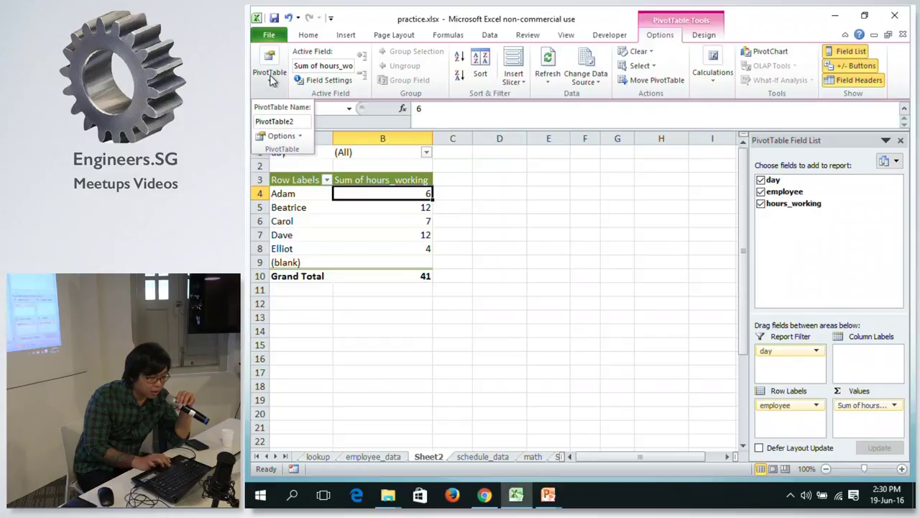
pyautogui.press('Escape')
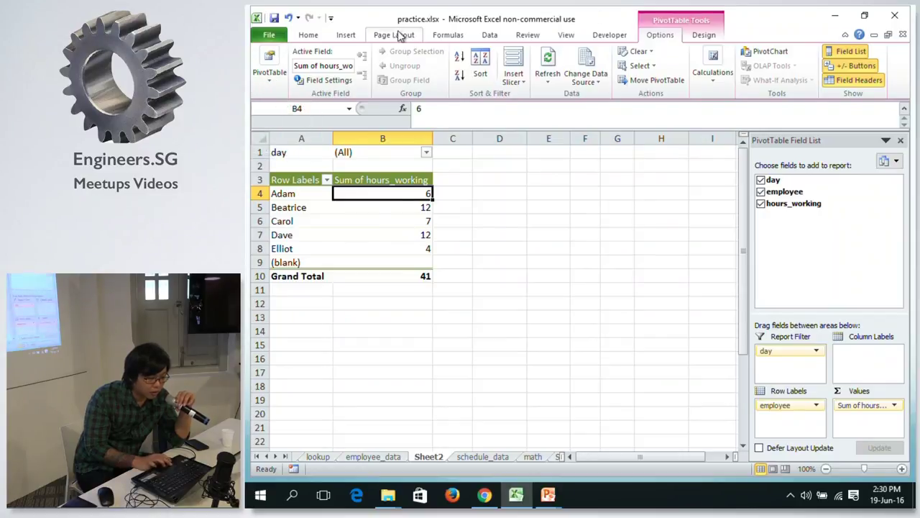
# Go to the schedule_data sheet and show the Insert PivotTable dropdown choices.
pyautogui.click(346, 34)
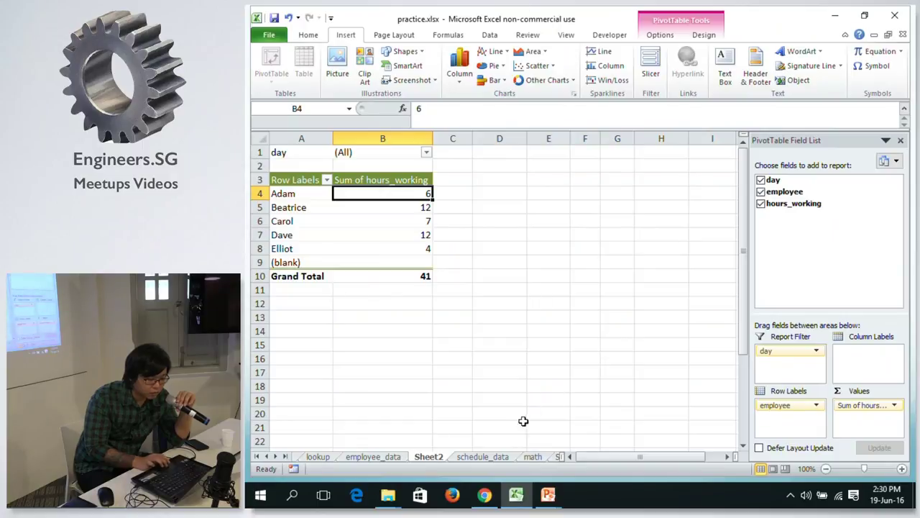
pyautogui.click(483, 457)
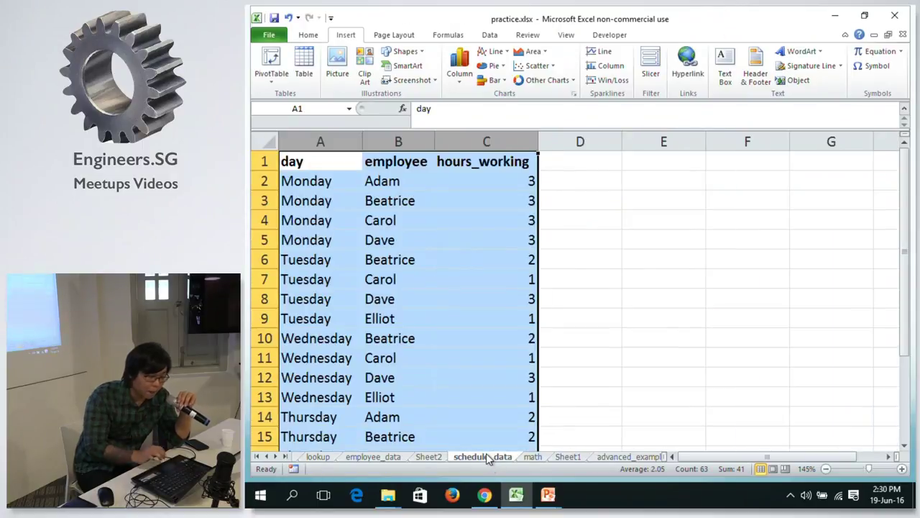
pyautogui.click(257, 76)
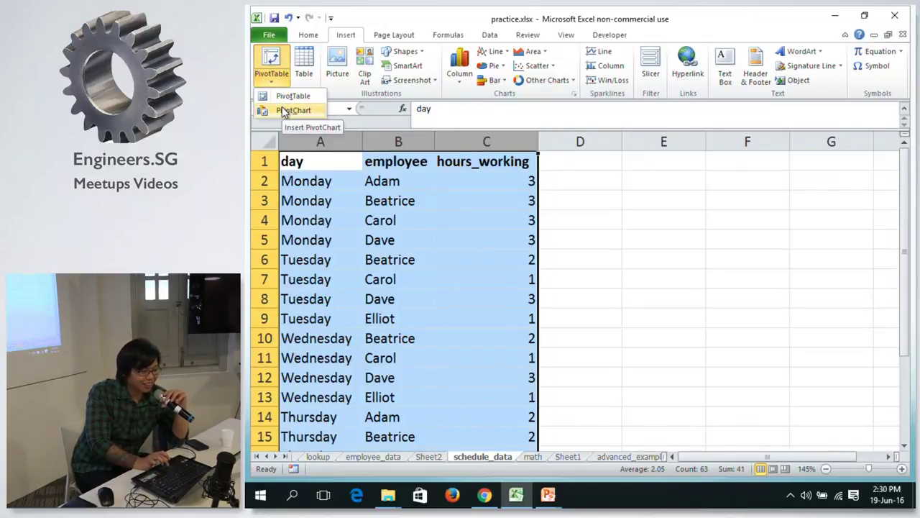
# Create a PivotChart on new Sheet3 with hours_working as its value field.
pyautogui.click(283, 109)
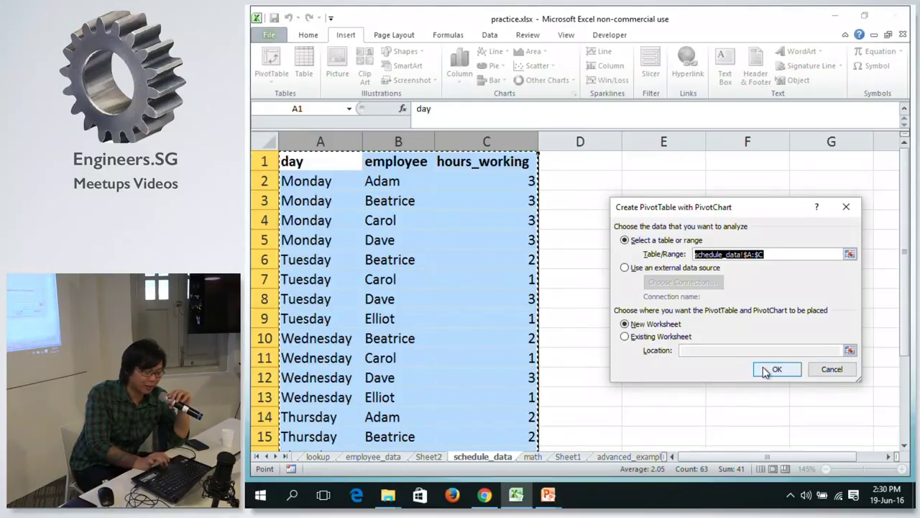
pyautogui.click(766, 371)
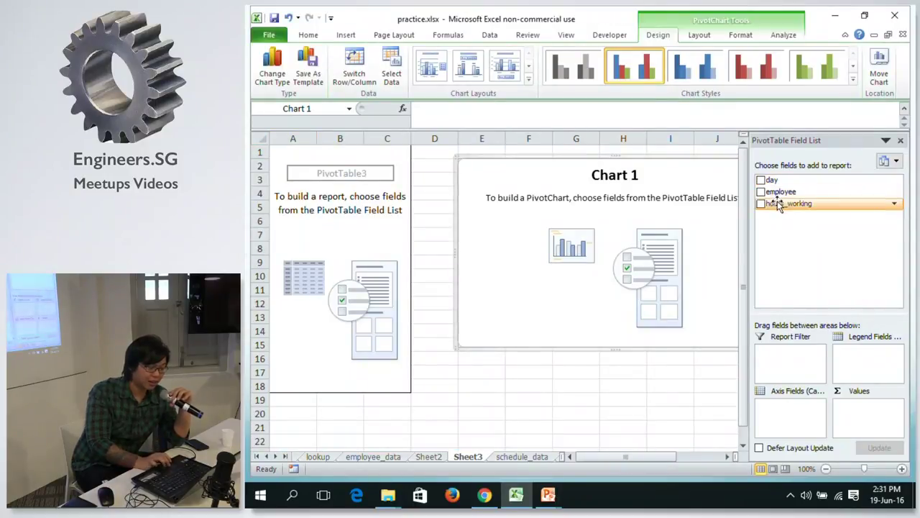
pyautogui.moveTo(777, 204)
pyautogui.mouseDown()
pyautogui.moveTo(910, 403)
pyautogui.moveTo(870, 420)
pyautogui.mouseUp()
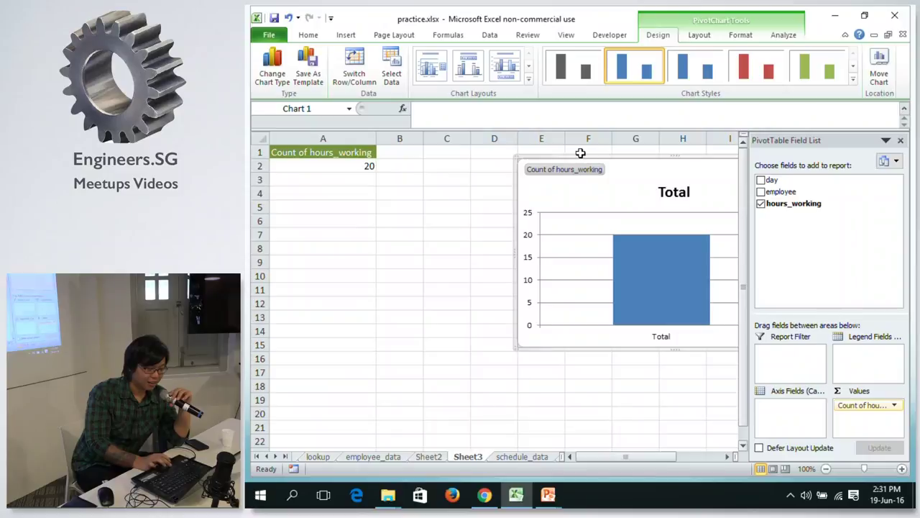
# Summarize hours_working as Sum, move the chart left, and put day on the axis.
pyautogui.click(894, 405)
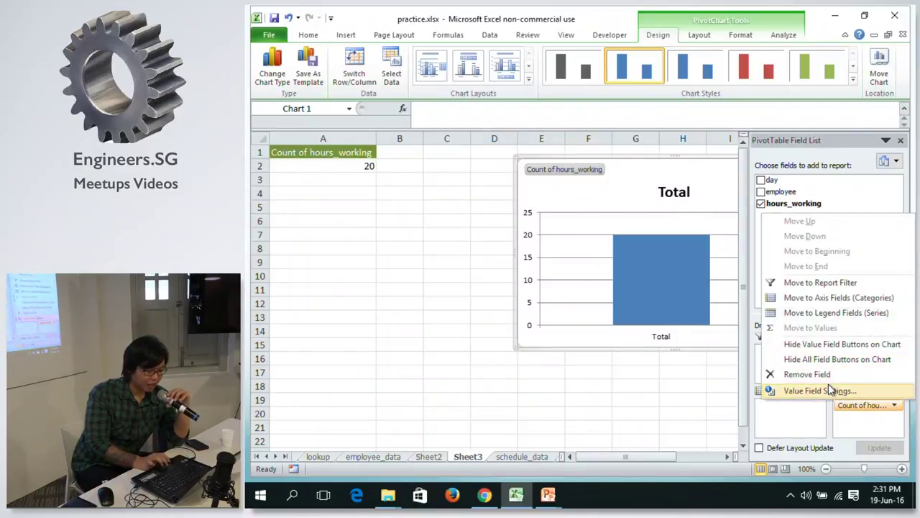
pyautogui.click(827, 389)
pyautogui.click(640, 303)
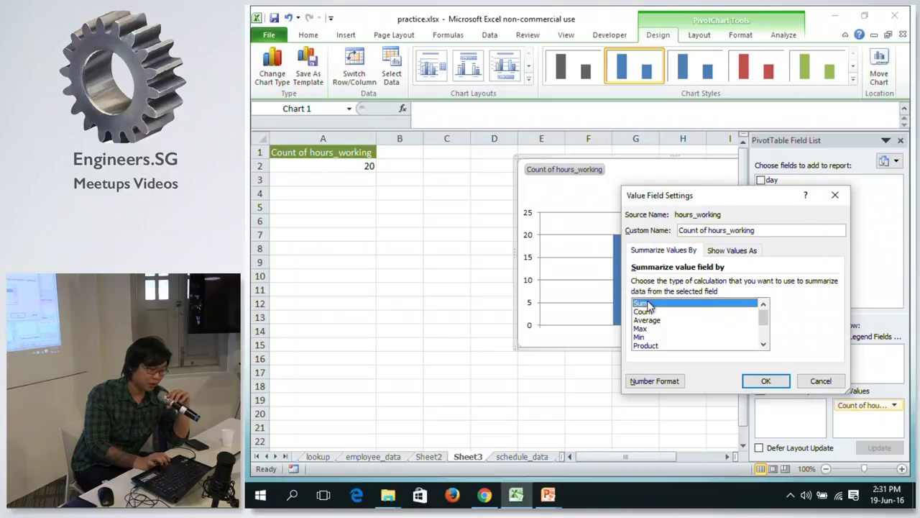
pyautogui.click(766, 380)
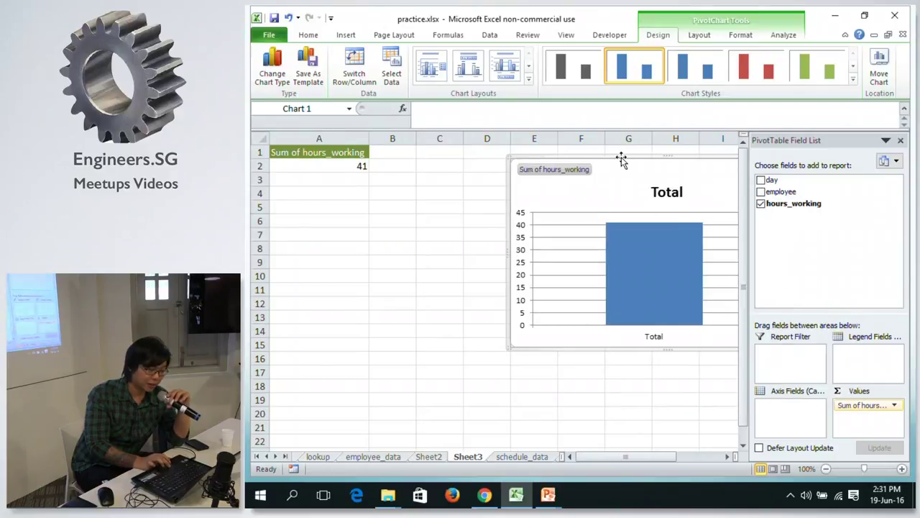
pyautogui.moveTo(621, 157); pyautogui.dragTo(491, 187)
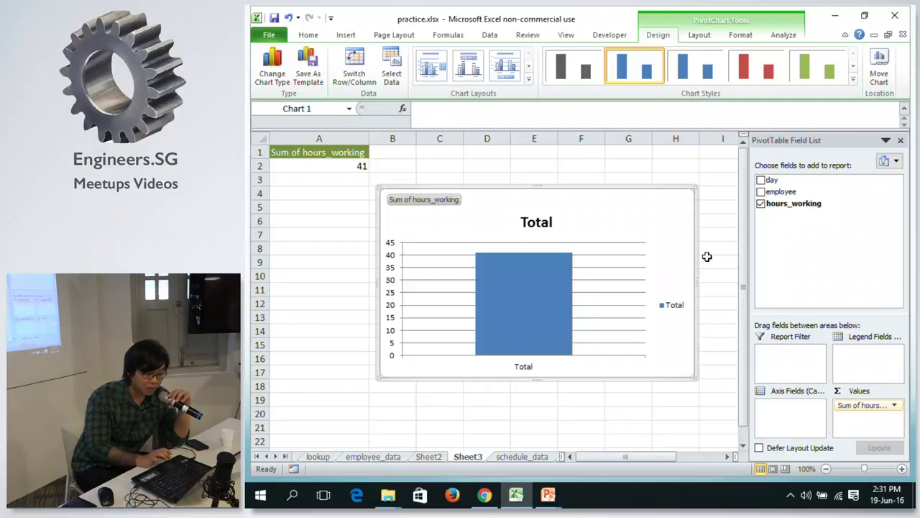
pyautogui.moveTo(791, 184); pyautogui.dragTo(777, 430)
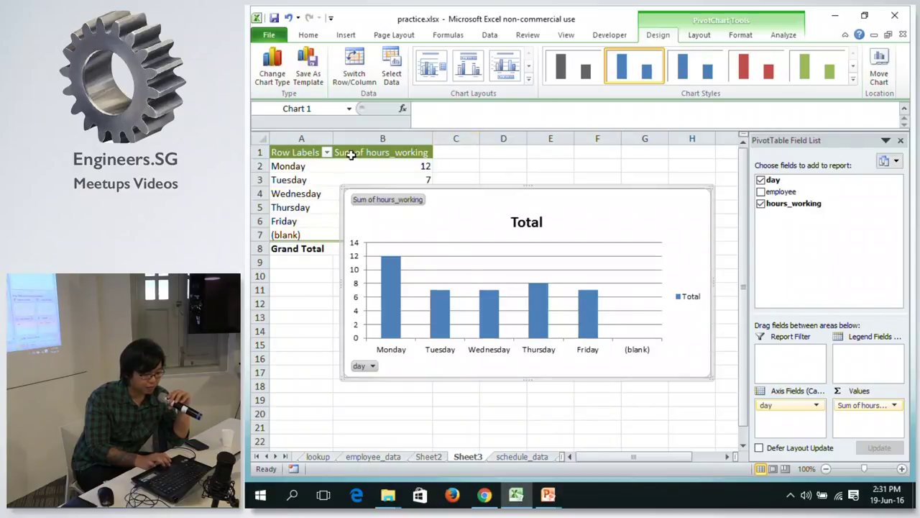
# Exclude the (blank) day and add employee as the chart's legend series.
pyautogui.click(327, 153)
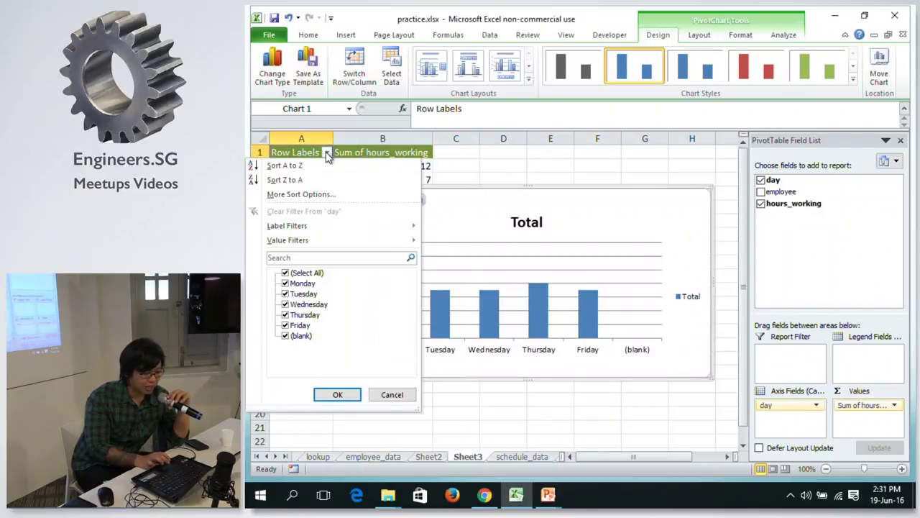
pyautogui.click(286, 336)
pyautogui.click(335, 395)
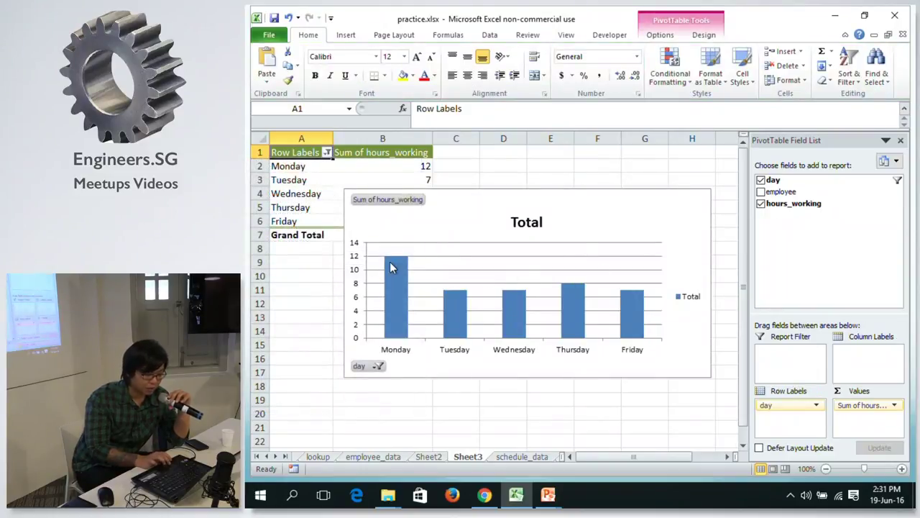
pyautogui.moveTo(781, 192); pyautogui.dragTo(856, 373)
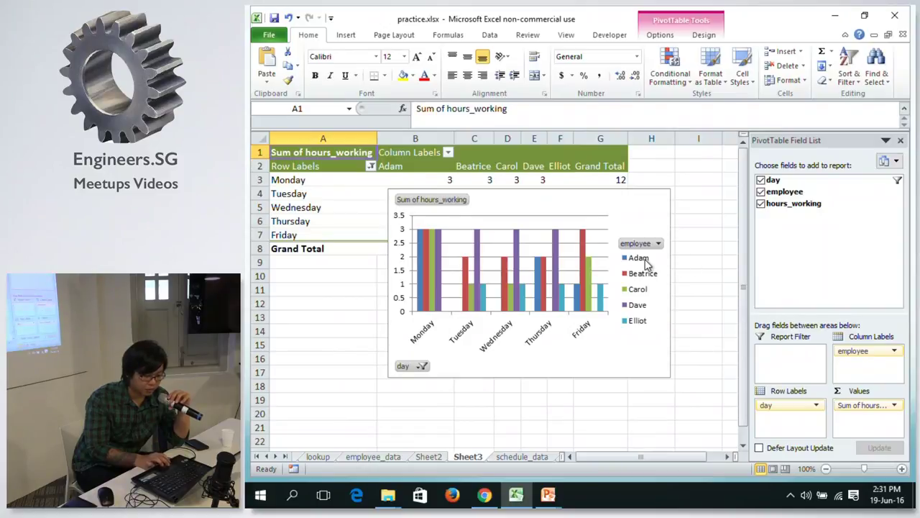
pyautogui.moveTo(867, 351); pyautogui.dragTo(867, 356)
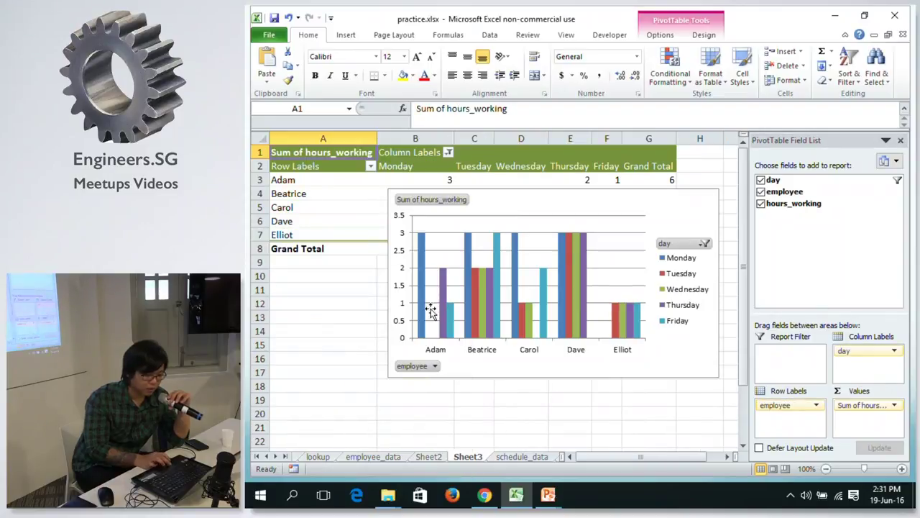
pyautogui.moveTo(857, 349); pyautogui.dragTo(867, 360)
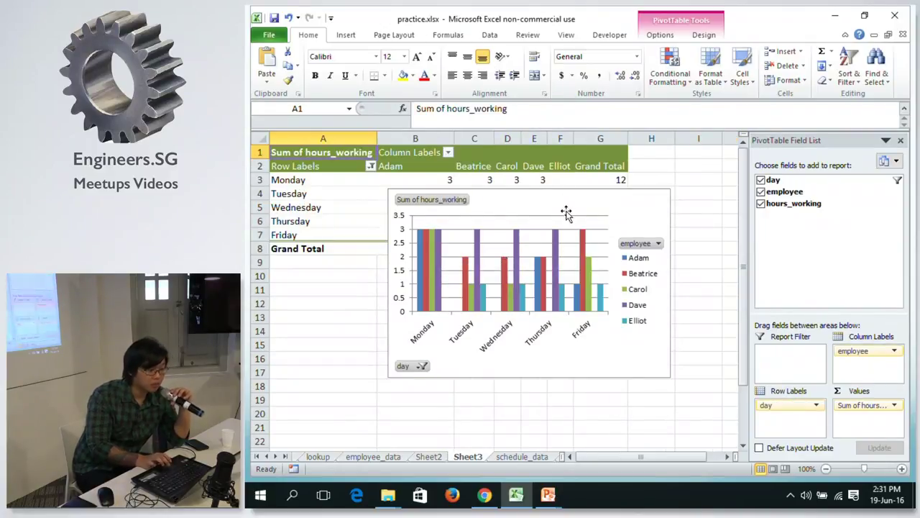
# Filter the chart to Adam only, then restore all five employees.
pyautogui.click(645, 244)
pyautogui.click(505, 340)
pyautogui.click(506, 350)
pyautogui.click(557, 462)
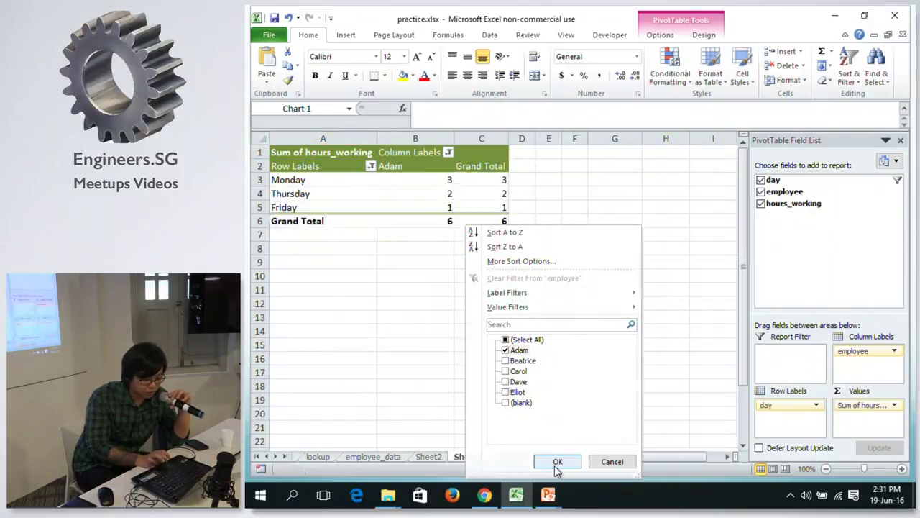
pyautogui.click(644, 292)
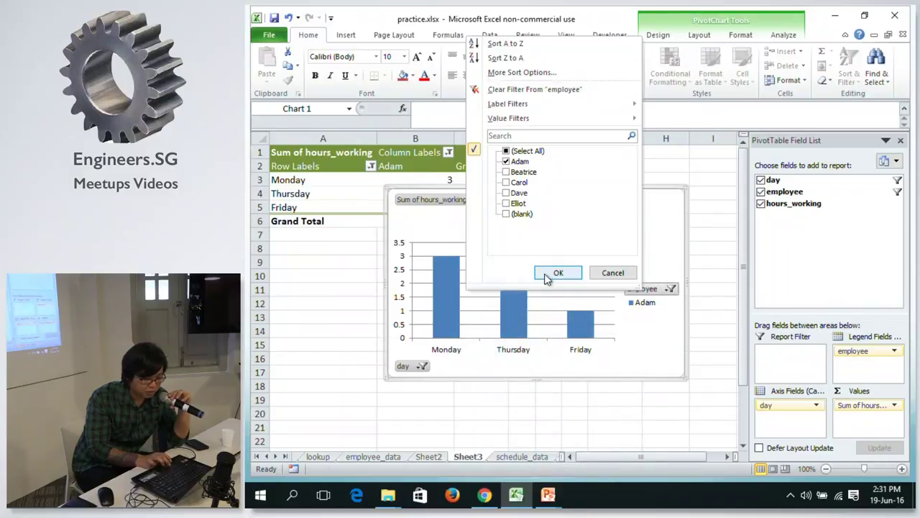
pyautogui.click(507, 152)
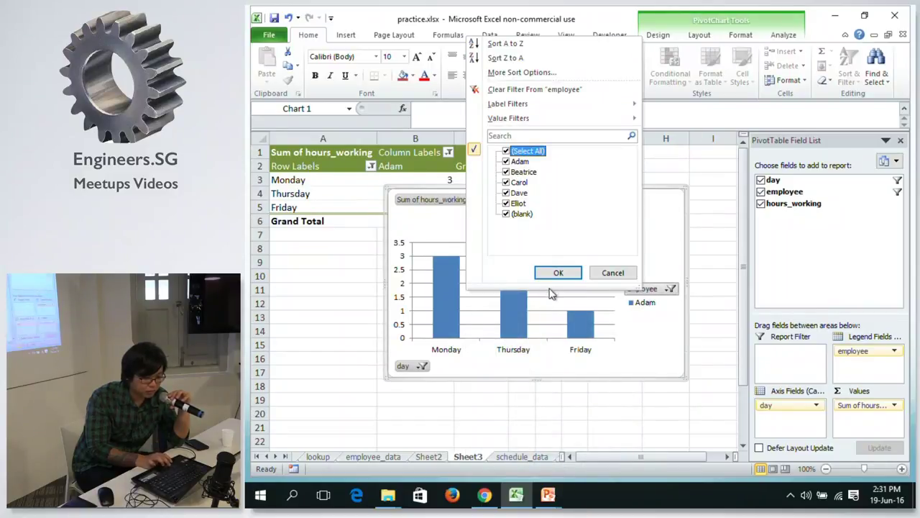
pyautogui.click(556, 274)
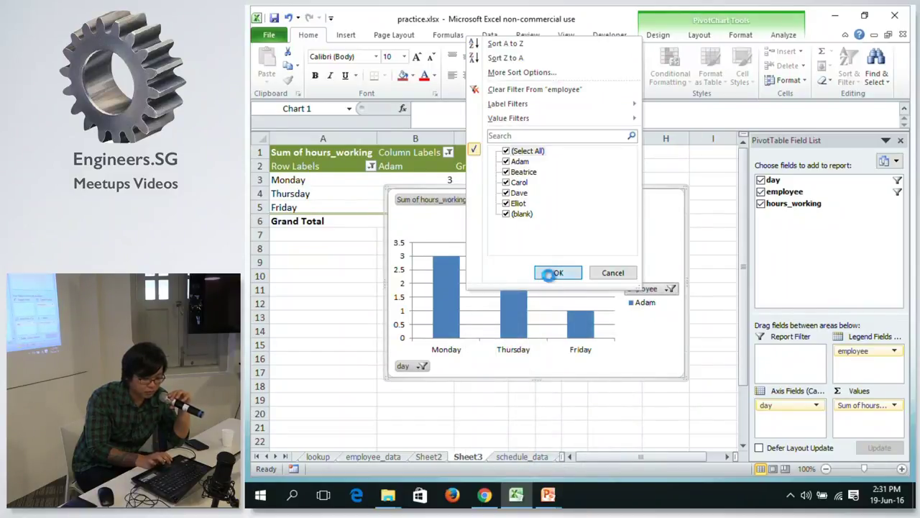
pyautogui.click(723, 318)
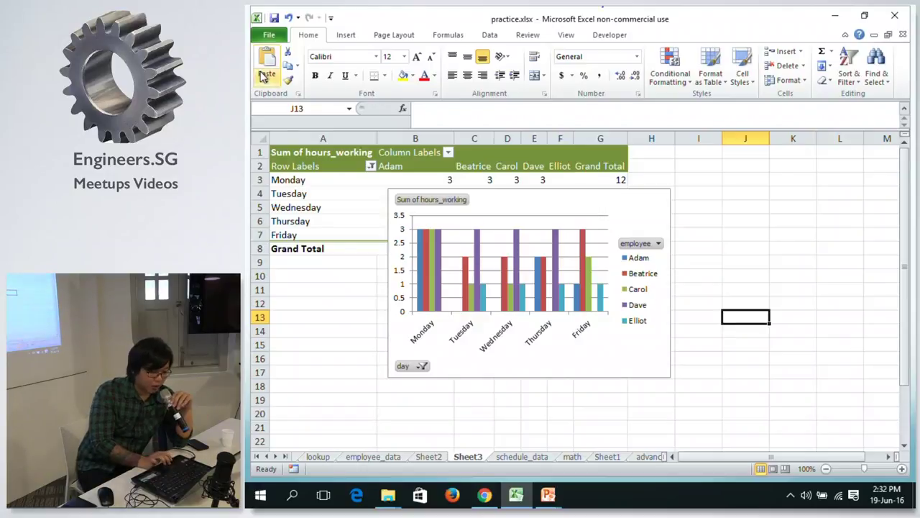
# Check Dave's total of 12 on Sheet2, then return to schedule_data with Insert tools showing.
pyautogui.click(429, 457)
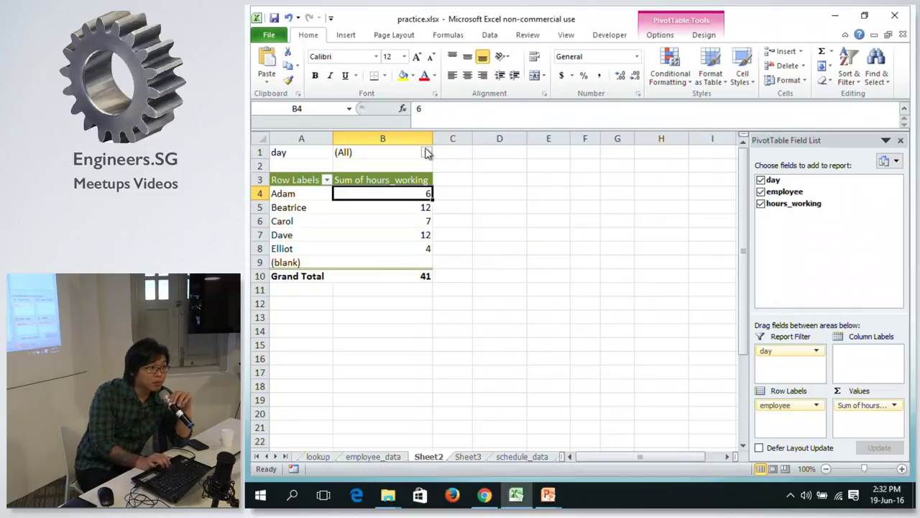
pyautogui.click(369, 231)
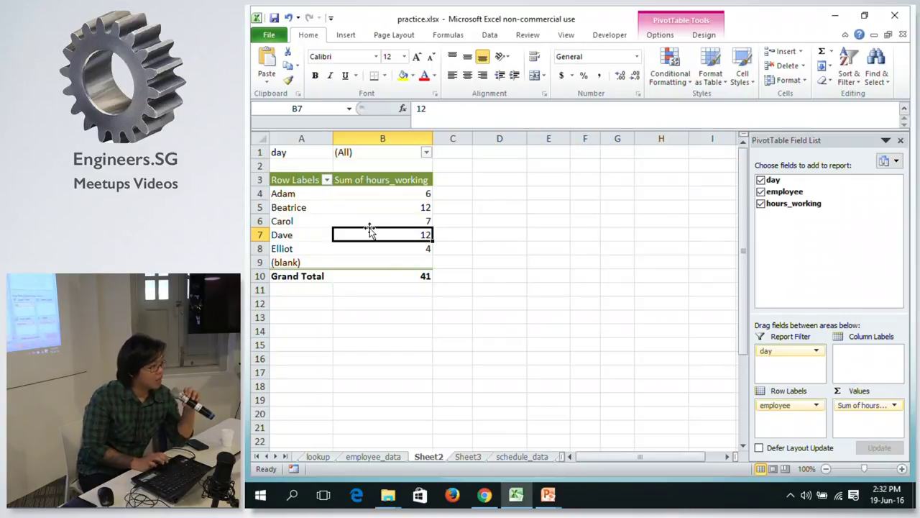
pyautogui.click(512, 457)
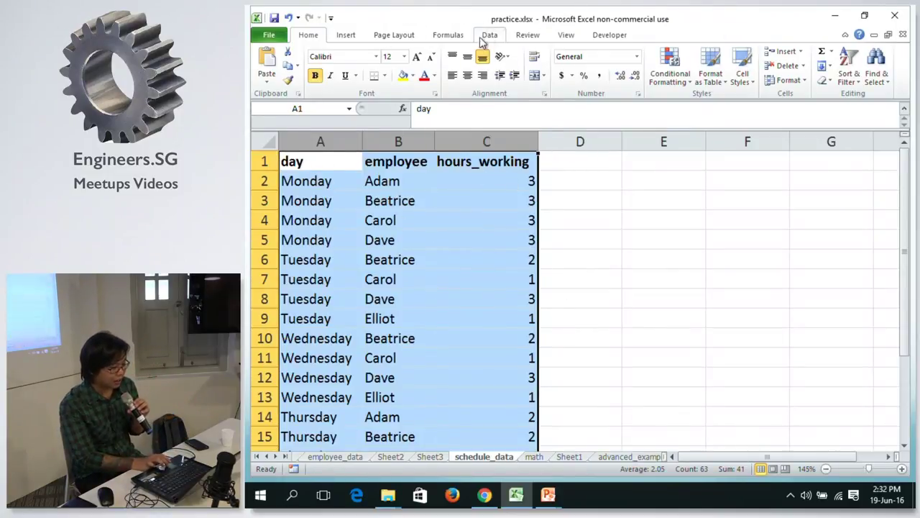
pyautogui.click(487, 36)
pyautogui.click(349, 35)
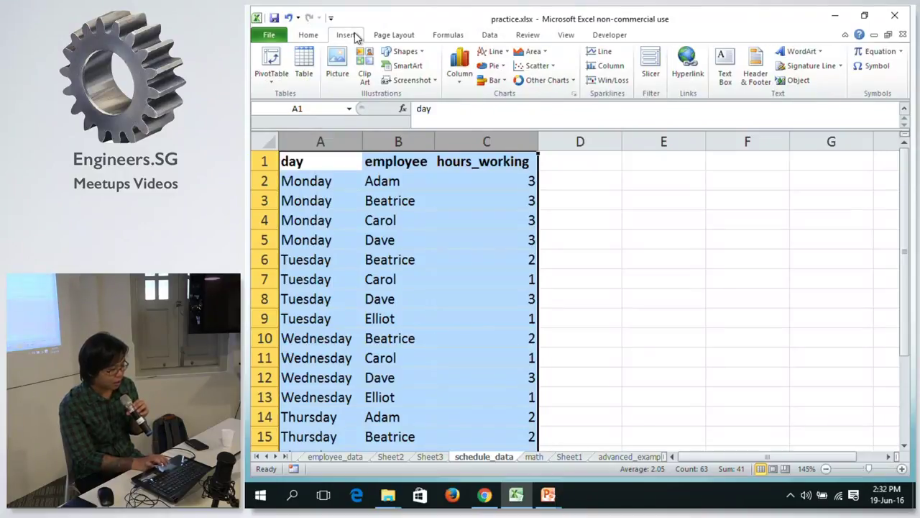
# Create a PivotChart on new Sheet4 with day on the axis and hours_working as values.
pyautogui.click(277, 84)
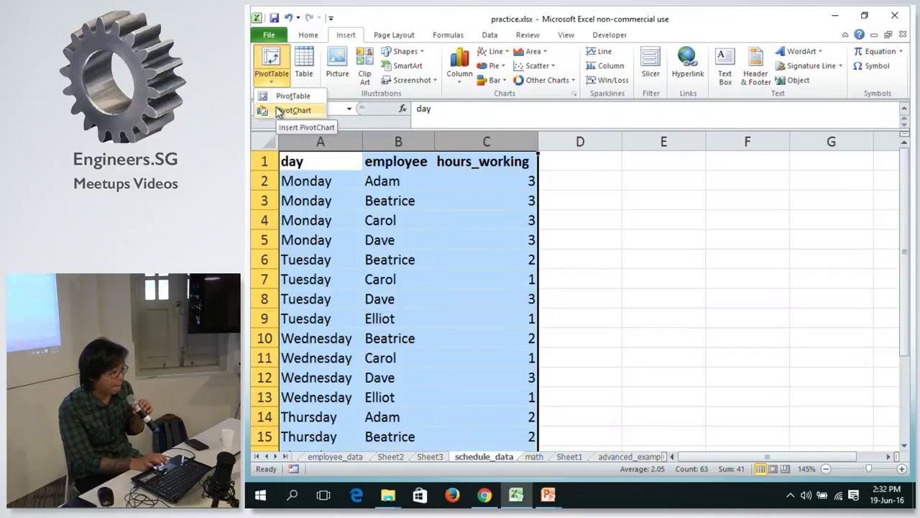
pyautogui.click(291, 110)
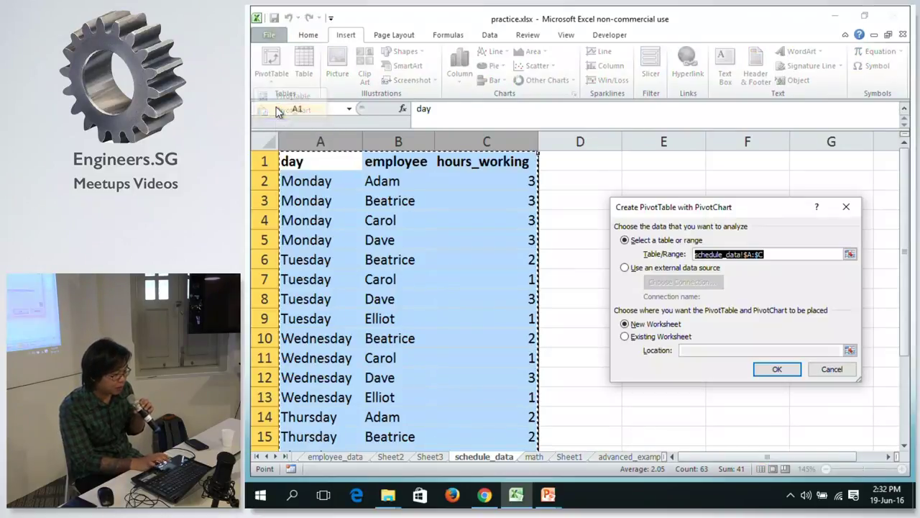
pyautogui.click(777, 372)
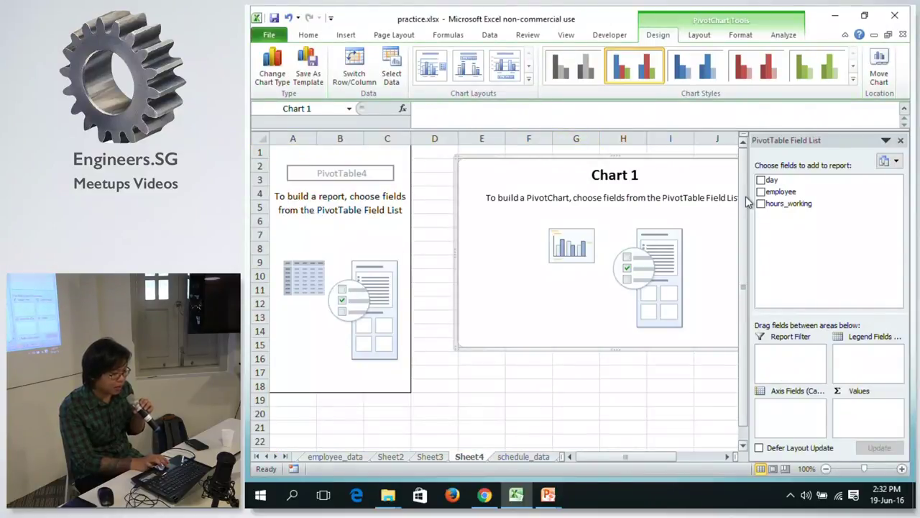
pyautogui.moveTo(793, 178); pyautogui.dragTo(780, 411)
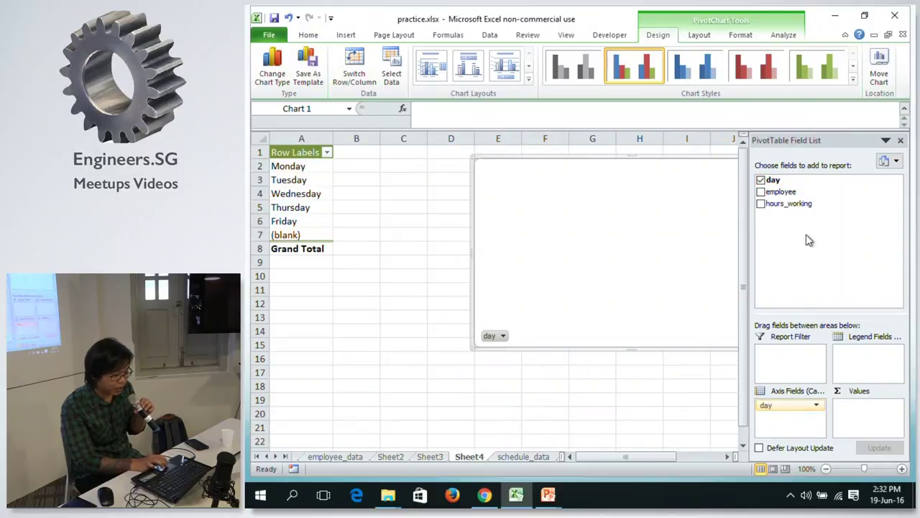
pyautogui.moveTo(787, 204); pyautogui.dragTo(875, 428)
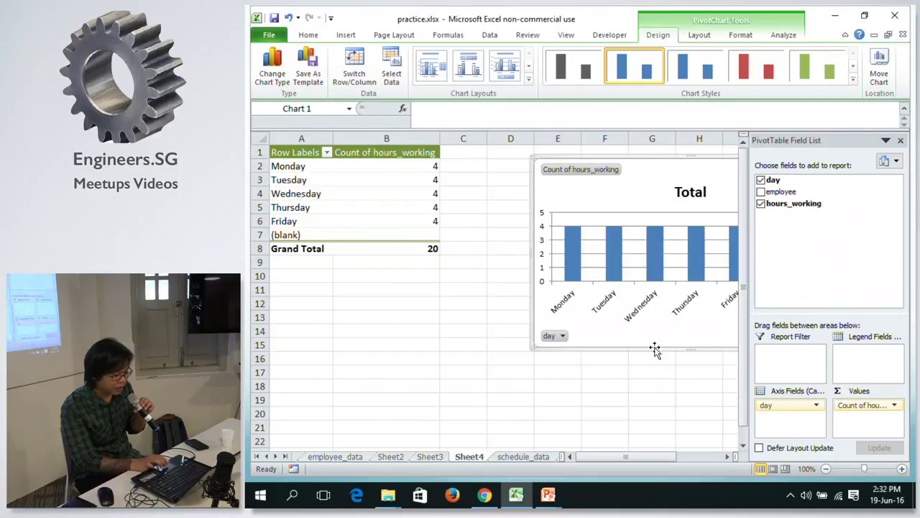
pyautogui.moveTo(626, 457); pyautogui.dragTo(683, 455)
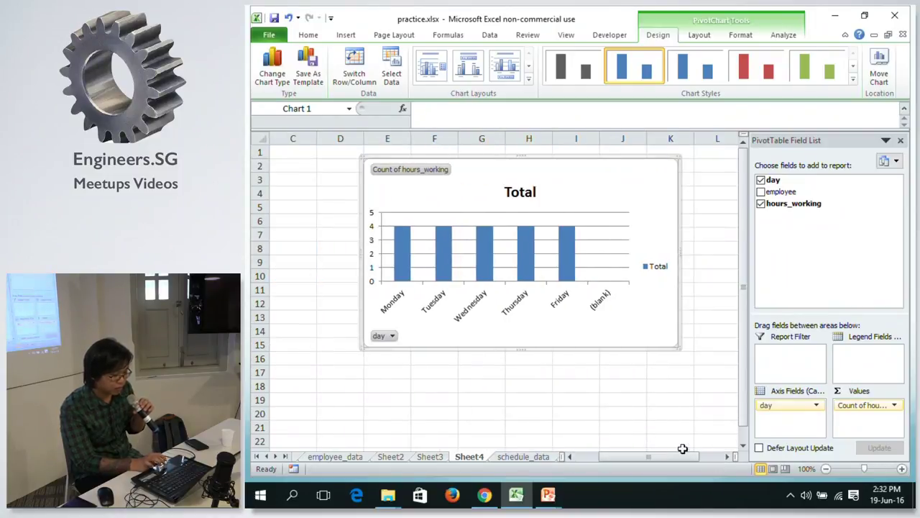
# Summarize hours_working as Sum and filter out the (blank) day, totalling 41.
pyautogui.rightClick(421, 172)
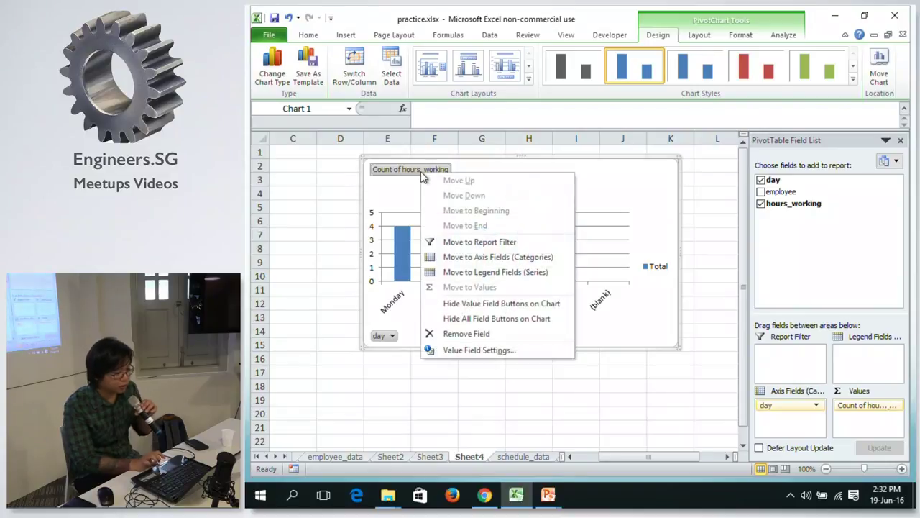
pyautogui.click(478, 350)
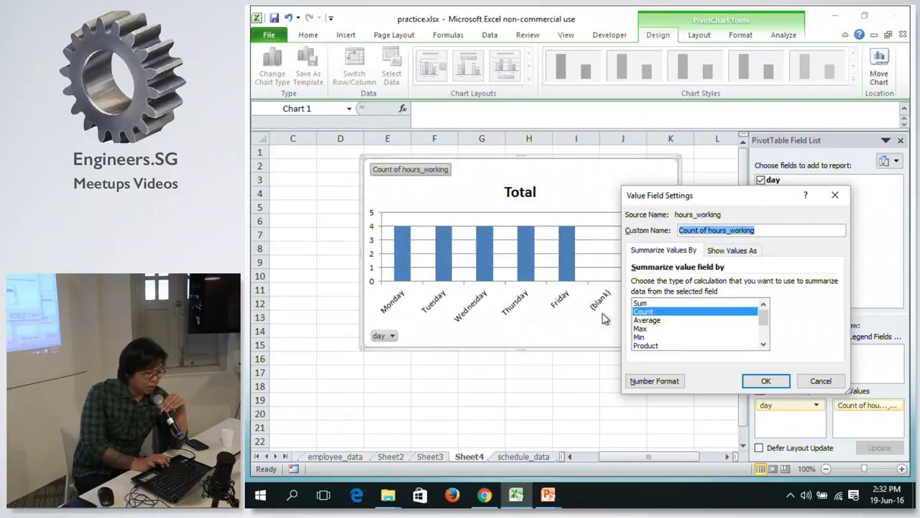
pyautogui.click(687, 304)
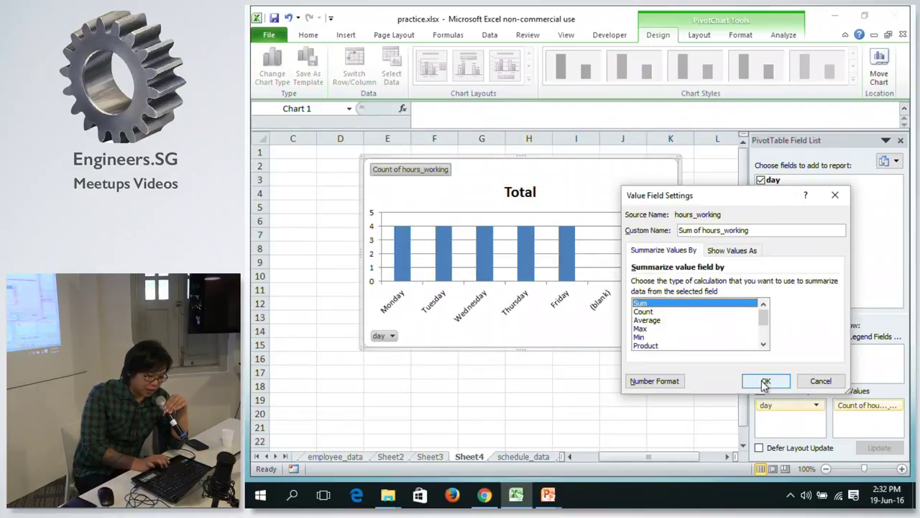
pyautogui.click(765, 383)
pyautogui.moveTo(629, 455); pyautogui.dragTo(604, 456)
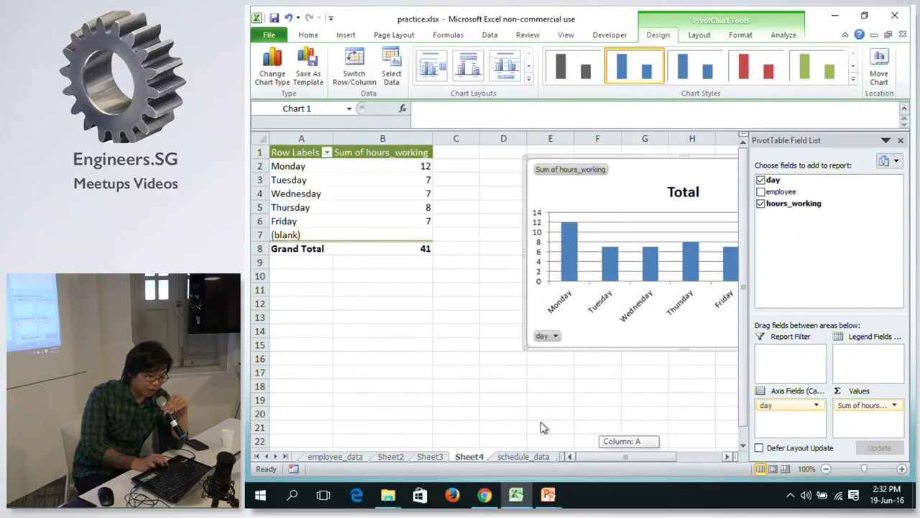
pyautogui.click(552, 336)
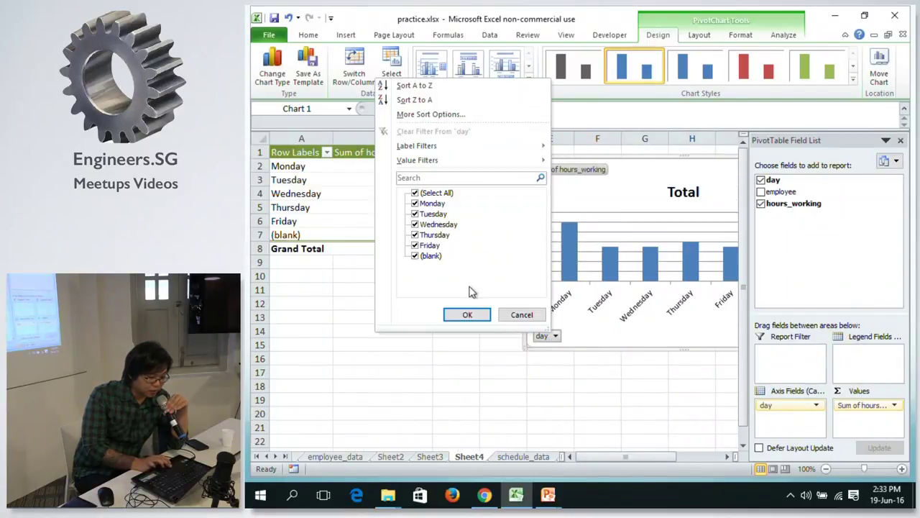
pyautogui.click(416, 256)
pyautogui.click(466, 314)
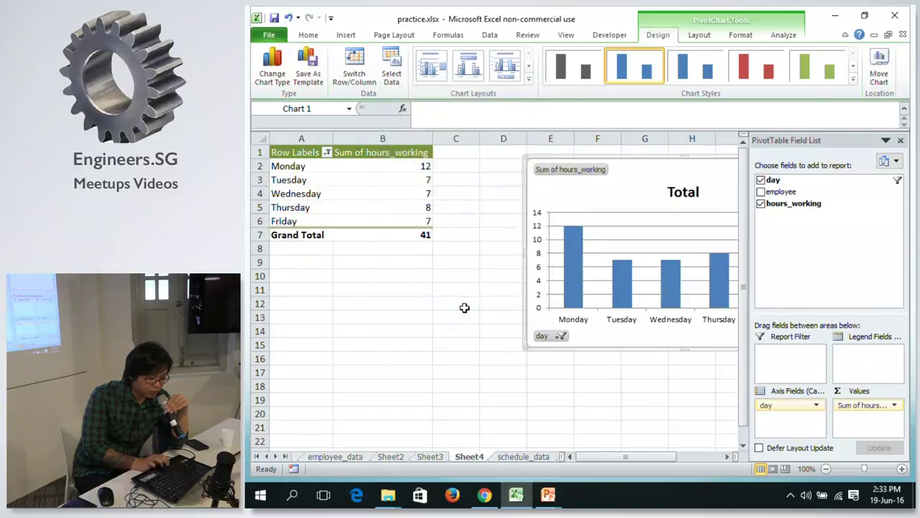
pyautogui.click(467, 316)
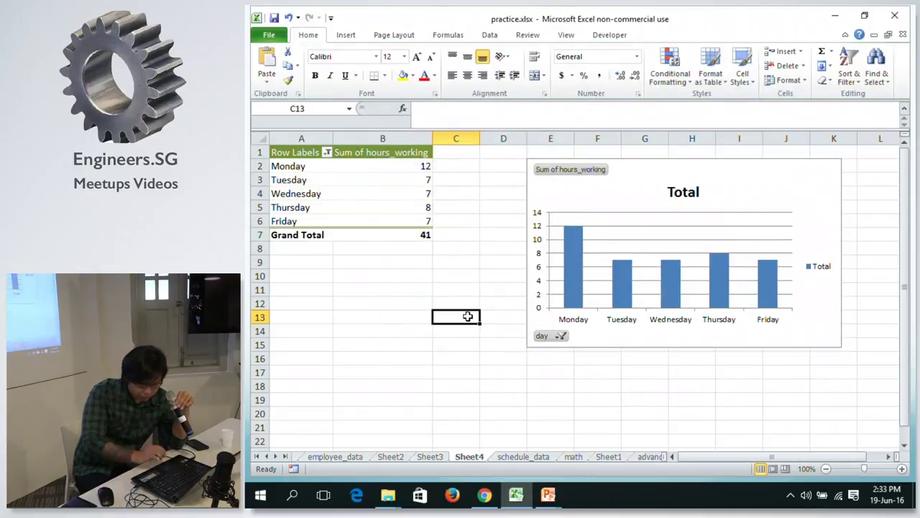
pyautogui.click(652, 387)
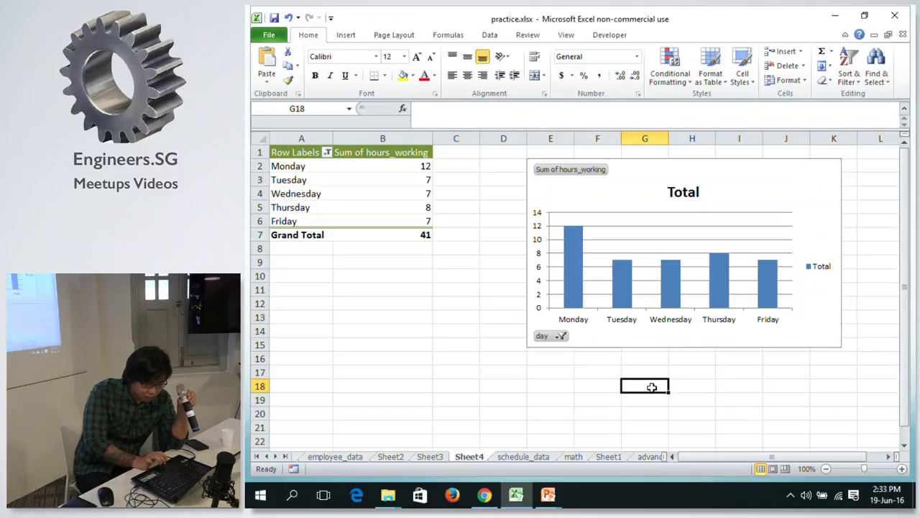
pyautogui.click(556, 387)
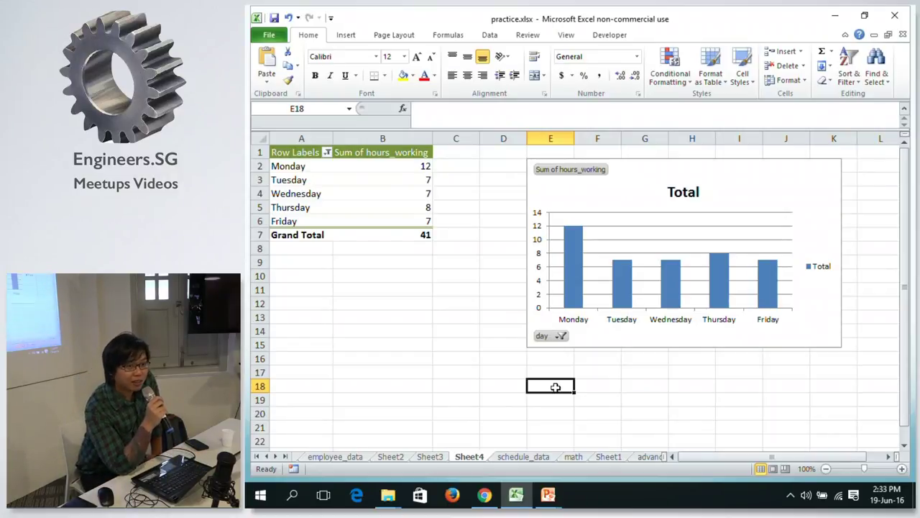
# Bring up the PowerPoint slide show and land on the Pivot Tables slide.
pyautogui.hotkey('alt', 'Tab')
pyautogui.hotkey('alt', 'Tab')
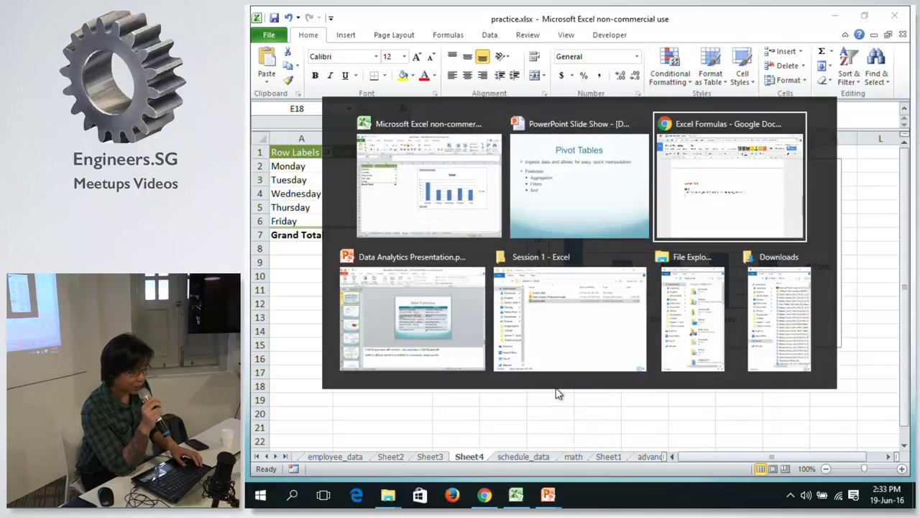
pyautogui.hotkey('alt', 'Tab')
pyautogui.hotkey('alt', 'Tab')
pyautogui.hotkey('alt', 'Tab')
pyautogui.hotkey('alt', 'Tab')
pyautogui.hotkey('alt', 'Tab')
pyautogui.hotkey('alt', 'Tab')
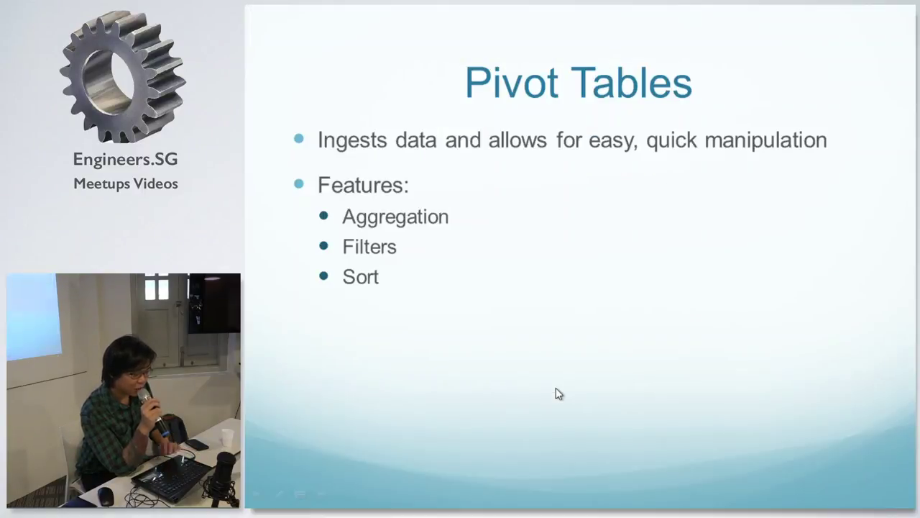
pyautogui.press('Right')
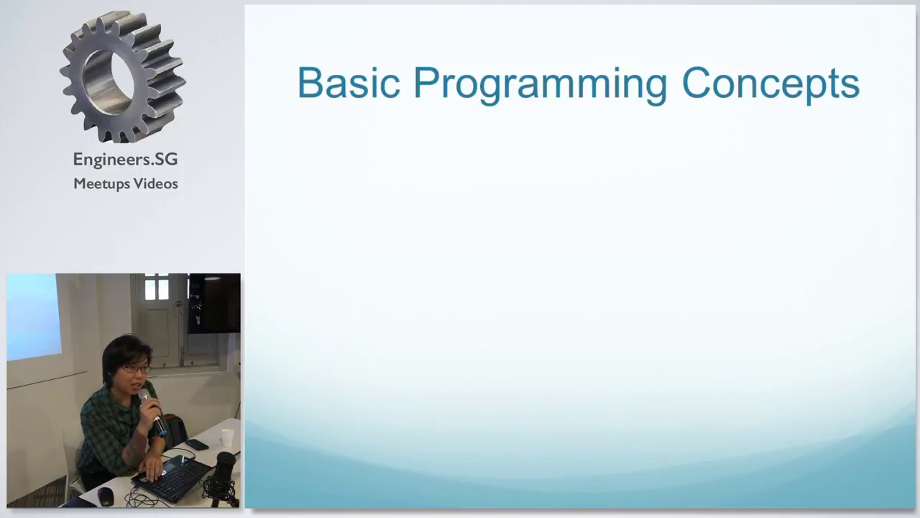
pyautogui.press('Left')
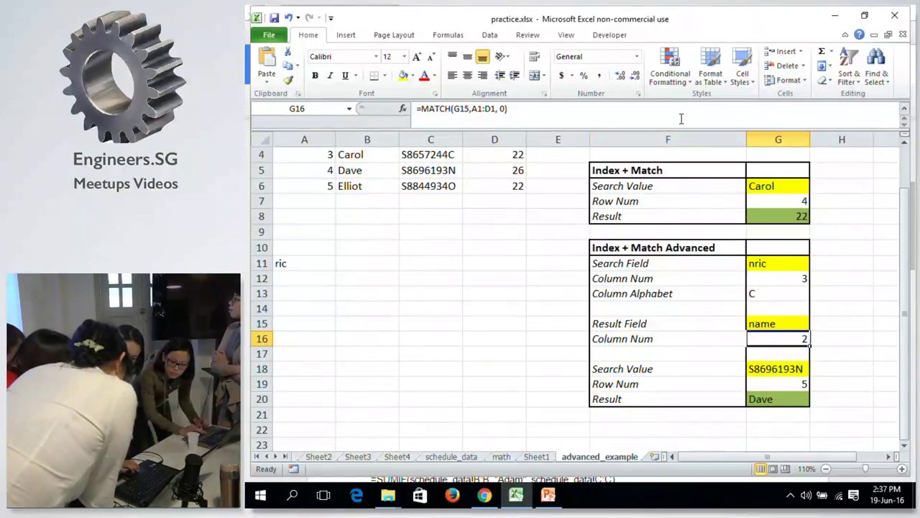
# Review the MATCH, SUBSTITUTE and INDEX formulas in G13, G15, G16, G19 and G20.
pyautogui.press('F2')
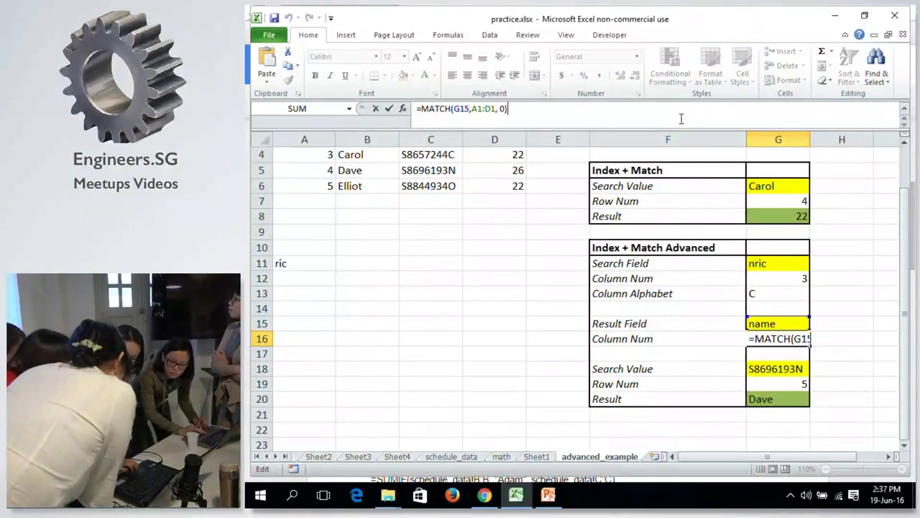
pyautogui.moveTo(904, 266); pyautogui.dragTo(904, 262)
pyautogui.press('Escape')
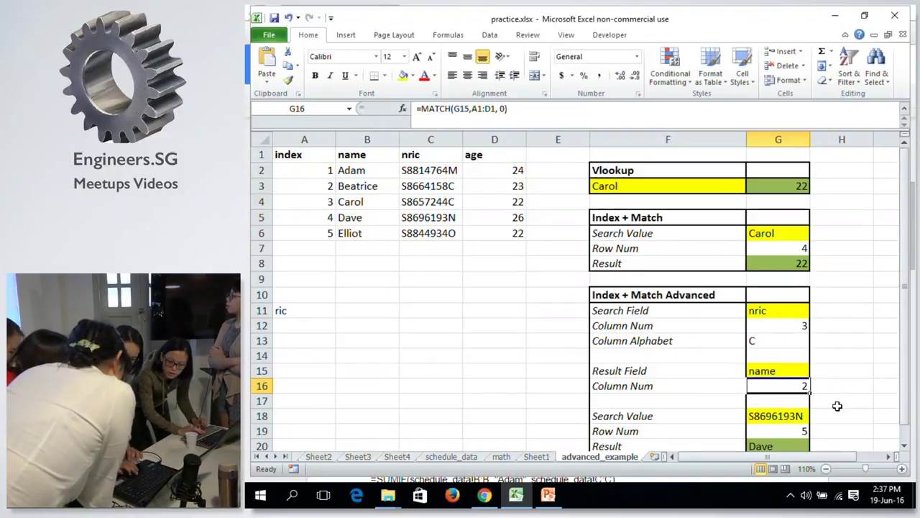
pyautogui.click(760, 341)
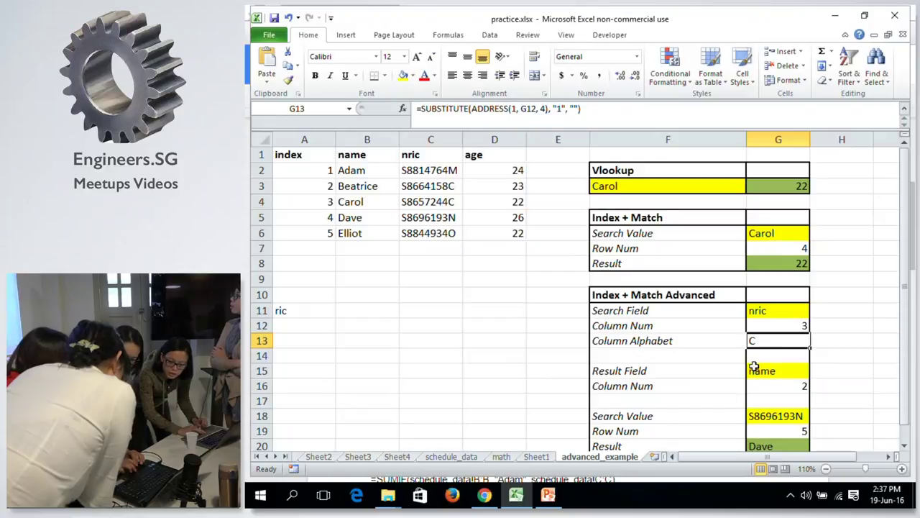
pyautogui.click(755, 370)
pyautogui.moveTo(911, 242); pyautogui.dragTo(911, 249)
pyautogui.click(779, 415)
pyautogui.click(765, 430)
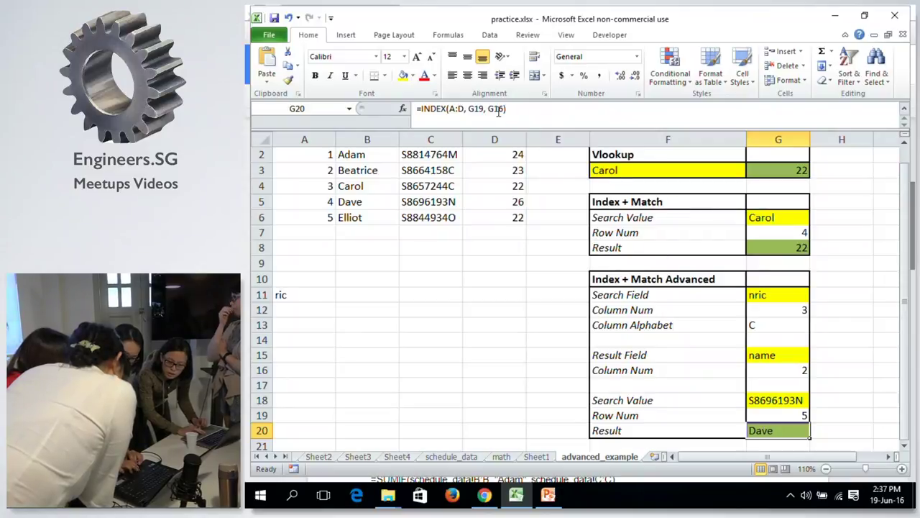
pyautogui.click(780, 416)
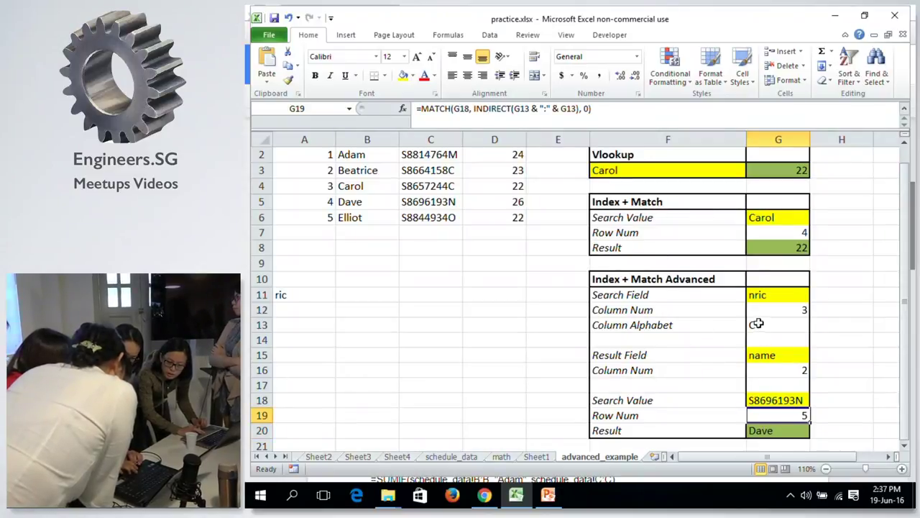
pyautogui.click(757, 324)
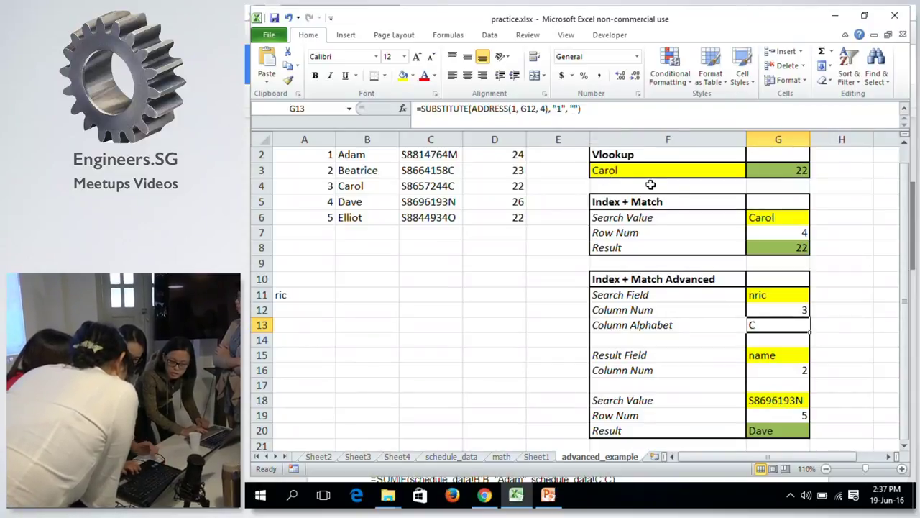
# Compare the Column Num and Column Alphabet formulas, then select cell H13.
pyautogui.click(768, 355)
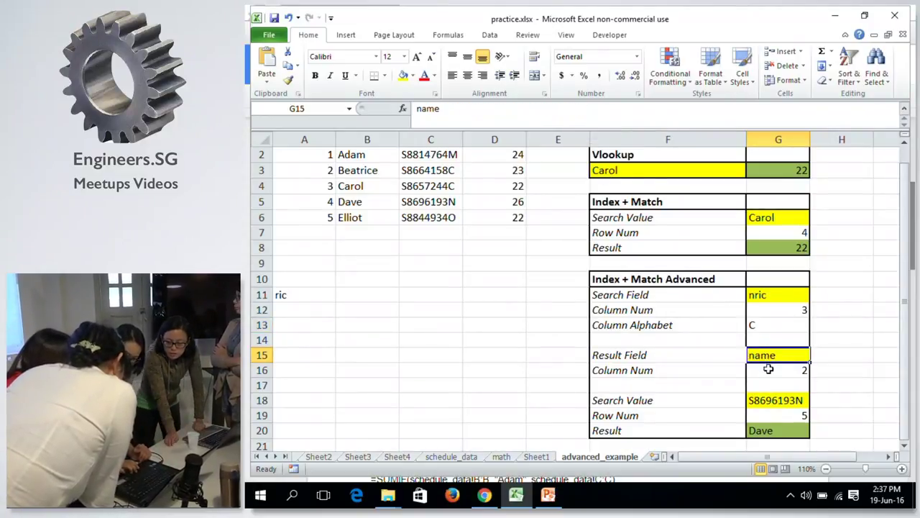
pyautogui.click(768, 369)
pyautogui.press('Down')
pyautogui.press('Down')
pyautogui.press('Down')
pyautogui.press('Up')
pyautogui.press('Up')
pyautogui.press('Up')
pyautogui.press('Up')
pyautogui.press('Up')
pyautogui.press('Up')
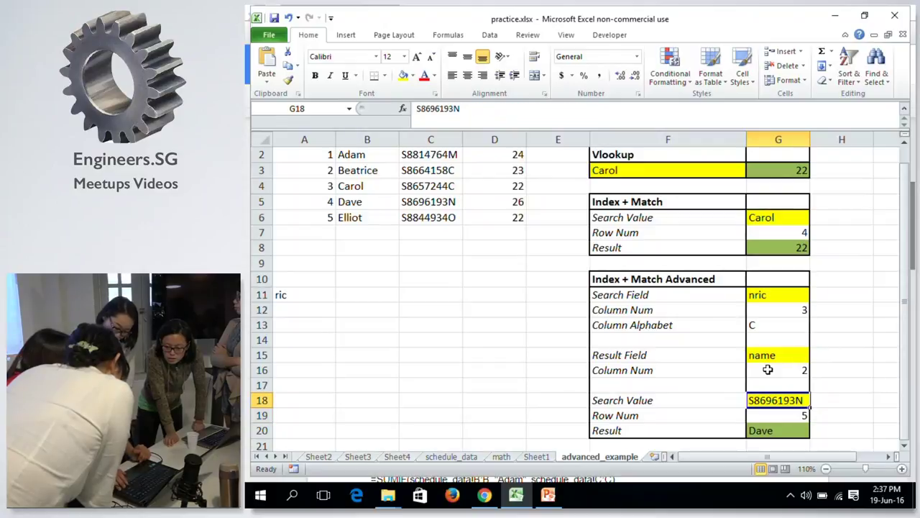
pyautogui.press('Up')
pyautogui.press('Down')
pyautogui.press('Up')
pyautogui.press('Down')
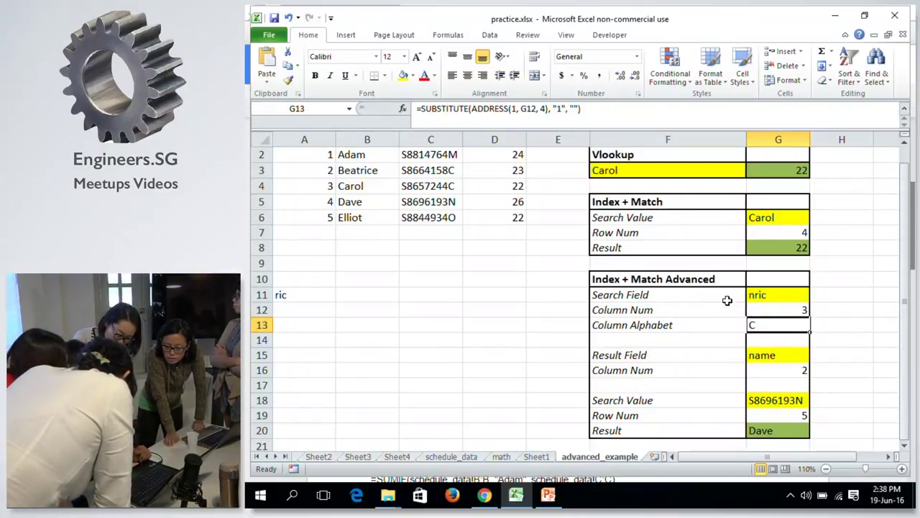
pyautogui.click(867, 325)
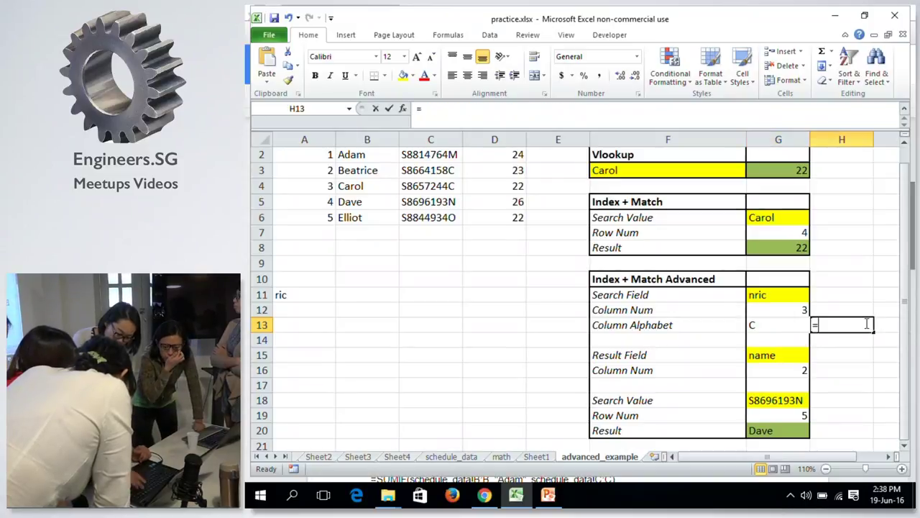
# Enter =ADDRESS(1, G12) in H13, using autocomplete and taking the column number from G12.
pyautogui.write('=')
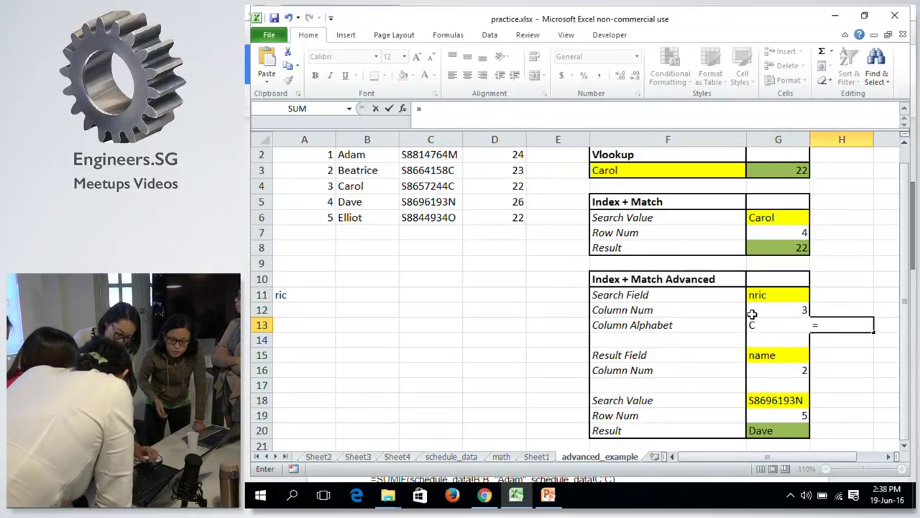
pyautogui.write('add')
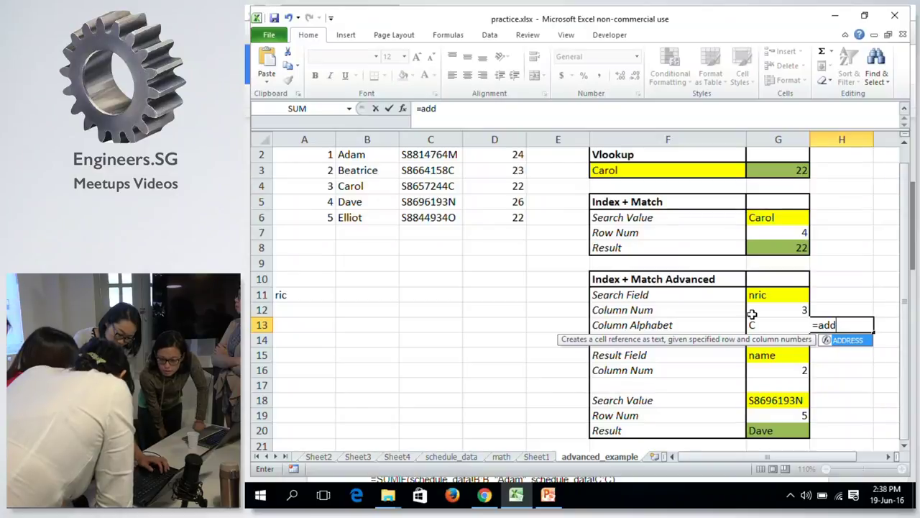
pyautogui.click(442, 108)
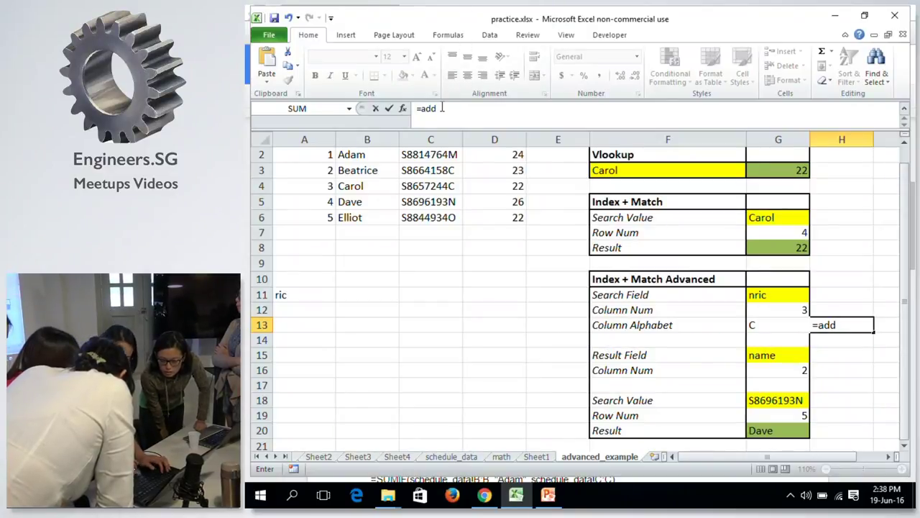
pyautogui.press('BackSpace')
pyautogui.write('d')
pyautogui.press('Tab')
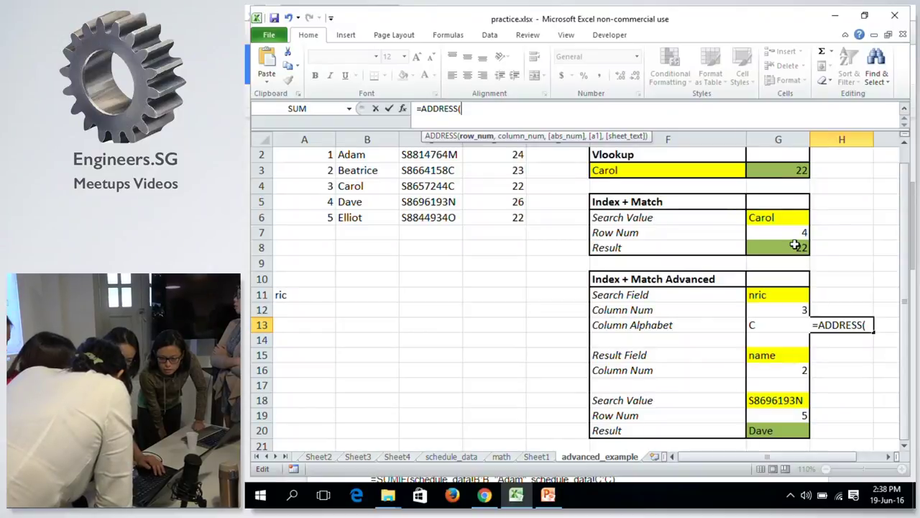
pyautogui.write('1,')
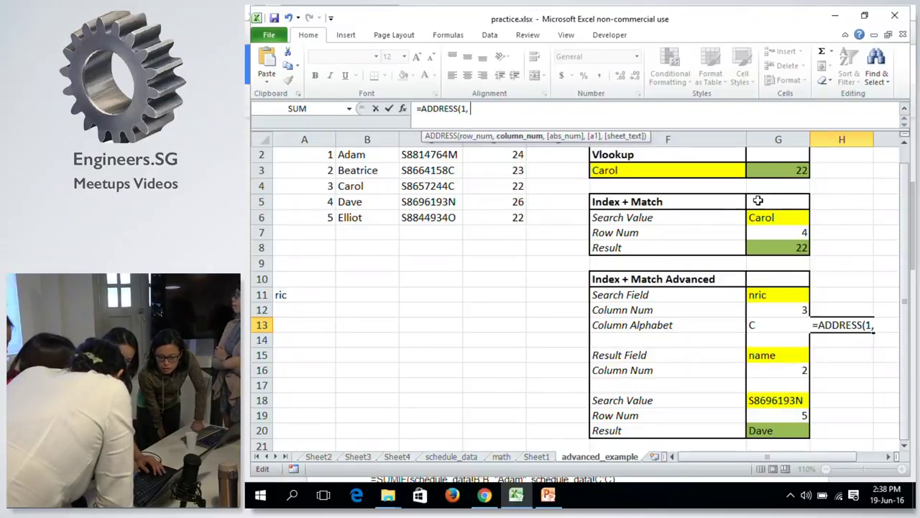
pyautogui.click(776, 310)
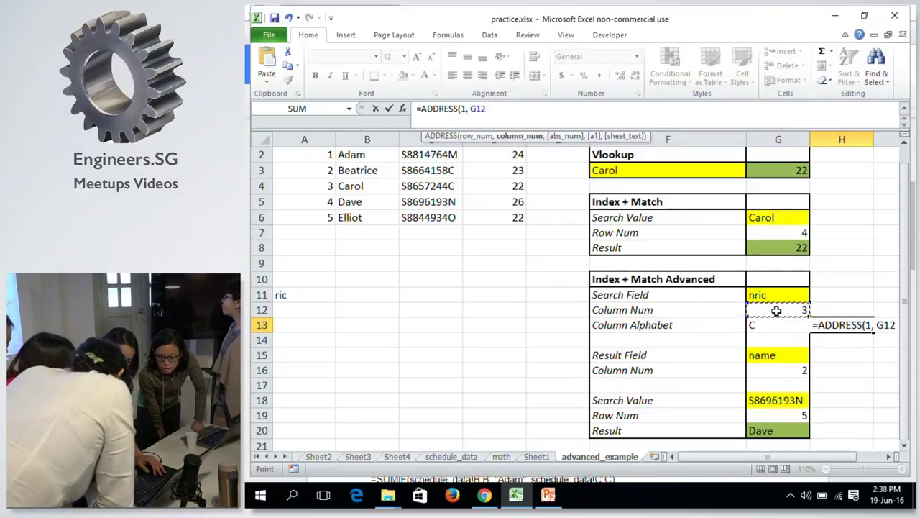
pyautogui.write(')')
pyautogui.press('Return')
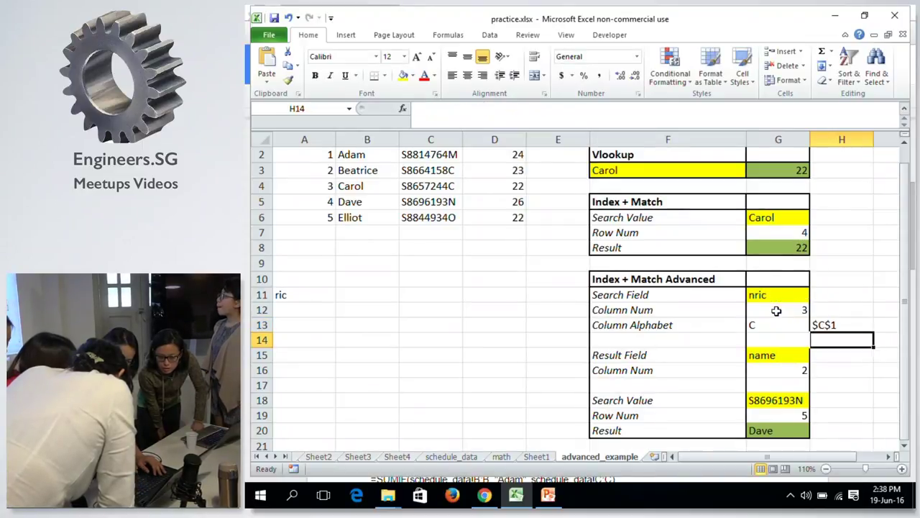
# Add an empty third argument so H13 reads =ADDRESS(1, G12, ) and shows $C$1.
pyautogui.click(831, 324)
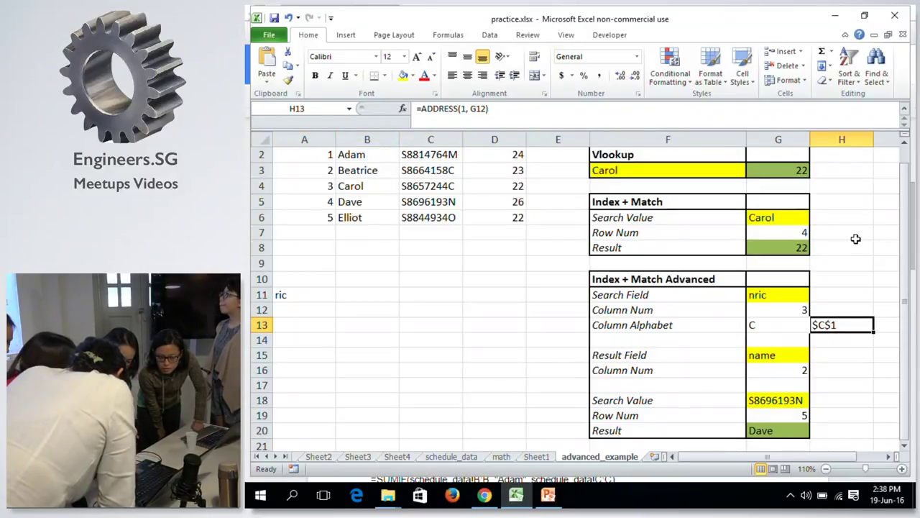
pyautogui.click(798, 323)
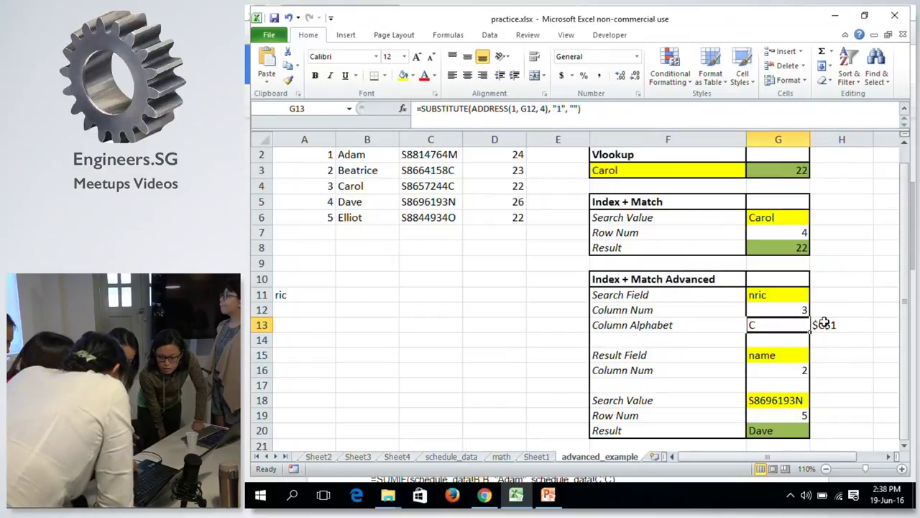
pyautogui.click(833, 325)
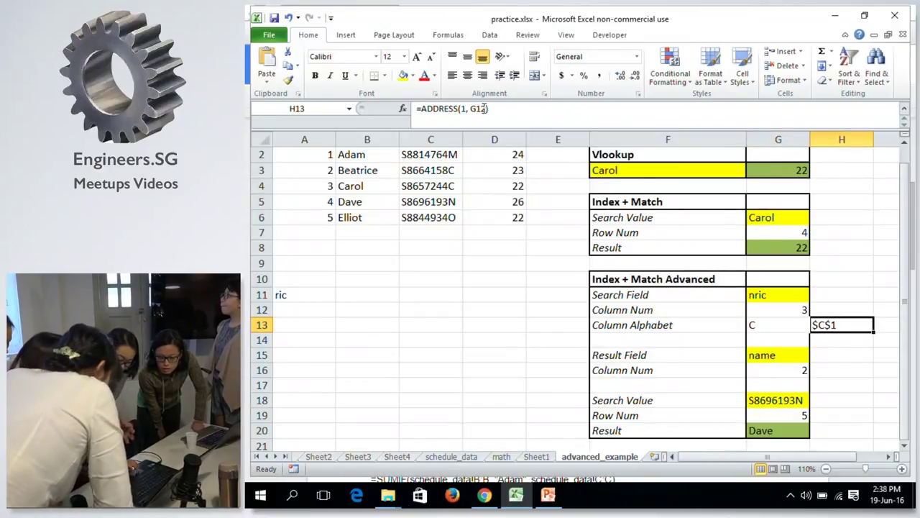
pyautogui.moveTo(480, 108); pyautogui.dragTo(558, 139)
pyautogui.press('Left')
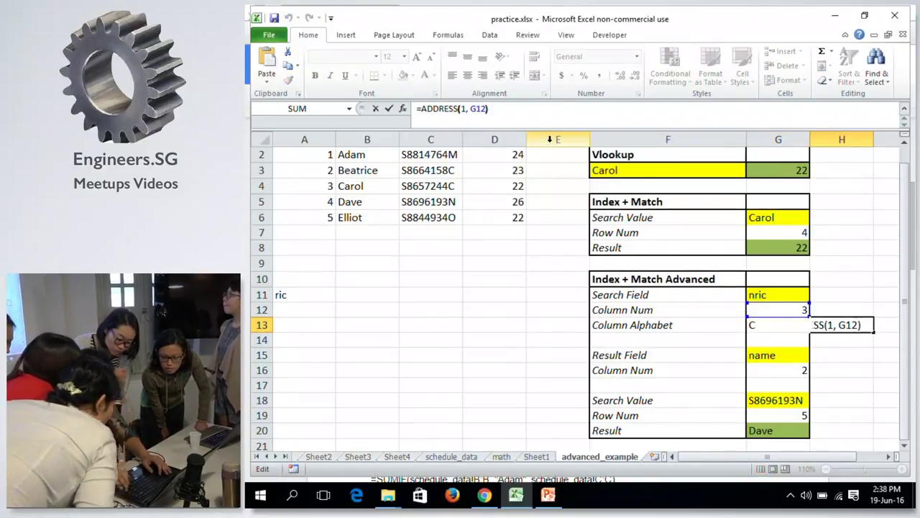
pyautogui.write(',')
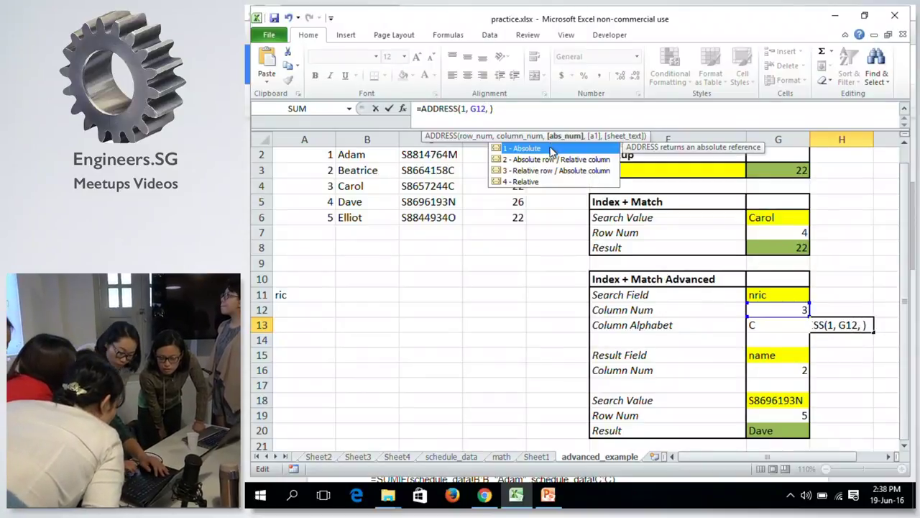
pyautogui.click(532, 183)
pyautogui.press('Return')
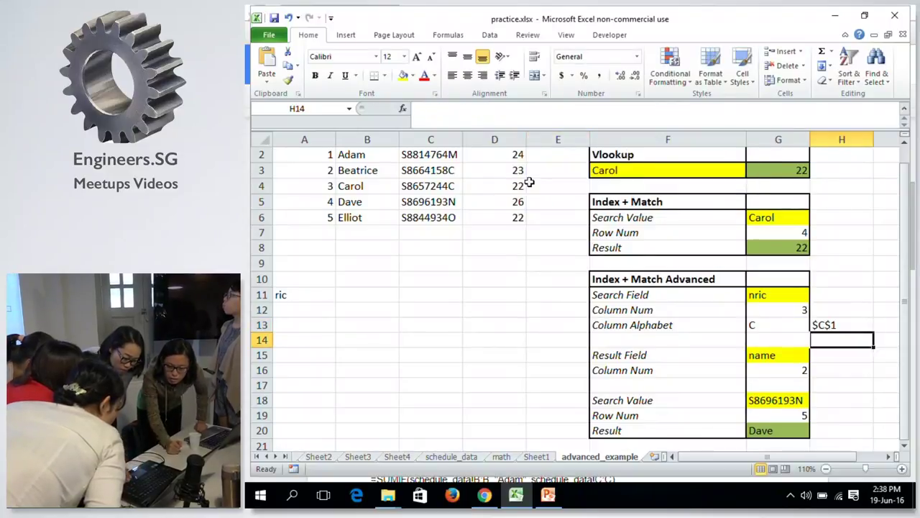
# Try reference type 4 in H13's formula, then remove it and recommit the formula.
pyautogui.press('Up')
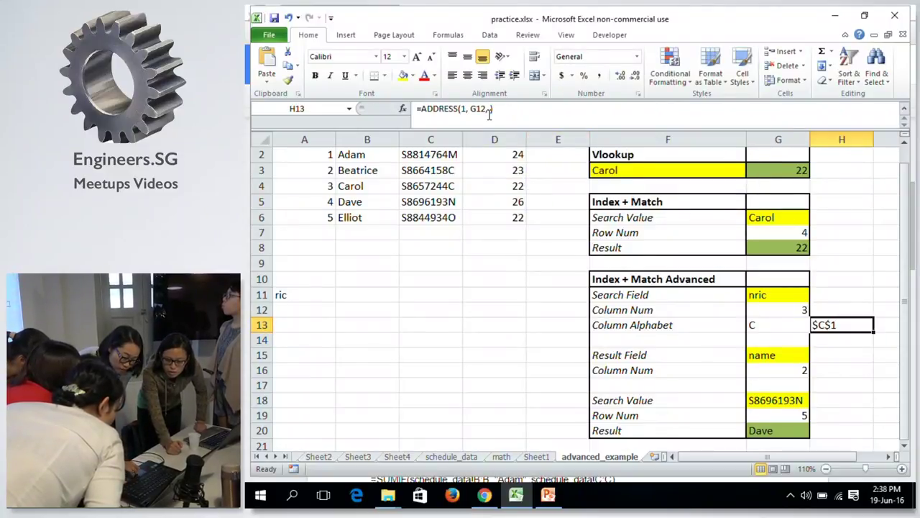
pyautogui.click(491, 108)
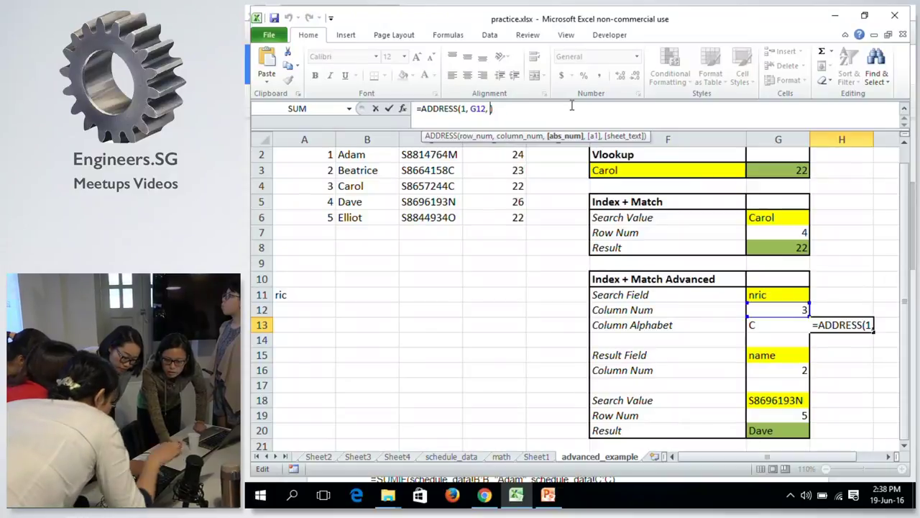
pyautogui.write('4')
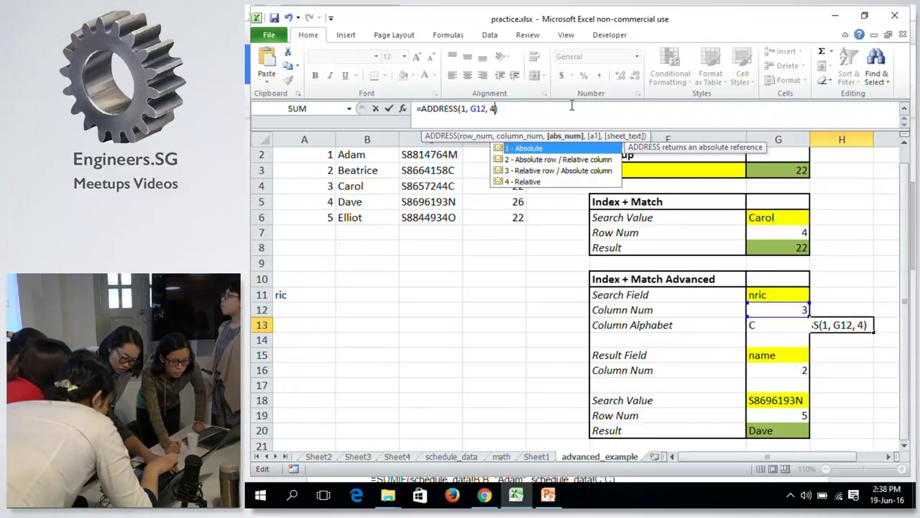
pyautogui.press('BackSpace')
pyautogui.hotkey('ctrl', 'Return')
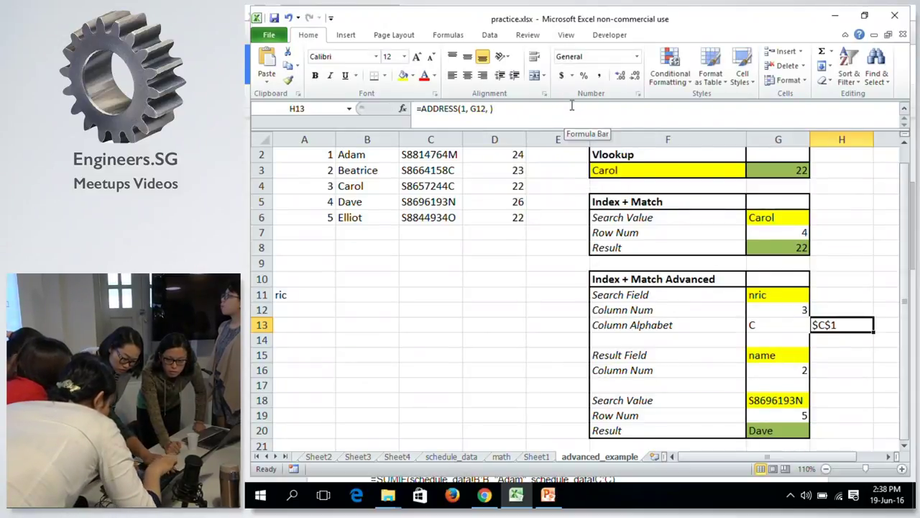
# Compare H13's ADDRESS formula with G12's MATCH formula, leaving both unchanged.
pyautogui.moveTo(804, 311); pyautogui.dragTo(820, 324)
pyautogui.click(820, 324)
pyautogui.click(785, 305)
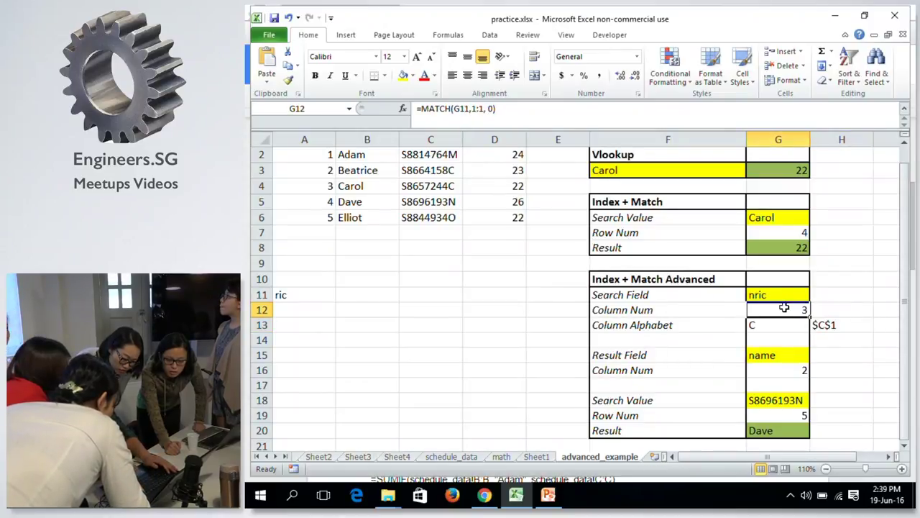
pyautogui.click(820, 325)
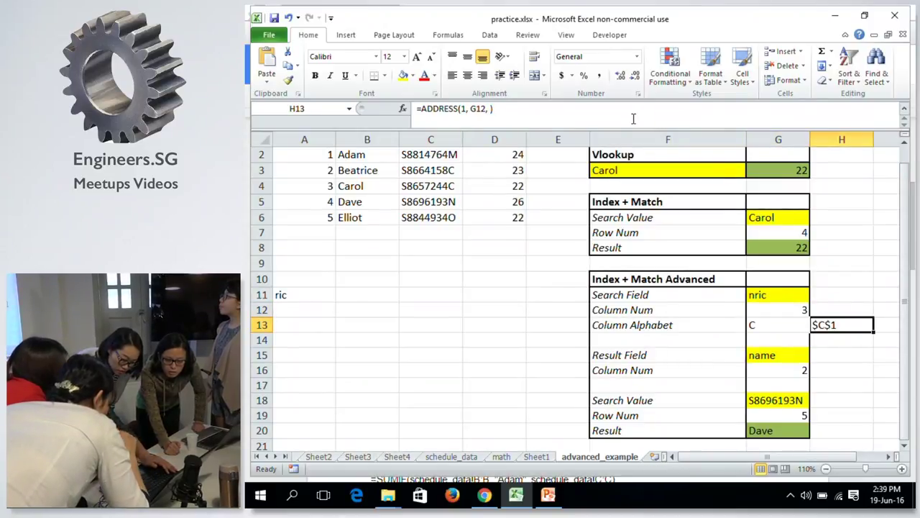
pyautogui.click(634, 119)
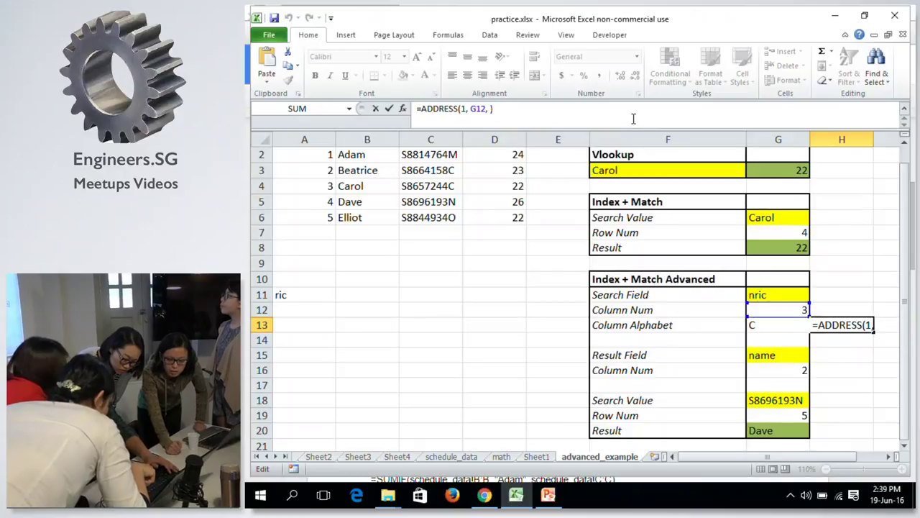
pyautogui.press('Escape')
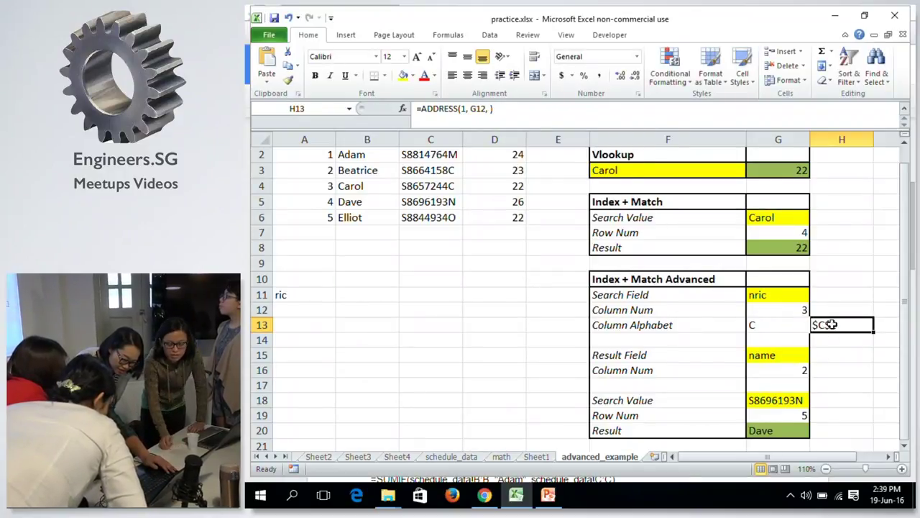
# Try row numbers 10 and then 12 in H13's ADDRESS formula.
pyautogui.click(464, 108)
pyautogui.write('0')
pyautogui.press('Return')
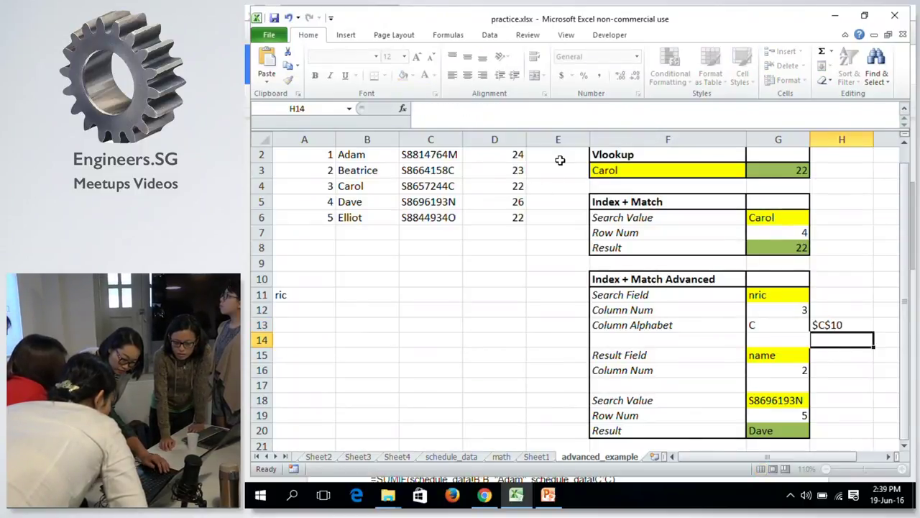
pyautogui.press('Up')
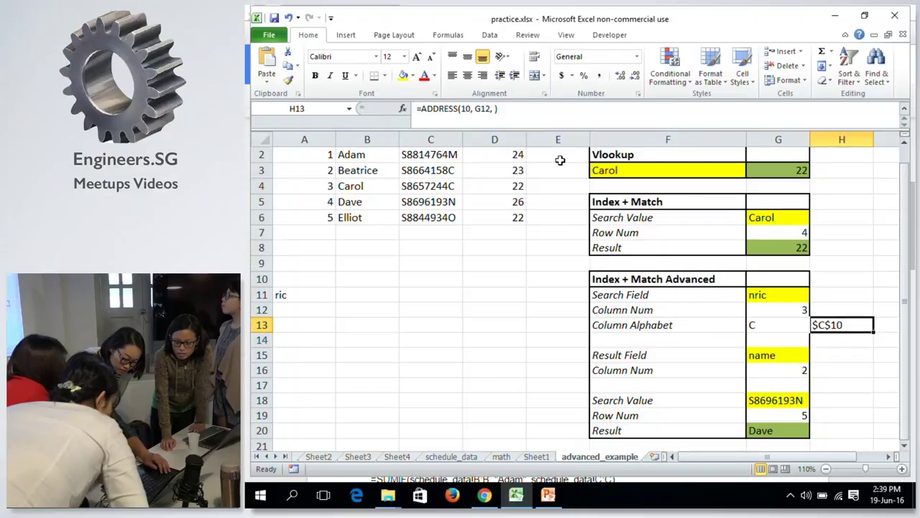
pyautogui.click(465, 108)
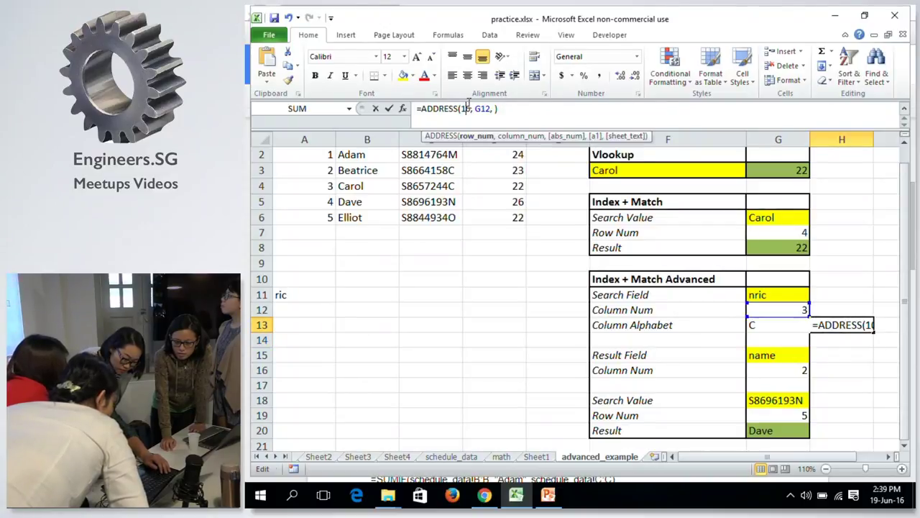
pyautogui.press('Delete')
pyautogui.write('2')
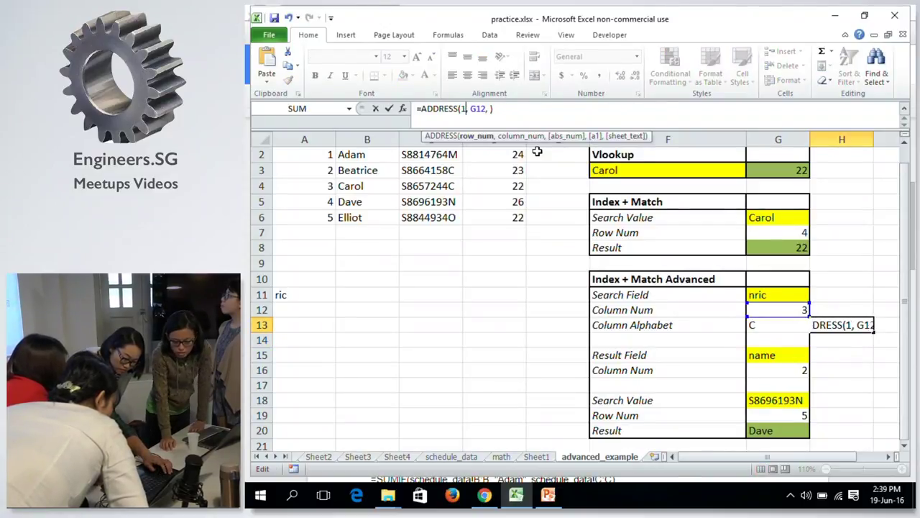
pyautogui.press('Return')
# Add reference type 4 and set the row back to 1, so H13 shows C1.
pyautogui.press('Up')
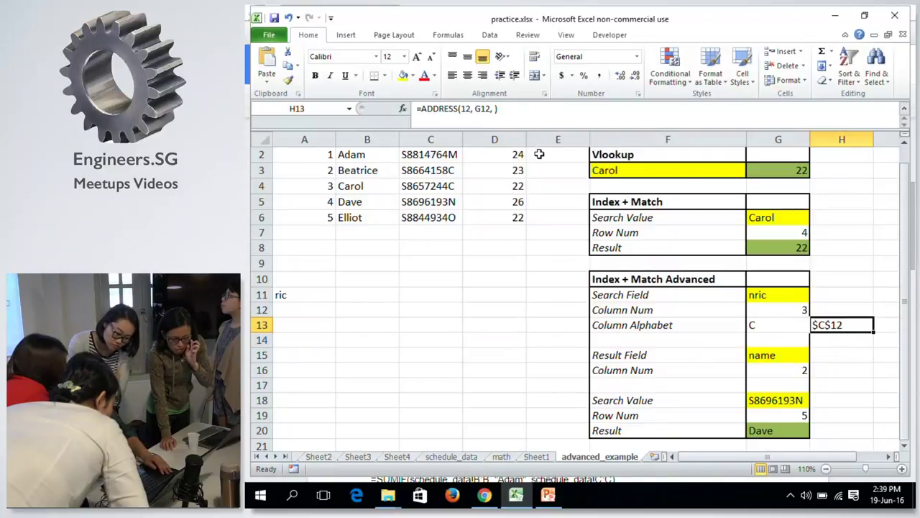
pyautogui.click(495, 109)
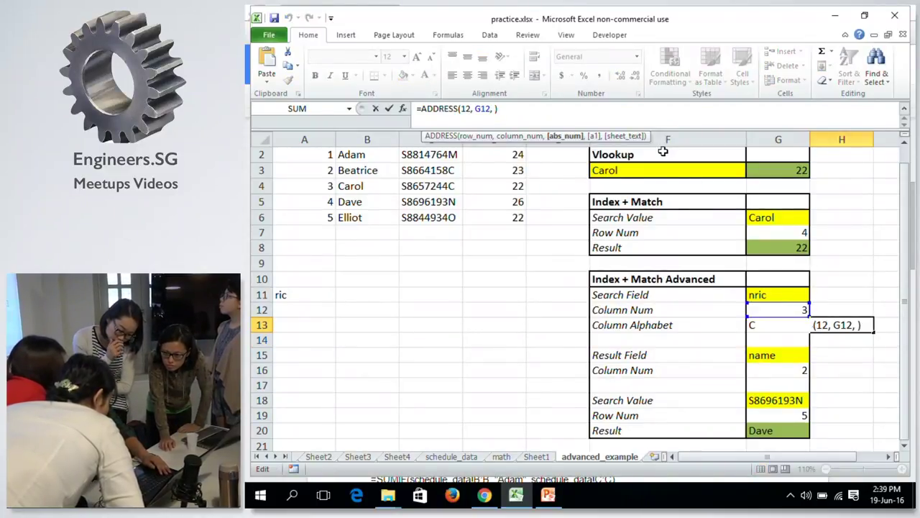
pyautogui.write('4')
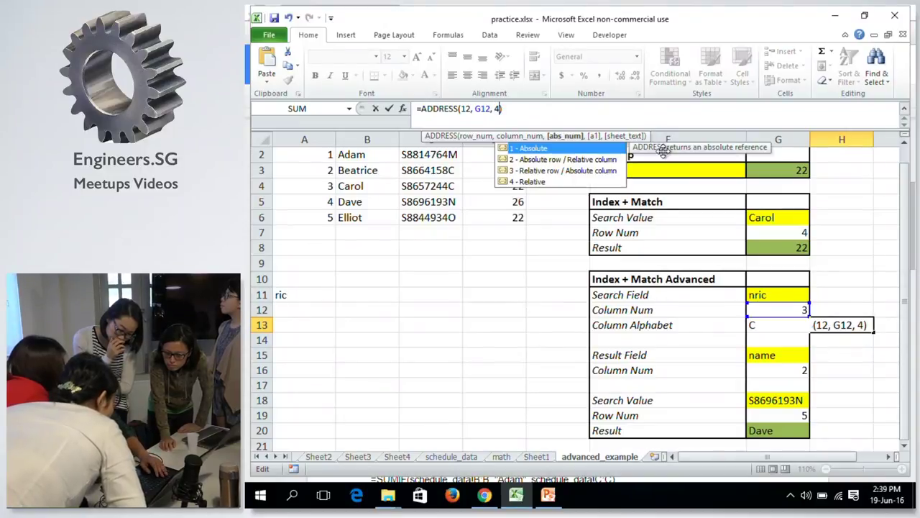
pyautogui.press('Return')
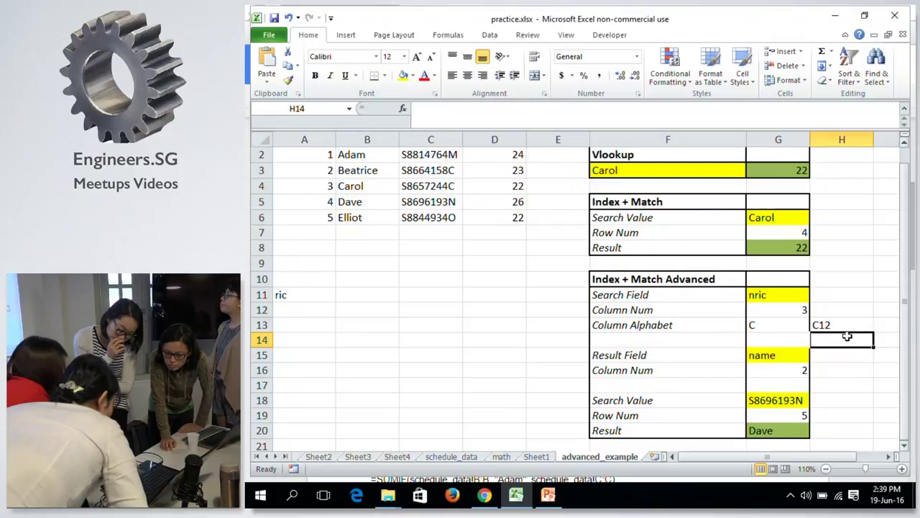
pyautogui.click(820, 324)
pyautogui.click(525, 108)
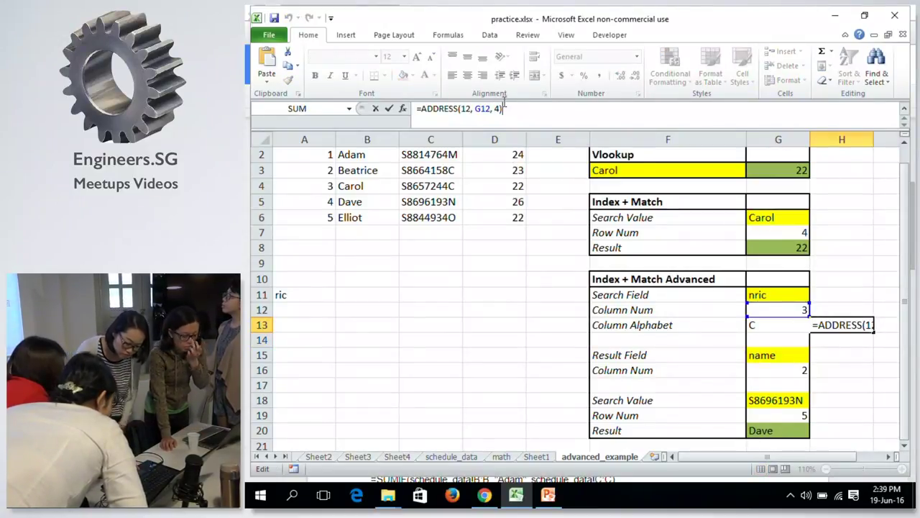
pyautogui.click(471, 108)
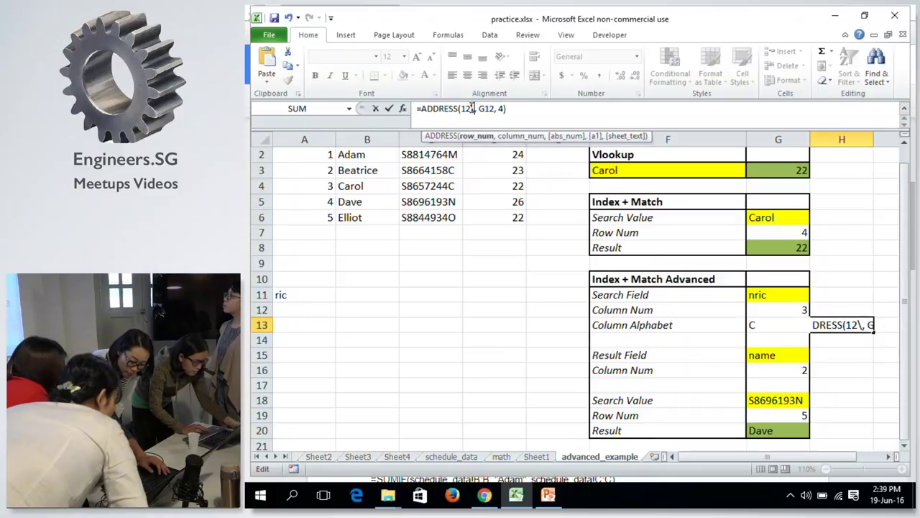
pyautogui.press('BackSpace')
pyautogui.press('Return')
# Change the reference type to 2 so H13 reads =ADDRESS(1, G12, 2) and shows C$1.
pyautogui.press('Up')
pyautogui.press('Left')
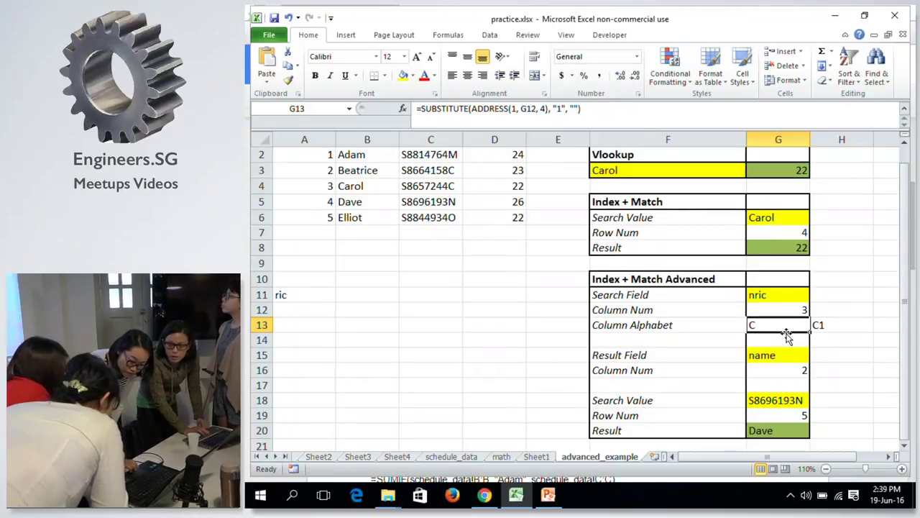
pyautogui.click(819, 325)
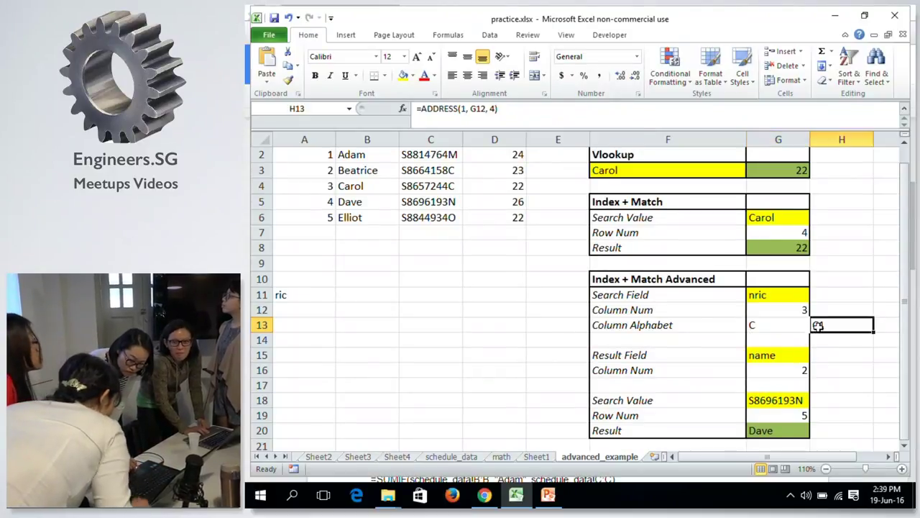
pyautogui.click(492, 108)
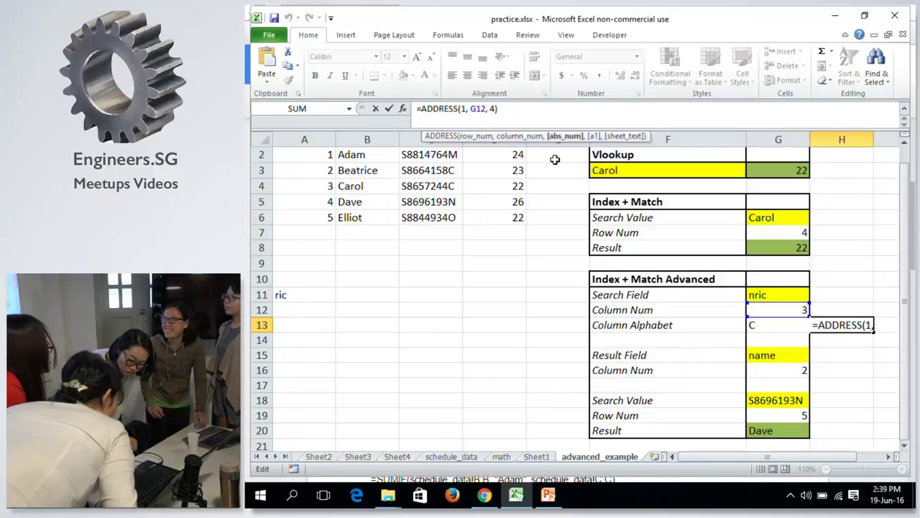
pyautogui.press('Right')
pyautogui.press('BackSpace')
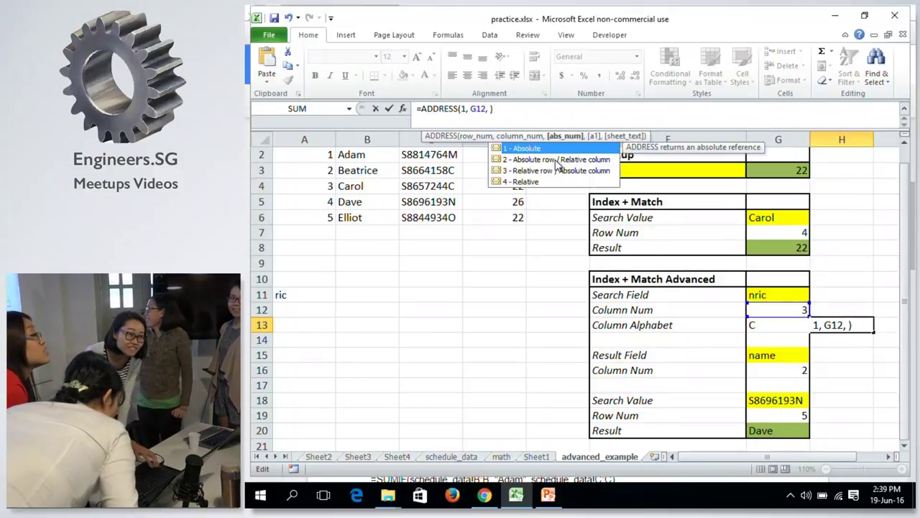
pyautogui.write('2')
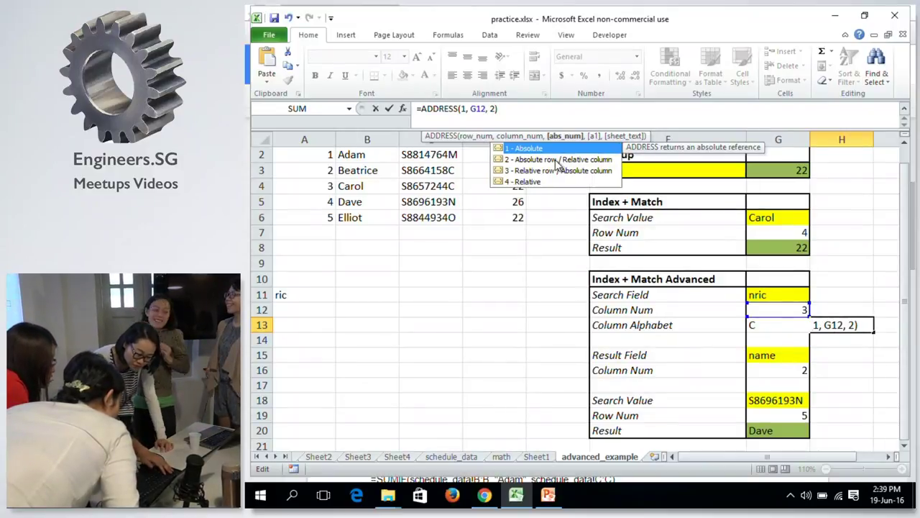
pyautogui.press('Return')
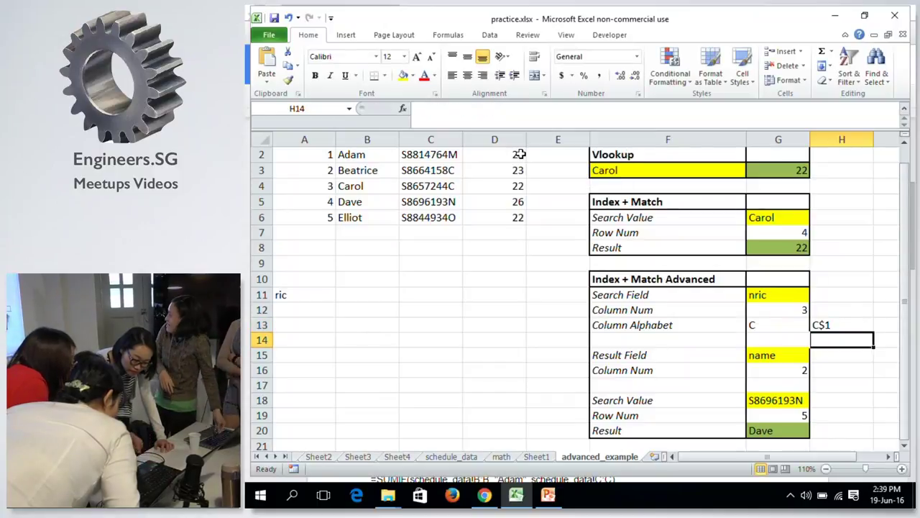
# Recheck H13's formula unchanged, then move down through the sheet to H15.
pyautogui.press('Up')
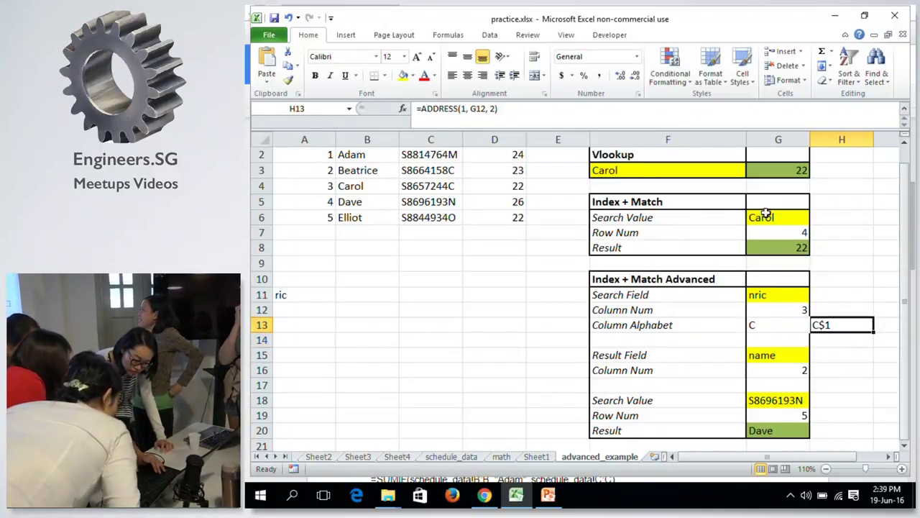
pyautogui.click(829, 325)
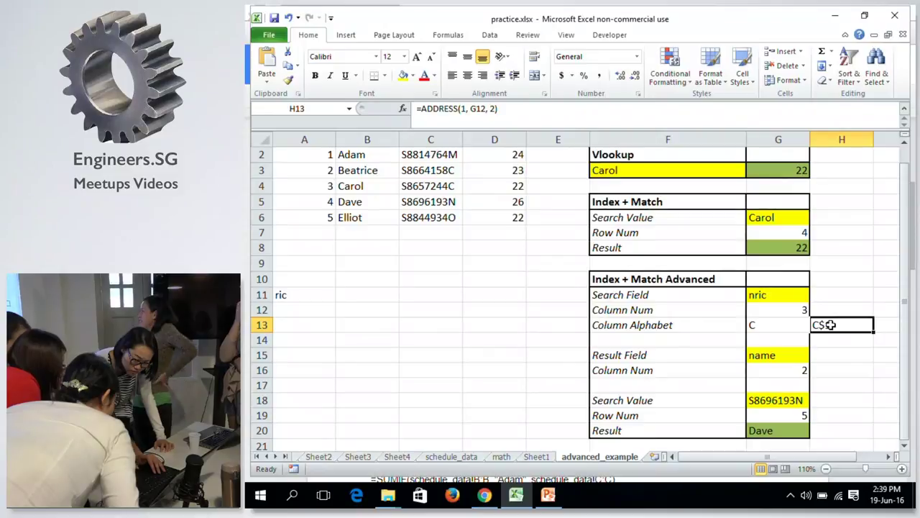
pyautogui.click(495, 109)
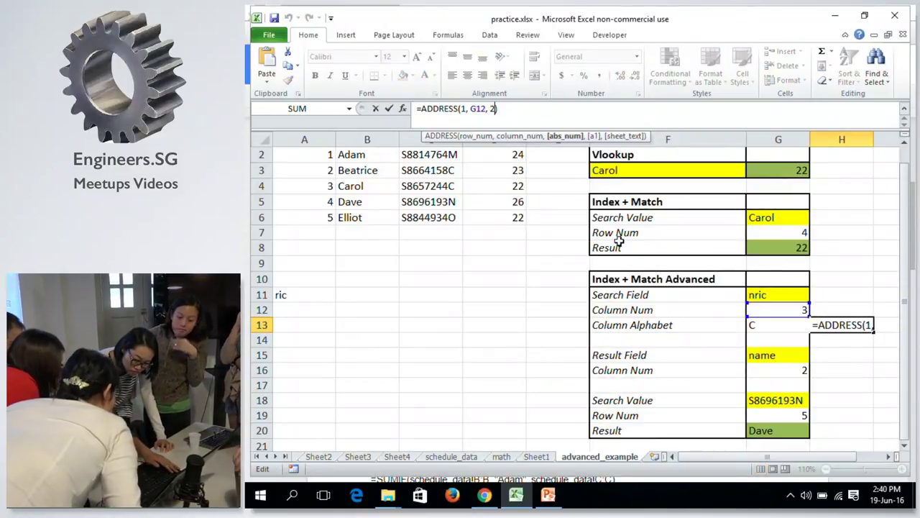
pyautogui.press('Escape')
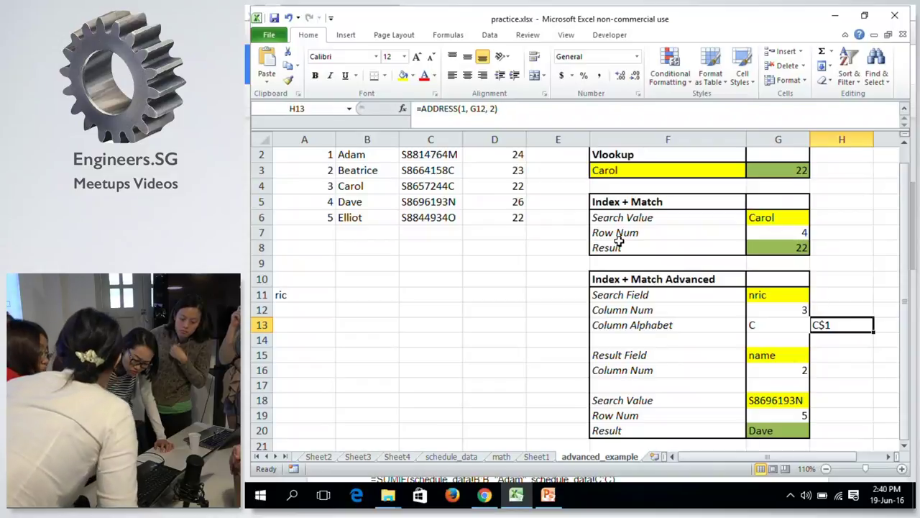
pyautogui.press('Down')
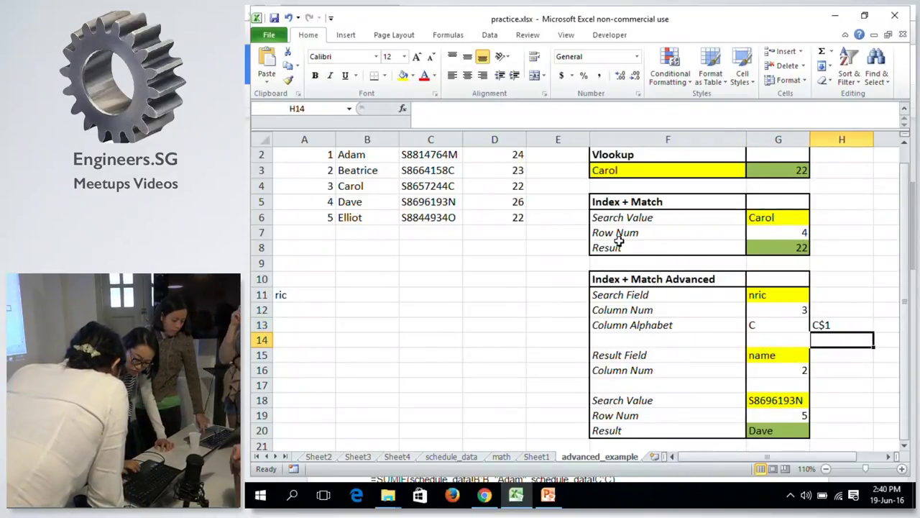
pyautogui.press('Down')
pyautogui.press('Left')
pyautogui.press('Down')
pyautogui.press('Down')
pyautogui.press('Down')
pyautogui.press('Down')
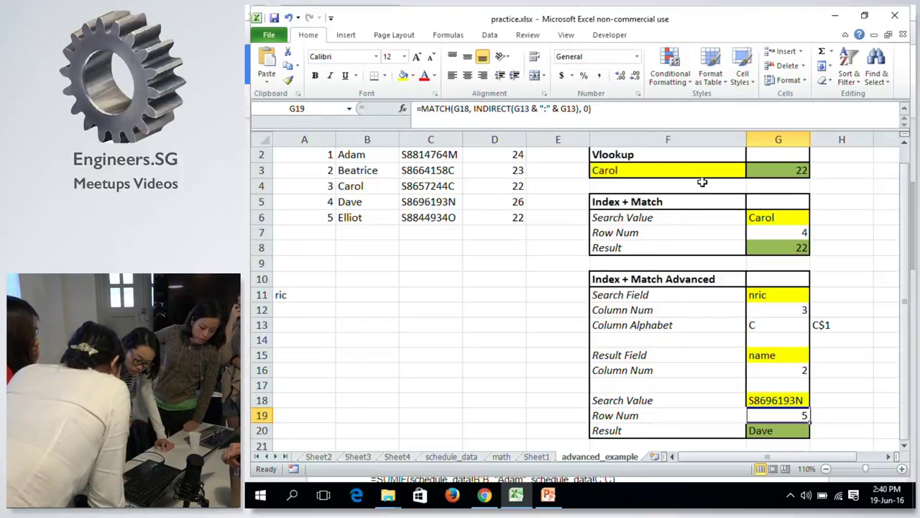
pyautogui.press('Right')
# Enter =H13 in H15 so it shows C$1.
pyautogui.press('Up')
pyautogui.press('Up')
pyautogui.press('Up')
pyautogui.press('Up')
pyautogui.write('=')
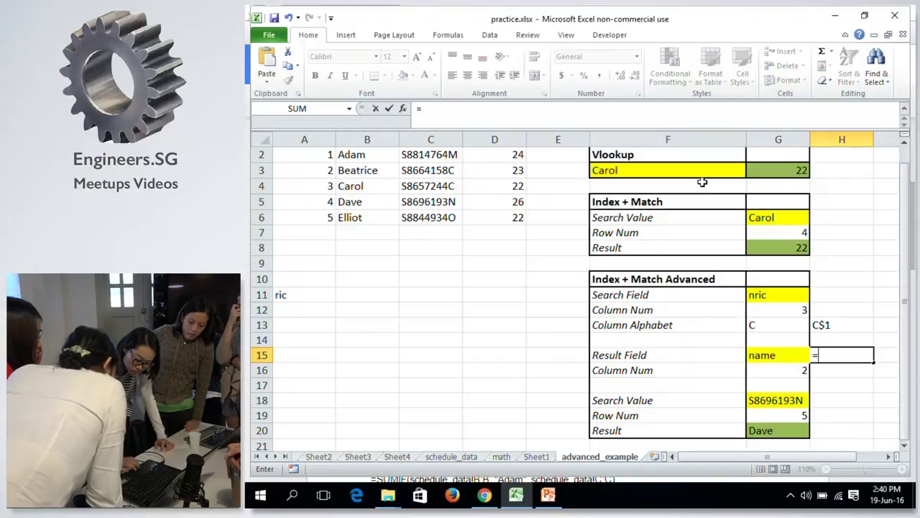
pyautogui.click(821, 324)
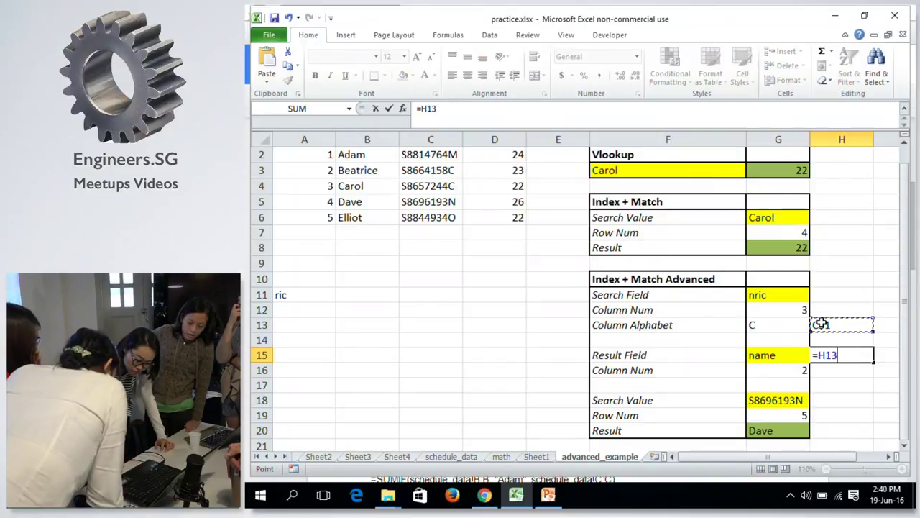
pyautogui.press('Return')
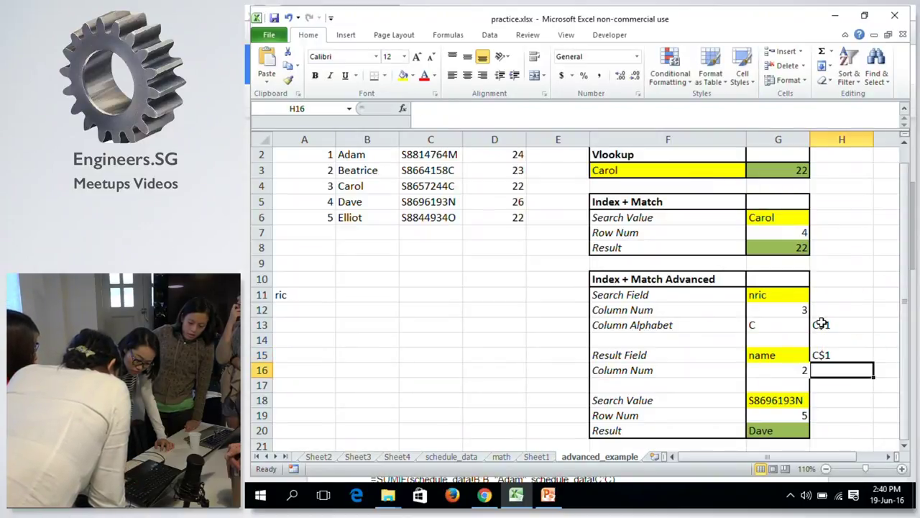
pyautogui.press('Up')
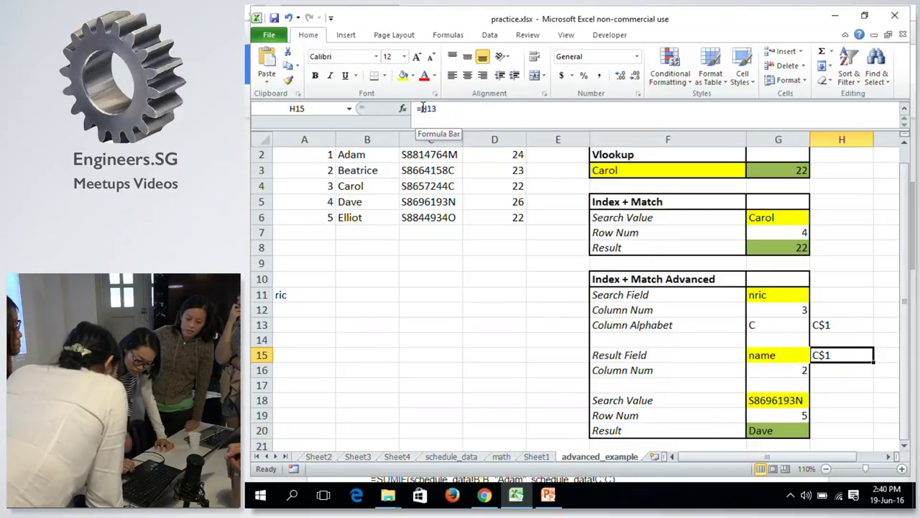
# Start turning H15's formula into an INDIRECT call from the function suggestions.
pyautogui.click(423, 108)
pyautogui.write('IN')
pyautogui.press('Down')
pyautogui.press('Return')
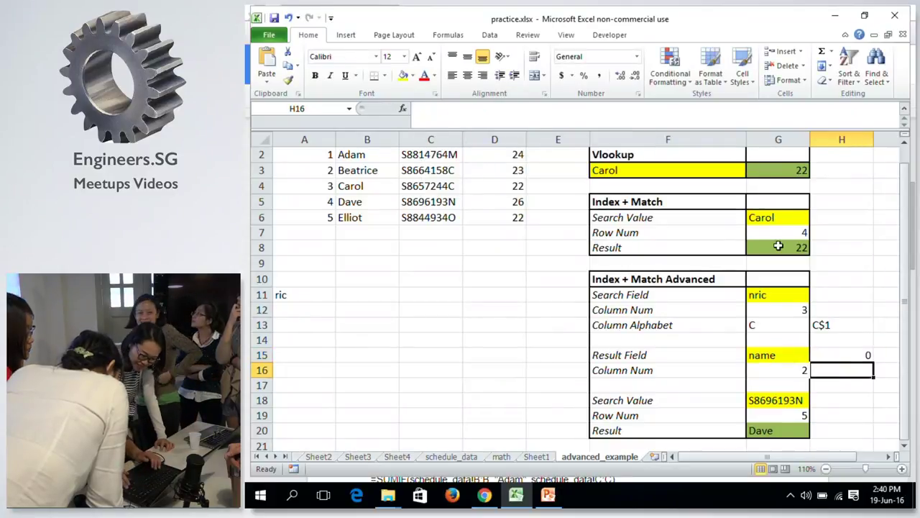
pyautogui.press('Up')
# Complete H15 as =INDIRECT(H13) so it shows nric, then reselect H13.
pyautogui.click(422, 108)
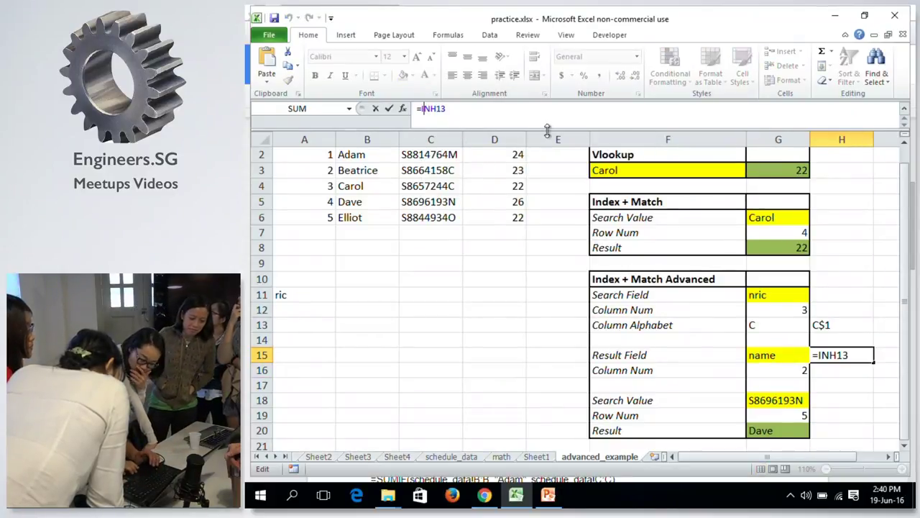
pyautogui.press('Right')
pyautogui.press('Right')
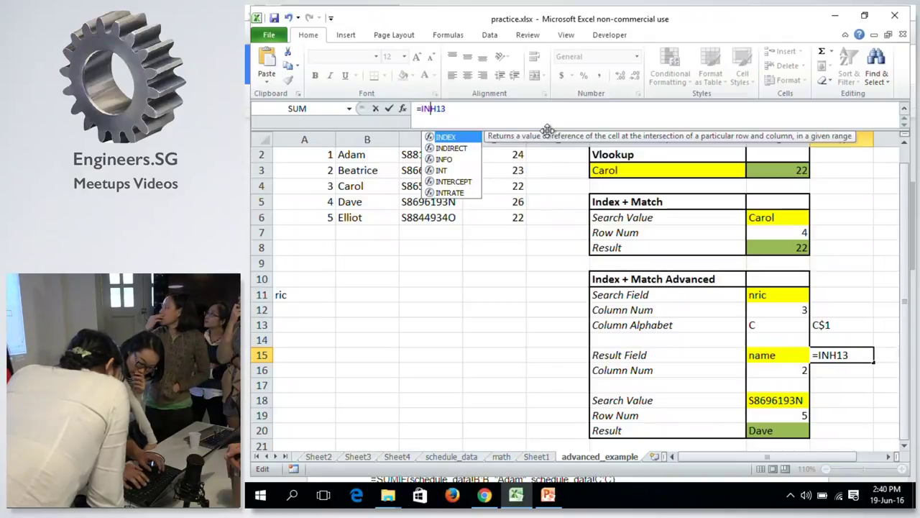
pyautogui.write('DIR')
pyautogui.press('Tab')
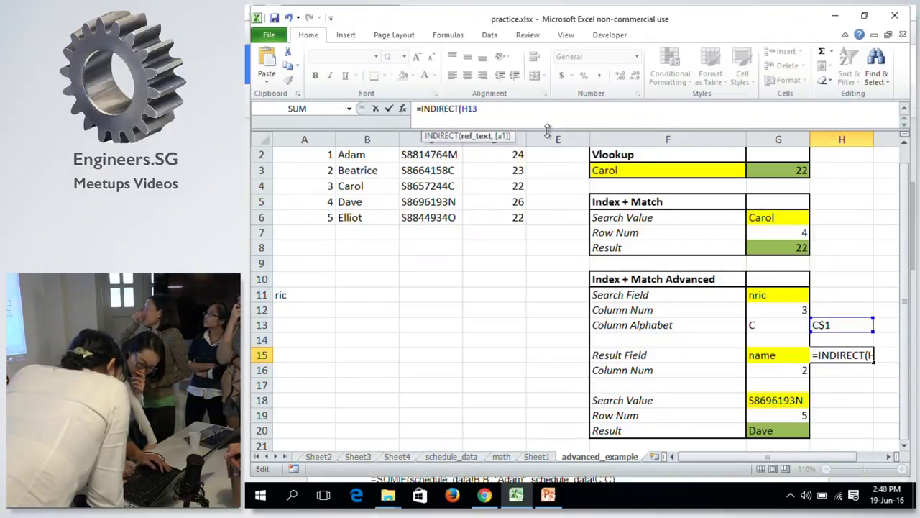
pyautogui.write(')')
pyautogui.press('Return')
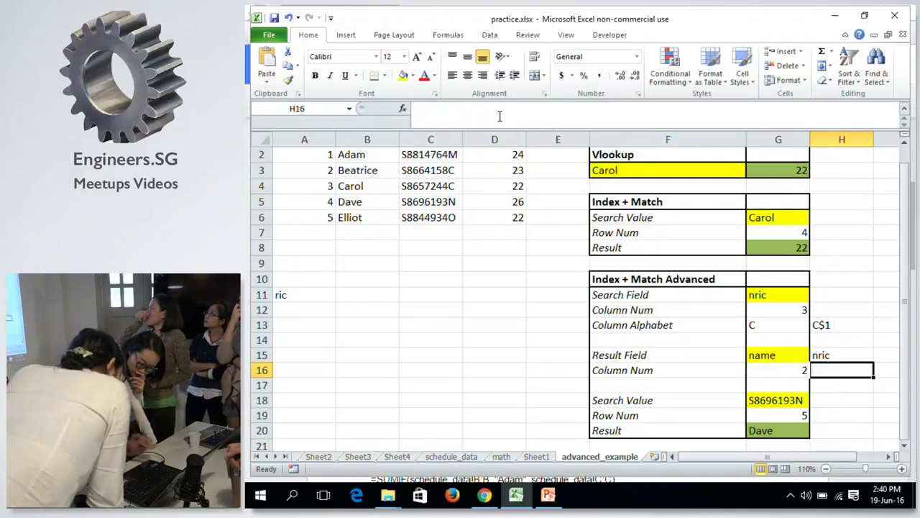
pyautogui.click(838, 328)
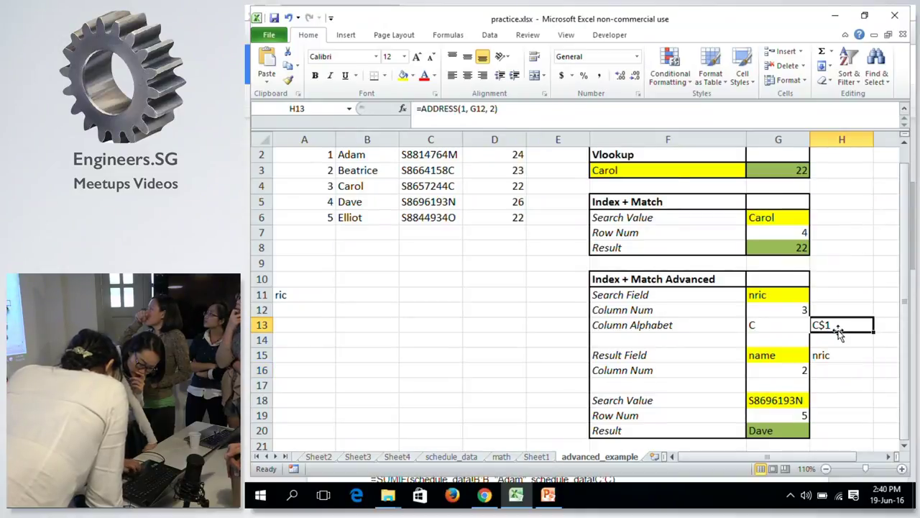
pyautogui.moveTo(903, 309); pyautogui.dragTo(903, 299)
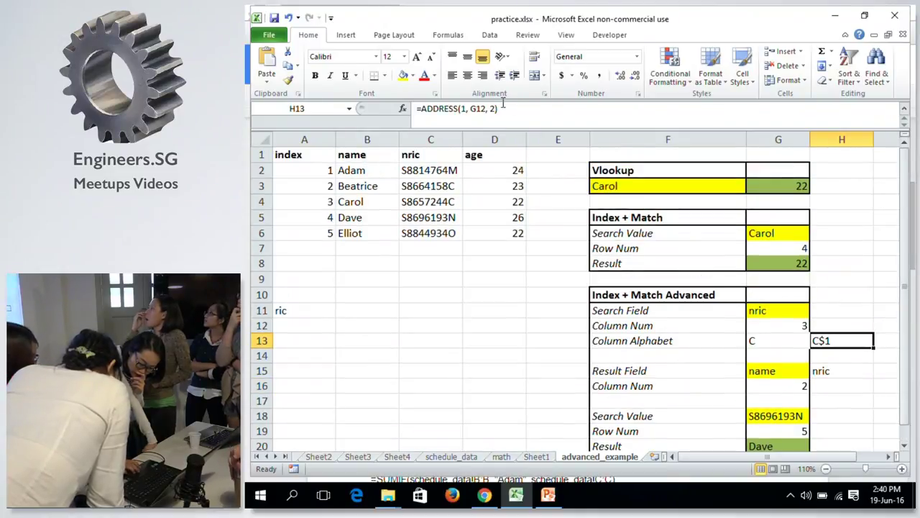
pyautogui.click(435, 156)
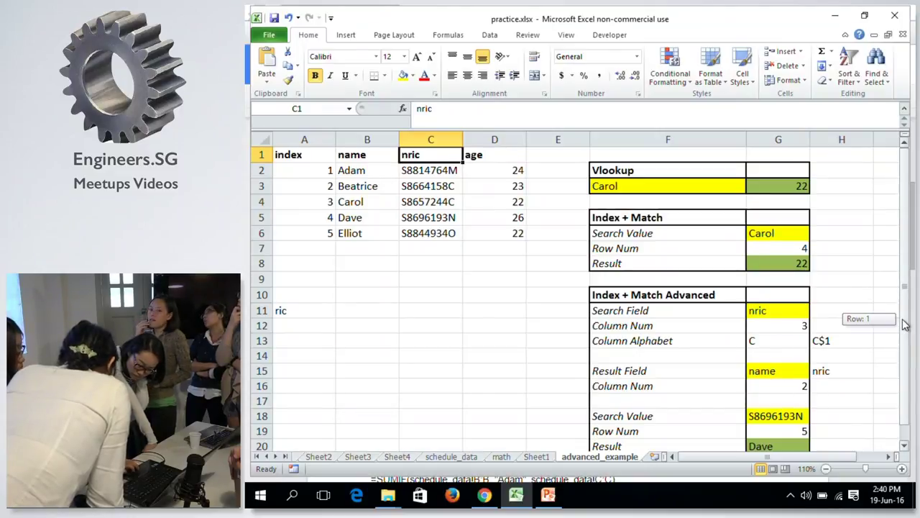
pyautogui.click(838, 340)
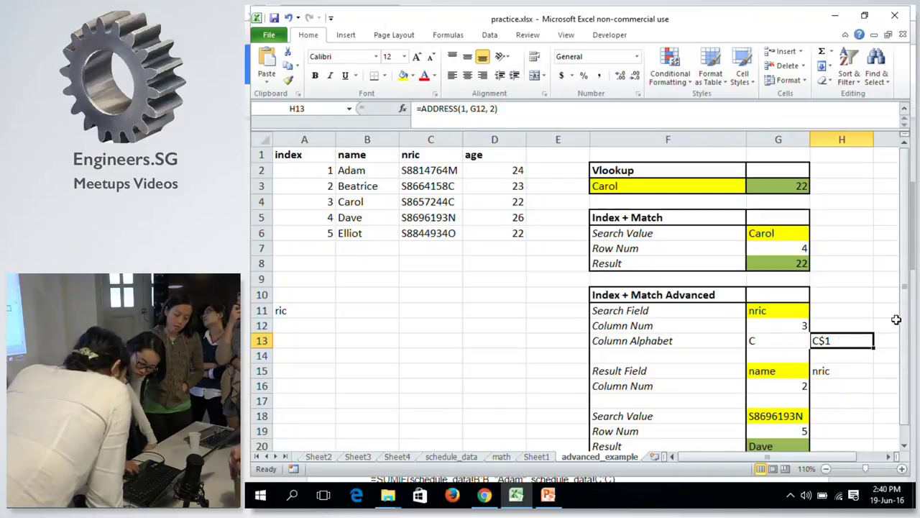
pyautogui.click(778, 346)
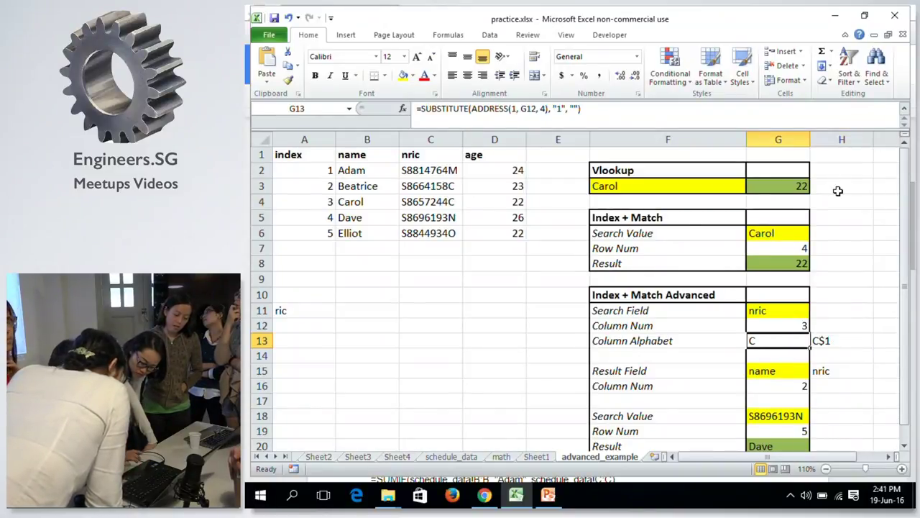
pyautogui.moveTo(904, 221); pyautogui.dragTo(903, 245)
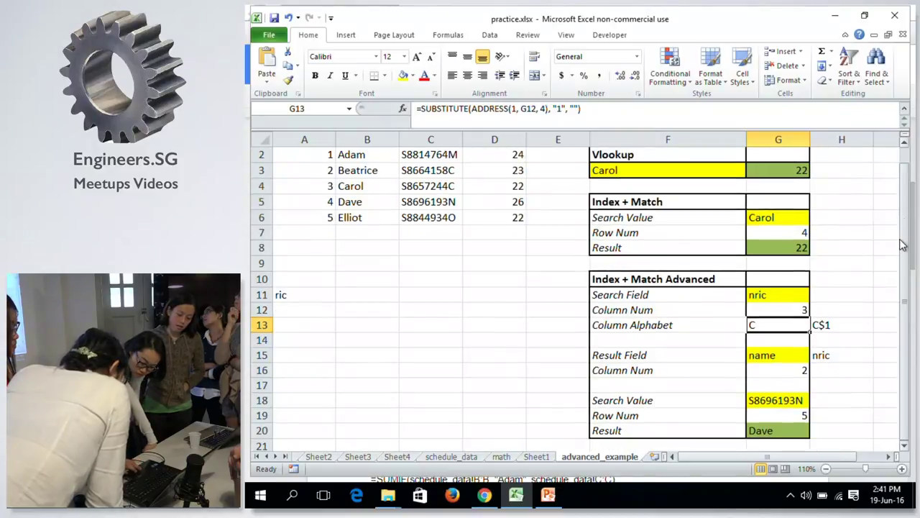
pyautogui.click(779, 430)
pyautogui.click(776, 400)
pyautogui.click(778, 374)
pyautogui.press('Up')
pyautogui.press('Up')
pyautogui.press('Down')
pyautogui.press('Down')
pyautogui.press('Down')
pyautogui.press('Down')
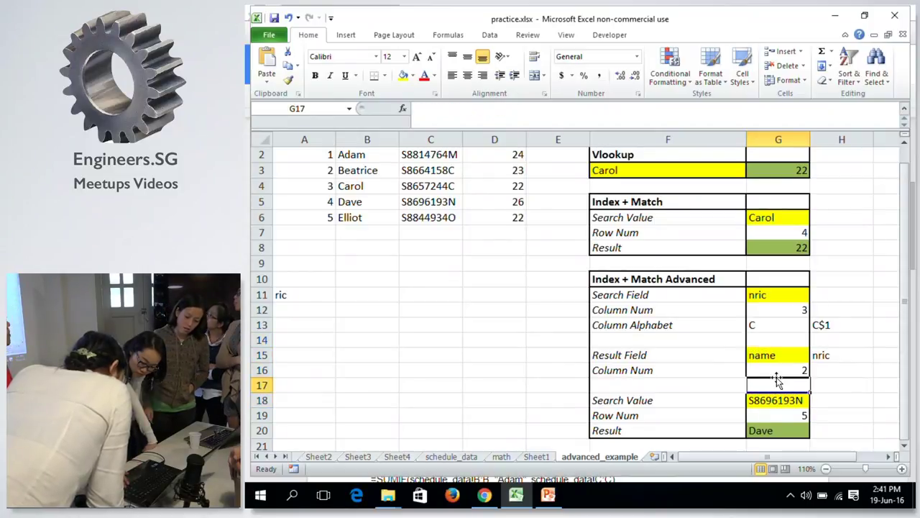
pyautogui.press('Down')
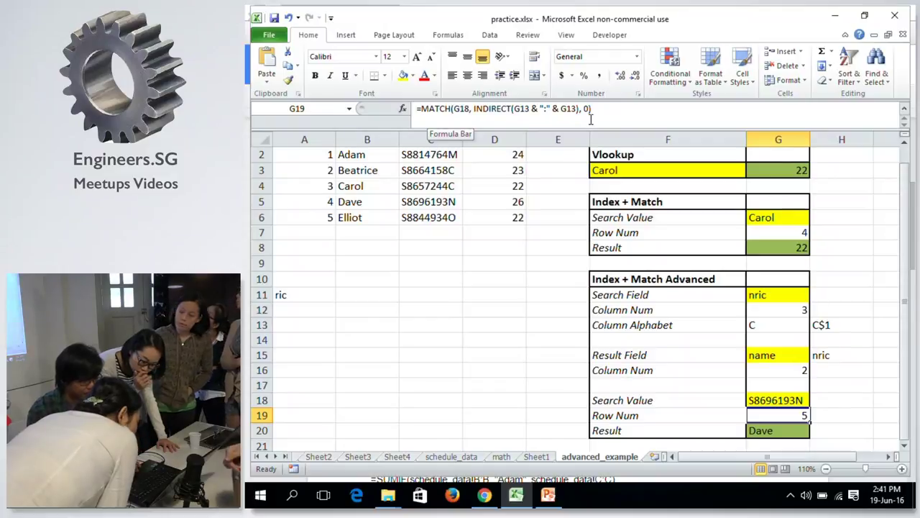
pyautogui.click(845, 325)
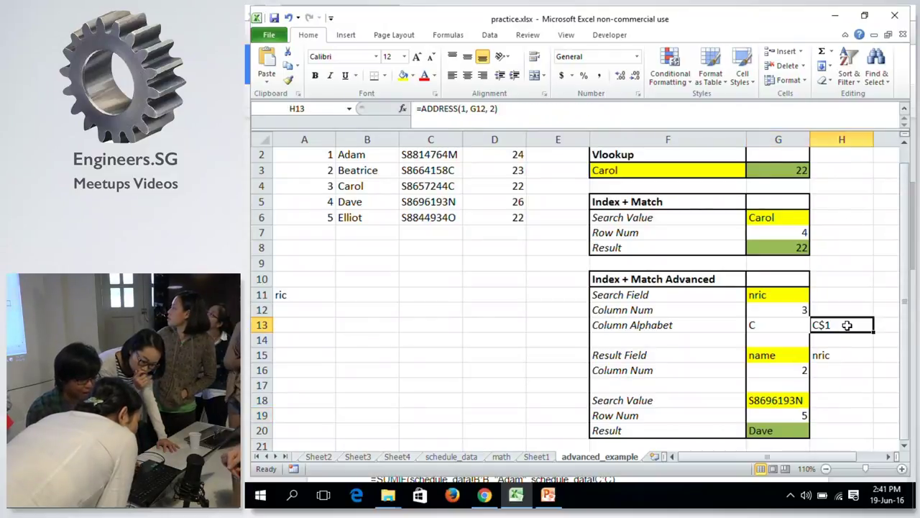
pyautogui.click(782, 325)
pyautogui.click(823, 325)
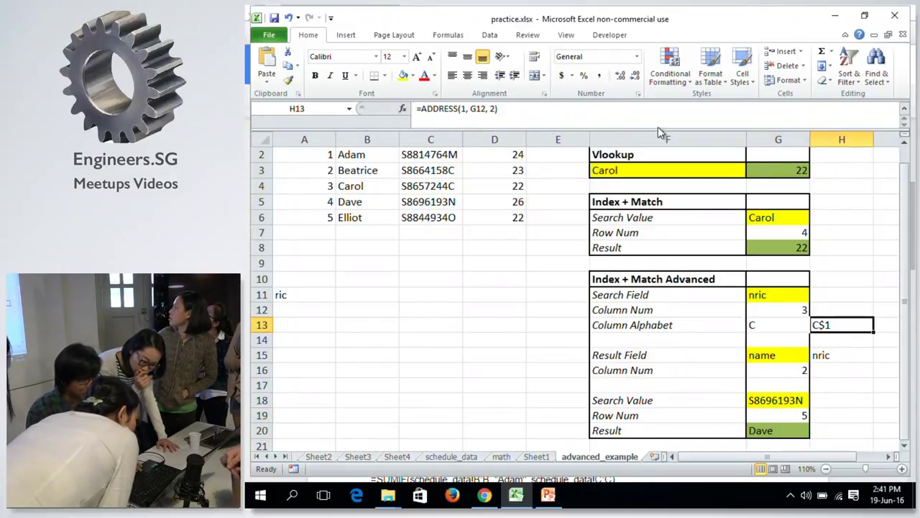
pyautogui.click(572, 127)
# Replace H13's last ADDRESS argument 2 with 4 so it shows C1.
pyautogui.press('BackSpace')
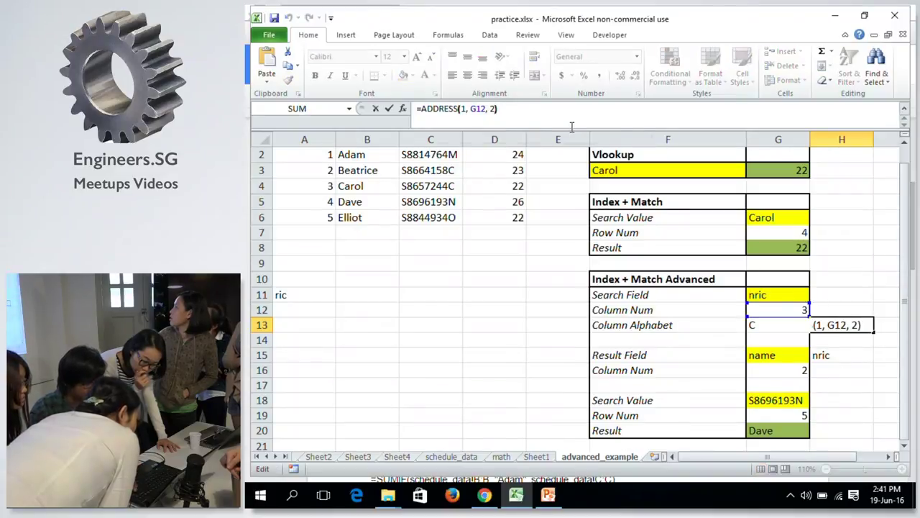
pyautogui.write('4')
pyautogui.press('Return')
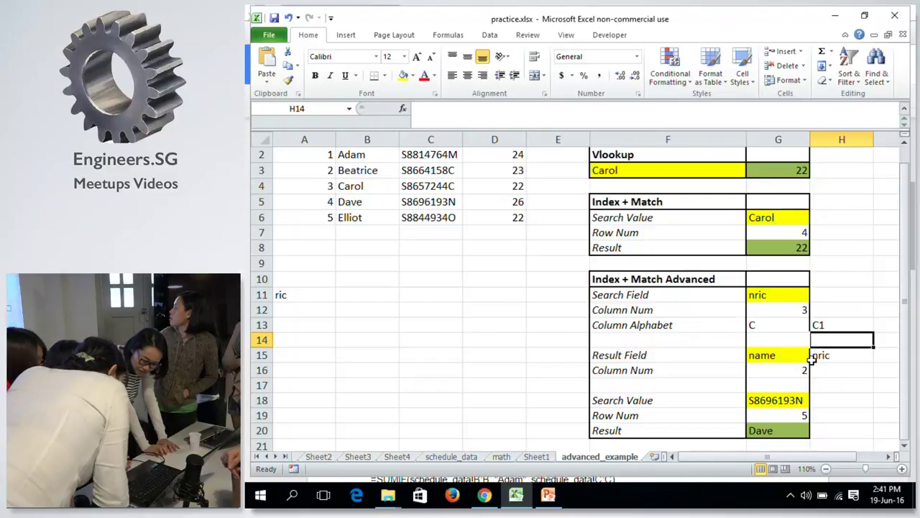
# Reconfirm G13's SUBSTITUTE formula unchanged and review G12's MATCH and the G15 result field.
pyautogui.press('Up')
pyautogui.press('Left')
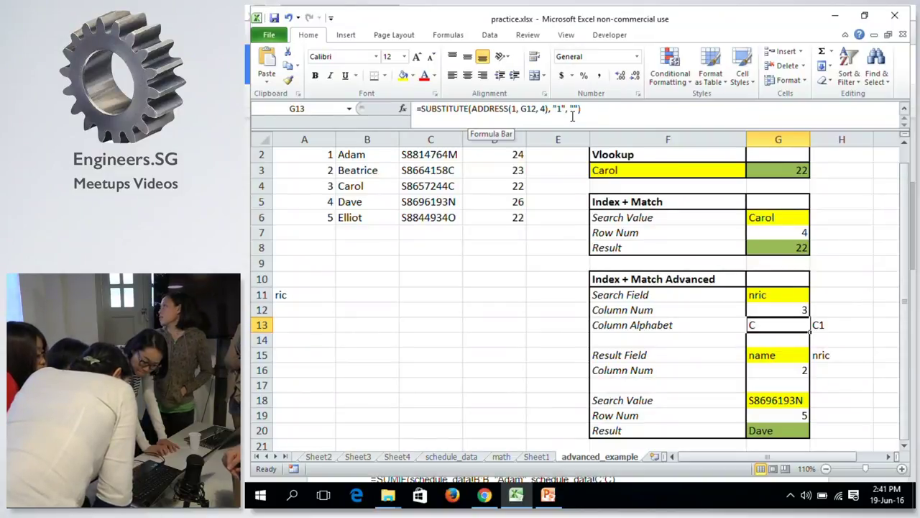
pyautogui.click(575, 109)
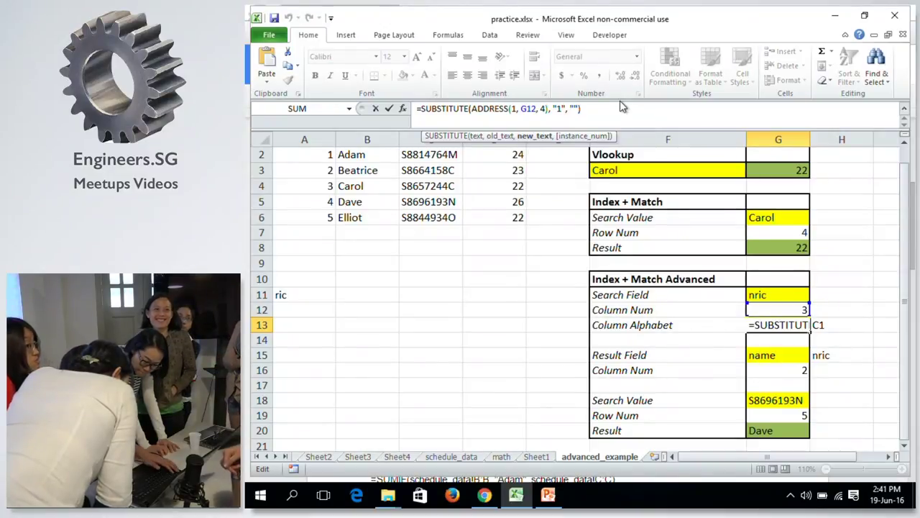
pyautogui.hotkey('ctrl', 'Return')
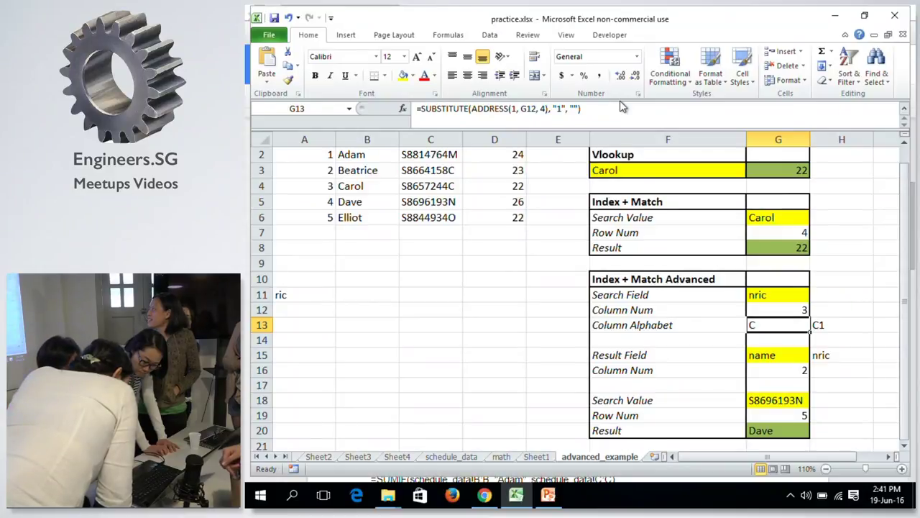
pyautogui.press('Up')
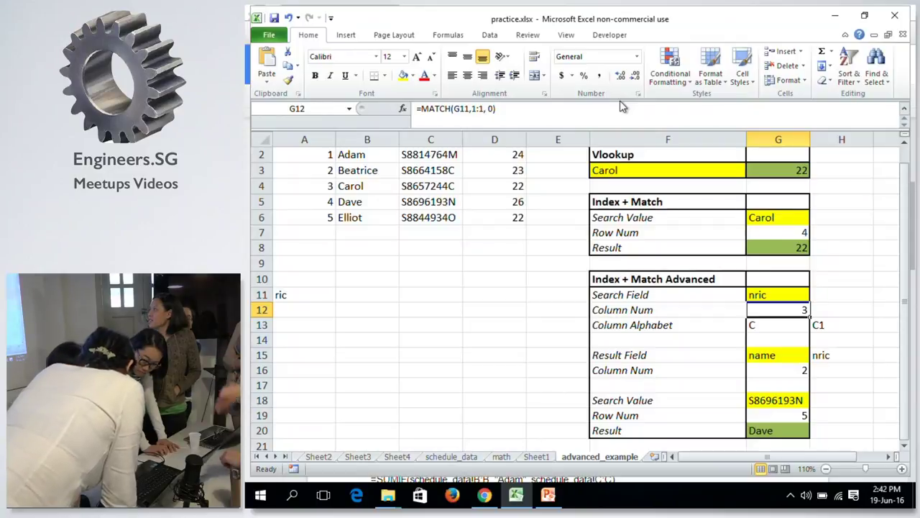
pyautogui.press('Down')
pyautogui.press('Down')
pyautogui.press('Up')
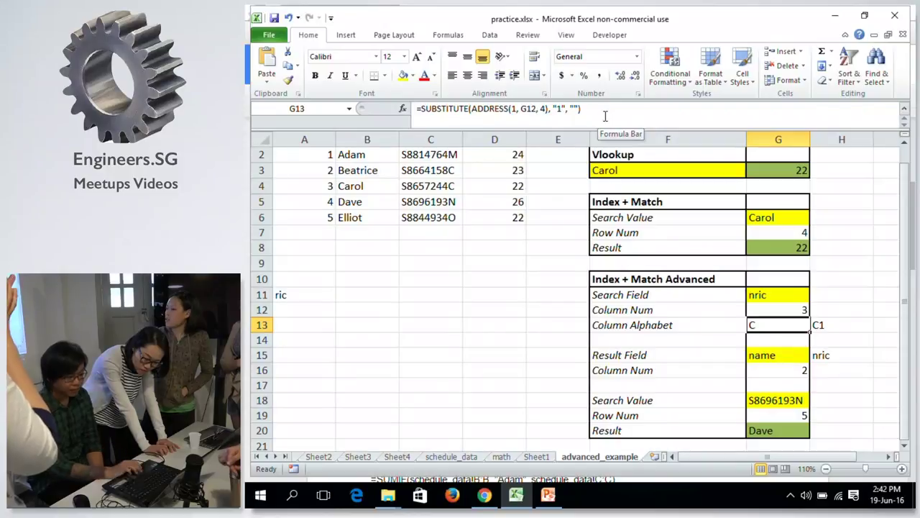
pyautogui.click(802, 362)
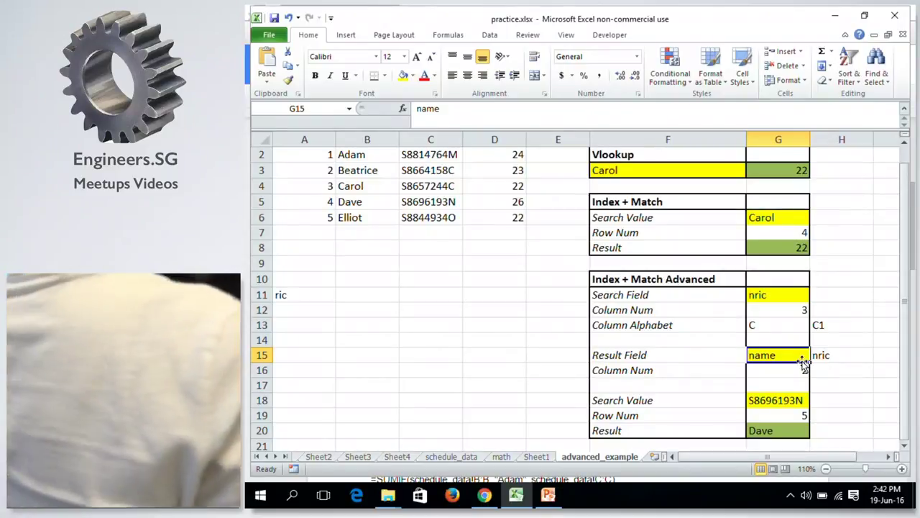
# Review the Search Field, MATCH and SUBSTITUTE cells in column G, ending on H13.
pyautogui.press('Up')
pyautogui.press('Up')
pyautogui.press('Up')
pyautogui.press('Up')
pyautogui.press('Down')
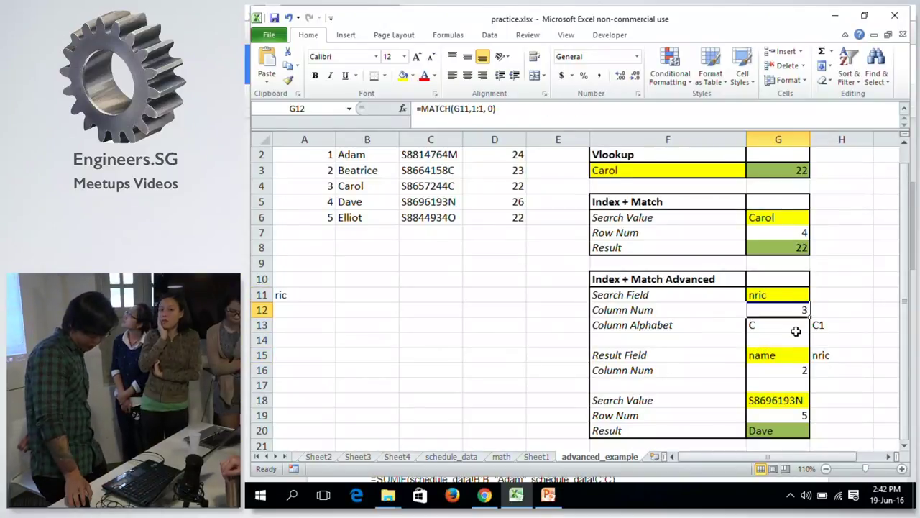
pyautogui.scroll(1, 800, 332)
pyautogui.press('Down')
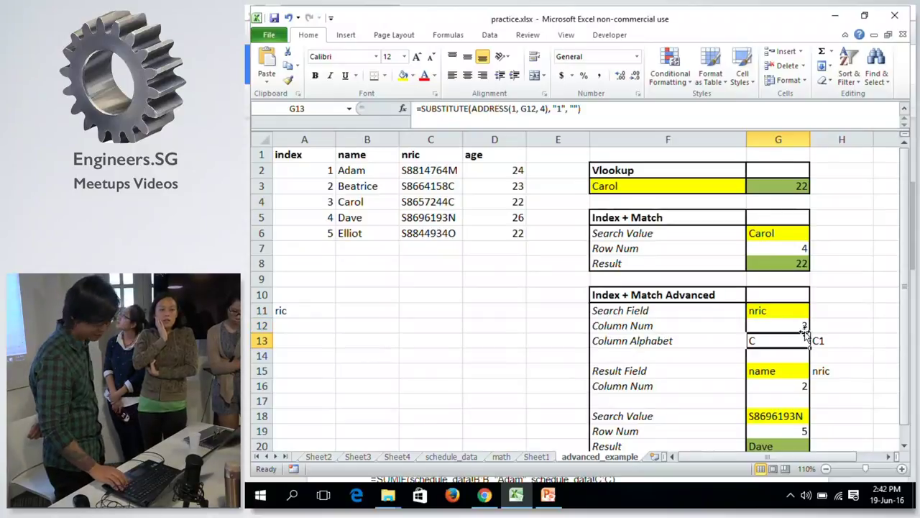
pyautogui.press('Right')
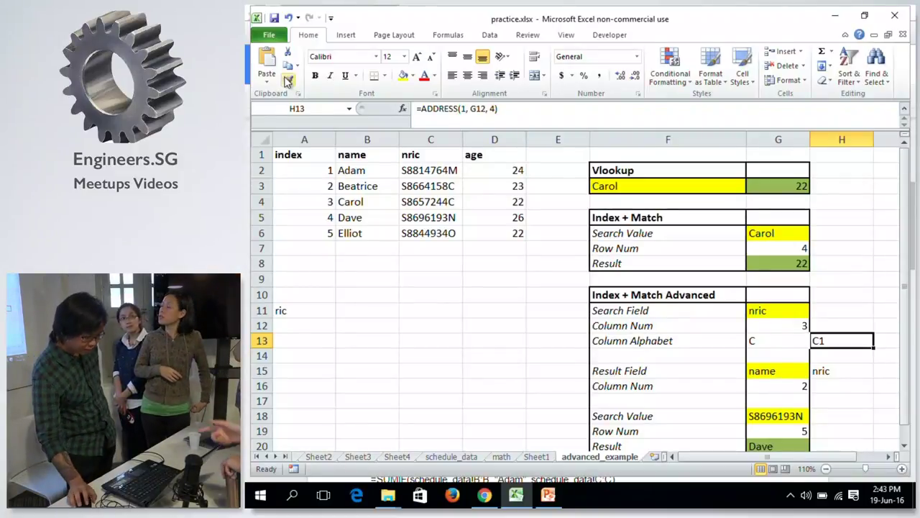
# Edit H13's formula to =ADDRESS(20, G12, 4) so it shows C20.
pyautogui.click(473, 109)
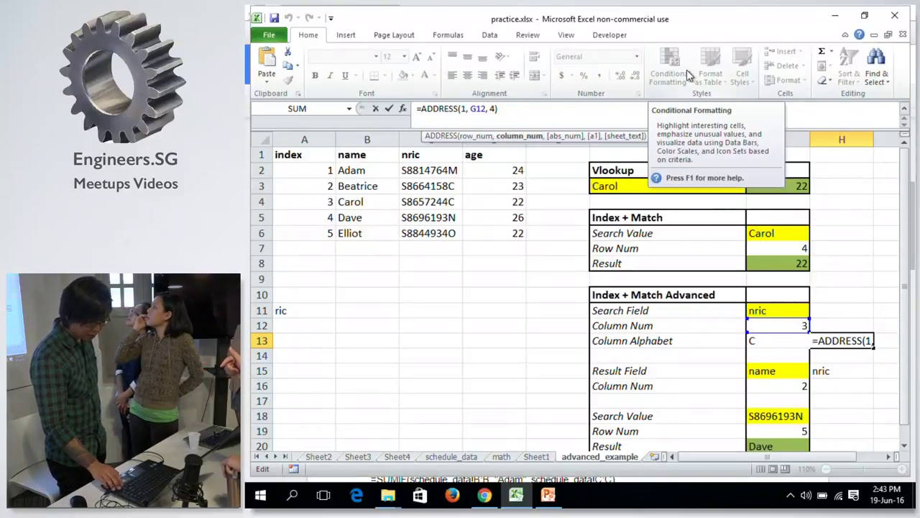
pyautogui.press('Right')
pyautogui.press('Right')
pyautogui.press('Right')
pyautogui.press('Right')
pyautogui.press('Right')
pyautogui.press('Right')
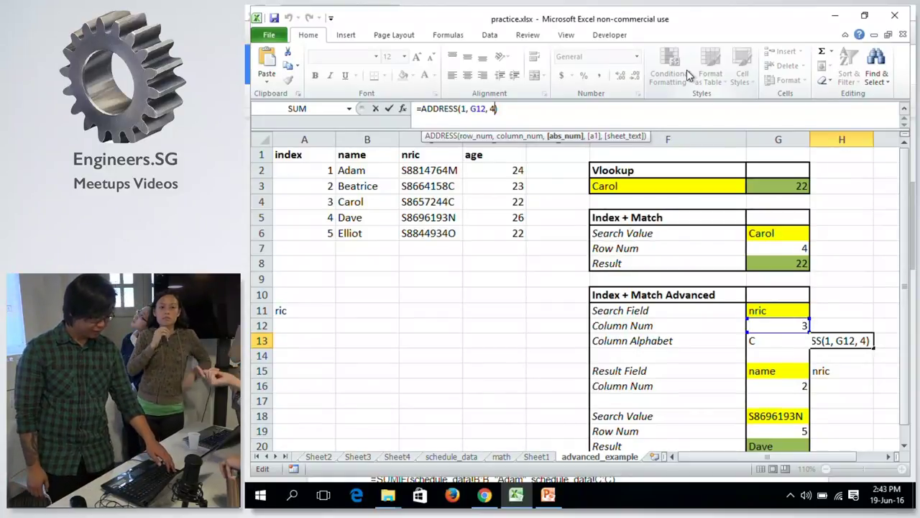
pyautogui.press('Left')
pyautogui.press('Left')
pyautogui.press('Left')
pyautogui.press('Left')
pyautogui.press('Left')
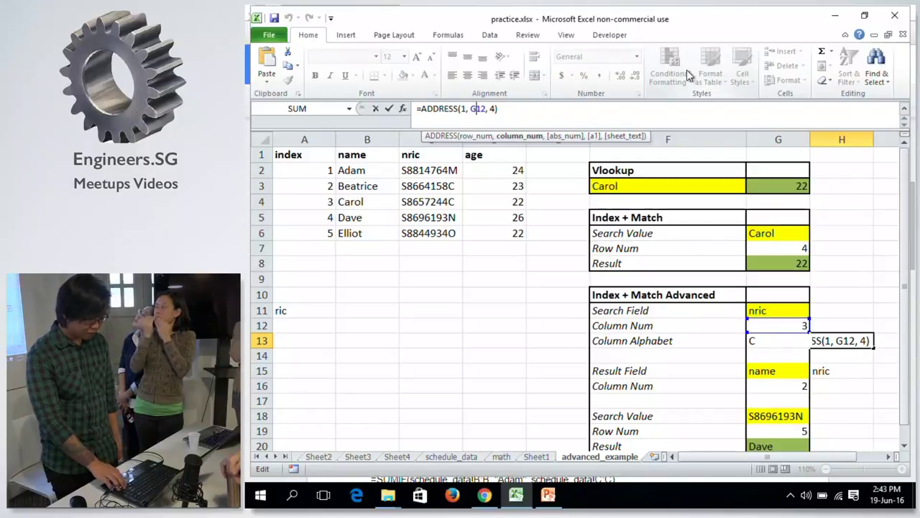
pyautogui.press('F4')
pyautogui.press('F4')
pyautogui.press('Return')
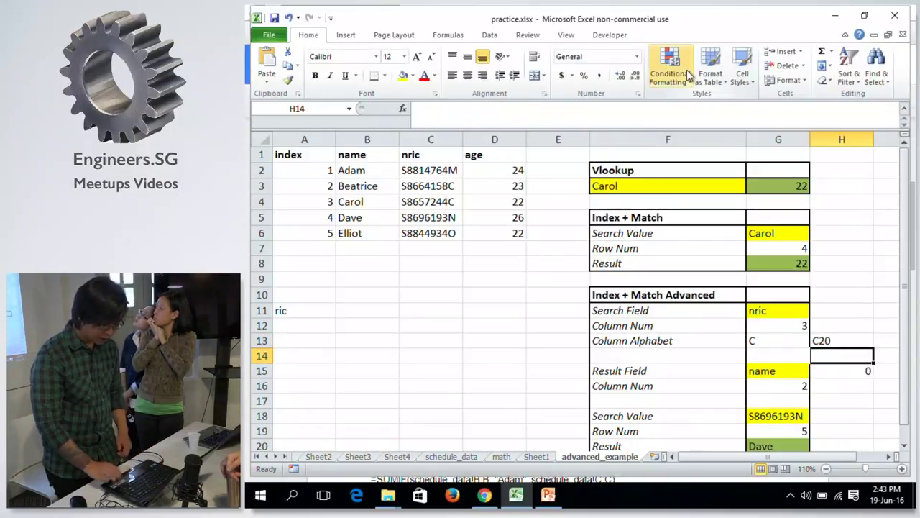
pyautogui.press('Up')
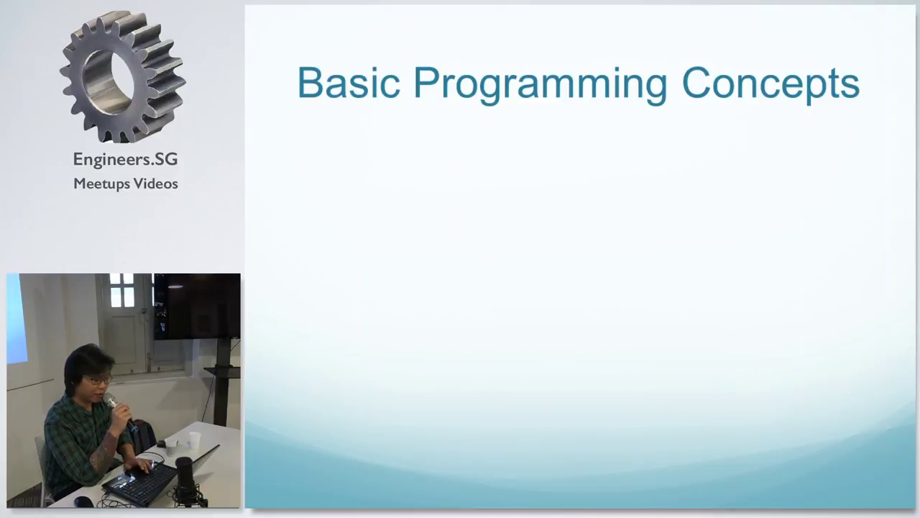
# Reveal the sequential execution and Variables bullets, ending with the testVariable = 1 example.
pyautogui.press('Right')
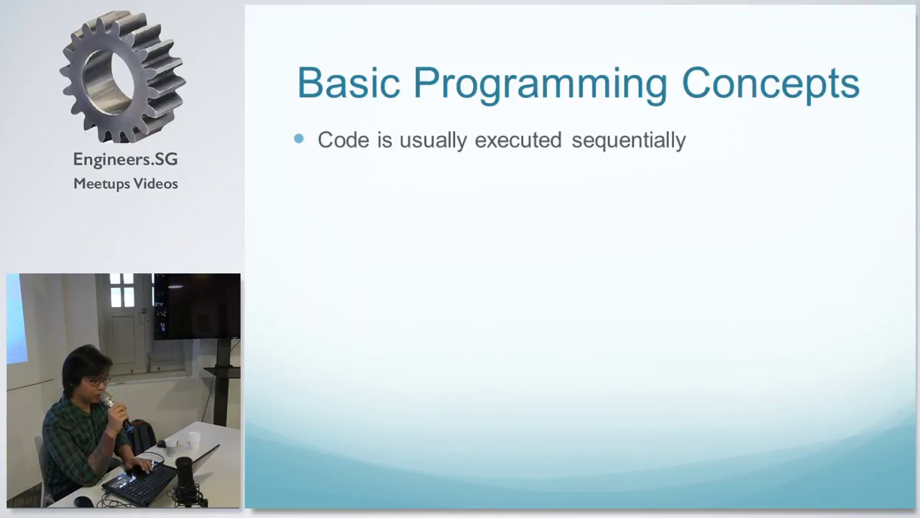
pyautogui.press('Right')
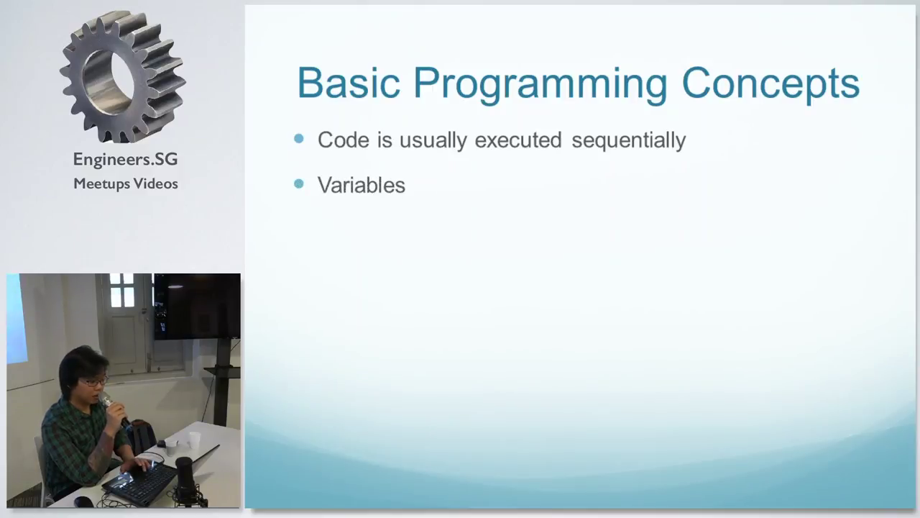
pyautogui.press('Right')
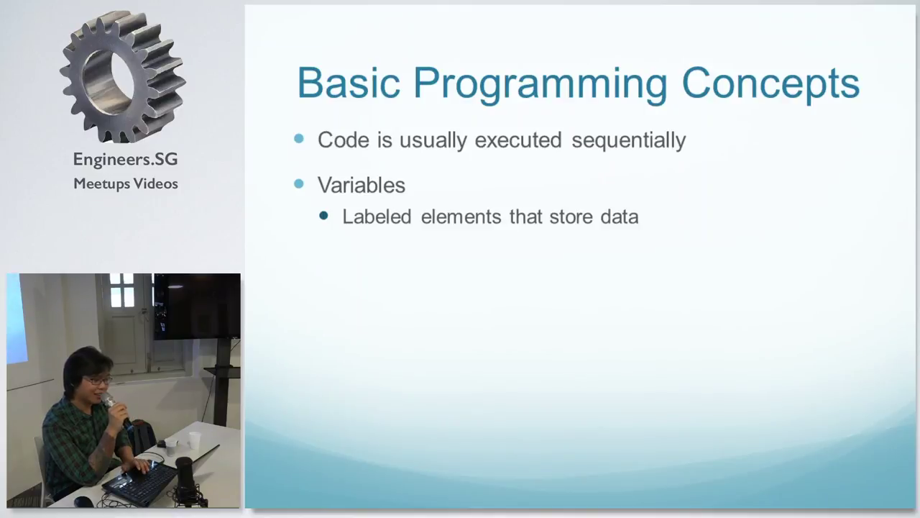
pyautogui.press('Right')
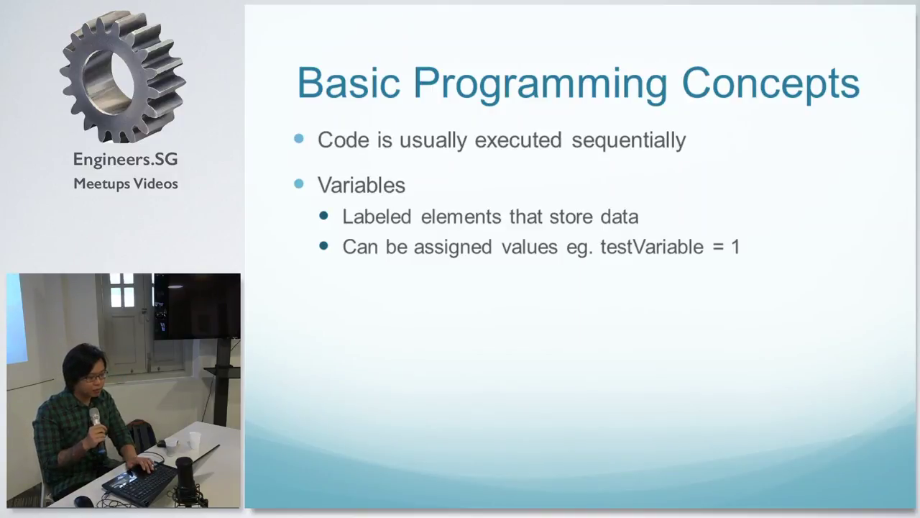
# Step through the Statements, If – Else and Loops points, then advance to the 'VBA' slide.
pyautogui.press('Right')
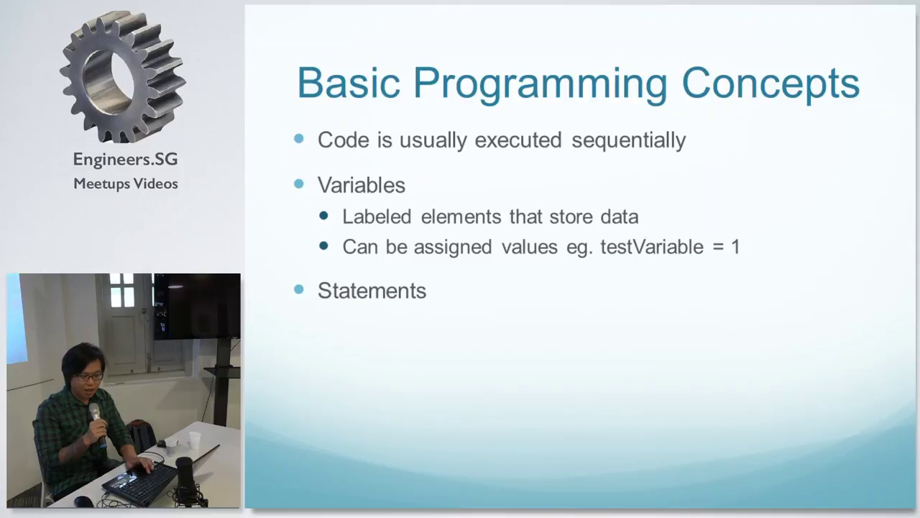
pyautogui.press('Right')
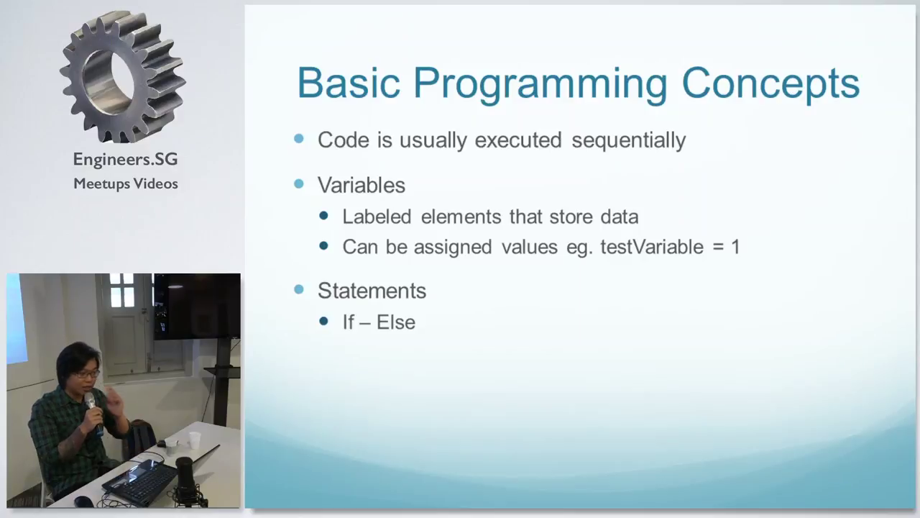
pyautogui.press('Right')
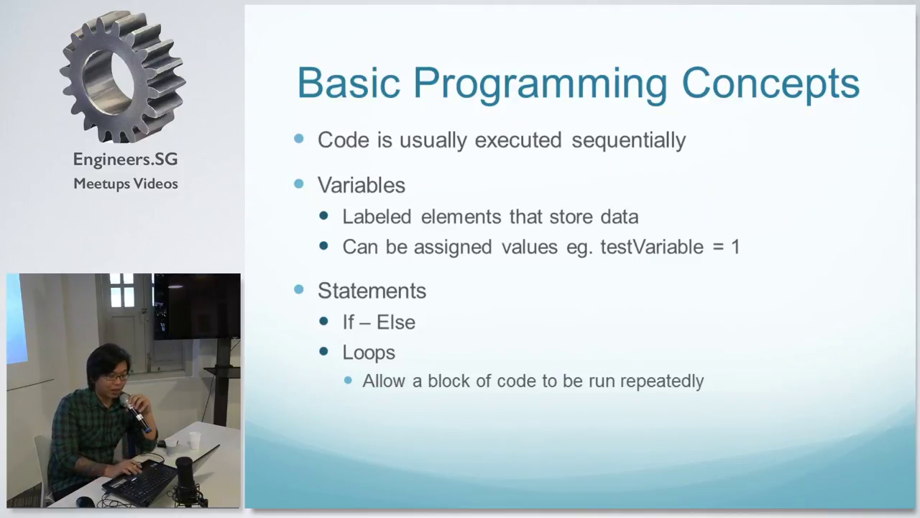
pyautogui.press('Right')
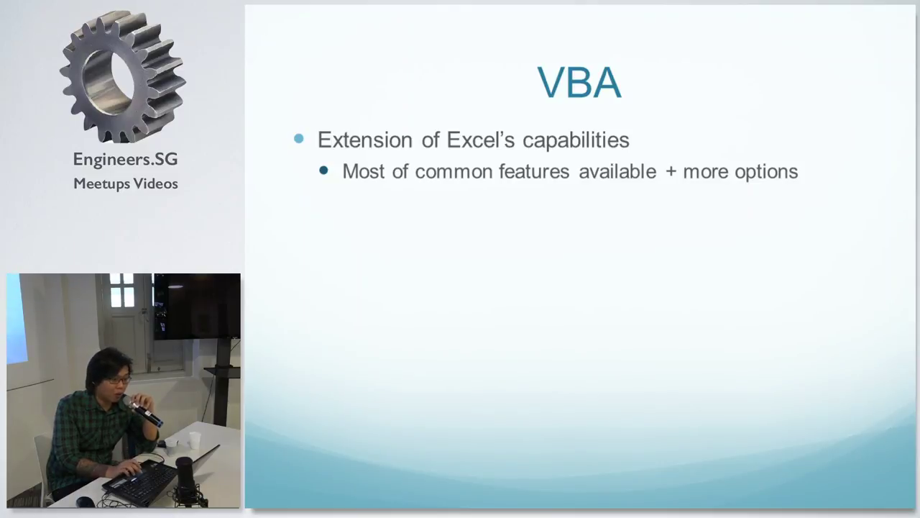
# Reveal the VBA slide's IDE access paths for Windows and Mac, then switch to practice.xlsx.
pyautogui.press('Right')
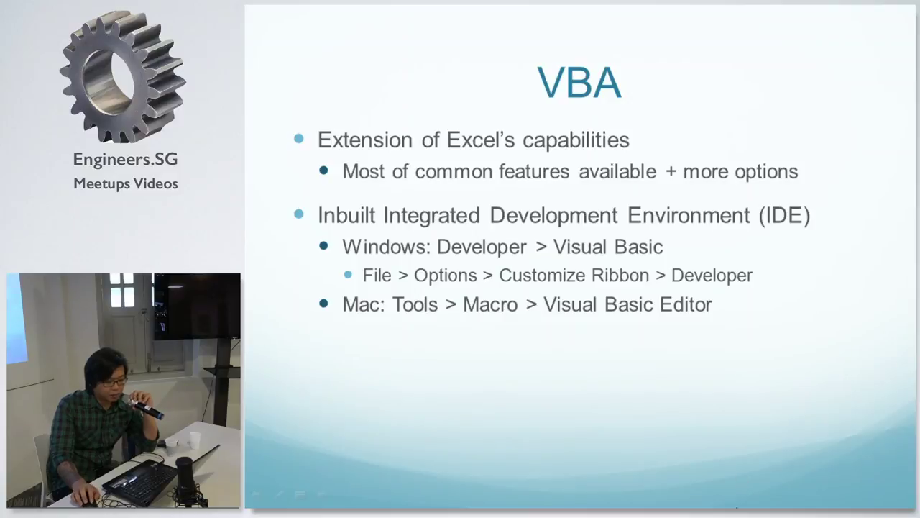
pyautogui.hotkey('alt', 'Tab')
pyautogui.hotkey('alt', 'Tab')
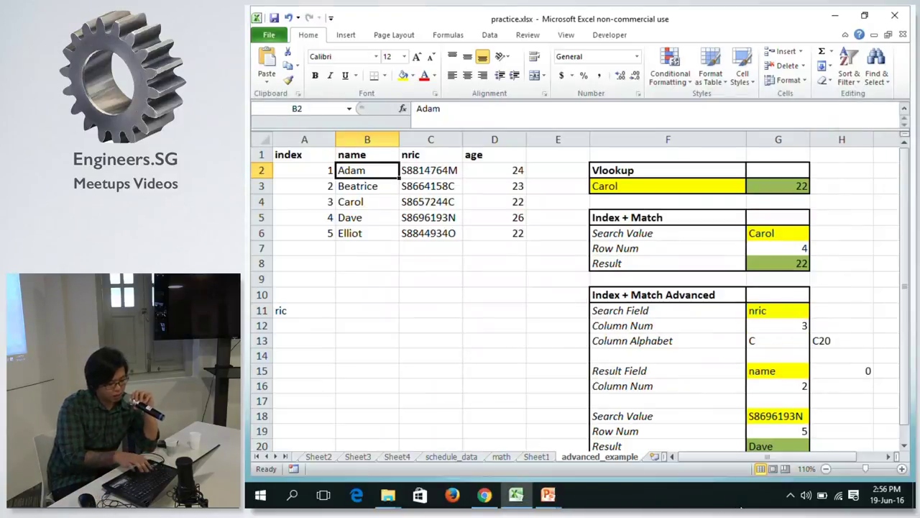
# Create a new blank workbook, Book2, with Ctrl+N.
pyautogui.hotkey('alt', 'n')
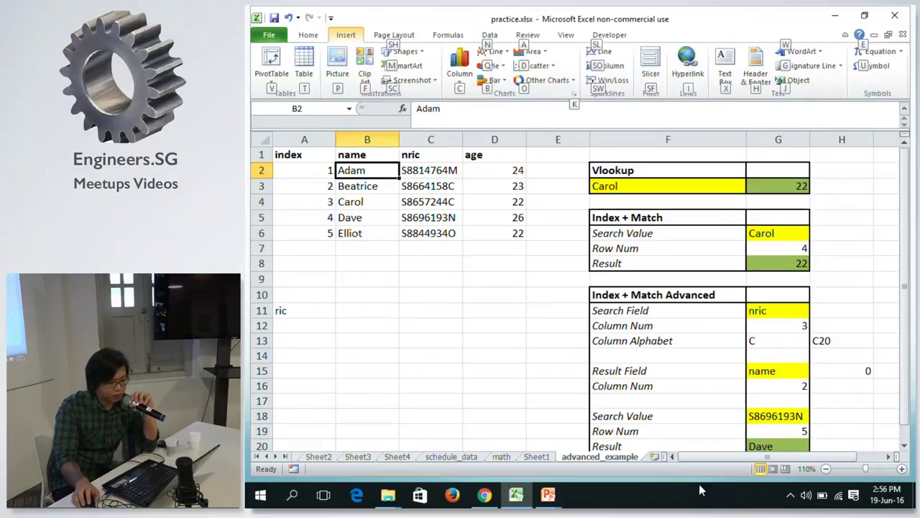
pyautogui.press('Escape')
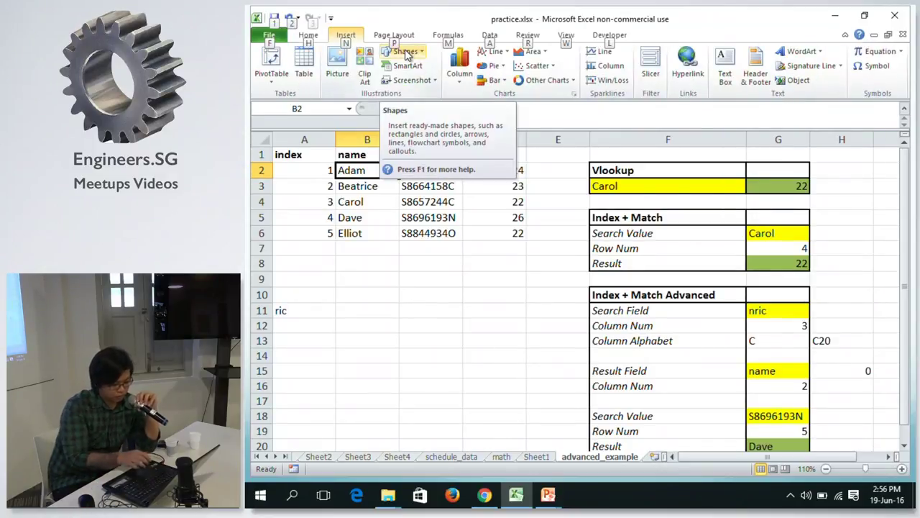
pyautogui.press('n')
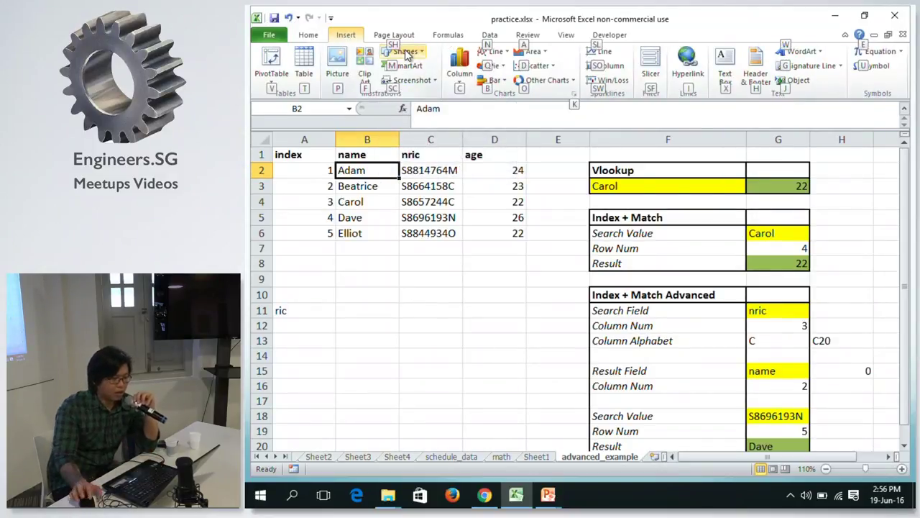
pyautogui.press('Escape')
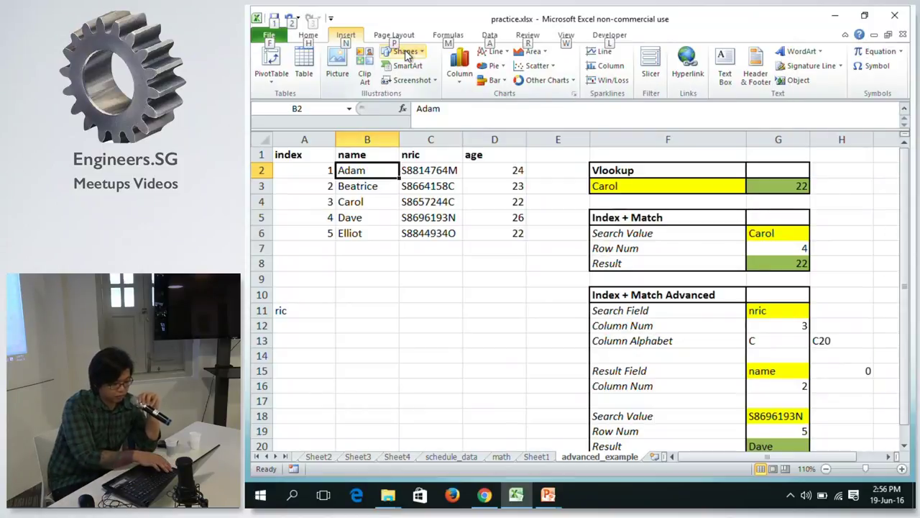
pyautogui.press('Escape')
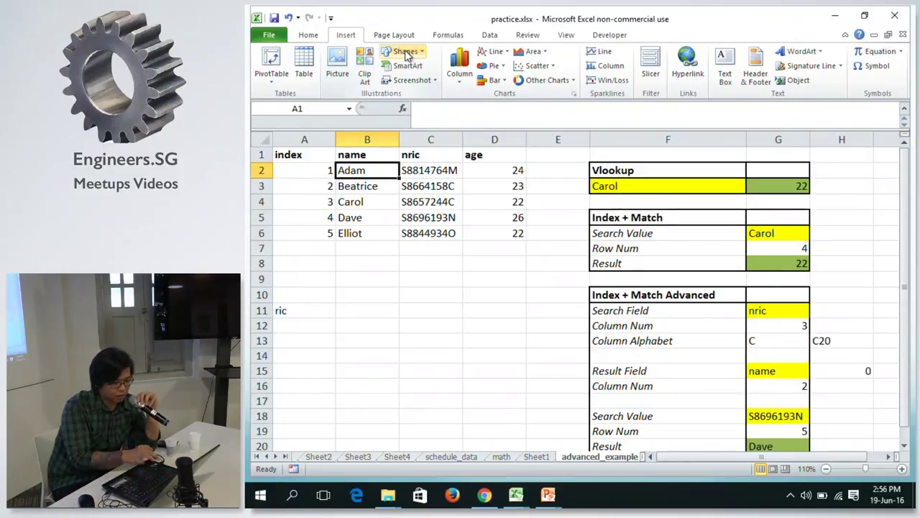
pyautogui.hotkey('ctrl', 'n')
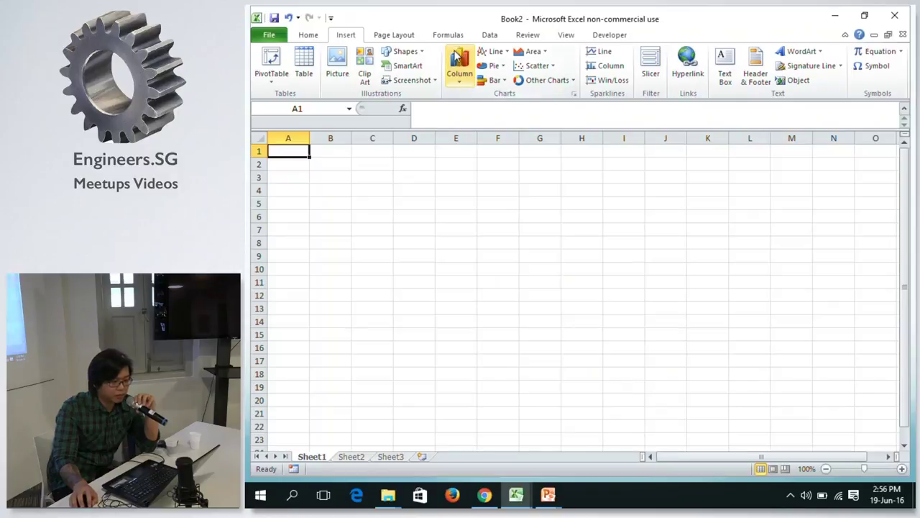
# Show the Developer tab, check Customize Ribbon in Options without changes, then switch to Chrome.
pyautogui.click(625, 36)
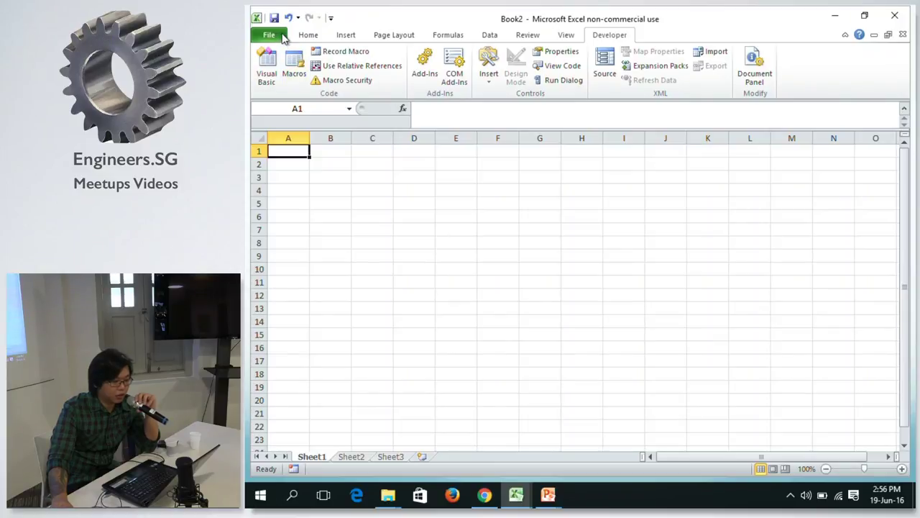
pyautogui.click(269, 35)
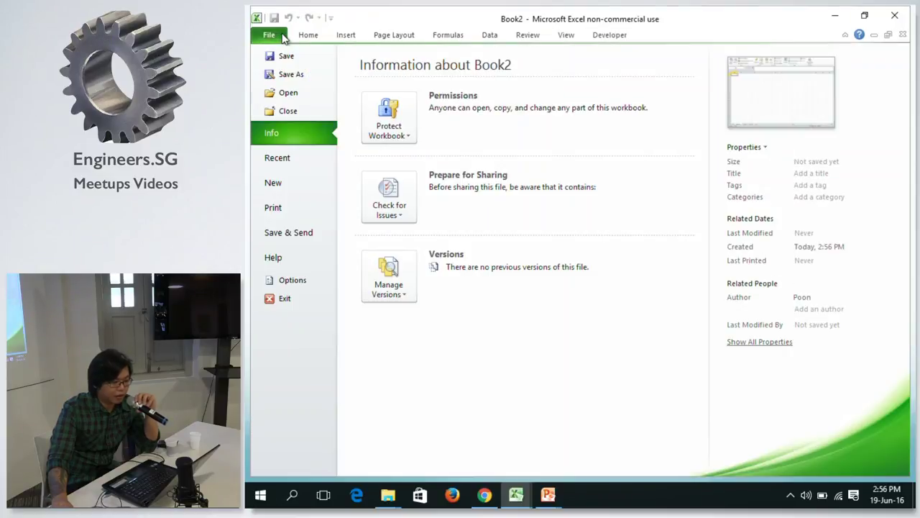
pyautogui.click(325, 279)
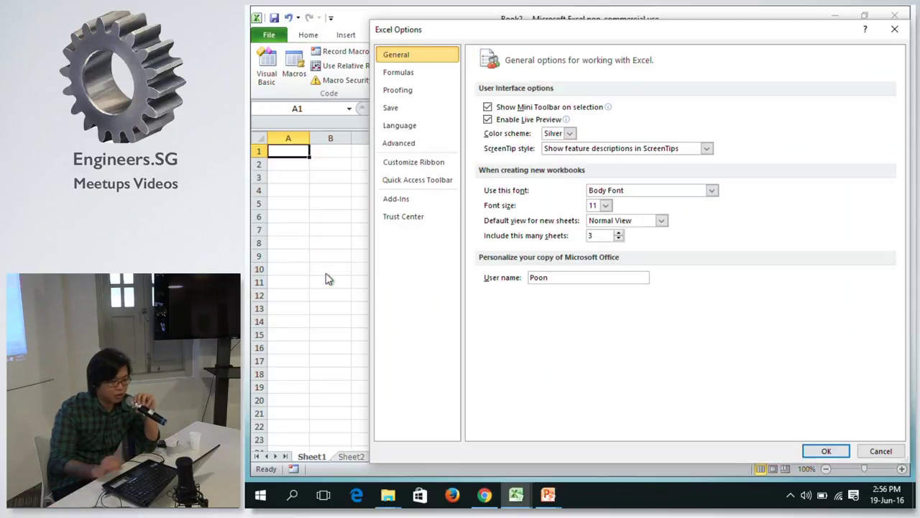
pyautogui.click(422, 166)
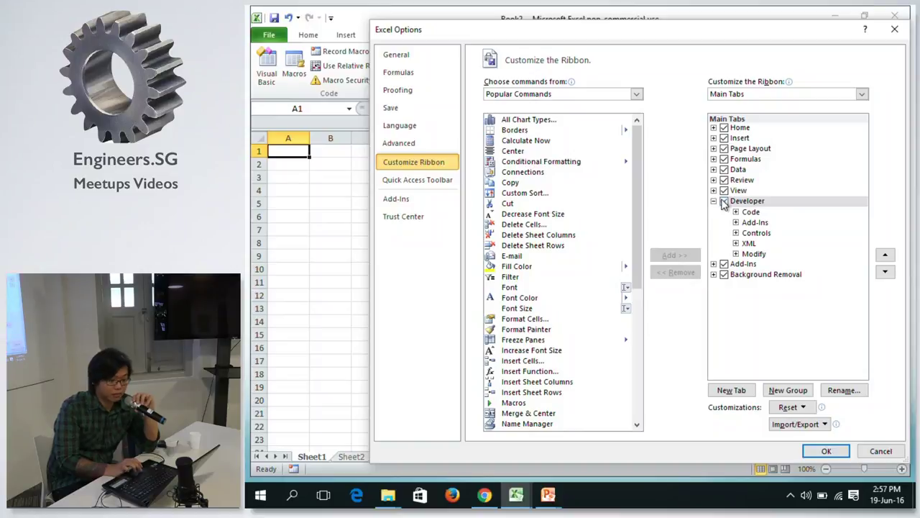
pyautogui.click(879, 451)
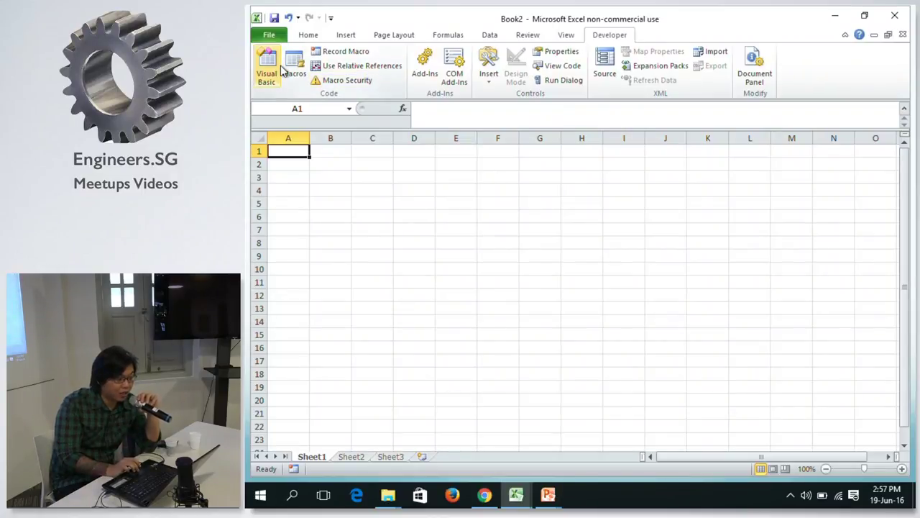
pyautogui.click(494, 501)
# Advance the slideshow to the VBA Macro Recorder slide, then open Book2's Visual Basic editor.
pyautogui.moveTo(518, 497)
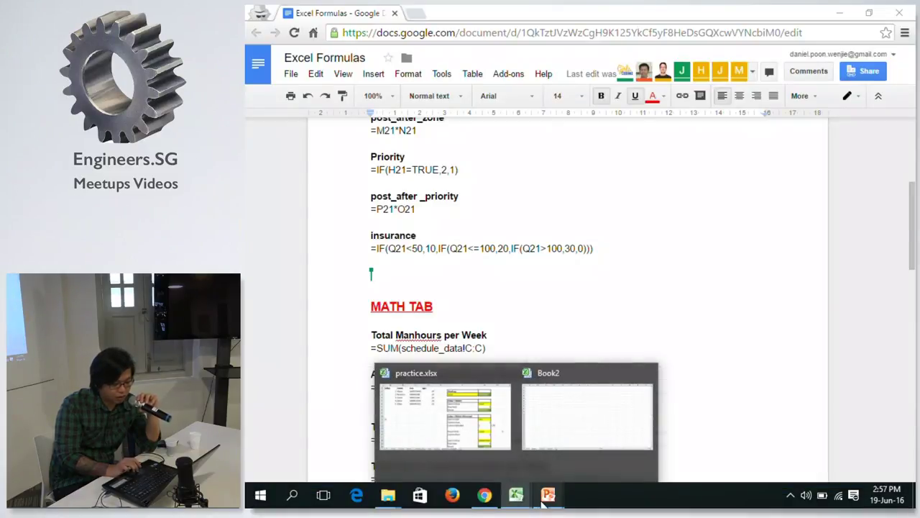
pyautogui.moveTo(548, 494)
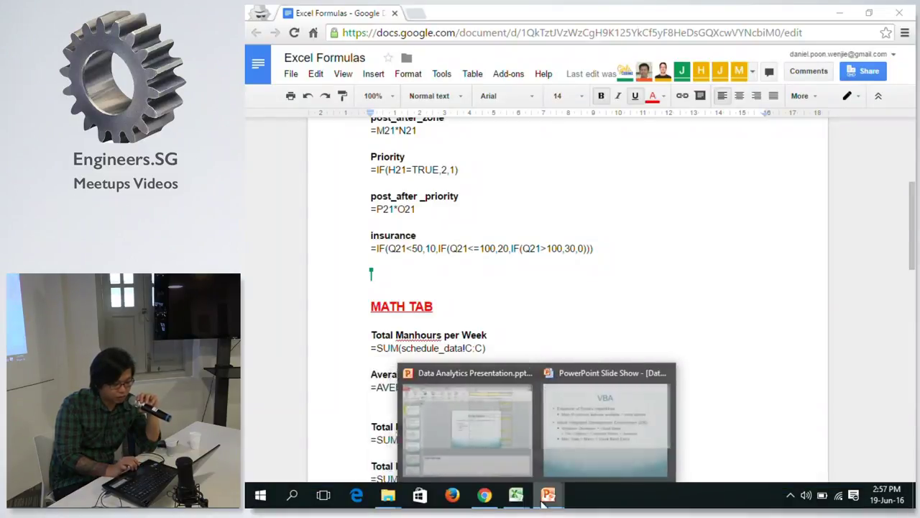
pyautogui.click(600, 440)
pyautogui.press('Right')
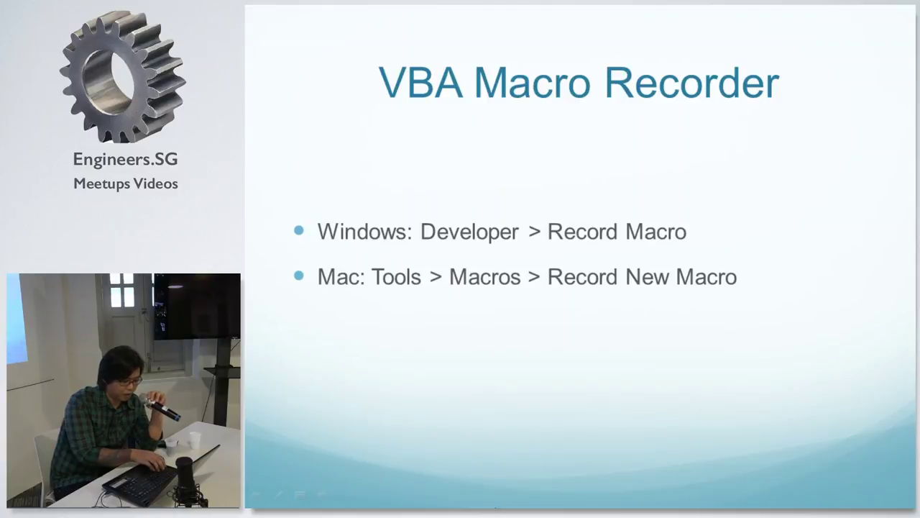
pyautogui.hotkey('alt', 'Tab')
pyautogui.hotkey('alt', 'Tab')
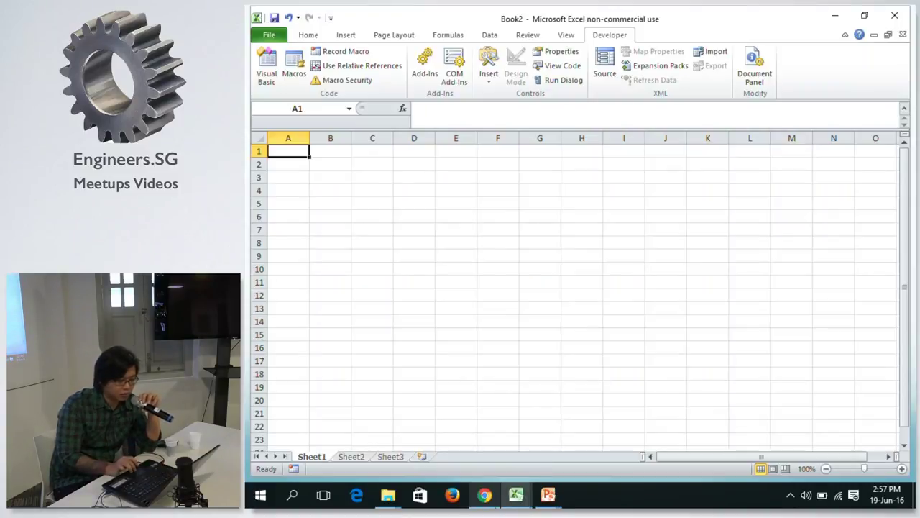
pyautogui.click(267, 77)
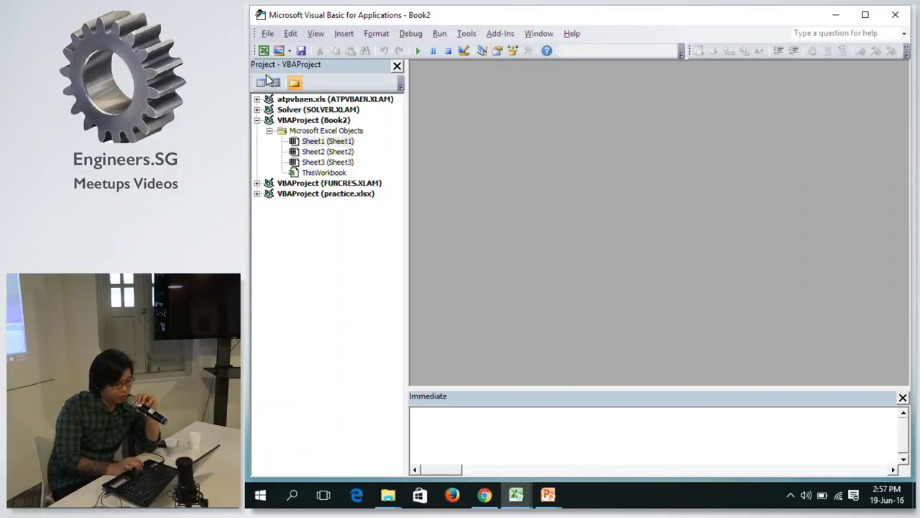
# Insert a new module, Module1, into the Book2 project from its right-click Insert menu.
pyautogui.click(343, 133)
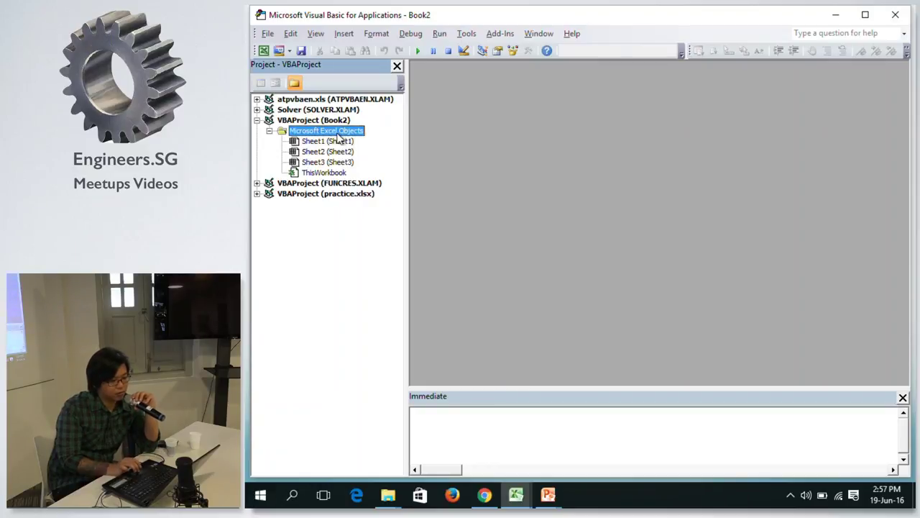
pyautogui.click(332, 142)
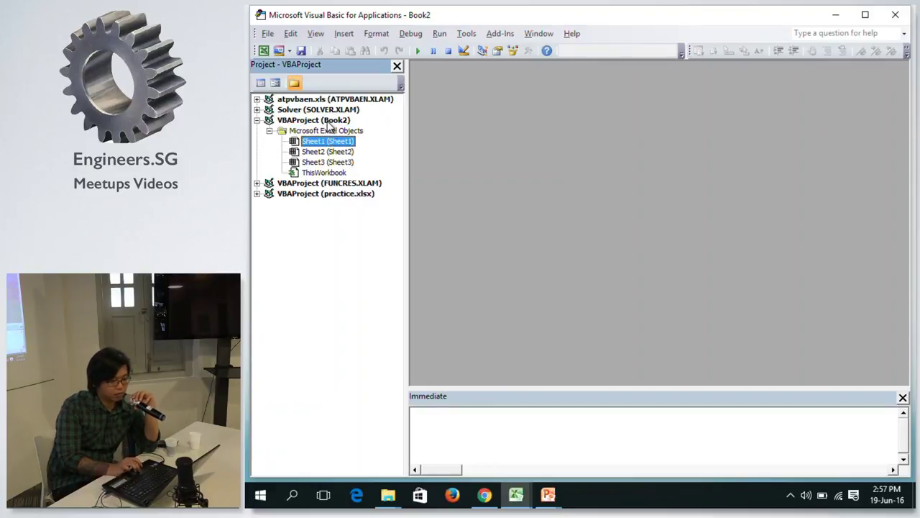
pyautogui.click(331, 122)
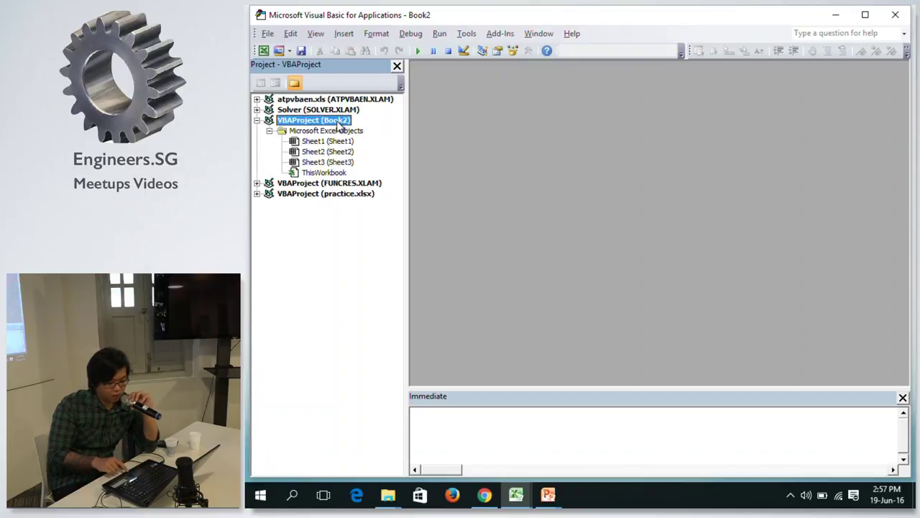
pyautogui.rightClick(340, 127)
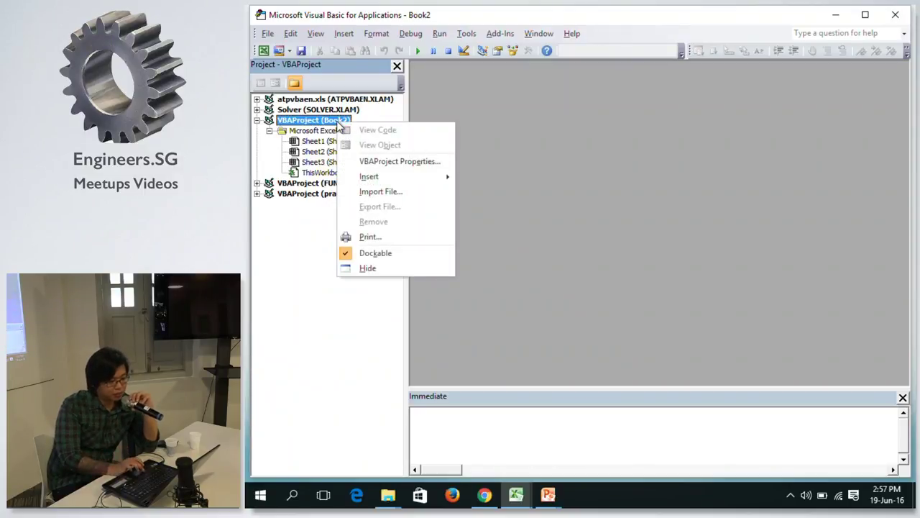
pyautogui.moveTo(384, 174)
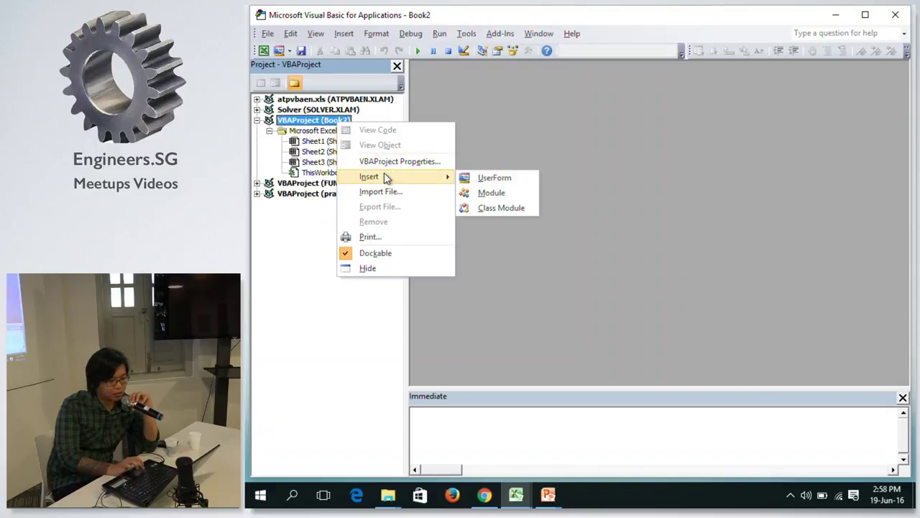
pyautogui.click(481, 196)
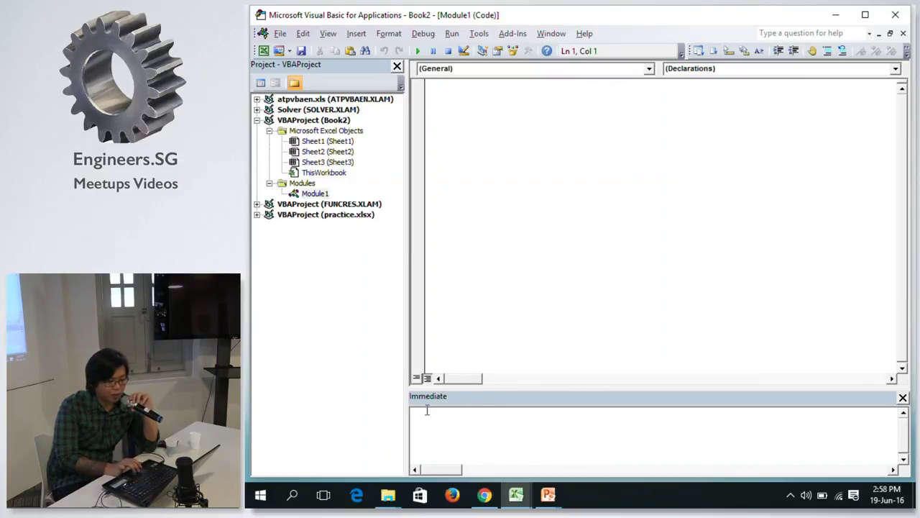
# Look through the VBA editor's View menus, then return to the 'VBA Macro Recorder' slide show.
pyautogui.click(328, 33)
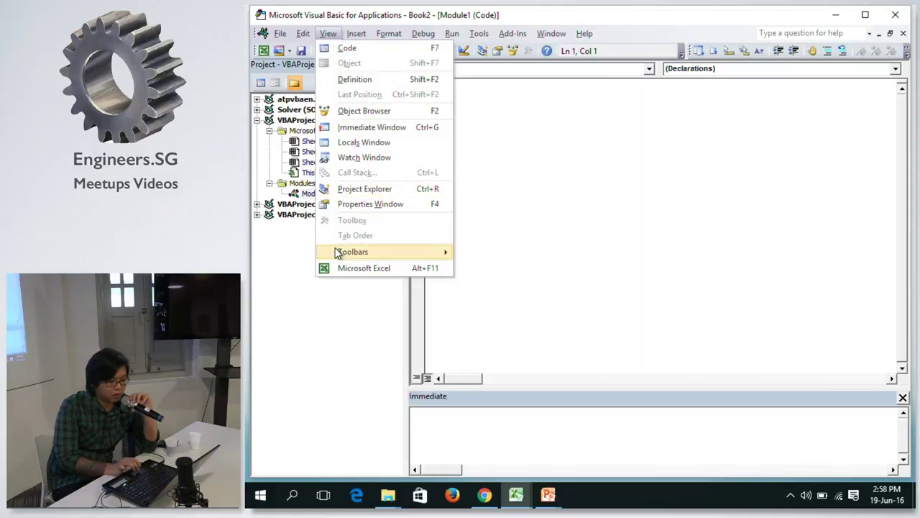
pyautogui.moveTo(338, 253)
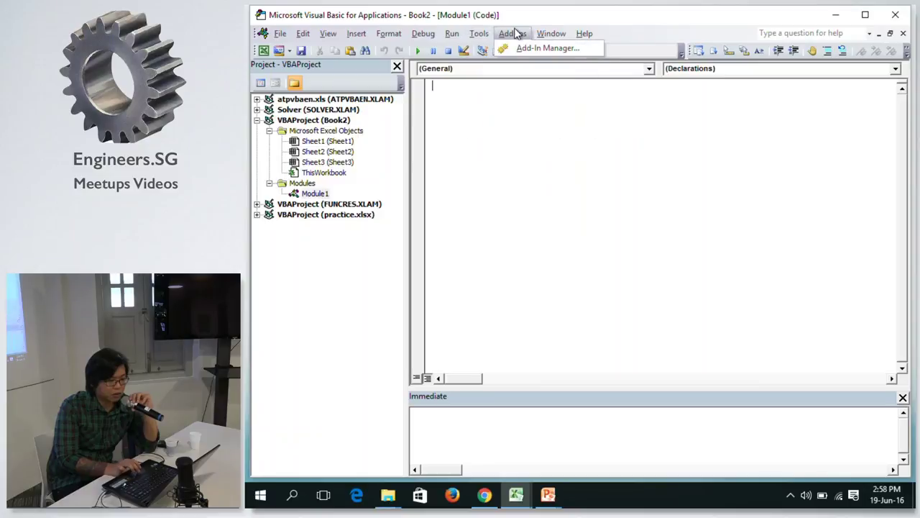
pyautogui.click(479, 33)
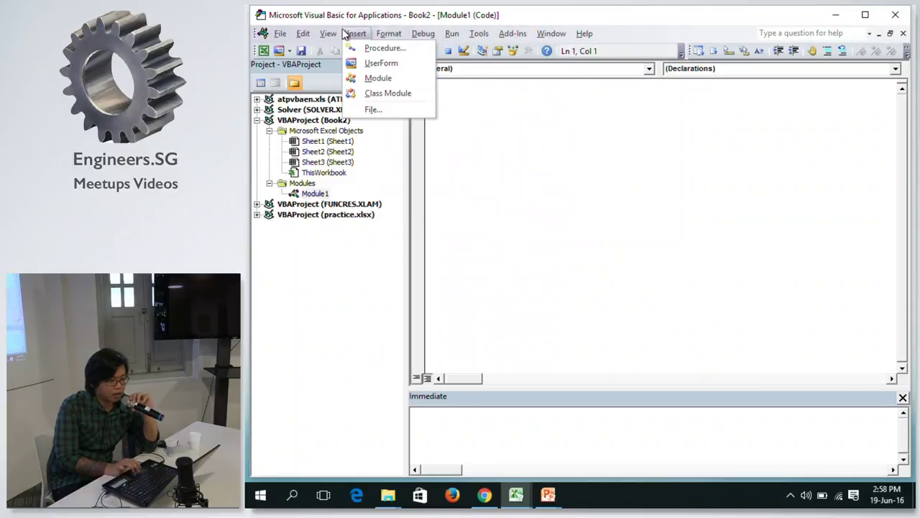
pyautogui.moveTo(303, 34)
pyautogui.moveTo(332, 34)
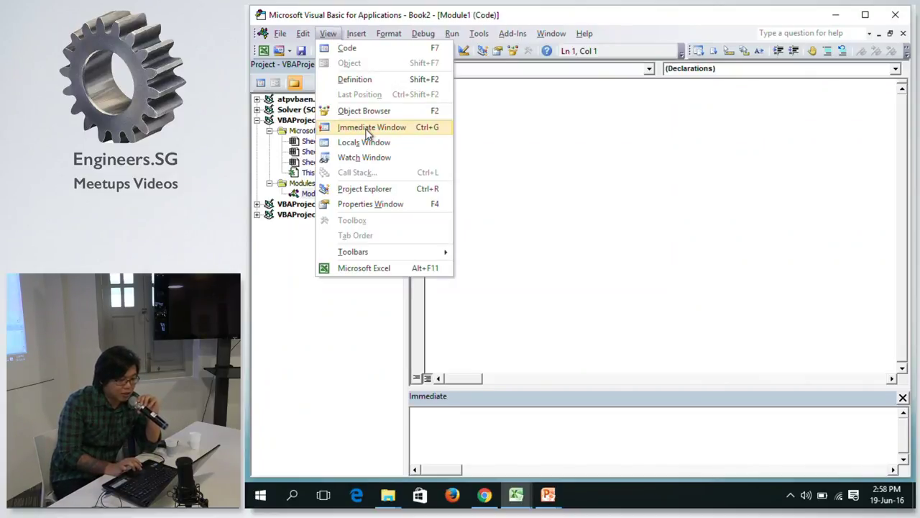
pyautogui.click(516, 117)
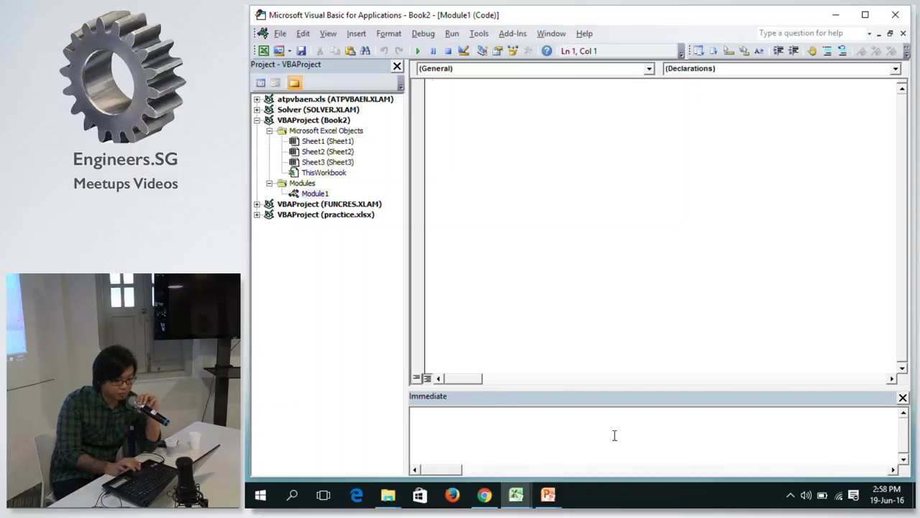
pyautogui.moveTo(544, 495)
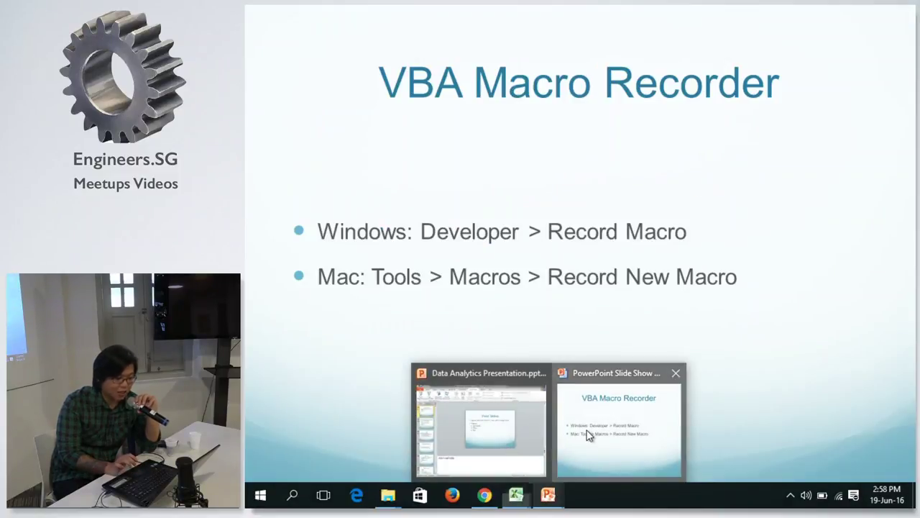
pyautogui.click(587, 434)
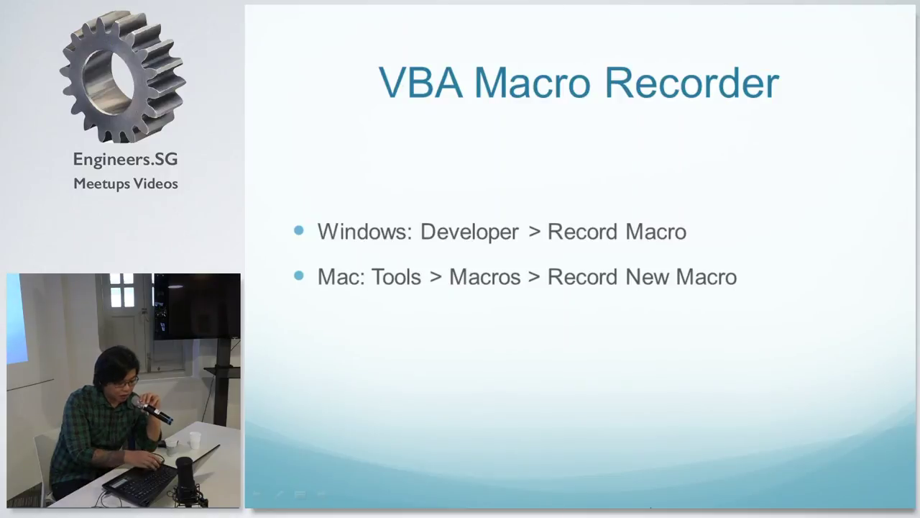
# Switch from the slide show back to the Book2 workbook in Excel with Alt+Tab.
pyautogui.hotkey('alt', 'Tab')
pyautogui.hotkey('alt', 'Tab')
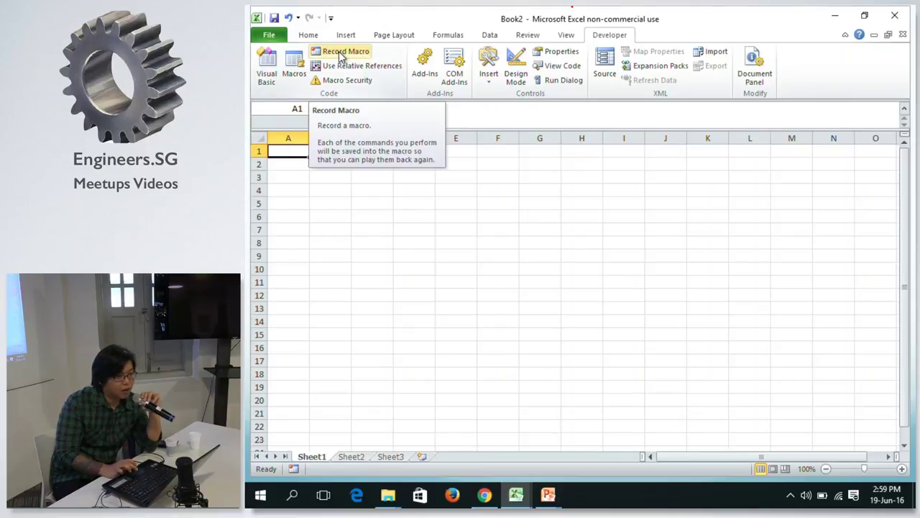
# Record Macro1 that types 'hello' into cell A1, then stop the recording.
pyautogui.click(341, 53)
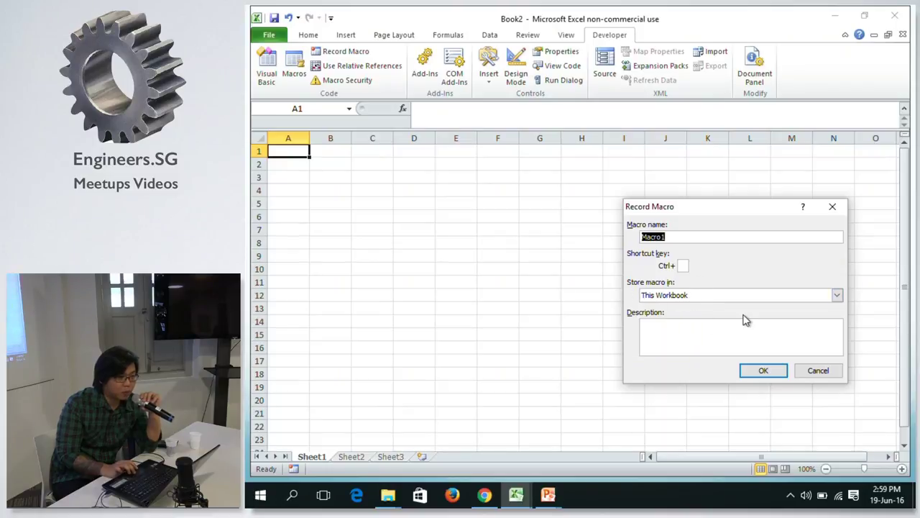
pyautogui.click(764, 371)
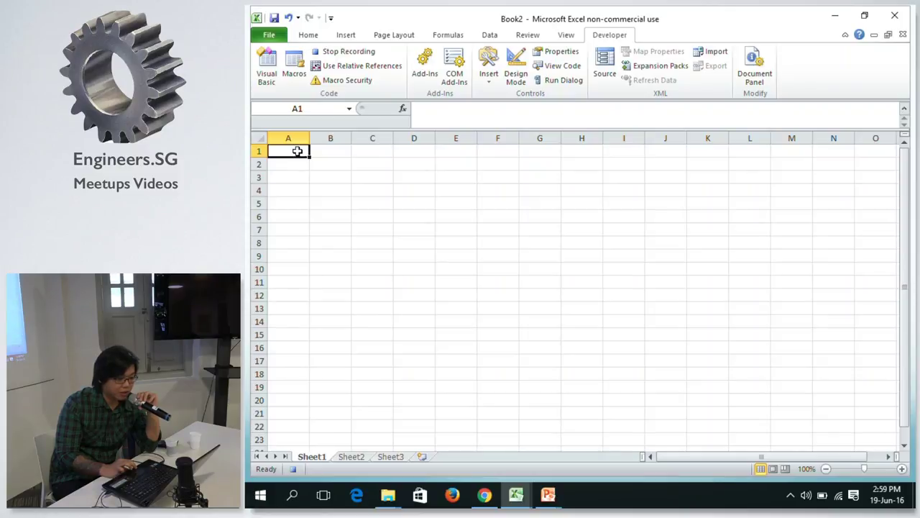
pyautogui.moveTo(297, 151); pyautogui.dragTo(399, 204)
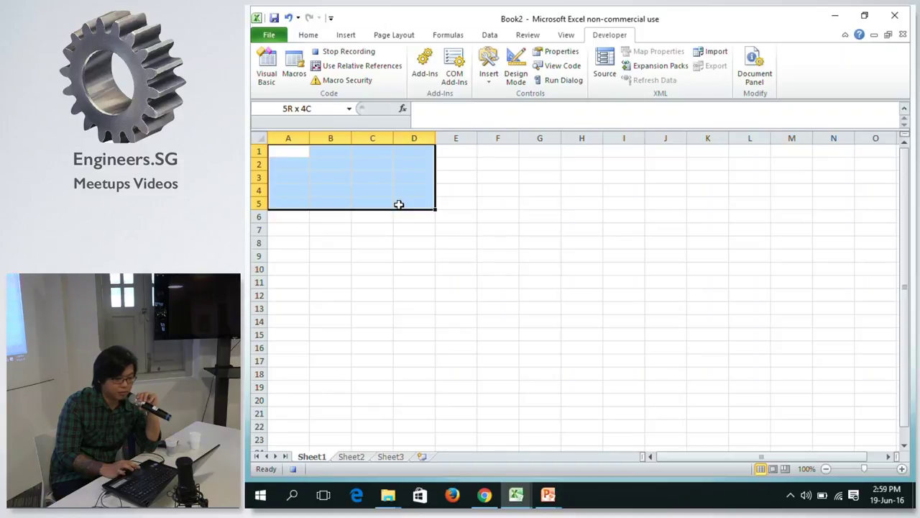
pyautogui.moveTo(399, 203); pyautogui.dragTo(399, 204)
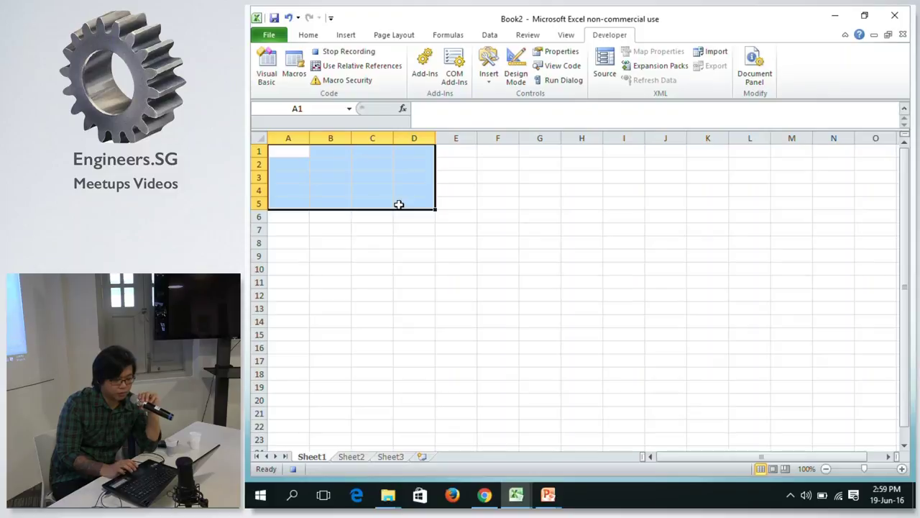
pyautogui.click(295, 148)
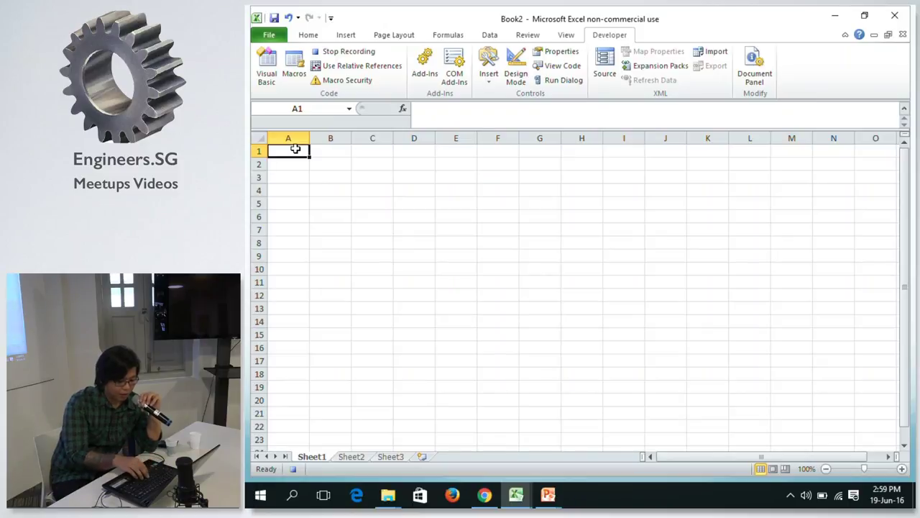
pyautogui.write('he')
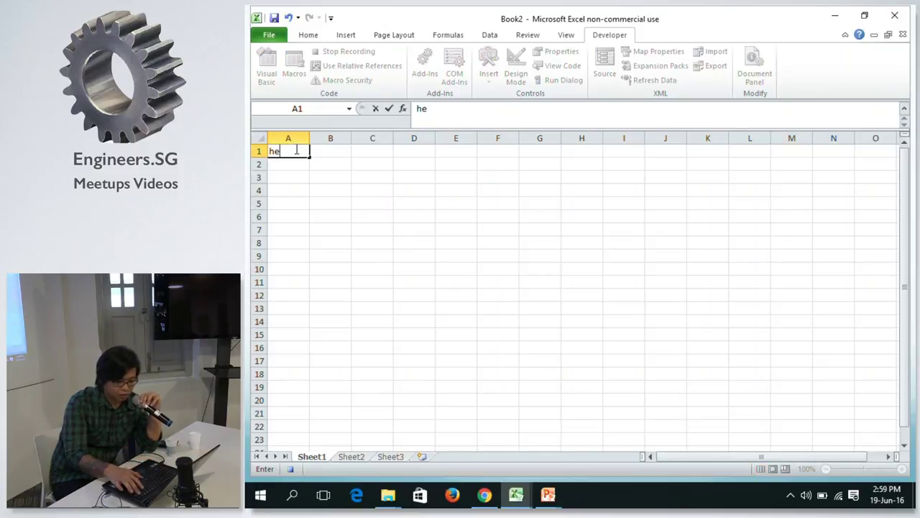
pyautogui.write('llo')
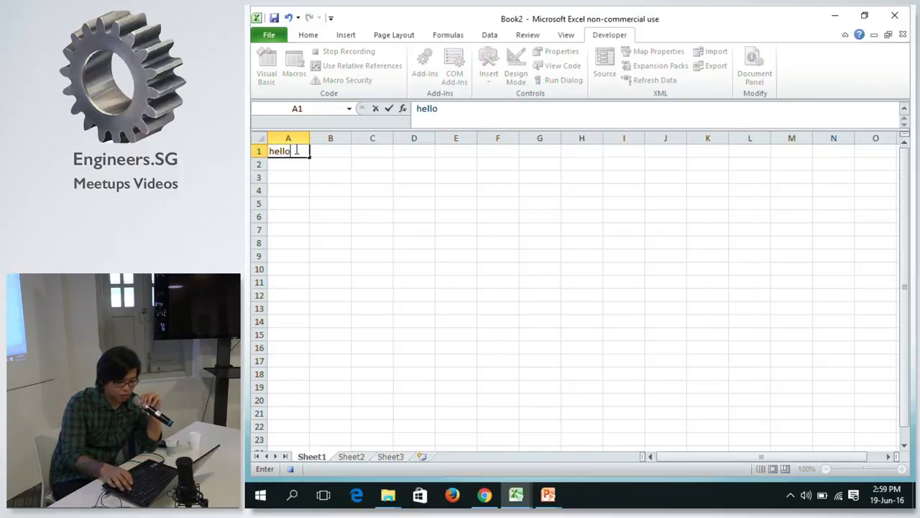
pyautogui.press('Return')
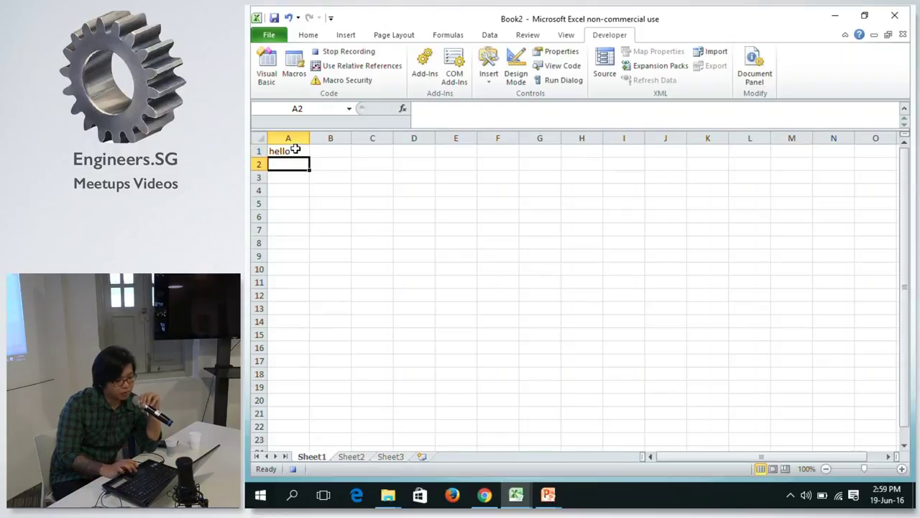
pyautogui.click(360, 54)
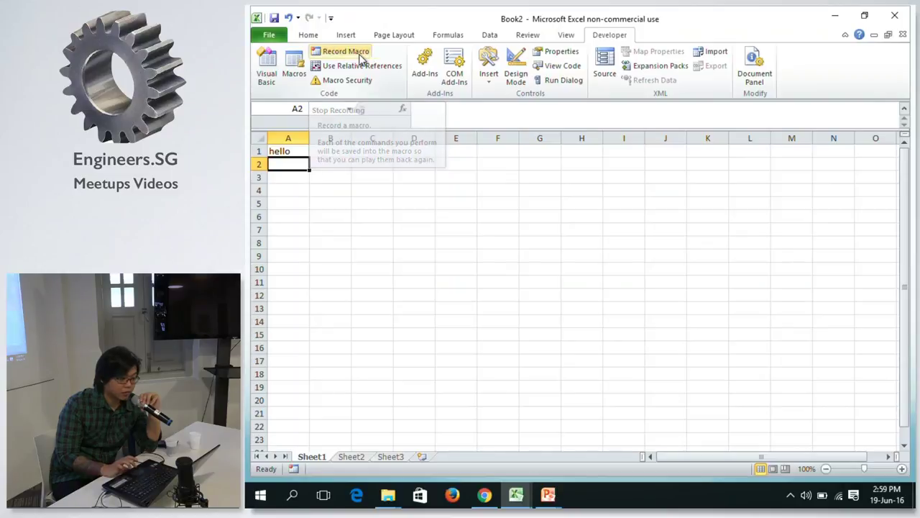
# View Macro1's recorded code in the VBA editor, then return to Book2.
pyautogui.click(295, 66)
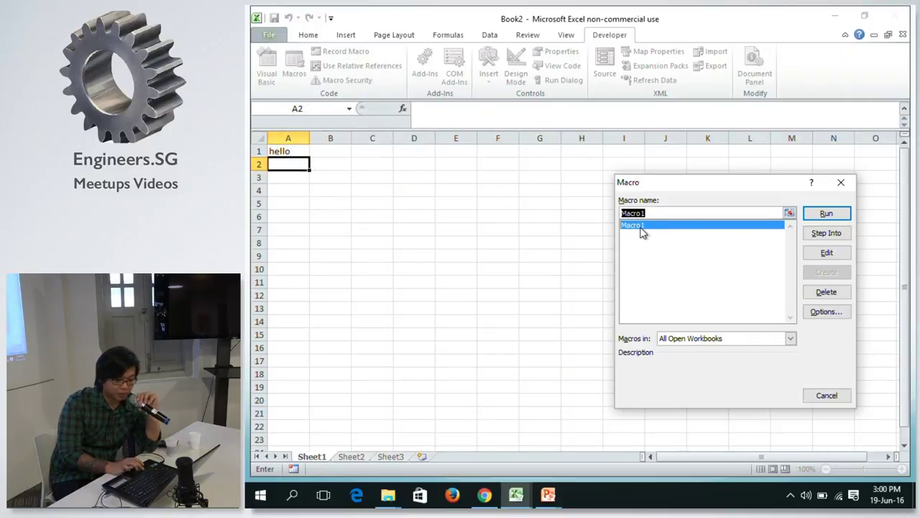
pyautogui.click(827, 253)
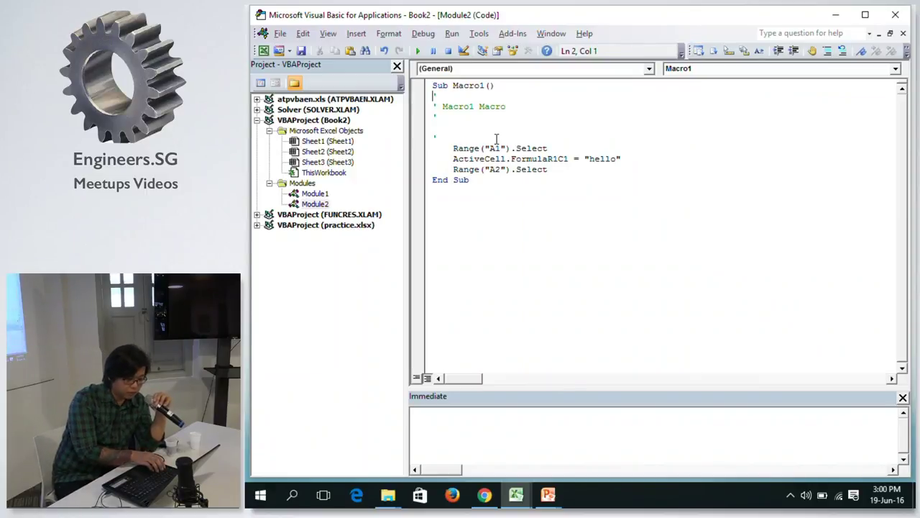
pyautogui.hotkey('alt', 'Tab')
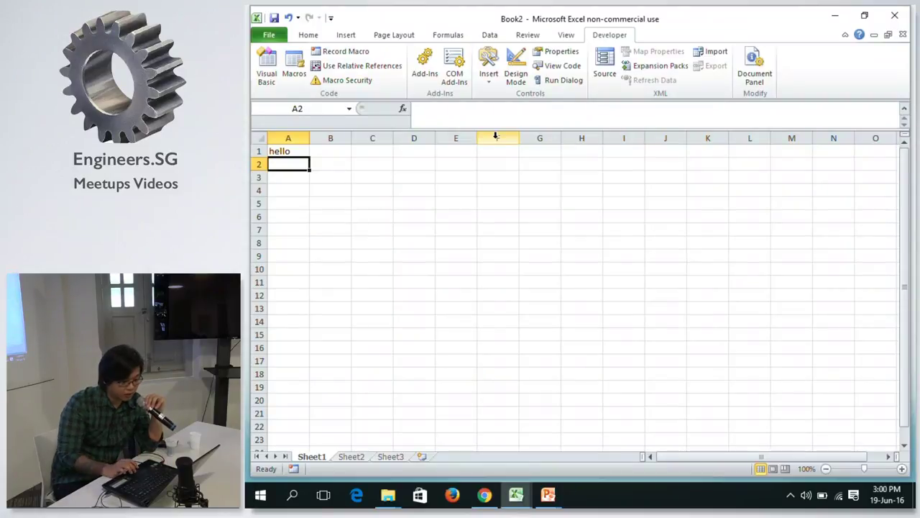
# Choose Delete for Macro1 in the Macros list, confirm, and clear 'hello' from A1.
pyautogui.click(294, 70)
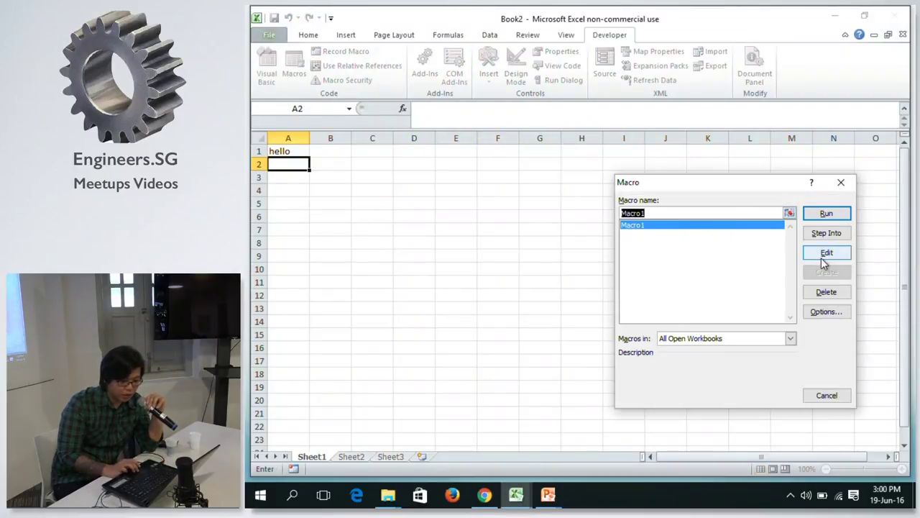
pyautogui.click(815, 293)
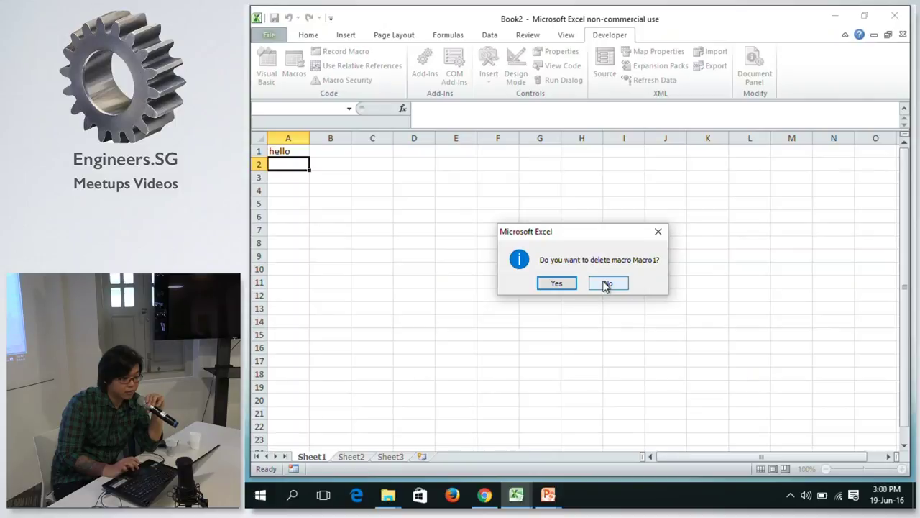
pyautogui.click(570, 285)
pyautogui.click(278, 149)
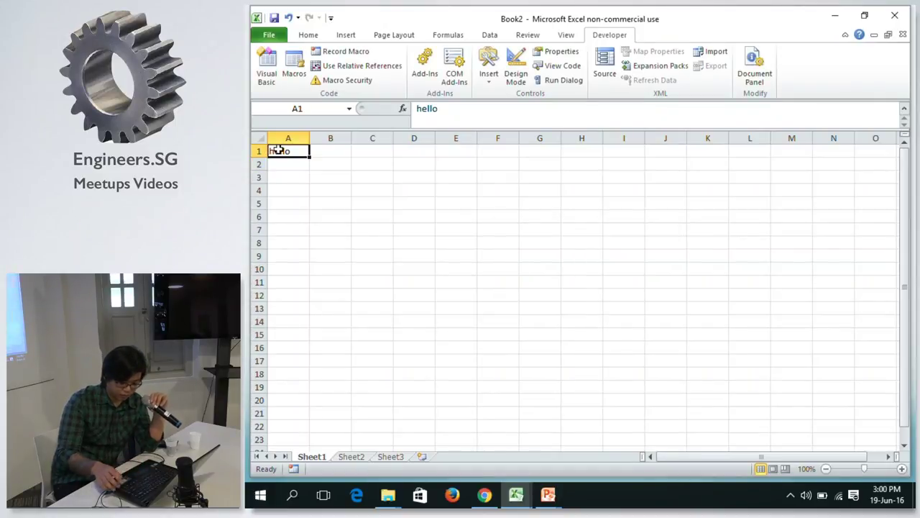
pyautogui.press('Delete')
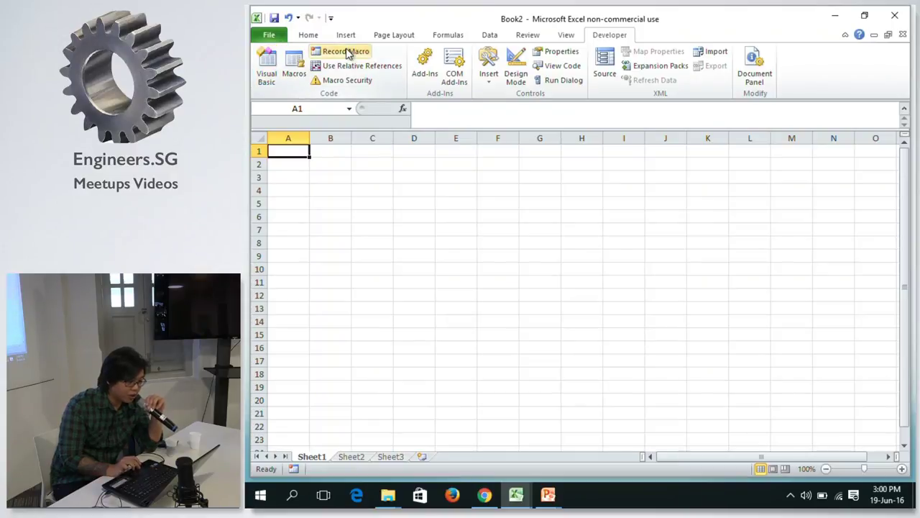
pyautogui.hotkey('alt', 'Tab')
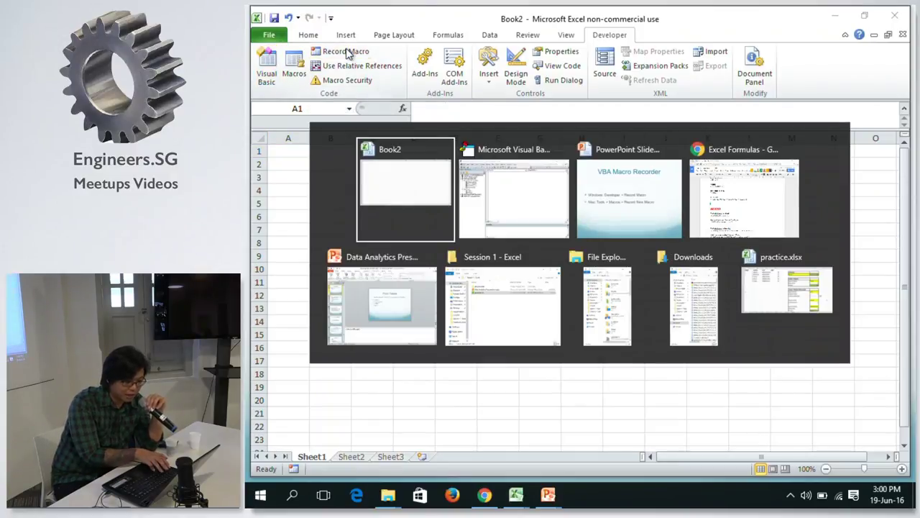
pyautogui.hotkey('alt', 'Tab')
pyautogui.hotkey('alt', 'Tab')
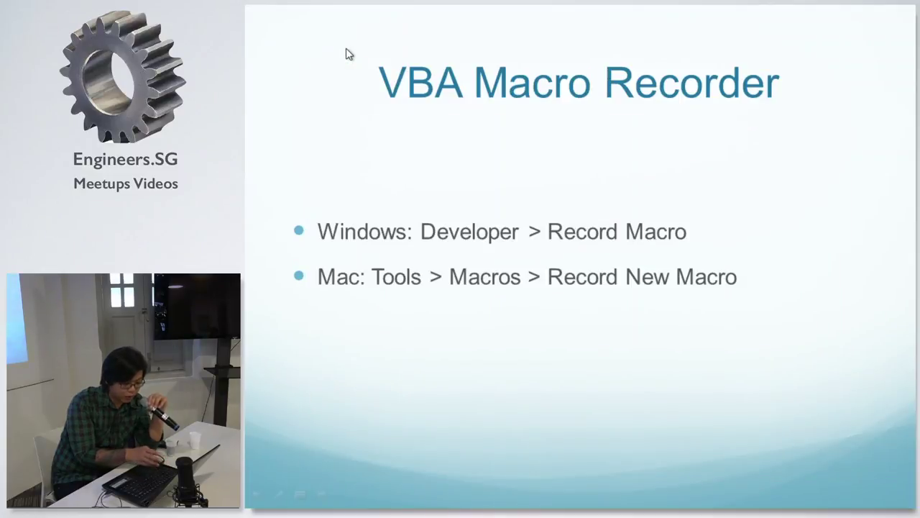
pyautogui.hotkey('alt', 'Tab')
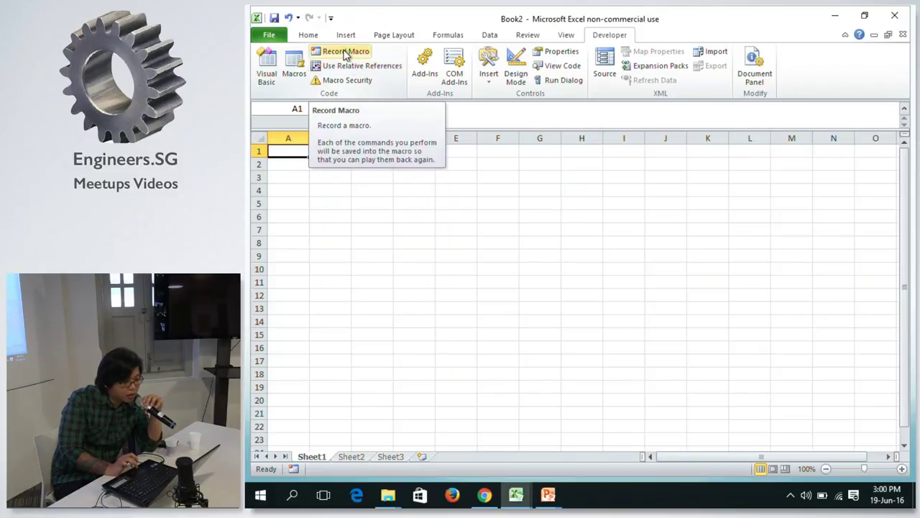
# Start recording a new macro named TestRecordedMacro.
pyautogui.click(346, 52)
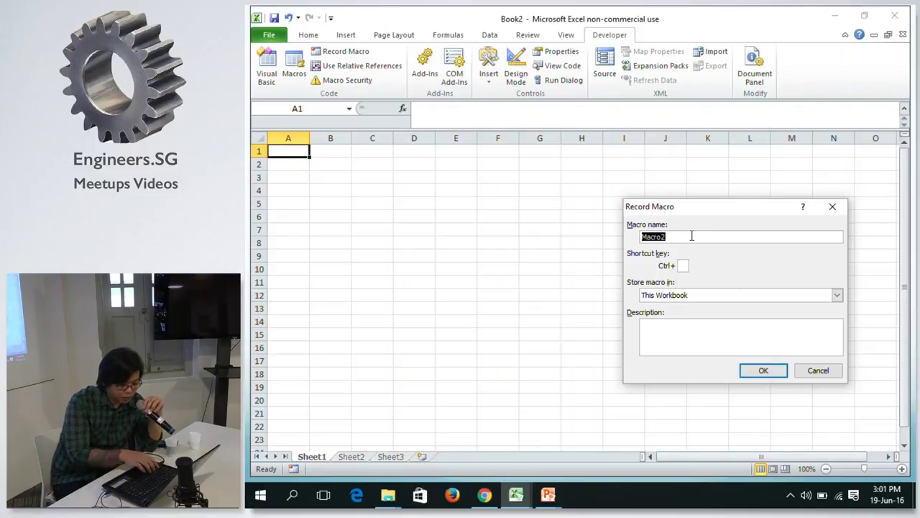
pyautogui.write('Test')
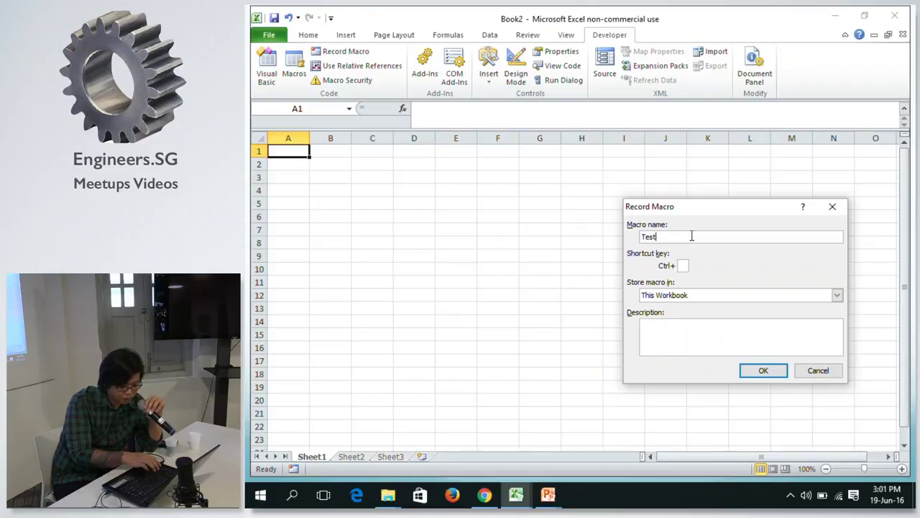
pyautogui.write('RecordedMacro')
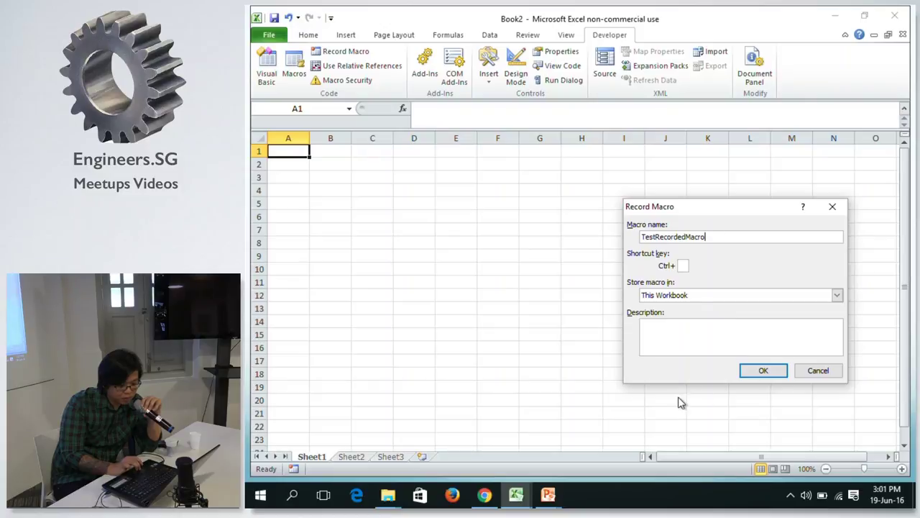
pyautogui.click(752, 371)
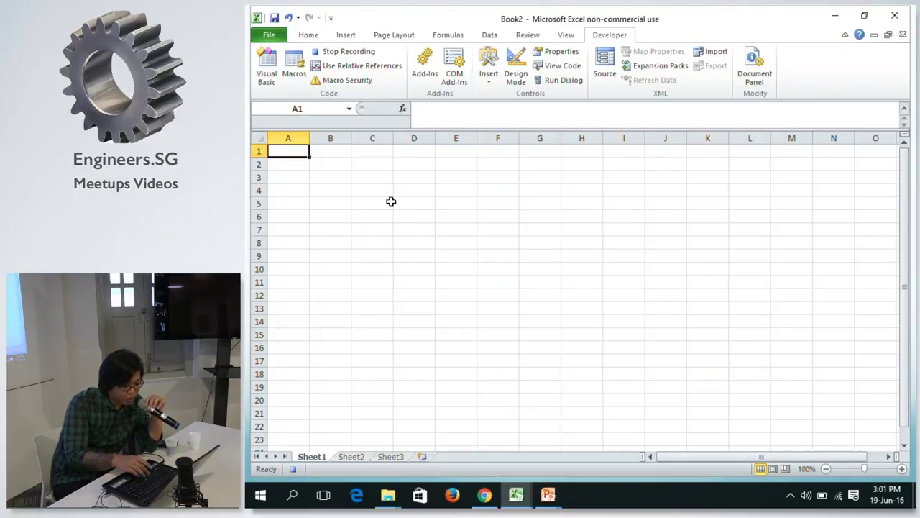
# Enter 'hello' in A1 and 'world' in B1 while recording.
pyautogui.write('hello')
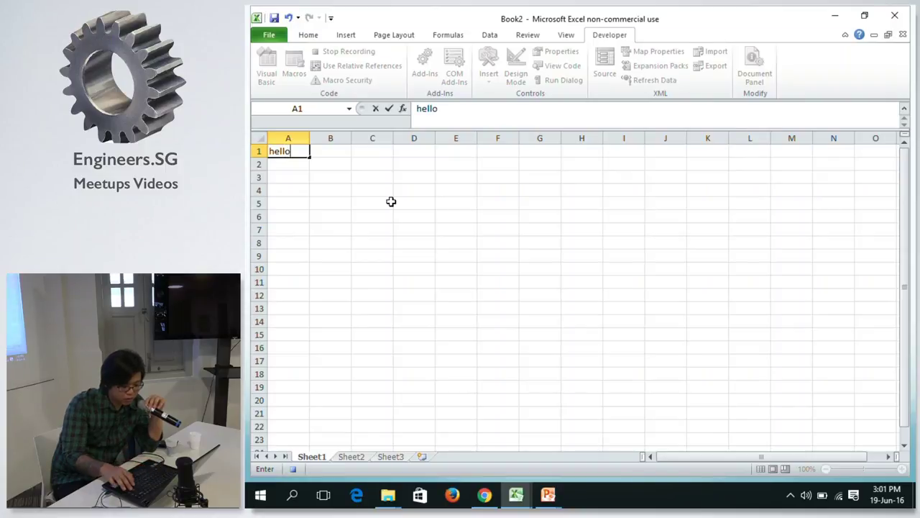
pyautogui.press('Return')
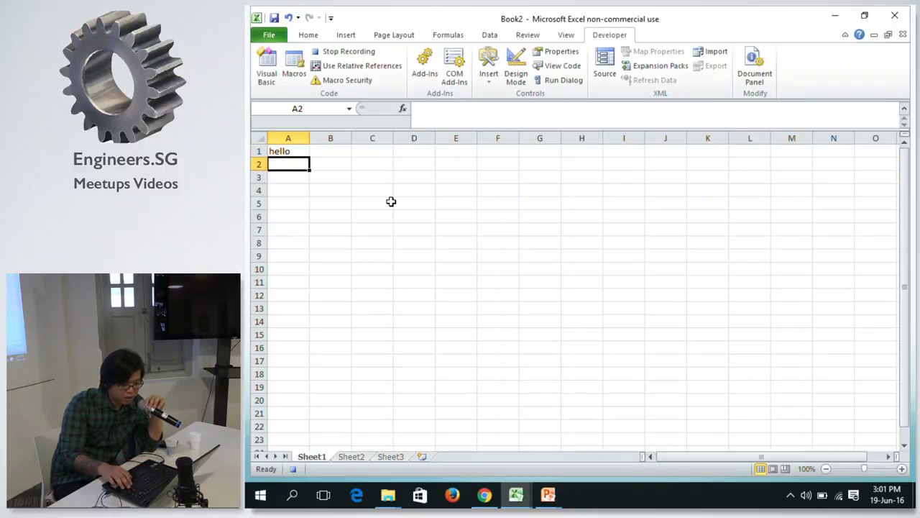
pyautogui.click(317, 151)
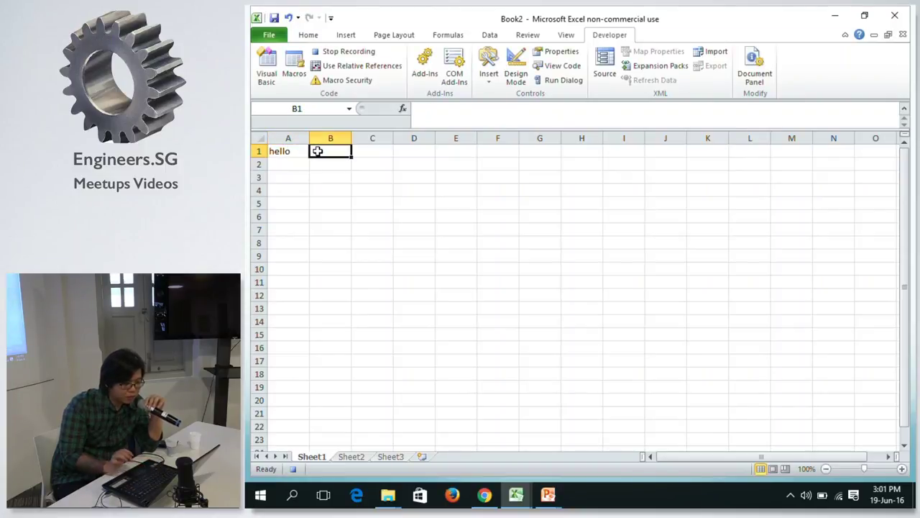
pyautogui.write('wol')
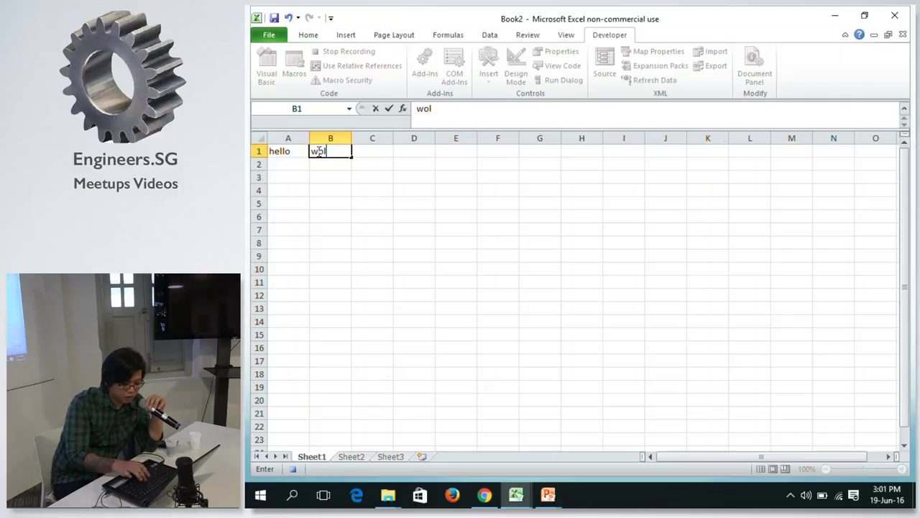
pyautogui.press('BackSpace')
pyautogui.press('BackSpace')
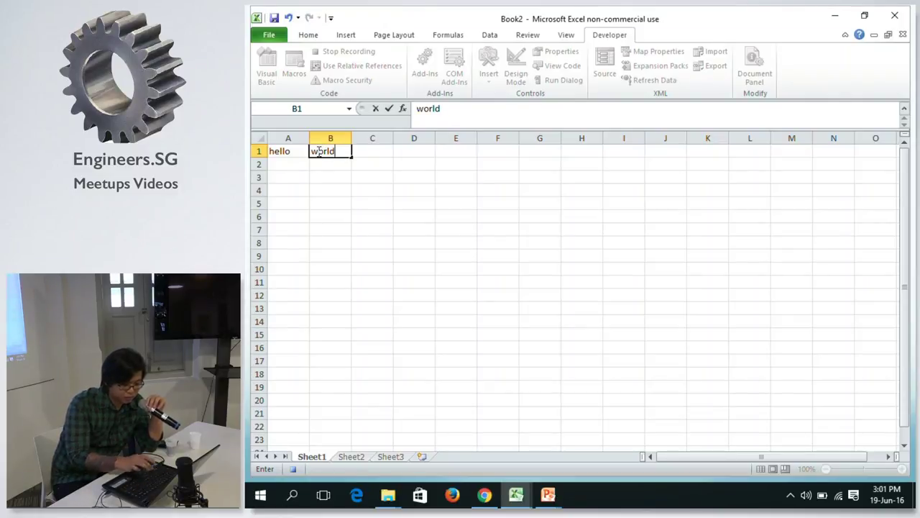
pyautogui.press('Return')
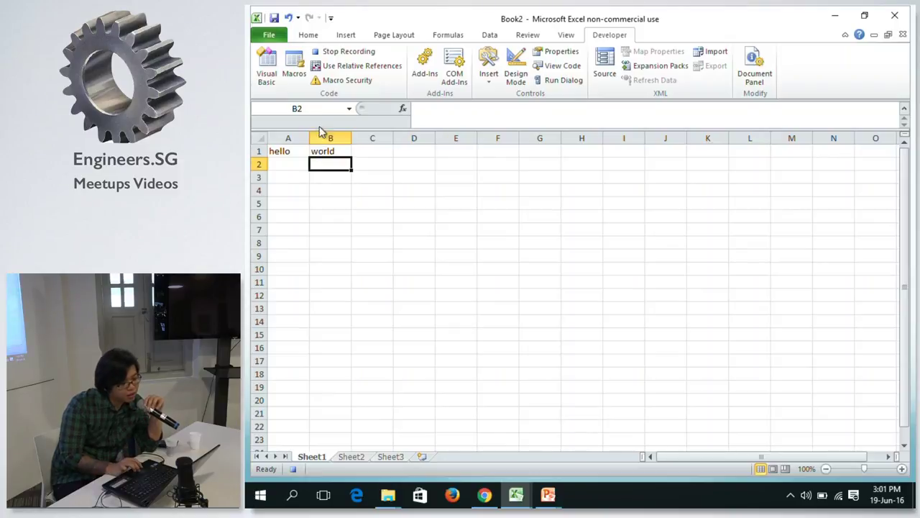
# Stop recording TestRecordedMacro and clear 'hello' and 'world' from A1:B1.
pyautogui.click(328, 54)
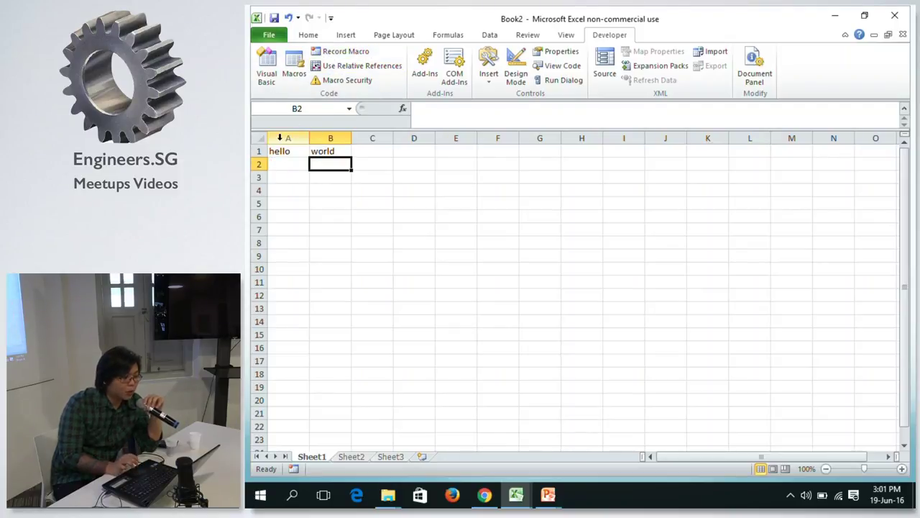
pyautogui.moveTo(286, 151); pyautogui.dragTo(323, 158)
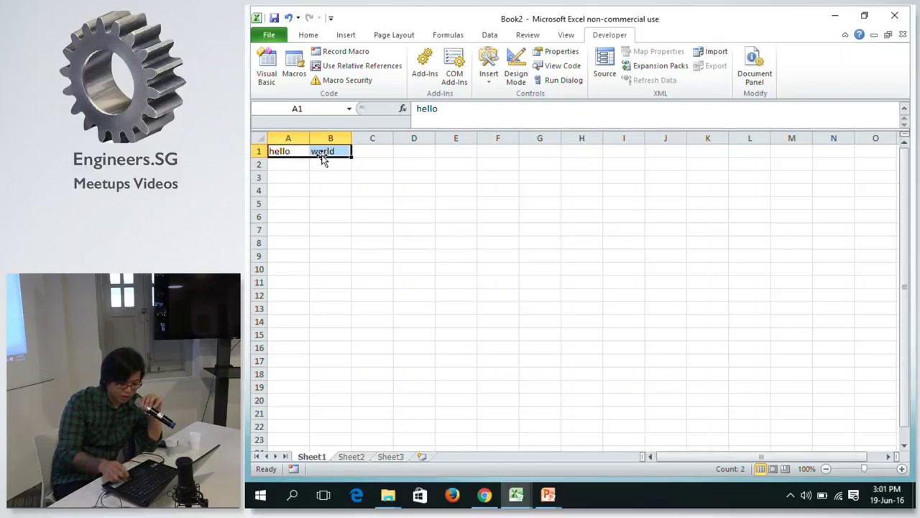
pyautogui.press('Delete')
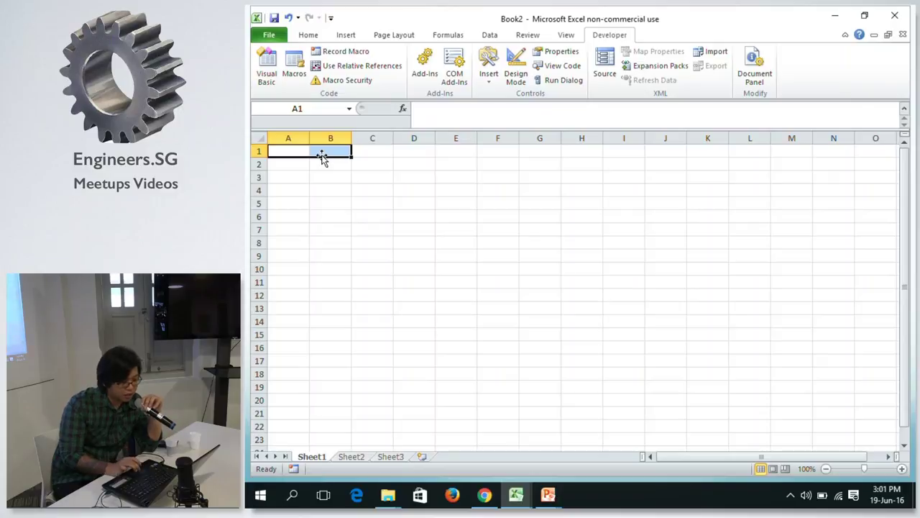
pyautogui.click(425, 149)
# Run TestRecordedMacro from A1 via the Macros list, refilling A1 and B1.
pyautogui.click(284, 151)
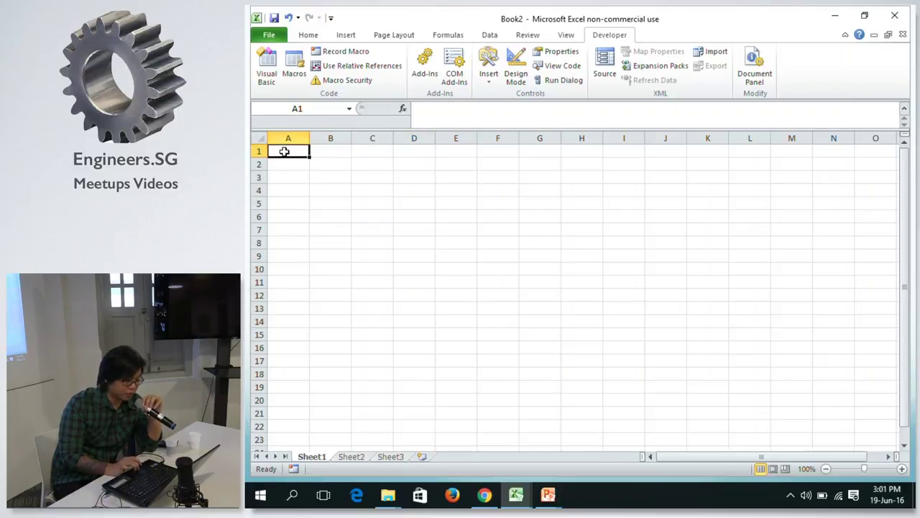
pyautogui.click(295, 75)
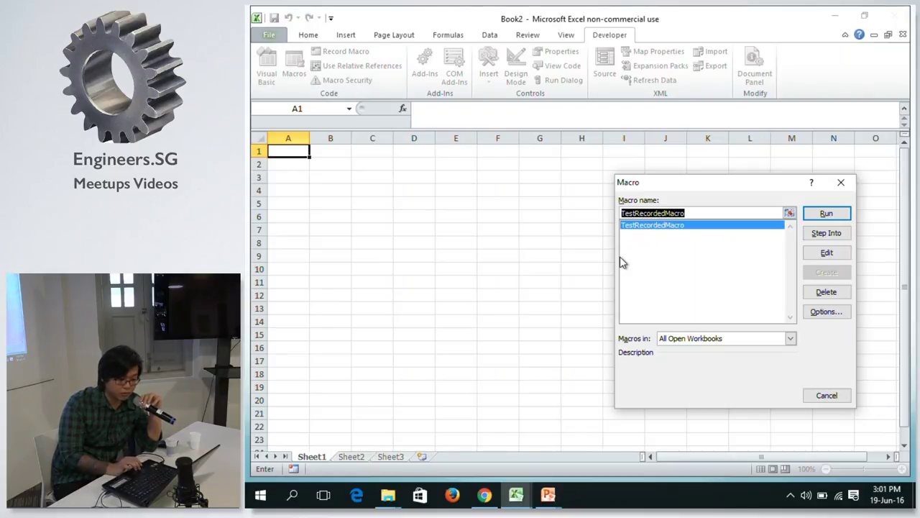
pyautogui.click(827, 213)
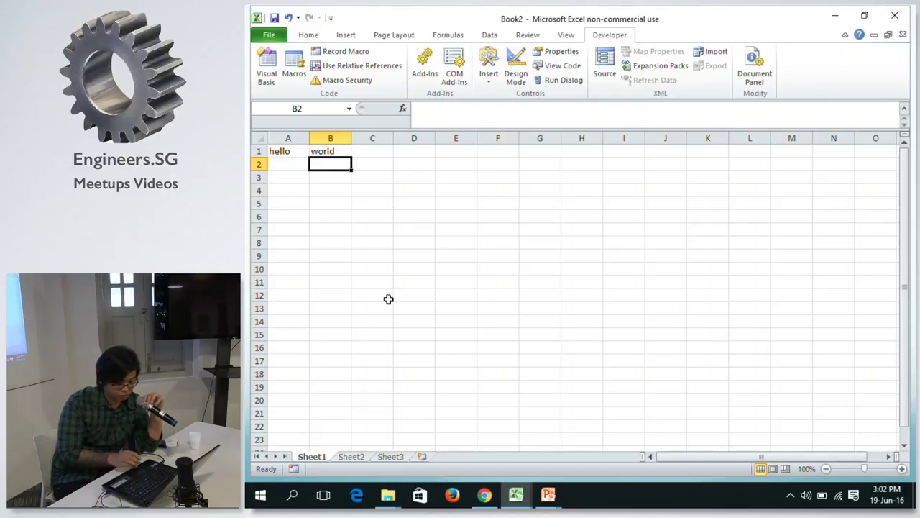
pyautogui.click(425, 256)
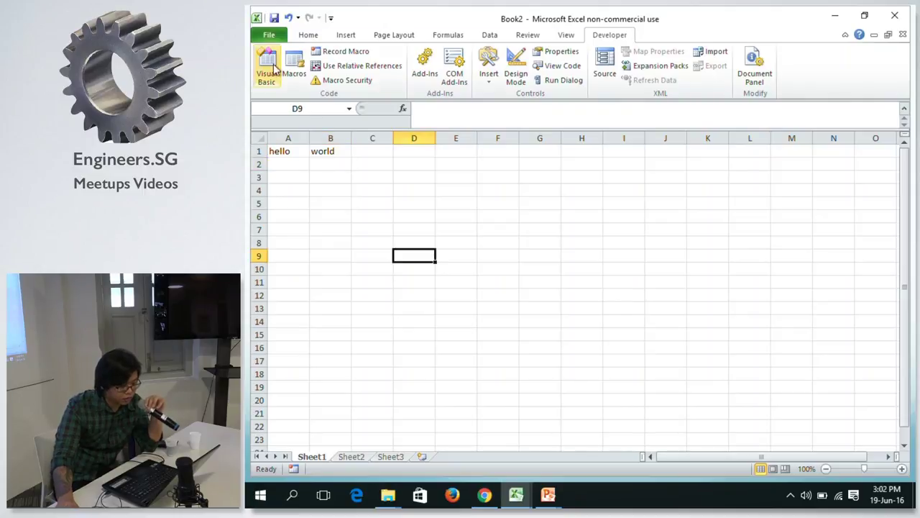
# Open TestRecordedMacro's recorded code and highlight the line that writes 'world'.
pyautogui.click(291, 151)
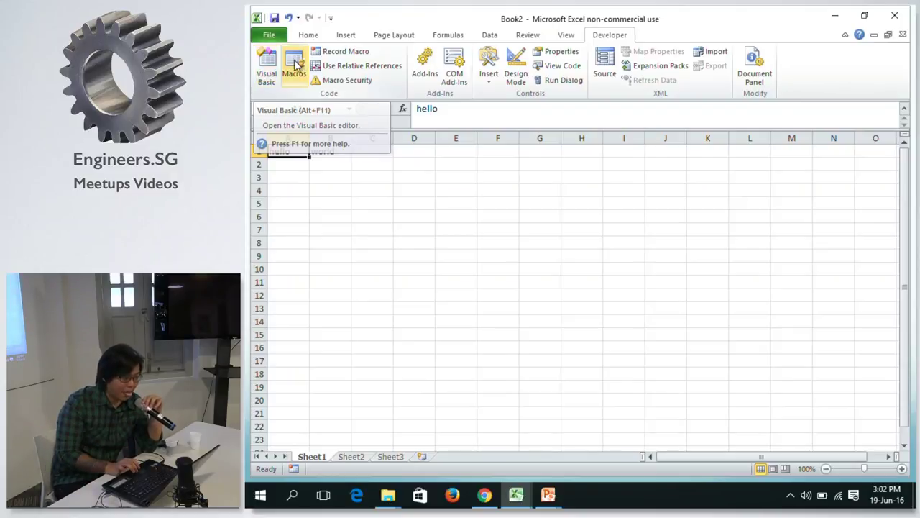
pyautogui.click(268, 71)
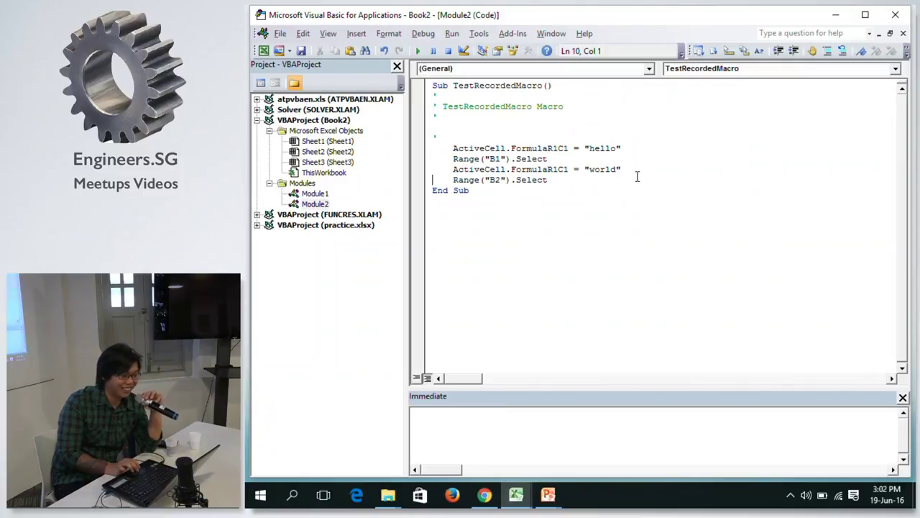
pyautogui.click(579, 169)
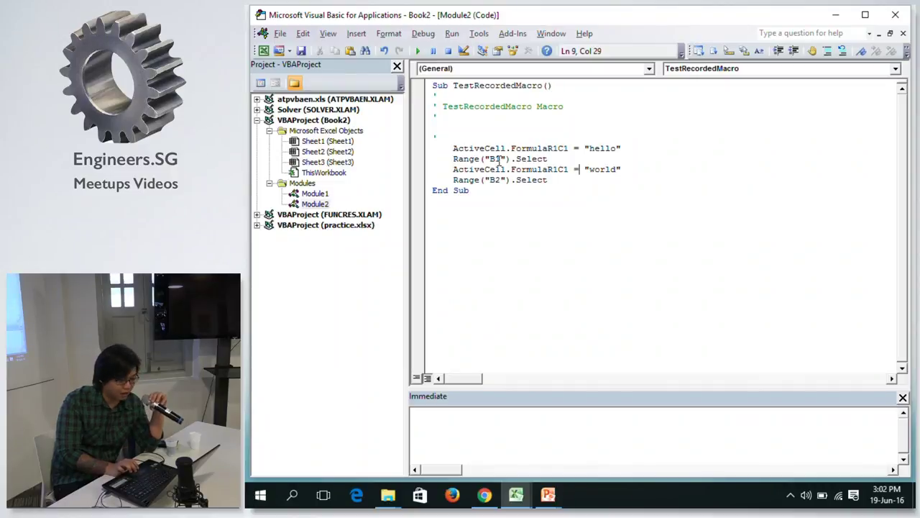
pyautogui.hotkey('alt', 'Tab')
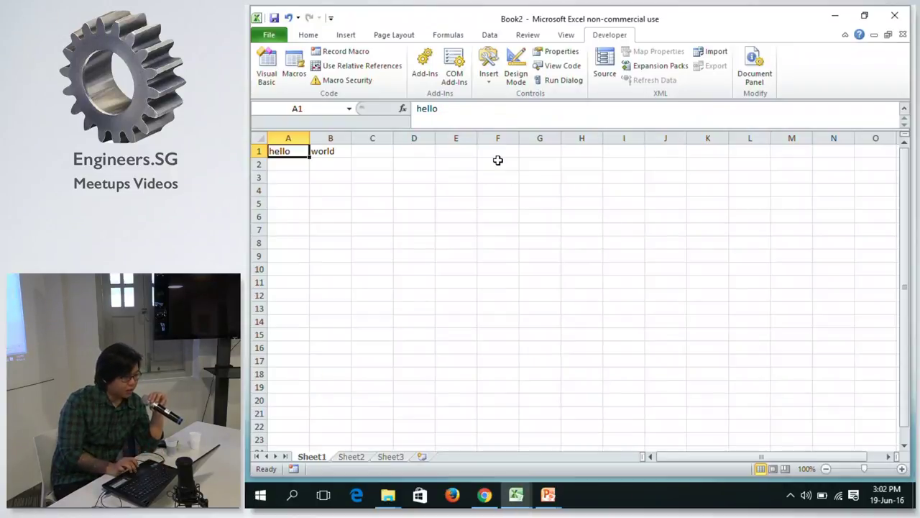
# Compare the empty Module1 with Module2's recorded code, then switch to the slide show.
pyautogui.click(269, 76)
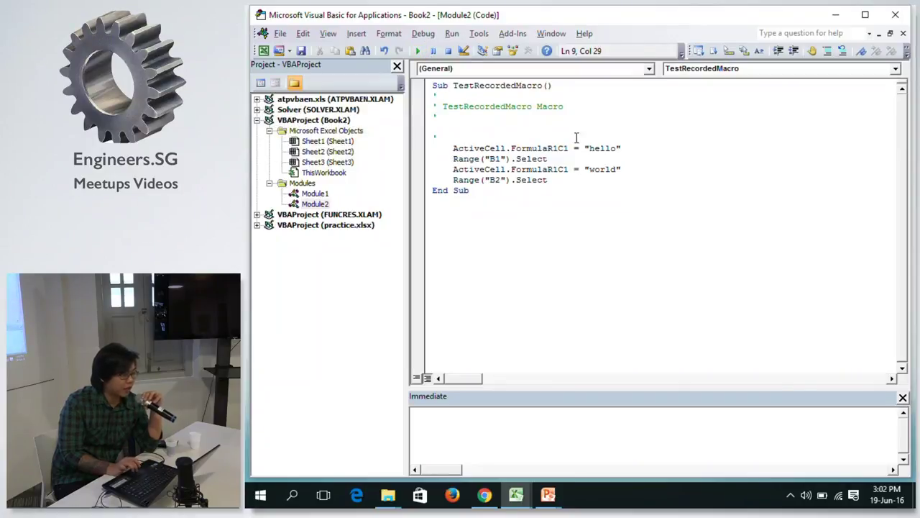
pyautogui.click(314, 197)
pyautogui.doubleClick(314, 201)
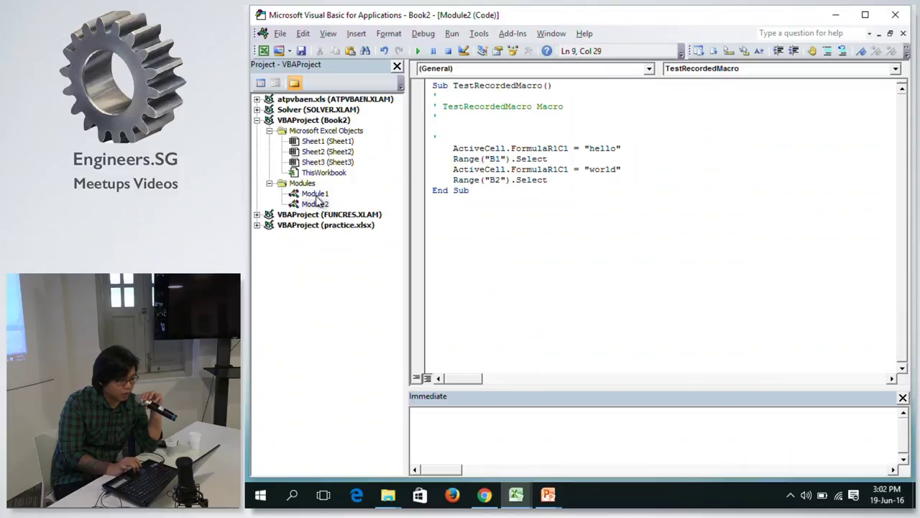
pyautogui.doubleClick(316, 197)
pyautogui.click(316, 197)
pyautogui.doubleClick(320, 205)
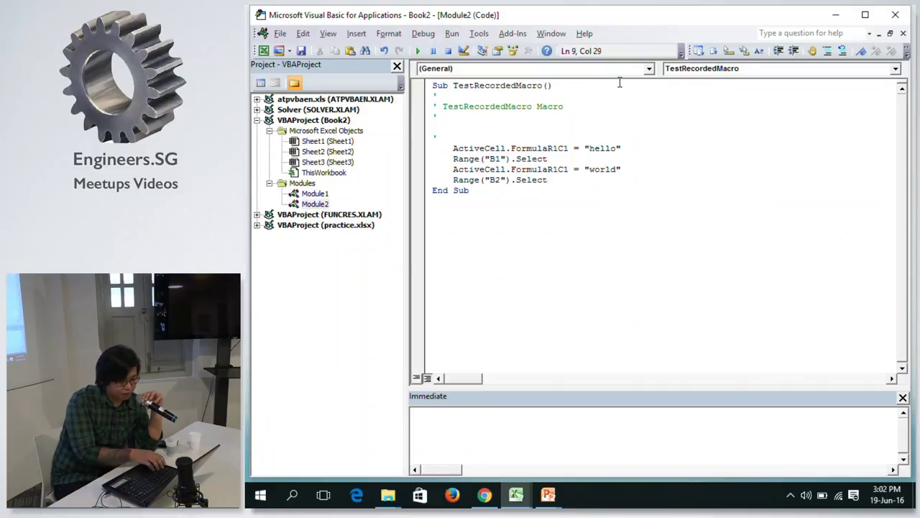
pyautogui.hotkey('alt', 'Tab')
pyautogui.hotkey('alt', 'Tab')
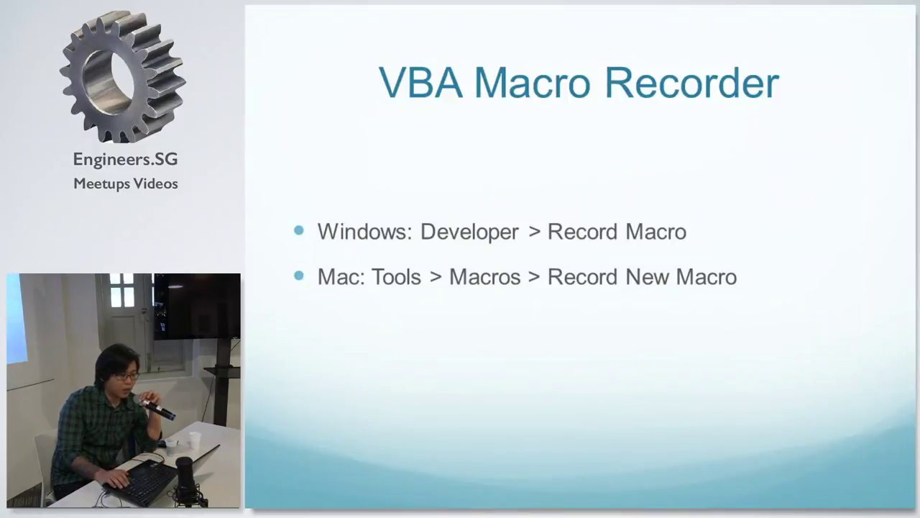
pyautogui.press('Right')
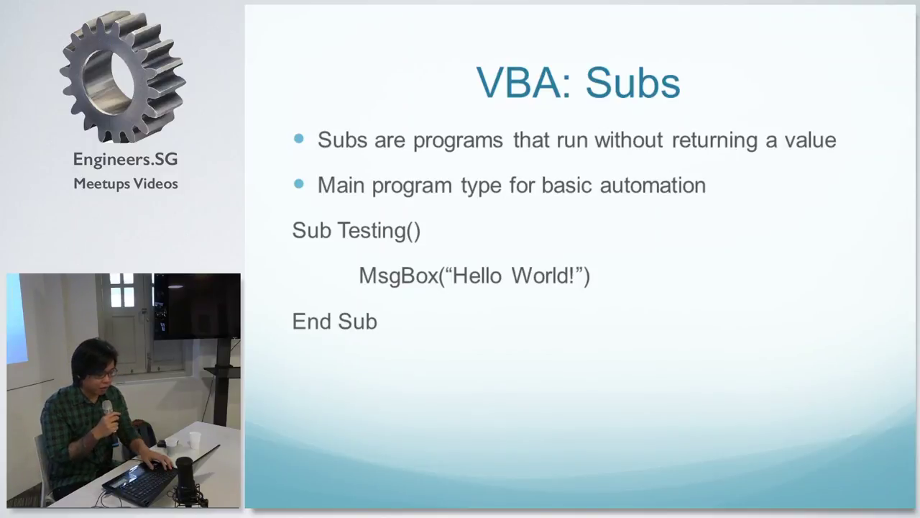
# Cycle between the VBA editor, Book2's Macros list and the slide show without running anything.
pyautogui.hotkey('alt', 'Tab')
pyautogui.hotkey('alt', 'Tab')
pyautogui.press('Tab')
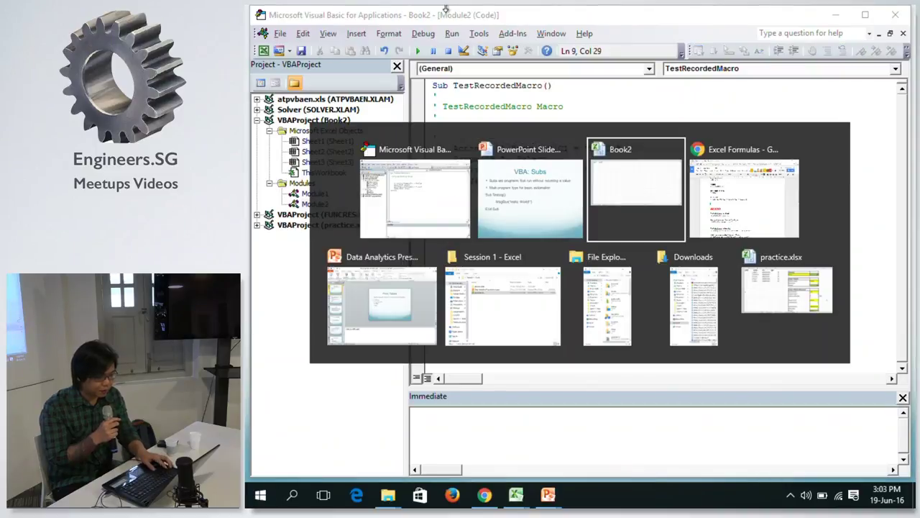
pyautogui.click(294, 68)
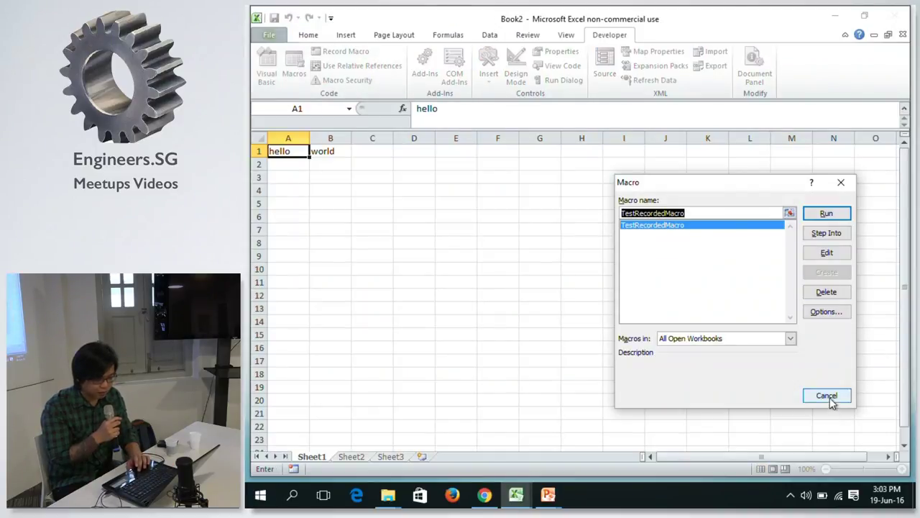
pyautogui.click(827, 396)
pyautogui.hotkey('alt', 'Tab')
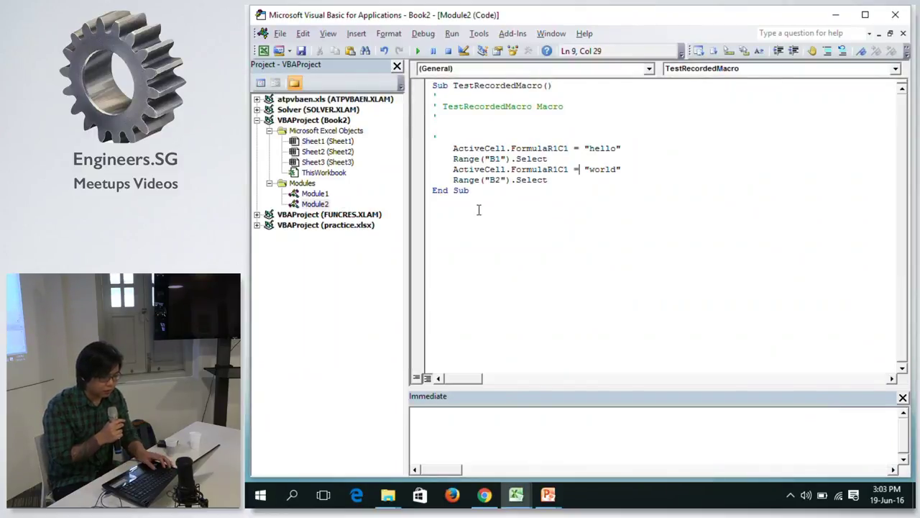
pyautogui.hotkey('alt', 'Tab')
pyautogui.press('Tab')
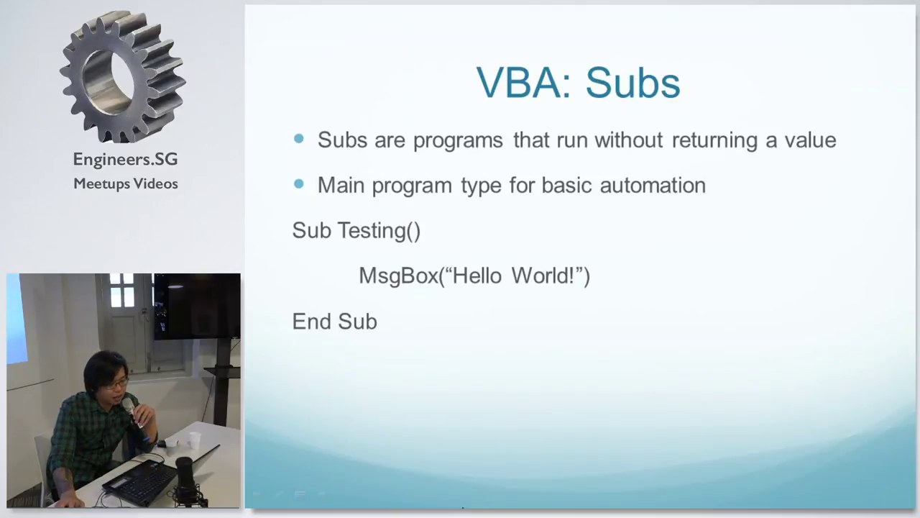
# Exit the slide show and copy the Sub Testing() through End Sub lines from slide 42, 'VBA: Subs'.
pyautogui.click(392, 260)
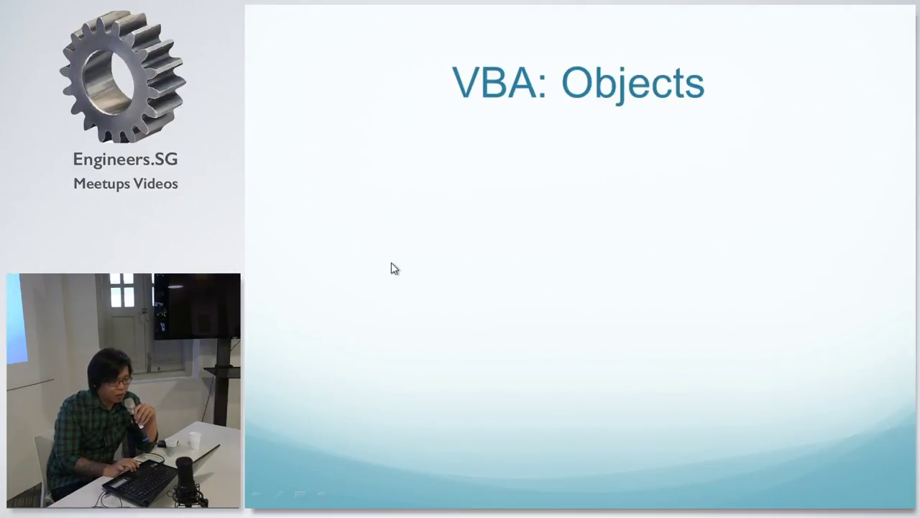
pyautogui.press('Escape')
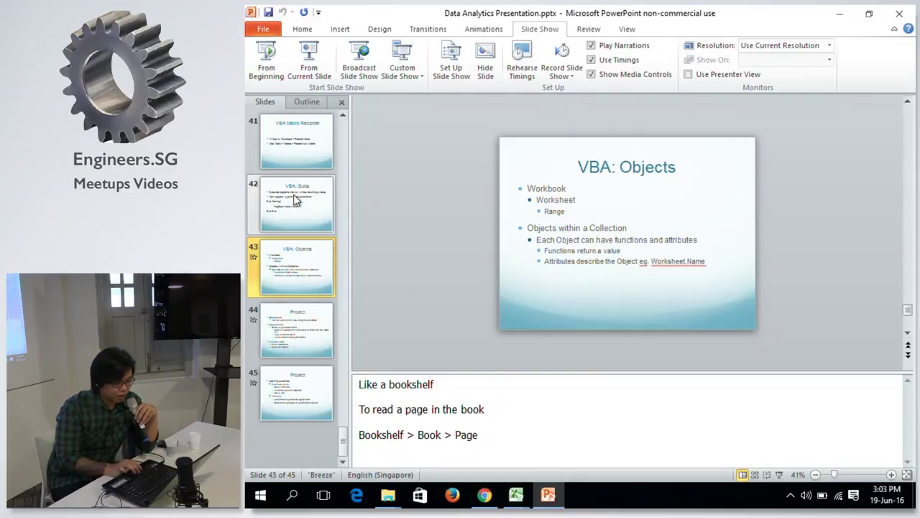
pyautogui.click(295, 200)
pyautogui.click(575, 260)
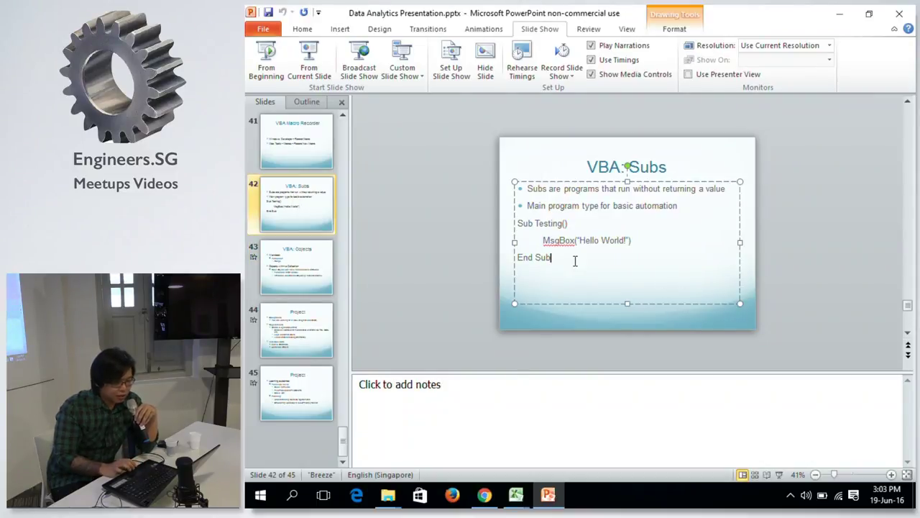
pyautogui.moveTo(552, 256); pyautogui.dragTo(505, 220)
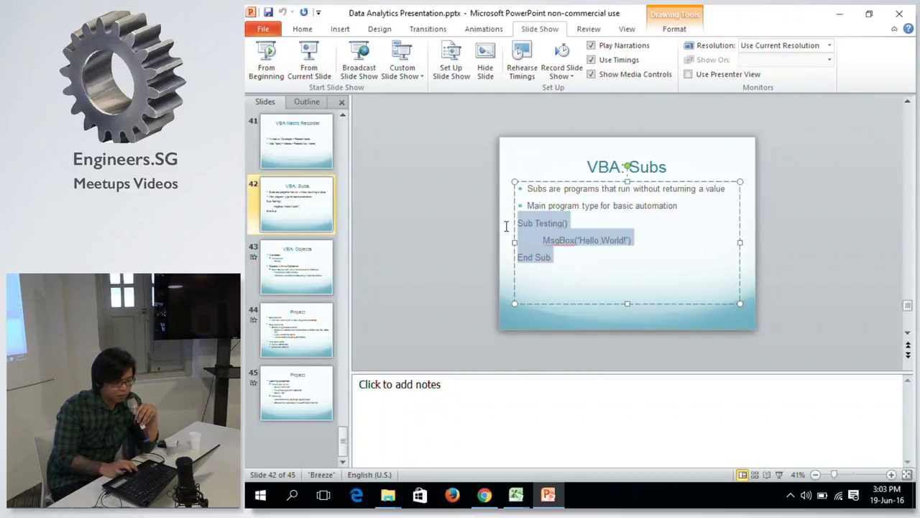
pyautogui.hotkey('ctrl', 'c')
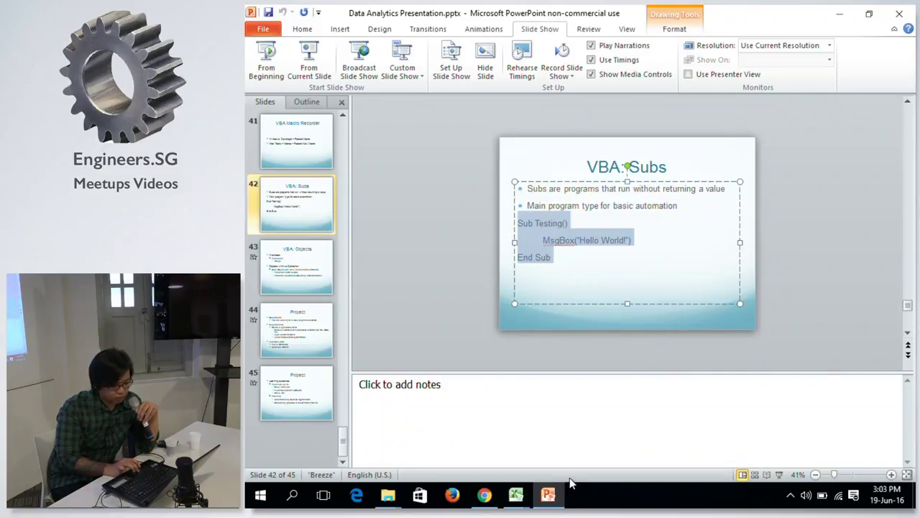
pyautogui.moveTo(516, 495)
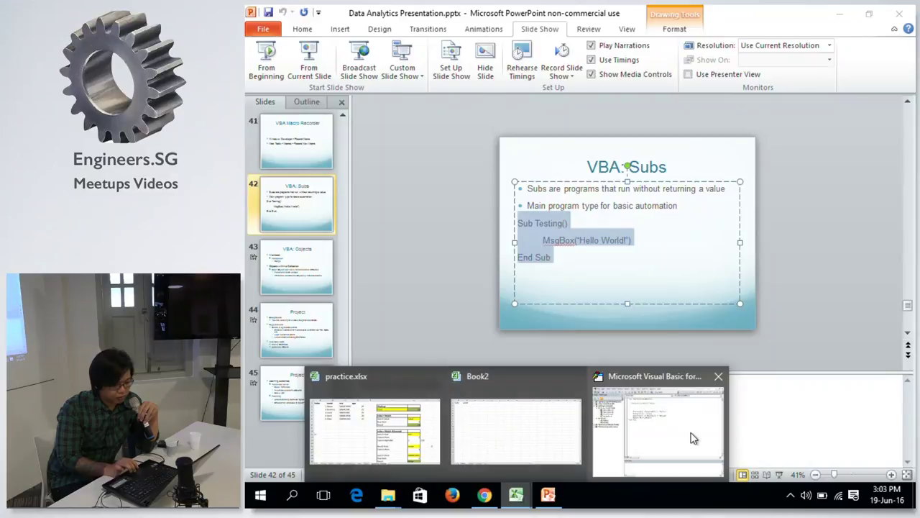
pyautogui.click(693, 438)
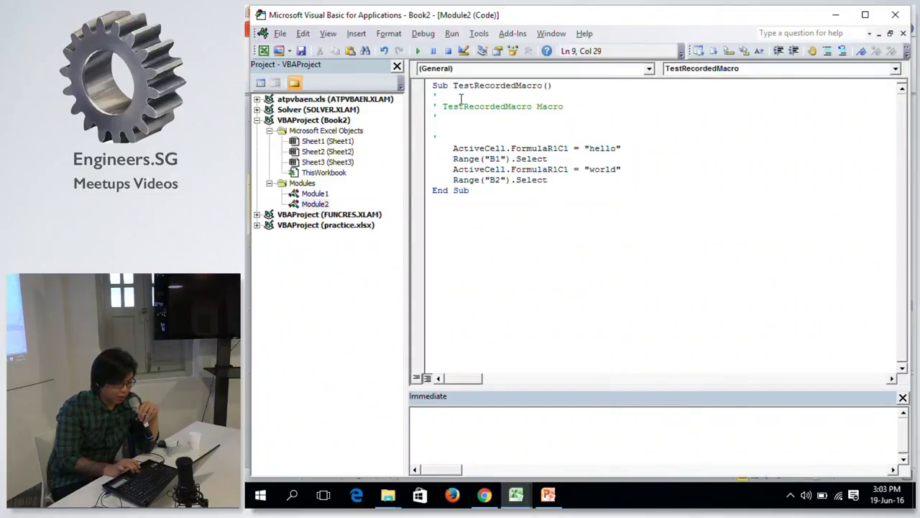
# Replace Module2's recorded code with the pasted Sub Testing() example.
pyautogui.click(314, 194)
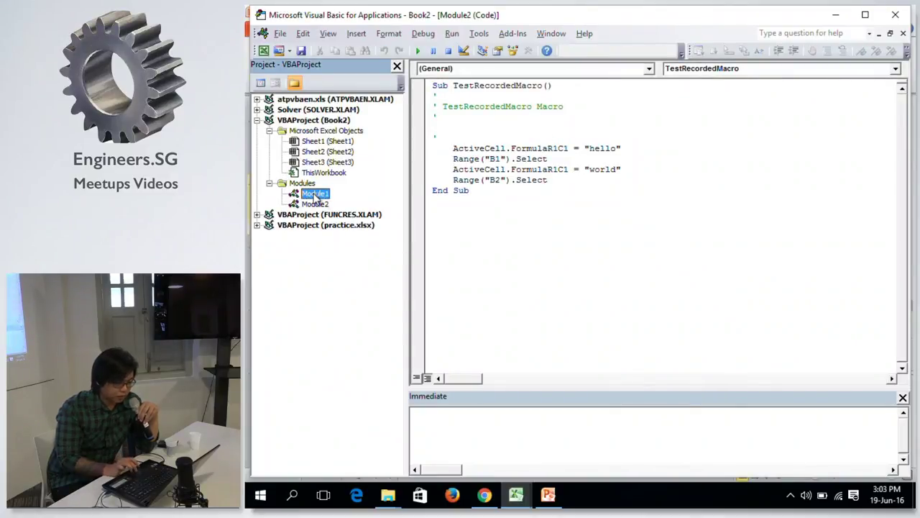
pyautogui.doubleClick(314, 195)
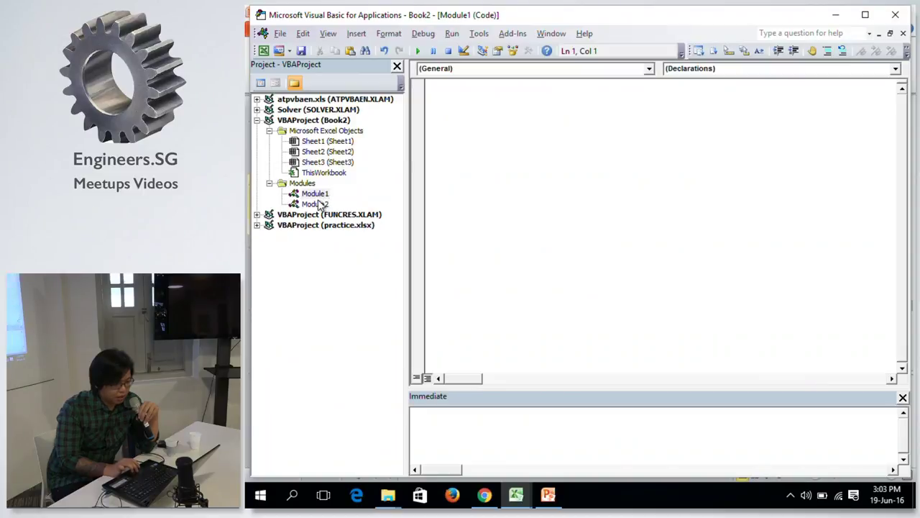
pyautogui.doubleClick(319, 204)
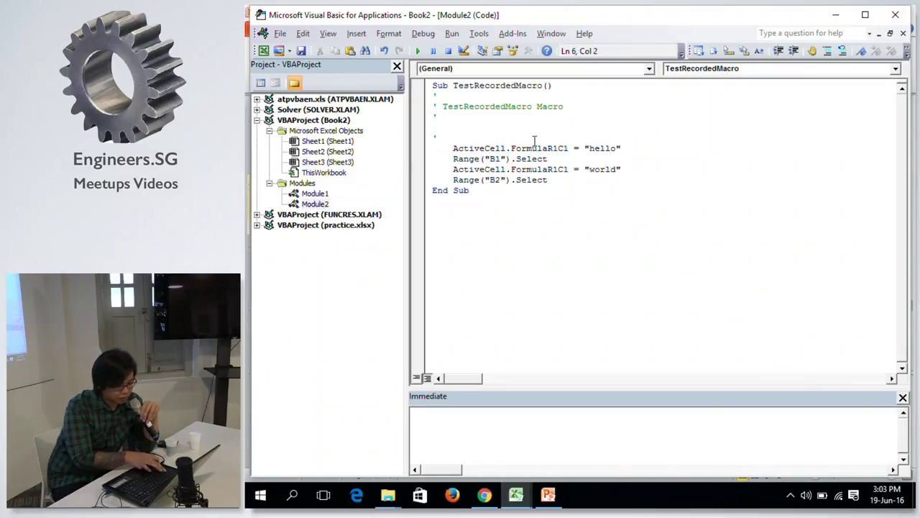
pyautogui.hotkey('ctrl', 'a')
pyautogui.press('Delete')
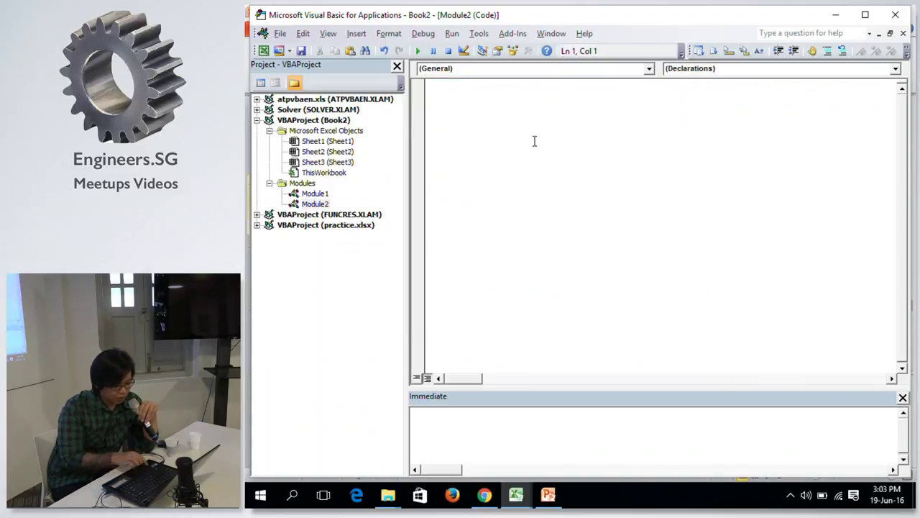
pyautogui.hotkey('ctrl', 'v')
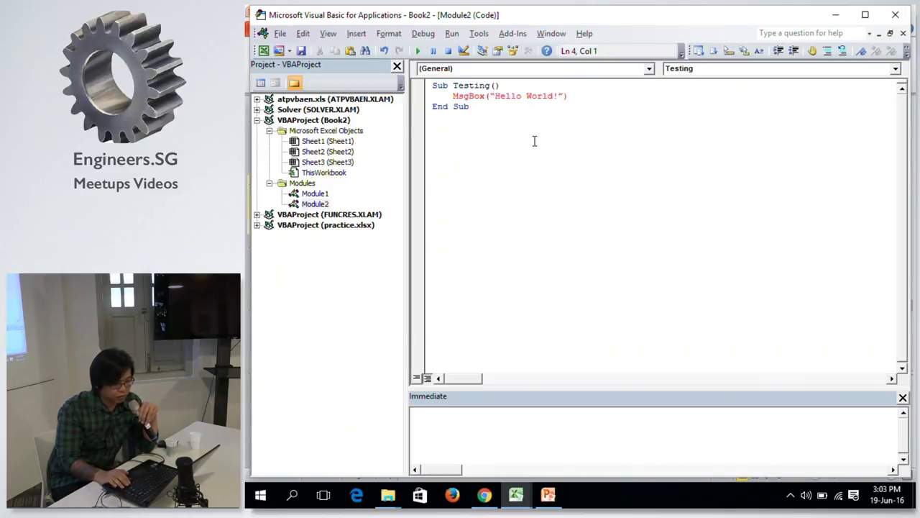
# Edit the pasted MsgBox line, retyping its closing quote as a straight quote.
pyautogui.doubleClick(479, 96)
pyautogui.press('Down')
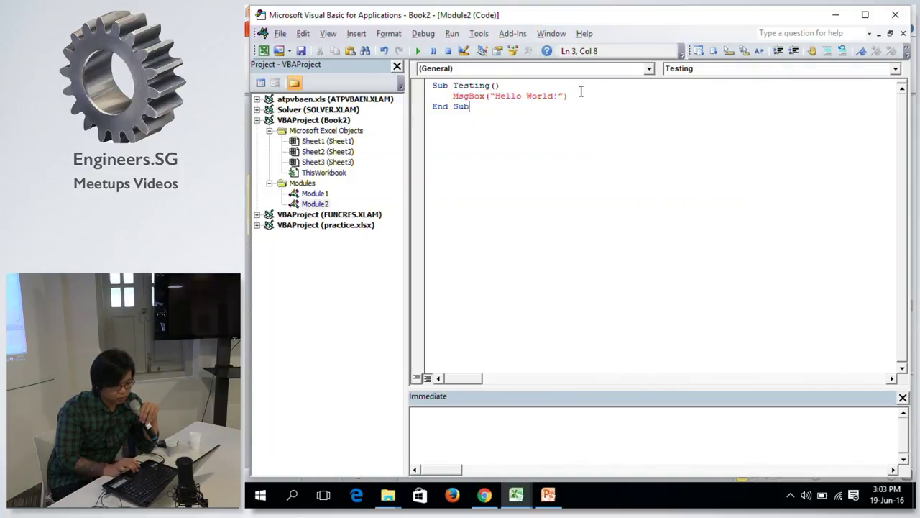
pyautogui.press('Return')
pyautogui.press('BackSpace')
pyautogui.press('Left')
pyautogui.press('BackSpace')
pyautogui.write('"')
pyautogui.click(486, 95)
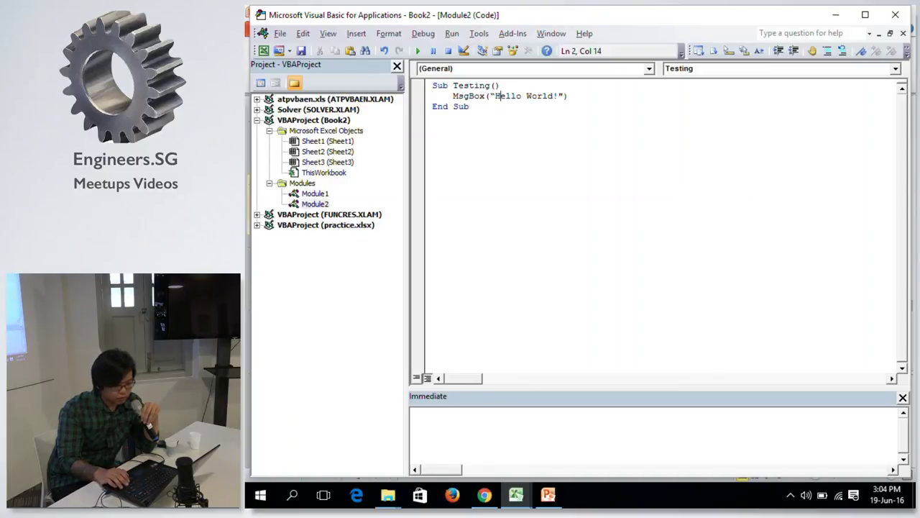
pyautogui.click(550, 128)
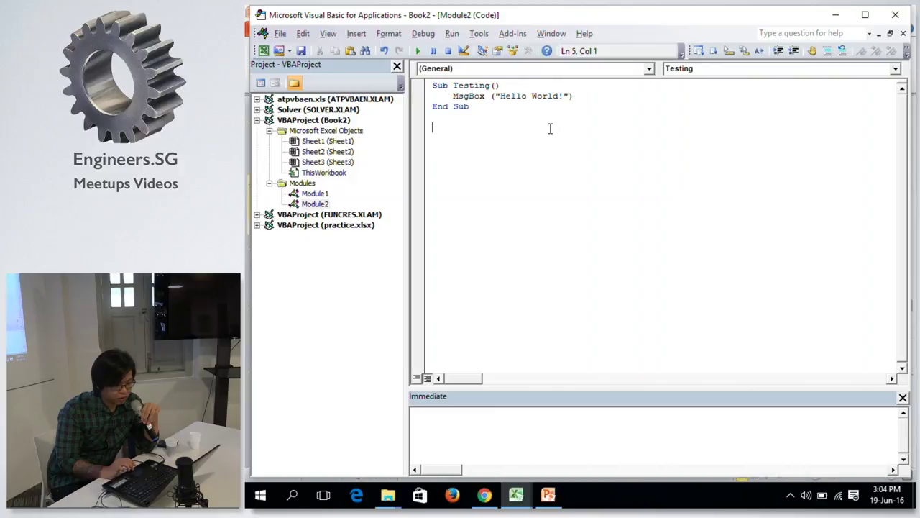
pyautogui.click(597, 96)
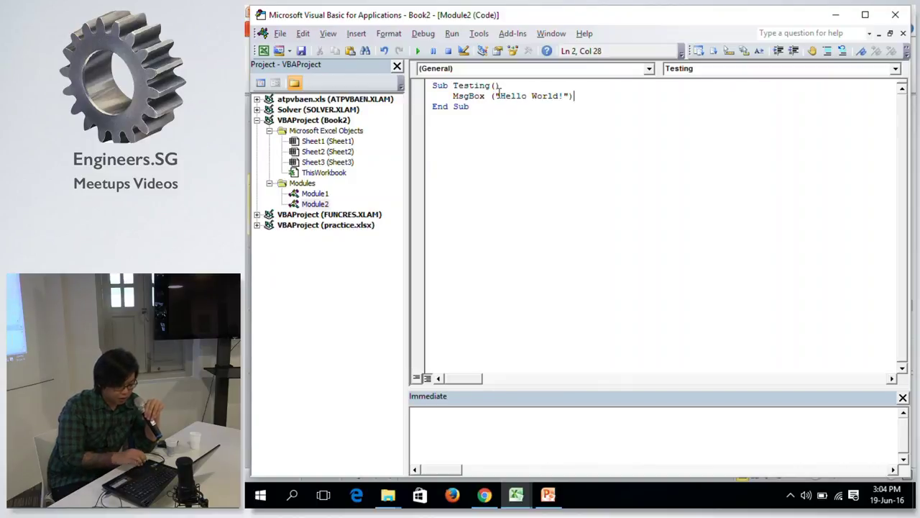
# Re-paste the Testing sub and retype both curly quotes around "Hello World!" as straight quotes.
pyautogui.hotkey('ctrl', 'a')
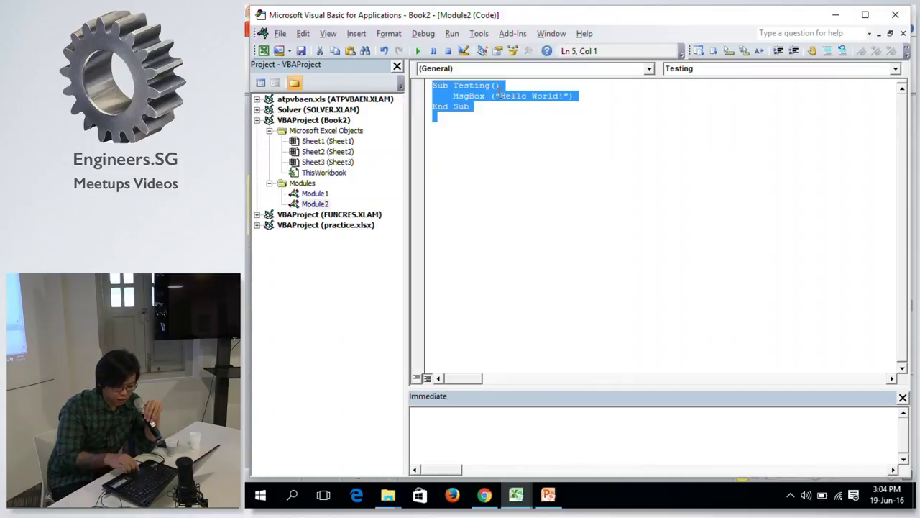
pyautogui.hotkey('ctrl', 'v')
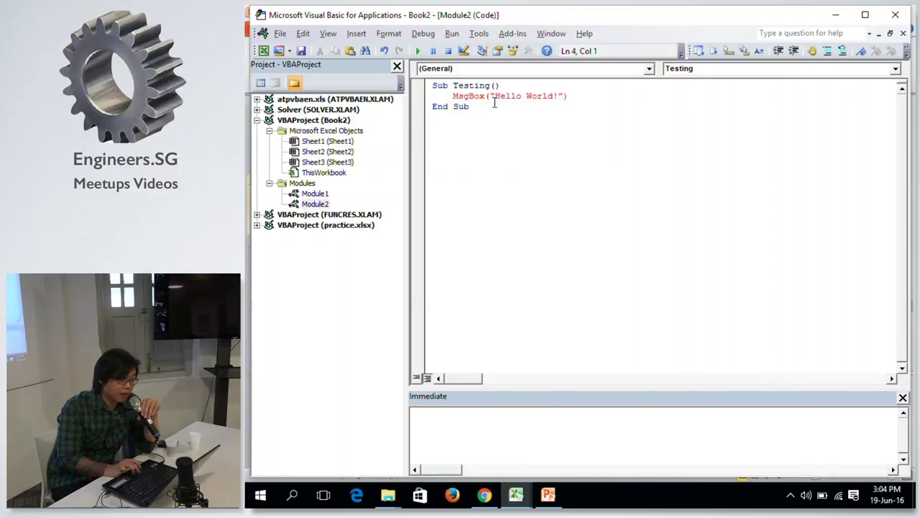
pyautogui.press('BackSpace')
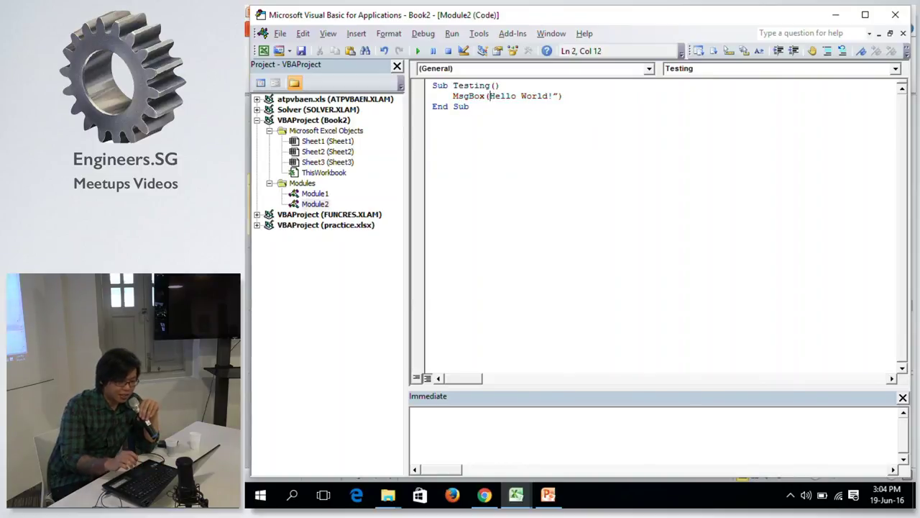
pyautogui.write('"')
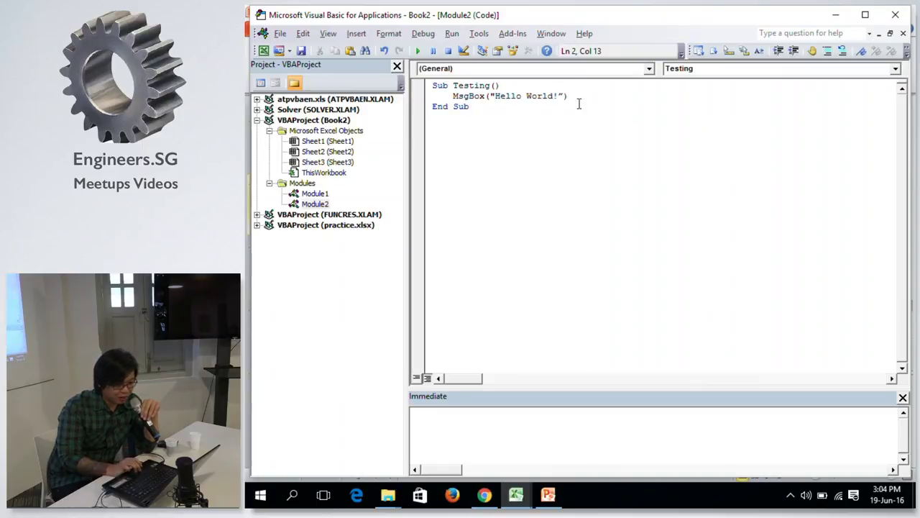
pyautogui.click(565, 95)
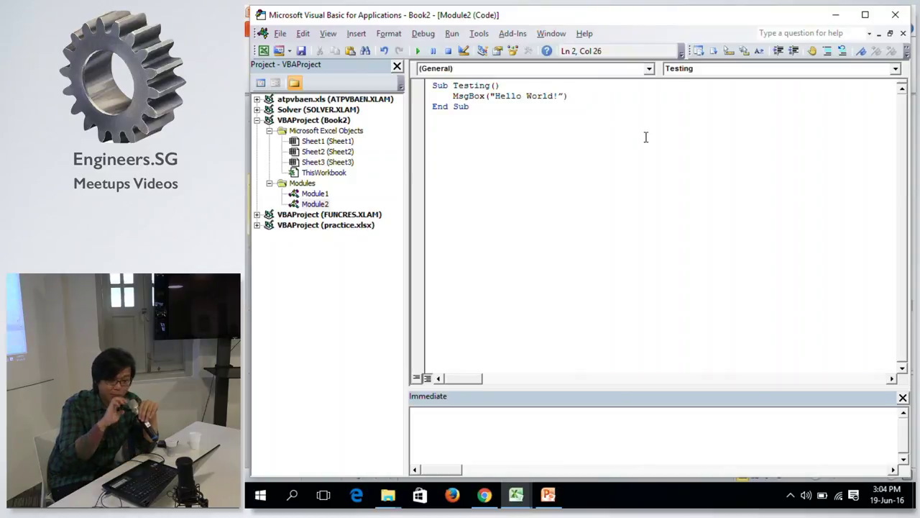
pyautogui.press('BackSpace')
pyautogui.write('"')
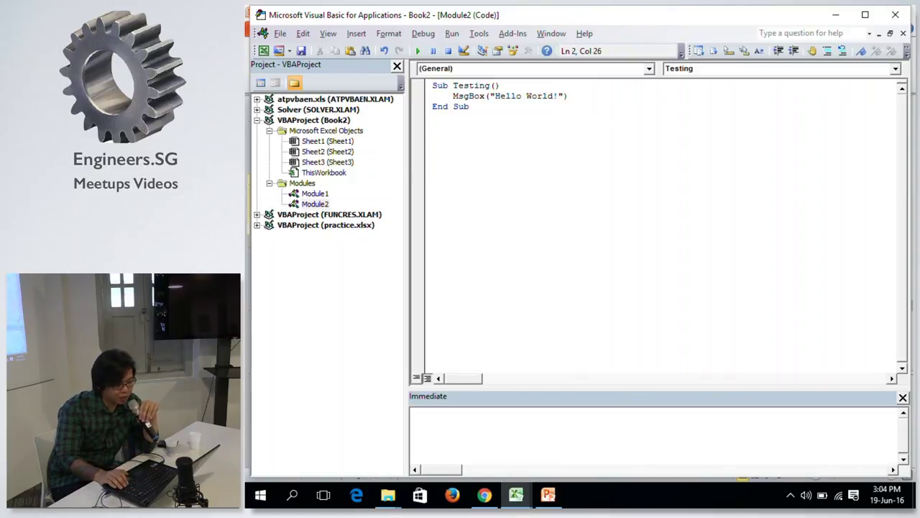
pyautogui.click(470, 107)
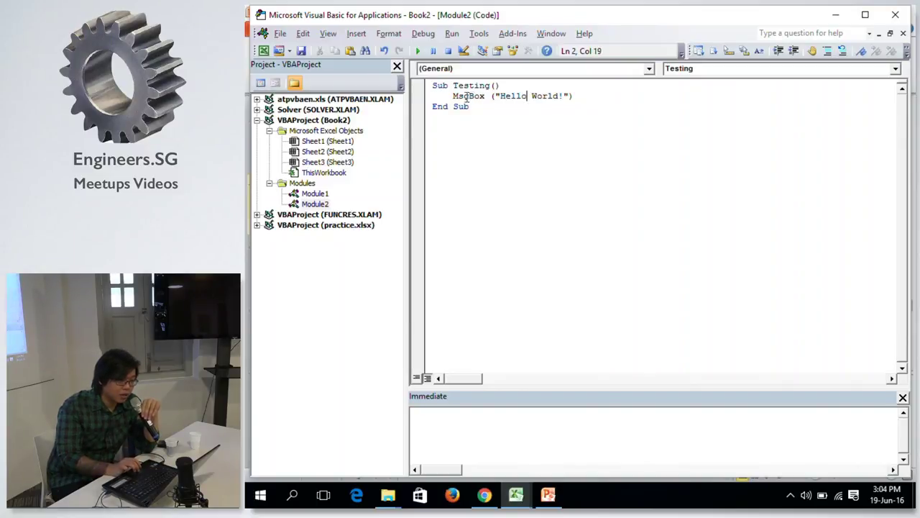
pyautogui.click(495, 143)
pyautogui.click(464, 96)
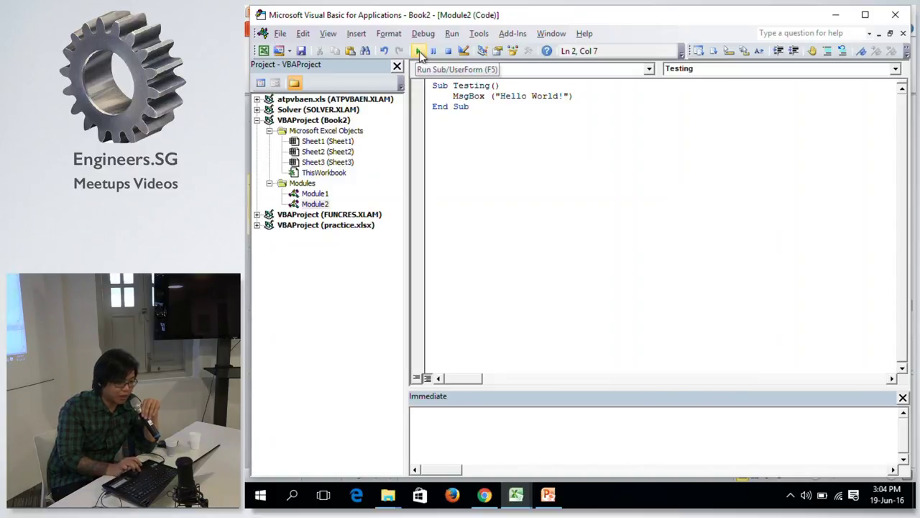
# Run the Testing sub from the VBA editor and dismiss its Hello World! message.
pyautogui.click(417, 52)
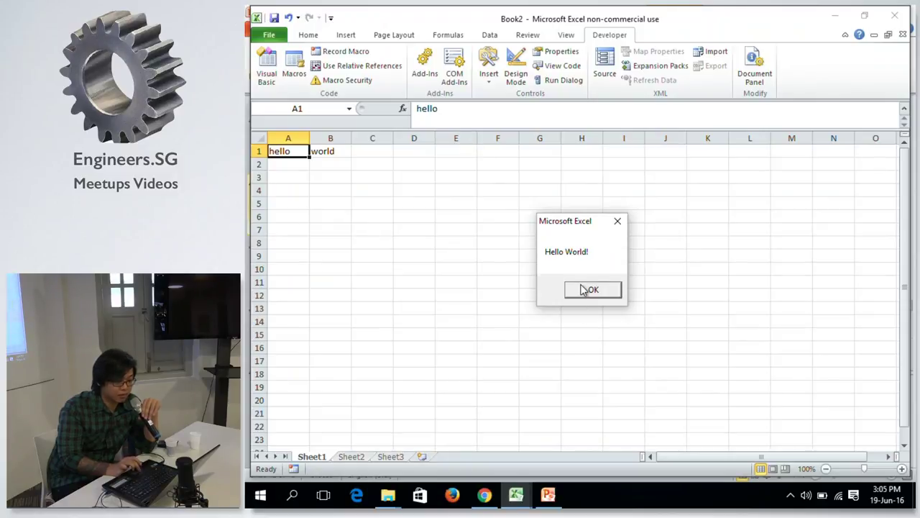
pyautogui.click(587, 290)
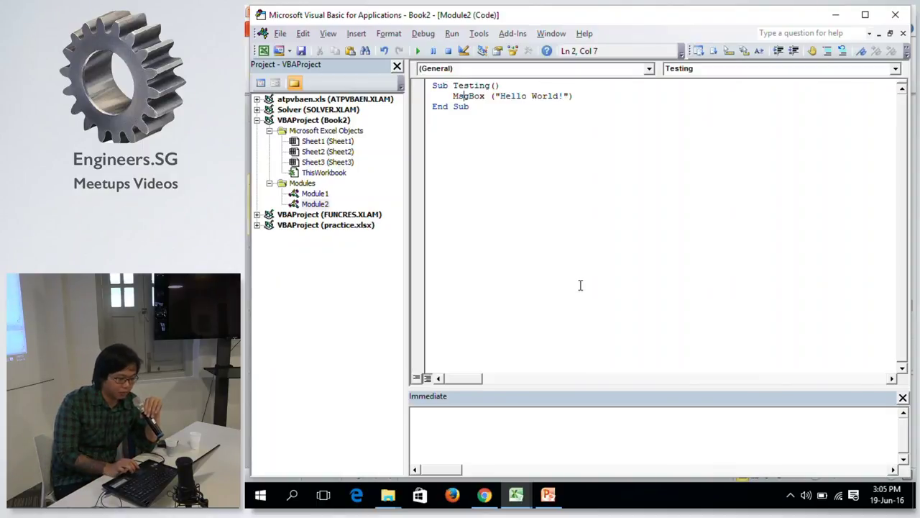
pyautogui.click(526, 103)
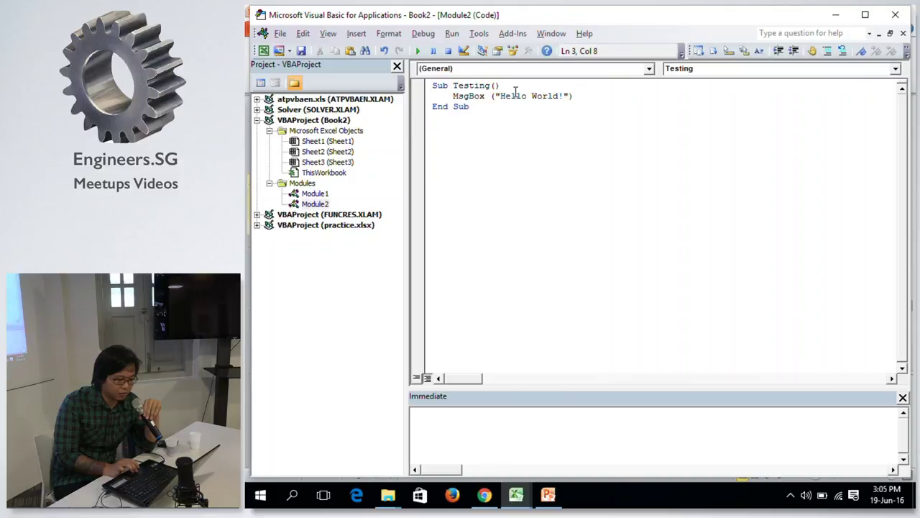
# In Book2, run Testing from the Macros list, dismiss Hello World!, and select cell A3.
pyautogui.hotkey('alt', 'Tab')
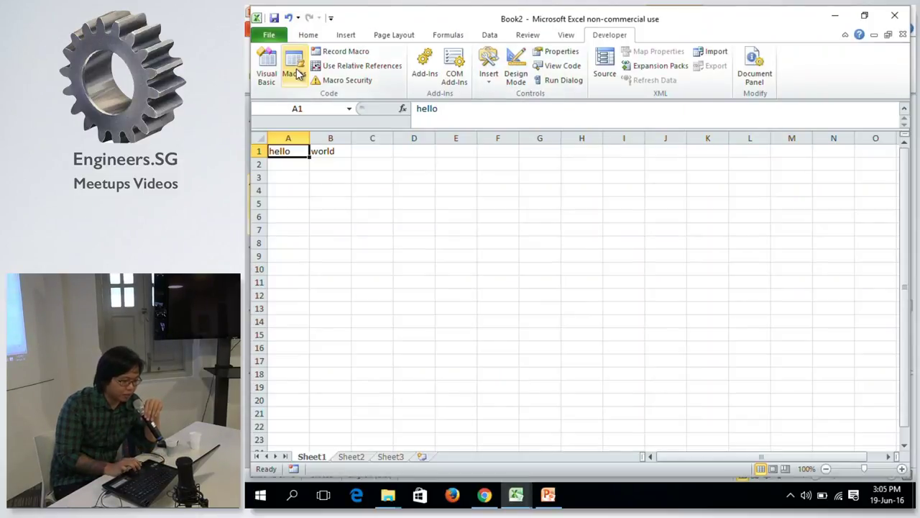
pyautogui.click(296, 72)
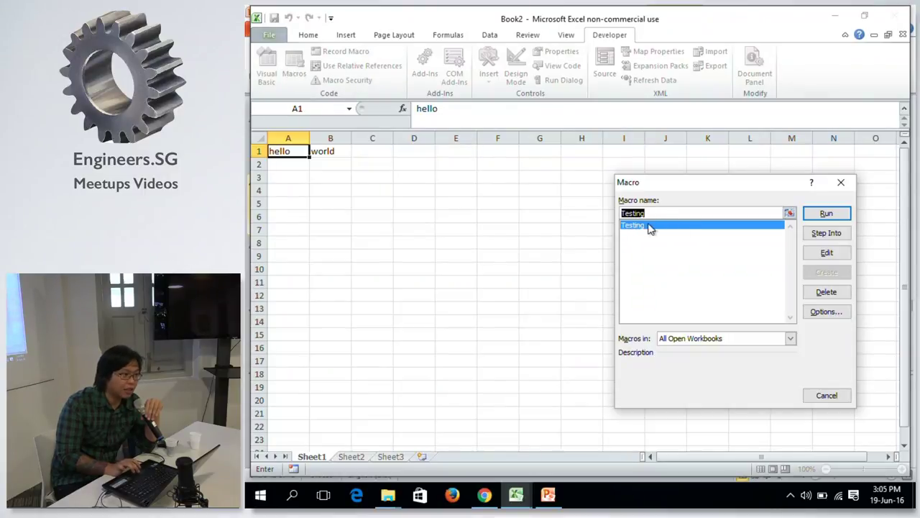
pyautogui.click(836, 215)
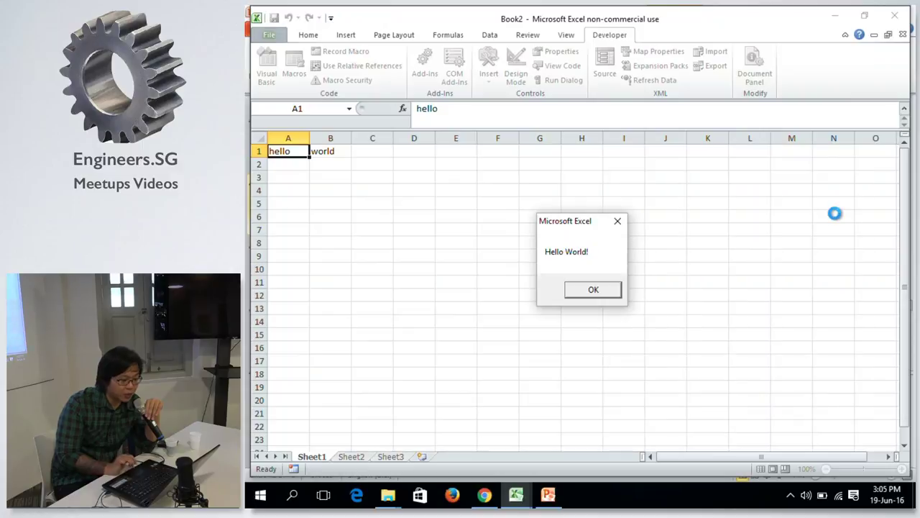
pyautogui.click(579, 292)
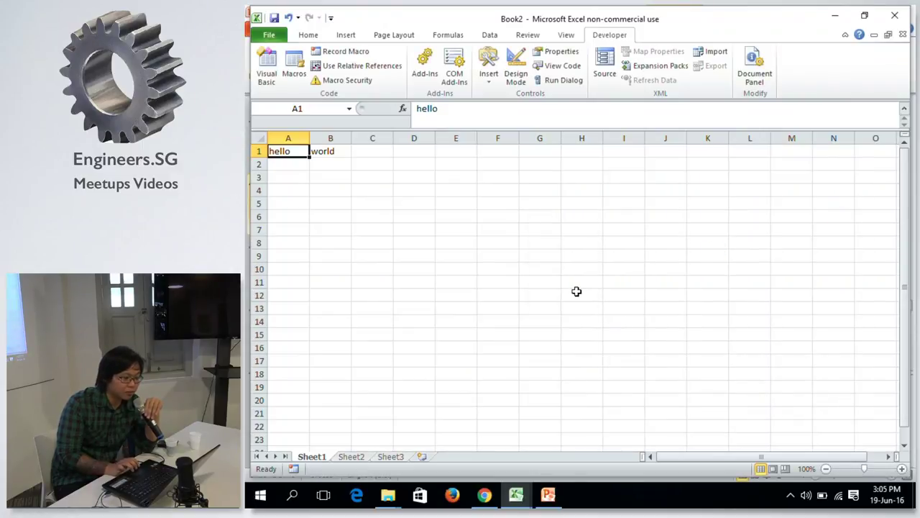
pyautogui.click(299, 175)
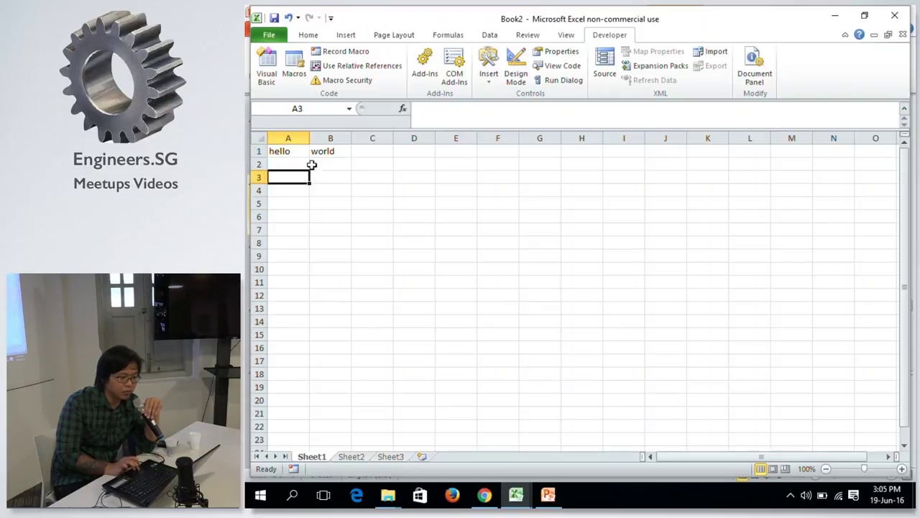
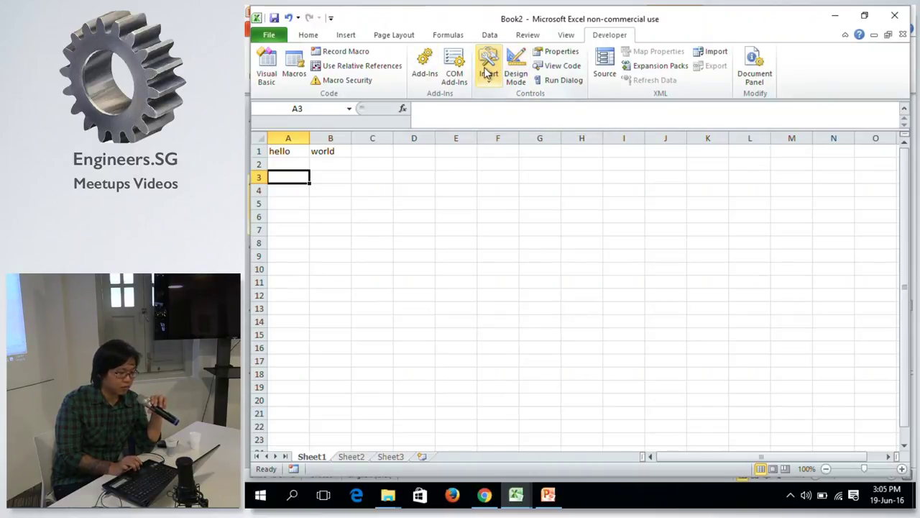
# Draw a form button across C2:E4, then delete it without assigning a macro.
pyautogui.click(488, 73)
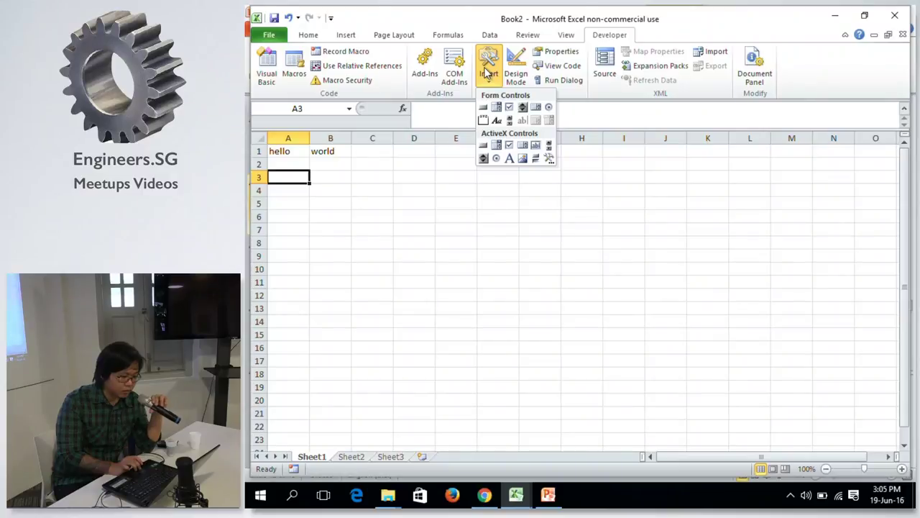
pyautogui.click(487, 73)
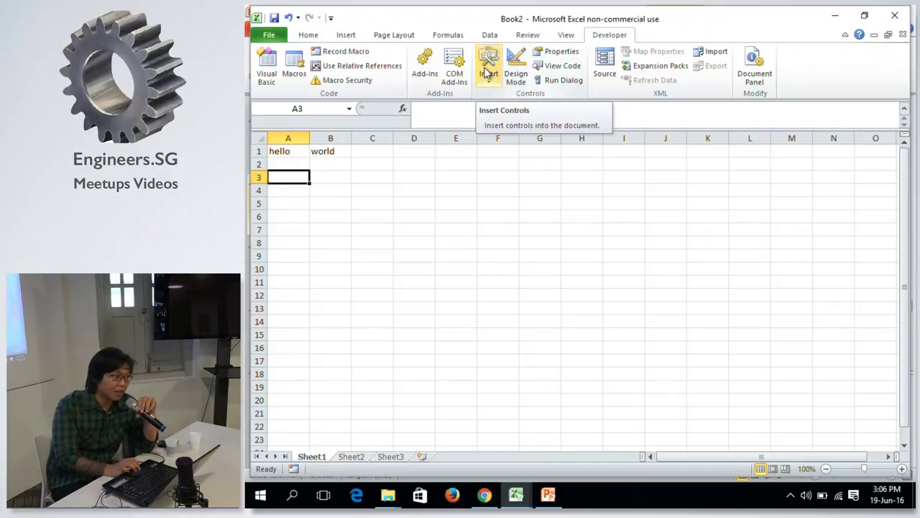
pyautogui.click(487, 72)
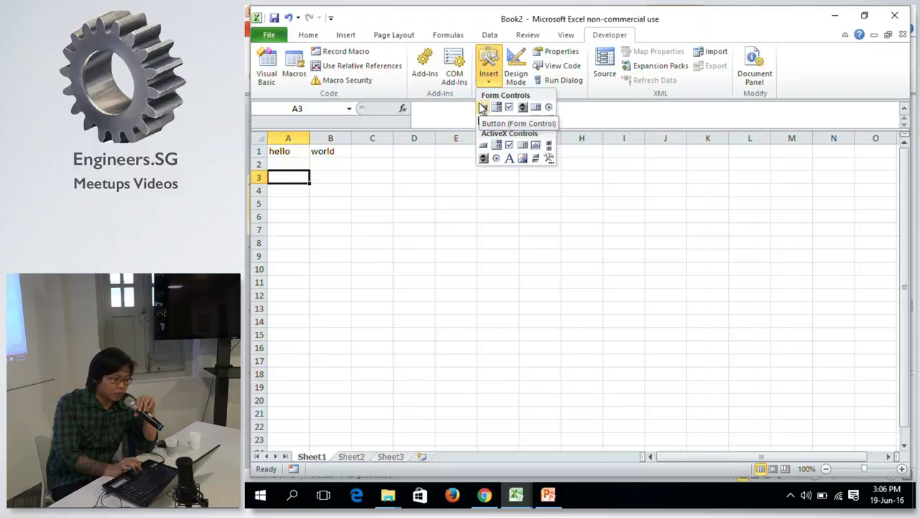
pyautogui.click(489, 75)
pyautogui.click(487, 74)
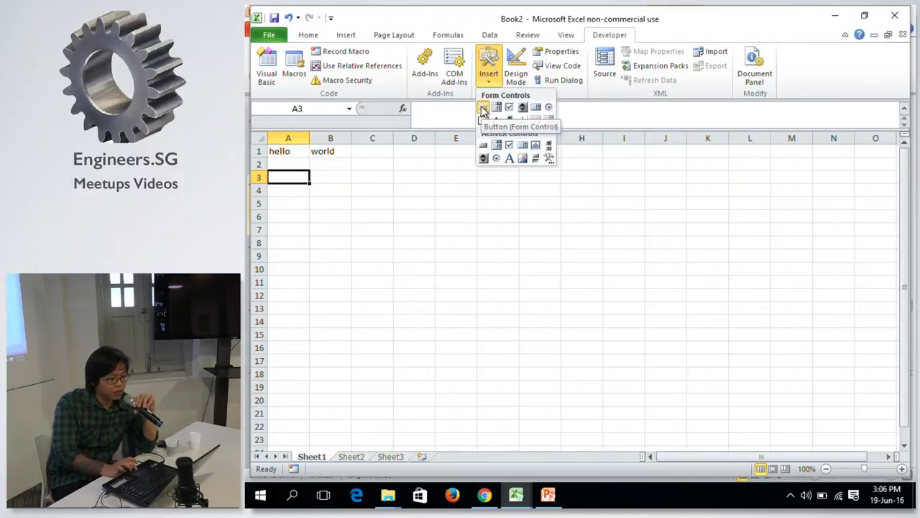
pyautogui.click(484, 108)
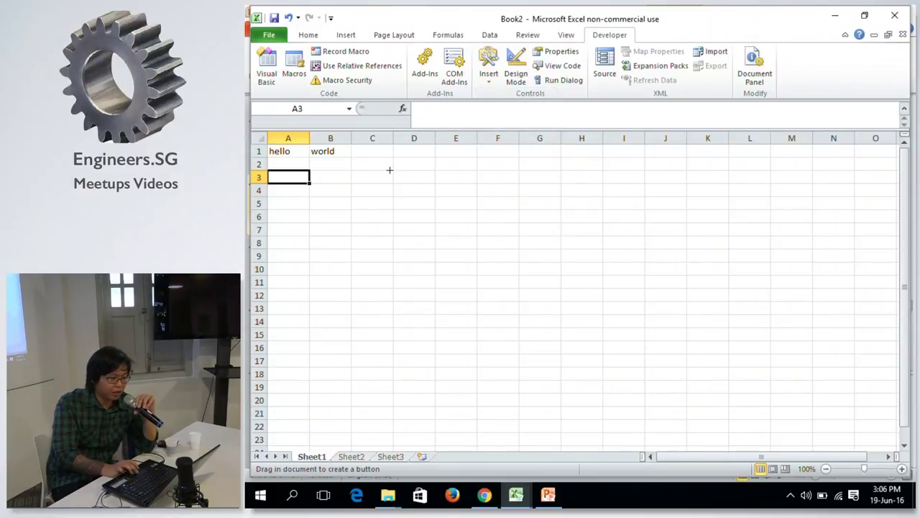
pyautogui.moveTo(376, 163)
pyautogui.mouseDown()
pyautogui.moveTo(448, 206)
pyautogui.moveTo(476, 200)
pyautogui.mouseUp()
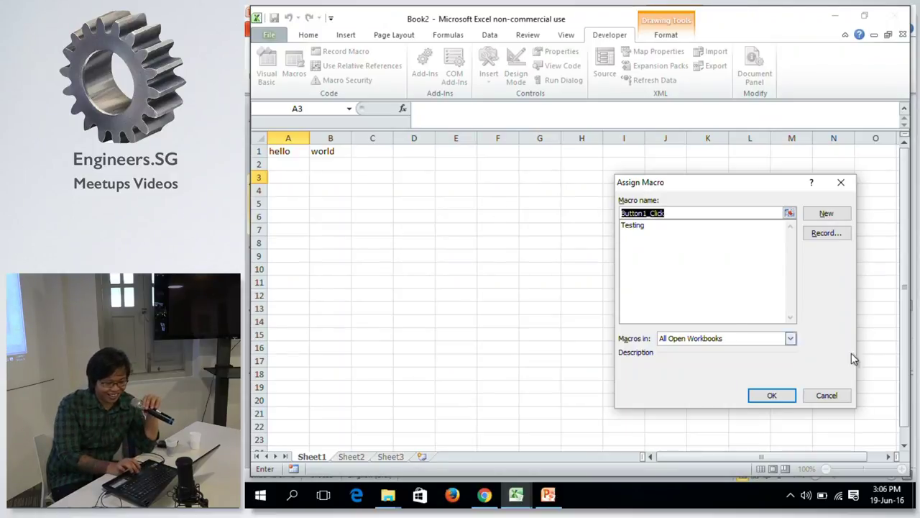
pyautogui.click(826, 395)
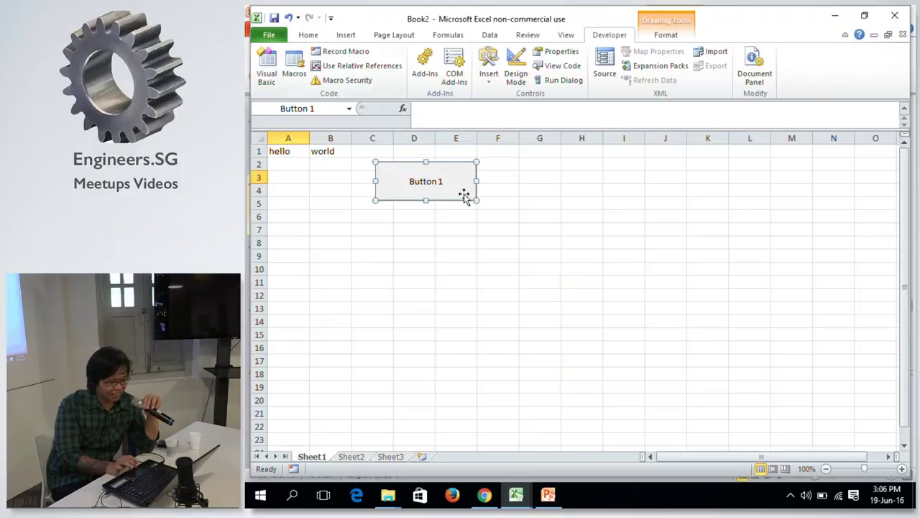
pyautogui.press('Delete')
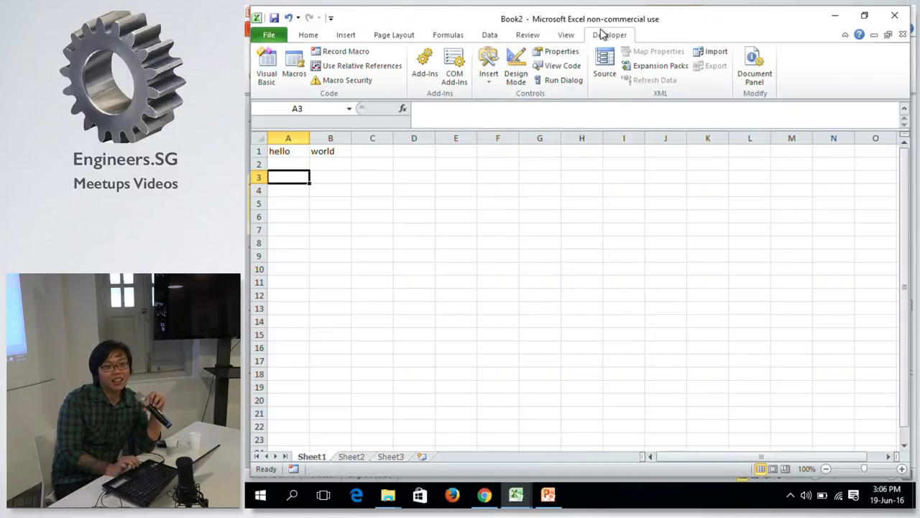
# Check the VBA Macro Recorder slide in the presentation, then return to Book2.
pyautogui.hotkey('alt', 'Tab')
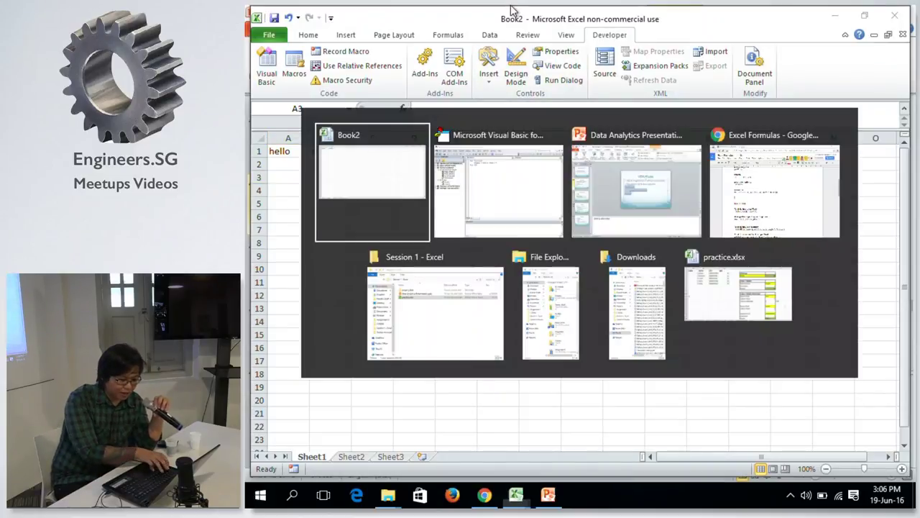
pyautogui.hotkey('alt', 'Tab')
pyautogui.hotkey('alt', 'Tab')
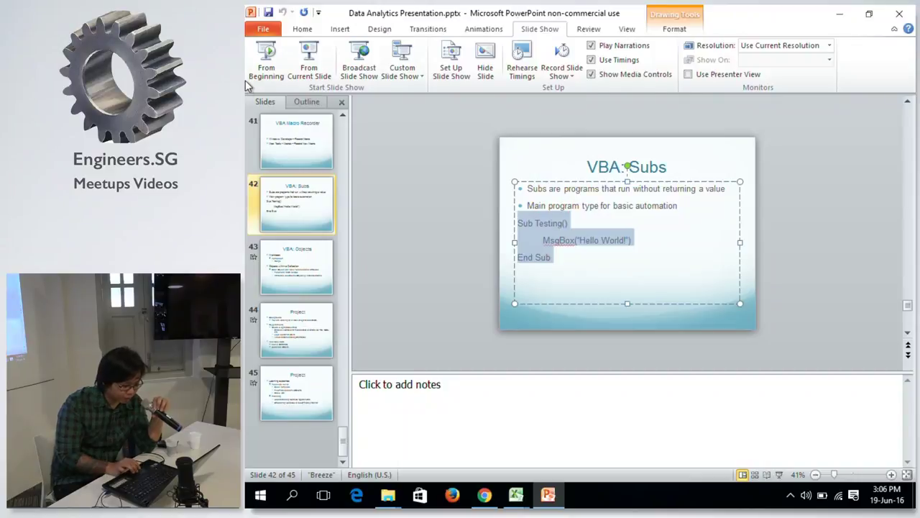
pyautogui.click(297, 139)
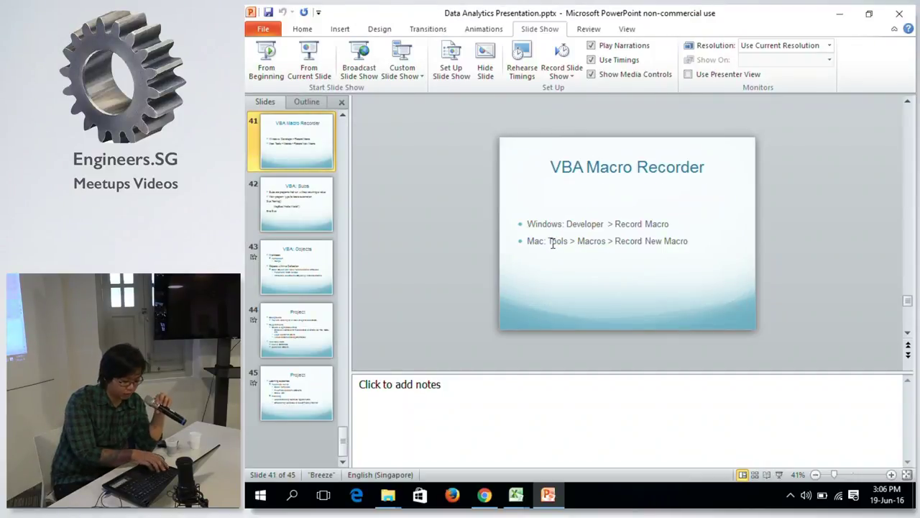
pyautogui.hotkey('alt', 'Tab')
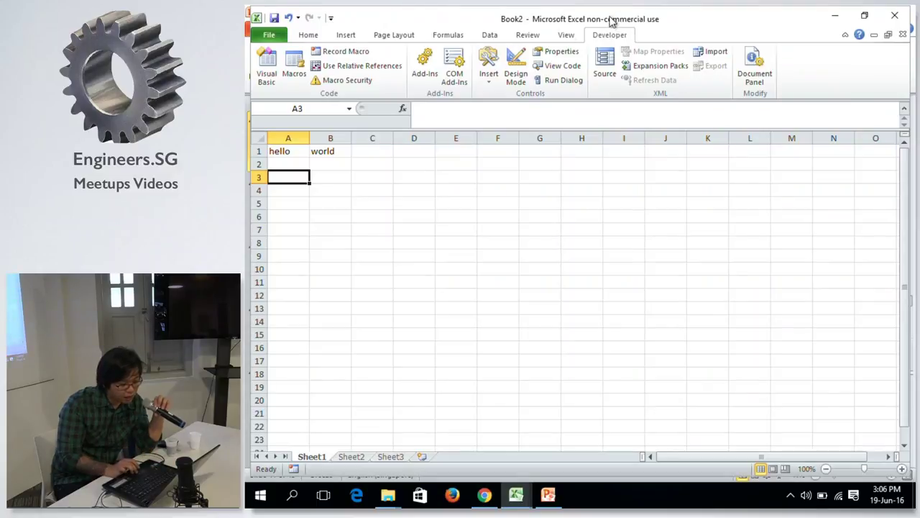
# Draw an ActiveX command button across C3:E6, then delete it.
pyautogui.click(489, 68)
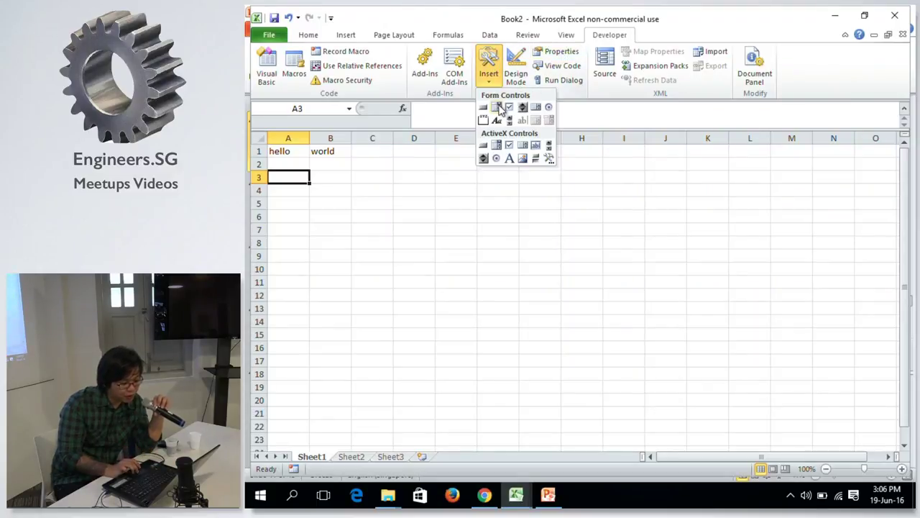
pyautogui.click(485, 145)
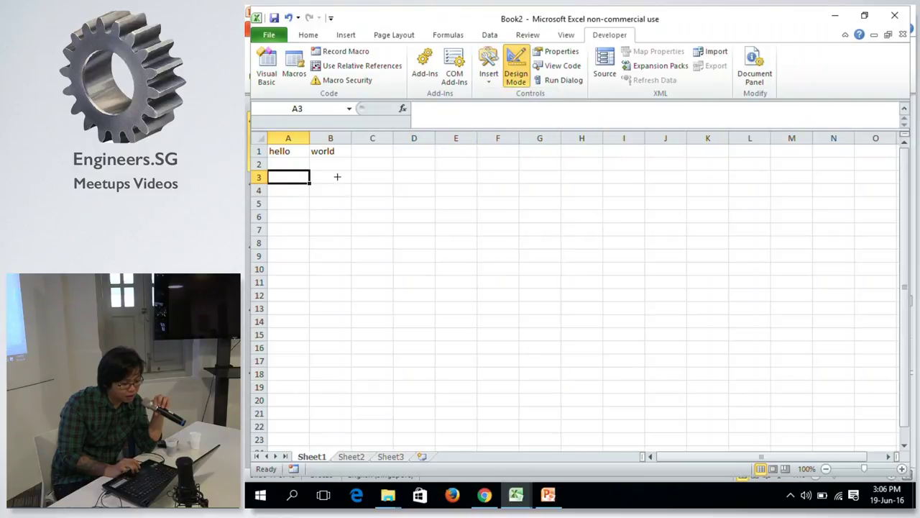
pyautogui.moveTo(337, 175)
pyautogui.mouseDown()
pyautogui.moveTo(389, 203)
pyautogui.moveTo(439, 213)
pyautogui.mouseUp()
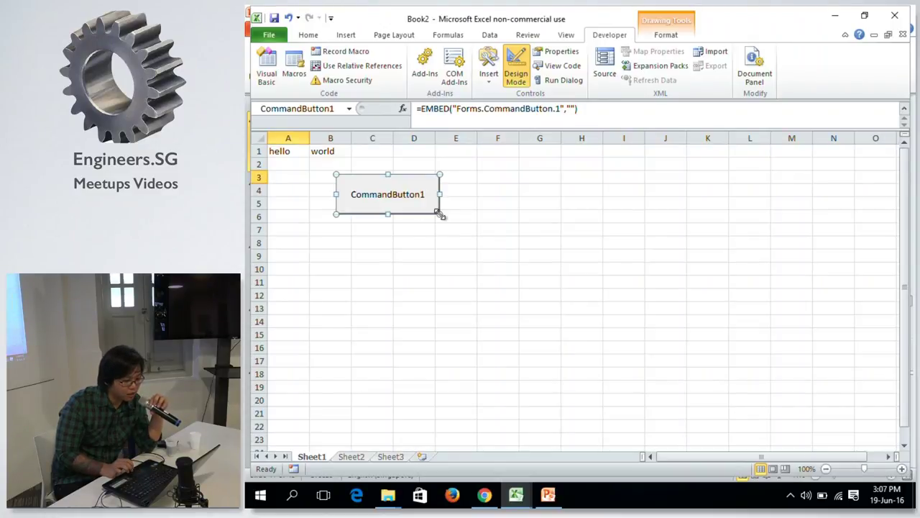
pyautogui.press('Delete')
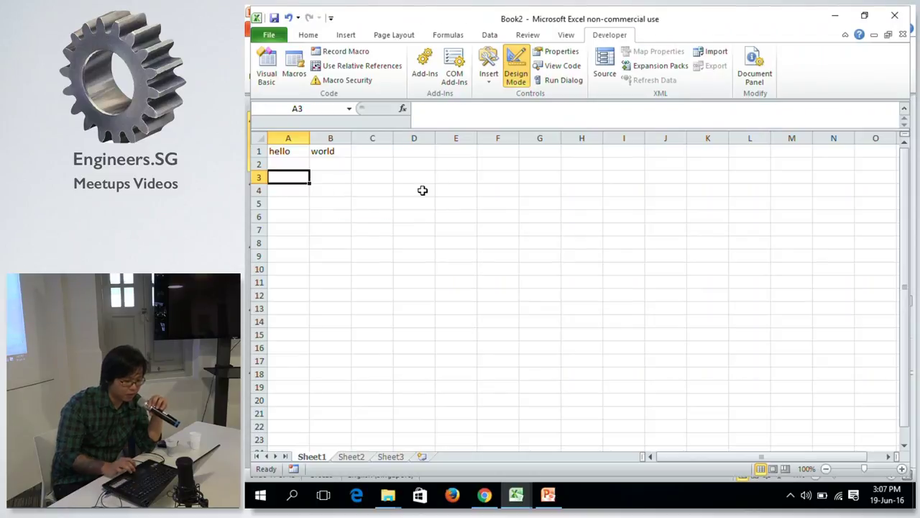
# Draw a form button over B3:E8 linked to the Testing macro and run it to show Hello World!
pyautogui.click(493, 82)
pyautogui.click(483, 106)
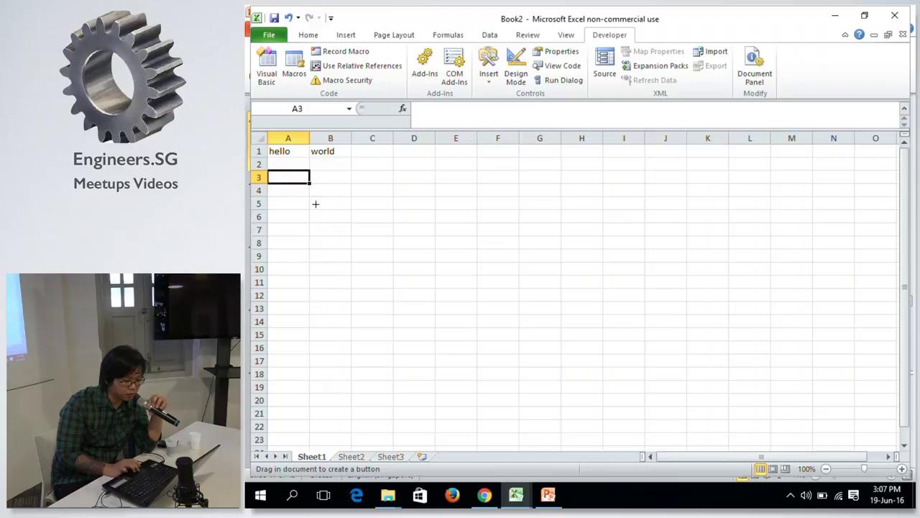
pyautogui.moveTo(331, 177); pyautogui.dragTo(476, 241)
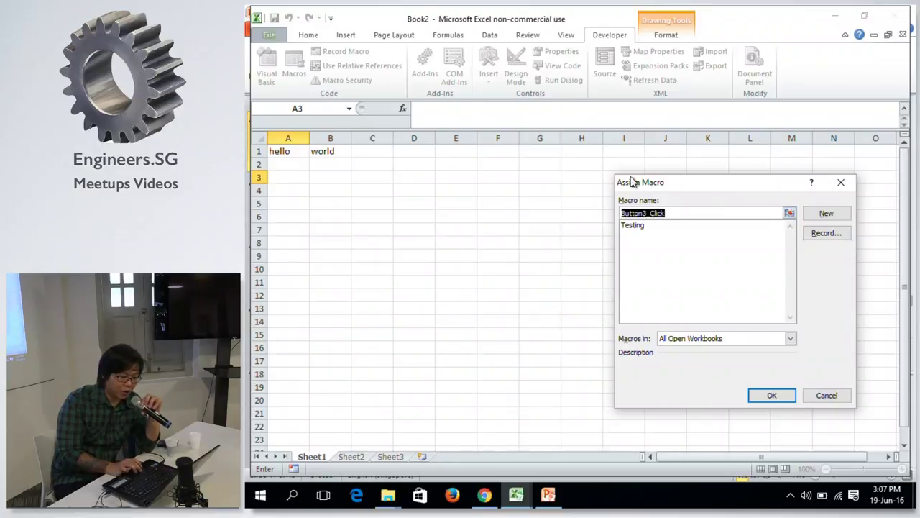
pyautogui.click(633, 225)
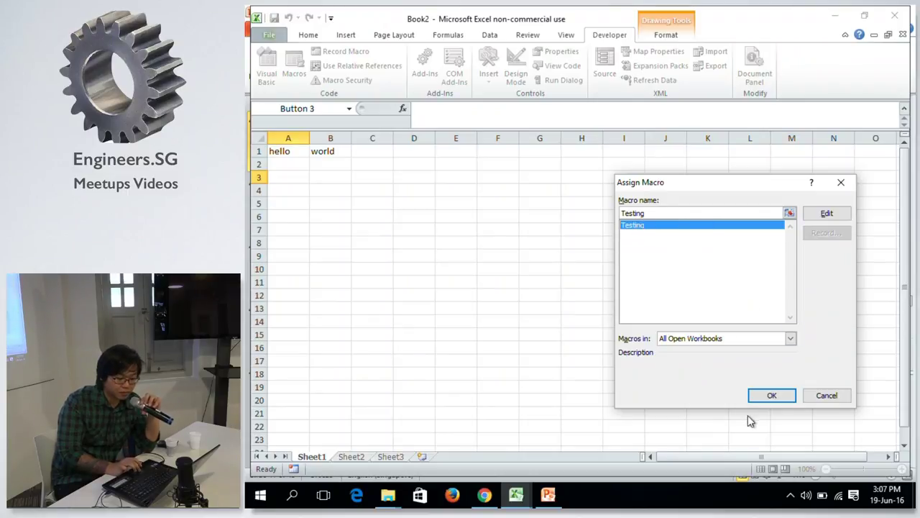
pyautogui.click(772, 395)
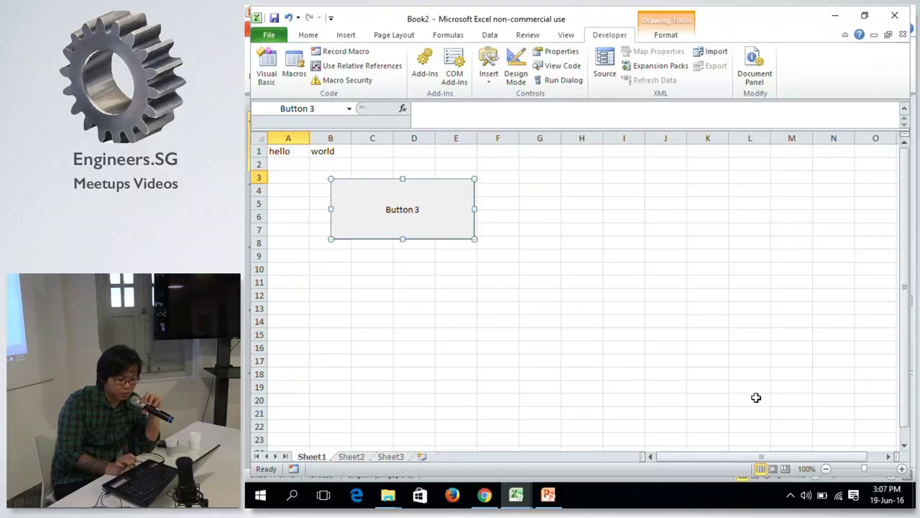
pyautogui.click(557, 240)
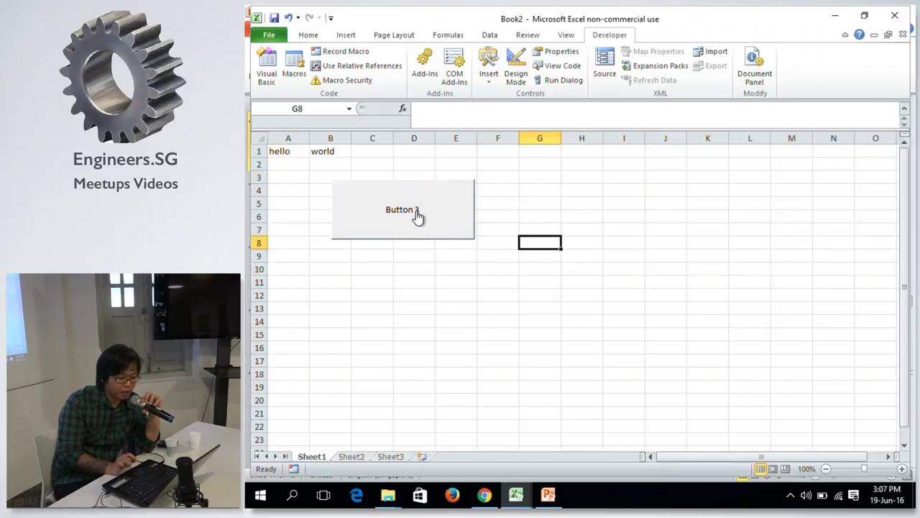
pyautogui.click(442, 223)
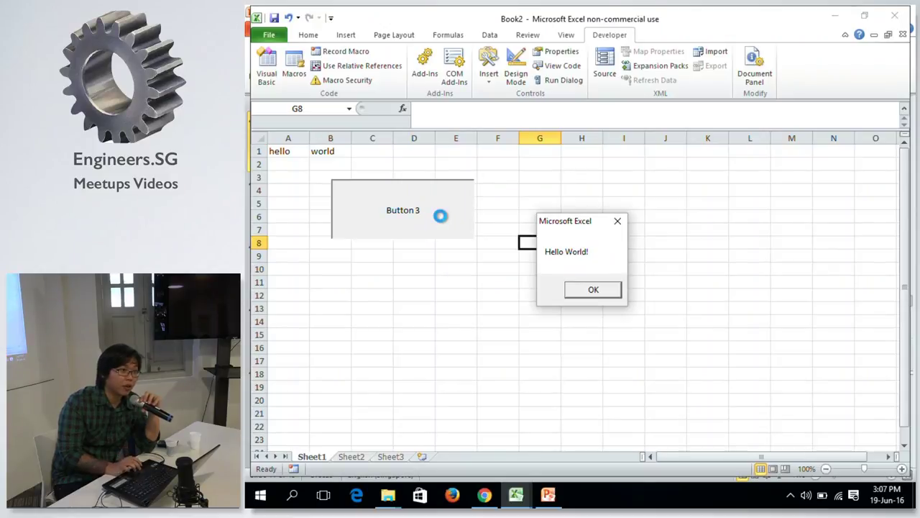
pyautogui.click(587, 292)
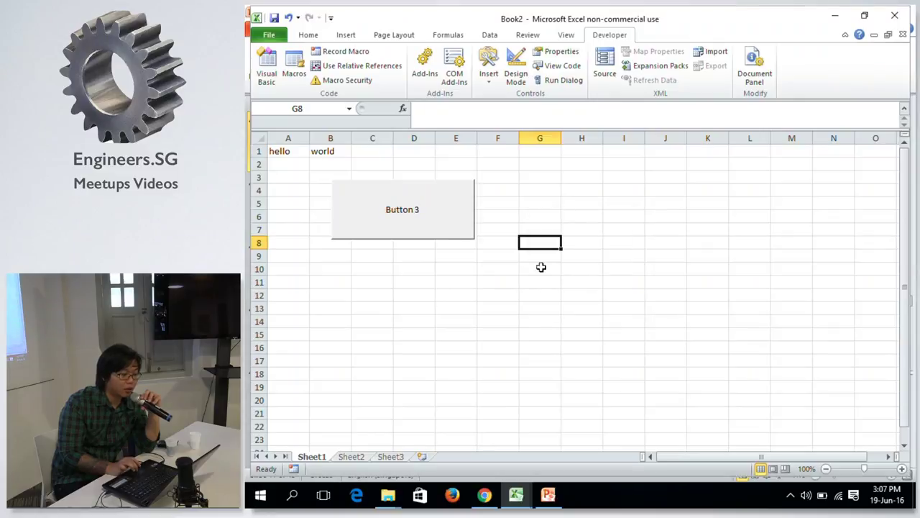
# Remove Button 3 from the sheet.
pyautogui.rightClick(463, 203)
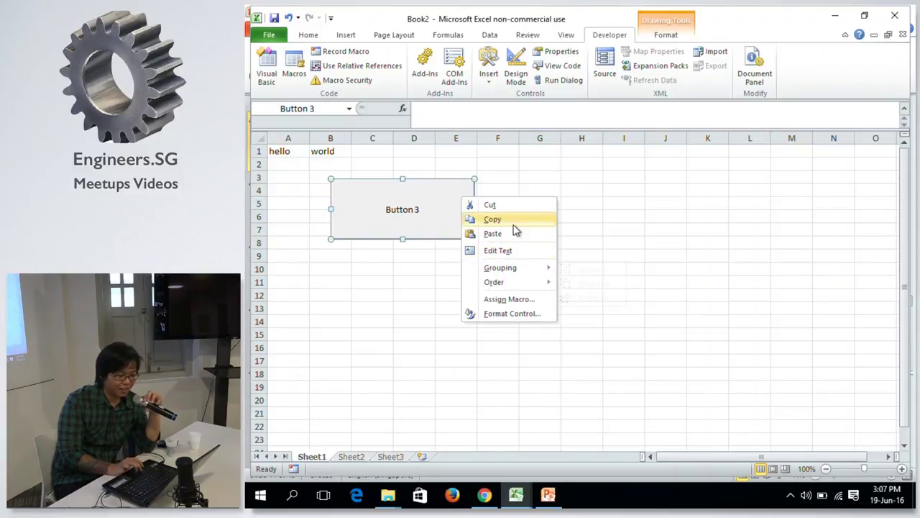
pyautogui.press('Escape')
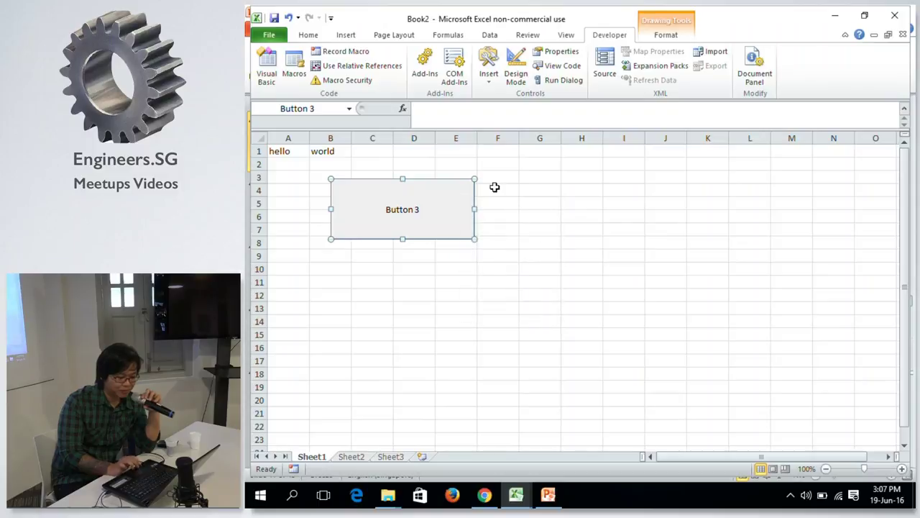
pyautogui.press('Escape')
pyautogui.click(364, 175)
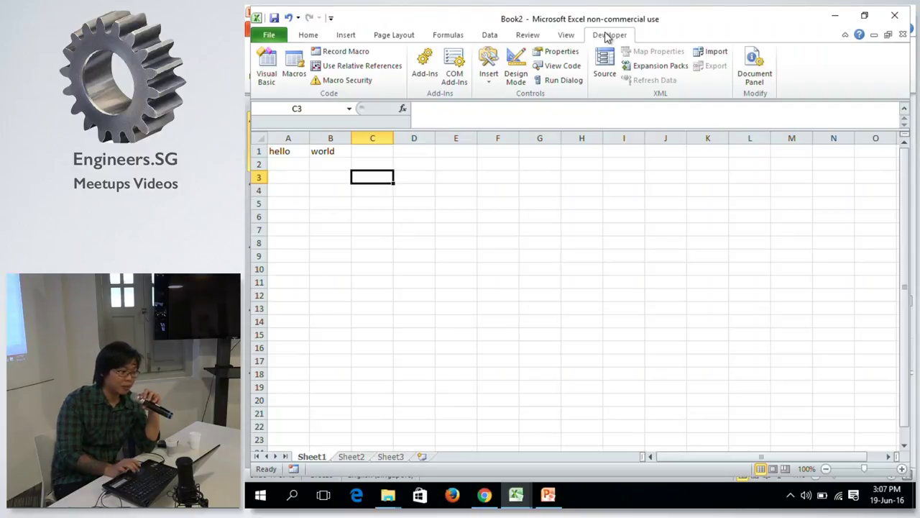
# Draw Button 4 on the sheet and assign it the Testing macro.
pyautogui.click(489, 76)
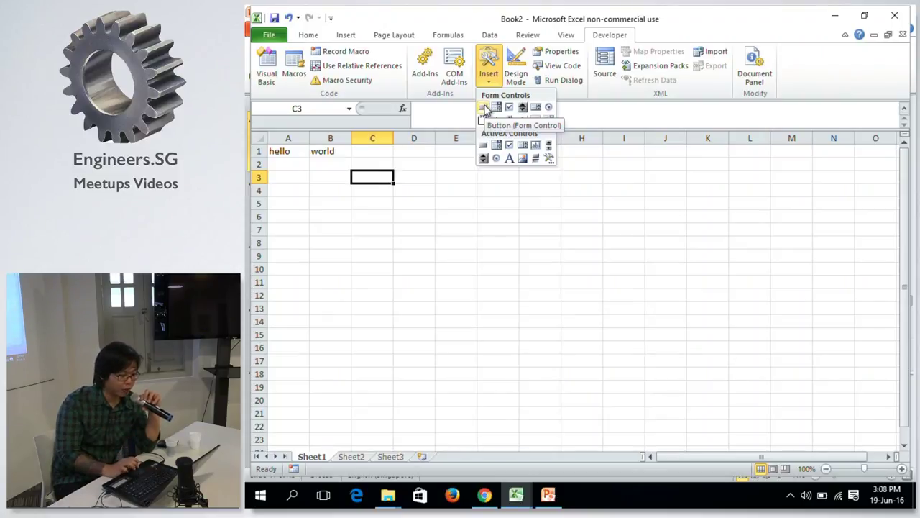
pyautogui.click(485, 108)
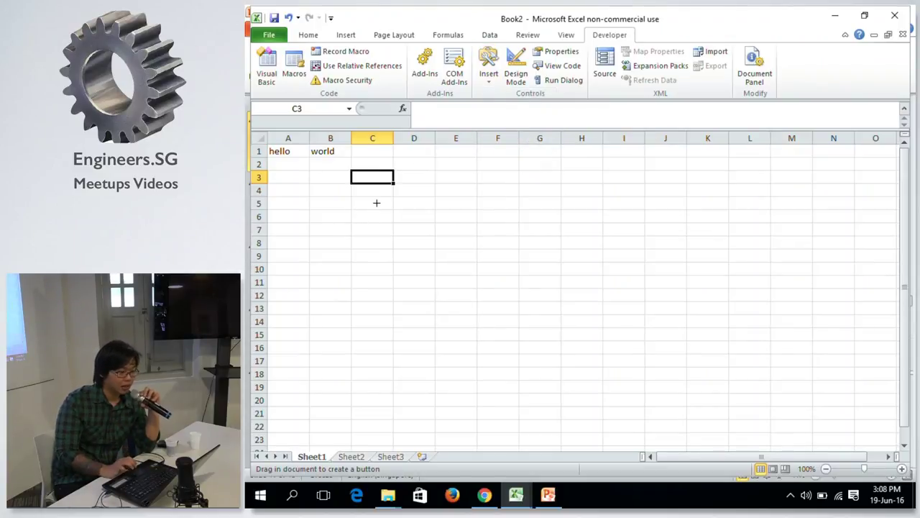
pyautogui.moveTo(376, 203)
pyautogui.mouseDown()
pyautogui.moveTo(442, 252)
pyautogui.moveTo(493, 251)
pyautogui.mouseUp()
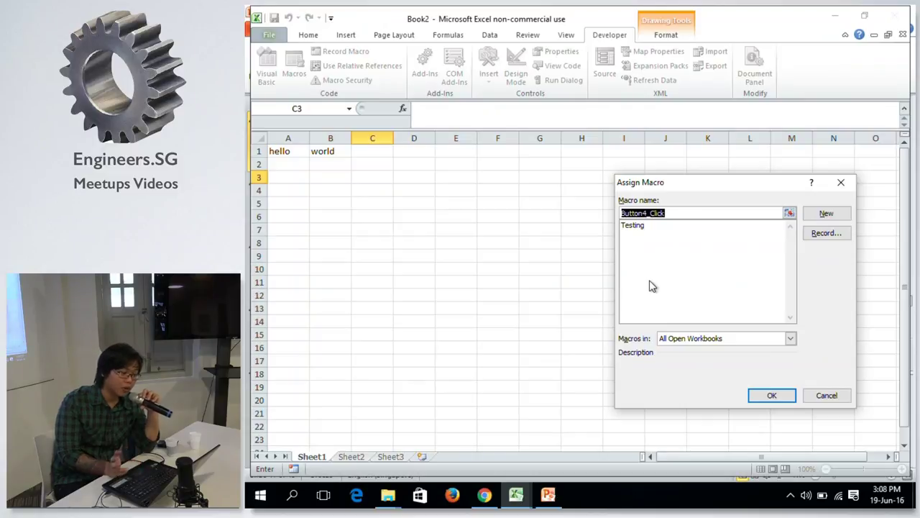
pyautogui.click(634, 226)
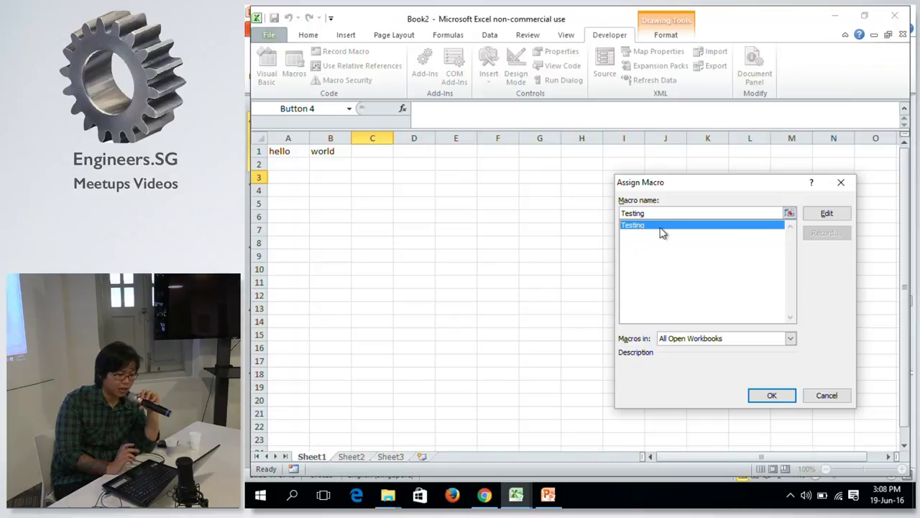
pyautogui.click(773, 397)
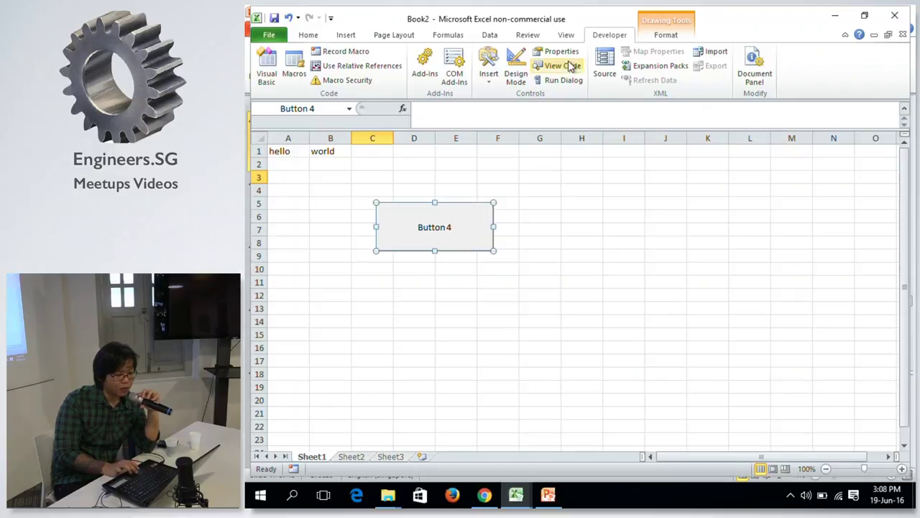
# Run Button 4 and dismiss its Hello World! message.
pyautogui.click(309, 36)
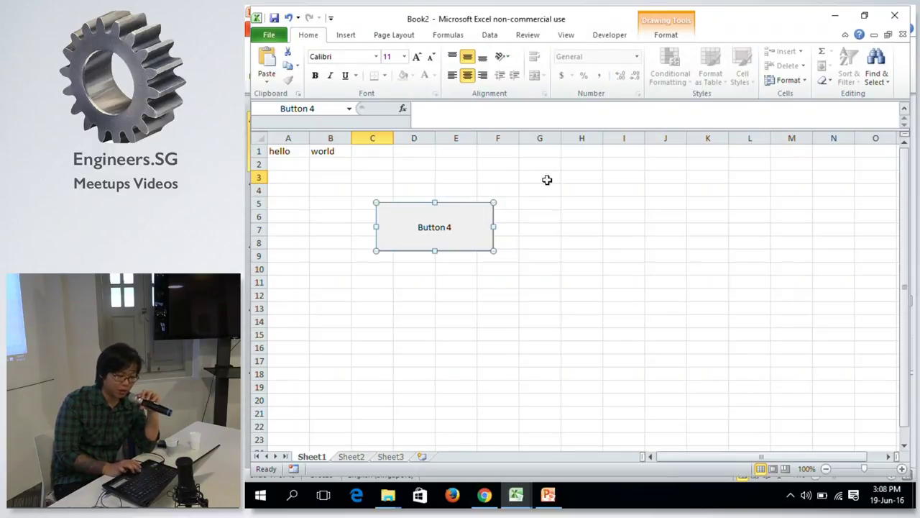
pyautogui.click(579, 281)
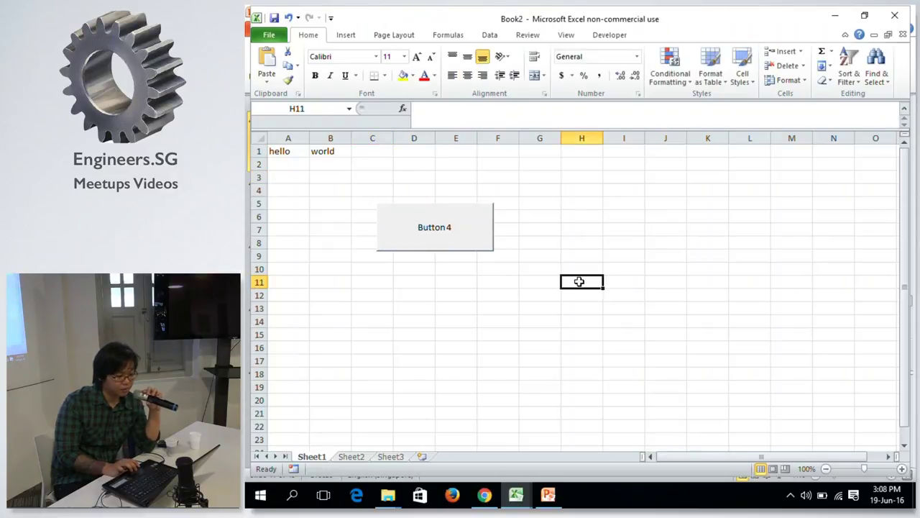
pyautogui.click(469, 222)
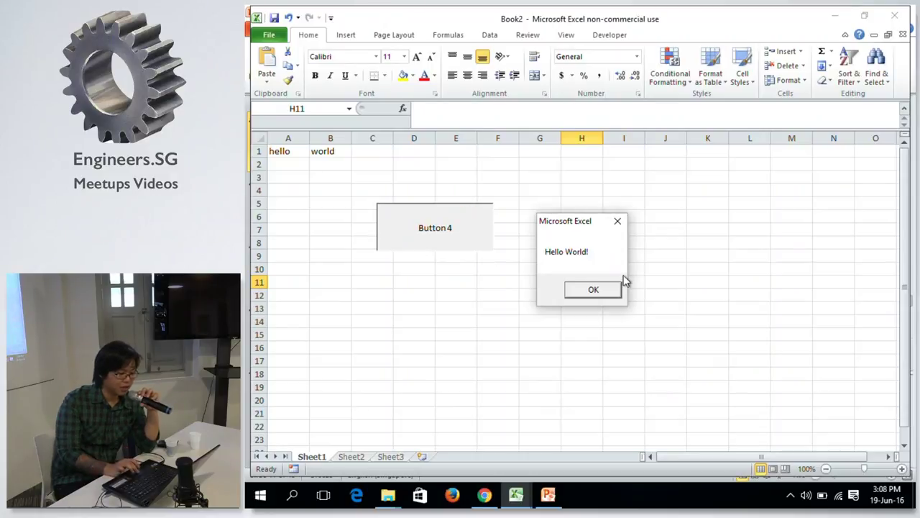
pyautogui.click(586, 291)
pyautogui.click(545, 165)
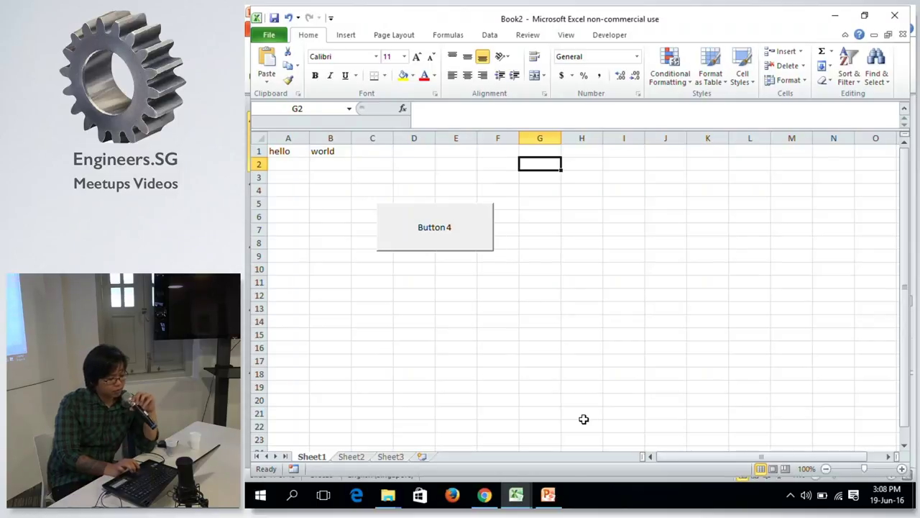
# Clear hello and world from A1:B1 and show the Developer tab.
pyautogui.moveTo(287, 149); pyautogui.dragTo(323, 140)
pyautogui.press('Delete')
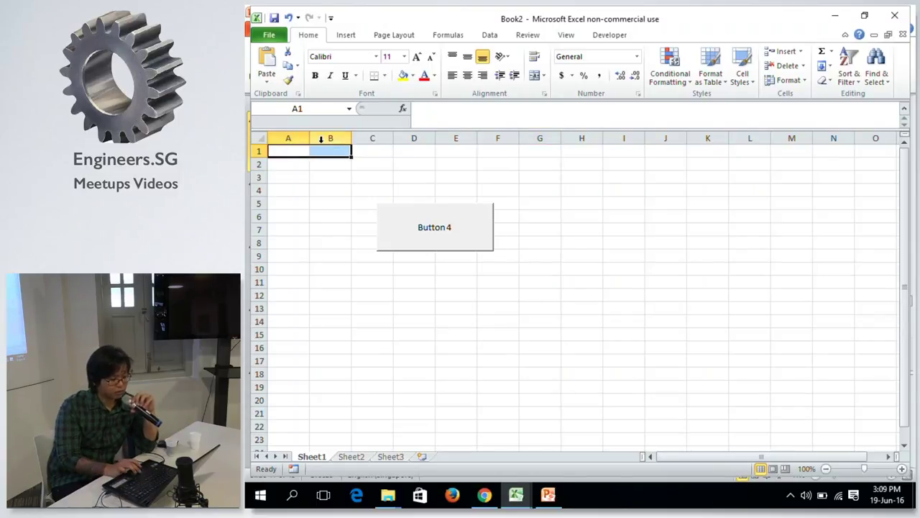
pyautogui.click(657, 176)
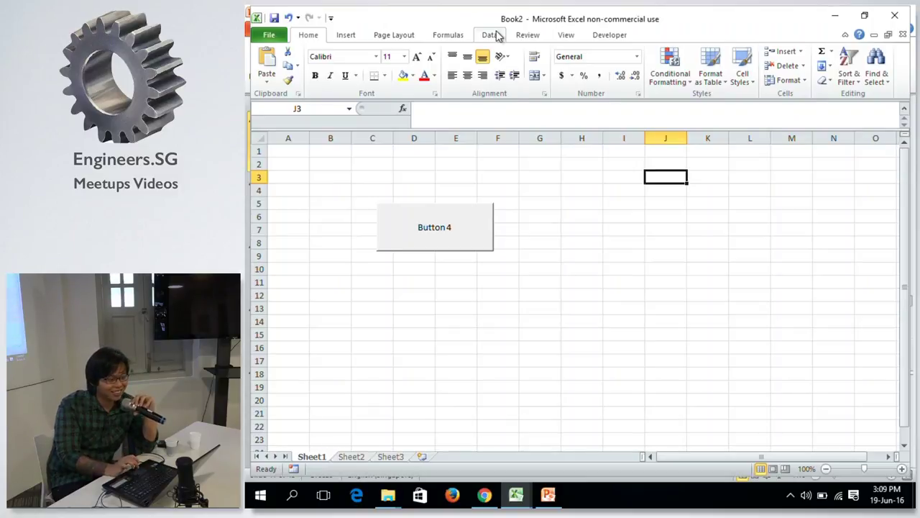
pyautogui.click(497, 36)
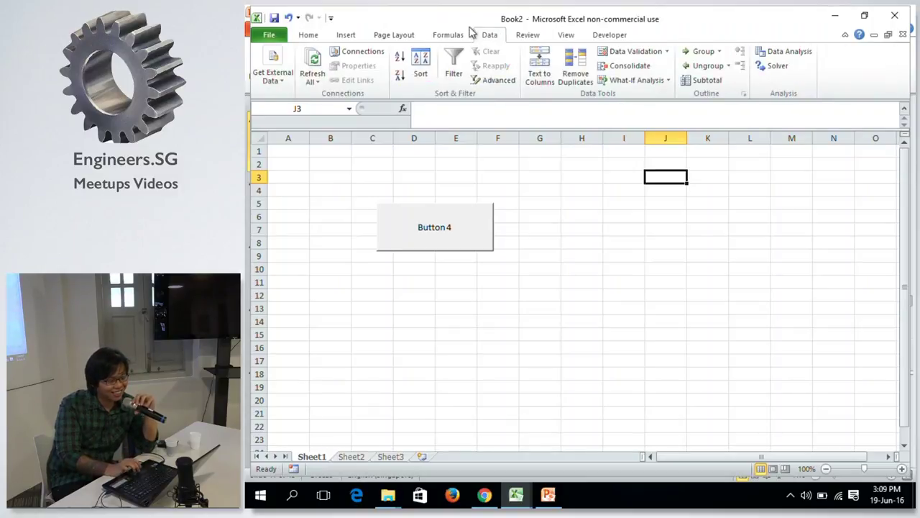
pyautogui.click(608, 35)
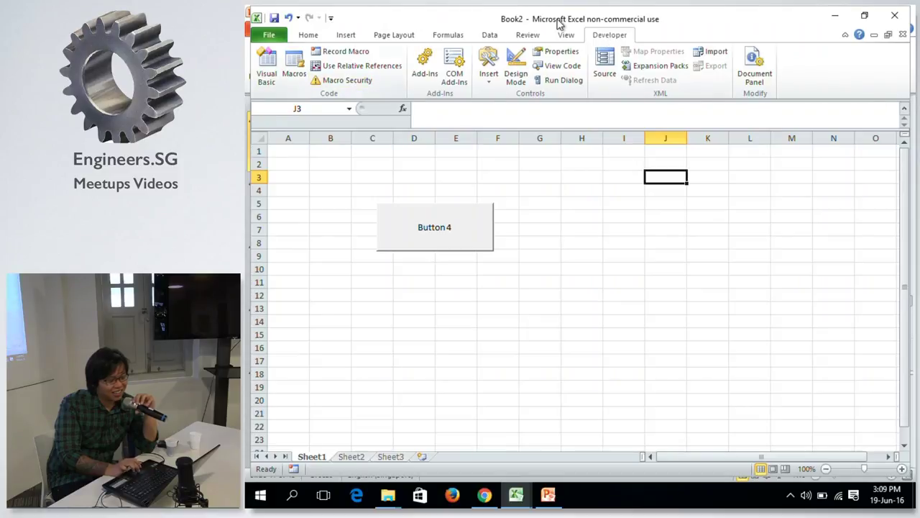
# Open the Visual Basic editor, then bring the Data Analytics presentation to the front.
pyautogui.click(629, 251)
pyautogui.click(630, 180)
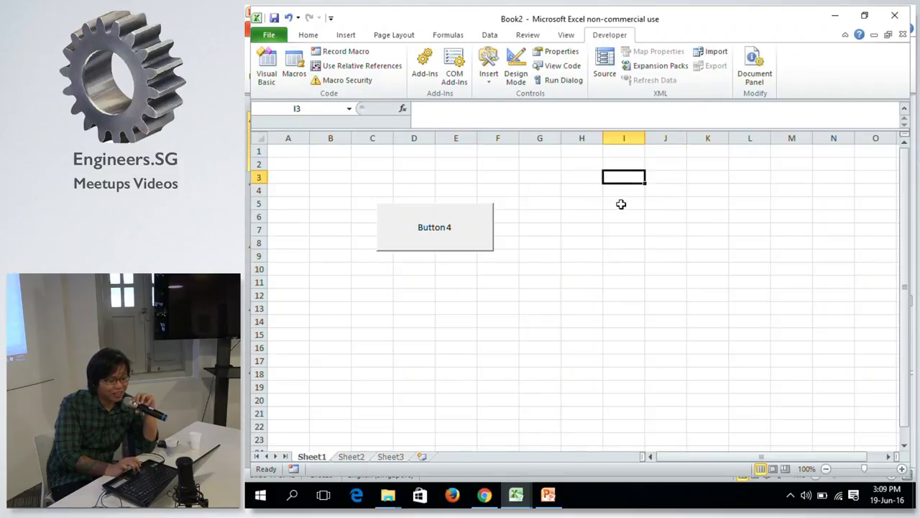
pyautogui.click(621, 203)
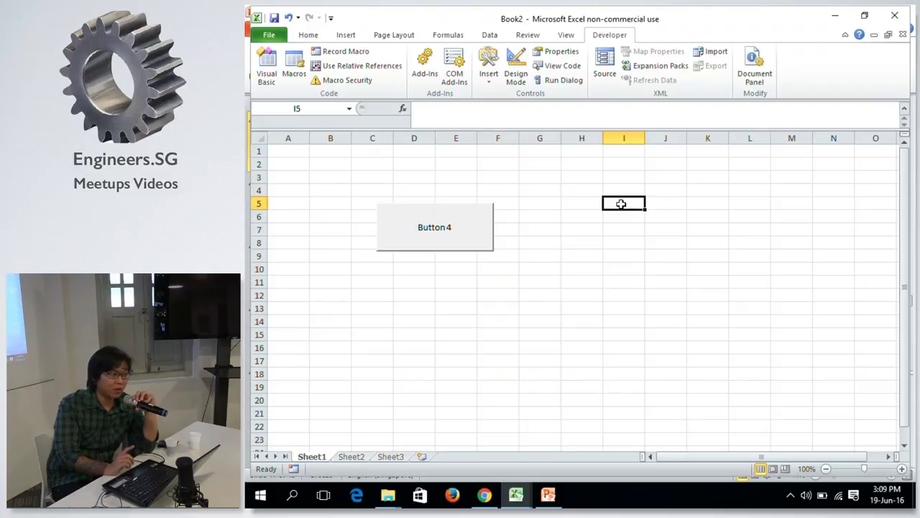
pyautogui.click(570, 206)
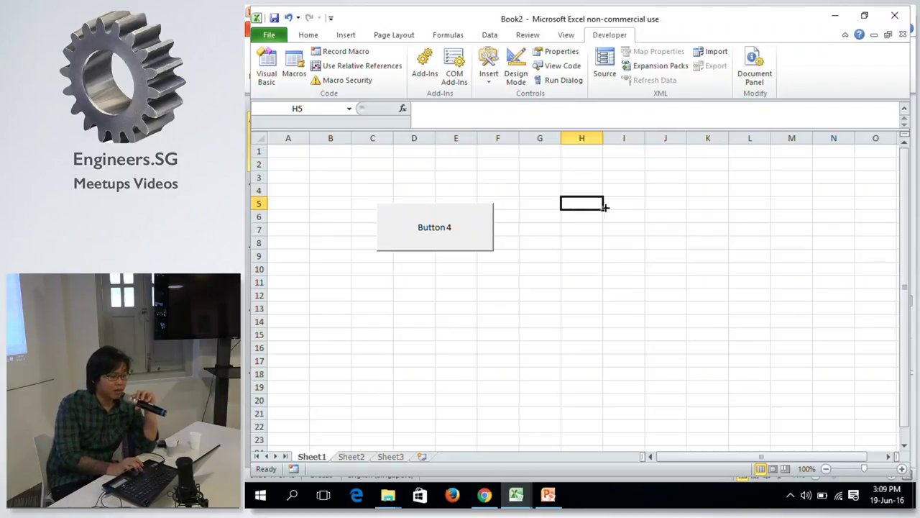
pyautogui.click(569, 255)
pyautogui.click(594, 163)
pyautogui.click(557, 201)
pyautogui.click(610, 254)
pyautogui.click(556, 205)
pyautogui.click(580, 204)
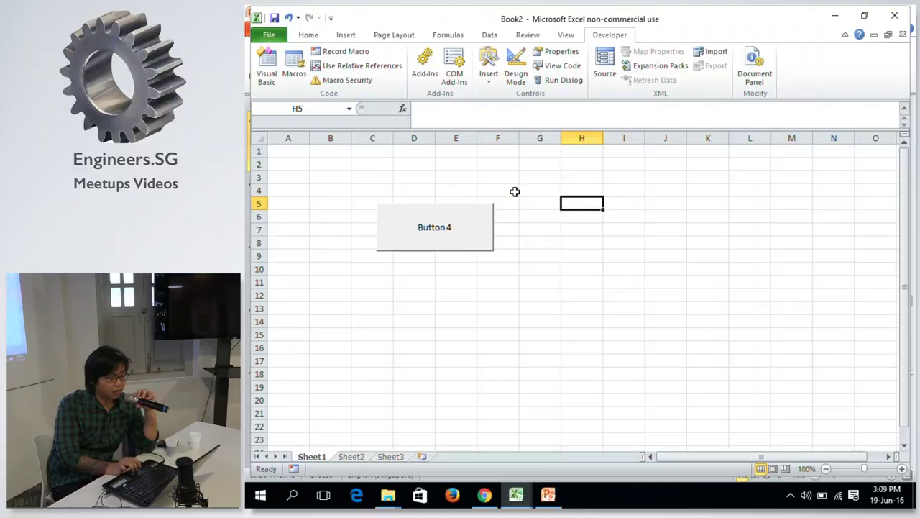
pyautogui.click(269, 67)
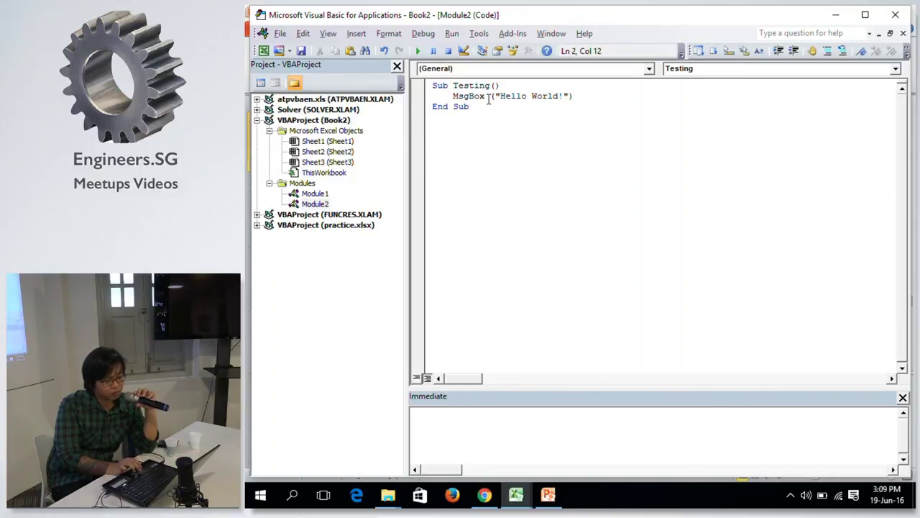
pyautogui.click(548, 494)
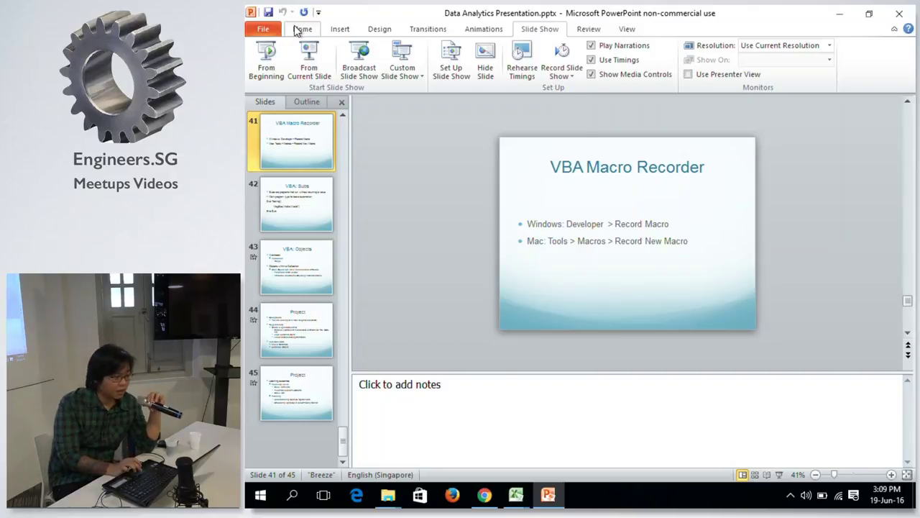
# Present from the current slide through VBA: Subs to the VBA: Objects bullets.
pyautogui.click(559, 498)
pyautogui.click(560, 498)
pyautogui.click(307, 62)
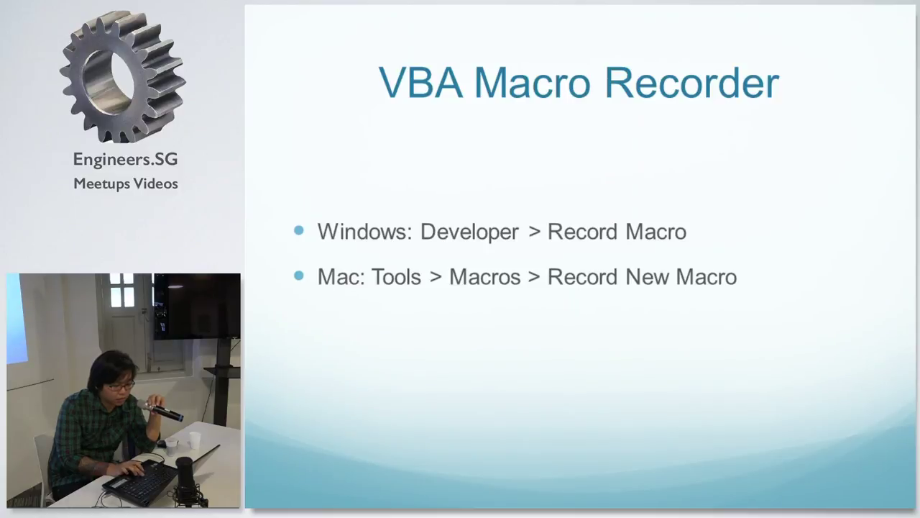
pyautogui.press('Right')
pyautogui.press('Right')
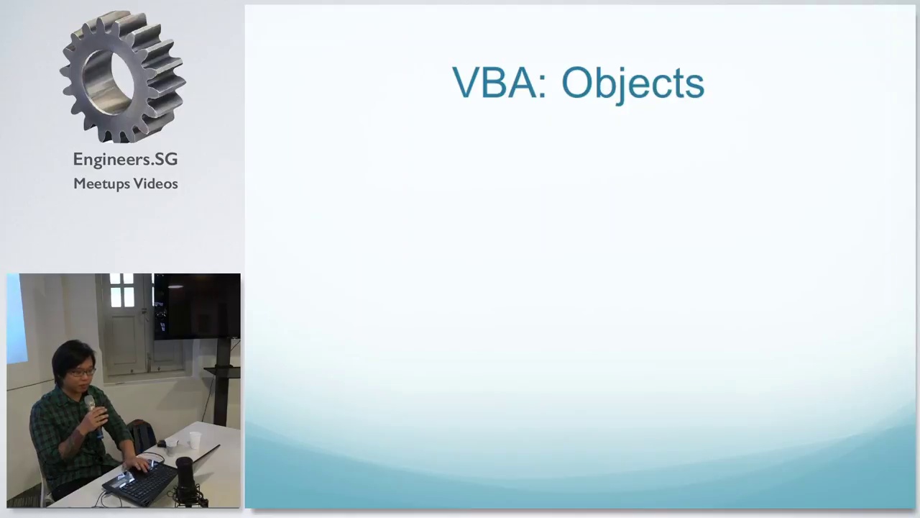
pyautogui.press('Right')
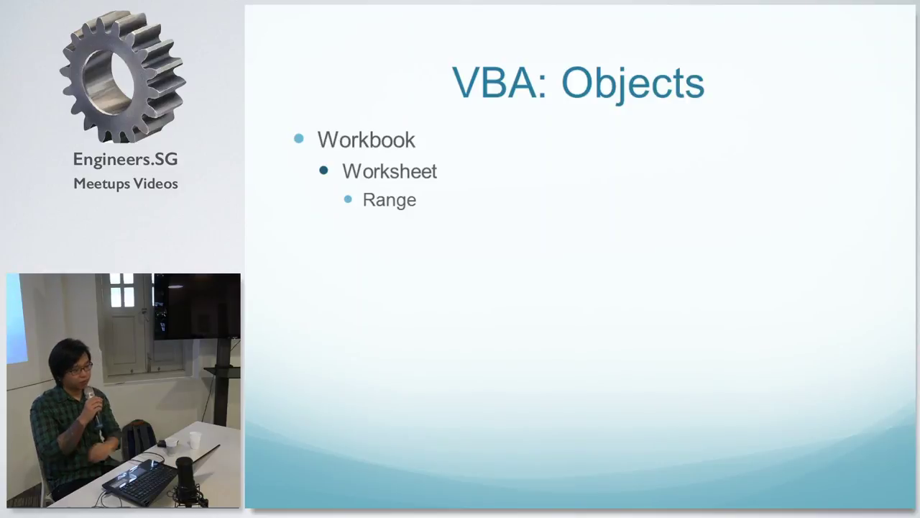
pyautogui.press('Right')
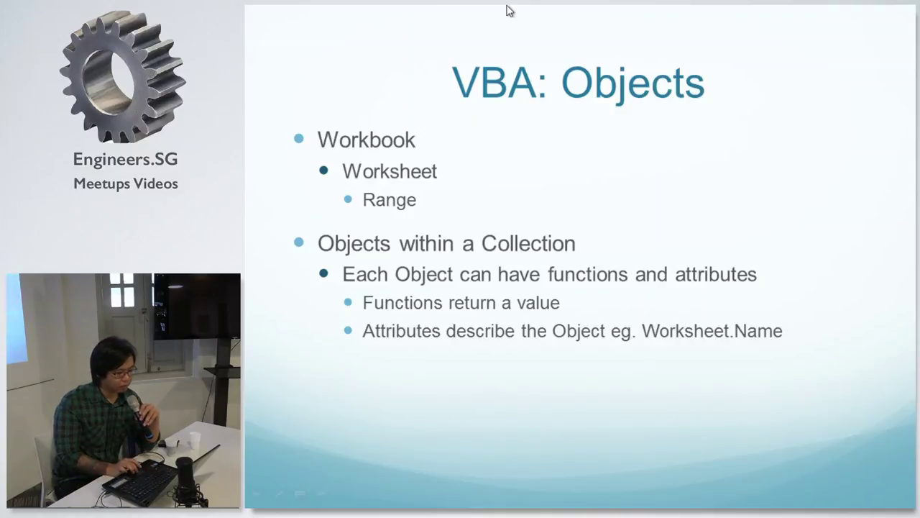
# Step back to the VBA: Objects slide, then return to the Testing macro's MsgBox line.
pyautogui.click(464, 245)
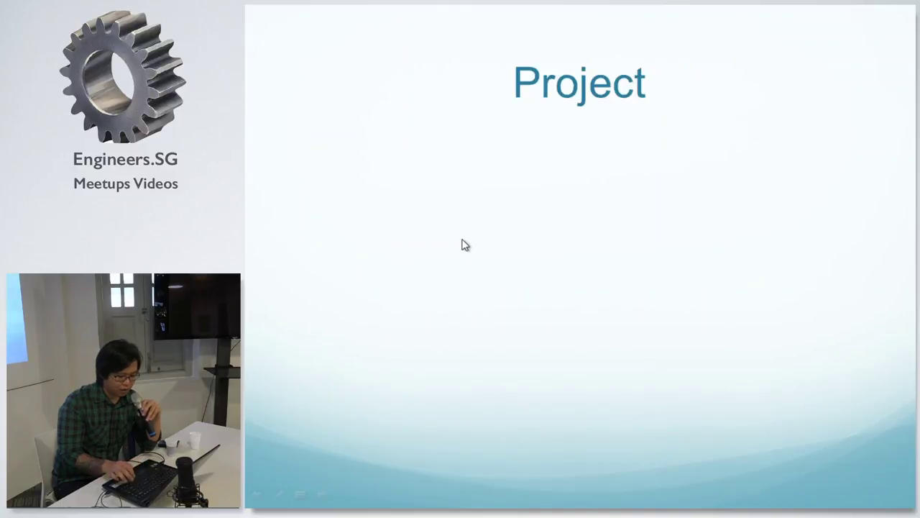
pyautogui.press('Left')
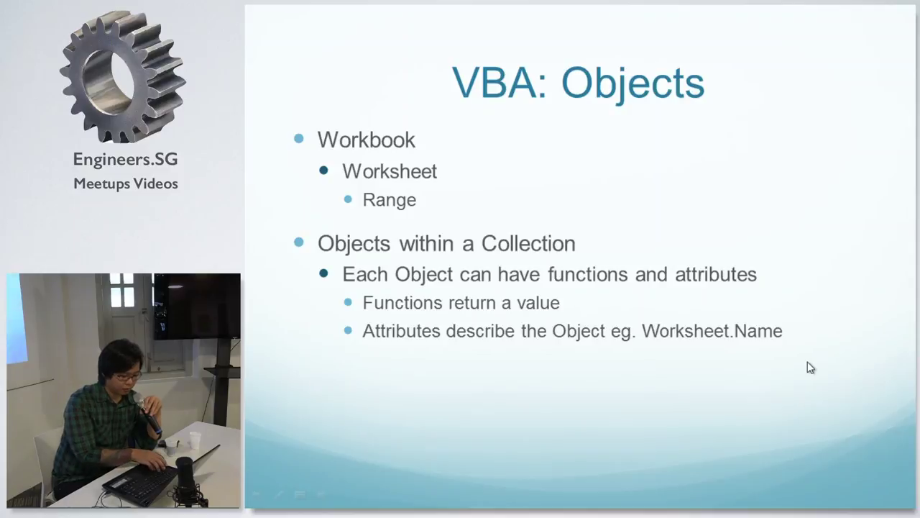
pyautogui.hotkey('alt', 'Tab')
pyautogui.hotkey('alt', 'Tab')
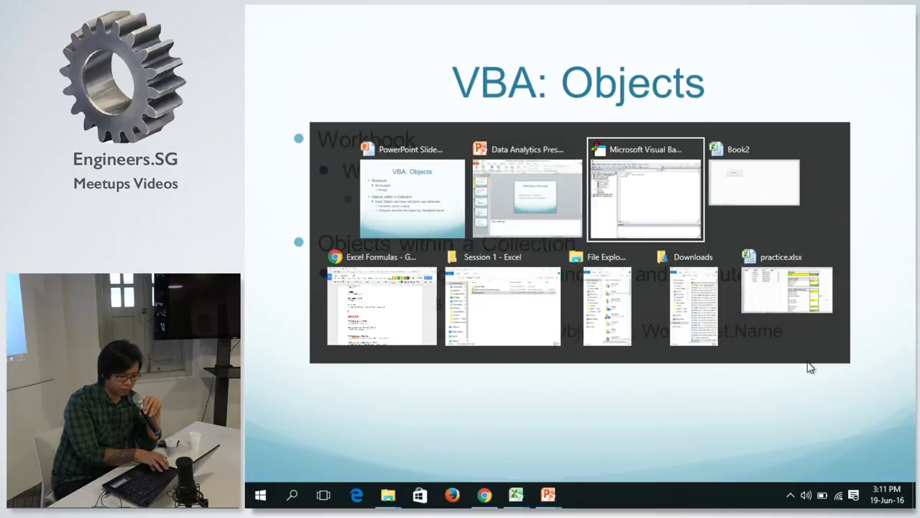
pyautogui.click(582, 96)
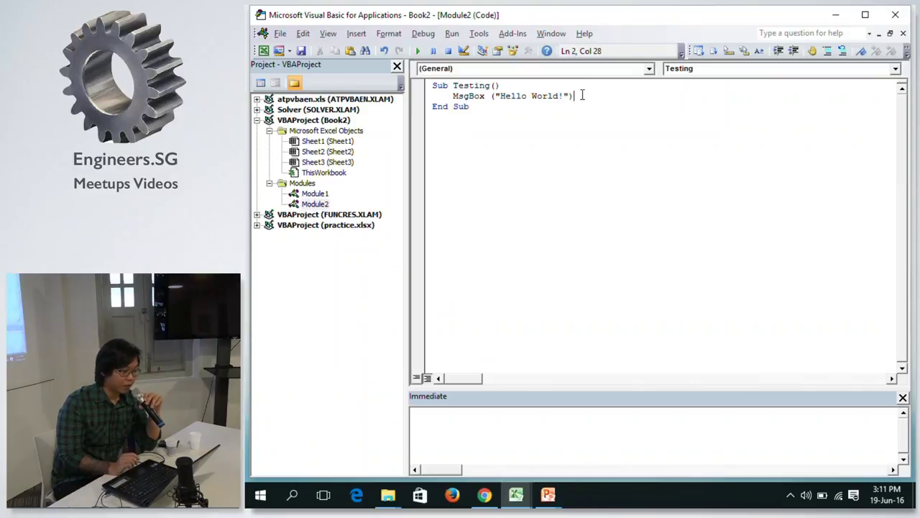
# Replace the MsgBox line with Dim testVariable As Integer.
pyautogui.moveTo(583, 96); pyautogui.dragTo(455, 104)
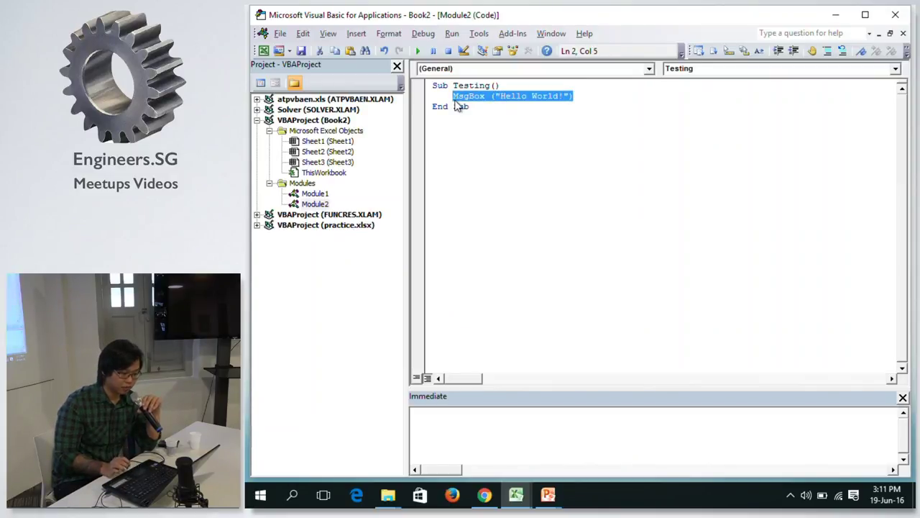
pyautogui.press('Delete')
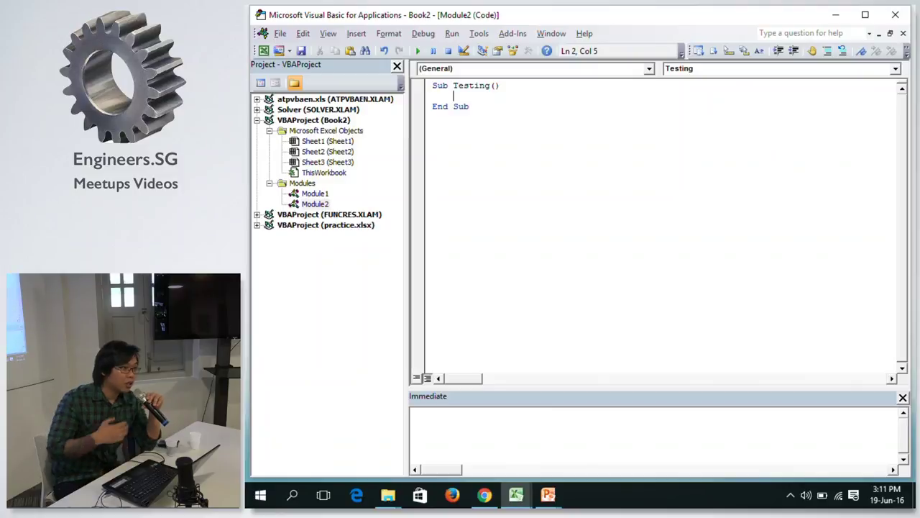
pyautogui.write('dim')
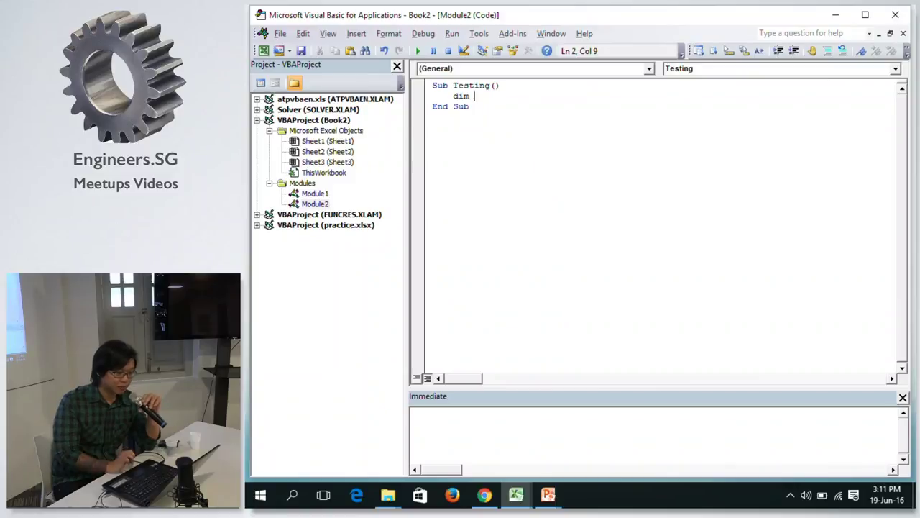
pyautogui.write('test')
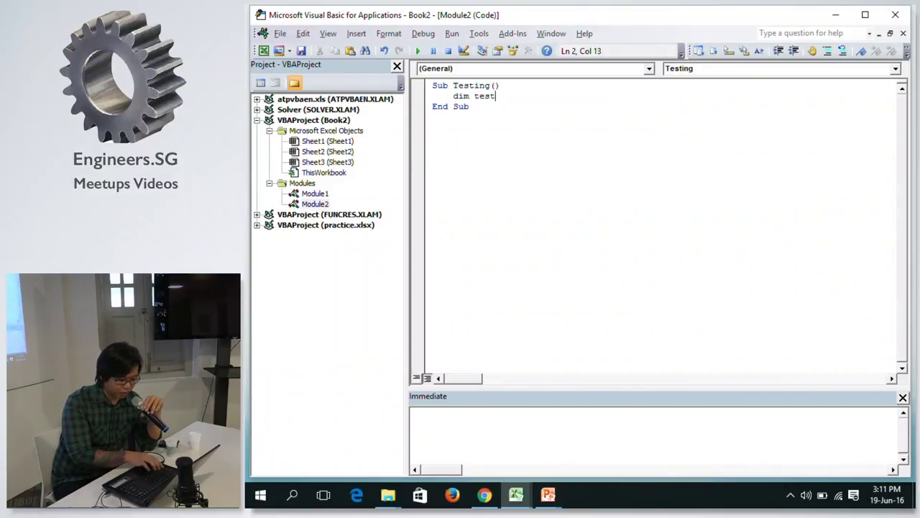
pyautogui.write('Var')
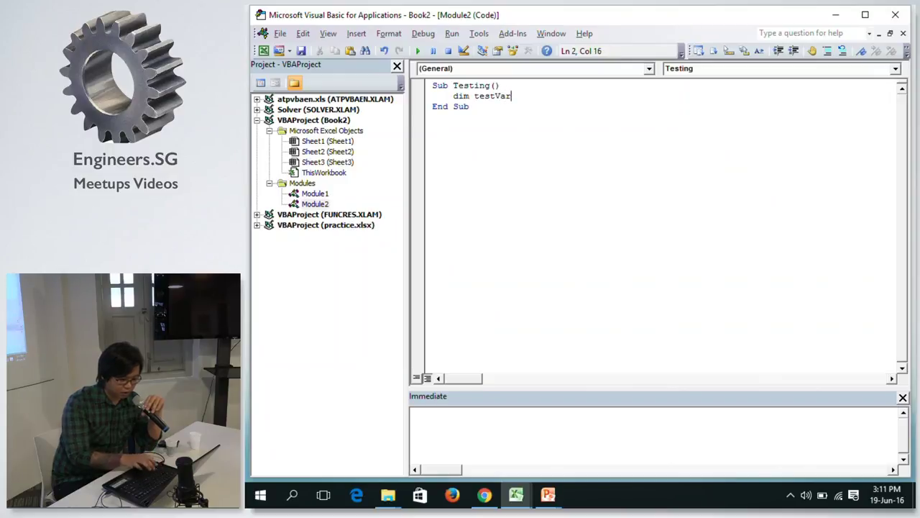
pyautogui.write('iabl')
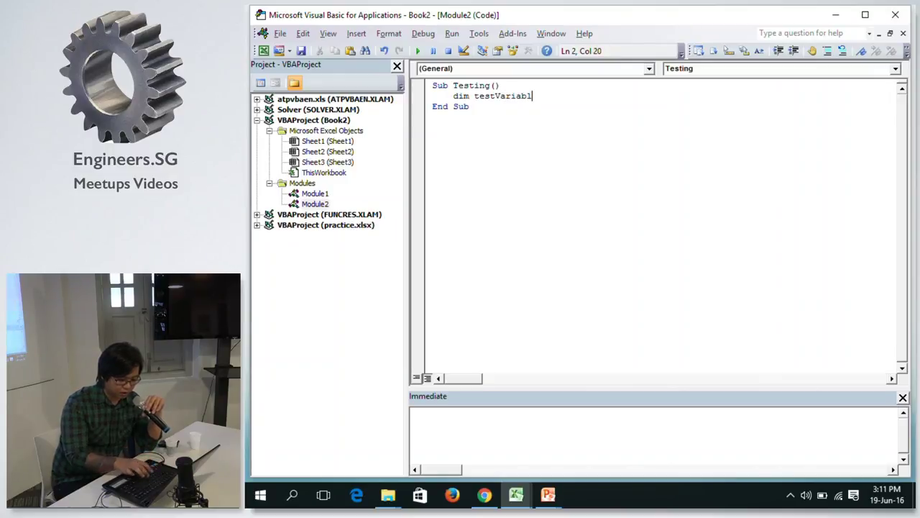
pyautogui.write('e as ')
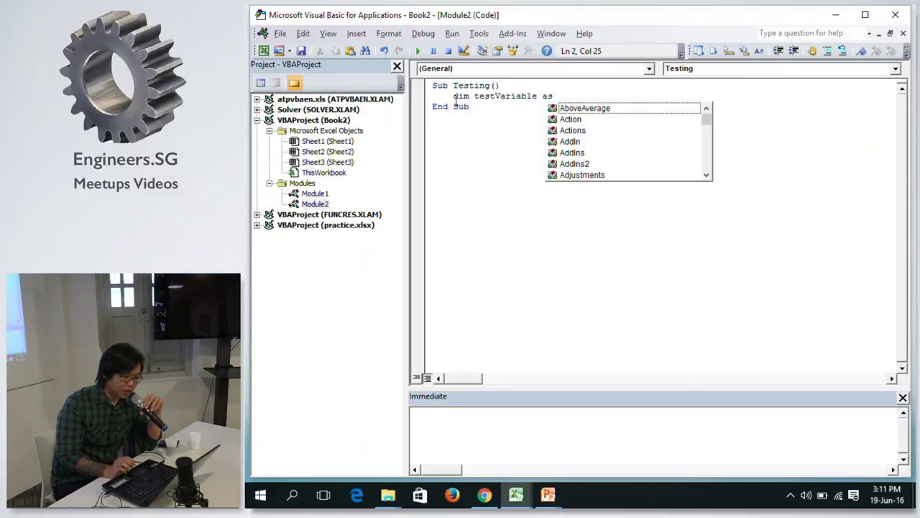
pyautogui.write('I')
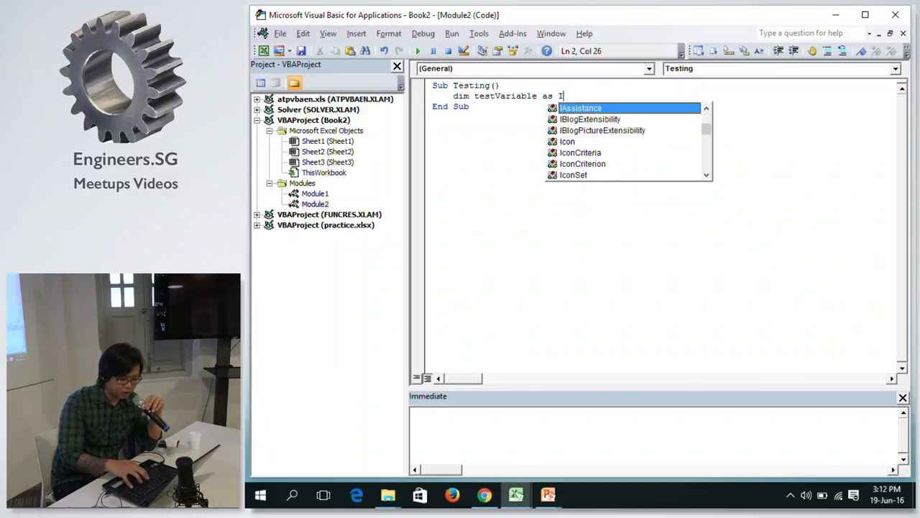
pyautogui.write('n')
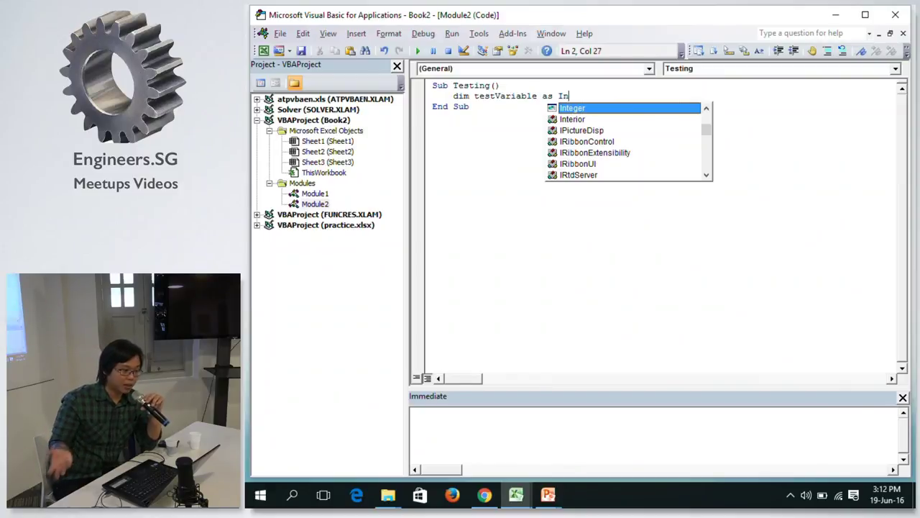
pyautogui.press('Tab')
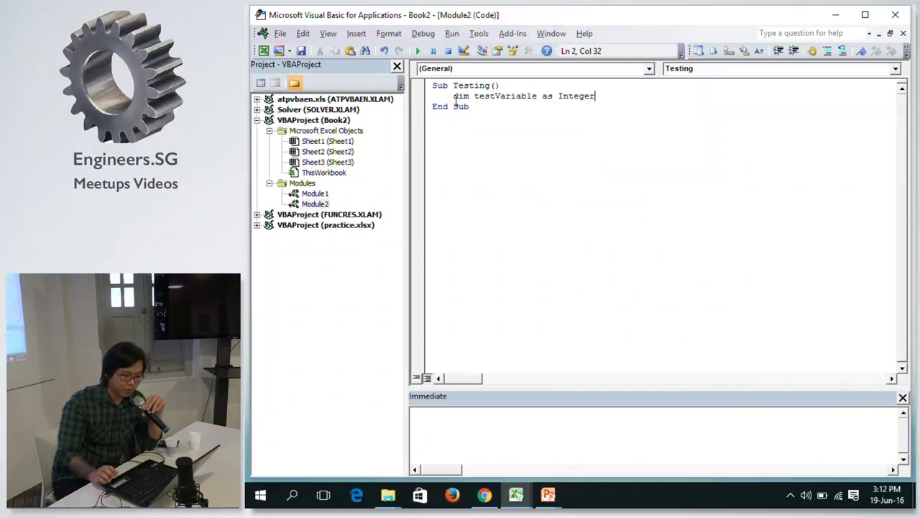
pyautogui.press('Return')
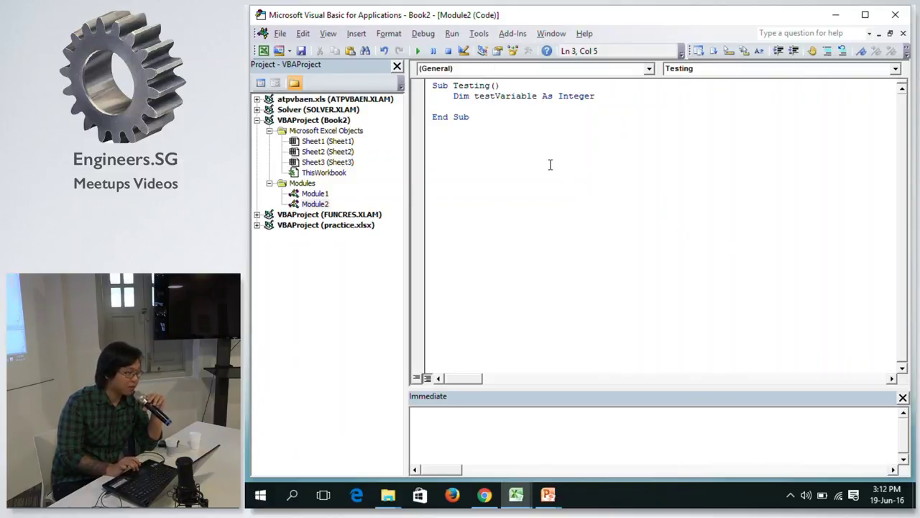
pyautogui.write('t')
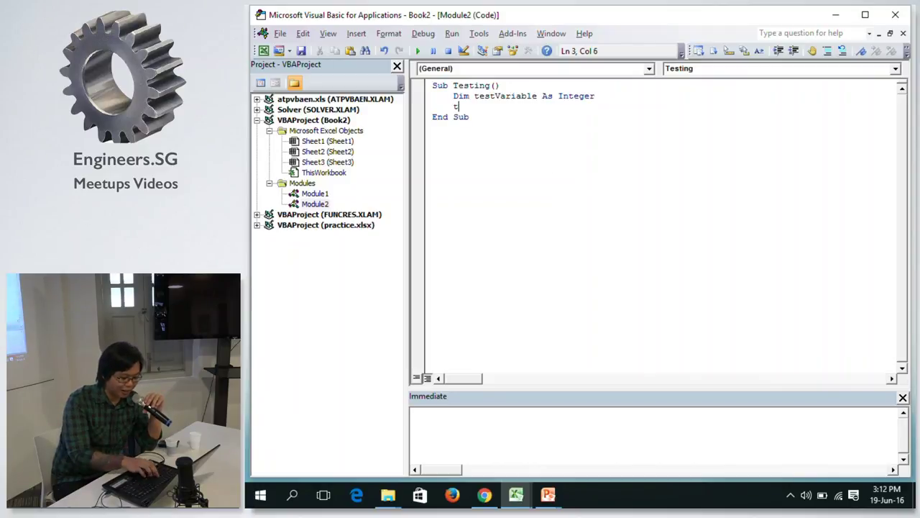
pyautogui.write('est')
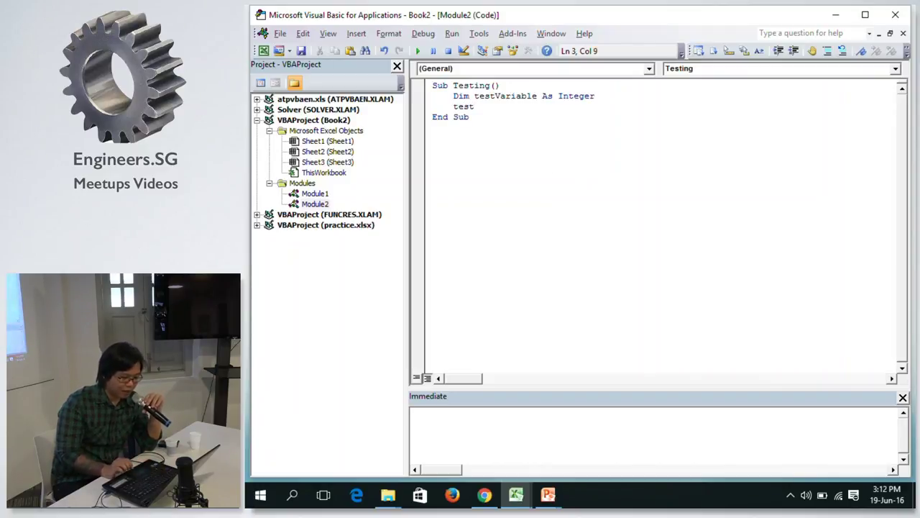
pyautogui.write('va')
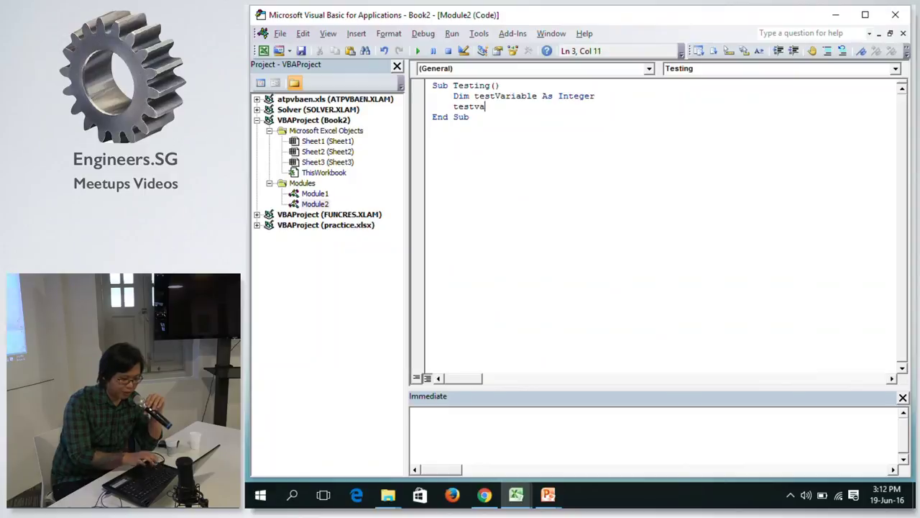
pyautogui.write('rr')
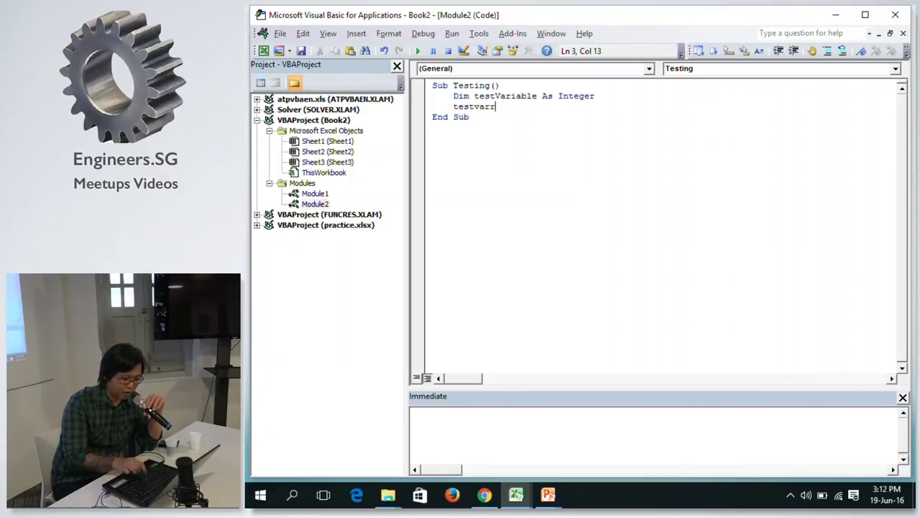
pyautogui.write('iable')
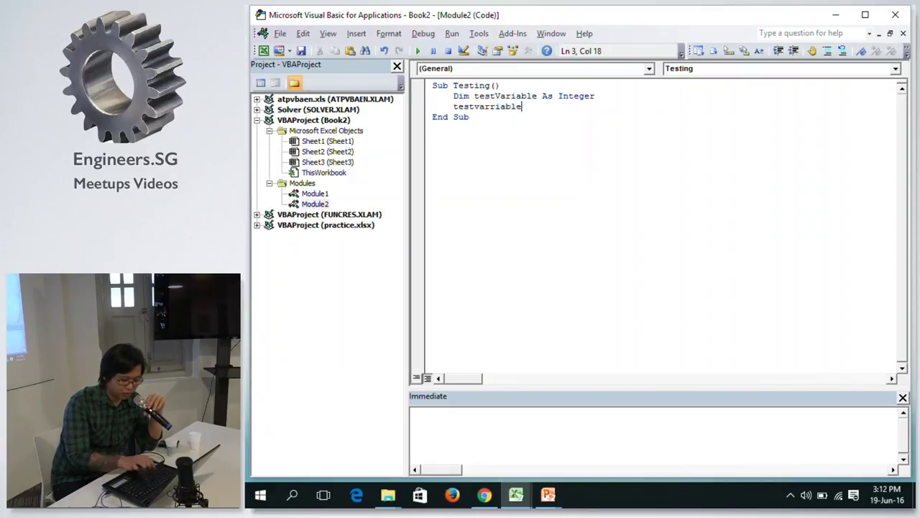
pyautogui.press('Return')
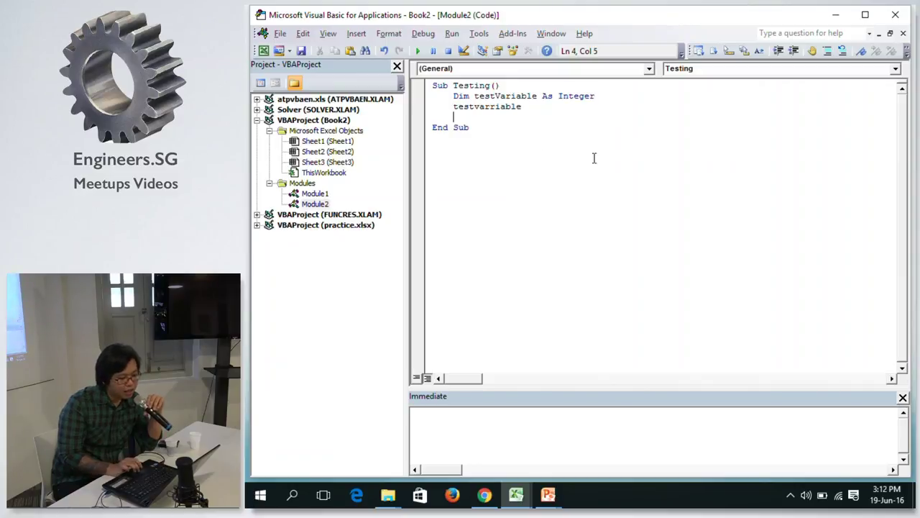
pyautogui.click(494, 106)
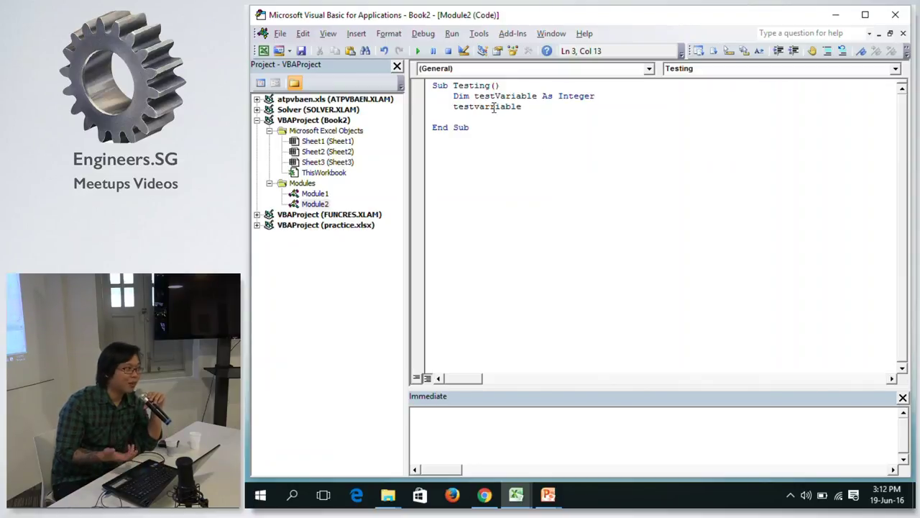
pyautogui.press('BackSpace')
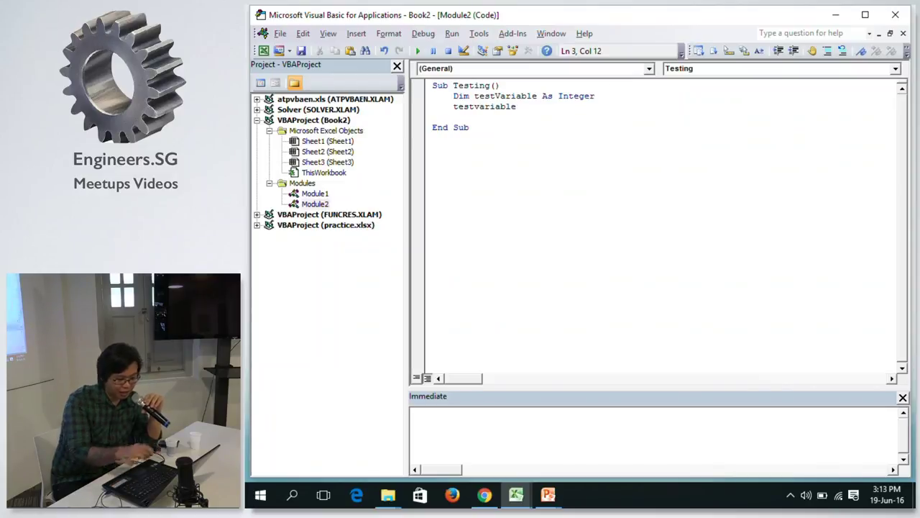
pyautogui.click(516, 106)
pyautogui.press('Return')
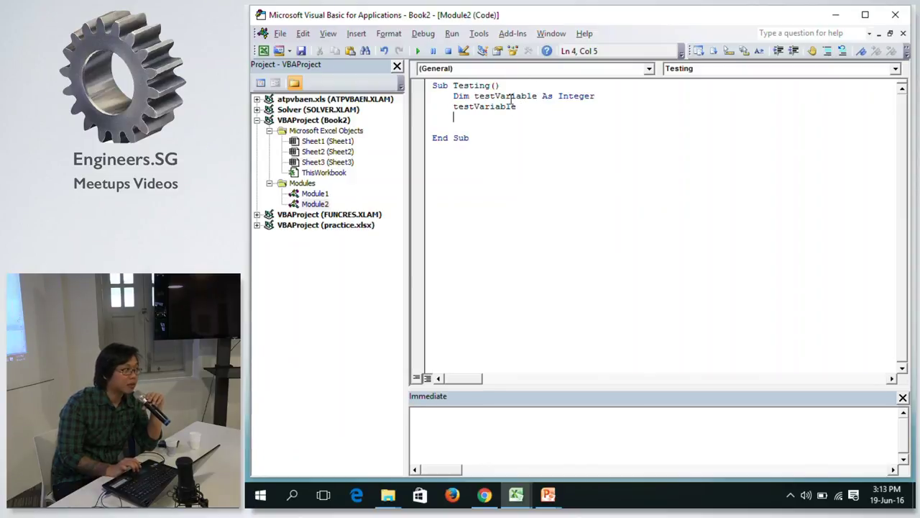
pyautogui.click(534, 105)
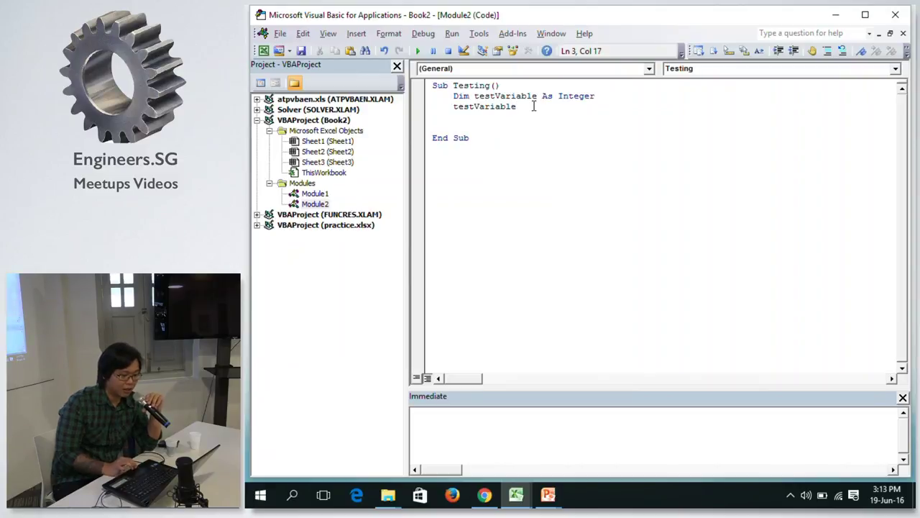
pyautogui.doubleClick(502, 108)
pyautogui.click(503, 117)
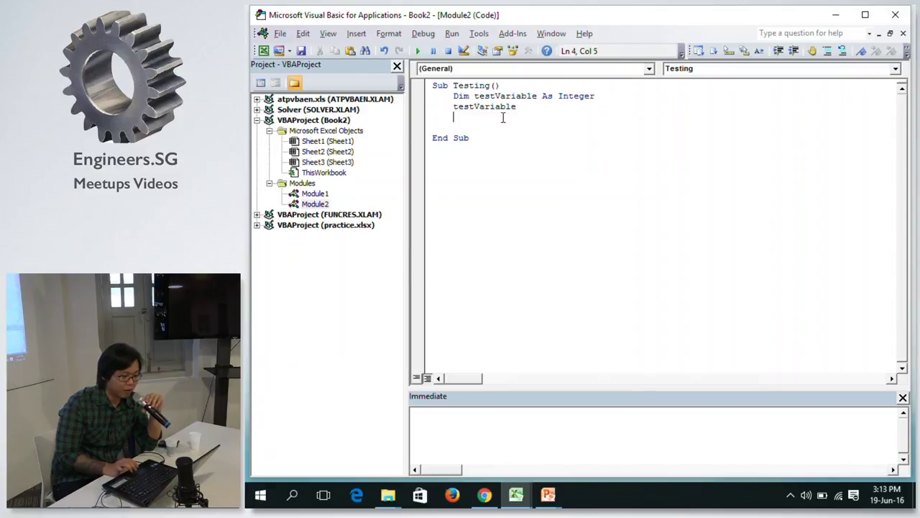
pyautogui.doubleClick(494, 107)
pyautogui.click(506, 117)
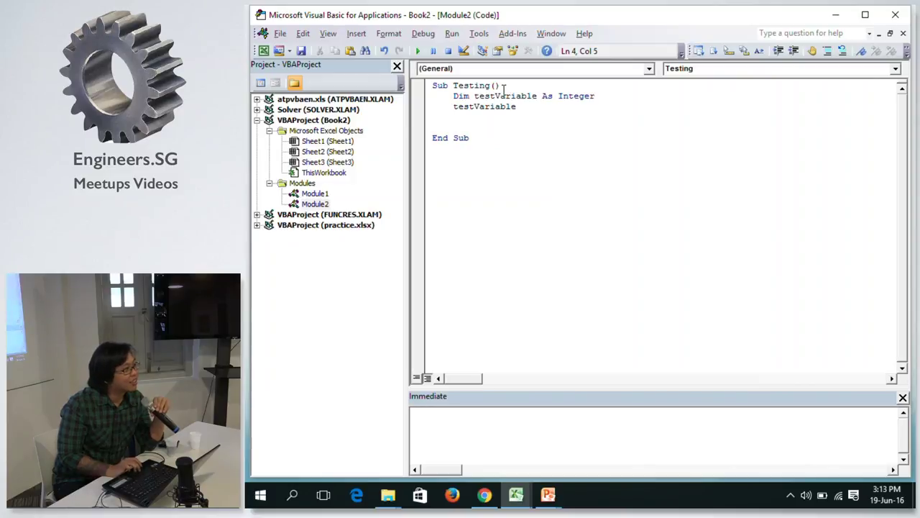
pyautogui.doubleClick(485, 107)
pyautogui.press('Left')
pyautogui.press('Right')
pyautogui.press('Right')
pyautogui.press('Right')
pyautogui.press('Right')
pyautogui.press('Right')
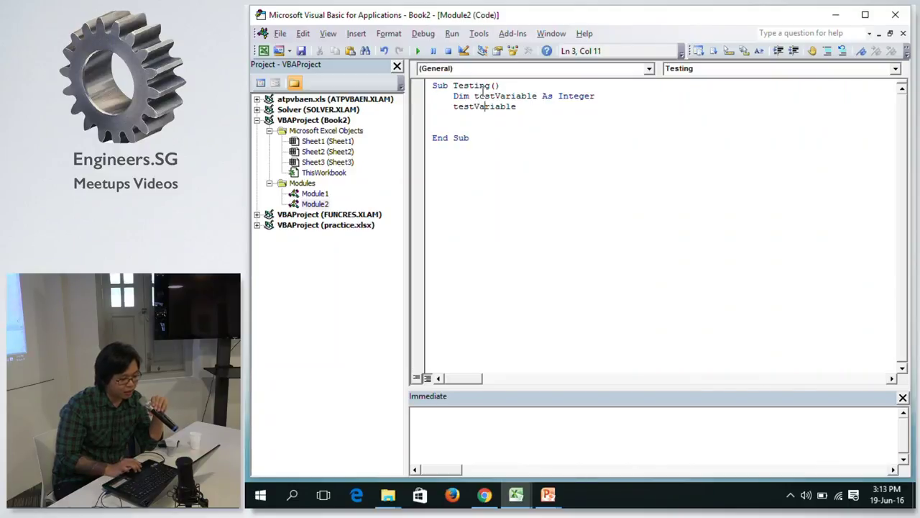
pyautogui.press('Right')
pyautogui.press('Right')
pyautogui.press('Right')
pyautogui.press('Right')
pyautogui.press('Right')
pyautogui.hotkey('ctrl', 'shift', 'Left')
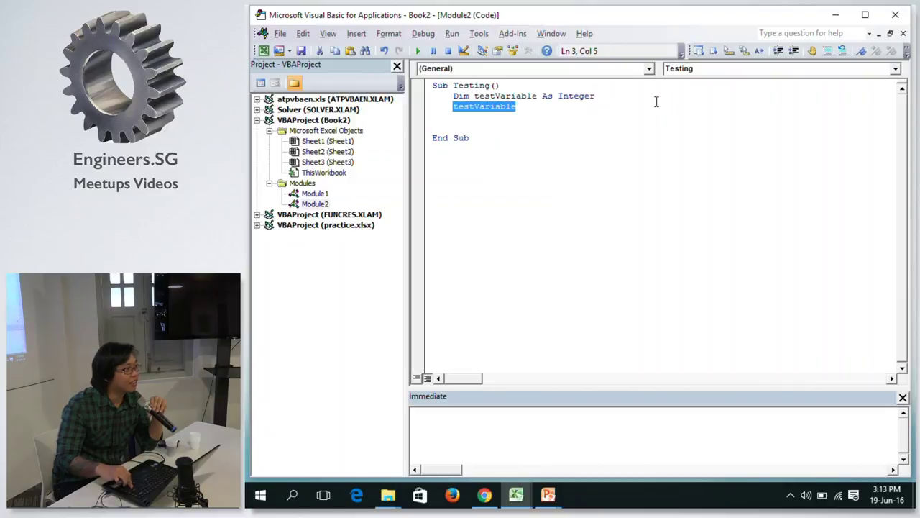
pyautogui.press('BackSpace')
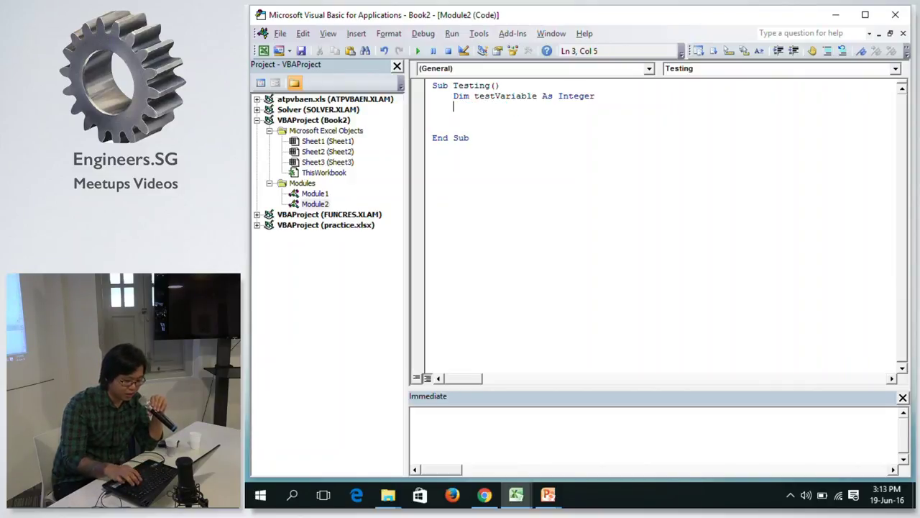
# Type testVariable = 1 followed by a blank line.
pyautogui.write('testvariable =')
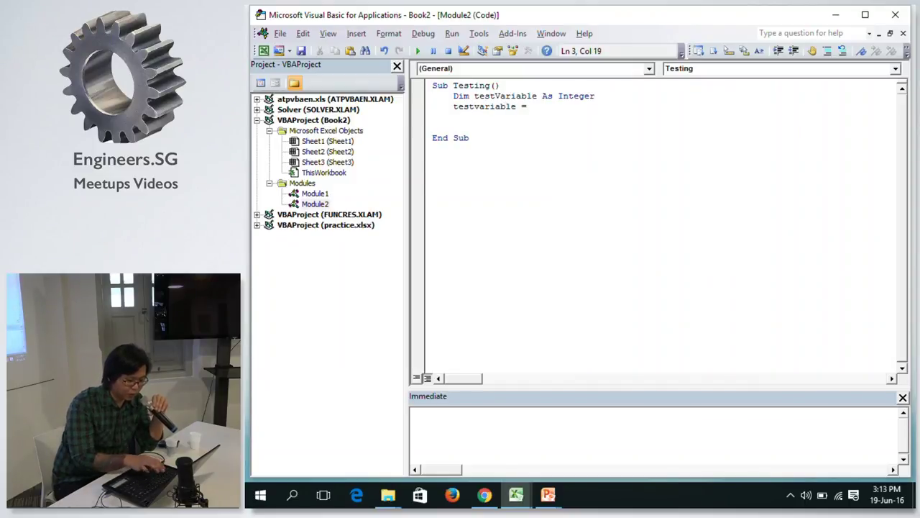
pyautogui.write(' 1')
pyautogui.press('Return')
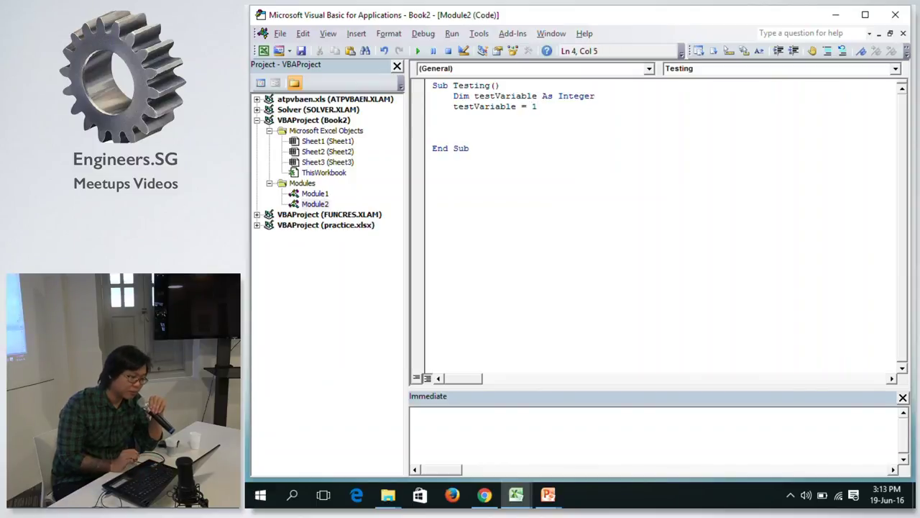
pyautogui.press('Return')
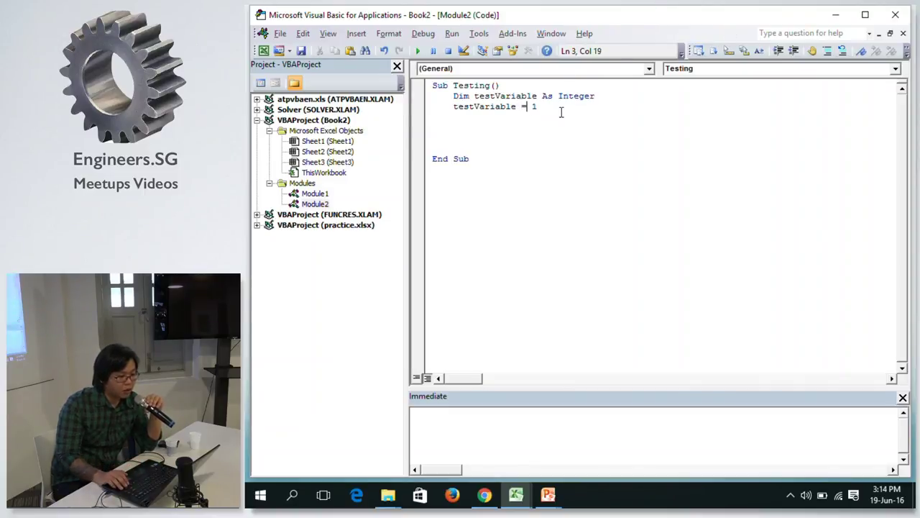
# Move to the empty line 5 and start typing debug.pr.
pyautogui.press('Left')
pyautogui.press('Right')
pyautogui.press('Right')
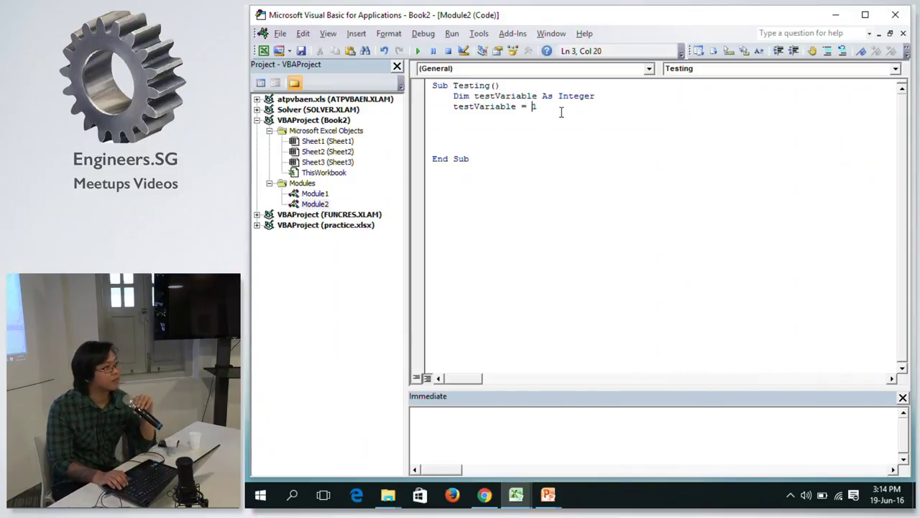
pyautogui.press('Down')
pyautogui.press('Up')
pyautogui.press('Down')
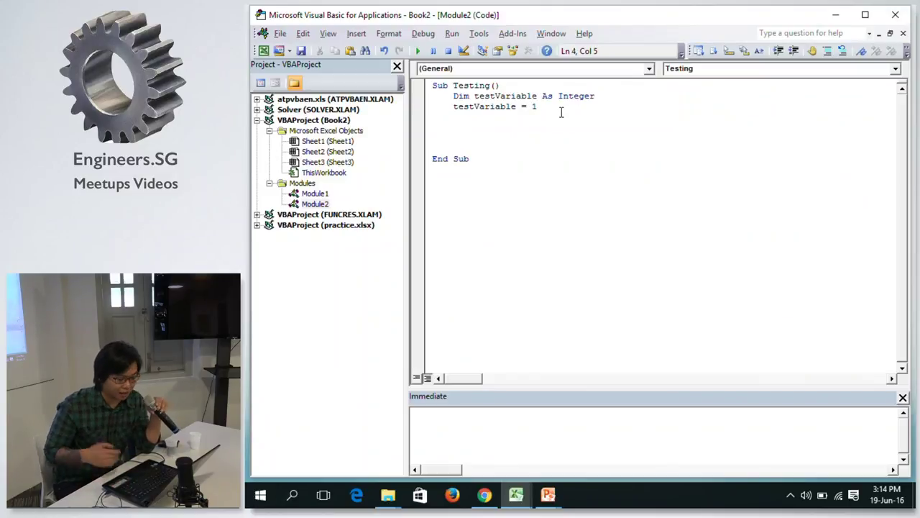
pyautogui.press('Down')
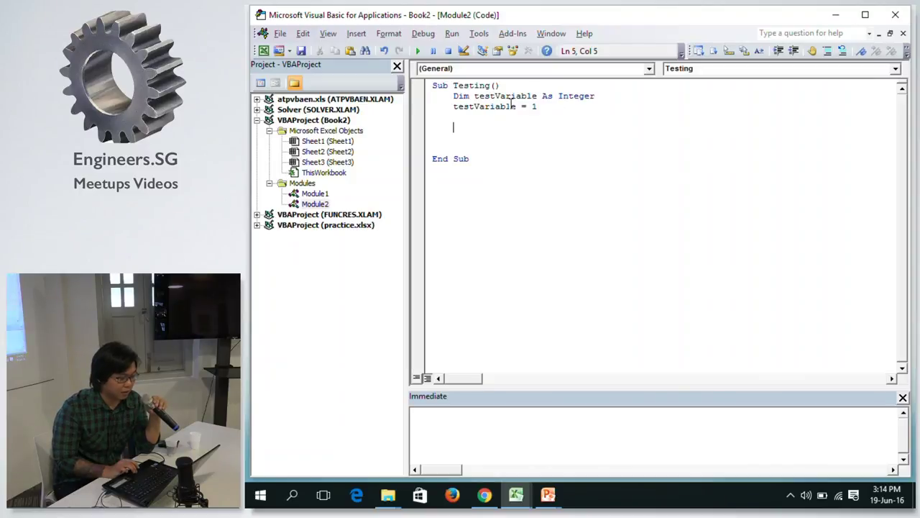
pyautogui.click(520, 128)
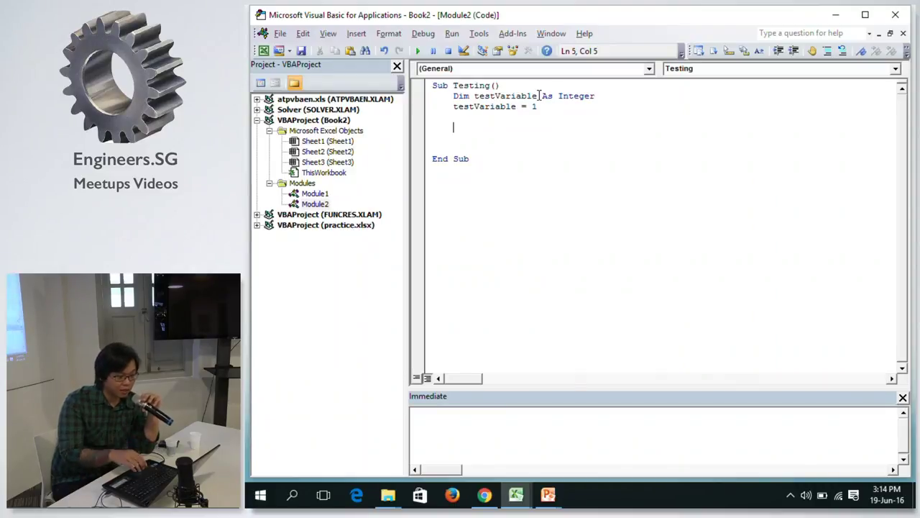
pyautogui.write('de')
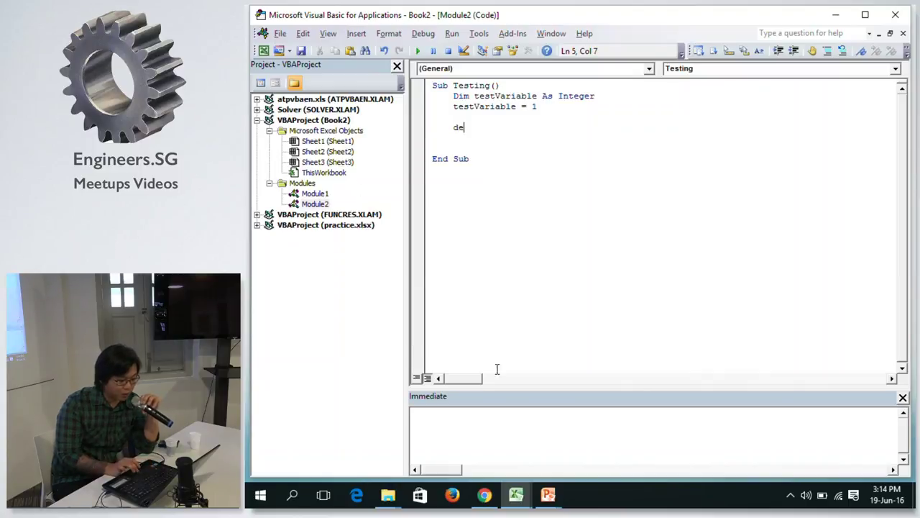
pyautogui.write('bug.pr')
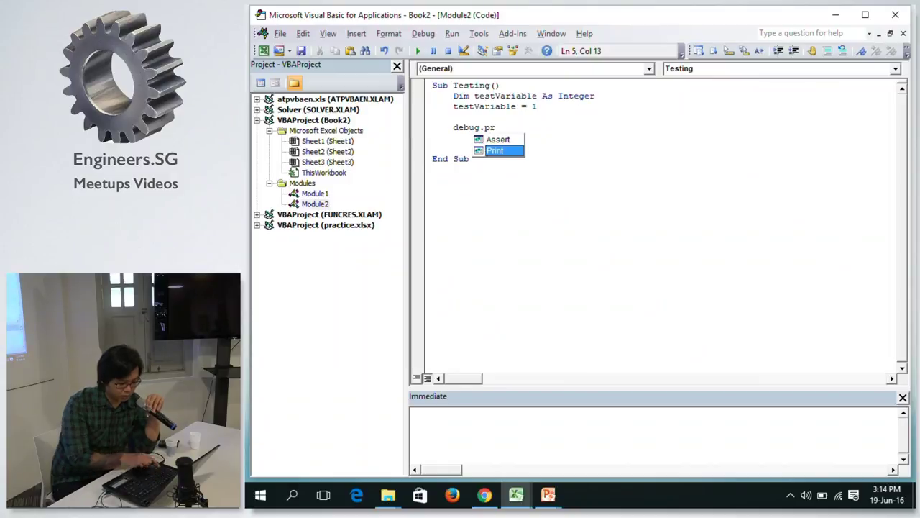
# Complete debug.Print with (testvaraai, then remove its stray trailing letter.
pyautogui.press('Tab')
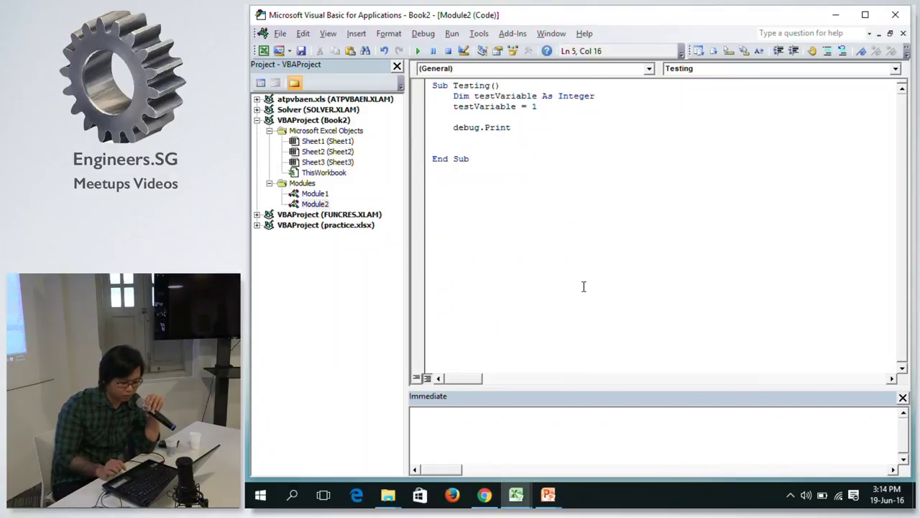
pyautogui.write('(')
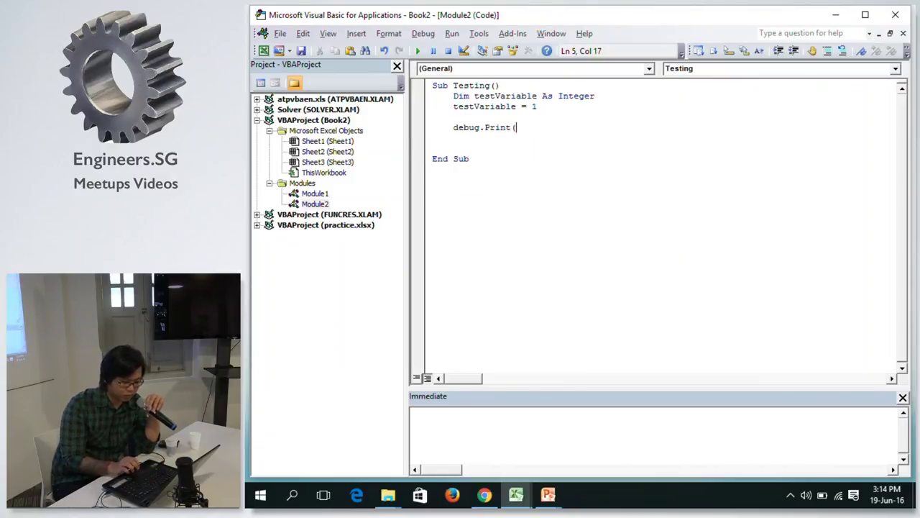
pyautogui.write('test')
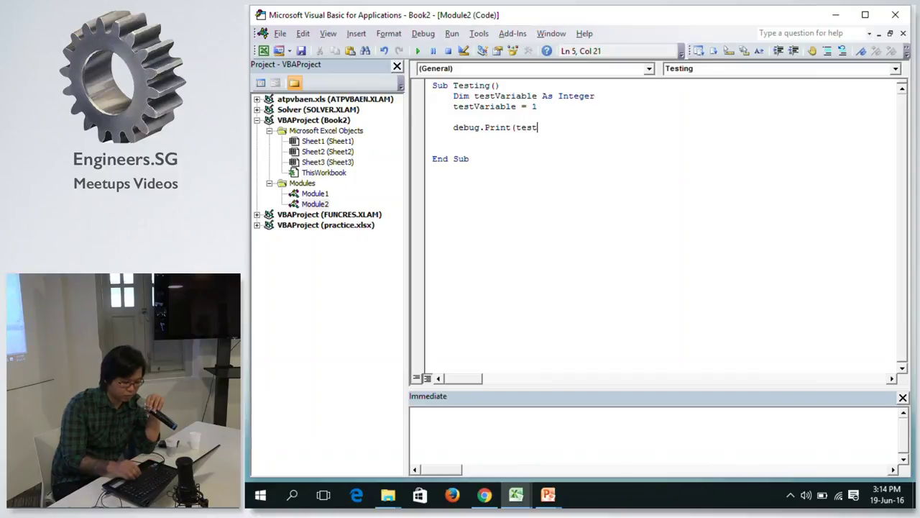
pyautogui.write('va')
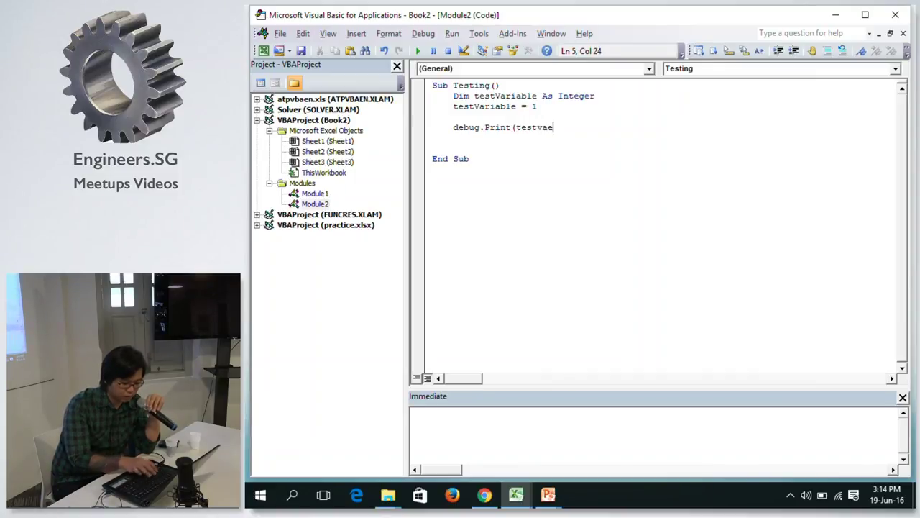
pyautogui.write('raai')
pyautogui.press('Home')
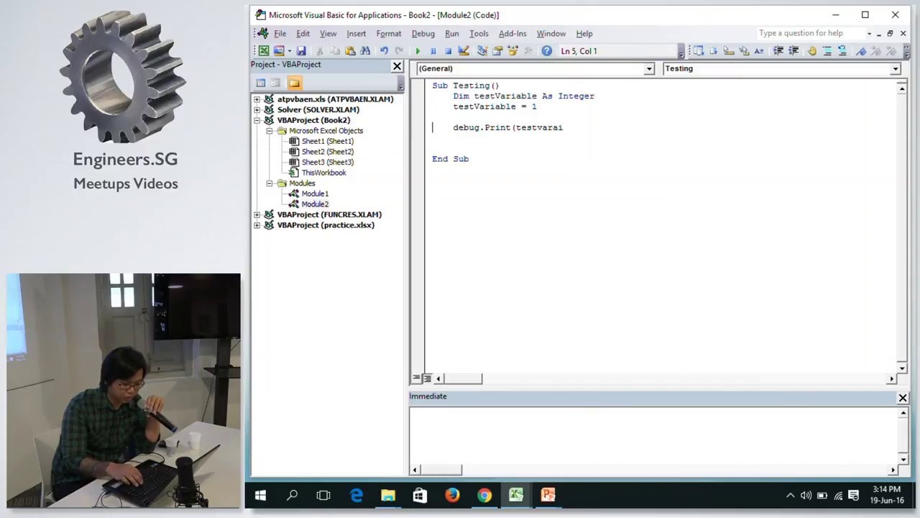
pyautogui.press('End')
pyautogui.press('BackSpace')
# Finish Debug.Print (testVariable), run Testing, and show the Immediate window with output 1.
pyautogui.write('able')
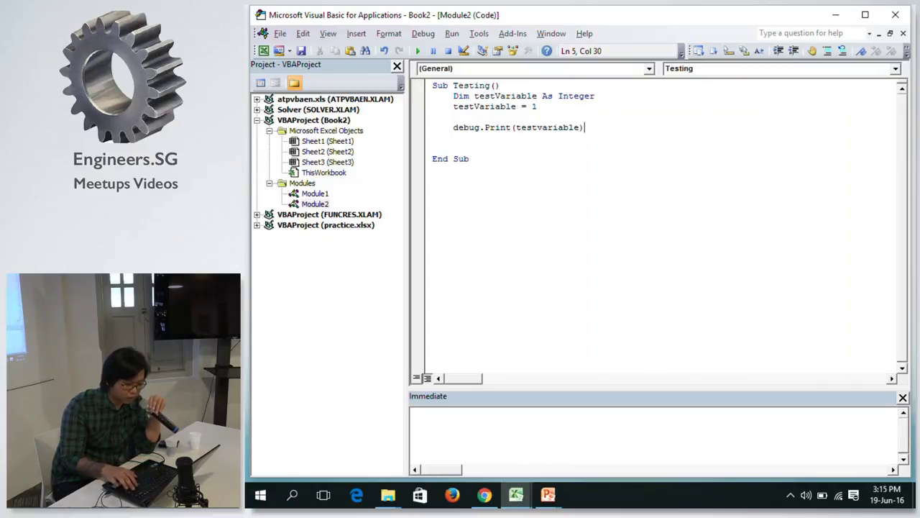
pyautogui.press('Return')
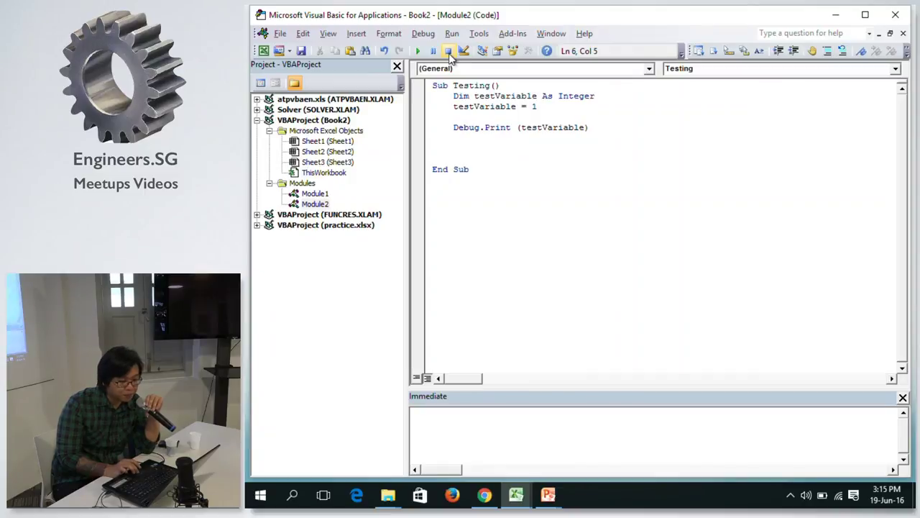
pyautogui.click(419, 52)
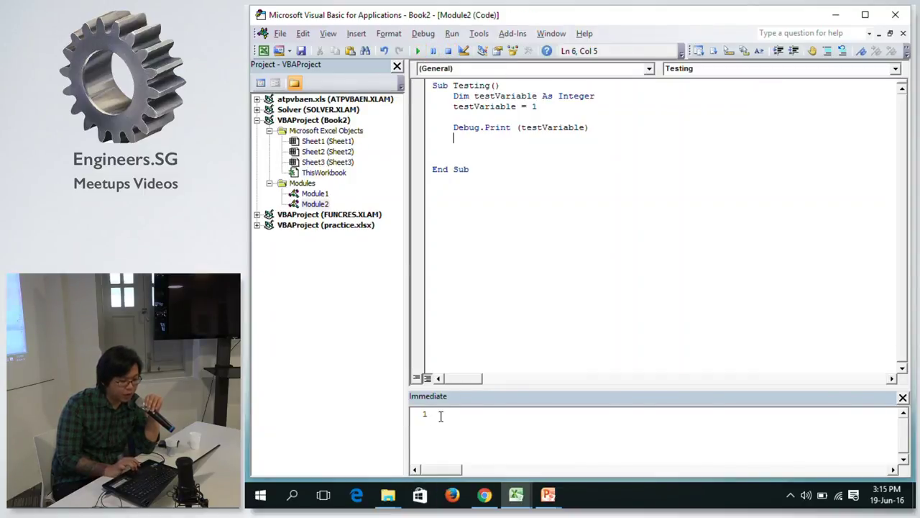
pyautogui.click(327, 34)
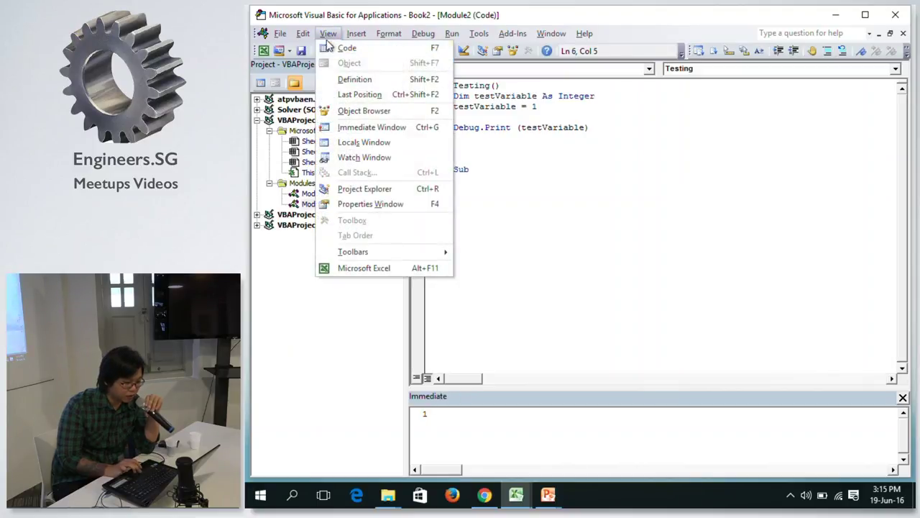
pyautogui.click(348, 128)
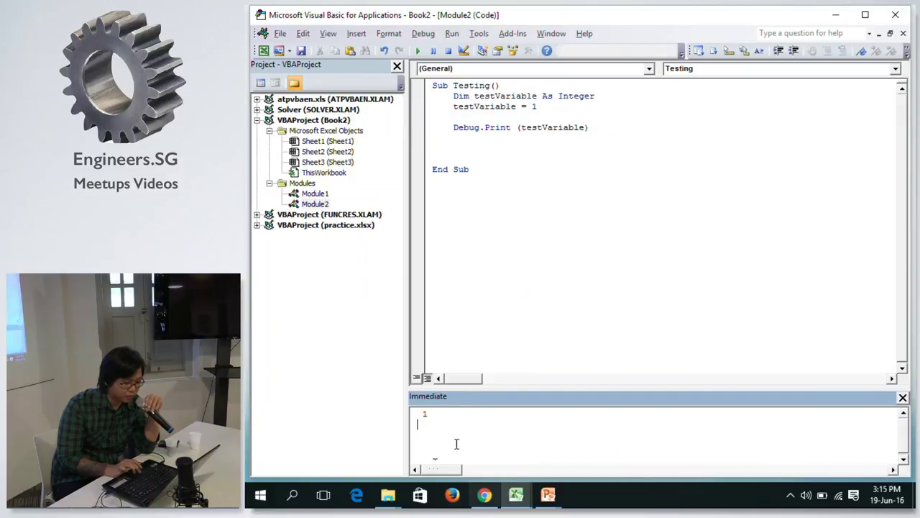
pyautogui.click(574, 136)
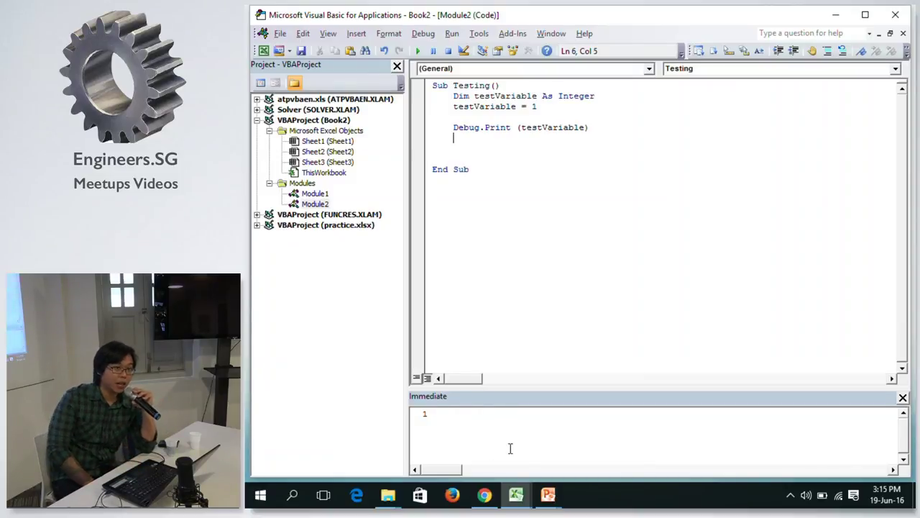
pyautogui.click(439, 416)
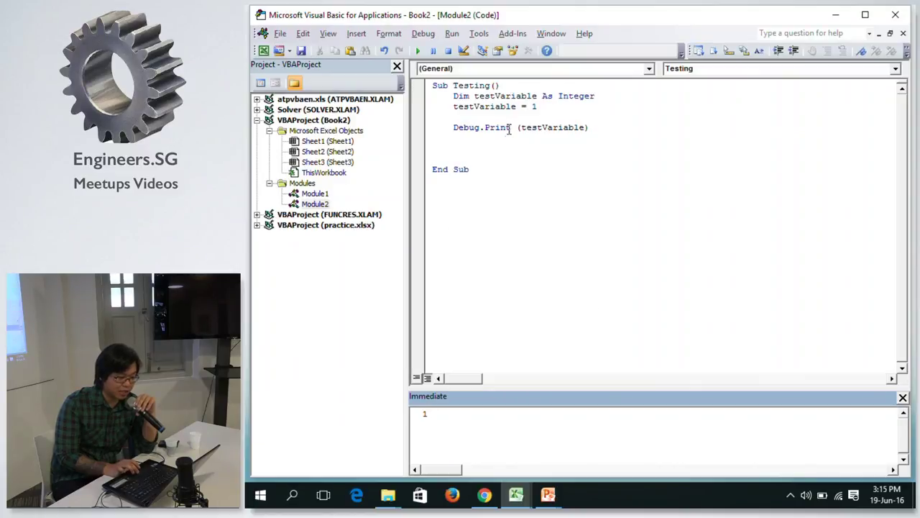
pyautogui.click(501, 139)
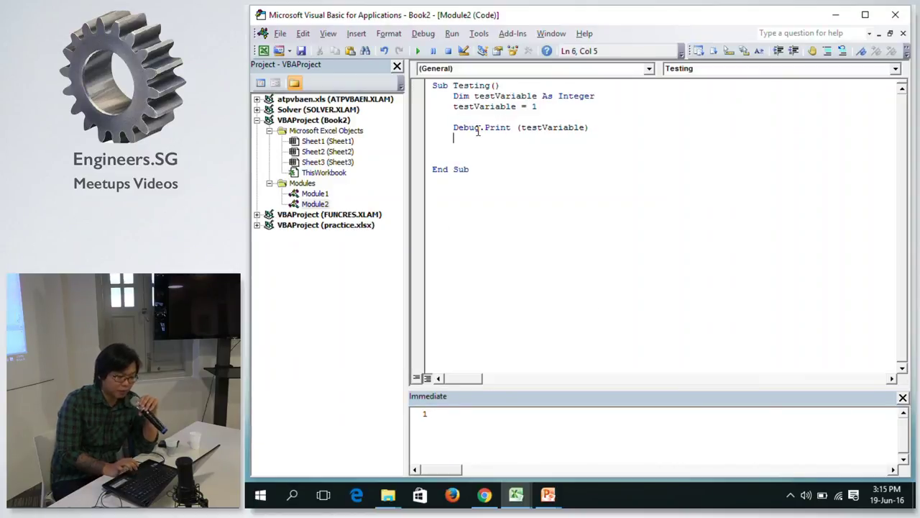
# Delete Debug. in front of Print on line 5, leaving Print (testVariable).
pyautogui.click(467, 128)
pyautogui.click(476, 148)
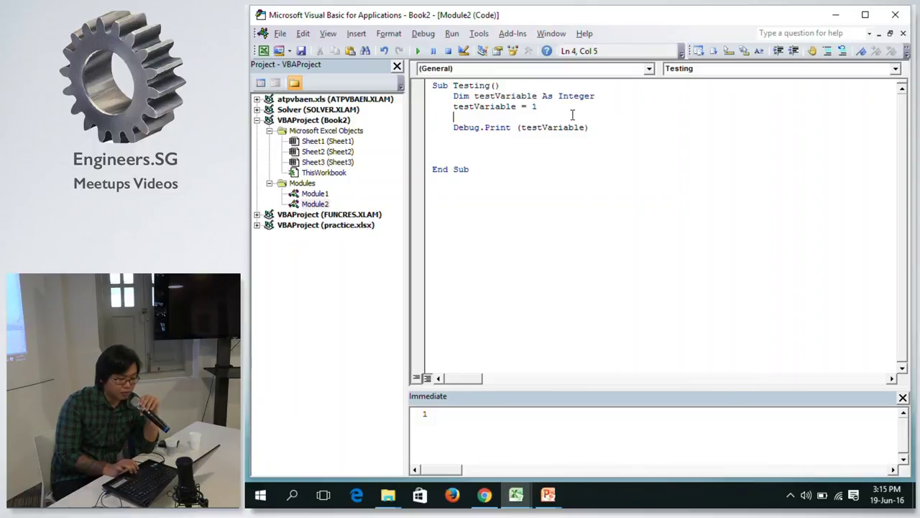
pyautogui.press('Down')
pyautogui.press('Down')
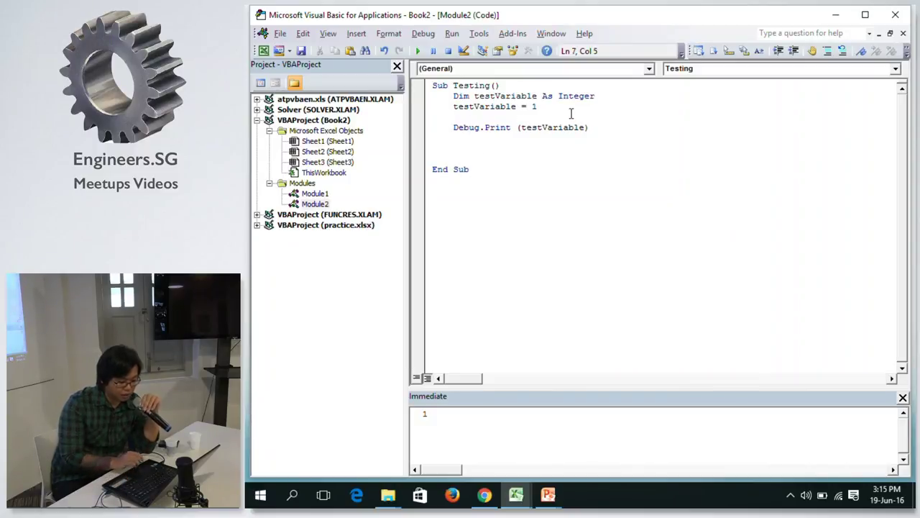
pyautogui.write('testvari')
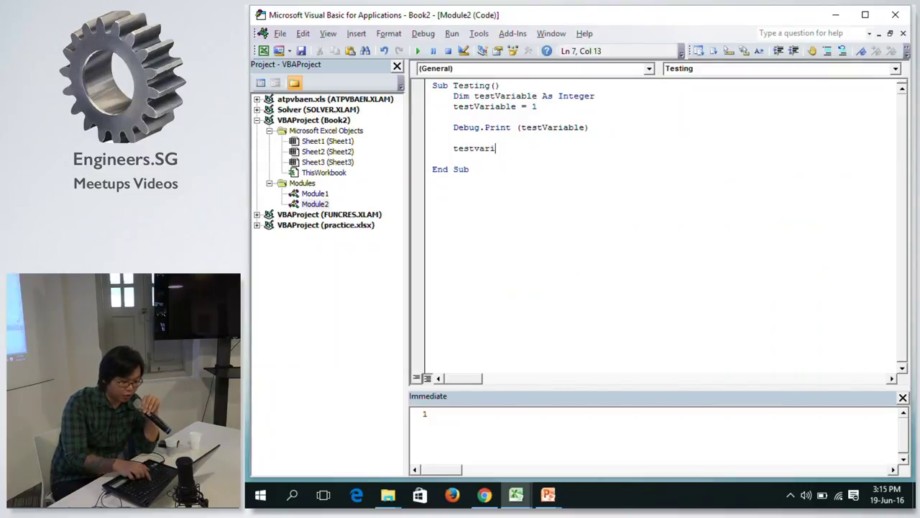
pyautogui.write('ab')
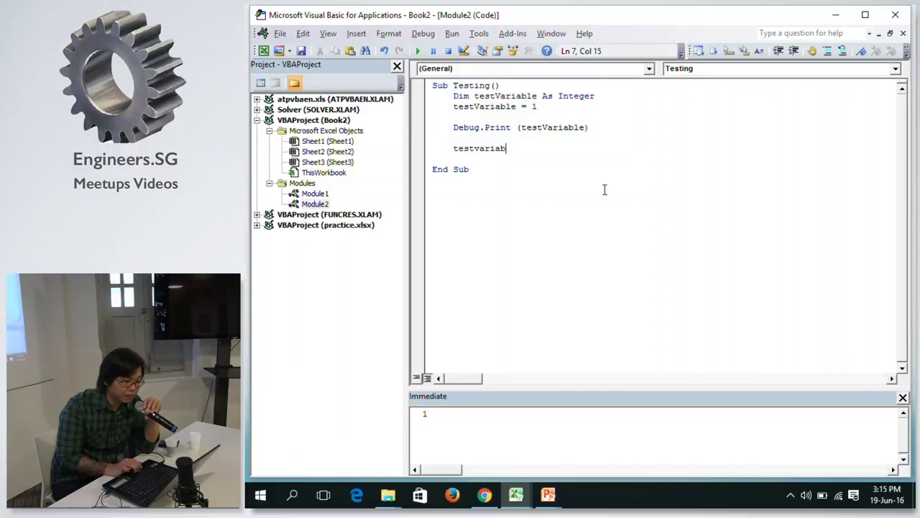
pyautogui.moveTo(483, 128); pyautogui.dragTo(500, 130)
pyautogui.click(497, 130)
pyautogui.click(483, 129)
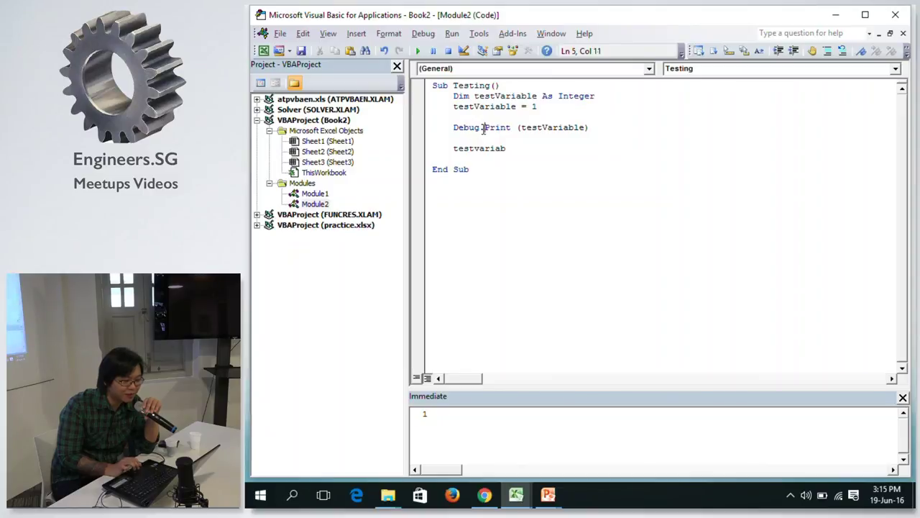
pyautogui.press('BackSpace')
pyautogui.press('BackSpace')
pyautogui.press('BackSpace')
pyautogui.press('BackSpace')
pyautogui.press('BackSpace')
pyautogui.press('BackSpace')
pyautogui.press('Down')
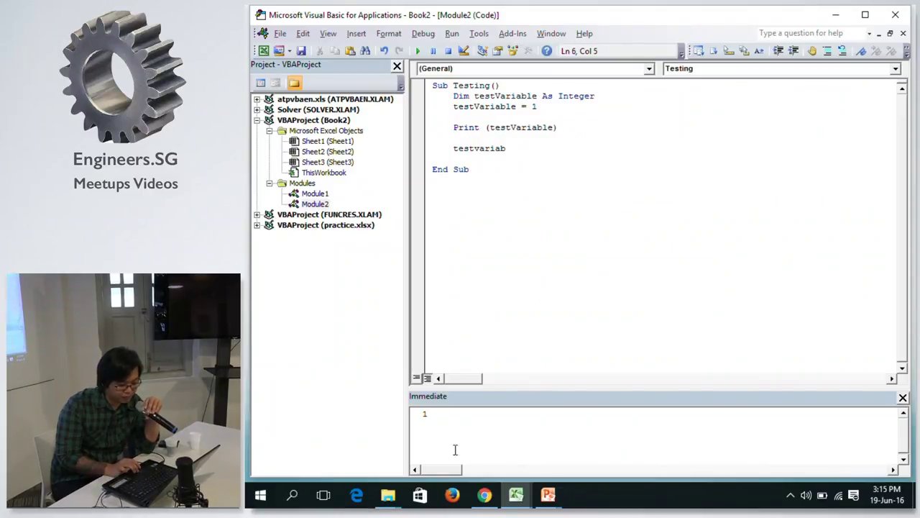
# Remove the stray testvariab word, run to trigger the compile error, then reset.
pyautogui.doubleClick(477, 148)
pyautogui.press('BackSpace')
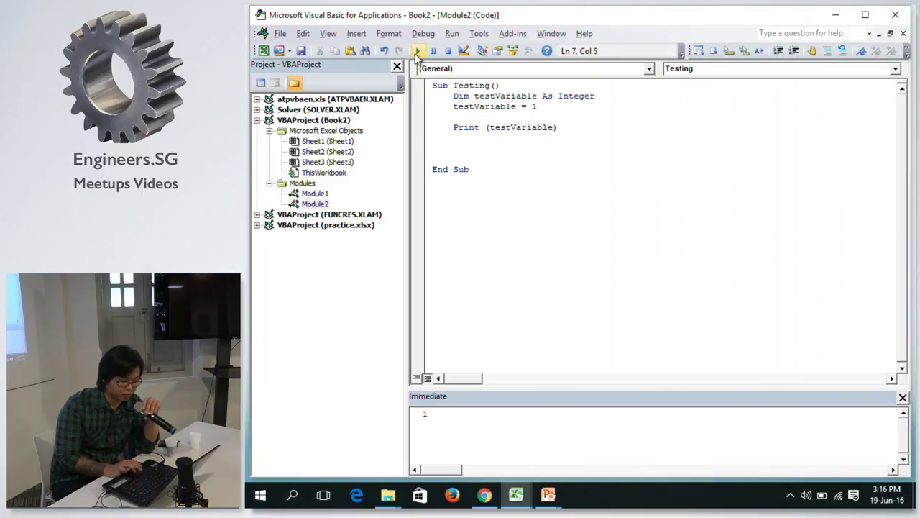
pyautogui.click(417, 52)
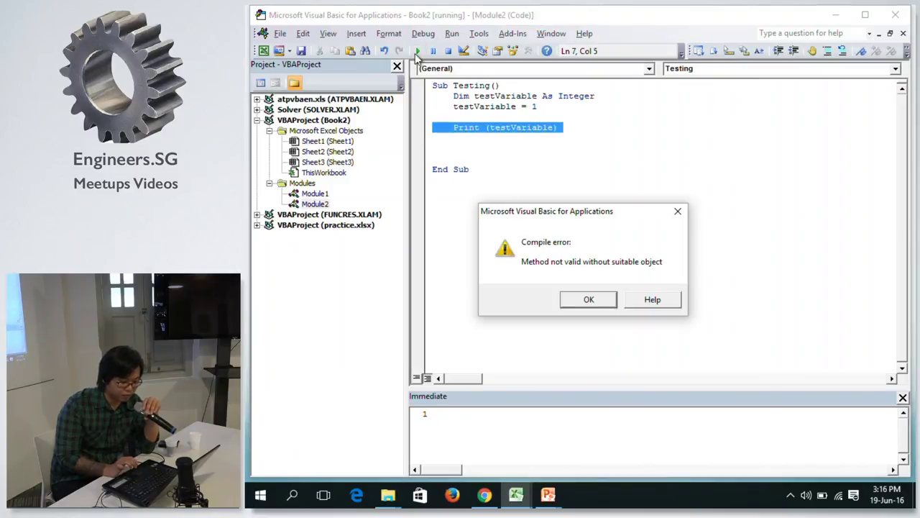
pyautogui.click(677, 210)
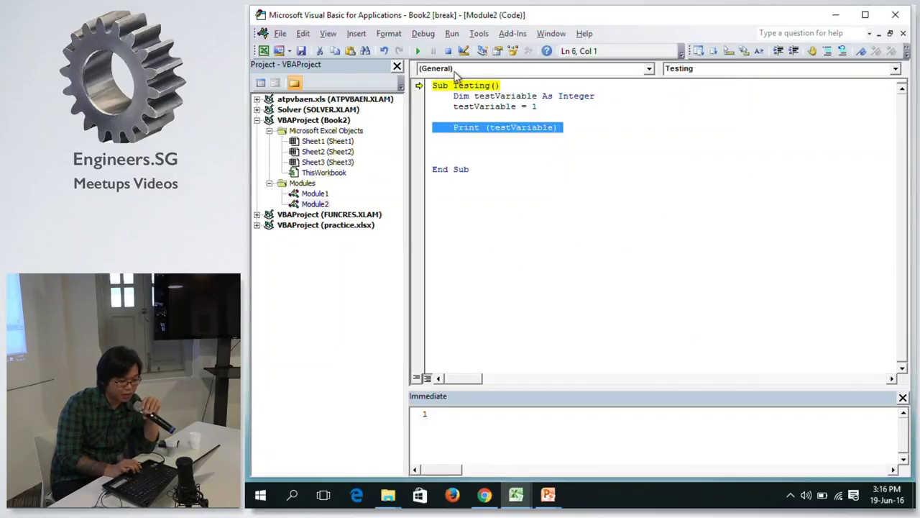
pyautogui.click(447, 51)
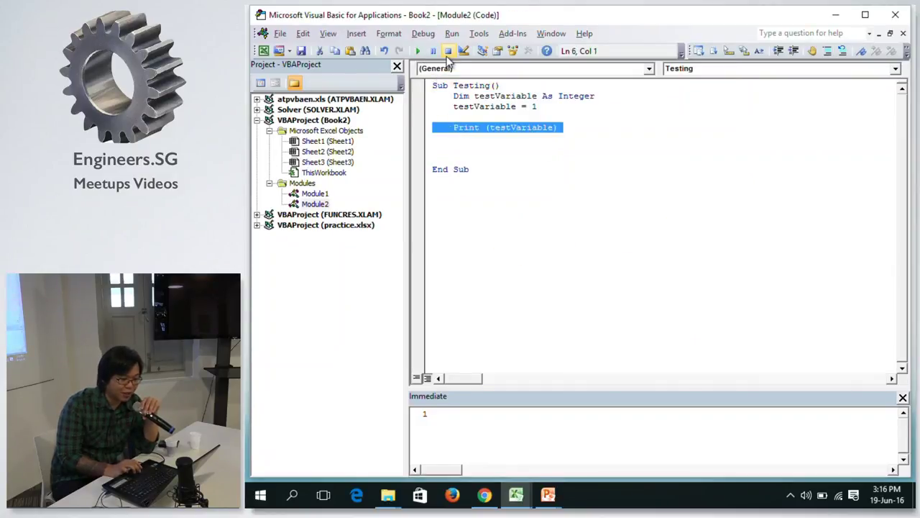
# Retype Debug.Print before (testVariable) on line 5, correcting the degub typo.
pyautogui.doubleClick(456, 128)
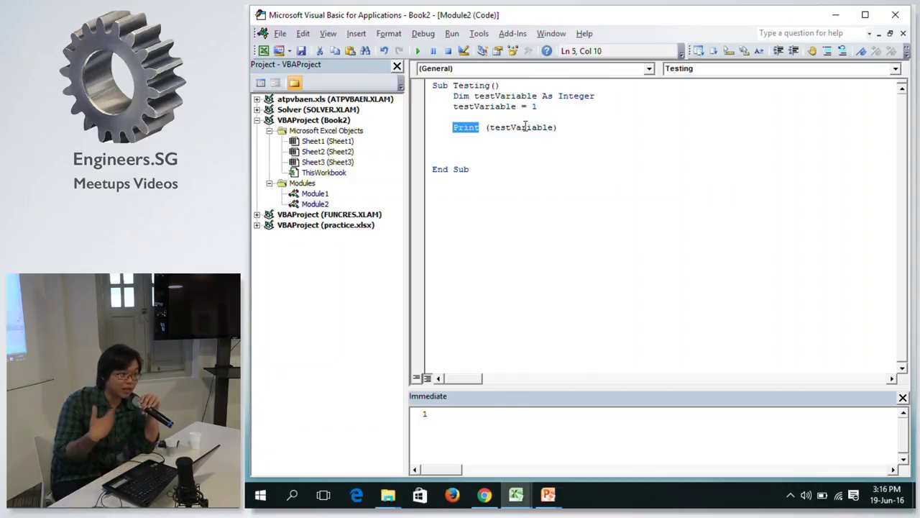
pyautogui.write('degub')
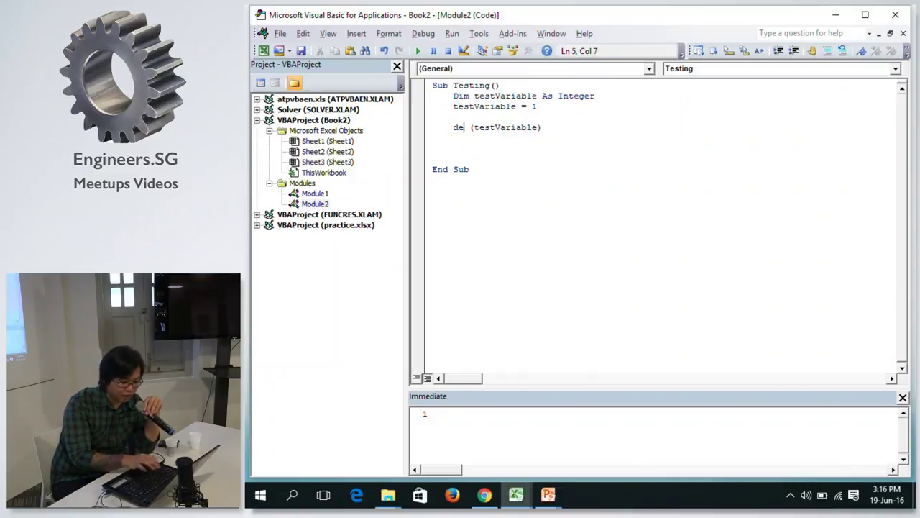
pyautogui.write('.pr')
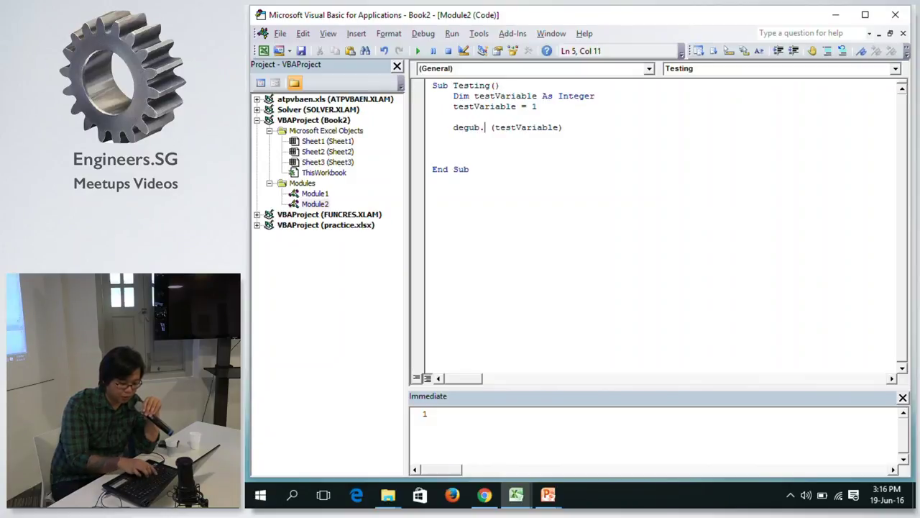
pyautogui.write('int')
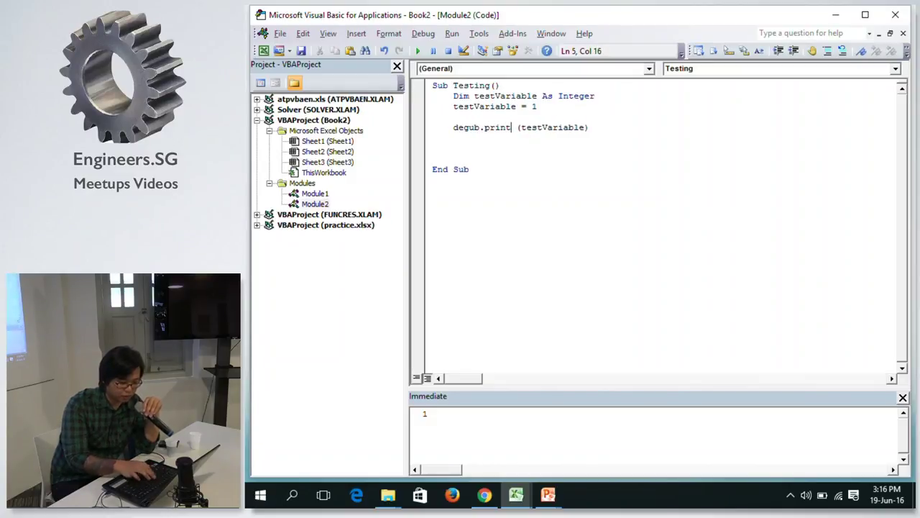
pyautogui.click(475, 127)
pyautogui.press('BackSpace')
pyautogui.press('BackSpace')
pyautogui.press('Right')
pyautogui.write('ug')
pyautogui.click(516, 145)
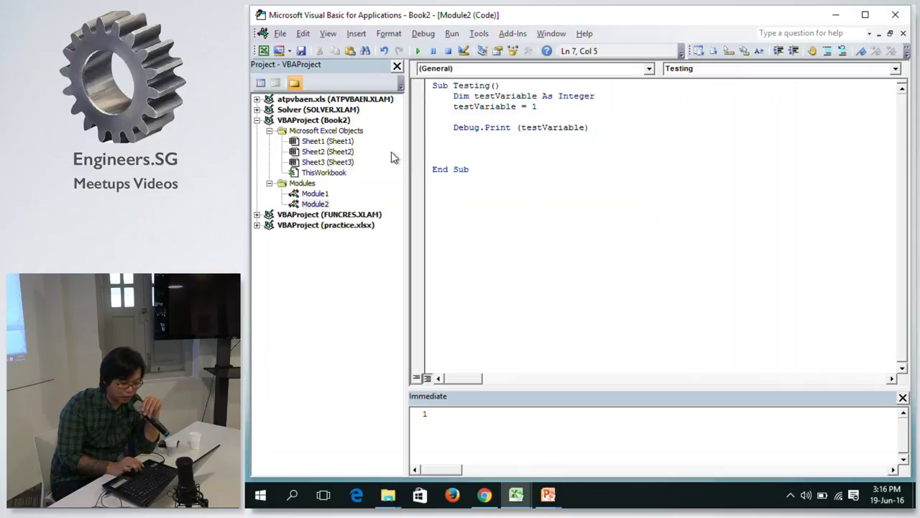
# Type and then remove an unfinished debug. line, leaving a blank line before End Sub.
pyautogui.write('debug.')
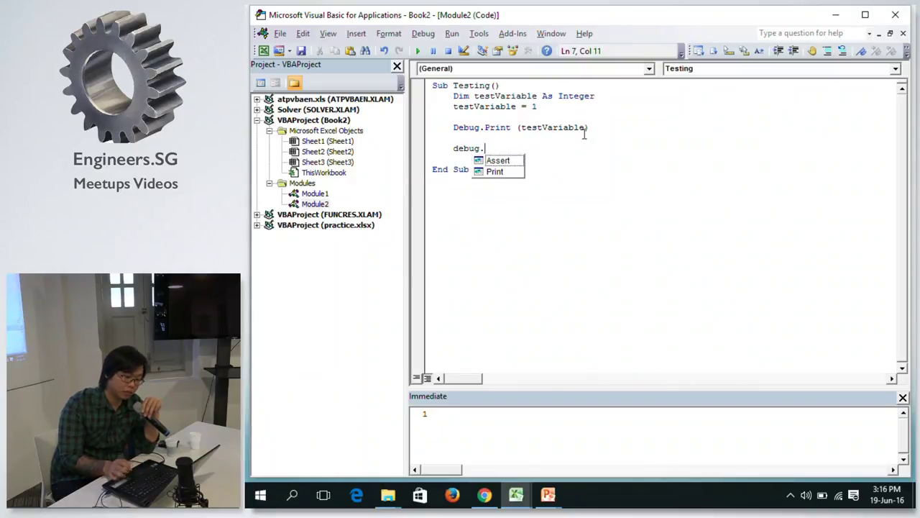
pyautogui.press('BackSpace')
pyautogui.press('BackSpace')
pyautogui.press('BackSpace')
pyautogui.press('BackSpace')
pyautogui.press('BackSpace')
pyautogui.press('BackSpace')
pyautogui.press('BackSpace')
pyautogui.press('BackSpace')
pyautogui.press('BackSpace')
pyautogui.press('BackSpace')
pyautogui.press('BackSpace')
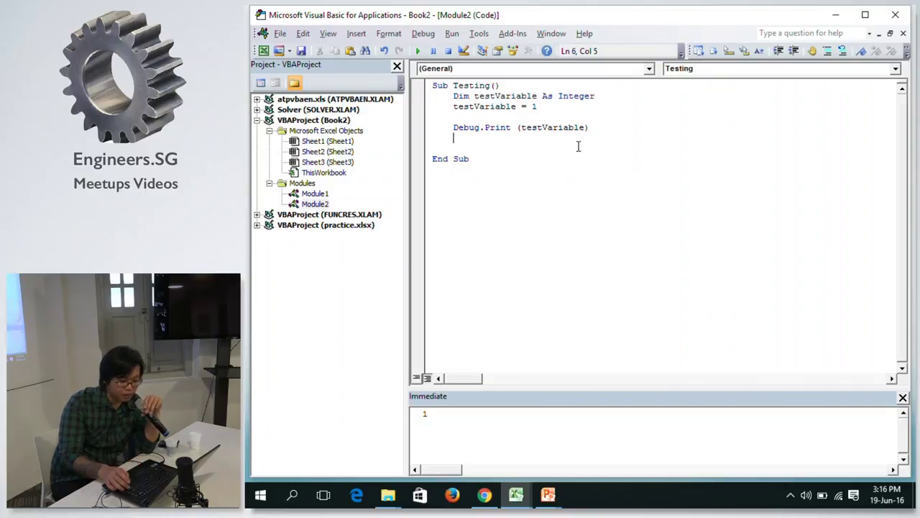
pyautogui.press('Return')
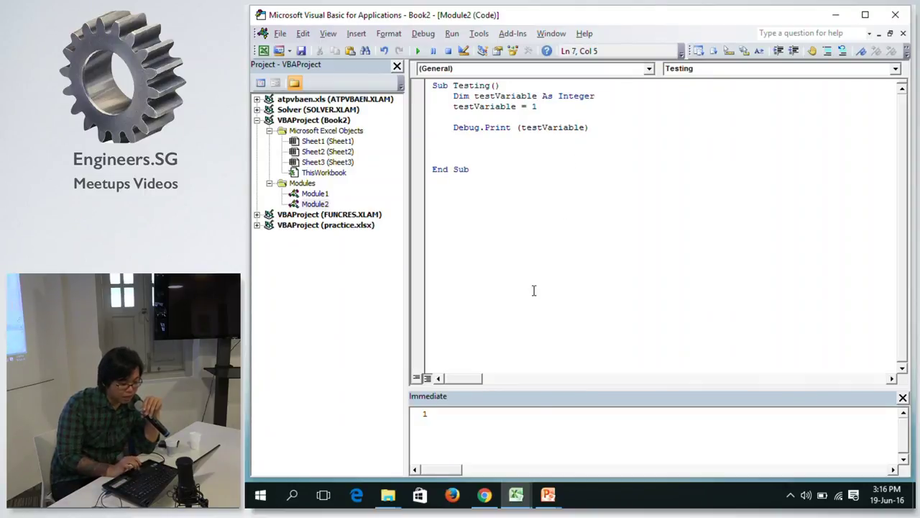
# Clear all output from the Immediate window and return to the code.
pyautogui.click(466, 431)
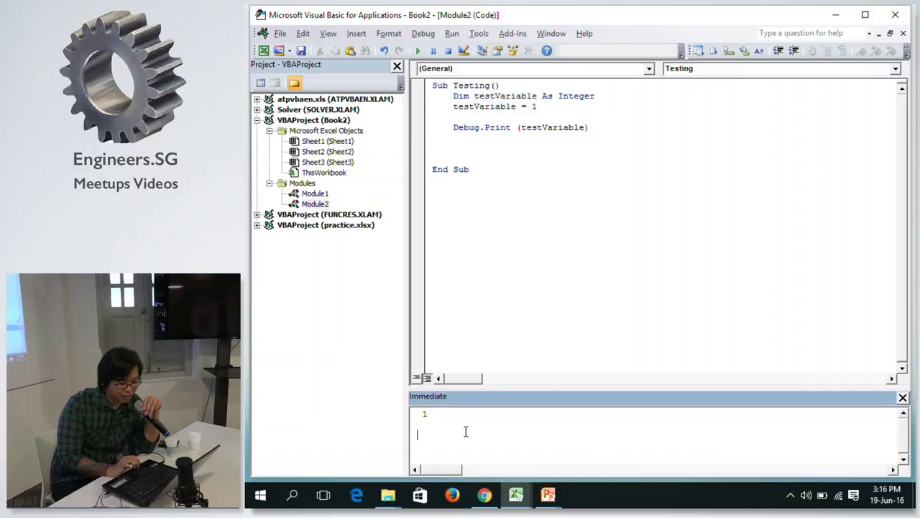
pyautogui.hotkey('ctrl', 'a')
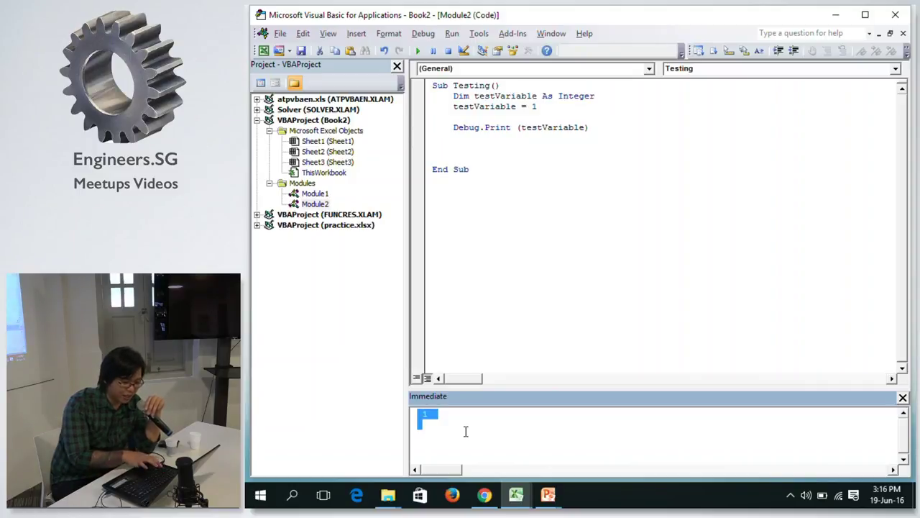
pyautogui.press('Delete')
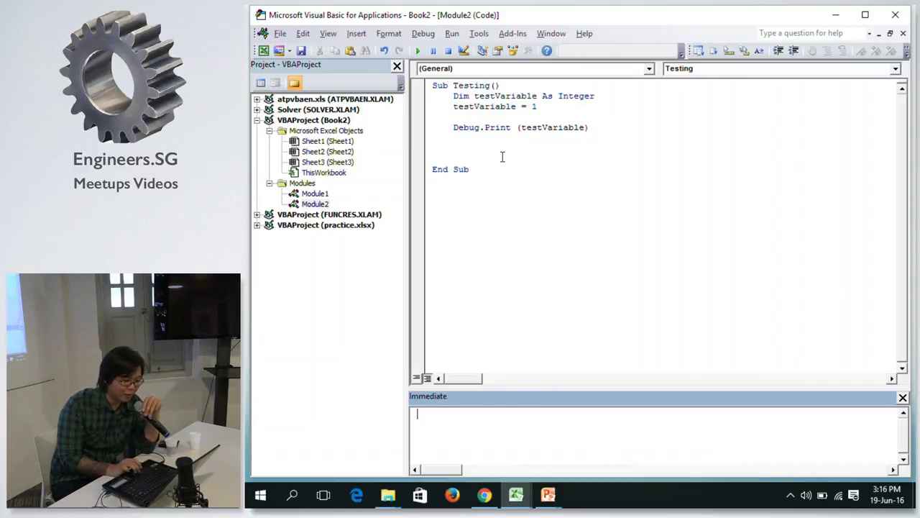
pyautogui.click(495, 154)
pyautogui.click(497, 148)
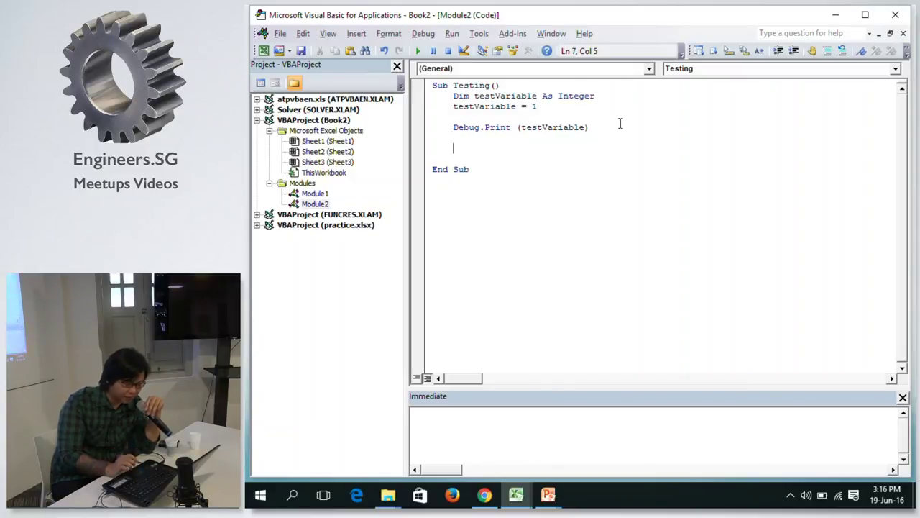
# Add testVariable = 2 followed by a second Debug.Print (testVariable) line.
pyautogui.write('y')
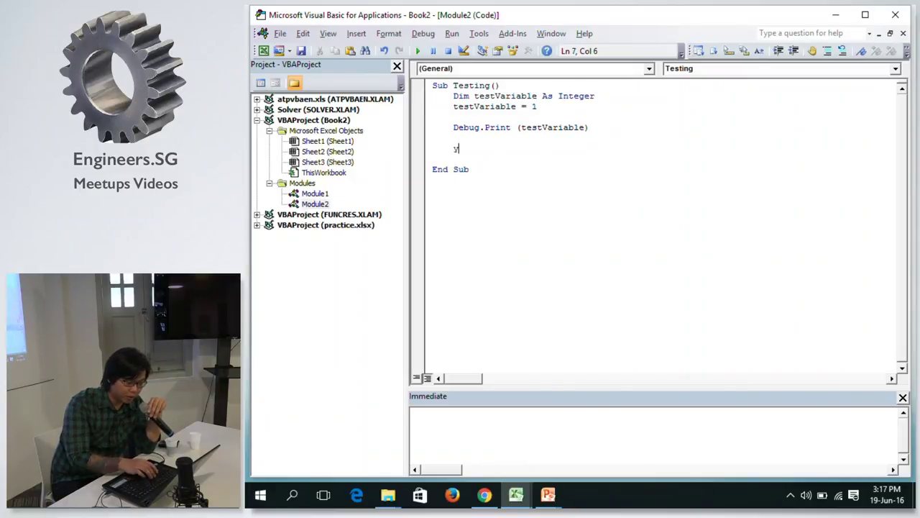
pyautogui.press('BackSpace')
pyautogui.write('te')
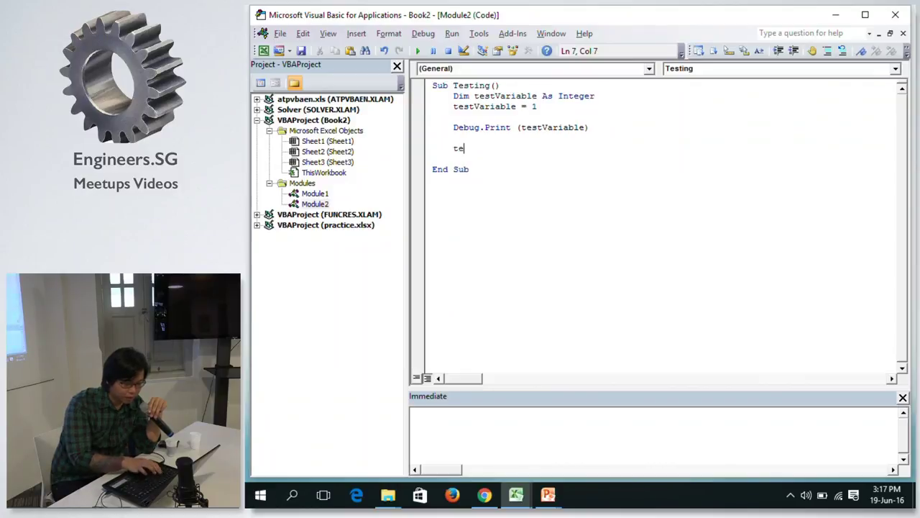
pyautogui.write('stva')
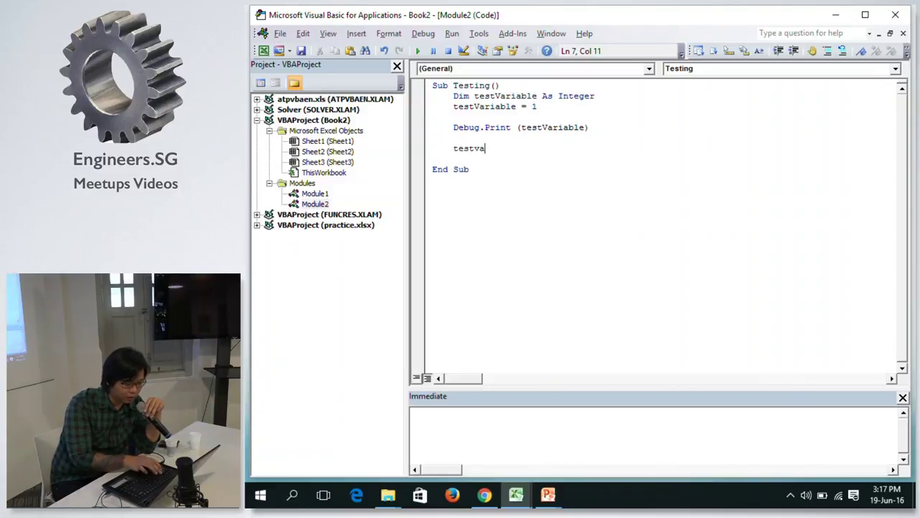
pyautogui.write('riab')
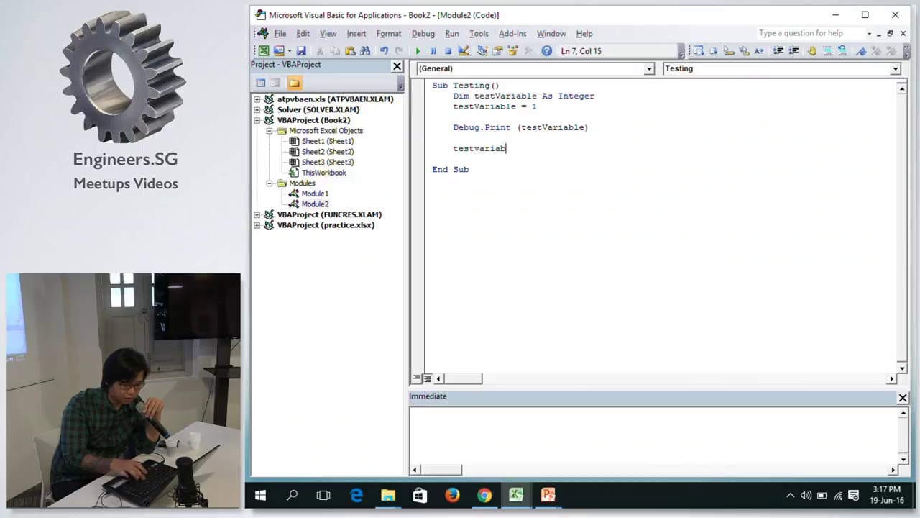
pyautogui.write('le = 2')
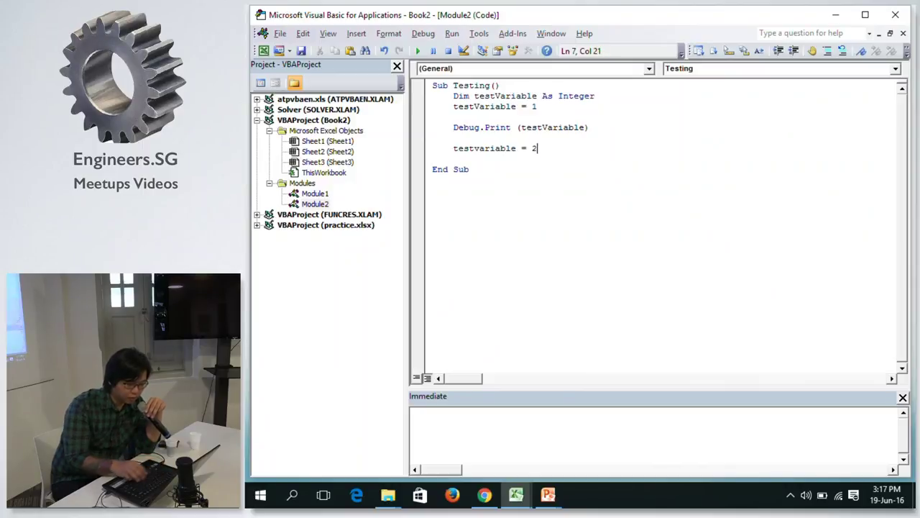
pyautogui.press('Return')
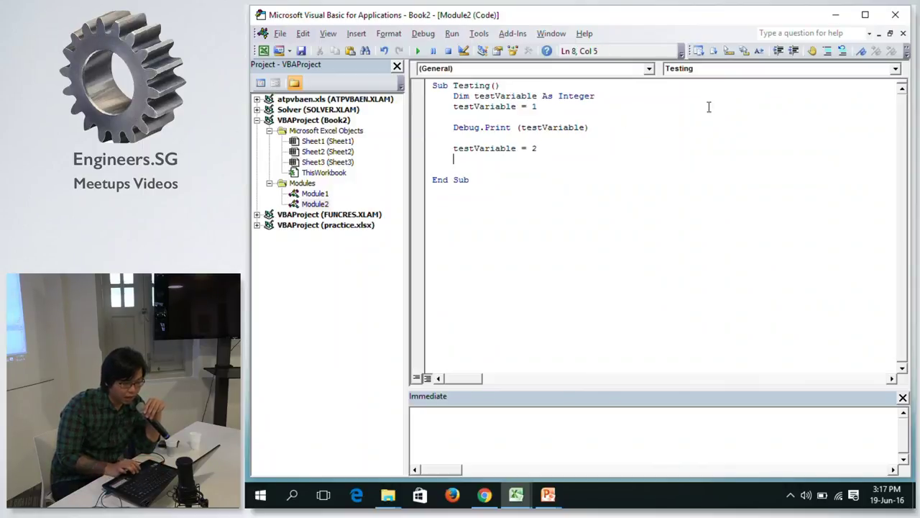
pyautogui.moveTo(608, 127); pyautogui.dragTo(453, 128)
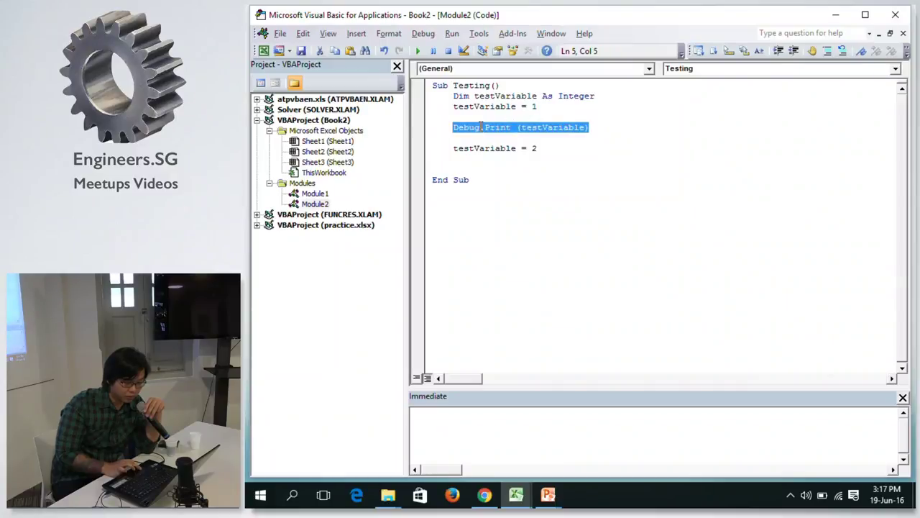
pyautogui.write('Sub Testing()     MsgBox("Hello World!") End Sub')
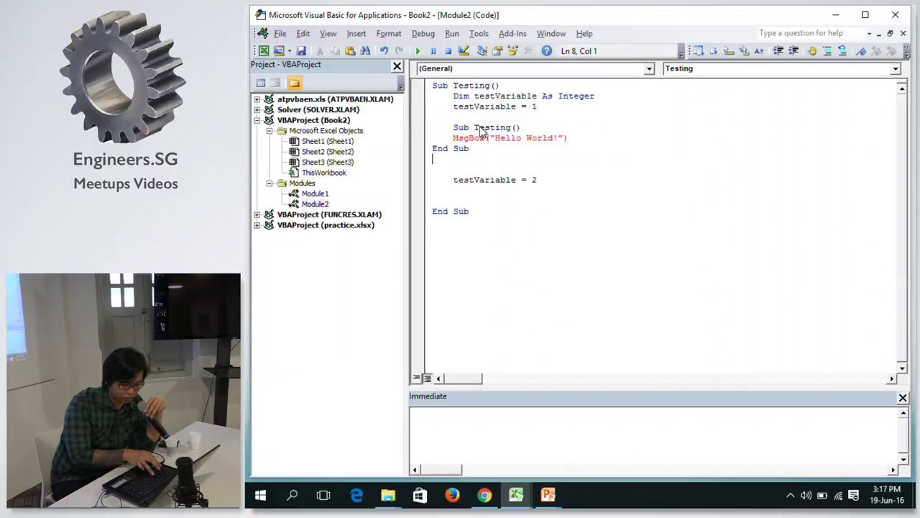
pyautogui.hotkey('ctrl', 'z')
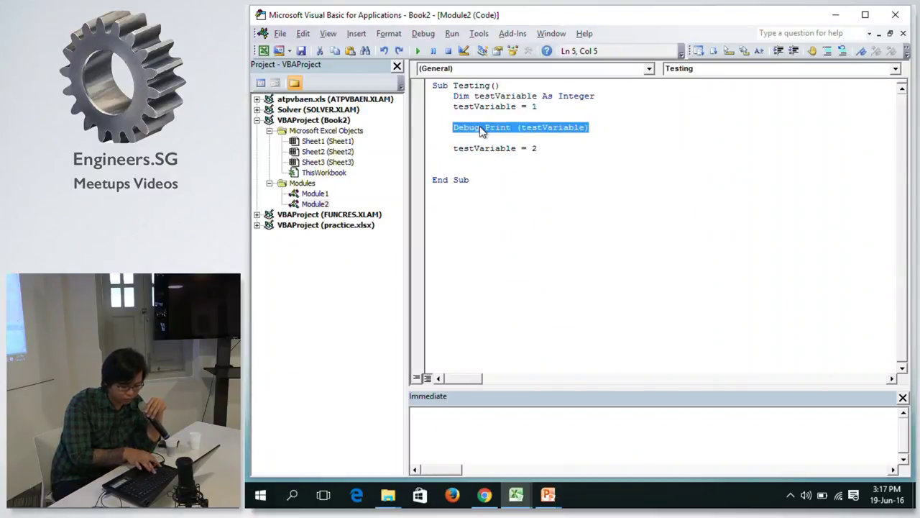
pyautogui.click(475, 158)
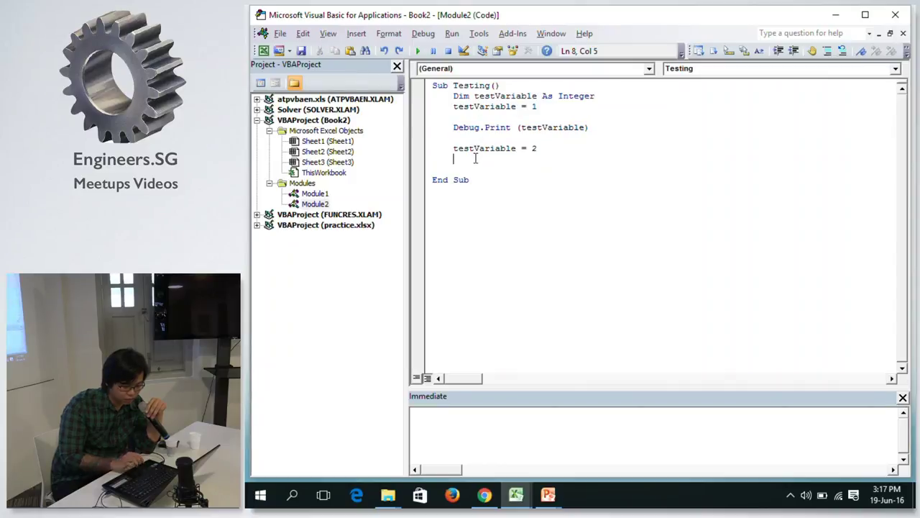
pyautogui.write('Debug.Print (testVariable)')
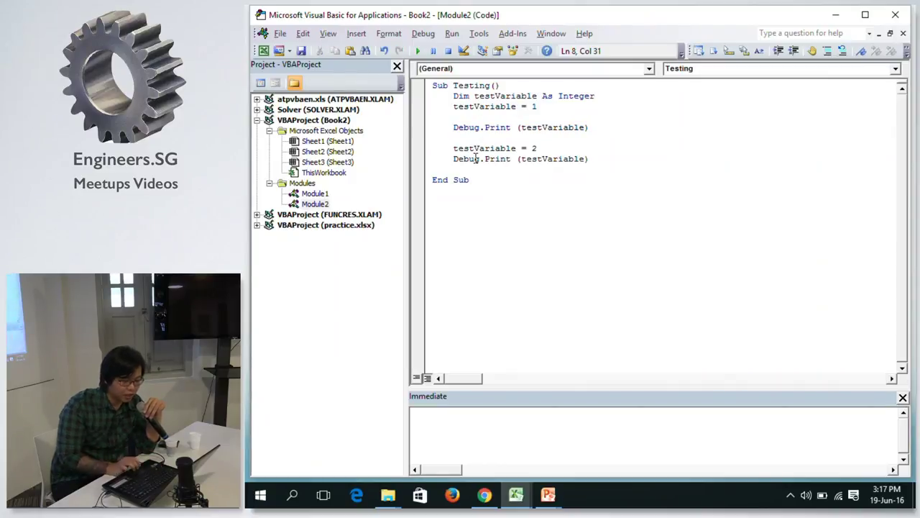
pyautogui.click(484, 165)
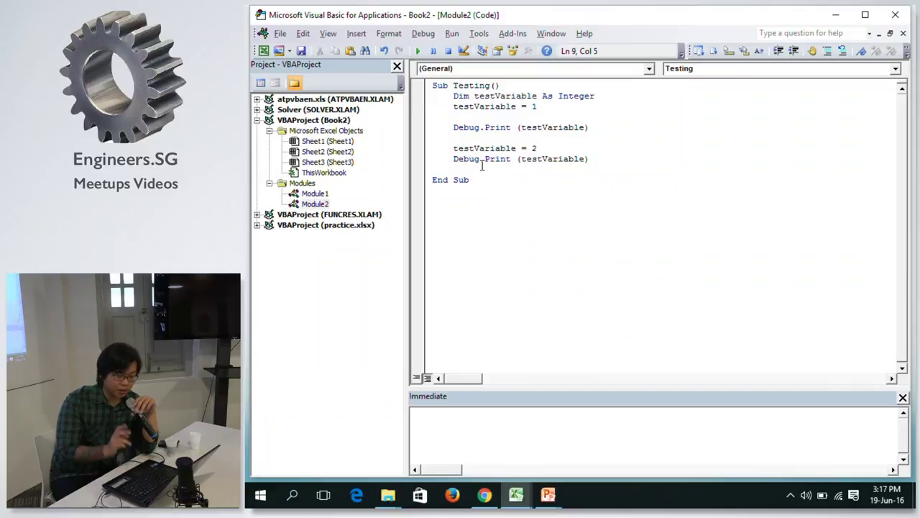
pyautogui.click(476, 115)
pyautogui.press('BackSpace')
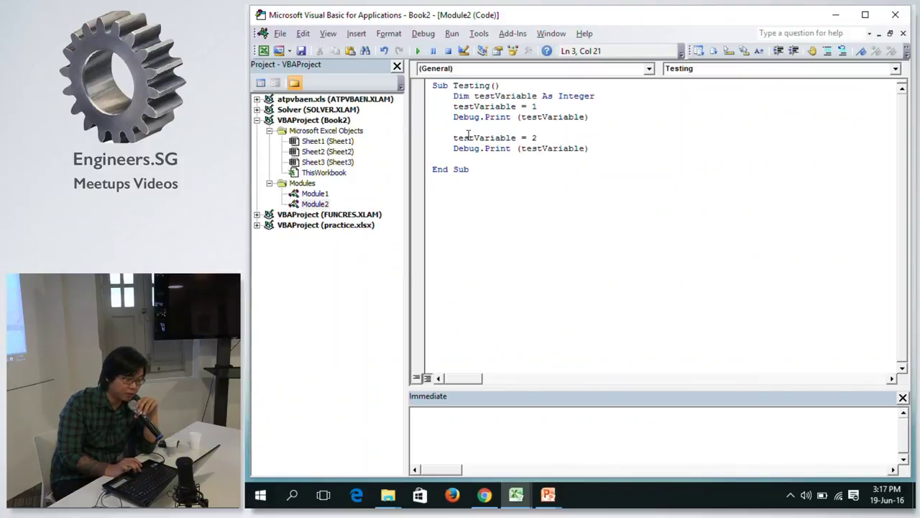
pyautogui.click(489, 160)
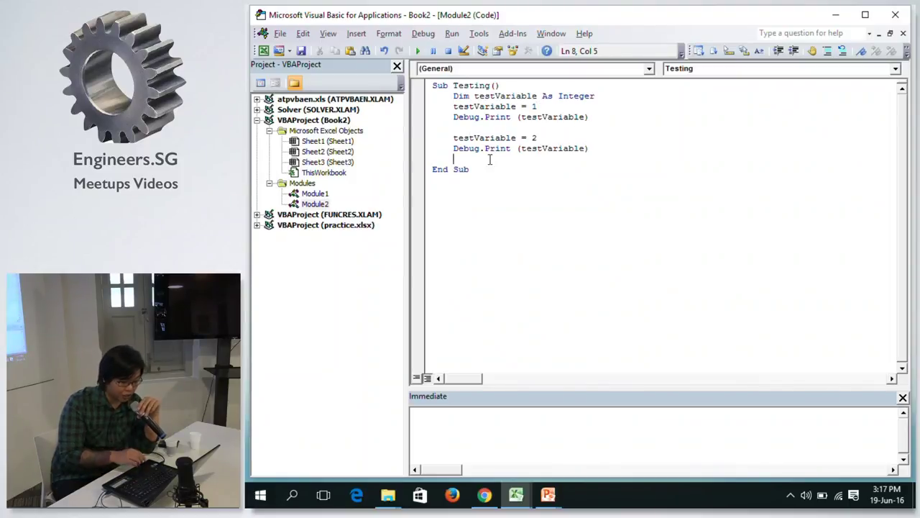
# Run the Testing sub, then clear the printed 1 and 2 from the Immediate window.
pyautogui.click(420, 51)
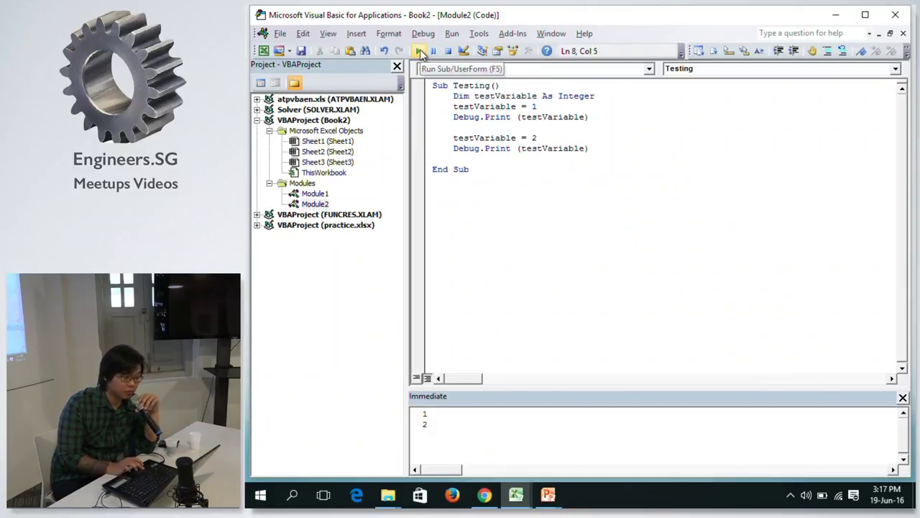
pyautogui.click(540, 139)
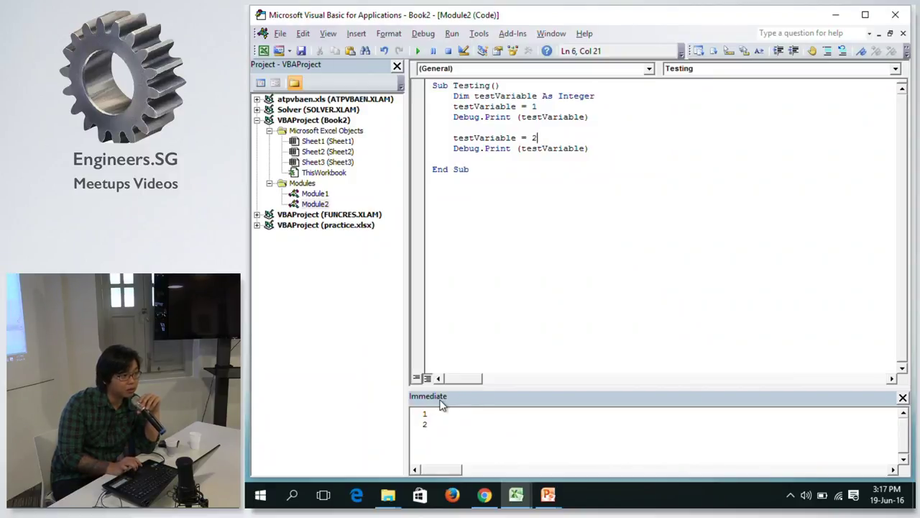
pyautogui.click(500, 443)
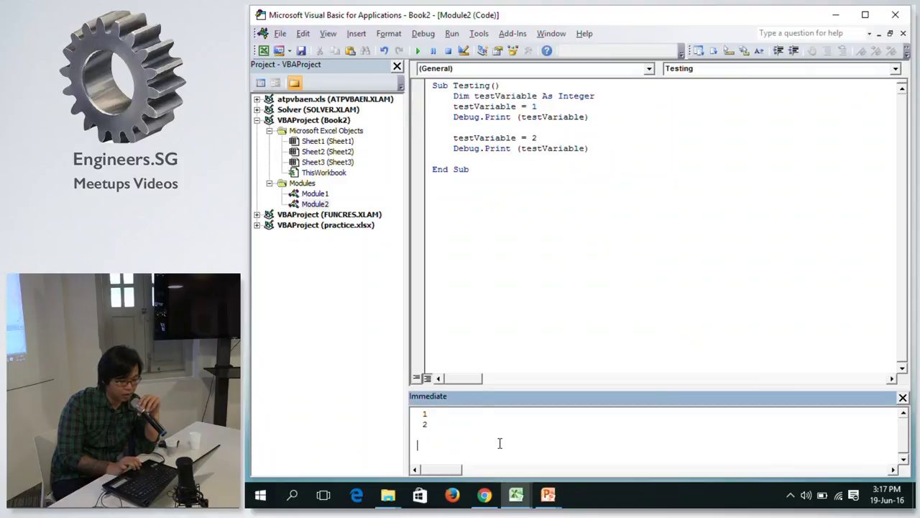
pyautogui.hotkey('ctrl', 'a')
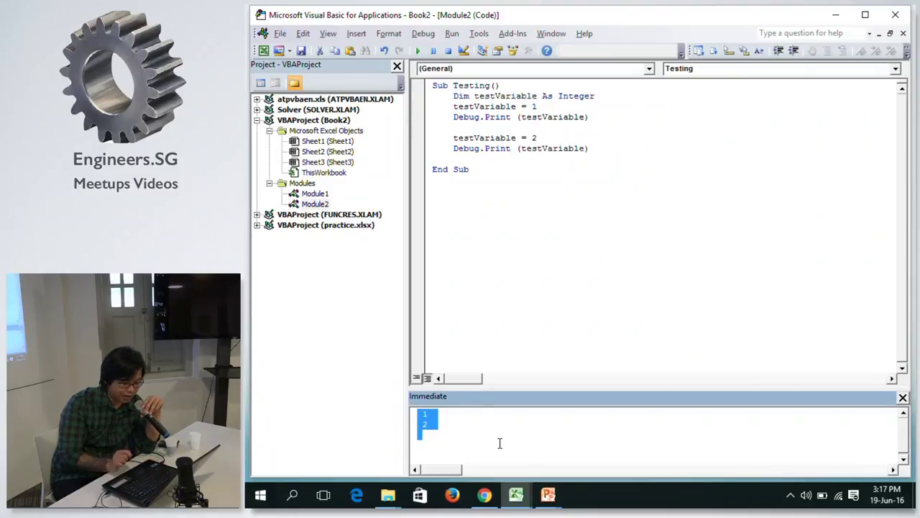
pyautogui.press('Delete')
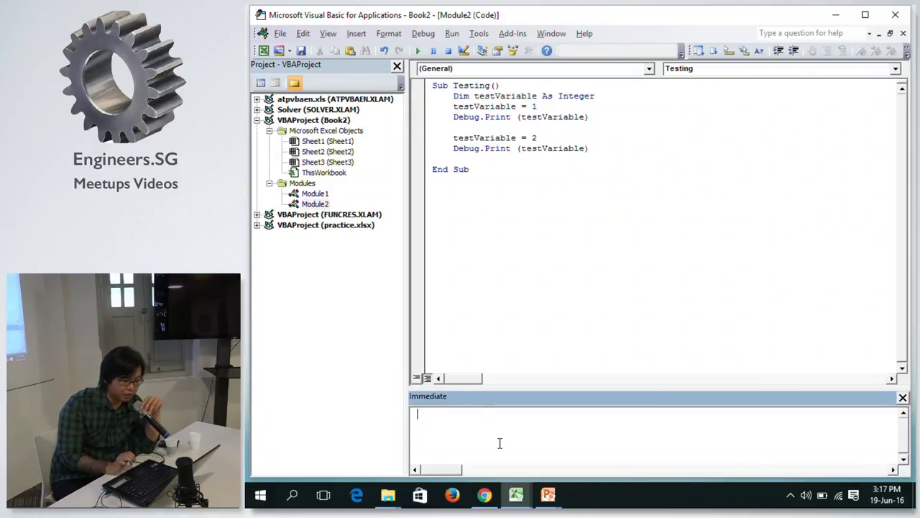
pyautogui.click(494, 132)
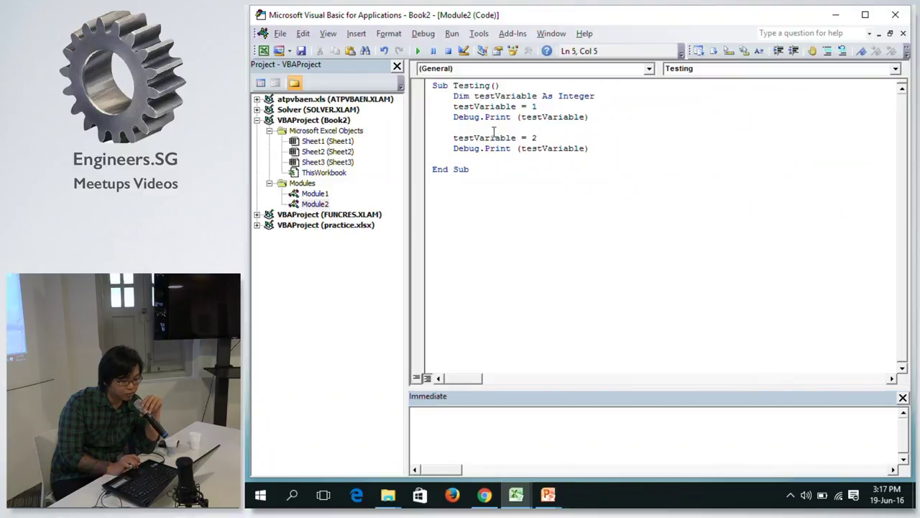
# Remove a stray blank line near the first Debug.Print and check the testVariable = 2 line.
pyautogui.click(517, 116)
pyautogui.press('BackSpace')
pyautogui.click(508, 128)
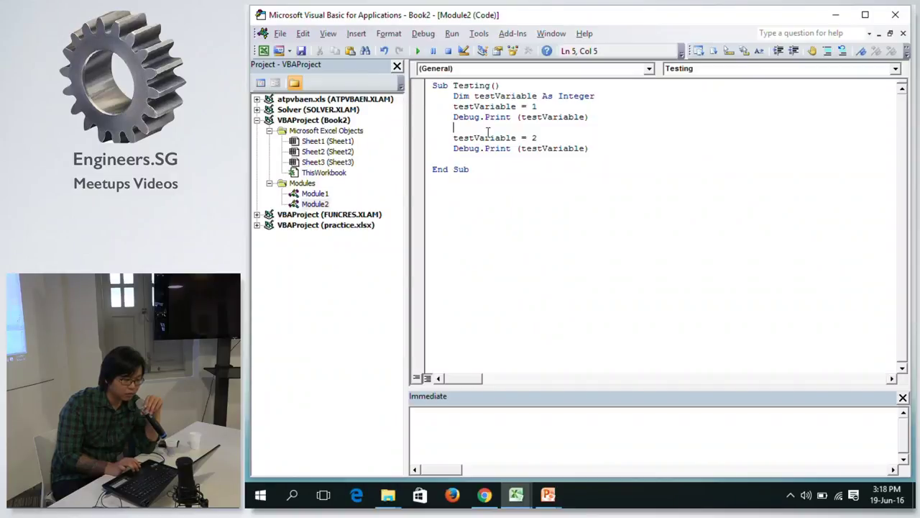
pyautogui.click(539, 137)
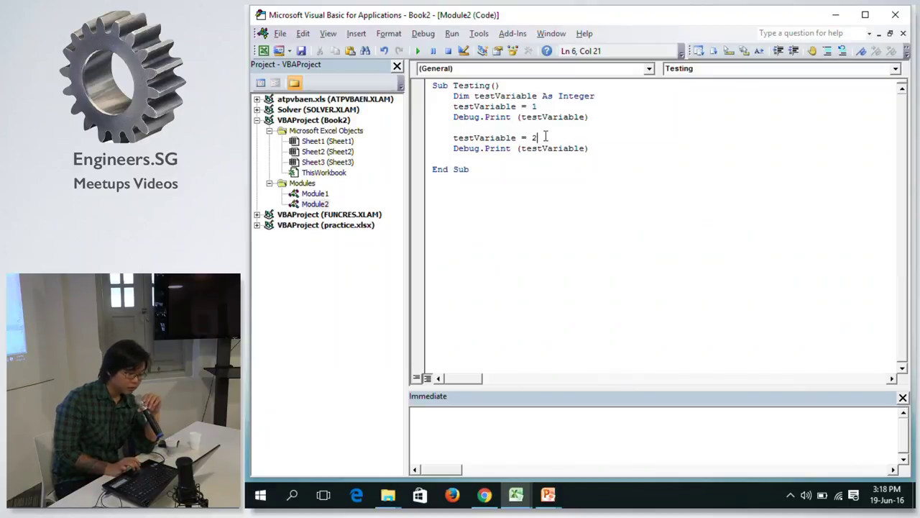
pyautogui.press('Left')
pyautogui.press('Left')
pyautogui.press('Left')
pyautogui.press('Left')
pyautogui.press('Right')
pyautogui.press('Left')
pyautogui.press('Right')
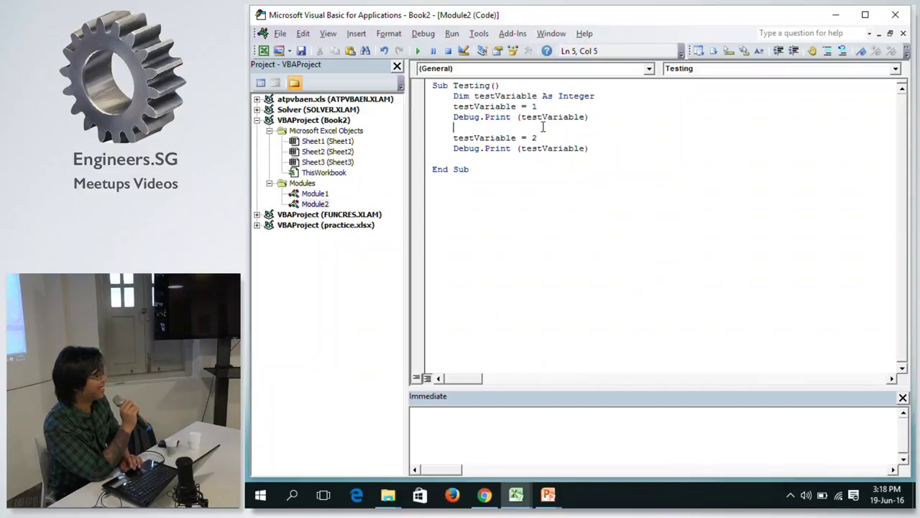
# Insert a blank line after the Dim declaration and set a breakpoint on the first Debug.Print.
pyautogui.click(600, 97)
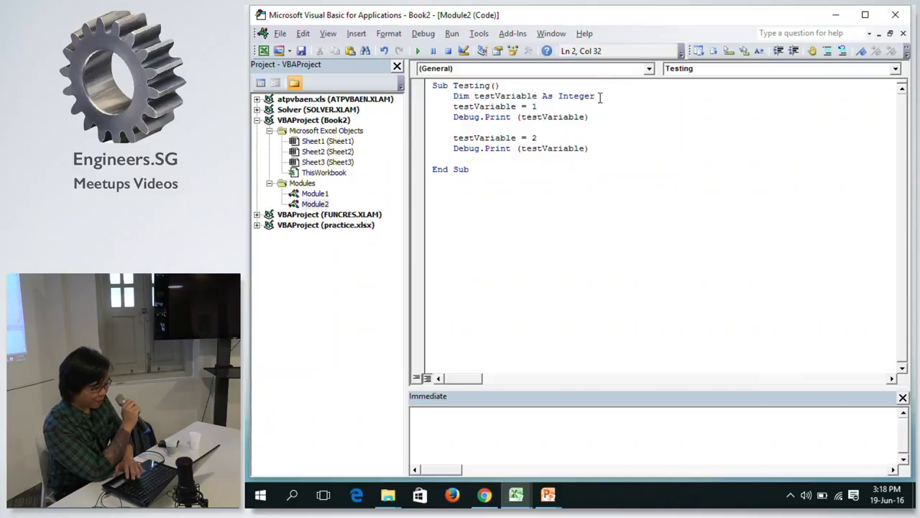
pyautogui.press('Return')
pyautogui.click(567, 128)
pyautogui.click(516, 127)
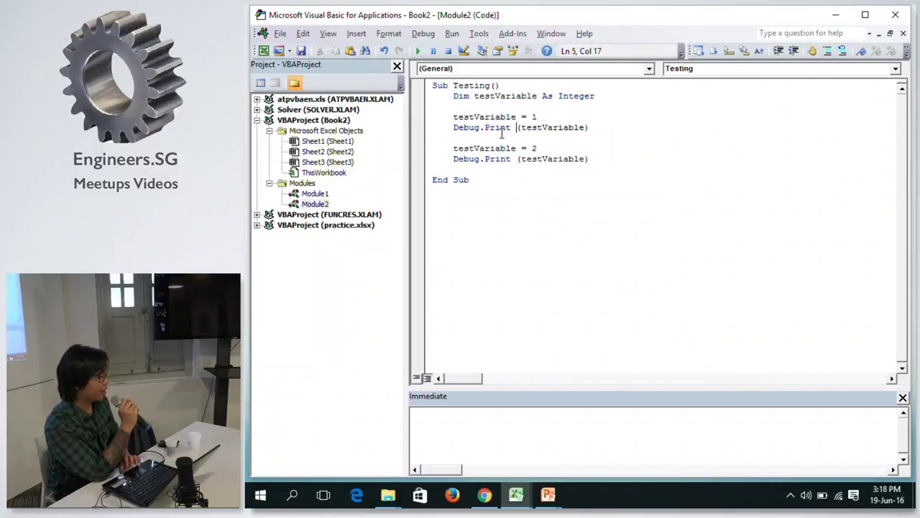
pyautogui.click(421, 130)
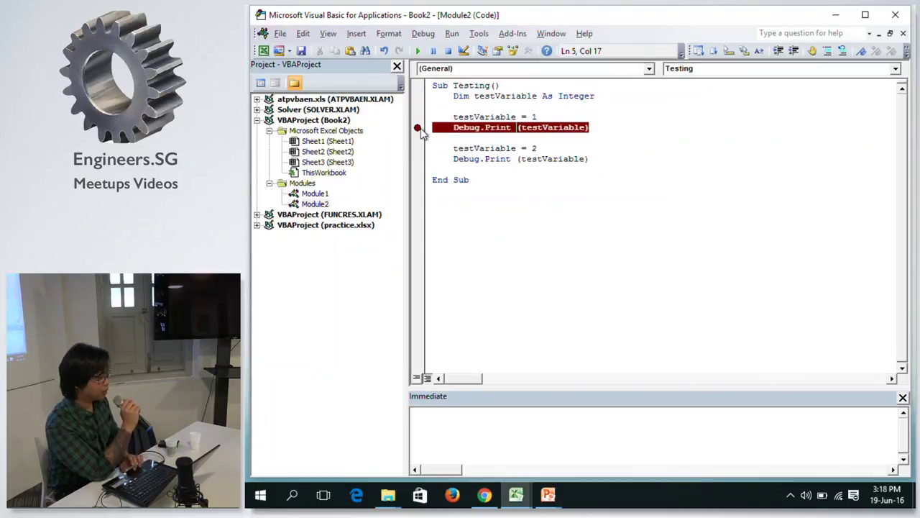
# Run Testing, pausing at breakpoints on both Debug.Print lines, then remove both breakpoints.
pyautogui.click(418, 50)
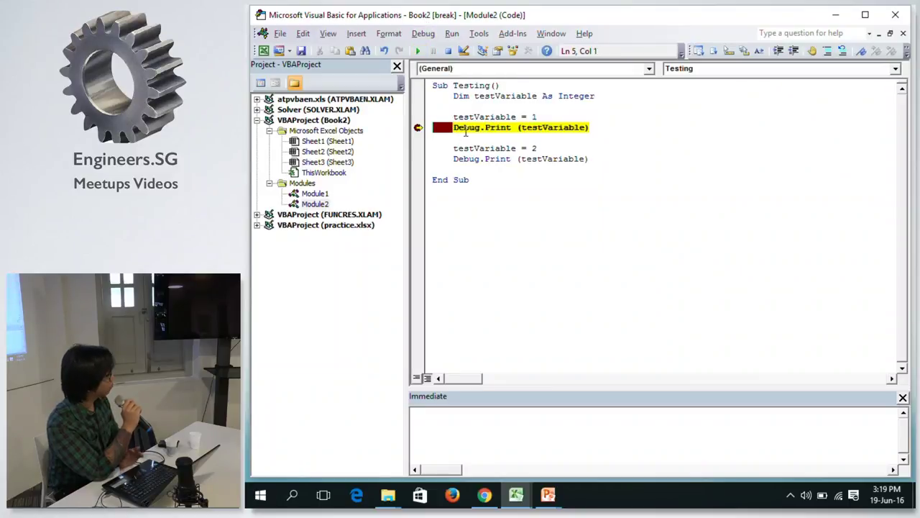
pyautogui.click(418, 159)
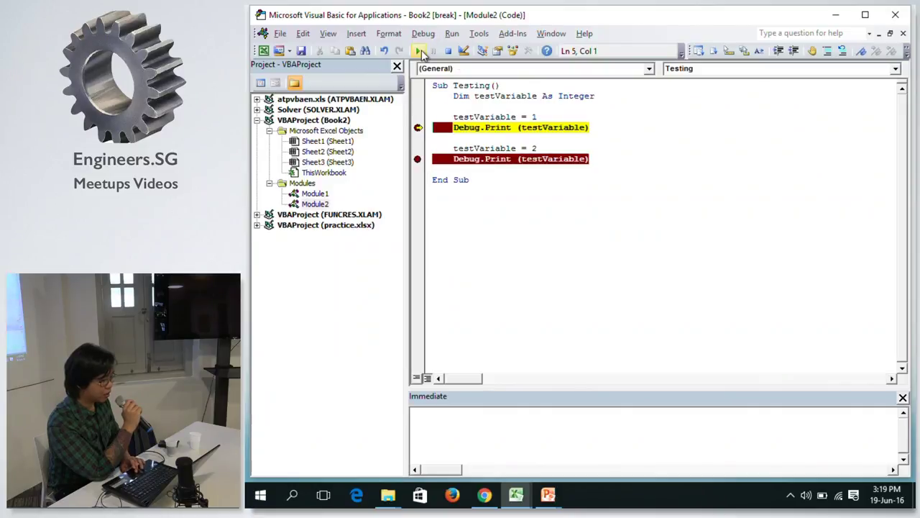
pyautogui.click(419, 51)
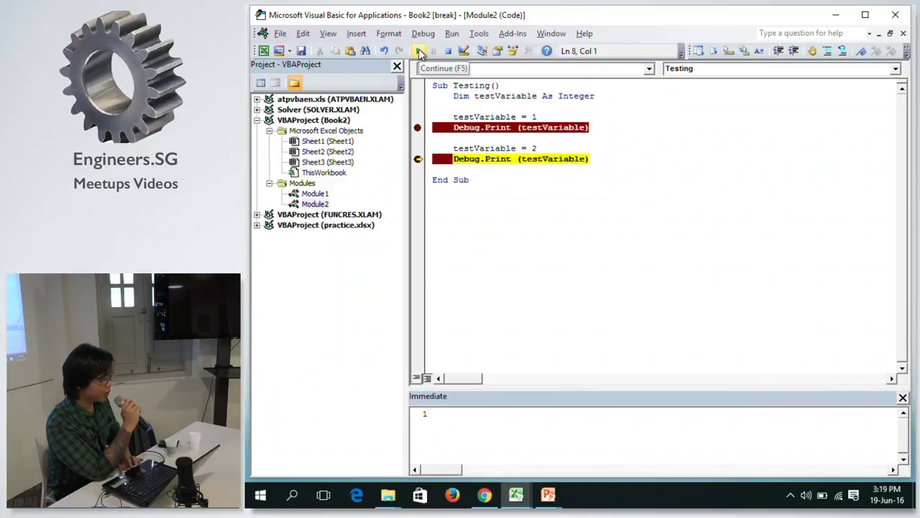
pyautogui.click(420, 51)
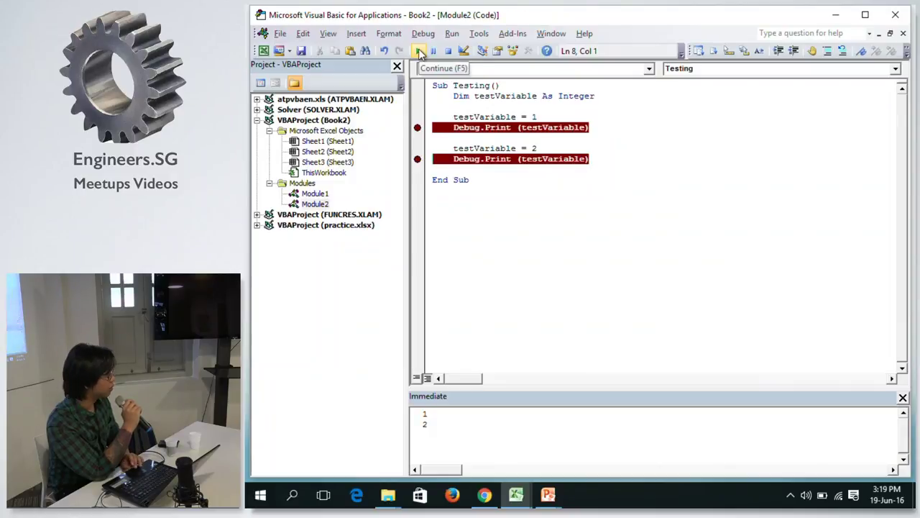
pyautogui.click(418, 128)
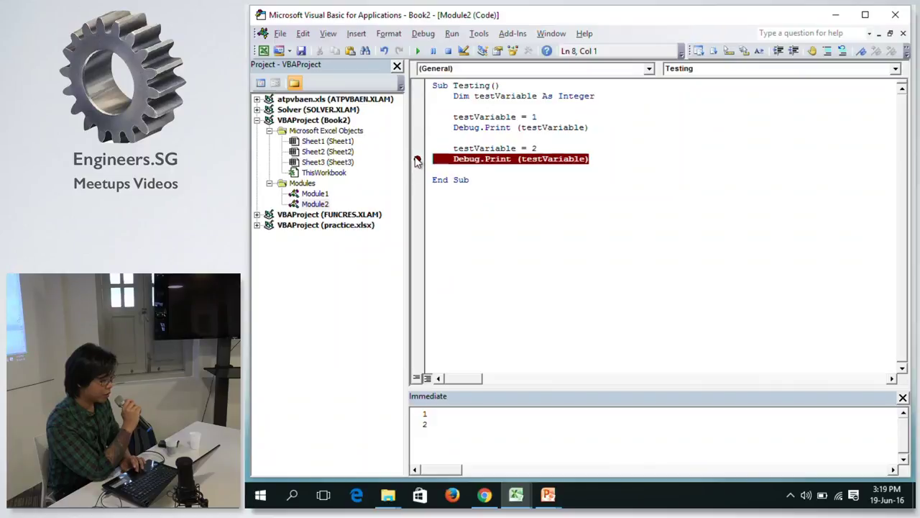
pyautogui.click(417, 158)
pyautogui.click(551, 148)
# Delete the value 2, dismiss the 'Expected: expression' compile error, and restore the blank line after Dim.
pyautogui.press('BackSpace')
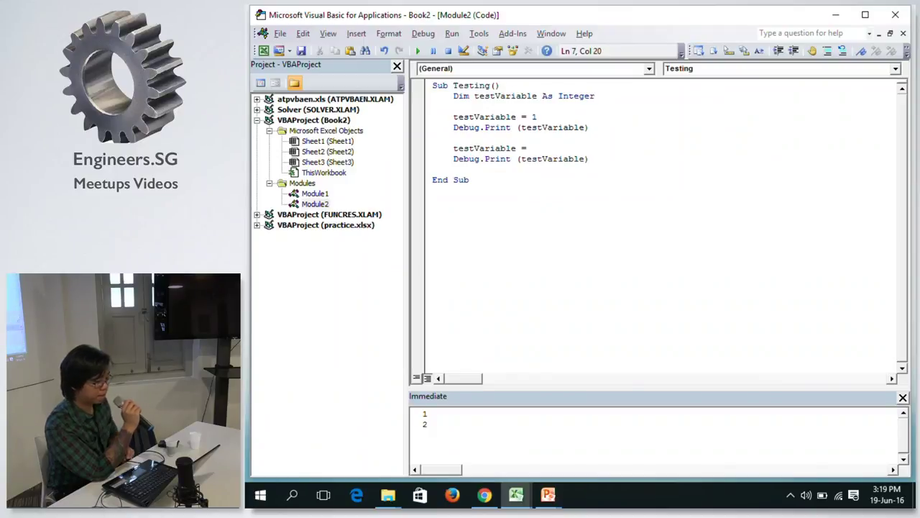
pyautogui.click(554, 108)
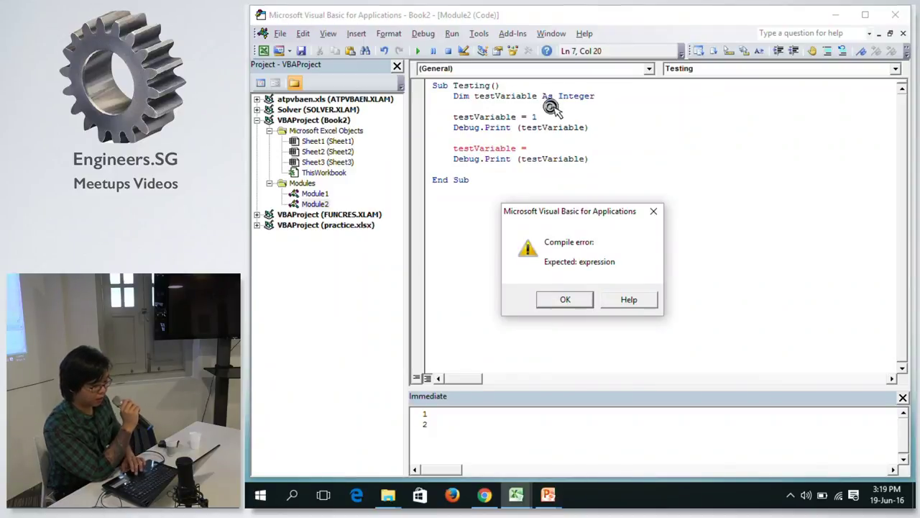
pyautogui.click(652, 212)
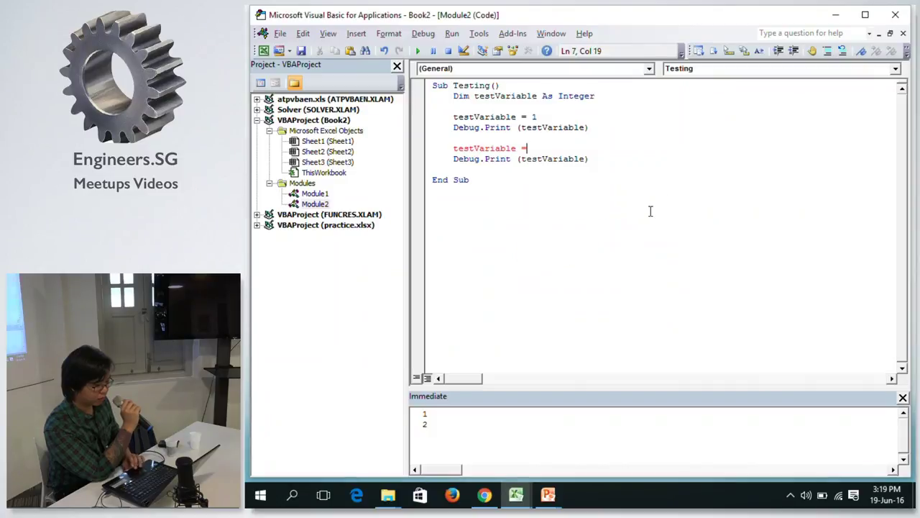
pyautogui.click(532, 106)
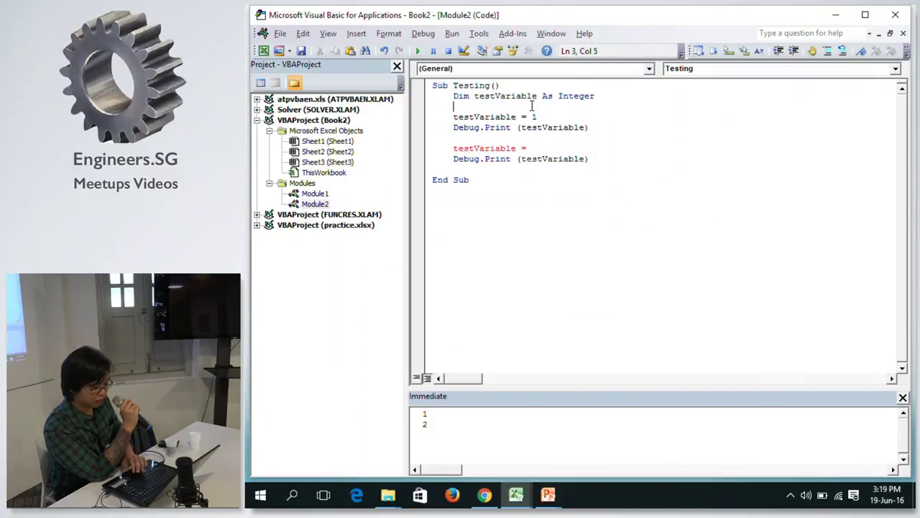
pyautogui.press('BackSpace')
pyautogui.press('BackSpace')
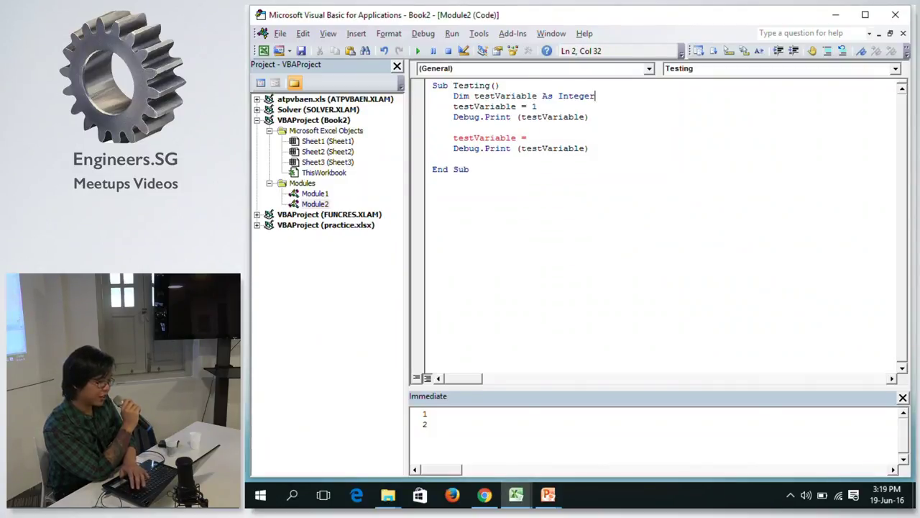
pyautogui.press('Return')
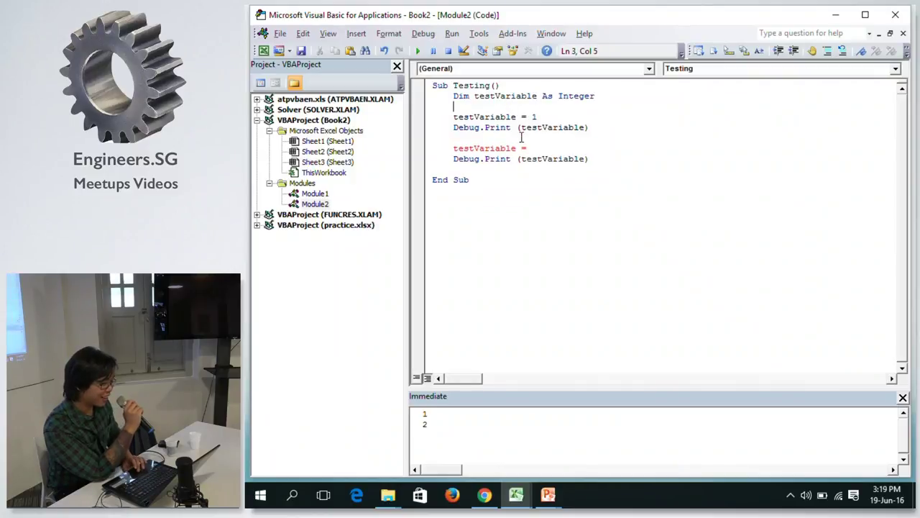
pyautogui.click(535, 149)
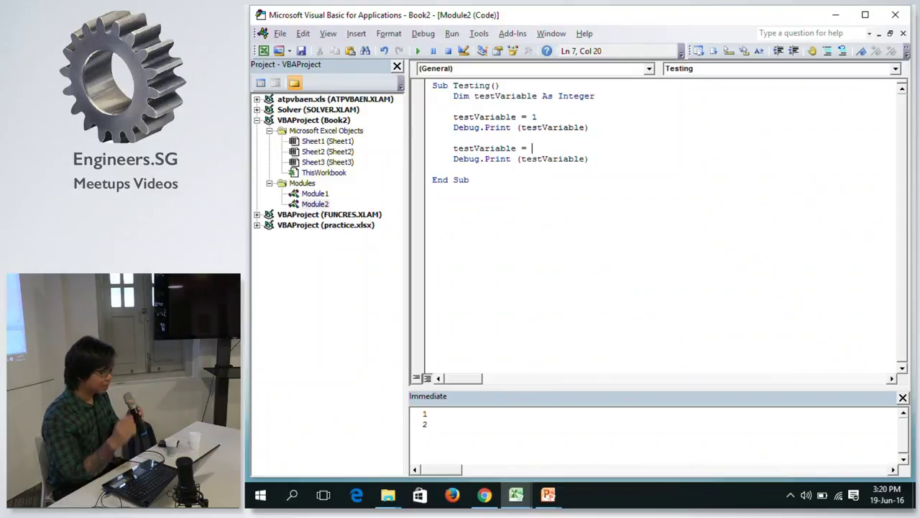
# Assign 'Hello World' to testVariable and clear the Immediate window.
pyautogui.write('"')
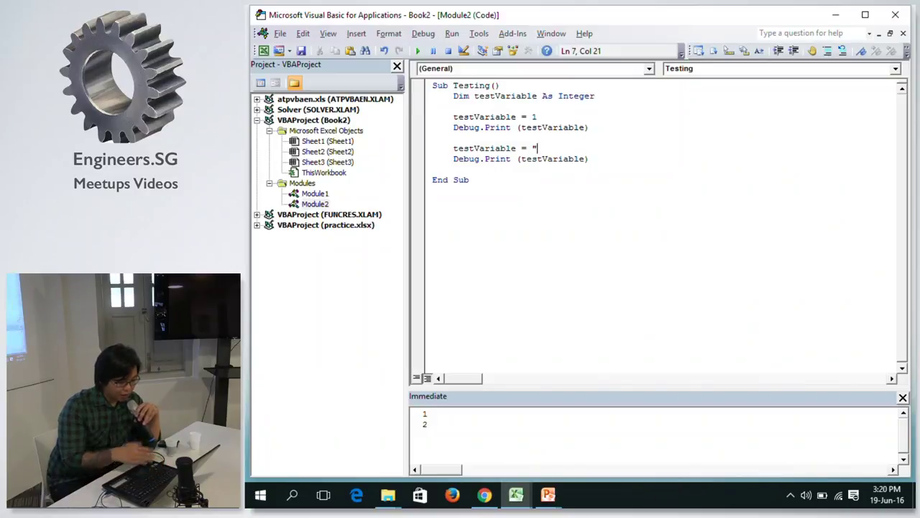
pyautogui.write('Hello ')
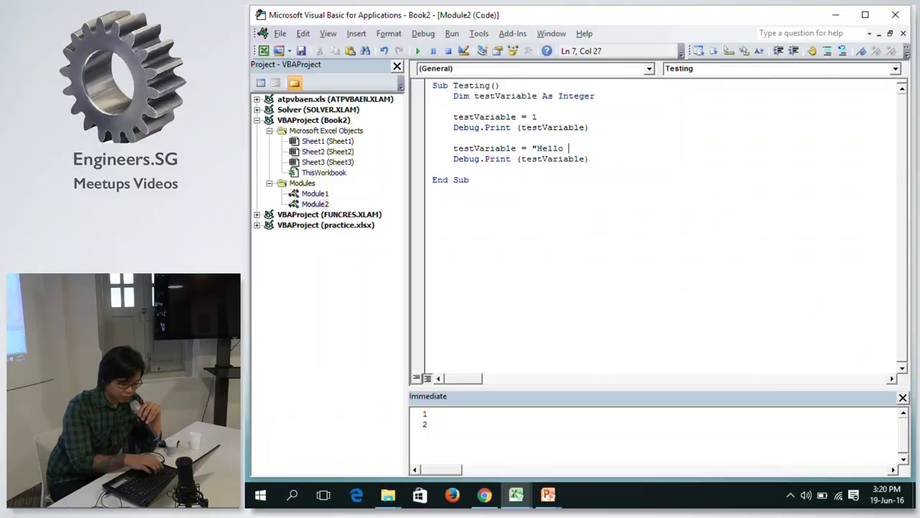
pyautogui.write('World')
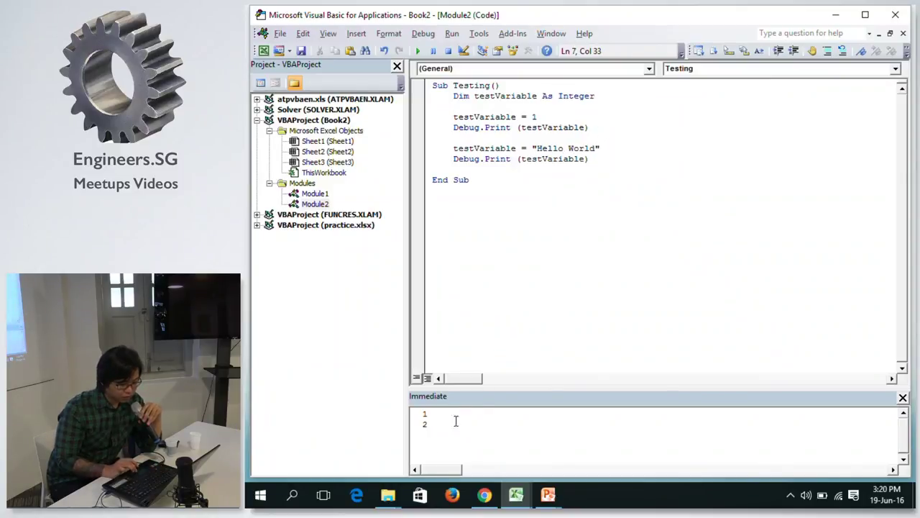
pyautogui.click(444, 431)
pyautogui.hotkey('ctrl', 'a')
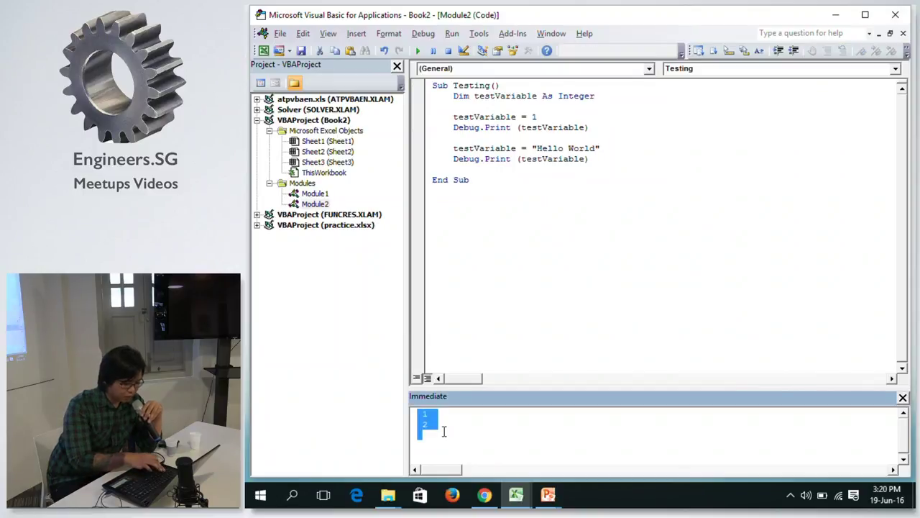
pyautogui.press('Delete')
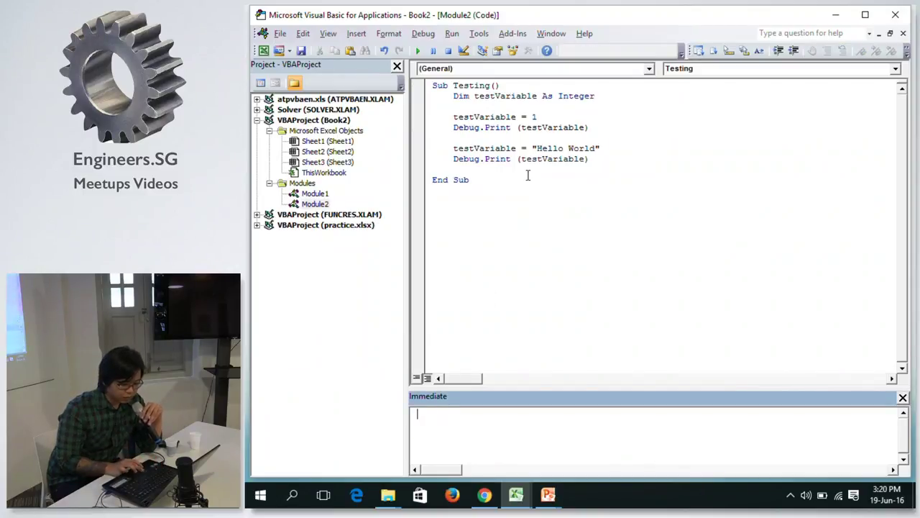
# Run Testing, move the Type mismatch error dialog aside, and end the failed run.
pyautogui.click(528, 173)
pyautogui.click(503, 126)
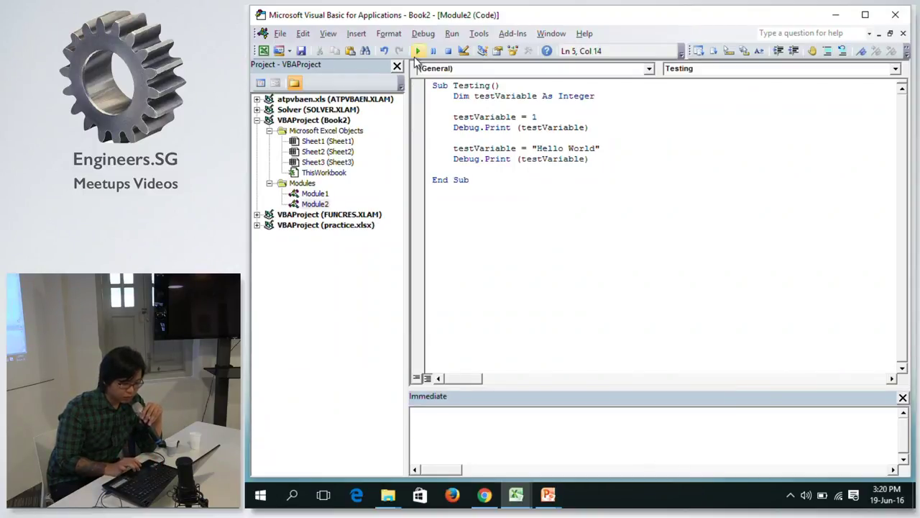
pyautogui.click(417, 51)
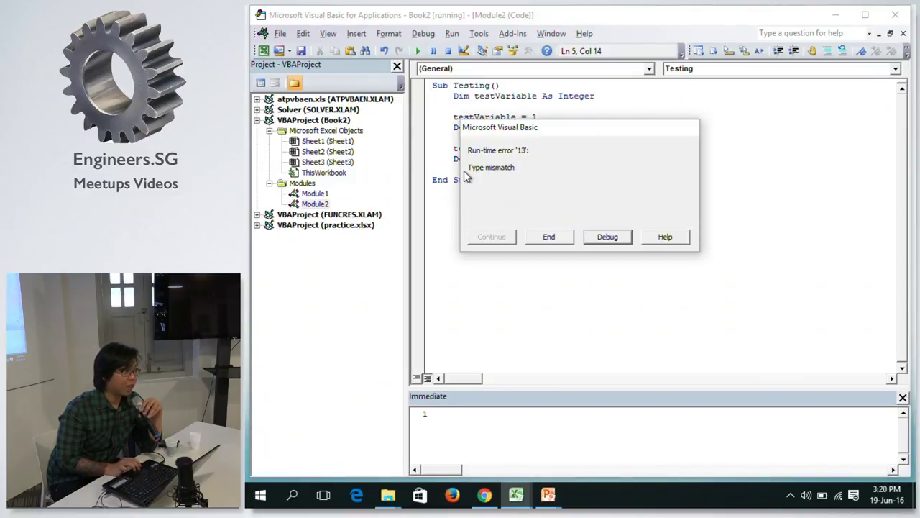
pyautogui.moveTo(552, 132); pyautogui.dragTo(718, 151)
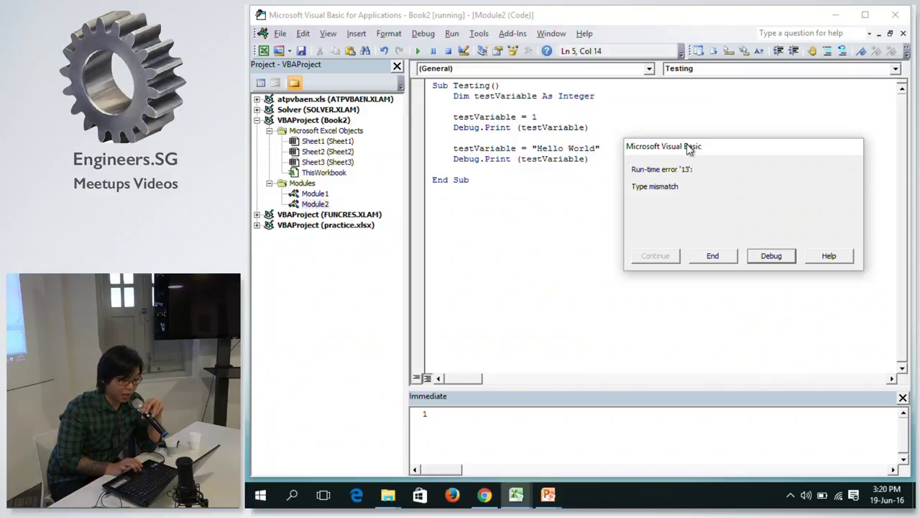
pyautogui.moveTo(691, 146); pyautogui.dragTo(585, 129)
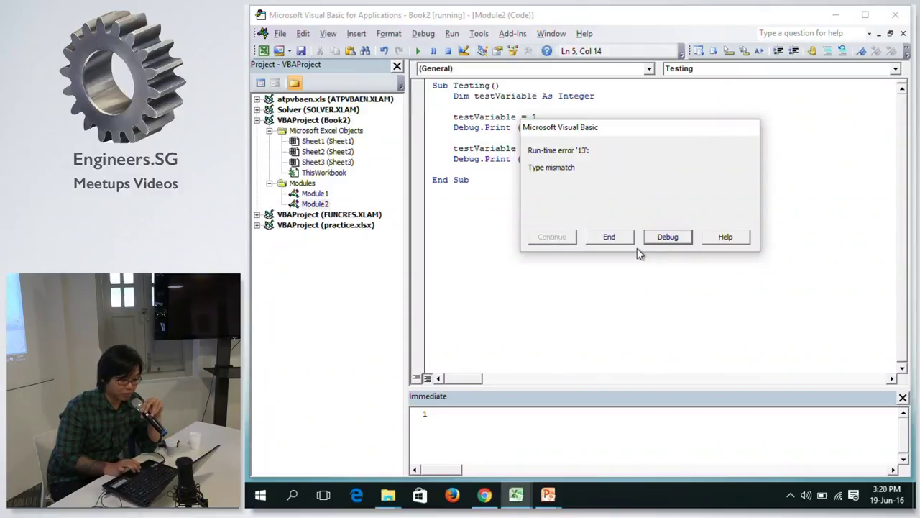
pyautogui.click(605, 240)
# Toggle margin breakpoints, leaving one on the first Debug.Print line.
pyautogui.click(555, 169)
pyautogui.click(532, 150)
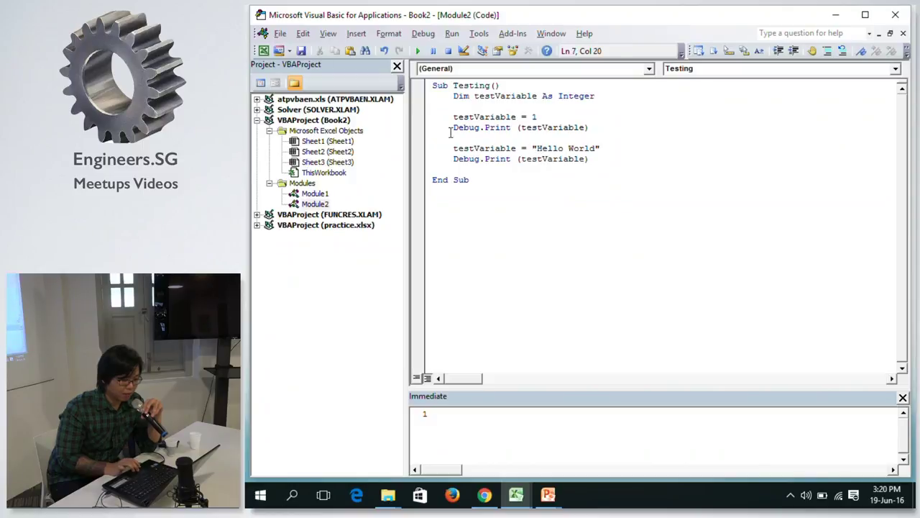
pyautogui.click(417, 117)
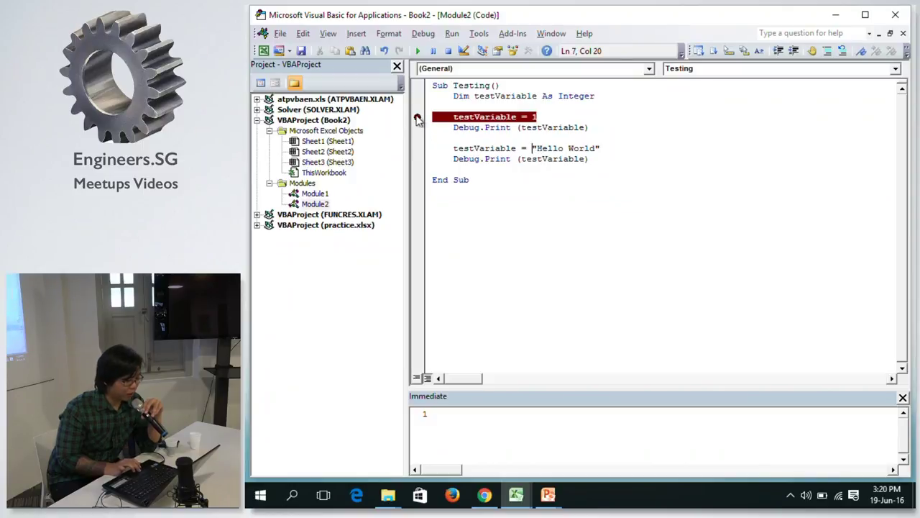
pyautogui.click(417, 117)
pyautogui.click(417, 118)
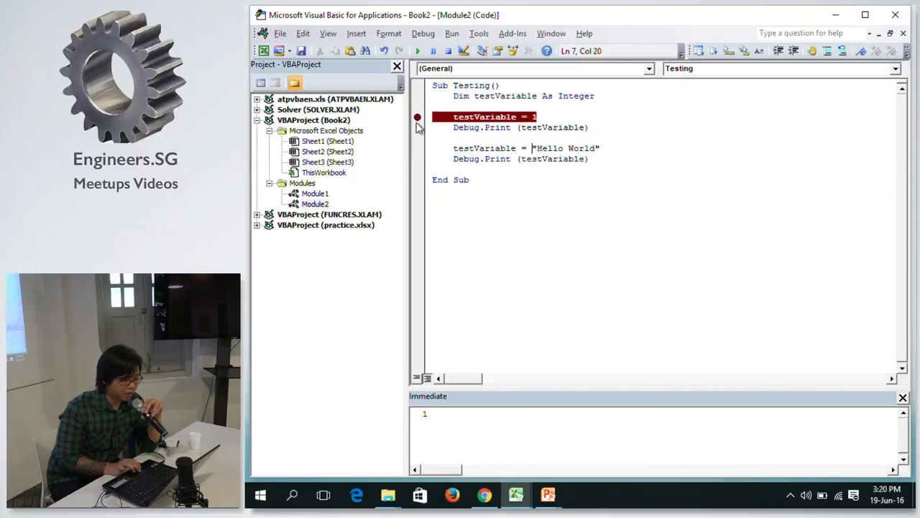
pyautogui.click(417, 119)
pyautogui.click(417, 127)
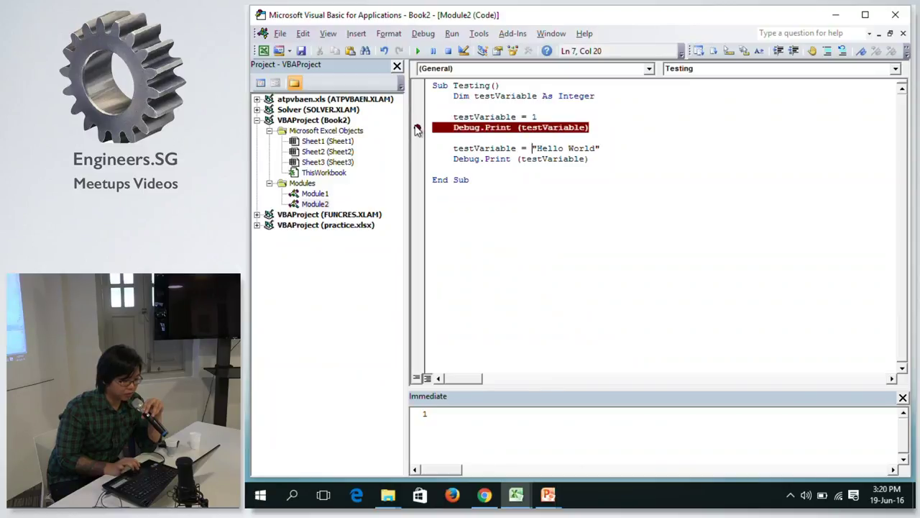
# Clear the Immediate window and step Testing through breakpoints to the Type mismatch, then end the run.
pyautogui.click(485, 454)
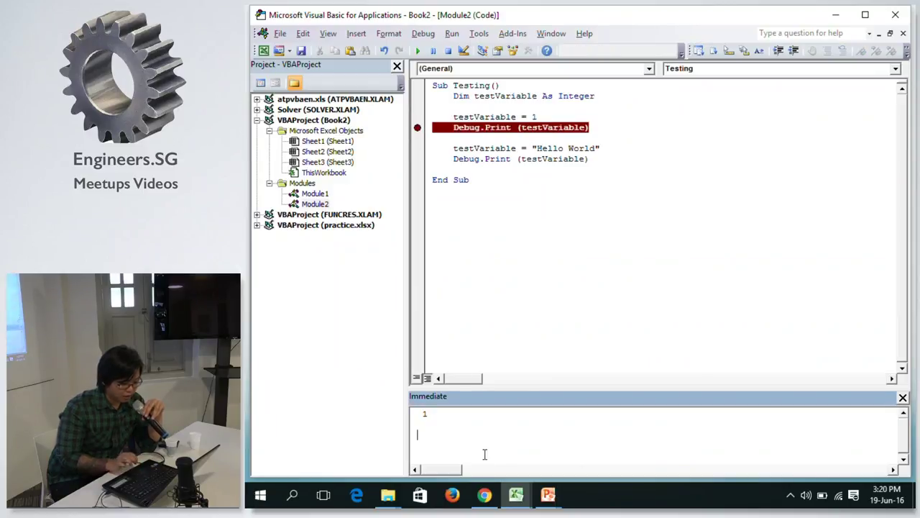
pyautogui.hotkey('ctrl', 'a')
pyautogui.press('Delete')
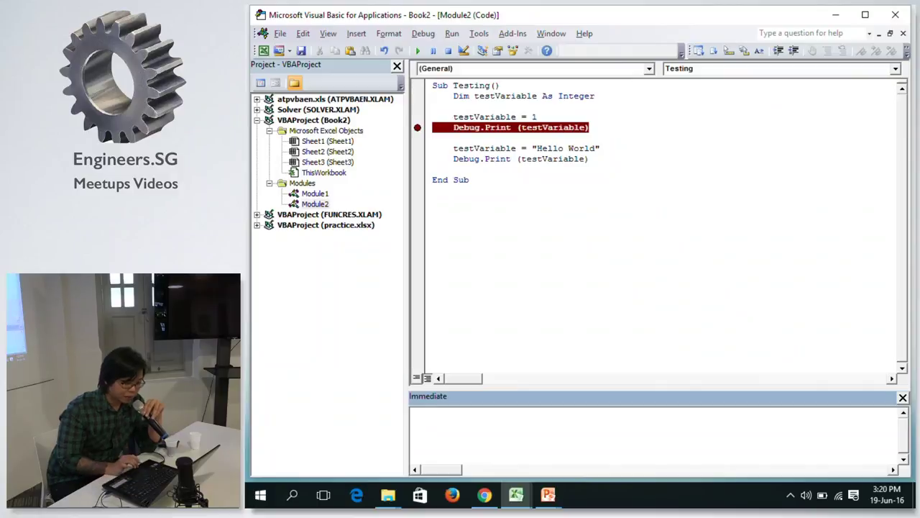
pyautogui.click(518, 134)
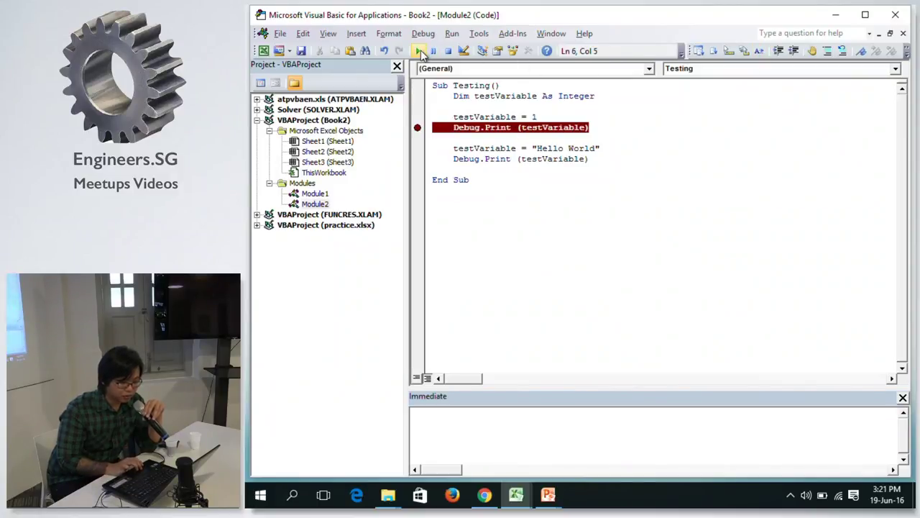
pyautogui.click(417, 51)
pyautogui.click(417, 148)
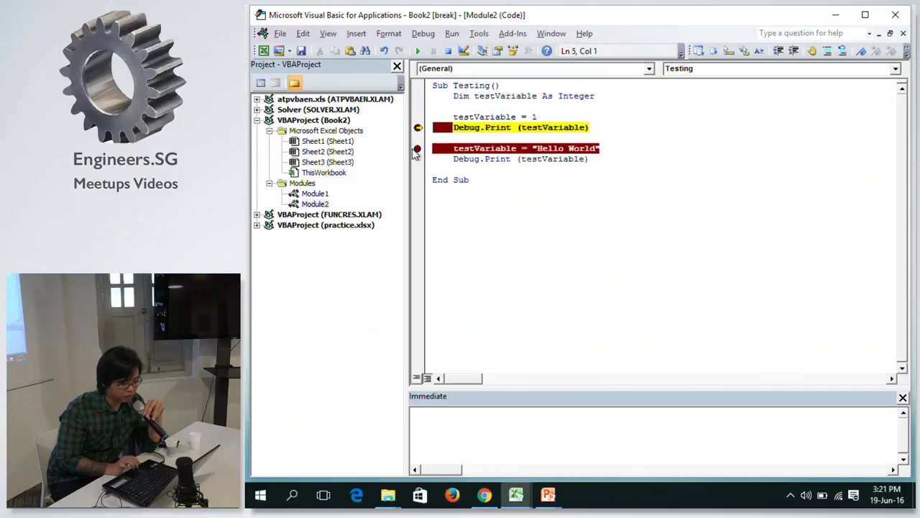
pyautogui.click(421, 52)
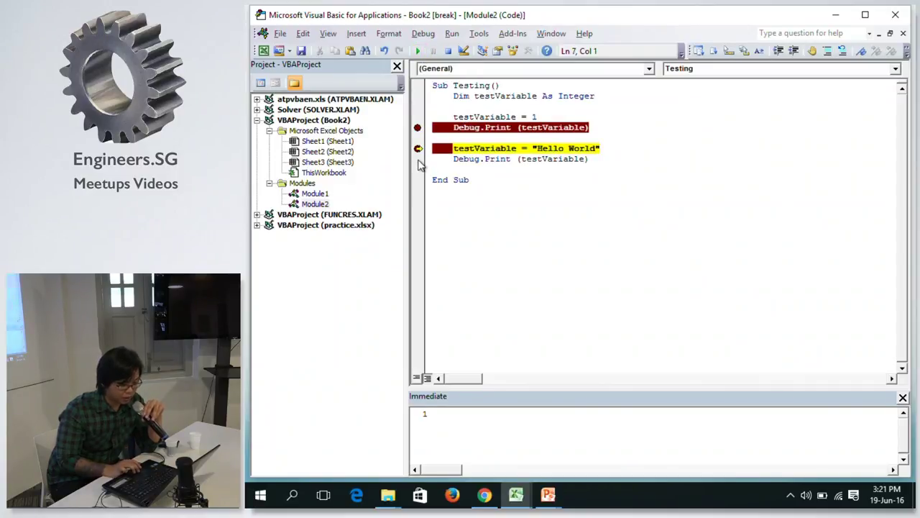
pyautogui.click(417, 159)
pyautogui.click(422, 54)
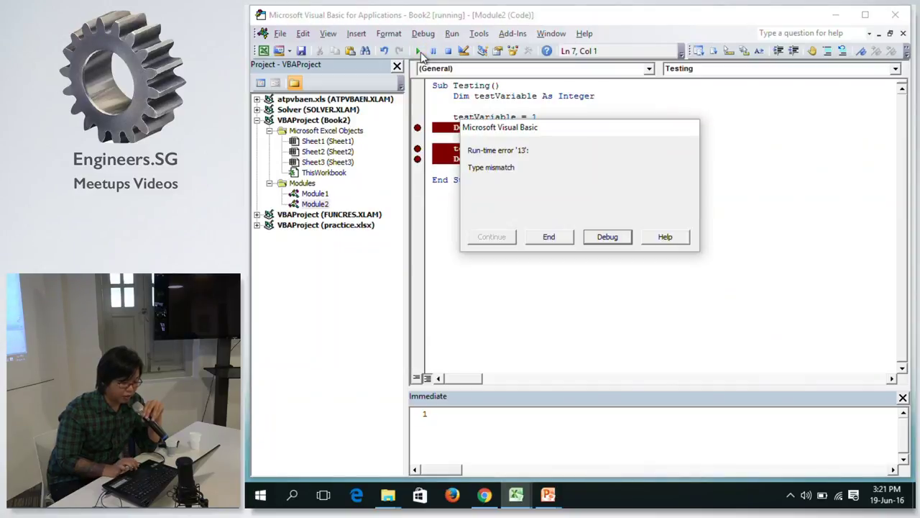
pyautogui.click(542, 242)
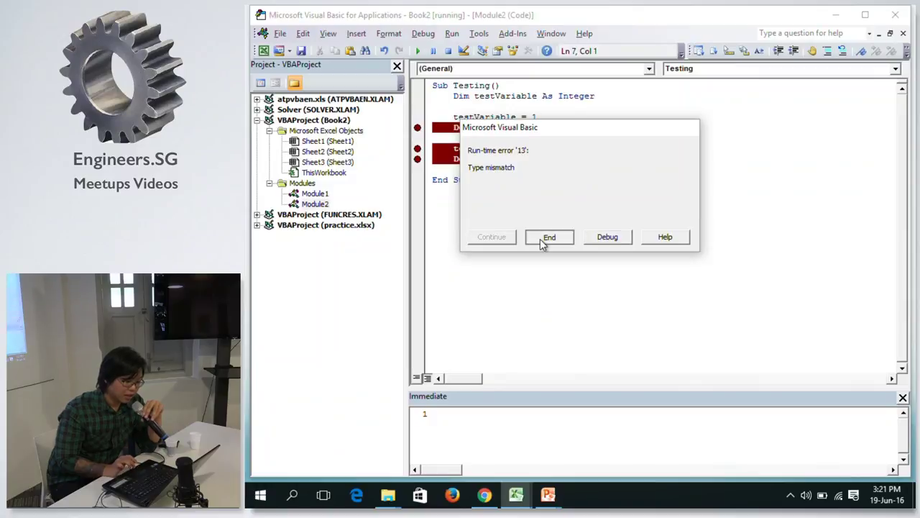
# Remove the breakpoints on both Debug.Print lines and the 'Hello World' assignment.
pyautogui.click(419, 128)
pyautogui.click(418, 148)
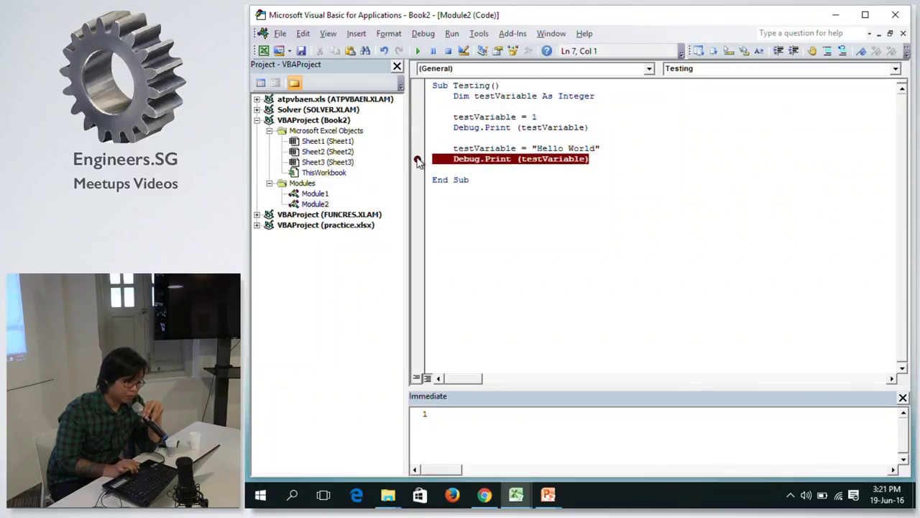
pyautogui.click(417, 159)
pyautogui.click(601, 159)
pyautogui.click(591, 128)
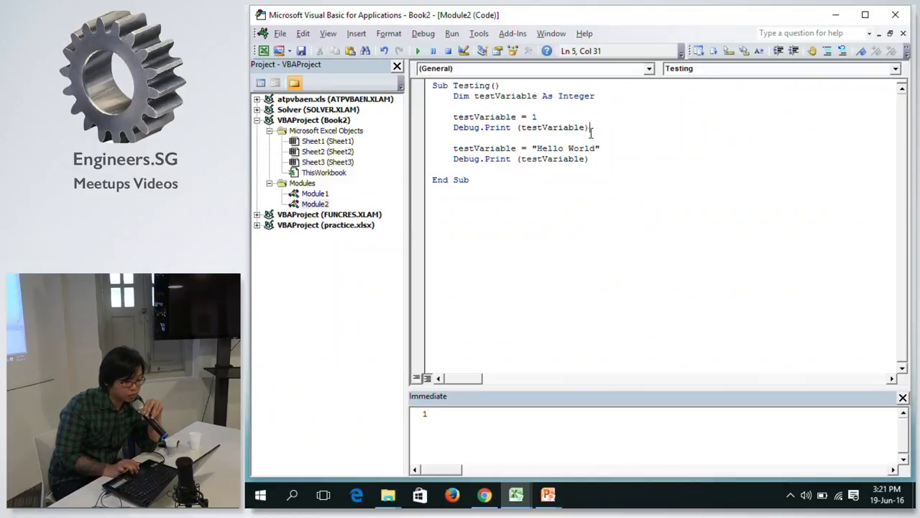
pyautogui.click(591, 117)
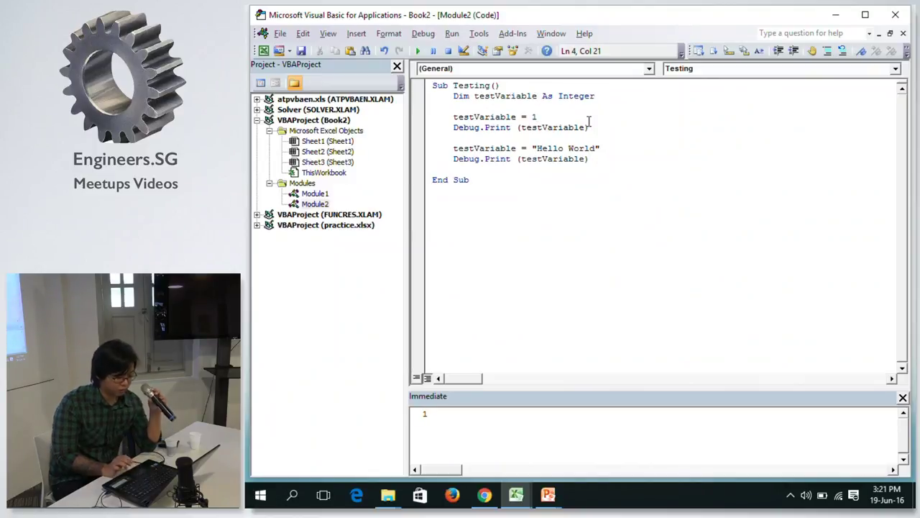
pyautogui.click(564, 95)
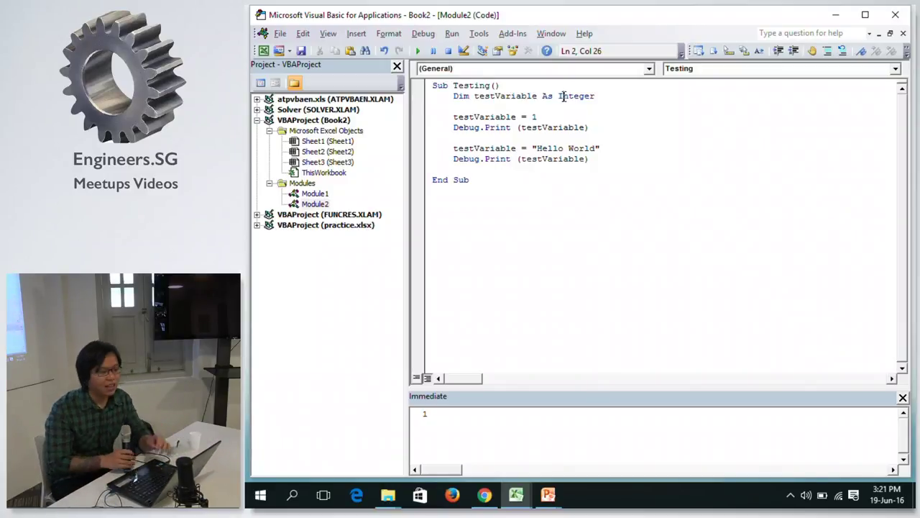
pyautogui.click(603, 155)
pyautogui.moveTo(603, 155); pyautogui.dragTo(492, 119)
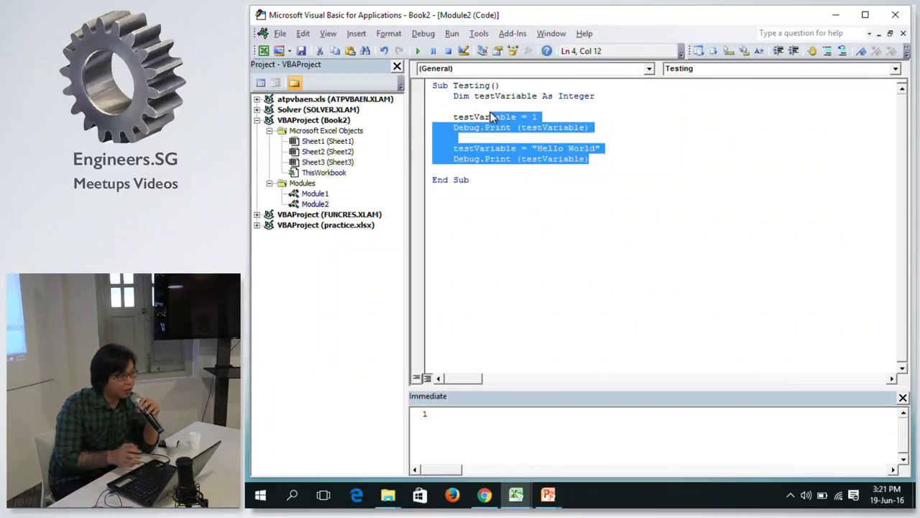
pyautogui.click(527, 96)
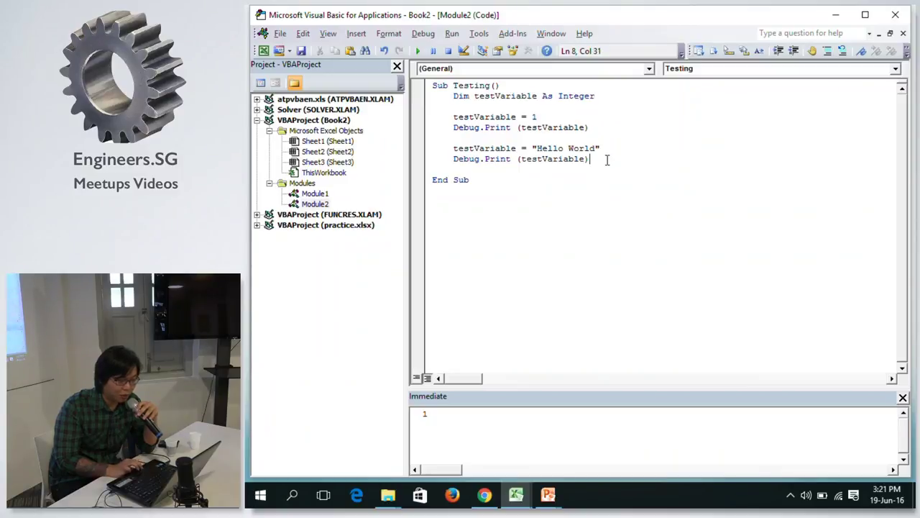
pyautogui.moveTo(607, 159); pyautogui.dragTo(457, 98)
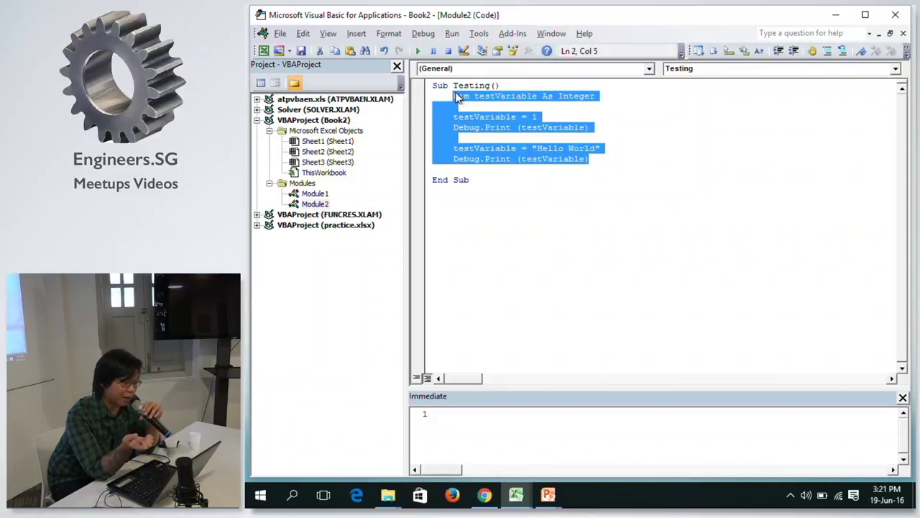
# Change testVariable's type from Integer to String and its first assignment to 'Hello'.
pyautogui.doubleClick(581, 89)
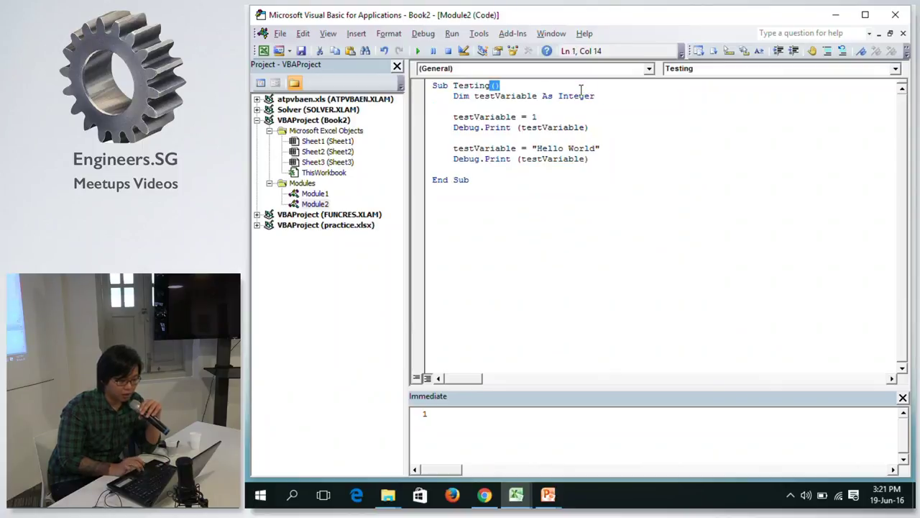
pyautogui.doubleClick(580, 96)
pyautogui.write('SA')
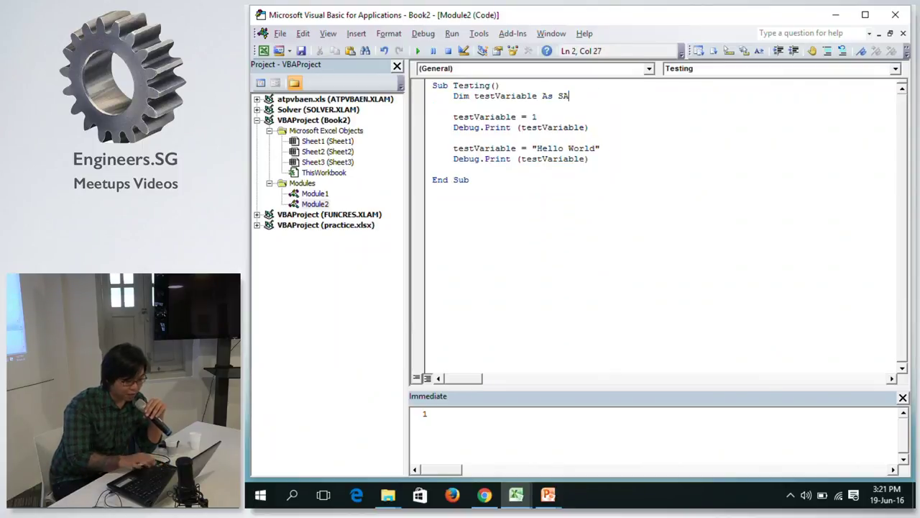
pyautogui.press('BackSpace')
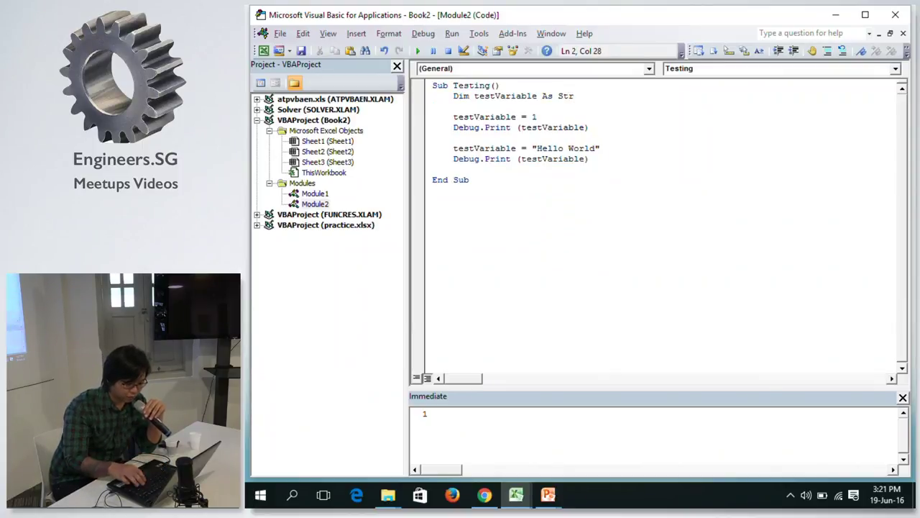
pyautogui.press('BackSpace')
pyautogui.press('BackSpace')
pyautogui.press('BackSpace')
pyautogui.write('stt')
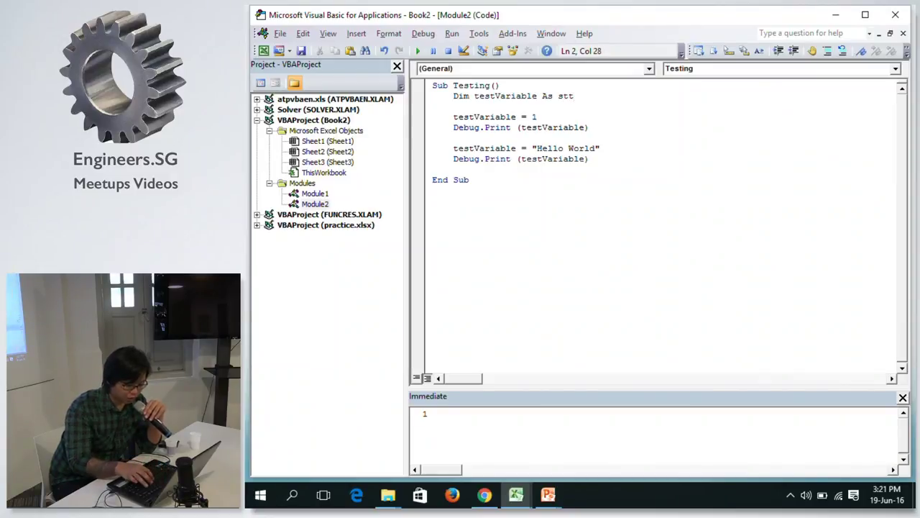
pyautogui.press('BackSpace')
pyautogui.write('ribg')
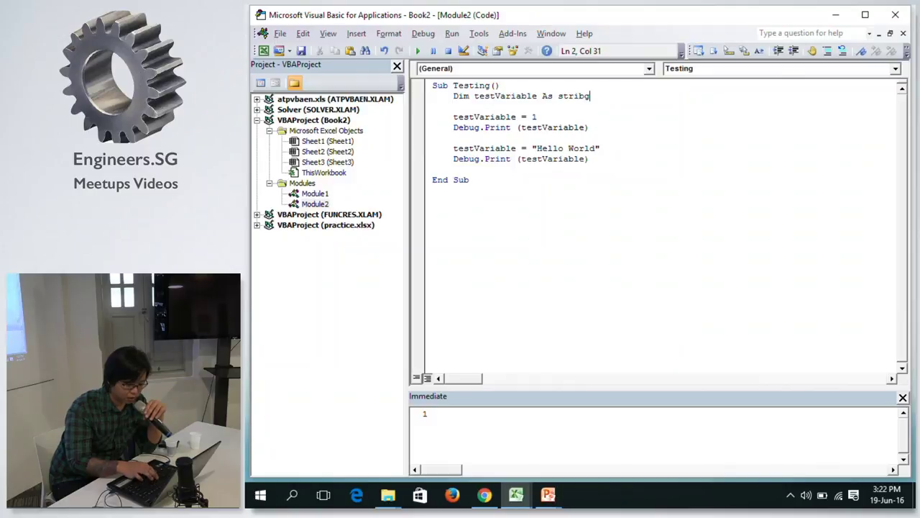
pyautogui.press('BackSpace')
pyautogui.press('BackSpace')
pyautogui.write('ng')
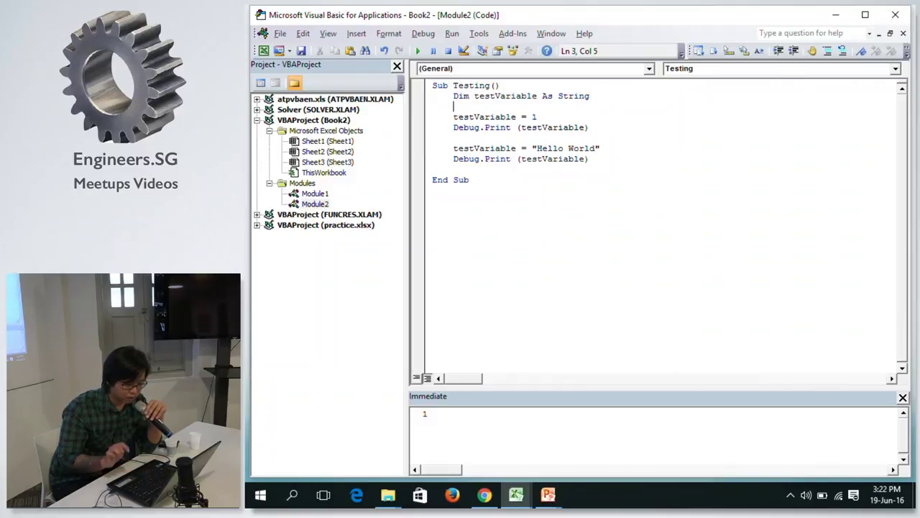
pyautogui.click(561, 118)
pyautogui.press('BackSpace')
pyautogui.write('"')
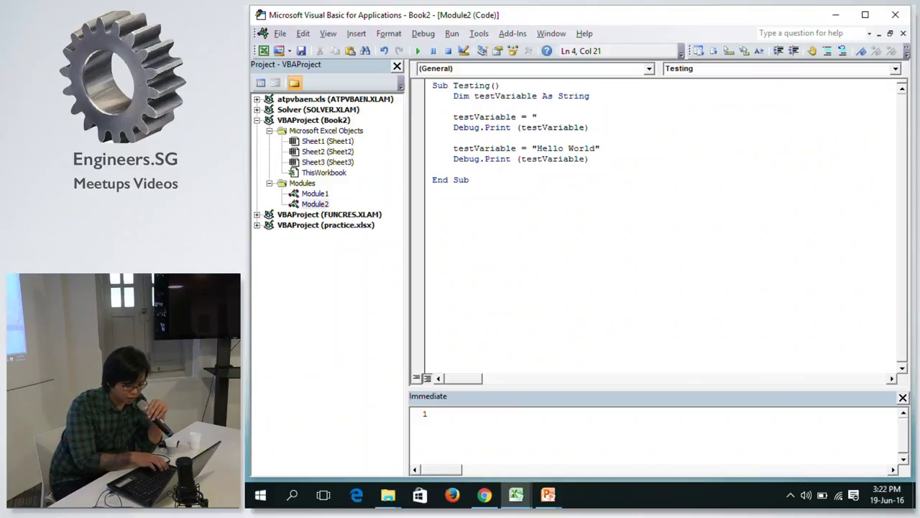
pyautogui.write('Hello"')
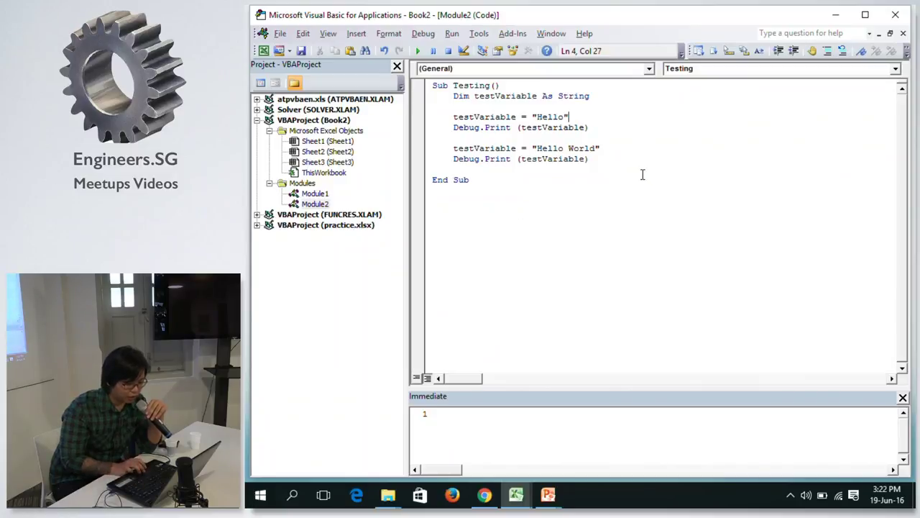
# Clear the Immediate window and run Testing, printing Hello and Hello World.
pyautogui.click(640, 173)
pyautogui.click(509, 449)
pyautogui.hotkey('ctrl', 'a')
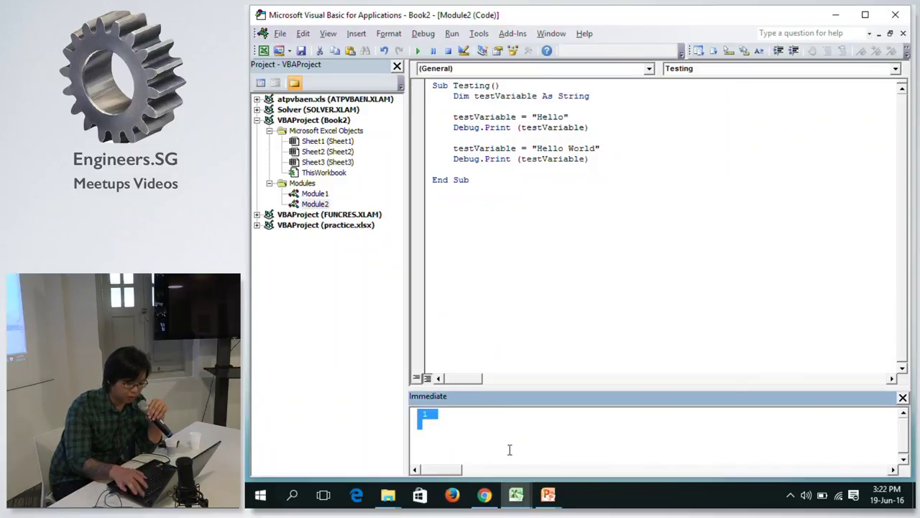
pyautogui.press('Delete')
pyautogui.click(502, 161)
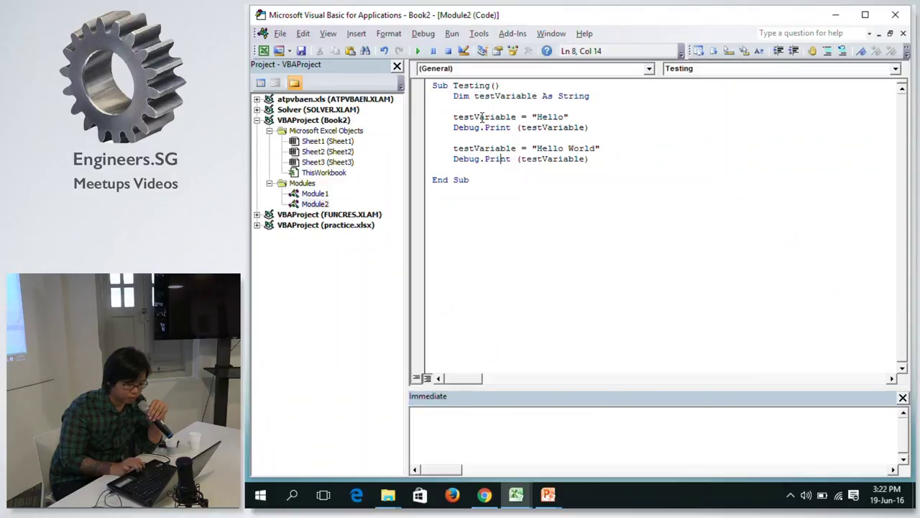
pyautogui.click(417, 52)
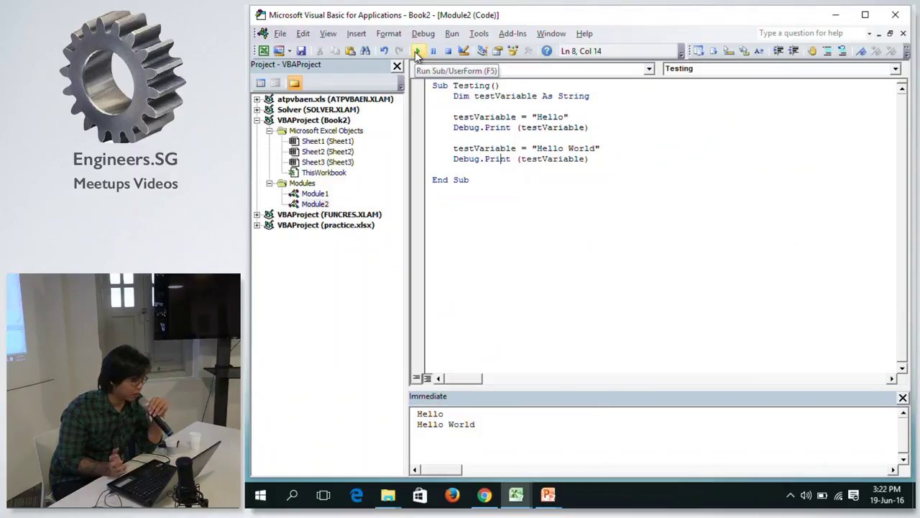
pyautogui.doubleClick(589, 96)
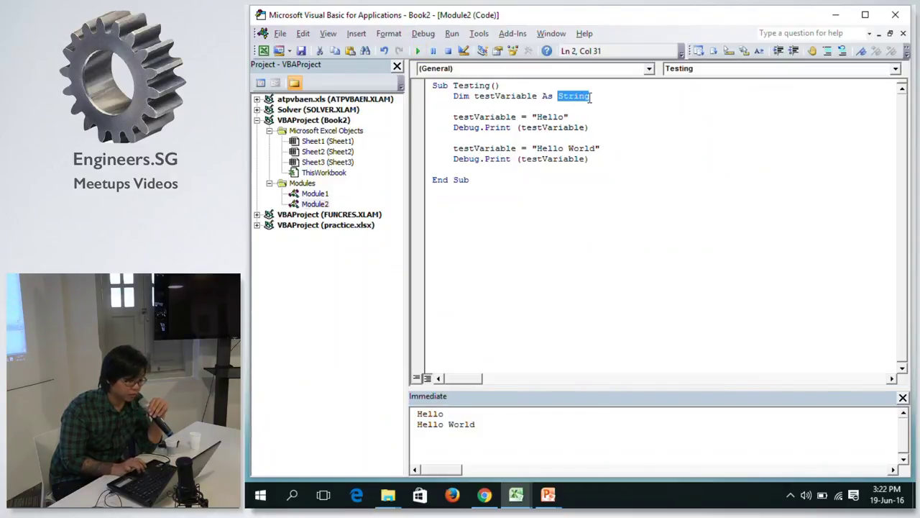
# Replace 'Hello' with 'Test 1' in the first assignment.
pyautogui.click(586, 128)
pyautogui.click(644, 142)
pyautogui.click(594, 104)
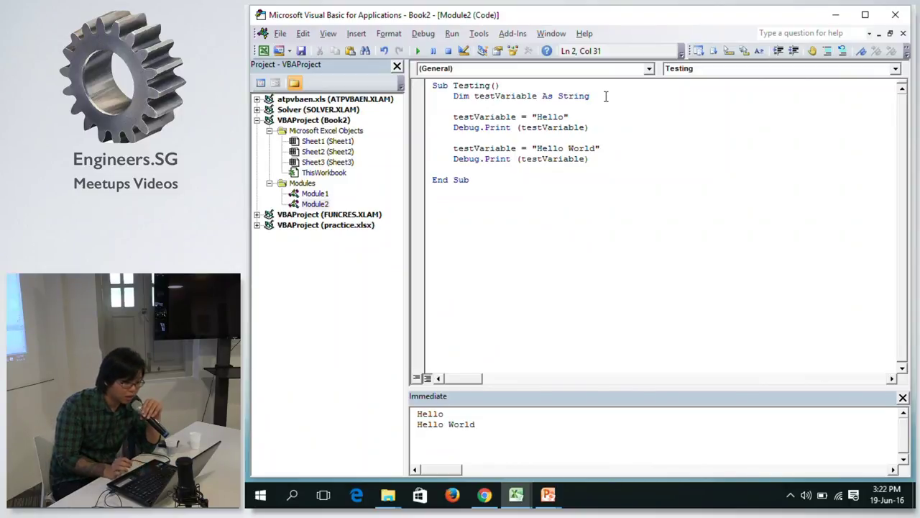
pyautogui.doubleClick(554, 117)
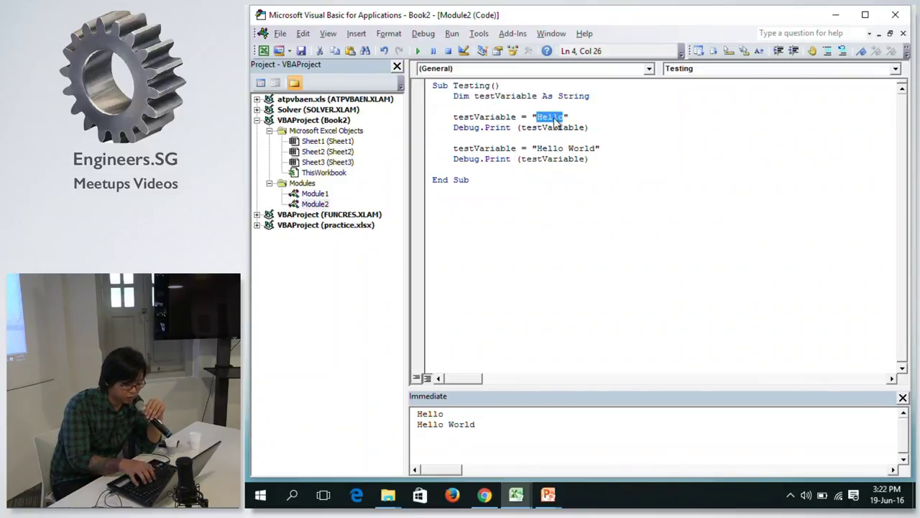
pyautogui.write('Test 1')
# Rename the declared variable to testVariable_1.
pyautogui.click(627, 98)
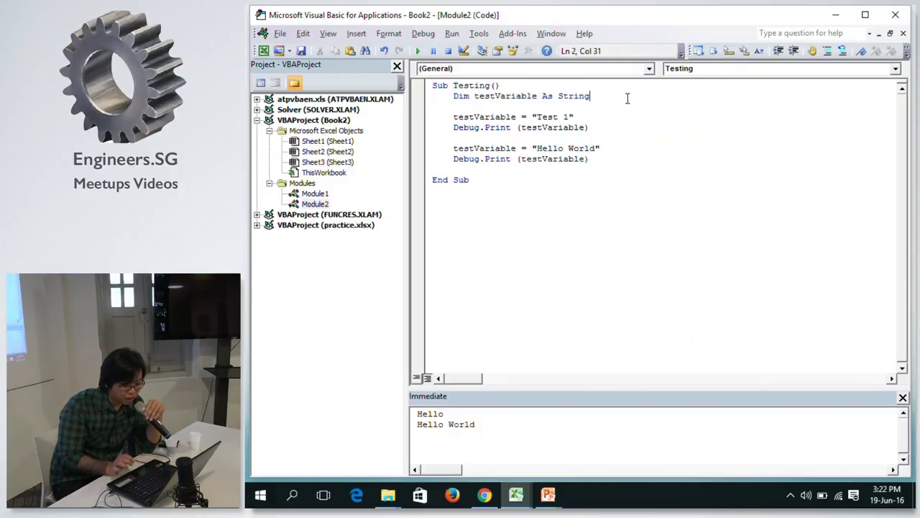
pyautogui.write(',')
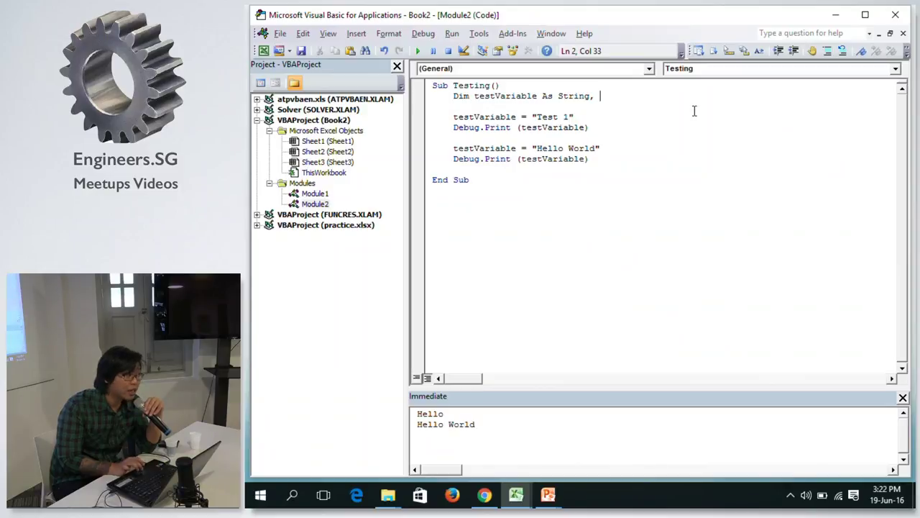
pyautogui.press('BackSpace')
pyautogui.press('BackSpace')
pyautogui.press('Return')
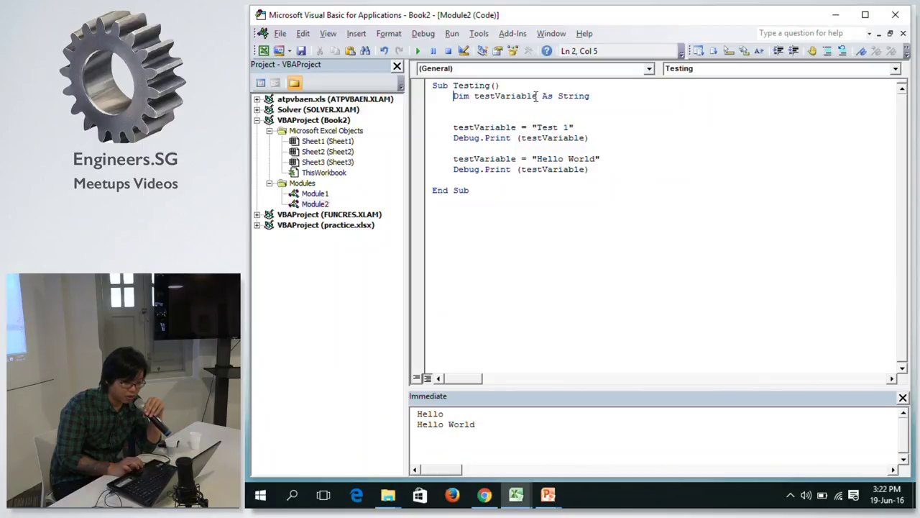
pyautogui.write('_1')
pyautogui.click(454, 107)
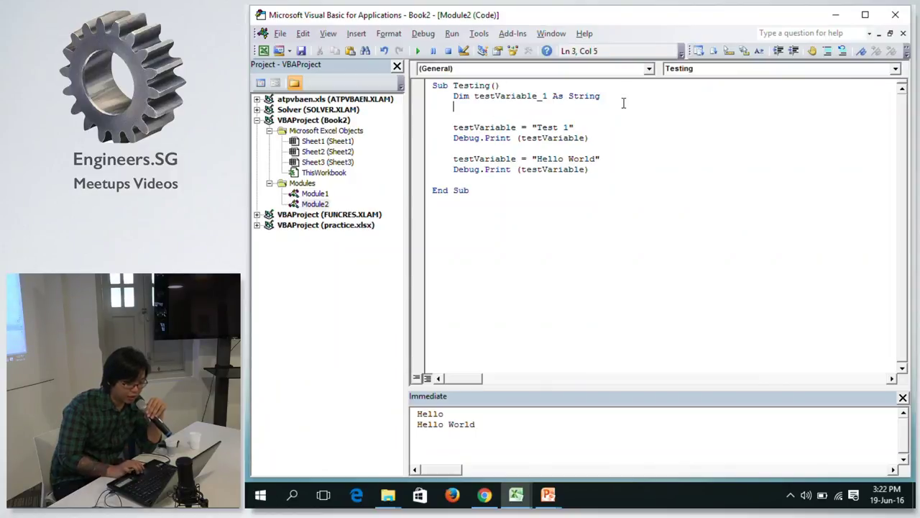
# Duplicate the declaration below as testVariable_2 As String.
pyautogui.moveTo(620, 99); pyautogui.dragTo(456, 100)
pyautogui.hotkey('ctrl', 'c')
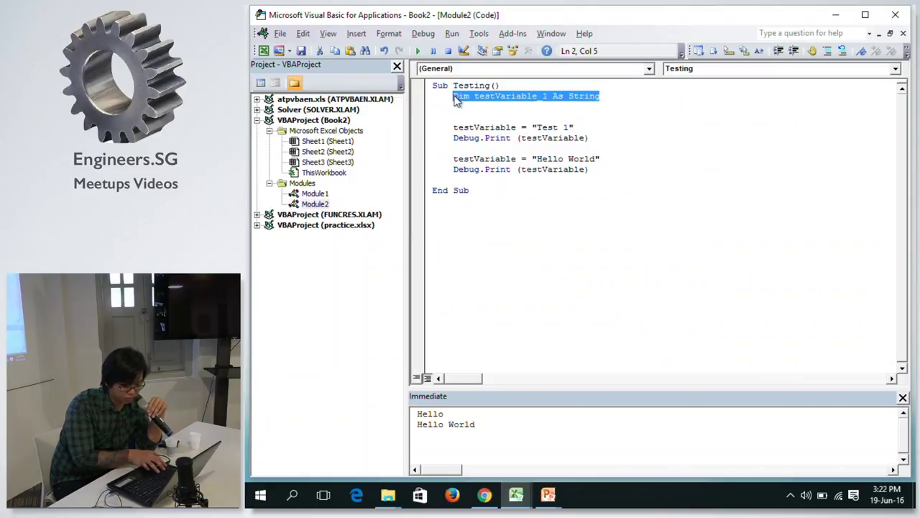
pyautogui.click(459, 104)
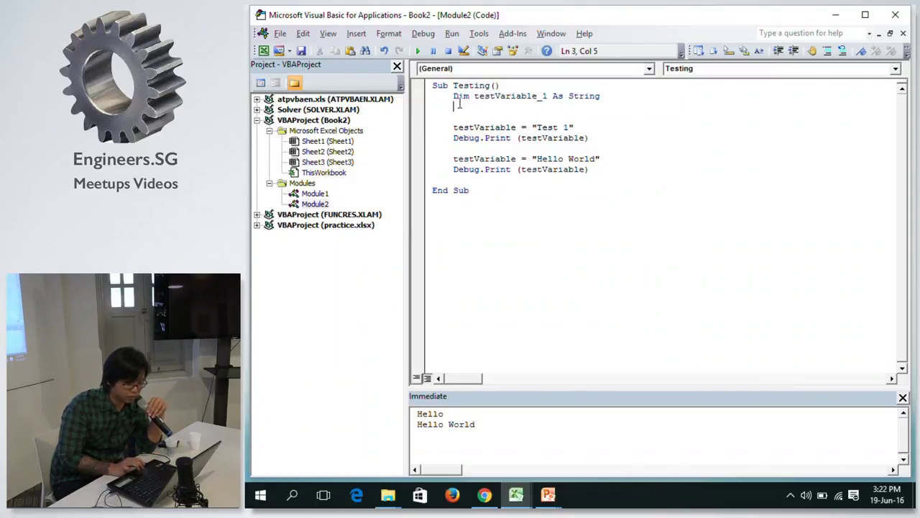
pyautogui.hotkey('ctrl', 'v')
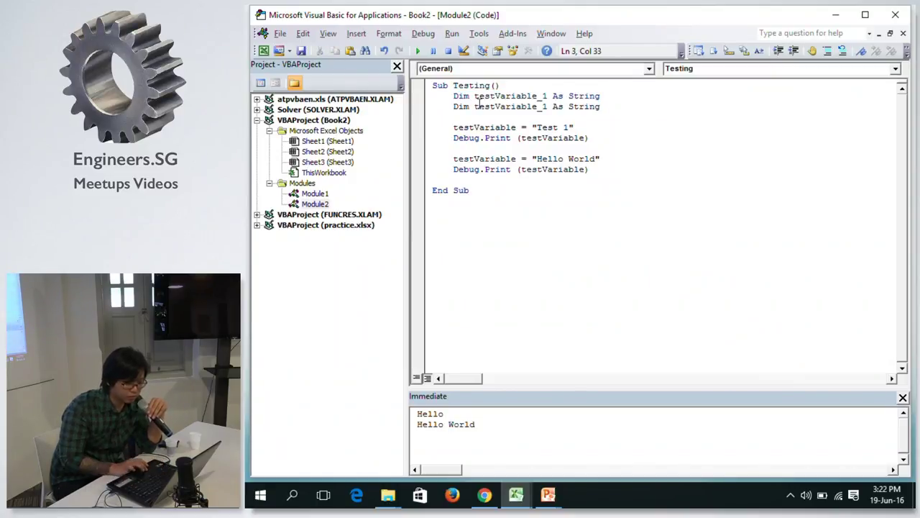
pyautogui.click(543, 107)
pyautogui.press('BackSpace')
pyautogui.write('2')
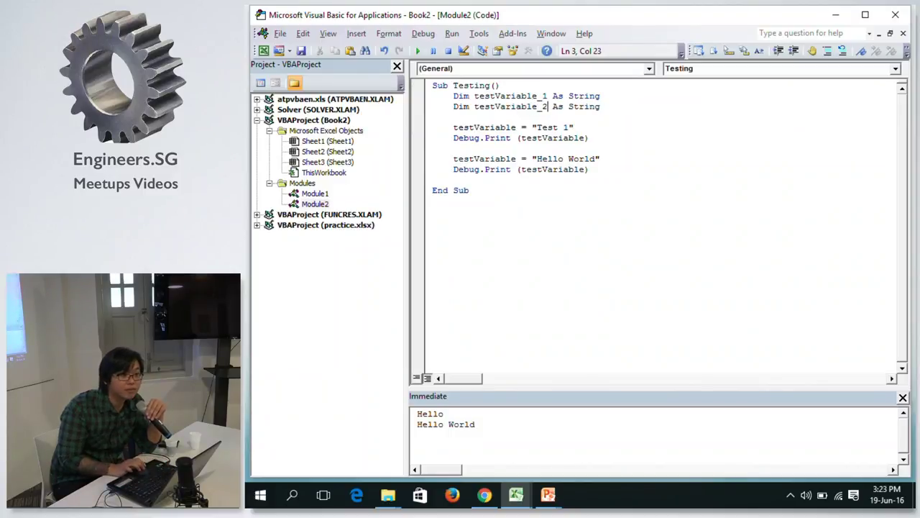
pyautogui.click(610, 108)
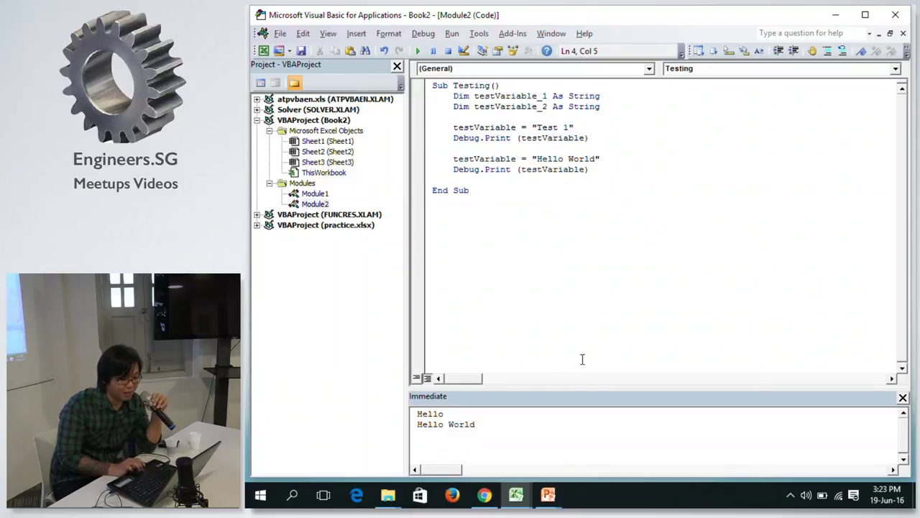
pyautogui.click(539, 443)
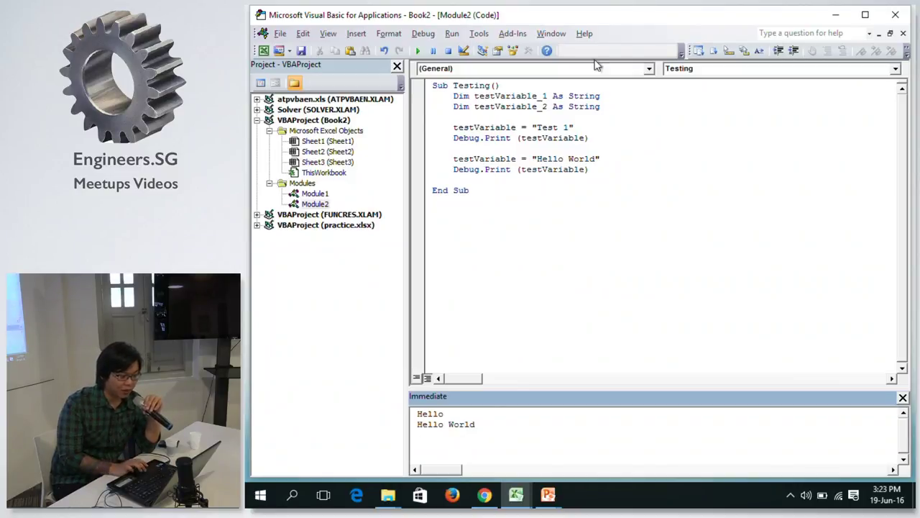
pyautogui.click(521, 106)
pyautogui.click(612, 95)
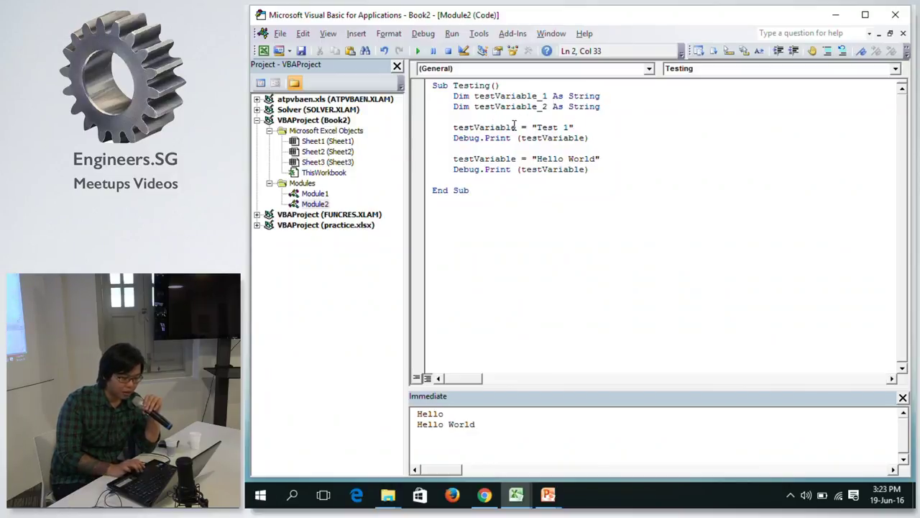
pyautogui.doubleClick(512, 127)
# Rename the first variable to testVariable_1 in its assignment and its Debug.Print line.
pyautogui.write('test')
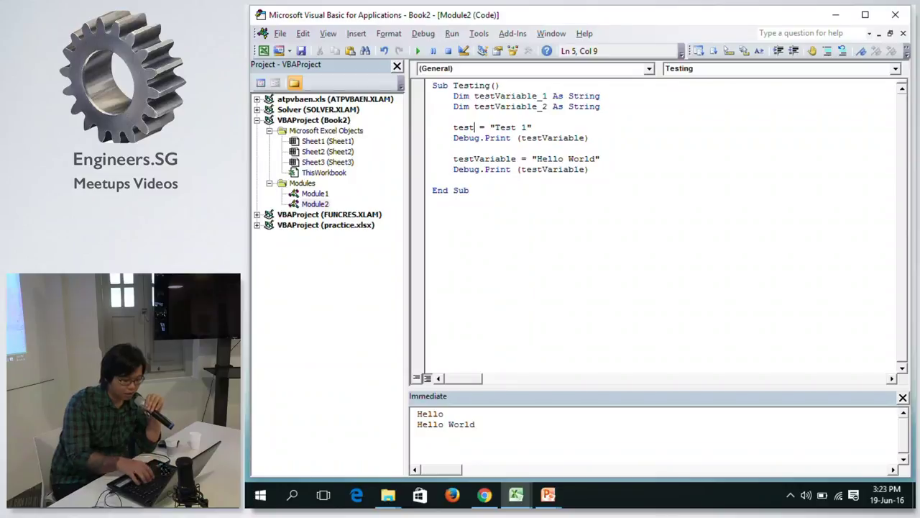
pyautogui.write('Var')
pyautogui.press('BackSpace')
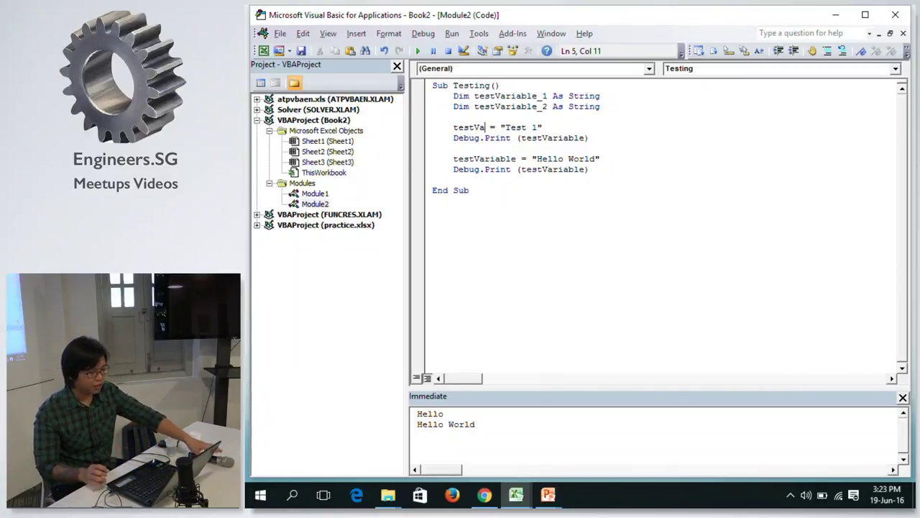
pyautogui.write('r')
pyautogui.write('iable_1')
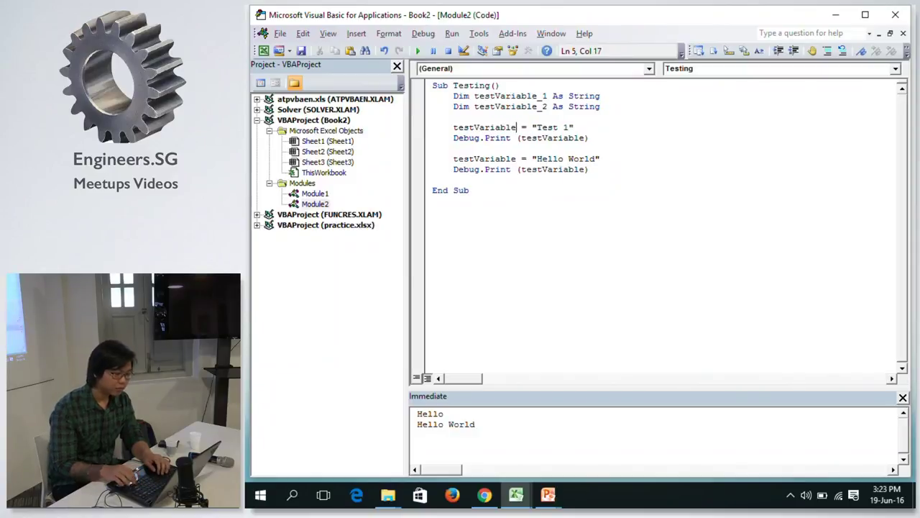
pyautogui.click(573, 127)
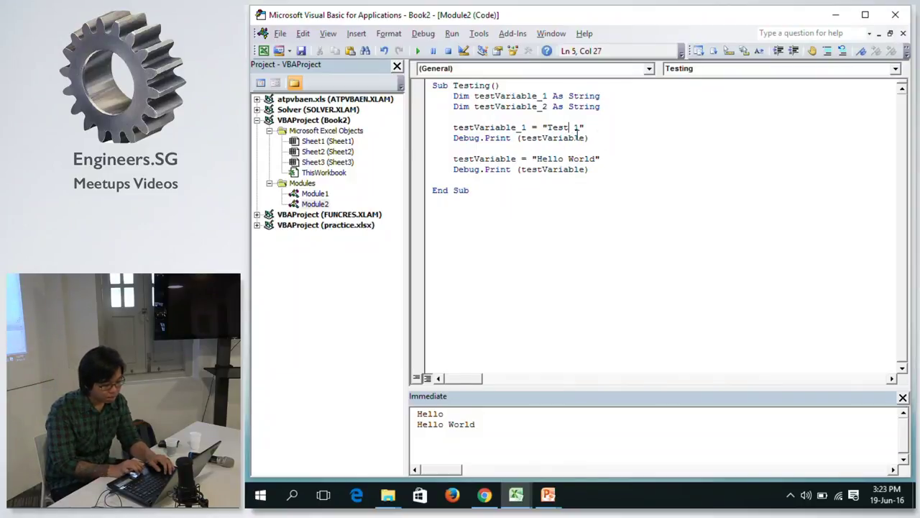
pyautogui.doubleClick(566, 138)
pyautogui.write('test')
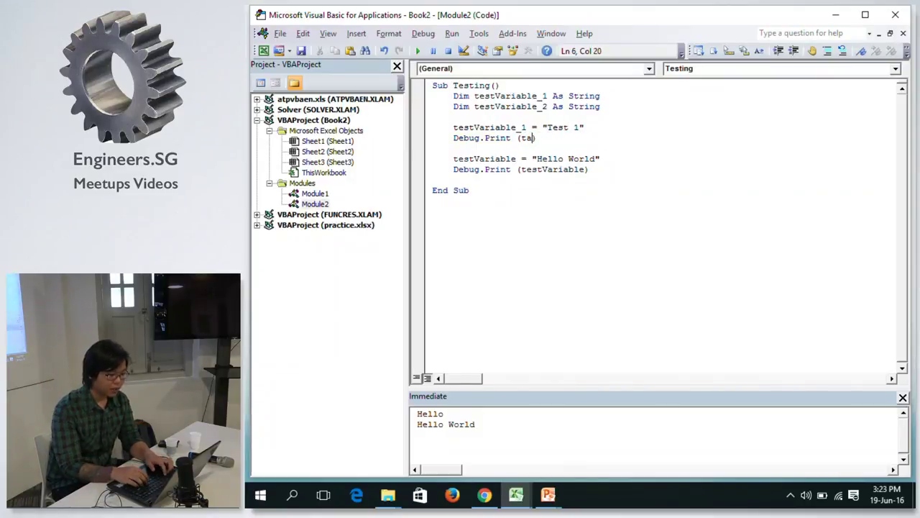
pyautogui.write('variable_1')
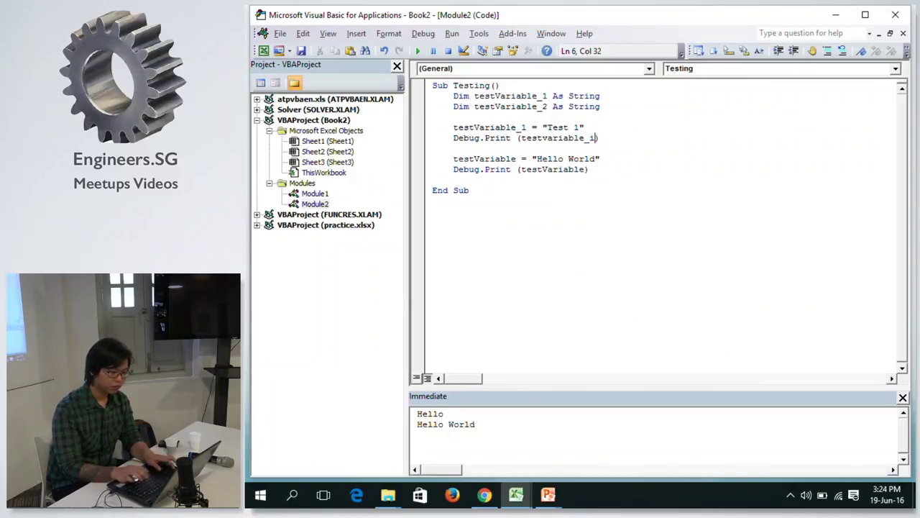
pyautogui.press('Down')
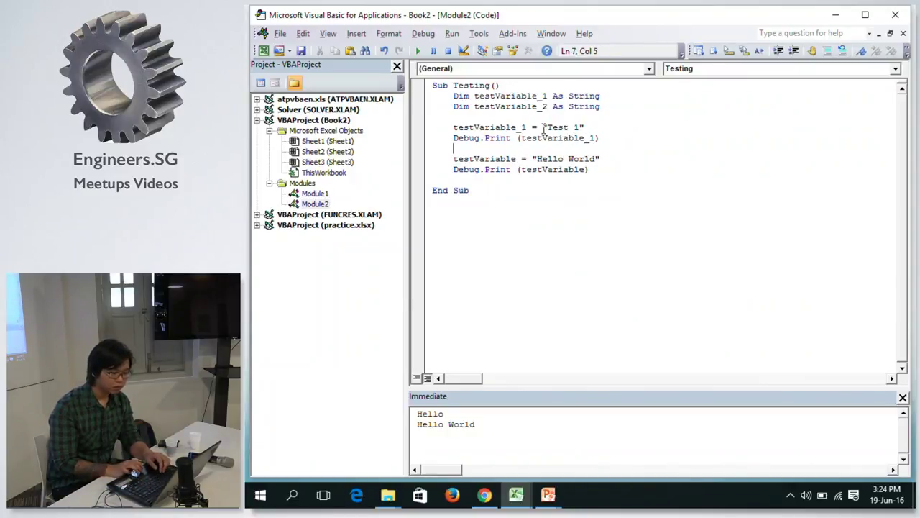
pyautogui.doubleClick(518, 128)
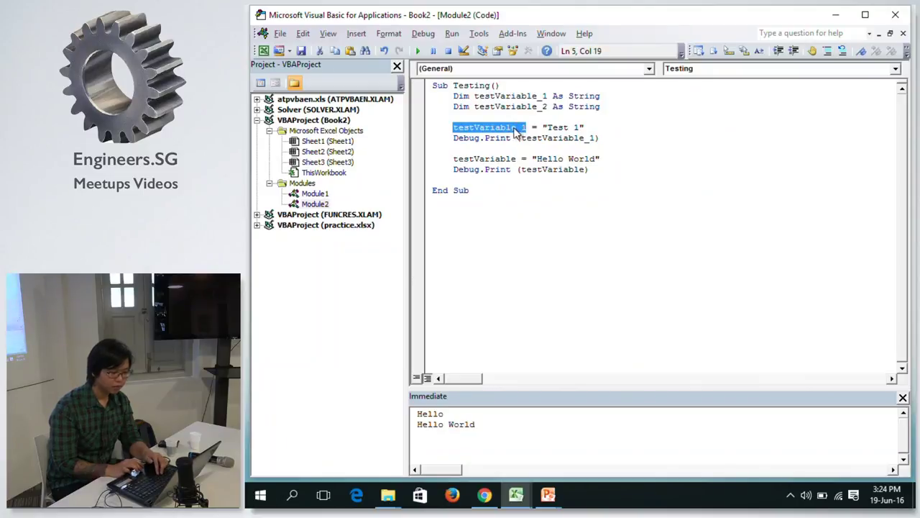
# Rename the second assignment's variable to testVariable_2.
pyautogui.click(483, 159)
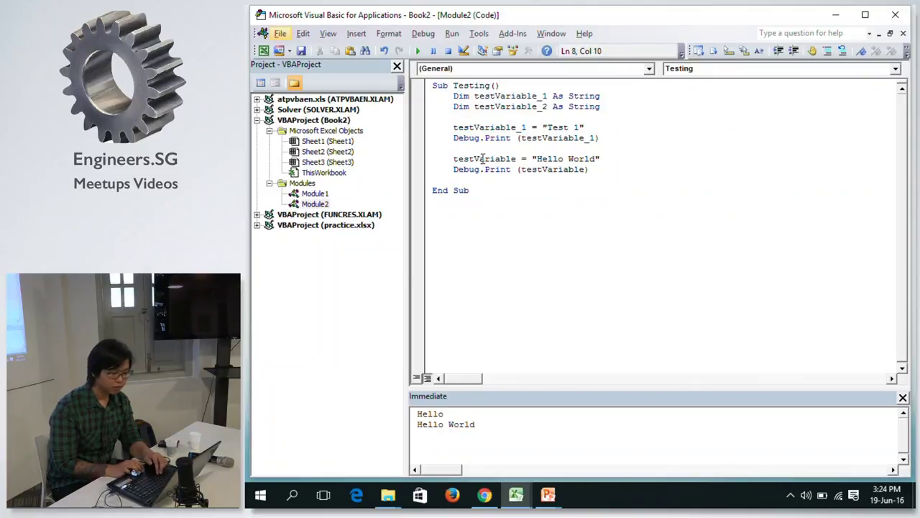
pyautogui.doubleClick(499, 160)
pyautogui.hotkey('alt', 'v')
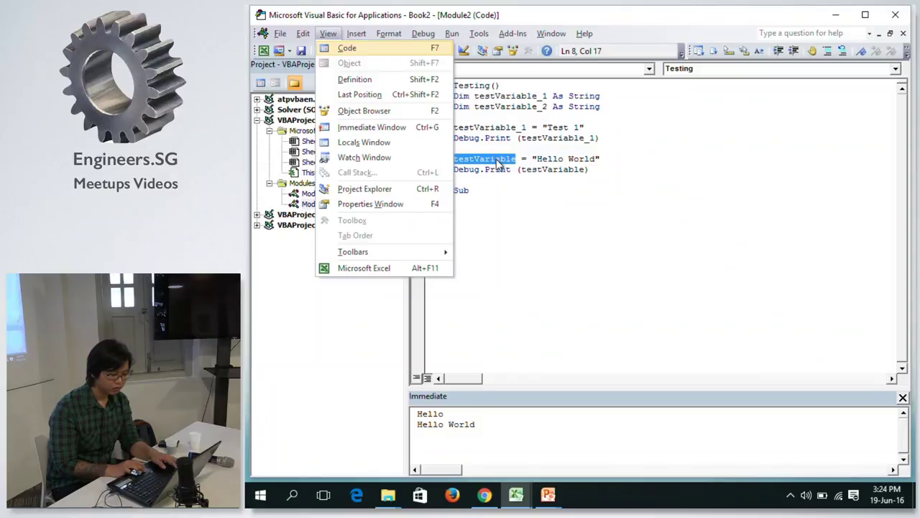
pyautogui.press('Escape')
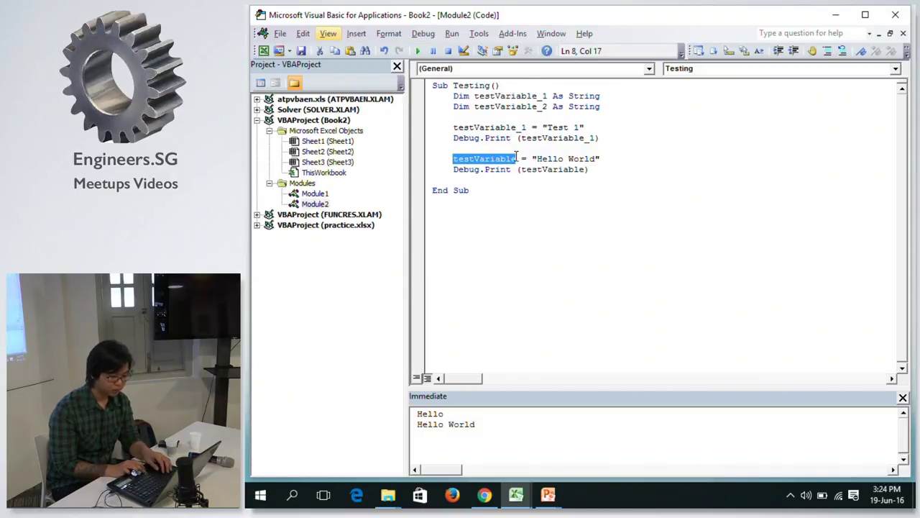
pyautogui.press('Right')
pyautogui.click(517, 158)
pyautogui.write('_2')
pyautogui.press('Down')
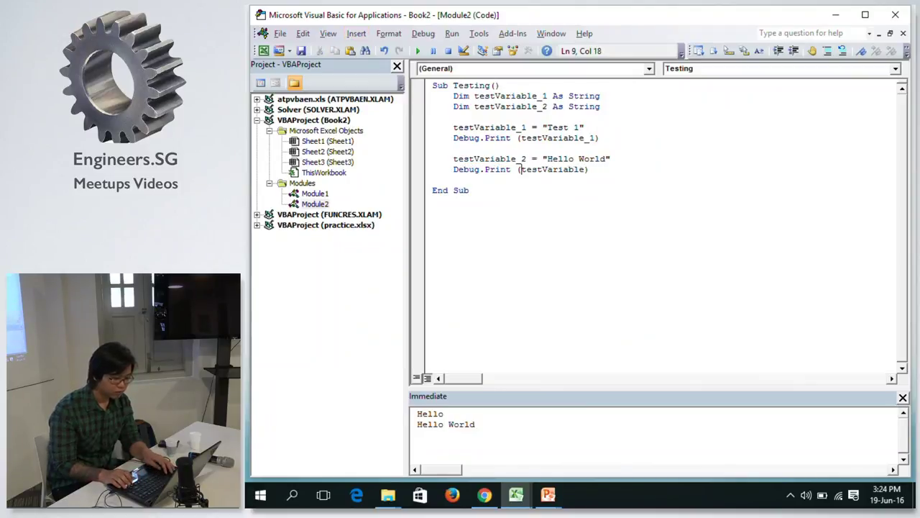
# Change the second Debug.Print line to print testVariable_2.
pyautogui.press('alt')
pyautogui.press('Right')
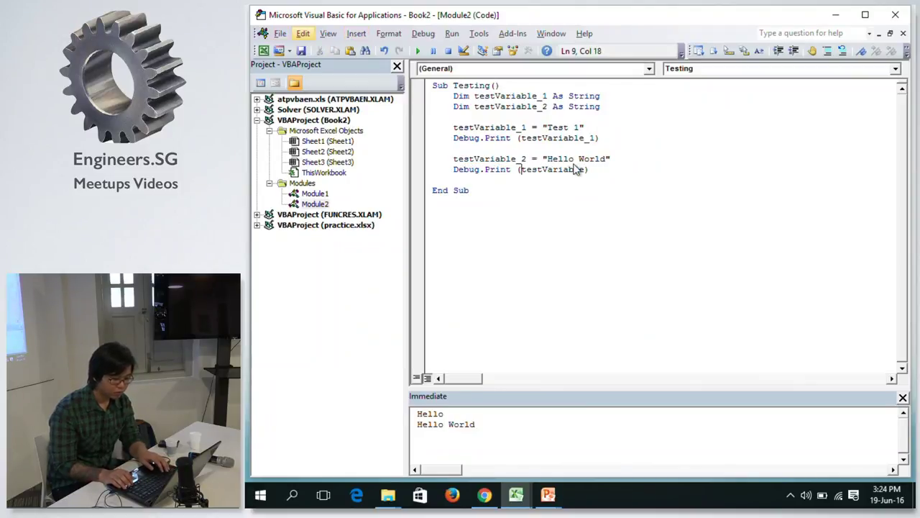
pyautogui.press('XF86AudioLowerVolume')
pyautogui.press('Escape')
pyautogui.press('End')
pyautogui.hotkey('shift', 'Down')
pyautogui.hotkey('shift', 'Down')
pyautogui.press('Left')
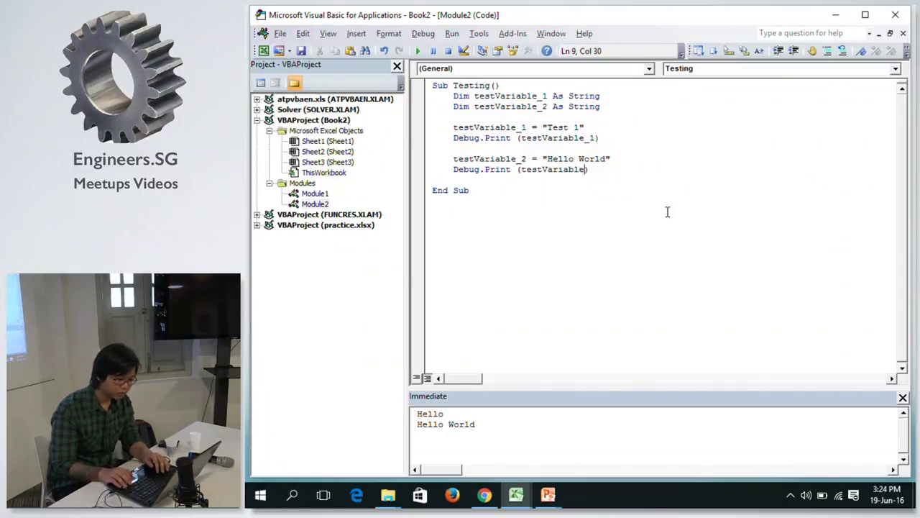
pyautogui.write('_2')
pyautogui.press('Down')
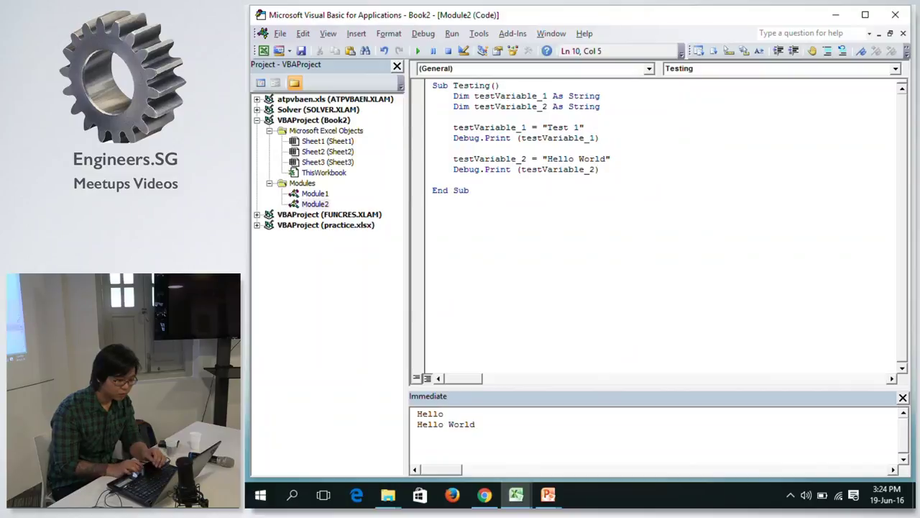
# Replace "Hello World" with "Test 2" in the second assignment.
pyautogui.click(549, 159)
pyautogui.keyDown('shift'); pyautogui.click(608, 158); pyautogui.keyUp('shift')
pyautogui.write('Test 2')
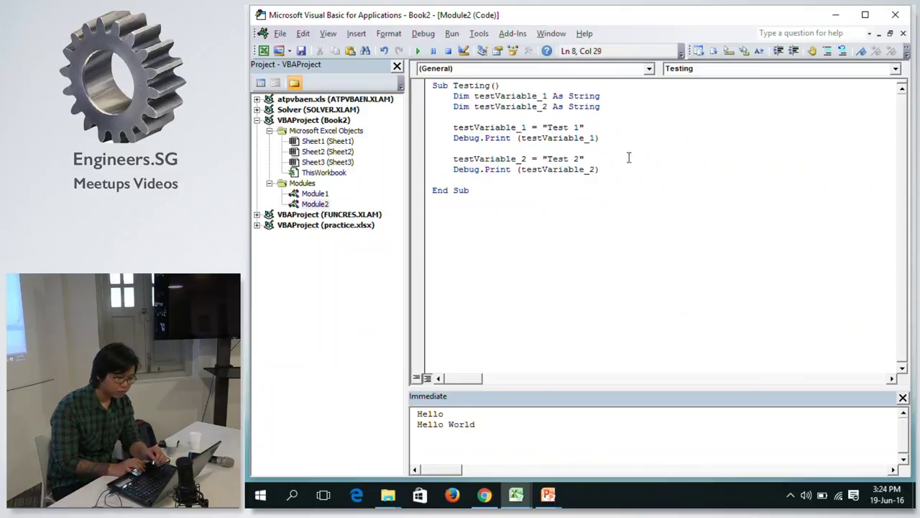
pyautogui.press('End')
pyautogui.press('Up')
pyautogui.press('Up')
pyautogui.press('End')
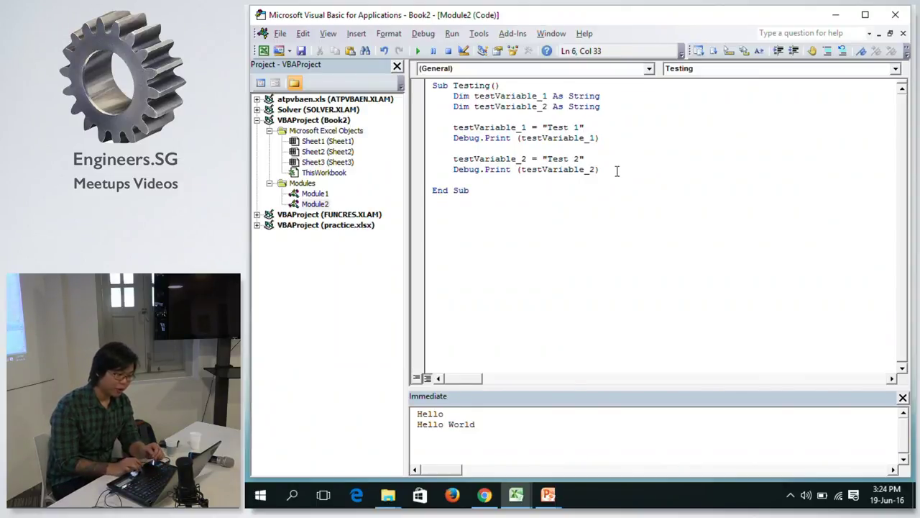
pyautogui.click(617, 149)
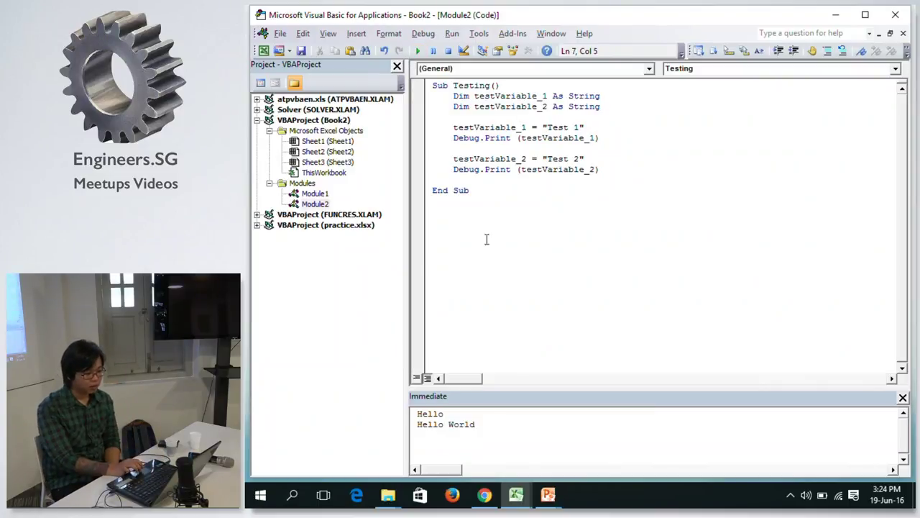
# Clear the old output from the Immediate window.
pyautogui.click(506, 436)
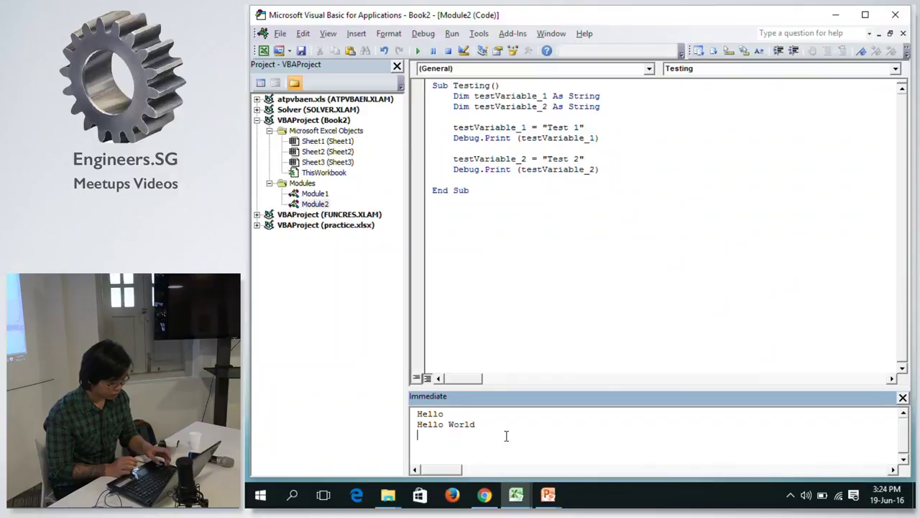
pyautogui.hotkey('ctrl', 'a')
pyautogui.press('Delete')
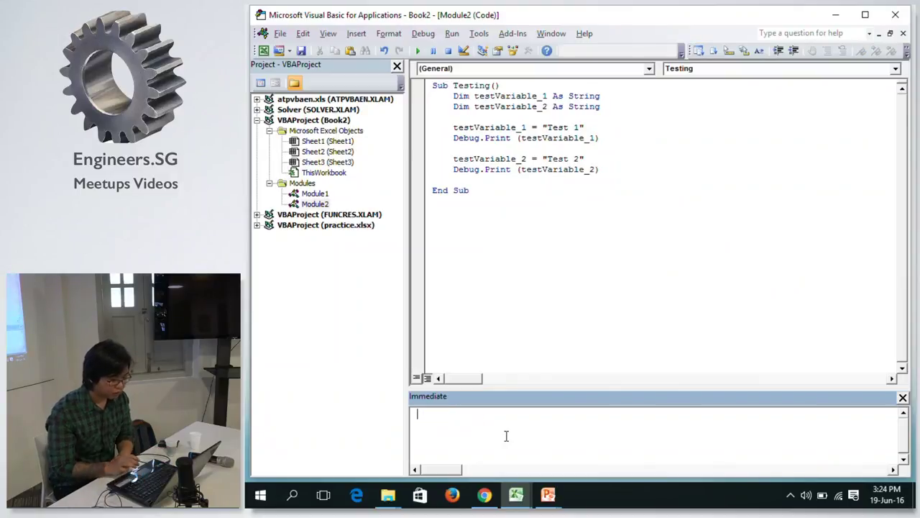
pyautogui.click(651, 138)
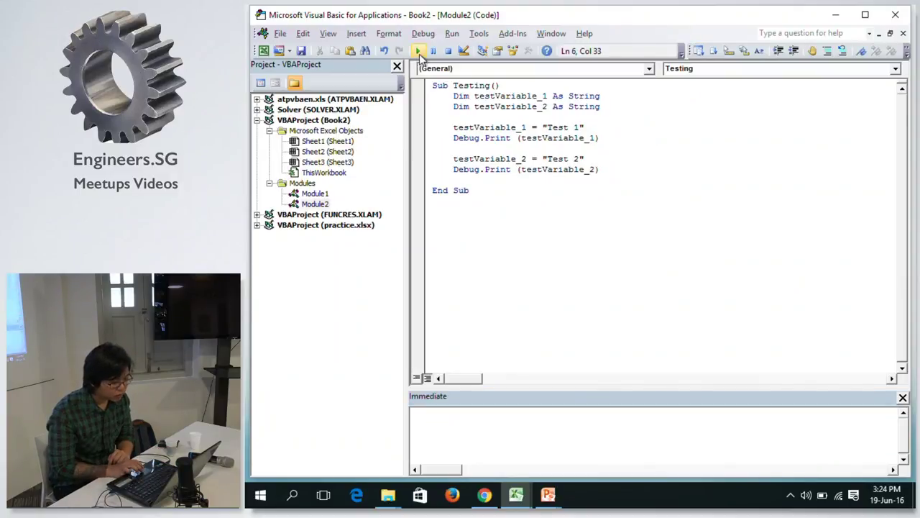
# Run Testing to print Test 1 and Test 2, then merge both declarations into one comma-separated Dim line.
pyautogui.click(428, 52)
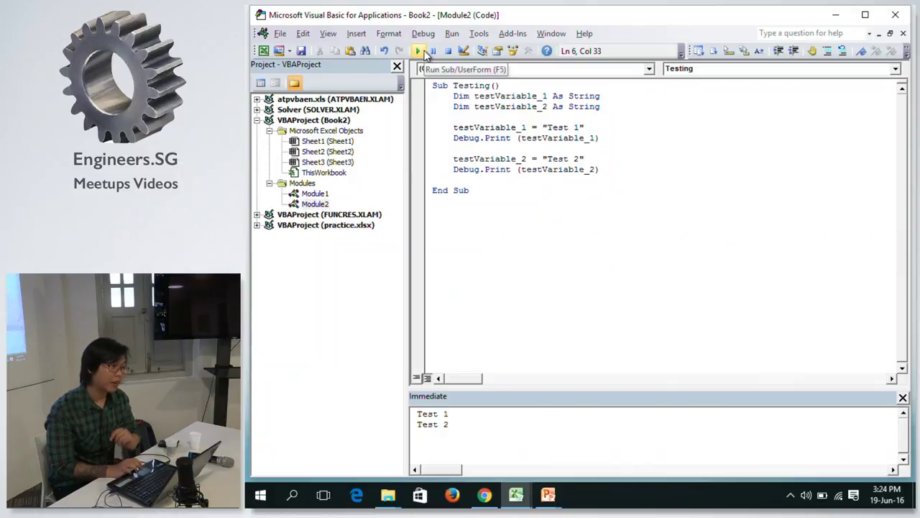
pyautogui.click(627, 161)
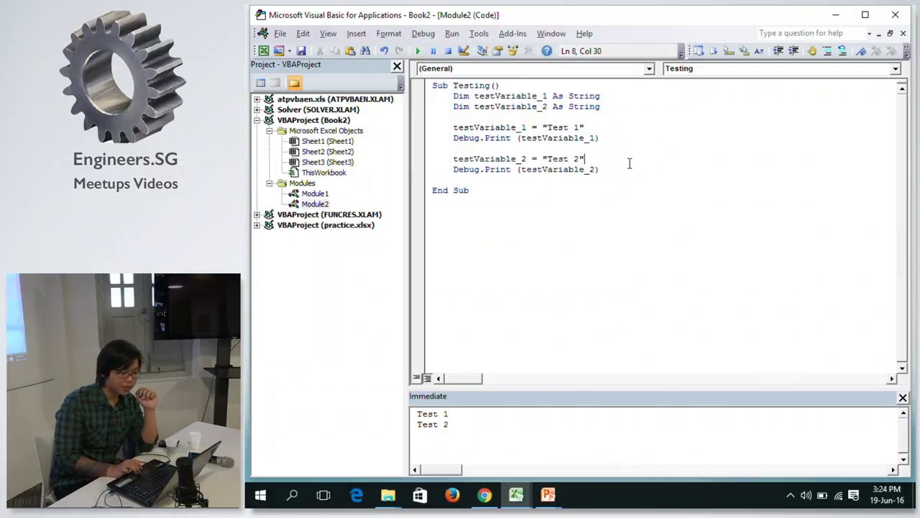
pyautogui.click(473, 106)
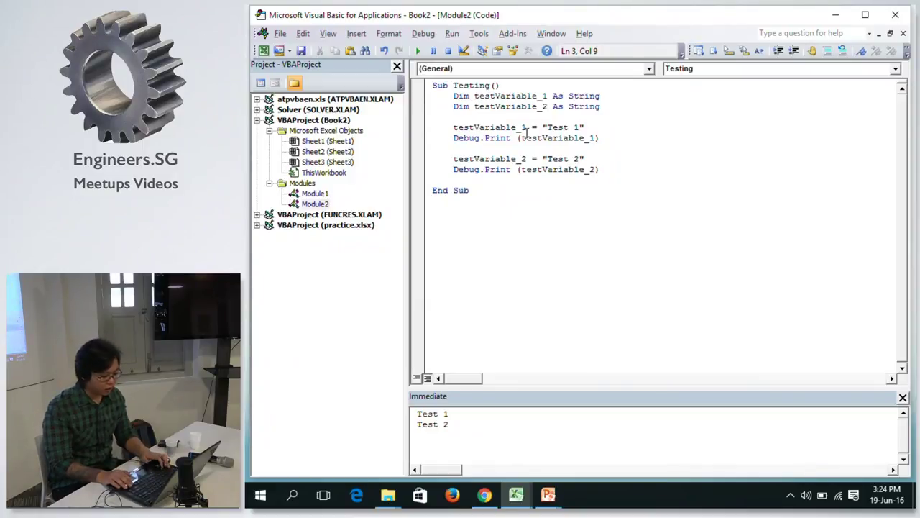
pyautogui.hotkey('shift', 'Home')
pyautogui.press('BackSpace')
pyautogui.press('BackSpace')
pyautogui.press('BackSpace')
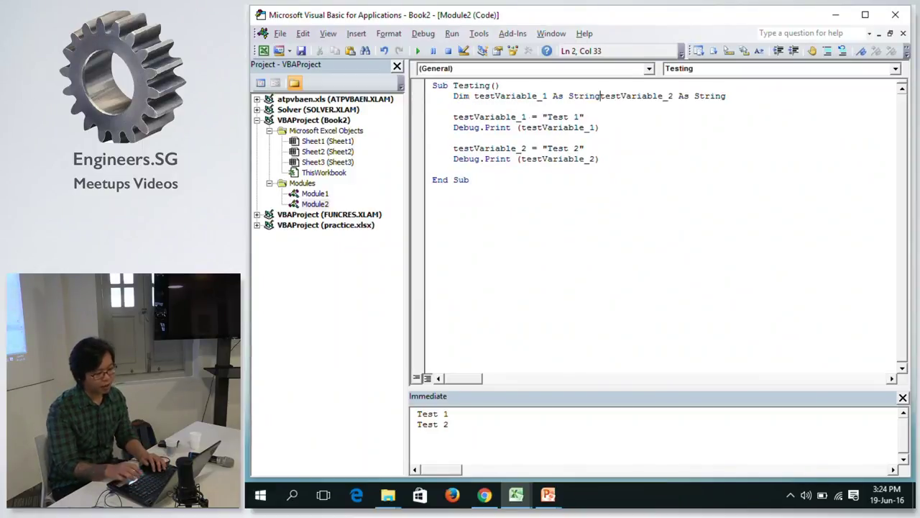
pyautogui.write(',')
pyautogui.click(566, 105)
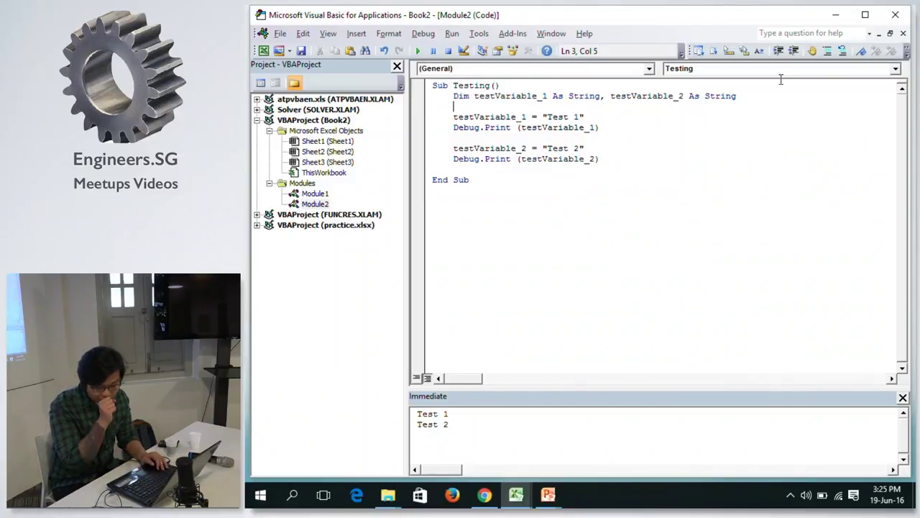
pyautogui.click(680, 161)
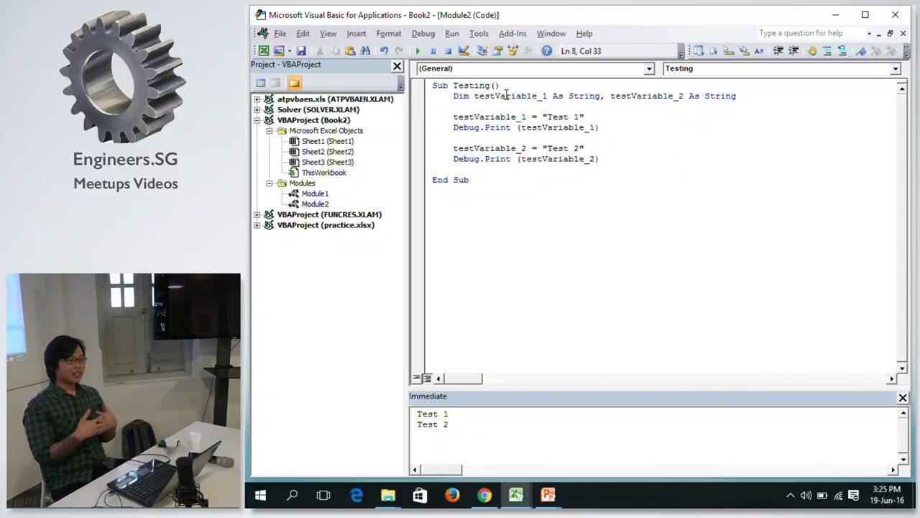
pyautogui.hotkey('alt', 'Tab')
# Delete the leftover Button 4 from the Book2 sheet.
pyautogui.hotkey('alt', 'Tab')
pyautogui.hotkey('alt', 'Tab')
pyautogui.hotkey('alt', 'Tab')
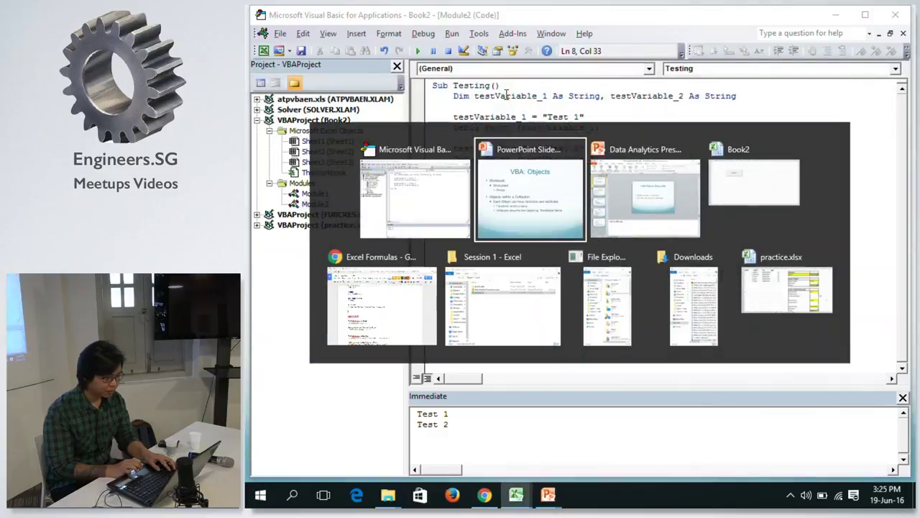
pyautogui.hotkey('alt', 'Tab')
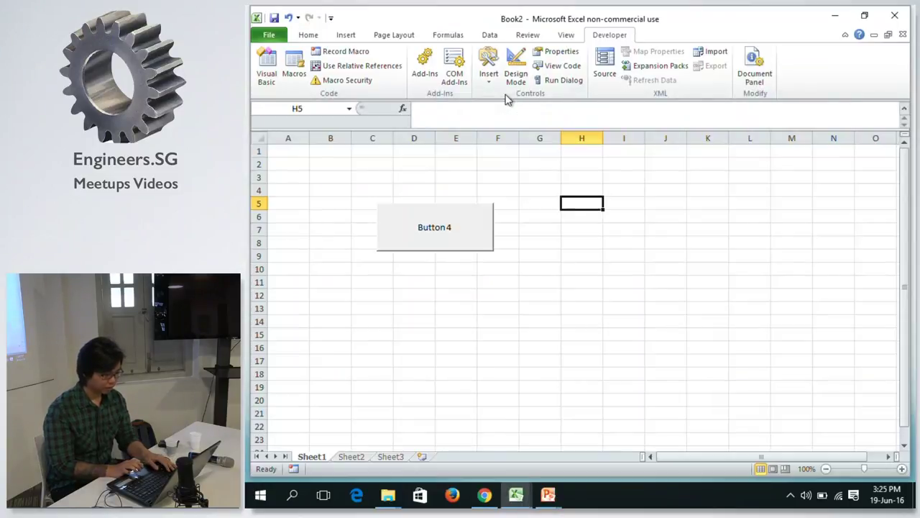
pyautogui.rightClick(422, 207)
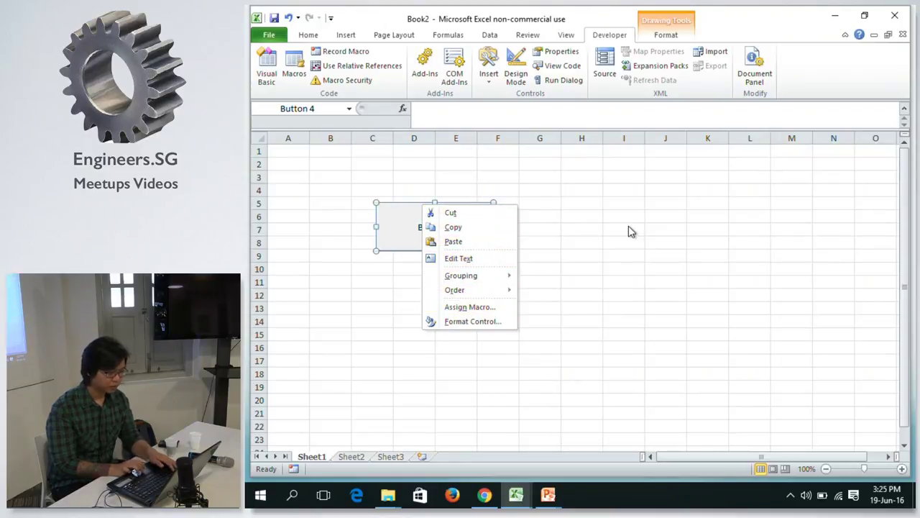
pyautogui.press('Escape')
pyautogui.press('Delete')
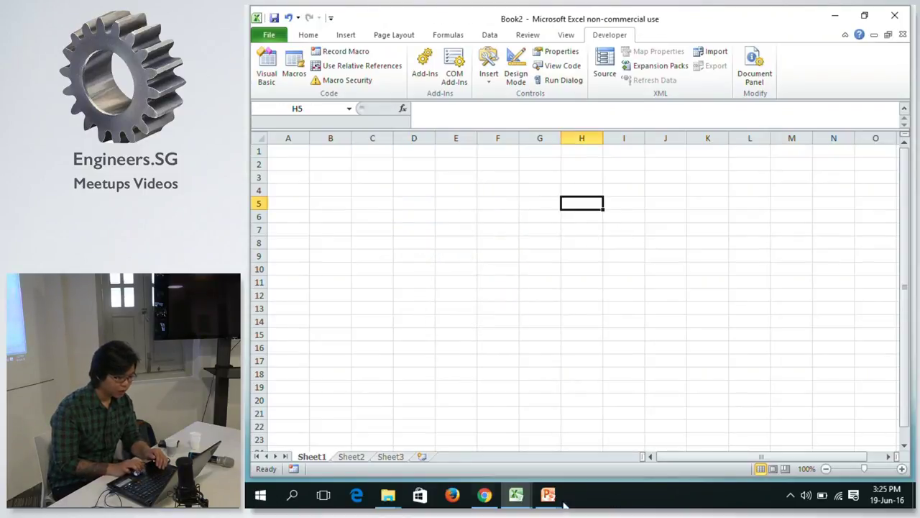
# Rename Sheet1 to TestSheet.
pyautogui.doubleClick(304, 458)
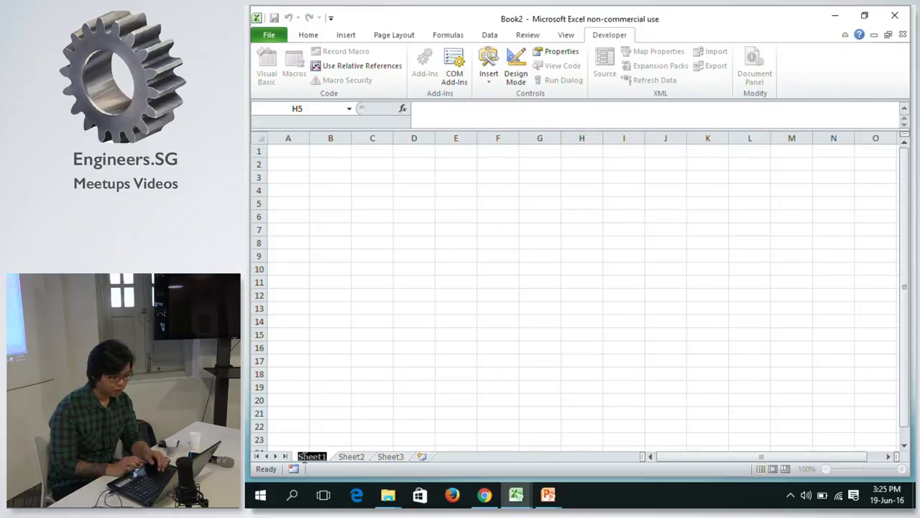
pyautogui.write('Test')
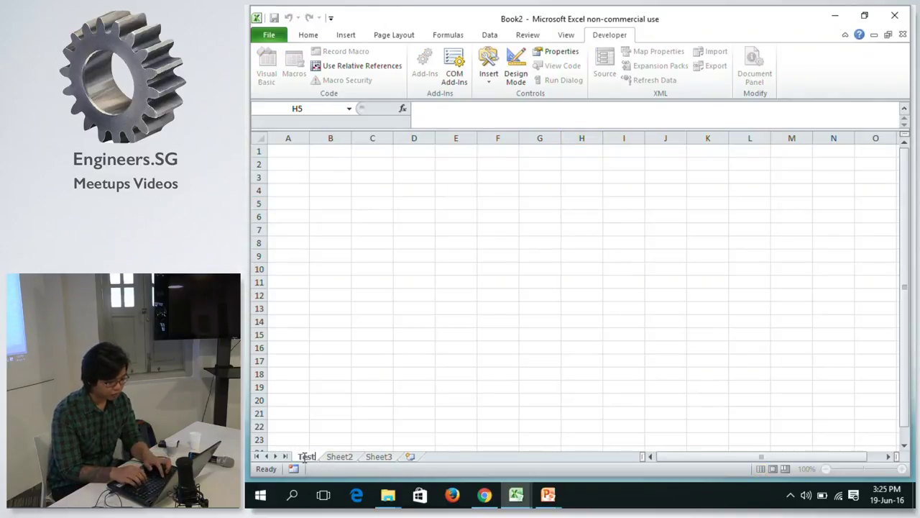
pyautogui.write('Sheet')
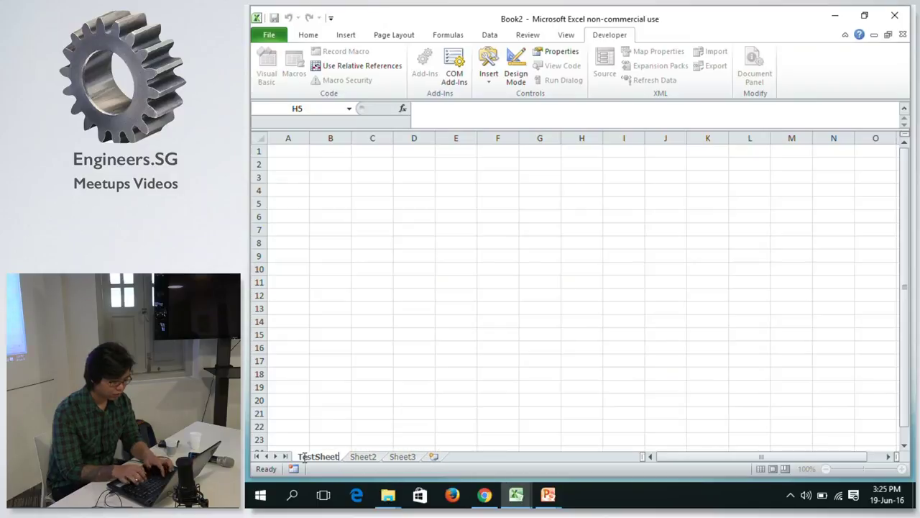
pyautogui.press('Return')
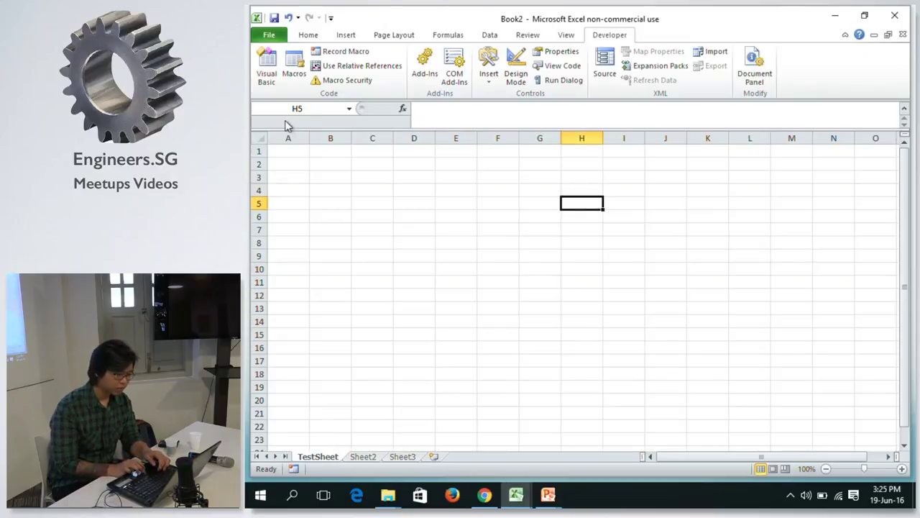
# Enter the index header in A1 with values 1, 2, 3 below it.
pyautogui.click(289, 155)
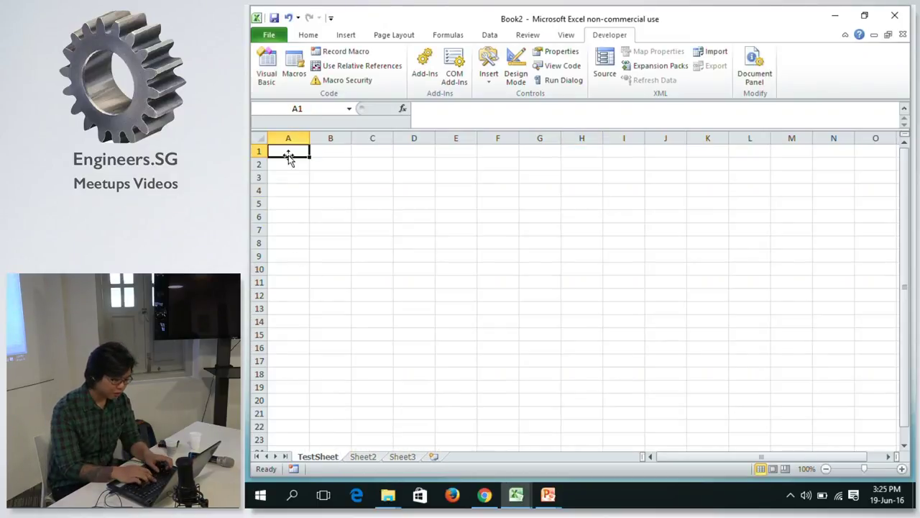
pyautogui.write('index')
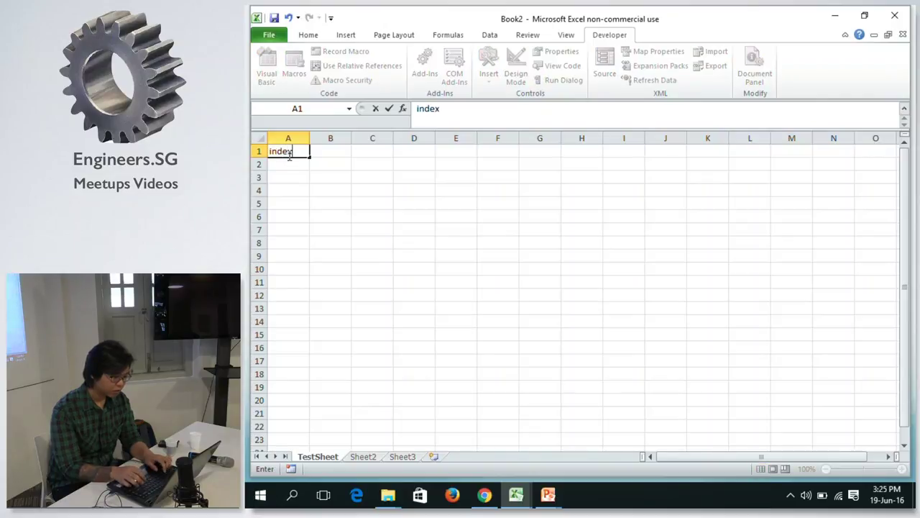
pyautogui.press('Return')
pyautogui.write('1')
pyautogui.press('Return')
pyautogui.write('2')
pyautogui.press('Return')
pyautogui.write('3')
pyautogui.press('Tab')
pyautogui.press('Up')
pyautogui.press('Up')
pyautogui.press('Up')
# Add the col_1 and col_2 headers in B1 and C1.
pyautogui.write('fea')
pyautogui.press('BackSpace')
pyautogui.press('BackSpace')
pyautogui.press('BackSpace')
pyautogui.write('col_1')
pyautogui.press('Tab')
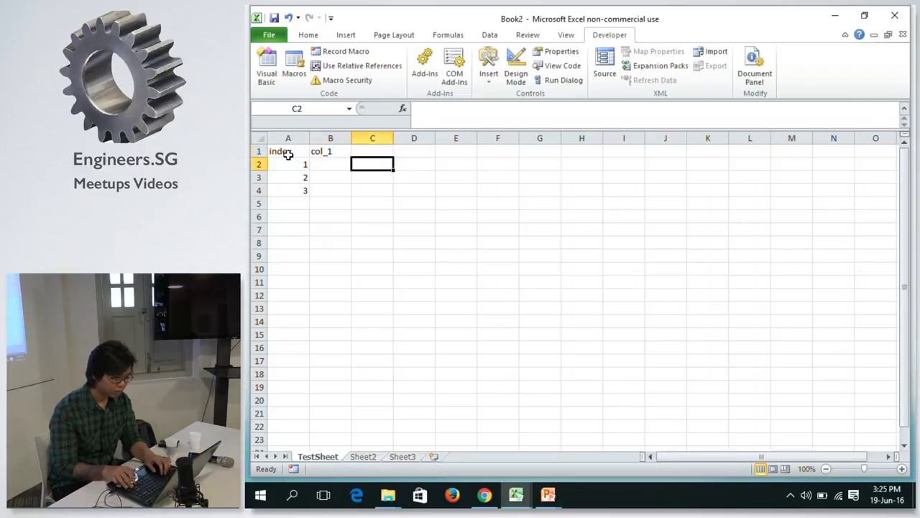
pyautogui.write('col_2')
pyautogui.press('Return')
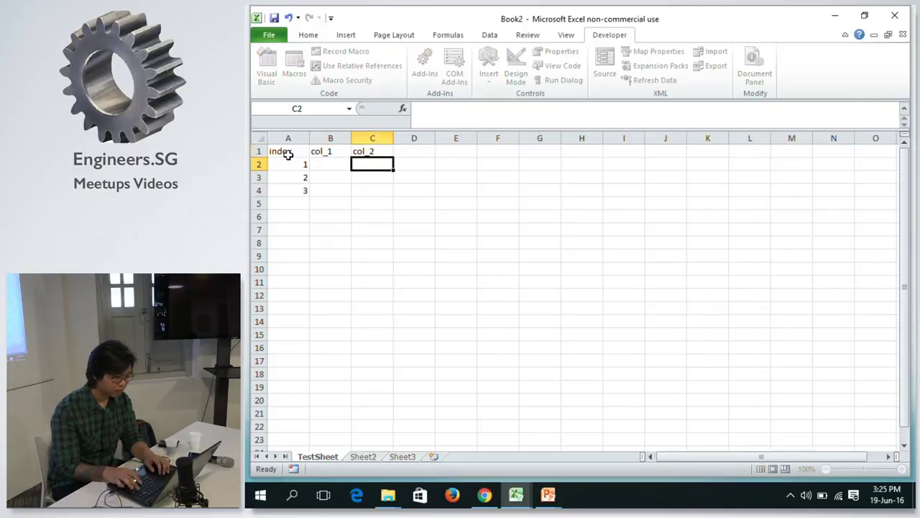
# Fill the col_1/col_2 rows with a/b, c/d and e/f.
pyautogui.press('Left')
pyautogui.press('Left')
pyautogui.press('Right')
pyautogui.write('a')
pyautogui.press('Tab')
pyautogui.write('b')
pyautogui.press('Return')
pyautogui.press('Left')
pyautogui.write('c')
pyautogui.press('Tab')
pyautogui.write('d')
pyautogui.press('Return')
pyautogui.write('e')
pyautogui.press('Tab')
pyautogui.write('f')
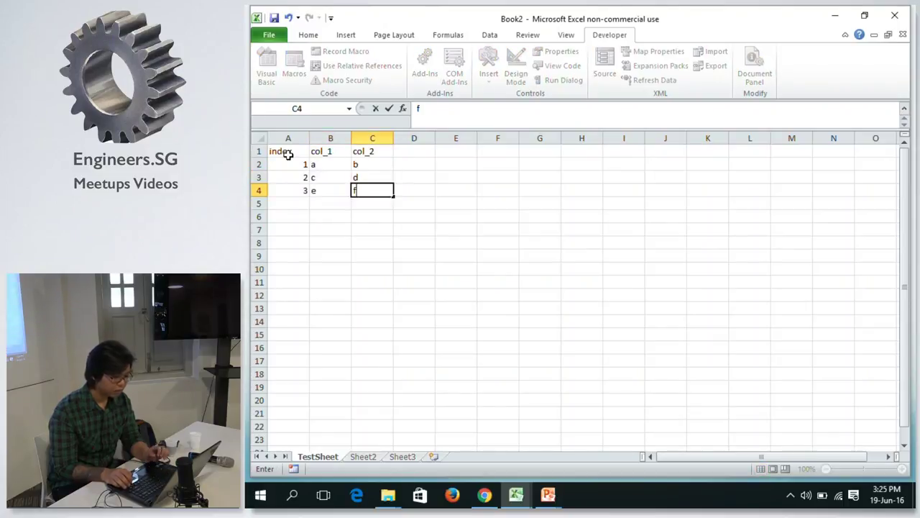
pyautogui.press('Return')
# Check the table's header cells, then go back to the VBA editor.
pyautogui.click(287, 155)
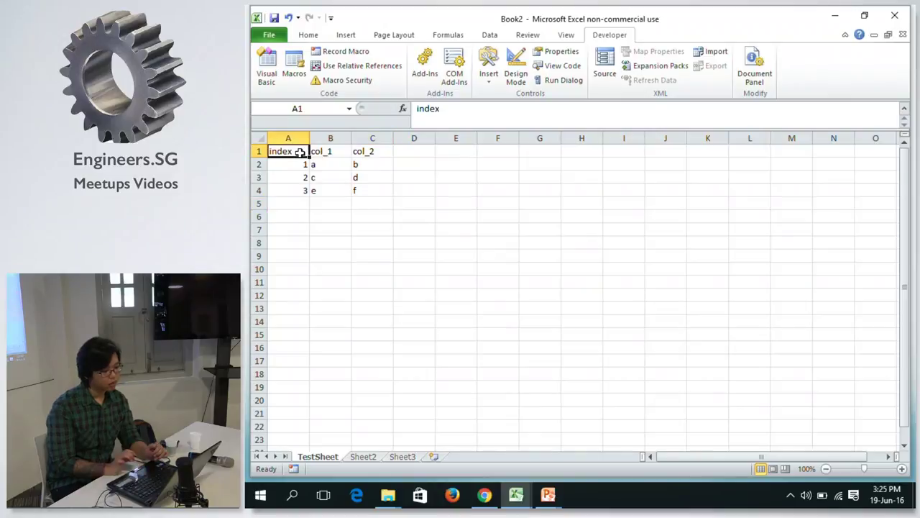
pyautogui.click(468, 163)
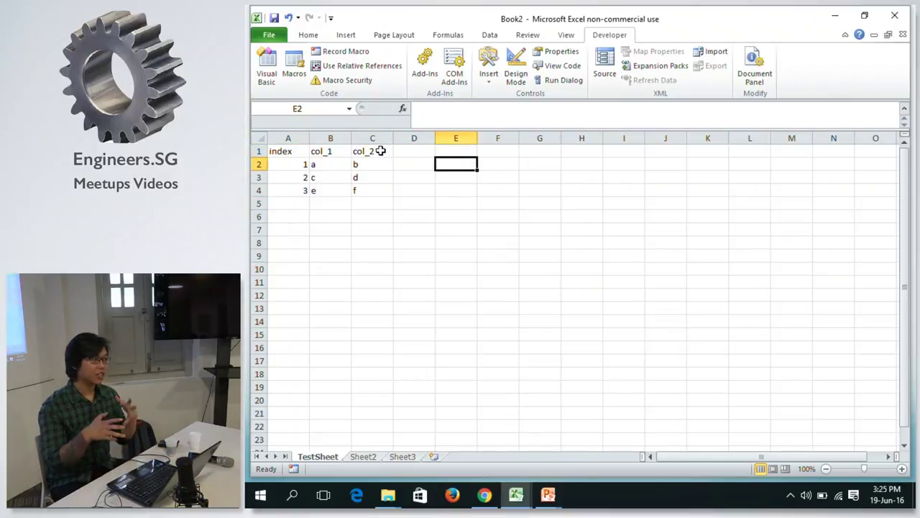
pyautogui.click(281, 156)
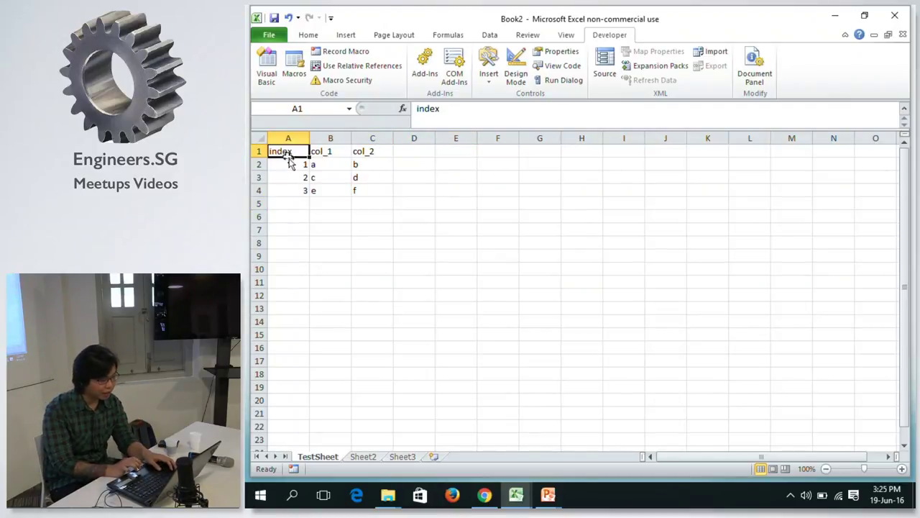
pyautogui.click(344, 155)
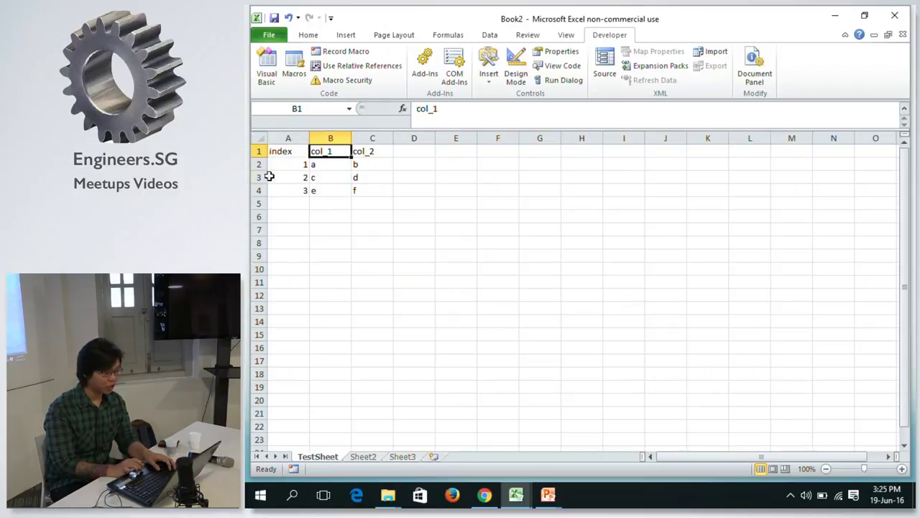
pyautogui.click(282, 154)
pyautogui.hotkey('alt', 'Tab')
pyautogui.hotkey('alt', 'Tab')
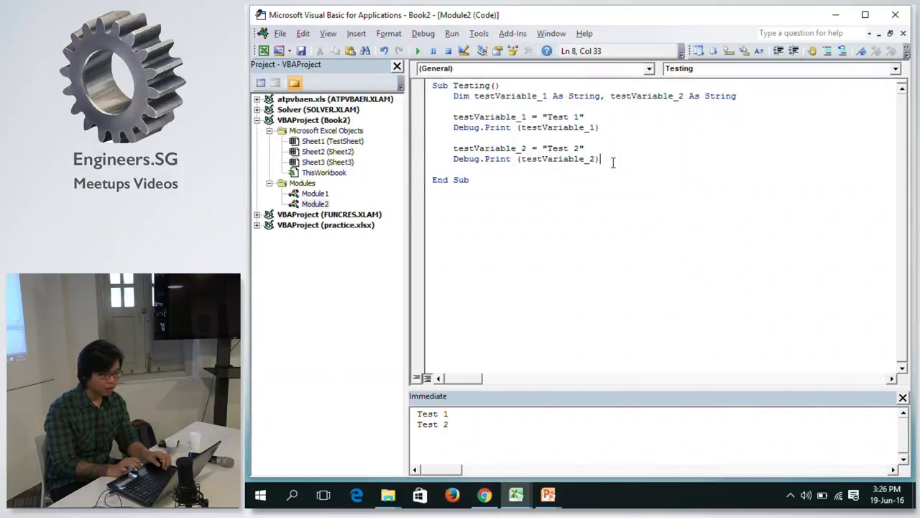
# Delete the old Dim and Debug.Print lines from the Testing sub.
pyautogui.keyDown('shift'); pyautogui.click(475, 97); pyautogui.keyUp('shift')
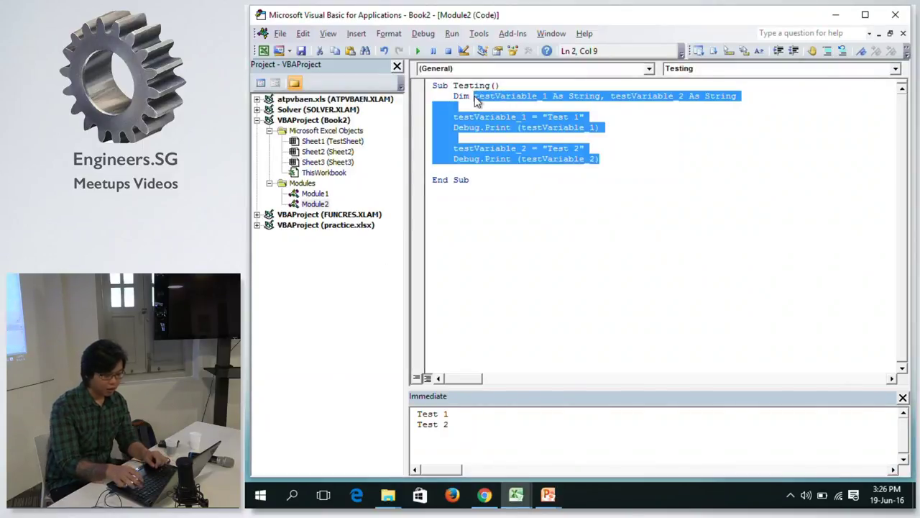
pyautogui.press('Delete')
pyautogui.press('BackSpace')
pyautogui.press('BackSpace')
pyautogui.press('BackSpace')
pyautogui.write('W')
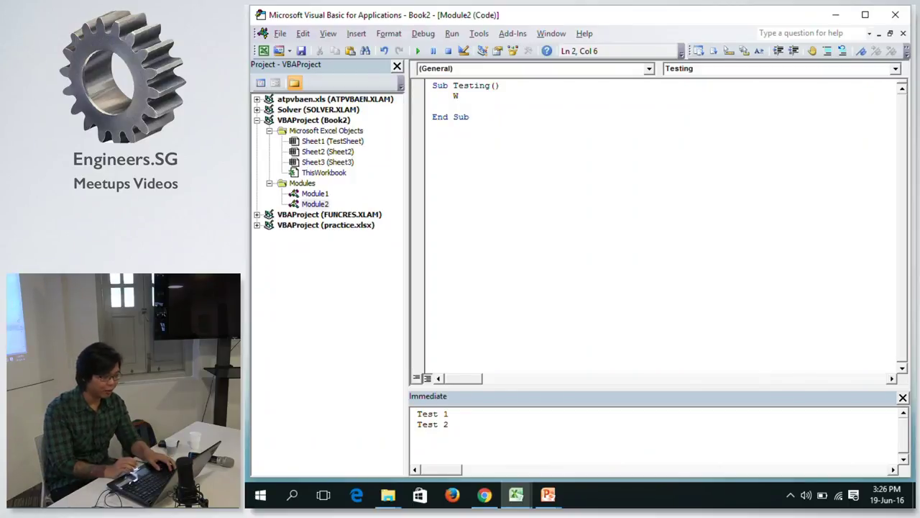
pyautogui.hotkey('alt', 'F11')
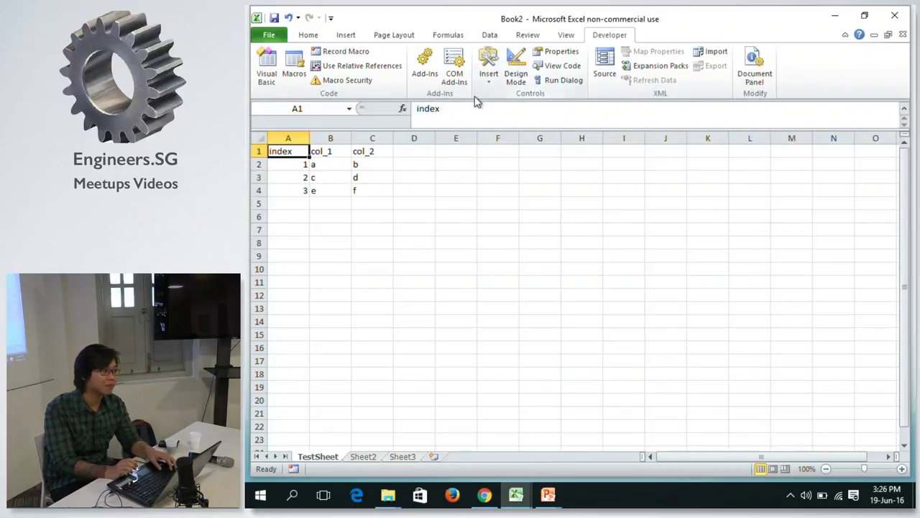
pyautogui.hotkey('alt', 'Tab')
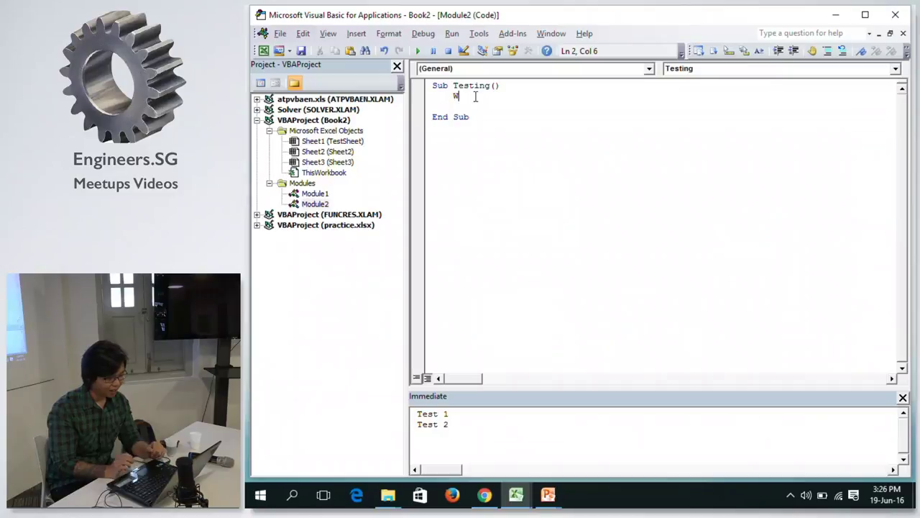
pyautogui.press('BackSpace')
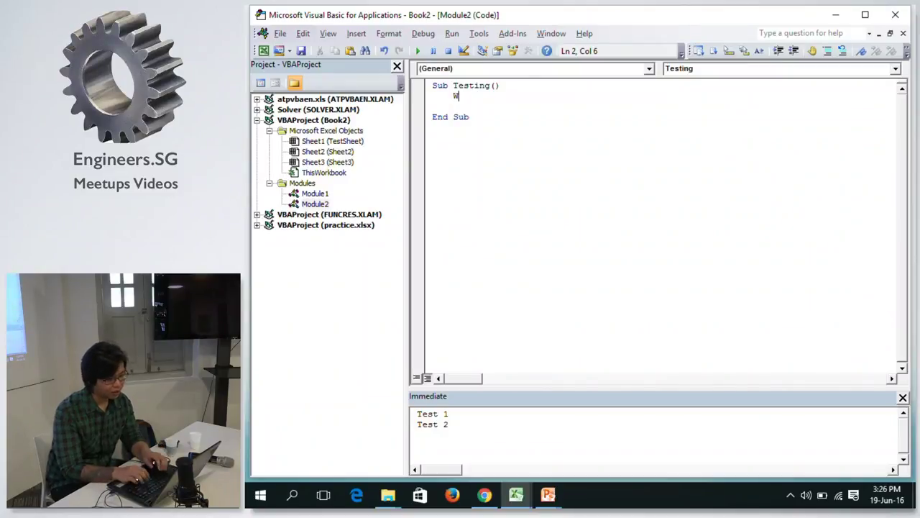
# Write a ThisWorkbook line in Testing, then glance at TestSheet in Excel.
pyautogui.write('Work')
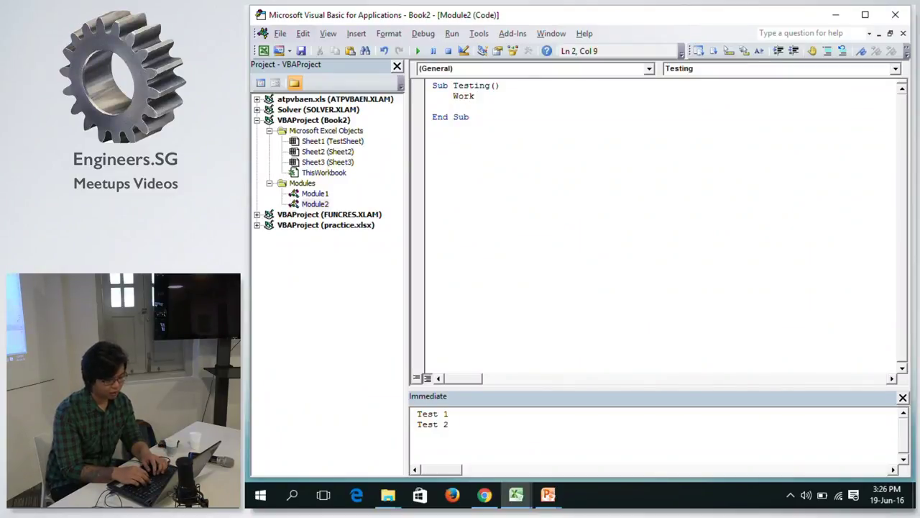
pyautogui.press('BackSpace')
pyautogui.press('BackSpace')
pyautogui.press('BackSpace')
pyautogui.press('BackSpace')
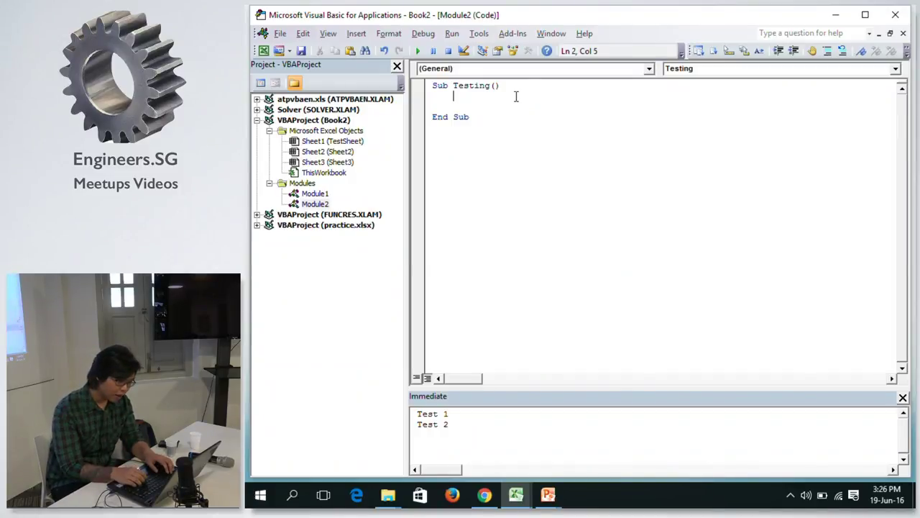
pyautogui.write('thi')
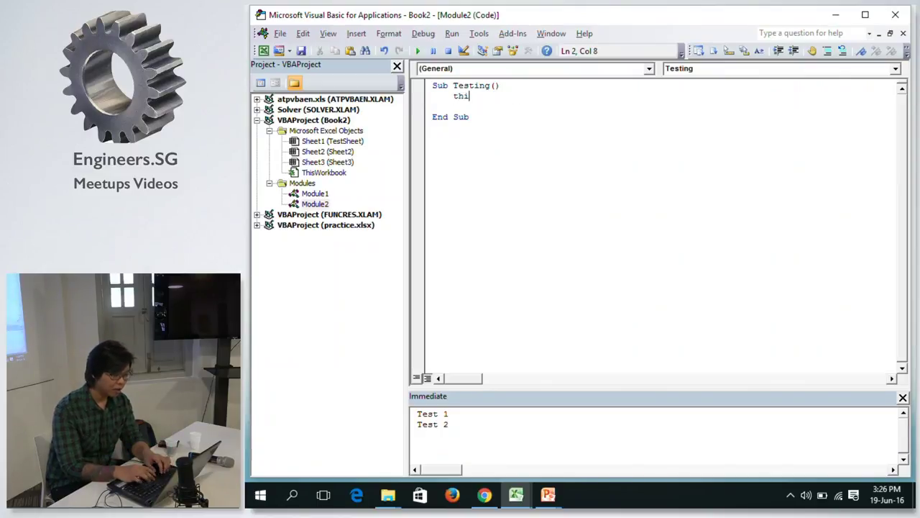
pyautogui.write('workbook')
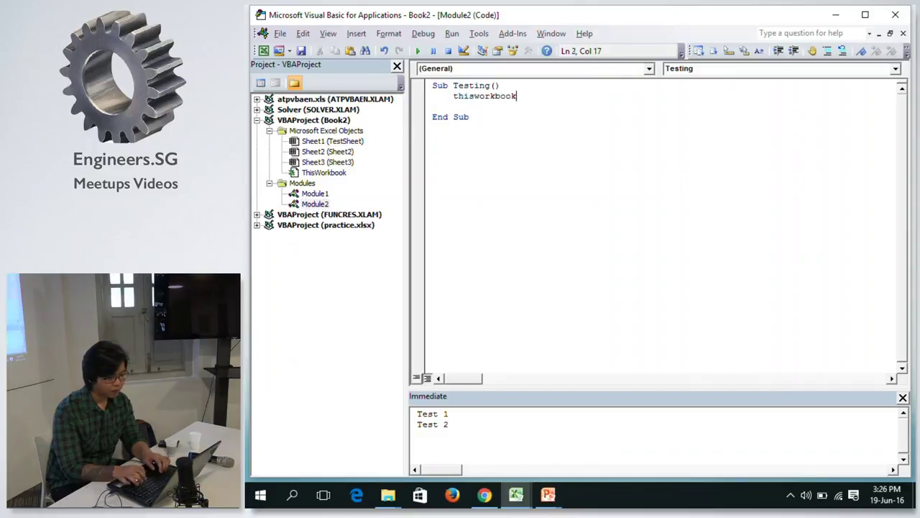
pyautogui.press('Return')
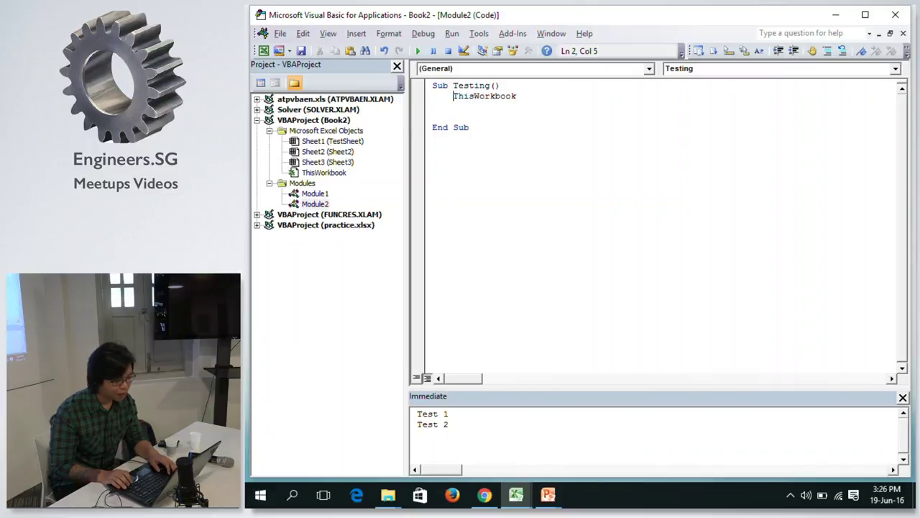
pyautogui.hotkey('alt', 'Tab')
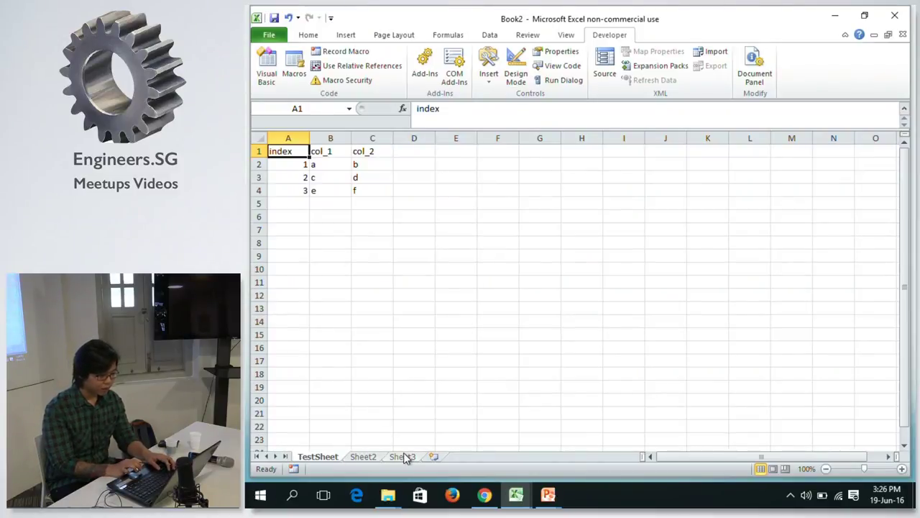
pyautogui.hotkey('alt', 'Tab')
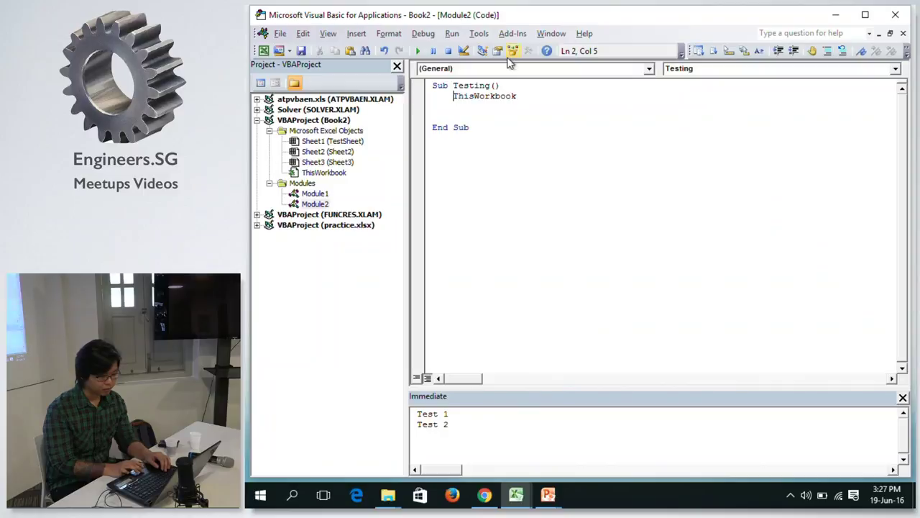
# Complete the line as ThisWorkbook.Worksheets via IntelliSense and insert an empty line above it.
pyautogui.click(528, 94)
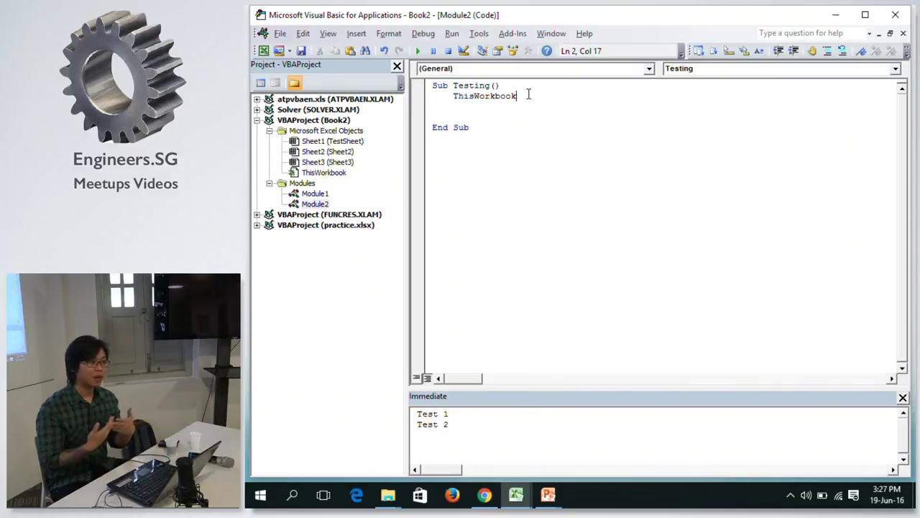
pyautogui.write('.')
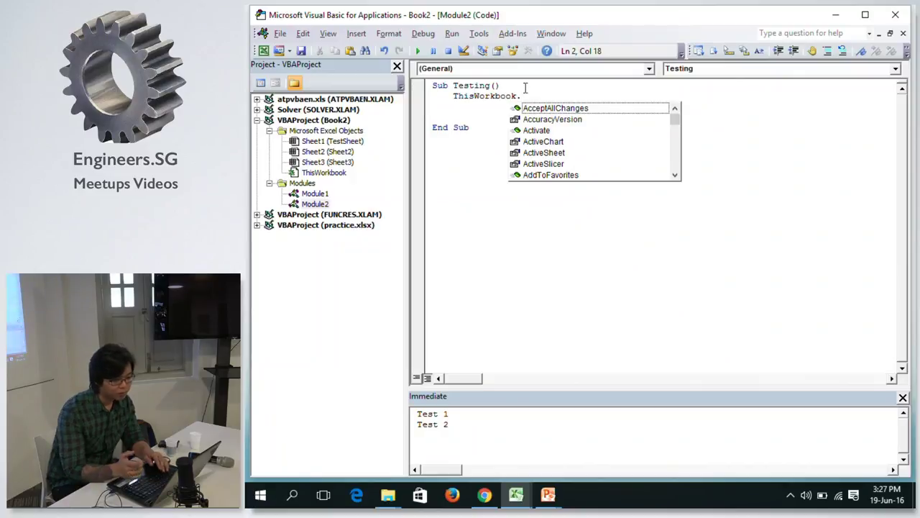
pyautogui.write('work')
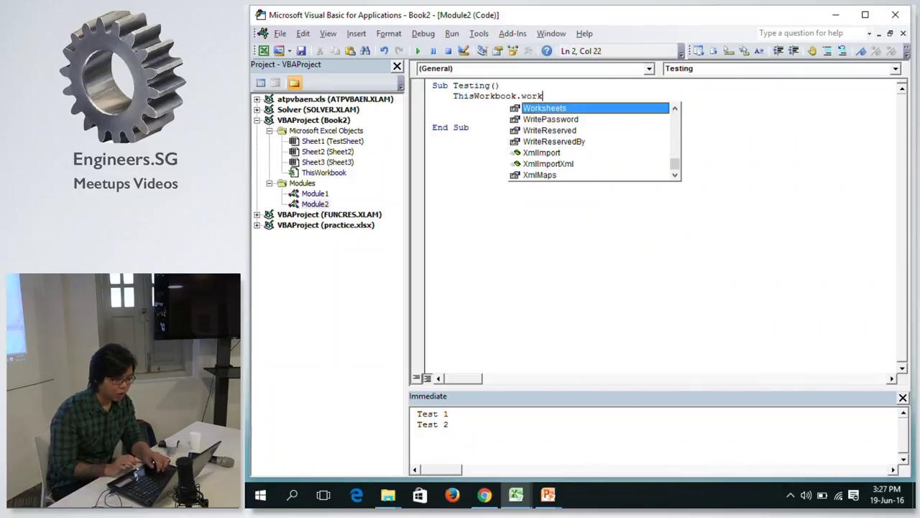
pyautogui.press('Tab')
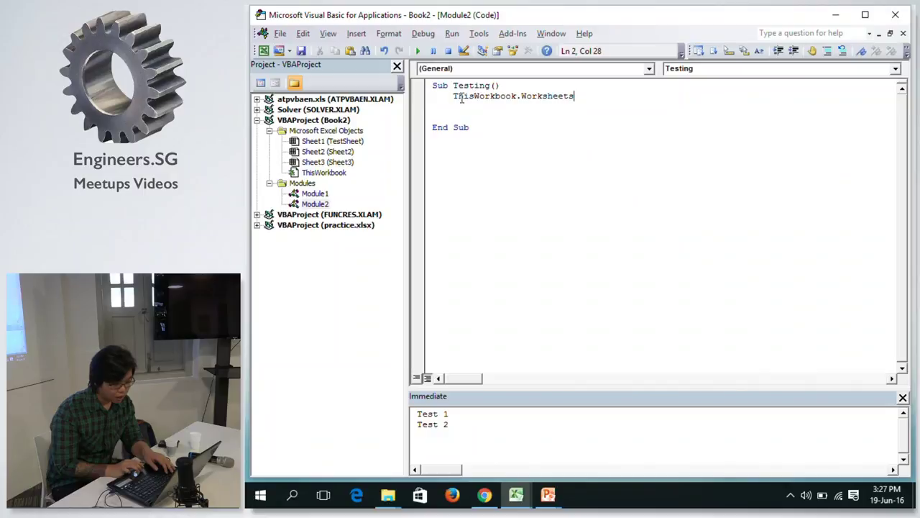
pyautogui.click(453, 97)
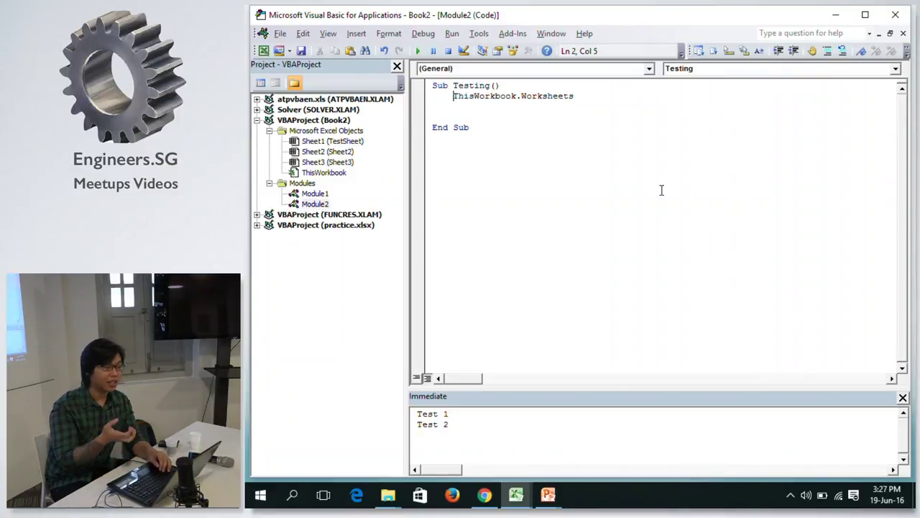
pyautogui.press('Return')
pyautogui.press('Up')
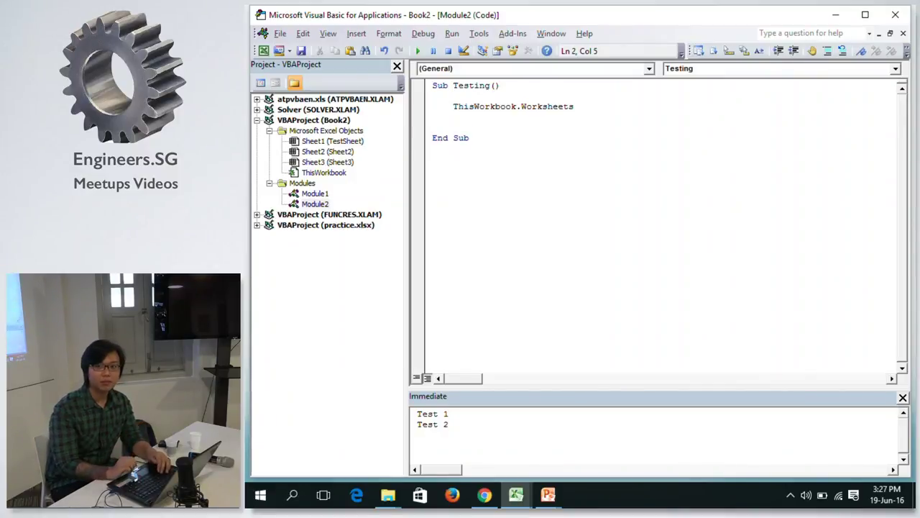
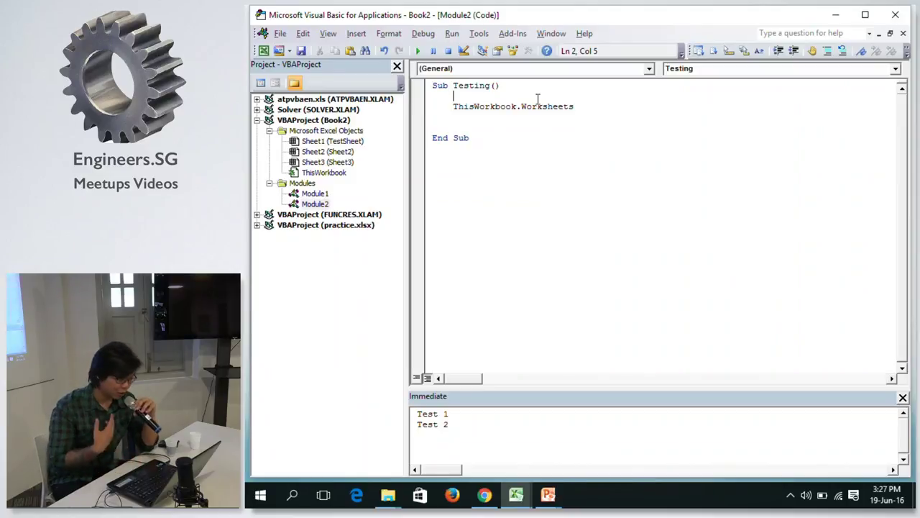
# Declare 'Dim ws As Worksheet' on the empty line inside Sub Testing.
pyautogui.press('Down')
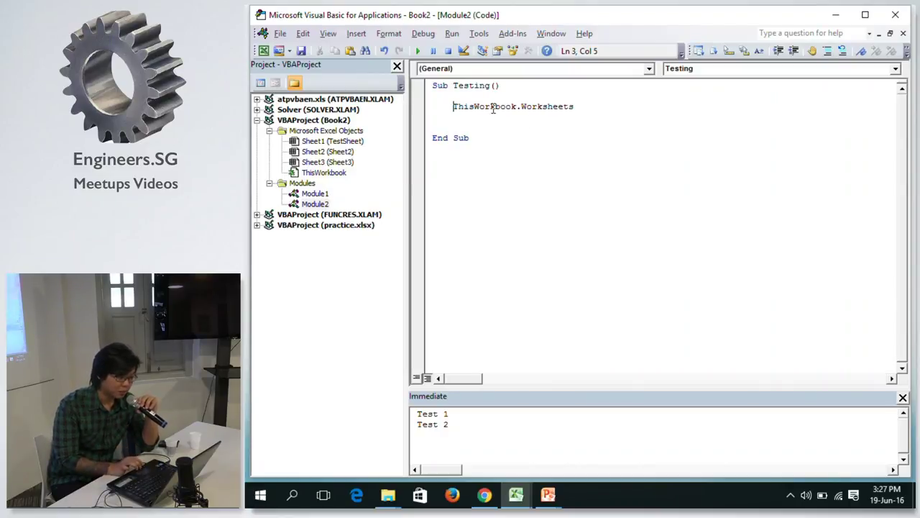
pyautogui.click(505, 95)
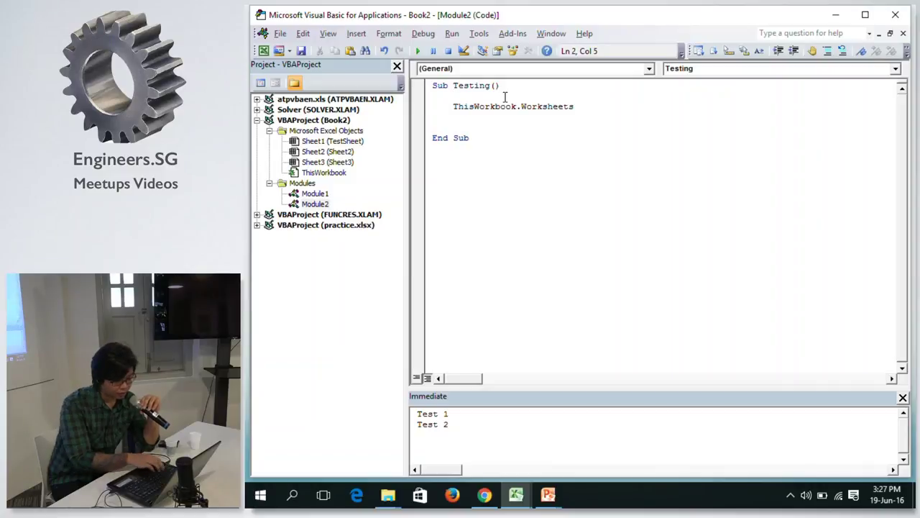
pyautogui.write('dim ')
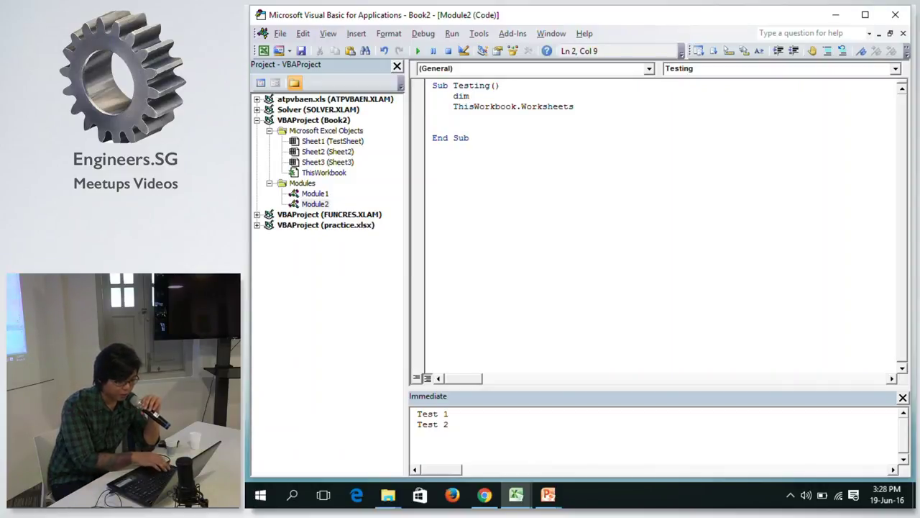
pyautogui.write('ws ')
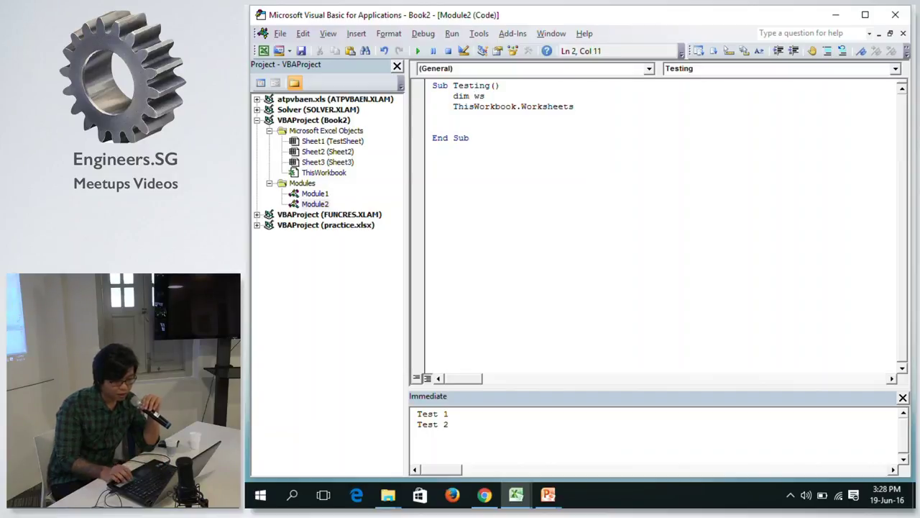
pyautogui.write('as Wok')
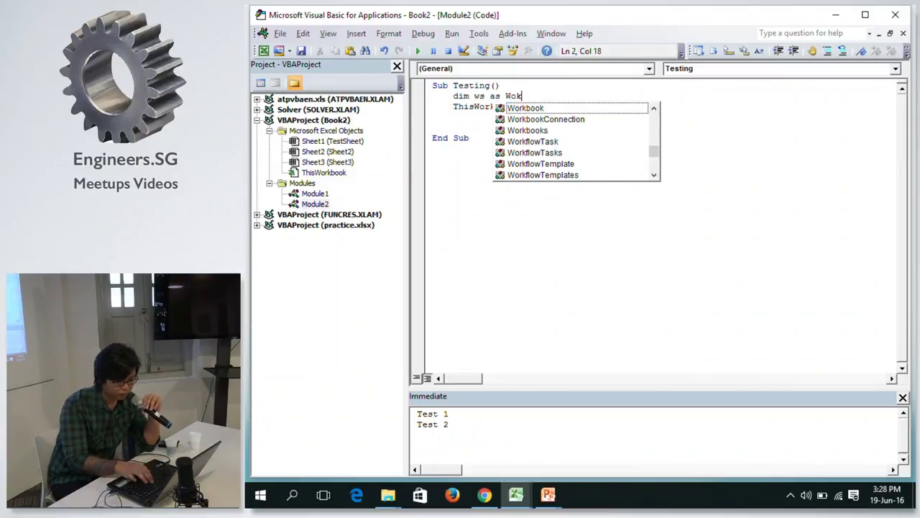
pyautogui.press('BackSpace')
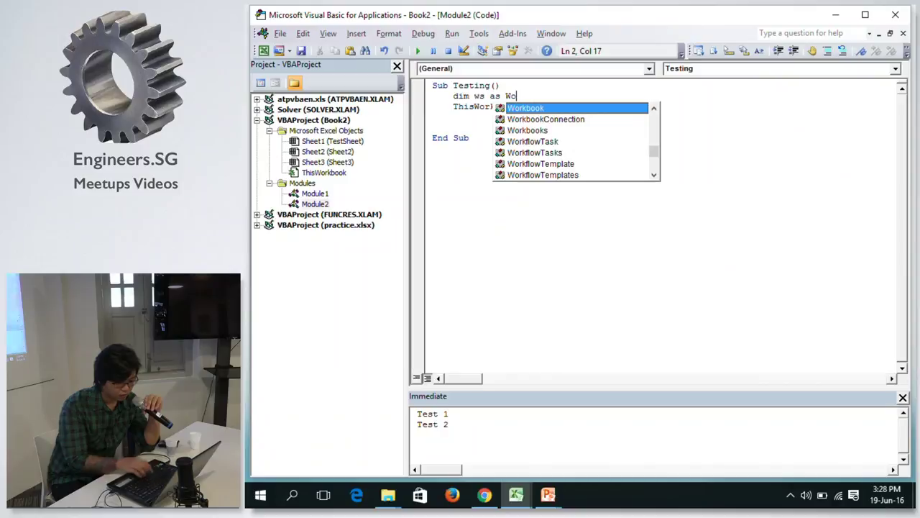
pyautogui.write('rk')
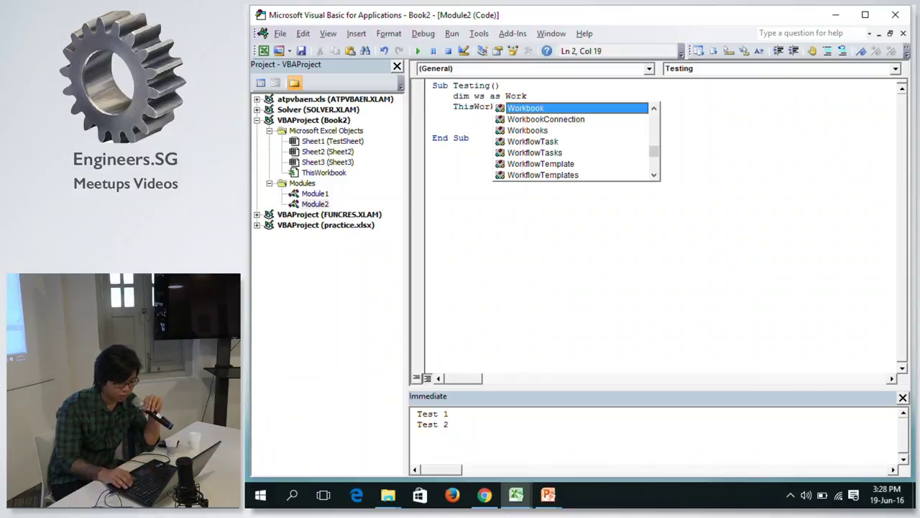
pyautogui.write('sh')
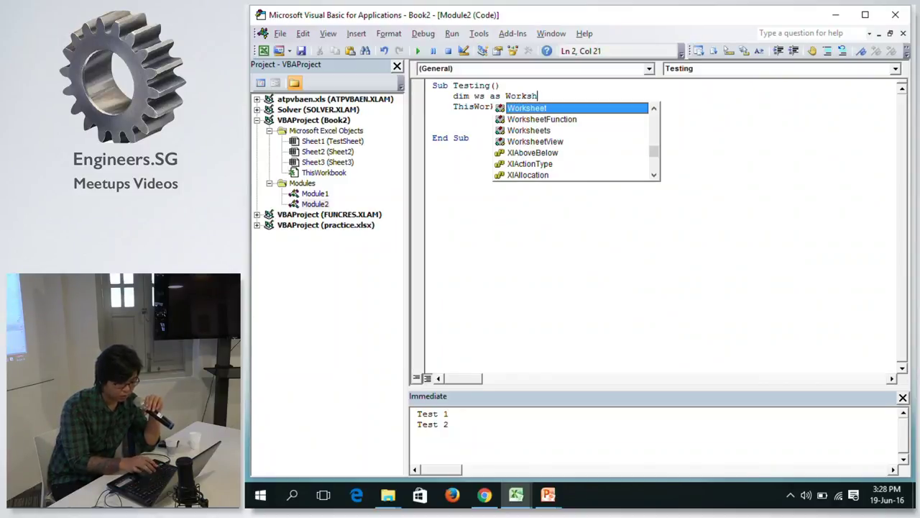
pyautogui.press('Tab')
pyautogui.press('Return')
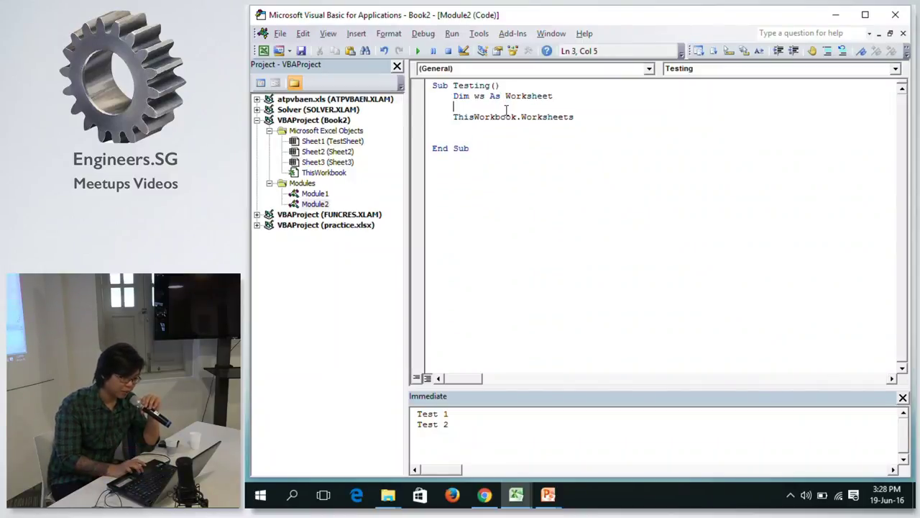
# Turn the line into 'For Each ws In ThisWorkbook.Worksheets', add 'Next ws', and indent the loop body.
pyautogui.click(455, 117)
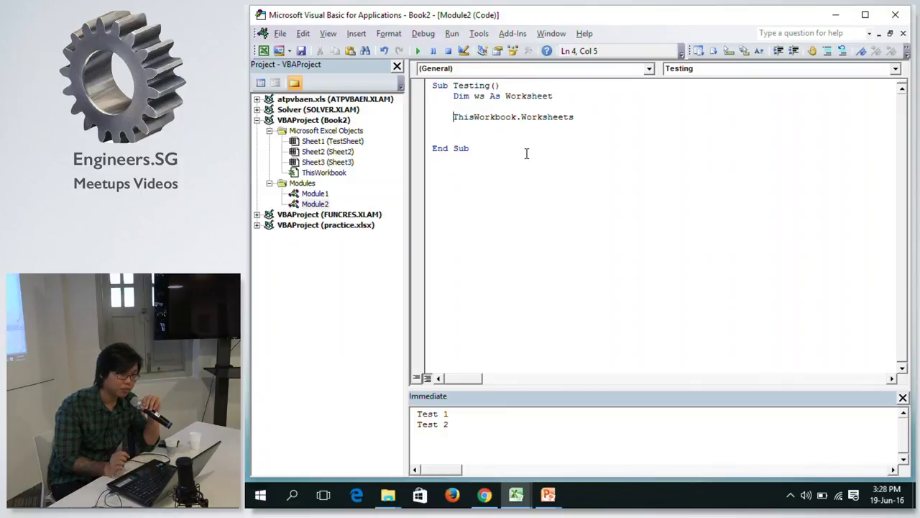
pyautogui.write('for ')
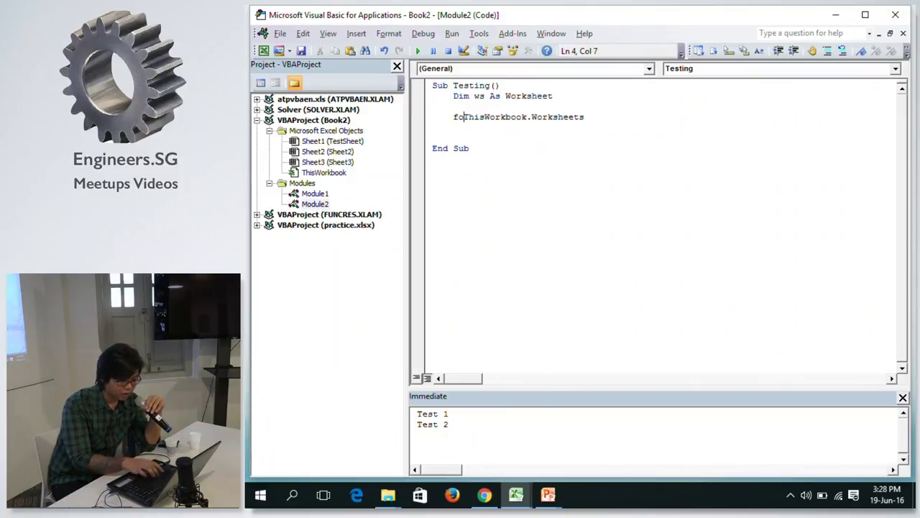
pyautogui.write('ea')
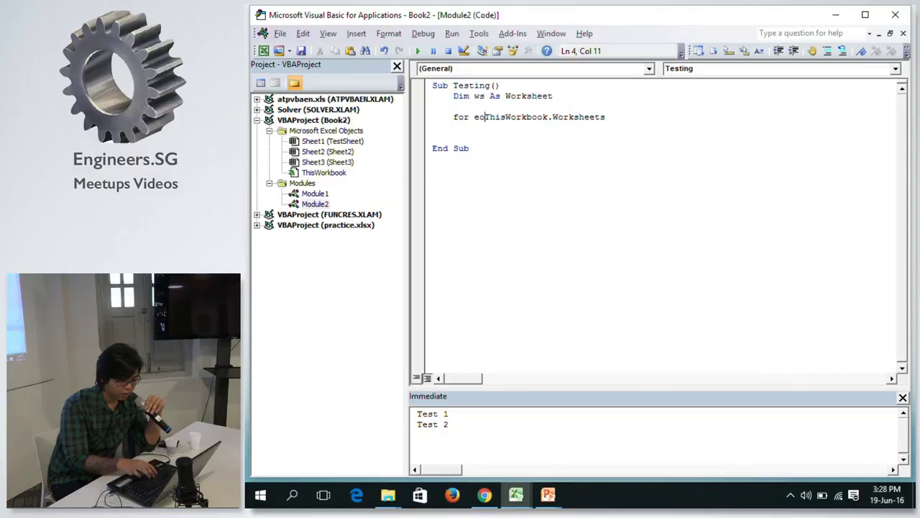
pyautogui.press('BackSpace')
pyautogui.write('ac')
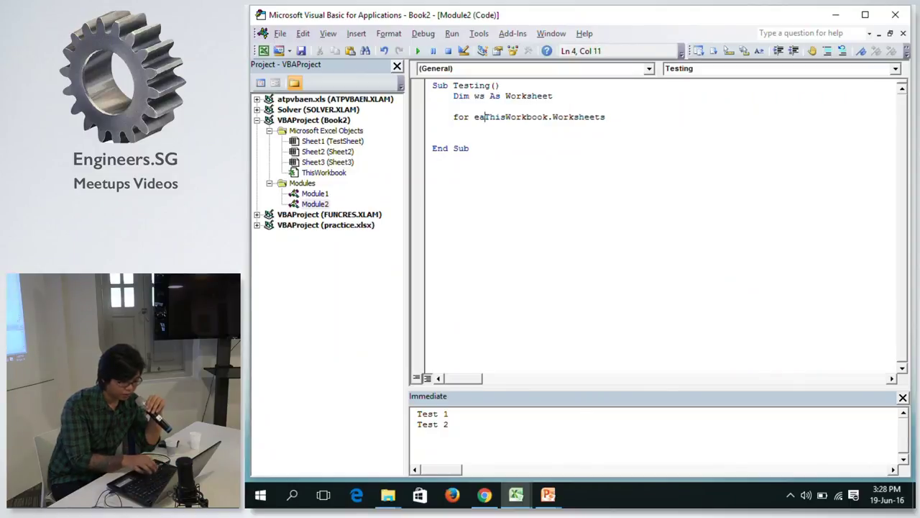
pyautogui.write('h ws ')
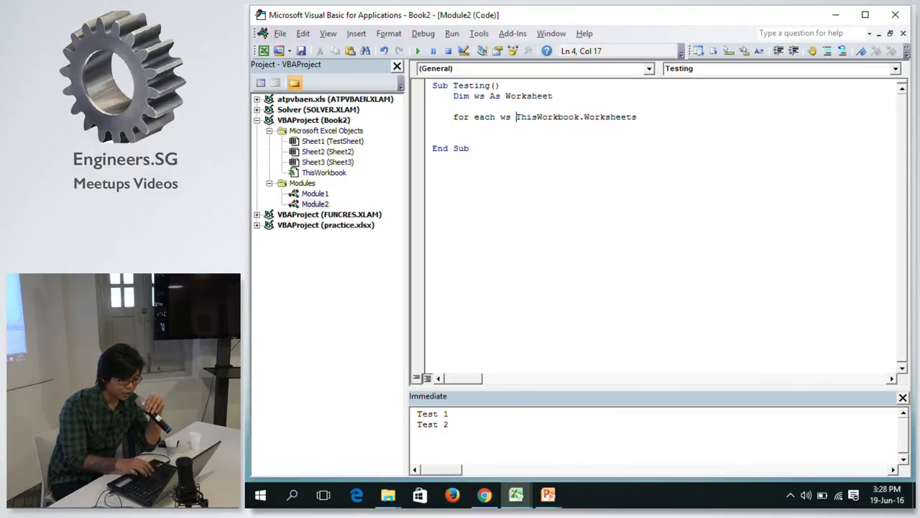
pyautogui.write('in')
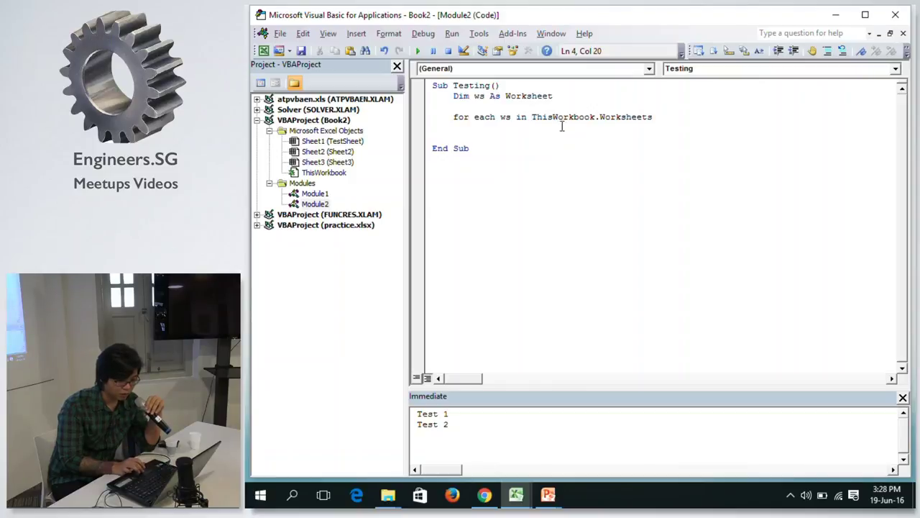
pyautogui.click(549, 147)
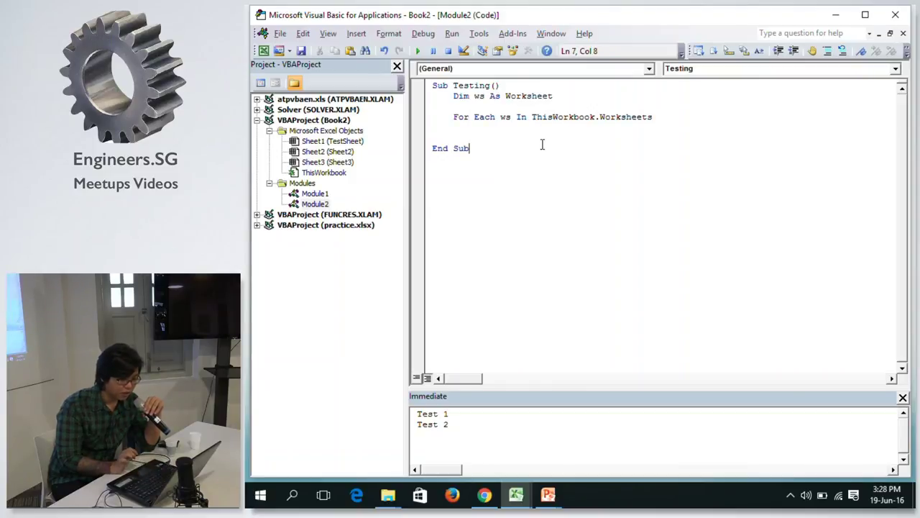
pyautogui.click(532, 140)
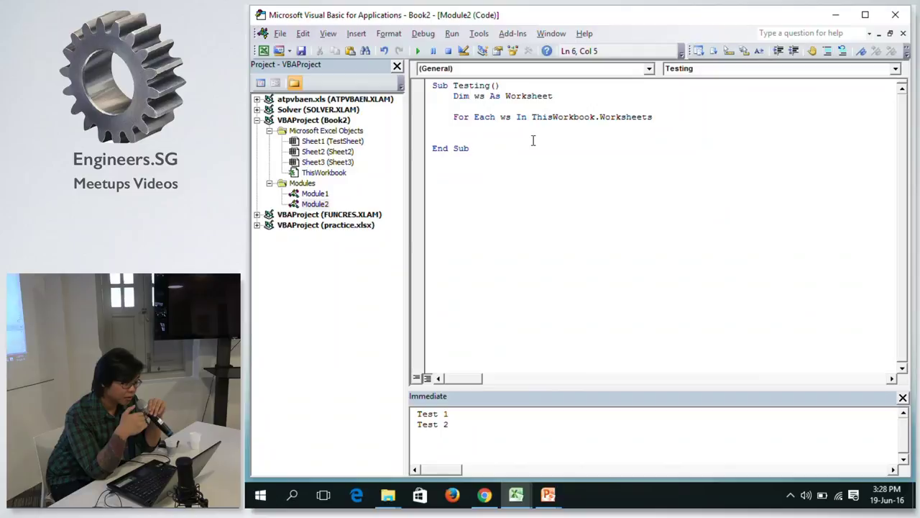
pyautogui.write('nex')
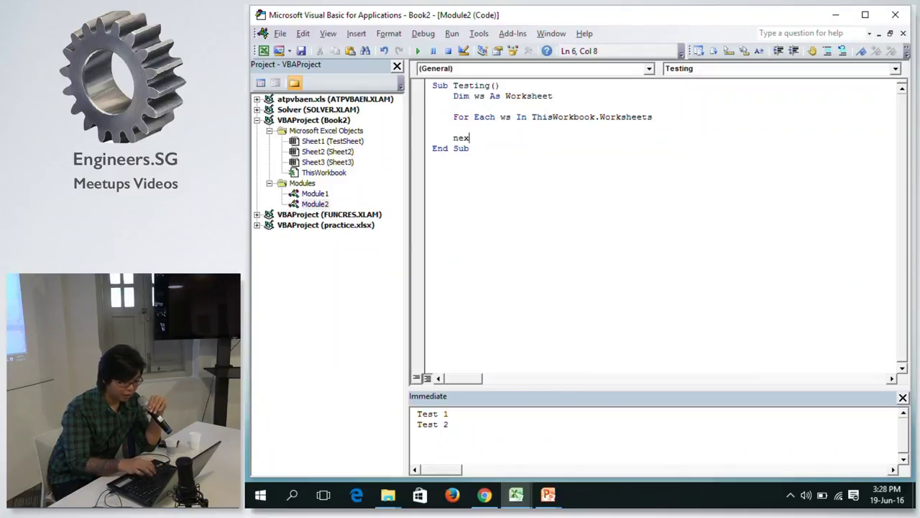
pyautogui.write('t')
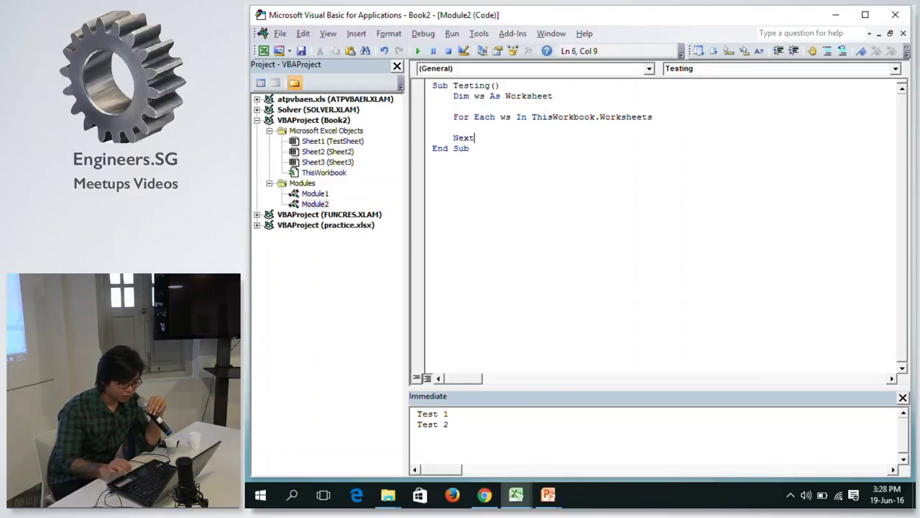
pyautogui.write(' ws')
pyautogui.click(454, 127)
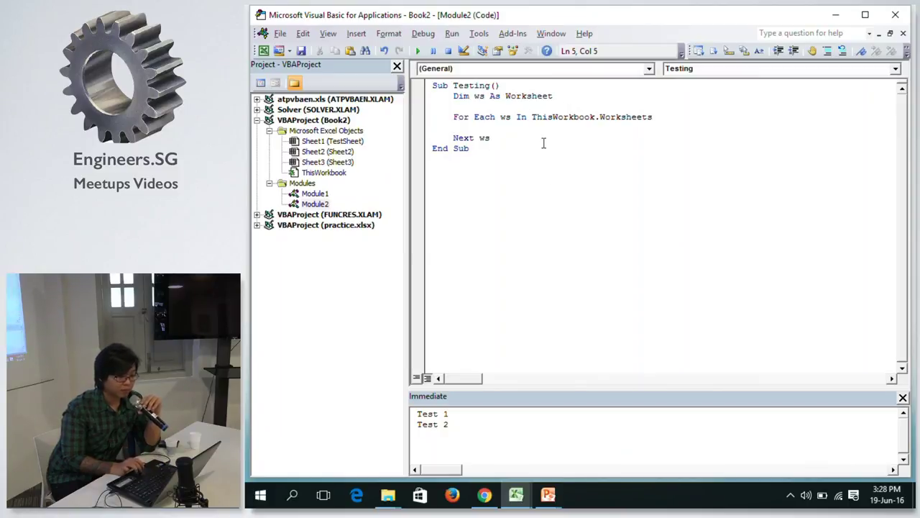
pyautogui.press('Tab')
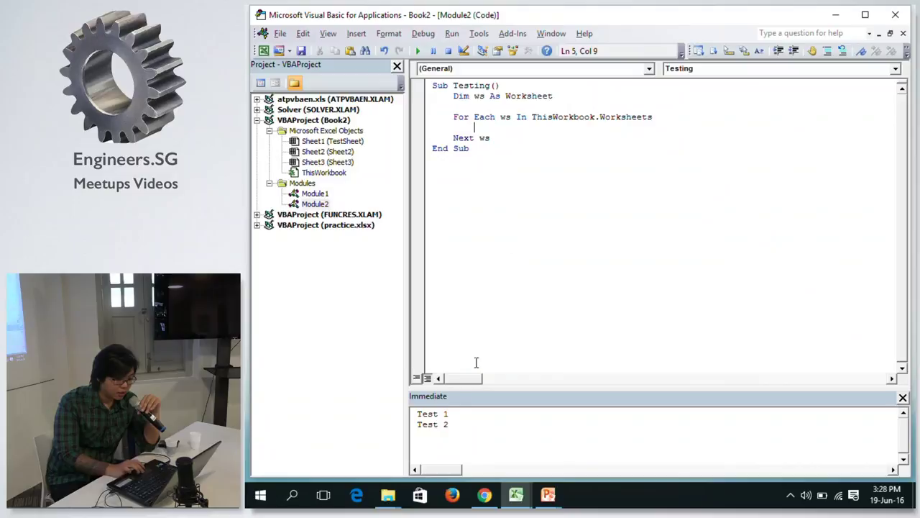
pyautogui.doubleClick(453, 424)
# Clear the Immediate window, add Debug.Print (ws.Name) in the loop, and run it to list TestSheet, Sheet2, Sheet3.
pyautogui.hotkey('ctrl', 'a')
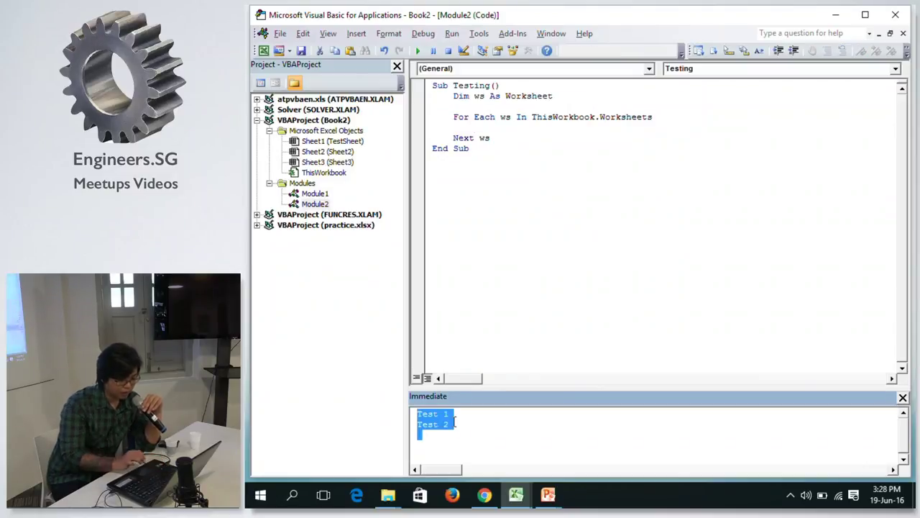
pyautogui.press('Delete')
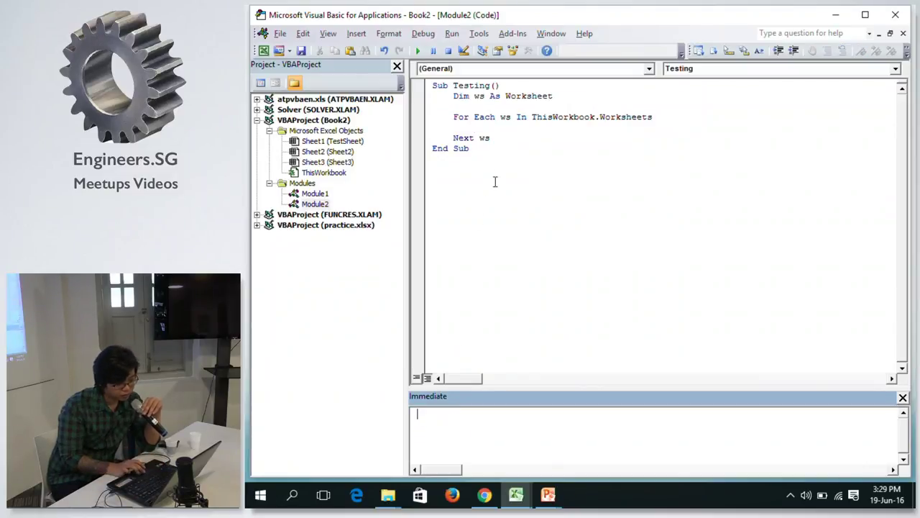
pyautogui.click(513, 129)
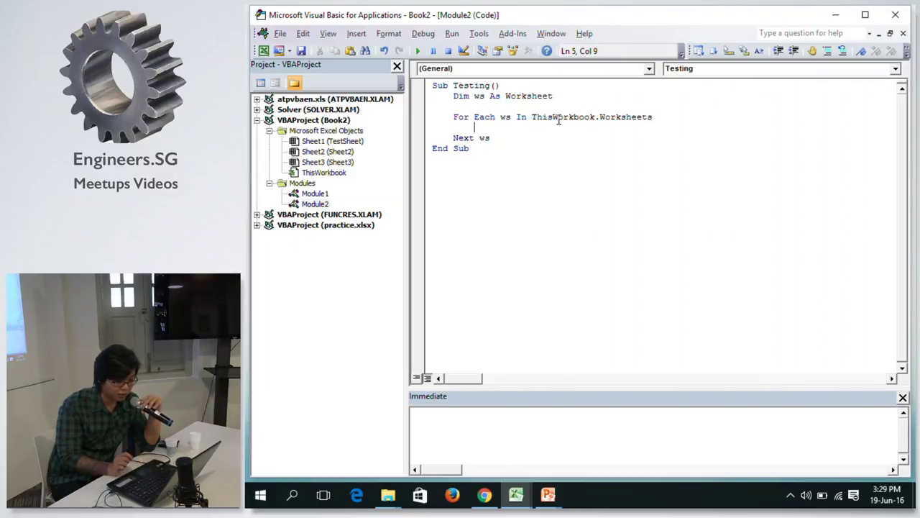
pyautogui.write('debug.print')
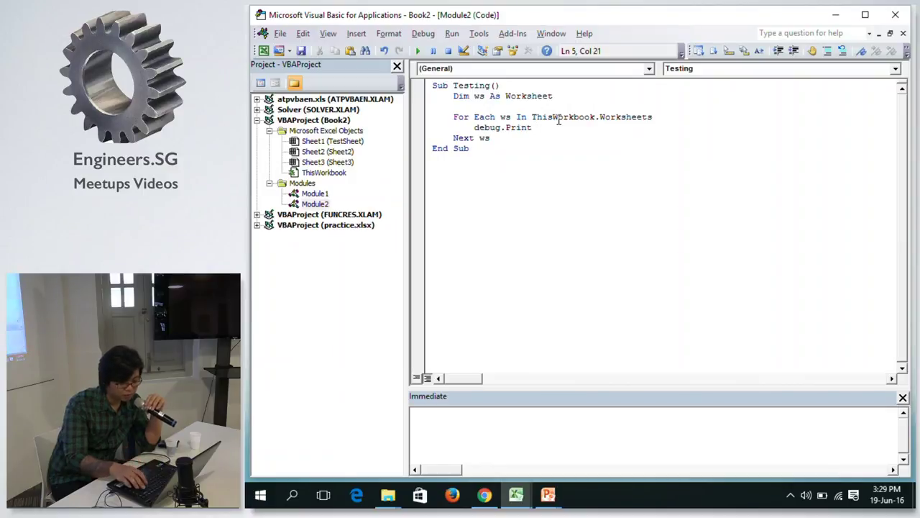
pyautogui.write(' (ws.')
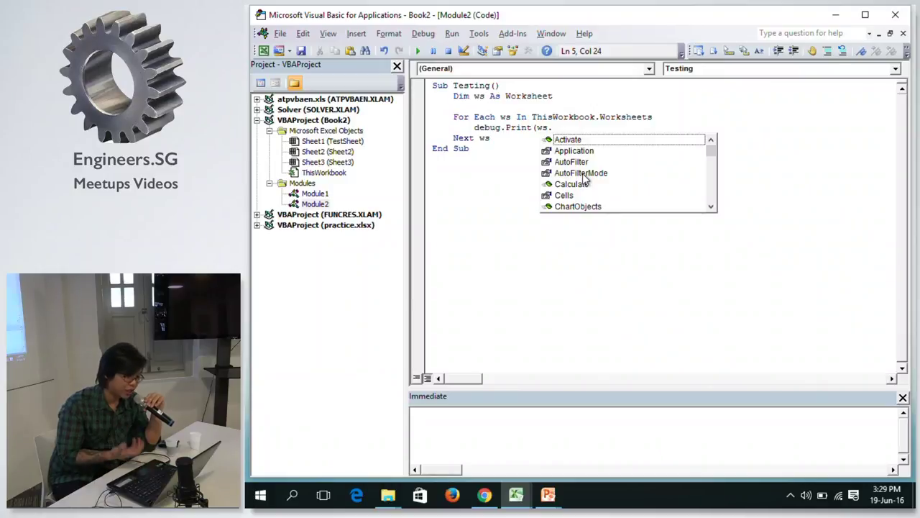
pyautogui.write('n')
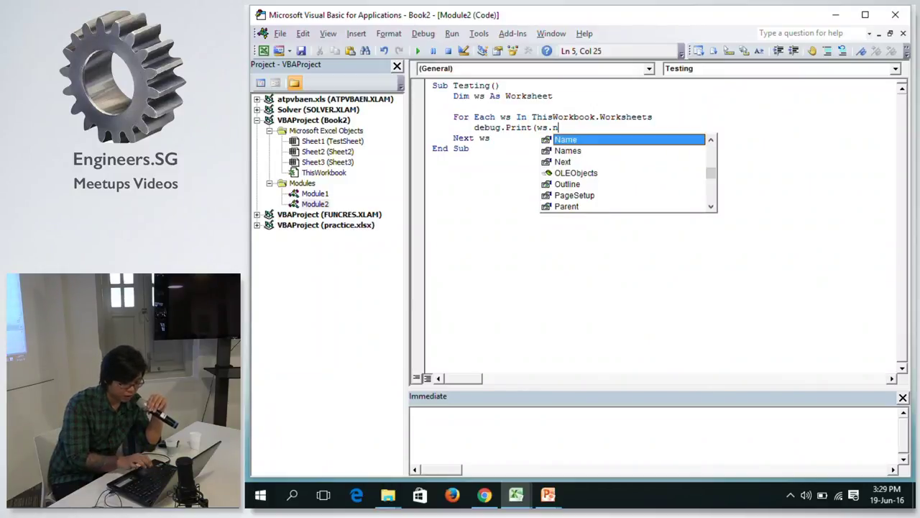
pyautogui.write('ame)')
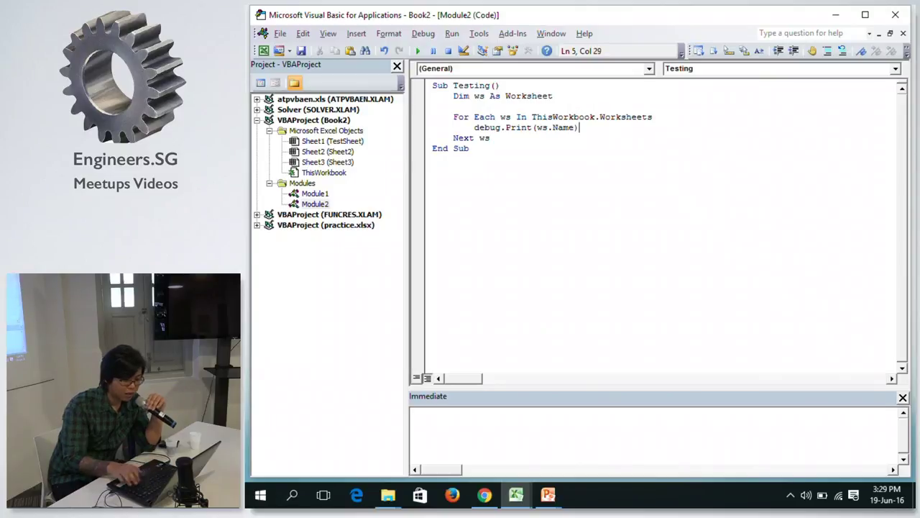
pyautogui.press('Down')
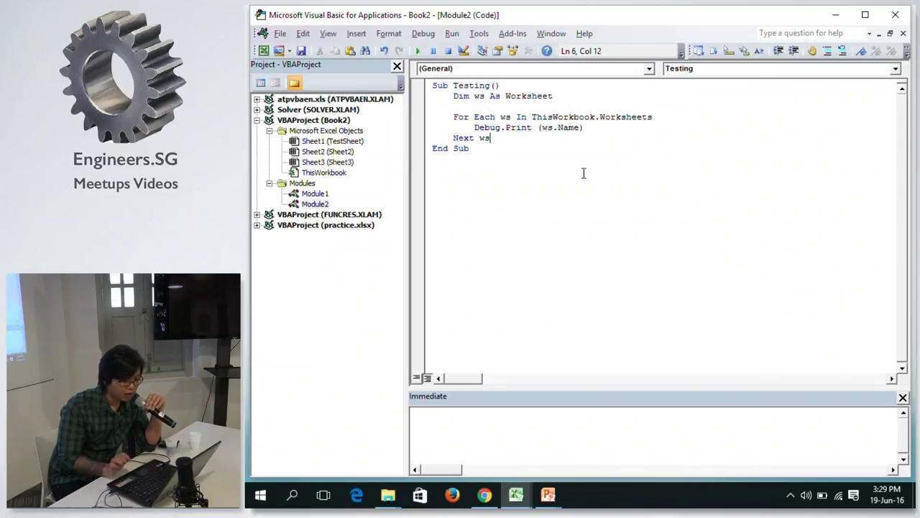
pyautogui.press('Return')
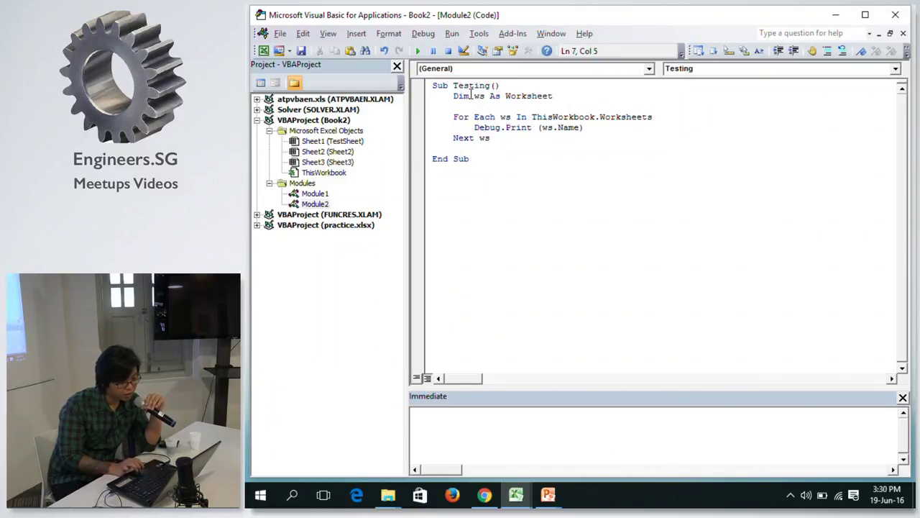
pyautogui.click(418, 51)
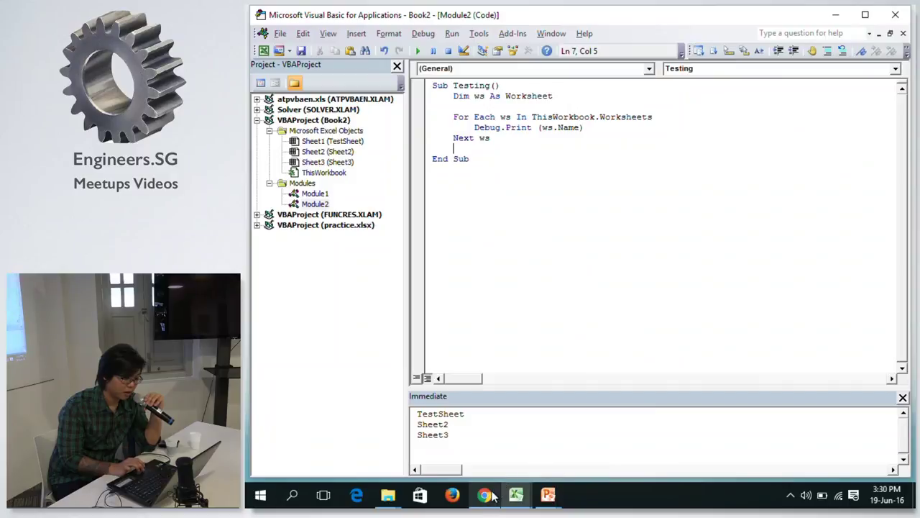
pyautogui.moveTo(516, 495)
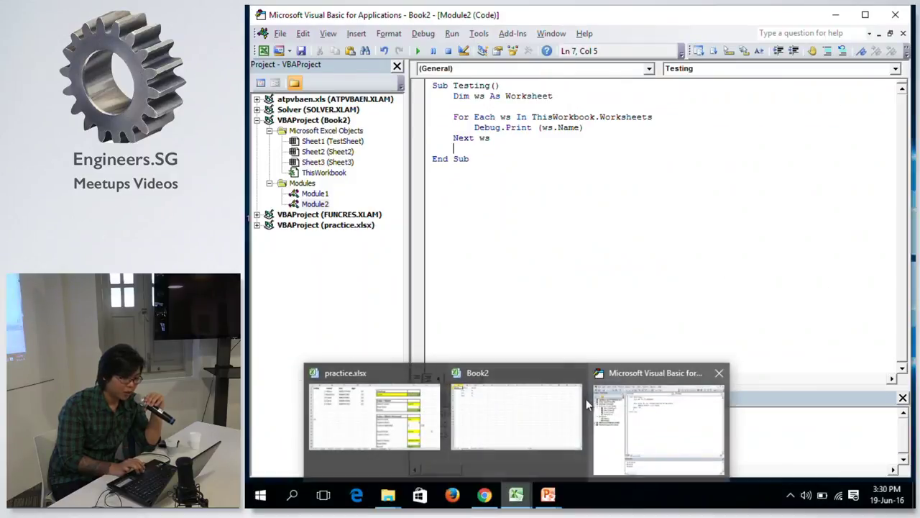
pyautogui.click(476, 407)
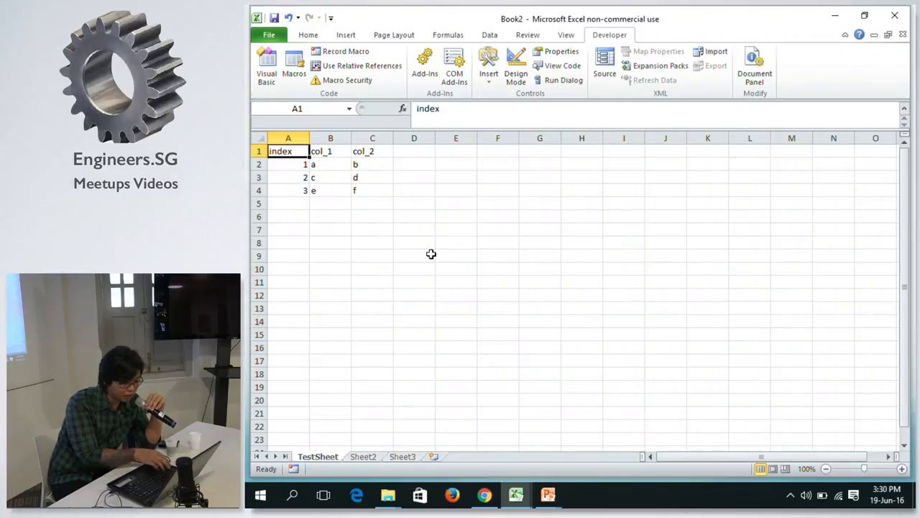
pyautogui.hotkey('alt', 'Tab')
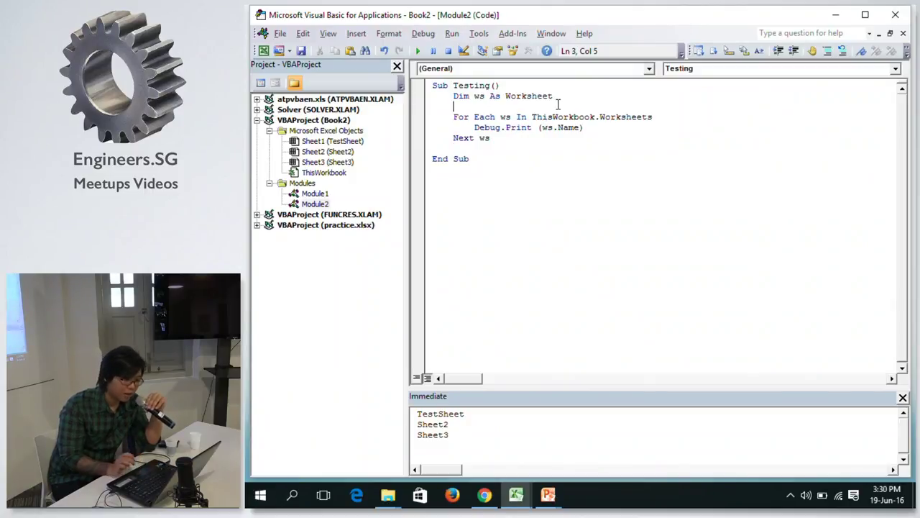
# Add testSheet As Worksheet to the Dim line, then delete the 'ws As Worksheet, ' part.
pyautogui.click(573, 95)
pyautogui.write(',')
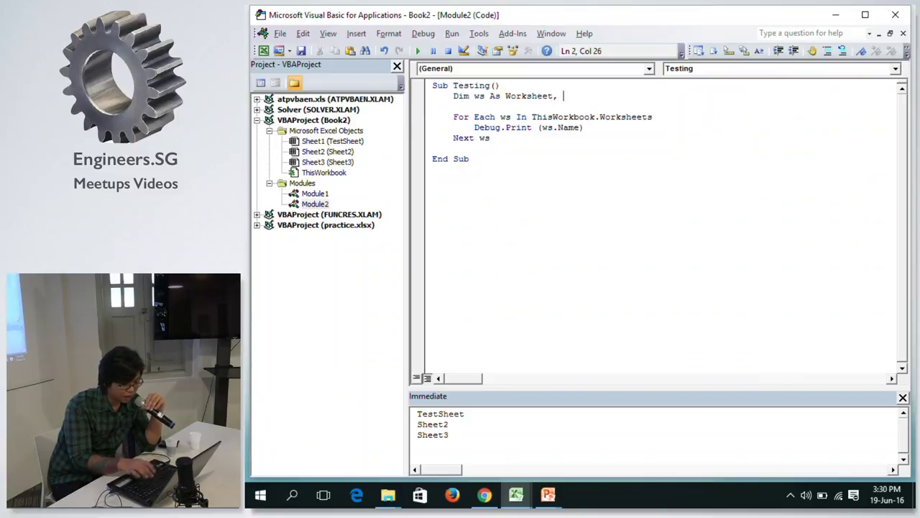
pyautogui.write('test_')
pyautogui.press('BackSpace')
pyautogui.write('Sheet')
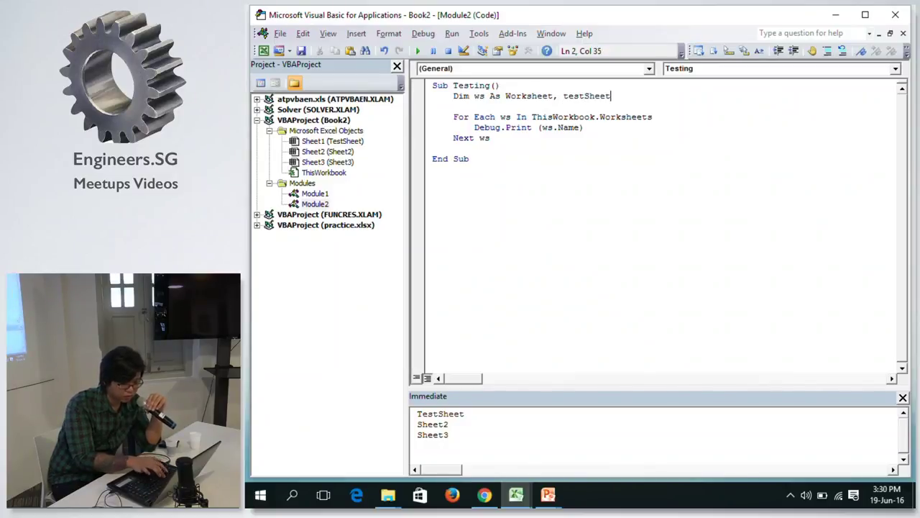
pyautogui.write(' as w')
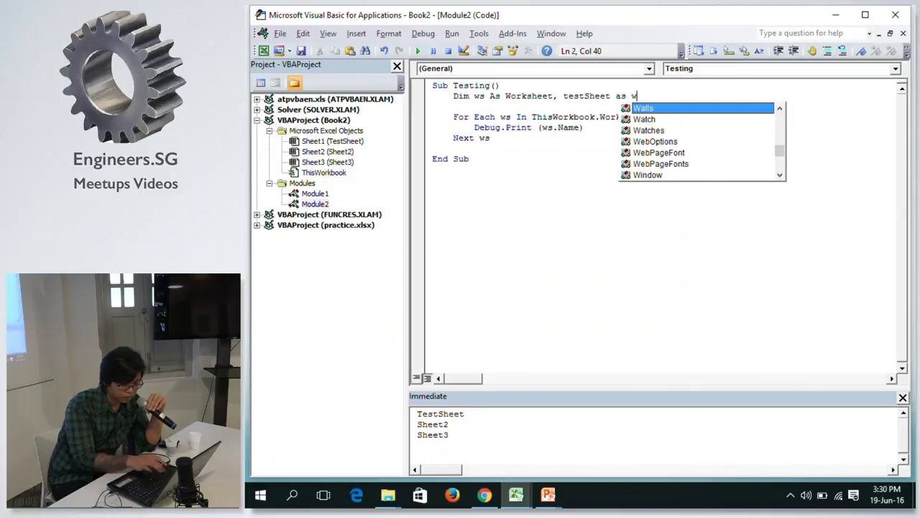
pyautogui.write('orkshee')
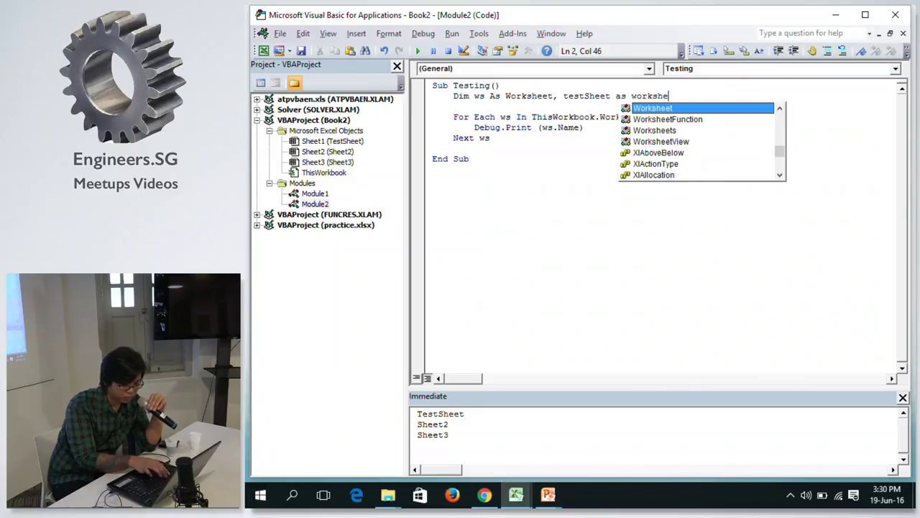
pyautogui.press('Tab')
pyautogui.press('Down')
pyautogui.click(563, 96)
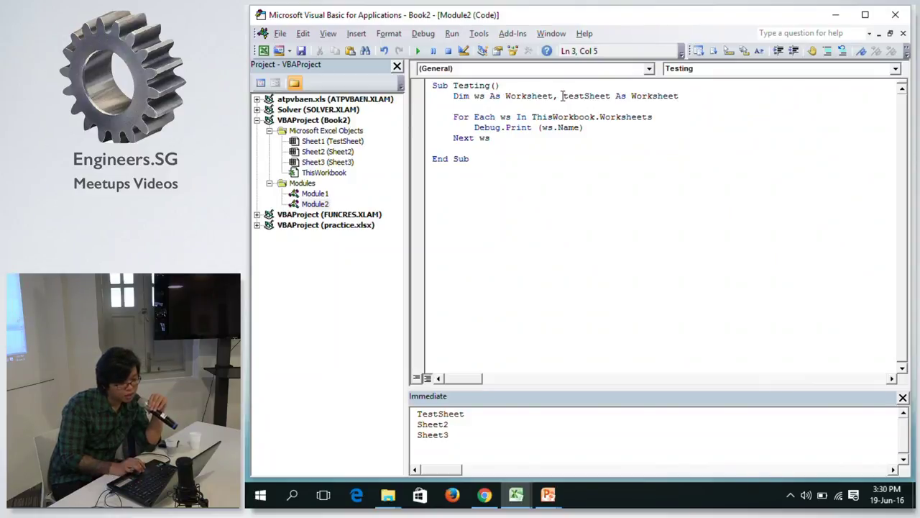
pyautogui.moveTo(563, 96); pyautogui.dragTo(473, 99)
pyautogui.press('Delete')
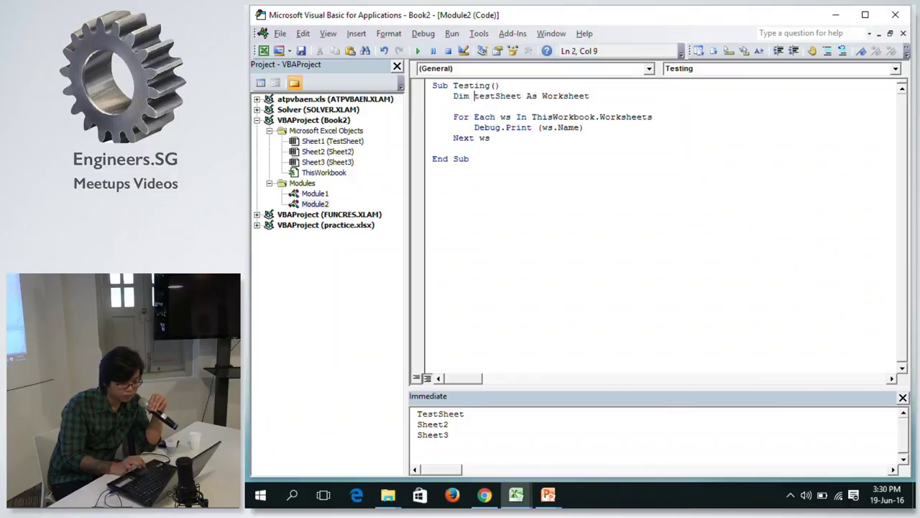
pyautogui.click(597, 116)
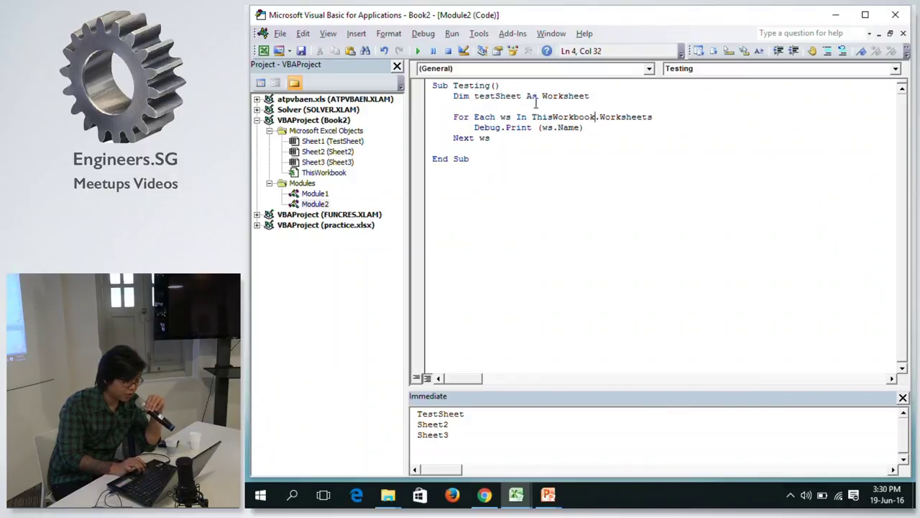
pyautogui.click(654, 139)
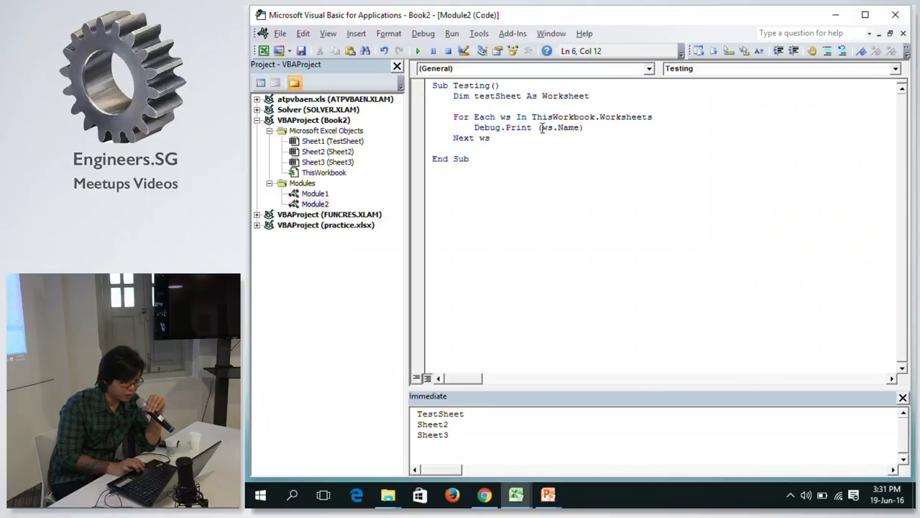
# Replace the Debug.Print line with the condition If ws.Name = "TestSheet".
pyautogui.moveTo(540, 127); pyautogui.dragTo(474, 127)
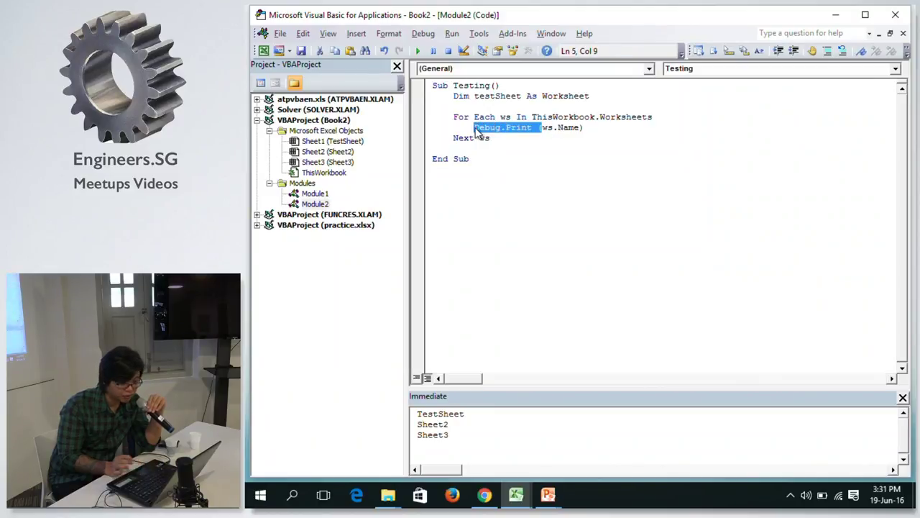
pyautogui.press('Delete')
pyautogui.moveTo(517, 127); pyautogui.dragTo(477, 132)
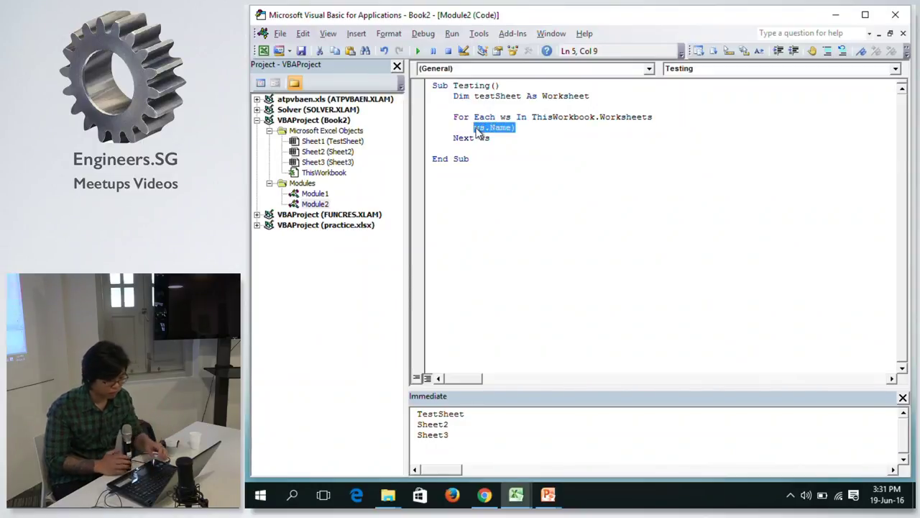
pyautogui.write('if t')
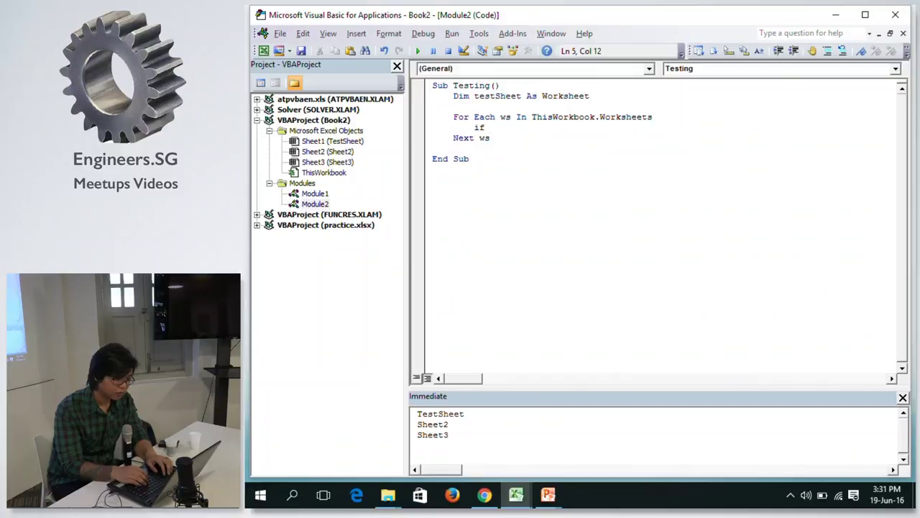
pyautogui.press('BackSpace')
pyautogui.write('ws.name = "TestSheet"')
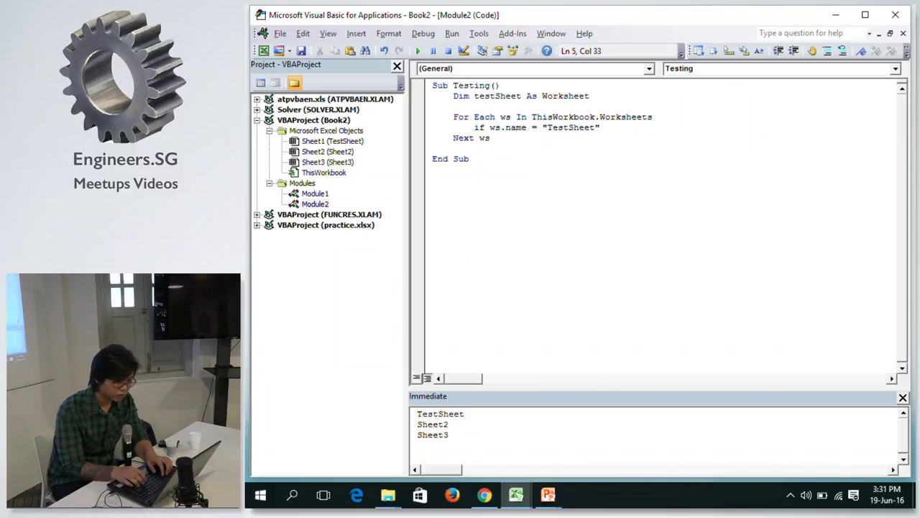
pyautogui.press('Return')
# Complete the If block with Then and End If, leaving an indented empty body line.
pyautogui.press('Return')
pyautogui.write('then')
pyautogui.press('Return')
pyautogui.press('Return')
pyautogui.write('end ')
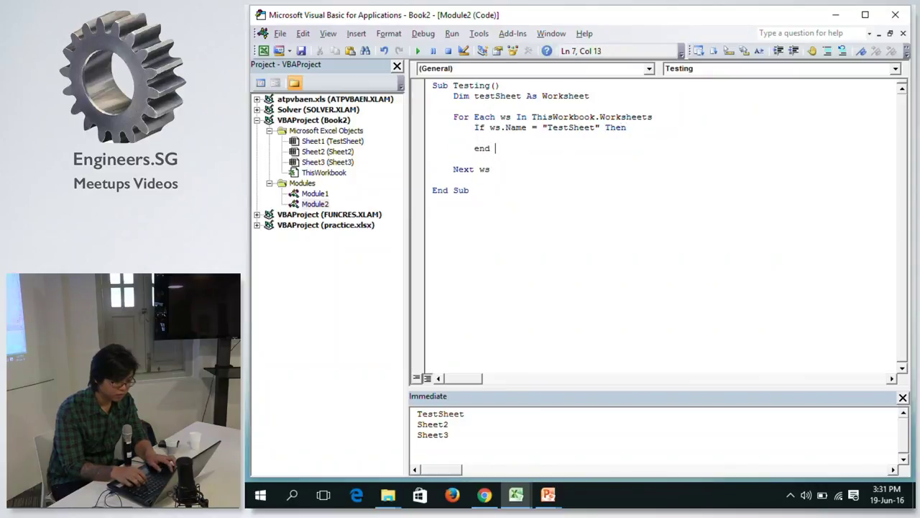
pyautogui.write('if')
pyautogui.press('Return')
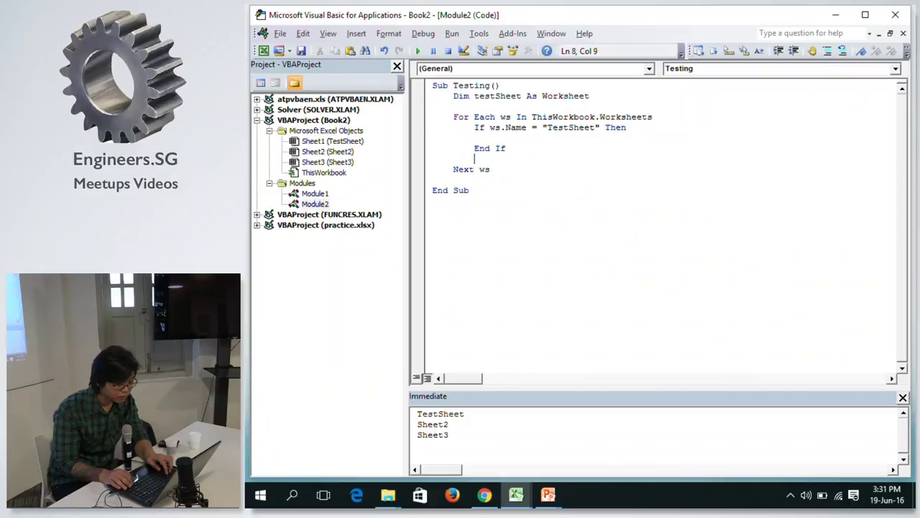
pyautogui.press('BackSpace')
pyautogui.press('BackSpace')
pyautogui.press('BackSpace')
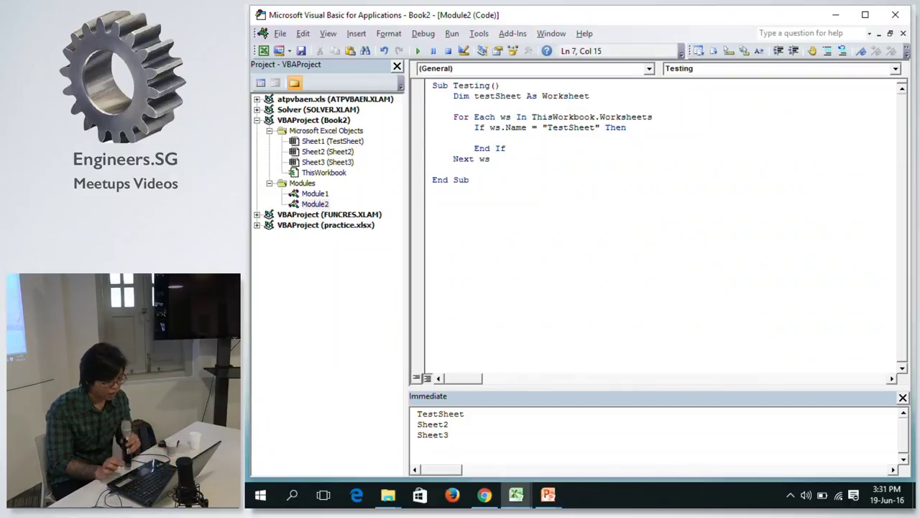
pyautogui.click(573, 138)
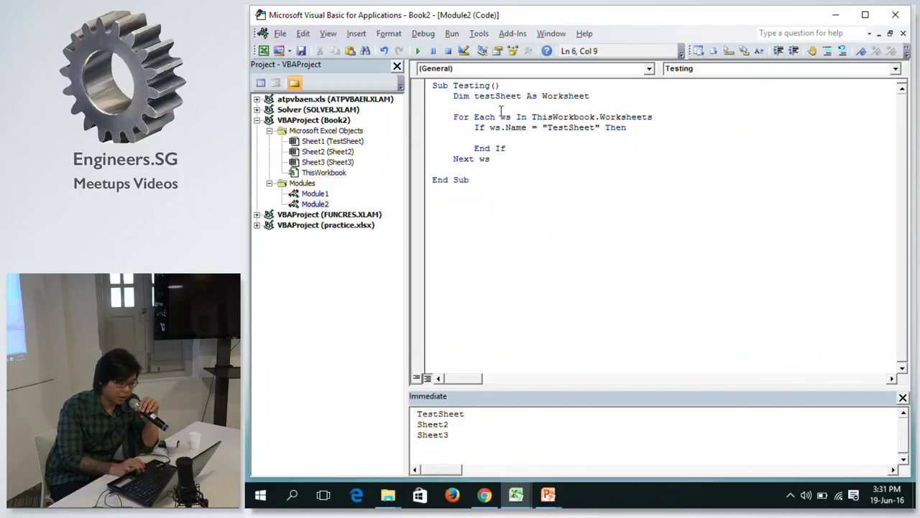
pyautogui.press('Tab')
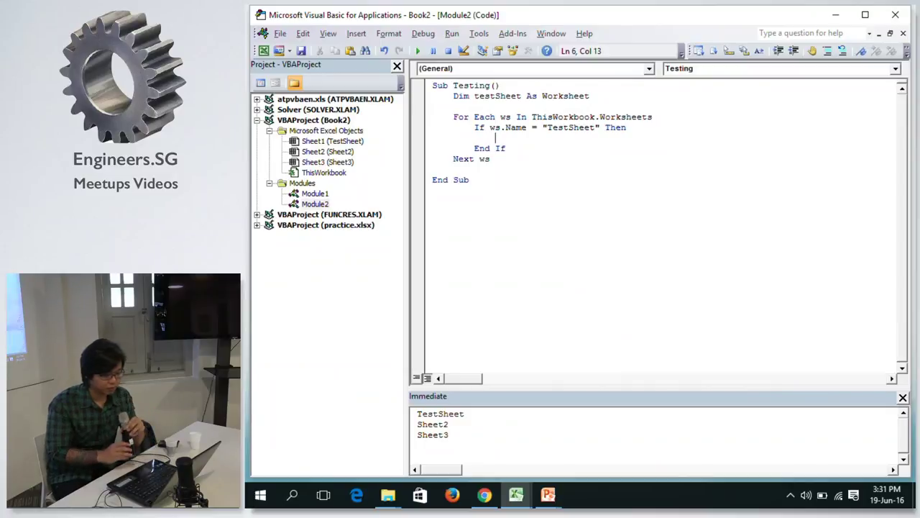
# Assign testSheet = ws inside the If block and add Debug.Print testSheet.Name after Next ws.
pyautogui.write('te')
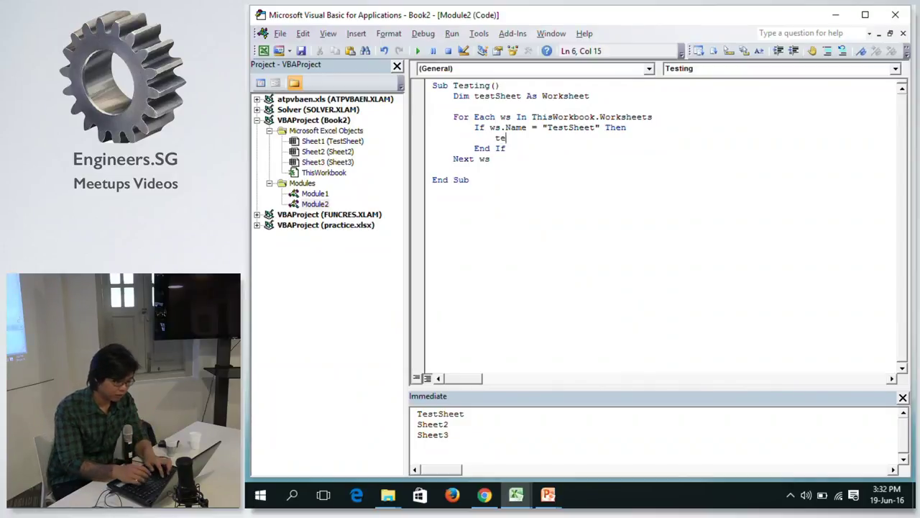
pyautogui.write('stsheet = ws')
pyautogui.click(507, 148)
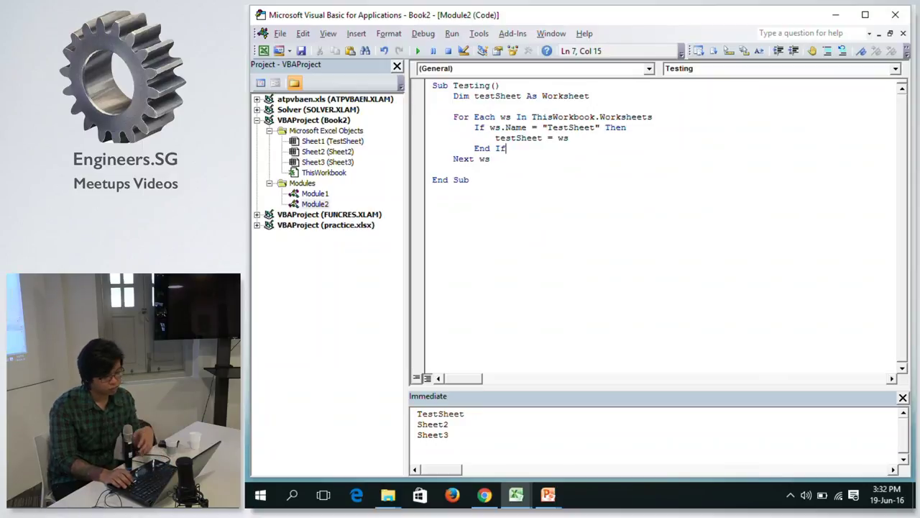
pyautogui.click(525, 173)
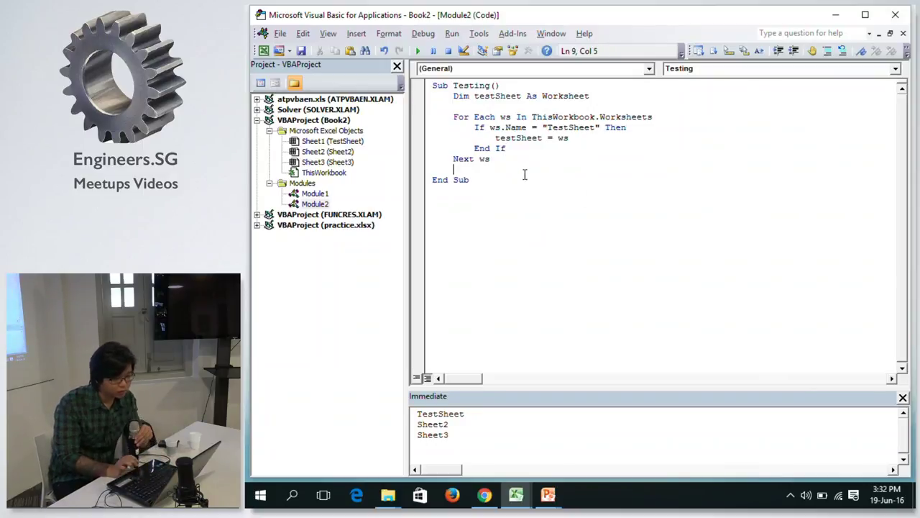
pyautogui.press('Return')
pyautogui.press('Return')
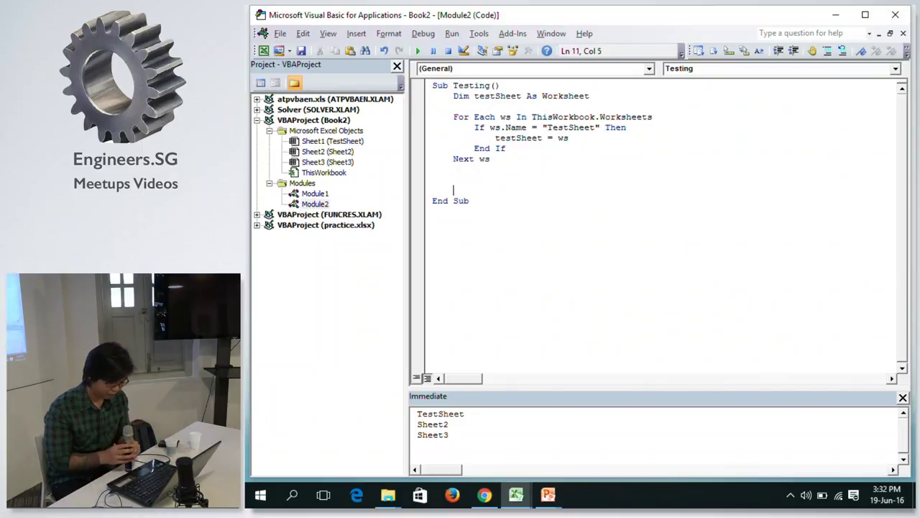
pyautogui.write('debug.')
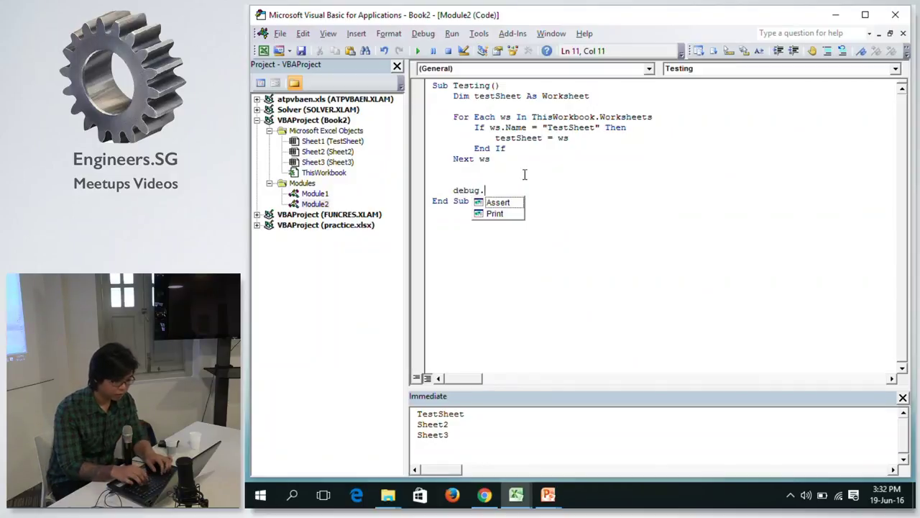
pyautogui.write('print test')
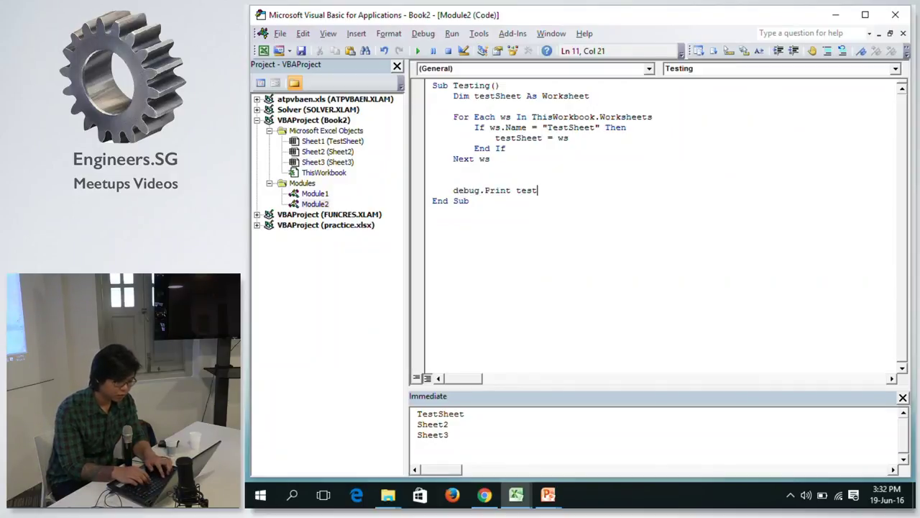
pyautogui.write('sheet.name')
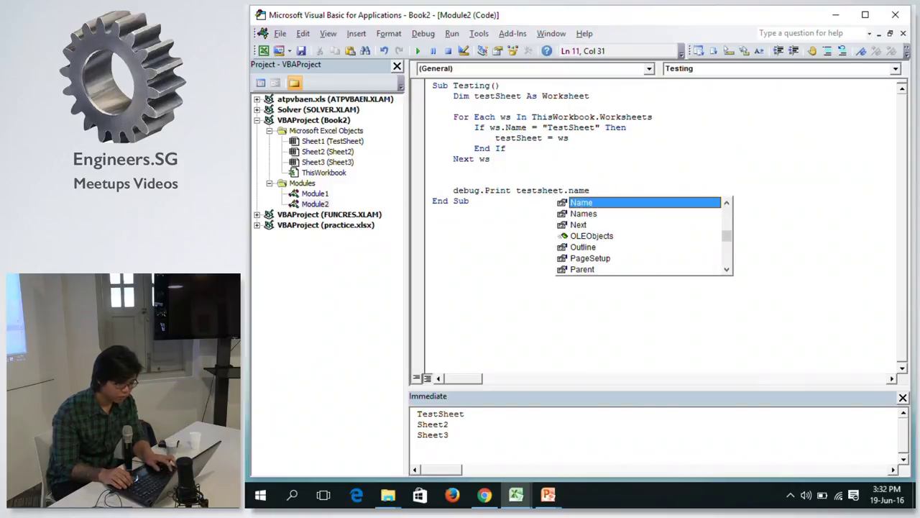
pyautogui.click(526, 230)
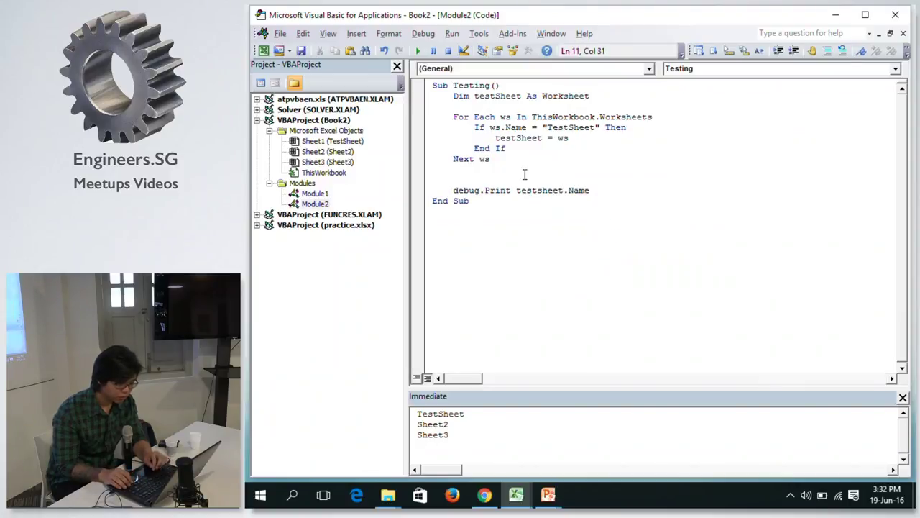
pyautogui.press('Up')
pyautogui.press('Up')
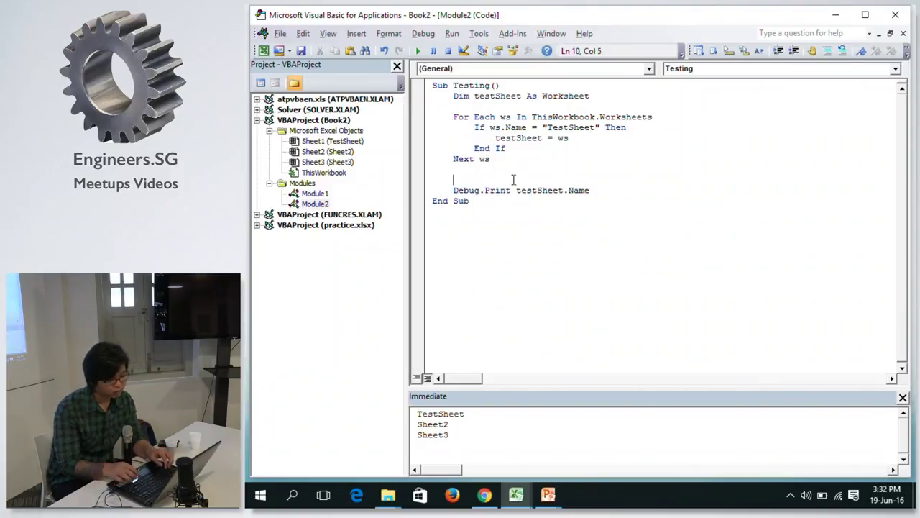
pyautogui.press('BackSpace')
pyautogui.press('BackSpace')
pyautogui.press('Return')
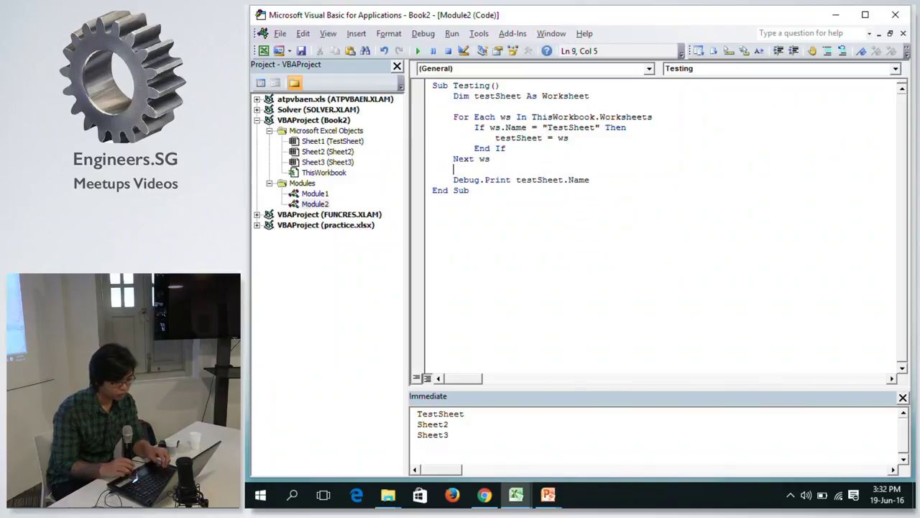
# Clear the Immediate window and run Testing, ending it at the run-time error 91.
pyautogui.click(508, 446)
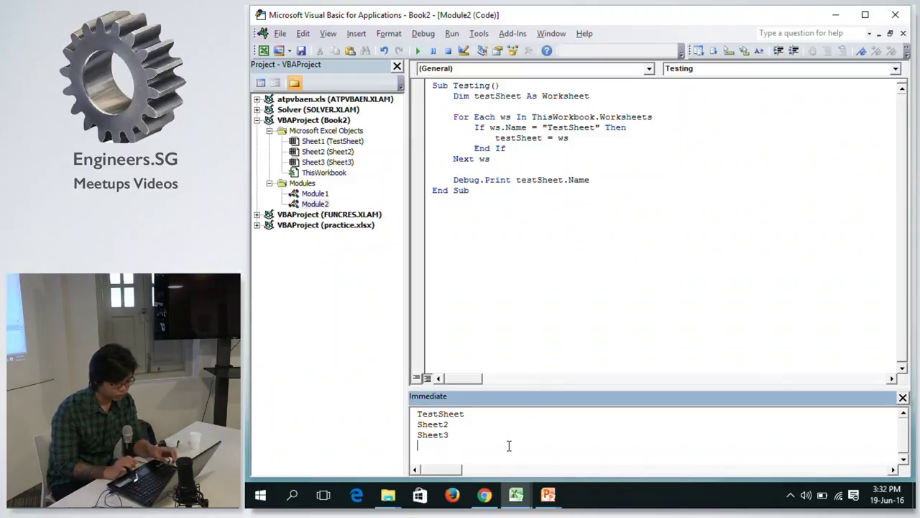
pyautogui.hotkey('ctrl', 'a')
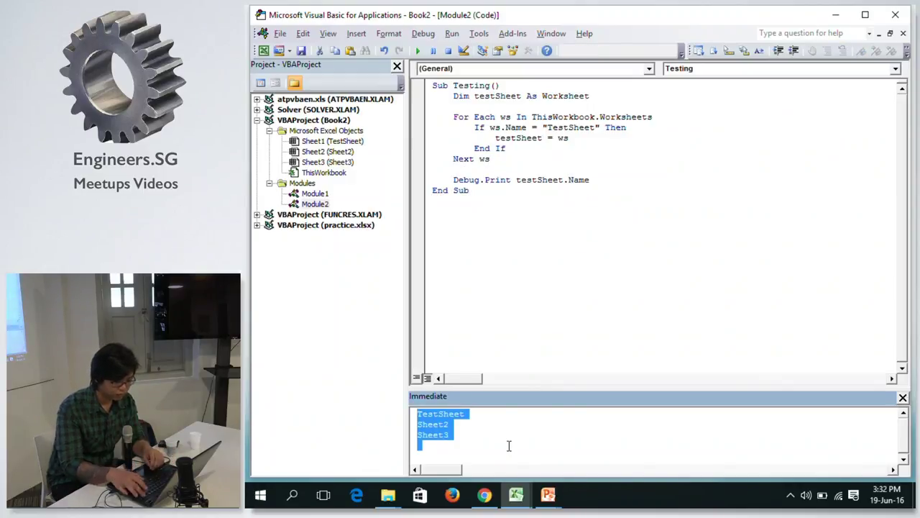
pyautogui.press('Delete')
pyautogui.click(502, 127)
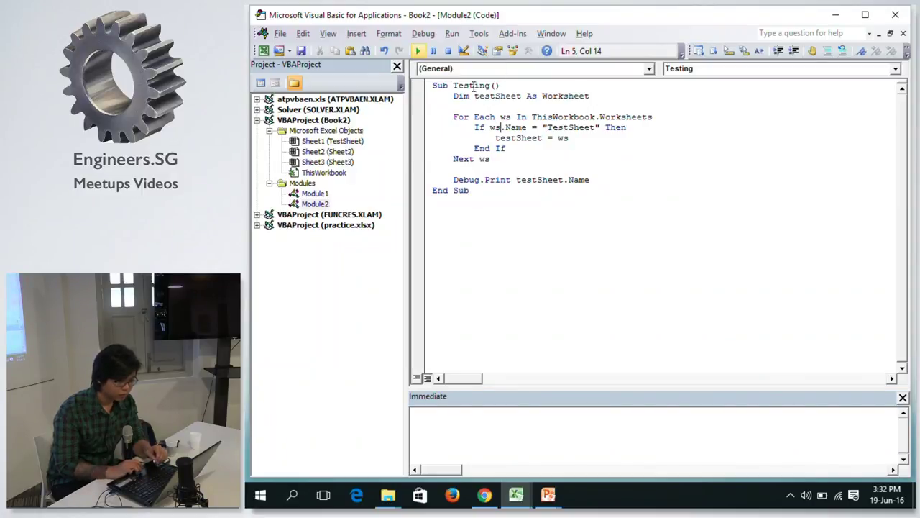
pyautogui.click(420, 52)
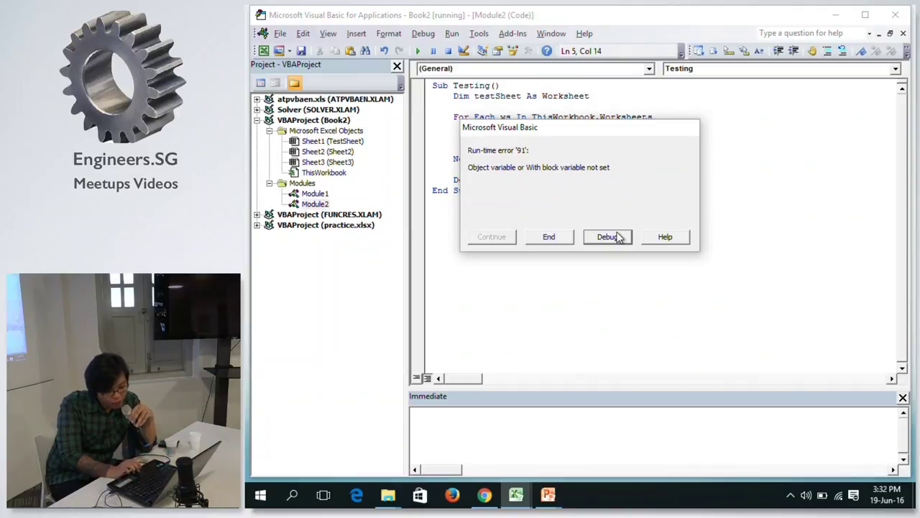
pyautogui.click(570, 237)
# Add Set before testSheet = ws and rerun the macro so TestSheet is printed.
pyautogui.click(494, 138)
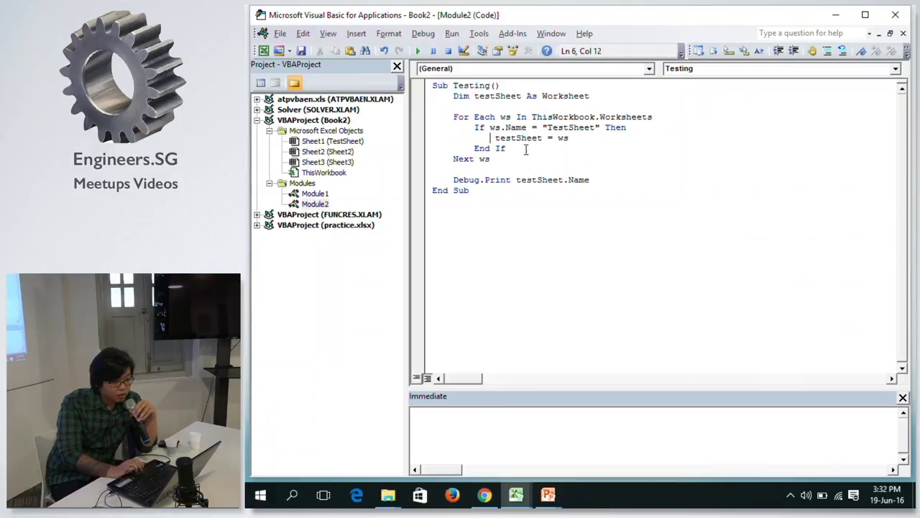
pyautogui.write('set')
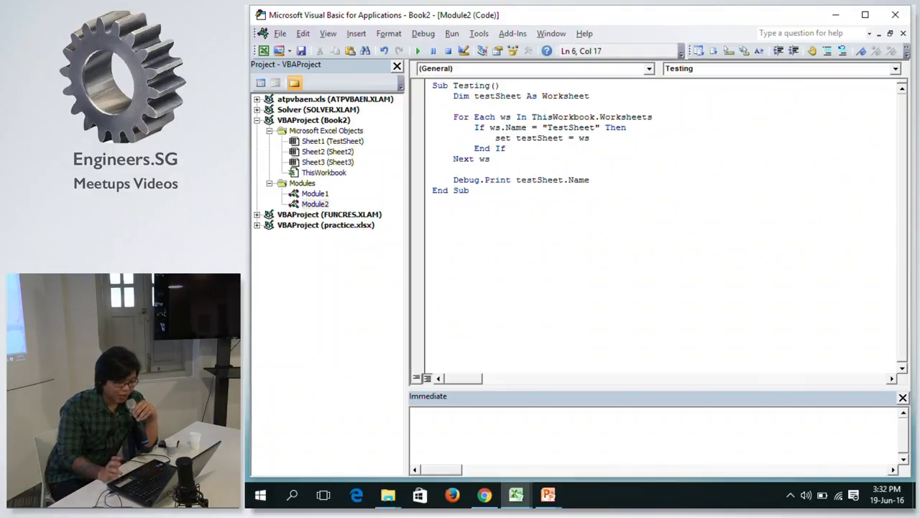
pyautogui.click(506, 149)
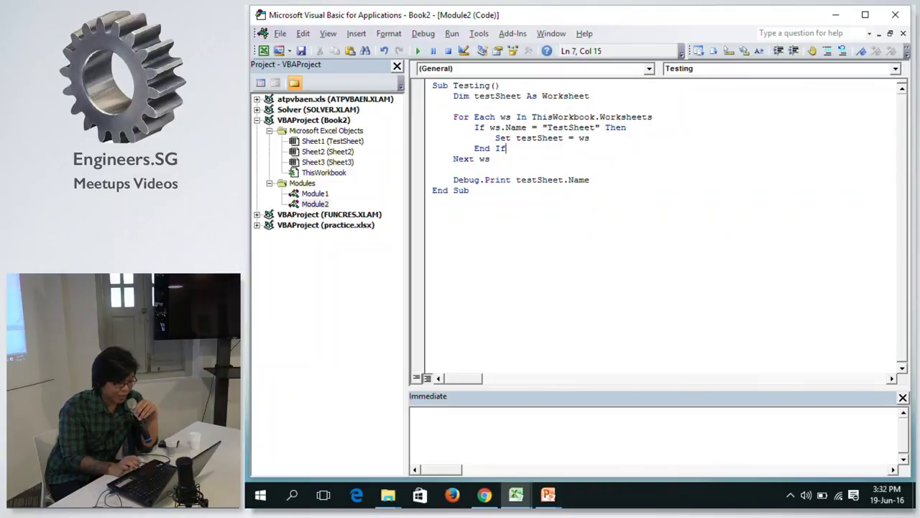
pyautogui.click(482, 173)
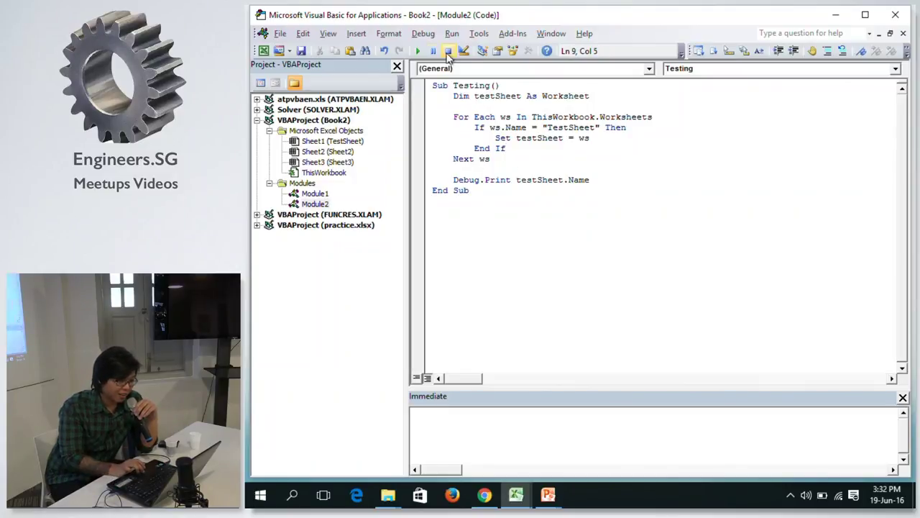
pyautogui.click(417, 51)
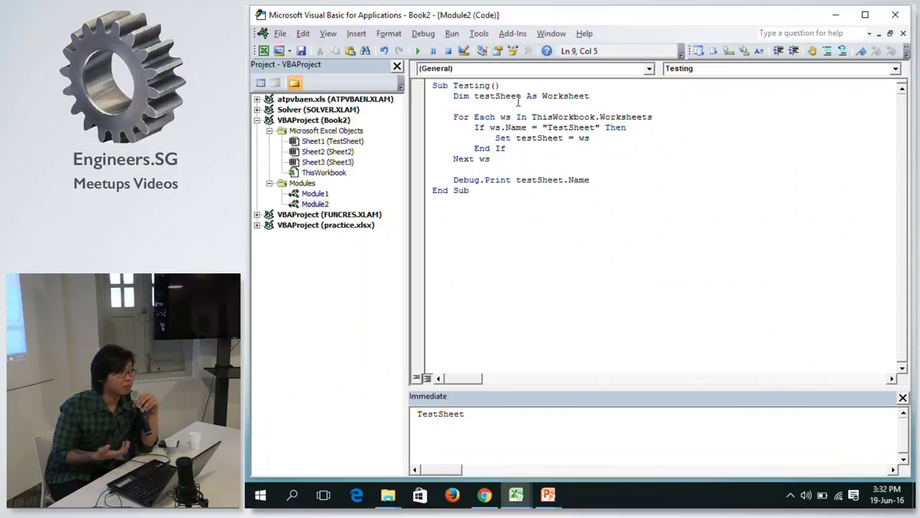
pyautogui.hotkey('alt', 'Tab')
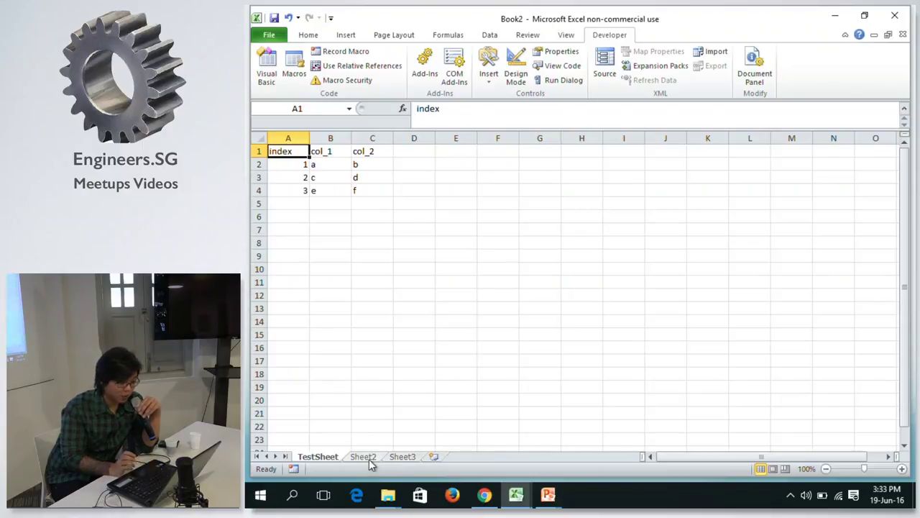
# In Book2, look at the empty Sheet2, then return to TestSheet's index, col_1 and col_2 data.
pyautogui.press('alt')
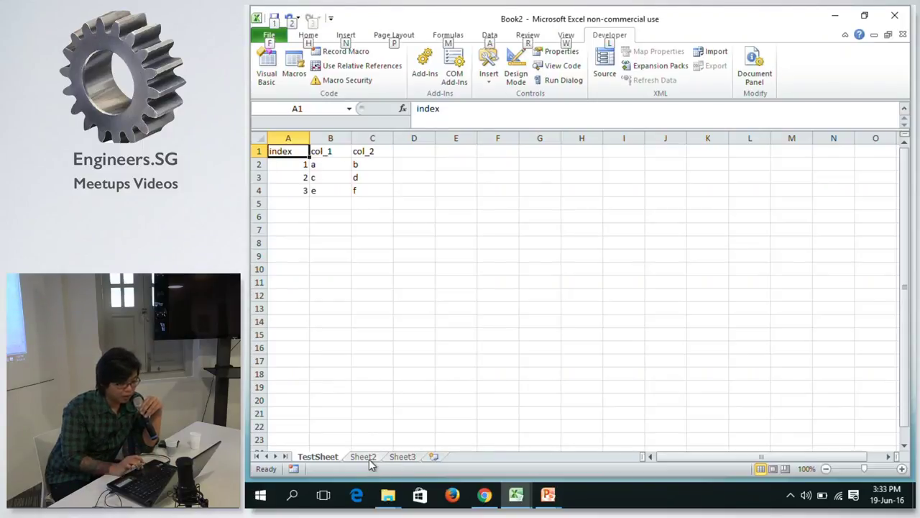
pyautogui.click(369, 458)
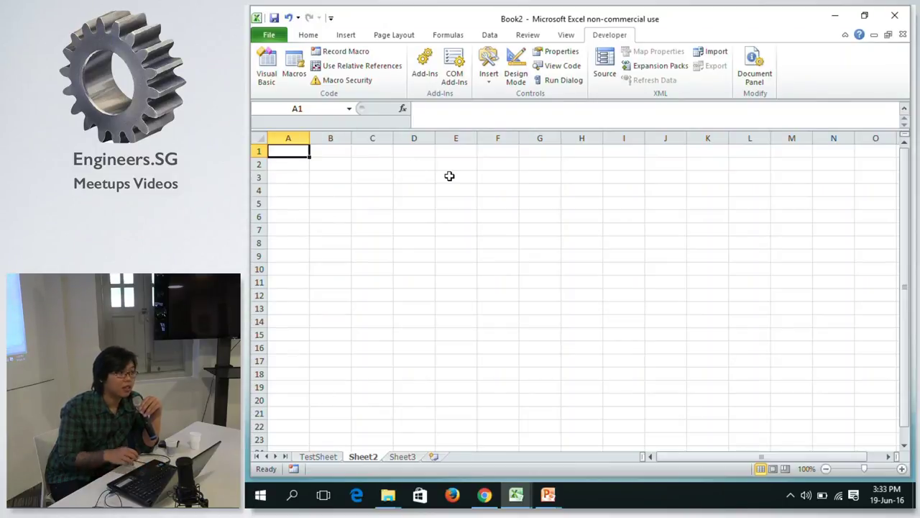
pyautogui.click(318, 457)
pyautogui.hotkey('alt', 'Tab')
pyautogui.hotkey('alt', 'Tab')
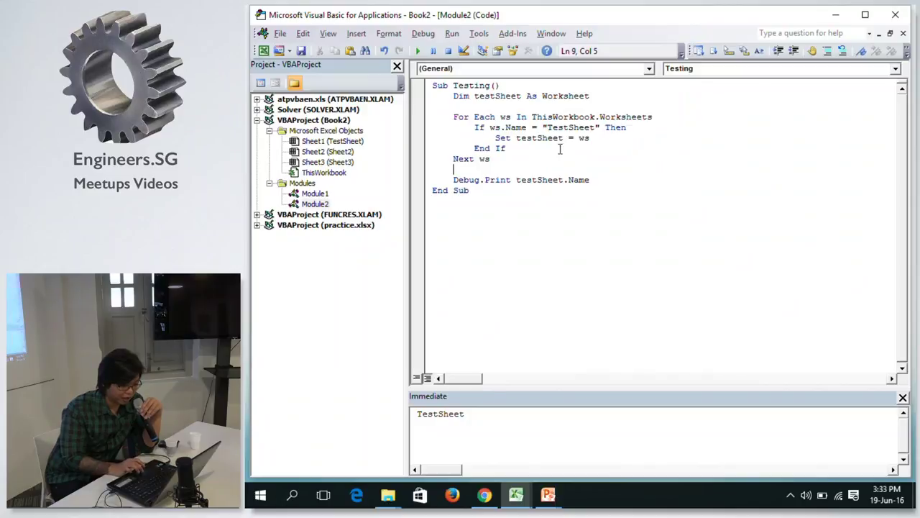
# Replace the Debug.Print testSheet.Name line with testSheet.Range("A1").
pyautogui.click(631, 182)
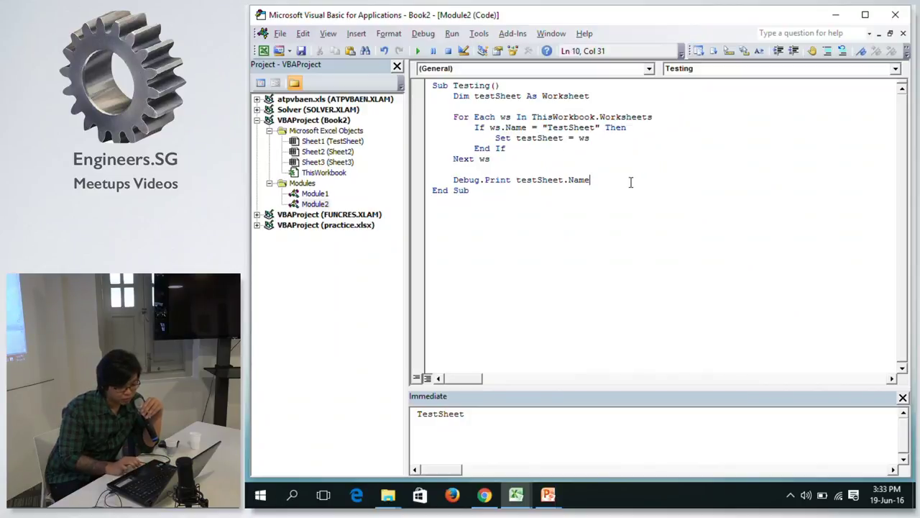
pyautogui.moveTo(630, 182); pyautogui.dragTo(453, 180)
pyautogui.press('Delete')
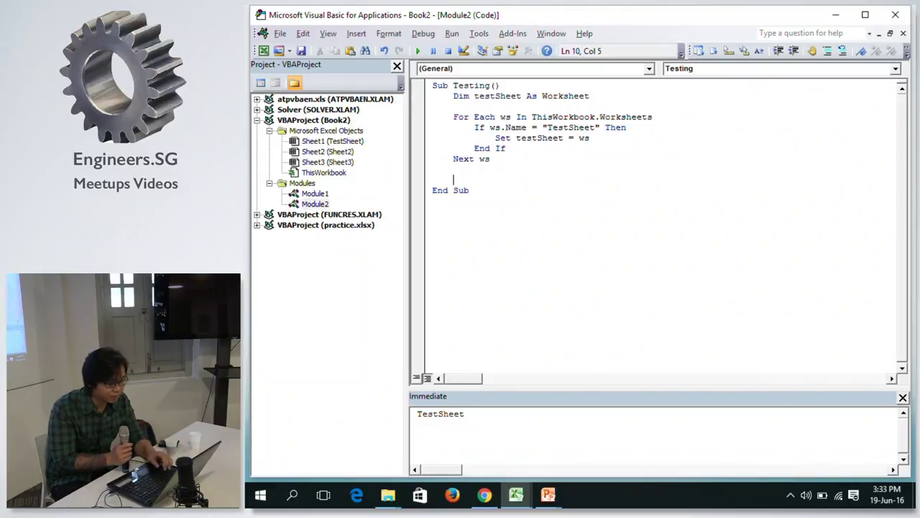
pyautogui.write('testsheet')
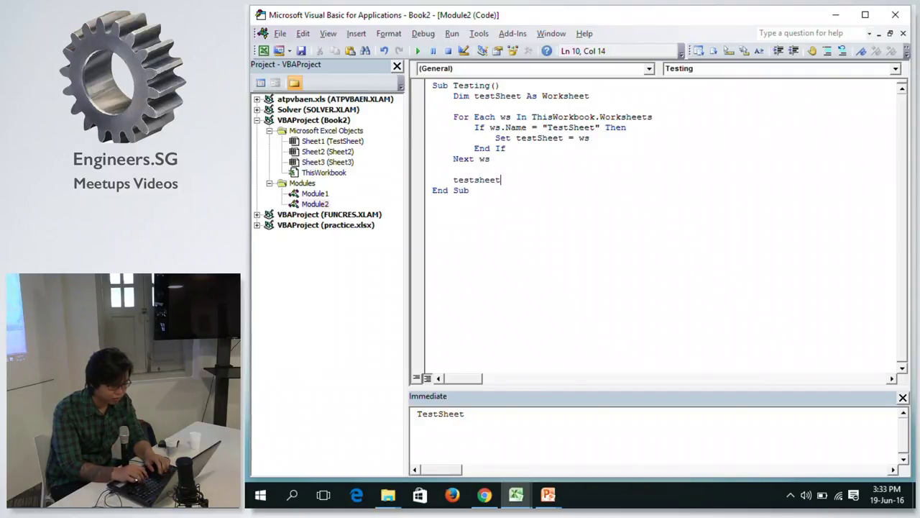
pyautogui.write('.Range(')
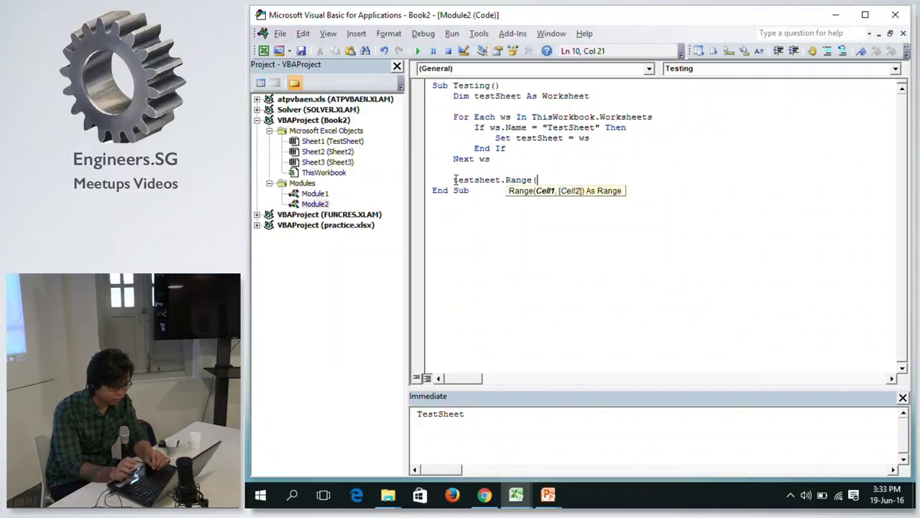
pyautogui.write('"')
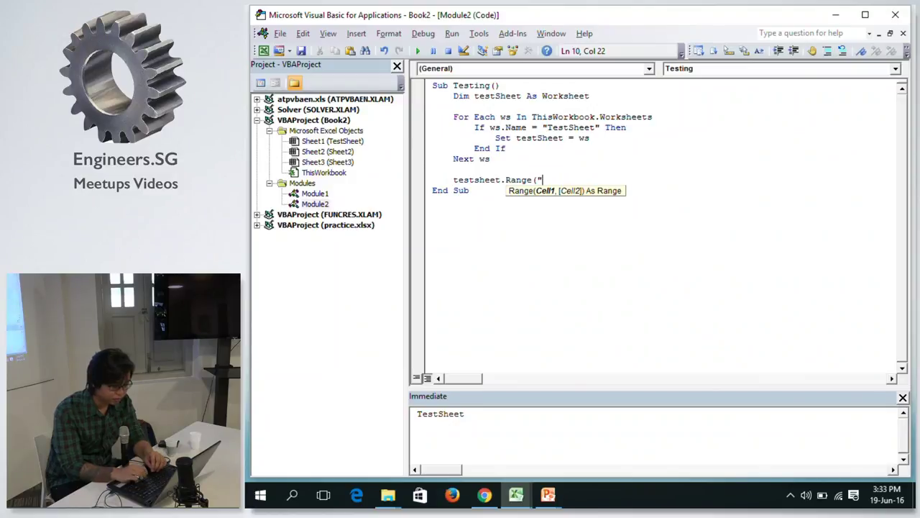
pyautogui.write('A1")')
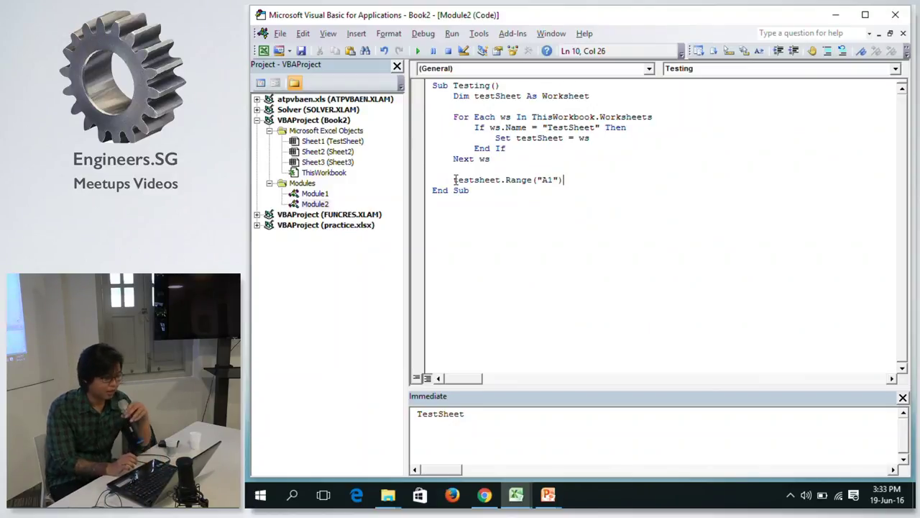
pyautogui.click(516, 160)
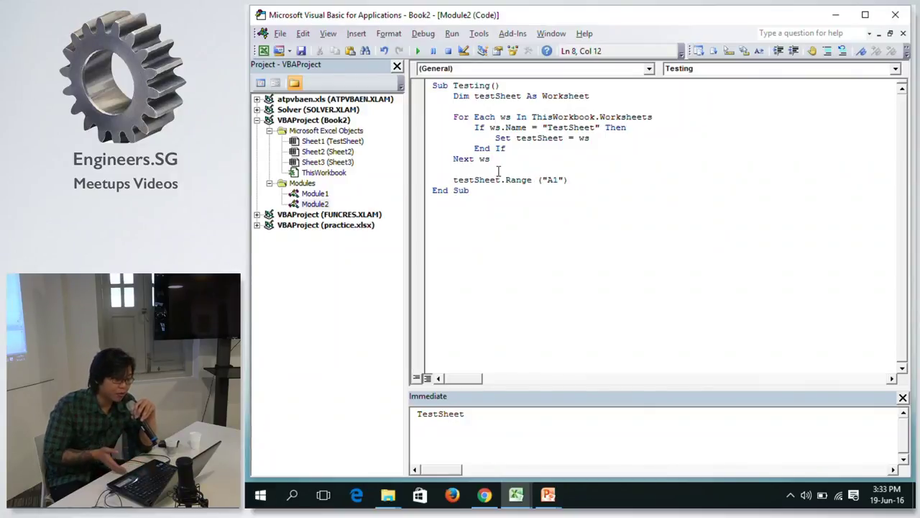
pyautogui.click(454, 181)
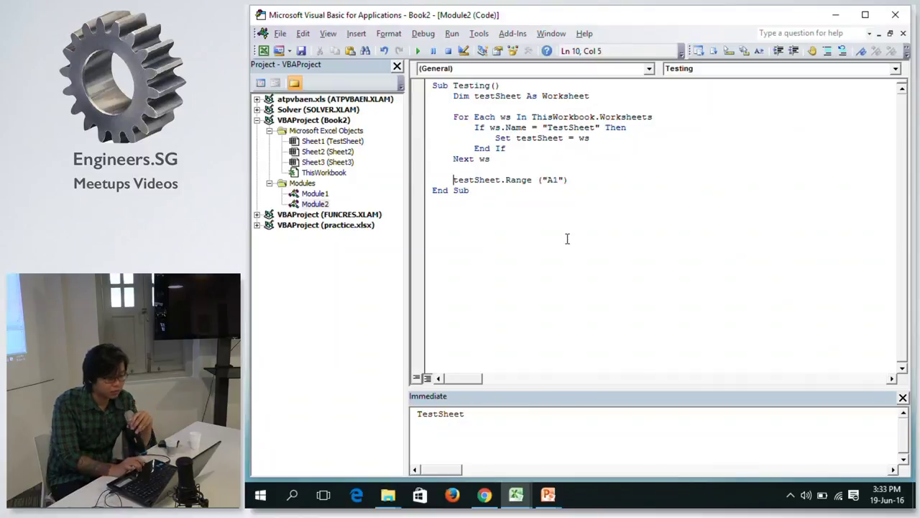
pyautogui.click(594, 179)
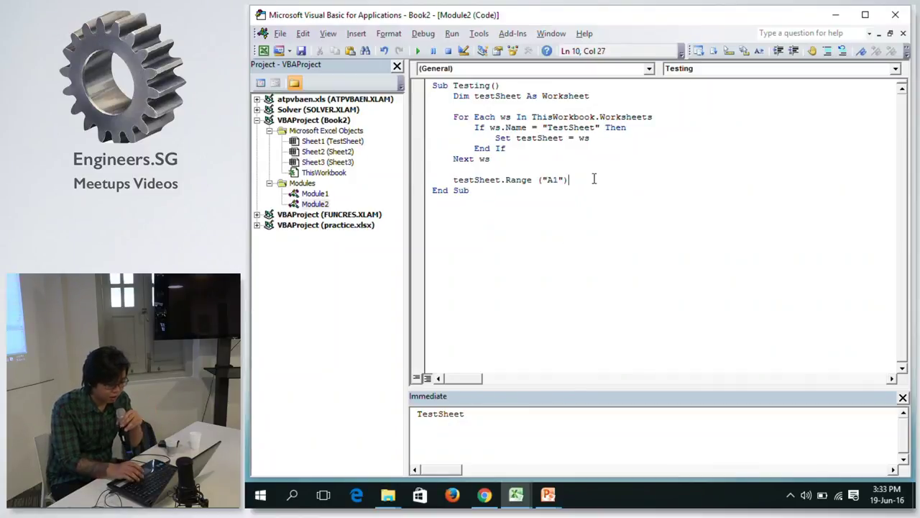
# Complete the line as Debug.Print (testSheet.Range("A1").Value), using IntelliSense for Value.
pyautogui.write('.')
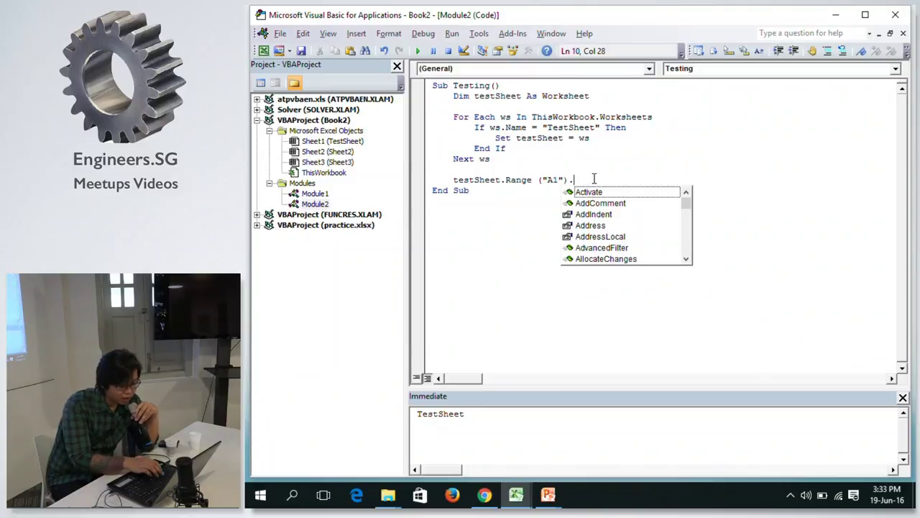
pyautogui.write('val')
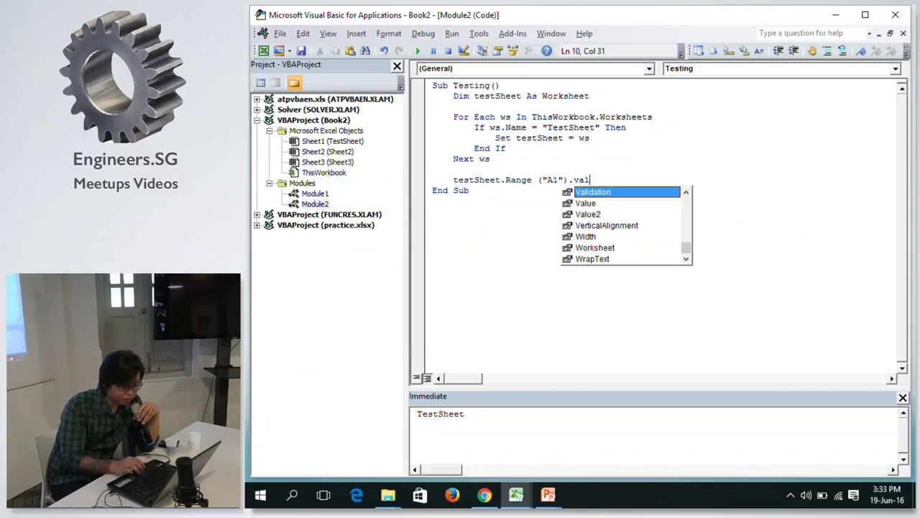
pyautogui.press('Down')
pyautogui.press('Tab')
pyautogui.press('Up')
pyautogui.click(453, 180)
pyautogui.write('debug.print(')
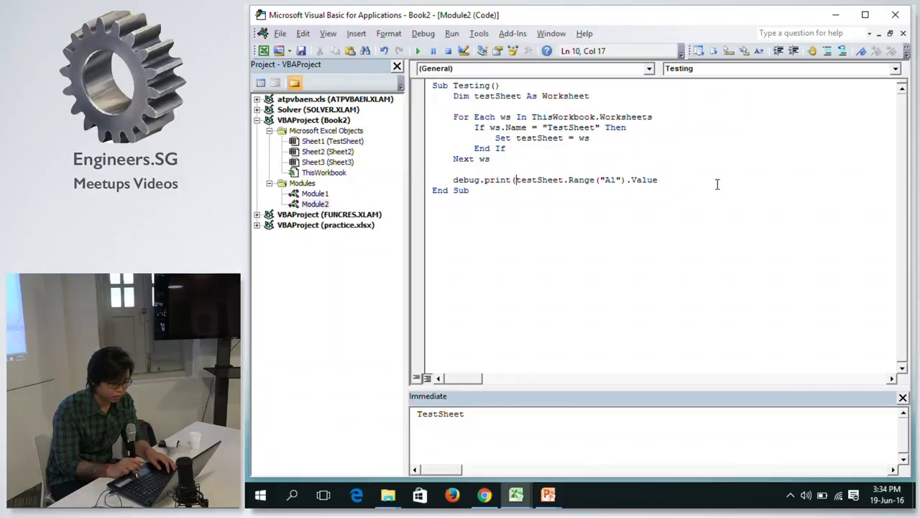
pyautogui.click(689, 178)
pyautogui.write(')')
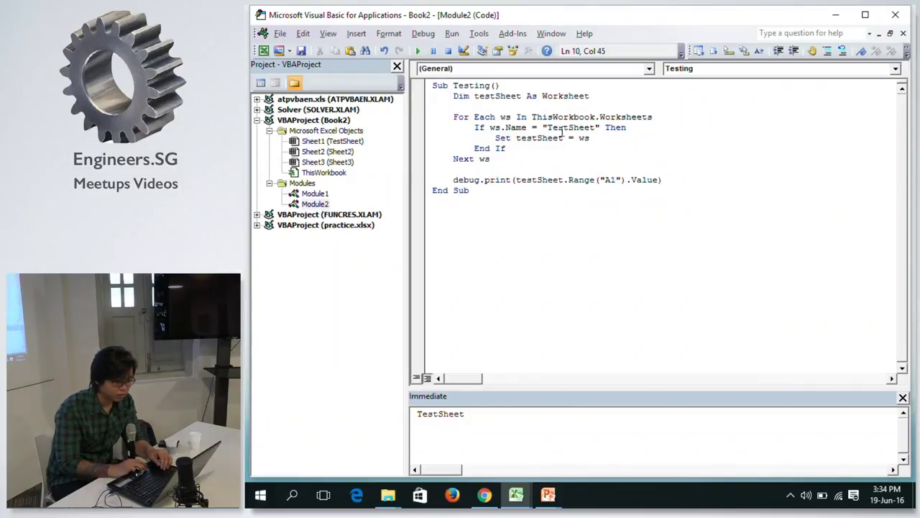
pyautogui.press('Down')
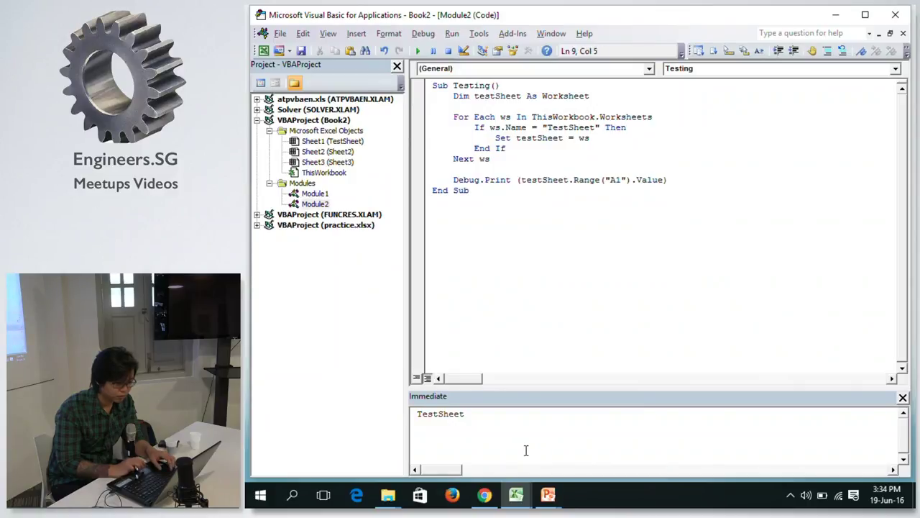
pyautogui.click(525, 456)
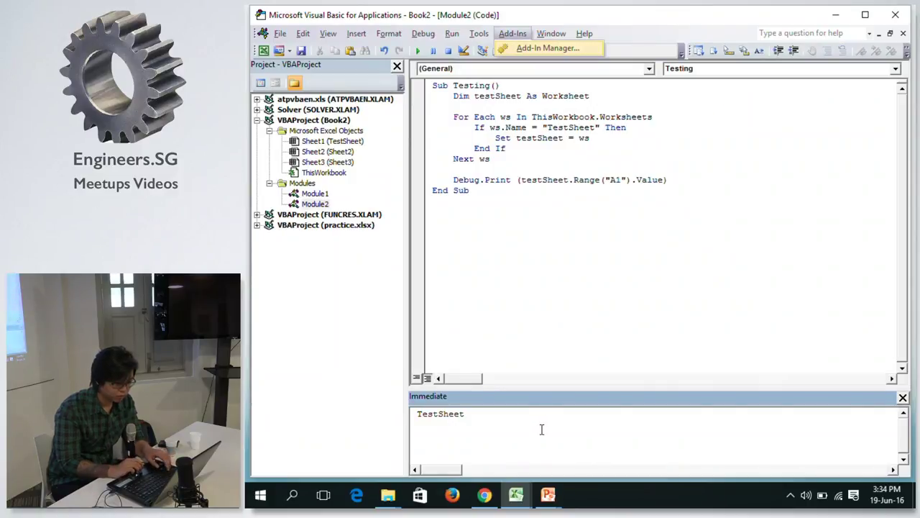
pyautogui.hotkey('ctrl', 'a')
pyautogui.press('Delete')
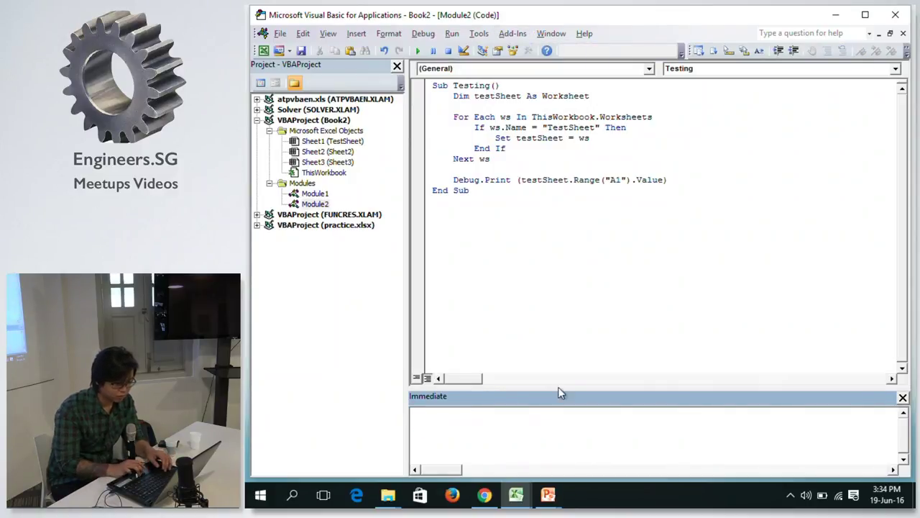
pyautogui.click(604, 147)
pyautogui.press('F5')
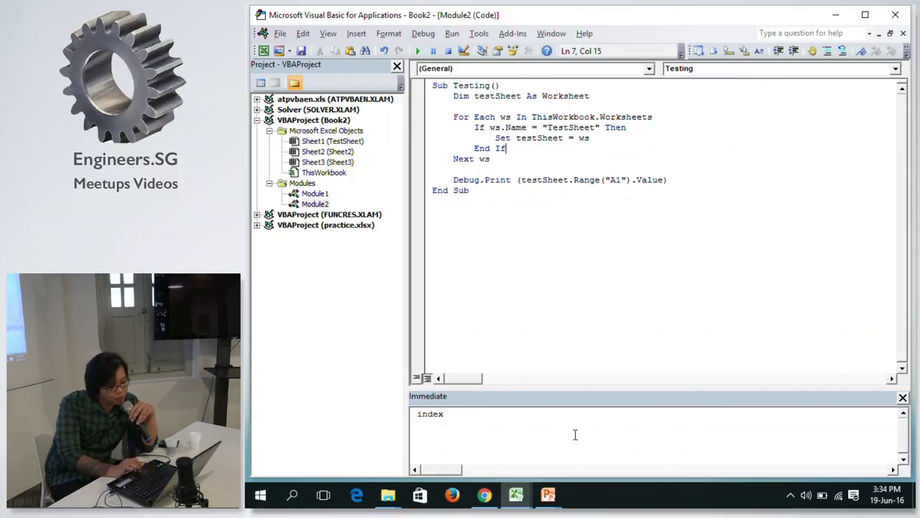
pyautogui.moveTo(516, 494)
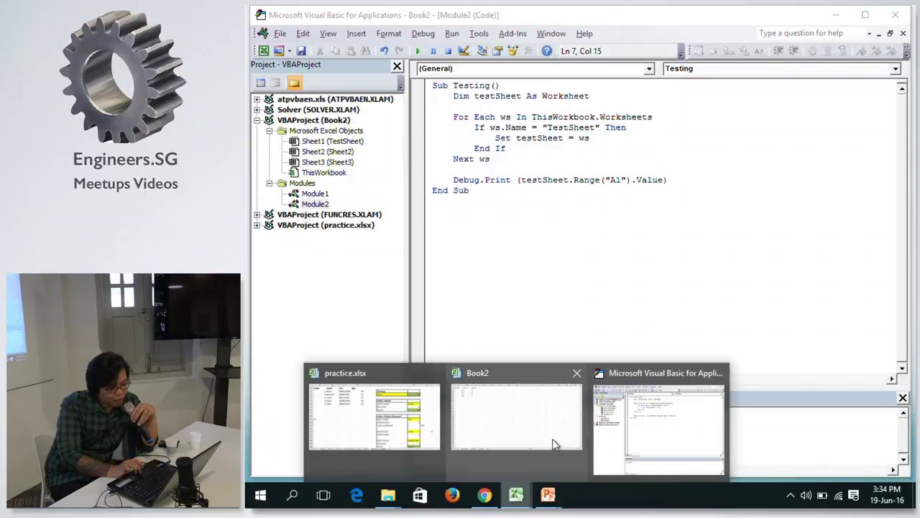
pyautogui.click(552, 439)
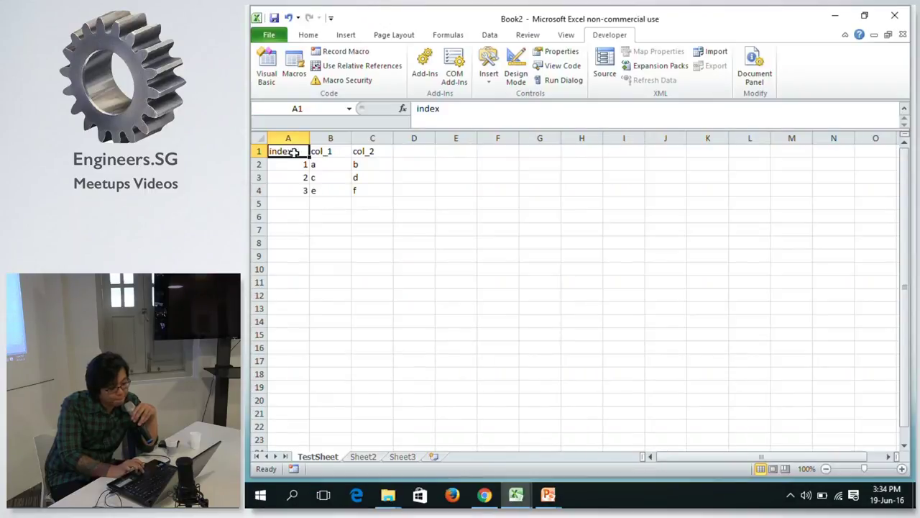
pyautogui.click(330, 152)
pyautogui.click(302, 152)
pyautogui.moveTo(516, 495)
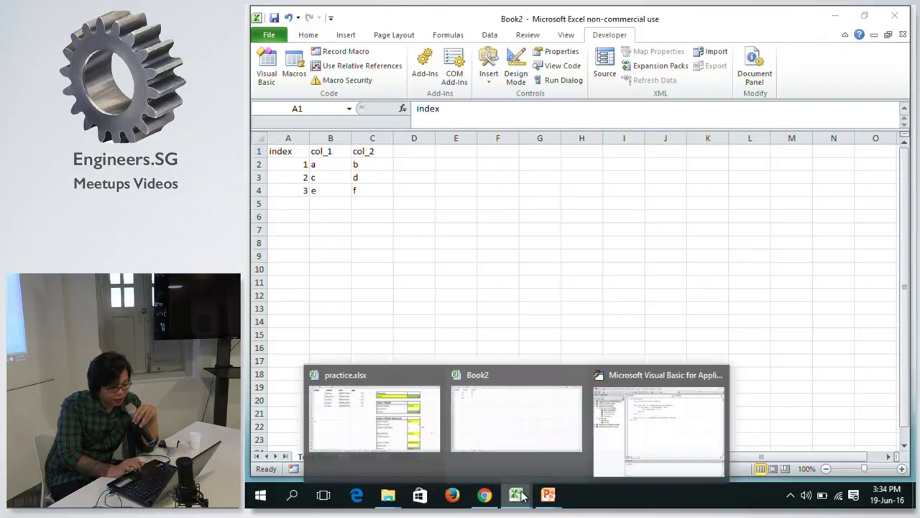
pyautogui.click(656, 378)
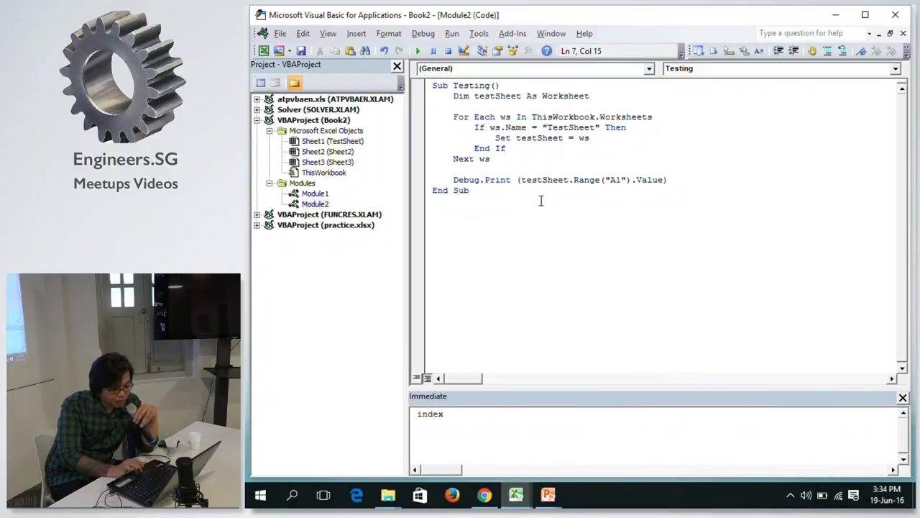
pyautogui.click(513, 171)
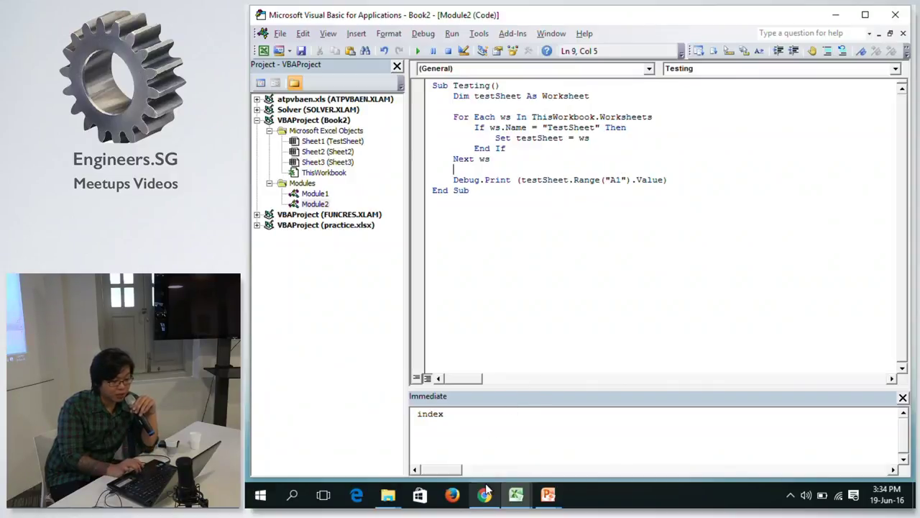
pyautogui.moveTo(516, 495)
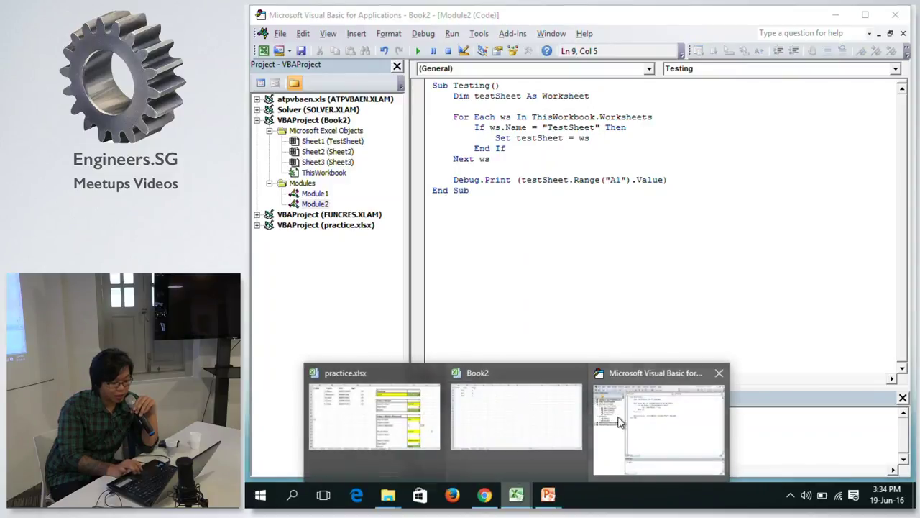
pyautogui.click(464, 399)
pyautogui.click(370, 455)
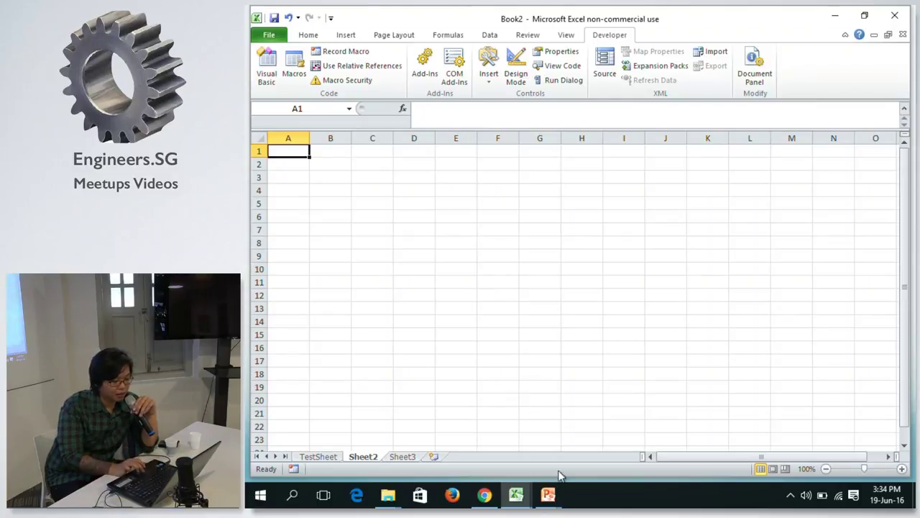
pyautogui.click(516, 495)
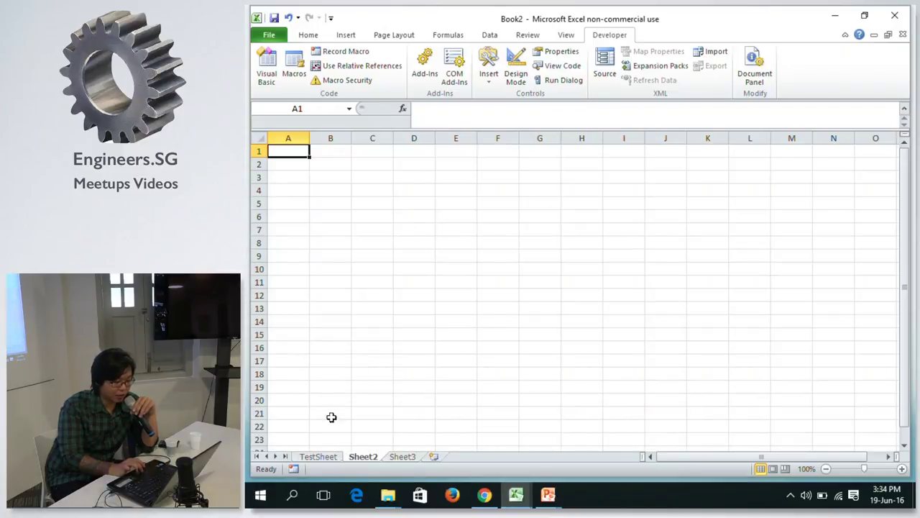
pyautogui.click(310, 457)
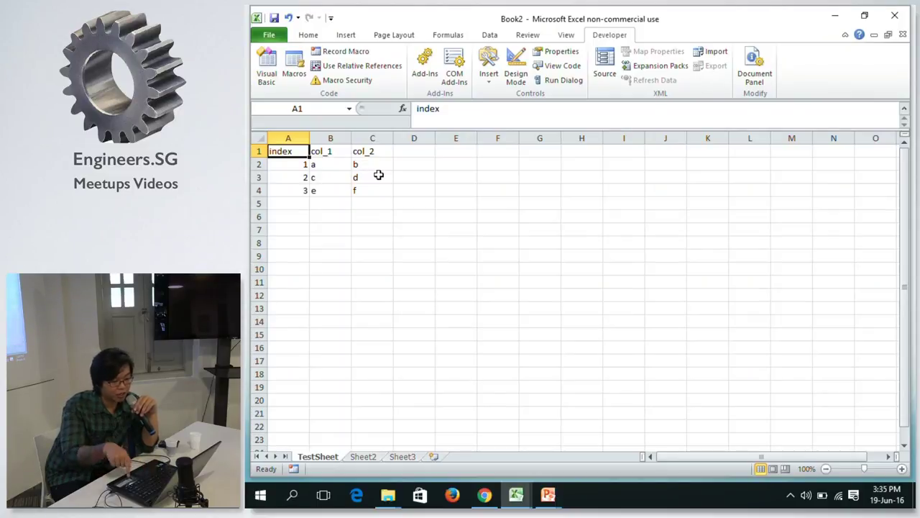
pyautogui.hotkey('alt', 'Tab')
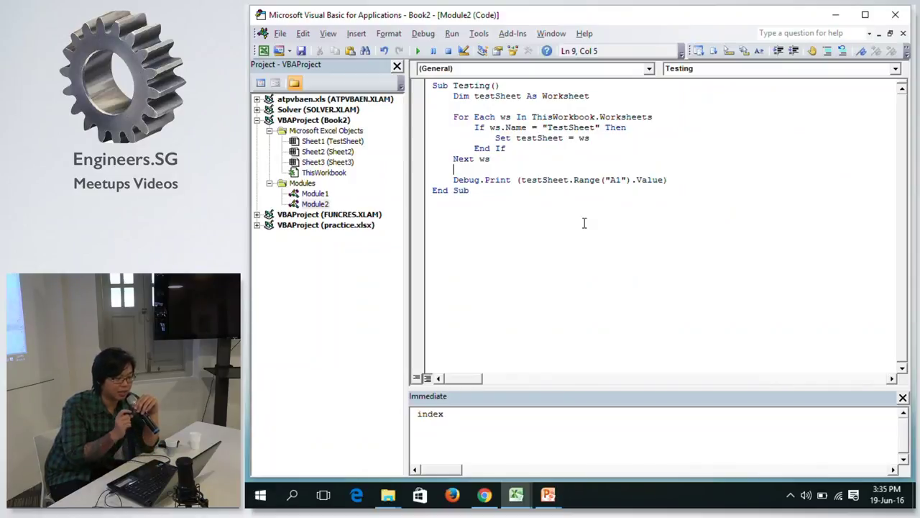
# Change the print line's cell reference from Range("A1") to Range("B2").
pyautogui.click(710, 181)
pyautogui.click(622, 180)
pyautogui.press('Left')
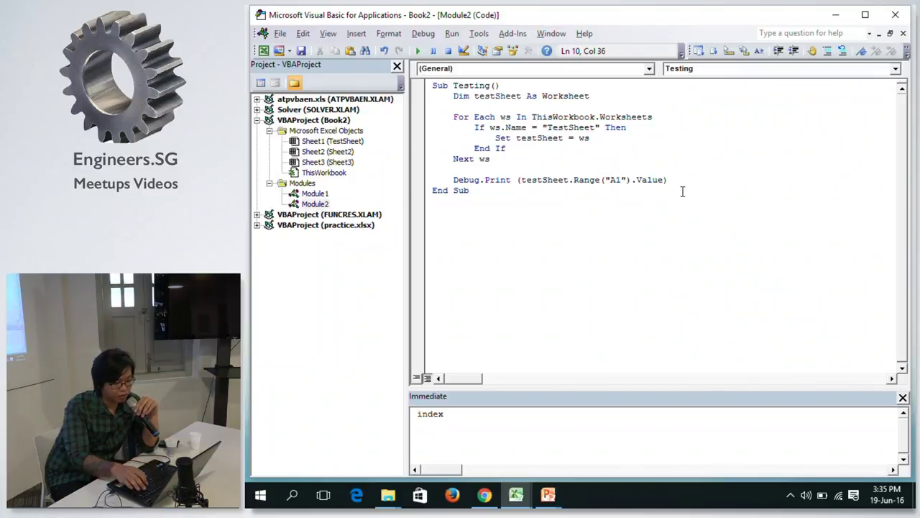
pyautogui.press('Right')
pyautogui.press('Left')
pyautogui.press('BackSpace')
pyautogui.write('B')
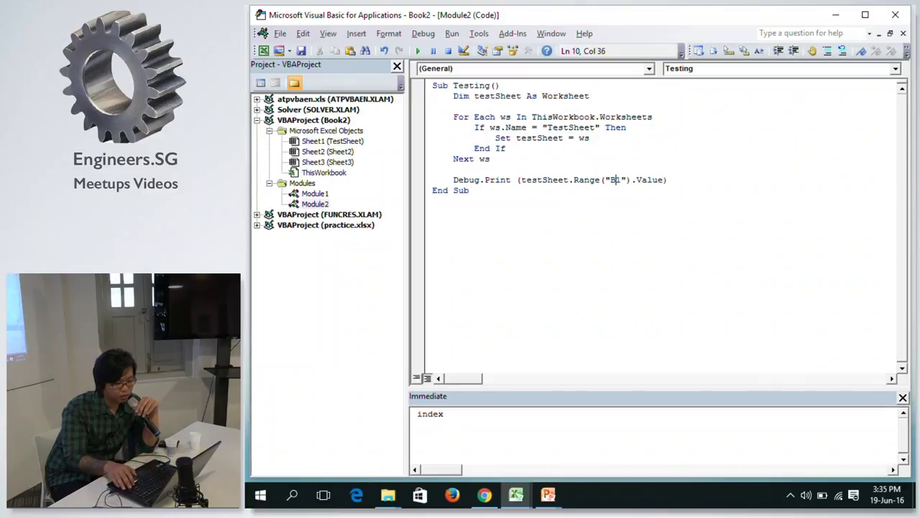
pyautogui.press('BackSpace')
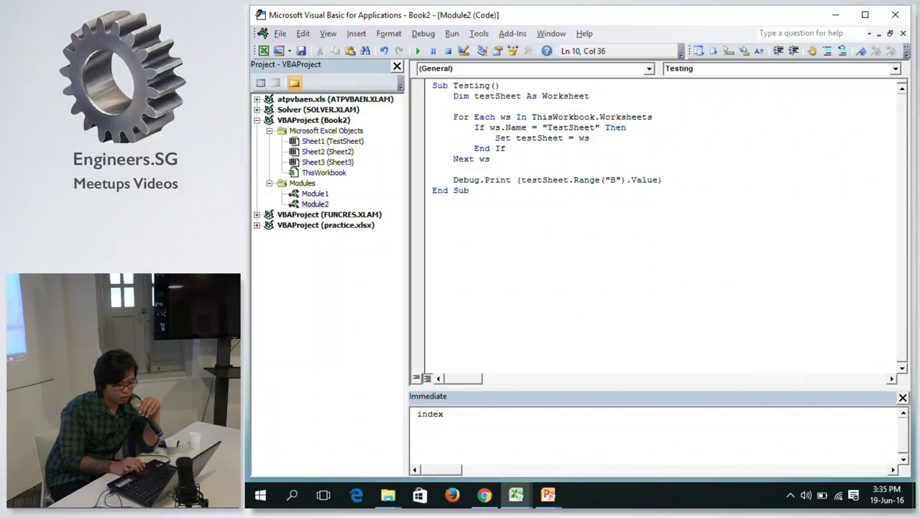
pyautogui.write('2')
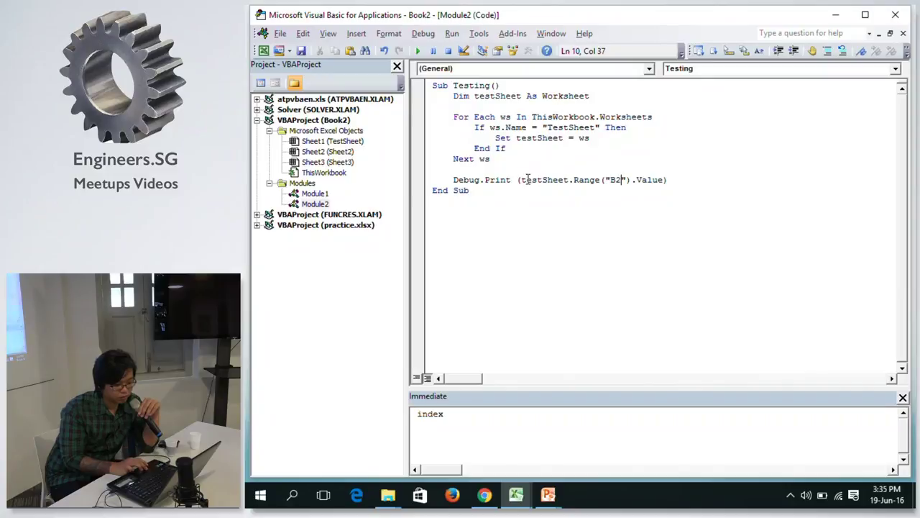
pyautogui.click(525, 170)
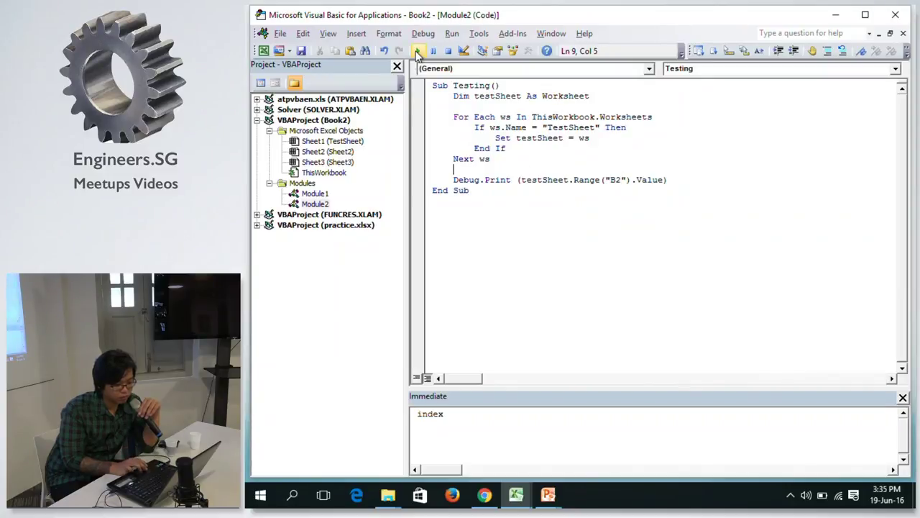
# Run Testing to print a, and confirm it against cell B2 in Excel.
pyautogui.click(417, 51)
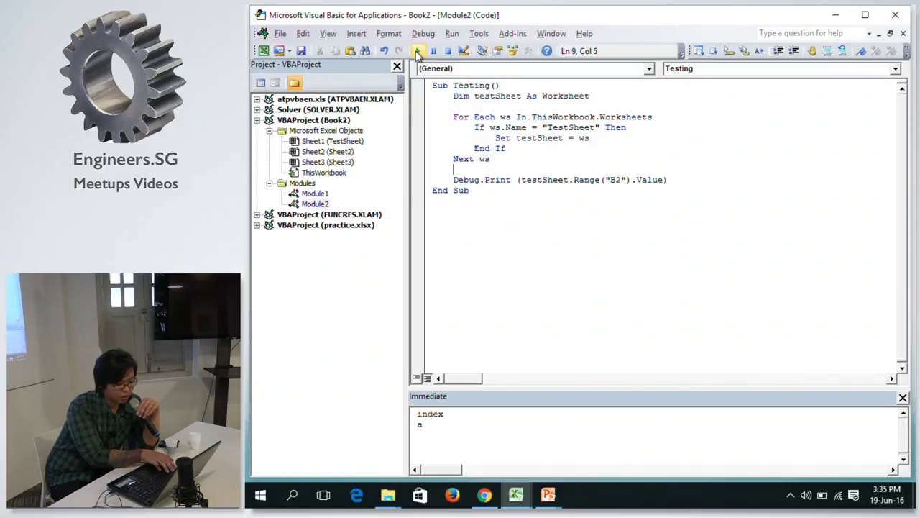
pyautogui.hotkey('alt', 'Tab')
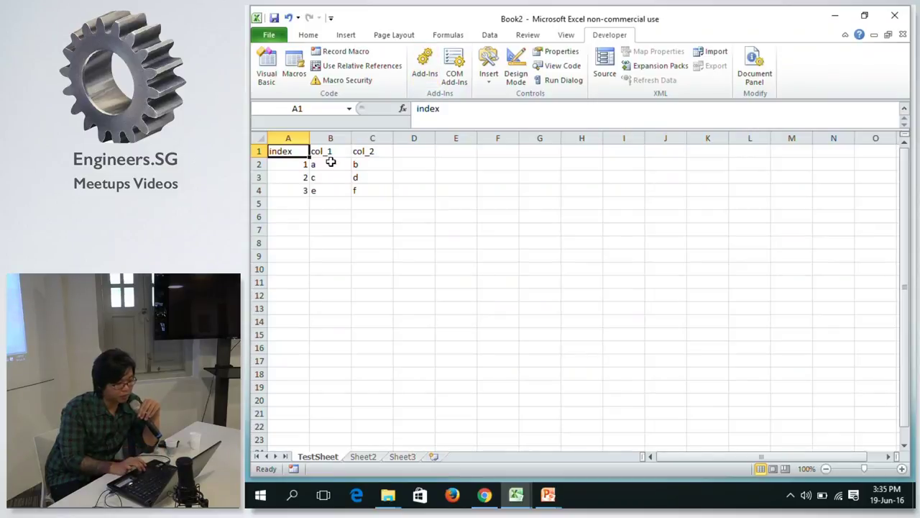
pyautogui.click(329, 163)
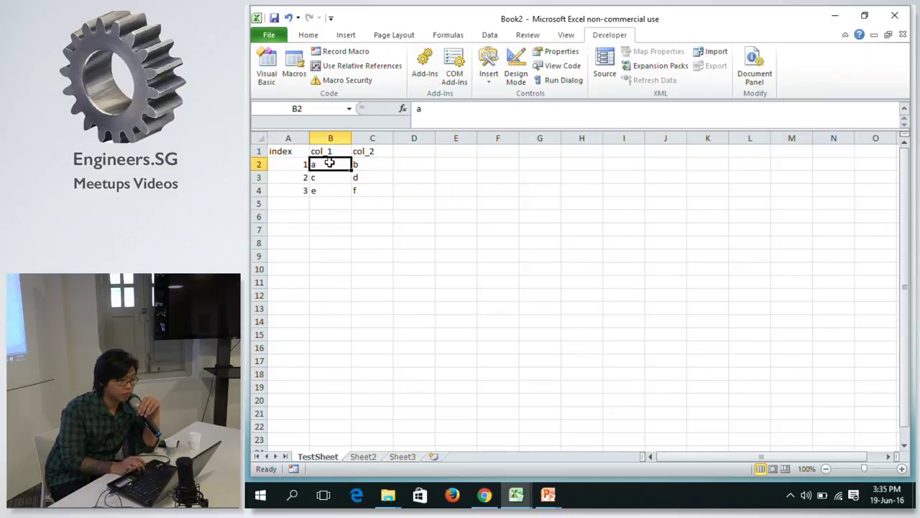
pyautogui.hotkey('alt', 'Tab')
pyautogui.hotkey('alt', 'Tab')
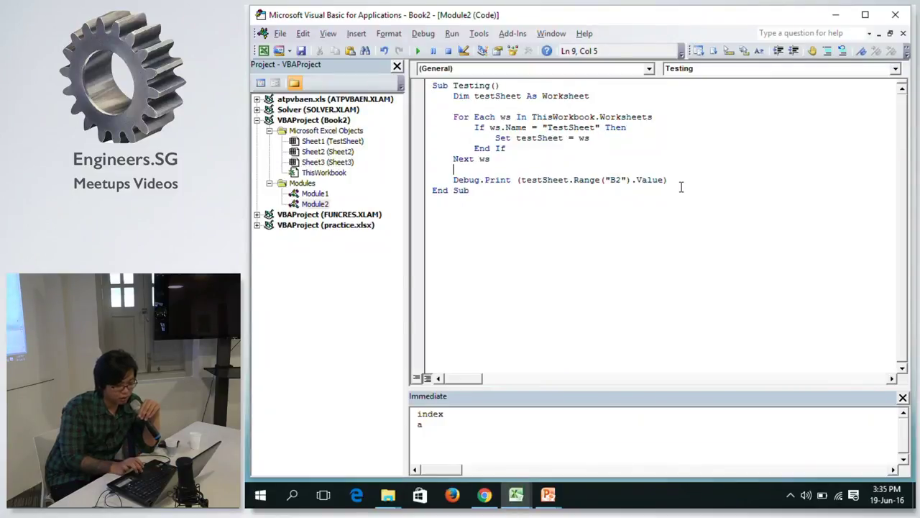
# Rewrite the print line as testSheet.Range("B2").Value = "Hello".
pyautogui.click(688, 184)
pyautogui.press('BackSpace')
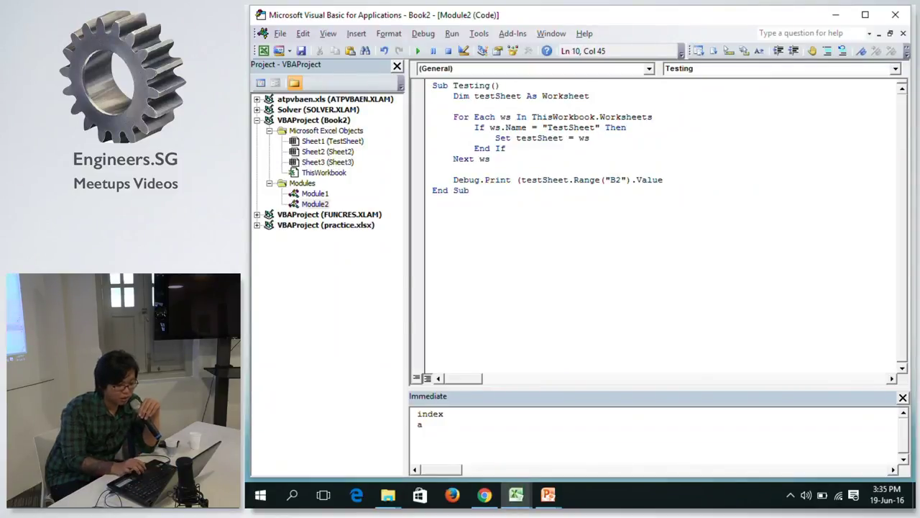
pyautogui.click(522, 181)
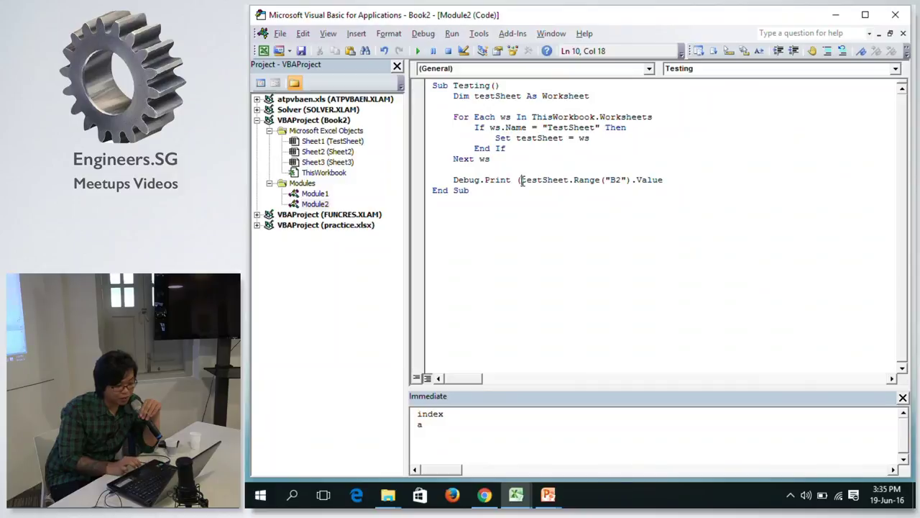
pyautogui.moveTo(522, 181); pyautogui.dragTo(454, 189)
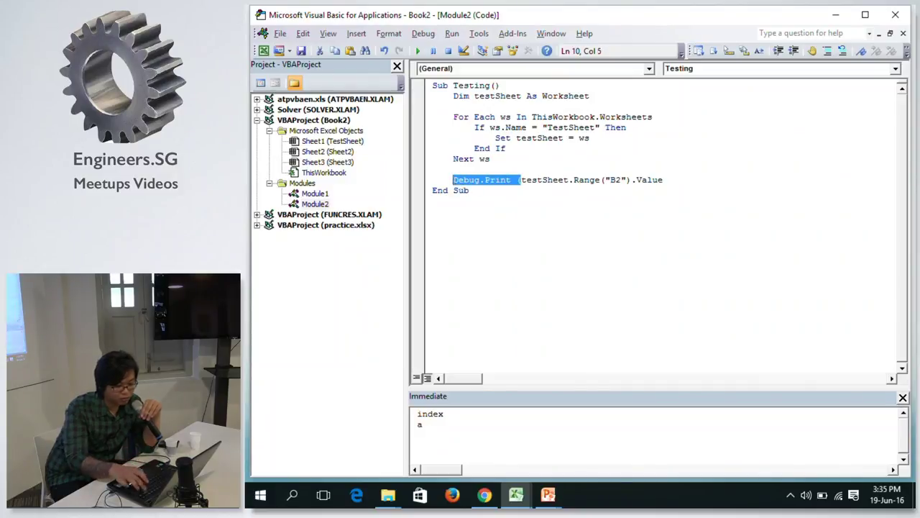
pyautogui.press('Delete')
pyautogui.click(629, 181)
pyautogui.write('= "Hello"')
pyautogui.press('Return')
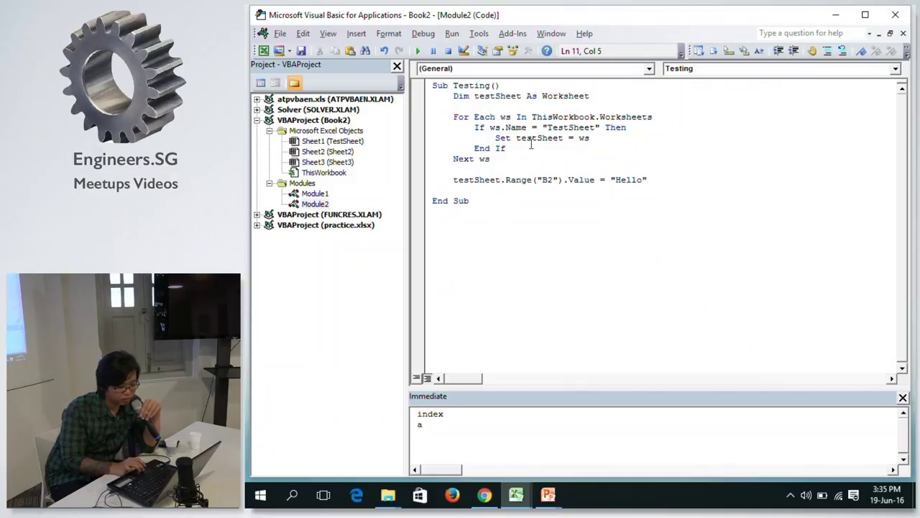
pyautogui.click(493, 444)
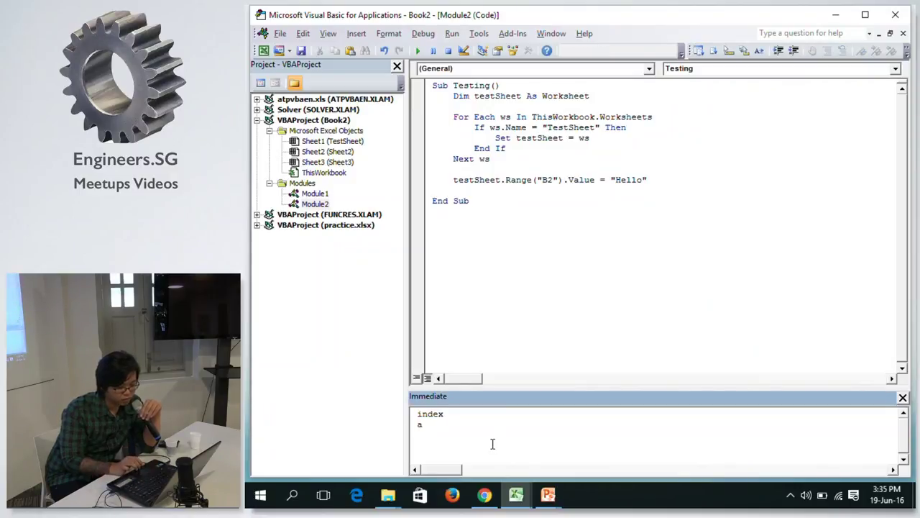
pyautogui.click(510, 181)
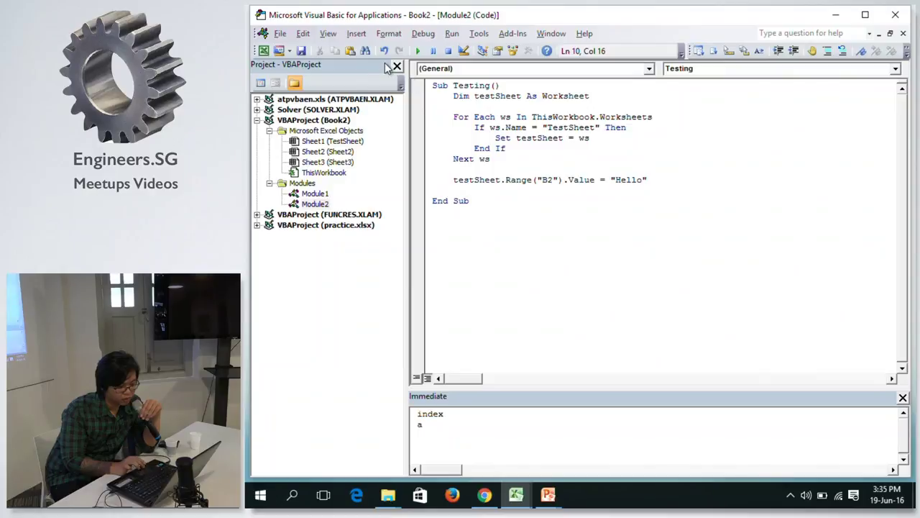
# Run the Testing macro from Excel's Macros list and confirm B2 now reads Hello.
pyautogui.hotkey('alt', 'F11')
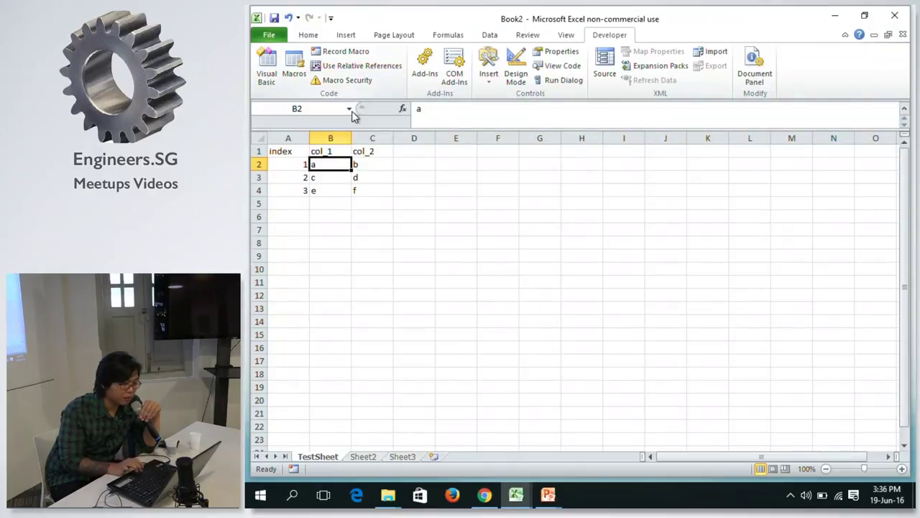
pyautogui.click(301, 73)
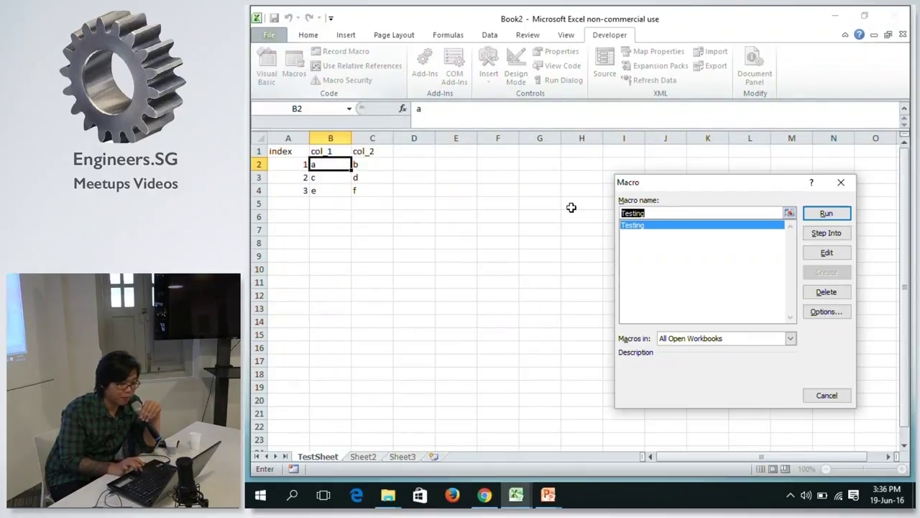
pyautogui.click(740, 226)
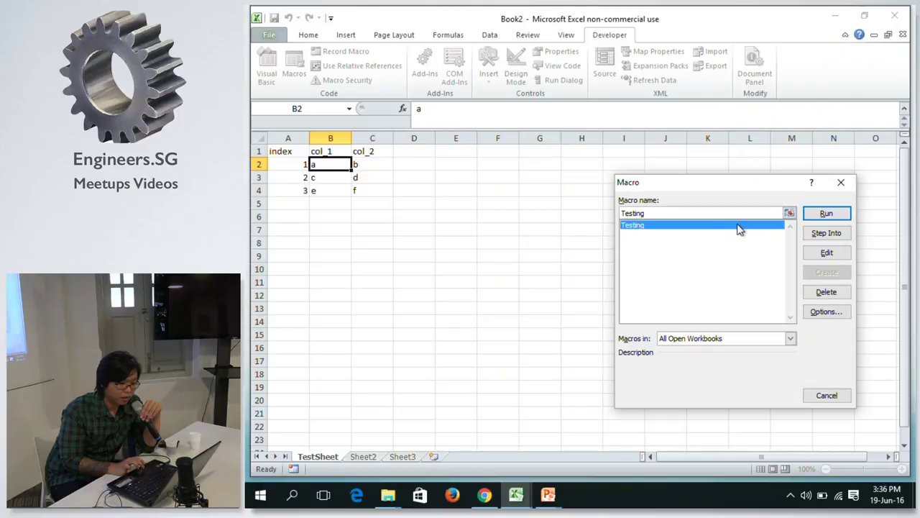
pyautogui.click(826, 214)
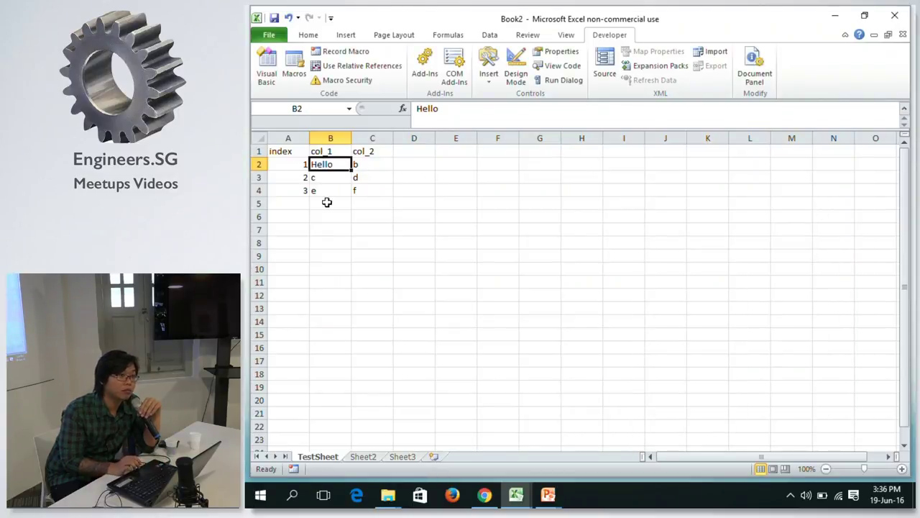
pyautogui.click(379, 166)
pyautogui.click(346, 167)
pyautogui.hotkey('alt', 'Tab')
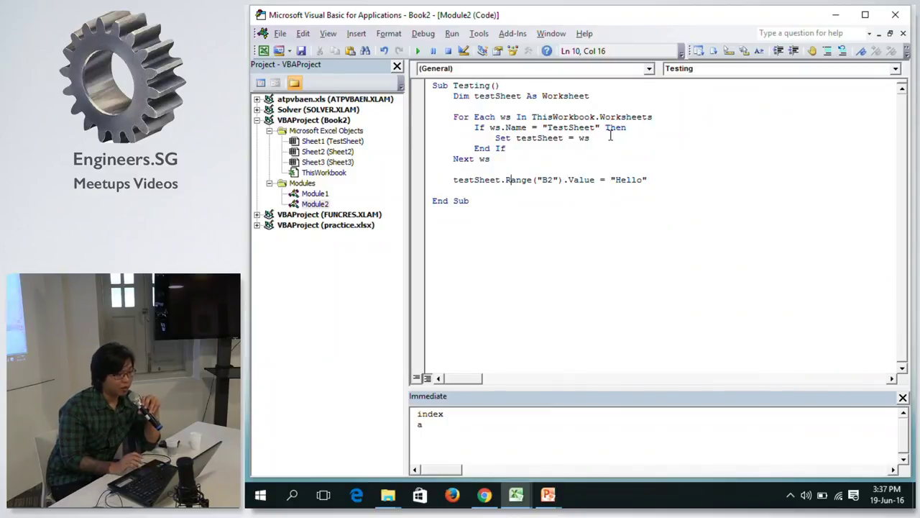
# Wipe the earlier index and a output from the Immediate window.
pyautogui.click(653, 179)
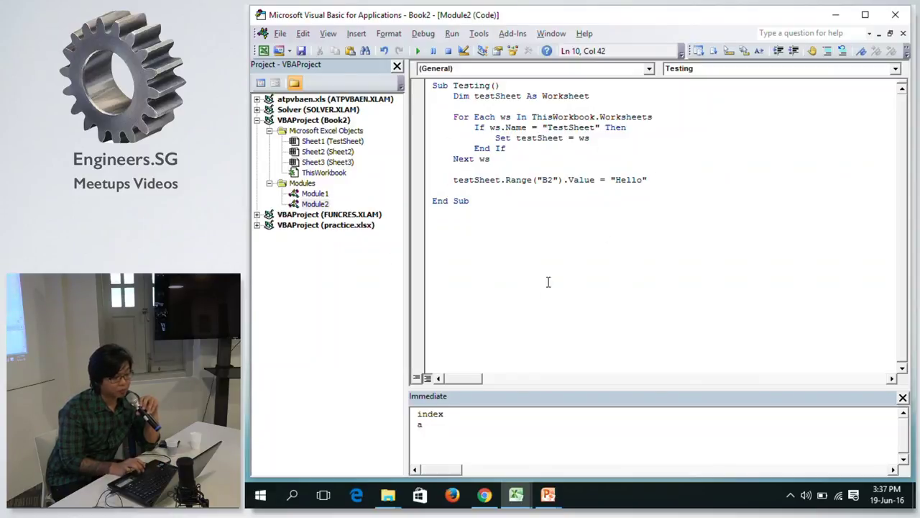
pyautogui.click(519, 425)
pyautogui.hotkey('ctrl', 'a')
pyautogui.press('Delete')
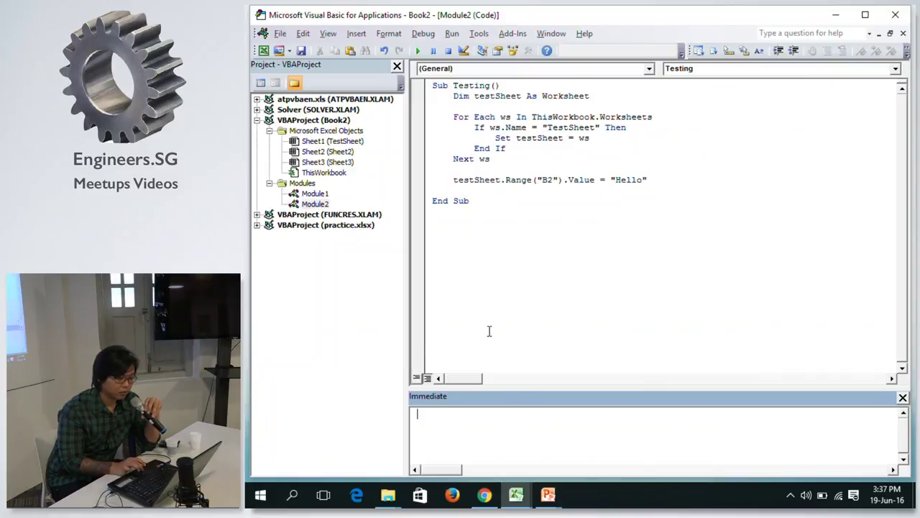
# Select the = "Hello" assignment on the testSheet.Range("B2") line for removal.
pyautogui.click(486, 190)
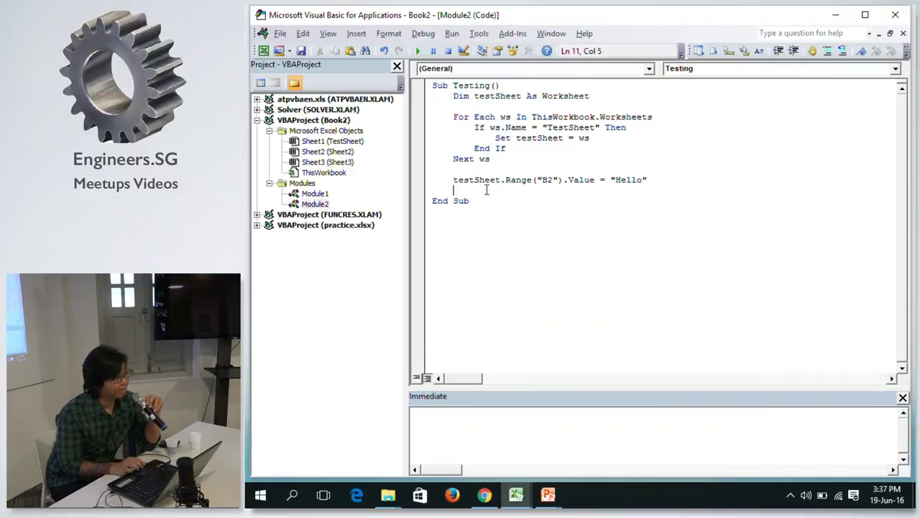
pyautogui.click(501, 171)
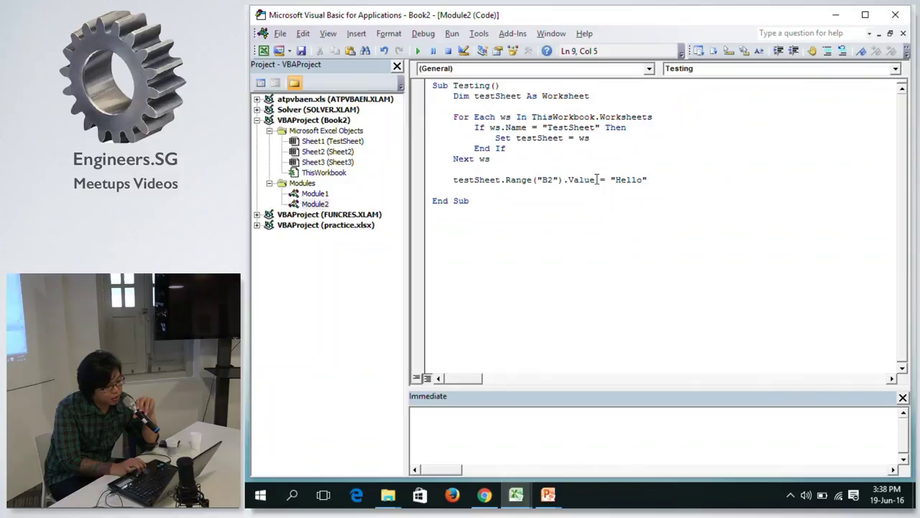
pyautogui.moveTo(596, 179); pyautogui.dragTo(662, 181)
# Change the line to Debug.Print testSheet.Range("B2").Value, run the Testing macro, and view the workbook.
pyautogui.press('BackSpace')
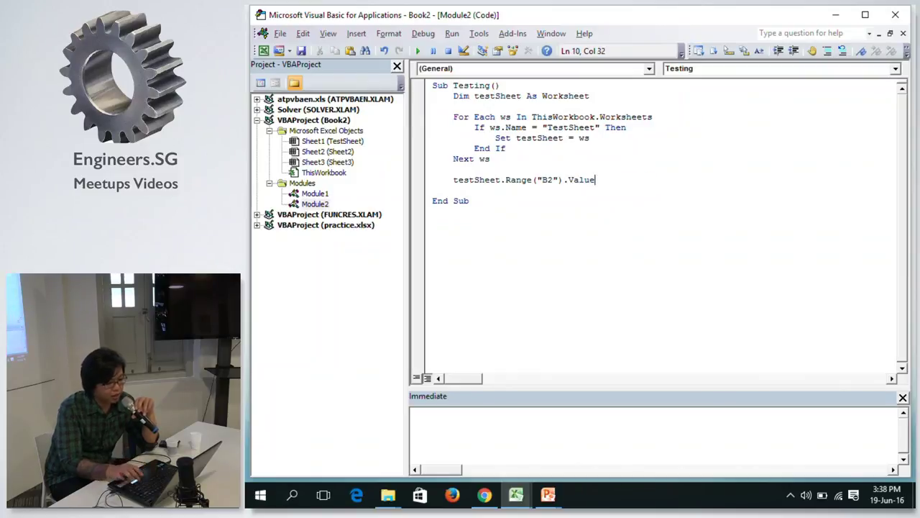
pyautogui.click(453, 182)
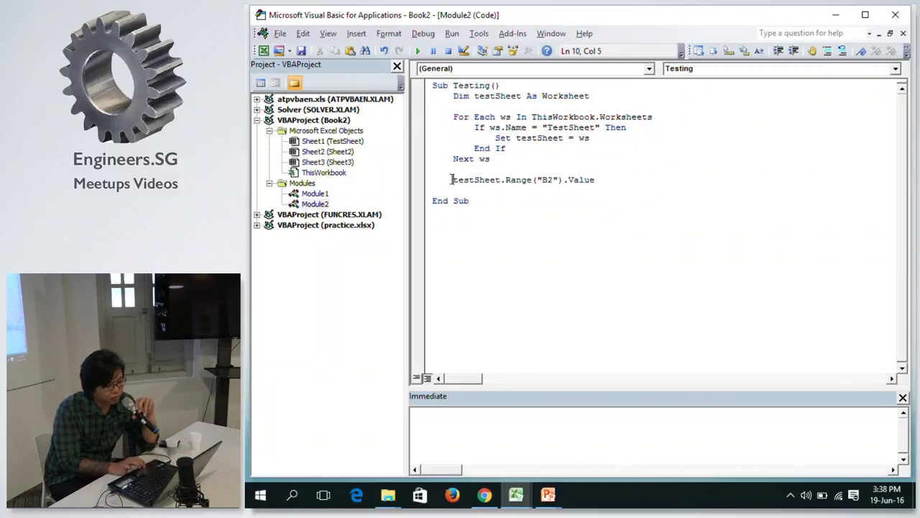
pyautogui.write('debug')
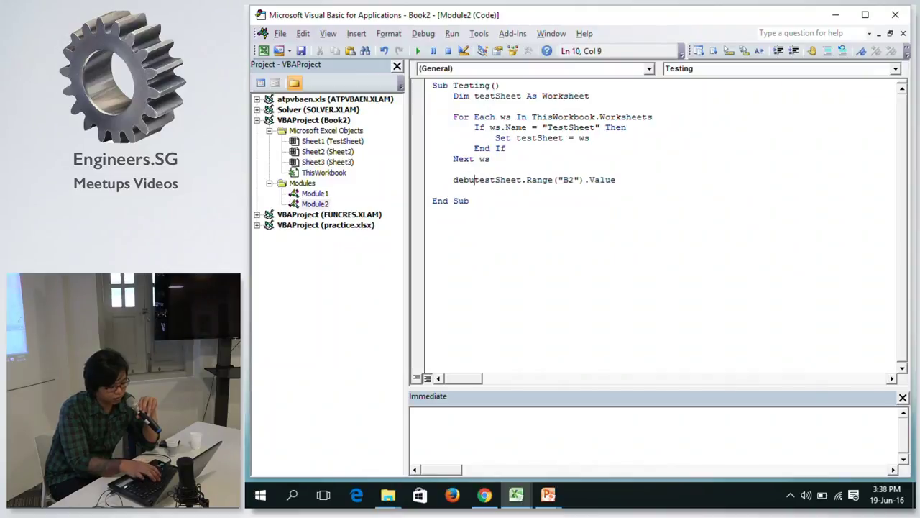
pyautogui.write('.prin')
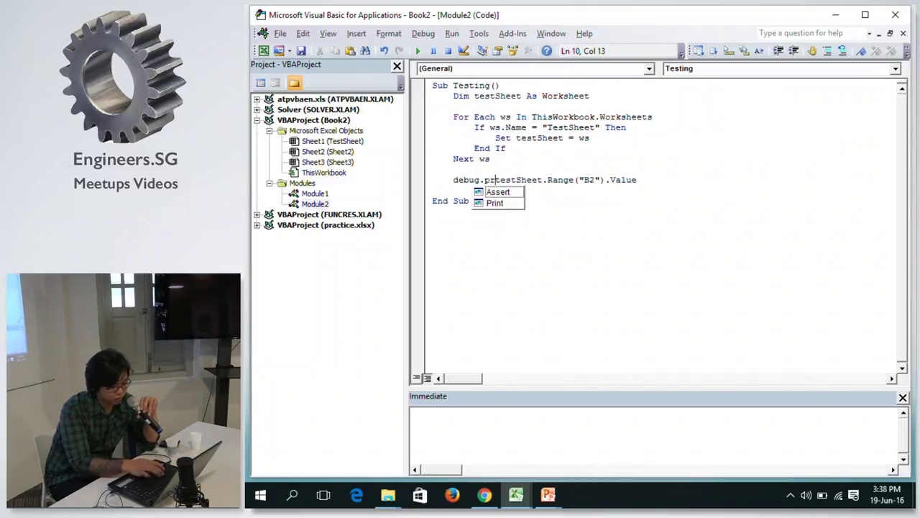
pyautogui.write('t')
pyautogui.press('Down')
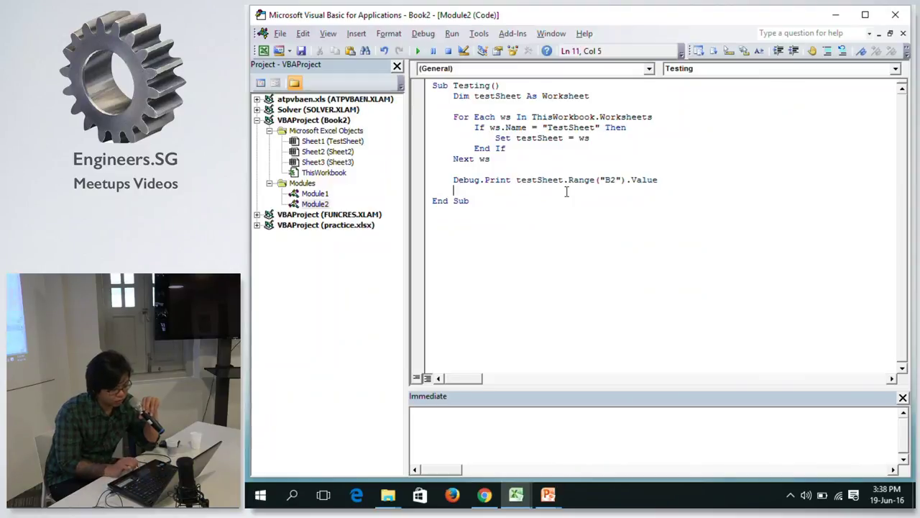
pyautogui.click(417, 51)
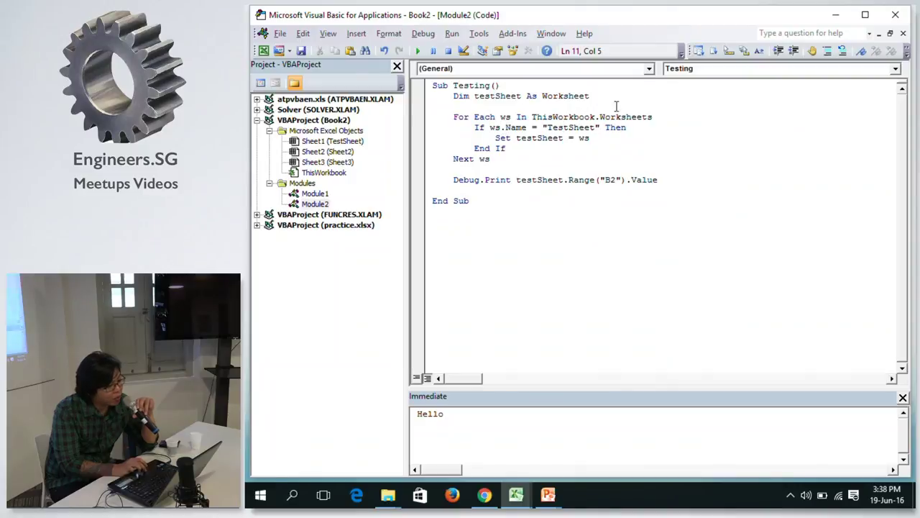
pyautogui.hotkey('alt', 'F11')
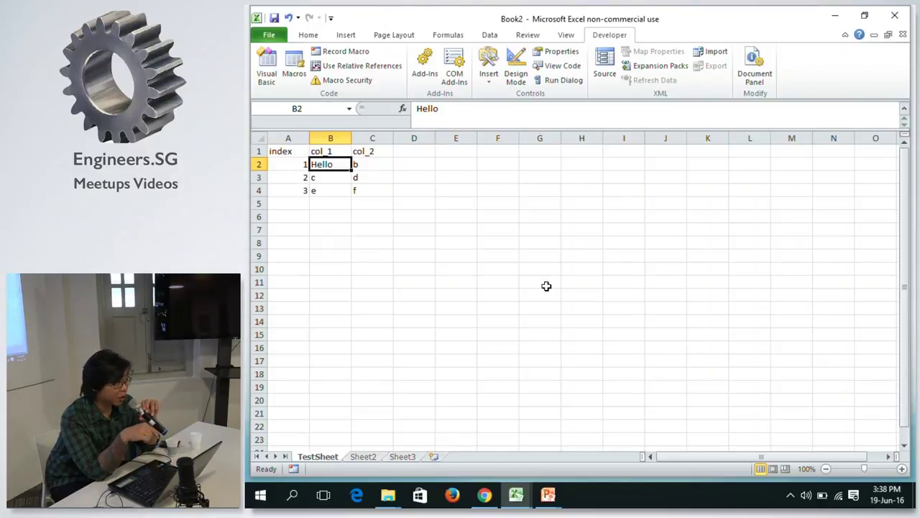
pyautogui.hotkey('alt', 'Tab')
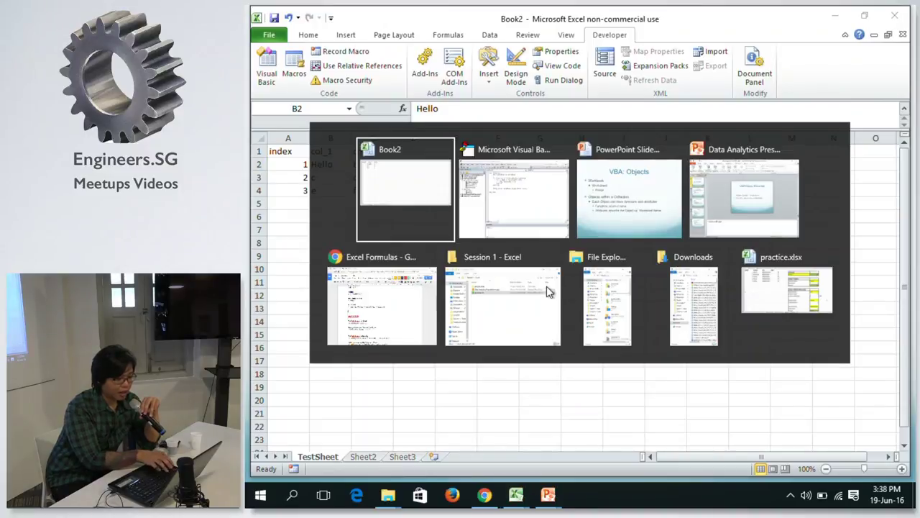
pyautogui.hotkey('alt', 'Tab')
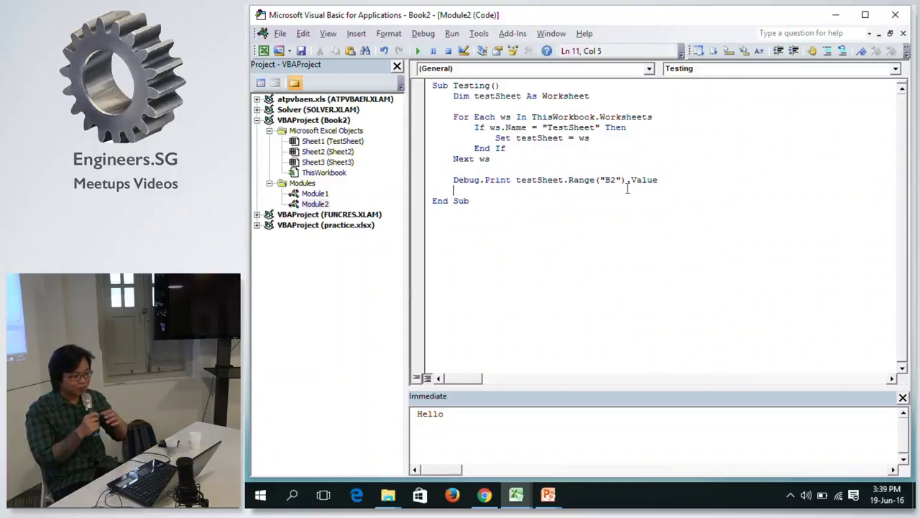
pyautogui.click(674, 180)
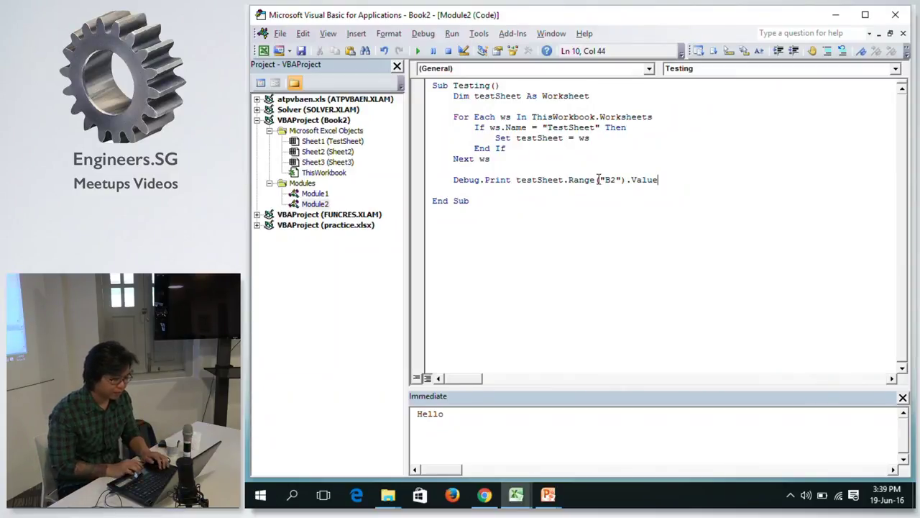
pyautogui.keyDown('shift'); pyautogui.click(453, 181); pyautogui.keyUp('shift')
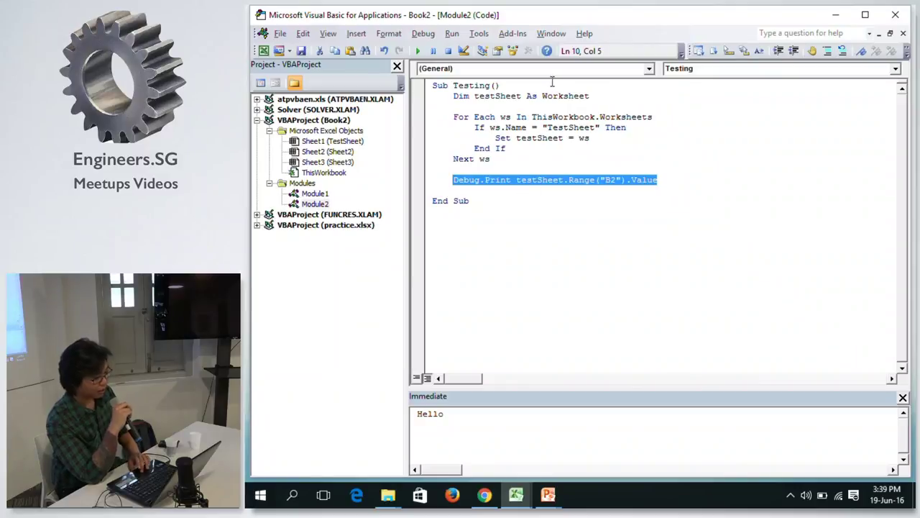
pyautogui.doubleClick(570, 118)
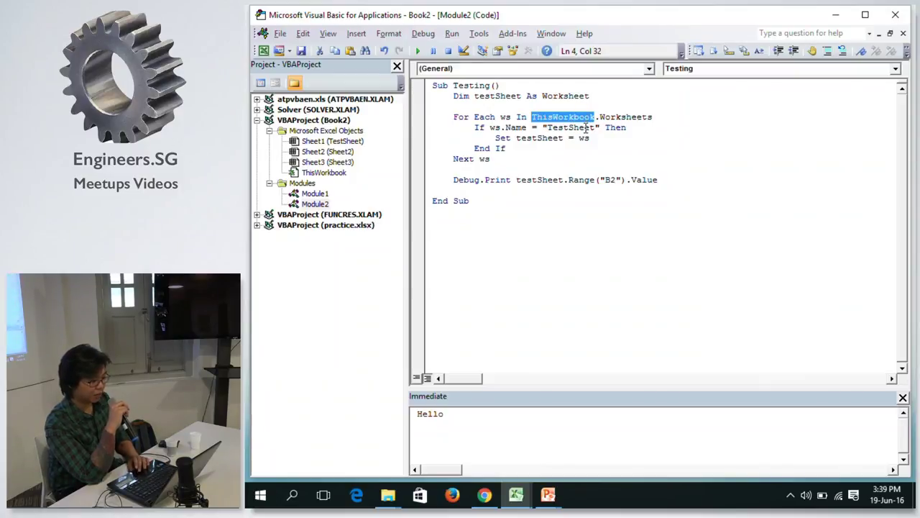
pyautogui.click(586, 128)
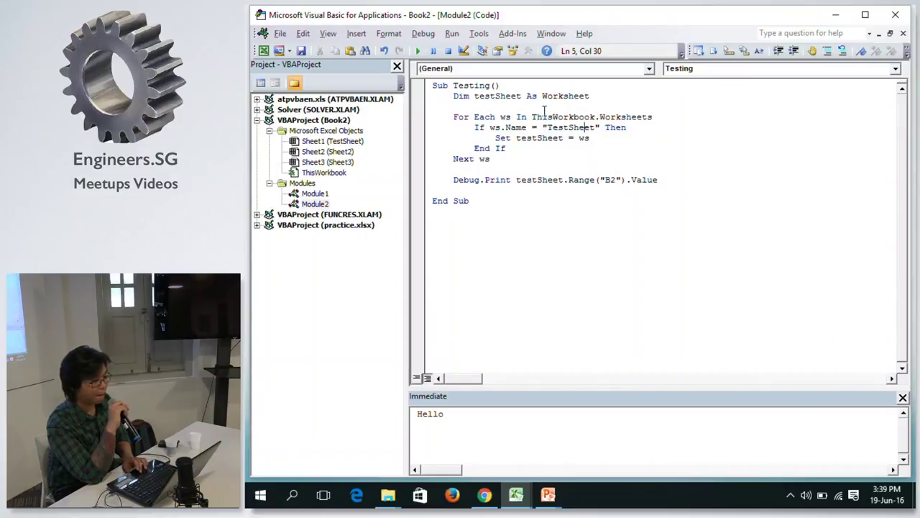
pyautogui.click(550, 150)
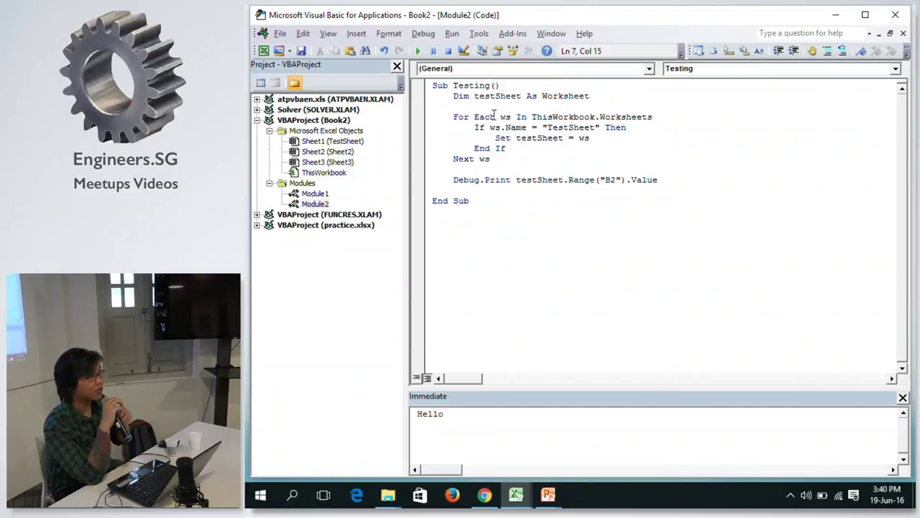
pyautogui.press('alt')
pyautogui.hotkey('alt', 'Tab')
pyautogui.hotkey('alt', 'Tab')
pyautogui.hotkey('alt', 'Tab')
pyautogui.hotkey('alt', 'Tab')
pyautogui.hotkey('alt', 'Tab')
pyautogui.hotkey('alt', 'Tab')
pyautogui.hotkey('alt', 'Tab')
pyautogui.hotkey('alt', 'Tab')
pyautogui.hotkey('alt', 'Tab')
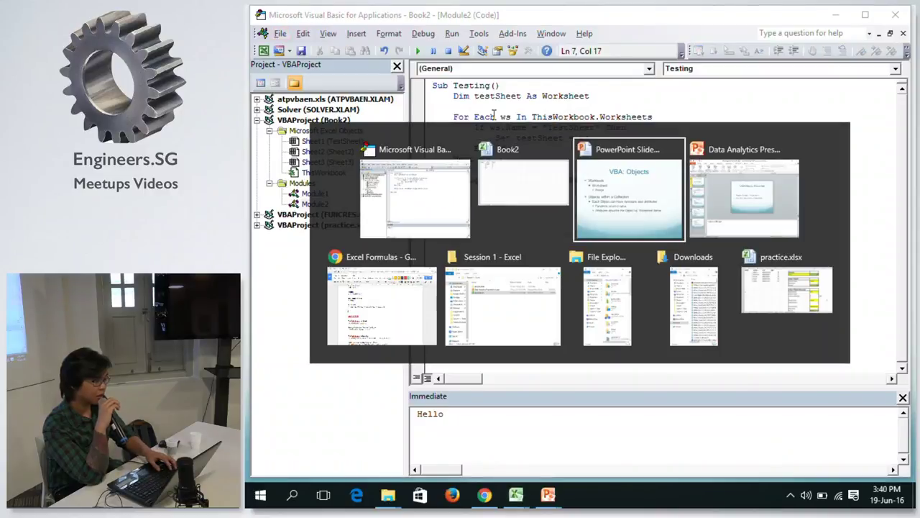
pyautogui.hotkey('alt', 'Tab')
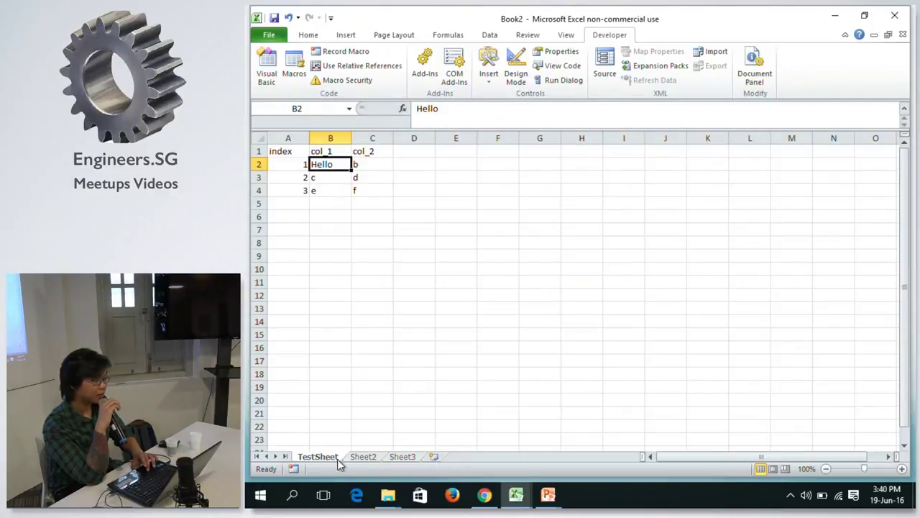
pyautogui.hotkey('alt', 'Tab')
pyautogui.hotkey('alt', 'Tab')
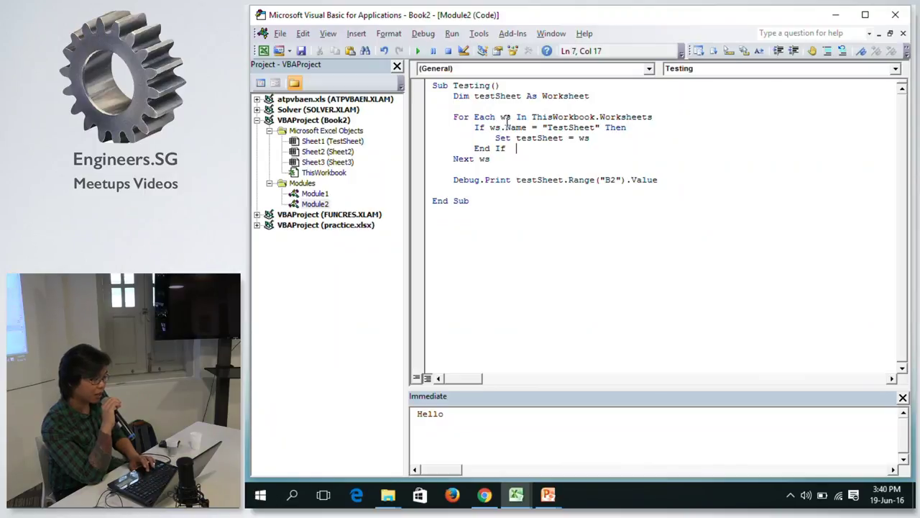
pyautogui.click(506, 116)
pyautogui.doubleClick(506, 116)
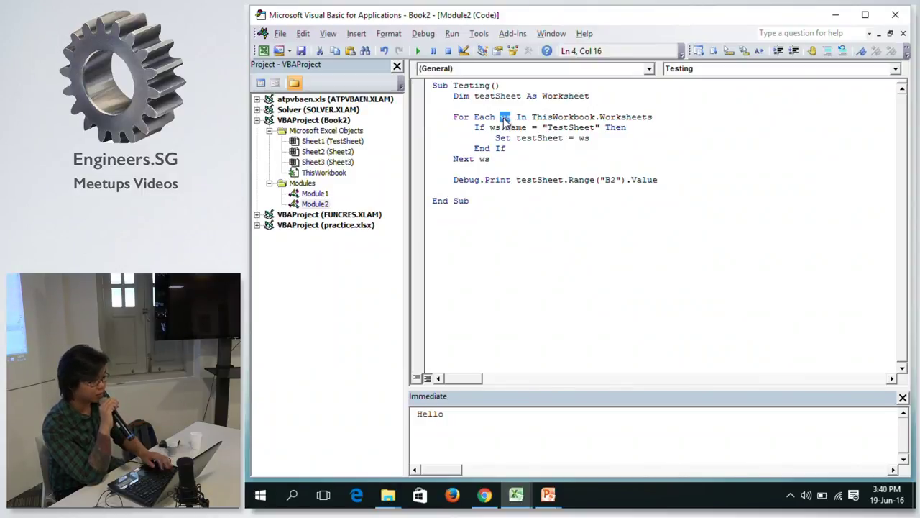
pyautogui.click(503, 128)
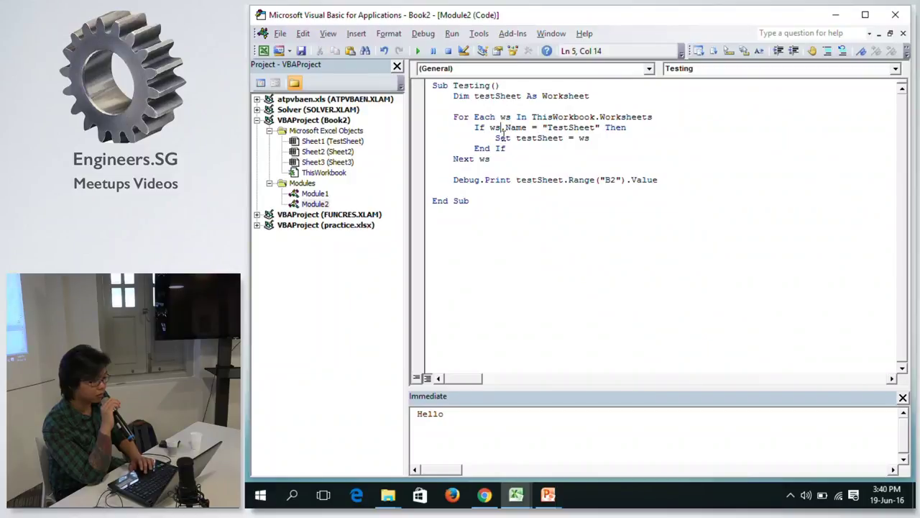
pyautogui.click(506, 148)
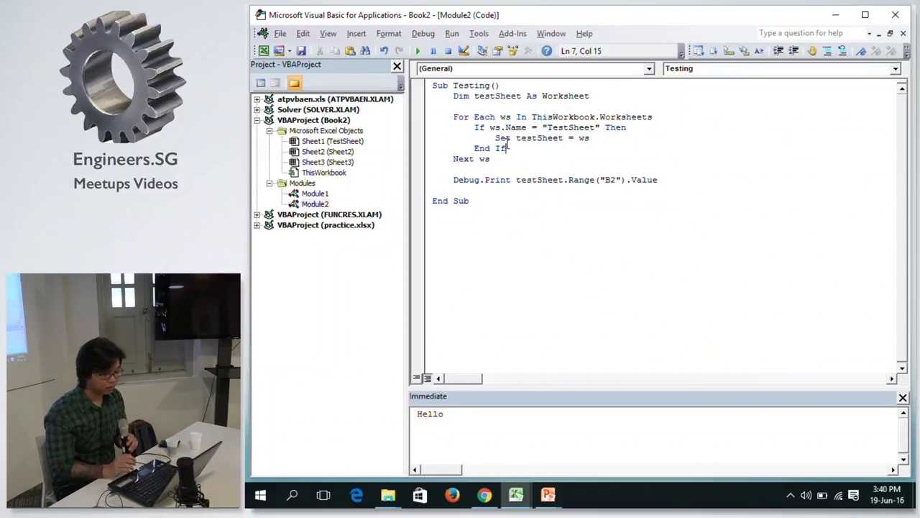
pyautogui.click(642, 172)
pyautogui.click(677, 182)
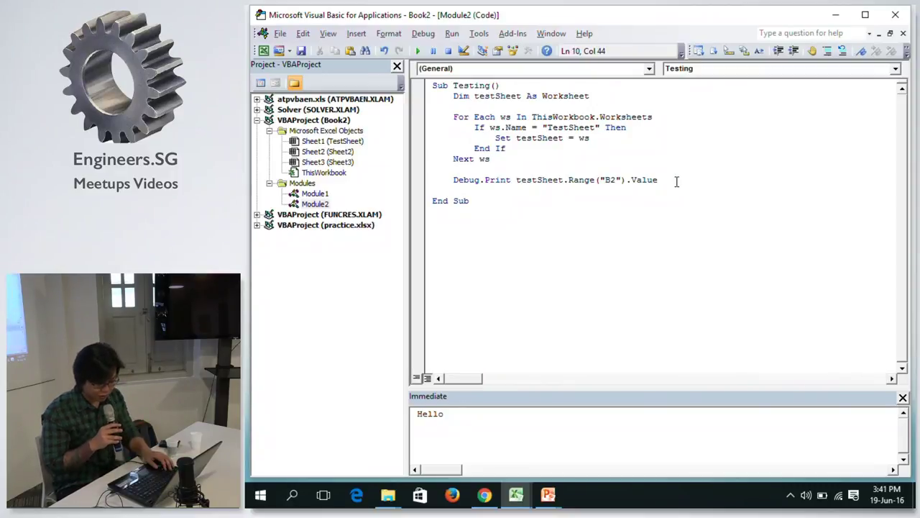
pyautogui.hotkey('alt', 'F11')
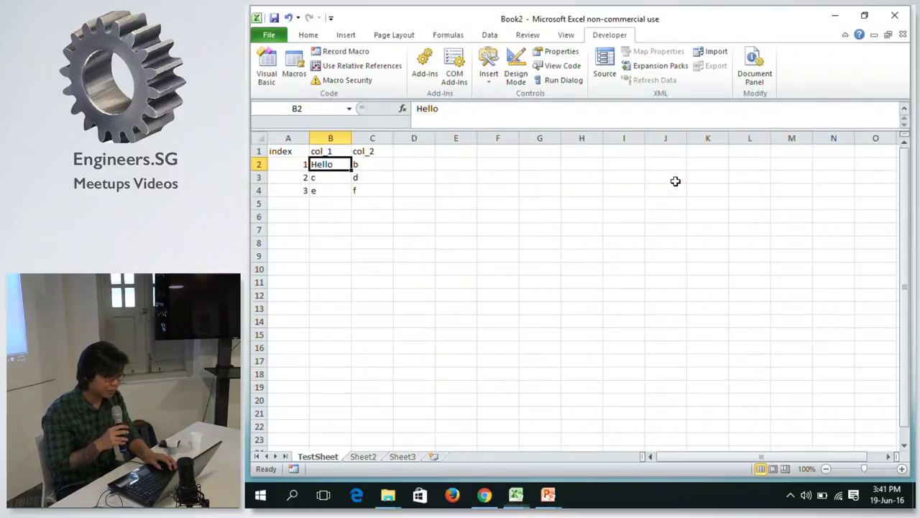
pyautogui.hotkey('alt', 'F11')
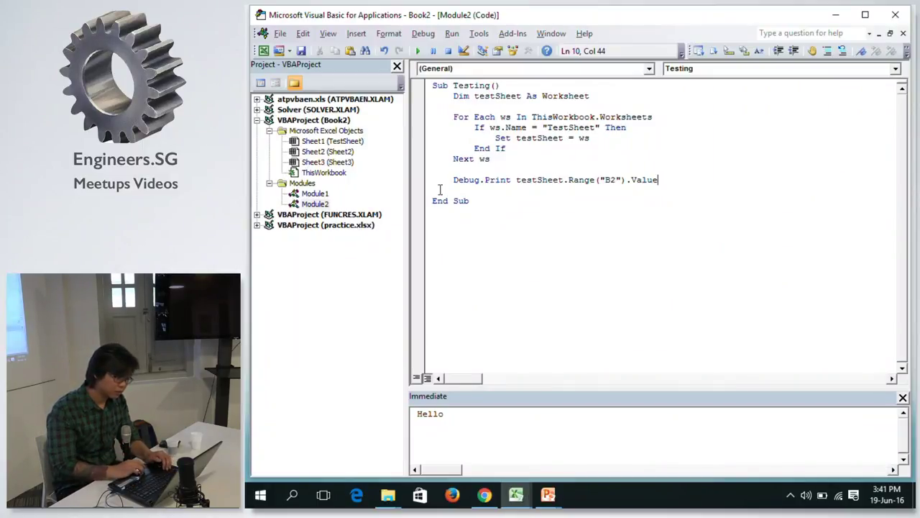
pyautogui.hotkey('shift', 'Home')
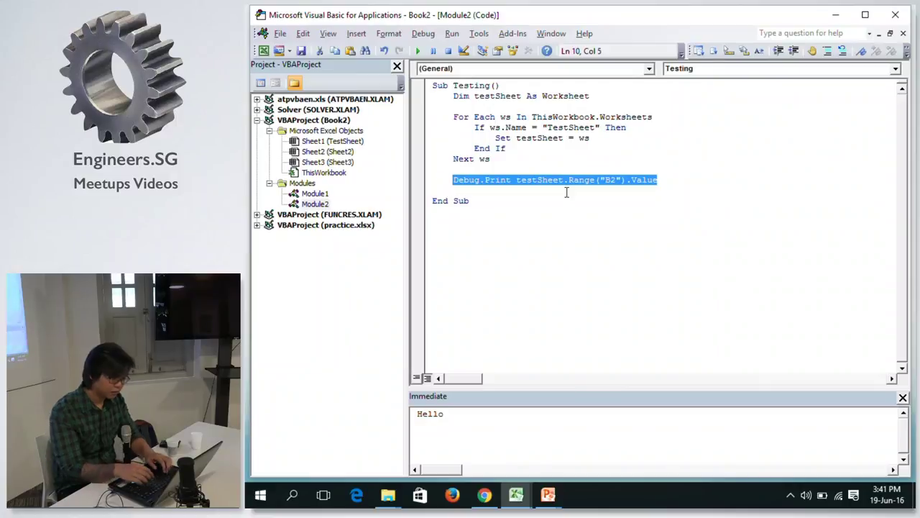
pyautogui.write('dim last')
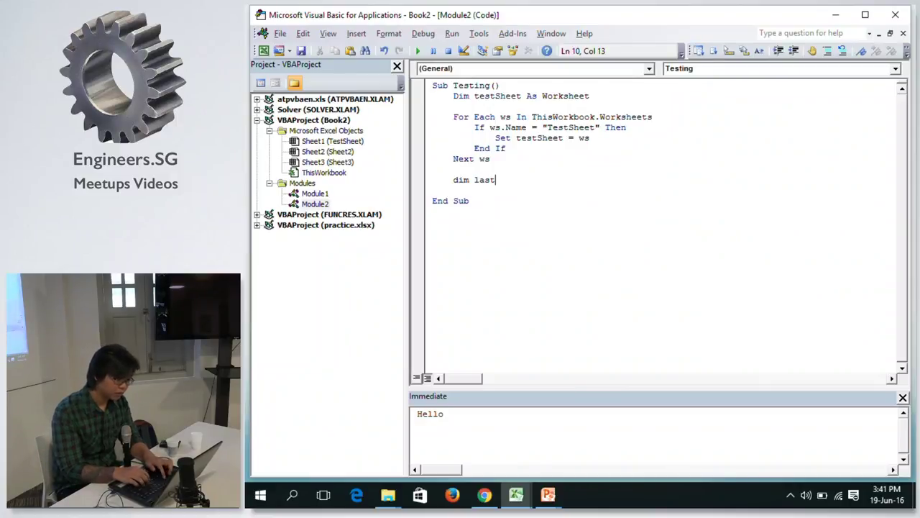
pyautogui.write('_row ')
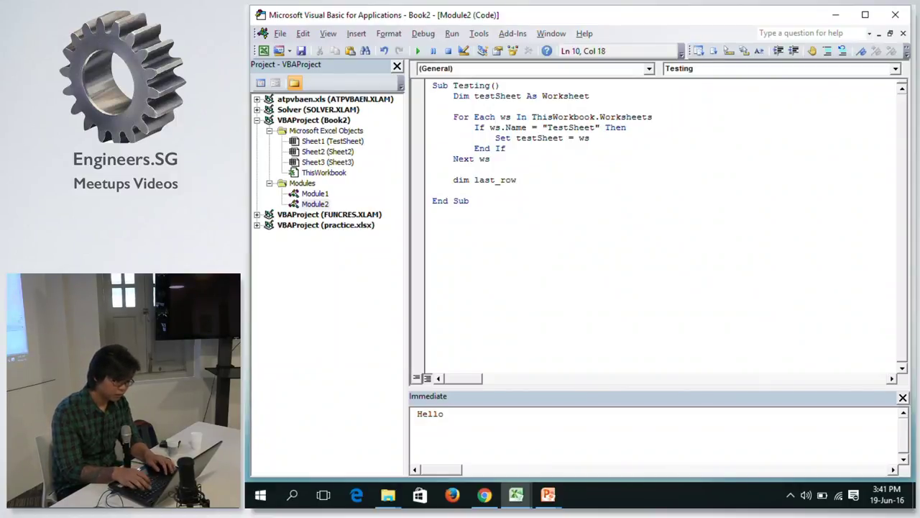
pyautogui.write('as Long')
# Write last_row = testSheet.Range("A" & testSheet.Rows.Count).End(xlUp).Row on a new line.
pyautogui.press('Return')
pyautogui.press('Return')
pyautogui.press('Up')
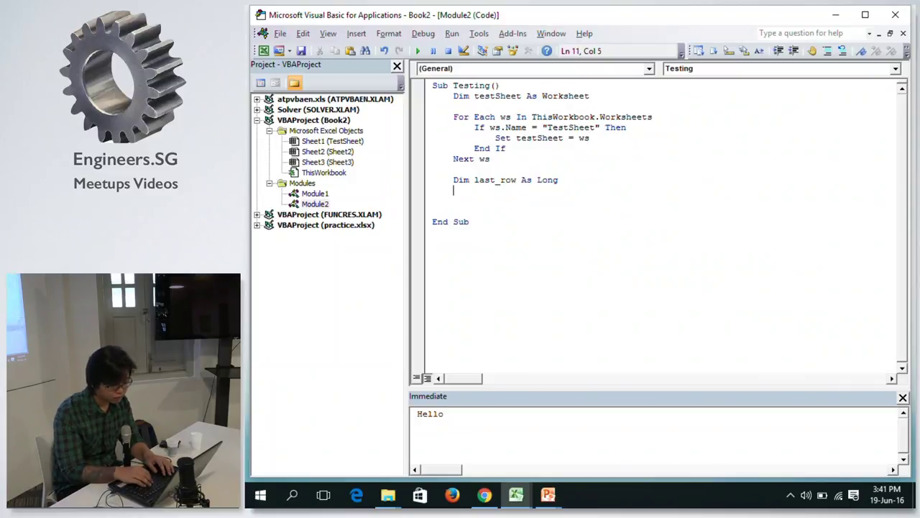
pyautogui.write('last_row = ')
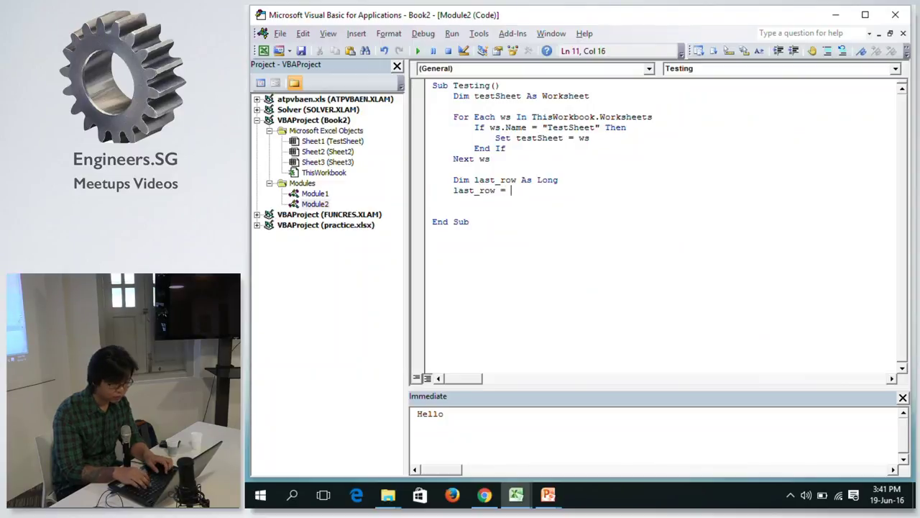
pyautogui.write('t')
pyautogui.press('BackSpace')
pyautogui.write('test')
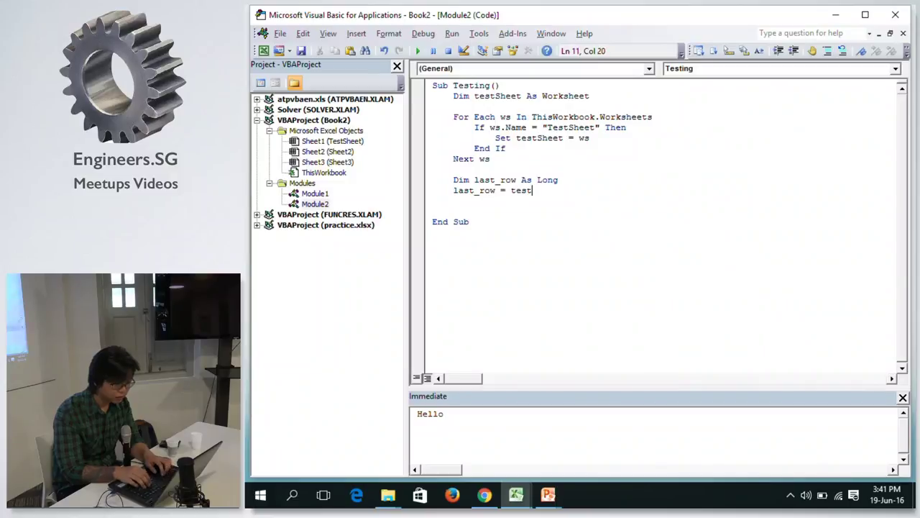
pyautogui.write('sheet')
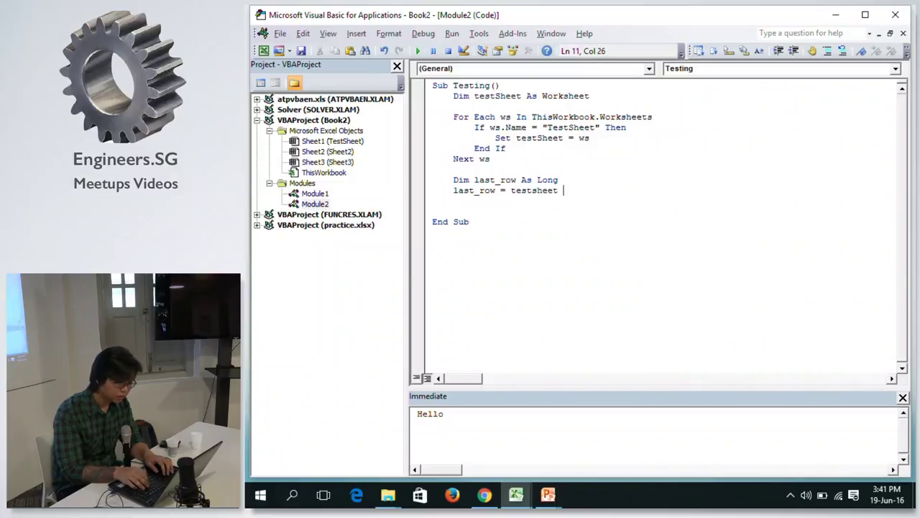
pyautogui.write('.')
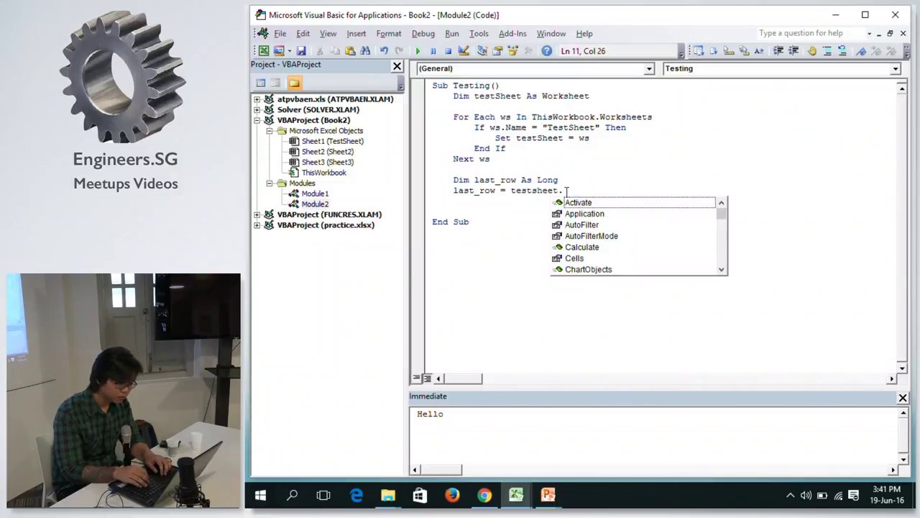
pyautogui.write('range("A" ')
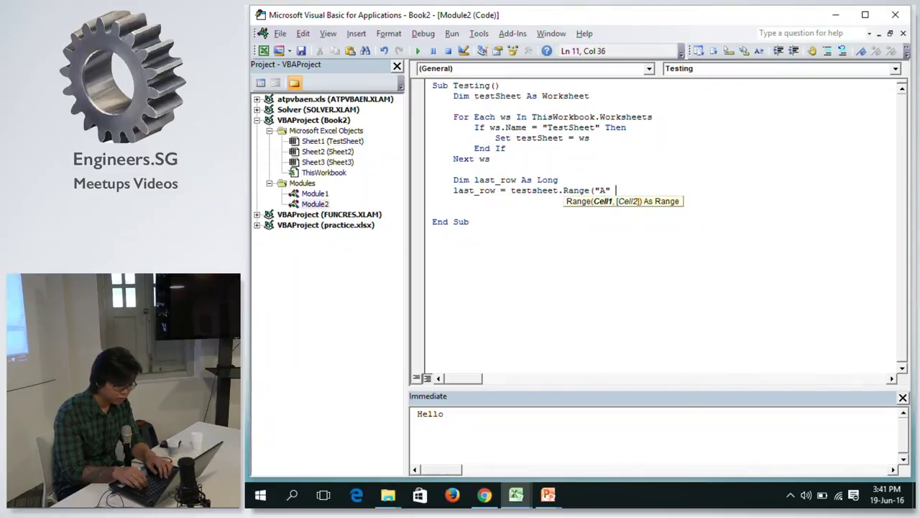
pyautogui.write('& testsheet')
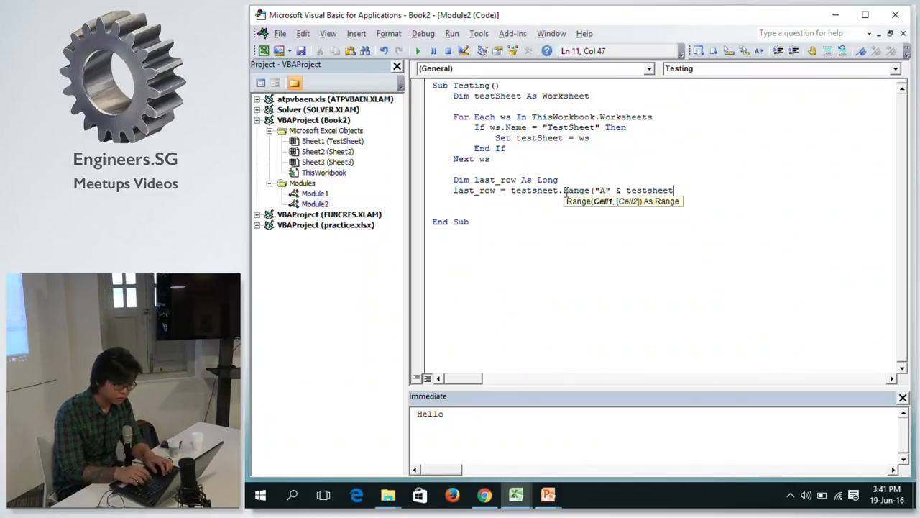
pyautogui.write('.Rows.Count)')
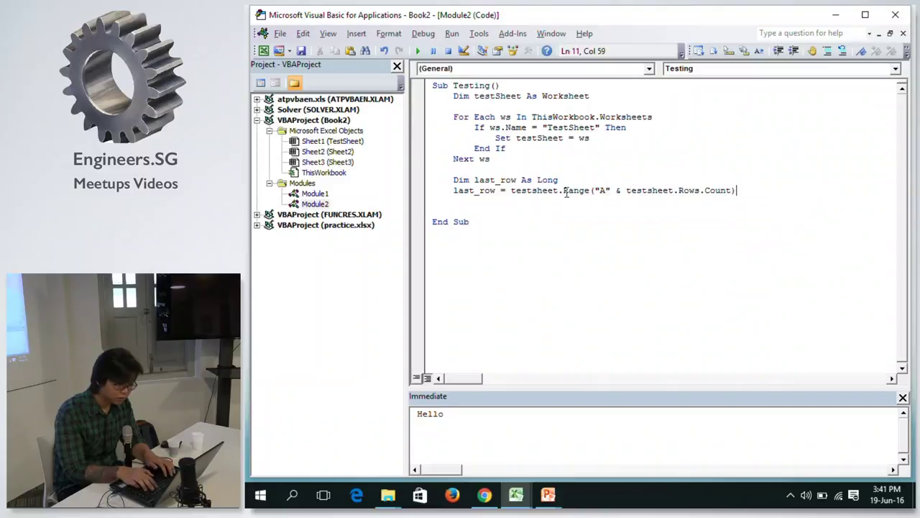
pyautogui.write('.End')
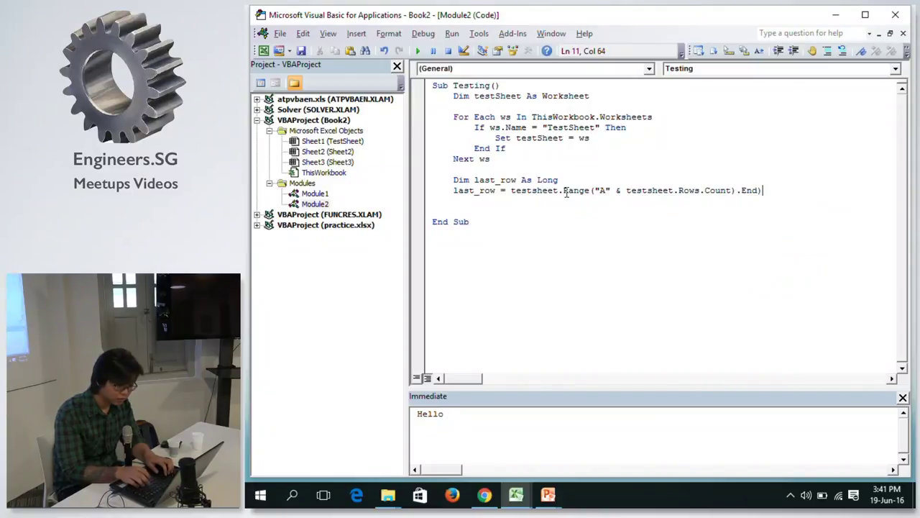
pyautogui.write('(xl')
pyautogui.press('BackSpace')
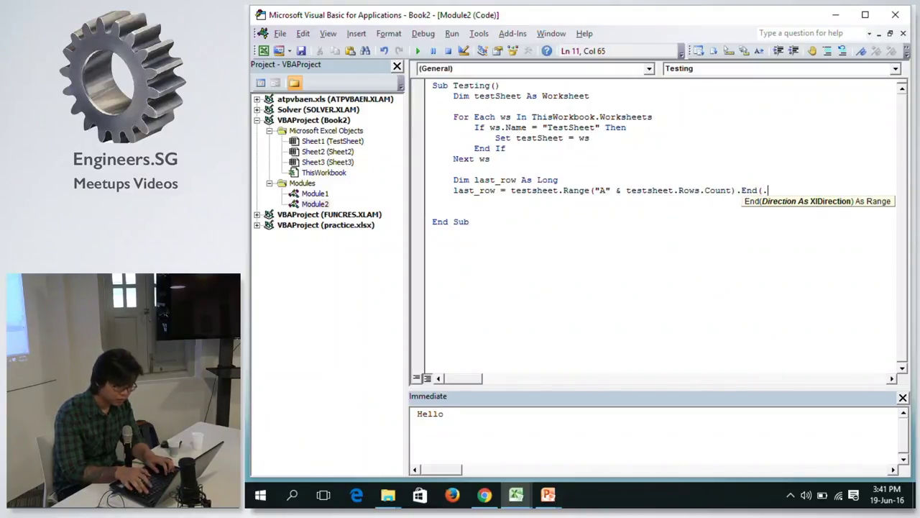
pyautogui.write('lup')
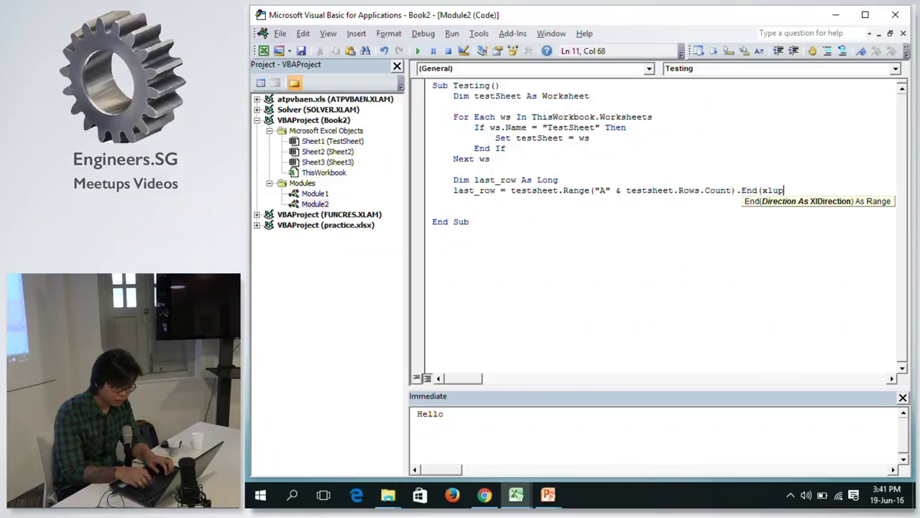
pyautogui.write(').row')
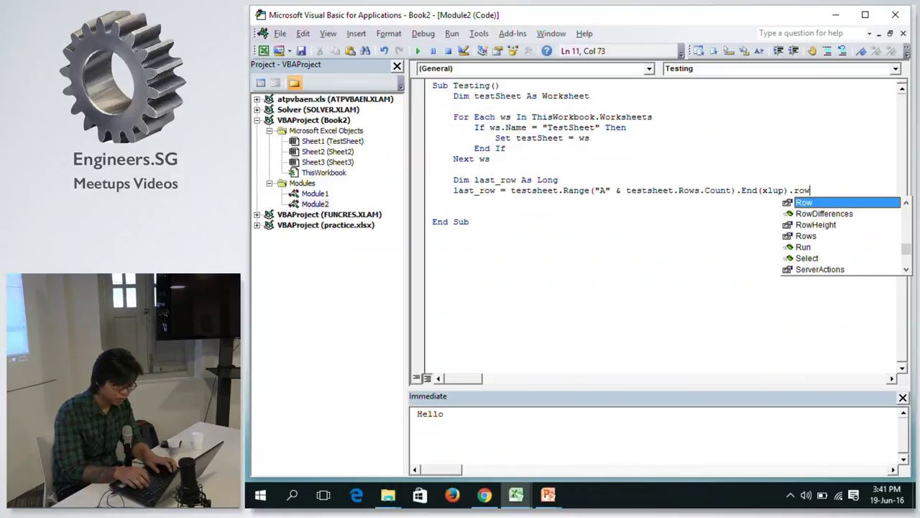
pyautogui.press('Tab')
pyautogui.press('Return')
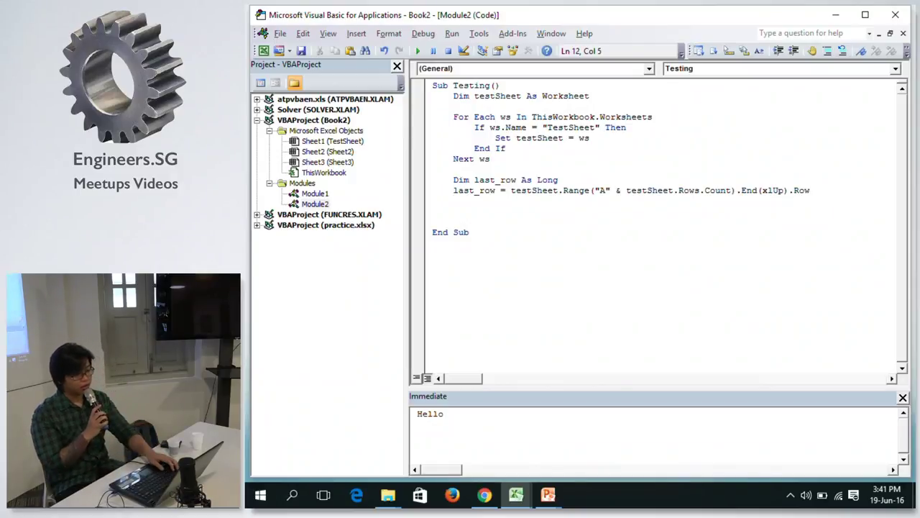
pyautogui.hotkey('alt', 'F11')
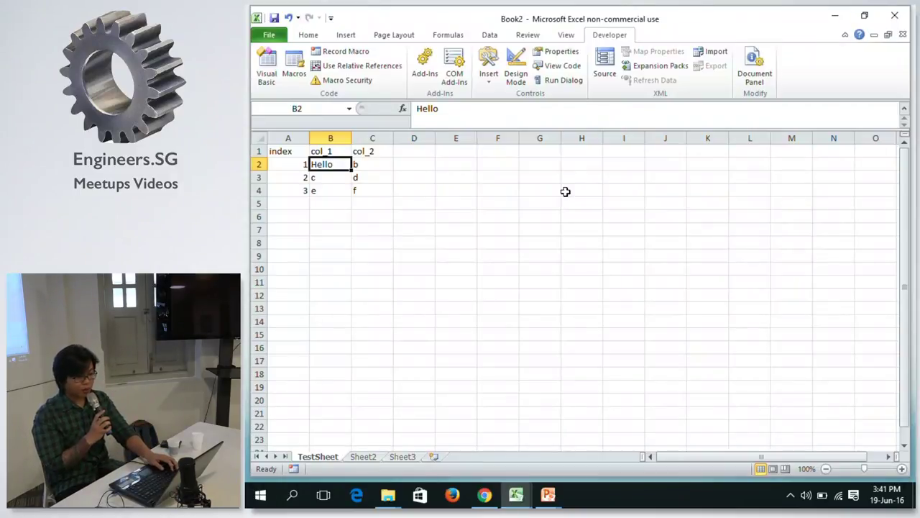
pyautogui.click(293, 202)
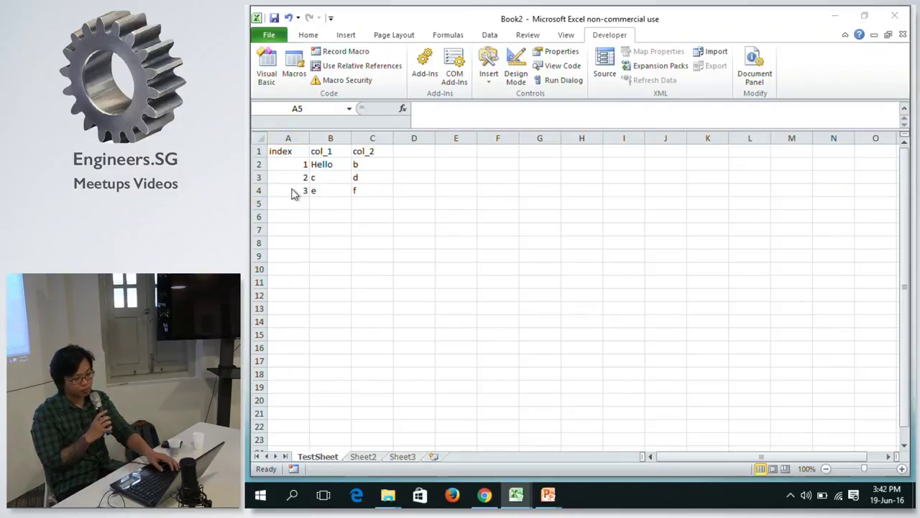
pyautogui.hotkey('alt', 'Tab')
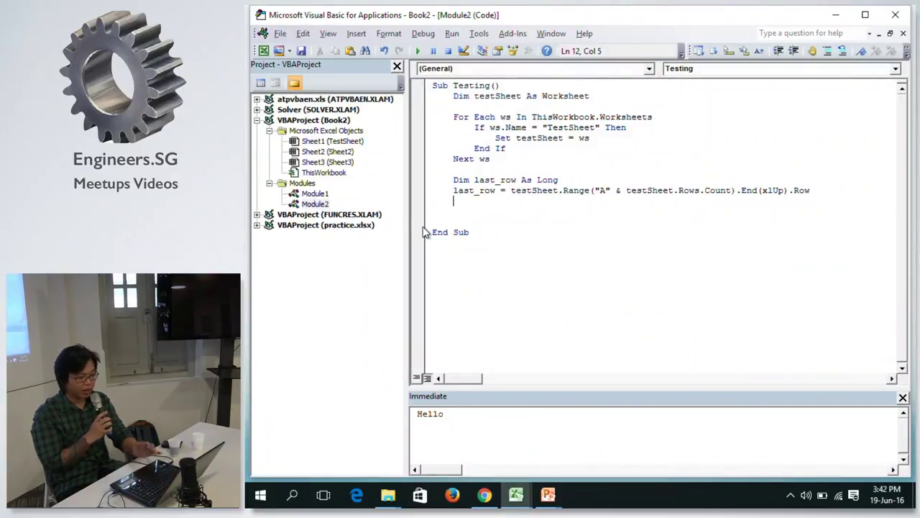
pyautogui.click(504, 184)
# Rename last_row to lastRow in both the declaration and the assignment line.
pyautogui.press('BackSpace')
pyautogui.press('BackSpace')
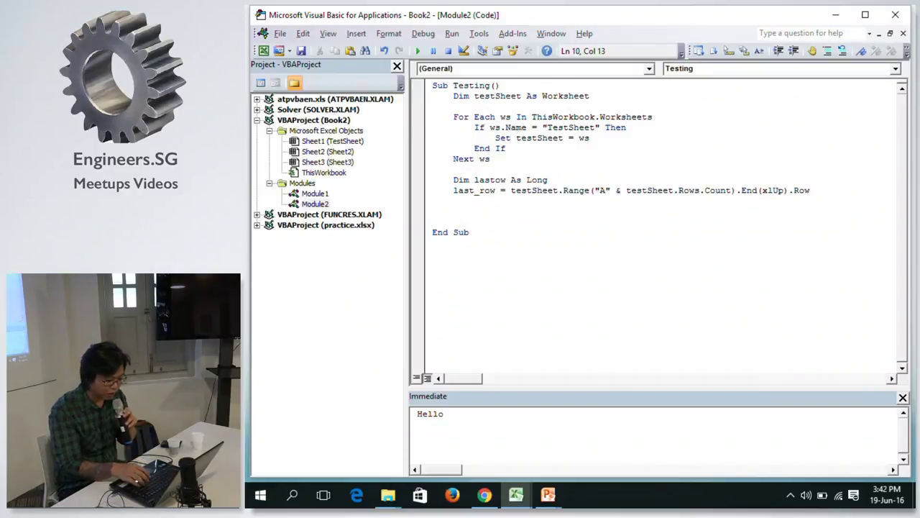
pyautogui.write('R')
pyautogui.press('Down')
pyautogui.press('Left')
pyautogui.press('BackSpace')
pyautogui.press('BackSpace')
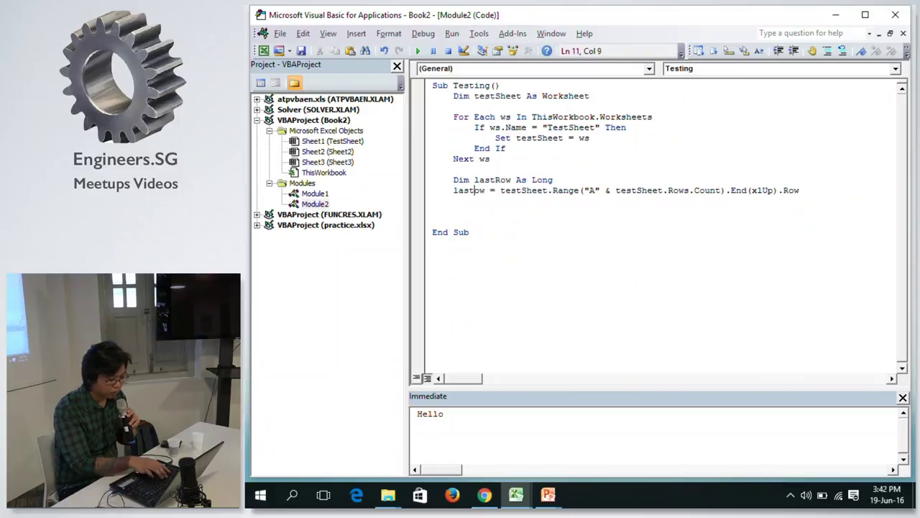
pyautogui.write('R')
pyautogui.press('Down')
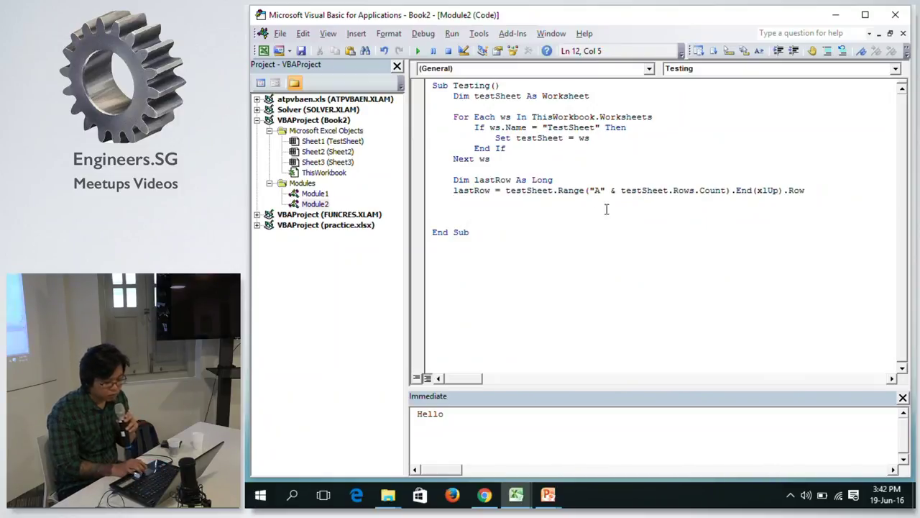
# Add a Debug.Print lastRow line below the assignment.
pyautogui.write('p')
pyautogui.press('BackSpace')
pyautogui.write('de')
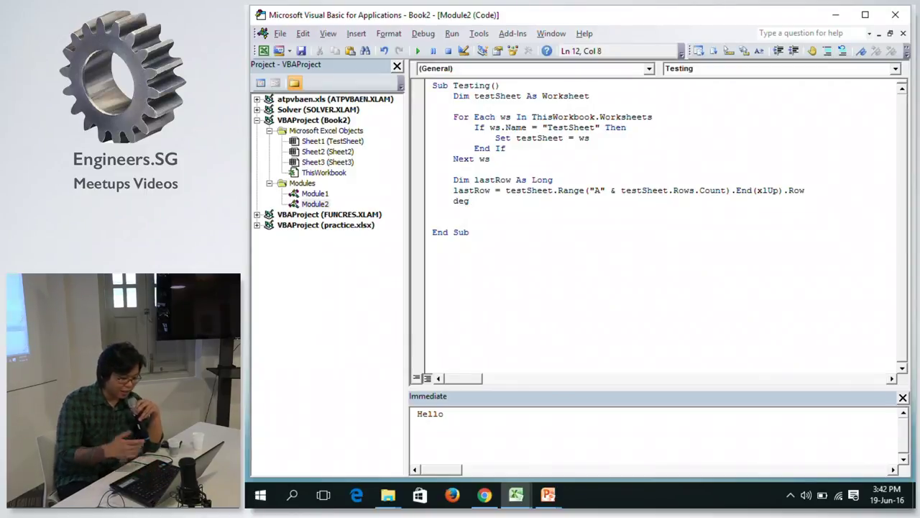
pyautogui.write('b')
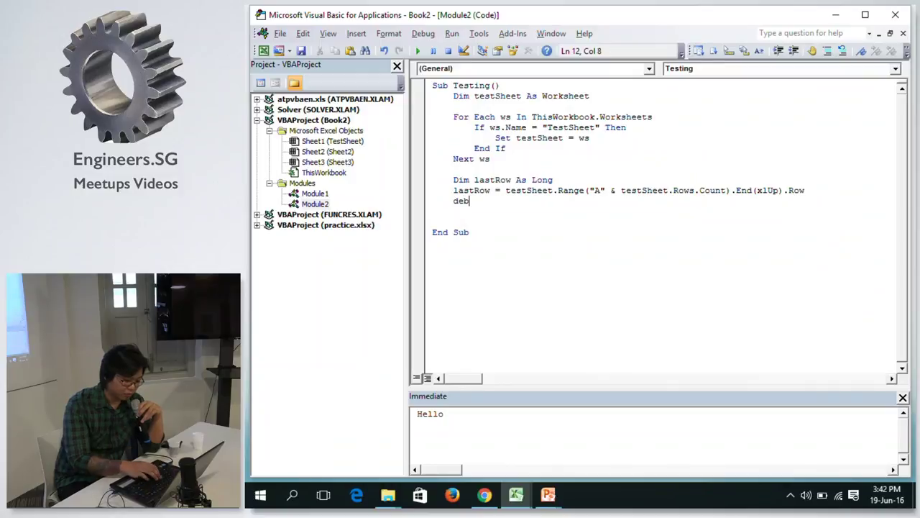
pyautogui.write('ug.pr')
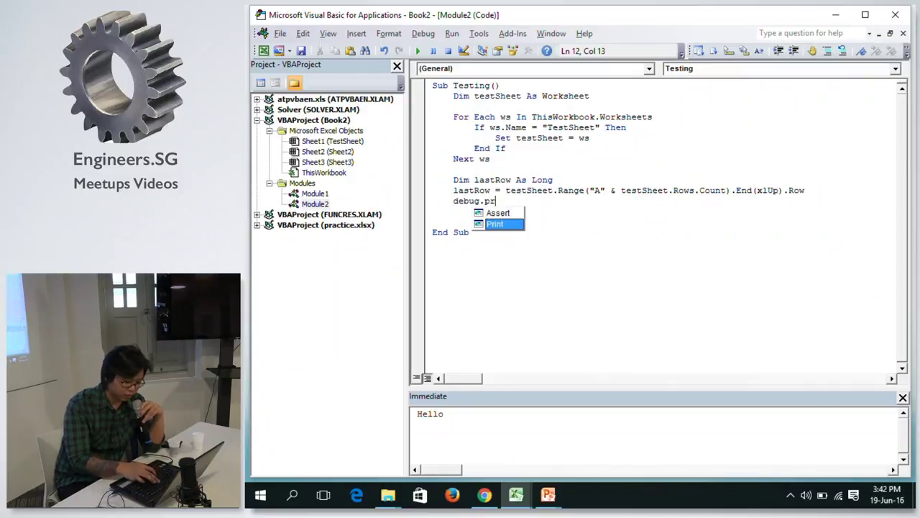
pyautogui.write('int 1')
pyautogui.write('ast')
pyautogui.press('BackSpace')
pyautogui.press('BackSpace')
pyautogui.write('ro')
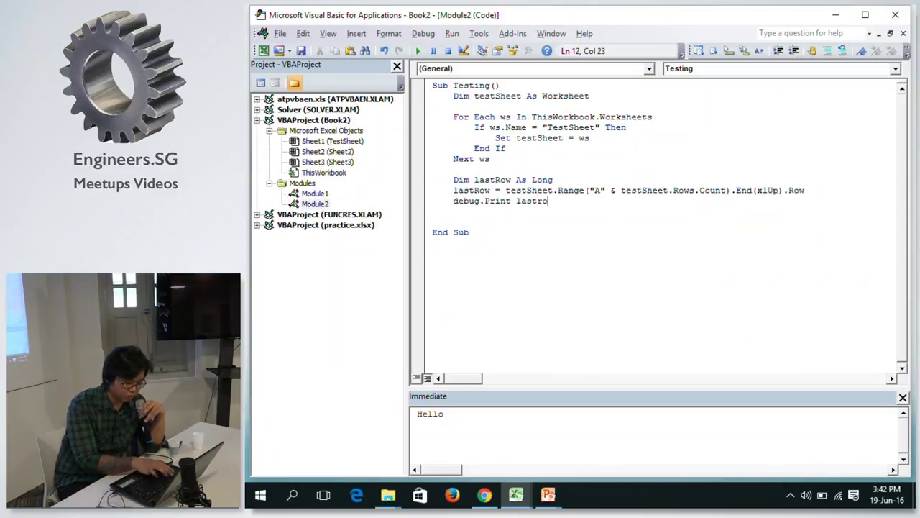
pyautogui.write('w')
pyautogui.press('Return')
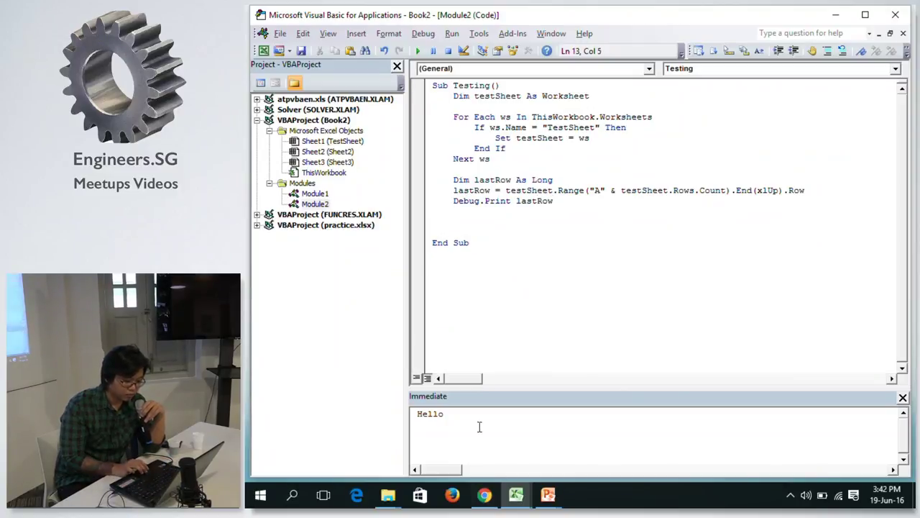
# Clear the old Hello from the Immediate window and run the Testing macro, printing 4.
pyautogui.click(476, 428)
pyautogui.hotkey('ctrl', 'a')
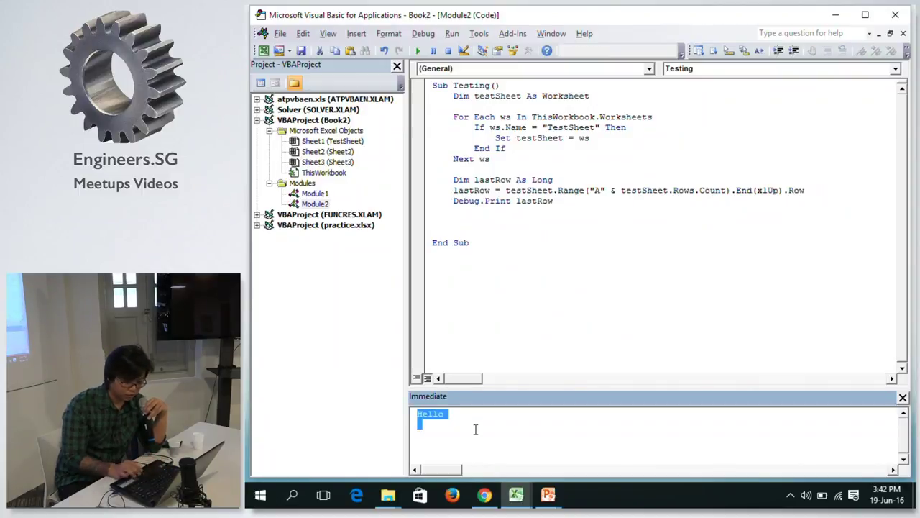
pyautogui.press('Delete')
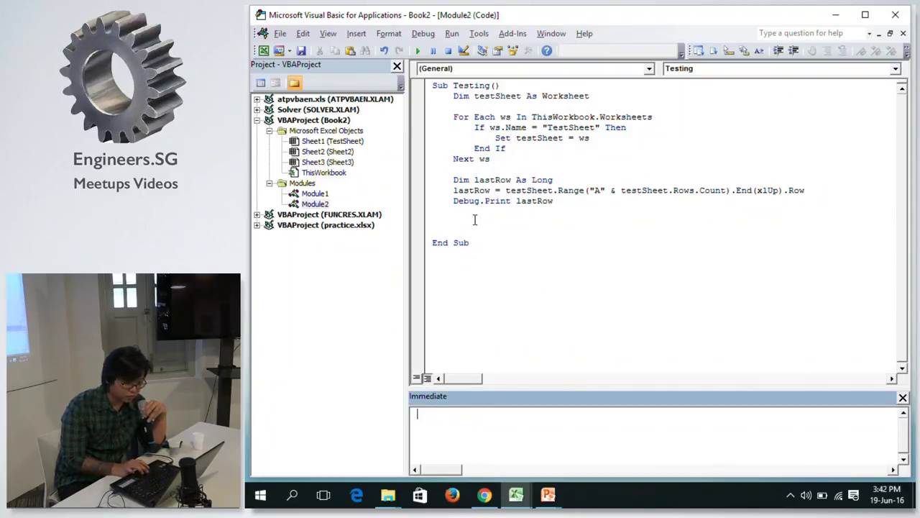
pyautogui.click(475, 221)
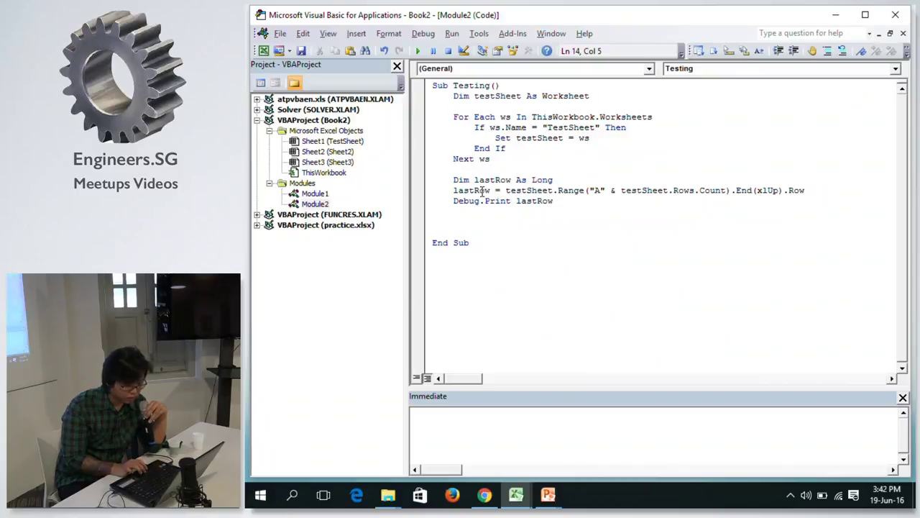
pyautogui.click(419, 51)
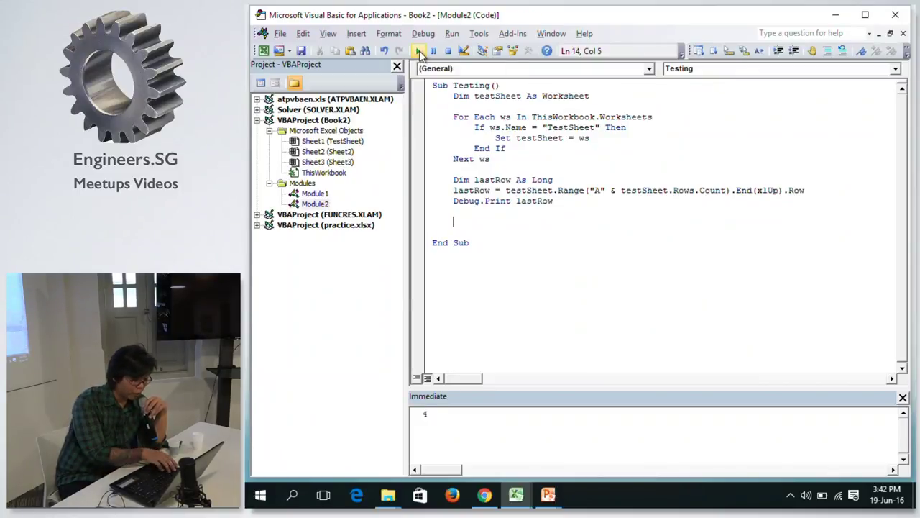
pyautogui.hotkey('alt', 'Tab')
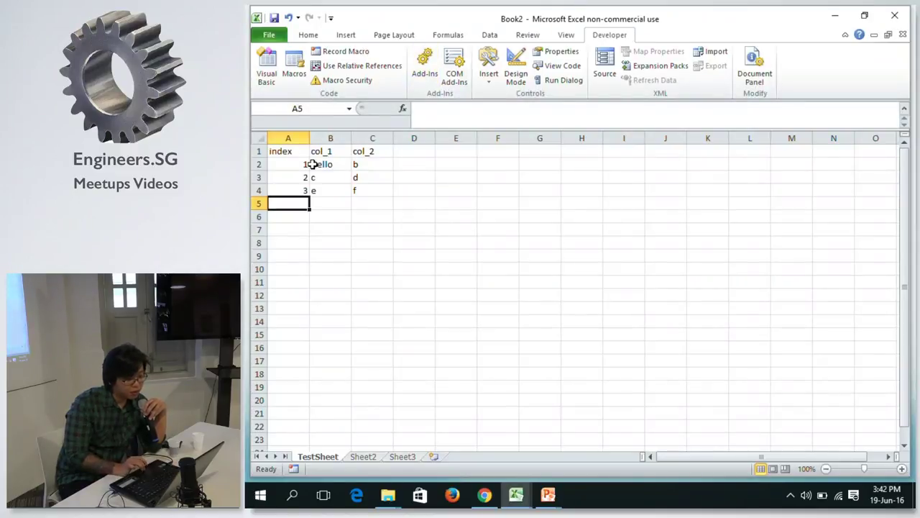
# Select A4, TestSheet's last filled row, to confirm it matches the printed 4.
pyautogui.click(288, 188)
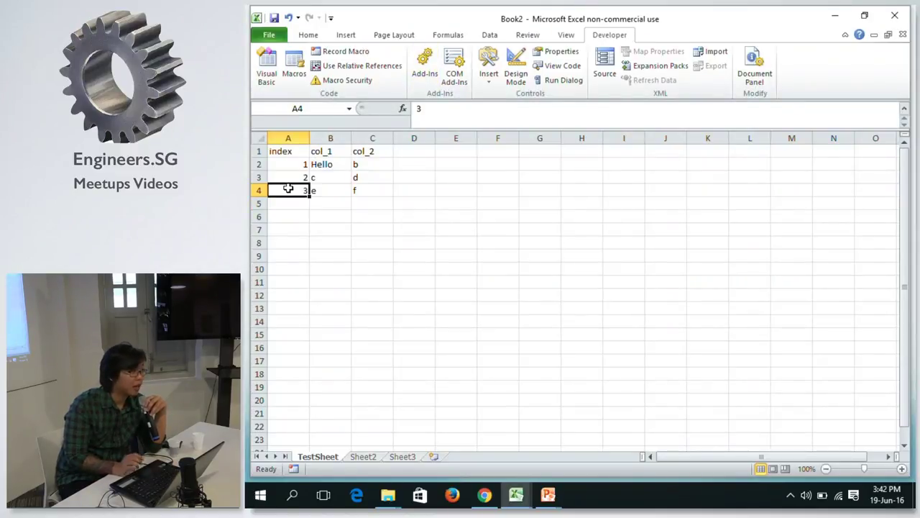
pyautogui.hotkey('alt', 'Tab')
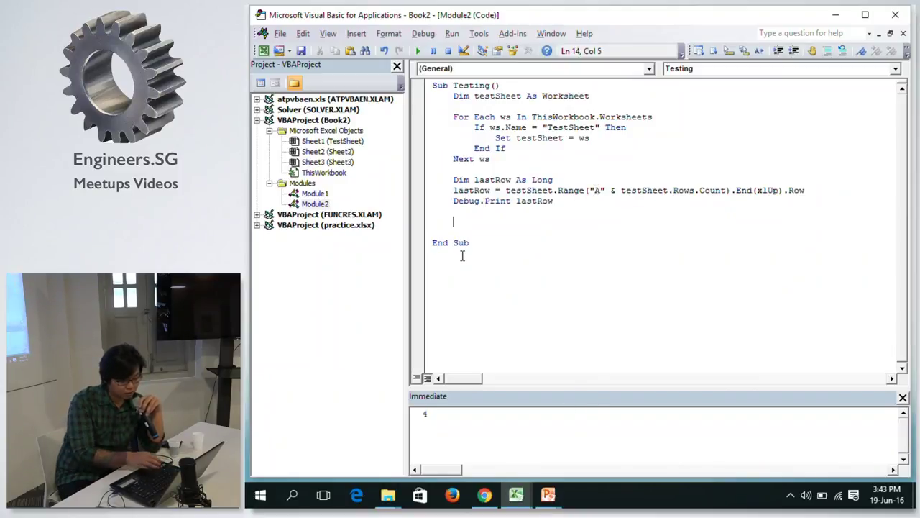
pyautogui.hotkey('alt', 'Tab')
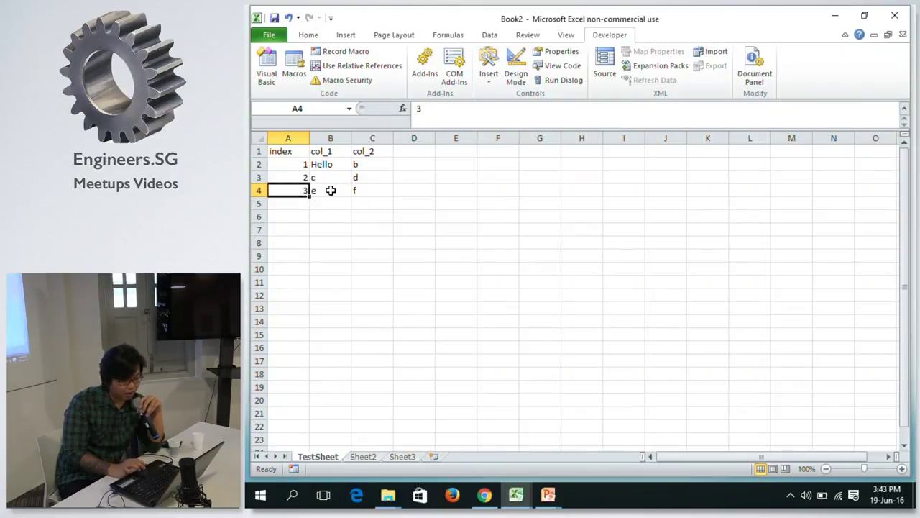
# Enter 4, d and g into cells A5, B5 and C5 of TestSheet.
pyautogui.press('Down')
pyautogui.write('4')
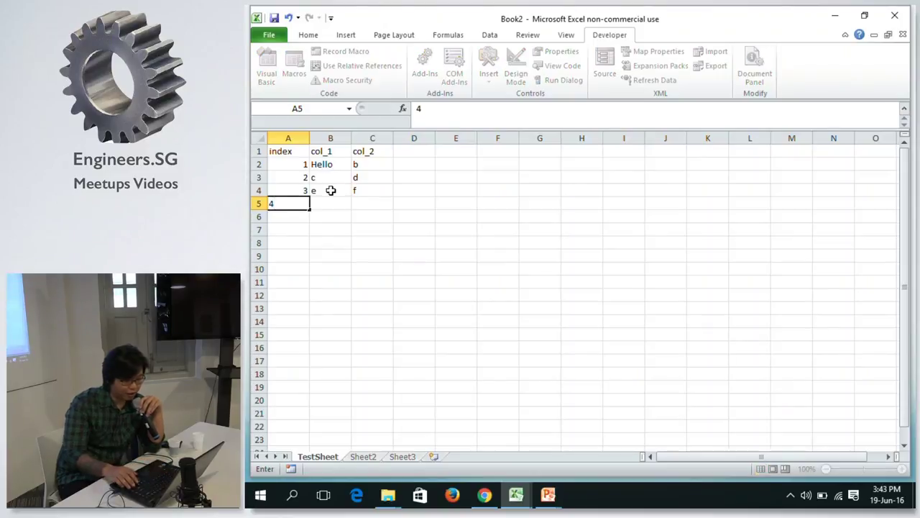
pyautogui.press('Tab')
pyautogui.write('d')
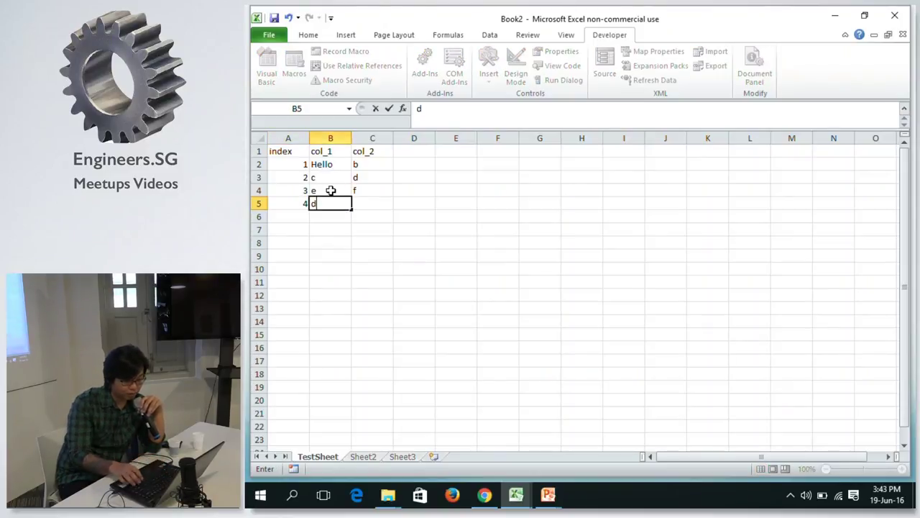
pyautogui.press('Tab')
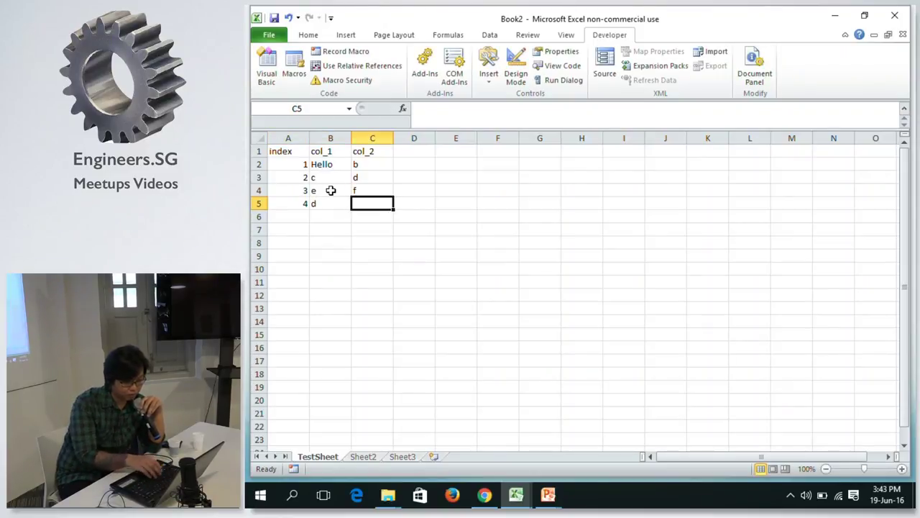
pyautogui.write('g')
pyautogui.press('Return')
pyautogui.press('Left')
# Rerun the macro so it prints 5, then check cell A5 in the workbook.
pyautogui.hotkey('alt', 'Tab')
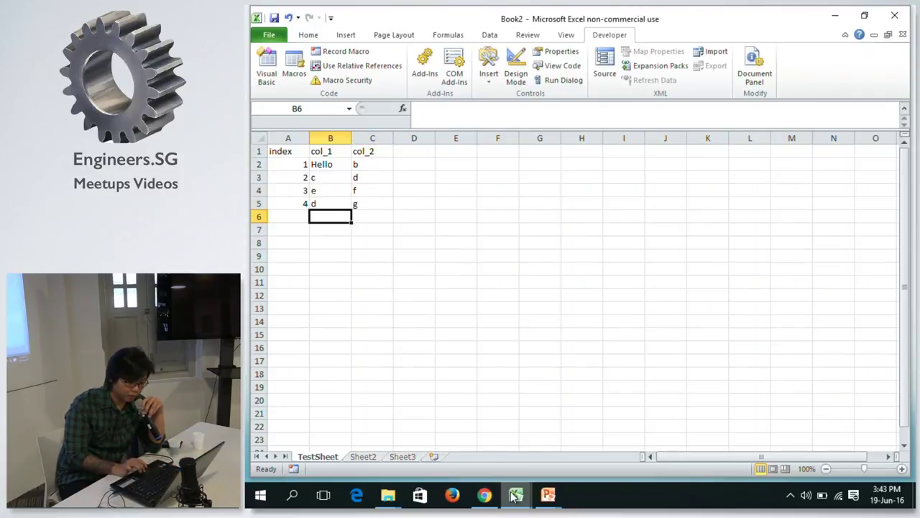
pyautogui.moveTo(516, 495)
pyautogui.click(648, 417)
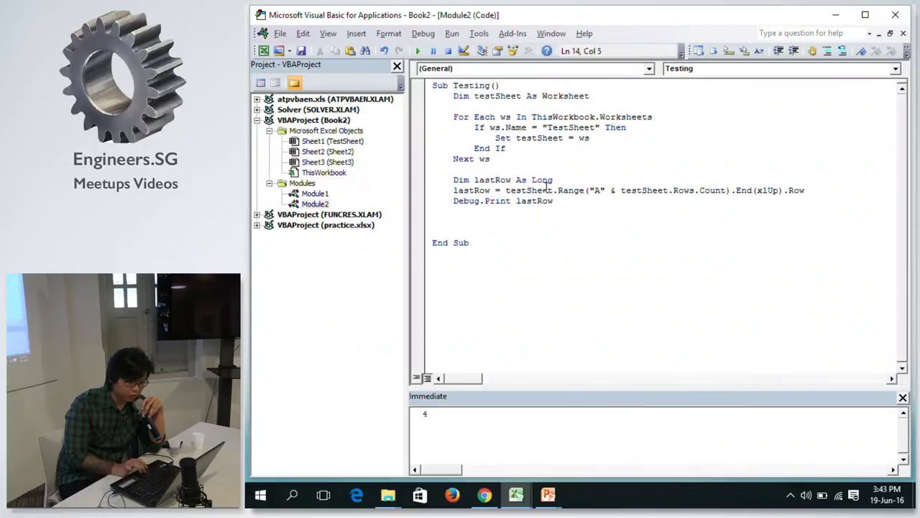
pyautogui.click(417, 52)
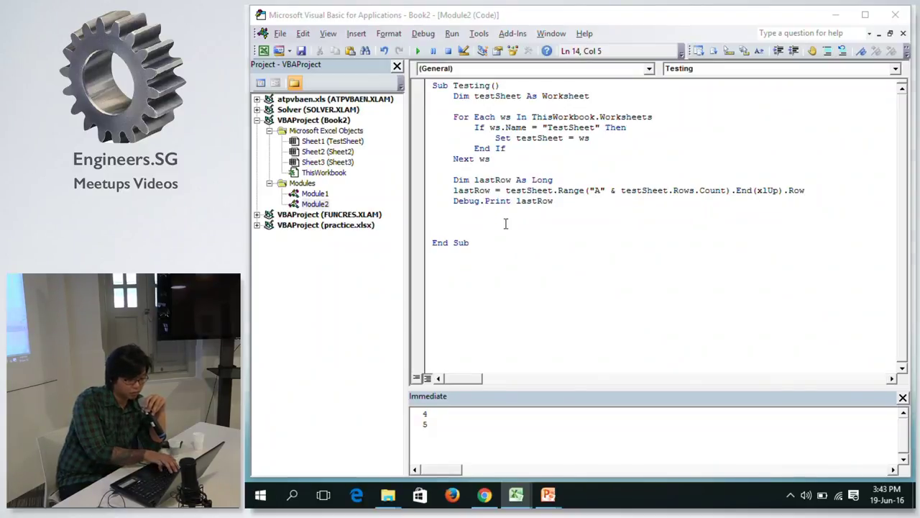
pyautogui.hotkey('alt', 'Tab')
pyautogui.press('Left')
pyautogui.press('Up')
pyautogui.press('Down')
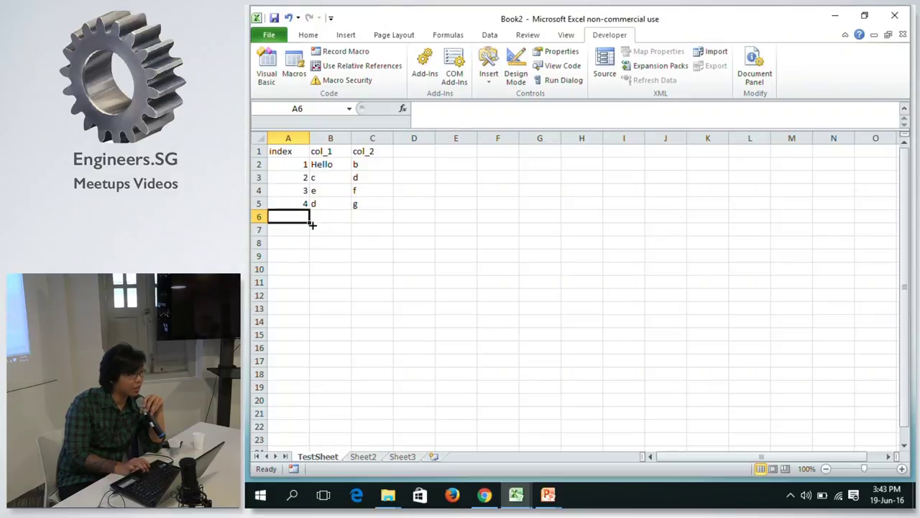
pyautogui.hotkey('alt', 'Tab')
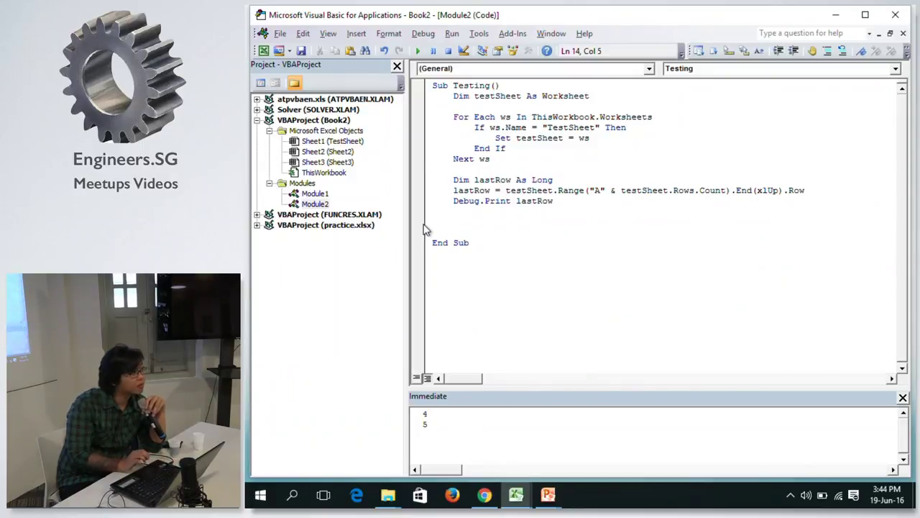
pyautogui.click(556, 182)
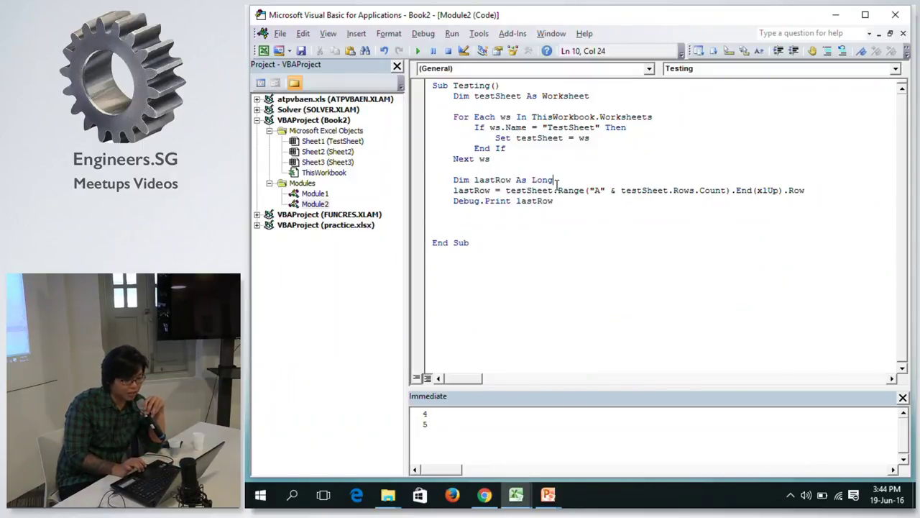
pyautogui.doubleClick(548, 181)
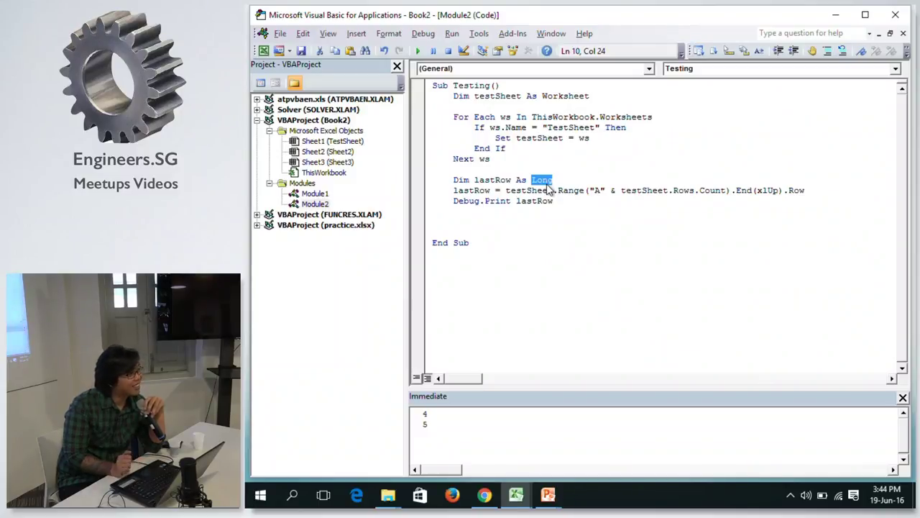
pyautogui.click(563, 182)
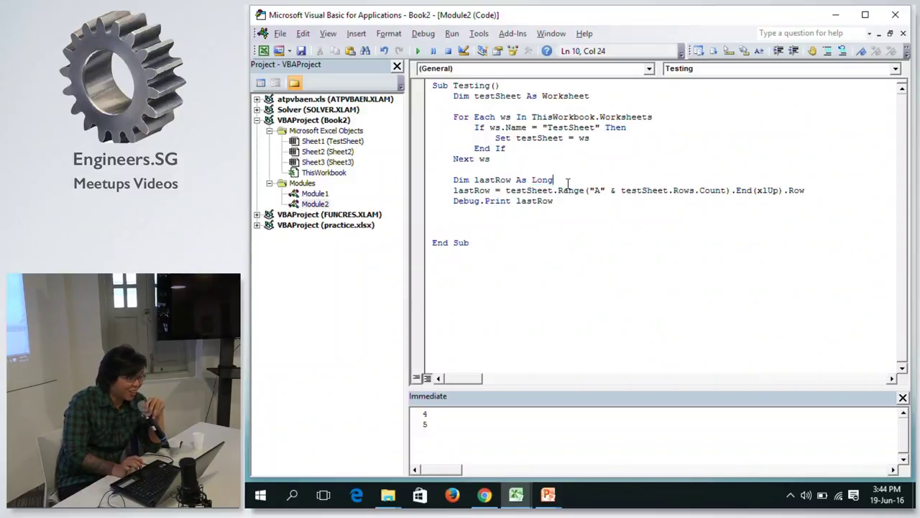
pyautogui.click(560, 191)
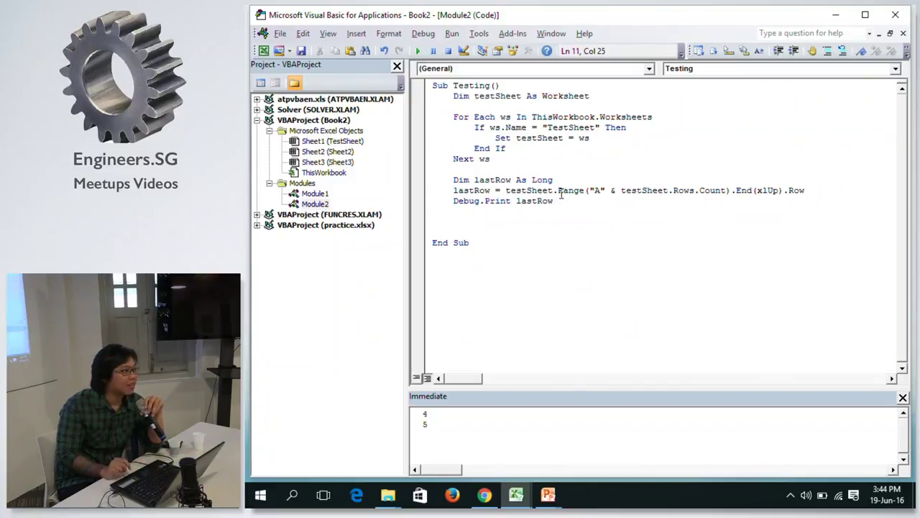
pyautogui.hotkey('alt', 'F11')
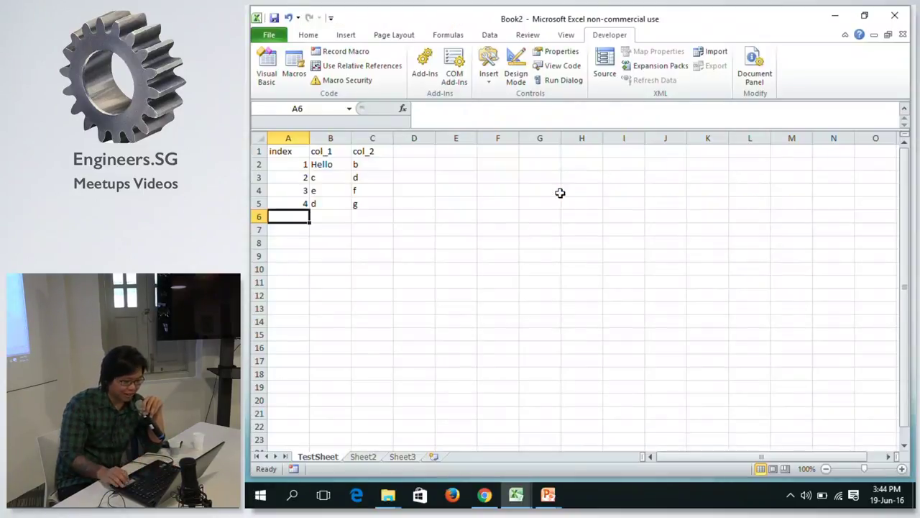
pyautogui.hotkey('ctrl', 'Down')
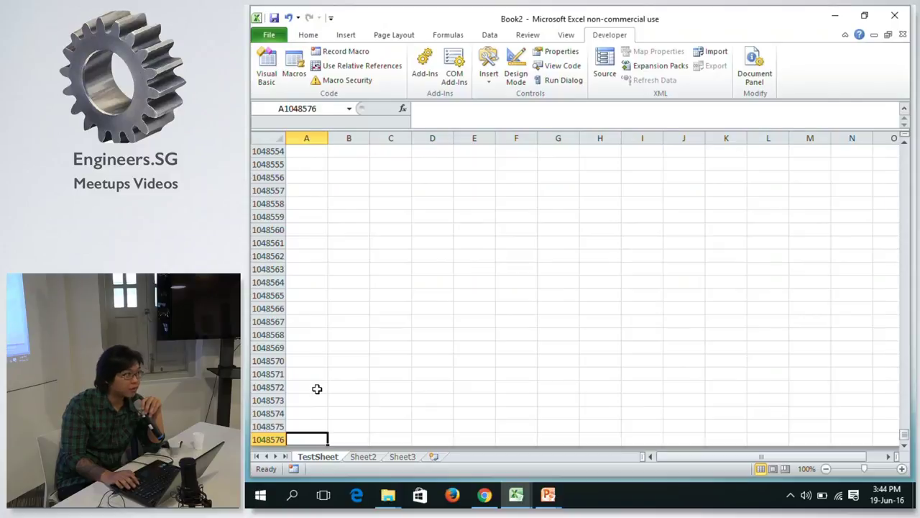
pyautogui.hotkey('ctrl', 'Home')
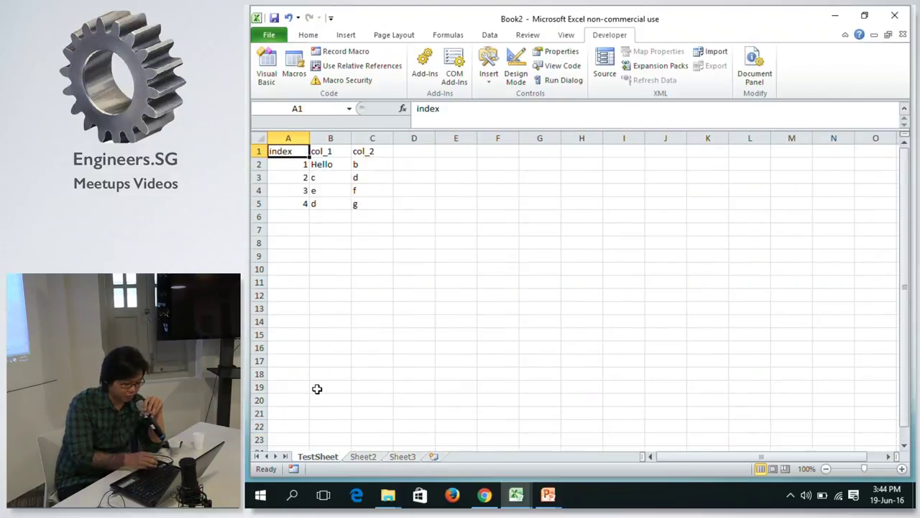
pyautogui.hotkey('alt', 'Tab')
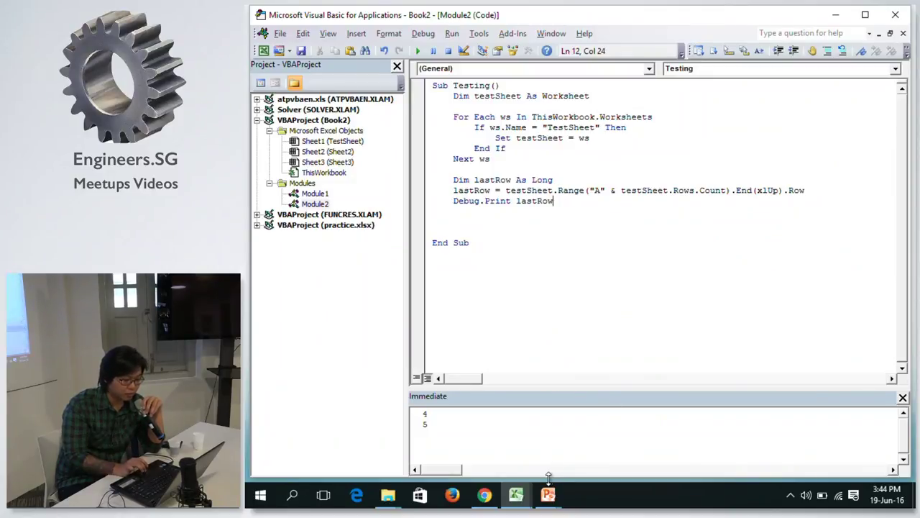
# Bring the slideshow forward, advance to the Project slide, and switch to the Session 1 - Excel folder.
pyautogui.moveTo(546, 496)
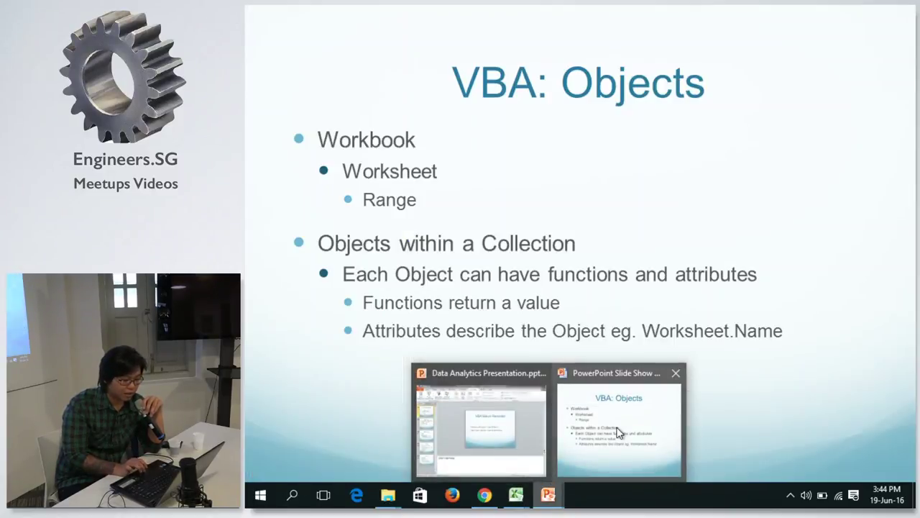
pyautogui.click(616, 431)
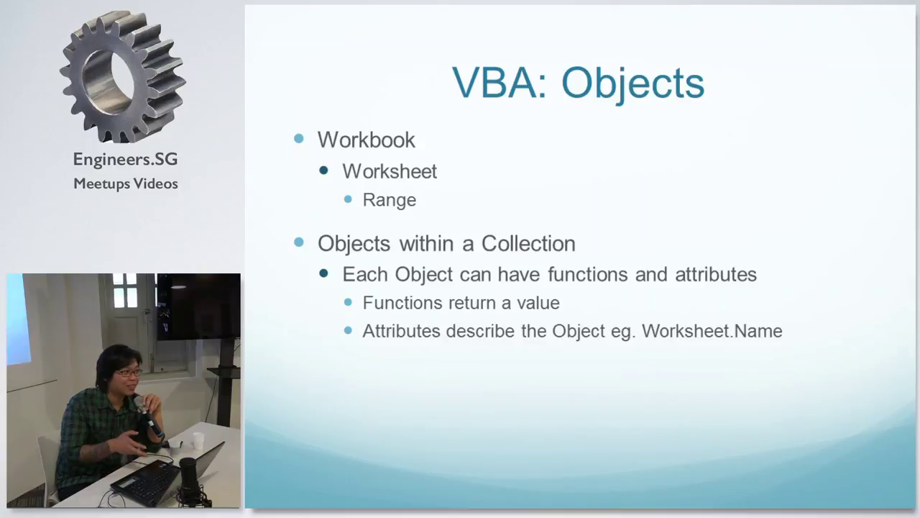
pyautogui.press('Left')
pyautogui.press('Right')
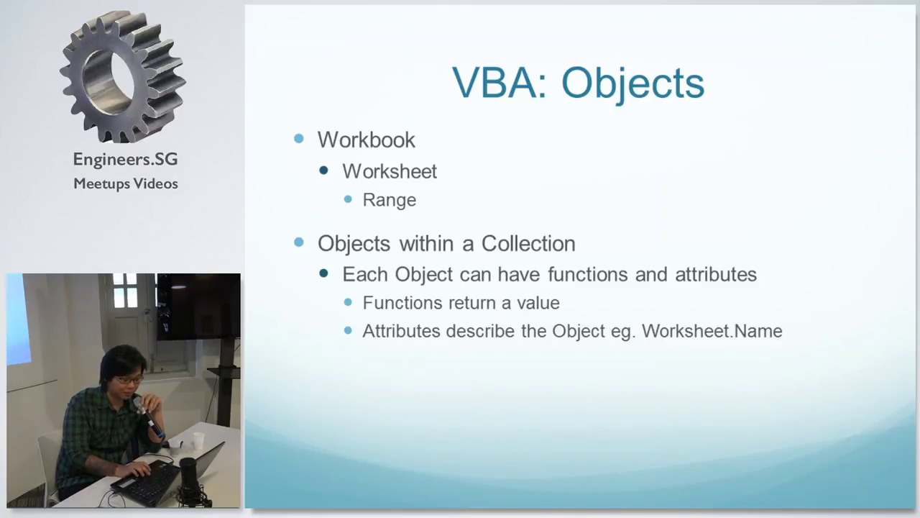
pyautogui.press('Right')
pyautogui.press('Right')
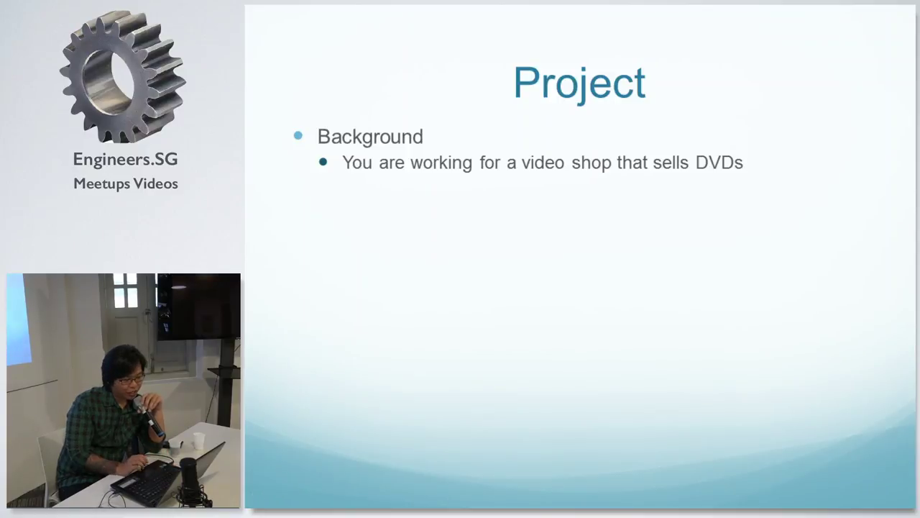
pyautogui.hotkey('alt', 'Tab')
pyautogui.hotkey('alt', 'Tab')
pyautogui.hotkey('alt', 'Tab')
pyautogui.hotkey('alt', 'Tab')
pyautogui.hotkey('alt', 'Tab')
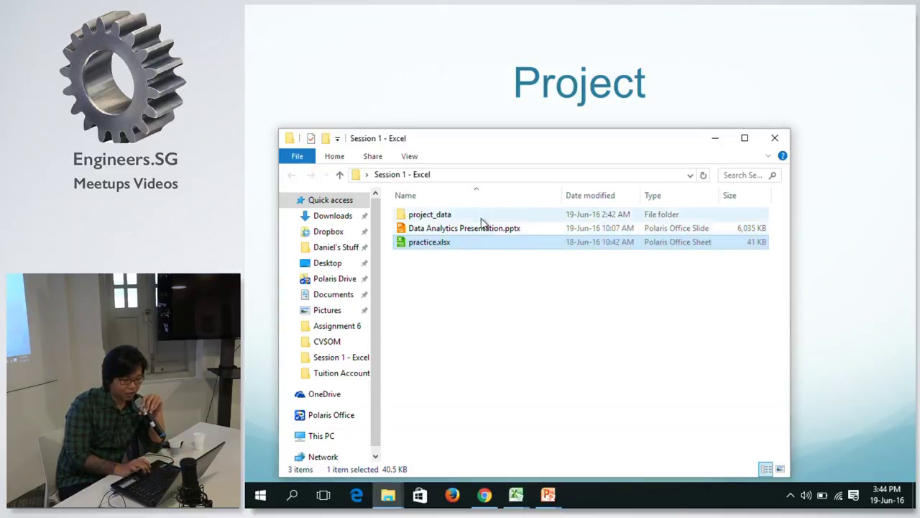
# Open project_data and pick through movie_db.csv and orders_data.csv, ending with orders_data.csv selected.
pyautogui.doubleClick(467, 216)
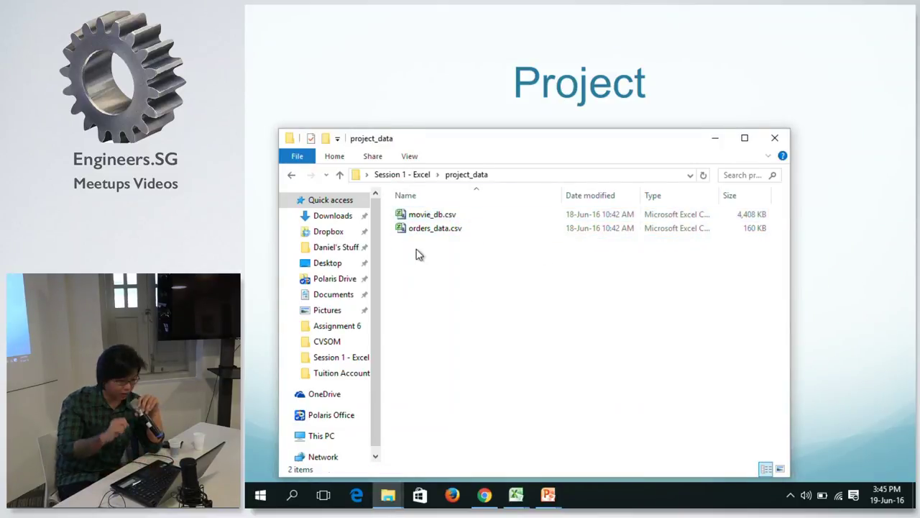
pyautogui.click(462, 217)
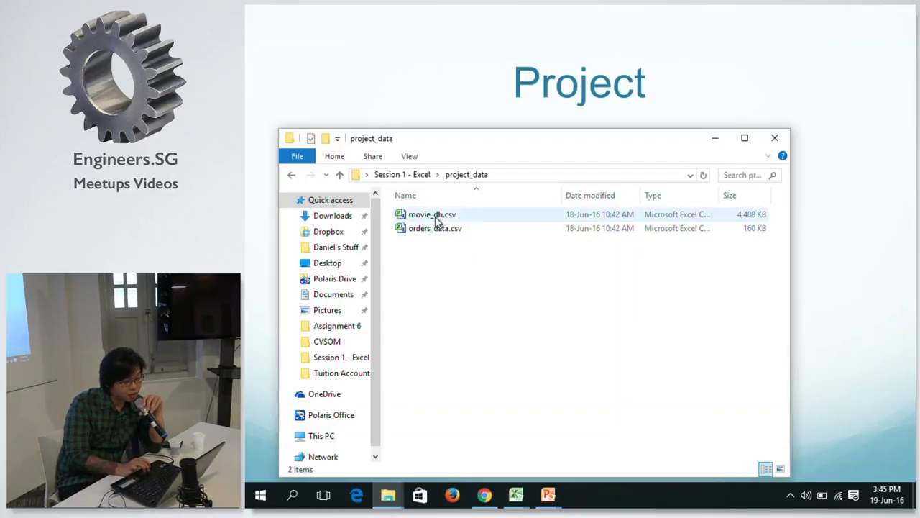
pyautogui.click(436, 228)
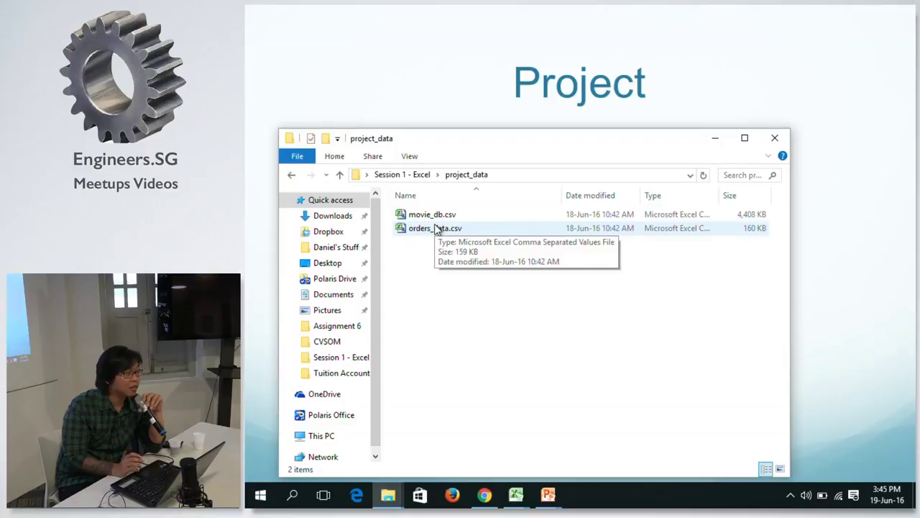
pyautogui.click(436, 228)
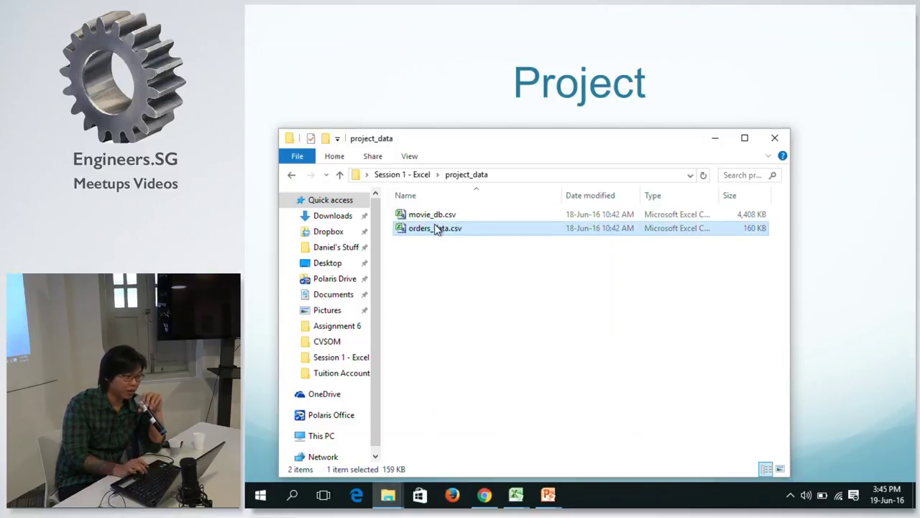
pyautogui.click(426, 217)
pyautogui.click(448, 254)
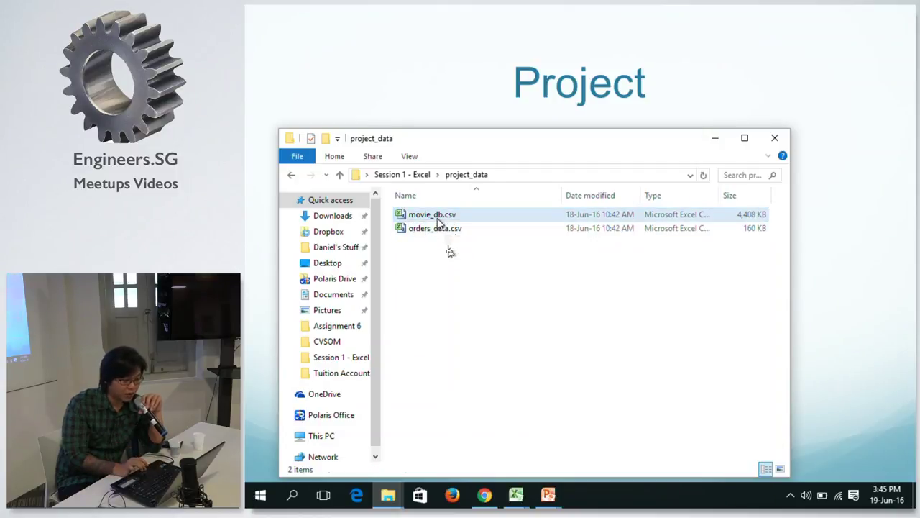
pyautogui.click(439, 230)
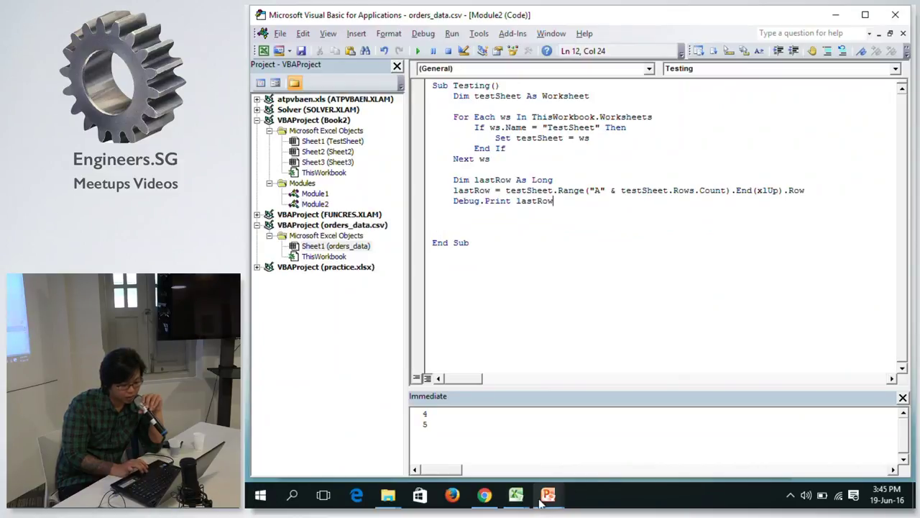
pyautogui.rightClick(516, 495)
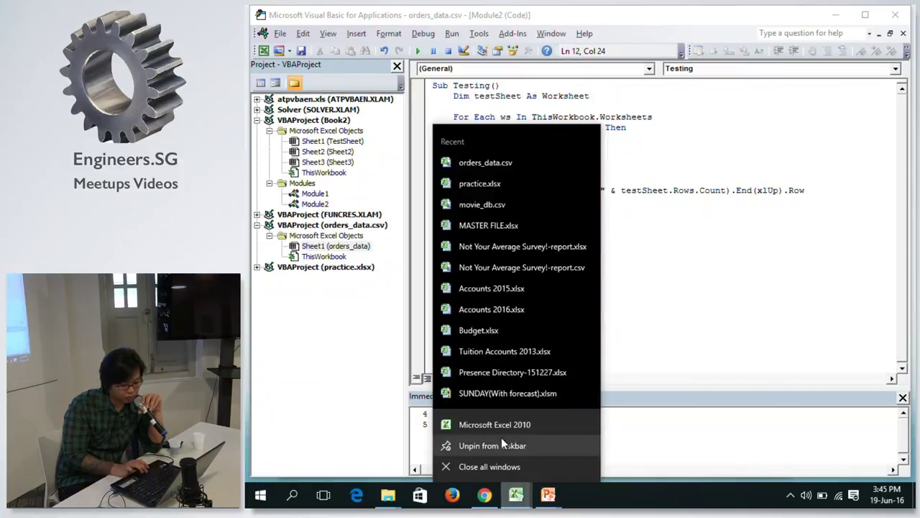
pyautogui.click(499, 425)
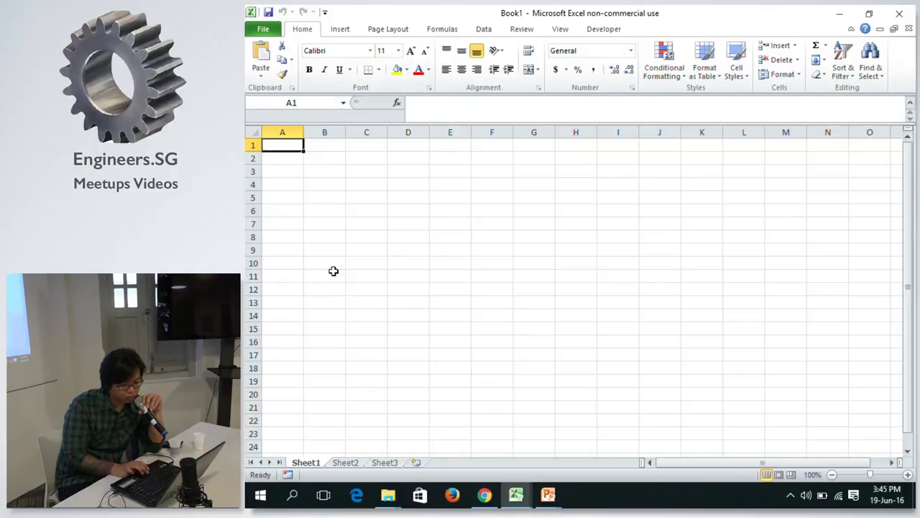
pyautogui.moveTo(384, 499)
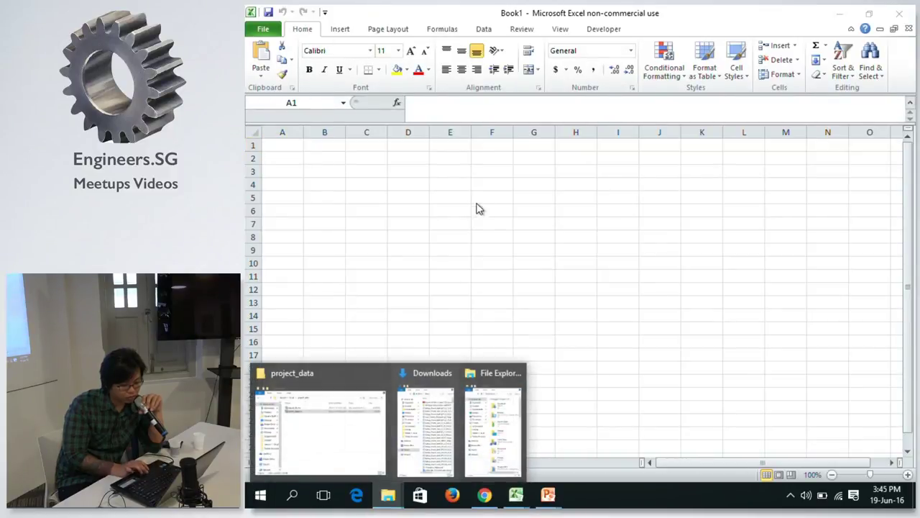
pyautogui.click(309, 417)
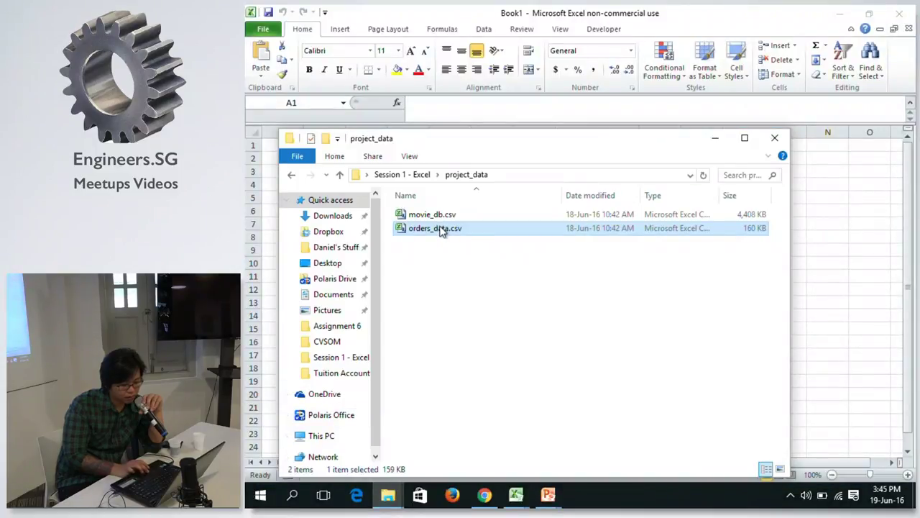
pyautogui.moveTo(442, 231); pyautogui.dragTo(829, 234)
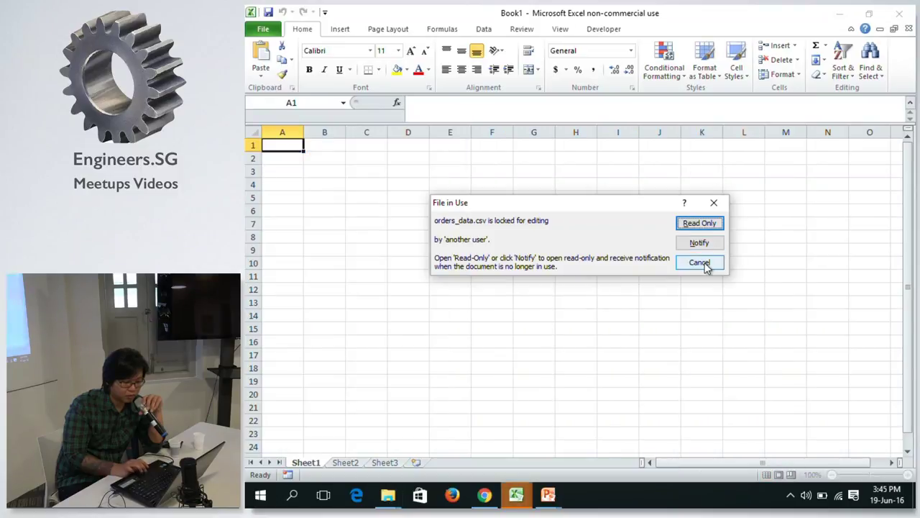
pyautogui.click(705, 263)
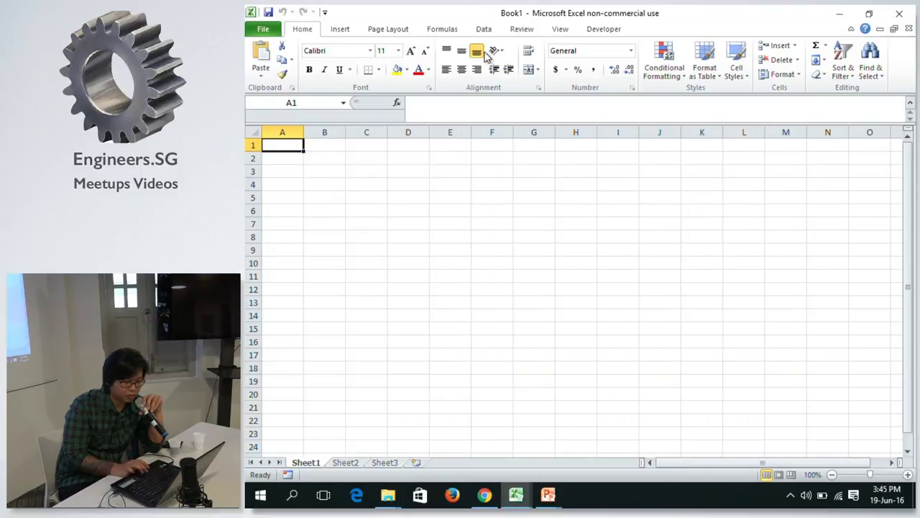
pyautogui.click(894, 13)
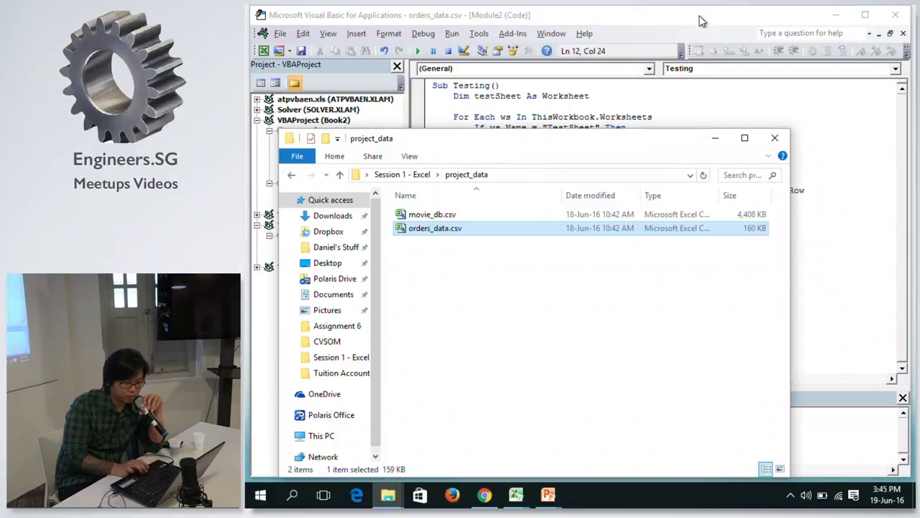
pyautogui.click(705, 20)
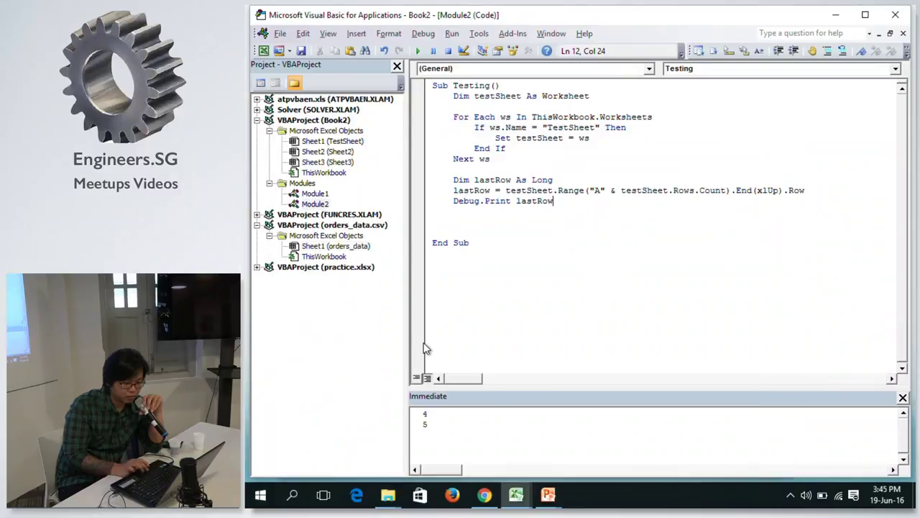
# Launch Notepad++ via Windows search and dismiss its plugin update offer.
pyautogui.click(293, 495)
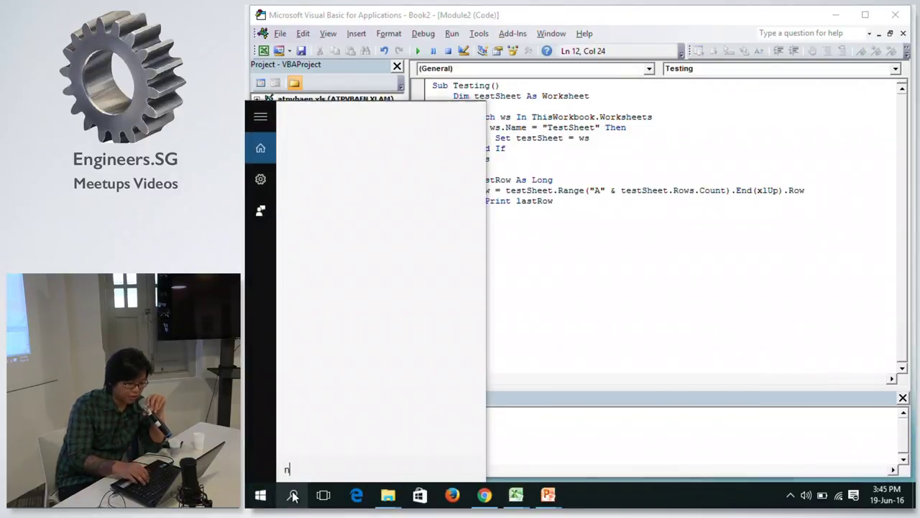
pyautogui.write('note')
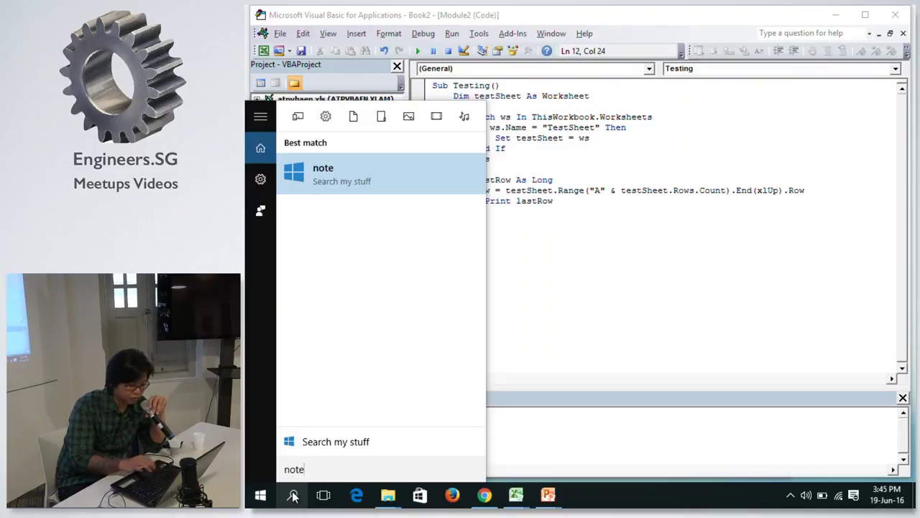
pyautogui.write('p')
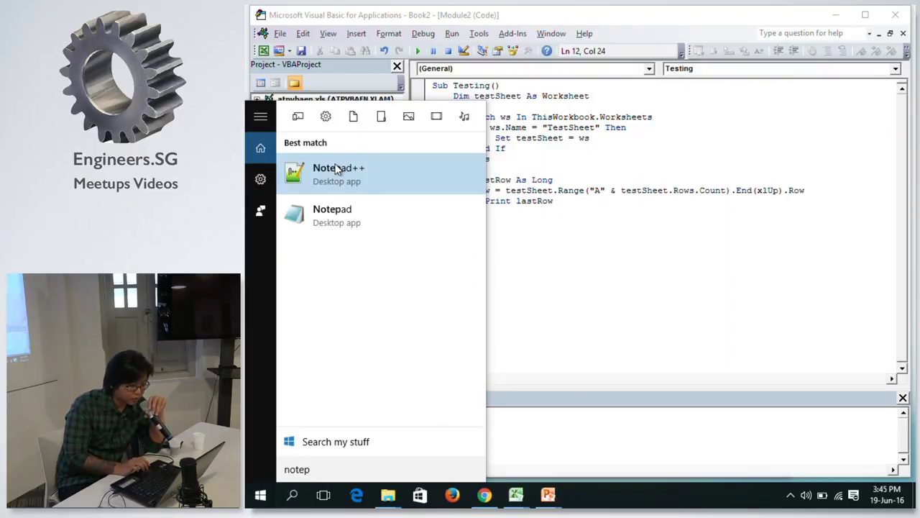
pyautogui.press('Escape')
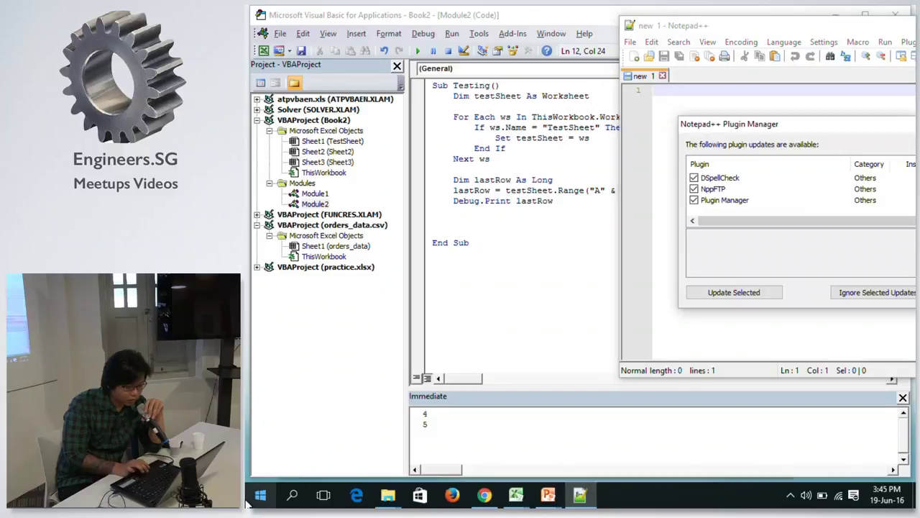
pyautogui.click(791, 110)
pyautogui.click(674, 30)
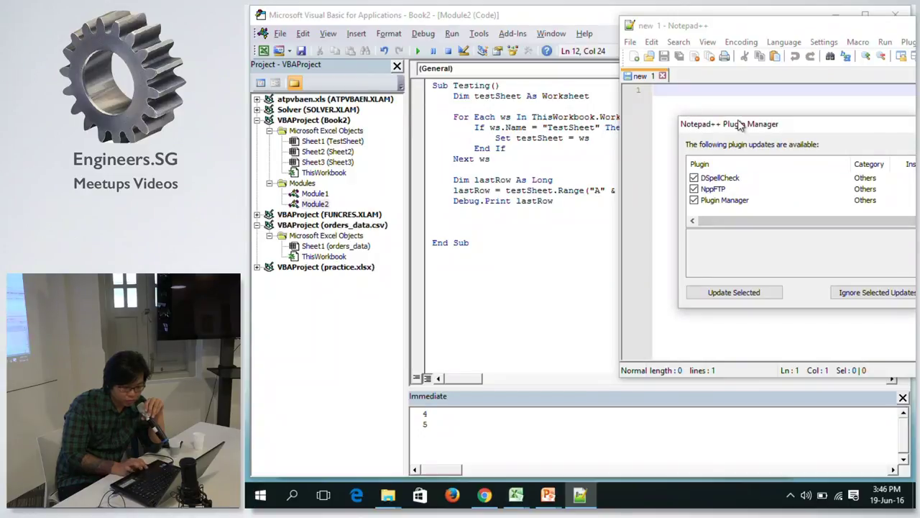
pyautogui.moveTo(740, 123); pyautogui.dragTo(544, 121)
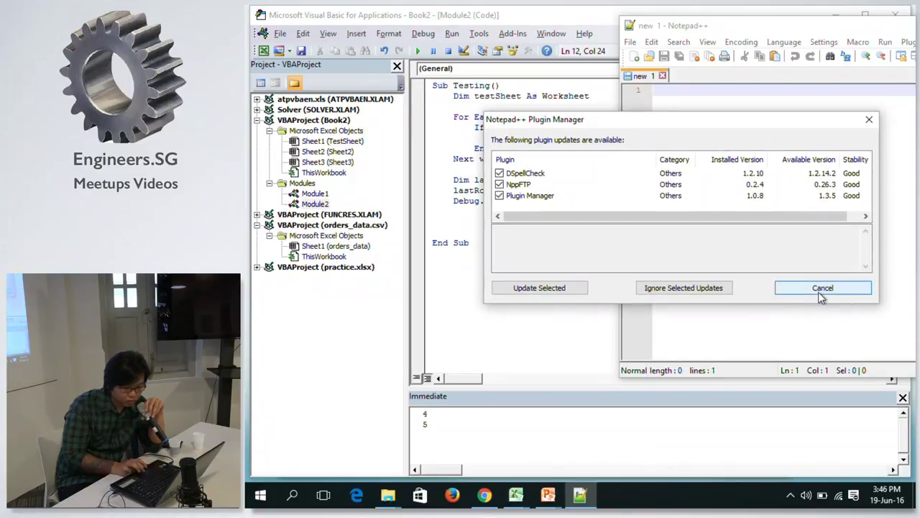
pyautogui.click(822, 289)
# Drag orders_data.csv from project_data into Notepad++ and maximize the editor.
pyautogui.moveTo(387, 495)
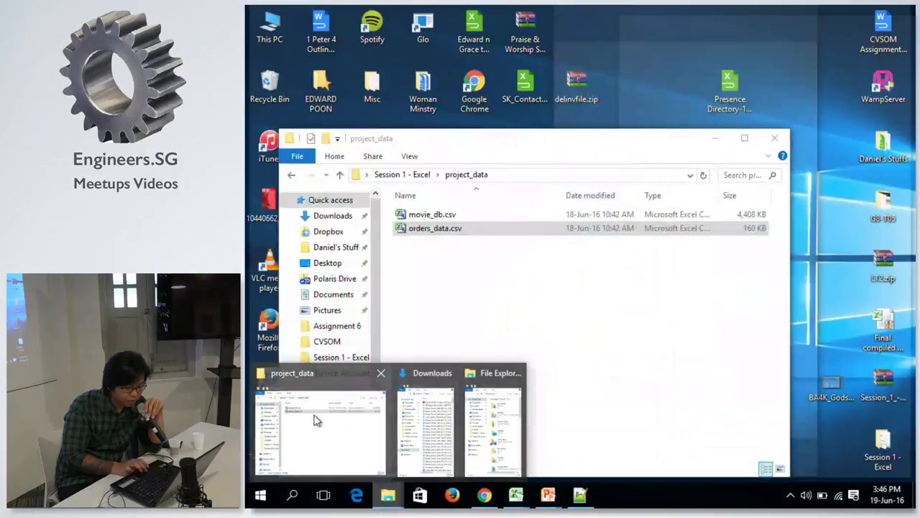
pyautogui.click(315, 421)
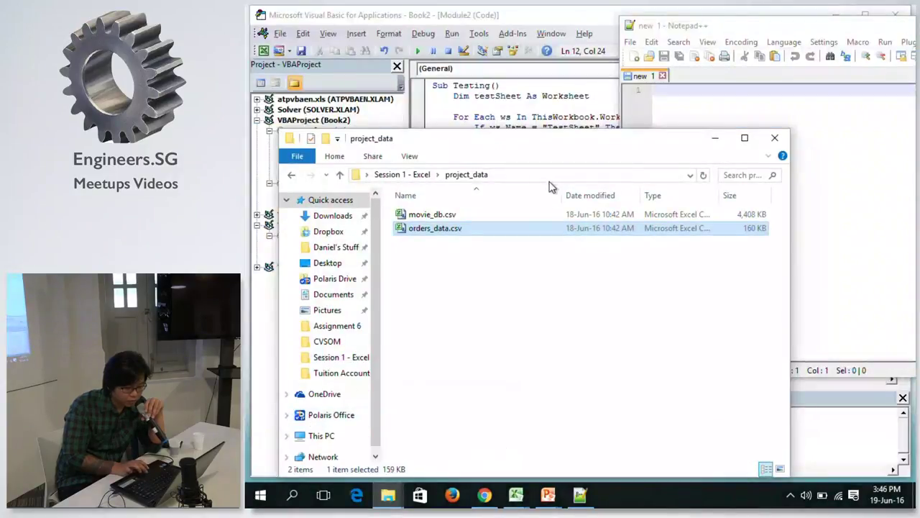
pyautogui.moveTo(493, 229); pyautogui.dragTo(840, 164)
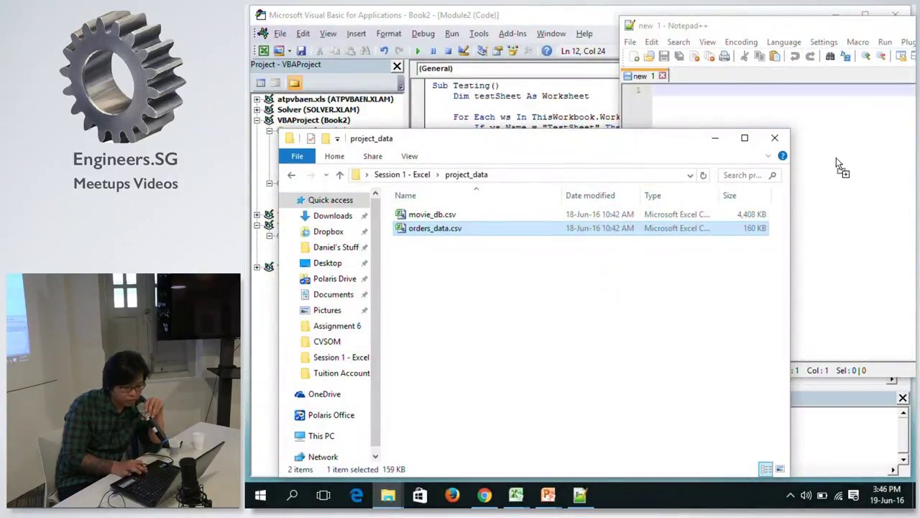
pyautogui.moveTo(757, 14); pyautogui.dragTo(757, 12)
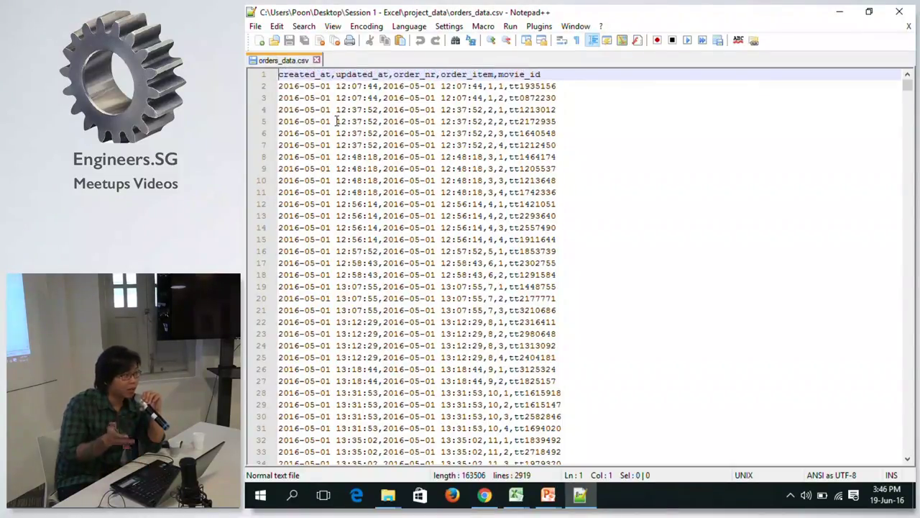
# Select the created_at, updated_at and order_nr header fields in line 1.
pyautogui.doubleClick(299, 76)
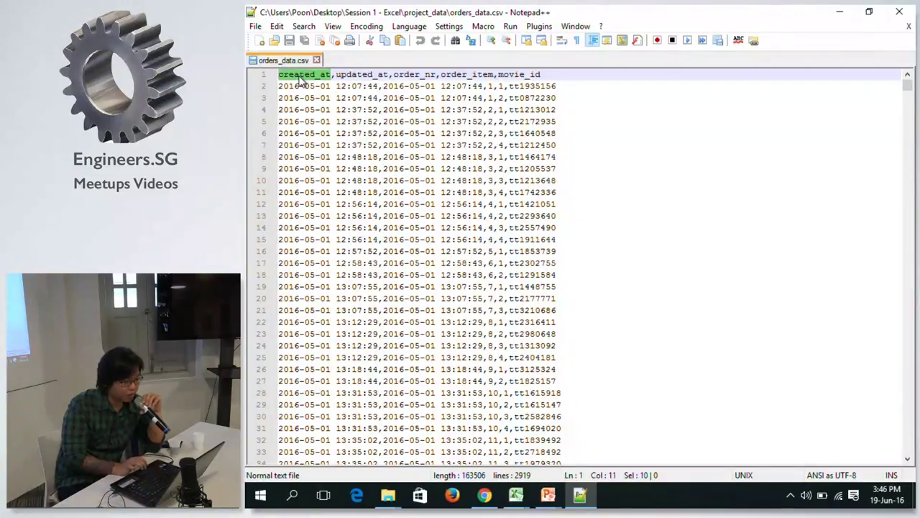
pyautogui.doubleClick(354, 74)
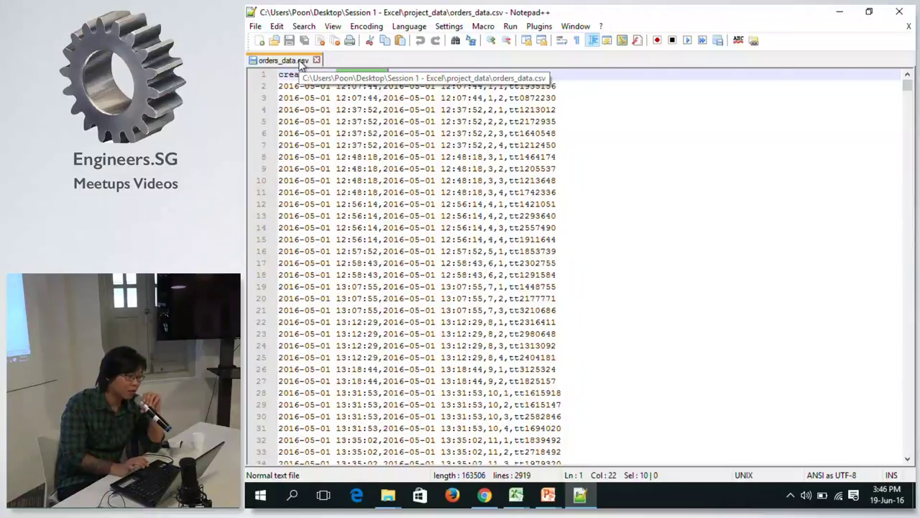
pyautogui.doubleClick(423, 75)
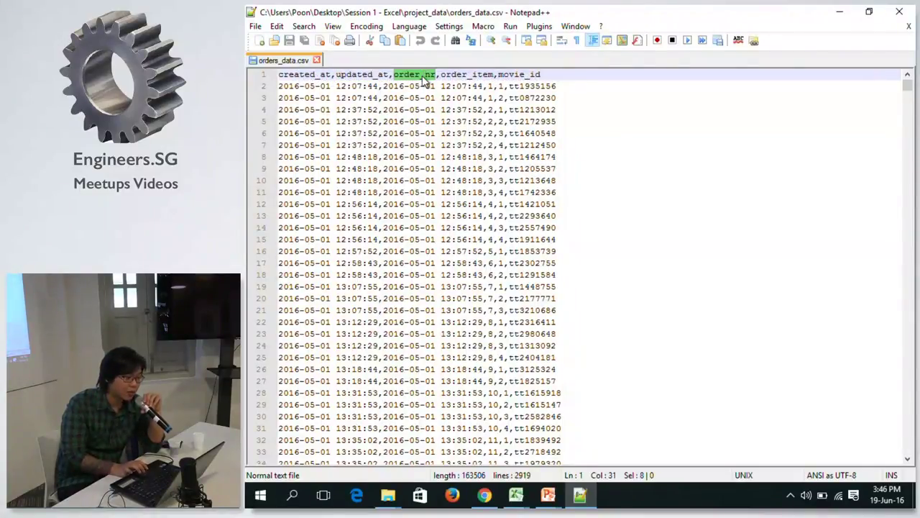
pyautogui.click(388, 495)
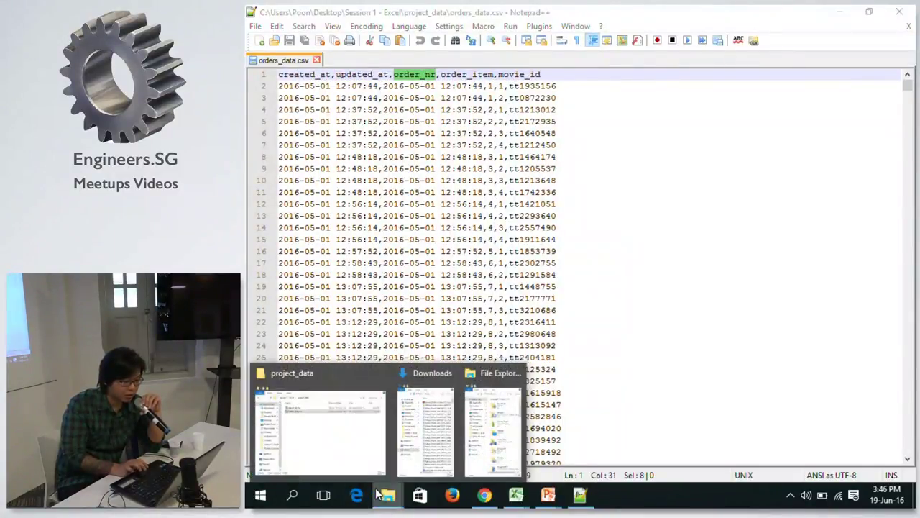
pyautogui.click(528, 12)
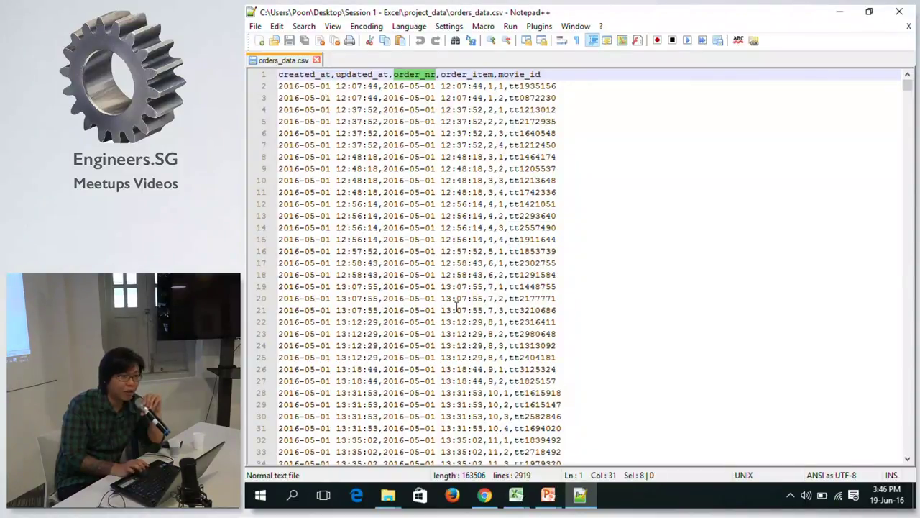
pyautogui.click(385, 498)
# Open movie_db.csv from the project_data folder in Notepad++ alongside orders_data.csv.
pyautogui.moveTo(349, 441)
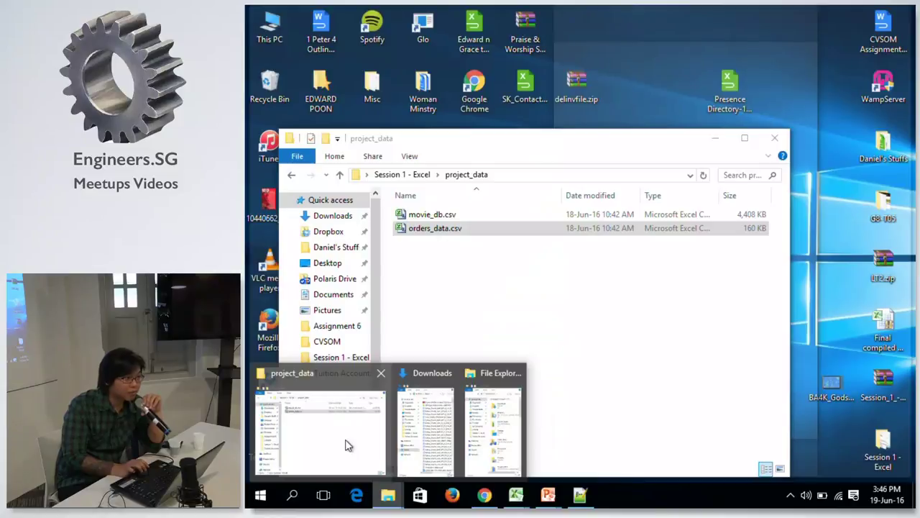
pyautogui.click(345, 444)
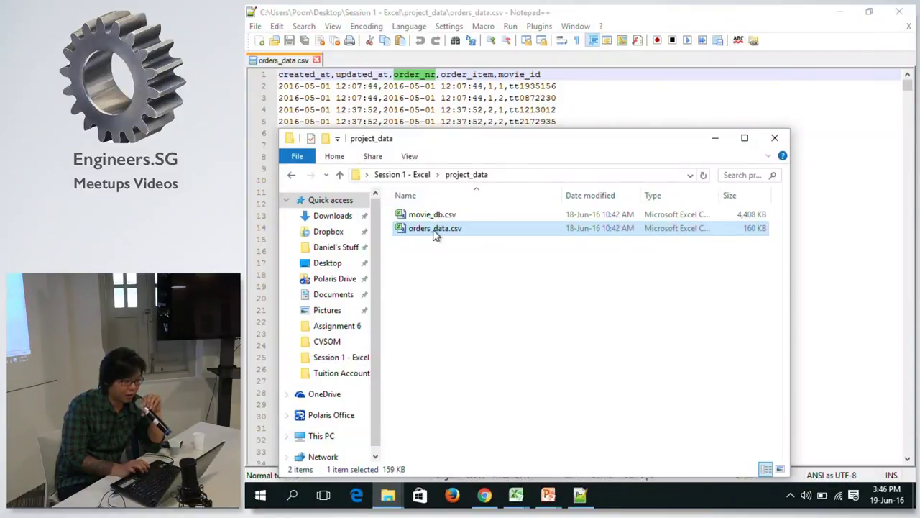
pyautogui.click(422, 175)
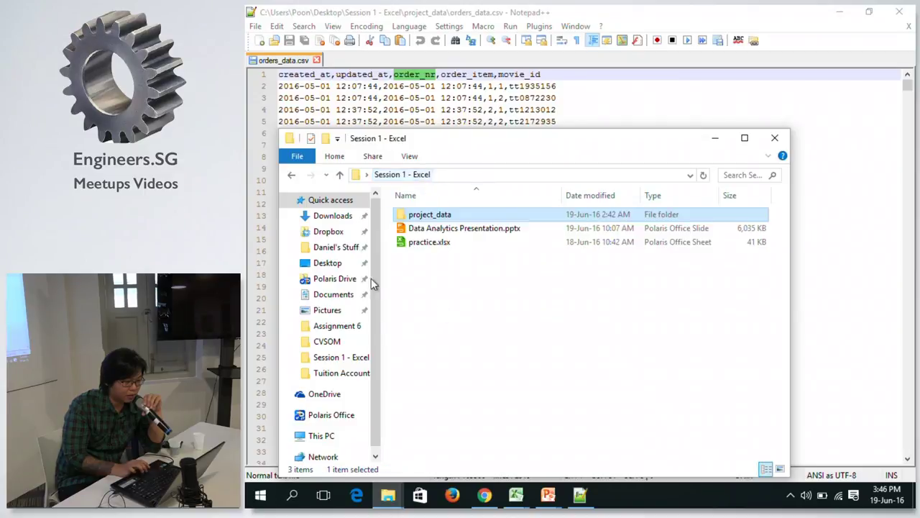
pyautogui.doubleClick(427, 215)
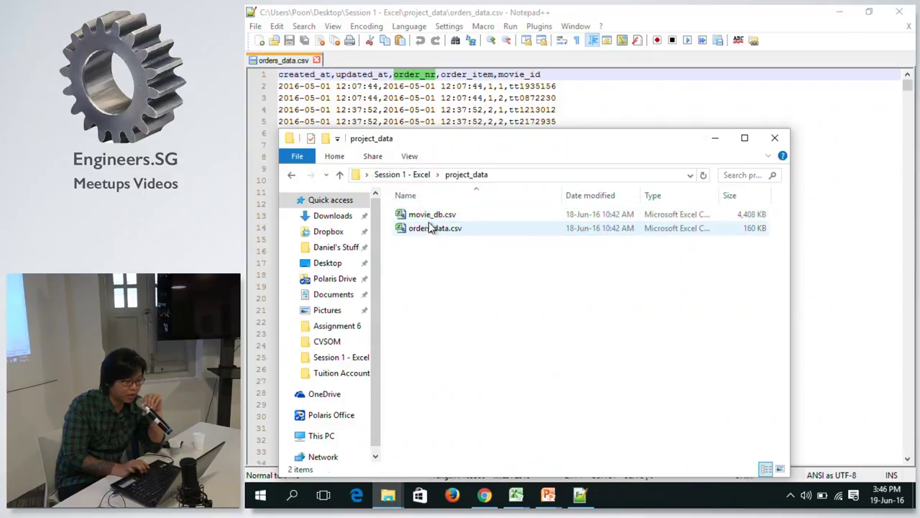
pyautogui.moveTo(427, 221); pyautogui.dragTo(437, 101)
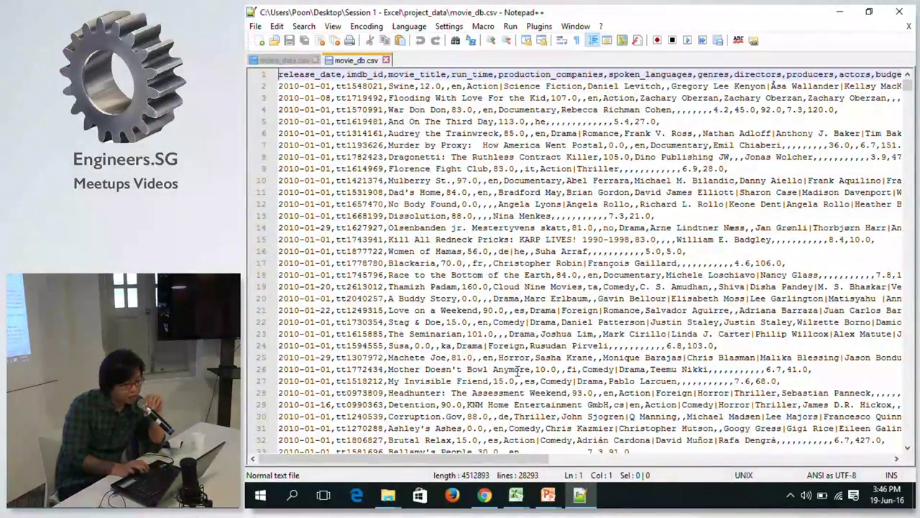
# Inspect movie_db.csv's header fields and scroll through its 28293 rows to the end and back.
pyautogui.moveTo(532, 501)
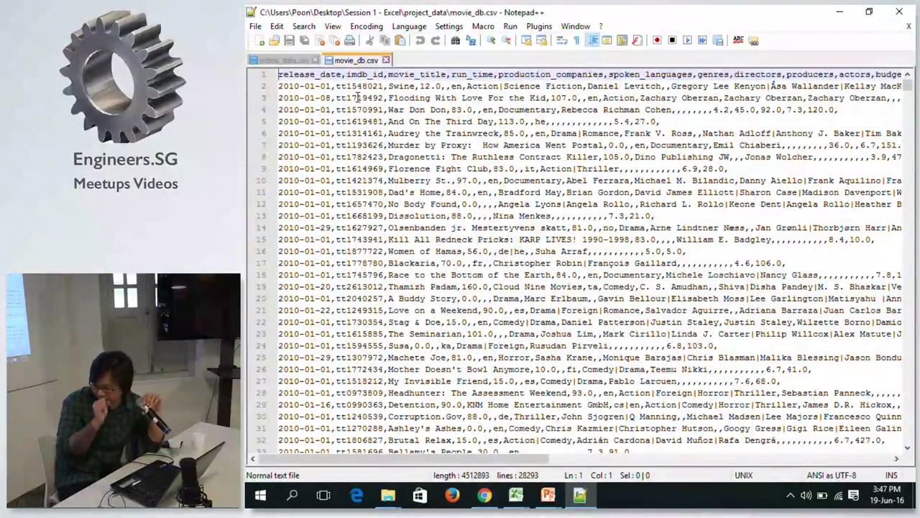
pyautogui.click(311, 74)
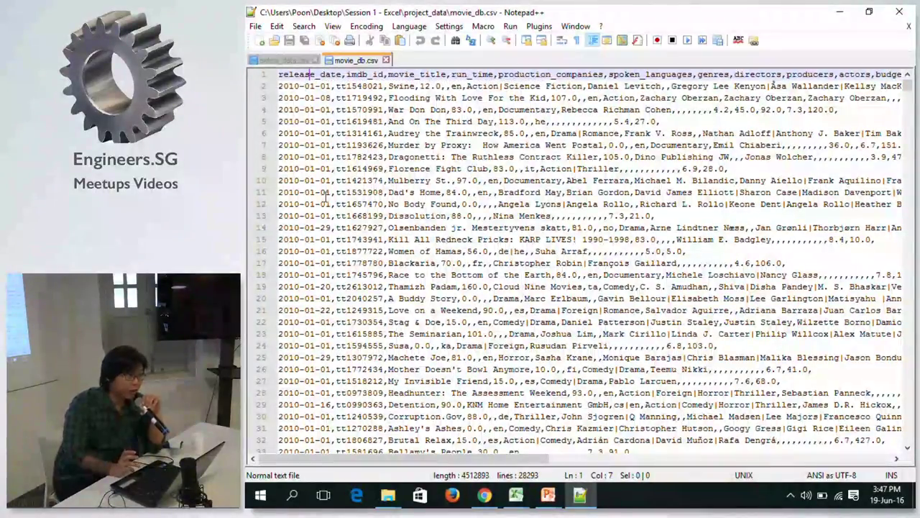
pyautogui.click(609, 74)
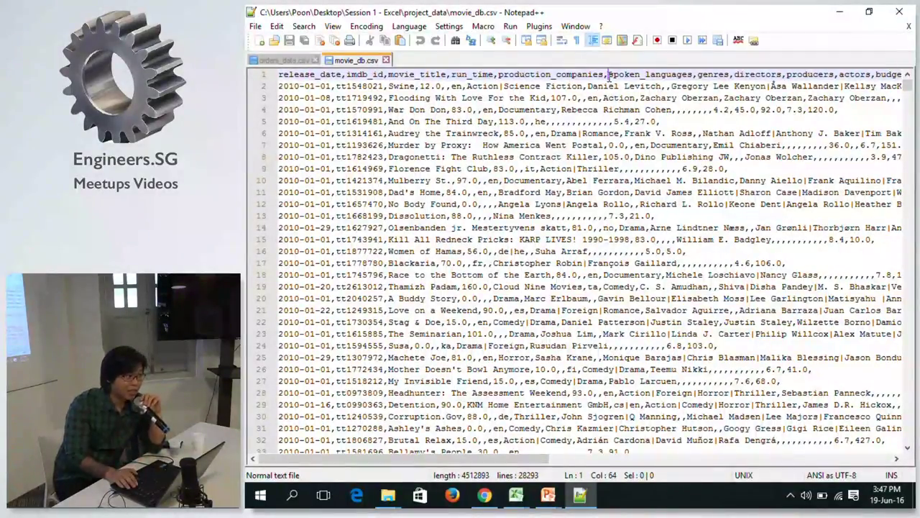
pyautogui.press('Left')
pyautogui.press('Left')
pyautogui.press('Left')
pyautogui.press('Left')
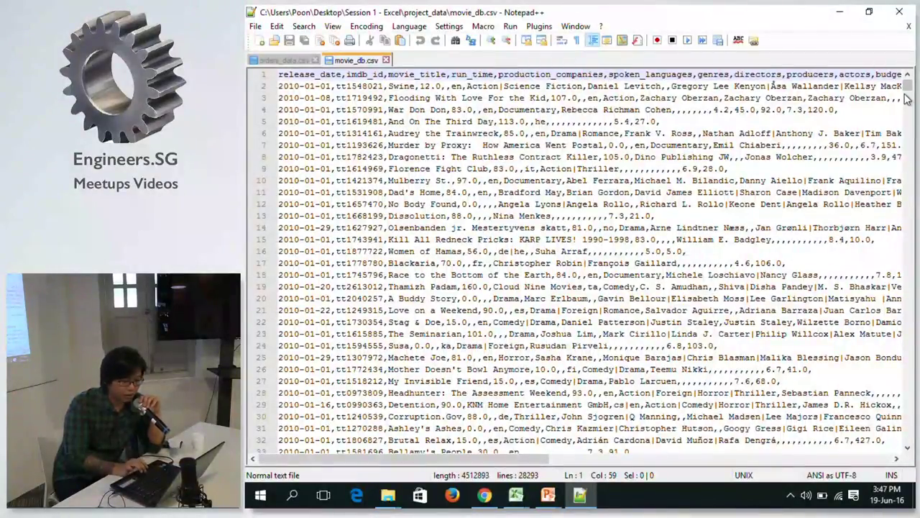
pyautogui.moveTo(907, 88); pyautogui.dragTo(872, 471)
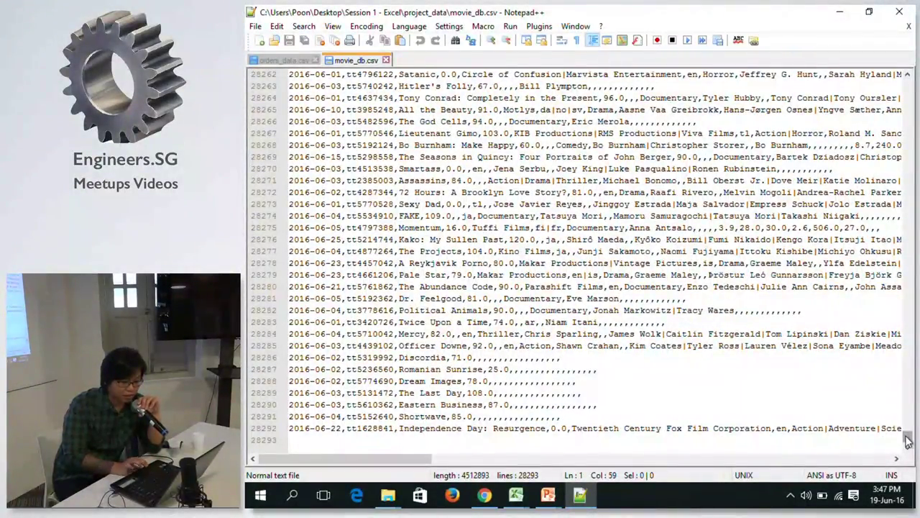
pyautogui.moveTo(908, 435); pyautogui.dragTo(908, 72)
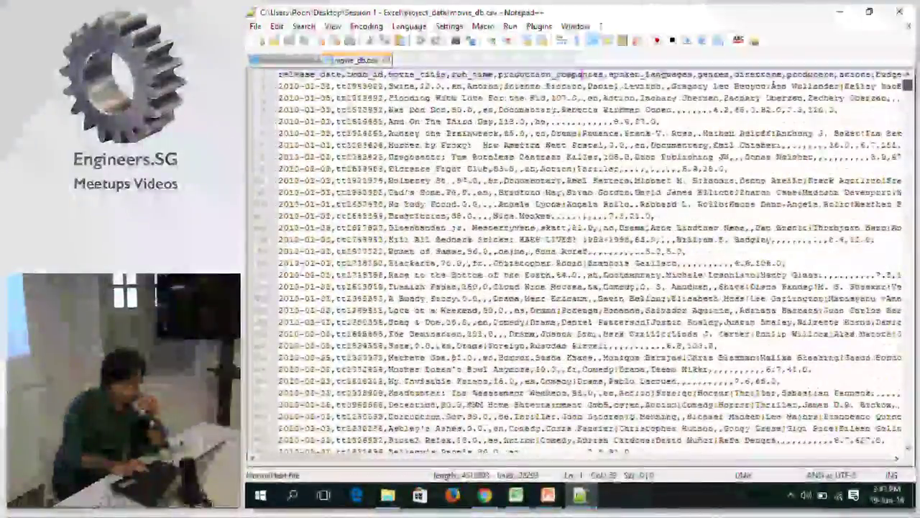
# Compare the two csv files, finishing on the orders_data.csv tab.
pyautogui.click(274, 59)
pyautogui.click(344, 61)
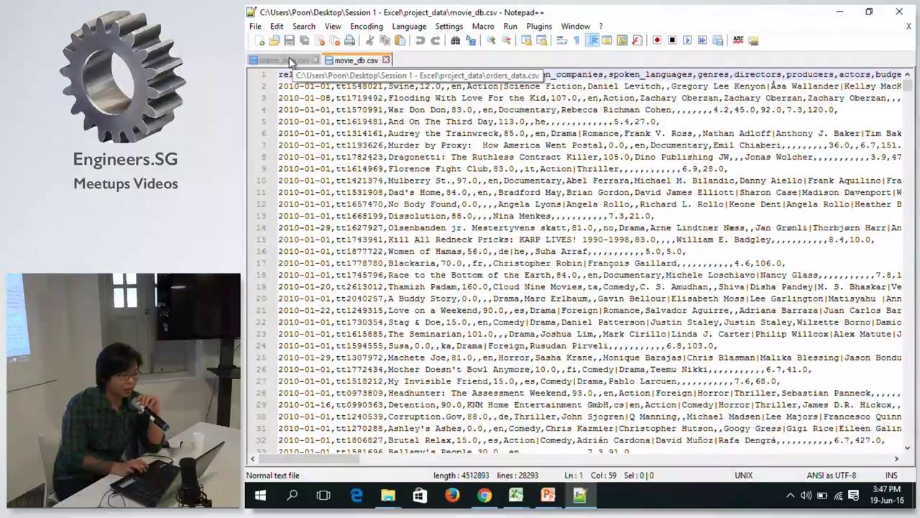
pyautogui.click(295, 60)
pyautogui.click(489, 74)
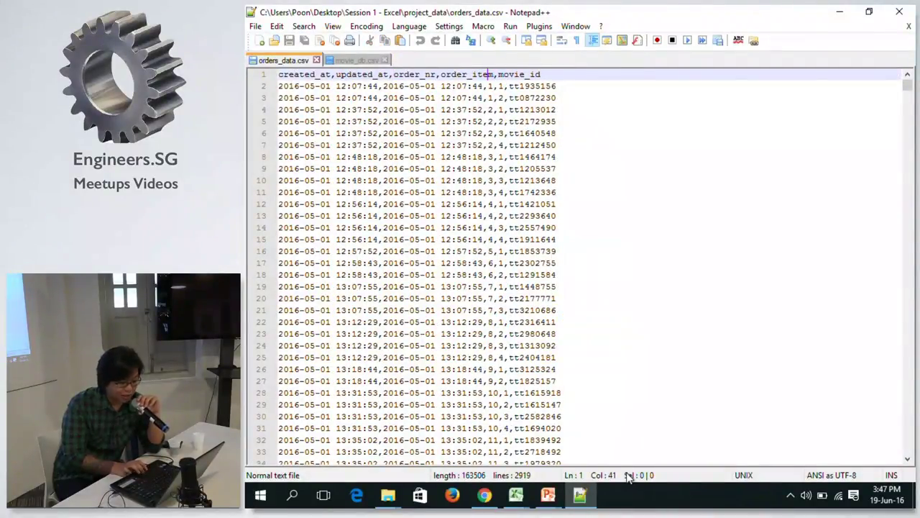
pyautogui.click(353, 58)
pyautogui.click(289, 58)
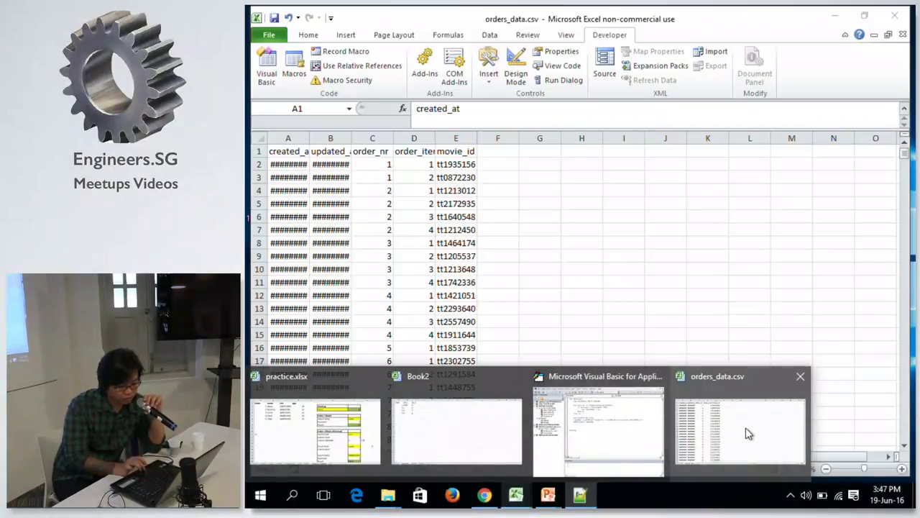
# Close the orders_data.csv workbook and resume the PowerPoint slide show on the video shop Project slide.
pyautogui.click(746, 432)
pyautogui.click(903, 34)
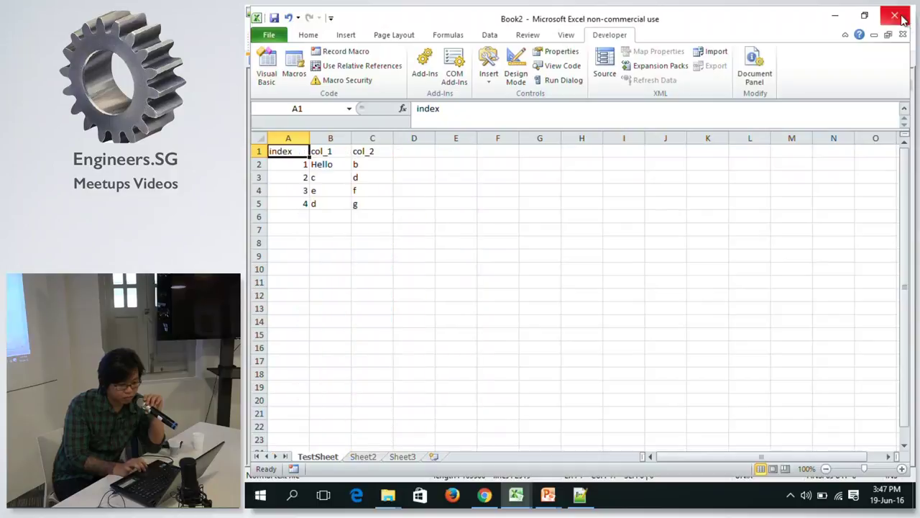
pyautogui.click(549, 494)
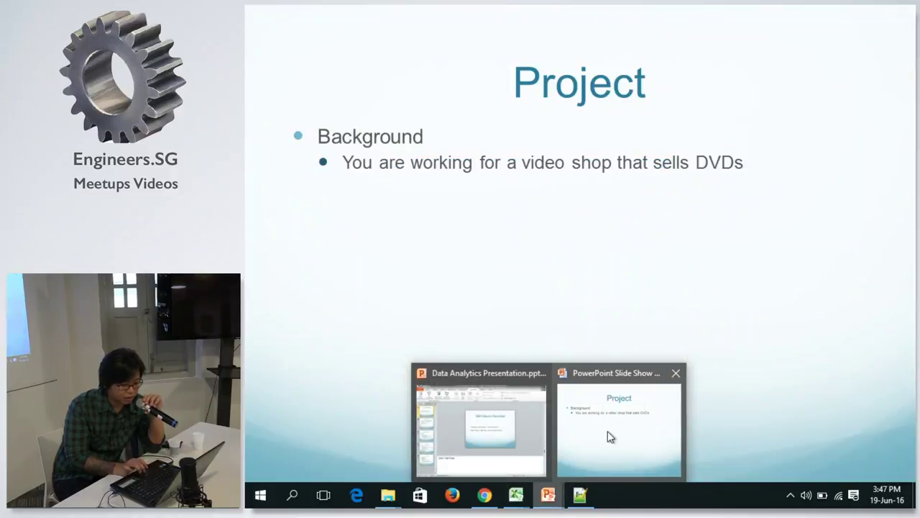
pyautogui.click(610, 436)
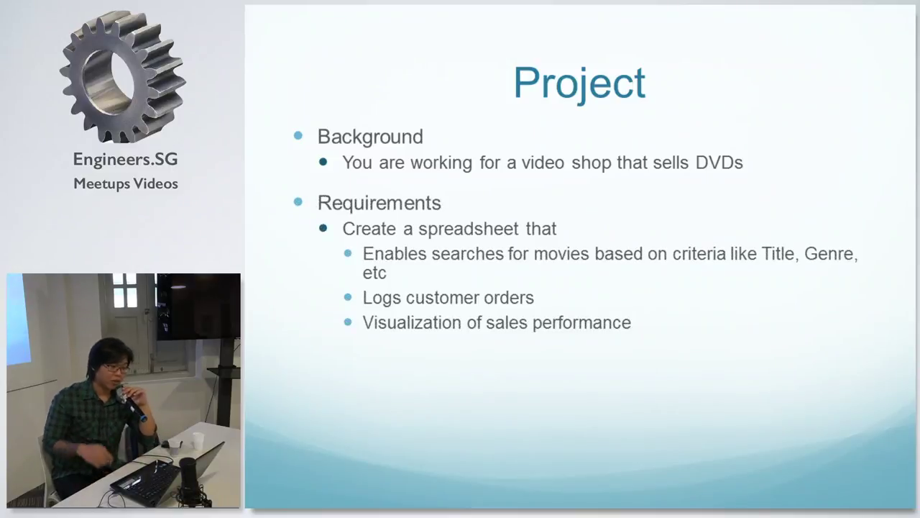
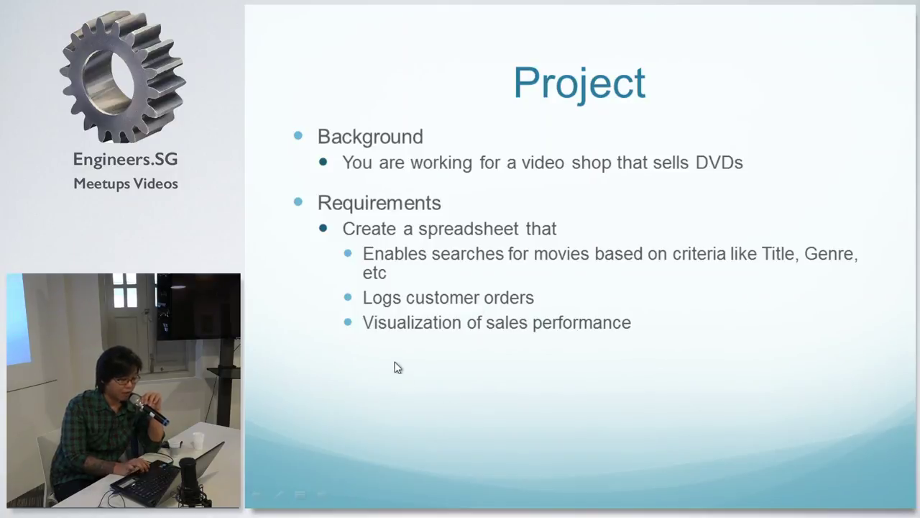
# Step the Project slide through Available data, Learning outcomes and Planning, then return to Excel's Book2.
pyautogui.press('Right')
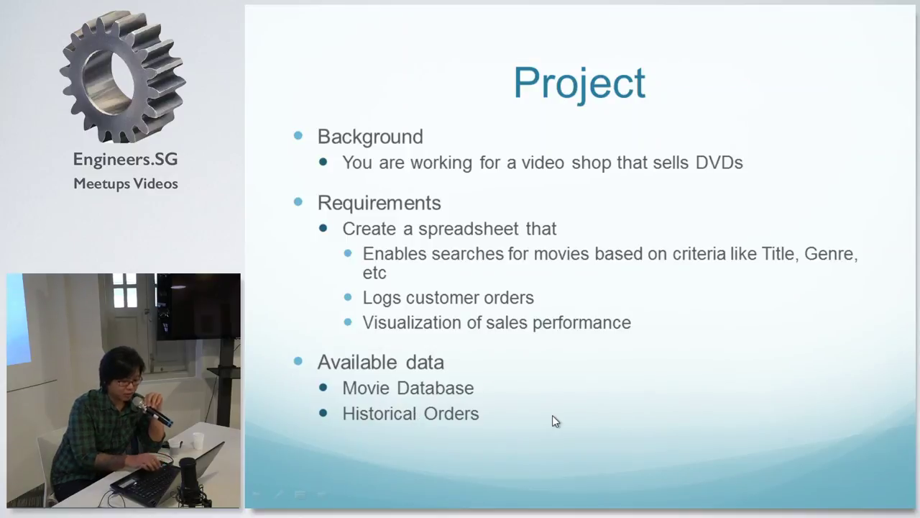
pyautogui.press('Right')
pyautogui.press('Right')
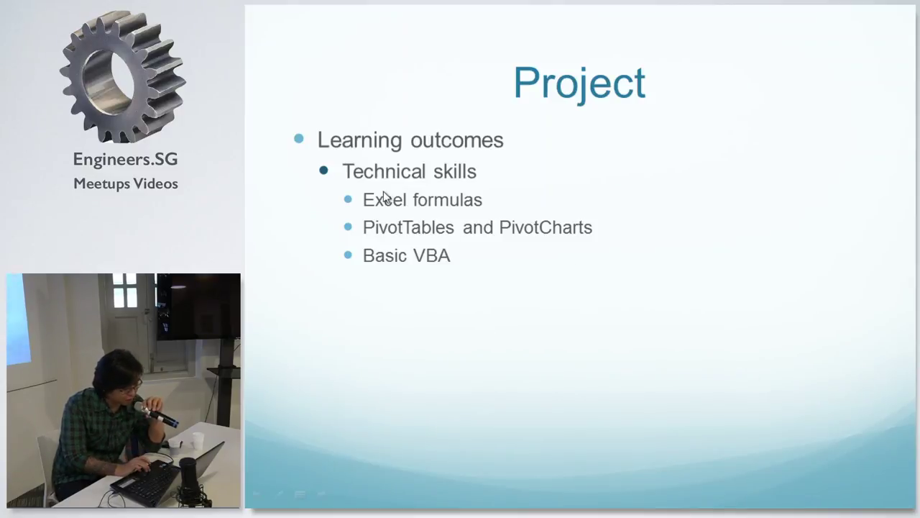
pyautogui.click(371, 312)
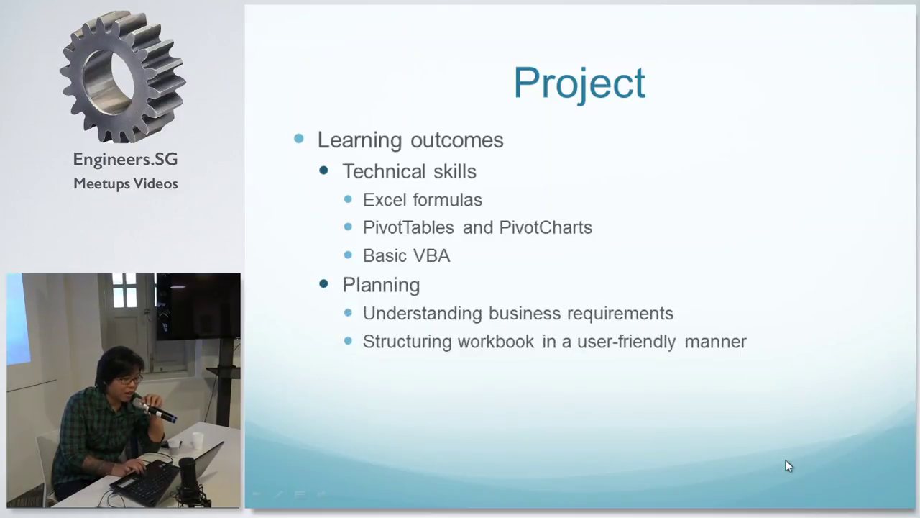
pyautogui.click(506, 312)
pyautogui.press('Left')
pyautogui.press('Left')
pyautogui.press('Left')
pyautogui.press('Left')
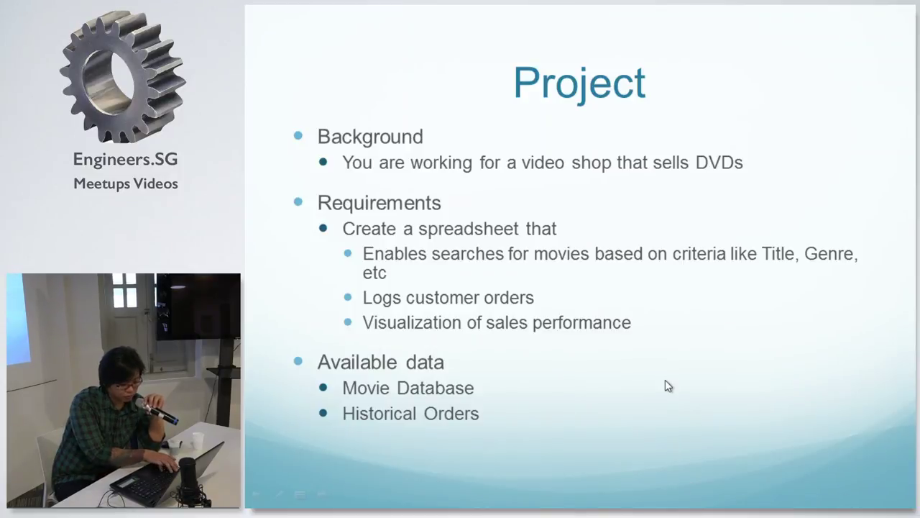
pyautogui.hotkey('alt', 'Tab')
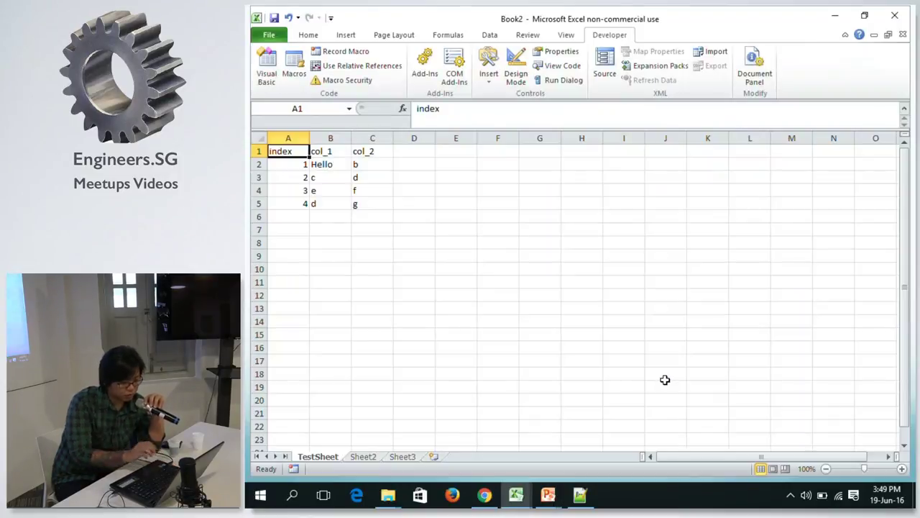
# Cancel closing Book2 so it stays open, and create a new blank workbook Book3.
pyautogui.click(897, 22)
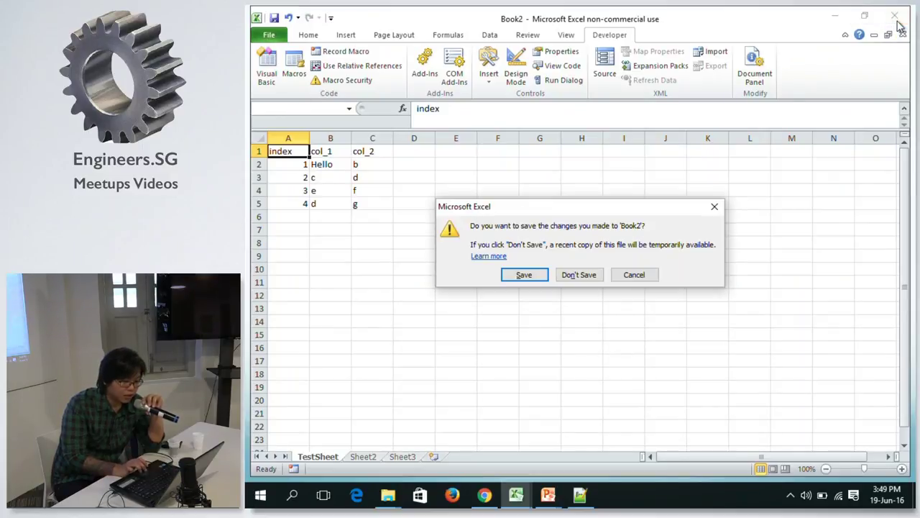
pyautogui.click(654, 275)
pyautogui.hotkey('ctrl', 'n')
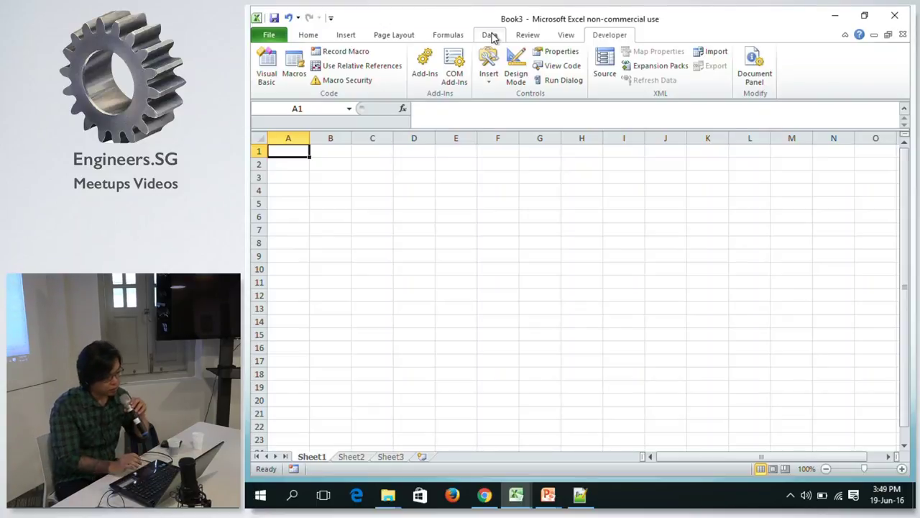
# Move to Book3's Sheet3 with the Data tab's commands showing.
pyautogui.click(492, 36)
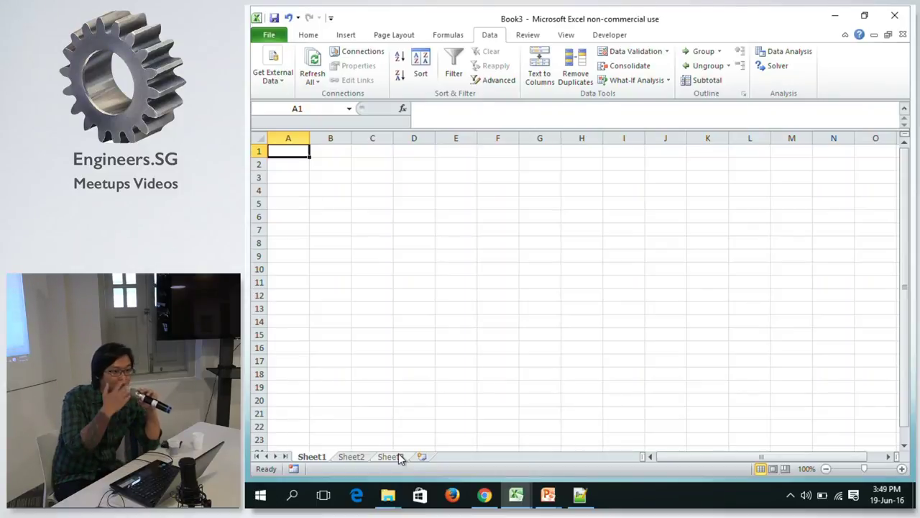
pyautogui.click(399, 457)
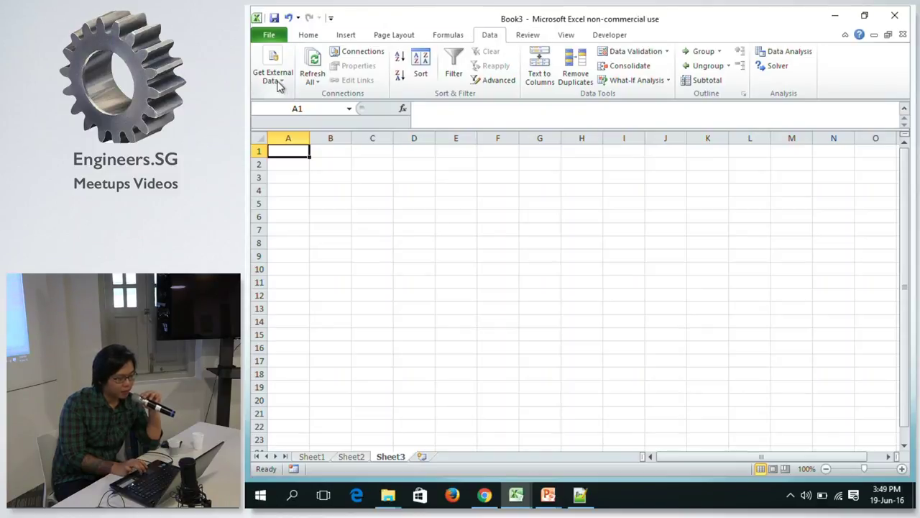
pyautogui.click(347, 36)
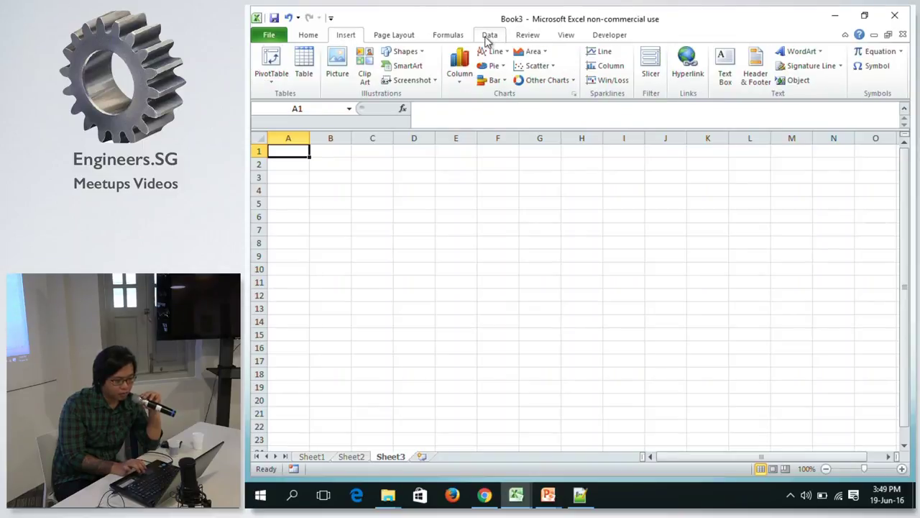
pyautogui.click(488, 37)
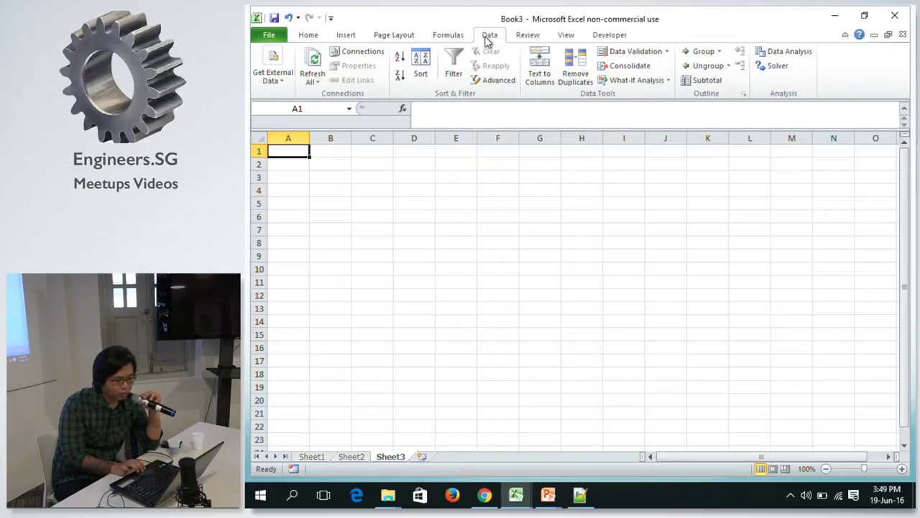
pyautogui.click(272, 80)
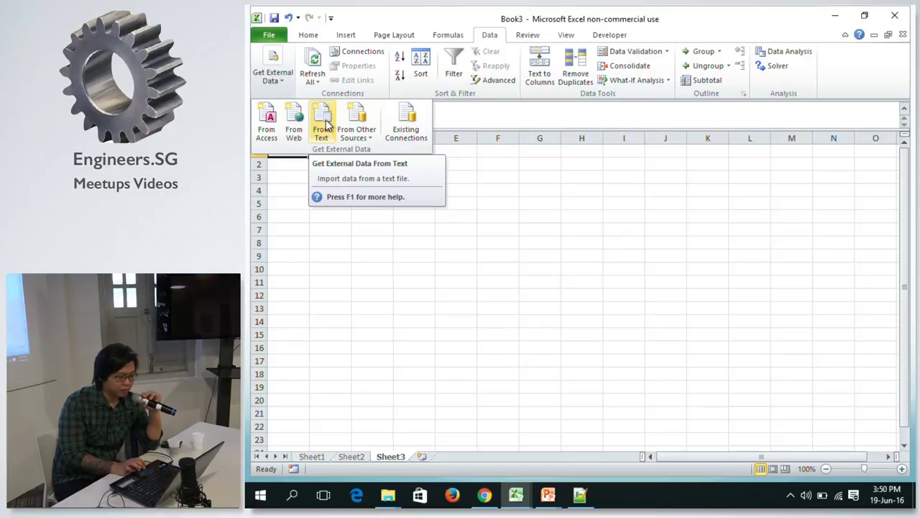
# Import orders_data.csv from Session 1 - Excel\project_data as a text file.
pyautogui.click(326, 124)
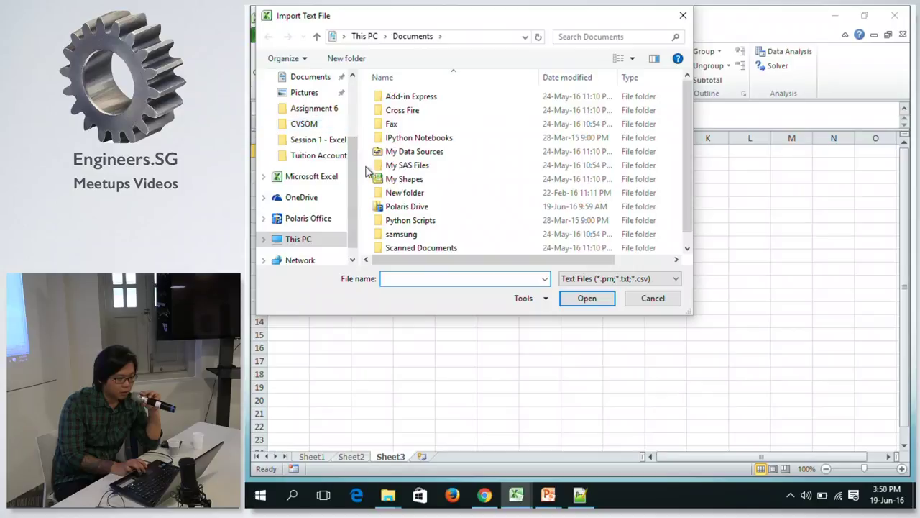
pyautogui.click(331, 141)
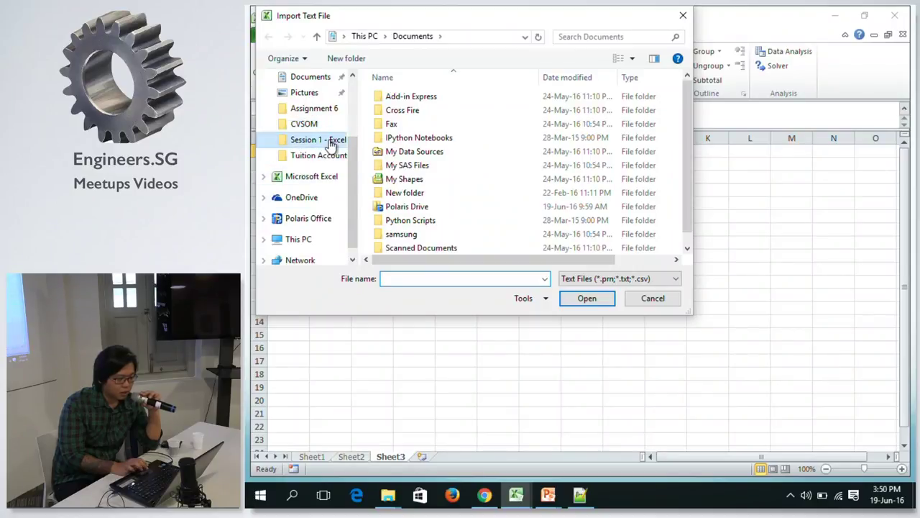
pyautogui.click(431, 101)
pyautogui.doubleClick(432, 100)
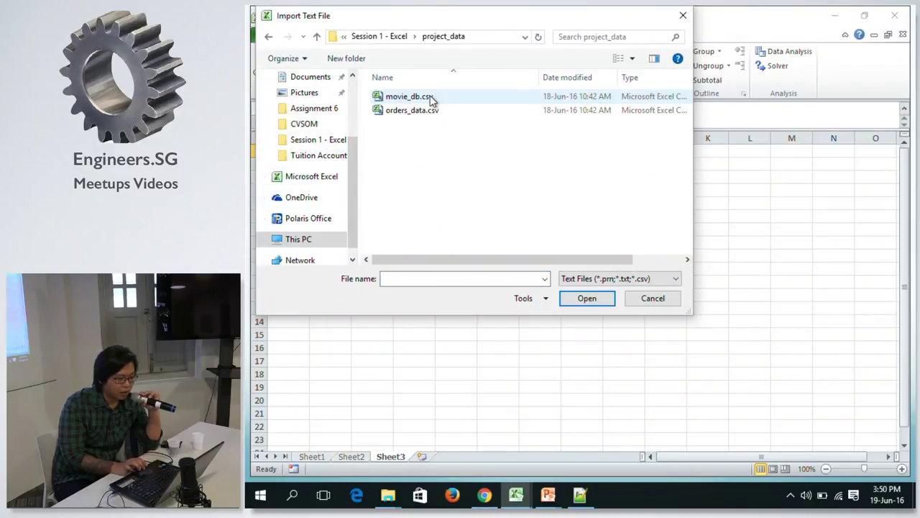
pyautogui.click(418, 113)
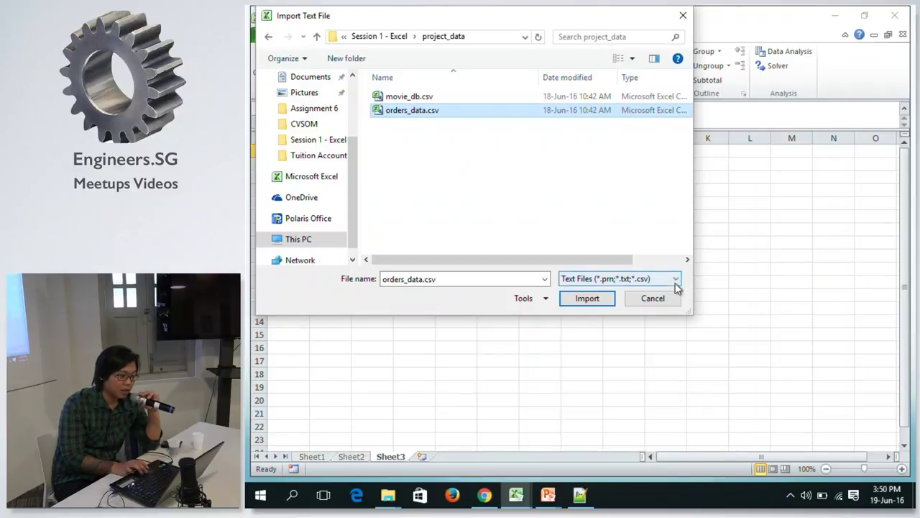
pyautogui.click(586, 298)
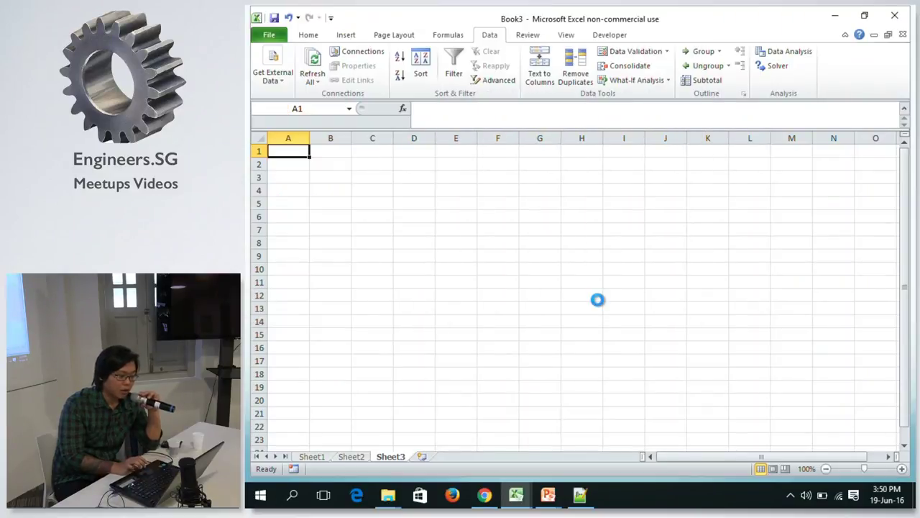
pyautogui.moveTo(623, 172); pyautogui.dragTo(398, 80)
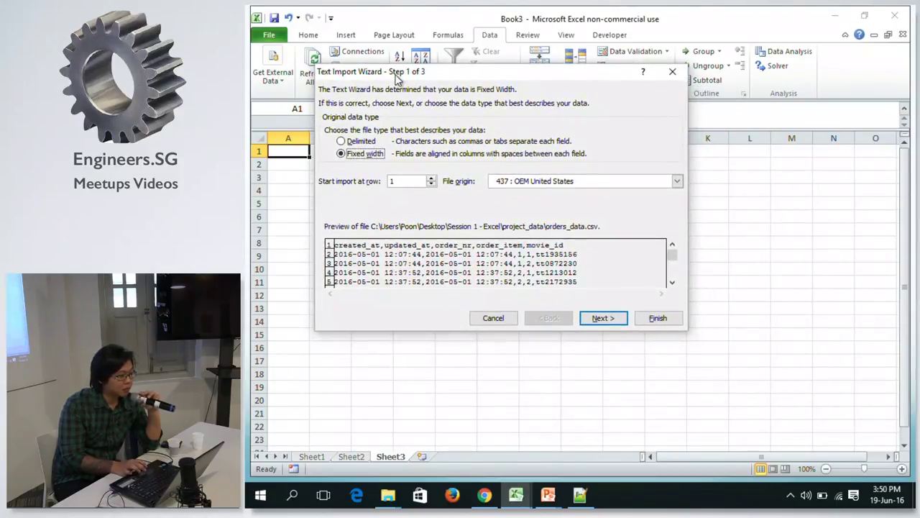
# Mark the file as Delimited with file origin 65001 : Unicode (UTF-8).
pyautogui.click(375, 144)
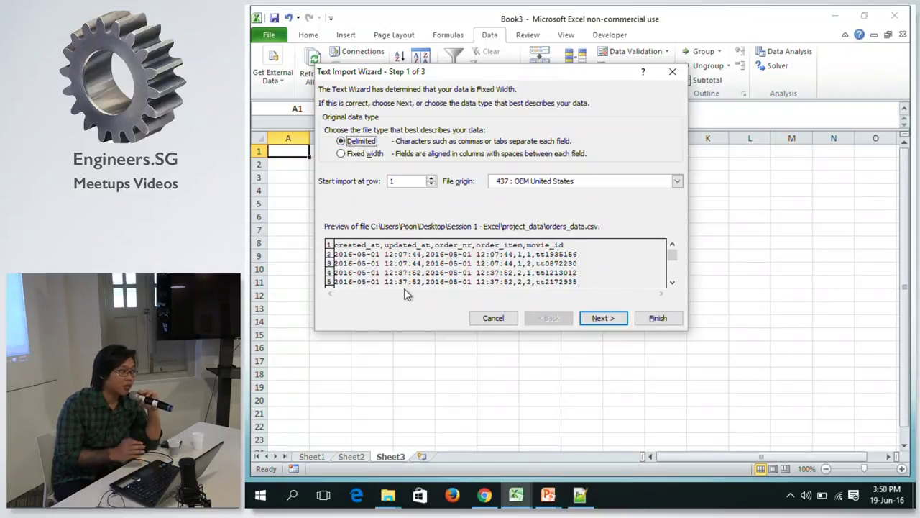
pyautogui.click(568, 185)
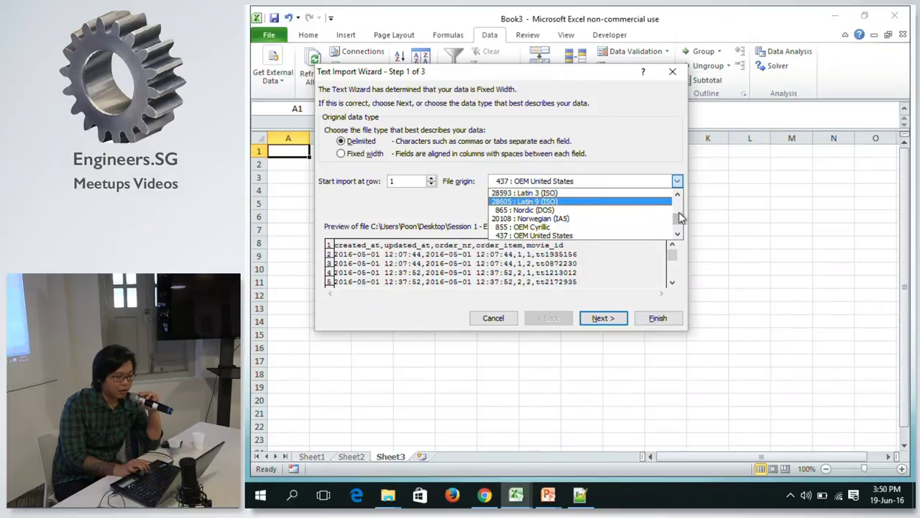
pyautogui.scroll(-10, 681, 221)
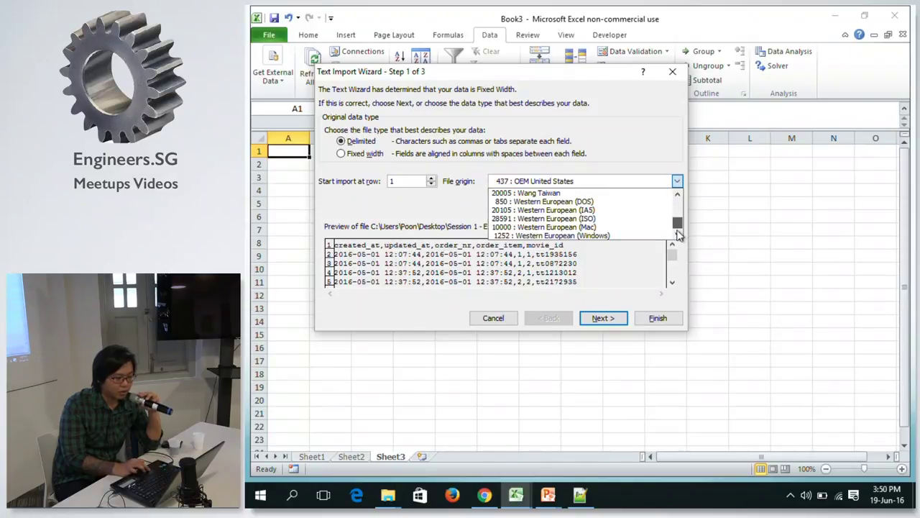
pyautogui.click(678, 194)
pyautogui.click(678, 194)
pyautogui.click(678, 194)
pyautogui.click(678, 194)
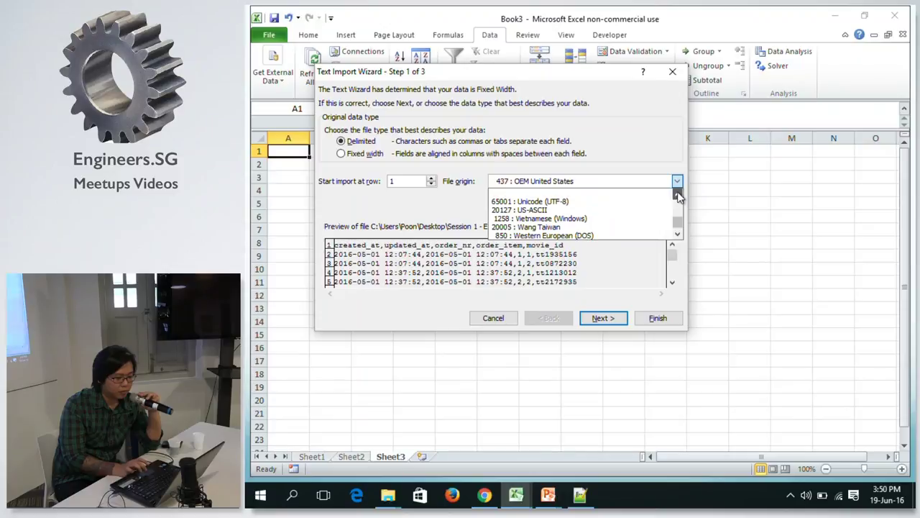
pyautogui.click(579, 202)
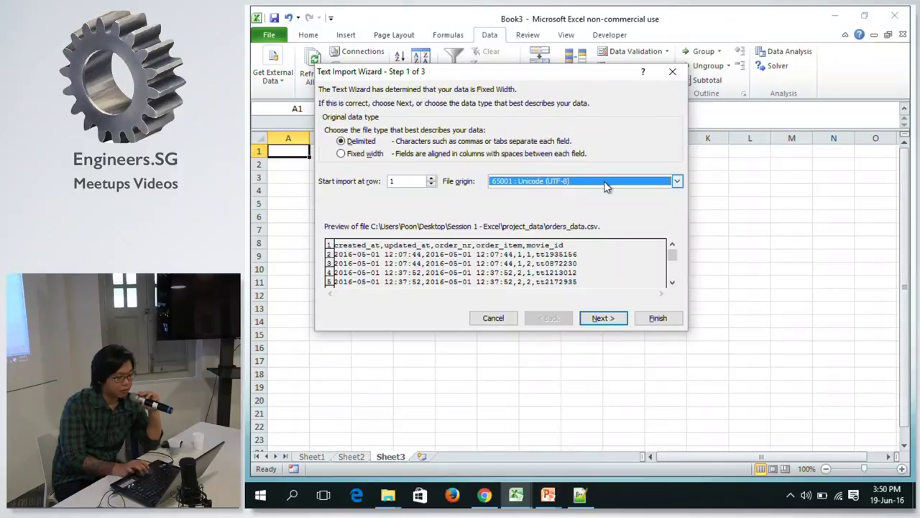
pyautogui.click(600, 320)
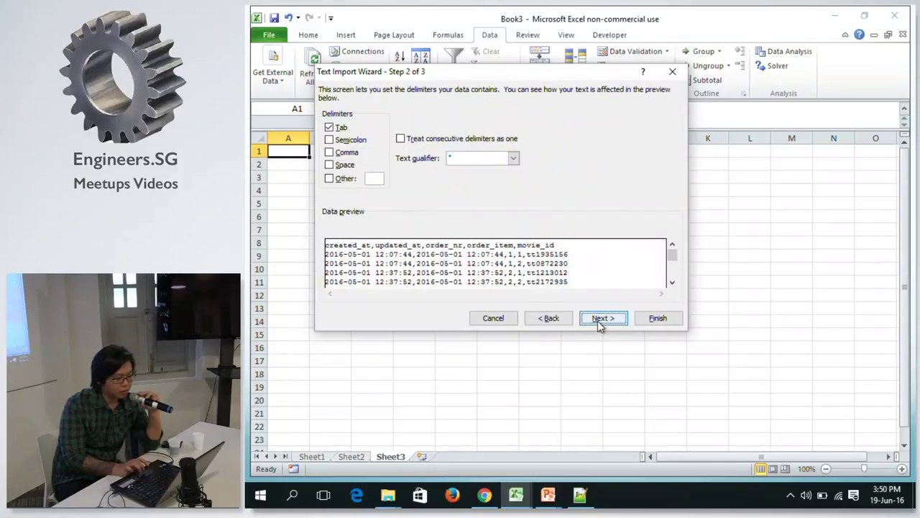
# Replace the Tab delimiter with Comma so the preview splits into columns.
pyautogui.click(335, 128)
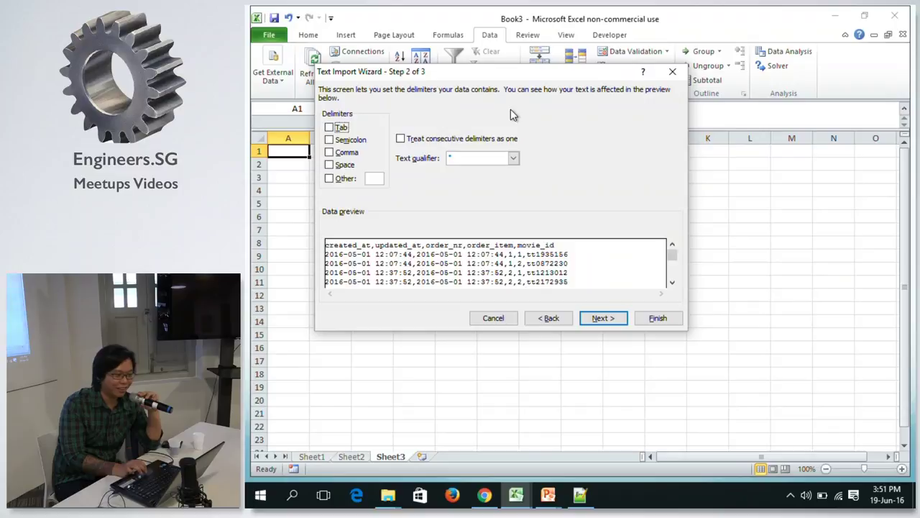
pyautogui.click(330, 153)
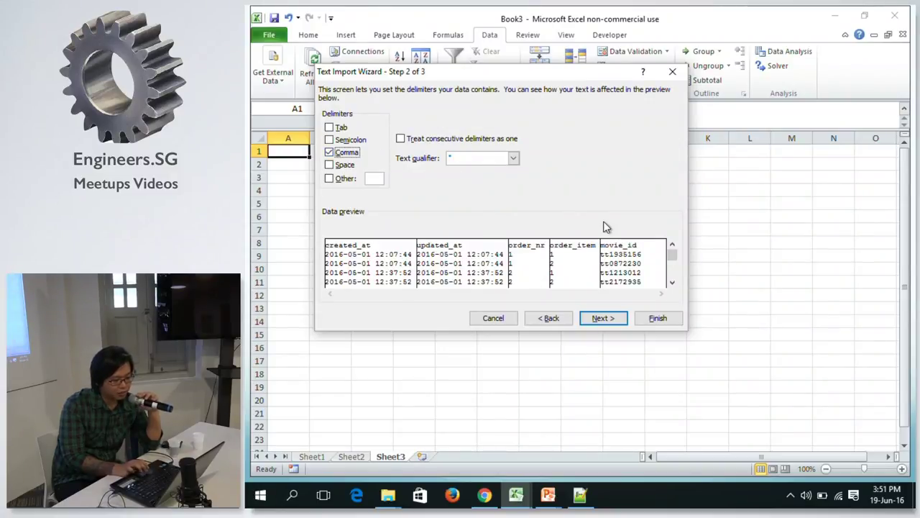
pyautogui.click(329, 152)
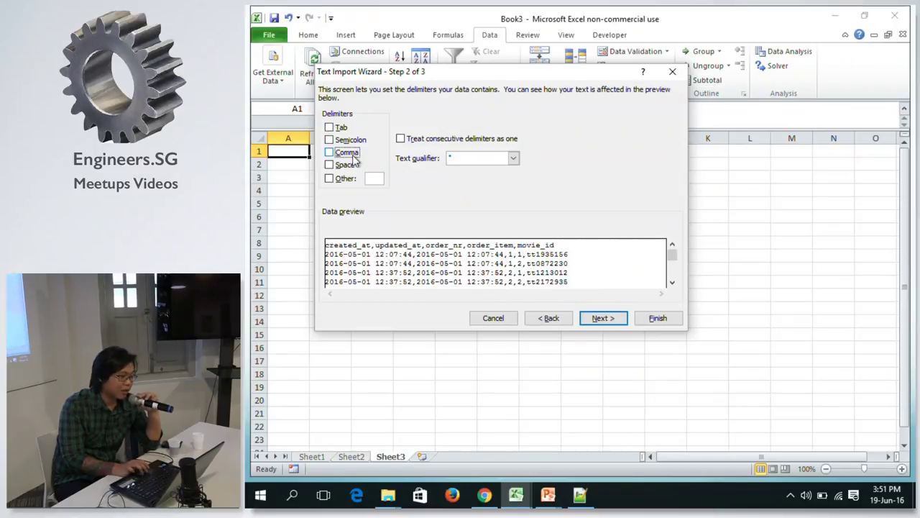
pyautogui.click(331, 154)
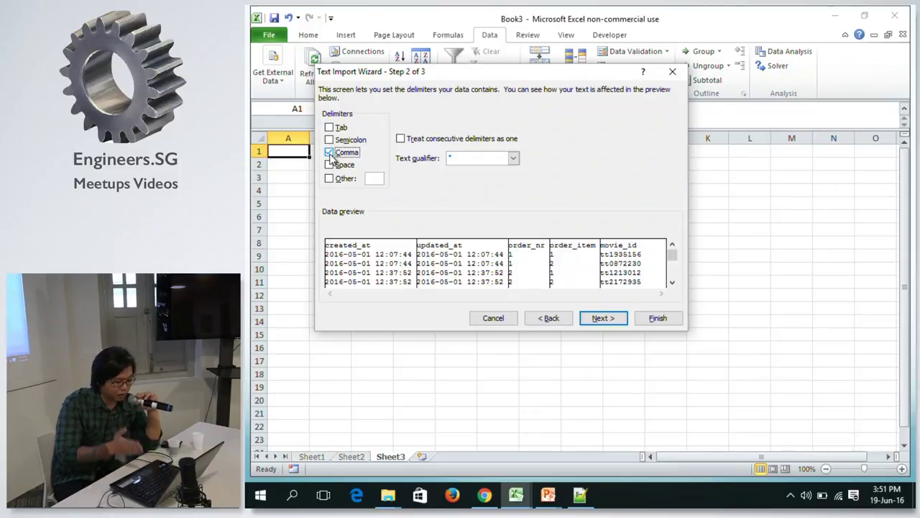
pyautogui.click(595, 319)
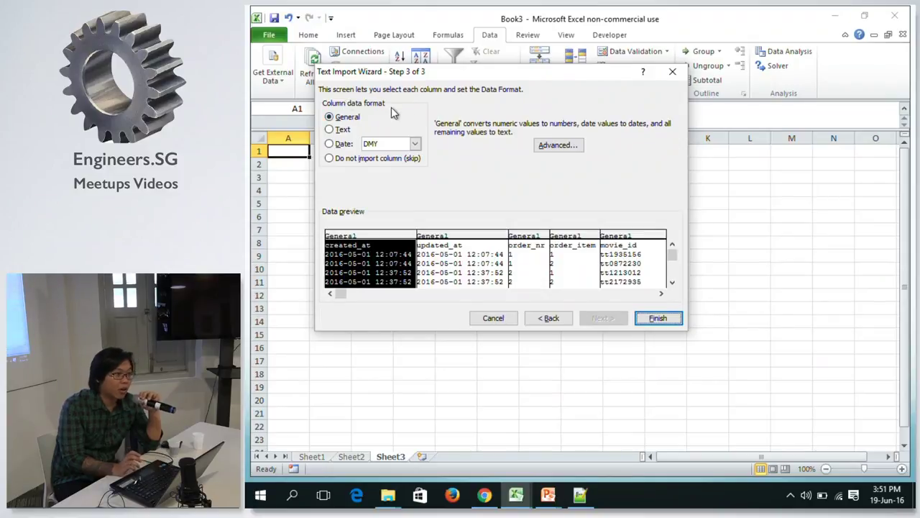
# Set the created_at, updated_at and movie_id columns to Text format and finish the wizard.
pyautogui.click(345, 130)
pyautogui.click(452, 256)
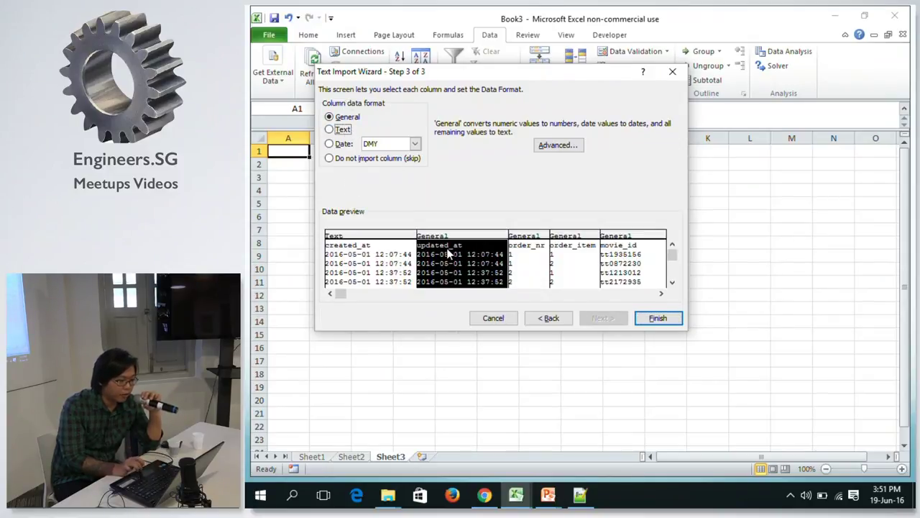
pyautogui.click(335, 130)
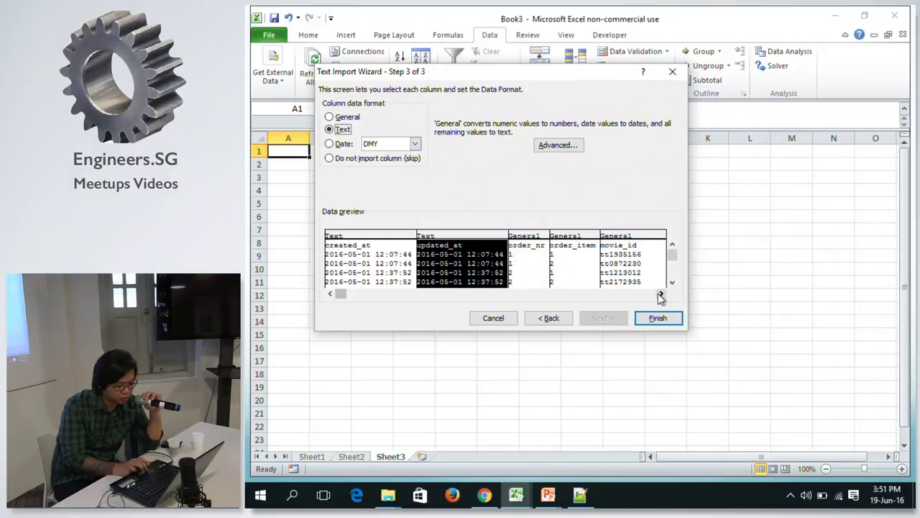
pyautogui.click(636, 277)
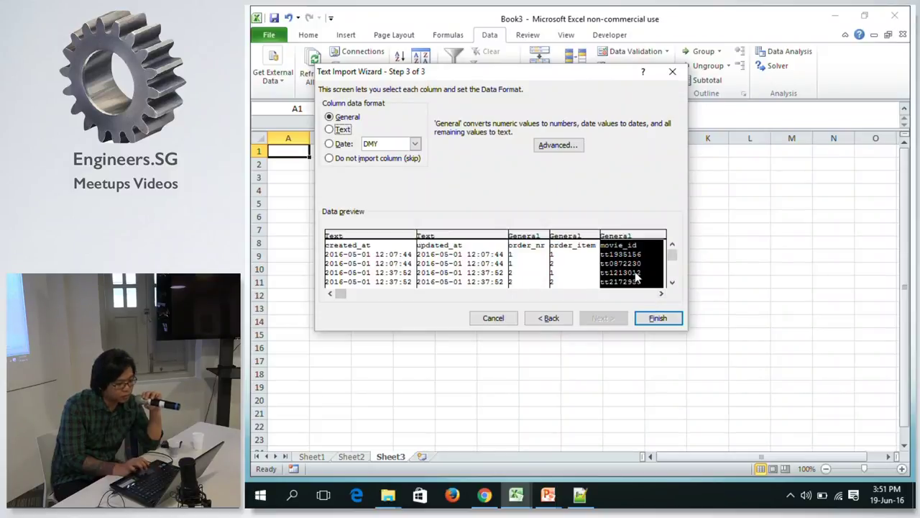
pyautogui.click(338, 131)
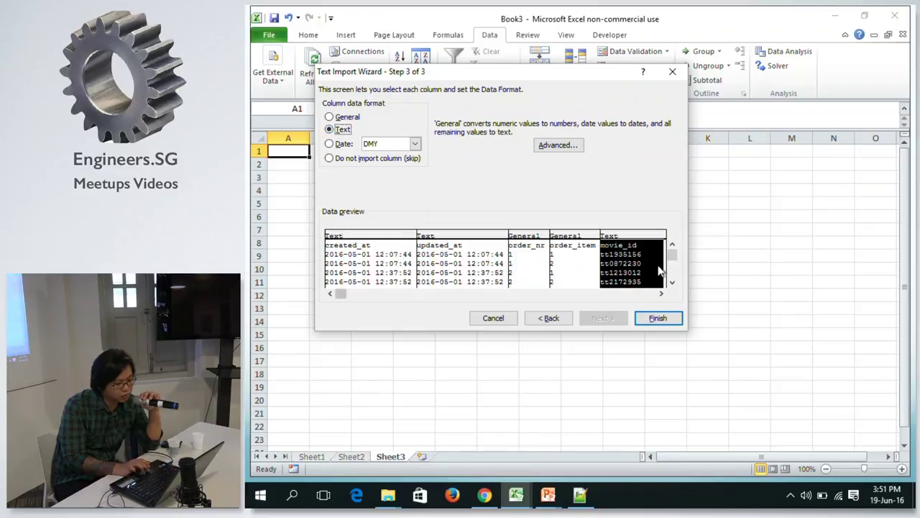
pyautogui.click(658, 318)
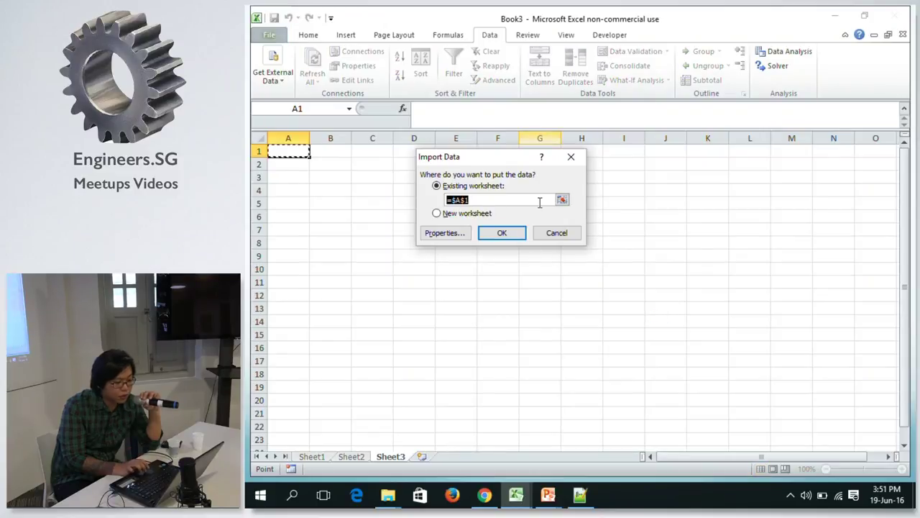
# Place the orders data at $A$1 of the existing sheet and inspect the created_at values.
pyautogui.click(502, 233)
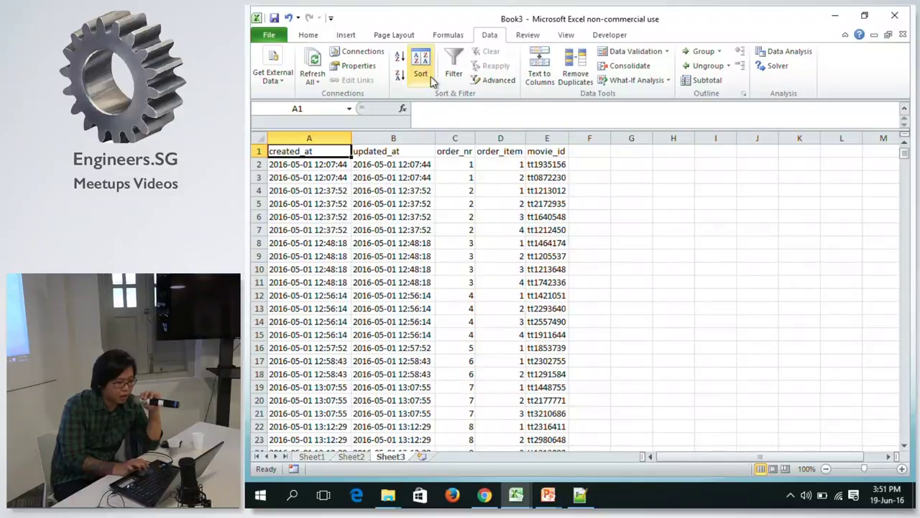
pyautogui.click(329, 177)
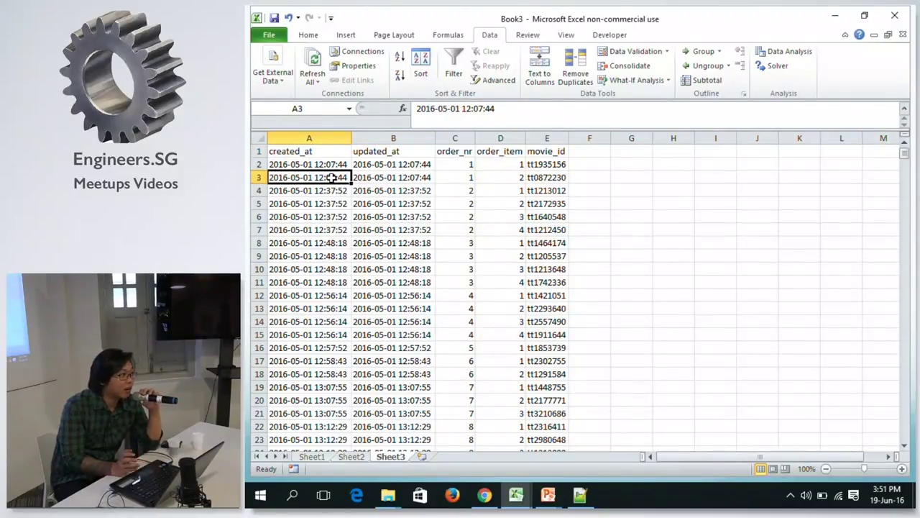
pyautogui.click(337, 151)
pyautogui.click(413, 151)
pyautogui.click(325, 164)
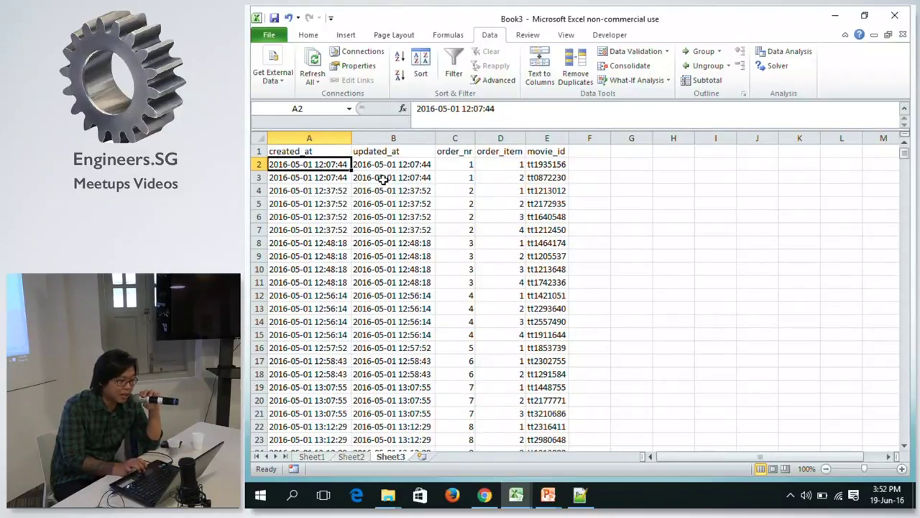
pyautogui.click(416, 162)
pyautogui.click(559, 164)
pyautogui.click(555, 151)
pyautogui.click(316, 151)
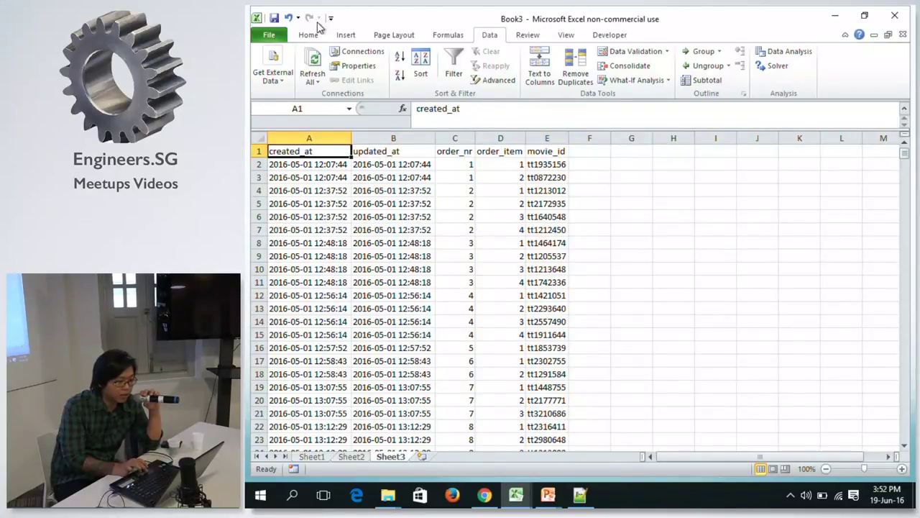
# Turn off 'Prompt for file name on refresh' in the data range properties.
pyautogui.click(267, 80)
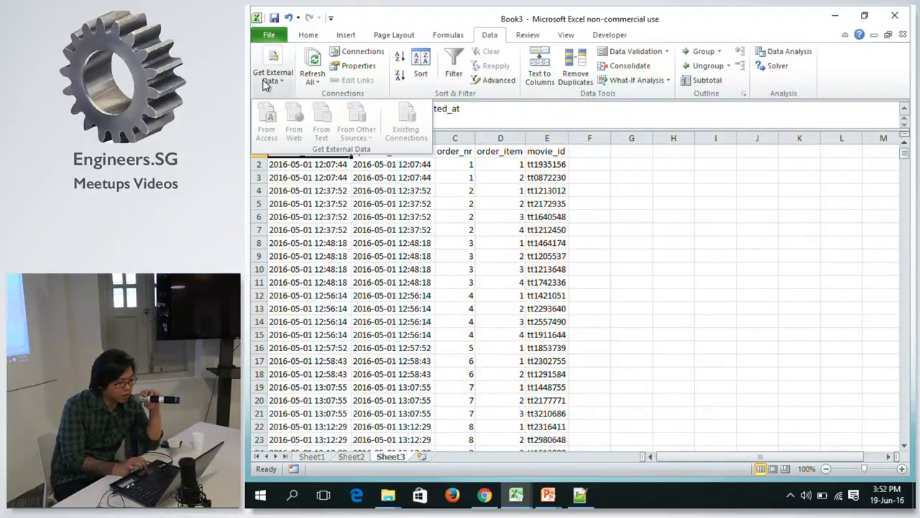
pyautogui.click(338, 181)
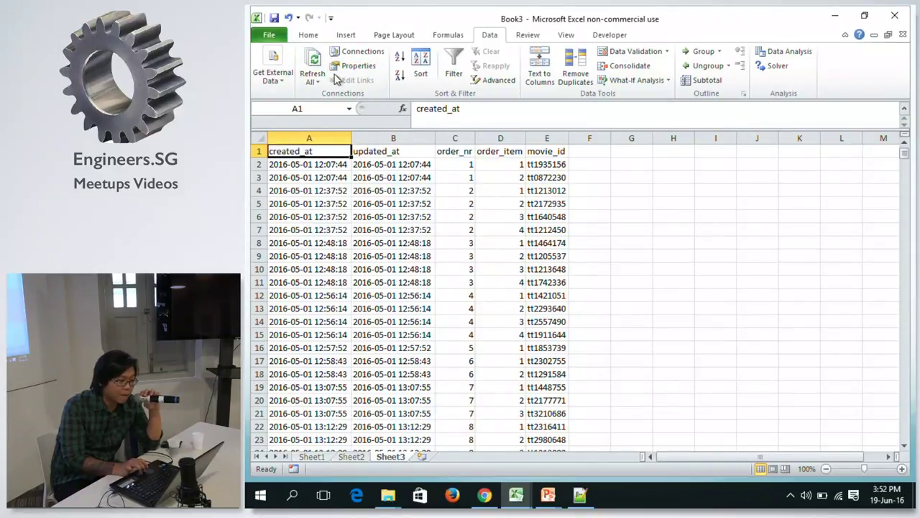
pyautogui.click(369, 66)
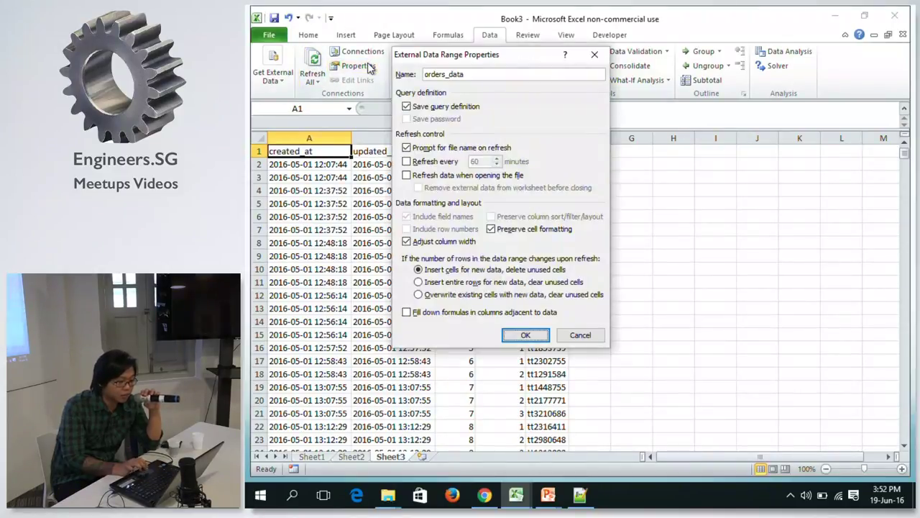
pyautogui.click(433, 150)
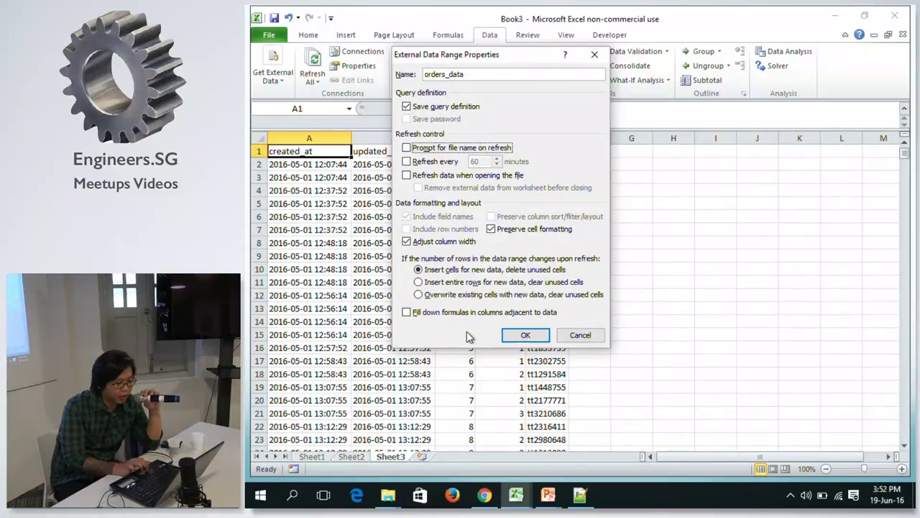
pyautogui.click(526, 337)
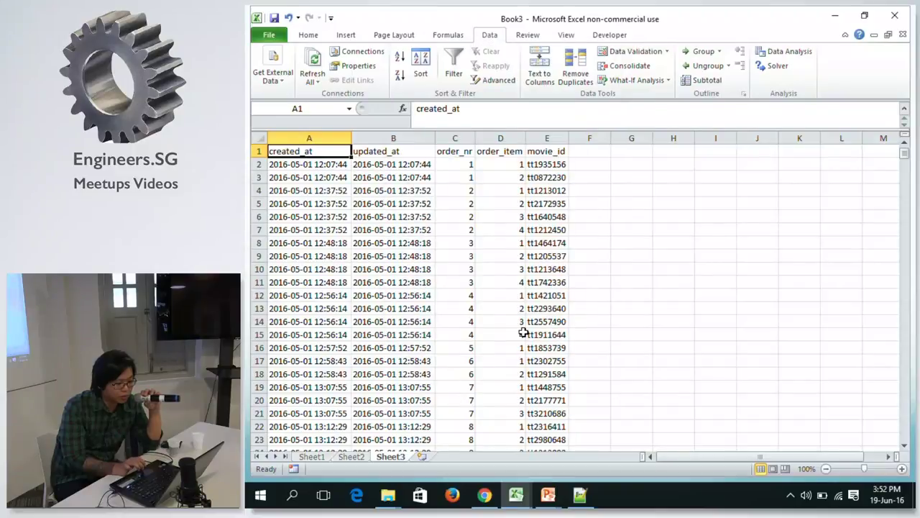
# Refresh All and confirm the orders data runs down to row 2918.
pyautogui.click(362, 231)
pyautogui.click(319, 160)
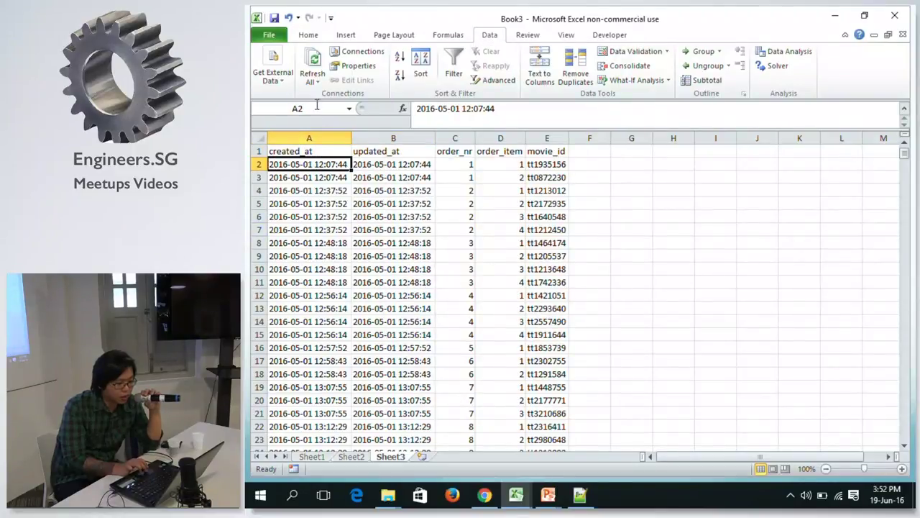
pyautogui.click(310, 67)
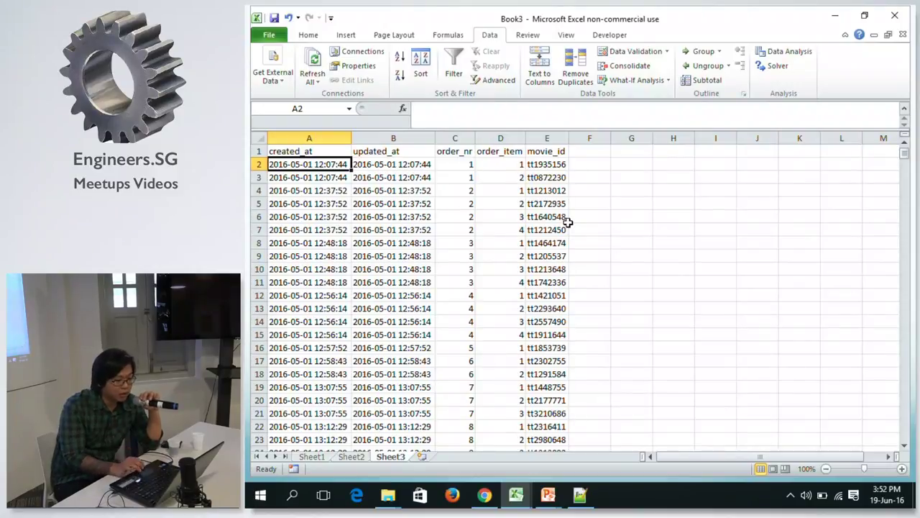
pyautogui.hotkey('ctrl', 'Down')
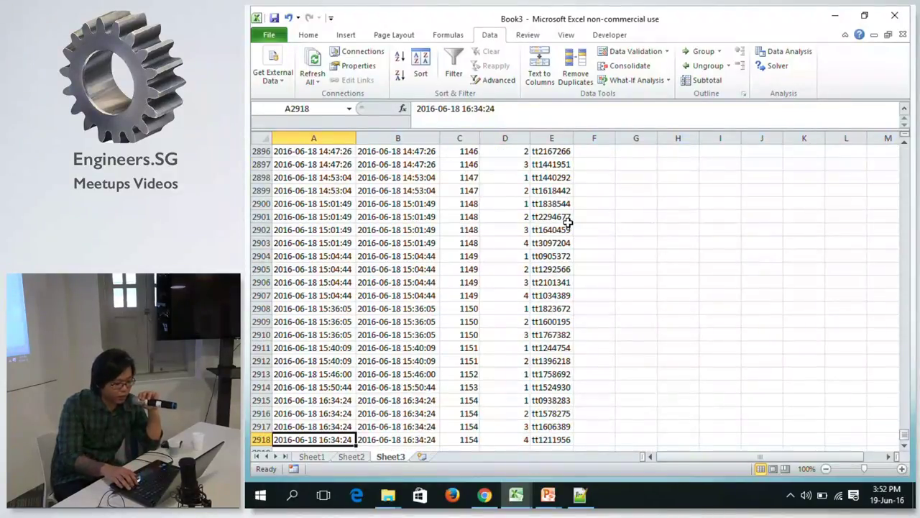
pyautogui.press('Down')
pyautogui.press('Up')
pyautogui.hotkey('ctrl', 'Up')
pyautogui.press('Down')
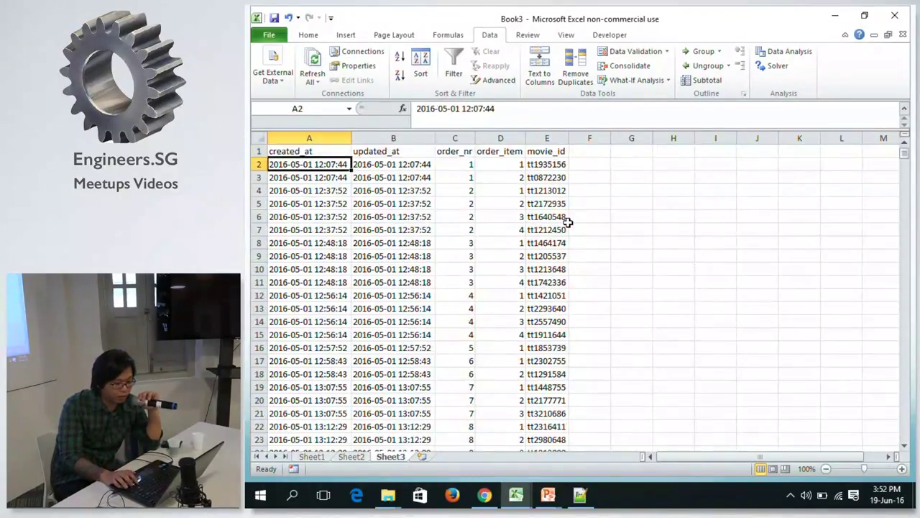
pyautogui.hotkey('ctrl', 'Down')
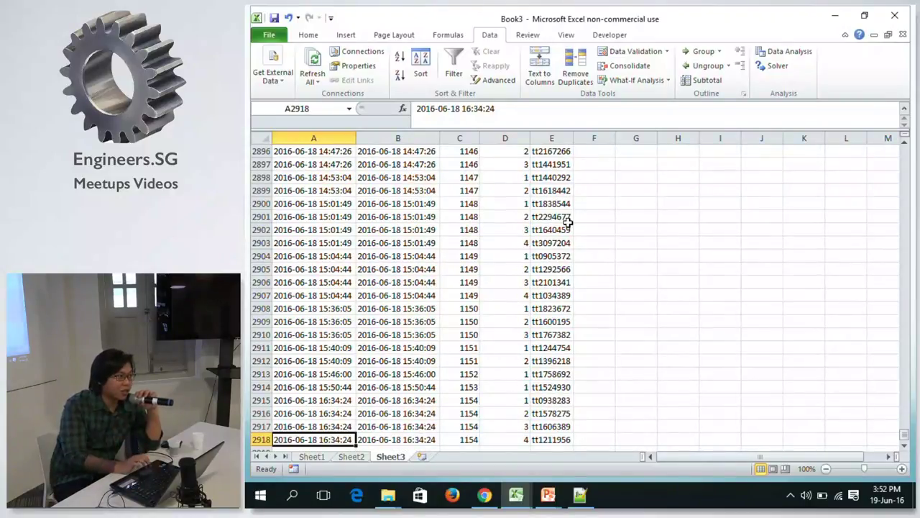
pyautogui.hotkey('ctrl', 'Up')
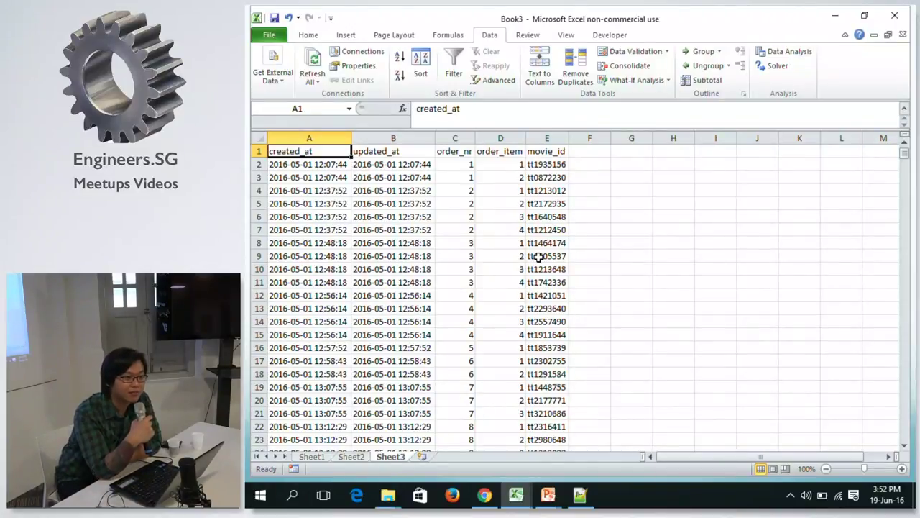
pyautogui.rightClick(386, 457)
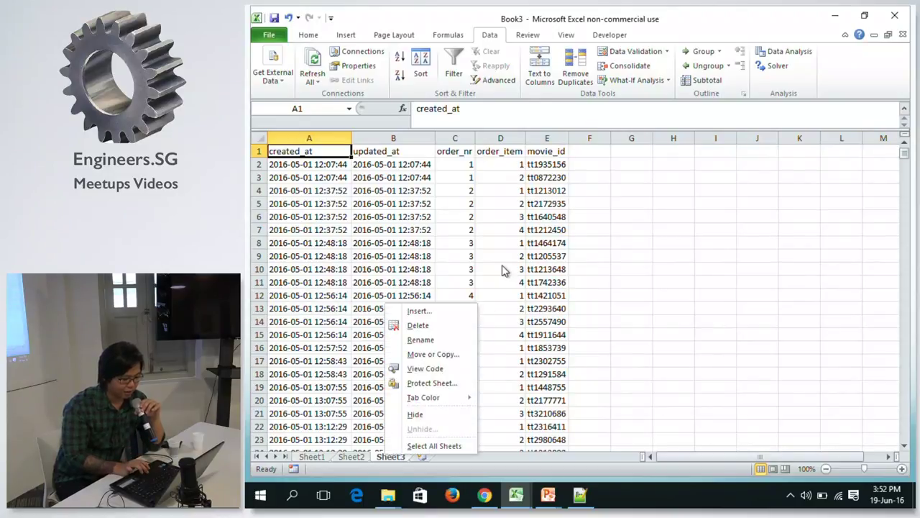
pyautogui.click(418, 325)
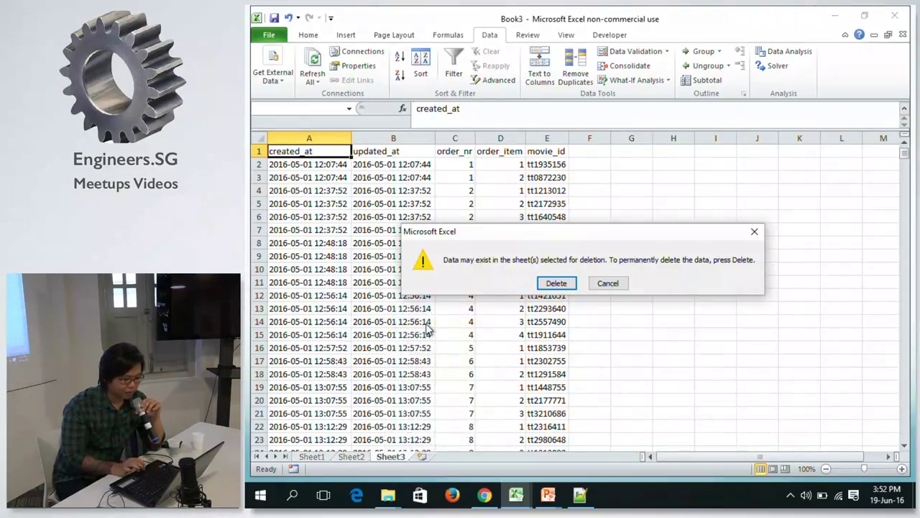
pyautogui.click(608, 283)
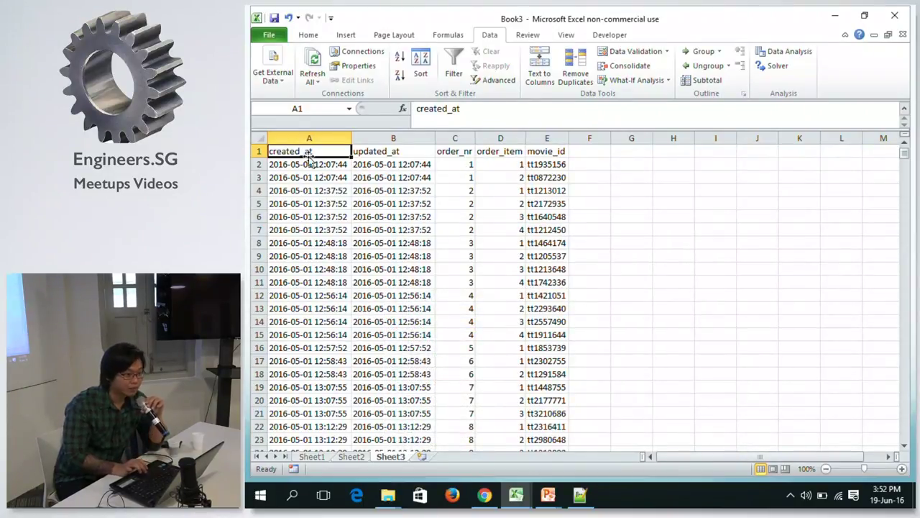
pyautogui.click(280, 80)
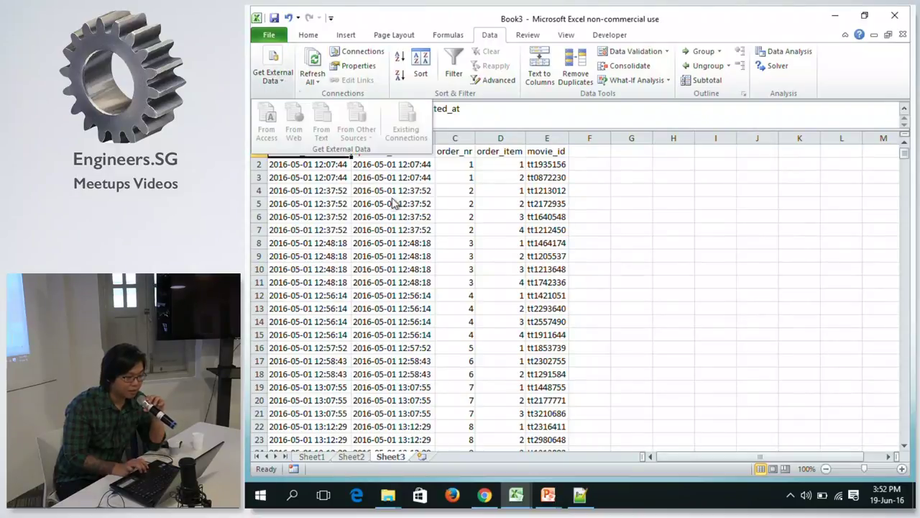
pyautogui.click(413, 247)
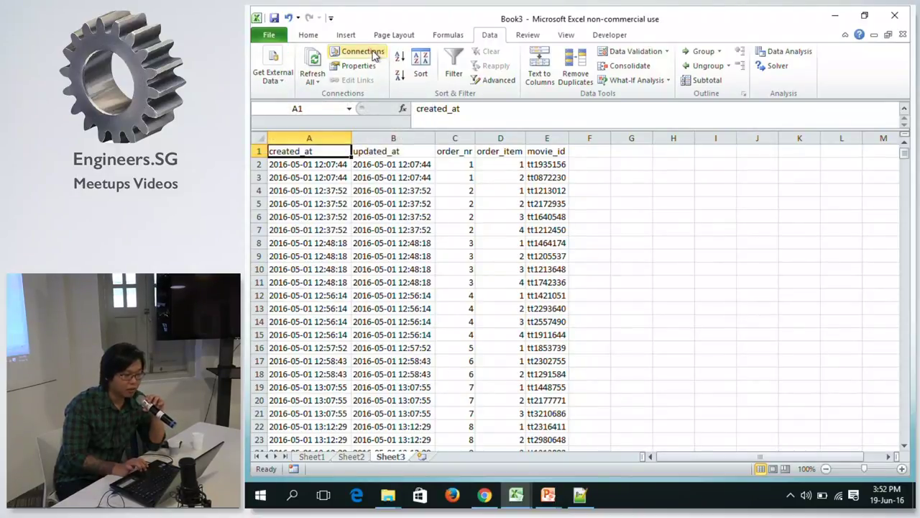
pyautogui.click(381, 53)
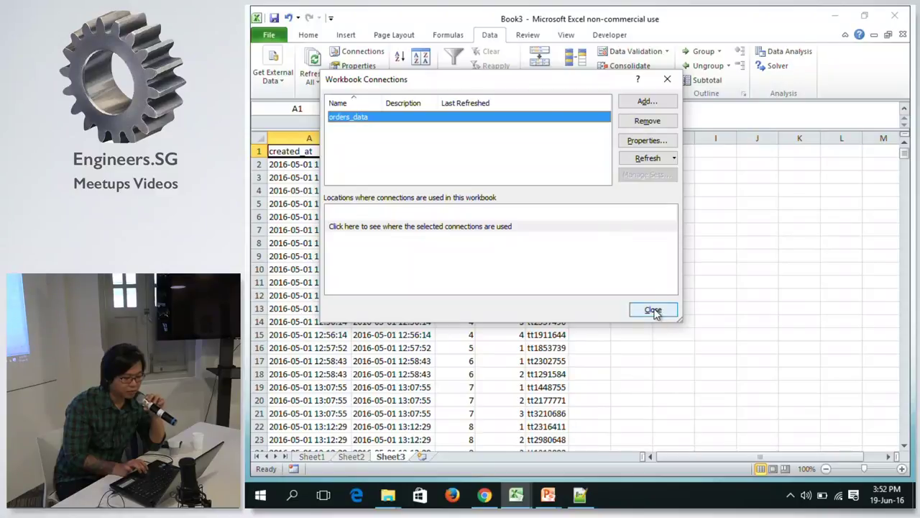
pyautogui.click(653, 310)
pyautogui.click(347, 66)
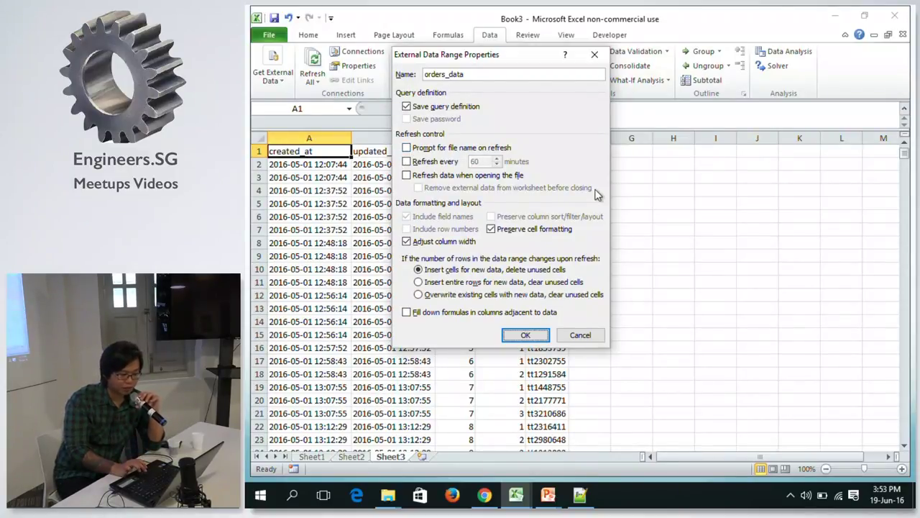
pyautogui.click(509, 336)
pyautogui.click(314, 57)
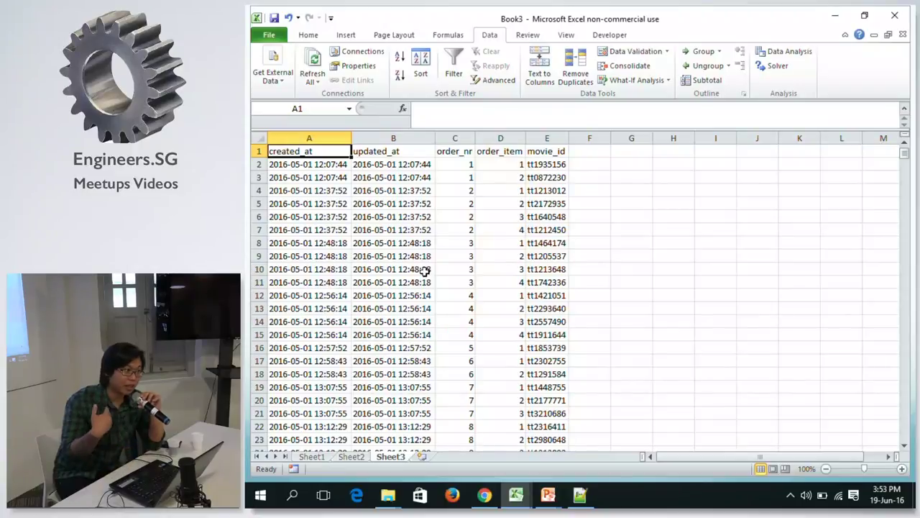
pyautogui.press('Down')
# Check the created_at and updated_at headers and first timestamps in columns A and B.
pyautogui.press('Up')
pyautogui.press('Down')
pyautogui.press('Up')
pyautogui.press('Down')
pyautogui.press('Up')
pyautogui.press('Right')
pyautogui.press('Left')
pyautogui.press('Right')
pyautogui.press('Left')
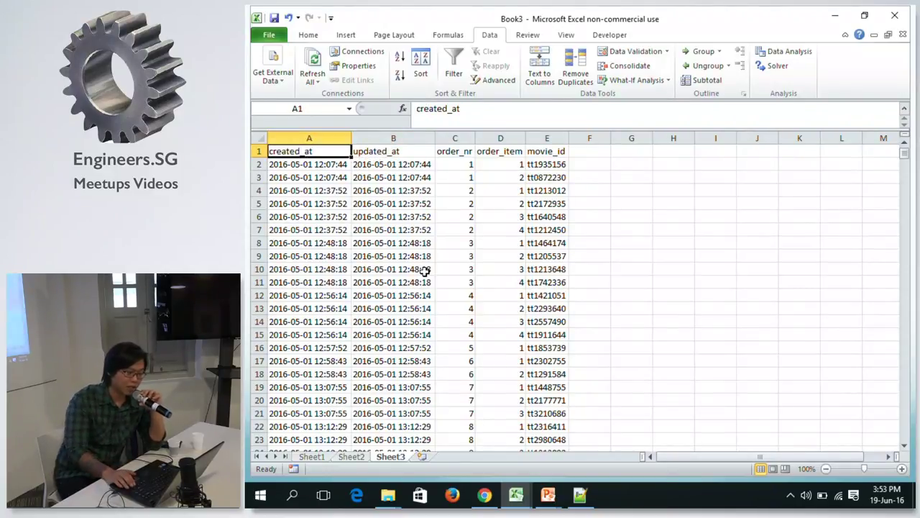
pyautogui.press('Right')
pyautogui.press('Left')
pyautogui.press('Down')
pyautogui.press('Right')
pyautogui.press('Left')
pyautogui.press('Up')
pyautogui.press('Down')
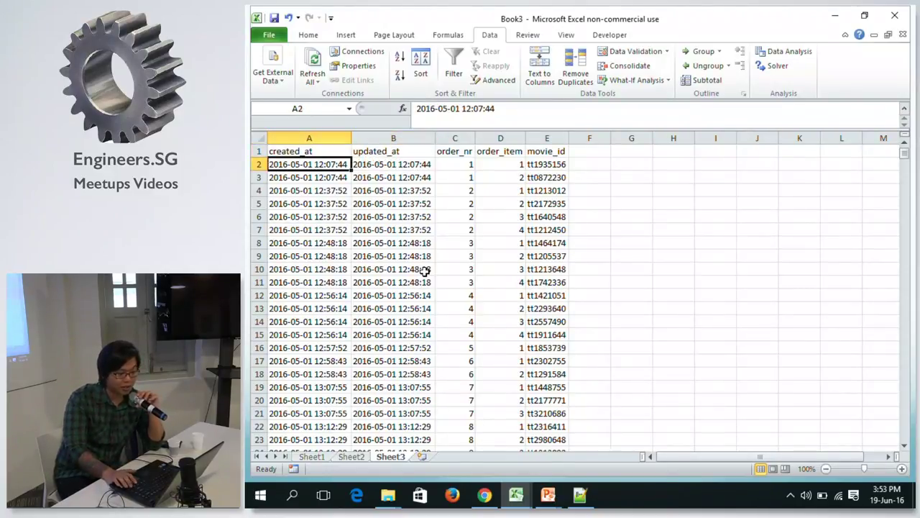
pyautogui.press('Right')
pyautogui.press('Left')
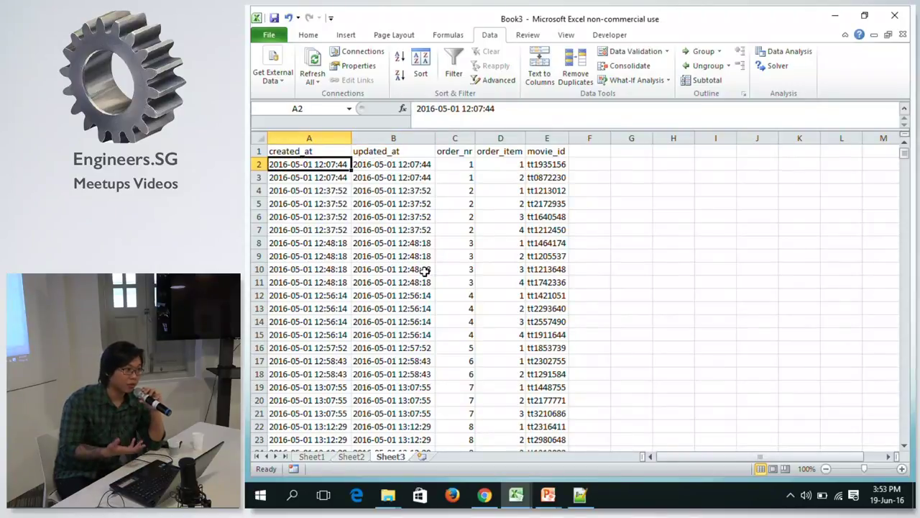
pyautogui.press('Right')
pyautogui.press('Left')
pyautogui.press('Right')
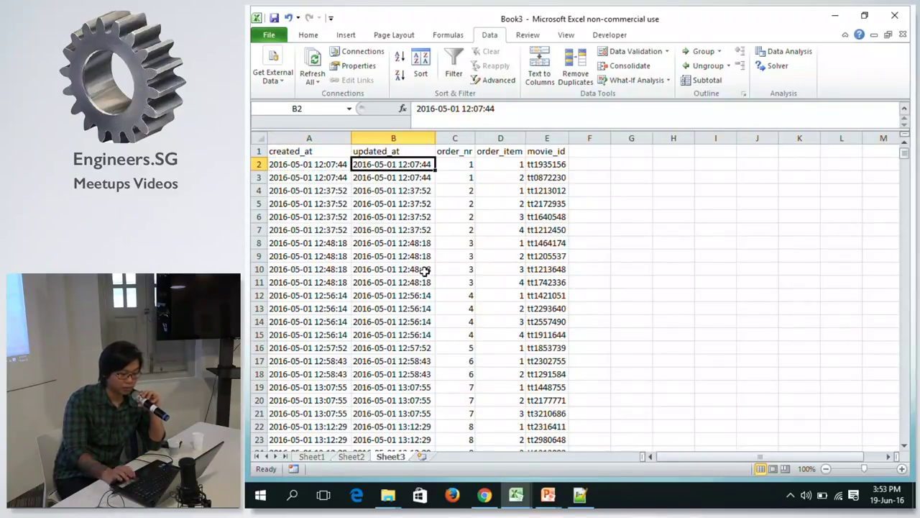
# Rename Sheet3 to 'orders' and move to the empty Sheet2.
pyautogui.doubleClick(388, 457)
pyautogui.write('or')
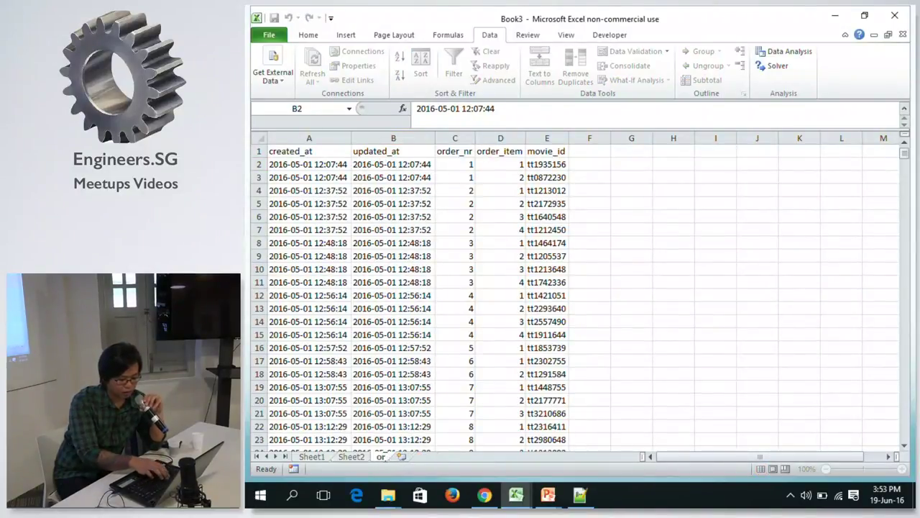
pyautogui.write('ders')
pyautogui.press('Return')
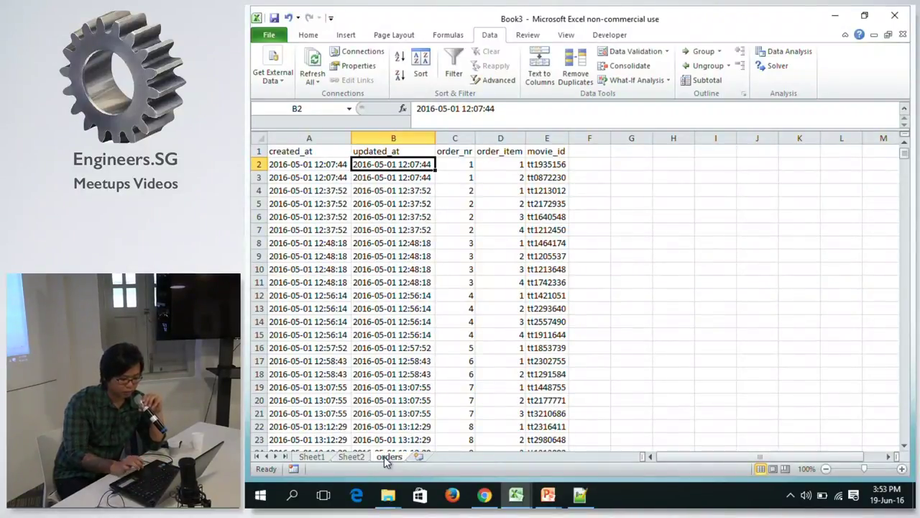
pyautogui.click(358, 456)
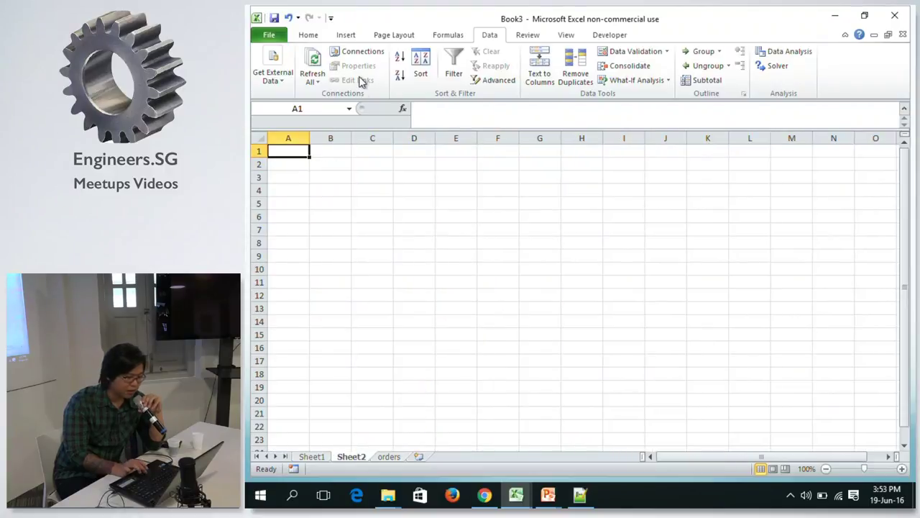
# Start a From Text import of movie_db.csv.
pyautogui.click(282, 83)
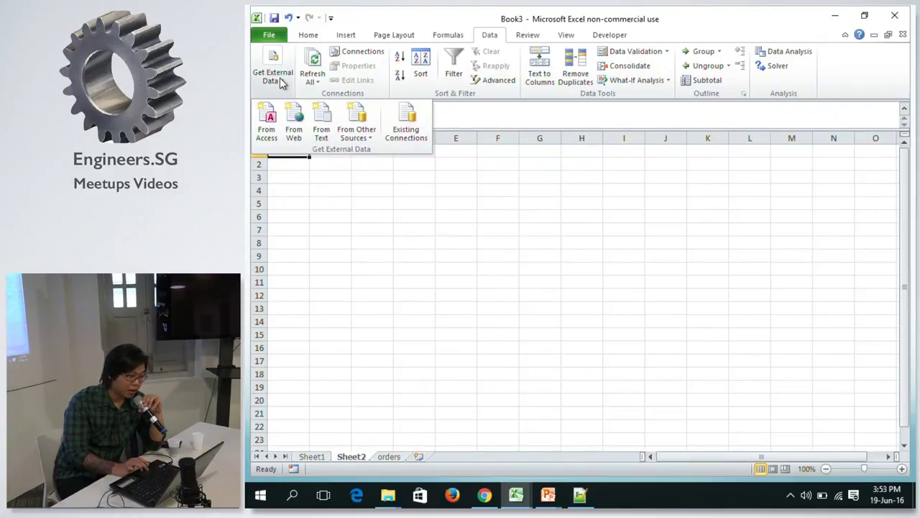
pyautogui.click(320, 127)
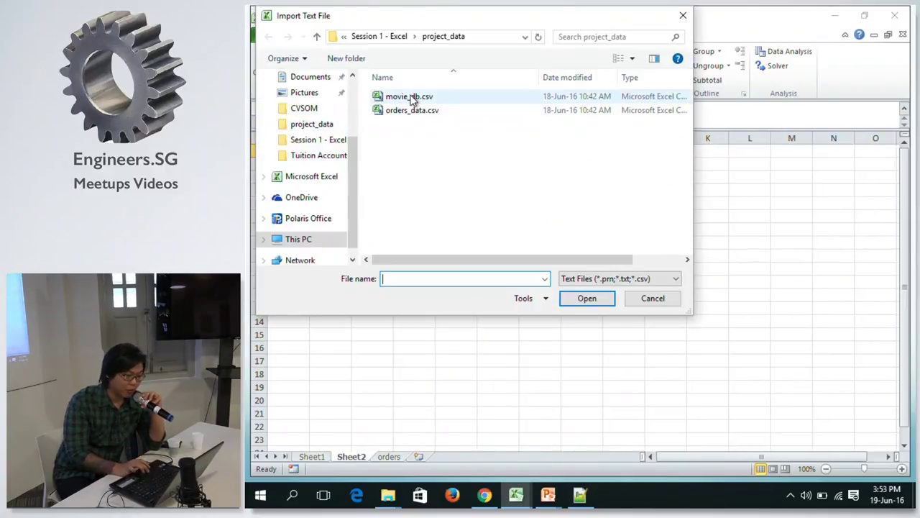
pyautogui.click(399, 97)
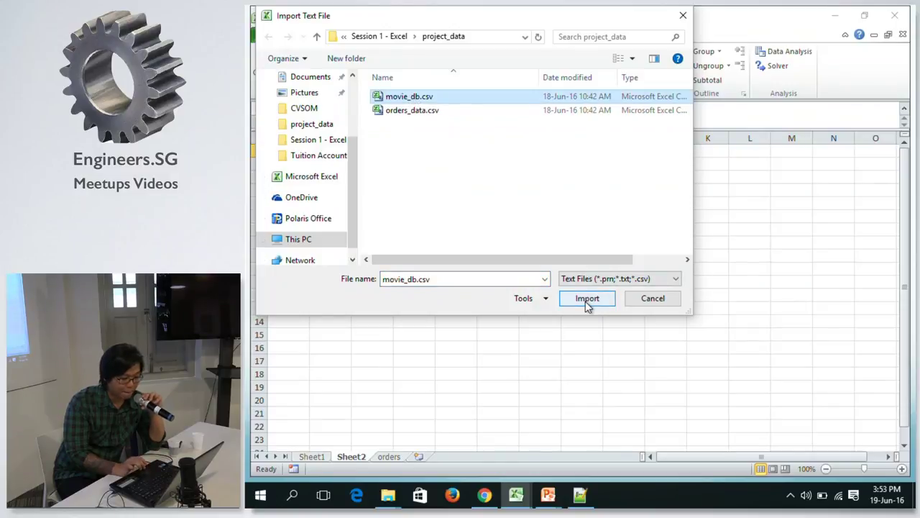
pyautogui.click(587, 299)
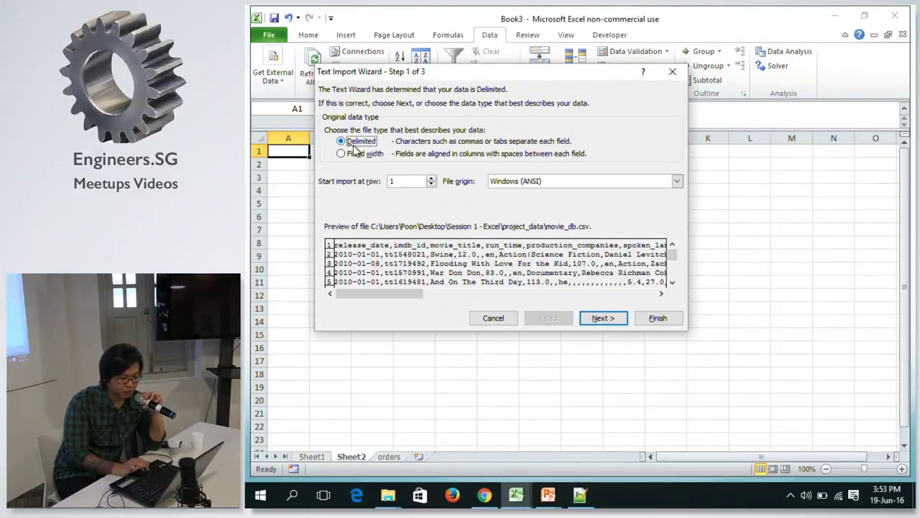
# Set the movie file's origin encoding to UTF-8.
pyautogui.click(548, 181)
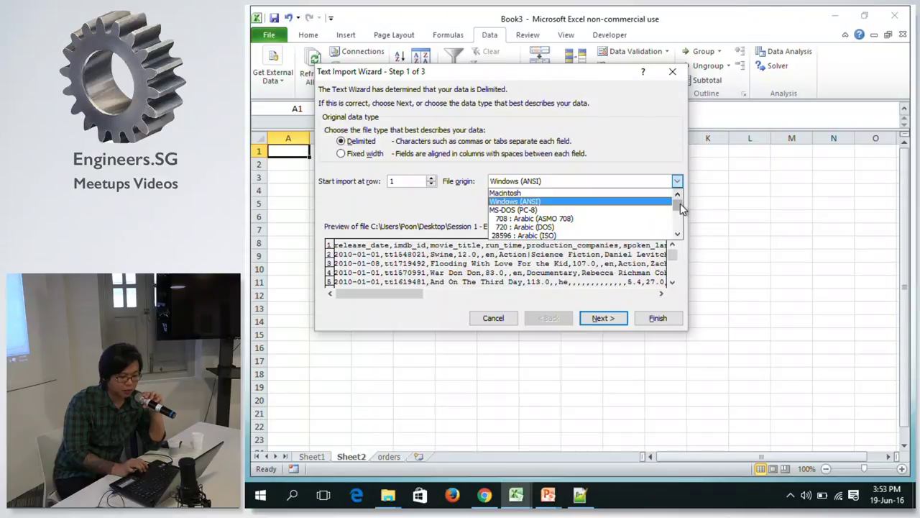
pyautogui.moveTo(680, 203); pyautogui.dragTo(681, 223)
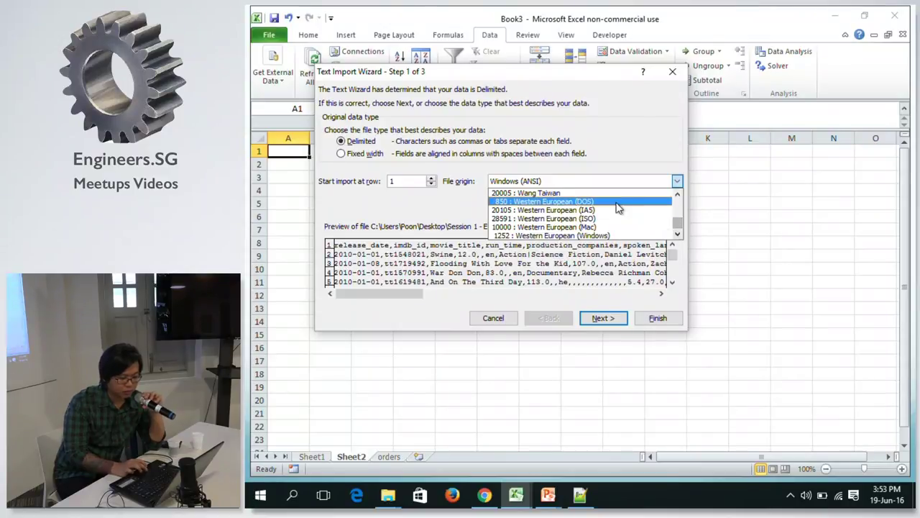
pyautogui.click(678, 194)
pyautogui.click(678, 195)
pyautogui.click(678, 194)
pyautogui.click(591, 204)
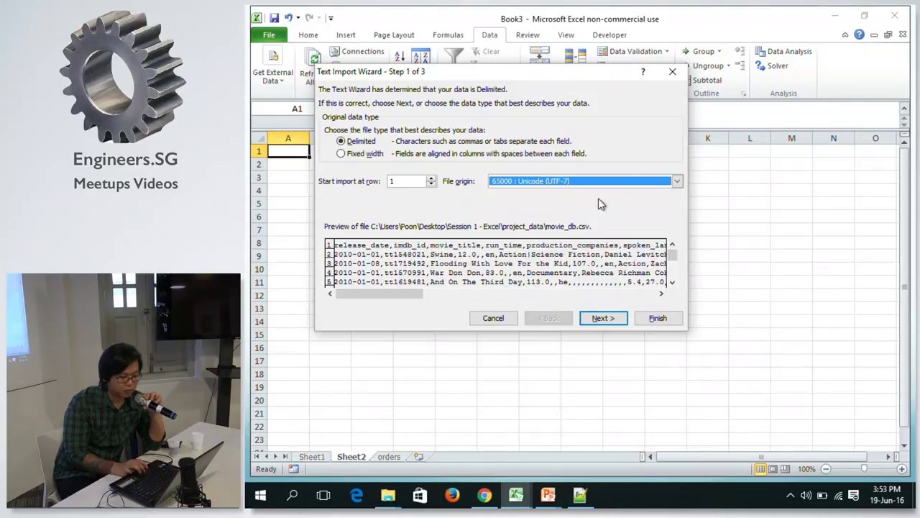
pyautogui.click(628, 183)
pyautogui.click(608, 211)
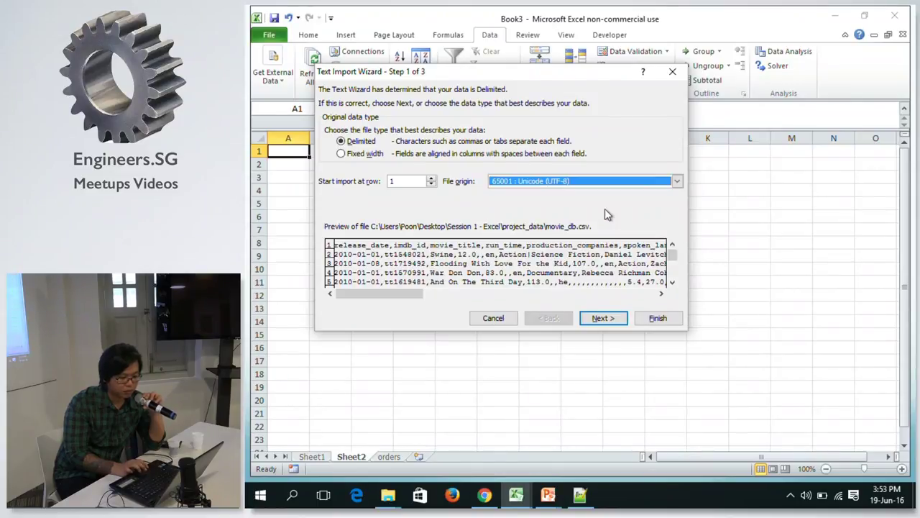
# Switch the delimiter from Tab to Comma and finish the wizard.
pyautogui.click(592, 315)
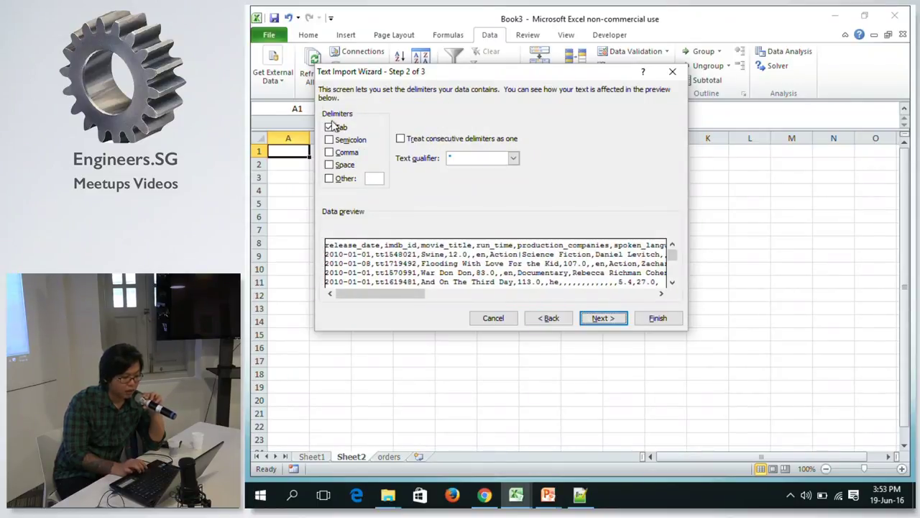
pyautogui.click(329, 128)
pyautogui.click(329, 151)
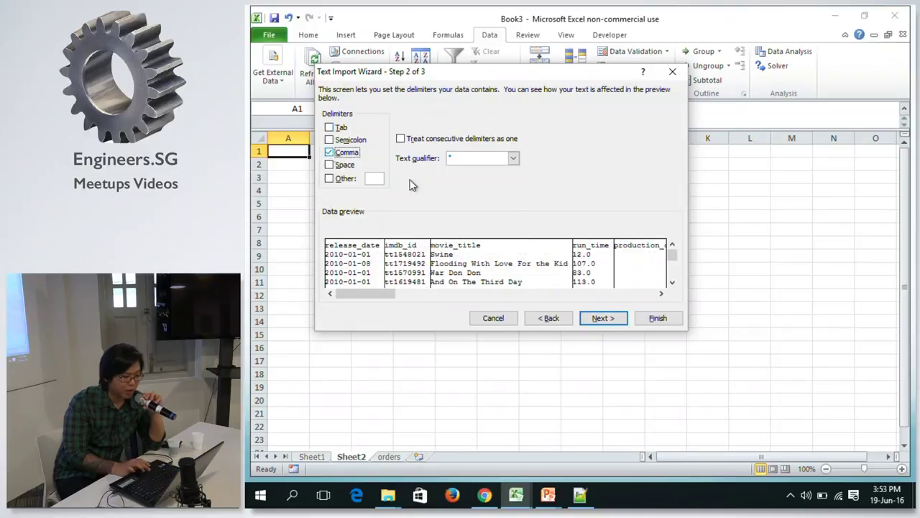
pyautogui.click(599, 319)
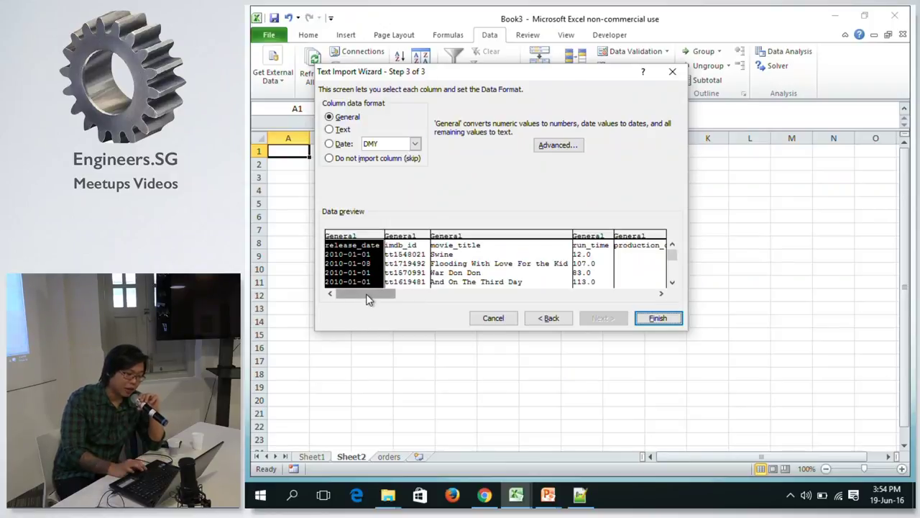
pyautogui.moveTo(367, 301); pyautogui.dragTo(323, 272)
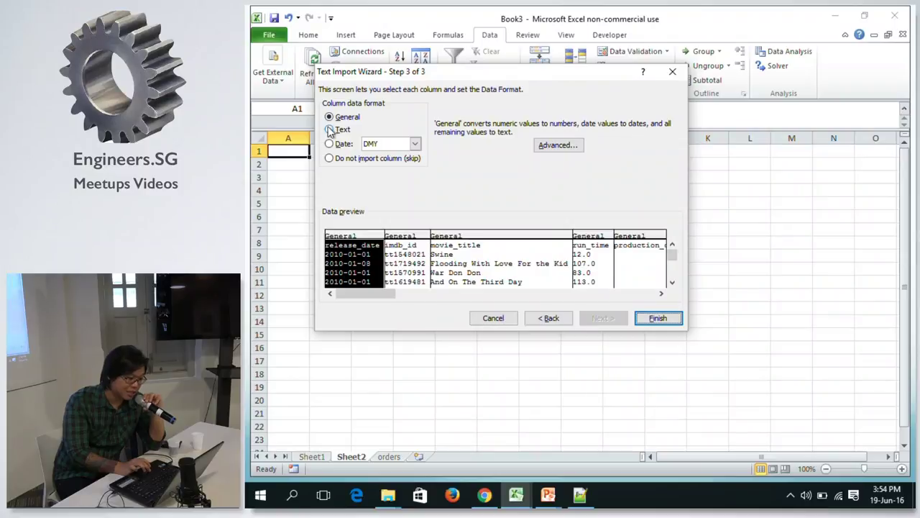
pyautogui.click(657, 316)
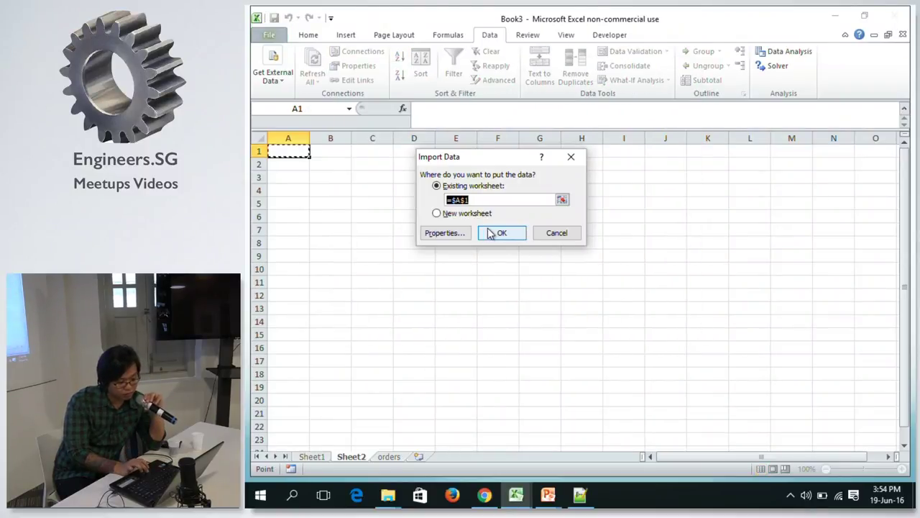
pyautogui.click(489, 232)
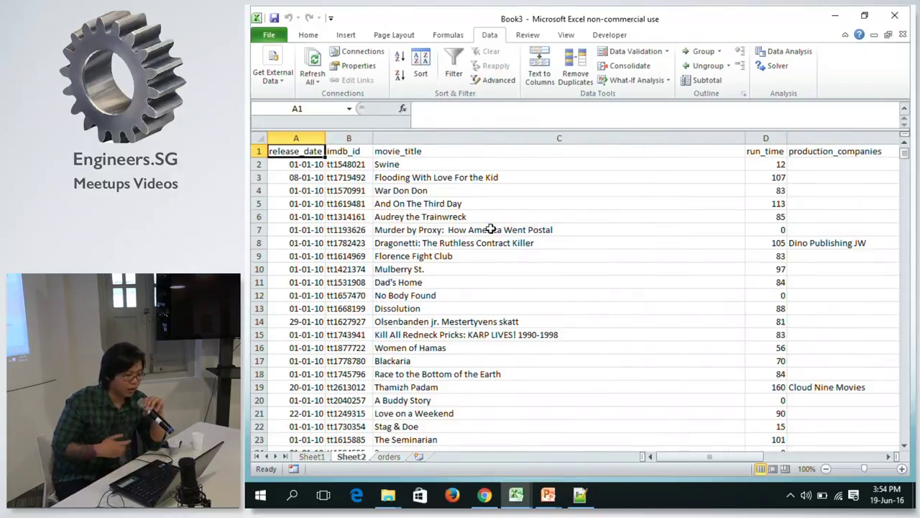
pyautogui.click(288, 176)
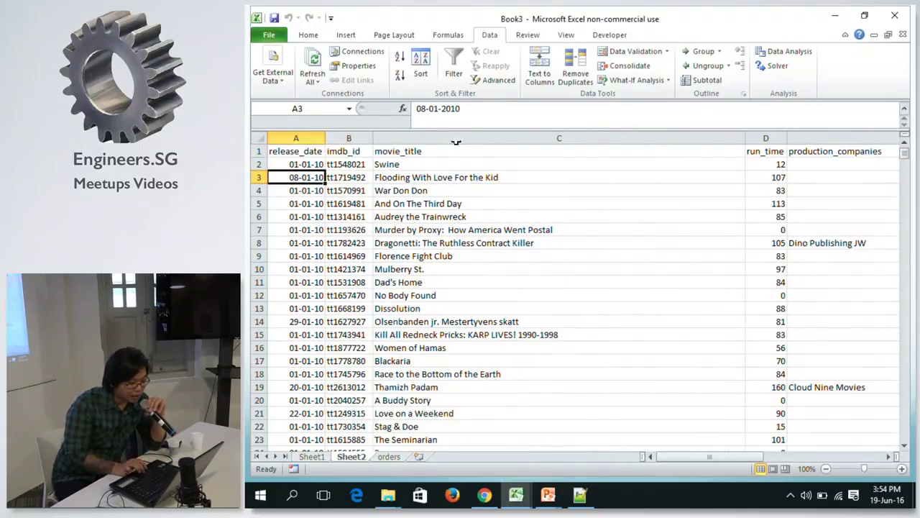
pyautogui.click(310, 204)
pyautogui.click(308, 165)
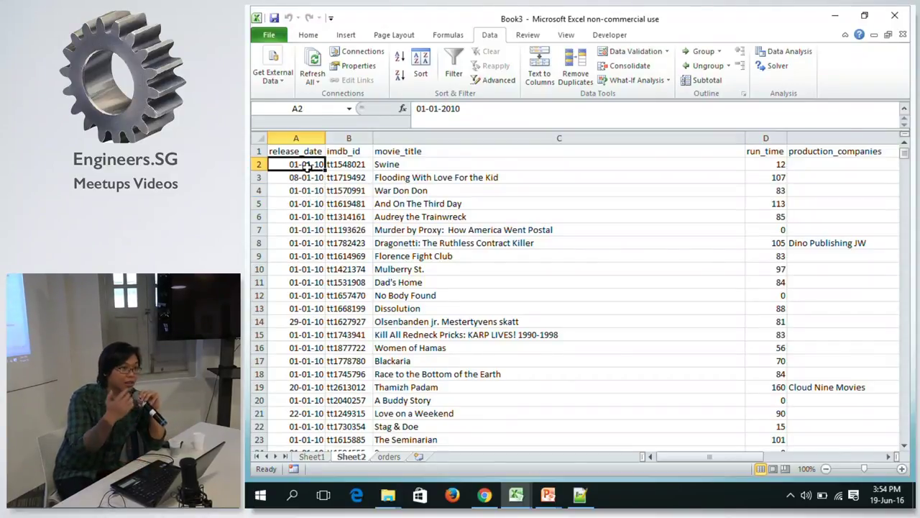
pyautogui.click(289, 203)
pyautogui.click(346, 162)
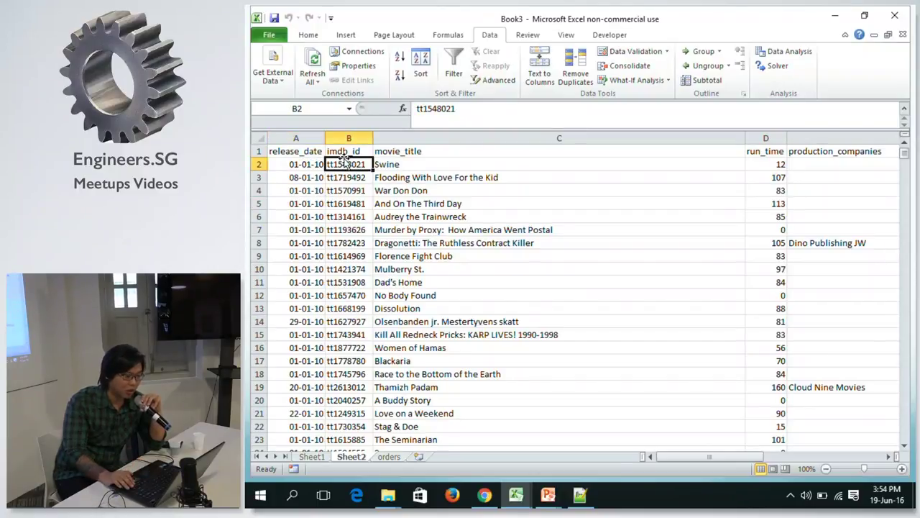
pyautogui.press('Right')
pyautogui.press('Down')
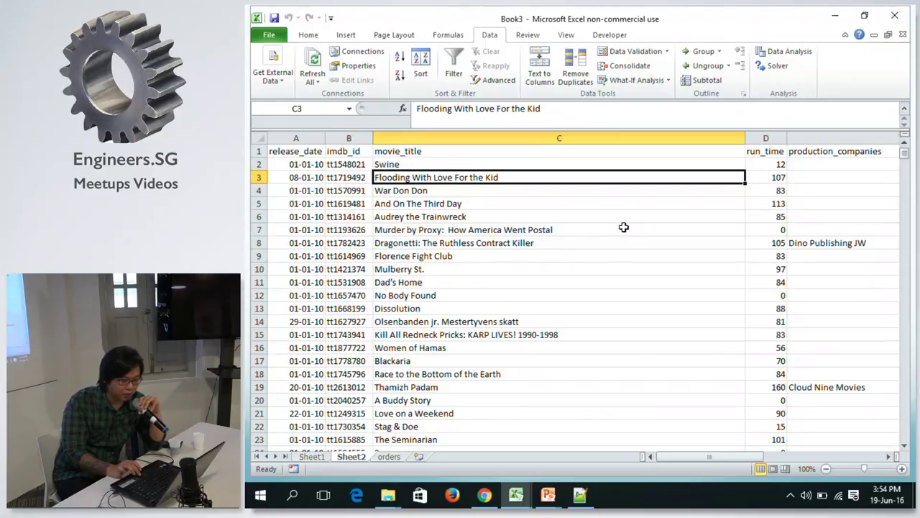
pyautogui.scroll(-15, 624, 228)
pyautogui.scroll(-20, 625, 232)
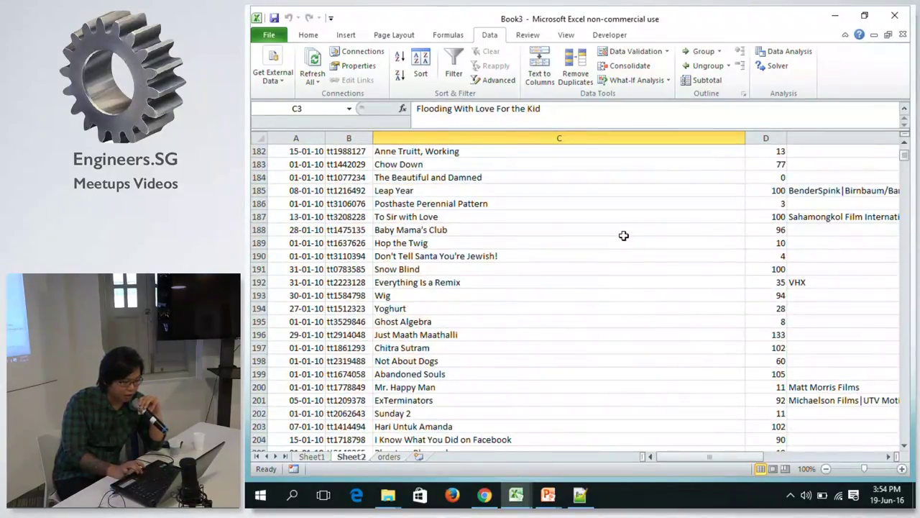
pyautogui.scroll(4, 624, 235)
pyautogui.scroll(-20, 623, 234)
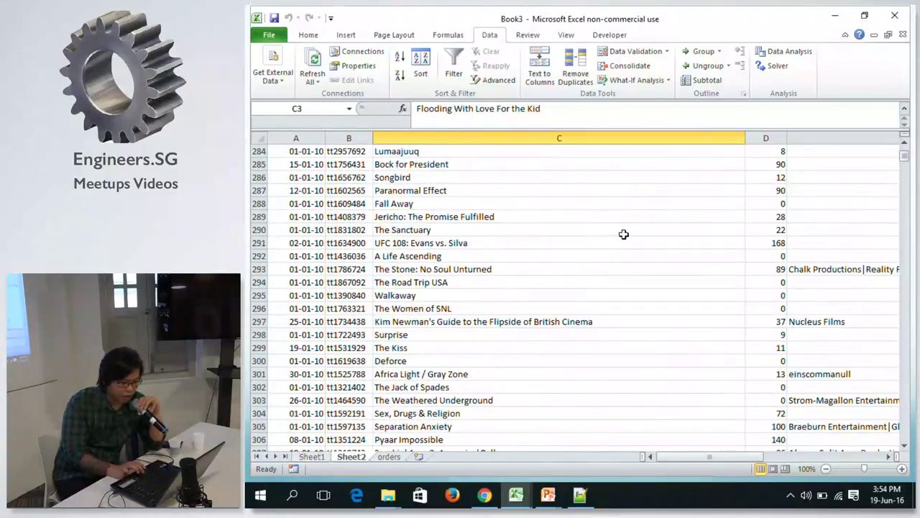
pyautogui.scroll(5, 624, 262)
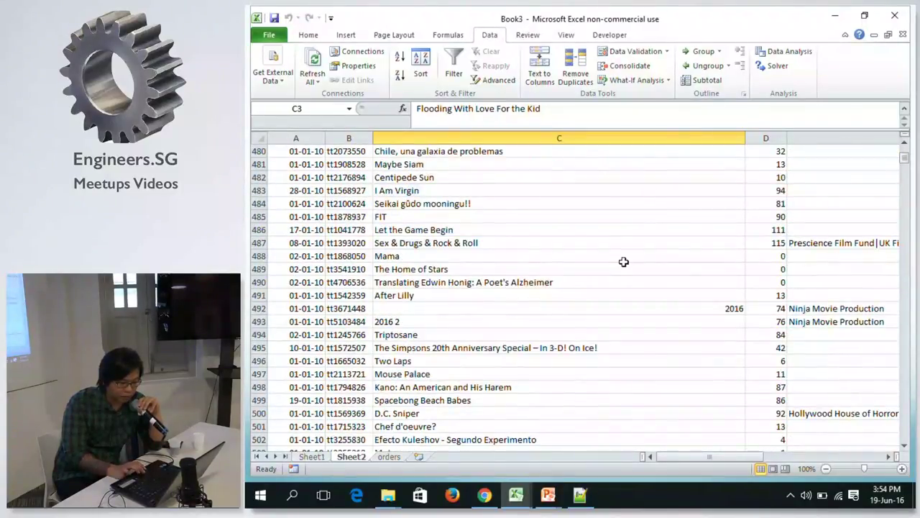
pyautogui.click(664, 310)
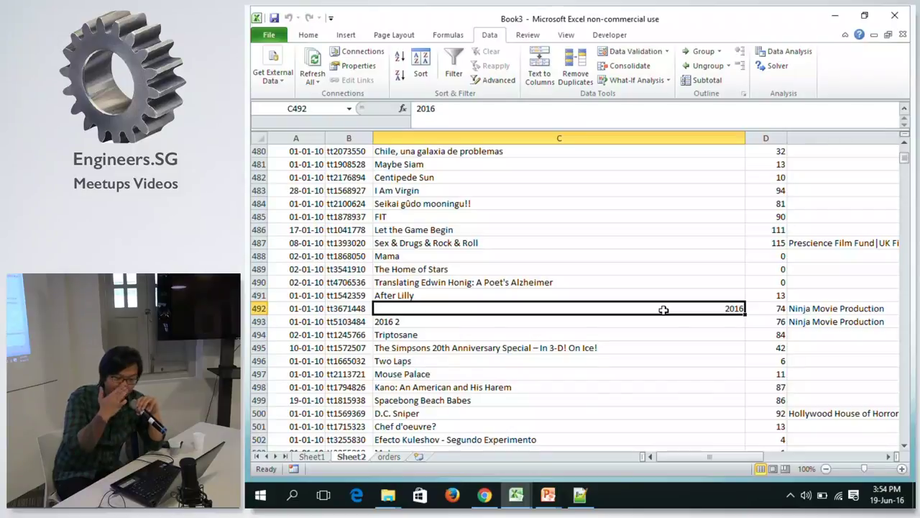
pyautogui.click(306, 35)
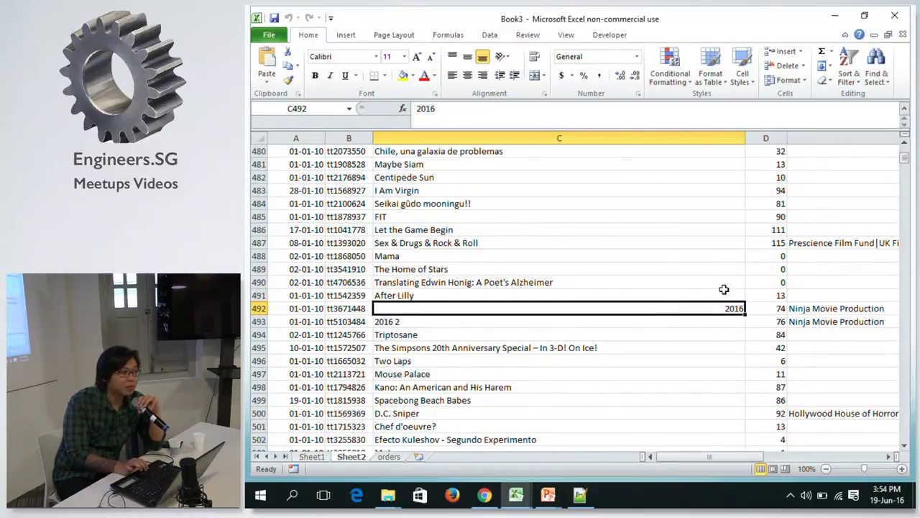
pyautogui.click(664, 294)
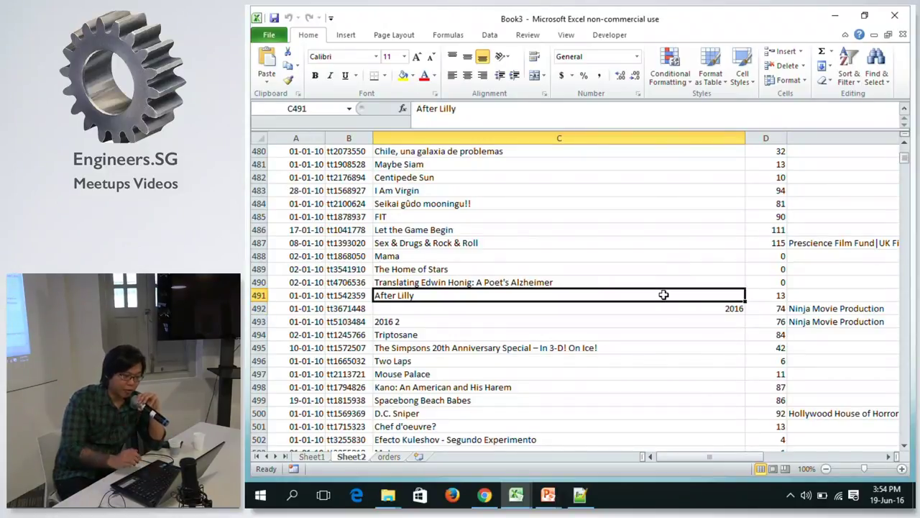
pyautogui.click(729, 309)
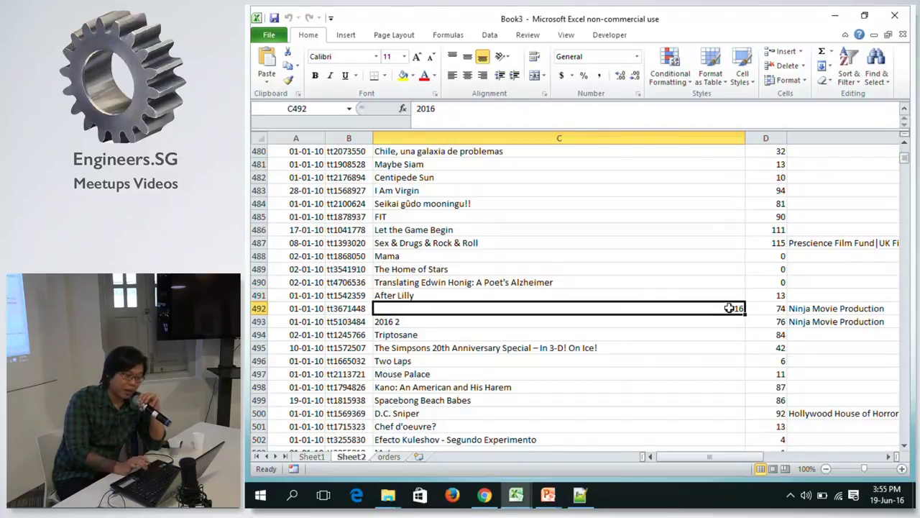
pyautogui.click(688, 245)
pyautogui.click(723, 309)
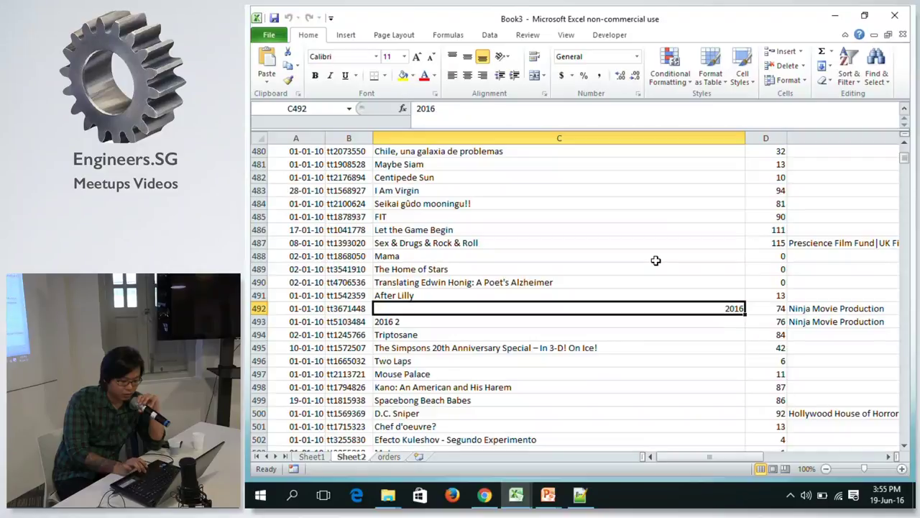
pyautogui.scroll(-12, 657, 261)
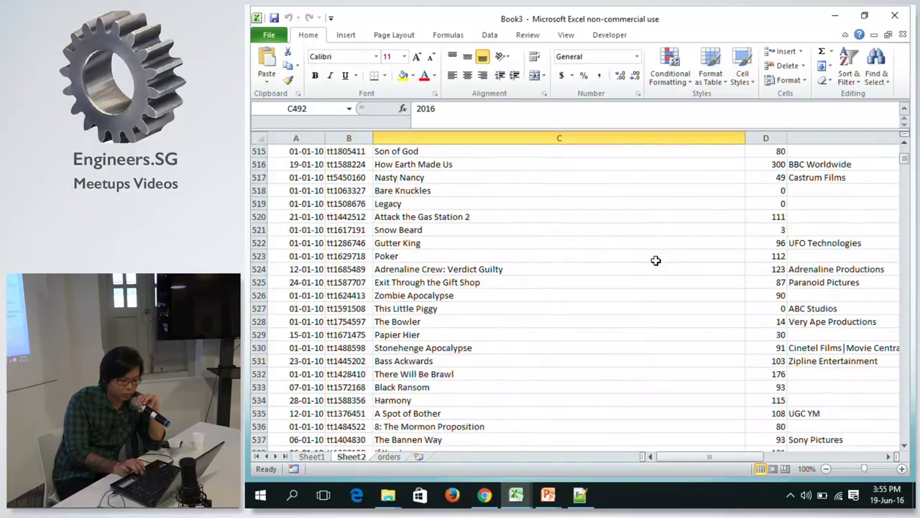
pyautogui.scroll(11, 657, 263)
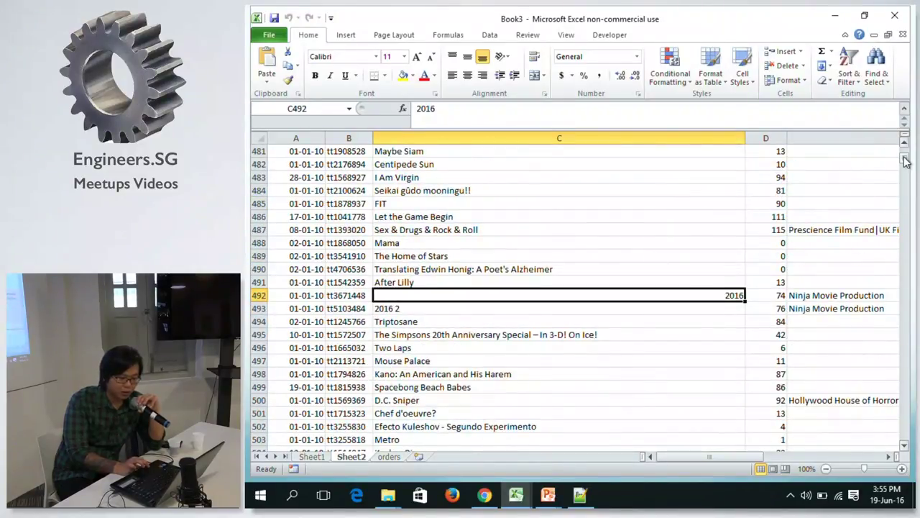
pyautogui.moveTo(904, 162); pyautogui.dragTo(905, 147)
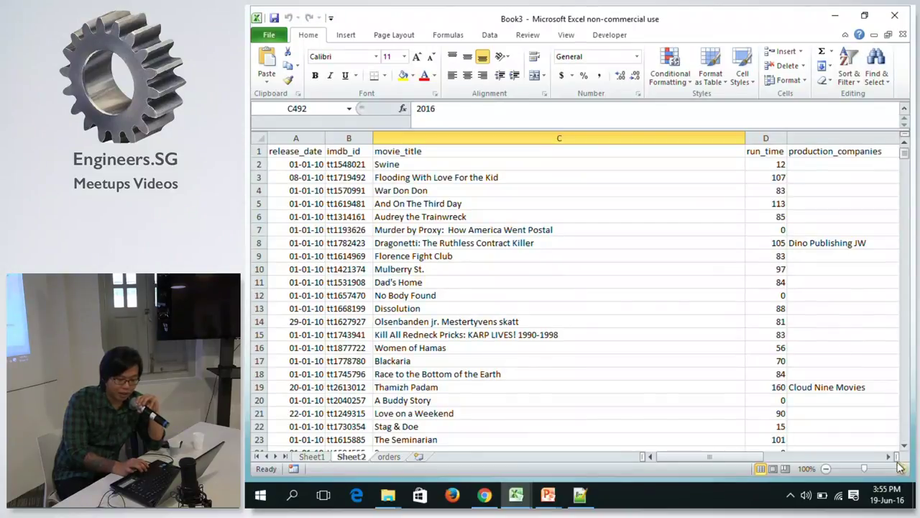
pyautogui.moveTo(892, 457); pyautogui.dragTo(647, 374)
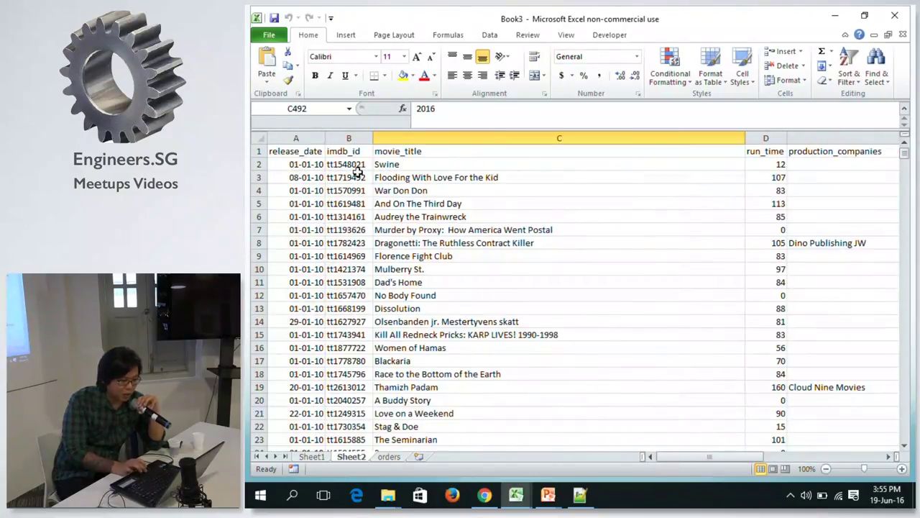
pyautogui.click(290, 150)
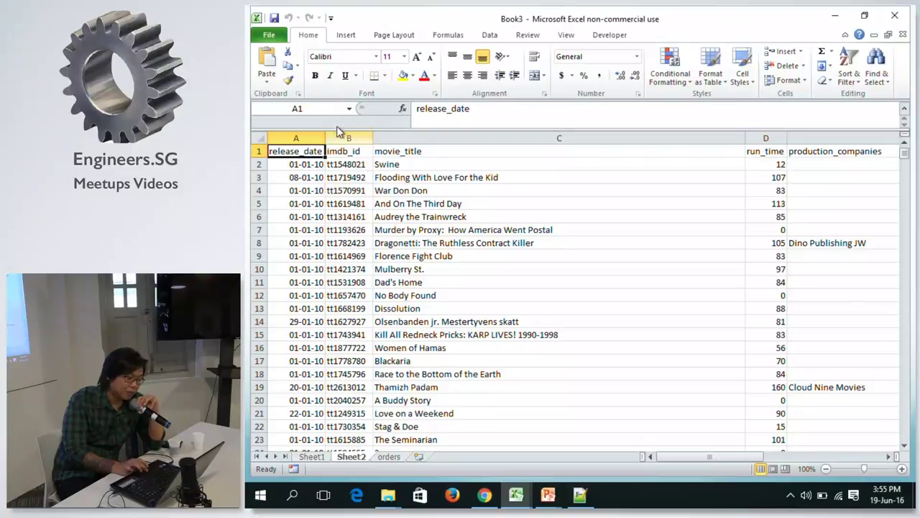
pyautogui.click(338, 151)
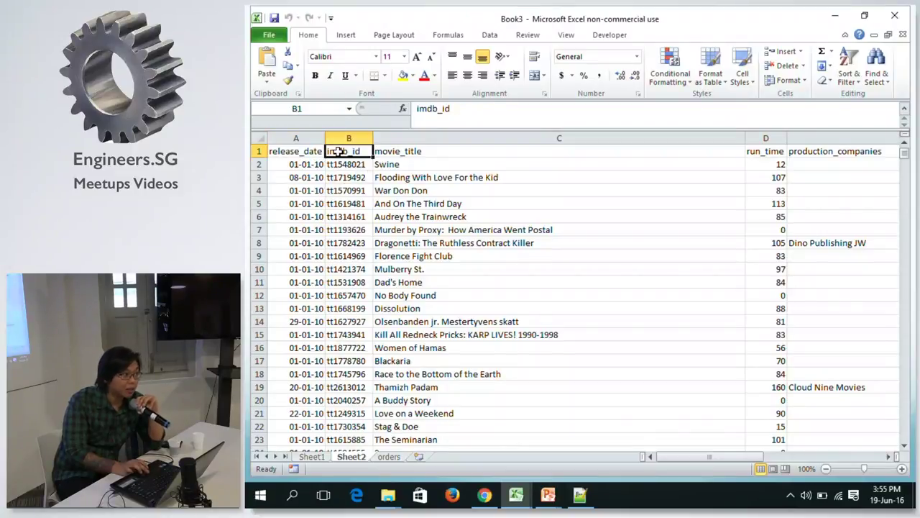
pyautogui.click(348, 164)
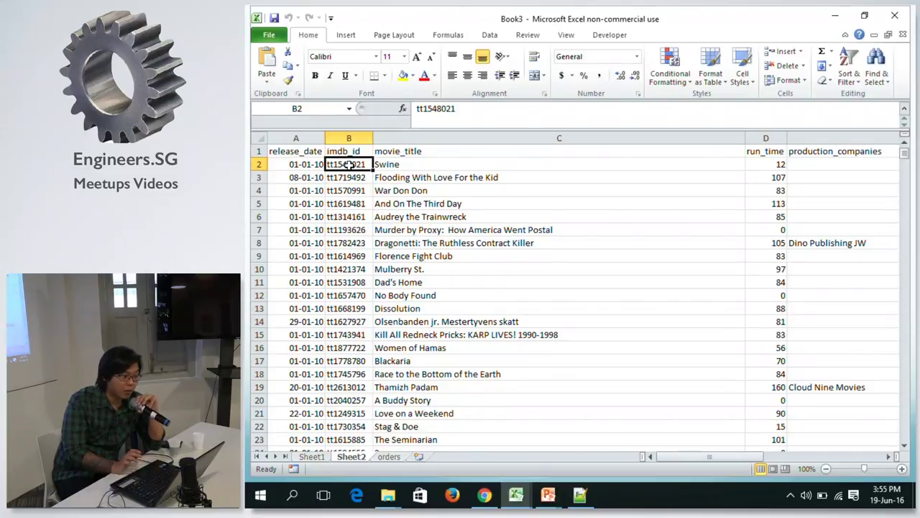
pyautogui.click(388, 457)
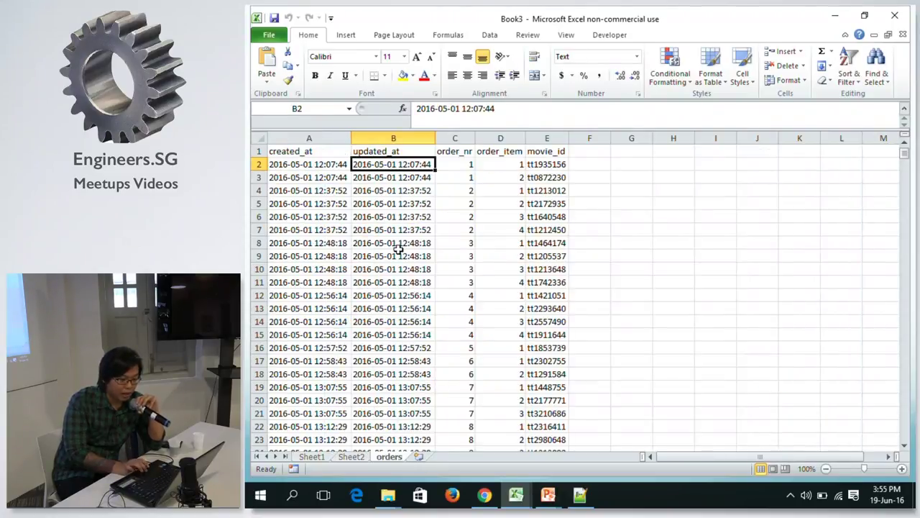
pyautogui.click(539, 164)
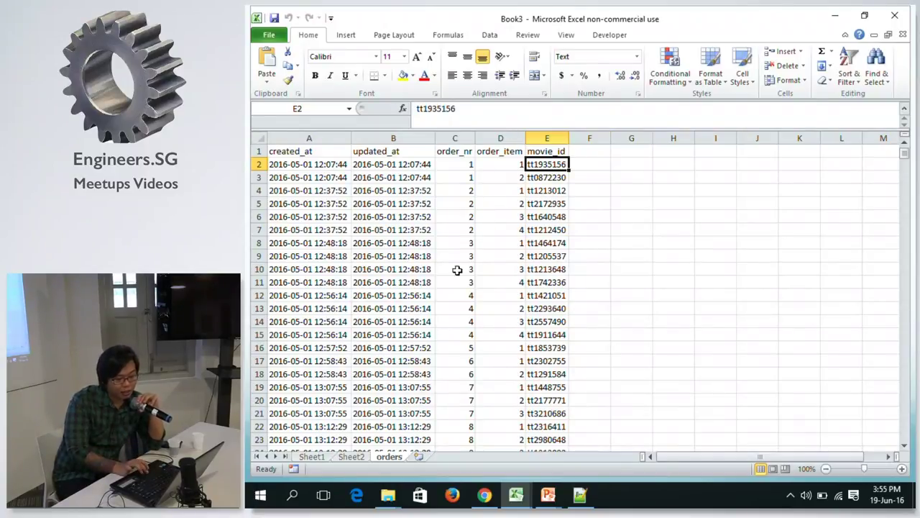
pyautogui.click(353, 456)
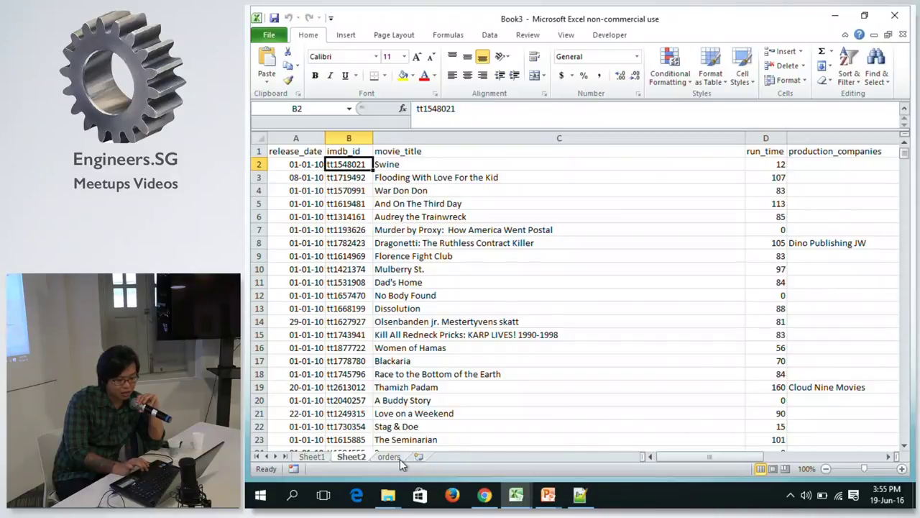
pyautogui.click(392, 458)
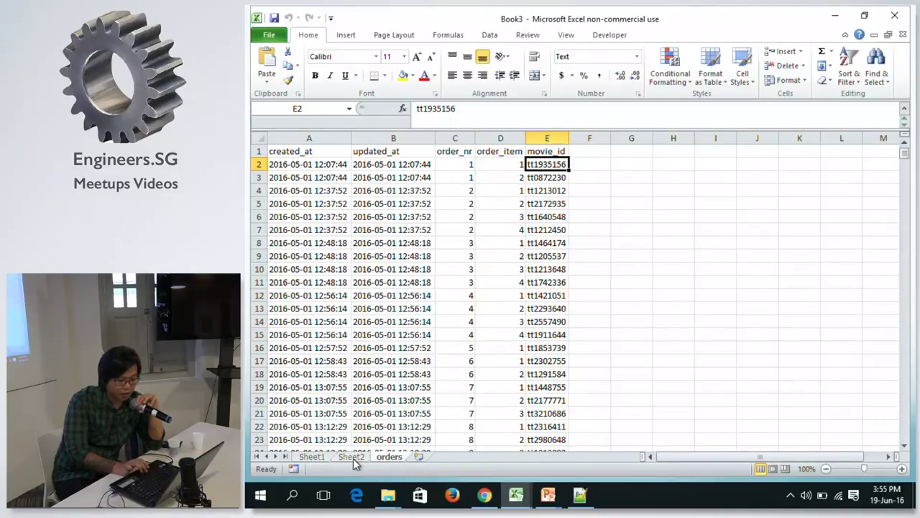
pyautogui.click(352, 458)
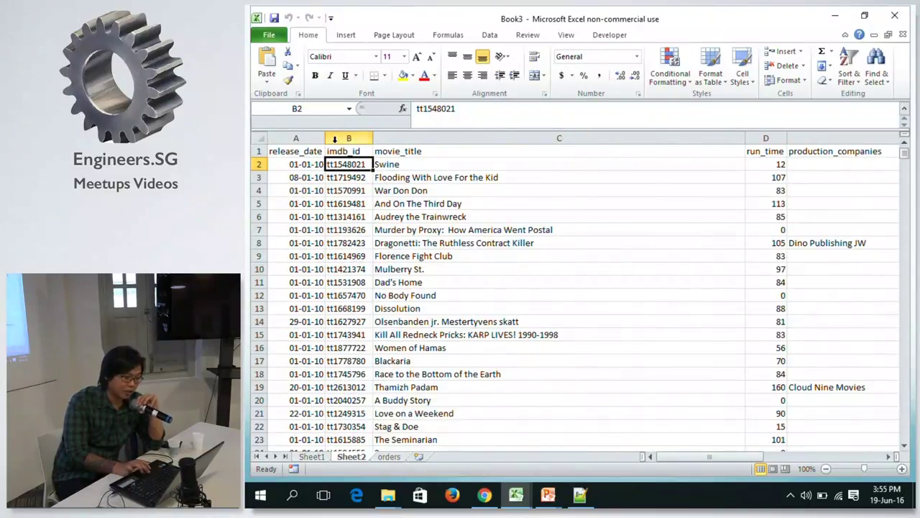
pyautogui.click(440, 175)
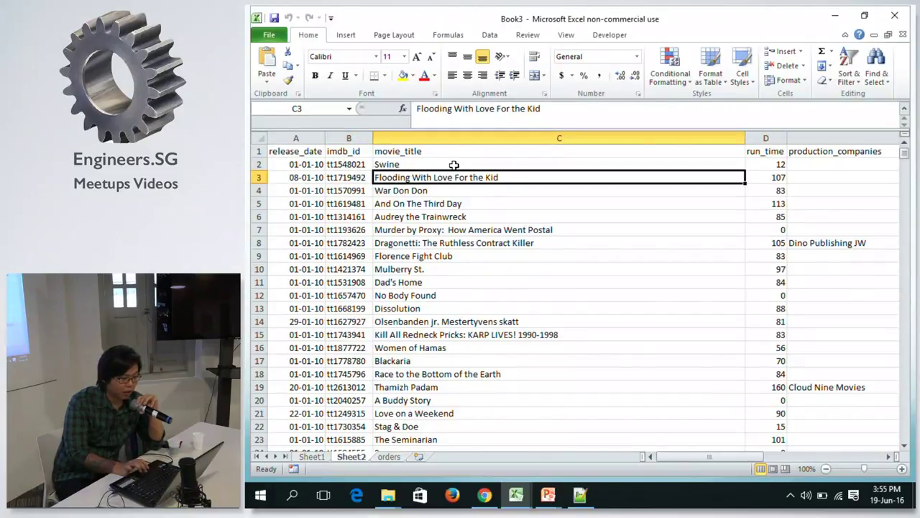
pyautogui.click(455, 164)
pyautogui.click(769, 165)
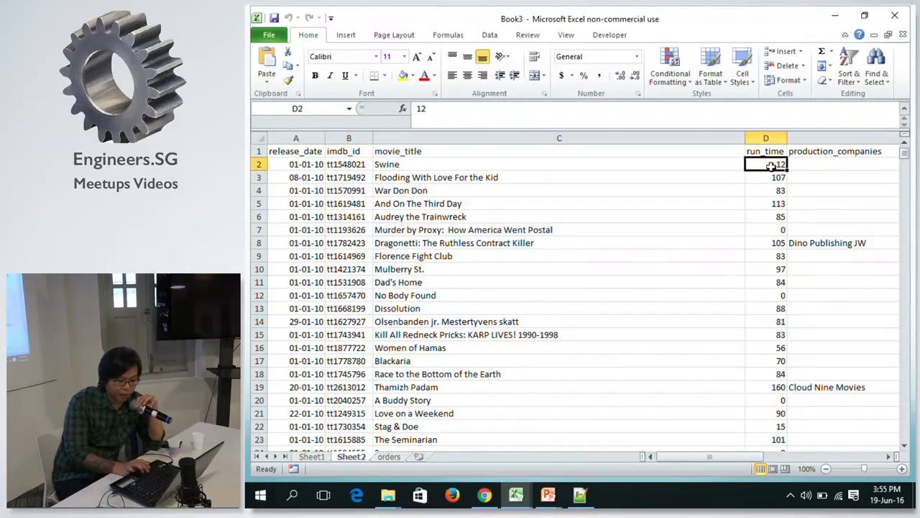
pyautogui.click(889, 456)
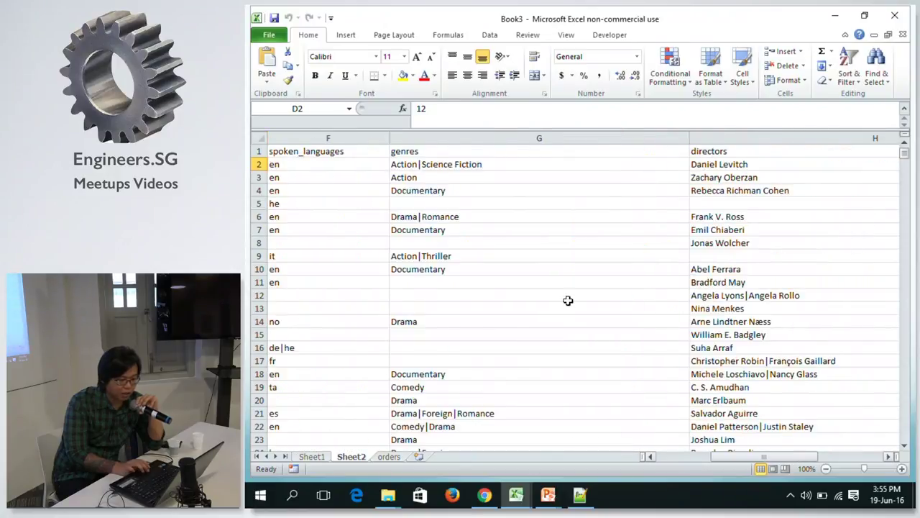
# Inspect the genres and director entries of the first movies in columns G and H.
pyautogui.click(429, 150)
pyautogui.click(434, 164)
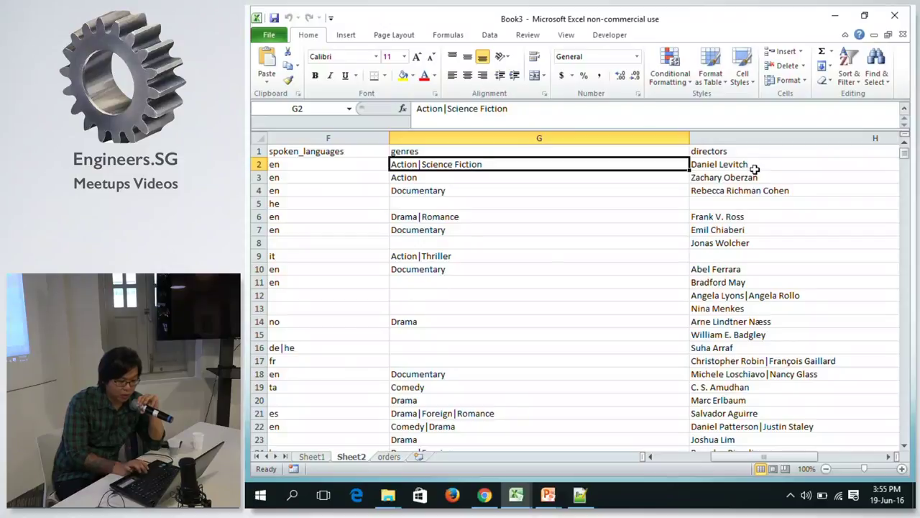
pyautogui.click(707, 163)
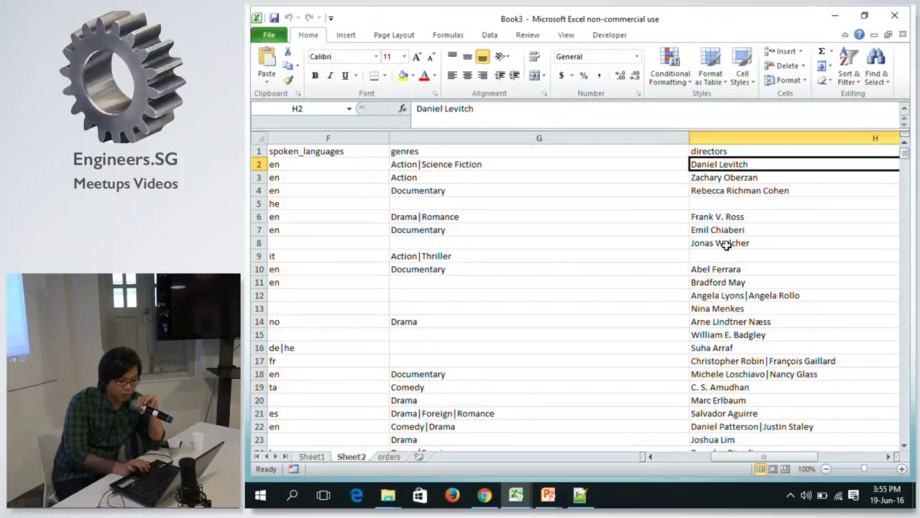
pyautogui.click(435, 164)
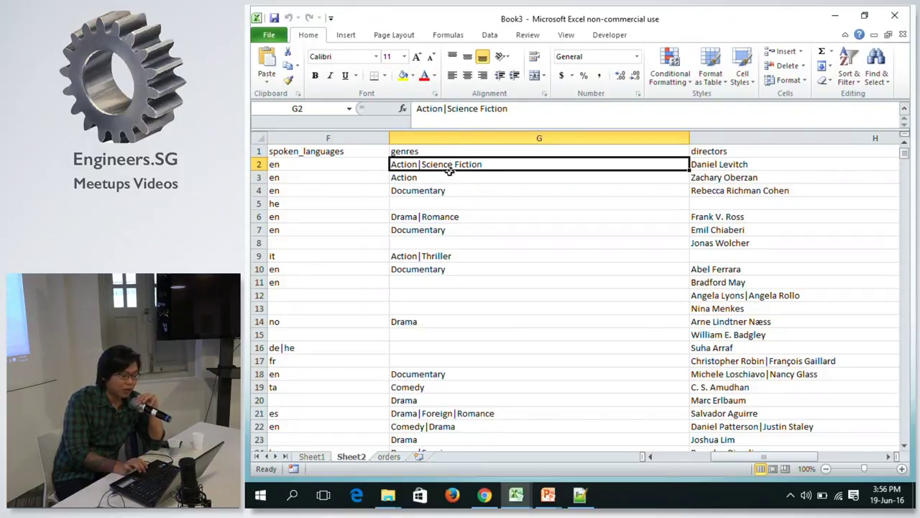
pyautogui.click(429, 176)
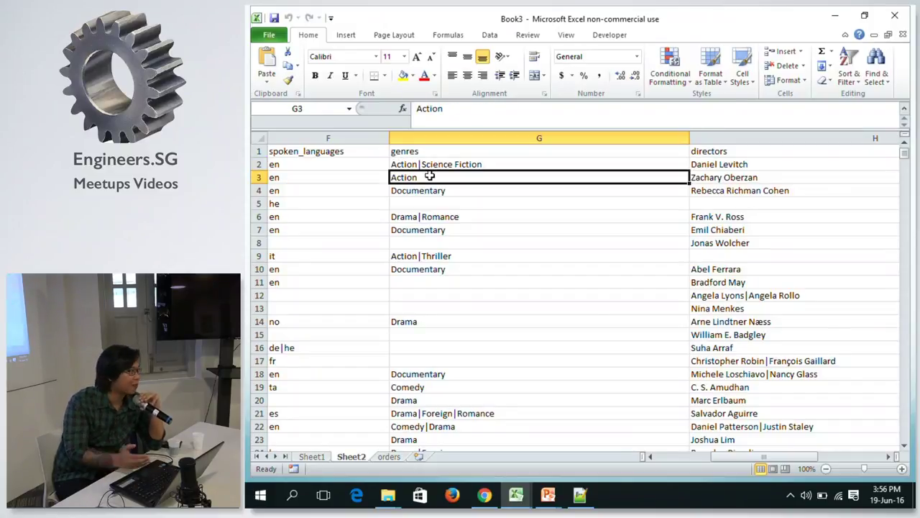
pyautogui.click(446, 165)
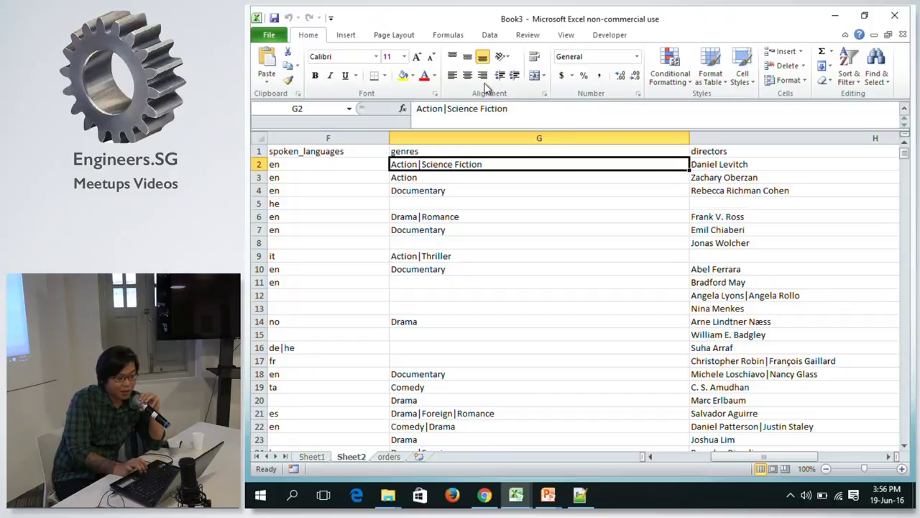
pyautogui.click(751, 269)
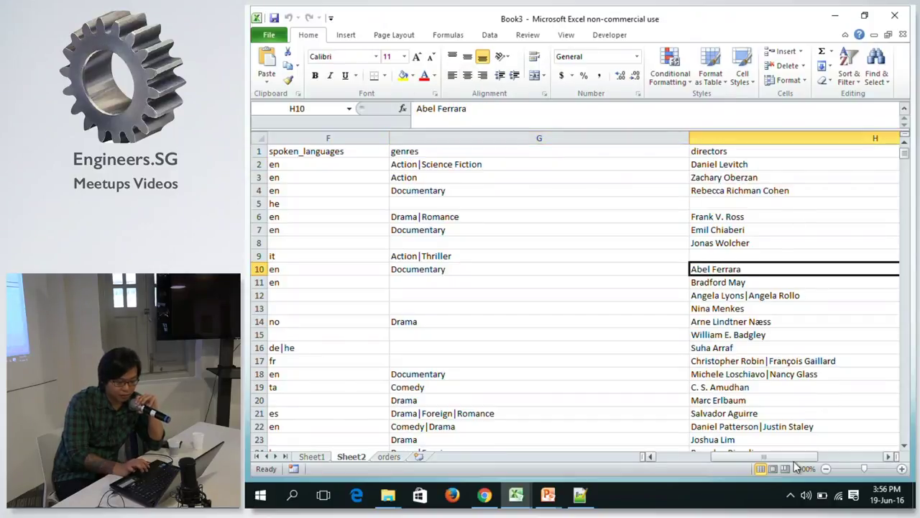
pyautogui.moveTo(780, 455); pyautogui.dragTo(799, 460)
# Look over the actors list in column J and the budget, revenue and rt_rating headers.
pyautogui.click(694, 161)
pyautogui.press('Right')
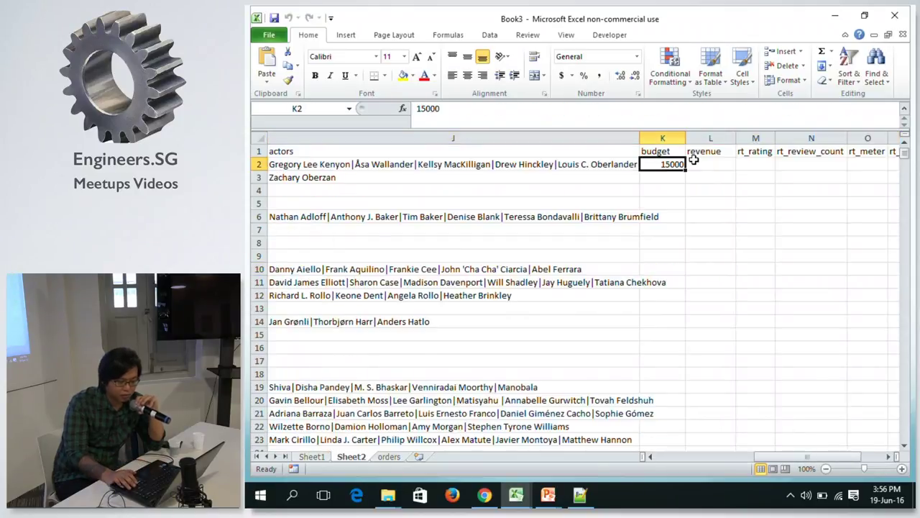
pyautogui.press('Down')
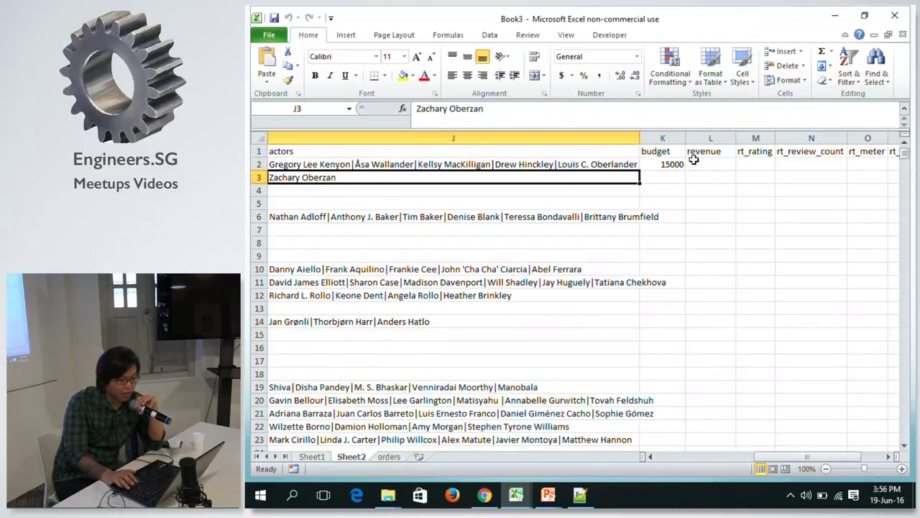
pyautogui.press('Down')
pyautogui.press('Down')
pyautogui.press('Down')
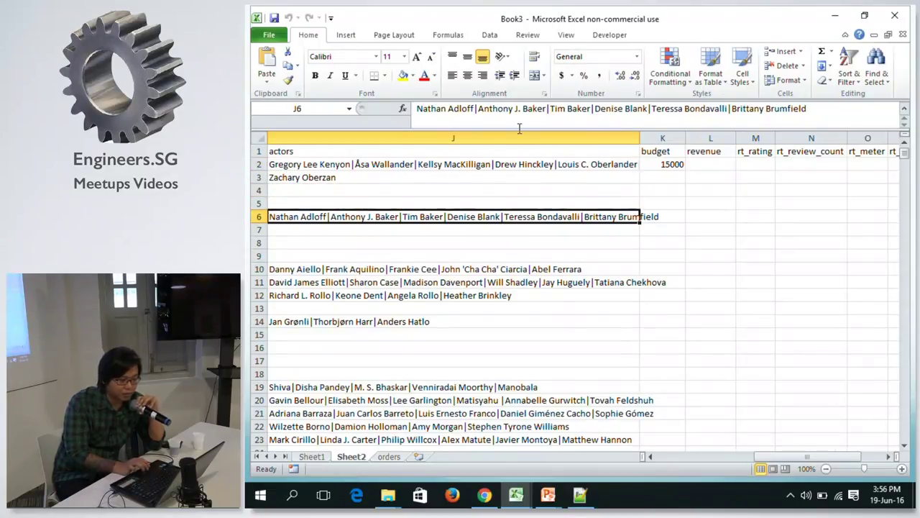
pyautogui.click(675, 151)
pyautogui.press('Right')
pyautogui.press('Right')
pyautogui.press('Right')
pyautogui.press('Right')
pyautogui.press('Right')
pyautogui.press('Left')
pyautogui.press('Left')
pyautogui.press('Left')
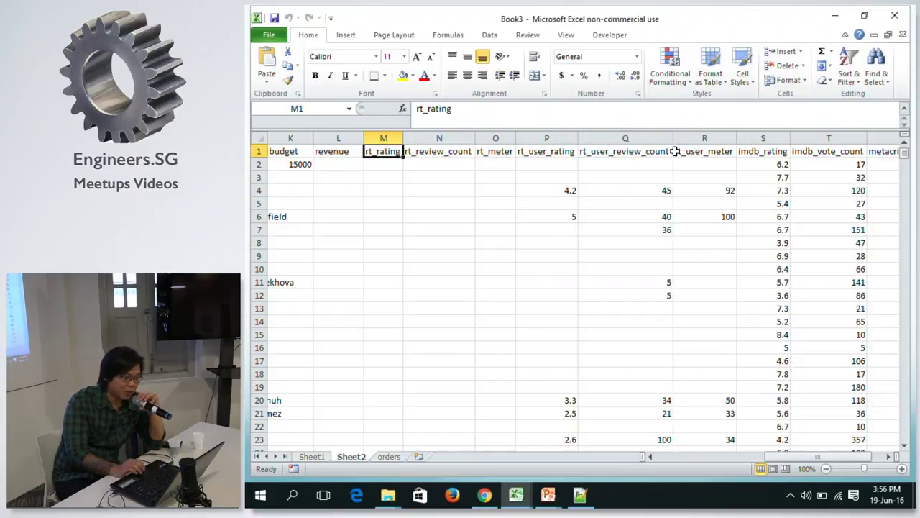
pyautogui.press('Left')
pyautogui.press('Right')
pyautogui.press('Right')
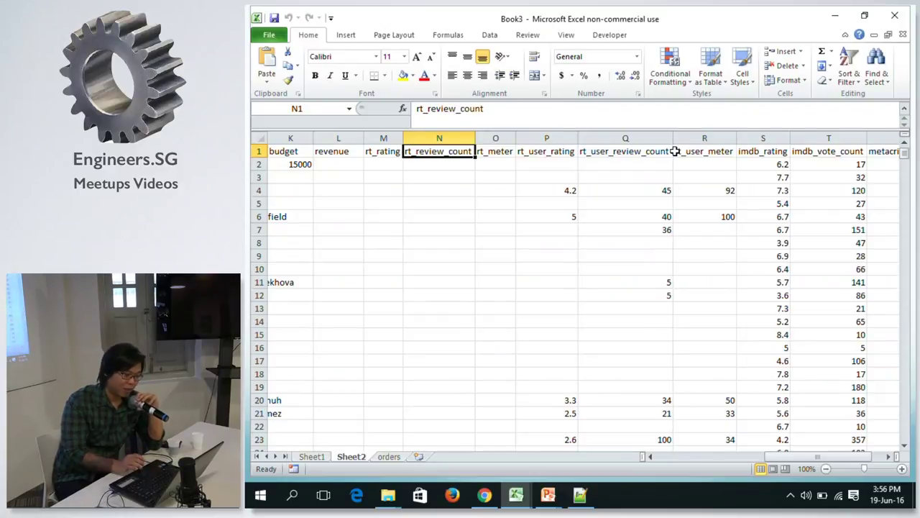
# Review the rt_user_rating through metacritic_rating headers, then return to cell A1.
pyautogui.click(562, 149)
pyautogui.press('Right')
pyautogui.press('Right')
pyautogui.press('Right')
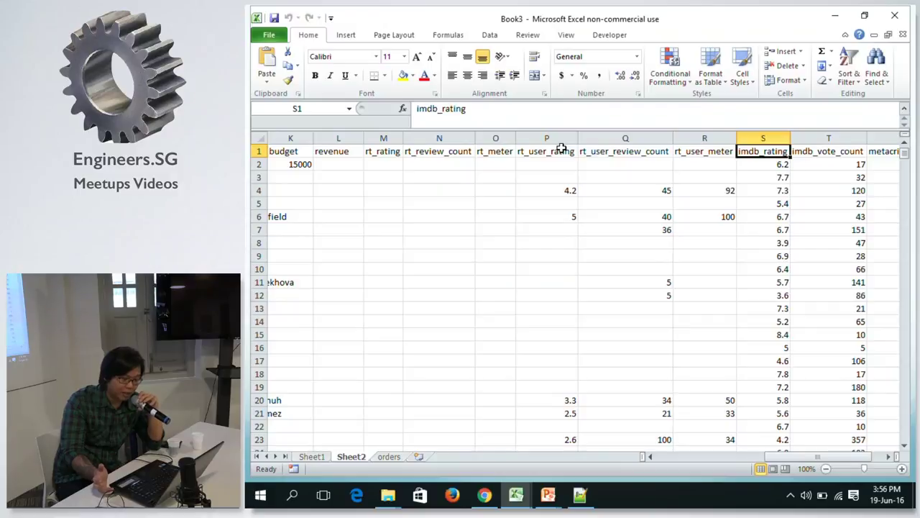
pyautogui.press('Right')
pyautogui.press('Right')
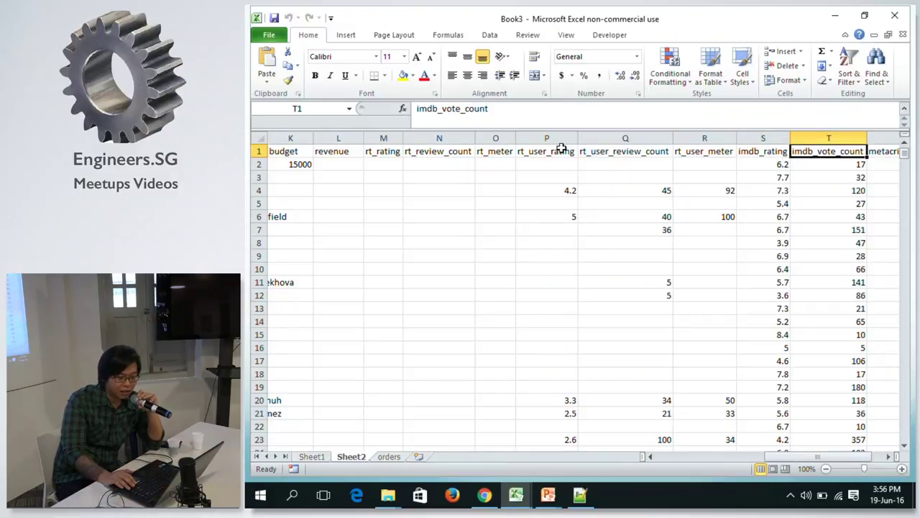
pyautogui.press('Left')
pyautogui.press('Left')
pyautogui.press('Right')
pyautogui.press('Left')
pyautogui.press('Right')
pyautogui.press('Left')
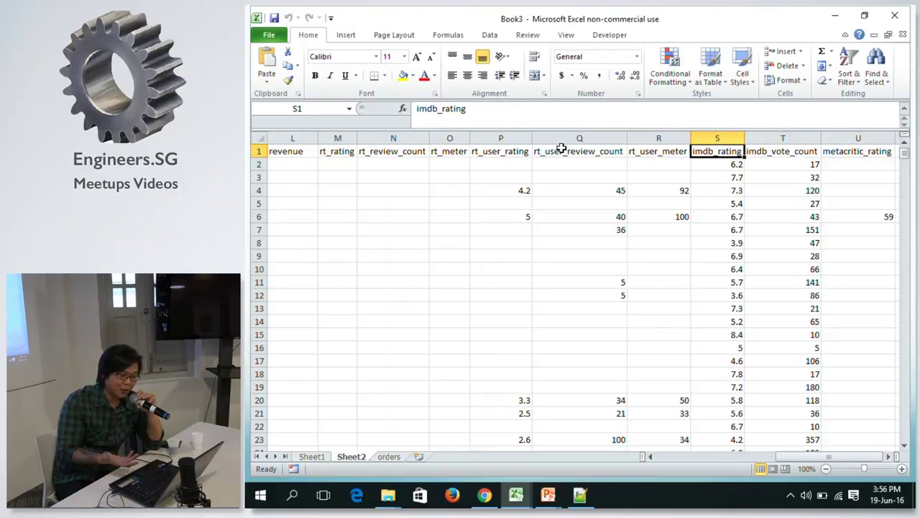
pyautogui.press('Right')
pyautogui.press('Right')
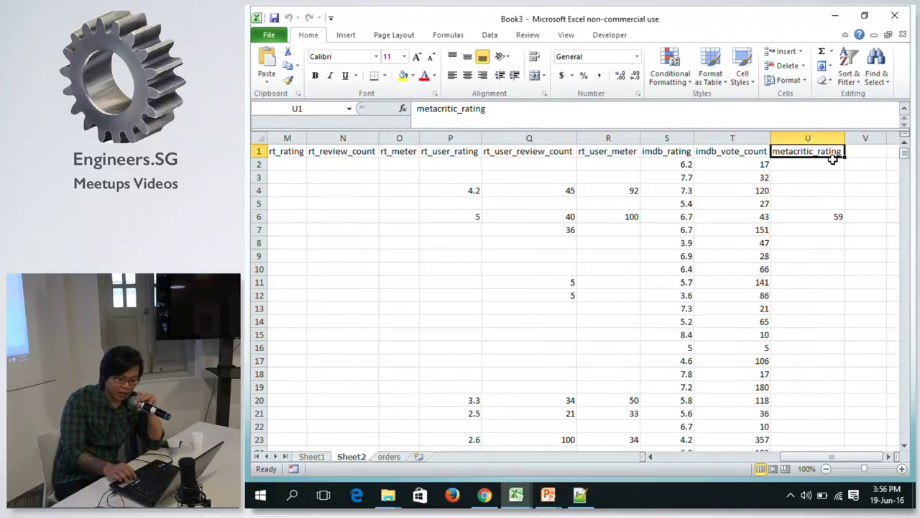
pyautogui.hotkey('ctrl', 'Home')
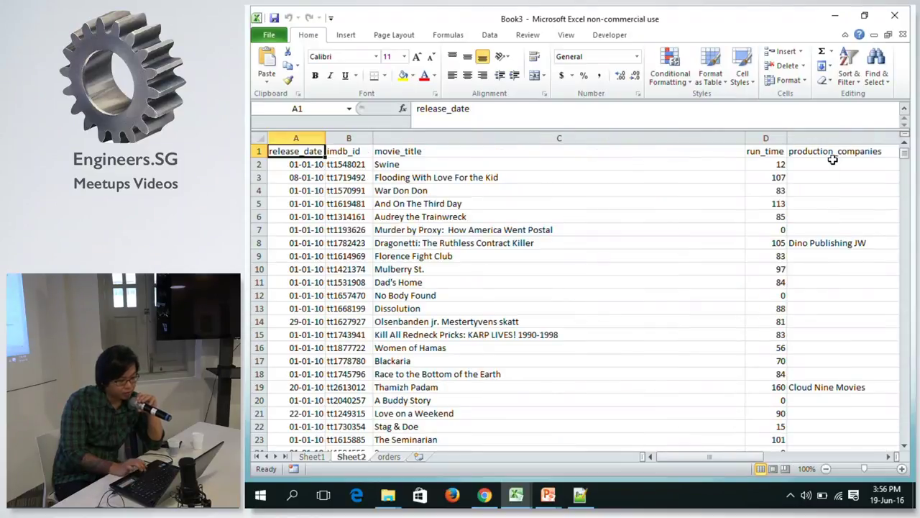
# Delete Sheet2 and insert a new blank worksheet.
pyautogui.rightClick(351, 456)
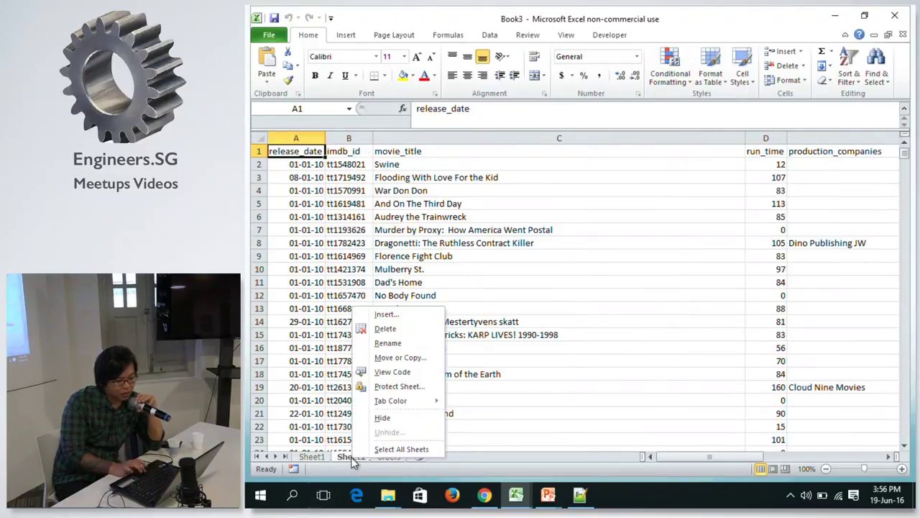
pyautogui.click(404, 329)
pyautogui.click(557, 283)
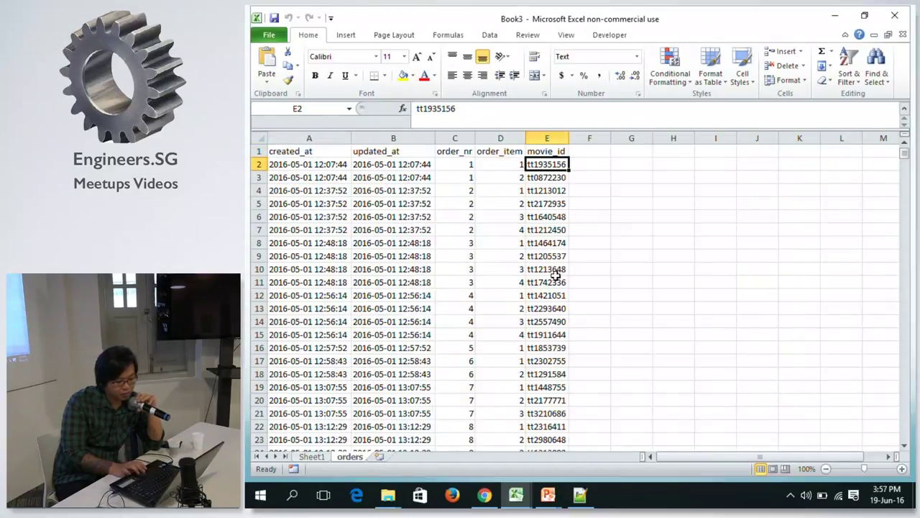
pyautogui.click(380, 457)
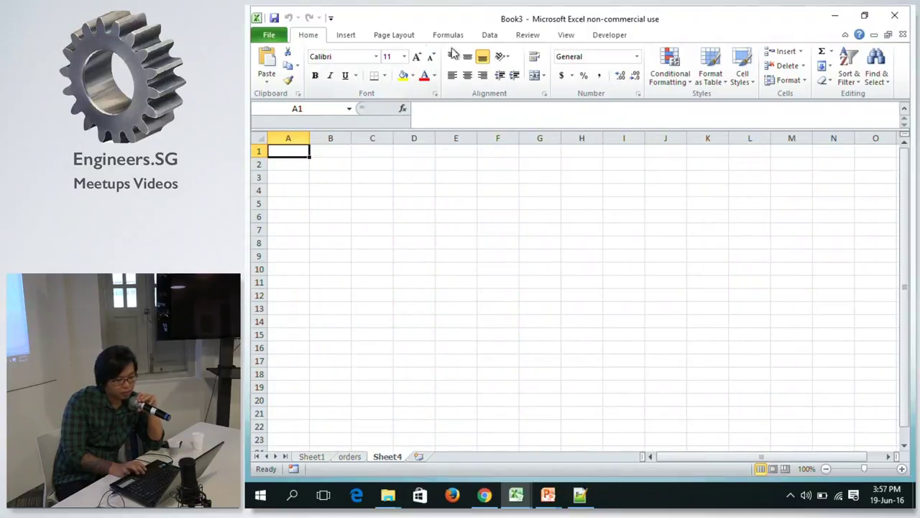
# Start importing movie_db.csv into the new sheet with Data > From Text.
pyautogui.click(491, 37)
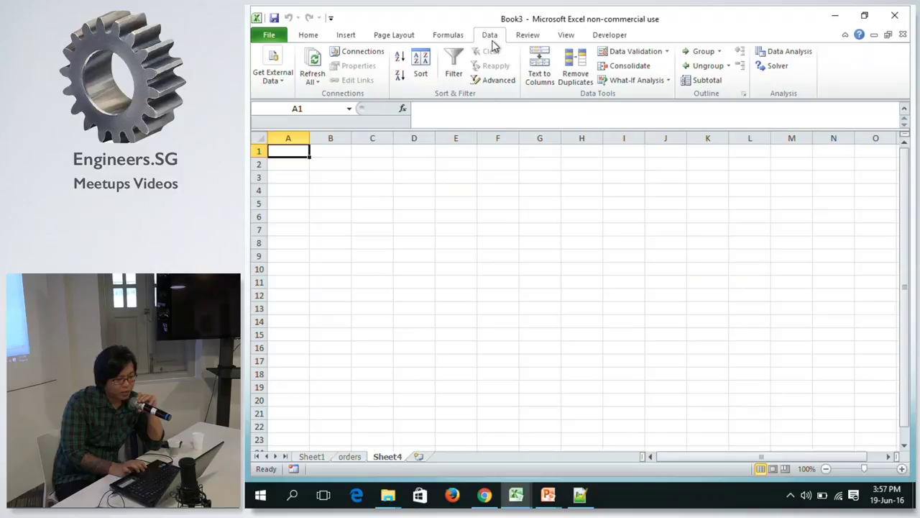
pyautogui.click(278, 74)
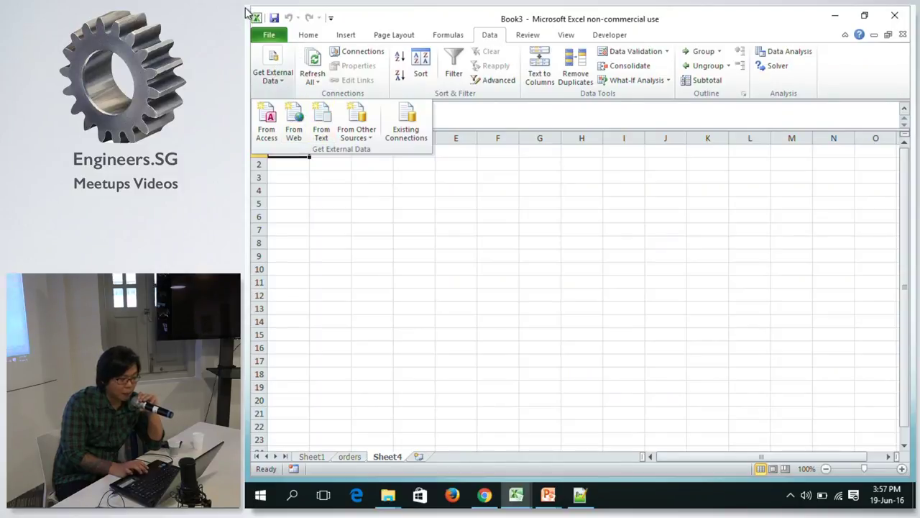
pyautogui.click(323, 127)
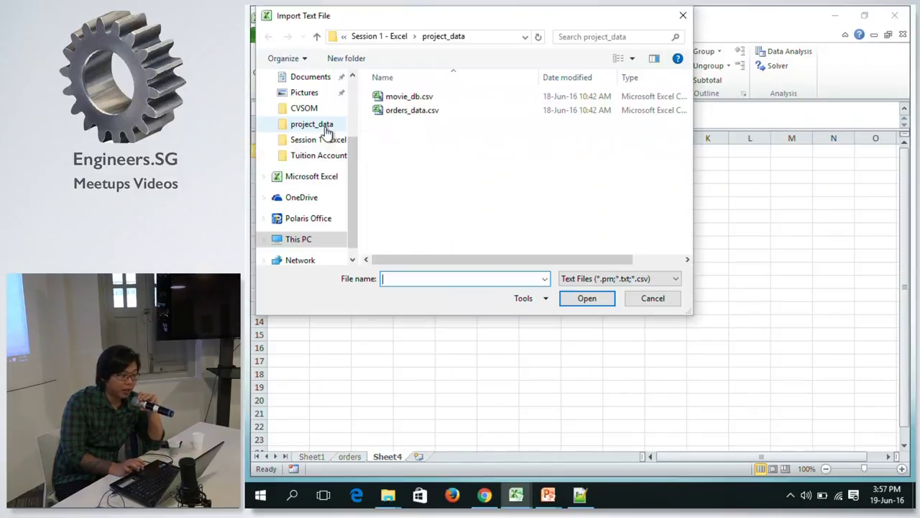
pyautogui.click(408, 97)
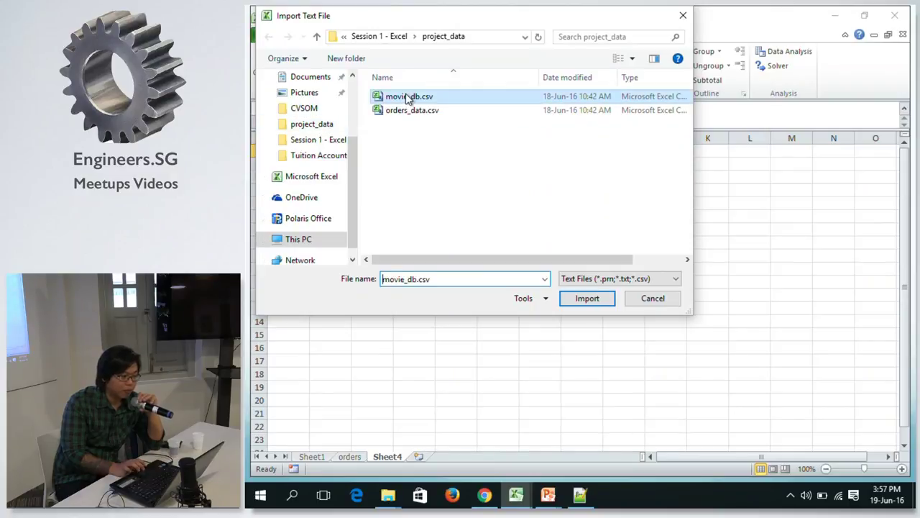
pyautogui.click(597, 298)
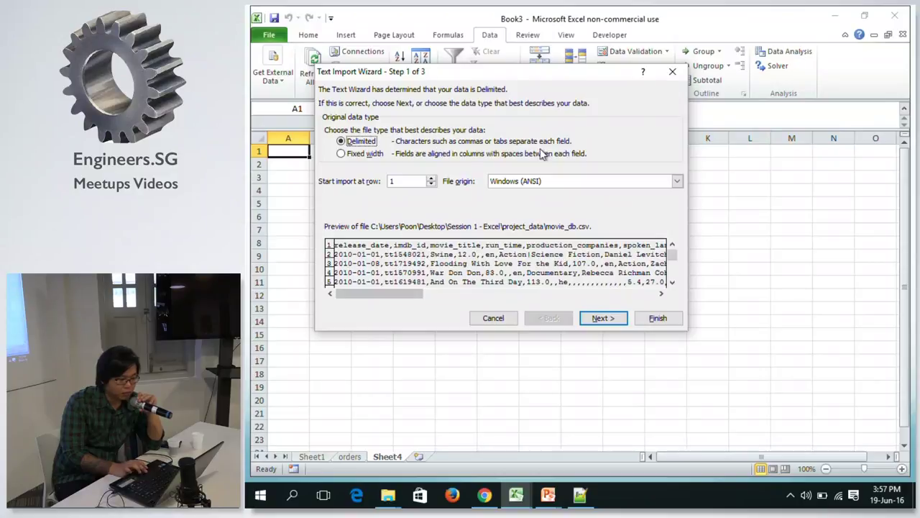
# Set the file origin to 65001 : Unicode (UTF-8) and go on to the delimiter settings.
pyautogui.click(677, 182)
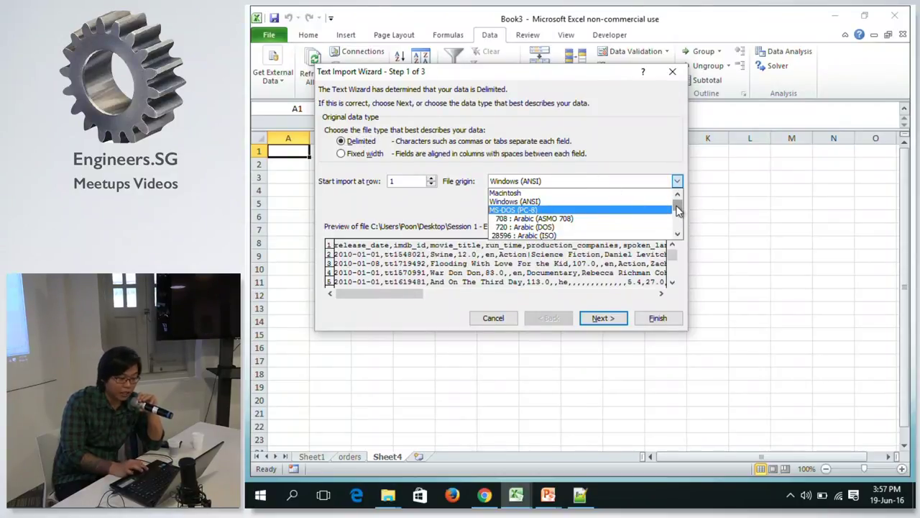
pyautogui.scroll(-10, 677, 208)
pyautogui.scroll(3, 680, 195)
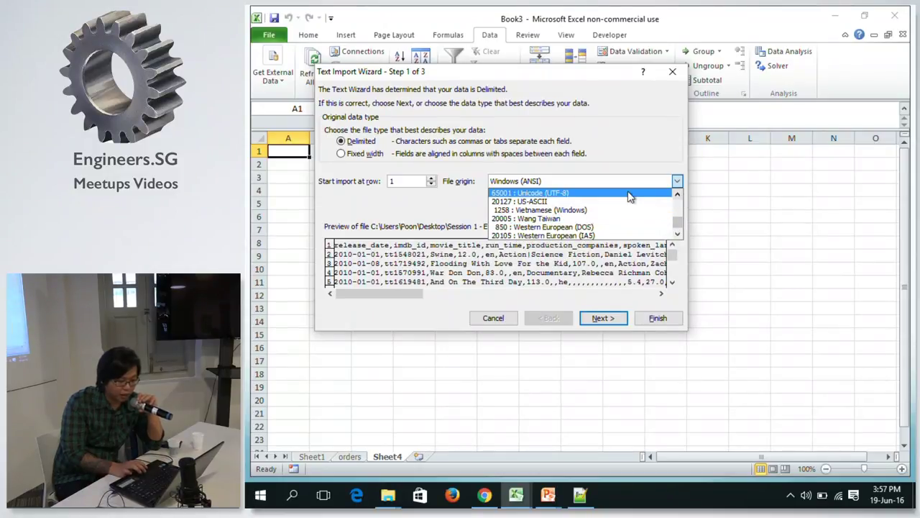
pyautogui.click(629, 194)
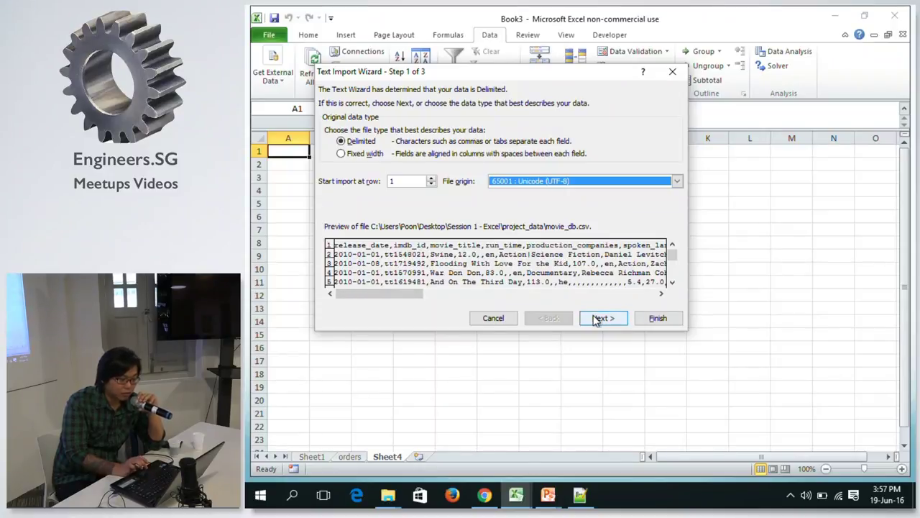
pyautogui.click(595, 320)
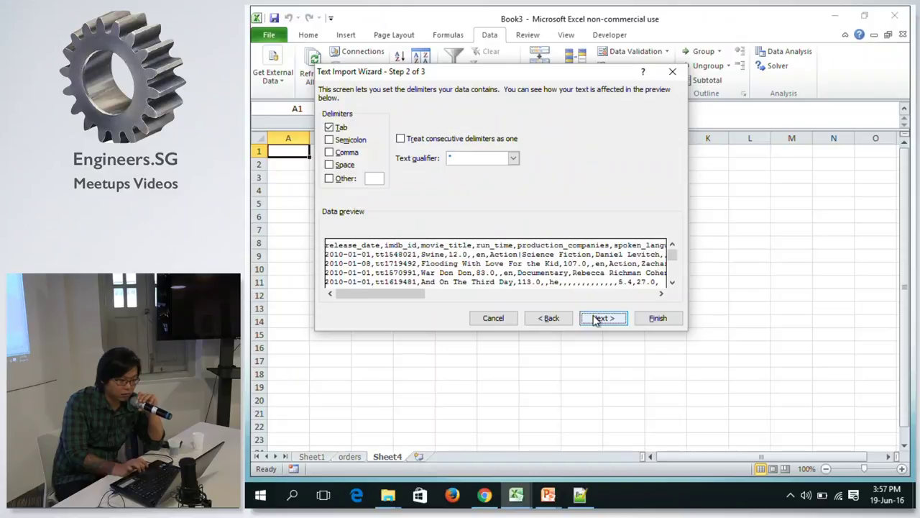
# Split the data at commas instead of tabs, then go on to the column formats.
pyautogui.click(331, 128)
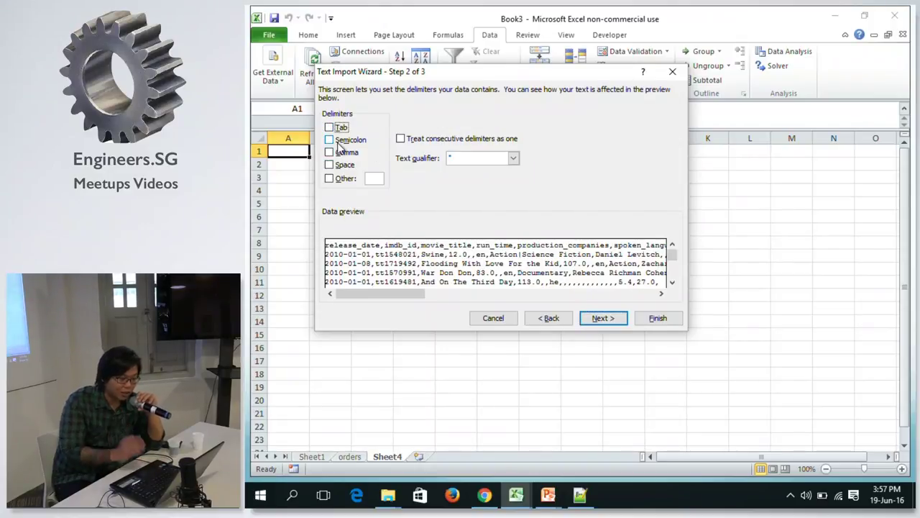
pyautogui.click(330, 153)
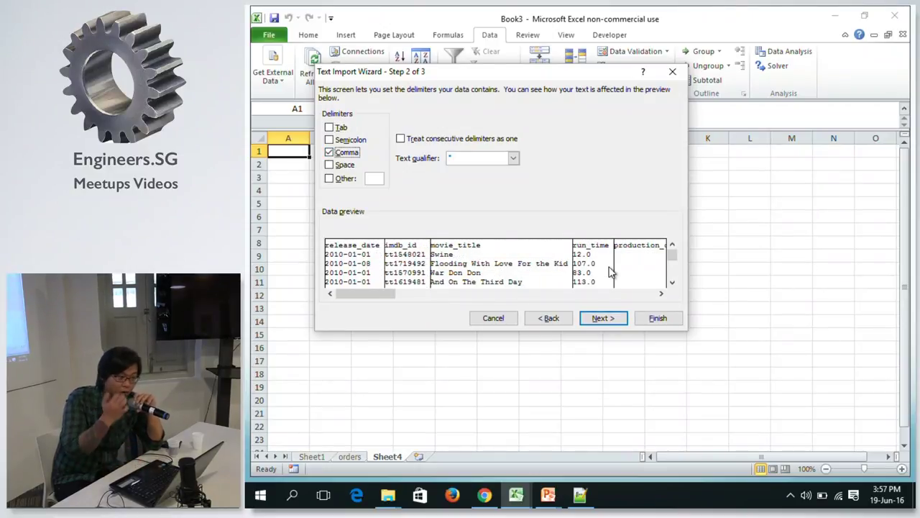
pyautogui.click(604, 319)
# Set the release_date, imdb_id, movie_title and production_companies columns to Text.
pyautogui.click(336, 129)
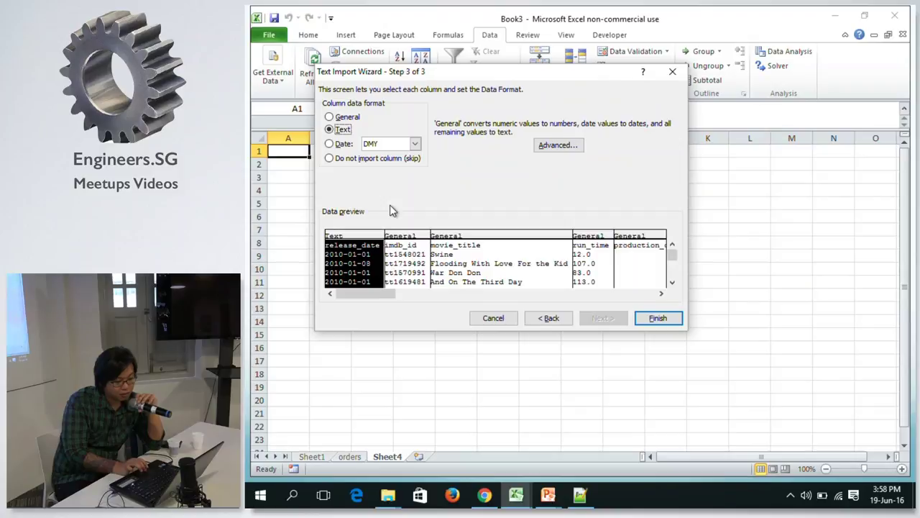
pyautogui.click(413, 268)
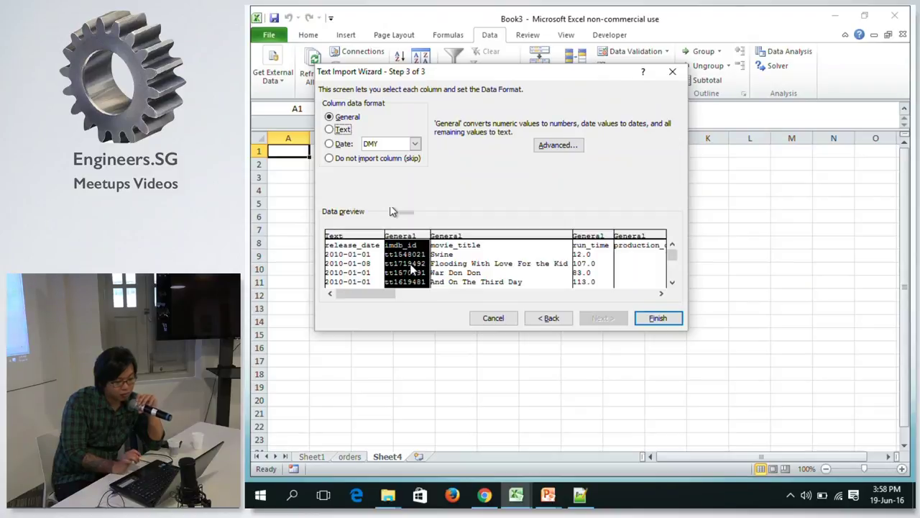
pyautogui.click(337, 130)
pyautogui.click(464, 247)
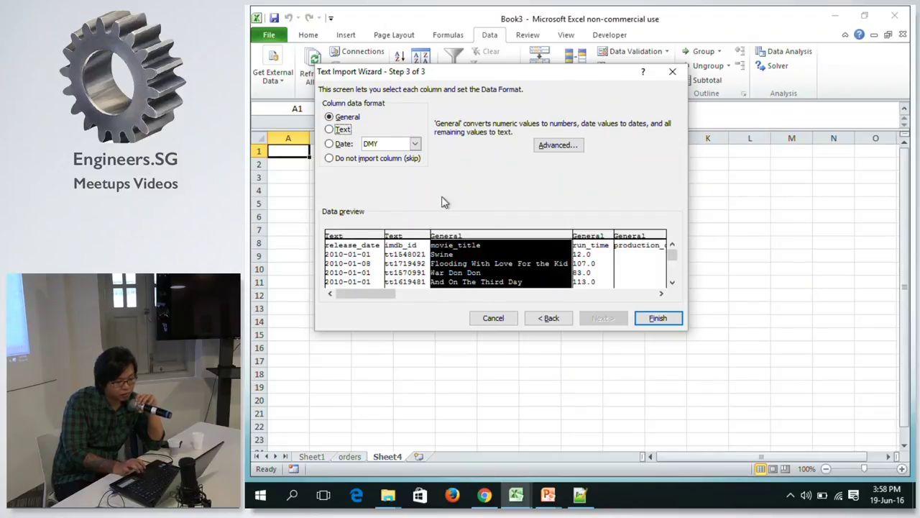
pyautogui.click(344, 130)
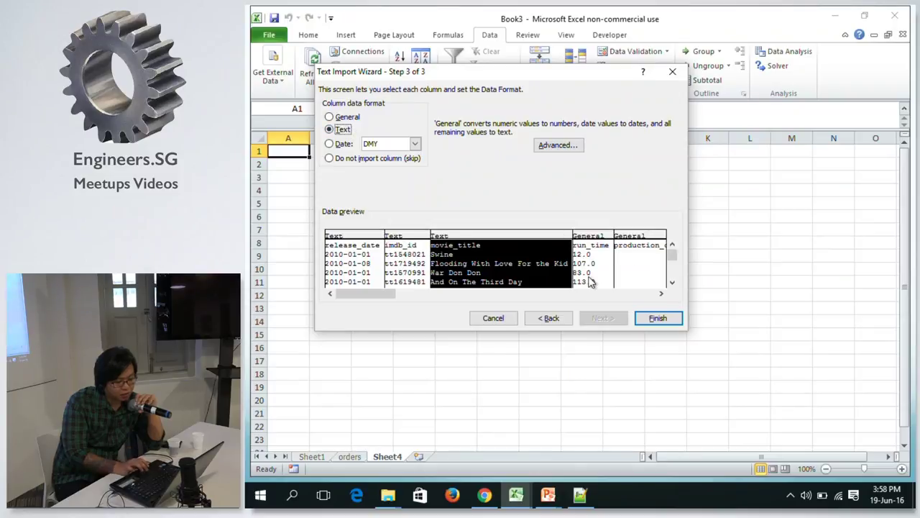
pyautogui.click(661, 294)
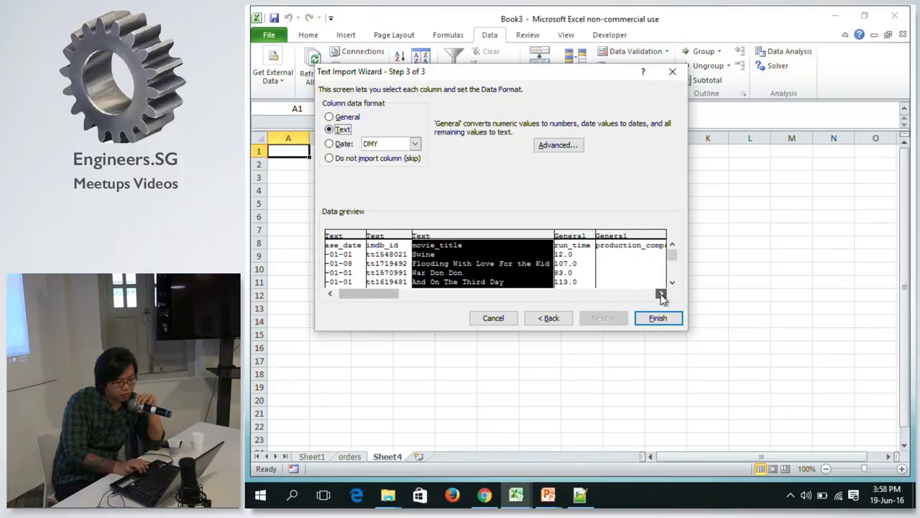
pyautogui.click(623, 269)
pyautogui.click(338, 129)
# Set the spoken_languages and directors columns to Text, scrolling through the preview.
pyautogui.click(662, 294)
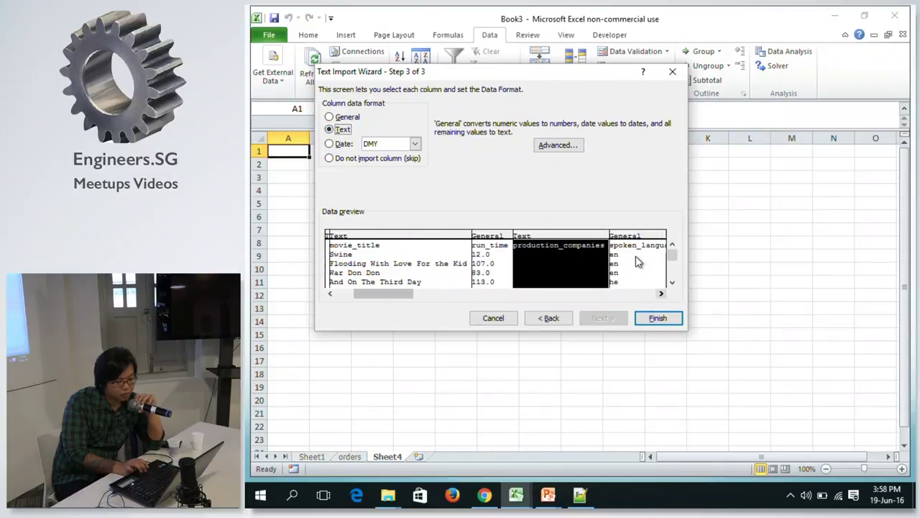
pyautogui.click(637, 263)
pyautogui.click(345, 130)
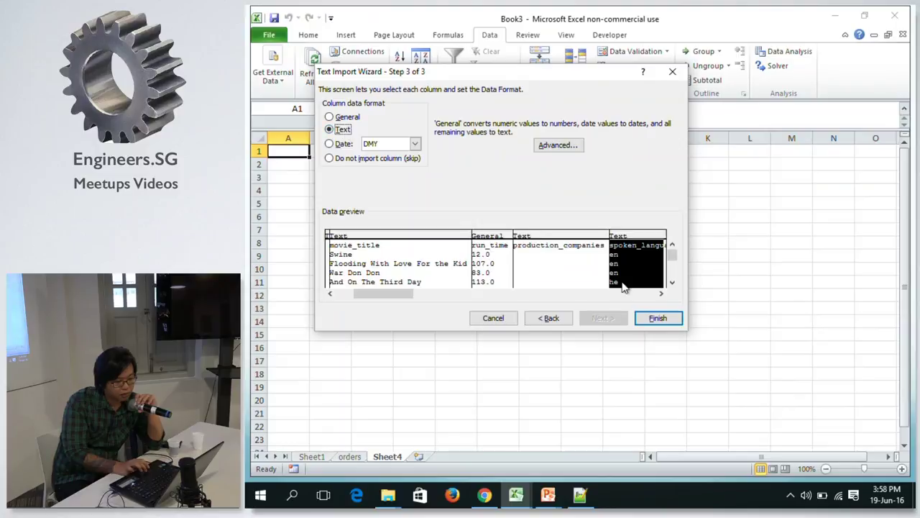
pyautogui.click(661, 295)
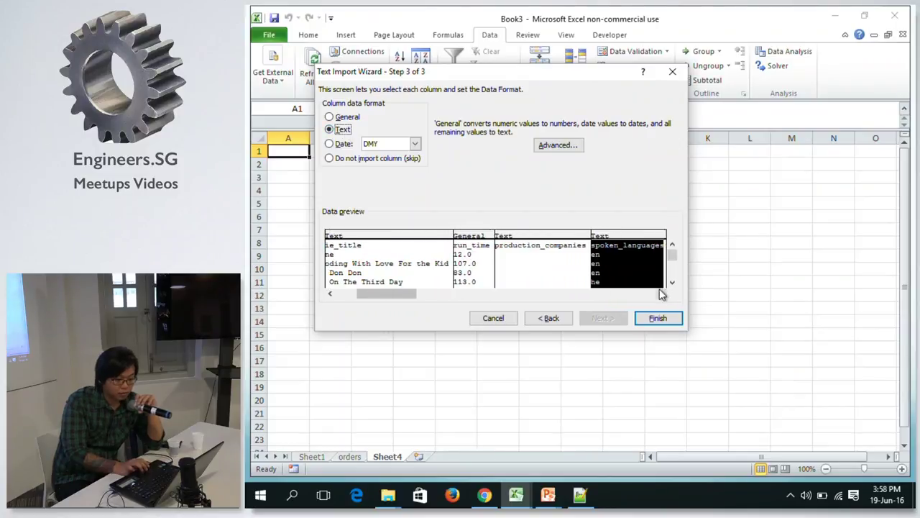
pyautogui.moveTo(661, 294); pyautogui.dragTo(662, 294)
pyautogui.click(629, 275)
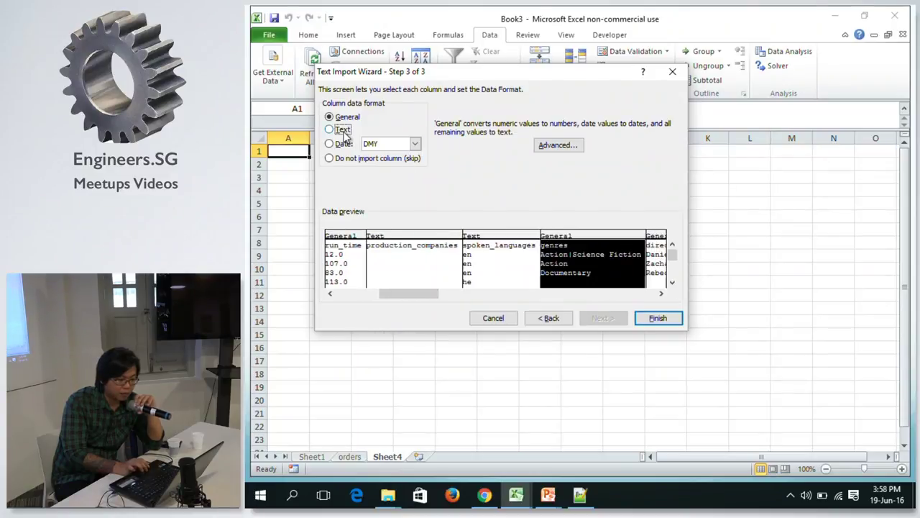
pyautogui.moveTo(661, 294); pyautogui.dragTo(662, 297)
pyautogui.click(627, 251)
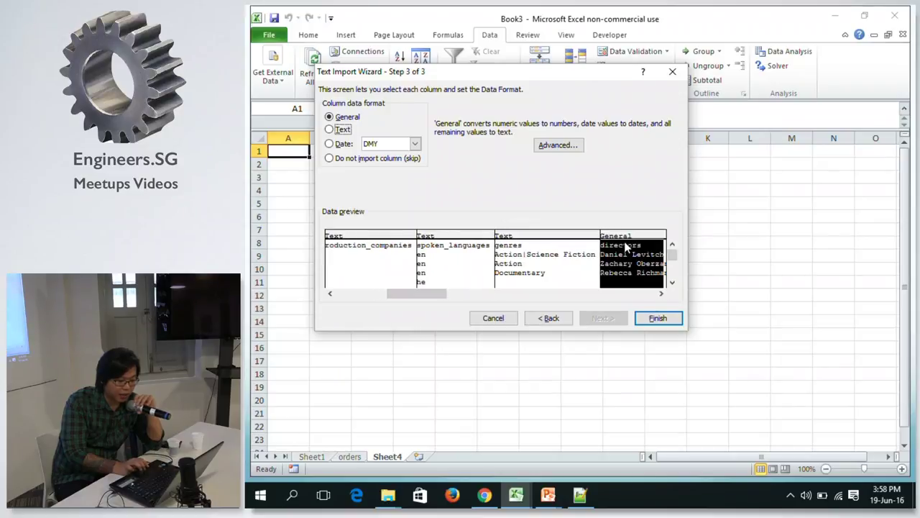
pyautogui.click(343, 129)
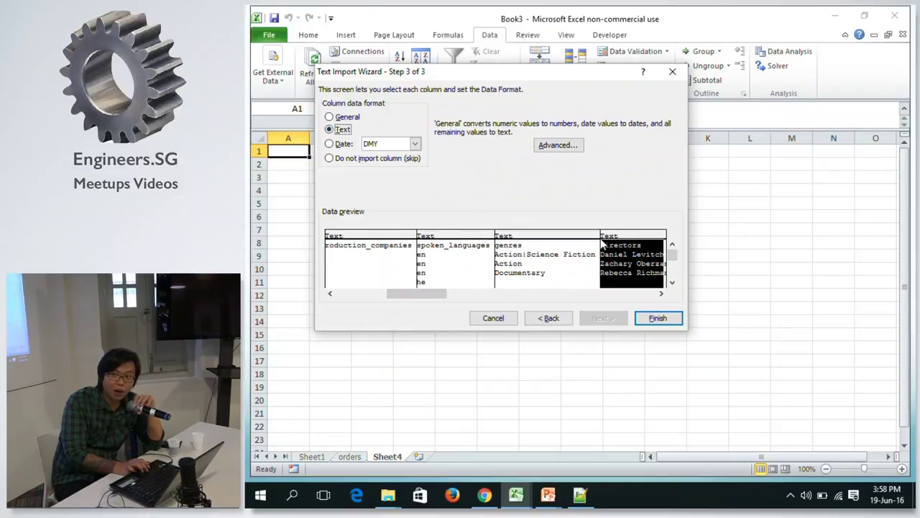
# Check the formats of the actors and directors columns, then finish the wizard.
pyautogui.click(662, 296)
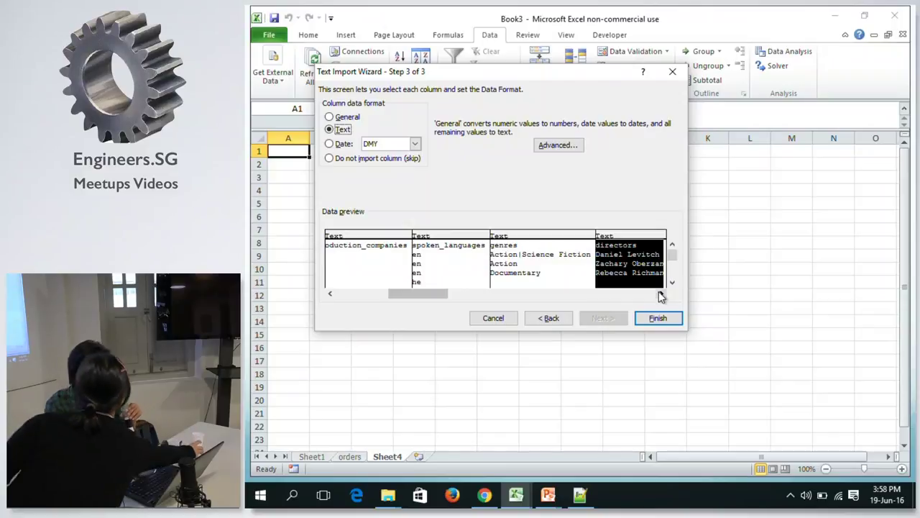
pyautogui.moveTo(662, 296); pyautogui.dragTo(662, 296)
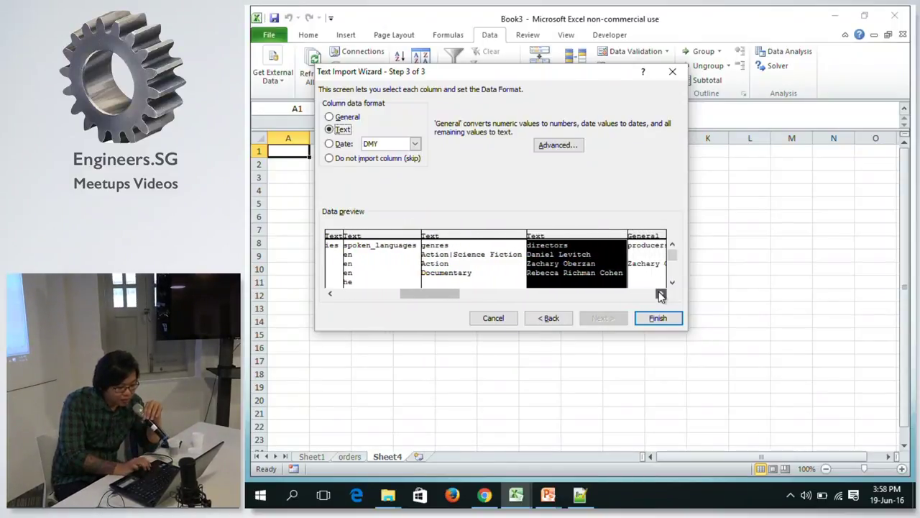
pyautogui.click(653, 284)
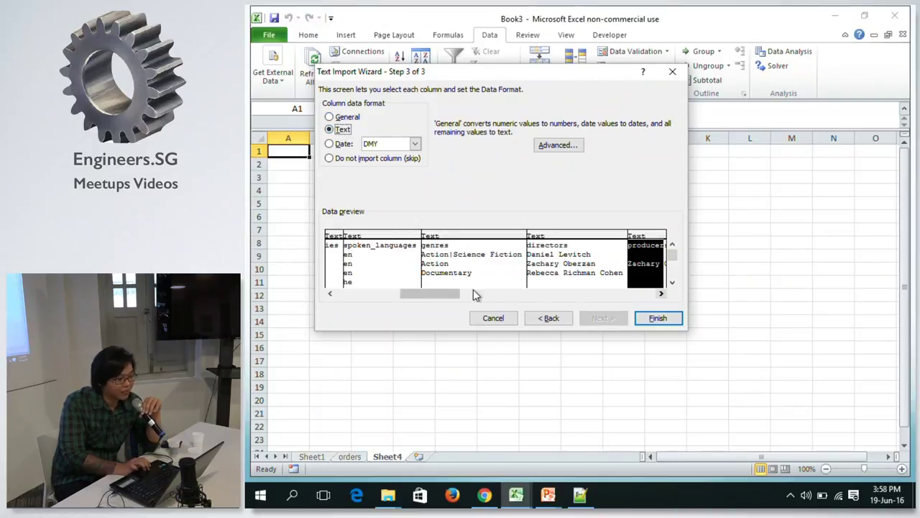
pyautogui.moveTo(443, 291); pyautogui.dragTo(462, 292)
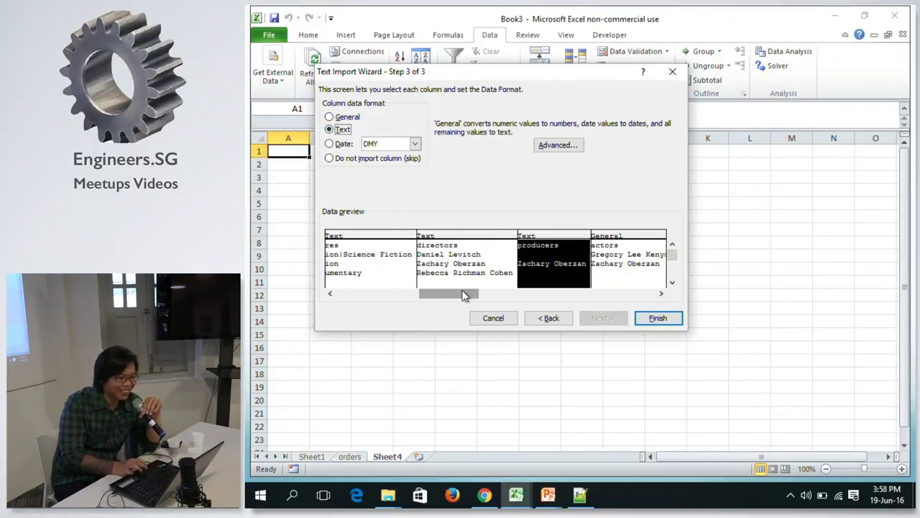
pyautogui.click(620, 252)
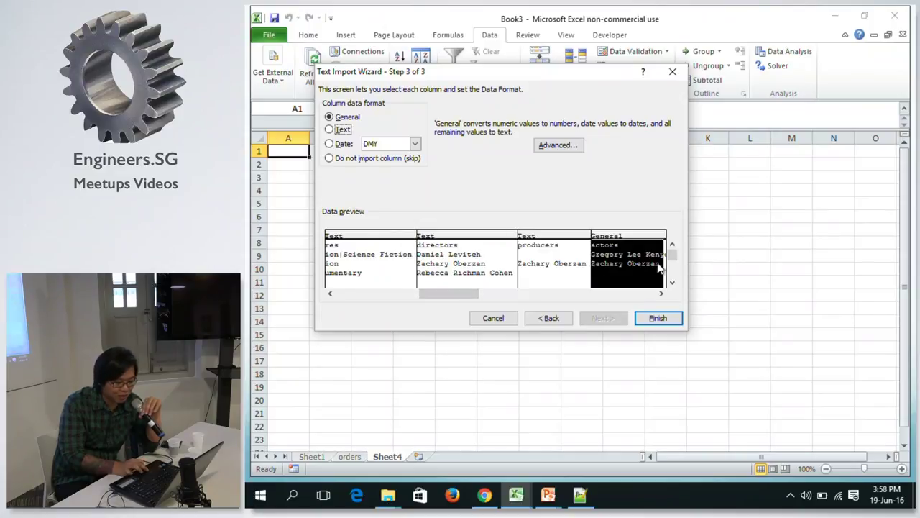
pyautogui.click(660, 293)
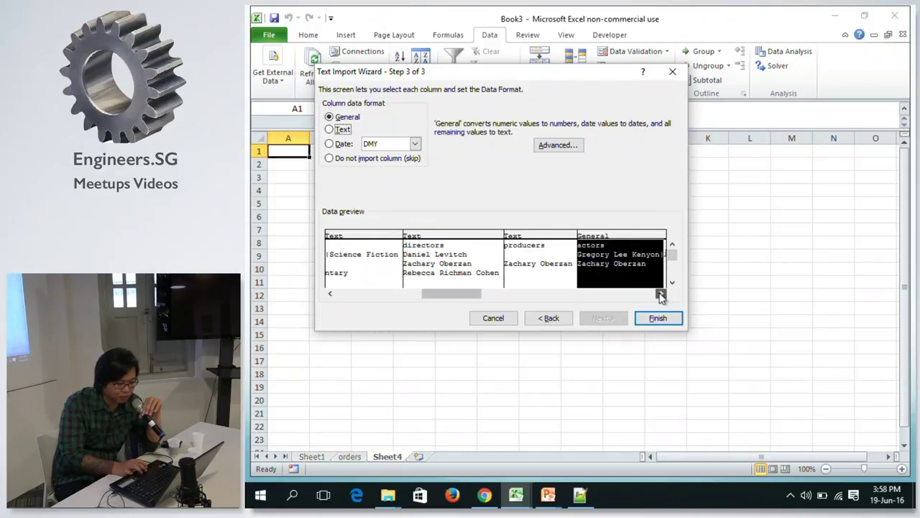
pyautogui.click(660, 294)
pyautogui.click(461, 284)
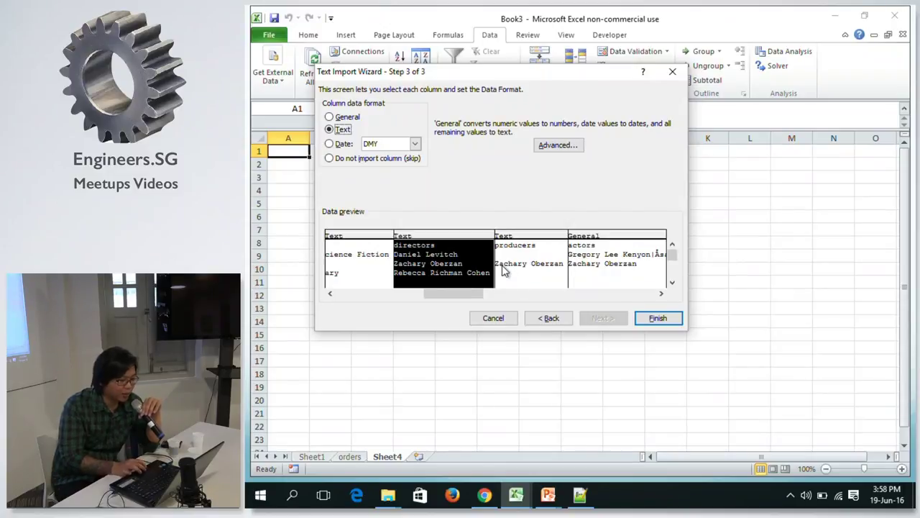
pyautogui.click(632, 252)
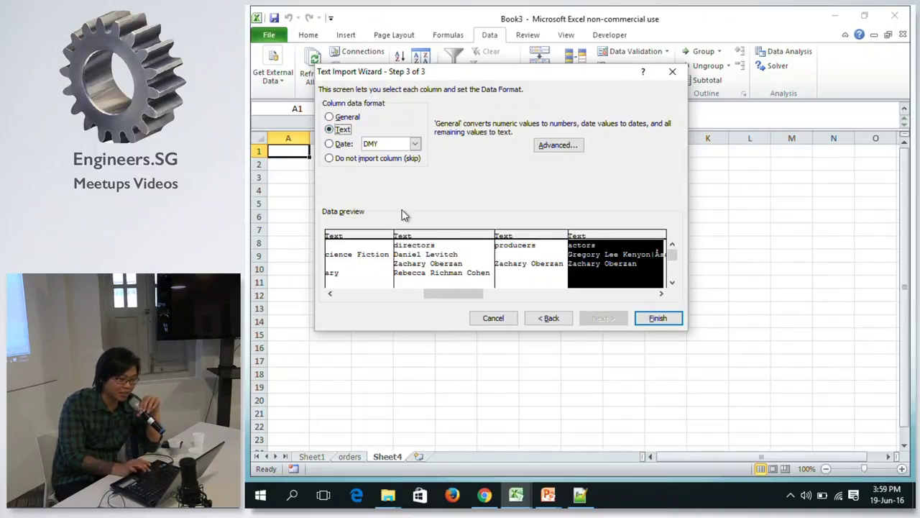
pyautogui.click(660, 294)
pyautogui.click(636, 297)
pyautogui.click(636, 297)
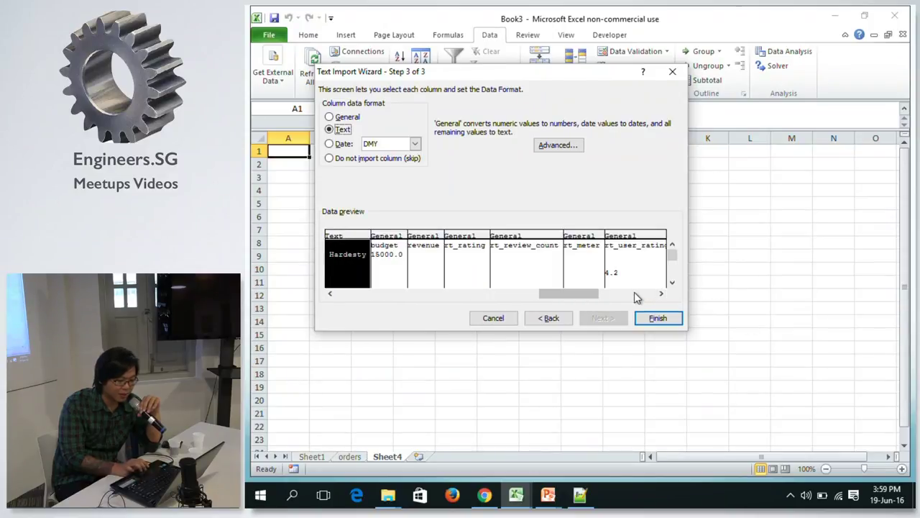
pyautogui.moveTo(584, 292); pyautogui.dragTo(350, 290)
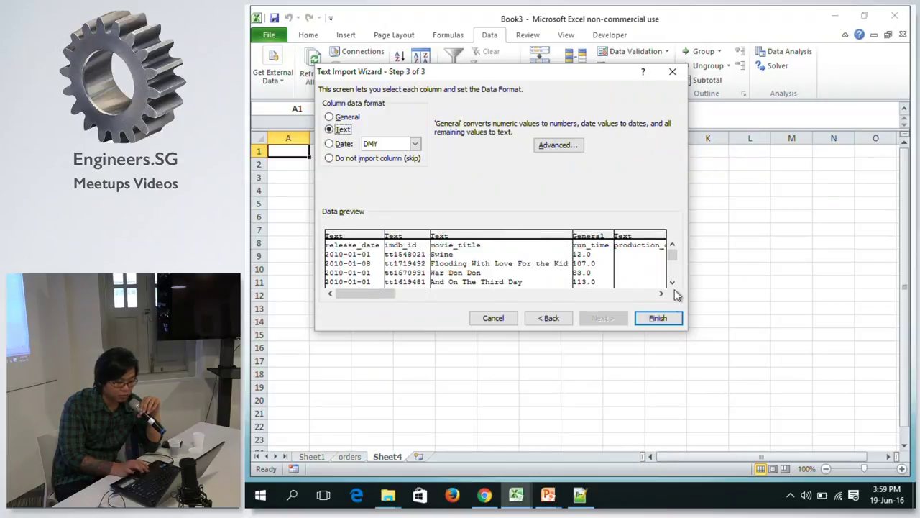
pyautogui.click(657, 318)
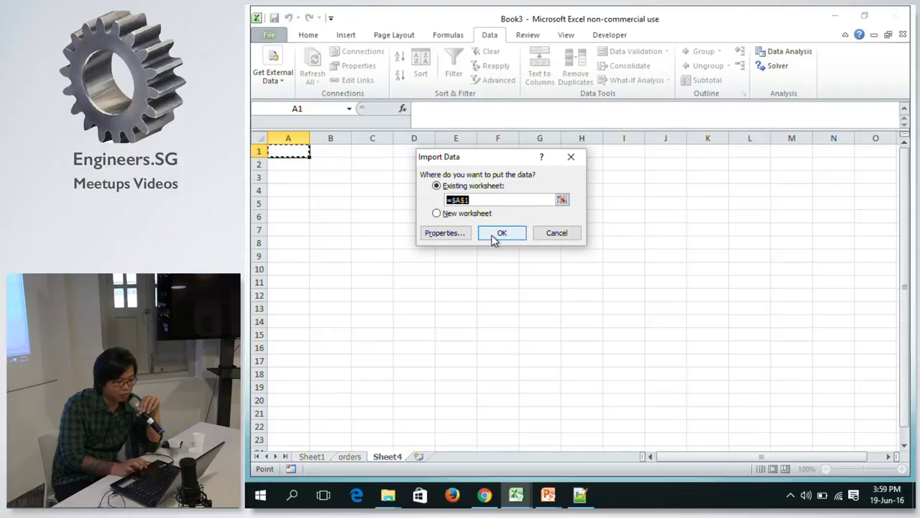
# Import the movie data into the existing Sheet4 at $A$1.
pyautogui.click(491, 233)
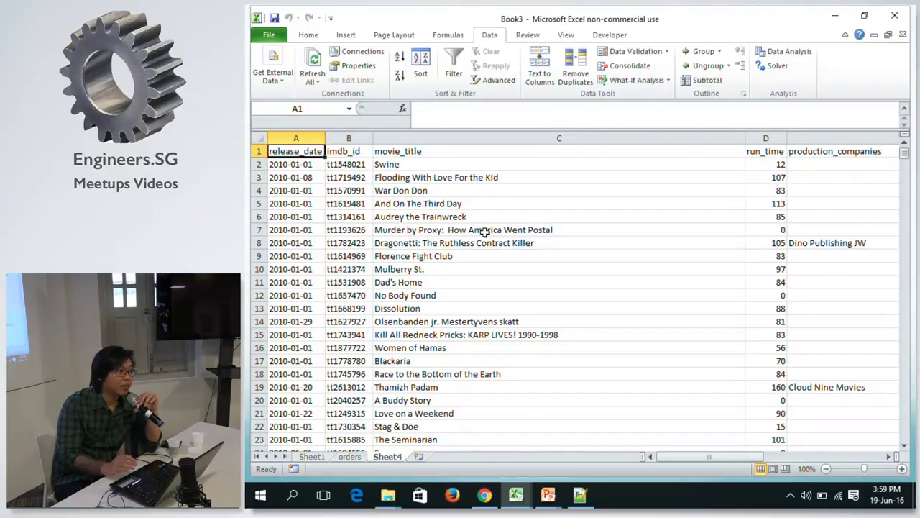
# Look through the imported column headers, then return to release_date.
pyautogui.press('Right')
pyautogui.press('Right')
pyautogui.press('Right')
pyautogui.press('Right')
pyautogui.press('Right')
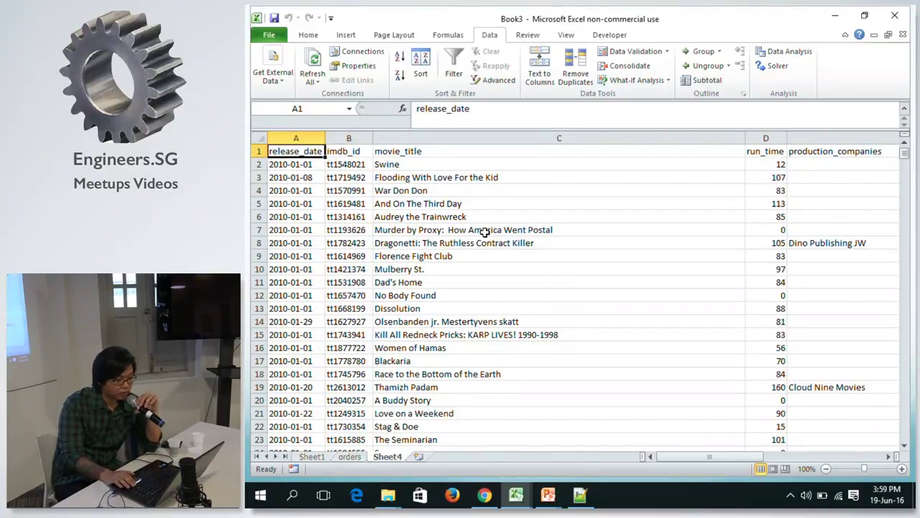
pyautogui.press('Right')
pyautogui.press('Right')
pyautogui.press('Right')
pyautogui.press('Right')
pyautogui.press('Right')
pyautogui.press('Right')
pyautogui.press('Right')
pyautogui.press('Right')
pyautogui.press('Right')
pyautogui.press('Right')
pyautogui.press('Right')
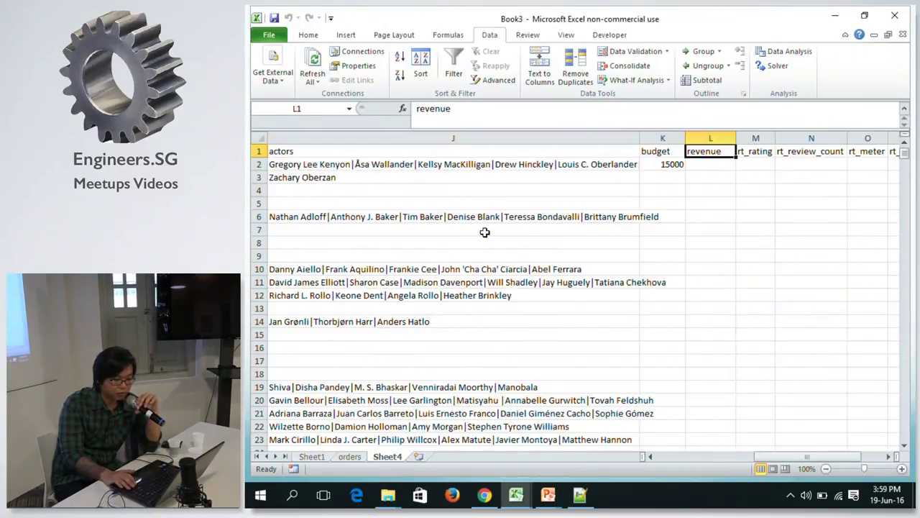
pyautogui.press('Right')
pyautogui.press('Right')
pyautogui.press('Right')
pyautogui.press('Right')
pyautogui.press('Right')
pyautogui.press('Right')
pyautogui.press('Right')
pyautogui.press('Right')
pyautogui.press('Right')
pyautogui.press('Right')
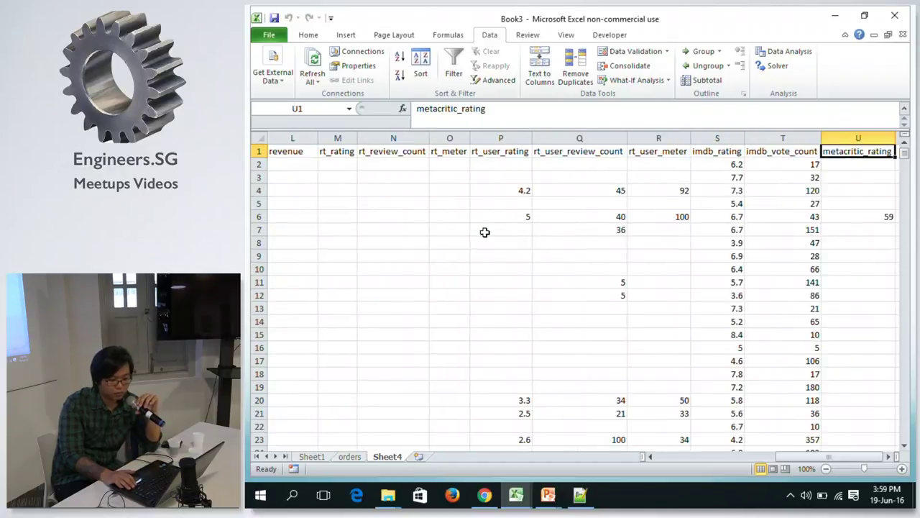
pyautogui.press('Left')
pyautogui.press('Left')
pyautogui.press('Left')
pyautogui.press('Left')
pyautogui.press('Left')
pyautogui.press('Left')
pyautogui.press('Left')
pyautogui.press('Left')
pyautogui.press('Left')
pyautogui.press('Left')
pyautogui.press('Left')
pyautogui.press('Left')
pyautogui.press('Left')
pyautogui.press('Left')
pyautogui.press('Left')
pyautogui.press('Left')
pyautogui.press('Left')
pyautogui.press('Left')
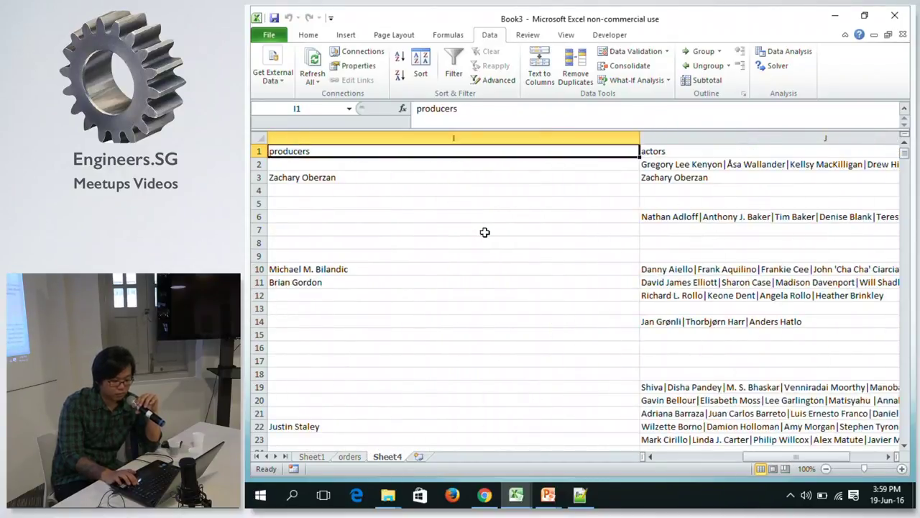
pyautogui.press('Left')
pyautogui.press('Left')
pyautogui.press('Left')
pyautogui.press('Left')
pyautogui.press('Left')
pyautogui.press('Left')
pyautogui.press('Left')
pyautogui.press('Left')
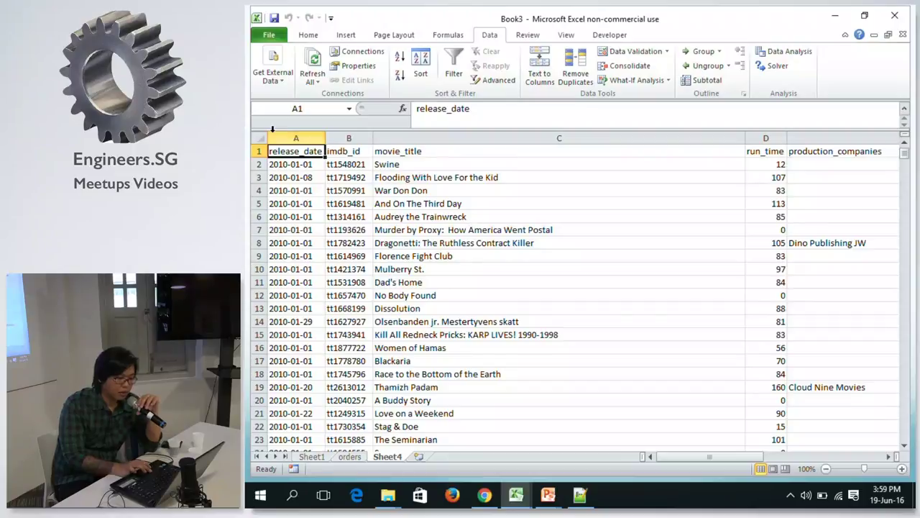
pyautogui.click(338, 151)
pyautogui.click(307, 151)
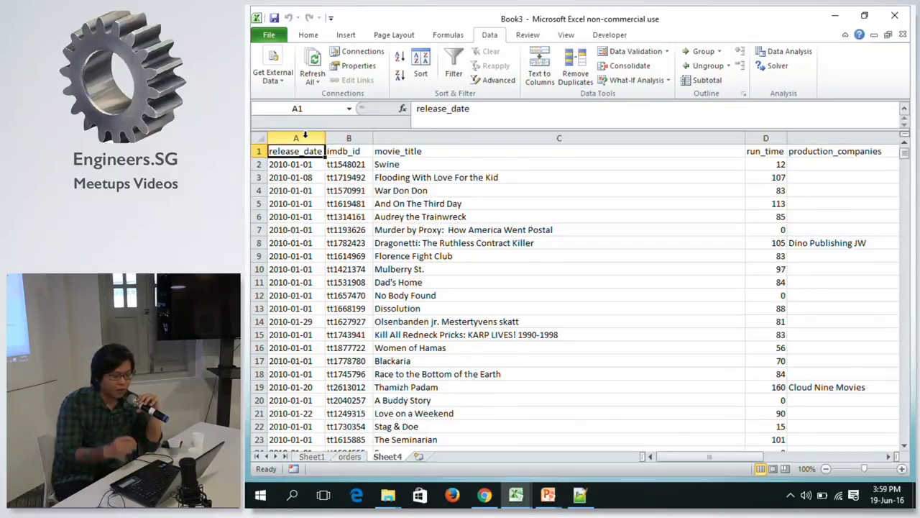
pyautogui.moveTo(702, 452); pyautogui.dragTo(701, 453)
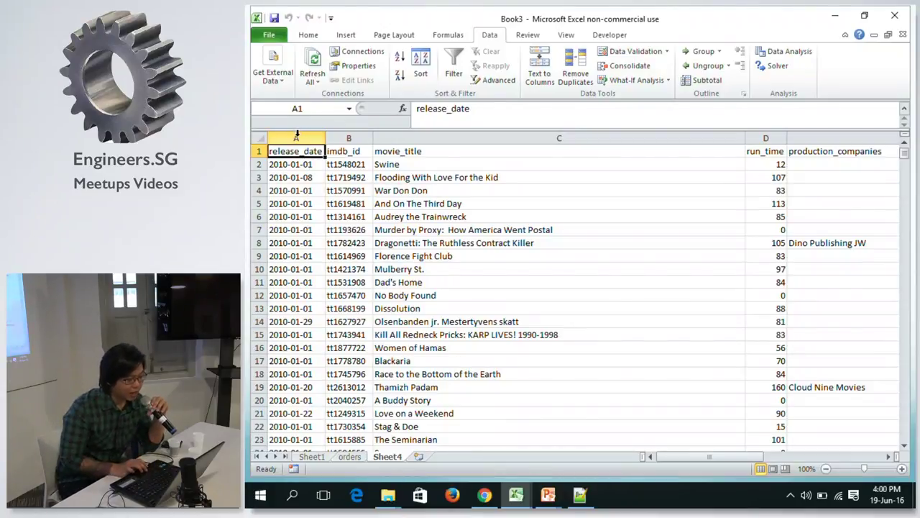
# Insert an empty column A before release_date and start a formula in A2.
pyautogui.click(297, 136)
pyautogui.rightClick(297, 136)
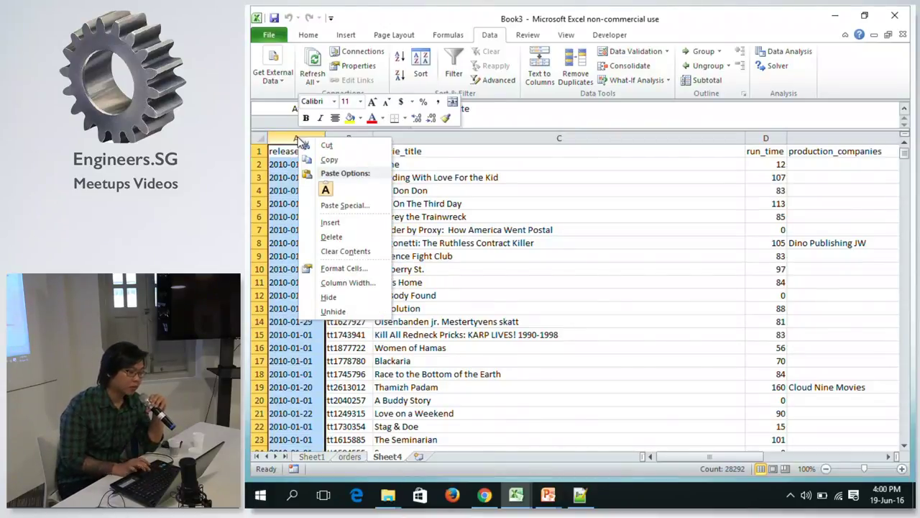
pyautogui.click(343, 226)
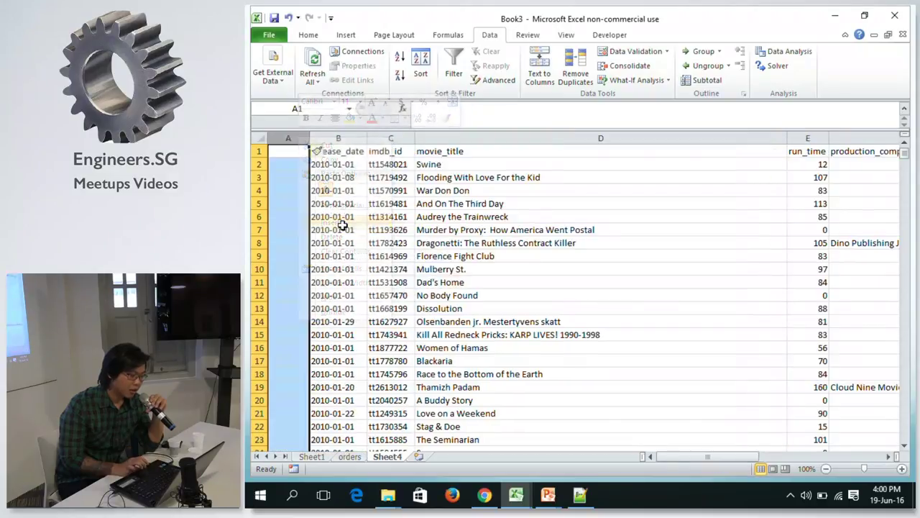
pyautogui.click(293, 164)
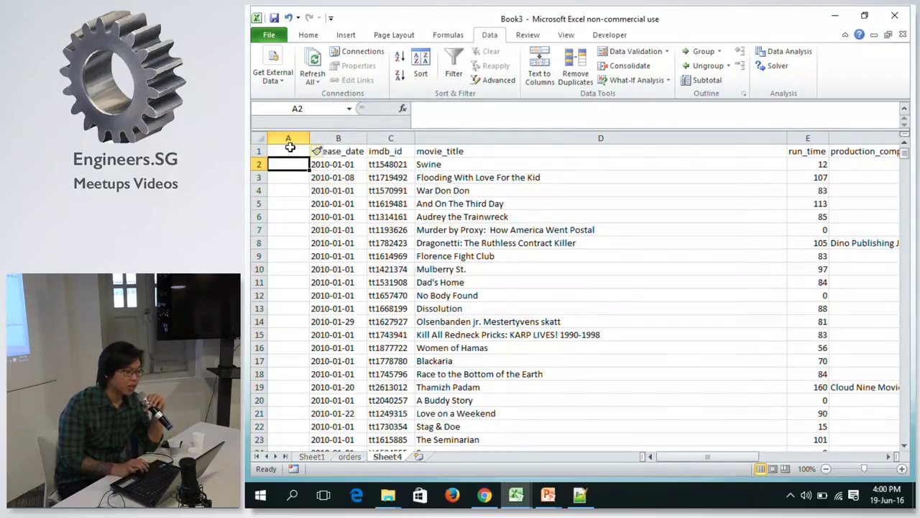
pyautogui.write('=')
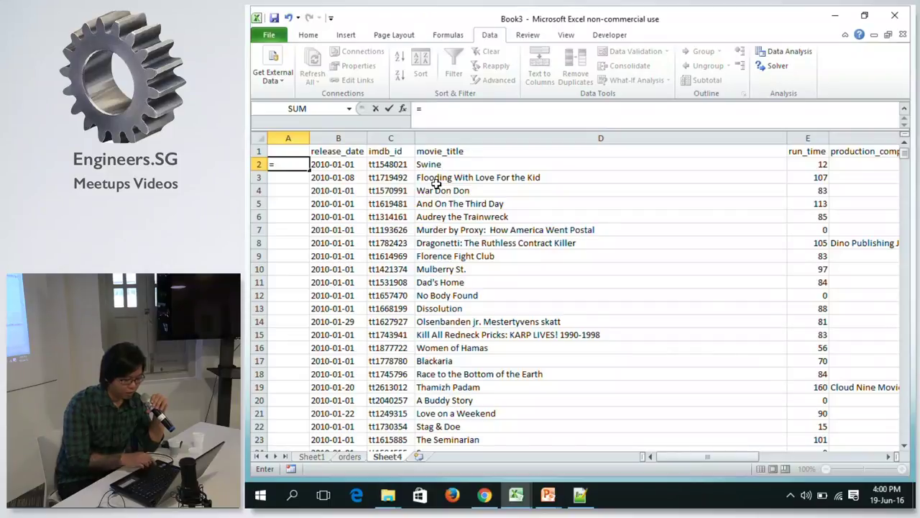
pyautogui.write('da')
# Enter =DATEVALUE(B2) in A2 using autocomplete.
pyautogui.press('Down')
pyautogui.press('Down')
pyautogui.press('Down')
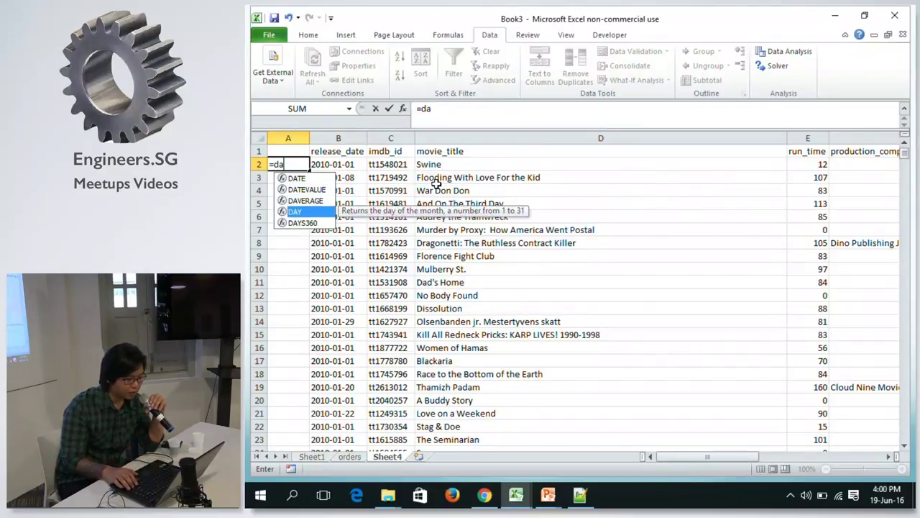
pyautogui.press('Up')
pyautogui.press('Up')
pyautogui.press('Up')
pyautogui.press('Down')
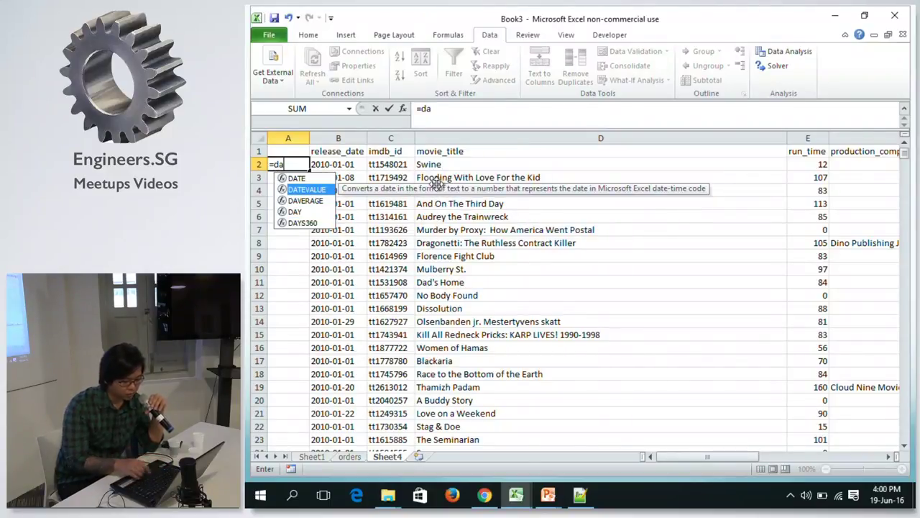
pyautogui.press('Tab')
pyautogui.click(343, 167)
pyautogui.write(')')
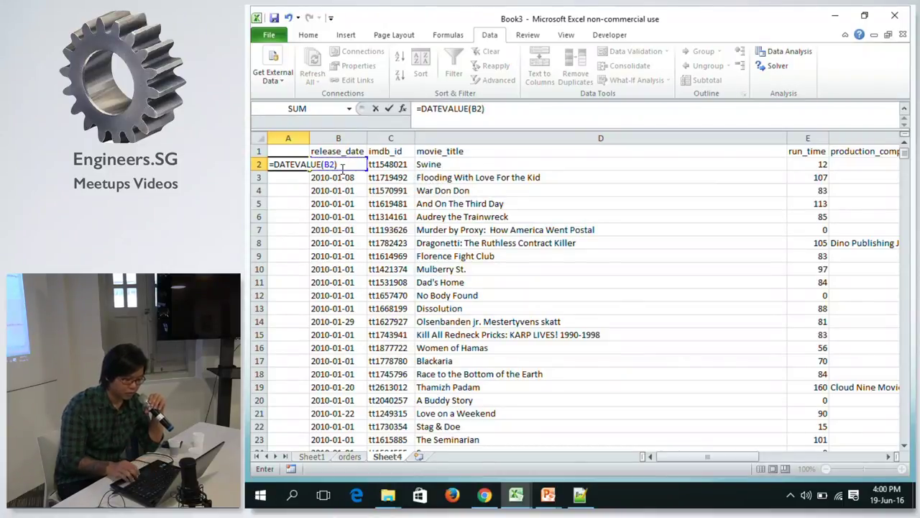
# Wrap it in TEXT with format "yyyy-mm" so A2 shows 2010-01.
pyautogui.click(421, 109)
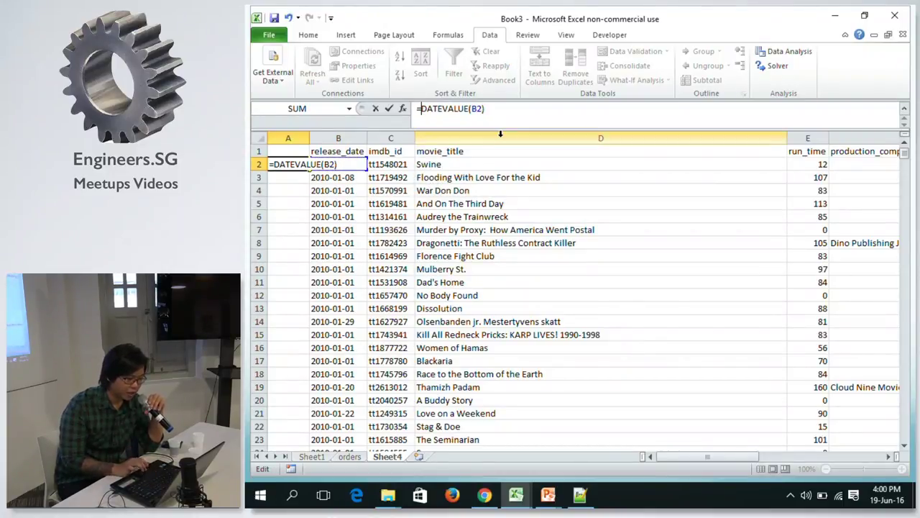
pyautogui.write('Te')
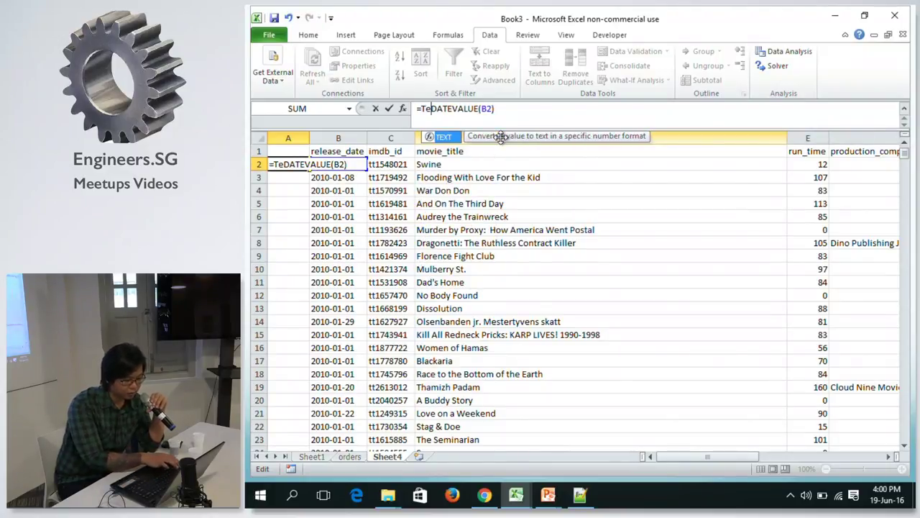
pyautogui.press('Tab')
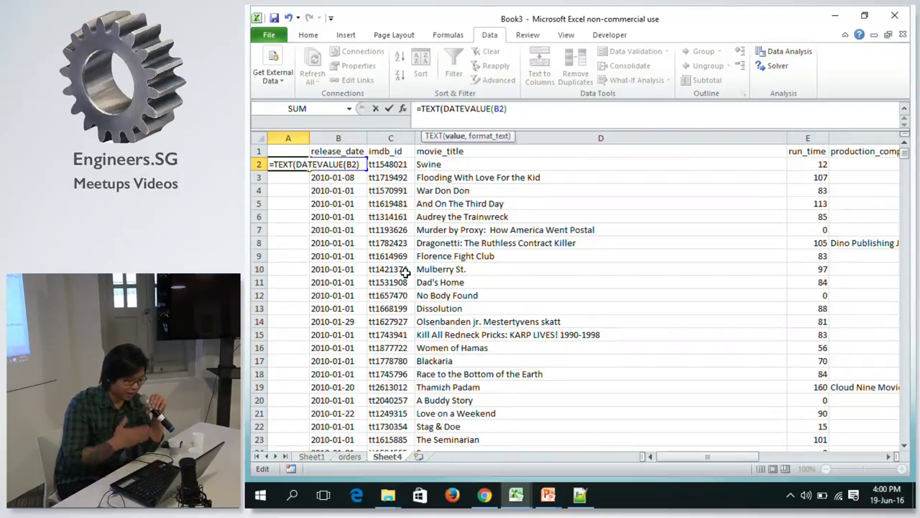
pyautogui.write(', "YYYY')
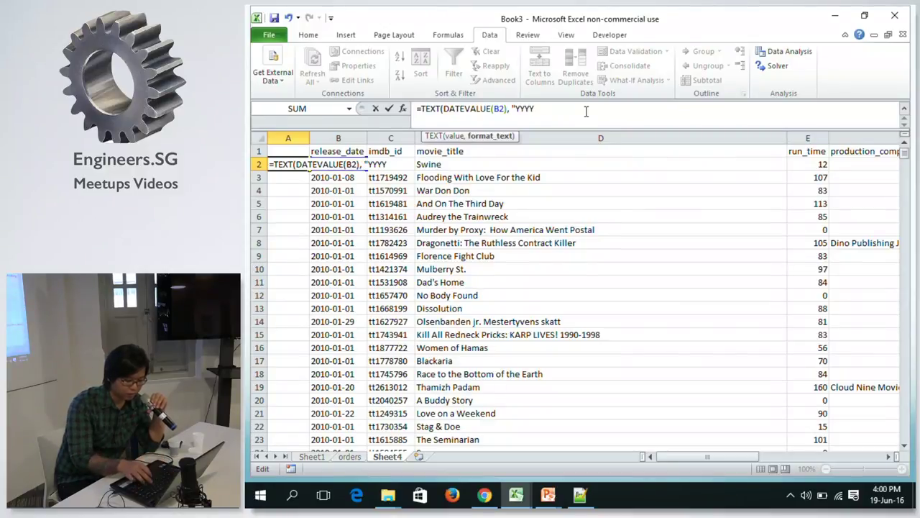
pyautogui.press('BackSpace')
pyautogui.press('BackSpace')
pyautogui.press('BackSpace')
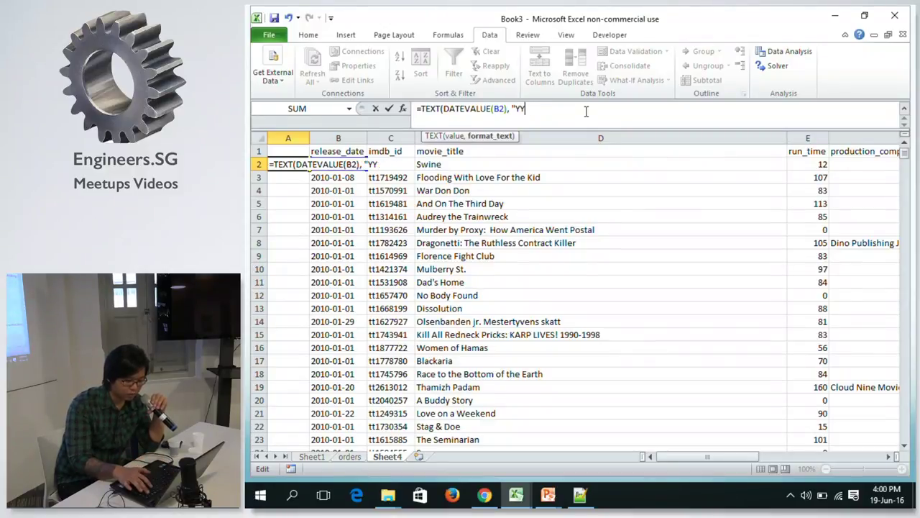
pyautogui.write('yyyy-mm")')
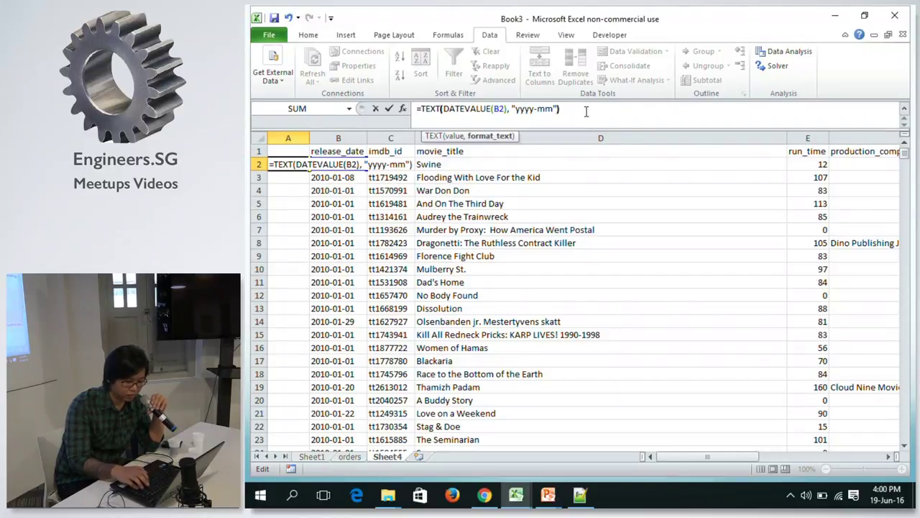
pyautogui.press('Return')
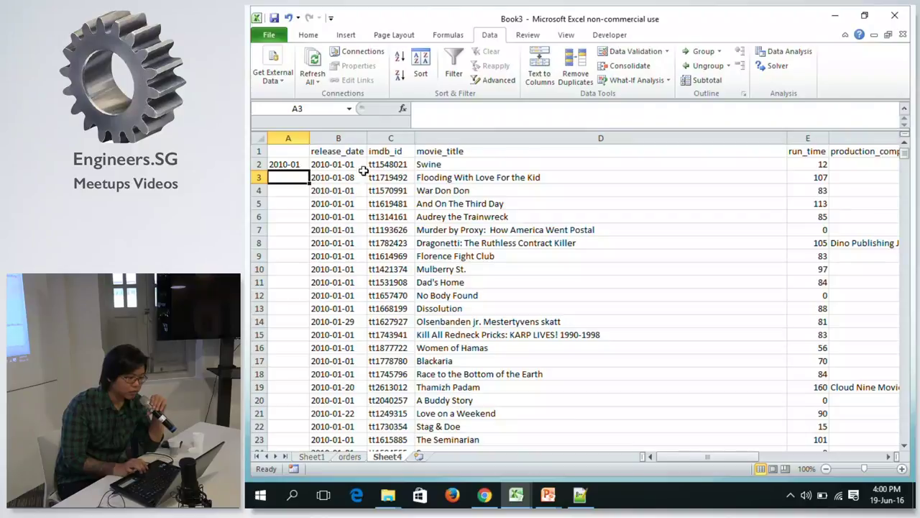
pyautogui.click(290, 162)
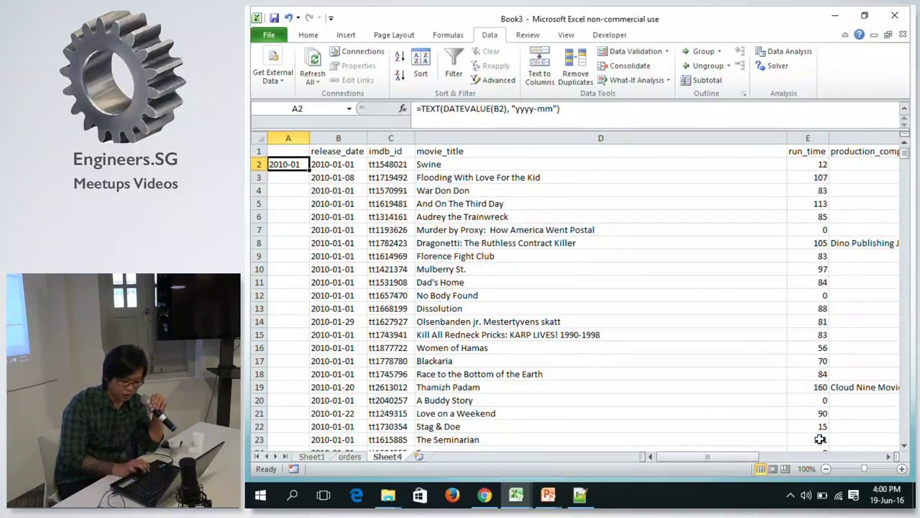
# Zoom Sheet4 to 160% and review A2's TEXT formula showing 2010-01.
pyautogui.click(902, 468)
pyautogui.click(902, 468)
pyautogui.click(902, 469)
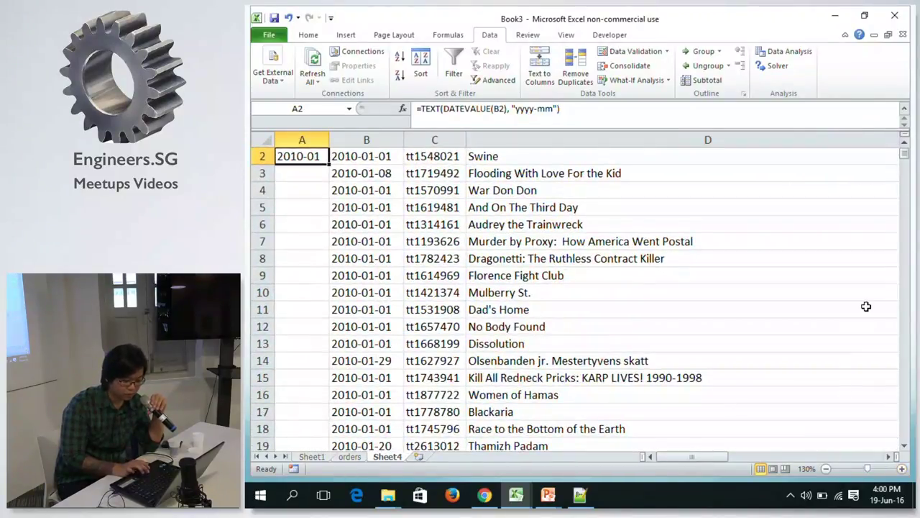
pyautogui.click(905, 144)
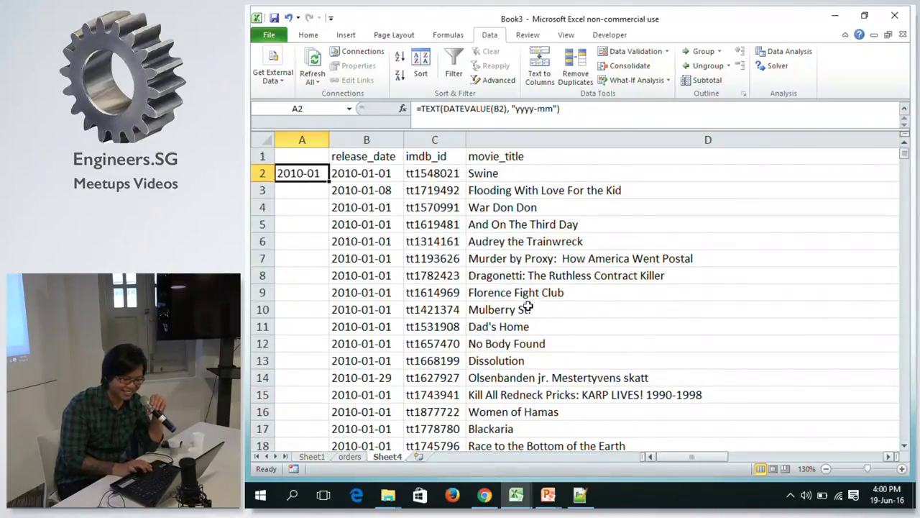
pyautogui.doubleClick(307, 175)
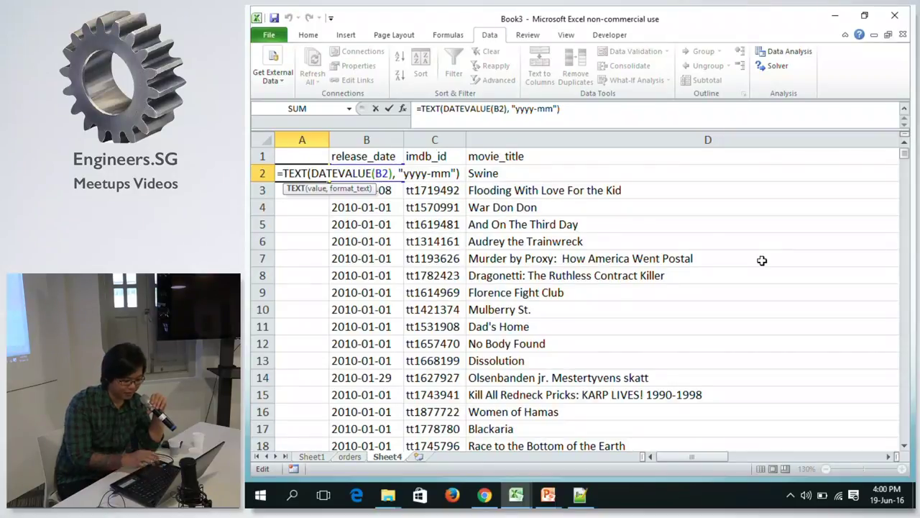
pyautogui.press('Escape')
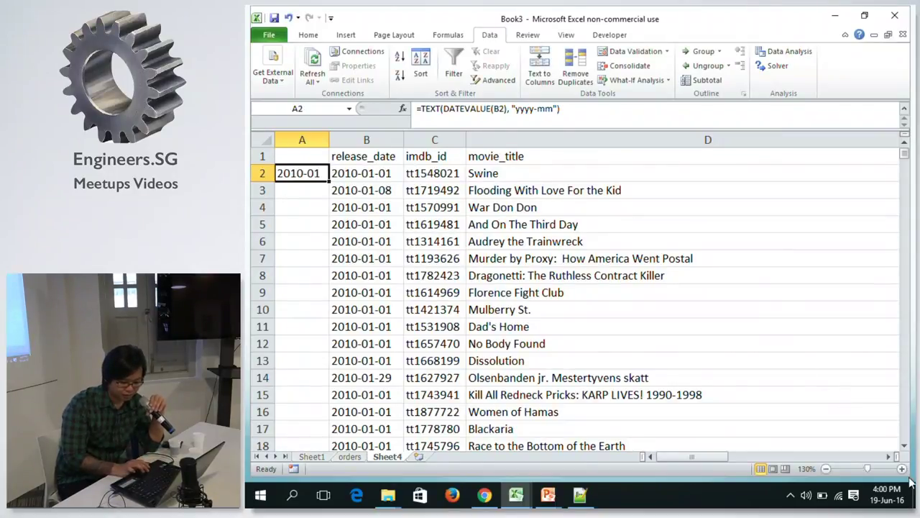
pyautogui.click(903, 469)
pyautogui.click(902, 469)
pyautogui.click(902, 469)
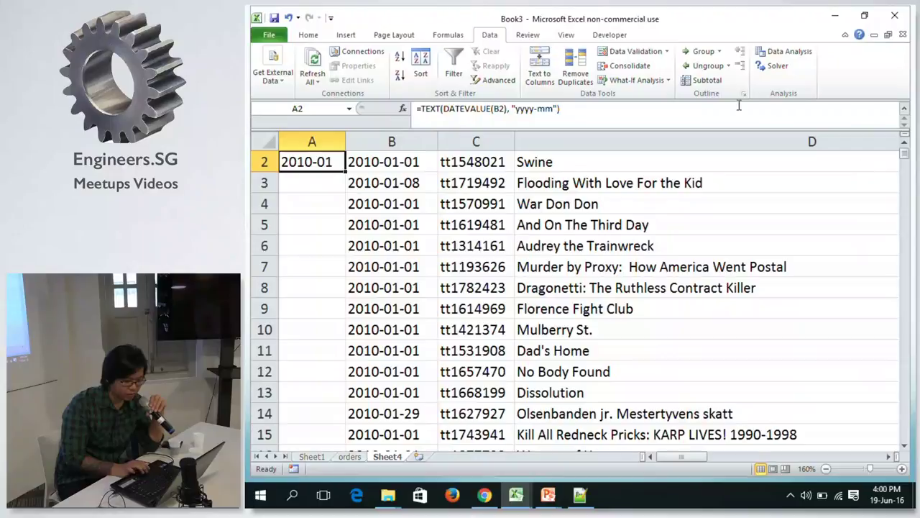
pyautogui.doubleClick(322, 163)
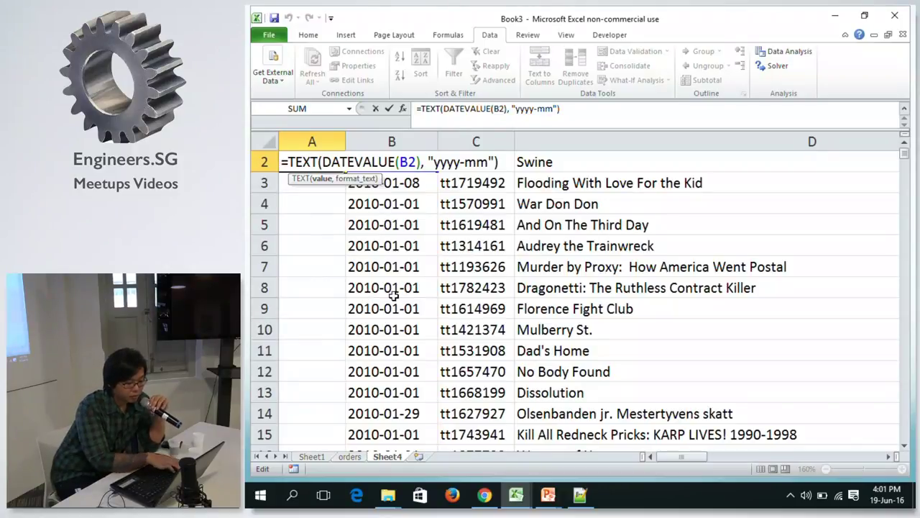
pyautogui.hotkey('ctrl', 'Return')
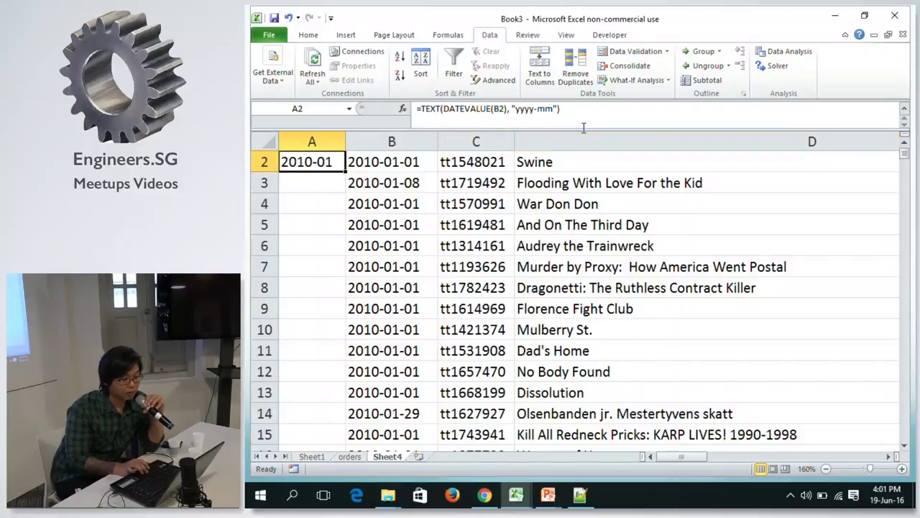
pyautogui.click(444, 108)
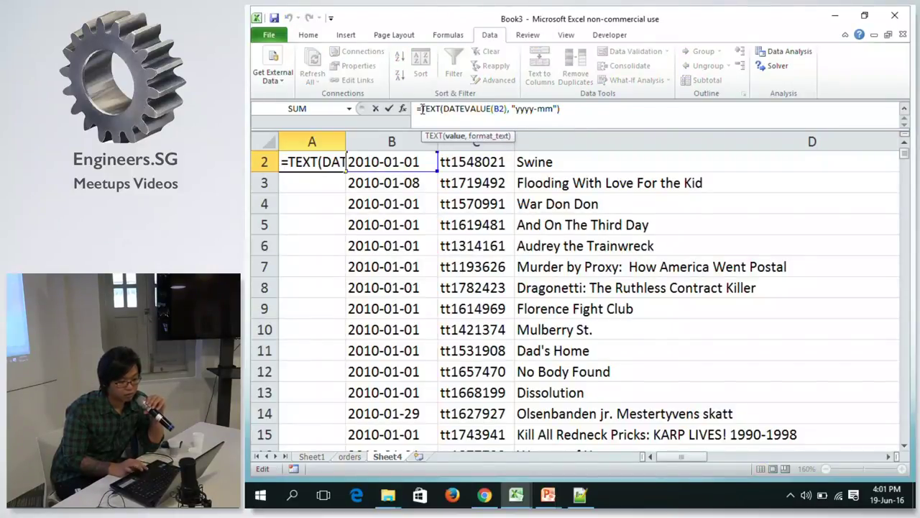
# Remove the TEXT wrapper so A2 holds just =DATEVALUE(B2).
pyautogui.moveTo(422, 108); pyautogui.dragTo(576, 110)
pyautogui.press('BackSpace')
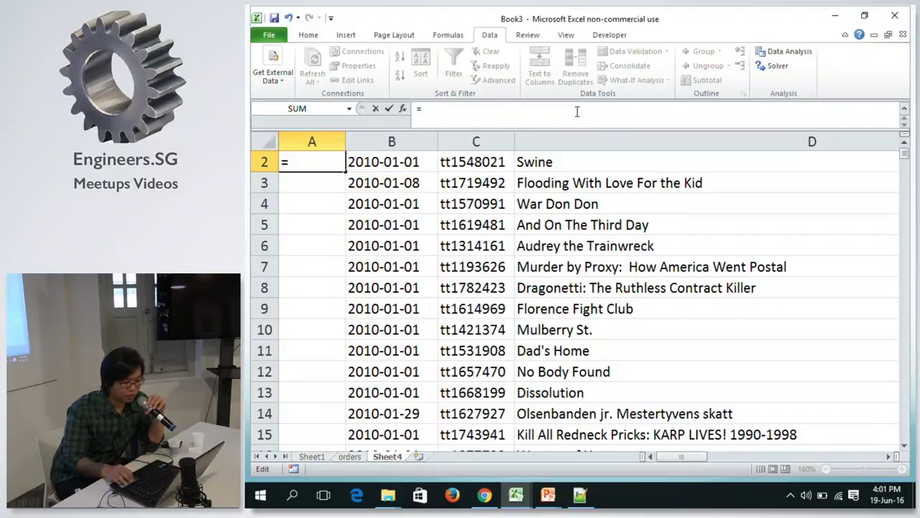
pyautogui.hotkey('ctrl', 'z')
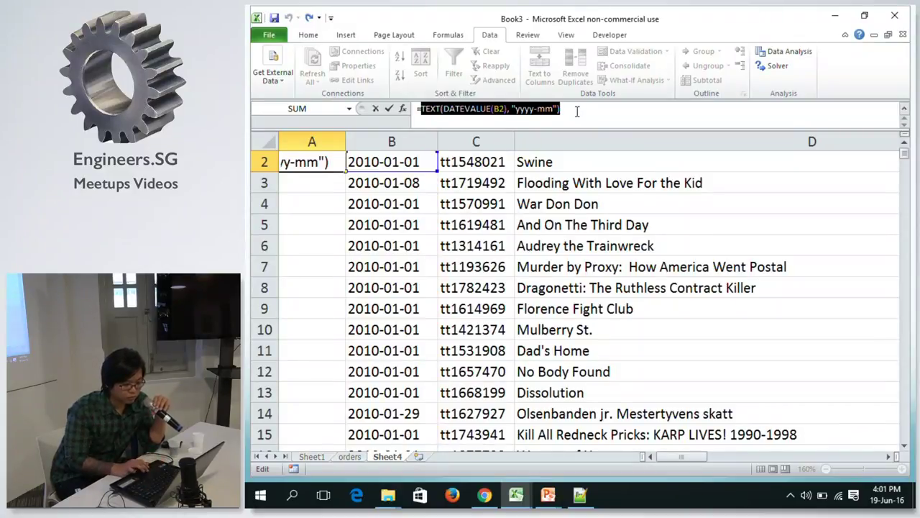
pyautogui.click(446, 108)
pyautogui.press('BackSpace')
pyautogui.press('BackSpace')
pyautogui.press('BackSpace')
pyautogui.press('BackSpace')
pyautogui.press('BackSpace')
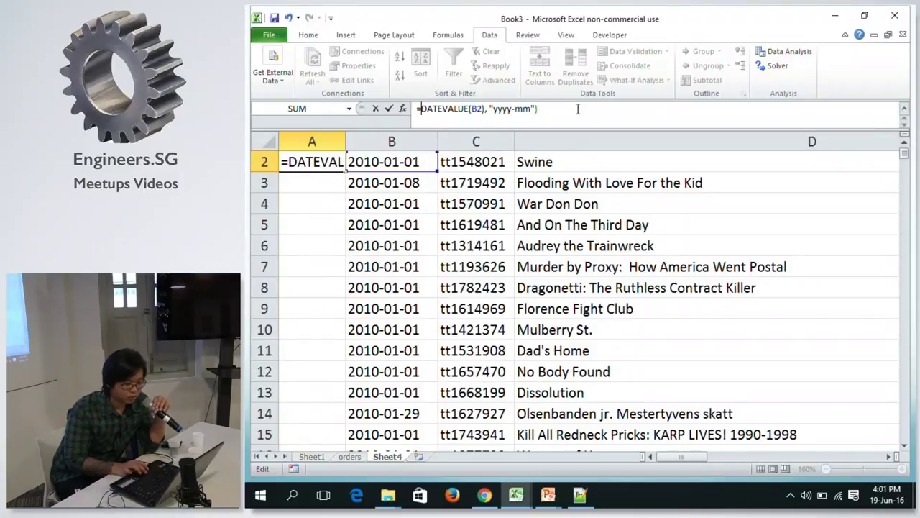
pyautogui.click(581, 115)
pyautogui.press('BackSpace')
pyautogui.press('BackSpace')
pyautogui.press('BackSpace')
pyautogui.press('BackSpace')
pyautogui.press('BackSpace')
pyautogui.press('BackSpace')
pyautogui.press('BackSpace')
pyautogui.press('BackSpace')
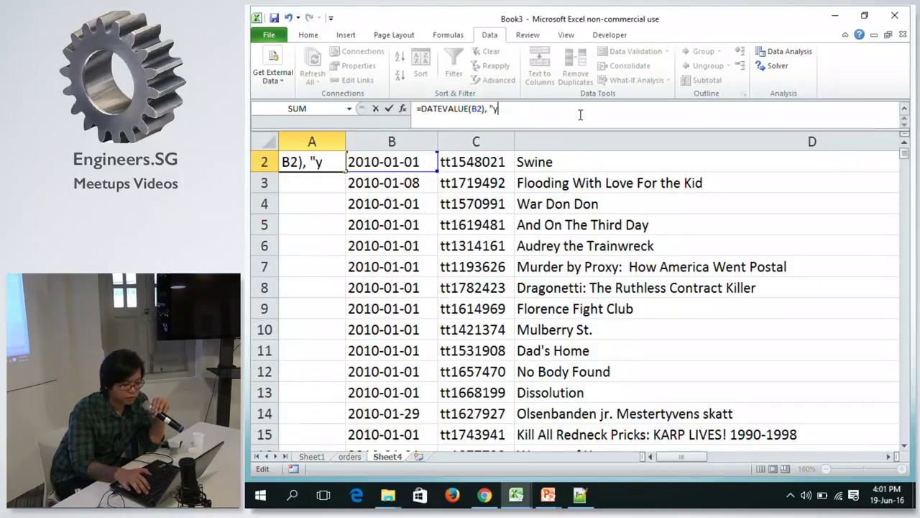
pyautogui.press('BackSpace')
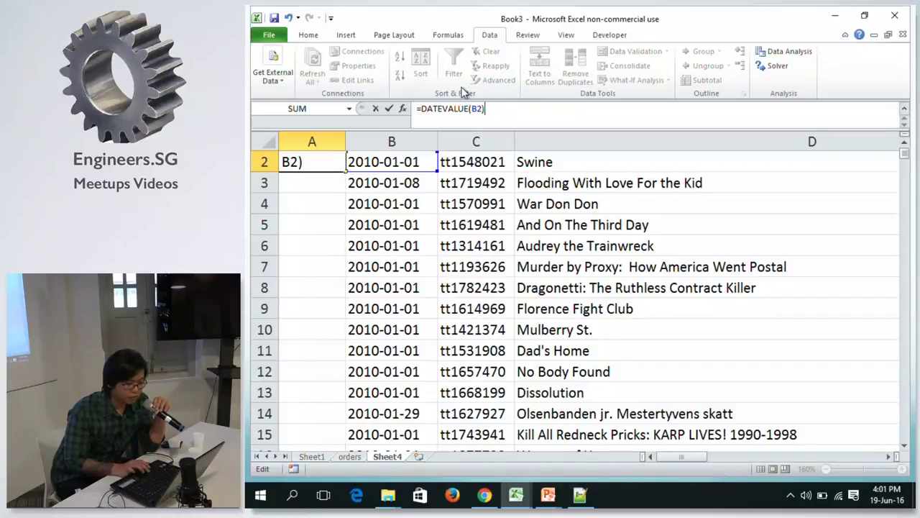
pyautogui.press('Return')
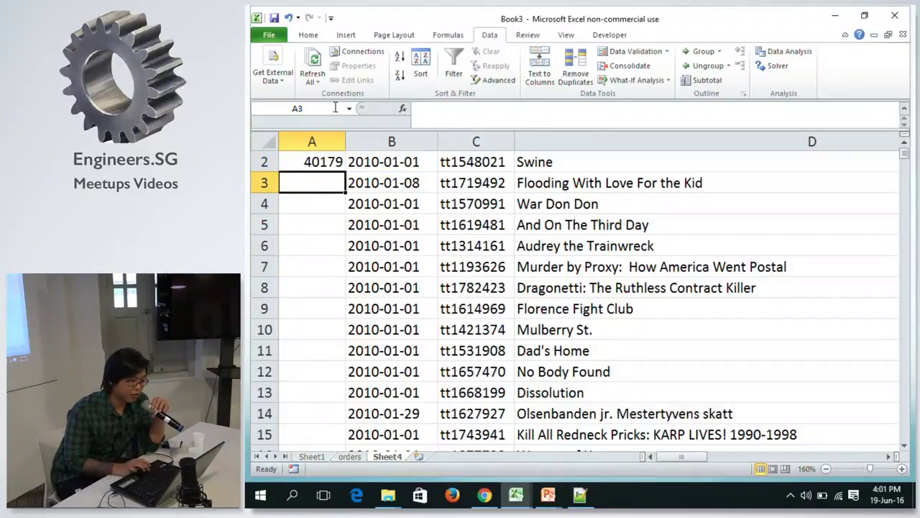
pyautogui.click(311, 162)
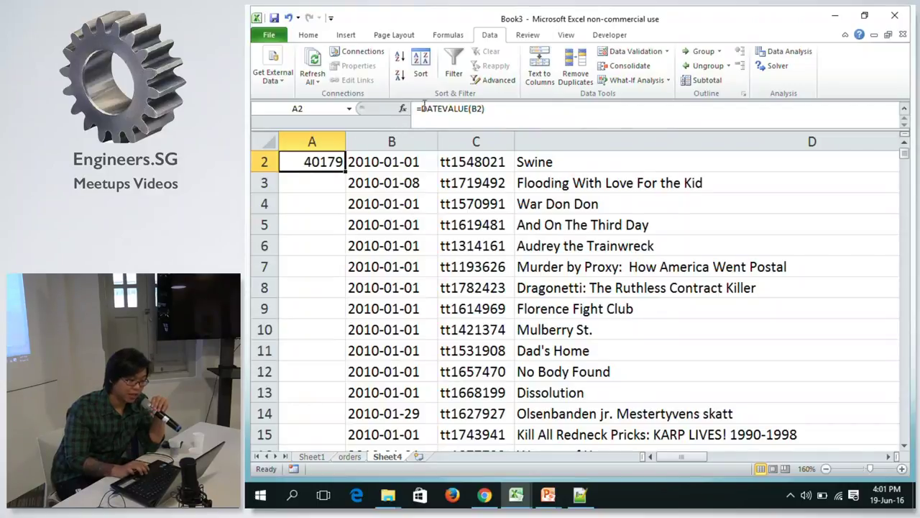
# Wrap it as WEEKNUM(DATEVALUE(B2),2) so A2 shows week 1.
pyautogui.click(418, 108)
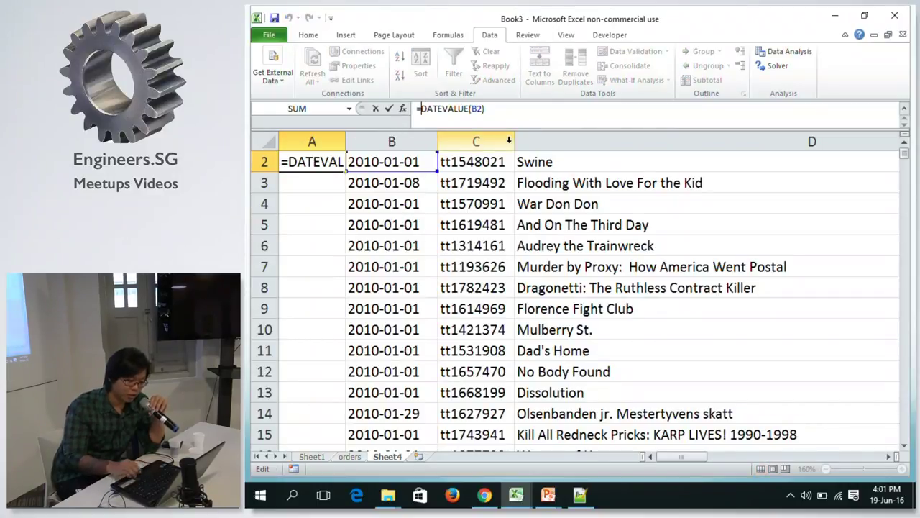
pyautogui.write('Wee')
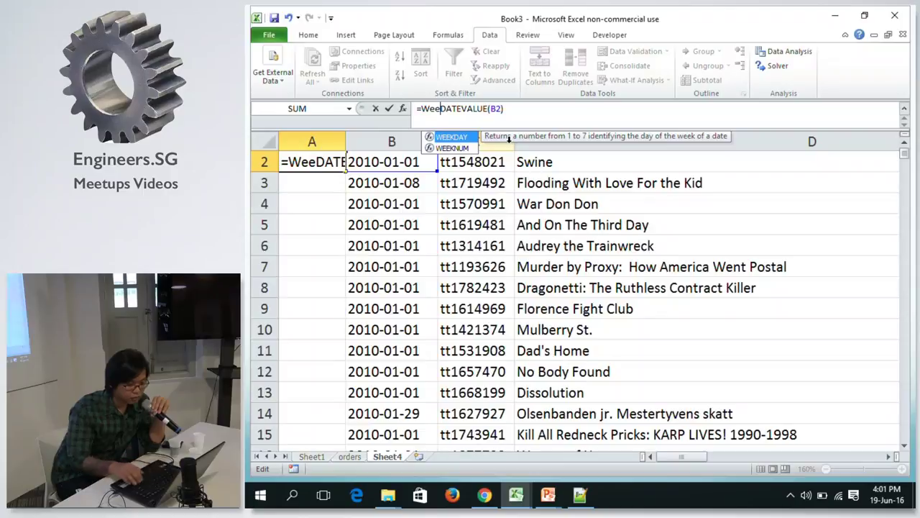
pyautogui.press('Down')
pyautogui.press('Tab')
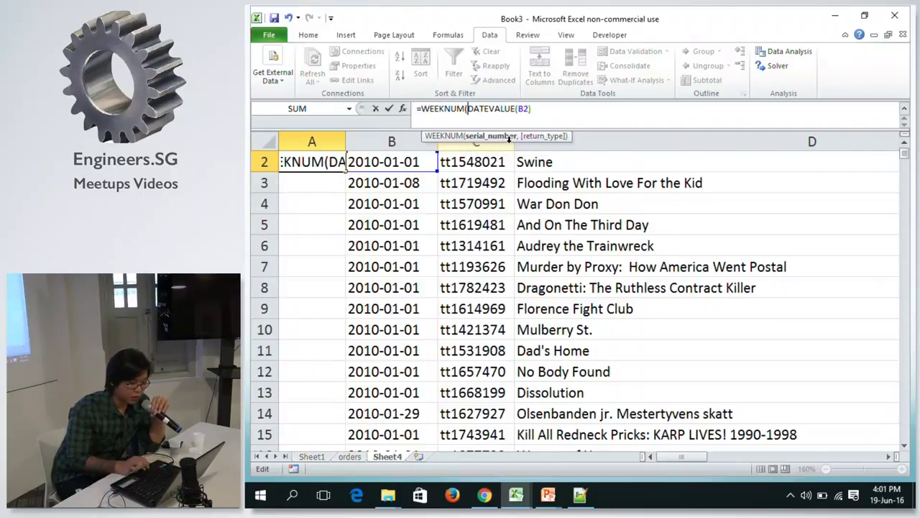
pyautogui.write(',')
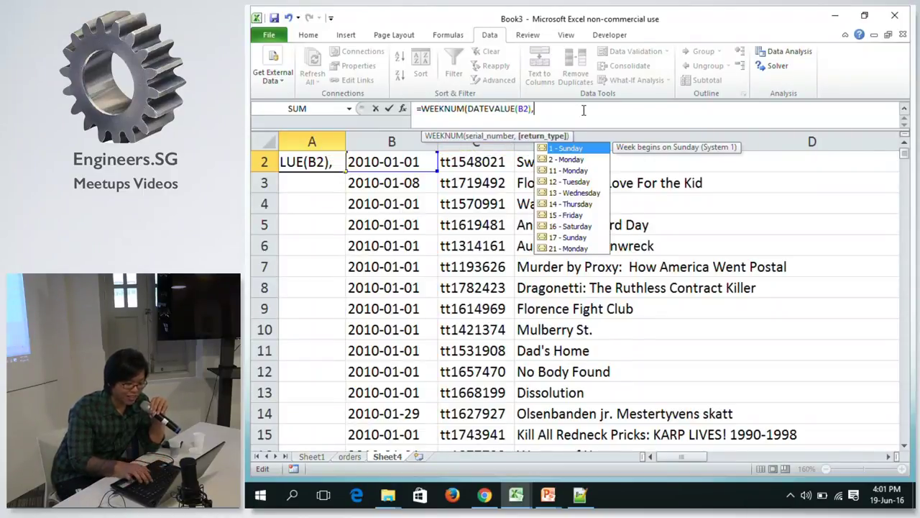
pyautogui.click(565, 161)
pyautogui.doubleClick(565, 160)
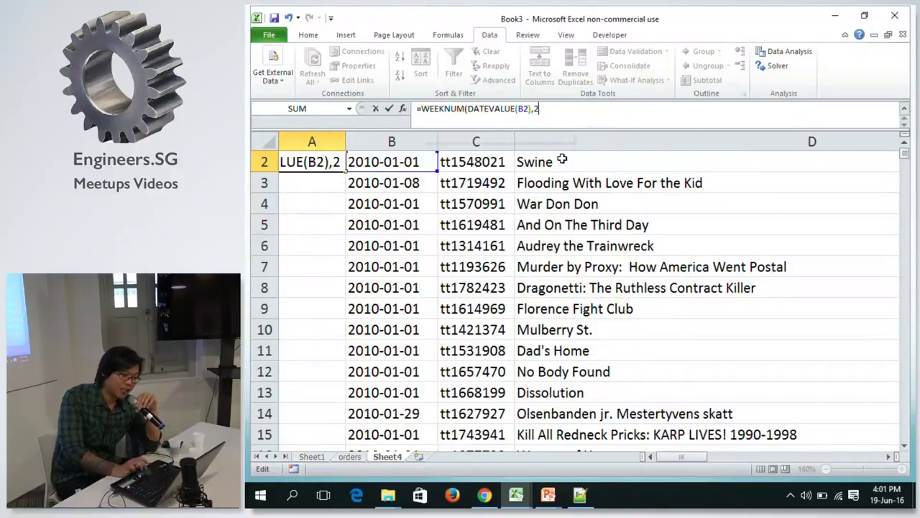
pyautogui.write(')')
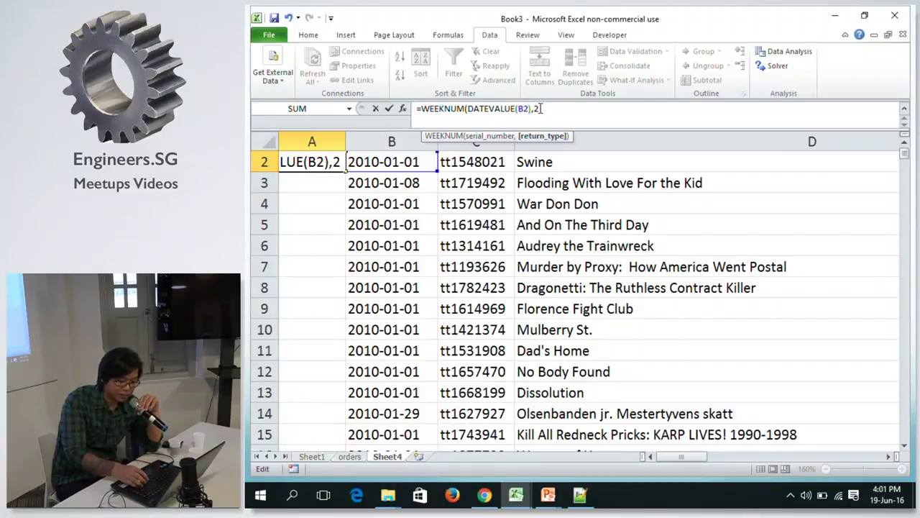
pyautogui.press('Return')
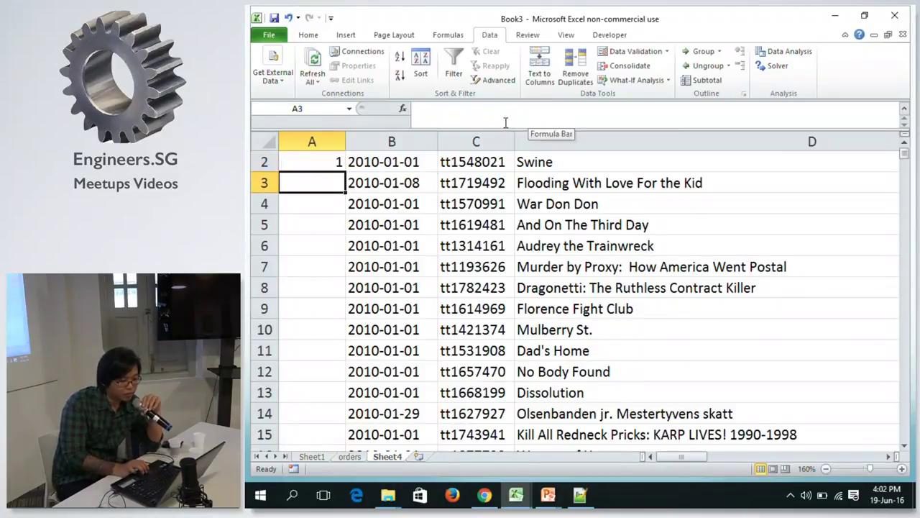
pyautogui.click(295, 161)
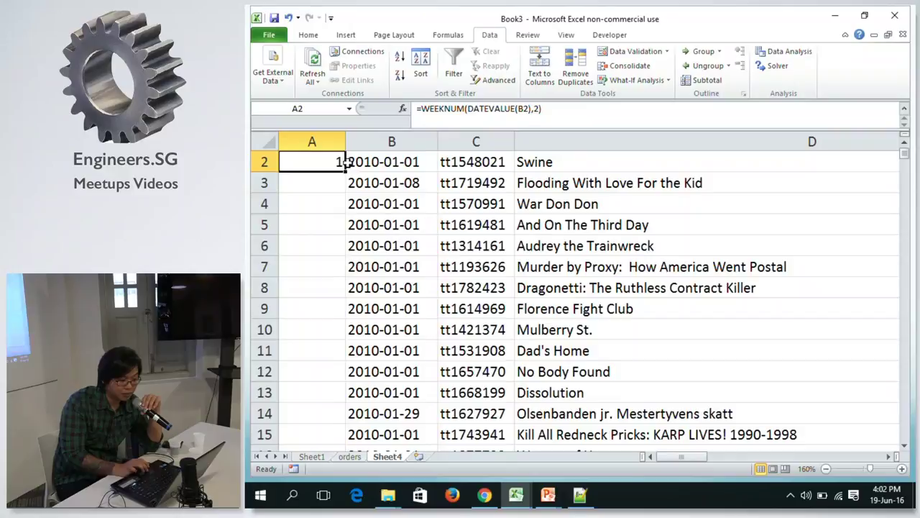
pyautogui.moveTo(346, 170); pyautogui.dragTo(349, 232)
pyautogui.click(325, 183)
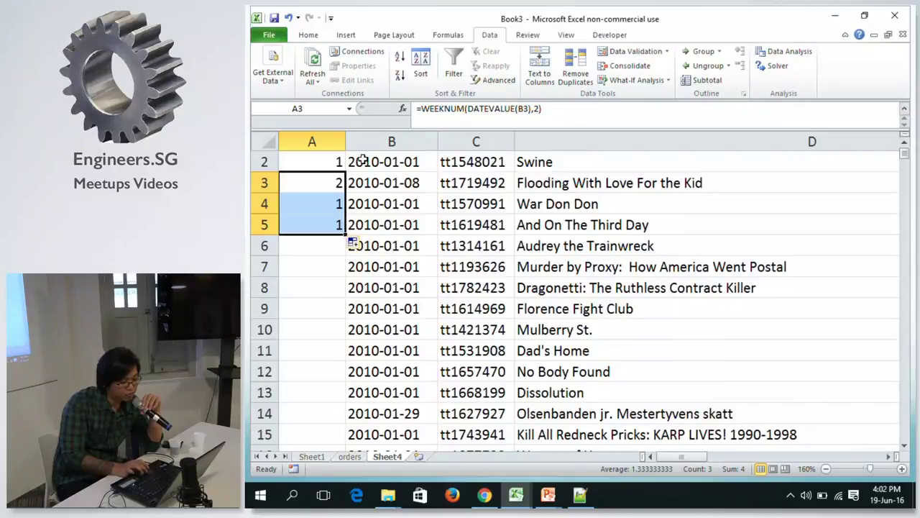
pyautogui.moveTo(346, 234); pyautogui.dragTo(325, 440)
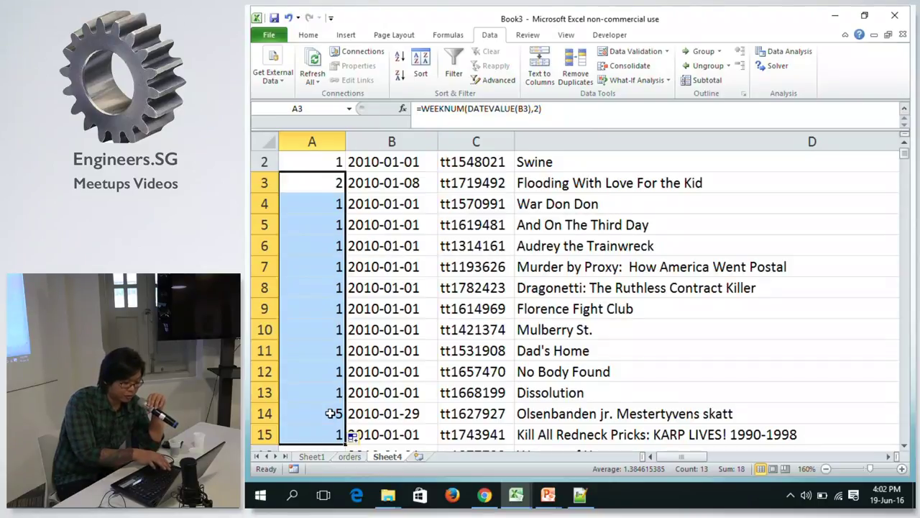
pyautogui.hotkey('ctrl', 'z')
pyautogui.hotkey('ctrl', 'z')
pyautogui.hotkey('ctrl', 'z')
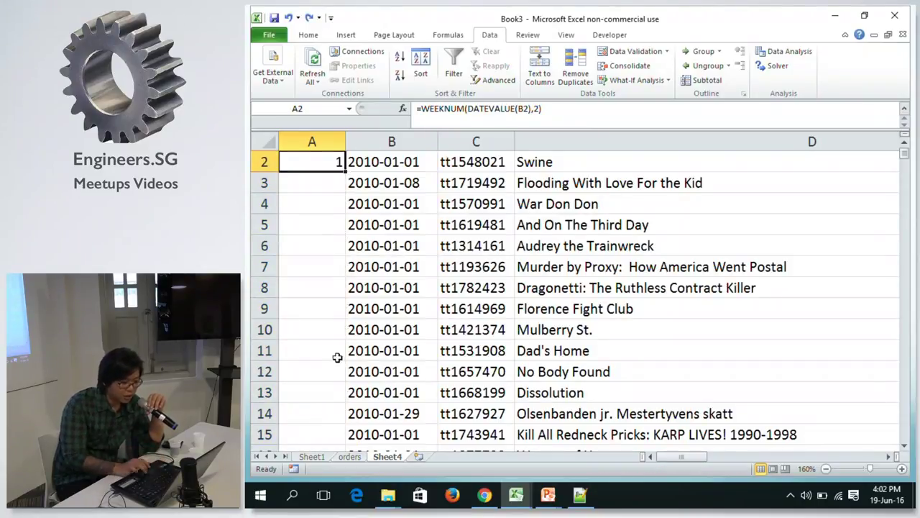
pyautogui.scroll(1, 369, 214)
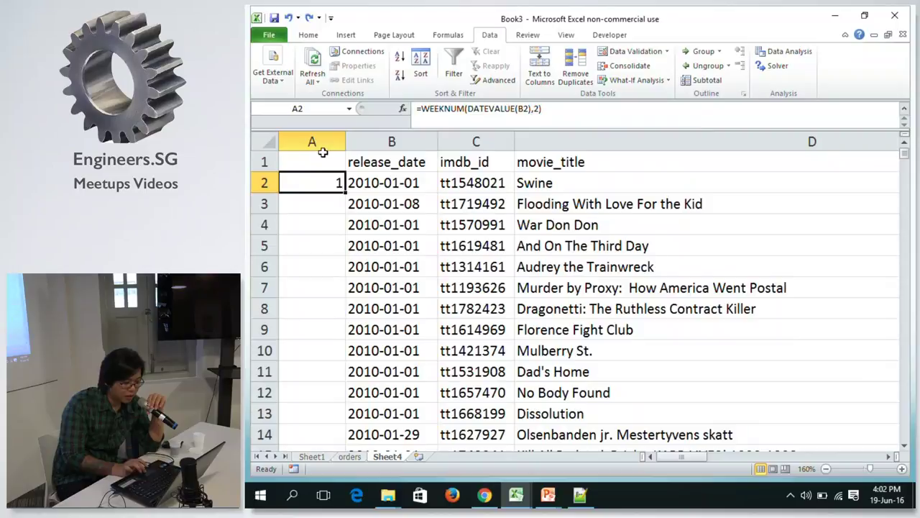
pyautogui.click(452, 108)
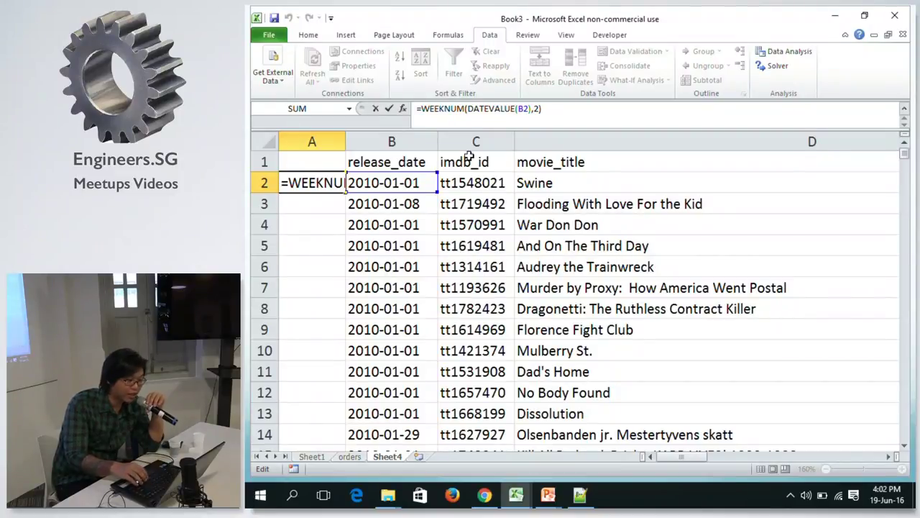
# Begin A2's formula with =CONCATENATE( and YEAR( via autocomplete.
pyautogui.write('"')
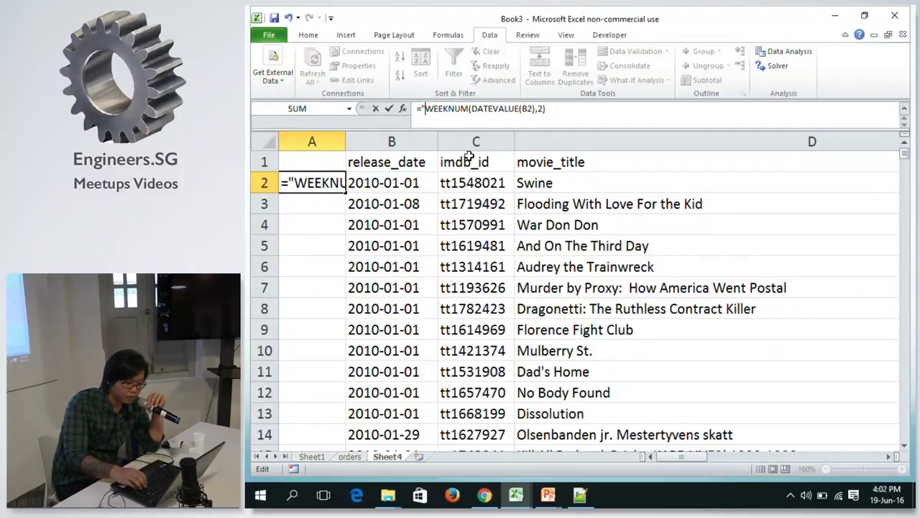
pyautogui.press('BackSpace')
pyautogui.write('w')
pyautogui.press('BackSpace')
pyautogui.write('year')
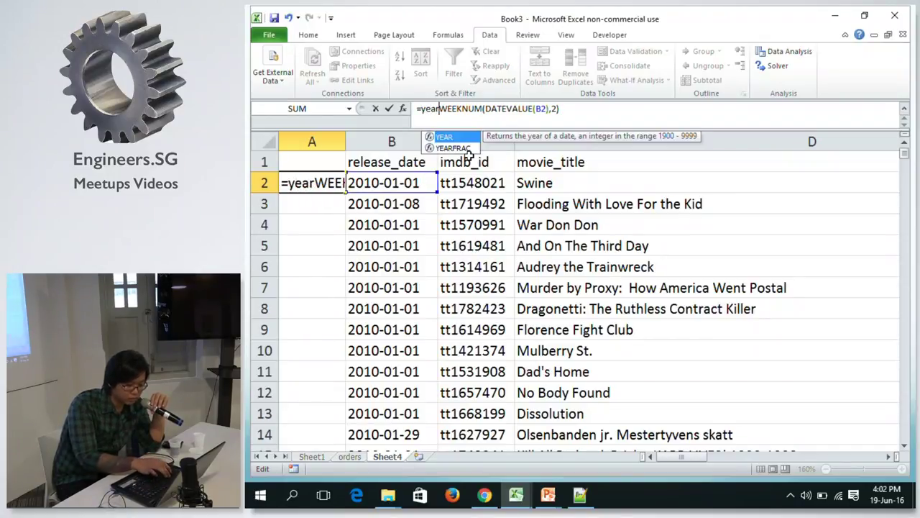
pyautogui.press('BackSpace')
pyautogui.press('BackSpace')
pyautogui.press('BackSpace')
pyautogui.press('BackSpace')
pyautogui.write('=')
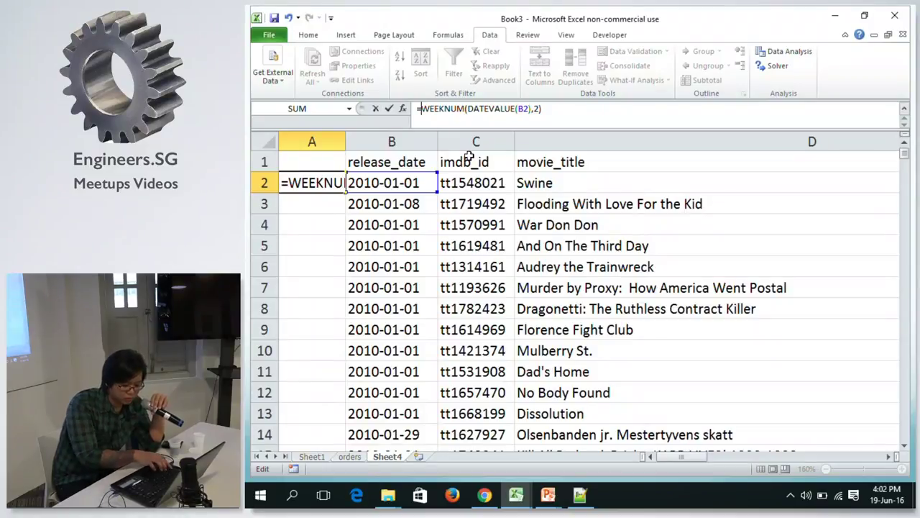
pyautogui.write('Conc')
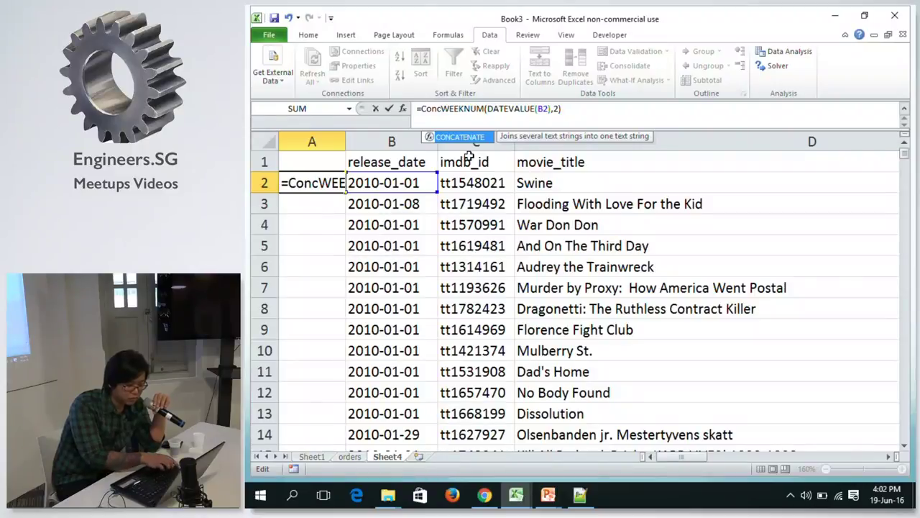
pyautogui.press('Tab')
pyautogui.write('year')
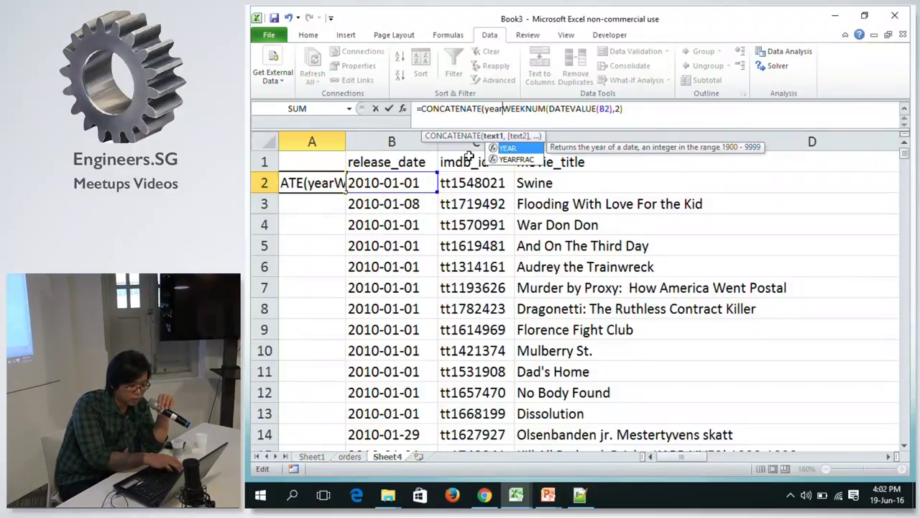
pyautogui.press('Tab')
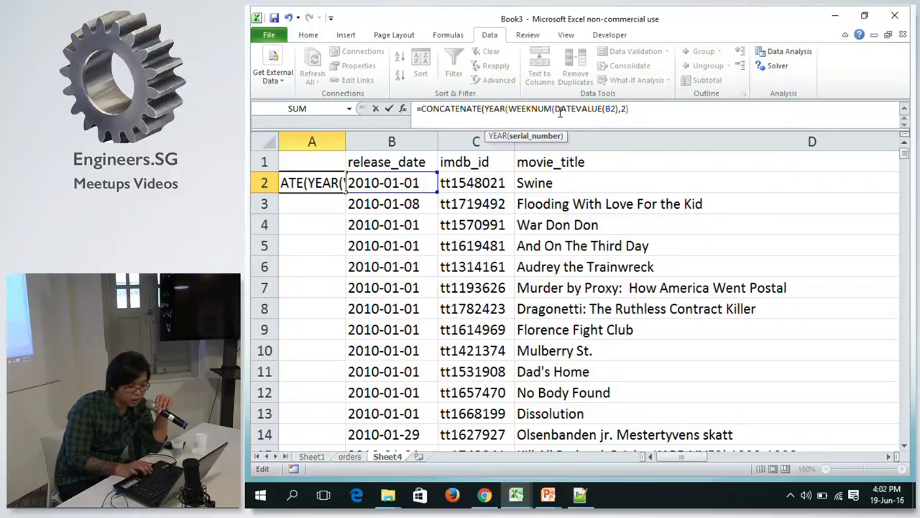
# Paste DATEVALUE(B2) into YEAR, add the "-" separator before WEEKNUM, and commit.
pyautogui.moveTo(556, 109); pyautogui.dragTo(619, 108)
pyautogui.hotkey('ctrl', 'c')
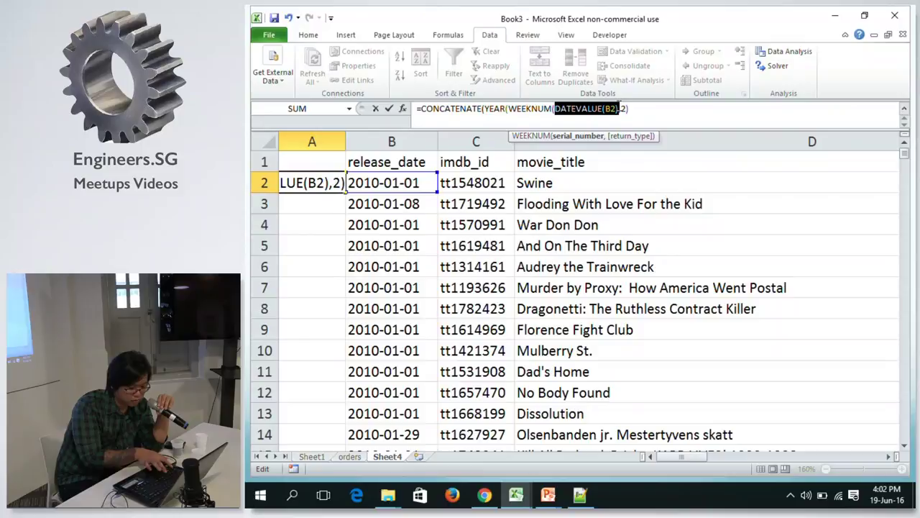
pyautogui.click(508, 109)
pyautogui.hotkey('ctrl', 'v')
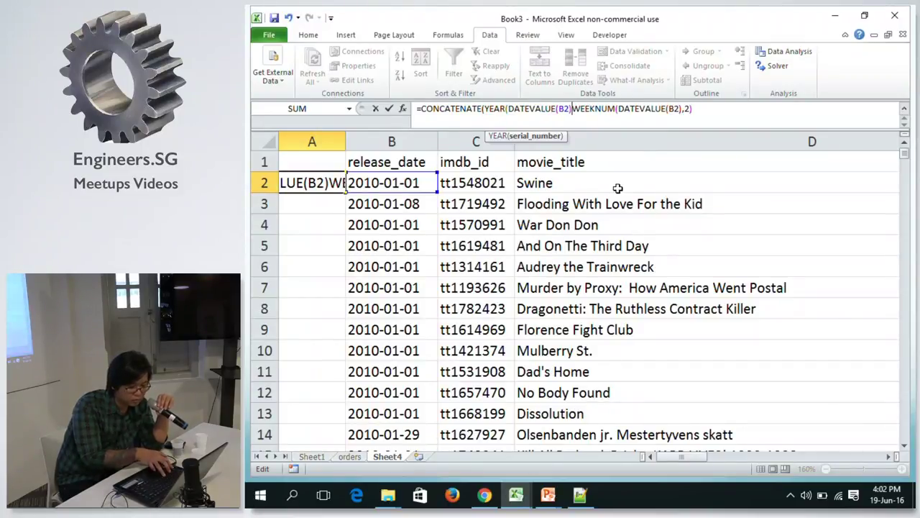
pyautogui.write('), ')
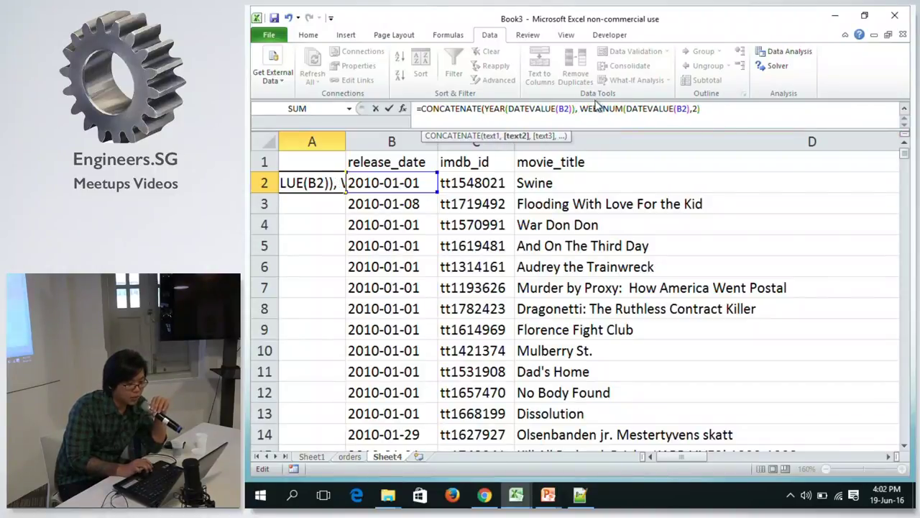
pyautogui.write("'-")
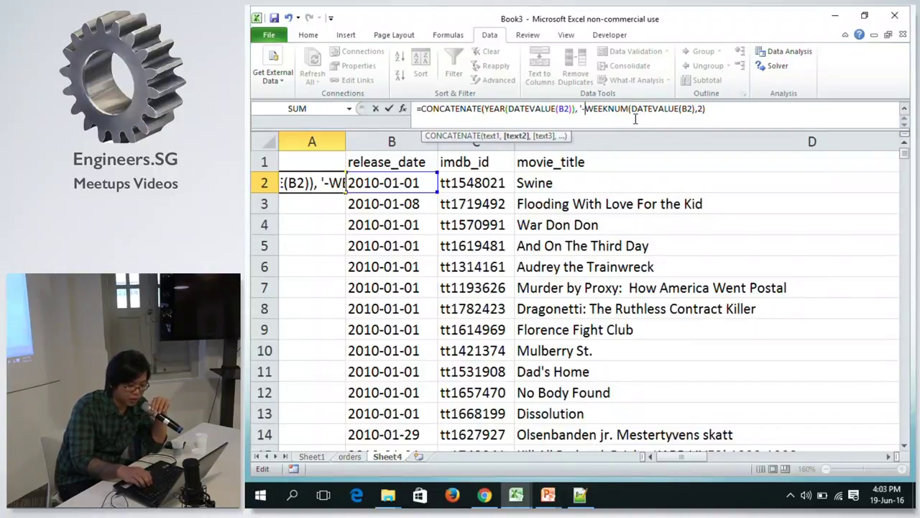
pyautogui.press('BackSpace')
pyautogui.press('BackSpace')
pyautogui.write('"-"')
pyautogui.press('BackSpace')
pyautogui.write(',')
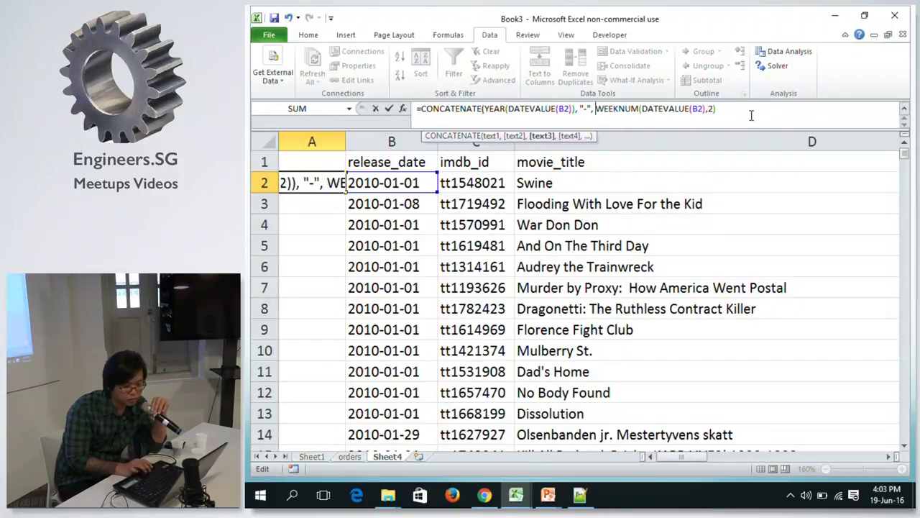
pyautogui.press('End')
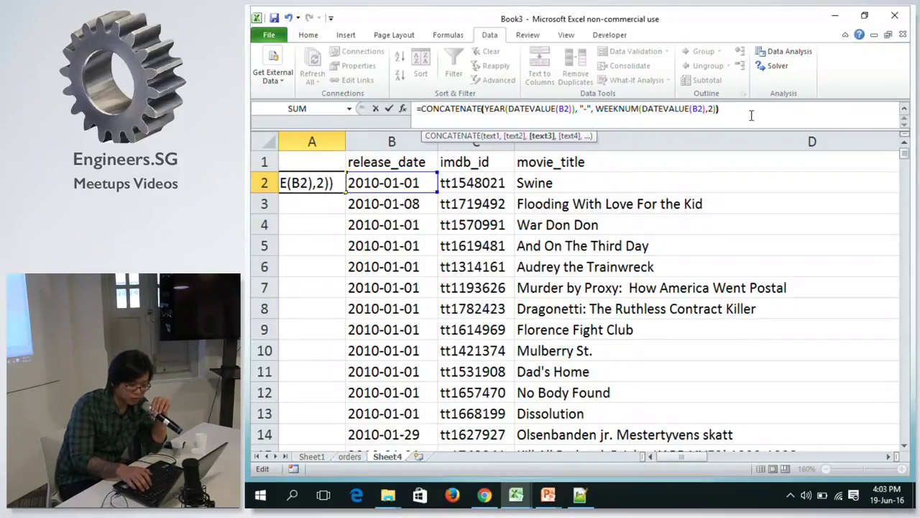
pyautogui.press('Return')
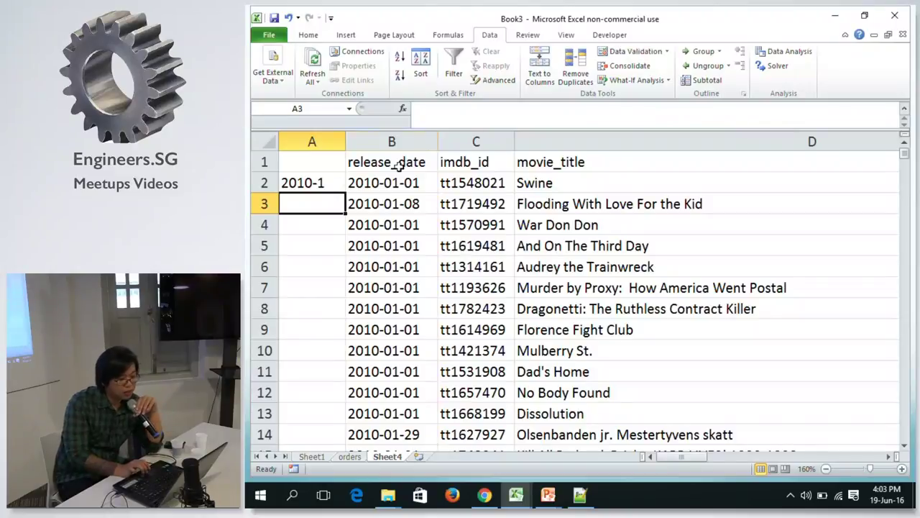
# Wrap WEEKNUM(DATEVALUE(B2),2) in TEXT(..., "00") so A2 shows 2010-01.
pyautogui.click(327, 183)
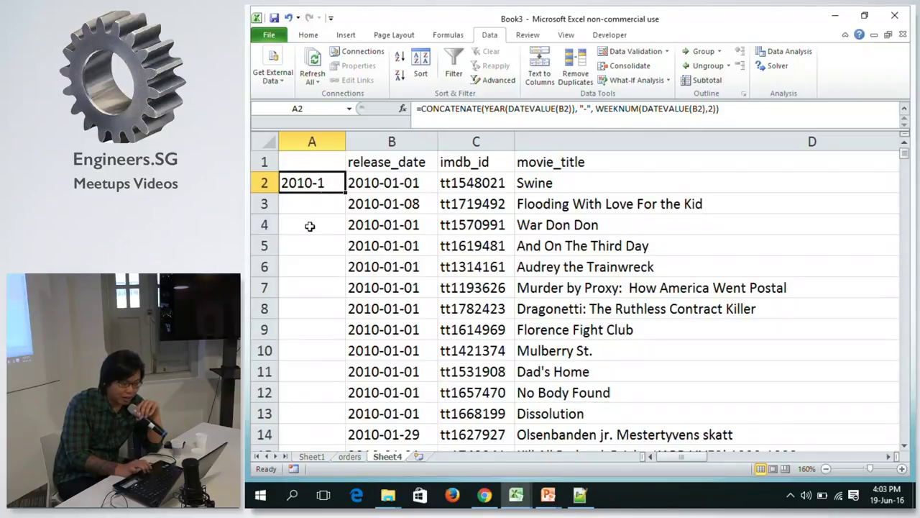
pyautogui.click(596, 108)
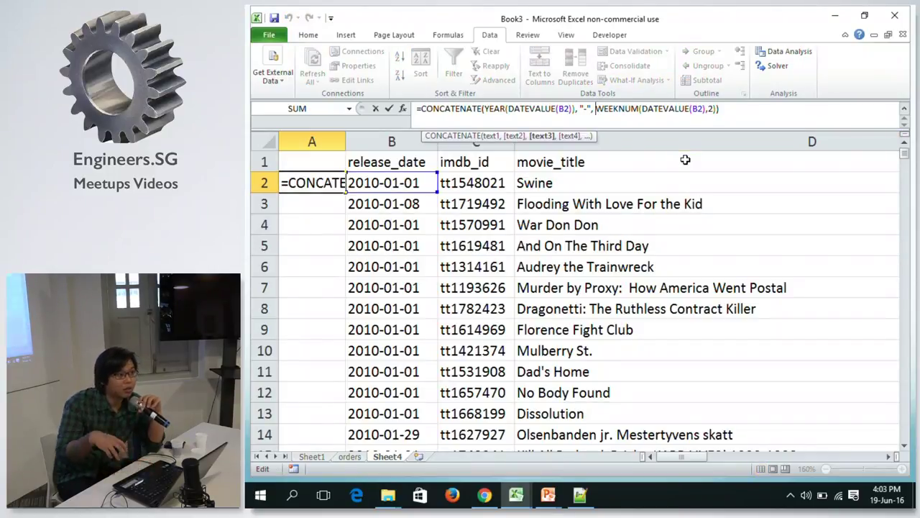
pyautogui.press('Right')
pyautogui.write('Text')
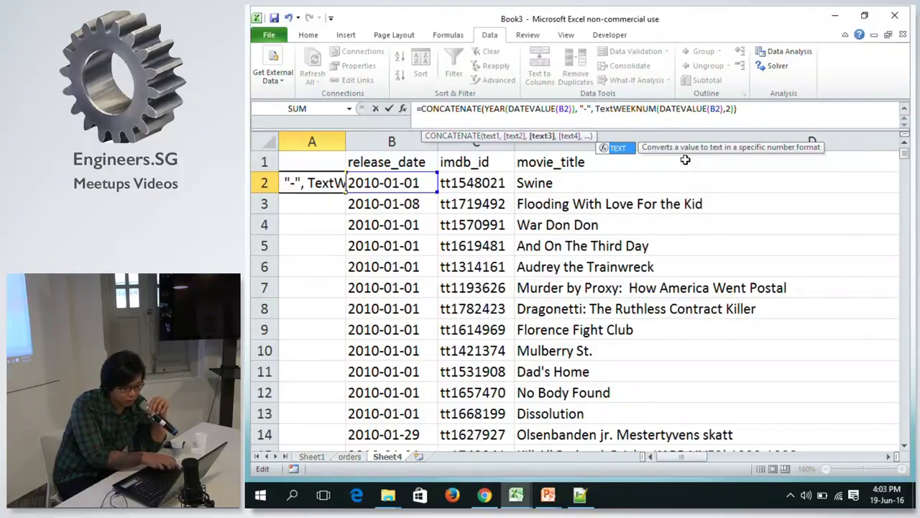
pyautogui.press('Tab')
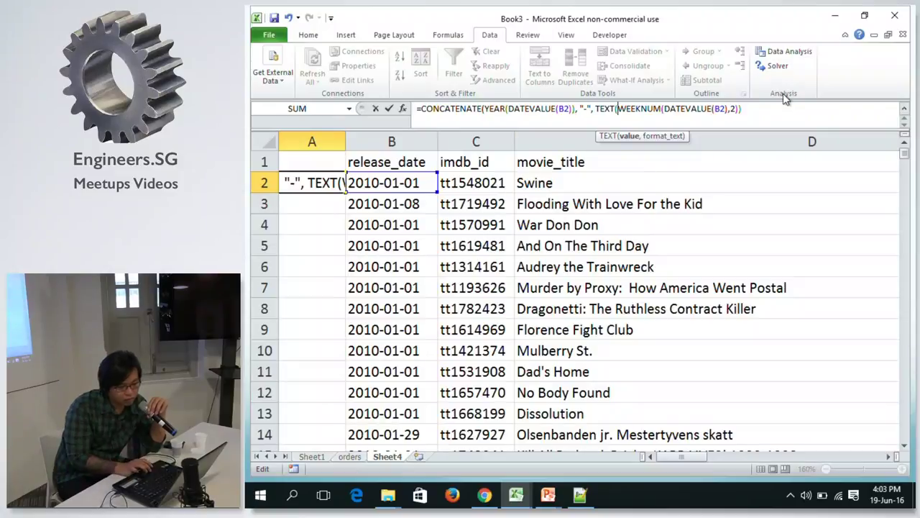
pyautogui.write(')')
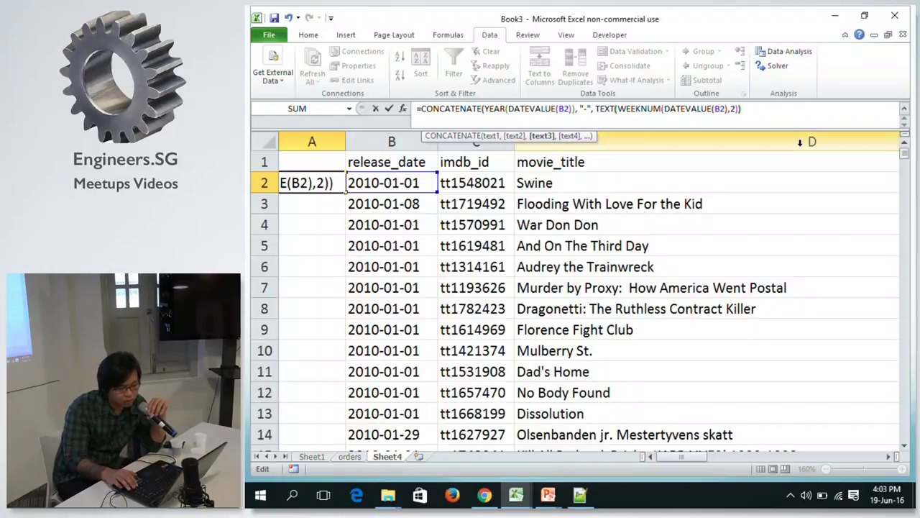
pyautogui.press('BackSpace')
pyautogui.write(', "')
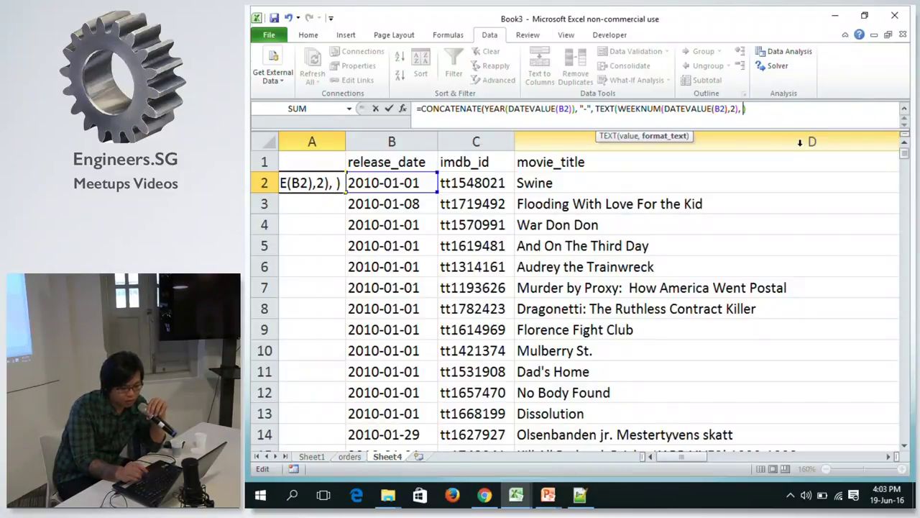
pyautogui.write('00')
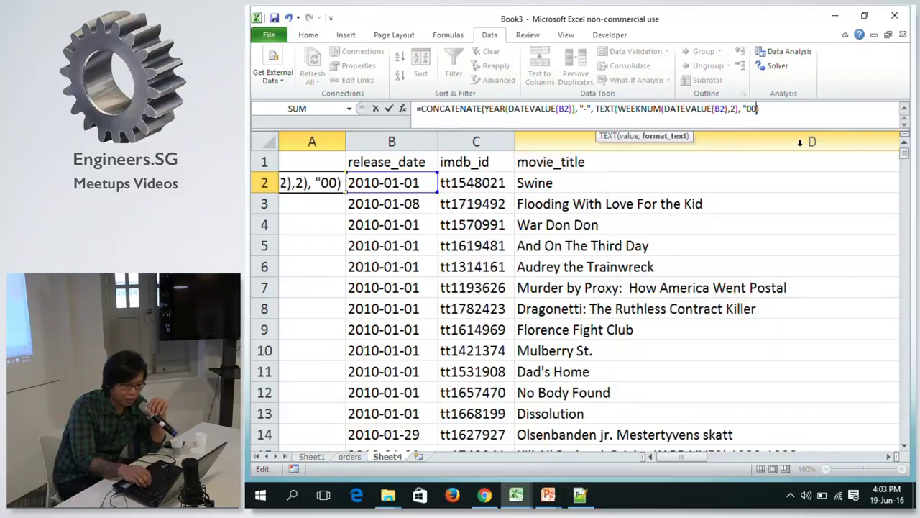
pyautogui.write('"))')
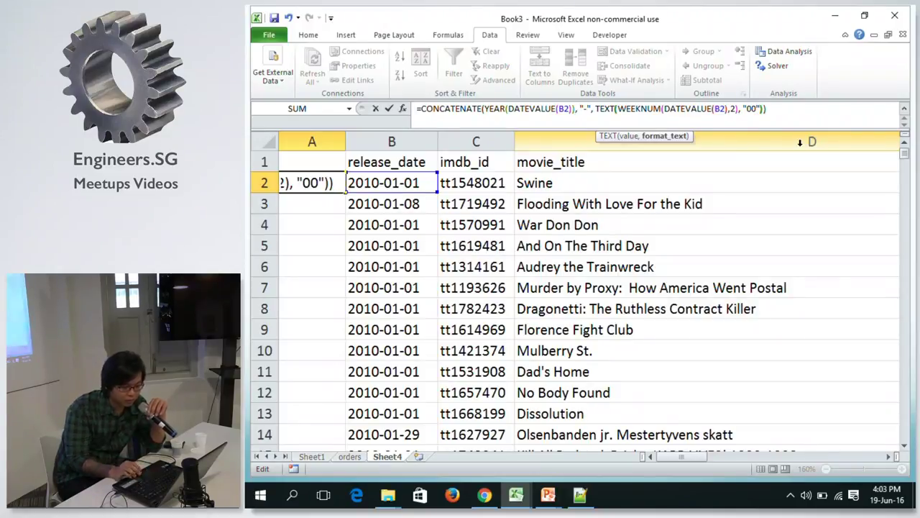
pyautogui.press('Return')
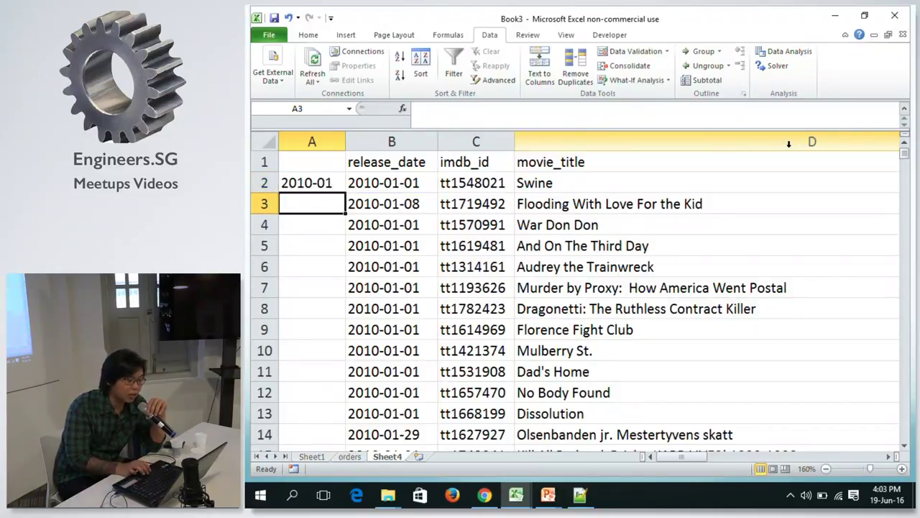
pyautogui.click(322, 183)
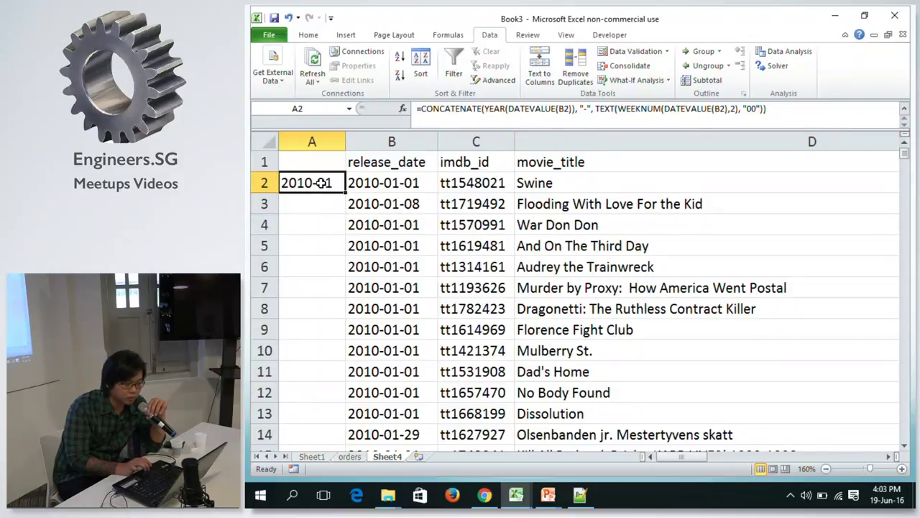
pyautogui.doubleClick(322, 183)
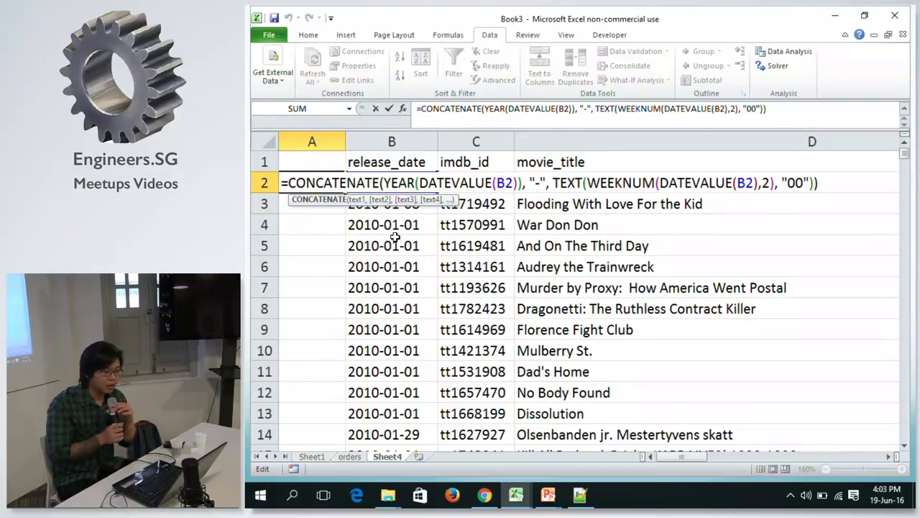
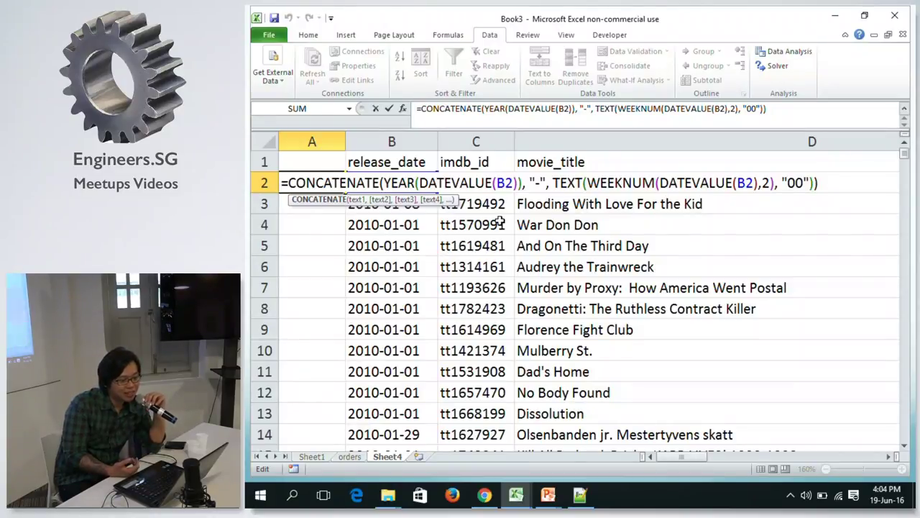
# Commit A2's year-week formula, try filling it into A3:A4, then undo the fill.
pyautogui.press('Return')
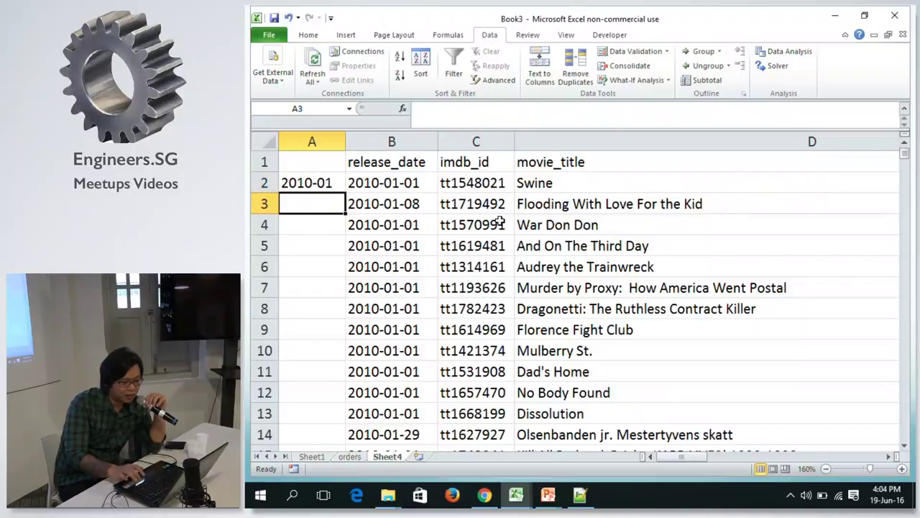
pyautogui.click(318, 180)
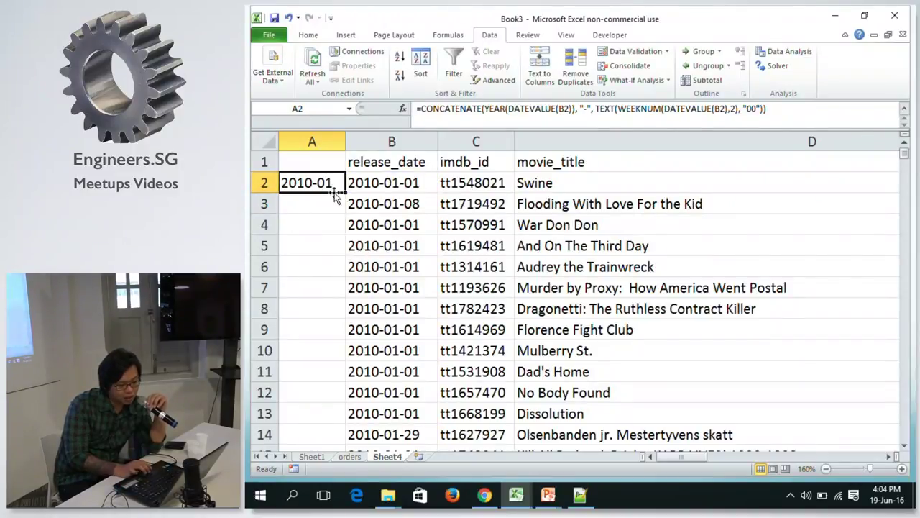
pyautogui.moveTo(346, 191); pyautogui.dragTo(339, 234)
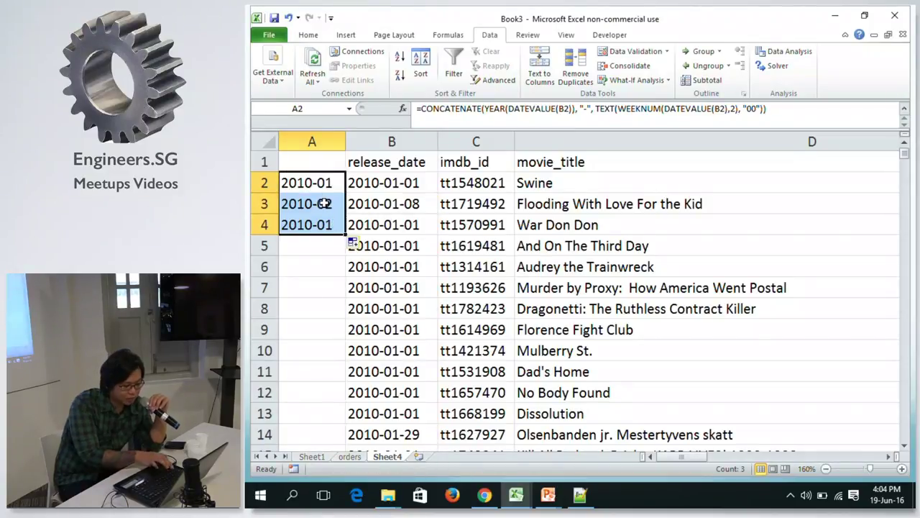
pyautogui.hotkey('ctrl', 'z')
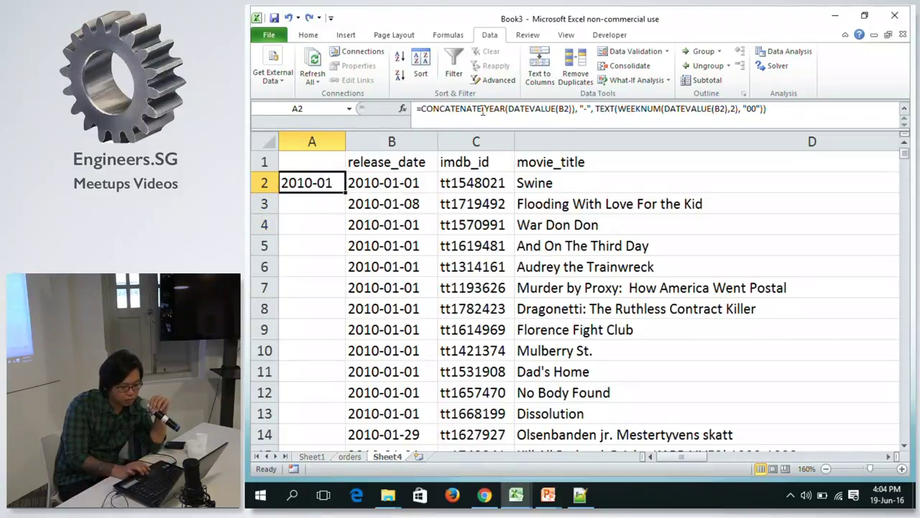
# Copy A2's entire CONCATENATE formula from the formula bar and switch to the Excel Formulas doc.
pyautogui.click(483, 109)
pyautogui.write('(')
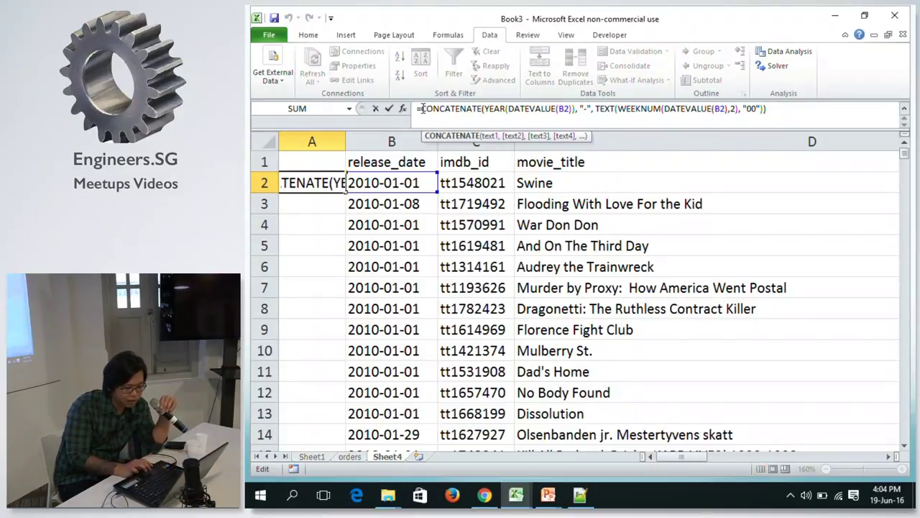
pyautogui.hotkey('shift', 'Home')
pyautogui.press('Left')
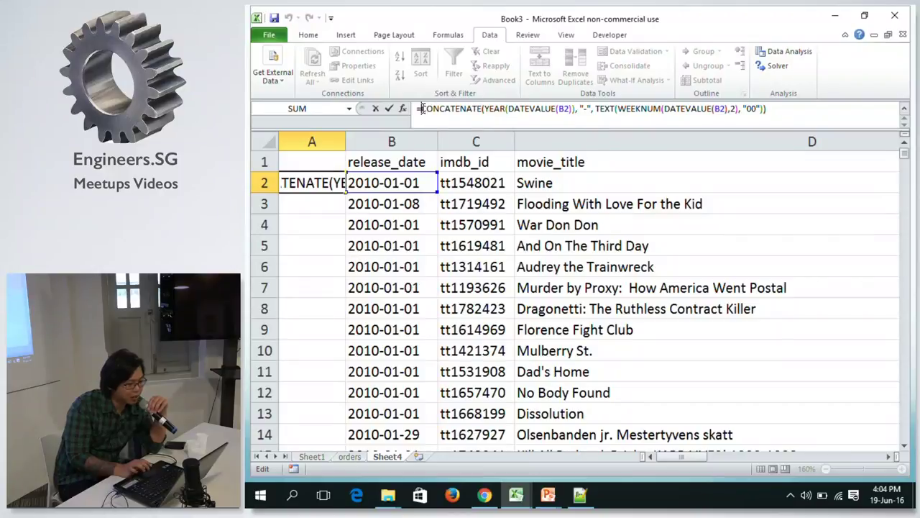
pyautogui.moveTo(768, 109); pyautogui.dragTo(375, 107)
pyautogui.hotkey('ctrl', 'c')
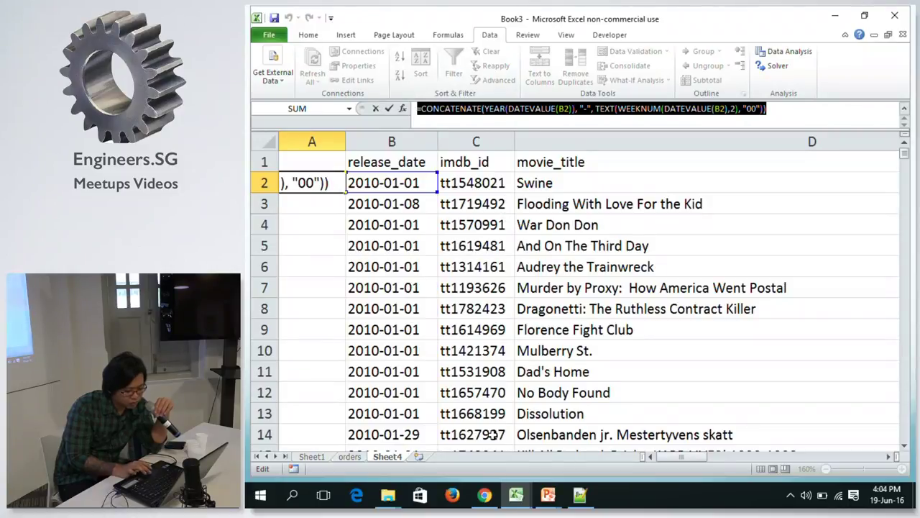
pyautogui.click(491, 503)
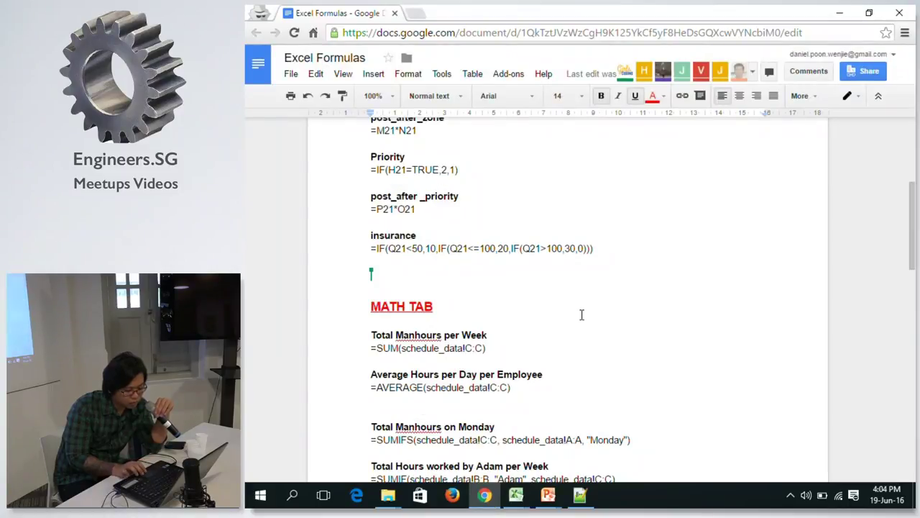
# Check the CONCATENATE year-week formula pasted under LOOKUP TAB, then return to the Book3 workbook.
pyautogui.scroll(-10, 582, 314)
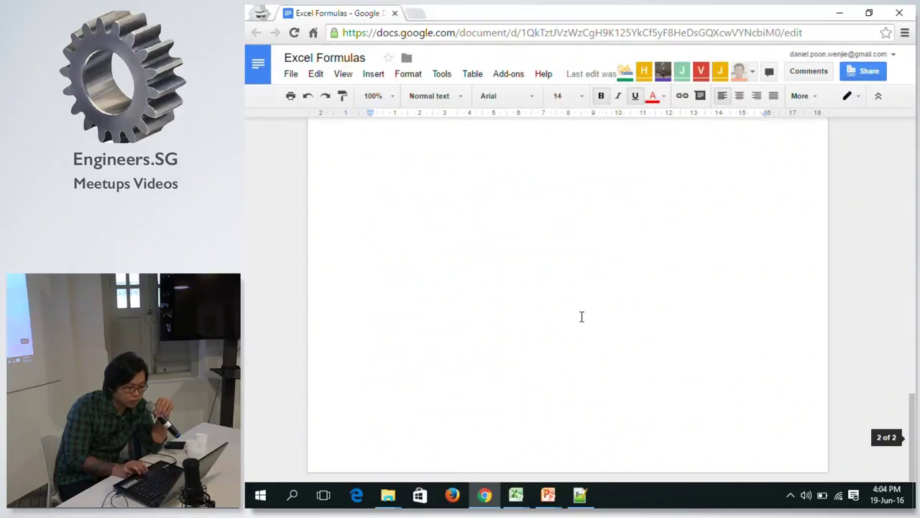
pyautogui.scroll(5, 581, 318)
pyautogui.scroll(-7, 581, 316)
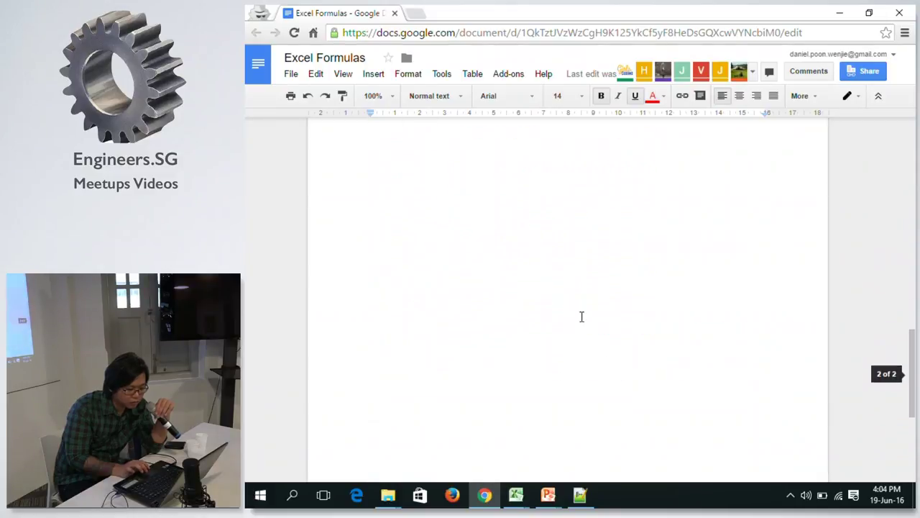
pyautogui.scroll(2, 590, 295)
pyautogui.scroll(3, 590, 295)
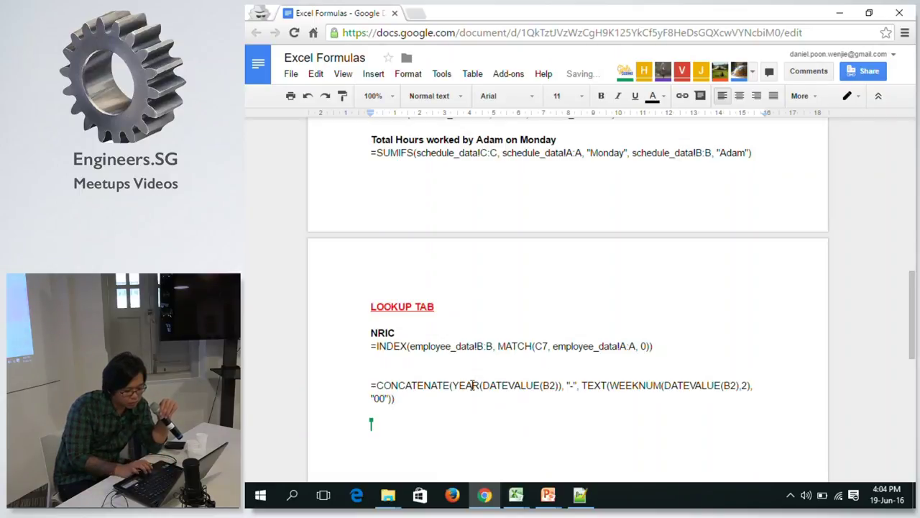
pyautogui.tripleClick(400, 396)
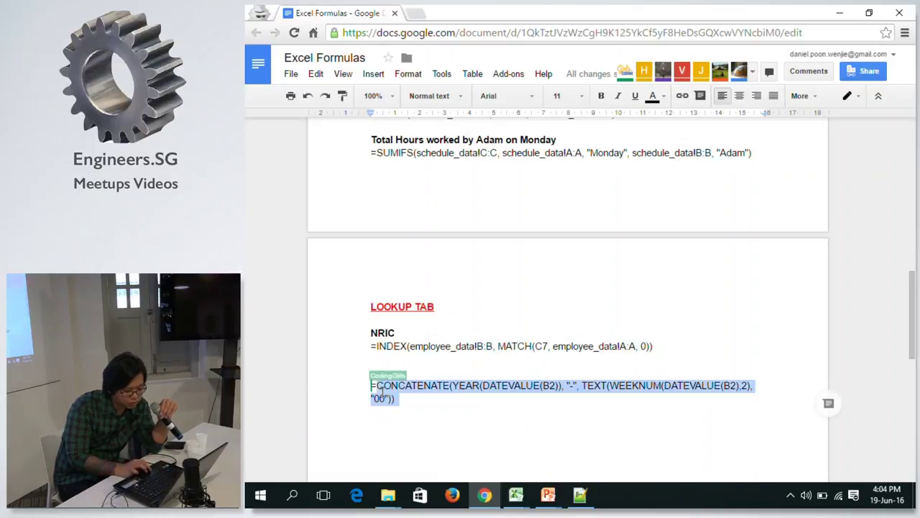
pyautogui.click(596, 372)
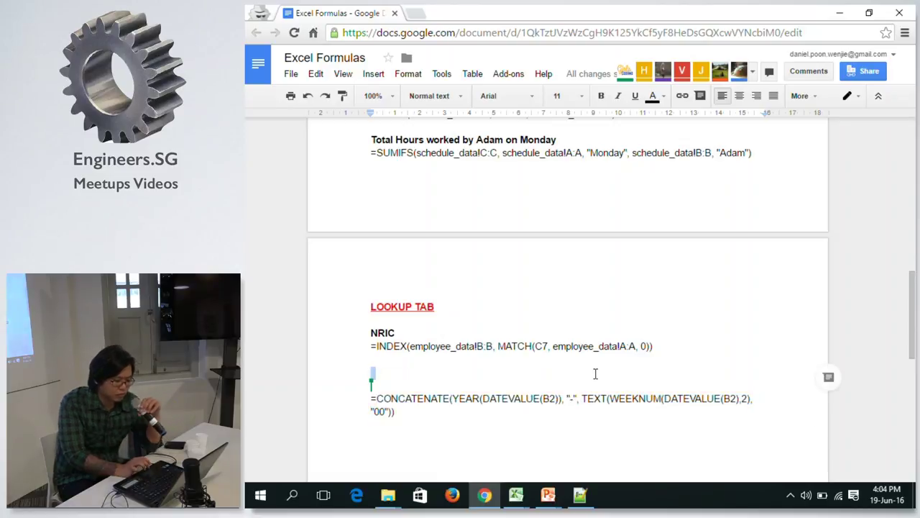
pyautogui.moveTo(516, 496)
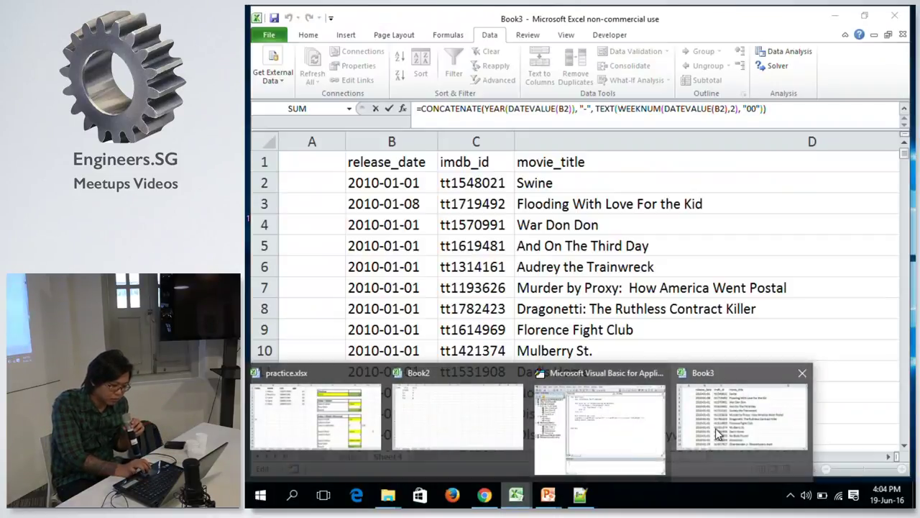
pyautogui.click(715, 428)
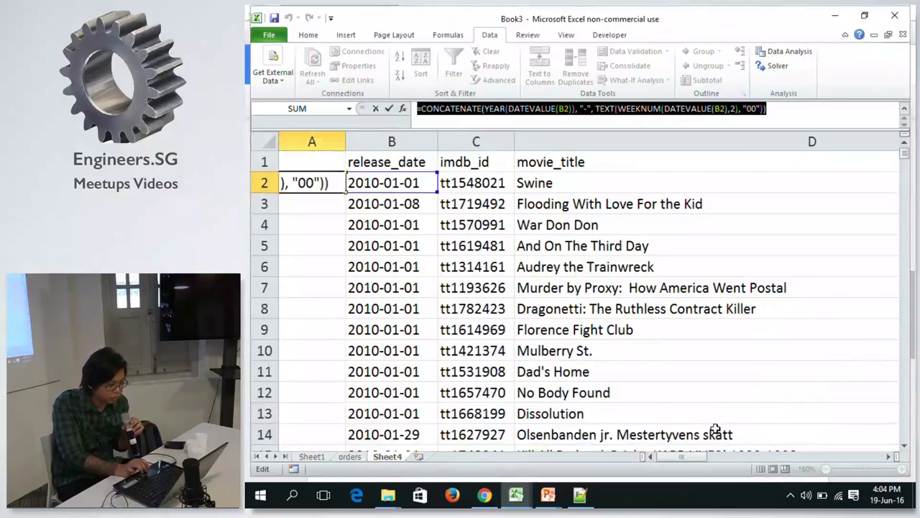
# Commit A2's formula and fill it down all of column A.
pyautogui.press('Return')
pyautogui.press('Up')
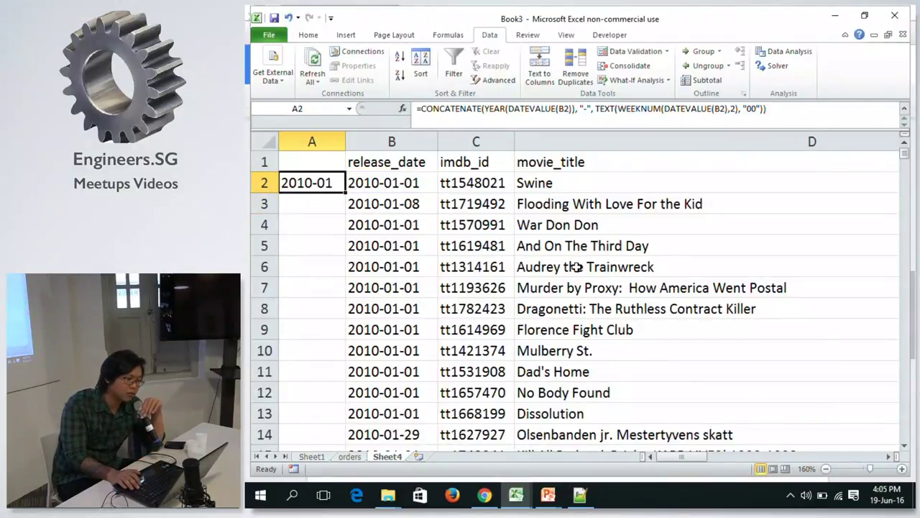
pyautogui.doubleClick(346, 191)
pyautogui.press('Down')
pyautogui.press('Down')
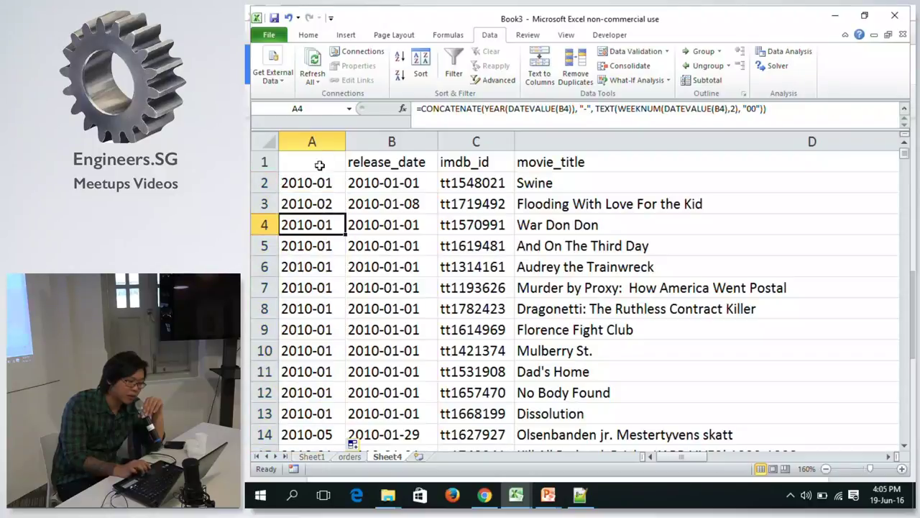
# Head column A as release_week and autofit the column width.
pyautogui.click(308, 161)
pyautogui.write('rea')
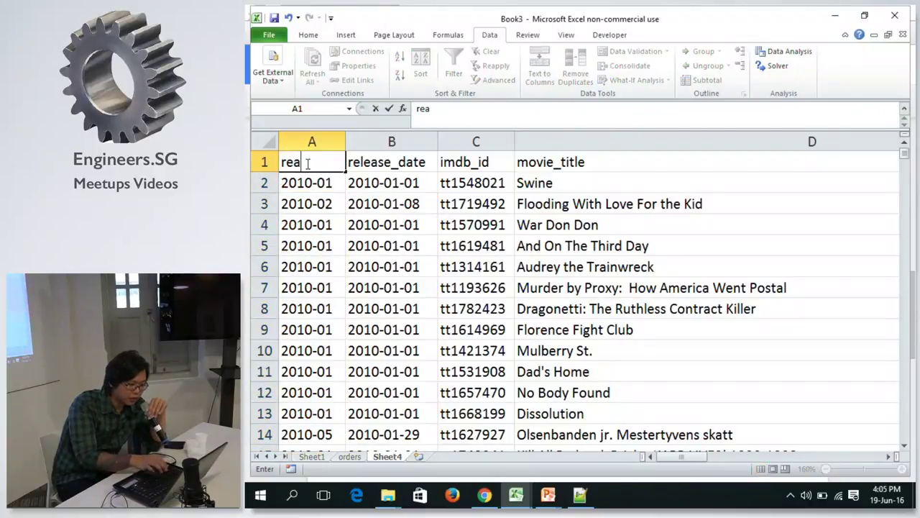
pyautogui.press('BackSpace')
pyautogui.write('l')
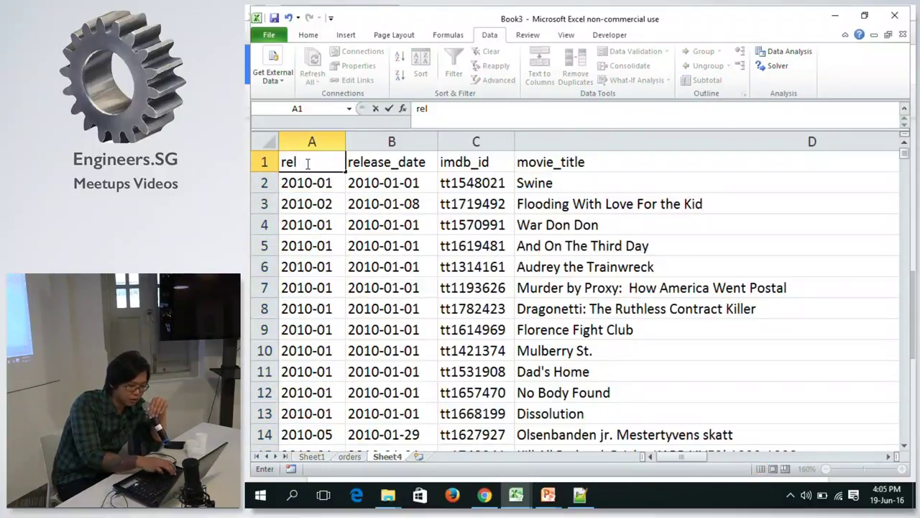
pyautogui.write('ease_')
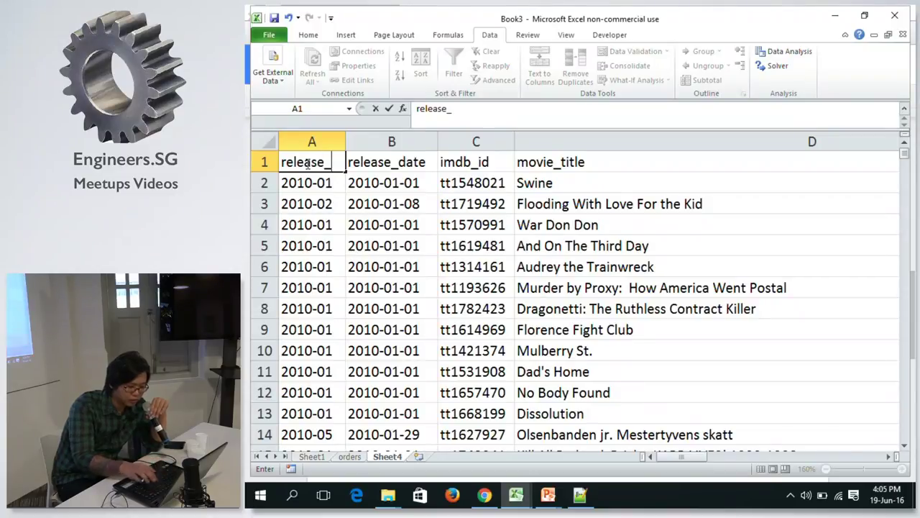
pyautogui.write('yea')
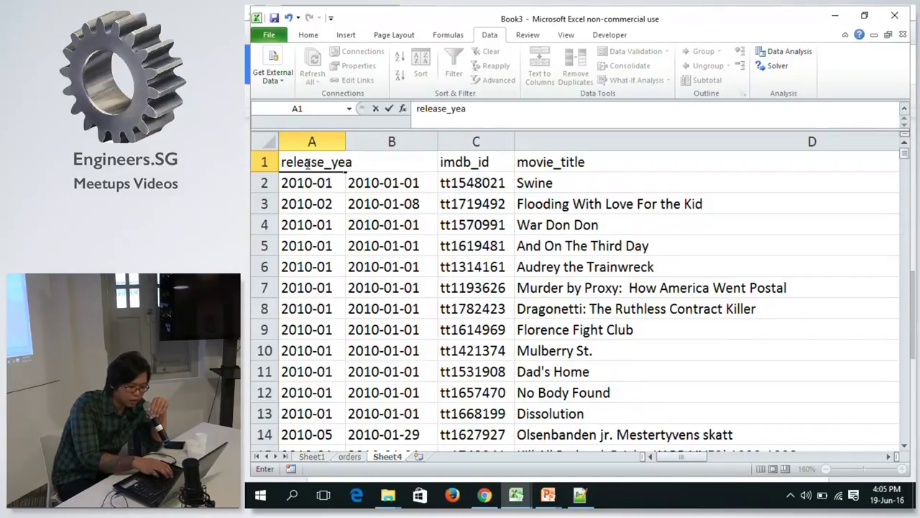
pyautogui.press('BackSpace')
pyautogui.press('BackSpace')
pyautogui.press('BackSpace')
pyautogui.write('week')
pyautogui.press('Return')
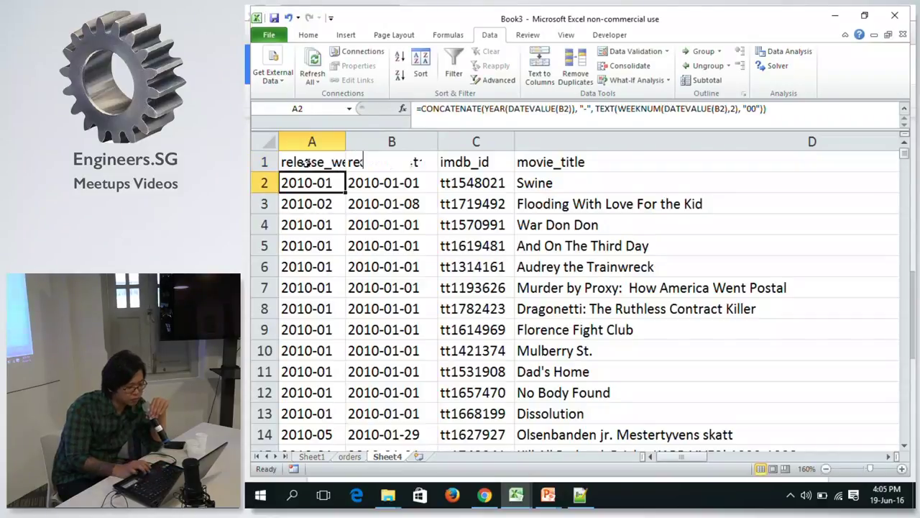
pyautogui.doubleClick(346, 144)
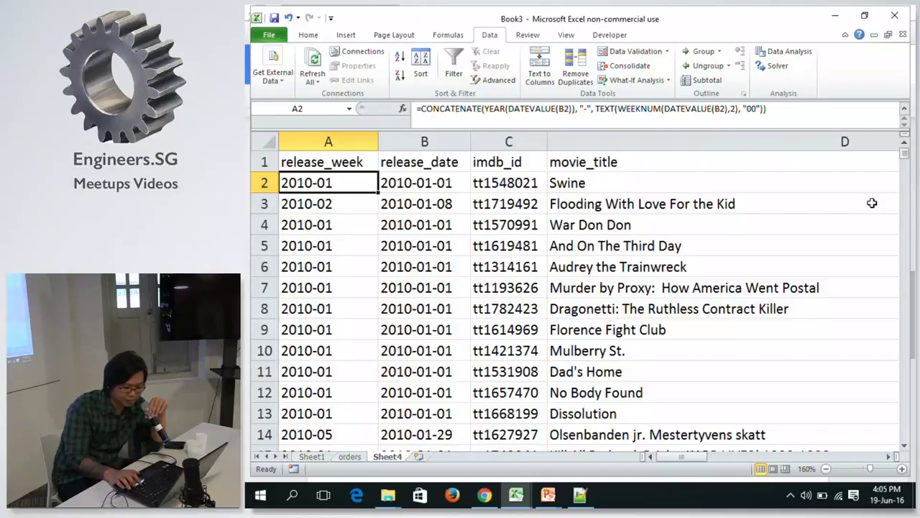
# Check the filled rows at the bottom of the data, then return to the top.
pyautogui.hotkey('ctrl', 'Down')
pyautogui.press('Up')
pyautogui.press('Up')
pyautogui.press('Up')
pyautogui.press('Up')
pyautogui.press('Up')
pyautogui.press('Up')
pyautogui.press('Up')
pyautogui.press('Up')
pyautogui.press('Up')
pyautogui.press('Up')
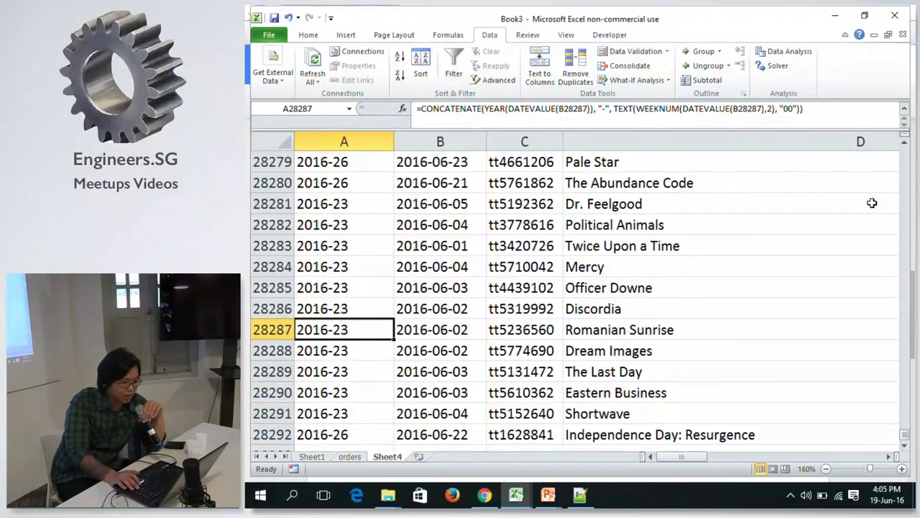
pyautogui.press('Up')
pyautogui.press('Up')
pyautogui.press('Up')
pyautogui.press('Up')
pyautogui.press('Up')
pyautogui.press('Up')
pyautogui.press('Up')
pyautogui.press('Up')
pyautogui.press('Up')
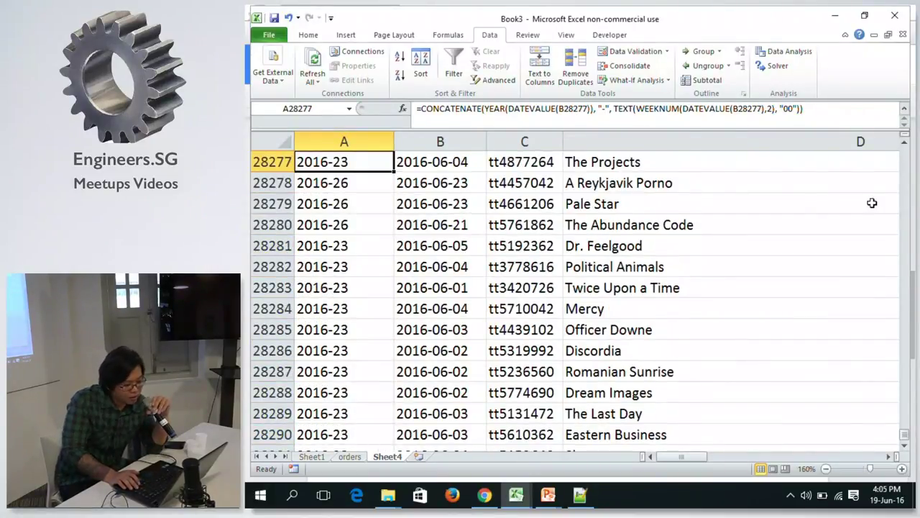
pyautogui.press('Up')
pyautogui.press('Up')
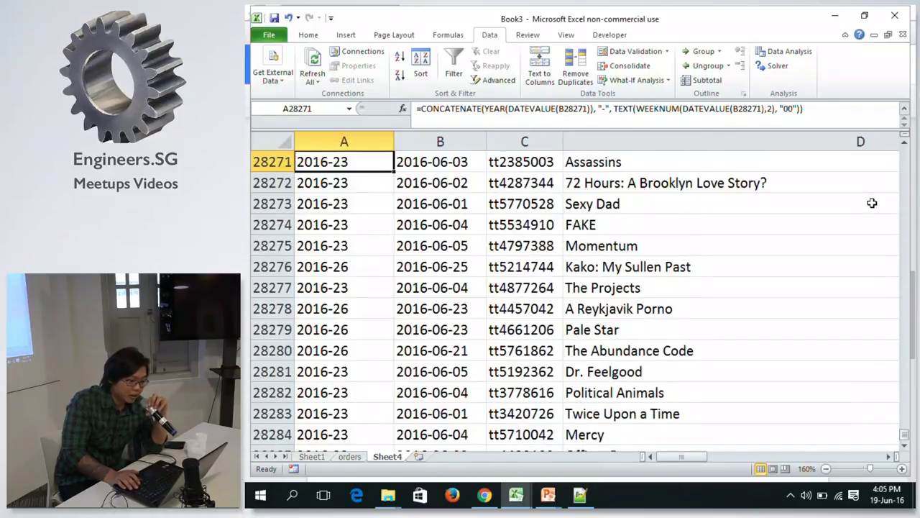
pyautogui.hotkey('ctrl', 'Up')
pyautogui.press('Down')
pyautogui.press('Up')
pyautogui.press('Down')
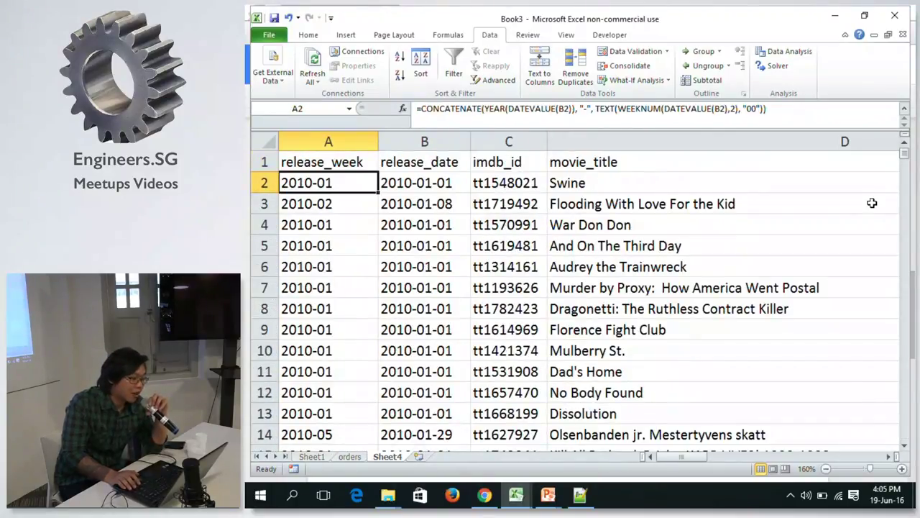
pyautogui.press('Up')
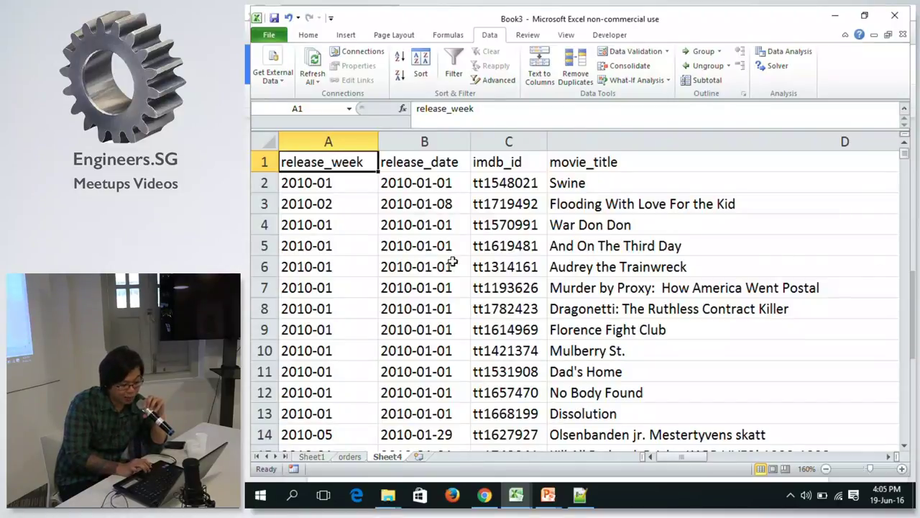
pyautogui.click(320, 188)
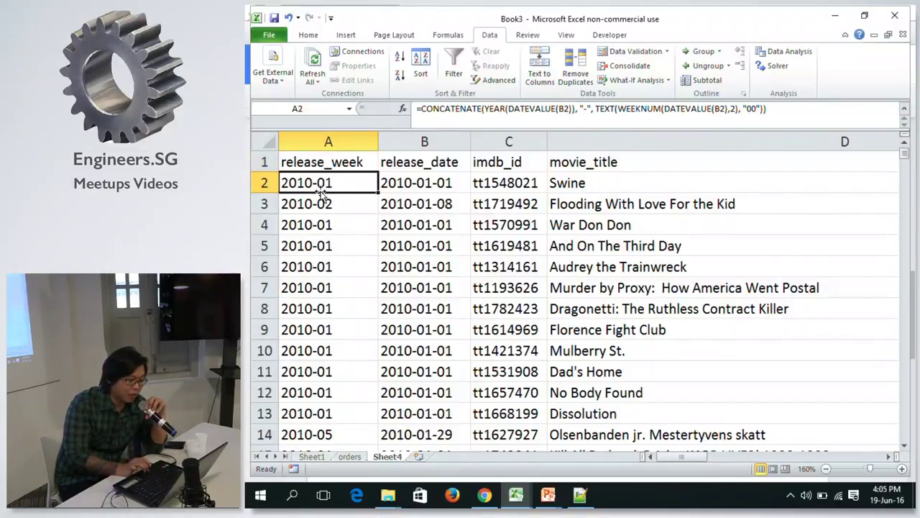
pyautogui.click(369, 158)
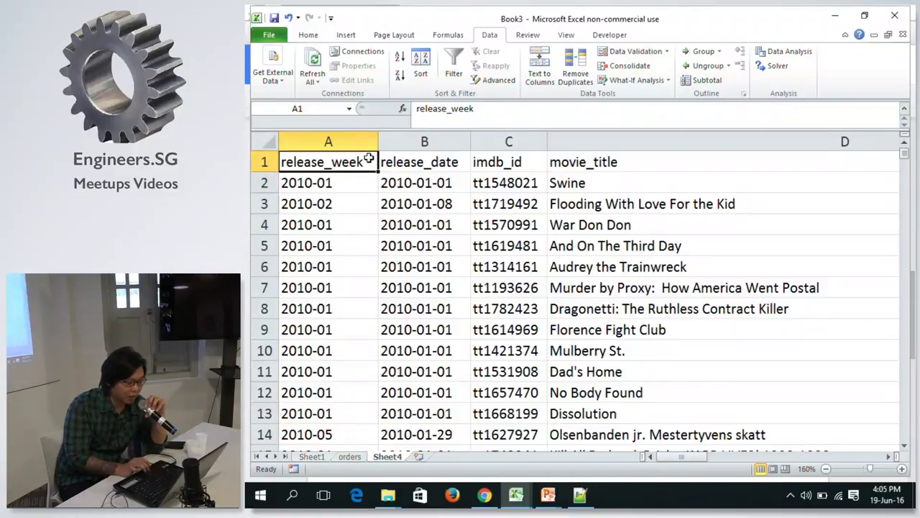
pyautogui.click(419, 164)
pyautogui.click(338, 168)
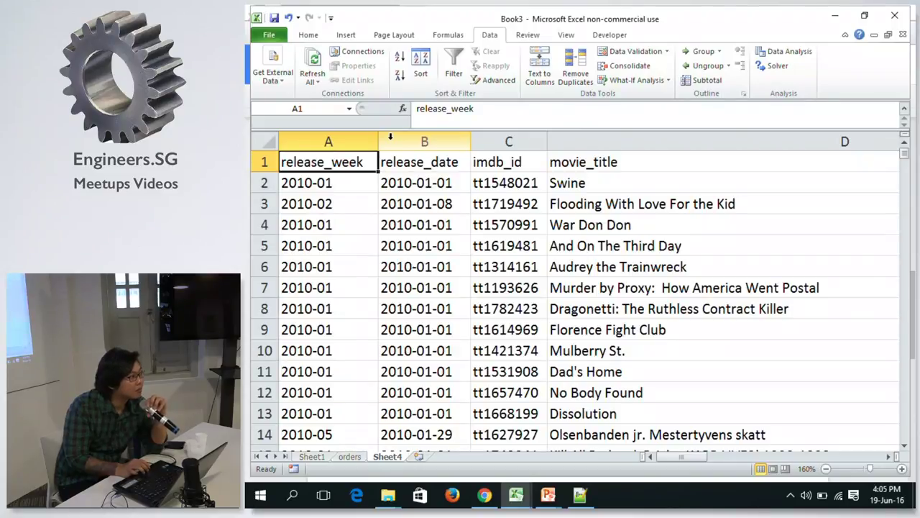
pyautogui.click(438, 197)
pyautogui.click(437, 180)
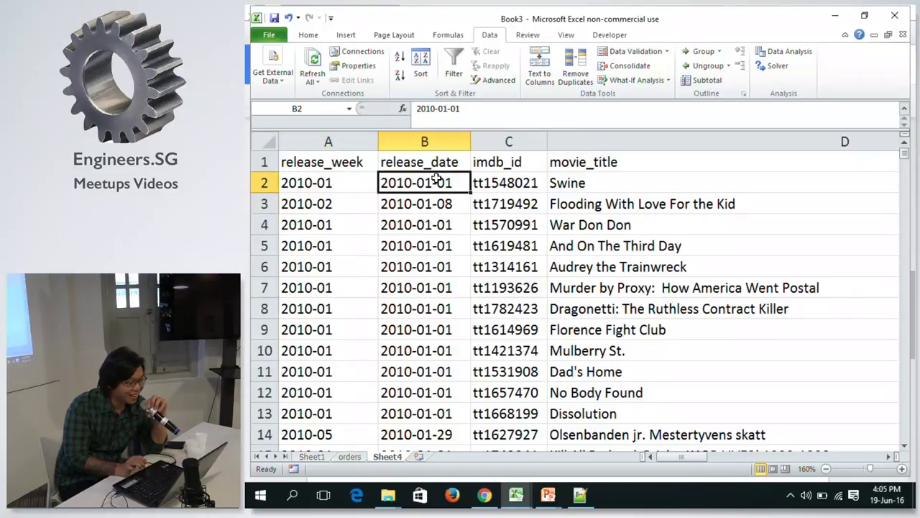
pyautogui.click(427, 201)
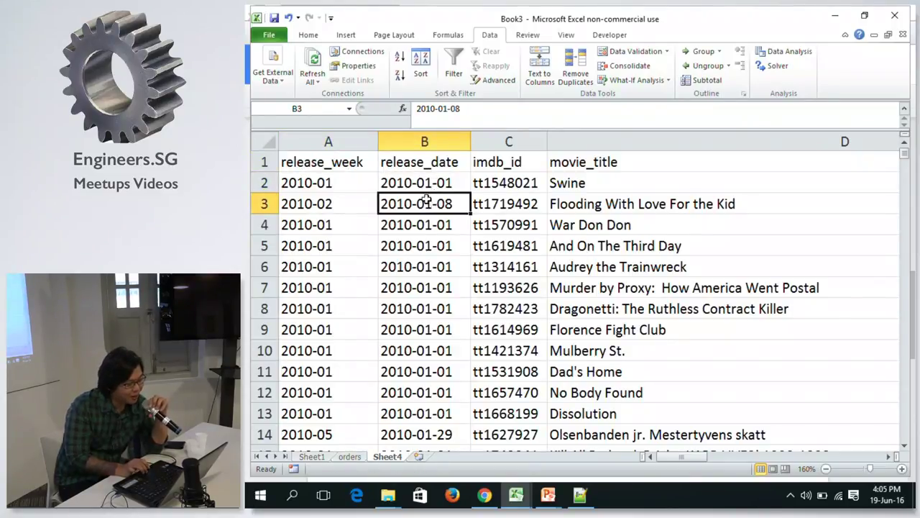
pyautogui.click(425, 183)
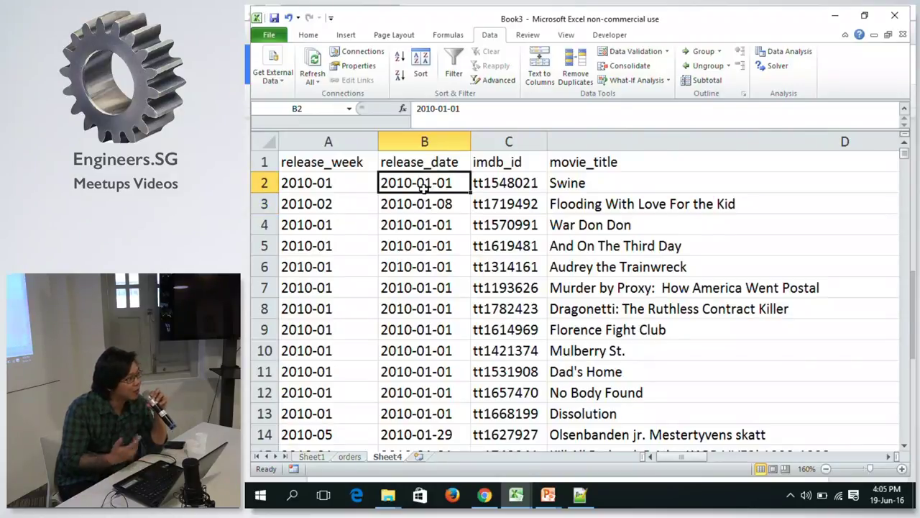
pyautogui.click(325, 183)
pyautogui.click(390, 182)
pyautogui.click(366, 183)
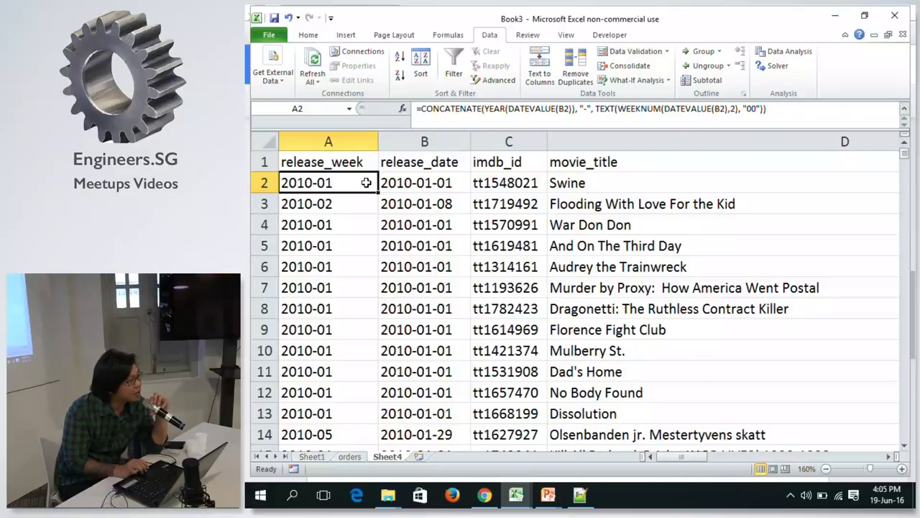
pyautogui.click(395, 183)
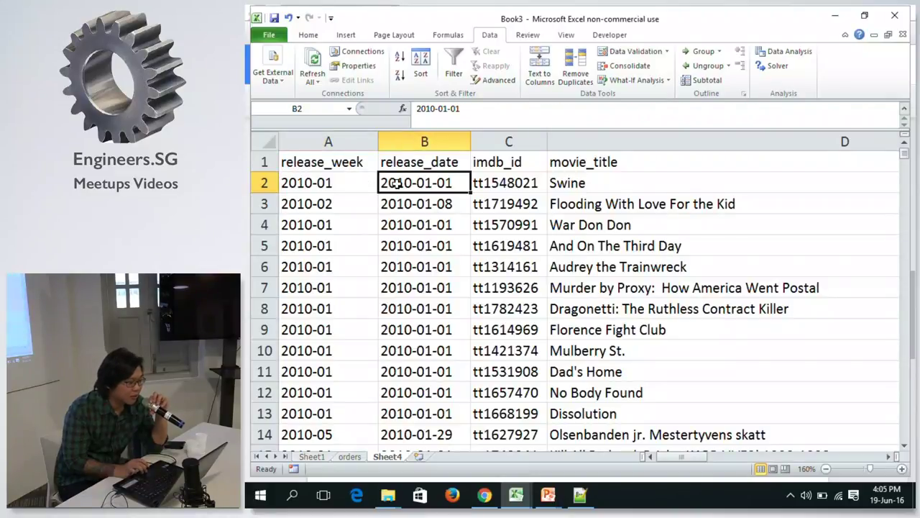
pyautogui.click(350, 184)
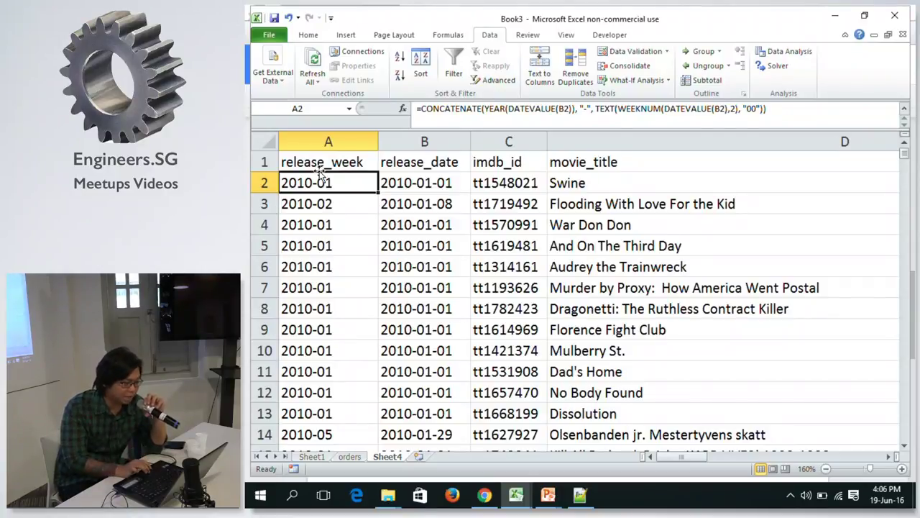
pyautogui.click(345, 206)
pyautogui.click(339, 189)
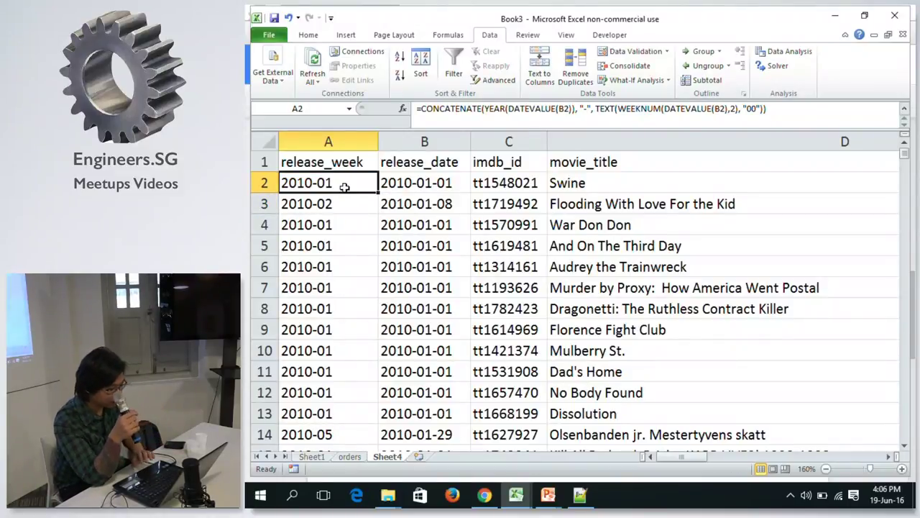
pyautogui.scroll(-4, 344, 187)
pyautogui.scroll(-1, 344, 187)
pyautogui.scroll(5, 345, 187)
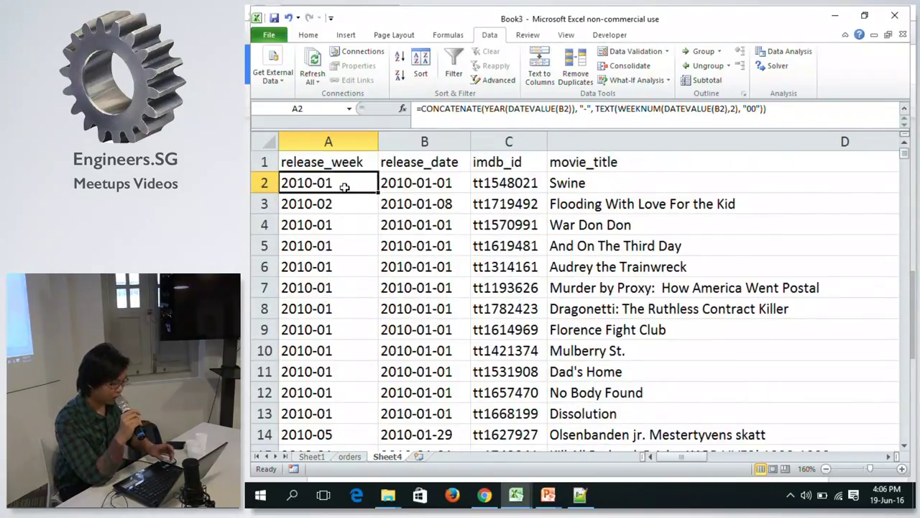
pyautogui.hotkey('ctrl', 'z')
pyautogui.hotkey('ctrl', 'z')
pyautogui.hotkey('ctrl', 'z')
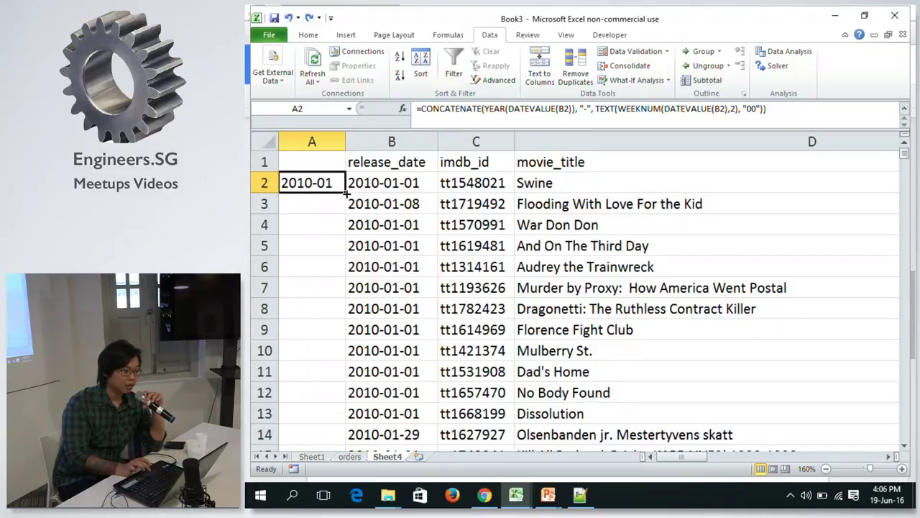
# Fill A2's week formula down column A and re-enter release_week as the A1 header.
pyautogui.doubleClick(348, 193)
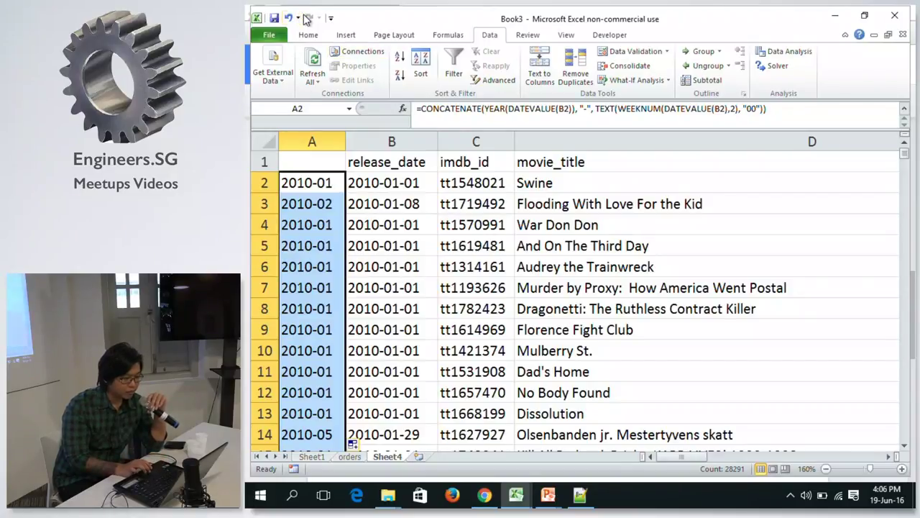
pyautogui.click(334, 162)
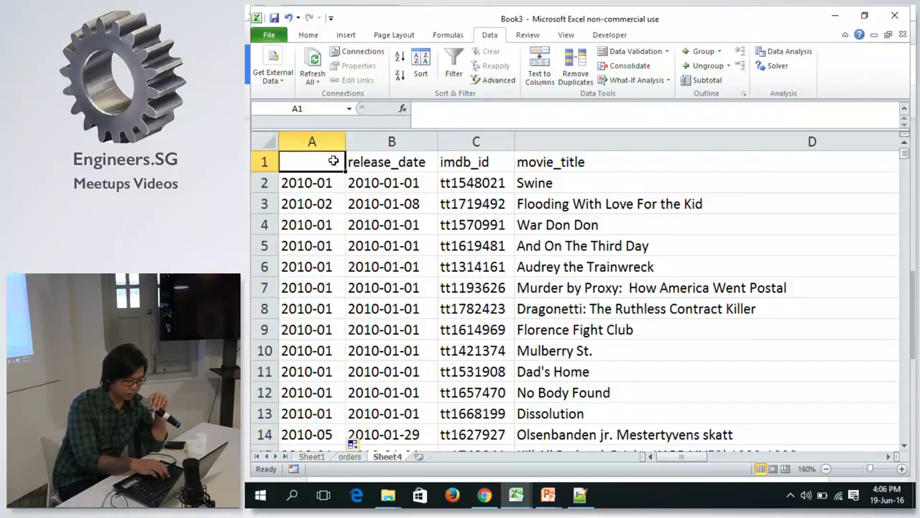
pyautogui.write('release')
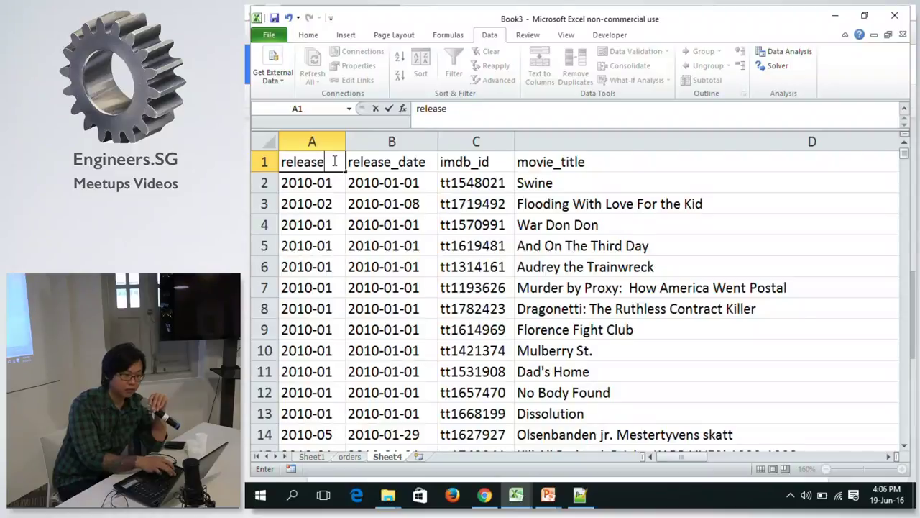
pyautogui.write('_ye')
pyautogui.press('capslock')
pyautogui.write('A')
pyautogui.press('BackSpace')
pyautogui.press('BackSpace')
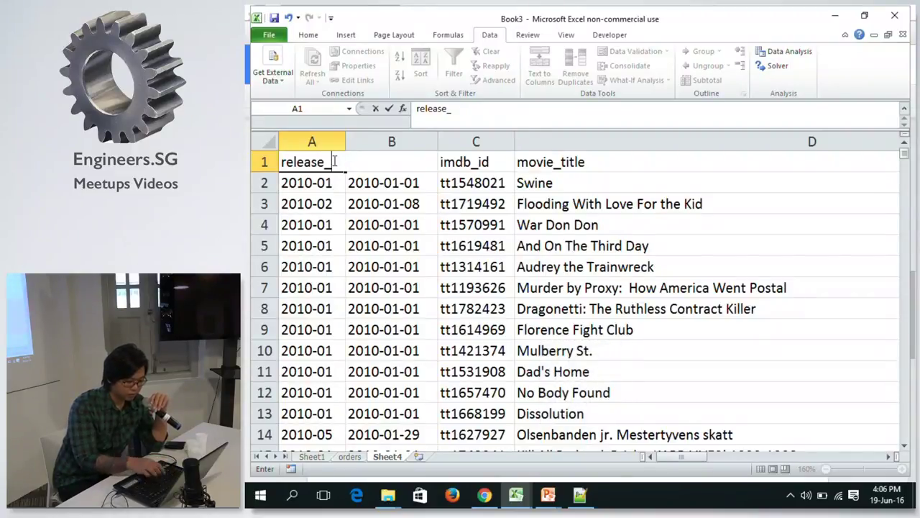
pyautogui.write('WE')
pyautogui.press('BackSpace')
pyautogui.press('BackSpace')
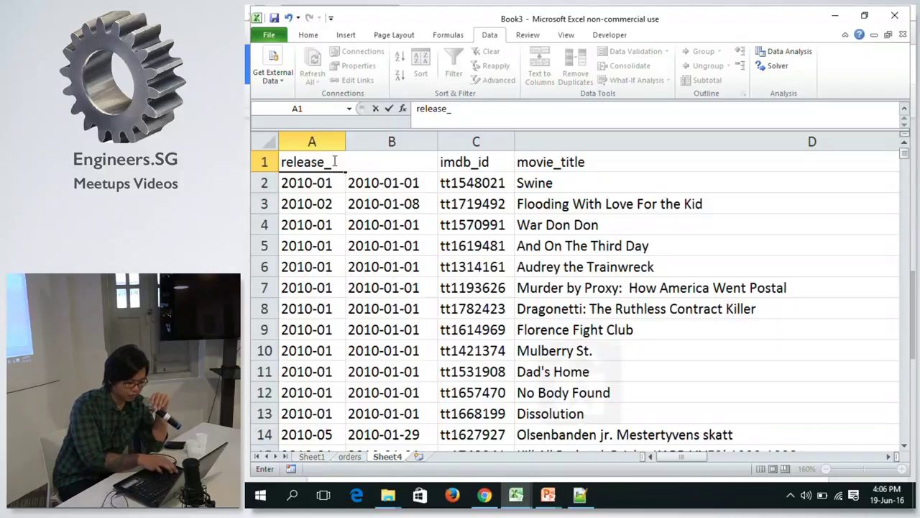
pyautogui.press('capslock')
pyautogui.write('week')
pyautogui.press('Return')
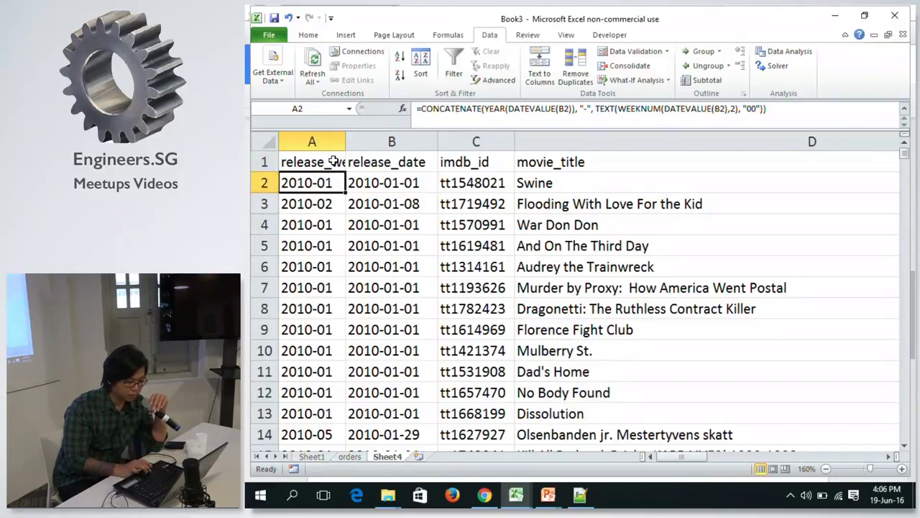
# Autofit column A to the release_week header and select the whole column.
pyautogui.doubleClick(346, 142)
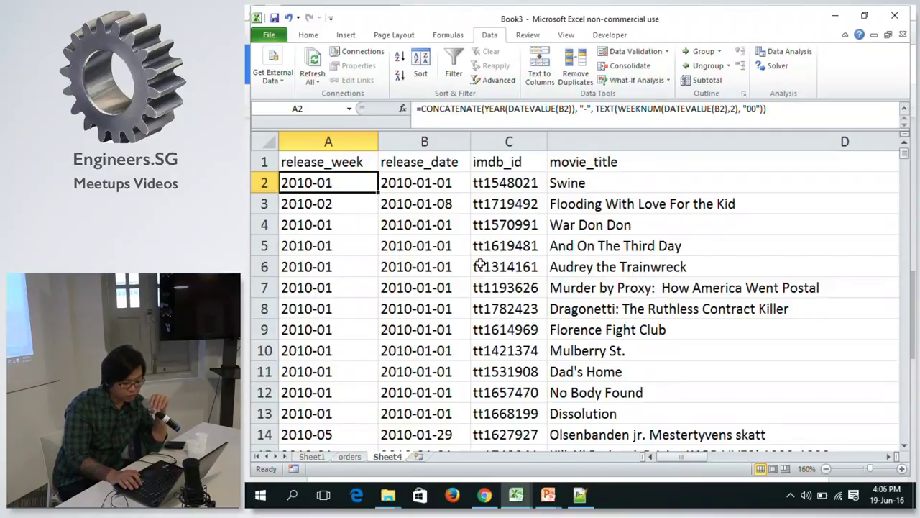
pyautogui.press('Up')
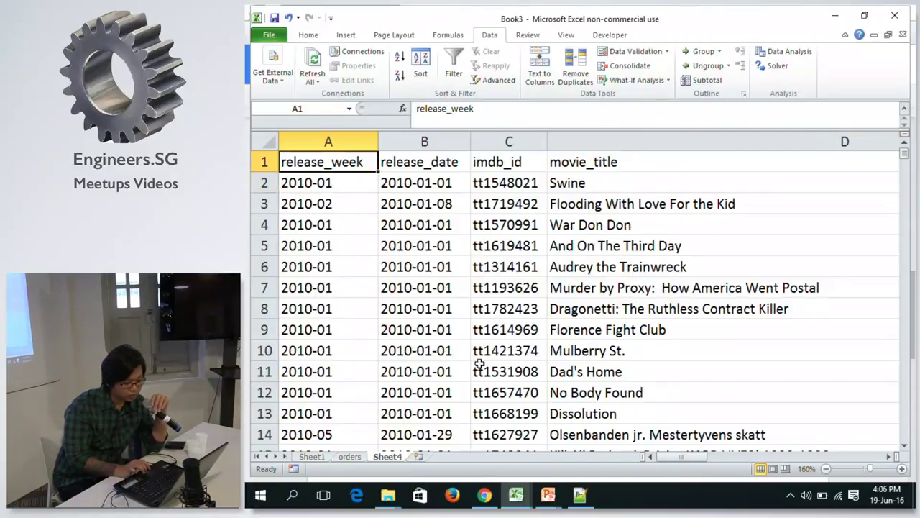
pyautogui.click(446, 226)
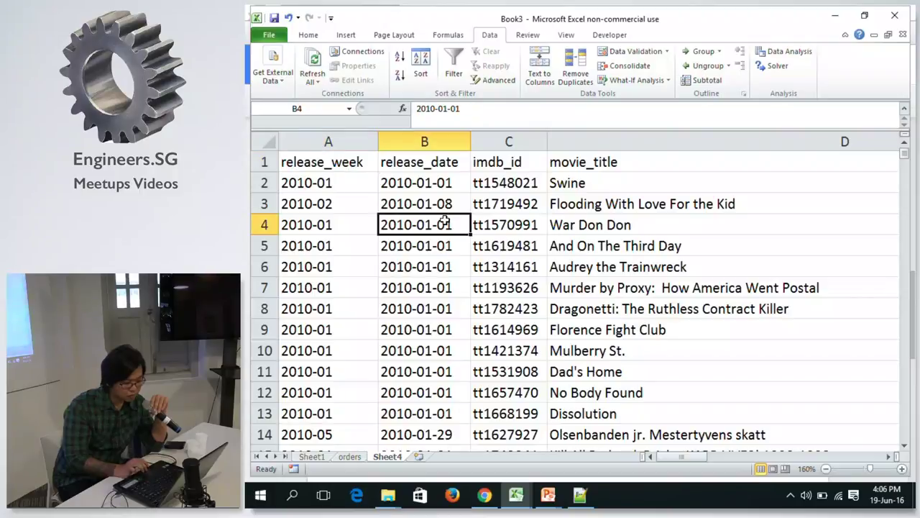
pyautogui.click(675, 270)
pyautogui.moveTo(676, 458); pyautogui.dragTo(616, 430)
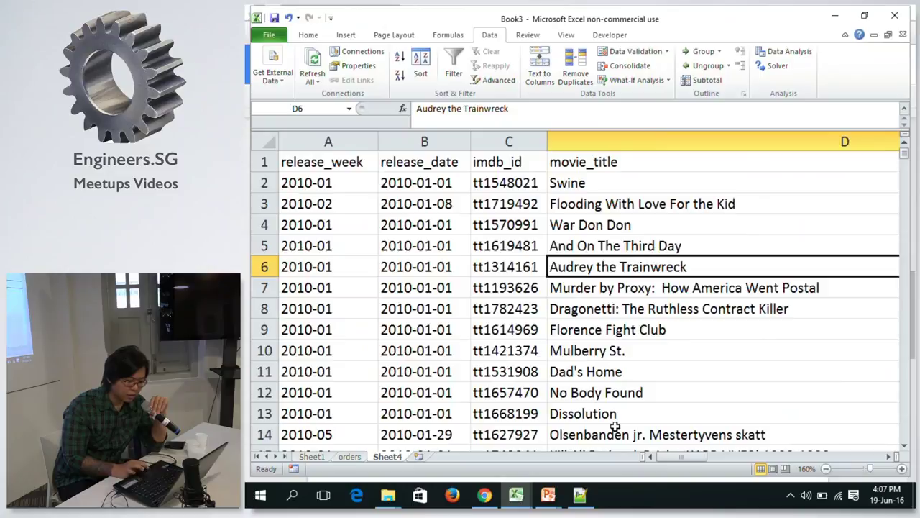
pyautogui.click(344, 141)
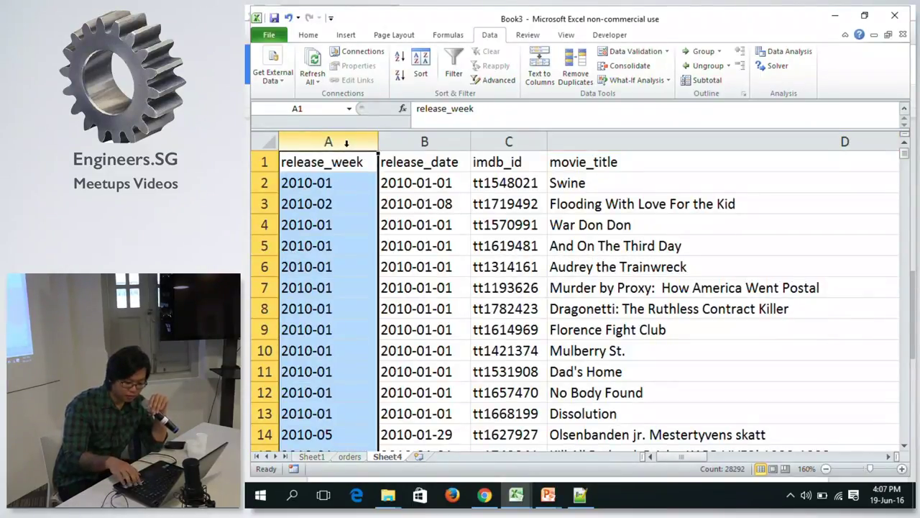
# Insert a PivotTable from columns A:V on a new Sheet5, undoing a release_week filter.
pyautogui.hotkey('ctrl', 'shift', 'Right')
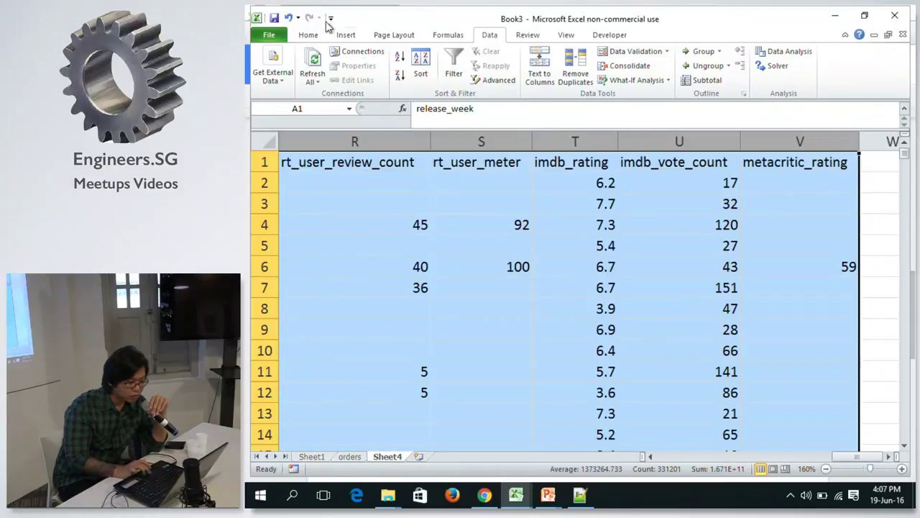
pyautogui.click(348, 36)
pyautogui.click(270, 64)
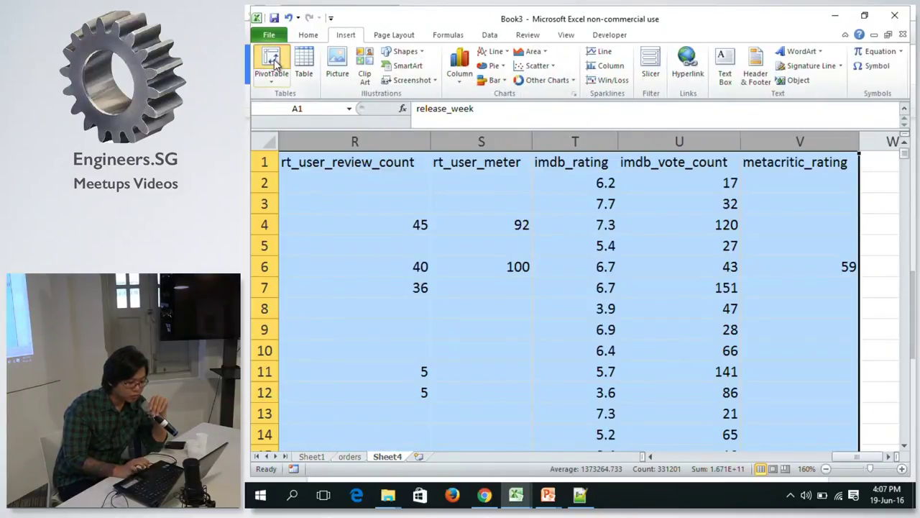
pyautogui.click(554, 279)
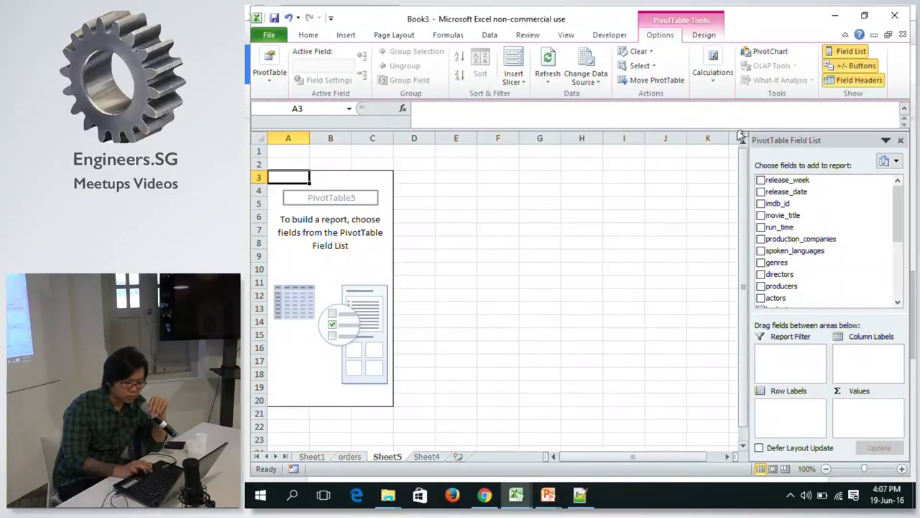
pyautogui.moveTo(812, 181); pyautogui.dragTo(779, 371)
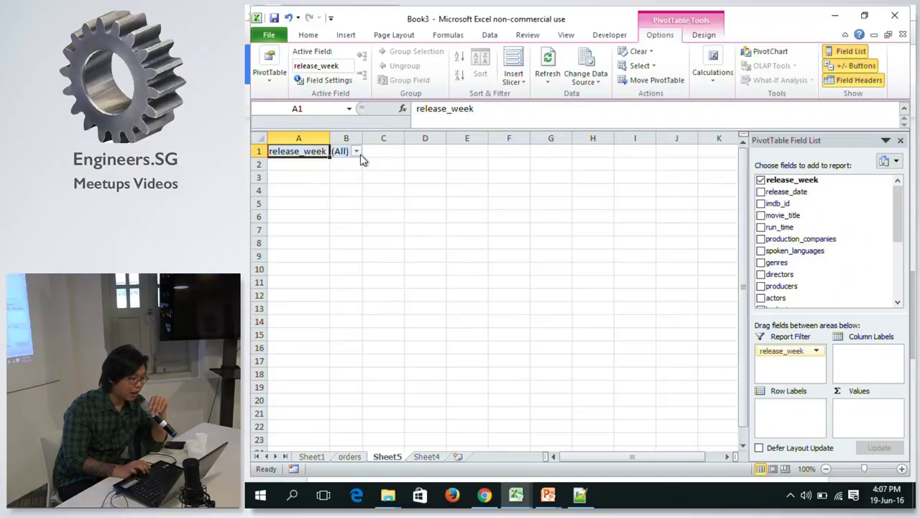
pyautogui.hotkey('ctrl', 'z')
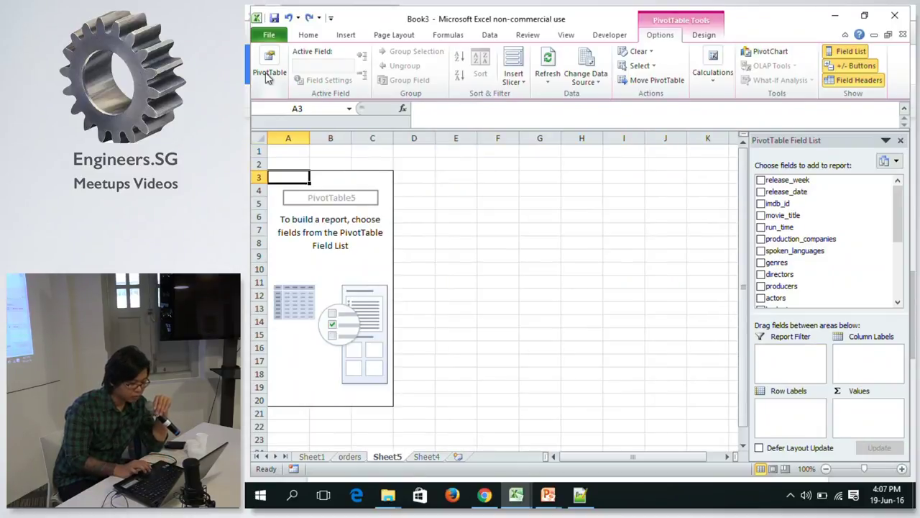
# Delete the Sheet5 pivot worksheet.
pyautogui.rightClick(392, 461)
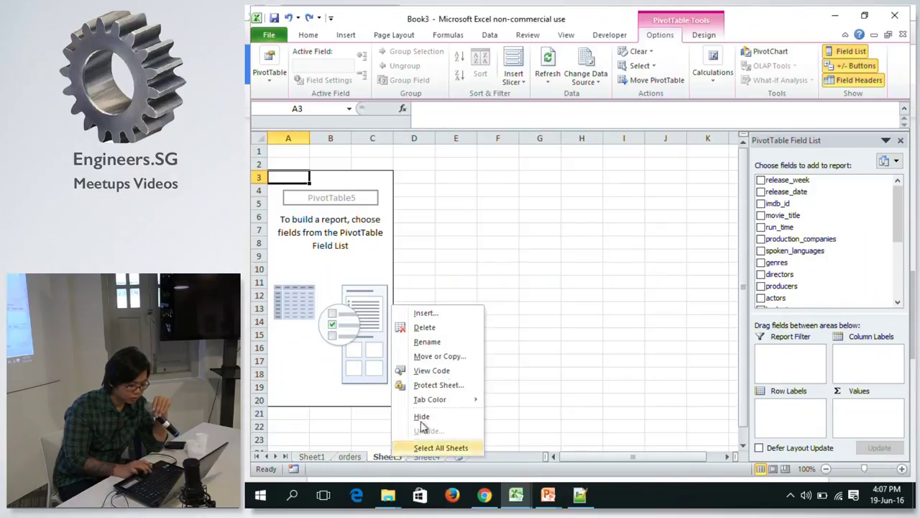
pyautogui.click(444, 327)
pyautogui.click(554, 282)
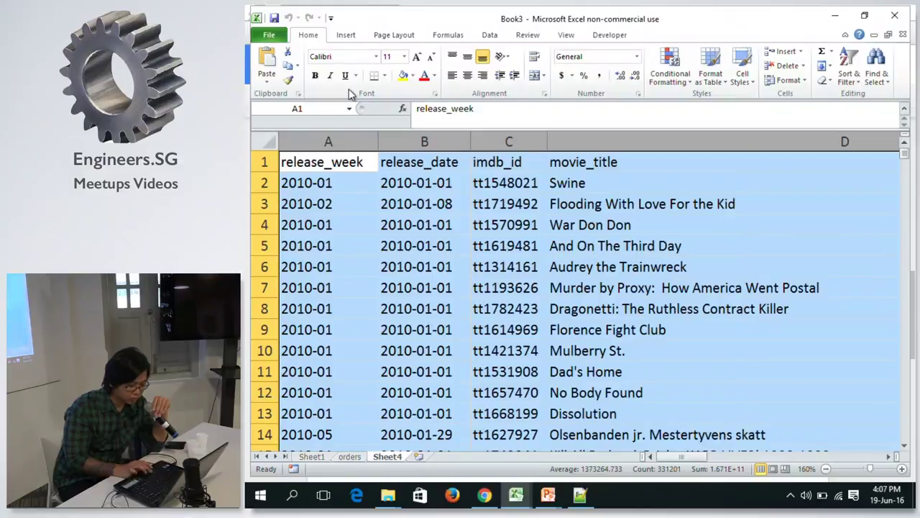
# Insert a new-worksheet PivotTable on Sheet6 with release_week as the report filter.
pyautogui.click(346, 36)
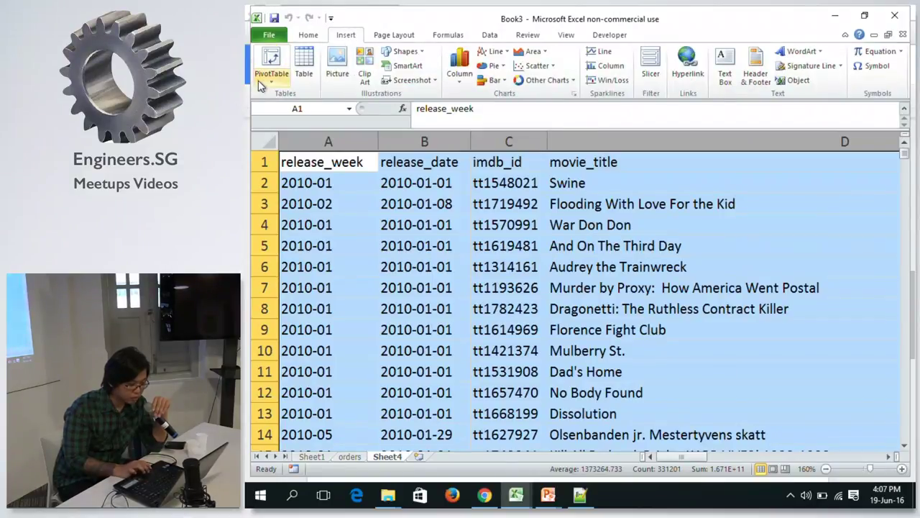
pyautogui.click(271, 74)
pyautogui.click(281, 96)
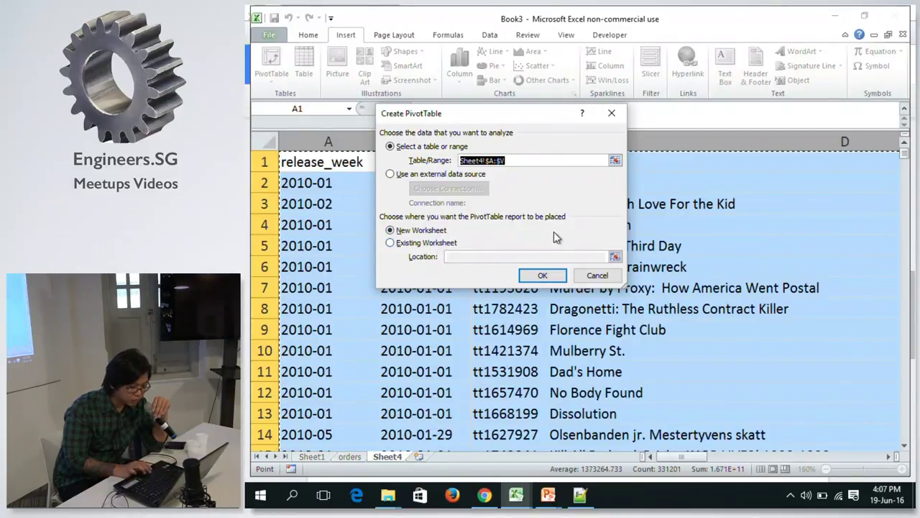
pyautogui.click(544, 274)
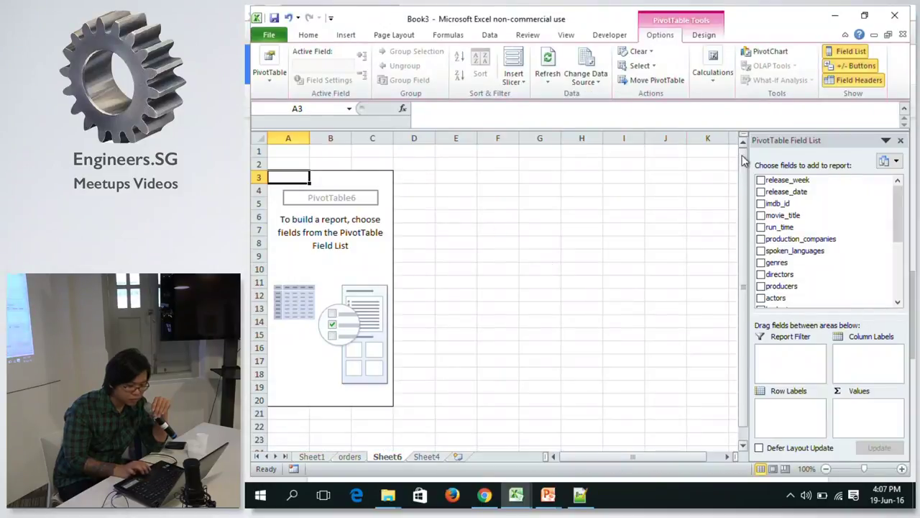
pyautogui.moveTo(791, 181); pyautogui.dragTo(779, 358)
pyautogui.moveTo(902, 226); pyautogui.dragTo(893, 180)
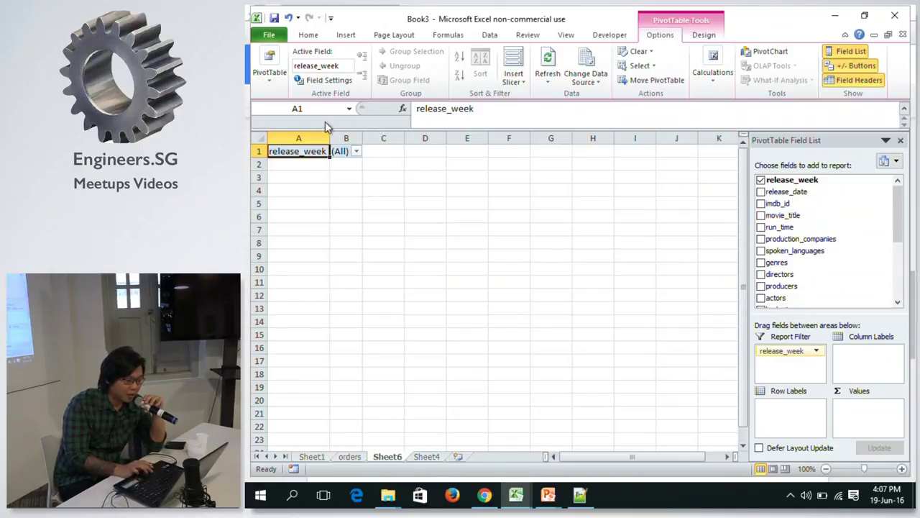
# Filter release_week to only 2010-02 and add movie_title to Row Labels.
pyautogui.click(356, 151)
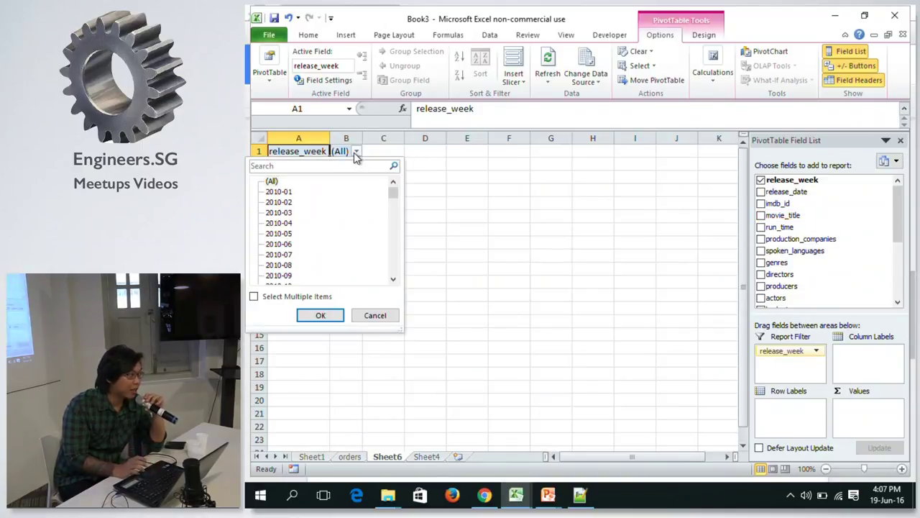
pyautogui.click(254, 297)
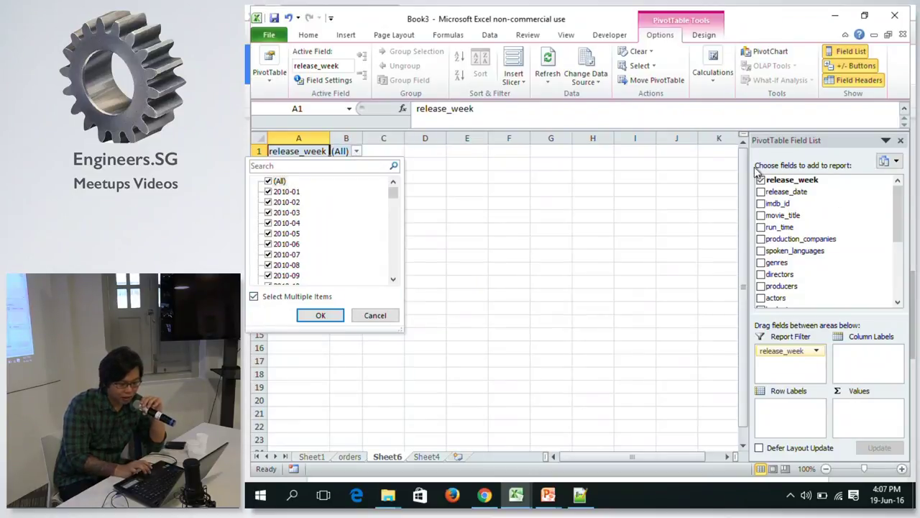
pyautogui.click(269, 182)
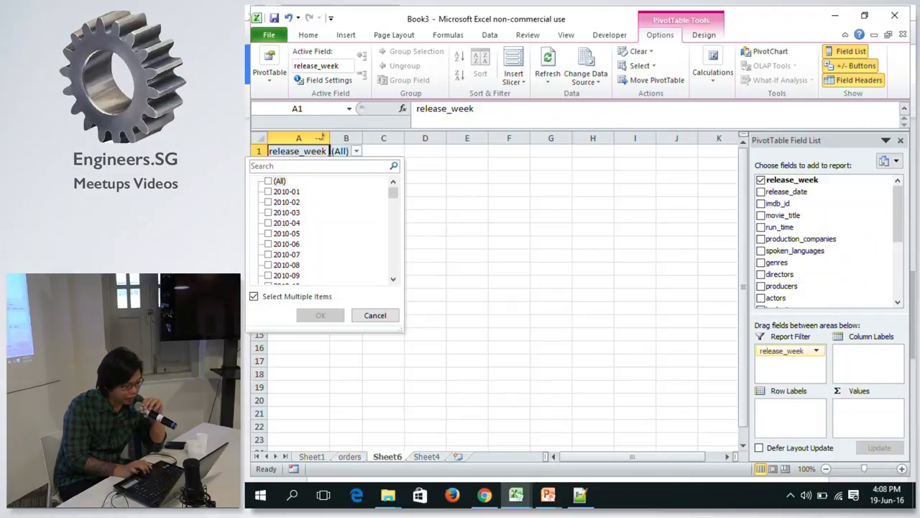
pyautogui.click(277, 204)
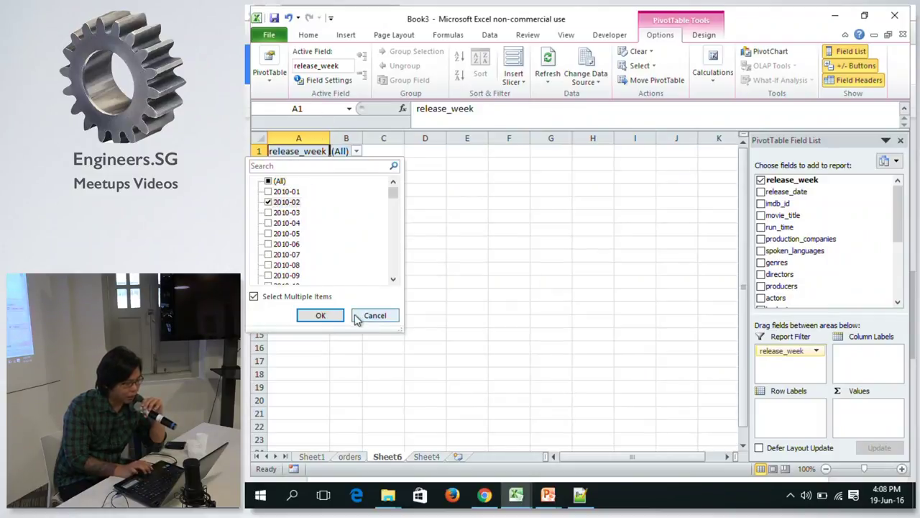
pyautogui.click(336, 316)
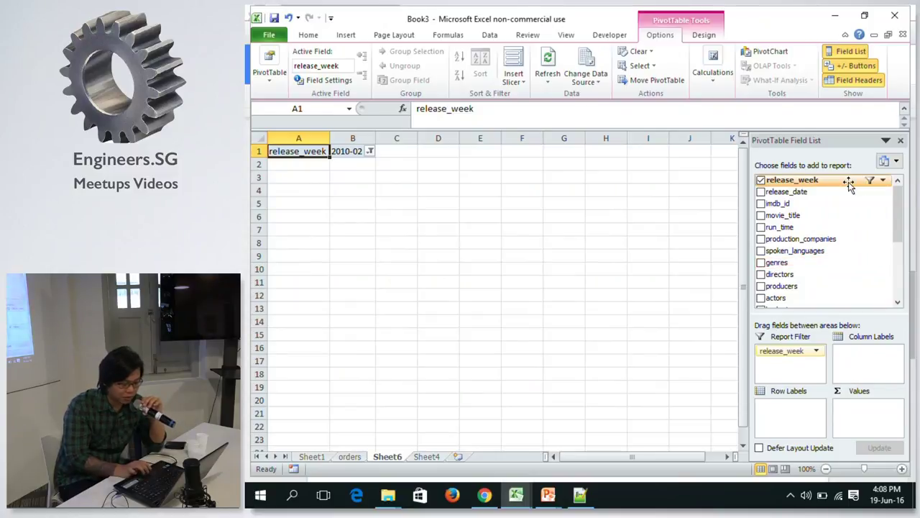
pyautogui.moveTo(798, 218); pyautogui.dragTo(771, 408)
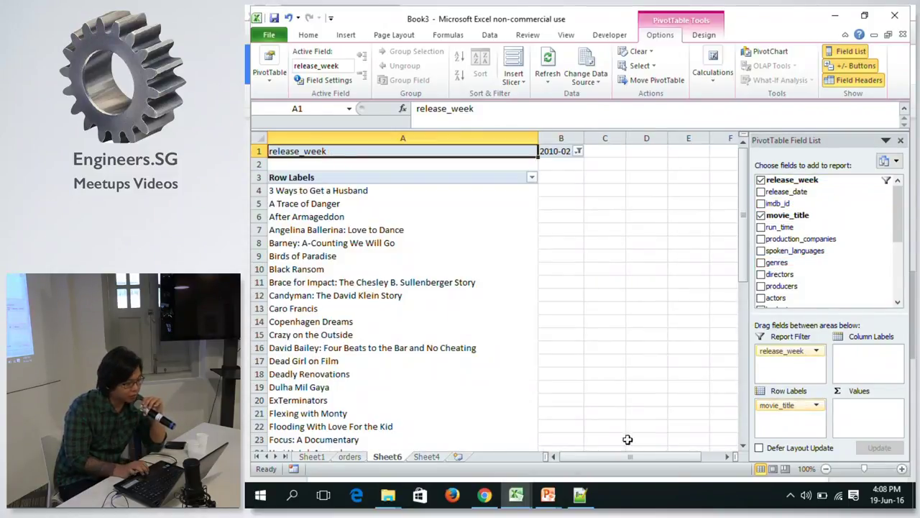
# Look over the View and Design ribbon tabs, then add genres to Row Labels beneath movie_title.
pyautogui.click(536, 193)
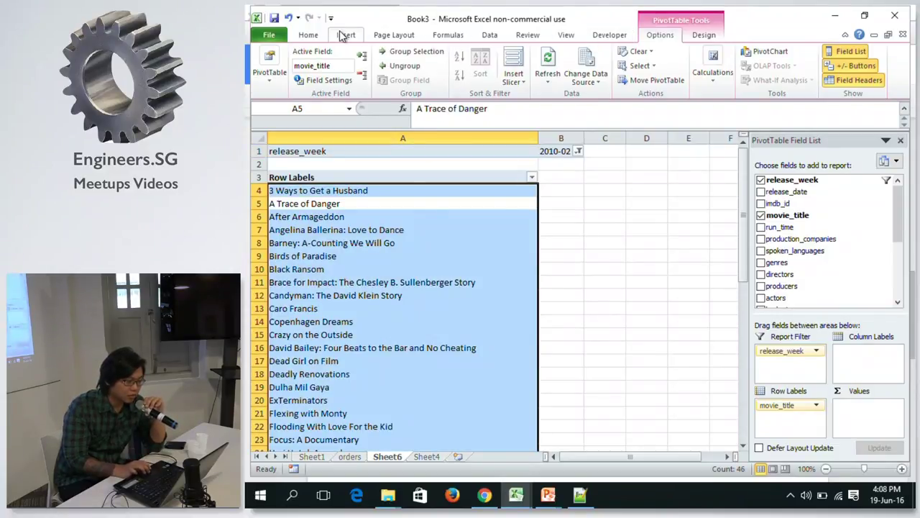
pyautogui.click(559, 35)
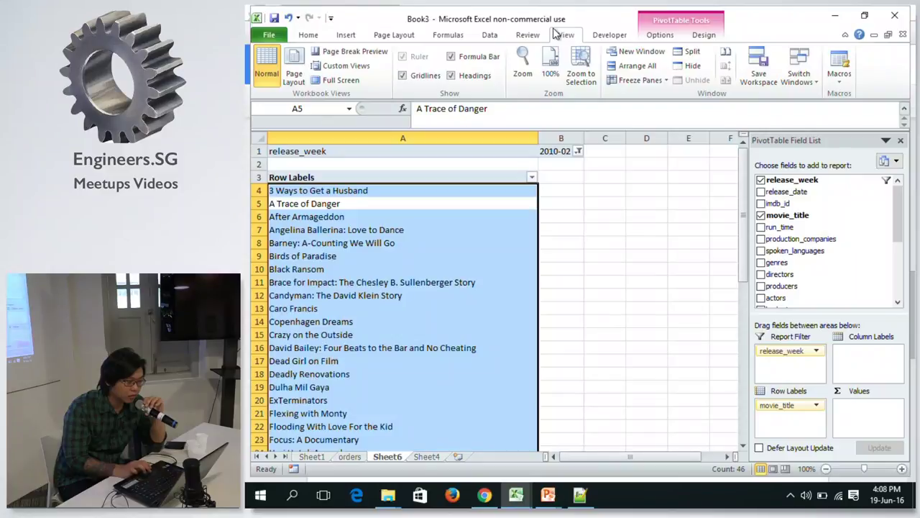
pyautogui.click(659, 36)
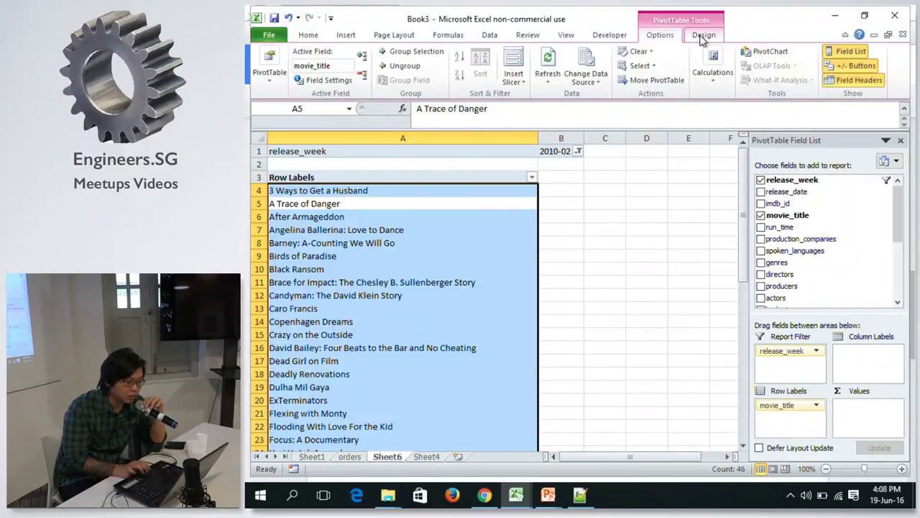
pyautogui.click(703, 38)
pyautogui.click(336, 68)
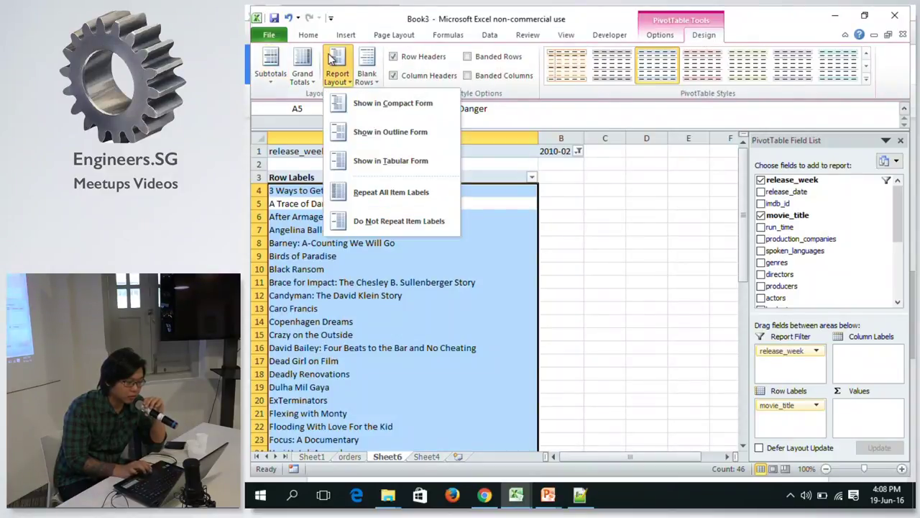
pyautogui.click(486, 259)
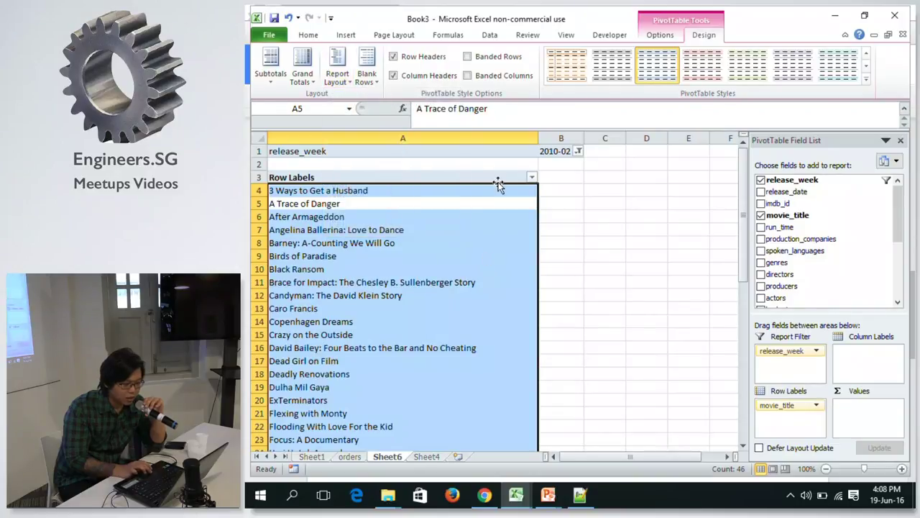
pyautogui.moveTo(904, 212); pyautogui.dragTo(892, 220)
pyautogui.moveTo(800, 248); pyautogui.dragTo(791, 419)
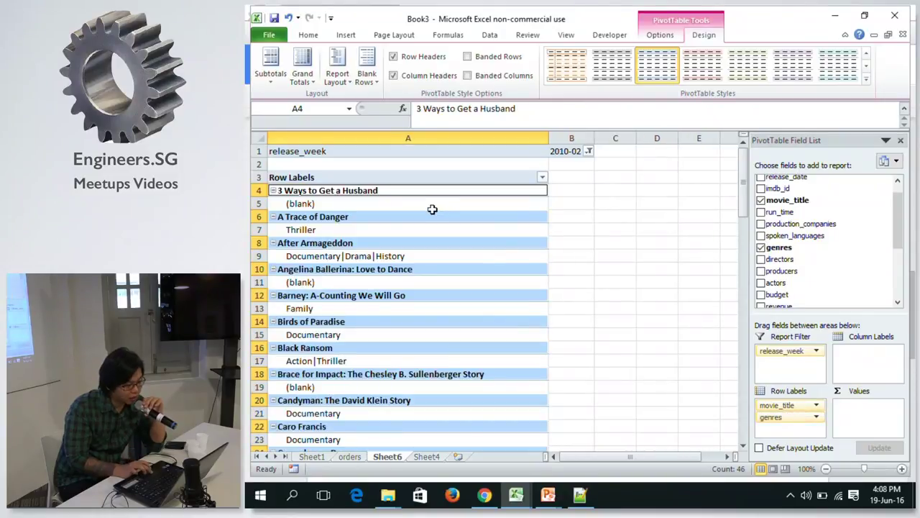
pyautogui.click(379, 196)
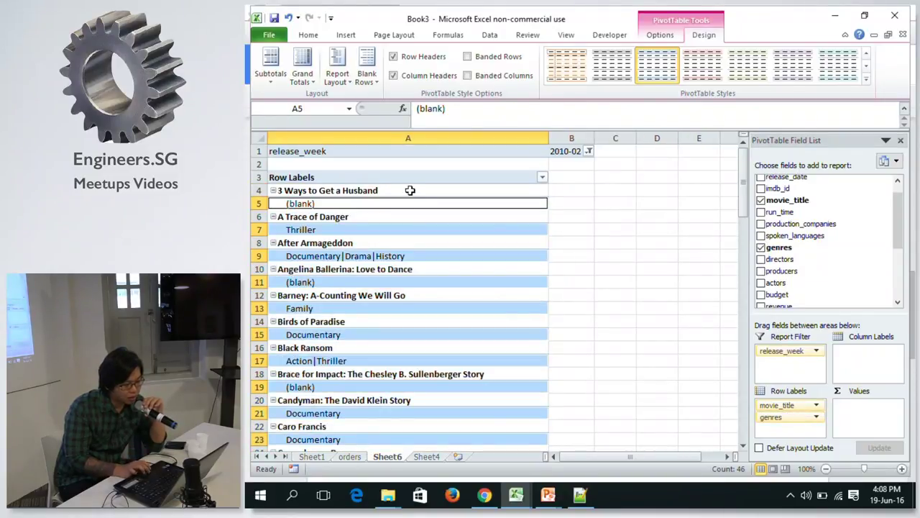
pyautogui.click(410, 190)
# Set the report layout to Tabular Form and turn off subtotals.
pyautogui.click(338, 72)
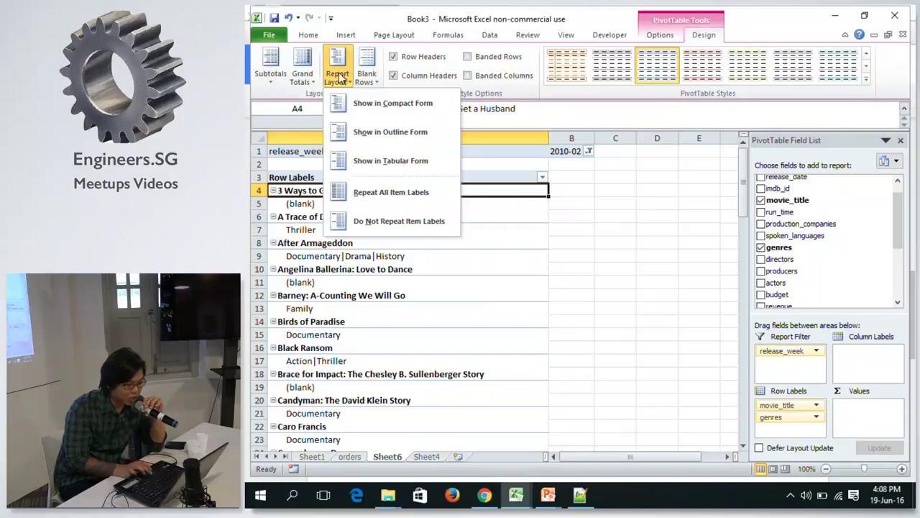
pyautogui.click(398, 161)
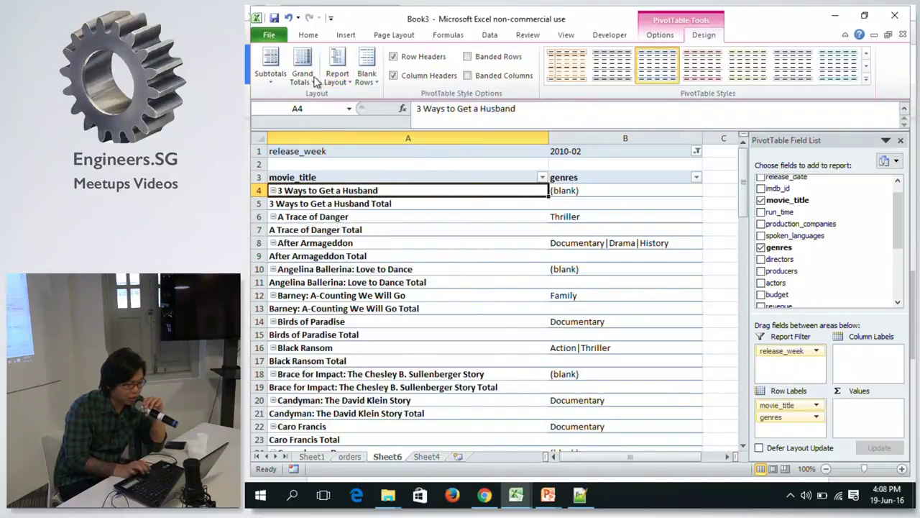
pyautogui.click(271, 66)
pyautogui.click(291, 101)
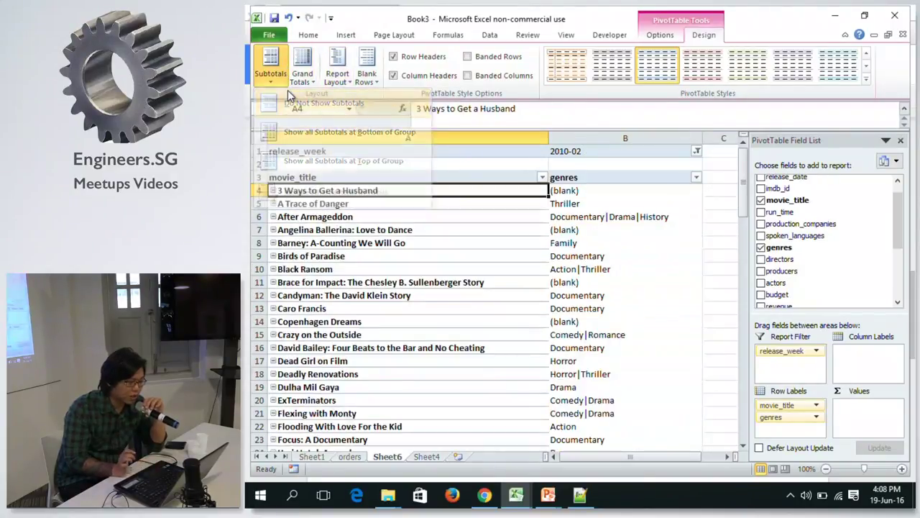
pyautogui.click(660, 35)
# Hide the row +/- buttons and add imdb_rating to Values summarised as Sum.
pyautogui.click(843, 66)
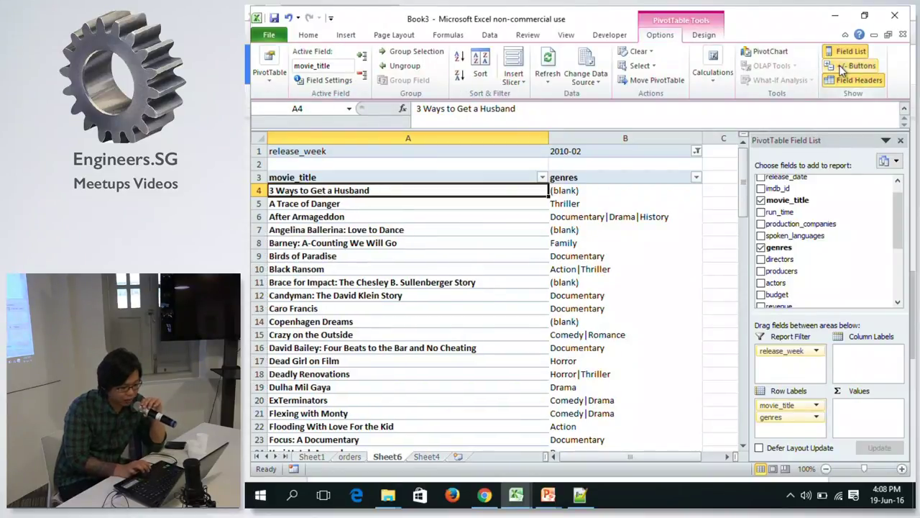
pyautogui.click(576, 193)
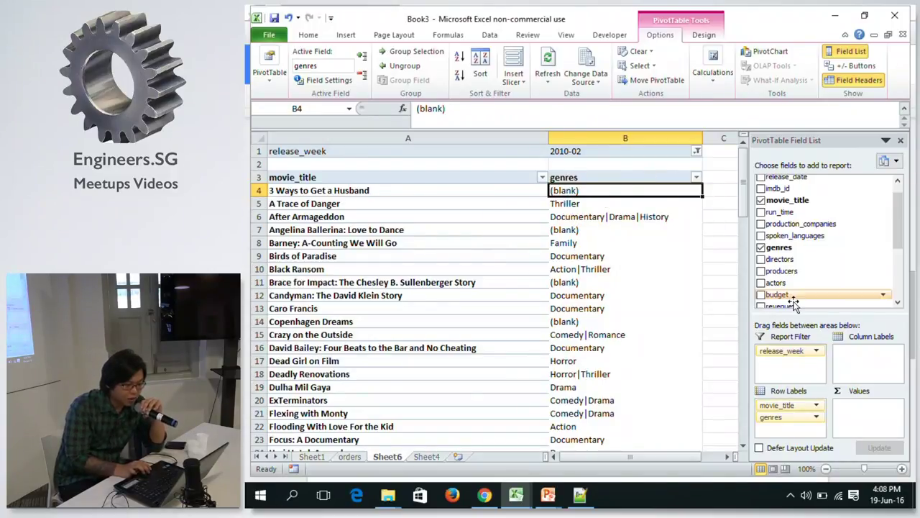
pyautogui.moveTo(902, 208); pyautogui.dragTo(899, 258)
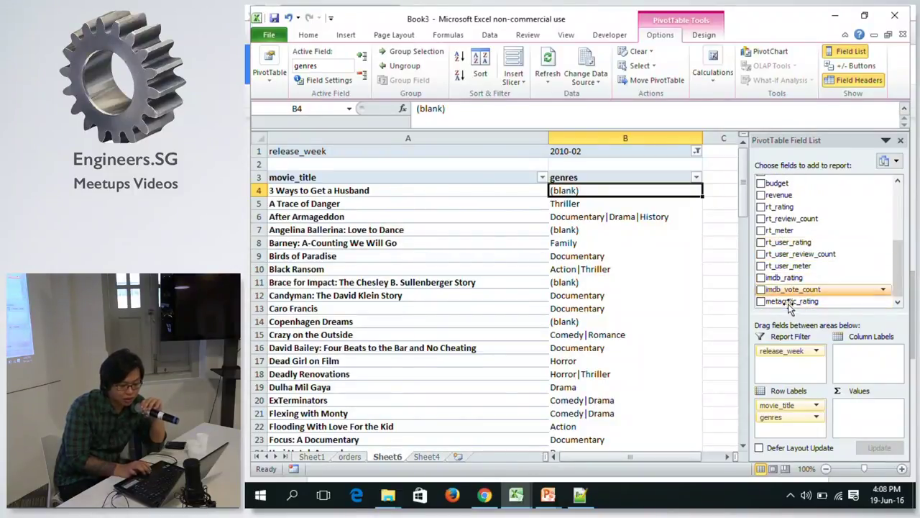
pyautogui.moveTo(779, 280); pyautogui.dragTo(866, 424)
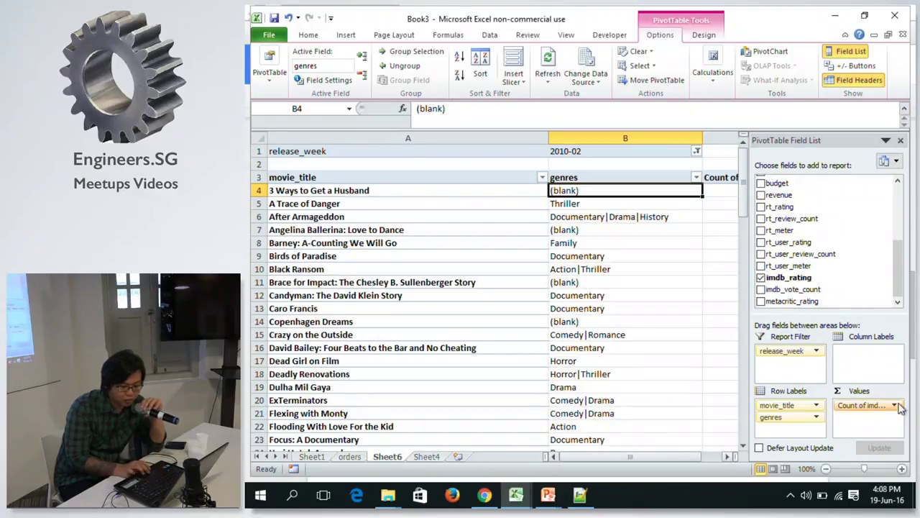
pyautogui.click(866, 406)
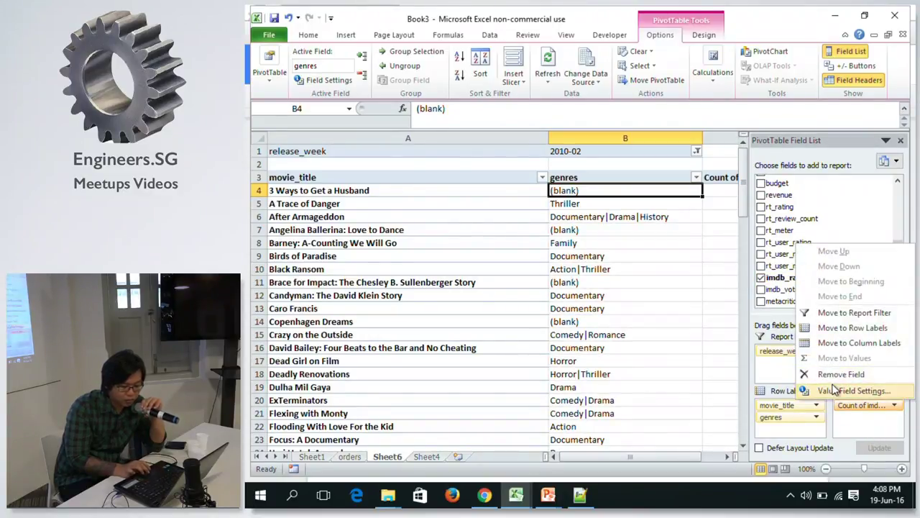
pyautogui.click(853, 391)
pyautogui.click(487, 210)
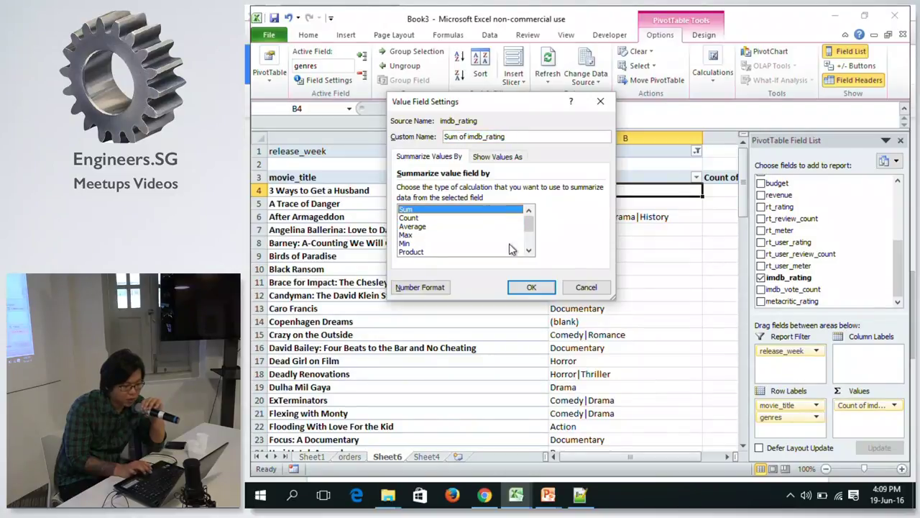
pyautogui.click(527, 287)
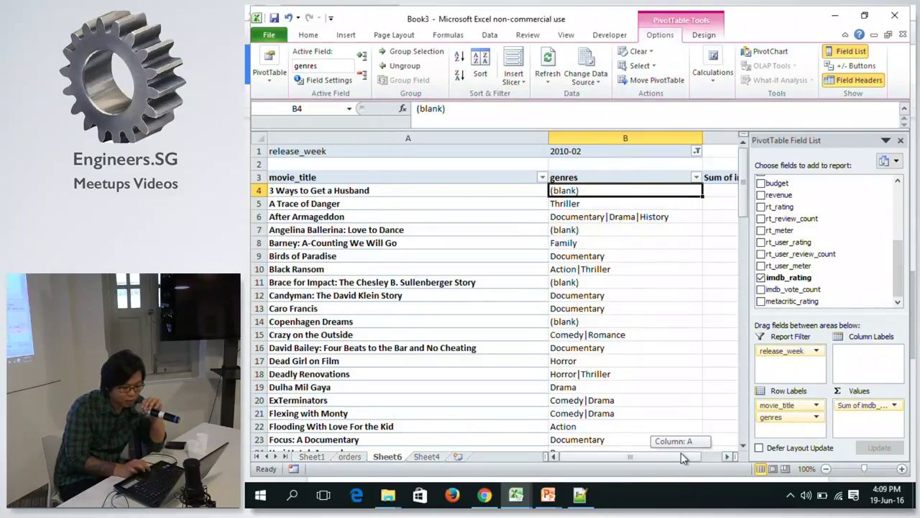
pyautogui.click(727, 455)
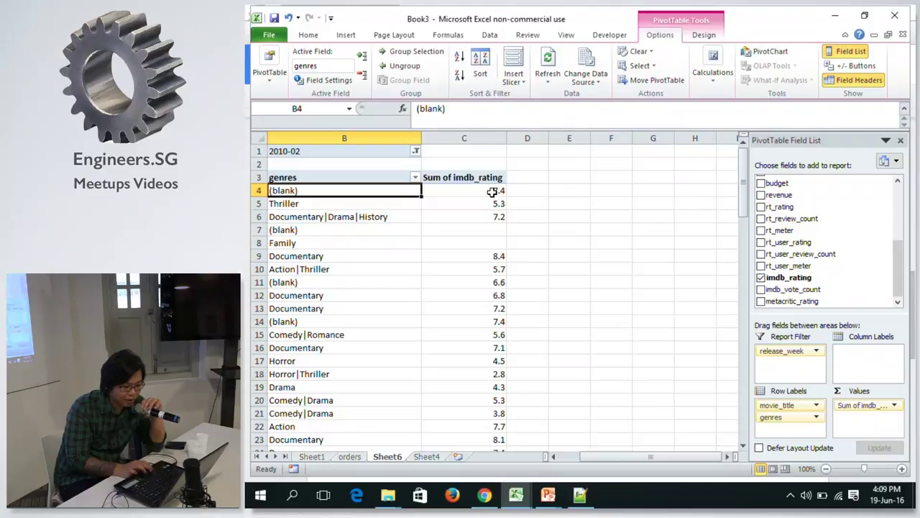
# Hide the PivotTable Field List and review the titles, genres and rating sums.
pyautogui.click(451, 190)
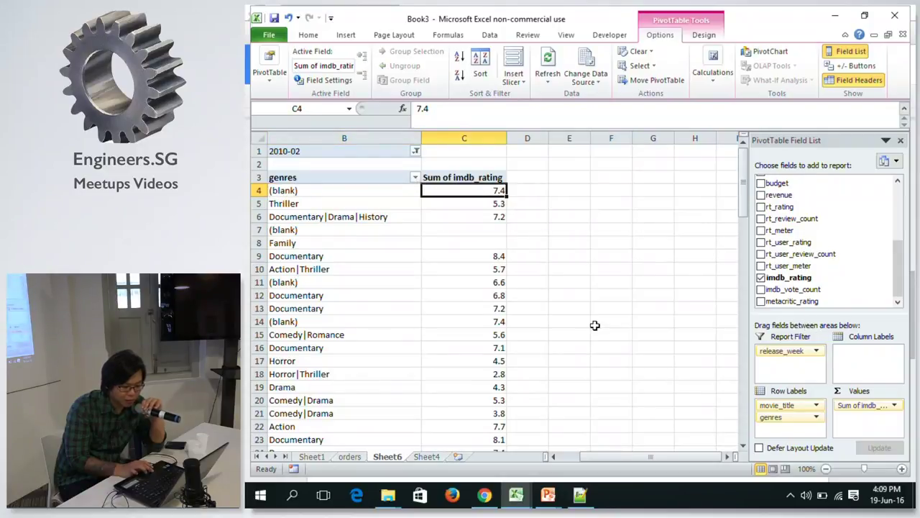
pyautogui.moveTo(655, 455); pyautogui.dragTo(633, 456)
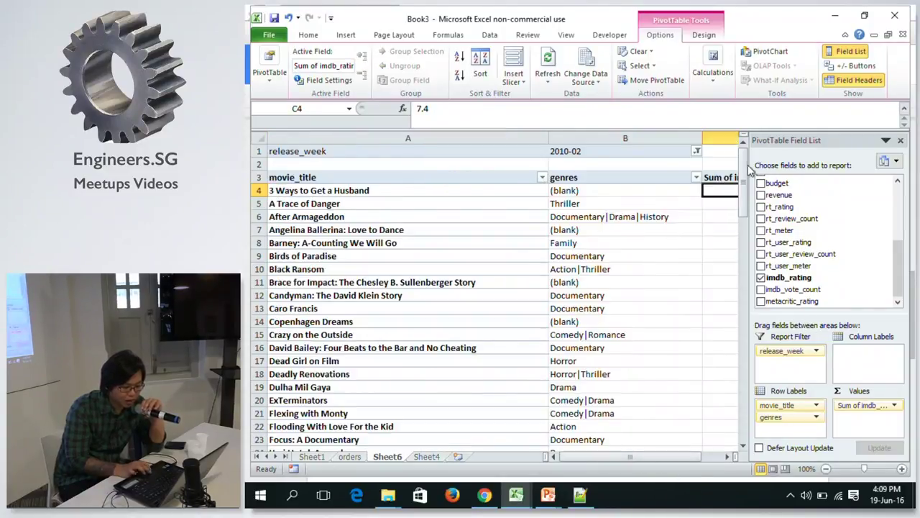
pyautogui.click(901, 141)
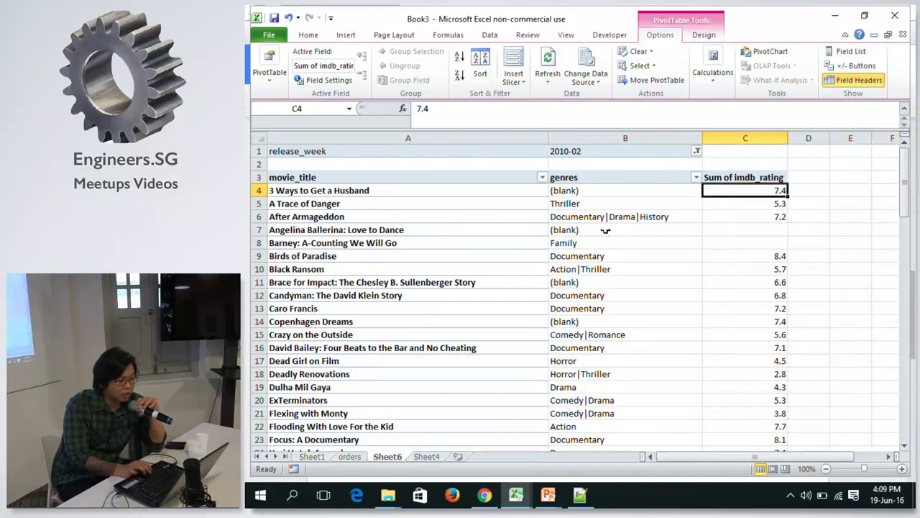
pyautogui.click(484, 183)
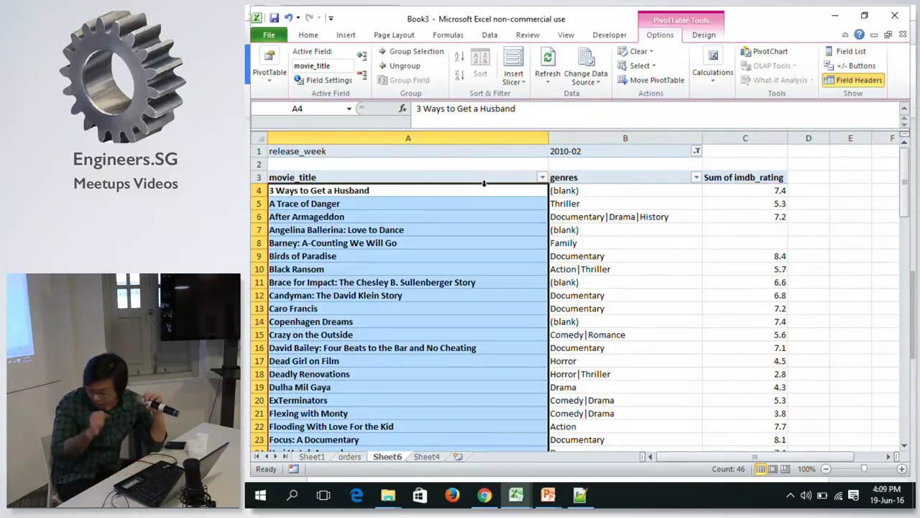
pyautogui.click(604, 192)
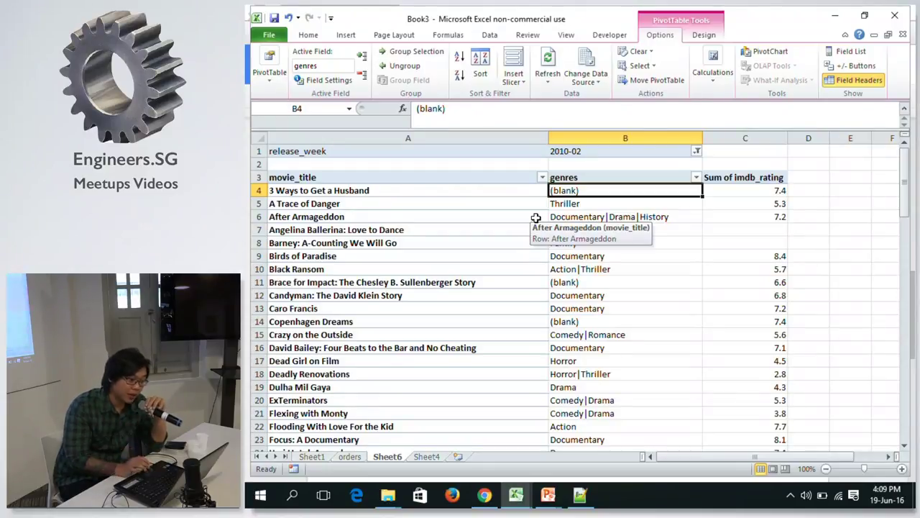
pyautogui.click(608, 217)
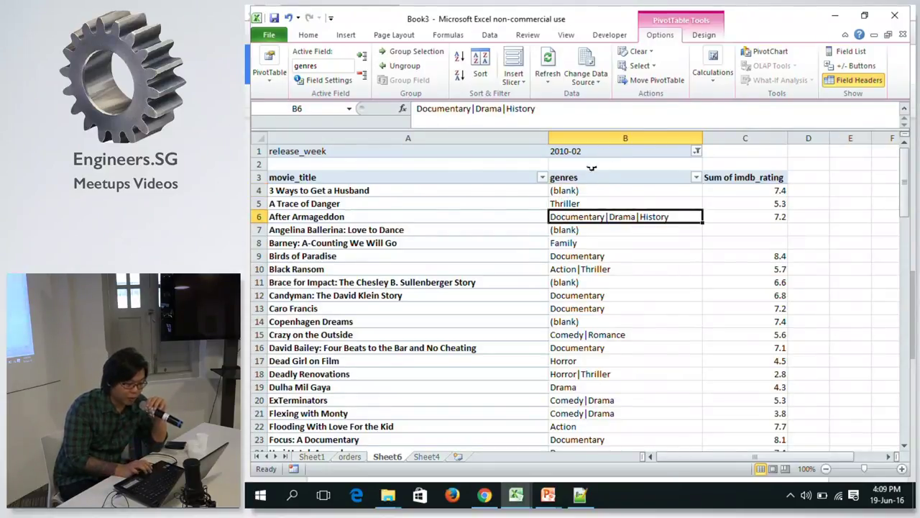
# Move genres above movie_title in Row Labels so genres becomes the outer grouping.
pyautogui.click(584, 178)
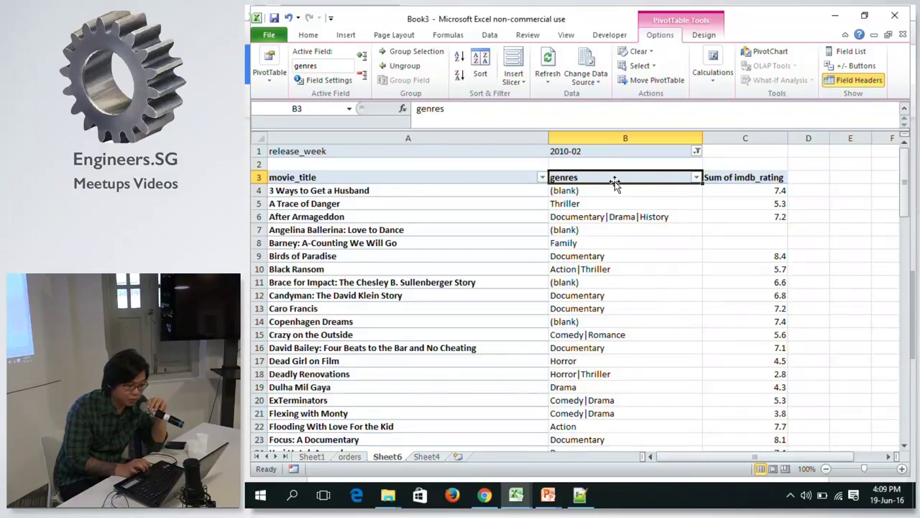
pyautogui.click(838, 52)
pyautogui.moveTo(782, 418); pyautogui.dragTo(785, 407)
pyautogui.click(483, 245)
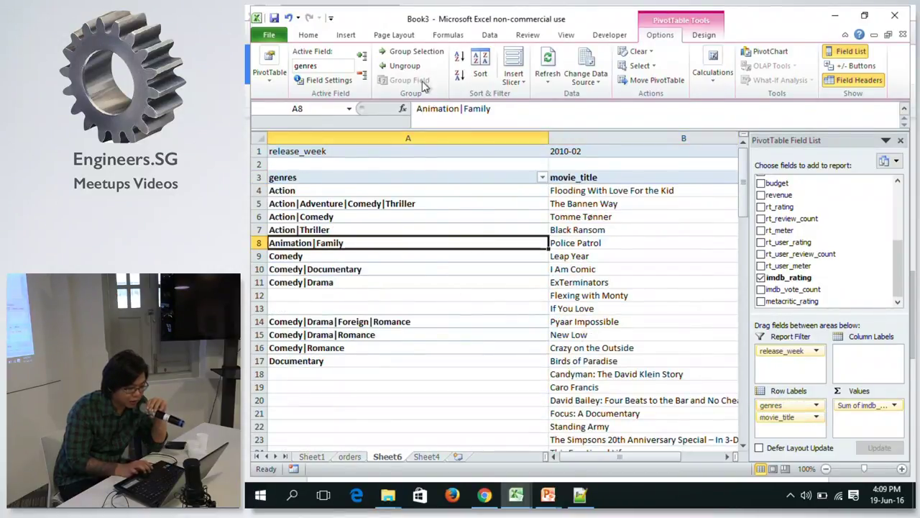
# Set Report Layout to Repeat All Item Labels and check the repeated Comedy|Drama labels.
pyautogui.click(708, 38)
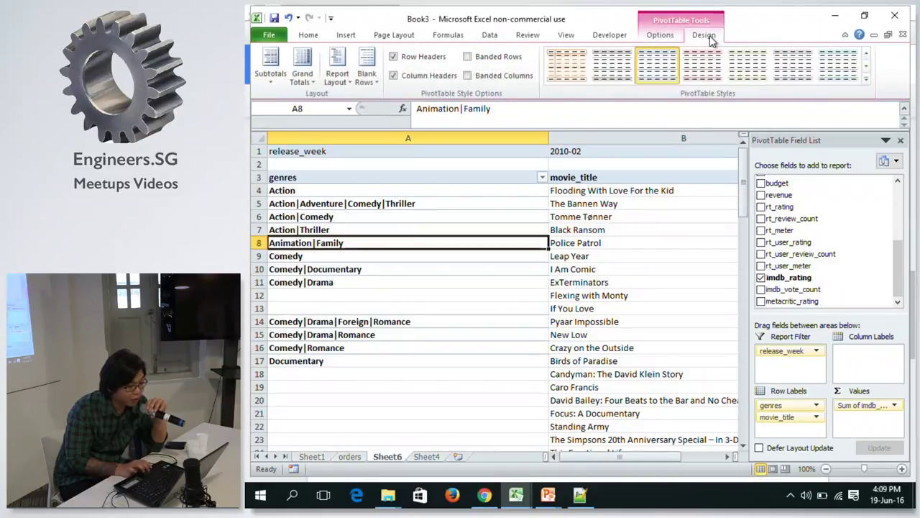
pyautogui.click(364, 66)
pyautogui.click(335, 65)
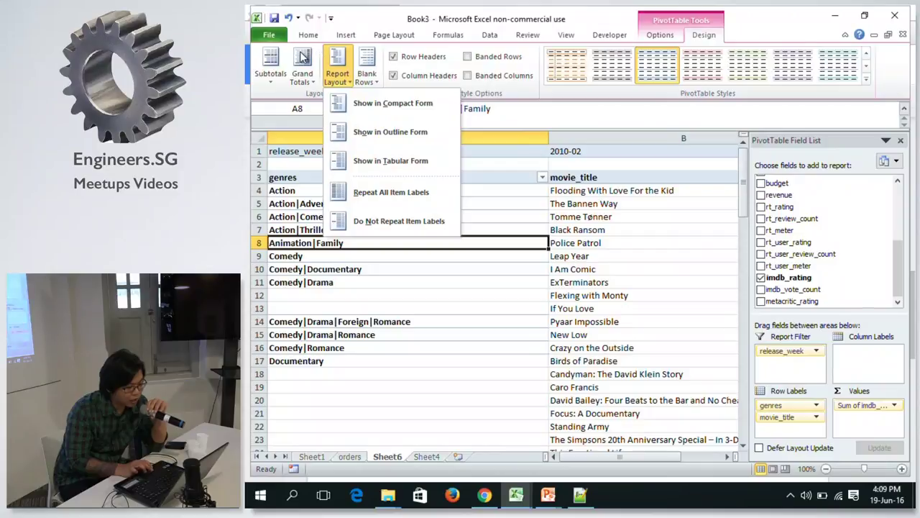
pyautogui.click(390, 192)
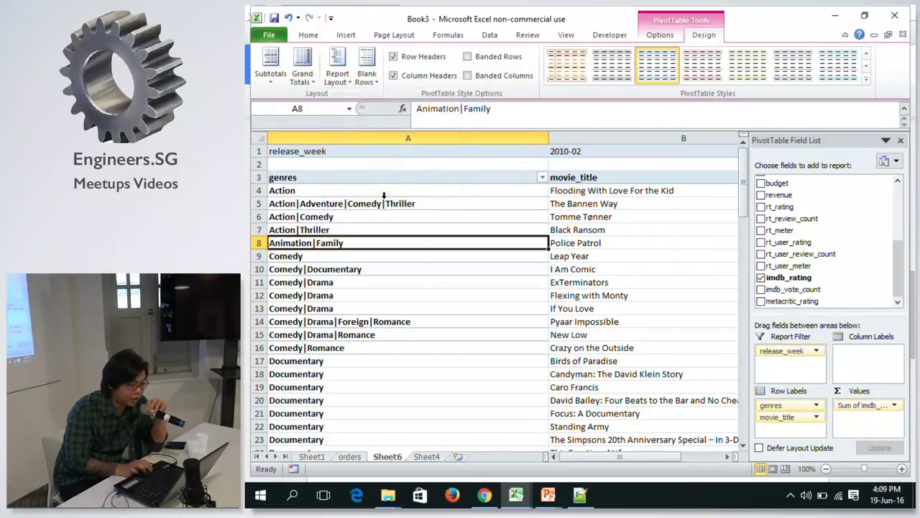
pyautogui.click(367, 293)
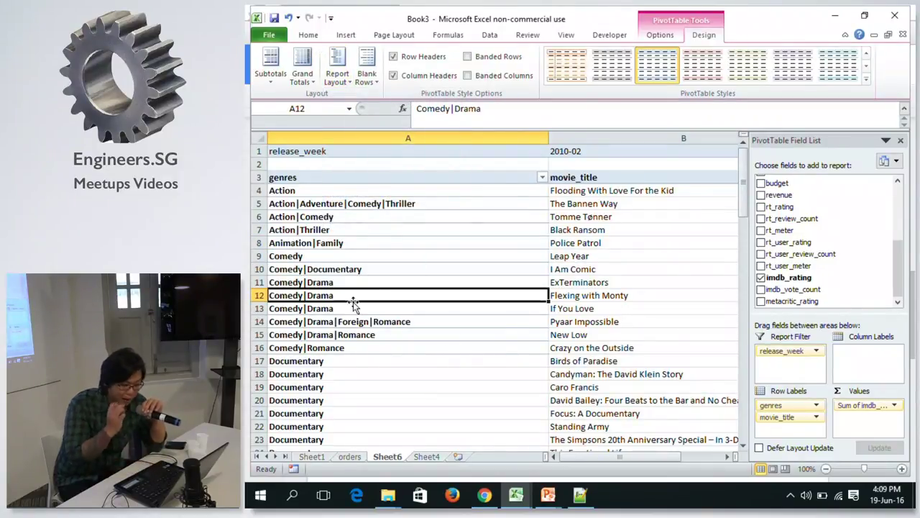
pyautogui.click(553, 294)
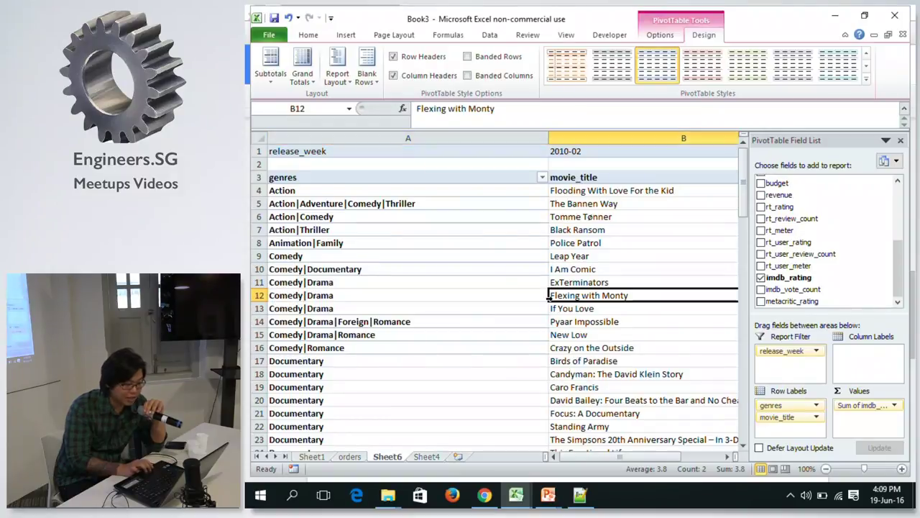
pyautogui.click(477, 298)
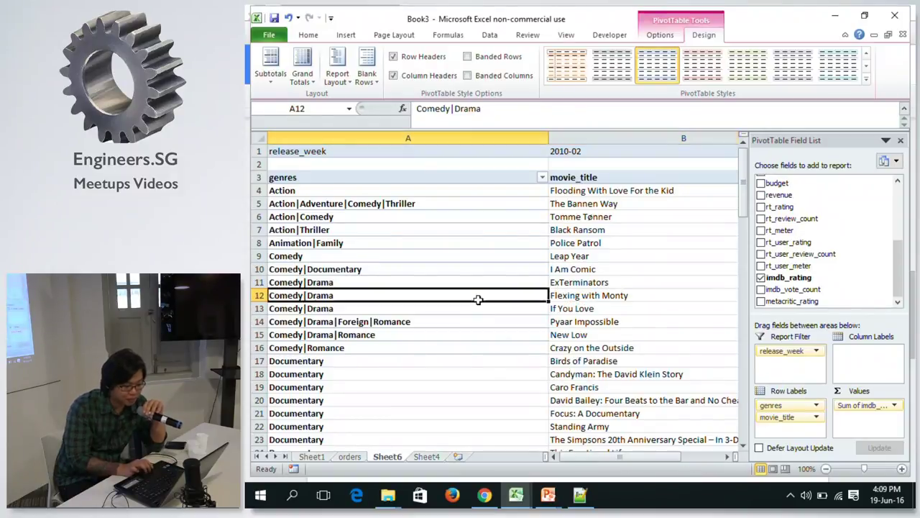
pyautogui.click(541, 178)
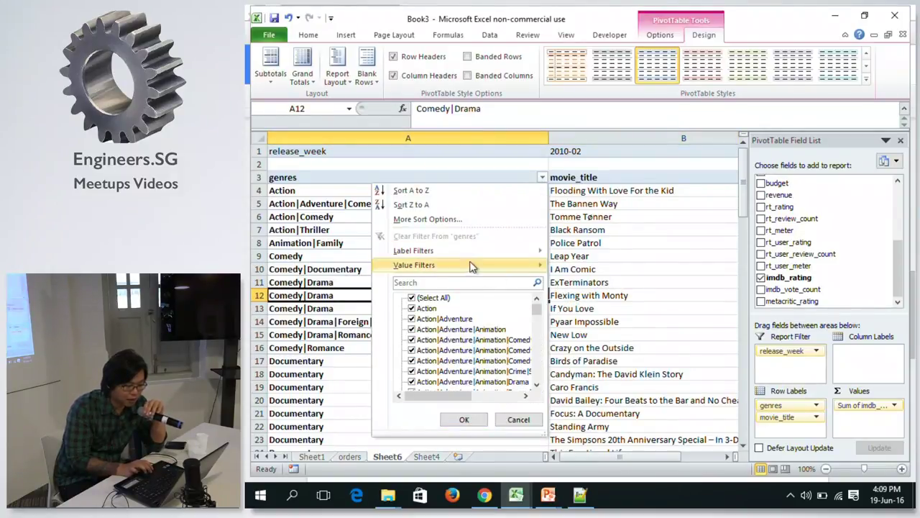
# Apply a genres label filter 'Contains Comedy', leaving ten movies with a 55.2 grand total.
pyautogui.moveTo(466, 253)
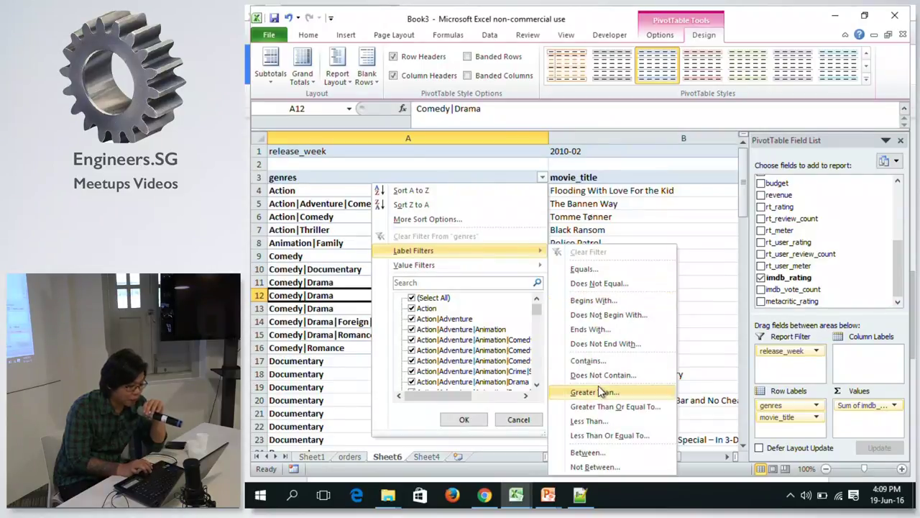
pyautogui.click(586, 362)
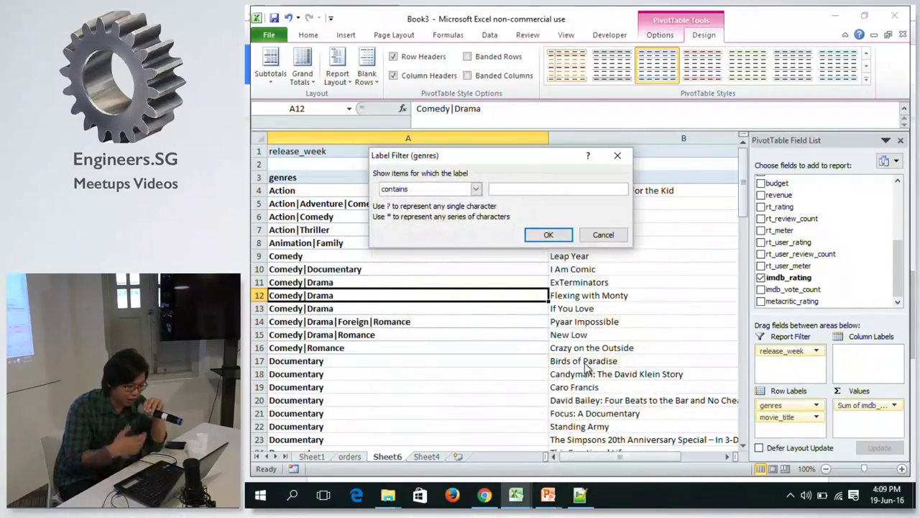
pyautogui.write('C')
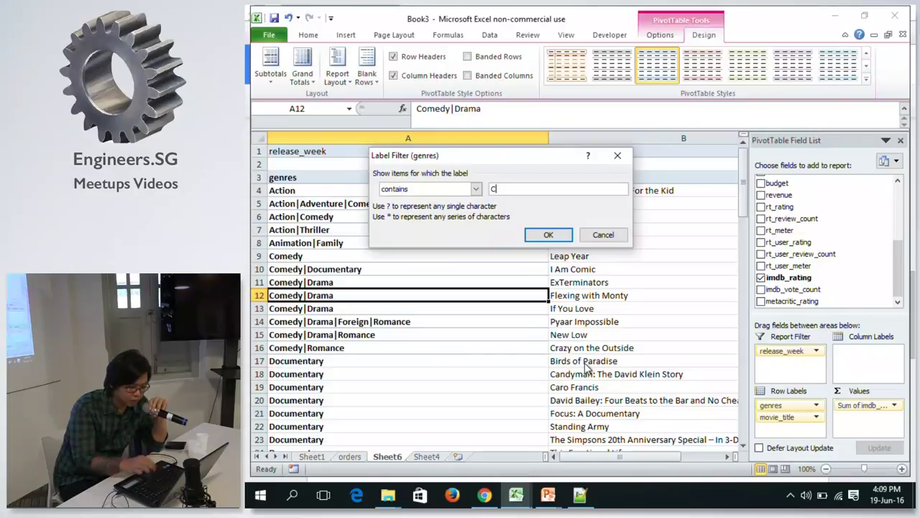
pyautogui.write('omedy')
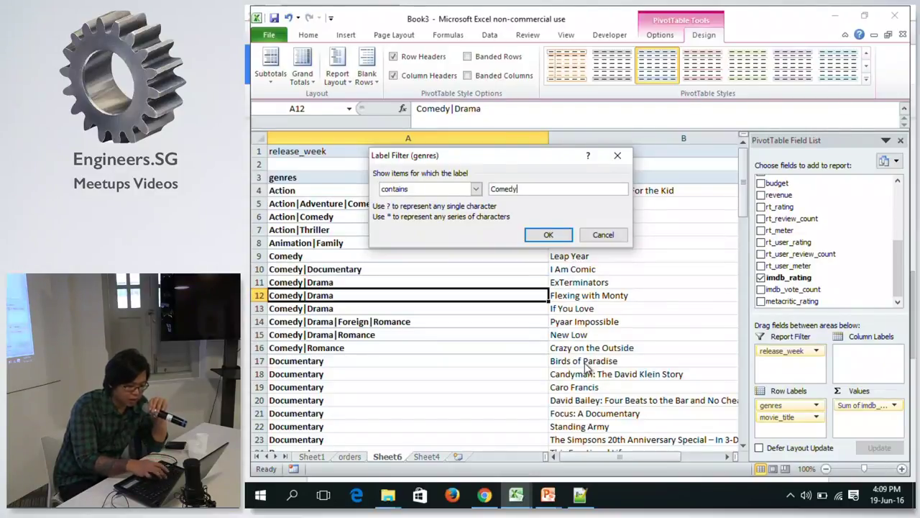
pyautogui.click(548, 235)
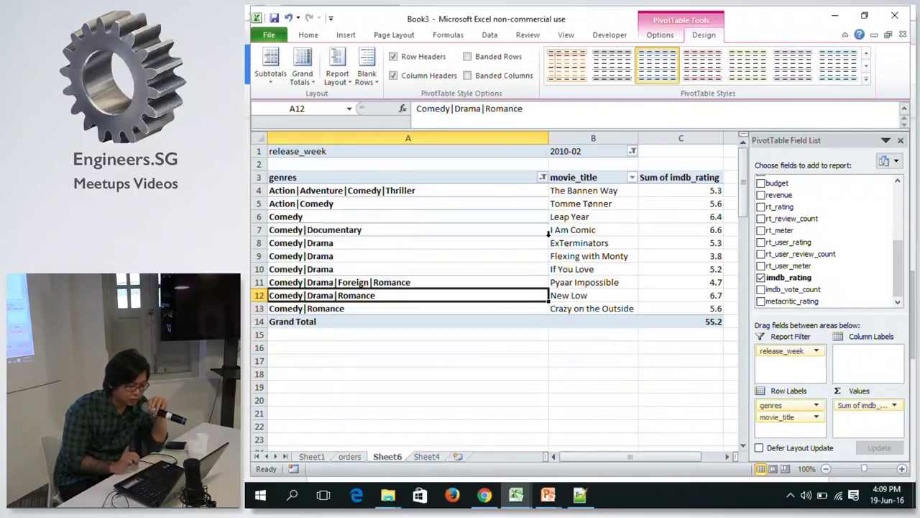
pyautogui.click(399, 242)
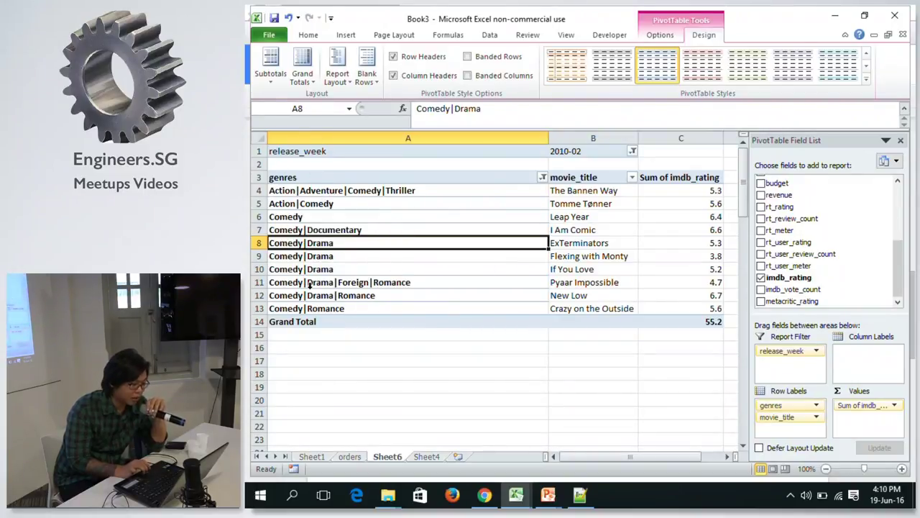
pyautogui.click(324, 219)
# Sort movie titles in descending order by the rating sum.
pyautogui.click(558, 205)
pyautogui.hotkey('shift', 'Right')
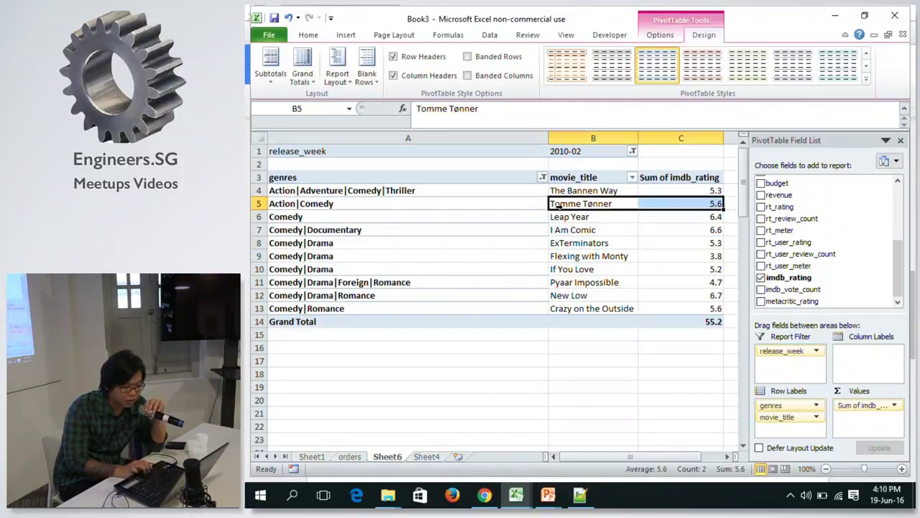
pyautogui.click(568, 191)
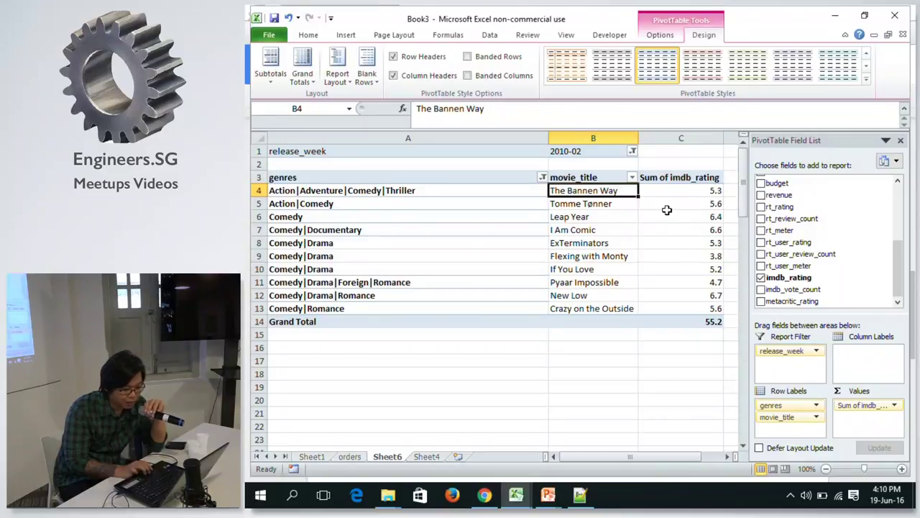
pyautogui.click(670, 194)
pyautogui.click(632, 177)
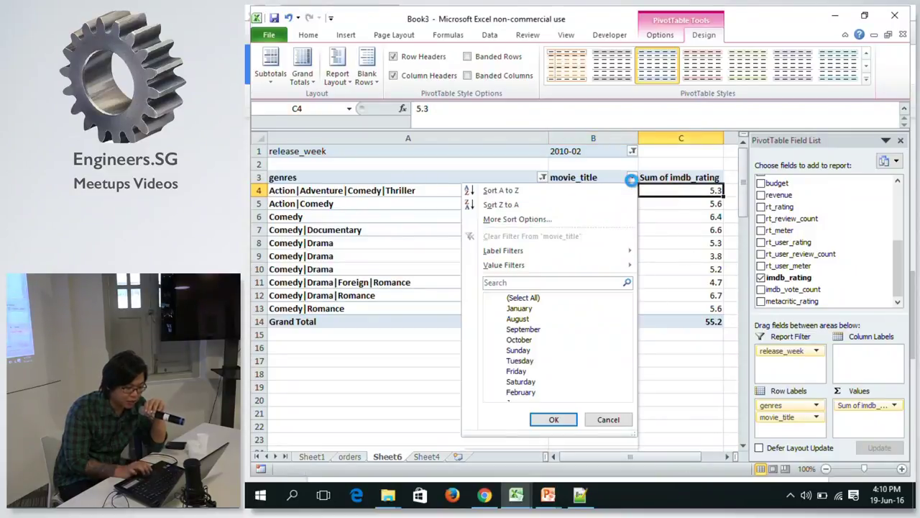
pyautogui.click(563, 218)
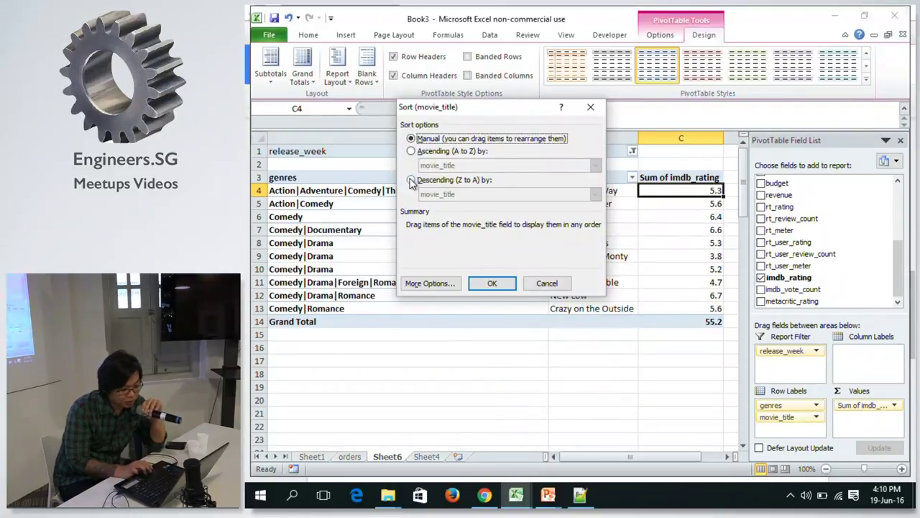
pyautogui.click(411, 179)
pyautogui.click(442, 195)
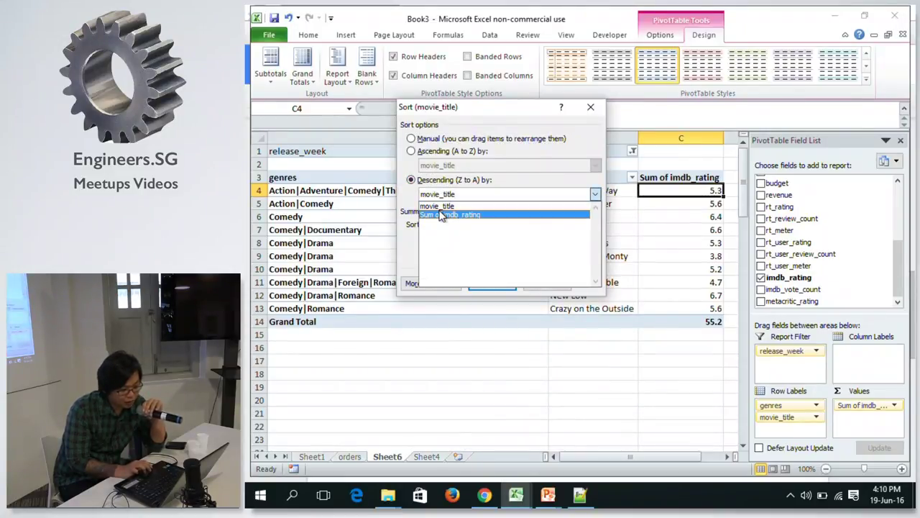
pyautogui.click(441, 214)
pyautogui.click(493, 281)
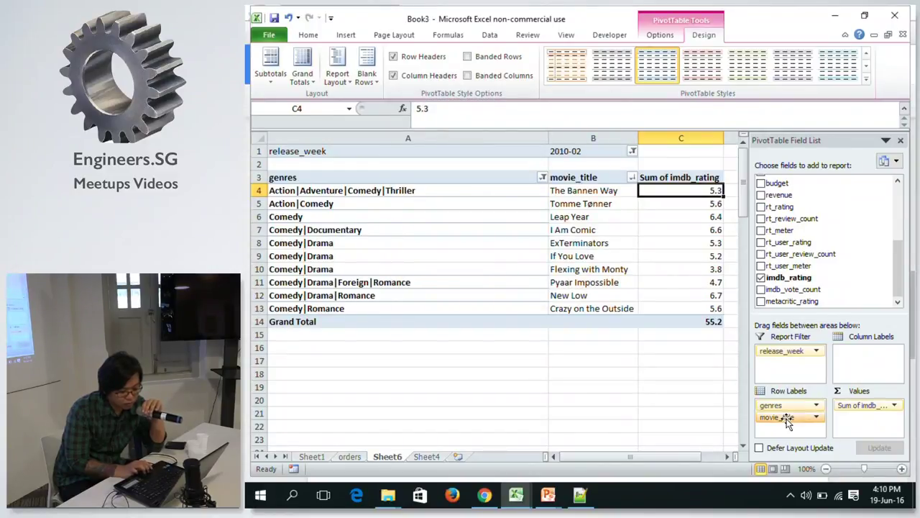
# Move movie_title above genres, cancel the genres sort dialog, and go to Sheet4.
pyautogui.moveTo(779, 421); pyautogui.dragTo(778, 419)
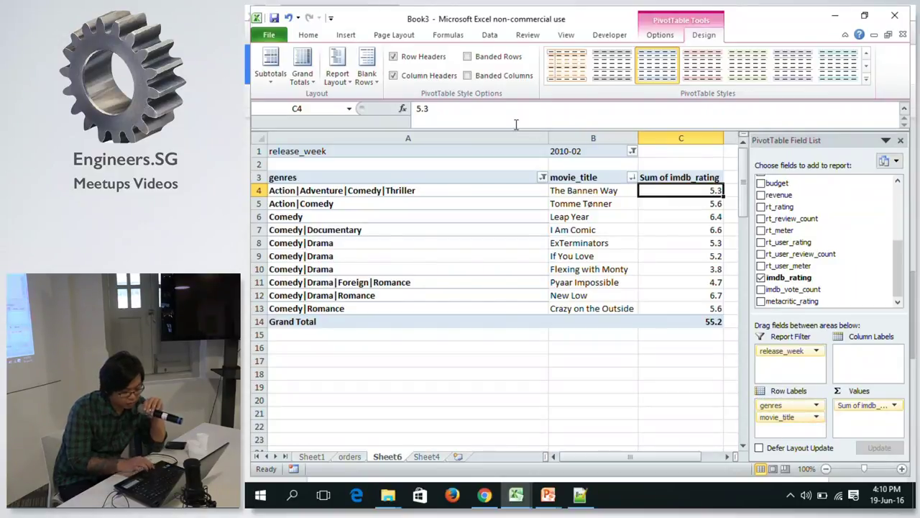
pyautogui.click(543, 178)
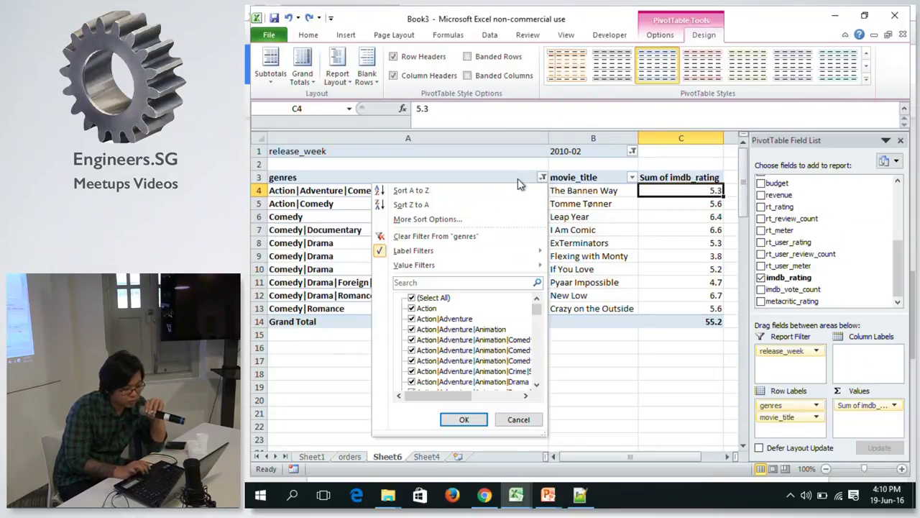
pyautogui.click(405, 218)
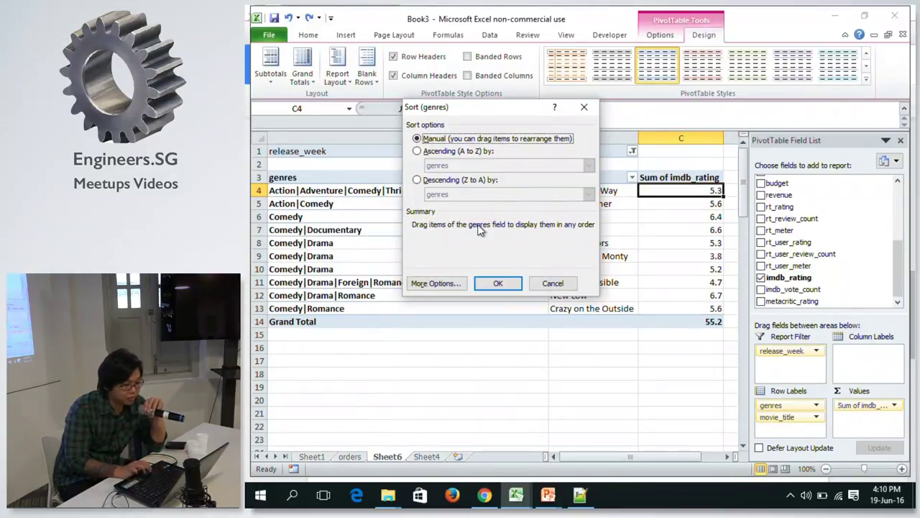
pyautogui.click(553, 283)
pyautogui.click(467, 207)
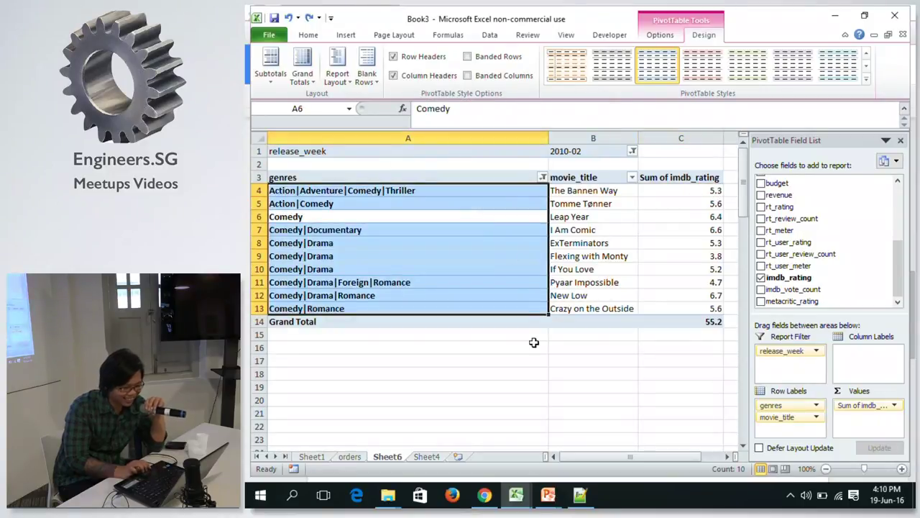
pyautogui.click(425, 457)
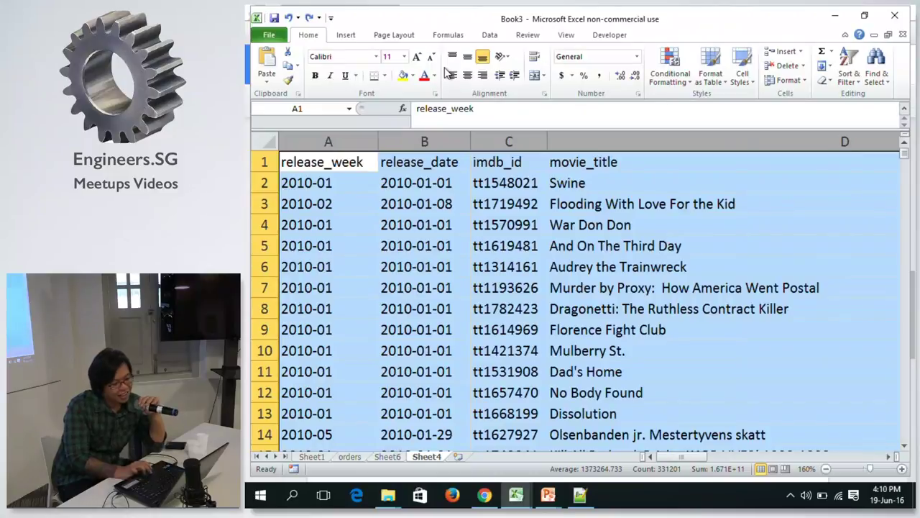
# Select columns A:V on Sheet4 and insert a PivotTable on a new worksheet.
pyautogui.click(348, 157)
pyautogui.click(344, 140)
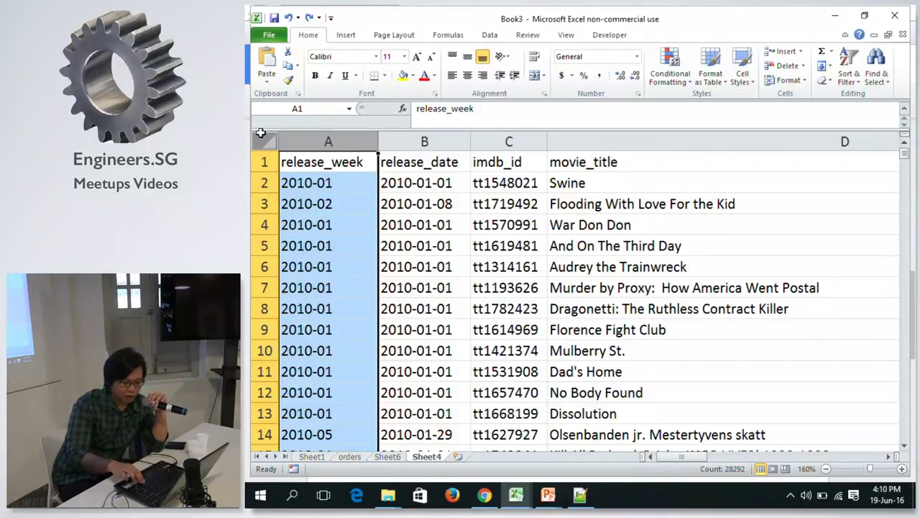
pyautogui.hotkey('ctrl', 'shift', 'Right')
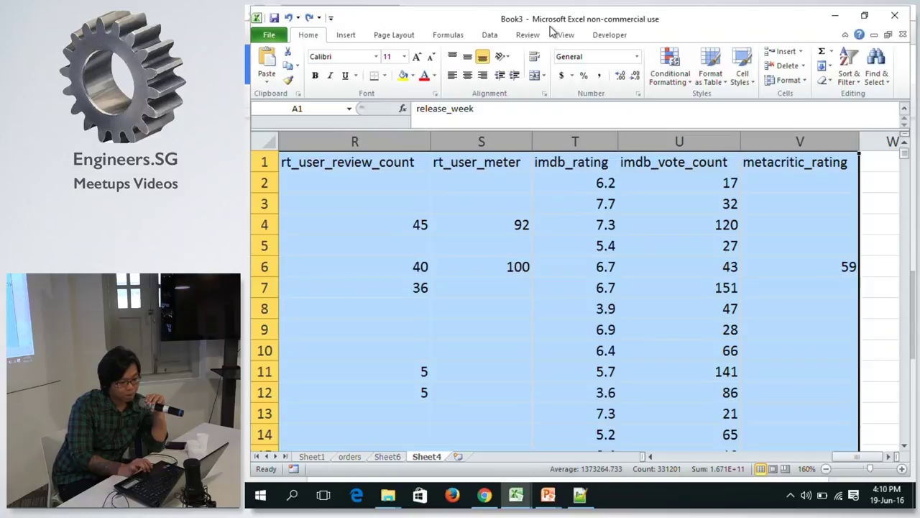
pyautogui.click(490, 34)
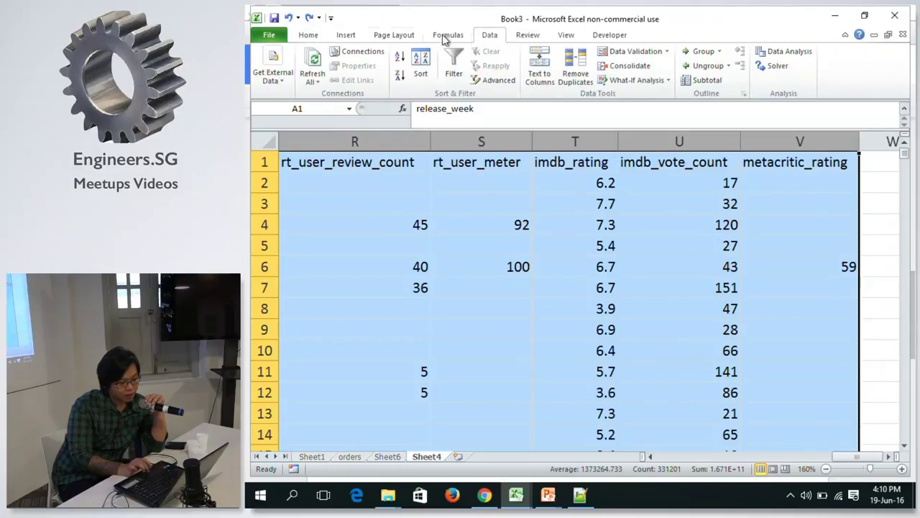
pyautogui.click(348, 38)
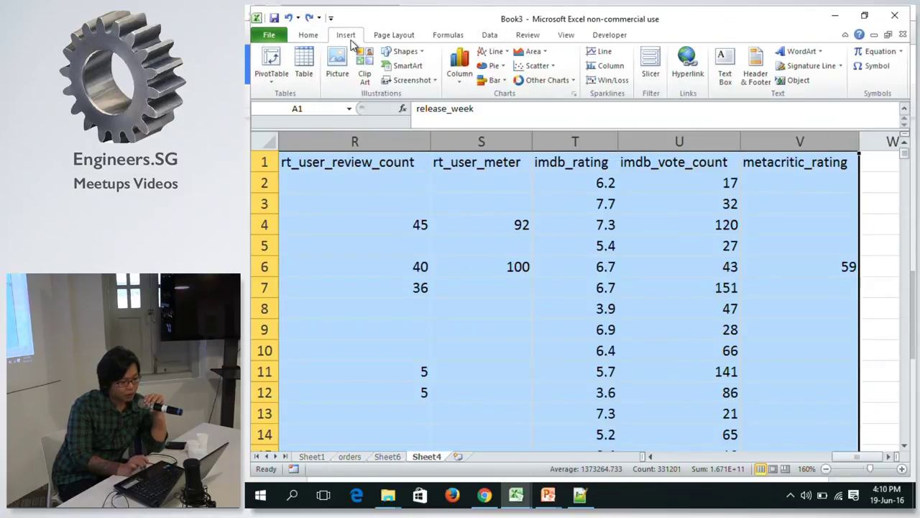
pyautogui.click(271, 76)
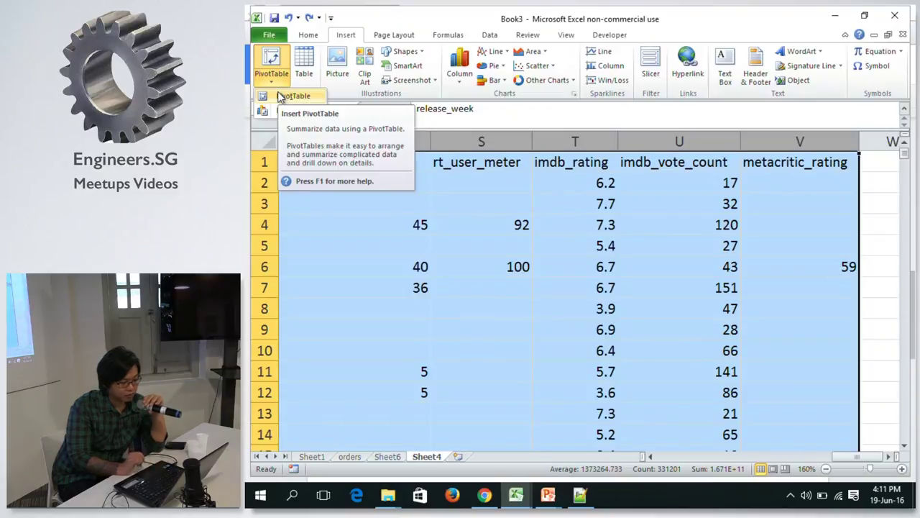
pyautogui.click(280, 97)
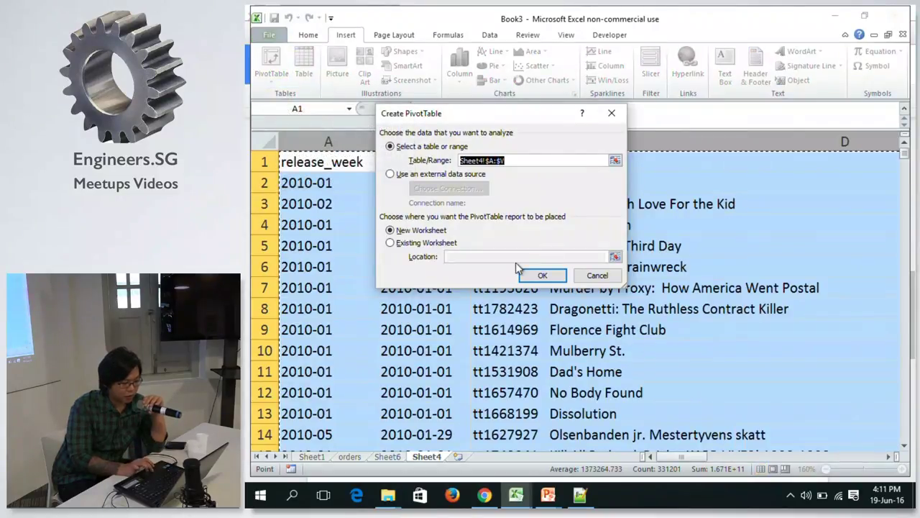
pyautogui.click(539, 275)
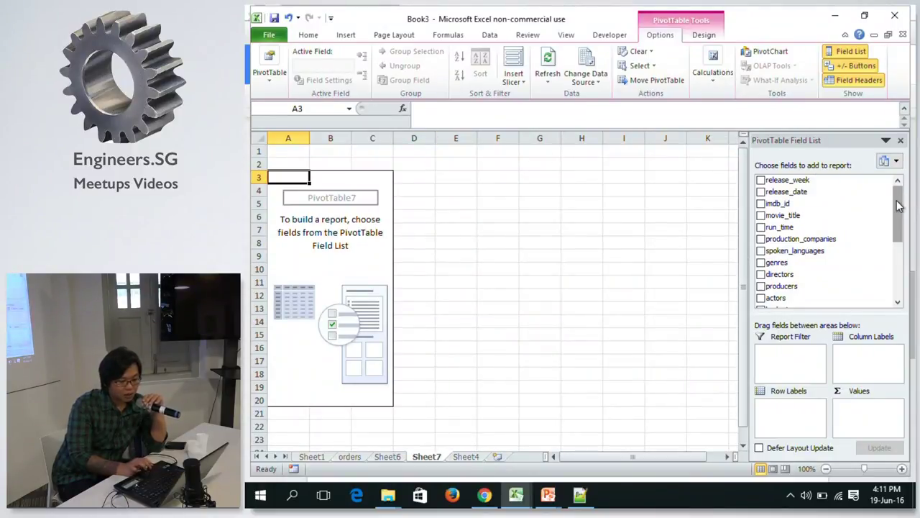
# Put genres in Row Labels and revenue in Values, showing Count of revenue per genre.
pyautogui.moveTo(897, 204); pyautogui.dragTo(887, 211)
pyautogui.moveTo(776, 247); pyautogui.dragTo(777, 416)
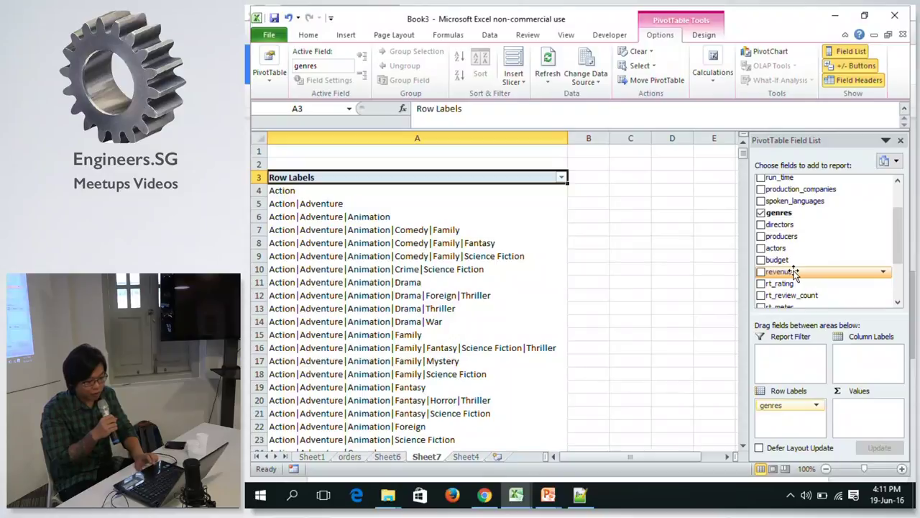
pyautogui.moveTo(795, 274); pyautogui.dragTo(864, 425)
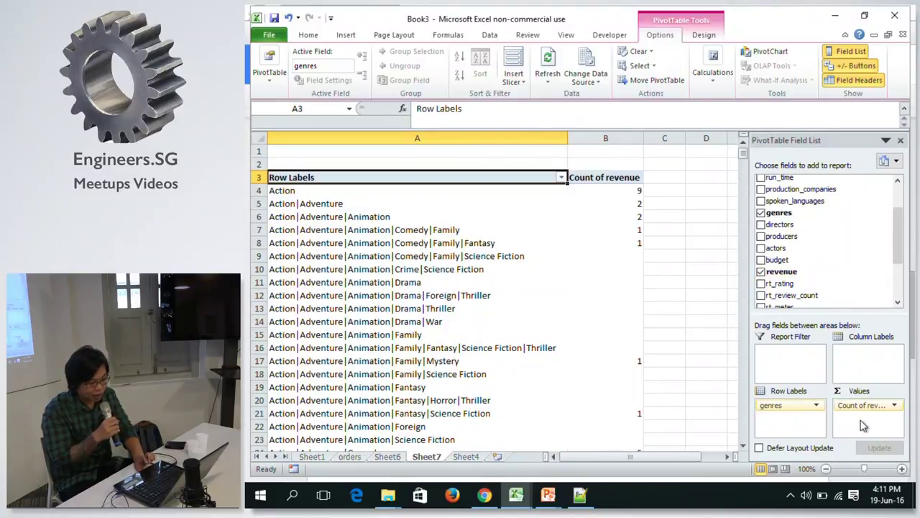
pyautogui.click(637, 192)
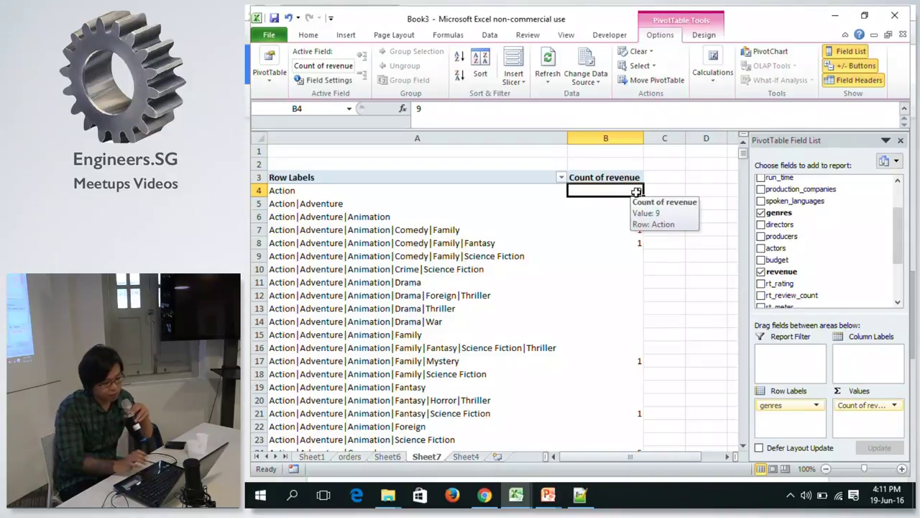
# Change the revenue value field to summarize by Sum.
pyautogui.click(588, 177)
pyautogui.rightClick(589, 178)
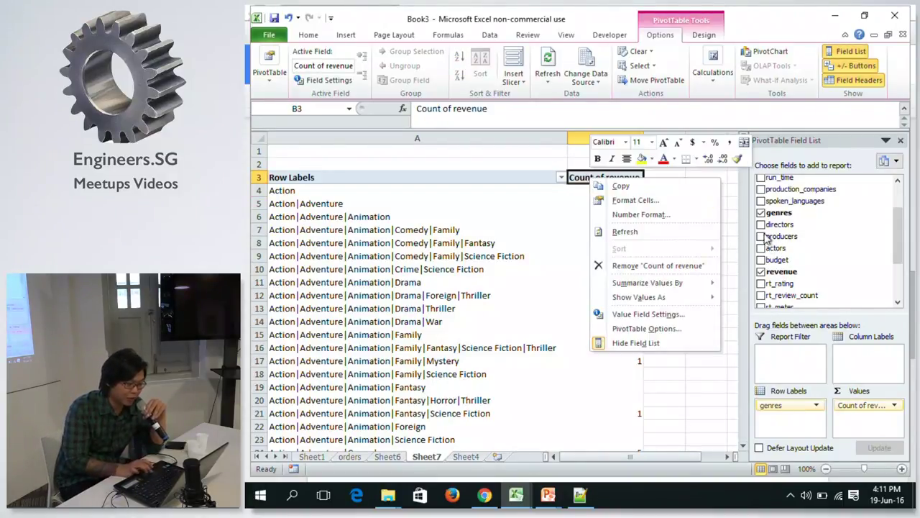
pyautogui.moveTo(667, 293)
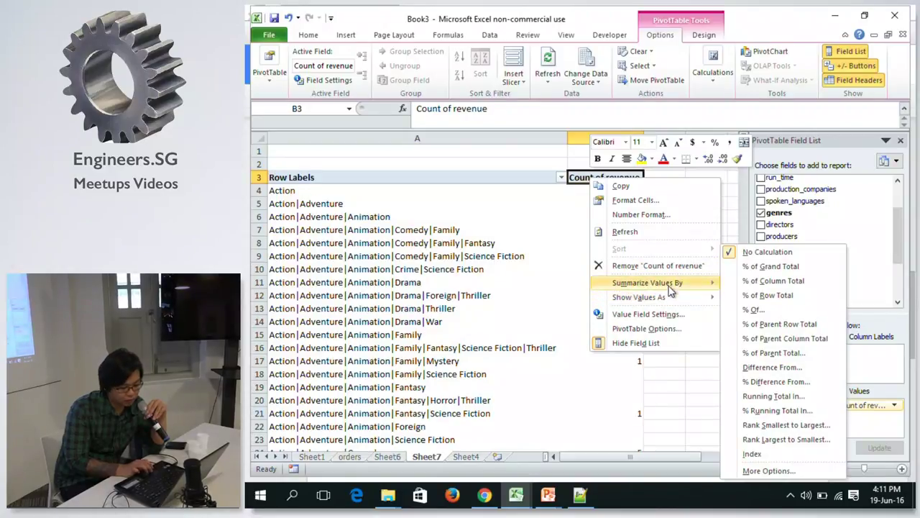
pyautogui.click(737, 284)
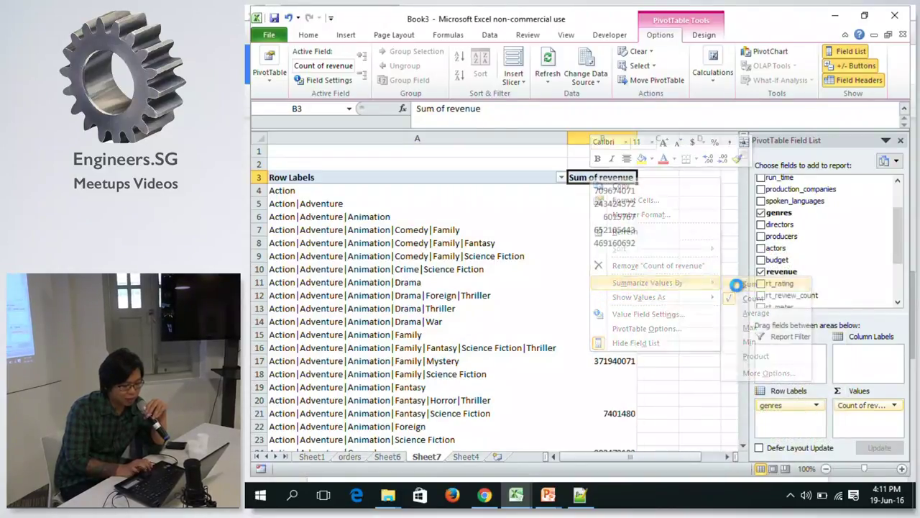
# Sort genres in descending order by Sum of revenue.
pyautogui.click(561, 178)
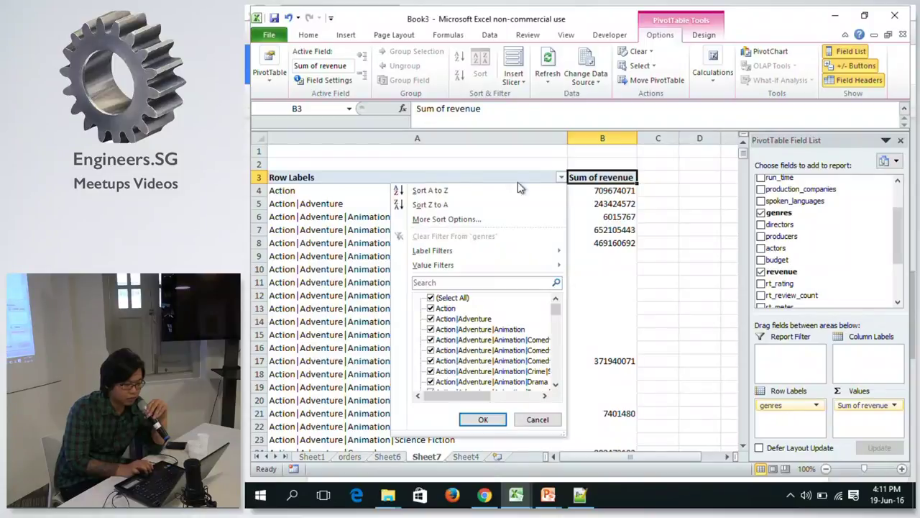
pyautogui.click(474, 220)
pyautogui.click(418, 180)
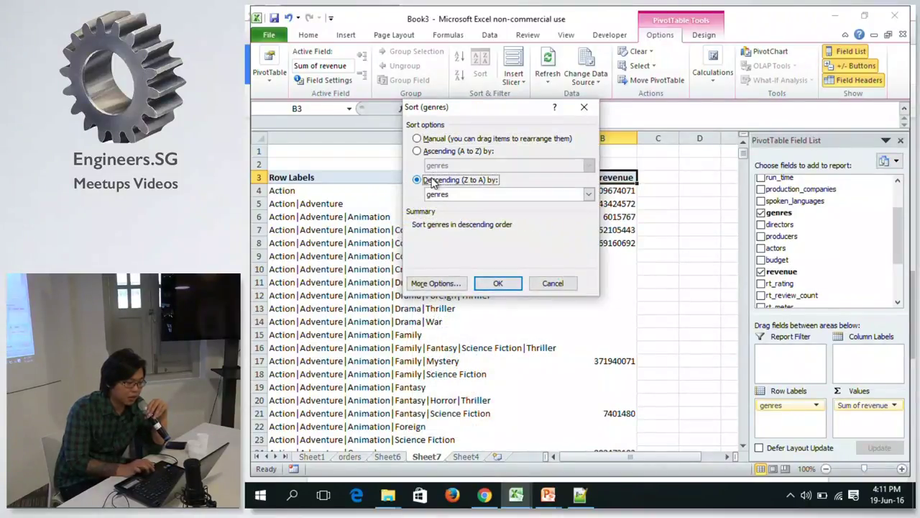
pyautogui.click(446, 195)
pyautogui.click(439, 207)
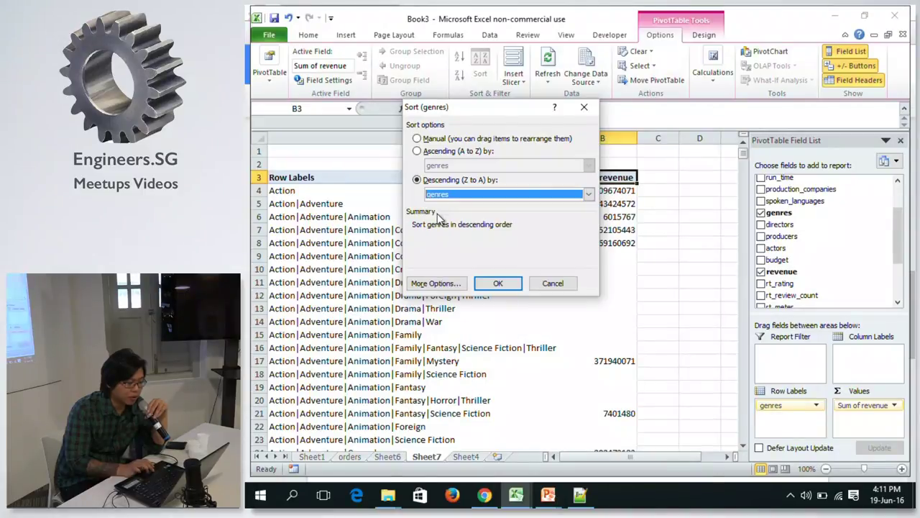
pyautogui.click(449, 196)
pyautogui.click(443, 213)
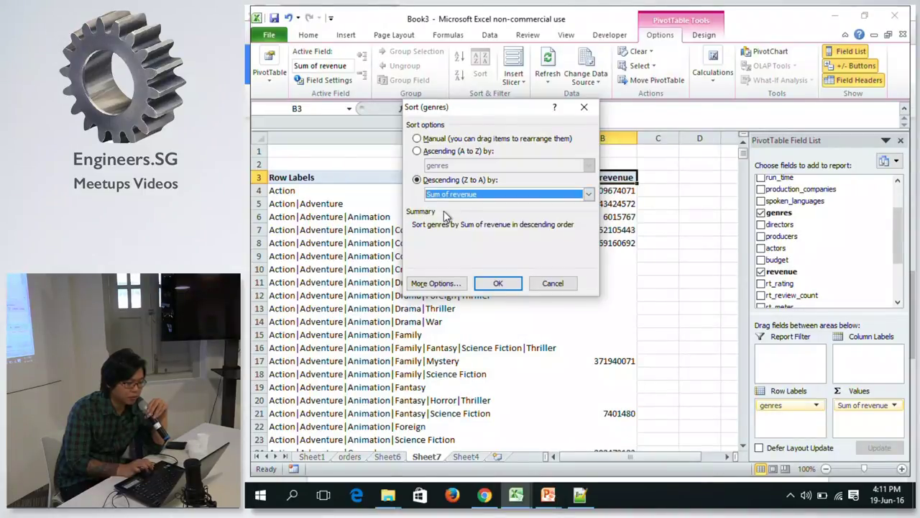
pyautogui.click(497, 284)
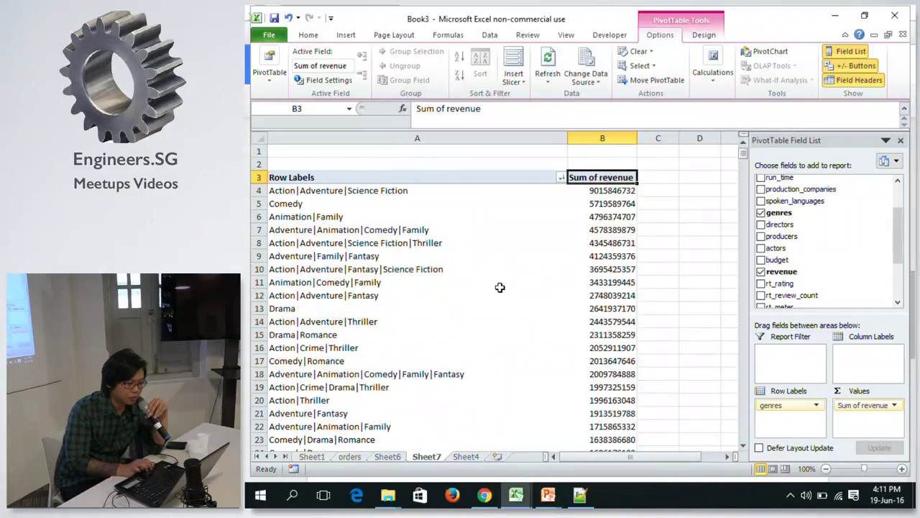
# Add release_week to Row Labels so genres nest under each week.
pyautogui.click(357, 192)
pyautogui.click(597, 191)
pyautogui.click(533, 183)
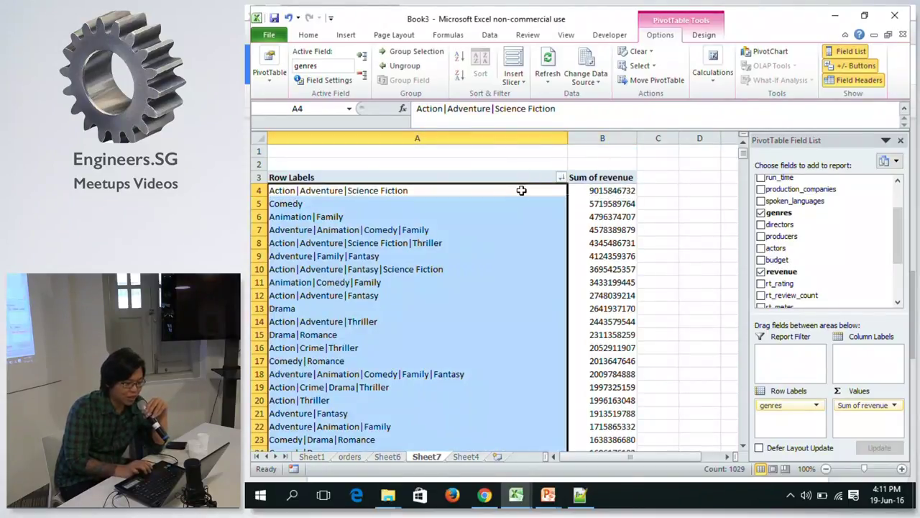
pyautogui.click(521, 190)
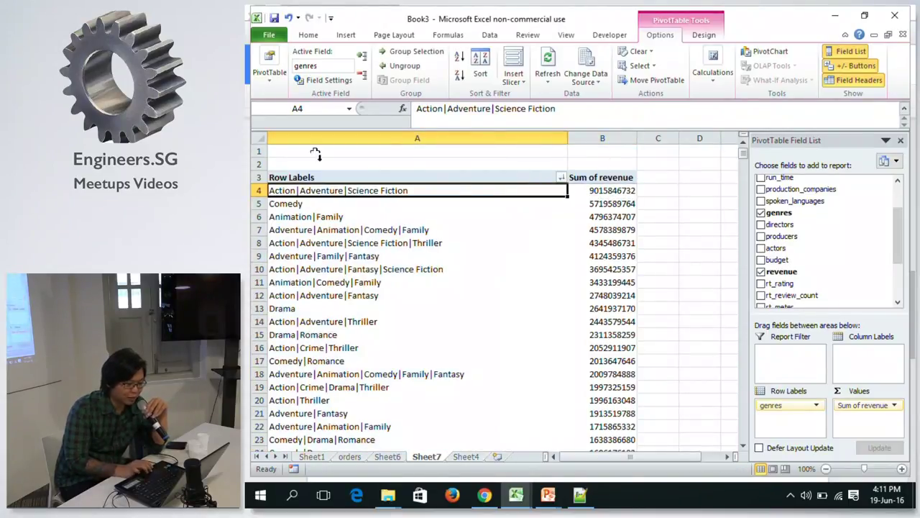
pyautogui.click(612, 204)
pyautogui.click(506, 197)
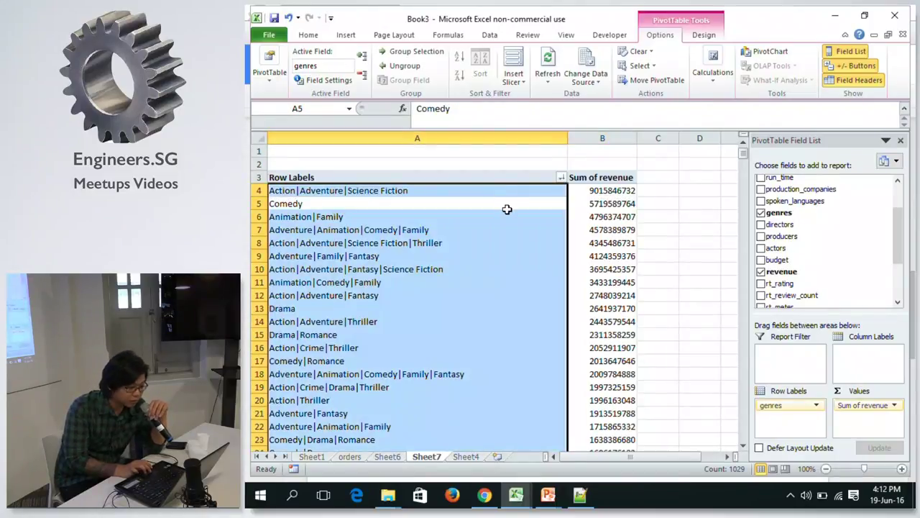
pyautogui.click(507, 206)
pyautogui.click(575, 203)
pyautogui.click(536, 202)
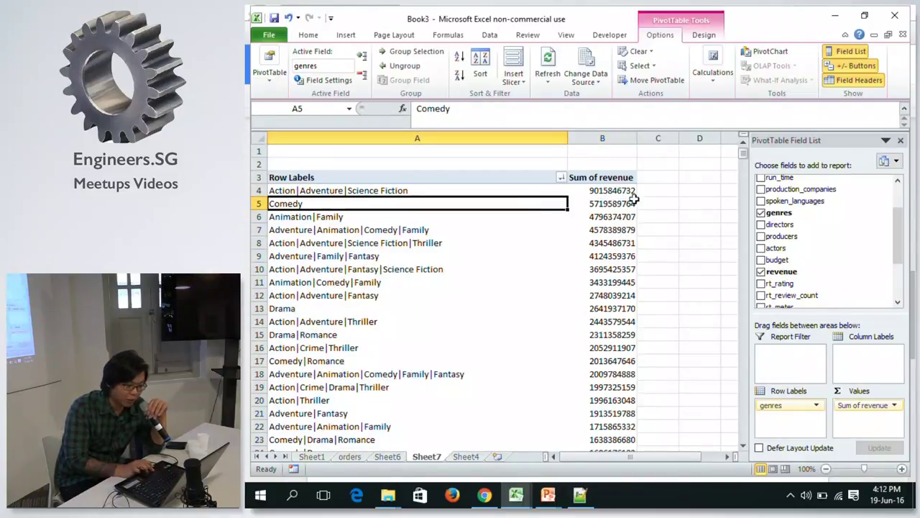
pyautogui.moveTo(905, 231); pyautogui.dragTo(902, 210)
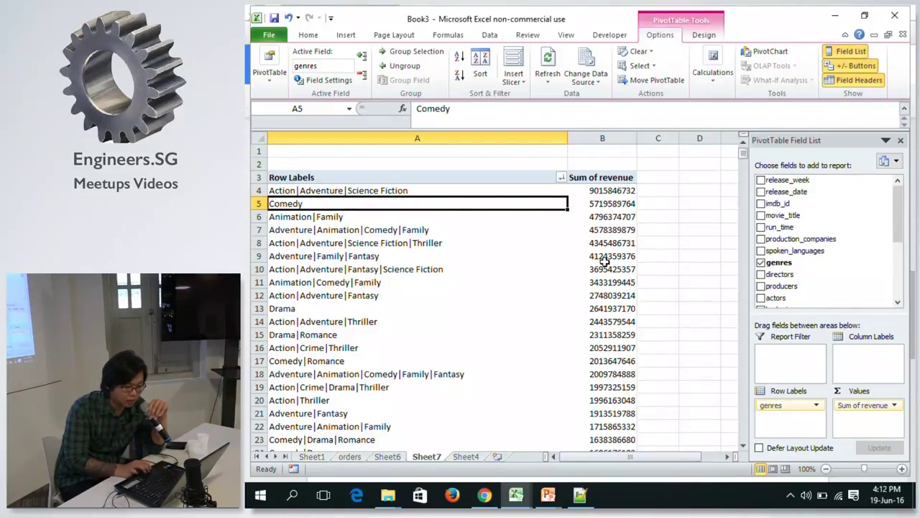
pyautogui.click(519, 181)
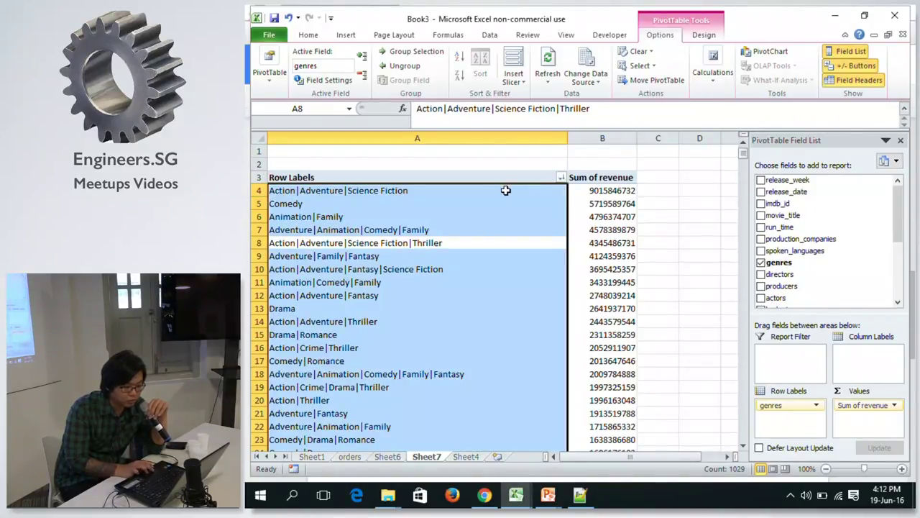
pyautogui.click(506, 190)
pyautogui.moveTo(776, 179); pyautogui.dragTo(784, 402)
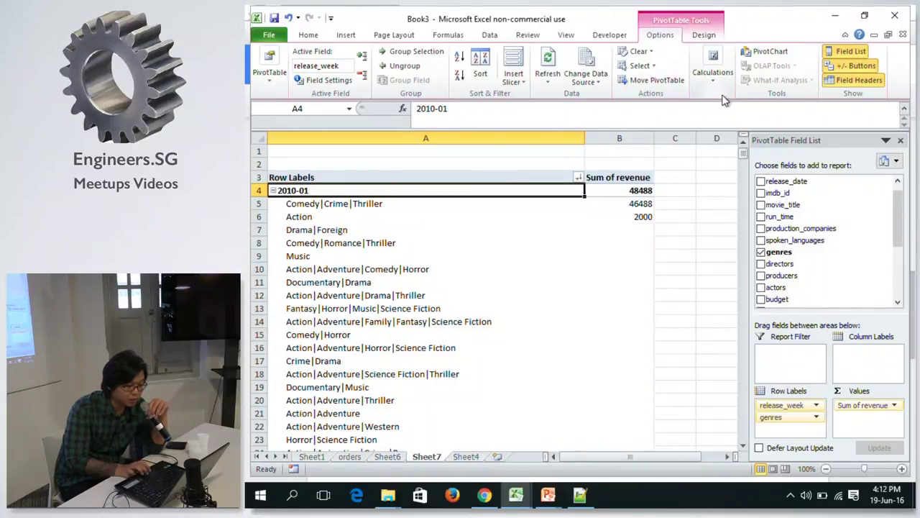
# Add a release_week value filter showing only Sum of revenue greater than 0.
pyautogui.click(704, 34)
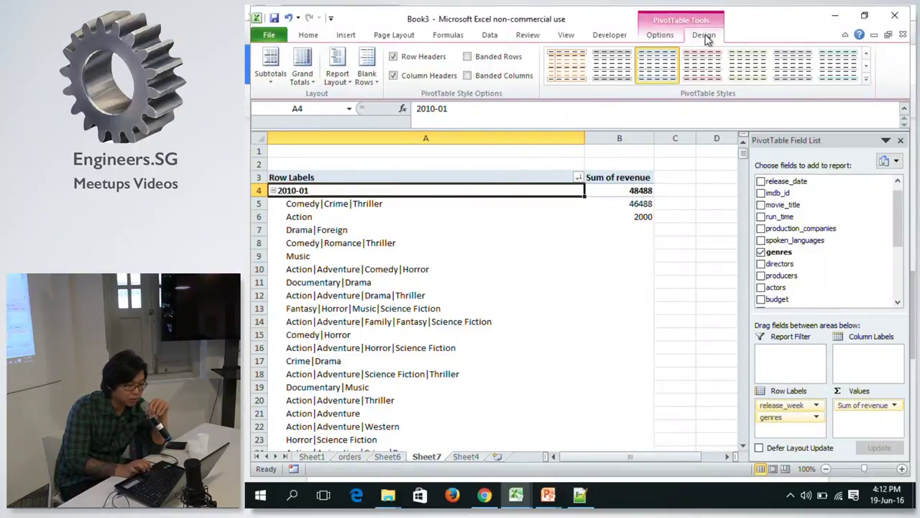
pyautogui.click(656, 37)
pyautogui.click(632, 216)
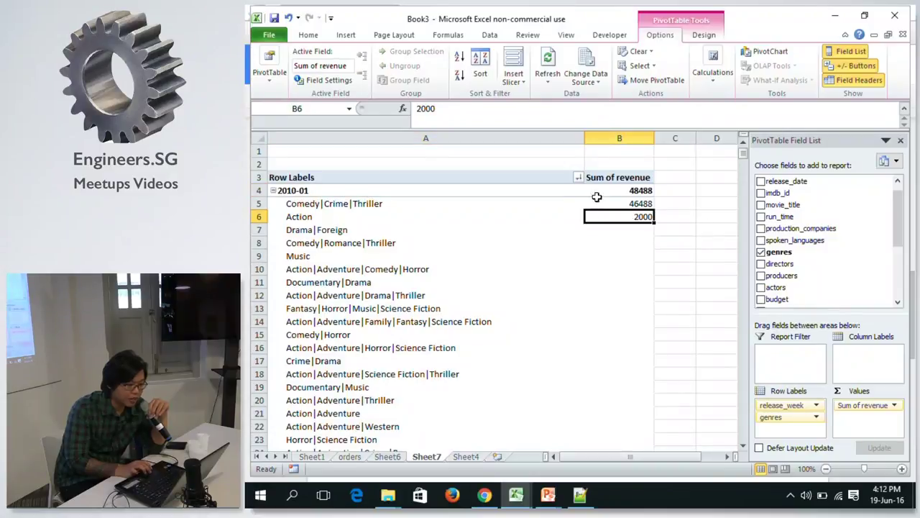
pyautogui.click(578, 179)
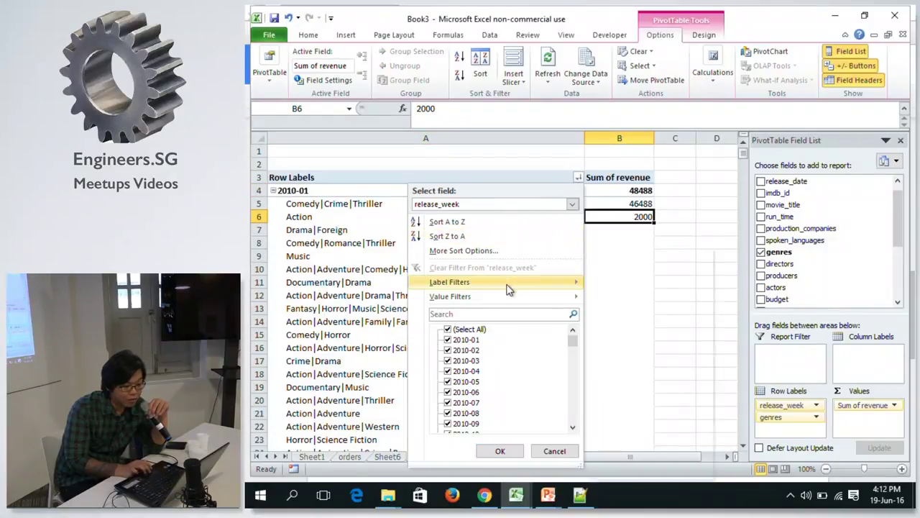
pyautogui.moveTo(512, 285)
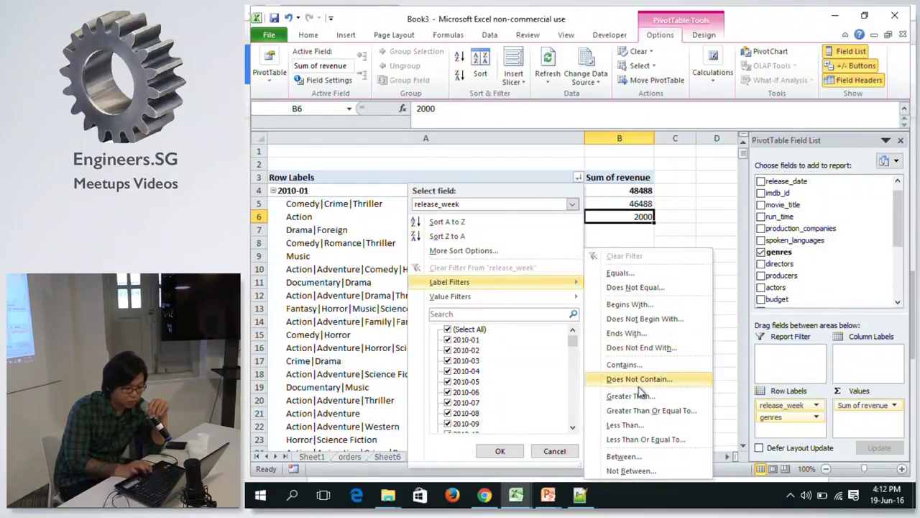
pyautogui.click(602, 206)
pyautogui.click(618, 190)
pyautogui.click(618, 205)
pyautogui.click(578, 178)
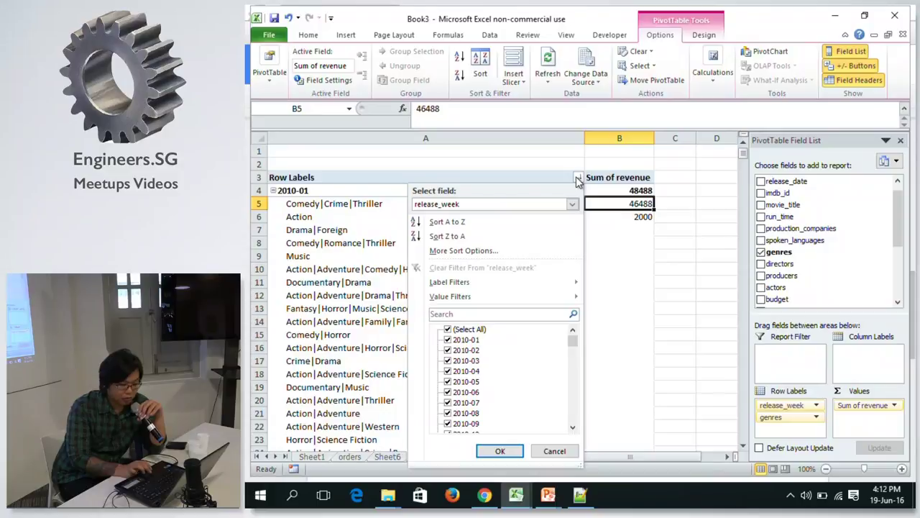
pyautogui.moveTo(503, 296)
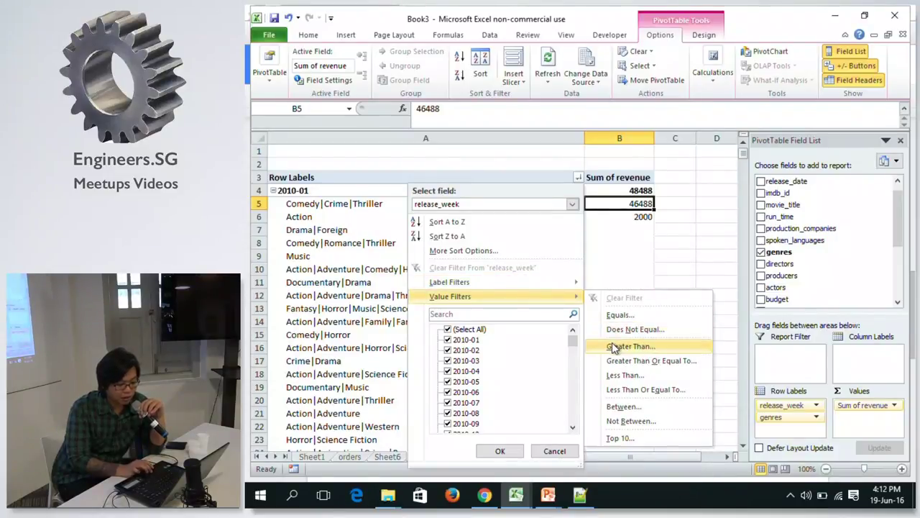
pyautogui.click(615, 347)
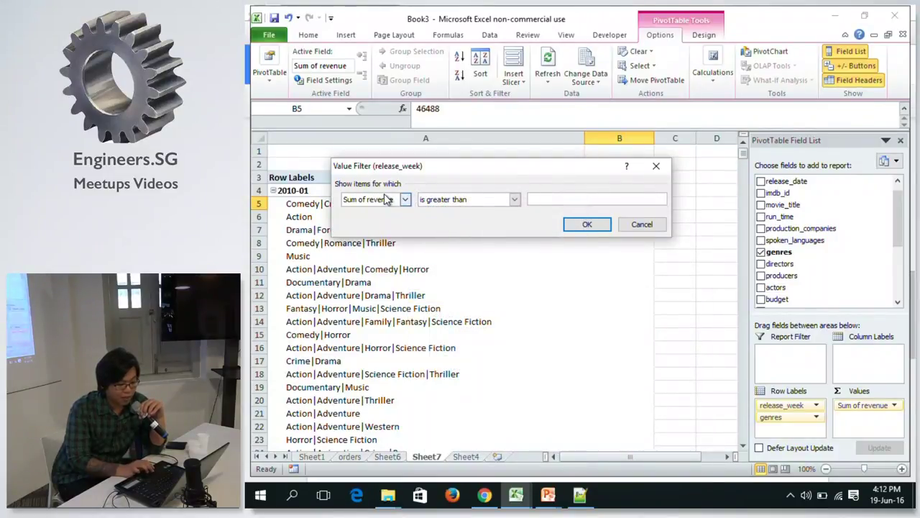
pyautogui.write('0')
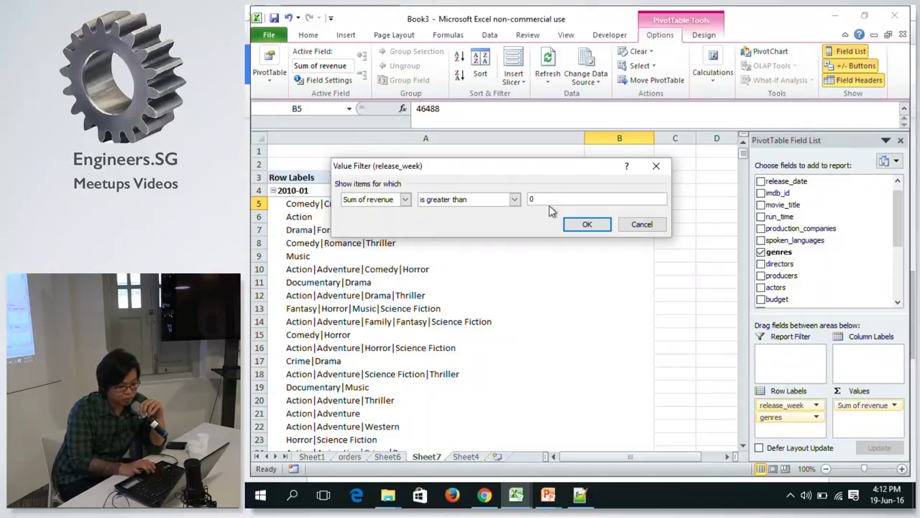
pyautogui.click(584, 223)
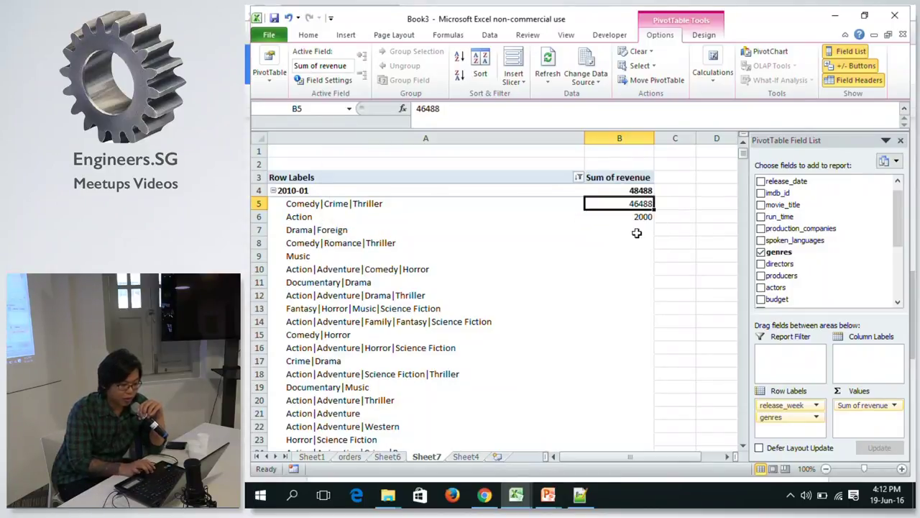
# Clear the release_week filter and switch the report layout to Tabular Form.
pyautogui.click(638, 190)
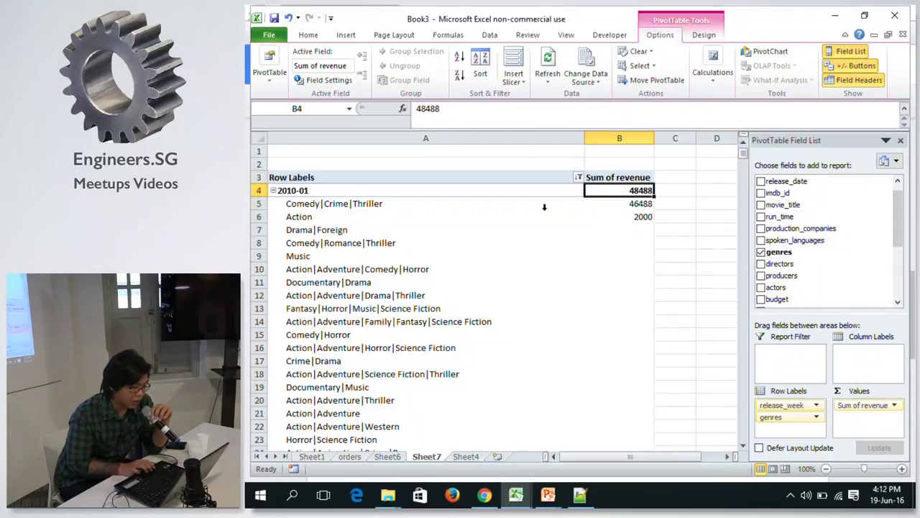
pyautogui.click(579, 177)
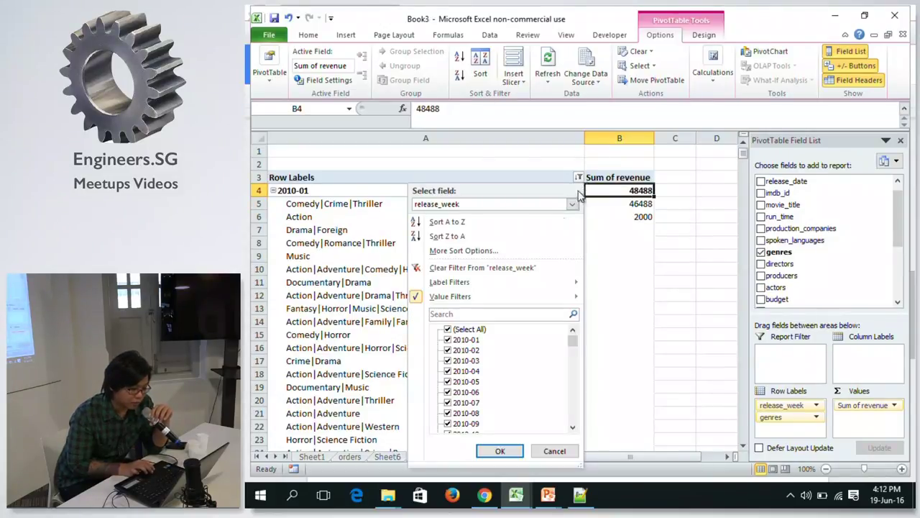
pyautogui.click(486, 268)
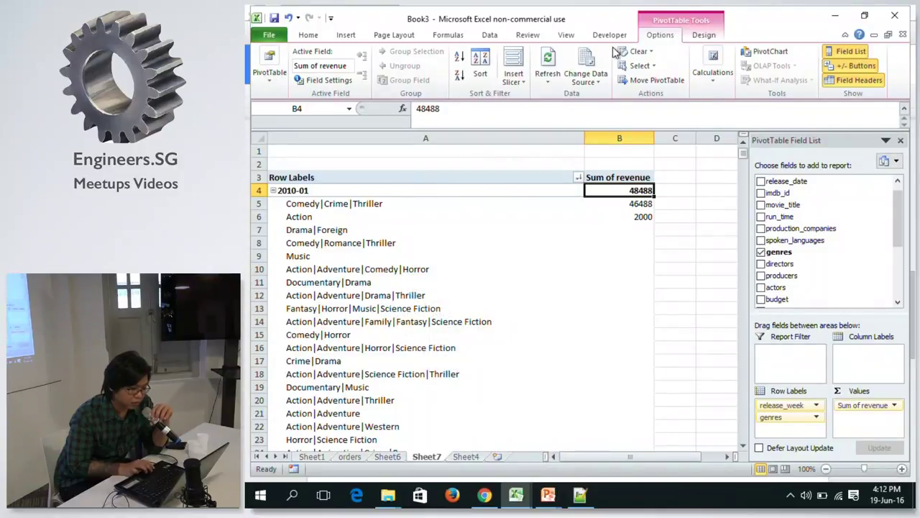
pyautogui.click(704, 34)
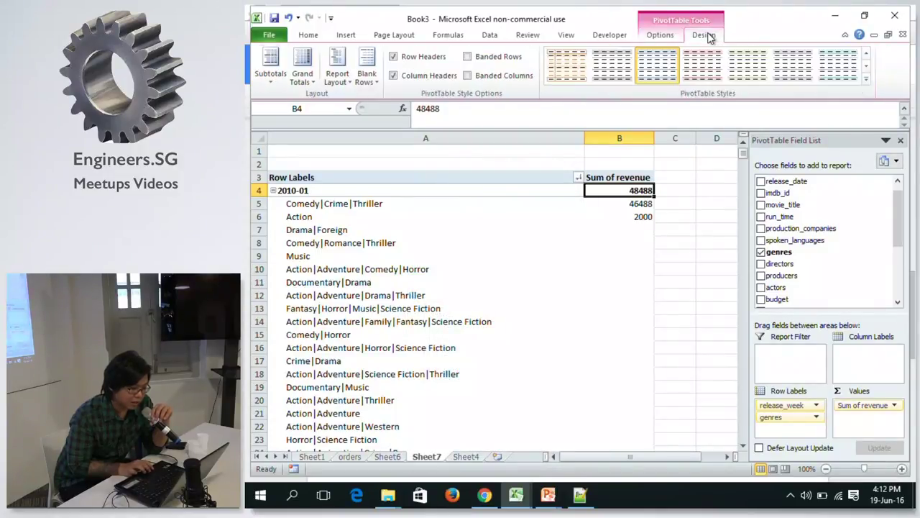
pyautogui.click(342, 61)
pyautogui.click(364, 164)
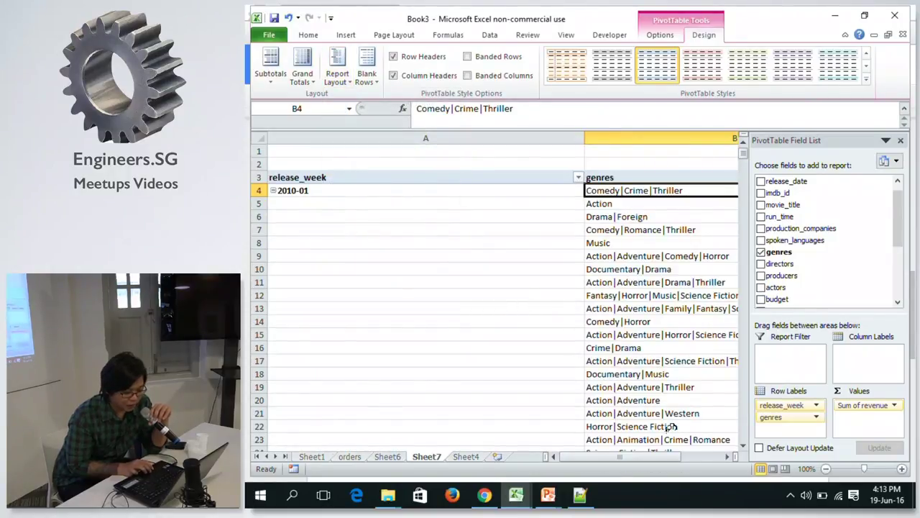
pyautogui.moveTo(645, 460); pyautogui.dragTo(666, 457)
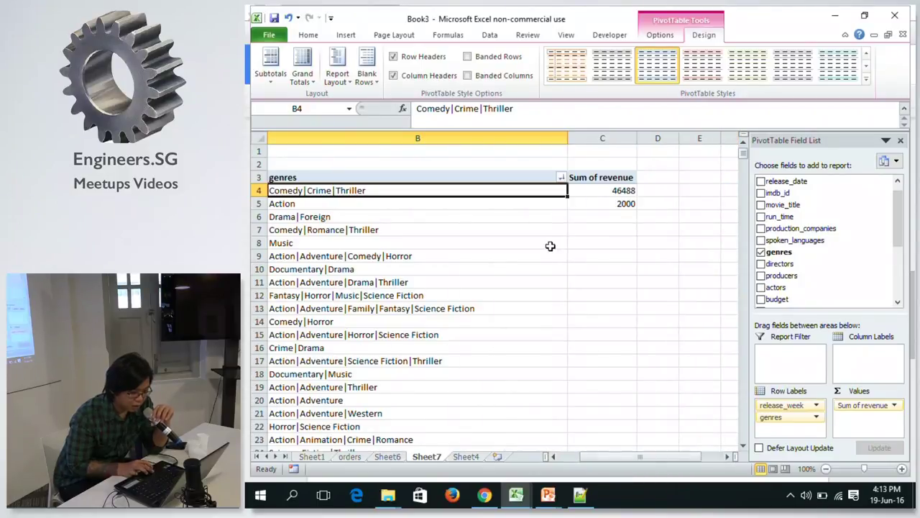
# Add a genres value filter keeping Sum of revenue greater than 0.
pyautogui.click(561, 178)
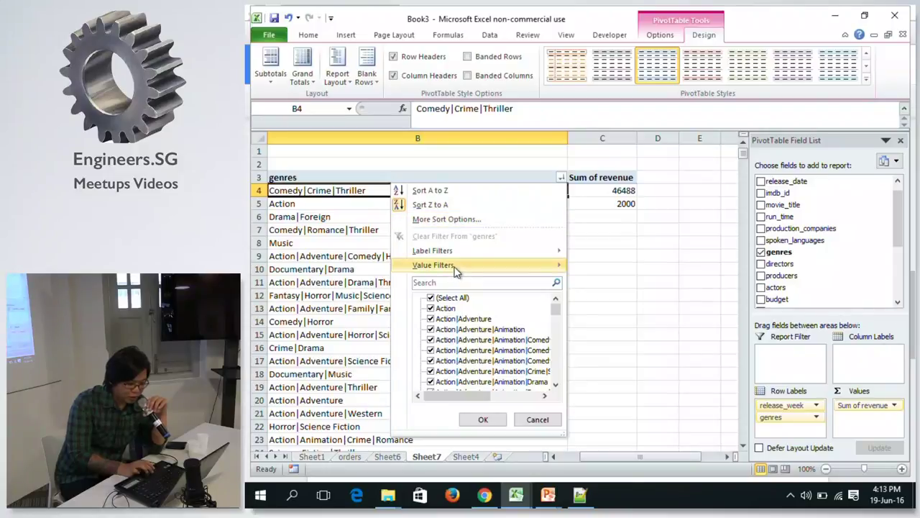
pyautogui.moveTo(456, 267)
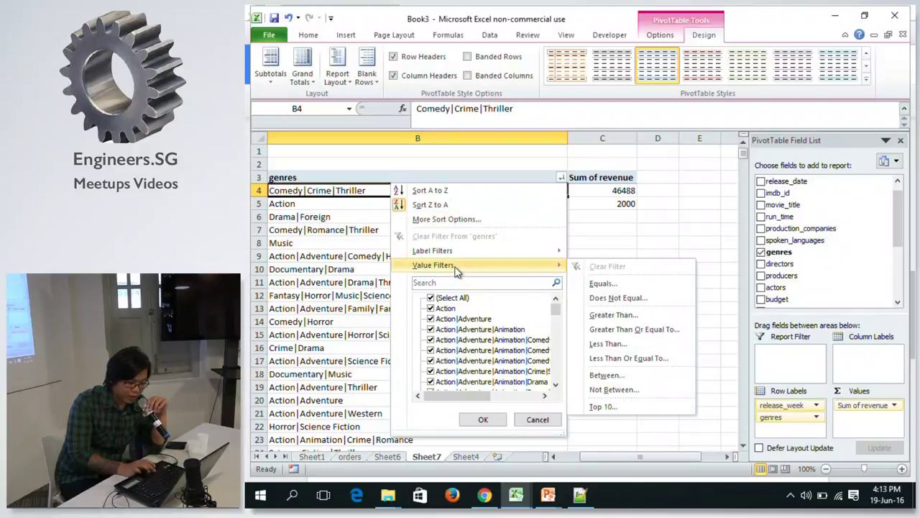
pyautogui.click(622, 319)
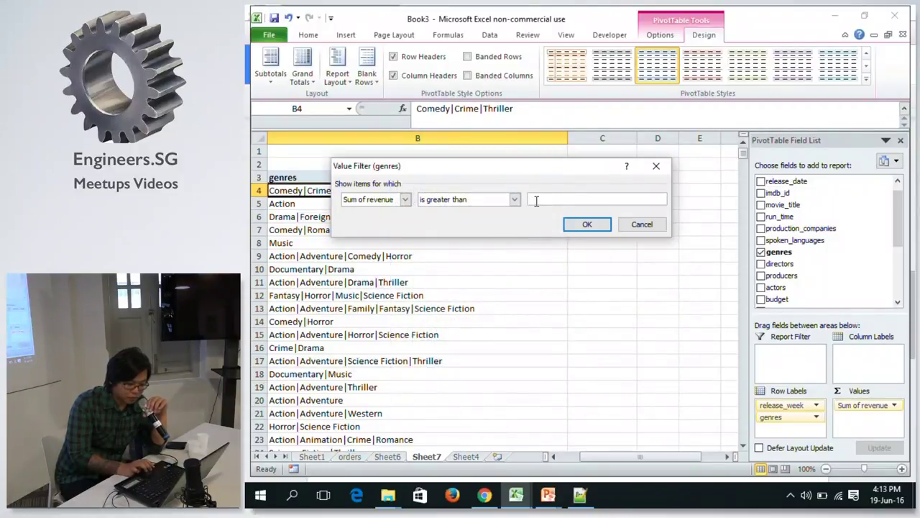
pyautogui.write('0')
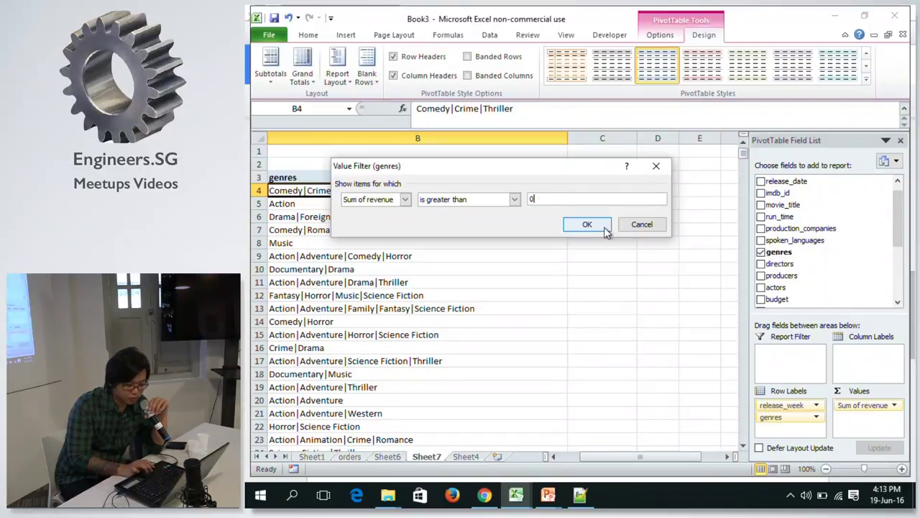
pyautogui.click(588, 224)
# Move genres from Row Labels to Column Labels for a week-by-genre grid.
pyautogui.moveTo(612, 456); pyautogui.dragTo(559, 440)
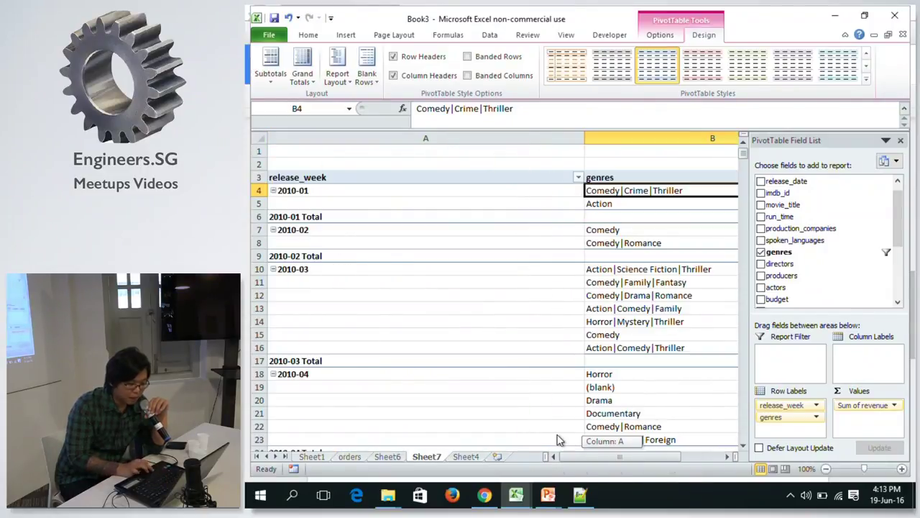
pyautogui.click(268, 78)
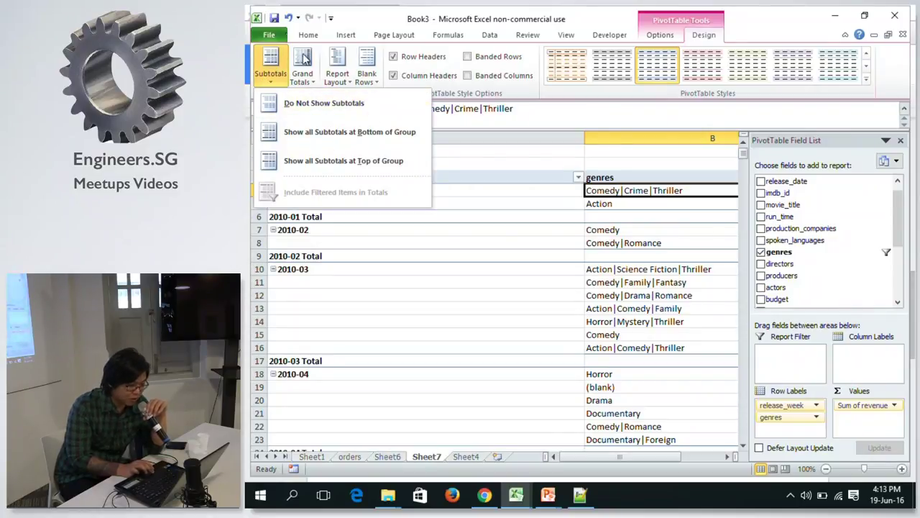
pyautogui.click(659, 219)
pyautogui.click(642, 243)
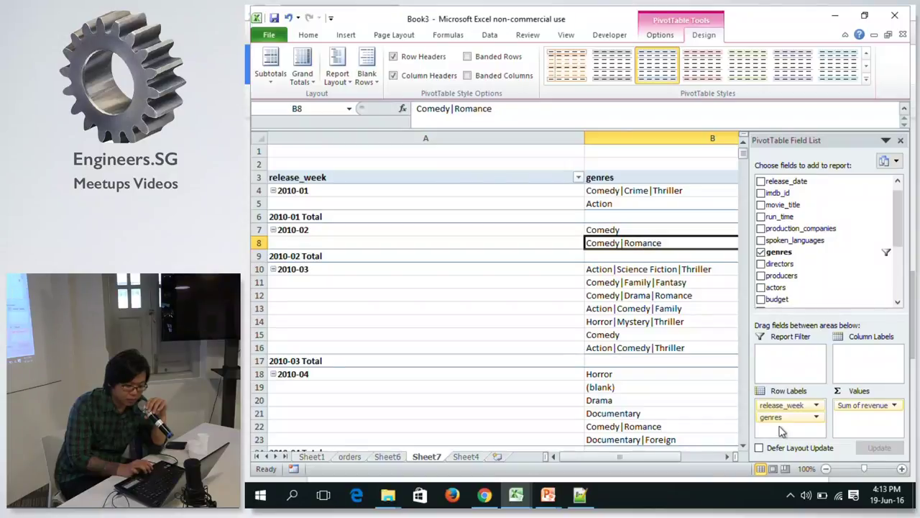
pyautogui.moveTo(781, 423); pyautogui.dragTo(846, 356)
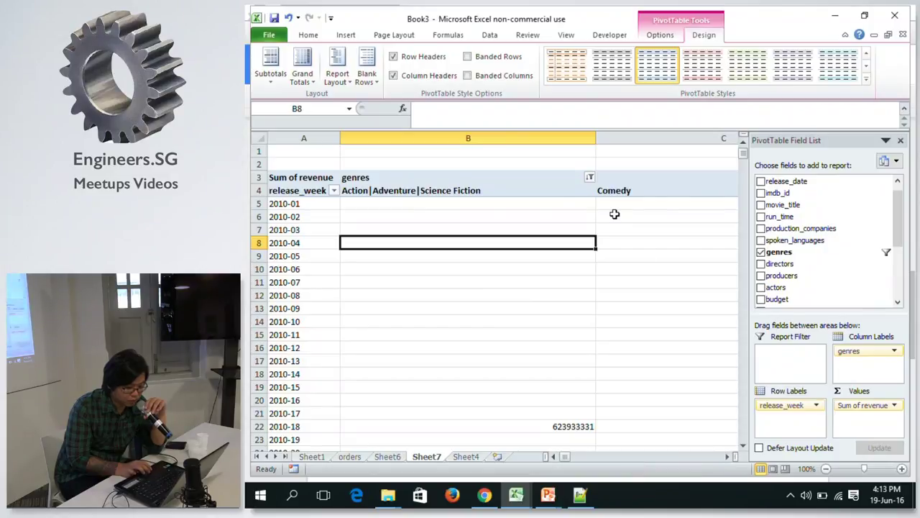
# Scroll across the genre columns, then select A1 outside the pivot to hide the field list.
pyautogui.click(729, 457)
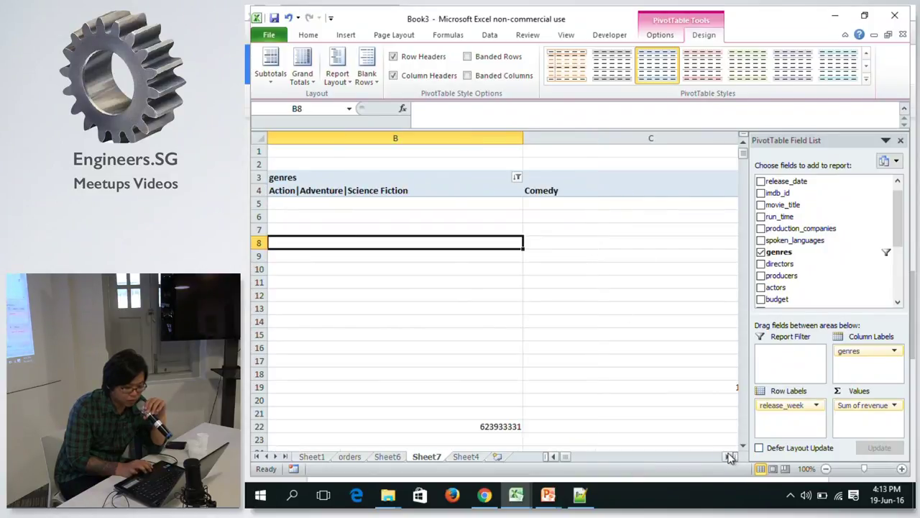
pyautogui.click(730, 457)
pyautogui.click(730, 457)
pyautogui.click(730, 457)
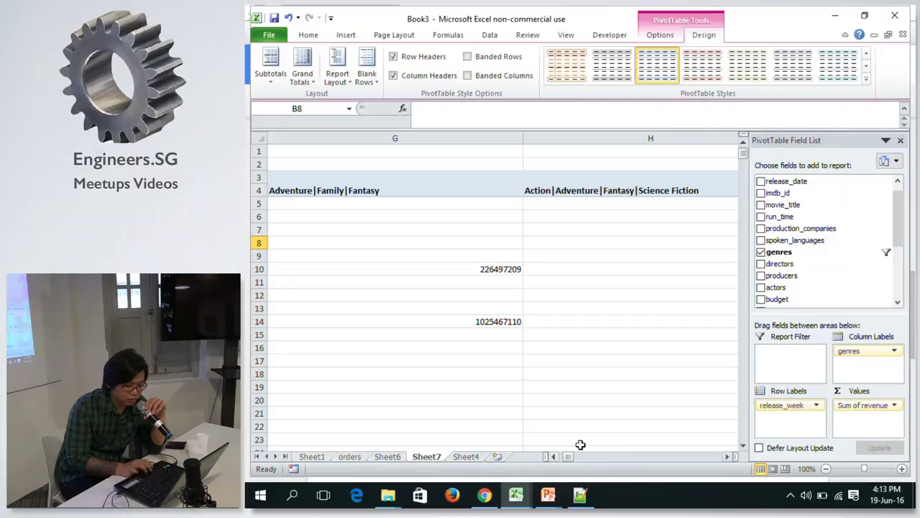
pyautogui.moveTo(567, 456); pyautogui.dragTo(480, 416)
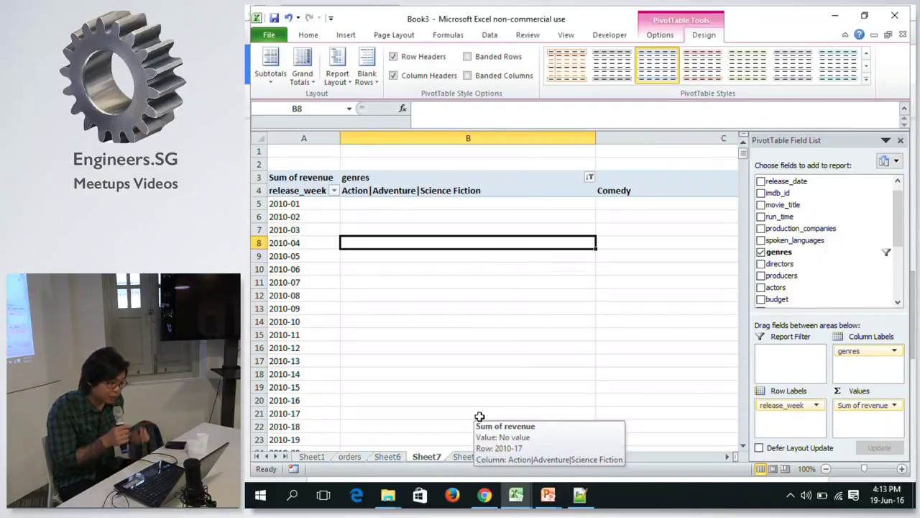
pyautogui.hotkey('alt', 'Tab')
pyautogui.hotkey('alt', 'Tab')
pyautogui.hotkey('alt', 'Tab')
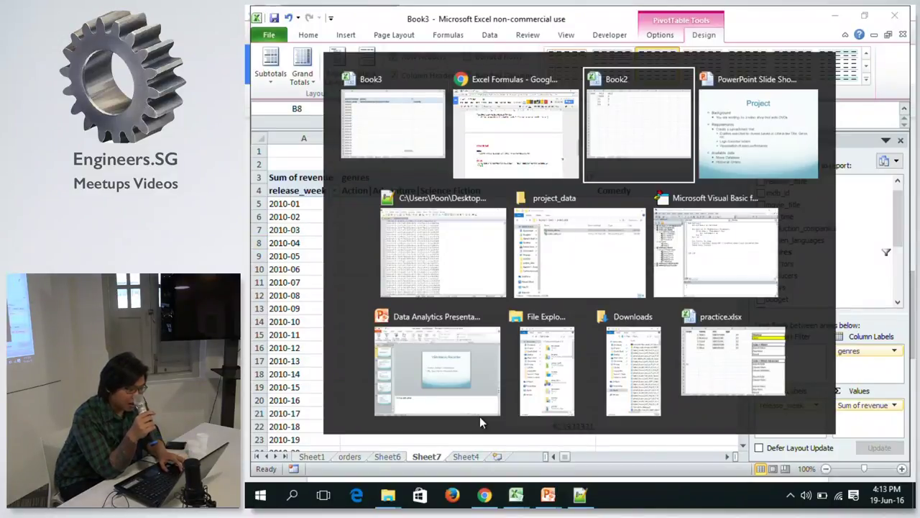
pyautogui.hotkey('alt', 'Tab')
pyautogui.hotkey('alt', 'Tab')
pyautogui.hotkey('alt', 'Tab')
pyautogui.hotkey('alt', 'Tab')
pyautogui.hotkey('alt', 'Tab')
pyautogui.hotkey('alt', 'Tab')
pyautogui.hotkey('alt', 'Tab')
pyautogui.hotkey('alt', 'Tab')
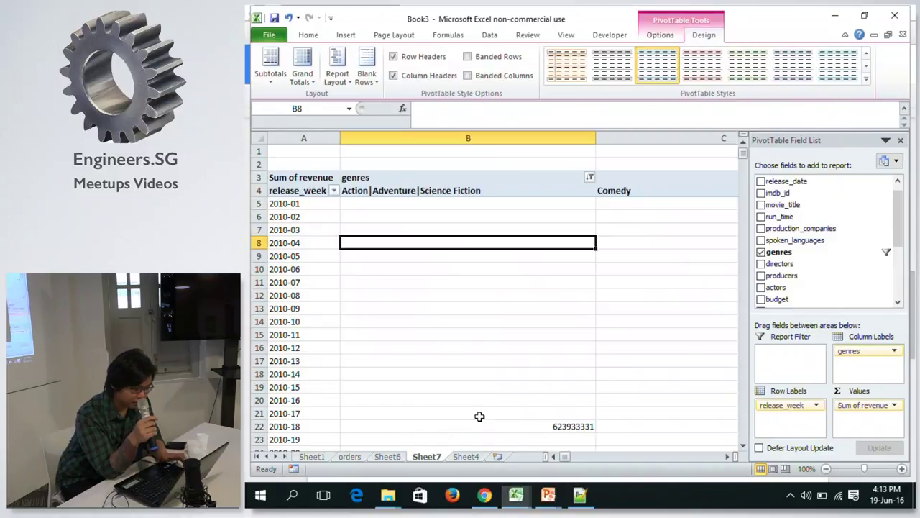
pyautogui.click(294, 177)
pyautogui.click(305, 149)
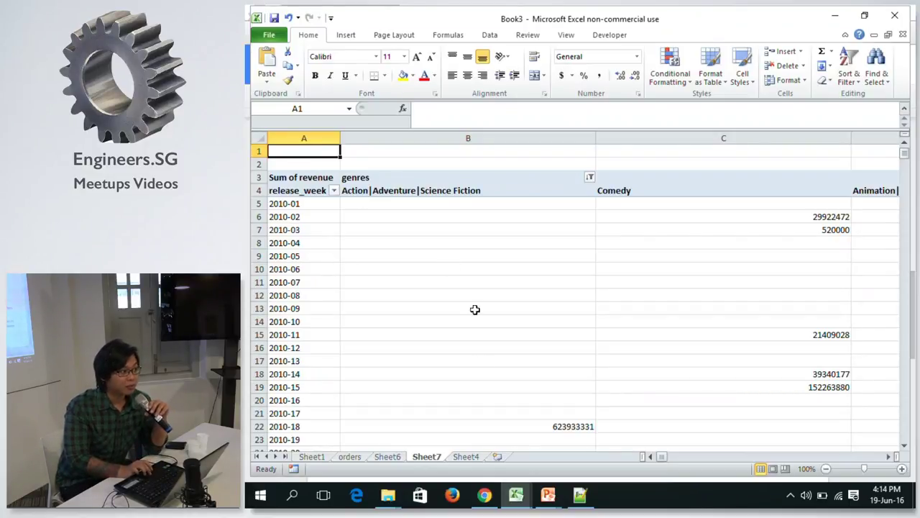
# On Sheet4, fill the release_week formula from A2 down the whole column.
pyautogui.click(466, 456)
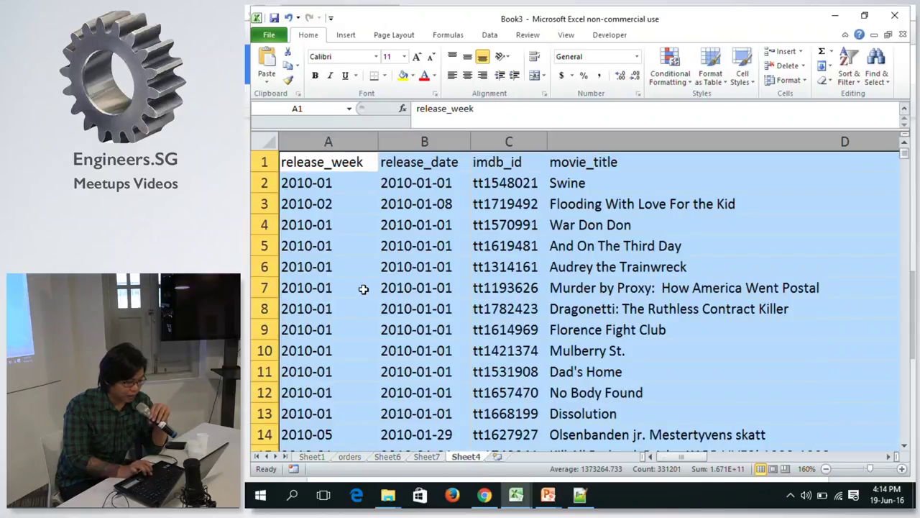
pyautogui.click(342, 162)
pyautogui.click(346, 142)
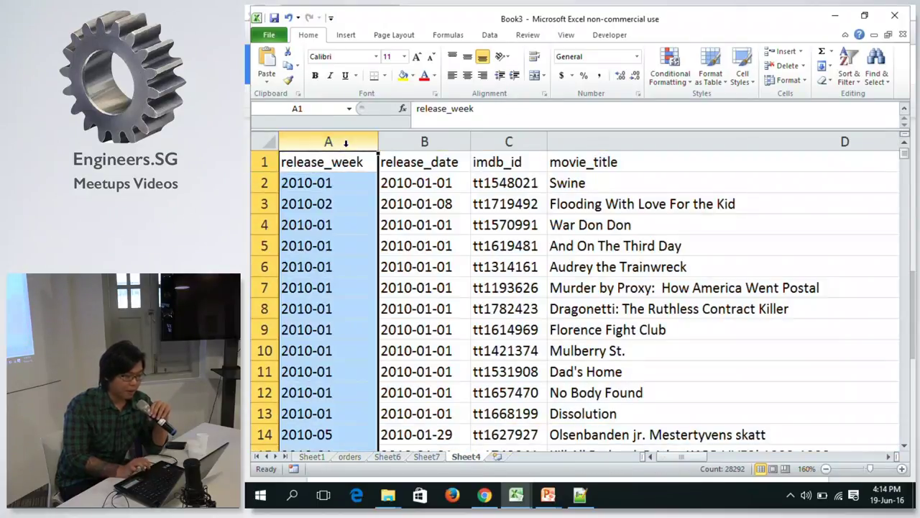
pyautogui.click(343, 159)
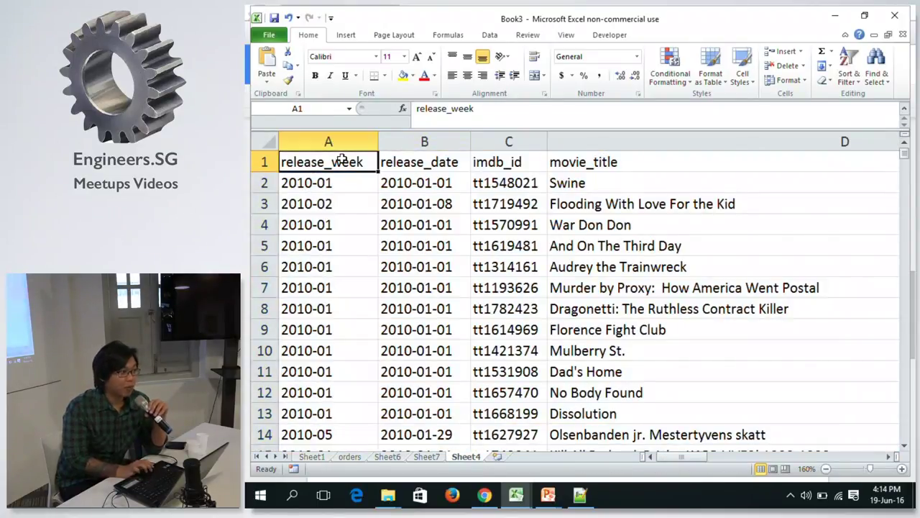
pyautogui.click(344, 141)
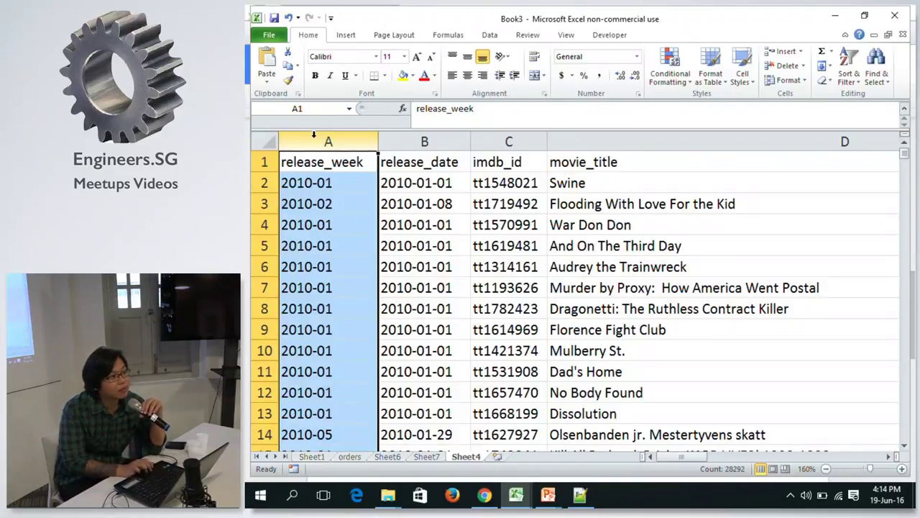
pyautogui.click(363, 180)
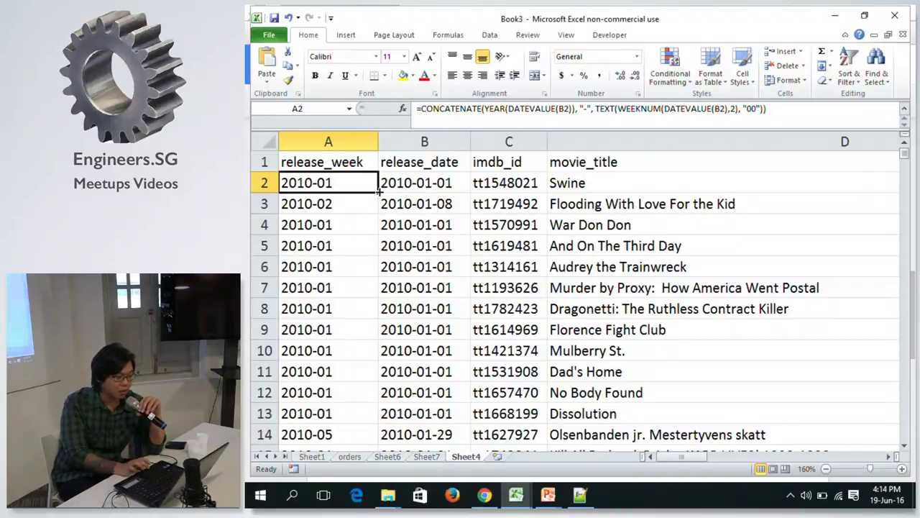
pyautogui.doubleClick(378, 191)
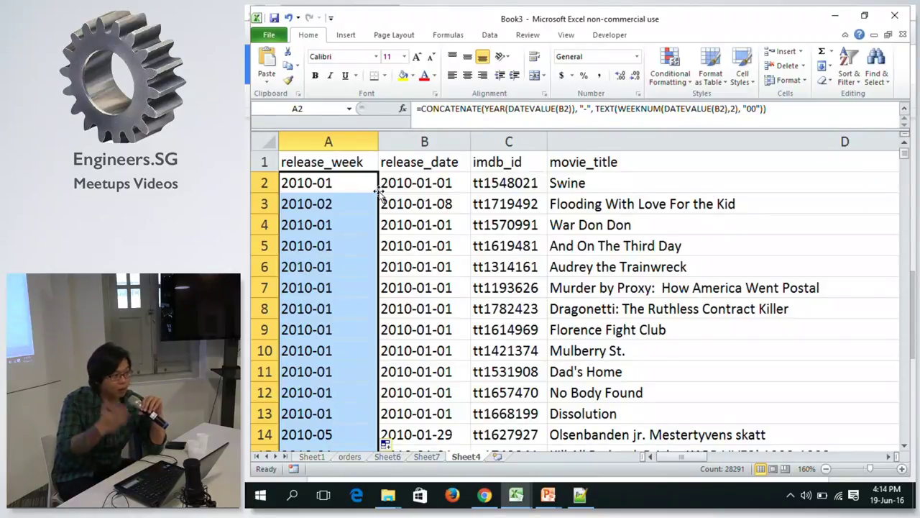
# Check the last filled row at 28292, return to the top, and go to Sheet7.
pyautogui.hotkey('ctrl', 'Down')
pyautogui.press('Down')
pyautogui.press('Up')
pyautogui.press('Down')
pyautogui.press('Up')
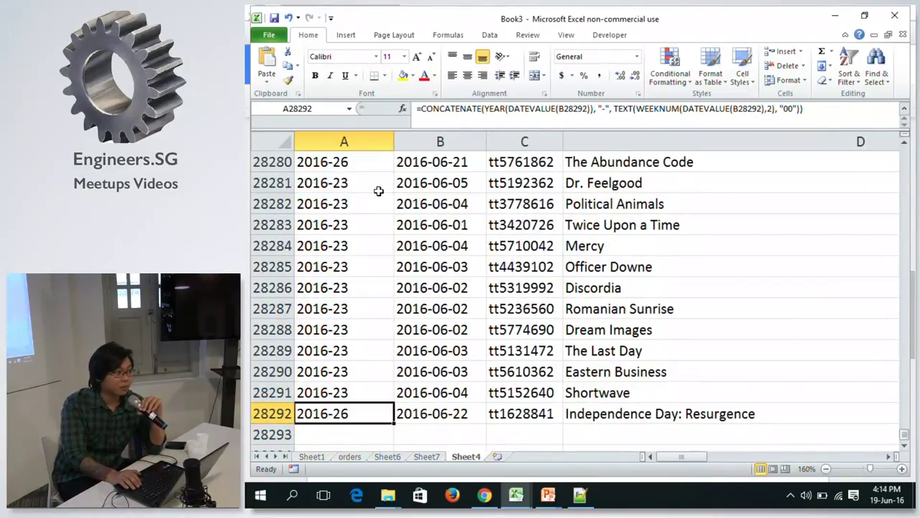
pyautogui.hotkey('ctrl', 'Up')
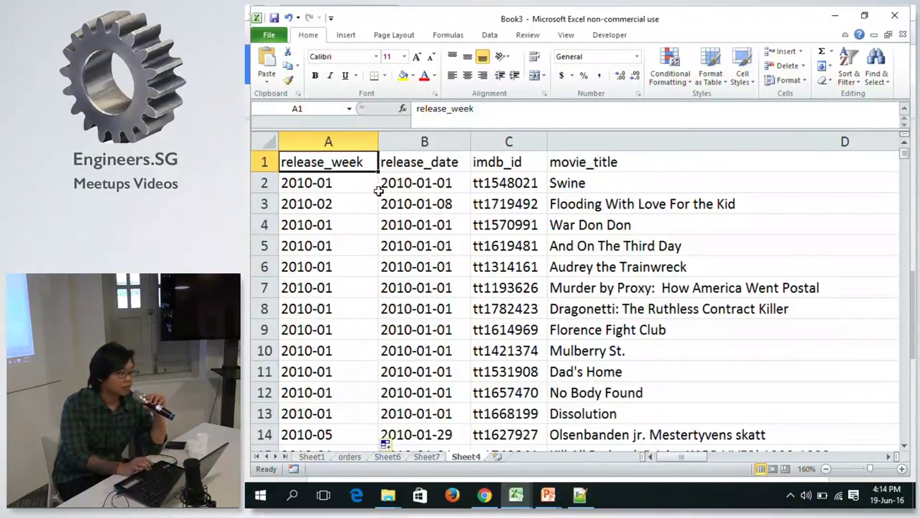
pyautogui.click(360, 186)
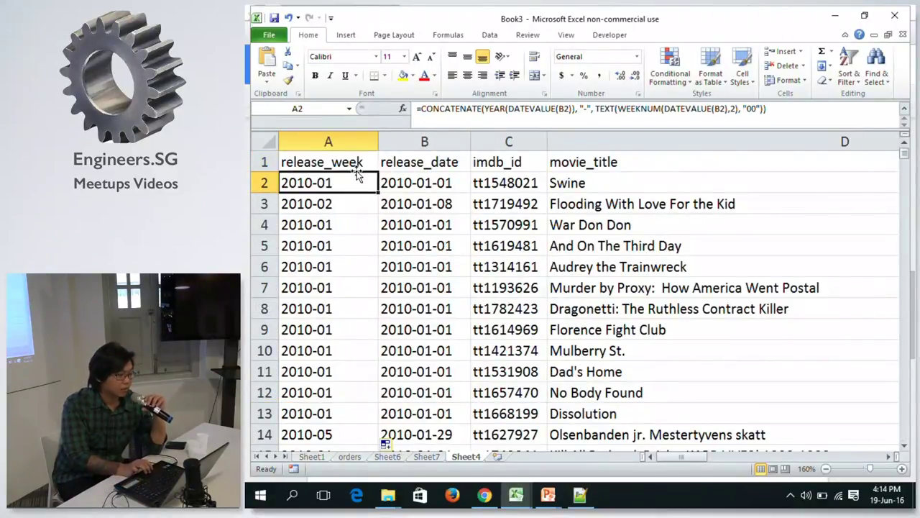
pyautogui.click(357, 164)
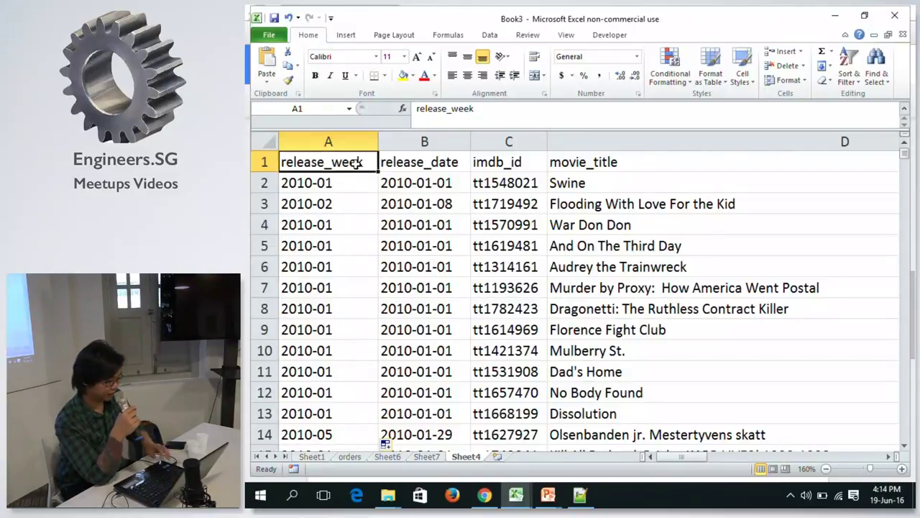
pyautogui.hotkey('alt', 'Tab')
pyautogui.press('Tab')
pyautogui.press('Tab')
pyautogui.press('Tab')
pyautogui.press('Tab')
pyautogui.press('Tab')
pyautogui.press('Tab')
pyautogui.press('Tab')
pyautogui.press('Tab')
pyautogui.press('Tab')
pyautogui.press('Tab')
pyautogui.press('Tab')
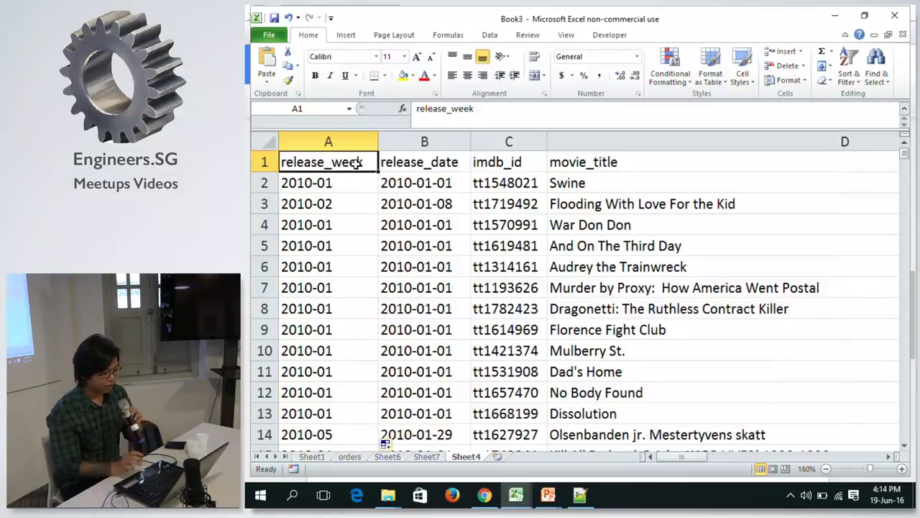
pyautogui.click(419, 458)
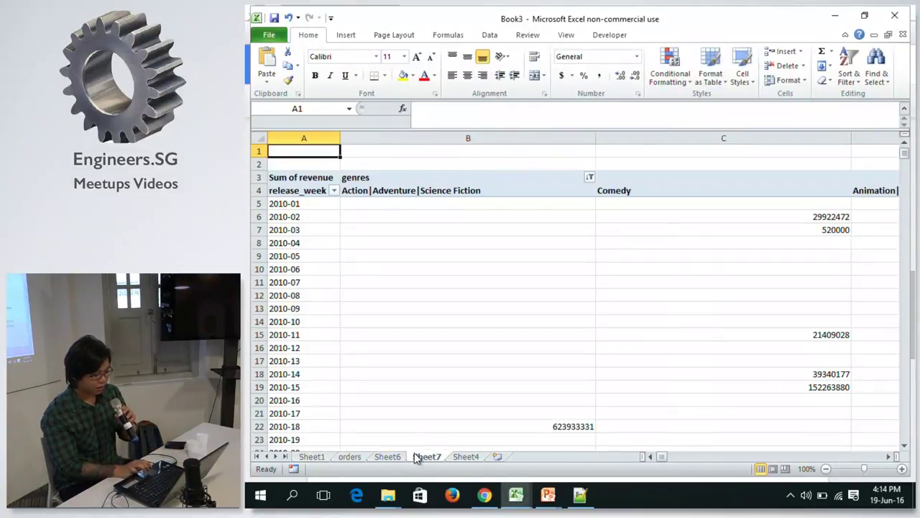
# Move genres from the column area into rows beneath release_week so each week lists its genres.
pyautogui.click(421, 202)
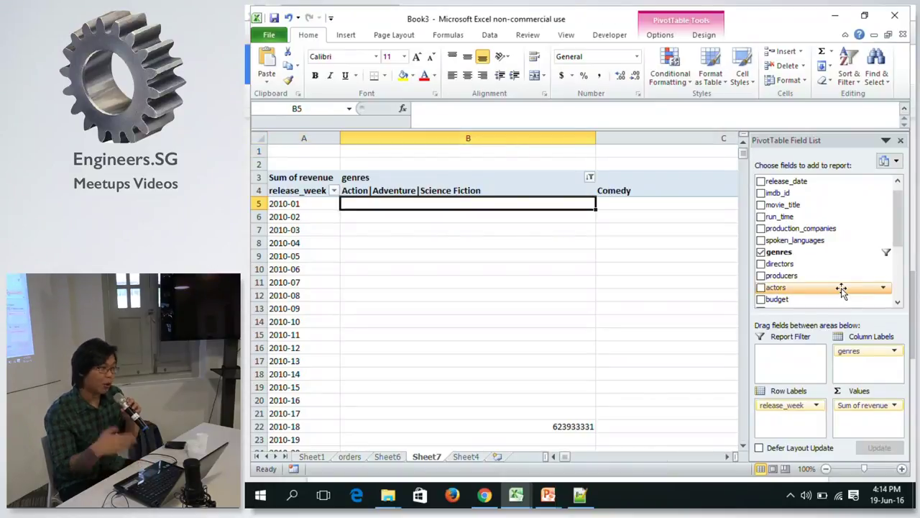
pyautogui.moveTo(852, 354); pyautogui.dragTo(791, 421)
pyautogui.click(355, 210)
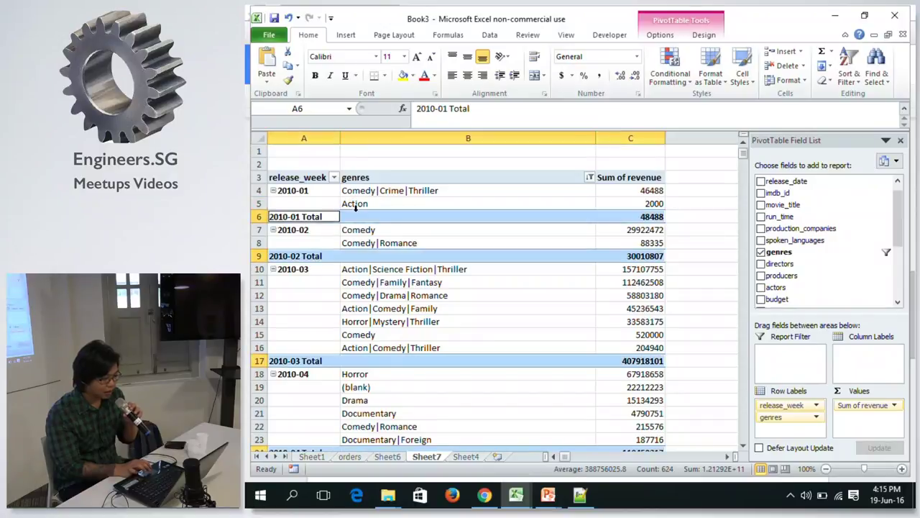
pyautogui.click(356, 193)
pyautogui.click(376, 180)
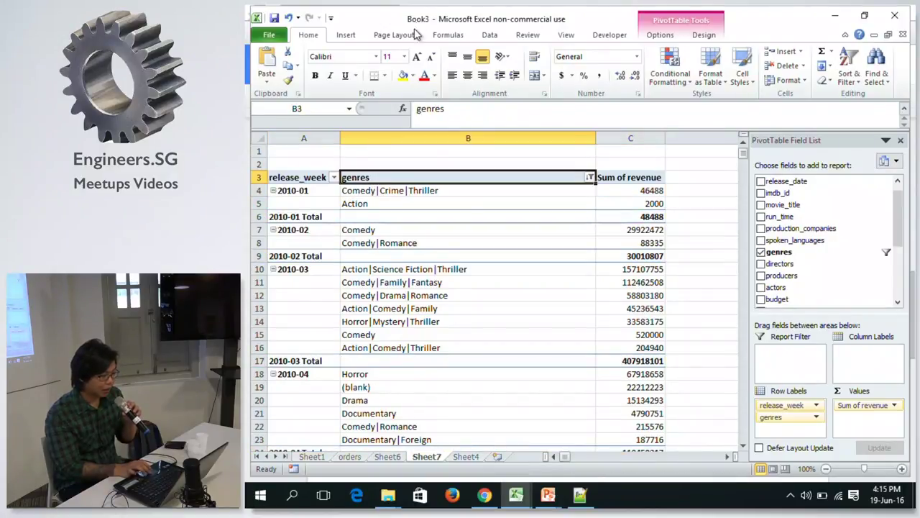
# Try the Outline, Compact and Tabular report layouts, ending in Outline form.
pyautogui.click(711, 40)
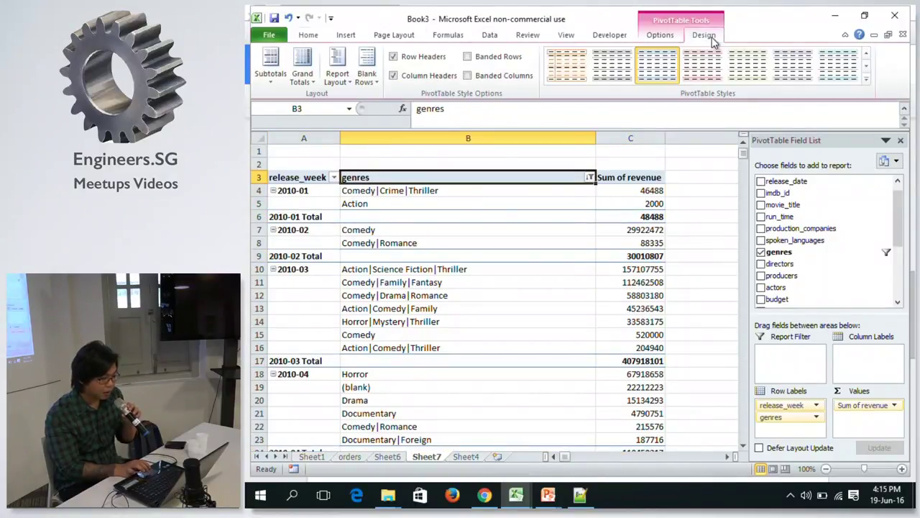
pyautogui.click(334, 66)
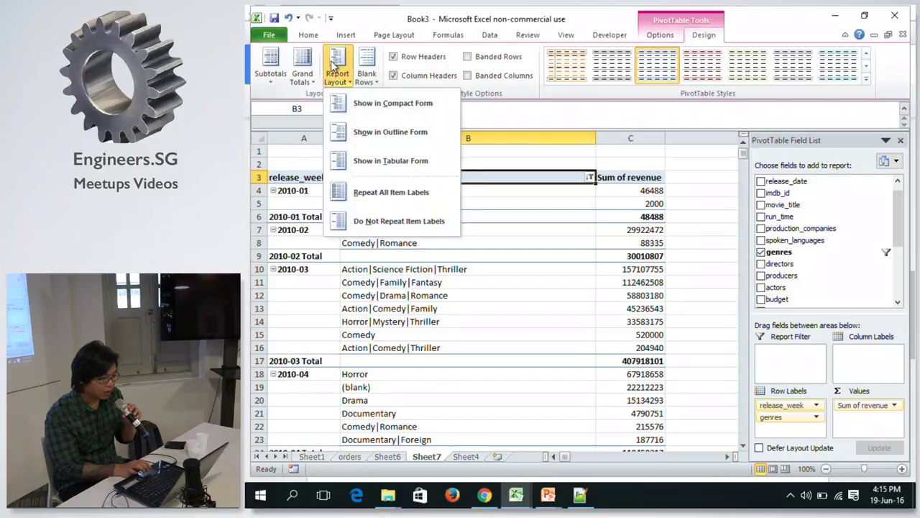
pyautogui.click(363, 136)
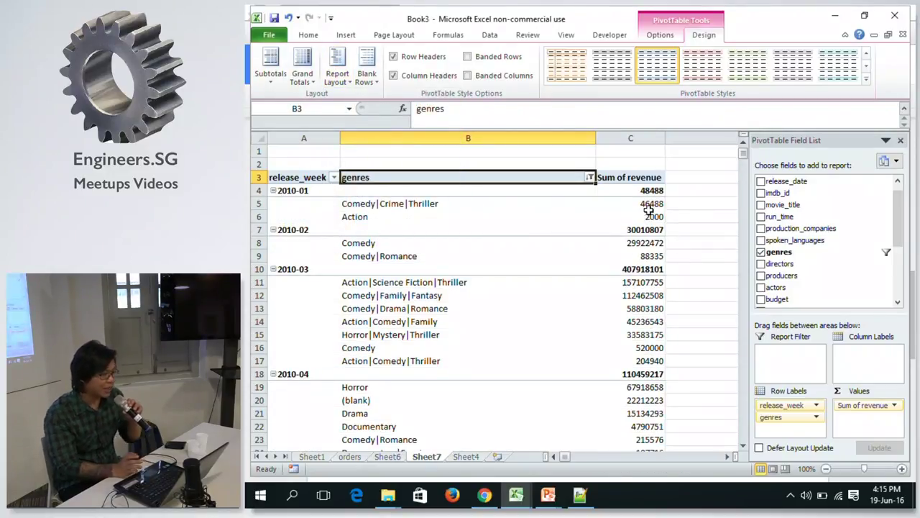
pyautogui.click(333, 71)
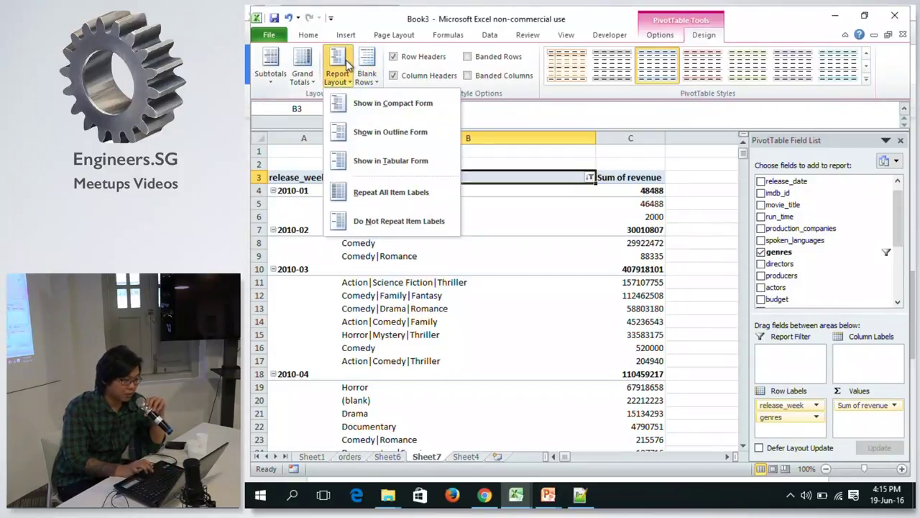
pyautogui.click(351, 108)
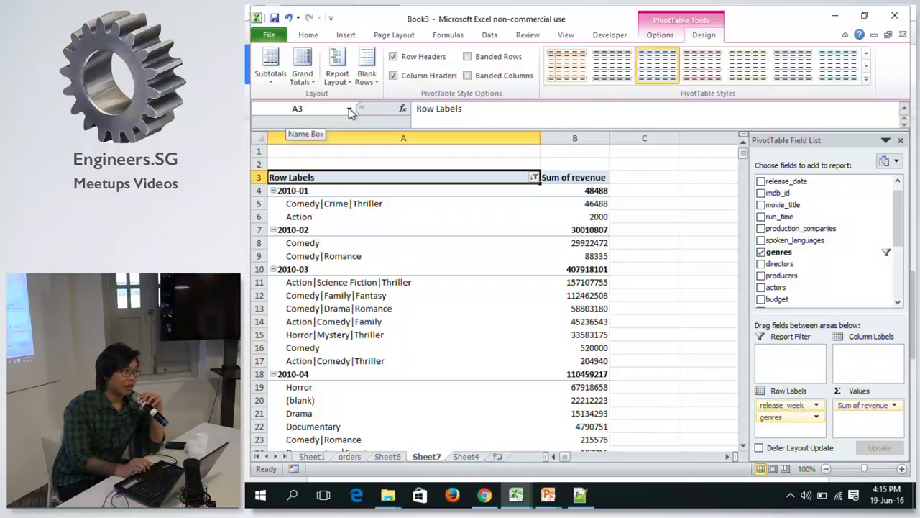
pyautogui.click(337, 72)
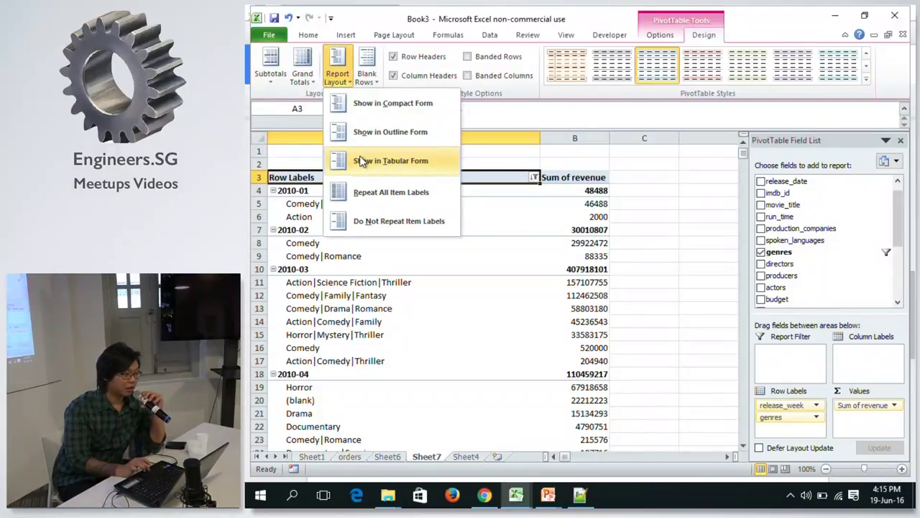
pyautogui.click(362, 161)
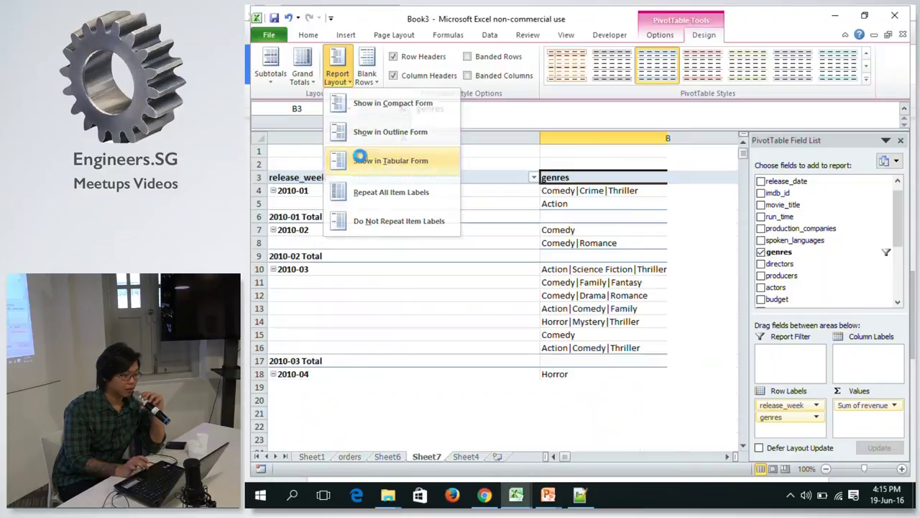
pyautogui.click(350, 72)
pyautogui.click(360, 131)
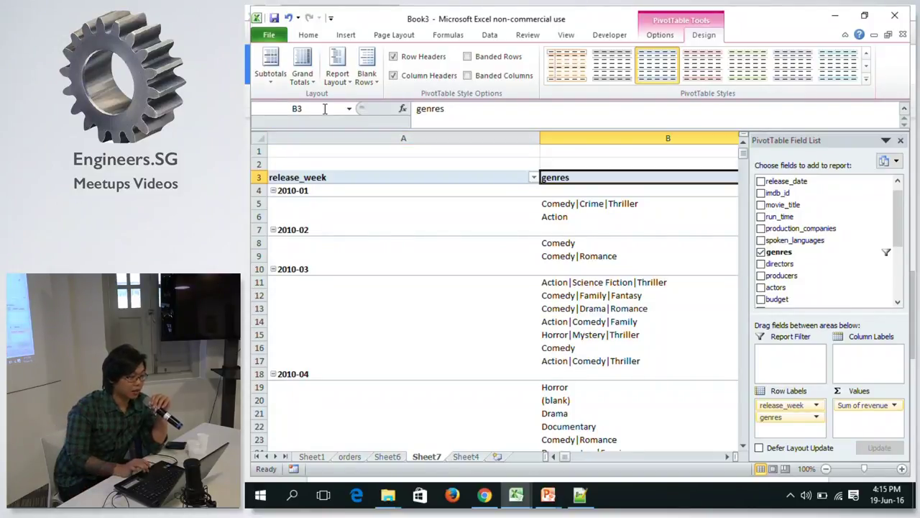
# Switch the PivotTable to Compact form and review the subtotal options without changing them.
pyautogui.click(435, 204)
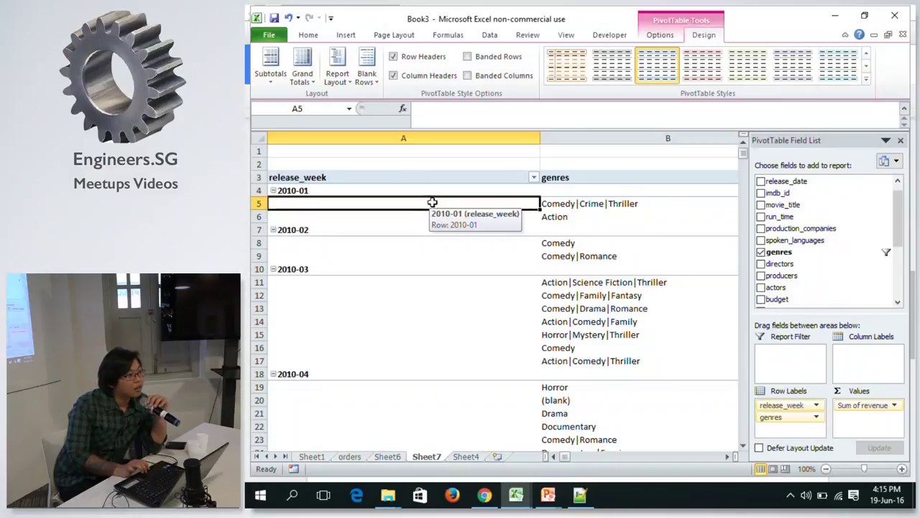
pyautogui.click(337, 76)
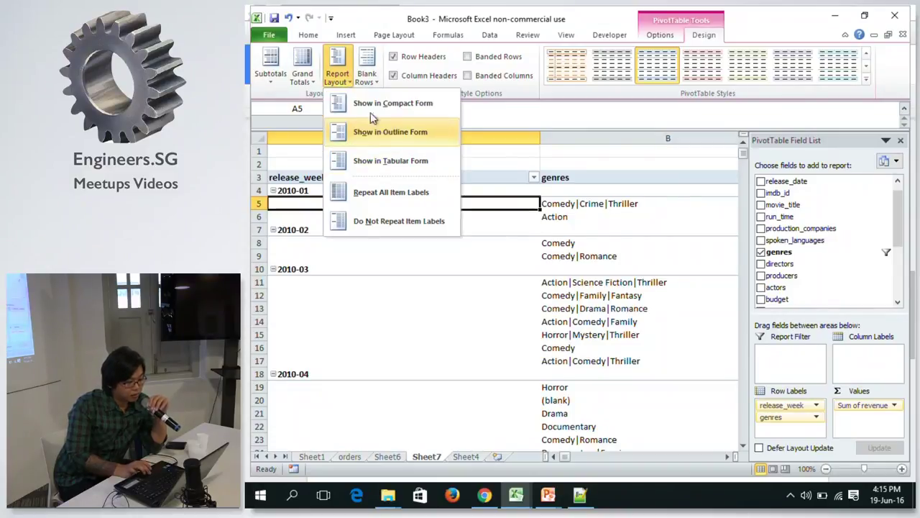
pyautogui.click(368, 105)
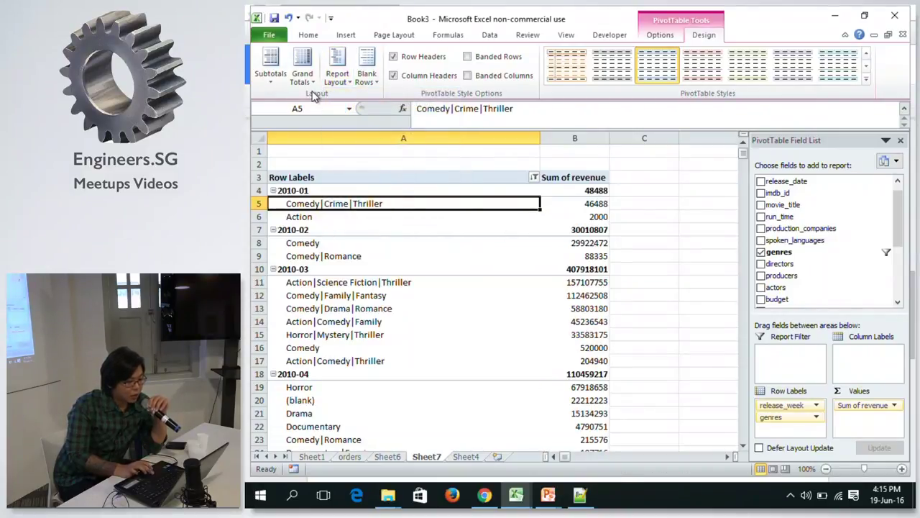
pyautogui.click(336, 77)
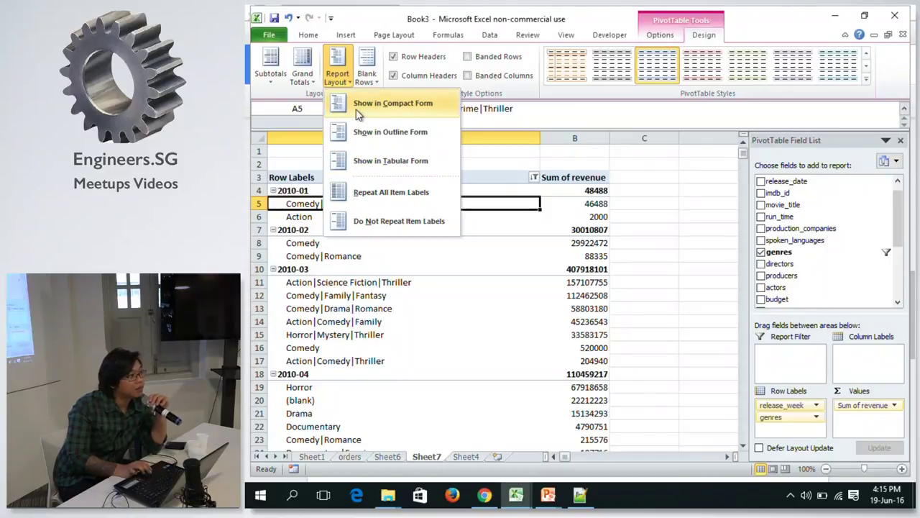
pyautogui.click(356, 64)
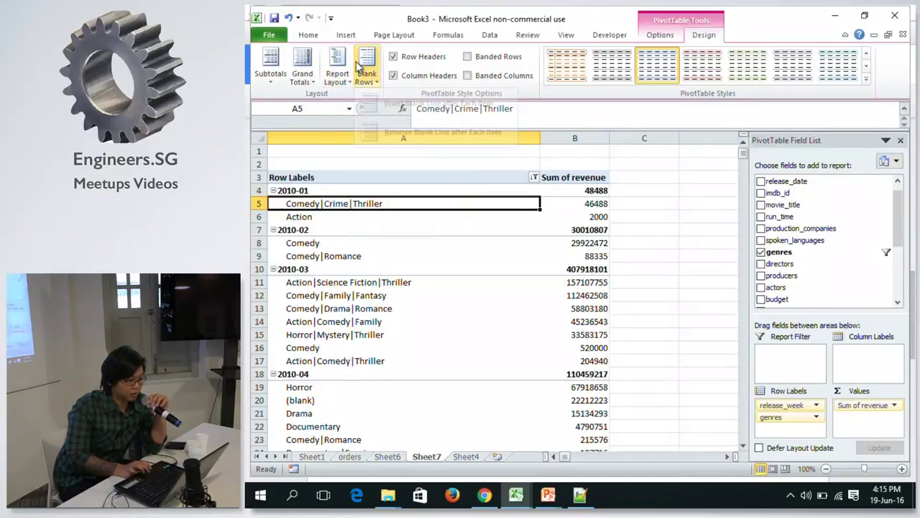
pyautogui.click(272, 61)
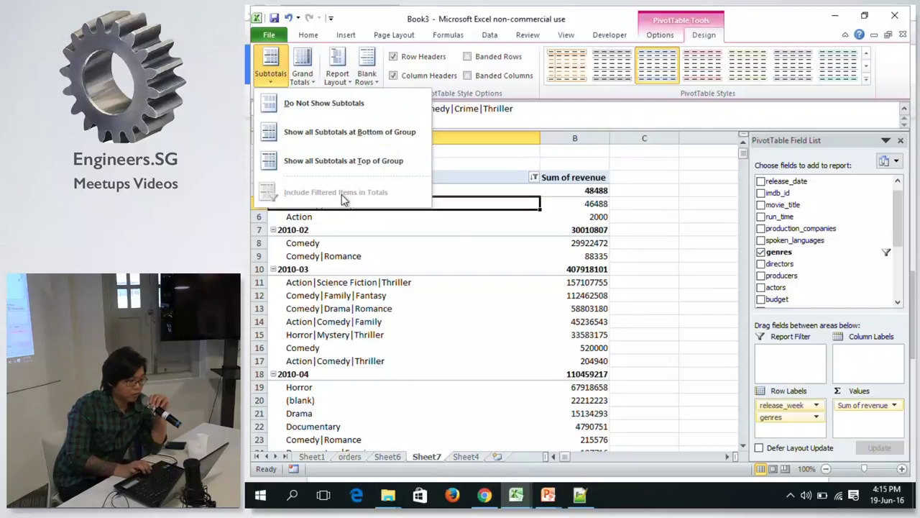
pyautogui.click(382, 186)
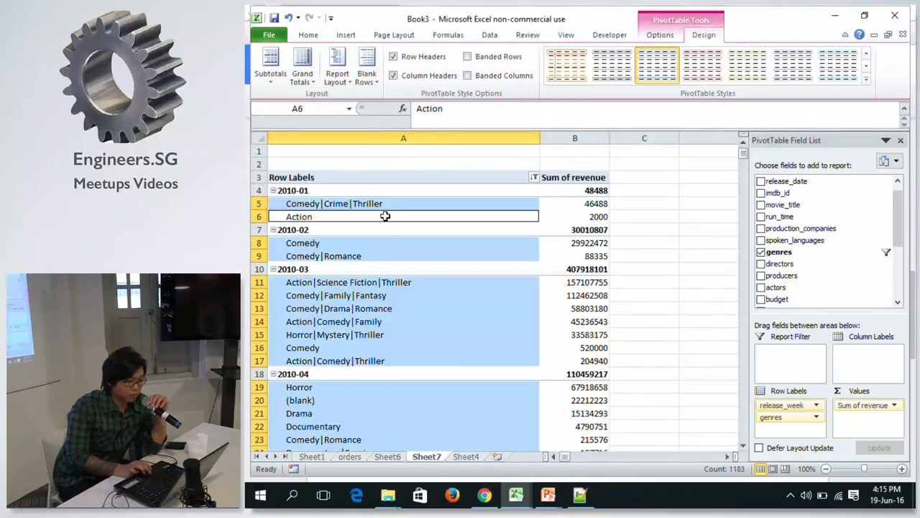
pyautogui.click(392, 224)
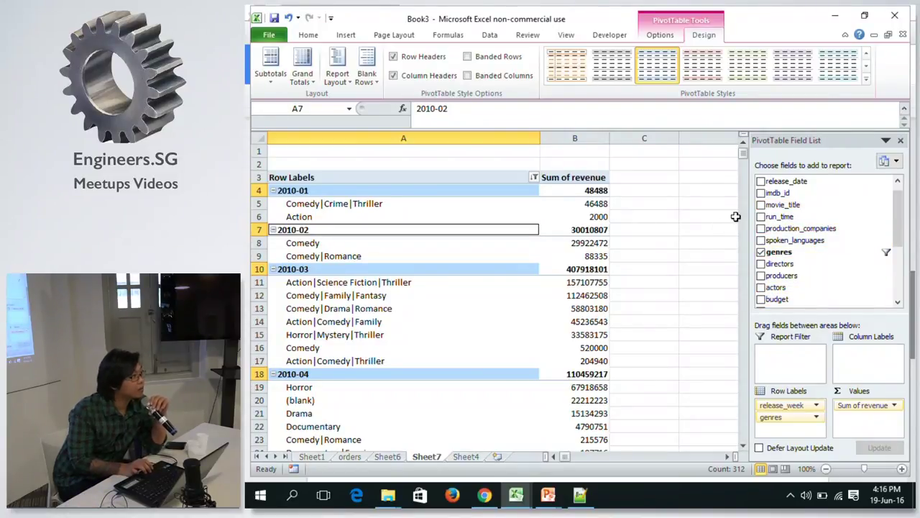
pyautogui.click(328, 204)
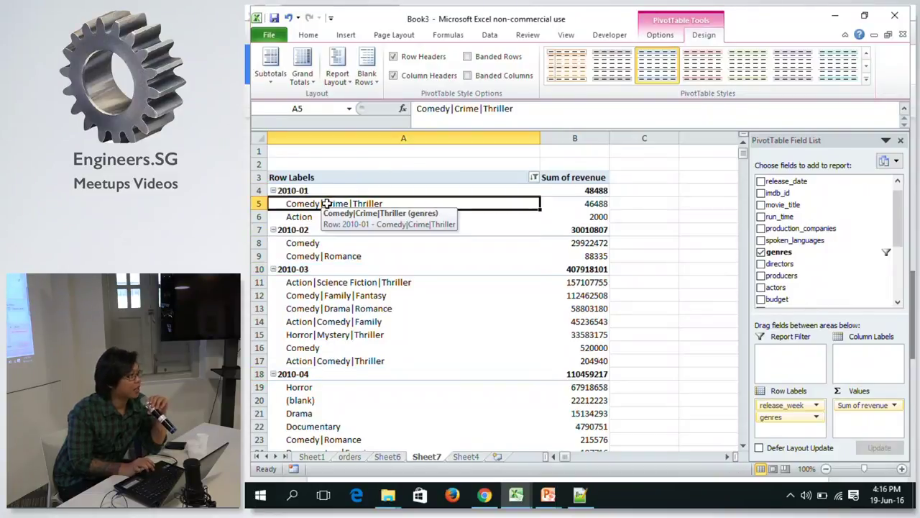
# Clear the value filter on the genres field.
pyautogui.click(534, 178)
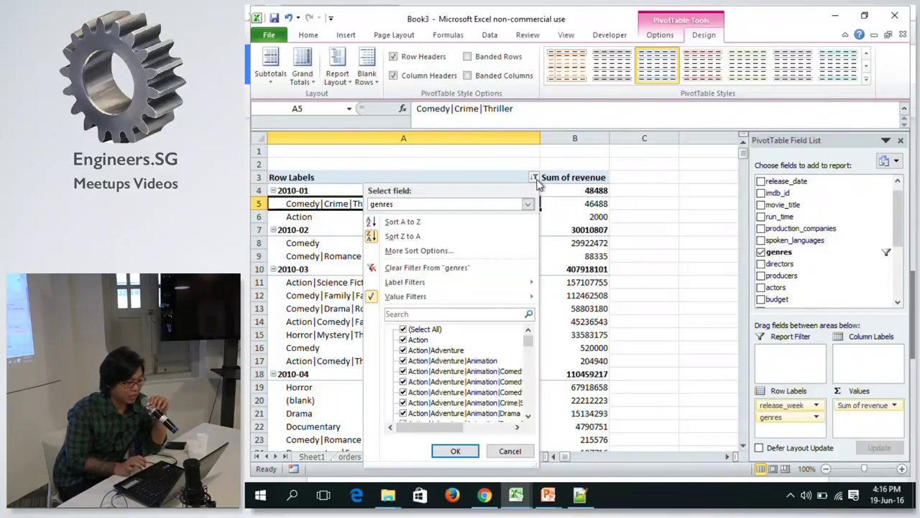
pyautogui.moveTo(460, 298)
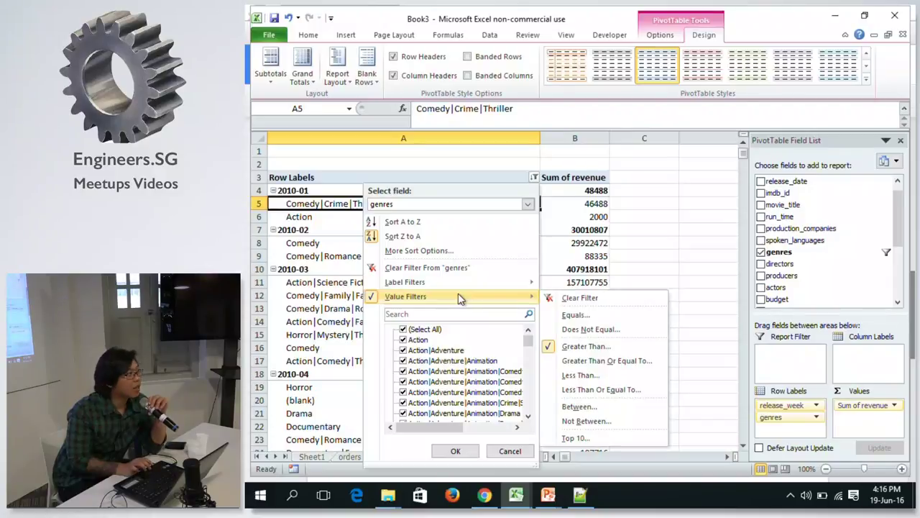
pyautogui.click(577, 297)
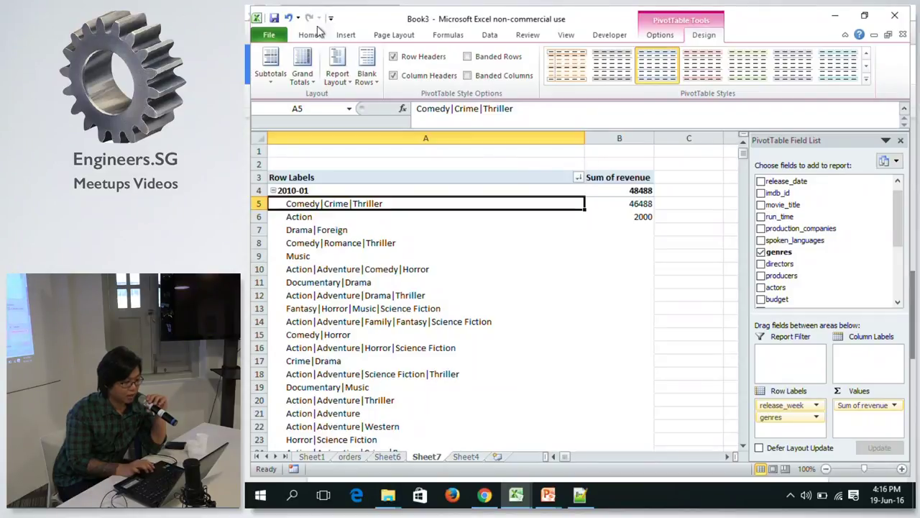
# Show the PivotTable in Tabular form and narrow column A so all columns fit.
pyautogui.click(338, 66)
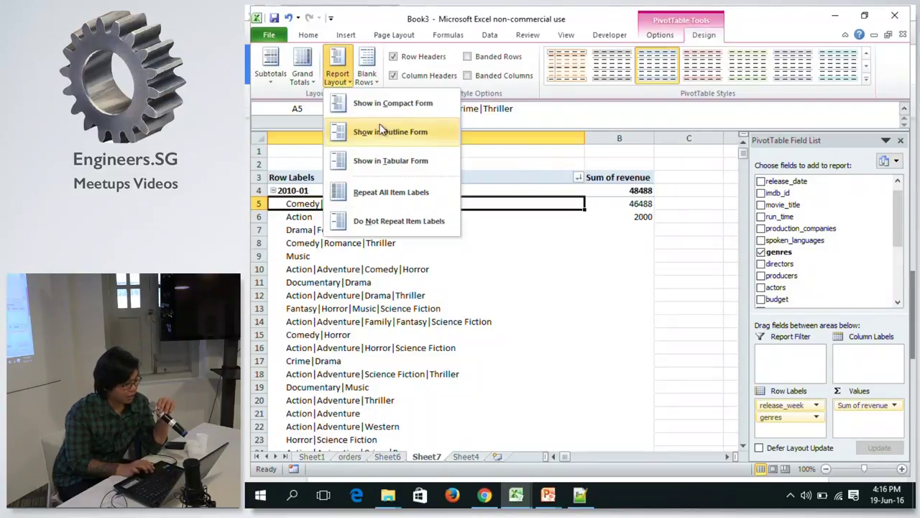
pyautogui.click(361, 125)
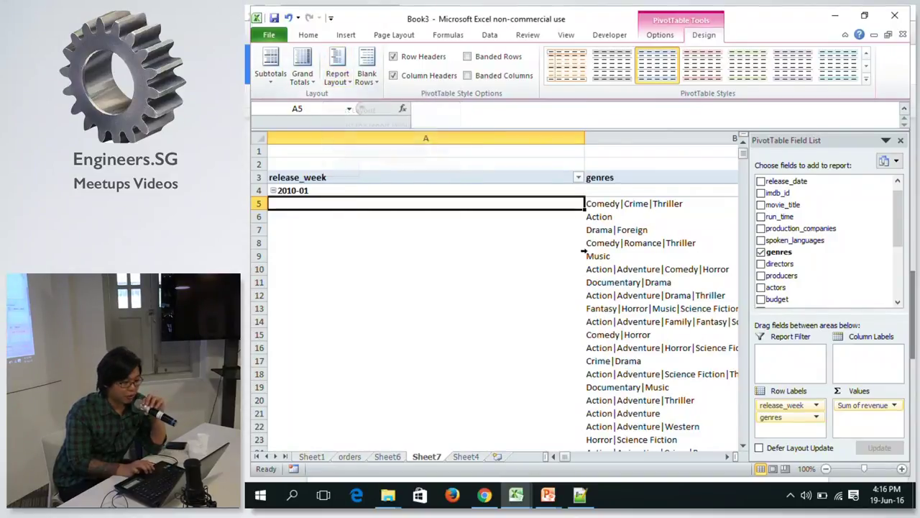
pyautogui.click(337, 66)
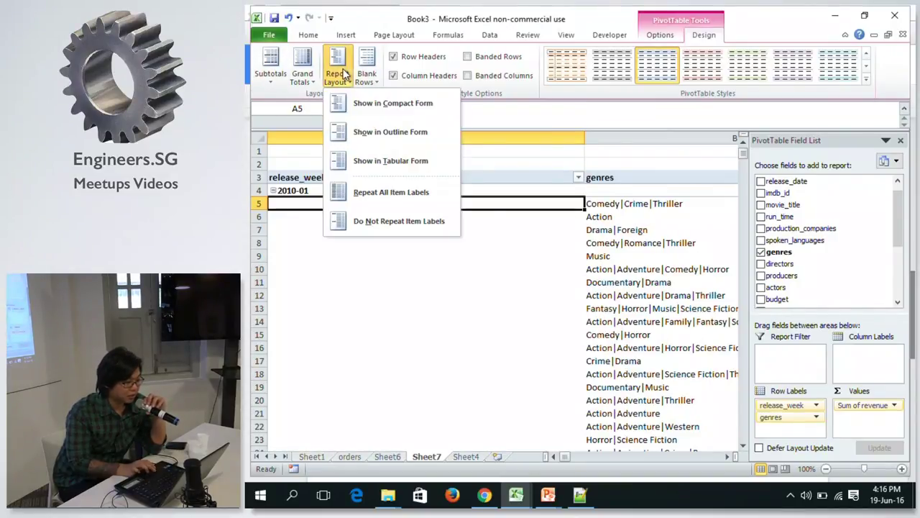
pyautogui.click(370, 164)
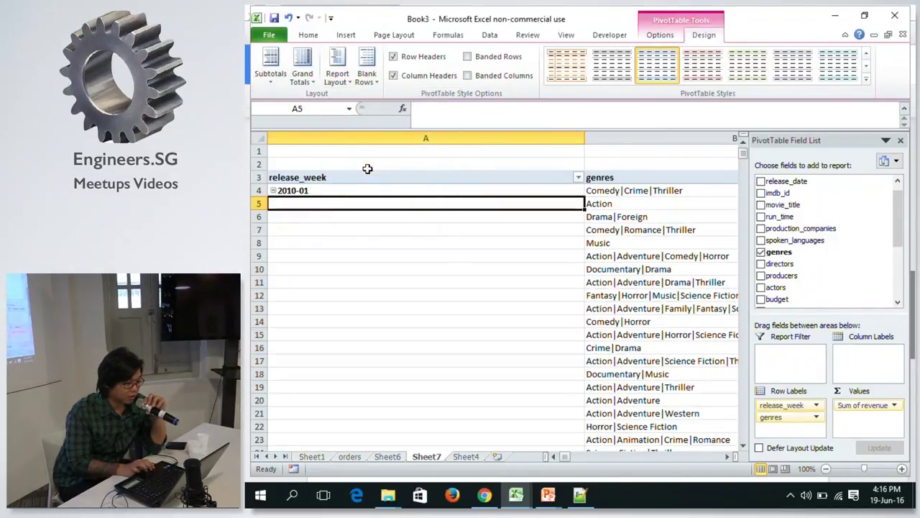
pyautogui.click(350, 79)
pyautogui.press('Escape')
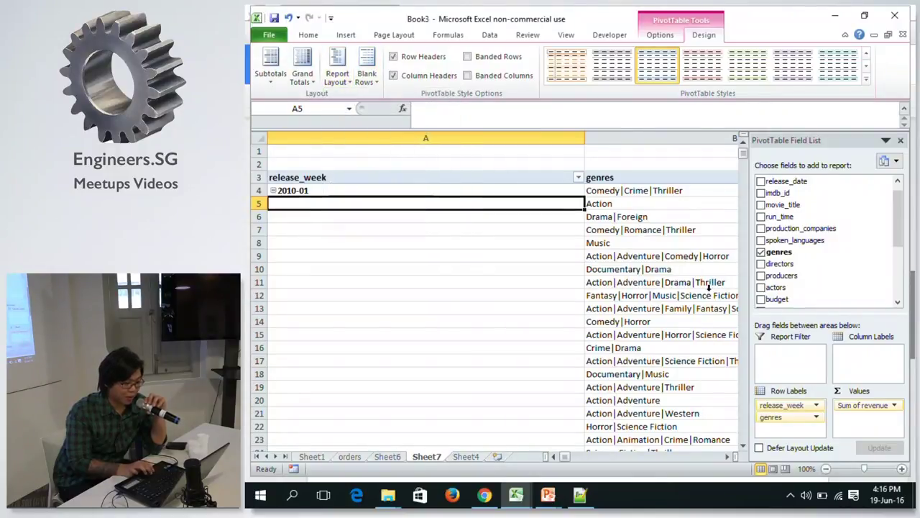
pyautogui.moveTo(584, 134); pyautogui.dragTo(341, 128)
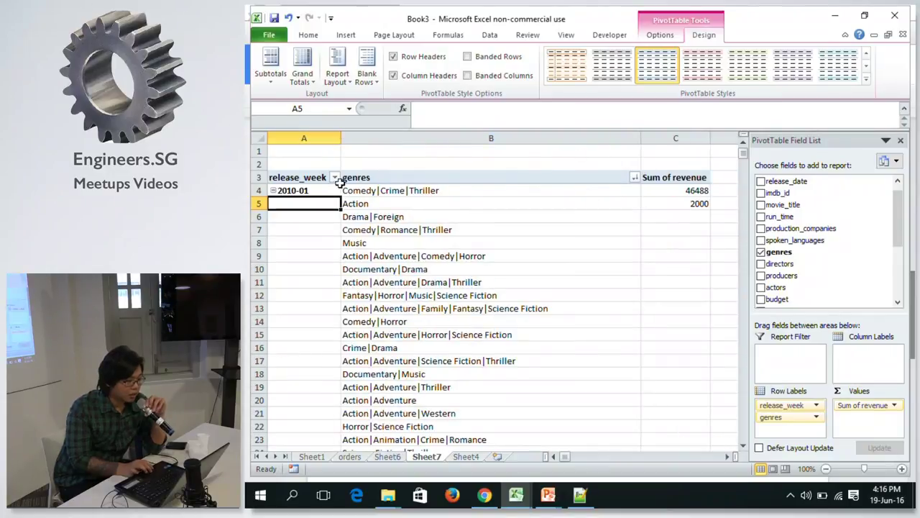
# Repeat the release week label on every row, then drag genres out of the row fields.
pyautogui.click(301, 190)
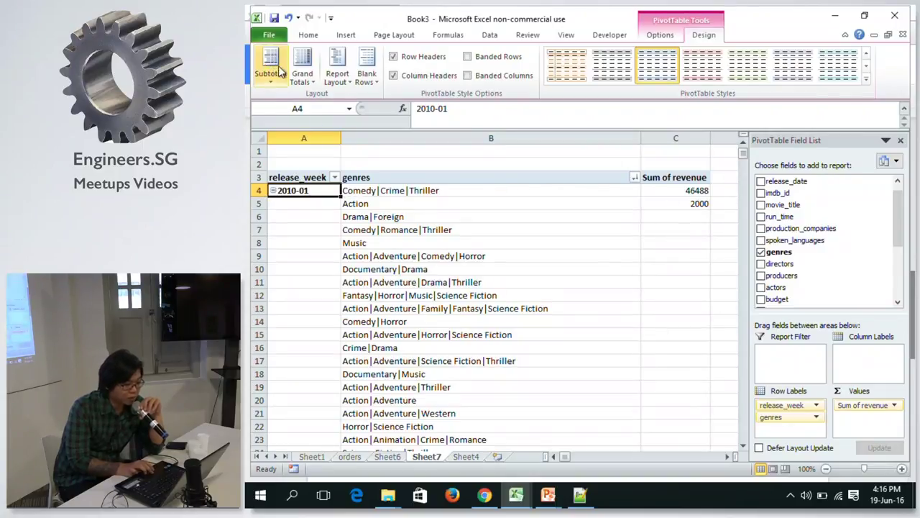
pyautogui.click(338, 72)
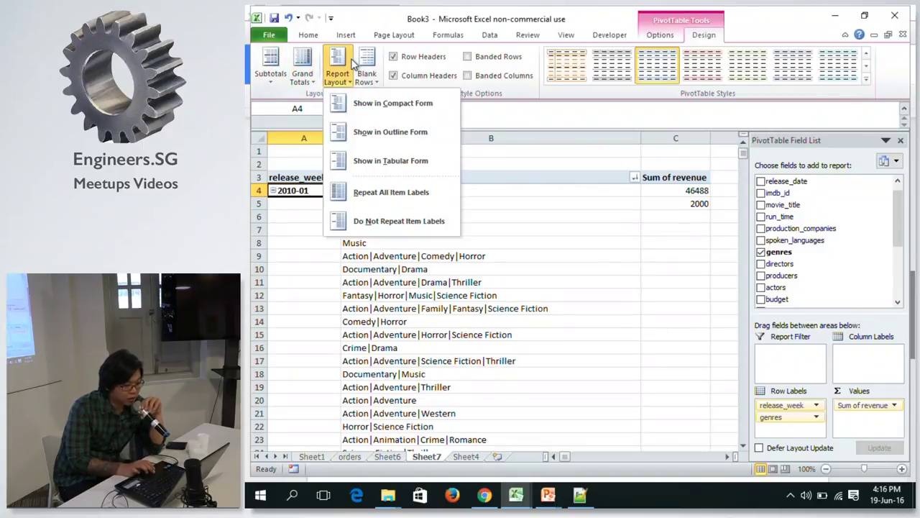
pyautogui.click(362, 188)
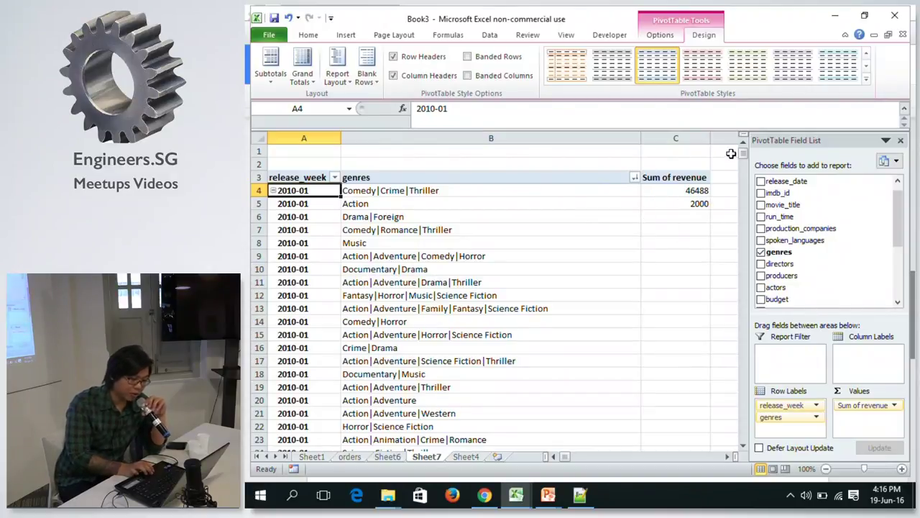
pyautogui.moveTo(745, 160); pyautogui.dragTo(743, 147)
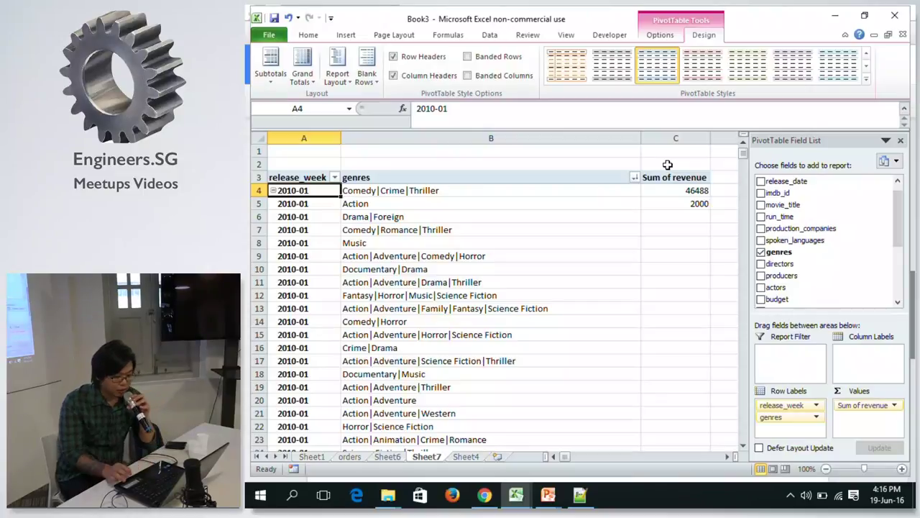
pyautogui.press('Right')
pyautogui.press('Right')
pyautogui.press('Right')
pyautogui.press('Left')
pyautogui.press('Left')
pyautogui.press('Left')
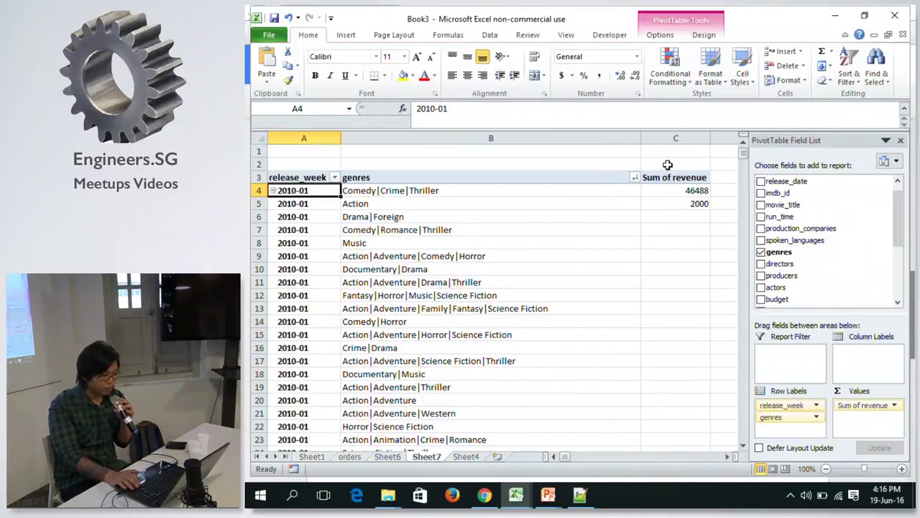
pyautogui.moveTo(773, 417); pyautogui.dragTo(609, 358)
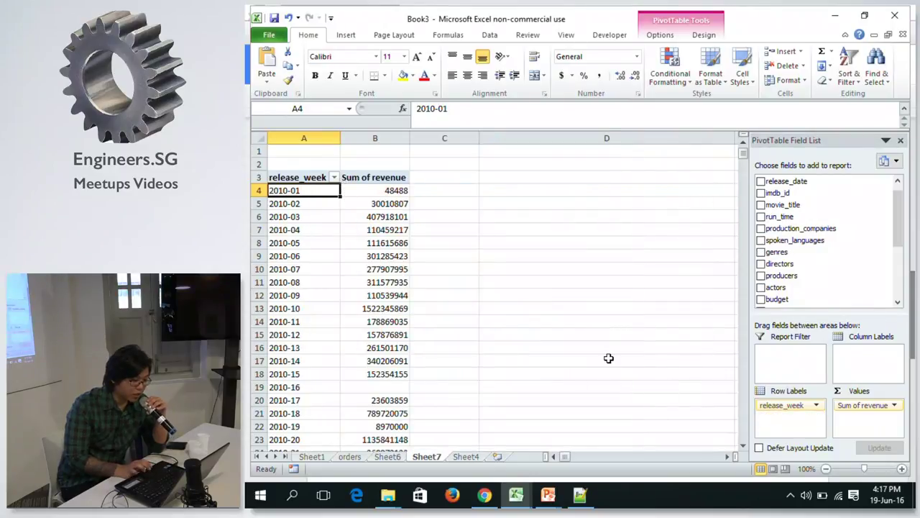
# Browse the per-week Sum of revenue values, such as 2010-01 and 2010-05, and return to the release_week header.
pyautogui.click(364, 244)
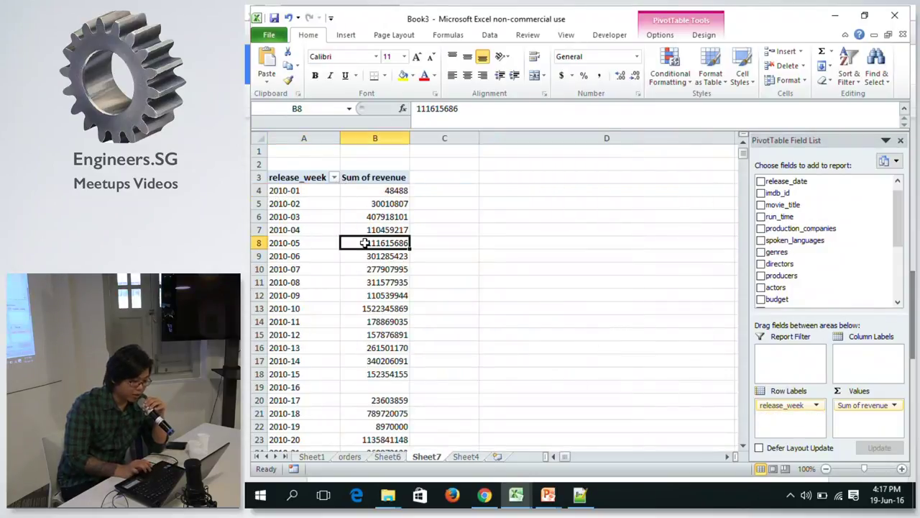
pyautogui.click(397, 388)
pyautogui.click(358, 179)
pyautogui.click(356, 189)
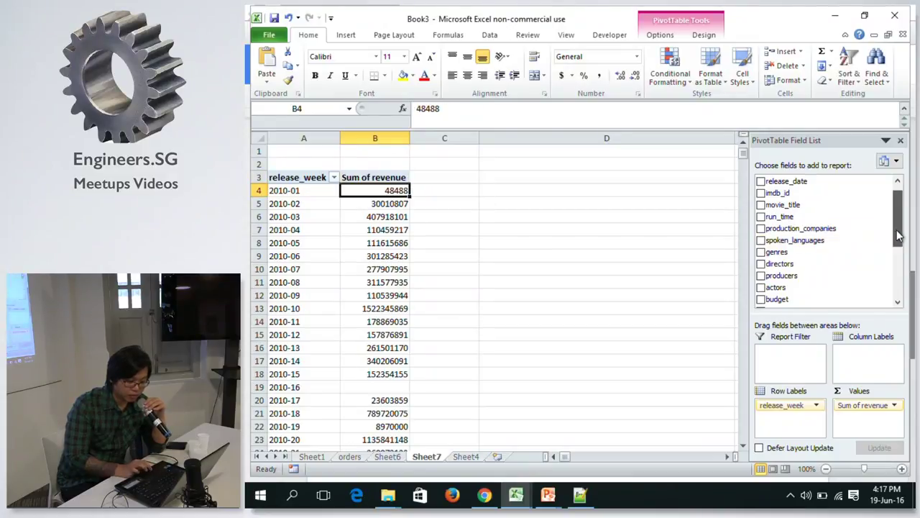
pyautogui.moveTo(898, 235); pyautogui.dragTo(894, 283)
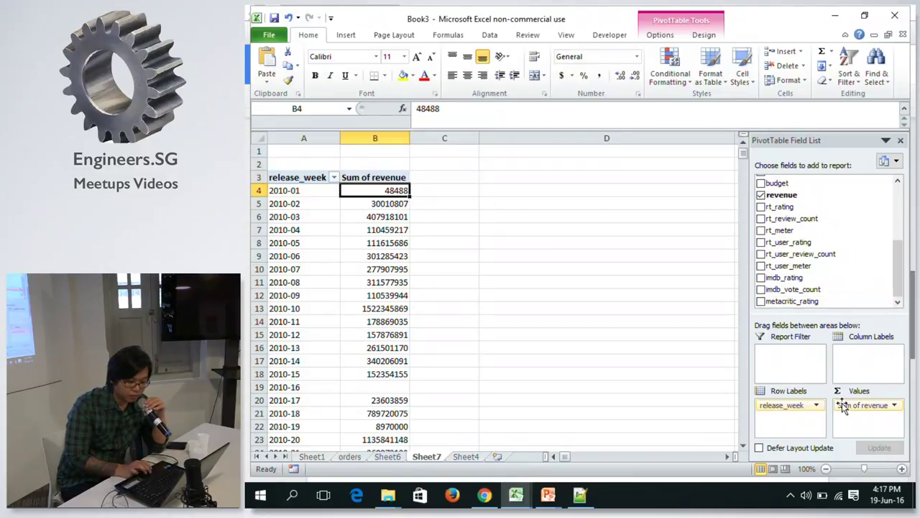
pyautogui.click(297, 218)
pyautogui.press('Down')
pyautogui.press('Down')
pyautogui.press('Down')
pyautogui.press('Down')
pyautogui.press('Down')
pyautogui.press('Down')
pyautogui.press('Down')
pyautogui.press('Down')
pyautogui.press('Down')
pyautogui.press('Down')
pyautogui.press('Down')
pyautogui.press('Down')
pyautogui.press('Down')
pyautogui.press('Down')
pyautogui.press('Down')
pyautogui.press('Down')
pyautogui.press('Down')
pyautogui.press('Down')
pyautogui.press('Down')
pyautogui.press('Down')
pyautogui.press('Down')
pyautogui.press('Down')
pyautogui.press('Down')
pyautogui.press('Down')
pyautogui.press('Down')
pyautogui.press('Down')
pyautogui.press('Down')
pyautogui.press('Down')
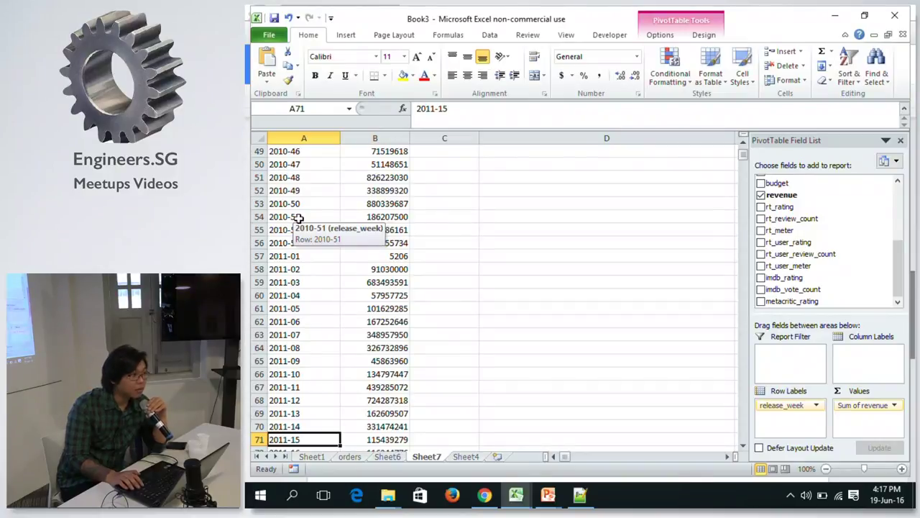
pyautogui.hotkey('ctrl', 'Up')
pyautogui.hotkey('ctrl', 'Up')
pyautogui.hotkey('ctrl', 'Down')
pyautogui.hotkey('ctrl', 'Up')
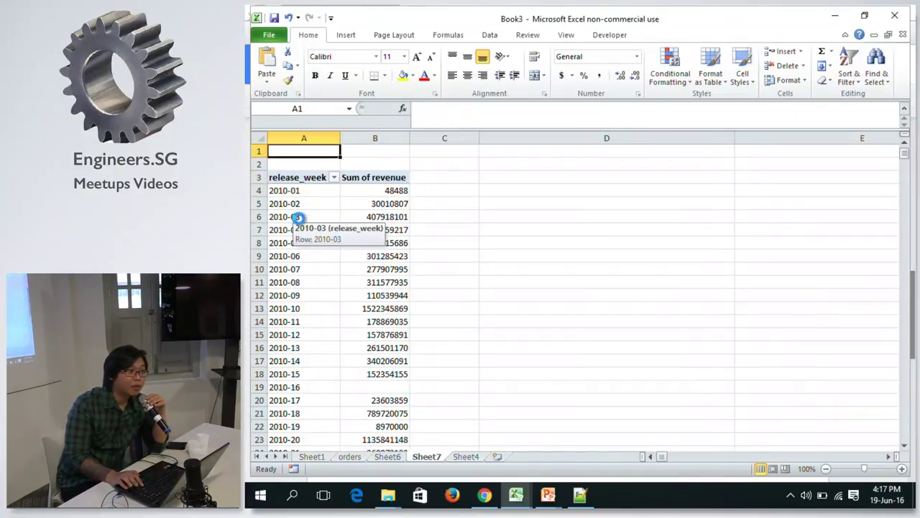
pyautogui.hotkey('ctrl', 'Down')
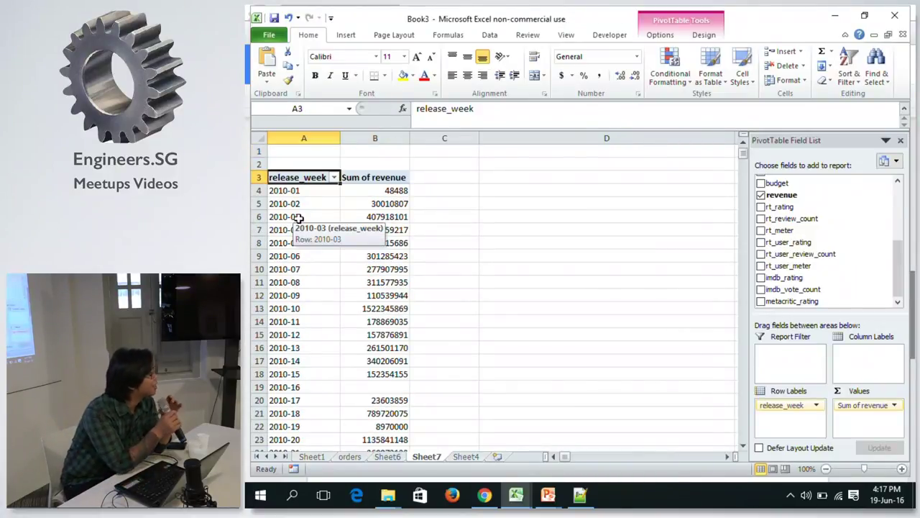
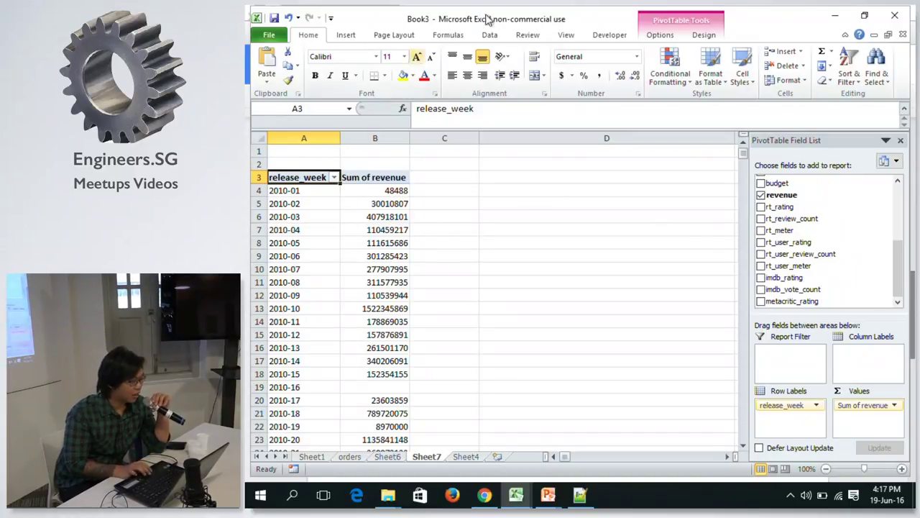
# Switch the pivot table to Tabular Form and bring up the release_week sort and filter menu.
pyautogui.click(395, 36)
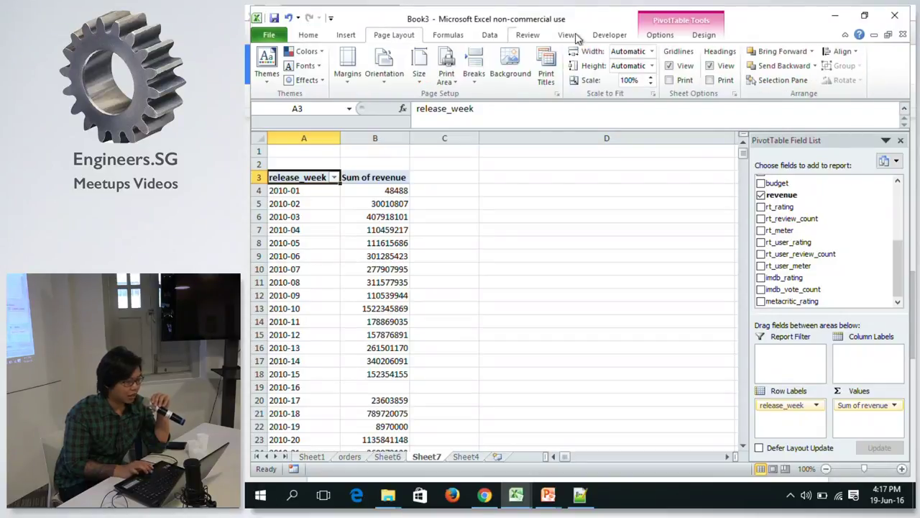
pyautogui.click(704, 36)
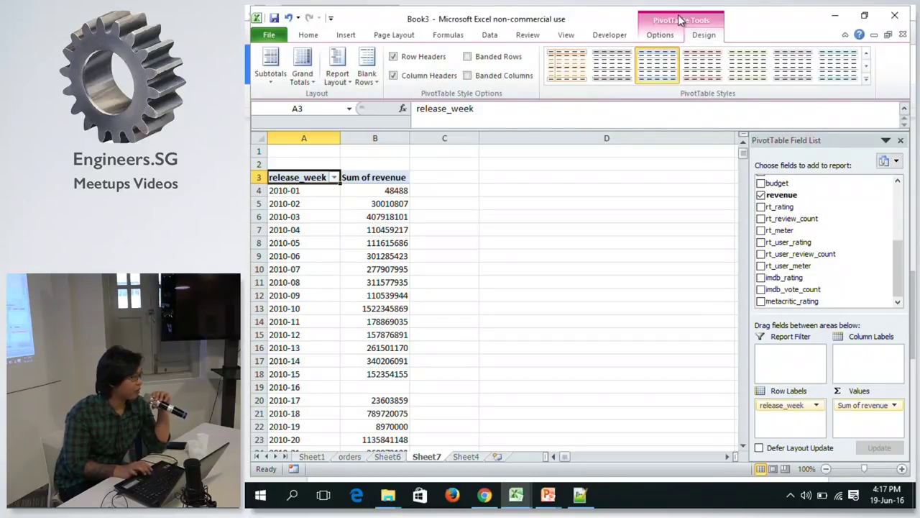
pyautogui.click(342, 72)
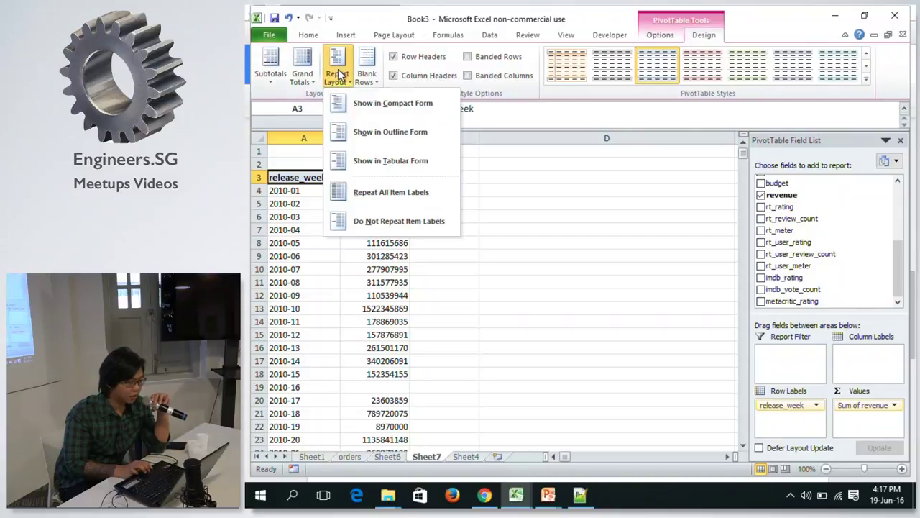
pyautogui.click(391, 162)
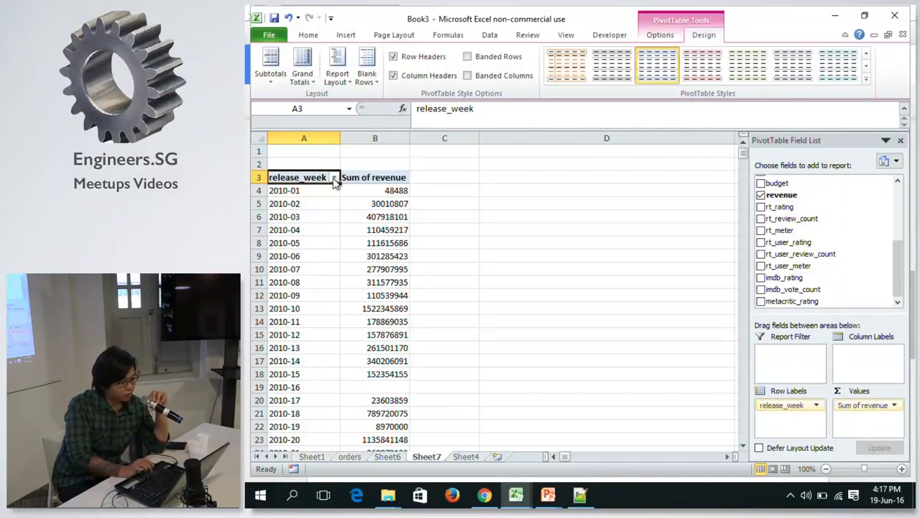
pyautogui.click(334, 178)
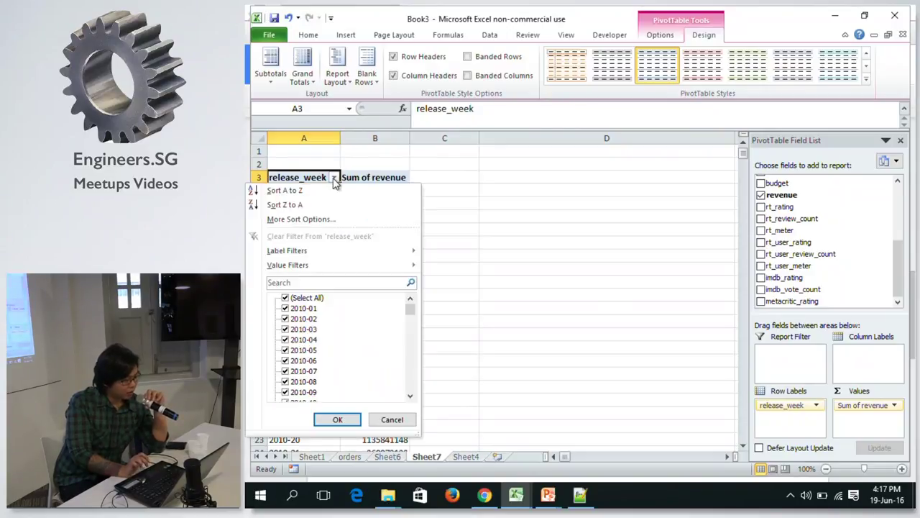
# Sort release weeks descending (Z to A) by Sum of revenue.
pyautogui.click(325, 223)
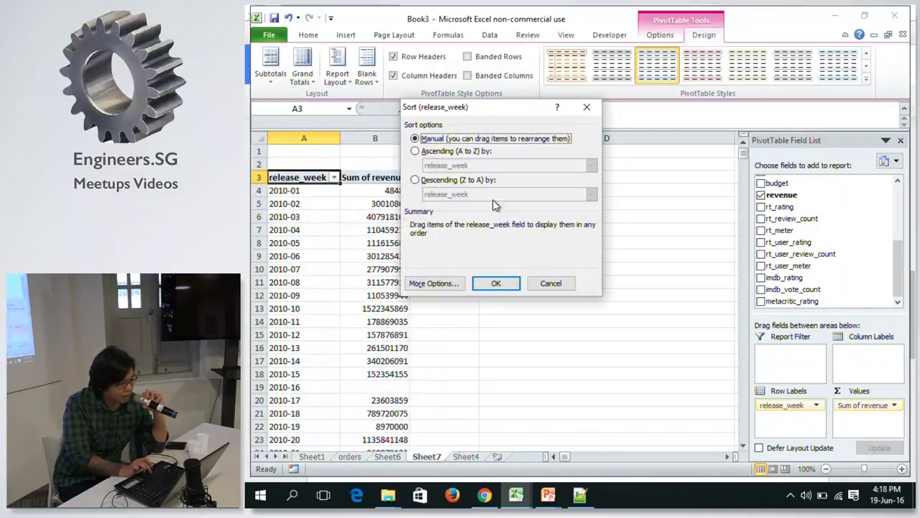
pyautogui.click(436, 180)
pyautogui.click(449, 196)
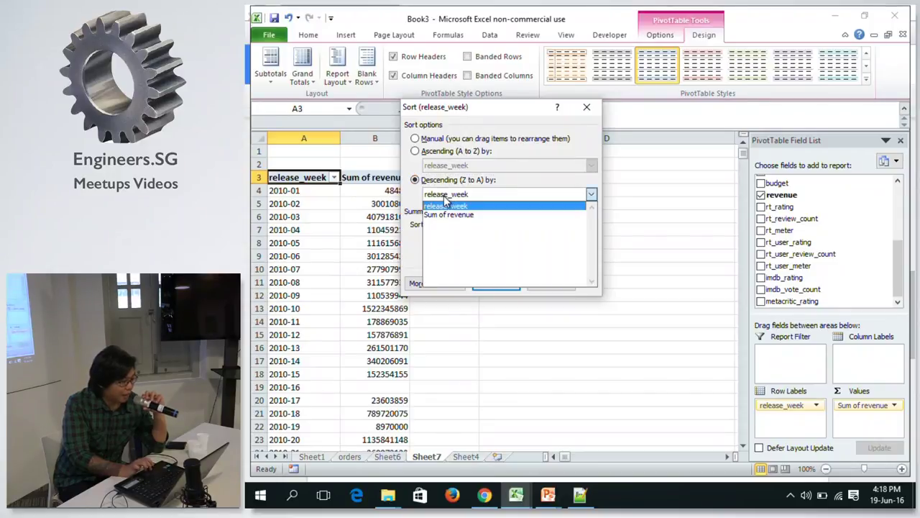
pyautogui.click(453, 216)
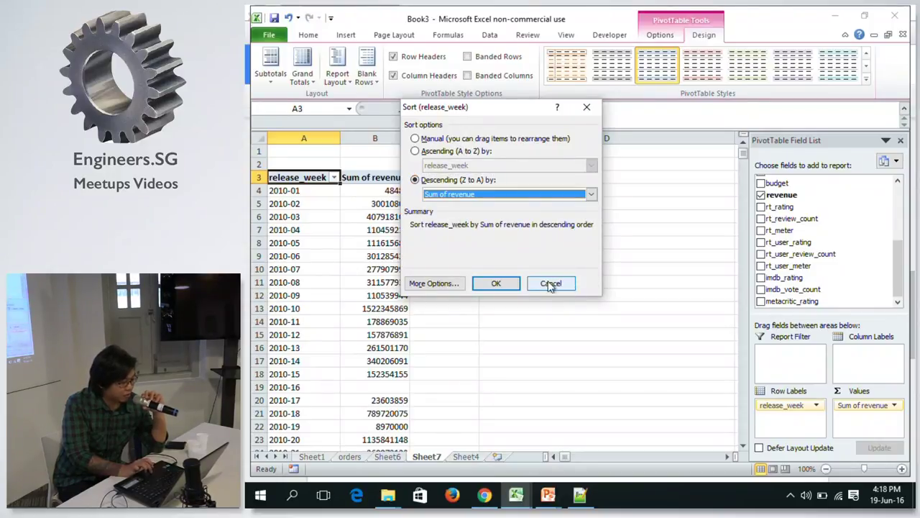
pyautogui.click(501, 283)
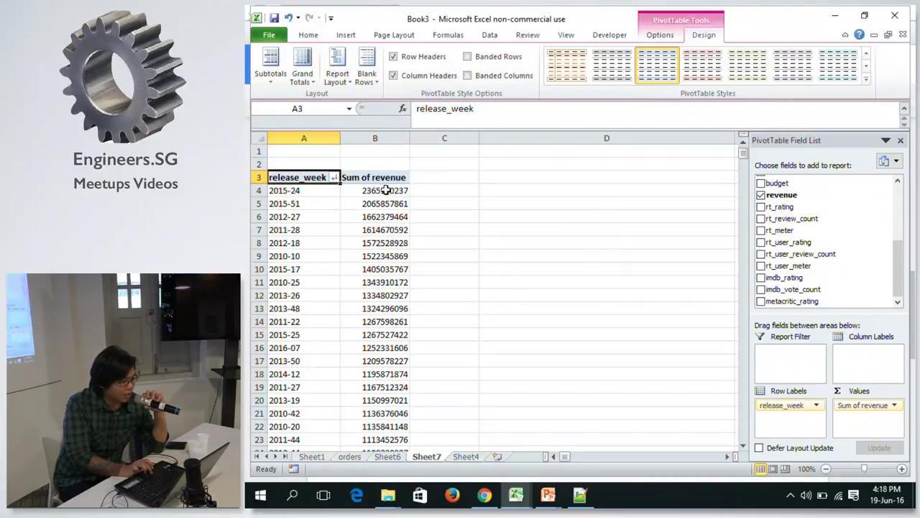
# Recheck the release_week menu, then select the week labels and the top revenue value.
pyautogui.click(334, 177)
pyautogui.press('Escape')
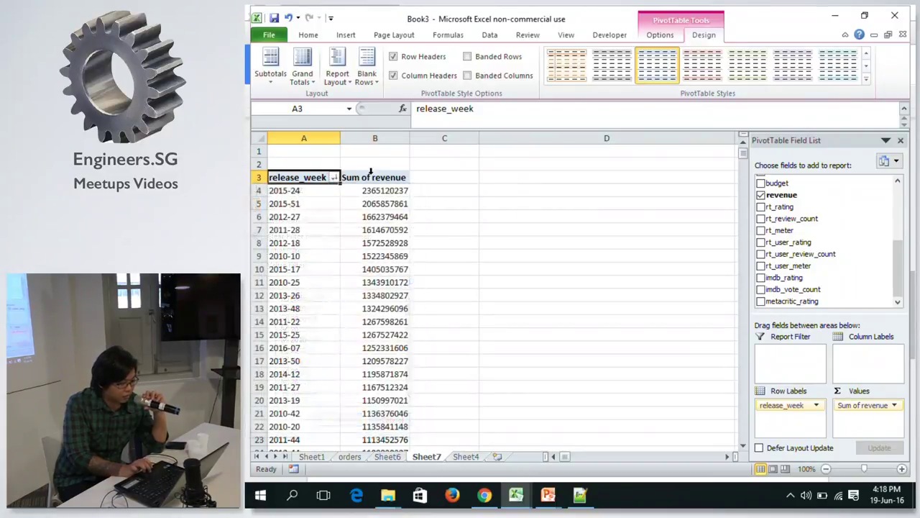
pyautogui.click(312, 193)
pyautogui.click(371, 192)
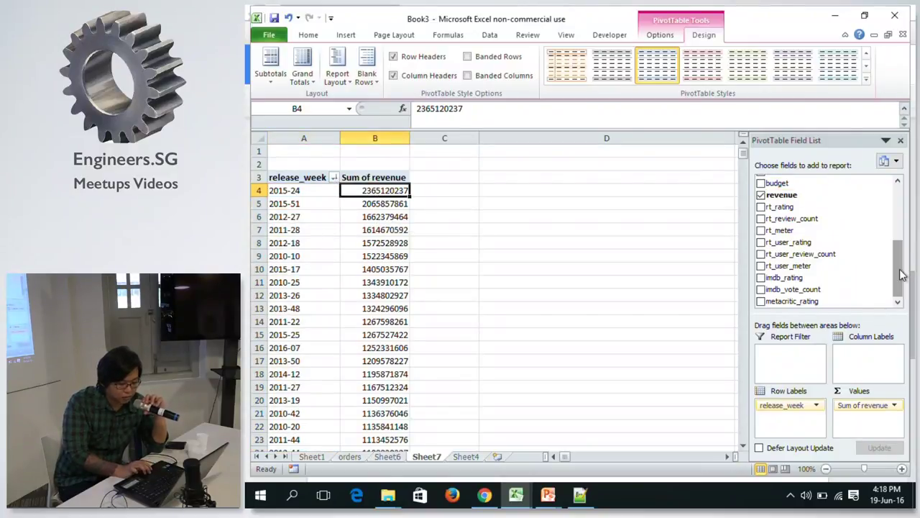
# Insert a 2-D line chart of Sum of revenue by release week.
pyautogui.click(318, 181)
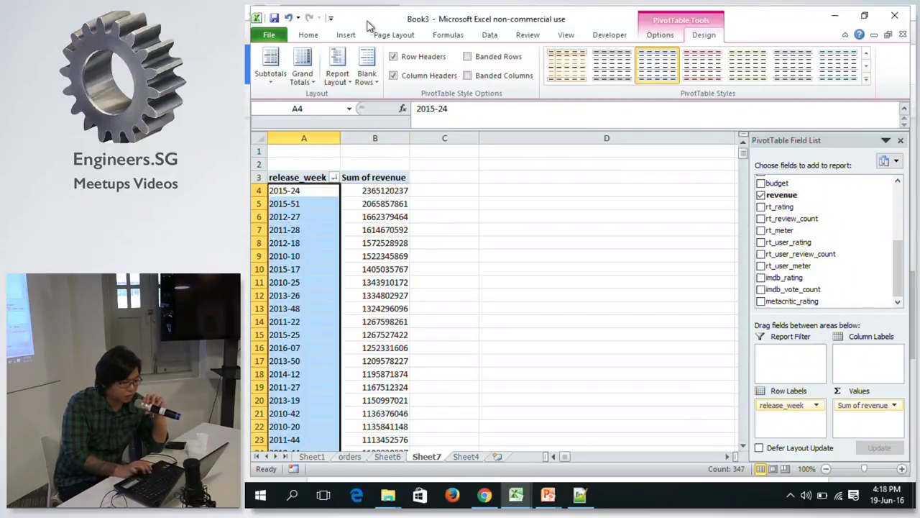
pyautogui.click(346, 35)
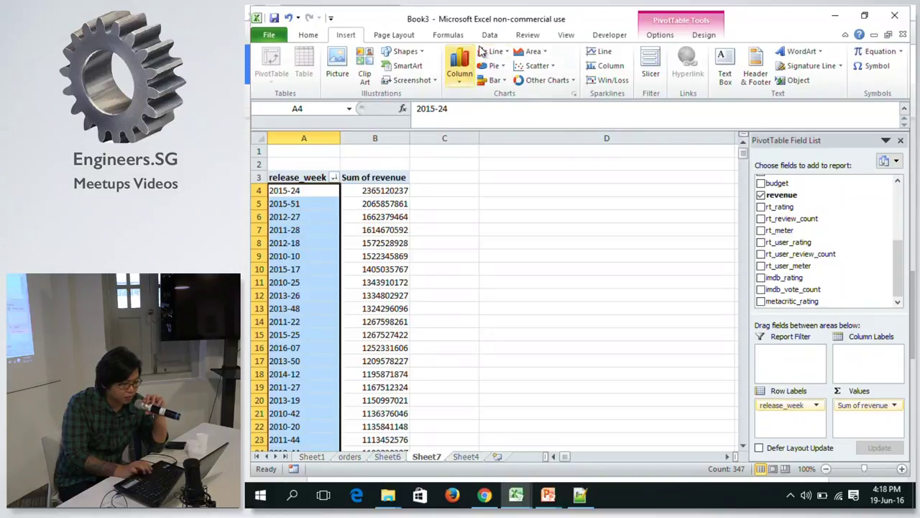
pyautogui.click(496, 54)
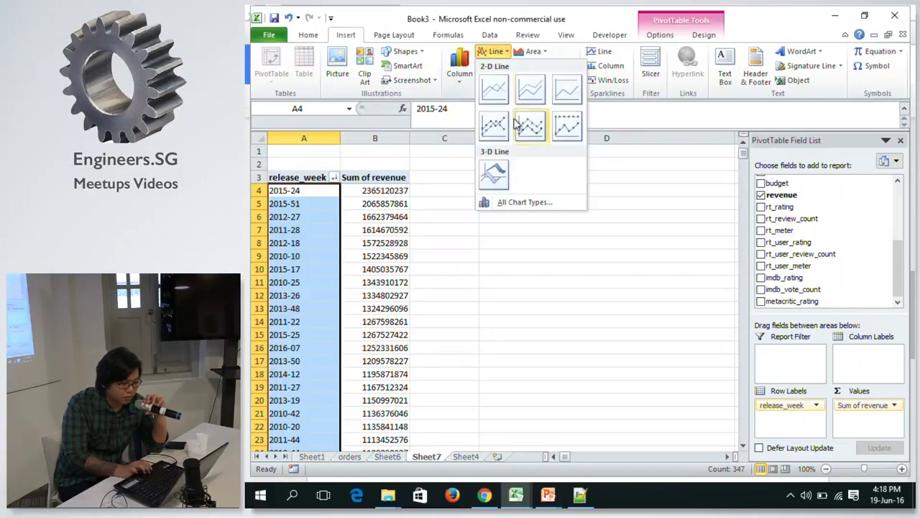
pyautogui.click(504, 91)
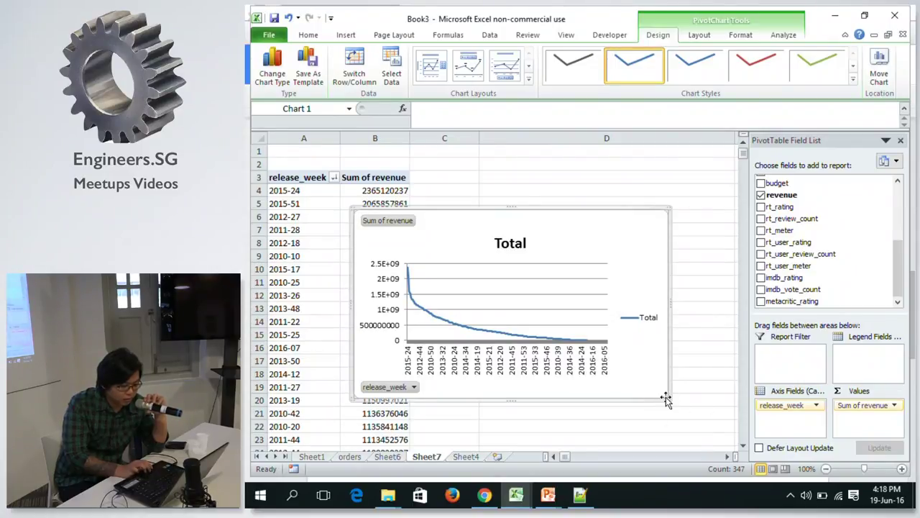
# Enlarge the line chart by its corner handle, then return to cell B4.
pyautogui.moveTo(667, 399); pyautogui.dragTo(722, 421)
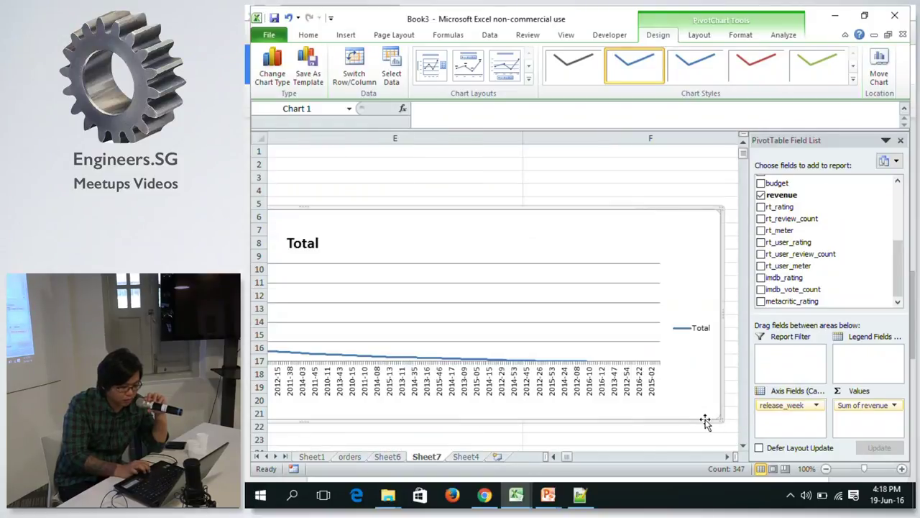
pyautogui.moveTo(721, 421); pyautogui.dragTo(611, 410)
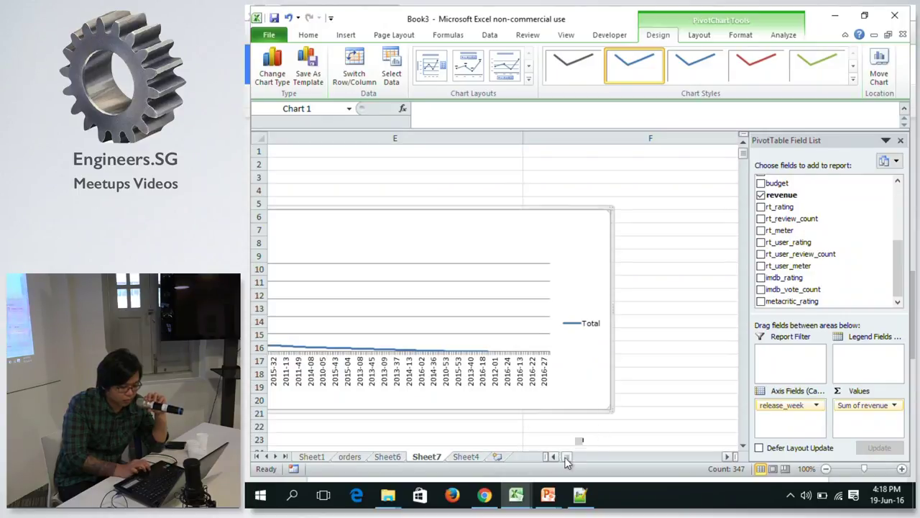
pyautogui.moveTo(566, 457); pyautogui.dragTo(493, 436)
pyautogui.click(398, 273)
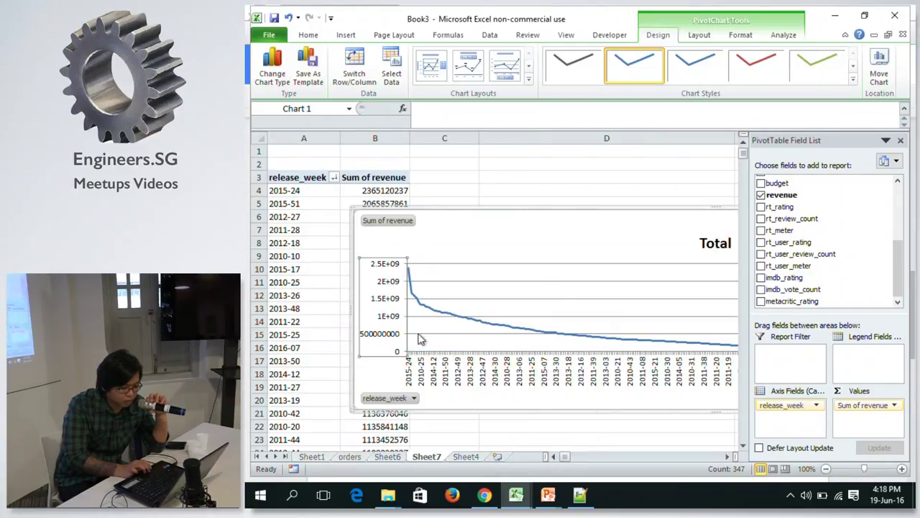
pyautogui.click(391, 191)
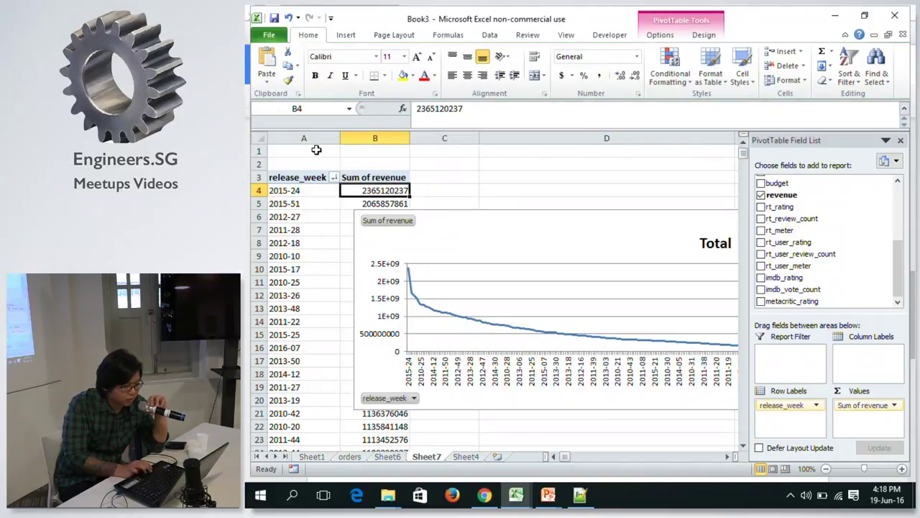
# Try drilling into week 2015-24 and browsing the Design and line chart menus without changes.
pyautogui.doubleClick(305, 191)
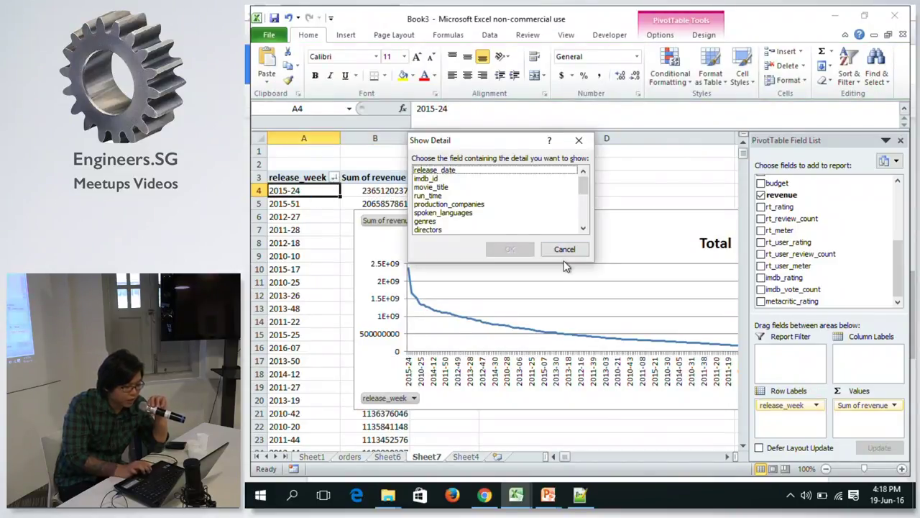
pyautogui.click(565, 249)
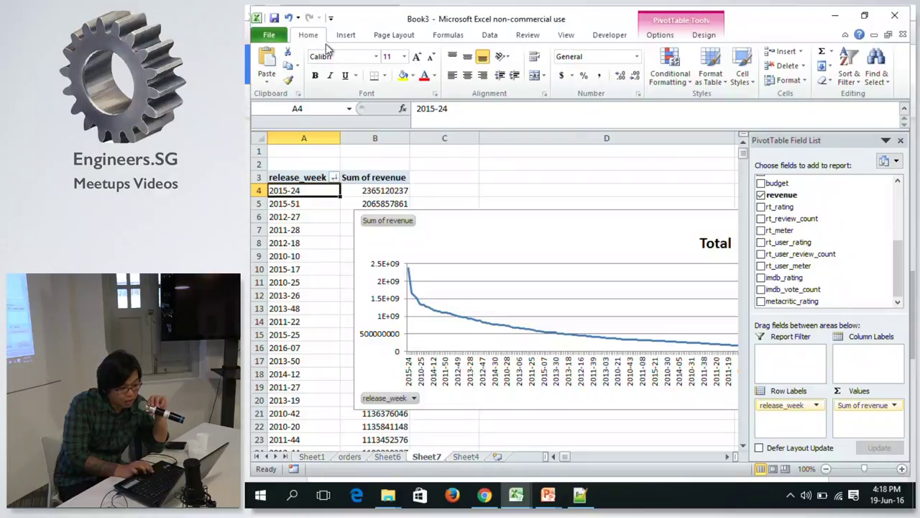
pyautogui.click(703, 35)
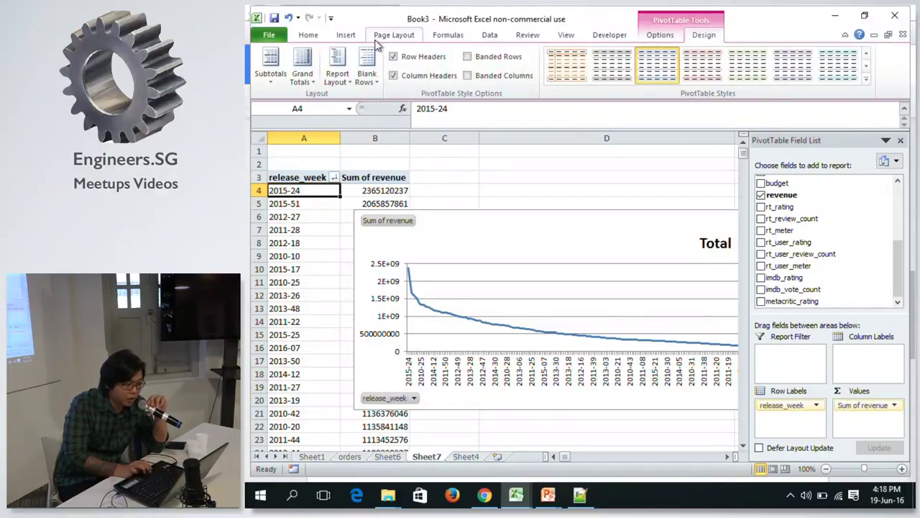
pyautogui.click(346, 35)
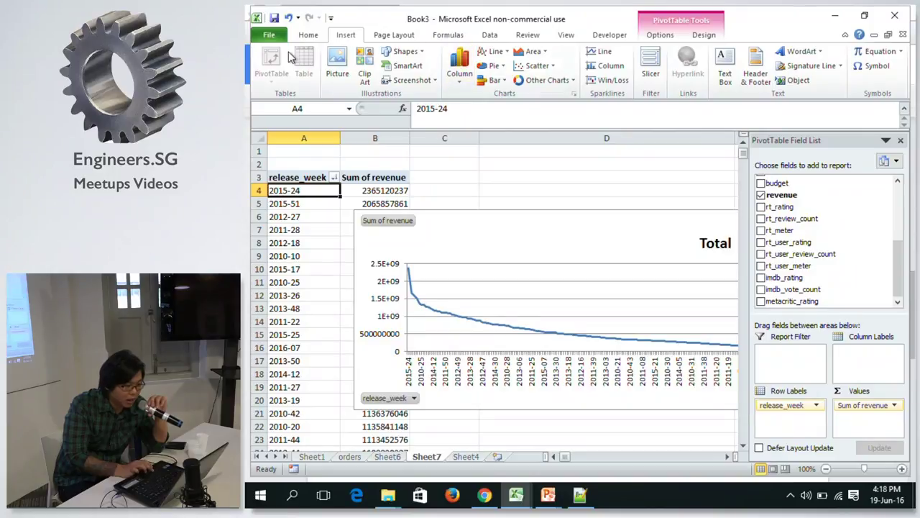
pyautogui.click(496, 52)
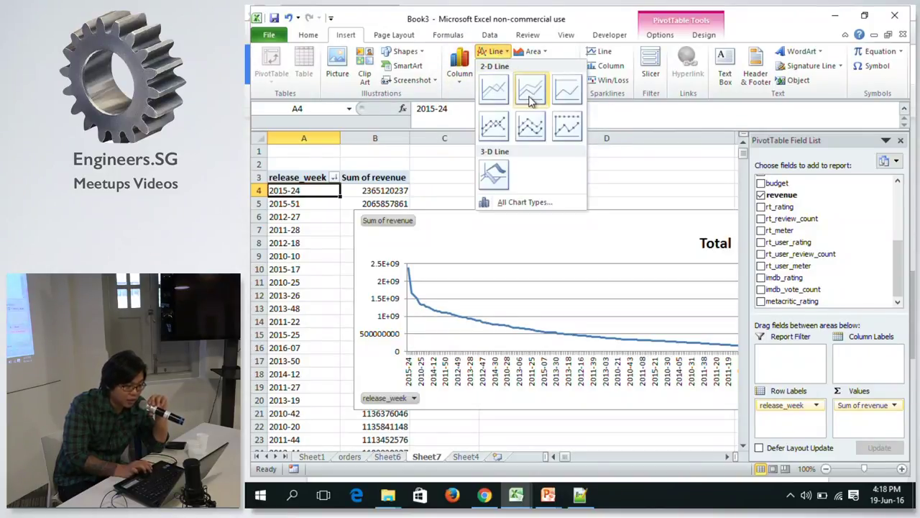
pyautogui.click(291, 227)
# Sort release weeks ascending (A to Z) by release_week so 2010-01 comes first.
pyautogui.click(335, 178)
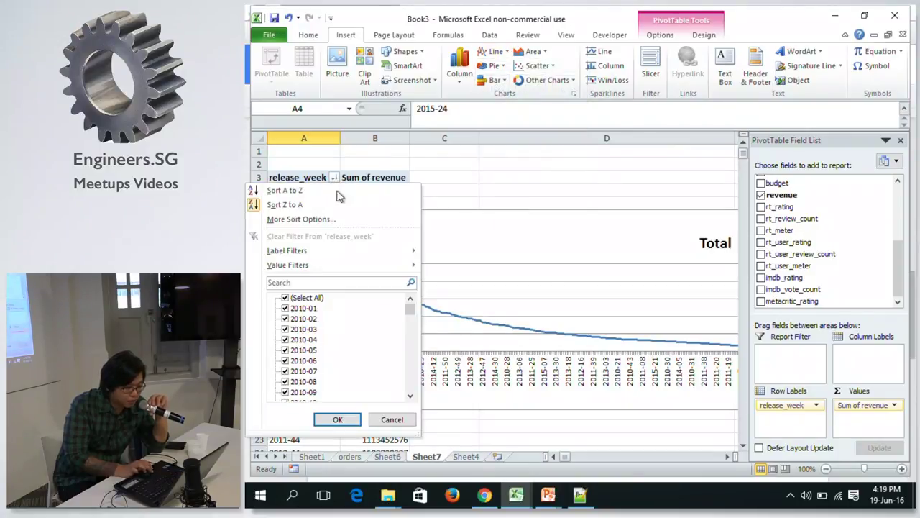
pyautogui.click(333, 219)
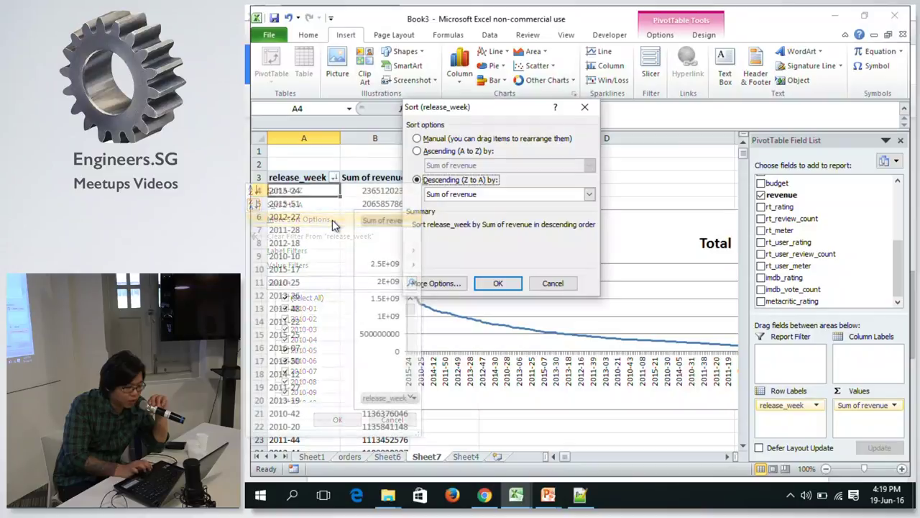
pyautogui.click(437, 151)
pyautogui.click(450, 166)
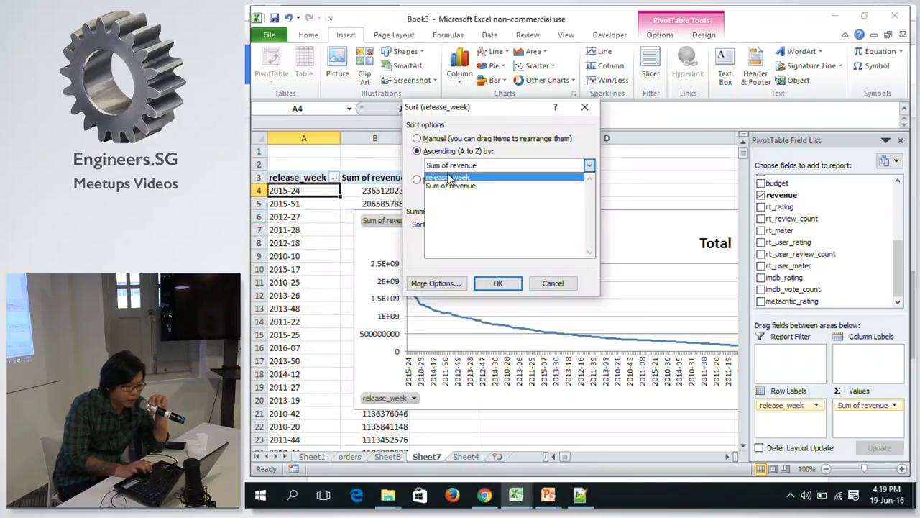
pyautogui.click(449, 177)
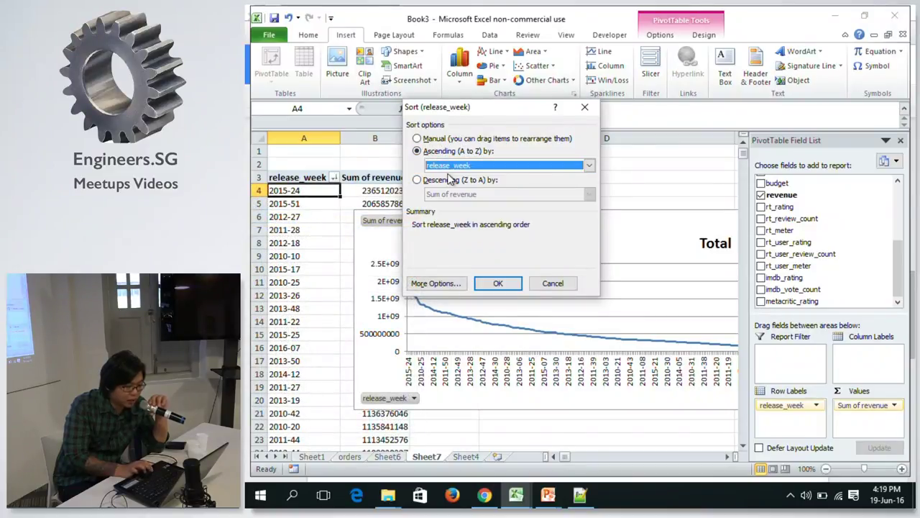
pyautogui.click(497, 281)
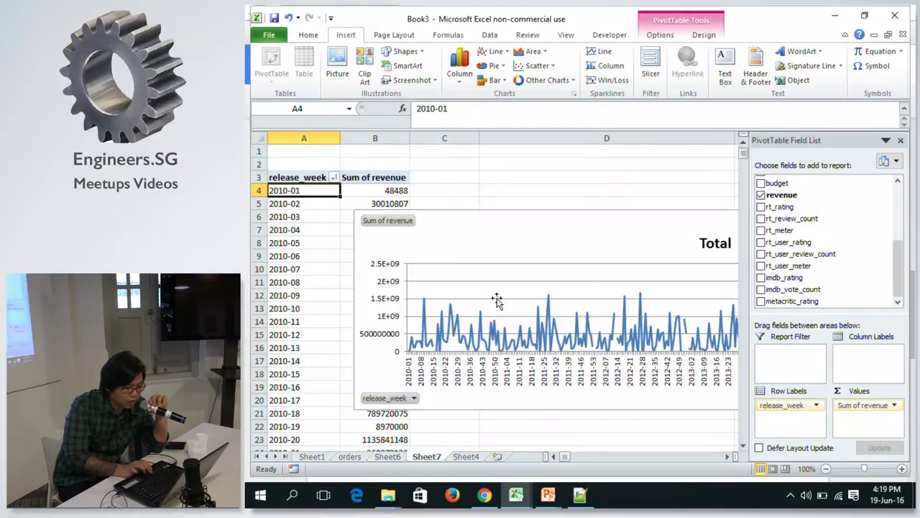
# Drag the revenue chart's bottom edge down to make it taller, checking its right end.
pyautogui.click(728, 456)
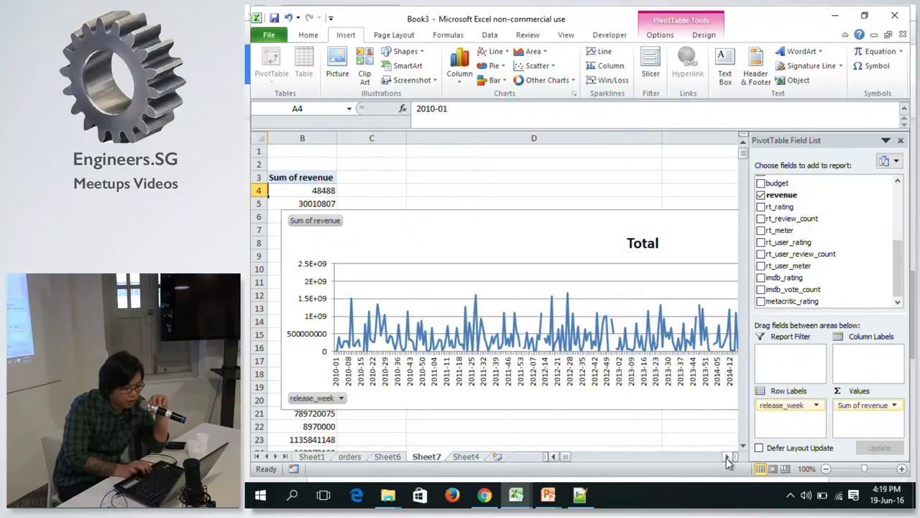
pyautogui.click(728, 456)
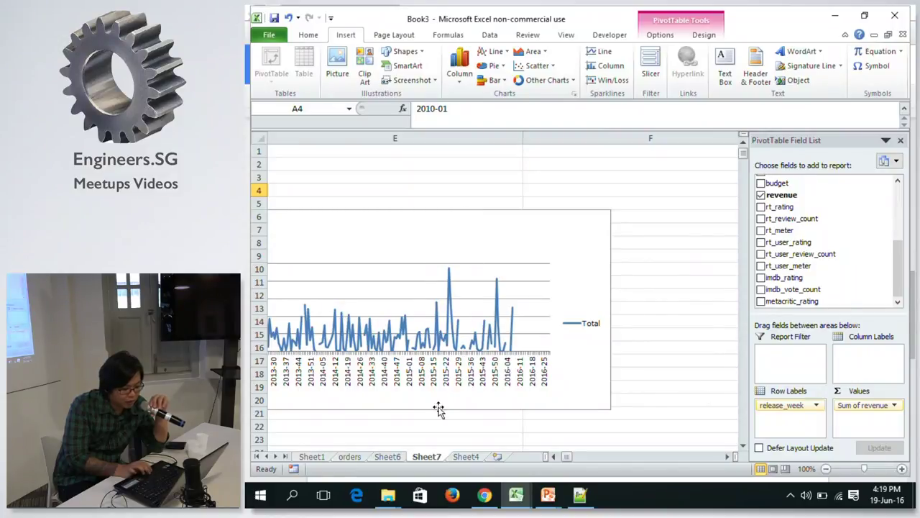
pyautogui.click(554, 457)
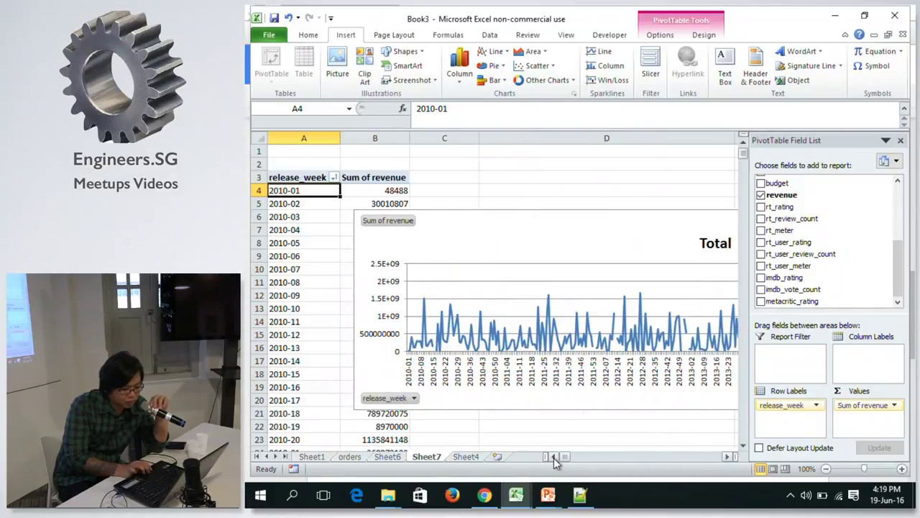
pyautogui.click(504, 230)
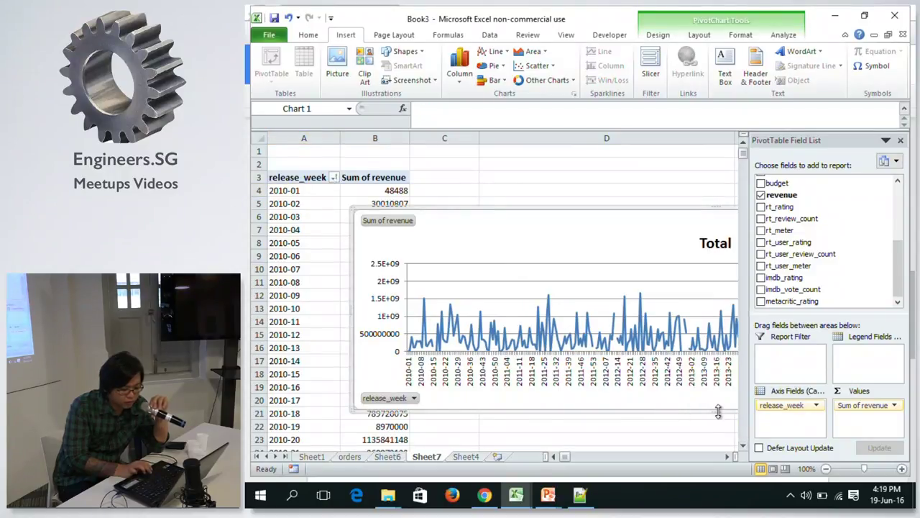
pyautogui.moveTo(718, 410); pyautogui.dragTo(717, 437)
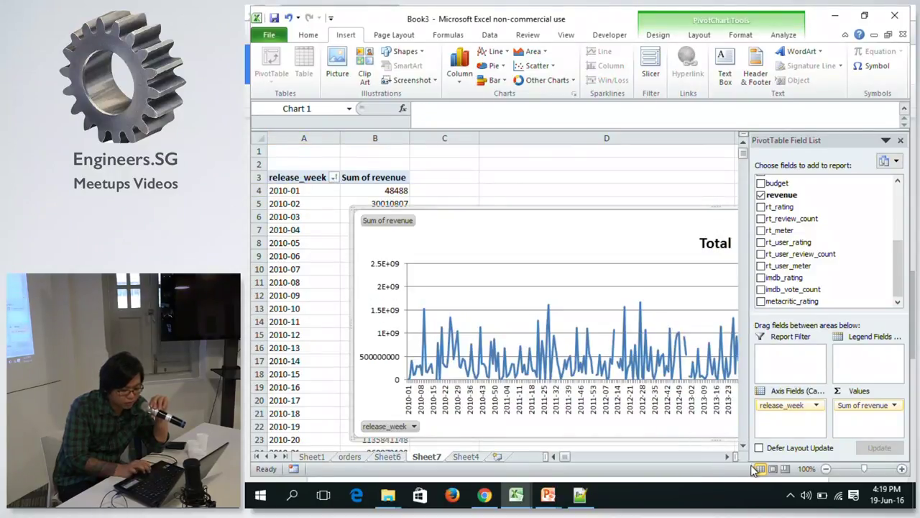
pyautogui.click(729, 456)
pyautogui.click(728, 456)
pyautogui.click(728, 456)
pyautogui.click(728, 456)
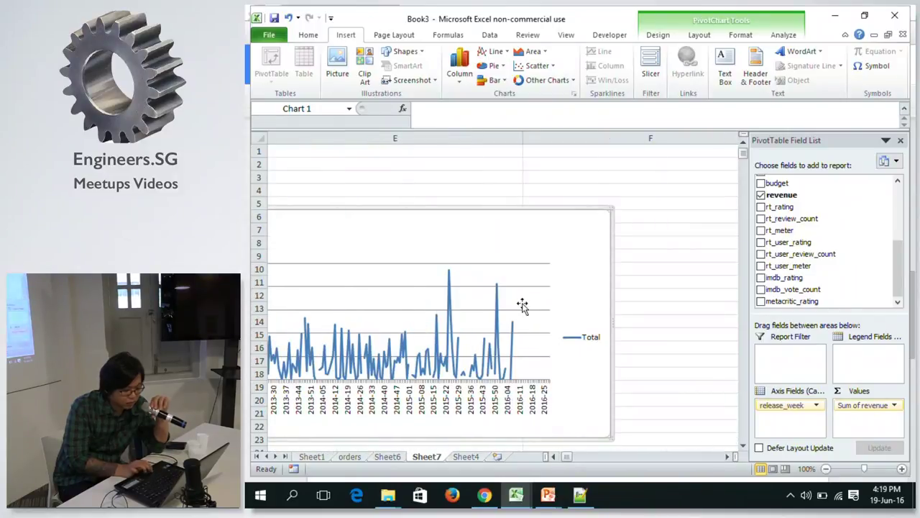
pyautogui.moveTo(501, 307)
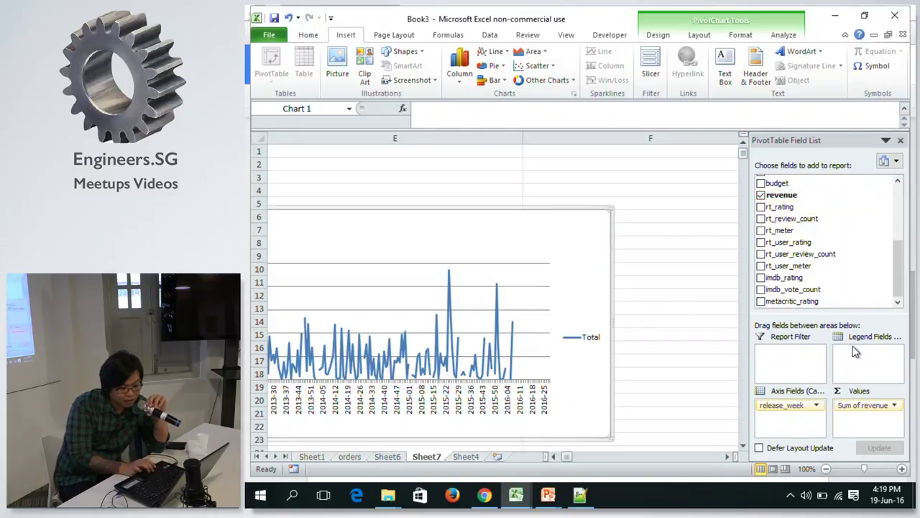
# Replace Sum of revenue with imdb_rating in Values, summarized as Average.
pyautogui.moveTo(863, 405); pyautogui.dragTo(692, 286)
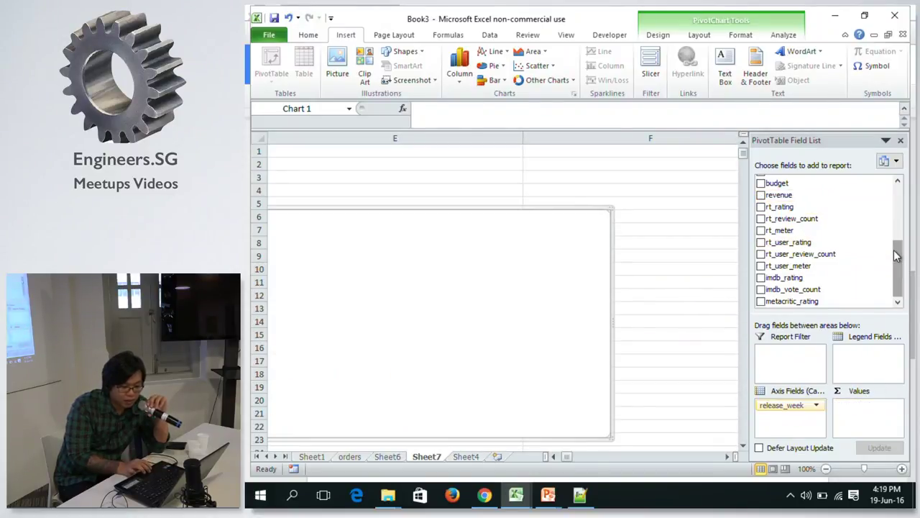
pyautogui.moveTo(791, 277); pyautogui.dragTo(856, 406)
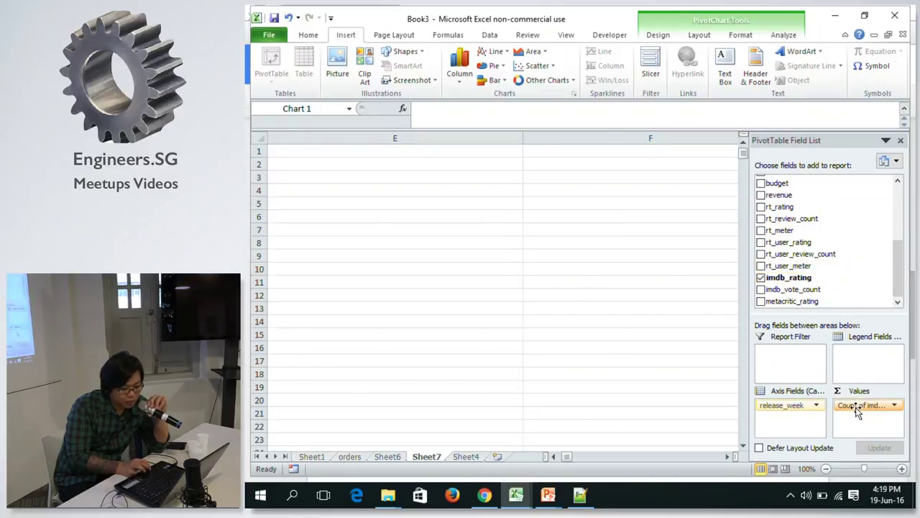
pyautogui.click(895, 407)
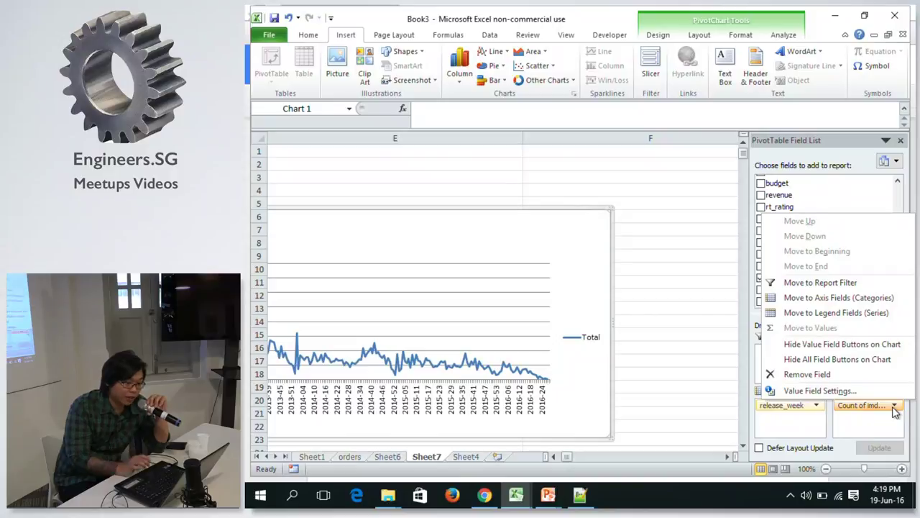
pyautogui.click(801, 391)
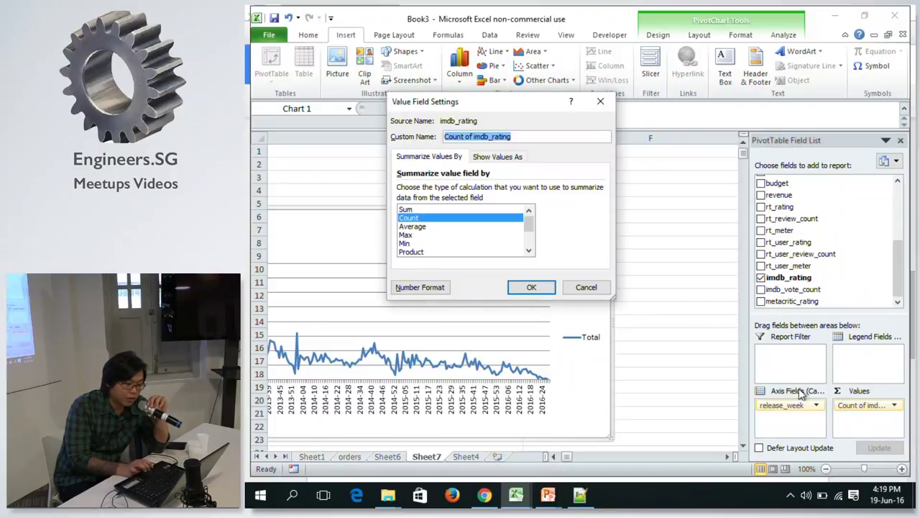
pyautogui.click(425, 227)
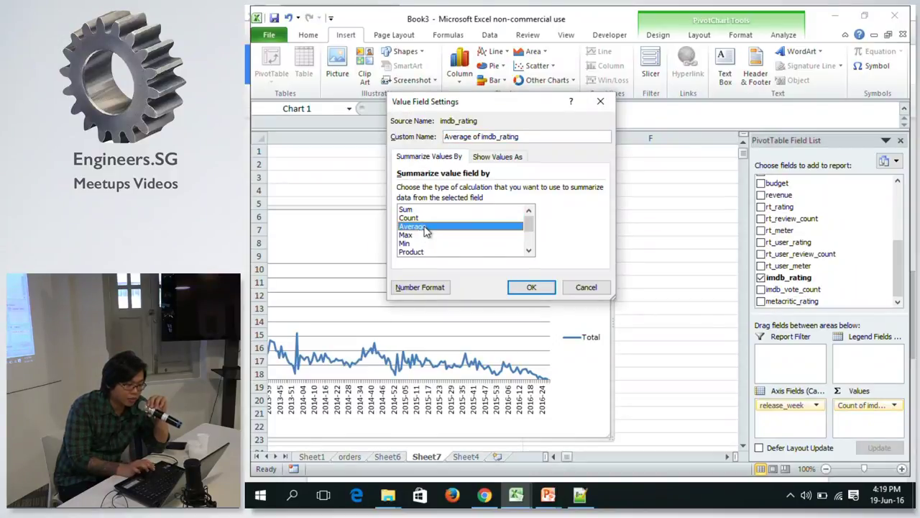
pyautogui.click(531, 287)
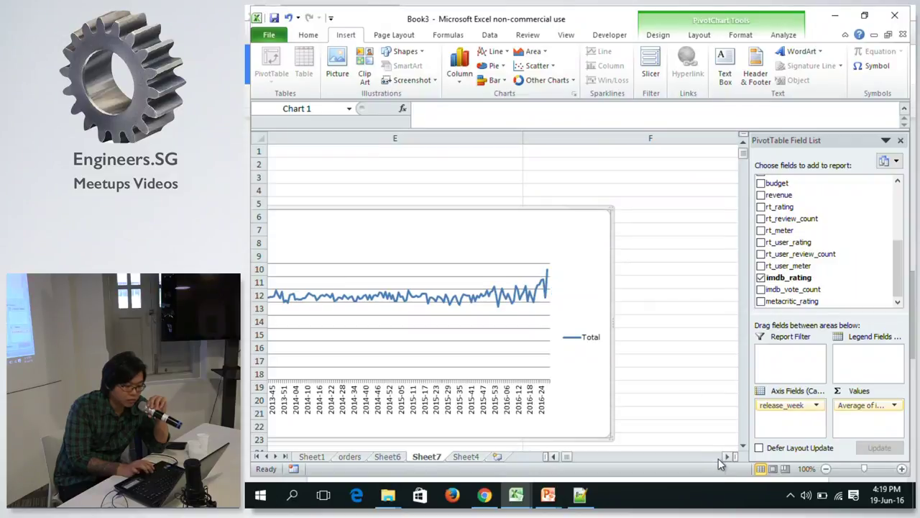
pyautogui.click(554, 456)
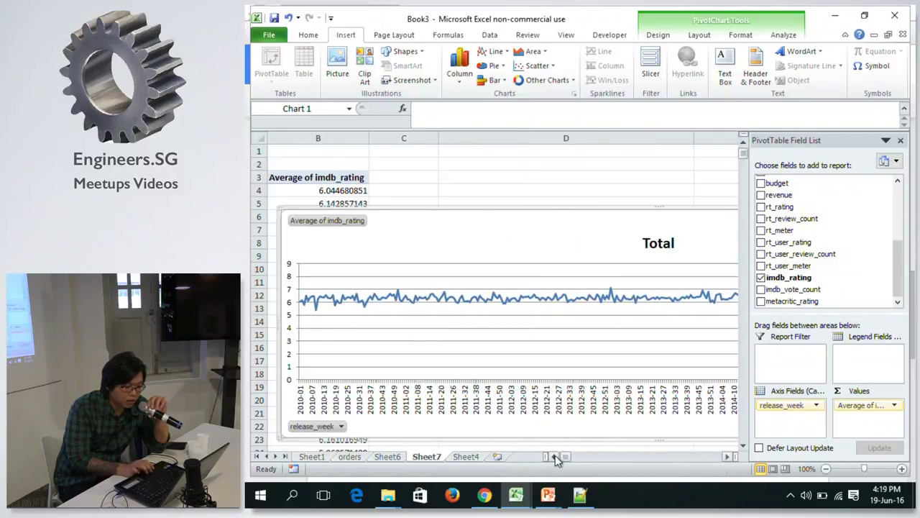
# Narrow the average-rating chart by dragging its edge, then reselect it.
pyautogui.click(726, 456)
pyautogui.click(727, 456)
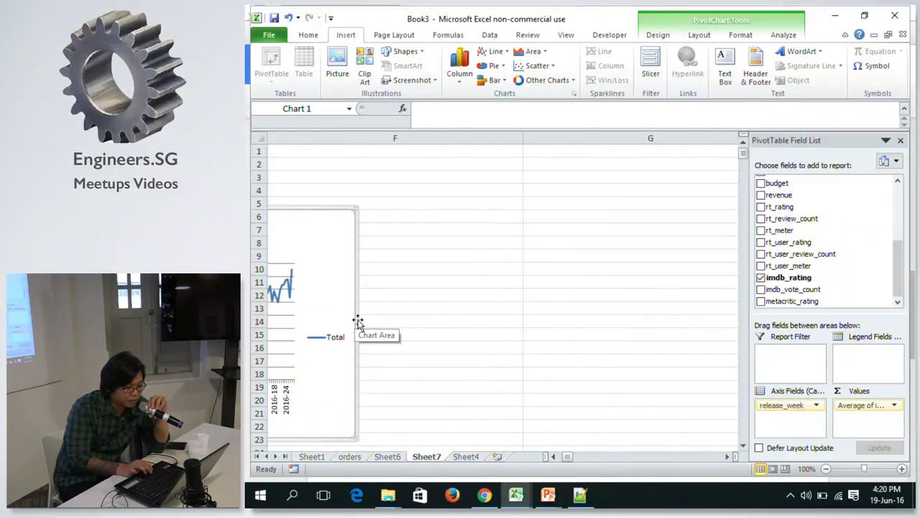
pyautogui.moveTo(357, 319); pyautogui.dragTo(387, 317)
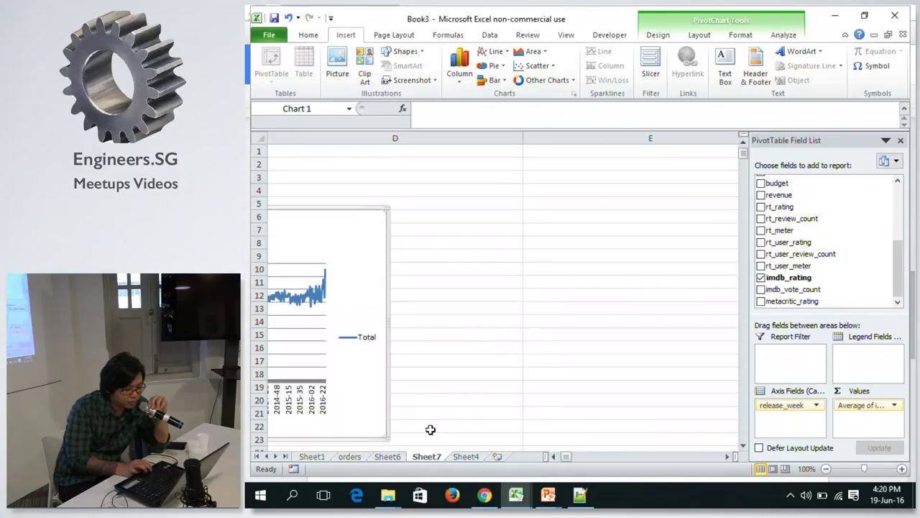
pyautogui.click(553, 454)
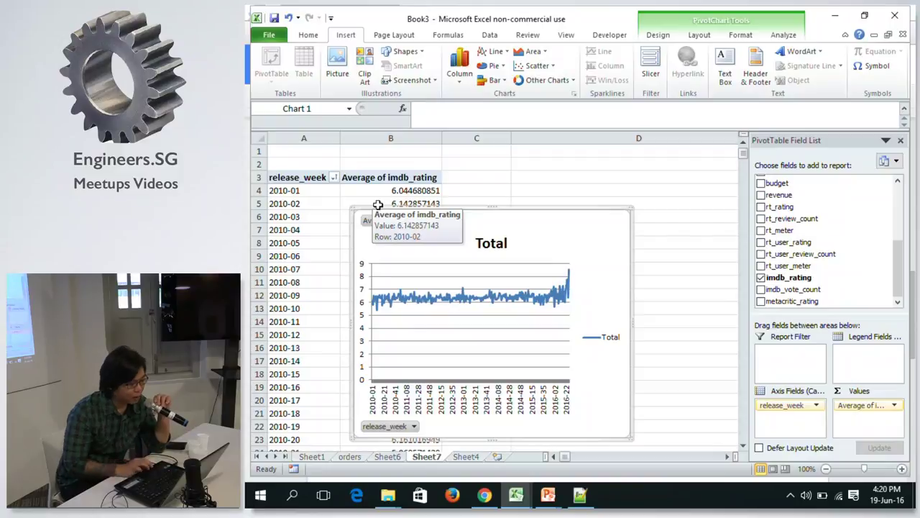
pyautogui.click(369, 197)
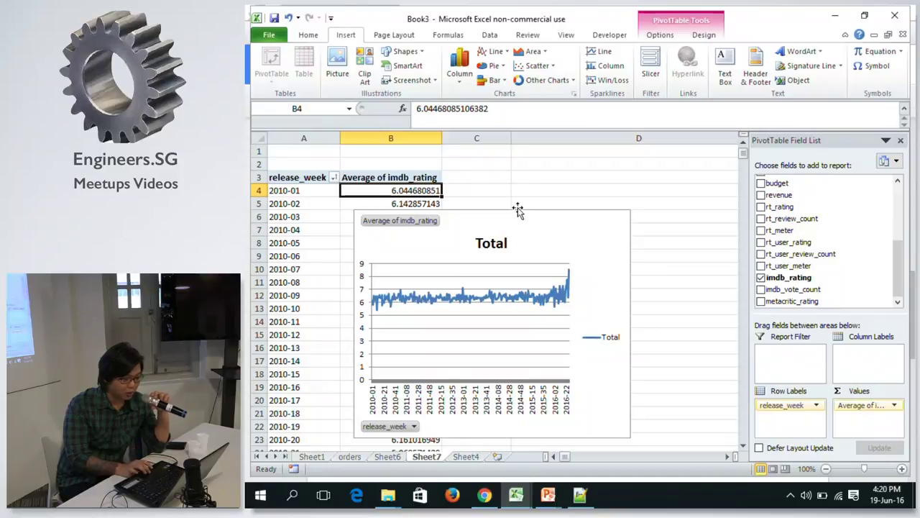
pyautogui.click(501, 223)
# Delete the pivot chart and add genres to Row Labels under release_week.
pyautogui.press('Delete')
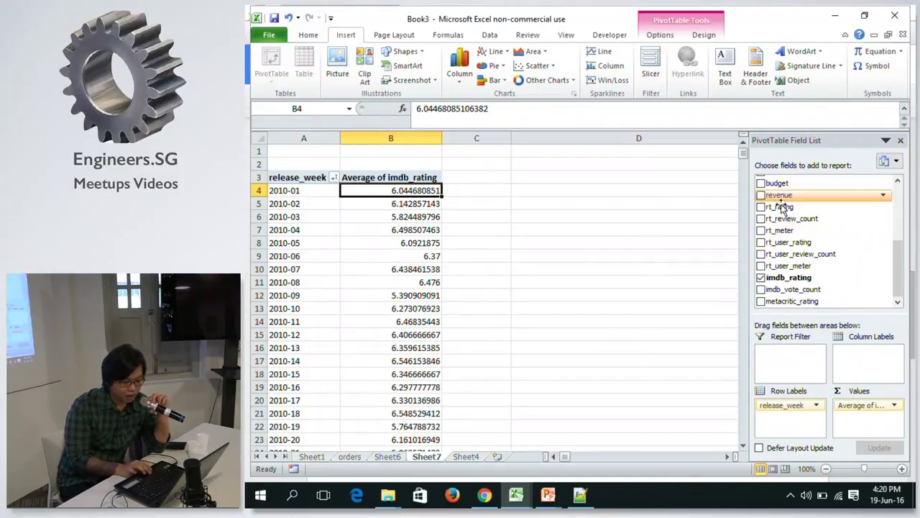
pyautogui.moveTo(897, 267); pyautogui.dragTo(895, 215)
pyautogui.moveTo(784, 265); pyautogui.dragTo(785, 425)
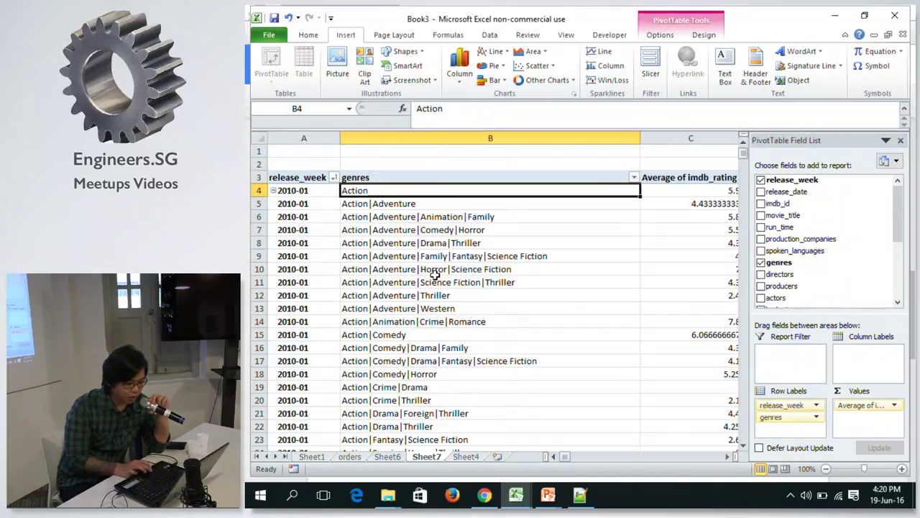
pyautogui.press('Down')
pyautogui.press('Down')
pyautogui.press('Down')
pyautogui.press('Down')
pyautogui.press('Down')
pyautogui.press('Down')
pyautogui.press('Down')
pyautogui.press('Down')
pyautogui.press('Down')
pyautogui.press('Down')
pyautogui.press('Down')
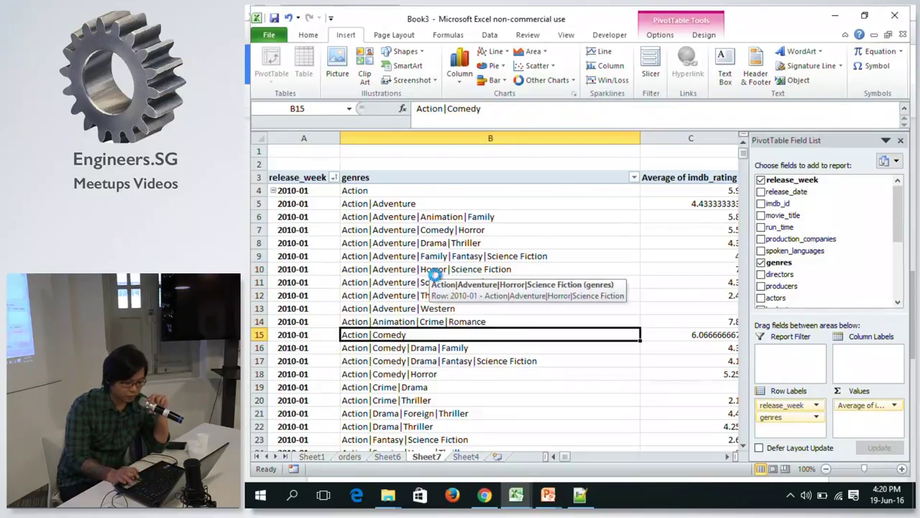
# Show subtotals at the top of each group and switch the layout to Compact Form.
pyautogui.click(694, 35)
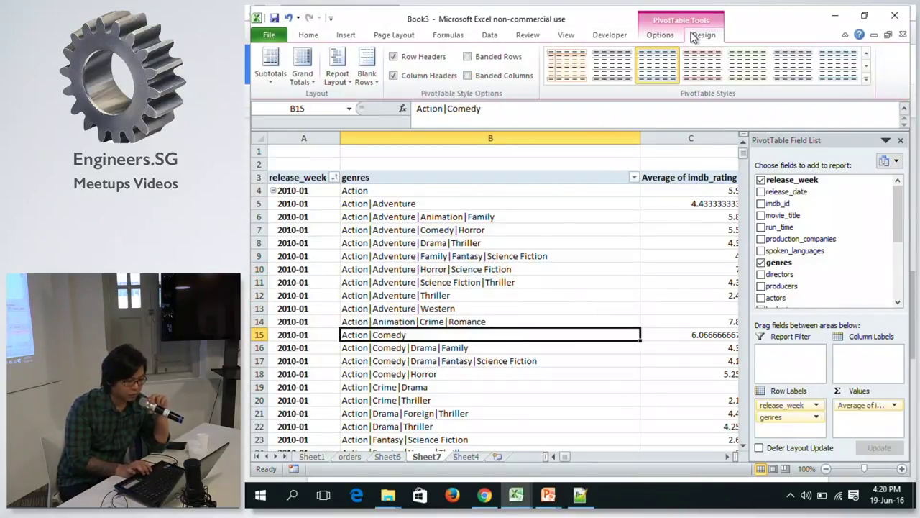
pyautogui.click(272, 66)
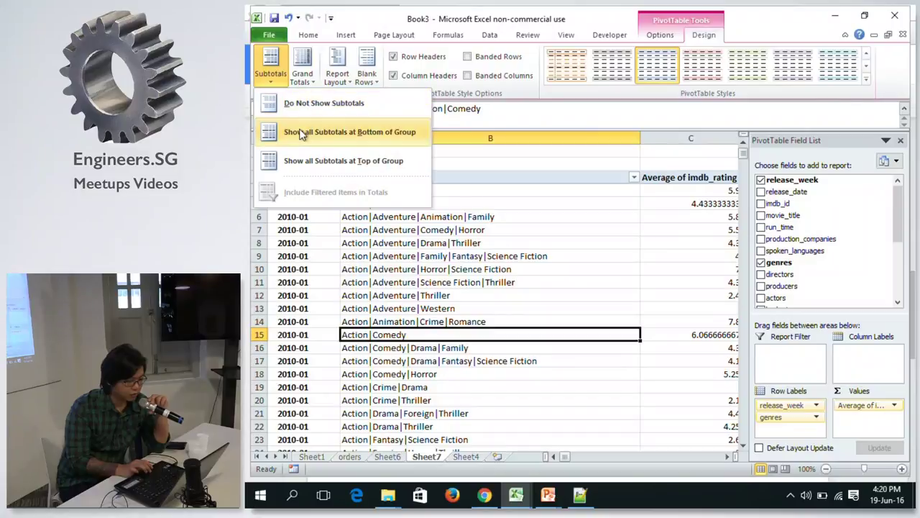
pyautogui.click(299, 161)
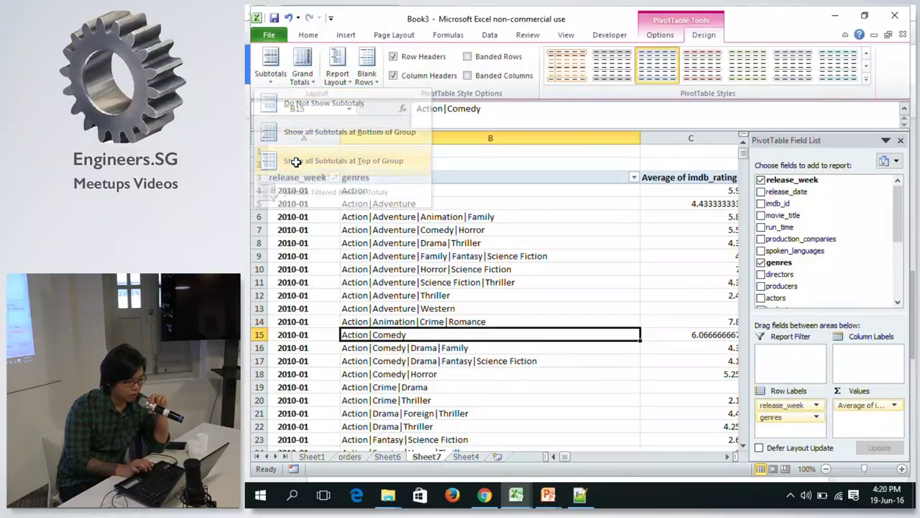
pyautogui.click(338, 72)
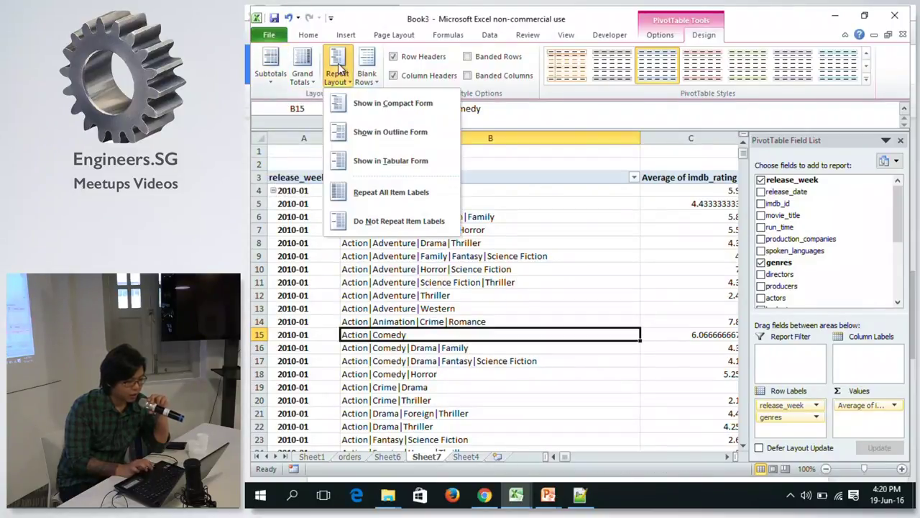
pyautogui.click(392, 105)
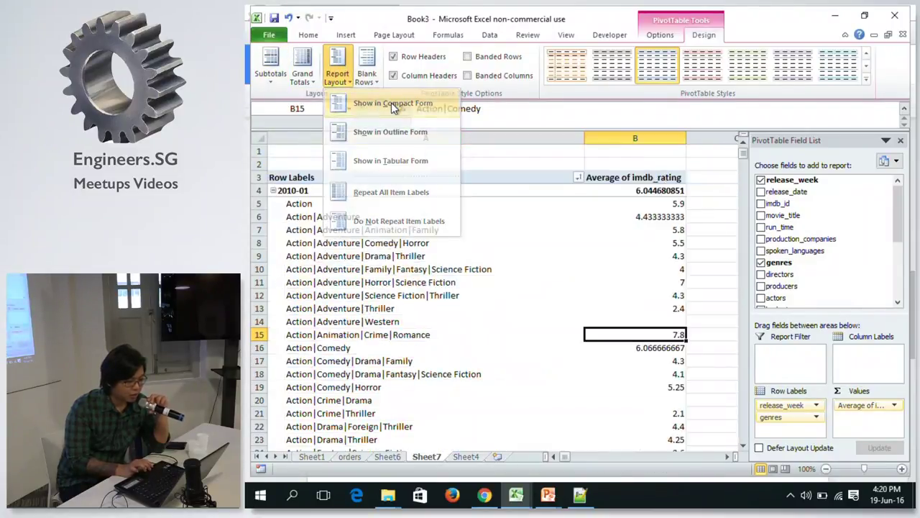
# Check the 2010-01 average rating and scroll through the nested genre rows.
pyautogui.click(653, 192)
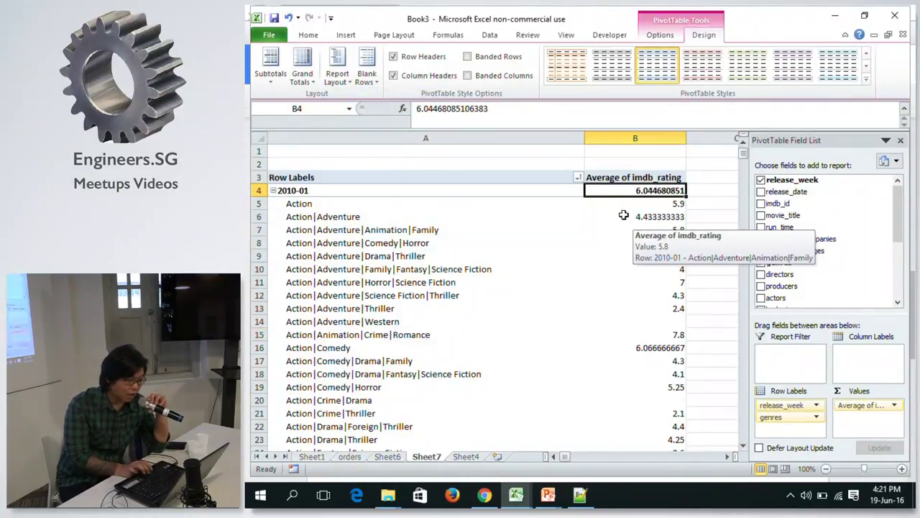
pyautogui.click(292, 190)
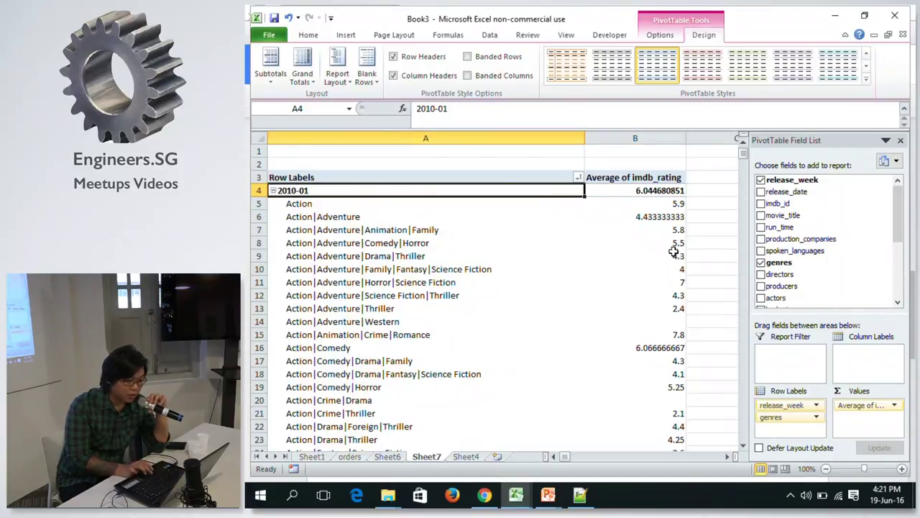
pyautogui.click(631, 188)
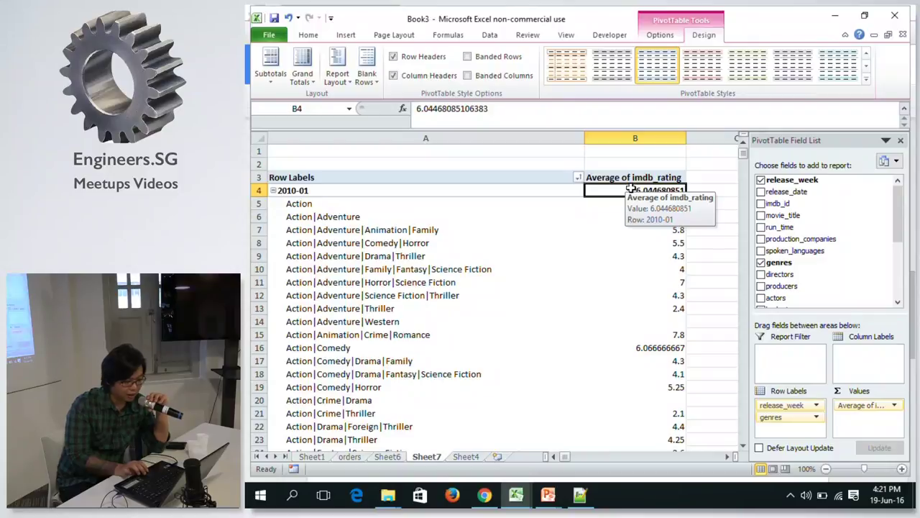
pyautogui.scroll(-10, 630, 188)
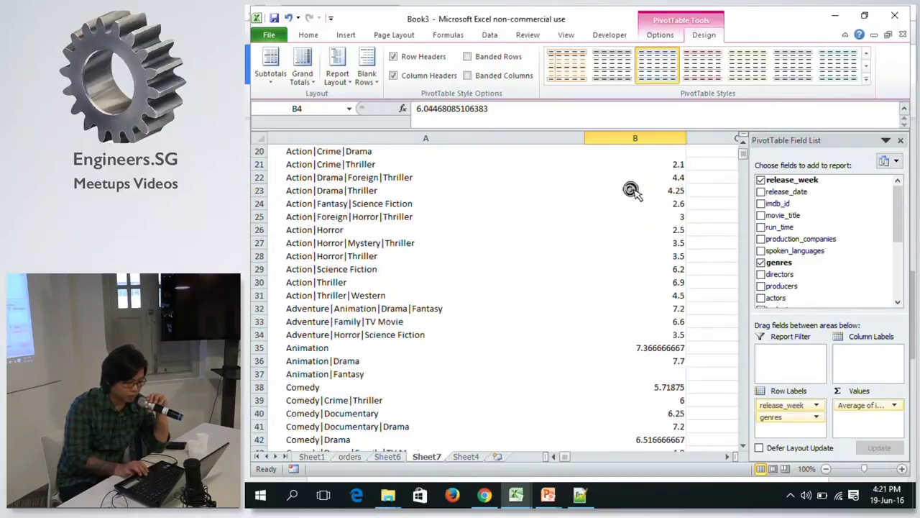
pyautogui.scroll(-20, 630, 188)
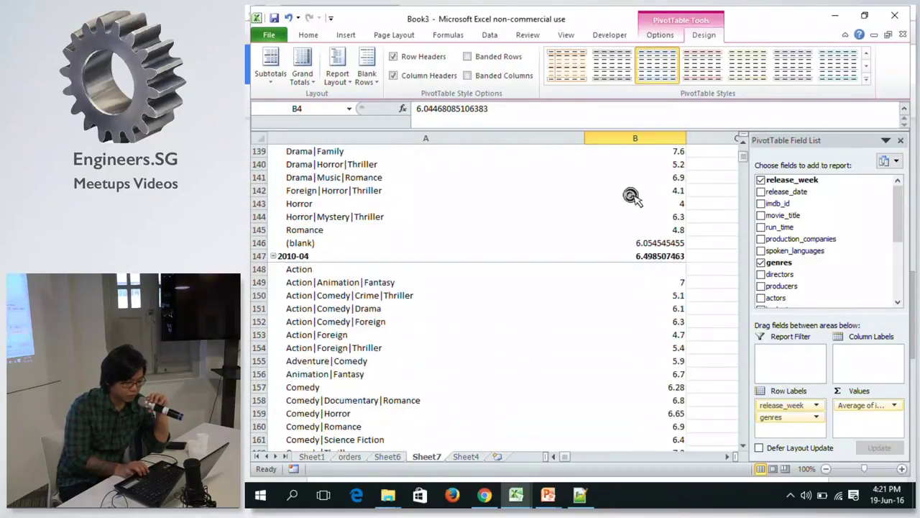
pyautogui.scroll(17, 631, 193)
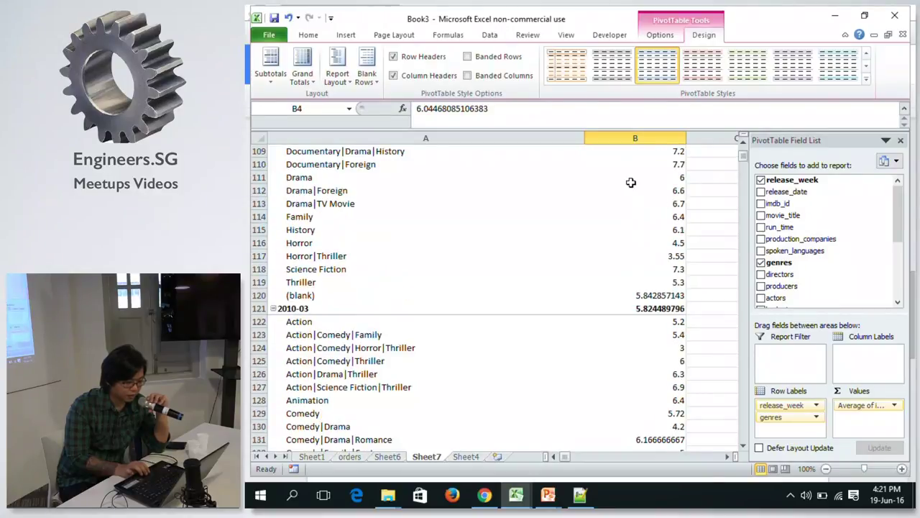
pyautogui.scroll(20, 631, 168)
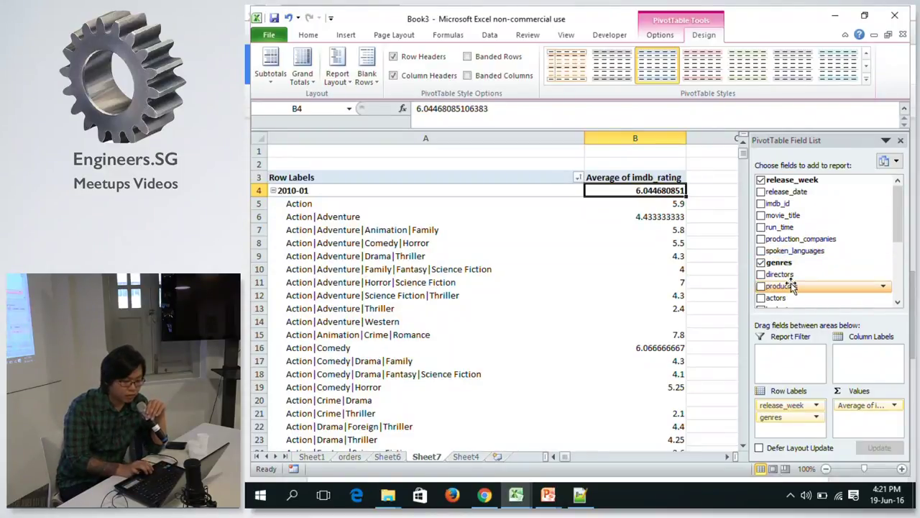
# Inspect genre rating values, glance at the raw data sheet, and select the Action row.
pyautogui.click(629, 282)
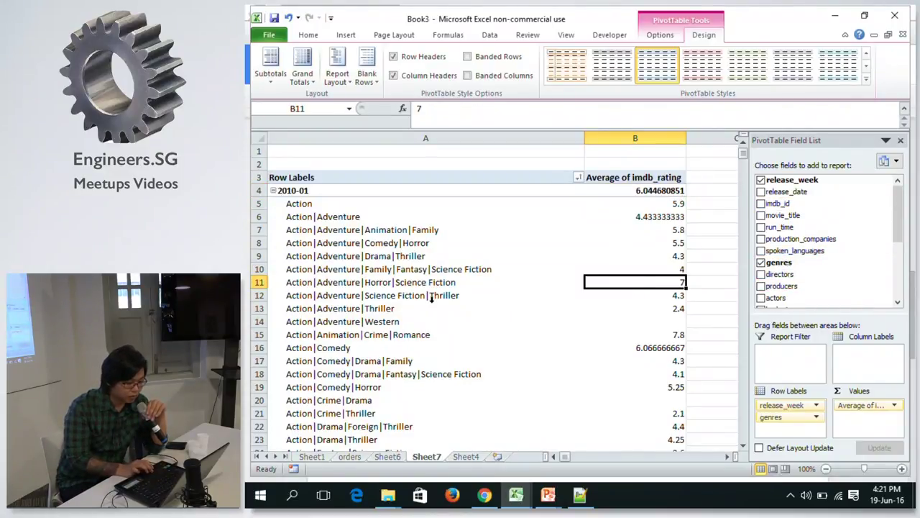
pyautogui.click(446, 307)
pyautogui.hotkey('ctrl', 'space')
pyautogui.click(464, 457)
pyautogui.click(431, 457)
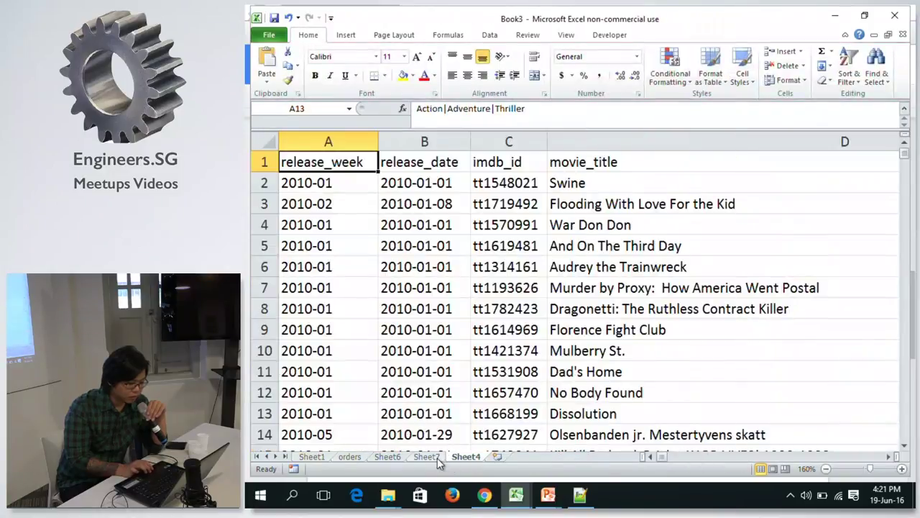
pyautogui.click(508, 210)
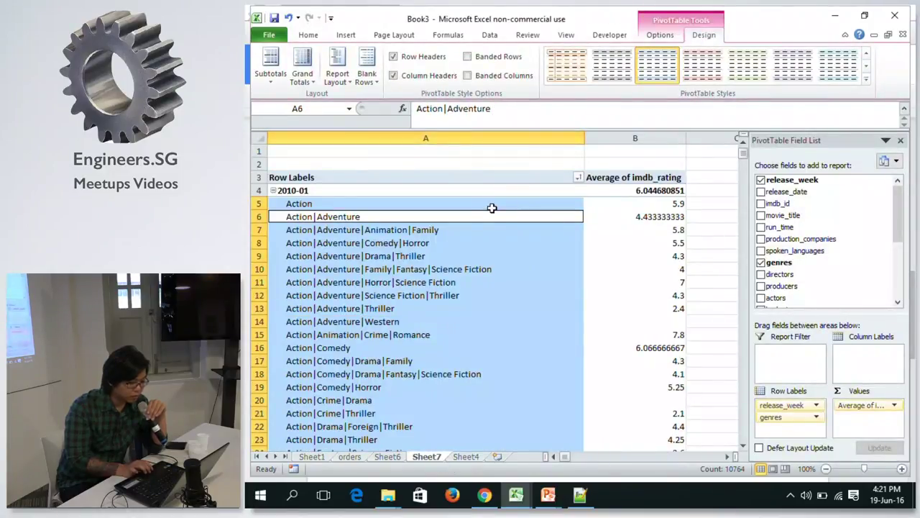
pyautogui.click(491, 207)
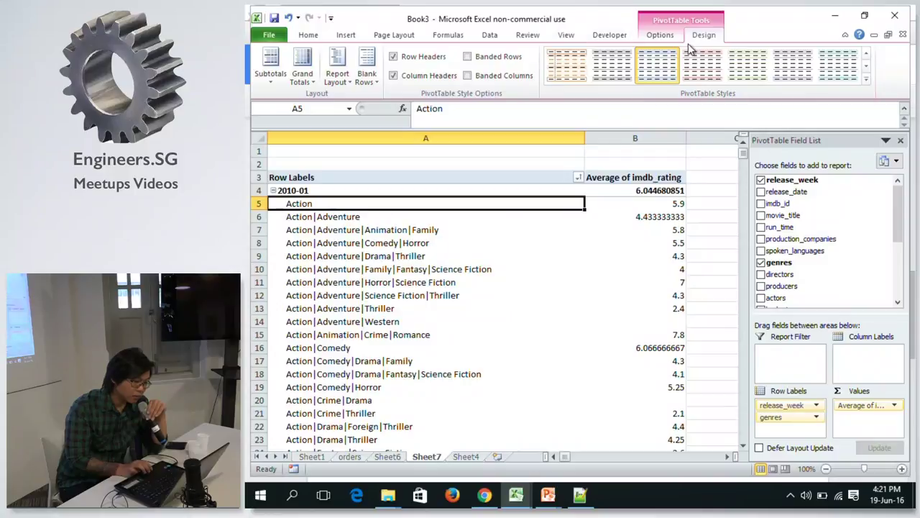
# Insert a 2-D line pivot chart of the genre ratings.
pyautogui.click(348, 38)
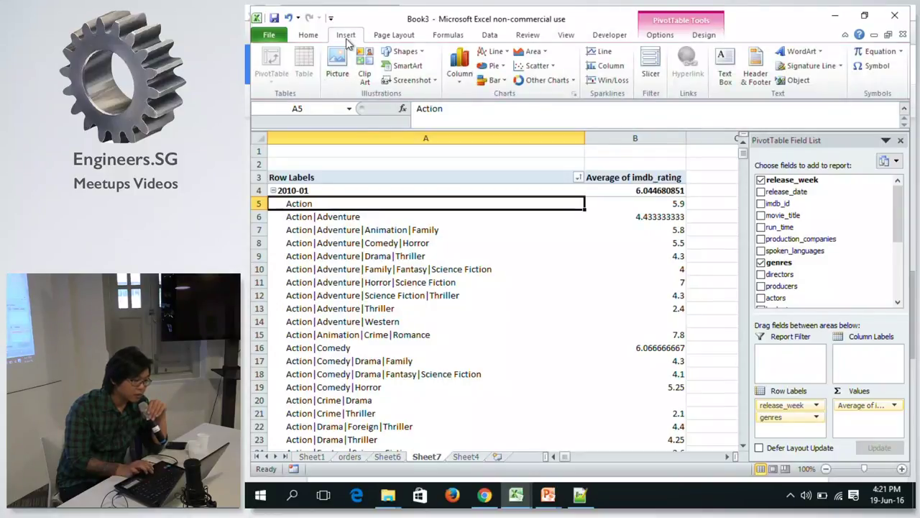
pyautogui.click(493, 51)
pyautogui.click(491, 87)
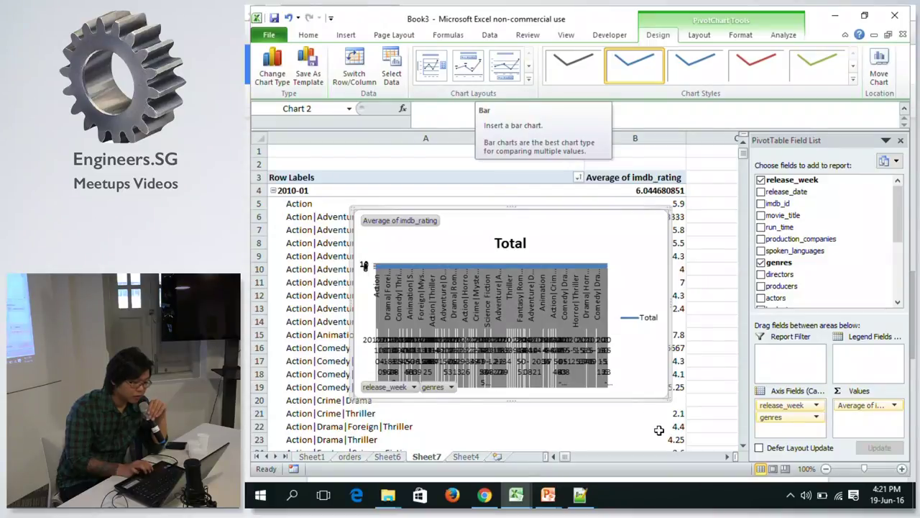
# Enlarge the new chart, move genres to Report Filter, and widen the chart.
pyautogui.moveTo(664, 401); pyautogui.dragTo(721, 435)
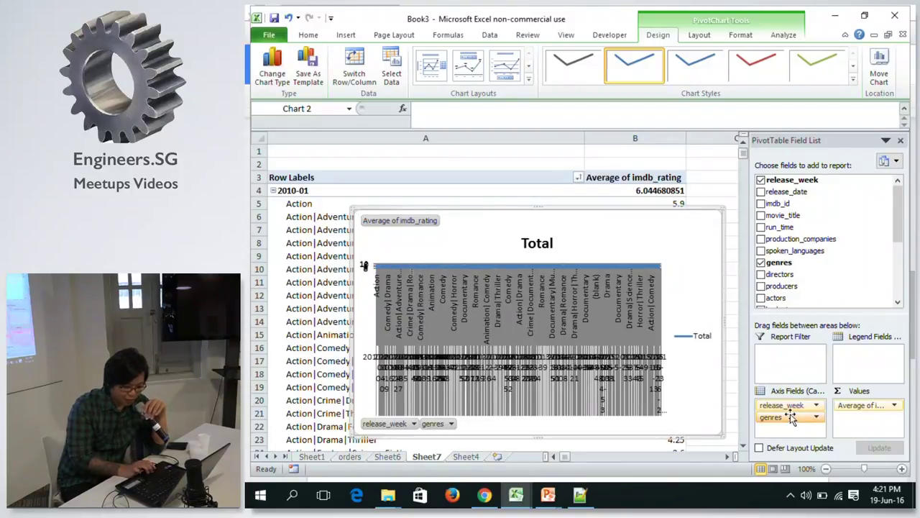
pyautogui.moveTo(789, 419); pyautogui.dragTo(791, 360)
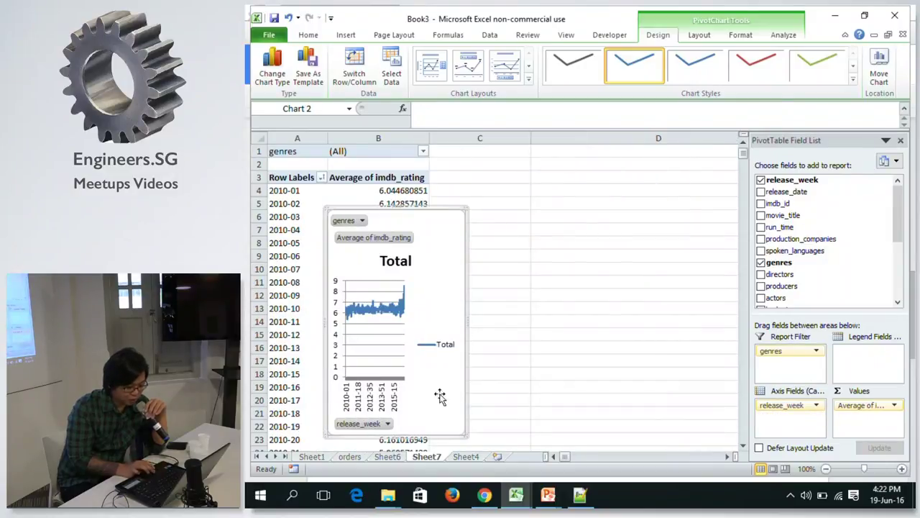
pyautogui.moveTo(466, 321); pyautogui.dragTo(669, 301)
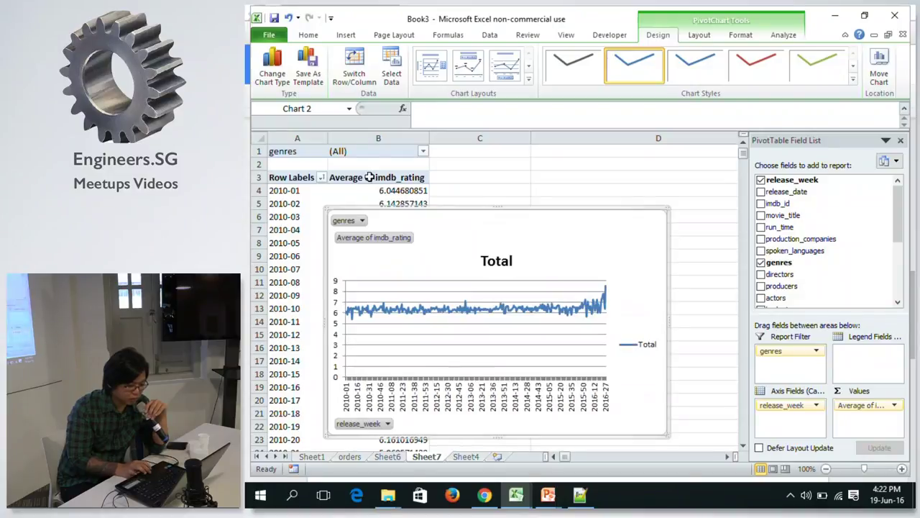
# Filter genres to only Action and Action|Adventure using Select Multiple Items.
pyautogui.click(424, 152)
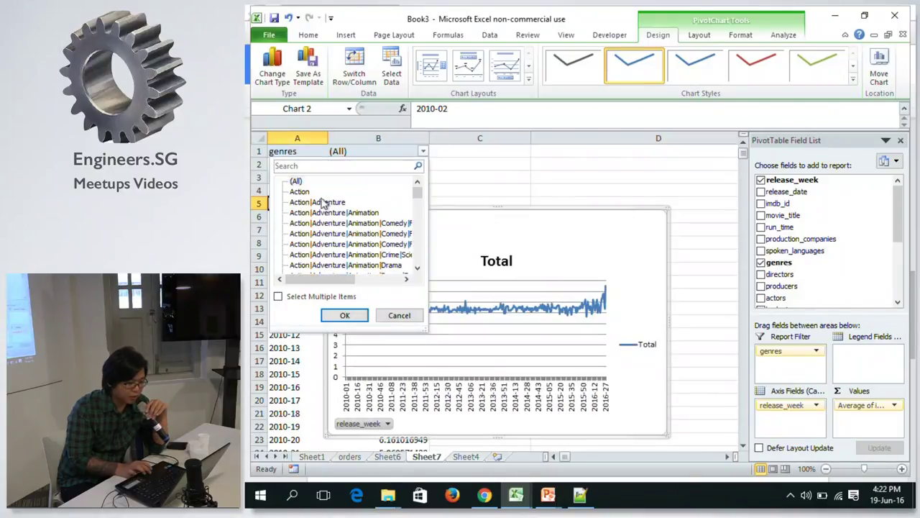
pyautogui.click(278, 296)
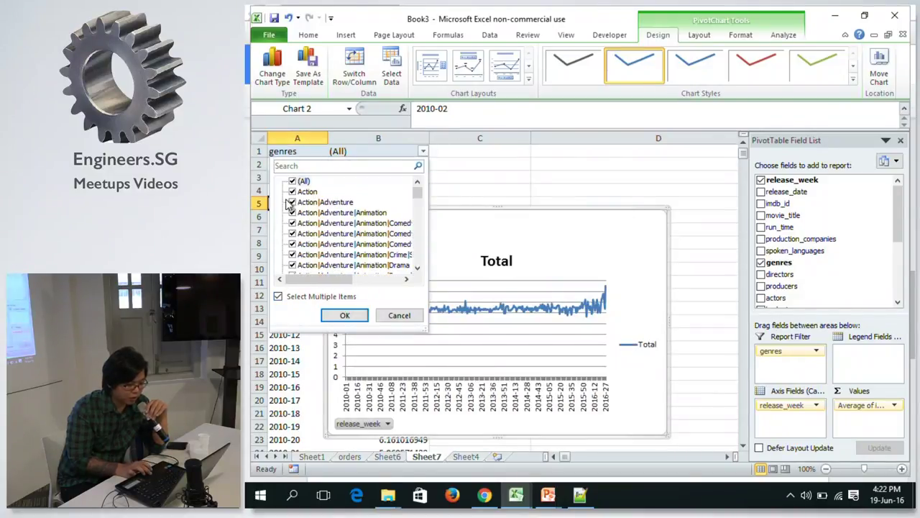
pyautogui.click(292, 182)
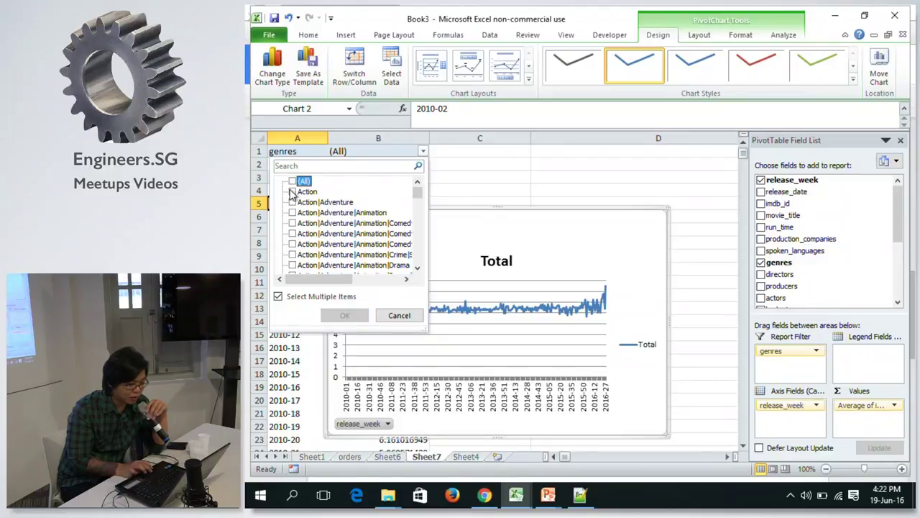
pyautogui.click(293, 192)
pyautogui.click(292, 202)
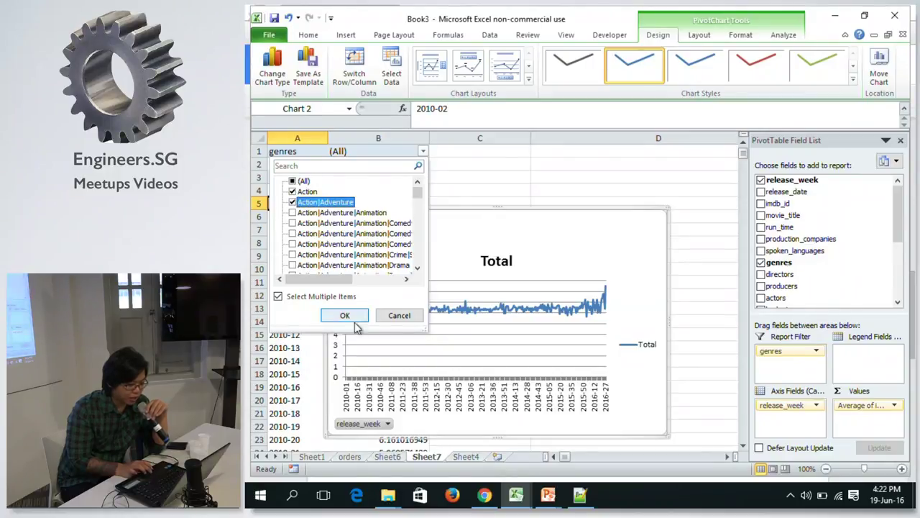
pyautogui.click(345, 315)
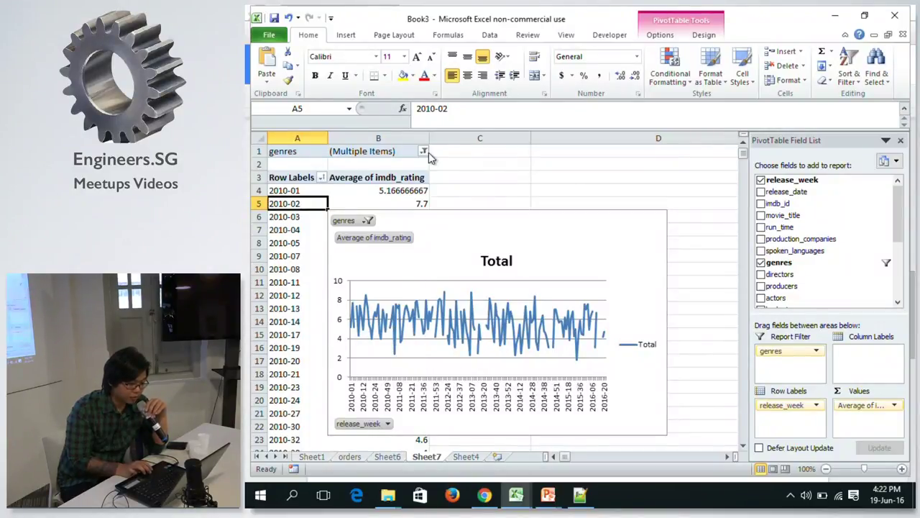
# Check the filtered 2010-01 rating and open the release week filter options.
pyautogui.click(376, 190)
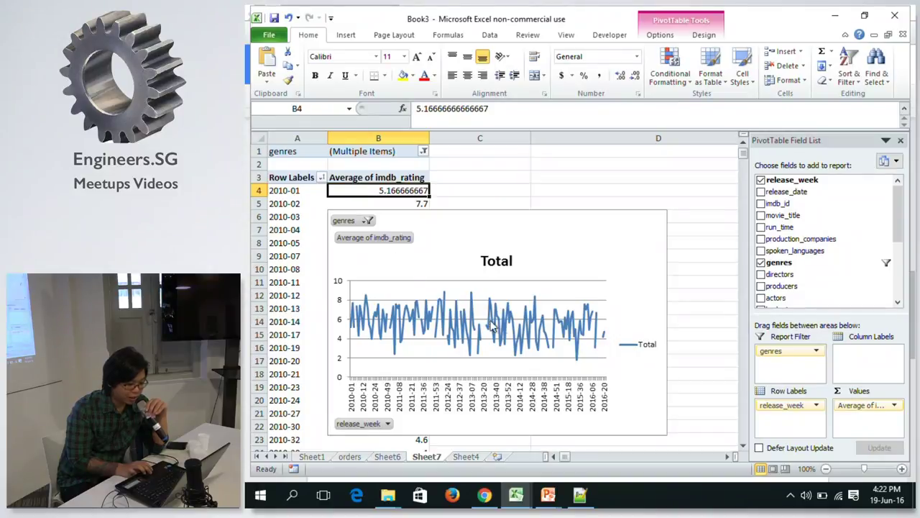
pyautogui.click(314, 190)
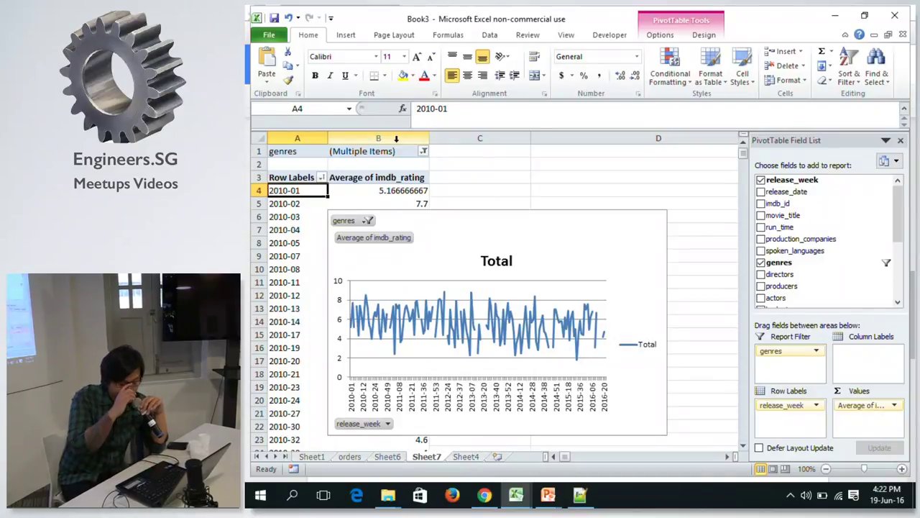
pyautogui.click(322, 178)
# Apply a Greater Than value filter so only weeks above the rating threshold remain.
pyautogui.moveTo(321, 267)
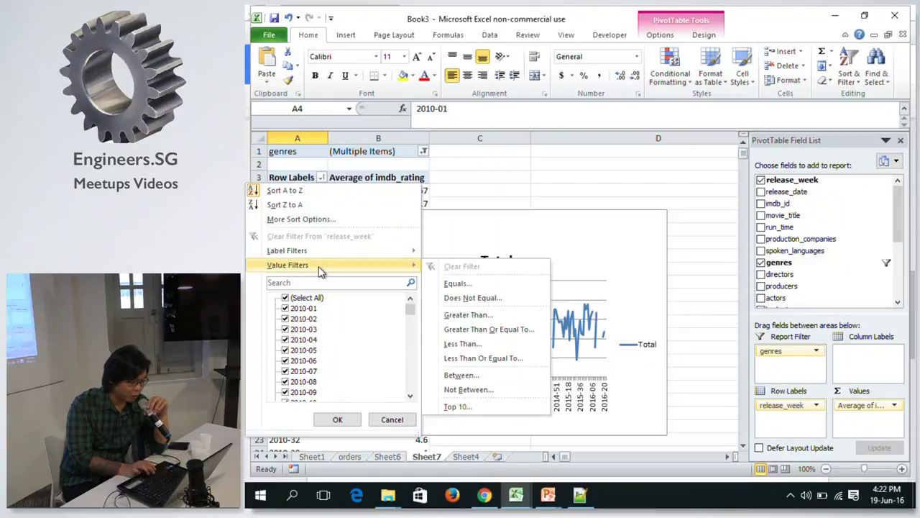
pyautogui.click(464, 316)
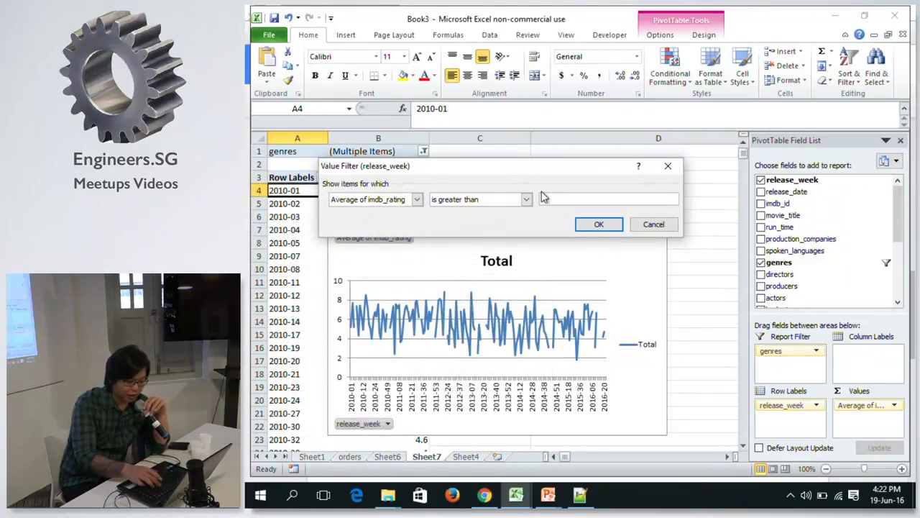
pyautogui.click(598, 224)
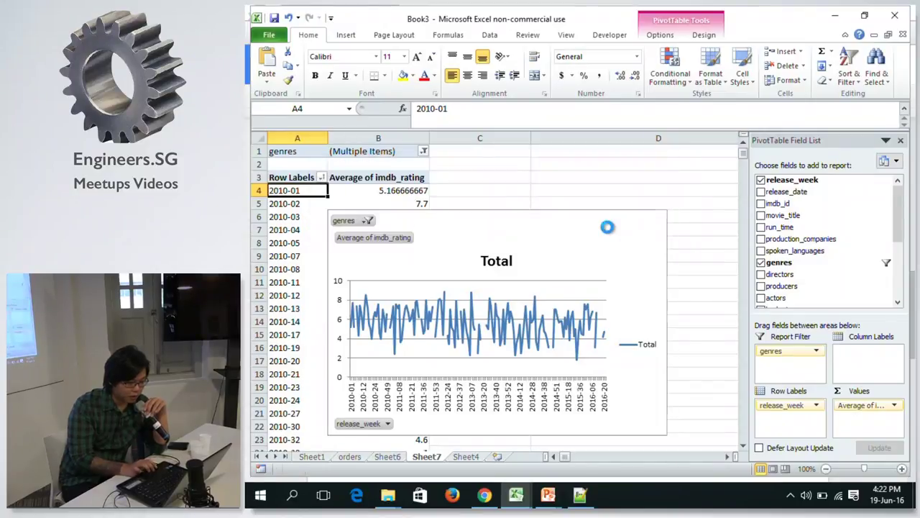
# Widen the average-rating PivotChart so release weeks 2010-01 through 2016-20 spread out.
pyautogui.moveTo(414, 329)
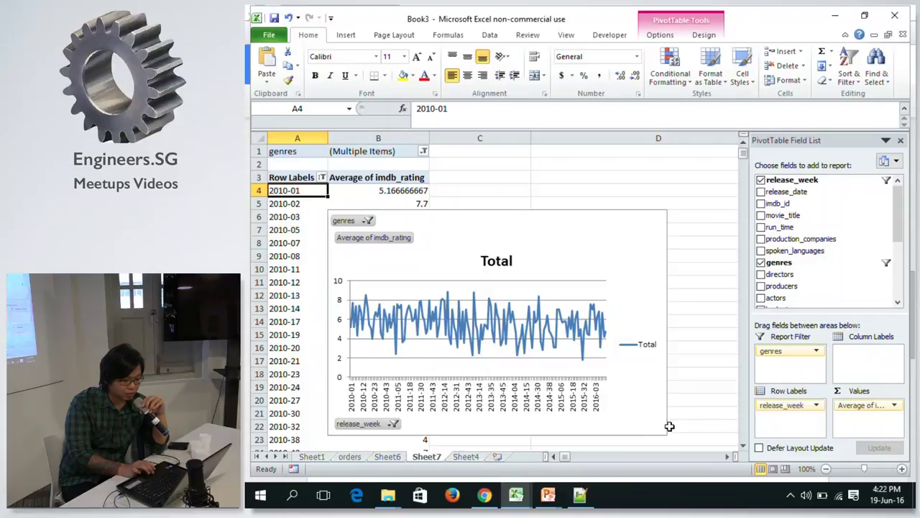
pyautogui.click(665, 320)
pyautogui.moveTo(669, 320); pyautogui.dragTo(541, 316)
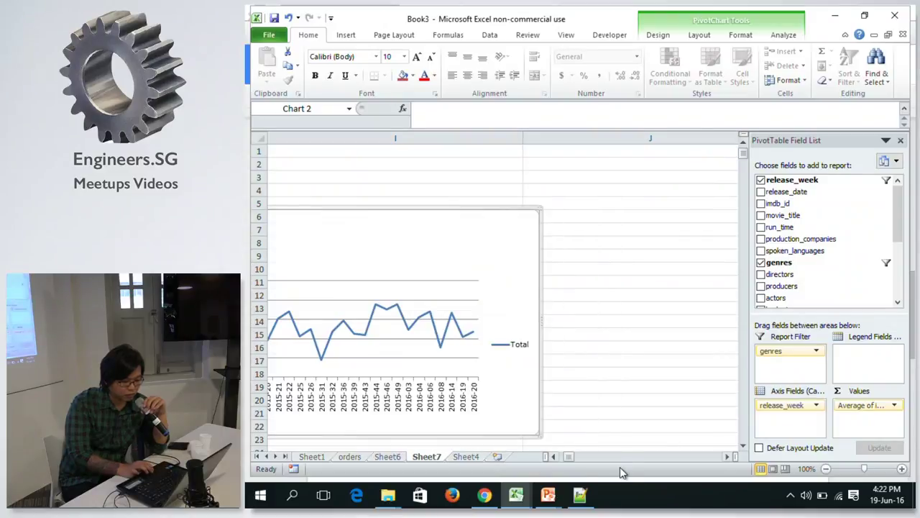
pyautogui.click(551, 457)
pyautogui.moveTo(551, 458); pyautogui.dragTo(551, 458)
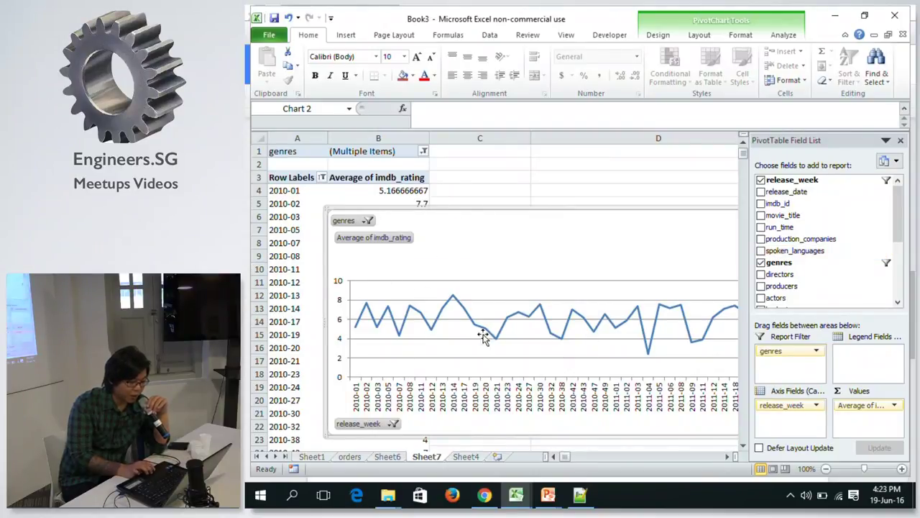
pyautogui.click(363, 221)
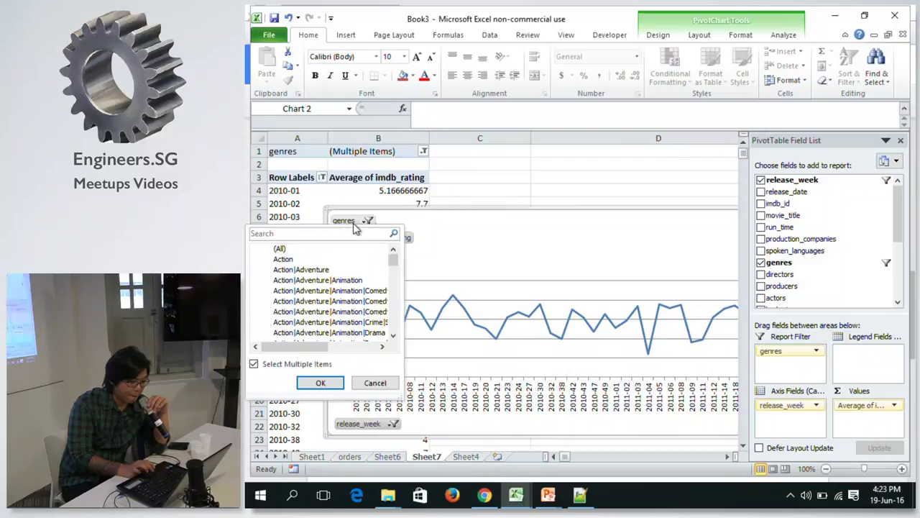
# Set the genres report filter to Action|Adventure|Comedy alone, replacing Action|Adventure.
pyautogui.click(268, 260)
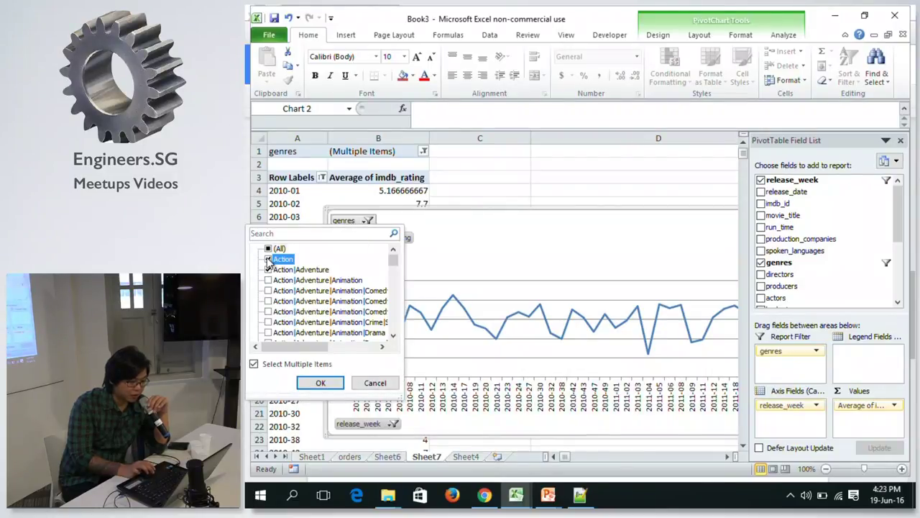
pyautogui.click(267, 269)
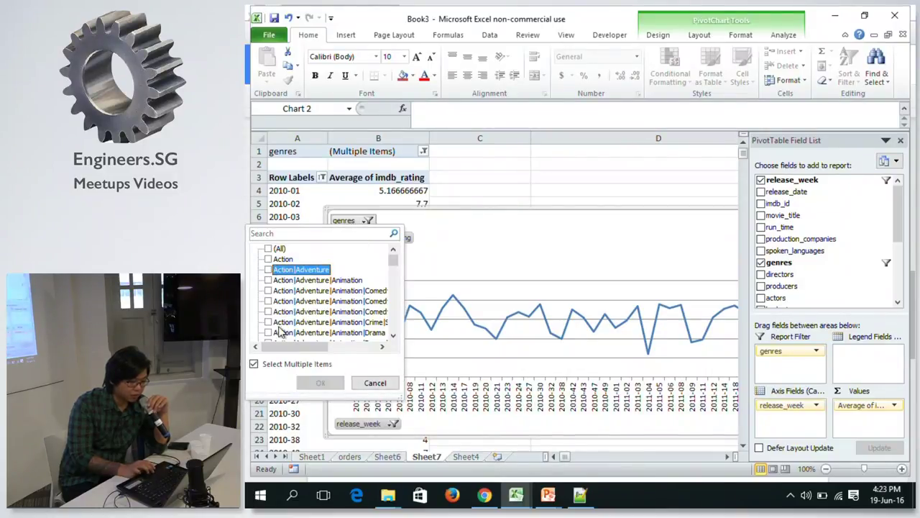
pyautogui.click(393, 336)
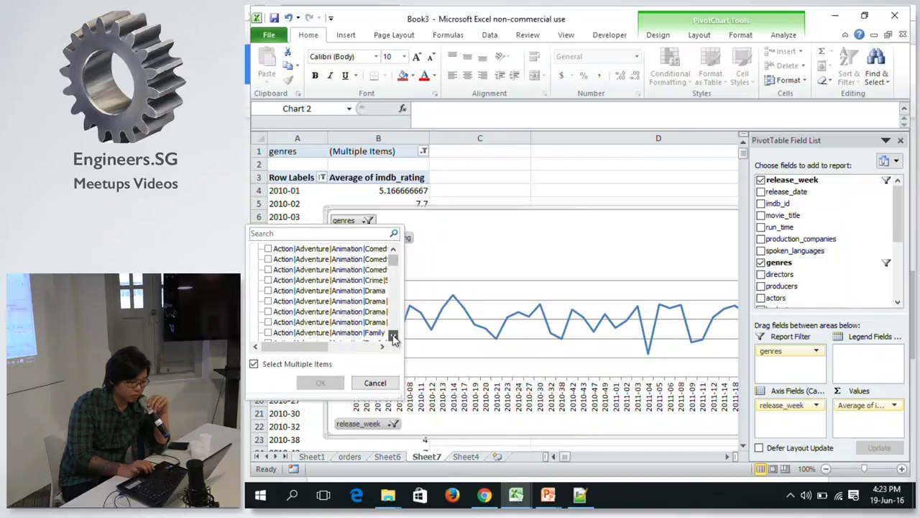
pyautogui.click(394, 336)
pyautogui.scroll(-6, 392, 302)
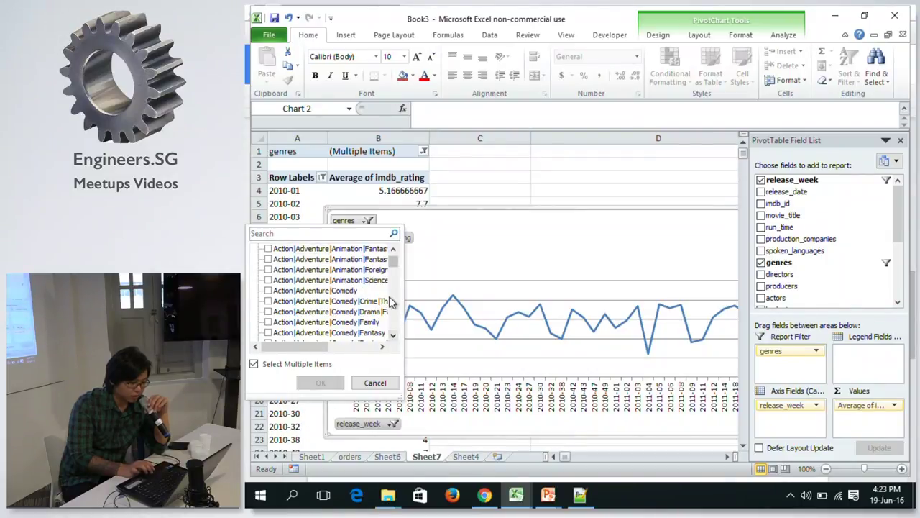
pyautogui.click(393, 250)
pyautogui.click(393, 249)
pyautogui.click(345, 269)
pyautogui.press('space')
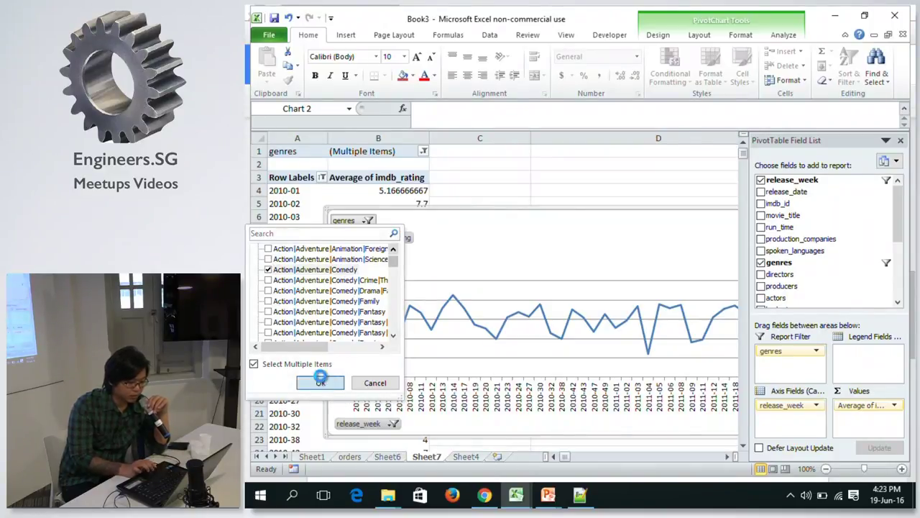
pyautogui.click(321, 382)
pyautogui.moveTo(566, 455); pyautogui.dragTo(557, 447)
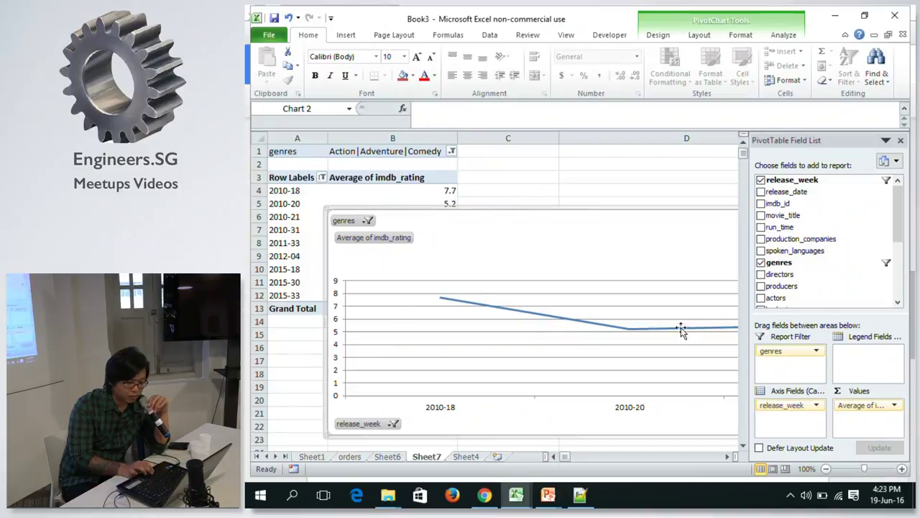
# Delete the PivotChart, keeping only the Action|Adventure|Comedy average-rating pivot table.
pyautogui.click(657, 456)
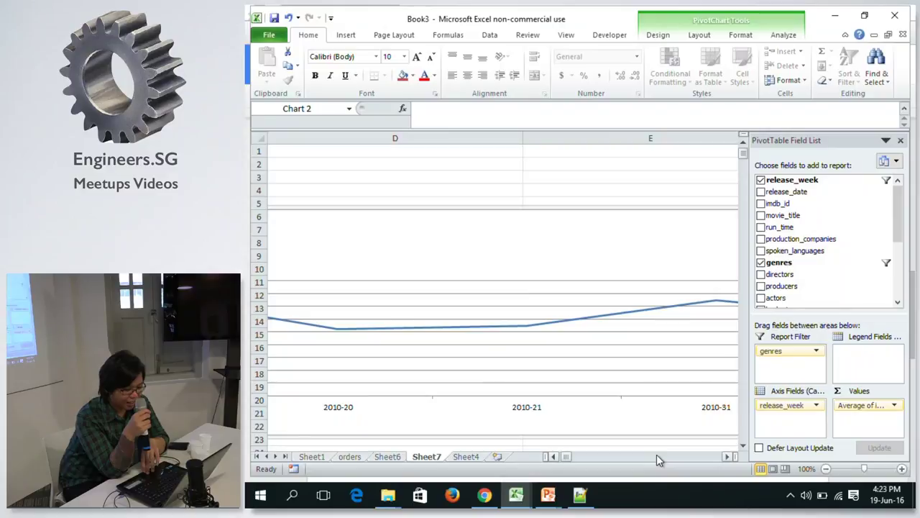
pyautogui.click(657, 456)
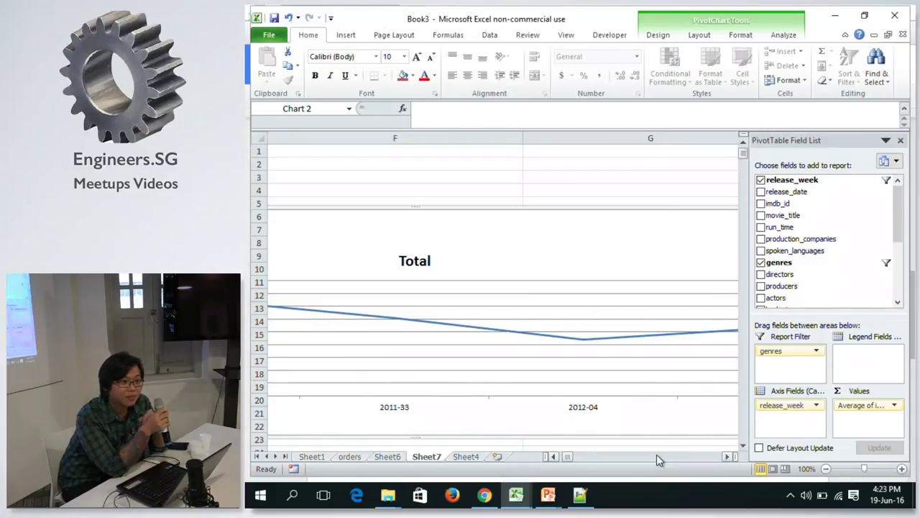
pyautogui.click(656, 455)
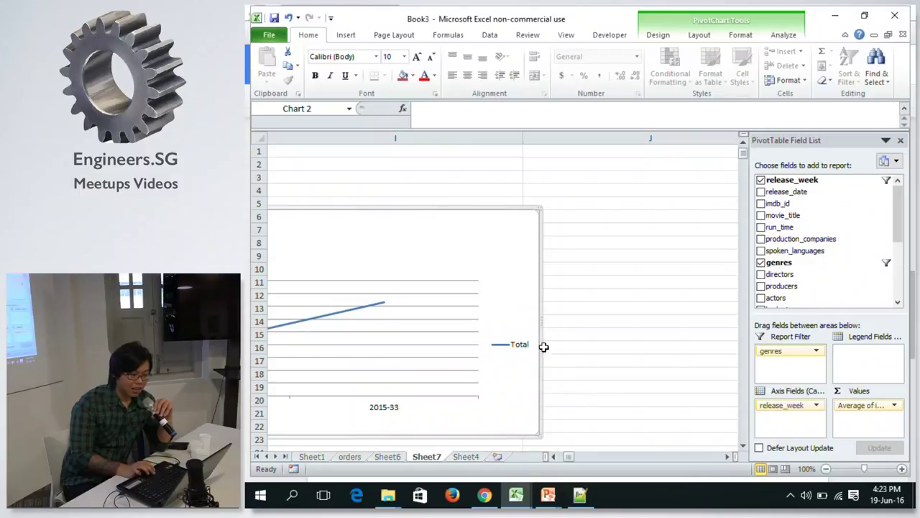
pyautogui.moveTo(540, 323); pyautogui.dragTo(350, 304)
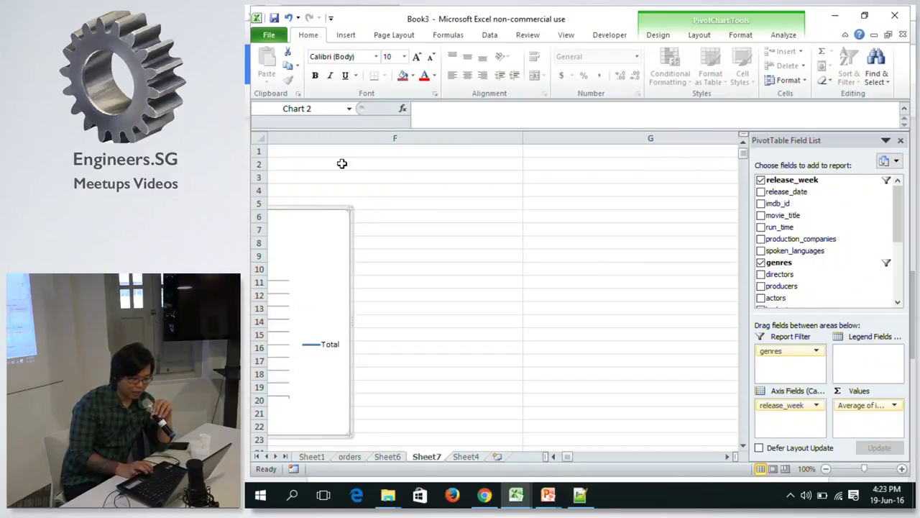
pyautogui.press('Delete')
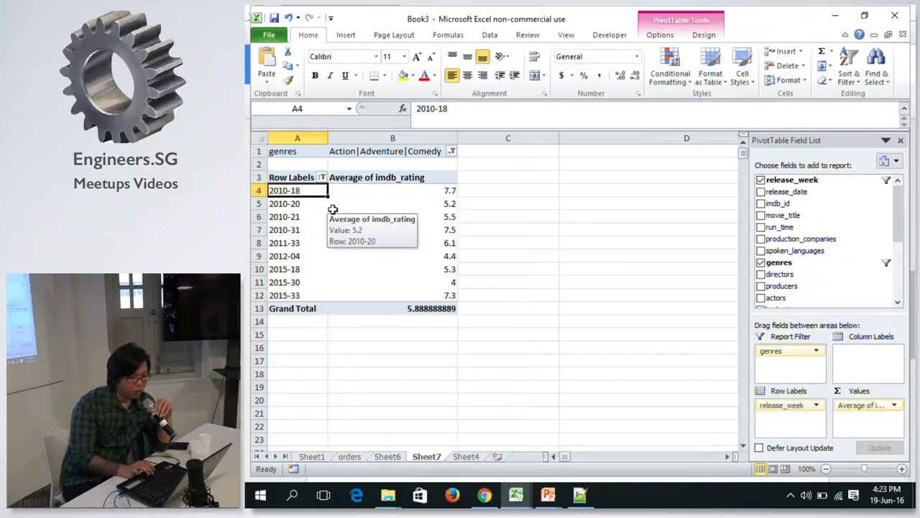
# Select the 2010-18 rating 7.7 and browse the Line chart gallery without inserting a chart.
pyautogui.click(381, 190)
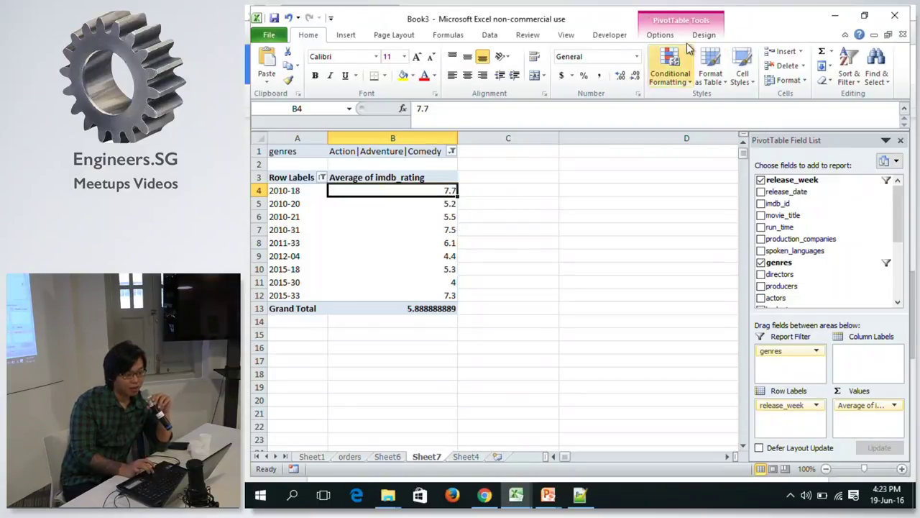
pyautogui.click(339, 39)
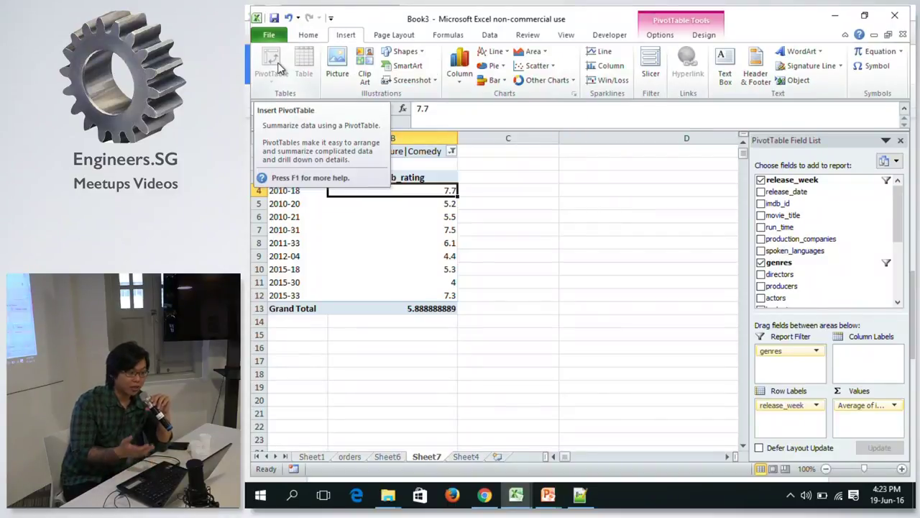
pyautogui.click(495, 52)
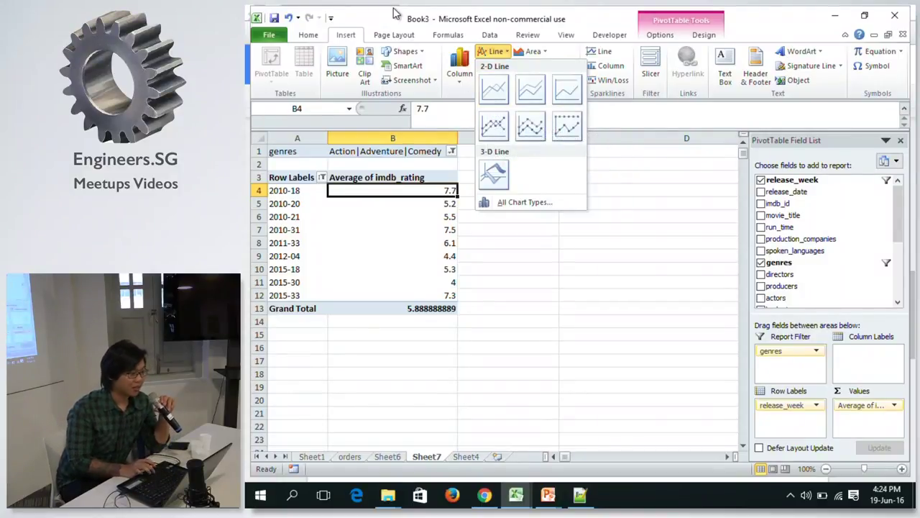
pyautogui.click(317, 238)
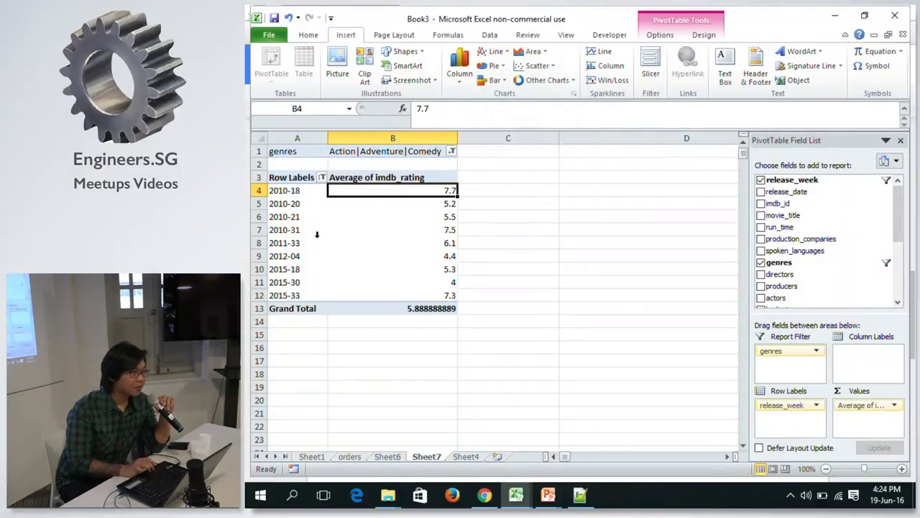
# Click through column B ratings (5.5, 4.4, 7.7) and open and close the Scatter gallery.
pyautogui.click(385, 228)
pyautogui.click(394, 191)
pyautogui.click(394, 215)
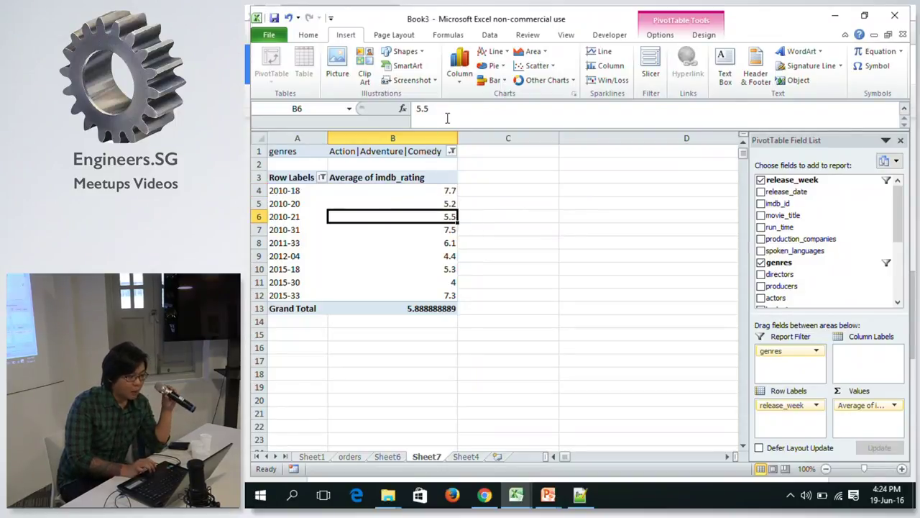
pyautogui.click(536, 65)
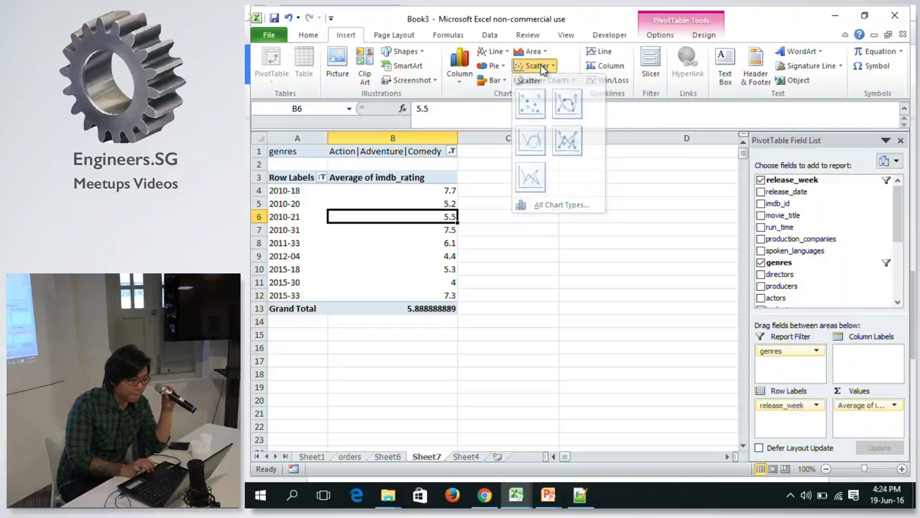
pyautogui.click(538, 65)
pyautogui.click(396, 253)
pyautogui.click(396, 291)
pyautogui.click(420, 164)
pyautogui.click(407, 193)
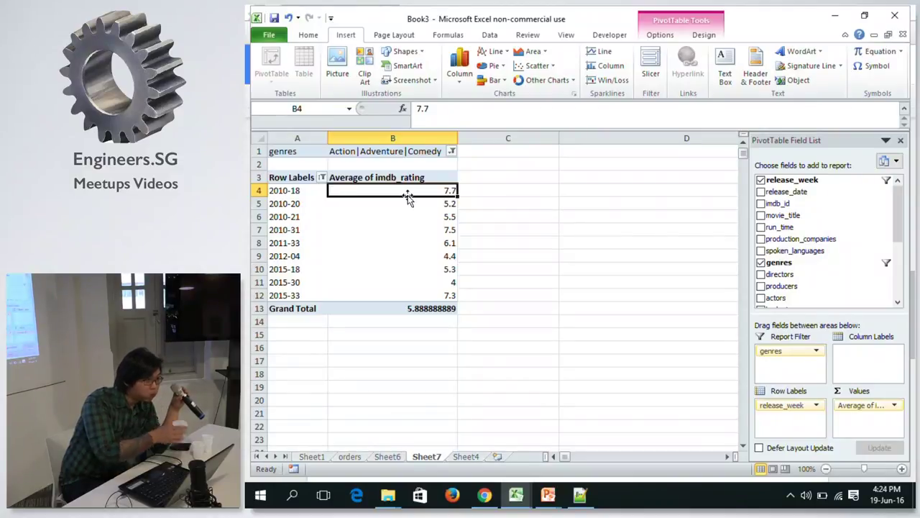
pyautogui.click(443, 219)
# Inspect the raw movie data on Sheet4 with Ctrl+arrow jumps, then return to Sheet7.
pyautogui.click(463, 455)
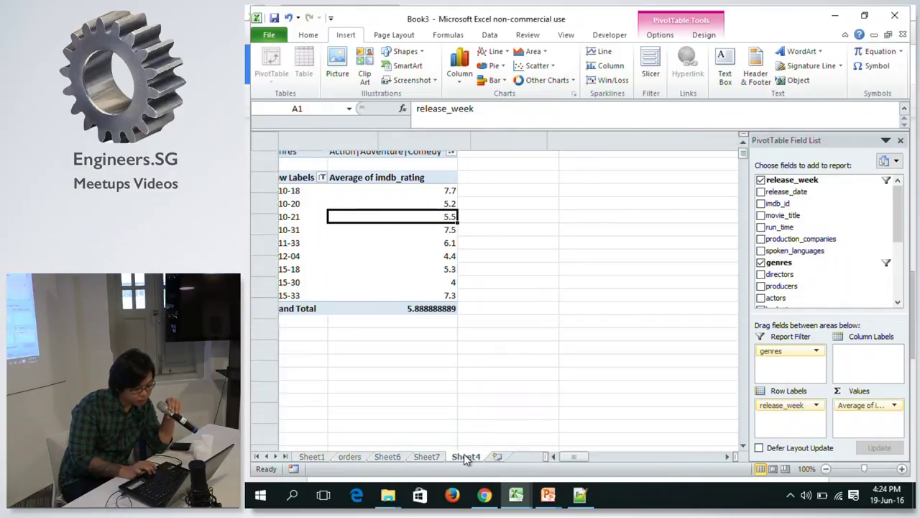
pyautogui.click(440, 456)
pyautogui.click(455, 456)
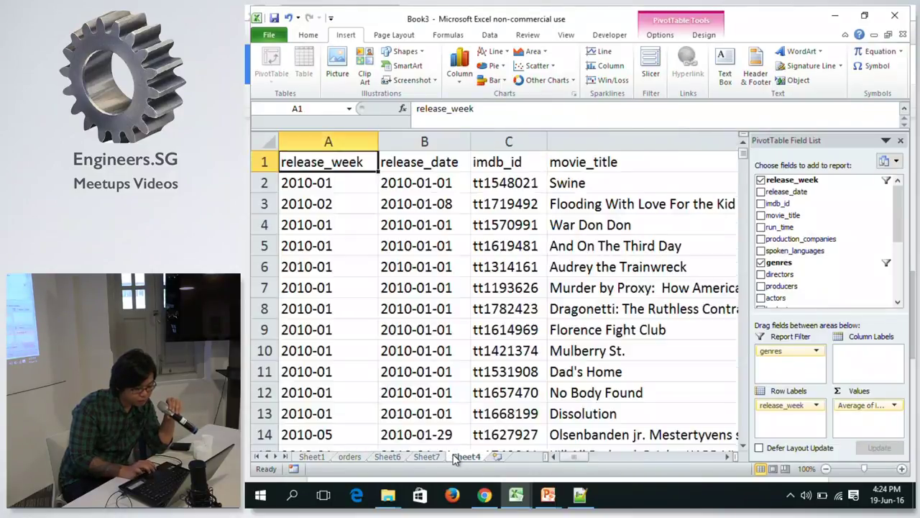
pyautogui.click(555, 292)
pyautogui.hotkey('ctrl', 'Right')
pyautogui.hotkey('ctrl', 'Left')
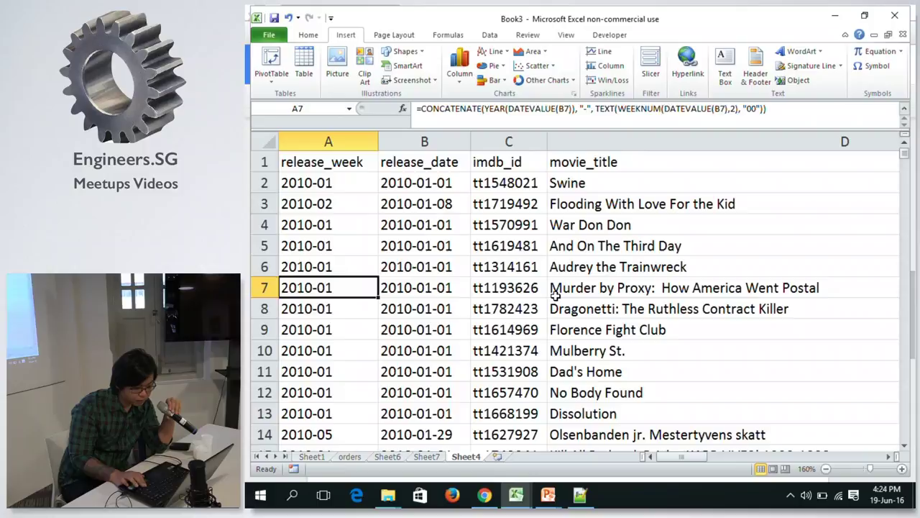
pyautogui.hotkey('ctrl', 'Up')
pyautogui.hotkey('ctrl', 'Right')
pyautogui.hotkey('ctrl', 'Left')
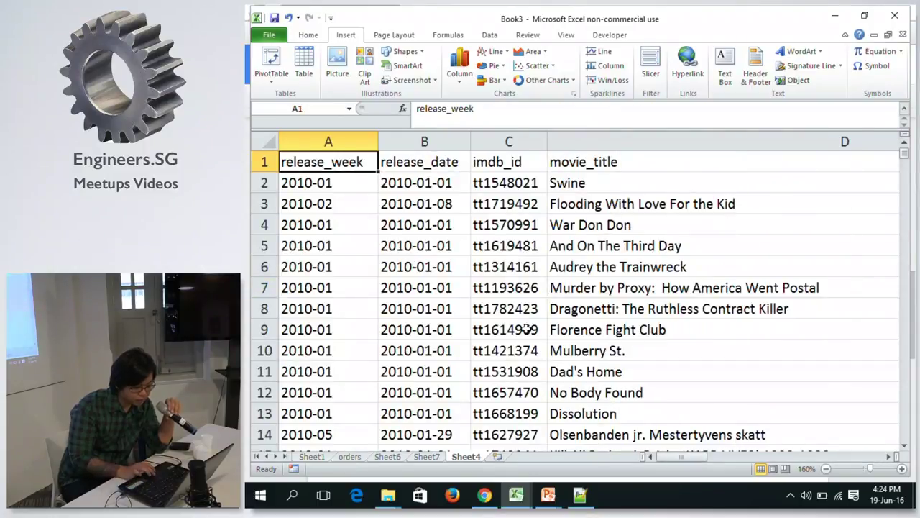
pyautogui.click(431, 456)
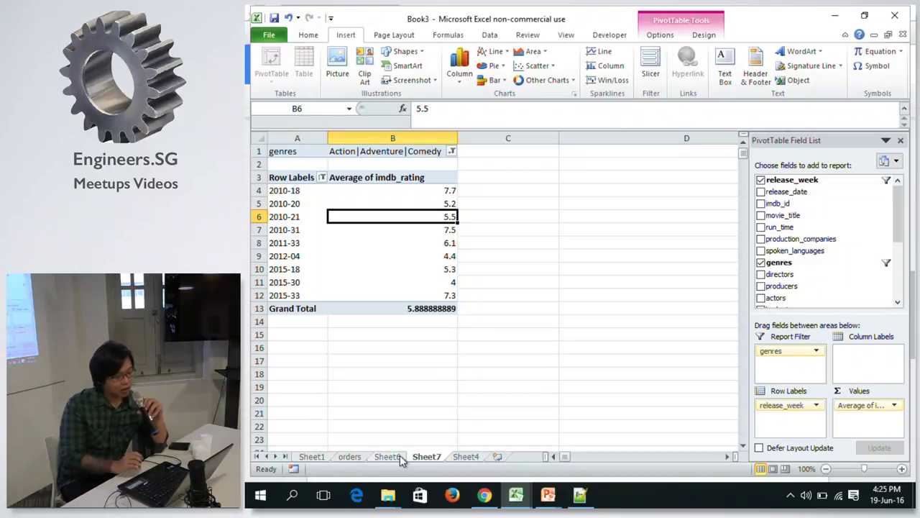
# On Sheet4, jump between release_week and metacritic_rating headers and down the release_date column.
pyautogui.click(467, 457)
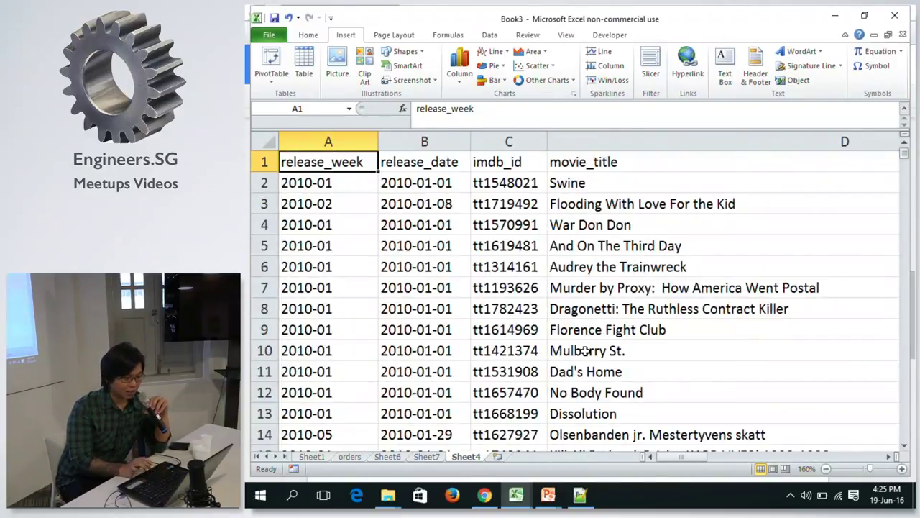
pyautogui.hotkey('ctrl', 'Right')
pyautogui.hotkey('ctrl', 'Left')
pyautogui.hotkey('ctrl', 'Right')
pyautogui.hotkey('ctrl', 'Left')
pyautogui.hotkey('ctrl', 'Right')
pyautogui.hotkey('ctrl', 'Left')
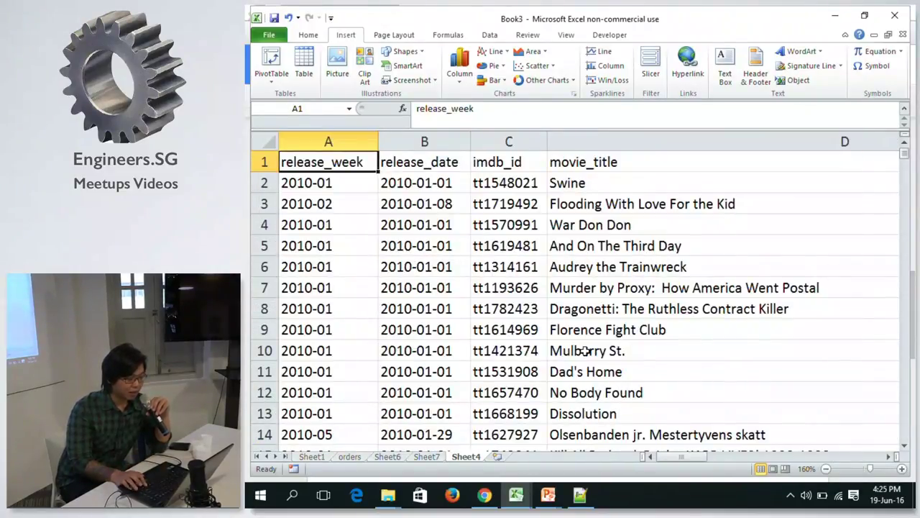
pyautogui.press('Right')
pyautogui.hotkey('ctrl', 'Down')
pyautogui.hotkey('ctrl', 'Up')
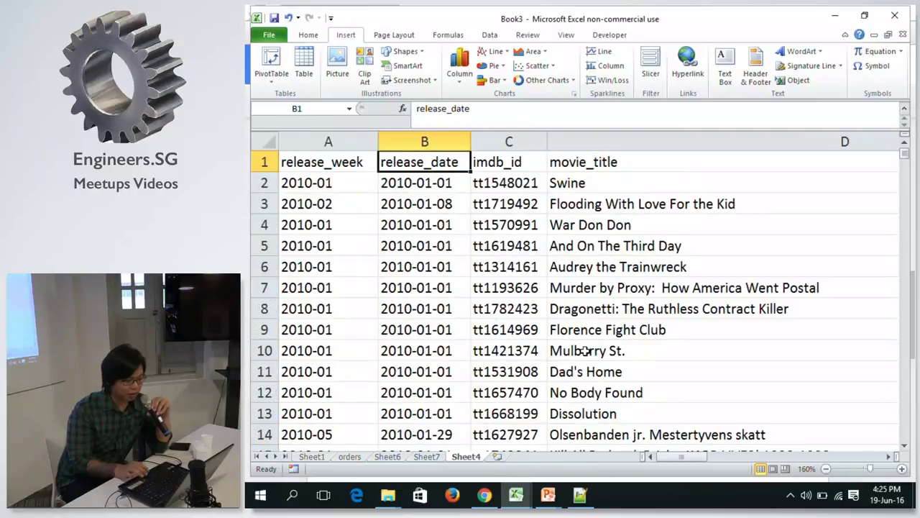
# Glance at Sheet6 and the orders sheet, then select the release_week column on Sheet4.
pyautogui.click(389, 457)
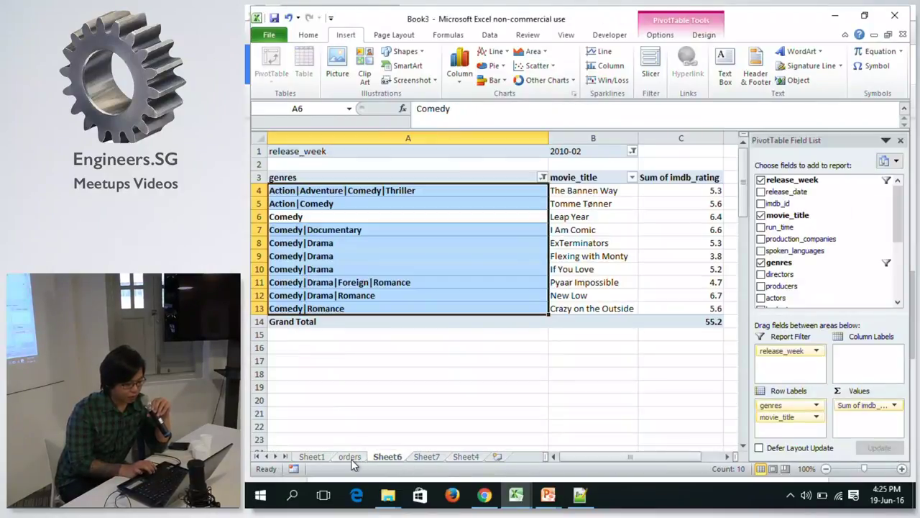
pyautogui.click(351, 458)
pyautogui.click(371, 459)
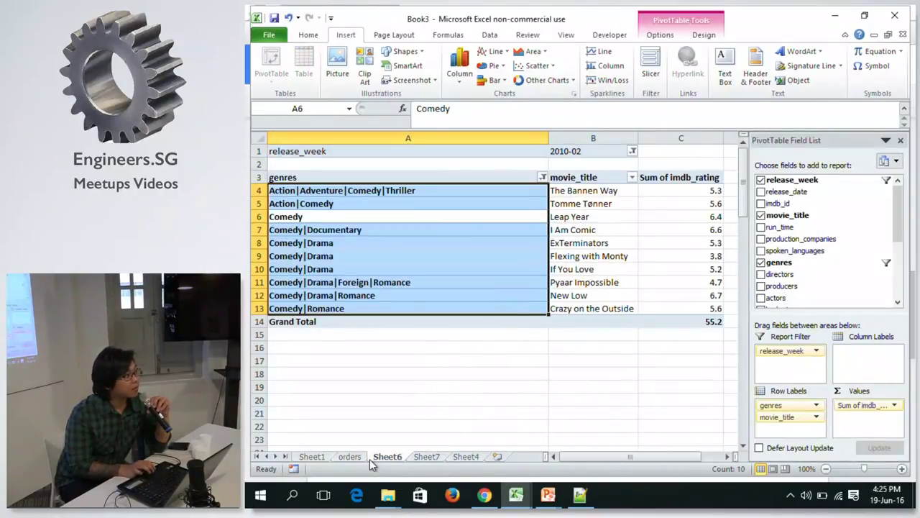
pyautogui.click(426, 456)
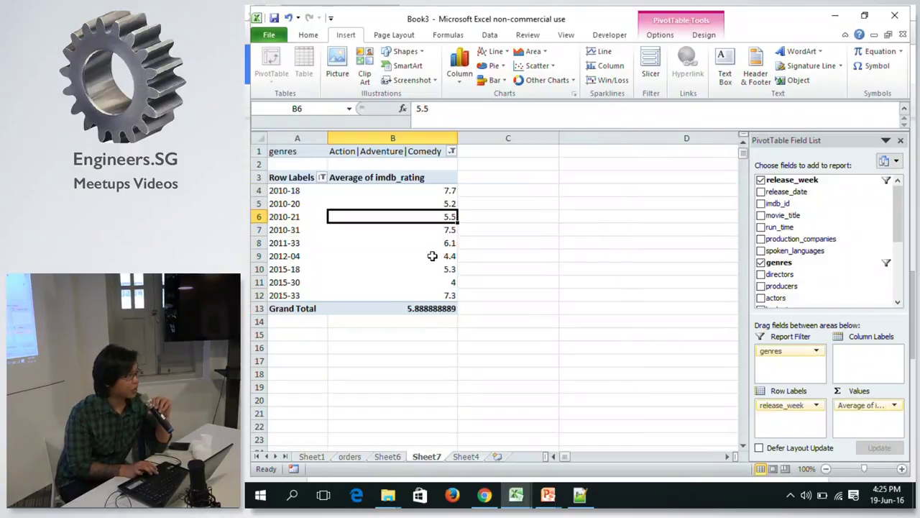
pyautogui.click(421, 204)
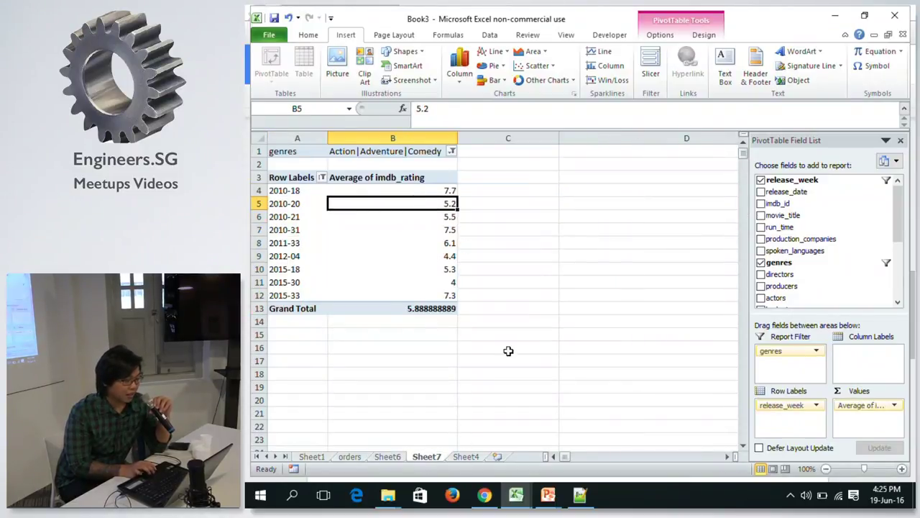
pyautogui.click(464, 456)
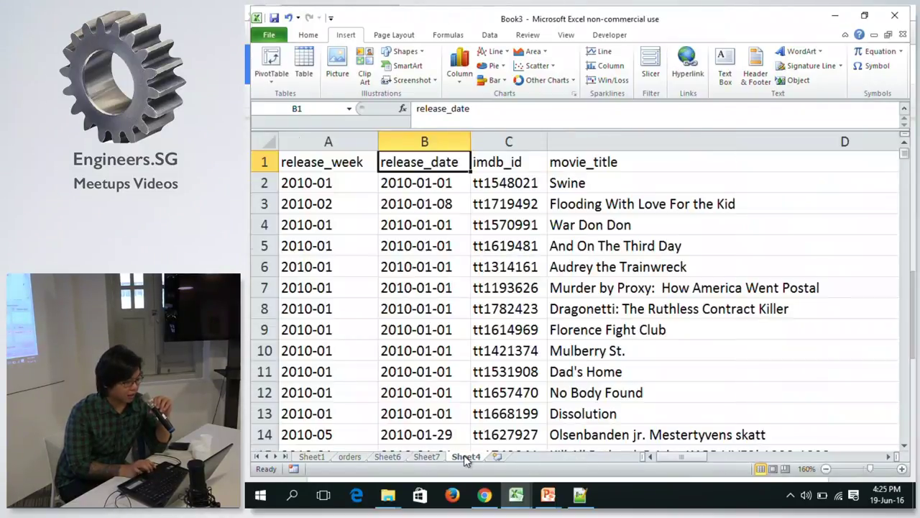
pyautogui.click(350, 136)
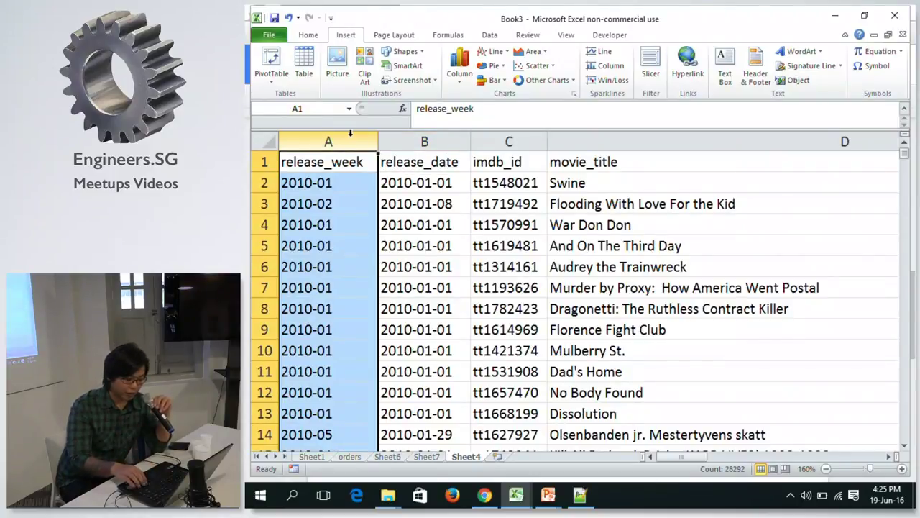
# Create a PivotTable with PivotChart on a new sheet from data columns A:V.
pyautogui.hotkey('ctrl', 'shift', 'Right')
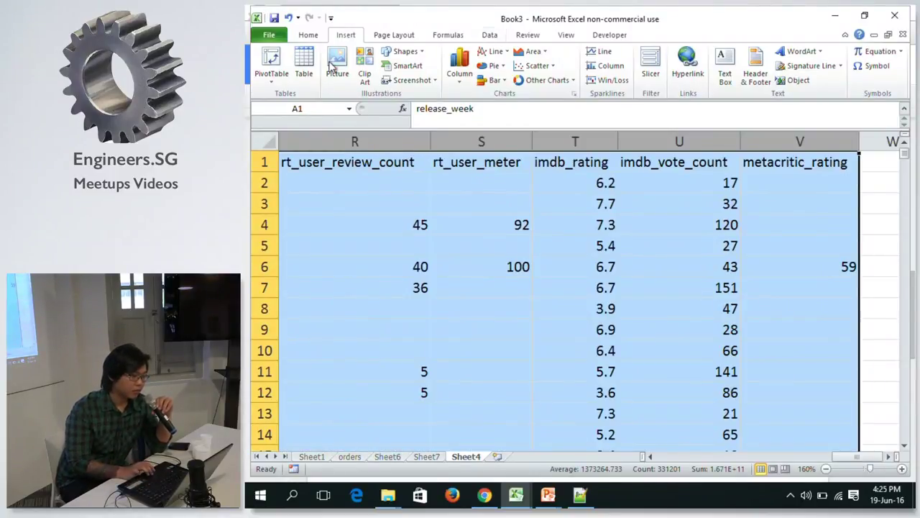
pyautogui.click(271, 86)
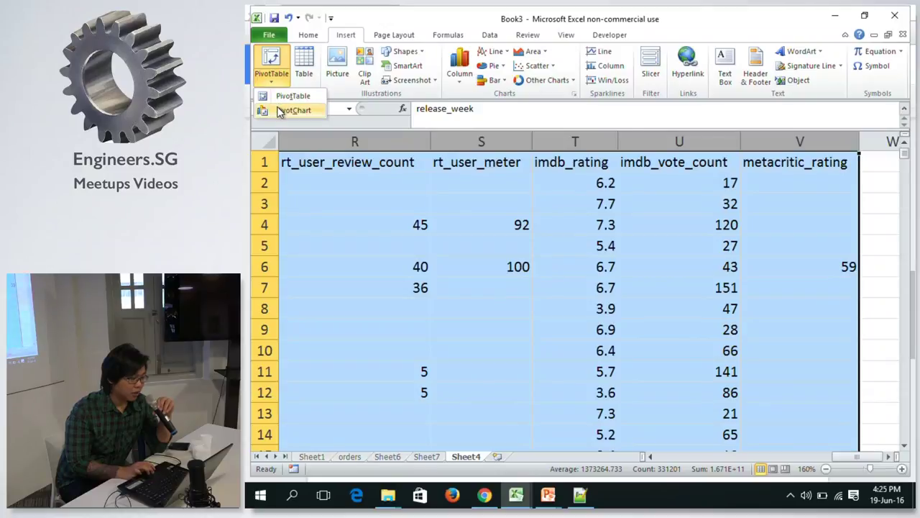
pyautogui.click(290, 114)
pyautogui.click(543, 275)
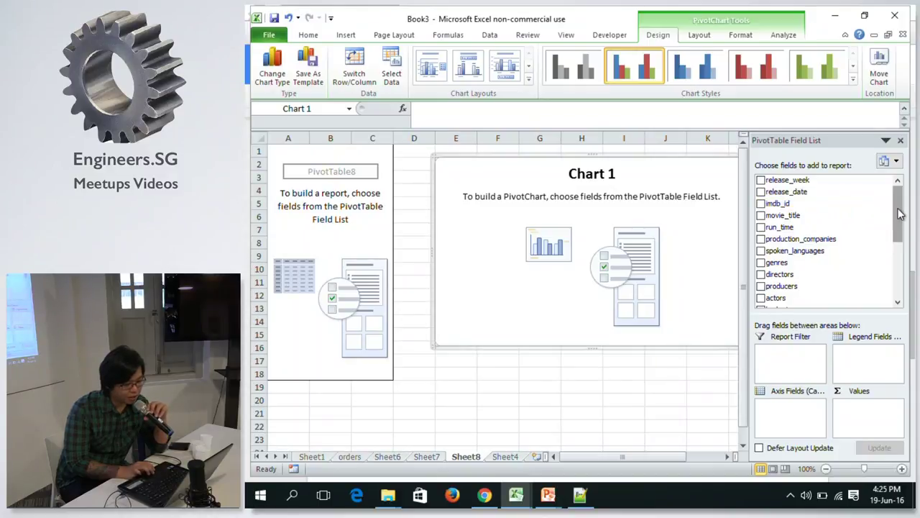
pyautogui.scroll(-5, 827, 259)
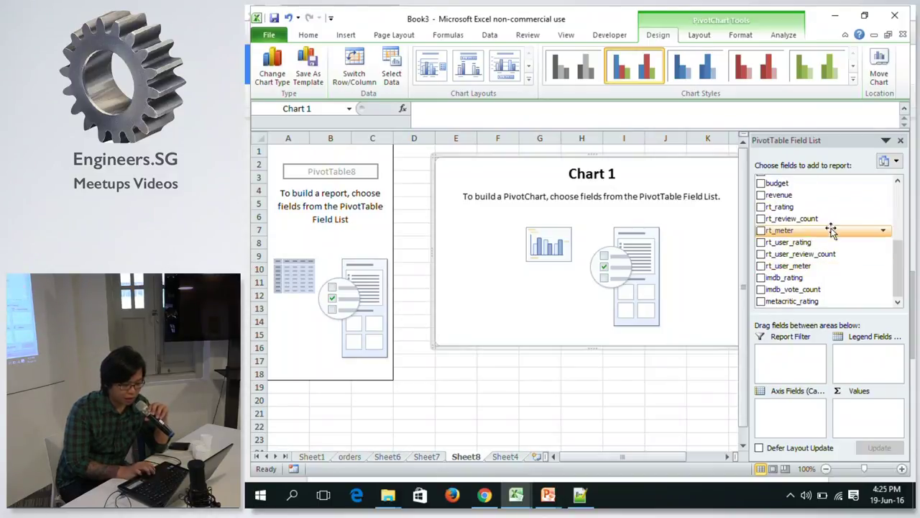
pyautogui.scroll(3, 827, 258)
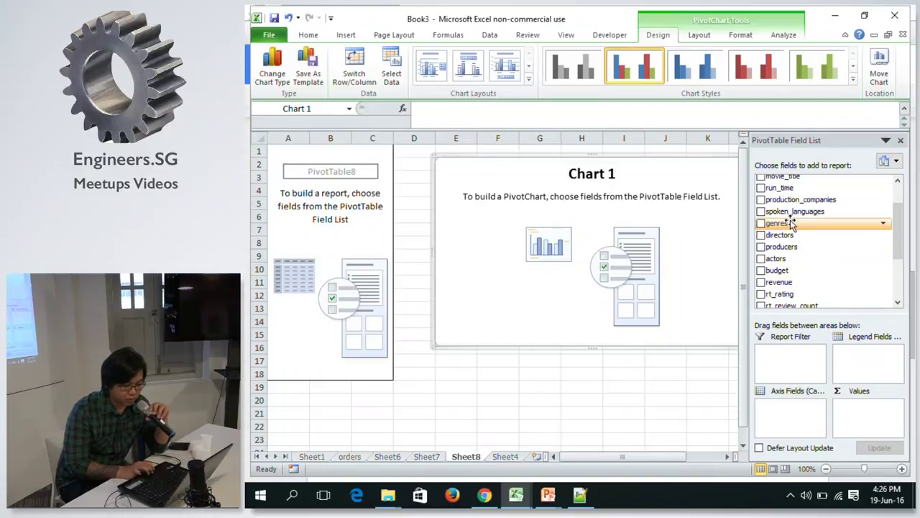
# Put genres on the axis and summarise budget as Average of budget.
pyautogui.moveTo(787, 226); pyautogui.dragTo(777, 425)
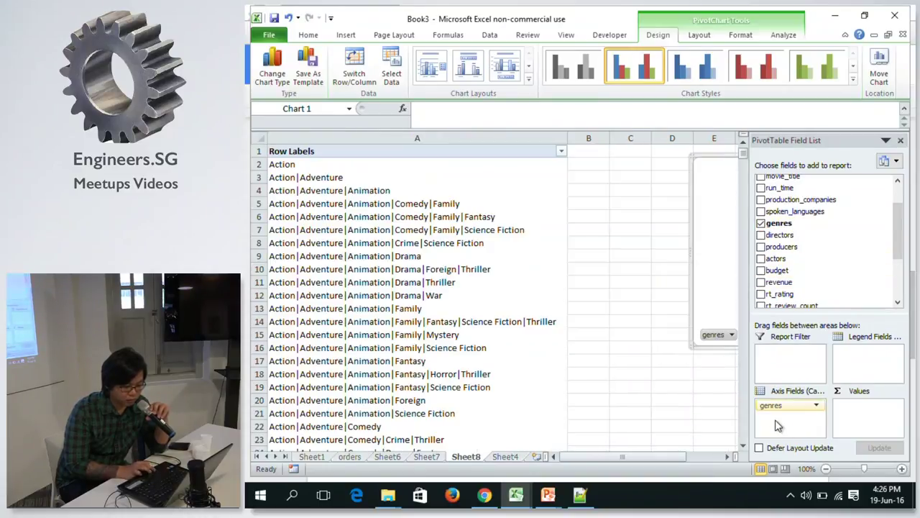
pyautogui.moveTo(675, 459); pyautogui.dragTo(695, 461)
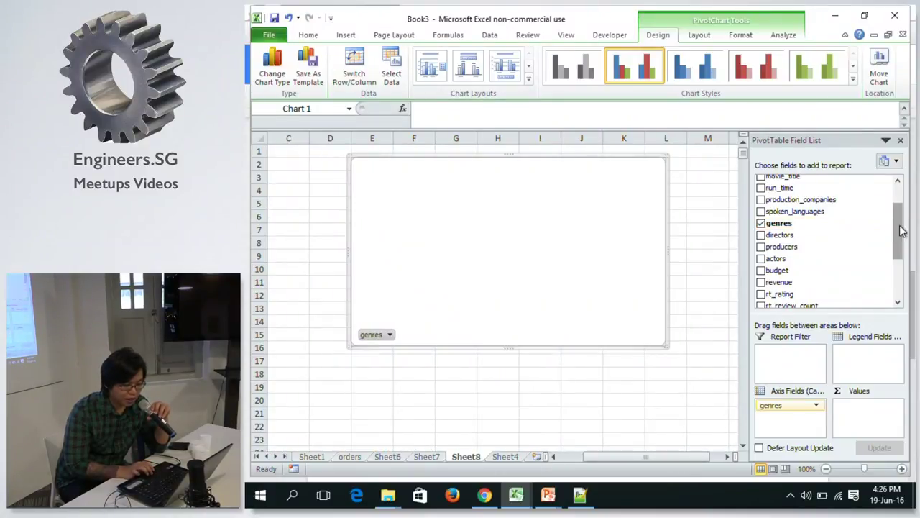
pyautogui.moveTo(799, 270)
pyautogui.mouseDown()
pyautogui.moveTo(808, 321)
pyautogui.moveTo(886, 453)
pyautogui.moveTo(877, 425)
pyautogui.mouseUp()
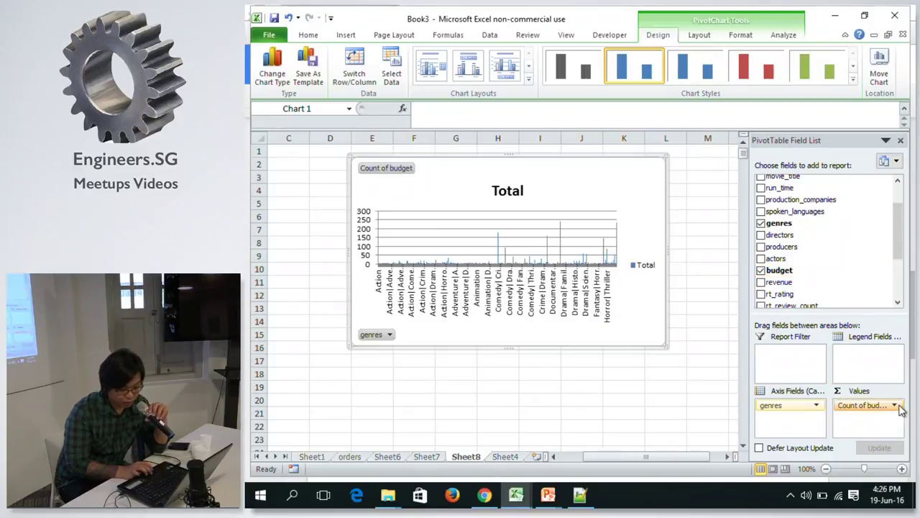
pyautogui.click(892, 405)
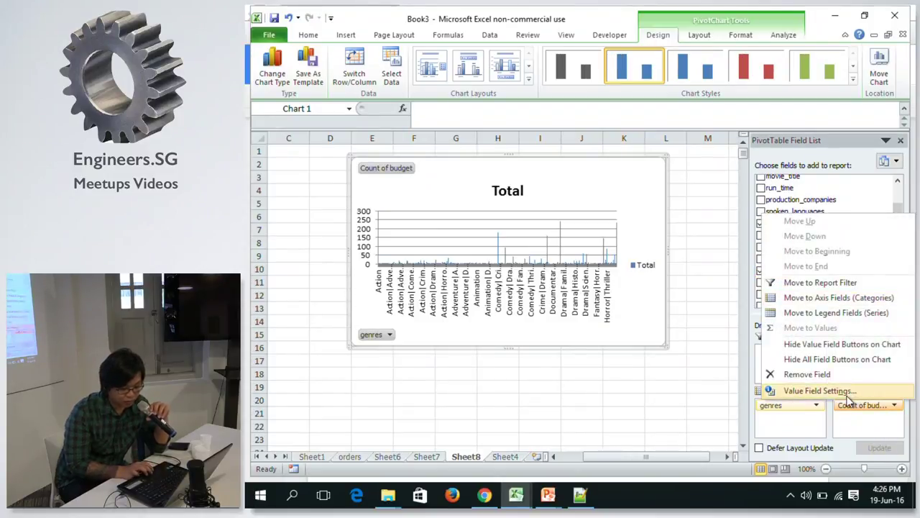
pyautogui.click(848, 397)
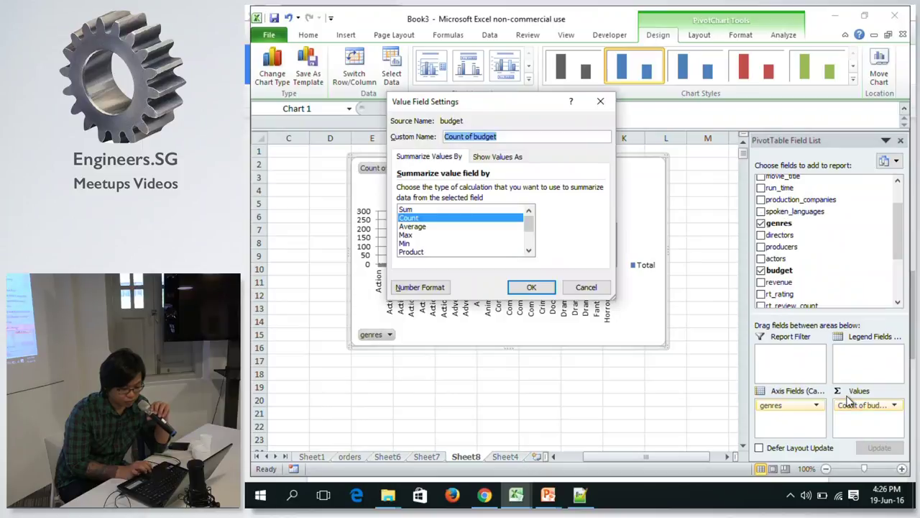
pyautogui.click(412, 225)
pyautogui.click(532, 287)
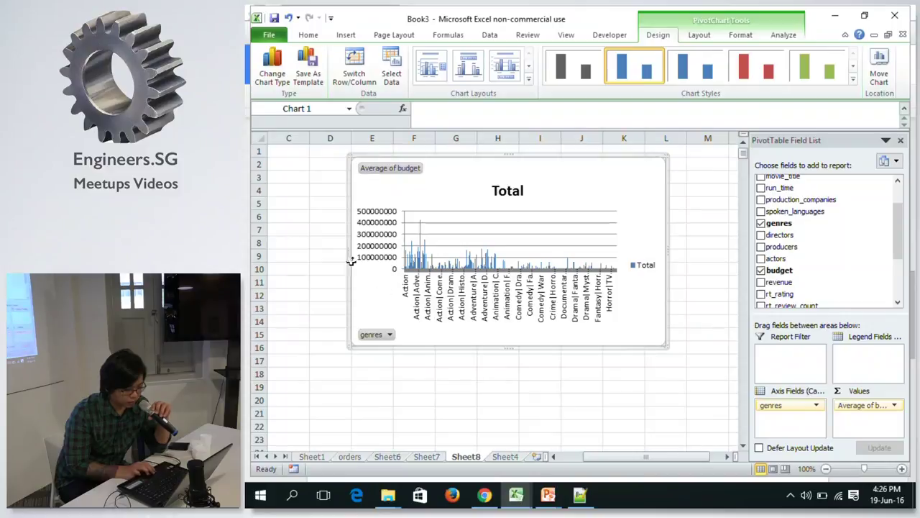
# Enlarge the PivotChart, making it taller down to row 21 and slightly wider.
pyautogui.moveTo(345, 249); pyautogui.dragTo(664, 321)
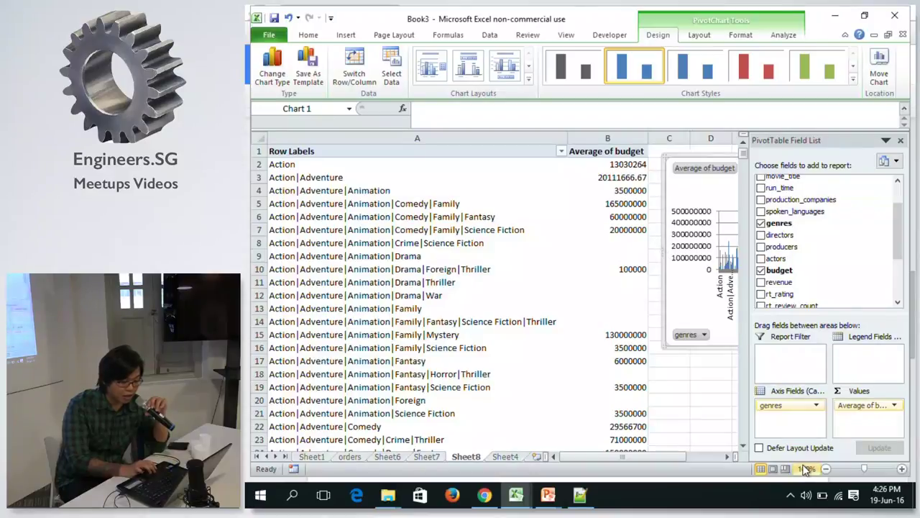
pyautogui.moveTo(664, 453); pyautogui.dragTo(686, 453)
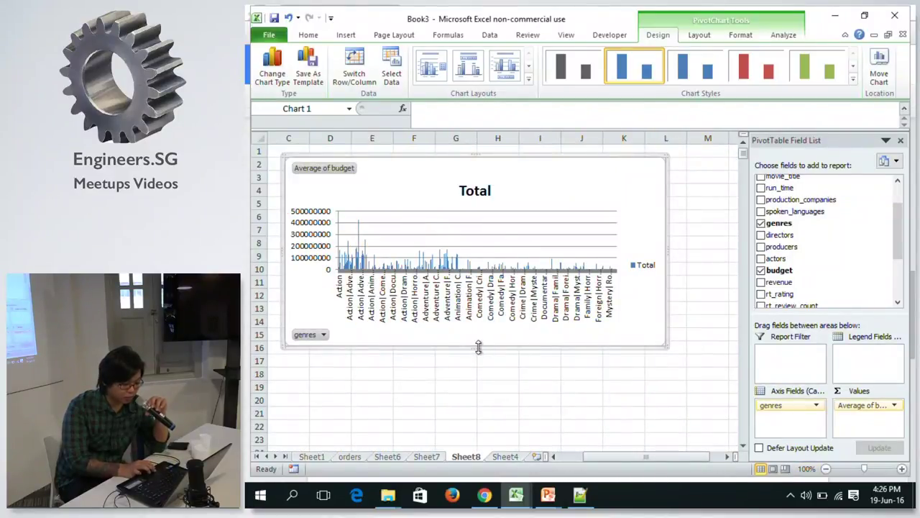
pyautogui.moveTo(479, 347); pyautogui.dragTo(469, 416)
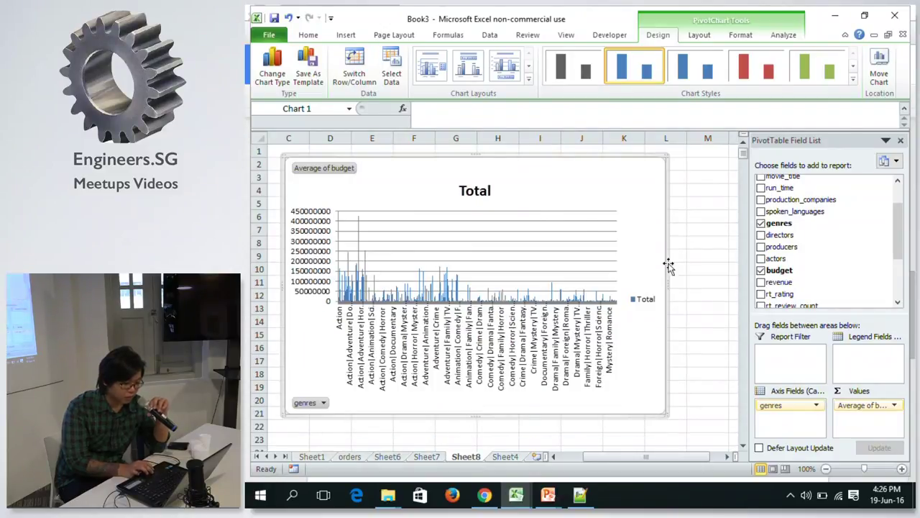
pyautogui.moveTo(665, 287); pyautogui.dragTo(684, 285)
pyautogui.moveTo(651, 458); pyautogui.dragTo(644, 457)
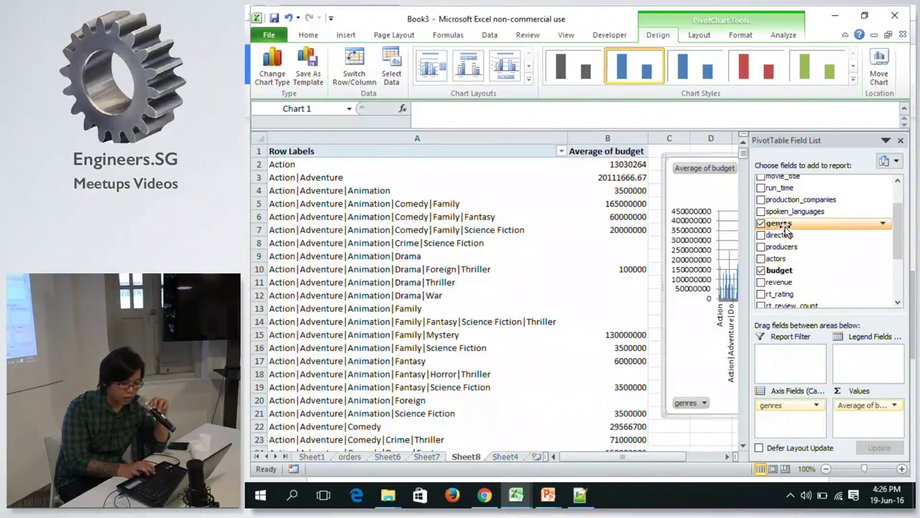
pyautogui.click(560, 153)
# Apply a Does Not Contain '|' label filter to genres so only single genres remain.
pyautogui.click(561, 152)
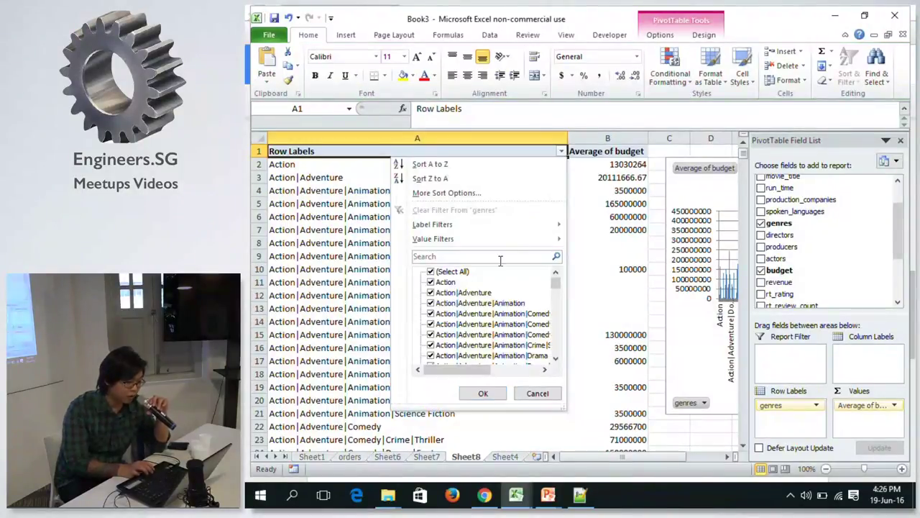
pyautogui.moveTo(450, 244)
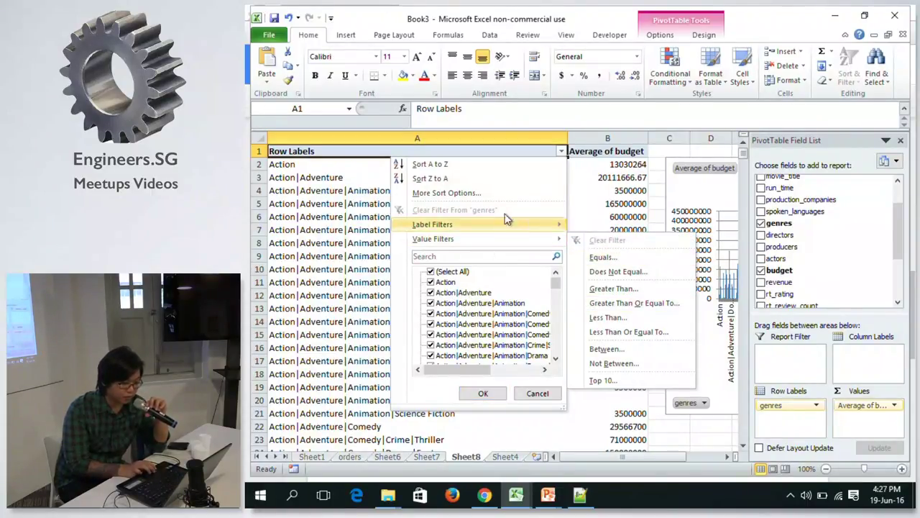
pyautogui.moveTo(494, 225)
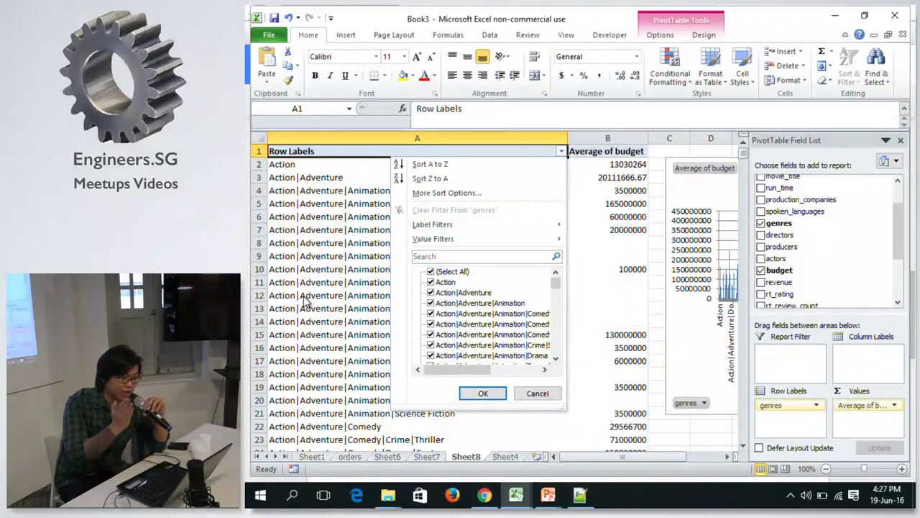
pyautogui.moveTo(454, 227)
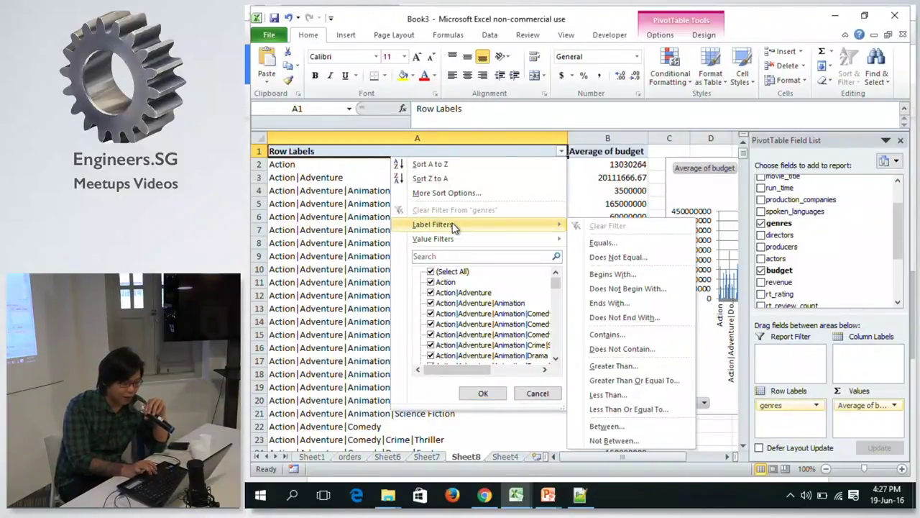
pyautogui.moveTo(514, 239)
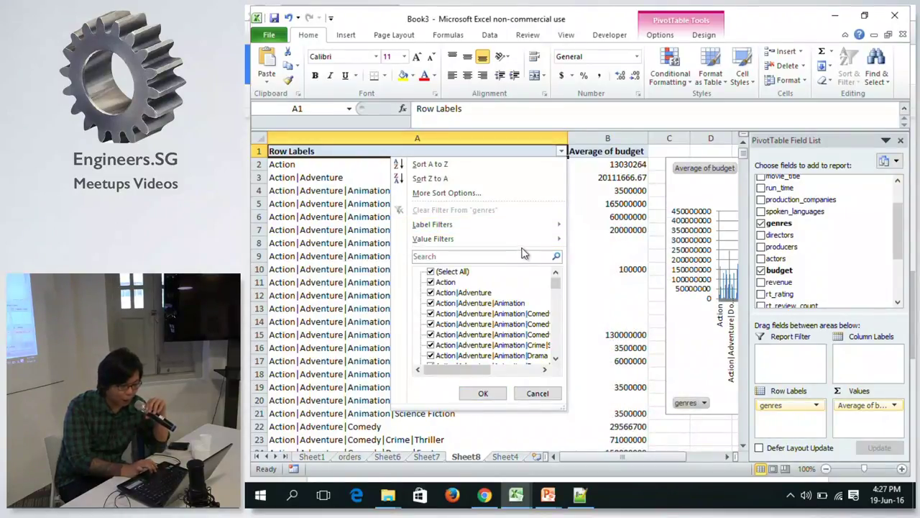
pyautogui.moveTo(536, 224)
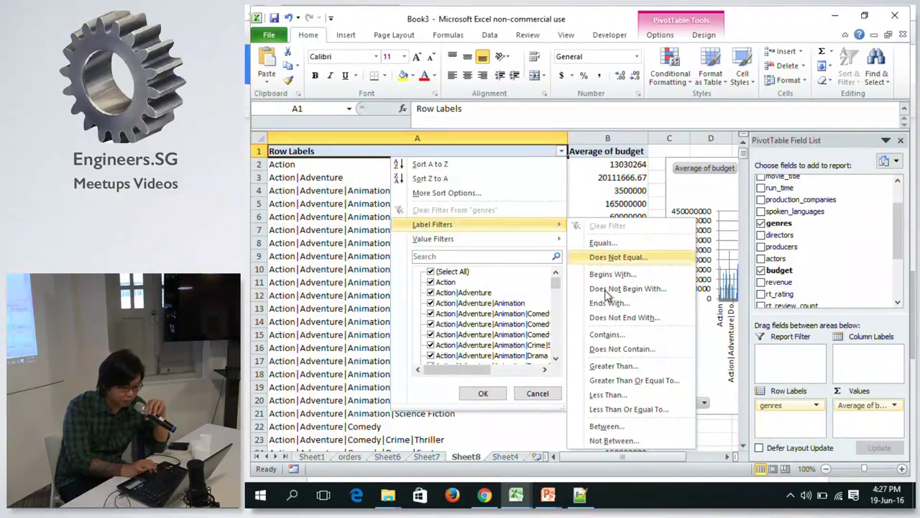
pyautogui.click(623, 349)
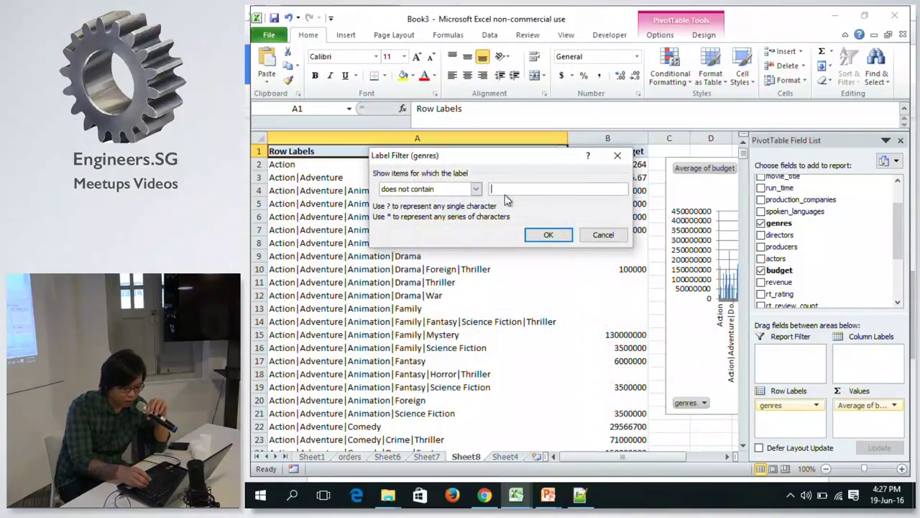
pyautogui.write('|')
pyautogui.click(558, 238)
# Select the remaining single-genre labels, Action through Western, and review them.
pyautogui.click(314, 181)
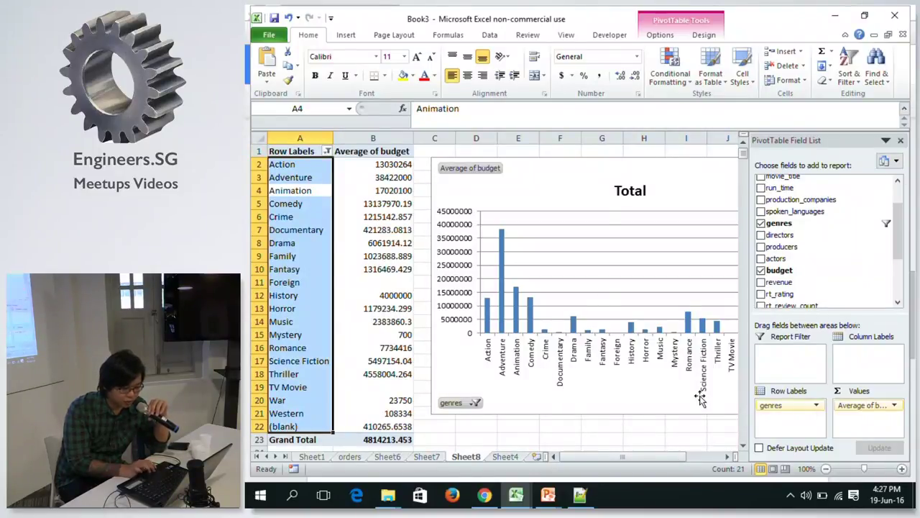
pyautogui.moveTo(624, 459); pyautogui.dragTo(645, 459)
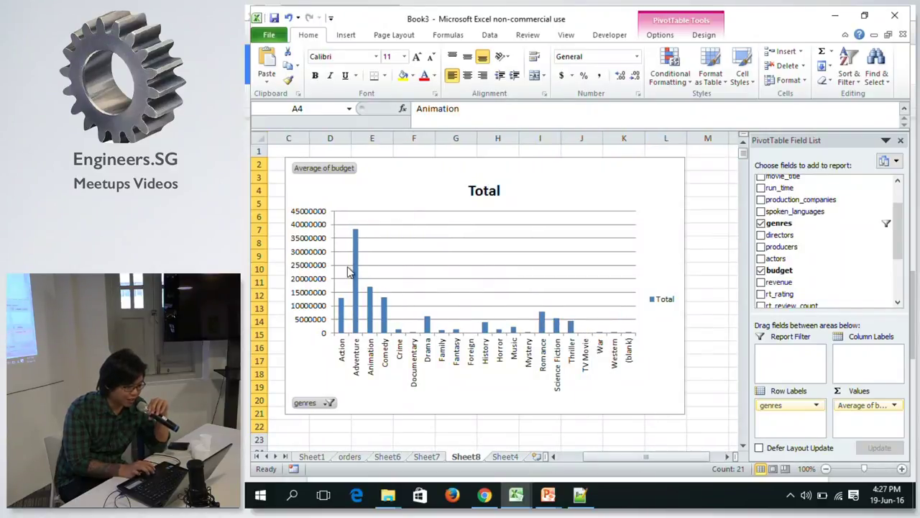
pyautogui.moveTo(355, 267)
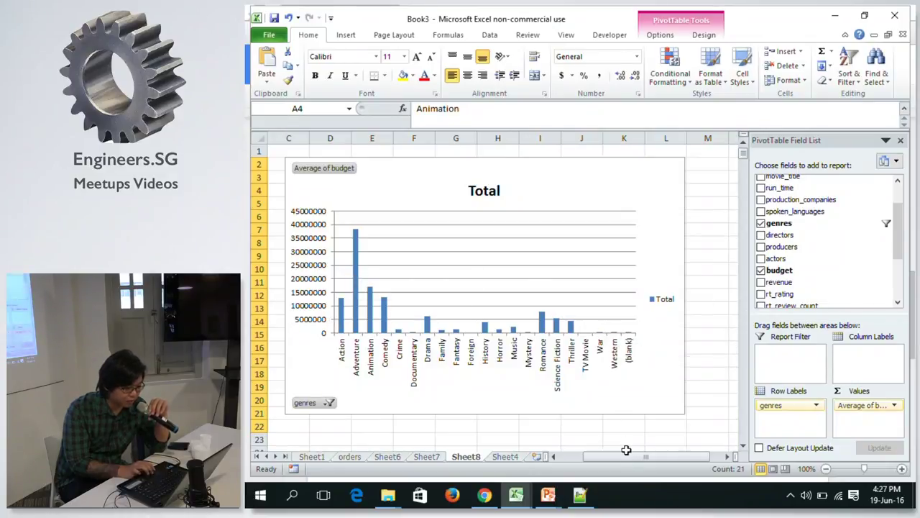
pyautogui.moveTo(618, 460); pyautogui.dragTo(566, 440)
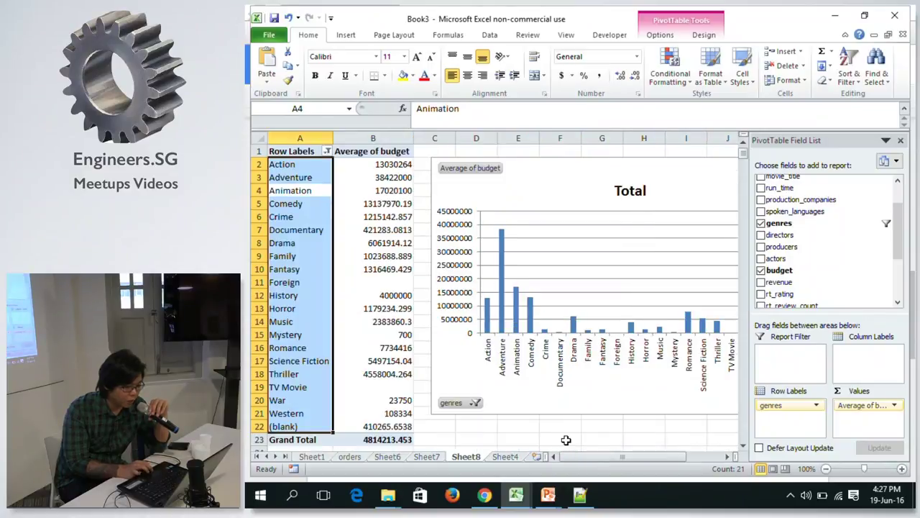
pyautogui.click(328, 152)
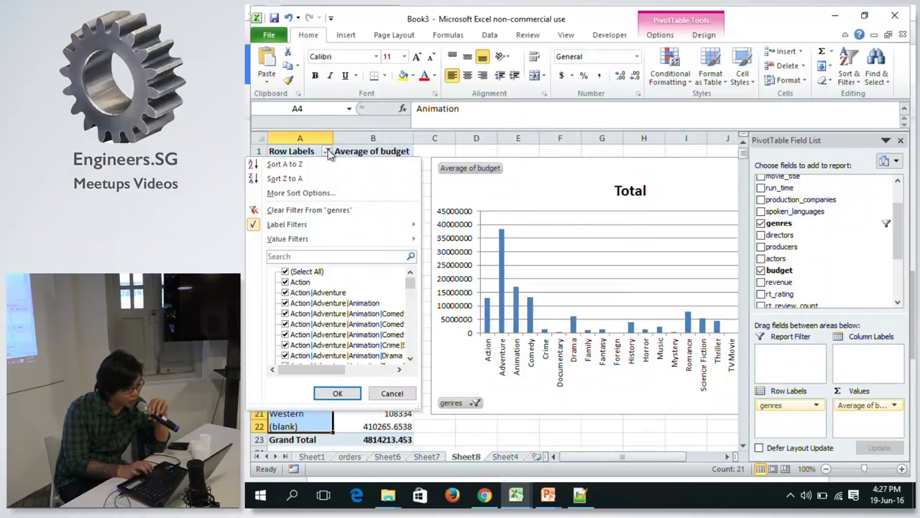
# Sort genres descending by Average of budget, putting Adventure (38422000) first.
pyautogui.click(302, 192)
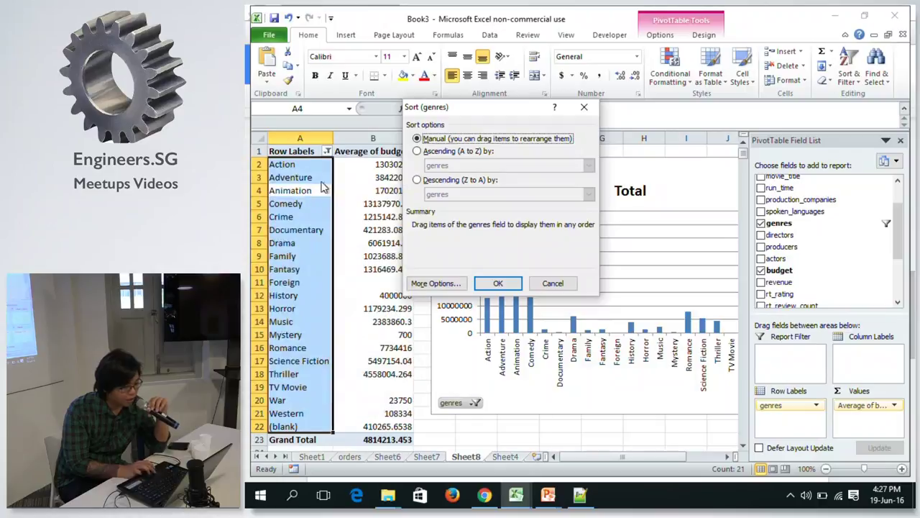
pyautogui.click(421, 180)
pyautogui.click(452, 199)
pyautogui.click(452, 214)
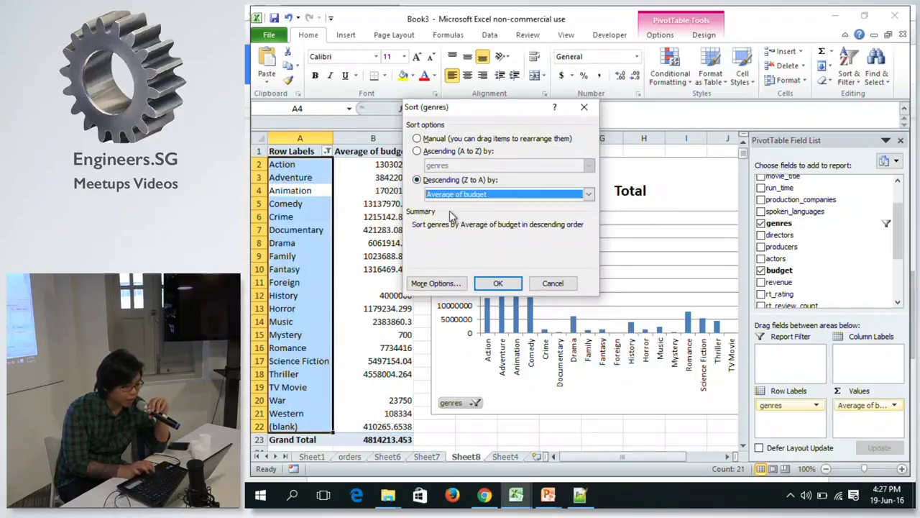
pyautogui.click(492, 283)
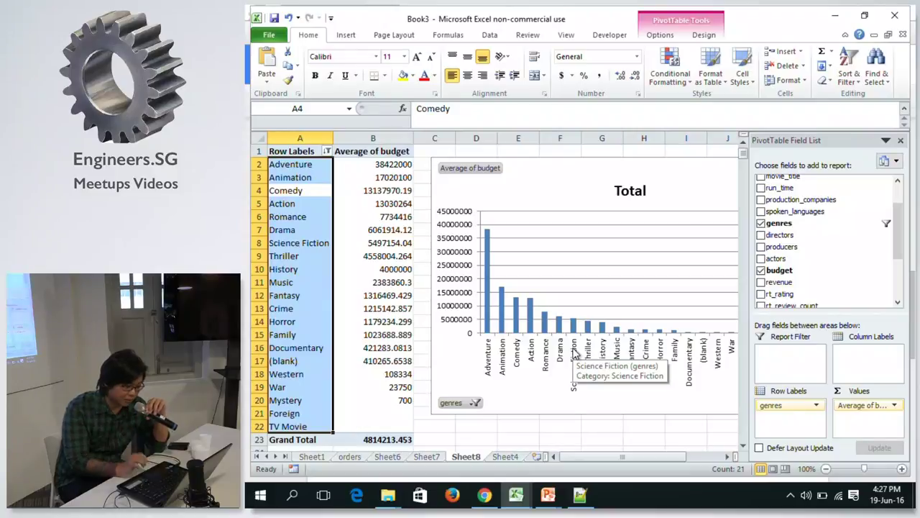
pyautogui.moveTo(591, 459); pyautogui.dragTo(582, 459)
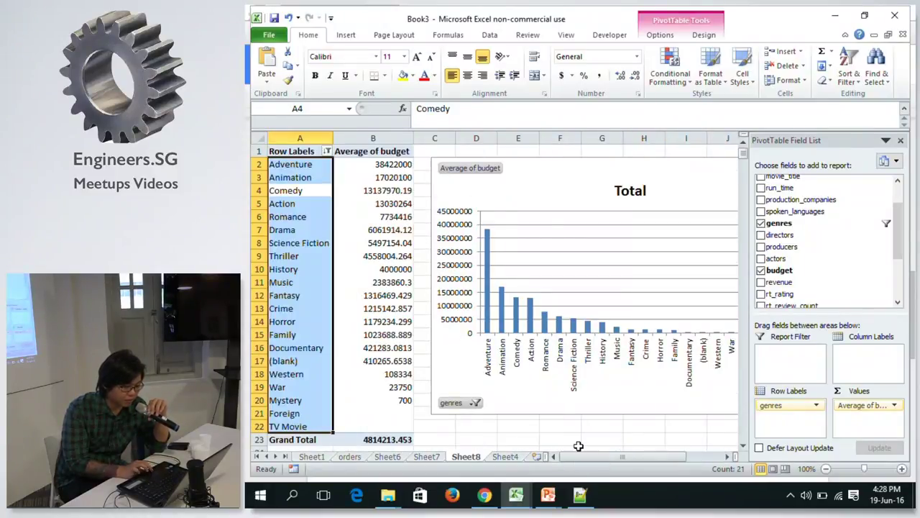
pyautogui.click(383, 243)
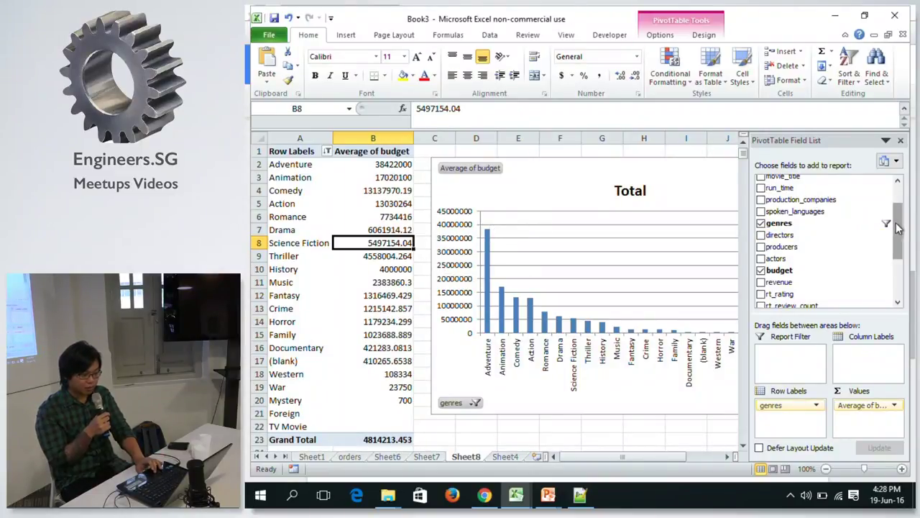
pyautogui.moveTo(903, 229); pyautogui.dragTo(916, 171)
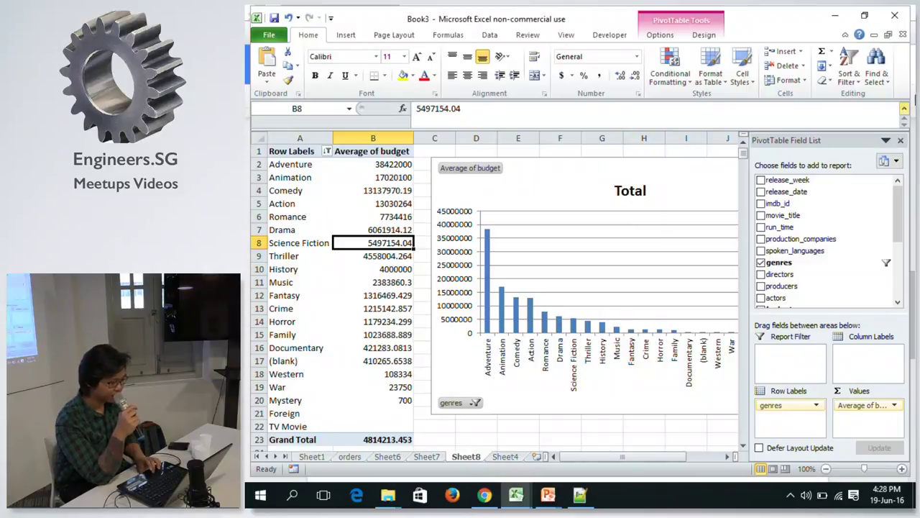
pyautogui.click(371, 217)
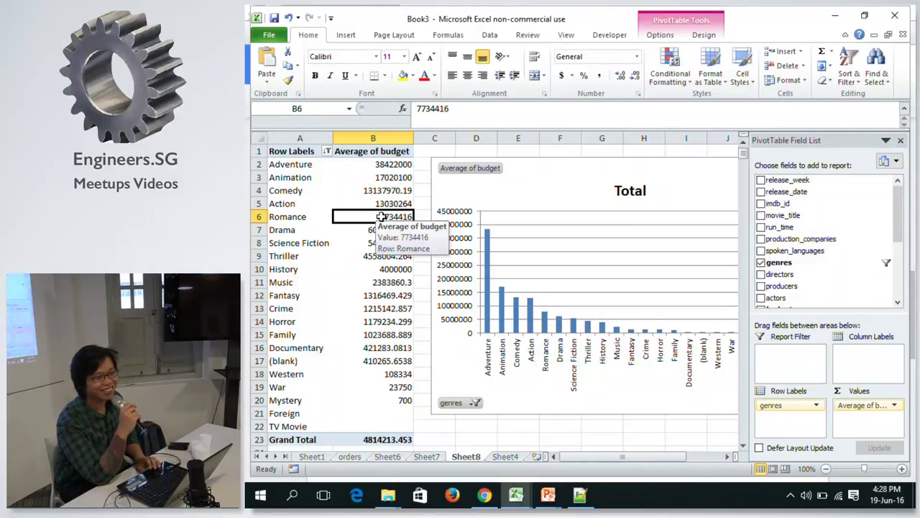
pyautogui.click(379, 176)
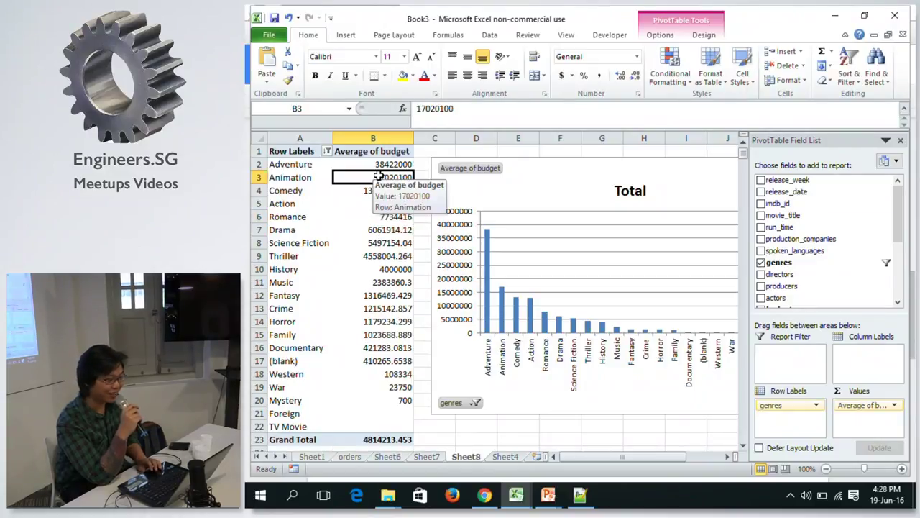
pyautogui.click(349, 458)
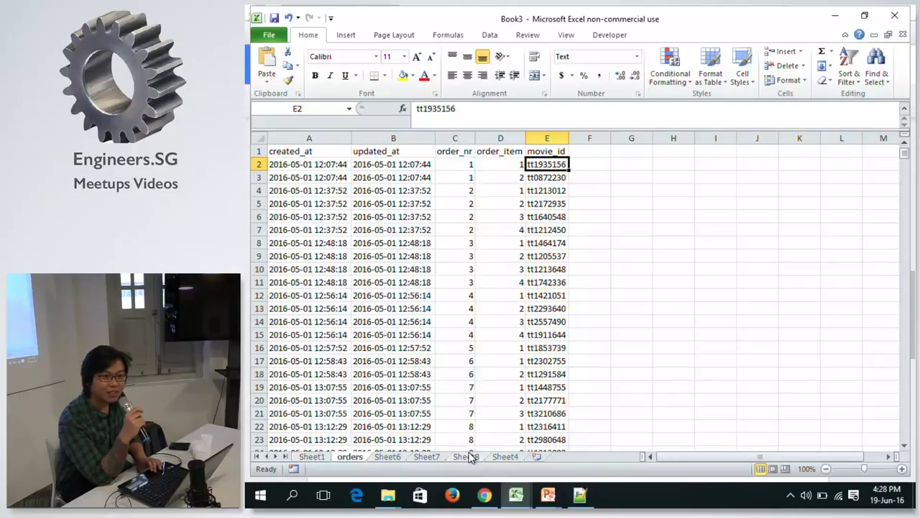
pyautogui.click(469, 458)
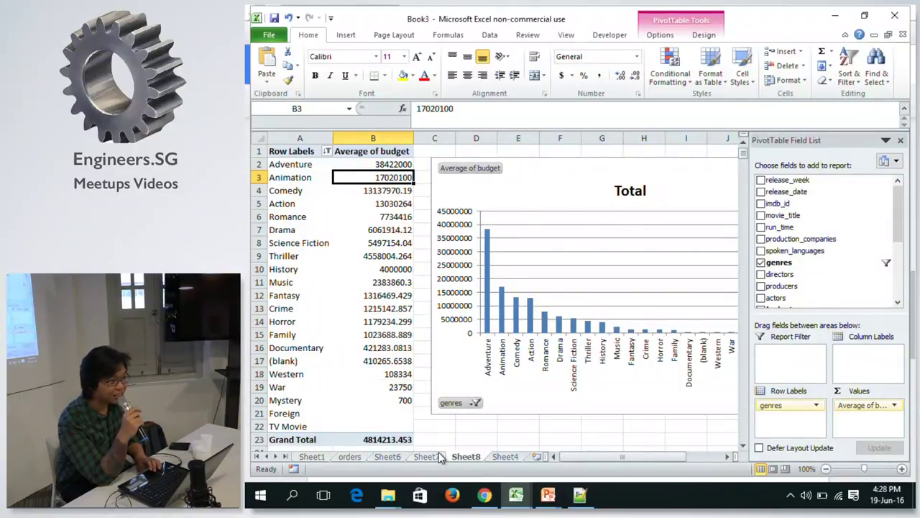
pyautogui.click(427, 457)
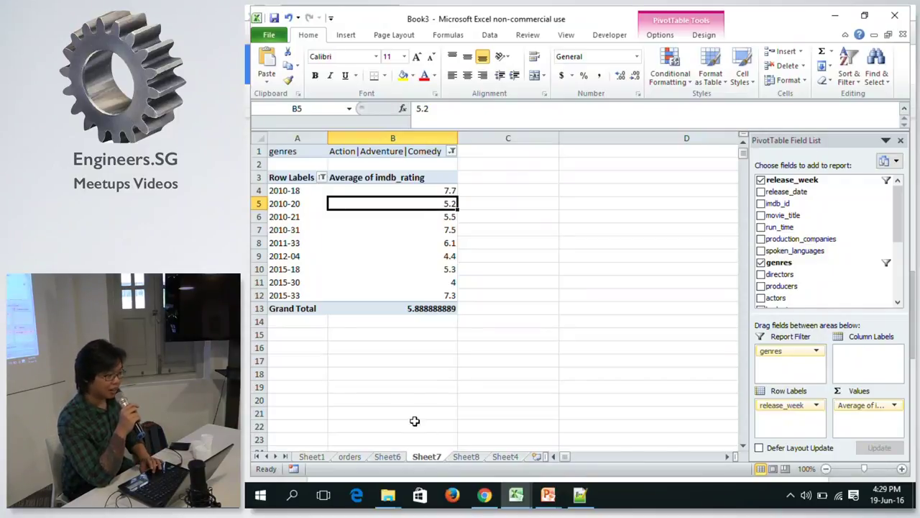
# Select cell B4, the 2010-18 average rating, in Sheet7's imdb_rating pivot table.
pyautogui.click(386, 186)
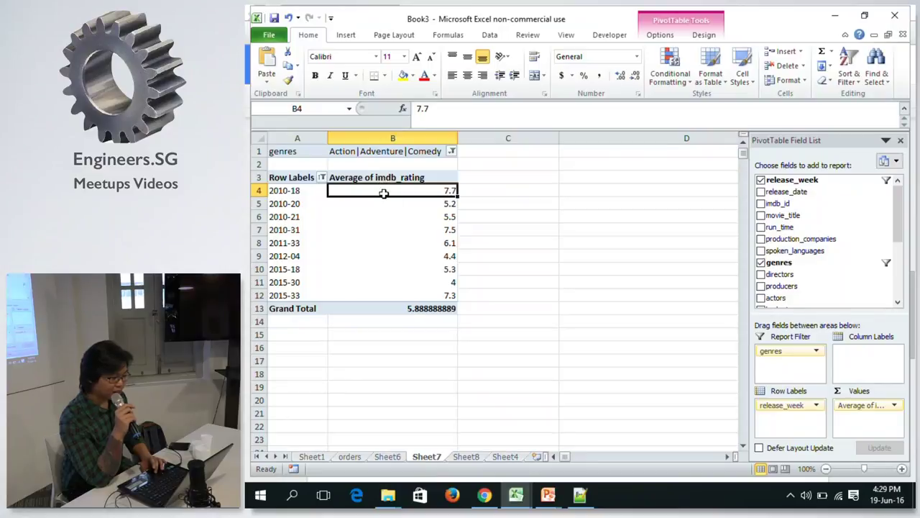
pyautogui.moveTo(384, 202)
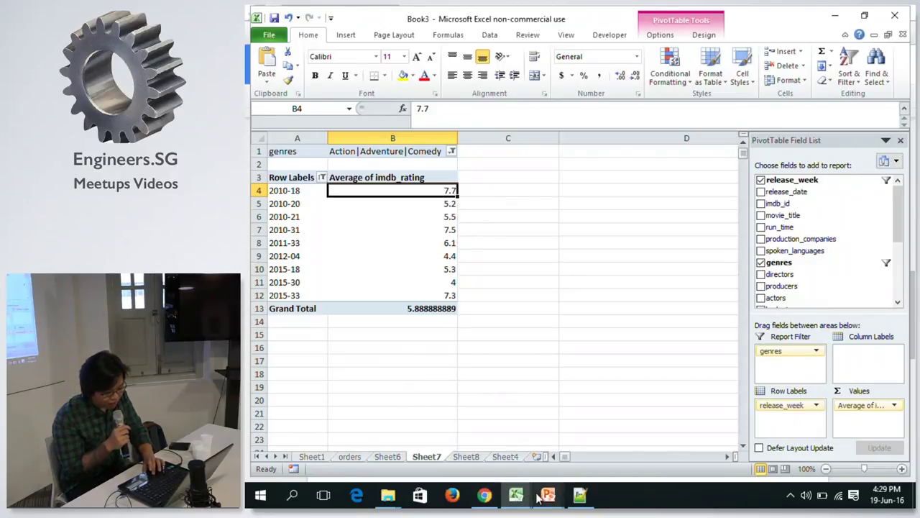
# Add a new slide after Project, delete its content placeholder, and move the title mid-slide.
pyautogui.moveTo(547, 496)
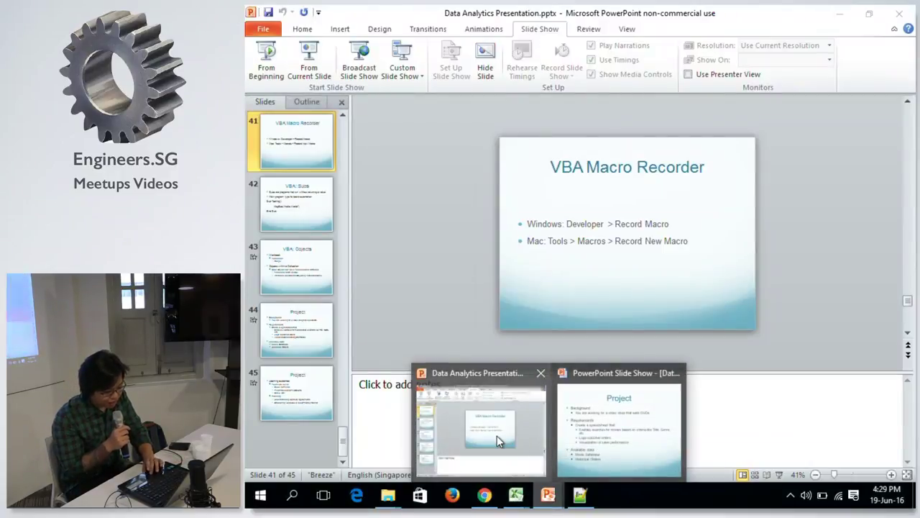
pyautogui.click(497, 436)
pyautogui.click(309, 387)
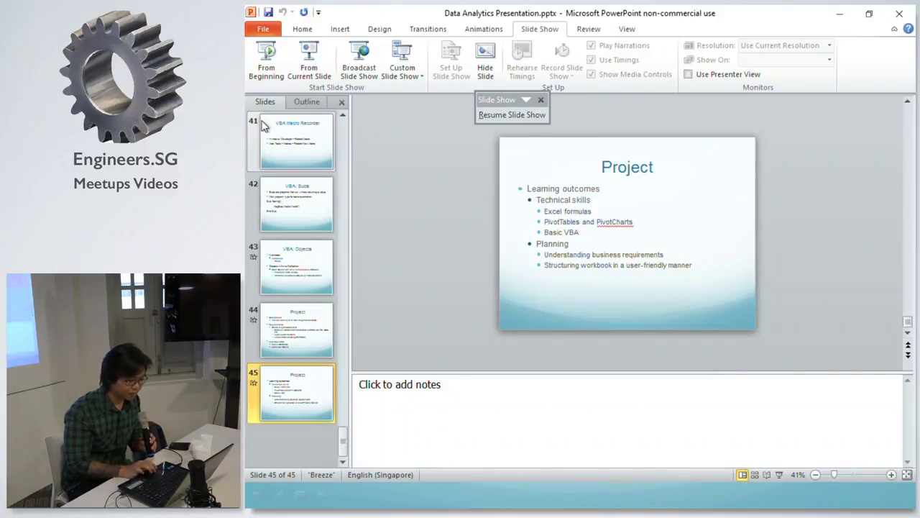
pyautogui.rightClick(299, 390)
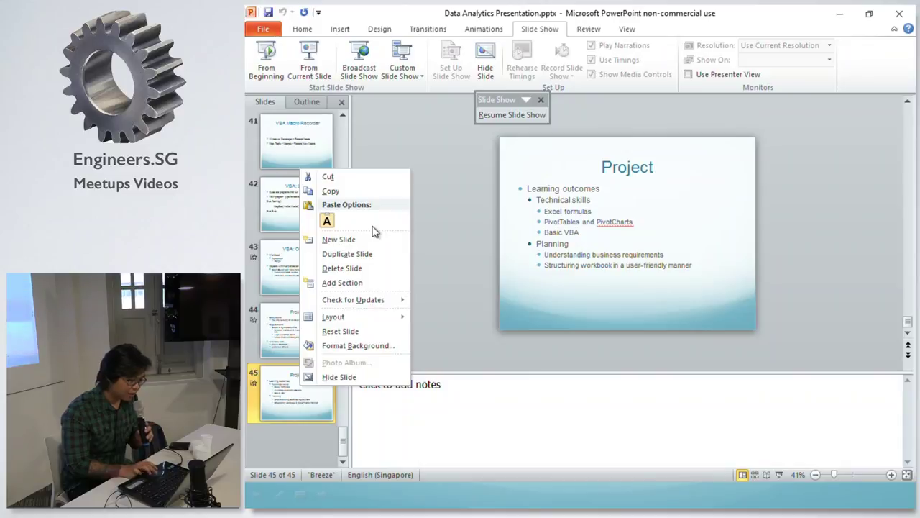
pyautogui.click(350, 238)
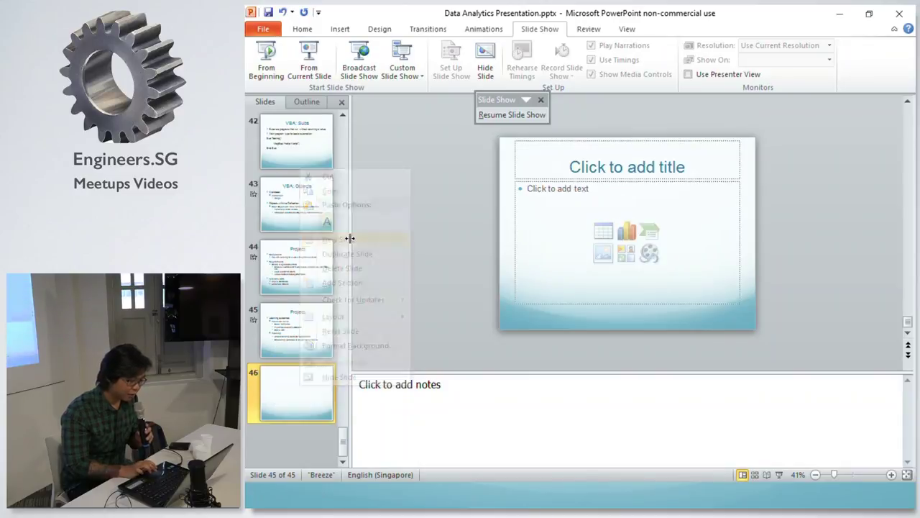
pyautogui.click(626, 161)
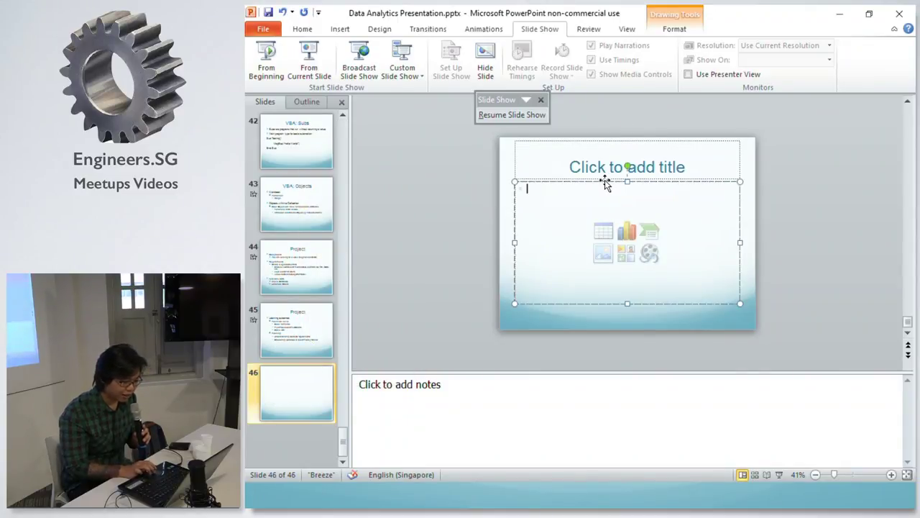
pyautogui.click(605, 181)
pyautogui.press('Delete')
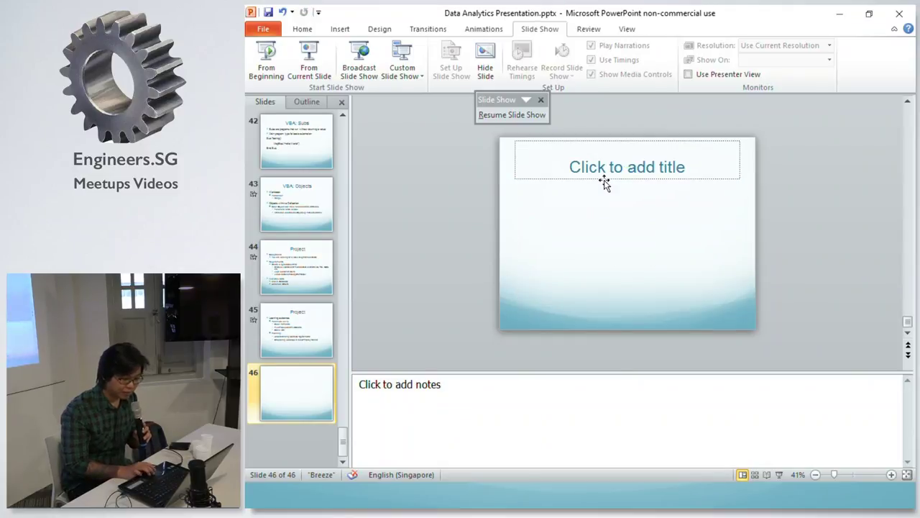
pyautogui.moveTo(603, 181); pyautogui.dragTo(604, 243)
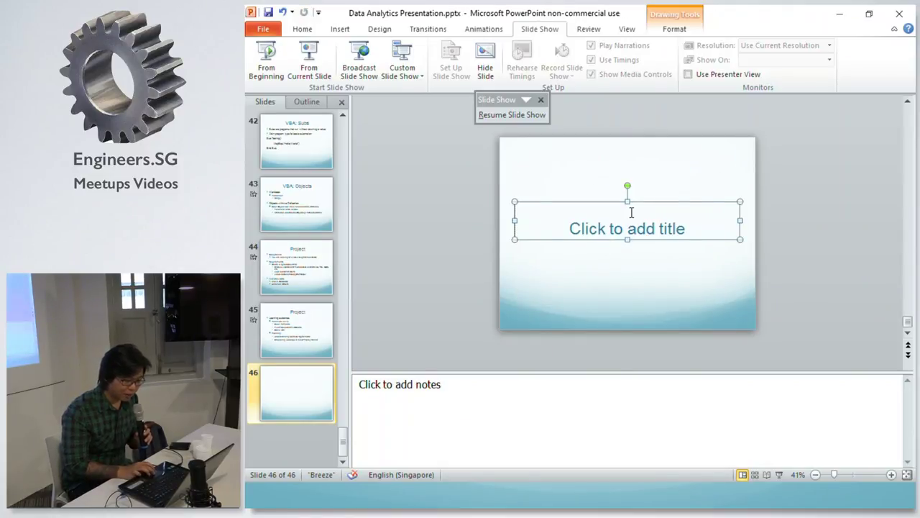
# Type the presenter's e-mail address in the title, fit it on one line, and resume the show.
pyautogui.click(632, 212)
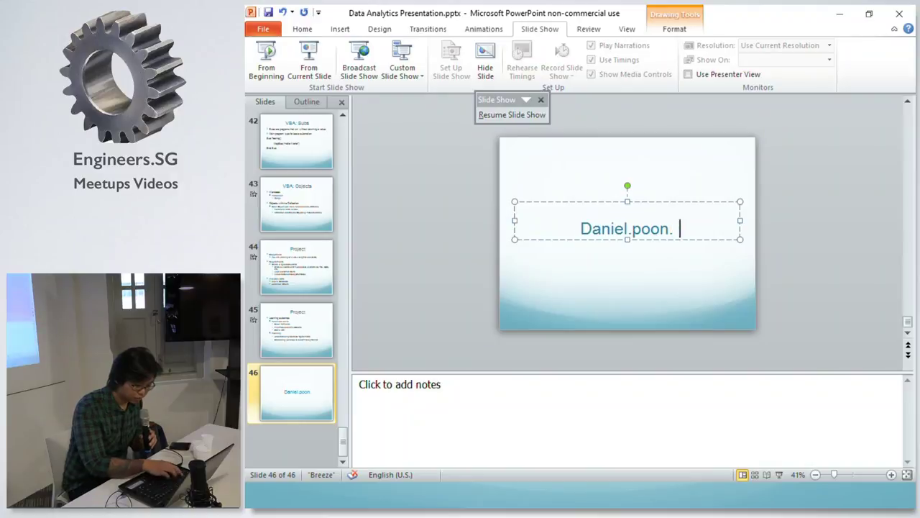
pyautogui.press('Return')
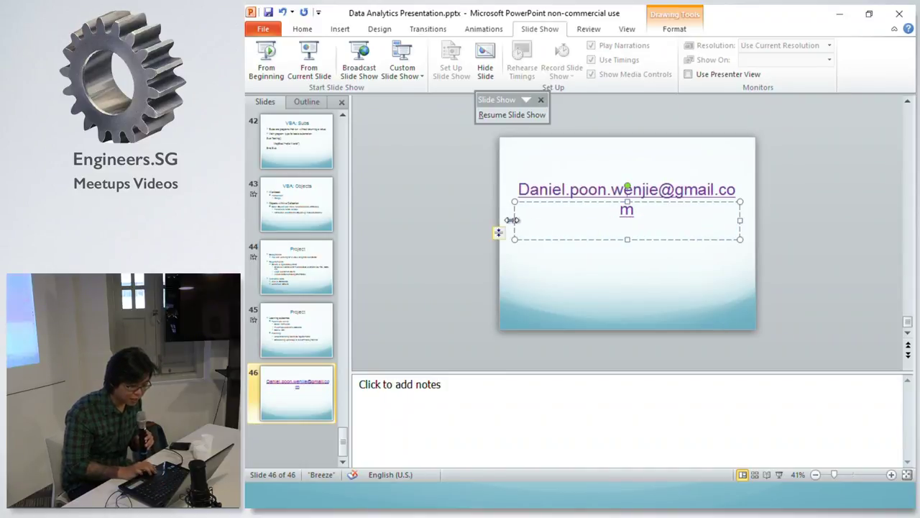
pyautogui.moveTo(514, 220); pyautogui.dragTo(499, 220)
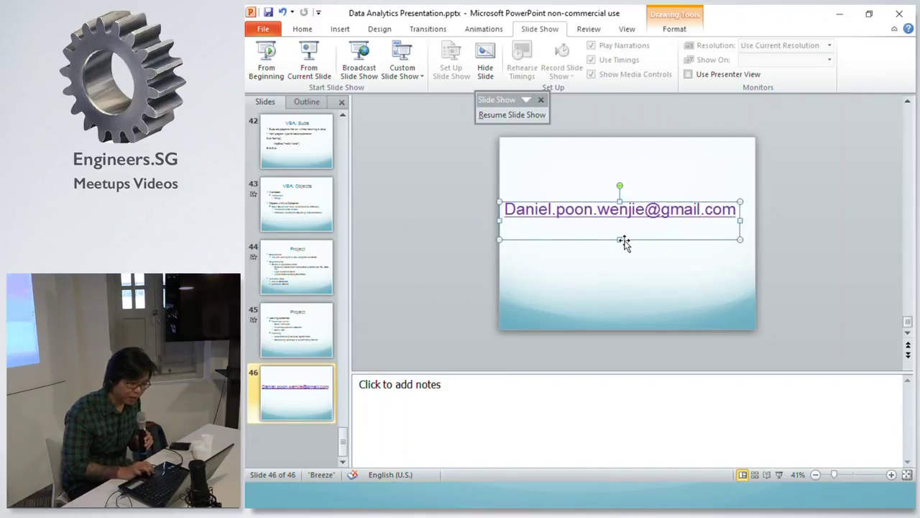
pyautogui.moveTo(620, 238); pyautogui.dragTo(619, 228)
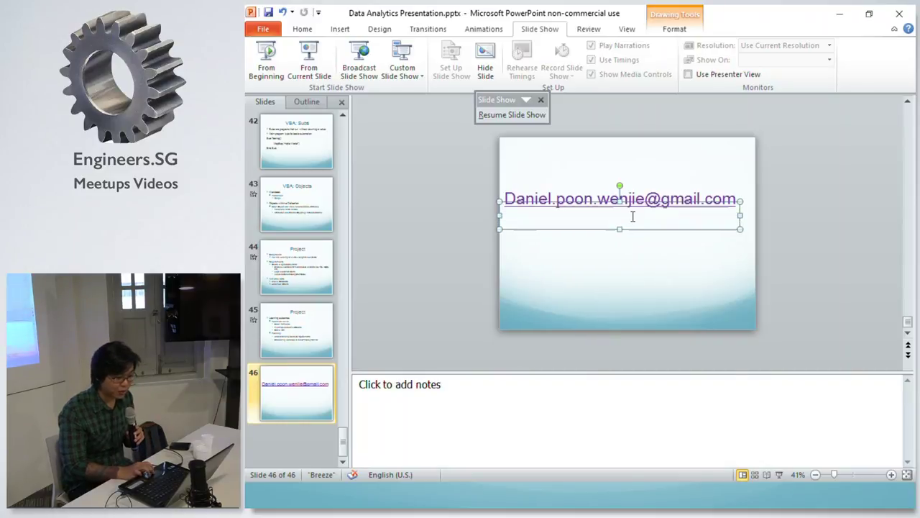
pyautogui.click(533, 116)
pyautogui.press('Right')
pyautogui.press('Right')
pyautogui.press('Right')
pyautogui.press('Right')
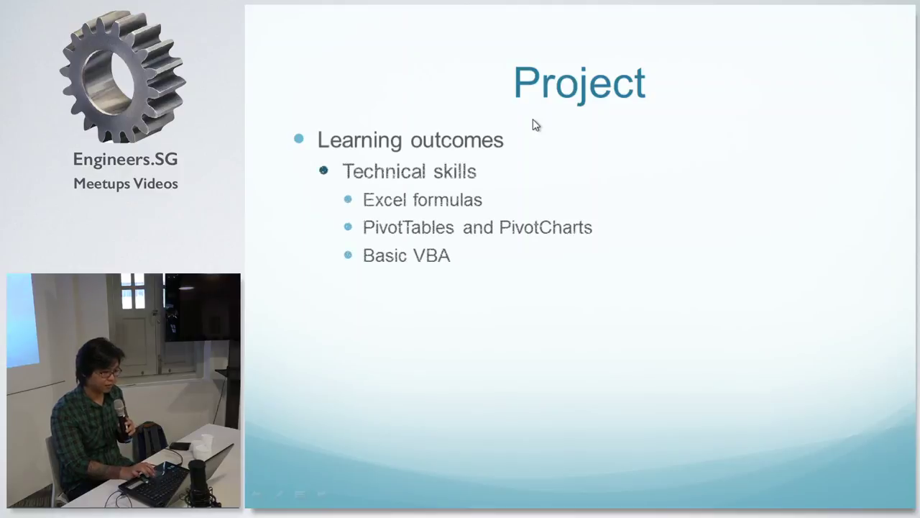